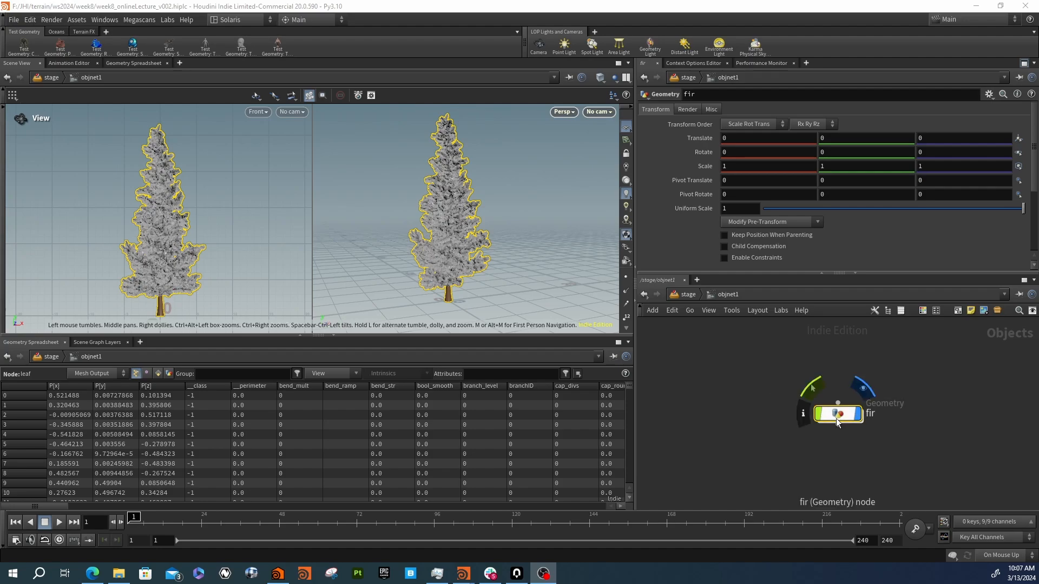
Enter the fir geometry network and examine its node chain from the Quixel atlas splitter down to the leaf generator
double_click(836, 418)
middle_drag(806, 420, 799, 497)
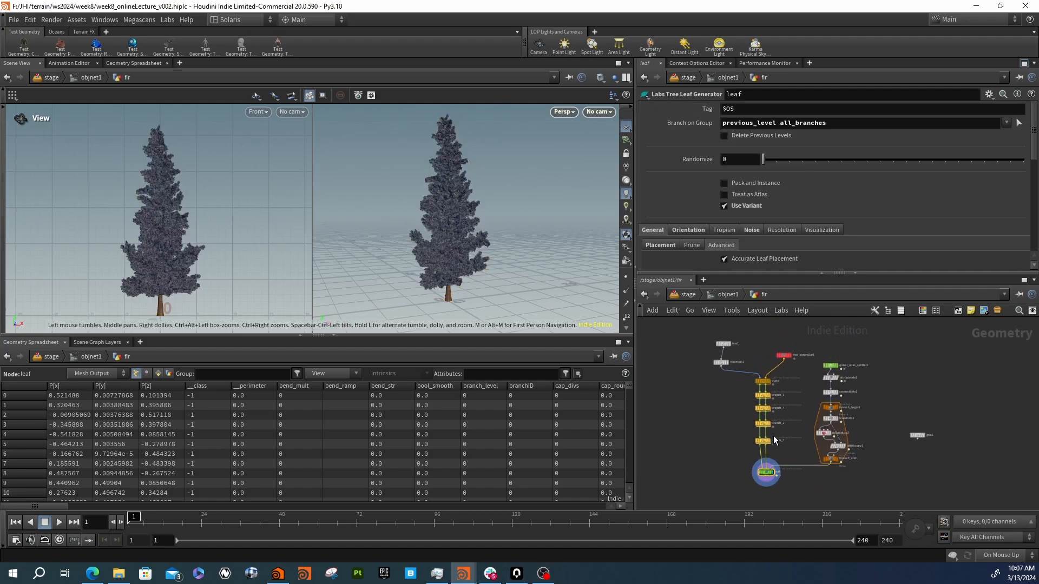
scroll(865, 441, up, 3)
scroll(865, 441, down, 2)
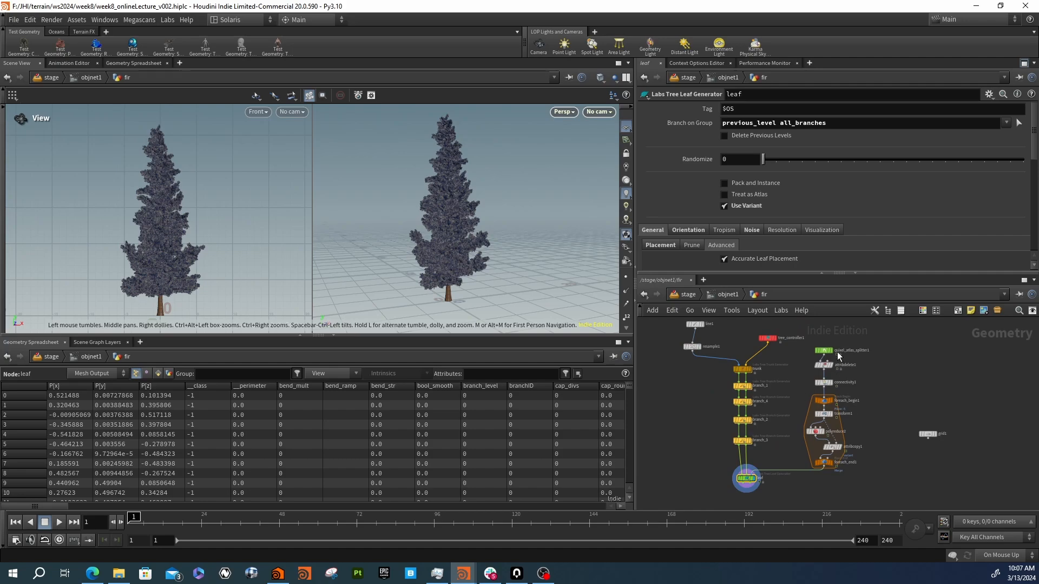
scroll(838, 356, up, 3)
double_click(854, 337)
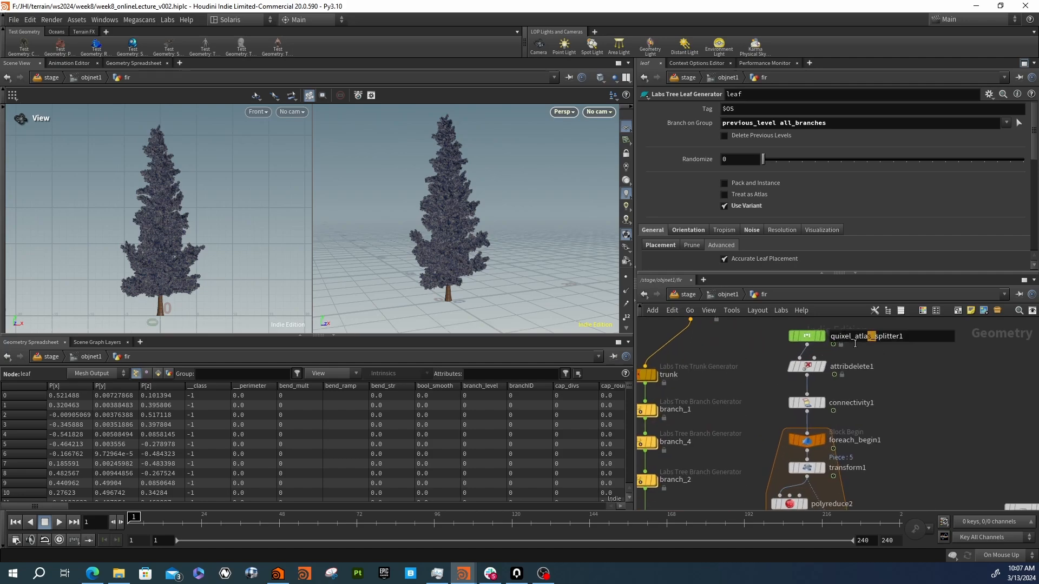
drag(855, 343, 744, 339)
click(800, 337)
middle_drag(757, 385, 767, 358)
middle_drag(769, 412, 777, 360)
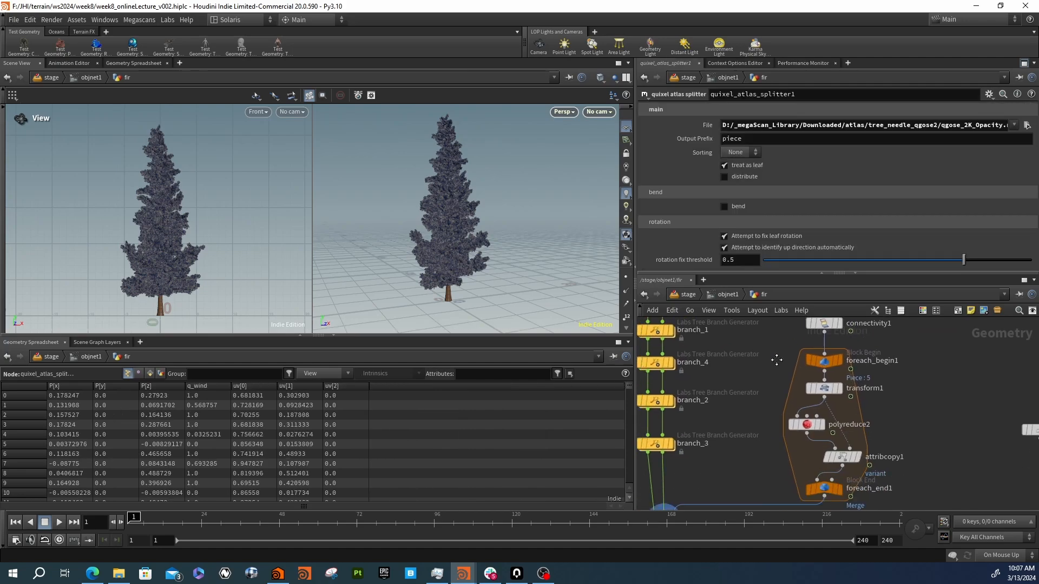
middle_drag(748, 456, 775, 379)
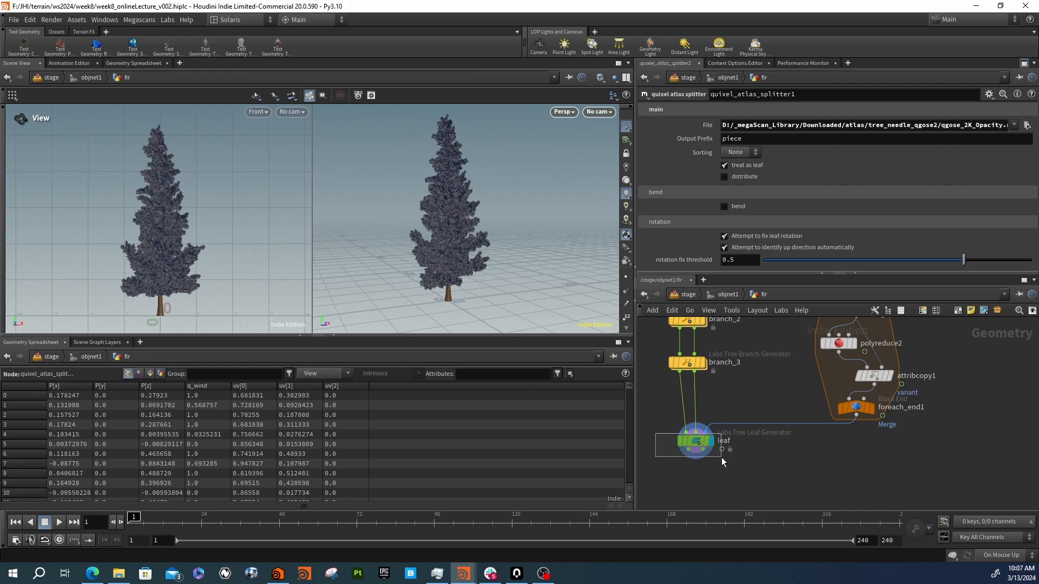
drag(722, 457, 722, 457)
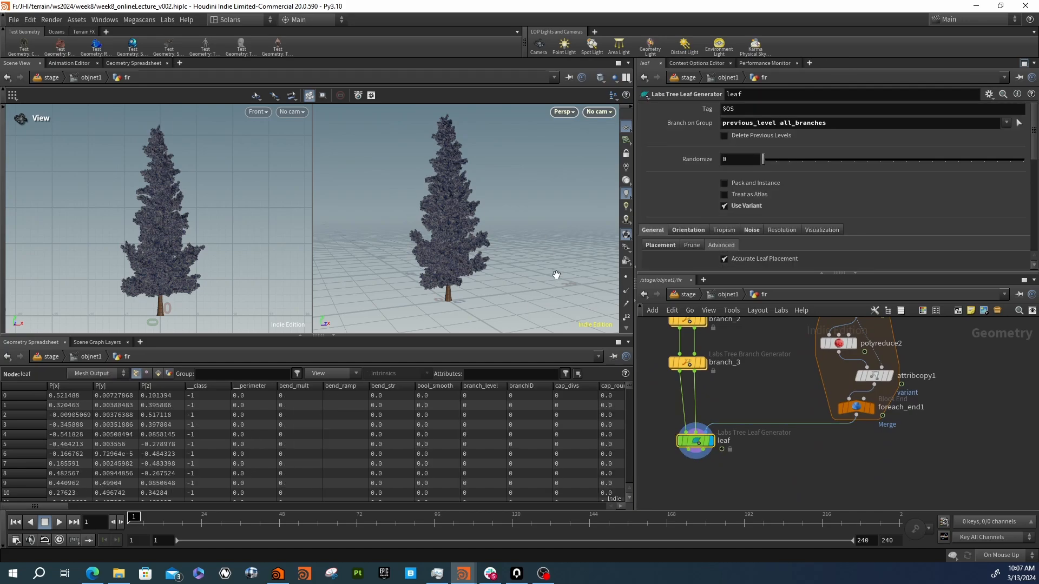
Add a Null node below the leaf generator and name it HI
middle_drag(710, 441, 823, 387)
key(Tab)
text(null)
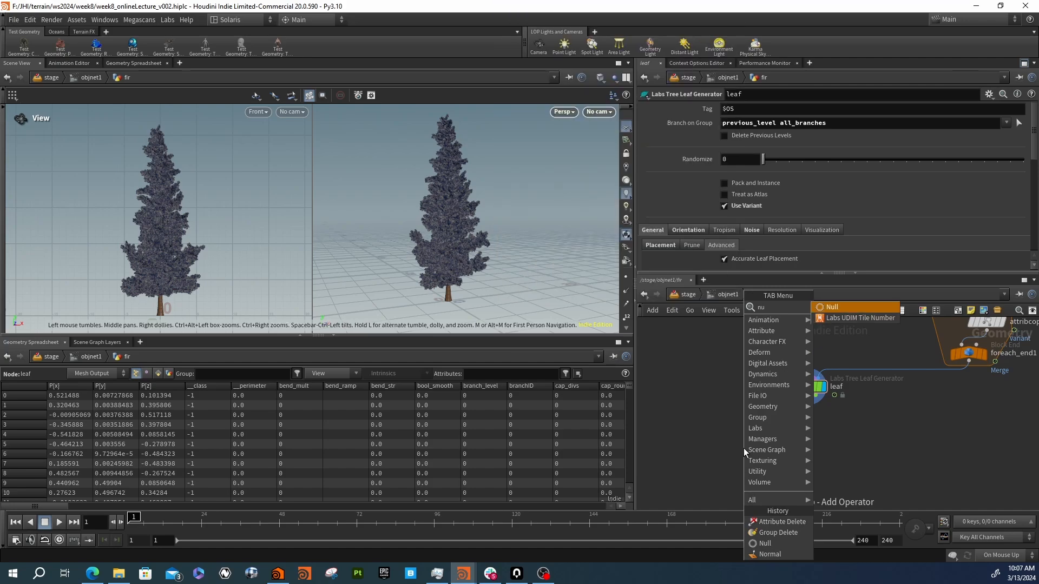
key(Return)
click(743, 448)
double_click(768, 447)
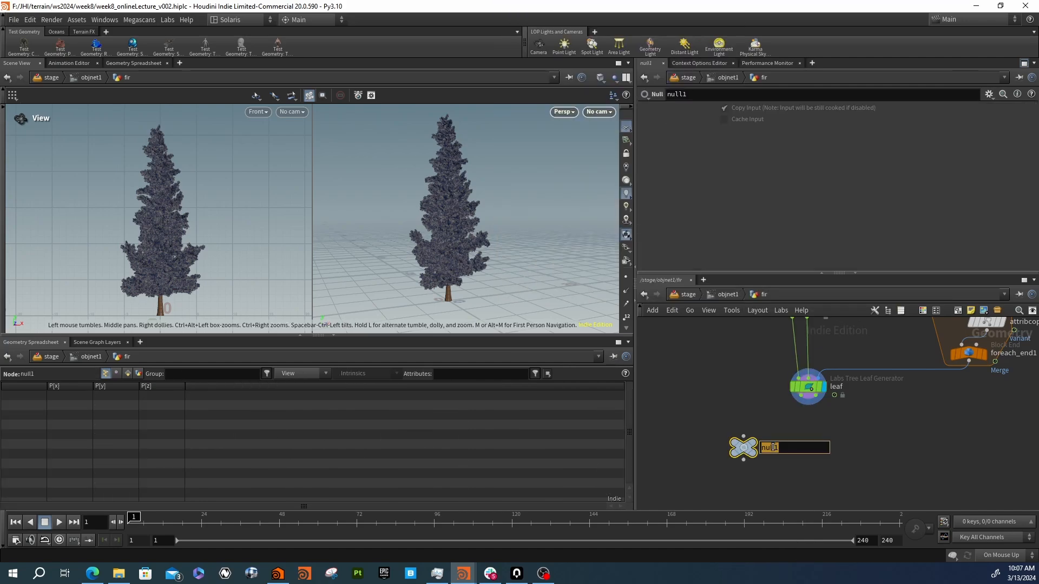
text(HI)
key(Return)
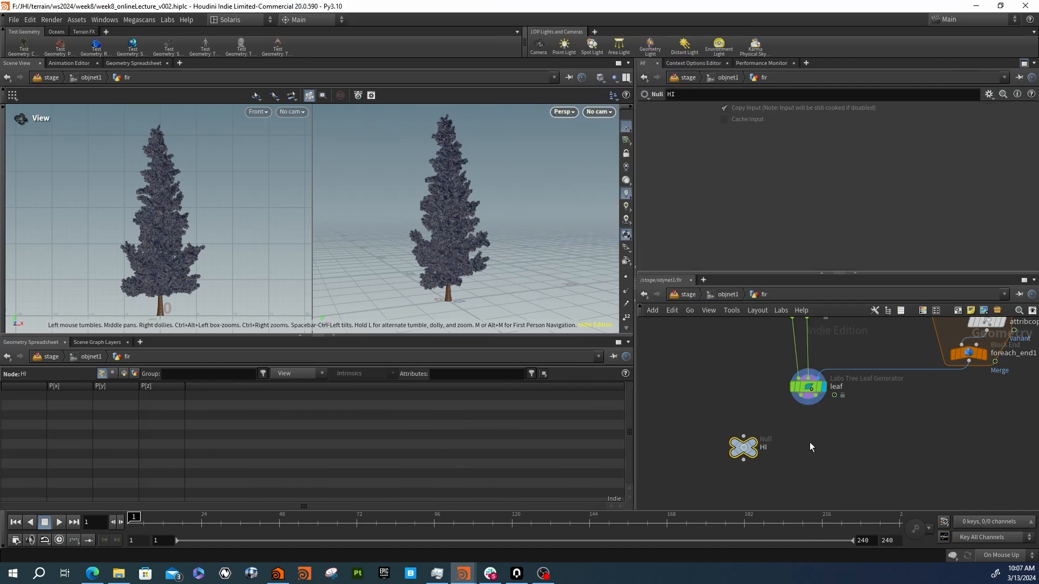
Add a second Null node beside HI and name it PROXY
key(Tab)
text(null)
key(Return)
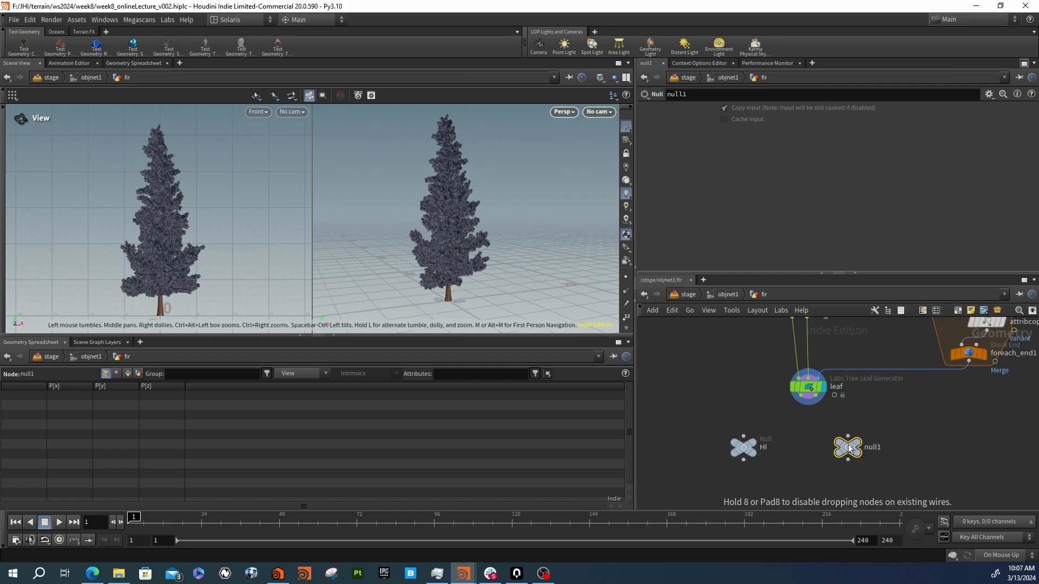
click(849, 447)
double_click(871, 447)
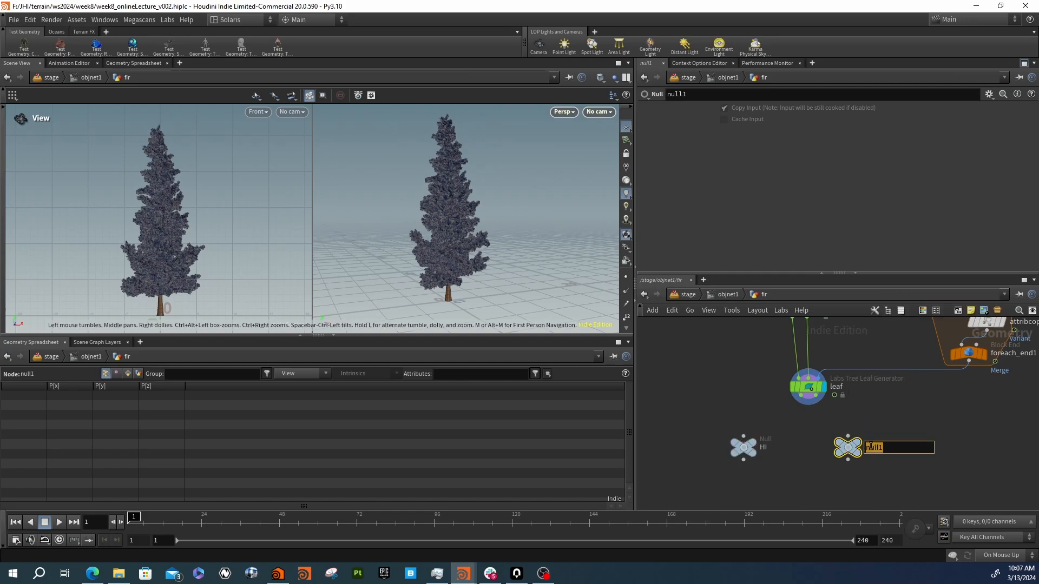
text(PROXY)
key(Return)
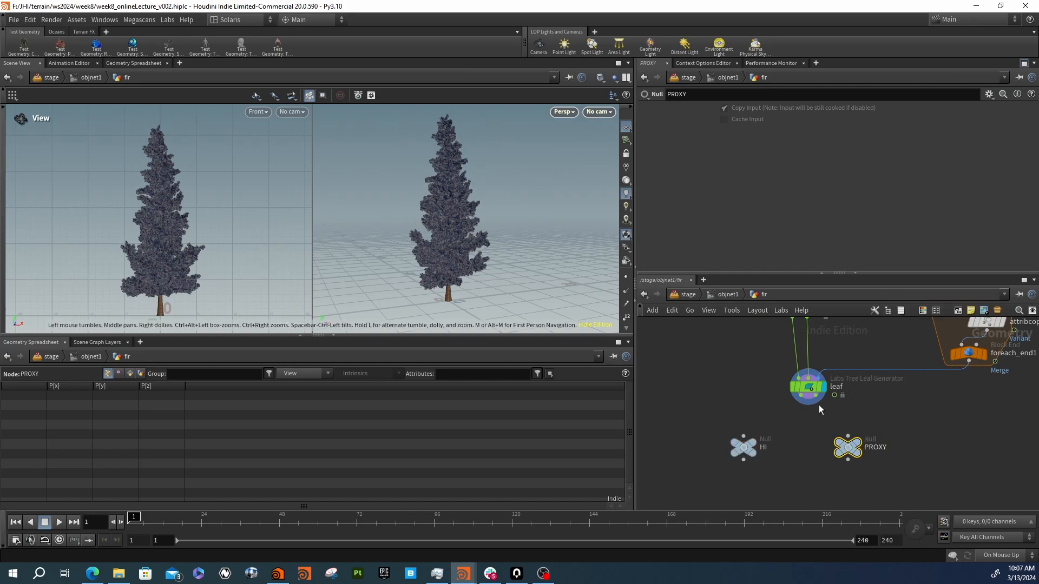
Wire the leaf node's first output to HI and its second output to PROXY, displaying each null in turn
drag(808, 403, 869, 453)
click(761, 432)
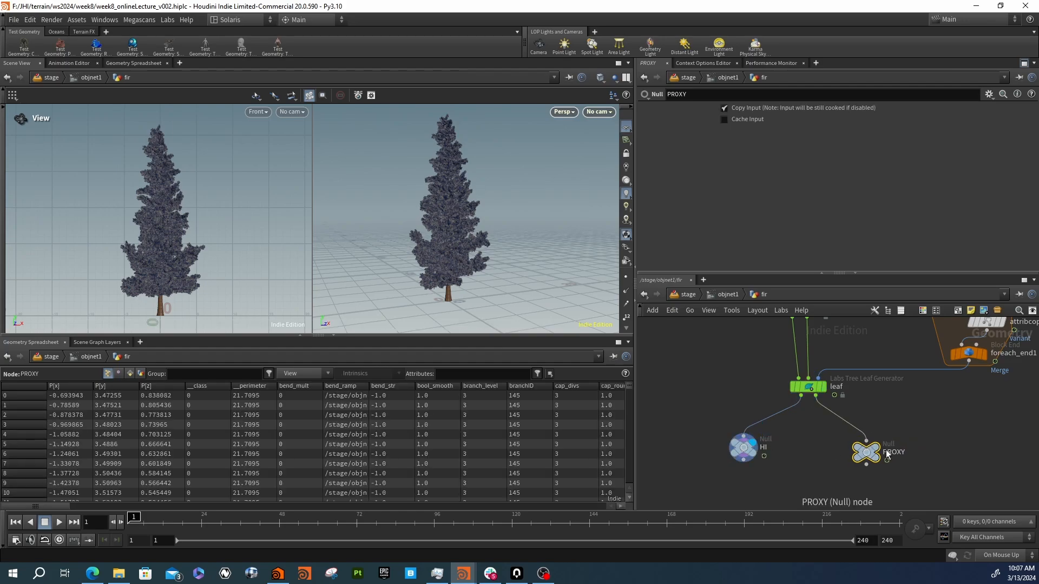
click(875, 452)
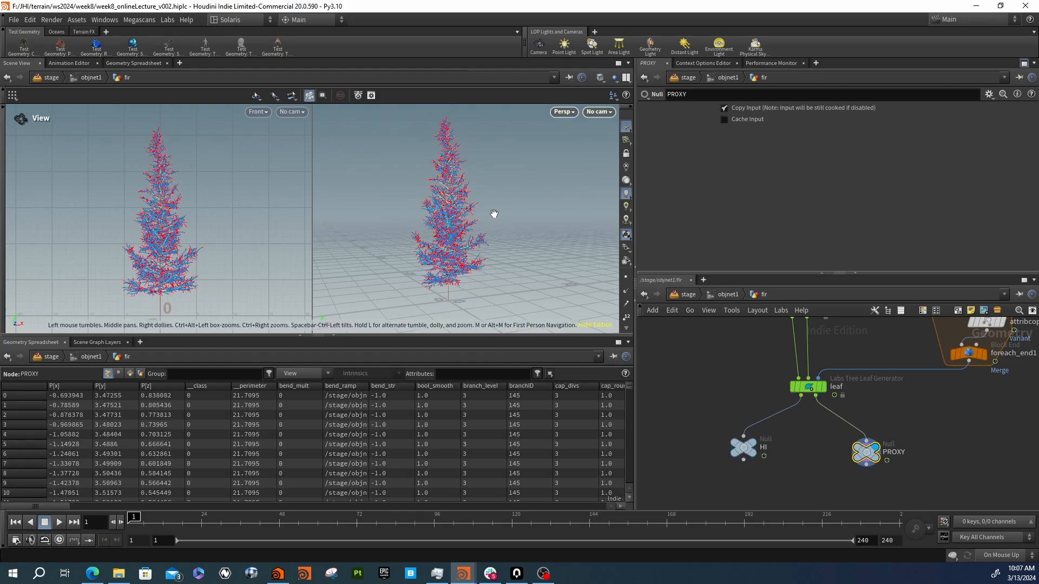
Move the HI and PROXY nulls lower to make room beneath the leaf node
middle_drag(793, 449, 790, 429)
drag(742, 430, 733, 466)
drag(862, 438, 866, 470)
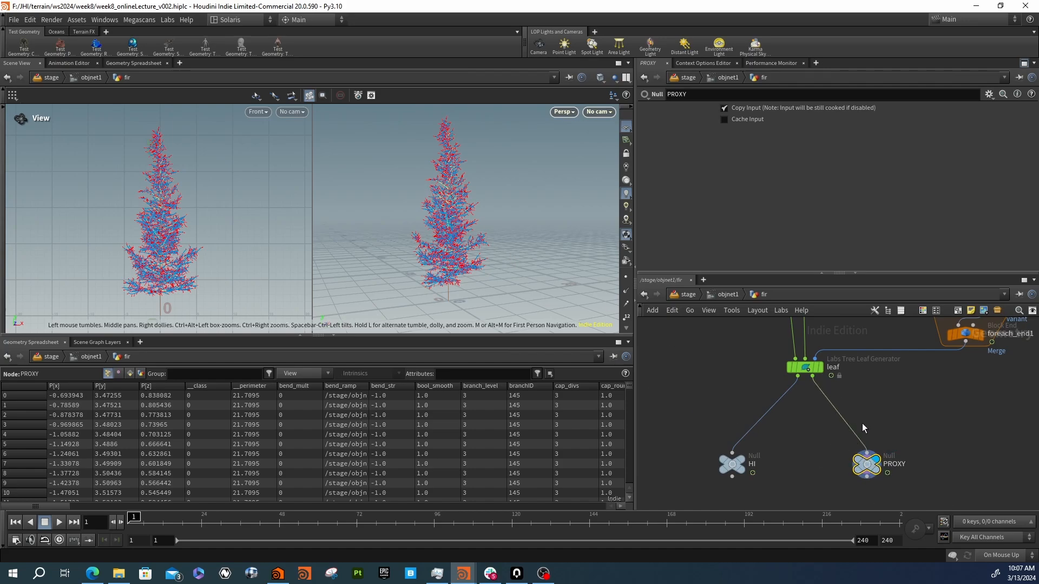
Insert a Group Delete node between leaf and HI, with Group Names set to * to remove all groups
key(Tab)
text(group)
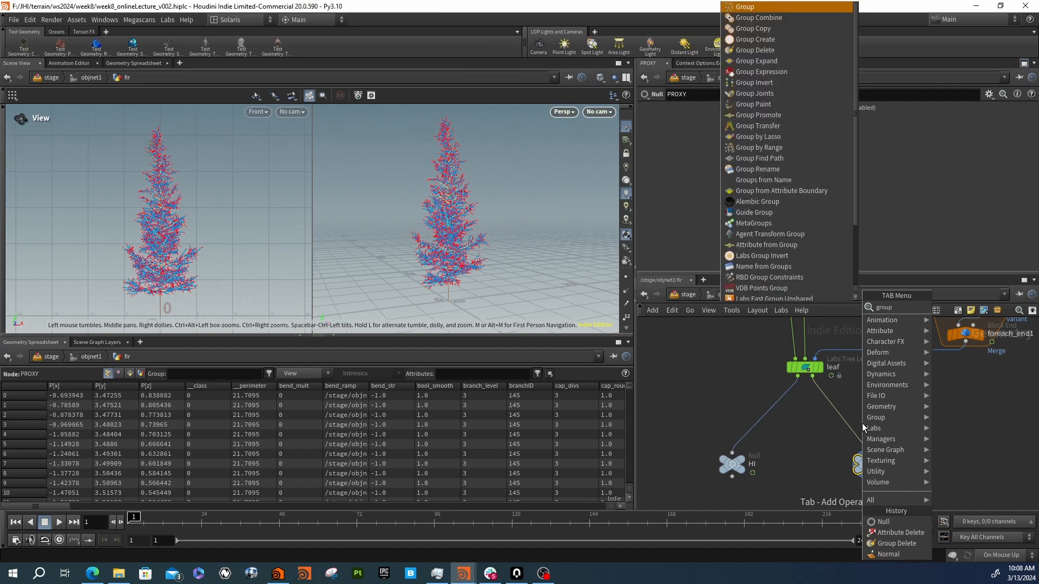
text(d)
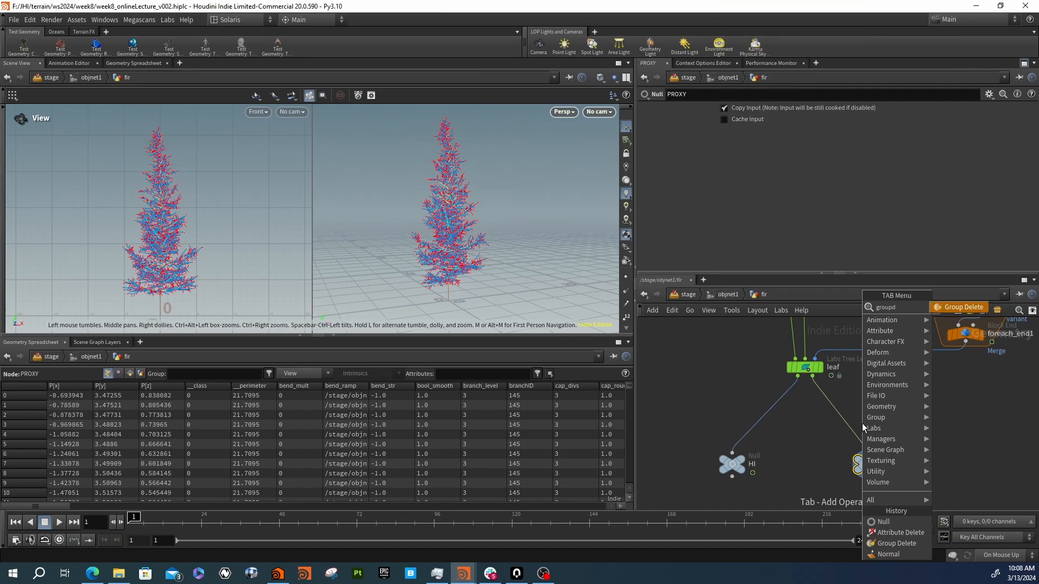
key(Return)
click(862, 423)
drag(875, 427, 735, 410)
click(798, 137)
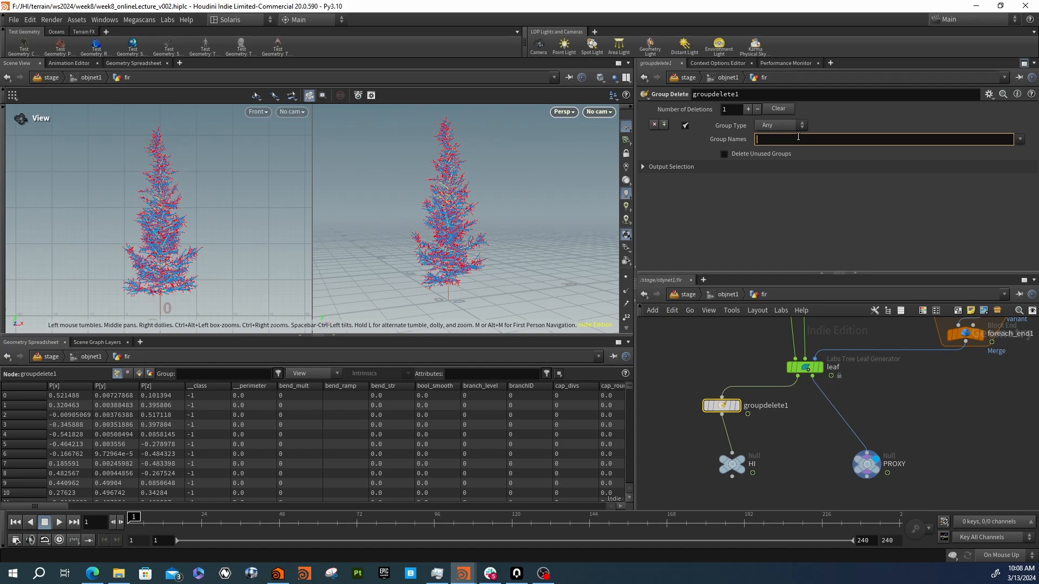
text(*)
key(Return)
drag(723, 407, 735, 415)
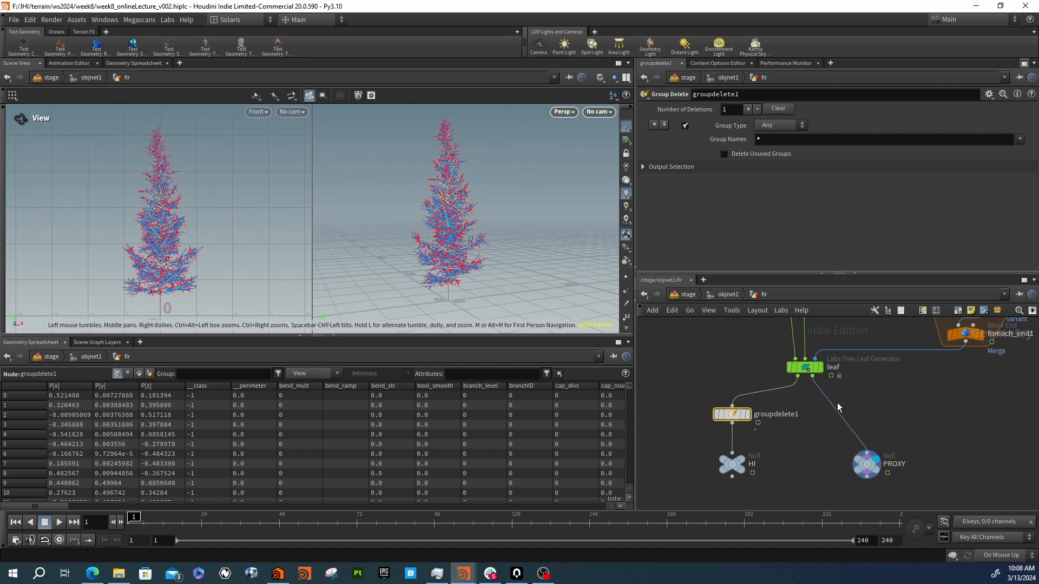
Duplicate the Group Delete node, insert the copy between leaf and PROXY, and align it above PROXY
key(ctrl+c)
key(ctrl+v)
click(850, 415)
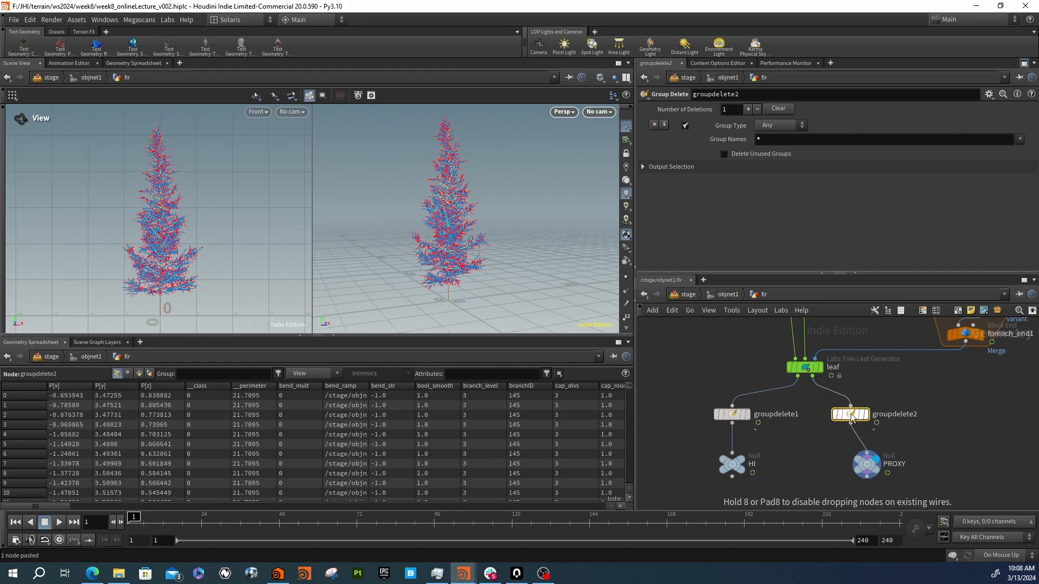
drag(851, 415, 867, 416)
middle_drag(833, 449, 844, 435)
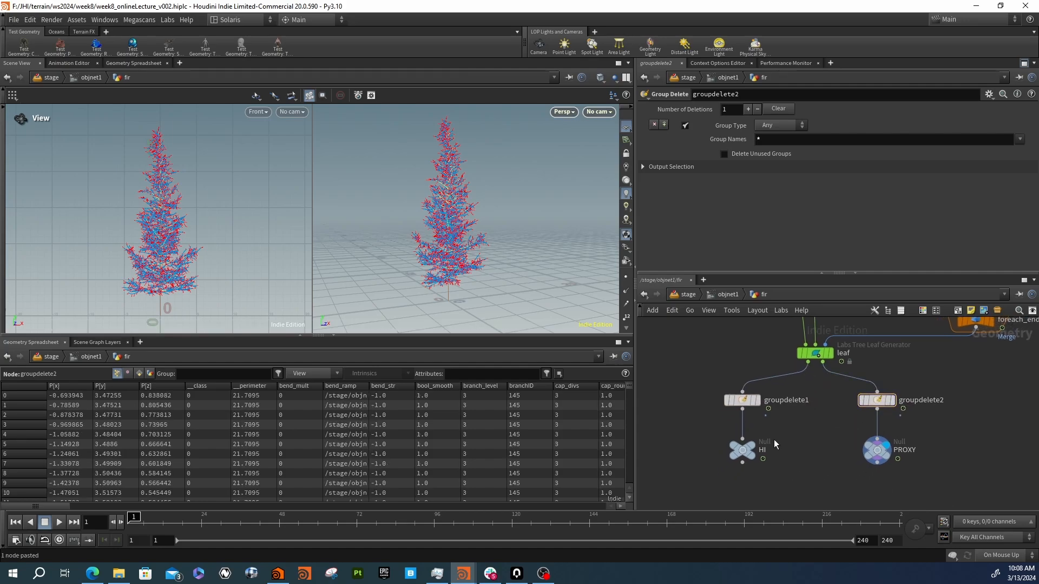
Check the primitive attributes in the geometry spreadsheet and insert an Attribute Delete node between groupdelete1 and HI
click(137, 375)
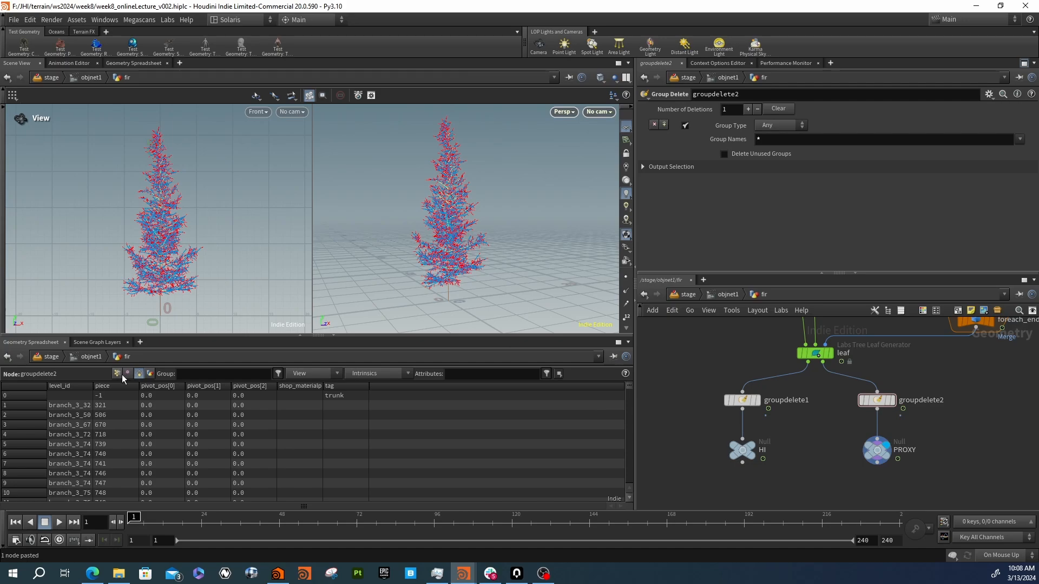
click(122, 375)
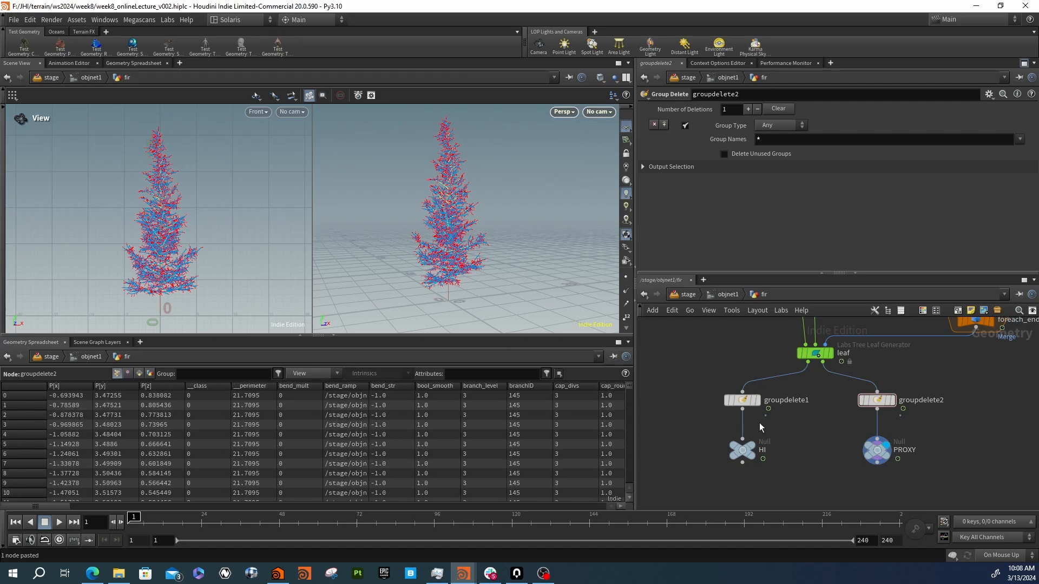
key(Tab)
text(att)
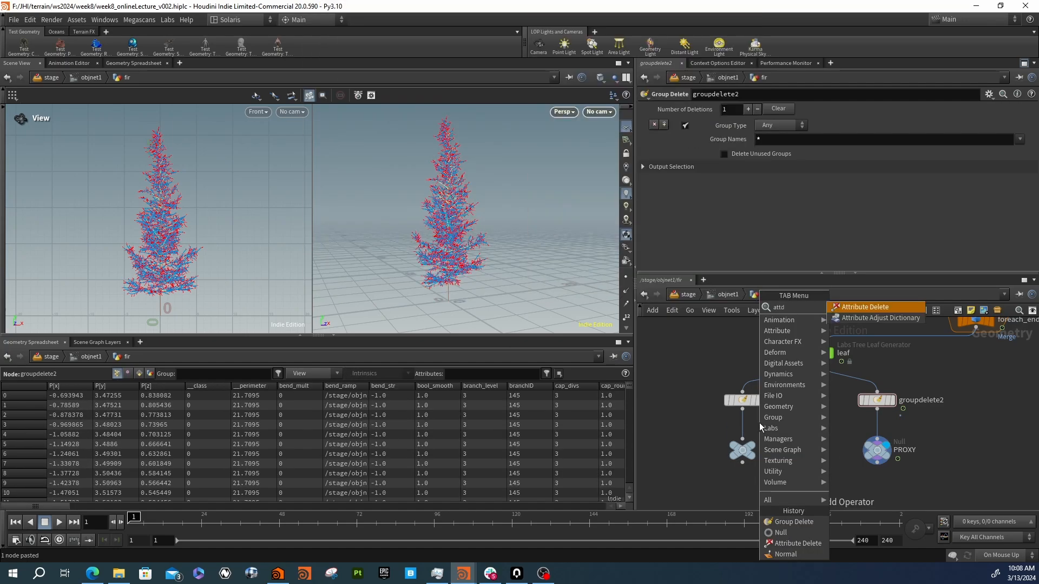
key(Return)
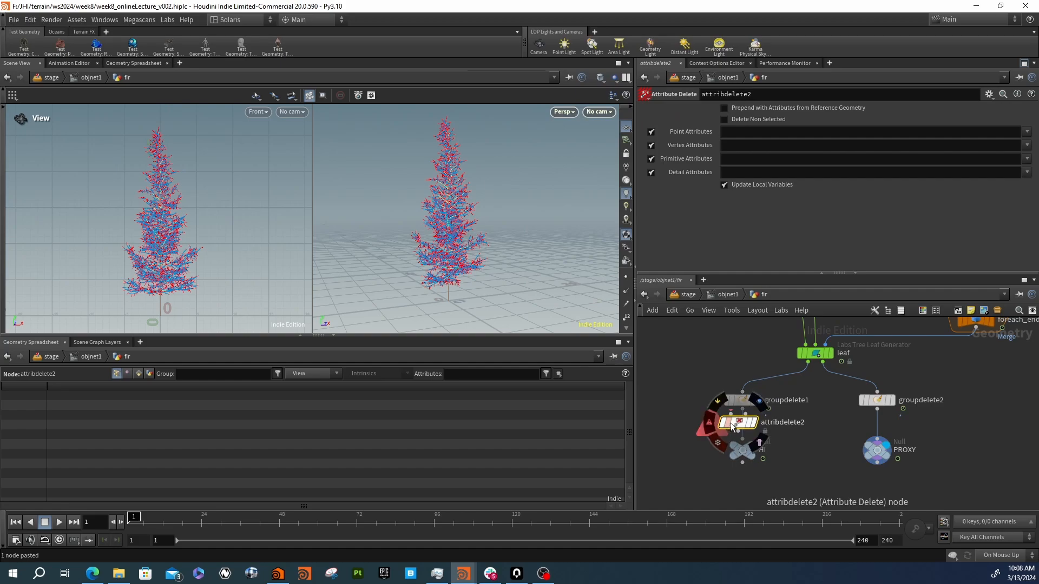
click(742, 426)
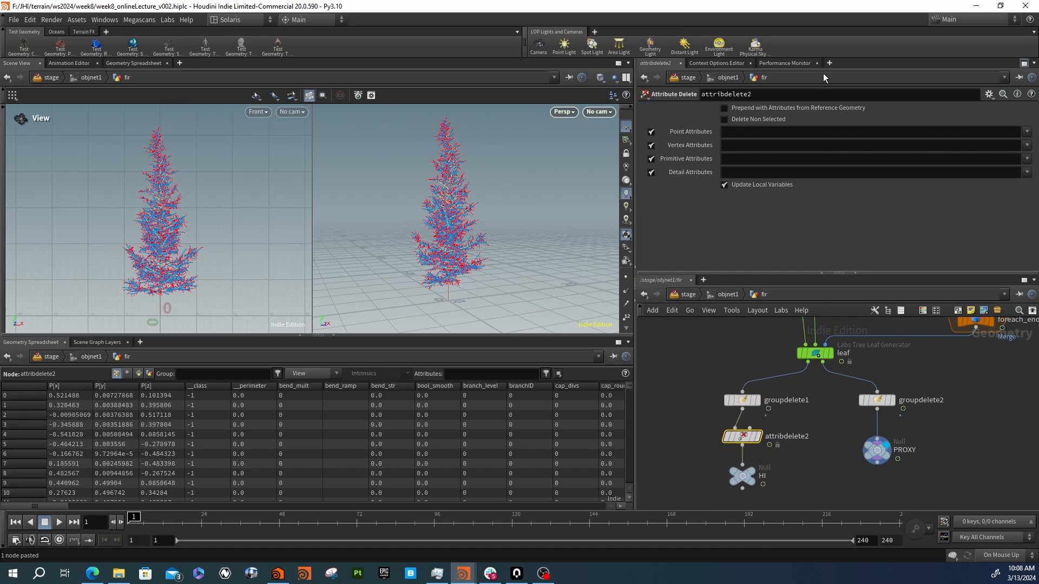
Enable Delete Non Selected on the Attribute Delete node and look through its available point attributes
click(761, 120)
click(1026, 133)
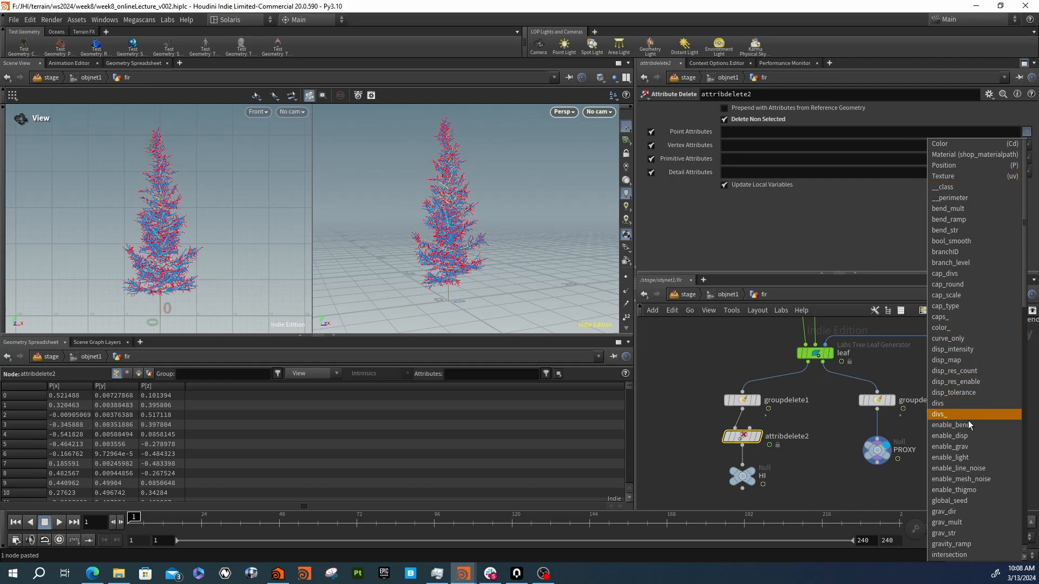
scroll(959, 438, down, 3)
scroll(959, 438, down, 10)
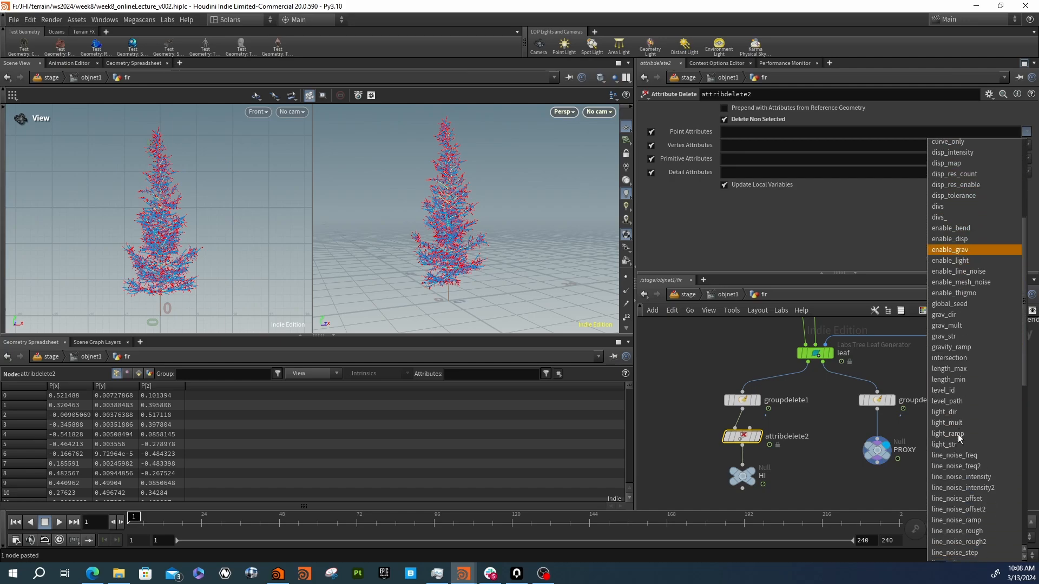
scroll(959, 438, down, 7)
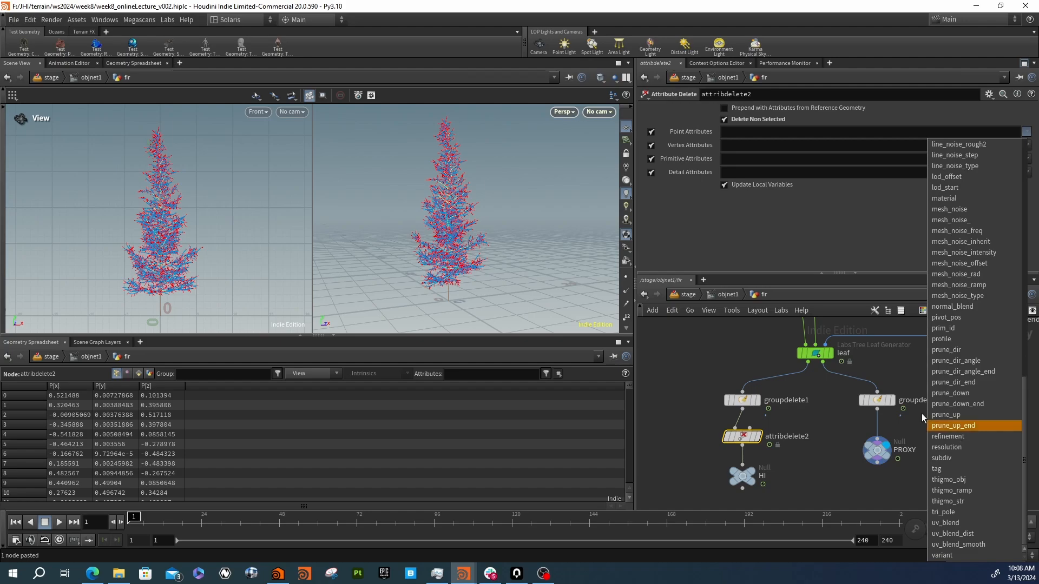
click(781, 266)
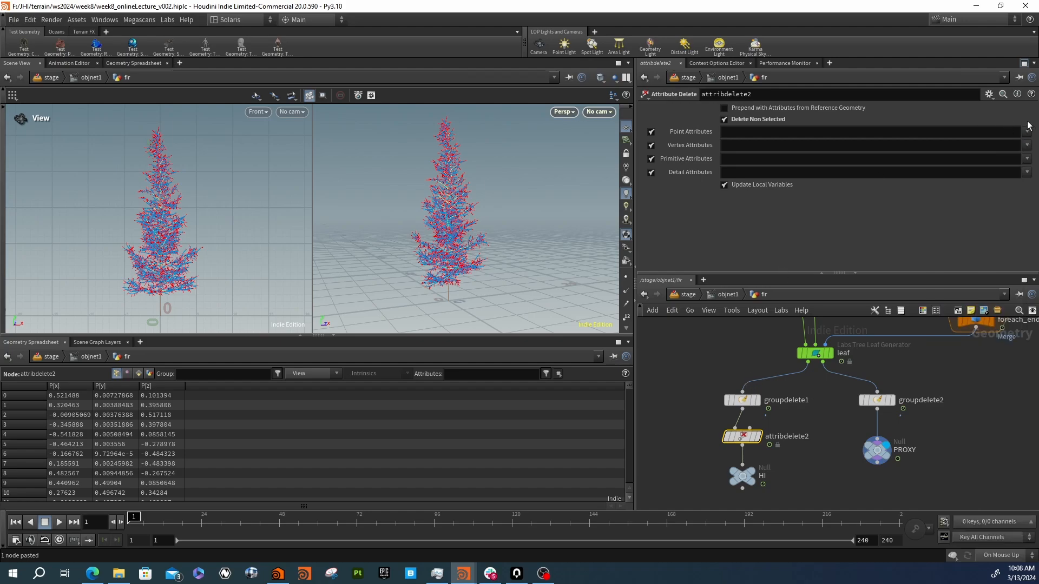
Set Vertex Attributes to N on the Attribute Delete node and review the primitive and point attributes available to keep
click(1024, 158)
click(1031, 161)
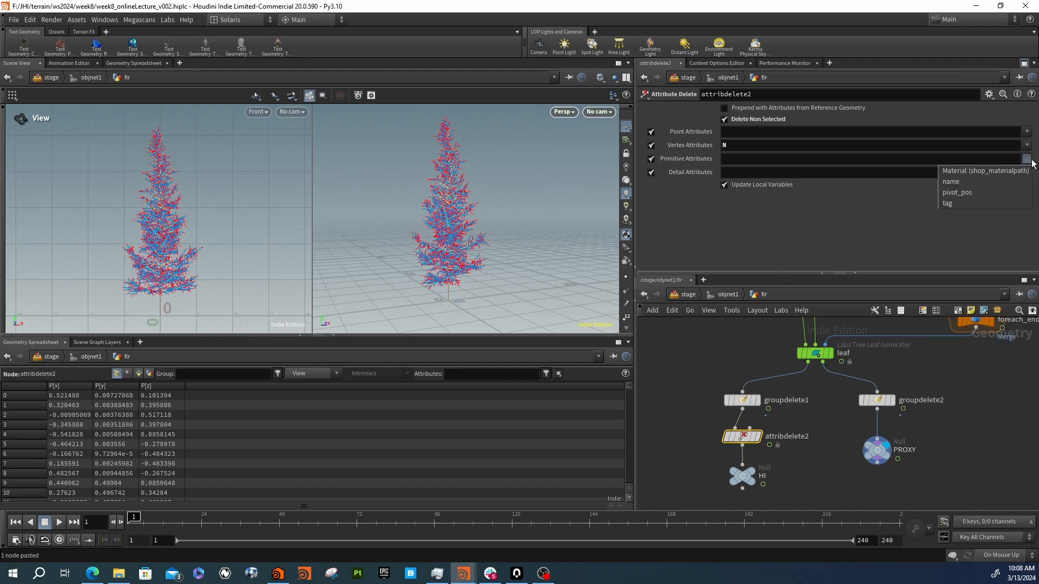
click(1031, 161)
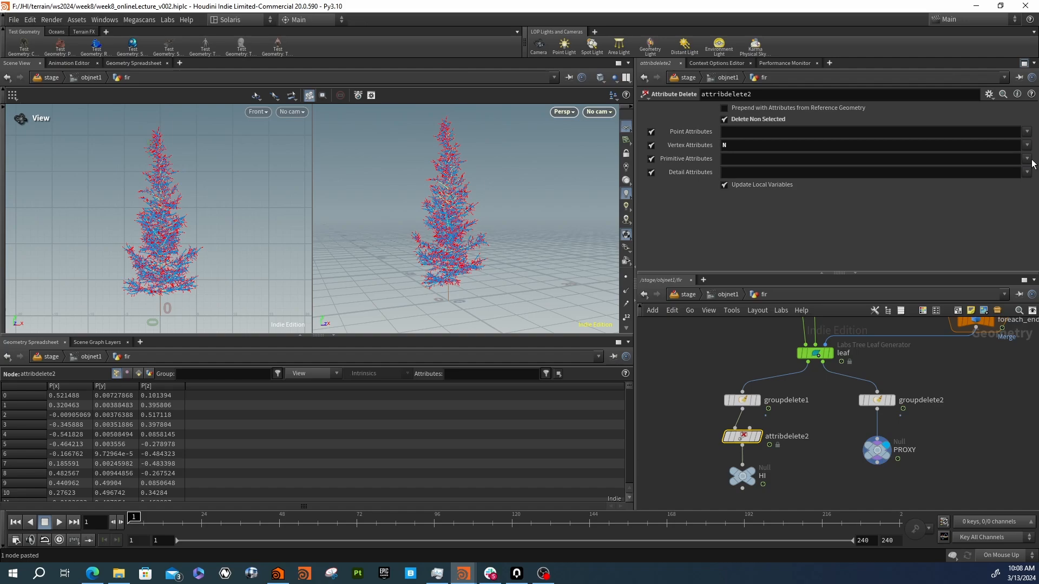
click(1028, 160)
click(1029, 159)
click(1027, 131)
scroll(989, 359, down, 15)
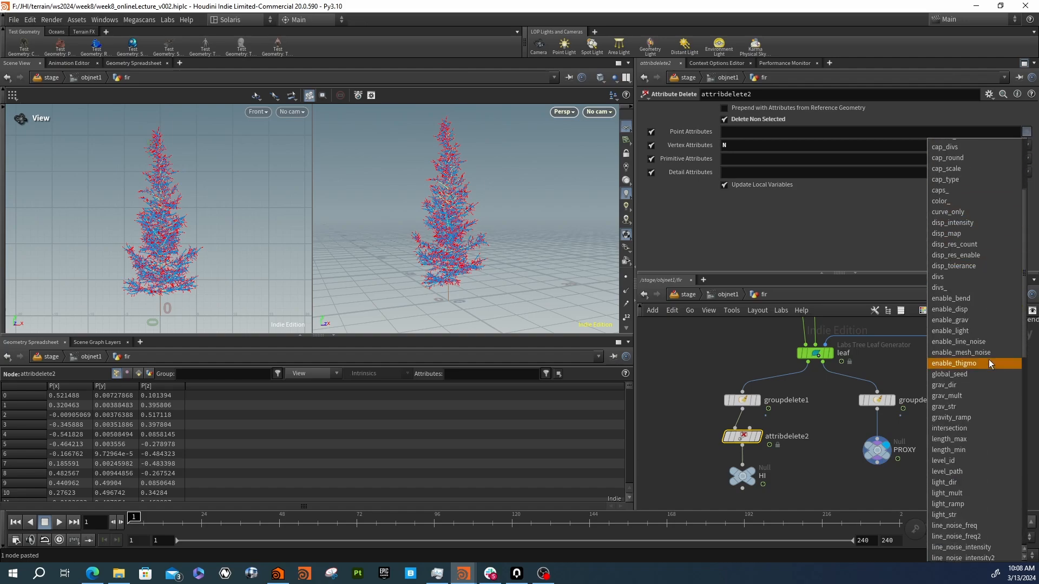
scroll(986, 368, down, 1)
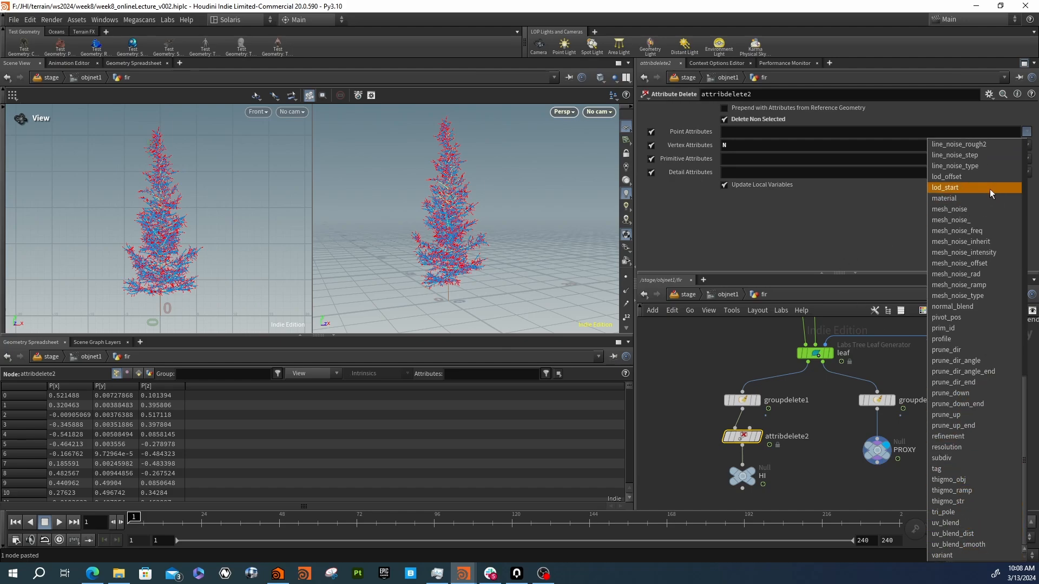
click(790, 239)
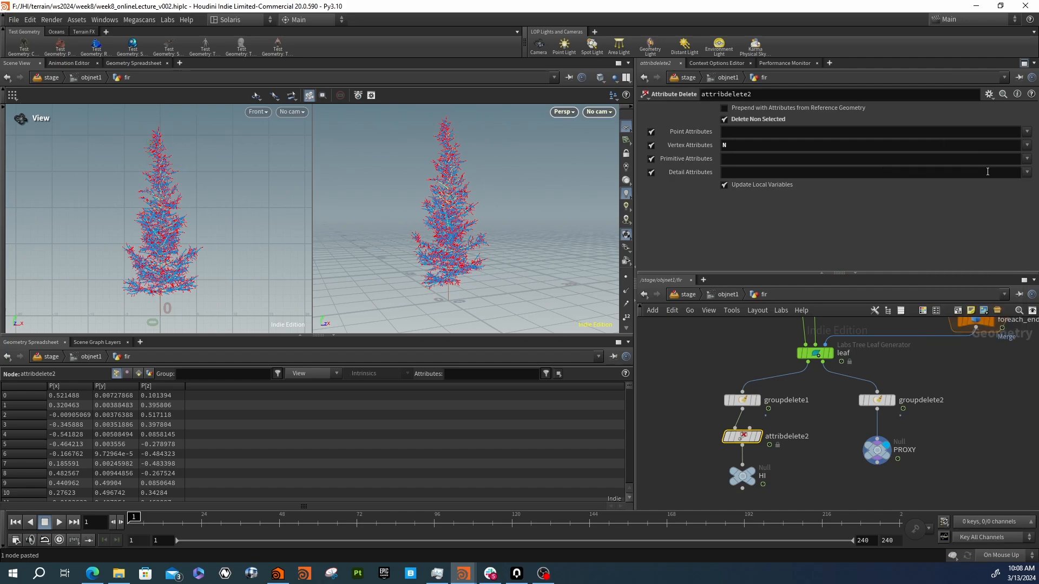
Set Primitive Attributes to name on the Attribute Delete node above HI and look through its available detail attributes
click(1025, 160)
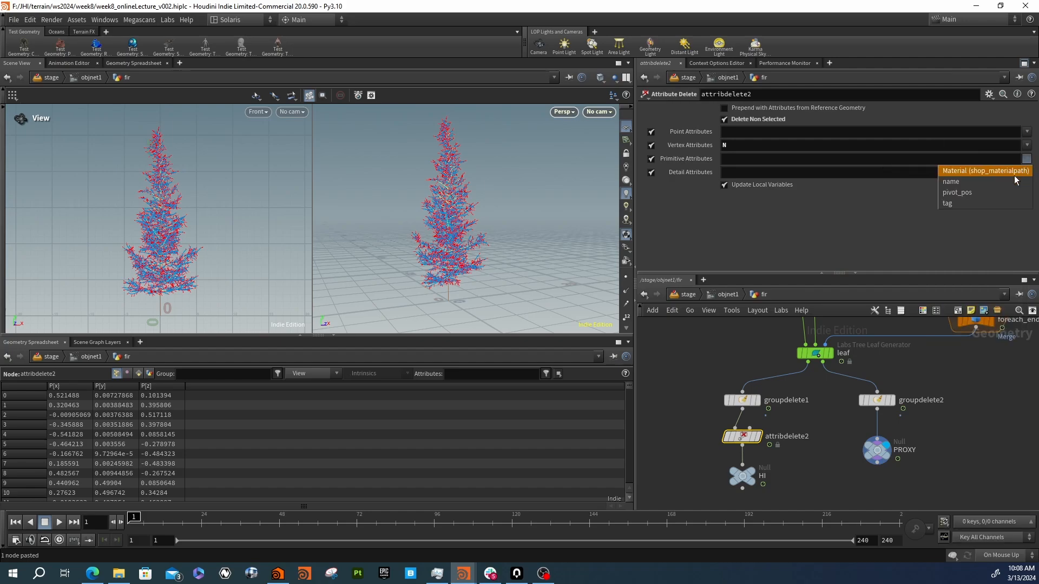
click(1014, 183)
click(1027, 173)
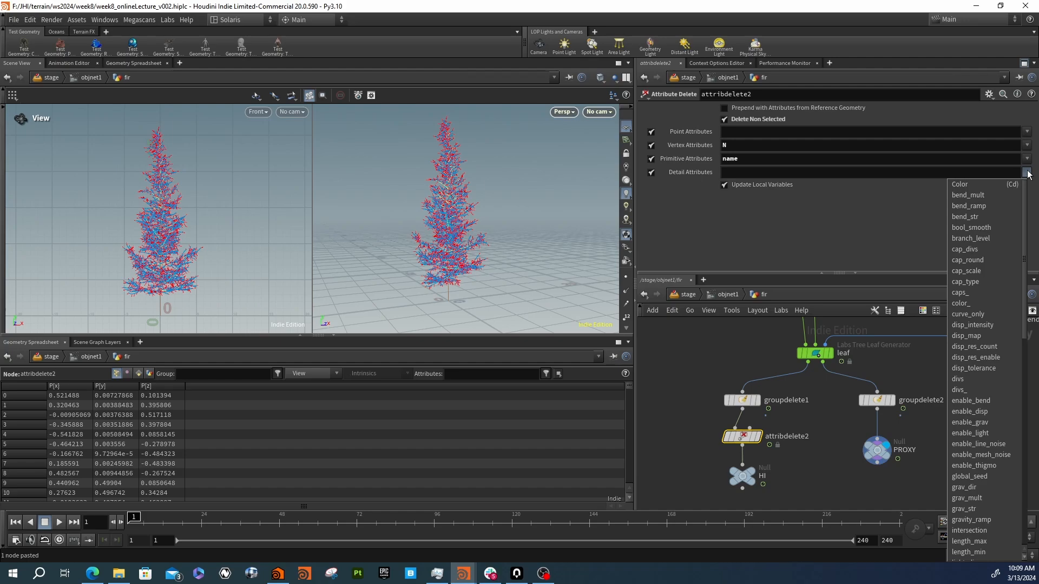
scroll(996, 260, down, 10)
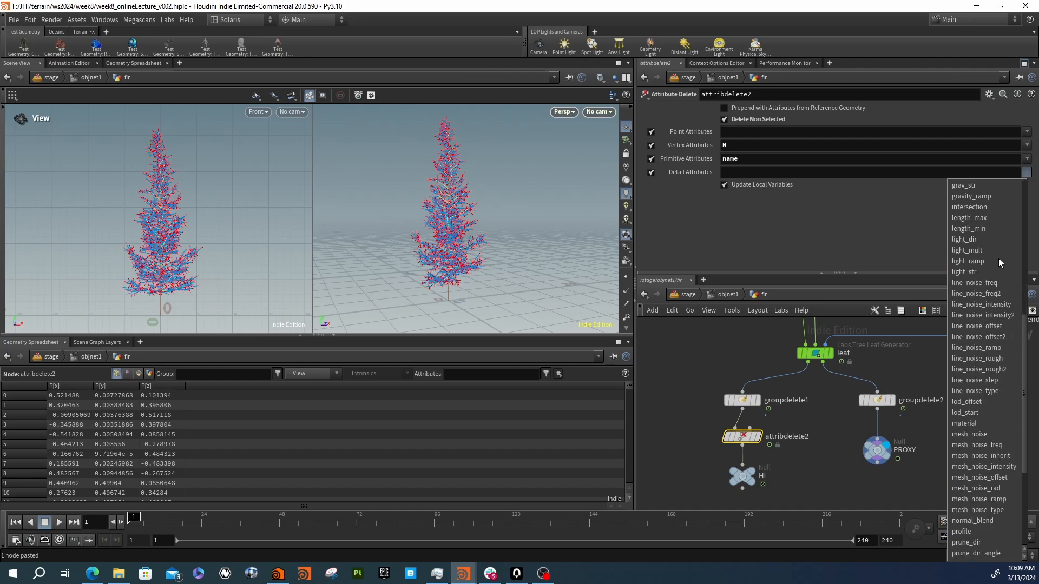
scroll(999, 258, down, 5)
click(827, 240)
Check attribdelete2's remaining primitive, vertex and detail attributes in the geometry spreadsheet and display that node in the viewport
middle_drag(812, 374, 823, 419)
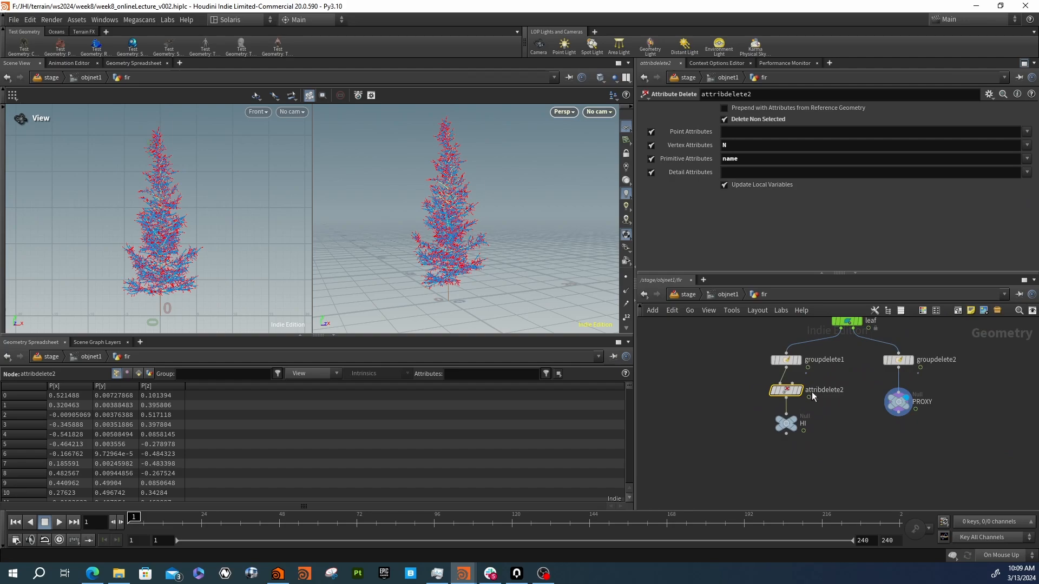
scroll(827, 401, up, 1)
click(140, 374)
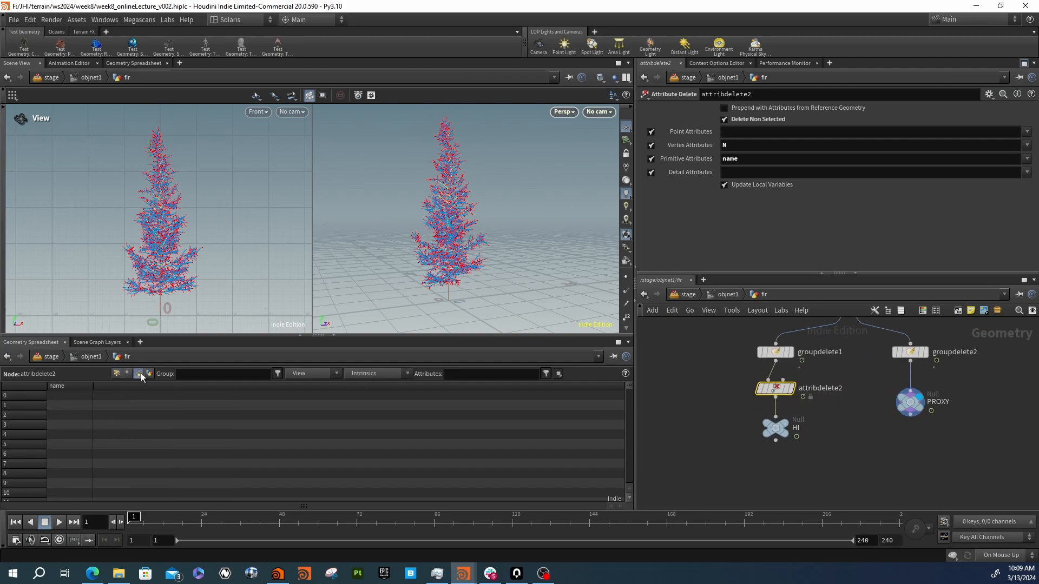
click(129, 375)
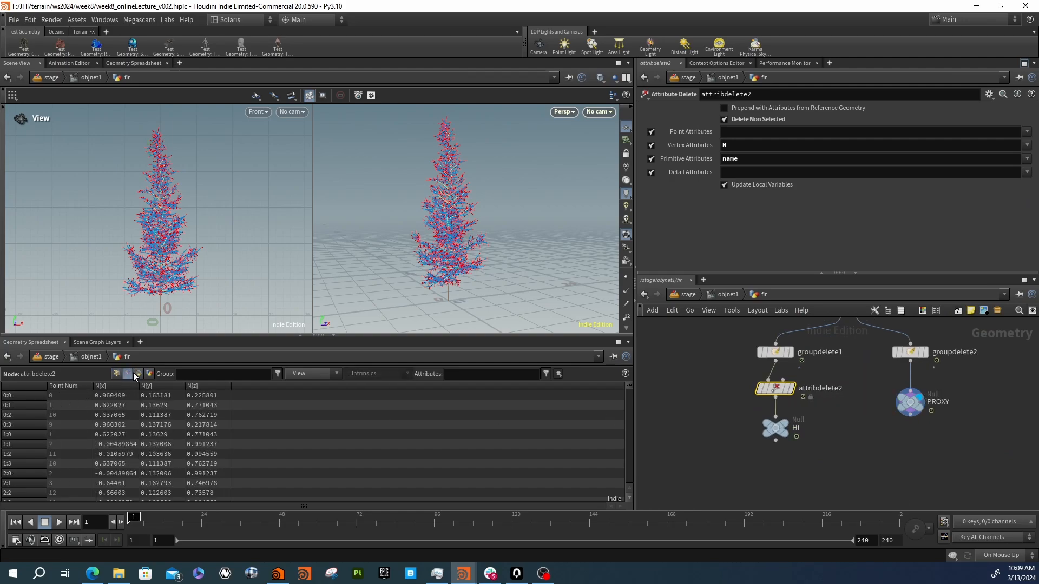
click(137, 374)
click(149, 374)
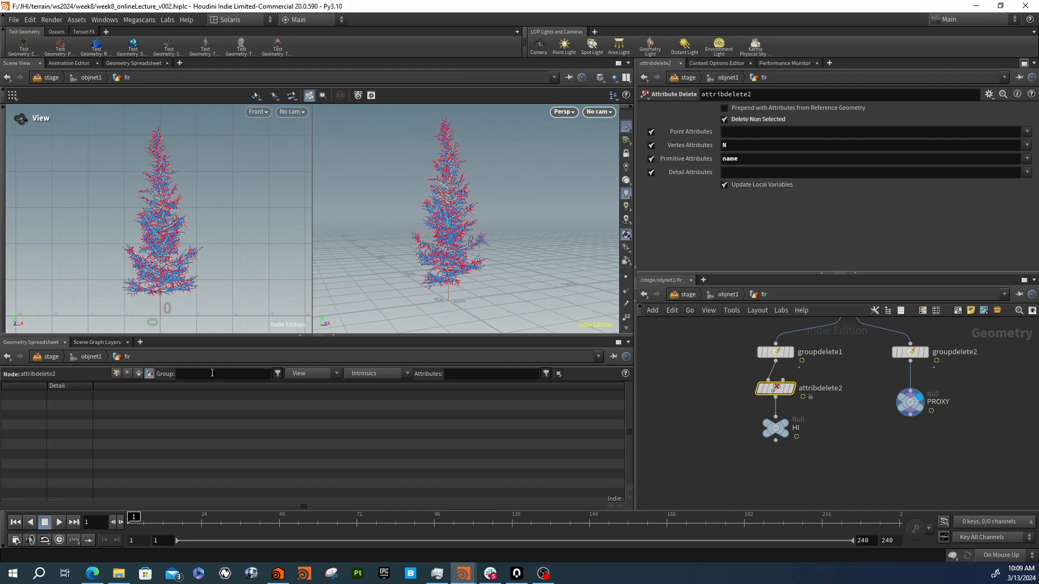
click(795, 389)
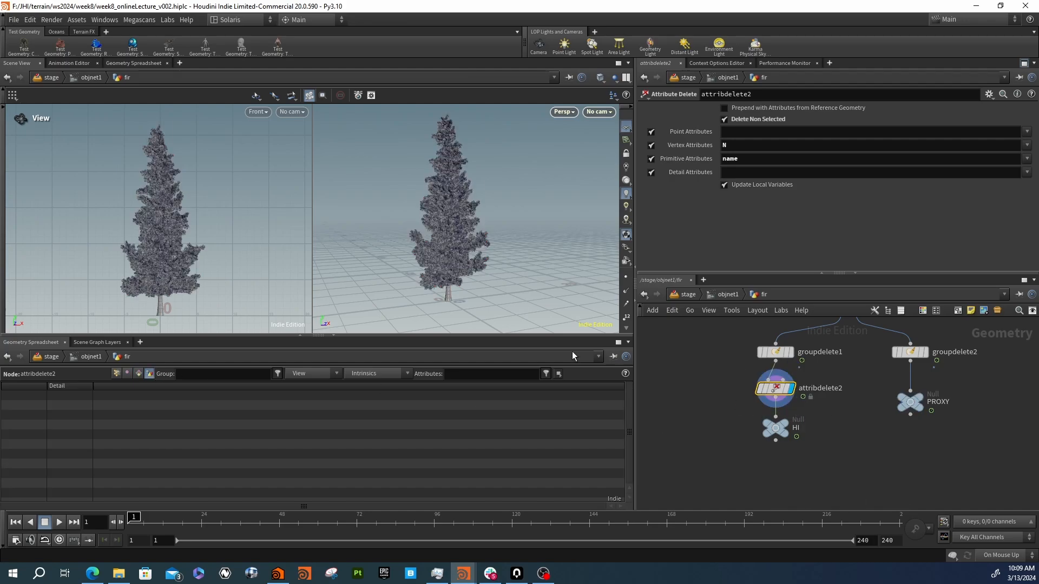
Insert an Attribute Delete node between groupdelete2 and PROXY
key(Tab)
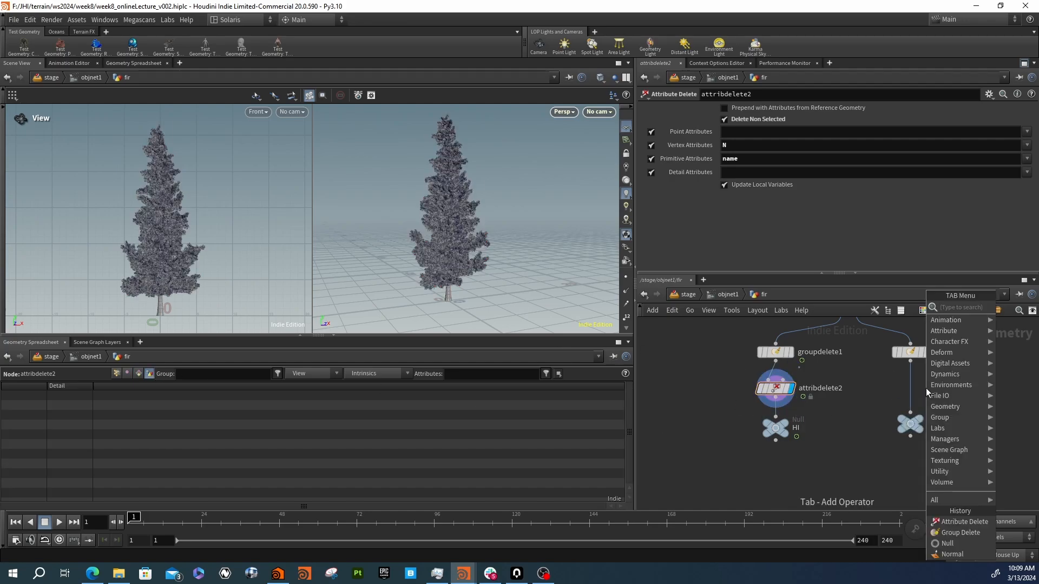
text(ast)
key(BackSpace)
key(BackSpace)
text(td)
key(Return)
key(Return)
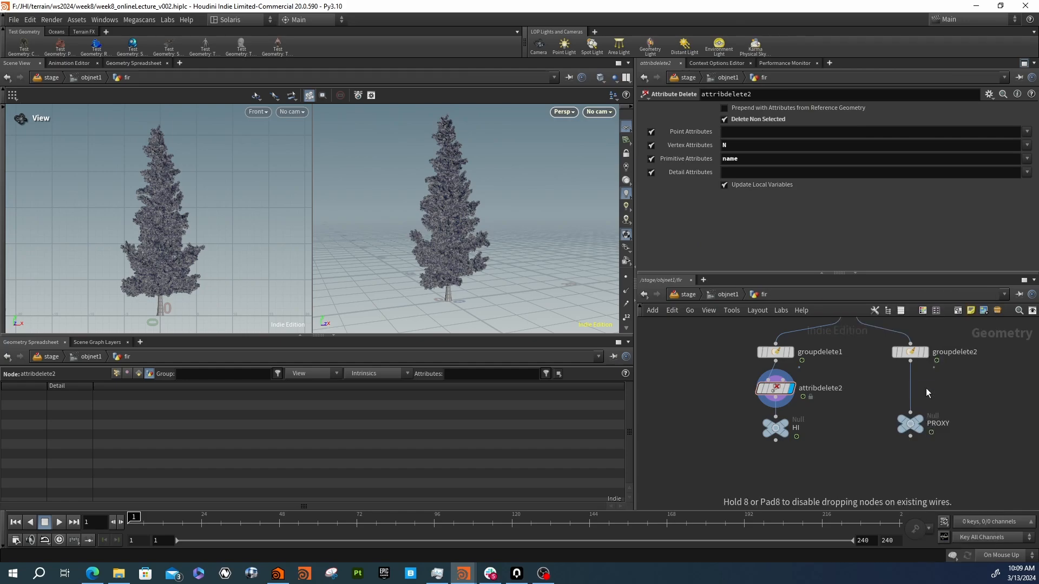
click(912, 390)
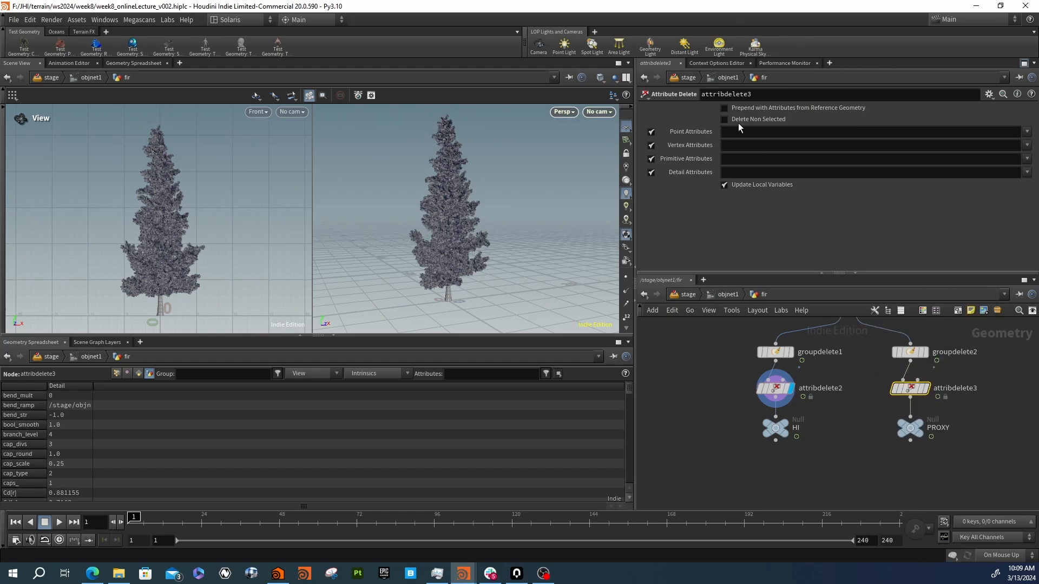
Enable Delete Non Selected on attribdelete3, keep point attribute Cd and vertex attribute N, and review the available primitive attributes
click(725, 120)
click(1026, 132)
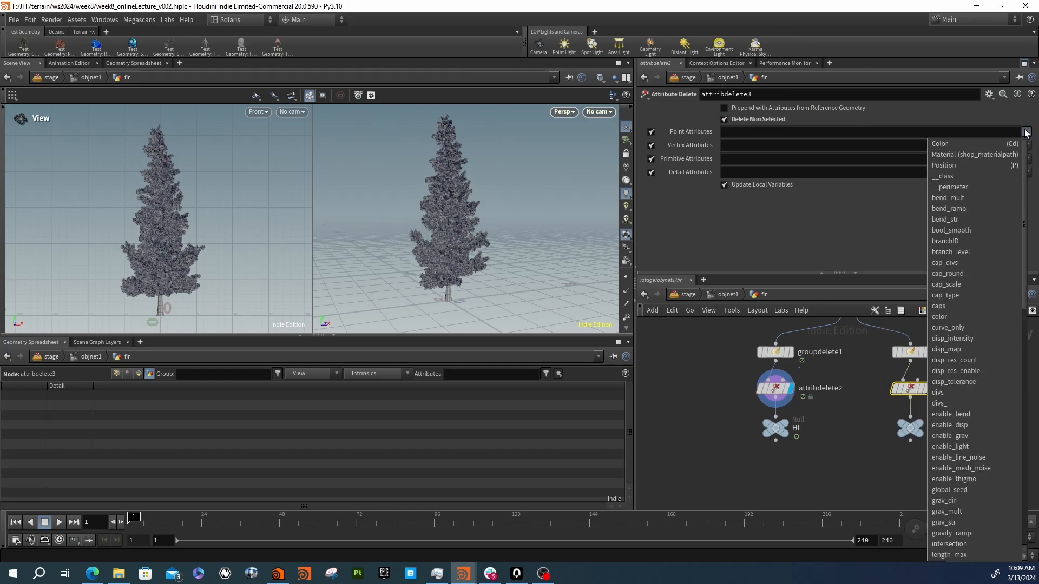
click(1009, 145)
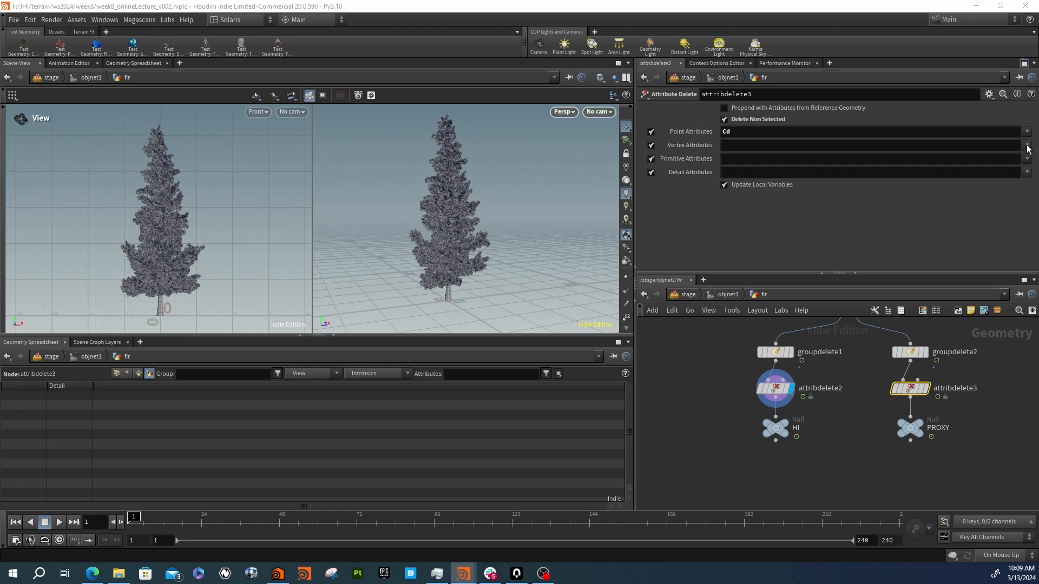
click(1028, 146)
click(1022, 157)
click(1027, 159)
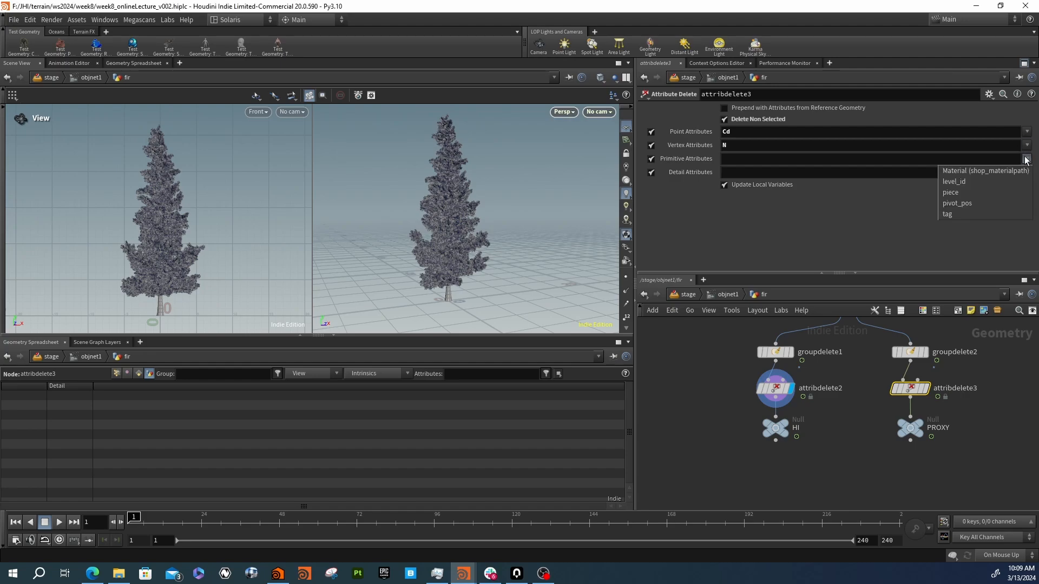
click(1027, 159)
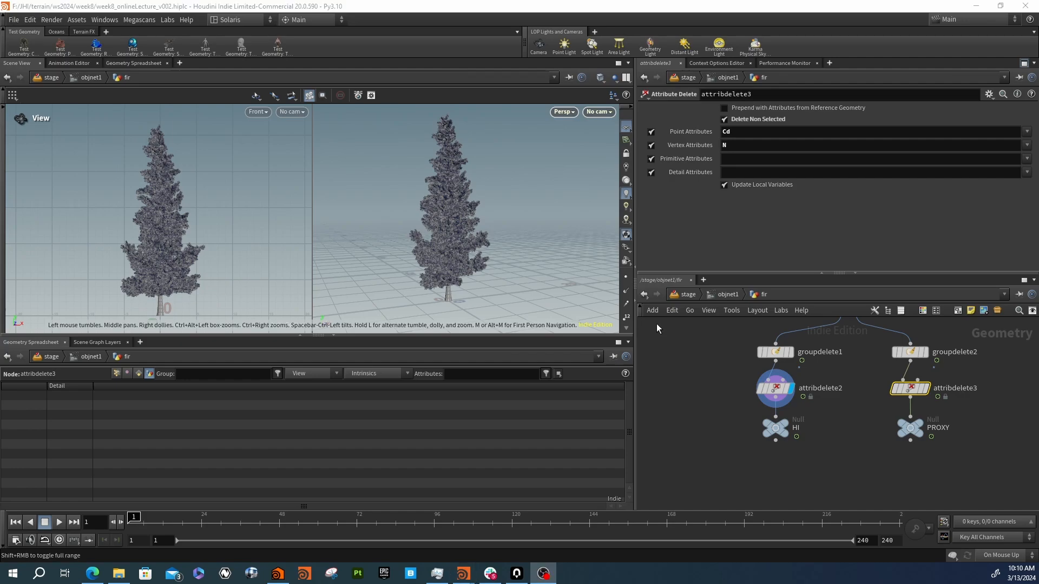
Check the vertex, primitive and point attributes of the PROXY null in the geometry spreadsheet
click(911, 427)
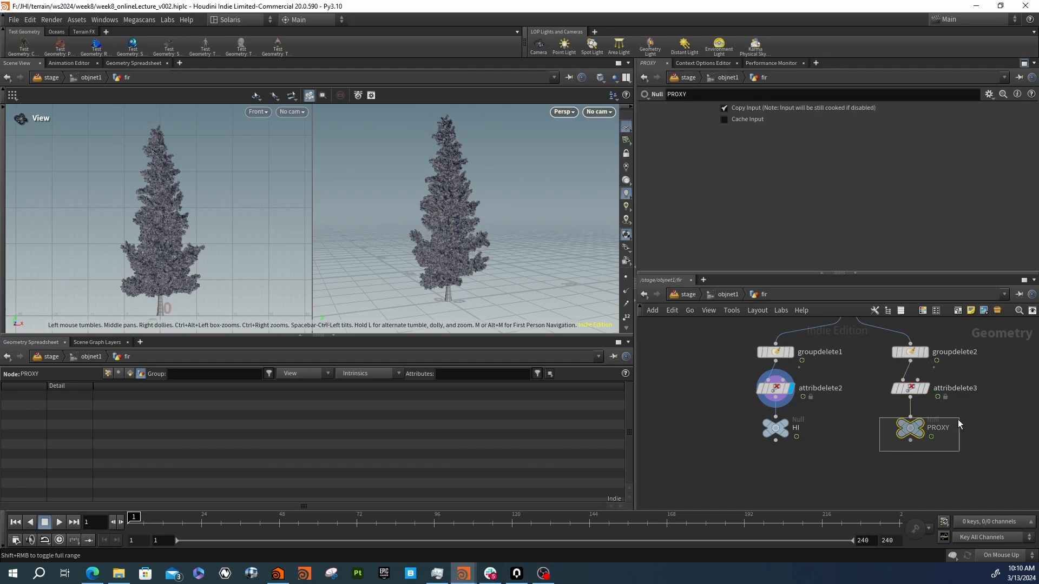
click(107, 373)
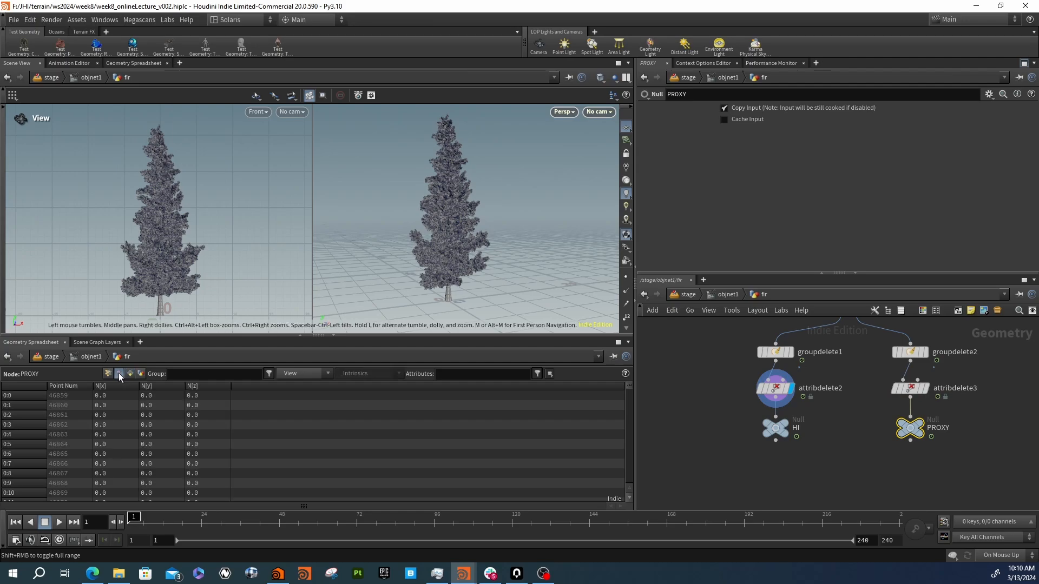
click(130, 374)
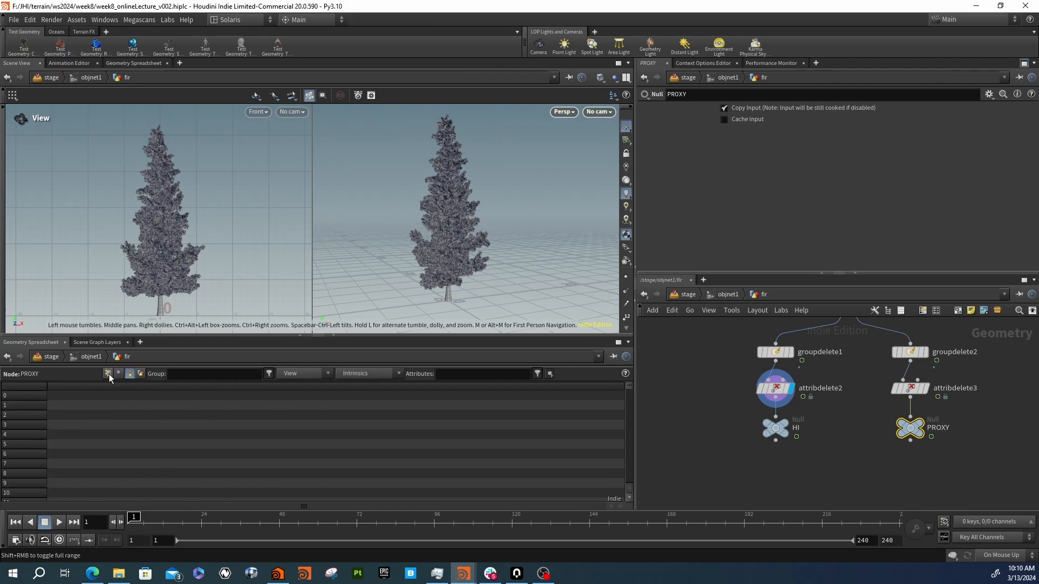
click(108, 373)
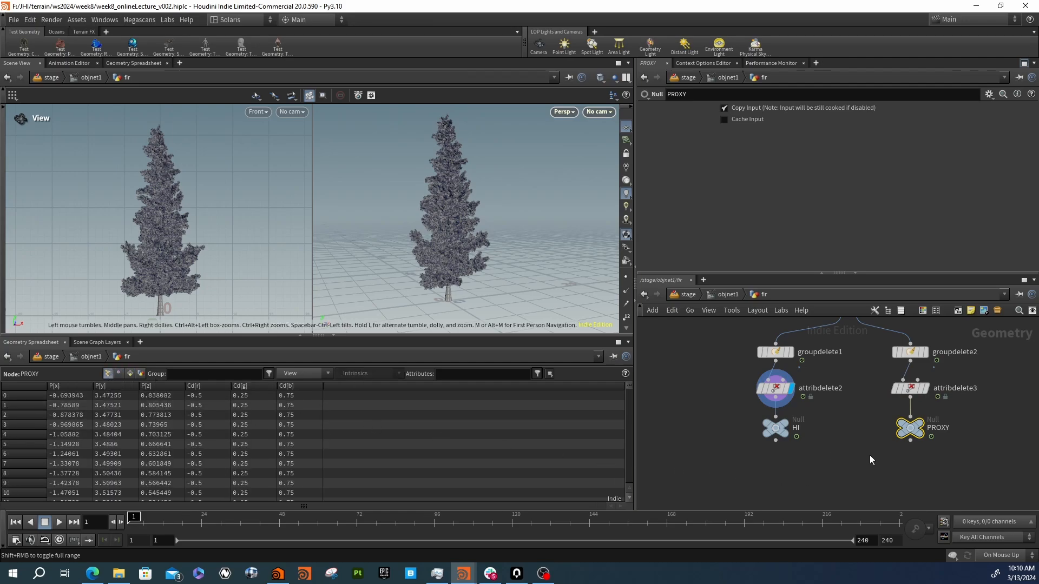
mouse_move(870, 457)
middle_down()
mouse_move(877, 438)
mouse_move(858, 444)
middle_up()
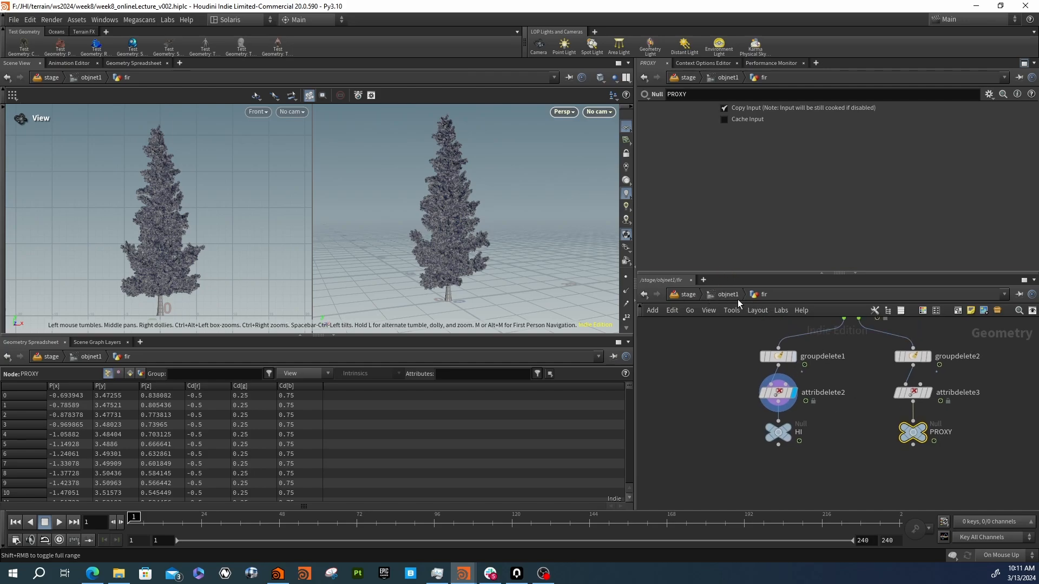
Go up to the stage network and add a SOP Import node beside objnet1
click(687, 298)
key(Tab)
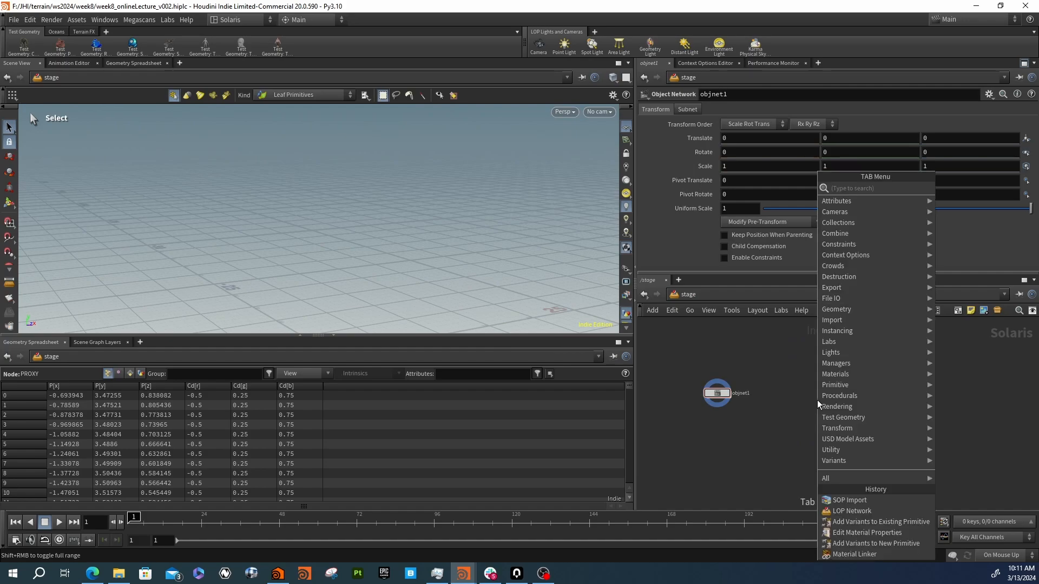
text(sopi)
key(Return)
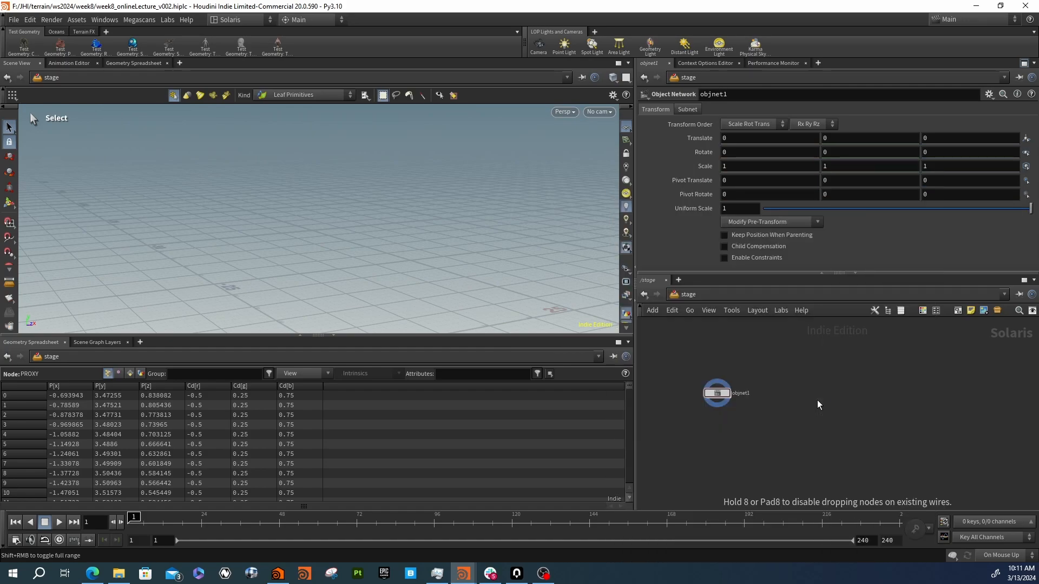
click(817, 401)
Set the SOP Import node's SOP Path to the fir network's HI null and frame the imported tree in the viewport
click(1020, 110)
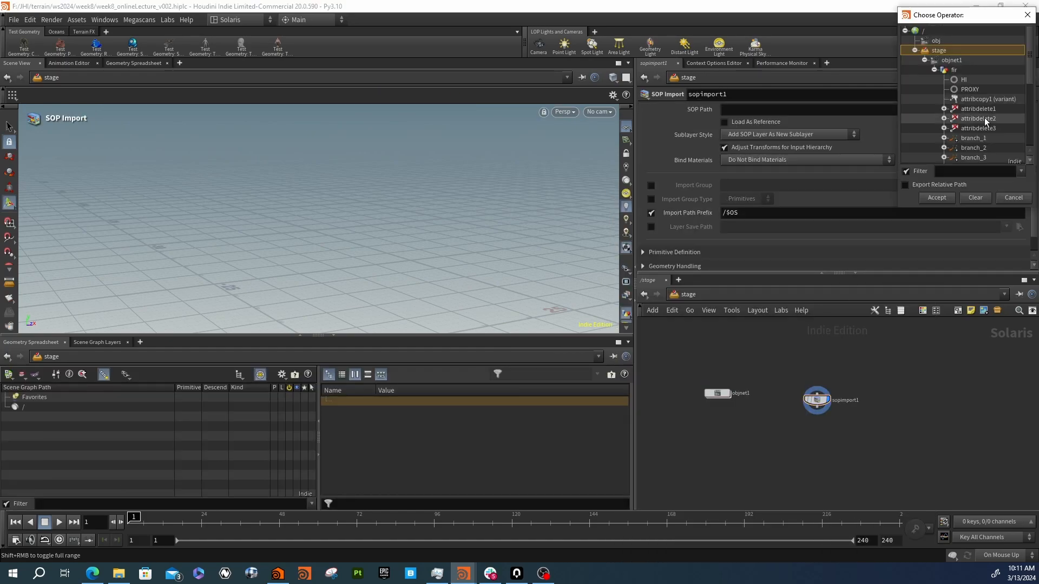
click(966, 81)
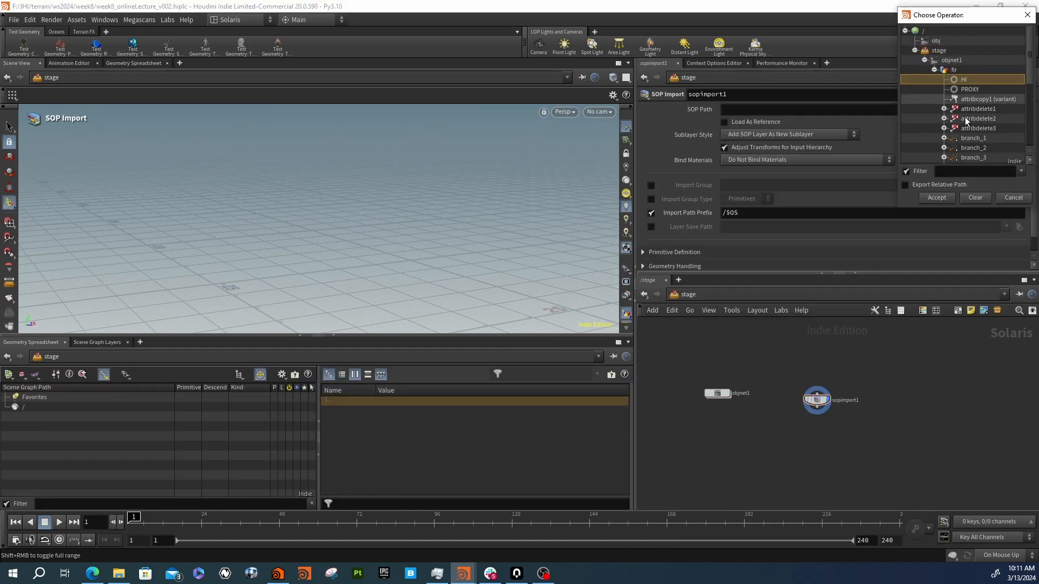
click(931, 195)
alt+drag(423, 260, 392, 237)
alt+right_drag(392, 236, 390, 223)
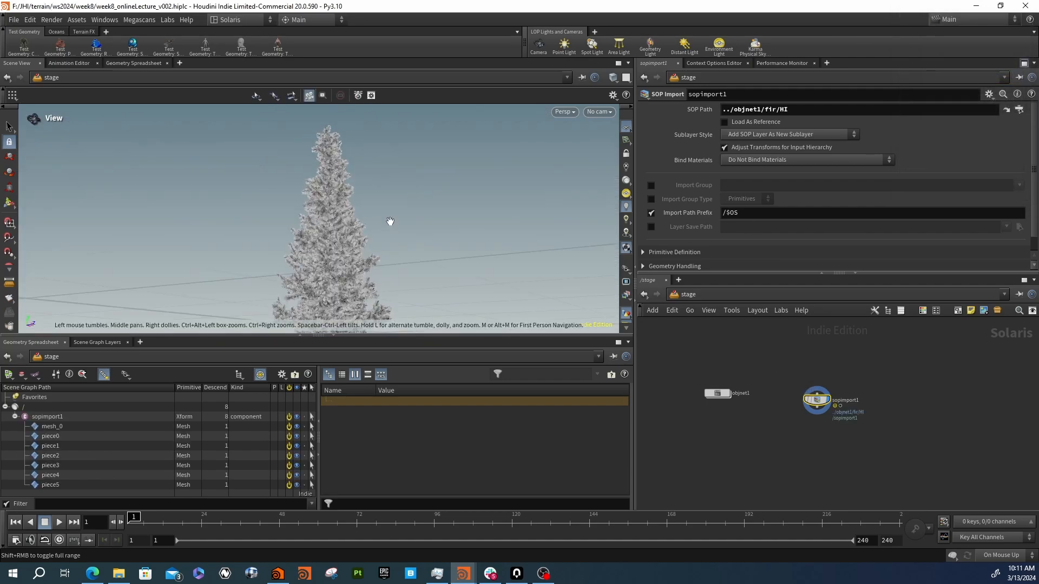
alt+middle_drag(390, 222, 432, 144)
alt+drag(432, 144, 425, 195)
alt+middle_drag(425, 195, 411, 235)
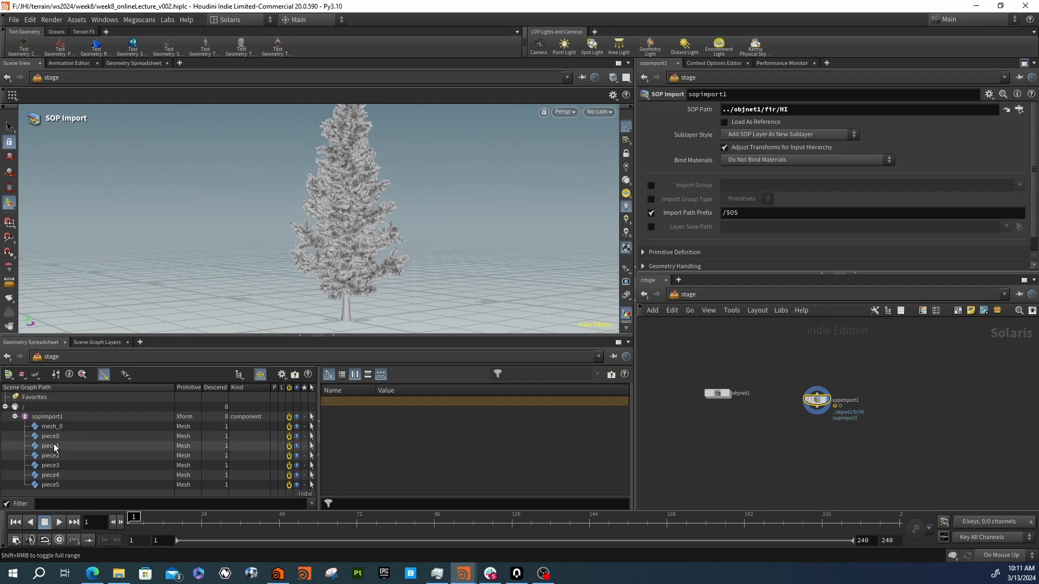
Examine which tree parts the mesh_0 and piece0 to piece5 primitives under sopimport1 cover
click(50, 445)
click(47, 465)
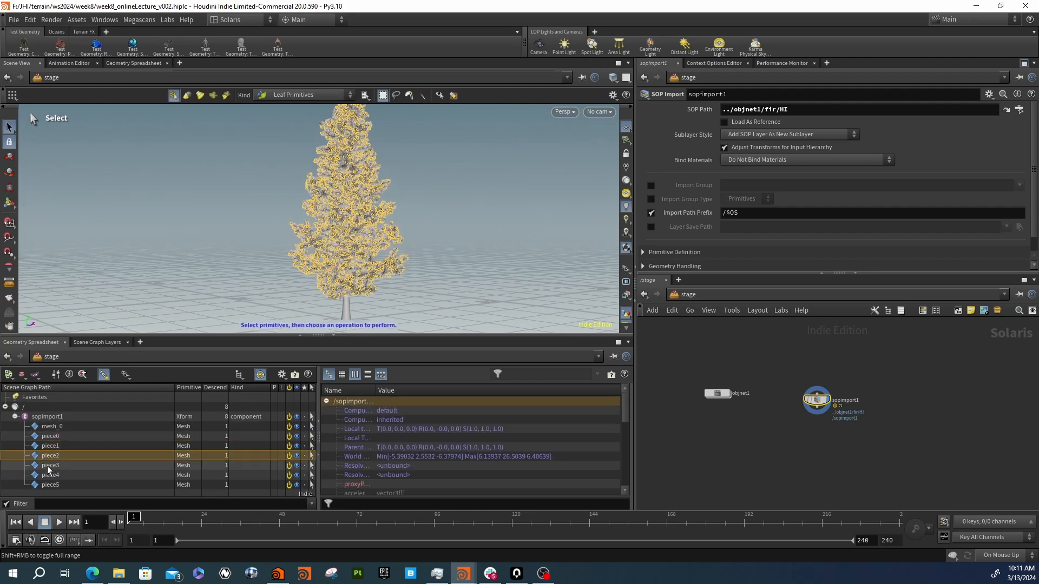
click(47, 476)
click(45, 484)
click(46, 473)
click(47, 465)
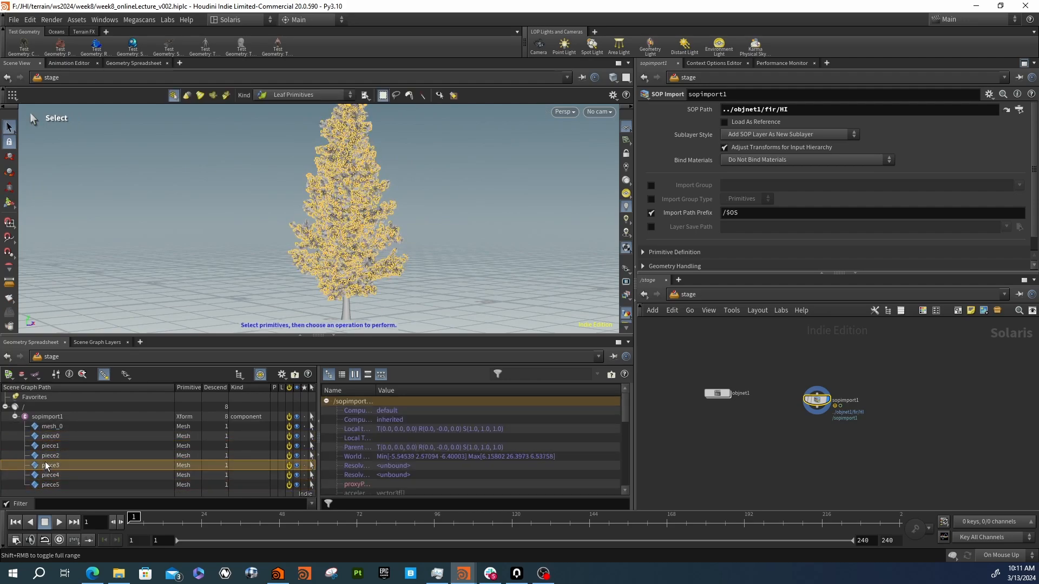
click(48, 456)
click(49, 446)
click(49, 435)
click(49, 428)
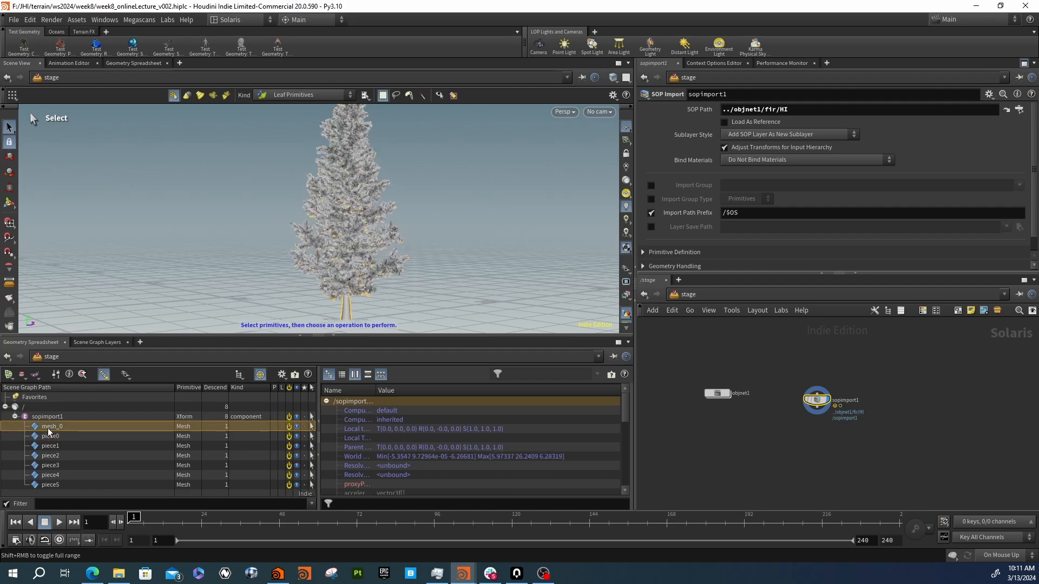
click(49, 436)
click(50, 446)
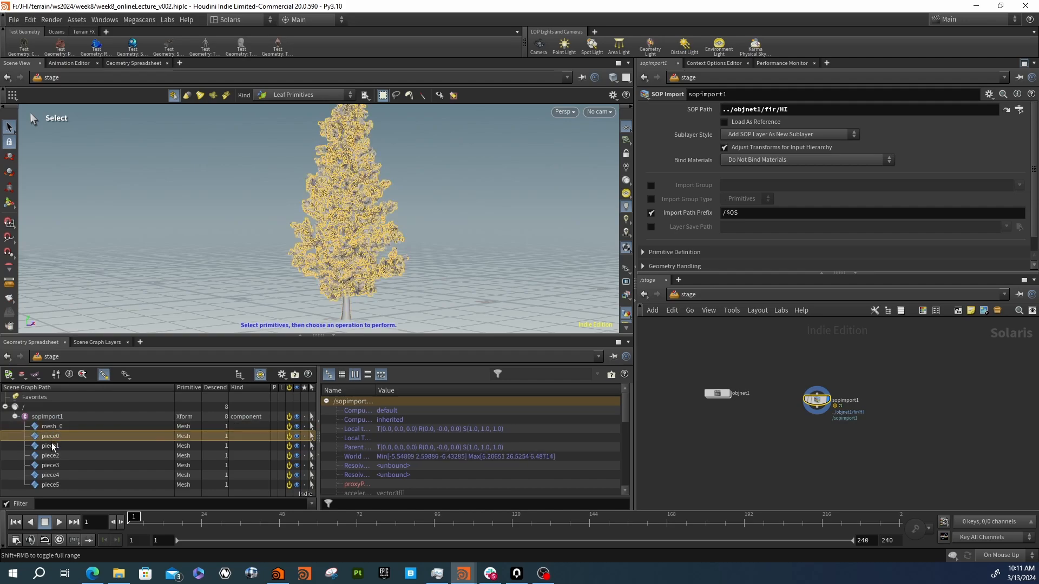
click(53, 456)
click(55, 466)
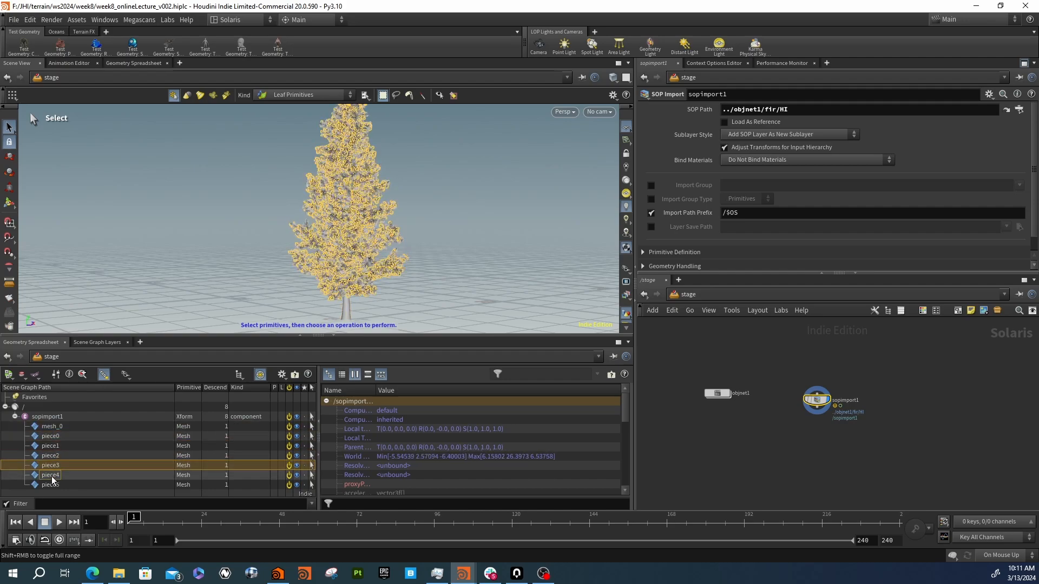
click(57, 476)
click(58, 486)
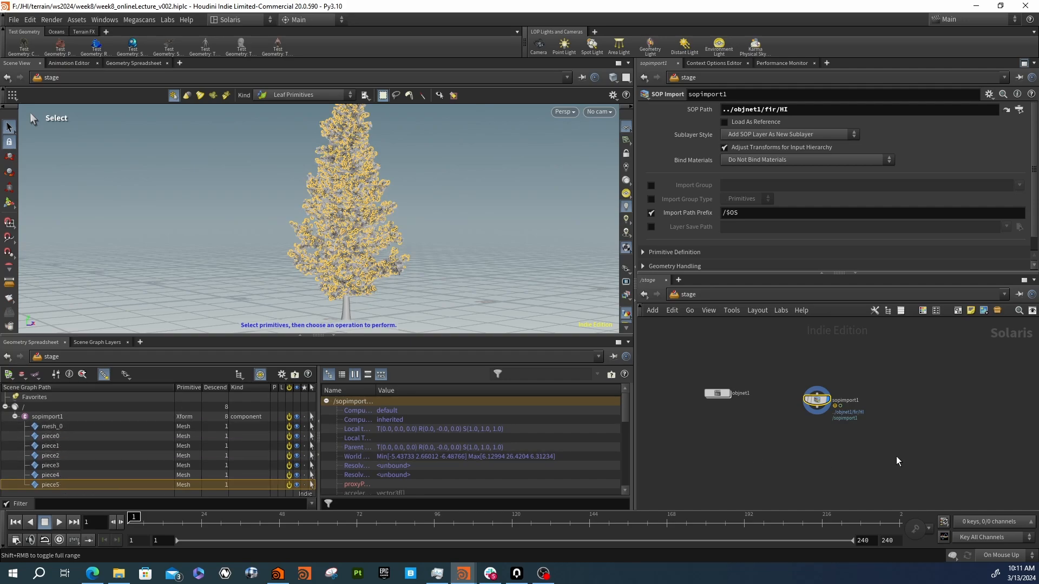
Align the SOP Import node with objnet1 in the network and recheck the piece2, piece4 and piece5 primitives
drag(818, 402, 819, 394)
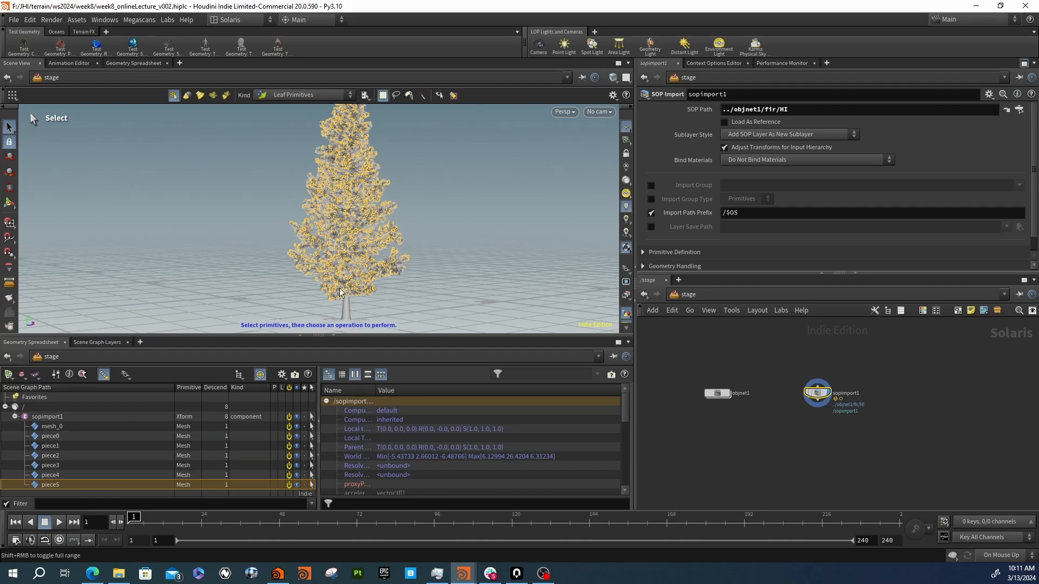
click(52, 455)
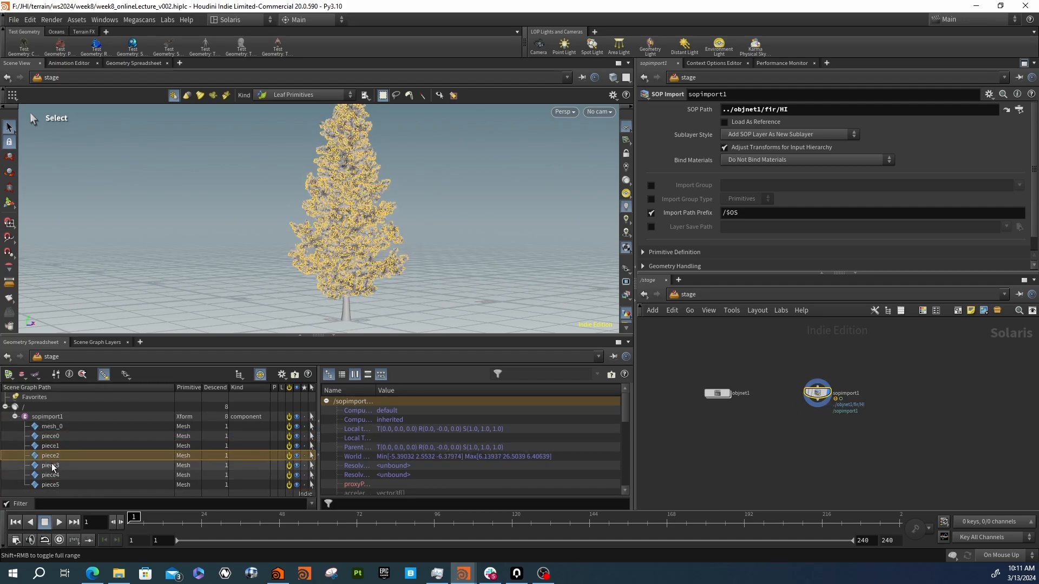
click(52, 475)
click(53, 487)
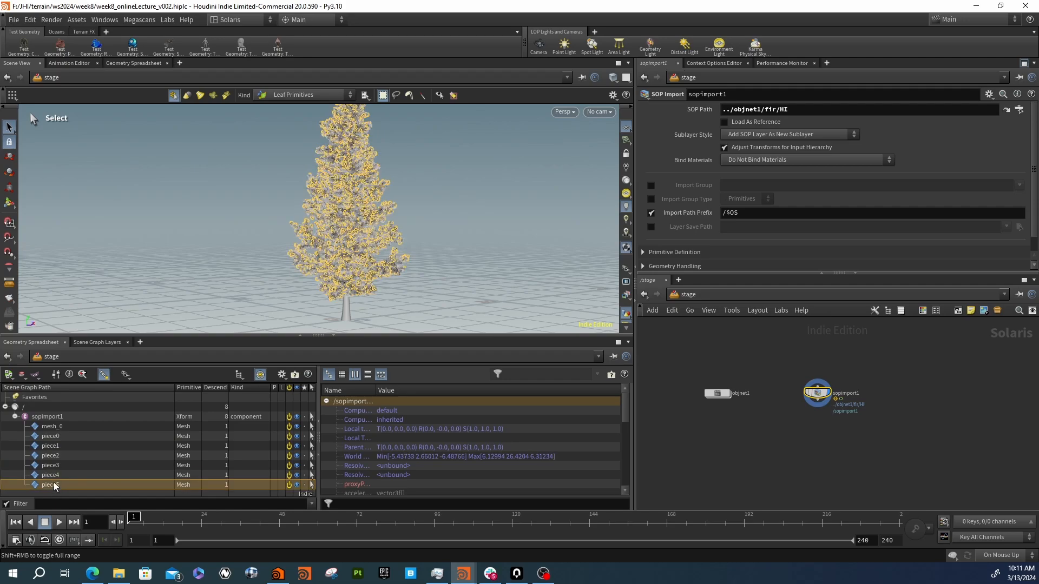
Examine again which parts of the tree the piece0 to piece4 and mesh_0 primitives under sopimport1 cover
click(52, 477)
click(52, 467)
click(52, 459)
click(51, 439)
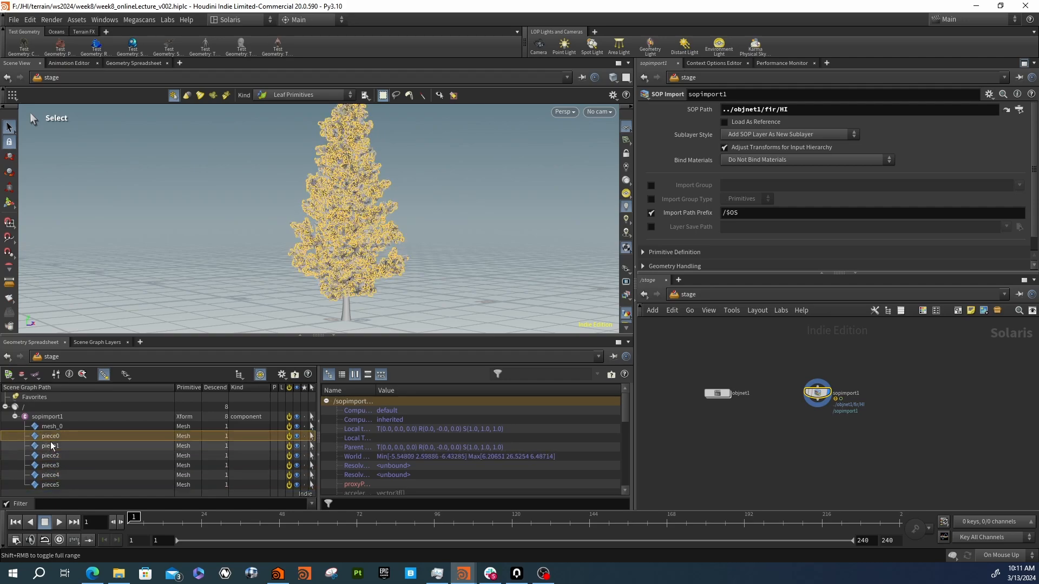
click(51, 446)
click(52, 456)
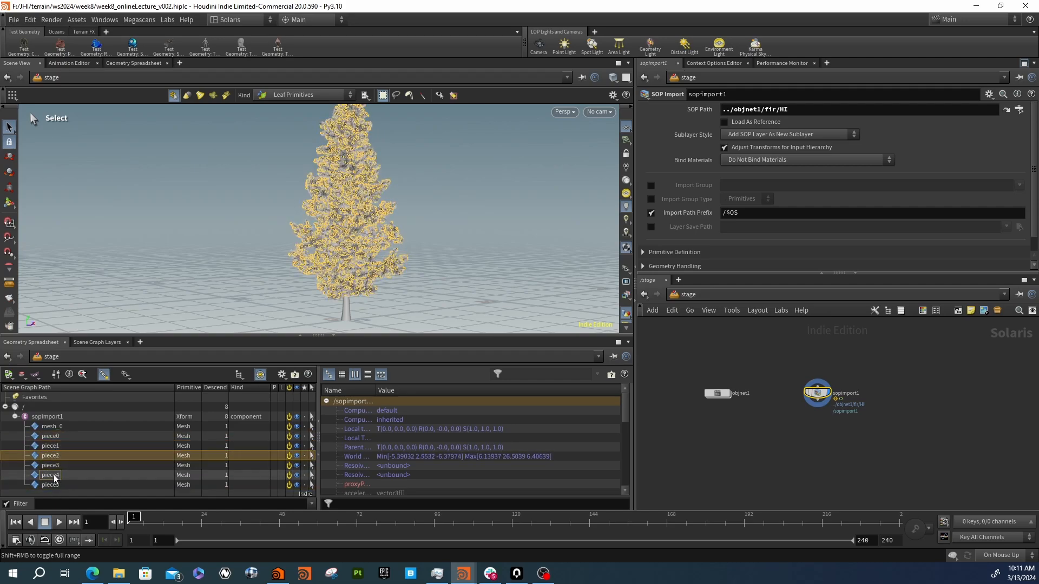
click(54, 476)
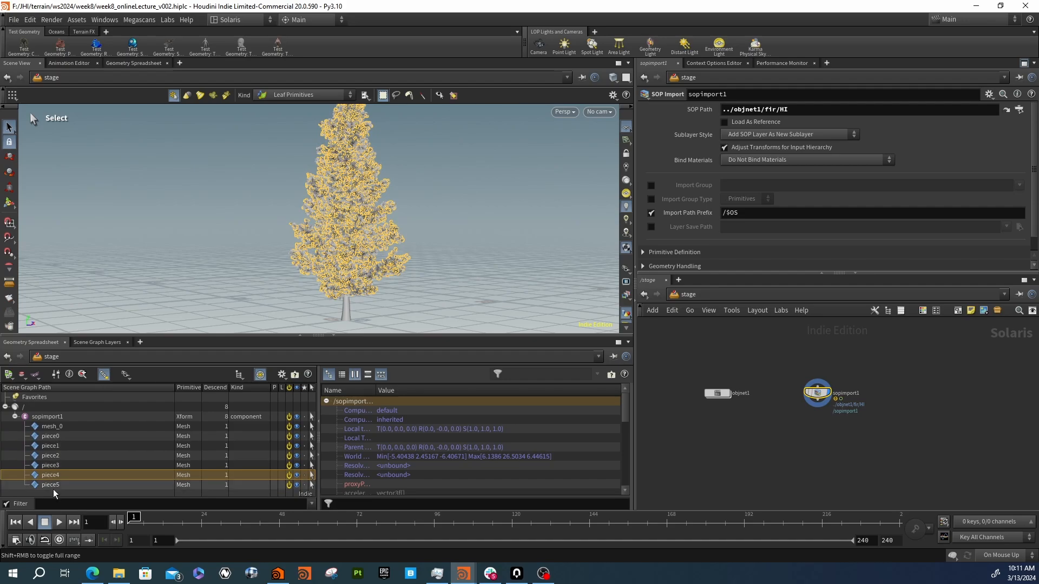
click(58, 427)
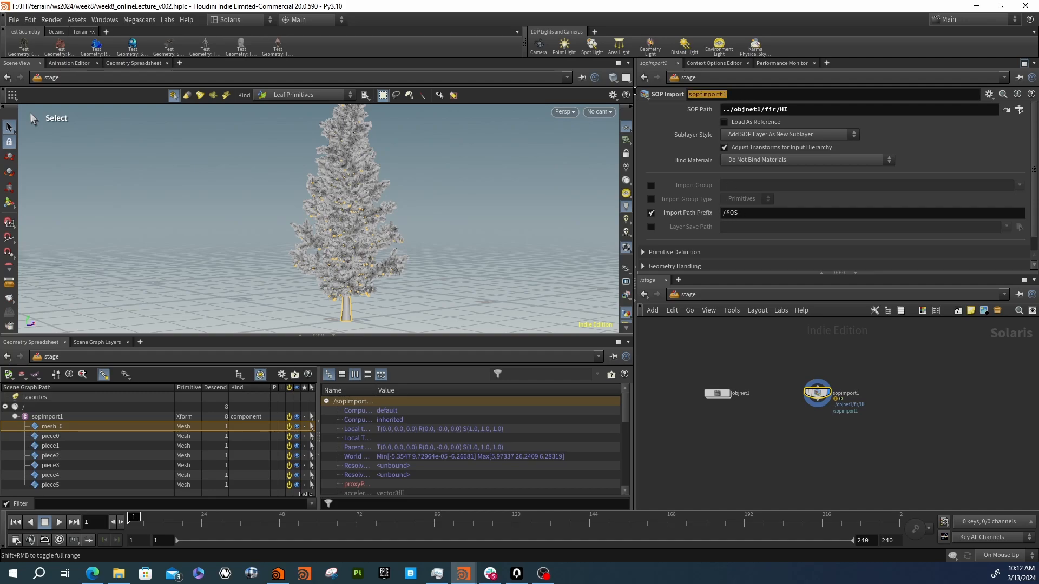
Set the SOP Import node's Import Path Prefix to /geo and place a duplicate of the node beside it
drag(740, 213, 735, 213)
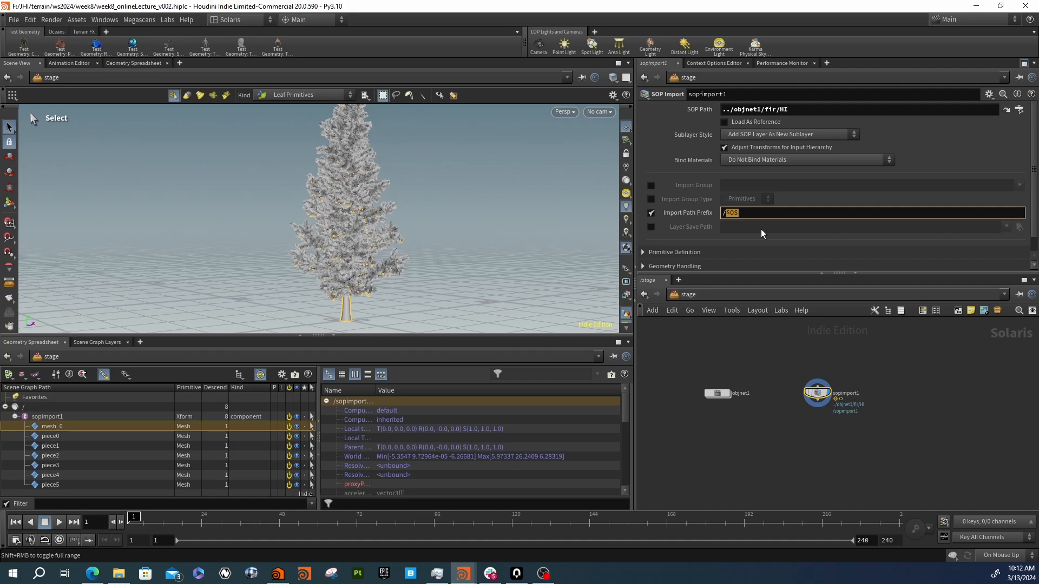
key(Return)
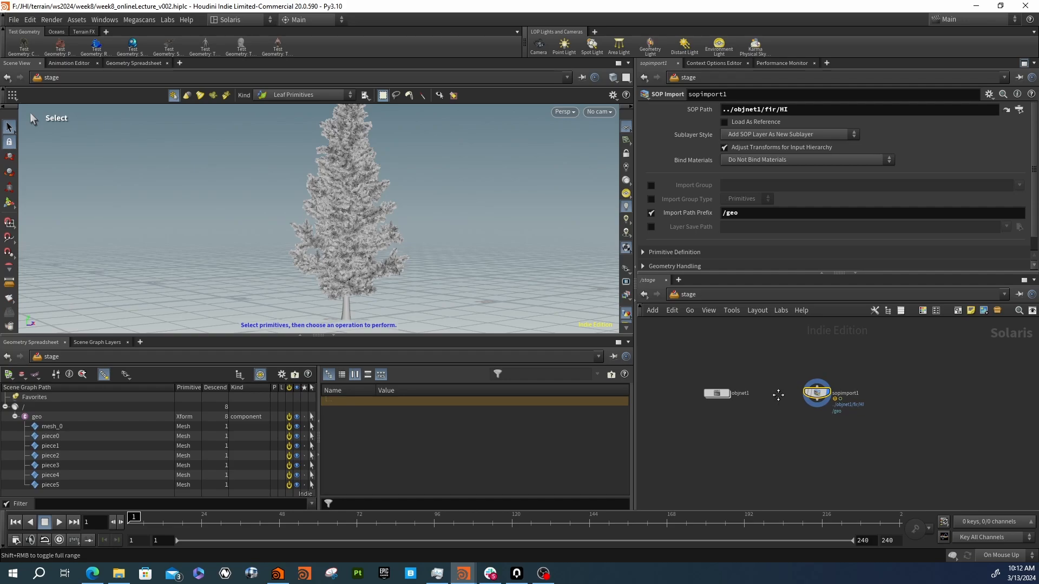
middle_drag(778, 395, 762, 392)
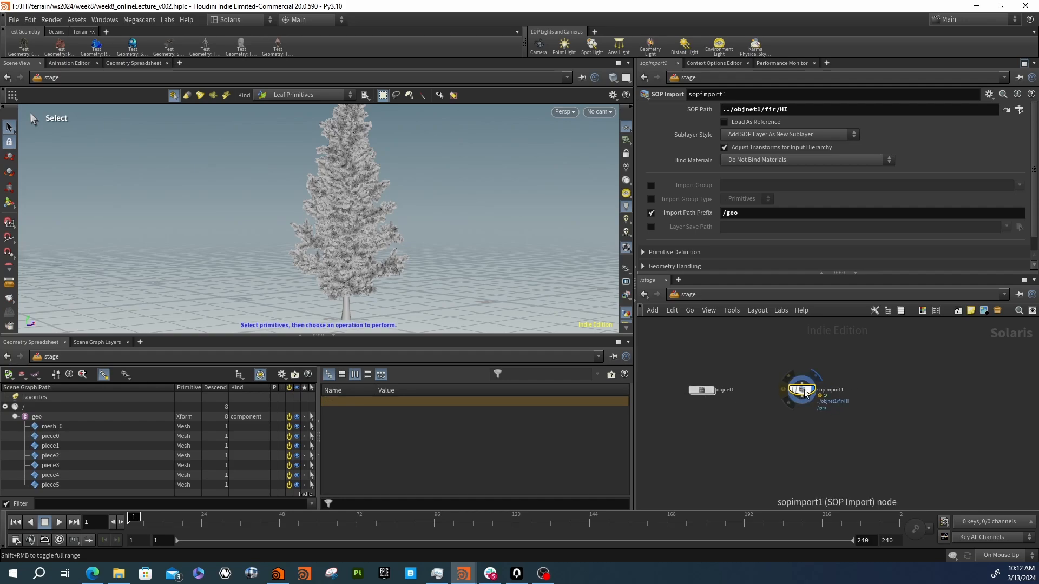
key(ctrl+c)
key(ctrl+v)
drag(890, 401, 862, 394)
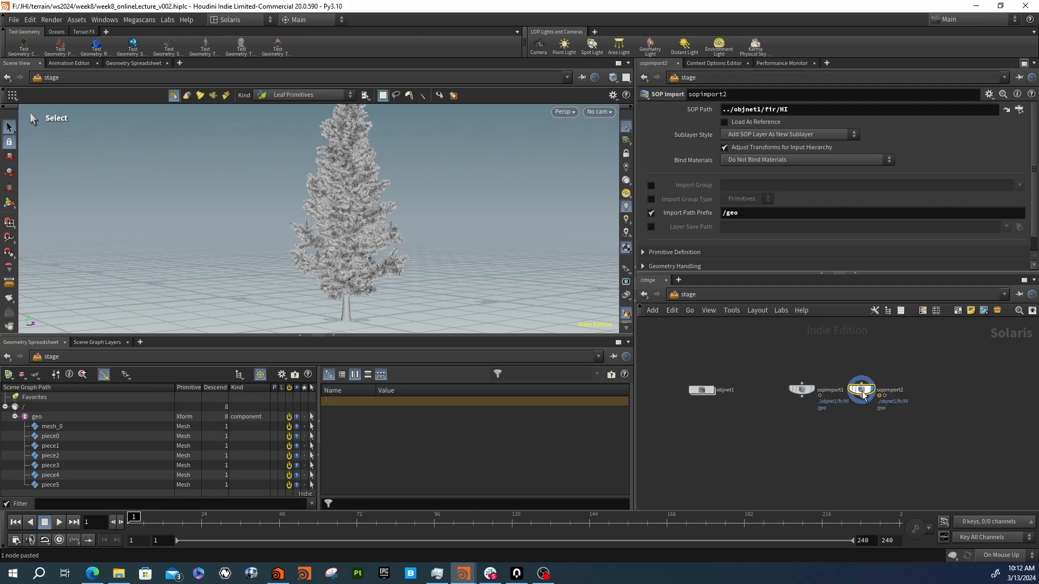
Set the duplicated SOP Import node's SOP Path to ../objnet1/fir/PROXY and view the imported proxy tree
double_click(782, 111)
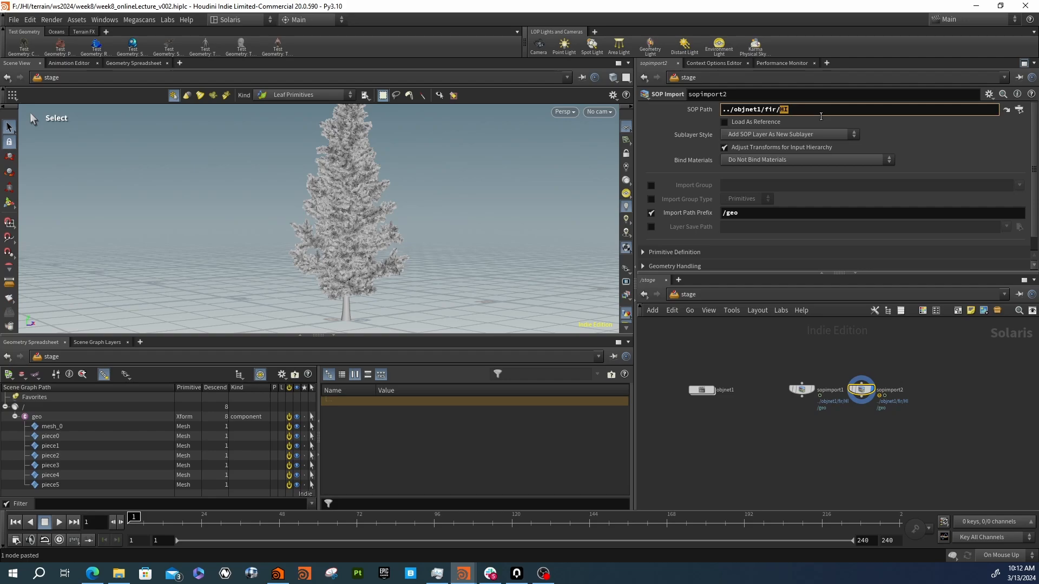
text(PROXY)
key(Return)
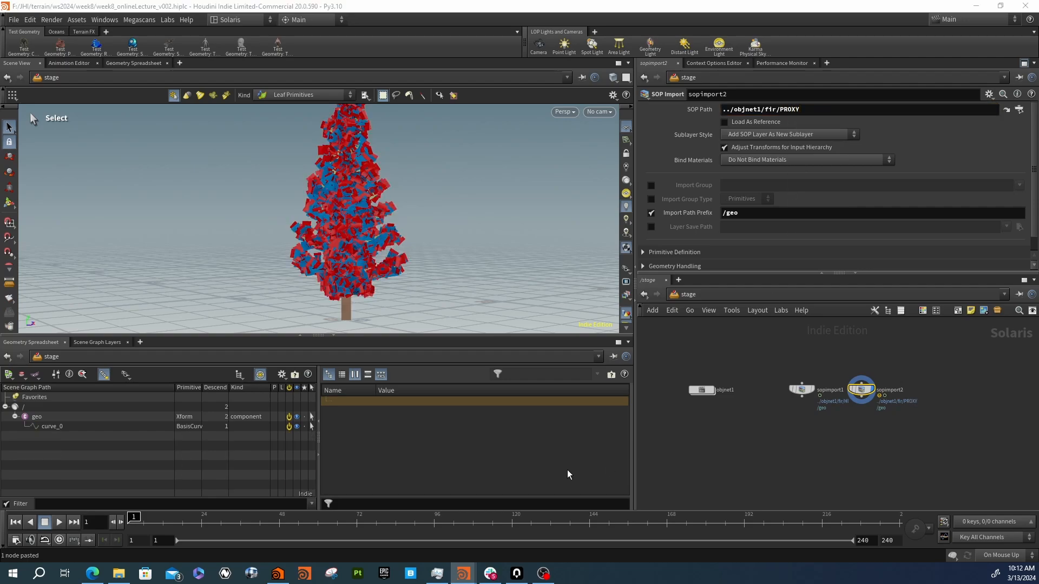
alt+right_drag(367, 216, 250, 232)
mouse_move(380, 250)
alt+mouse_down()
mouse_move(246, 245)
mouse_move(420, 255)
mouse_move(496, 237)
mouse_move(383, 240)
mouse_move(377, 252)
alt+mouse_up()
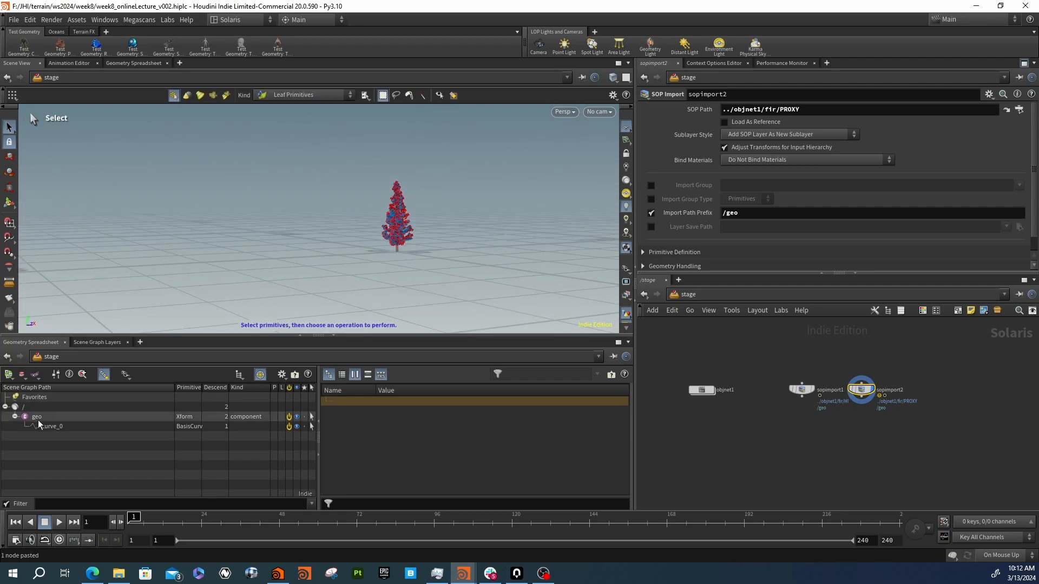
Connect sopimport2 below sopimport1 so both tree versions are layered, and inspect the combined tree
scroll(863, 395, up, 2)
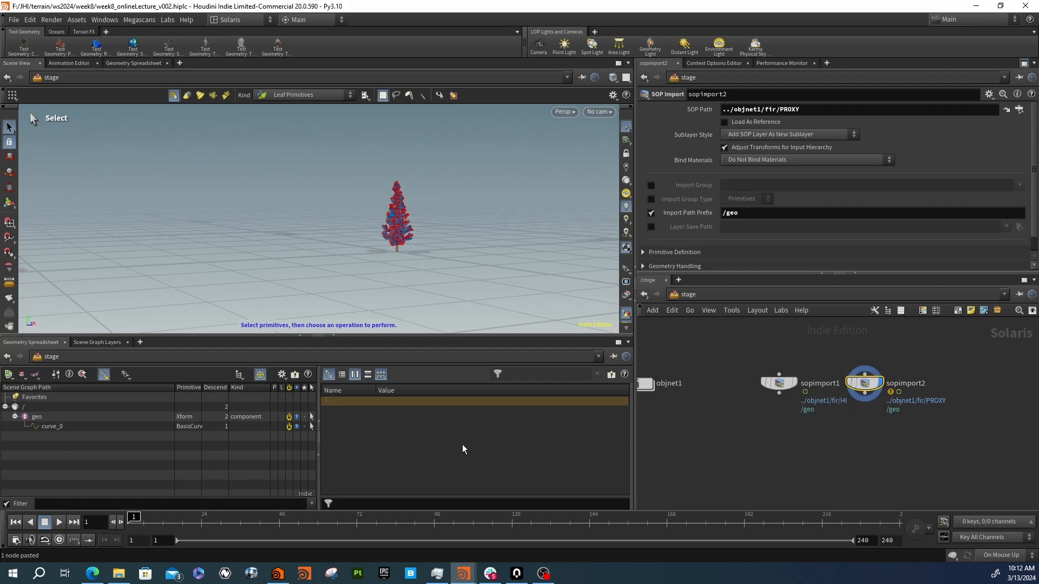
drag(865, 382, 784, 410)
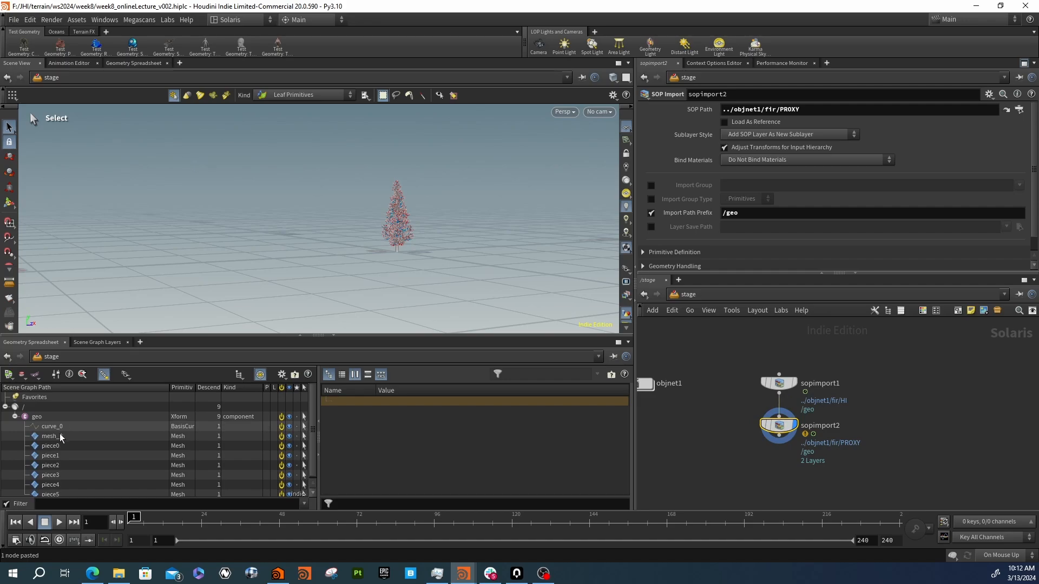
alt+right_drag(357, 197, 492, 243)
alt+middle_drag(492, 244, 360, 211)
Enter the fir geometry network inside objnet1
middle_drag(727, 415, 832, 411)
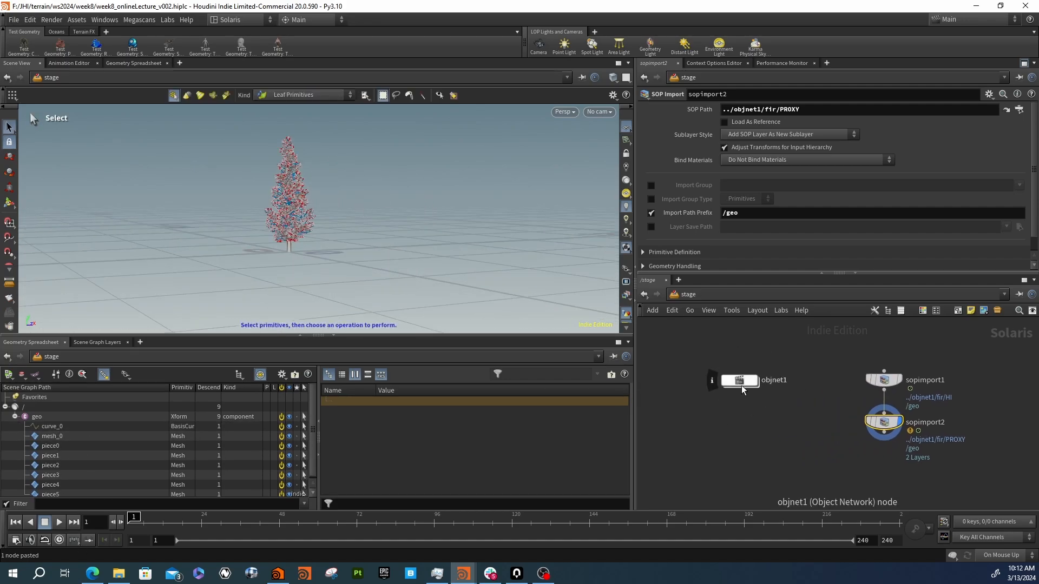
double_click(743, 386)
double_click(843, 416)
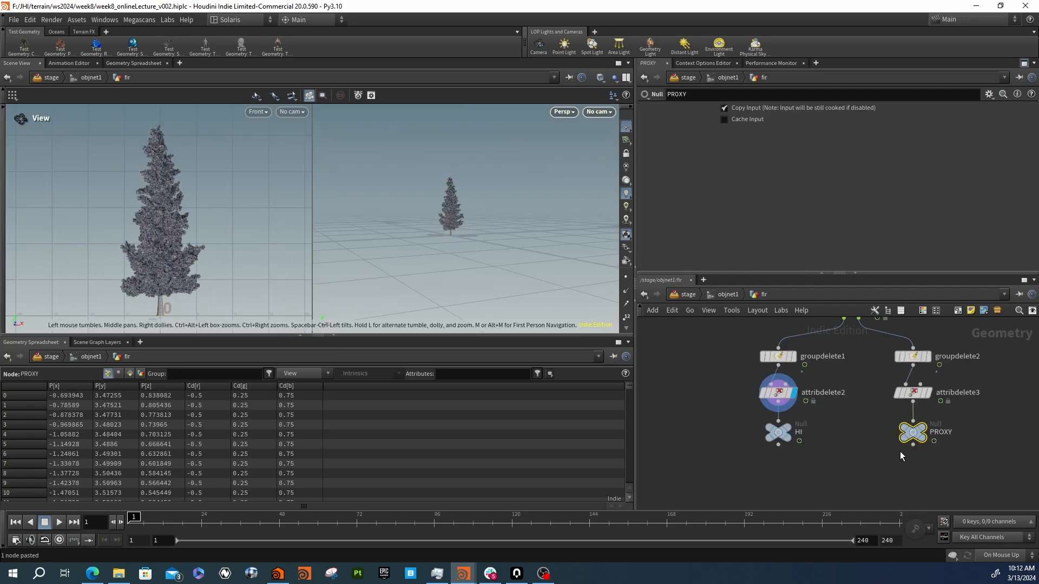
Move the HI and PROXY nulls down and insert a Name node between attribdelete2 and HI
middle_drag(817, 425, 823, 406)
drag(784, 415, 780, 449)
drag(924, 420, 925, 450)
key(Tab)
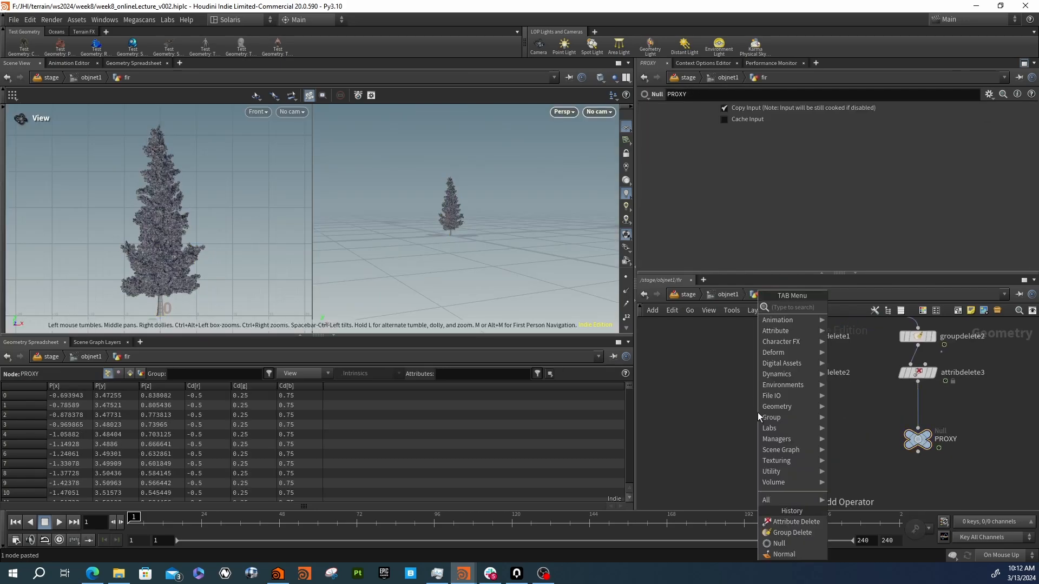
text(name)
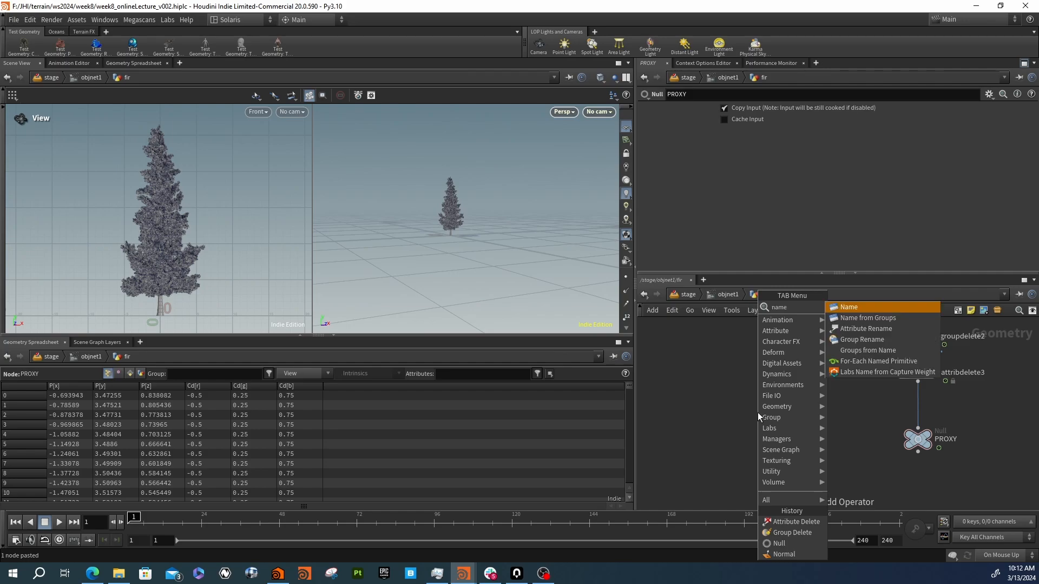
key(Return)
click(758, 415)
drag(758, 414, 791, 404)
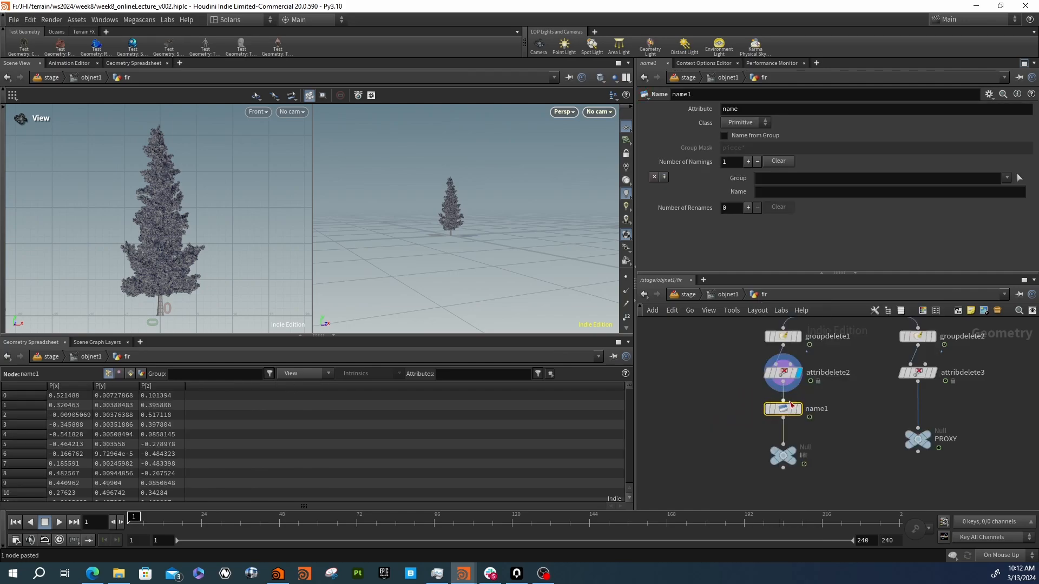
click(1007, 178)
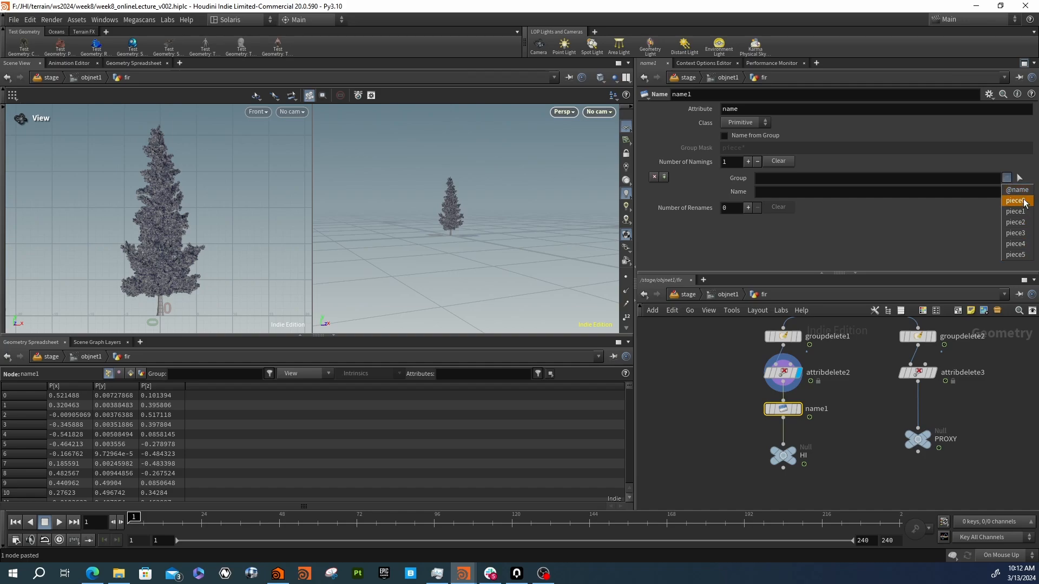
click(1015, 201)
click(800, 180)
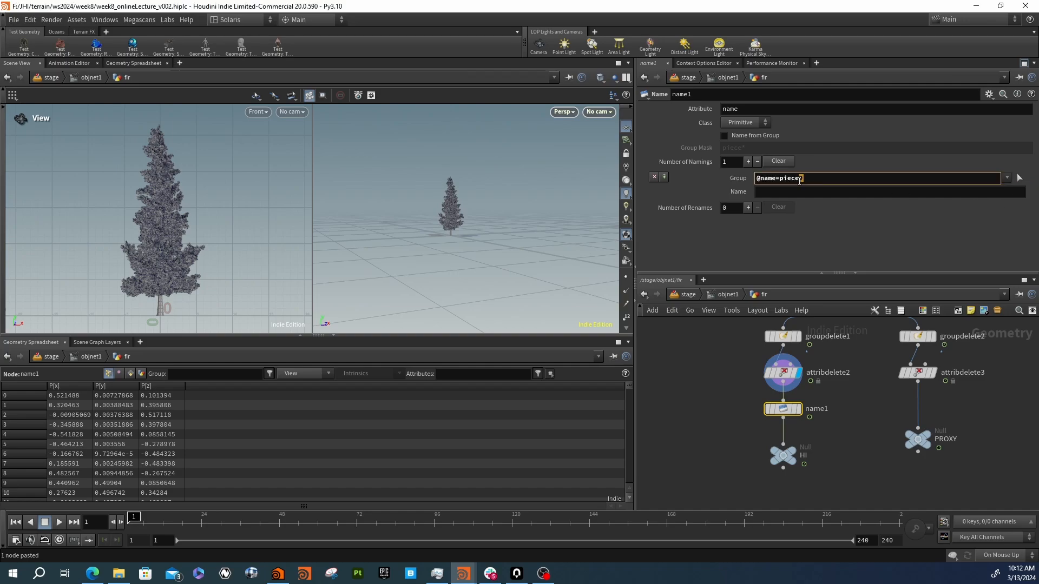
key(Return)
click(797, 193)
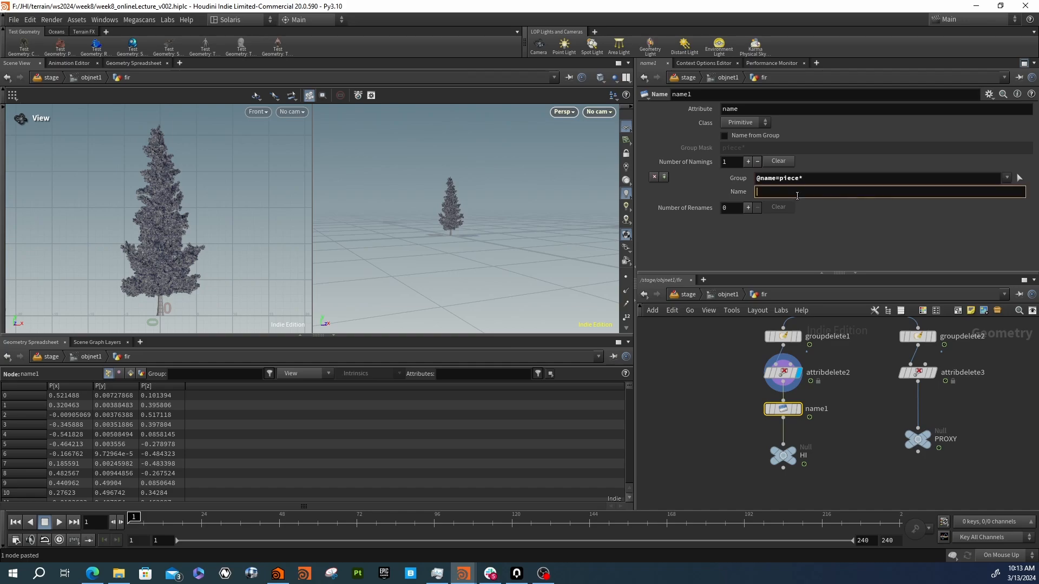
key(Return)
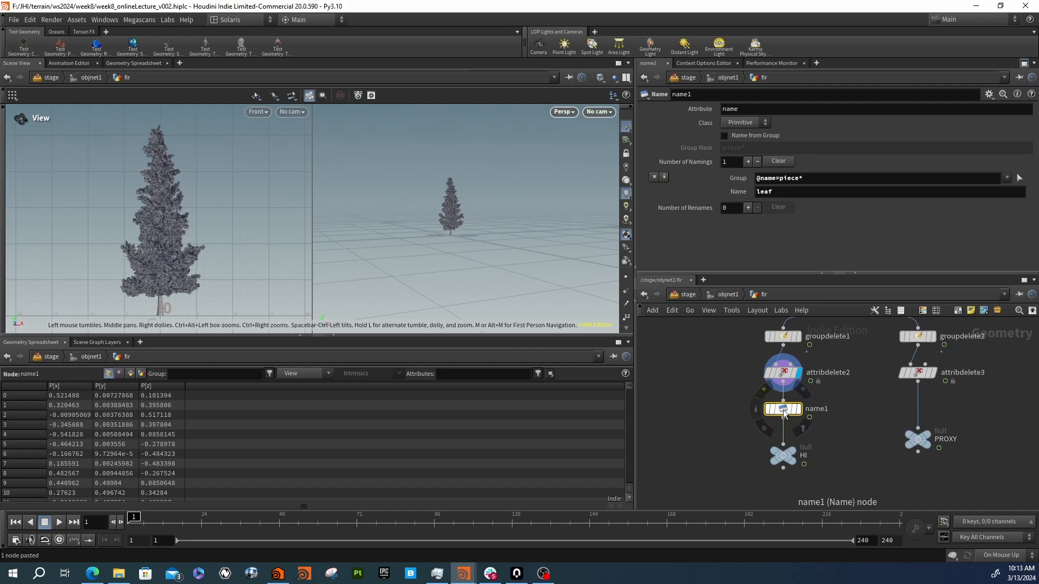
Insert a duplicate of the Name node between name1 and HI and clear its Group
key(ctrl+c)
key(ctrl+v)
drag(761, 421, 785, 446)
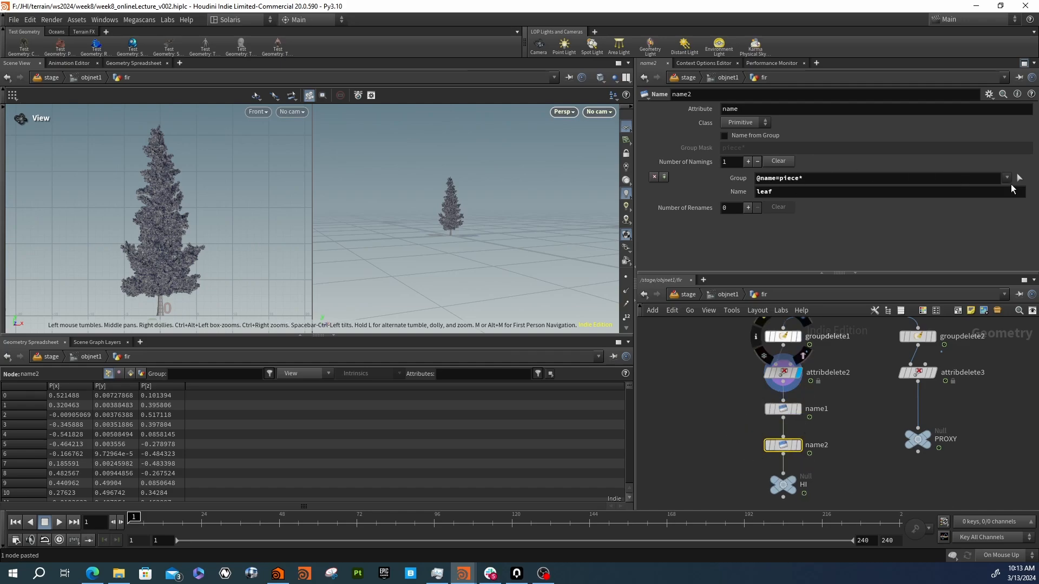
click(976, 180)
key(ctrl+a)
key(BackSpace)
click(1008, 181)
Add tag to the primitive attributes that the attribdelete2 node keeps
middle_drag(712, 356, 719, 395)
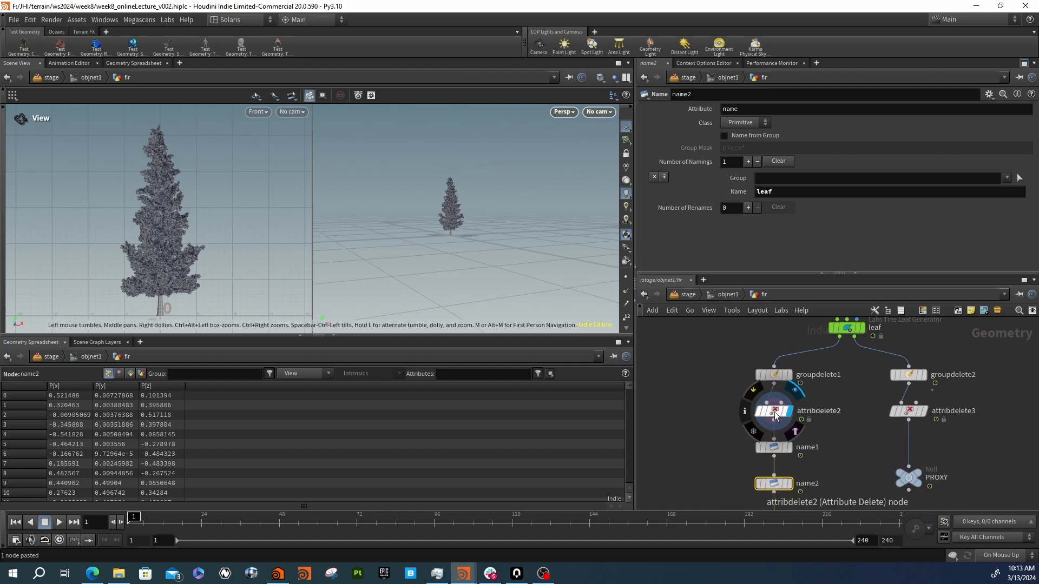
click(779, 415)
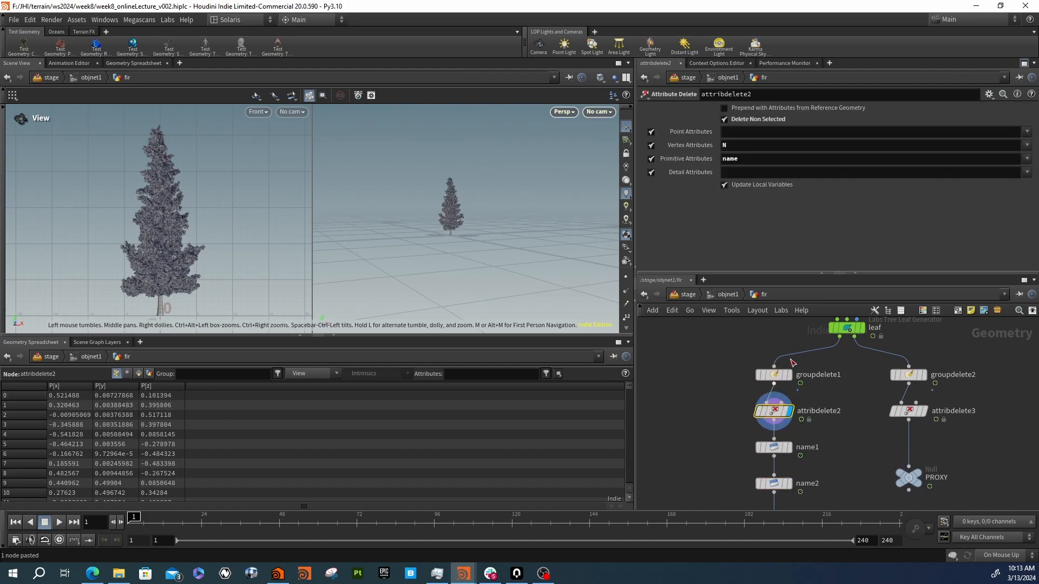
click(1029, 159)
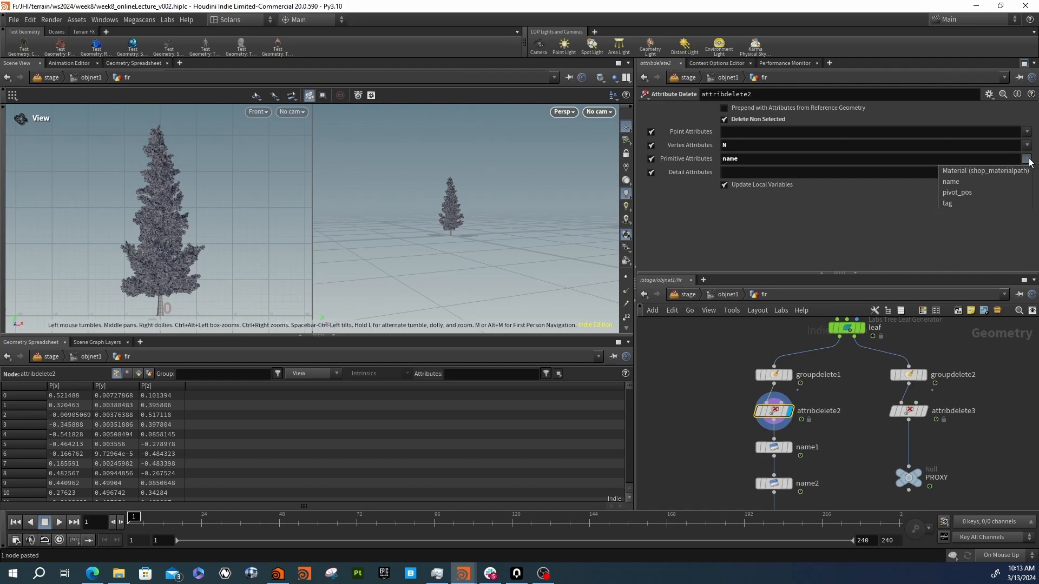
click(975, 195)
middle_drag(816, 496, 797, 425)
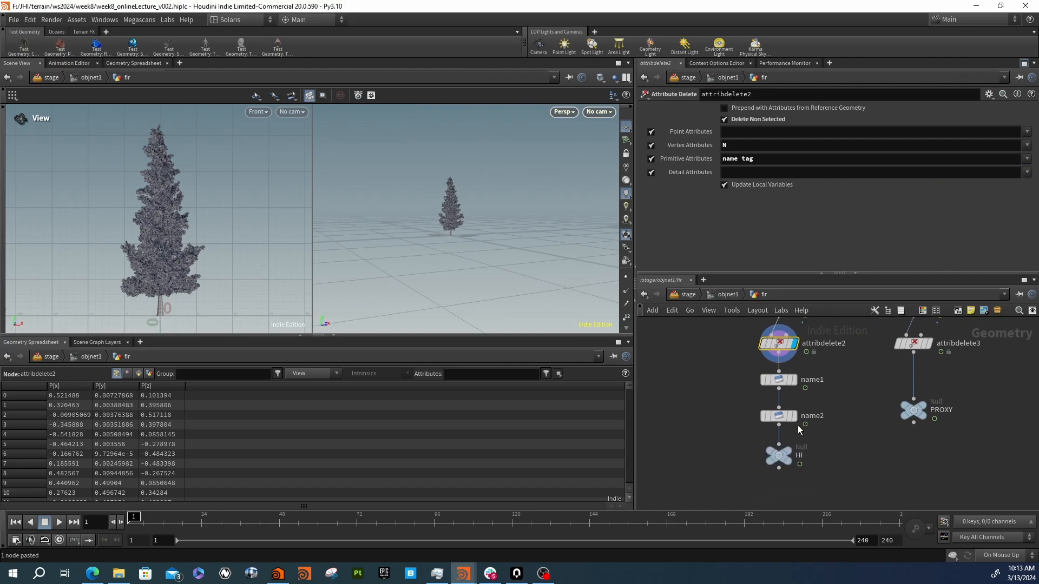
click(790, 417)
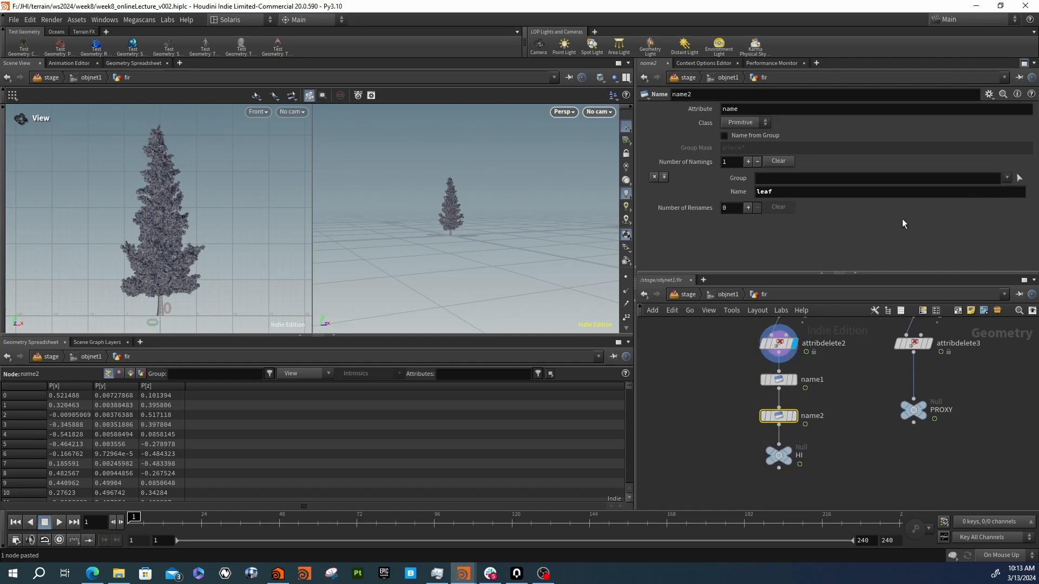
click(1007, 178)
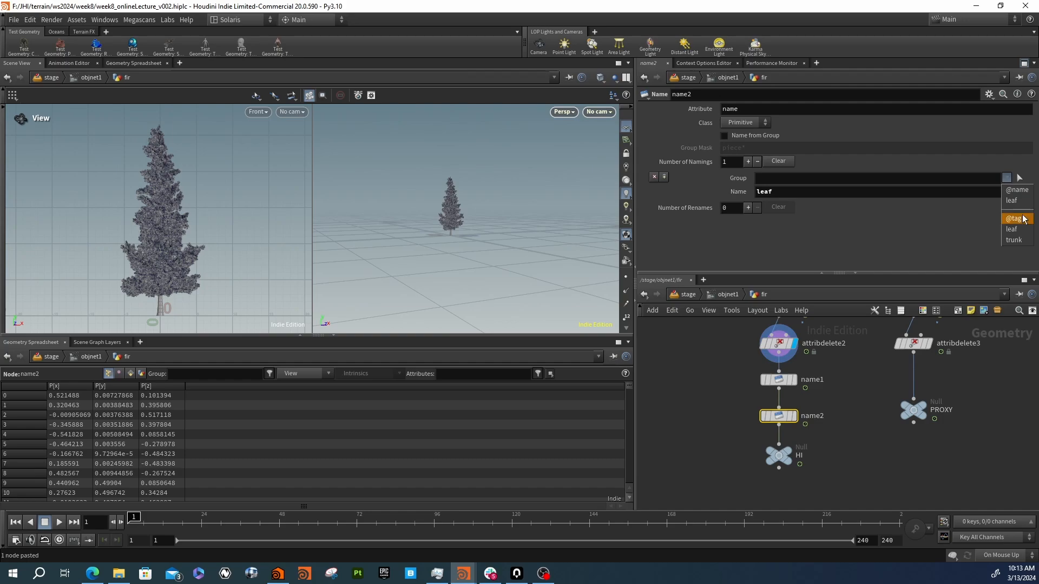
click(1014, 240)
drag(784, 193, 727, 189)
text(tr)
text(wood)
key(Return)
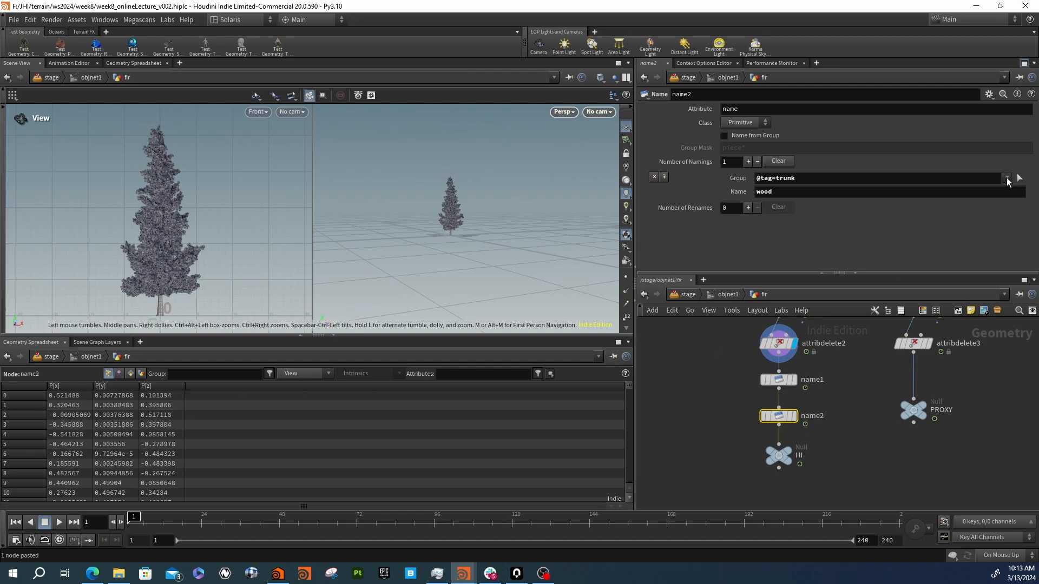
Move groupdelete1 out of its place above attribdelete2 and insert it between name2 and the HI null
middle_drag(843, 347, 845, 383)
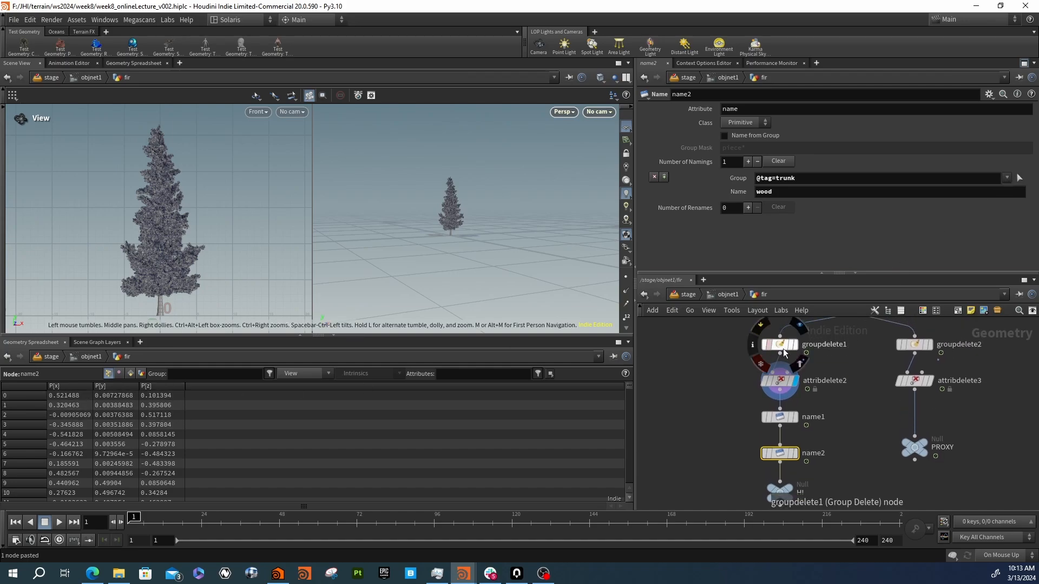
drag(781, 342, 777, 472)
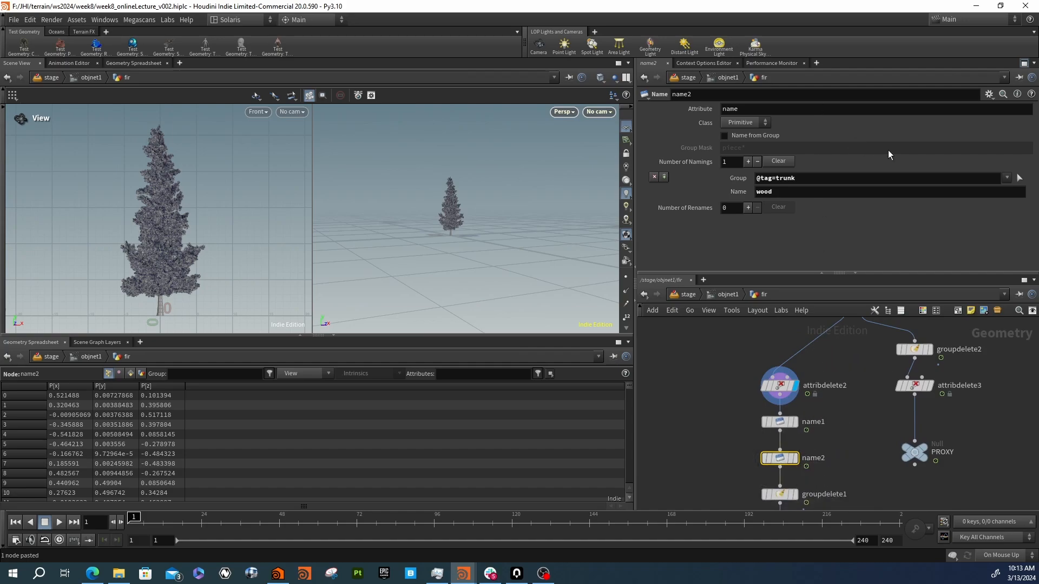
Replace the name2 node's Group with the all_branches, trunk, trunk_caps and branch_caps groups
click(832, 180)
key(ctrl+a)
key(BackSpace)
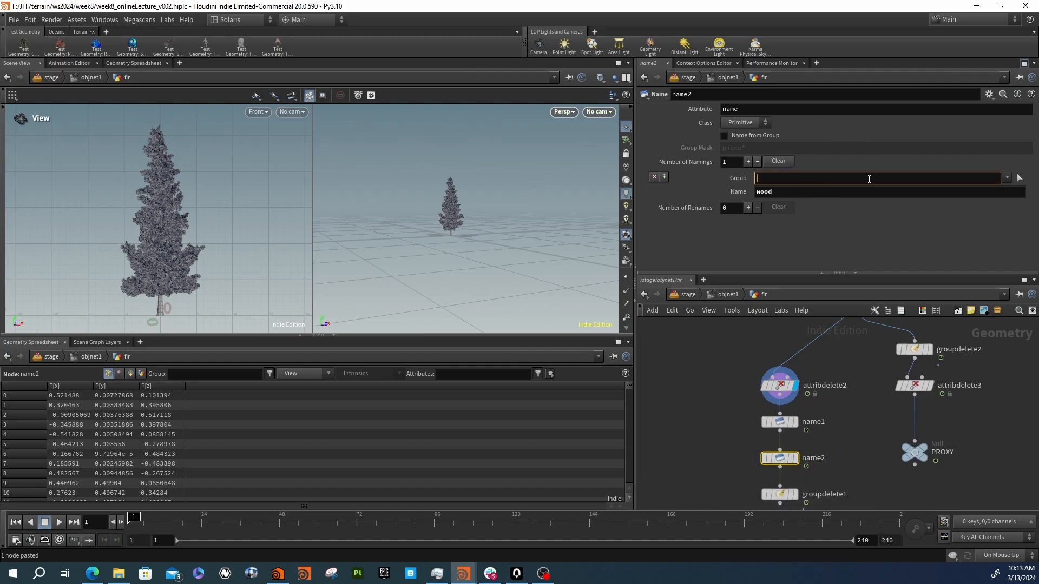
click(1008, 178)
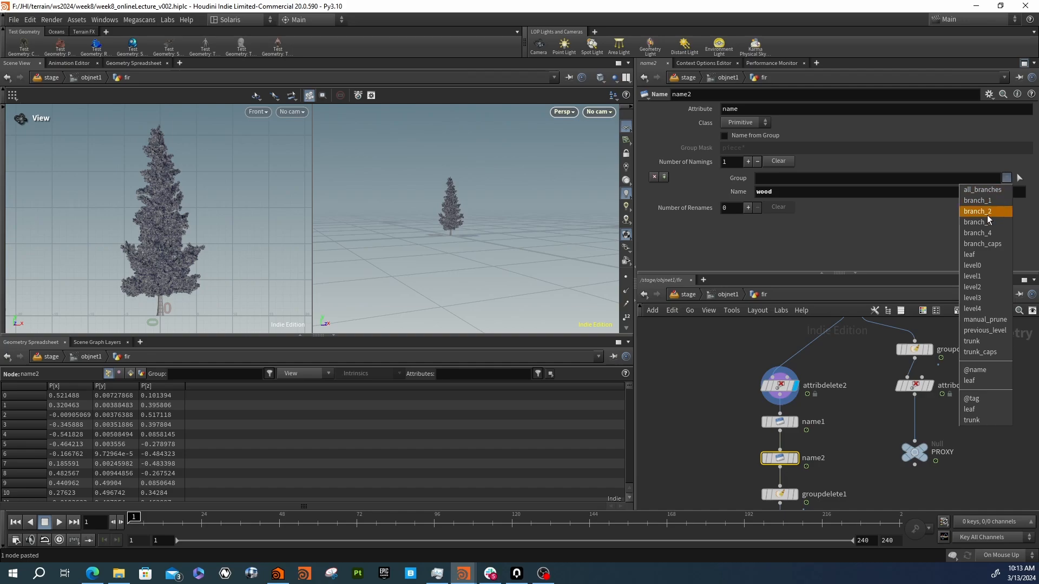
click(982, 190)
click(1007, 178)
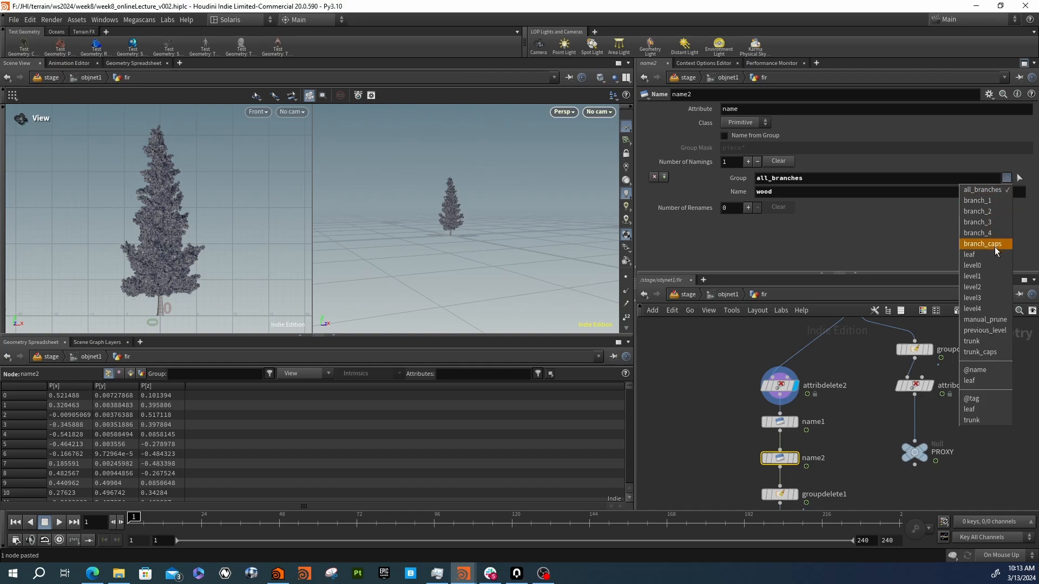
click(991, 342)
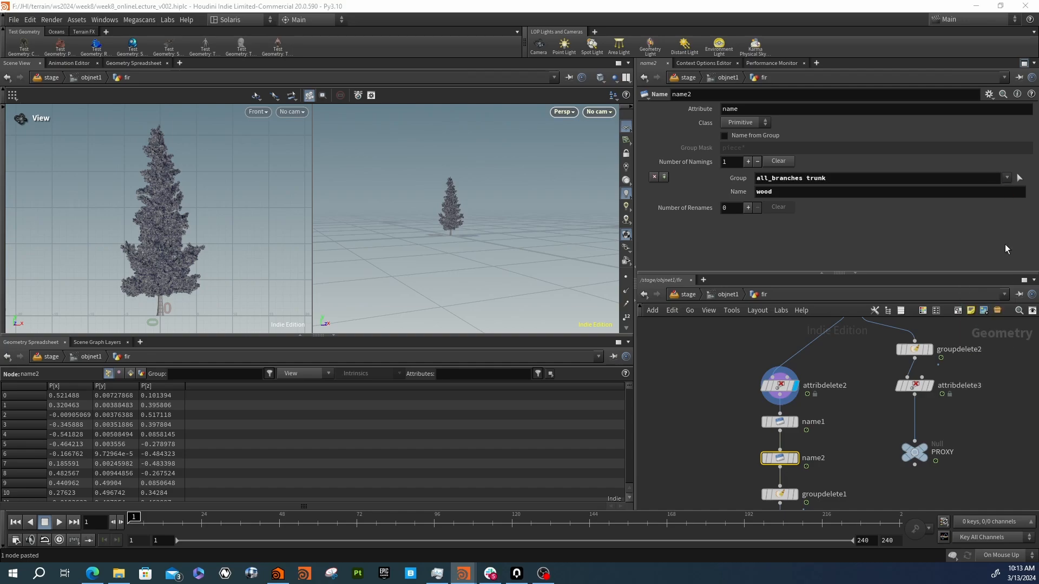
click(1008, 177)
click(998, 353)
click(1010, 178)
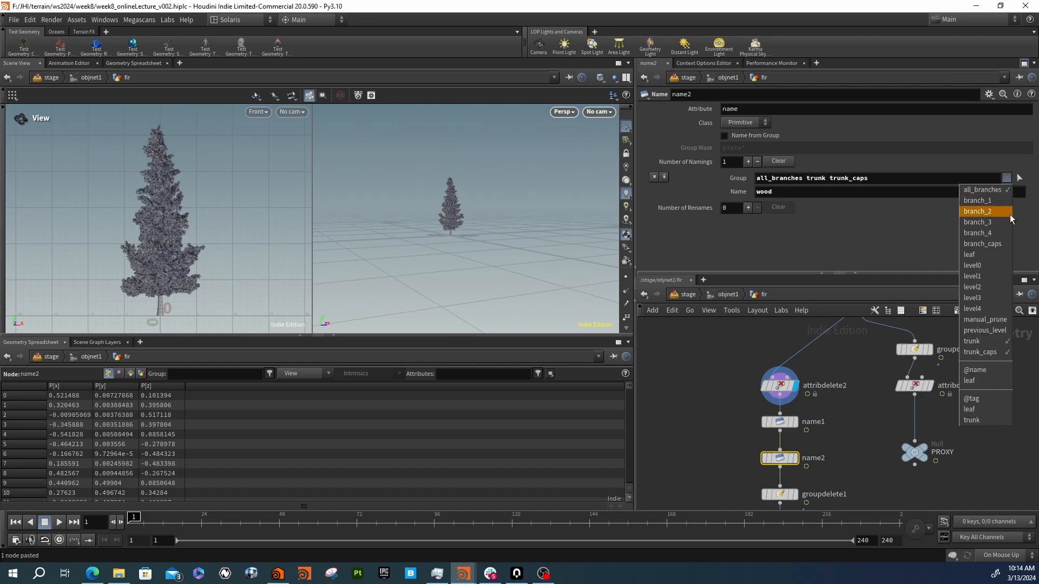
click(1005, 246)
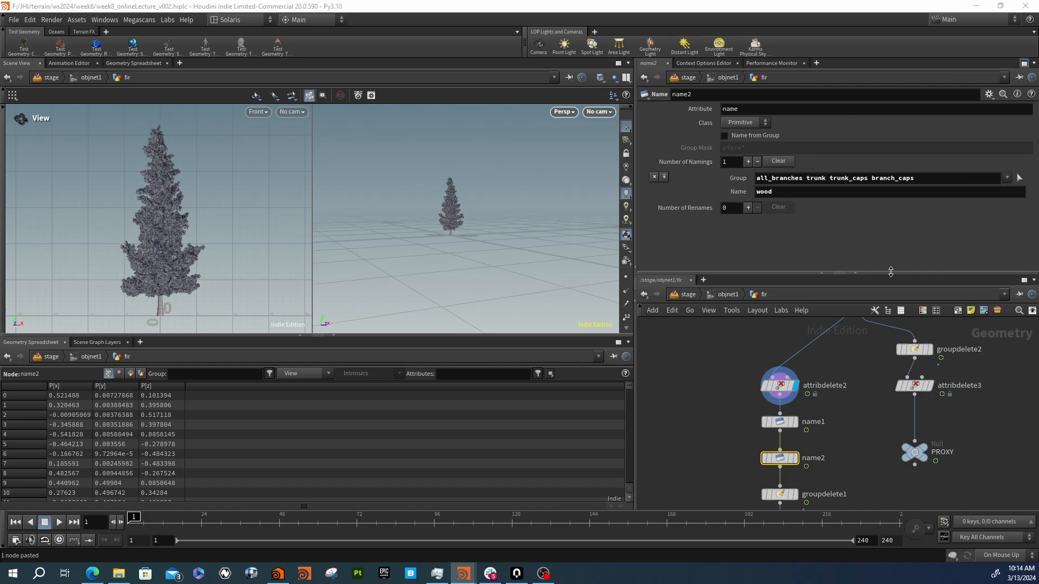
Display the groupdelete1 node's result and show its primitive attributes in the Geometry Spreadsheet
middle_drag(901, 496, 910, 425)
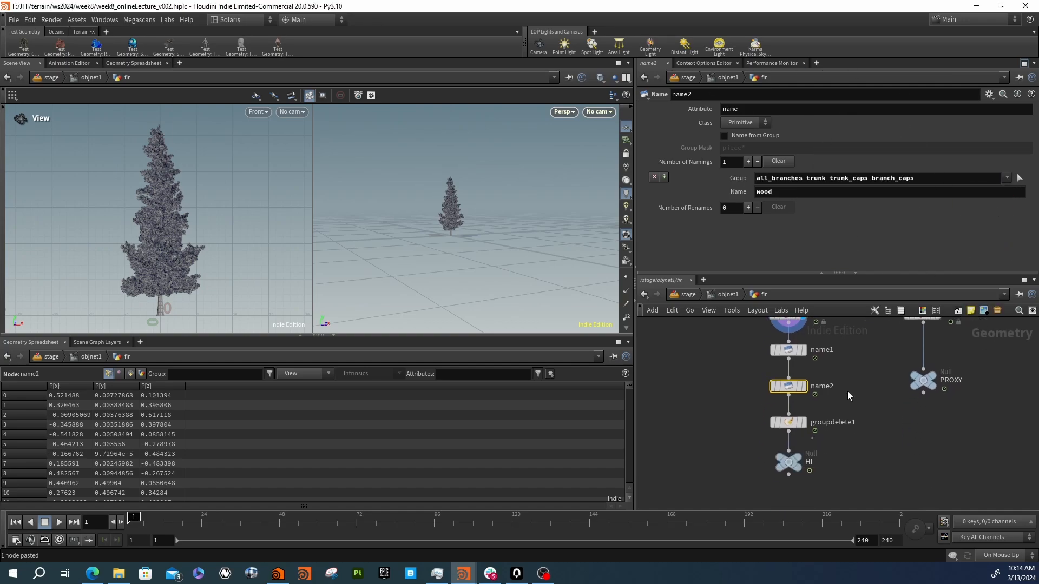
click(805, 422)
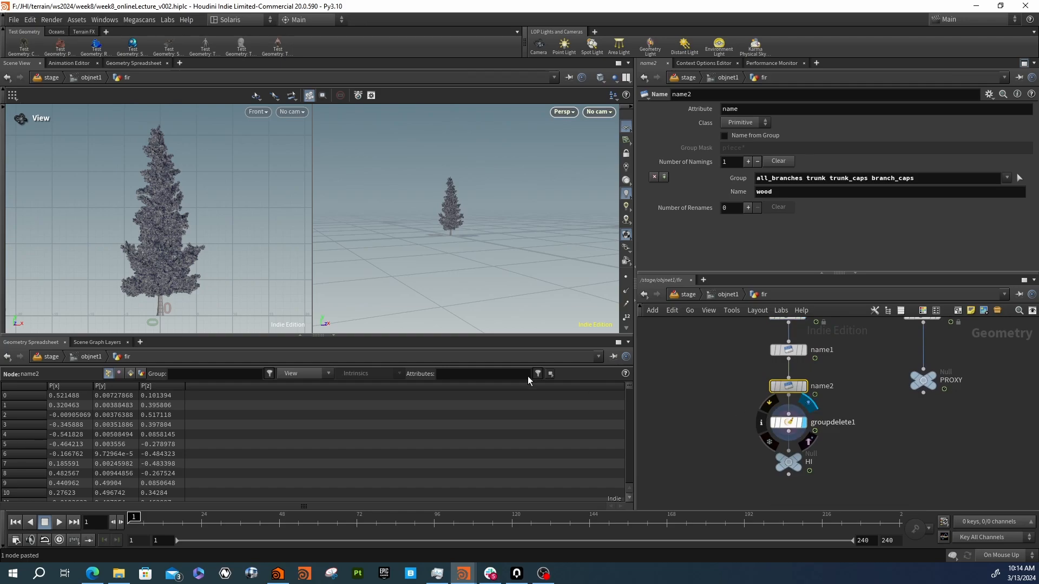
click(131, 374)
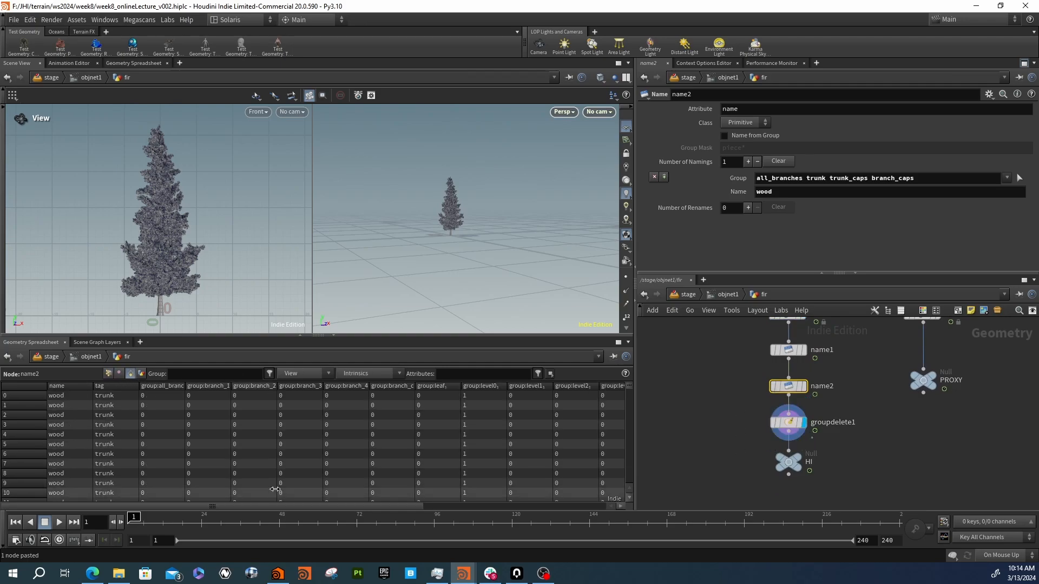
click(788, 427)
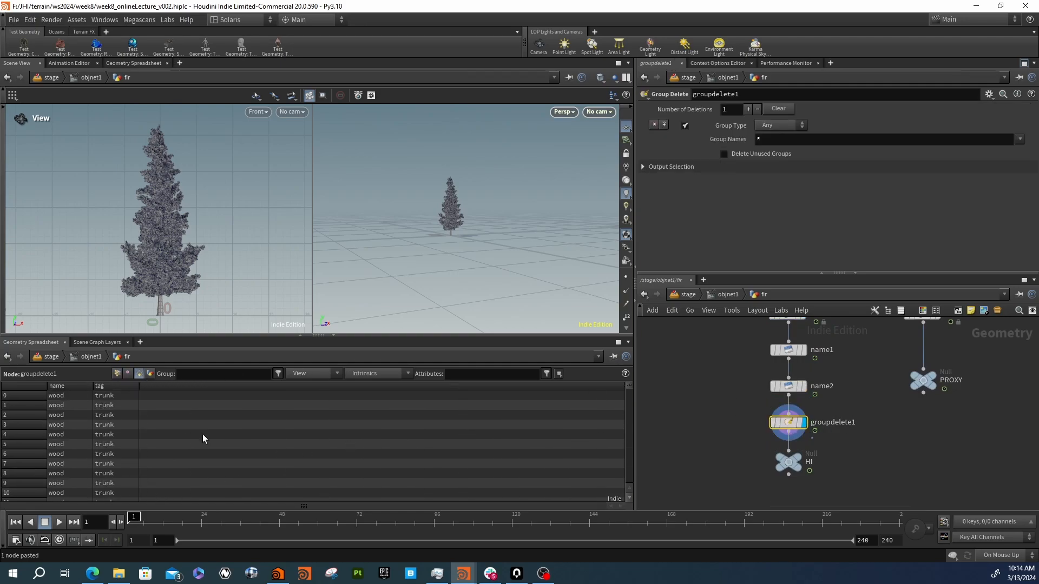
Remove tag from the primitive attributes attribdelete2 keeps, and check groupdelete1's primitive and point attributes in the spreadsheet
middle_drag(758, 375, 755, 416)
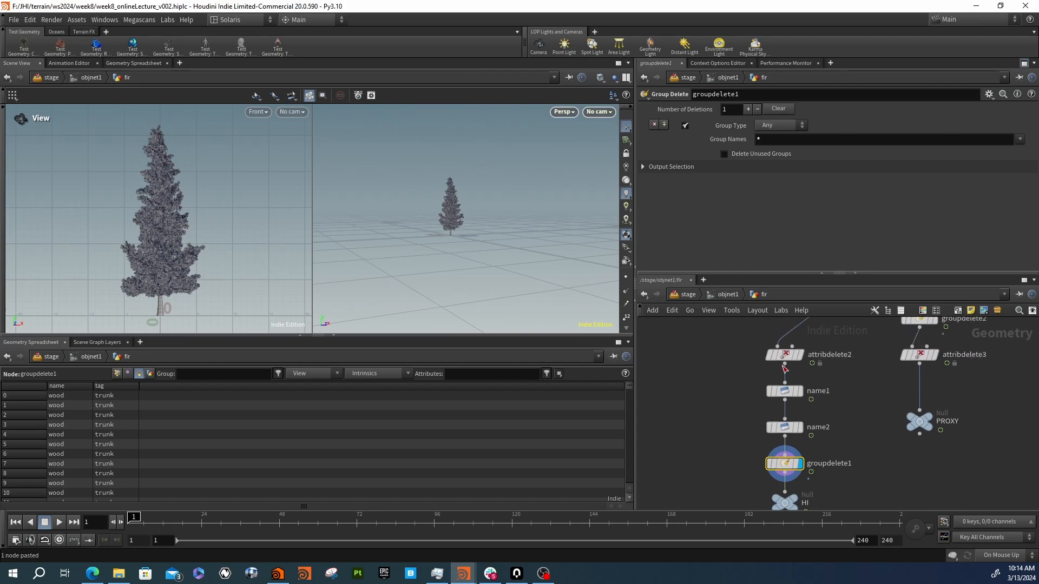
click(785, 355)
drag(739, 159, 768, 158)
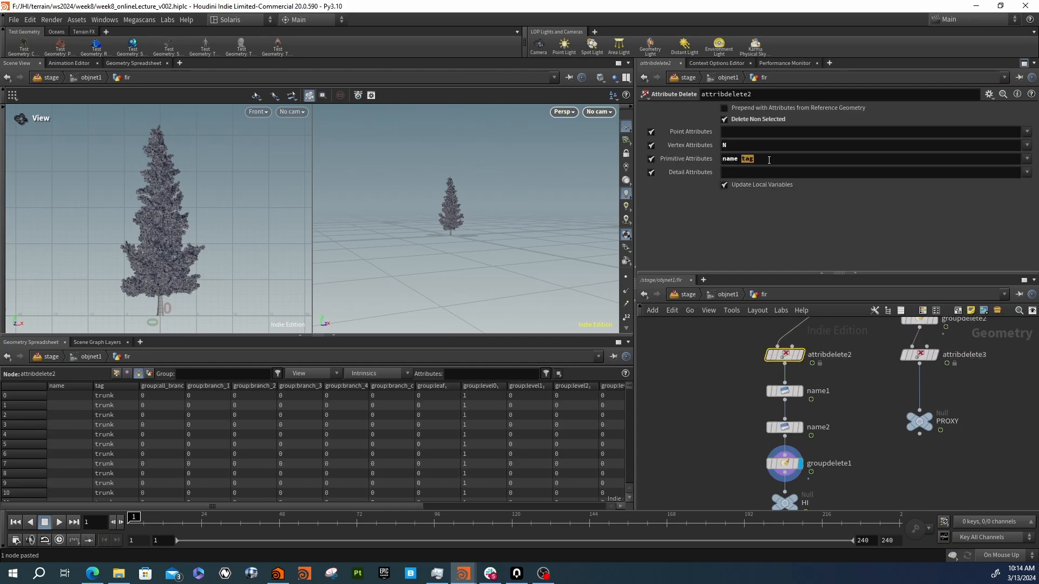
key(BackSpace)
key(Return)
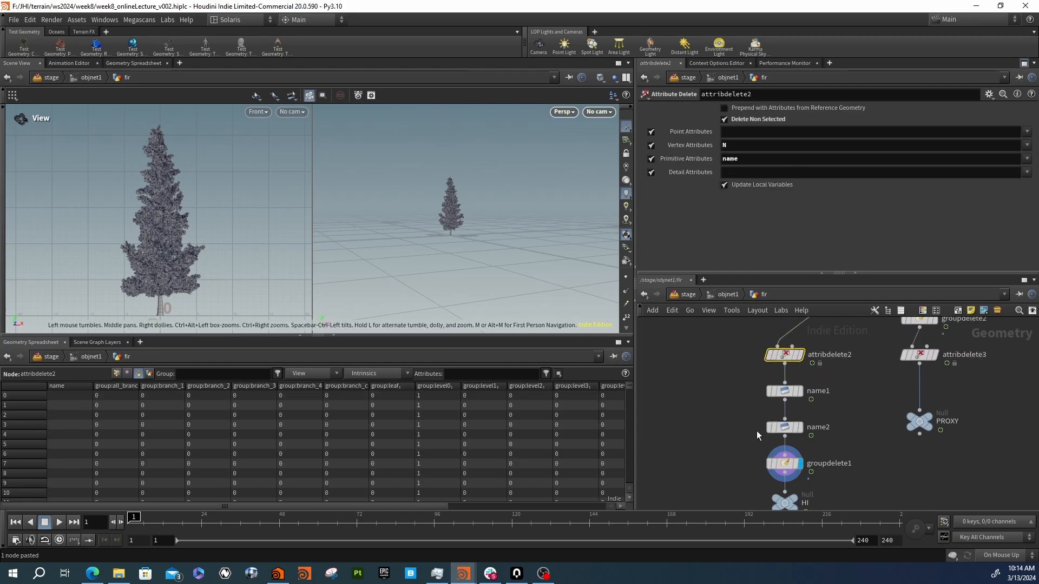
click(784, 464)
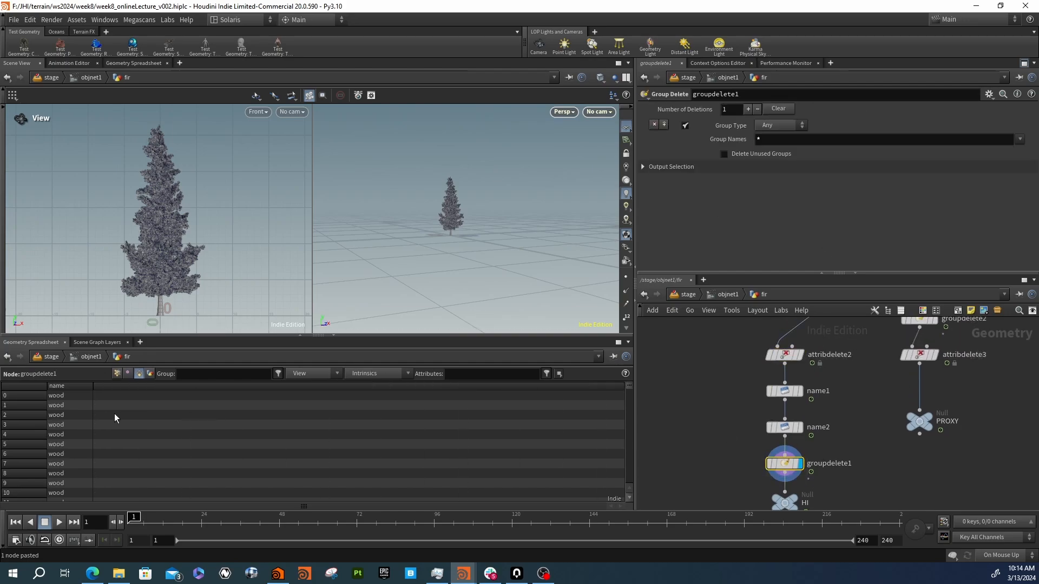
click(68, 388)
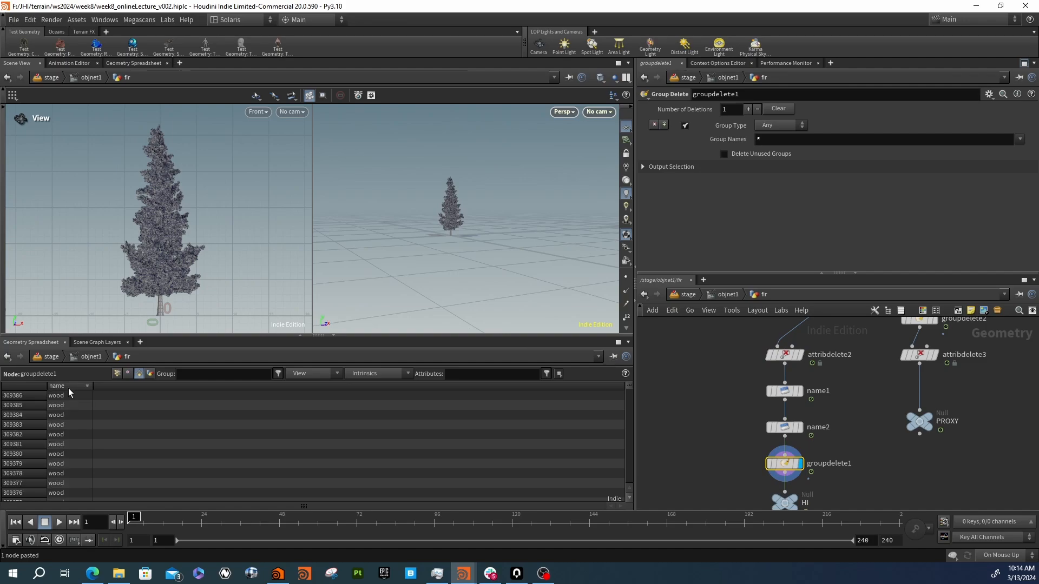
click(128, 373)
click(117, 374)
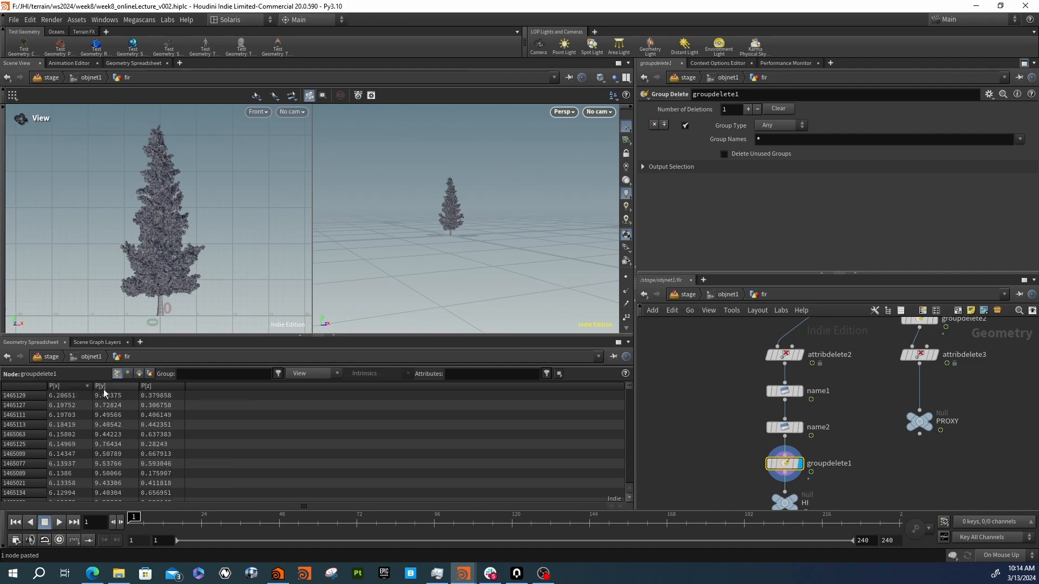
Display the PROXY output and move PROXY, attribdelete3 and groupdelete2 down to make room in their branch
middle_drag(883, 459, 779, 491)
drag(818, 454, 818, 499)
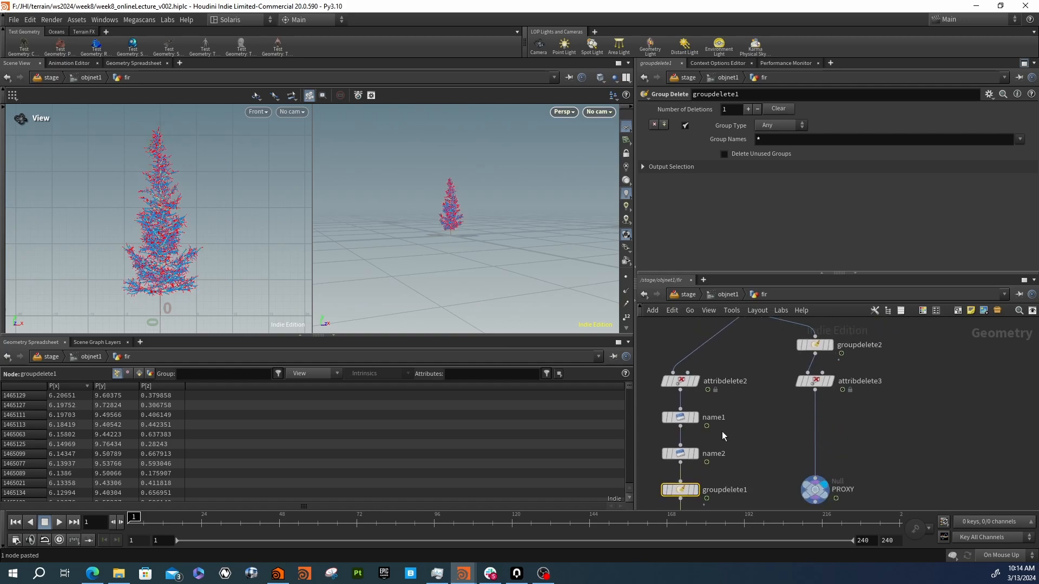
mouse_move(822, 383)
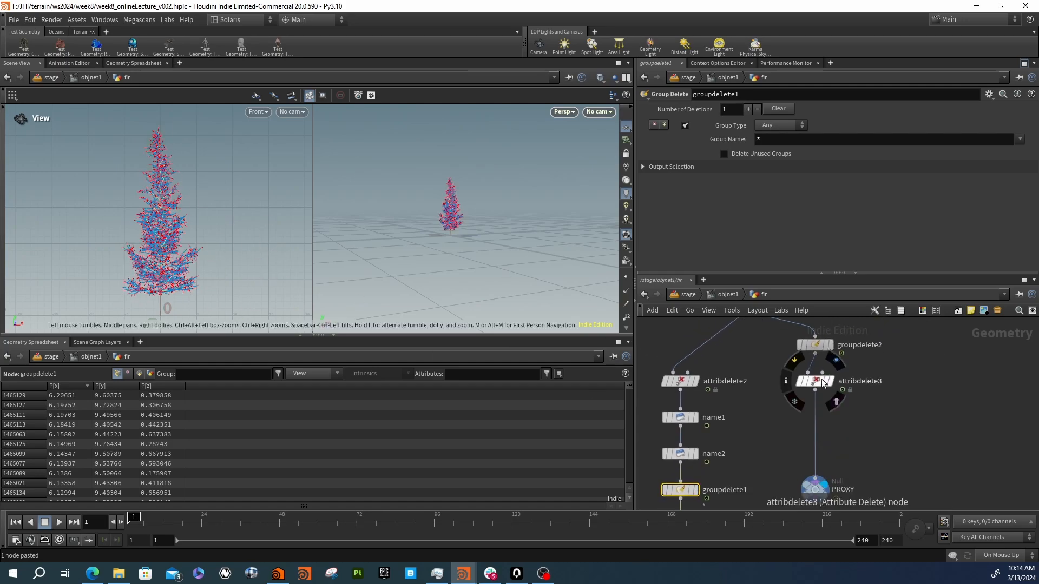
drag(821, 383, 820, 436)
drag(820, 349, 820, 385)
Insert a Color node above groupdelete2 in the PROXY branch and space out the nodes around it
key(Tab)
text(colo)
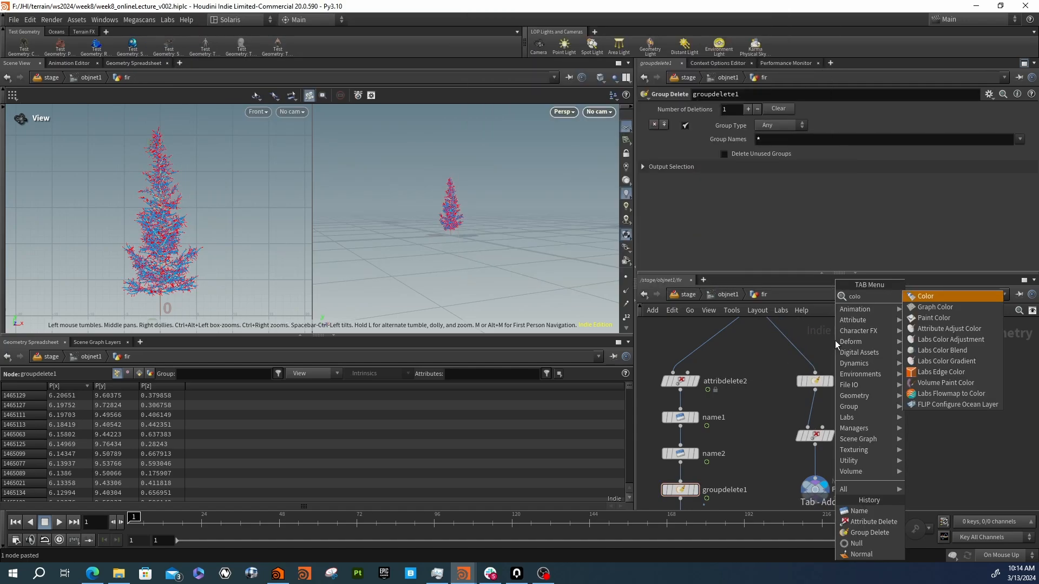
key(Return)
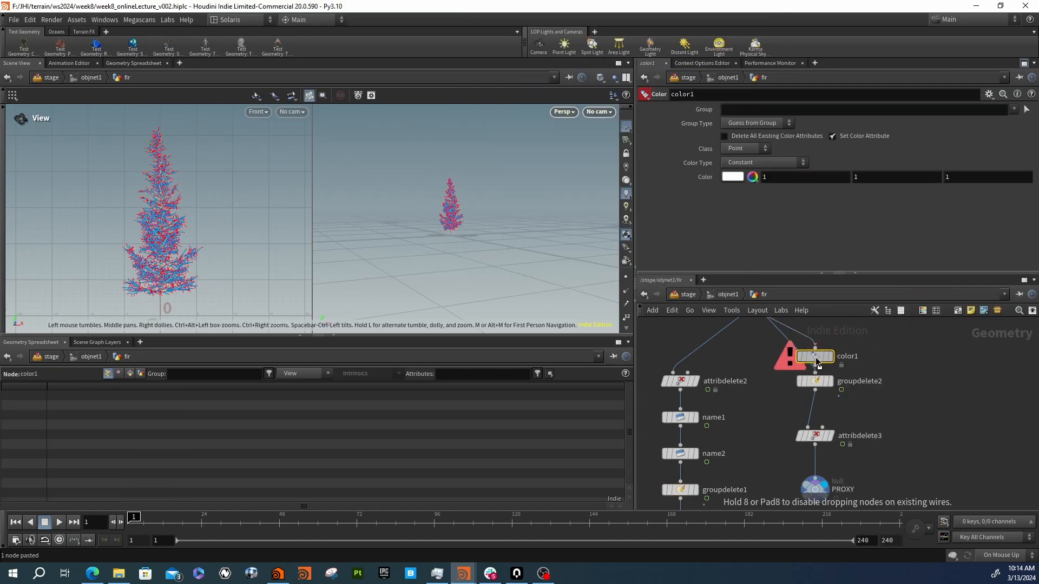
click(817, 359)
drag(817, 359, 820, 422)
drag(815, 372, 815, 381)
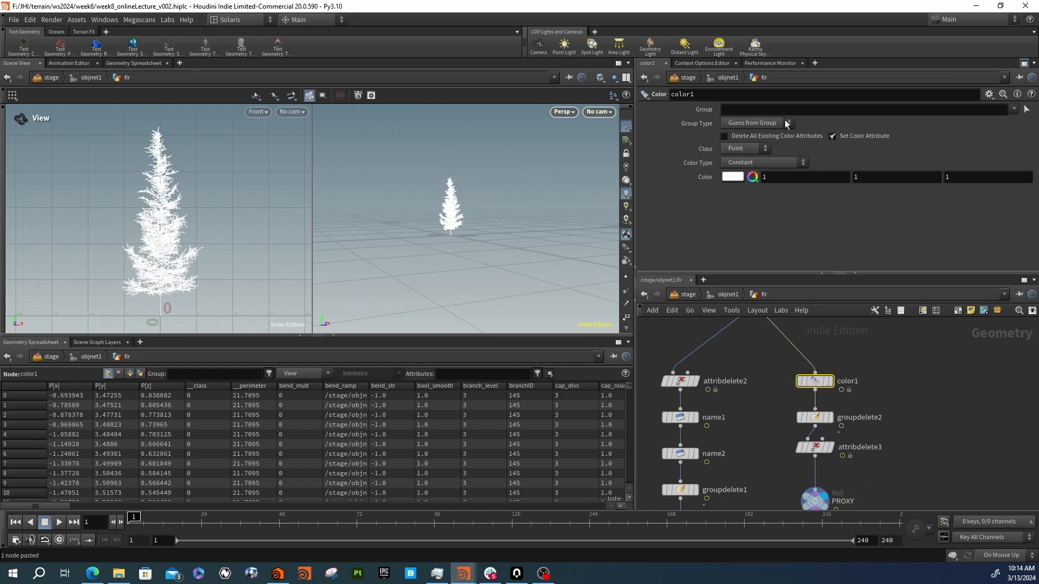
Limit the color1 node's Group to all_branches and leaf
click(1014, 109)
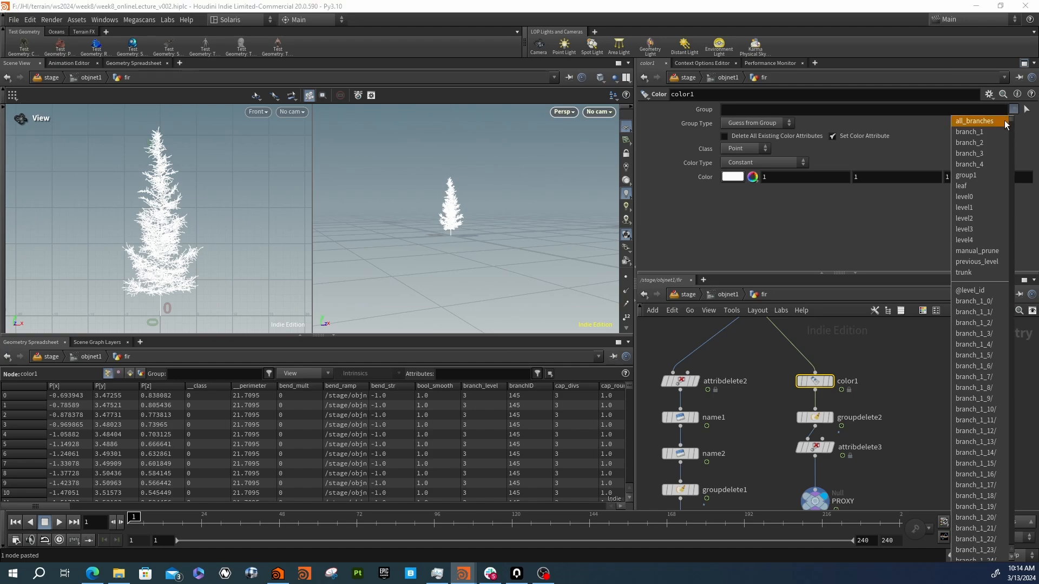
click(1005, 122)
click(1014, 109)
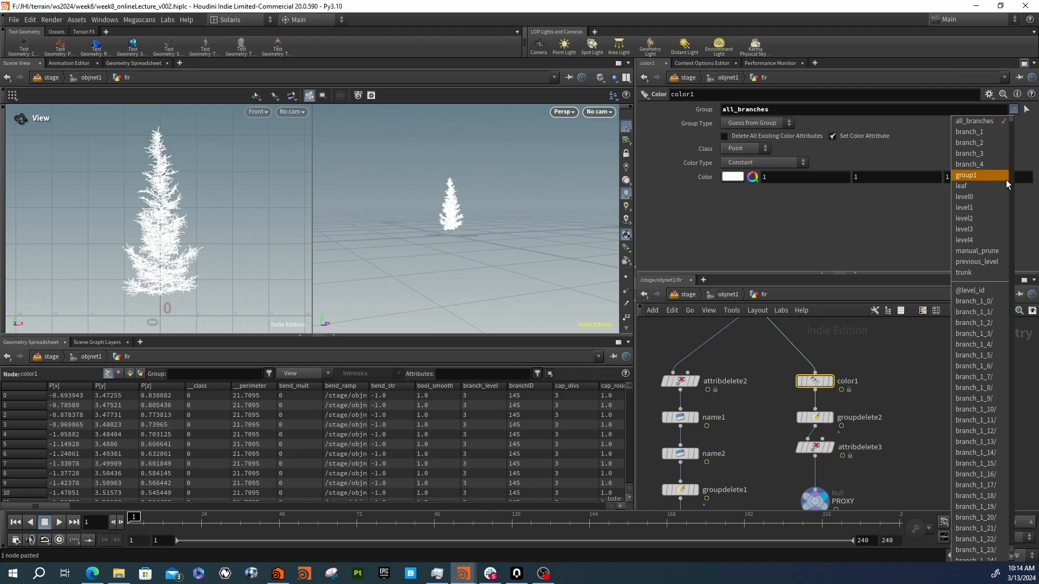
click(981, 184)
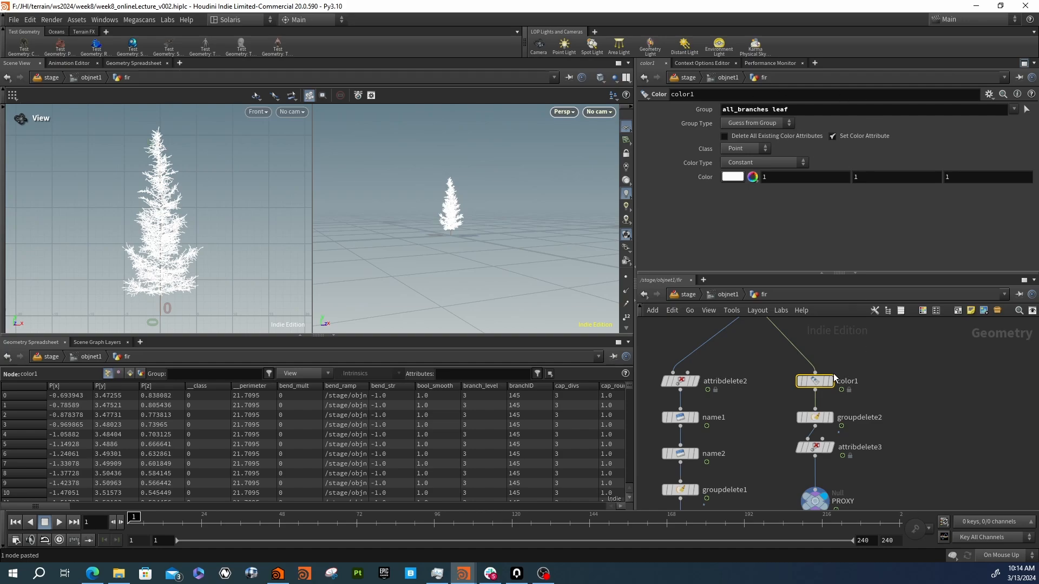
Set the color1 node's color to a dark green of 0.01725, 0.069, 0.01725
click(744, 180)
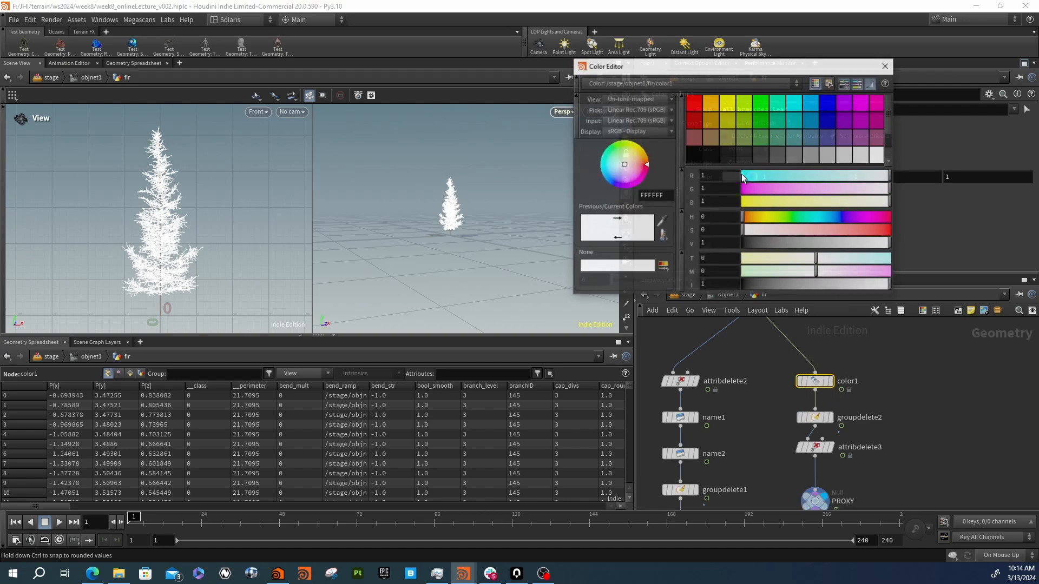
click(762, 133)
drag(794, 244, 753, 245)
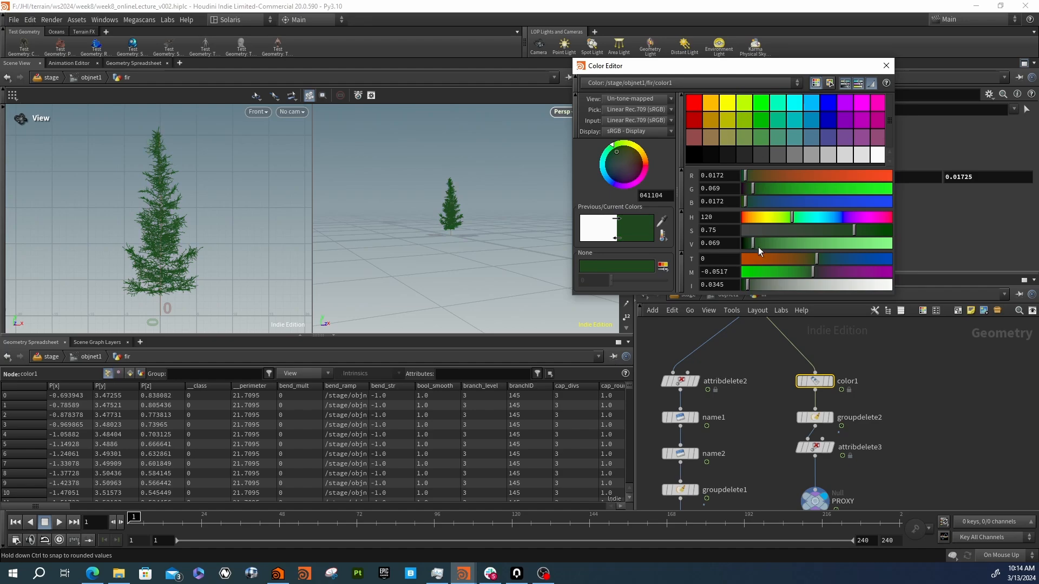
click(886, 66)
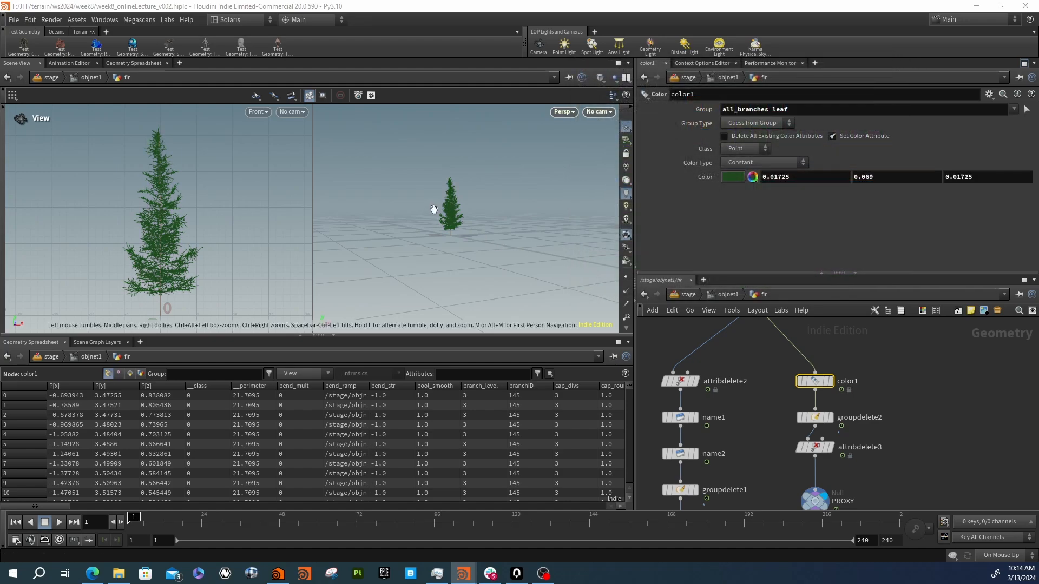
Check the attribdelete3 node's info for its polygon count and remaining attributes
middle_drag(892, 473, 879, 394)
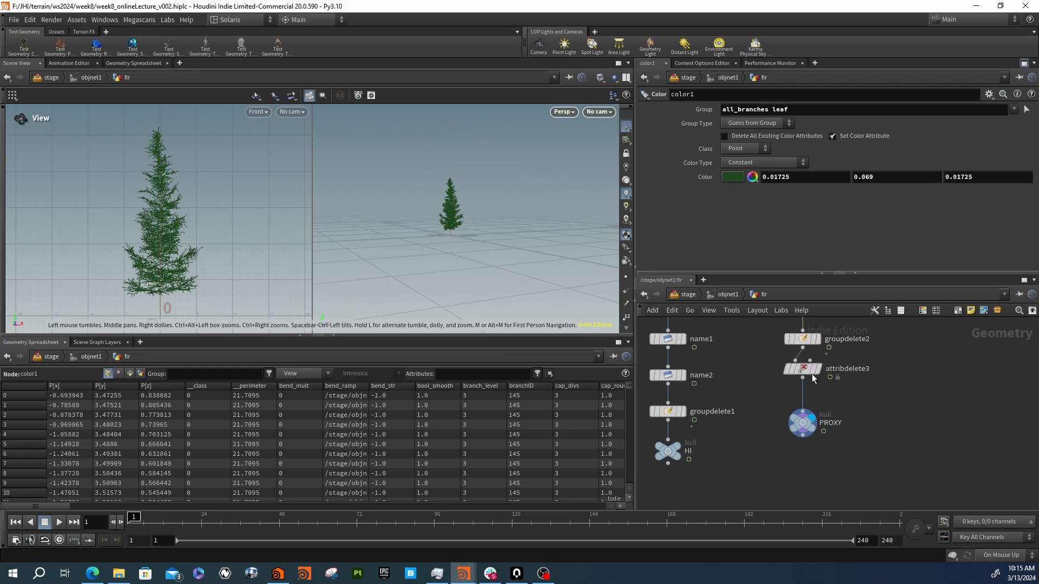
click(774, 370)
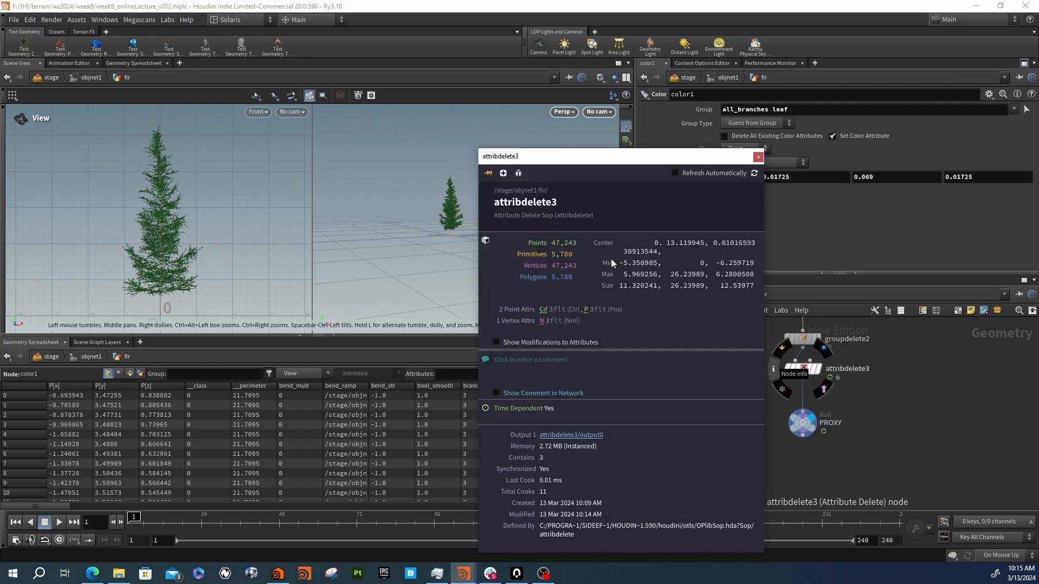
middle_drag(879, 357, 882, 439)
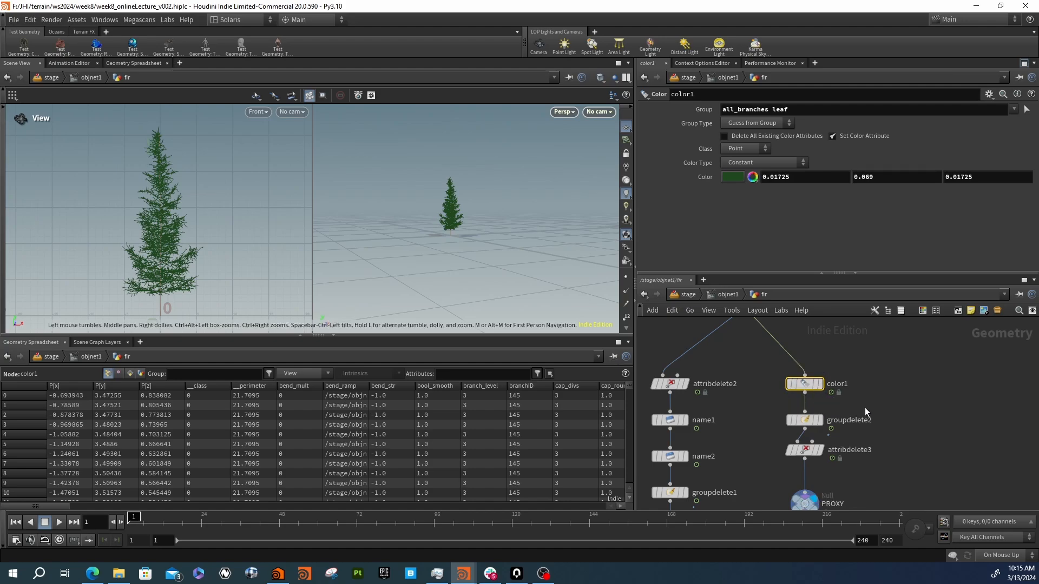
Try a PolyReduce node beside the PROXY branch, wired from the attribdelete3 node's output
middle_drag(866, 414, 879, 373)
click(868, 439)
key(Tab)
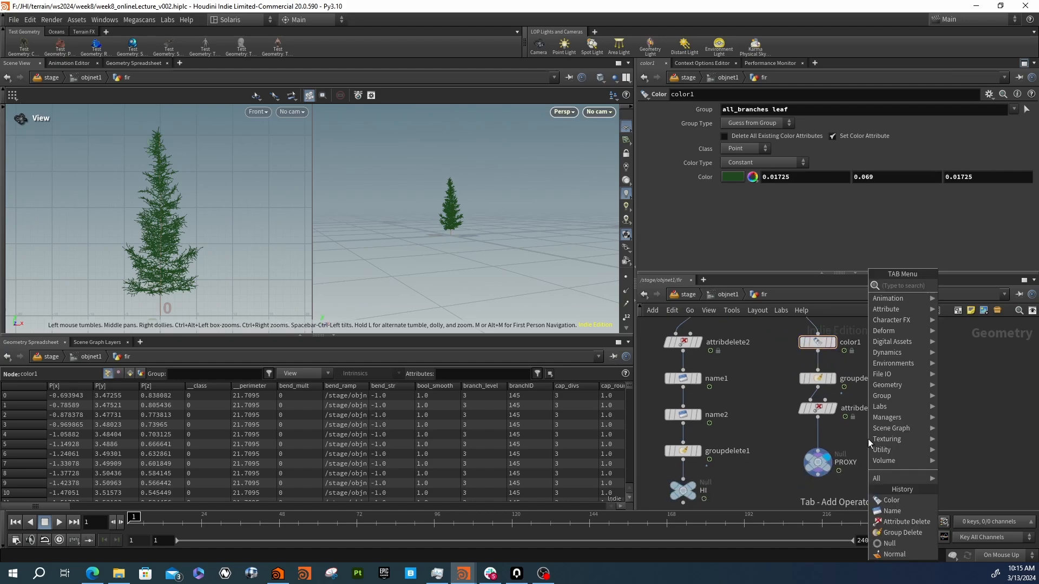
text(polyr)
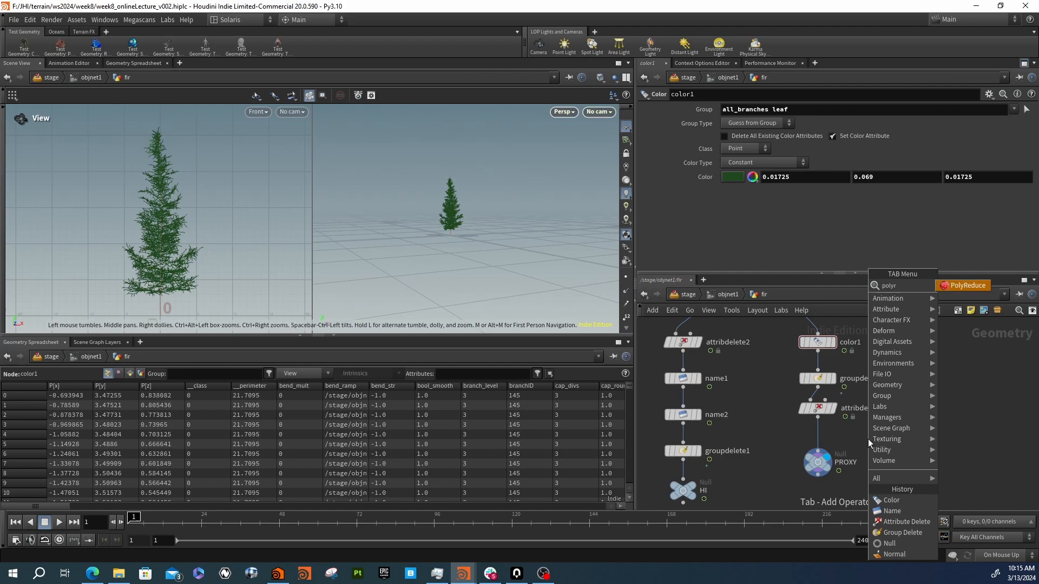
key(Return)
click(868, 440)
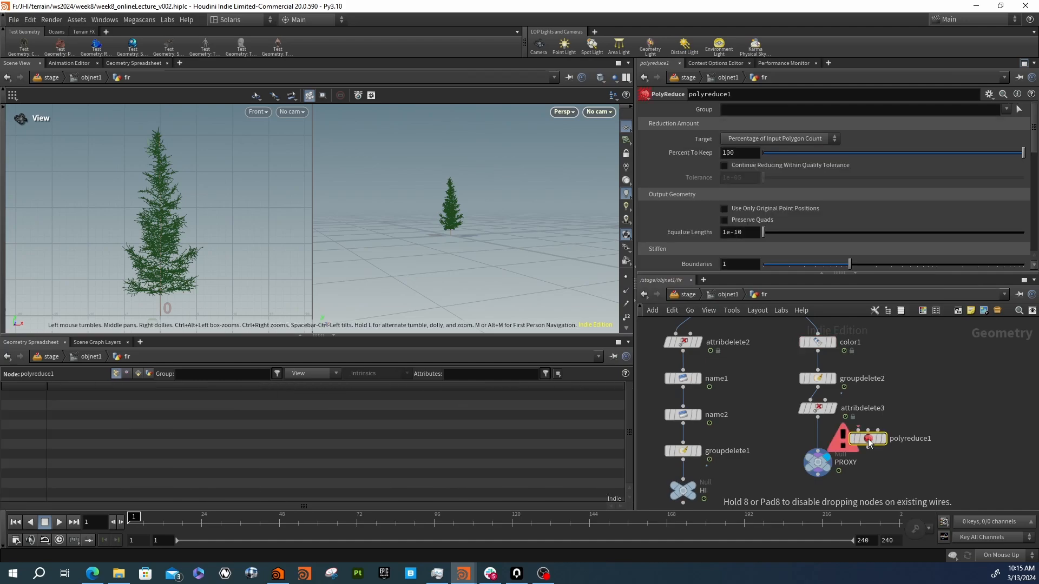
drag(818, 417, 863, 432)
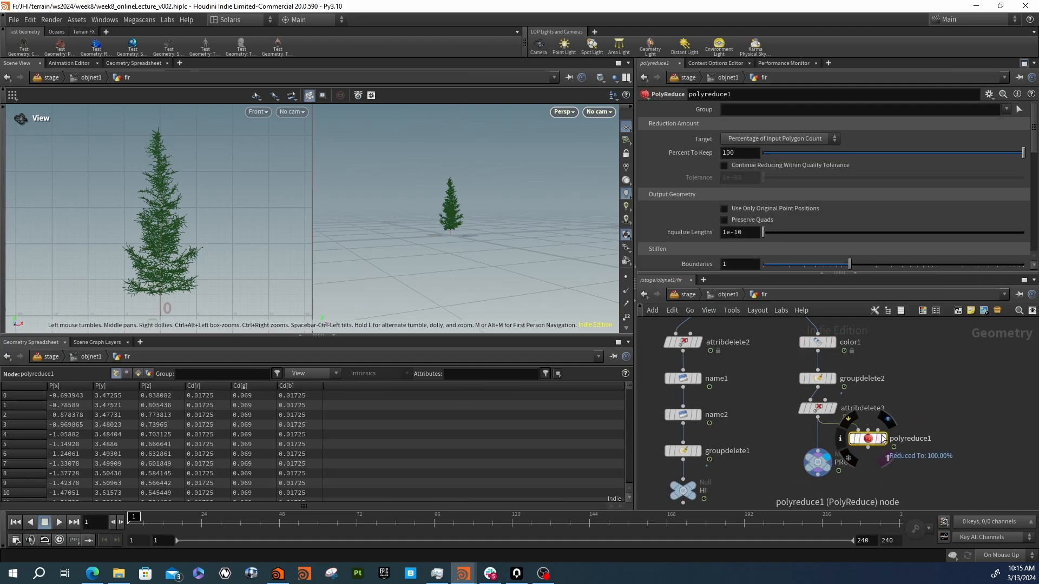
Try reducing the proxy with polyreduce1's Percent To Keep at 10, and delete the node again
click(740, 153)
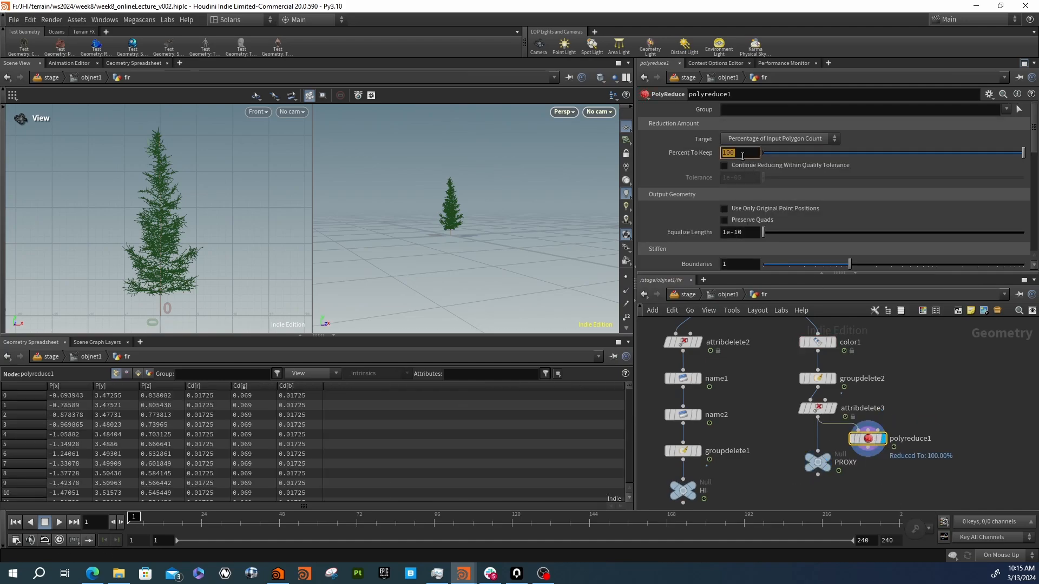
text(10)
key(Return)
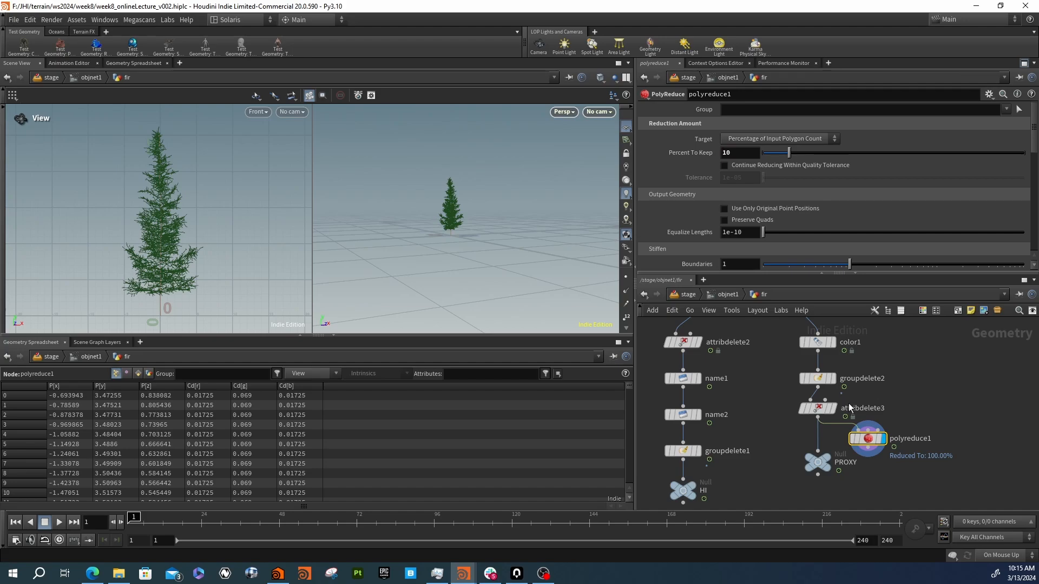
mouse_move(847, 440)
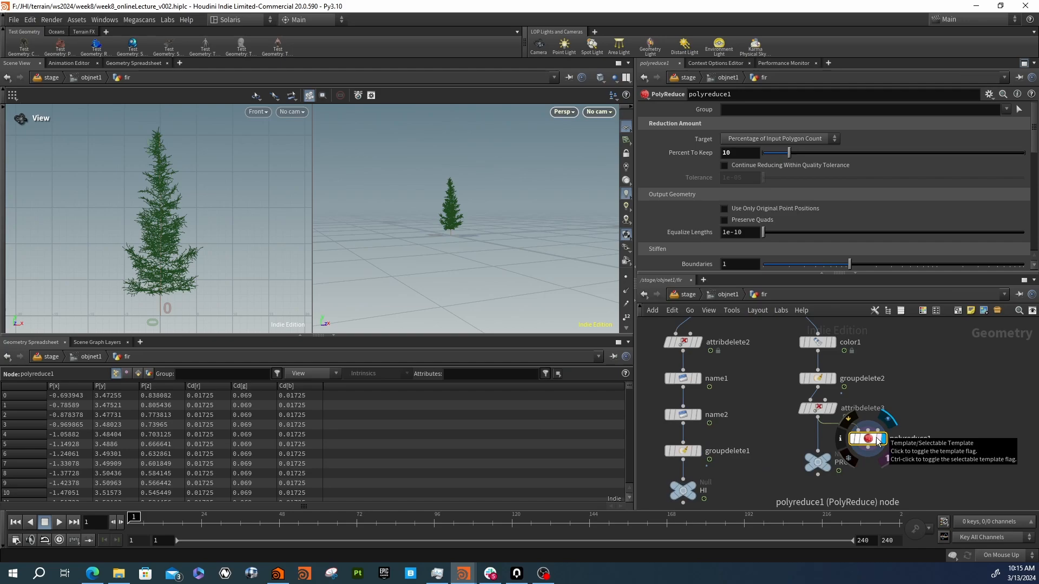
key(Delete)
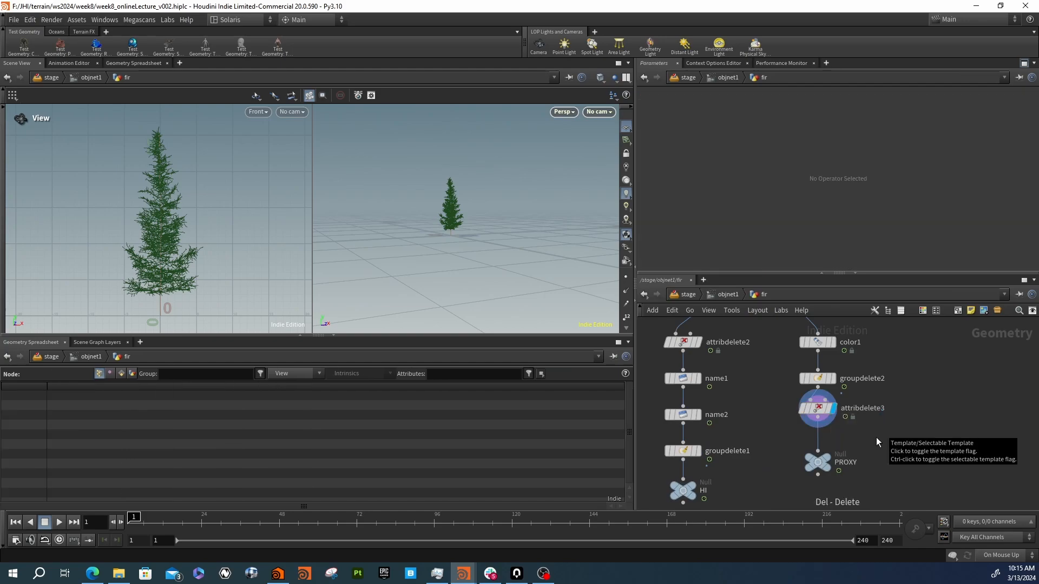
Insert a Blast node between color1 and groupdelete2 in the PROXY branch and display its result
key(Tab)
text(blast)
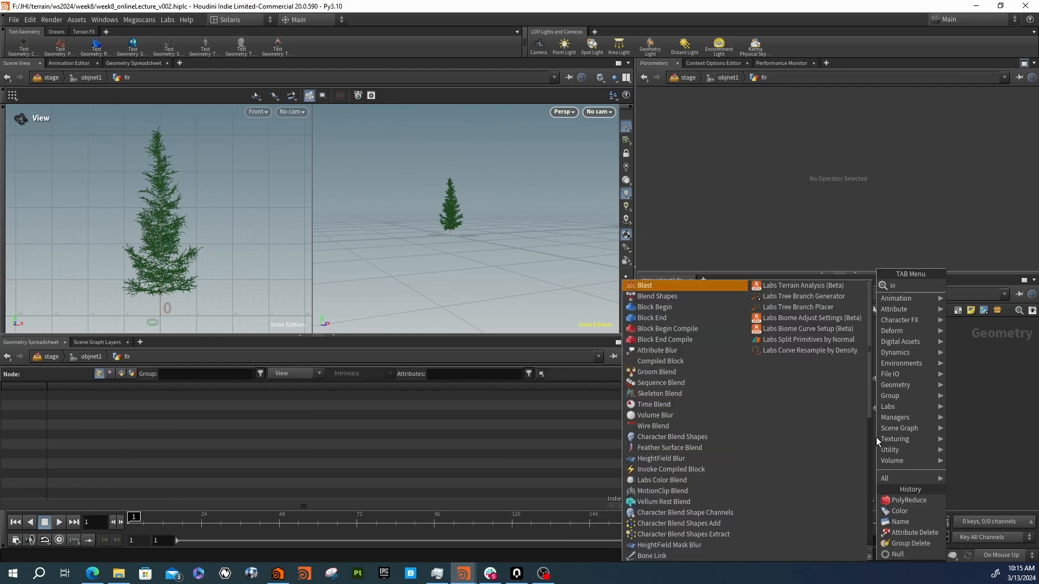
key(Return)
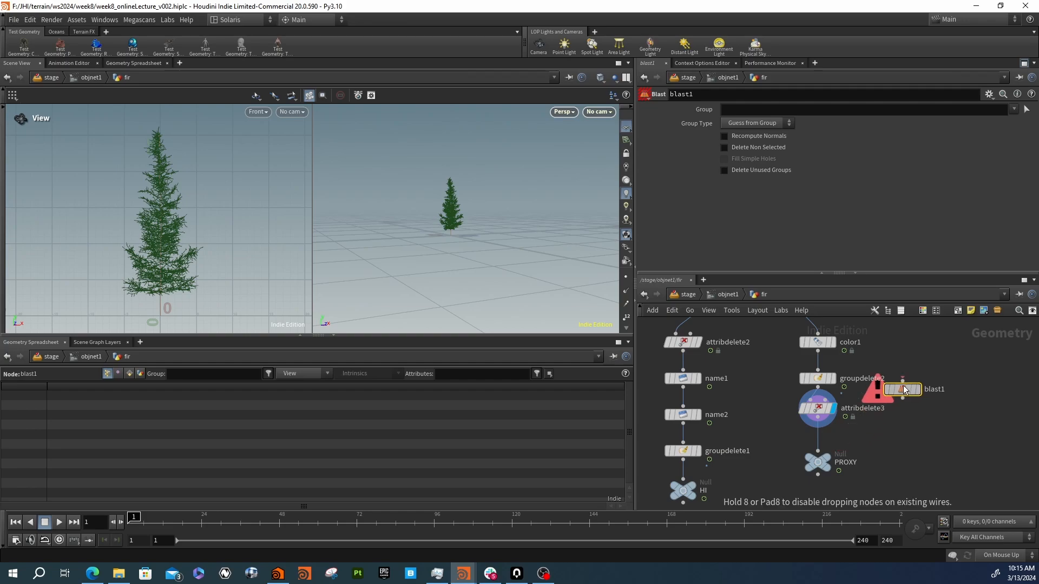
click(820, 362)
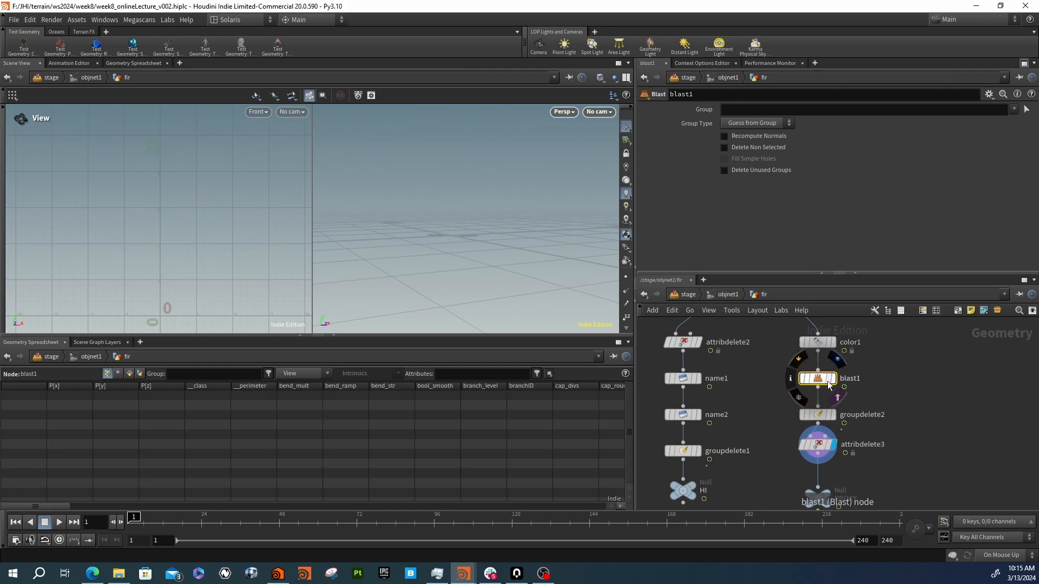
click(834, 380)
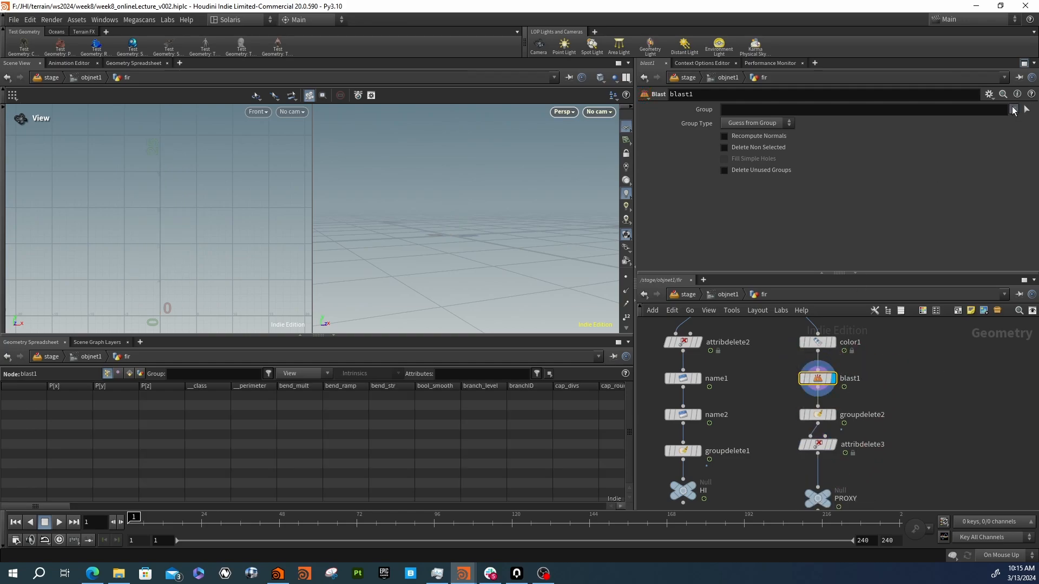
Set the blast1 node's Group to branch_4, branch_3 and branch_1, and check the node's info
click(1013, 109)
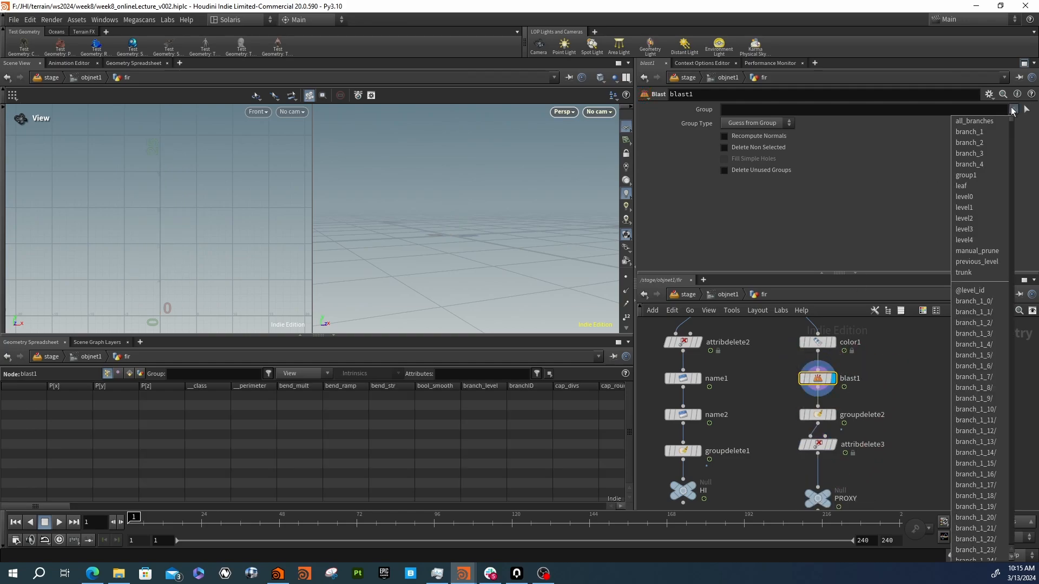
click(995, 163)
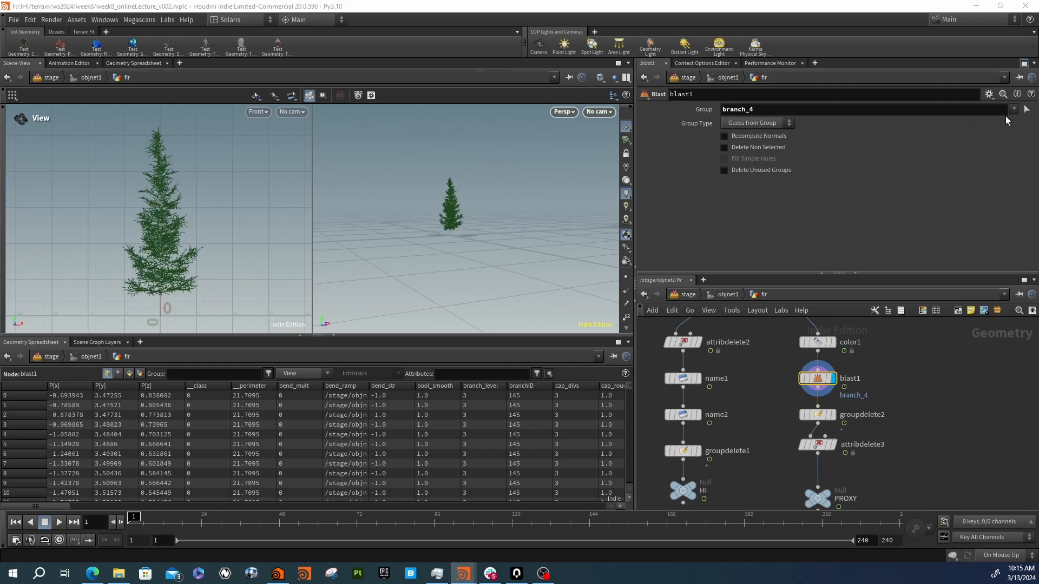
click(1014, 109)
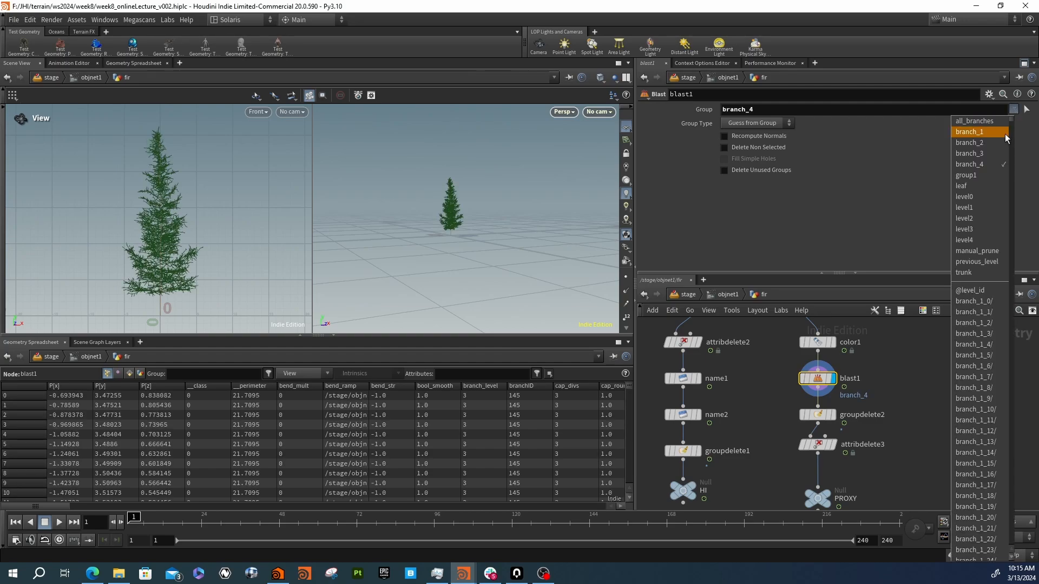
click(999, 154)
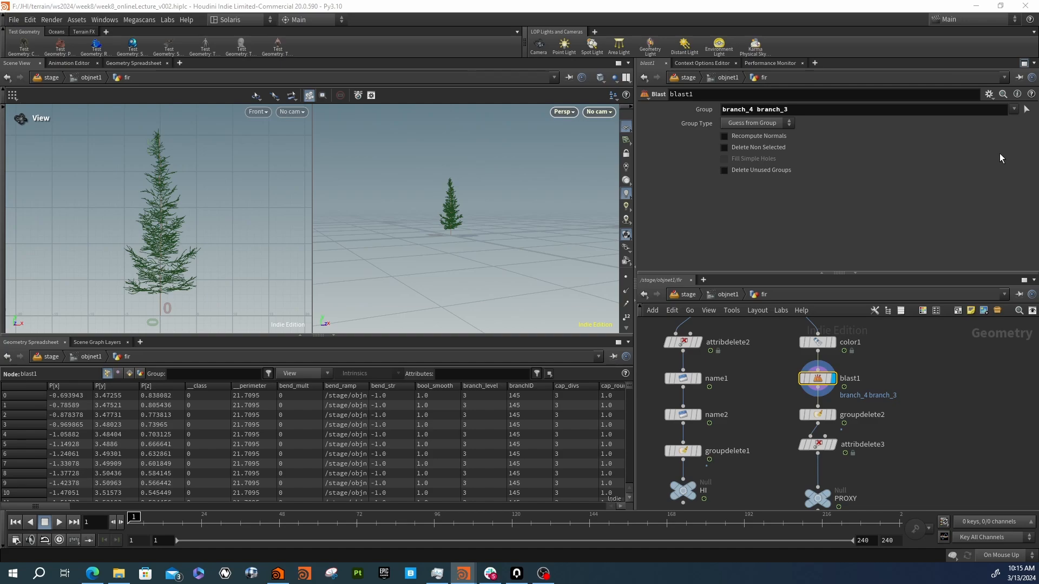
click(1013, 110)
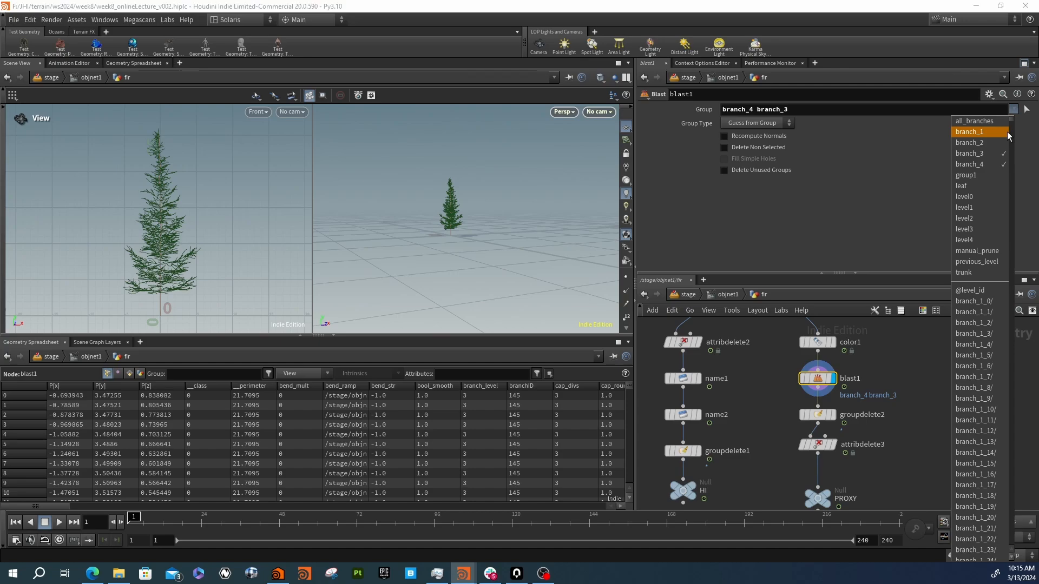
click(1008, 133)
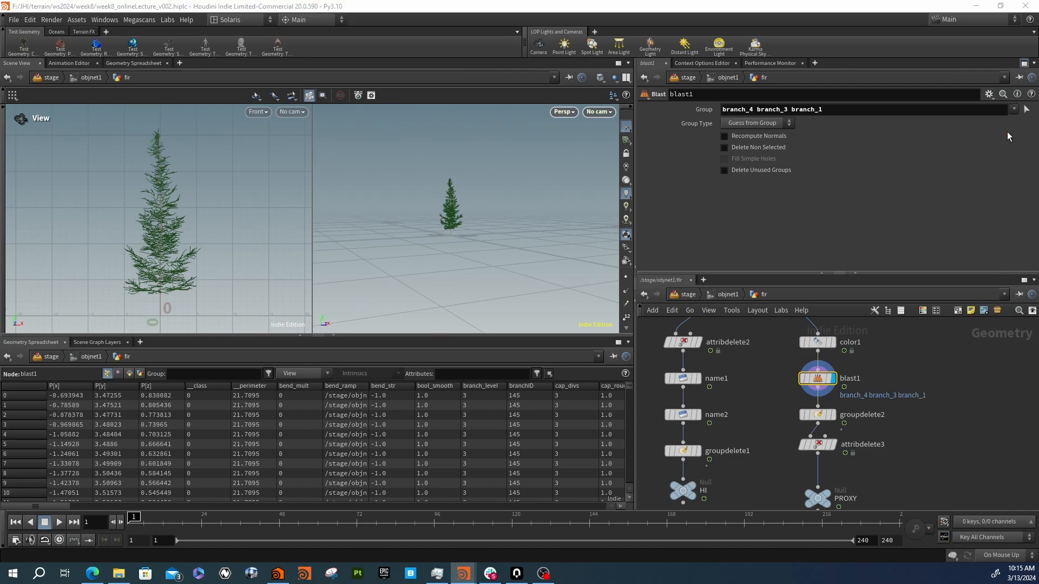
middle_drag(891, 359, 883, 322)
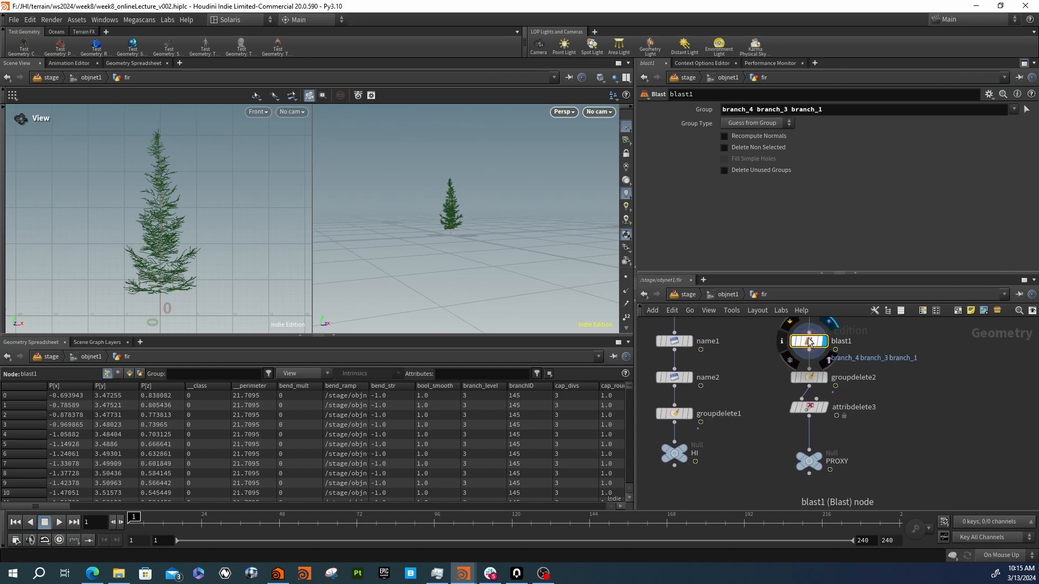
middle_click(812, 345)
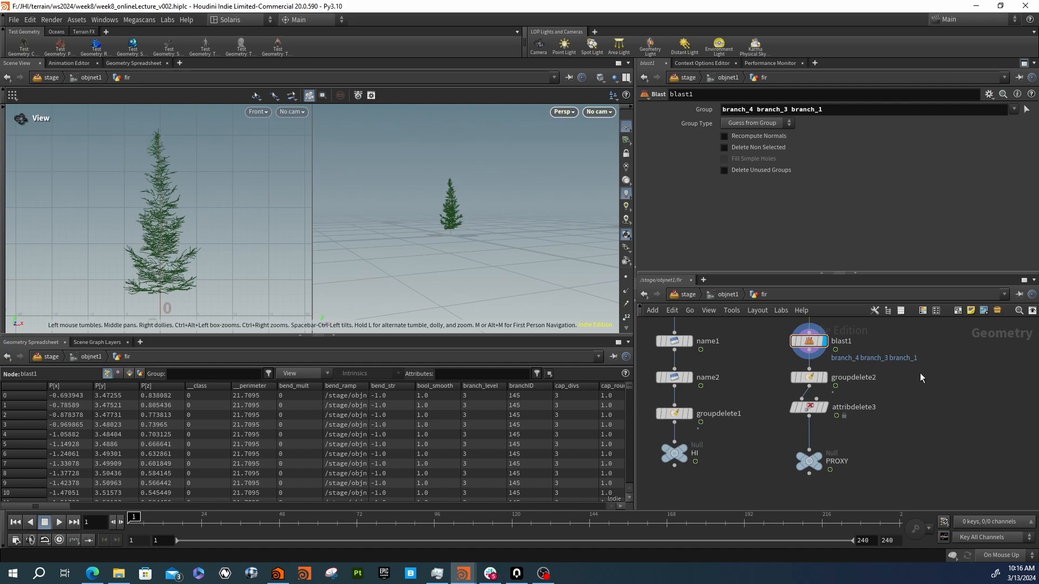
Add a Resample node beside blast1, wired from color1's output, and display its result
key(Tab)
text(re)
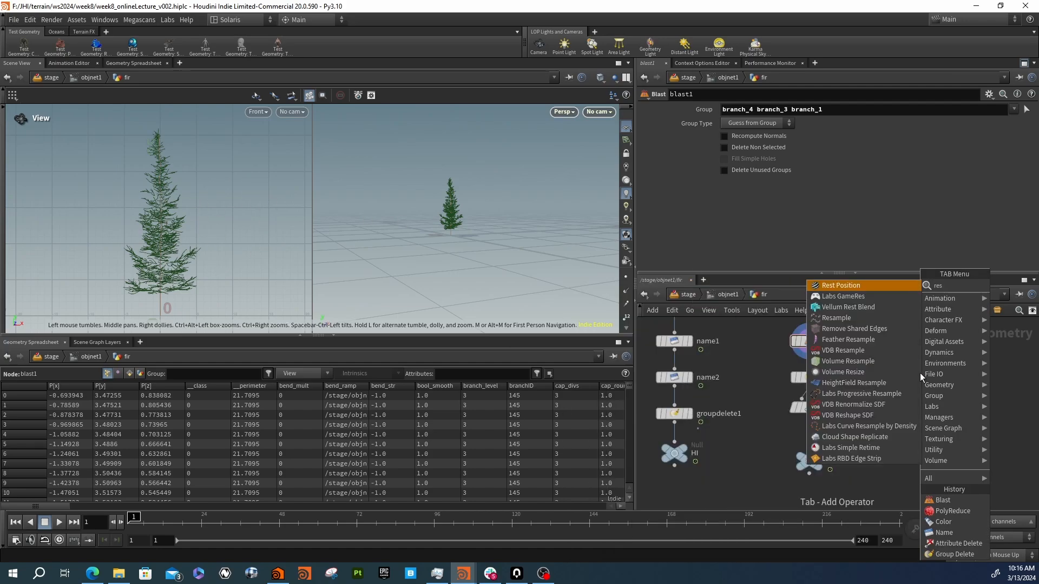
text(samp)
key(Return)
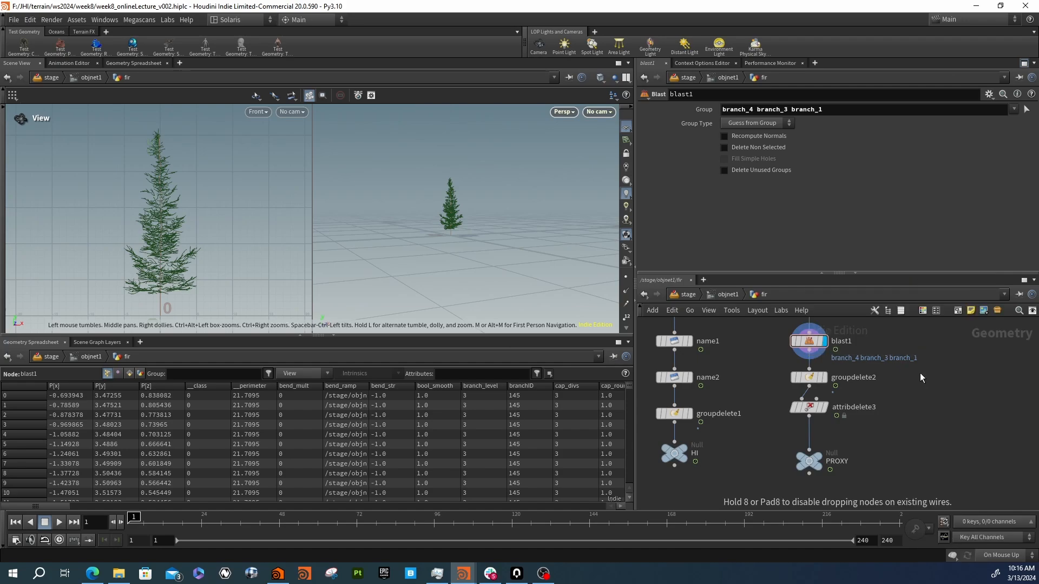
click(920, 373)
middle_drag(886, 341, 884, 371)
drag(917, 394, 908, 371)
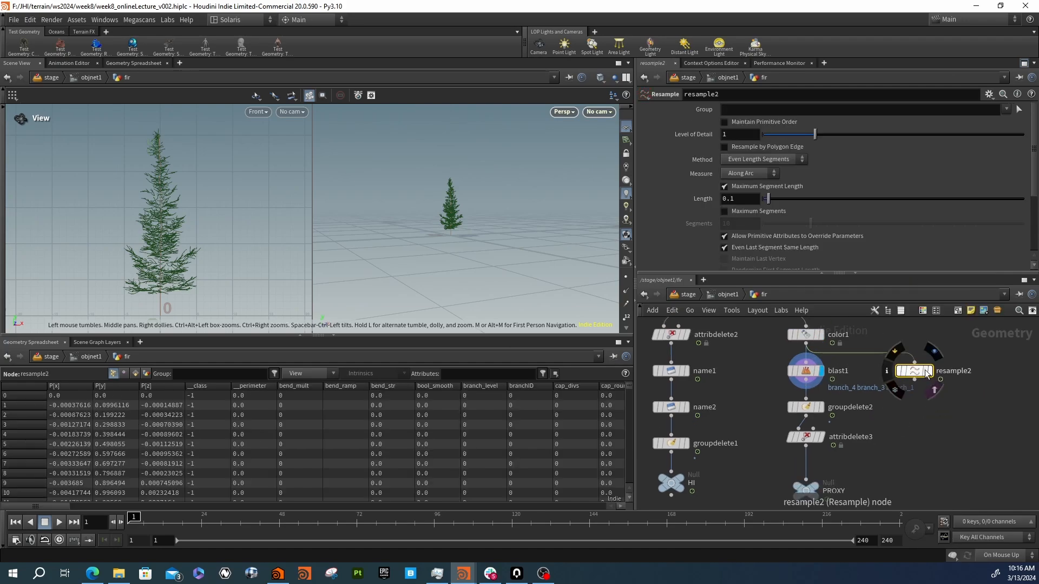
click(927, 373)
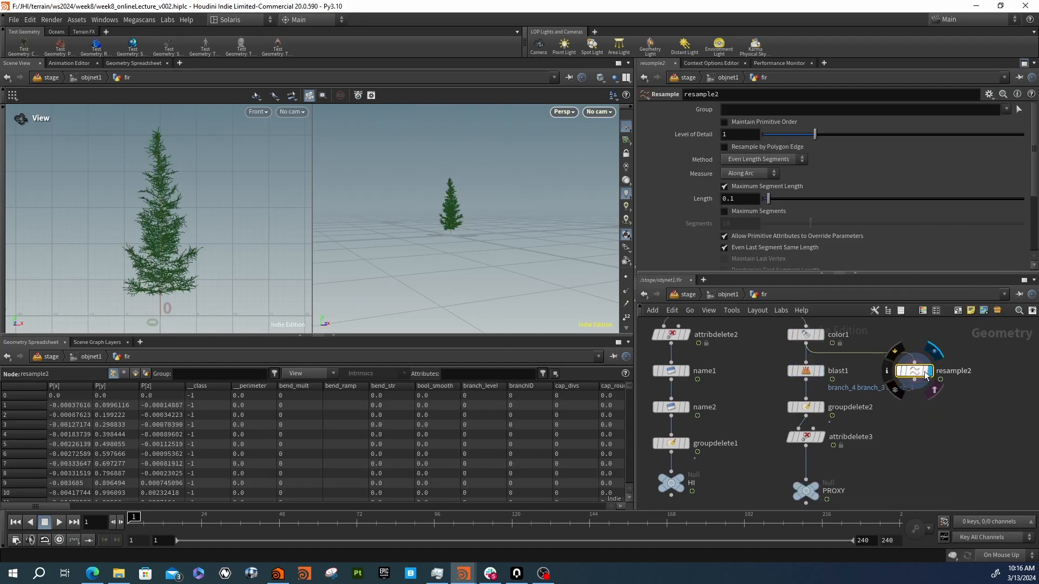
Try a maximum segment Length of 1 on the resample2 node
click(750, 198)
double_click(751, 198)
text(1)
key(Return)
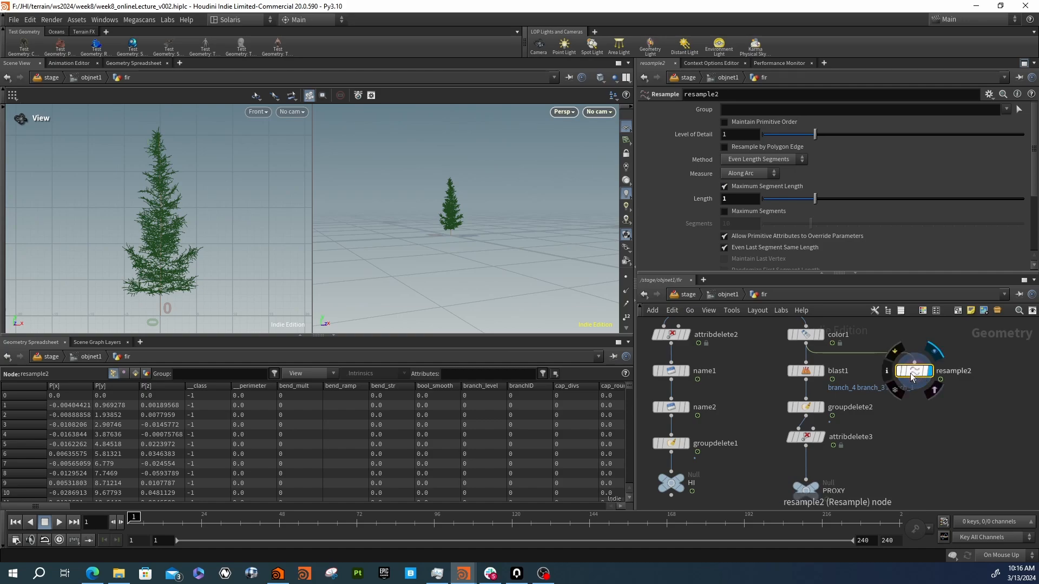
click(883, 372)
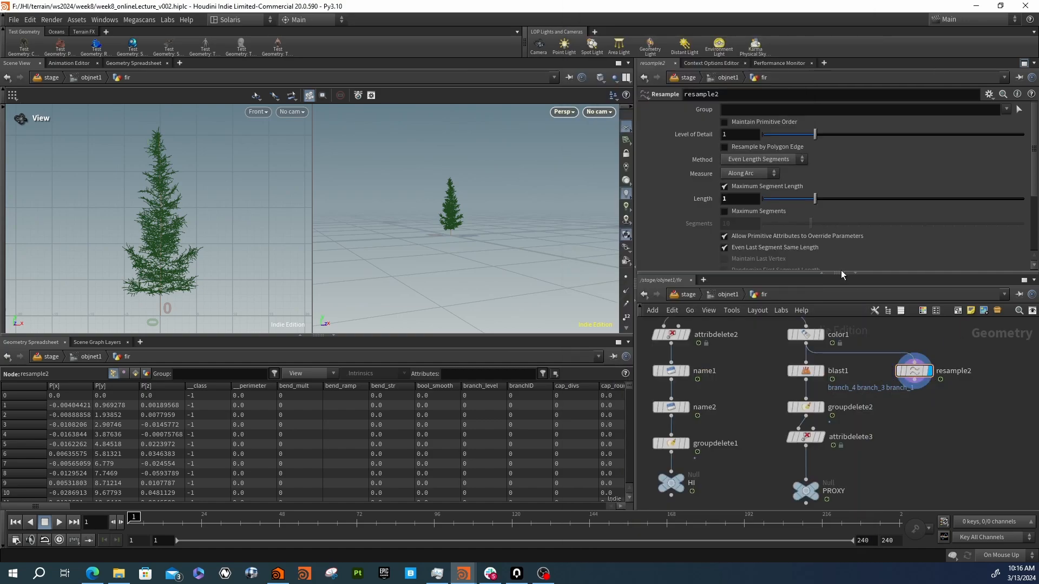
Raise the resample2 node's maximum segment Length to 10 after trying a length of 2
scroll(791, 235, down, 3)
scroll(771, 204, up, 2)
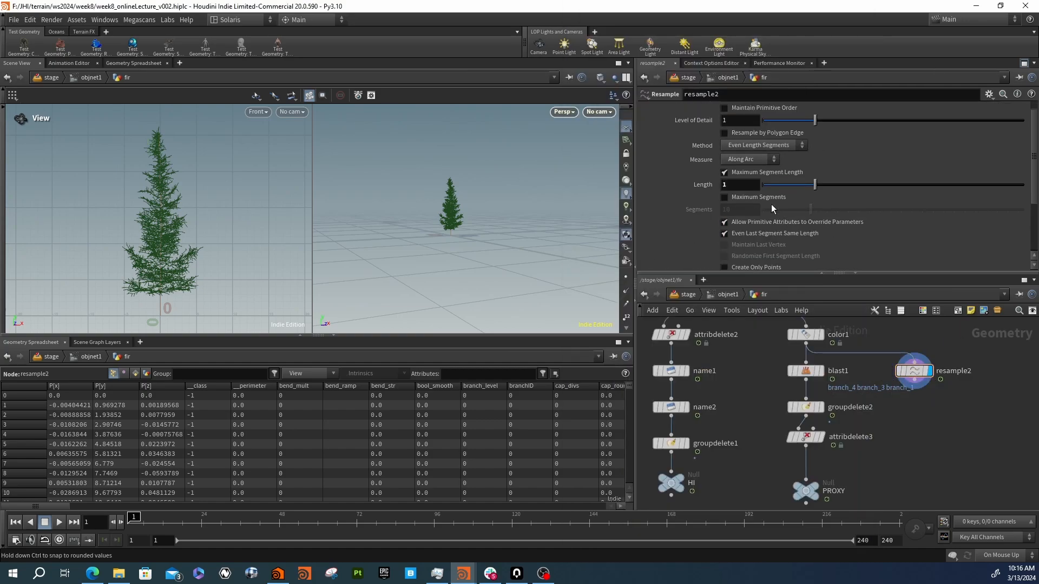
drag(804, 189, 859, 193)
double_click(748, 190)
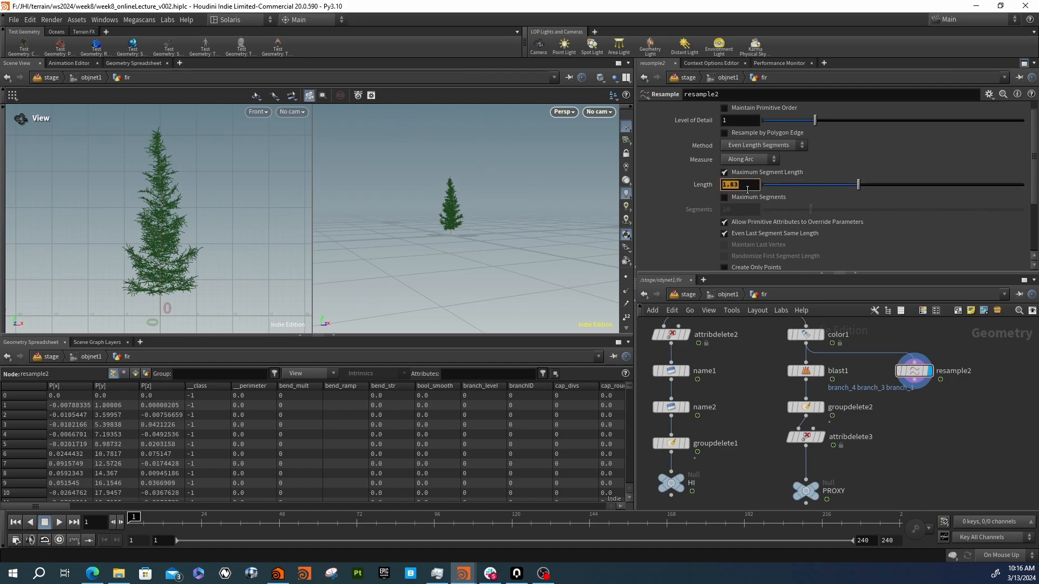
text(2)
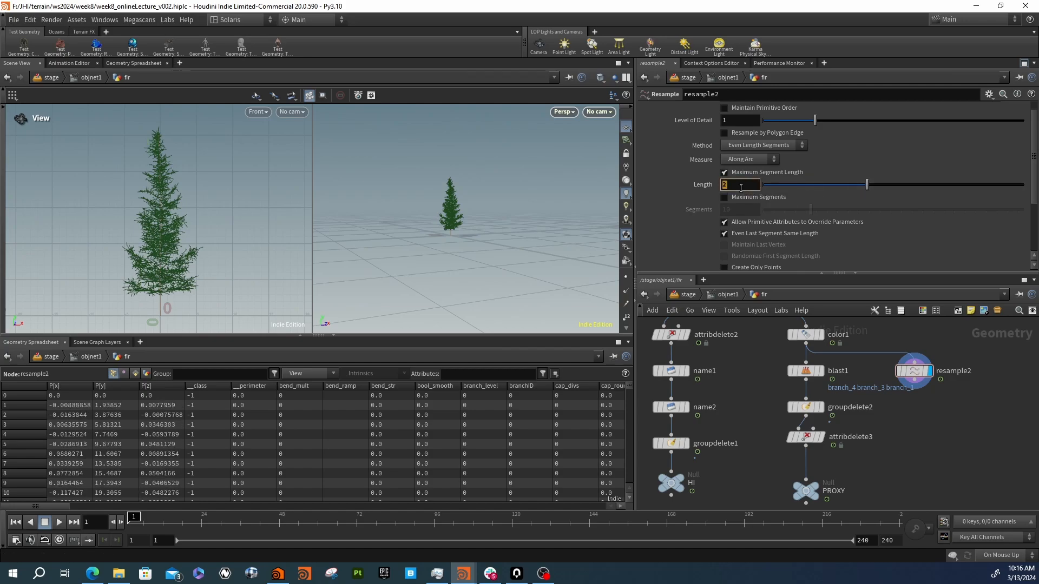
text(10)
key(Return)
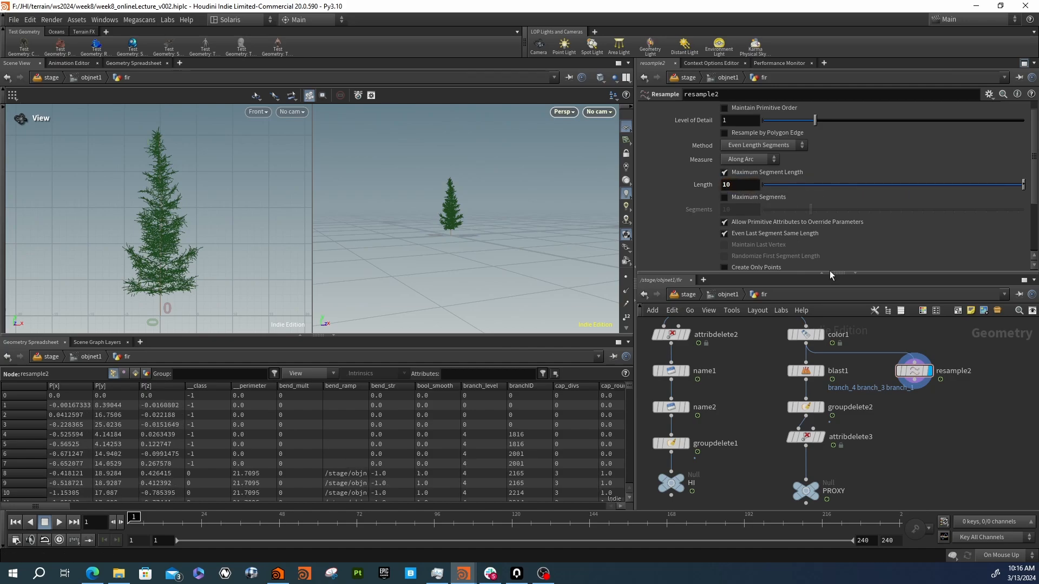
Compare the point and polygon counts in the info of the resample2 and color1 nodes
click(911, 372)
middle_click(911, 374)
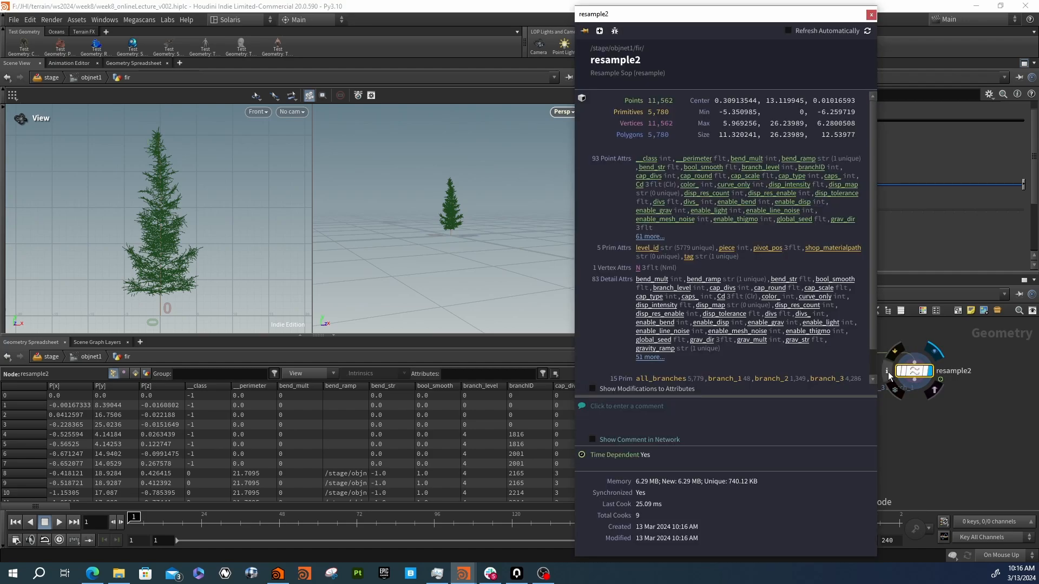
click(872, 15)
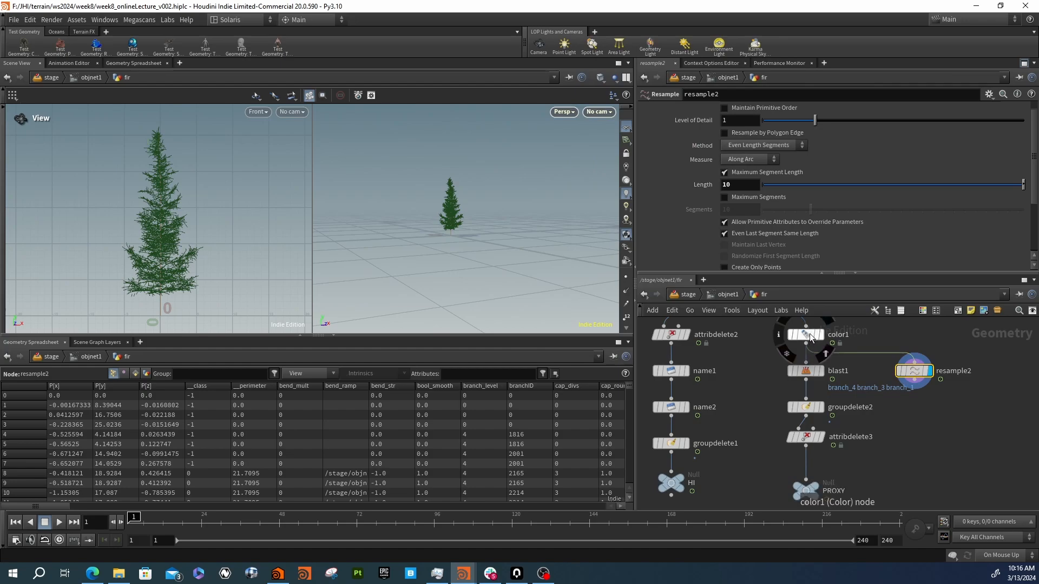
middle_drag(763, 343, 766, 389)
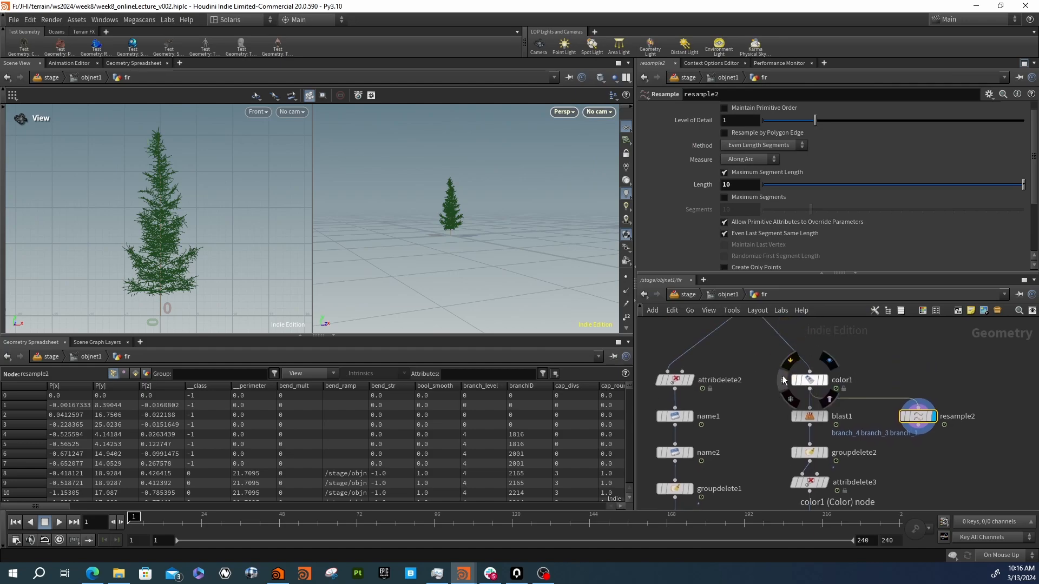
middle_click(808, 380)
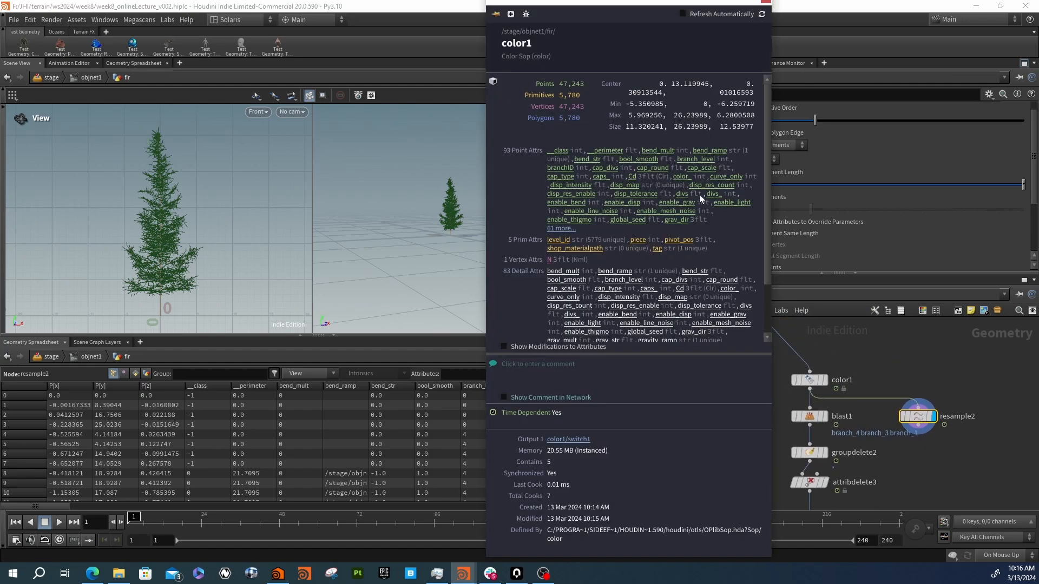
click(767, 3)
click(891, 417)
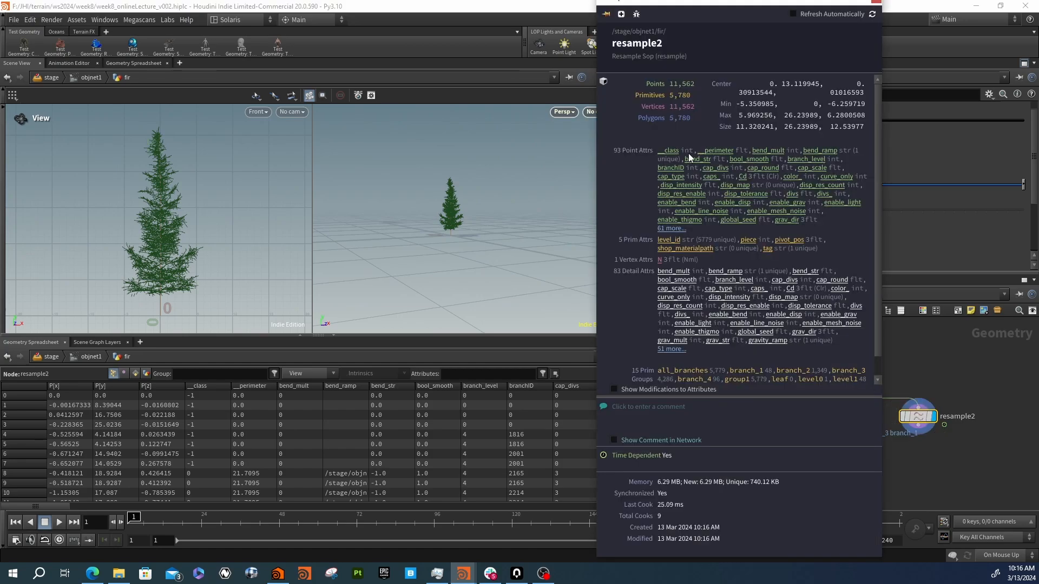
Try a maximum segment Length of 20 on the resample2 node
click(876, 2)
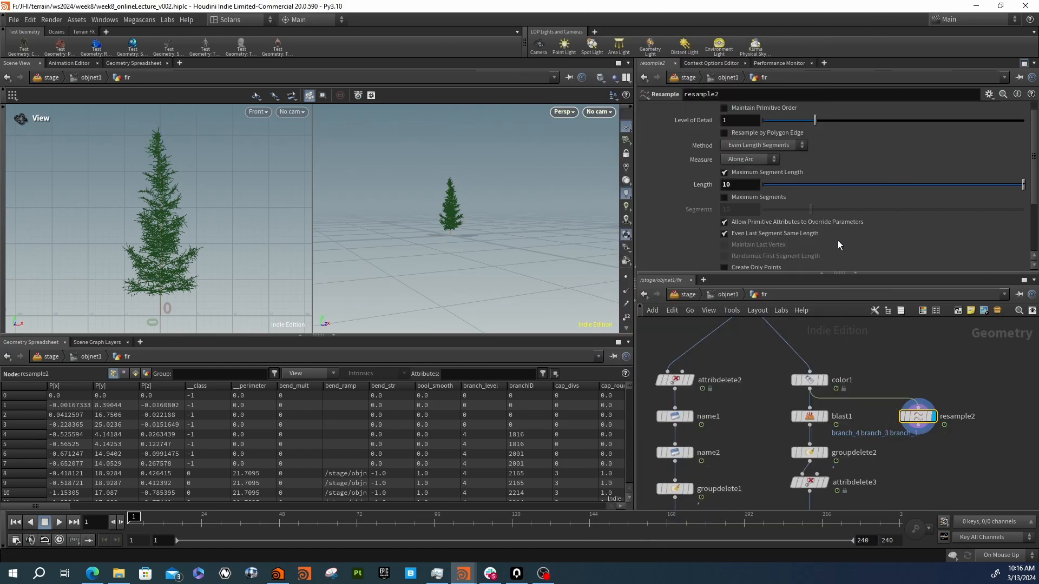
click(750, 183)
text(20)
key(Return)
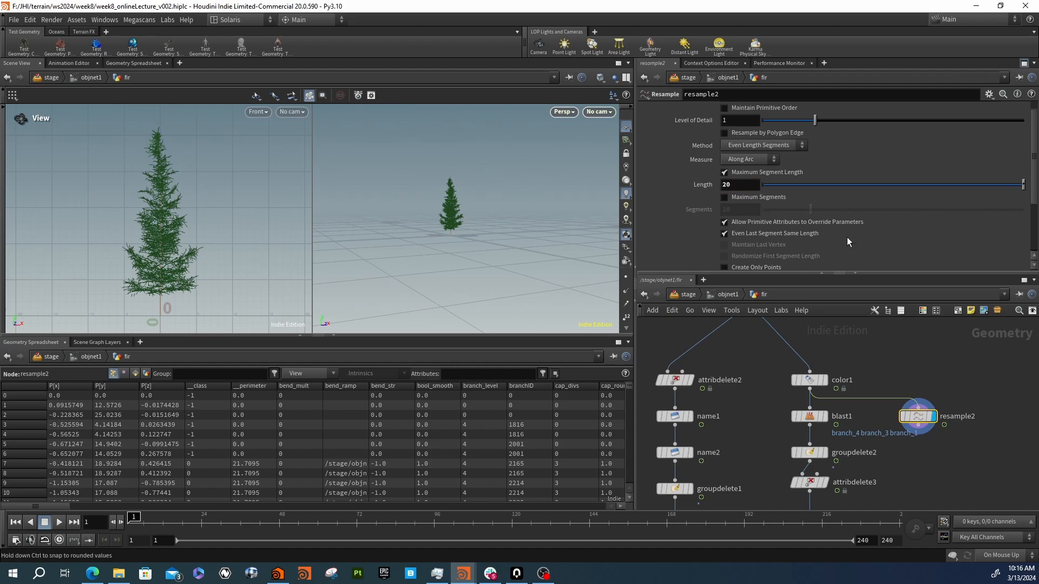
Turn off Even Last Segment Same Length on resample2 and set its Length to 1 after trying 10
scroll(722, 215, down, 3)
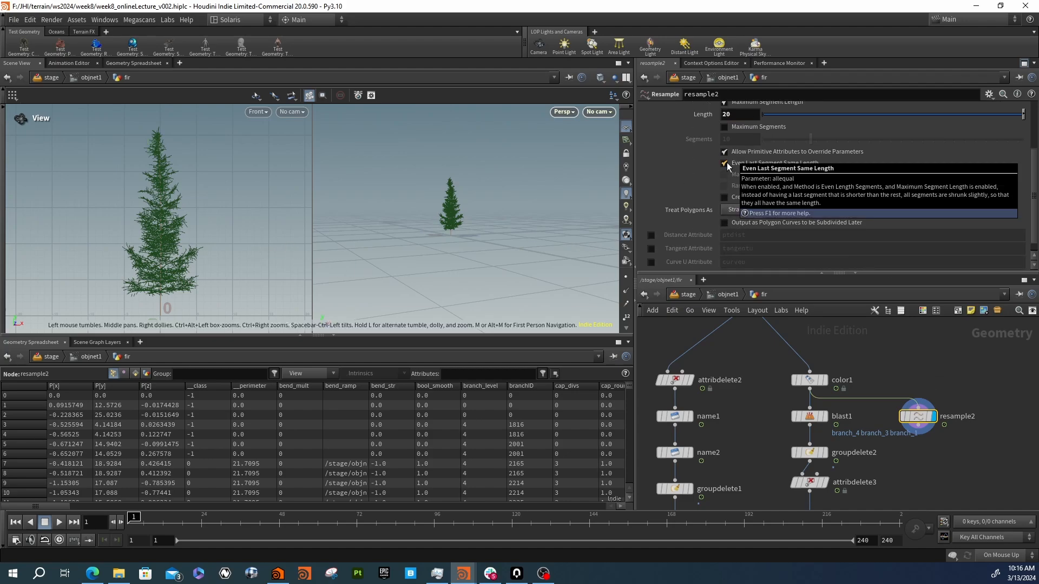
click(724, 163)
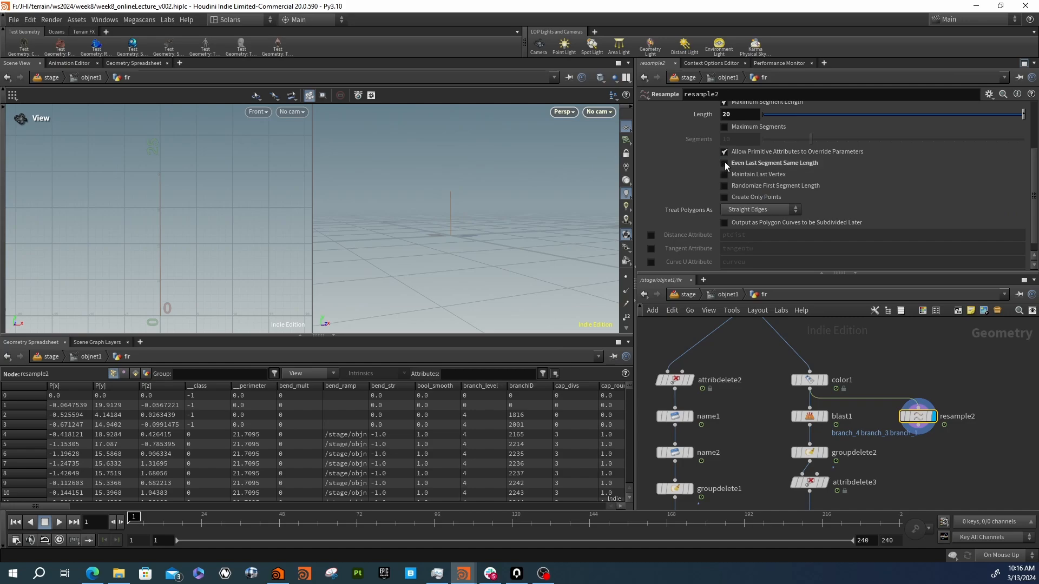
double_click(730, 117)
text(10)
key(Return)
double_click(729, 117)
text(1)
key(Return)
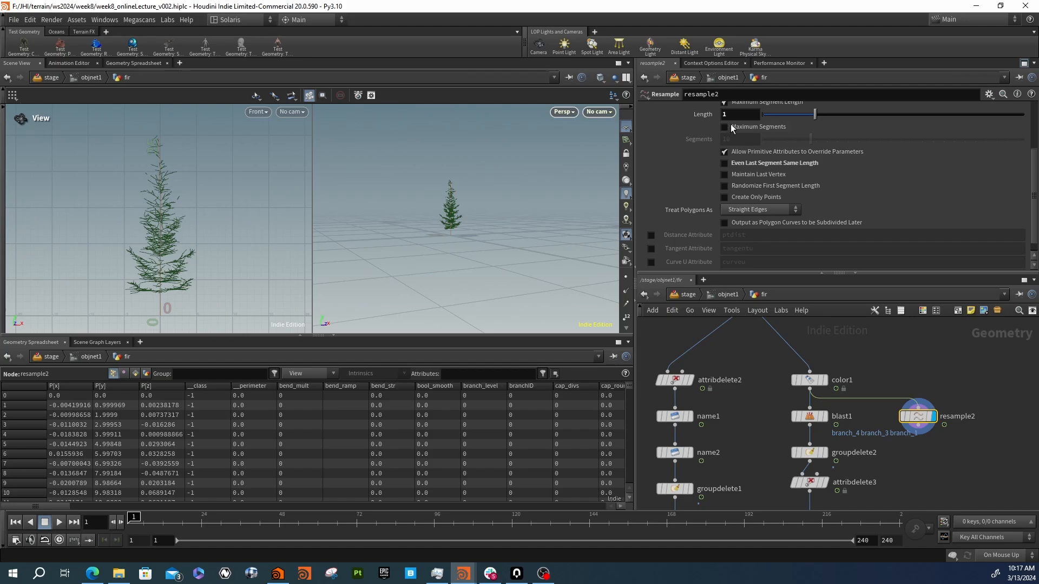
Compare the point and polygon counts in the info of the resample2, color1 and blast1 nodes
middle_click(889, 415)
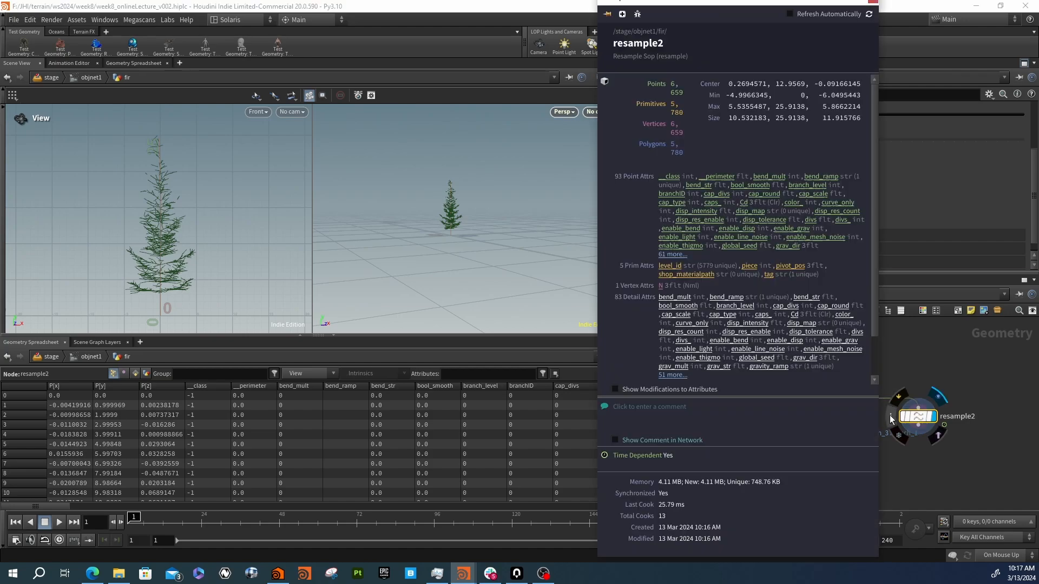
click(982, 390)
click(793, 381)
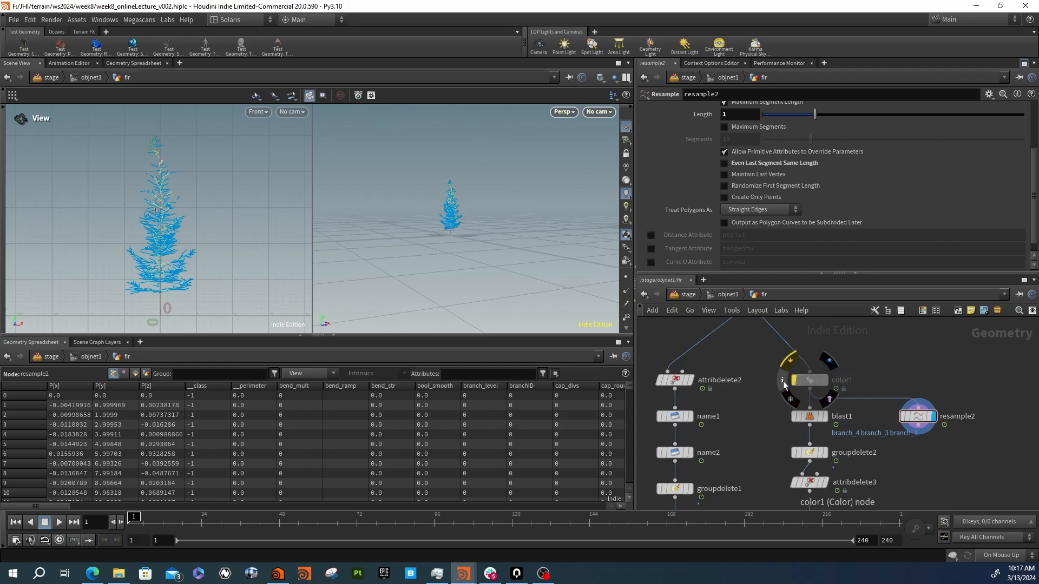
click(796, 381)
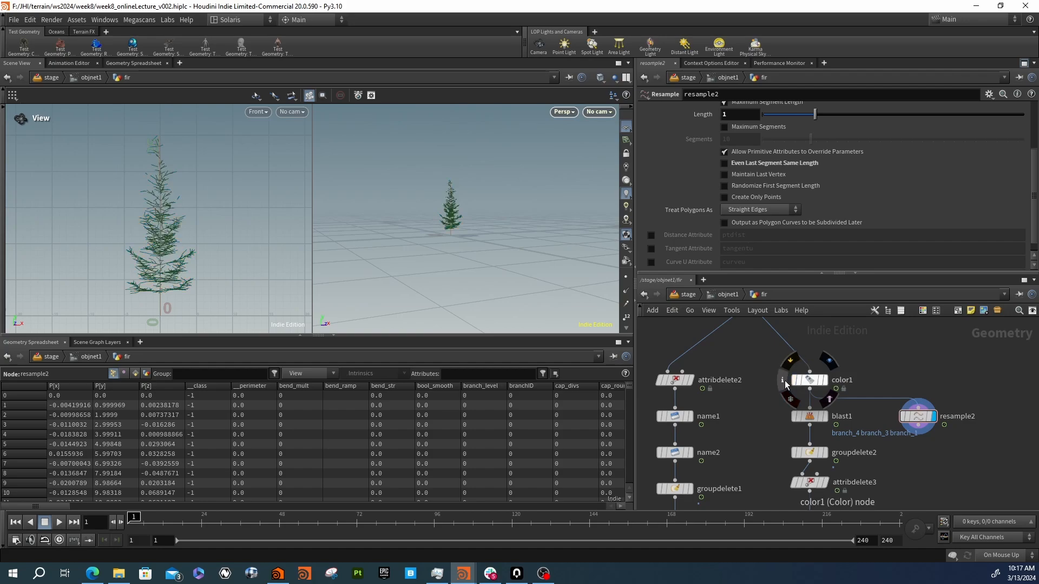
click(784, 380)
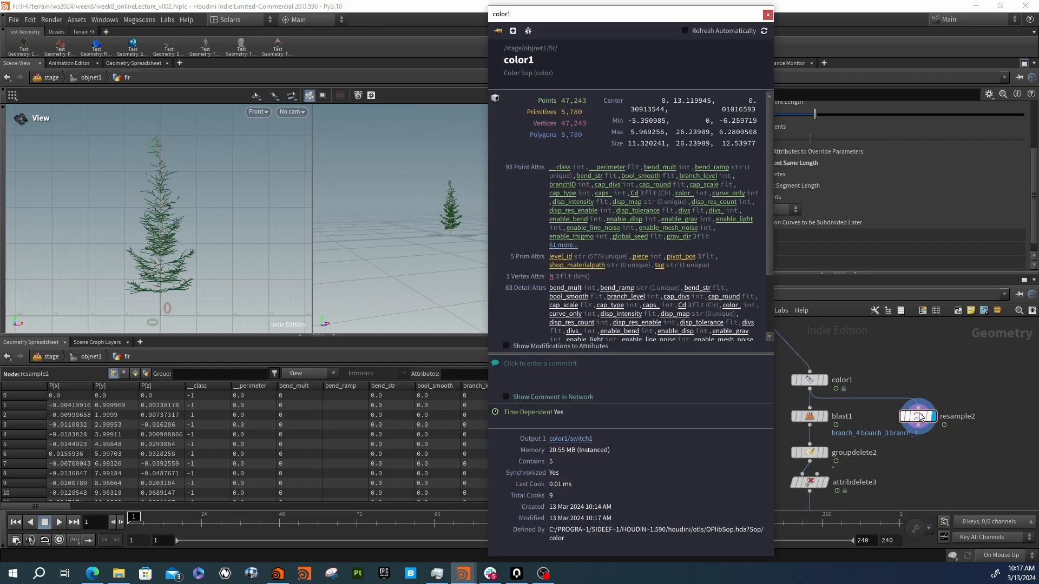
click(888, 411)
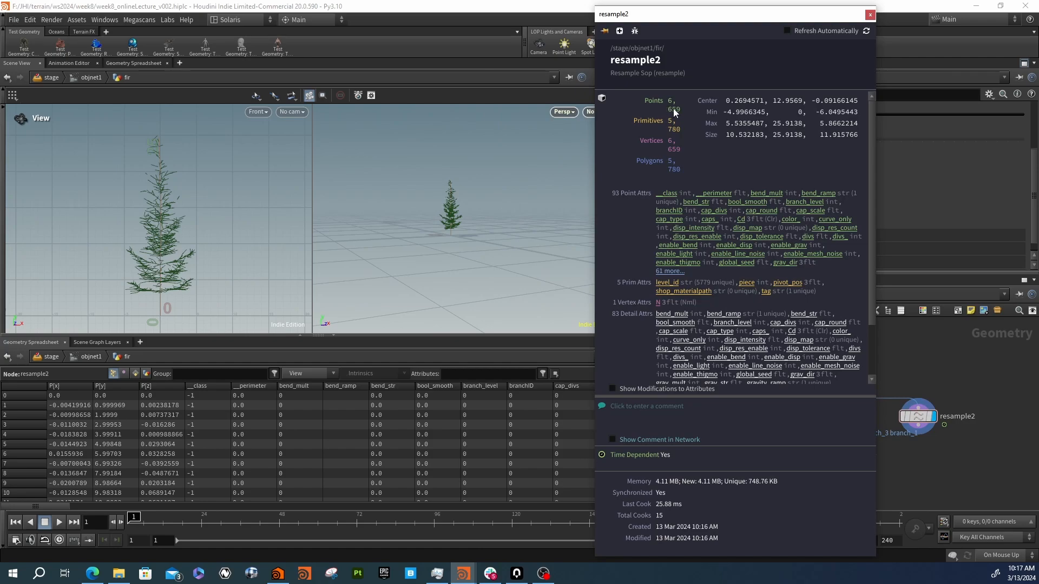
click(870, 15)
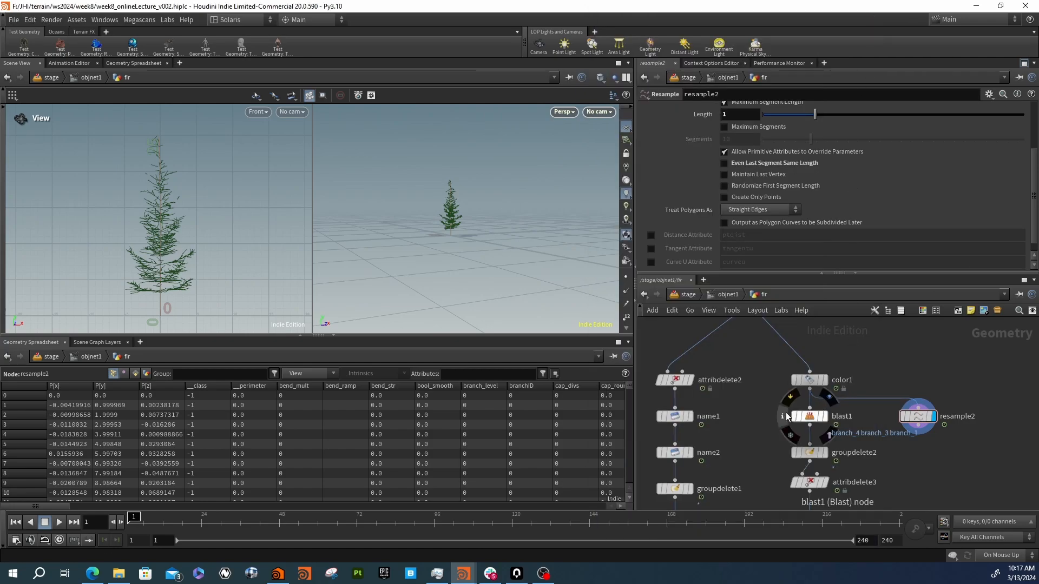
click(782, 416)
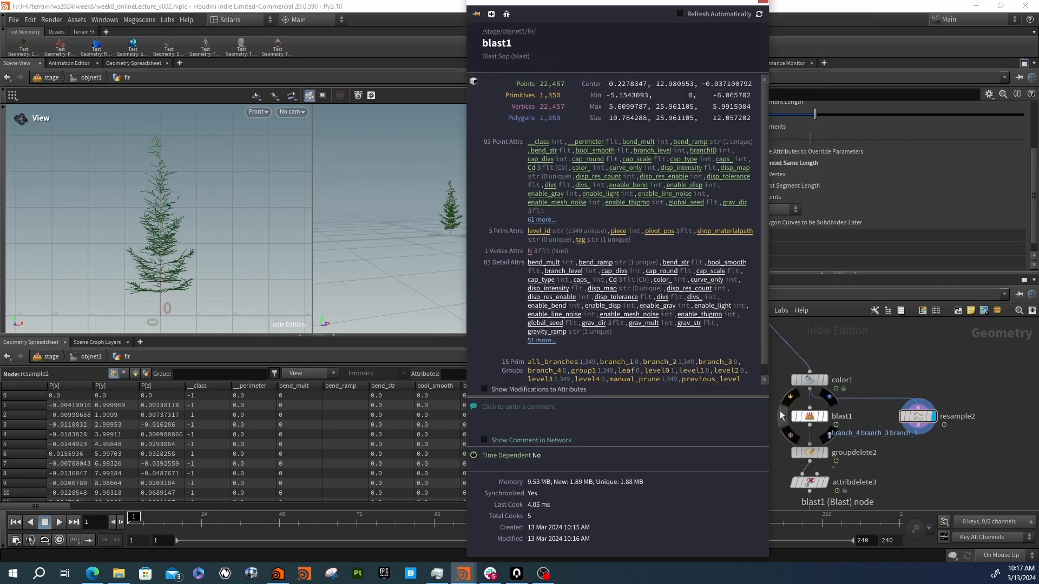
click(762, 4)
Delete the blast1 node and place resample2 in its spot between color1 and groupdelete2
mouse_move(939, 433)
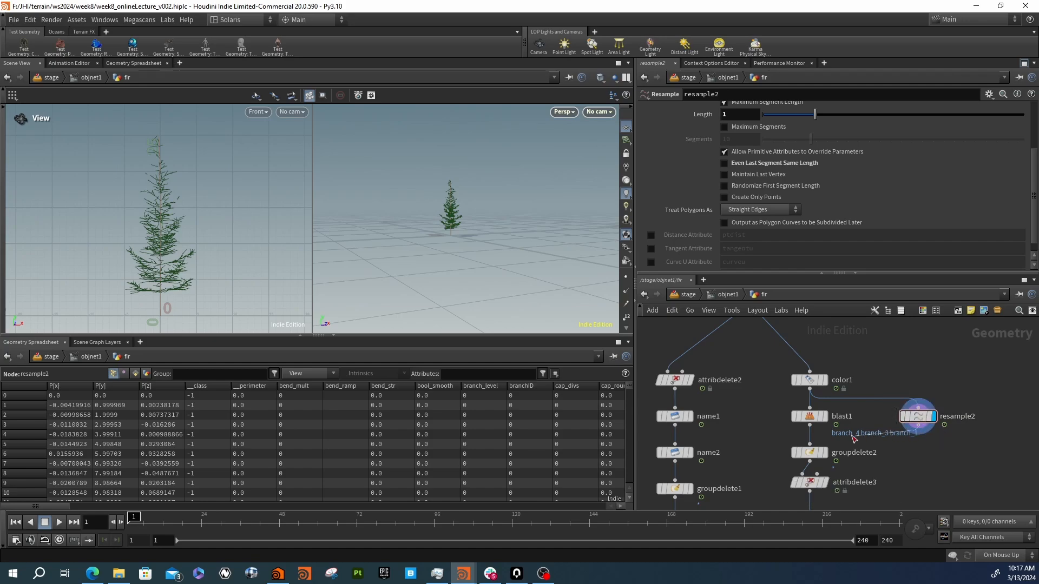
click(811, 419)
key(Delete)
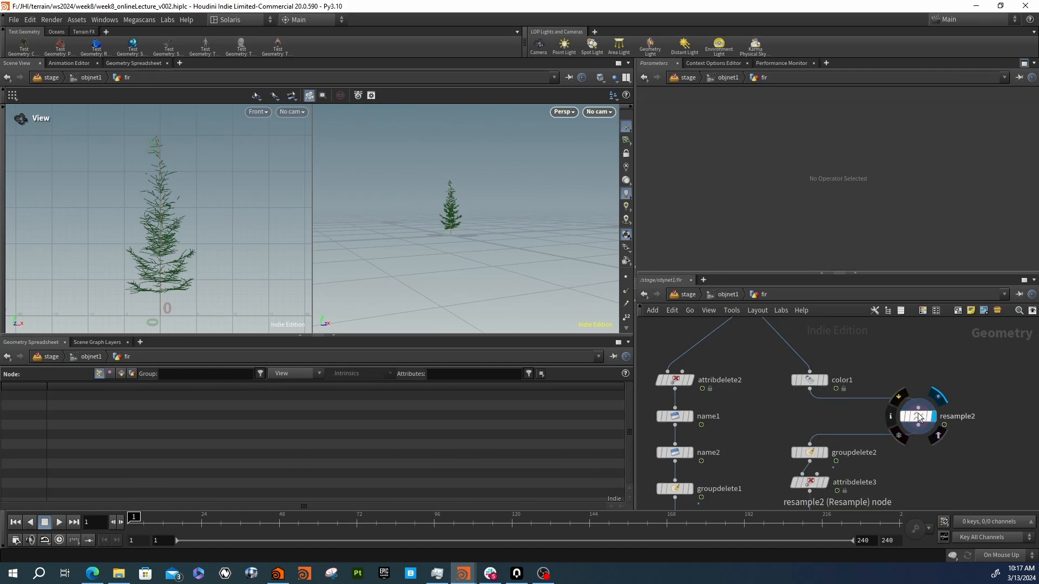
drag(918, 416, 810, 414)
scroll(881, 386, down, 2)
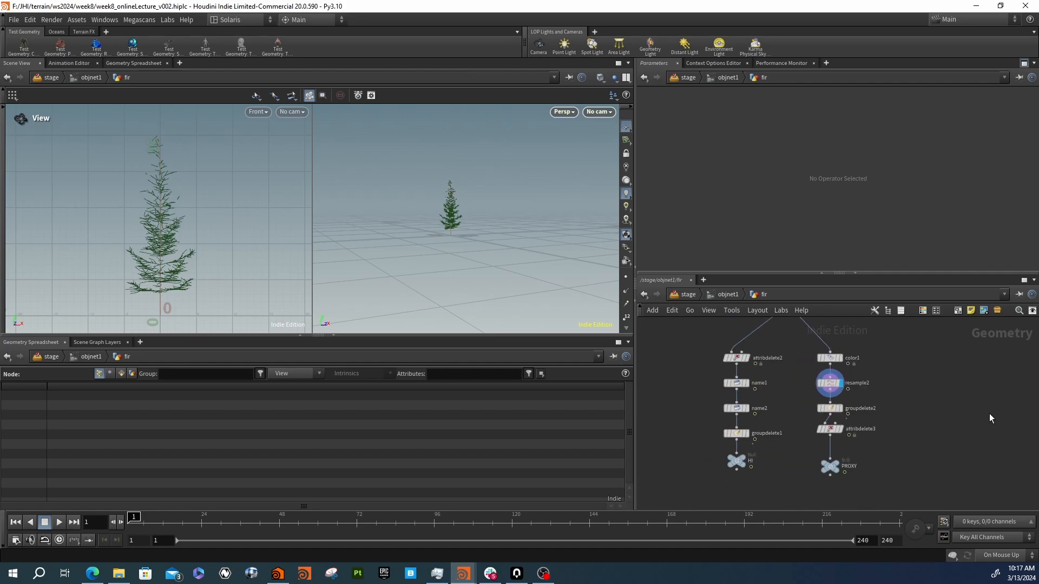
middle_drag(994, 414, 980, 414)
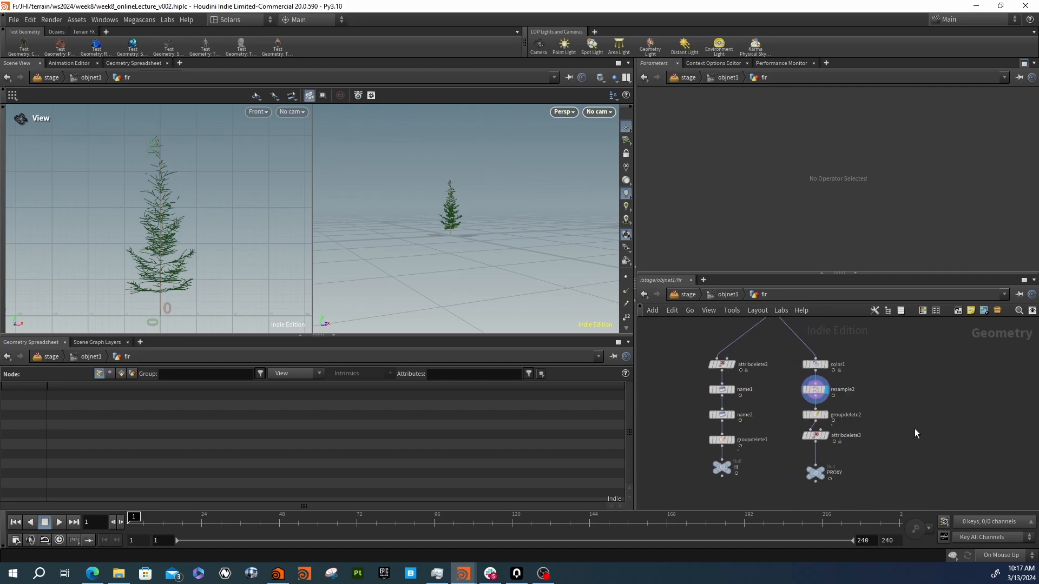
middle_drag(914, 429, 941, 428)
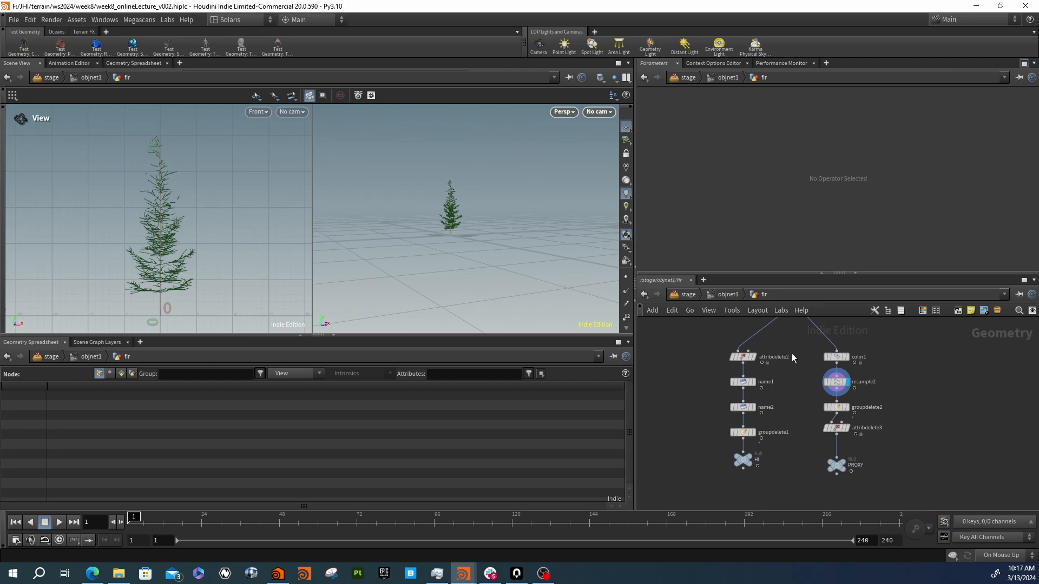
Check the imported primitives of sopimport2 in the stage's scene graph, and return to the fir network
click(688, 295)
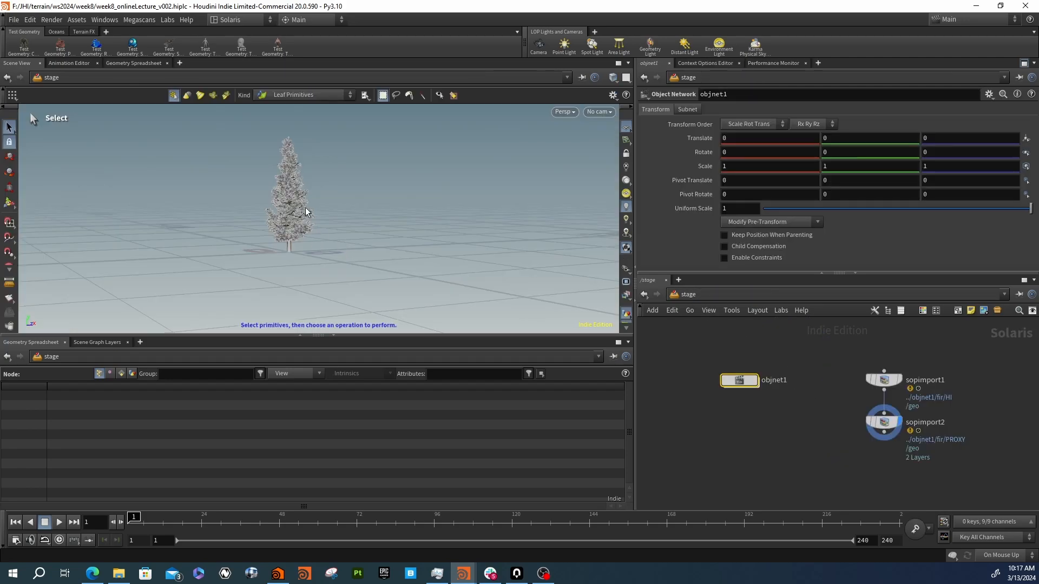
click(884, 423)
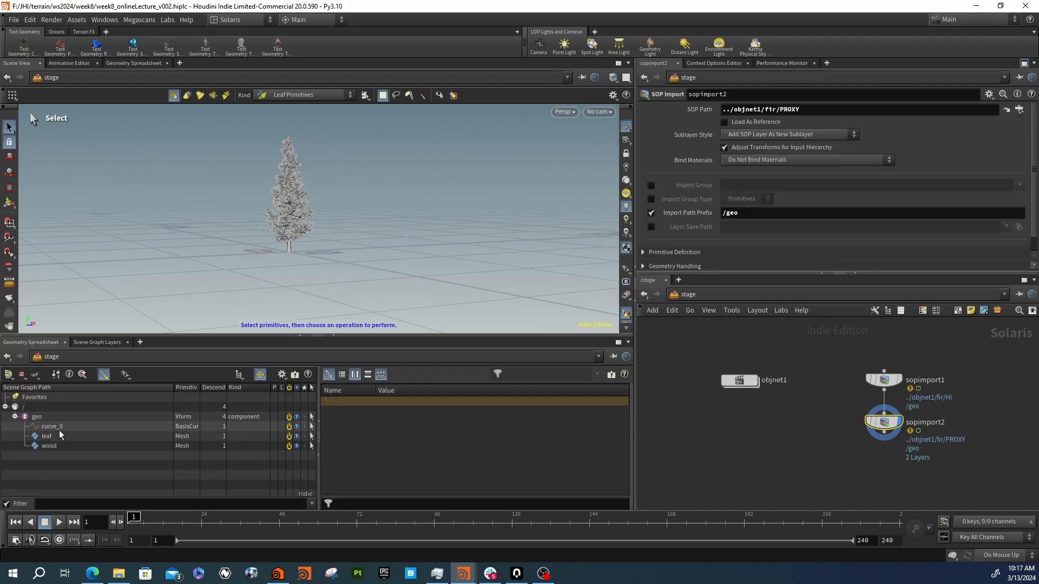
double_click(747, 382)
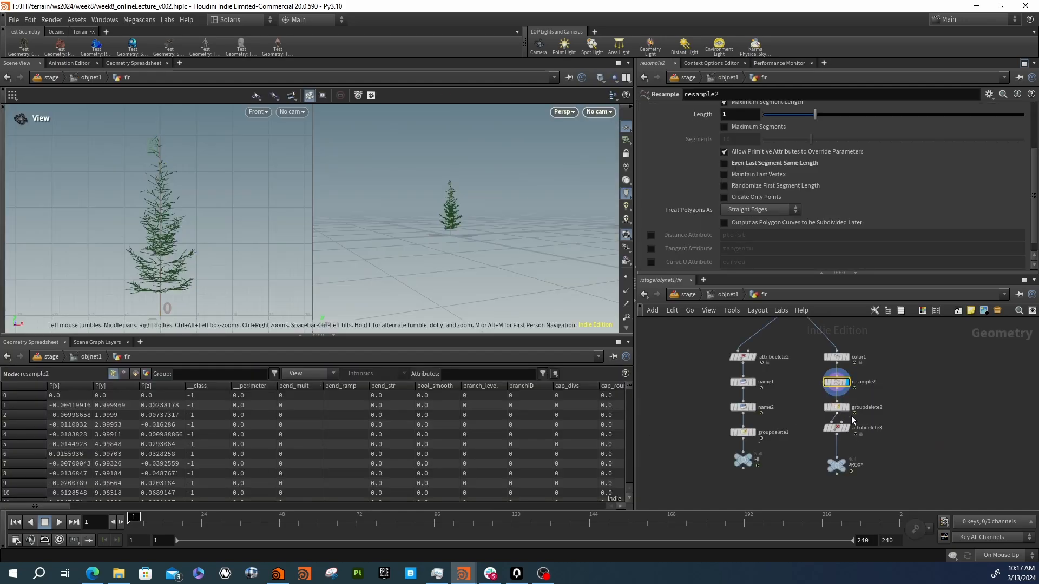
Insert a Name node between attribdelete3 and the PROXY null
key(Tab)
text(nam)
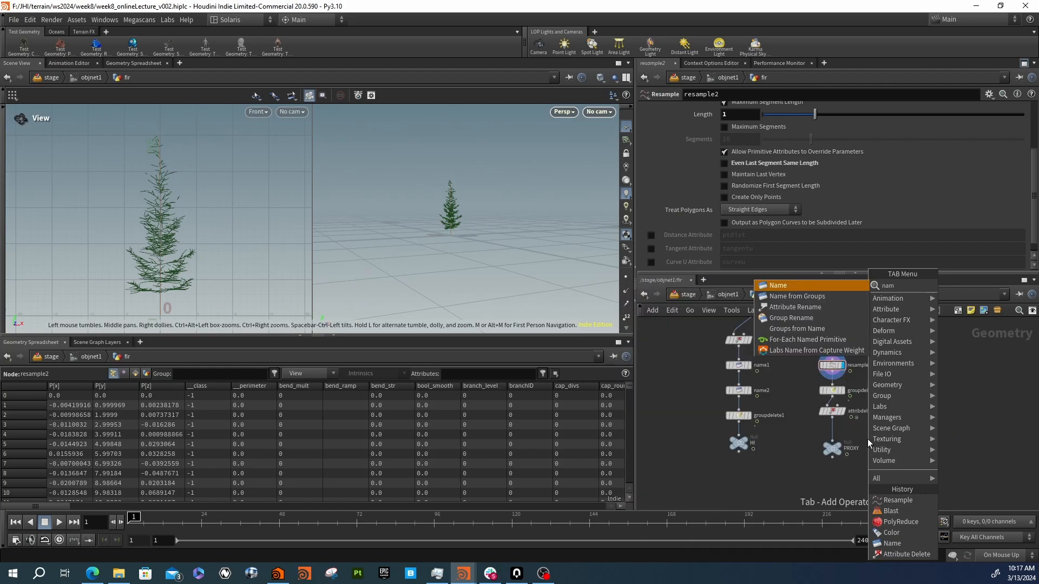
key(Return)
click(866, 440)
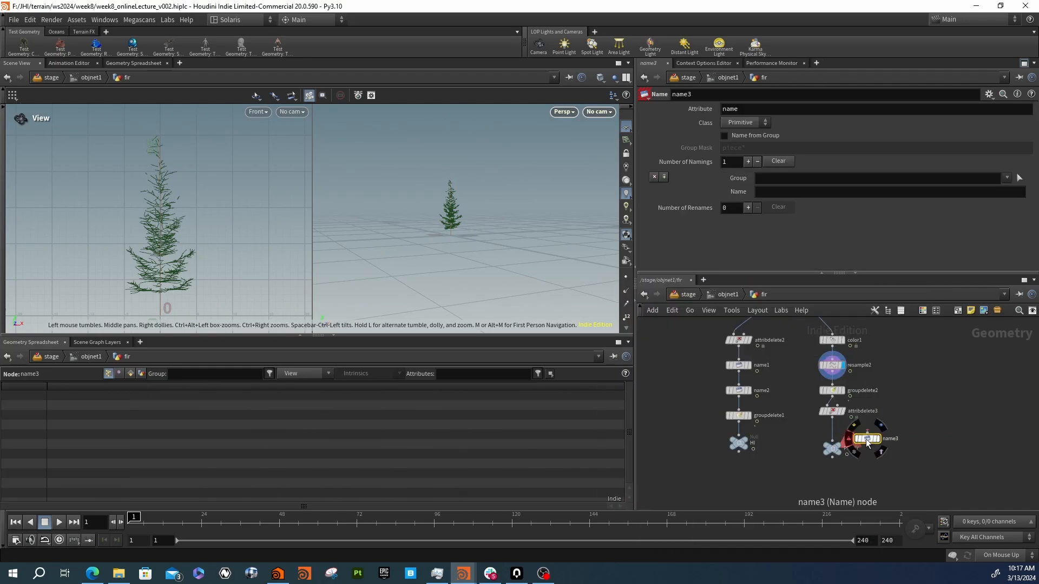
drag(866, 439, 833, 436)
Set the new Name node's Name value to PROXY in capitals
click(767, 192)
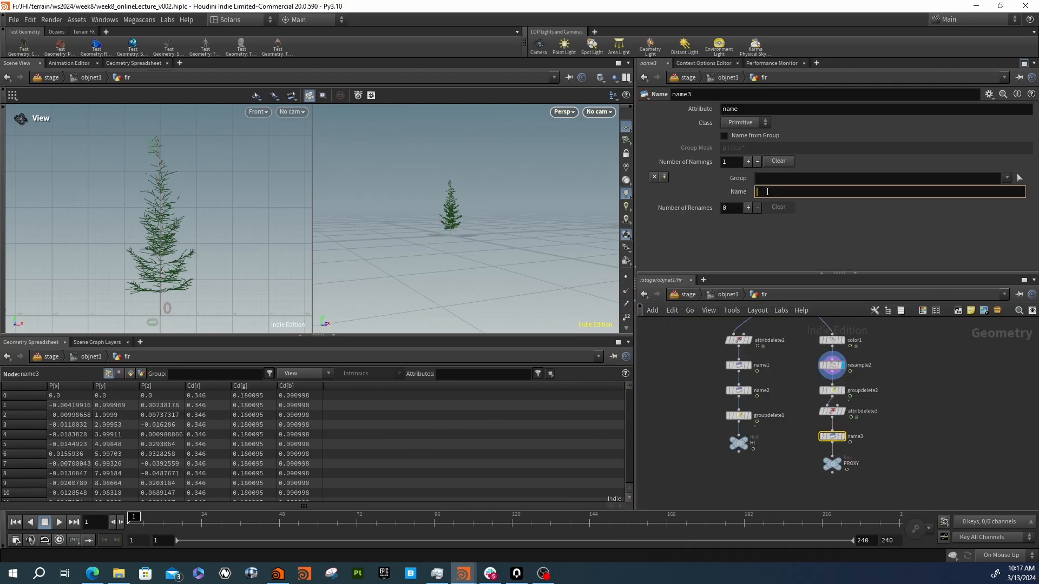
text(proxy)
key(Return)
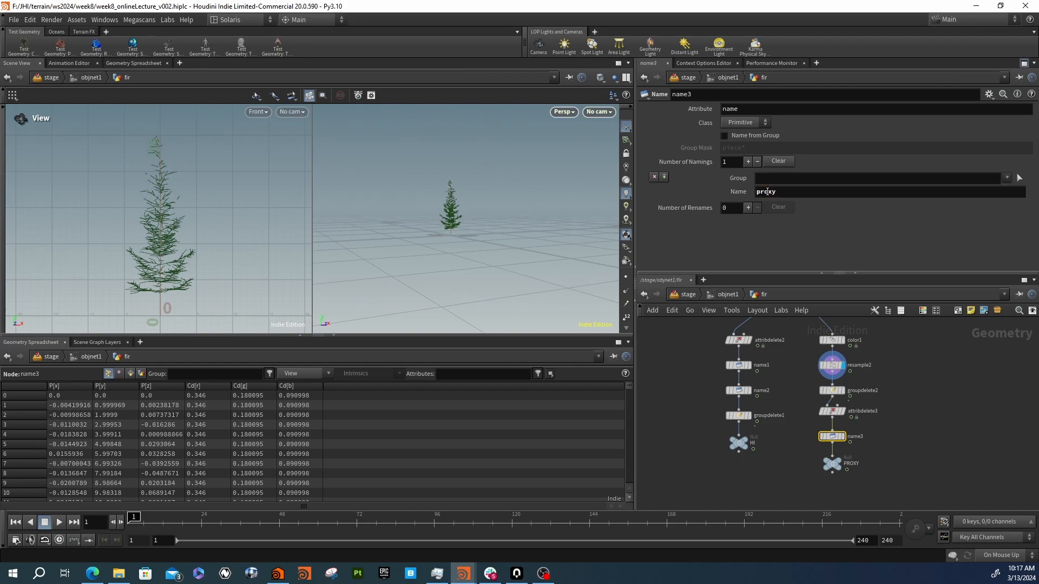
double_click(764, 194)
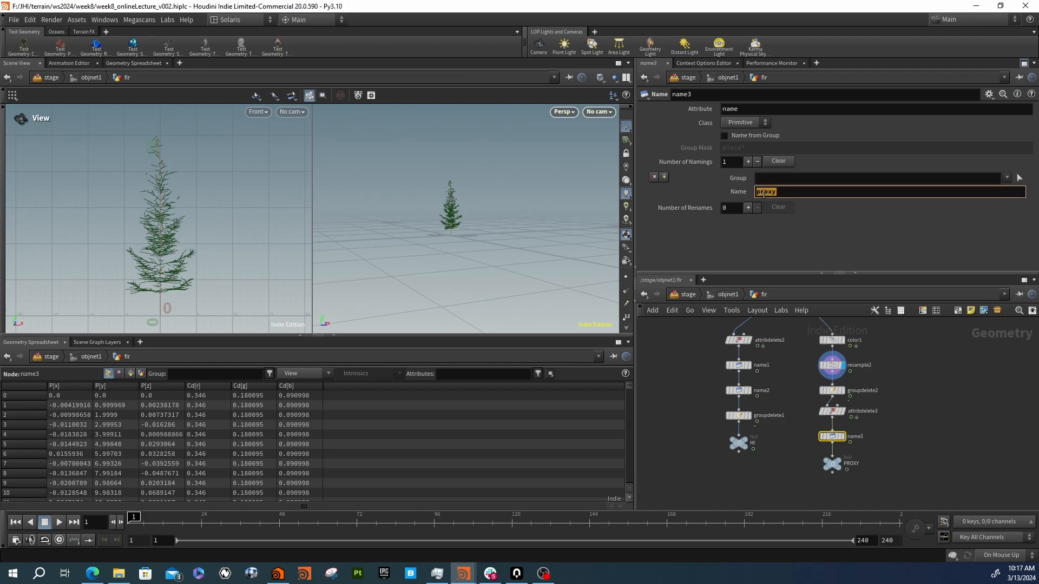
text(proxy)
key(BackSpace)
key(BackSpace)
key(BackSpace)
key(BackSpace)
key(BackSpace)
text(R)
text(ROX)
text(Y)
key(Return)
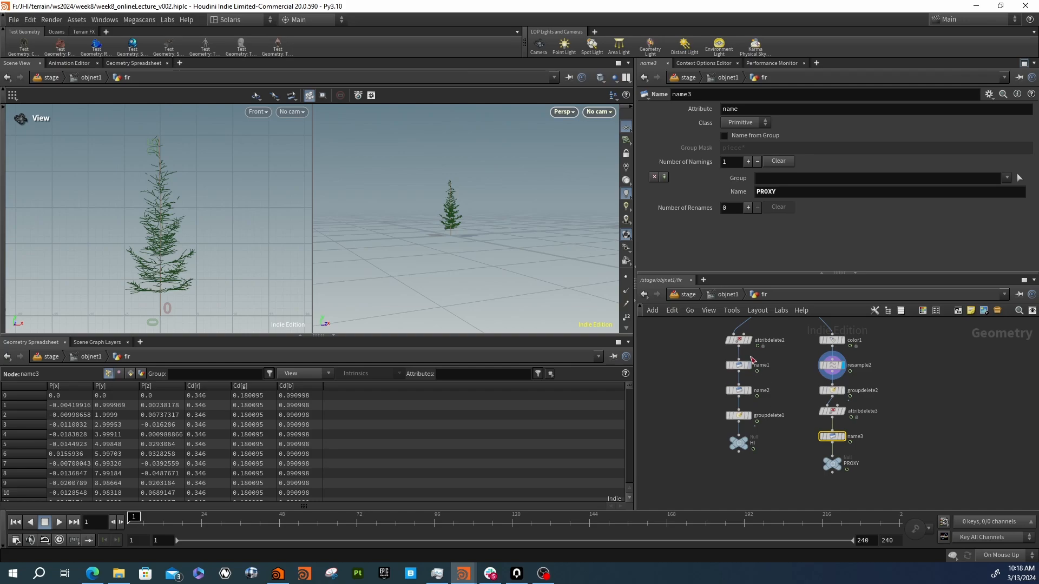
Move the HI null down and insert an Attribute Wrangle between groupdelete1 and HI
mouse_move(745, 448)
drag(745, 448, 745, 468)
key(Tab)
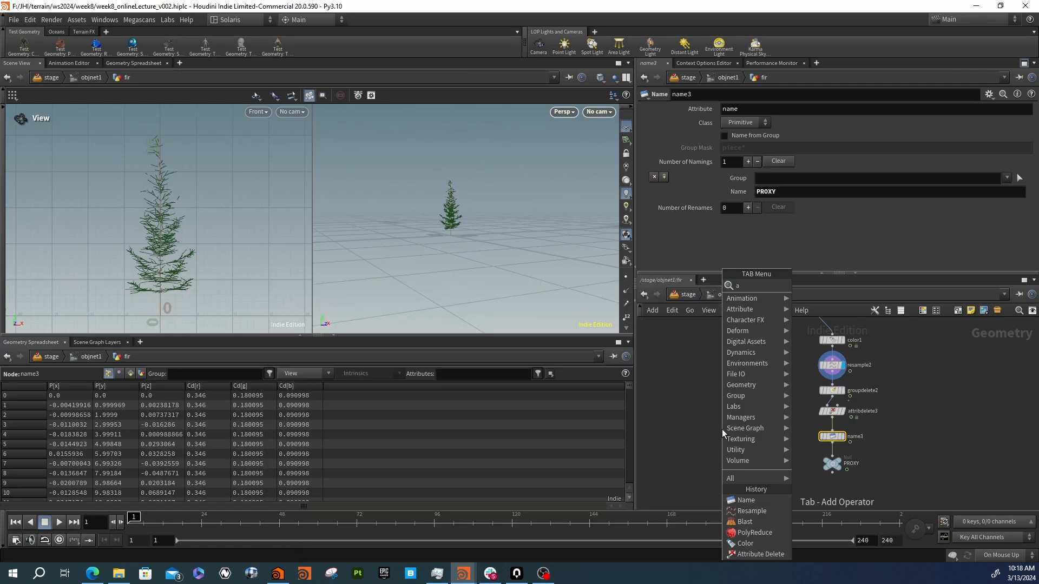
key(Escape)
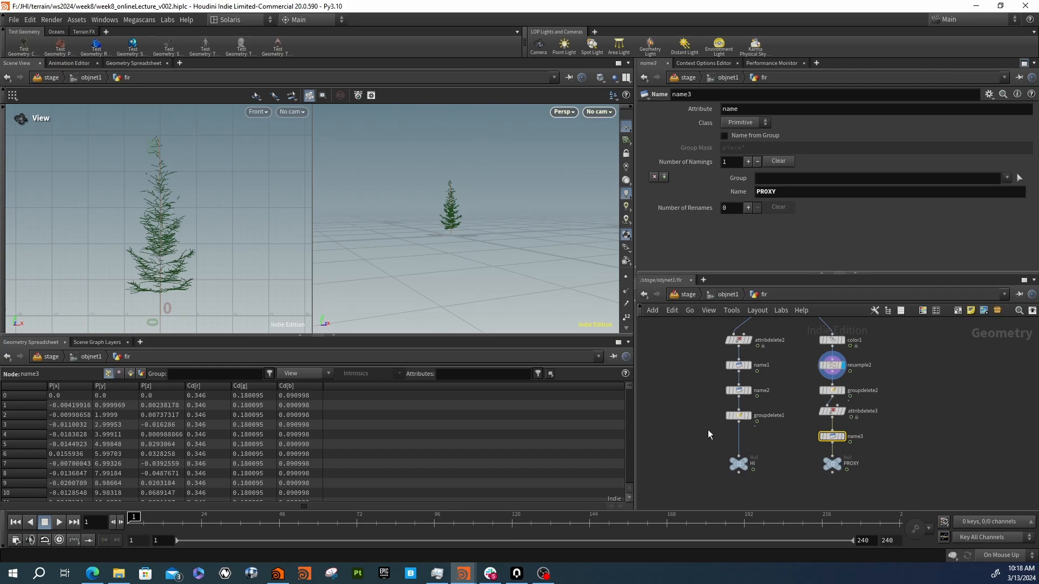
key(alt+w)
drag(722, 430, 739, 442)
click(705, 206)
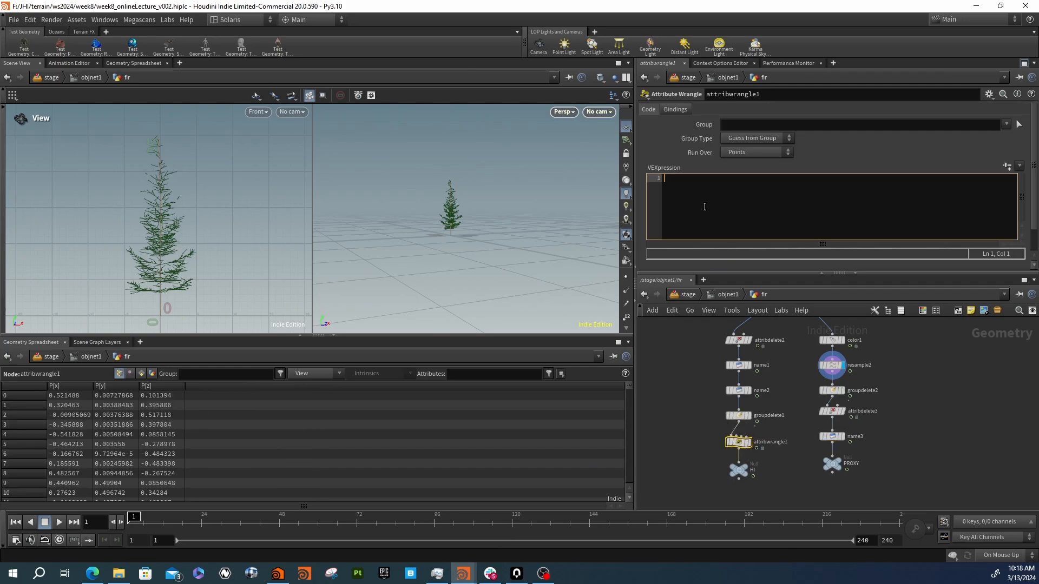
text(s@)
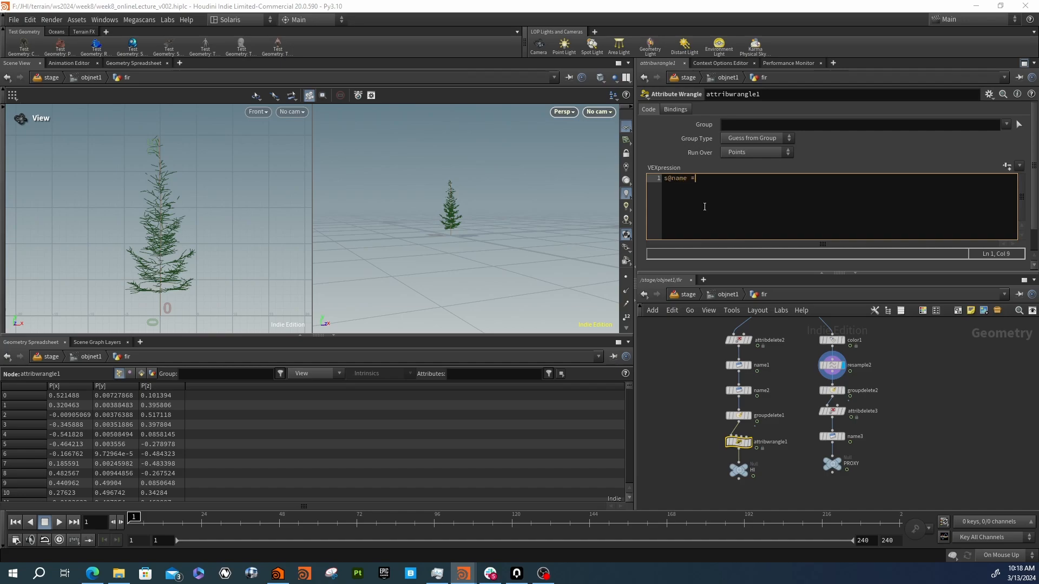
text(name = "/RENDER/"+@name;)
click(820, 165)
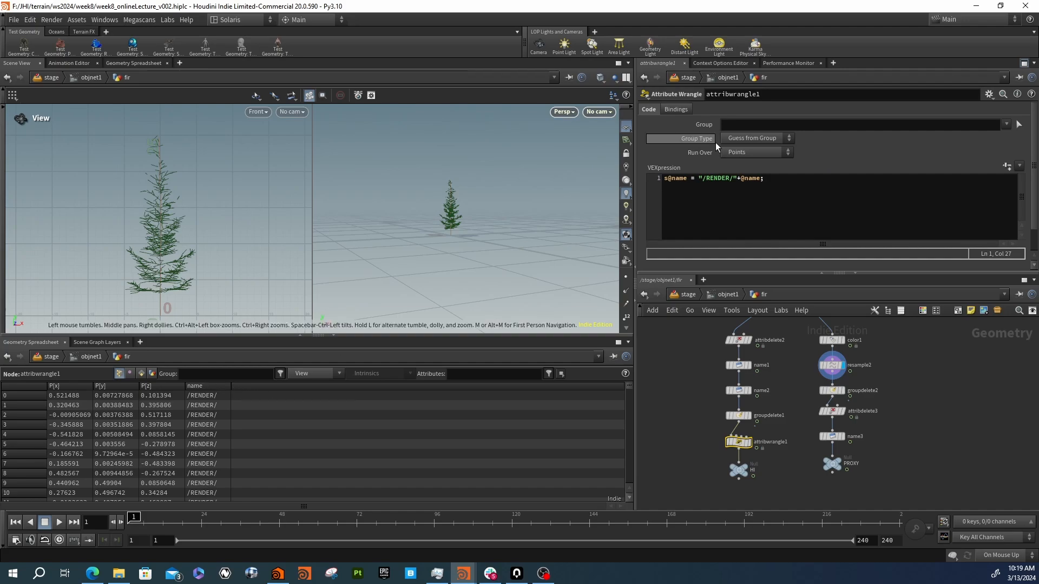
click(755, 152)
click(738, 177)
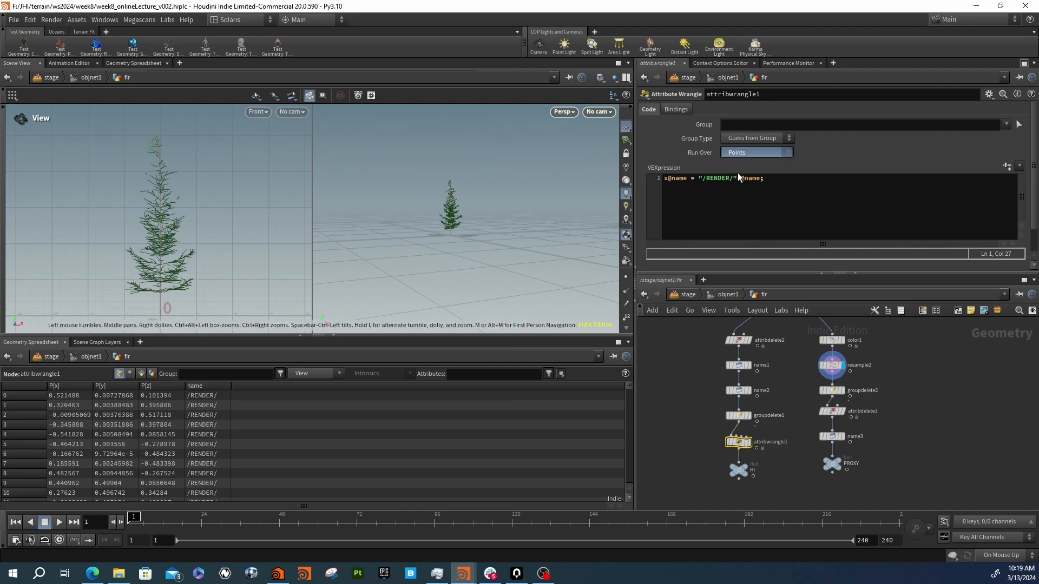
Compare the primitive name attribute on groupdelete1 and the wrangle, and return to the stage to examine the scene graph
click(141, 374)
drag(93, 386, 257, 386)
click(764, 417)
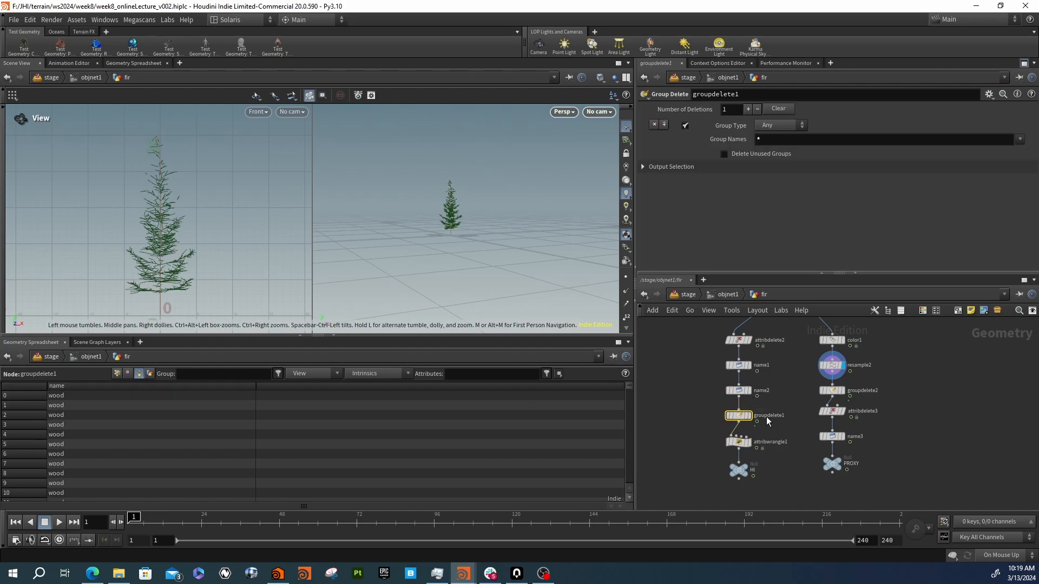
drag(669, 437, 786, 451)
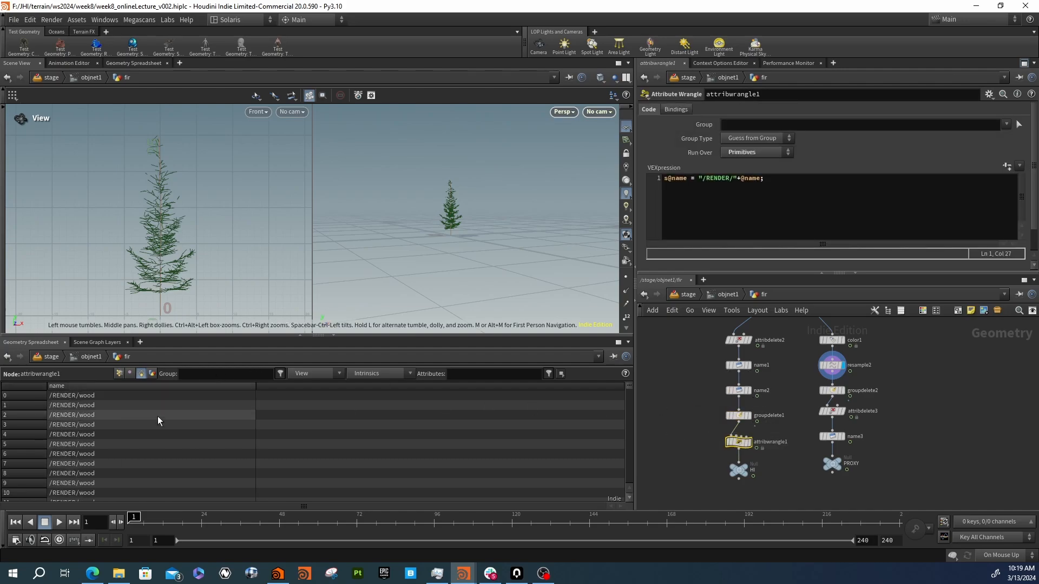
click(704, 296)
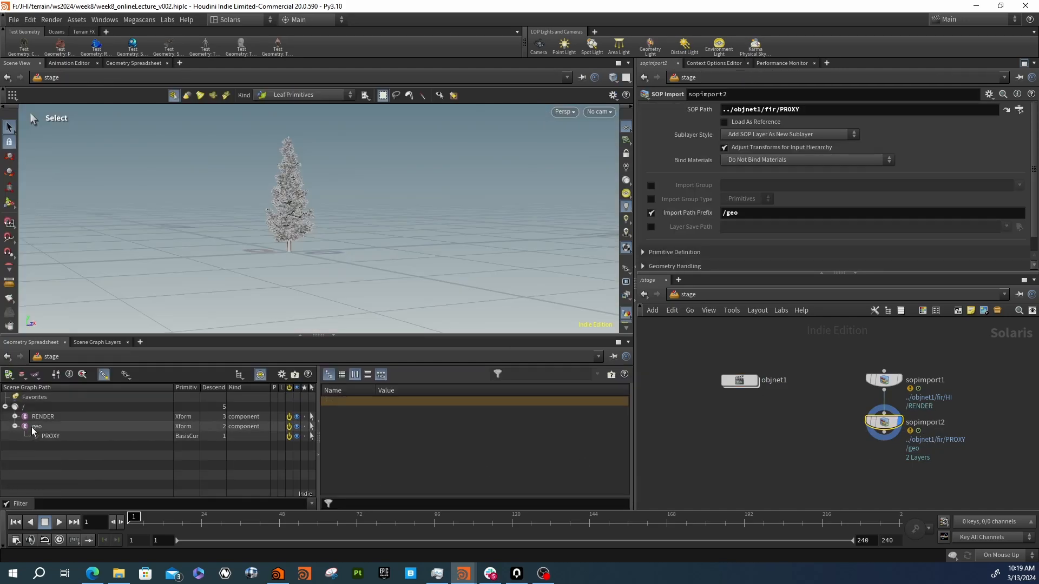
Examine the RENDER and geo branches of the scene graph and how they relate to the two SOP Import nodes
click(15, 417)
click(14, 417)
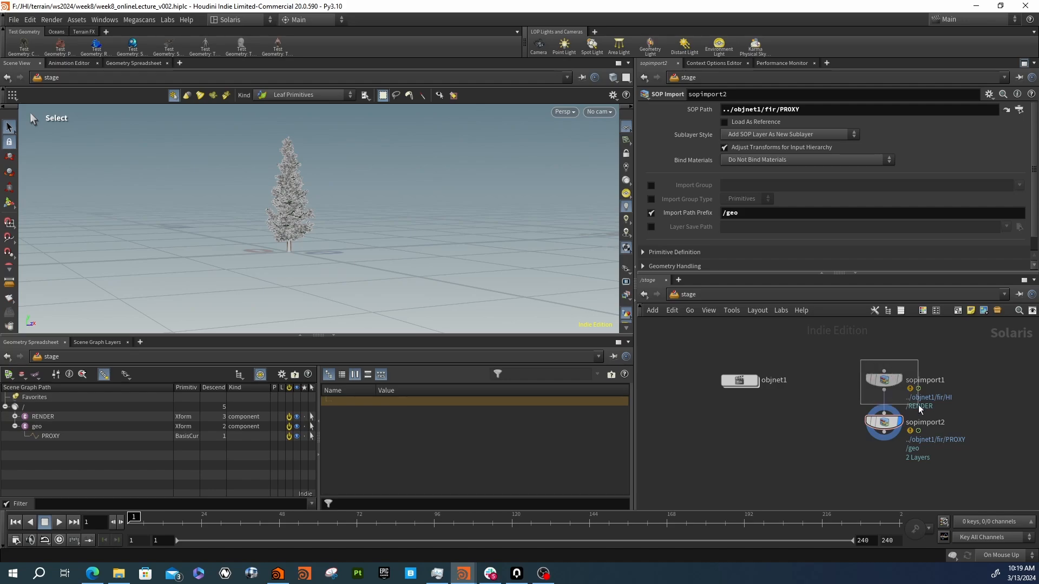
click(884, 379)
click(884, 422)
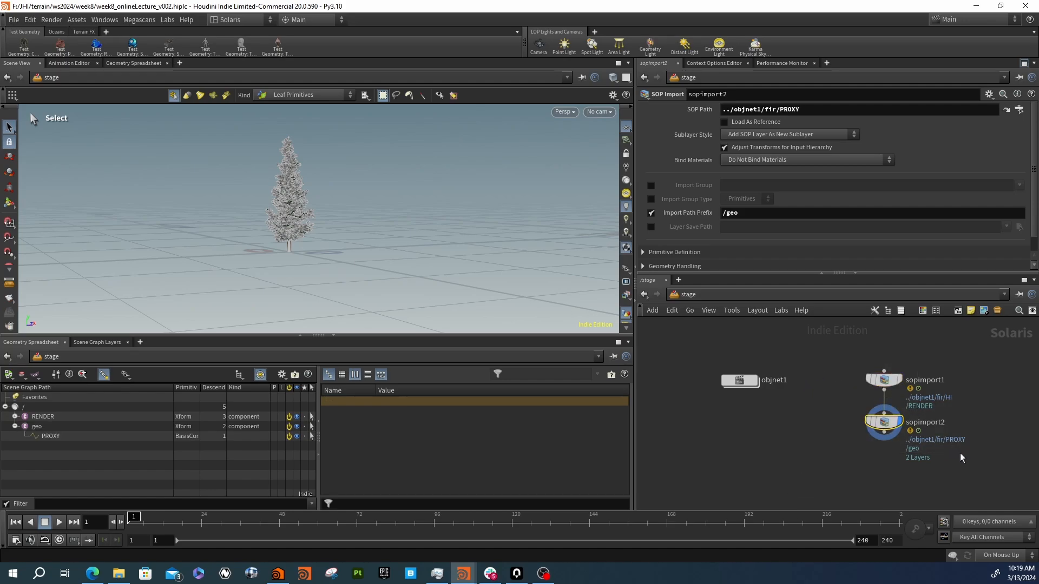
click(883, 372)
click(15, 426)
click(15, 417)
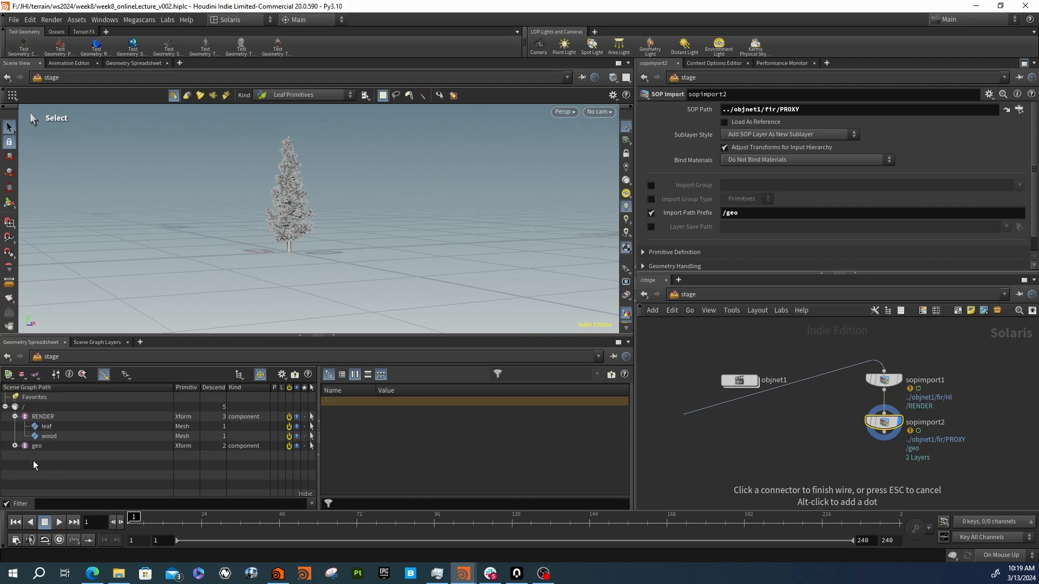
click(15, 446)
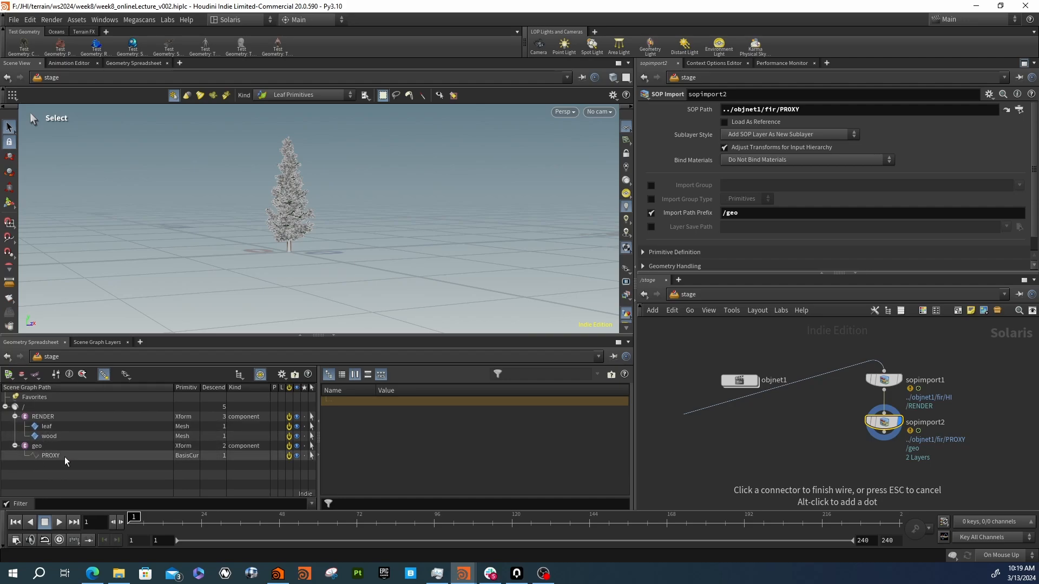
key(Escape)
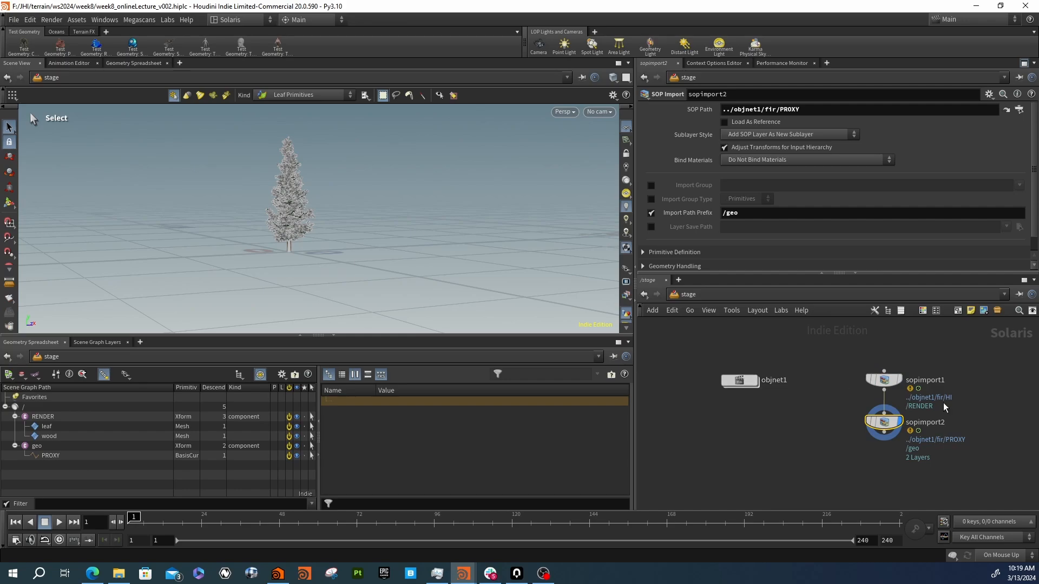
Set the Import Path Prefix of sopimport1 to /geo
drag(856, 353, 907, 436)
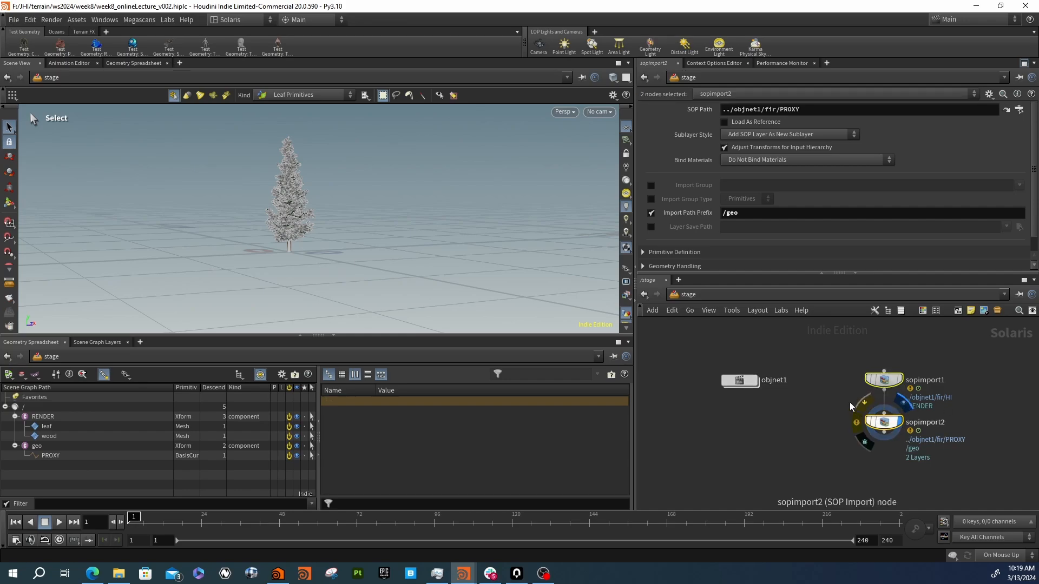
click(884, 379)
click(750, 220)
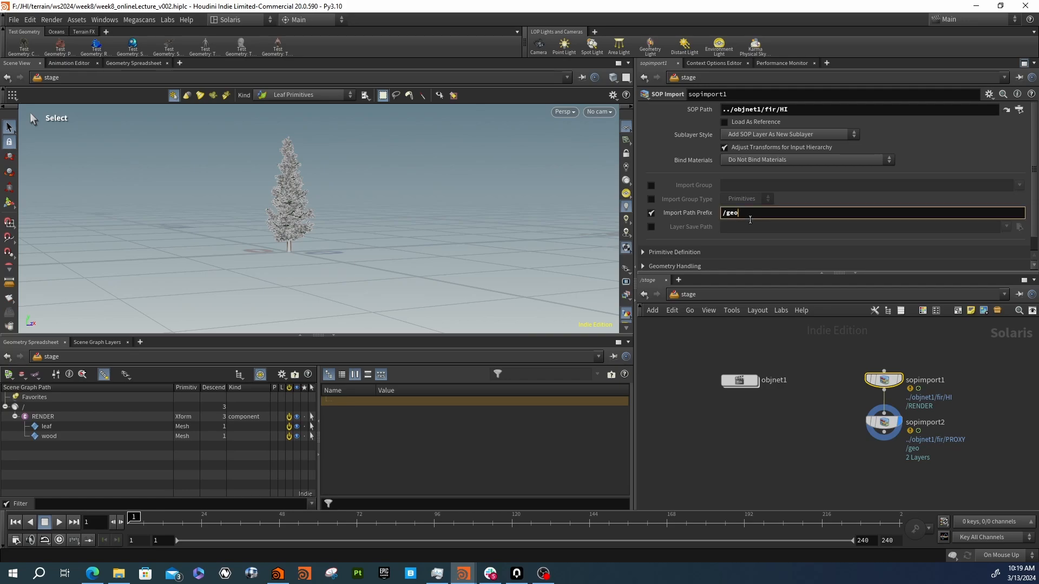
key(BackSpace)
key(BackSpace)
key(Return)
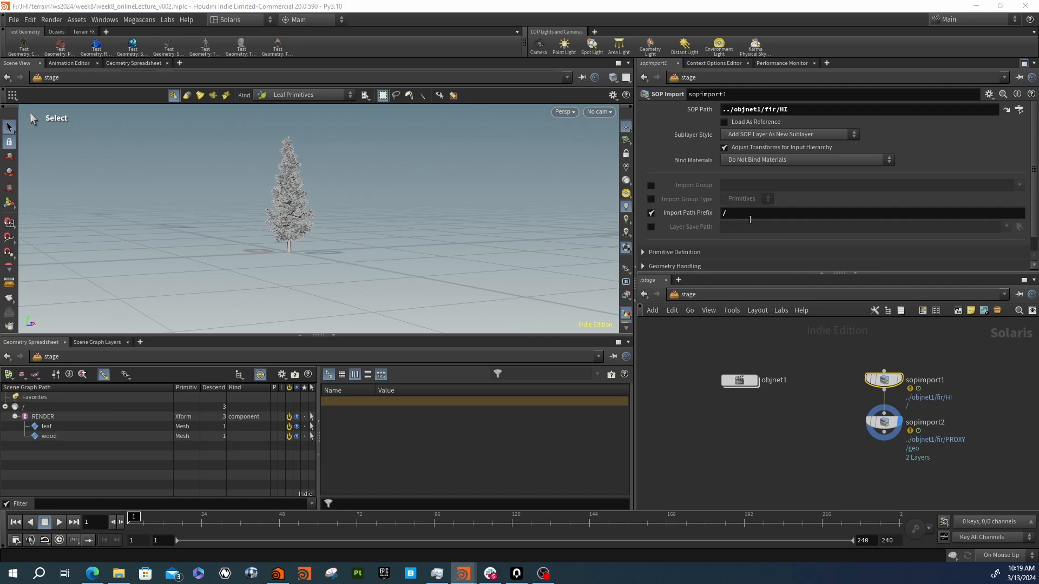
click(750, 220)
text(geo)
key(Return)
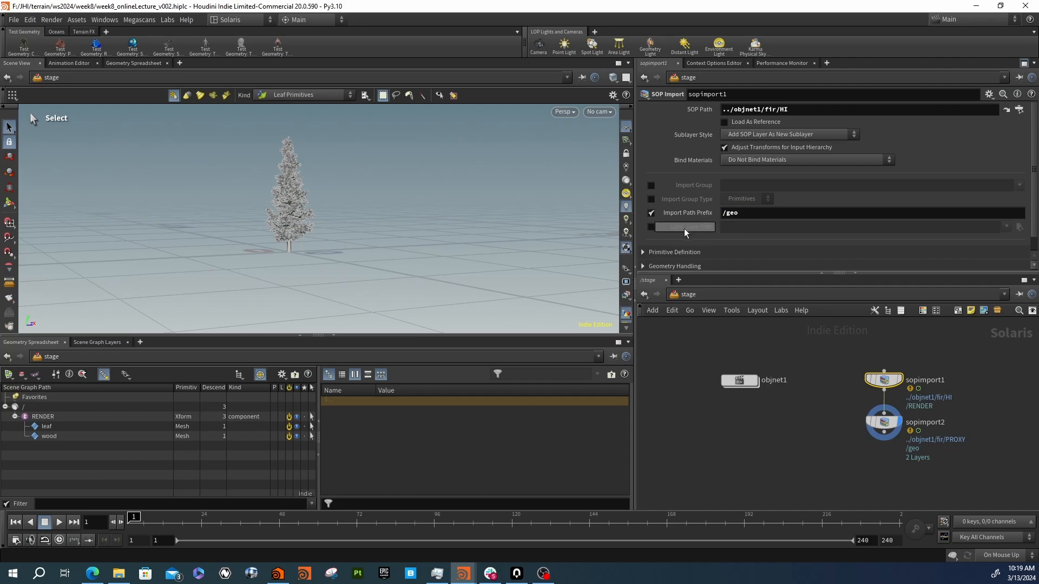
Look through the Geometry Handling and Import Data settings of sopimport1
scroll(684, 232, down, 1)
click(682, 246)
scroll(677, 247, down, 3)
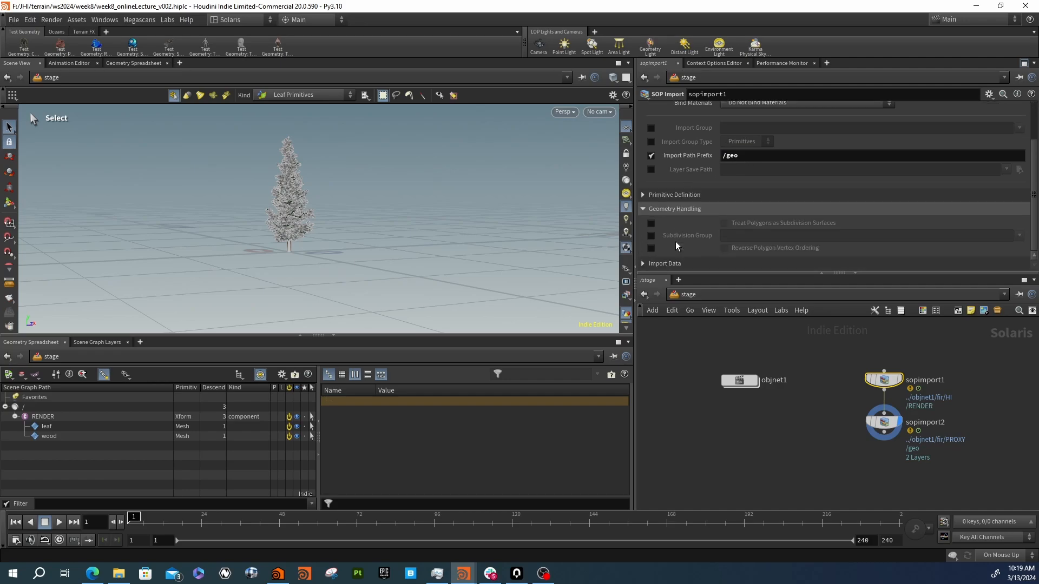
click(664, 209)
click(660, 263)
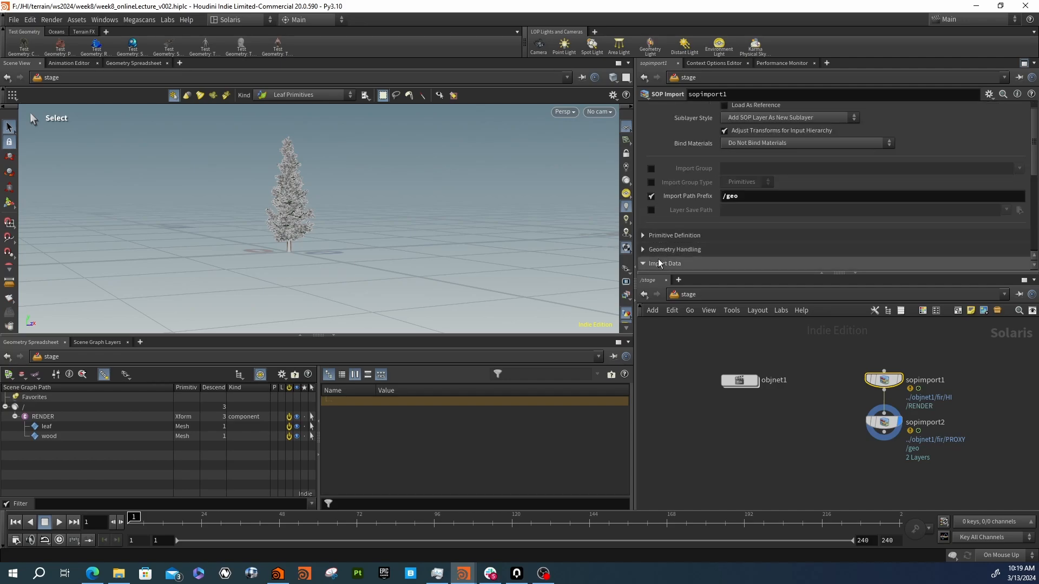
scroll(659, 254, down, 5)
scroll(660, 251, up, 3)
click(665, 207)
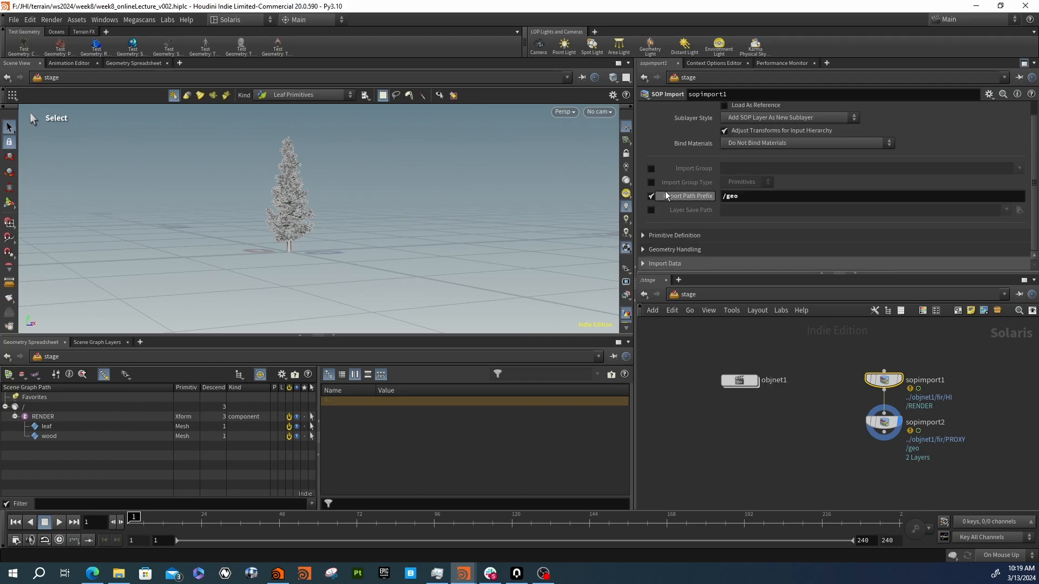
Enable the Path Attributes override in the Primitive Definition settings of sopimport1
click(661, 237)
scroll(661, 238, down, 2)
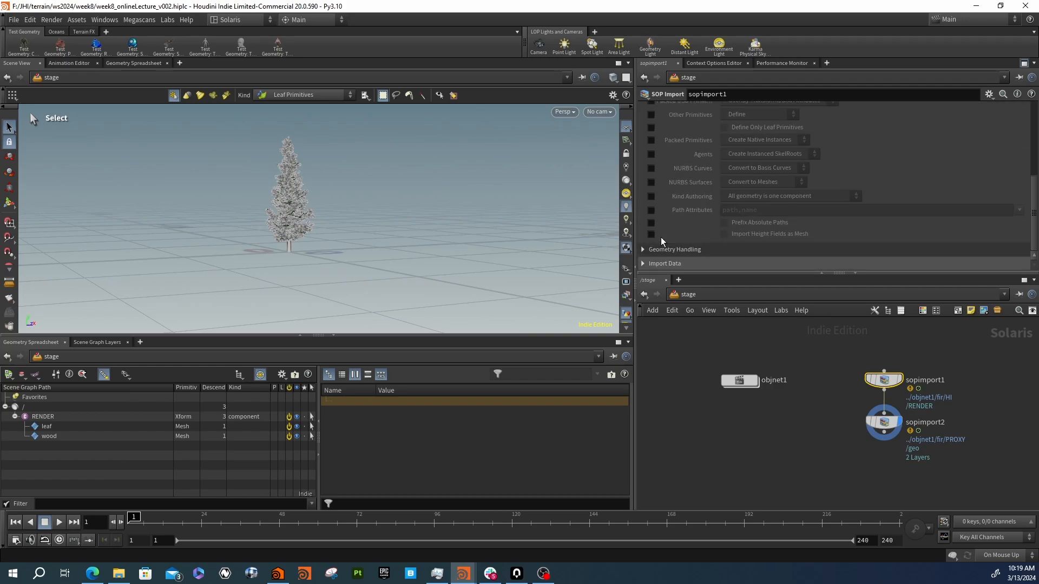
click(651, 210)
scroll(686, 222, up, 5)
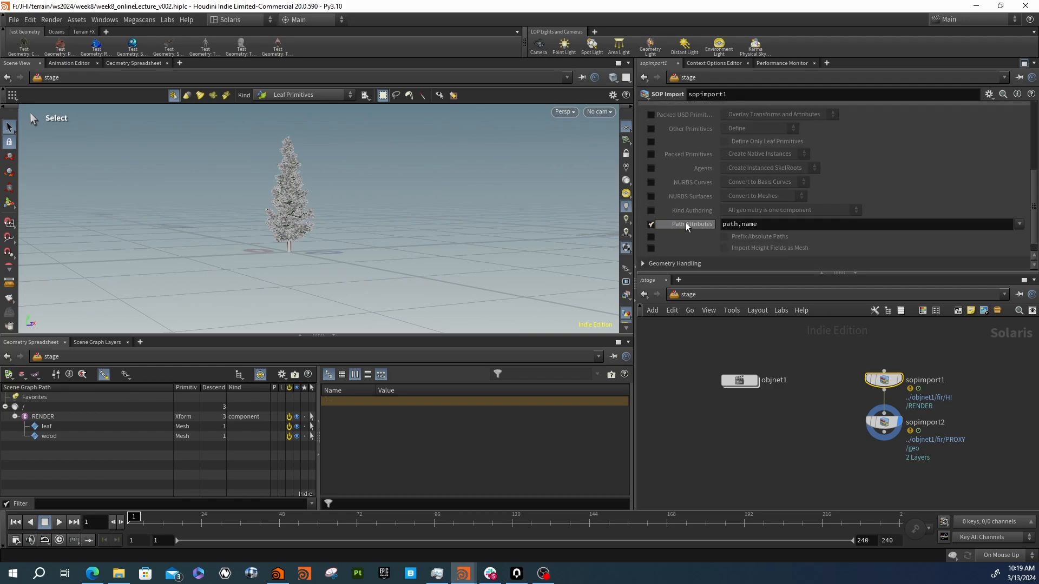
scroll(729, 236, up, 2)
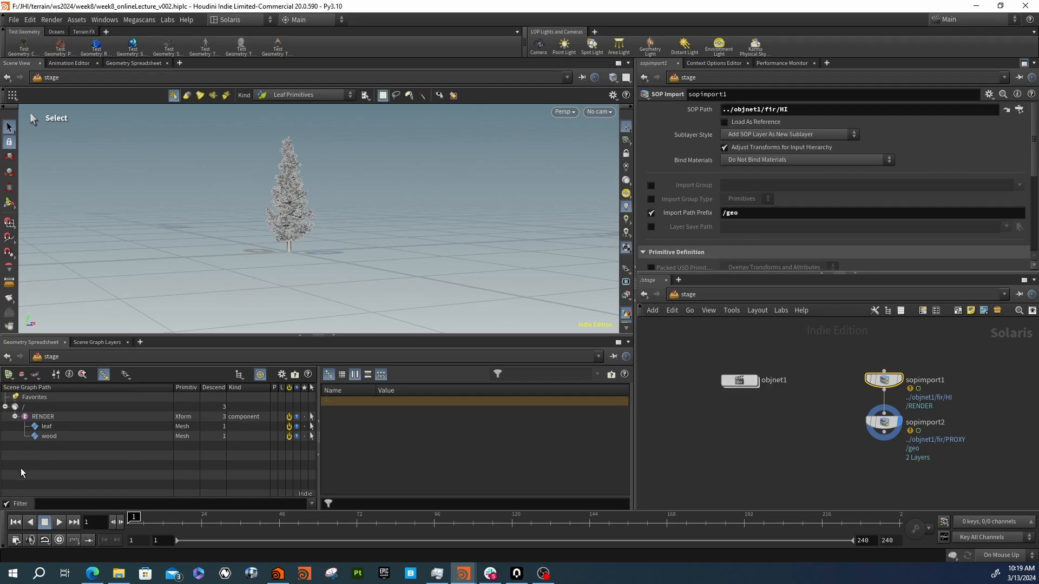
click(884, 422)
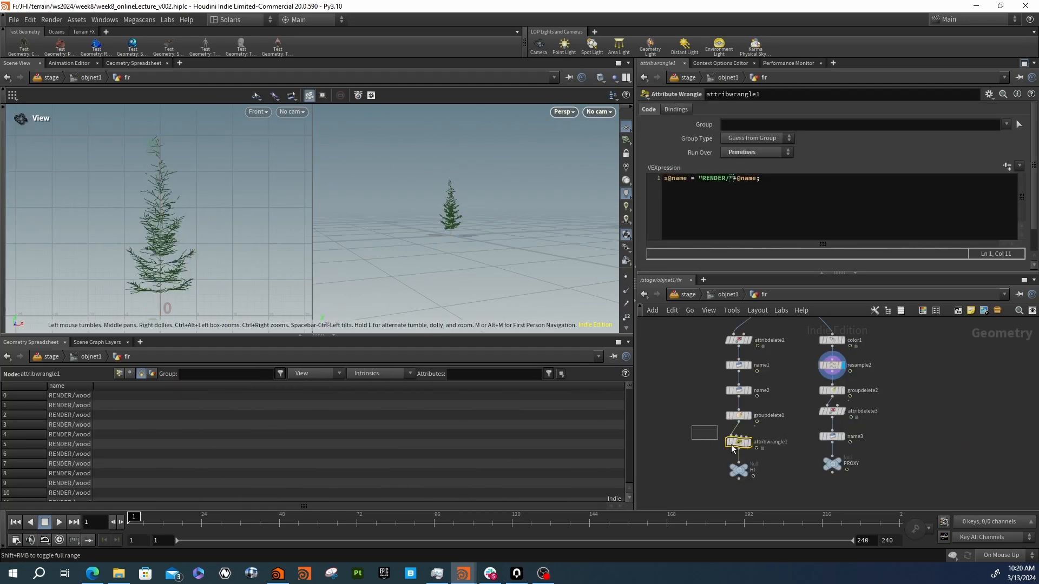
click(703, 182)
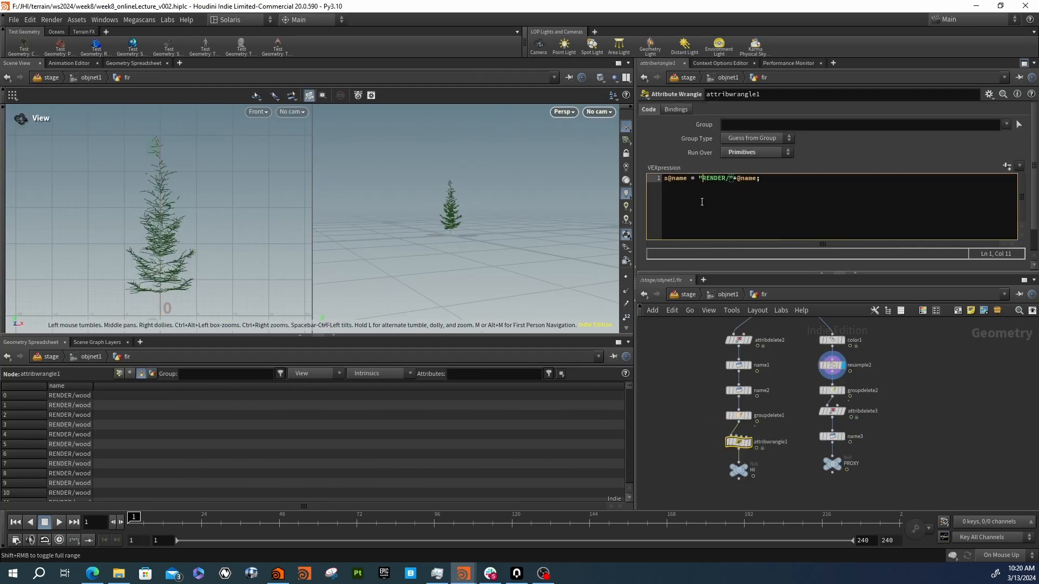
text(/)
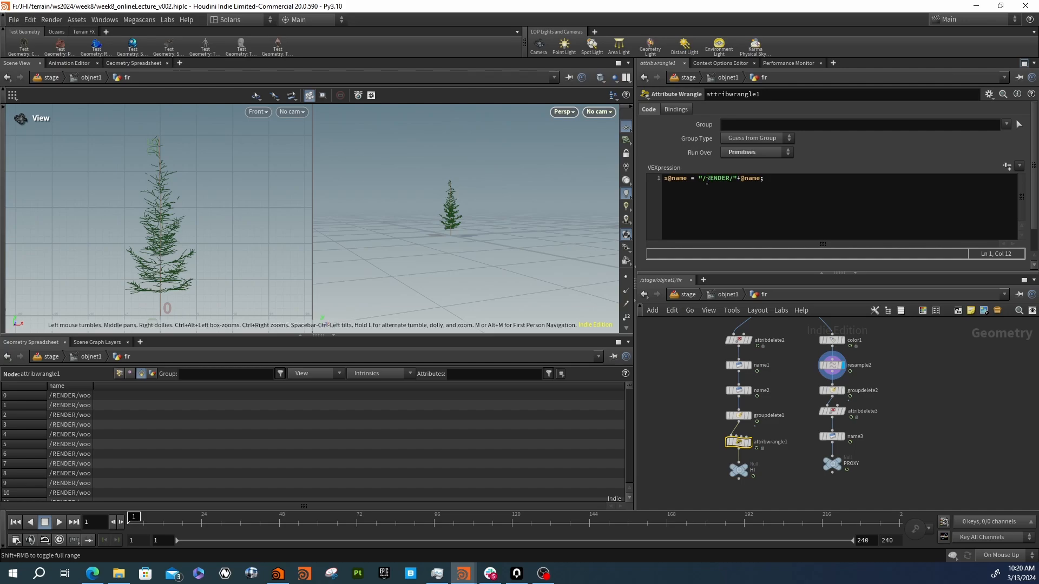
click(703, 180)
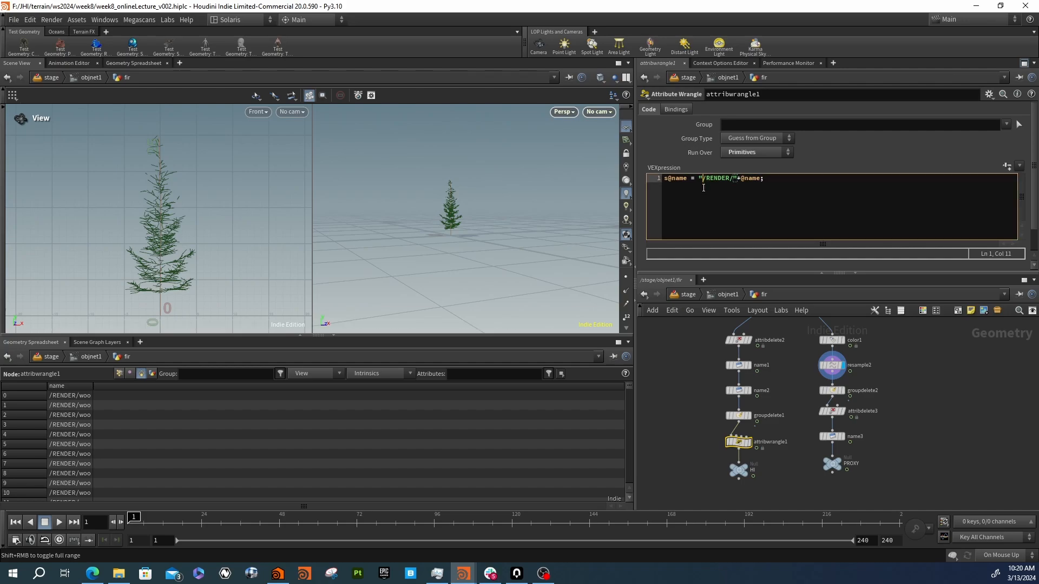
key(BackSpace)
click(841, 155)
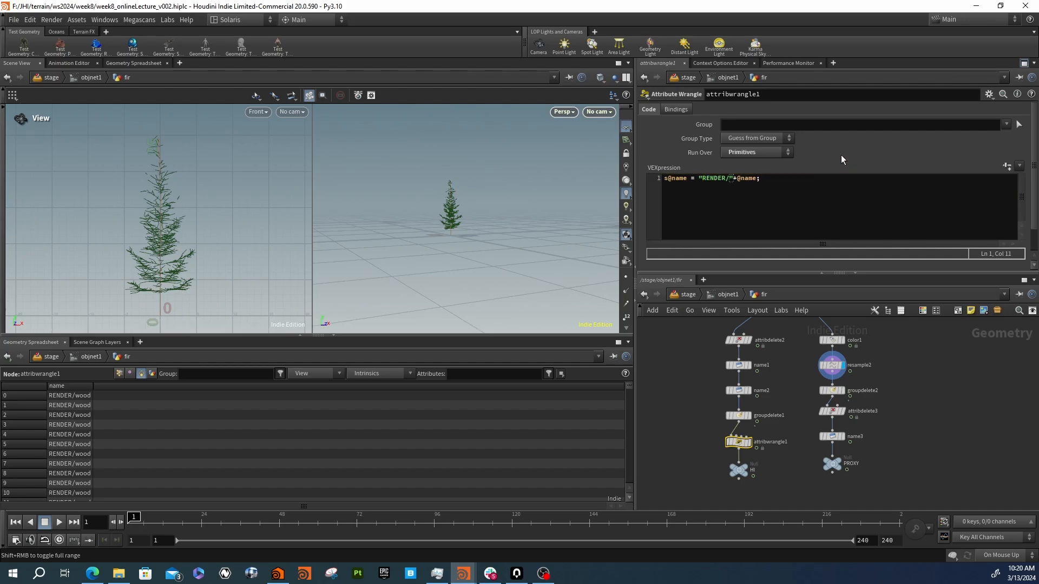
Return to the stage and check the scene graph hierarchy under geo on sopimport1 and sopimport2
click(707, 296)
click(692, 296)
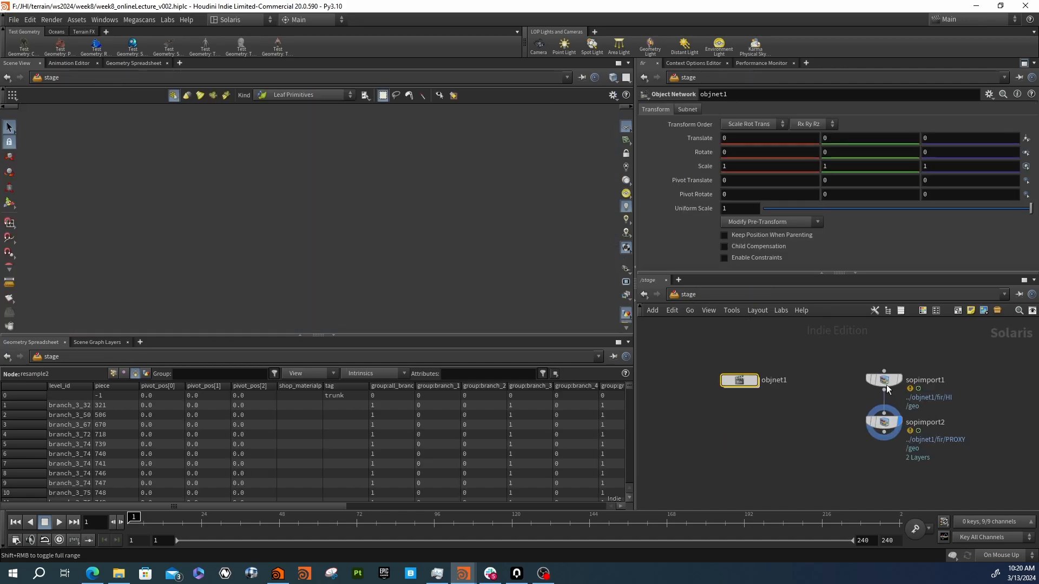
click(886, 382)
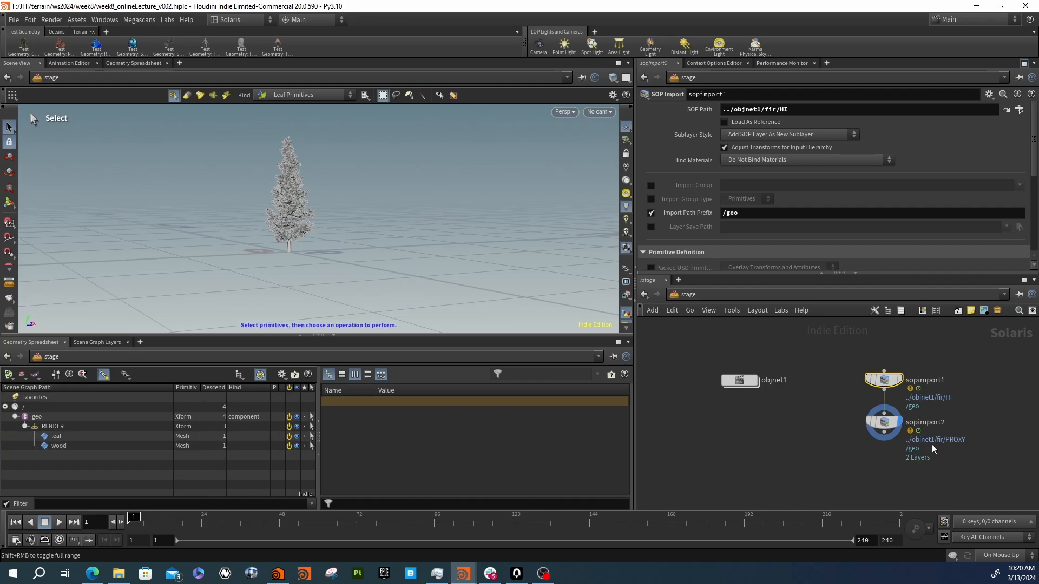
click(867, 426)
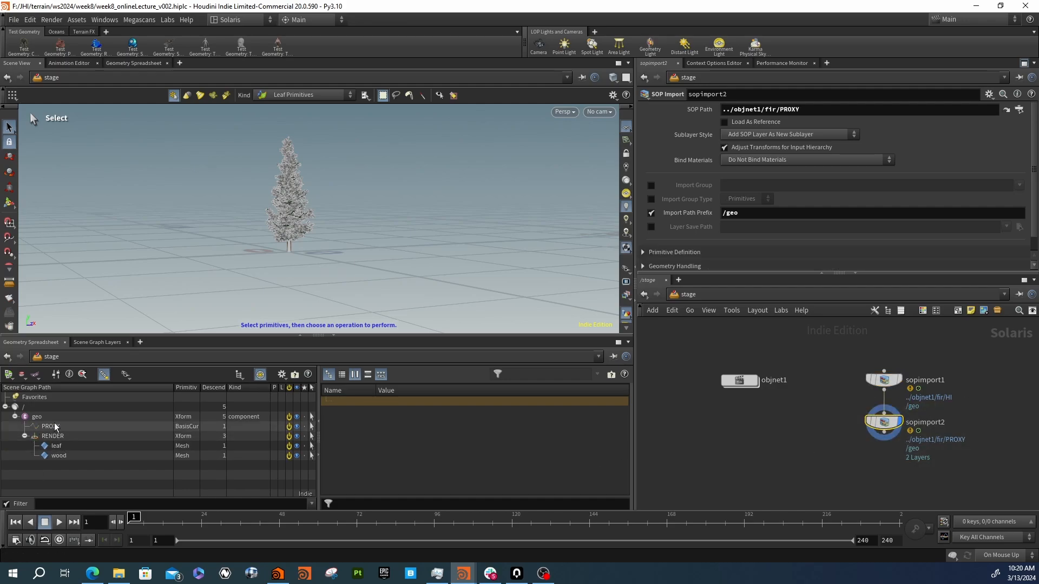
click(24, 437)
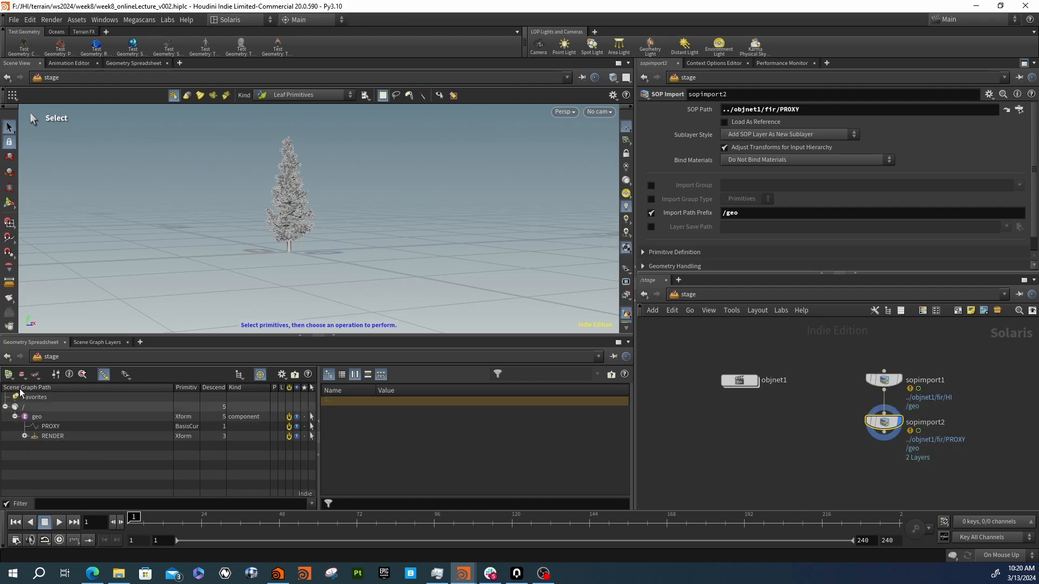
Add a Configure Primitive node directly after sopimport2
middle_drag(900, 480, 819, 443)
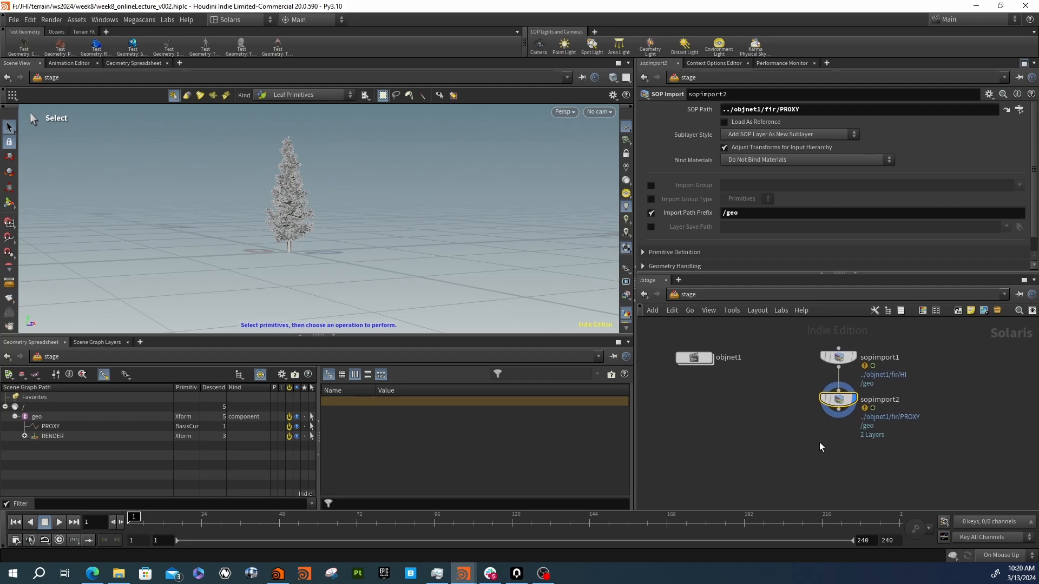
key(Tab)
text(p)
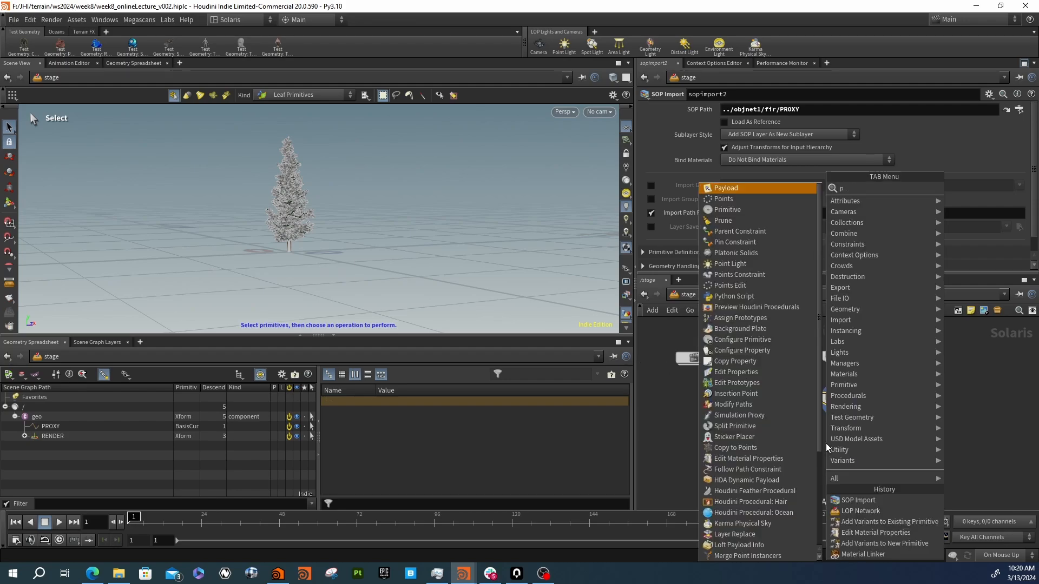
key(BackSpace)
text(conpr)
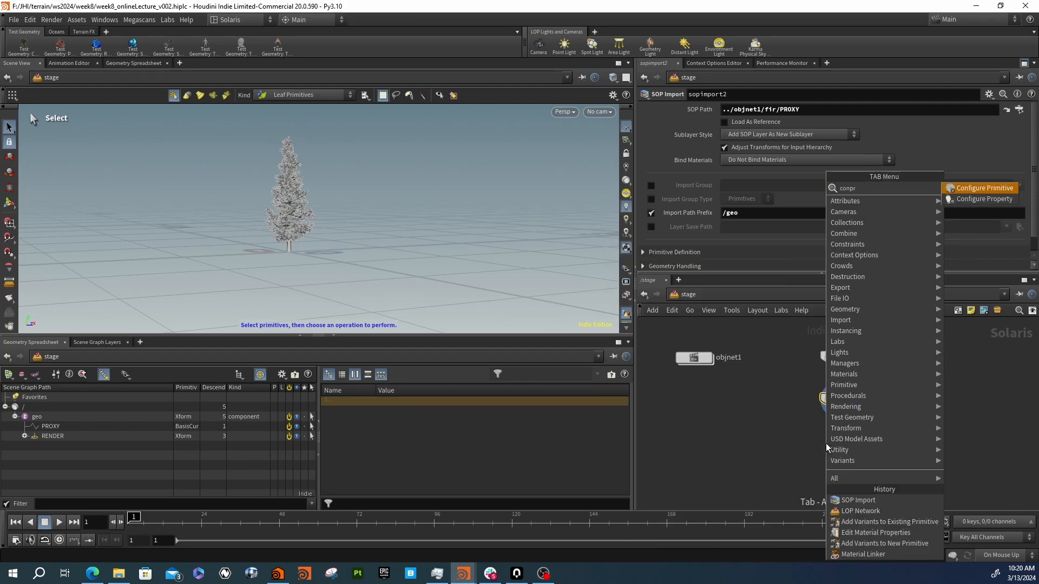
key(Return)
click(825, 444)
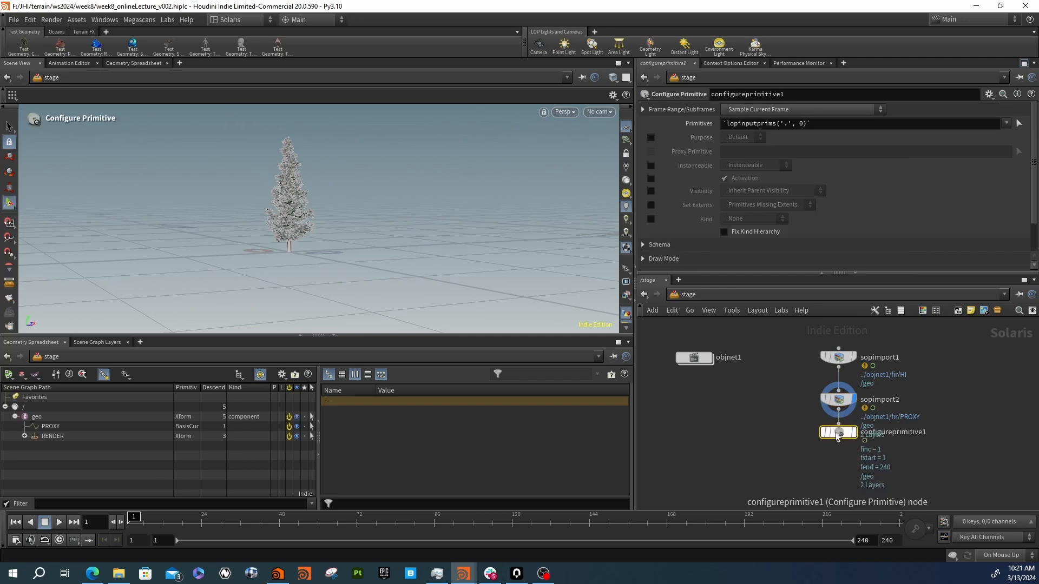
Assign /geo/PROXY to configureprimitive1, set its Purpose to Proxy, and display the node
drag(47, 429, 778, 127)
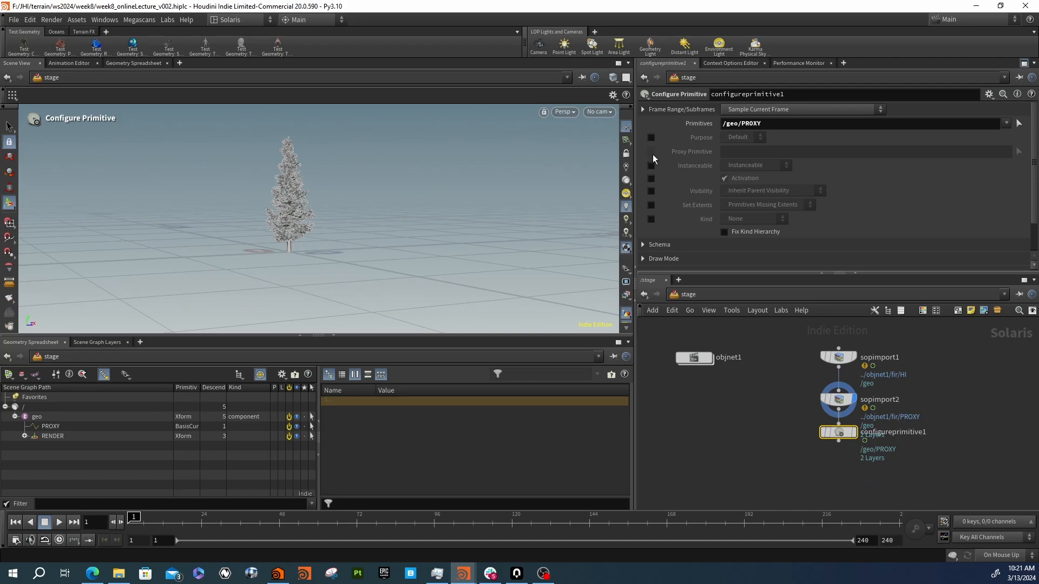
click(651, 137)
click(755, 138)
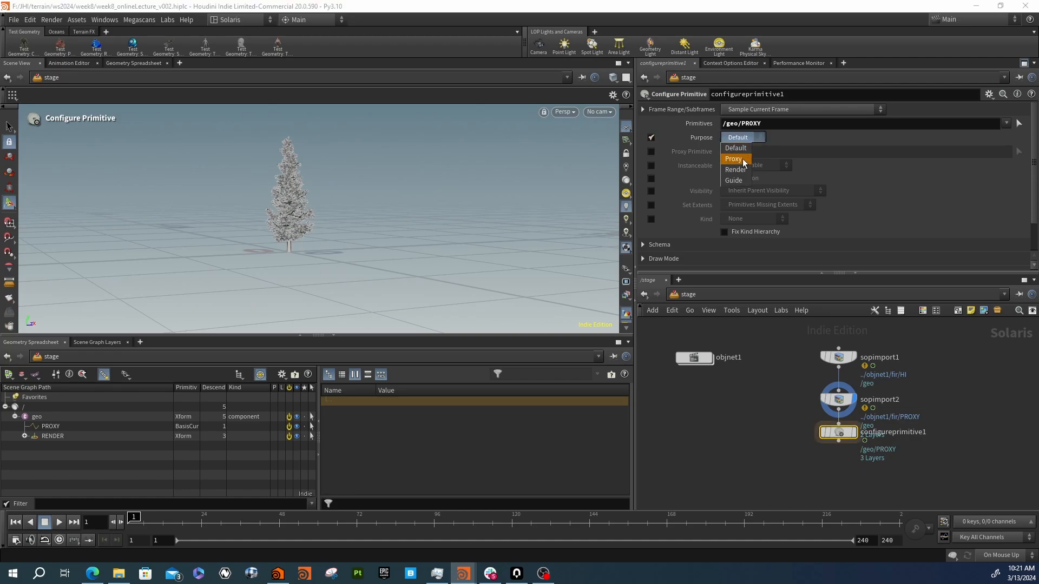
click(852, 431)
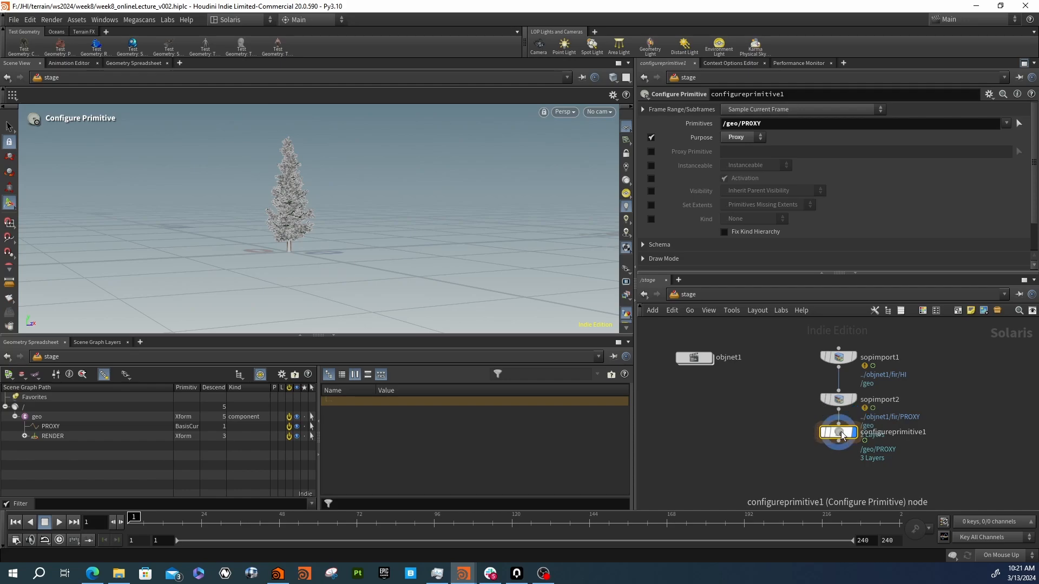
Duplicate configureprimitive1 and place the copy after it at the end of the chain
key(ctrl+c)
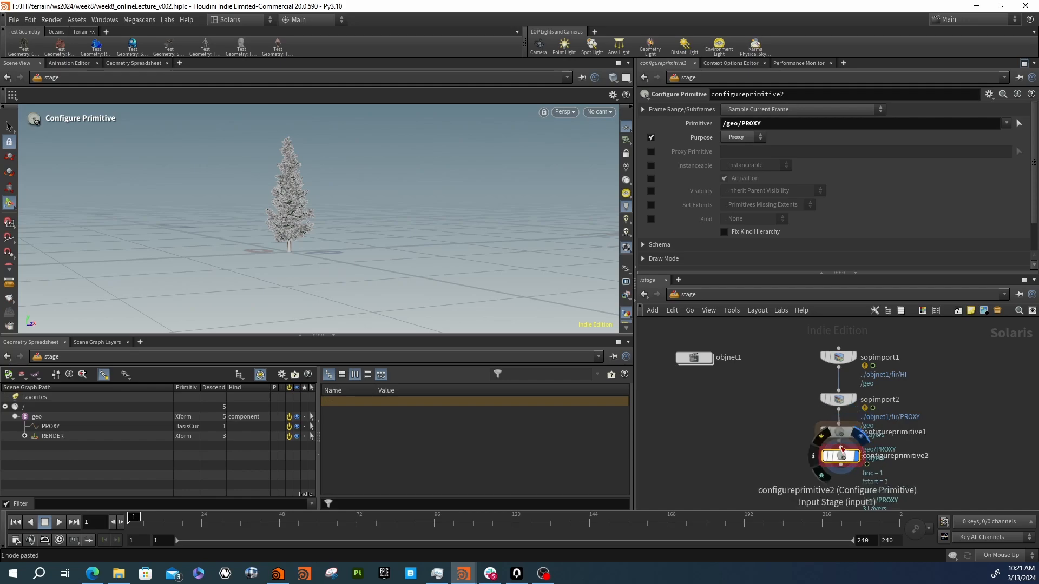
key(ctrl+v)
drag(843, 458, 840, 462)
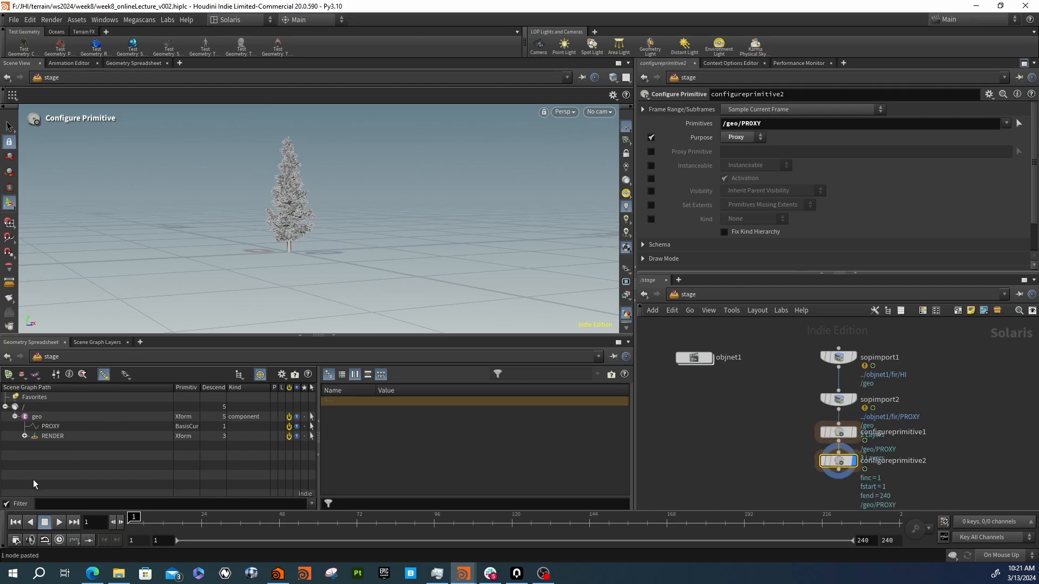
Set the second Configure Primitive node's Primitives to /geo/RENDER and its Purpose to Render
click(52, 438)
drag(753, 128, 754, 128)
click(746, 138)
click(744, 170)
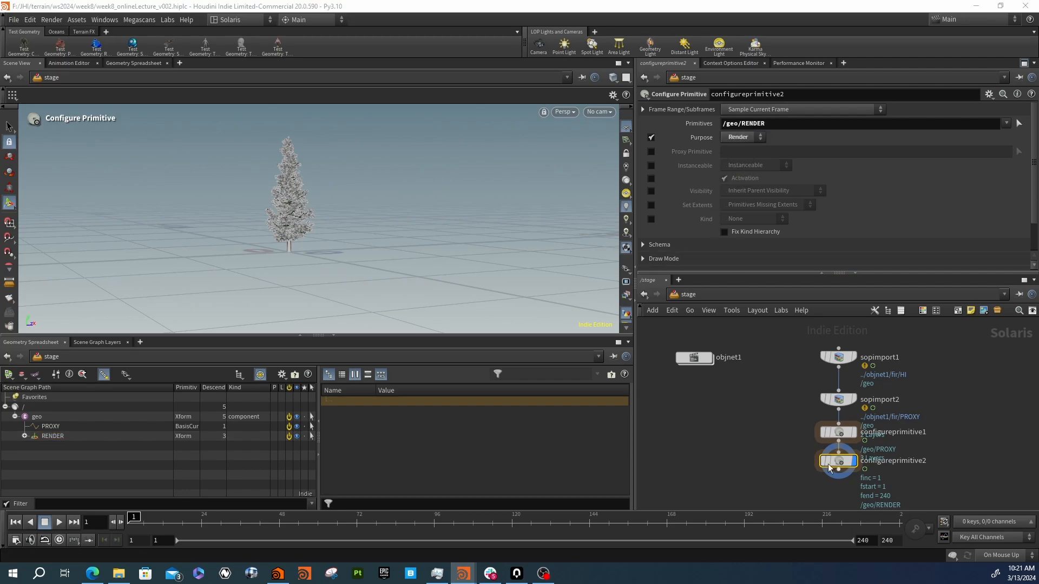
click(768, 462)
middle_drag(768, 463, 751, 443)
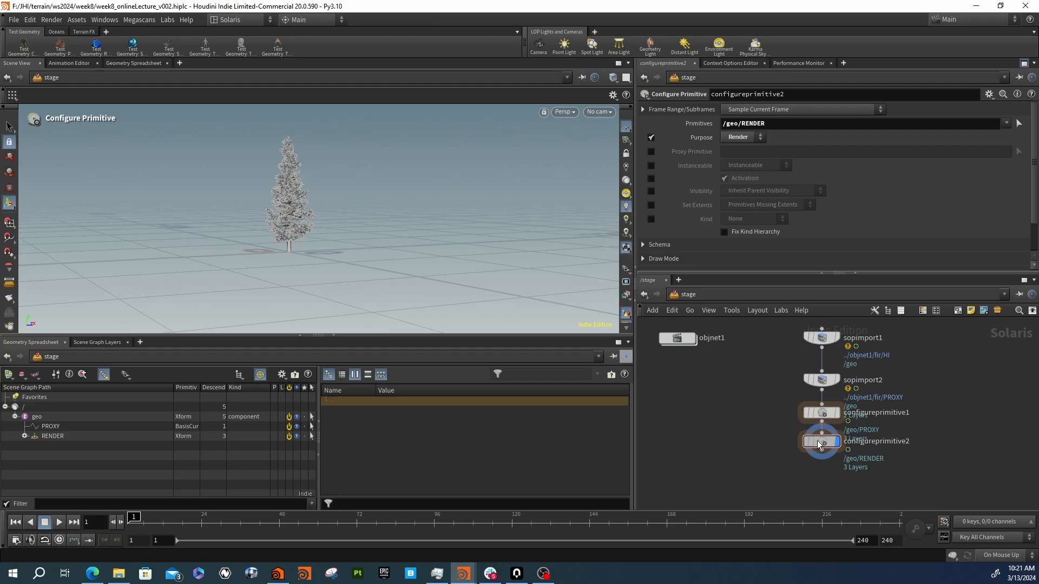
Compare the tree under the viewport's Preview with Guides, Preview and Final Render purposes, ending on Preview with Guides
drag(820, 444, 821, 454)
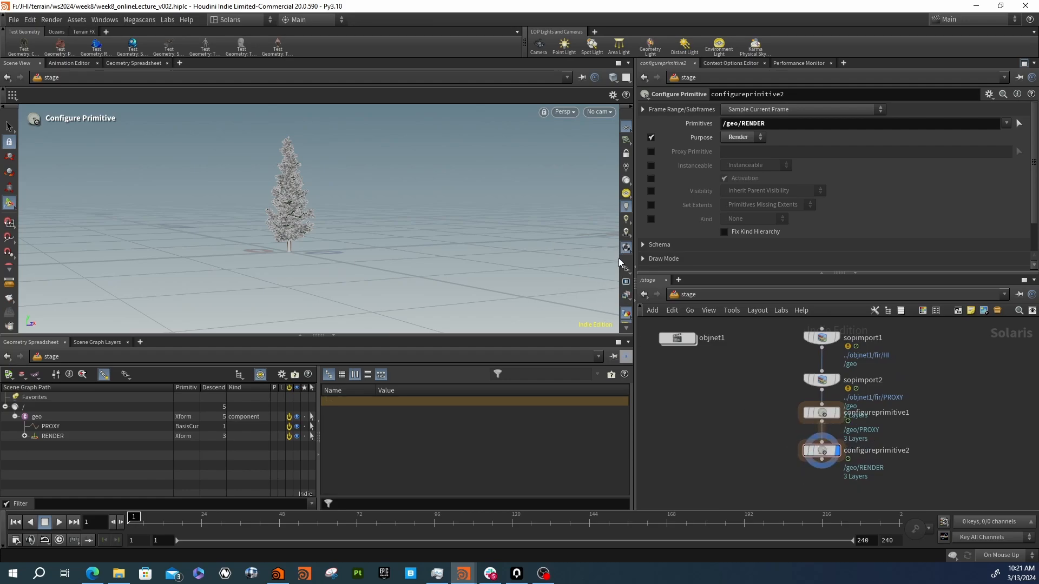
click(627, 269)
click(629, 343)
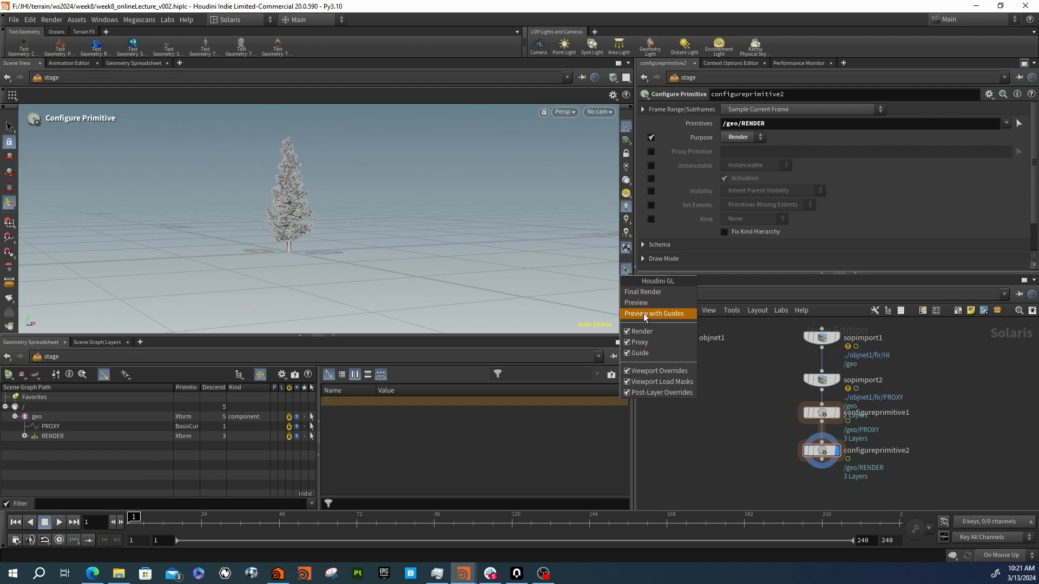
click(644, 314)
click(628, 271)
click(638, 300)
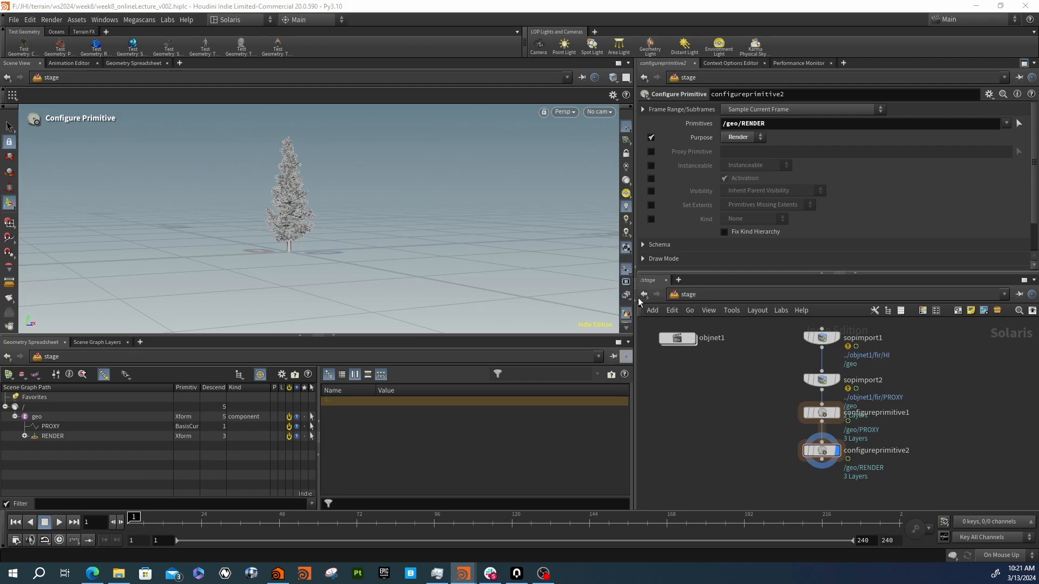
click(628, 271)
click(634, 292)
click(626, 270)
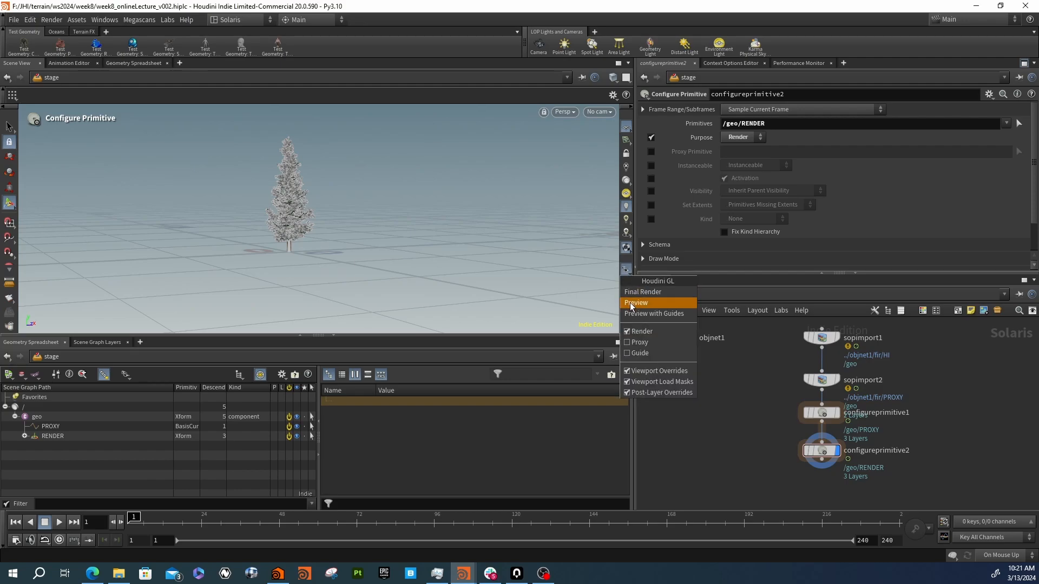
click(634, 313)
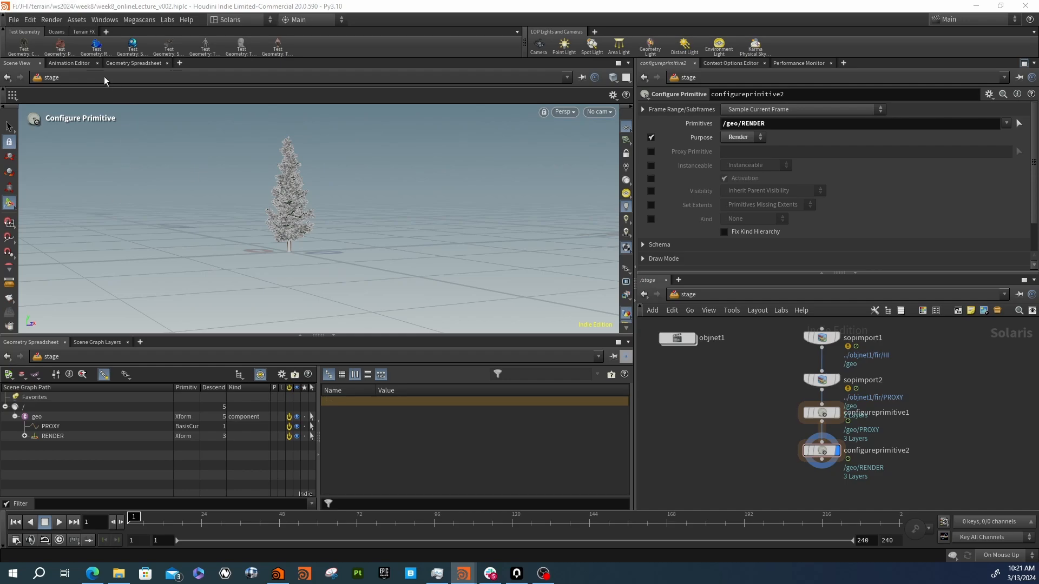
Examine the tree up close in the viewport and the meshes under RENDER in the scene graph
scroll(417, 222, up, 8)
alt+drag(308, 241, 366, 259)
scroll(258, 230, down, 6)
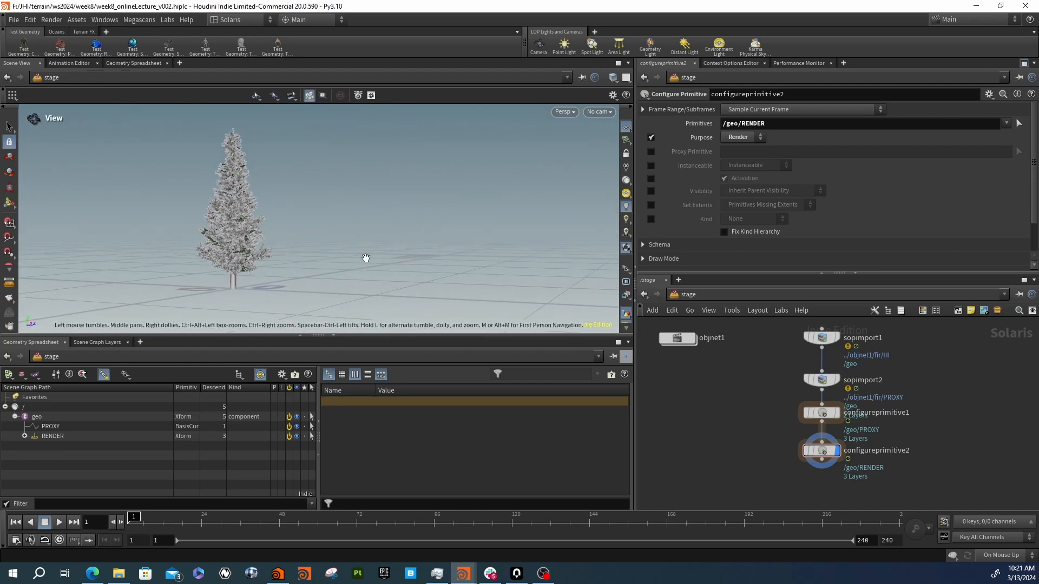
alt+middle_drag(372, 232, 457, 236)
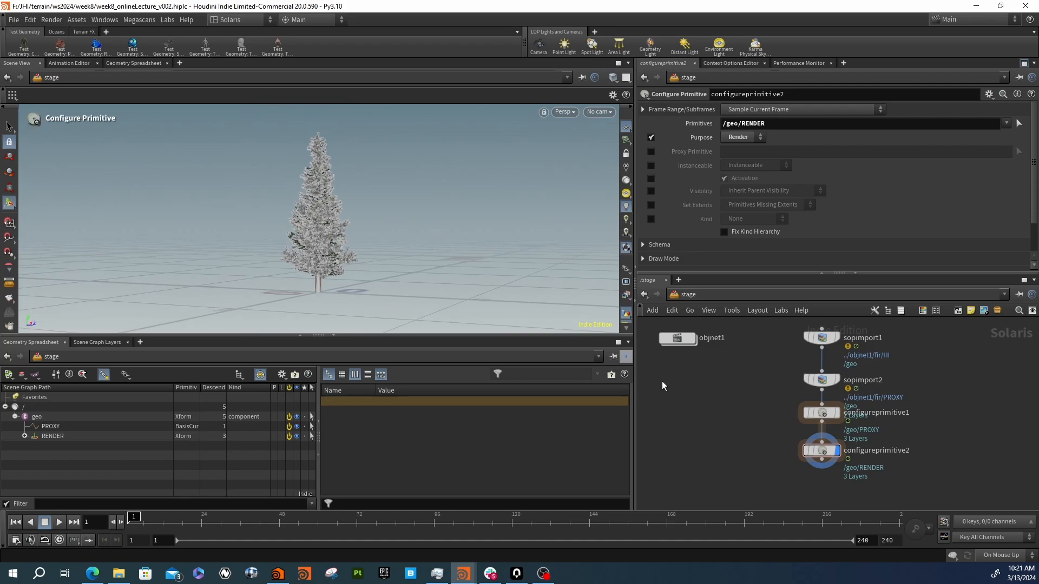
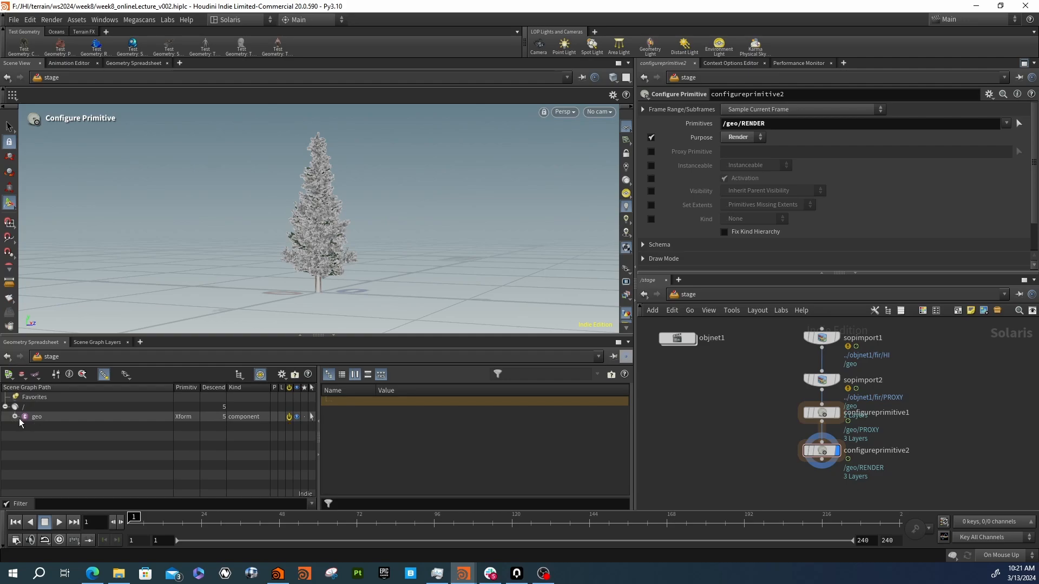
click(25, 436)
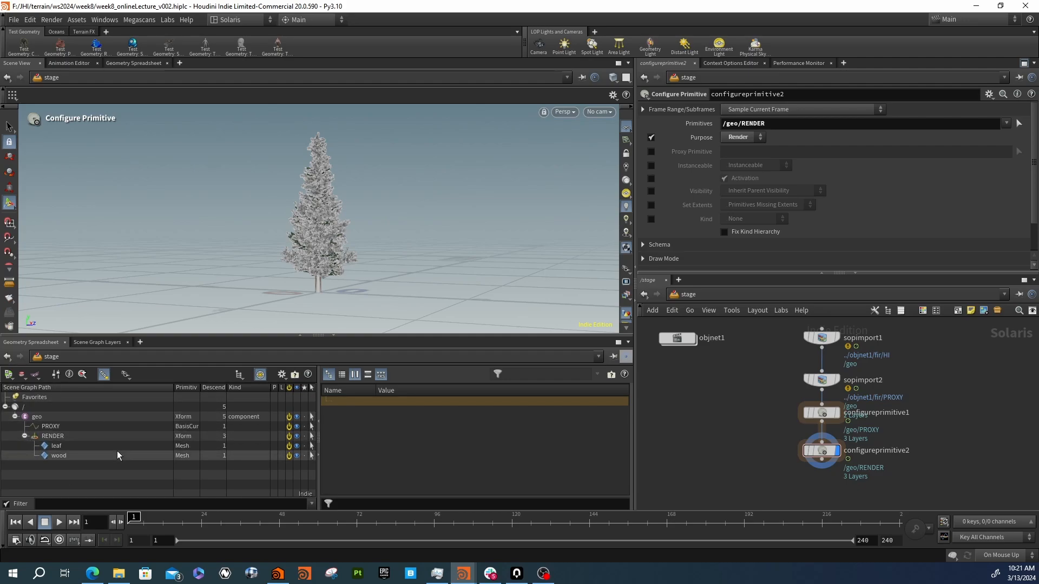
Add a Component Builder setup beside the SOP import chain and adjust the position of its Component Geometry node
scroll(751, 418, down, 4)
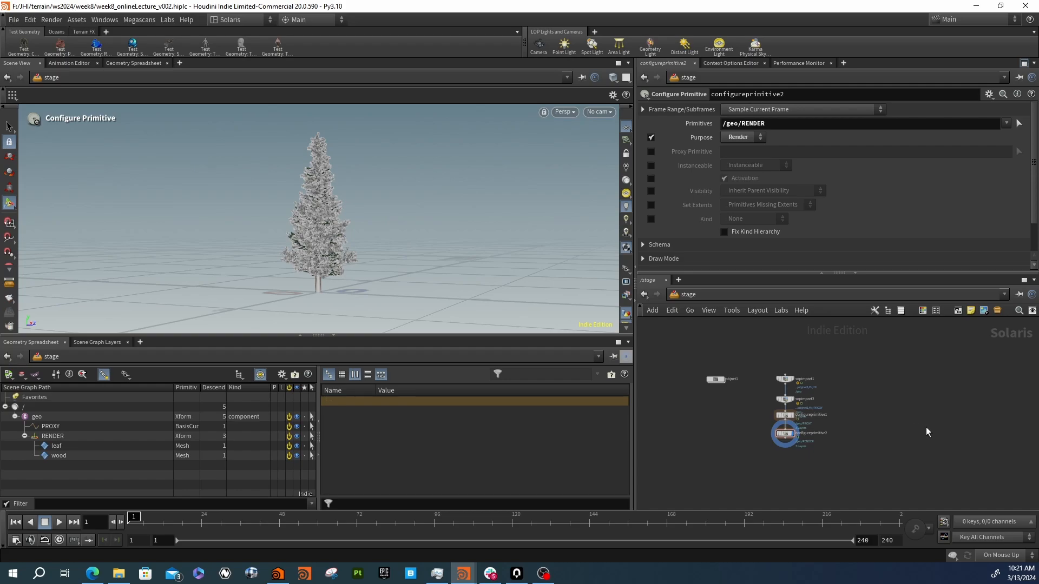
middle_drag(926, 427, 892, 431)
key(Tab)
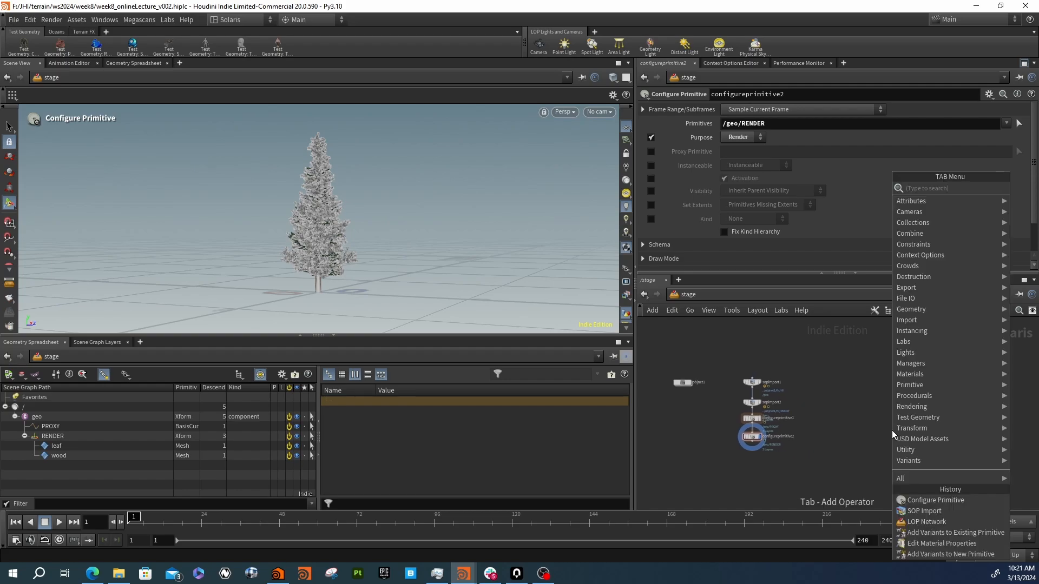
text(cop)
key(BackSpace)
text(m)
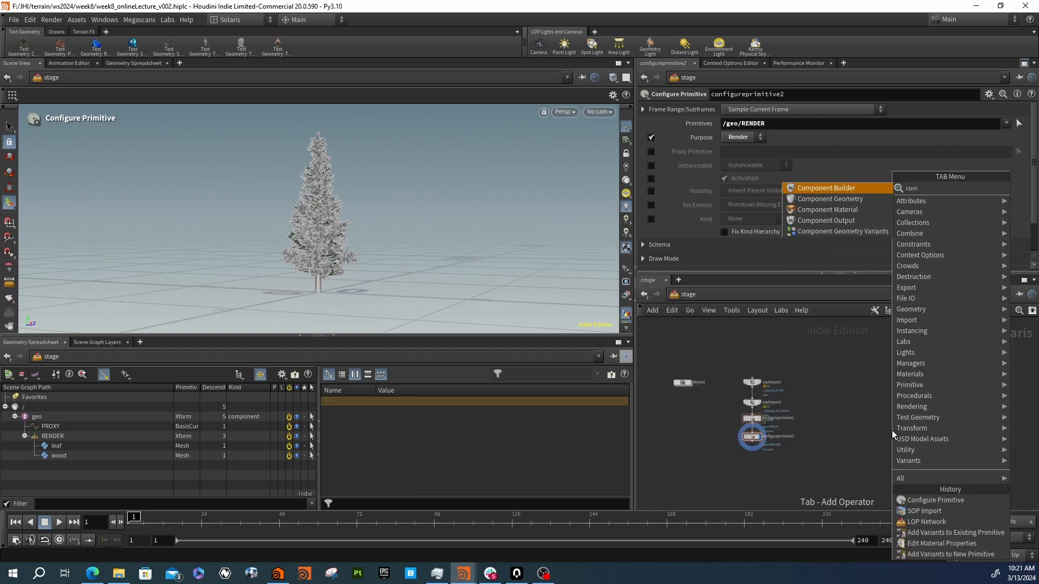
text(p)
key(Return)
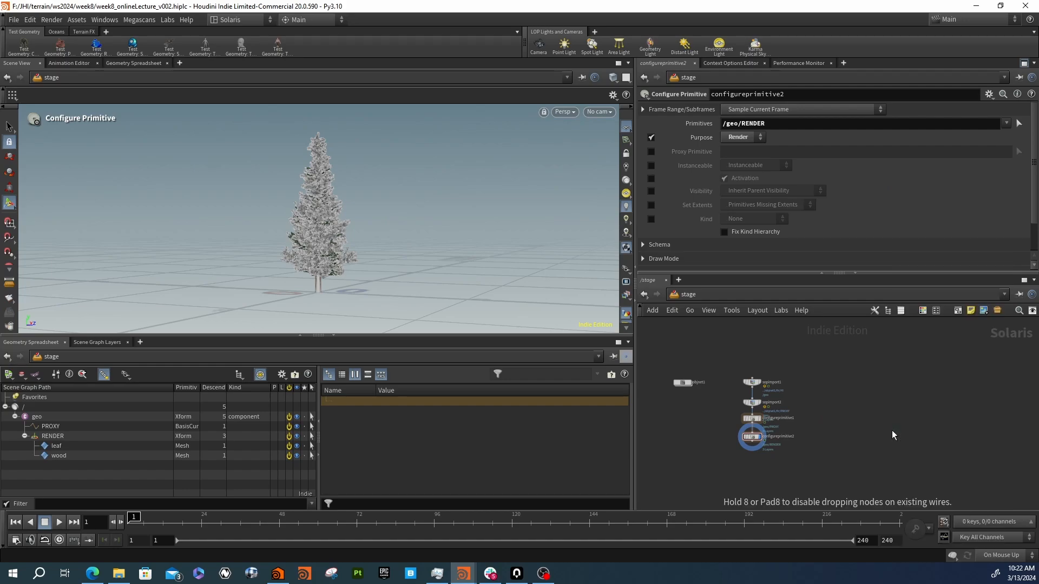
click(892, 431)
drag(893, 405, 899, 412)
scroll(910, 414, up, 3)
scroll(885, 410, down, 2)
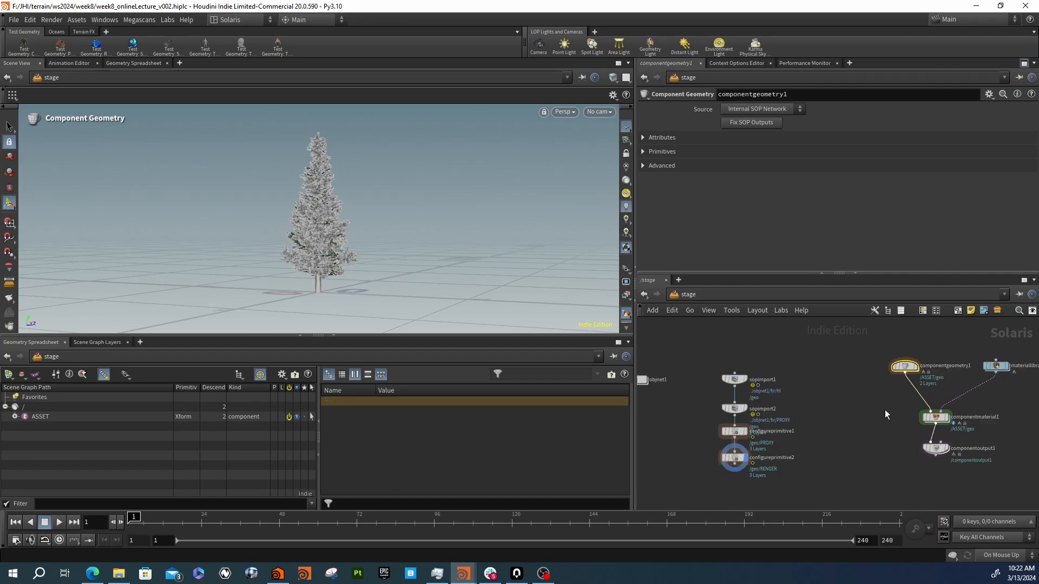
drag(904, 366, 893, 372)
middle_drag(847, 388, 823, 391)
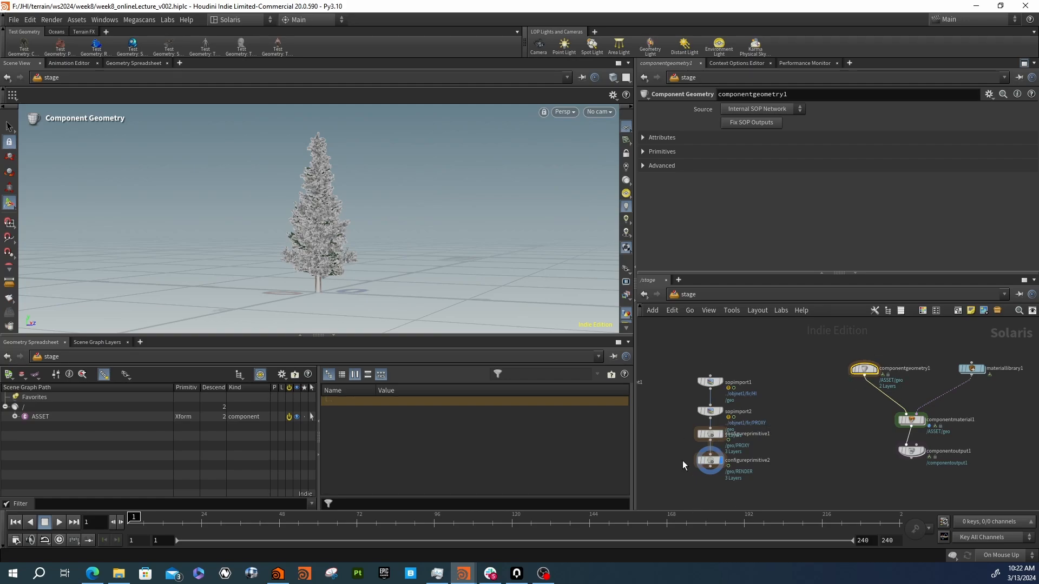
Inside componentgeometry1, add an Object Merge node with Object 1 referencing the fir network's HI output
double_click(864, 370)
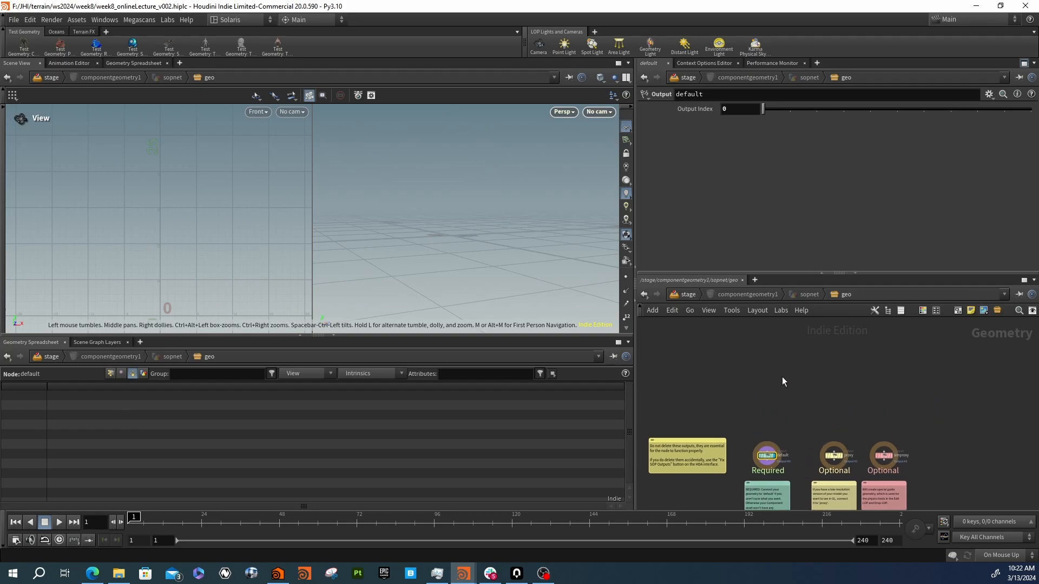
key(Tab)
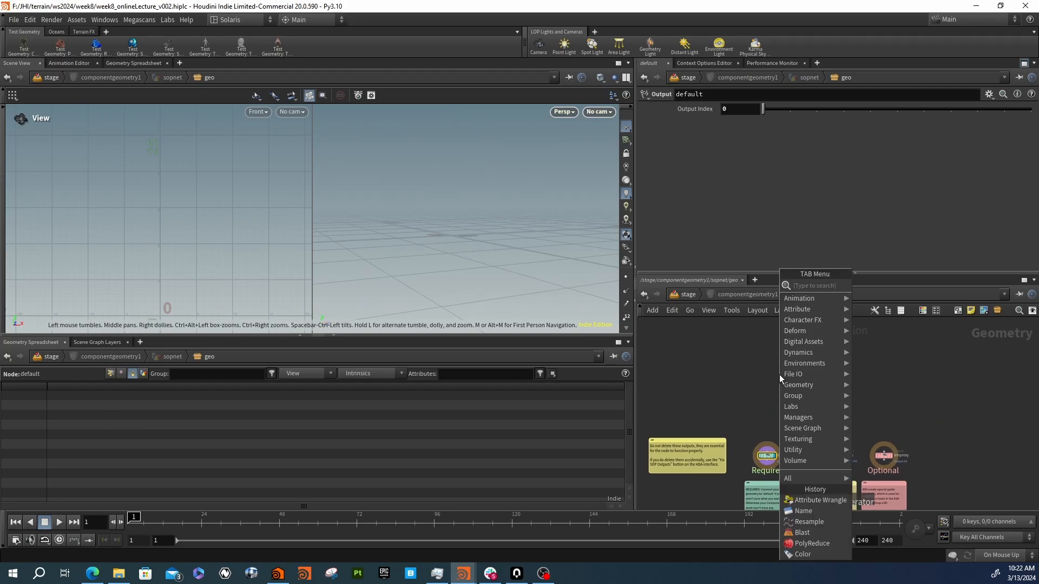
text(object)
key(Return)
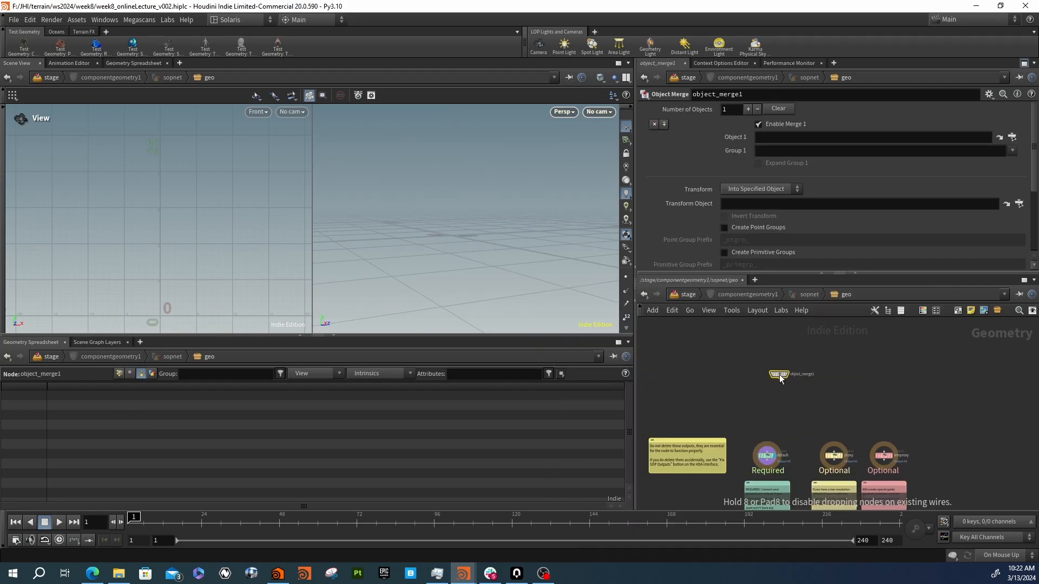
click(761, 367)
click(1013, 137)
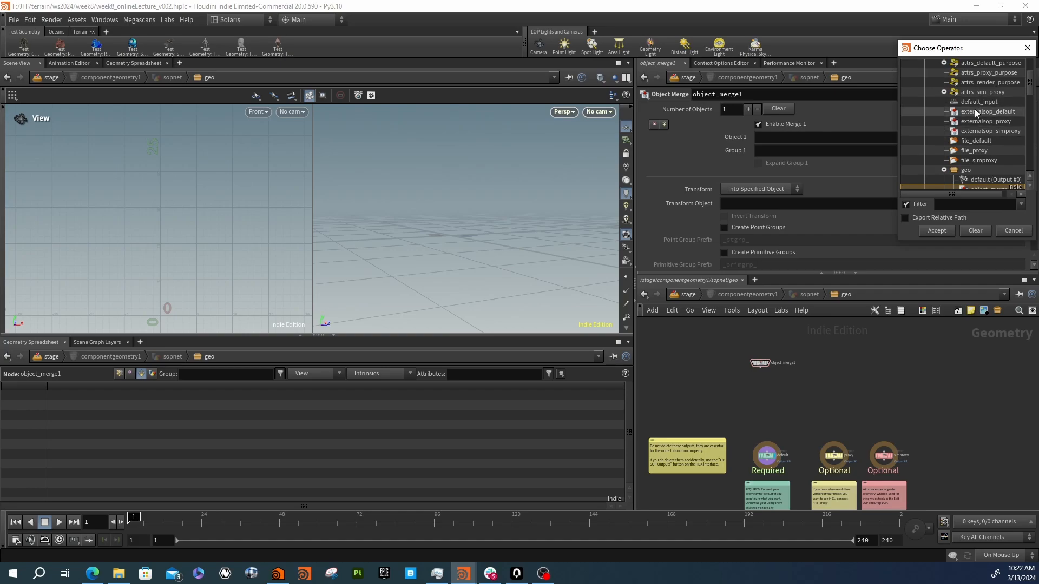
scroll(974, 110, up, 3)
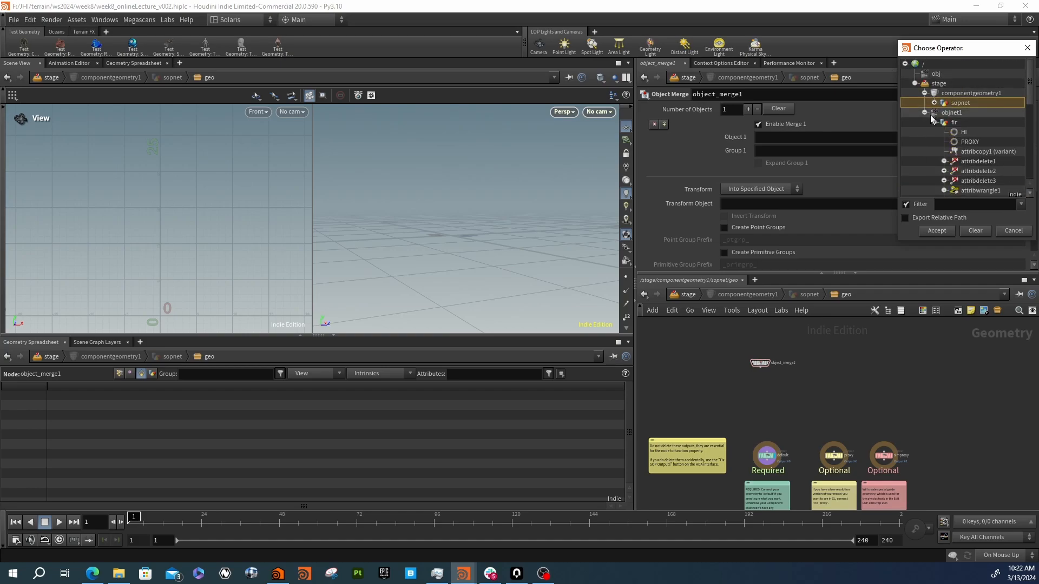
click(965, 132)
click(937, 230)
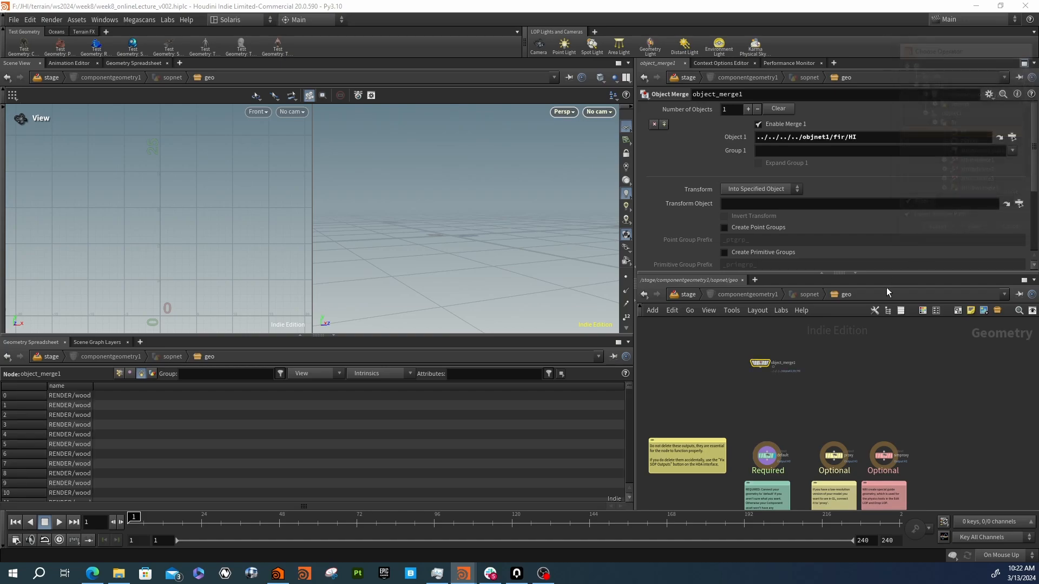
Connect the HI Object Merge to the required default output and align it above that output
scroll(761, 377, up, 3)
drag(760, 359, 771, 501)
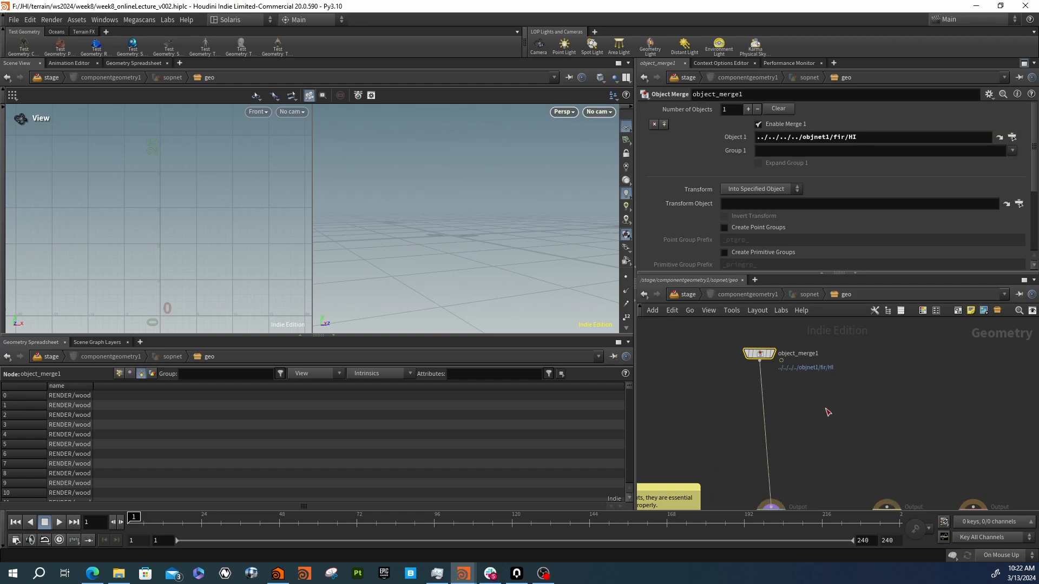
middle_drag(819, 472, 813, 382)
scroll(813, 382, down, 3)
drag(786, 329, 791, 335)
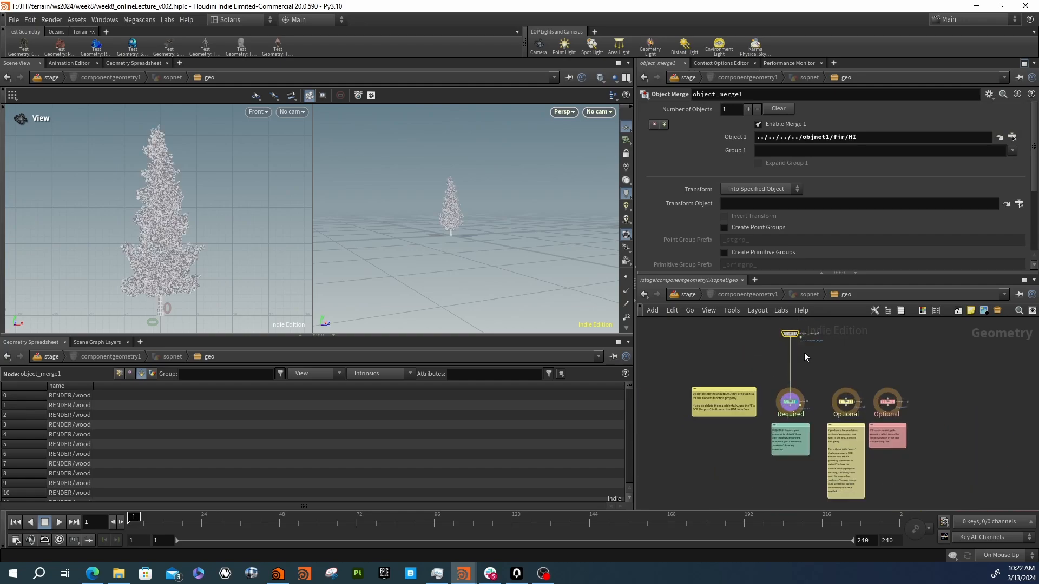
Duplicate the Object Merge, set its Object 1 to ../../../../objnet1/fir/PROXY, and connect it to the optional proxy output
key(ctrl+c)
key(ctrl+v)
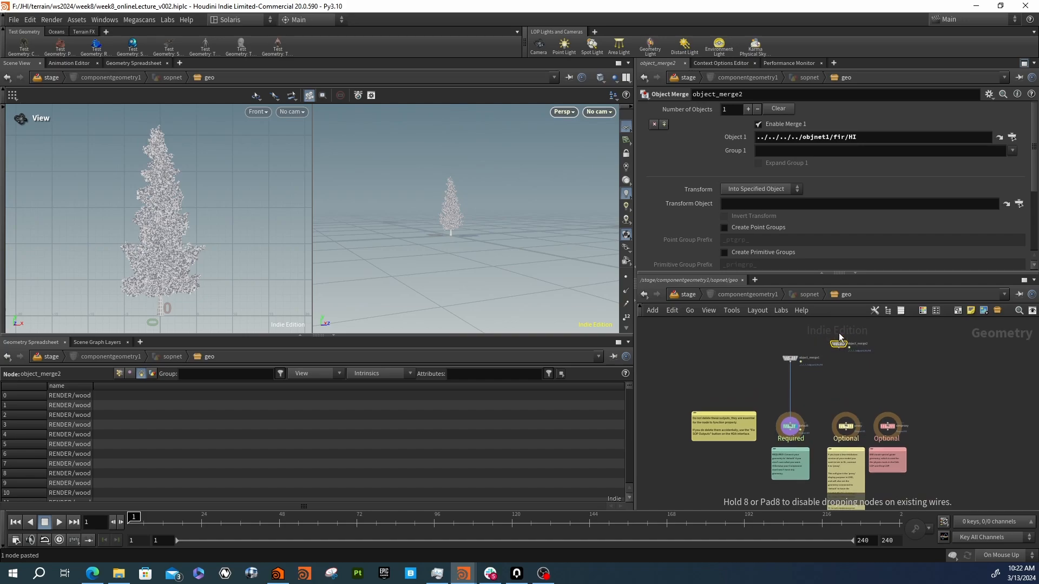
click(846, 376)
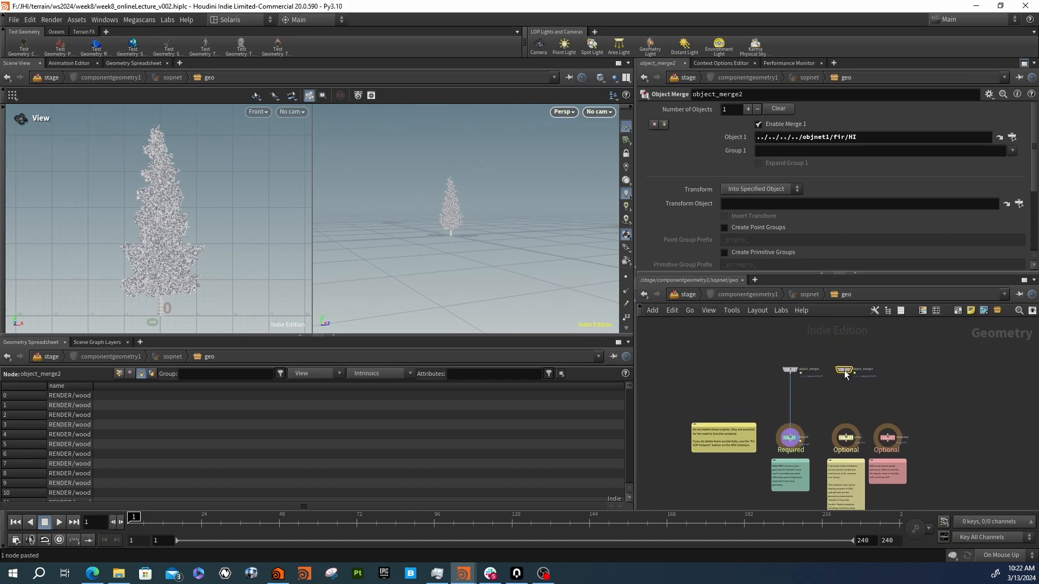
double_click(849, 137)
text(P)
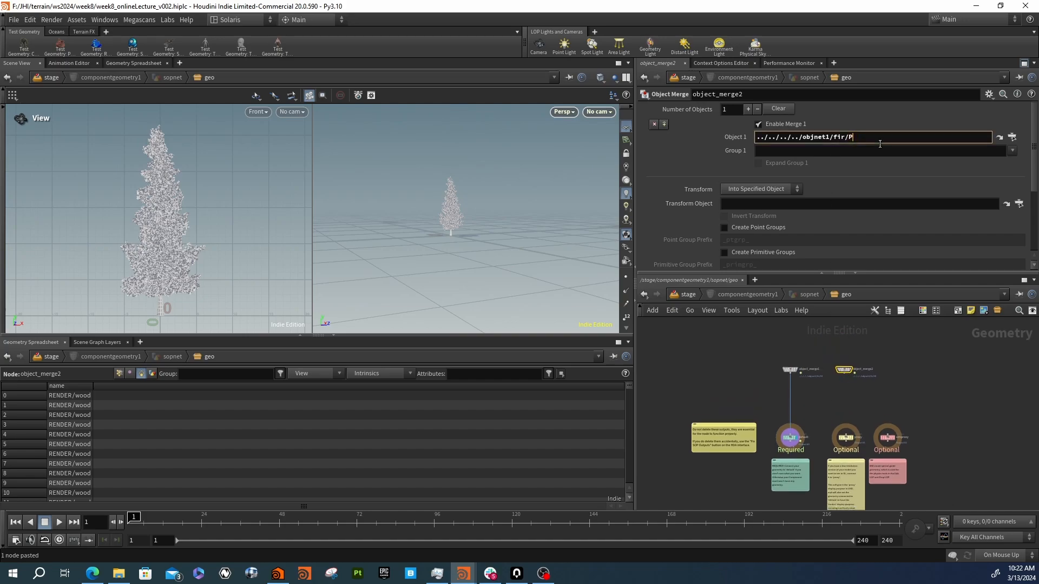
text(ROXY)
key(Return)
scroll(850, 442, up, 3)
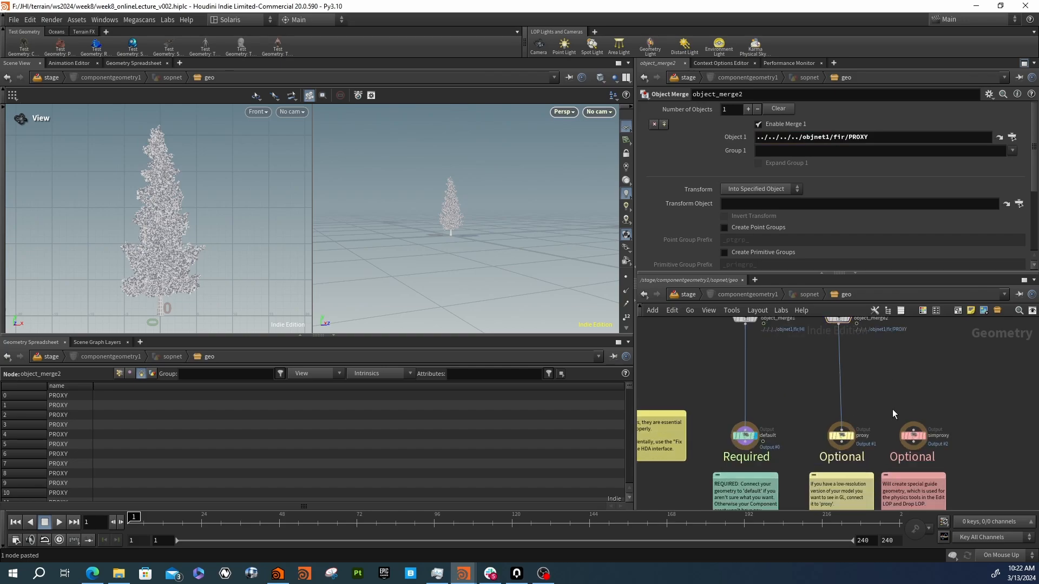
middle_drag(904, 402, 893, 406)
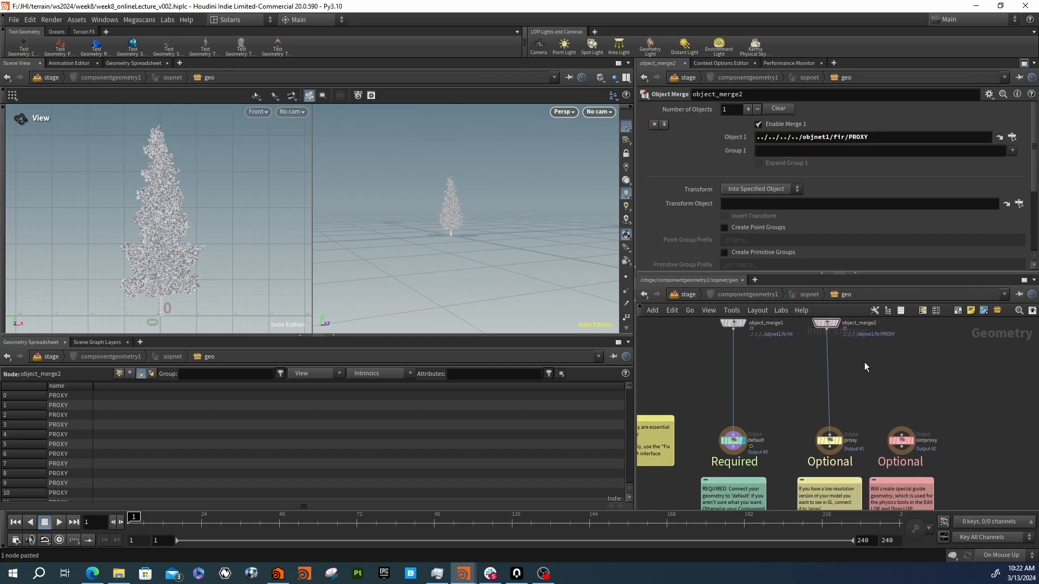
Return to the stage network, display componentgeometry1, and expand ASSET in the scene graph to examine its proxy and render branches
click(689, 295)
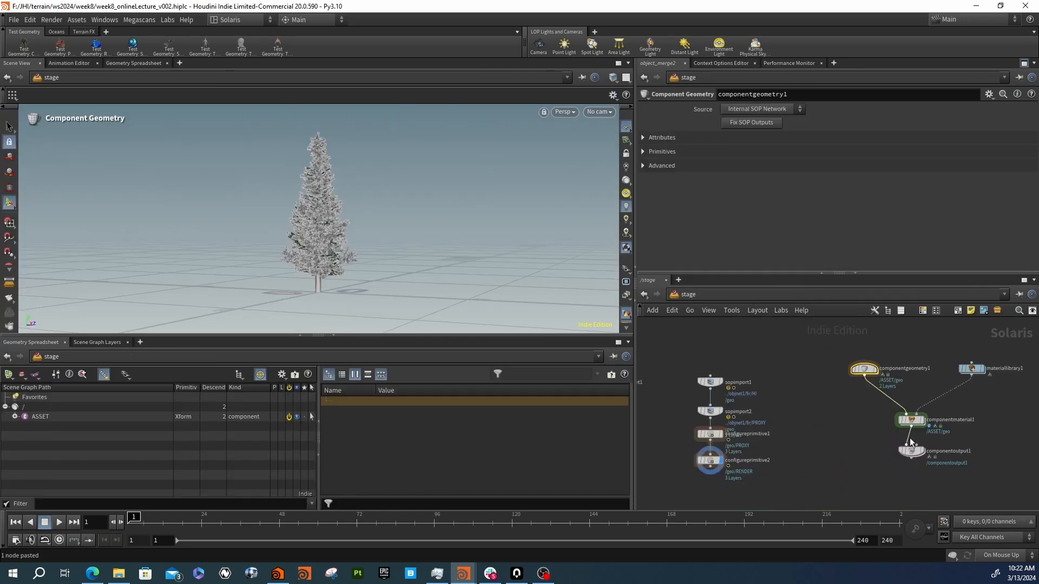
click(875, 373)
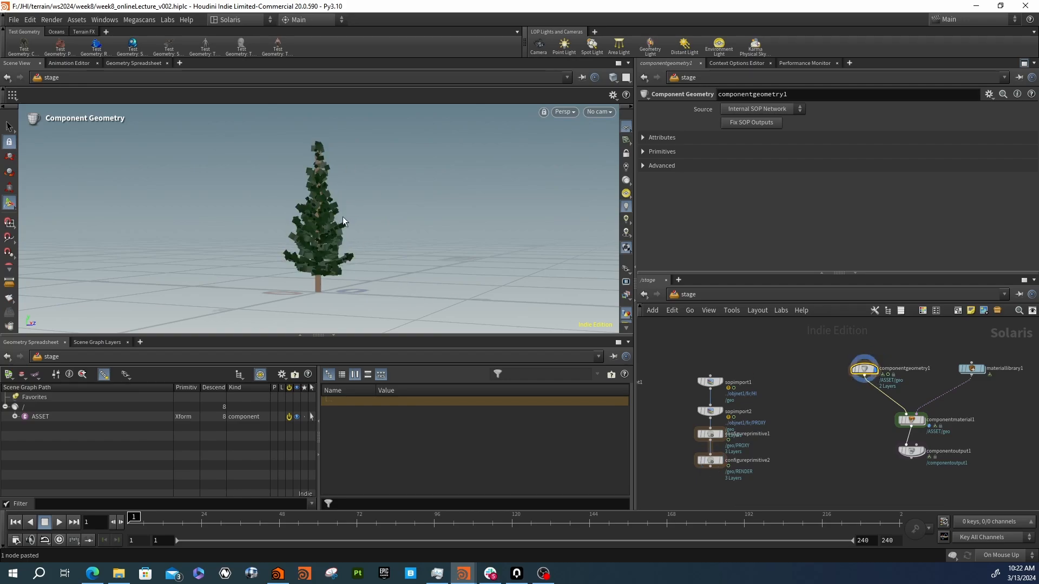
click(15, 417)
click(24, 427)
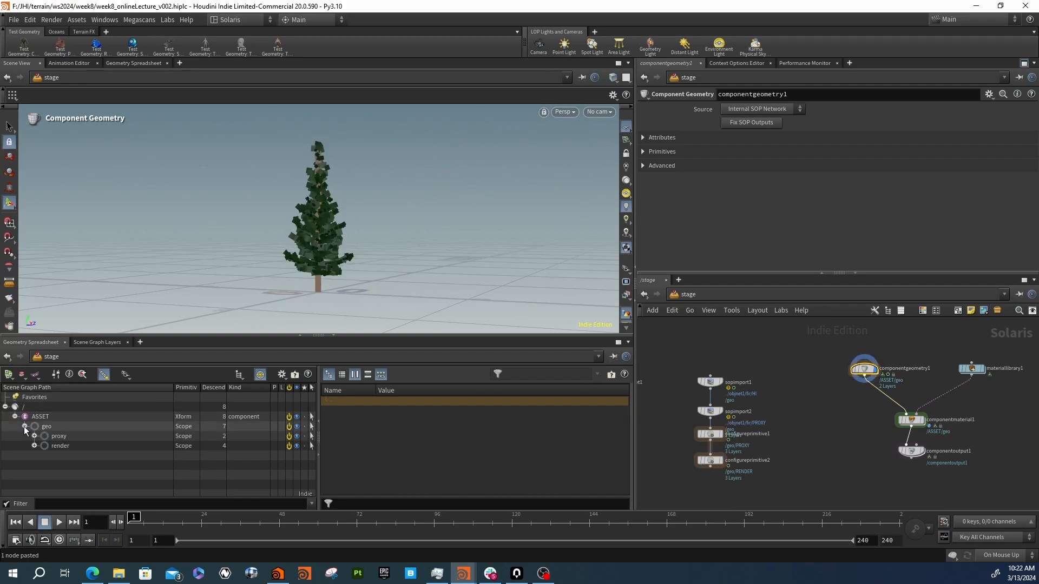
click(34, 437)
click(34, 437)
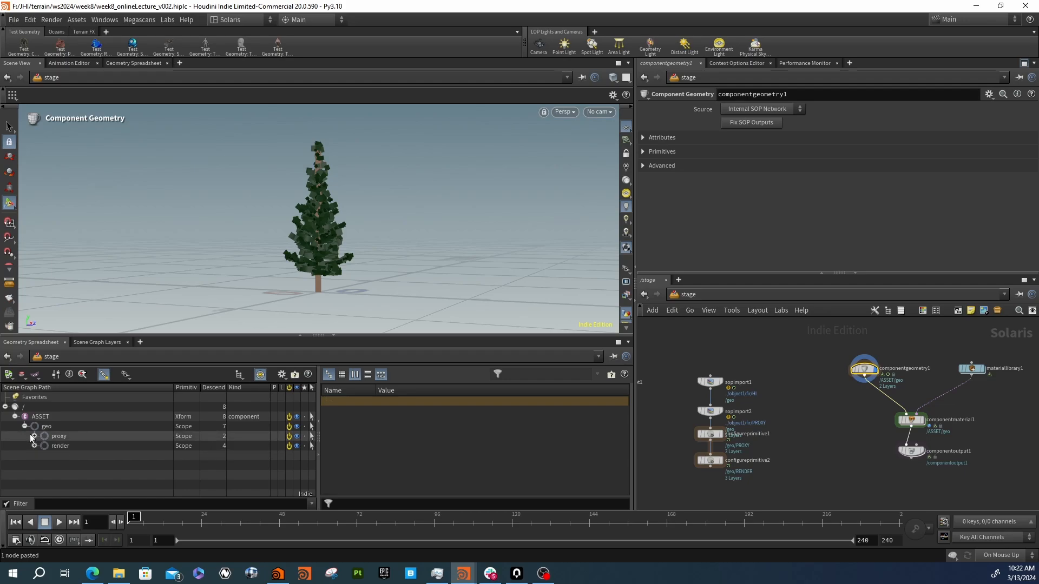
click(34, 446)
click(34, 437)
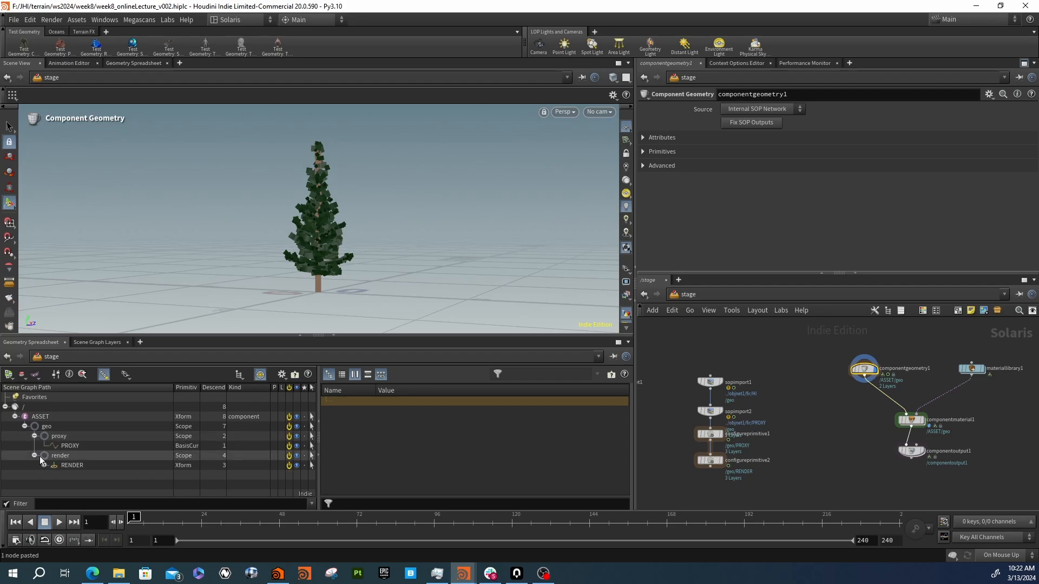
click(35, 456)
click(34, 456)
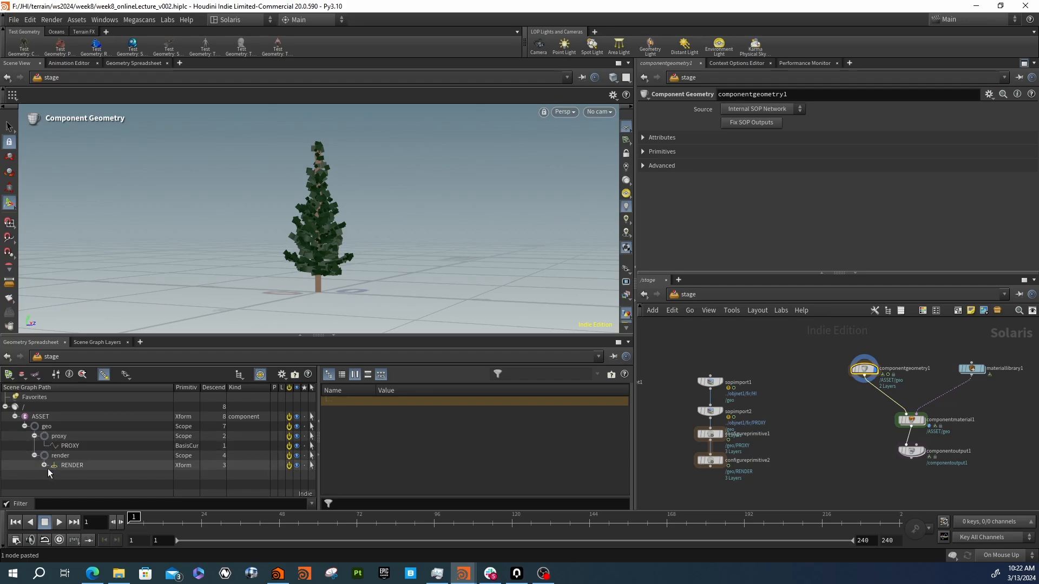
click(44, 466)
mouse_move(798, 388)
middle_down()
mouse_move(816, 395)
mouse_move(794, 404)
middle_up()
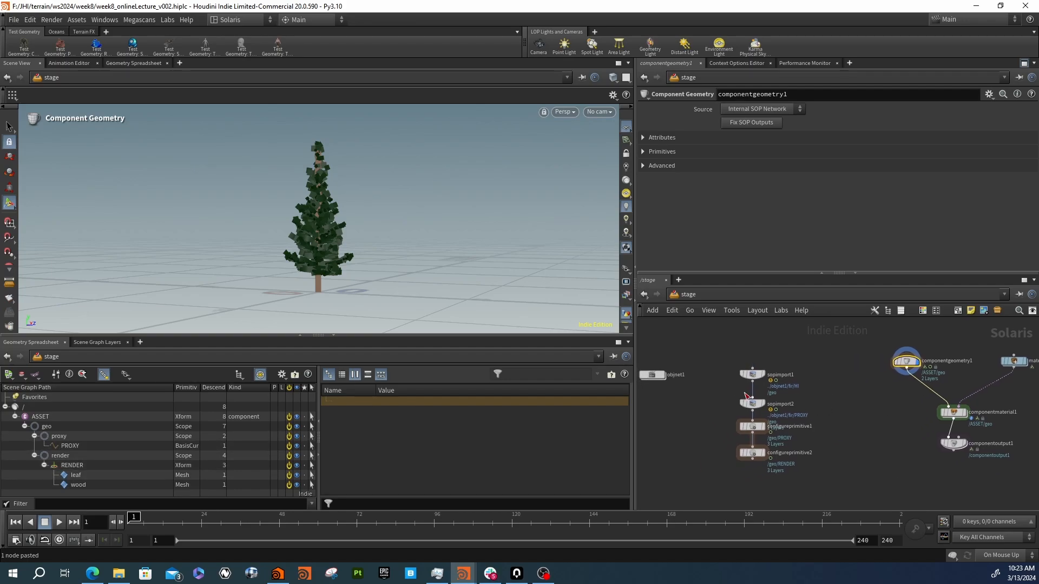
Examine the purpose attributes of the proxy scope, PROXY and RENDER primitives under ASSET, comparing the hierarchy with configureprimitive2's output
click(59, 436)
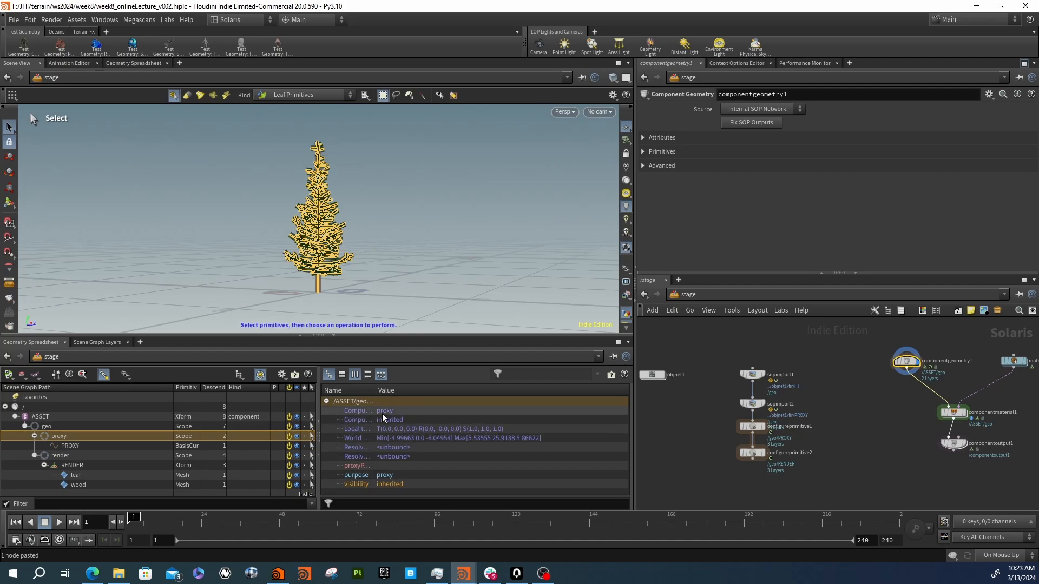
drag(376, 390, 440, 390)
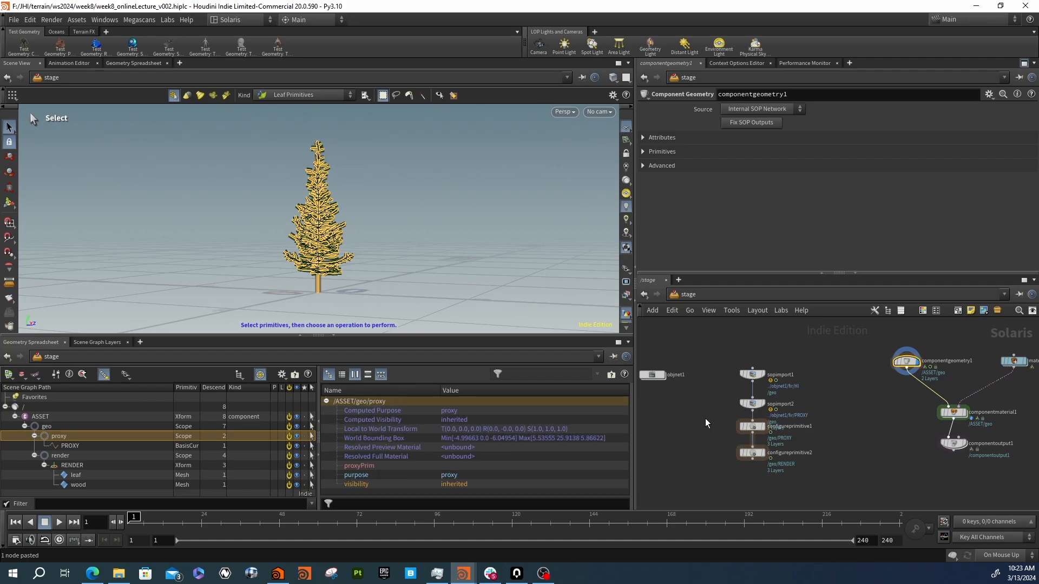
click(752, 452)
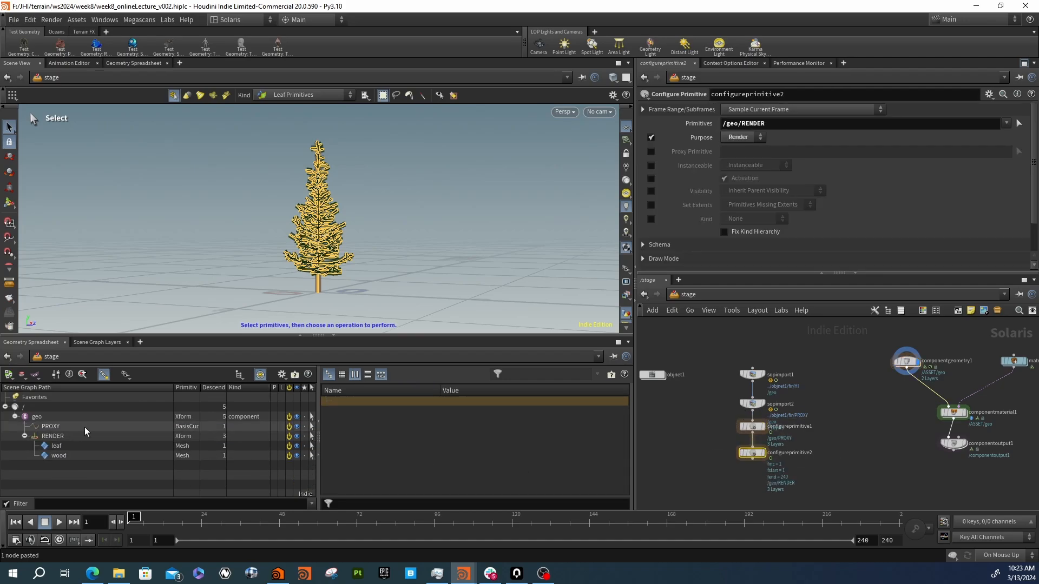
drag(872, 405, 912, 358)
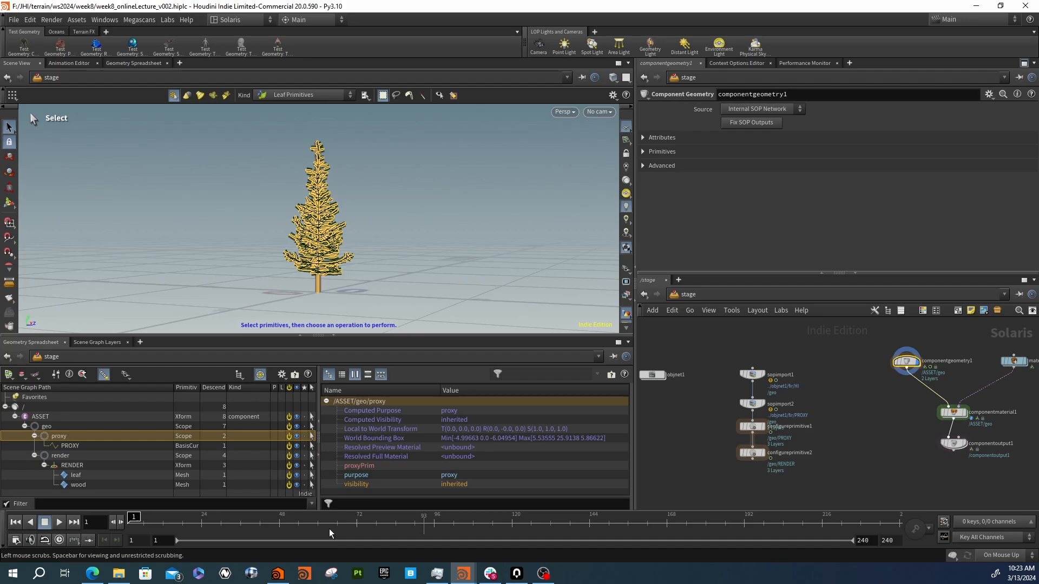
click(69, 445)
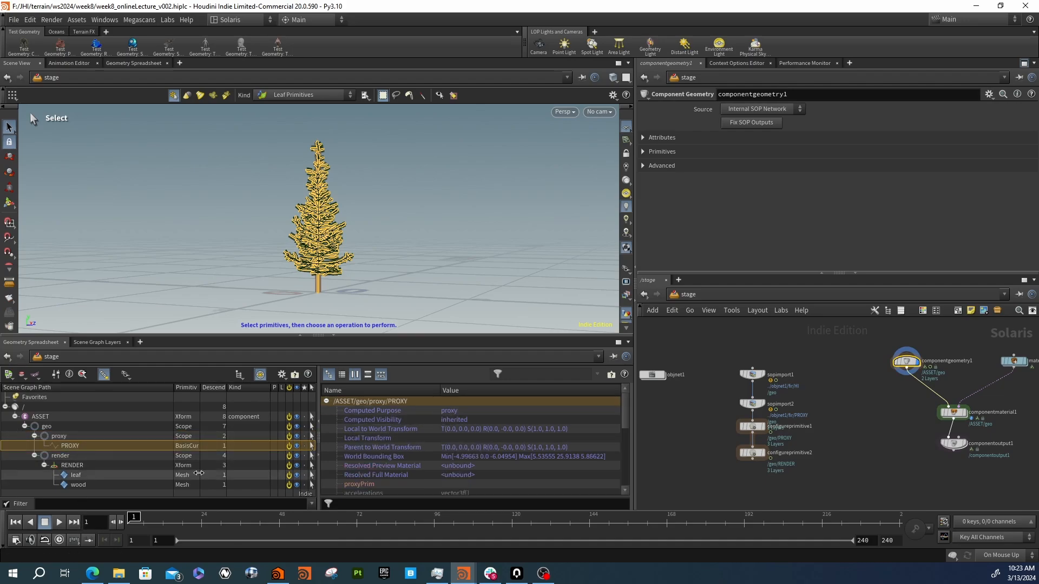
click(132, 465)
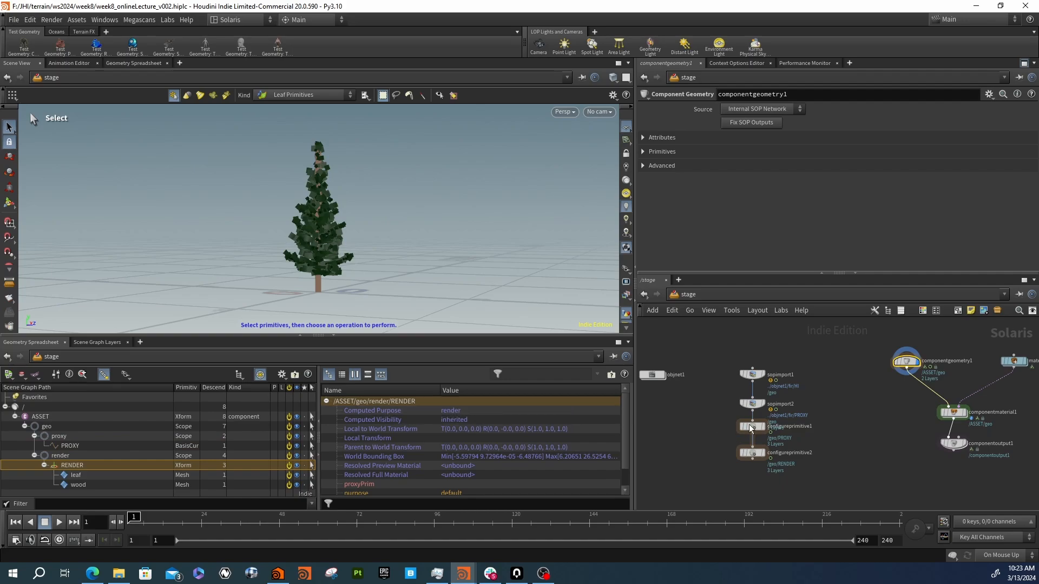
Inspect componentgeometry1's internal networks, including its sopnet and the base purpose nodes, and return to the stage network
middle_drag(878, 409, 851, 410)
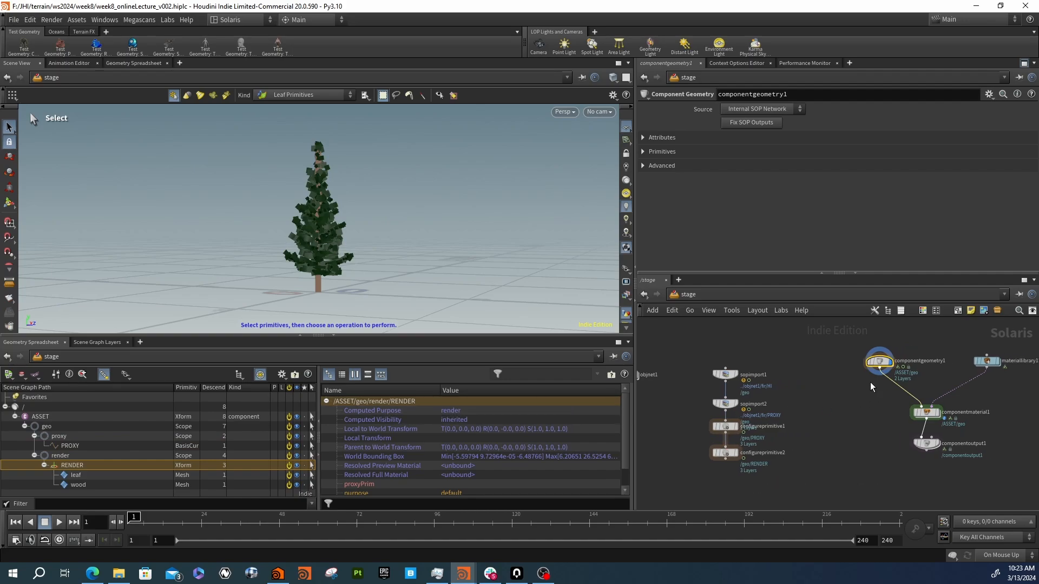
drag(881, 363, 877, 366)
double_click(876, 365)
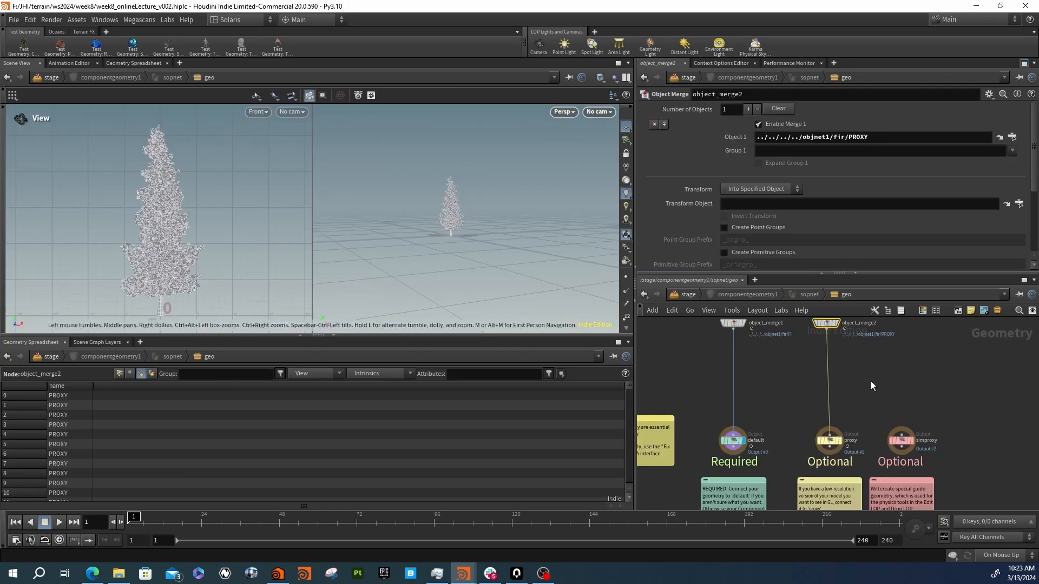
click(791, 294)
scroll(840, 415, up, 5)
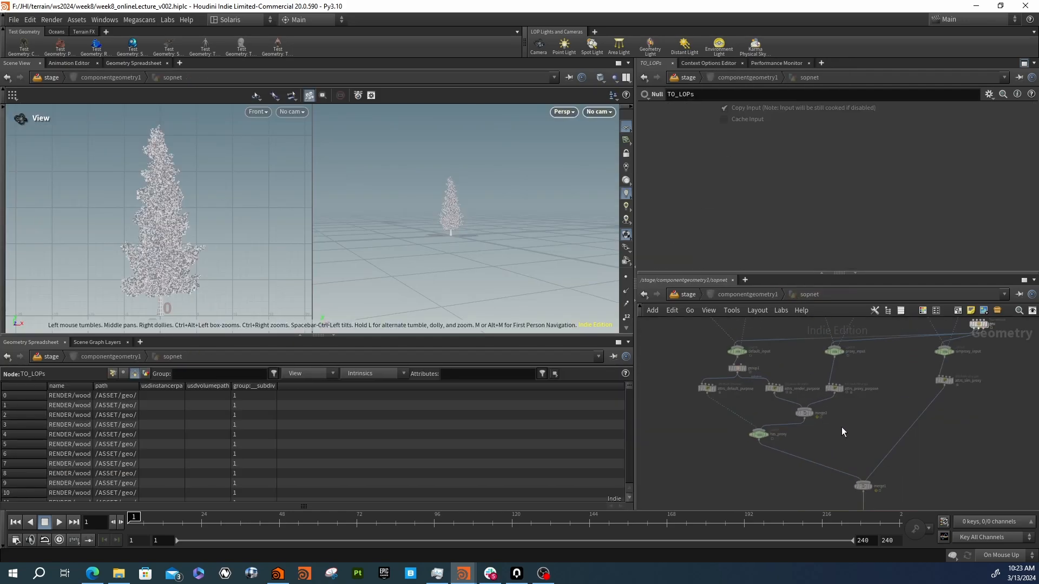
click(761, 296)
middle_drag(781, 402, 782, 412)
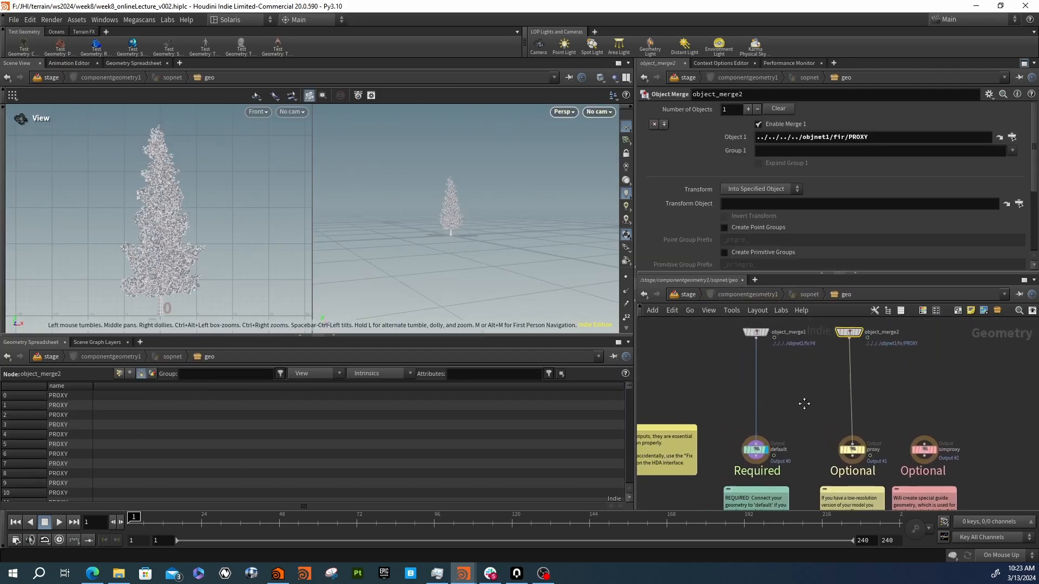
click(727, 293)
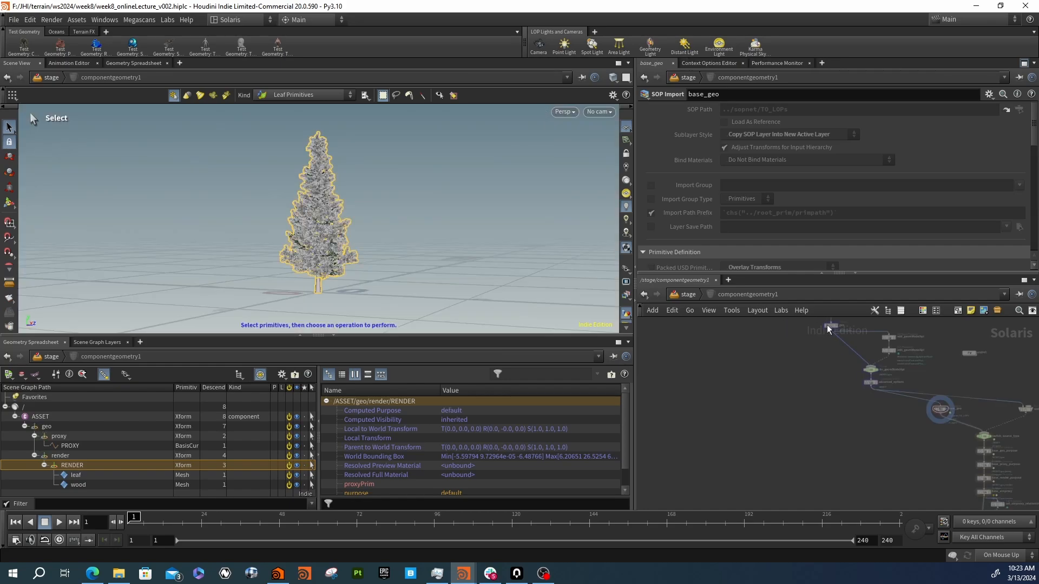
scroll(652, 356, up, 5)
middle_drag(839, 479, 817, 394)
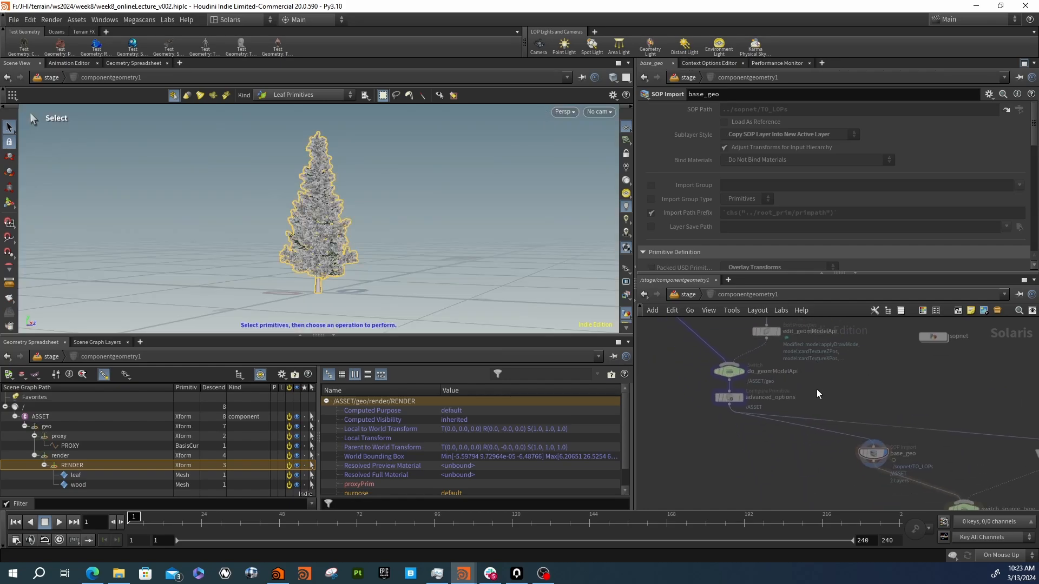
middle_drag(952, 495, 804, 378)
scroll(804, 378, down, 3)
scroll(805, 373, up, 3)
middle_drag(834, 463, 825, 394)
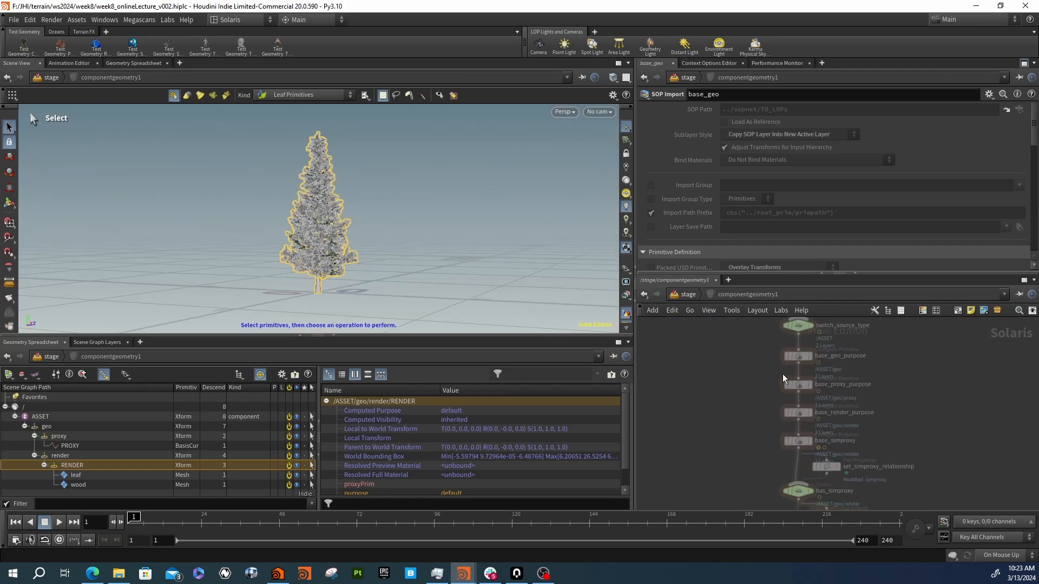
middle_drag(747, 442, 745, 419)
mouse_move(726, 465)
middle_down()
mouse_move(735, 418)
mouse_move(765, 371)
middle_up()
middle_drag(751, 433, 752, 374)
middle_drag(736, 442, 745, 385)
click(695, 296)
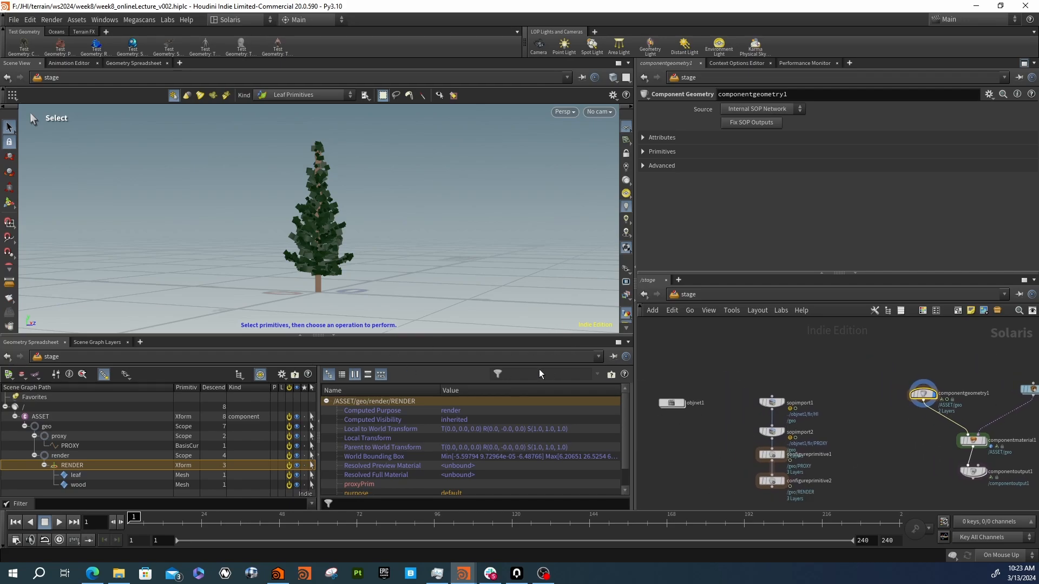
In the fir network inside objnet1, delete the attribute wrangle above the HI output, tidy that null's position, and return to the stage
double_click(666, 401)
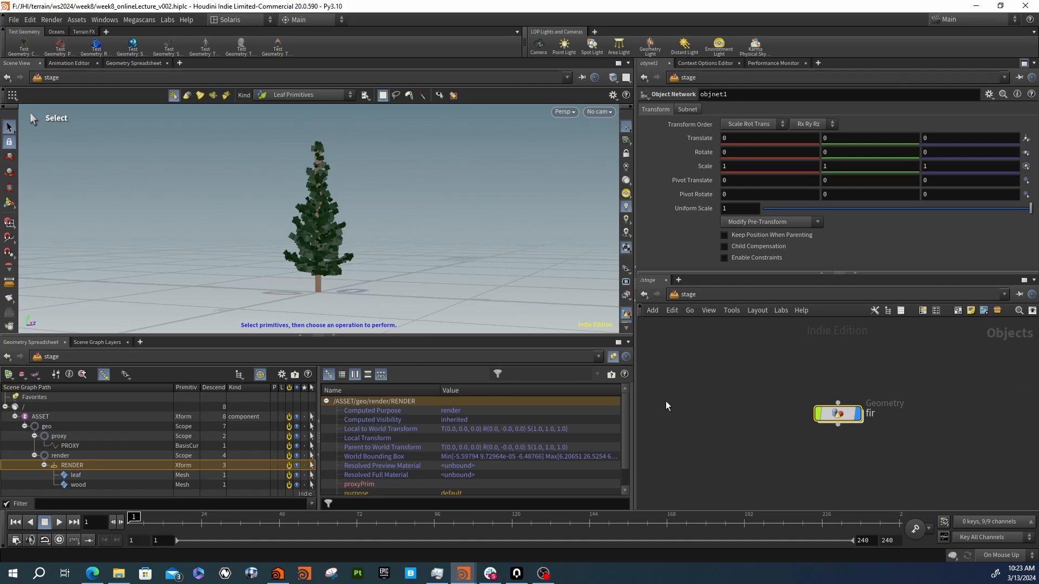
double_click(837, 417)
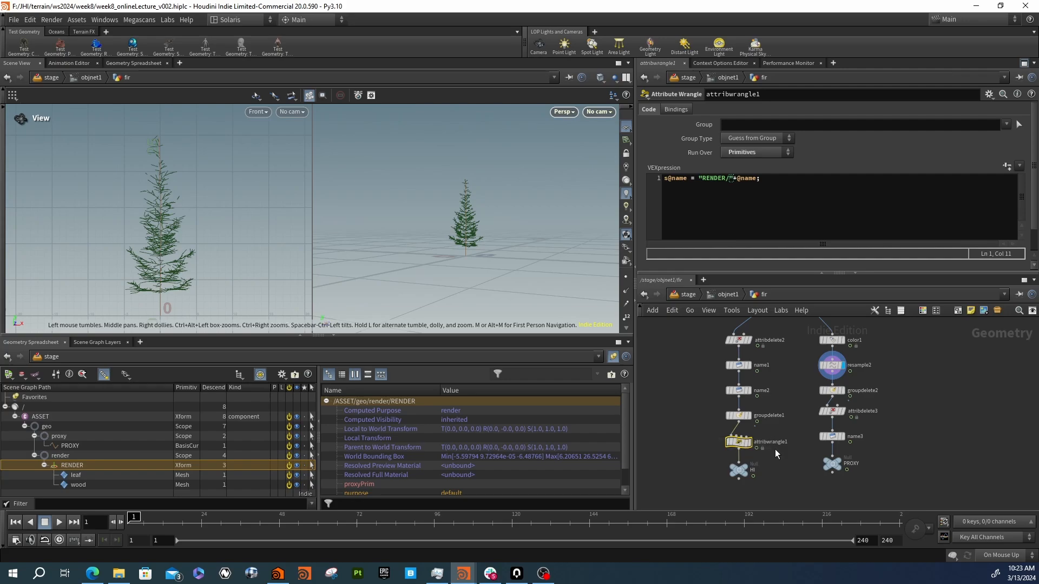
key(Delete)
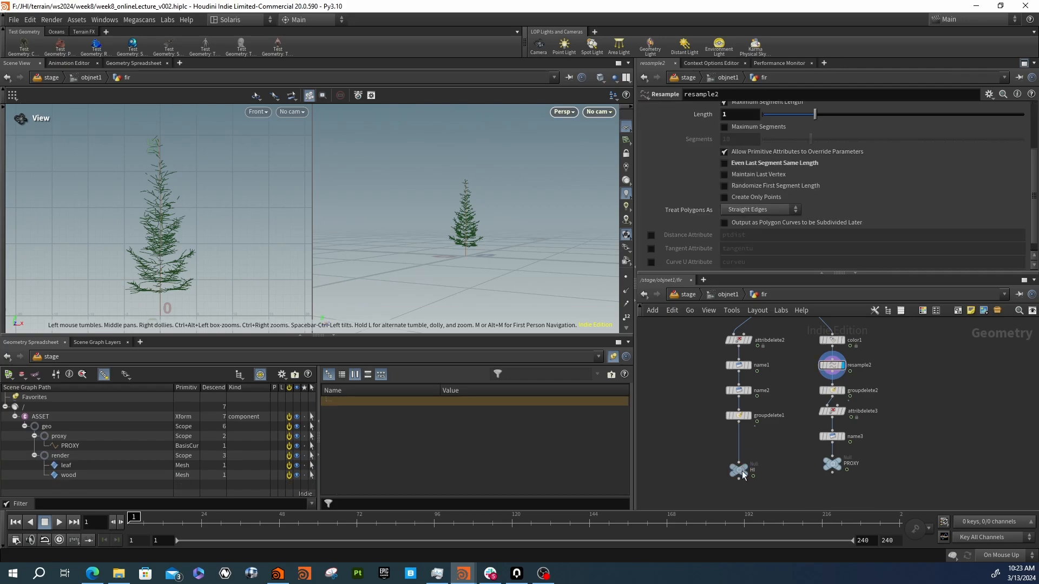
drag(742, 472, 742, 465)
click(708, 294)
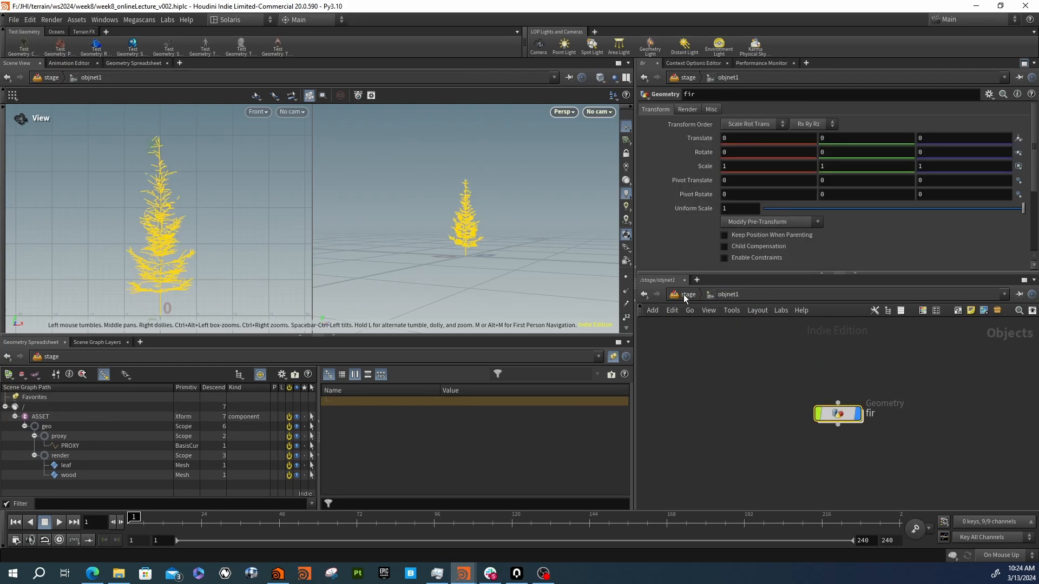
click(685, 295)
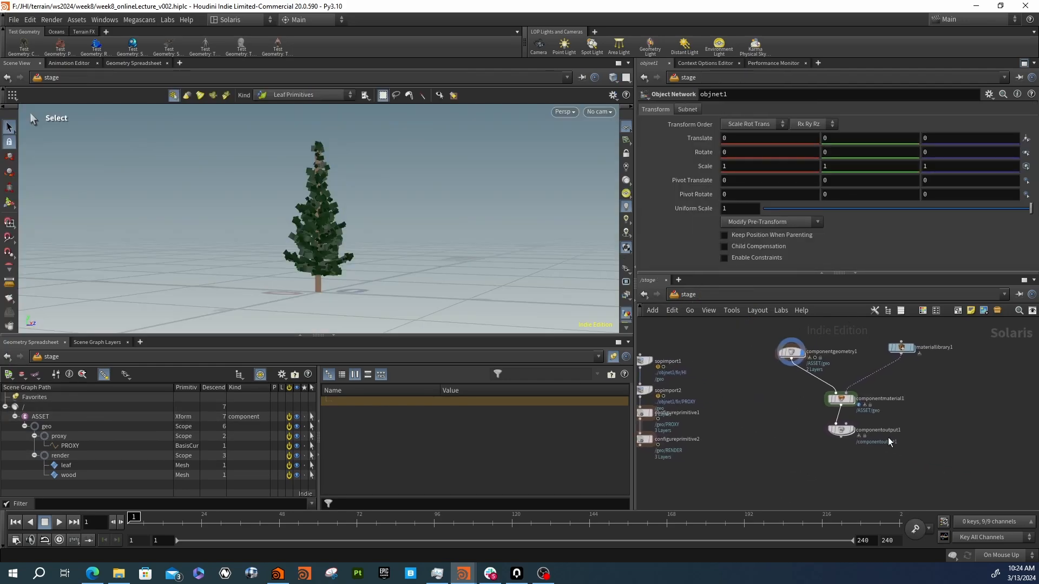
Examine the resolved Location path in componentoutput1's Caching settings and switch it back to its expression
click(836, 431)
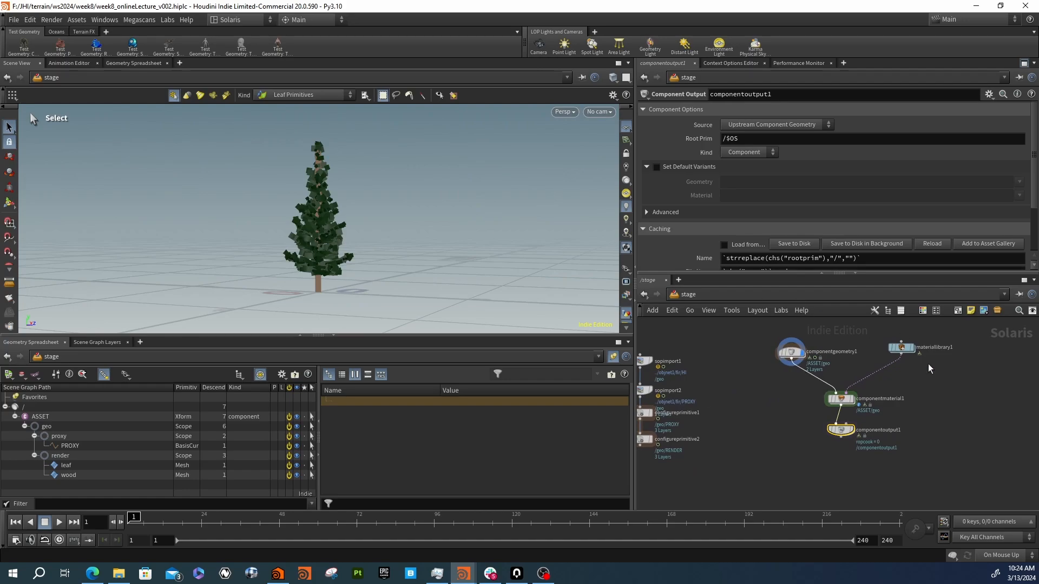
scroll(698, 233, down, 3)
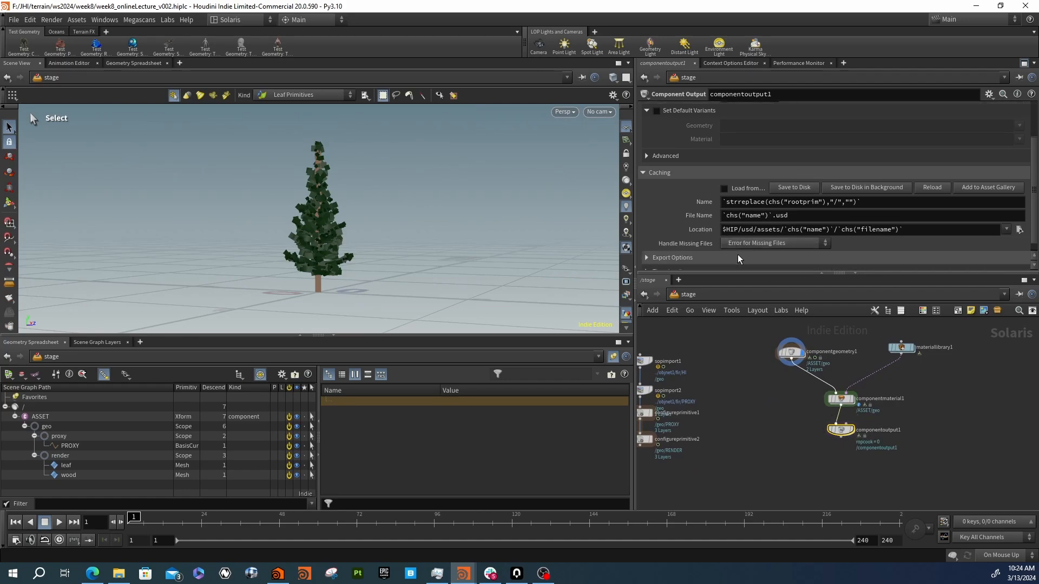
click(698, 230)
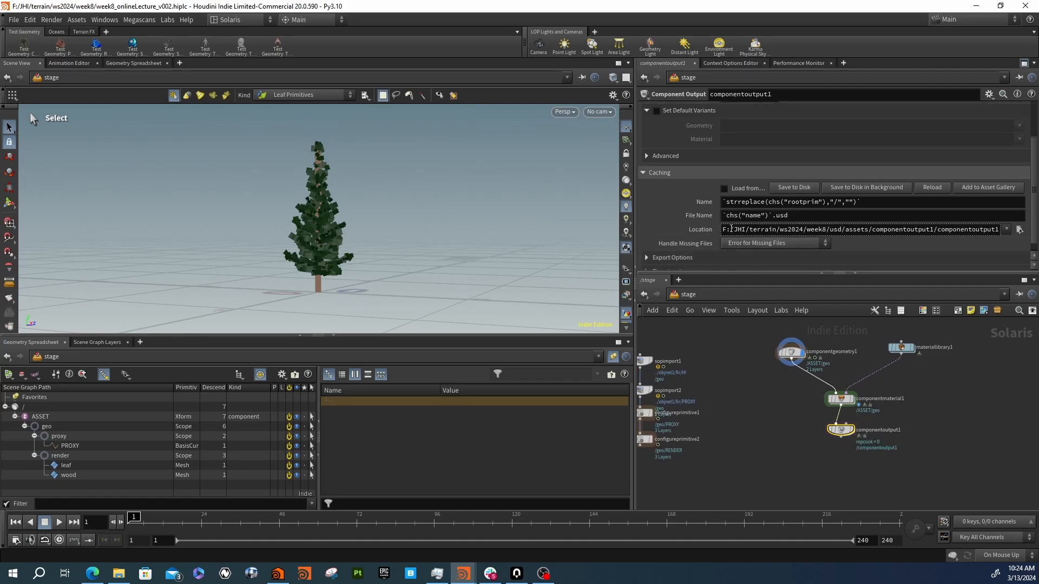
drag(731, 229, 1030, 229)
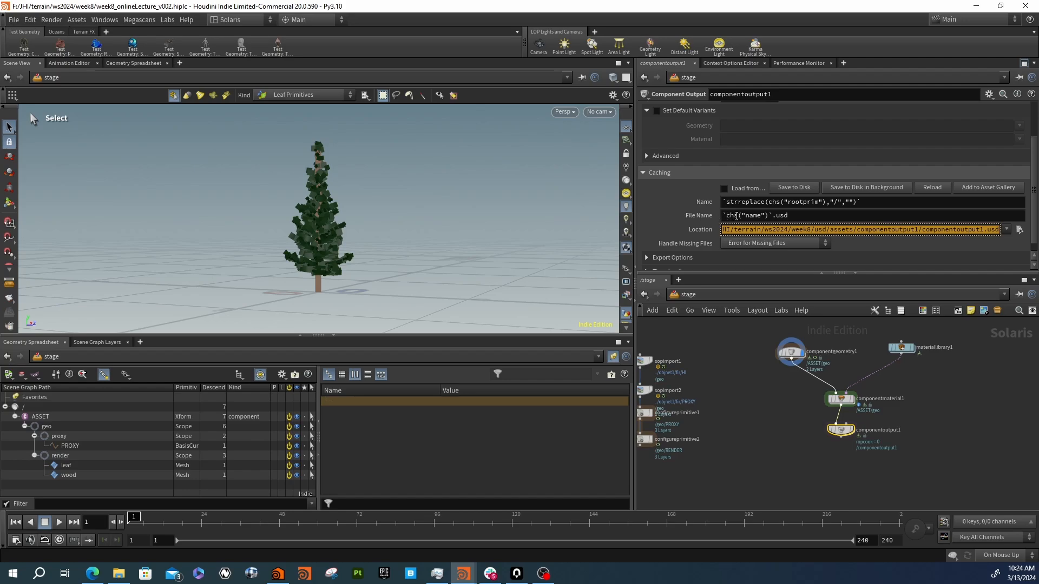
click(703, 203)
click(704, 207)
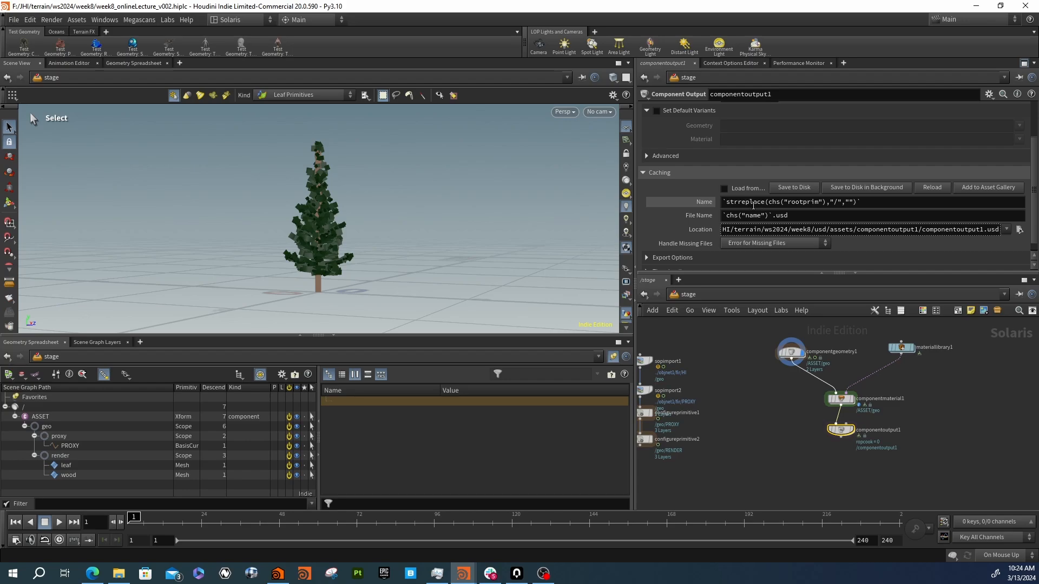
click(710, 236)
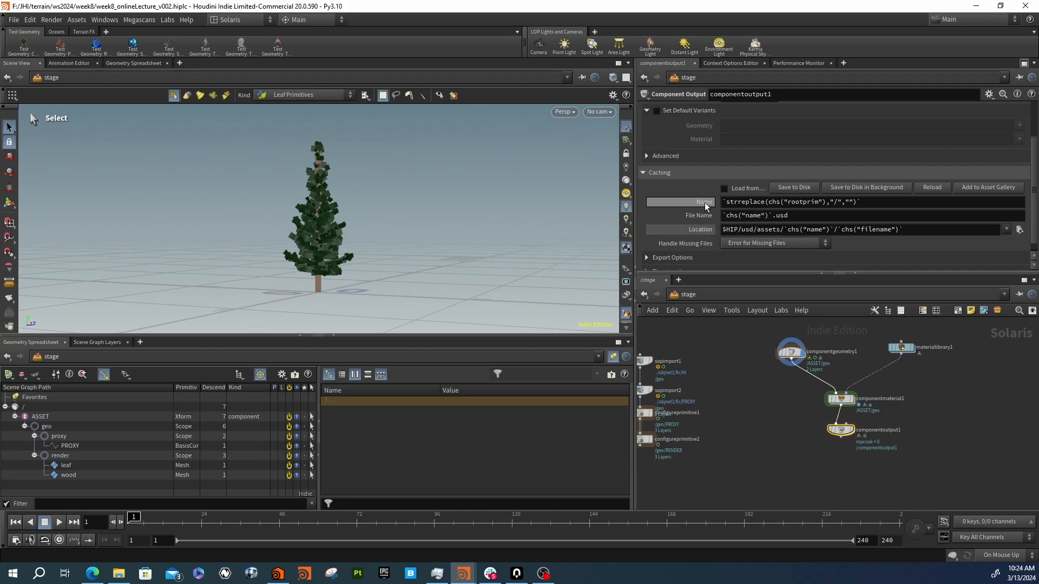
Set componentoutput1's caching Name to fir and show the Location as its resolved file path
scroll(720, 199, up, 3)
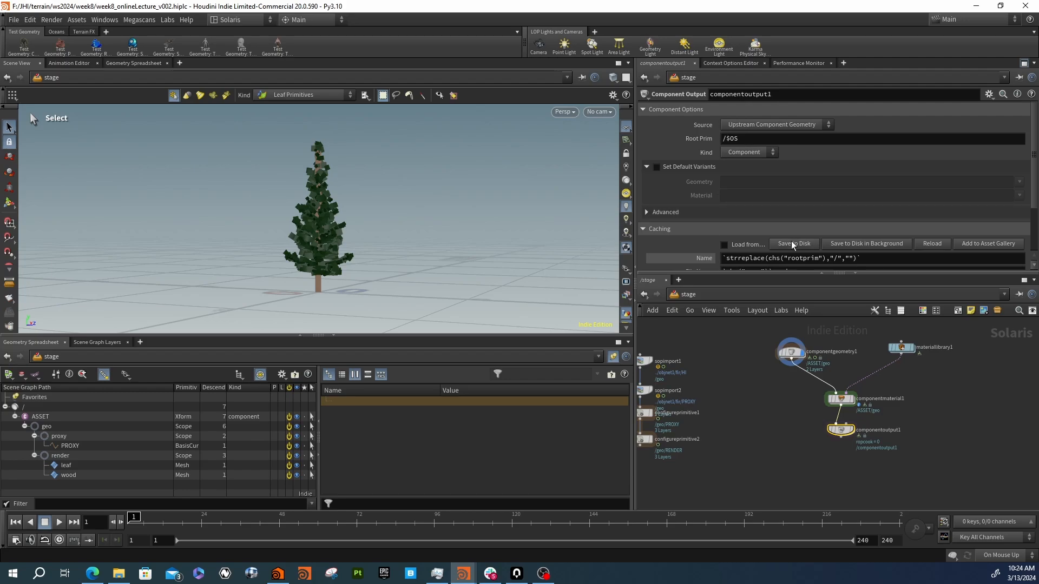
scroll(791, 245, down, 3)
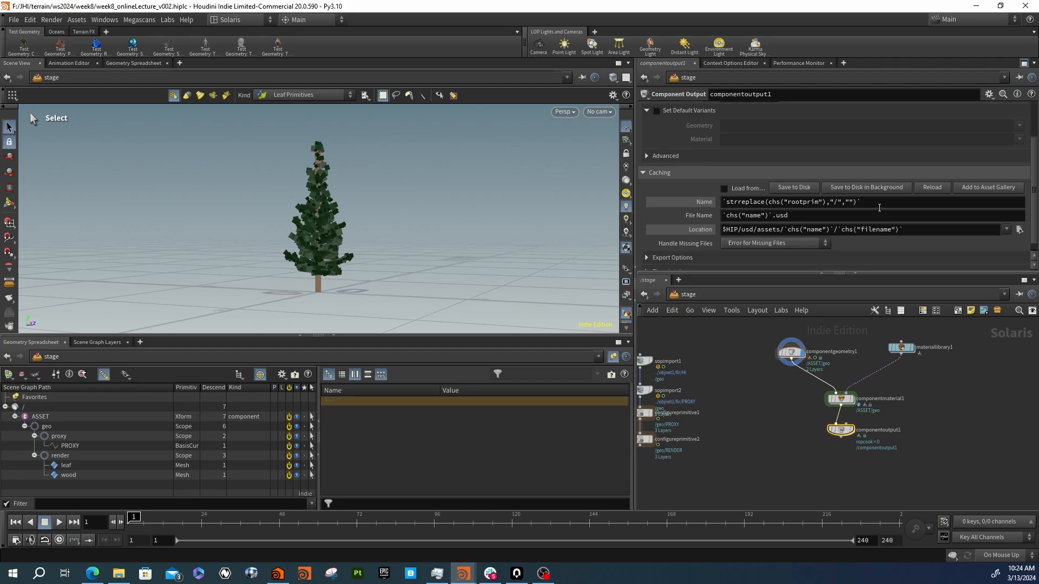
drag(841, 204, 738, 203)
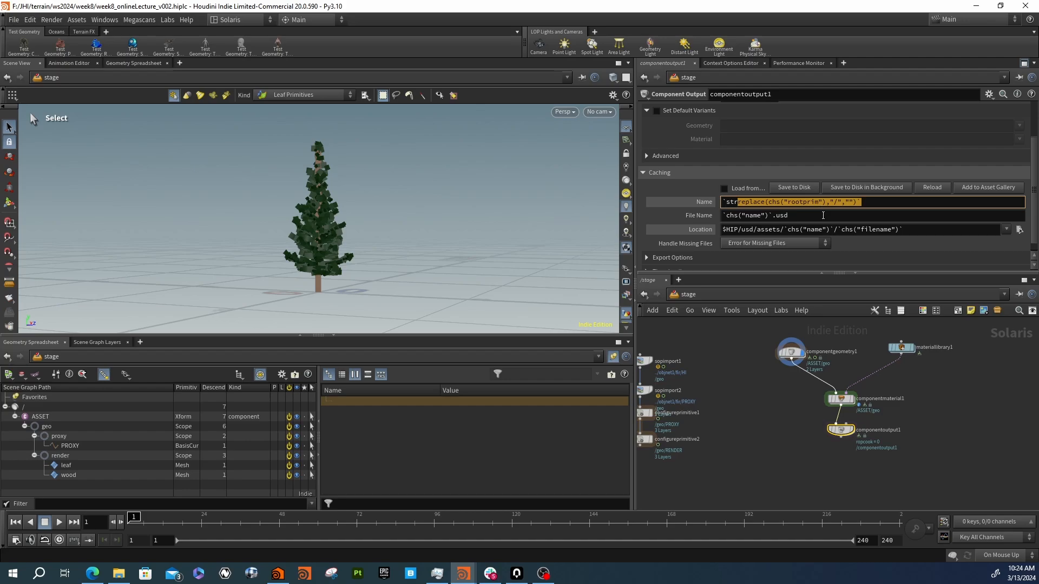
click(697, 202)
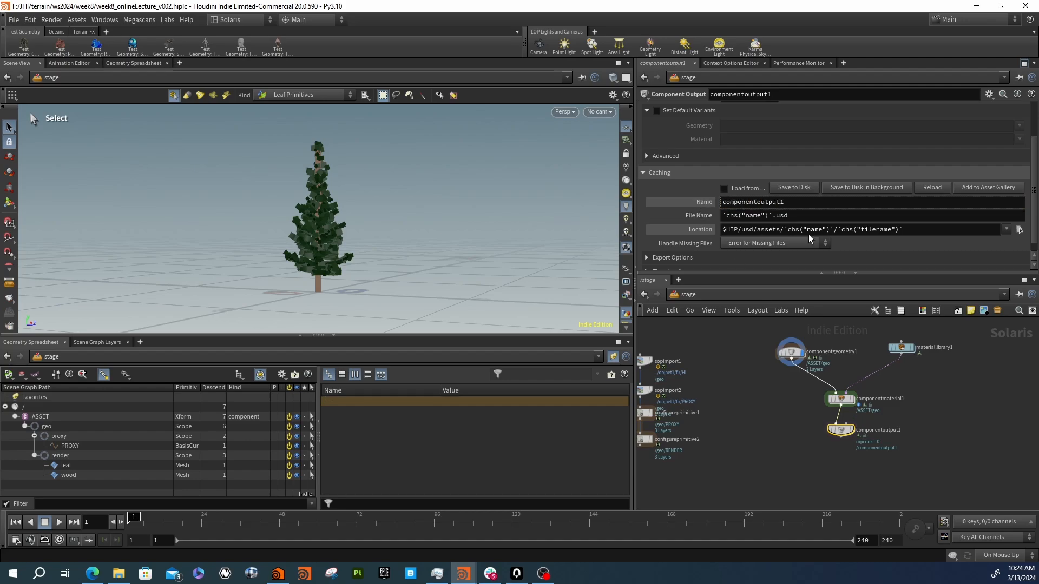
click(704, 202)
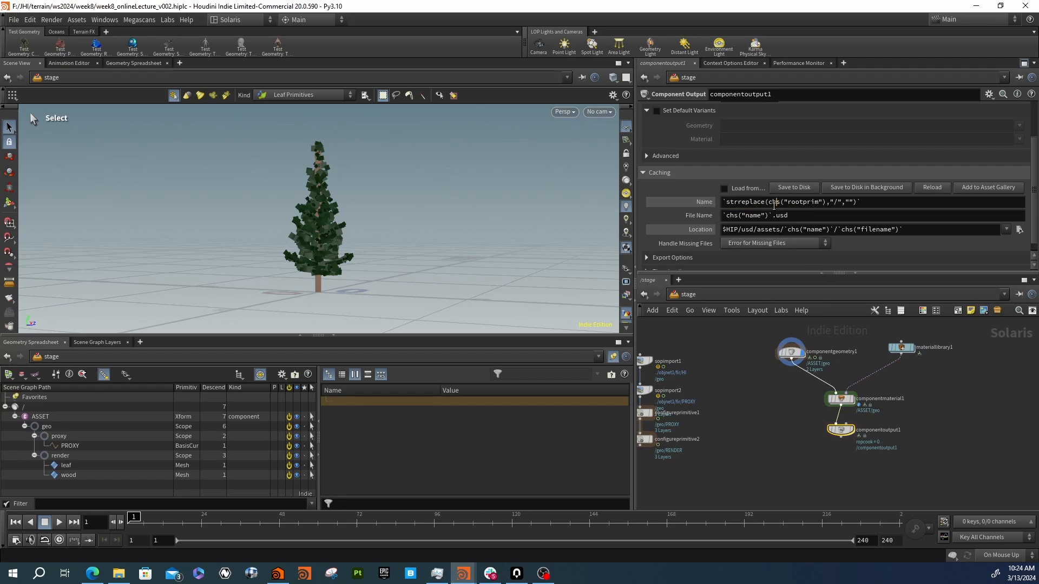
click(774, 204)
text(fir)
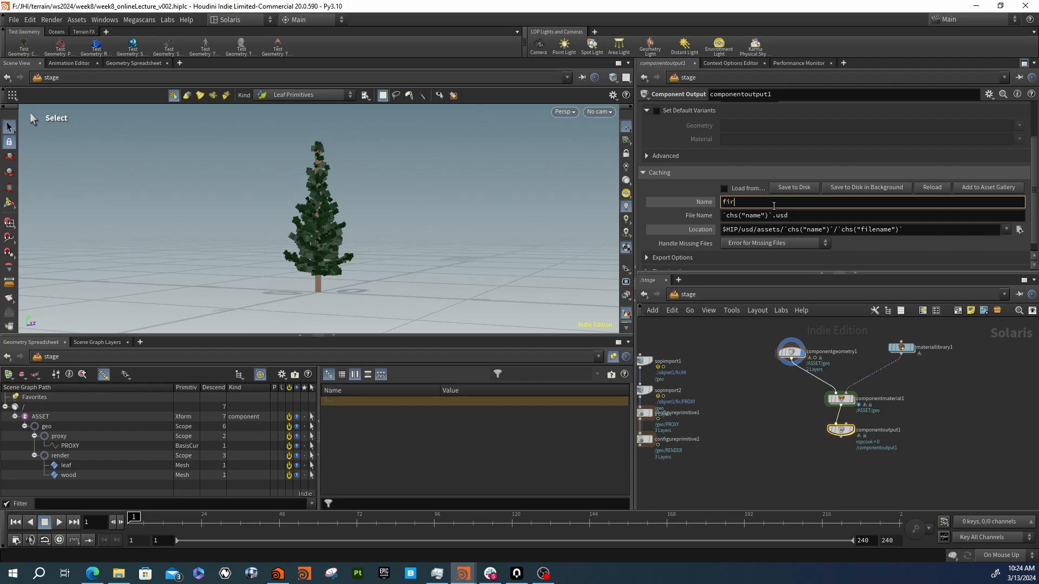
key(Return)
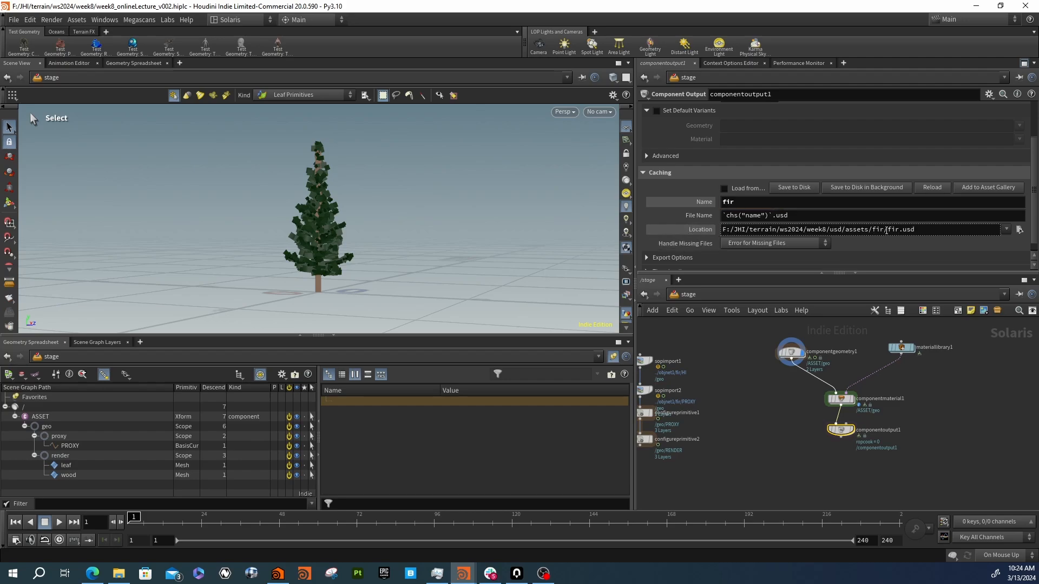
click(698, 229)
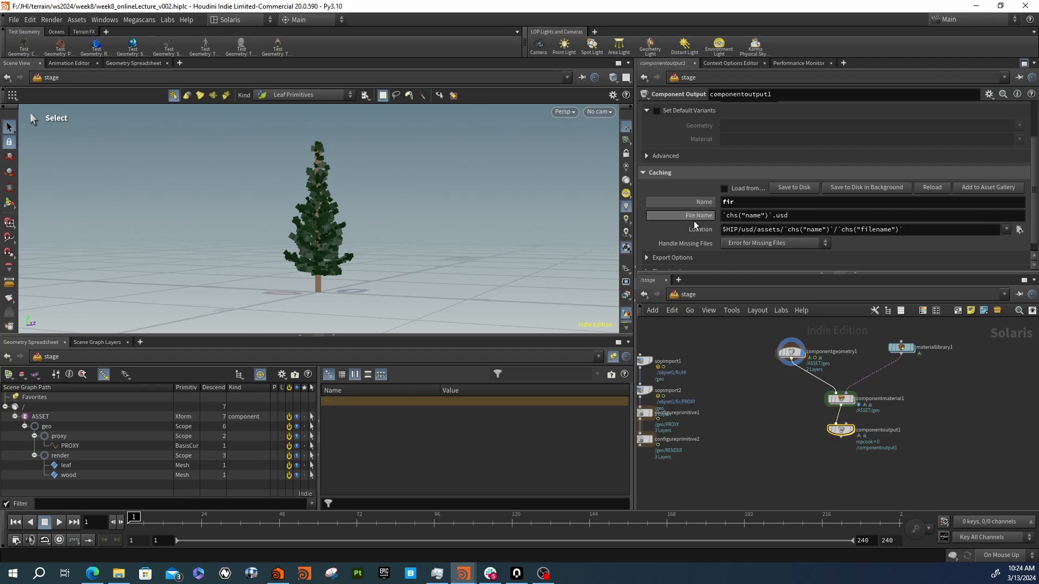
click(683, 228)
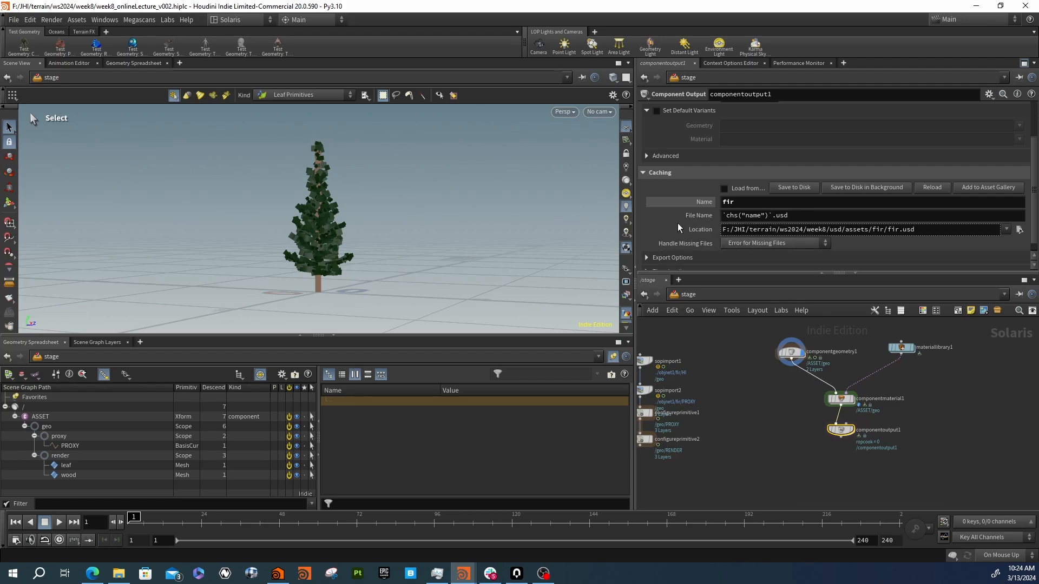
scroll(679, 228, down, 1)
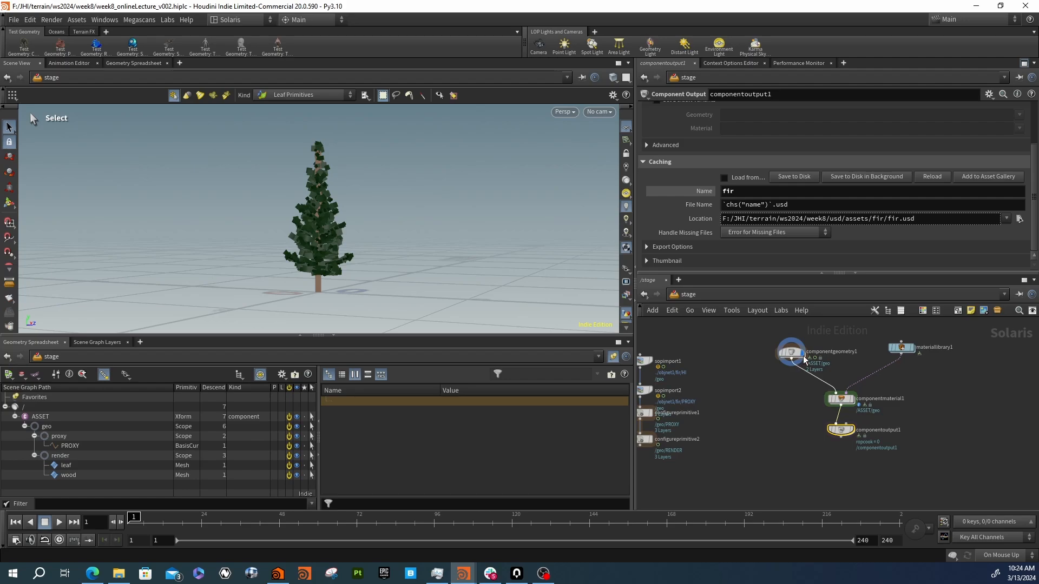
Delete the two SOP Import and two Configure Primitive nodes between objnet1 and the component nodes on the stage
scroll(852, 380, up, 4)
scroll(852, 381, down, 4)
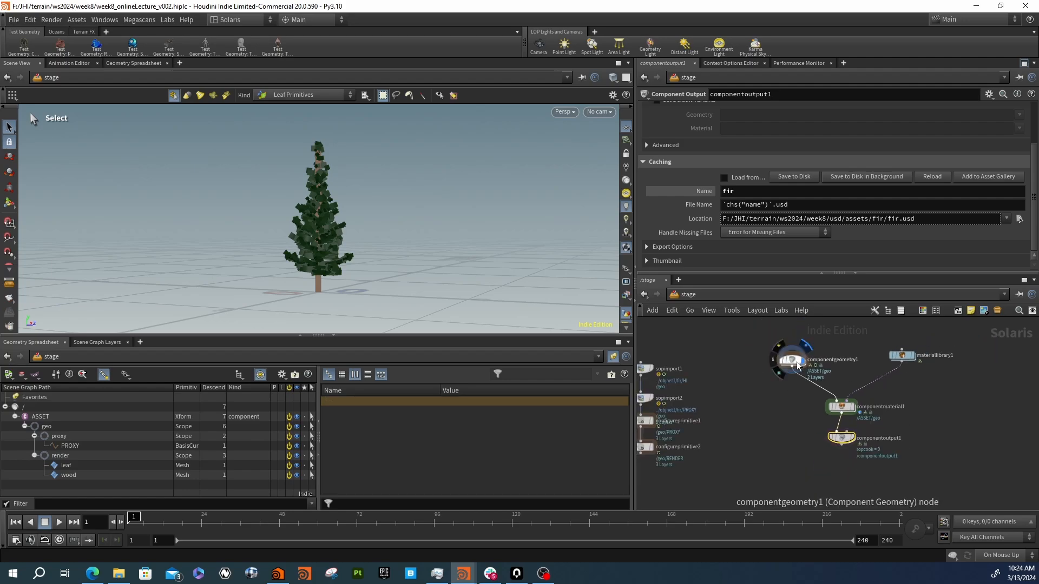
middle_drag(818, 380, 848, 380)
middle_drag(740, 413, 825, 412)
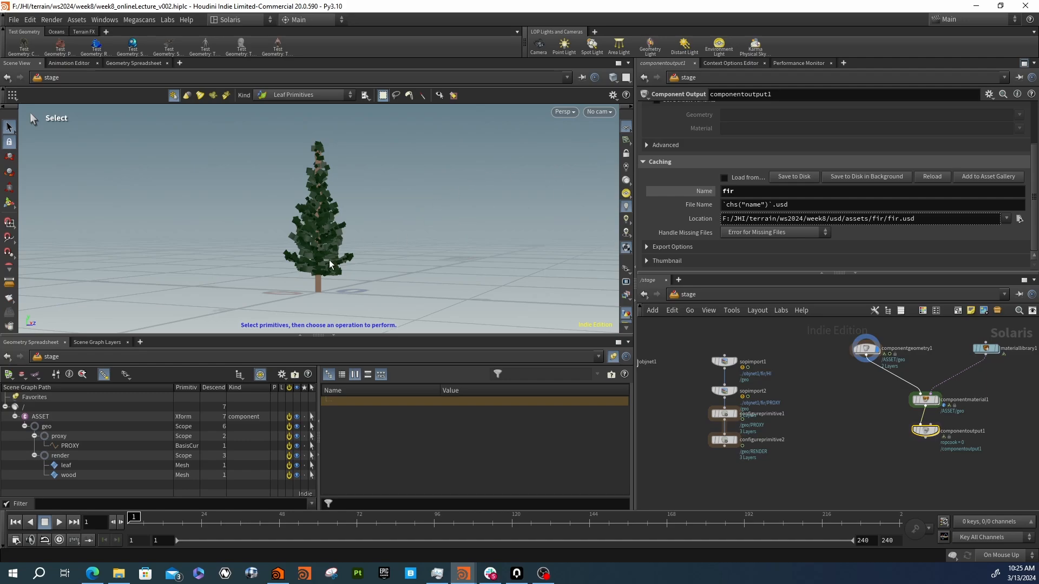
middle_drag(695, 376, 742, 386)
drag(738, 353, 836, 479)
click(813, 441)
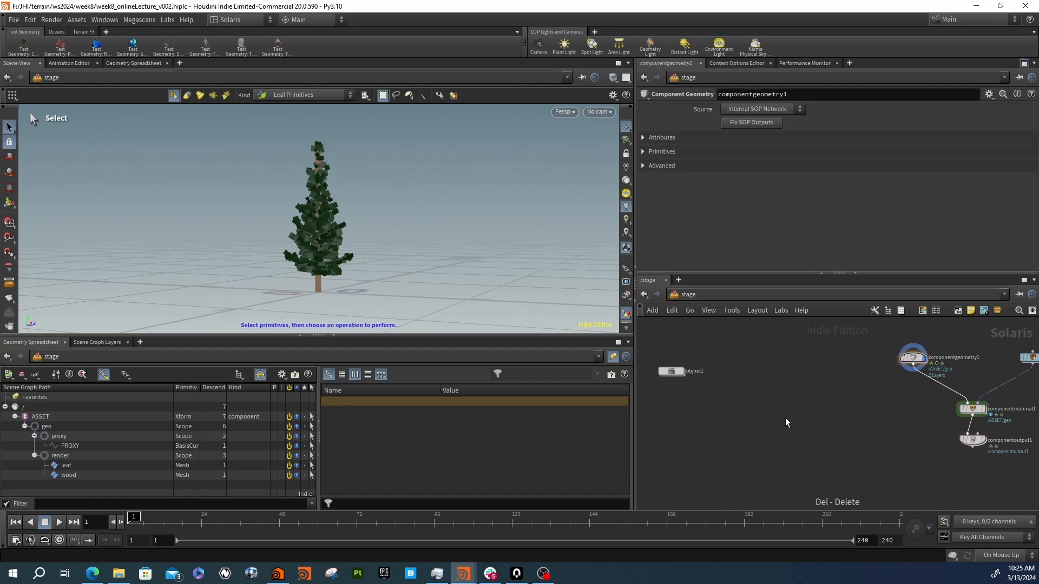
In the fir network inside objnet1, add a Split node as a separate branch fed by the leaf node
double_click(674, 372)
double_click(849, 415)
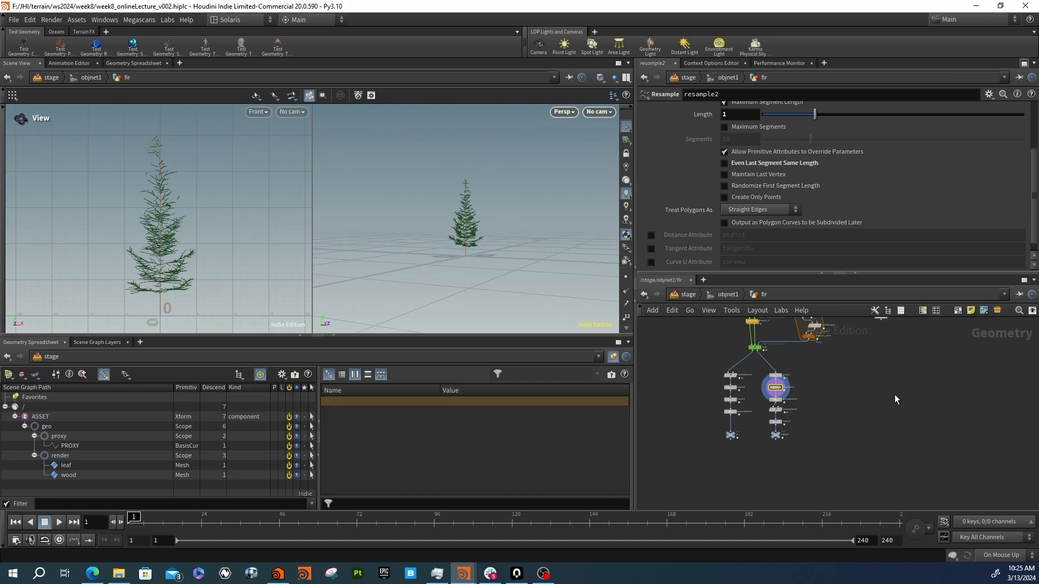
key(Tab)
text(split)
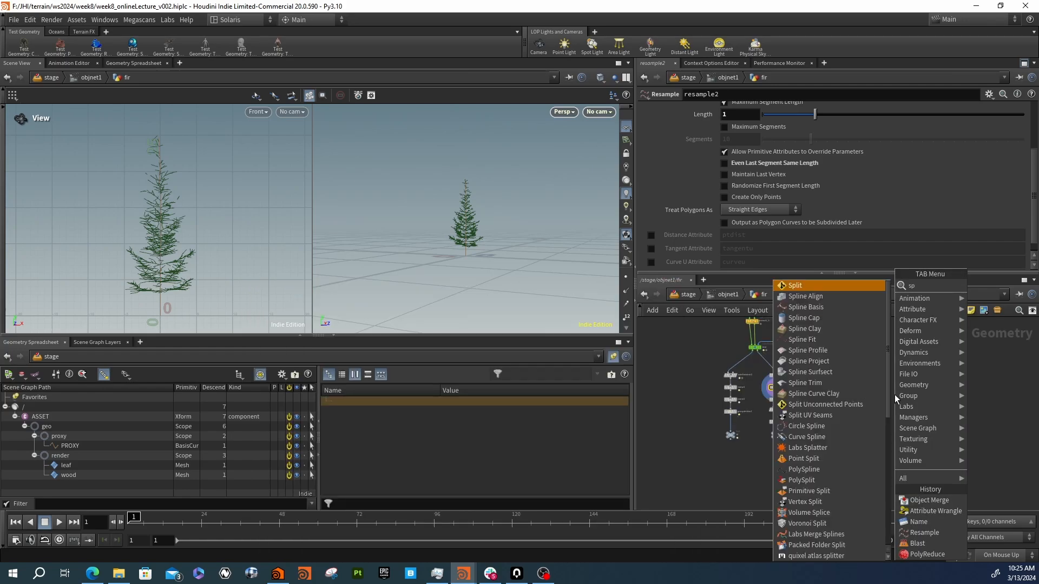
key(Return)
click(896, 395)
scroll(895, 391, up, 1)
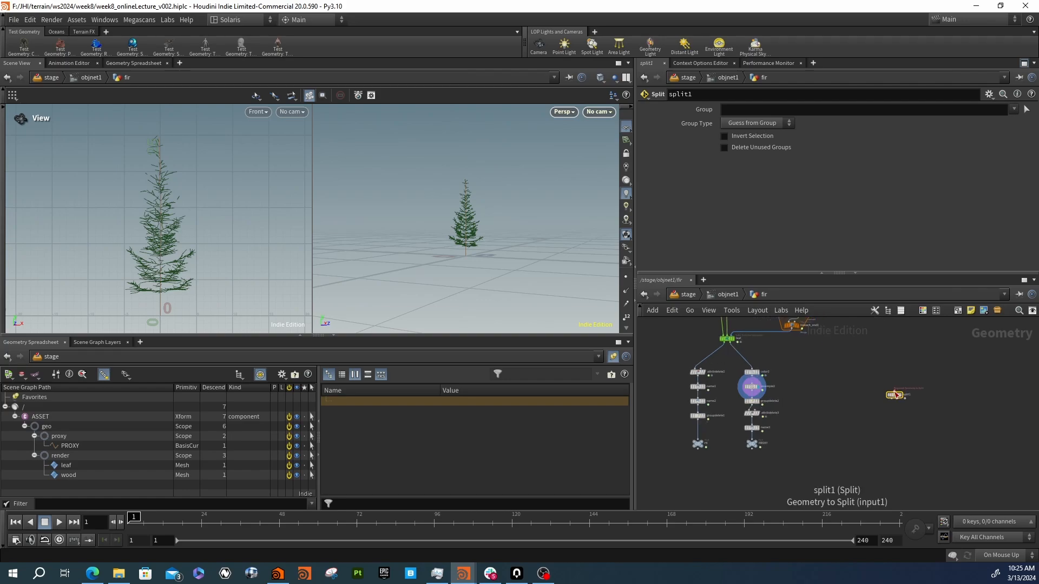
drag(894, 390, 724, 346)
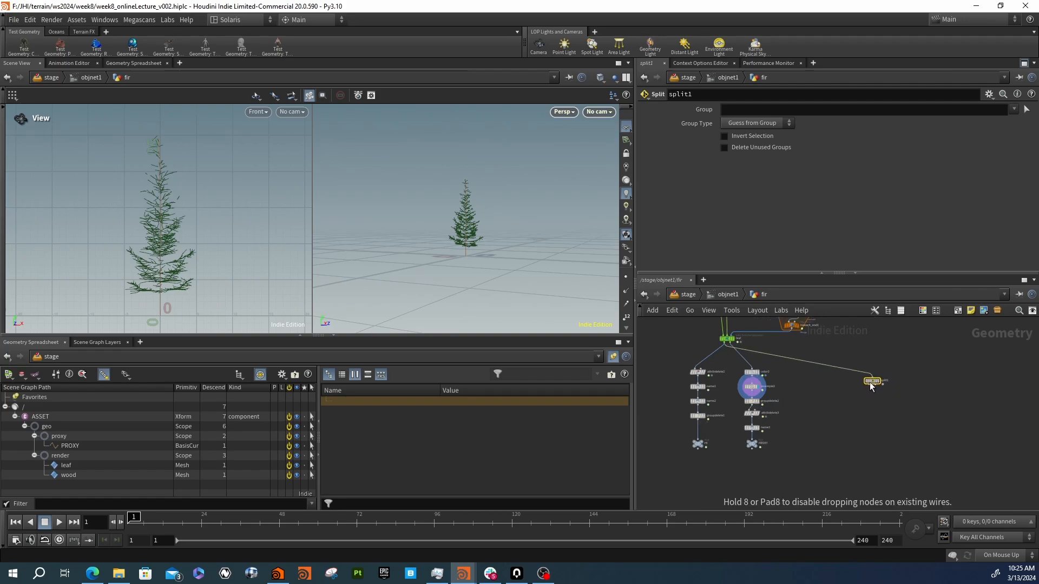
scroll(855, 372, up, 2)
scroll(916, 421, down, 1)
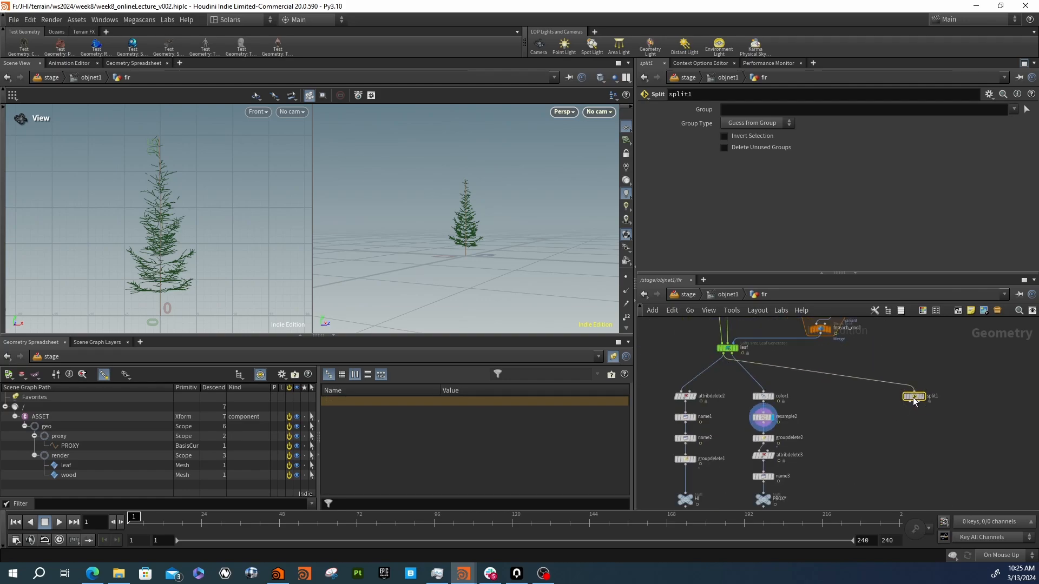
Set split1's Group to trunk and branch_1, and shift the node slightly in the network
click(1013, 110)
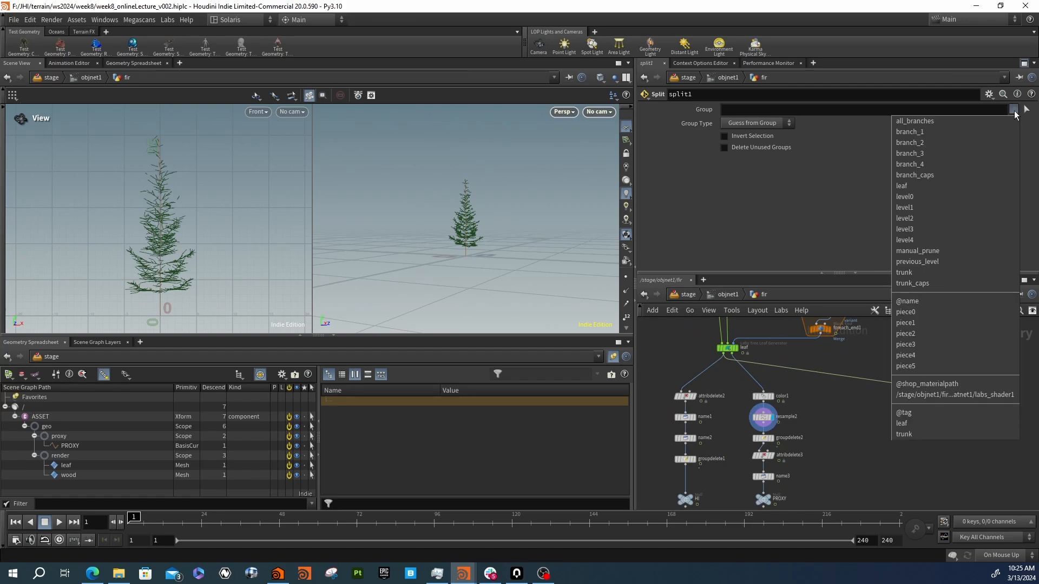
click(931, 272)
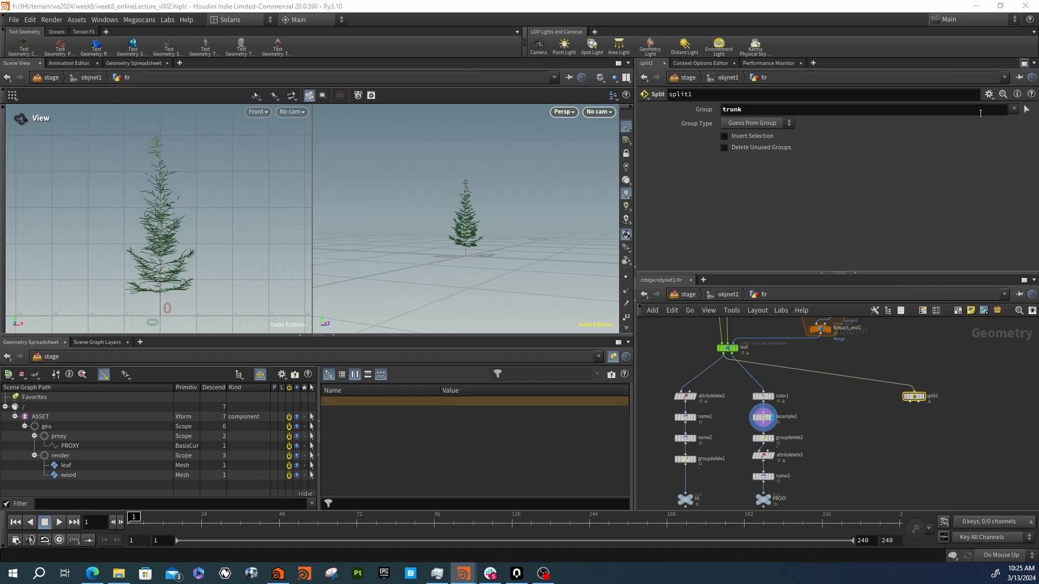
click(1013, 109)
click(998, 132)
scroll(922, 421, up, 3)
drag(909, 380, 891, 366)
scroll(877, 393, down, 4)
Add a Blast node and connect it to split1's second output
key(Tab)
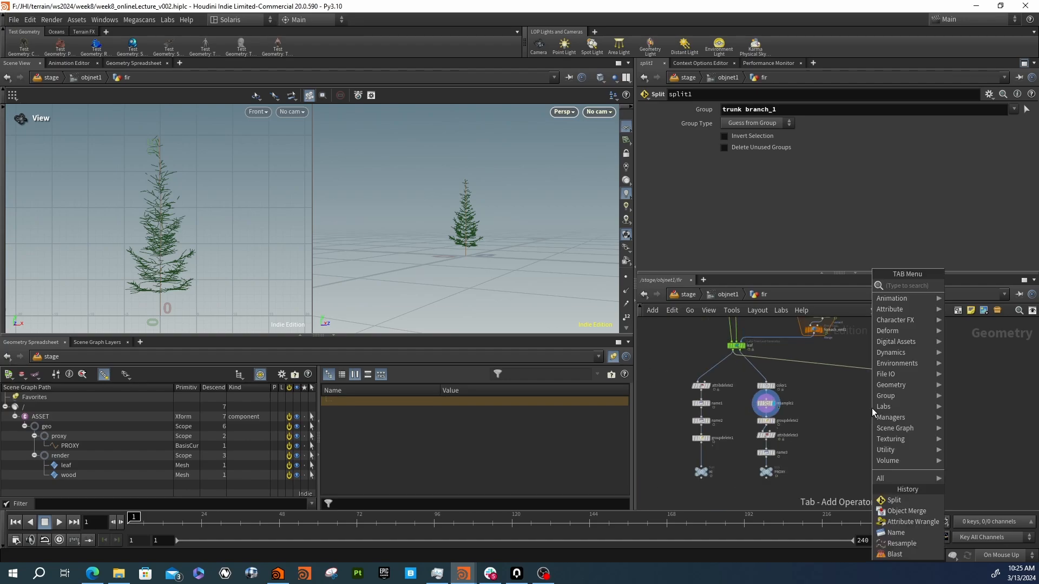
text(spli)
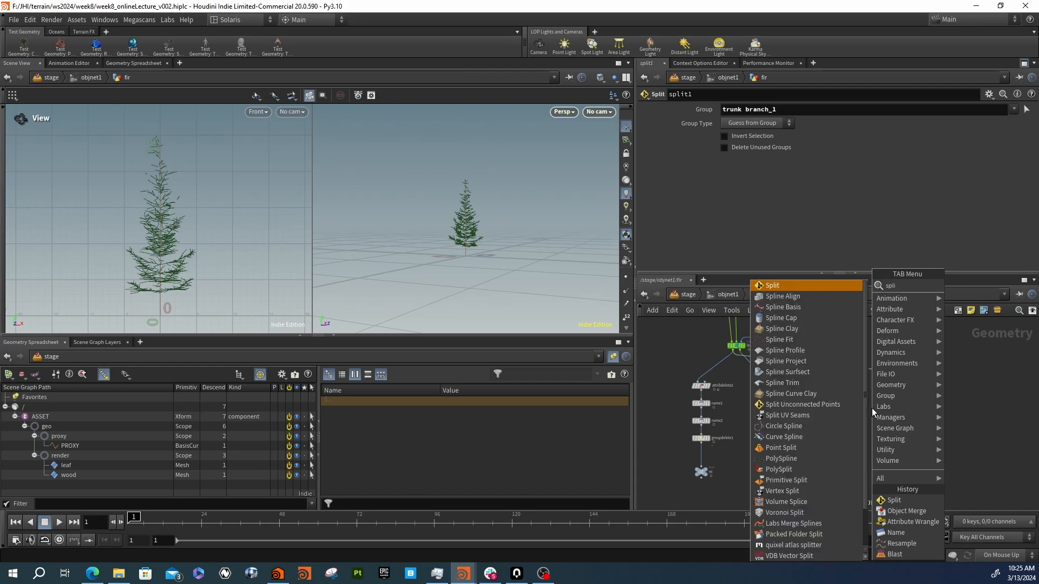
key(BackSpace)
key(BackSpace)
key(BackSpace)
key(BackSpace)
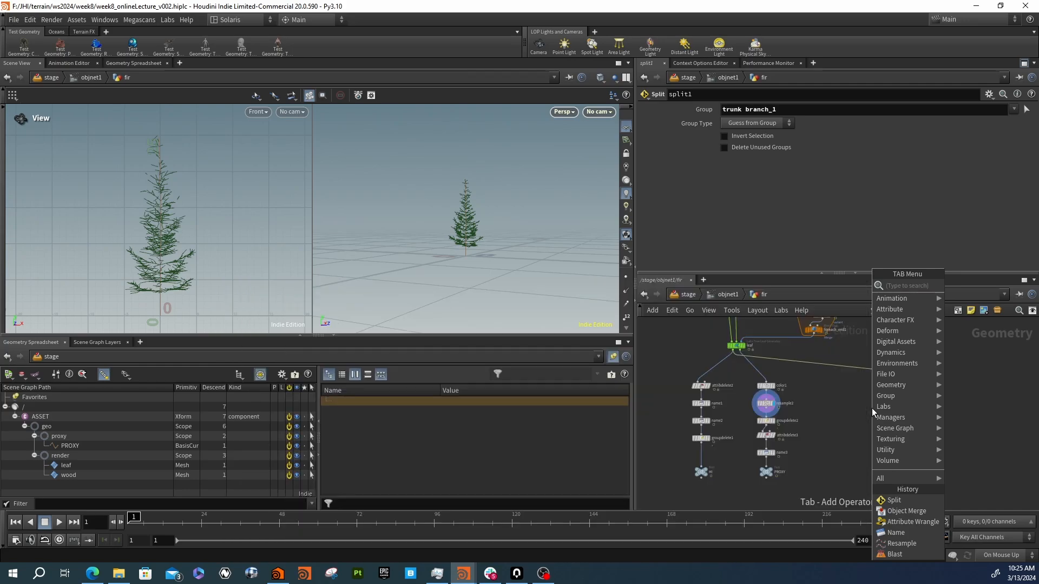
text(blas)
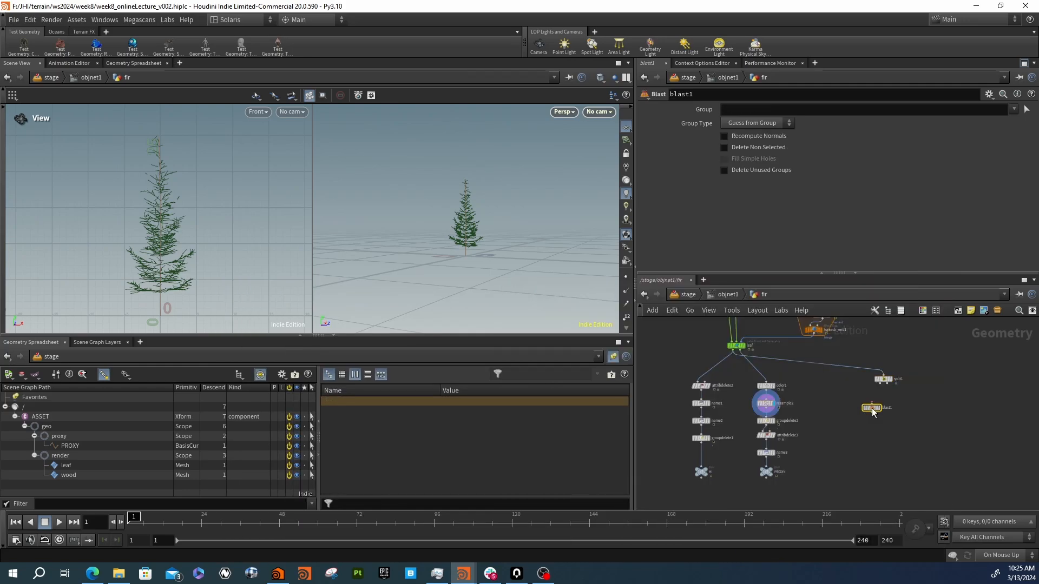
drag(873, 411, 913, 398)
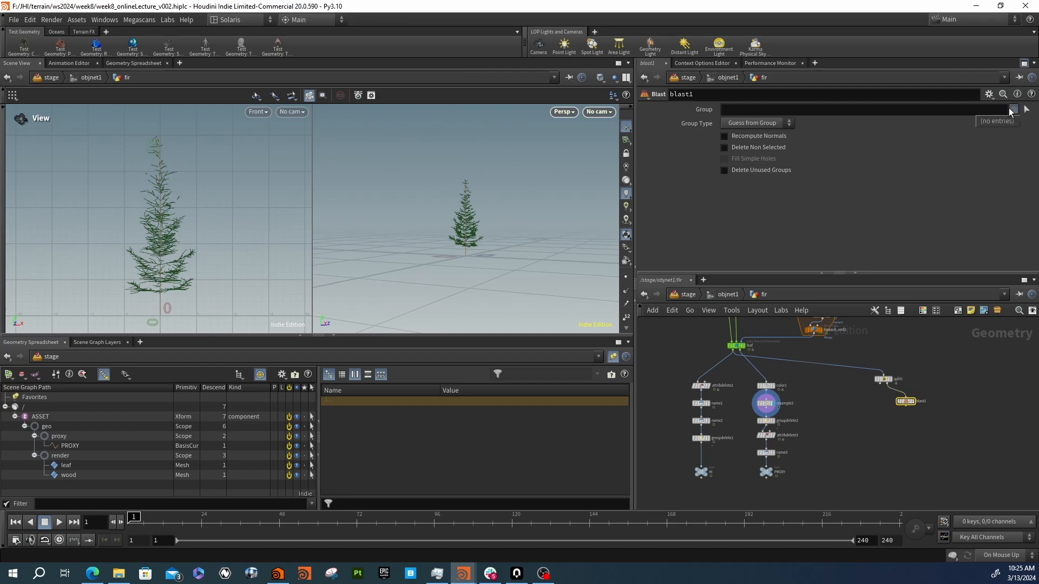
Display the results of blast1 and split1 in turn to compare the separated geometry
scroll(907, 404, up, 3)
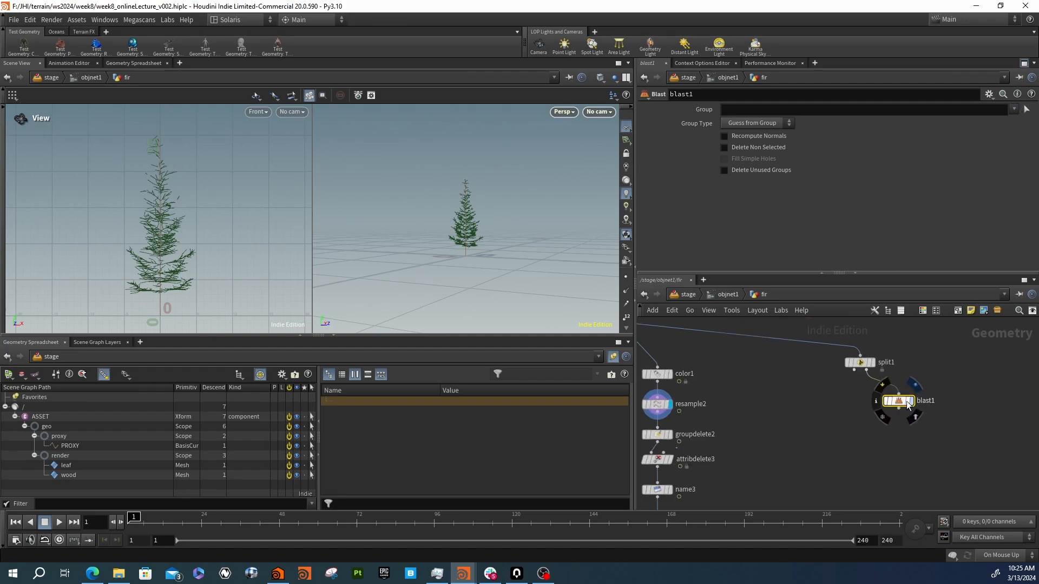
key(r)
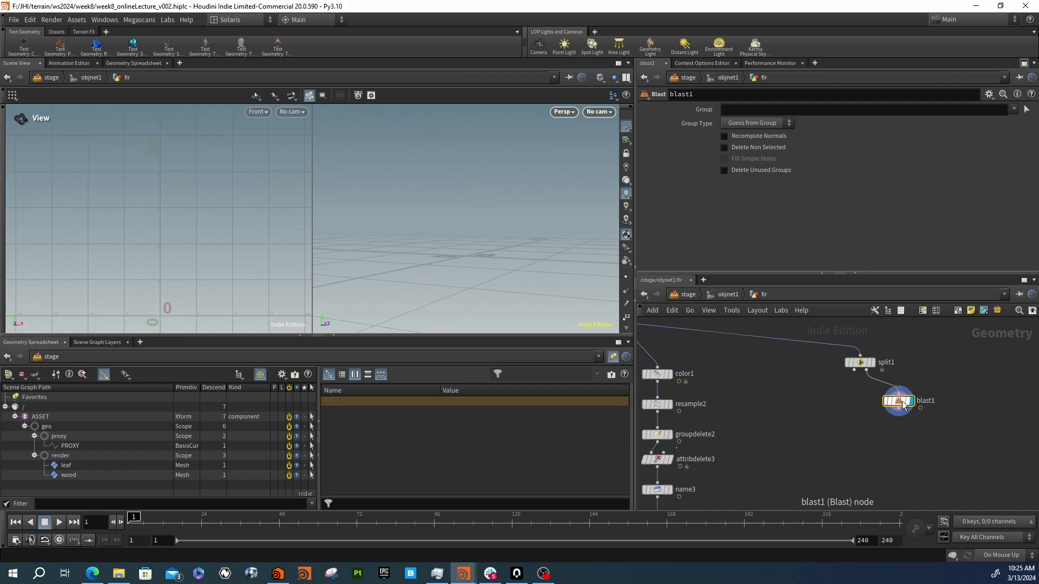
click(873, 363)
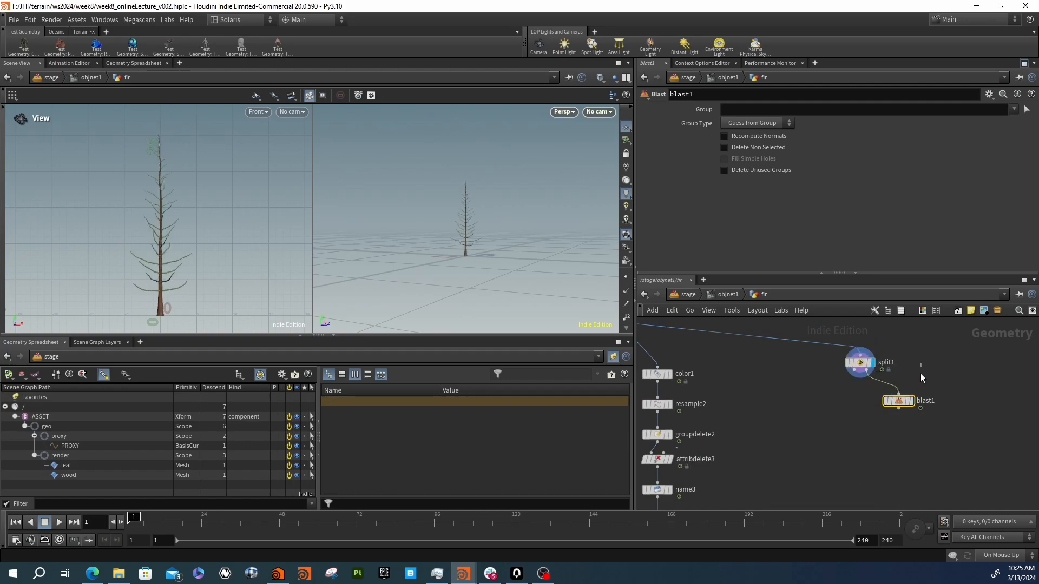
click(860, 363)
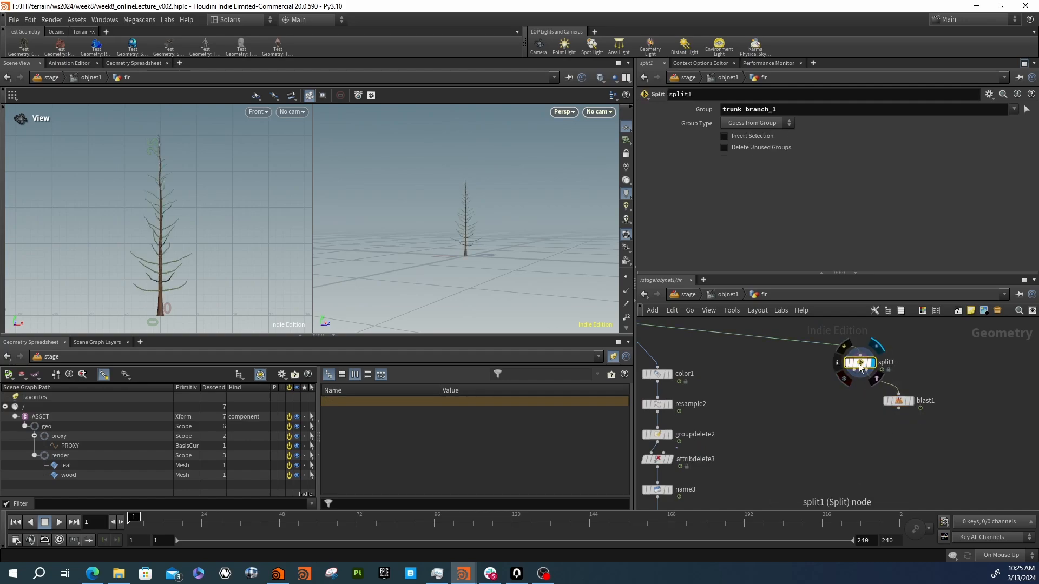
Set blast1's Group to leaf with Delete Non Selected enabled, and display its result
click(898, 401)
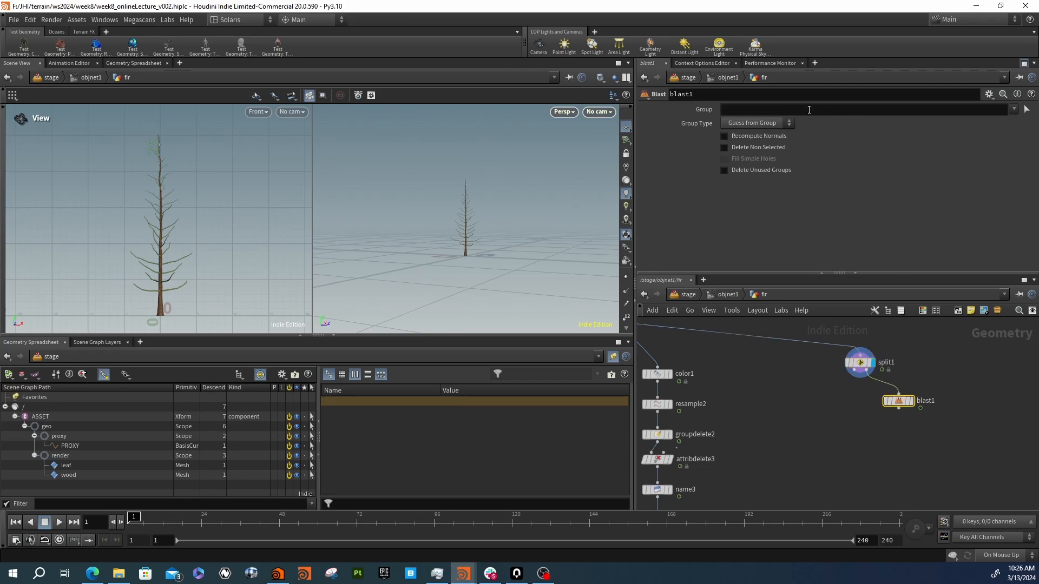
click(1010, 108)
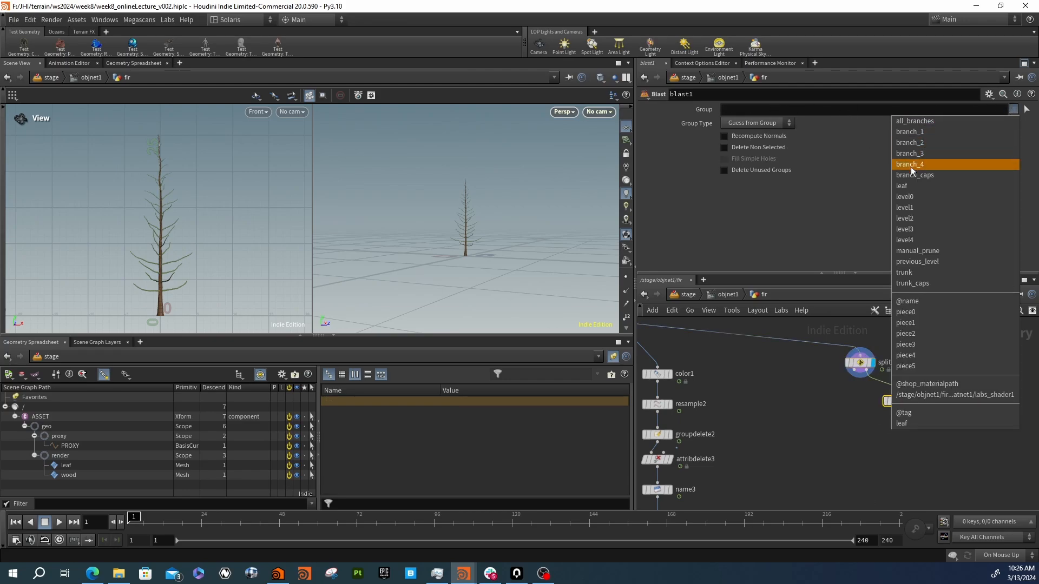
click(909, 188)
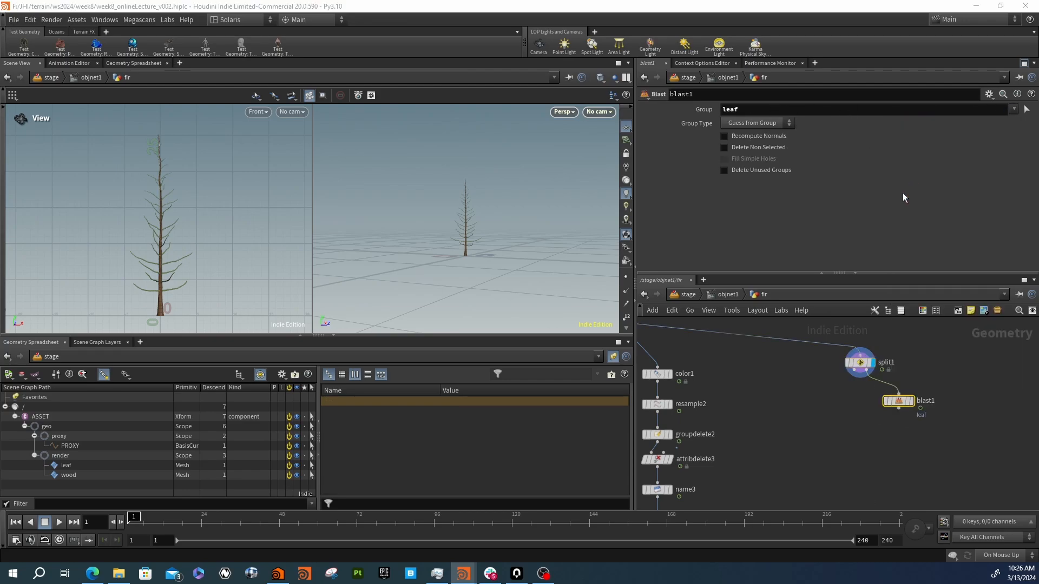
click(912, 403)
click(754, 148)
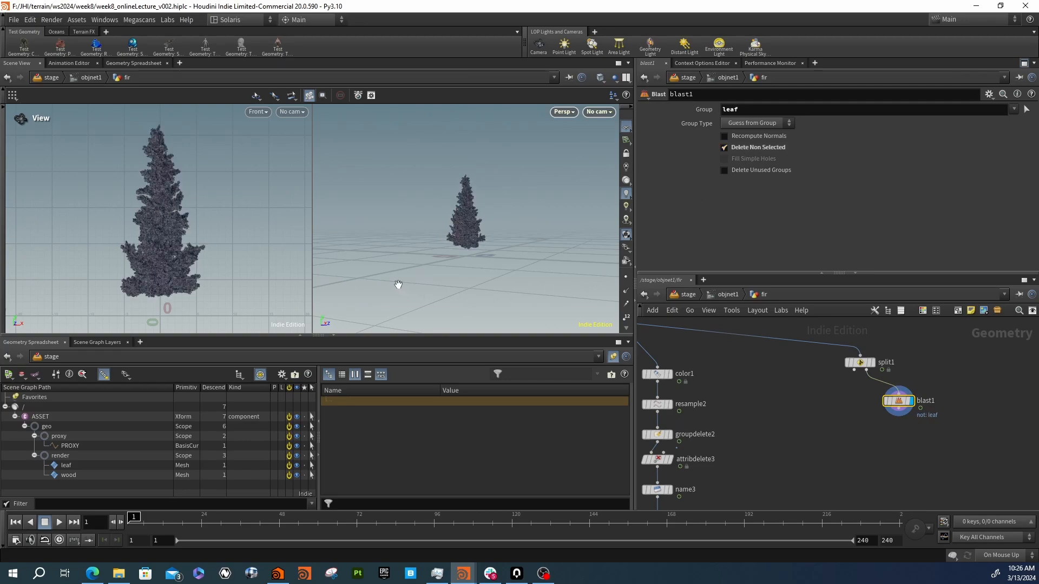
Examine the isolated leaves up close in the perspective view and check blast1's geometry information
right_drag(406, 237, 545, 233)
middle_drag(544, 232, 403, 248)
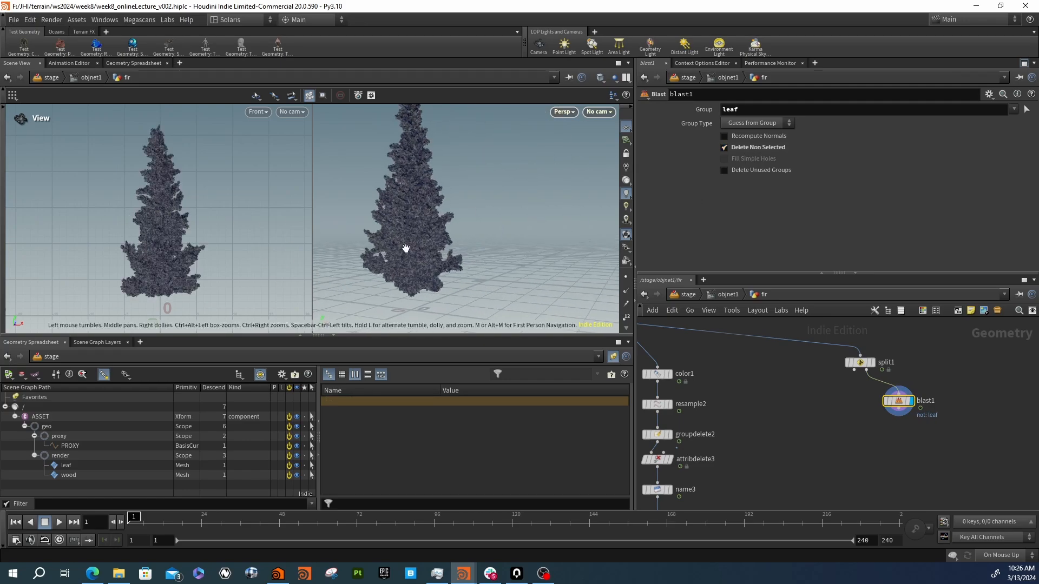
right_drag(403, 249, 520, 243)
drag(519, 243, 439, 247)
middle_drag(439, 247, 524, 237)
right_drag(525, 237, 598, 251)
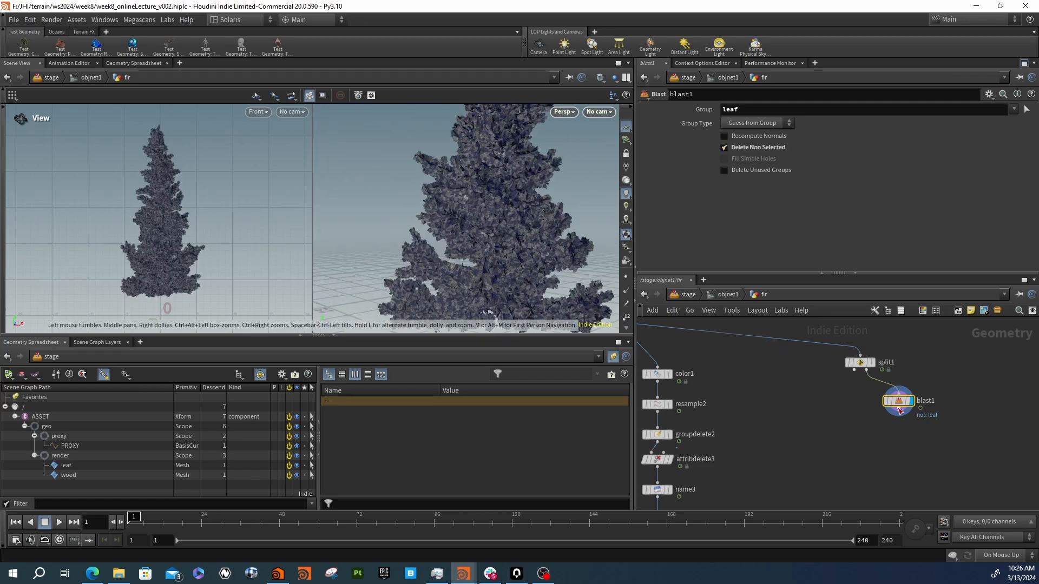
click(877, 402)
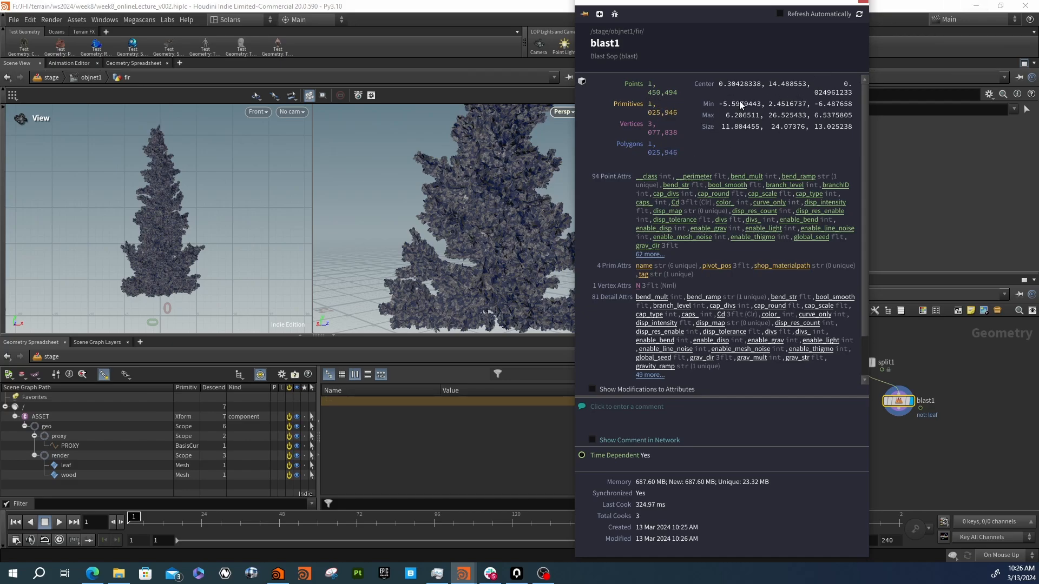
click(865, 3)
Add a VDB from Polygons node directly below blast1, wired to its output, and display its result
middle_drag(933, 455, 888, 436)
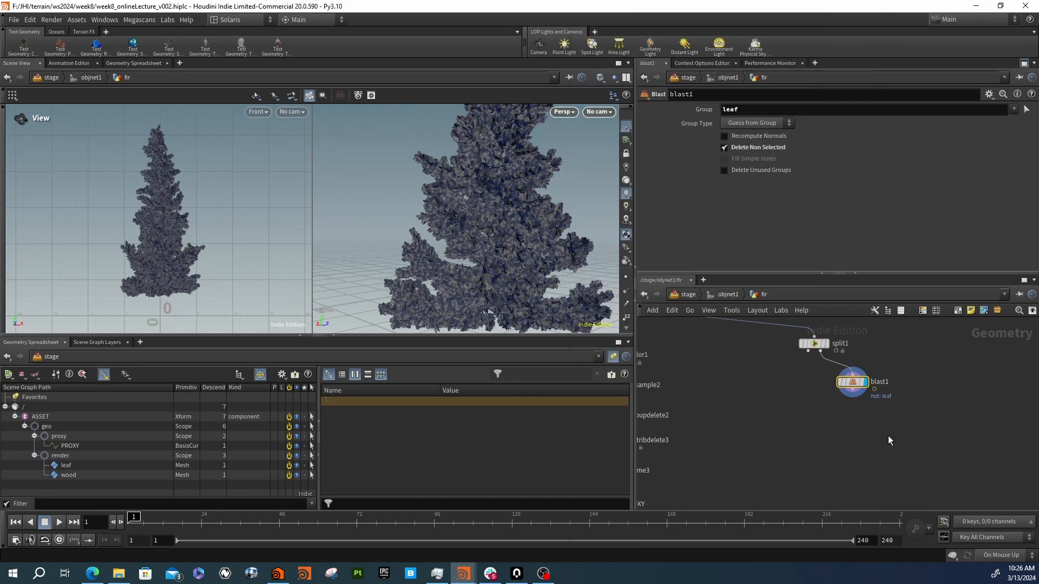
key(Tab)
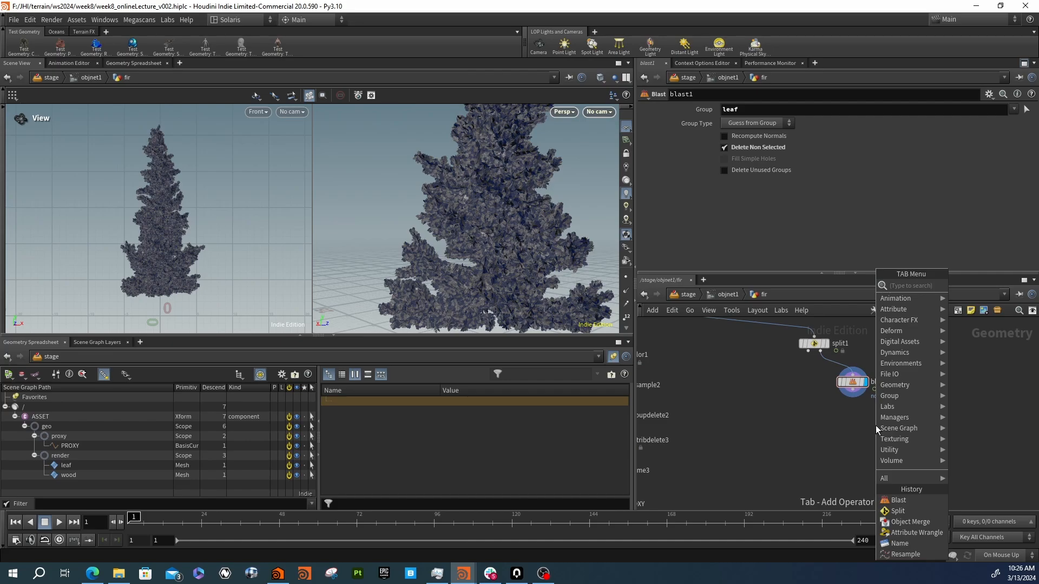
text(vcpo)
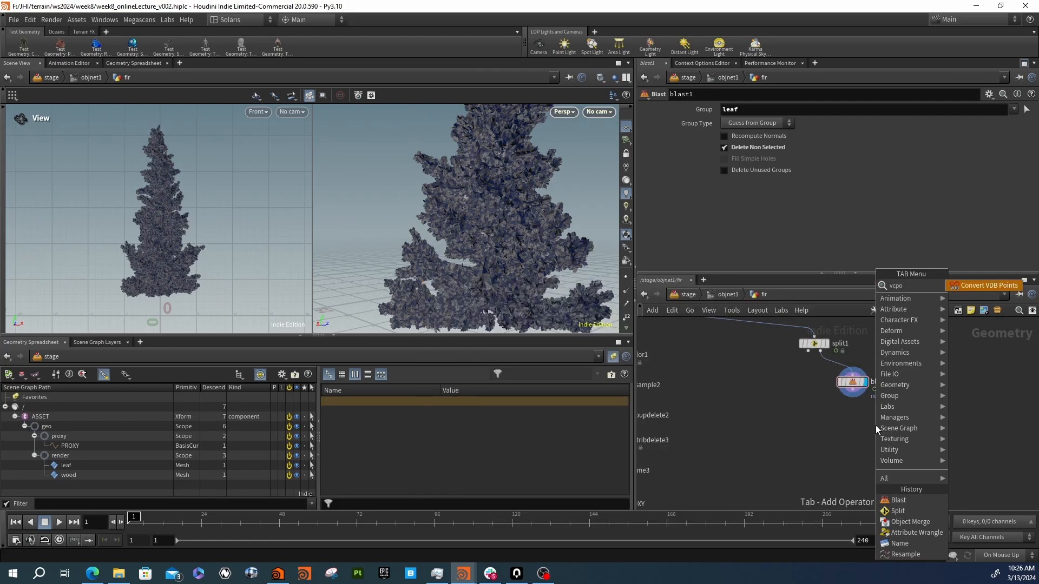
key(BackSpace)
key(BackSpace)
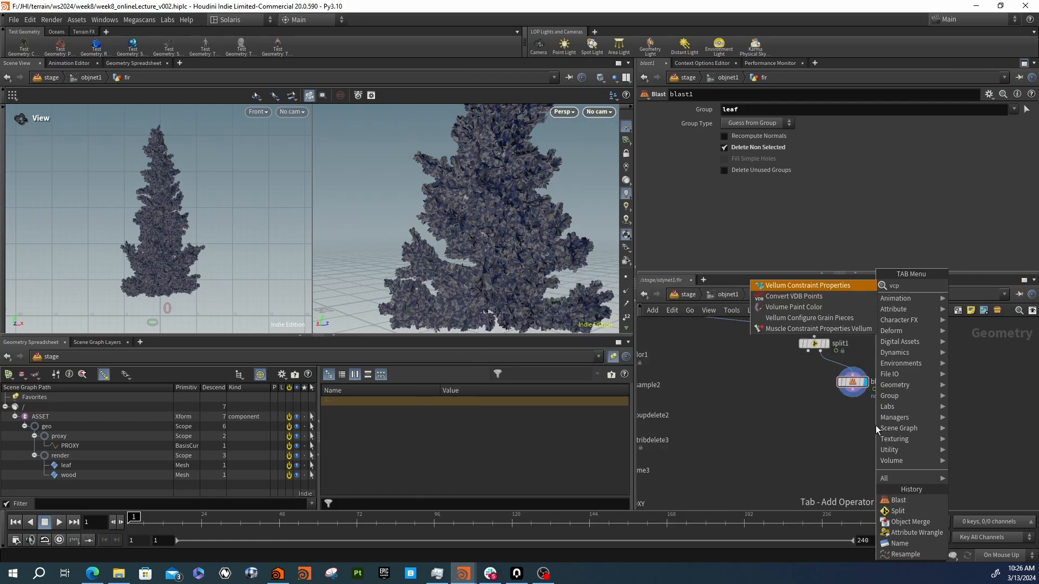
key(BackSpace)
text(dbpo)
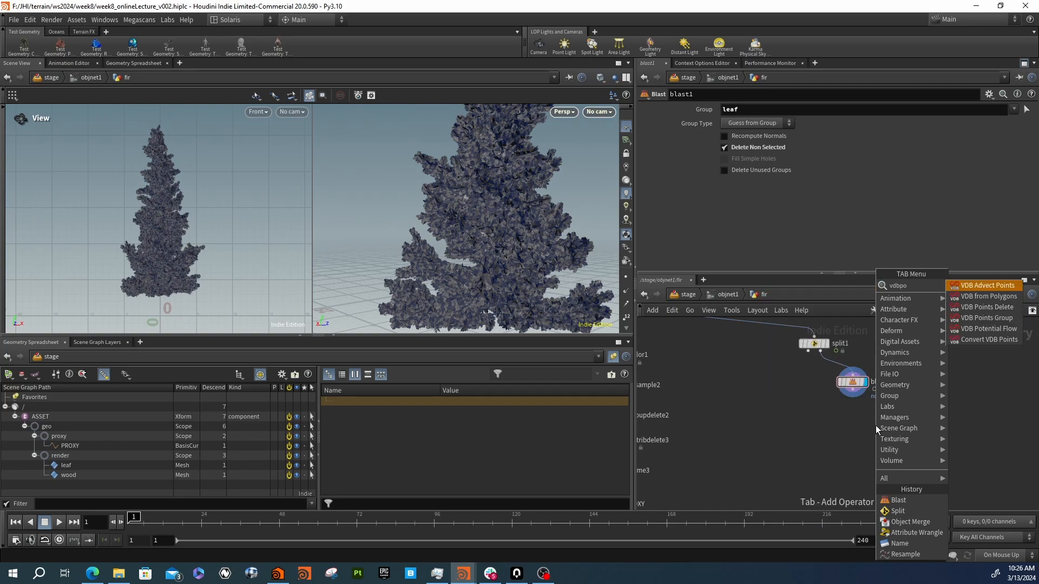
key(Down)
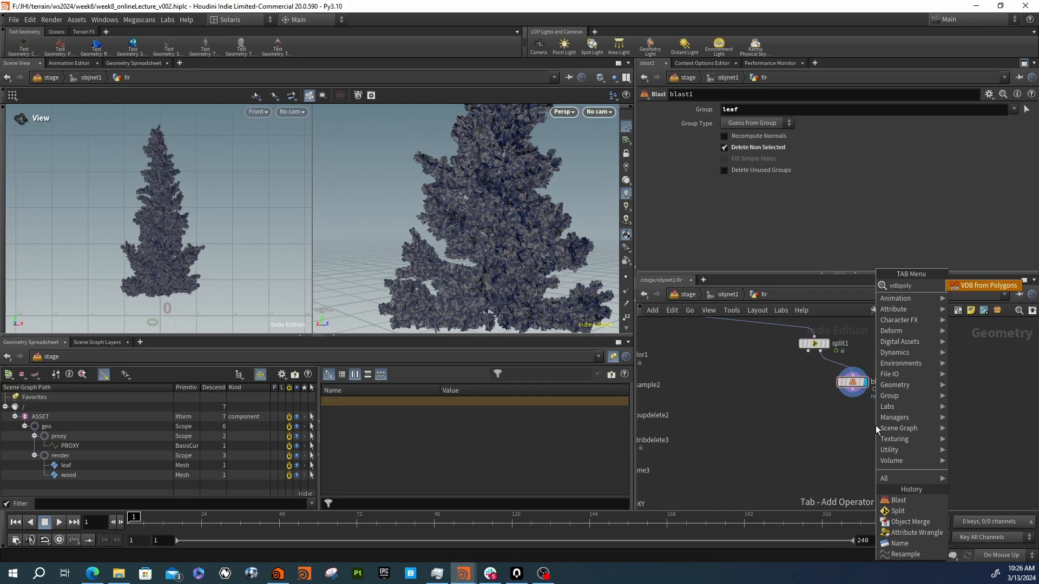
key(Return)
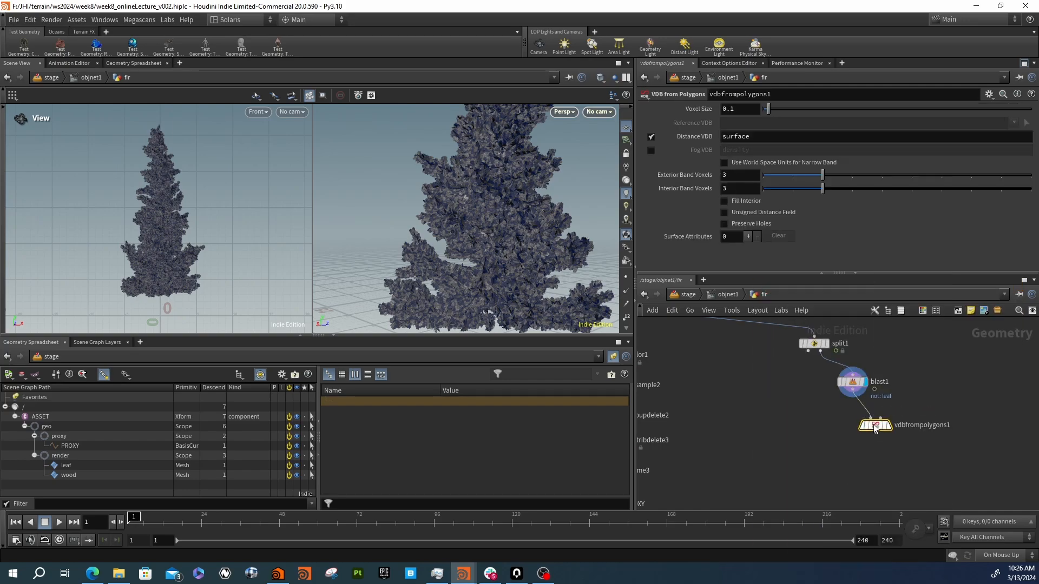
drag(885, 429, 863, 420)
click(870, 400)
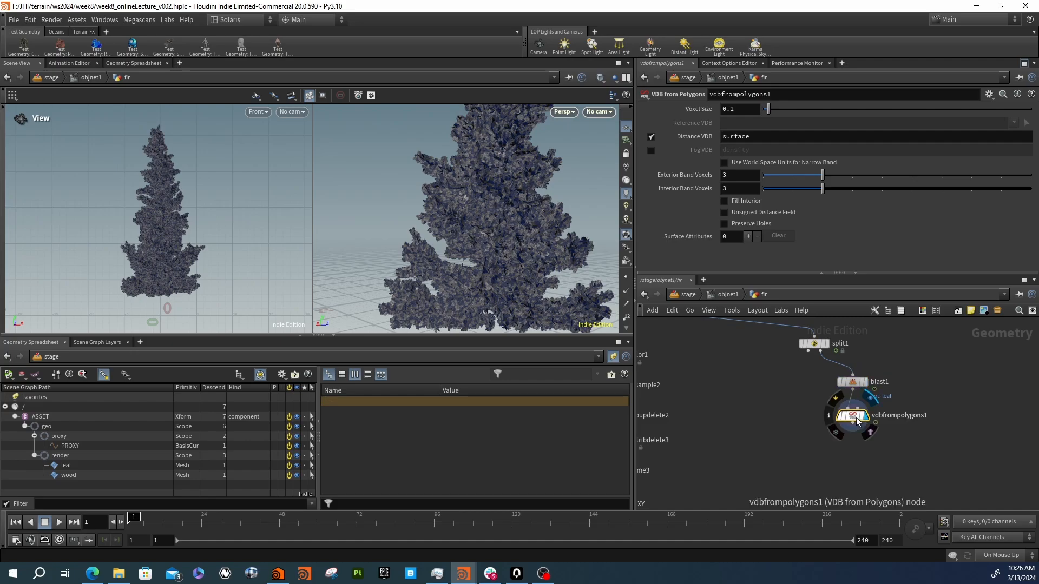
drag(856, 417, 855, 410)
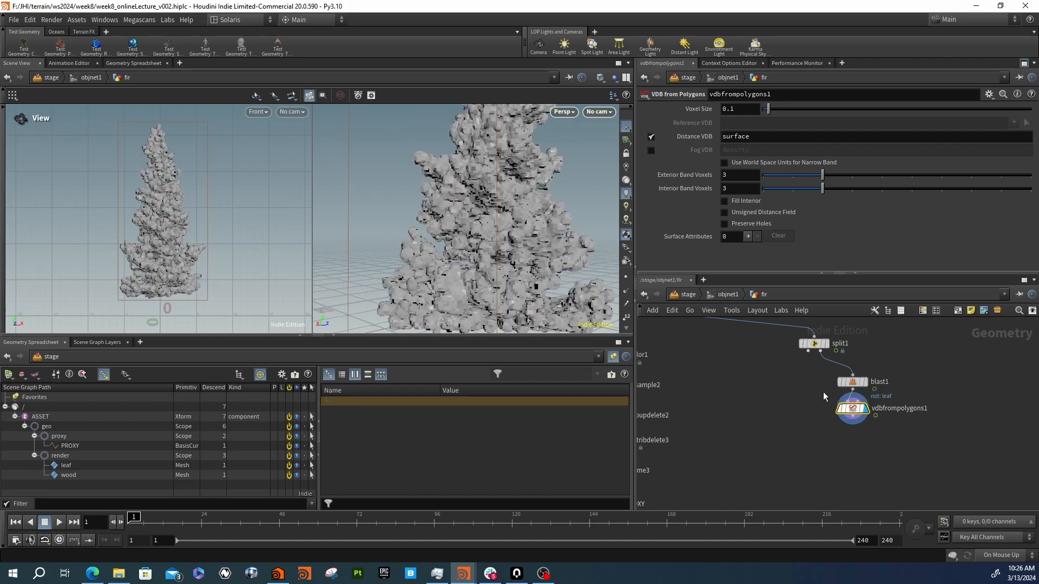
Add a Convert VDB node below vdbfrompolygons1, wired to its output, and display its result
scroll(559, 255, down, 3)
middle_drag(559, 255, 445, 246)
drag(445, 246, 543, 250)
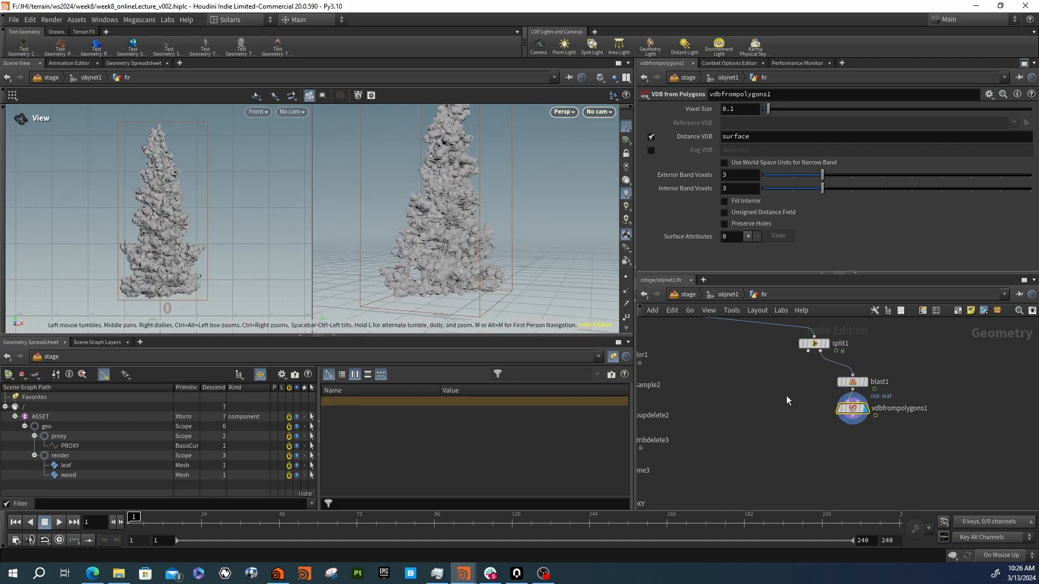
key(Tab)
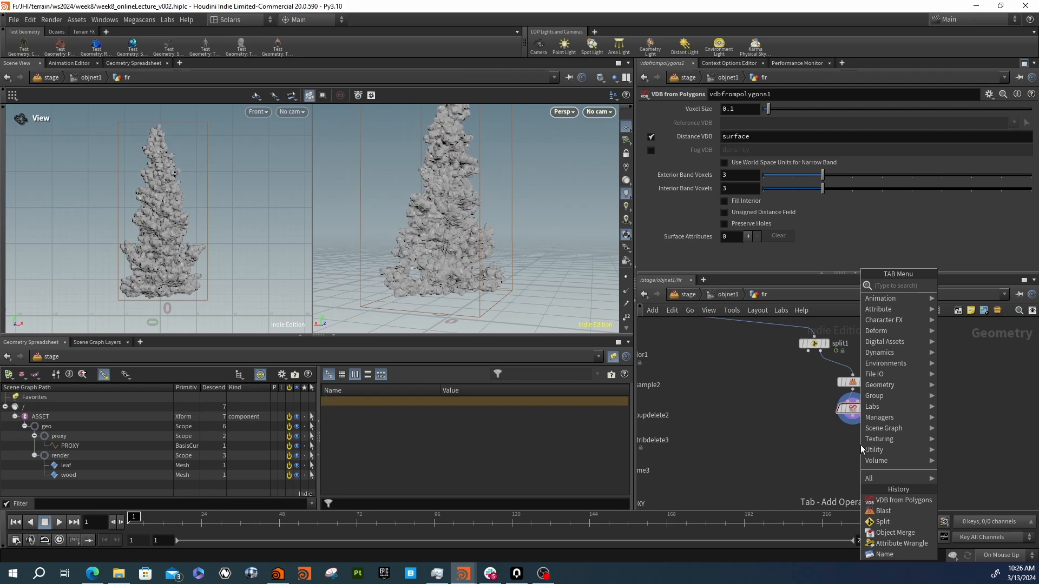
text(conv)
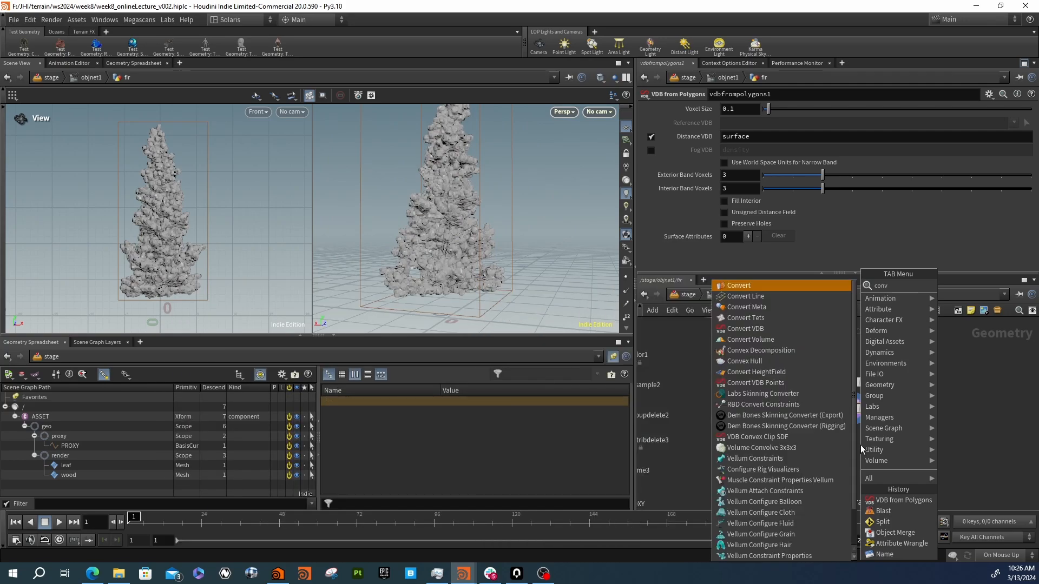
text(ertvdb)
key(Return)
click(861, 445)
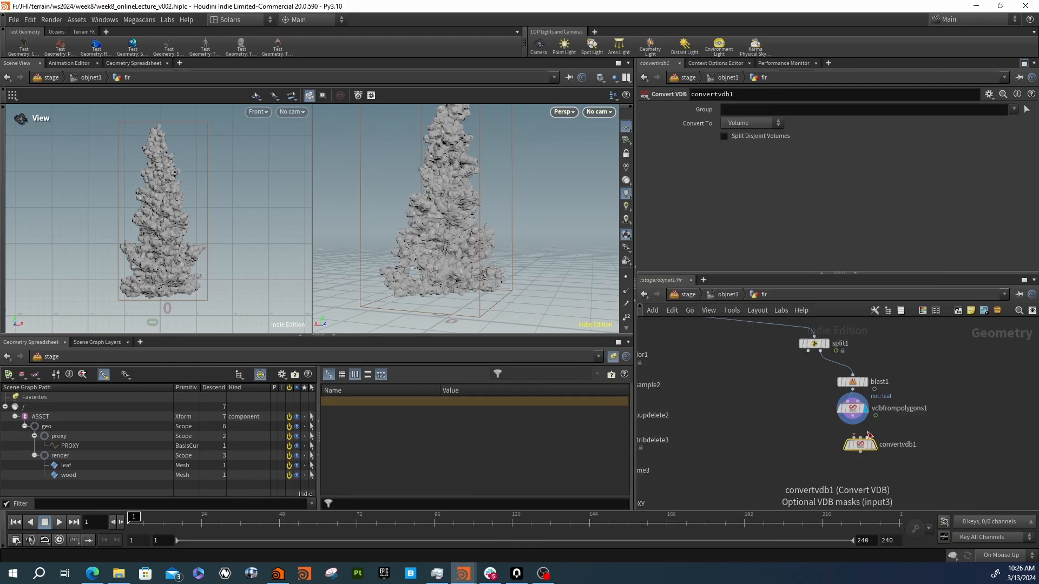
mouse_move(852, 416)
mouse_down()
mouse_move(854, 437)
mouse_move(850, 423)
mouse_up()
click(873, 445)
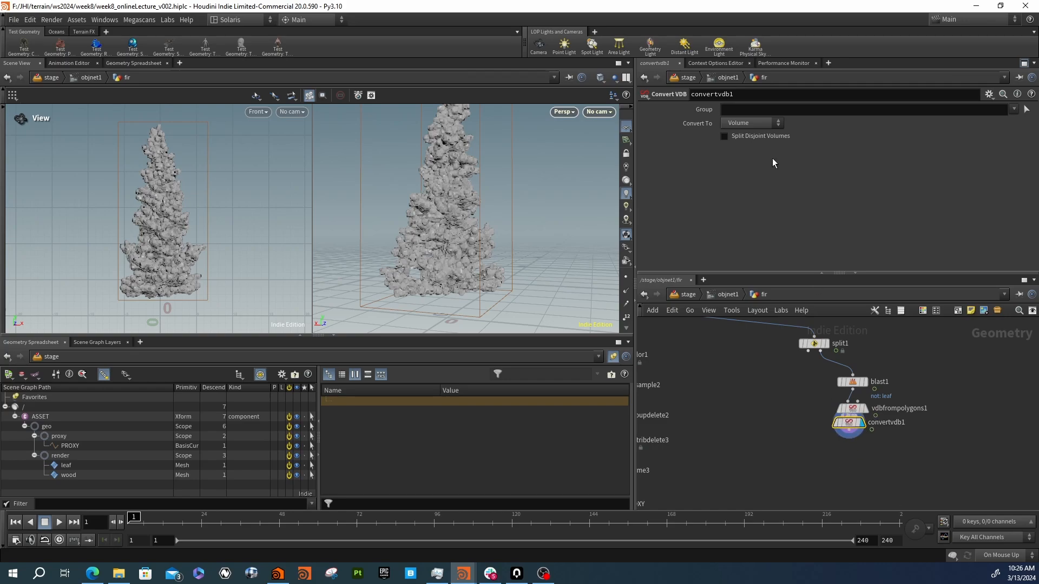
Set convertvdb1's Convert To option to Polygons and check the resulting geometry information
click(748, 119)
click(742, 157)
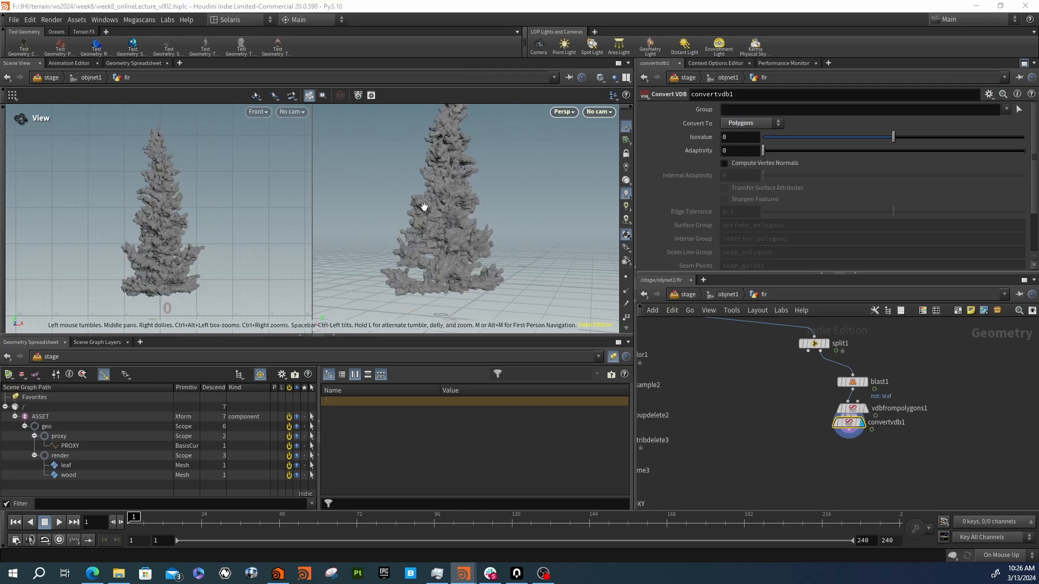
drag(425, 206, 417, 253)
right_drag(417, 253, 453, 202)
drag(453, 202, 496, 201)
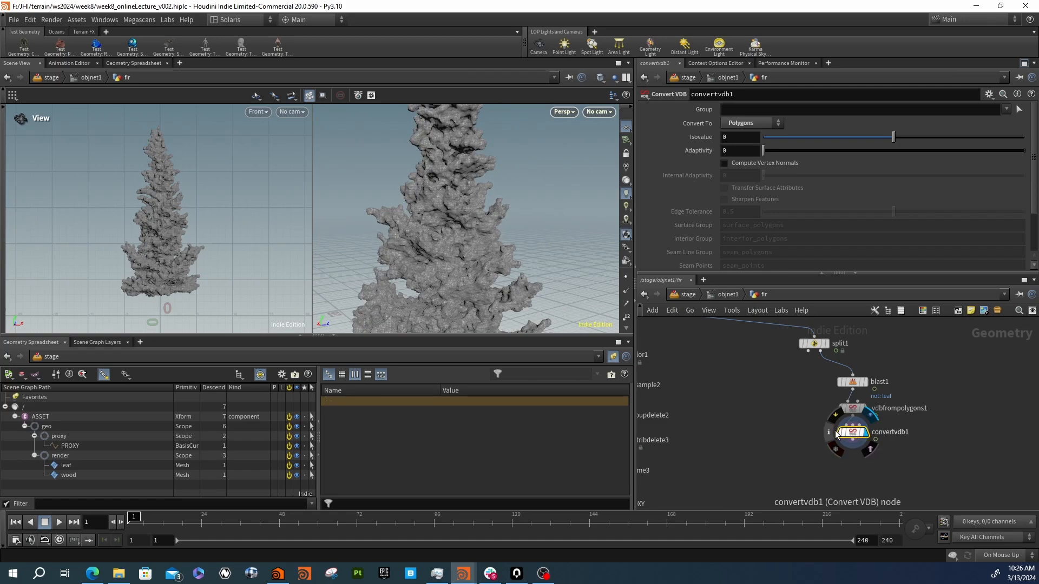
click(836, 430)
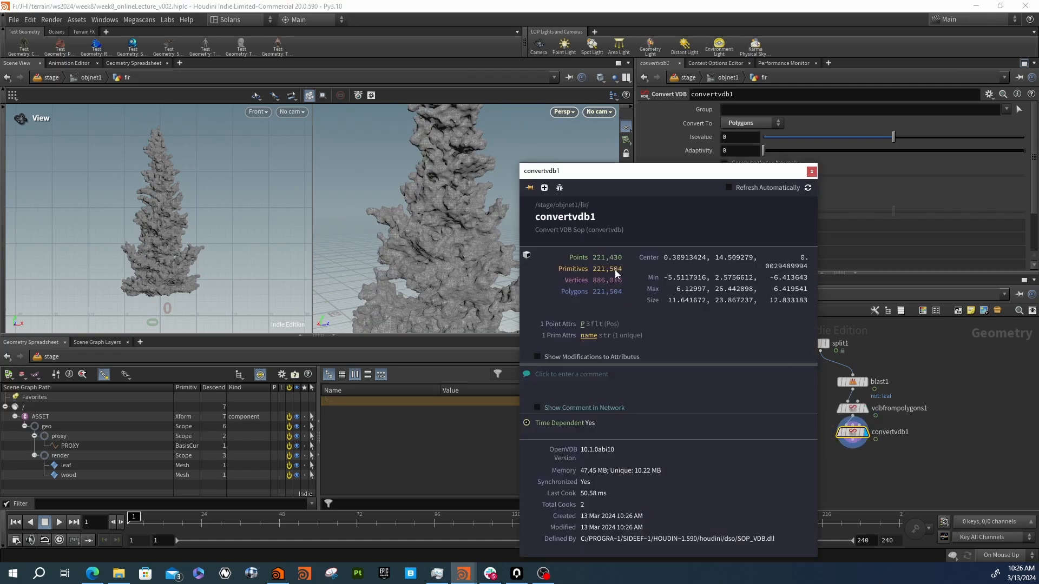
click(812, 173)
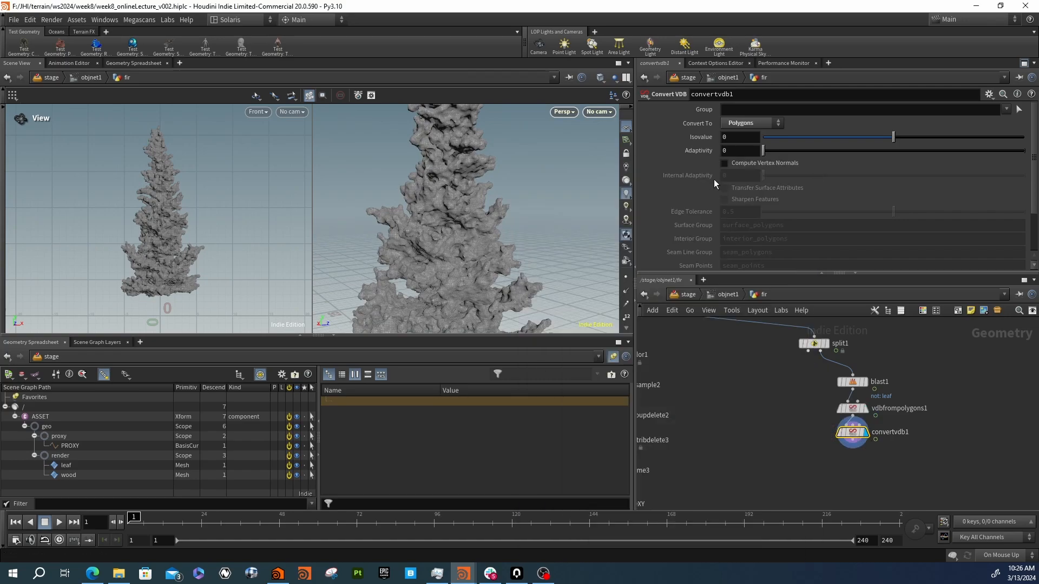
Raise convertvdb1's Adaptivity to about 1.322, inspect the tree mesh and check the node's geometry information
drag(802, 152, 936, 158)
right_drag(507, 232, 422, 222)
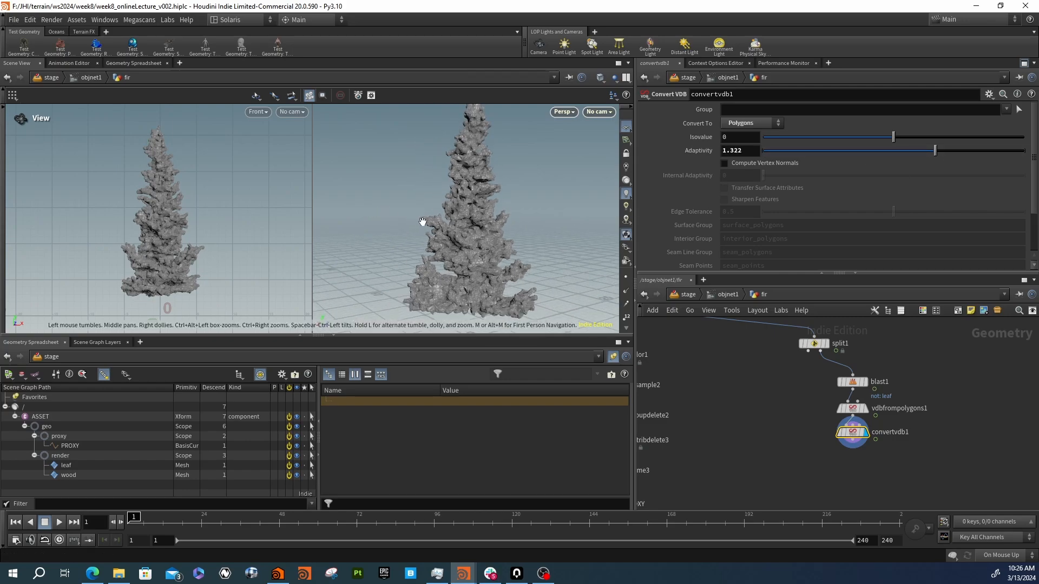
drag(422, 222, 470, 237)
right_drag(470, 237, 520, 225)
mouse_move(520, 225)
mouse_down()
mouse_move(471, 215)
mouse_move(502, 216)
mouse_up()
right_drag(501, 216, 488, 225)
mouse_move(489, 224)
mouse_down()
mouse_move(450, 212)
mouse_move(490, 219)
mouse_up()
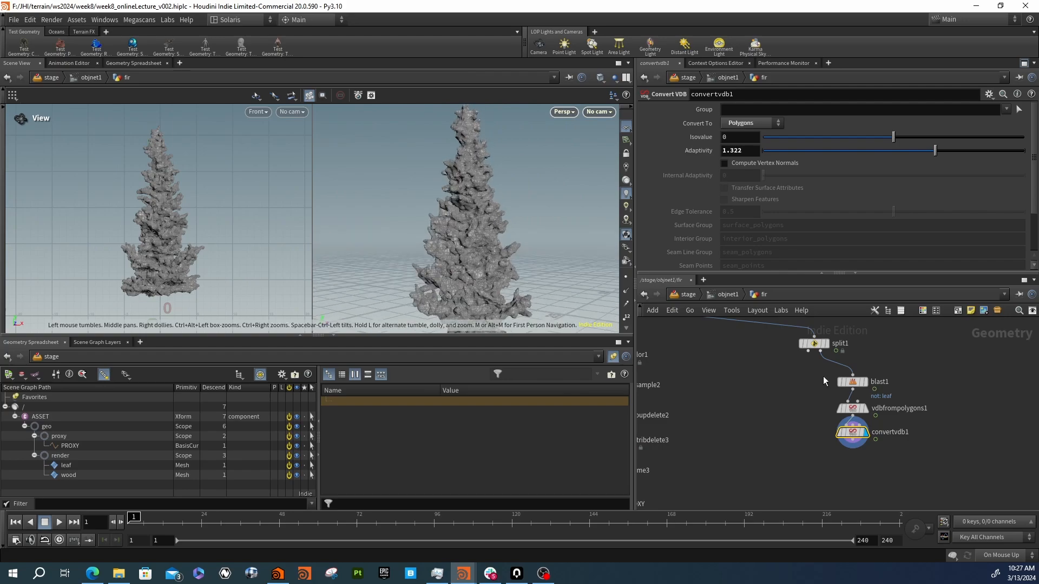
click(828, 431)
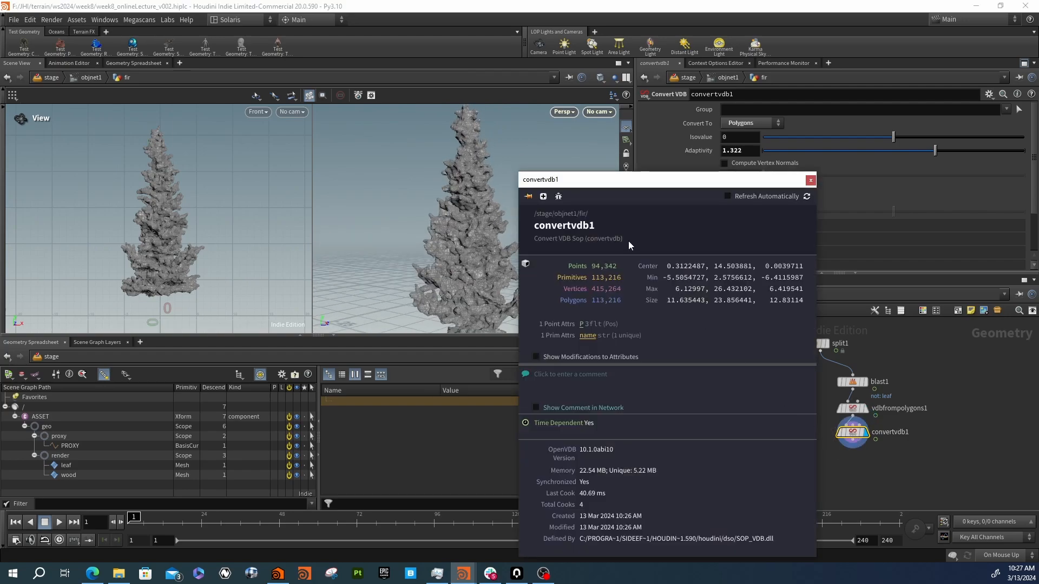
click(808, 181)
Add a Clean node below convertvdb1, wired to its output, and display its result
drag(511, 258, 476, 184)
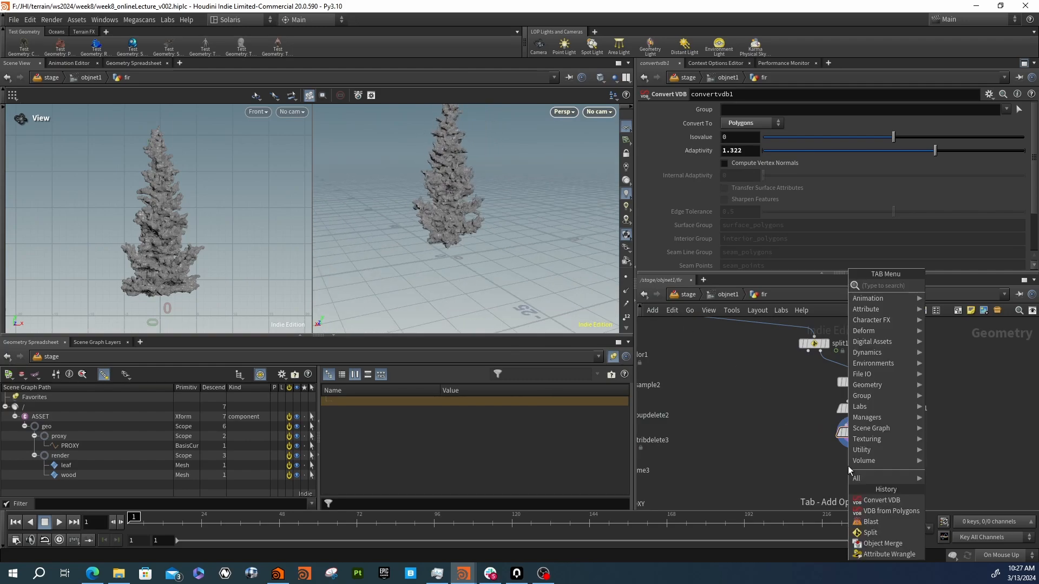
key(Tab)
text(clean)
key(Return)
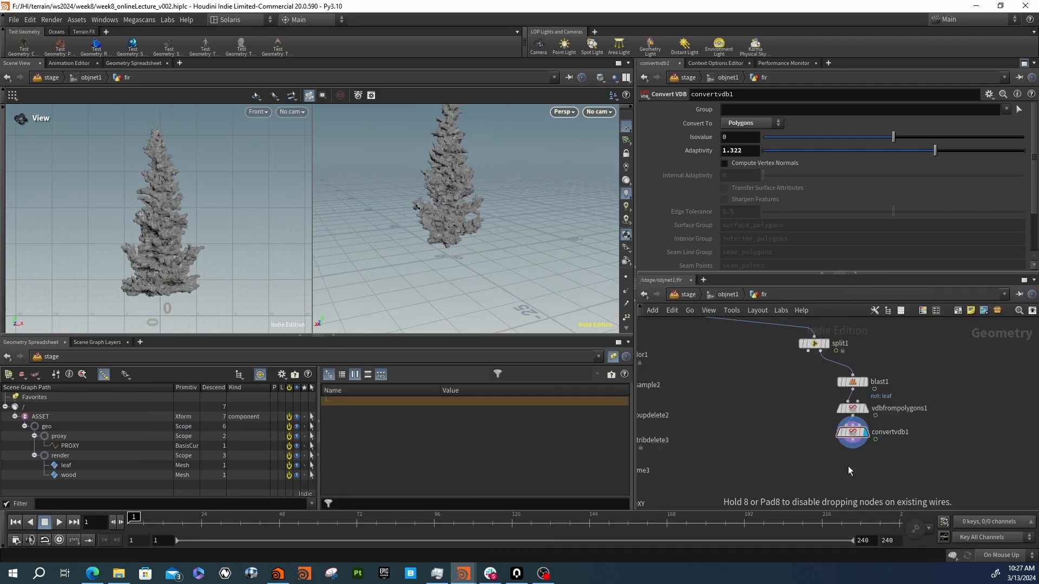
click(848, 466)
mouse_move(848, 458)
mouse_down()
mouse_move(859, 447)
mouse_move(853, 455)
mouse_up()
click(861, 466)
scroll(487, 212, up, 5)
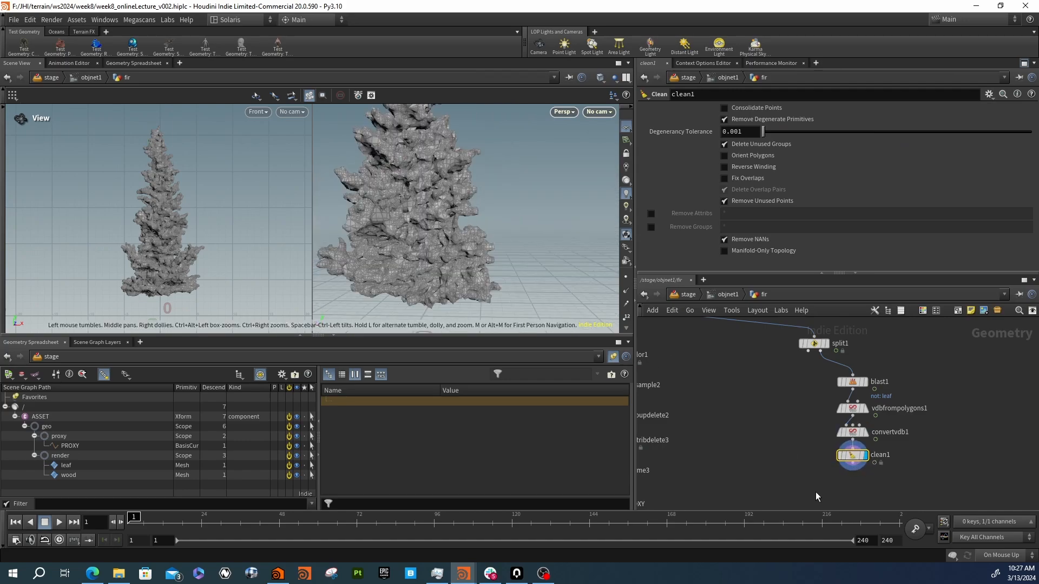
Add a Fuse node below clean1, wired to its output, and display its result
key(Tab)
text(fu)
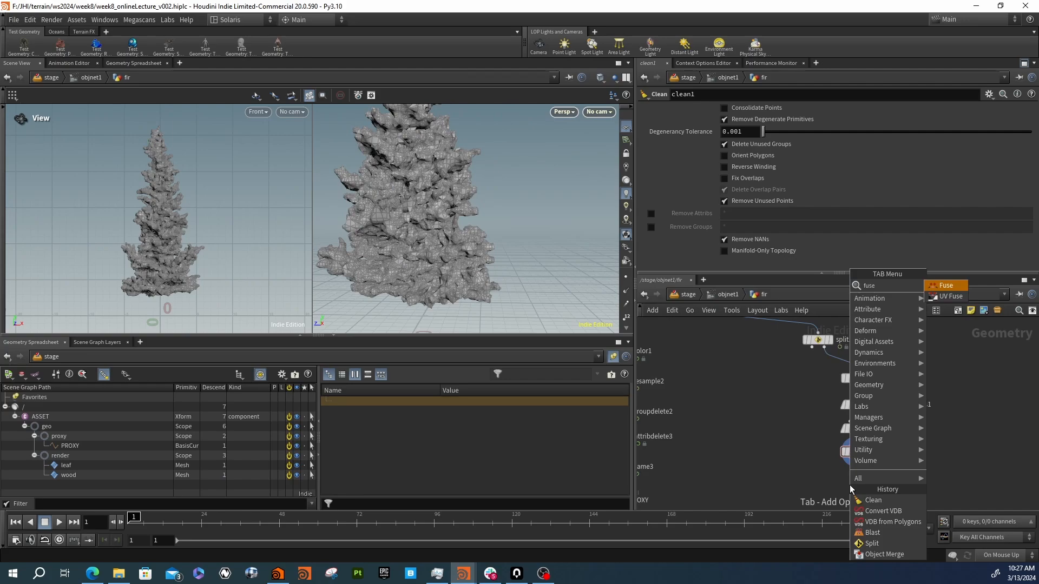
text(se)
key(Return)
click(861, 485)
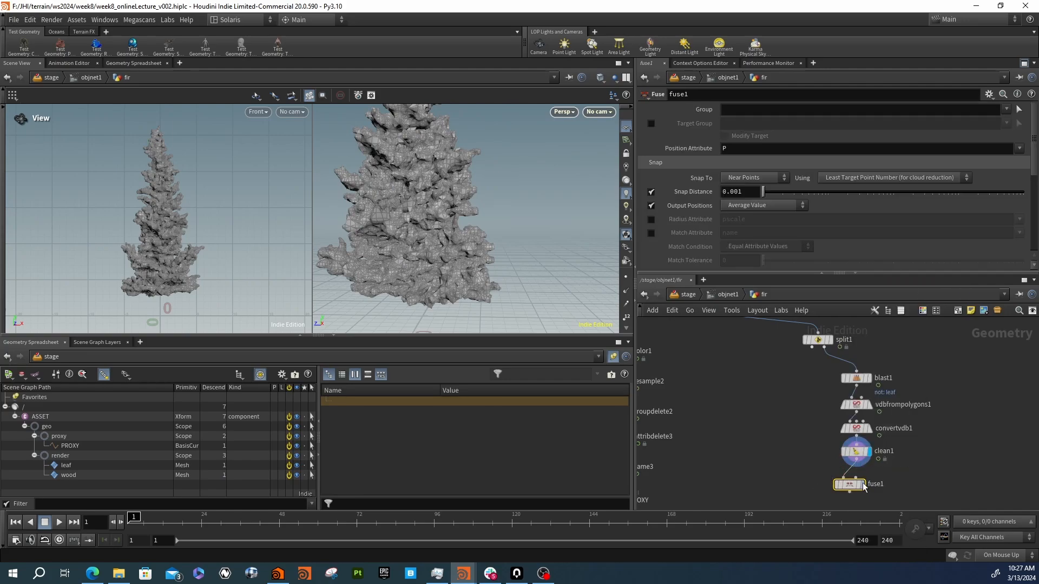
click(863, 485)
drag(848, 485, 854, 479)
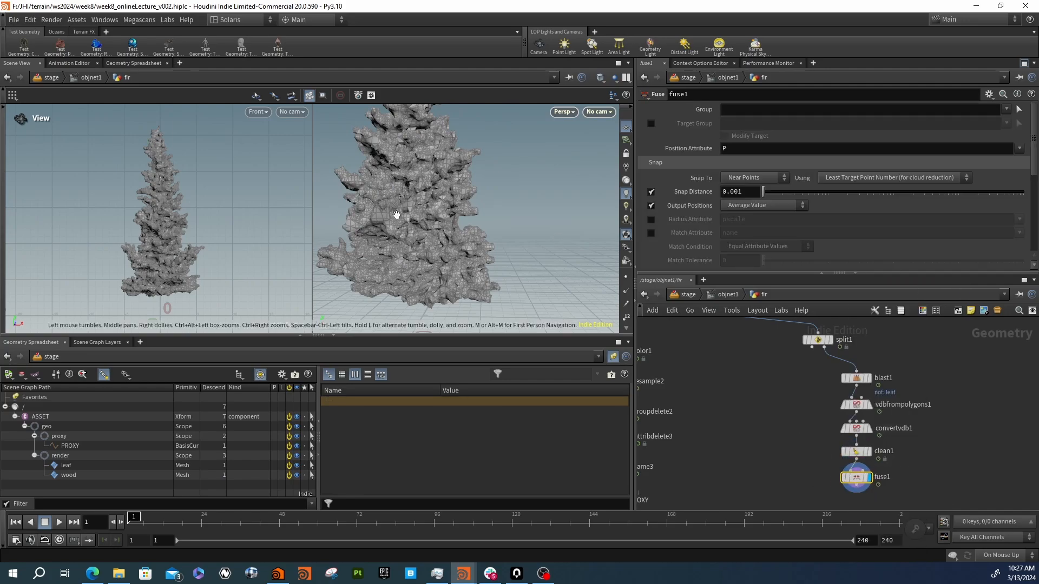
Examine the fused leaf mesh up close and from several angles in the perspective view
drag(409, 216, 527, 263)
scroll(453, 221, down, 5)
scroll(527, 264, up, 5)
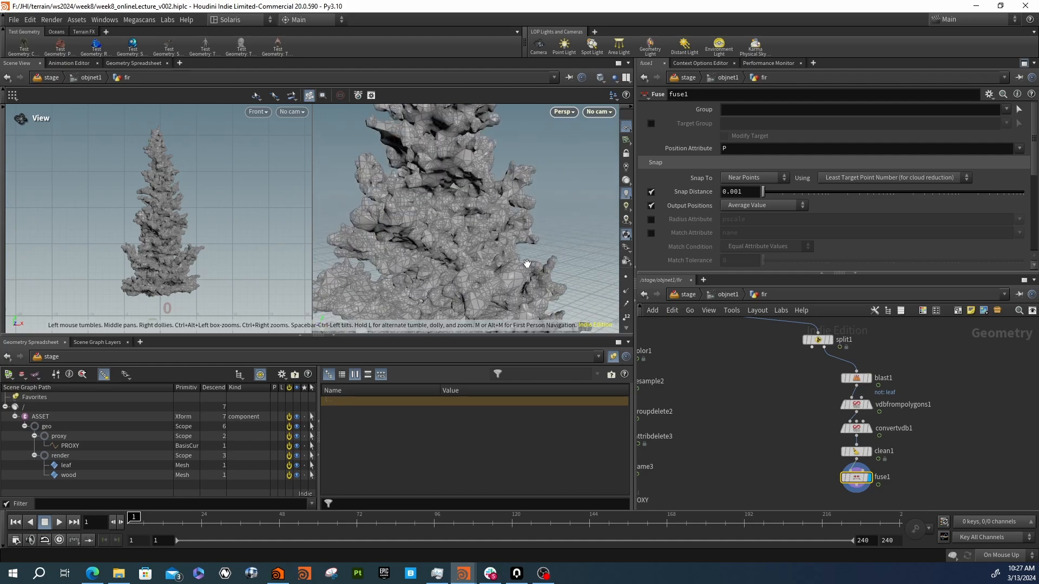
middle_drag(527, 264, 530, 192)
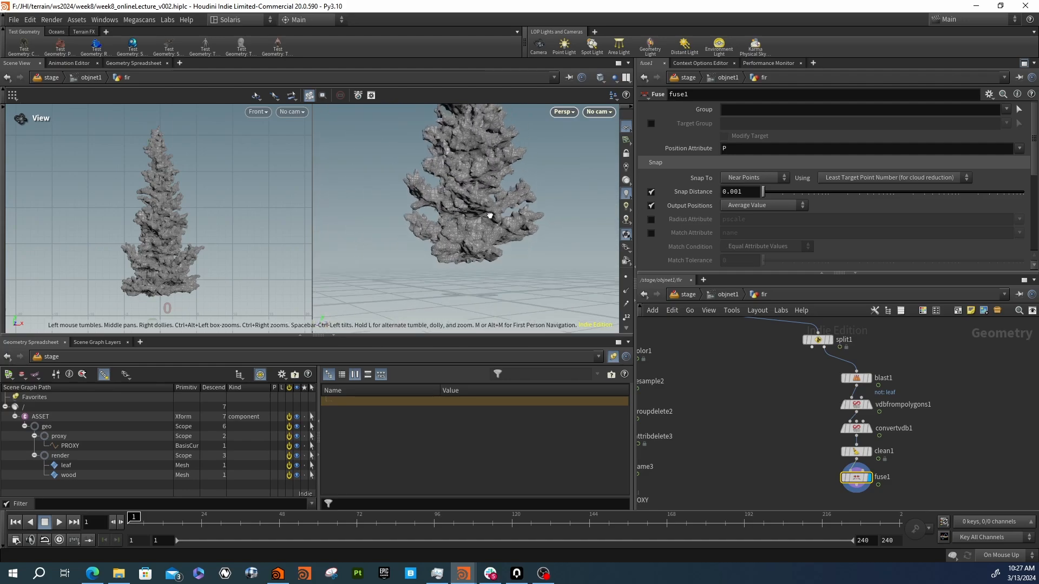
drag(490, 215, 439, 237)
scroll(427, 241, up, 5)
scroll(432, 204, up, 2)
scroll(432, 203, down, 5)
scroll(439, 236, down, 2)
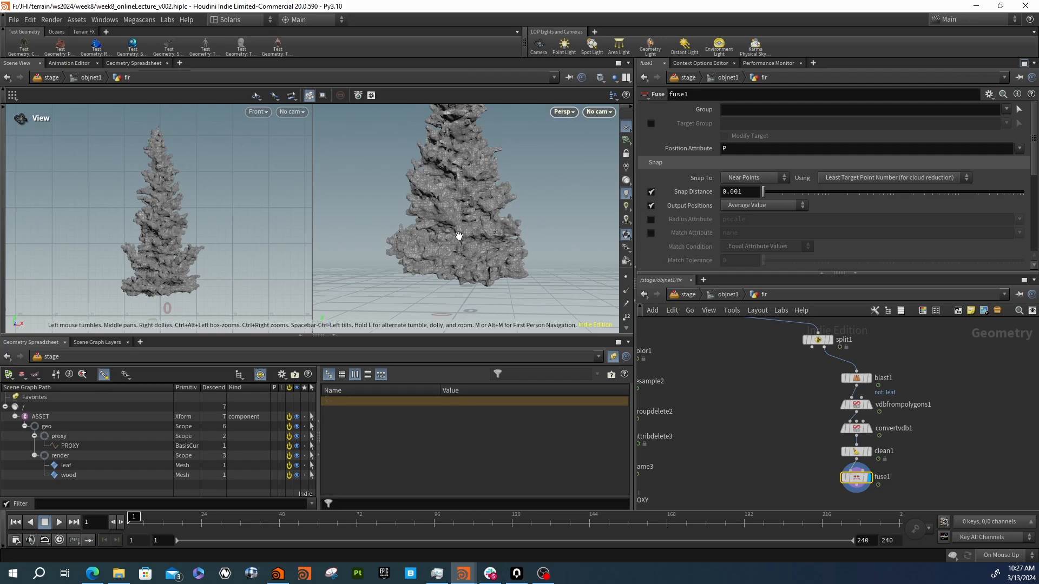
drag(466, 207, 522, 227)
right_drag(523, 227, 359, 210)
drag(359, 209, 437, 228)
right_drag(438, 228, 512, 241)
middle_drag(512, 240, 508, 261)
drag(453, 227, 496, 235)
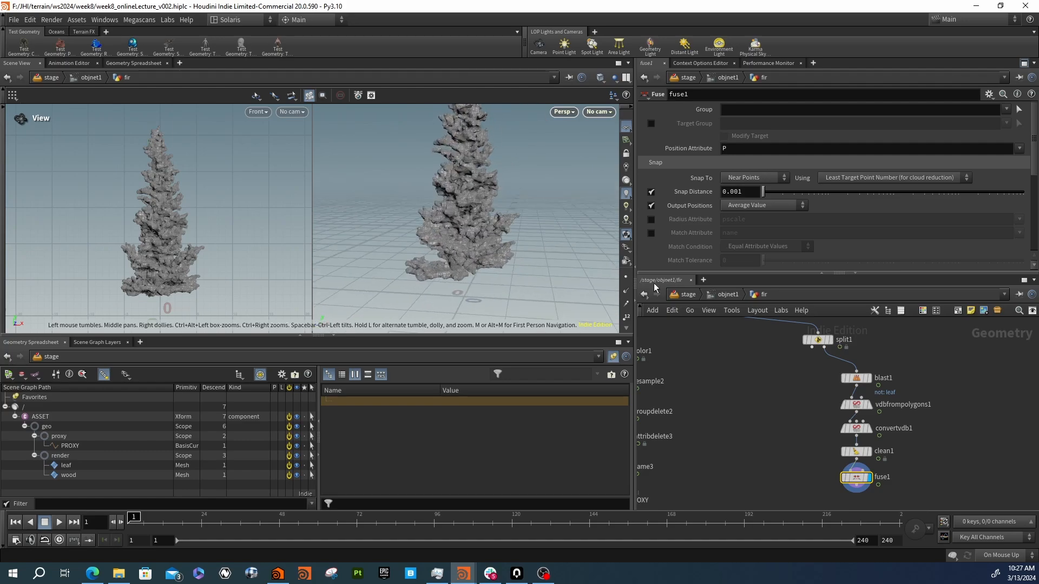
Add a Merge node that combines split1's selected geometry output with fuse1, and display the merged tree
middle_drag(803, 443, 793, 390)
scroll(801, 407, down, 4)
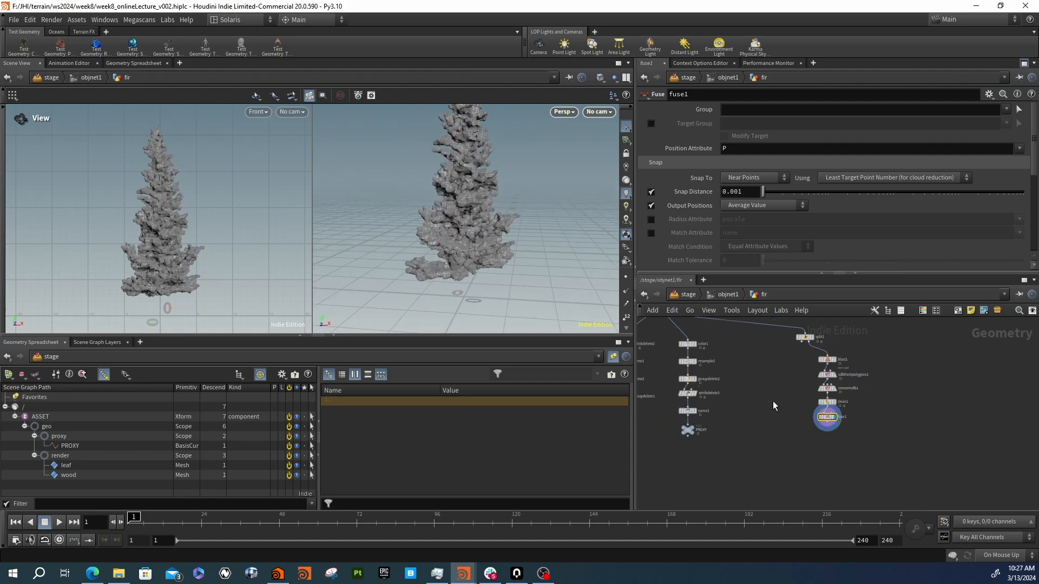
key(Tab)
text(merge)
key(Return)
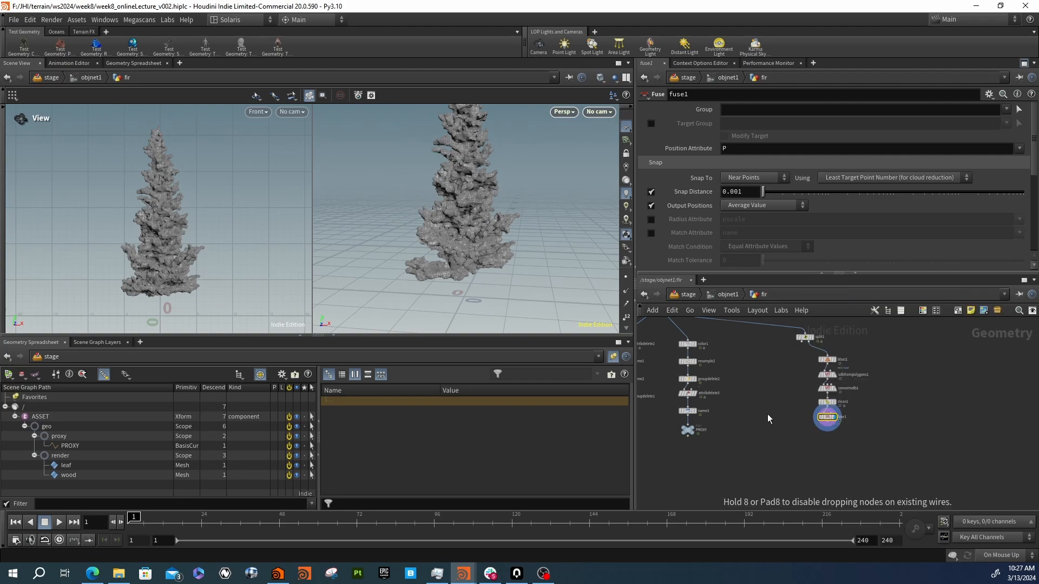
click(811, 442)
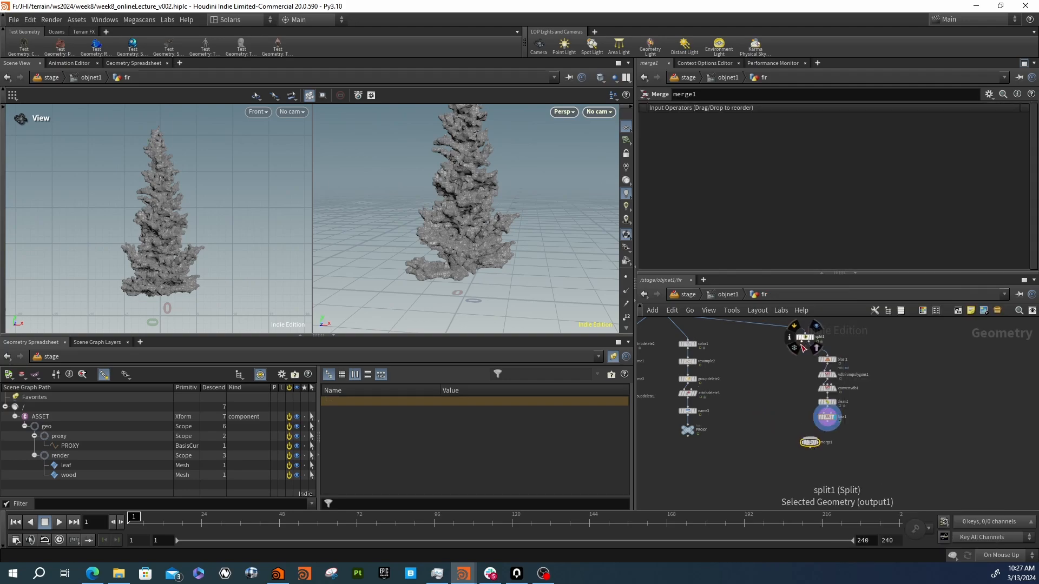
drag(805, 342, 824, 434)
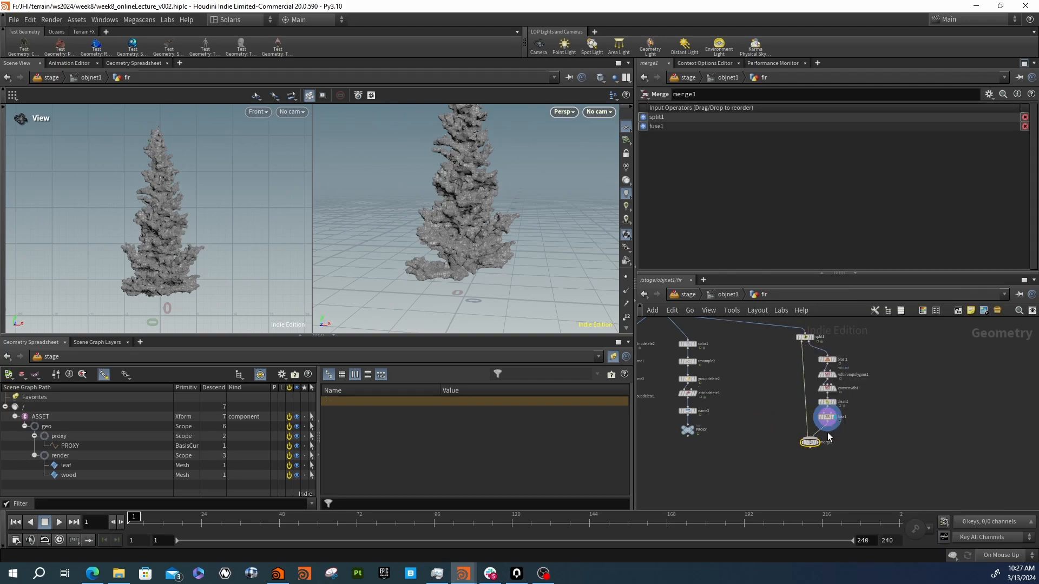
middle_drag(788, 442, 799, 435)
scroll(806, 438, up, 3)
click(842, 421)
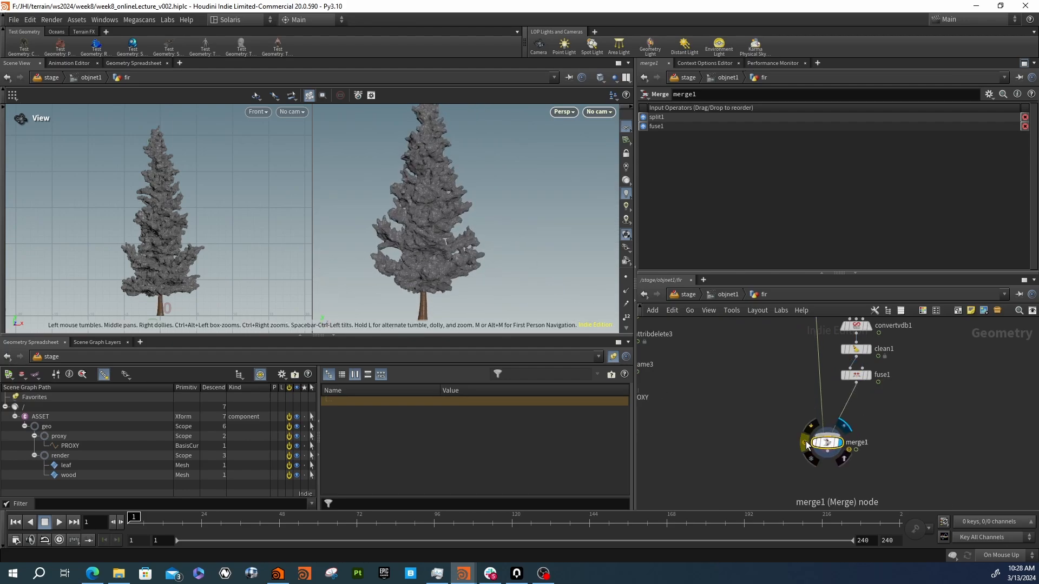
Compare the geometry information of merge1 with that of the HI null
middle_click(807, 441)
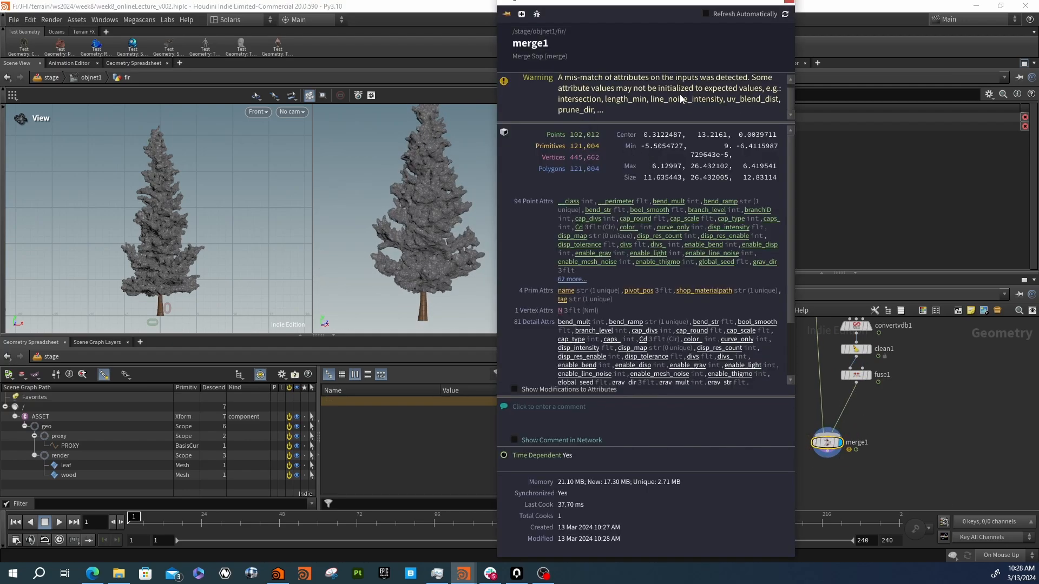
click(789, 4)
middle_drag(530, 404, 714, 421)
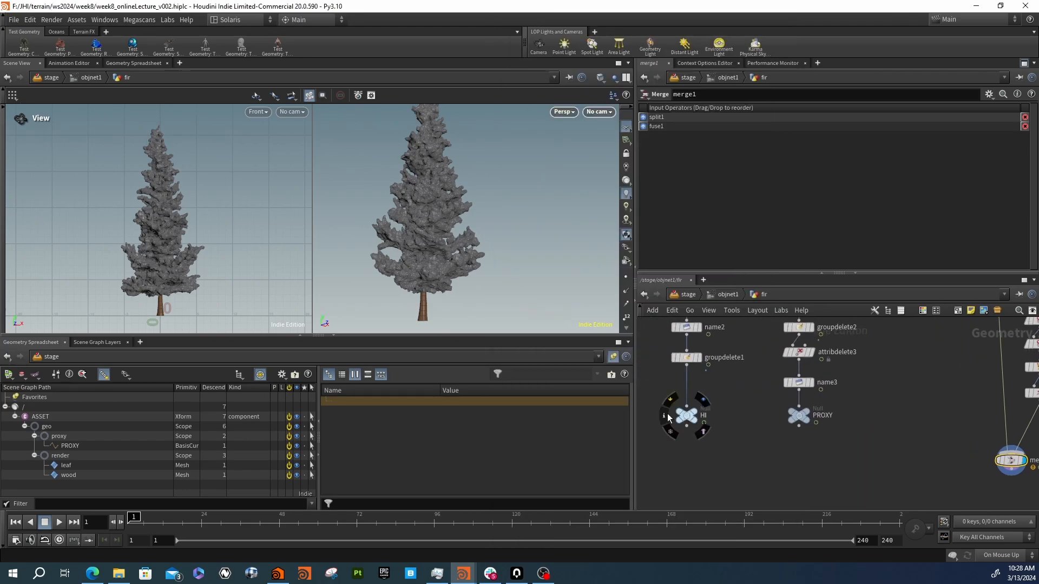
click(667, 414)
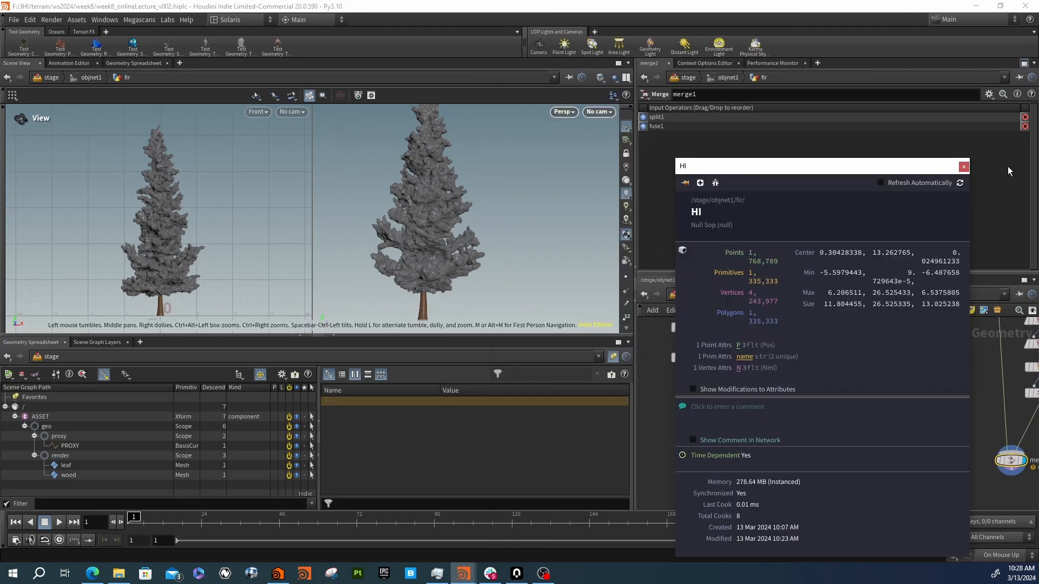
click(962, 167)
Insert an Attribute Delete node on the wire between split1 and merge1
middle_drag(960, 450, 861, 421)
key(Tab)
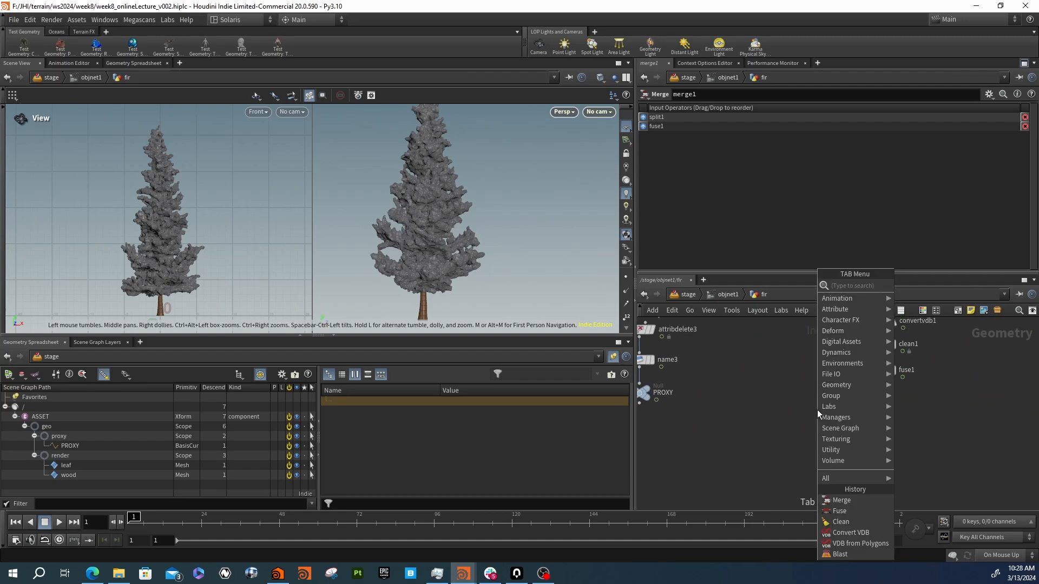
text(attd)
key(Return)
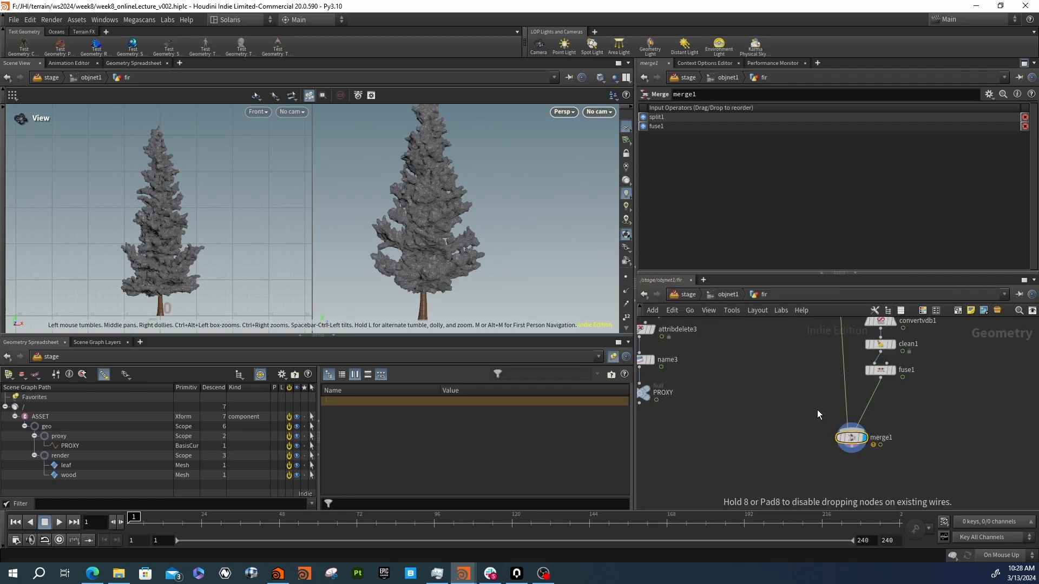
click(817, 411)
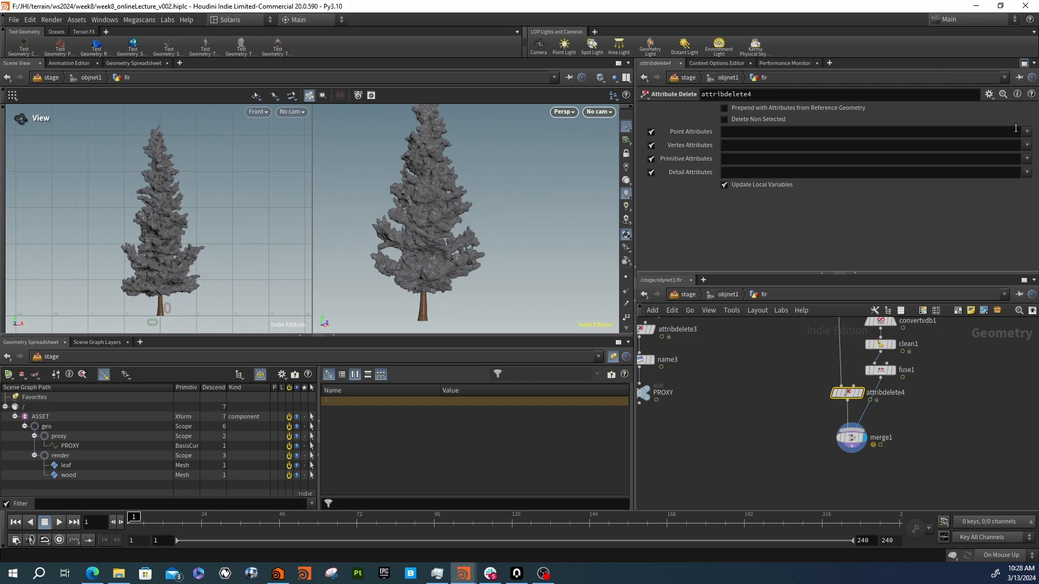
Enable Delete Non Selected on attribdelete4 and list N under Vertex Attributes, leaving the other attribute lists empty
click(783, 119)
click(1029, 136)
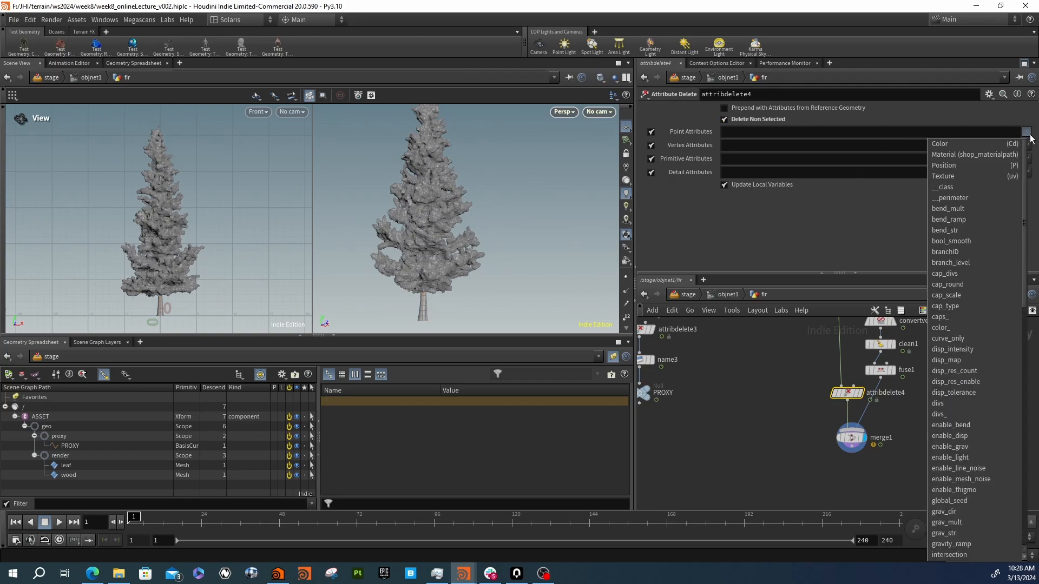
click(1029, 136)
click(1029, 136)
click(1030, 136)
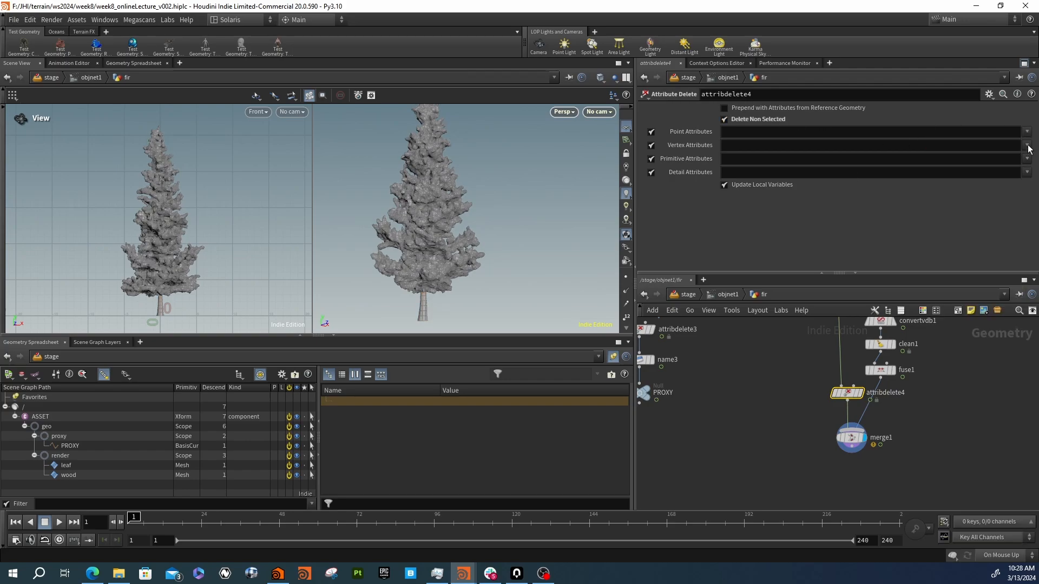
click(1029, 146)
click(1029, 146)
click(1029, 146)
click(1006, 157)
click(1027, 159)
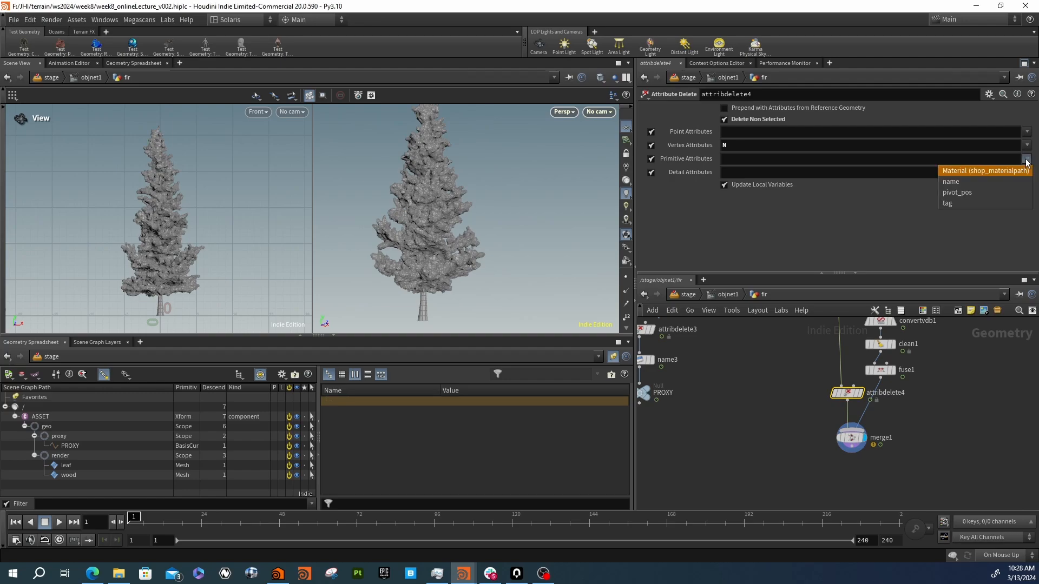
click(1027, 162)
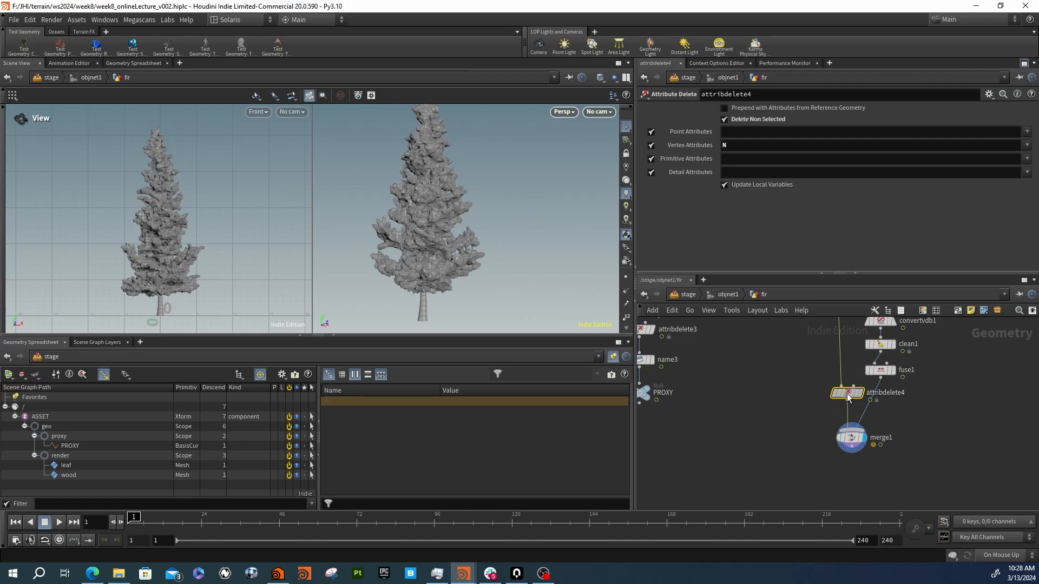
Insert a Name node between attribdelete4 and merge1 and open its Name value for editing
drag(848, 397, 820, 387)
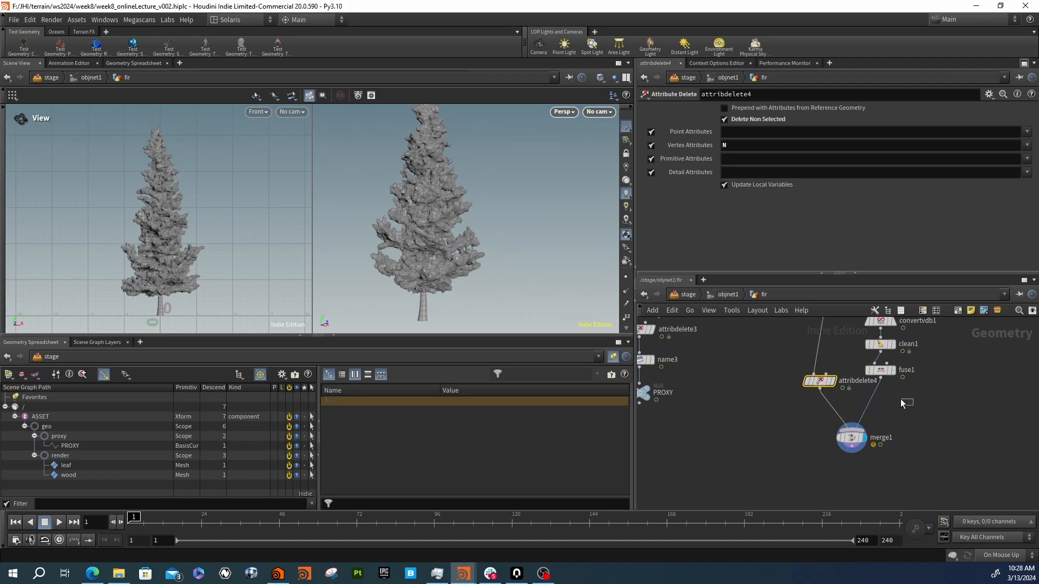
click(859, 370)
key(Tab)
text(name)
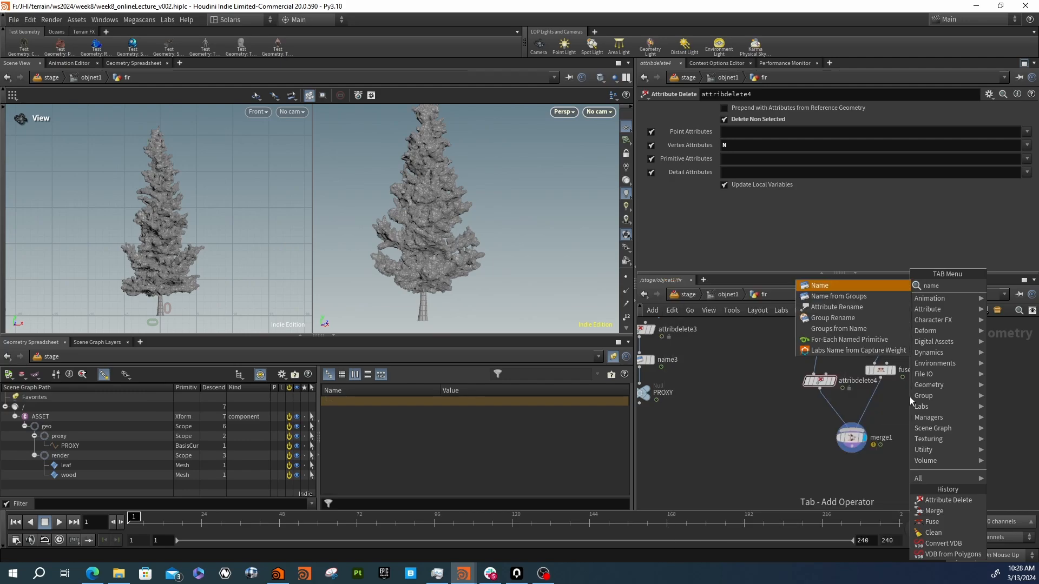
key(Return)
click(911, 397)
drag(910, 397, 821, 410)
click(776, 192)
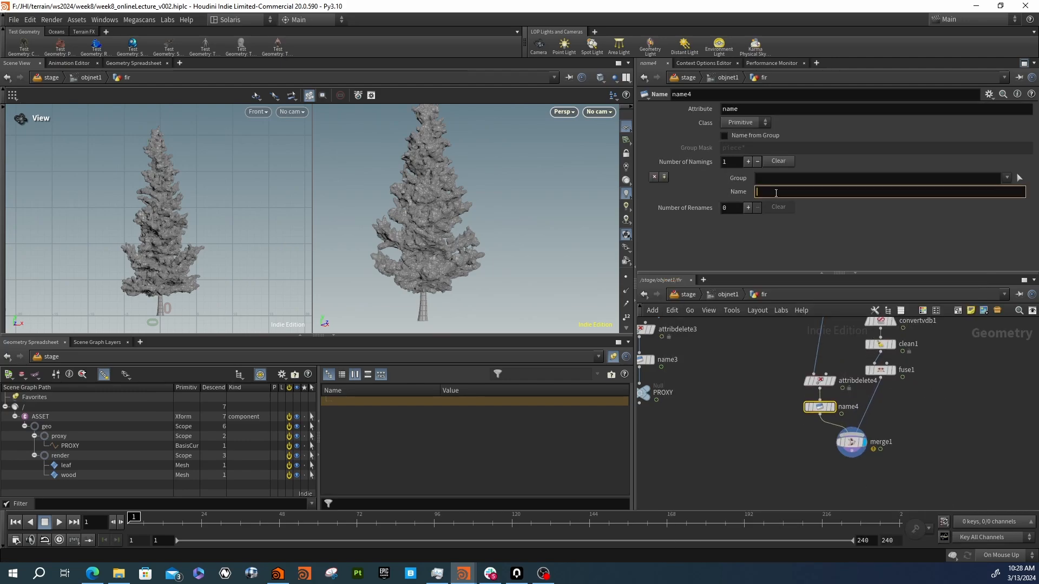
Set the name4 node's Name to wood, and insert a copy between fuse1 and merge1 with the Name leaf
text(wood)
key(Return)
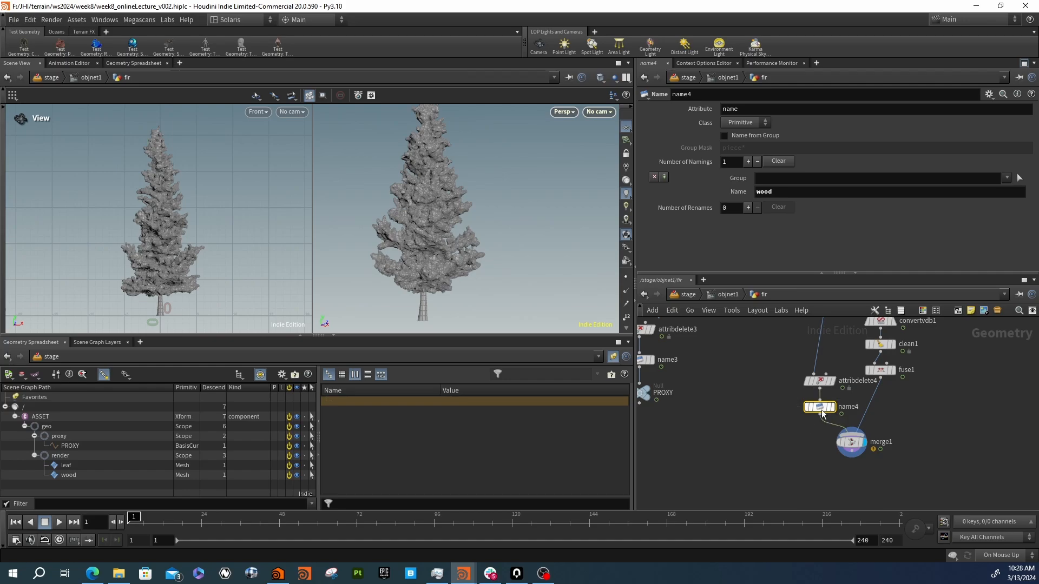
key(ctrl+c)
key(ctrl+v)
click(883, 406)
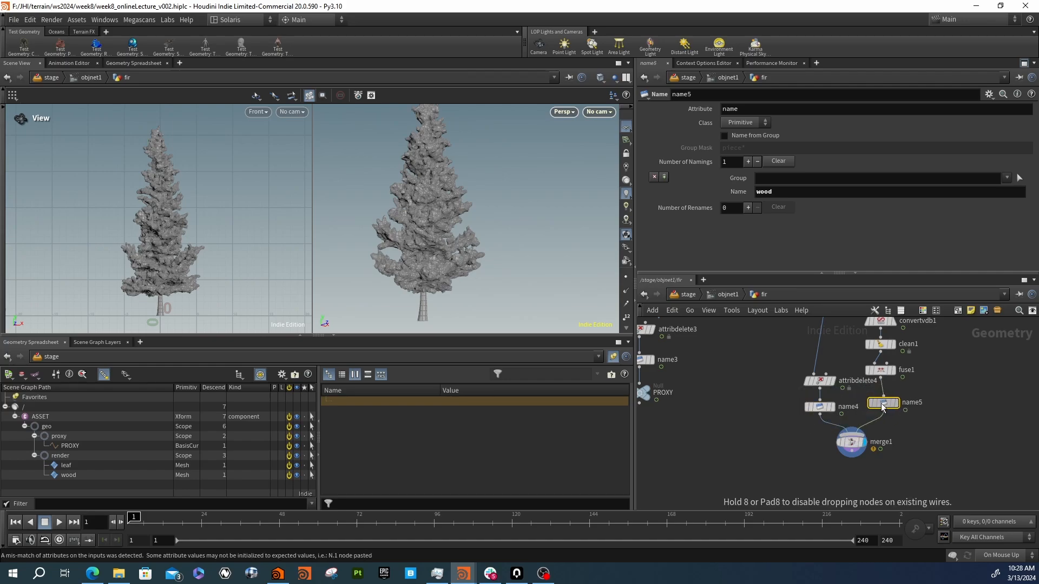
double_click(788, 193)
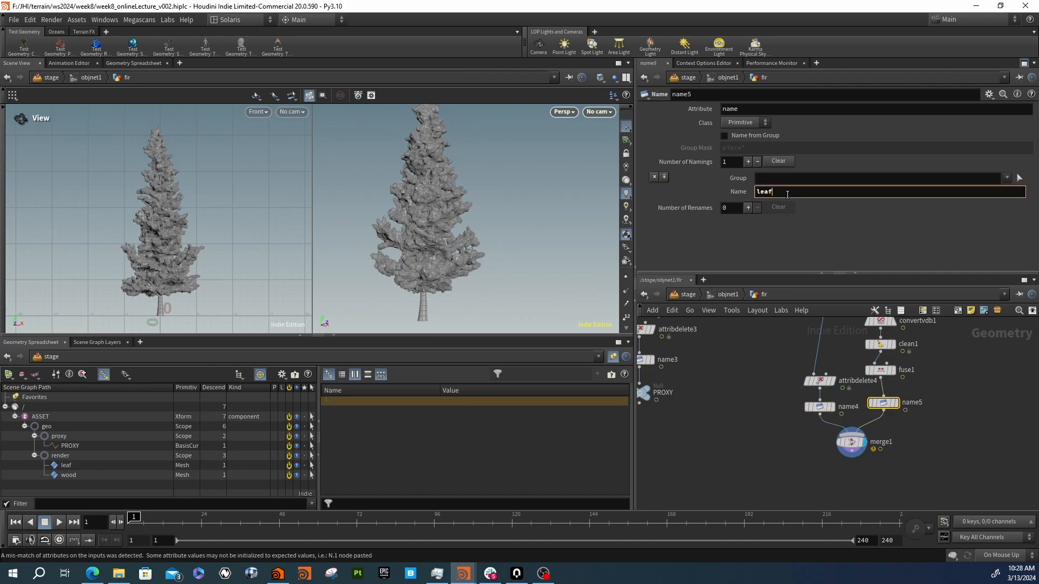
text(leaf)
key(Return)
Add a Null node below merge1, connect it, and rename it MED
key(Tab)
text(null)
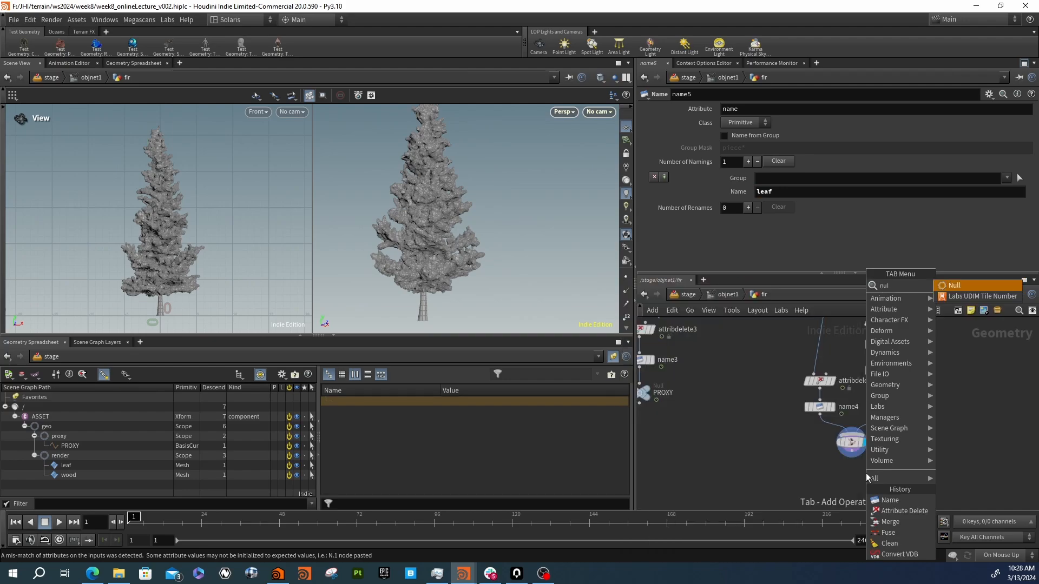
key(Return)
click(866, 473)
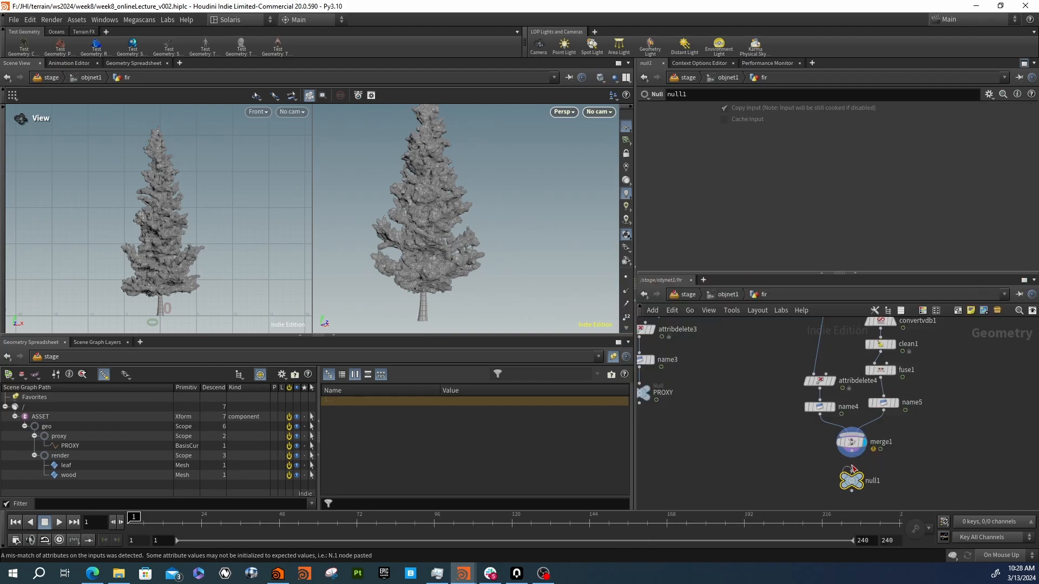
double_click(869, 480)
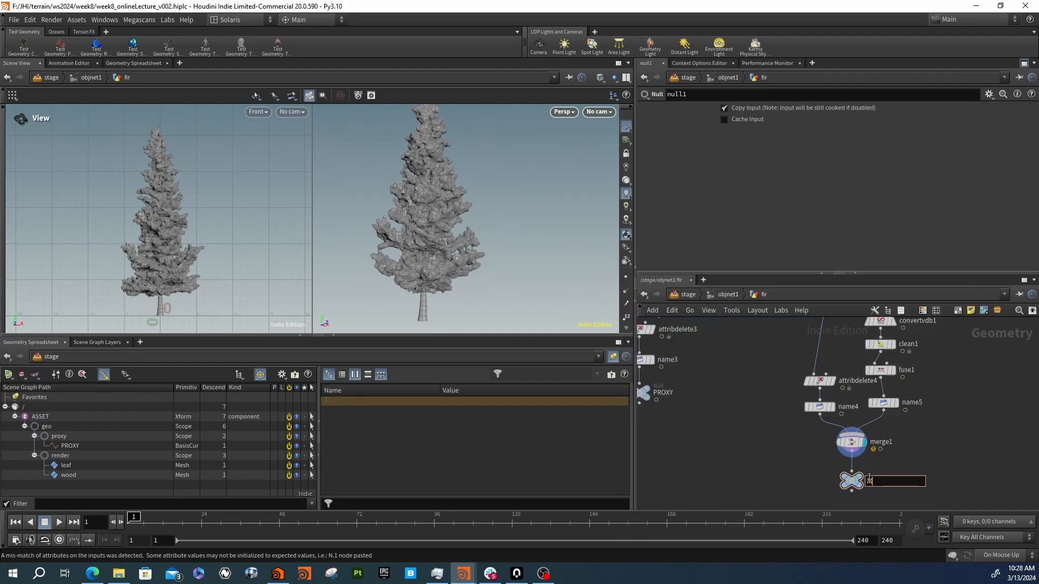
key(Return)
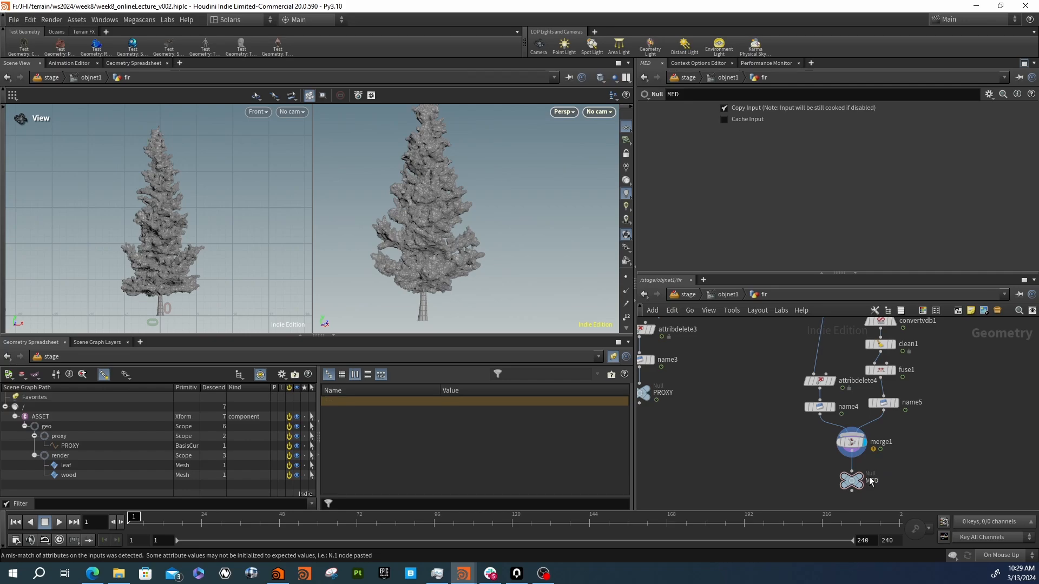
Return to the stage network and duplicate the componentgeometry1 node
middle_drag(805, 451, 927, 450)
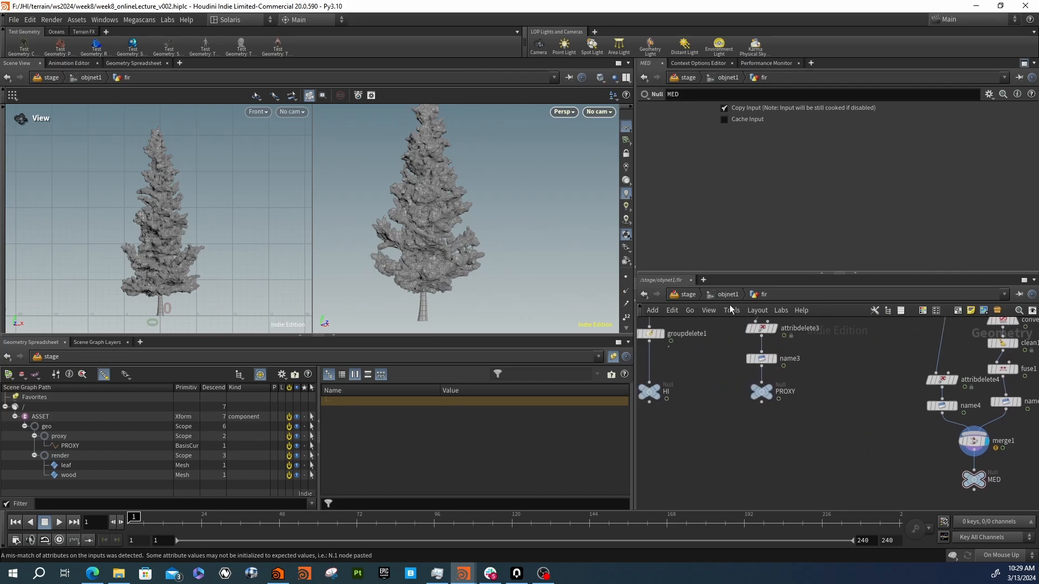
click(686, 295)
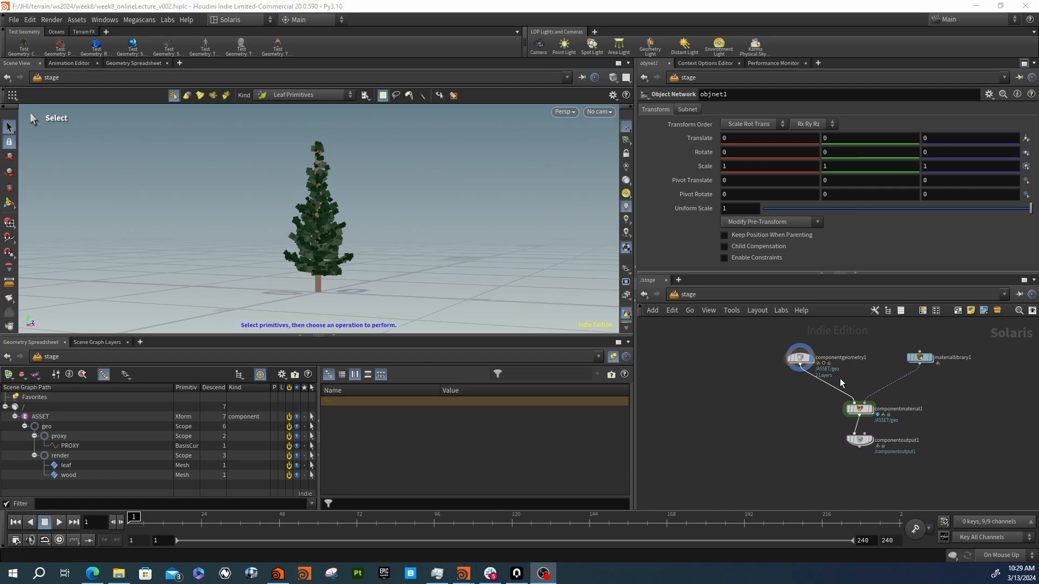
click(857, 363)
key(ctrl+c)
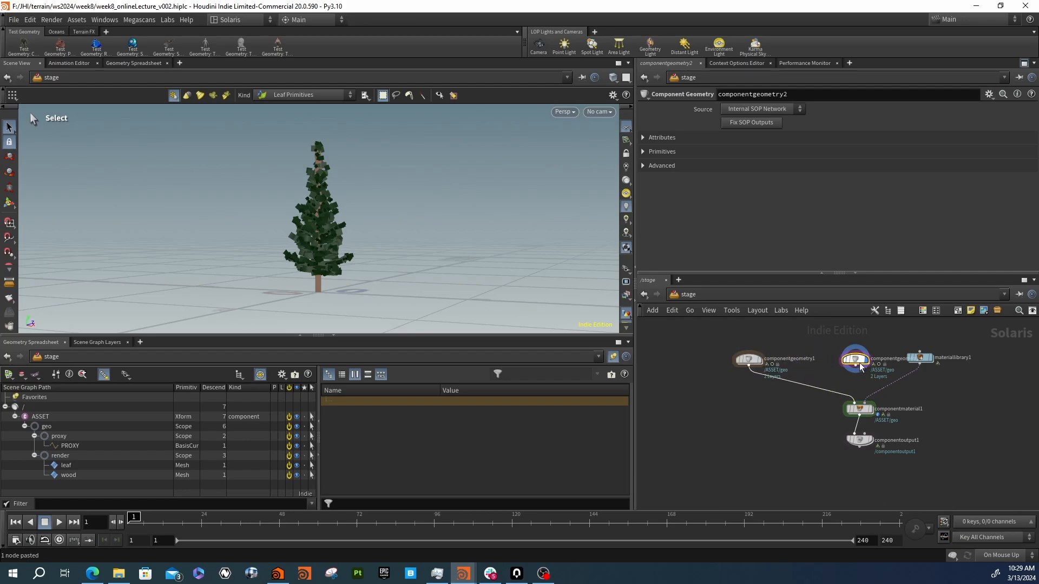
Inside componentgeometry2, point object_merge1 to ../../../../objnet1/fir/MED and return to the stage network
double_click(860, 364)
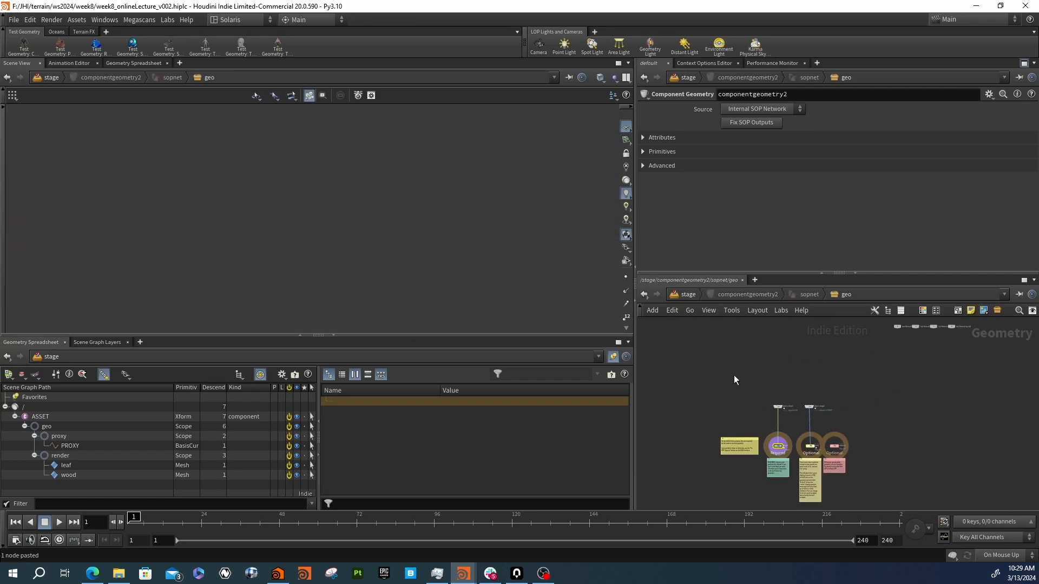
drag(785, 409, 791, 417)
middle_drag(732, 426, 763, 383)
drag(731, 393, 752, 416)
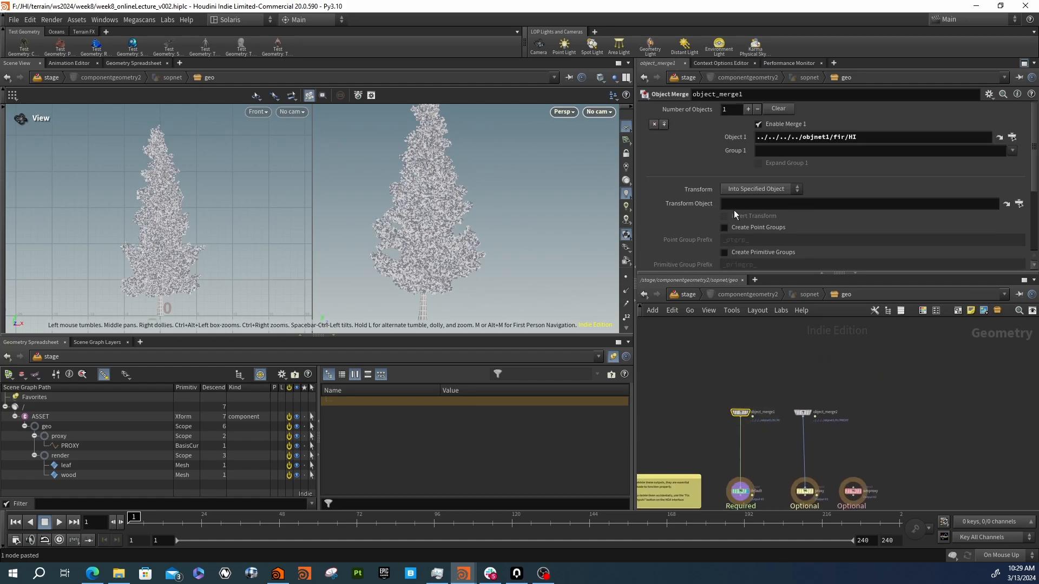
click(850, 138)
text(ME)
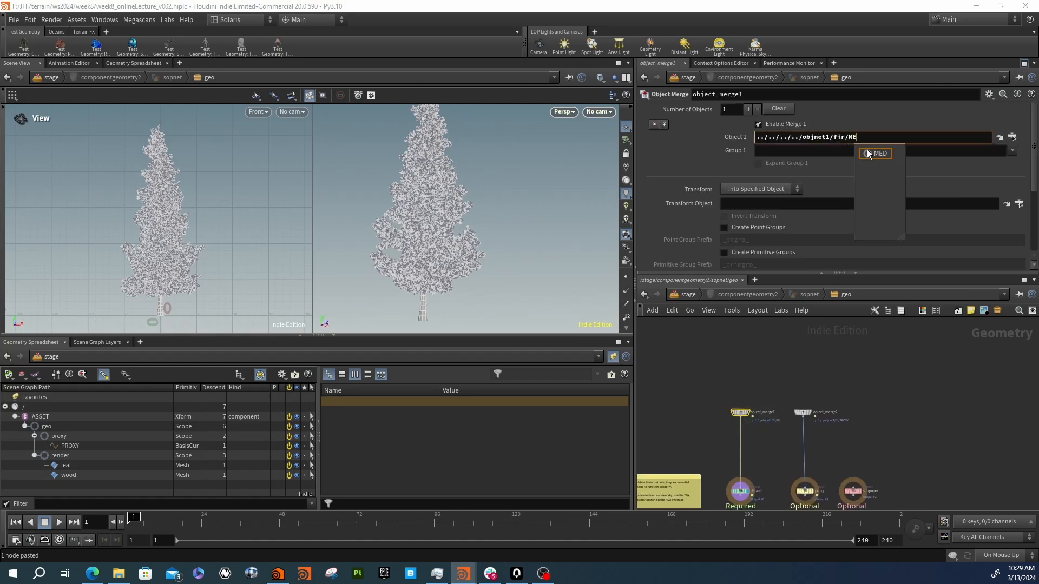
click(868, 154)
scroll(800, 423, up, 3)
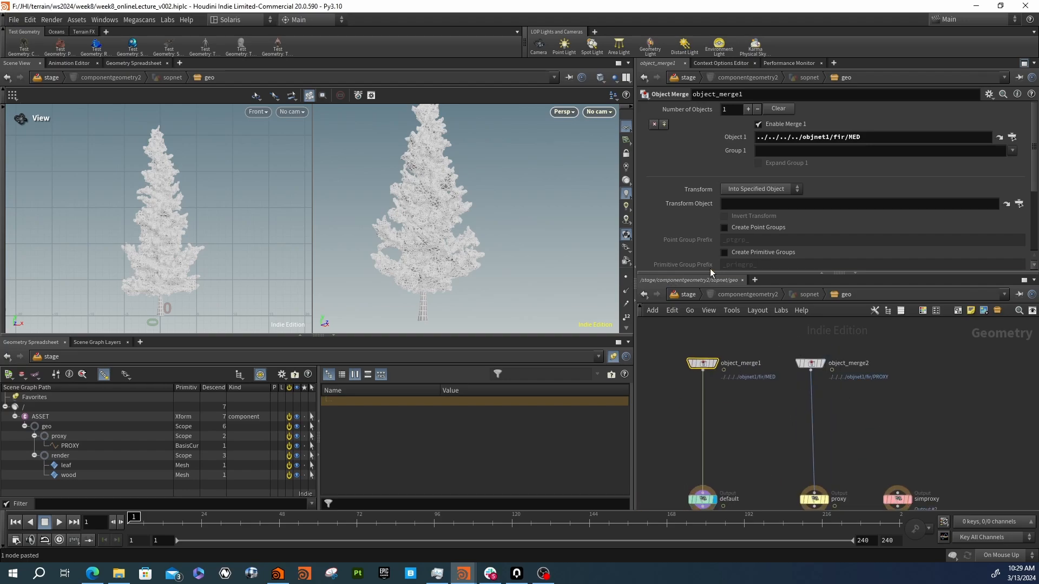
click(704, 294)
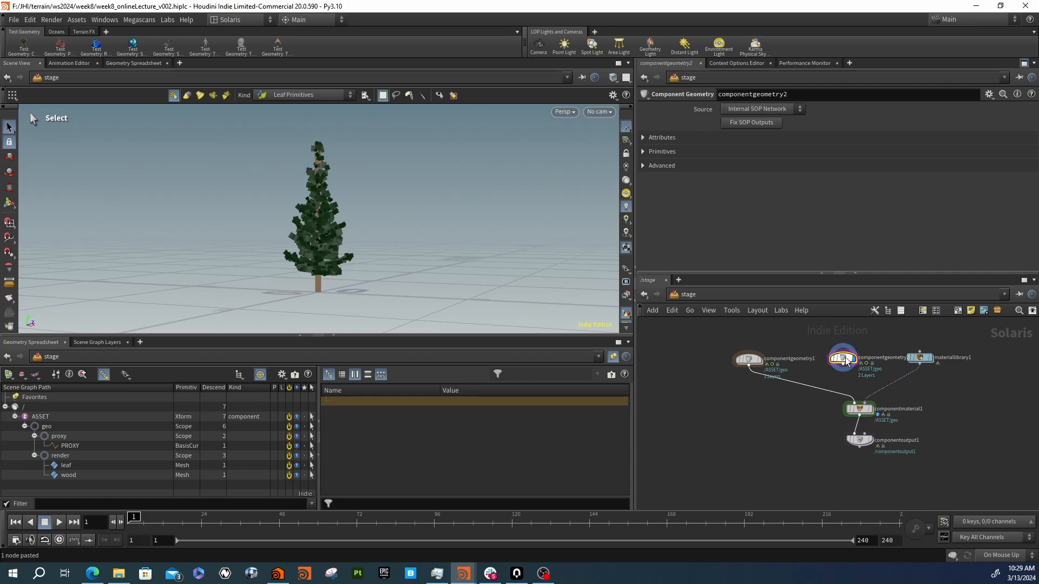
Display object_merge2 inside componentgeometry2 and examine its proxy geometry and node information, returning to the stage network
double_click(843, 358)
click(821, 363)
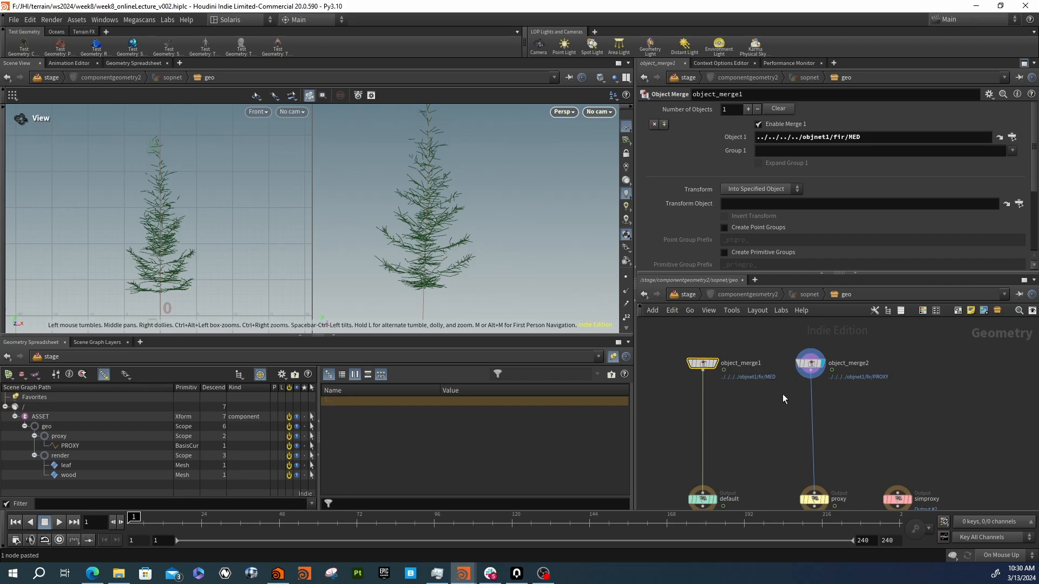
click(791, 364)
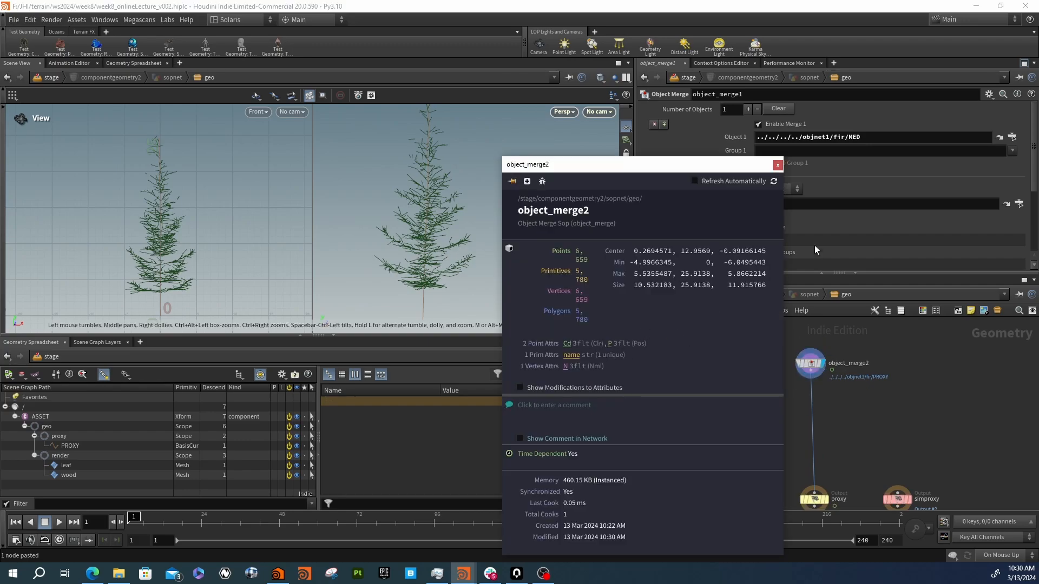
drag(450, 242, 497, 255)
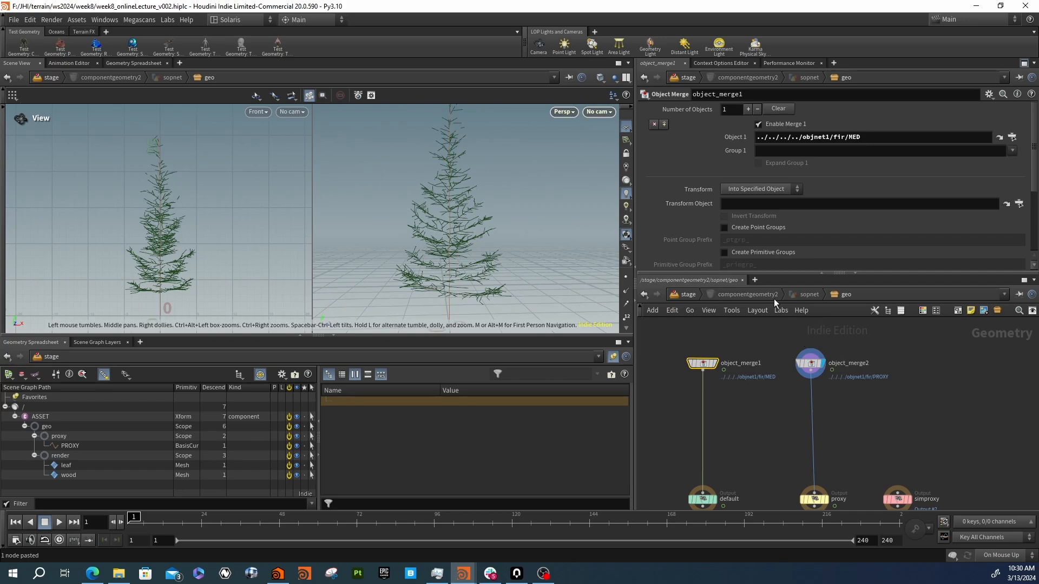
click(693, 295)
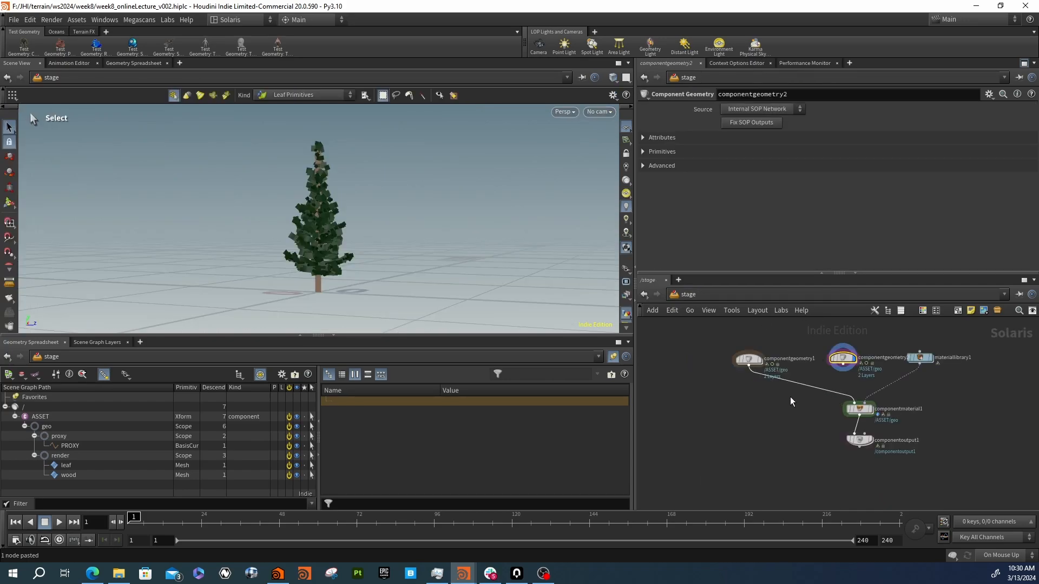
Add a Component Geometry Variants node below the two component geometry nodes
key(Tab)
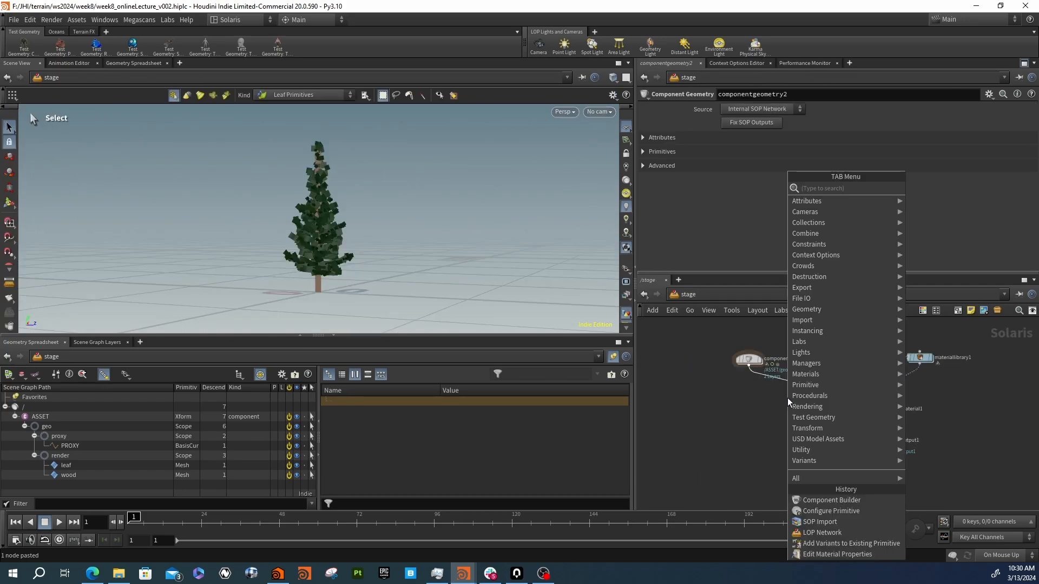
text(var)
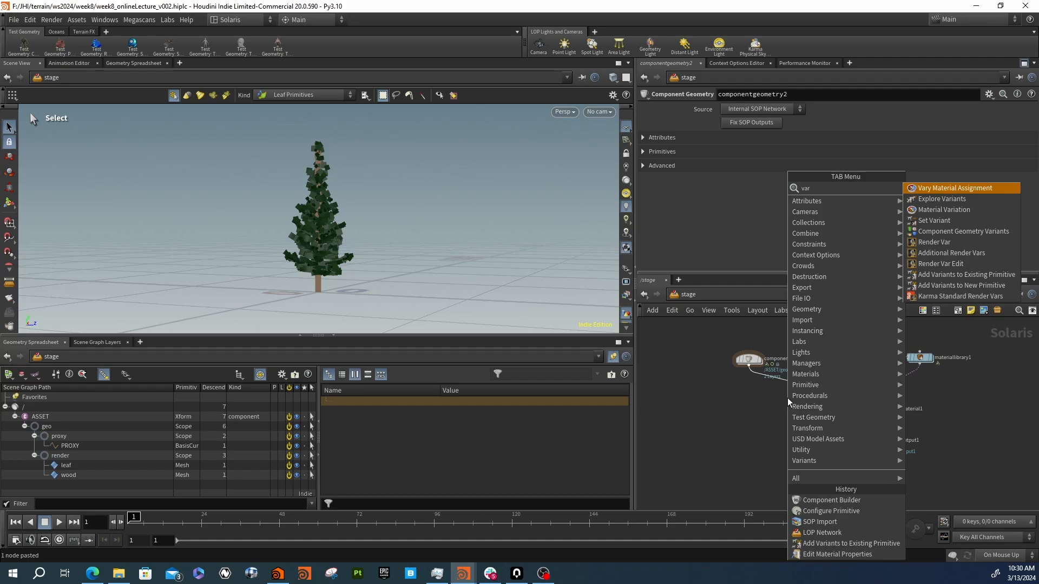
key(Down)
key(Down)
key(Down)
key(Down)
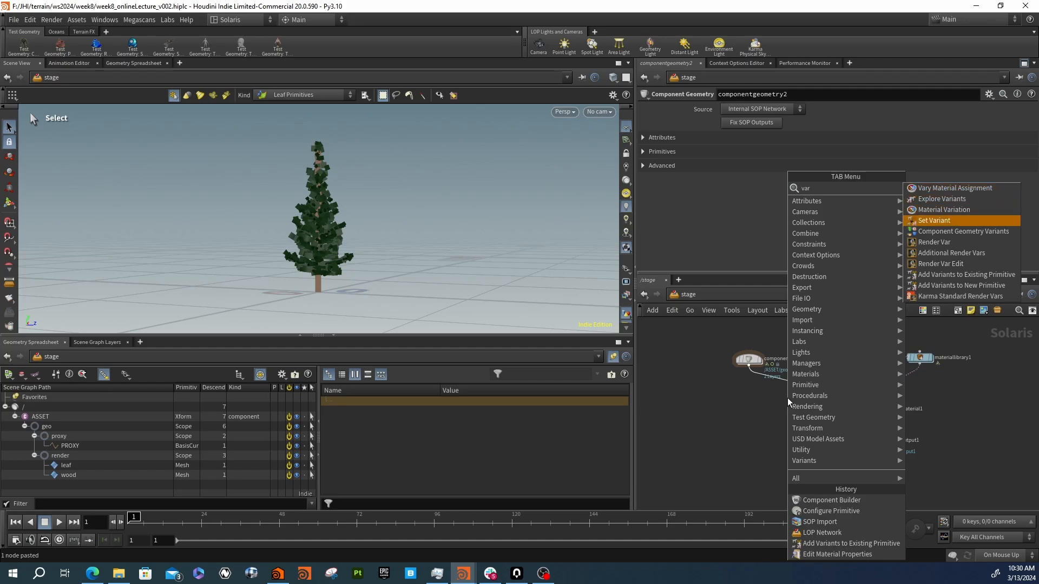
key(Return)
click(788, 398)
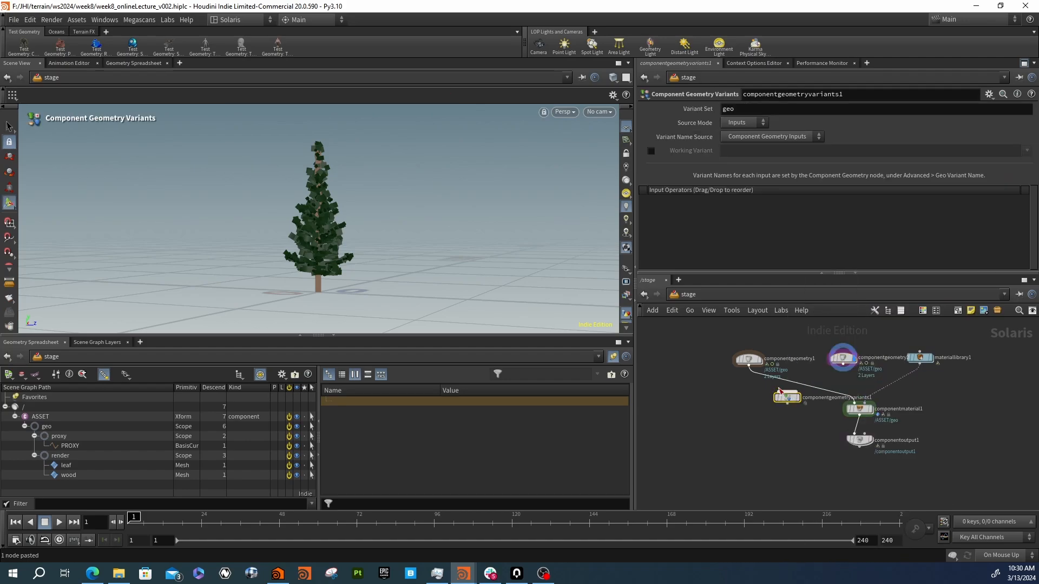
Connect componentgeometry1 and componentgeometry2 to the Component Geometry Variants node and display that node
click(748, 367)
click(786, 390)
click(843, 365)
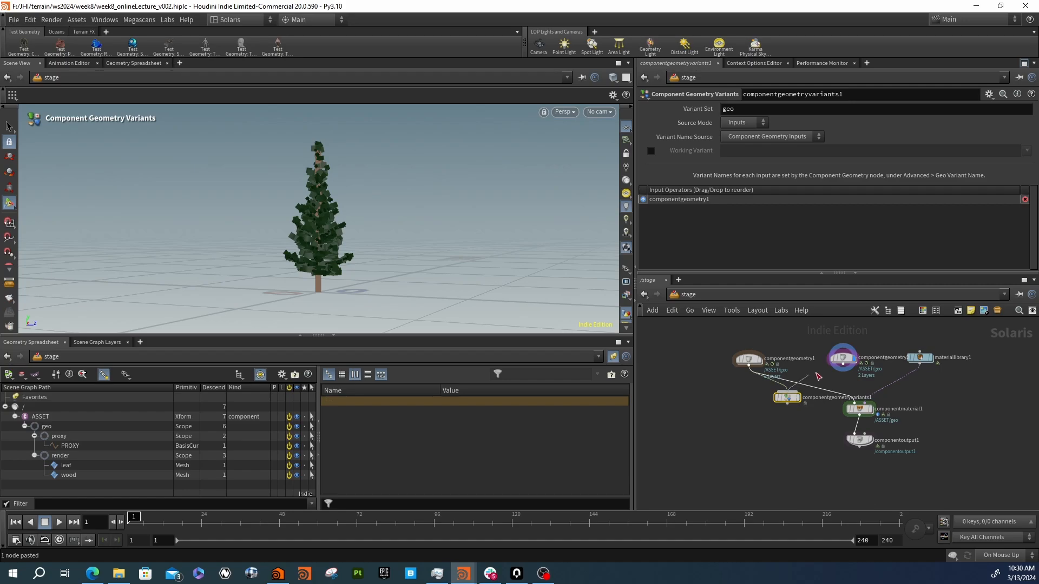
click(789, 391)
click(798, 399)
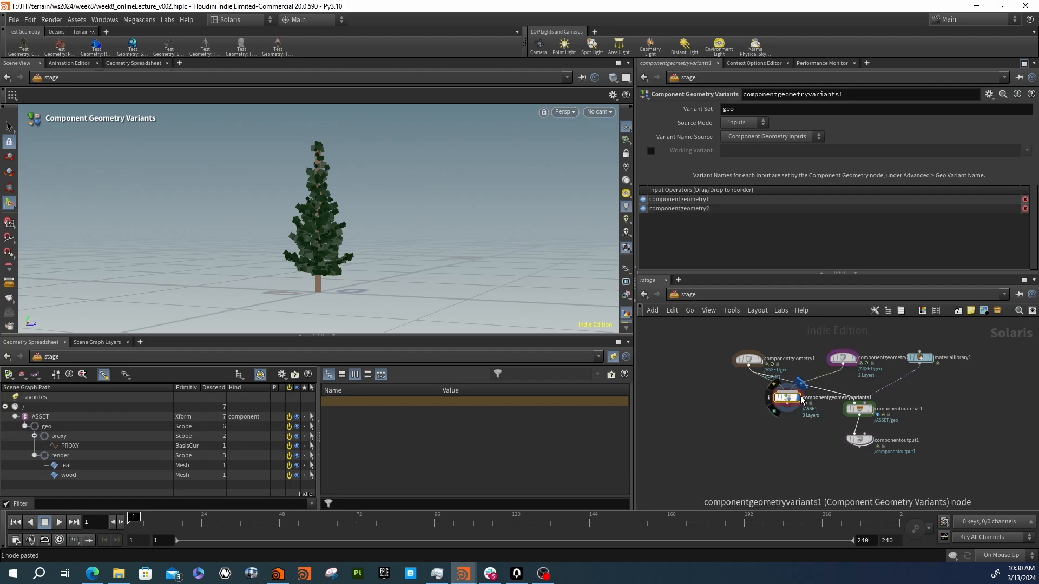
drag(789, 399, 777, 398)
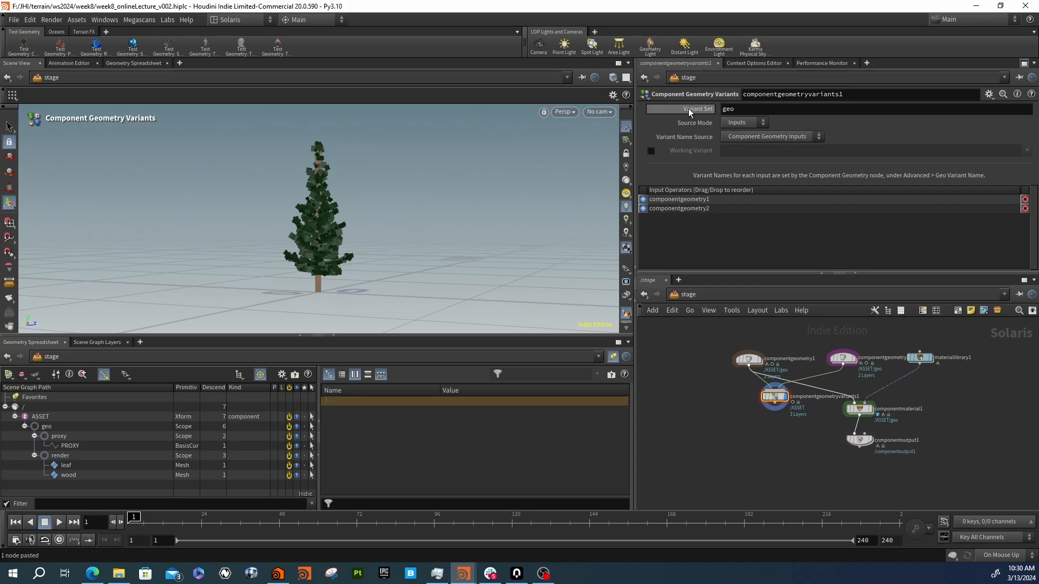
Set the Component Geometry Variants node's Variant Set to model
double_click(747, 112)
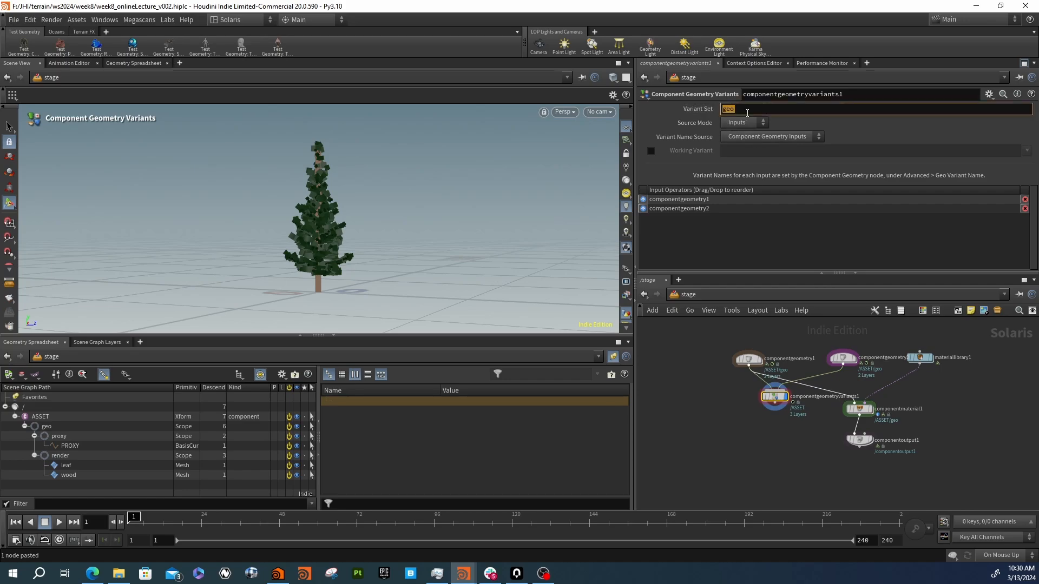
text(maiel)
key(Return)
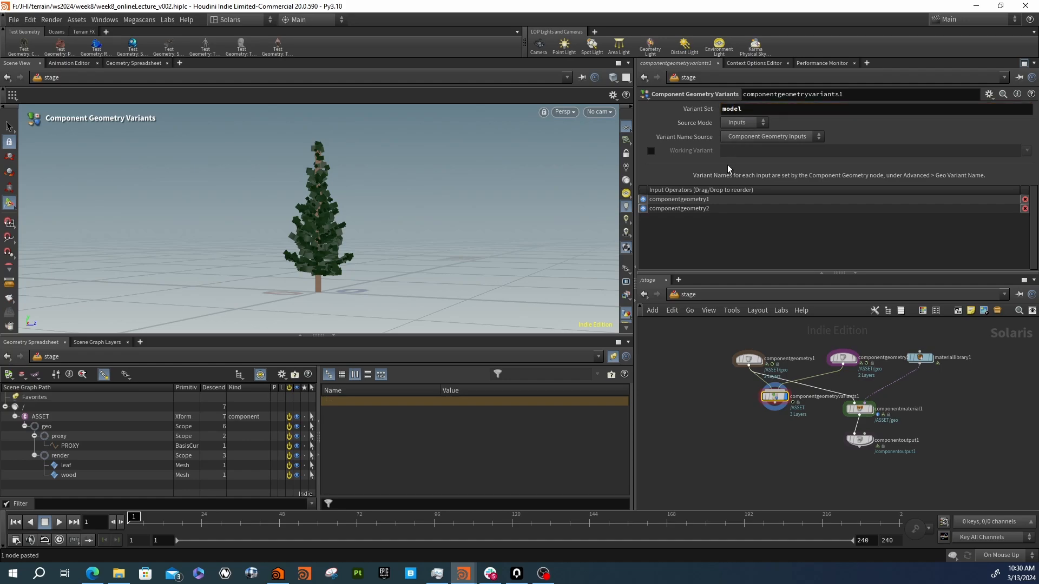
Add a Set Variant node below componentgeometryvariants1, connect it to that node's output, and display it
scroll(774, 395, up, 2)
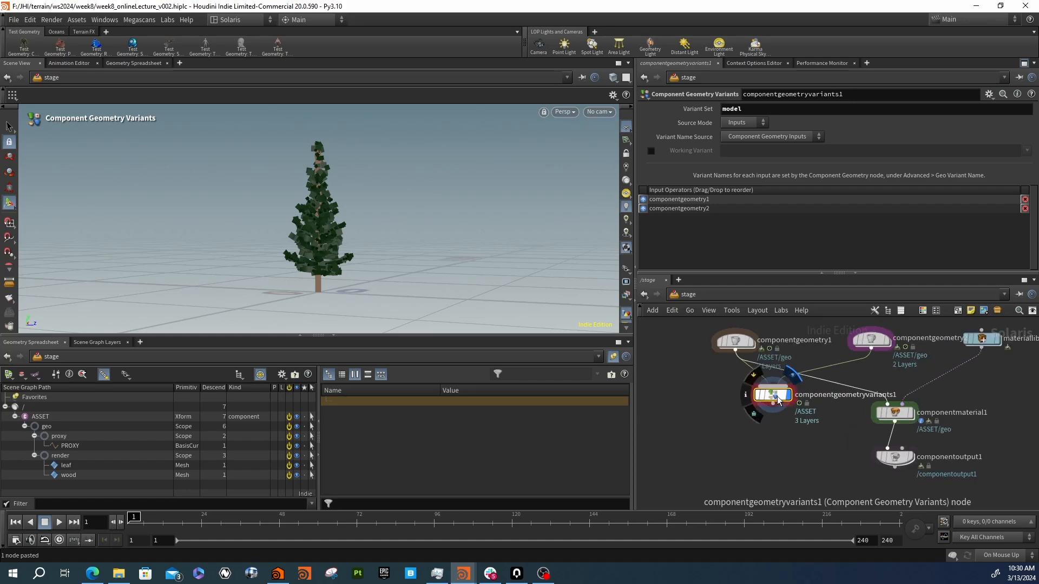
key(Tab)
mouse_move(788, 441)
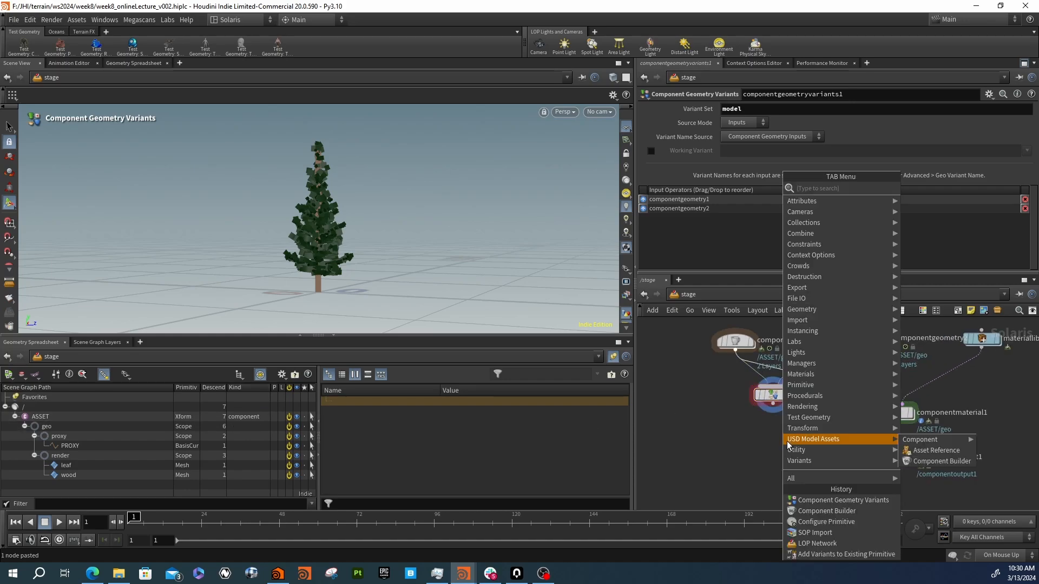
text(s)
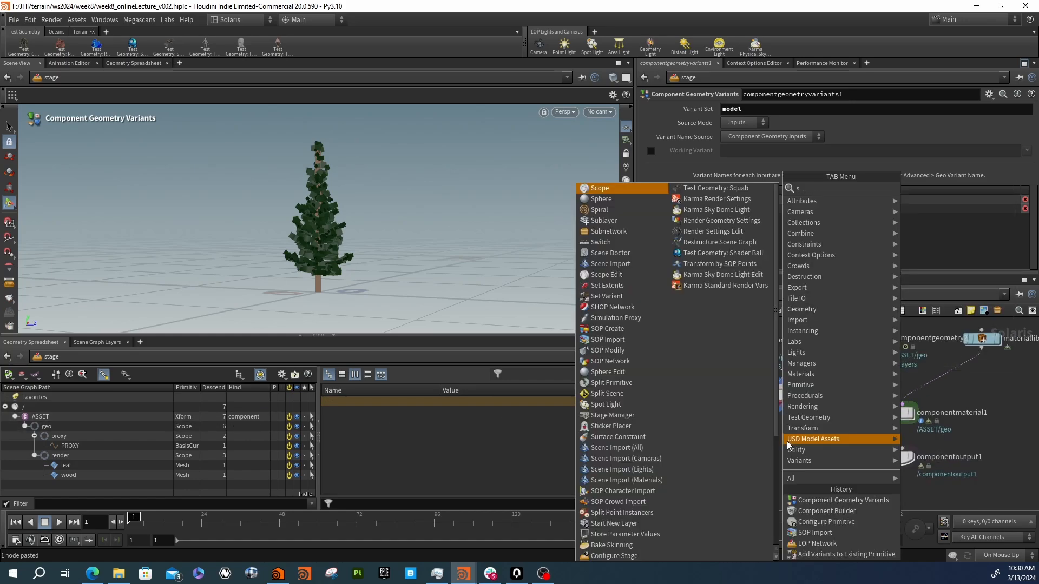
text(et)
key(Down)
key(Return)
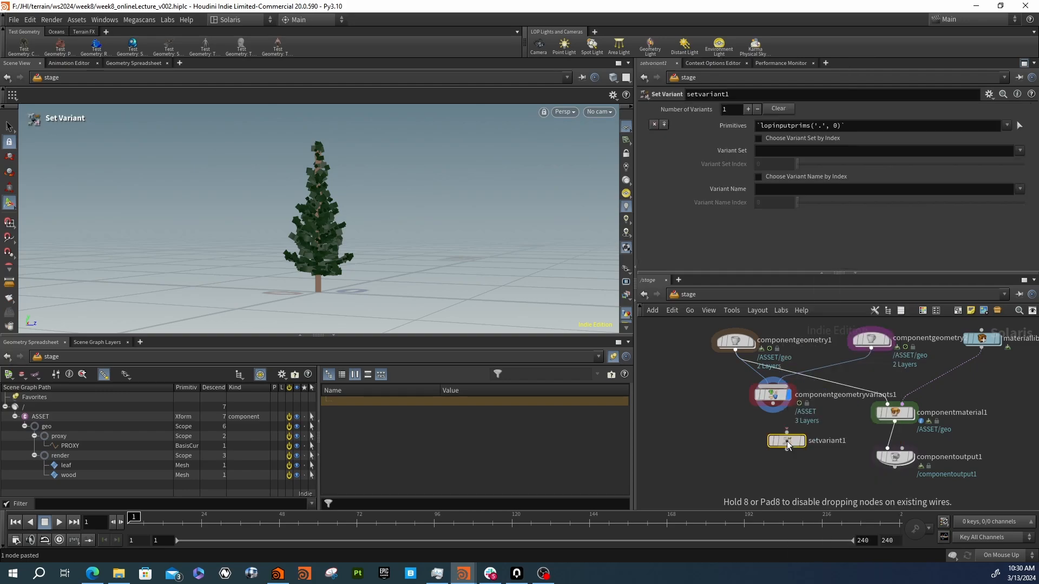
click(787, 441)
click(773, 404)
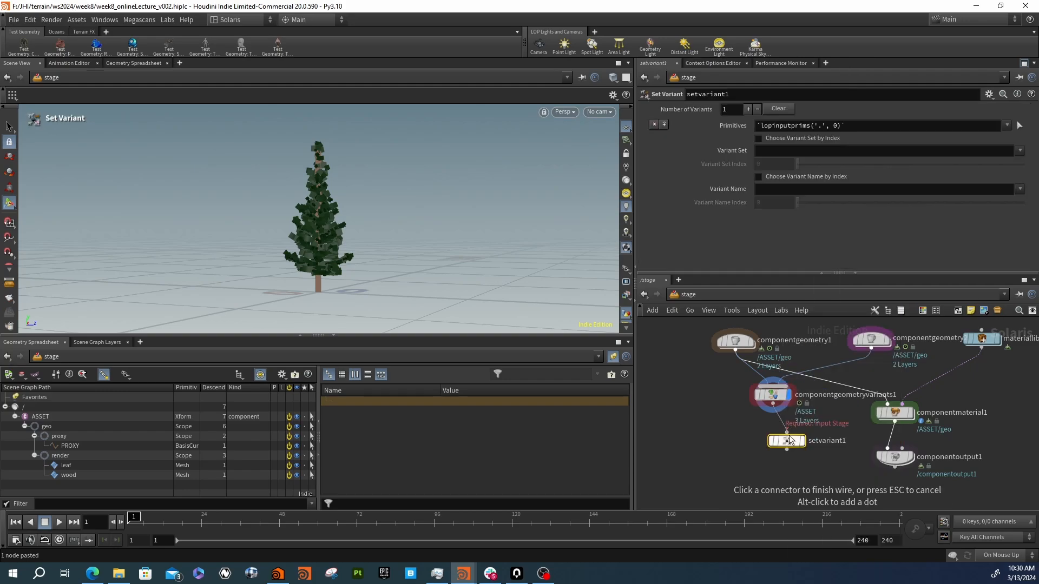
click(786, 435)
drag(794, 446, 780, 450)
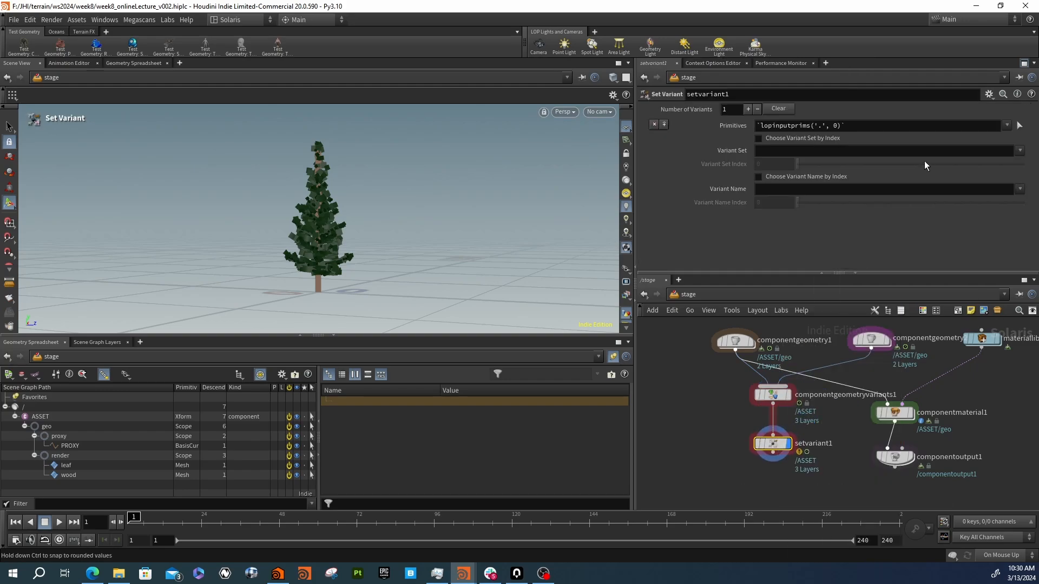
Set the Set Variant node's Variant Set to model and bring up its available variant names
click(1019, 151)
click(1011, 162)
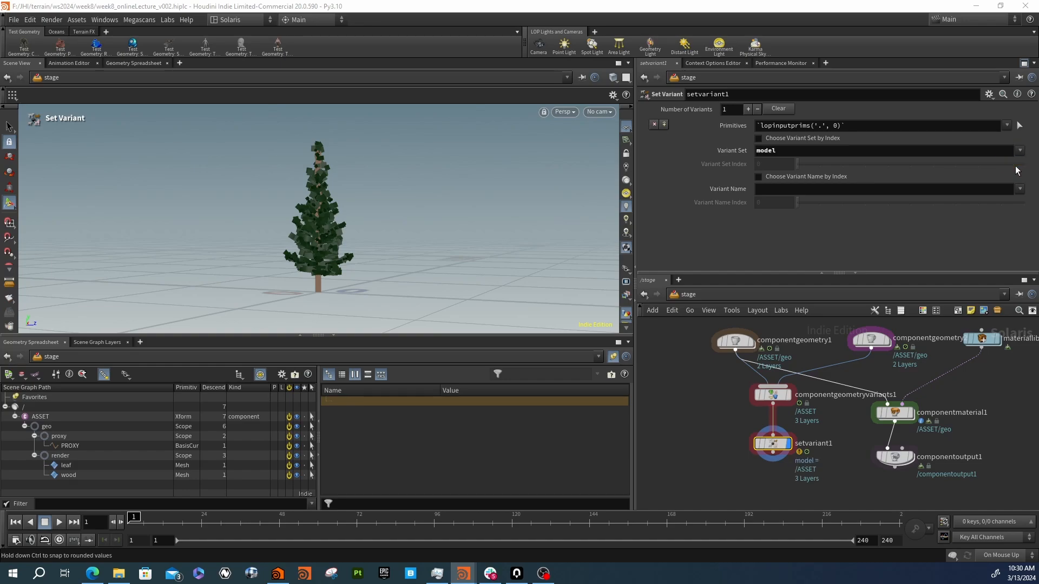
click(1019, 189)
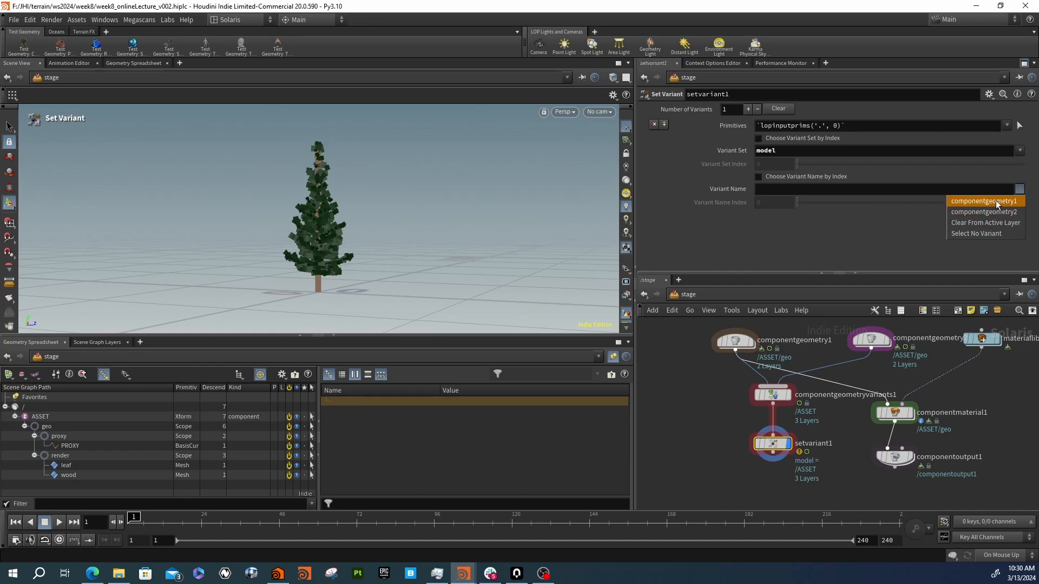
Try the Manual Variant Name Source on the Component Geometry Variants node, restore Component Geometry Inputs, and disable Working Variant
click(779, 393)
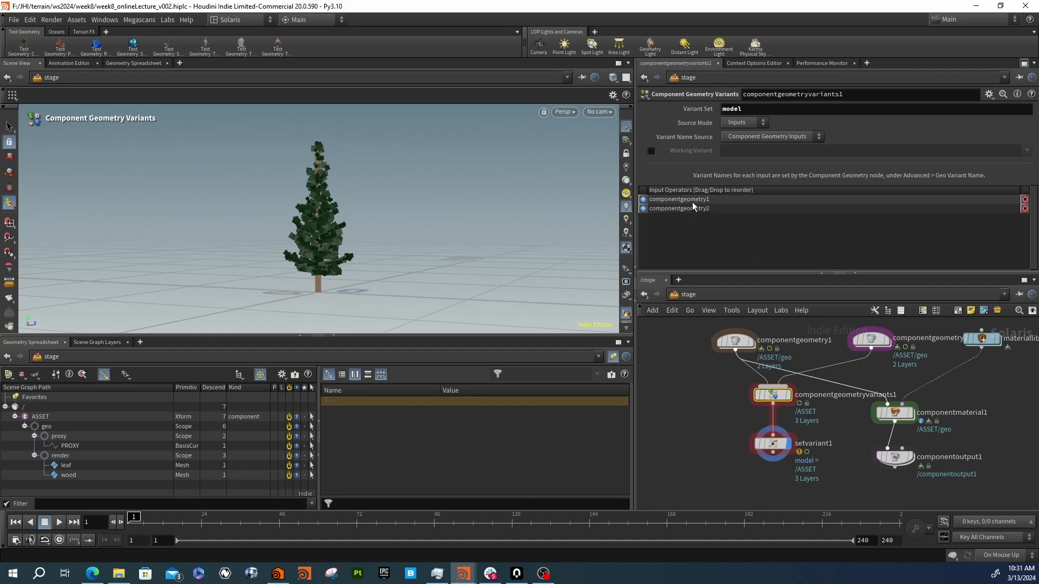
click(739, 137)
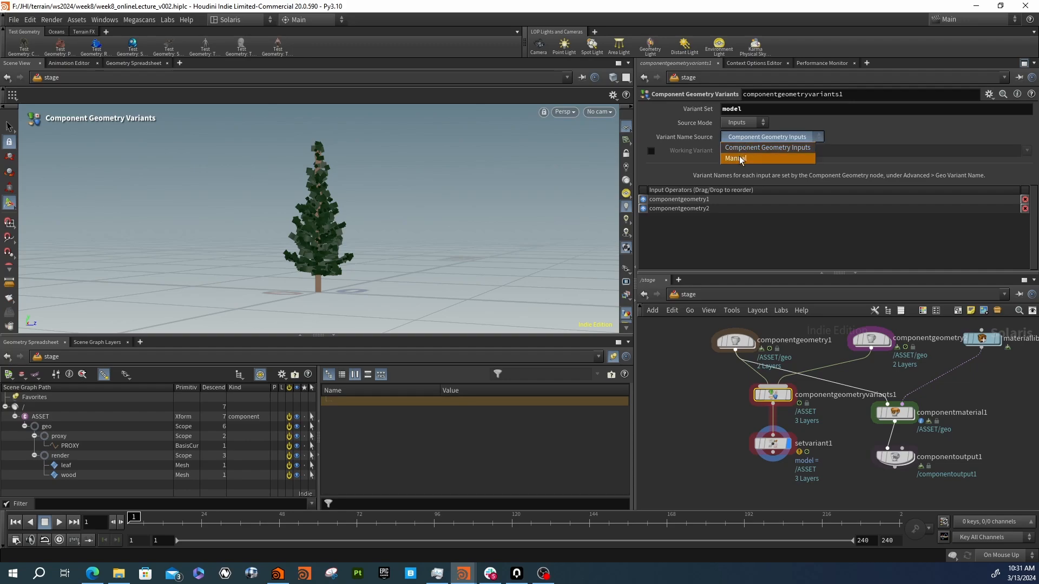
click(740, 158)
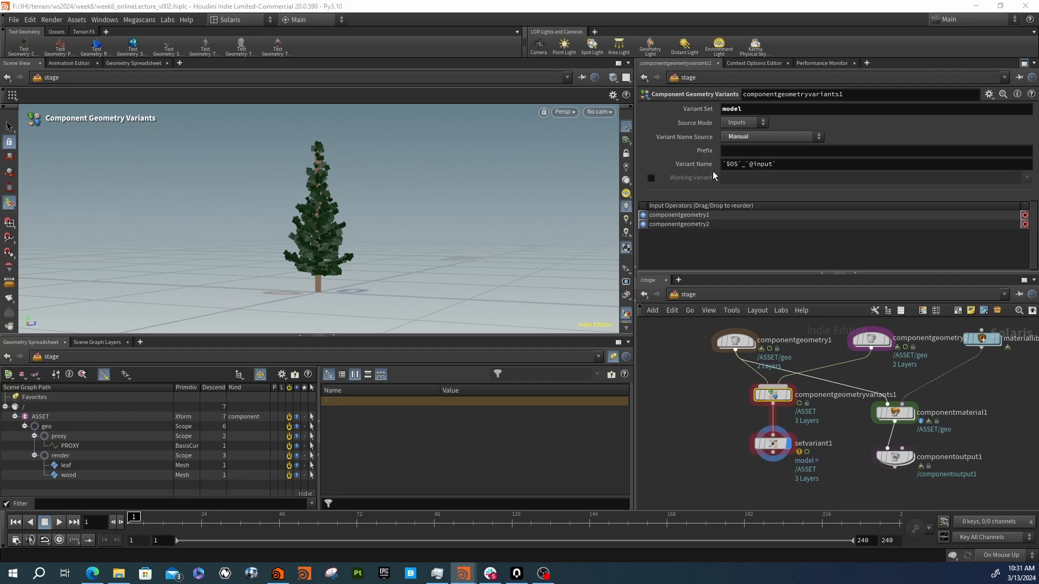
click(887, 216)
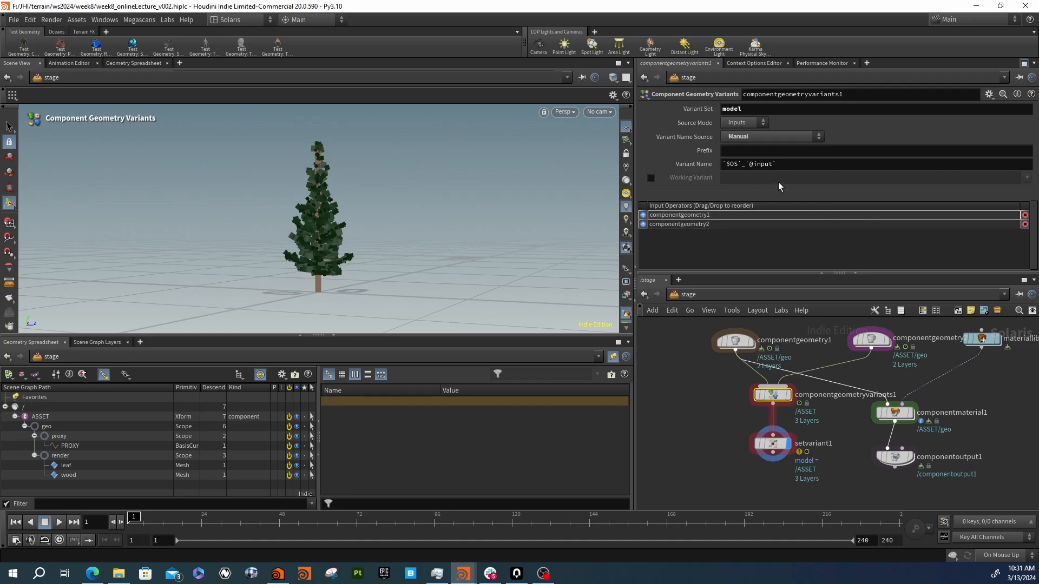
click(740, 122)
click(743, 136)
click(743, 136)
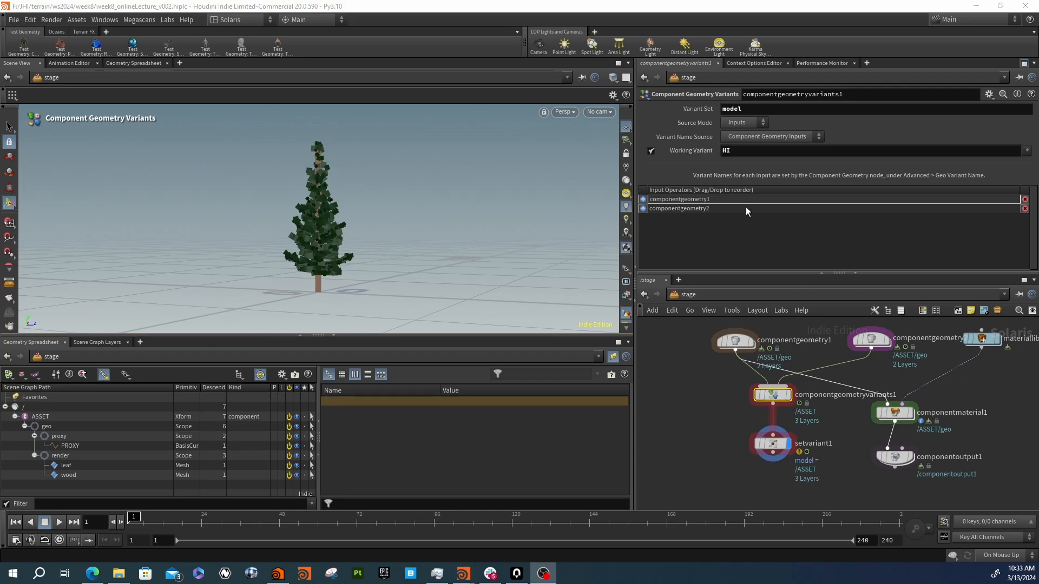
click(651, 152)
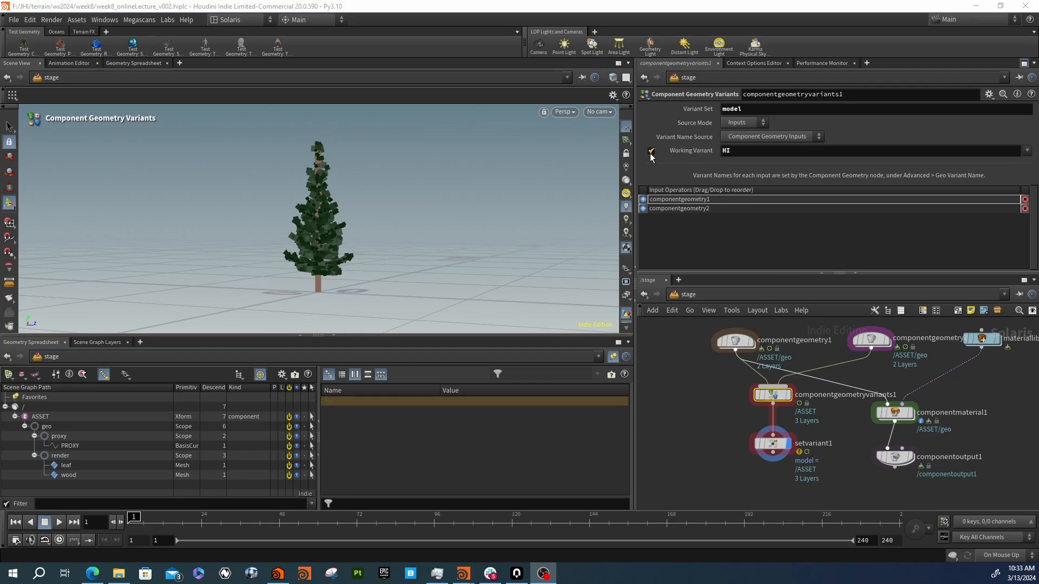
Set componentgeometry1's Geo Variant Name to HI in its advanced settings
click(735, 341)
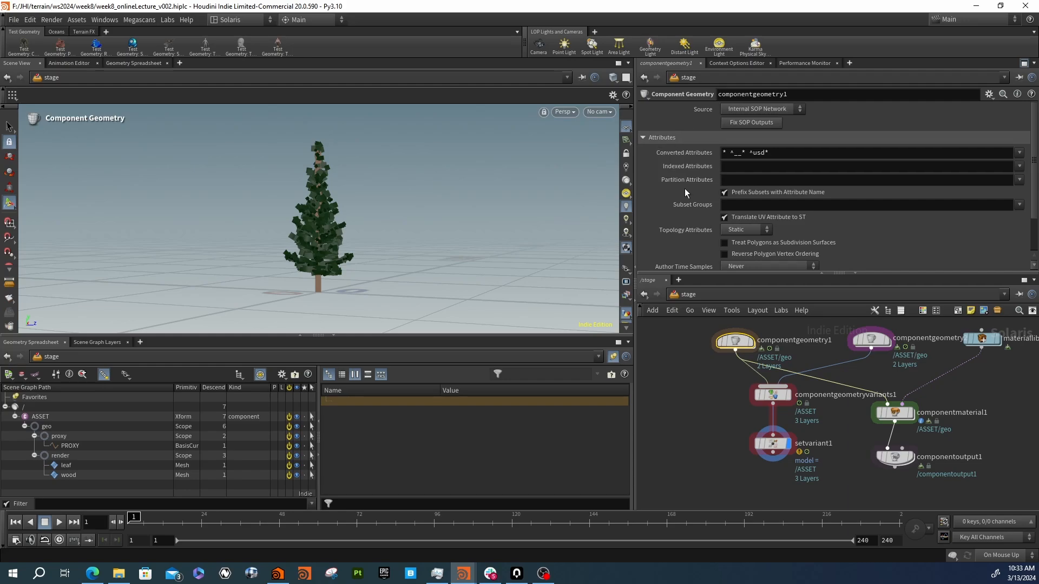
click(661, 137)
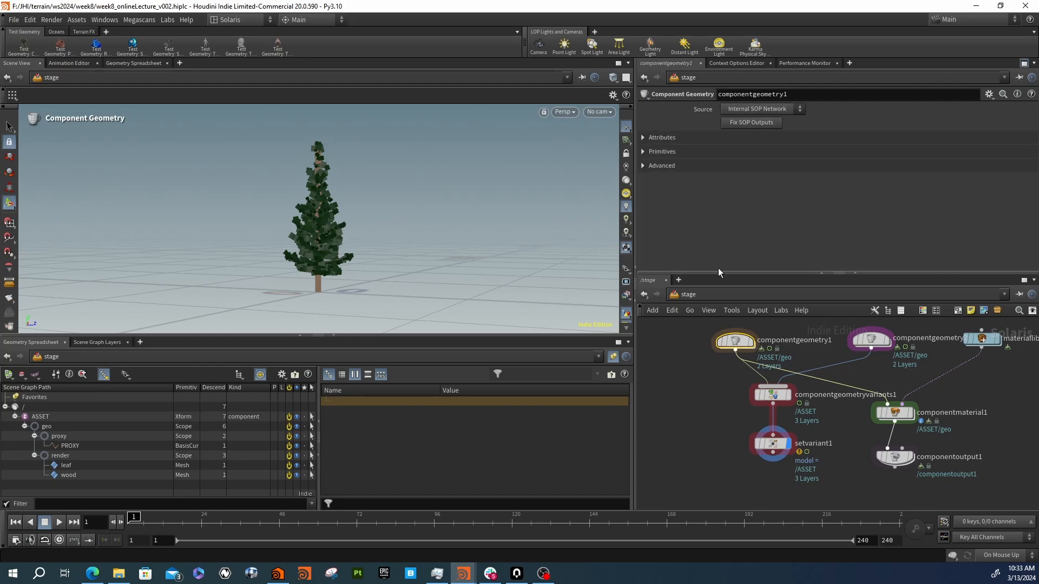
click(643, 165)
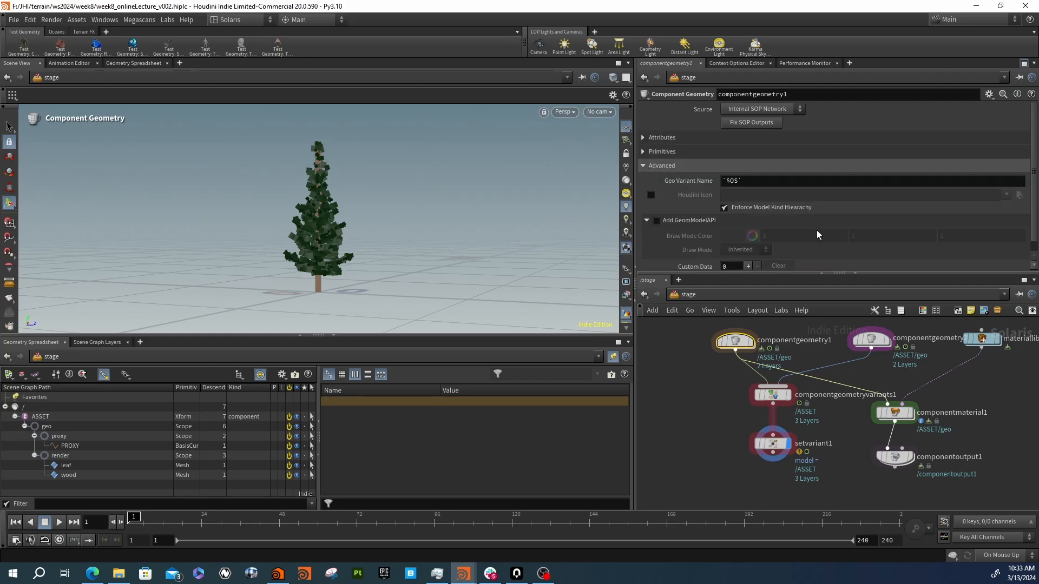
click(875, 339)
click(735, 341)
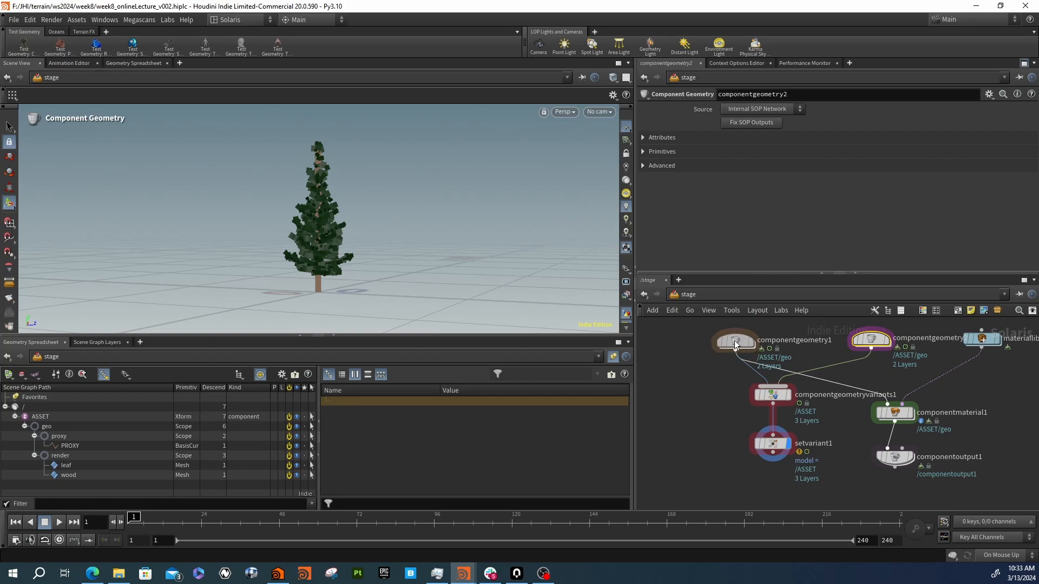
scroll(717, 221, down, 1)
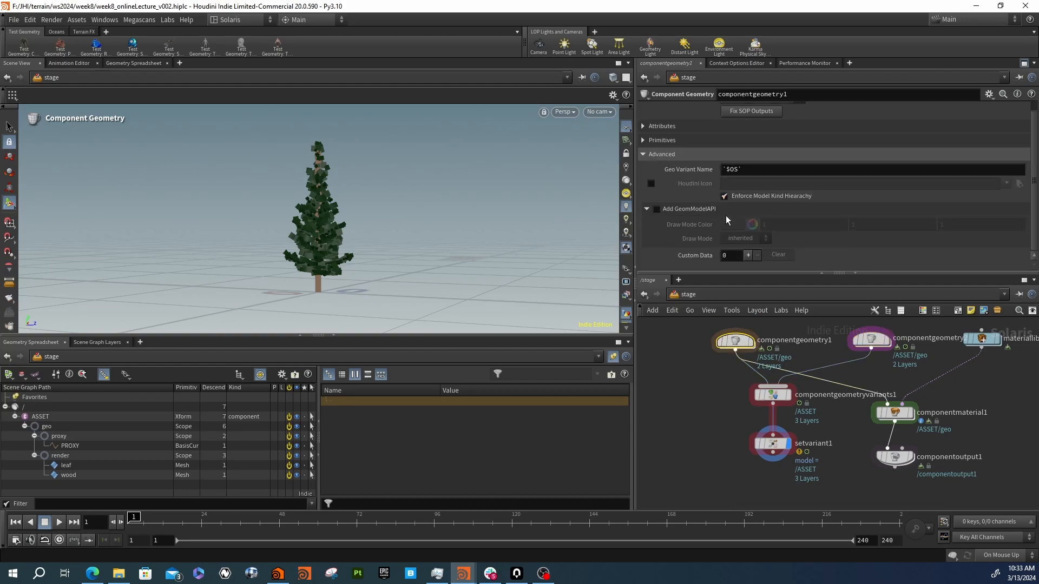
click(728, 169)
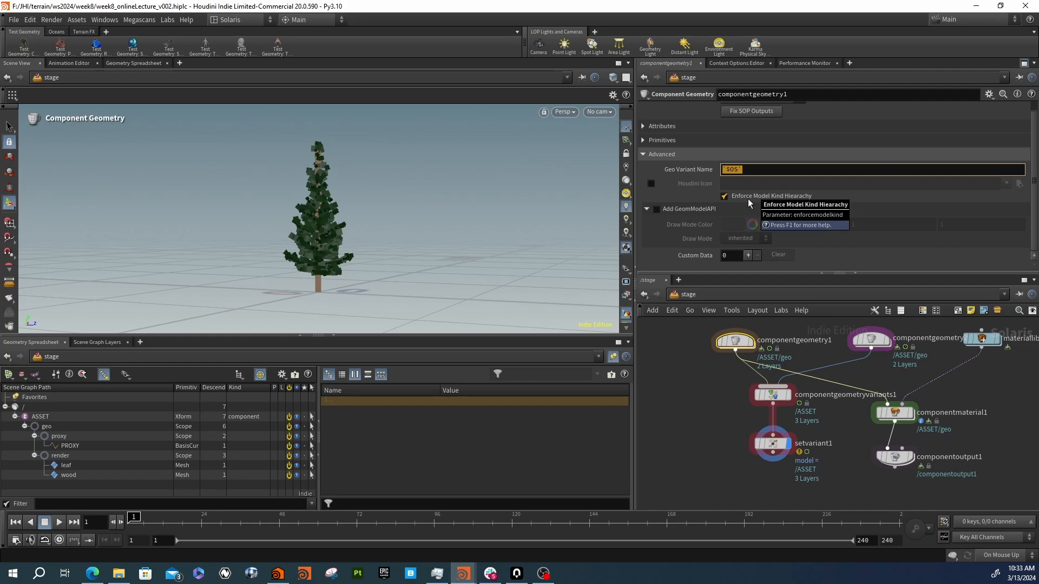
key(Return)
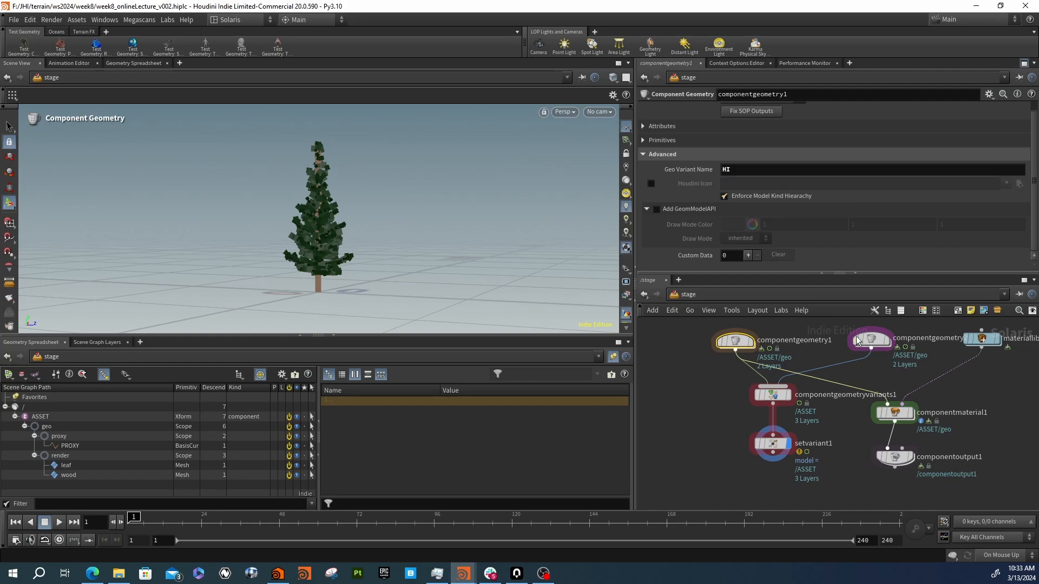
Set componentgeometry2's Geo Variant Name to MED in its advanced settings
click(870, 340)
click(671, 165)
click(757, 182)
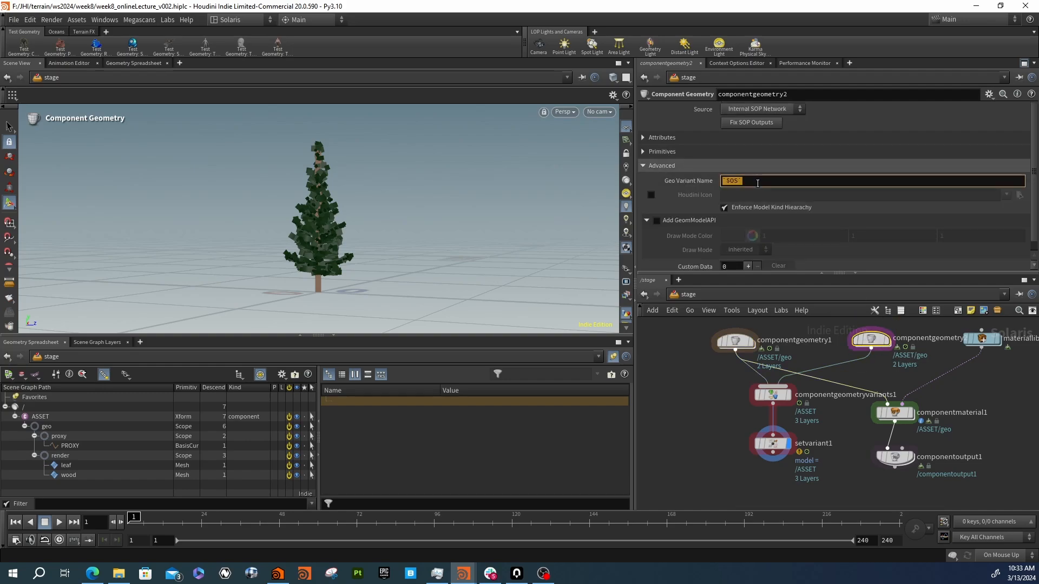
text(L)
key(Return)
Set the Variant Name of setvariant1 to HI
click(773, 394)
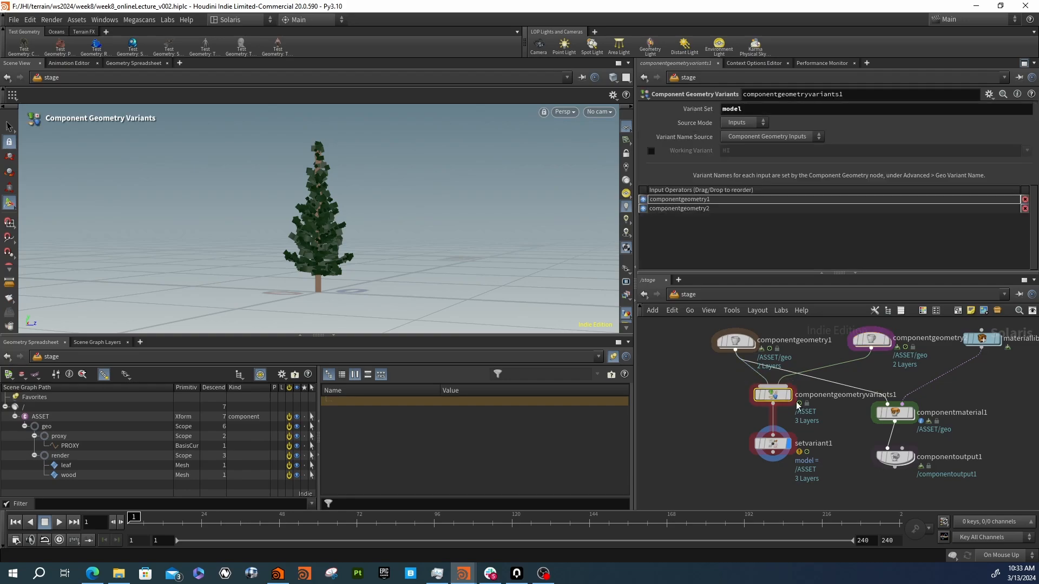
click(781, 445)
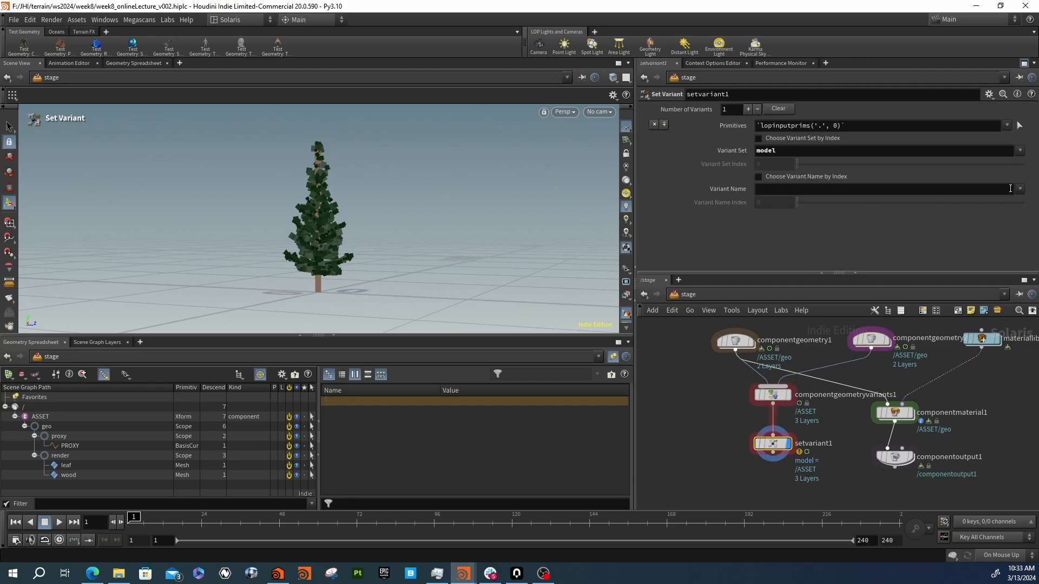
click(1020, 189)
click(1019, 190)
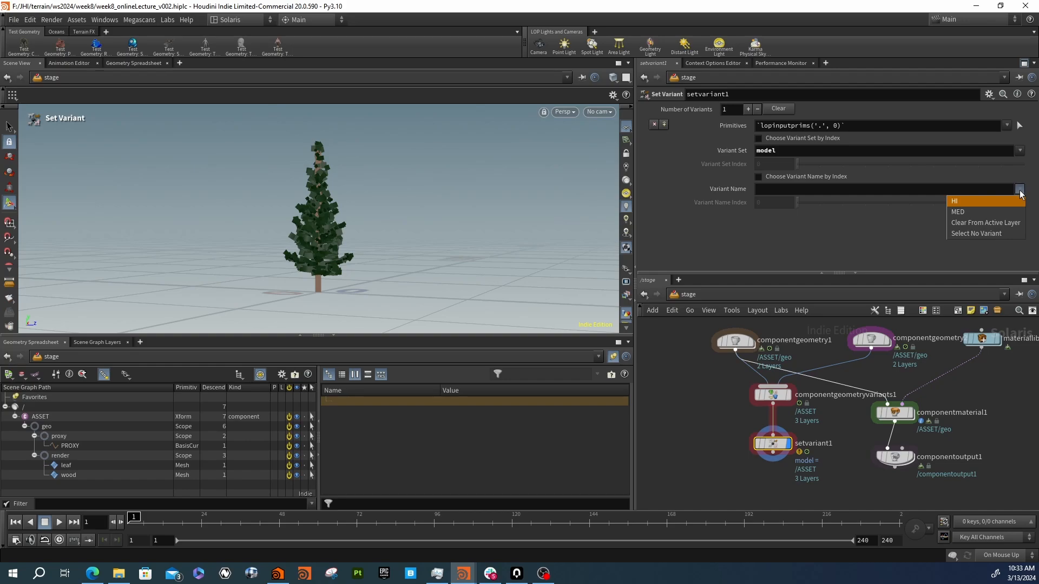
click(965, 202)
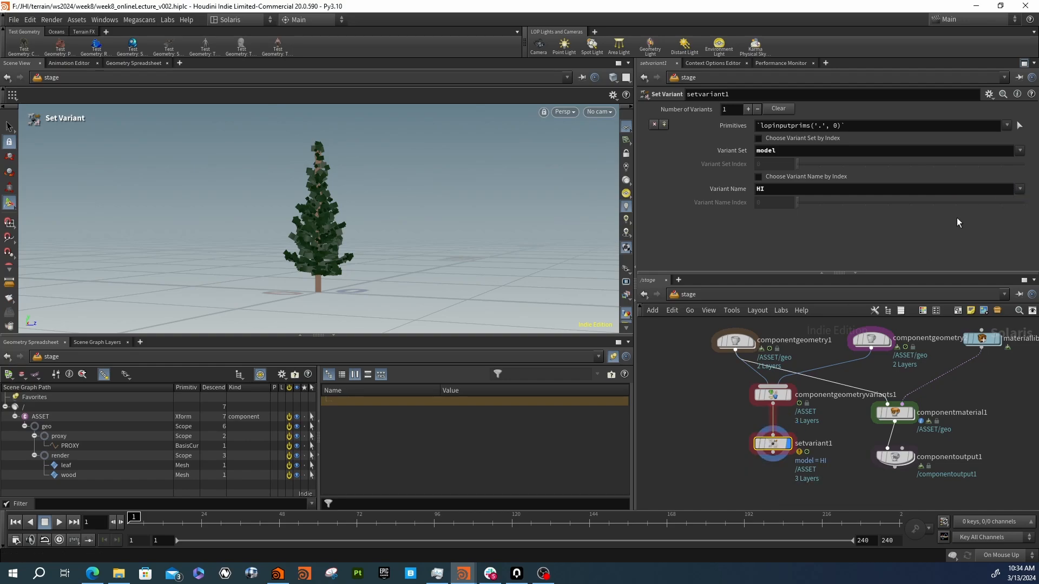
Switch the viewport renderer to Karma XPU and inspect the tree's HI variant up close
click(586, 114)
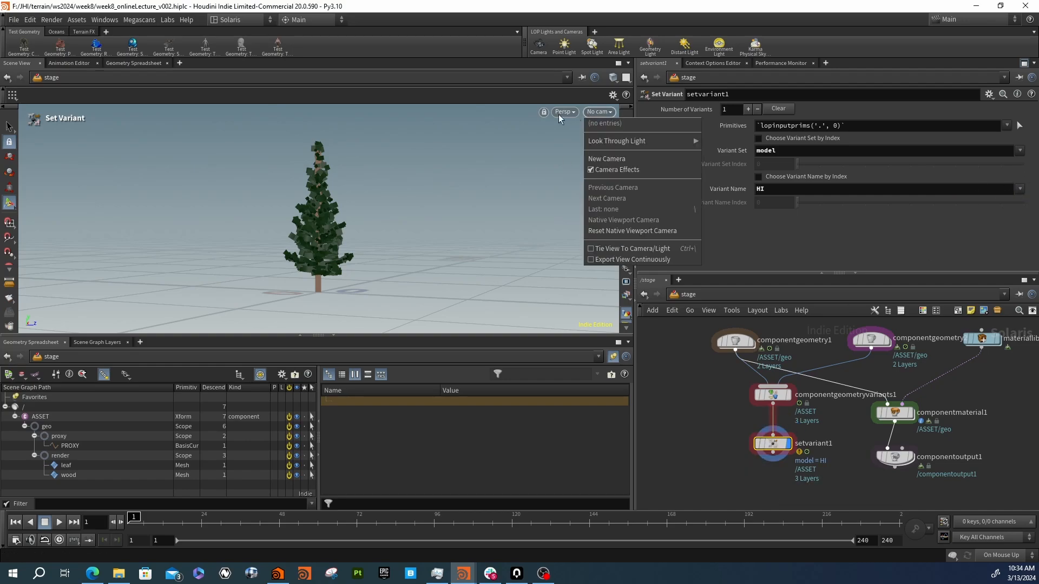
click(567, 112)
click(567, 111)
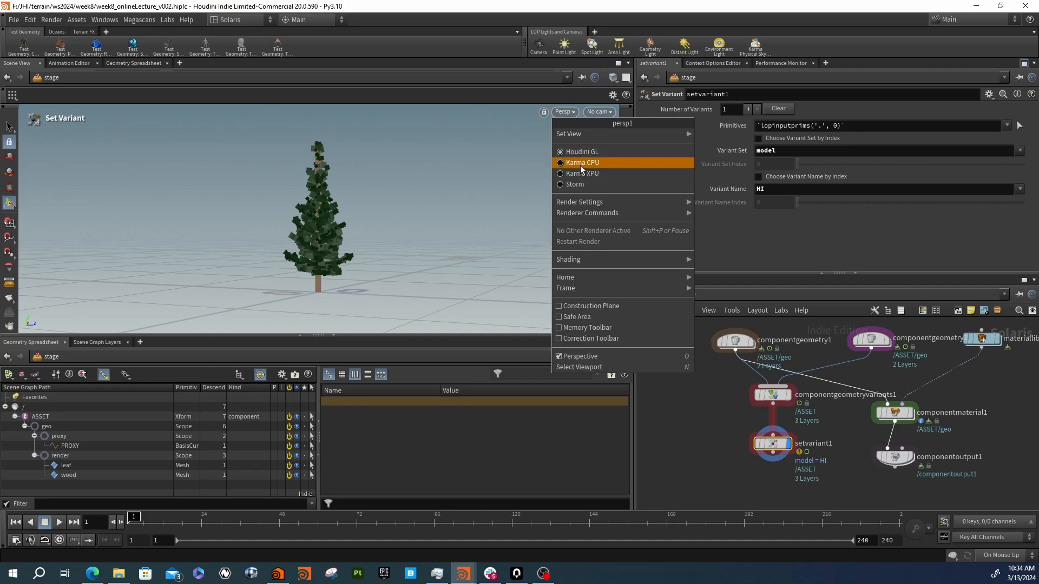
click(580, 175)
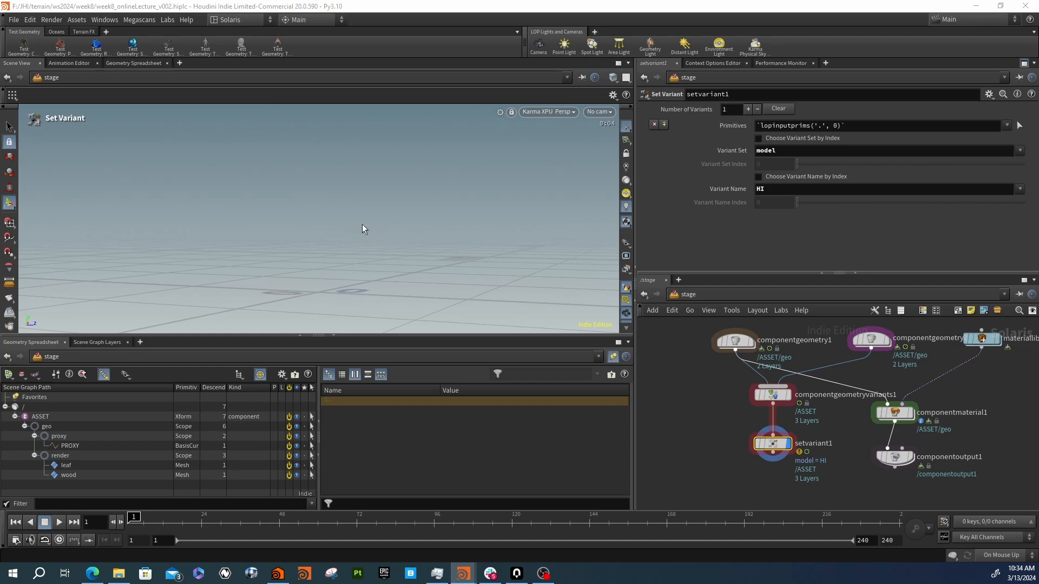
scroll(459, 219, up, 5)
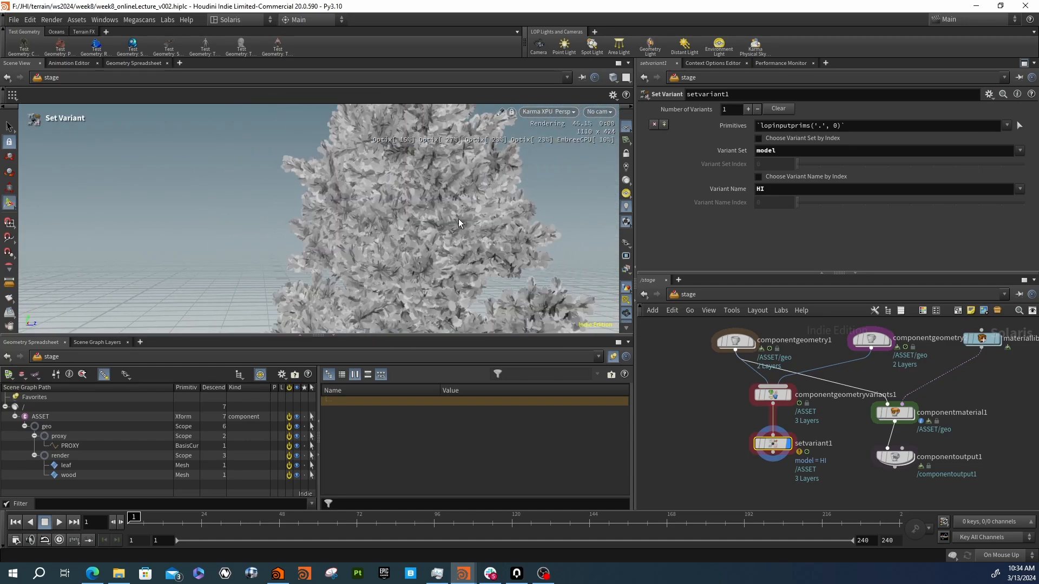
alt+middle_drag(514, 220, 434, 220)
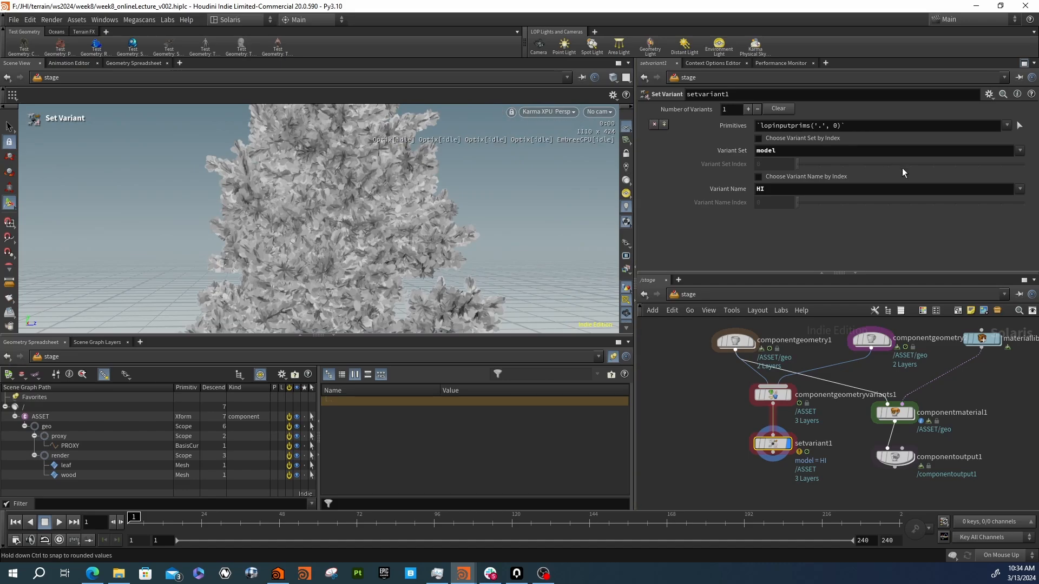
Set the Variant Name of setvariant1 to MED and inspect the rendered tree from near and far
click(1020, 188)
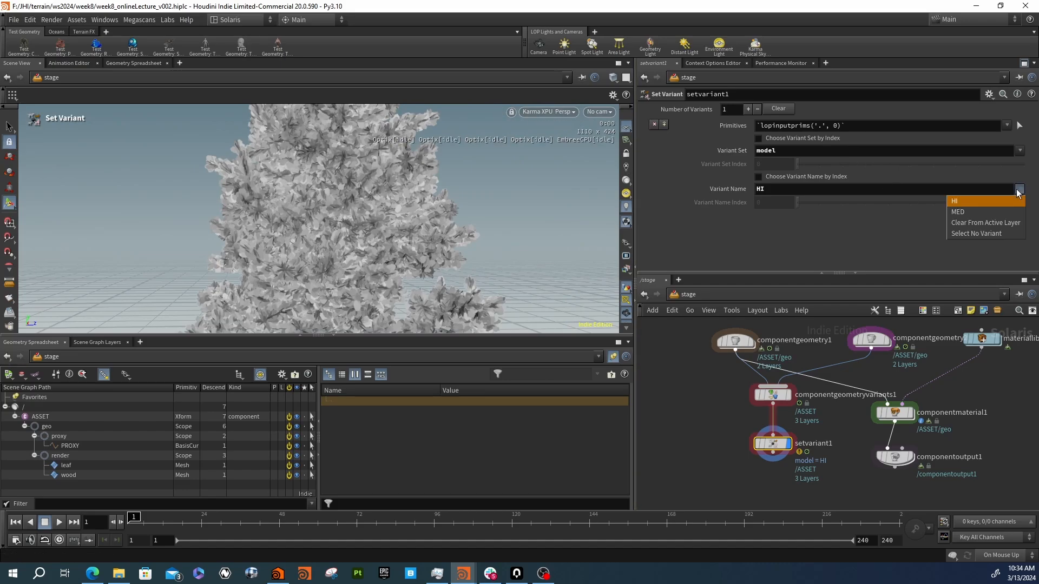
click(990, 212)
alt+right_drag(377, 231, 354, 243)
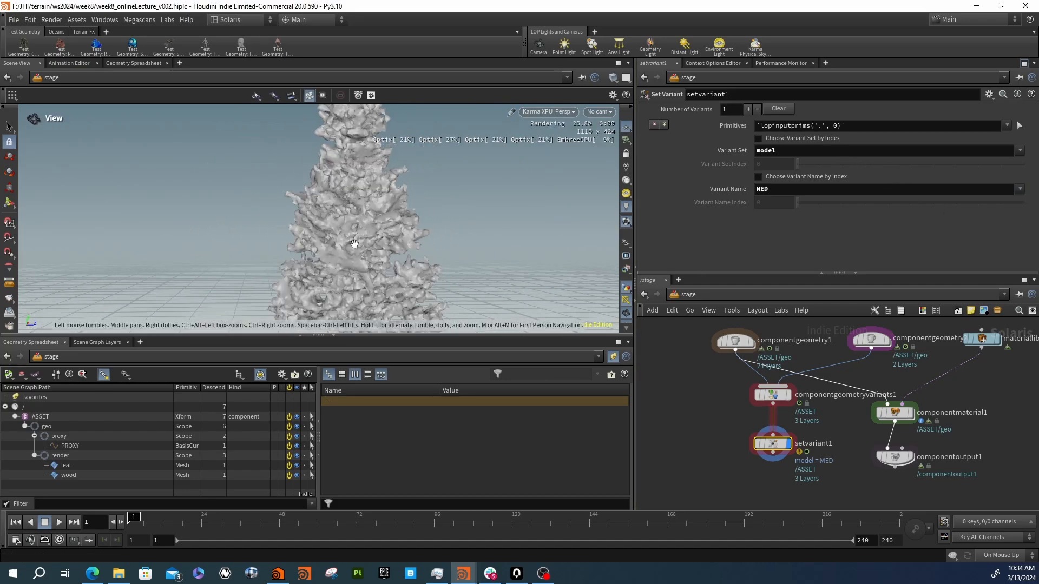
alt+middle_drag(354, 243, 420, 262)
alt+right_drag(420, 261, 241, 248)
alt+middle_drag(381, 258, 328, 253)
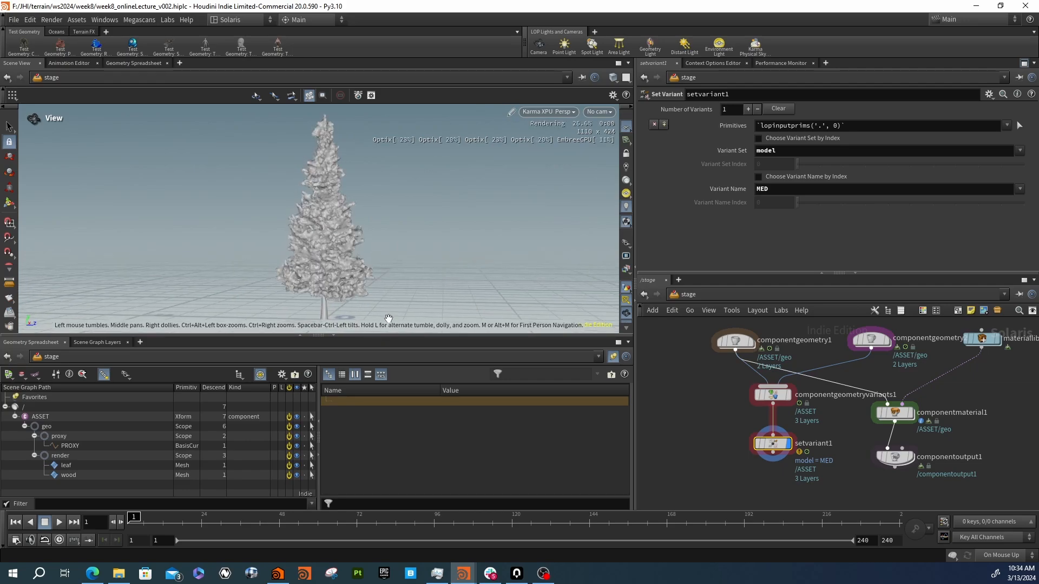
alt+right_drag(385, 292, 162, 257)
alt+drag(163, 256, 287, 278)
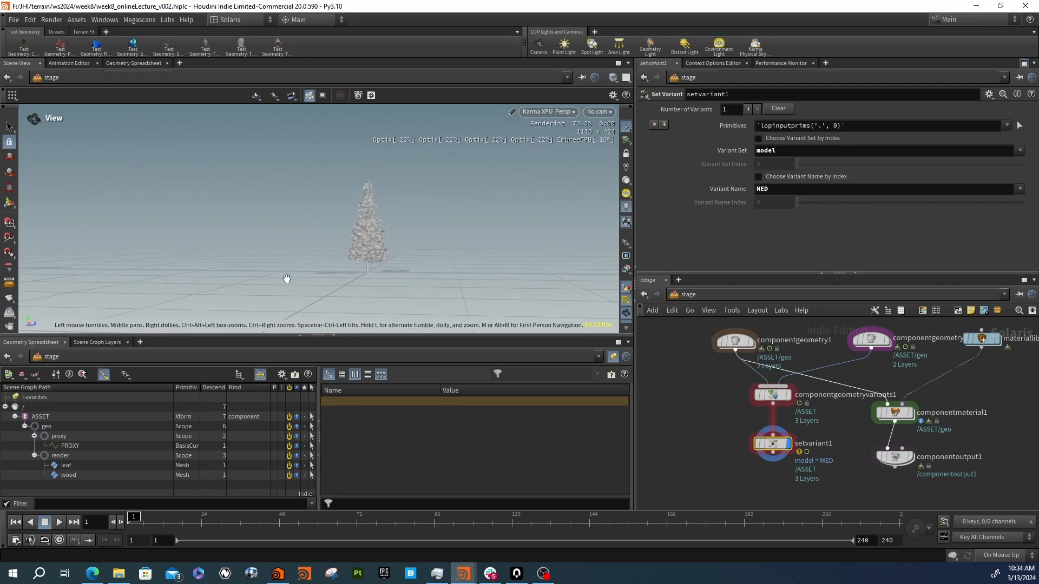
alt+right_drag(388, 255, 360, 266)
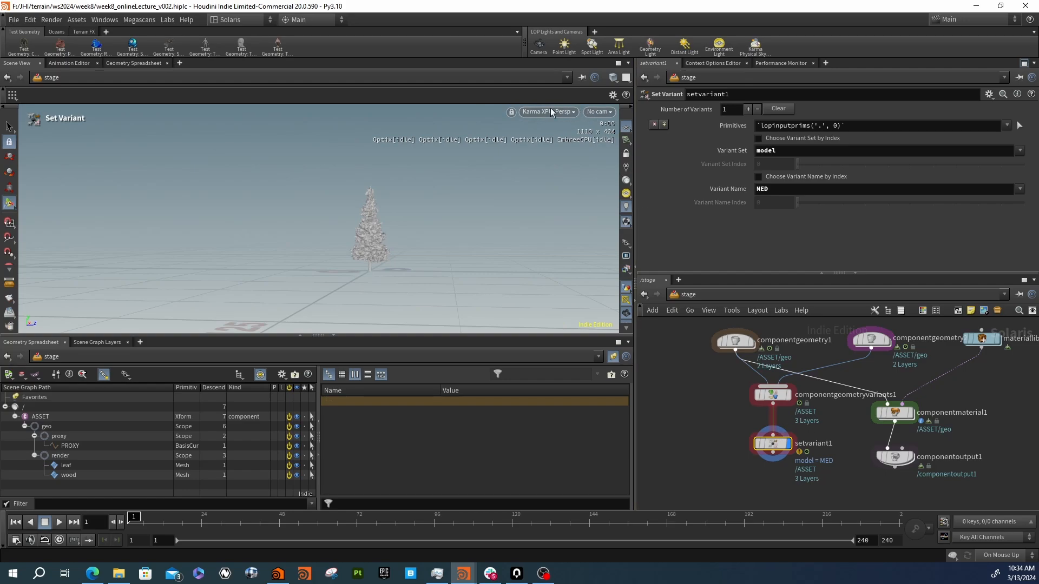
Connect setvariant1 to the first input of componentmaterial1 and rearrange the material and output nodes below it
scroll(789, 383, down, 4)
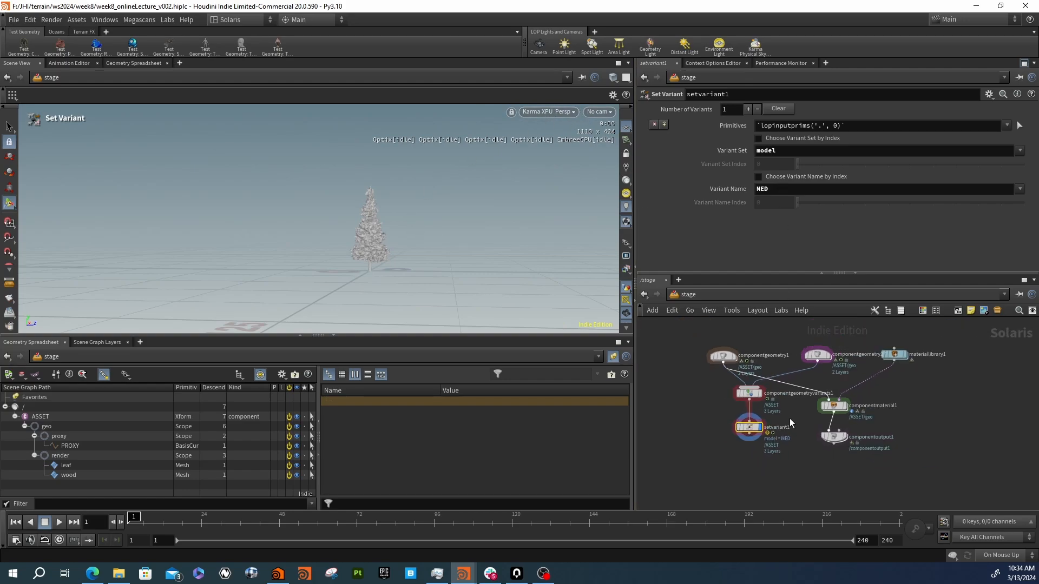
drag(790, 384, 750, 431)
drag(831, 436, 831, 476)
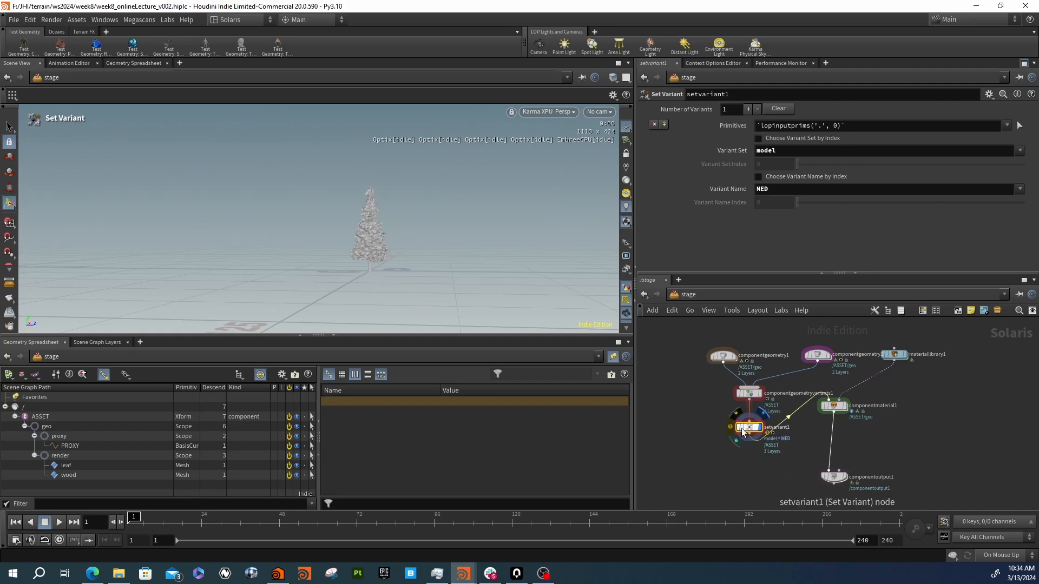
drag(839, 404, 832, 437)
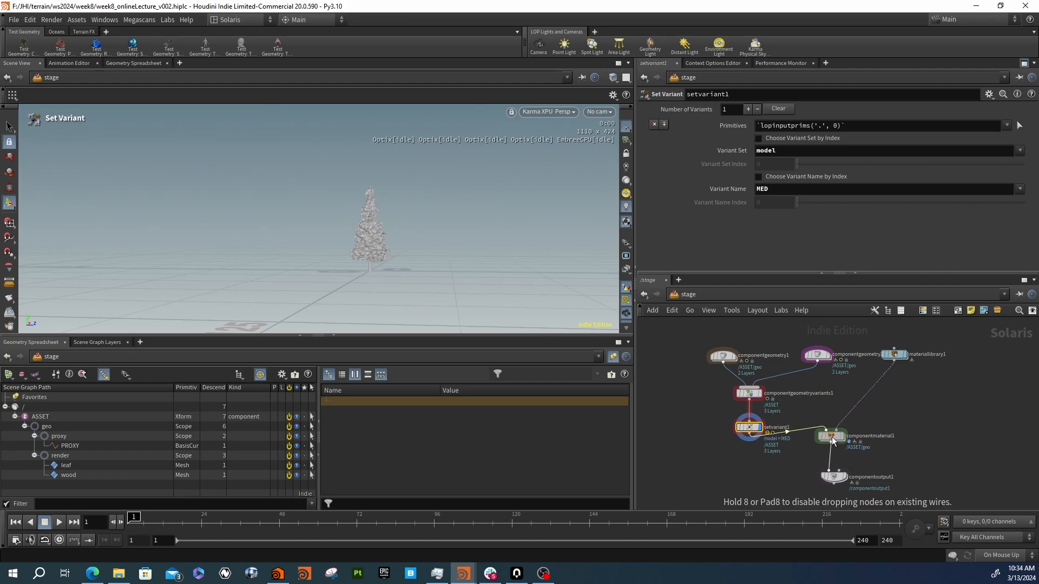
click(837, 438)
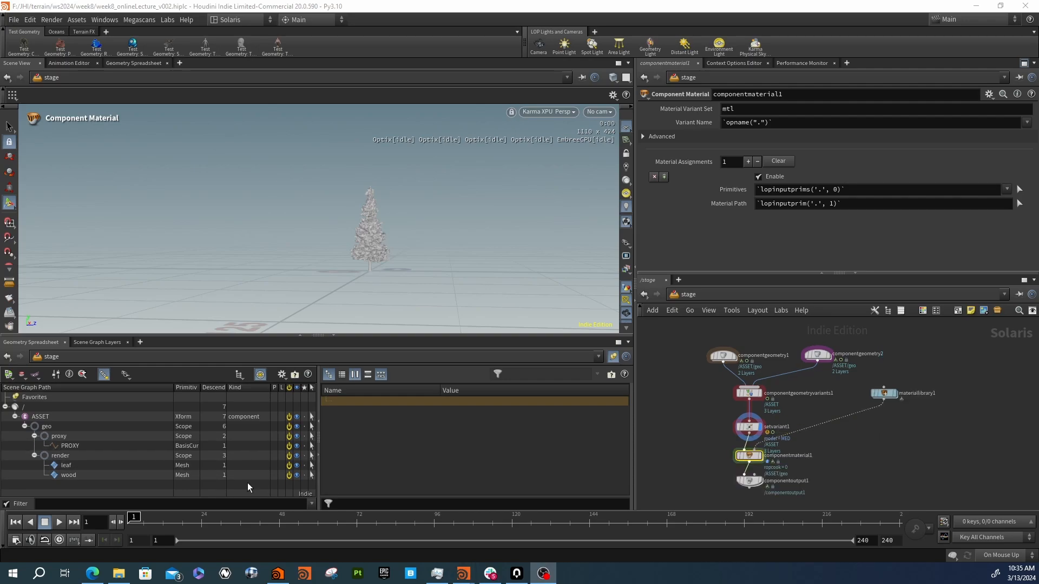
Inside materiallibrary1, add a USD MaterialX Builder and make one copy of it
double_click(886, 394)
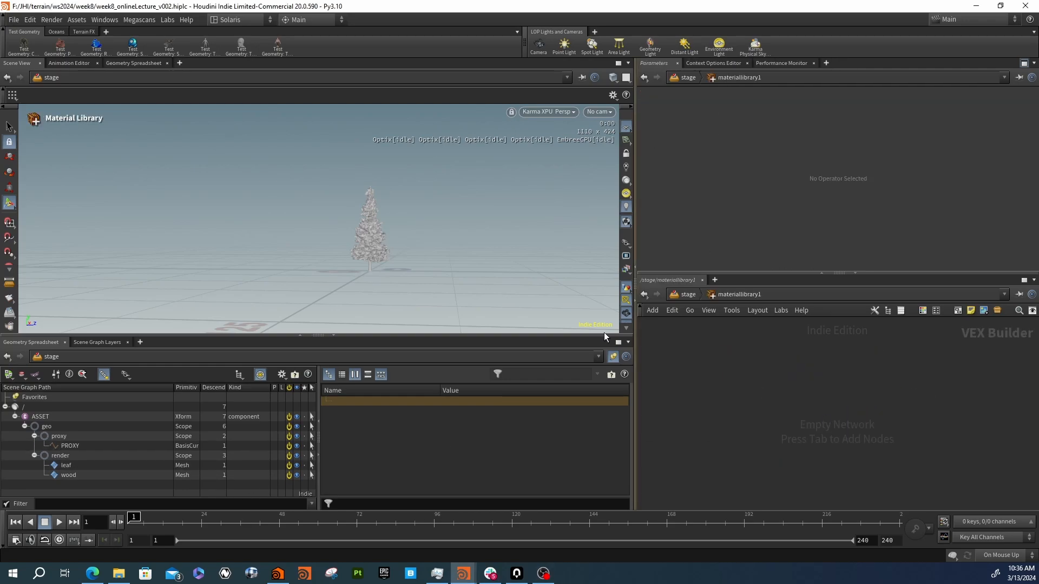
key(Tab)
text(mat)
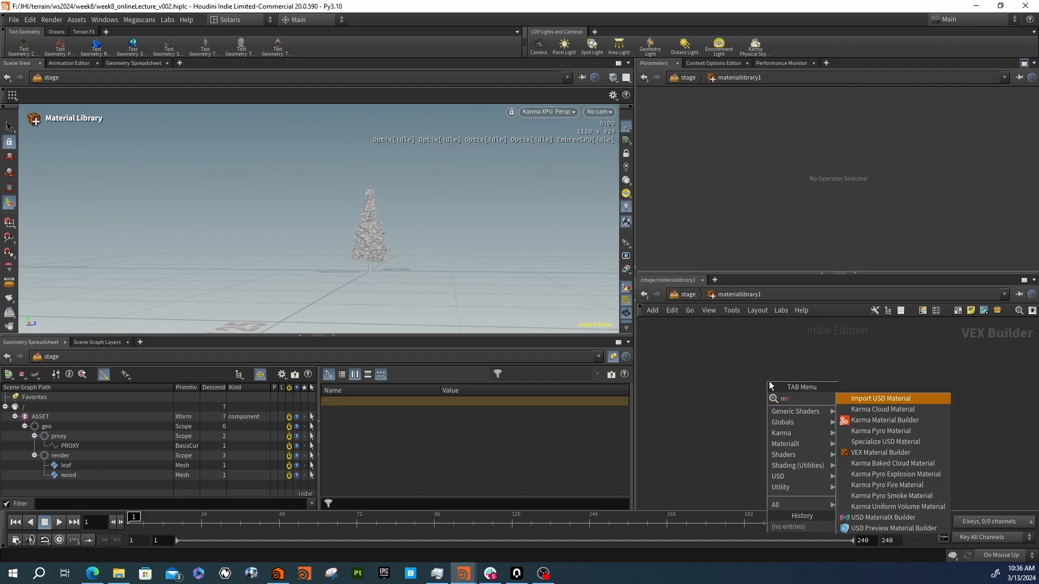
click(903, 517)
click(820, 393)
key(ctrl+c)
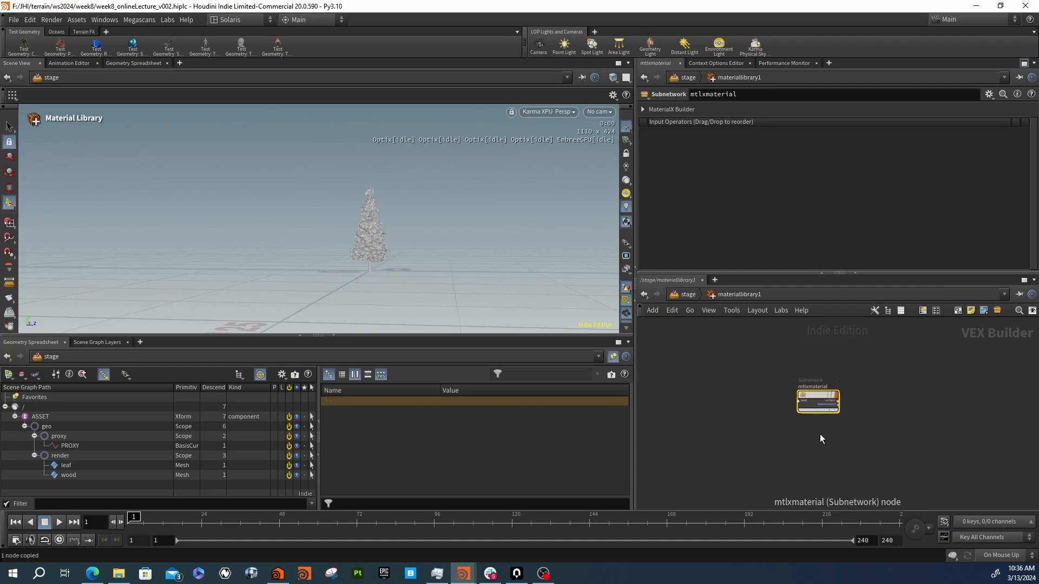
key(ctrl+v)
Rename the first MaterialX subnetwork as mtlx_wood and the second as mtlx_leaf
double_click(816, 391)
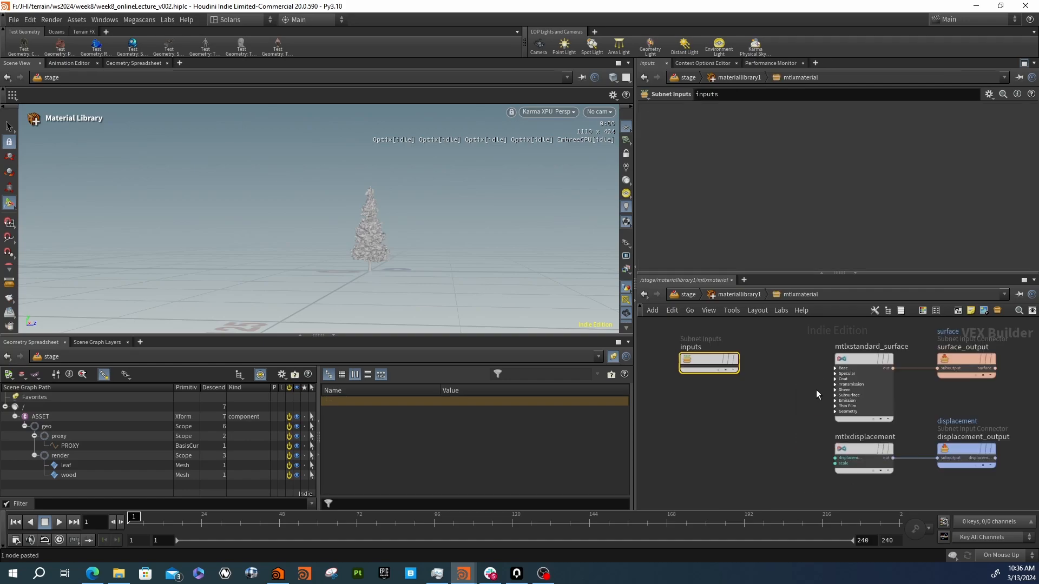
key(u)
double_click(819, 386)
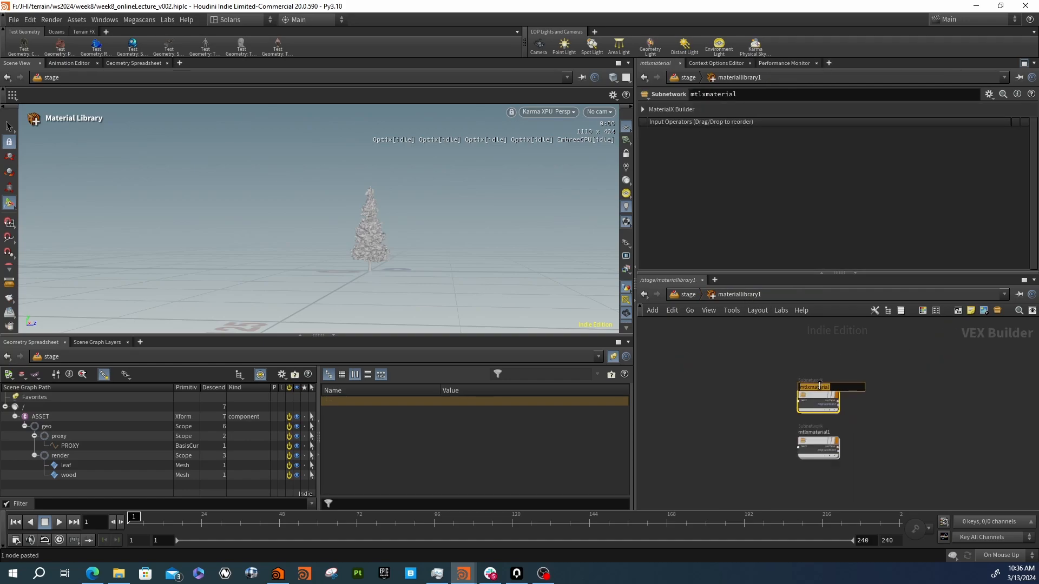
text(mtlx_wood)
key(Return)
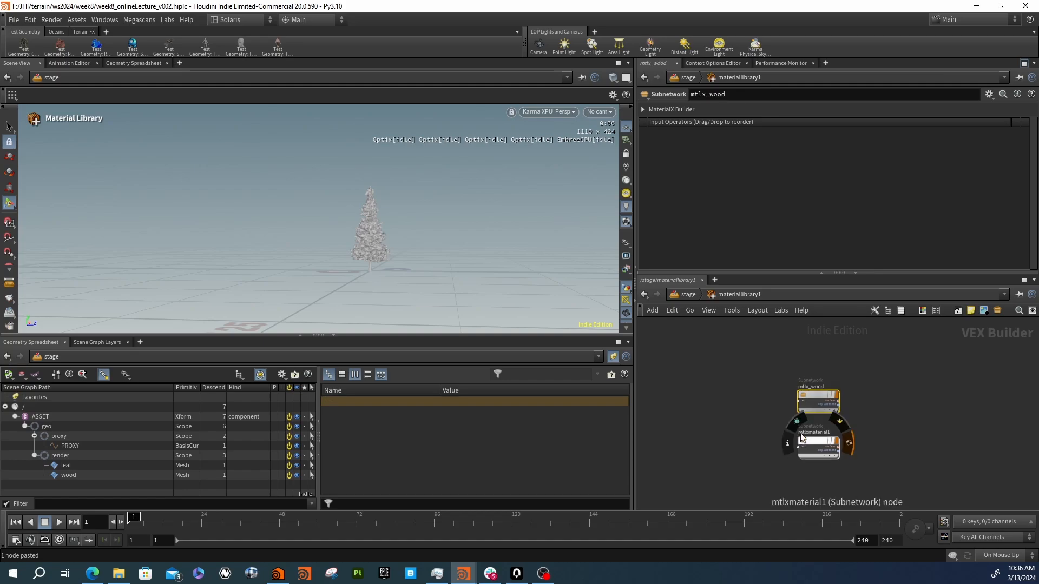
double_click(806, 433)
drag(813, 433, 901, 436)
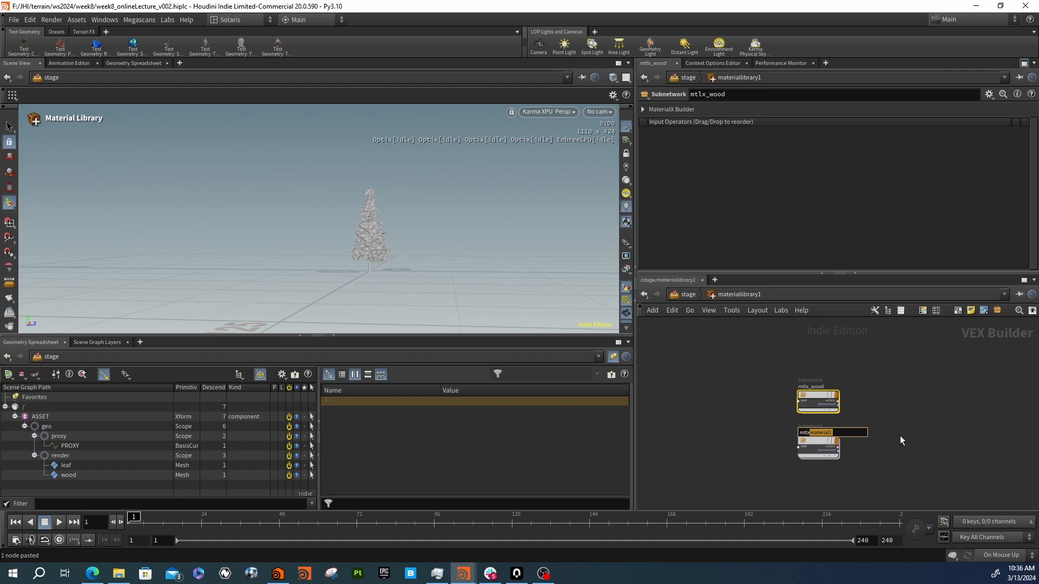
text(_leaf)
key(Return)
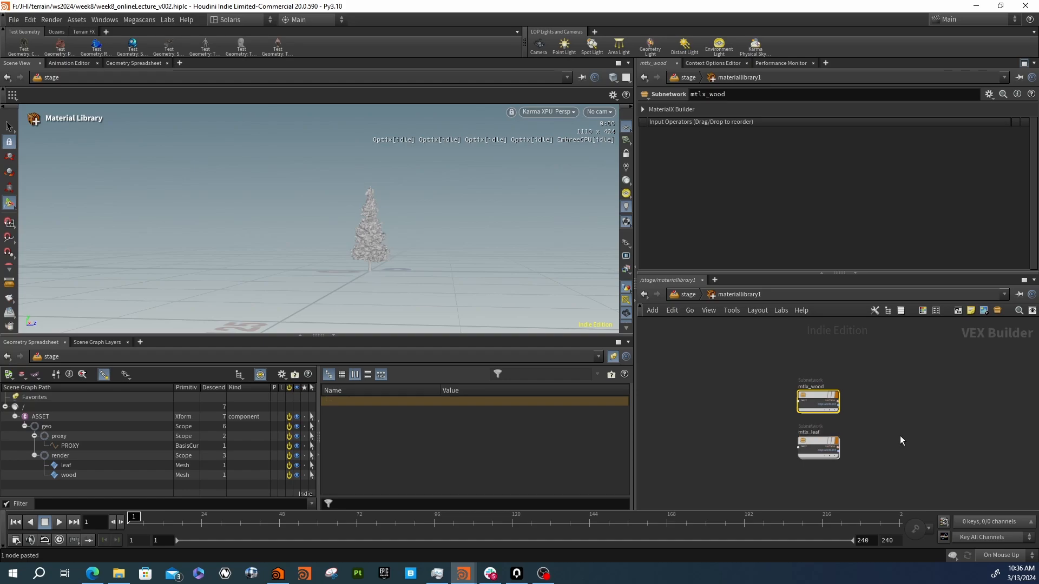
Duplicate the mtlx_leaf subnetwork below it and name the copy mtlx_leafHI
mouse_move(826, 445)
alt+drag(826, 445, 821, 484)
double_click(829, 476)
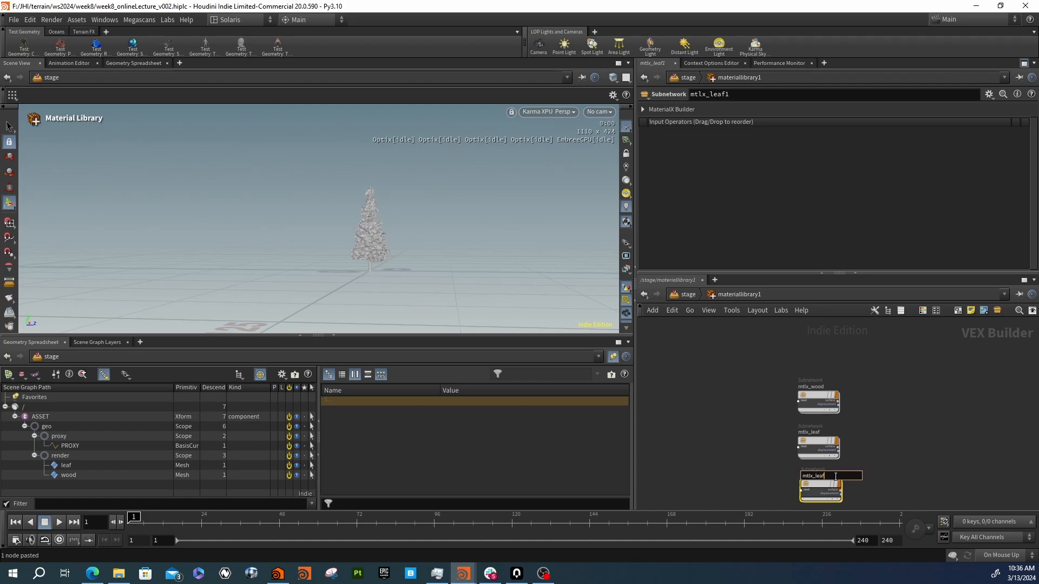
text(HI)
key(Return)
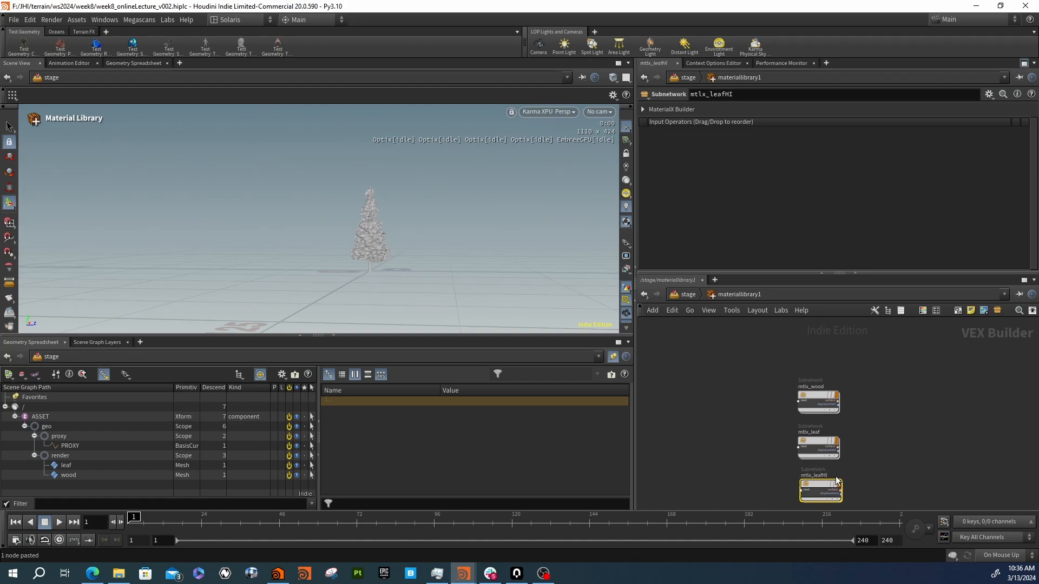
Open the mtlx_wood subnetwork to edit its shader nodes
double_click(814, 393)
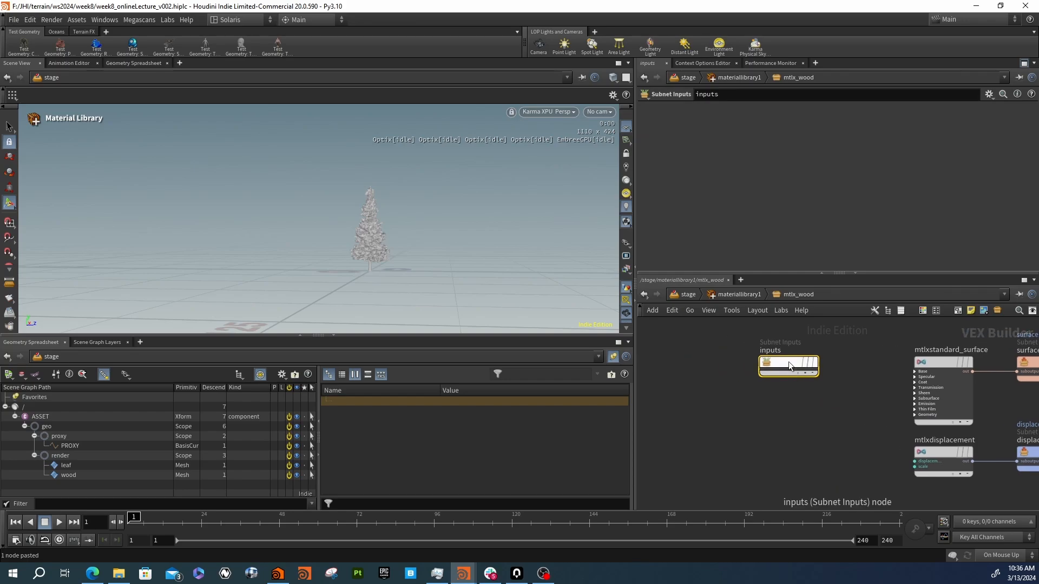
key(Tab)
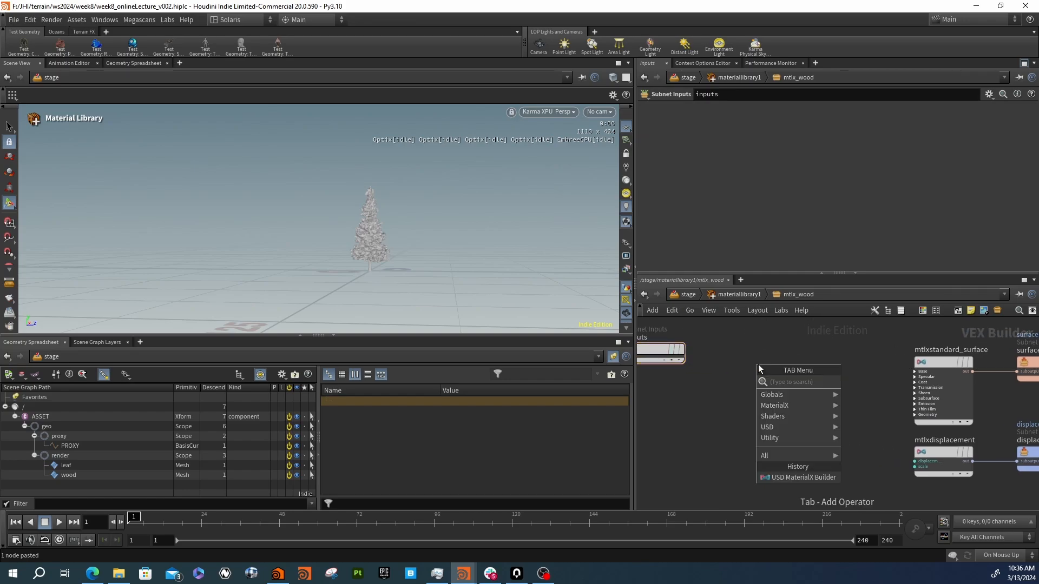
text(im)
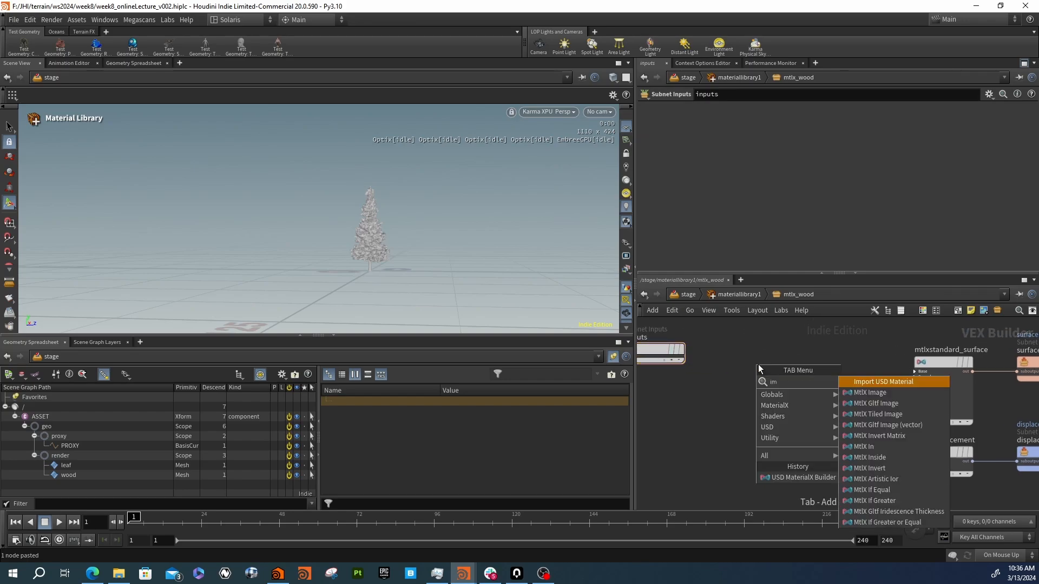
key(Down)
key(Return)
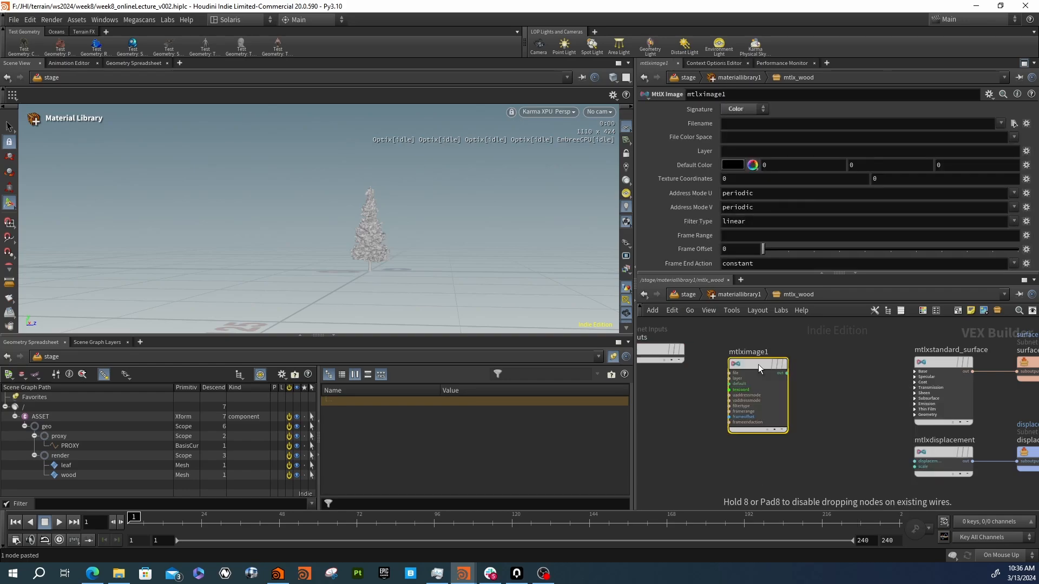
key(ctrl+z)
Add a MtlX Triplanar Projection node in front of the standard surface in mtlx_wood
key(Tab)
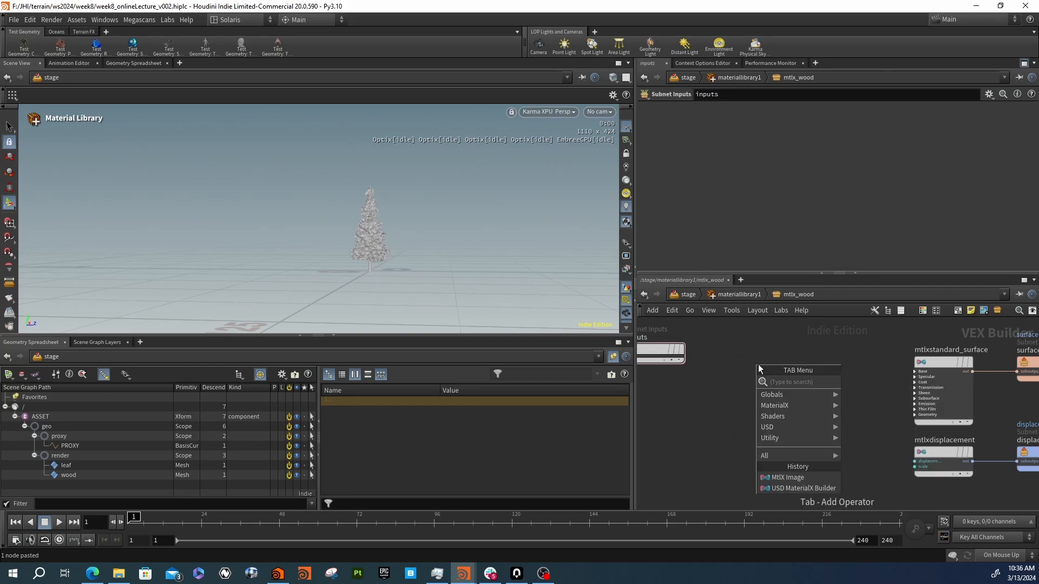
text(po)
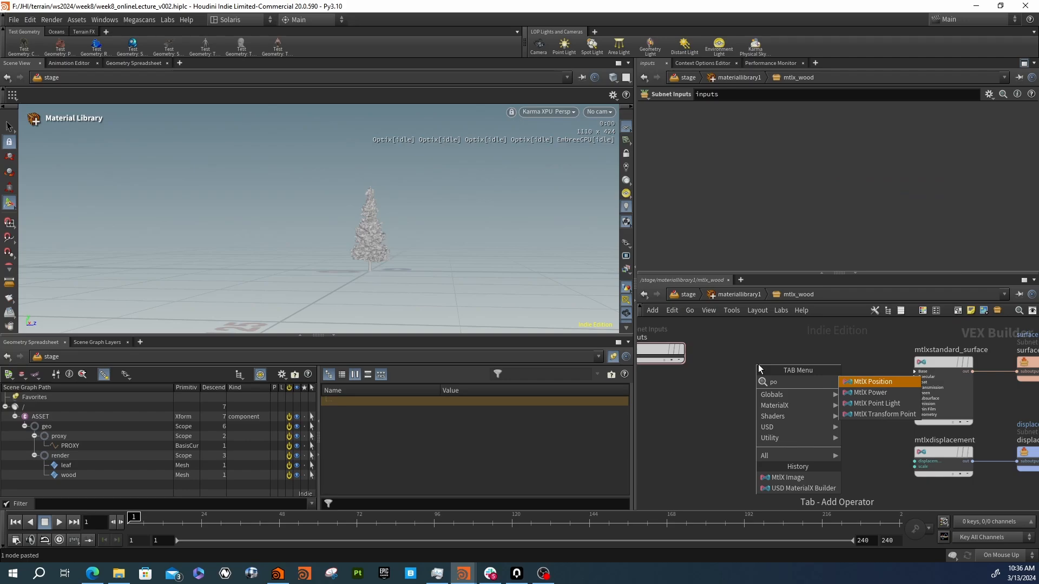
key(BackSpace)
key(BackSpace)
text(tri)
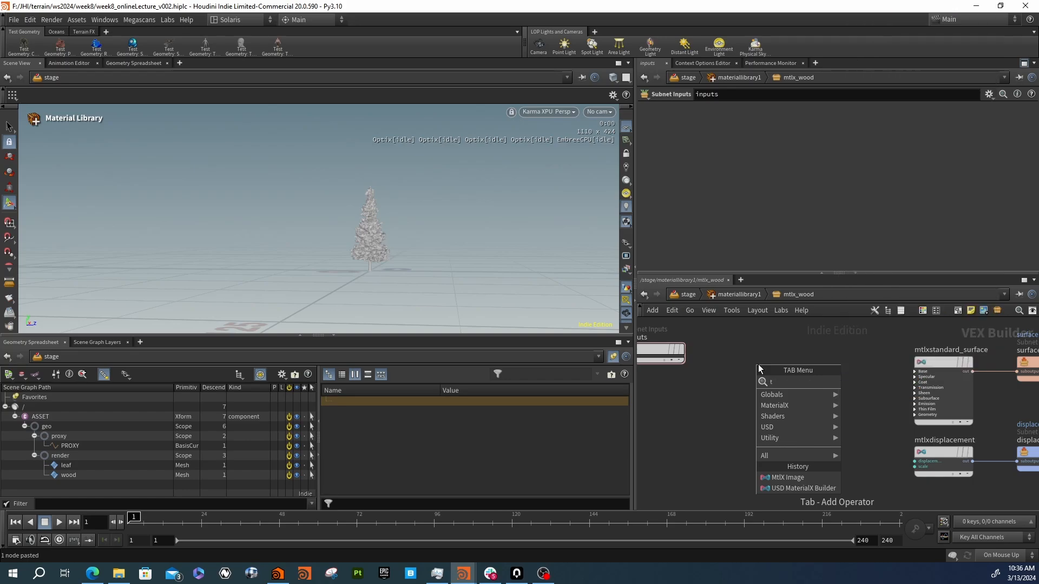
key(Return)
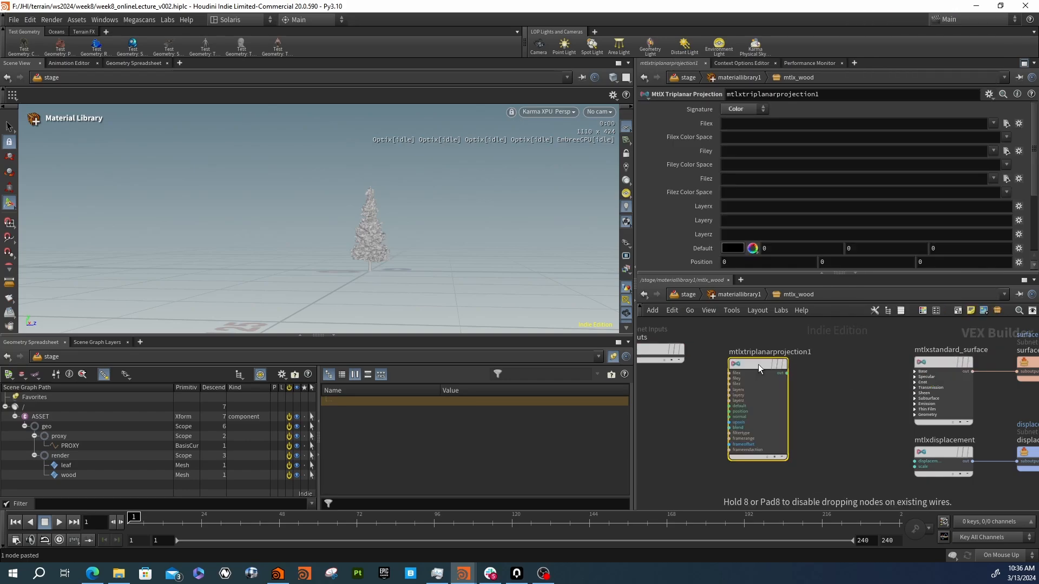
click(758, 365)
Copy the triplanar projection's Filex parameter and paste it as a relative reference into Filey and Filez
right_click(701, 123)
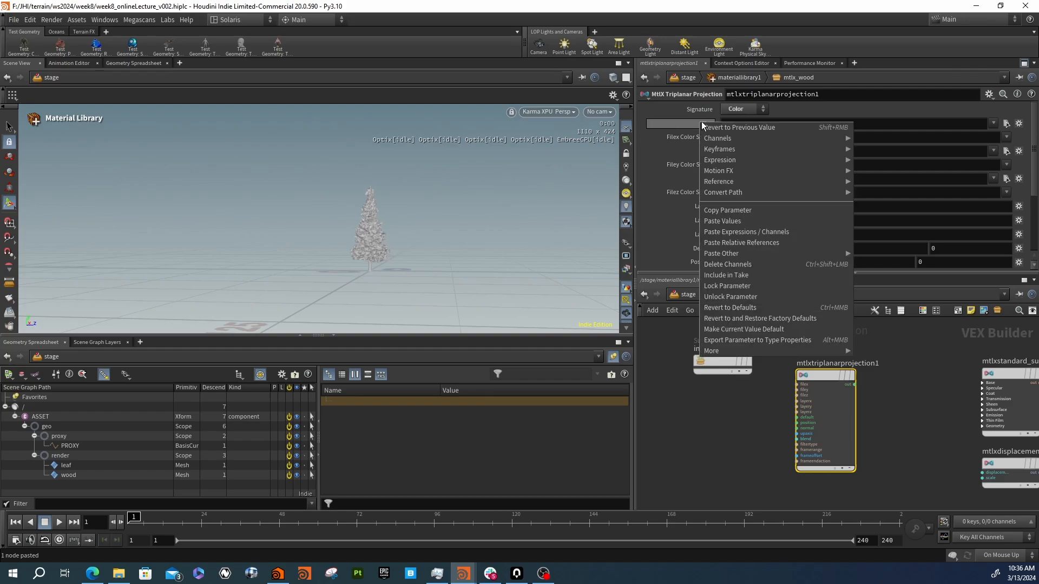
key(Escape)
right_click(701, 153)
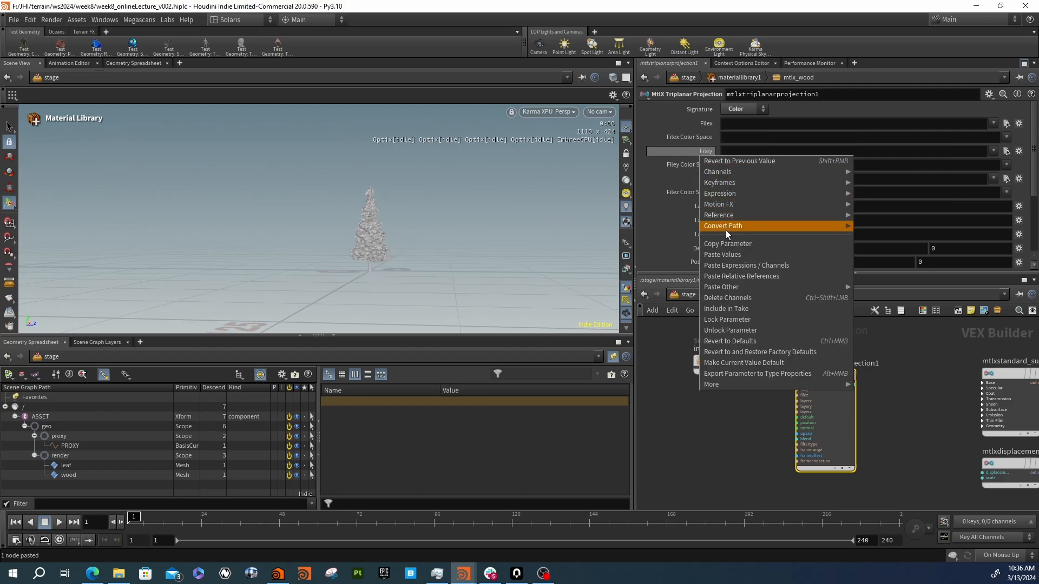
click(731, 276)
right_click(706, 180)
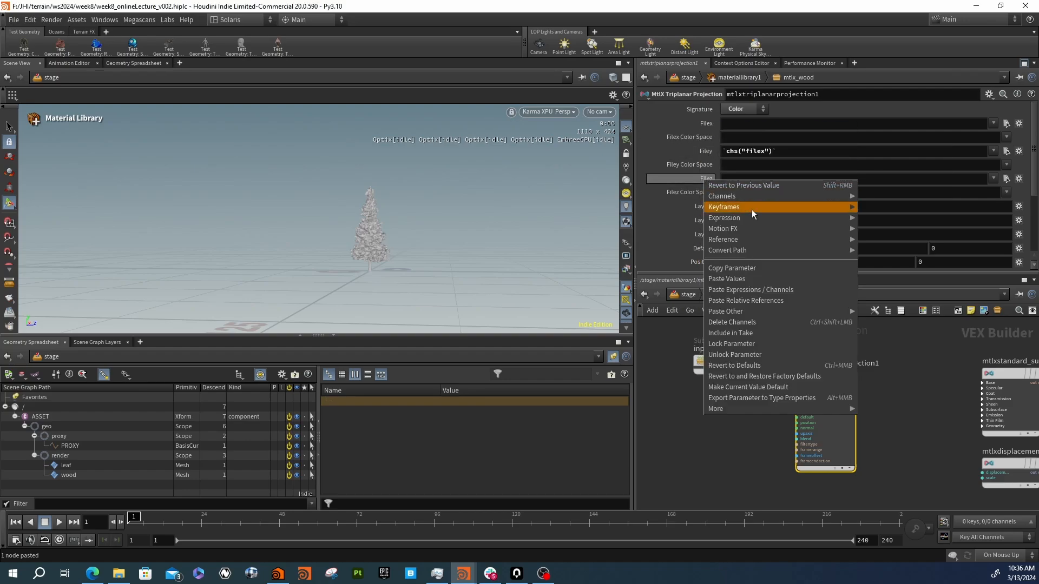
click(742, 303)
scroll(812, 384, down, 4)
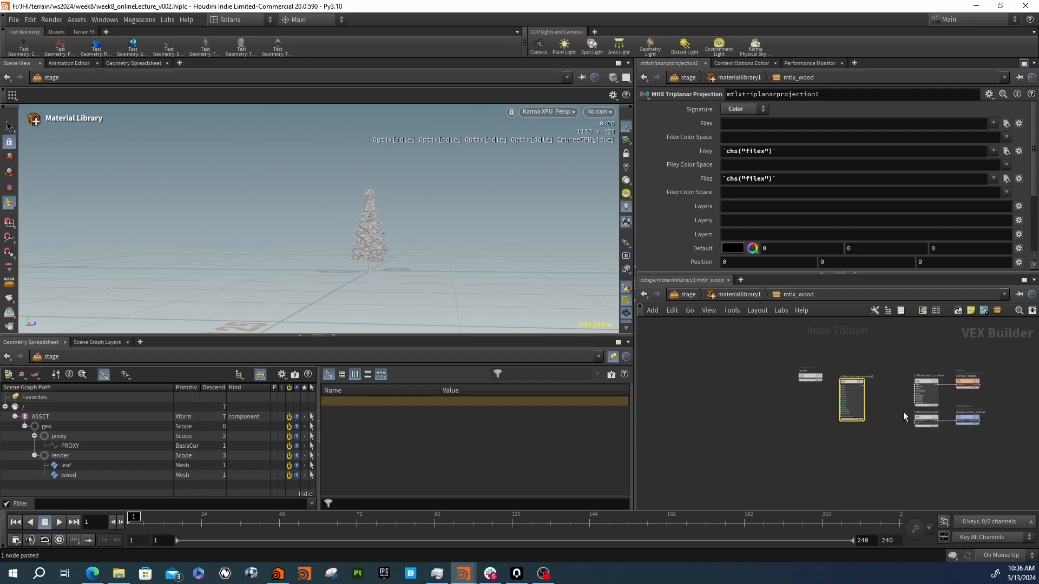
key(ctrl+c)
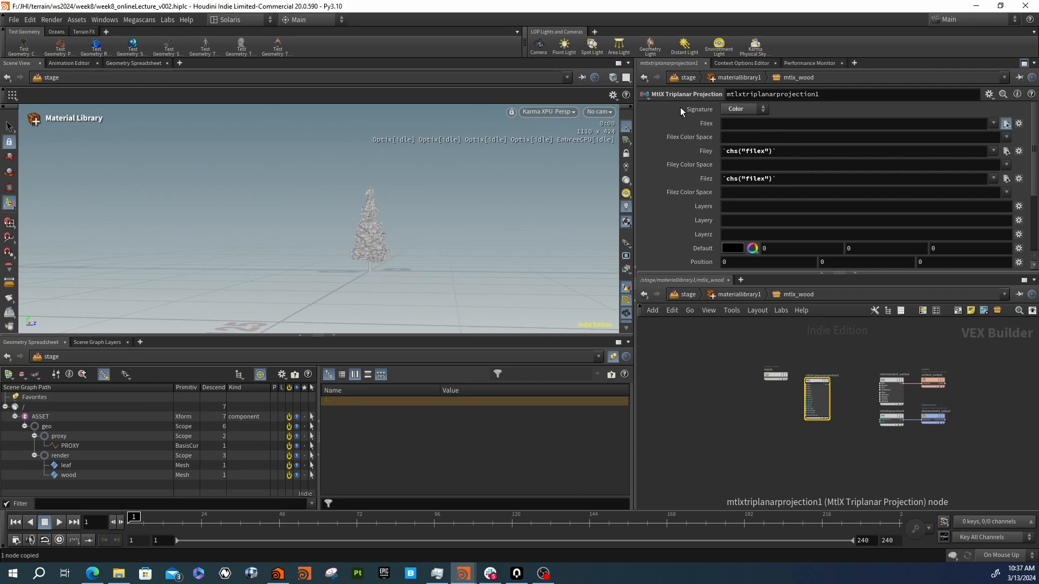
Start choosing the Filex image and browse to D:/_megaScan_Library/Downloaded/surface/
click(1005, 122)
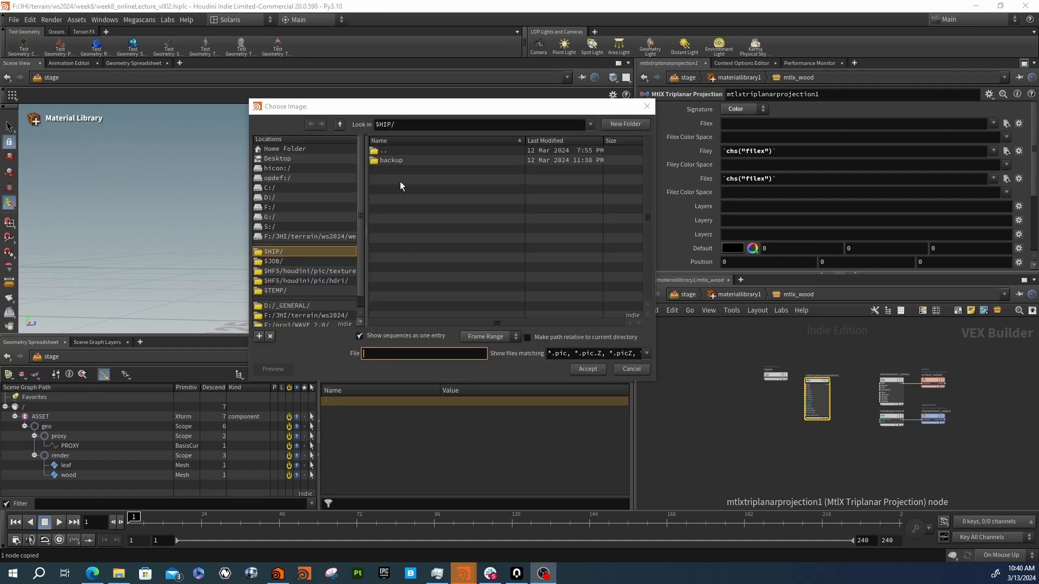
click(282, 305)
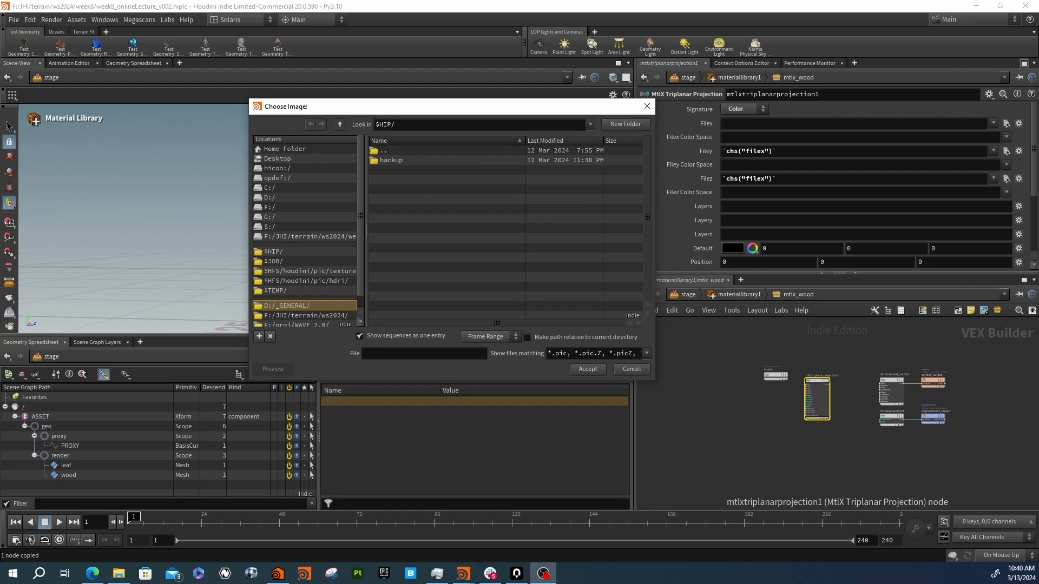
click(269, 197)
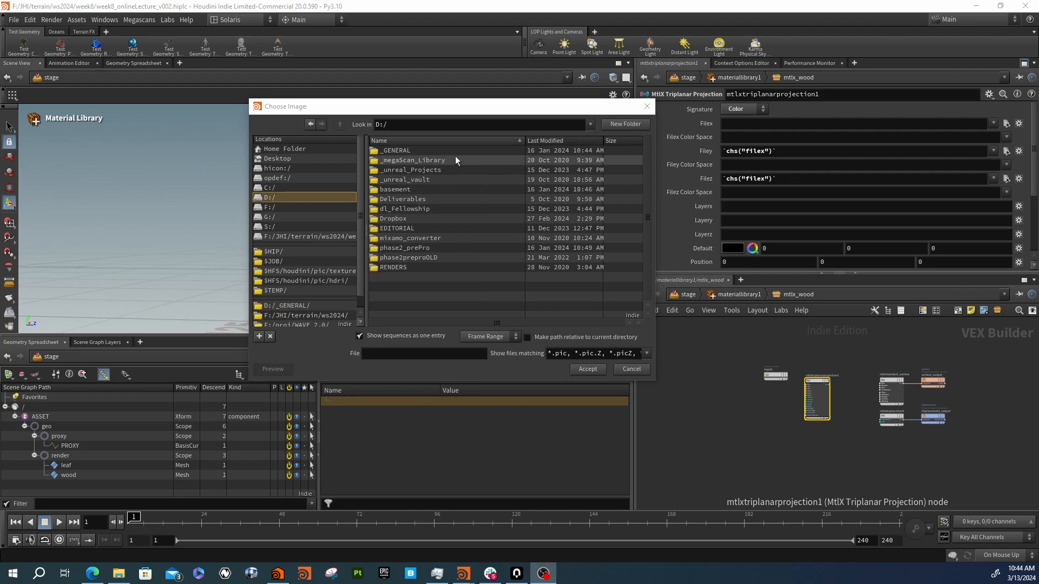
double_click(422, 161)
click(399, 160)
double_click(398, 159)
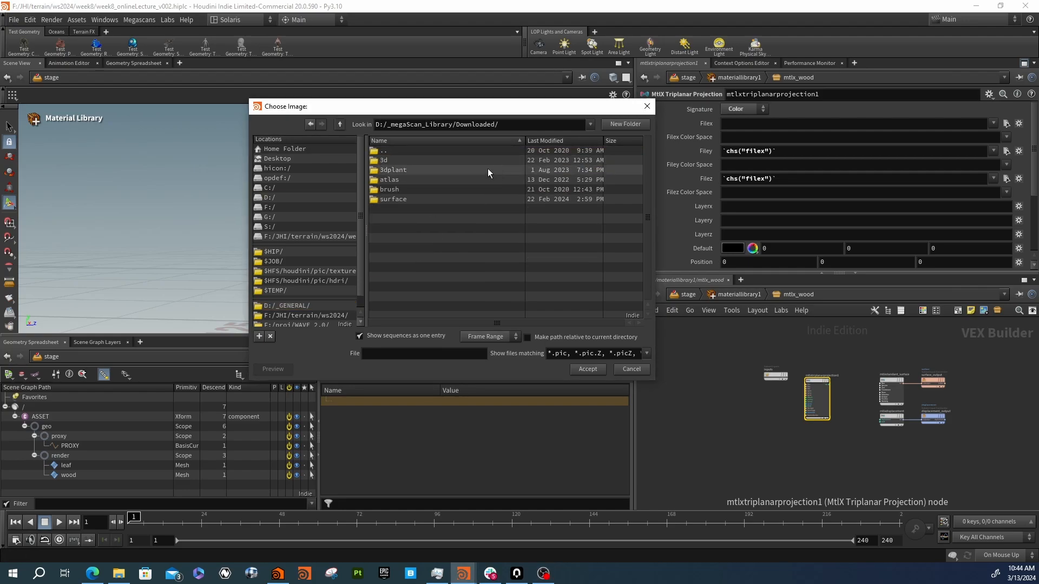
click(391, 197)
double_click(391, 197)
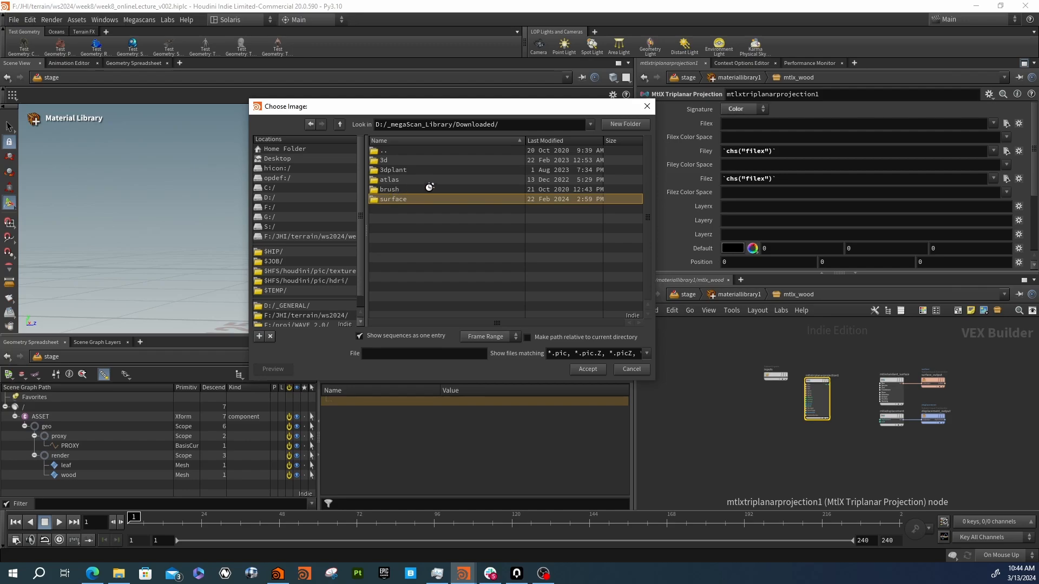
Load tf5kfenr_2K_Albedo.rat from the tree_bark_tf5kfenr folder as the Filex texture of the triplanar projection
scroll(455, 275, down, 8)
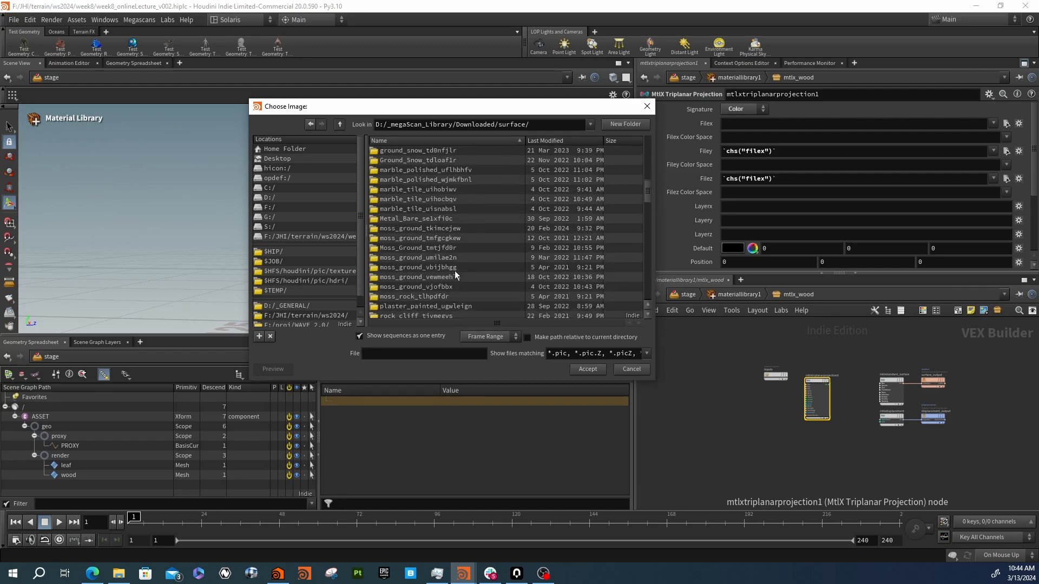
scroll(455, 273, down, 10)
scroll(455, 272, down, 10)
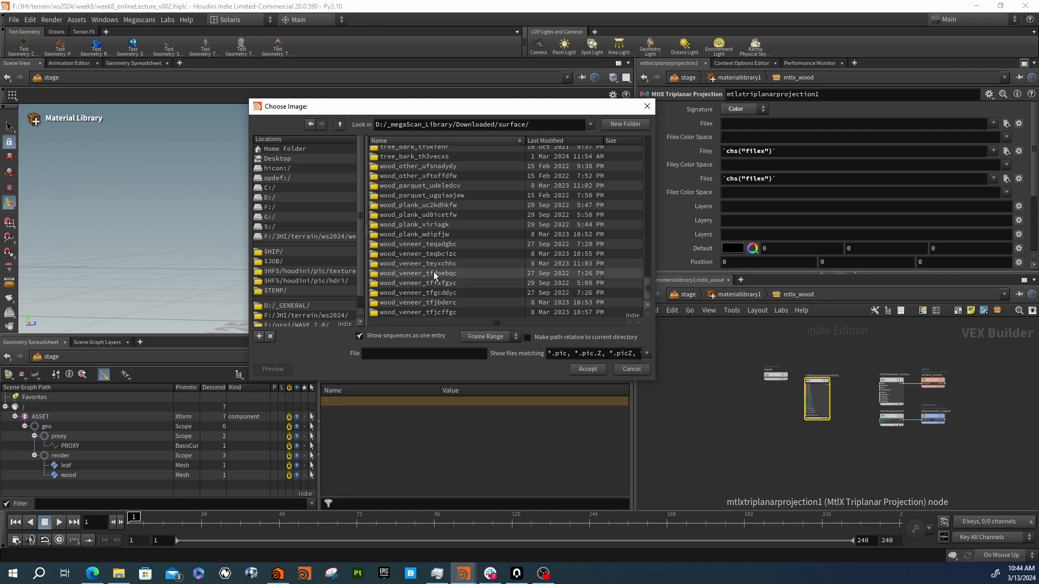
scroll(434, 272, up, 1)
scroll(413, 236, up, 1)
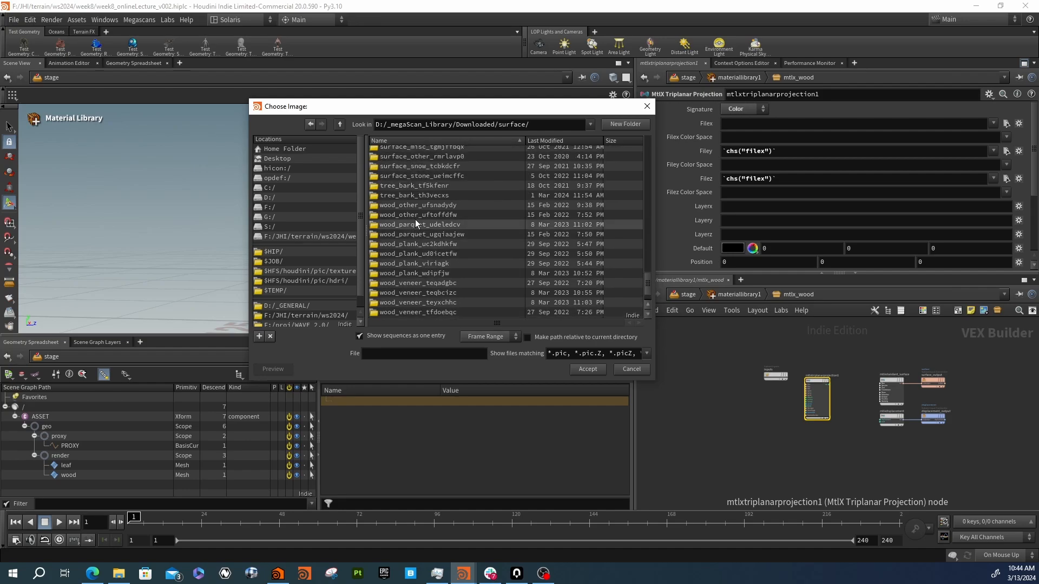
double_click(416, 197)
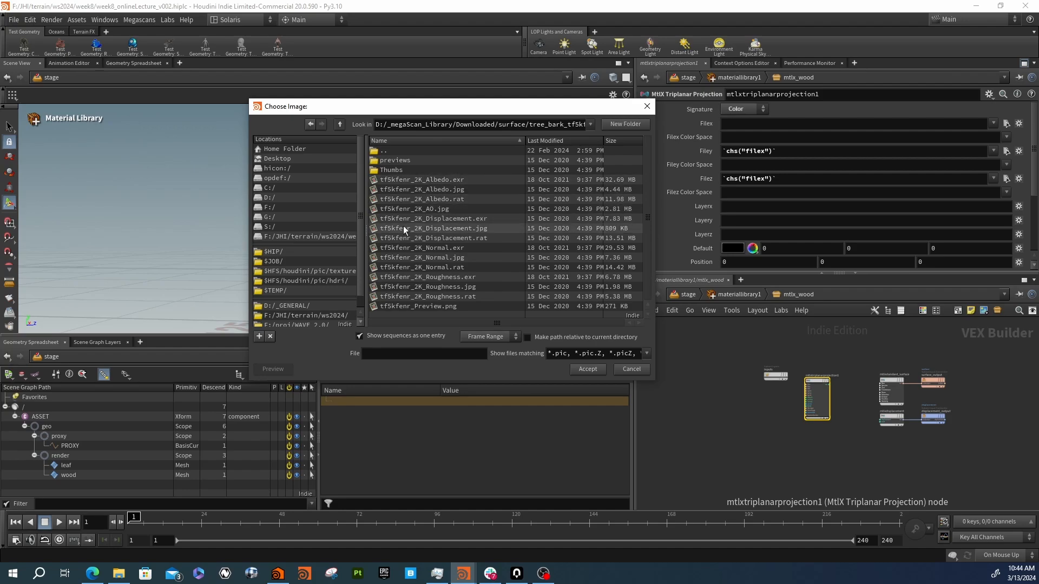
click(421, 200)
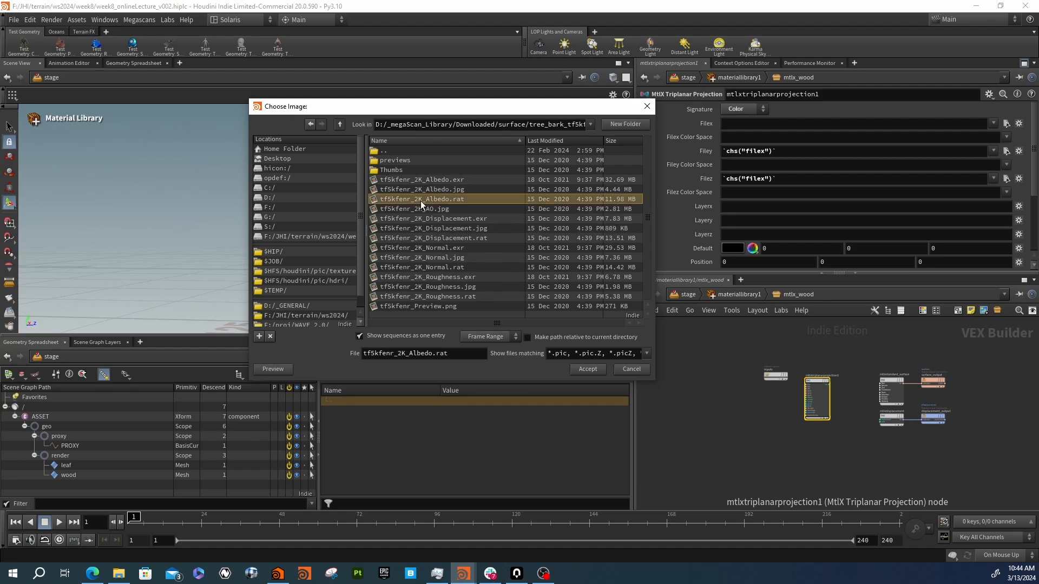
click(583, 369)
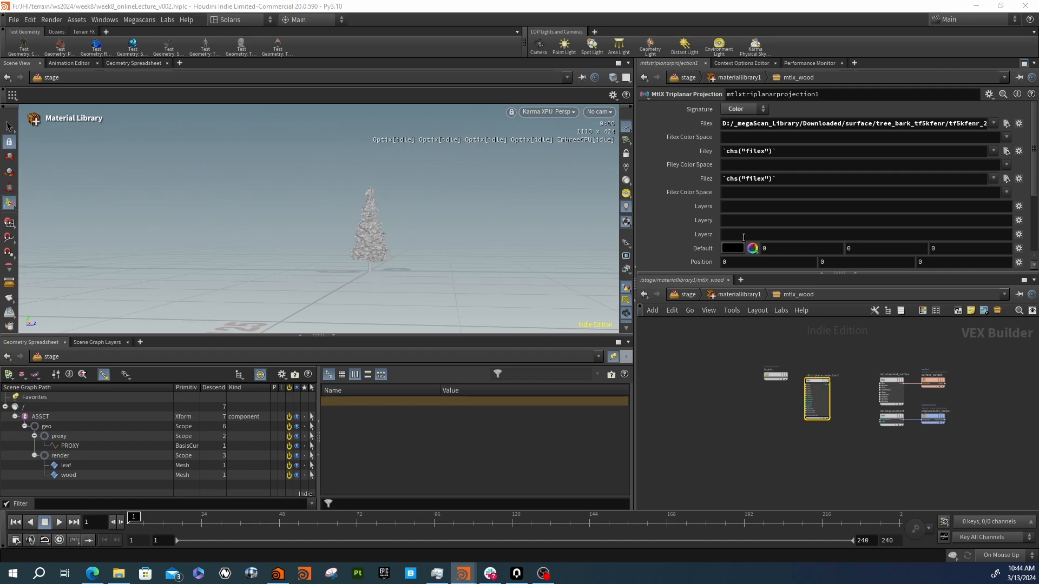
scroll(844, 386, up, 5)
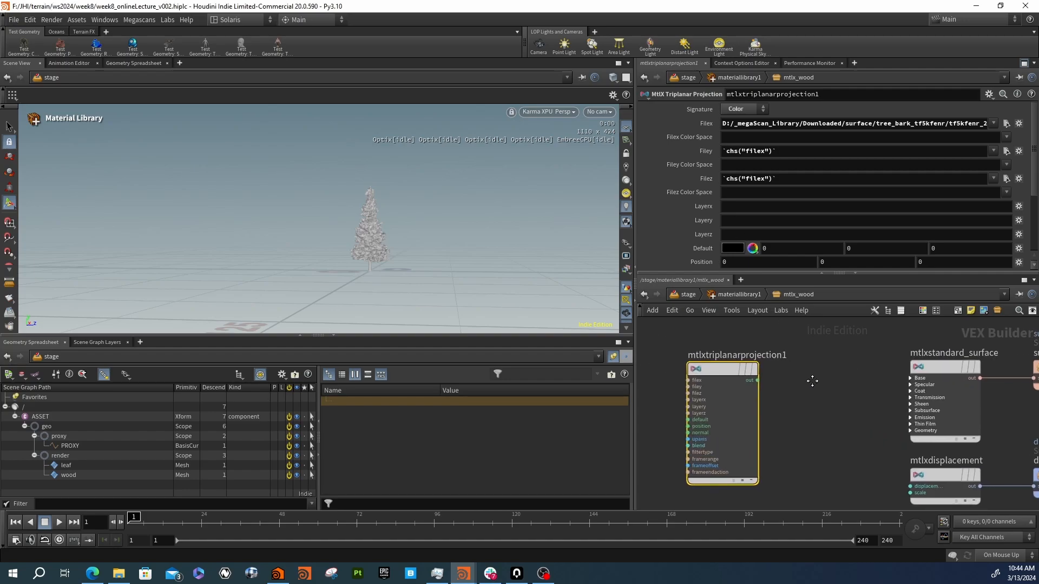
Connect the triplanar projection's output to the standard surface's base color in mtlx_wood
drag(744, 377, 905, 377)
click(934, 404)
scroll(842, 399, down, 5)
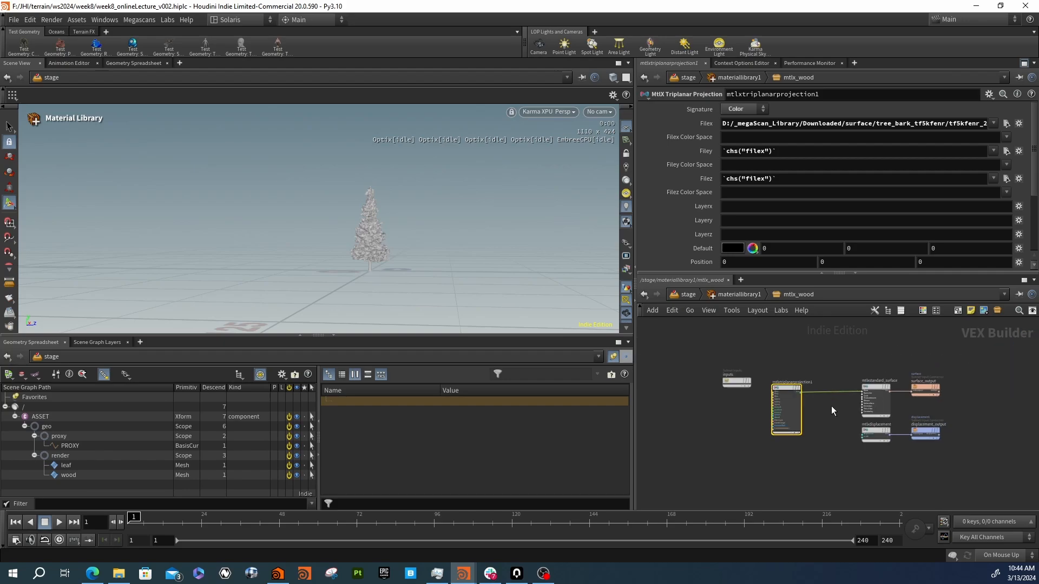
scroll(795, 386, up, 3)
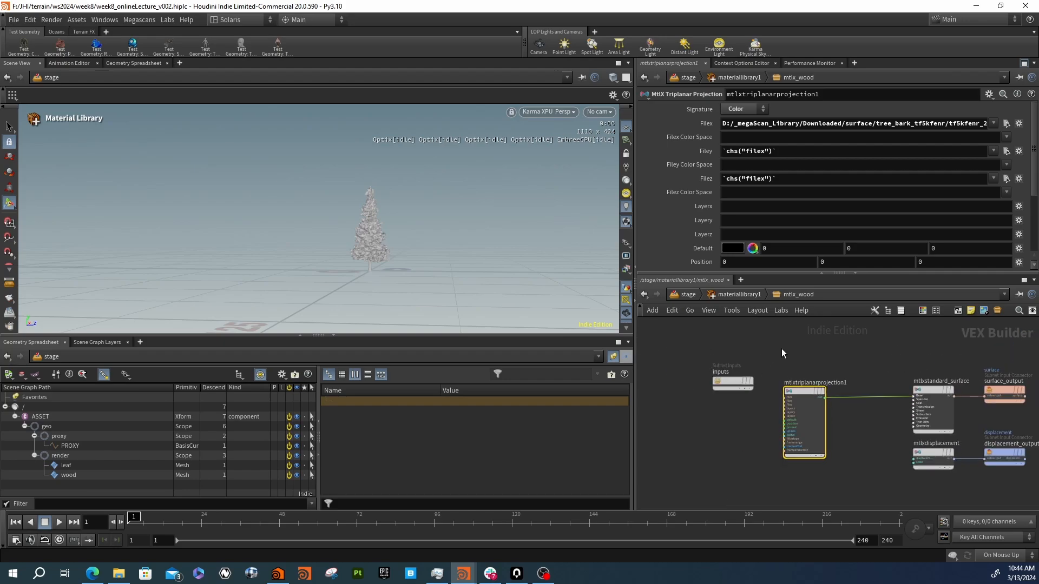
drag(775, 336, 774, 334)
click(806, 441)
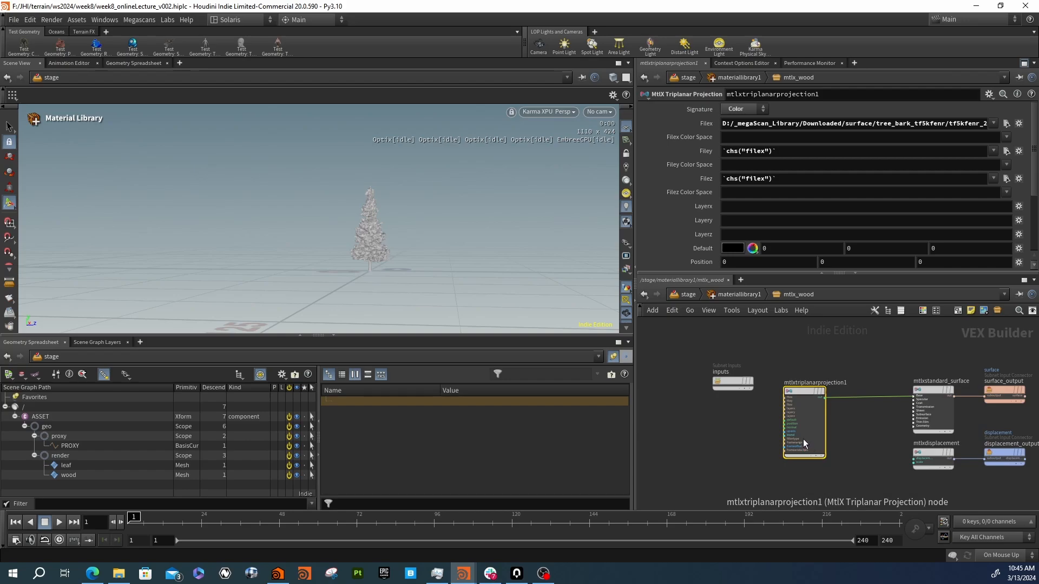
Add a MtlX Position node and a MtlX Multiply node in front of the triplanar projection
scroll(808, 419, up, 5)
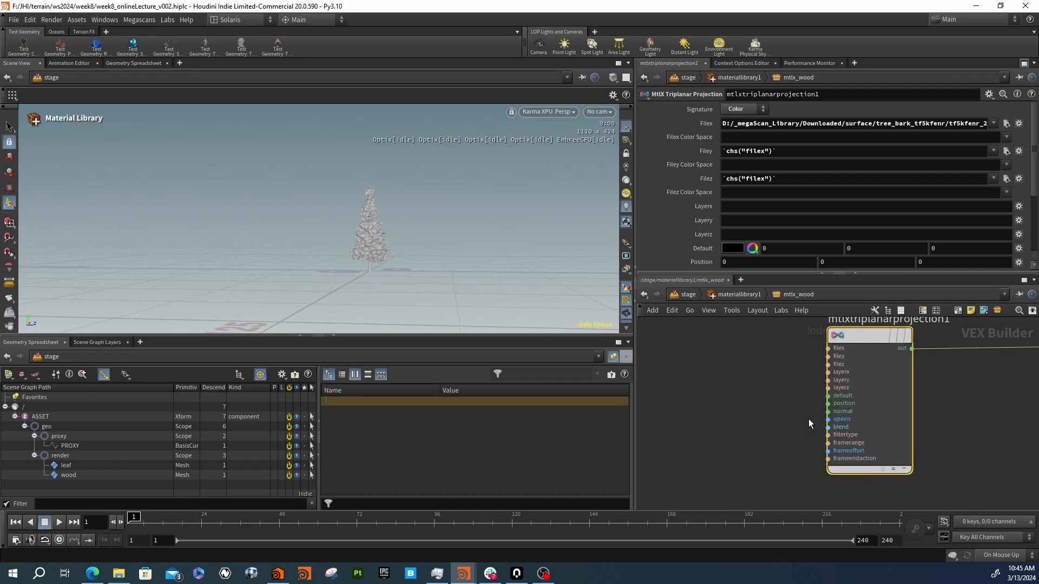
key(Tab)
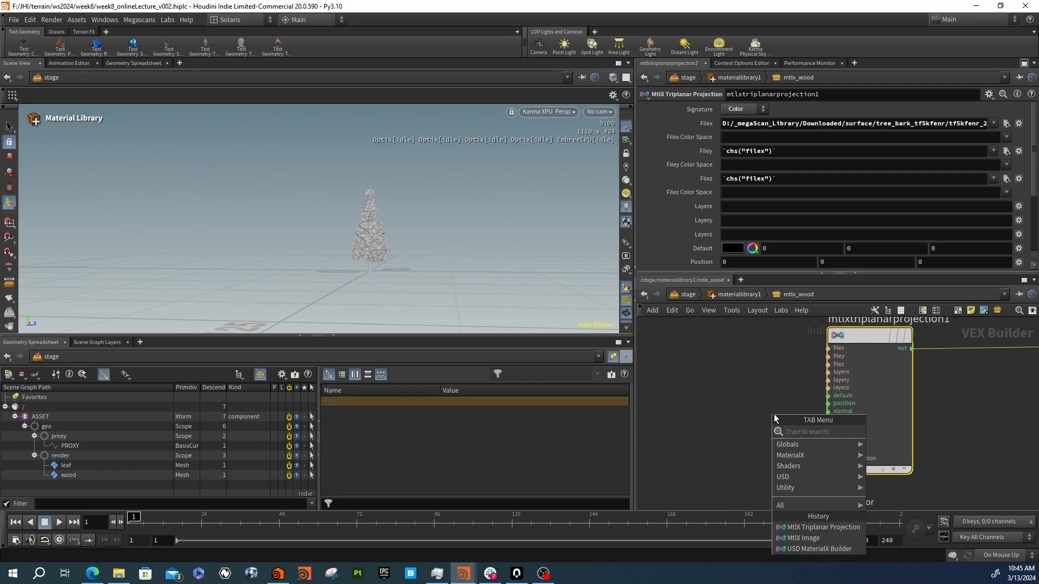
text(pos)
key(Return)
click(774, 414)
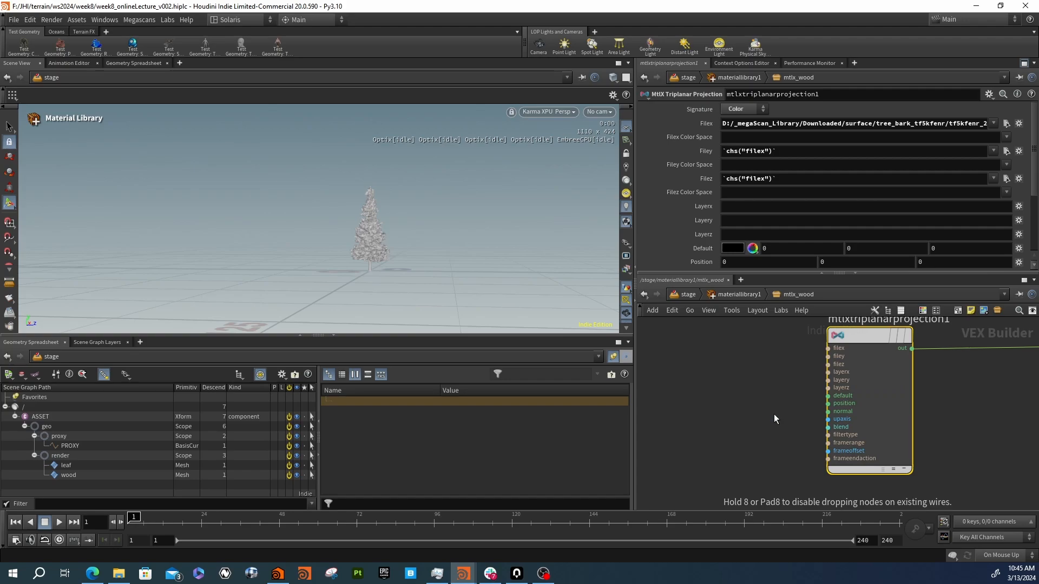
key(Tab)
text(m)
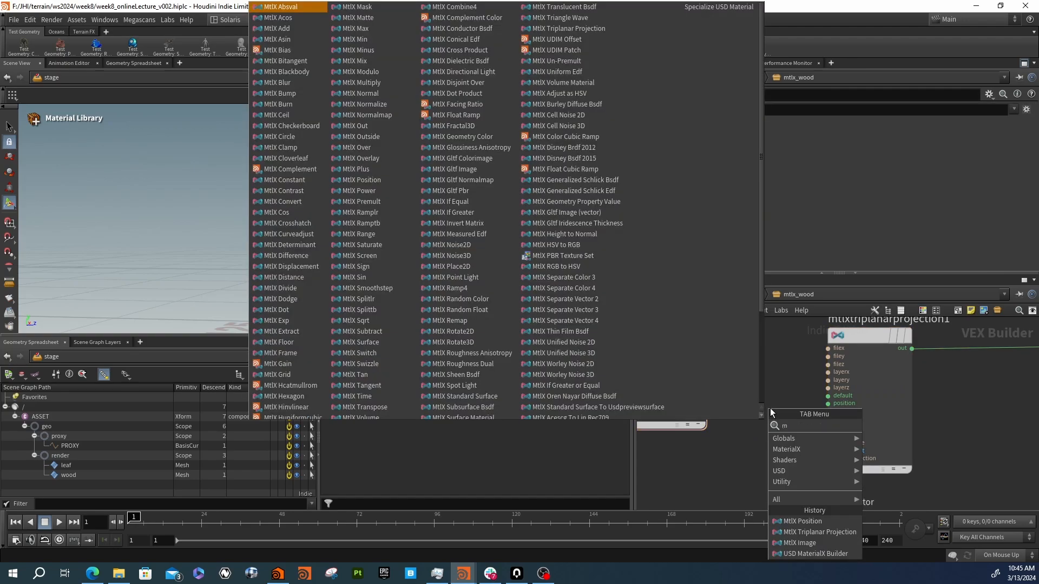
text(ul)
key(Return)
click(771, 409)
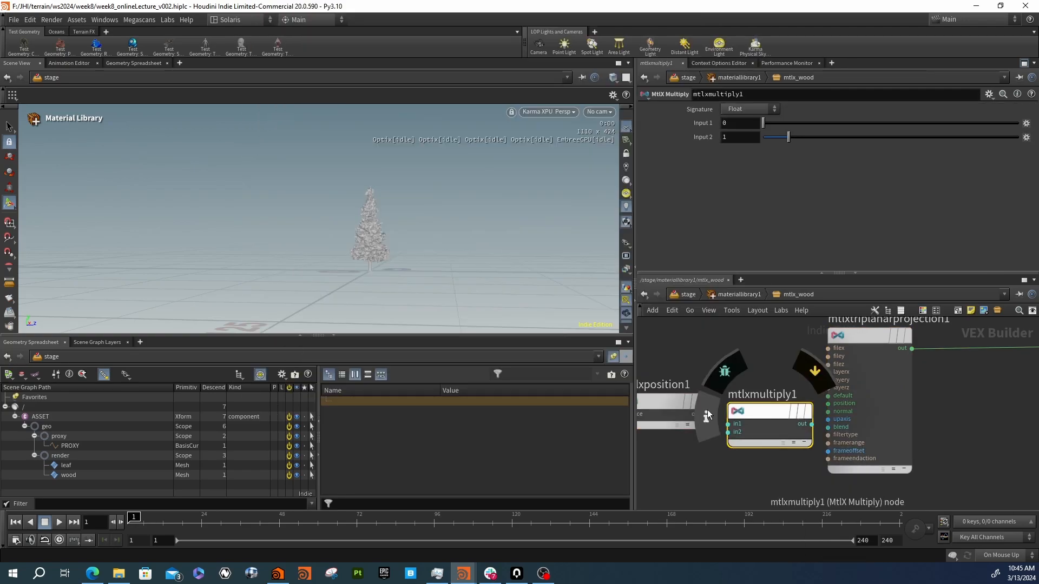
Wire the position node into in1 of the multiply and the multiply's output into the triplanar projection's position input
click(705, 415)
click(728, 424)
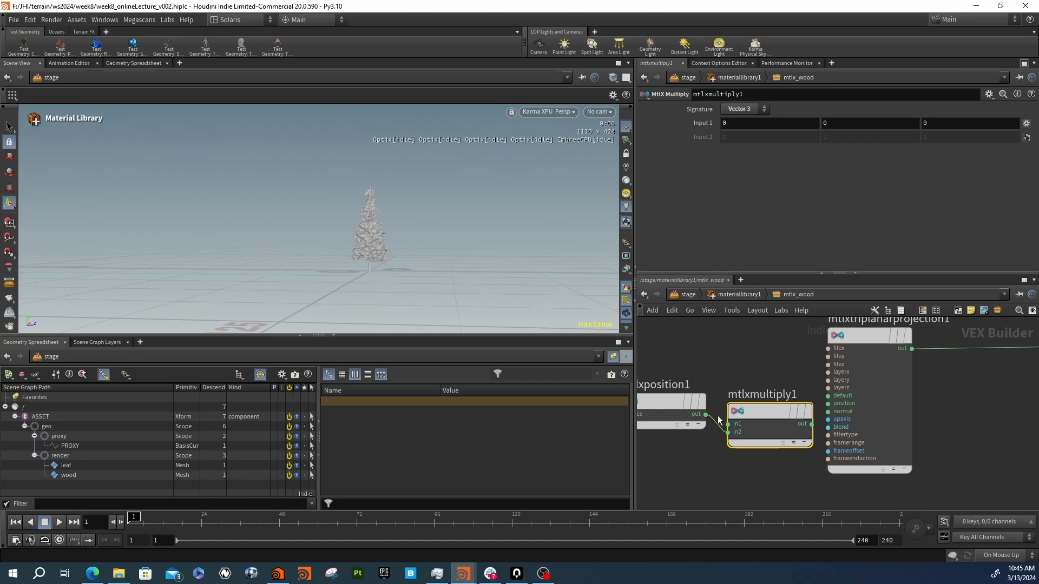
click(728, 432)
click(736, 426)
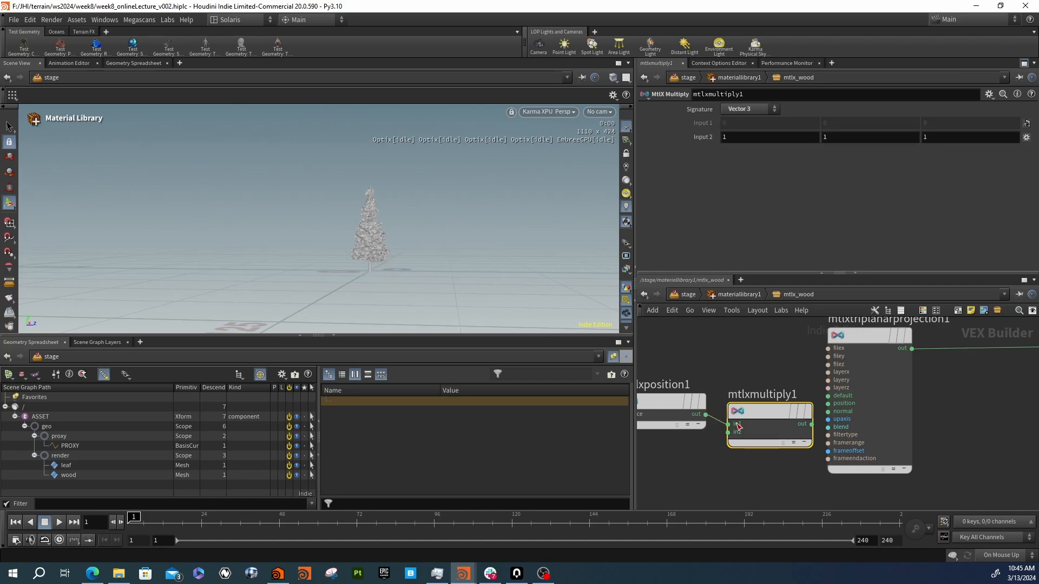
click(812, 425)
click(837, 401)
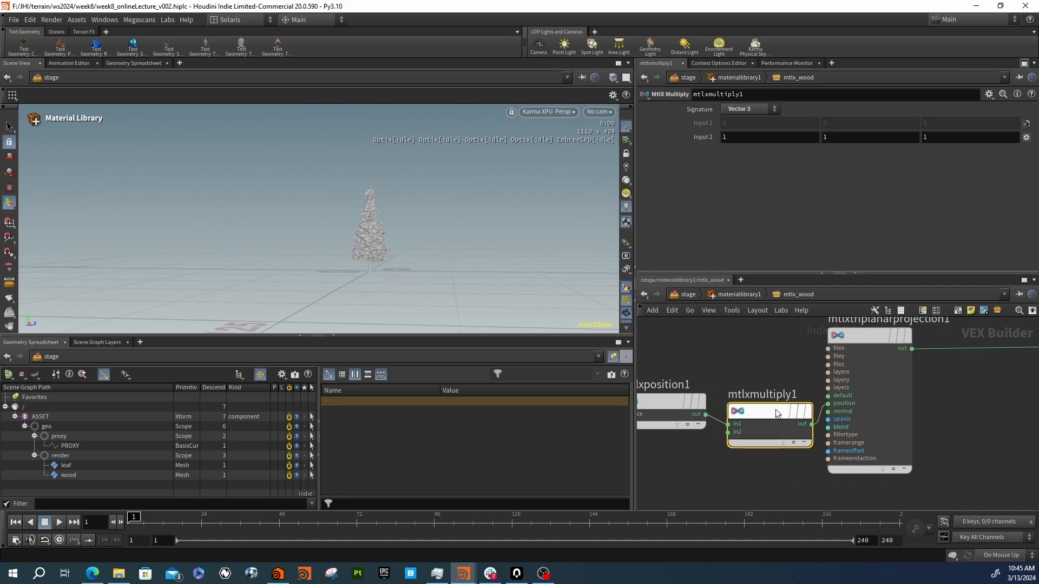
key(h)
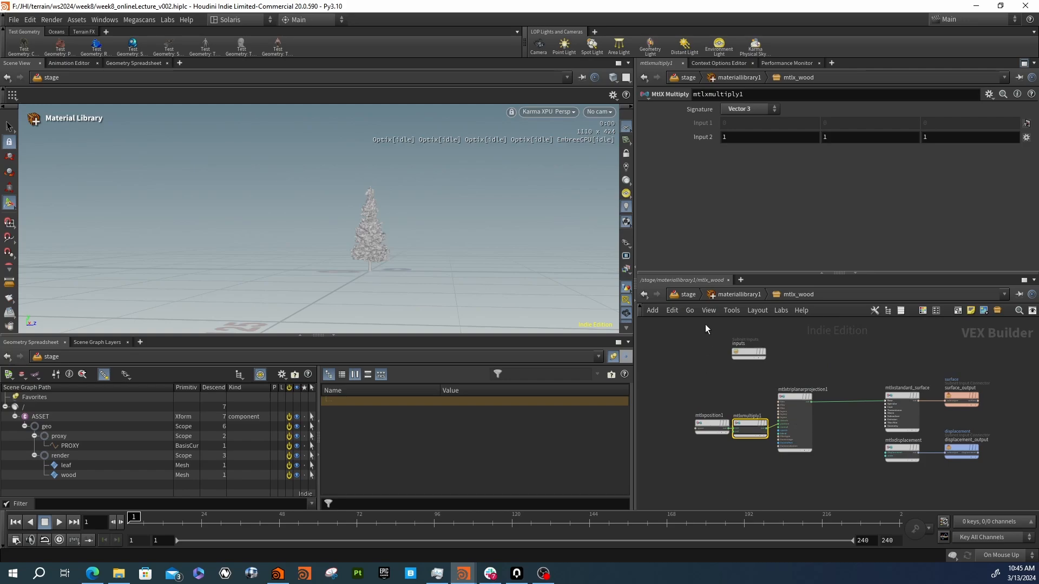
Copy the position, multiply and triplanar projection nodes from mtlx_wood and paste them into mtlx_leaf
click(729, 294)
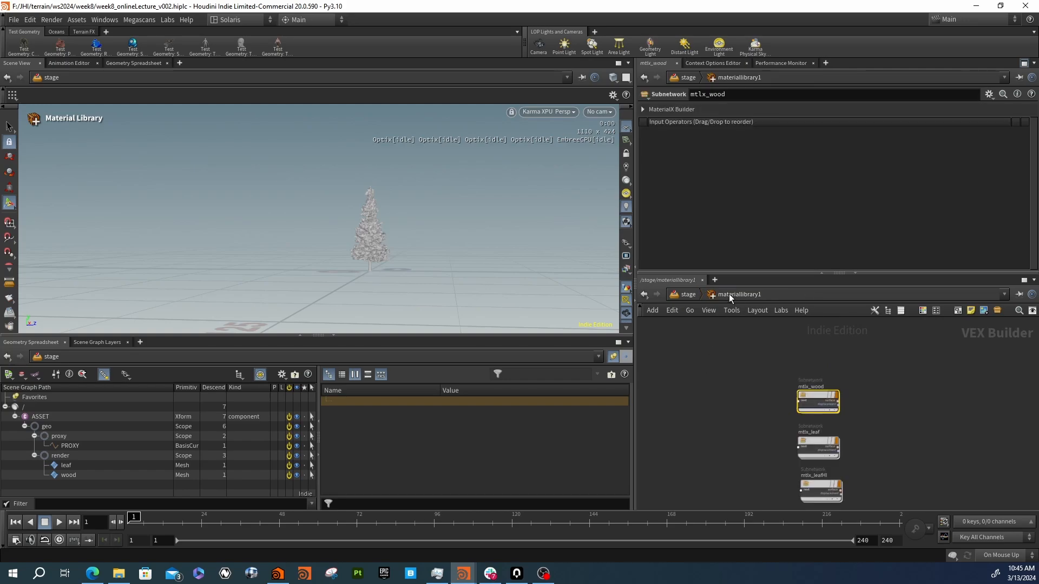
double_click(823, 402)
drag(674, 378, 829, 461)
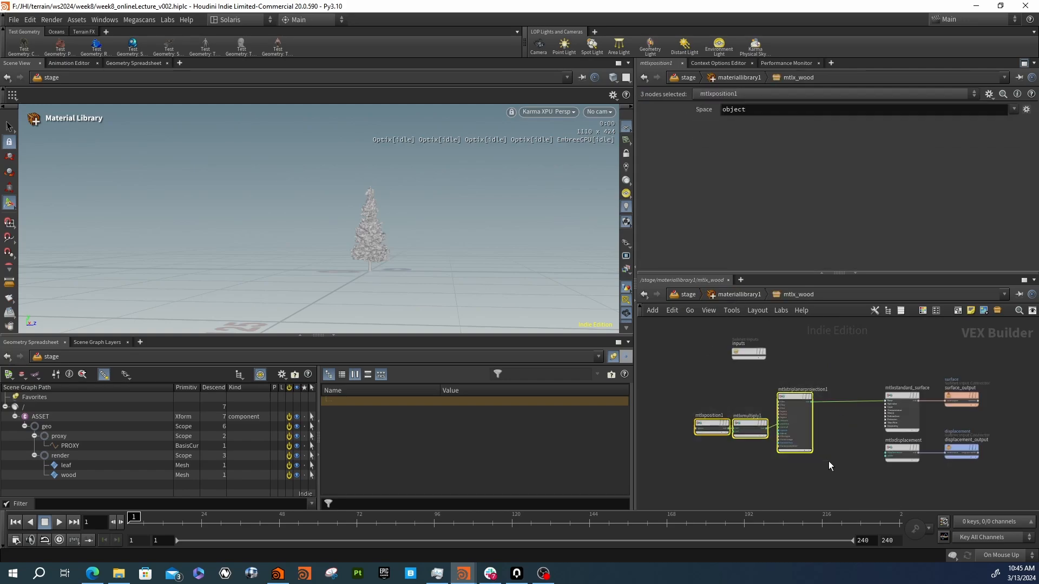
key(ctrl+c)
click(722, 296)
double_click(807, 435)
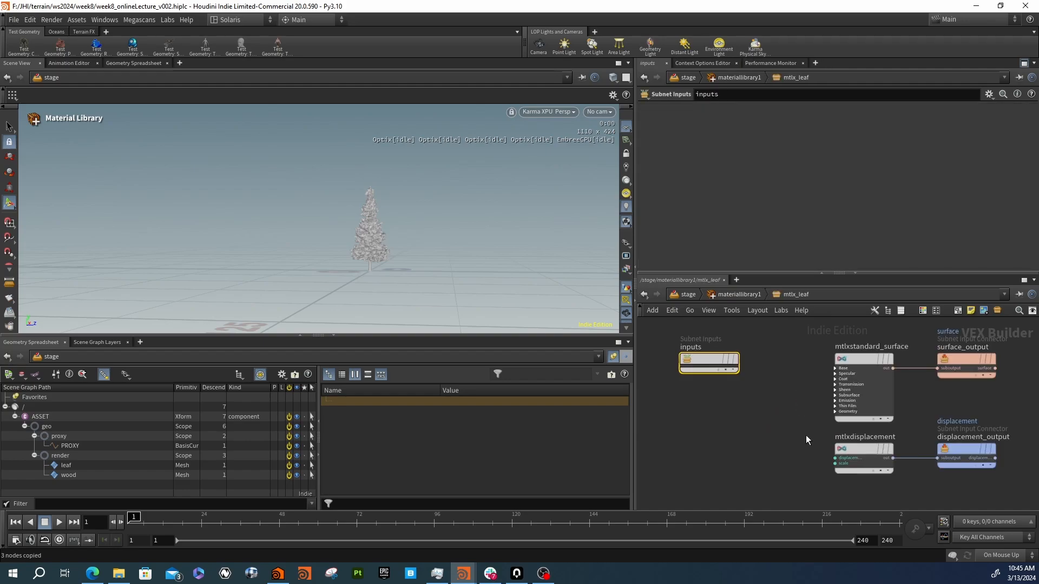
middle_drag(721, 415, 789, 413)
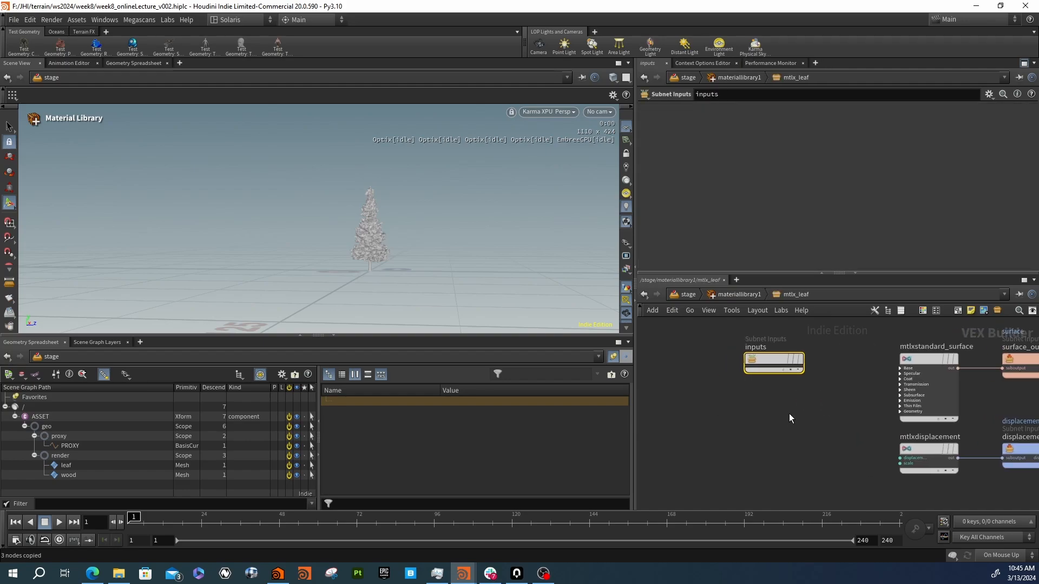
key(ctrl+v)
scroll(882, 374, up, 3)
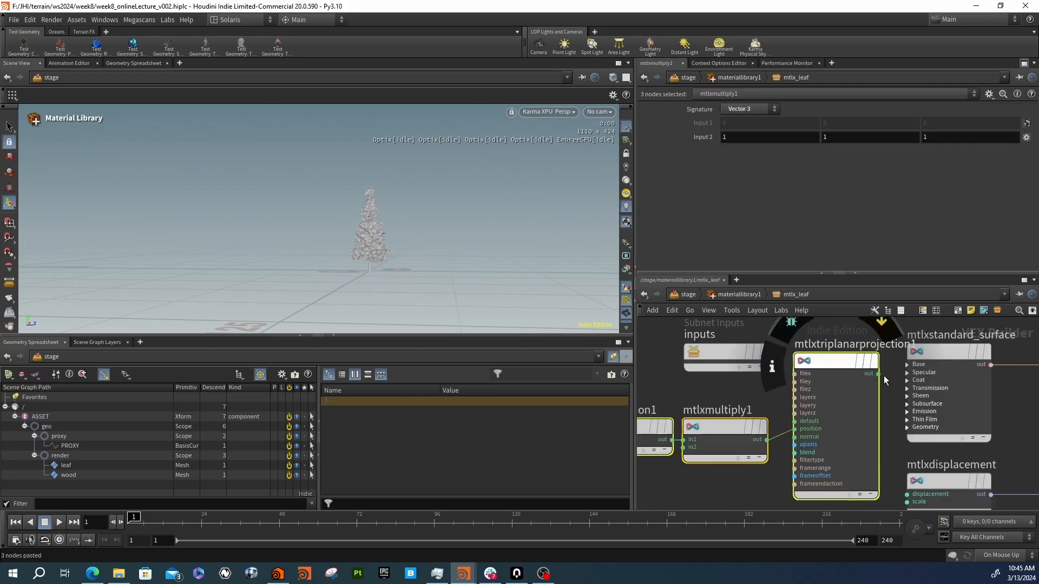
Connect the pasted triplanar projection's output to the standard surface's base color in mtlx_leaf
click(876, 374)
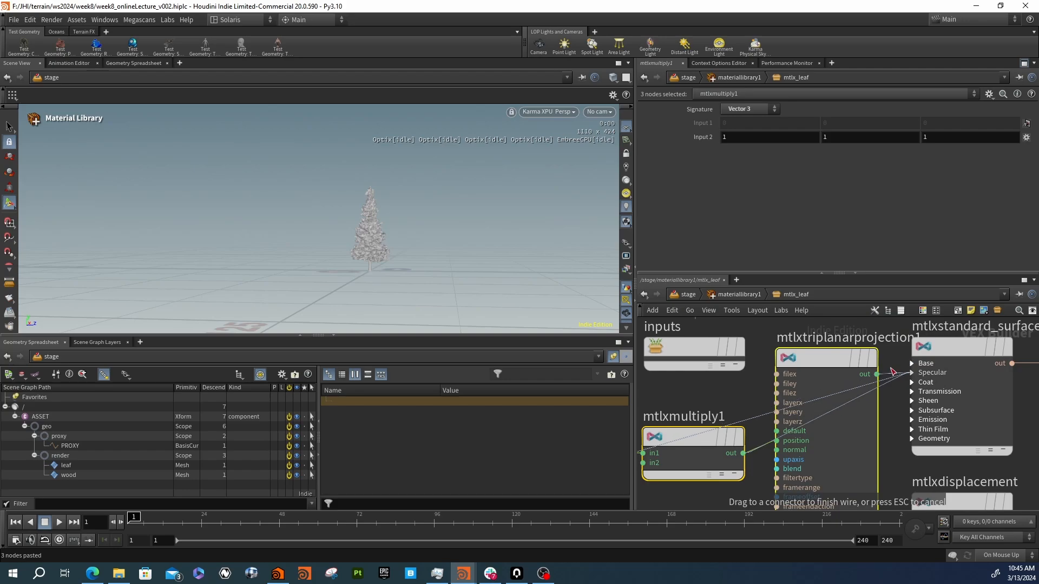
click(919, 381)
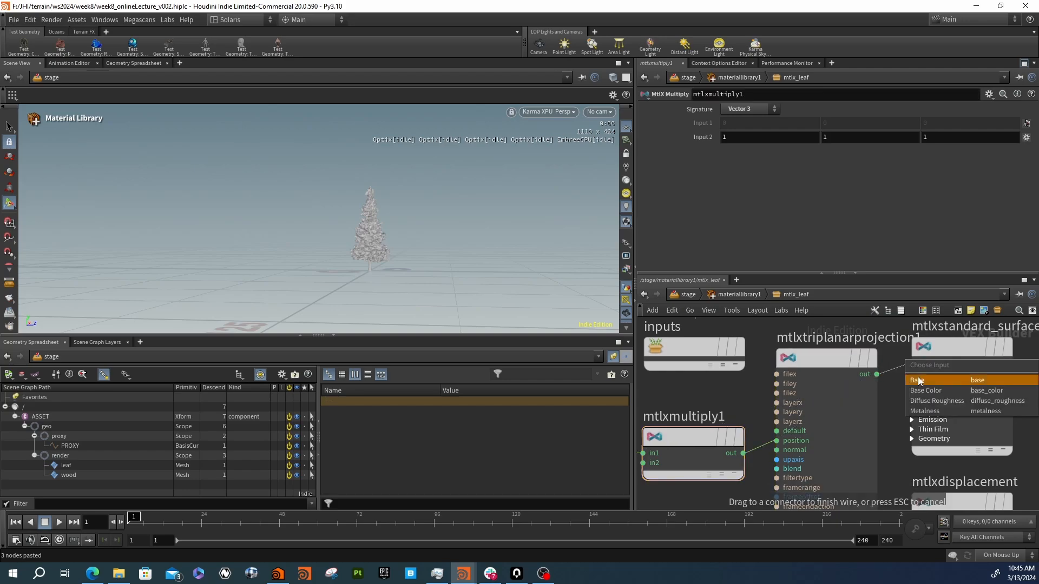
click(918, 382)
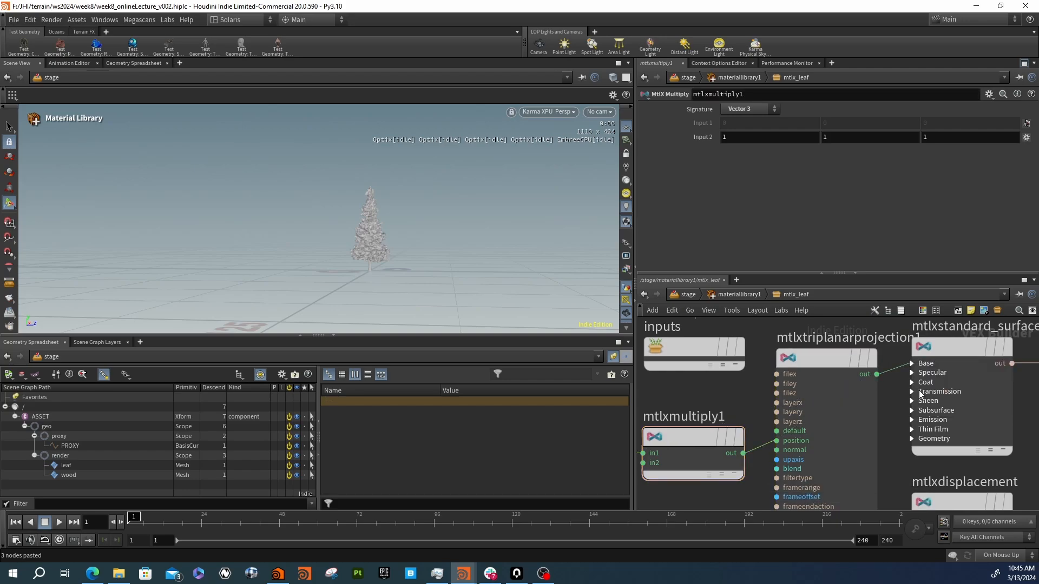
Add a MtlX Image node in mtlx_leafHI and connect its output to the standard surface's base color
click(737, 295)
double_click(812, 479)
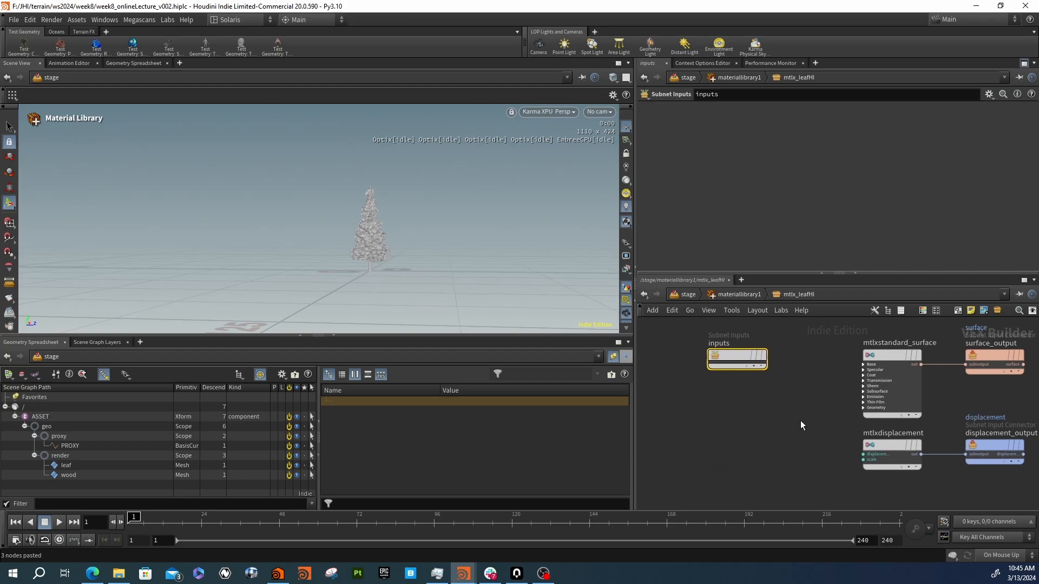
key(Tab)
text(image)
key(Return)
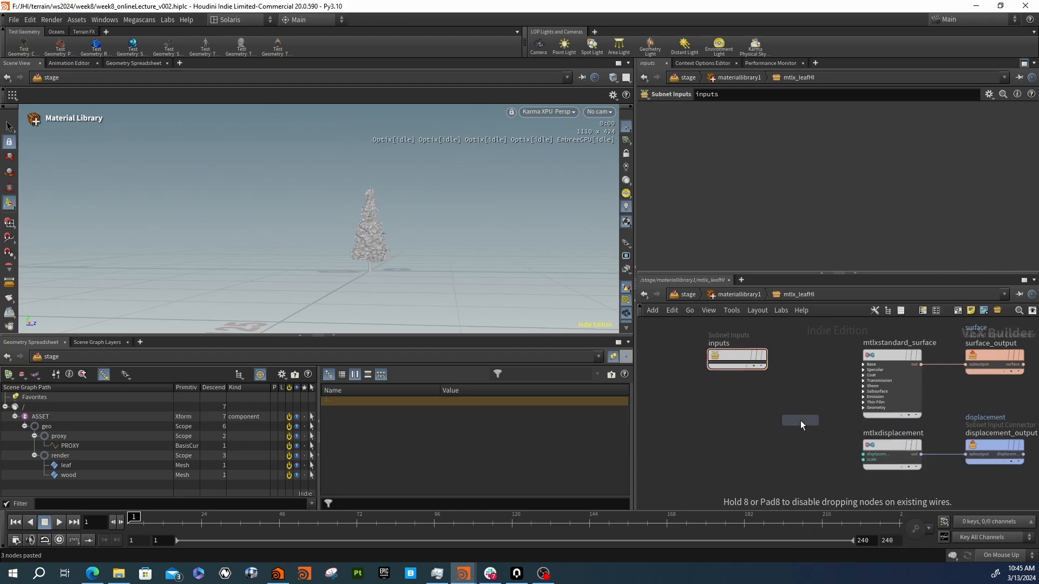
click(801, 420)
drag(798, 421, 883, 359)
scroll(832, 381, up, 2)
click(898, 388)
drag(786, 362, 788, 349)
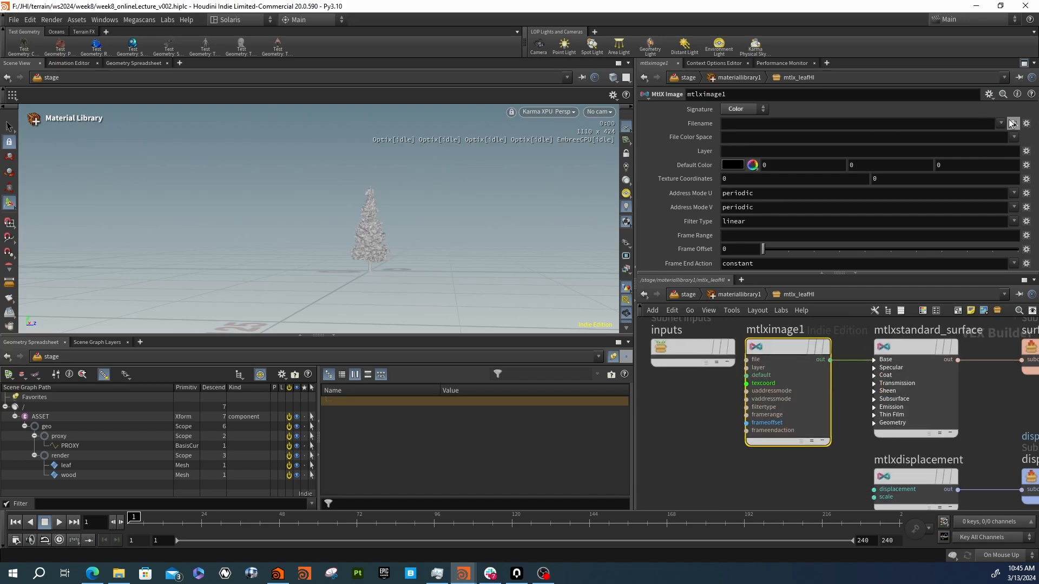
Start choosing the image node's Filename and browse to the tree_needle_qgose2 folder in D:/_megaScan_Library/Downloaded/atlas/
click(1014, 123)
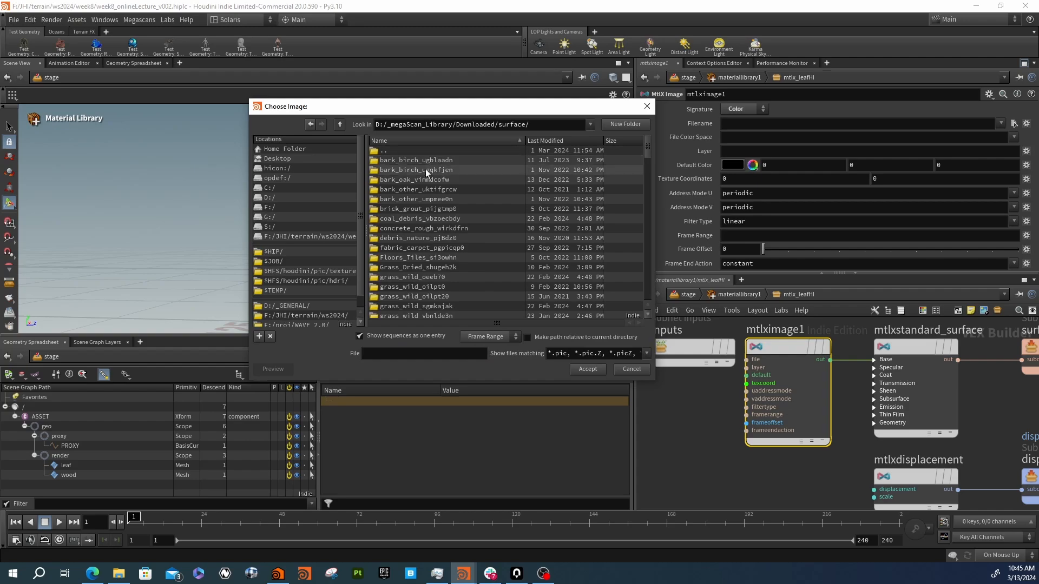
scroll(463, 288, down, 15)
scroll(463, 288, down, 10)
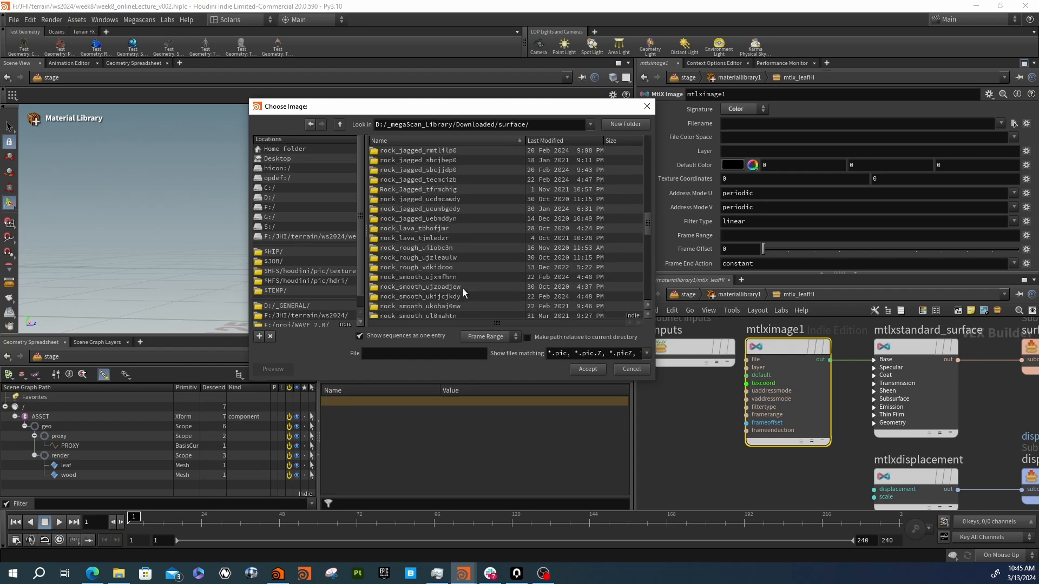
click(340, 125)
double_click(422, 180)
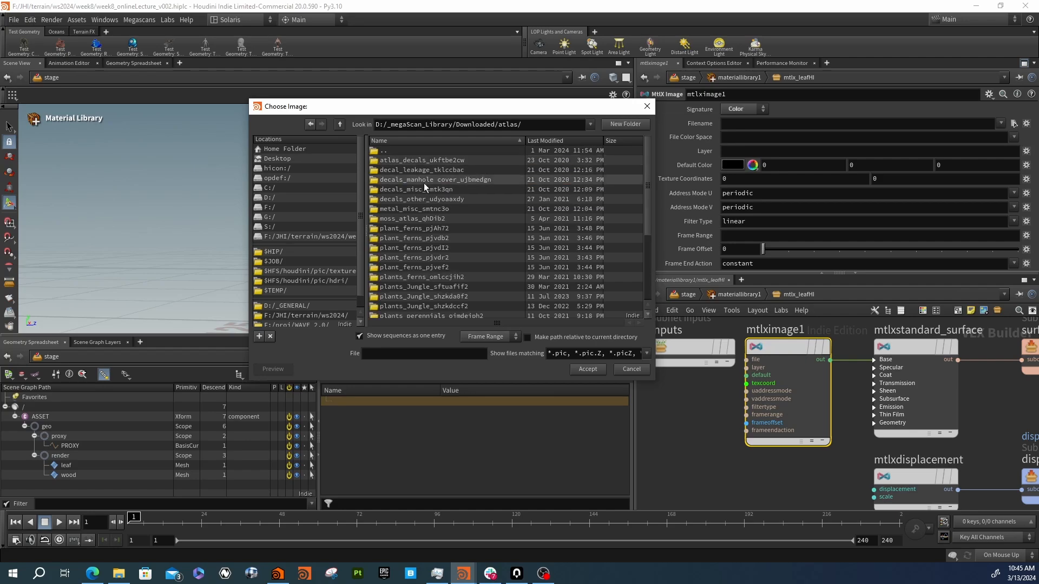
scroll(456, 238, down, 4)
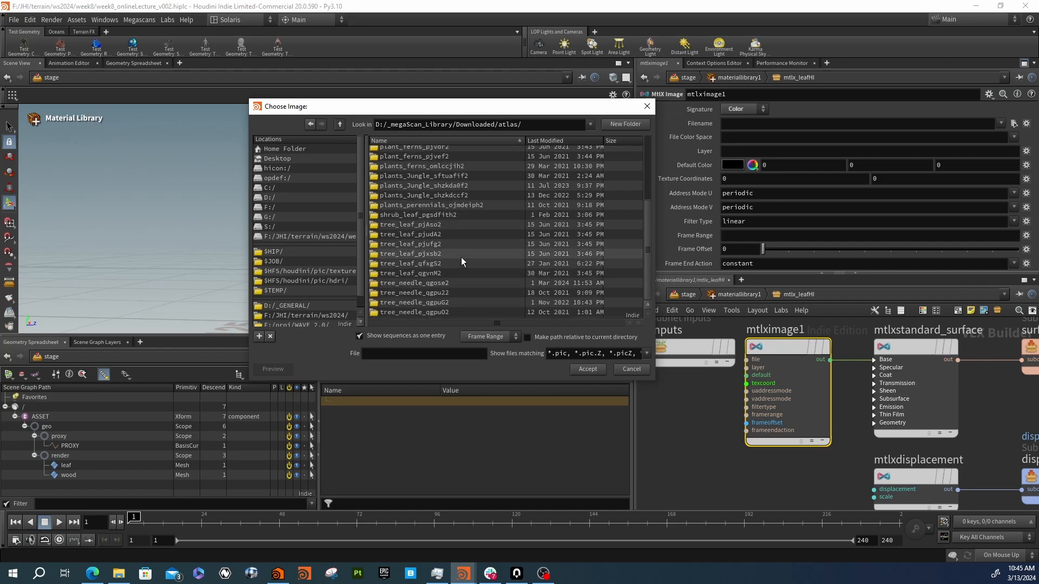
click(392, 284)
double_click(383, 283)
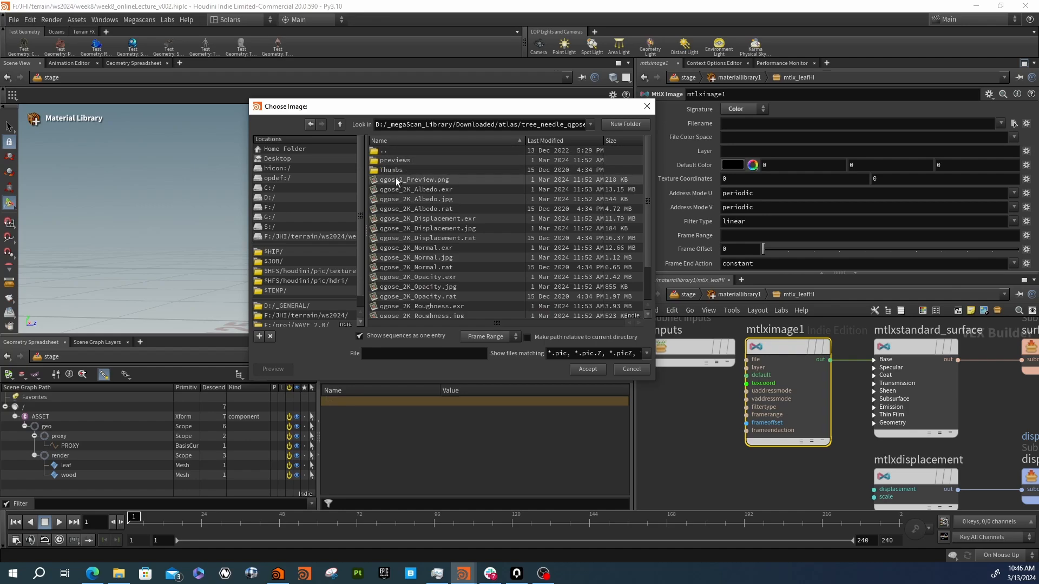
Preview qgose2_Preview.png, and load qgose_2K_Albedo.rat as the image node's Filename
click(413, 180)
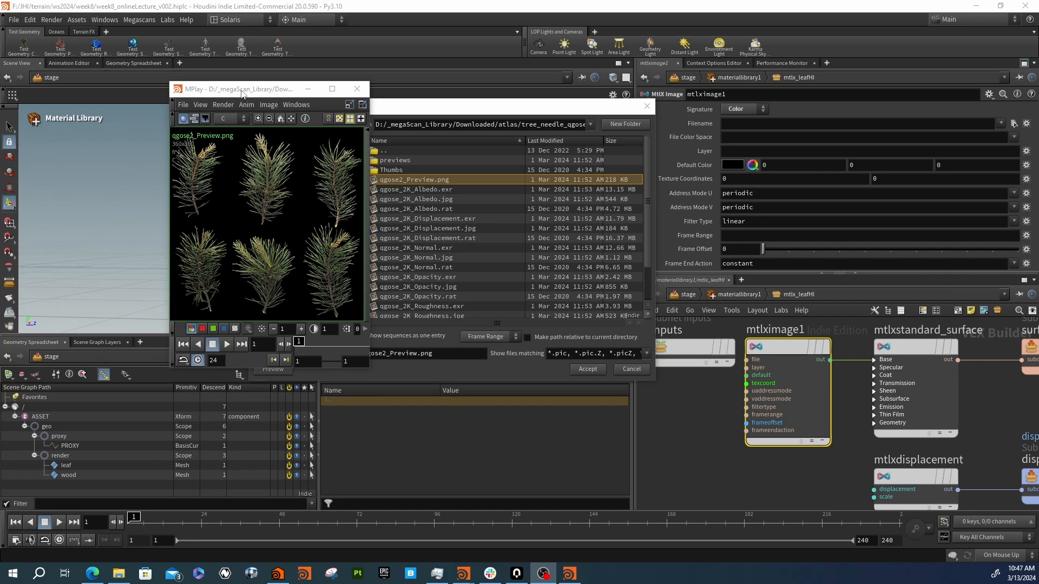
drag(242, 93, 169, 99)
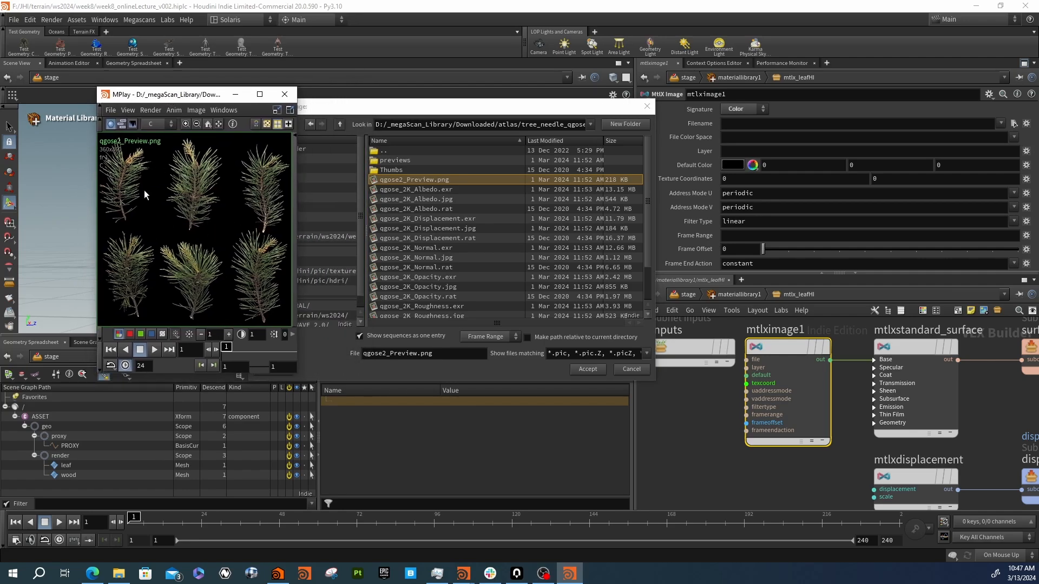
click(285, 95)
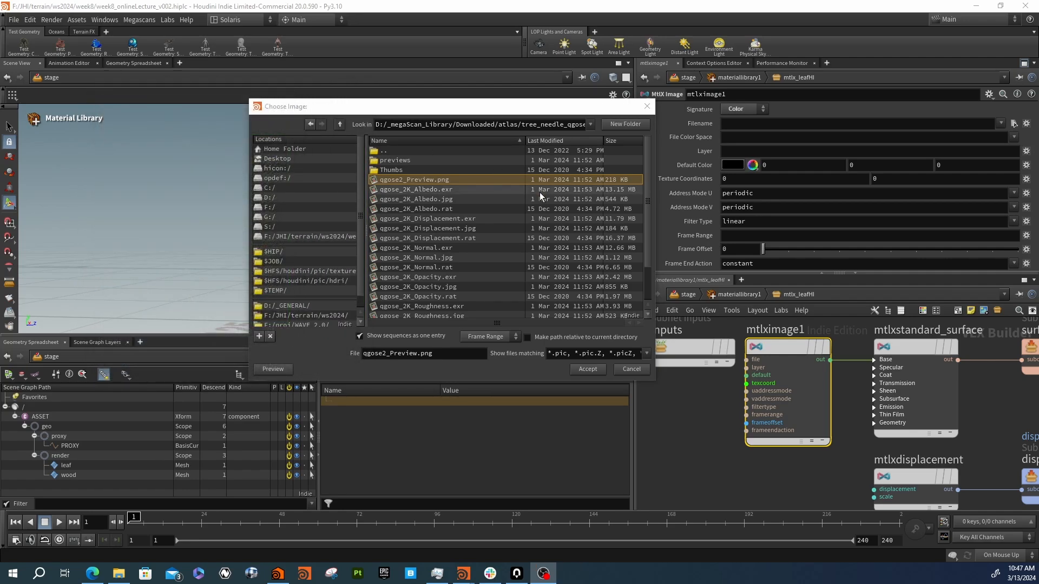
click(460, 210)
click(588, 369)
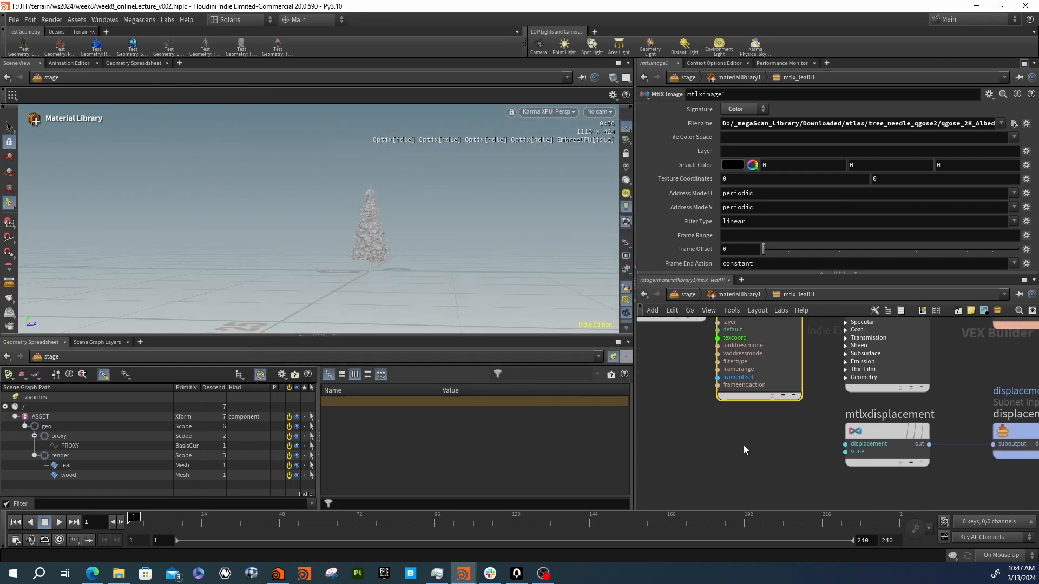
Duplicate the albedo image node in mtlx_leafHI and load qgose_2K_Opacity.rat as the copy's Filename
key(ctrl+c)
key(ctrl+v)
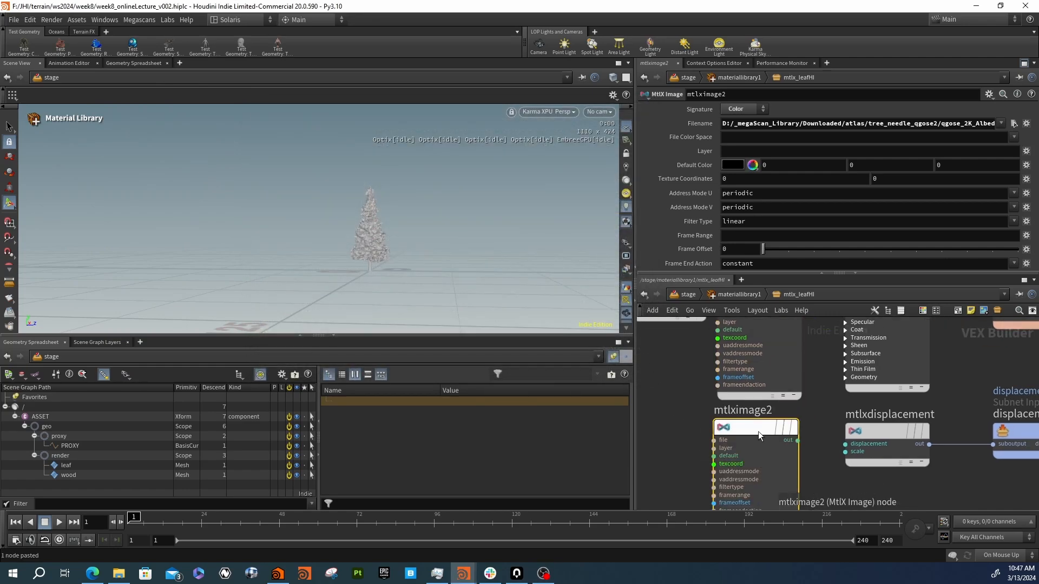
click(1014, 123)
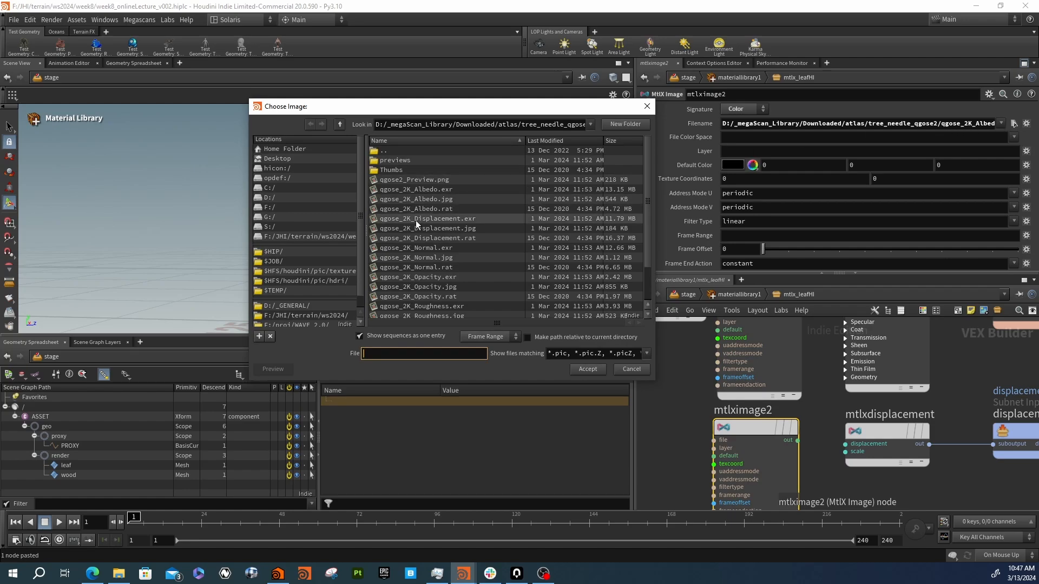
click(460, 287)
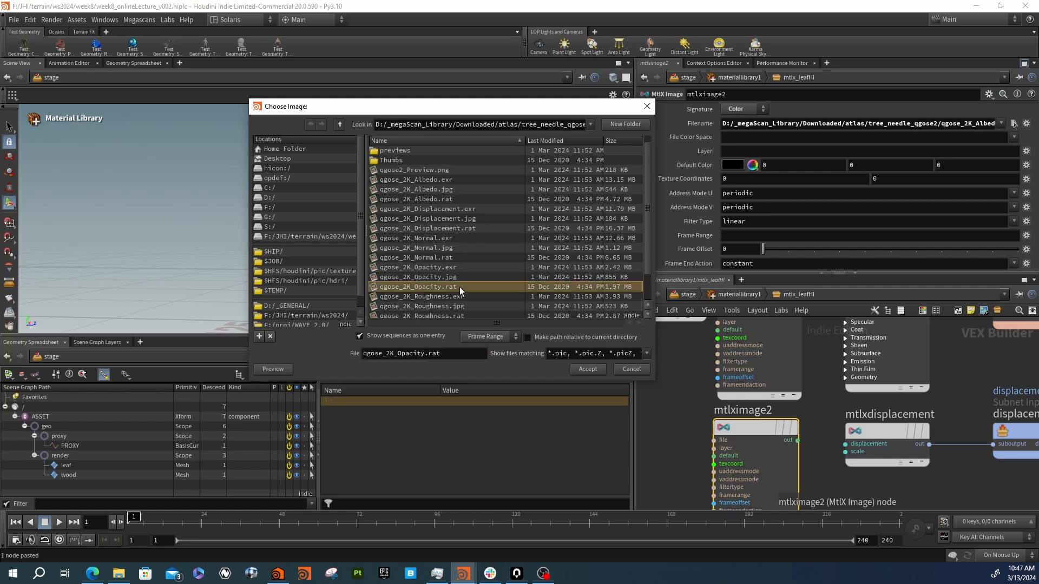
click(598, 371)
Connect the opacity image node's output to the standard surface's opacity in mtlx_leafHI
mouse_move(845, 378)
mouse_down()
mouse_move(856, 379)
mouse_move(843, 379)
mouse_up()
click(799, 440)
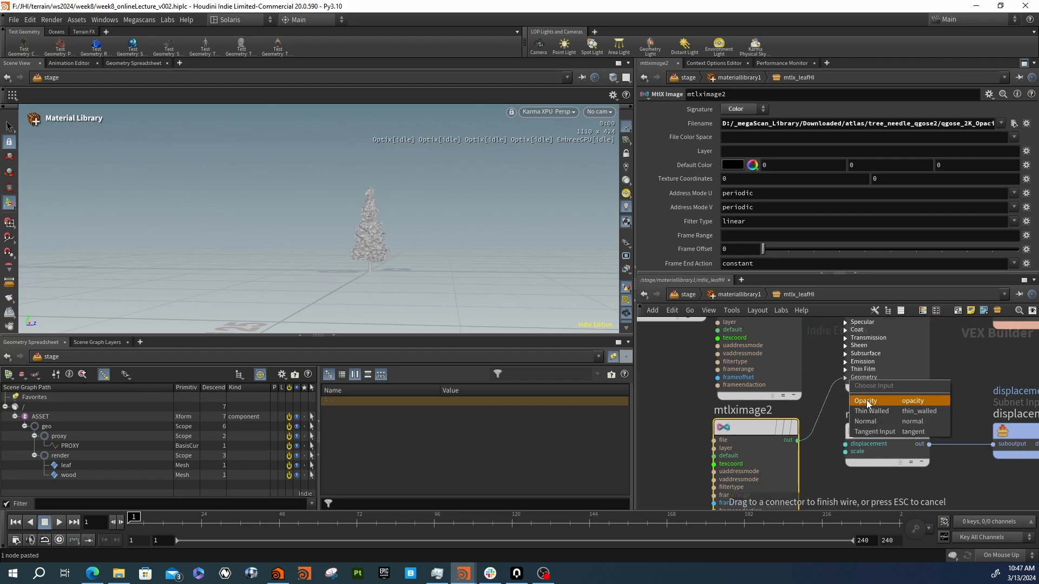
scroll(818, 401, down, 5)
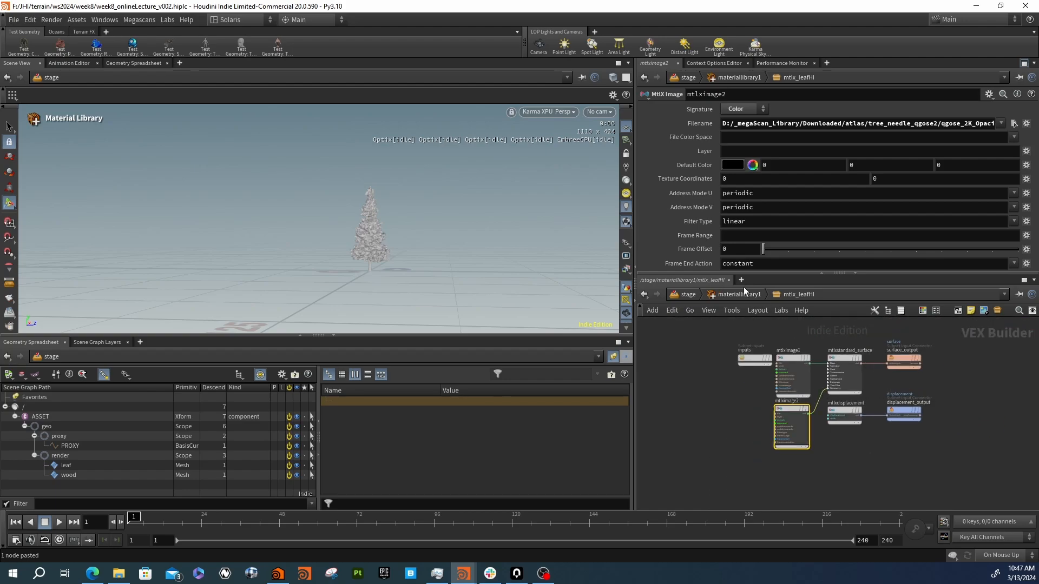
In mtlx_leaf, start choosing the triplanar projection's Filex image and browse to surface/grass_wild_oeeb70
click(713, 294)
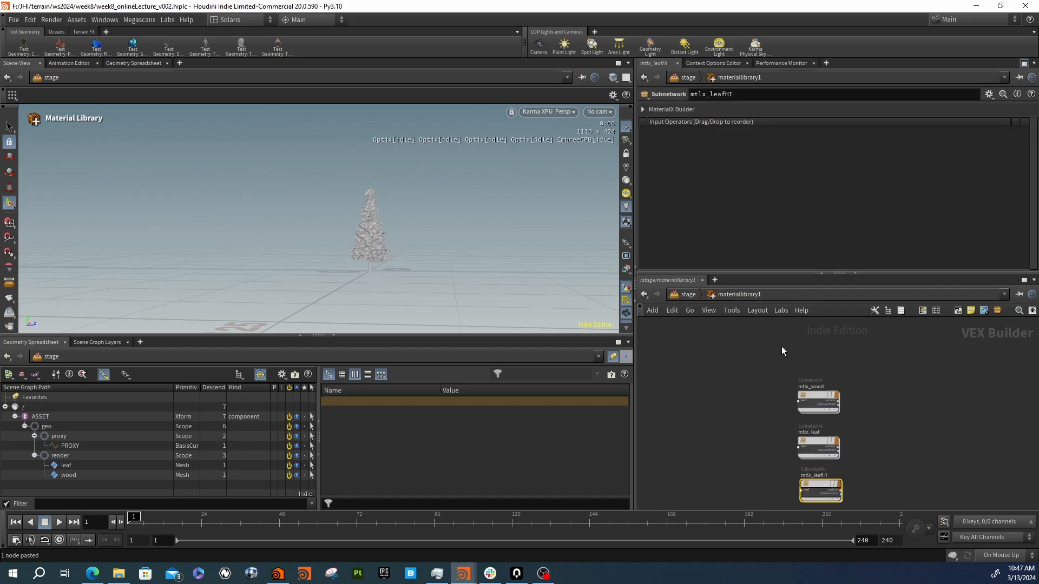
double_click(822, 446)
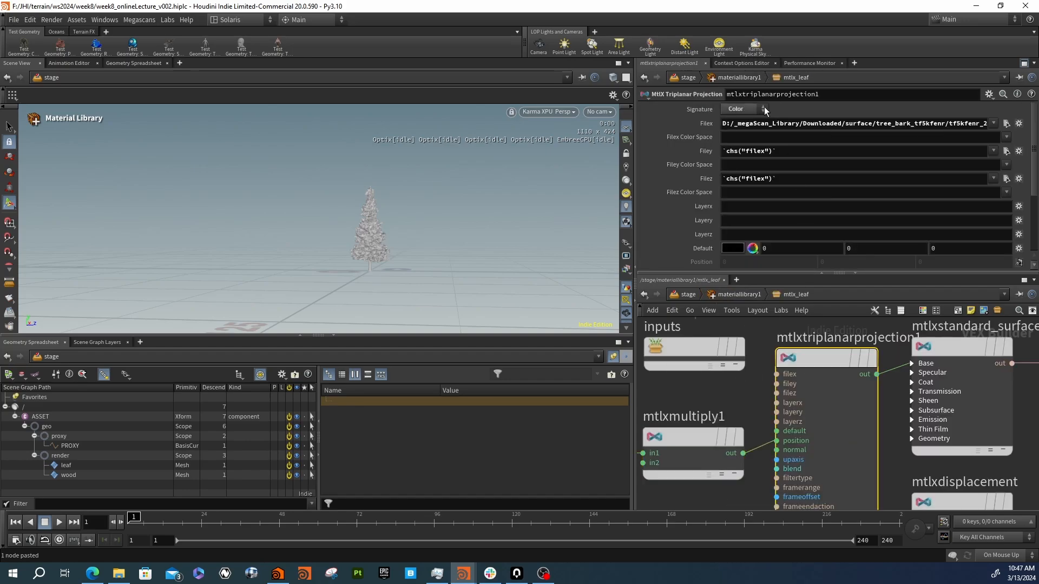
click(1005, 124)
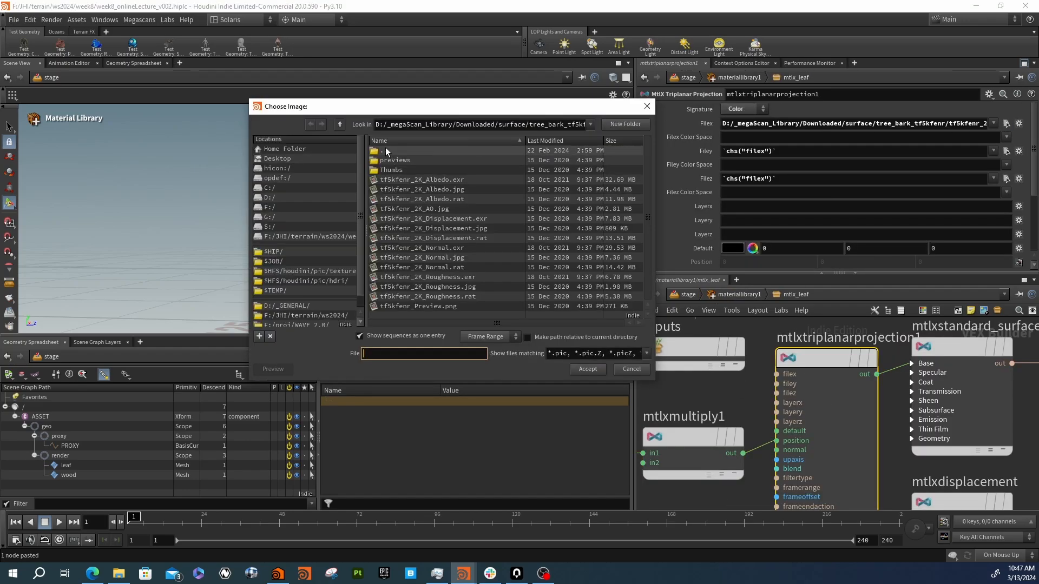
scroll(453, 216, down, 2)
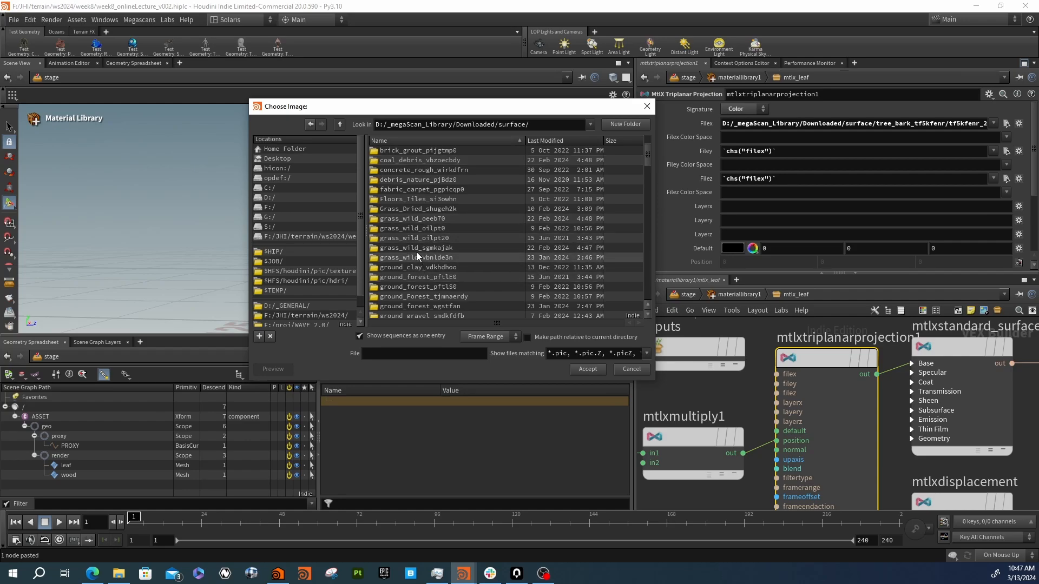
double_click(405, 220)
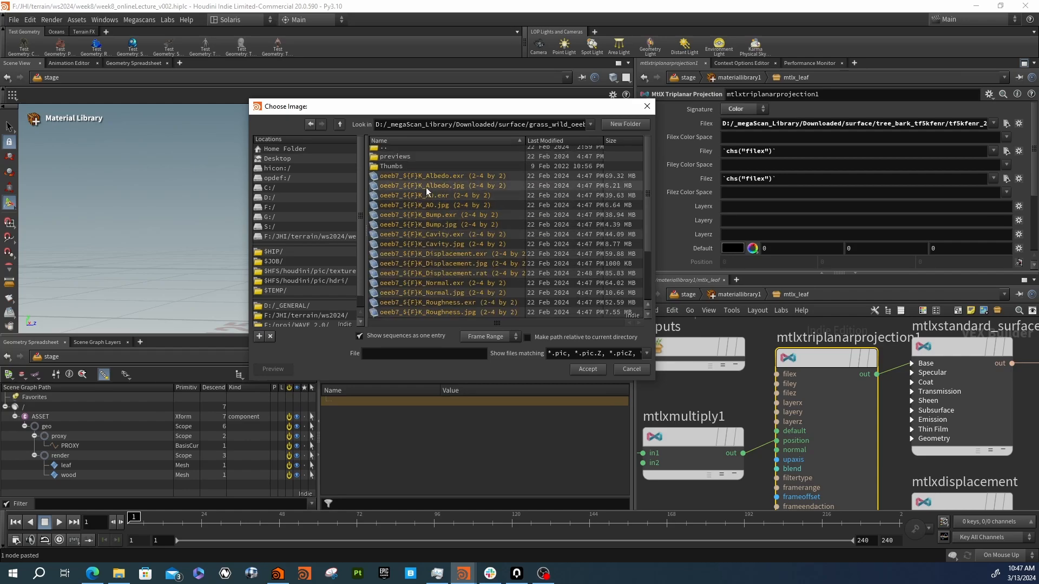
Turn off showing sequences as one entry, and preview oeeb7_2K_Albedo.rat
click(360, 336)
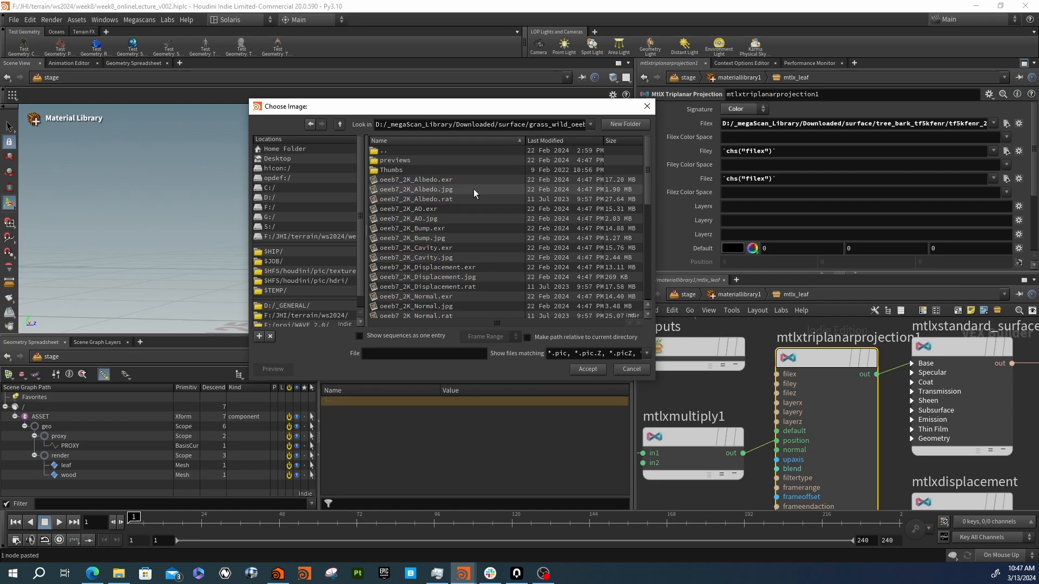
click(444, 199)
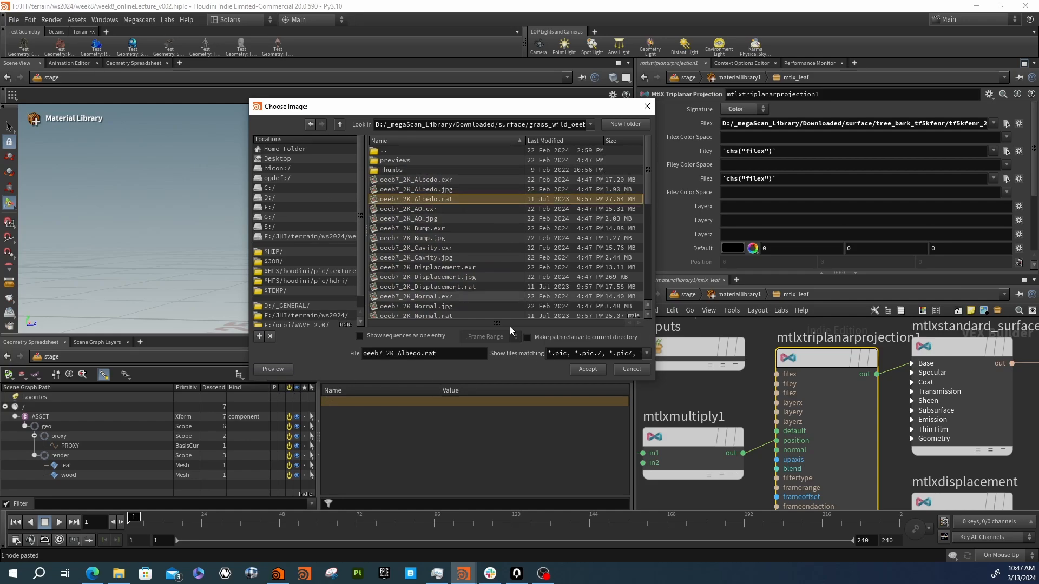
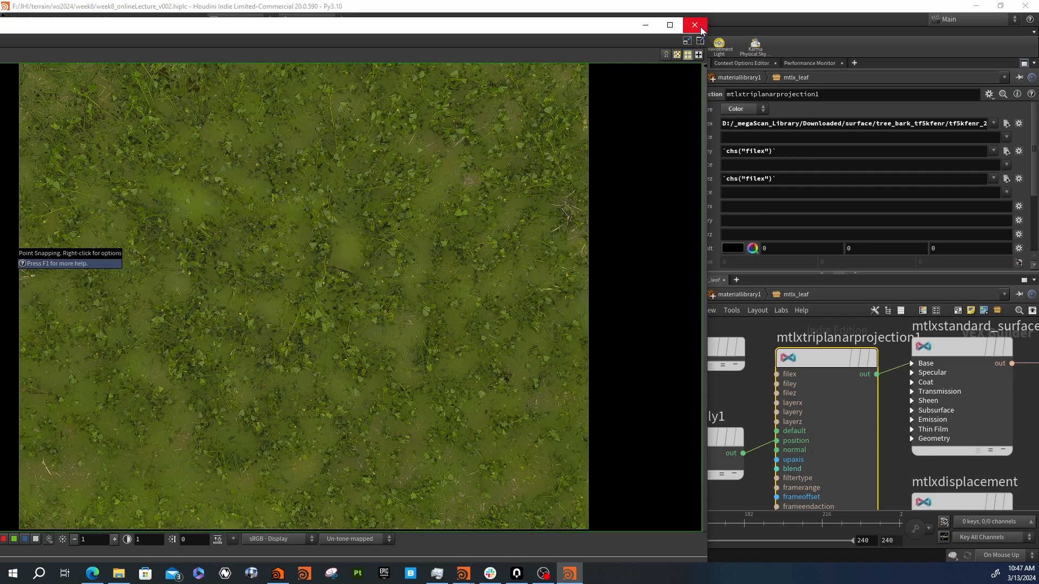
click(700, 27)
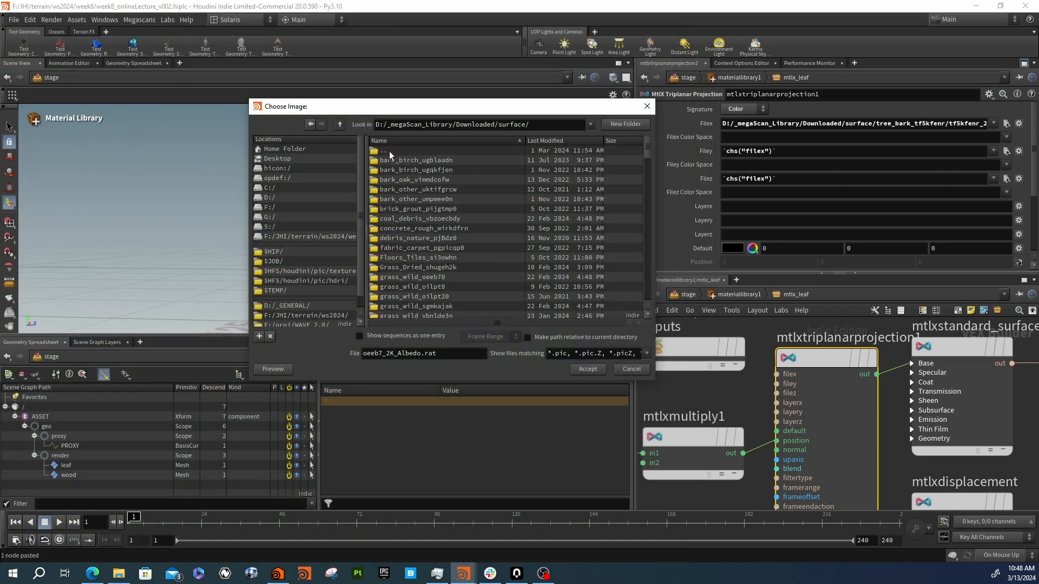
Preview oilpt_4K_Albedo.jpg from the grass_wild_oilpt0 folder
double_click(453, 286)
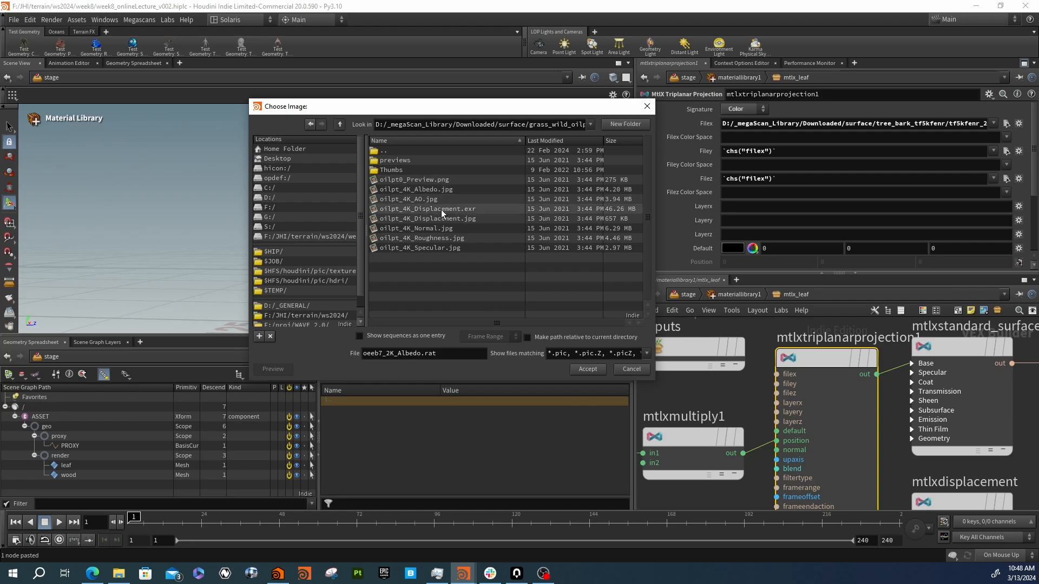
click(438, 190)
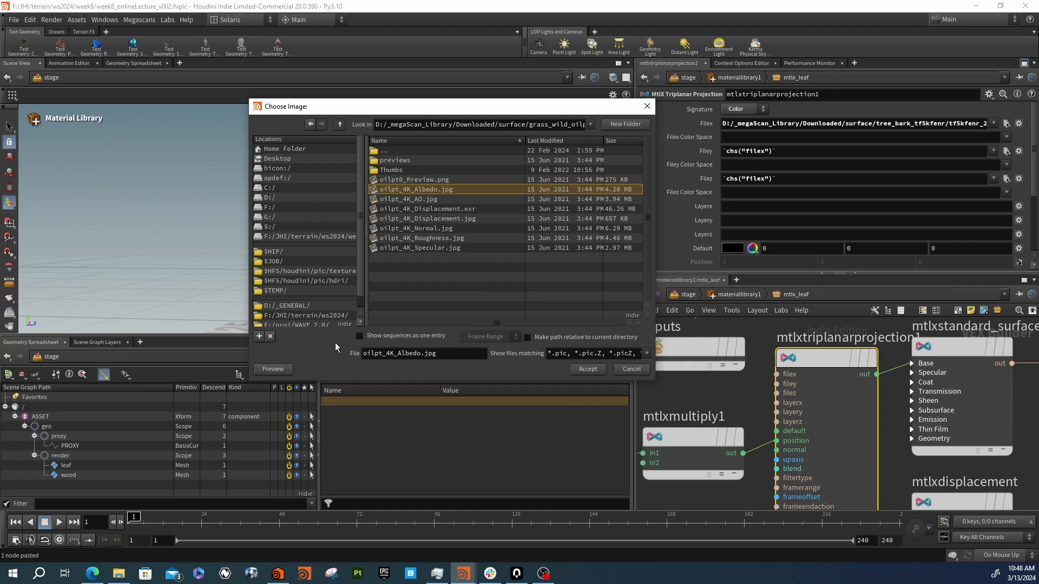
click(273, 369)
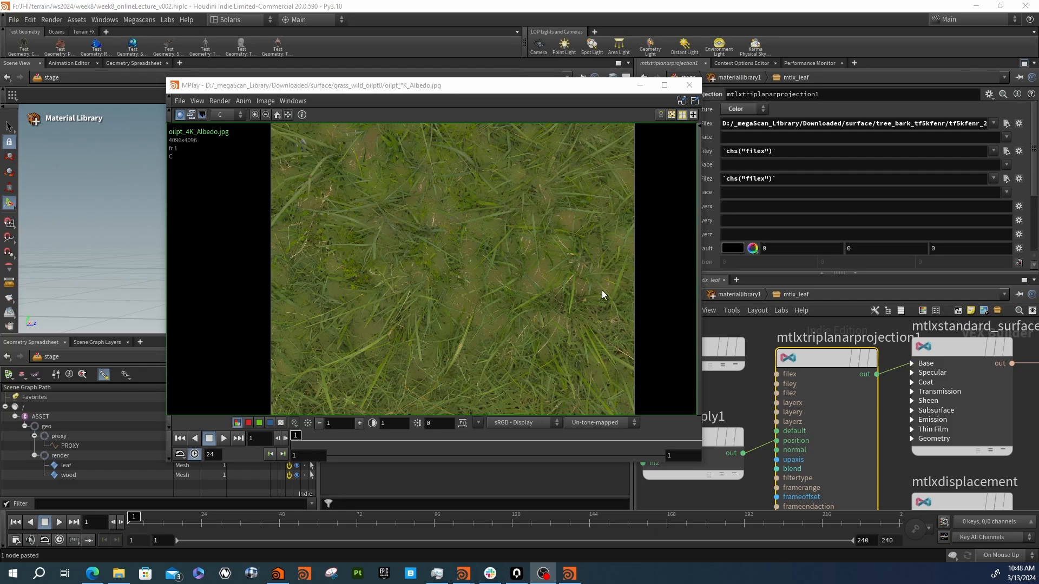
click(689, 85)
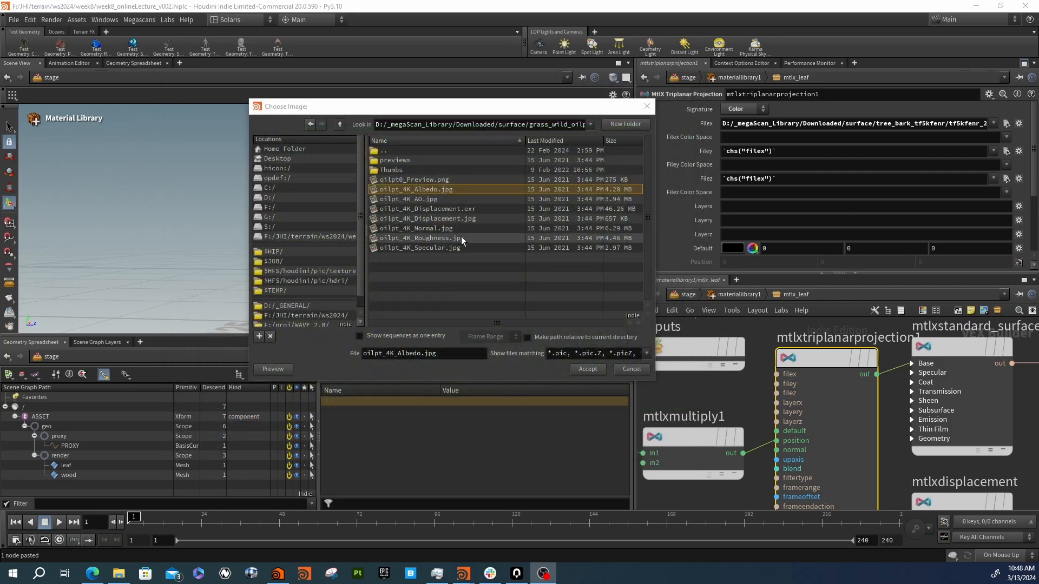
Preview oilpt2_8K_Albedo.jpg from the grass_wild_oilpt20 folder
double_click(384, 152)
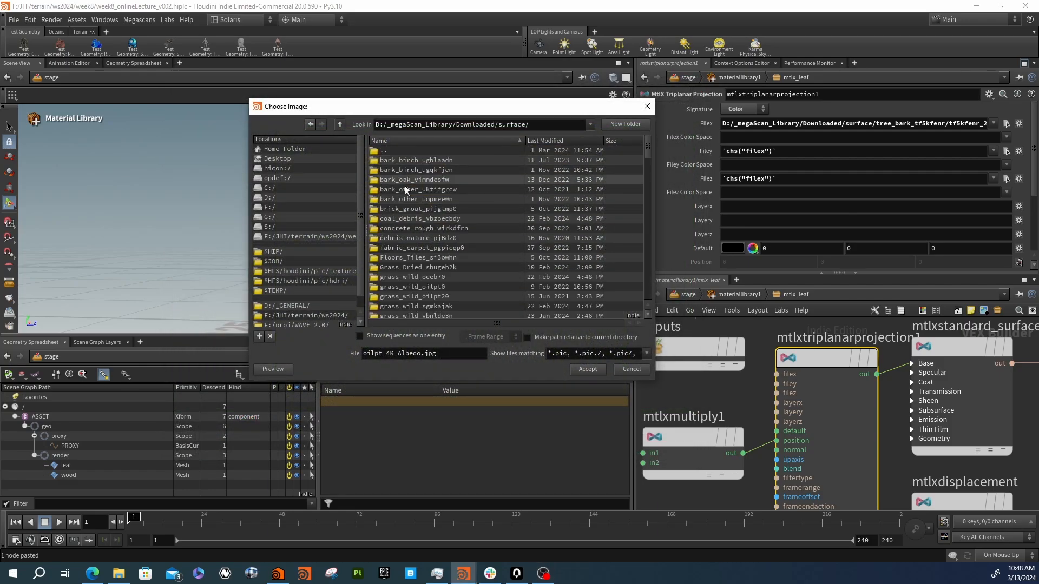
scroll(426, 297, down, 1)
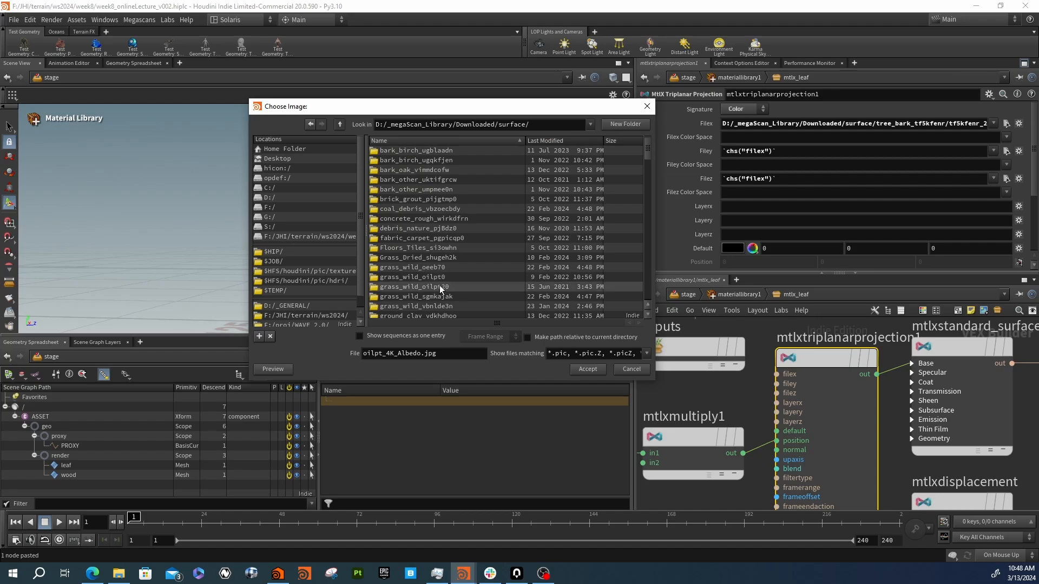
click(441, 287)
double_click(441, 287)
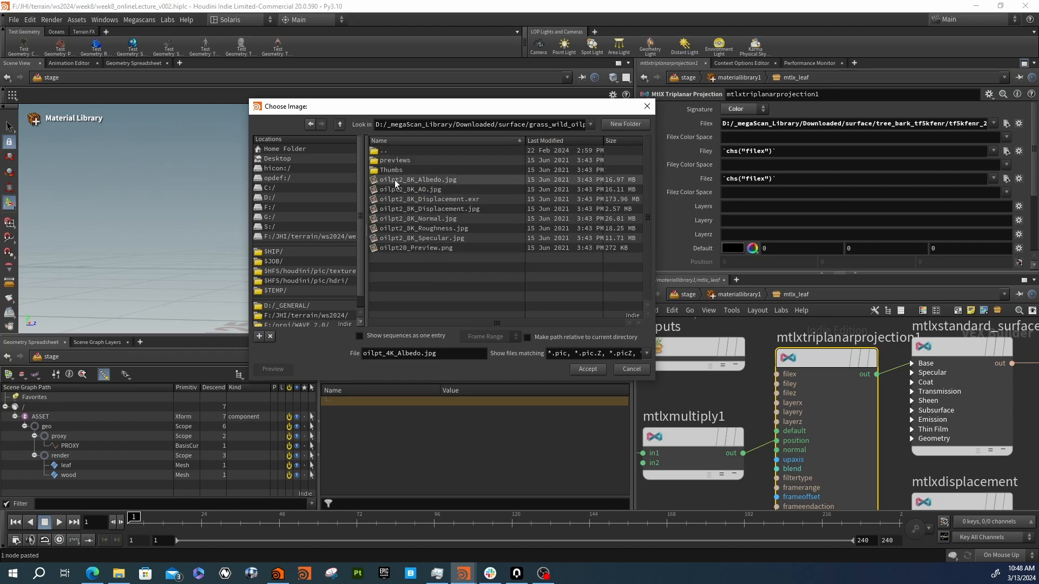
click(395, 180)
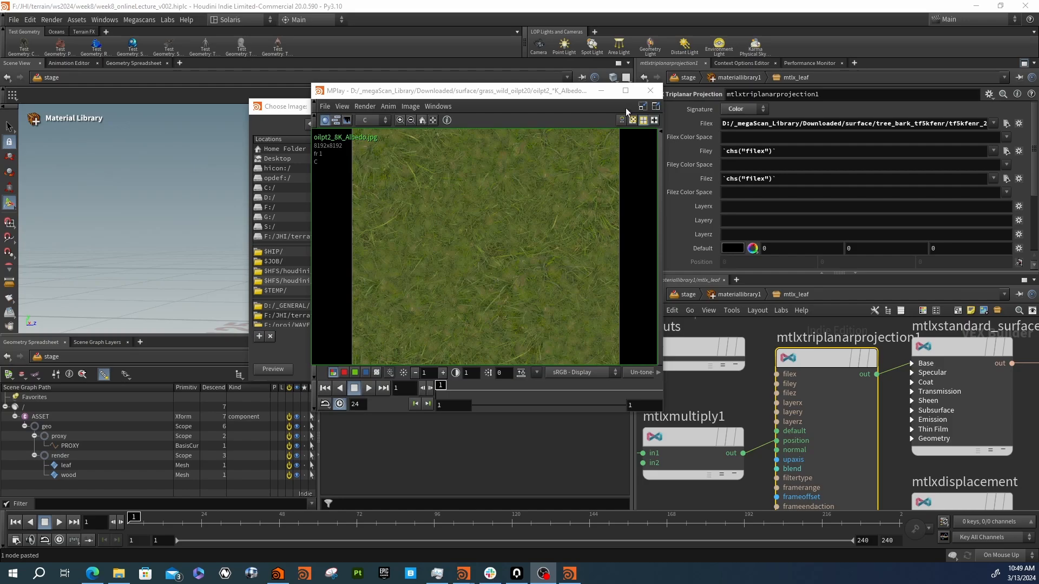
click(655, 92)
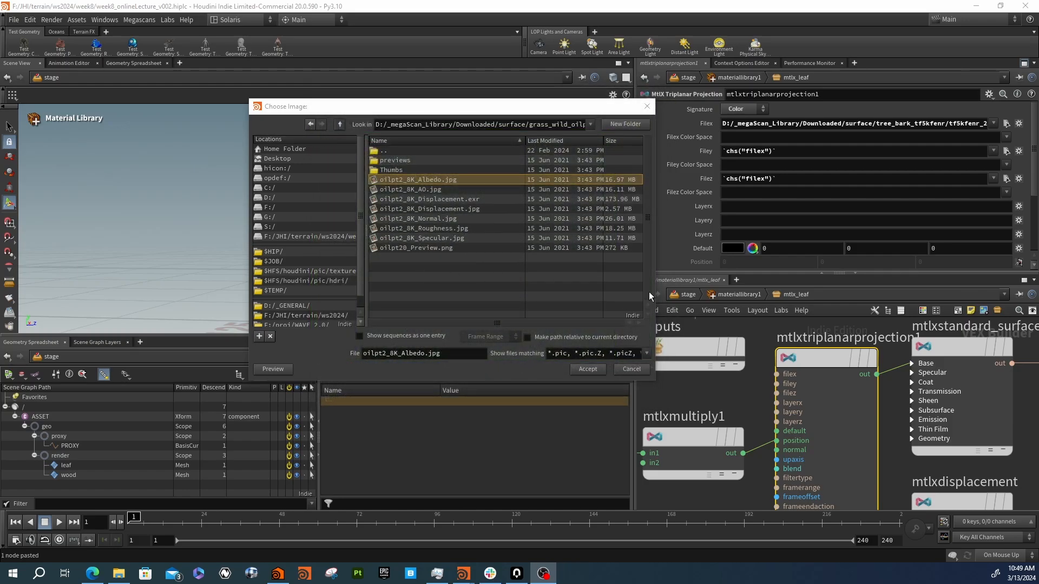
Load oilpt_4K_Albedo.jpg from the grass_wild_oilpt0 folder as the triplanar projection's Filex image
double_click(377, 151)
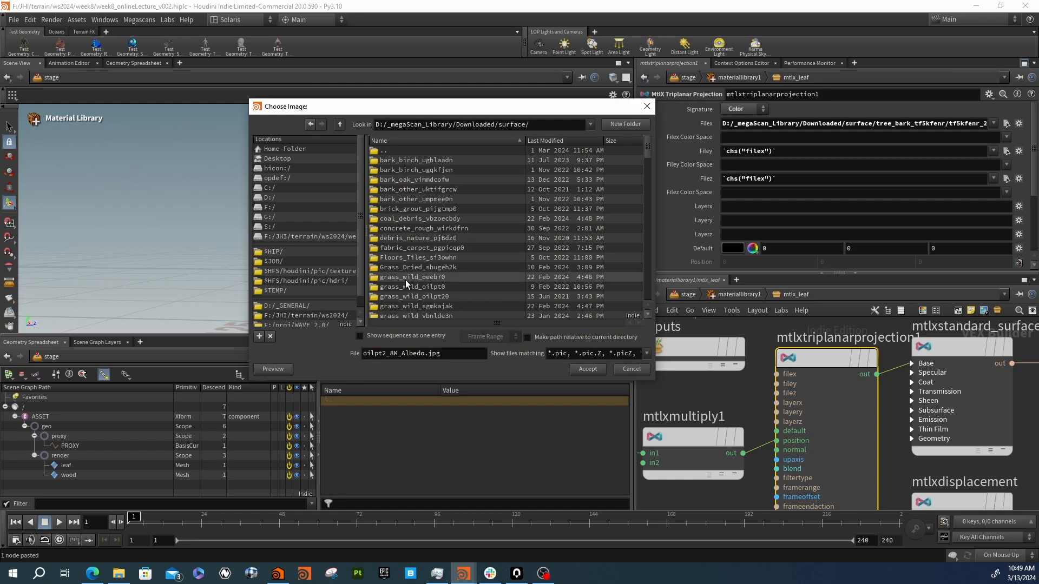
click(410, 278)
double_click(410, 280)
double_click(385, 150)
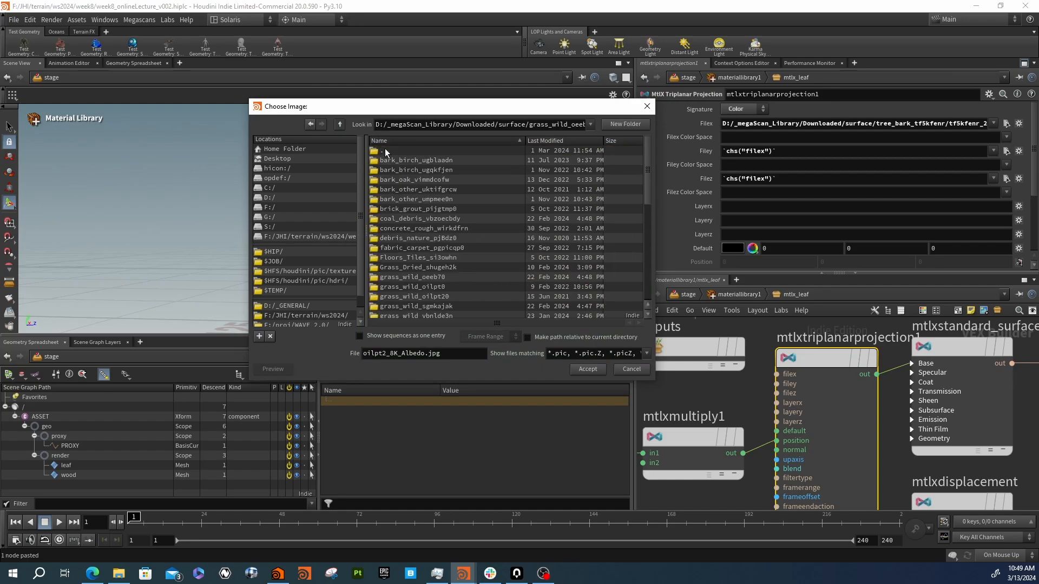
double_click(436, 297)
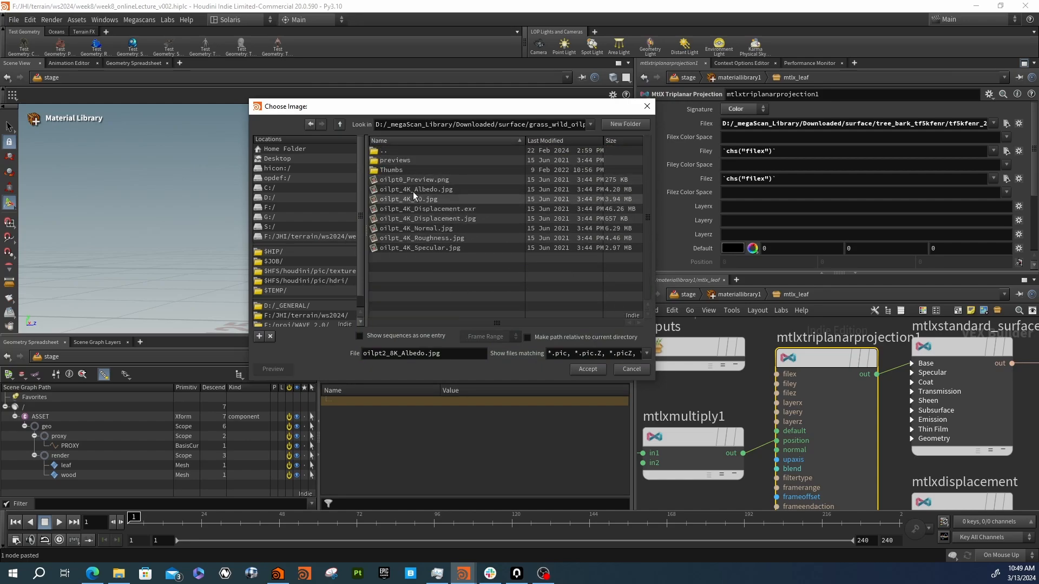
click(453, 189)
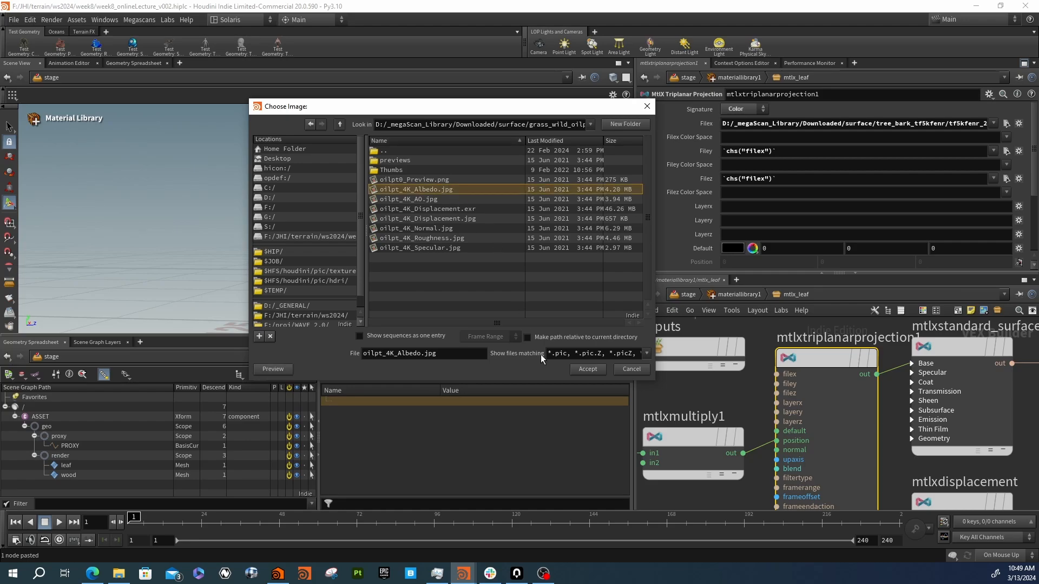
click(588, 369)
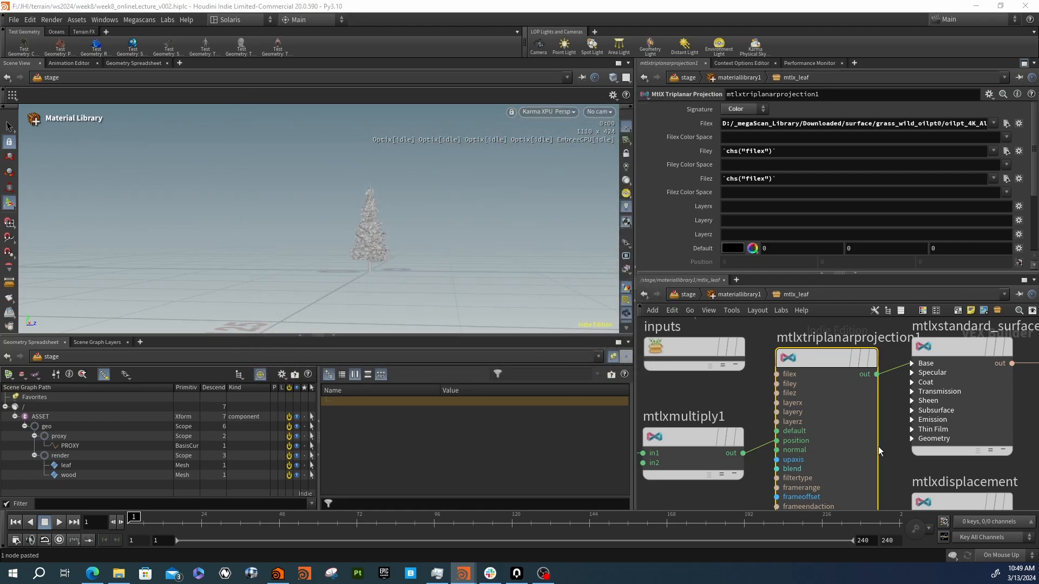
Inspect the settings of the position and multiply nodes feeding the triplanar projection in mtlx_leaf
scroll(871, 433, down, 5)
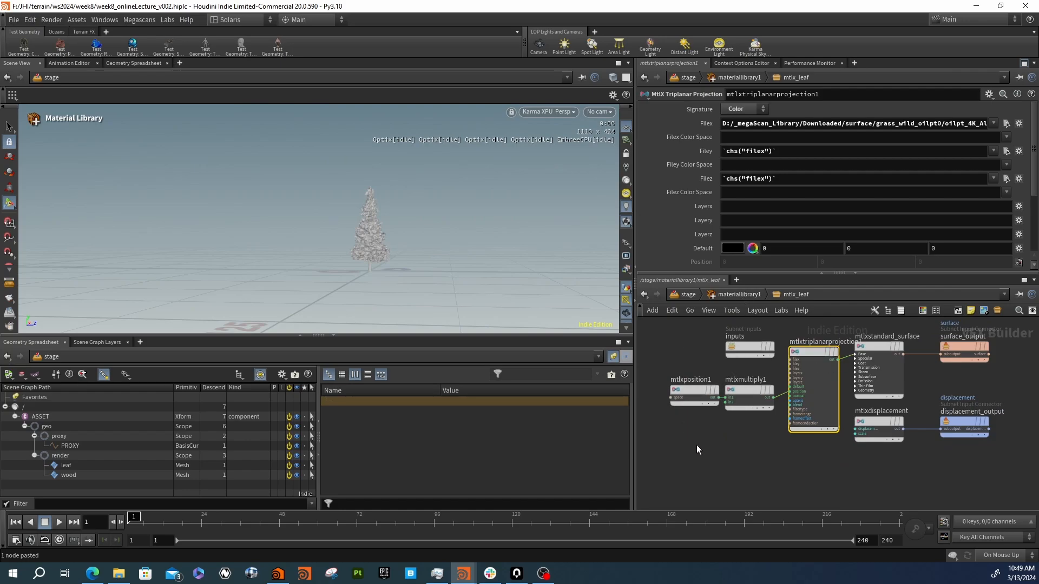
click(695, 394)
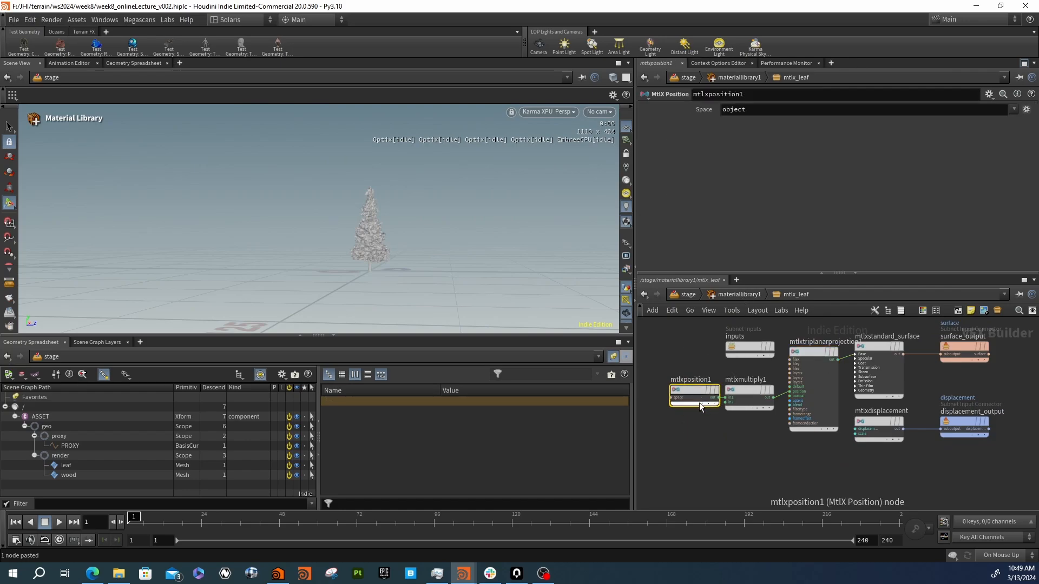
click(756, 389)
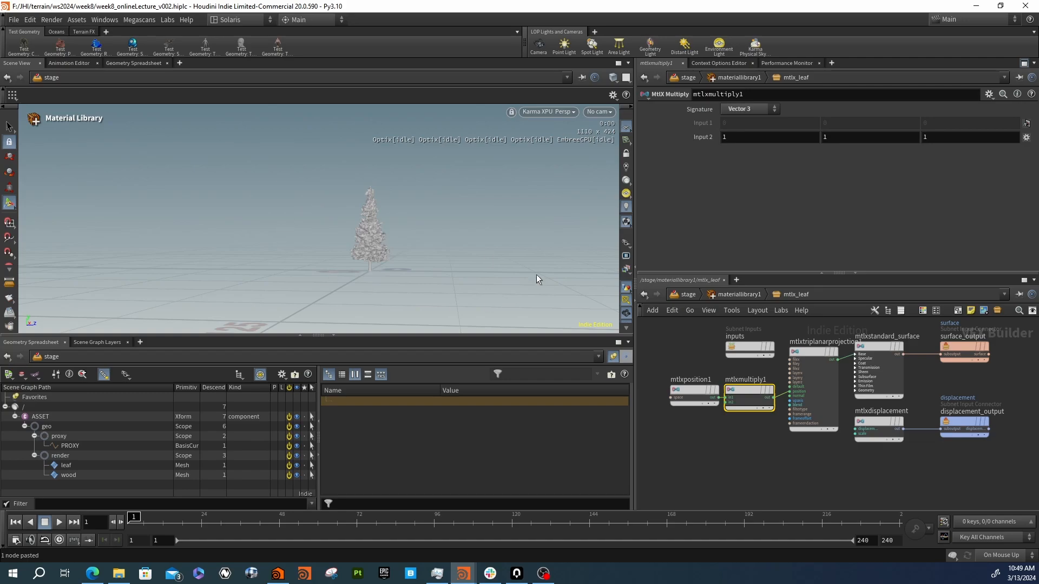
Return to the stage network and set componentmaterial1's material variant set to lookdev
click(718, 292)
click(676, 294)
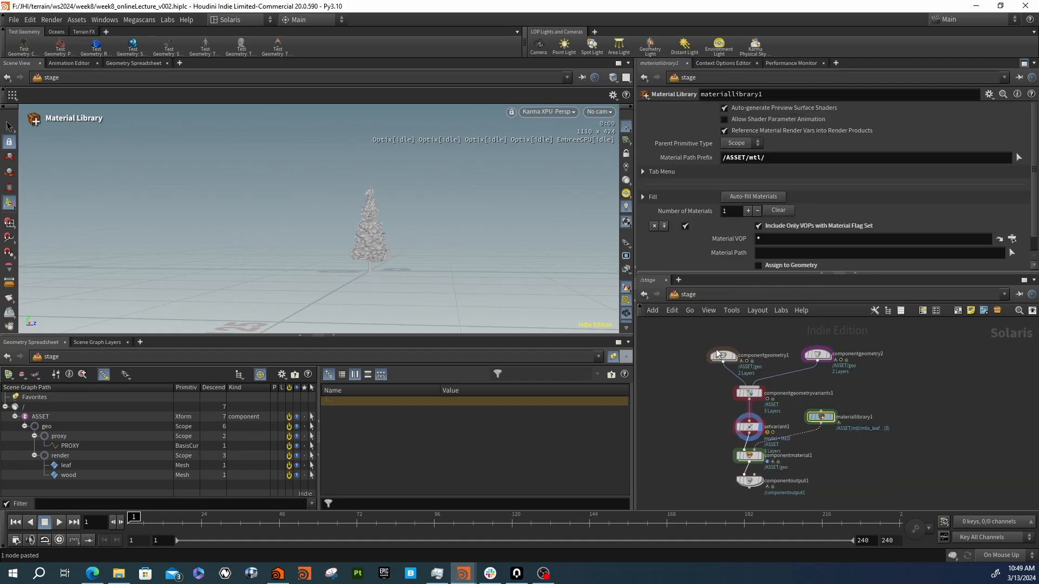
click(750, 457)
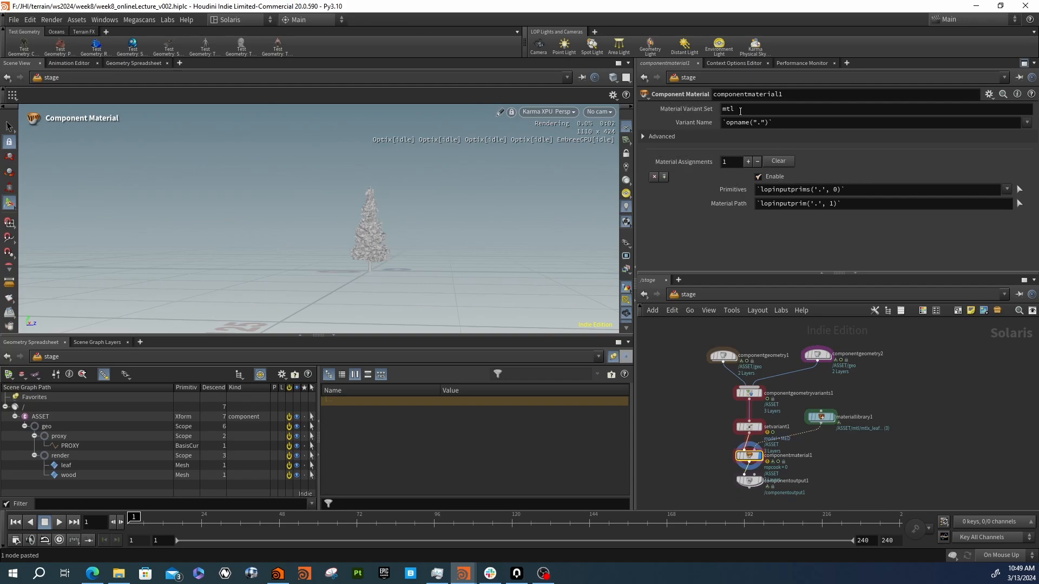
click(749, 393)
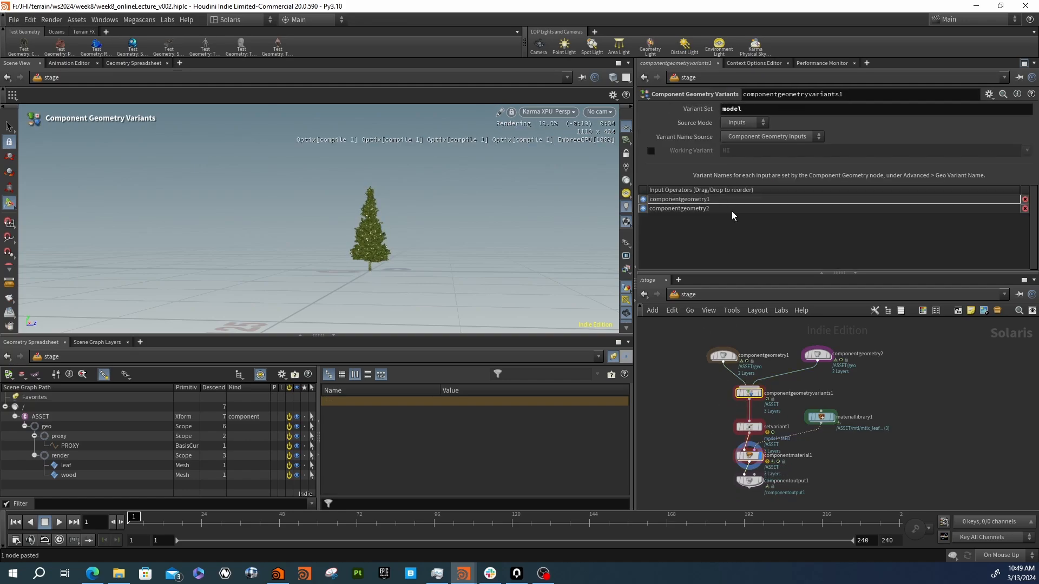
click(749, 455)
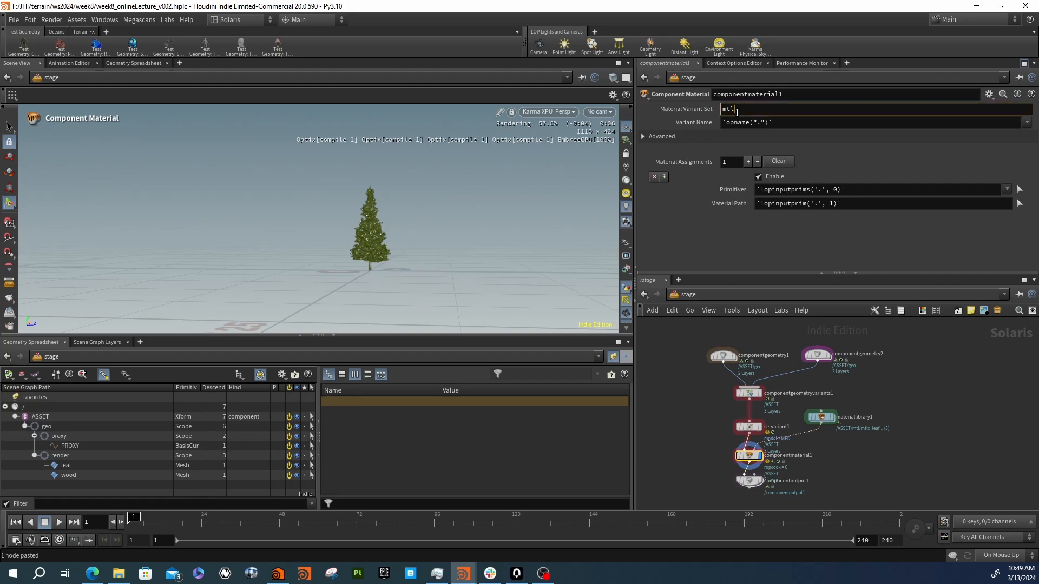
double_click(737, 109)
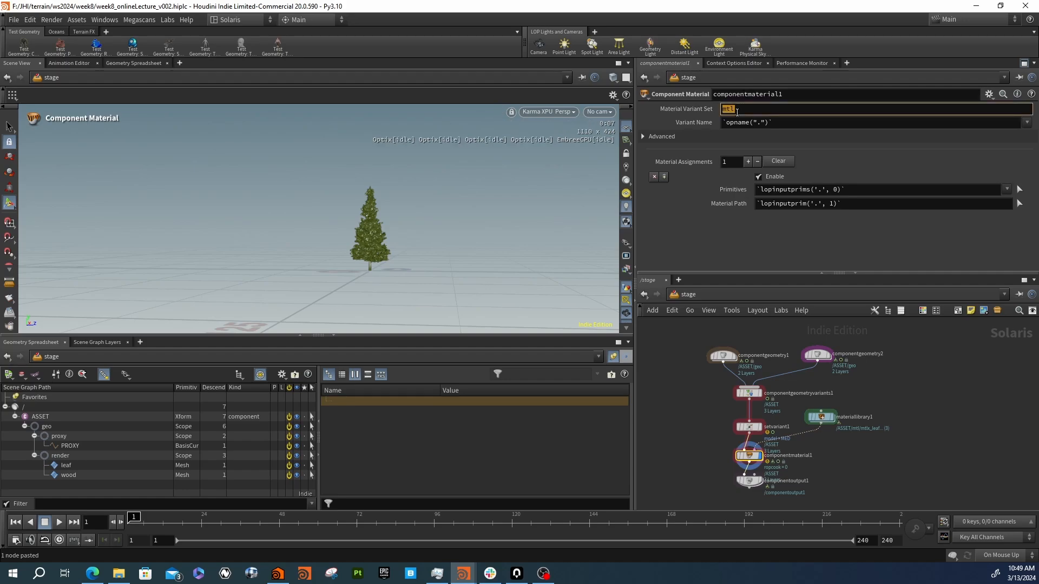
text(lookdev)
key(Return)
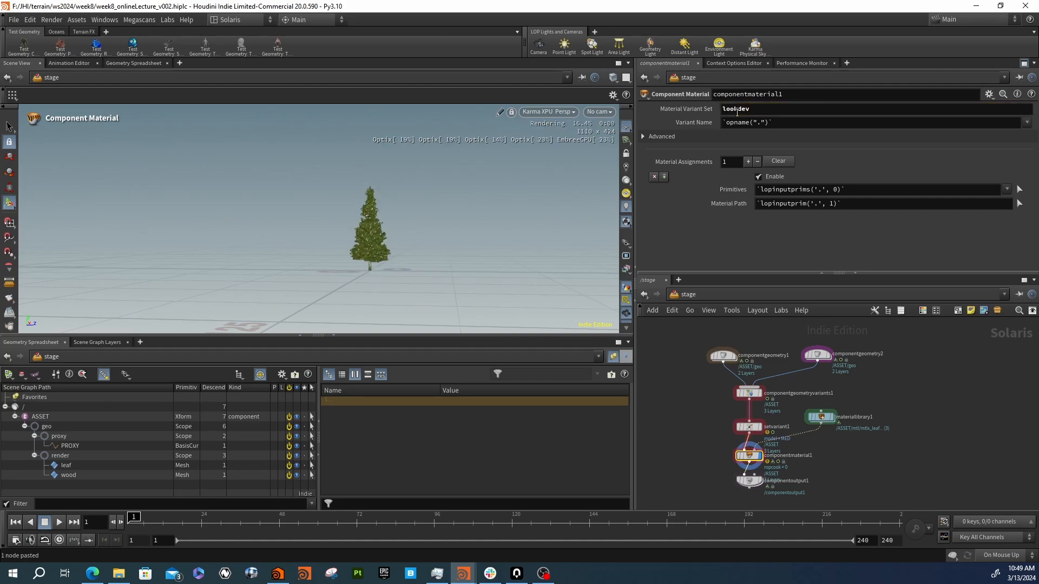
Replace the variant name expression on componentmaterial1 with HI
mouse_move(751, 459)
click(802, 122)
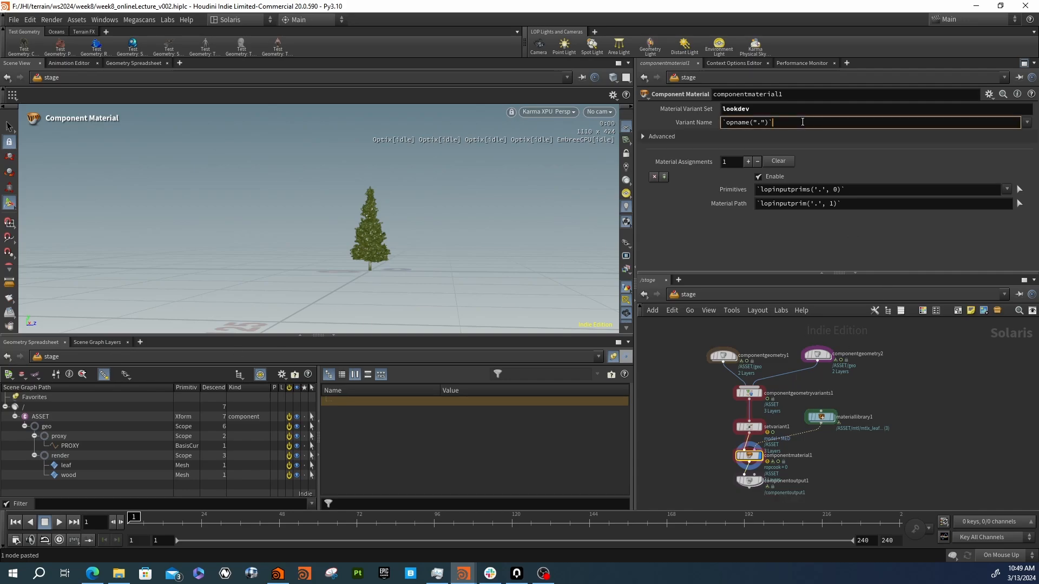
click(1026, 126)
click(1026, 125)
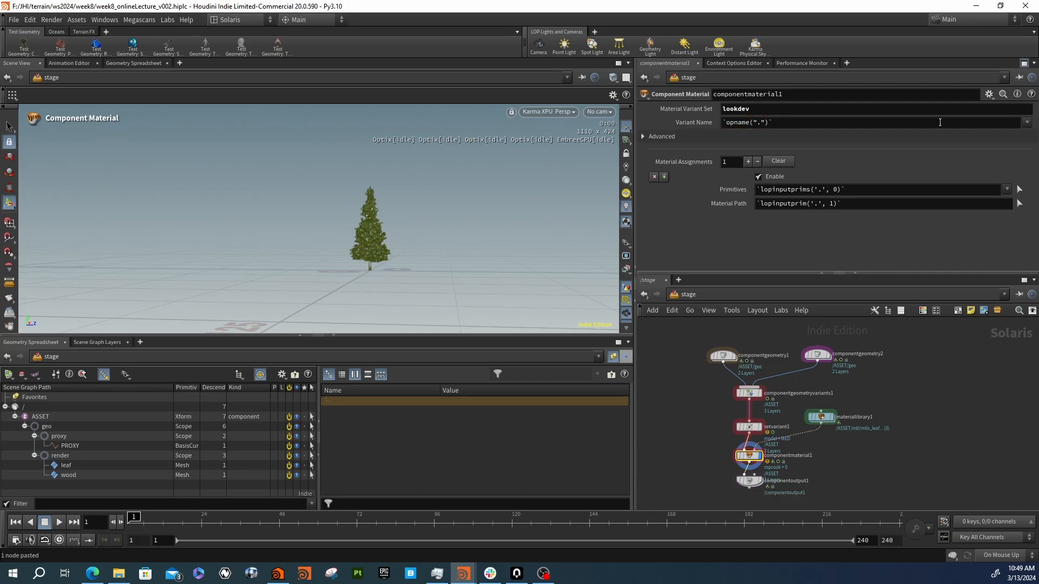
scroll(776, 420, up, 3)
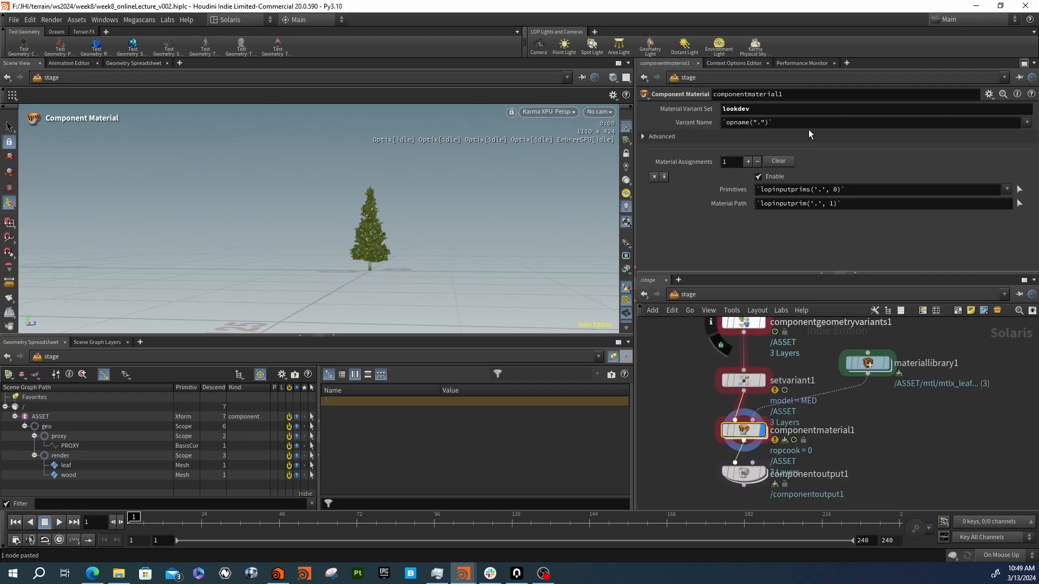
click(700, 123)
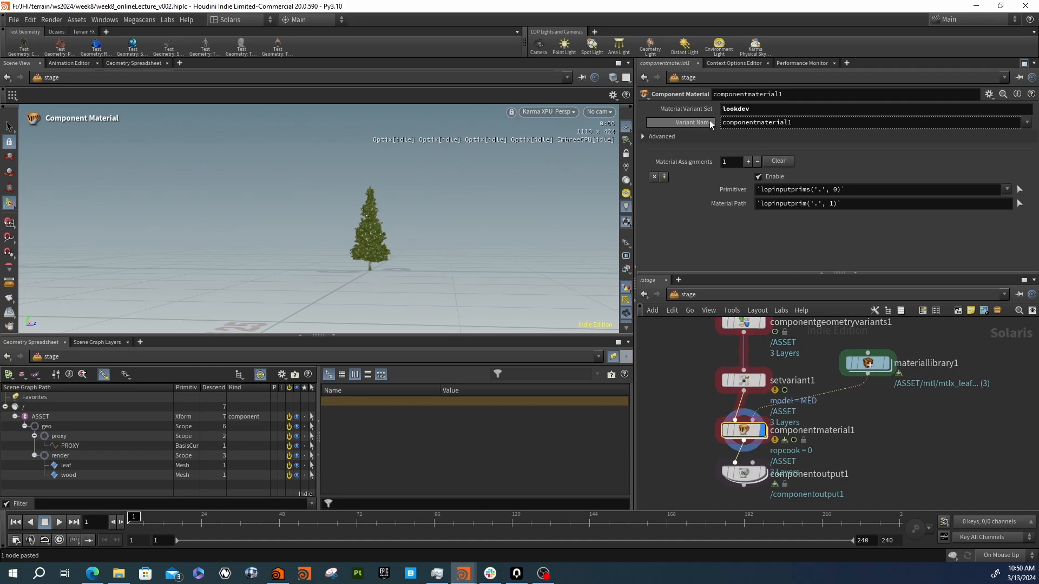
click(700, 124)
key(h)
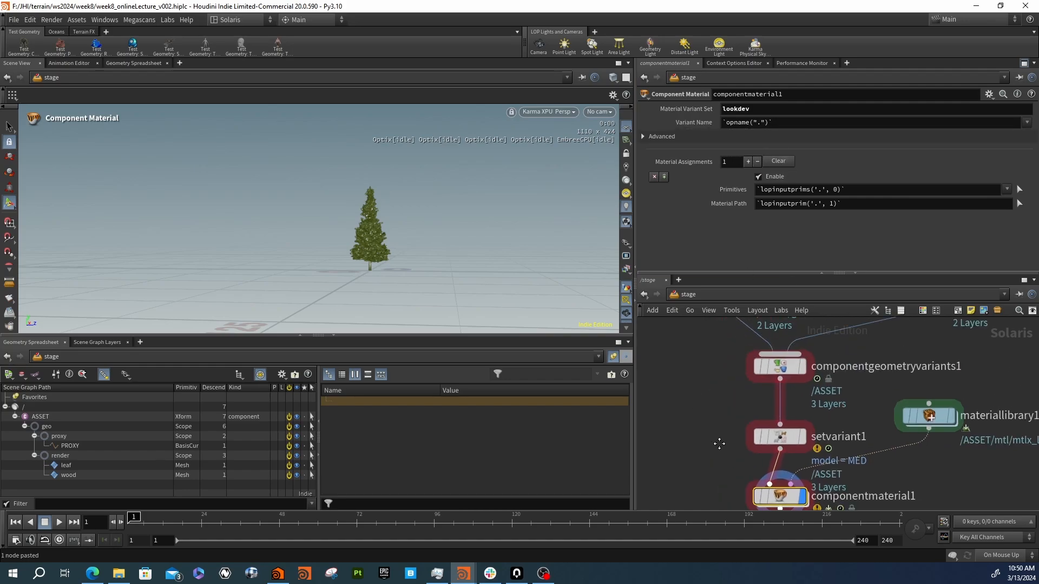
click(783, 125)
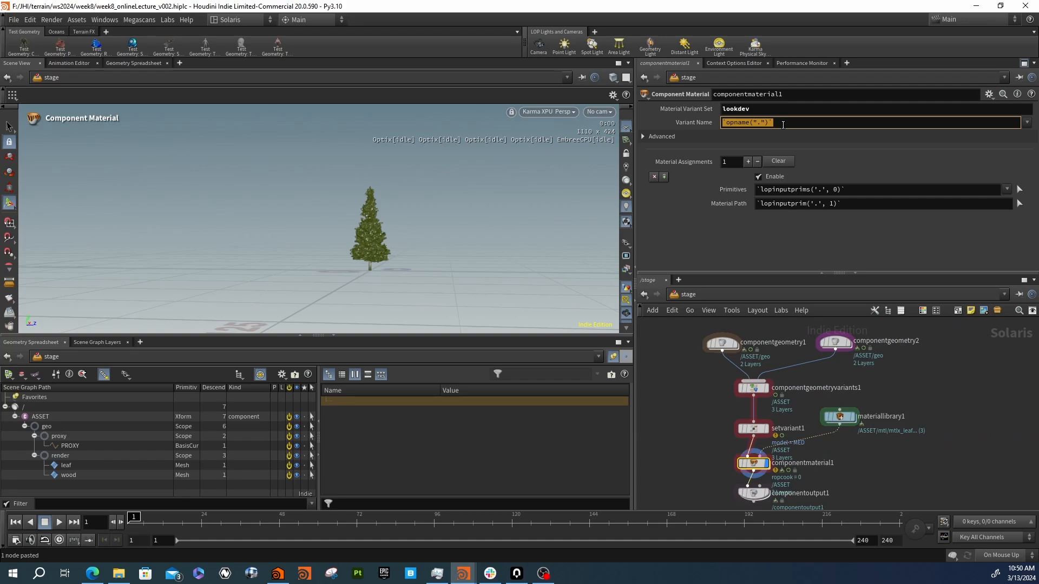
text(HI)
key(Return)
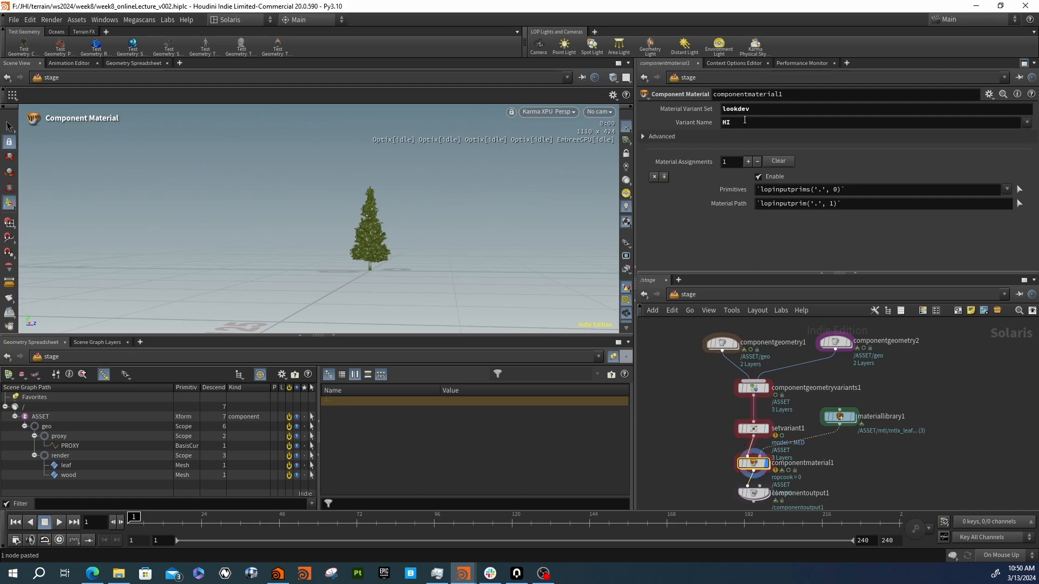
Set componentmaterial1's variant name to MEDLO and check the geo variant names on both component geometry nodes
click(744, 120)
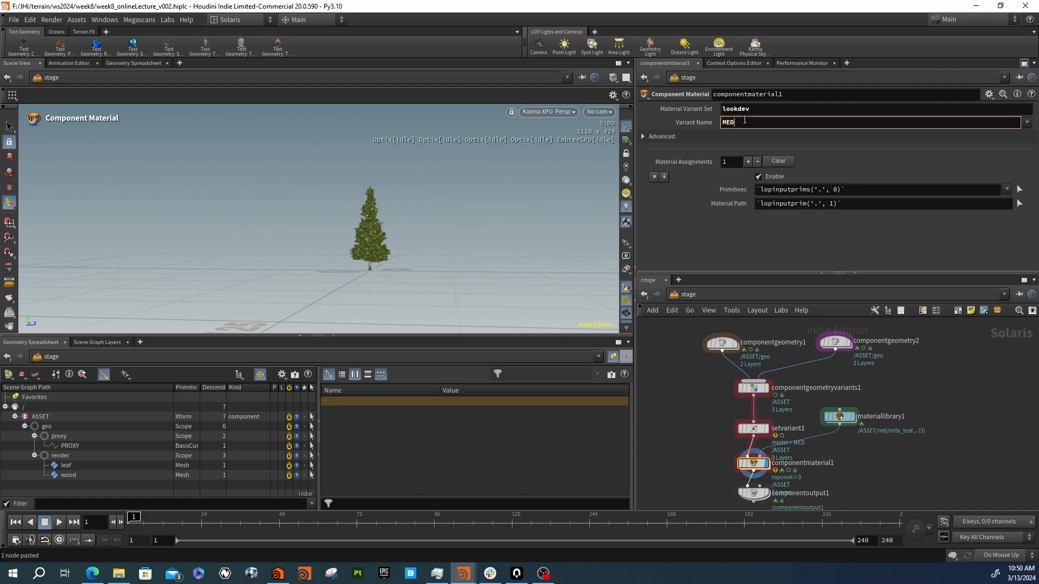
text(MEDLO)
key(Return)
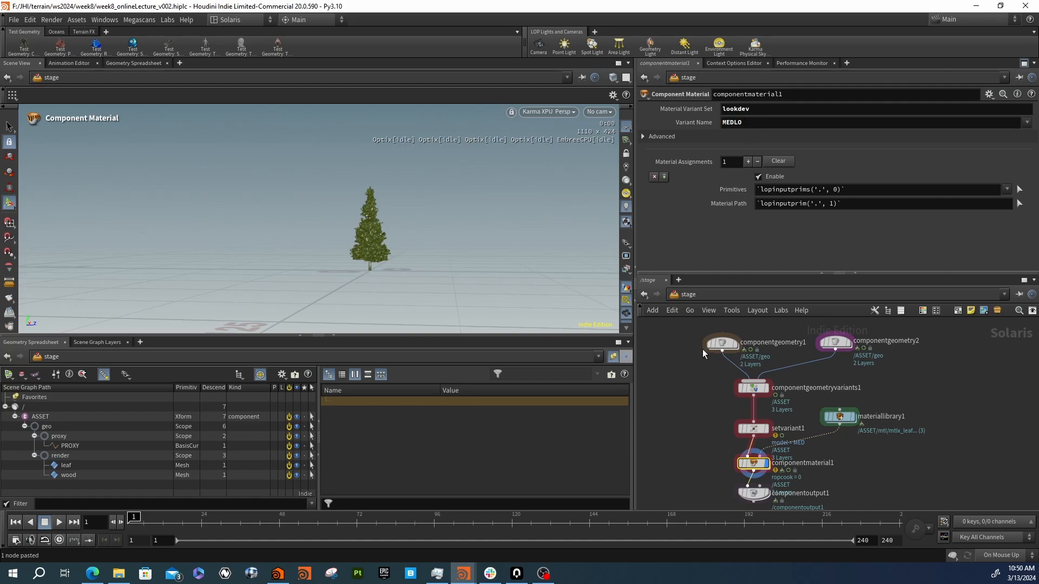
drag(685, 371, 742, 329)
scroll(672, 239, down, 2)
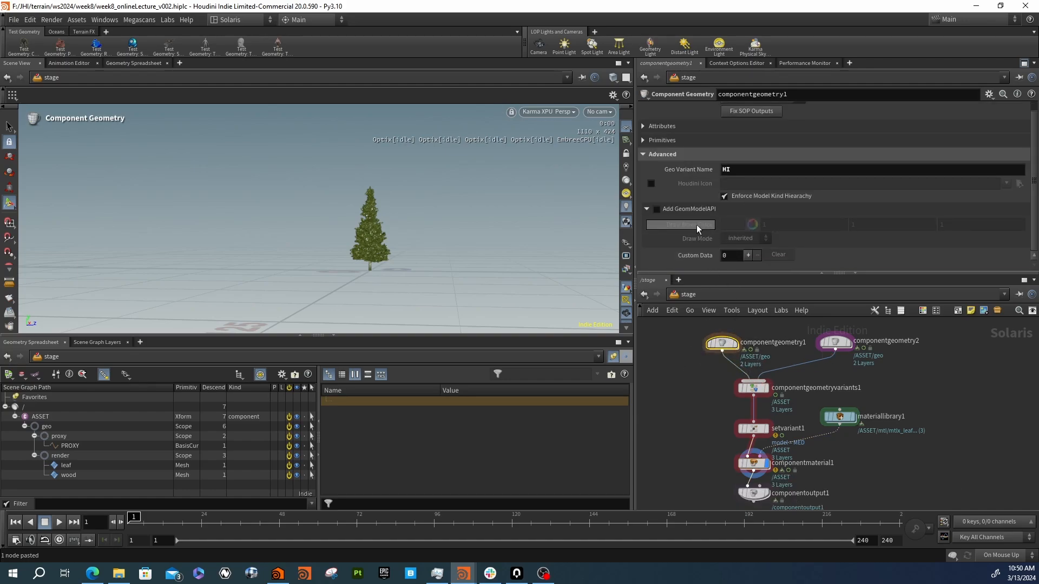
click(835, 342)
click(743, 171)
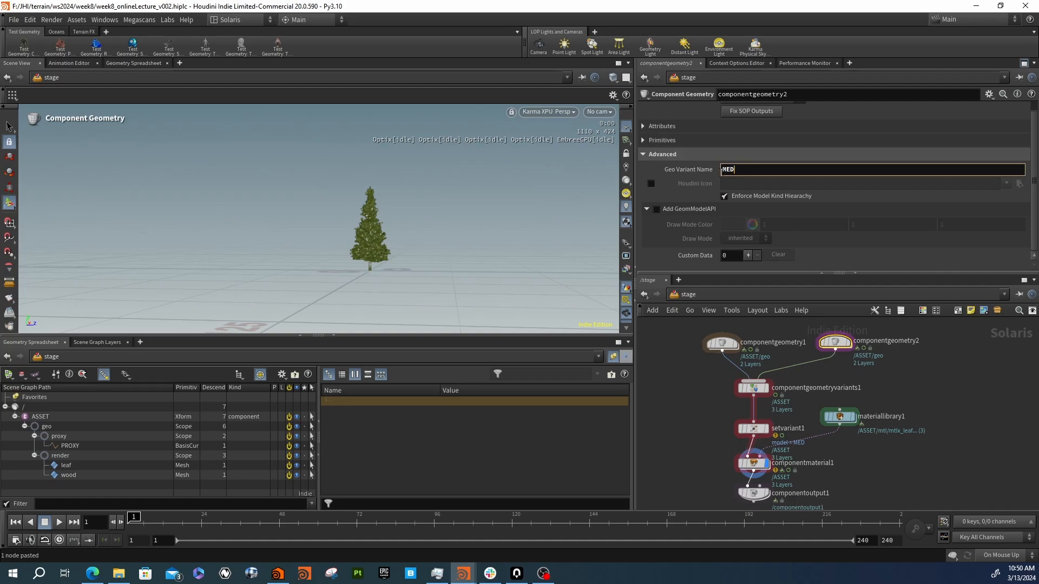
Move componentoutput1 further below componentmaterial1 and shift materiallibrary1 farther out to make room in the network
middle_drag(721, 448, 716, 406)
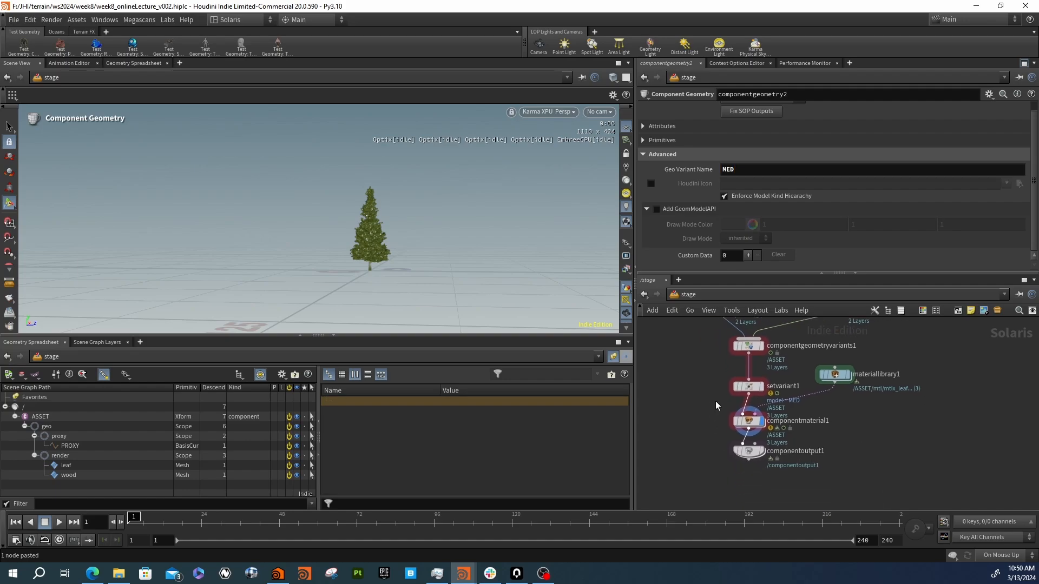
drag(748, 450, 748, 486)
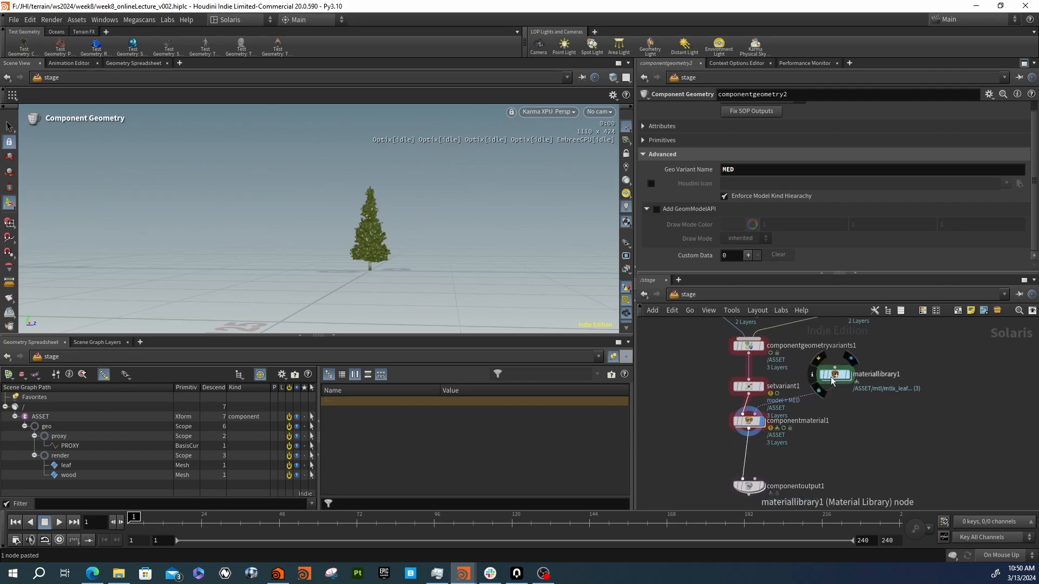
drag(832, 380, 885, 391)
Assign the mtlx_wood material to the /ASSET/geo/render/wood primitive on componentmaterial1
click(755, 424)
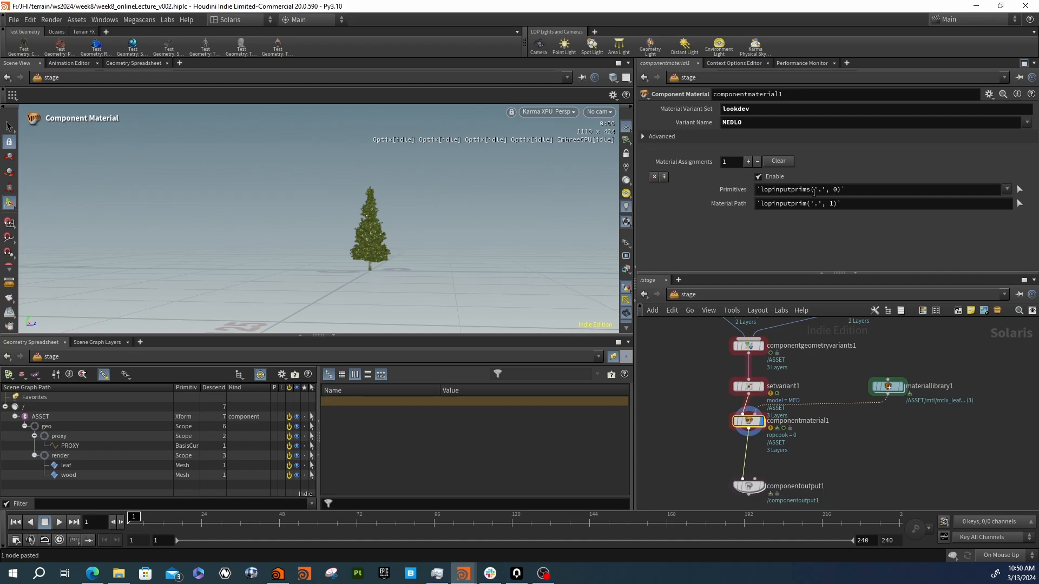
click(65, 474)
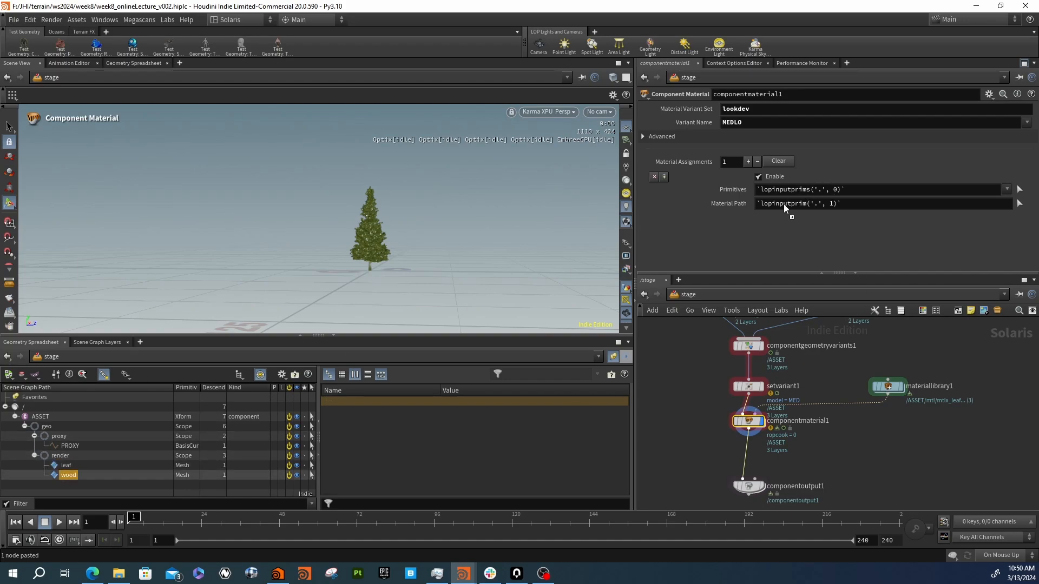
drag(790, 185, 791, 186)
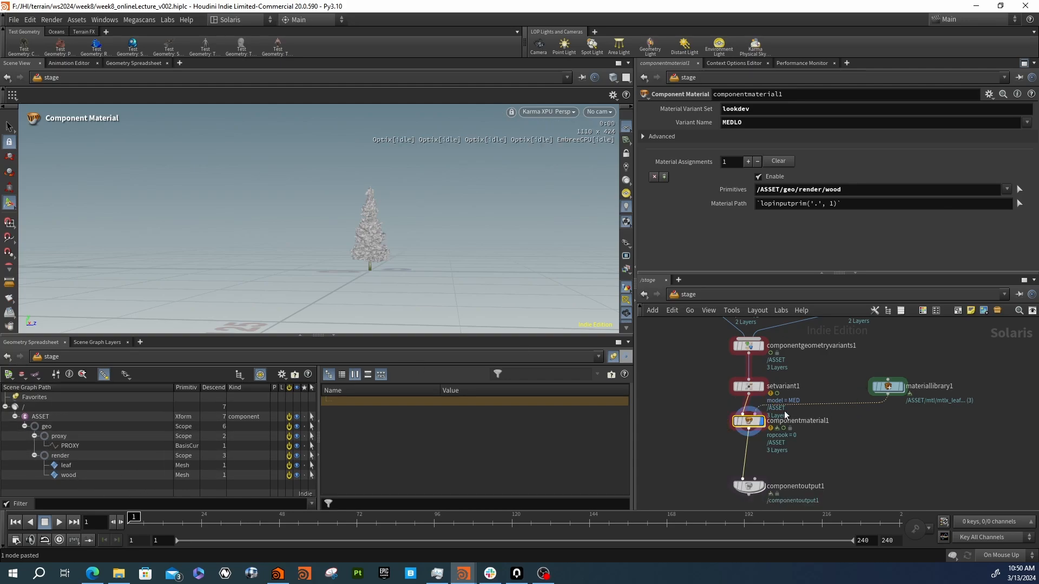
click(1020, 203)
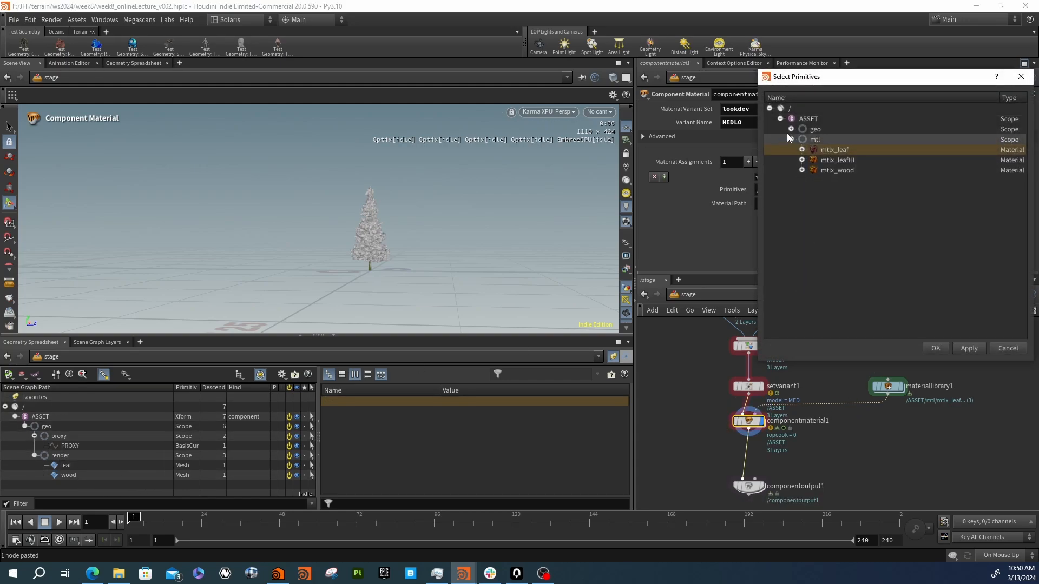
click(836, 169)
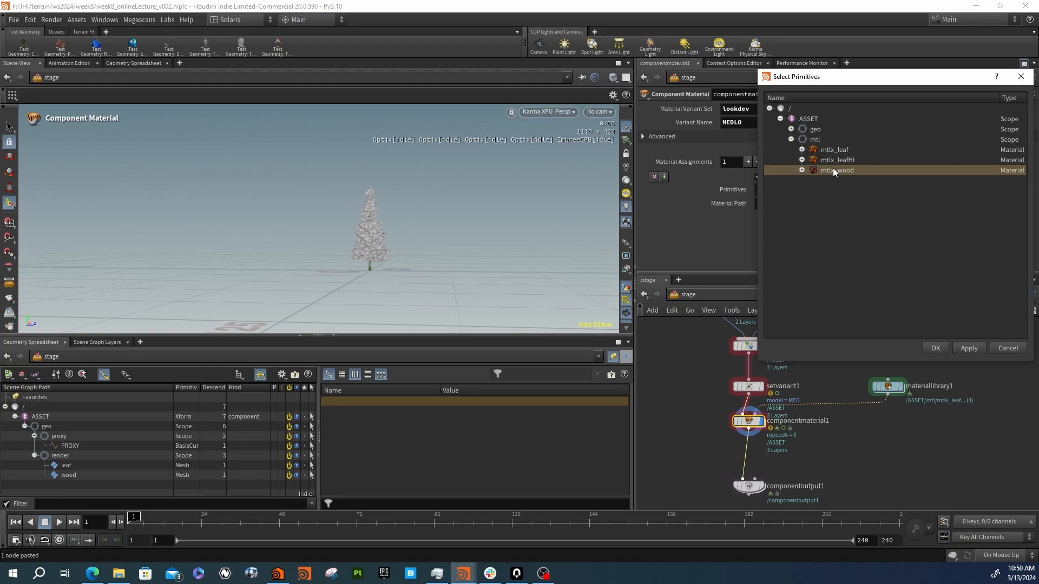
click(936, 348)
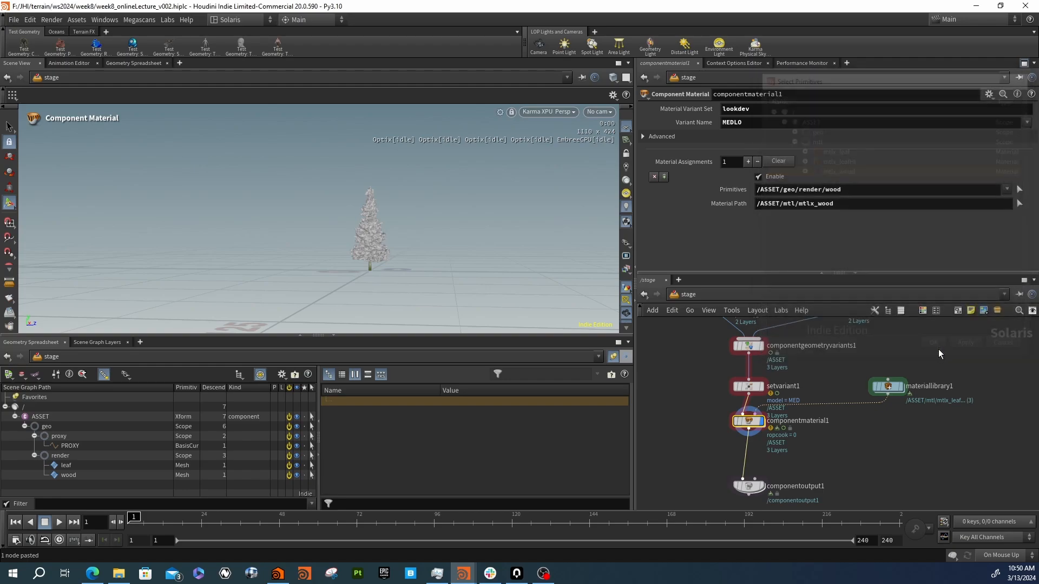
Add a second material assignment that binds mtlx_leaf to /ASSET/geo/render/leaf
click(748, 161)
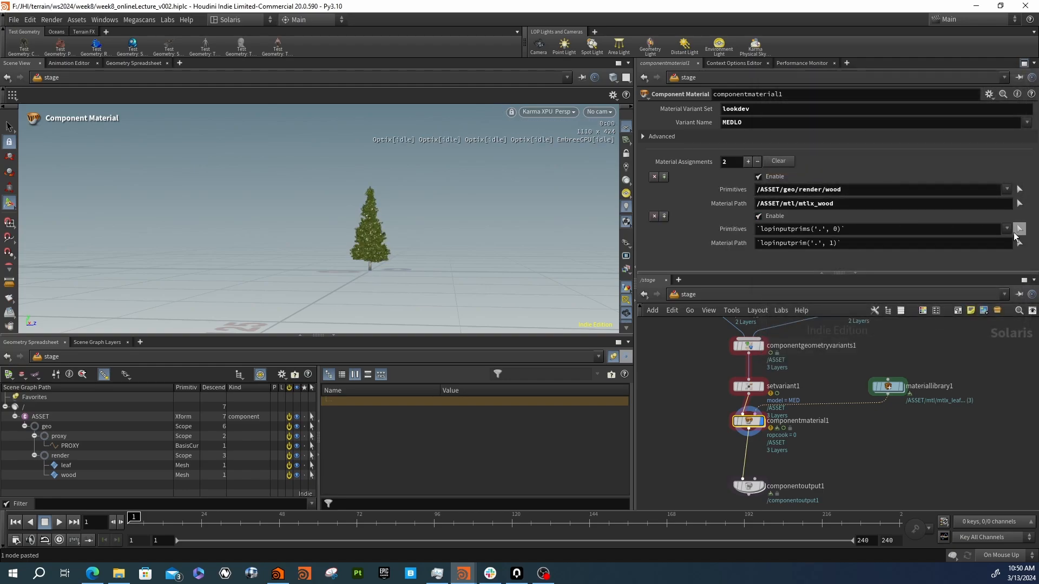
click(66, 466)
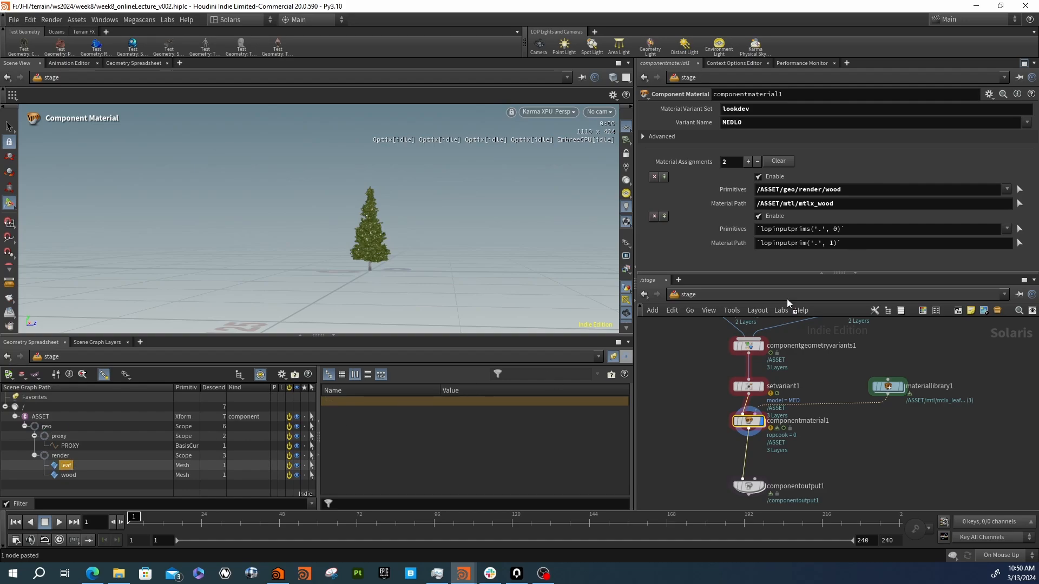
click(1020, 243)
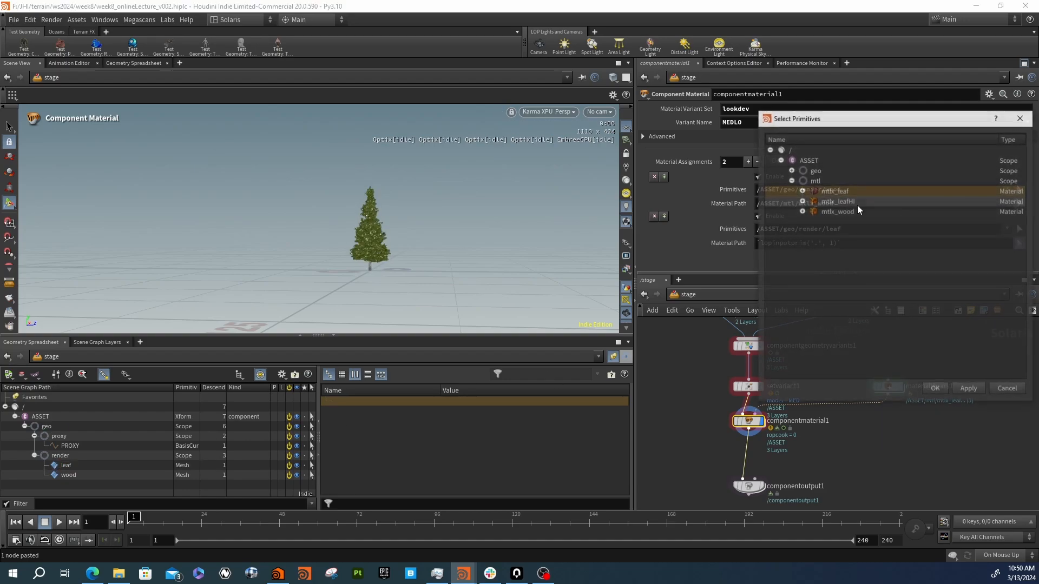
double_click(831, 191)
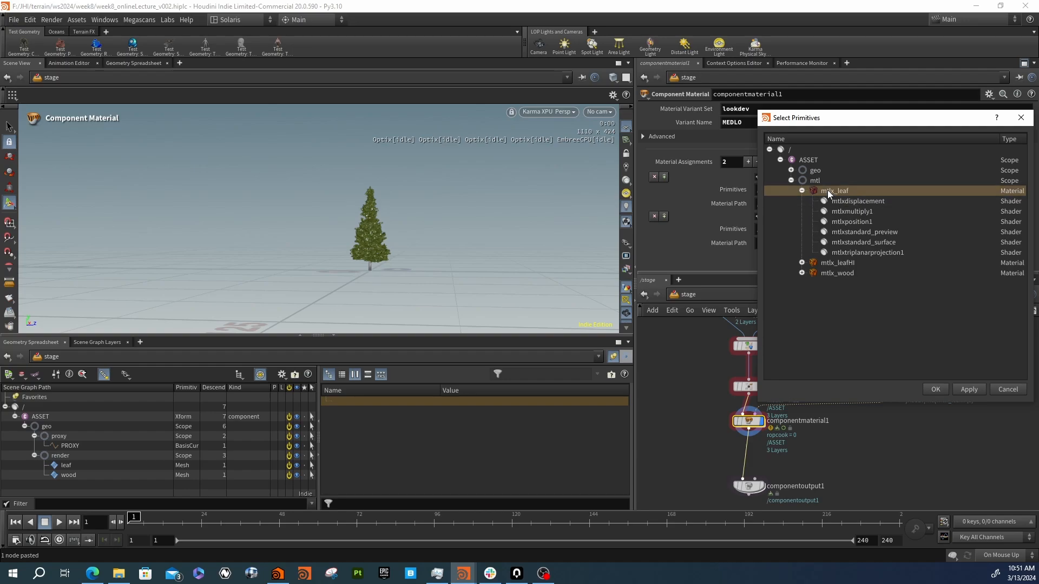
click(802, 191)
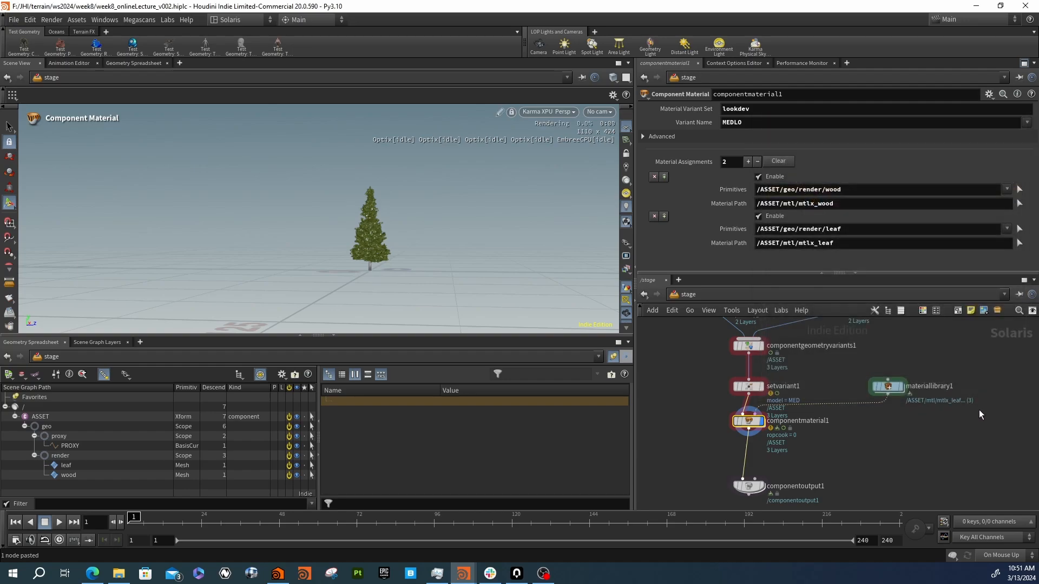
click(944, 391)
Examine the rendered trunk bark and foliage up close to judge the assigned wood and leaf materials
key(Escape)
right_drag(361, 251, 686, 247)
middle_drag(530, 236, 460, 245)
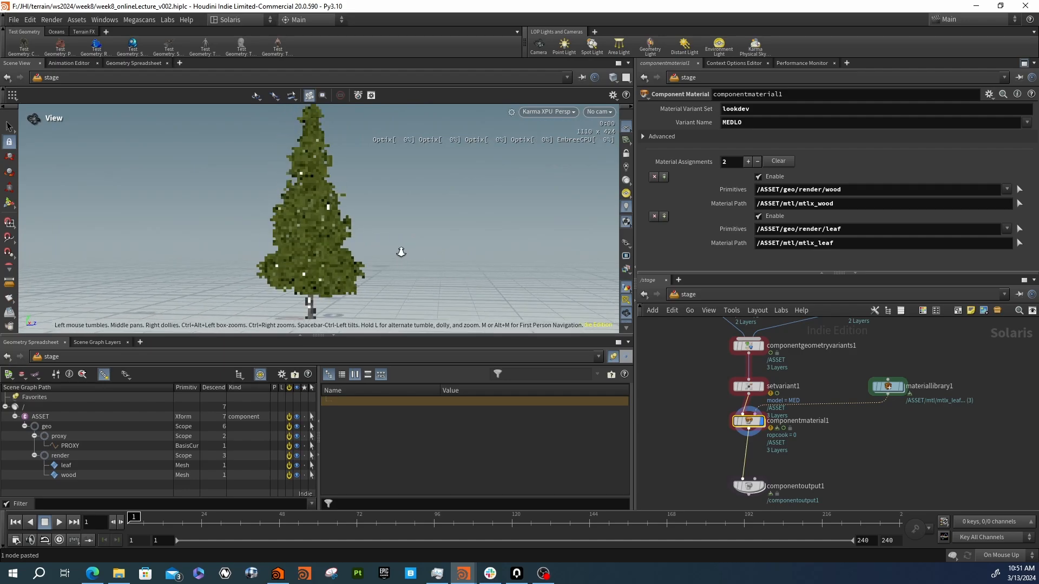
right_drag(362, 305, 691, 271)
right_drag(374, 283, 550, 269)
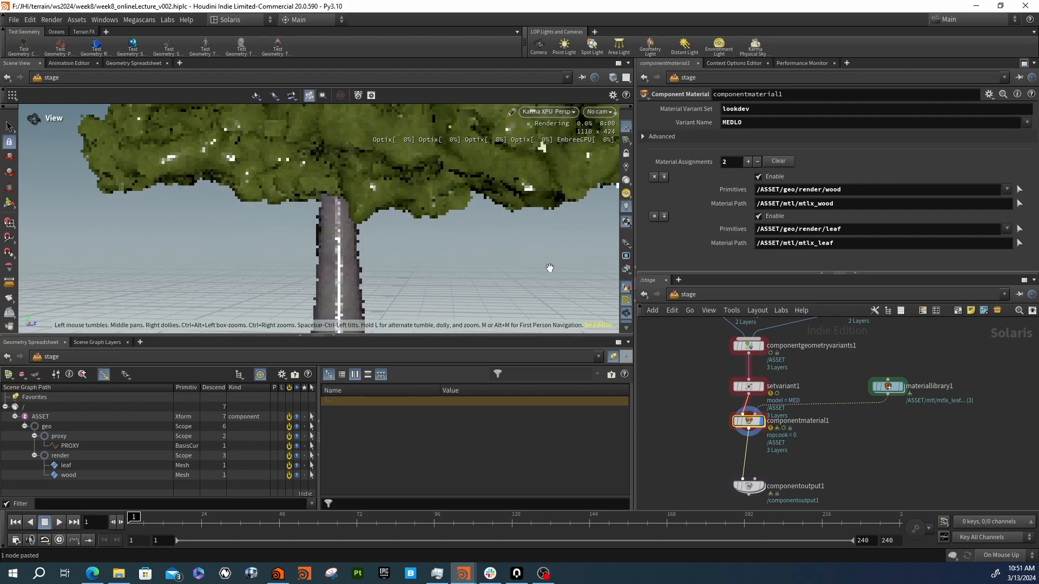
right_drag(341, 269, 515, 211)
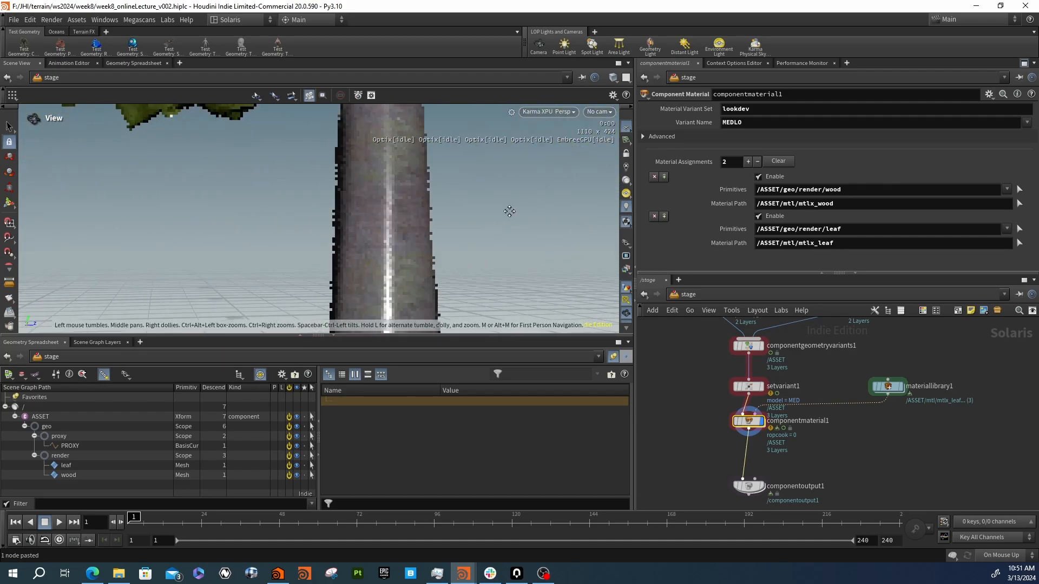
right_drag(462, 230, 437, 246)
drag(363, 269, 415, 265)
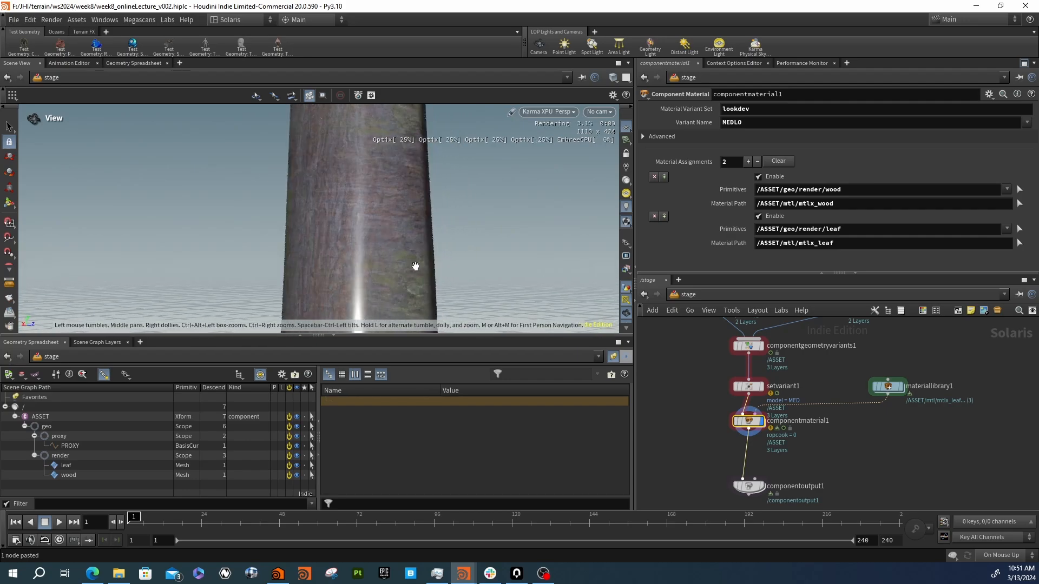
drag(348, 257, 384, 268)
middle_drag(413, 281, 379, 270)
mouse_move(320, 264)
mouse_down()
mouse_move(370, 271)
mouse_move(335, 257)
mouse_up()
drag(256, 255, 357, 269)
right_drag(358, 269, 204, 207)
right_drag(363, 215, 318, 209)
drag(317, 209, 269, 203)
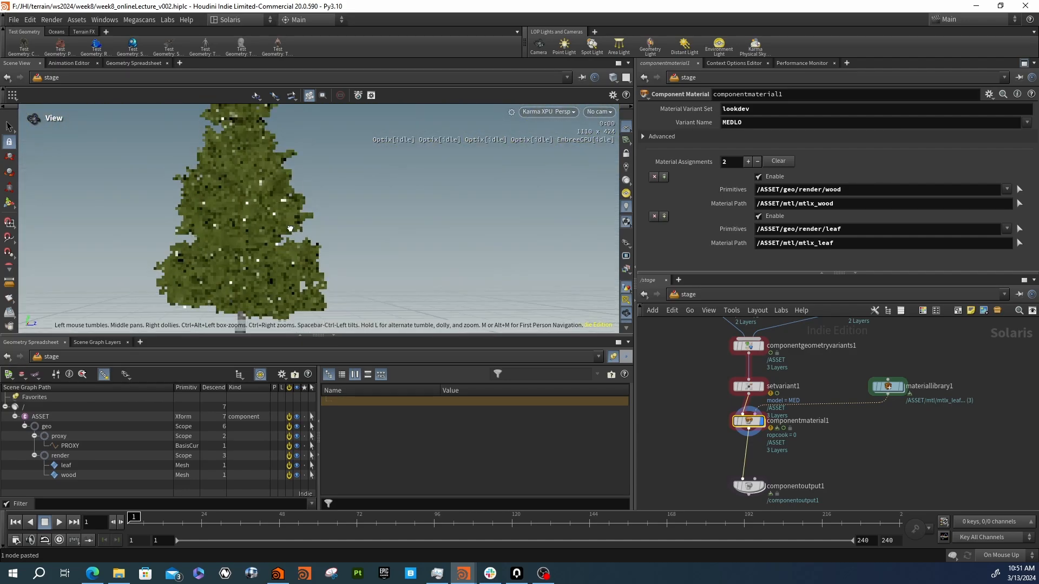
right_drag(311, 238, 246, 211)
middle_drag(324, 203, 285, 224)
key(Escape)
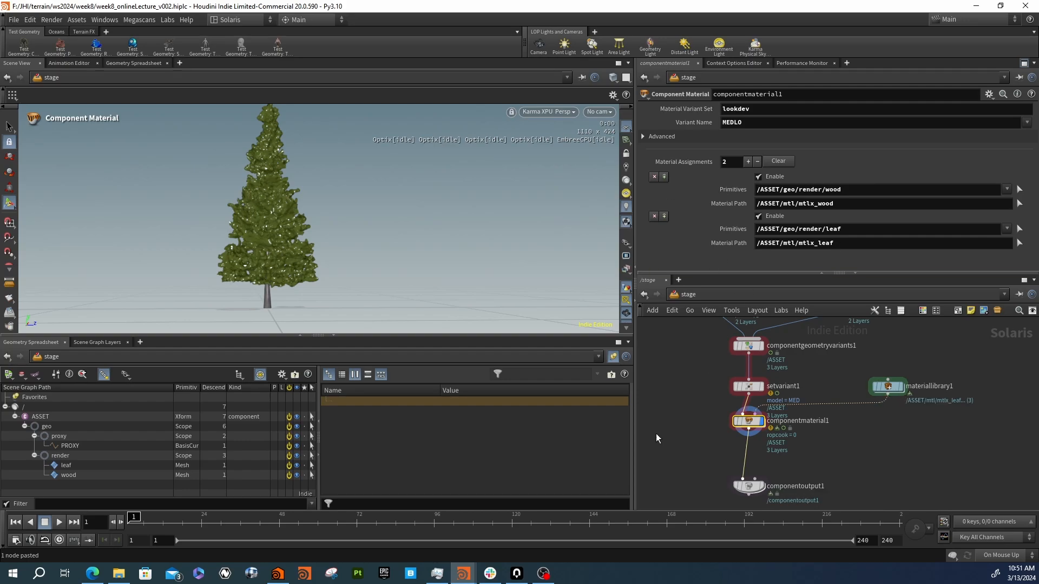
alt+middle_drag(272, 183, 302, 207)
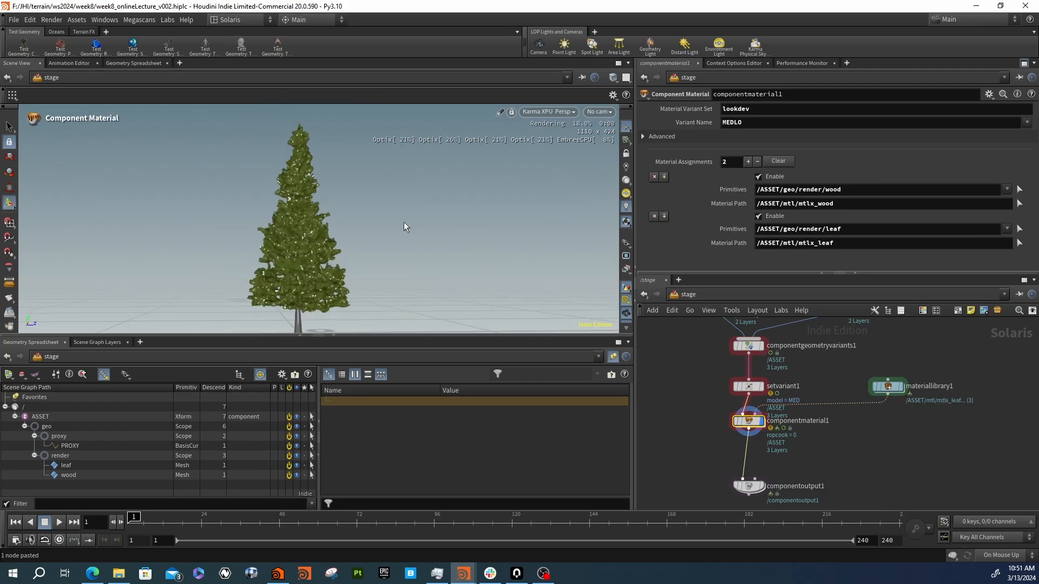
Insert a second Component Material node between componentmaterial1 and componentoutput1
middle_drag(807, 473, 813, 449)
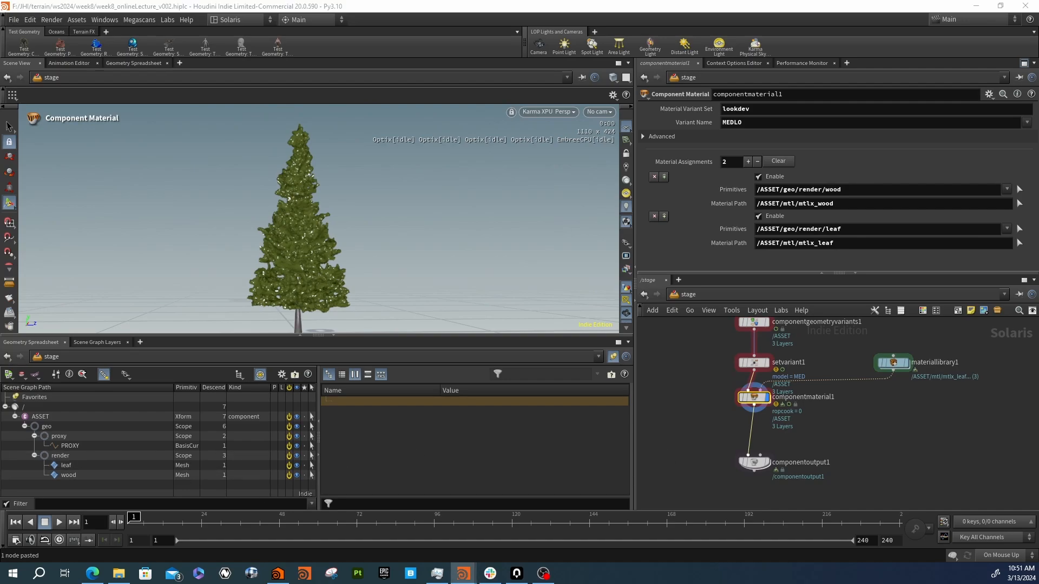
click(771, 430)
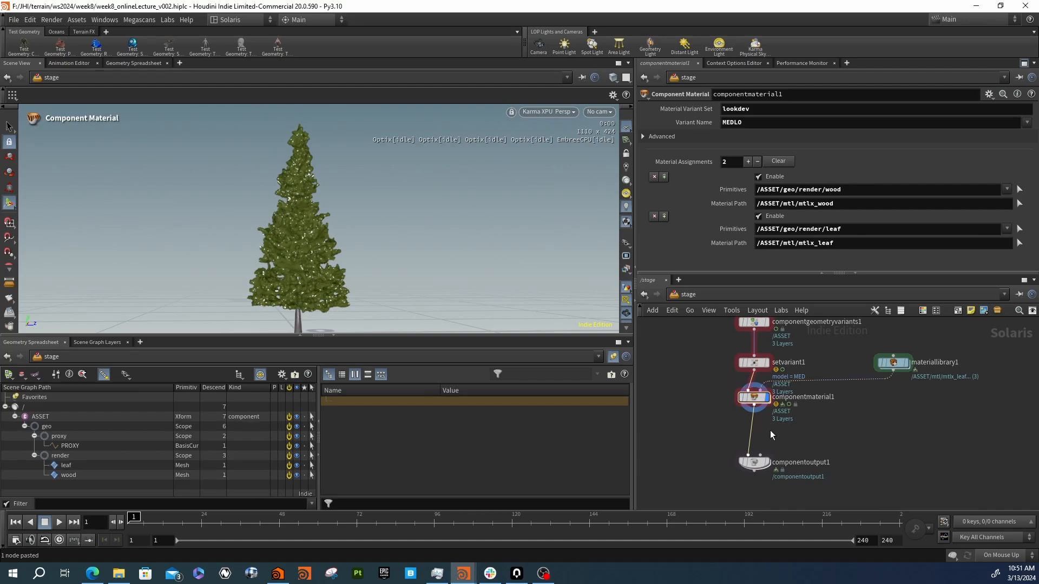
click(759, 400)
key(Tab)
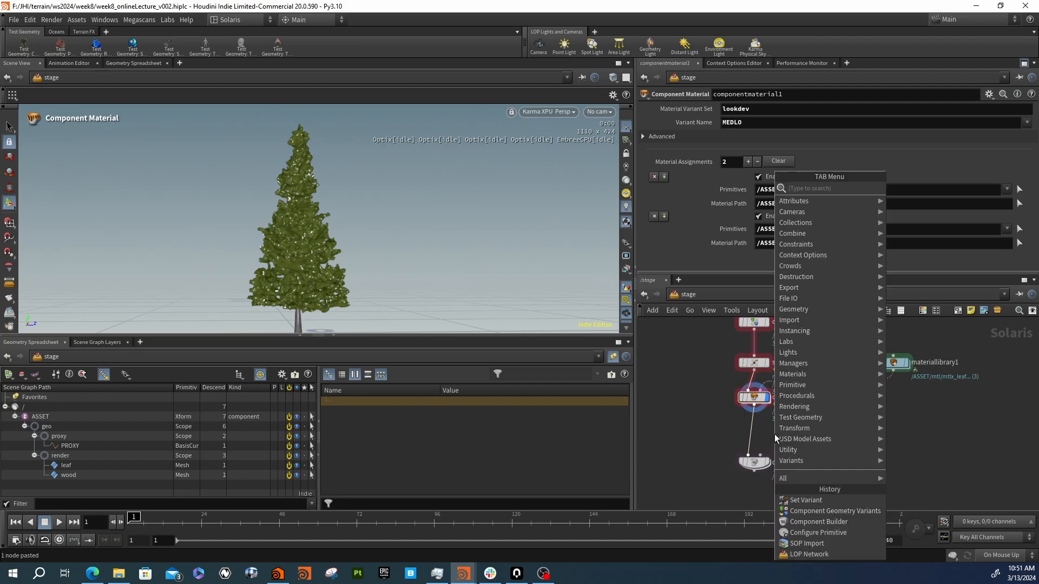
text(componentm)
key(Return)
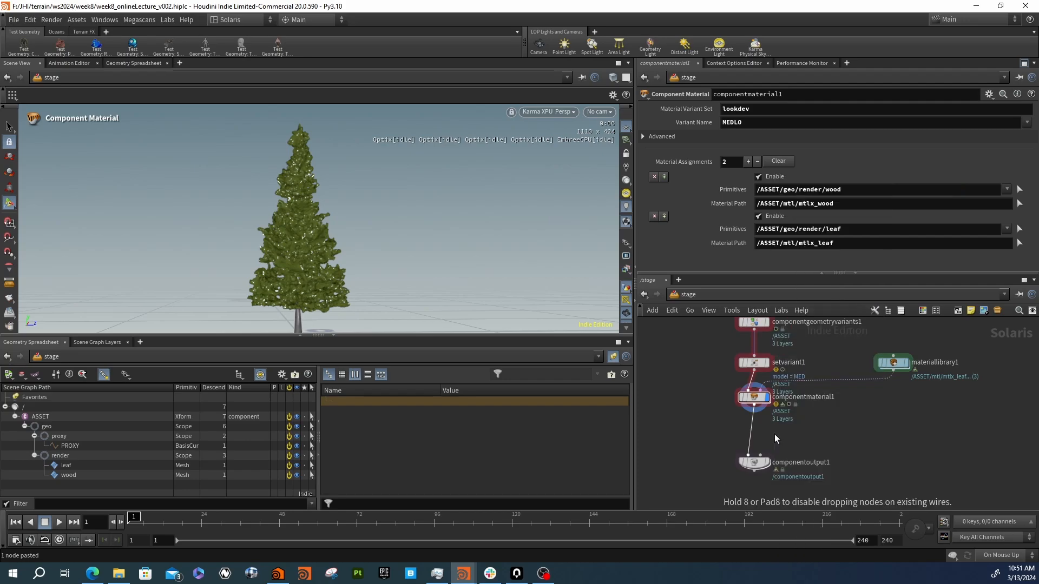
click(775, 434)
drag(775, 434, 758, 434)
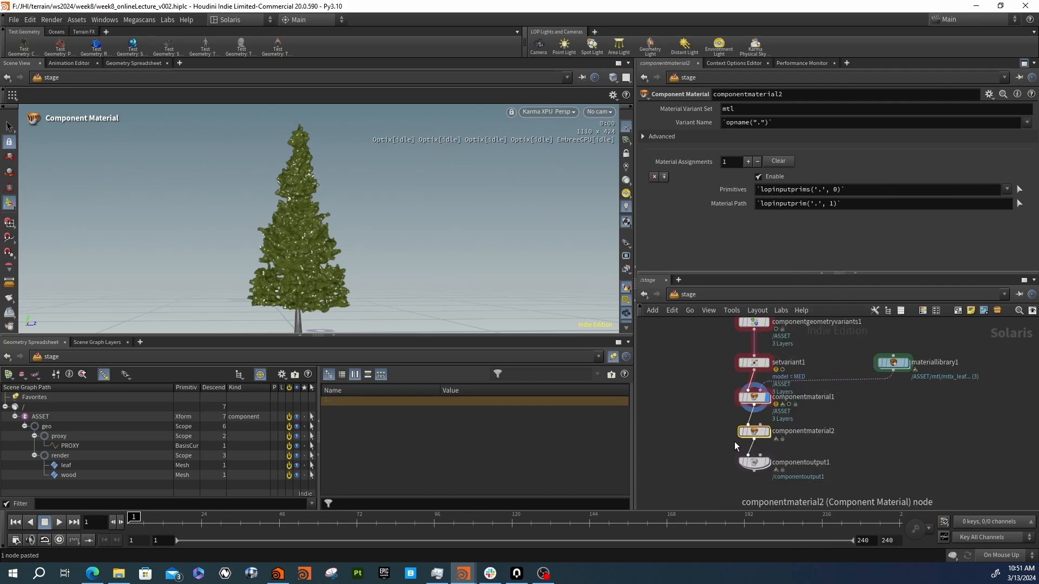
Insert a Set Variant node on the connection between componentmaterial1 and componentmaterial2
key(Tab)
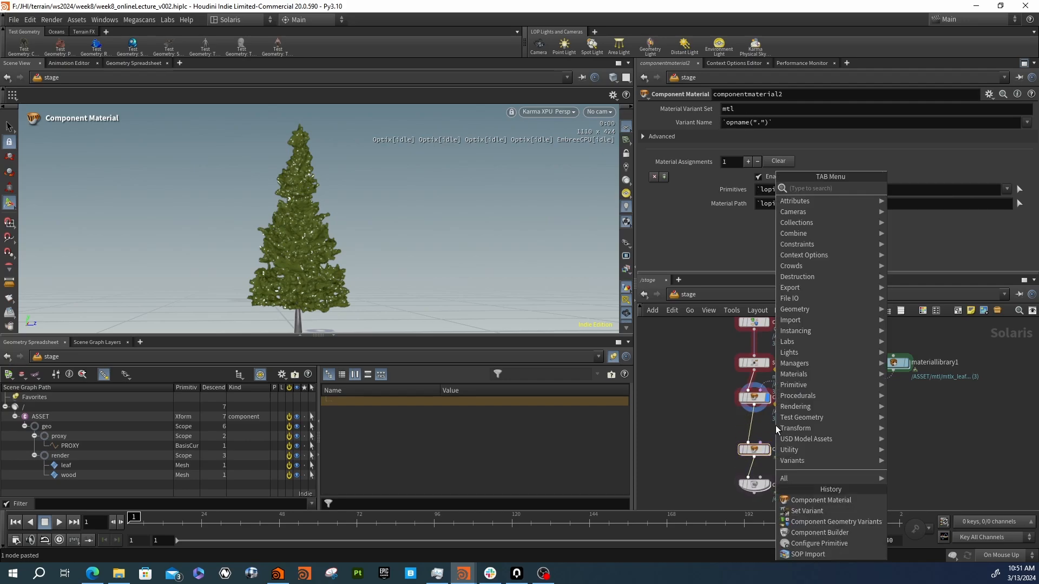
text(set)
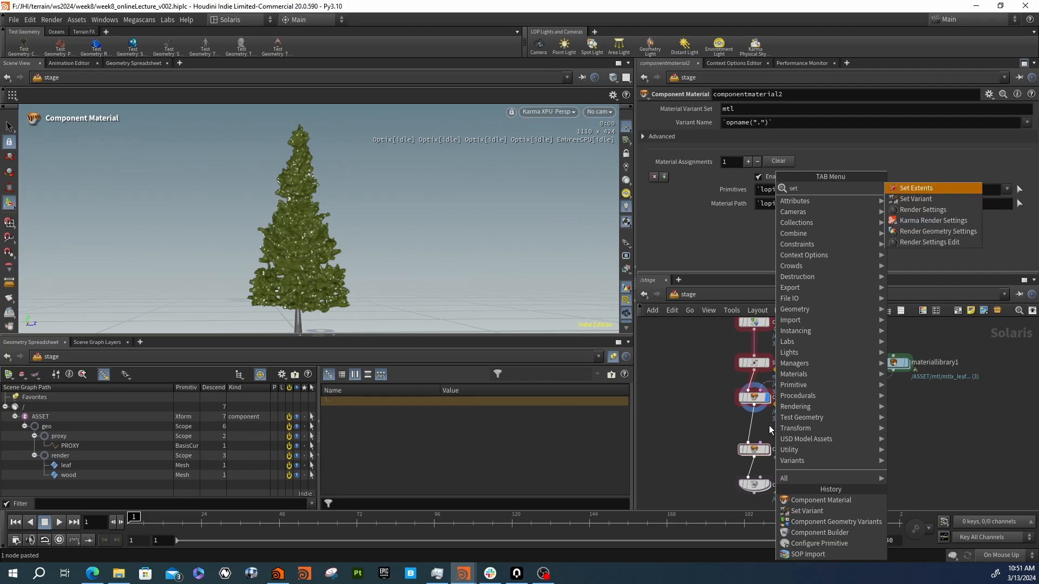
key(Down)
key(Return)
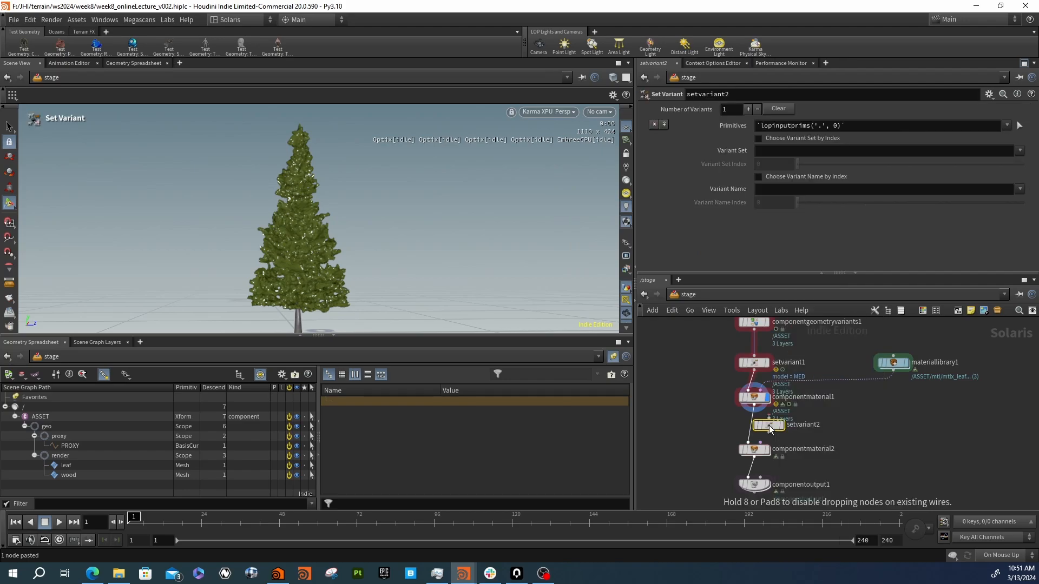
click(758, 427)
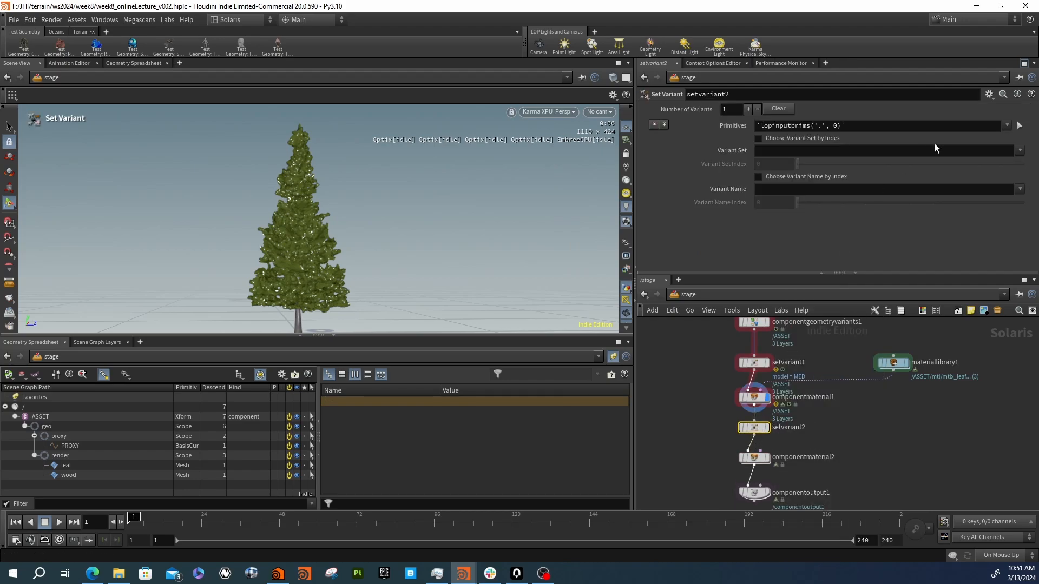
Set setvariant2 to variant set model with variant name HI and display its result up close
click(1008, 129)
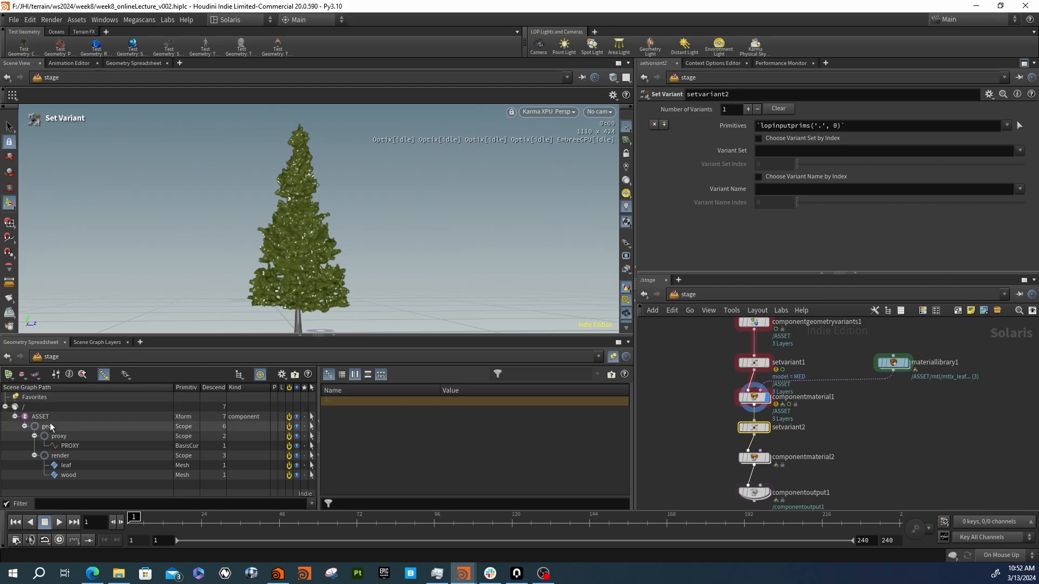
drag(43, 420, 829, 159)
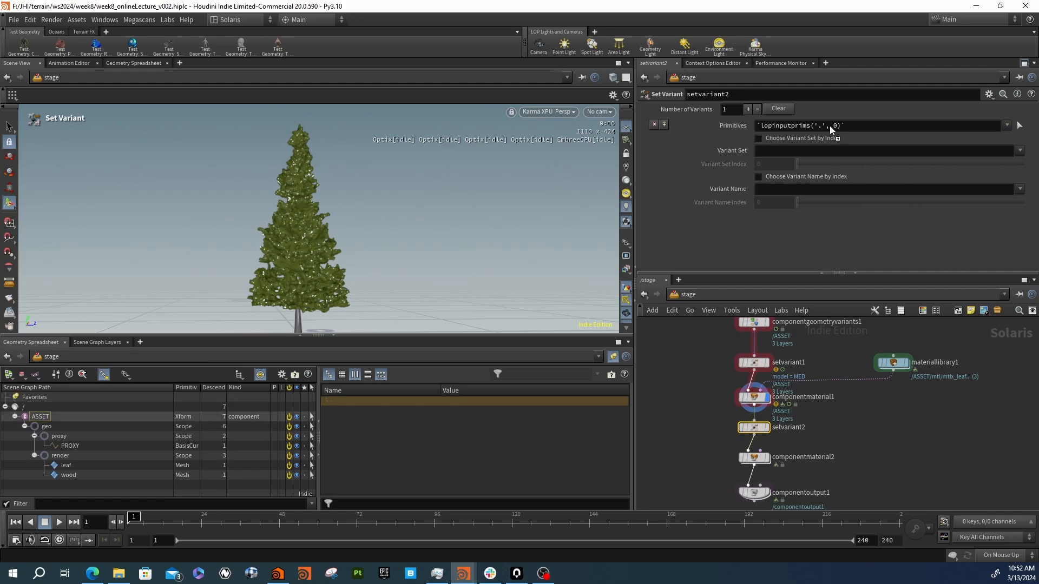
drag(735, 186, 756, 164)
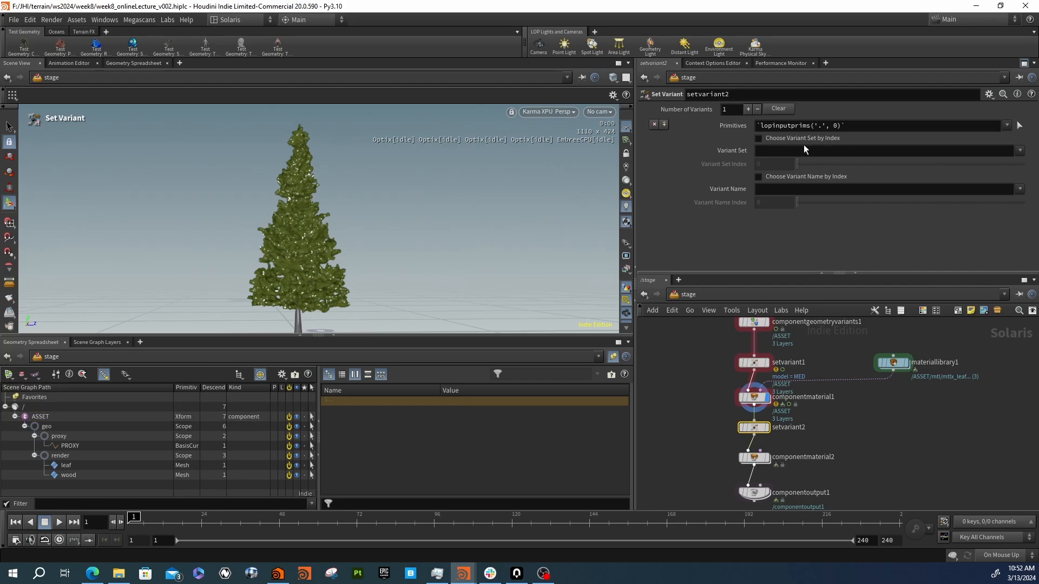
click(1020, 150)
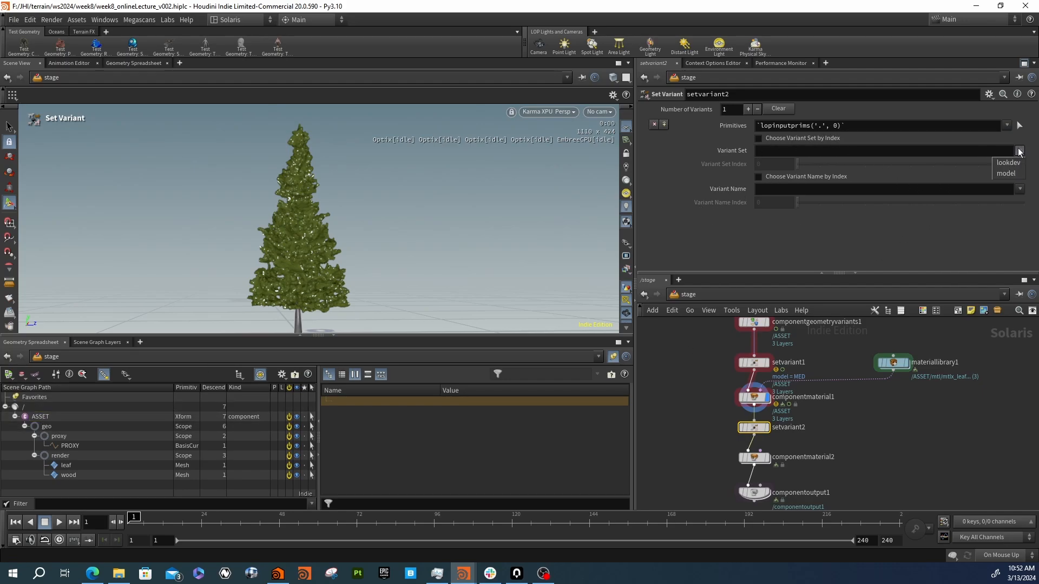
click(1006, 173)
click(1019, 189)
click(1007, 207)
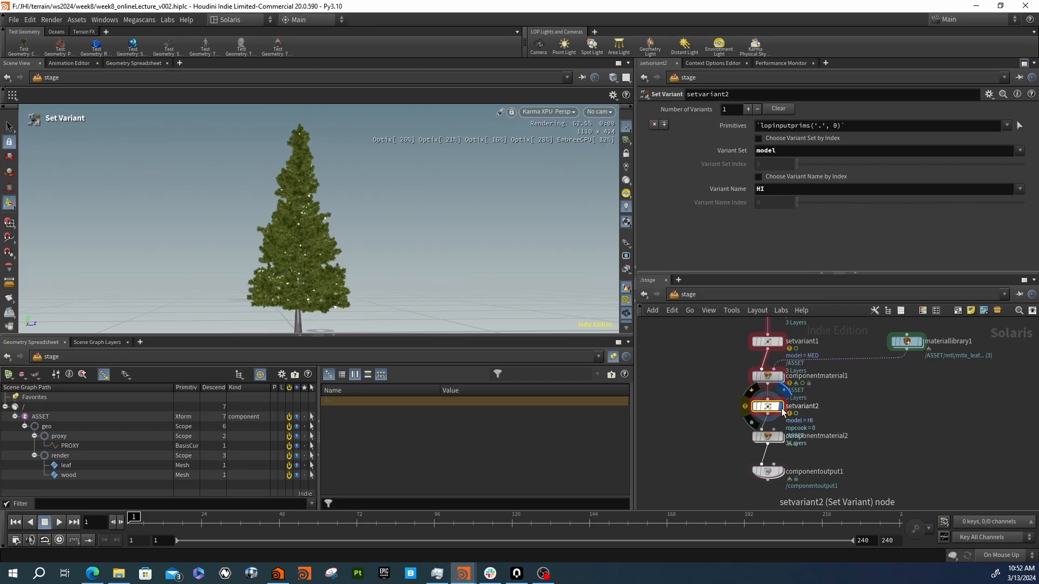
key(Escape)
right_drag(317, 256, 420, 250)
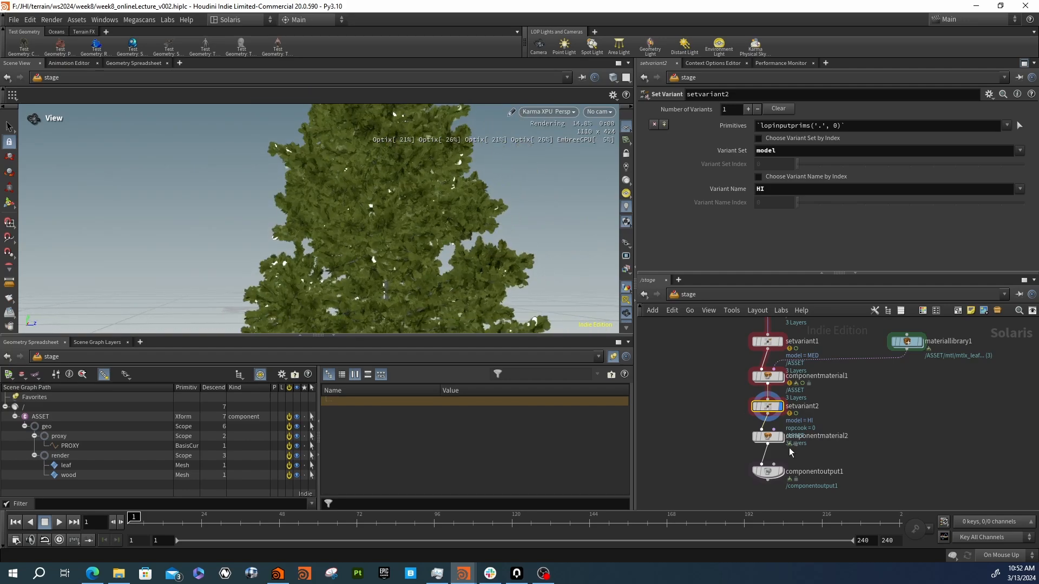
Set componentmaterial2's material variant set to lookdev and its variant name to HI
click(769, 434)
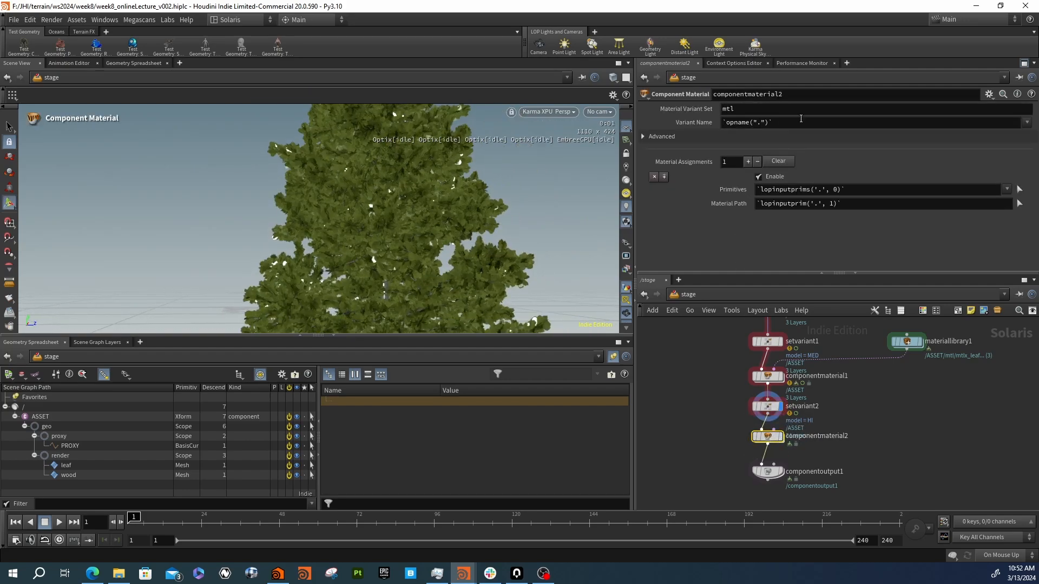
click(794, 121)
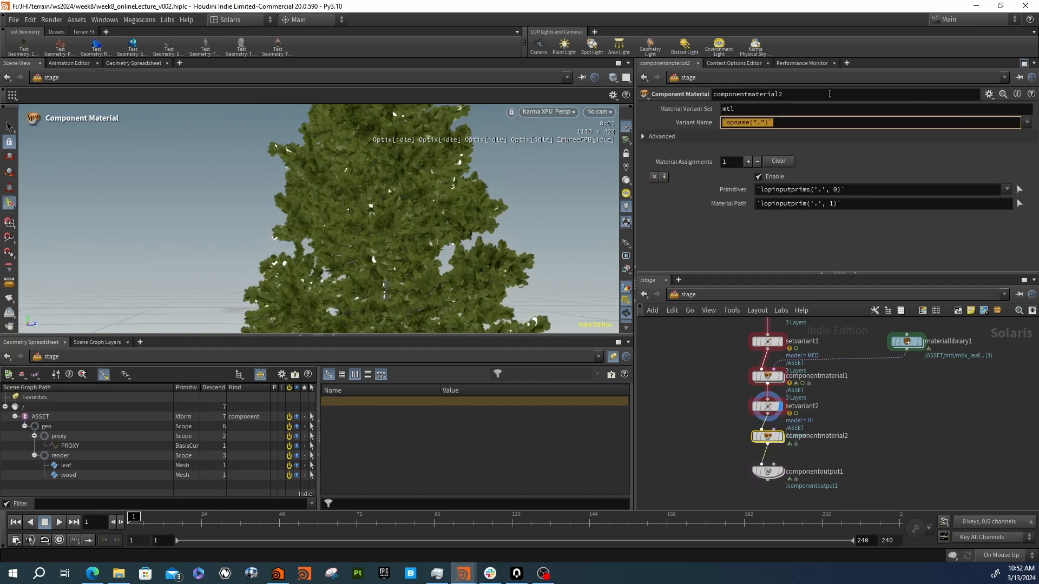
click(808, 109)
text(lookd)
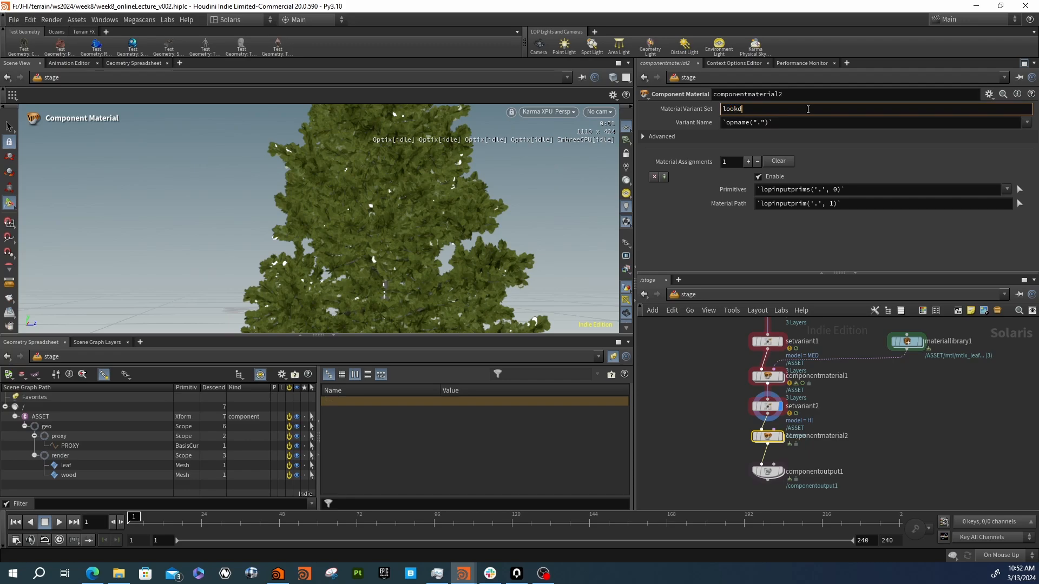
text(evb)
key(BackSpace)
key(Return)
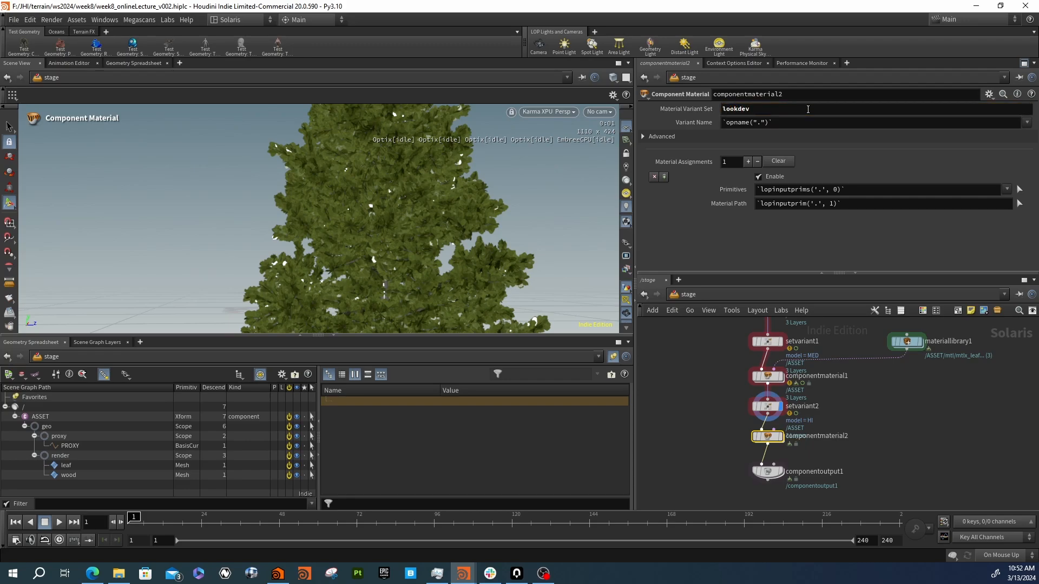
click(792, 124)
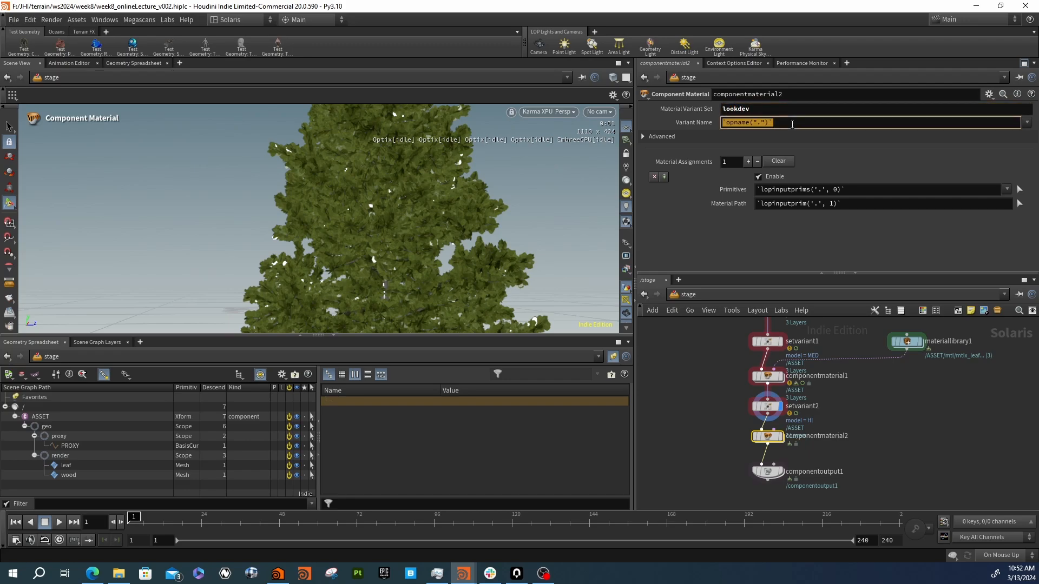
text(HI)
key(Return)
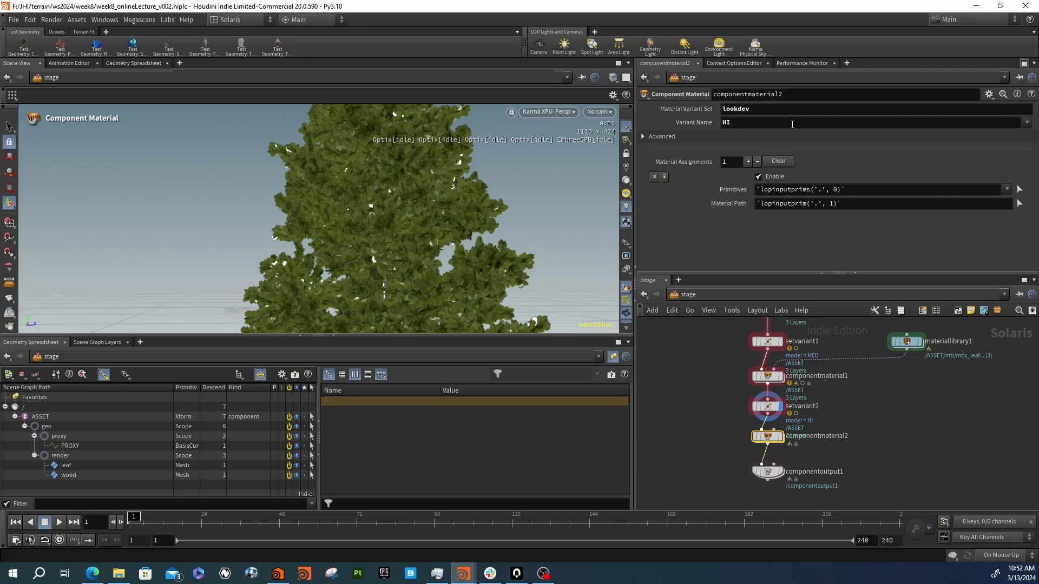
click(68, 474)
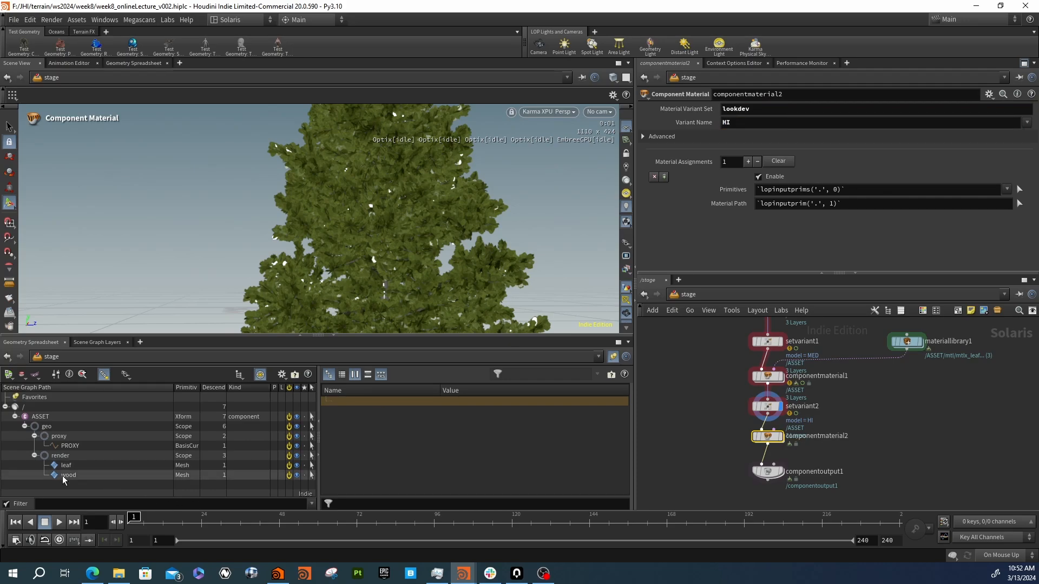
click(760, 177)
click(759, 177)
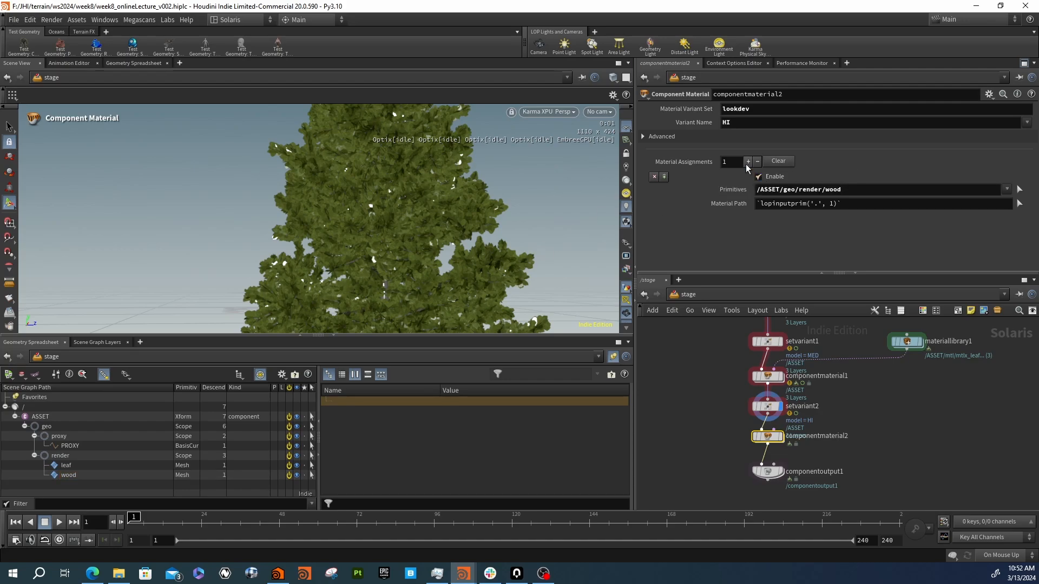
click(748, 161)
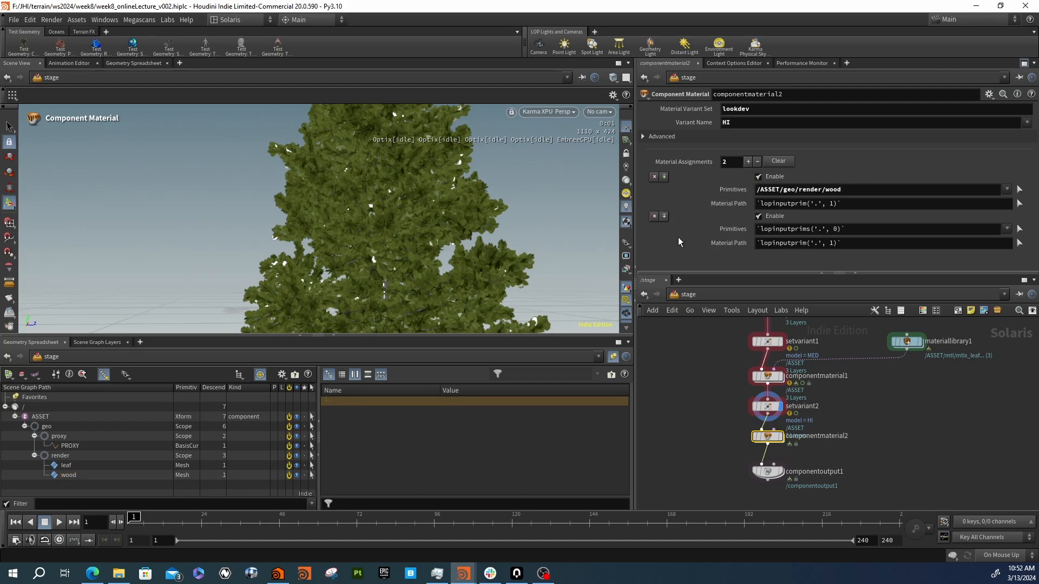
click(61, 475)
click(655, 177)
Assign the mtlx_leafHI material to /ASSET/geo/render/leaf on componentmaterial2 and display that node
click(66, 465)
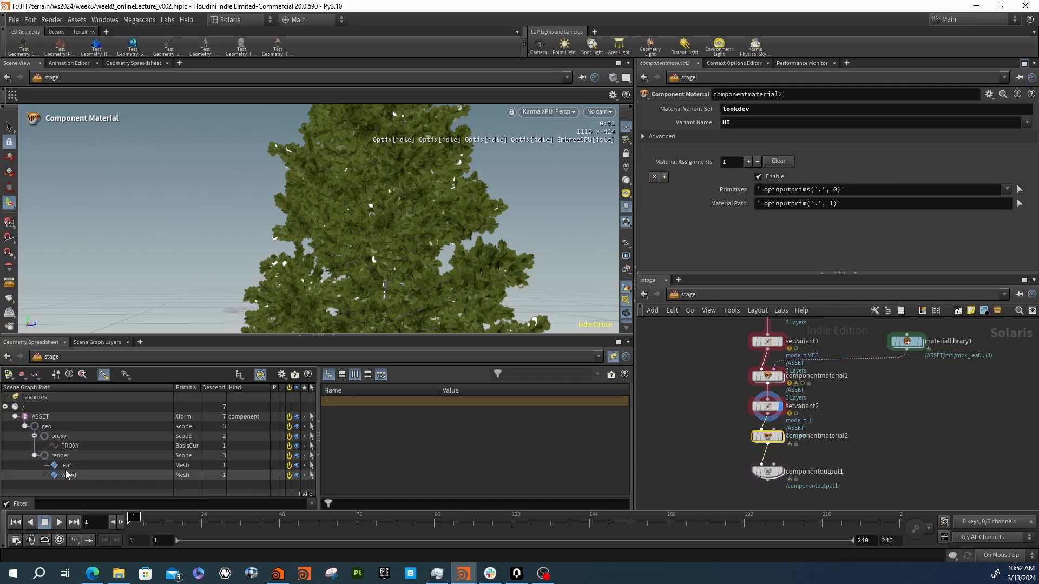
drag(778, 337, 839, 190)
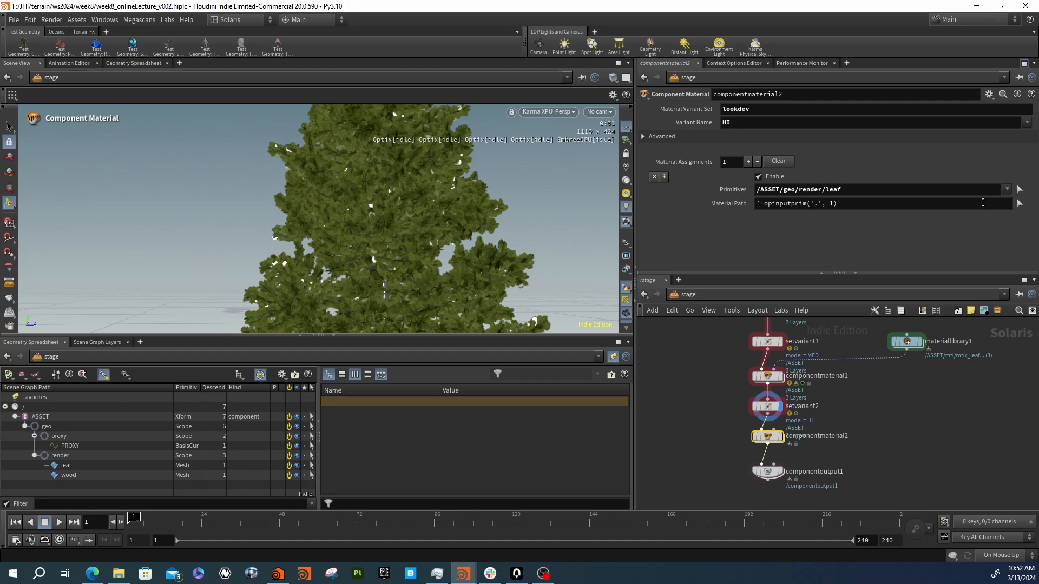
click(1019, 203)
click(780, 123)
click(791, 144)
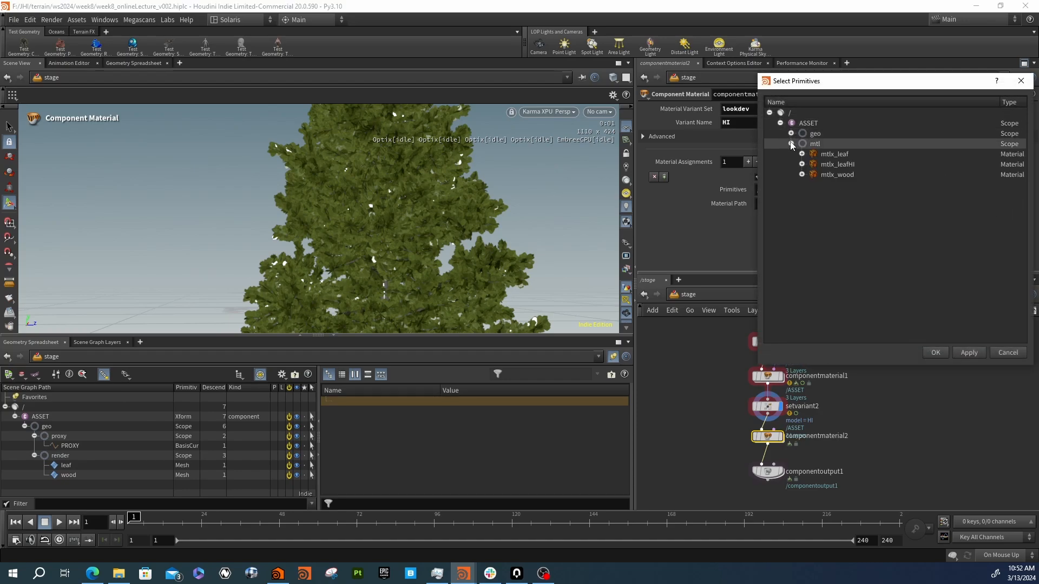
click(838, 164)
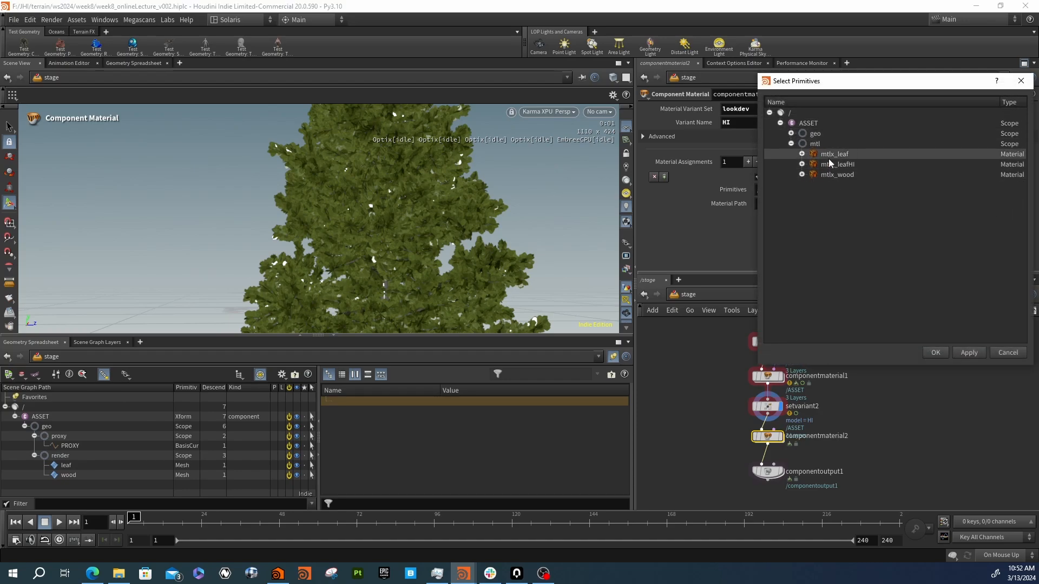
click(938, 355)
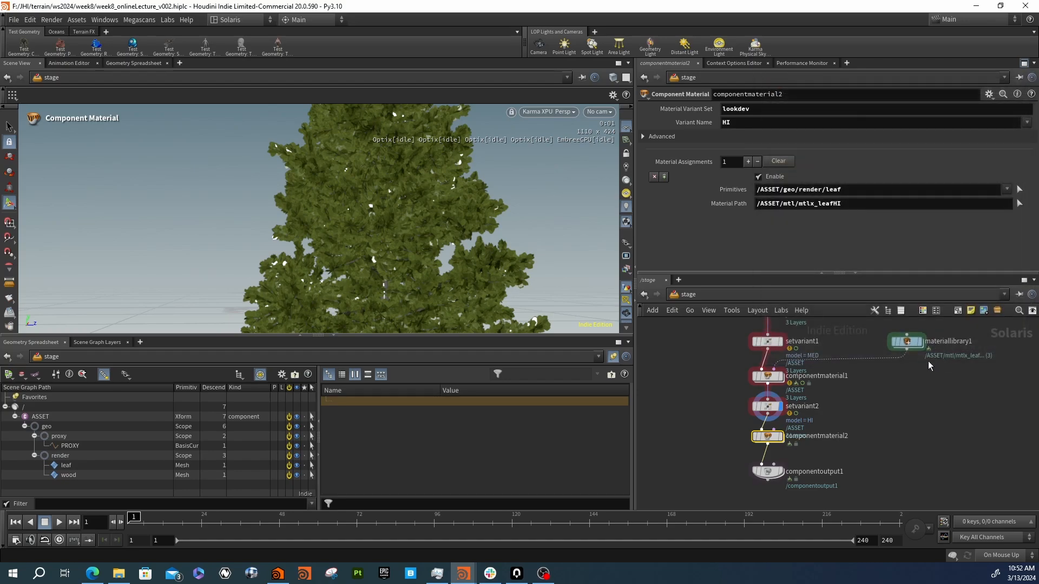
click(781, 436)
alt+middle_drag(443, 227, 443, 116)
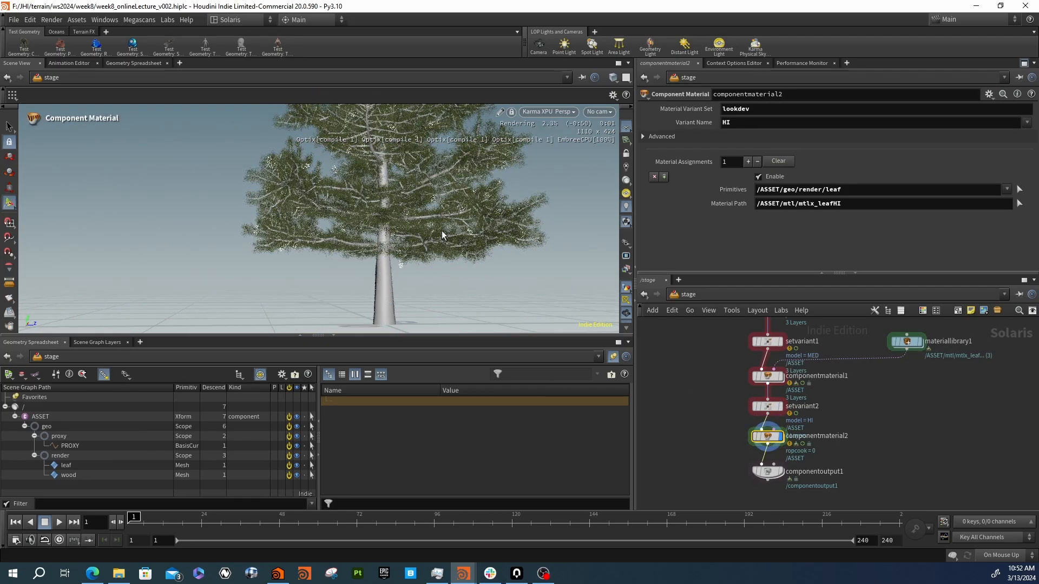
Add a second material assignment on componentmaterial2 that assigns mtlx_wood to /ASSET/geo/render/wood
click(749, 162)
click(68, 475)
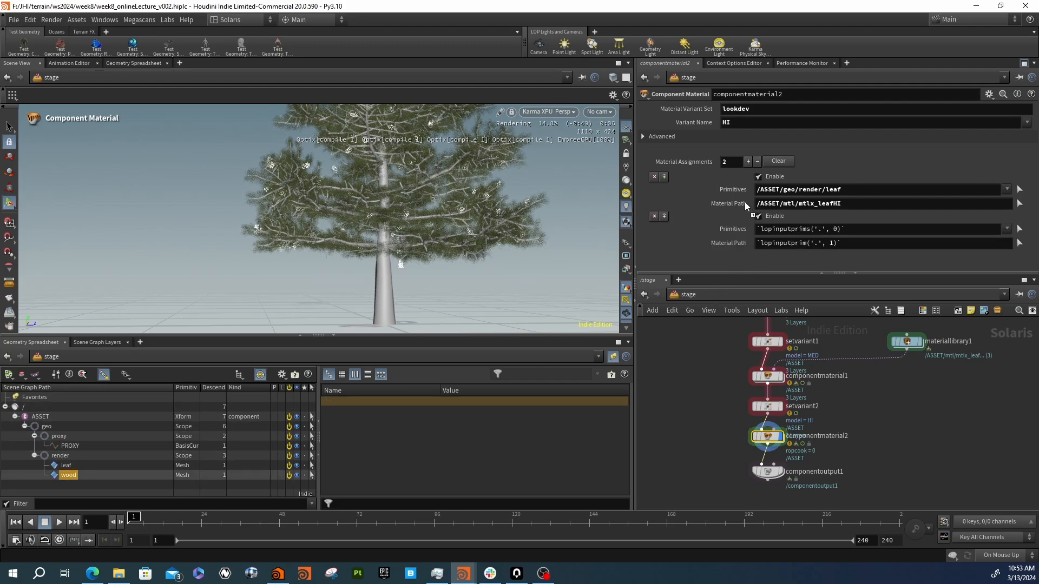
drag(797, 230, 798, 230)
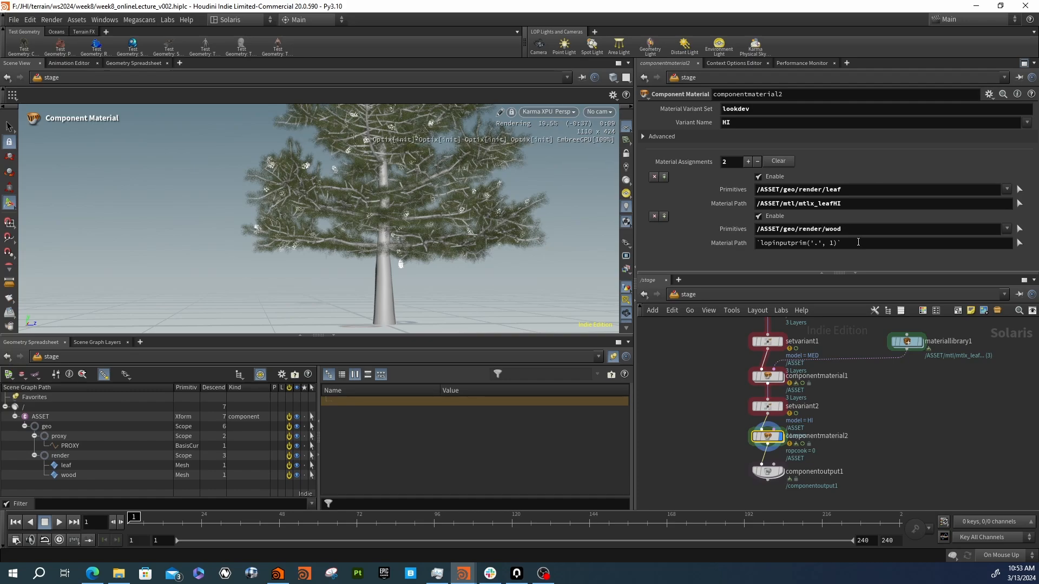
click(1019, 243)
click(780, 162)
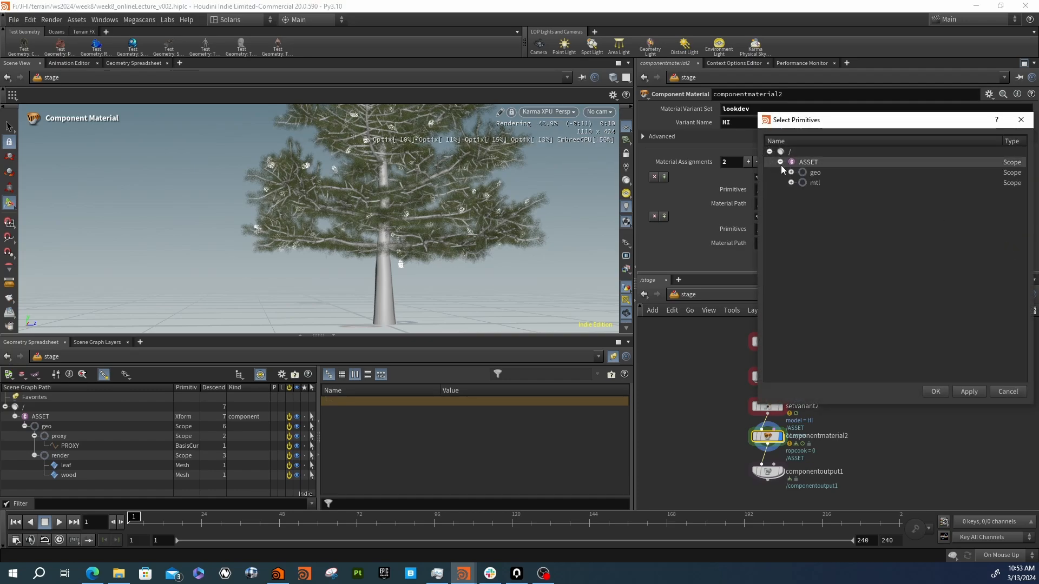
click(792, 183)
click(838, 214)
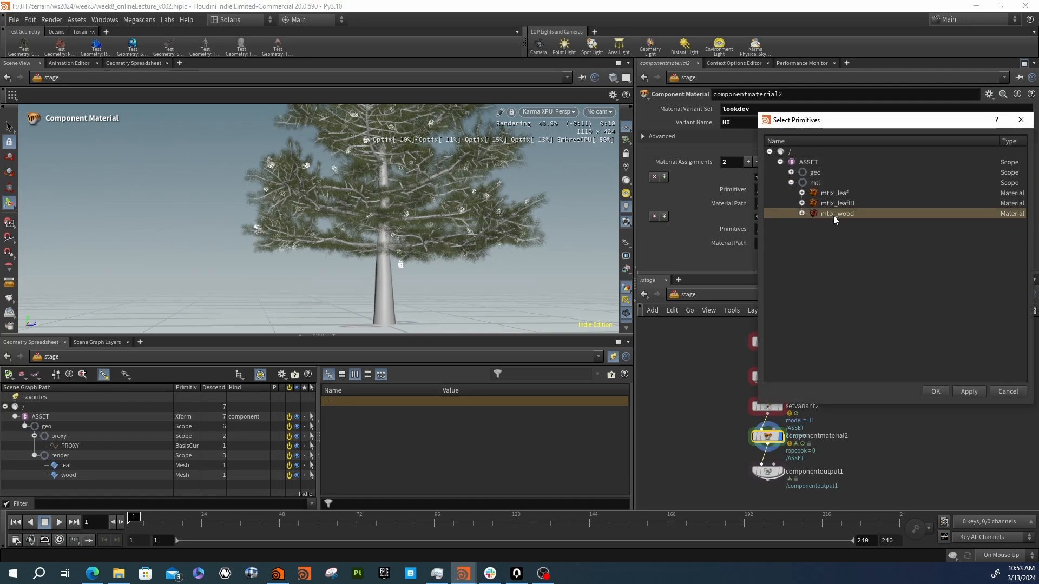
click(935, 391)
Inspect the rendered HI tree's needles, cones and trunk up close and from a distance
key(Escape)
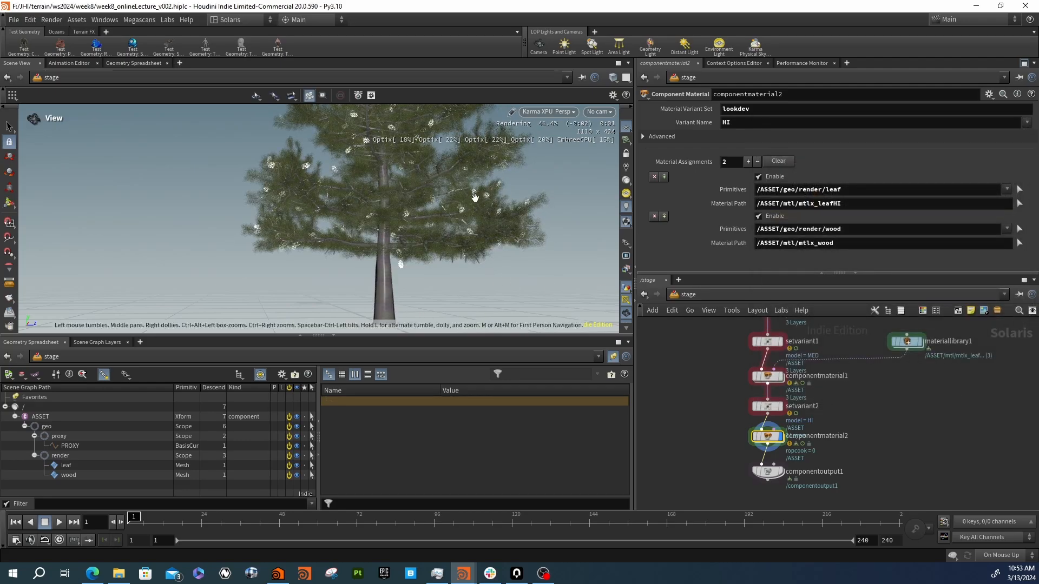
scroll(470, 216, up, 5)
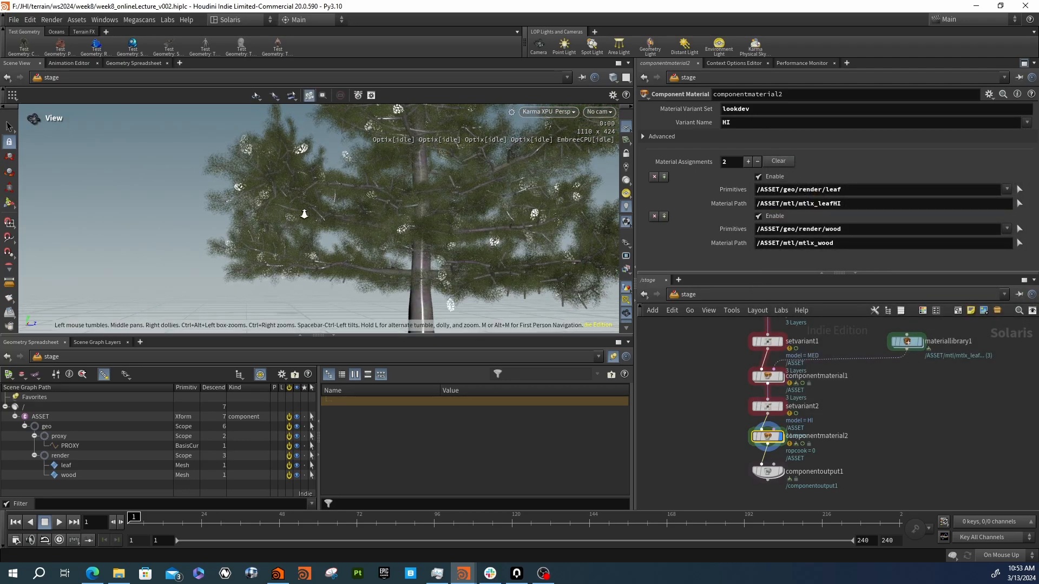
scroll(304, 213, up, 5)
alt+right_drag(180, 205, 413, 235)
alt+drag(170, 156, 232, 213)
alt+middle_drag(163, 163, 228, 188)
alt+right_drag(228, 187, 133, 202)
alt+middle_drag(460, 238, 327, 211)
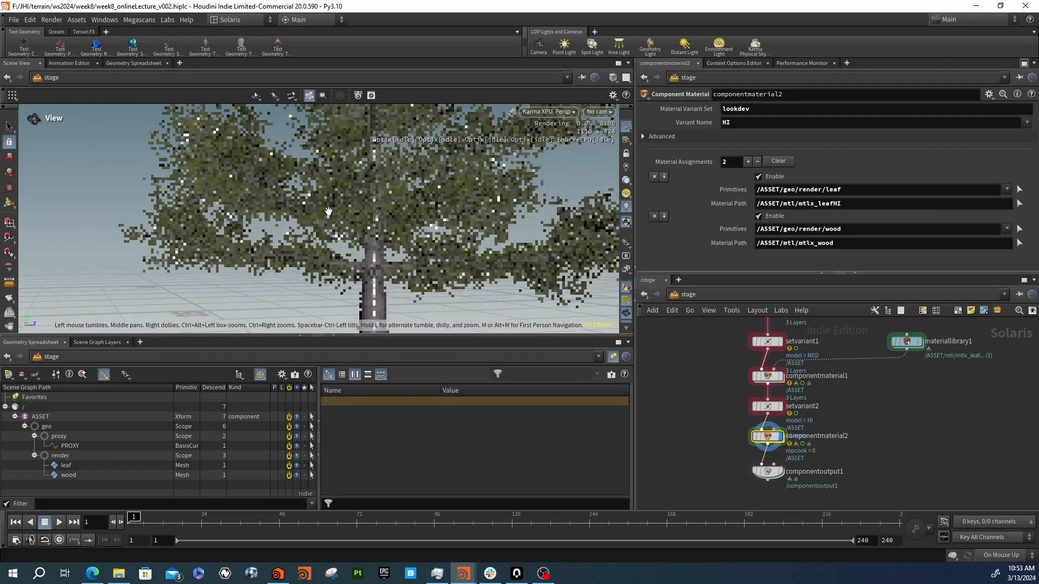
alt+right_drag(281, 206, 130, 199)
alt+middle_drag(346, 199, 287, 212)
alt+drag(303, 203, 407, 210)
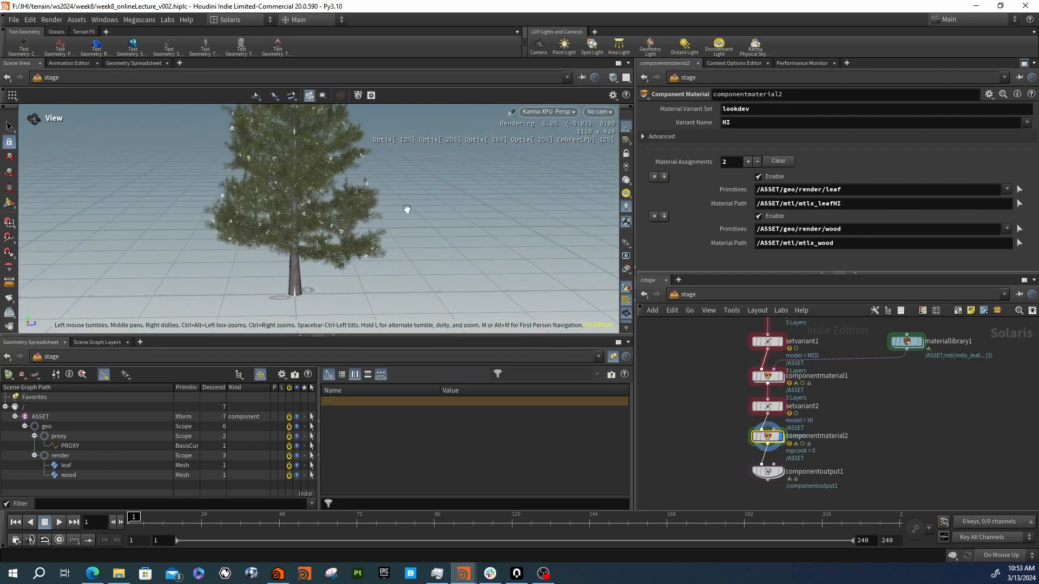
alt+right_drag(407, 210, 281, 212)
alt+middle_drag(295, 176, 304, 213)
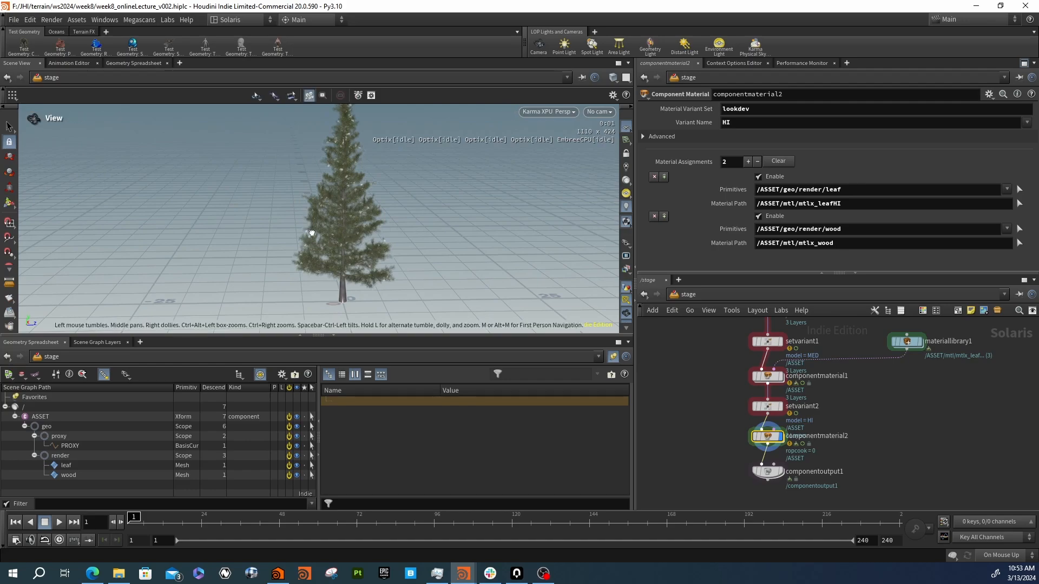
alt+drag(313, 232, 290, 245)
alt+middle_drag(458, 148, 480, 145)
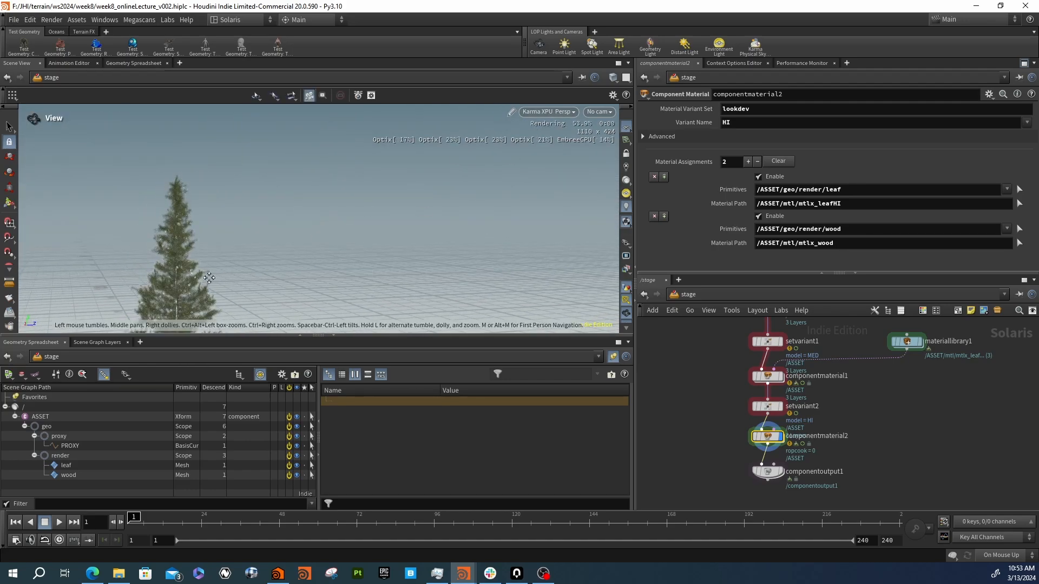
alt+middle_drag(304, 250, 320, 239)
key(space+g)
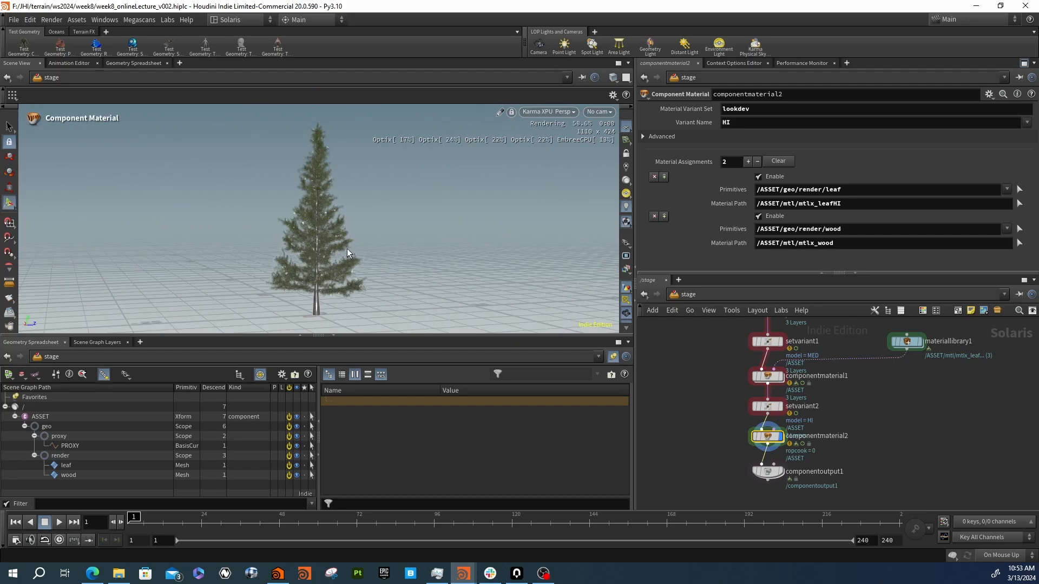
middle_drag(840, 446, 852, 409)
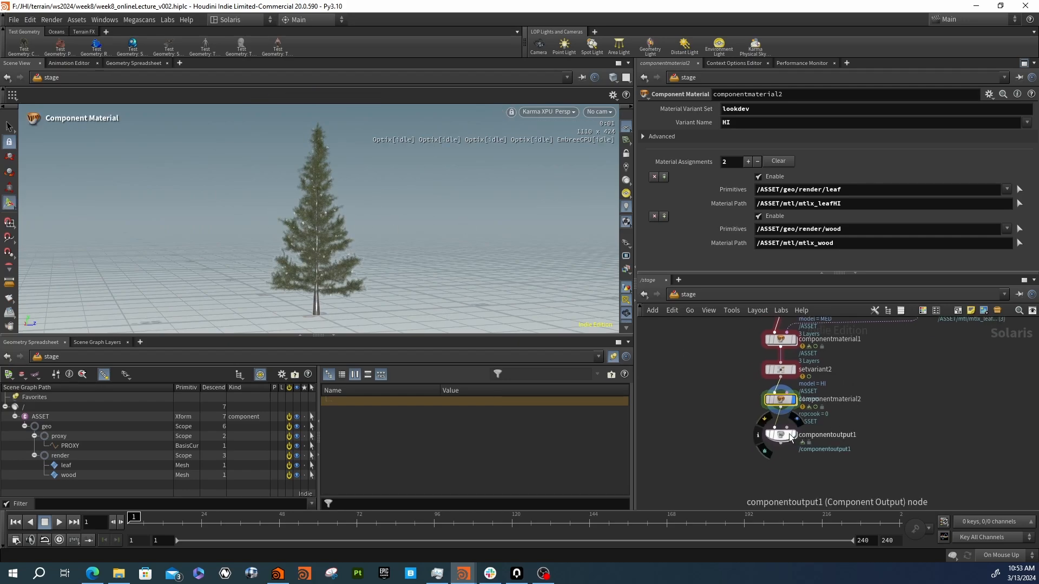
drag(789, 433, 788, 486)
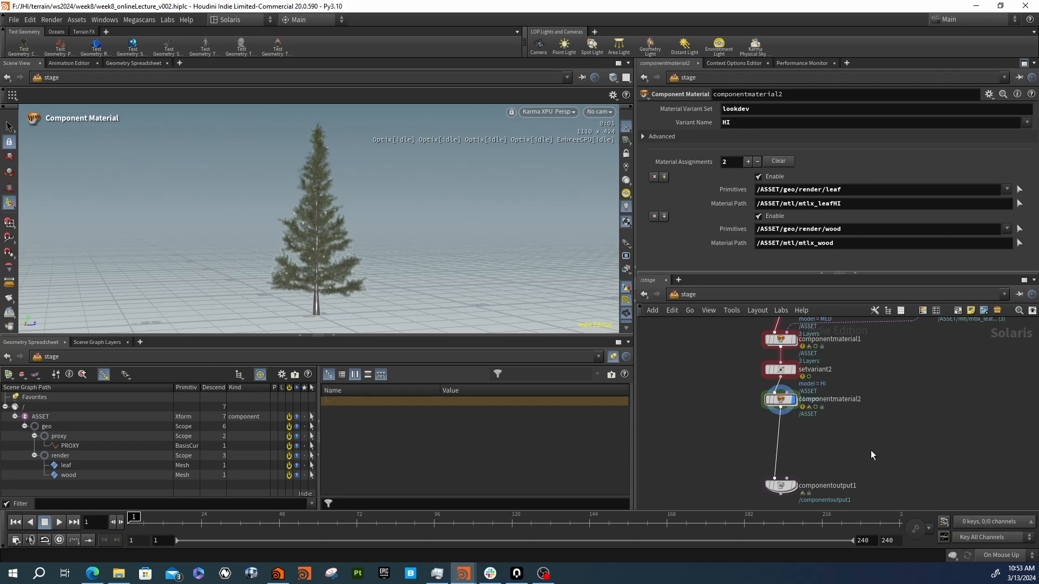
key(Tab)
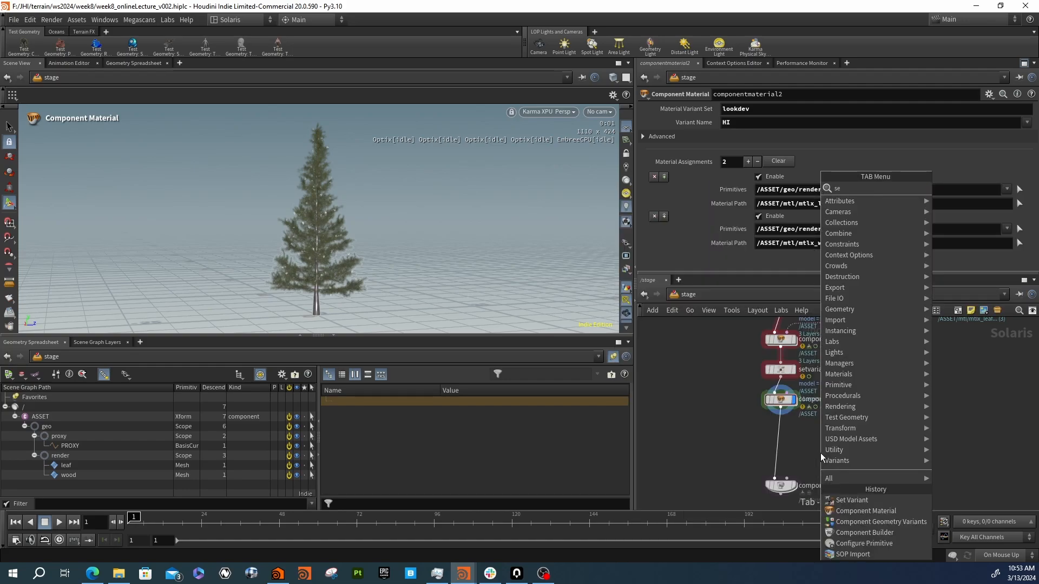
text(setv)
key(Return)
click(820, 453)
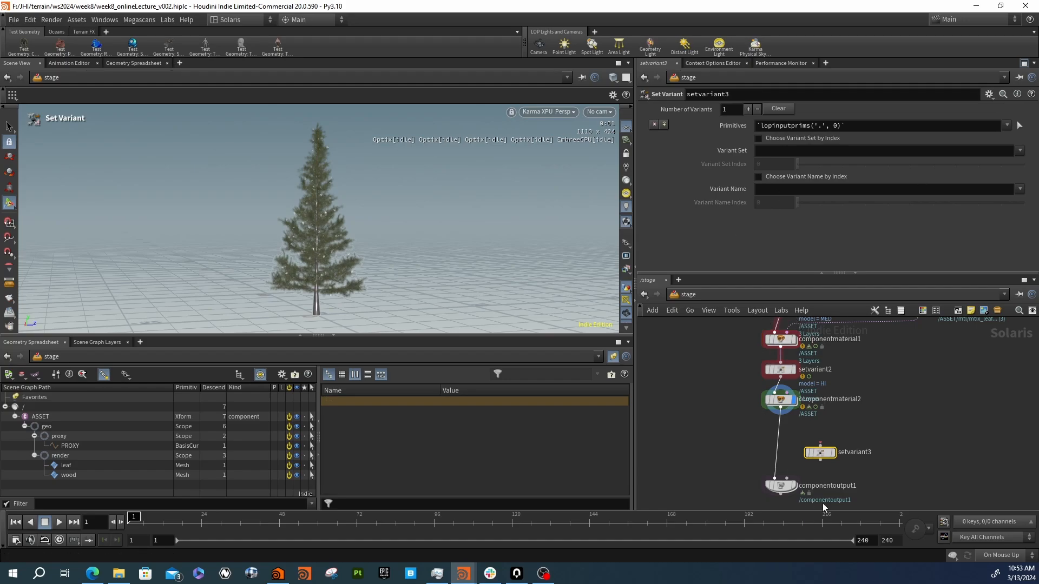
key(Delete)
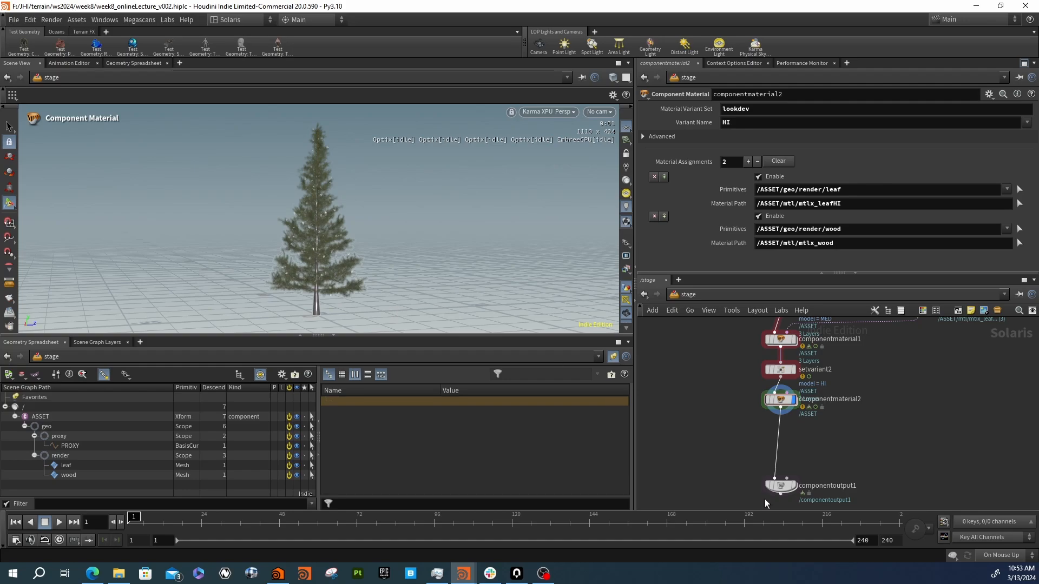
drag(779, 489, 785, 473)
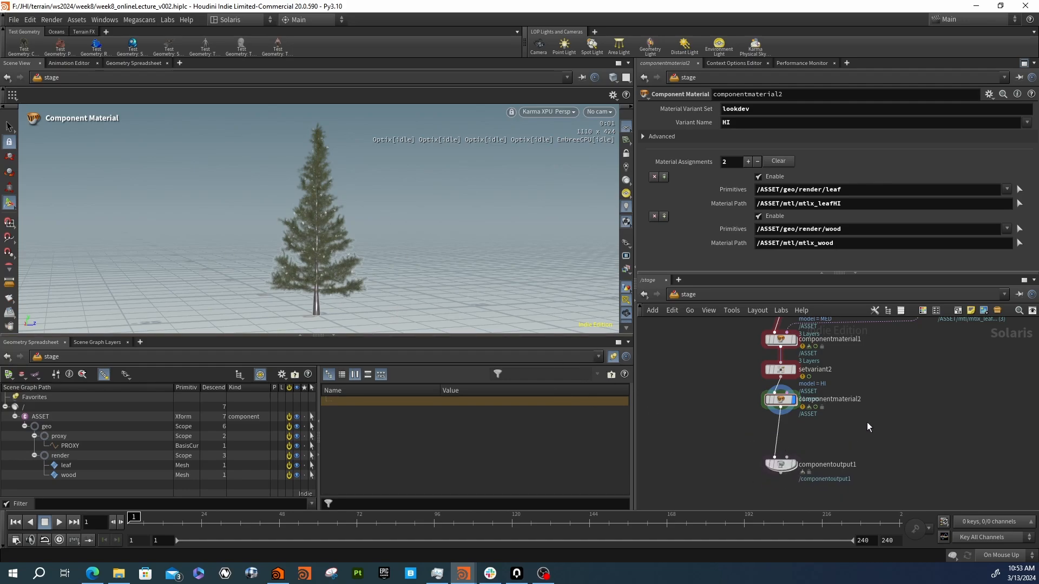
Open the fir geometry network inside objnet1 and find the attribute cleanup nodes below the leaf generator
scroll(855, 447, down, 3)
middle_drag(648, 373, 778, 381)
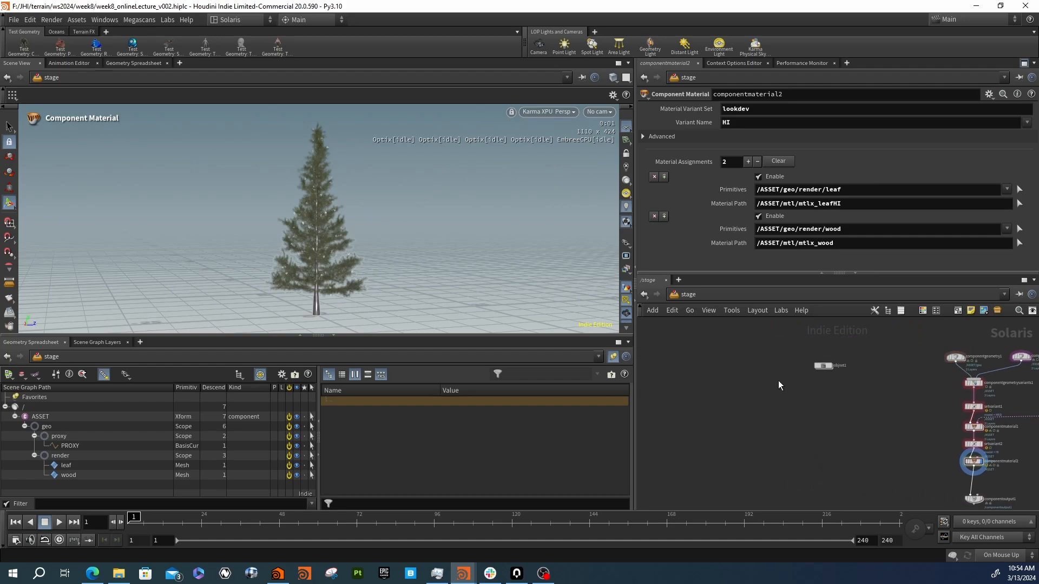
scroll(825, 369, up, 3)
double_click(823, 366)
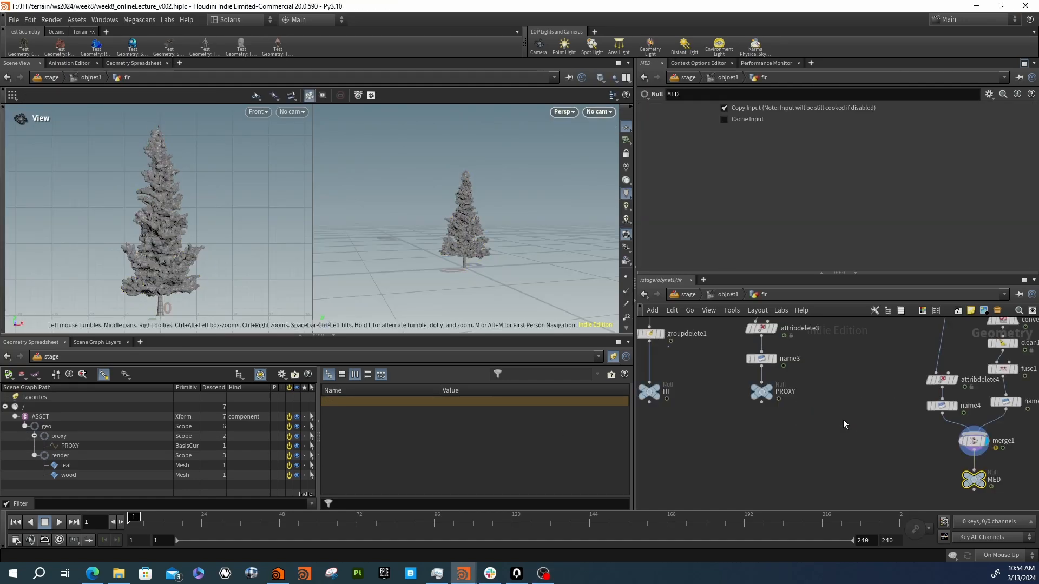
middle_drag(851, 413, 884, 509)
scroll(883, 507, down, 3)
scroll(844, 401, up, 3)
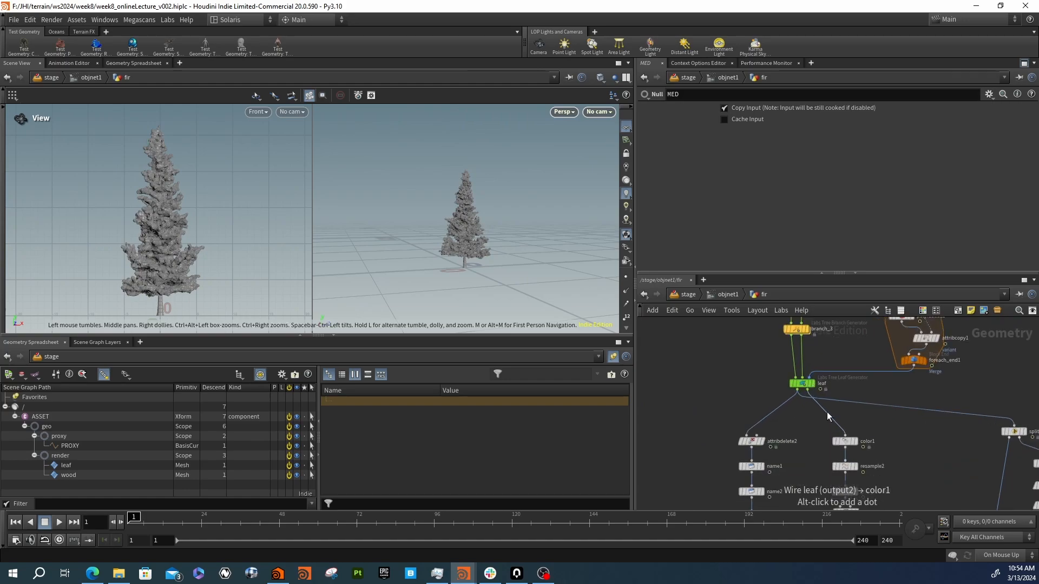
middle_drag(779, 441, 746, 345)
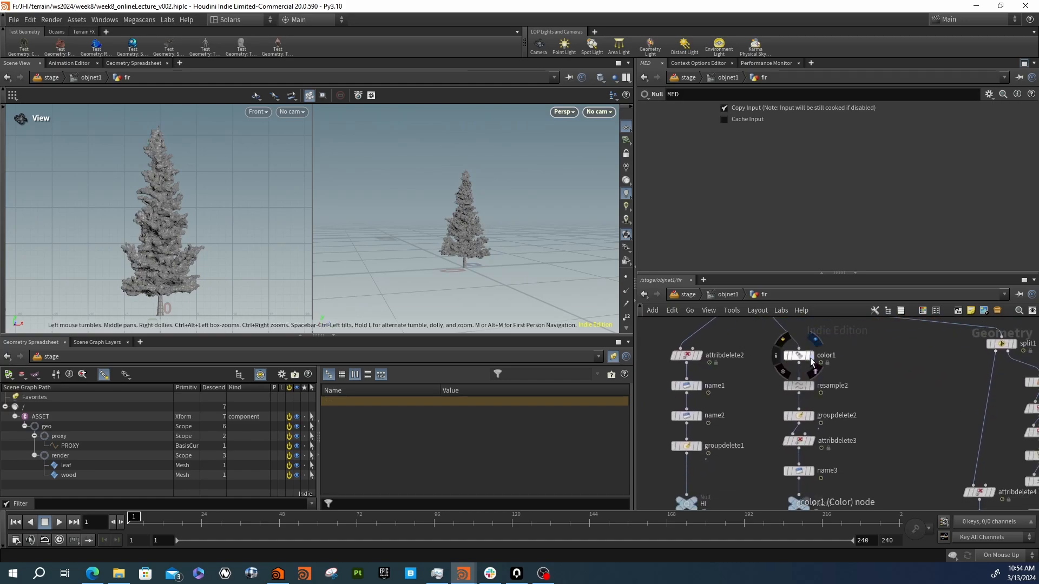
Look through the point attributes available on attribdelete3 for a UV attribute
click(805, 438)
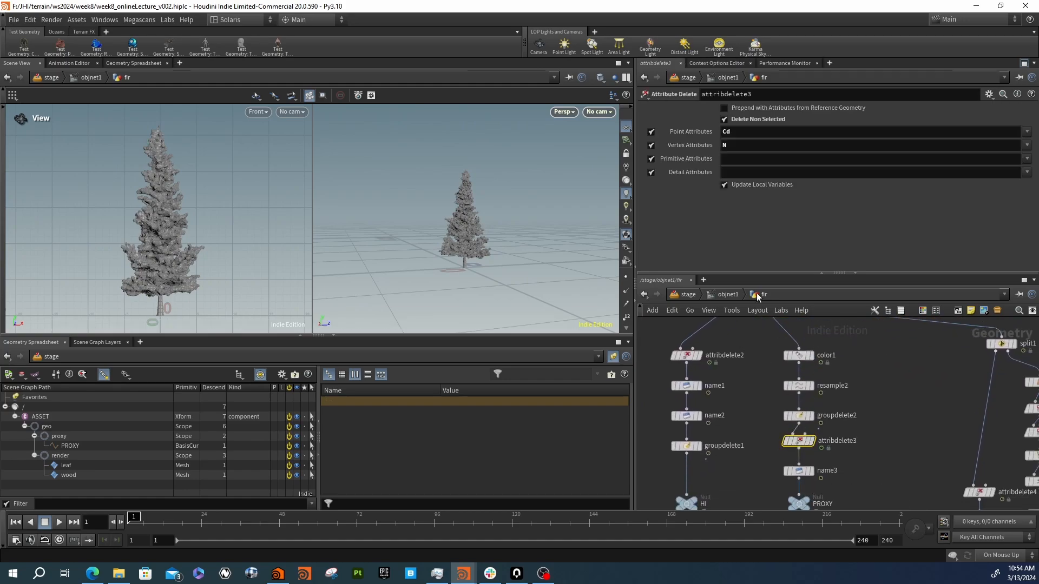
click(1026, 132)
scroll(993, 288, down, 10)
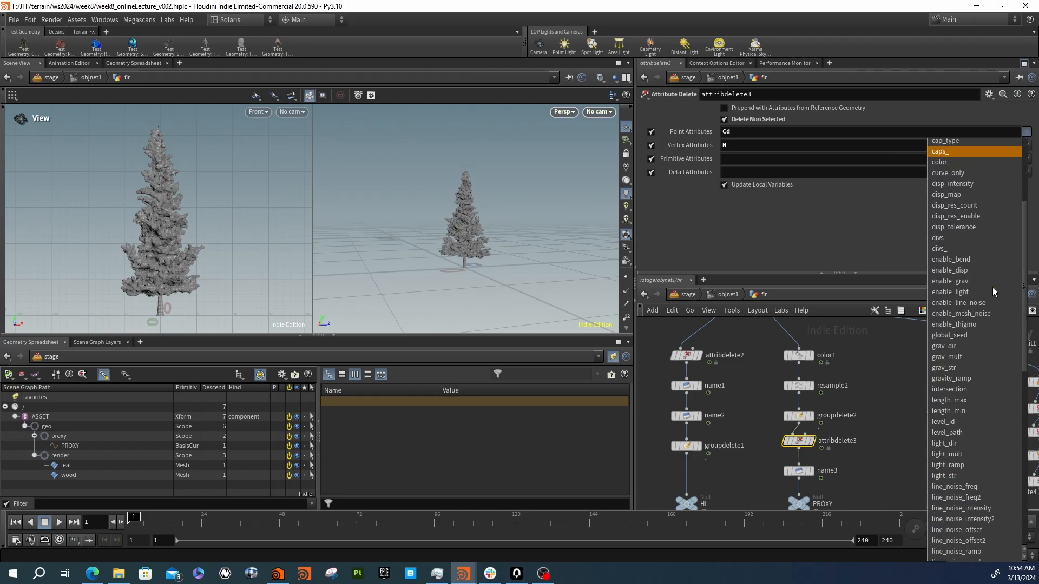
scroll(992, 287, down, 6)
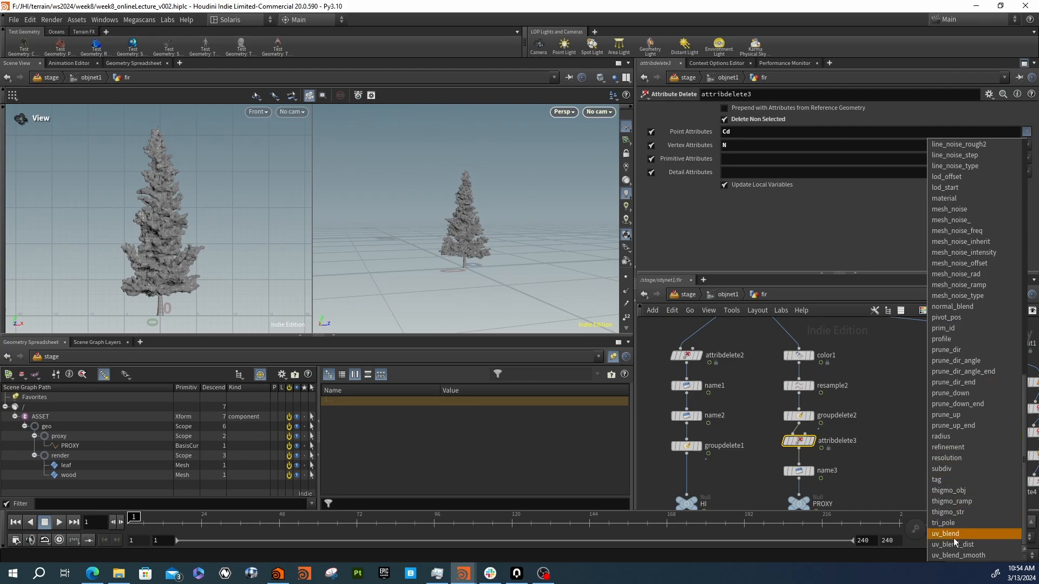
click(889, 421)
middle_drag(864, 398, 876, 477)
middle_drag(810, 405, 828, 381)
middle_drag(775, 422, 847, 392)
Check the vertex attributes available on attribdelete2 and examine the attributes in the leaf node's mesh output
click(766, 377)
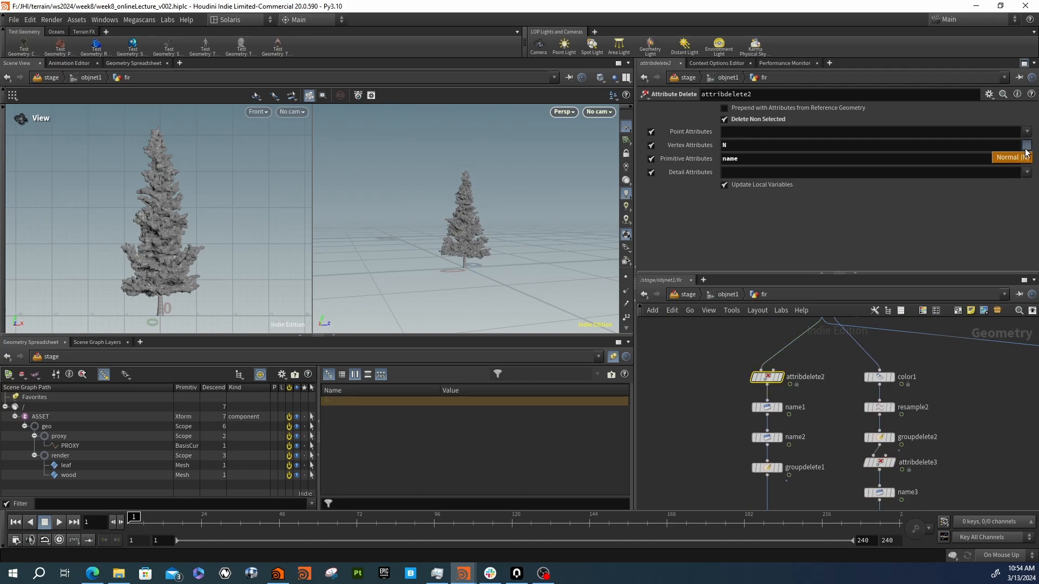
middle_drag(801, 359, 806, 401)
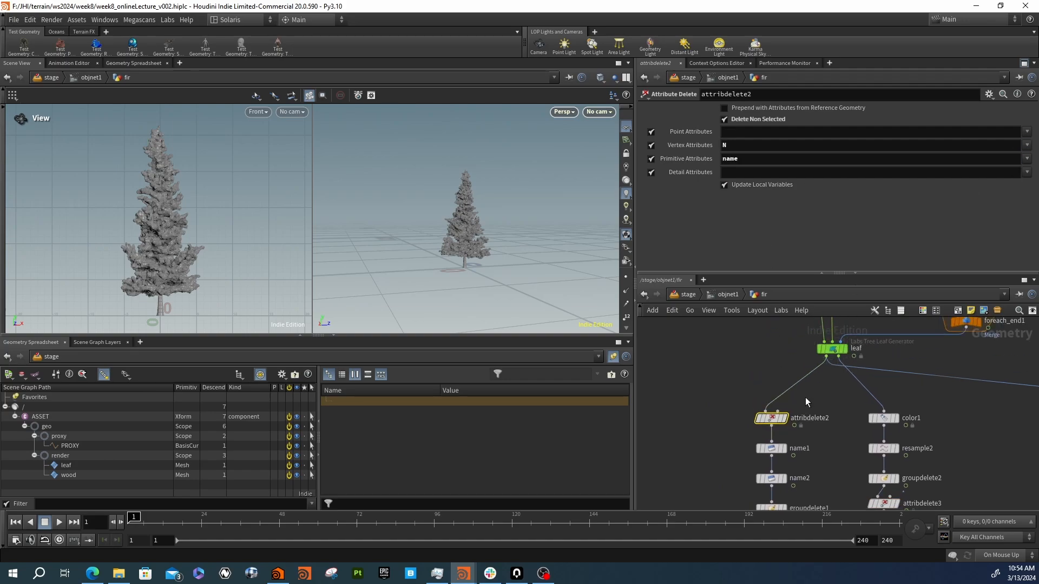
click(832, 351)
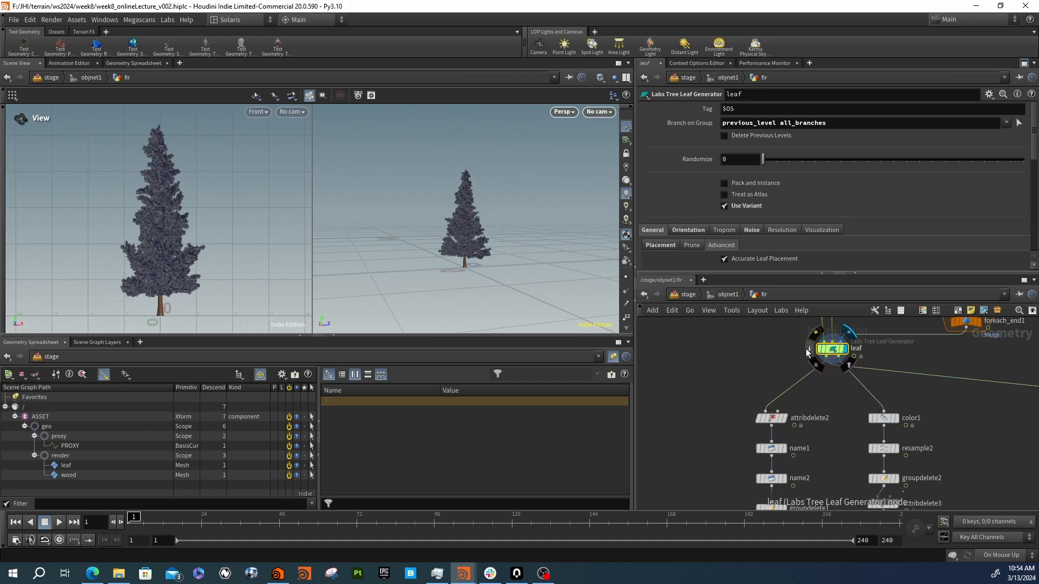
middle_click(832, 351)
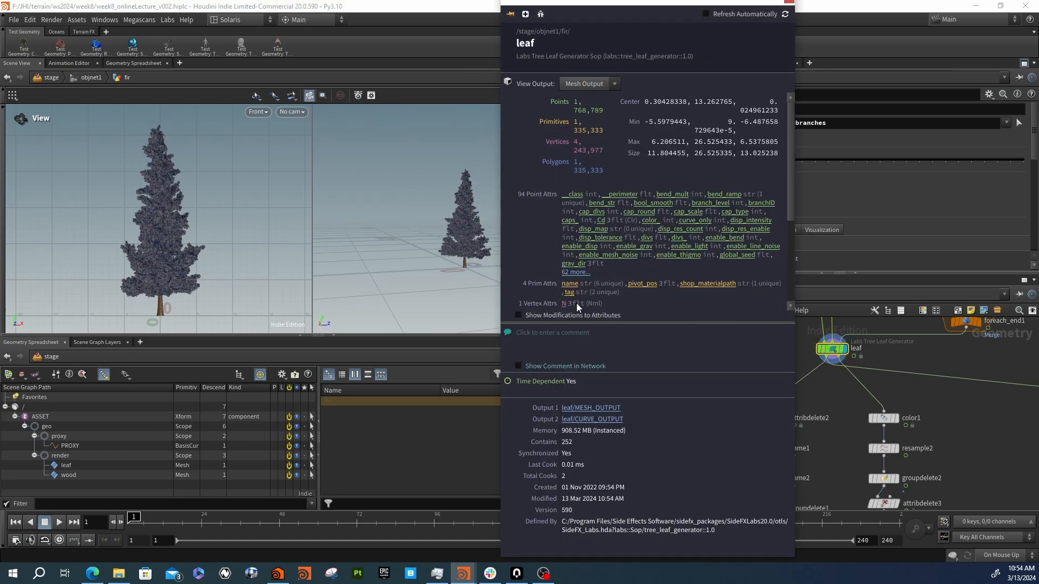
Display branch_3 and examine the attributes in its mesh output for UVs
middle_drag(835, 387, 839, 416)
drag(768, 374, 875, 373)
middle_drag(790, 351, 797, 404)
click(851, 364)
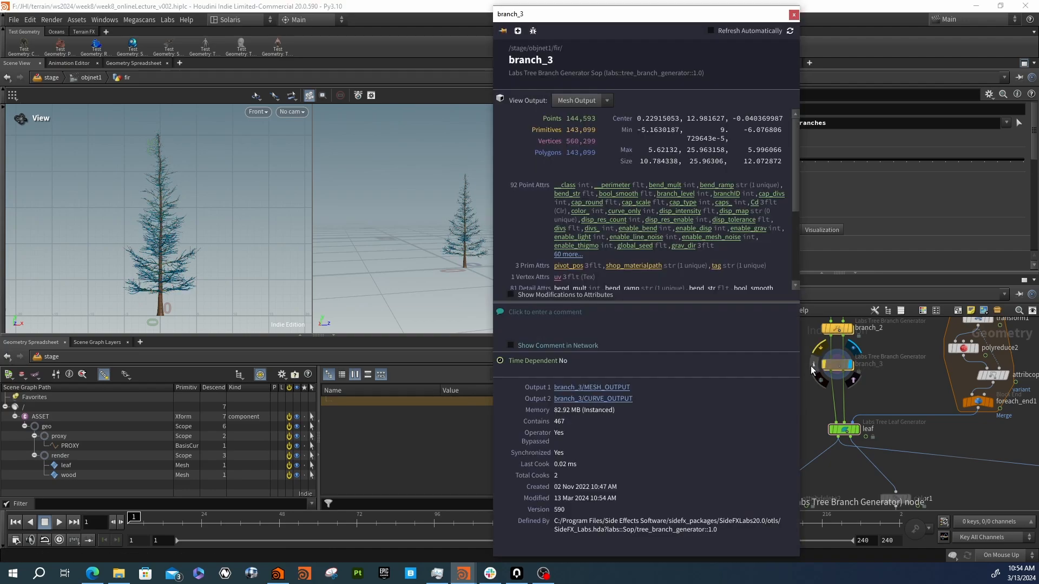
click(811, 366)
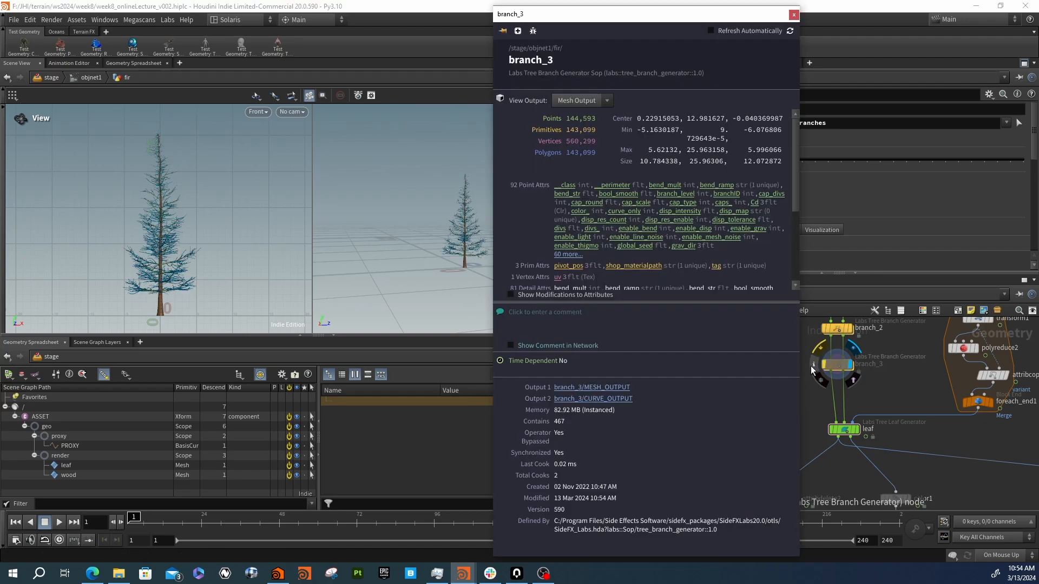
click(795, 14)
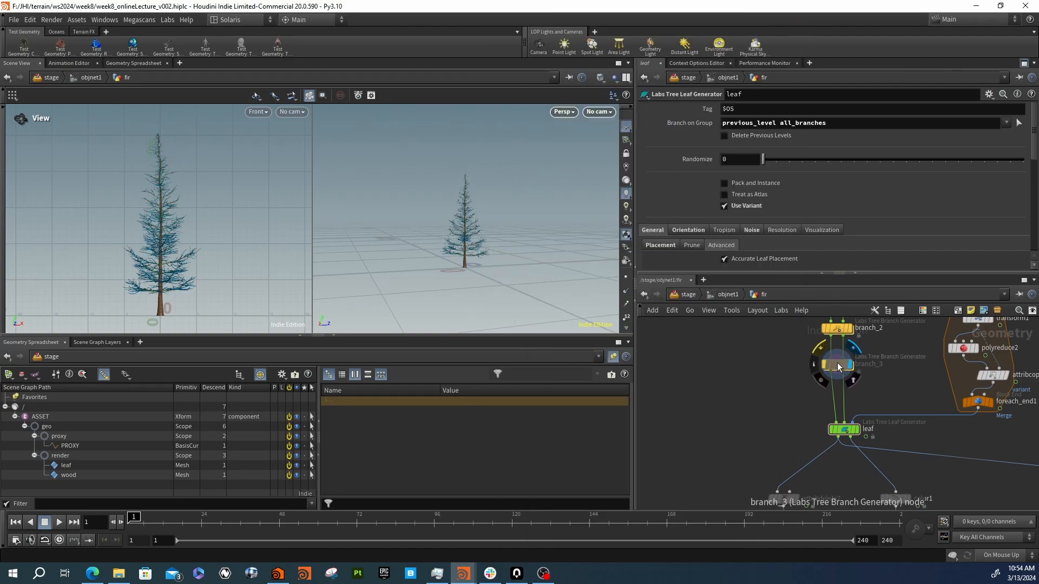
click(817, 366)
click(800, 3)
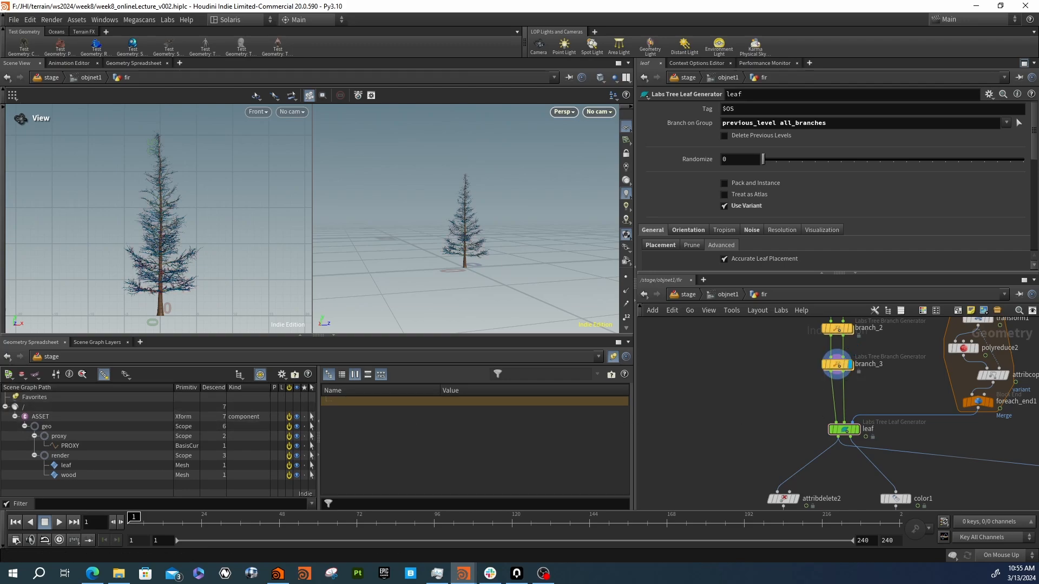
Compare the attributes kept by attribdelete1 and output by foreach_end1 with those on branch_3
middle_drag(951, 380, 937, 440)
middle_drag(937, 402, 934, 318)
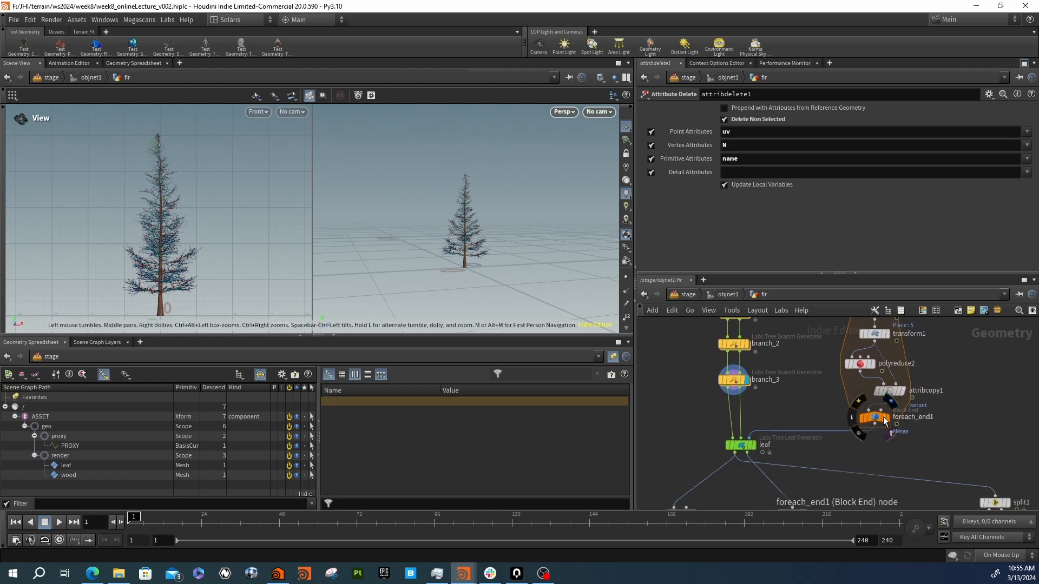
click(853, 418)
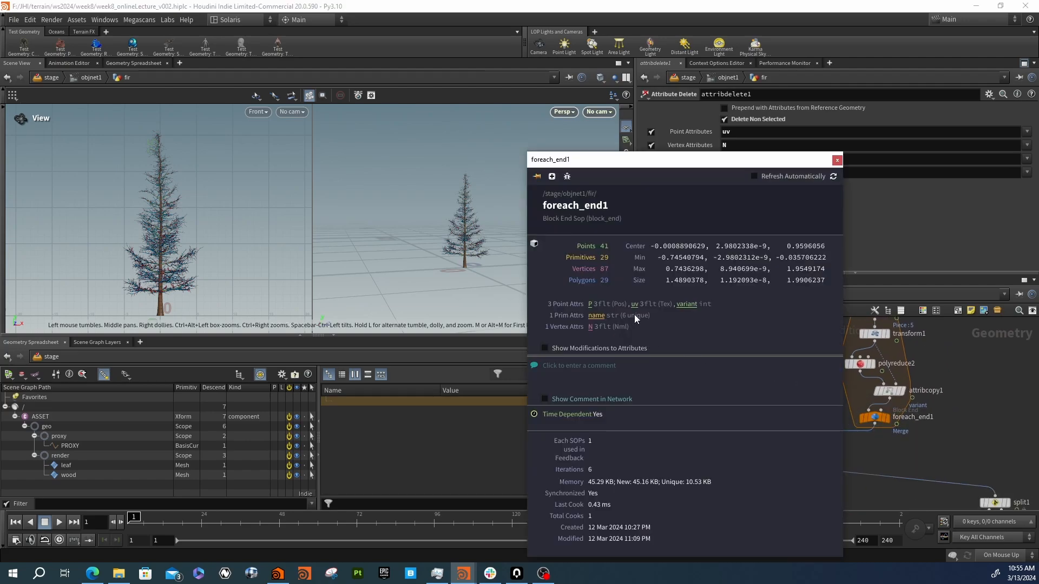
click(838, 160)
click(713, 379)
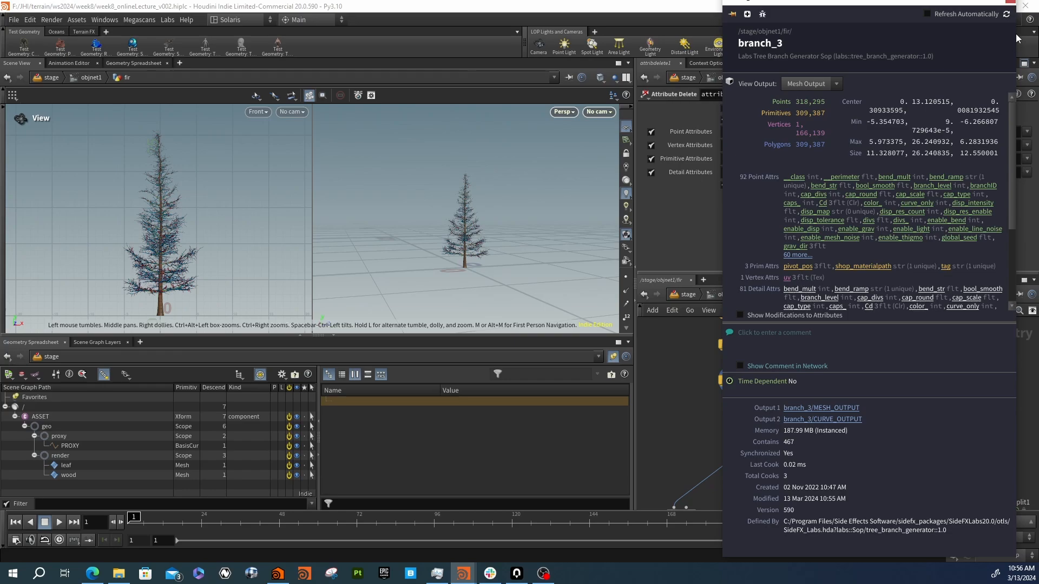
Add an Attribute Promote node below foreach_end1 and feed it from that node's output
click(1010, 1)
middle_drag(809, 444, 791, 411)
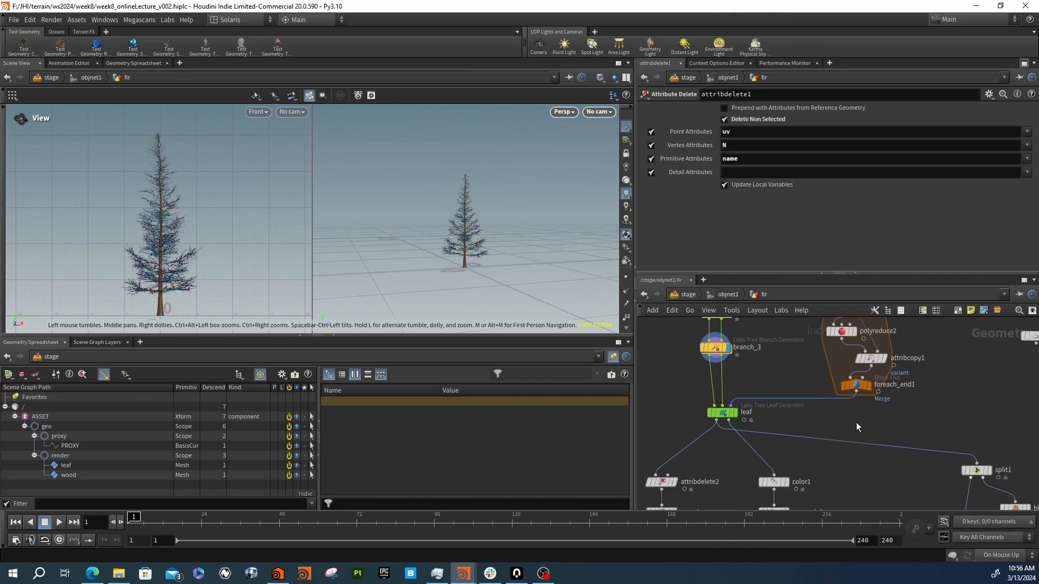
key(Tab)
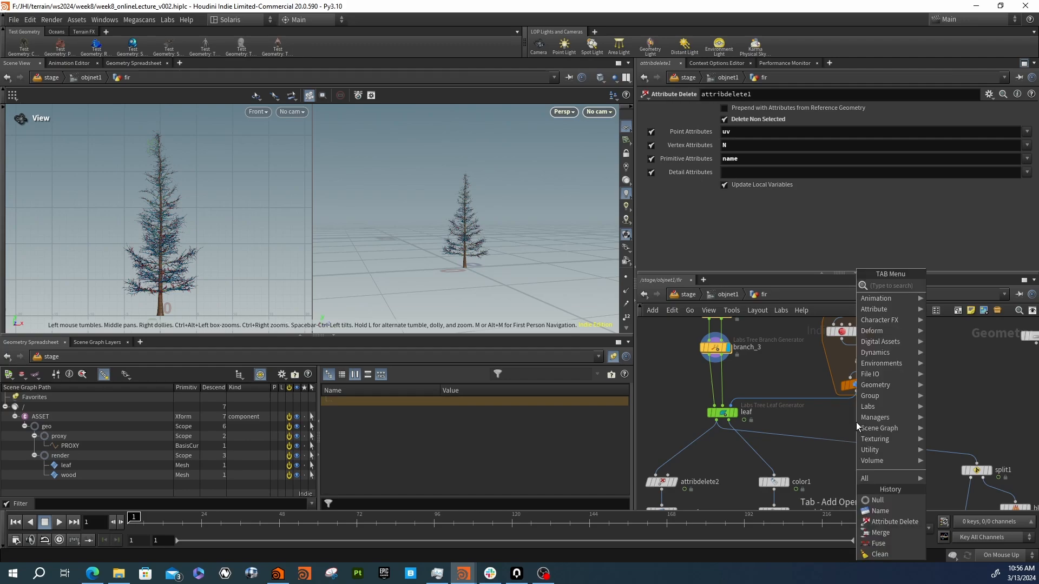
text(attp)
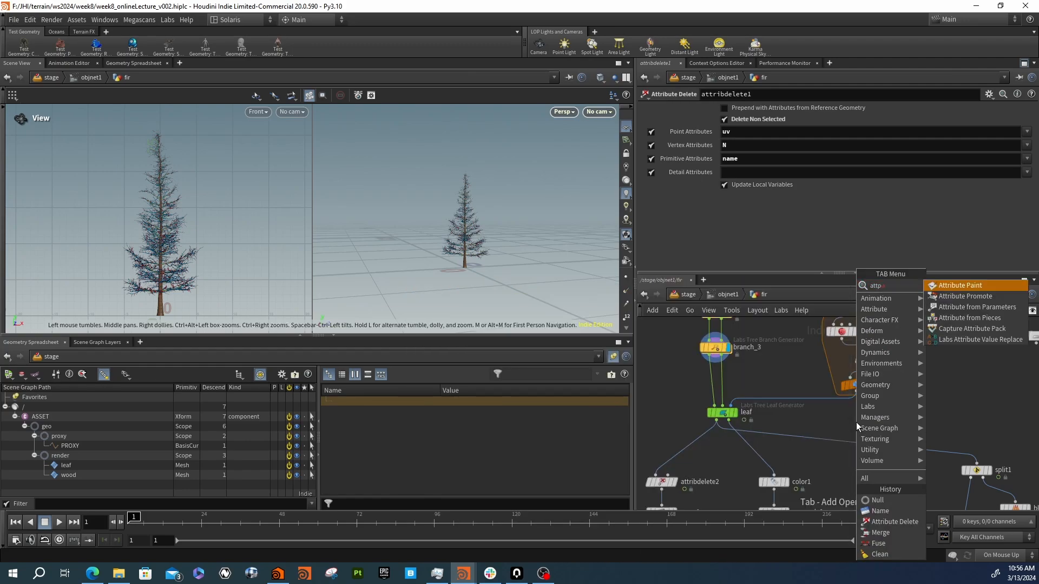
key(Down)
key(Return)
click(856, 423)
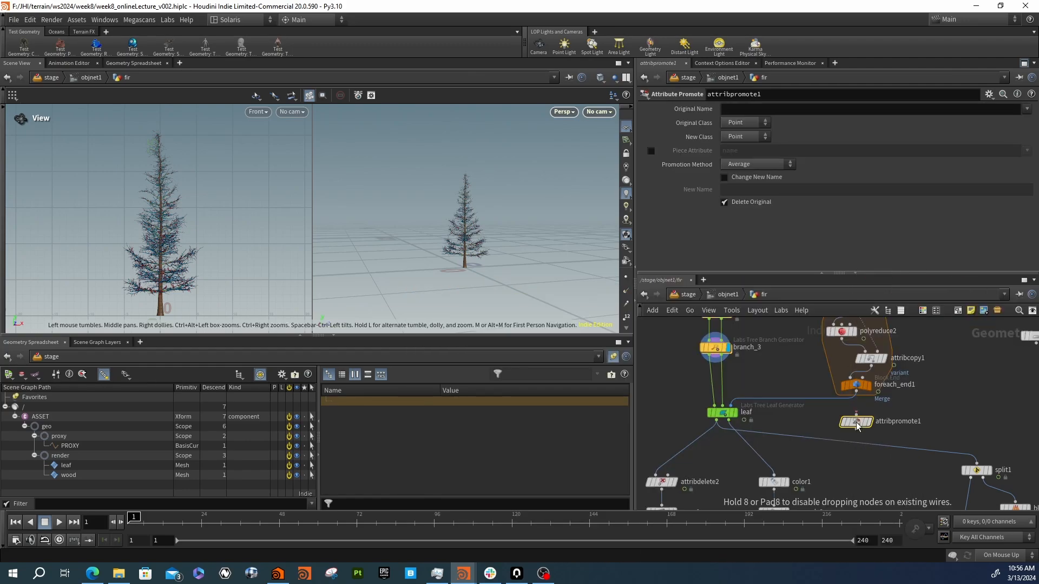
drag(855, 414, 856, 391)
Promote the uv attribute from point to vertex class and route the Attribute Promote output into the leaf node
click(1027, 109)
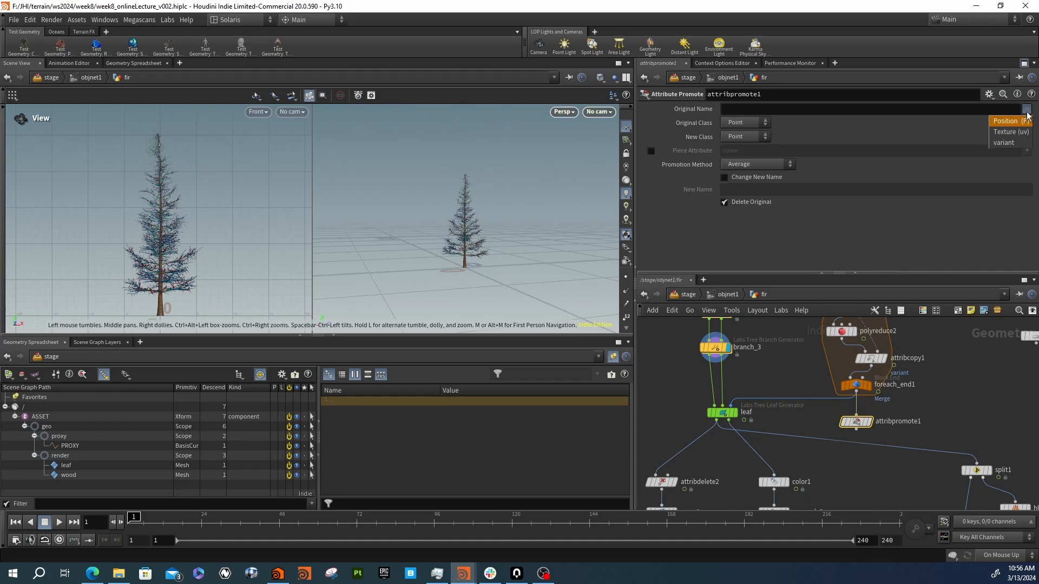
click(1010, 131)
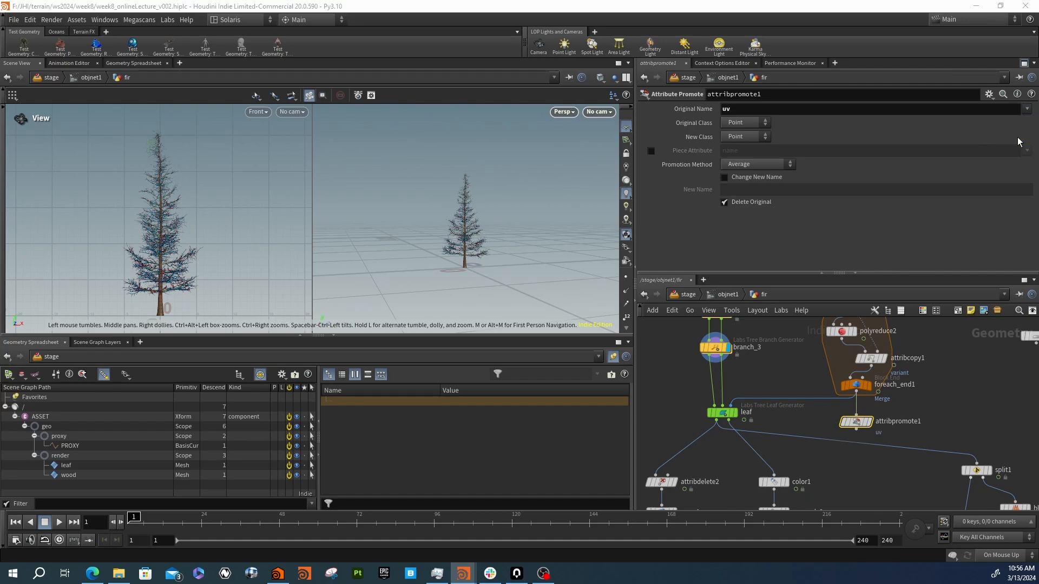
click(763, 138)
click(749, 176)
drag(828, 399, 859, 427)
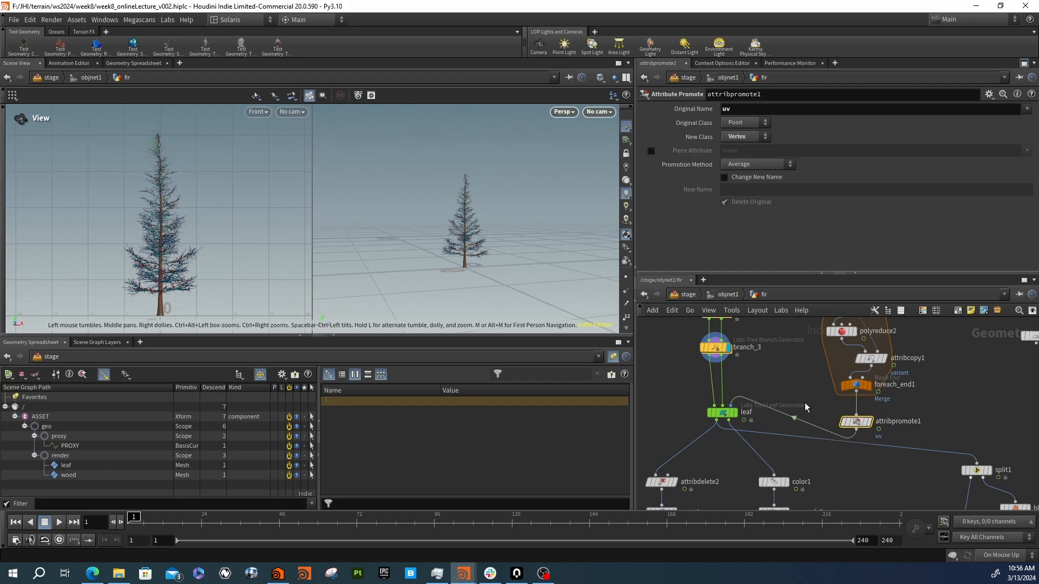
Display leaf, check its mesh output for vertex UVs, and add uv to the vertex attributes kept by attribdelete2
click(723, 417)
click(700, 413)
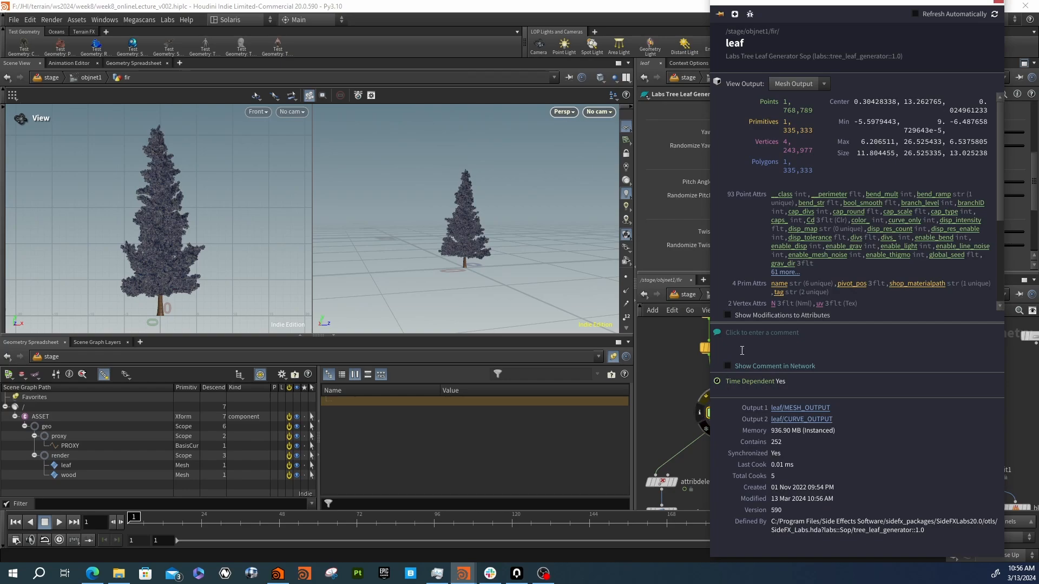
middle_drag(650, 404, 719, 332)
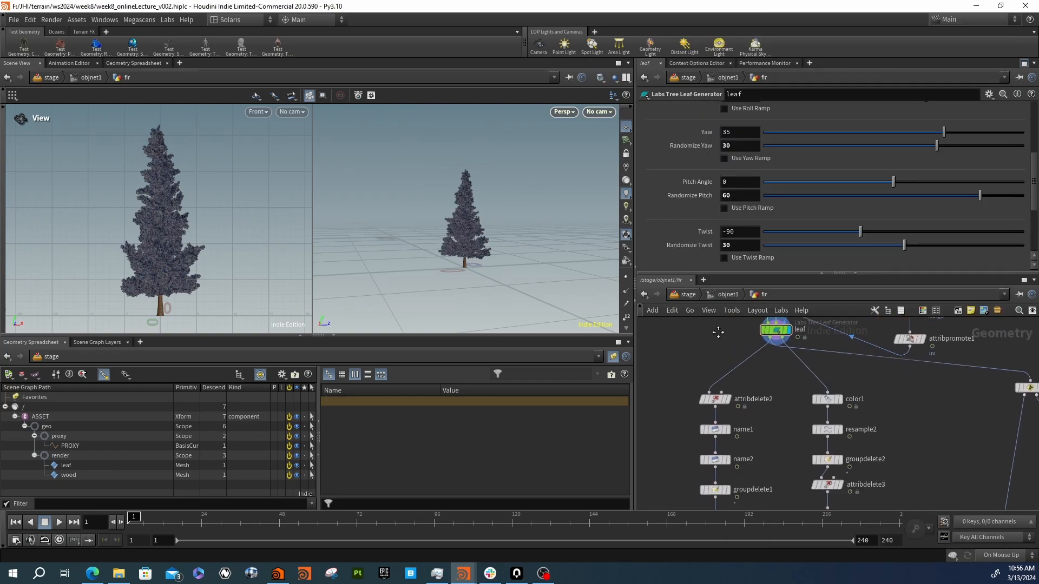
click(717, 397)
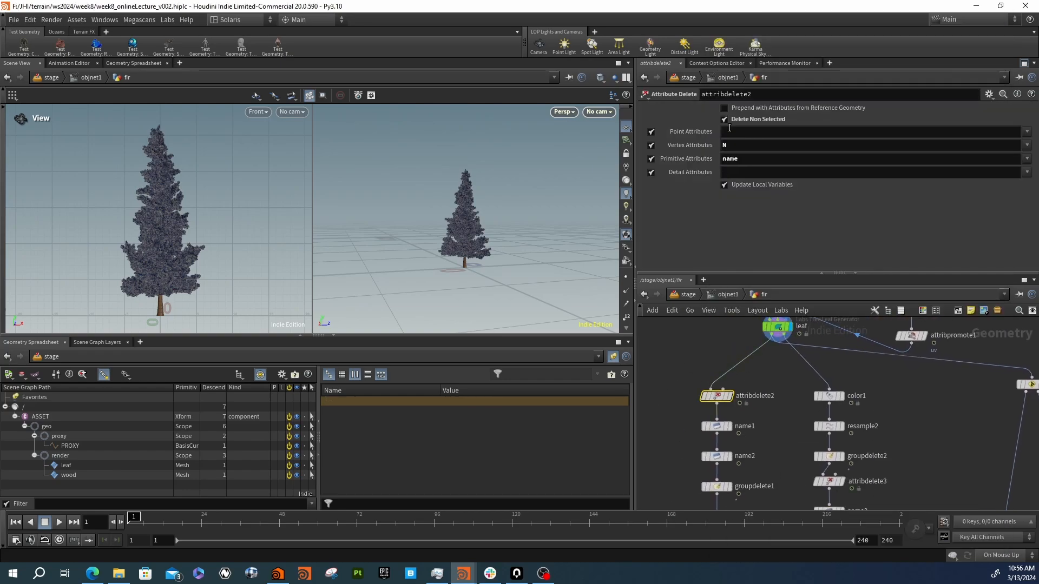
click(1028, 160)
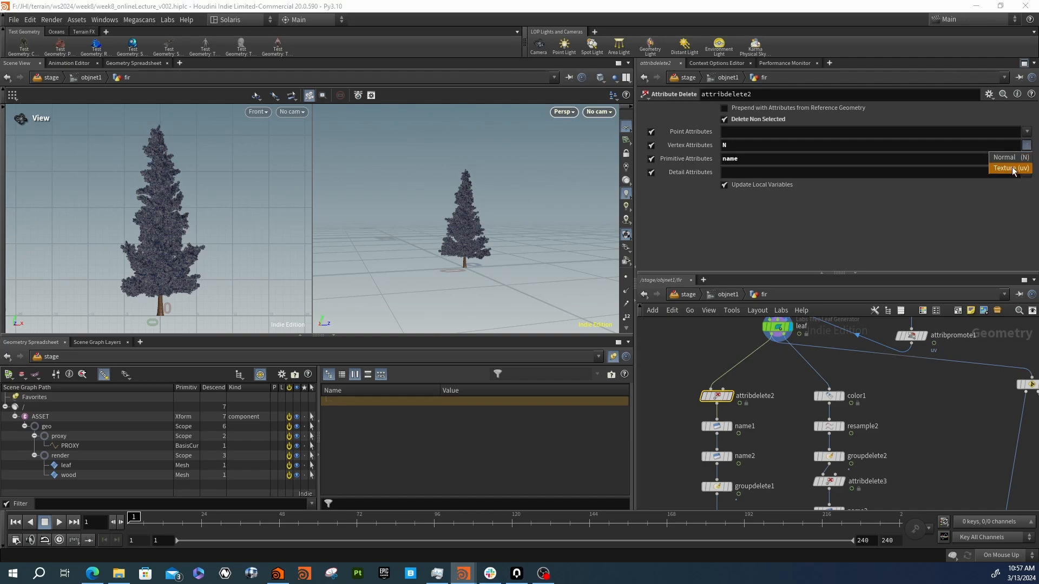
click(1009, 167)
Return to the stage network and inspect the rendered fir tree up close and as a whole
middle_drag(909, 403, 889, 342)
scroll(889, 342, down, 3)
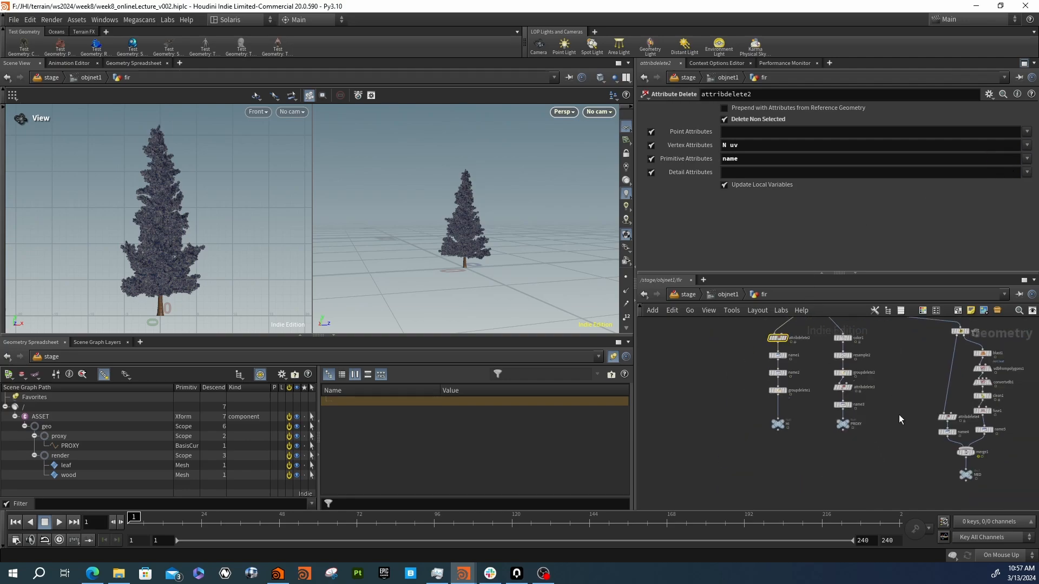
middle_drag(881, 418, 809, 456)
middle_drag(715, 477, 753, 454)
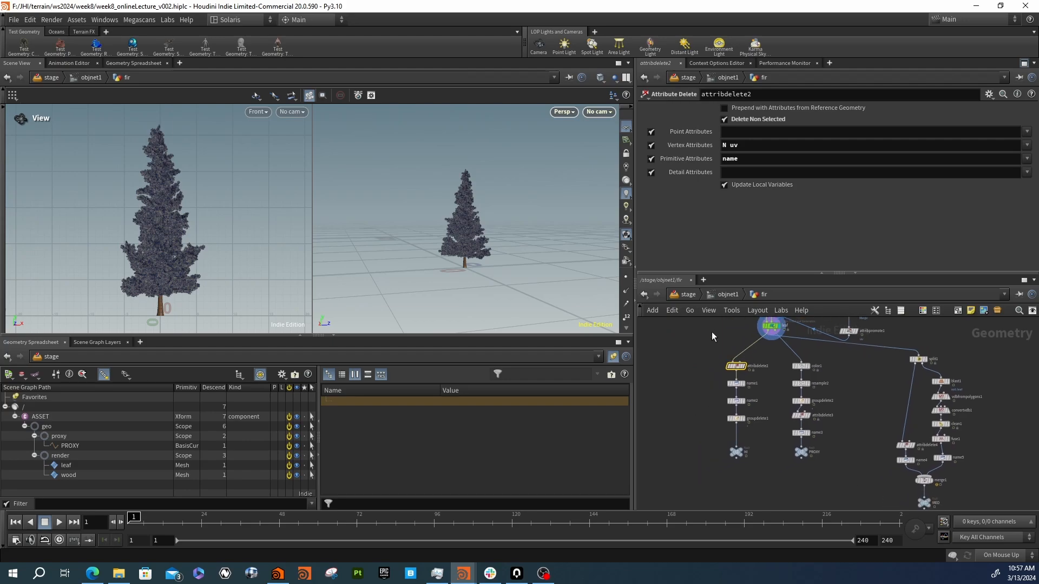
click(688, 295)
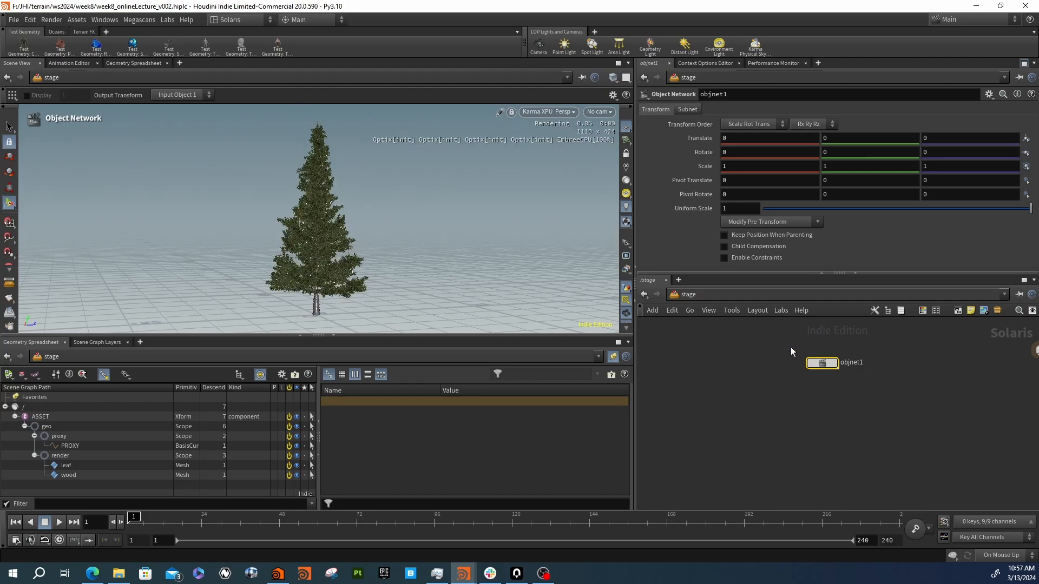
key(Escape)
alt+right_drag(298, 247, 274, 268)
alt+middle_drag(336, 241, 398, 222)
alt+drag(398, 222, 505, 205)
alt+right_drag(499, 242, 485, 252)
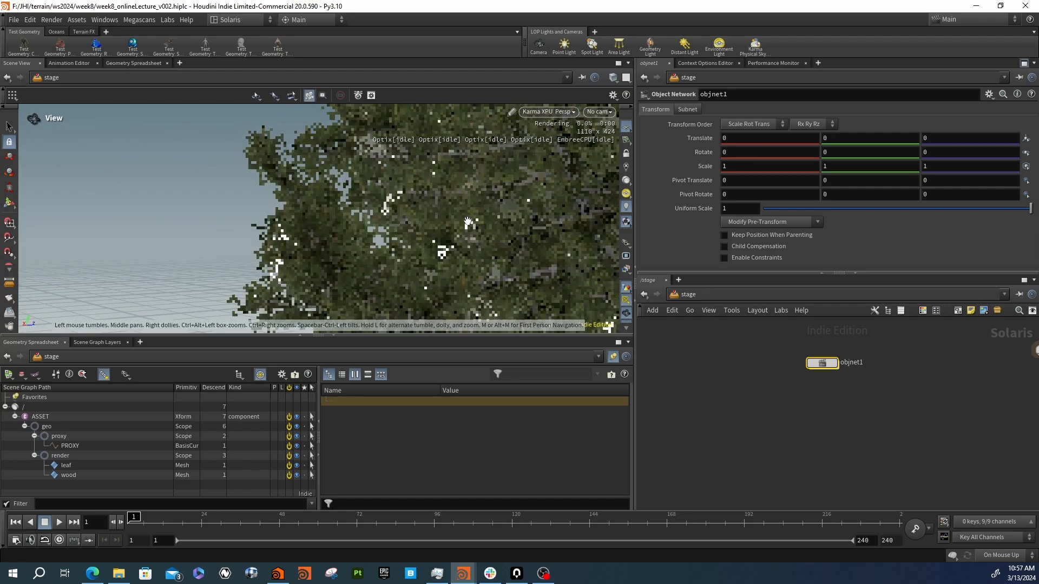
alt+drag(471, 264, 469, 255)
alt+right_drag(469, 255, 214, 216)
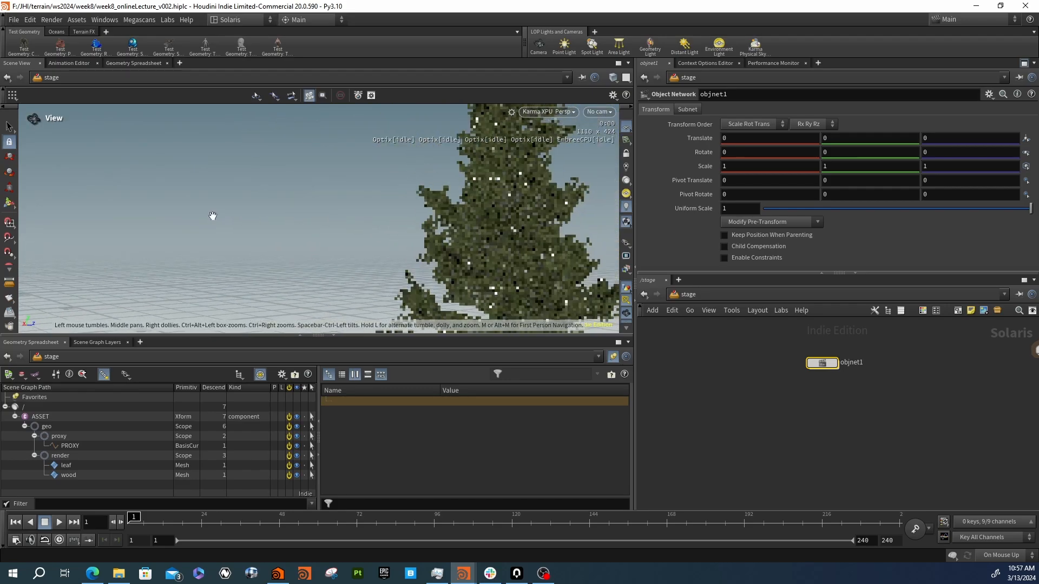
alt+middle_drag(466, 209, 342, 187)
alt+right_drag(342, 187, 303, 173)
alt+middle_drag(370, 270, 304, 272)
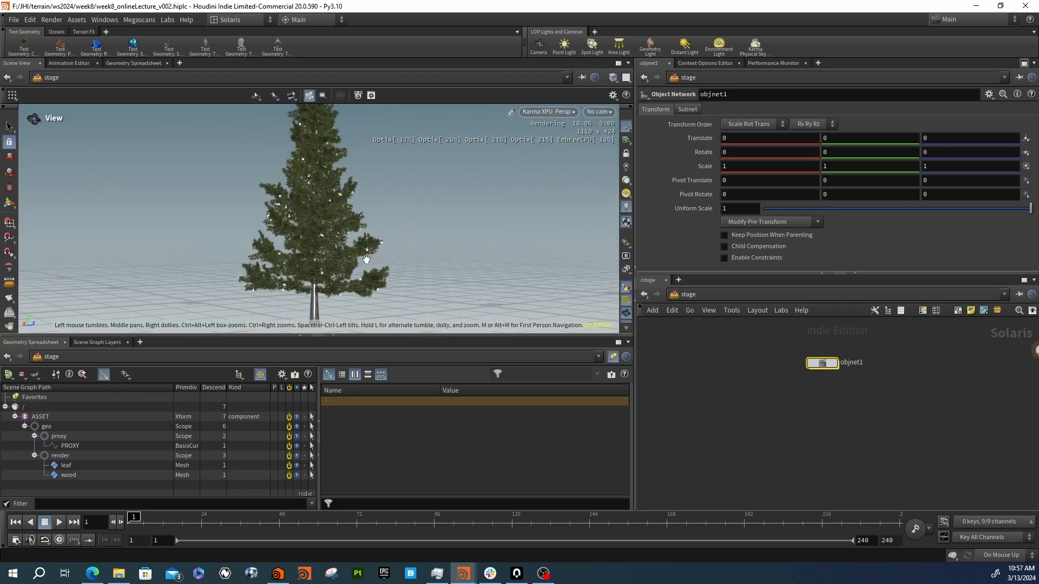
alt+right_drag(387, 267, 258, 242)
alt+middle_drag(337, 221, 339, 249)
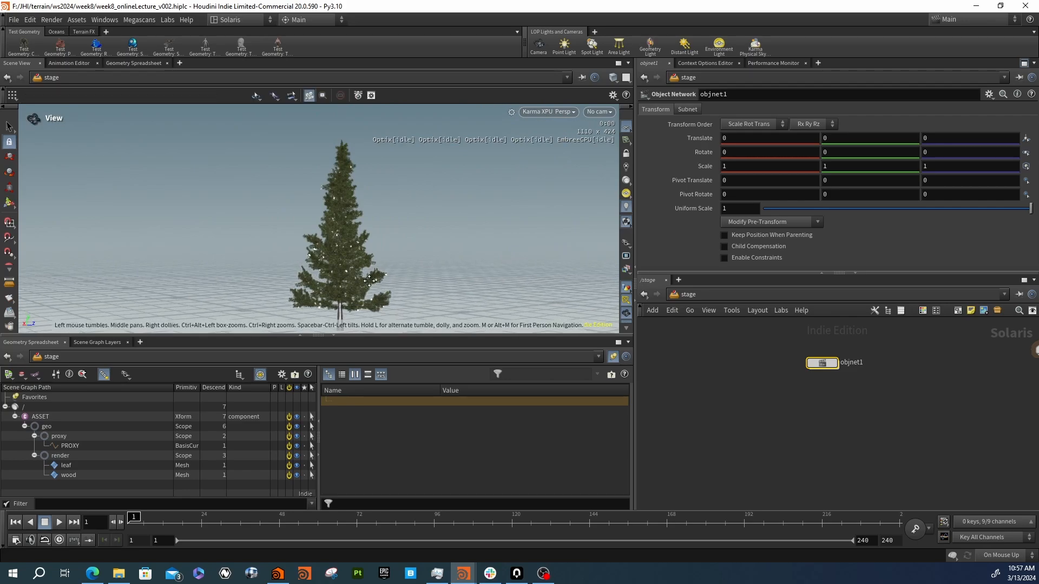
alt+middle_drag(413, 303, 386, 281)
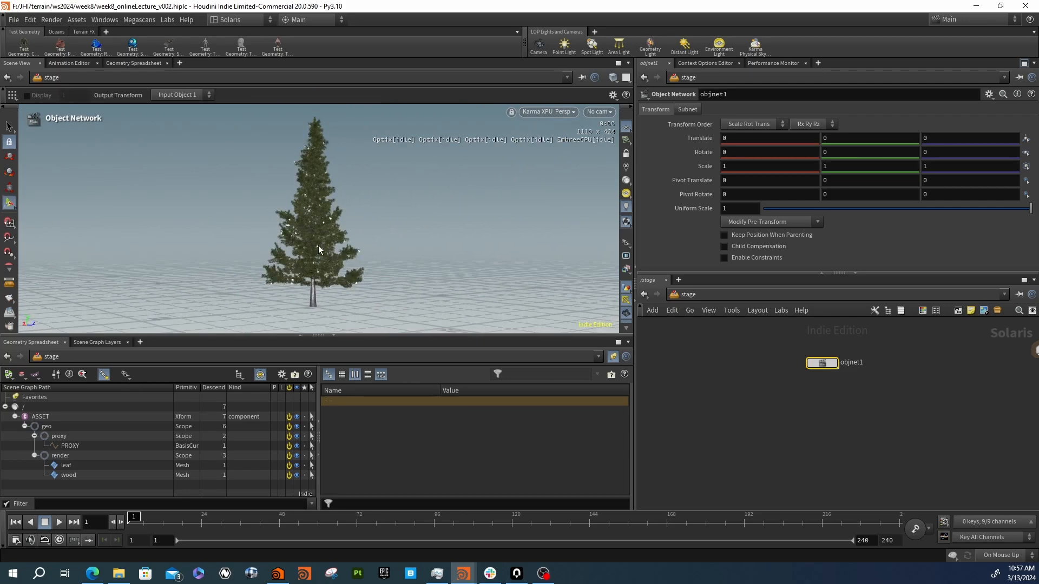
Inside the fir geometry, duplicate the whole MED branch from split1 to its null and place the copy beside it
double_click(822, 362)
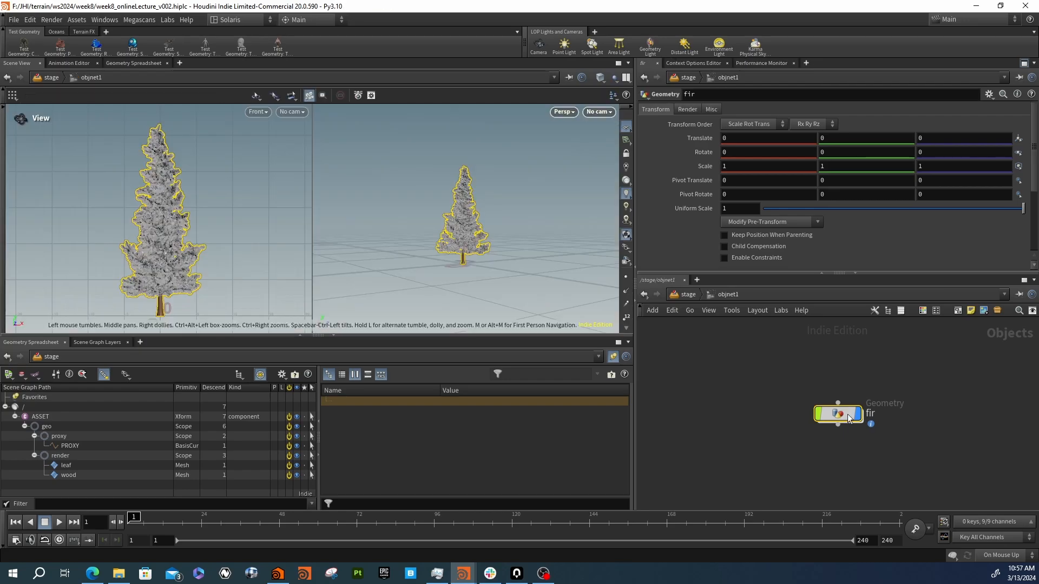
middle_drag(875, 423, 797, 403)
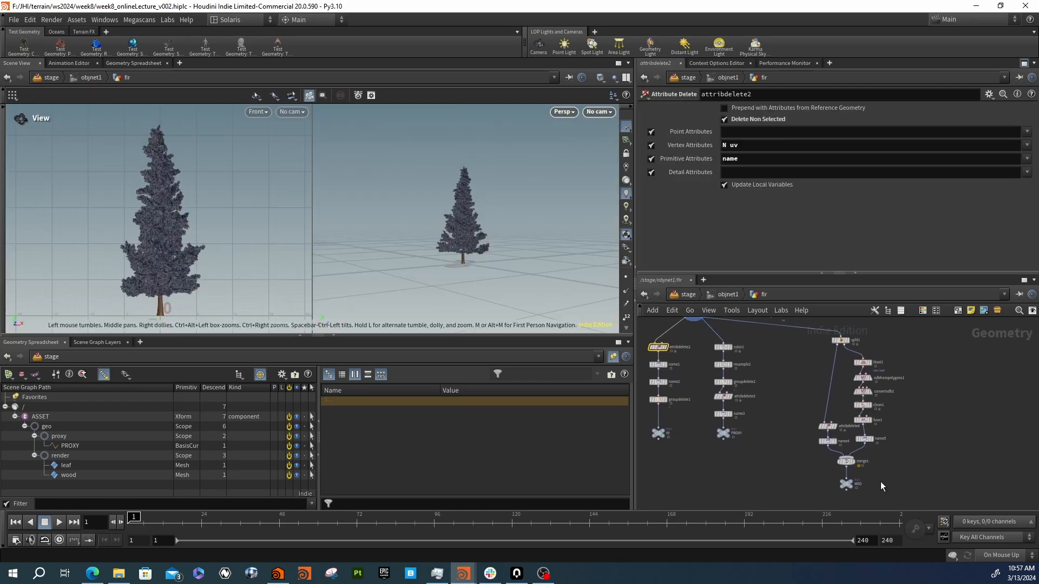
drag(912, 499, 800, 340)
key(ctrl+c)
key(ctrl+v)
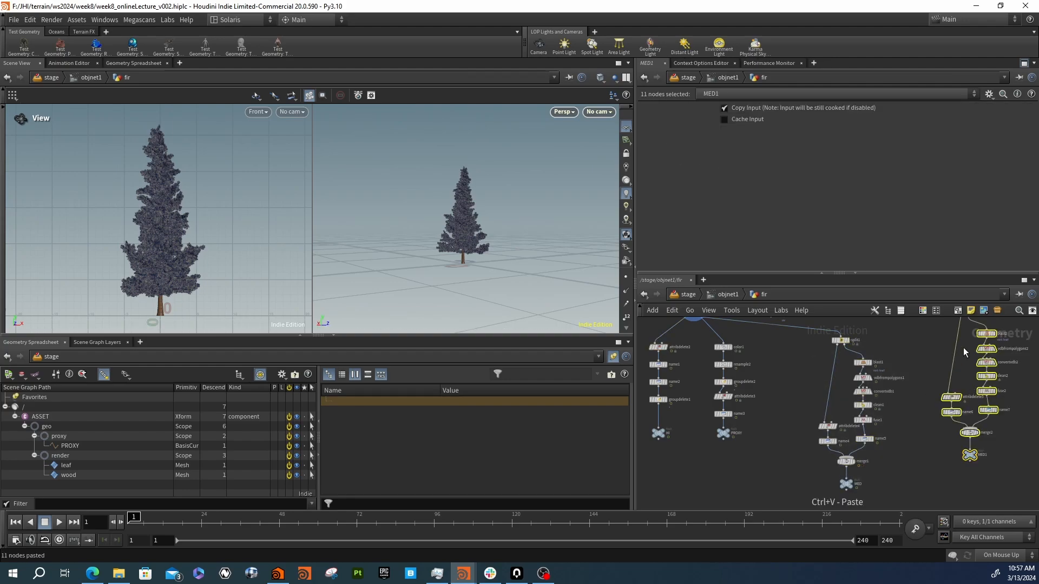
middle_drag(934, 359, 922, 385)
drag(953, 341, 943, 366)
middle_drag(888, 391, 846, 336)
Rename the null at the end of the duplicated branch as LO
click(886, 479)
scroll(914, 452, up, 4)
click(915, 453)
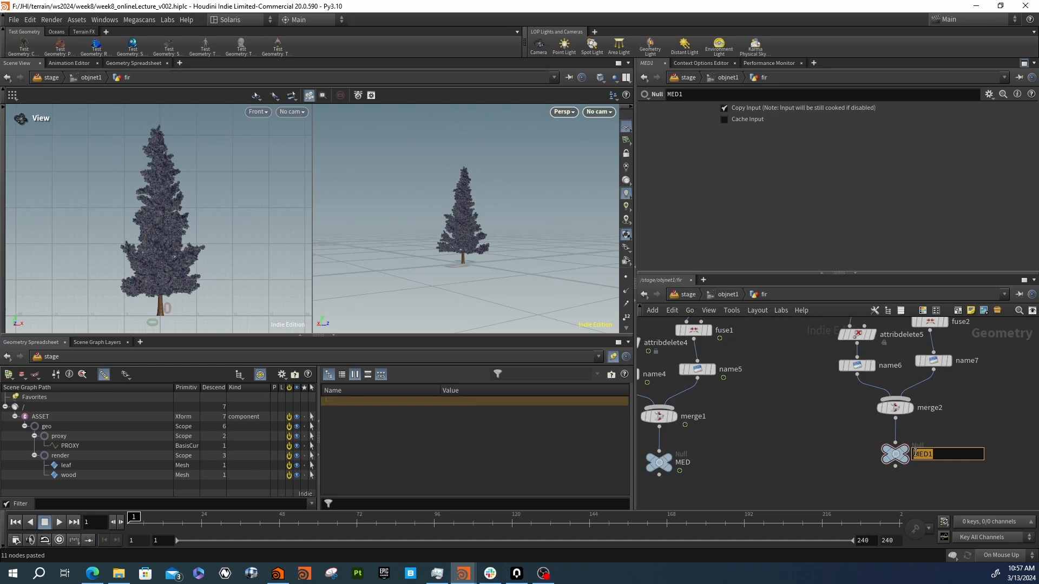
text(LO)
key(Return)
Add a PolyReduce node beside the wood path of the LO branch
scroll(915, 455, down, 3)
middle_drag(844, 431, 840, 483)
scroll(840, 480, down, 1)
scroll(902, 371, up, 2)
middle_drag(872, 392, 887, 378)
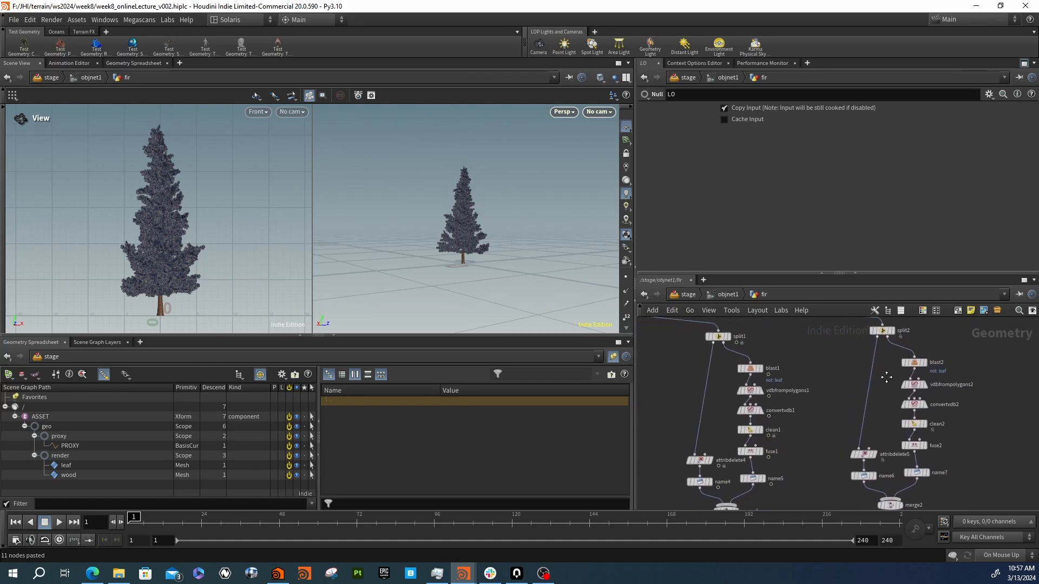
key(Tab)
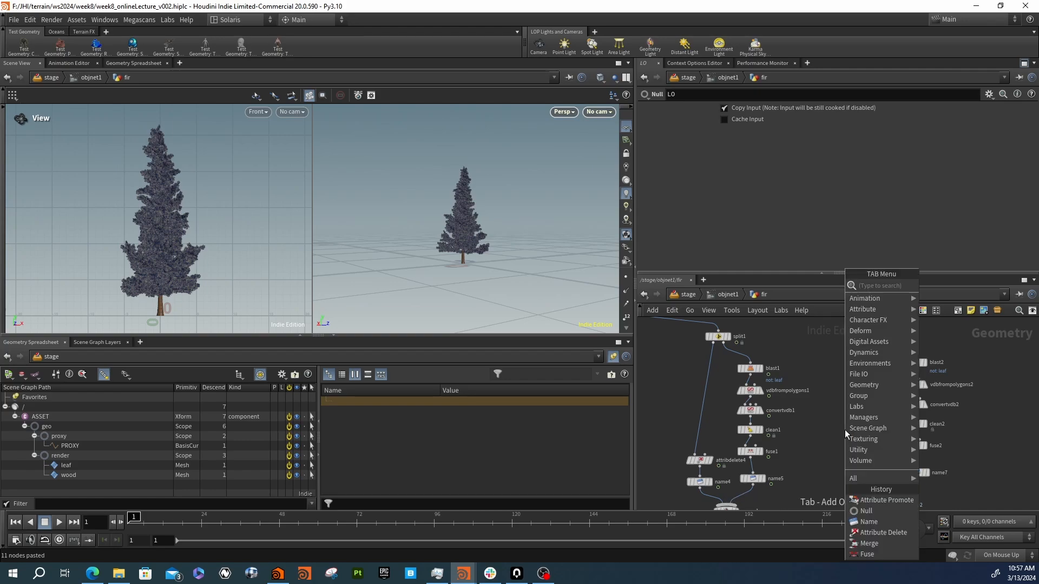
text(polyr)
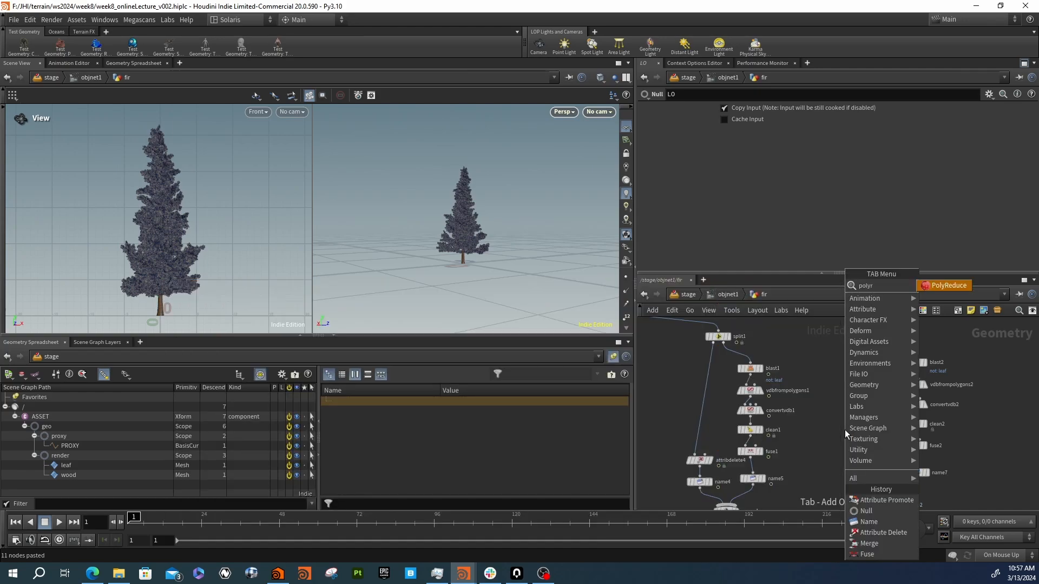
key(Return)
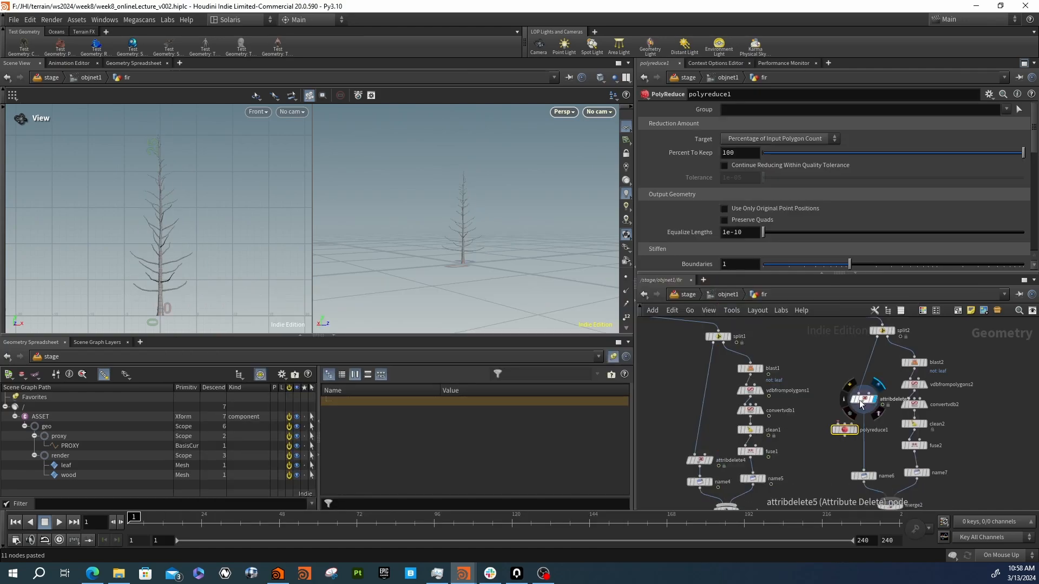
Display attribdelete5, examine its geometry information and trunk mesh, and connect its output to the PolyReduce node
click(846, 398)
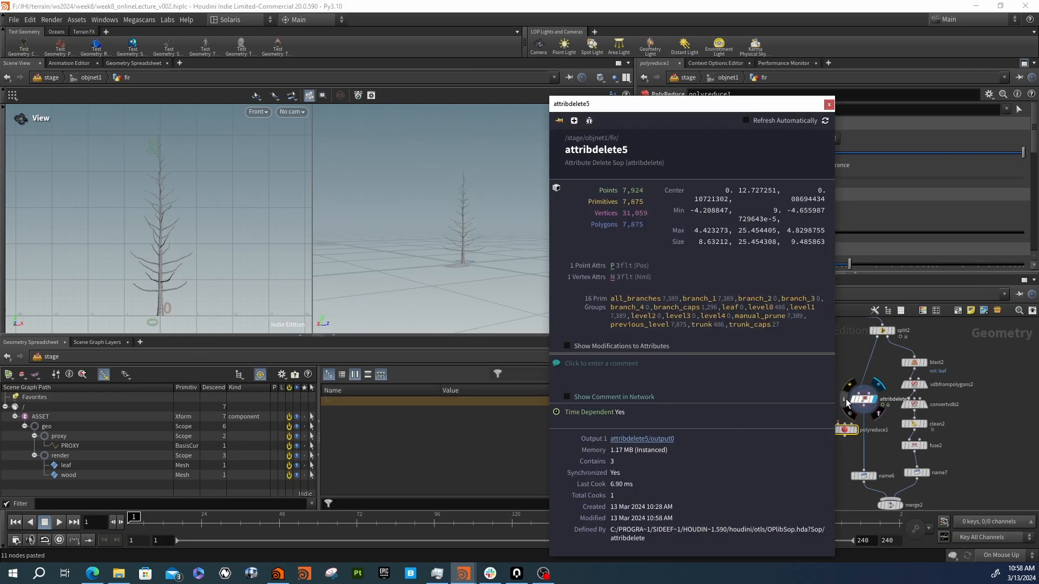
click(829, 103)
scroll(480, 275, up, 10)
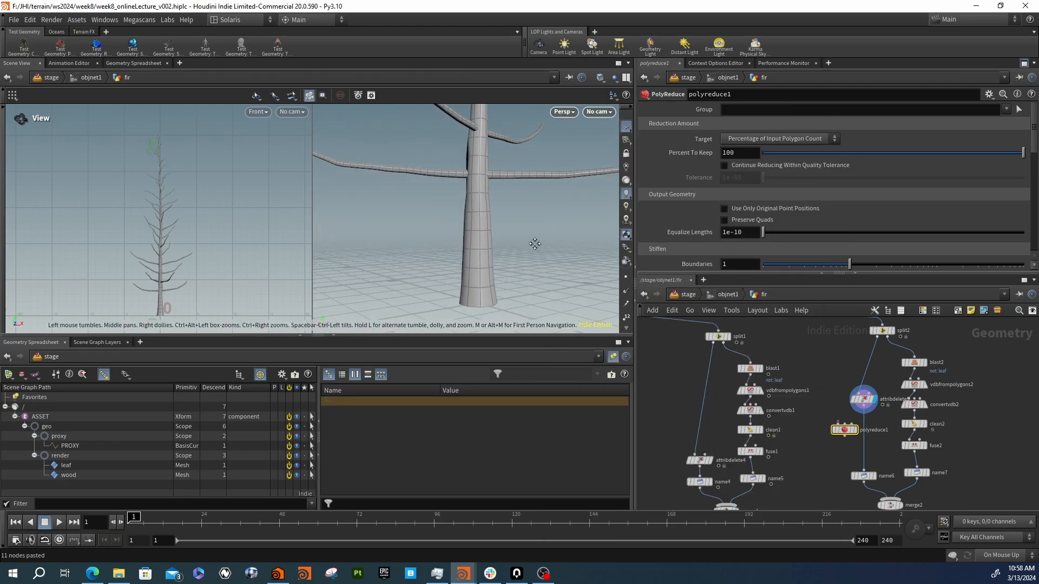
drag(839, 424, 864, 410)
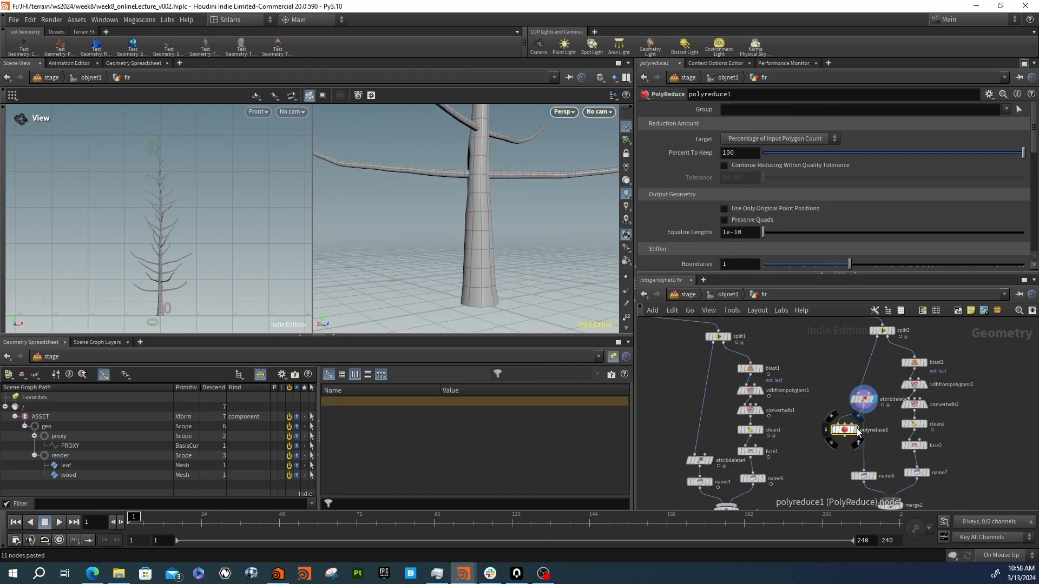
Insert a Blast node between attribdelete5 and polyreduce1
key(Tab)
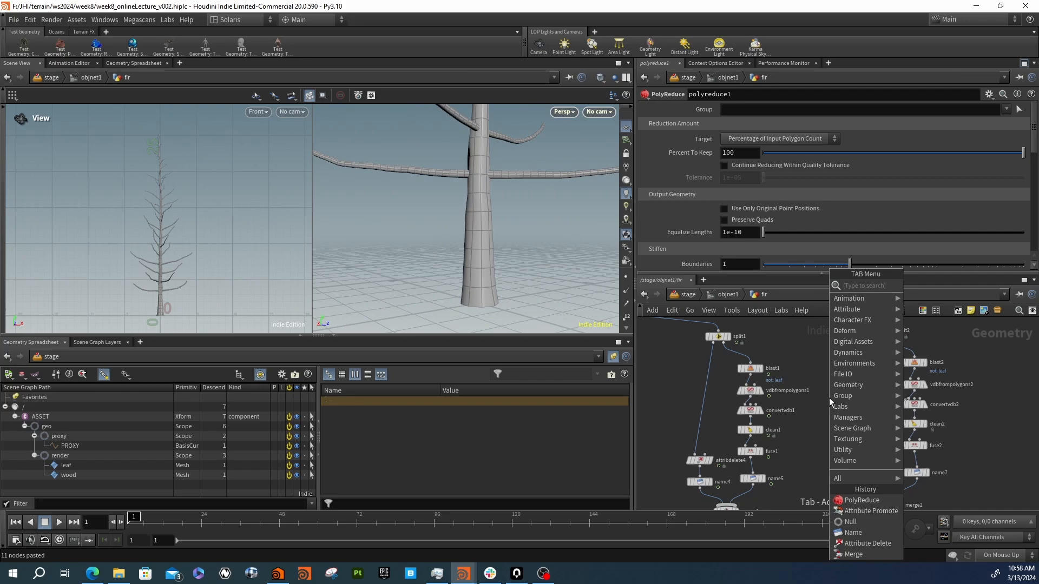
text(bla)
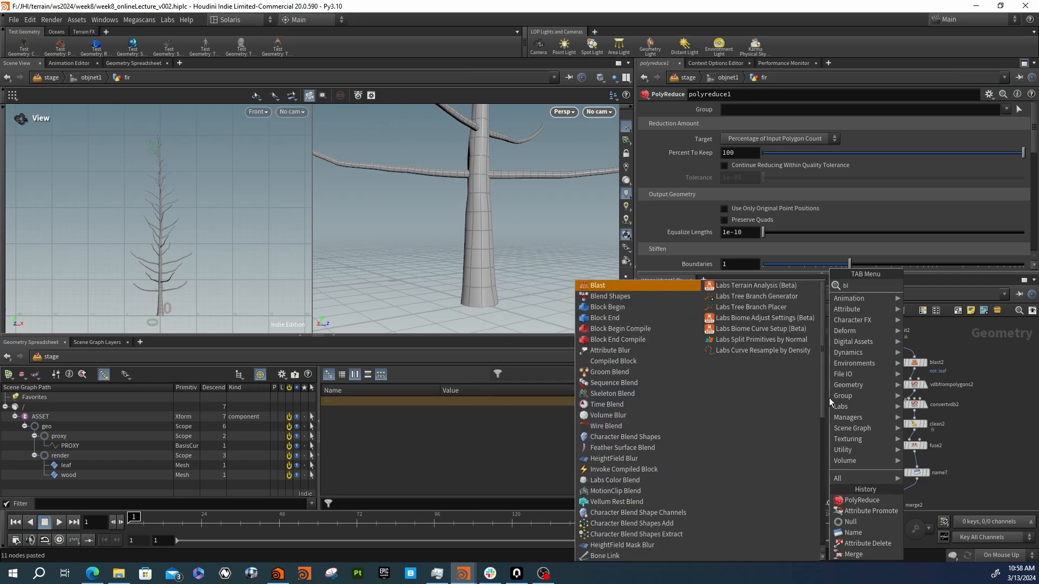
key(Return)
click(829, 397)
drag(831, 402, 847, 427)
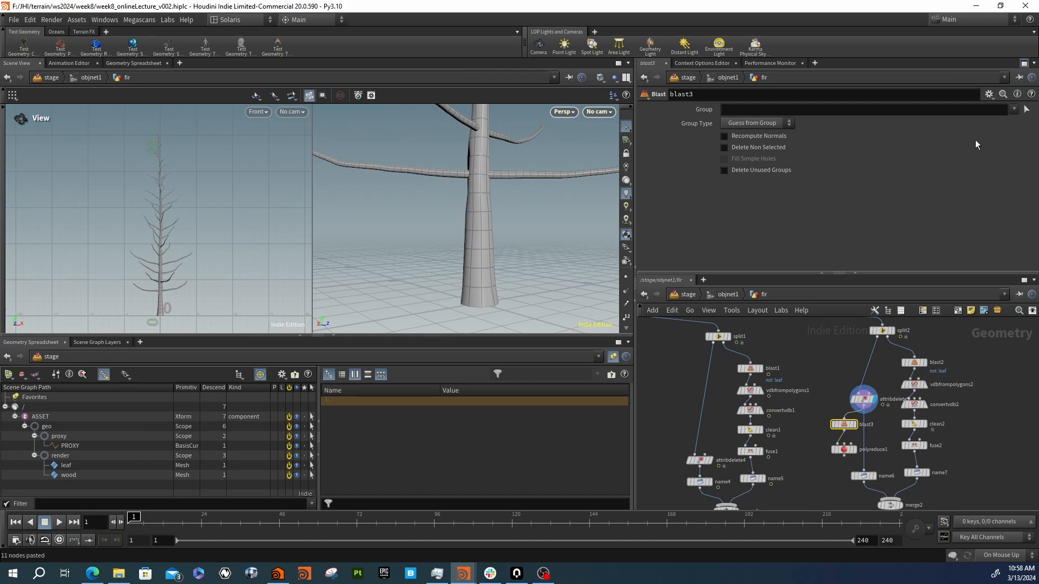
Set the new Blast node's group to trunk and have it delete the non-selected geometry
click(1013, 110)
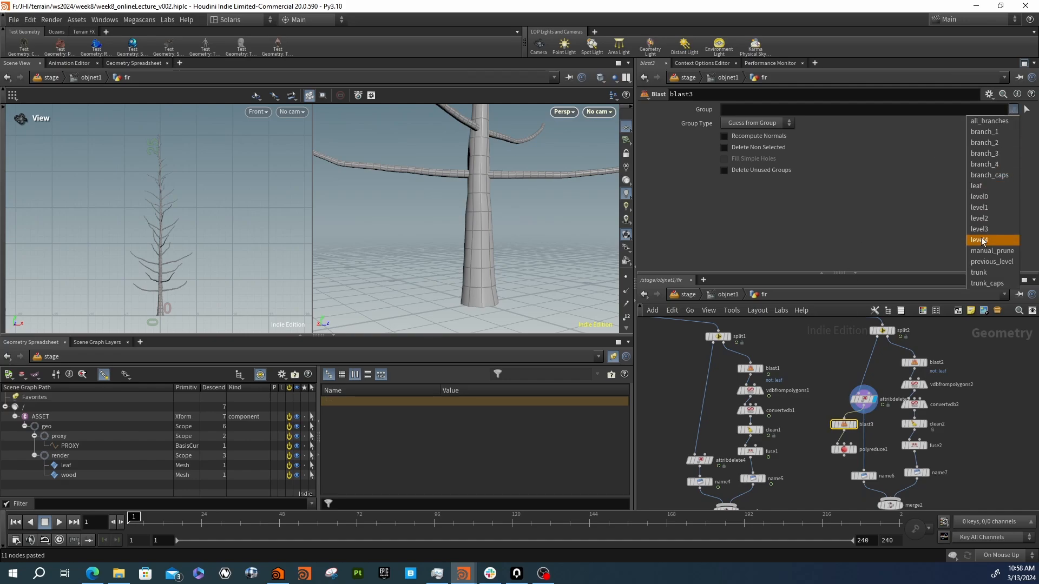
click(980, 272)
click(749, 146)
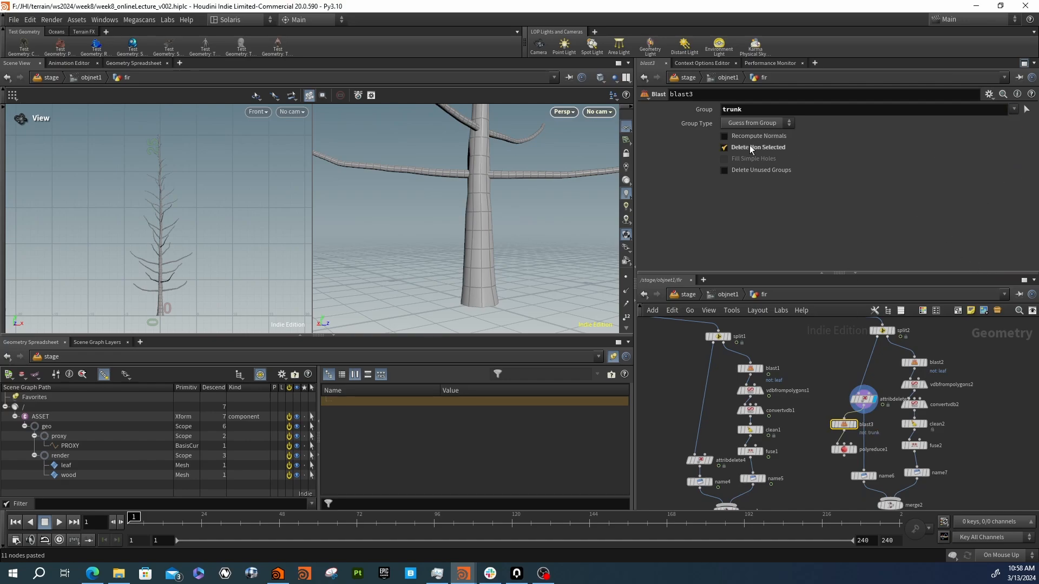
Display the trunk's polyreduce1 result and set its Percent To Keep to 10
click(855, 425)
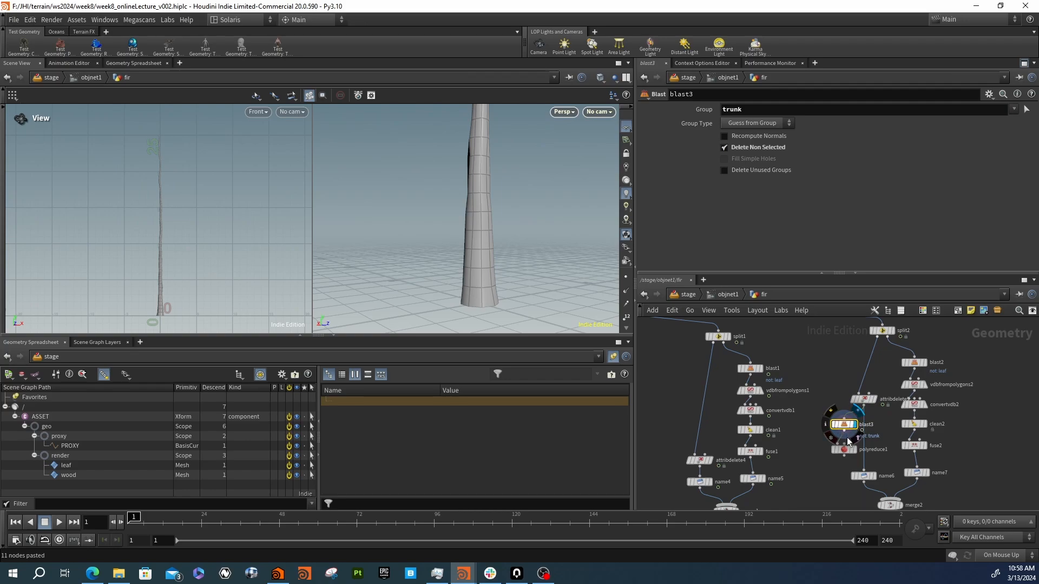
click(854, 451)
mouse_move(789, 153)
mouse_down()
mouse_move(825, 152)
mouse_move(809, 153)
mouse_up()
right_drag(420, 197, 395, 199)
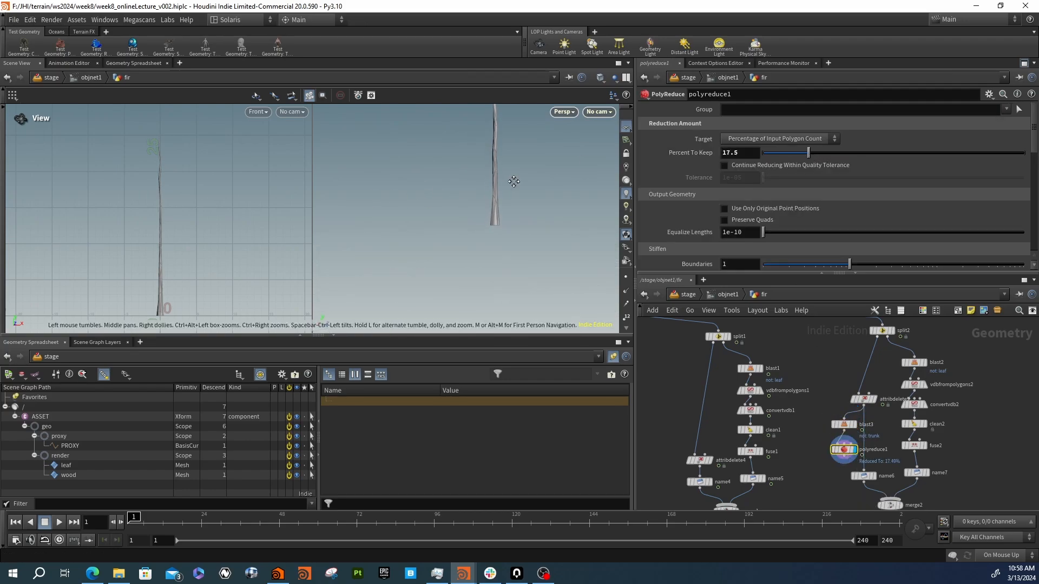
drag(513, 181, 498, 218)
right_drag(499, 218, 478, 204)
drag(477, 204, 617, 184)
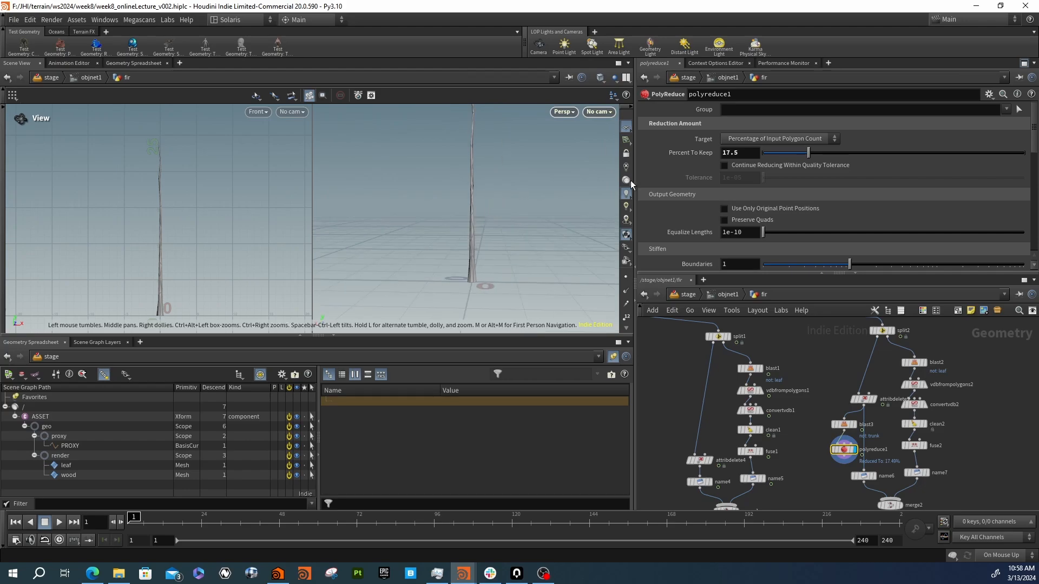
click(738, 153)
key(Return)
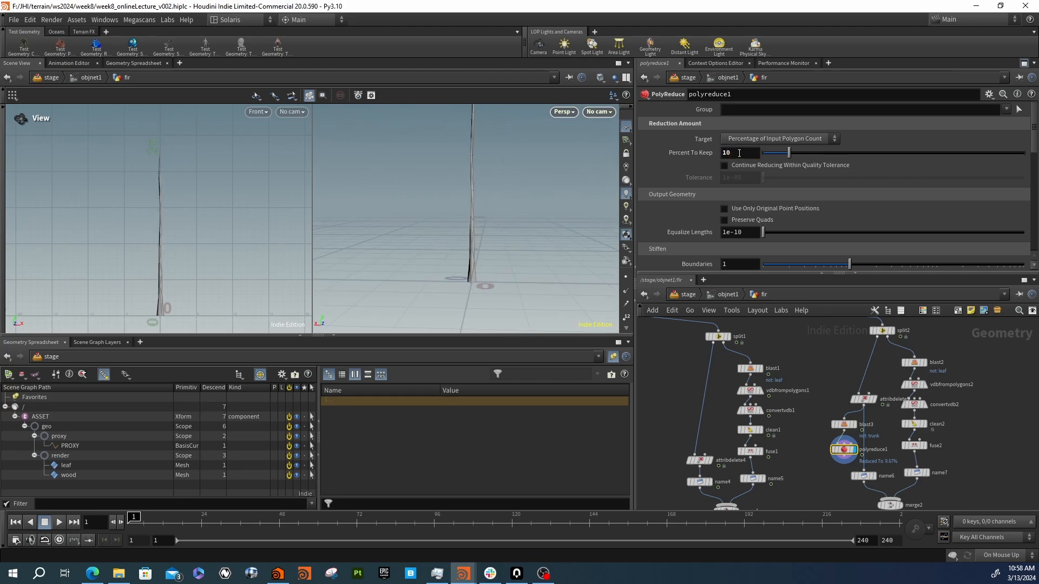
drag(517, 142, 509, 183)
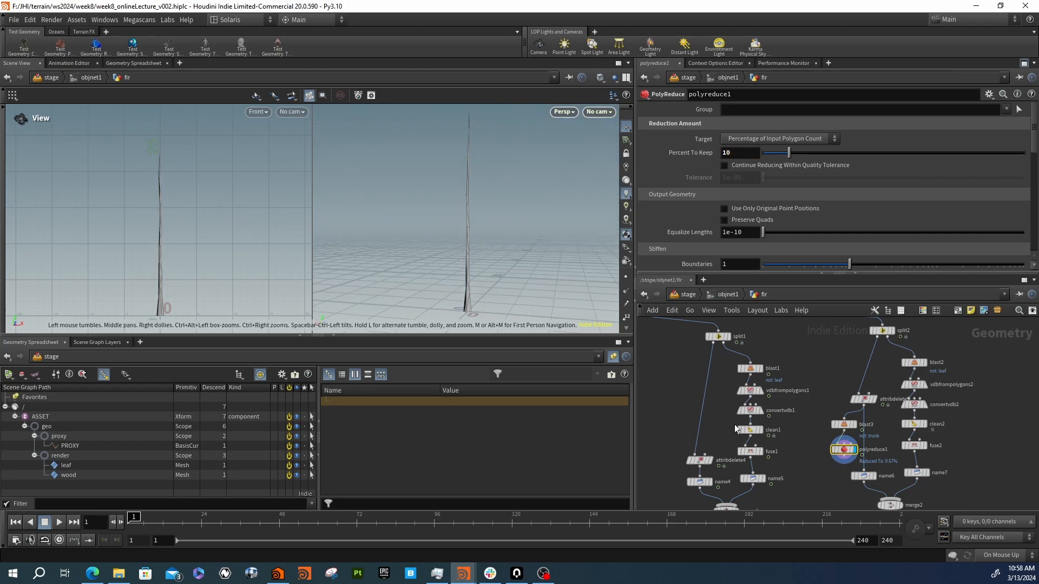
Examine polyreduce1's geometry information and try a Percent To Keep of 5 on the trunk
click(827, 449)
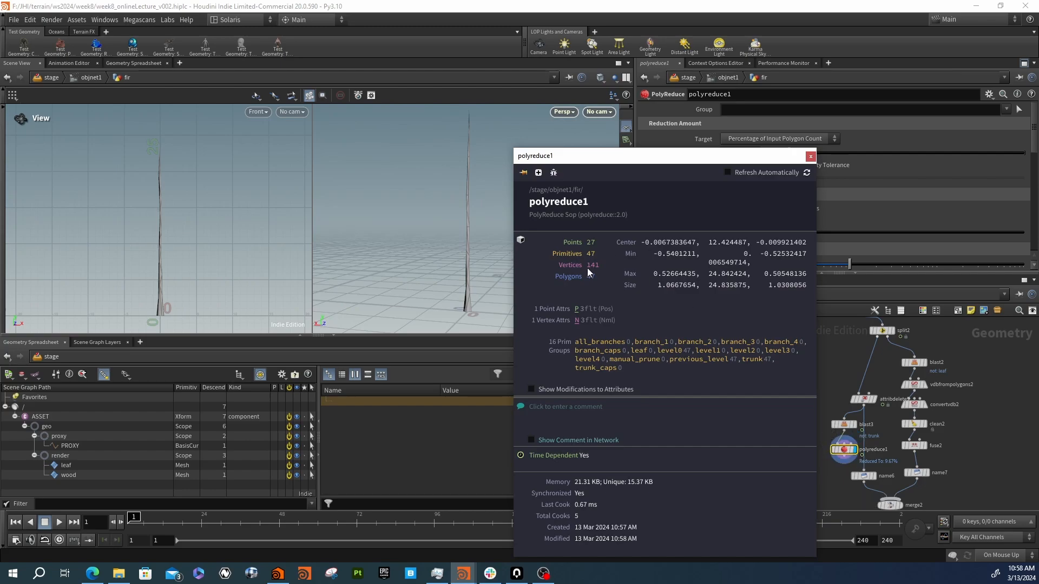
click(811, 157)
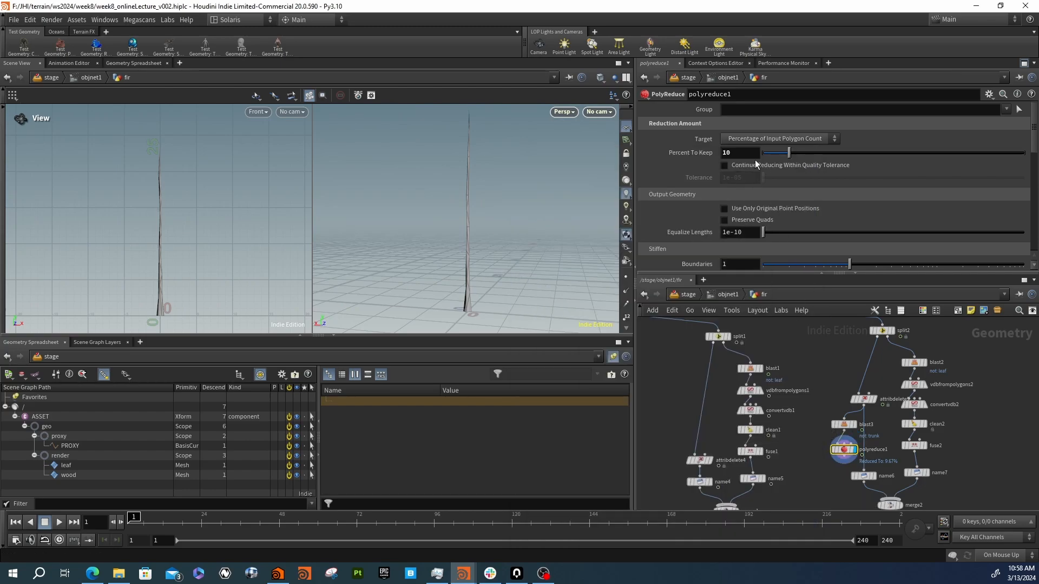
key(Return)
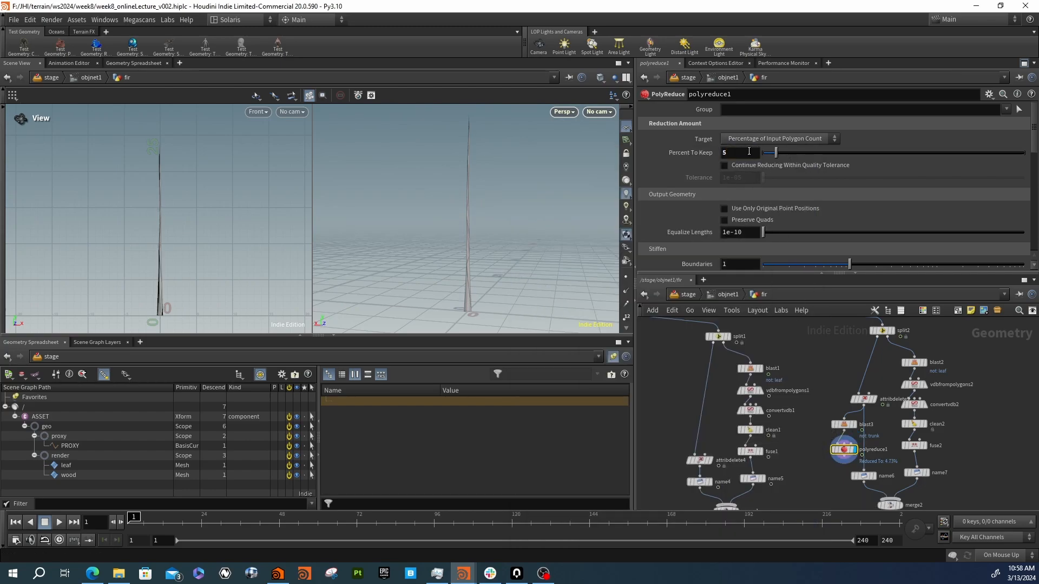
drag(441, 255, 413, 197)
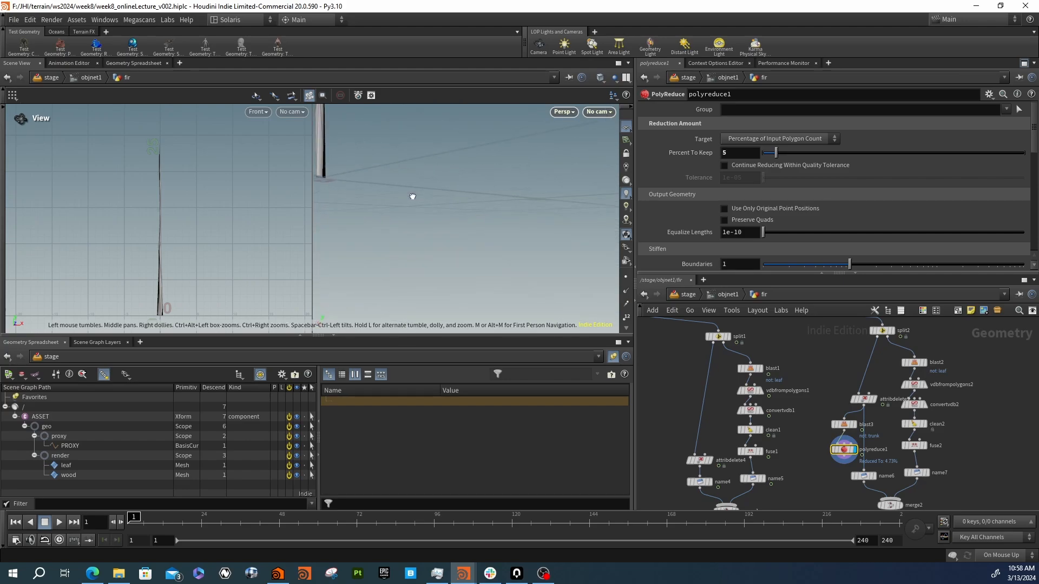
Set polyreduce1's Percent To Keep back to 10 and inspect the base of the trunk
click(751, 148)
text(10)
key(Return)
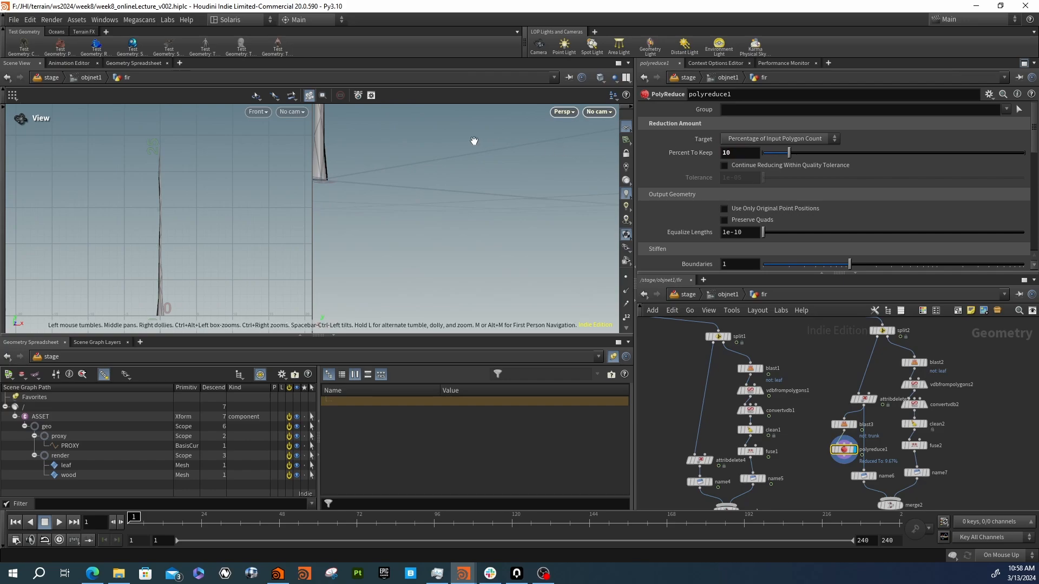
drag(473, 144, 749, 373)
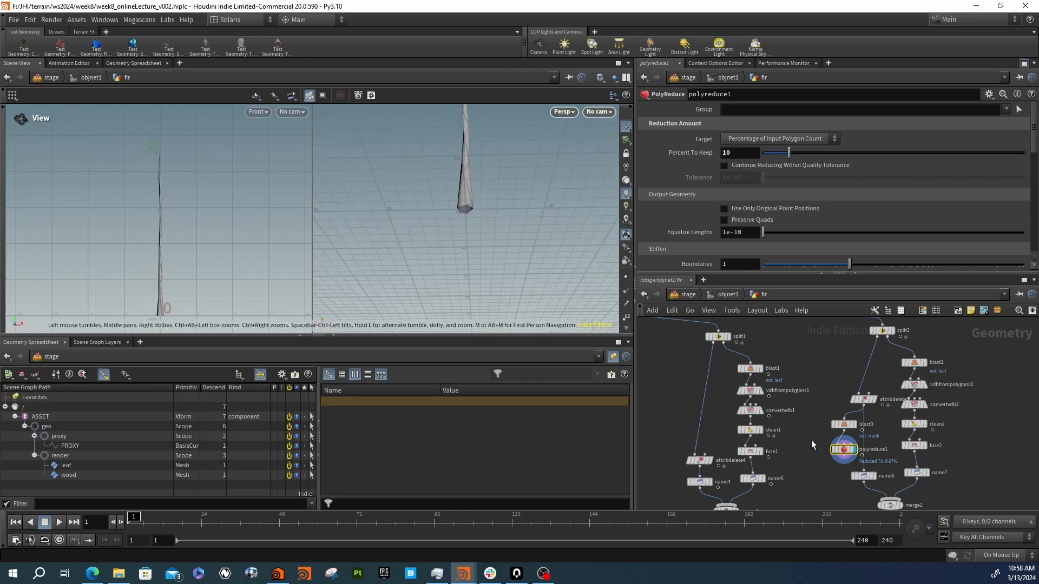
Add an Attribute Transfer node beside polyreduce1 and inspect the reduced trunk
key(Tab)
text(att)
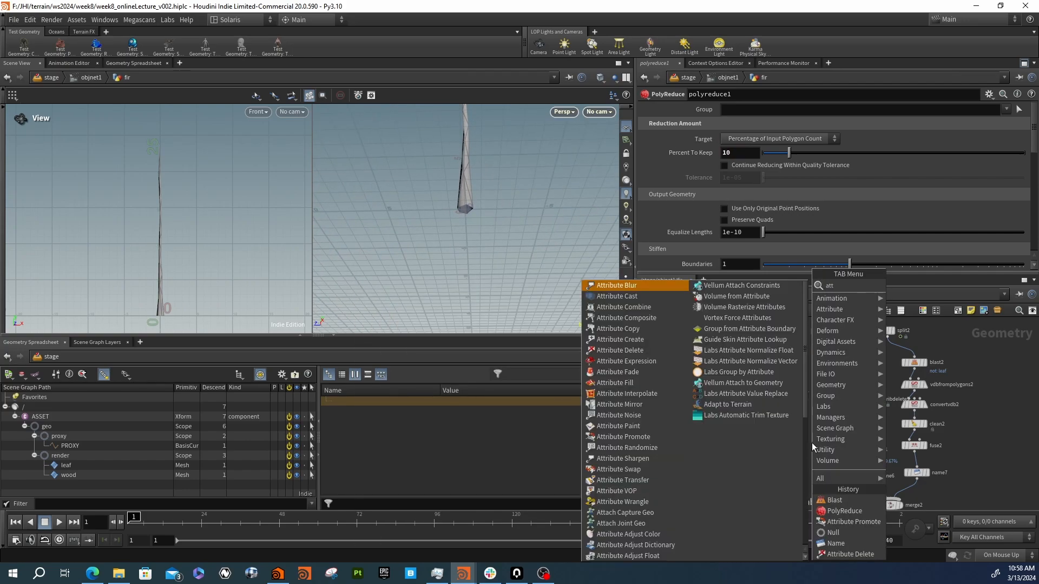
text(ribtra)
key(Return)
click(812, 442)
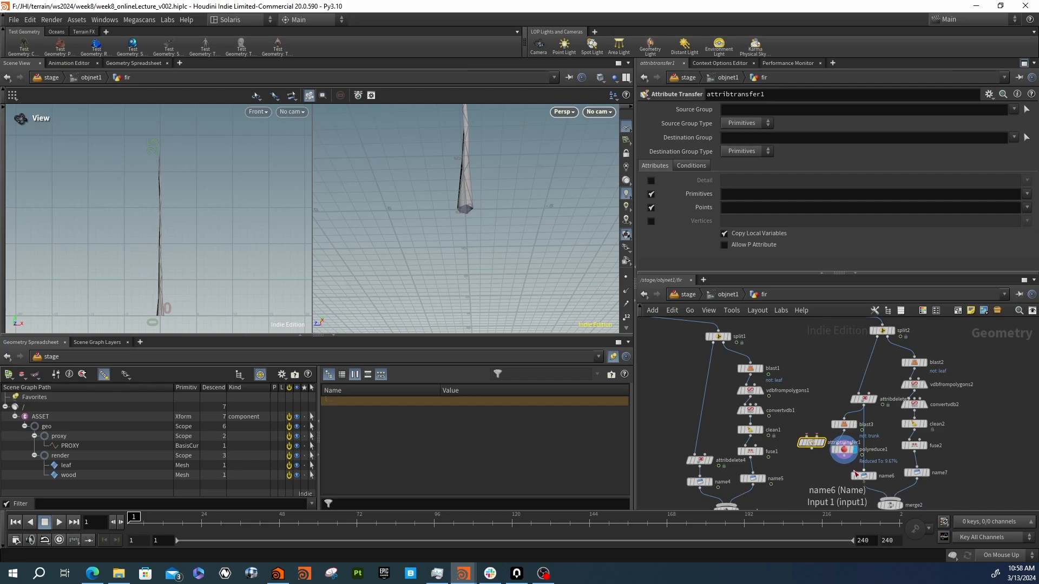
key(Tab)
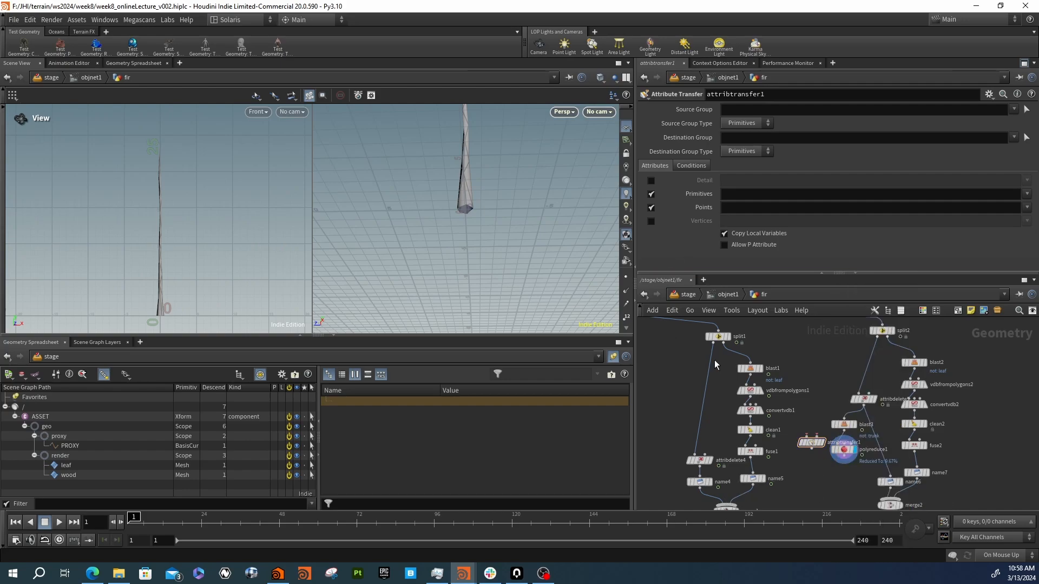
right_drag(441, 183, 568, 197)
drag(568, 197, 535, 216)
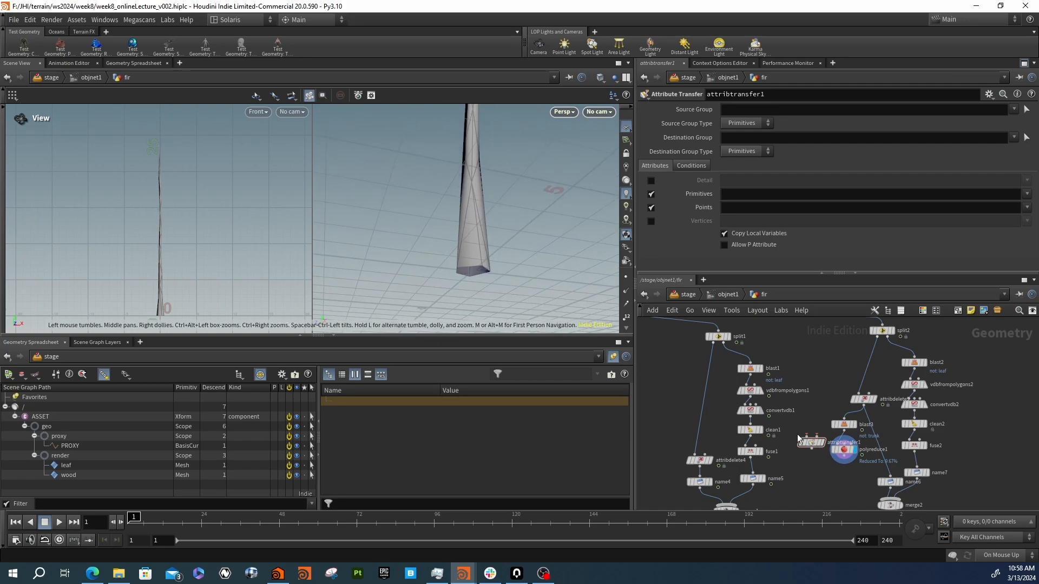
Add a Normal node after polyreduce1, connect it and display its result on the trunk
key(Tab)
text(norm)
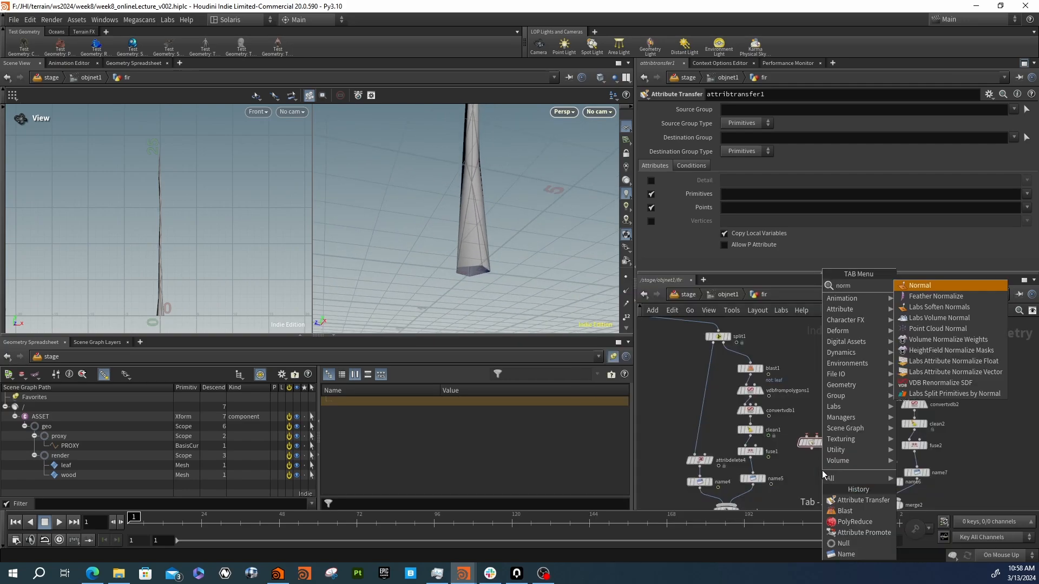
key(Return)
click(823, 470)
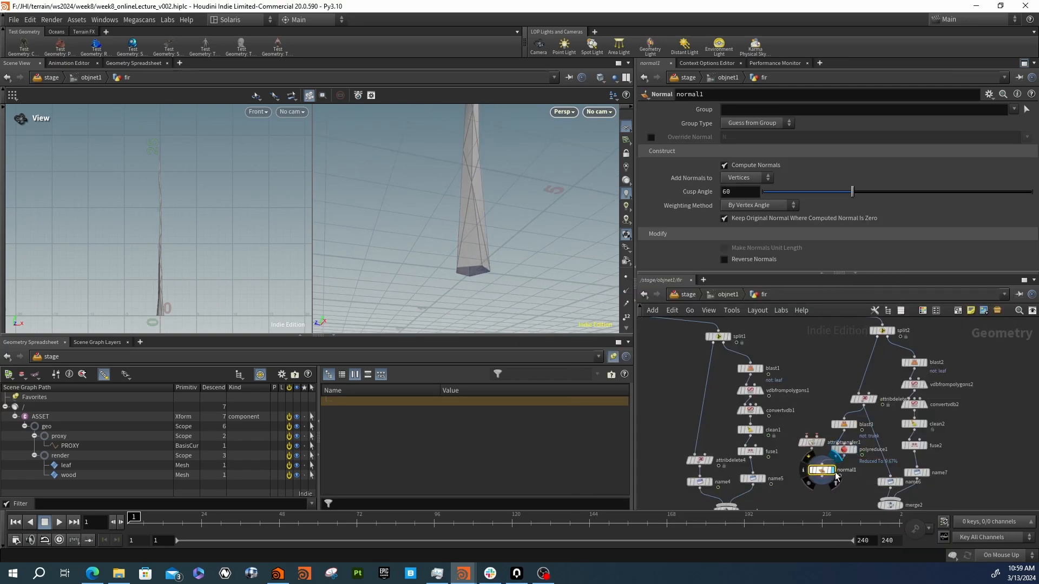
mouse_move(478, 238)
mouse_down()
mouse_move(574, 259)
mouse_move(452, 265)
mouse_move(465, 266)
mouse_up()
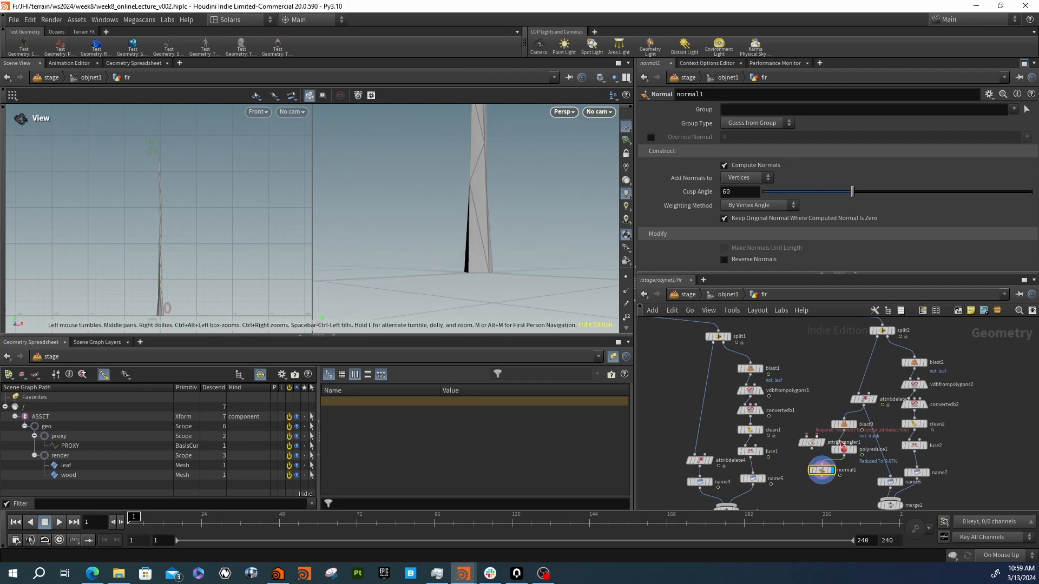
Set the Normal node's Cusp Angle to 180 to smooth the trunk shading
click(822, 463)
drag(852, 191, 1031, 192)
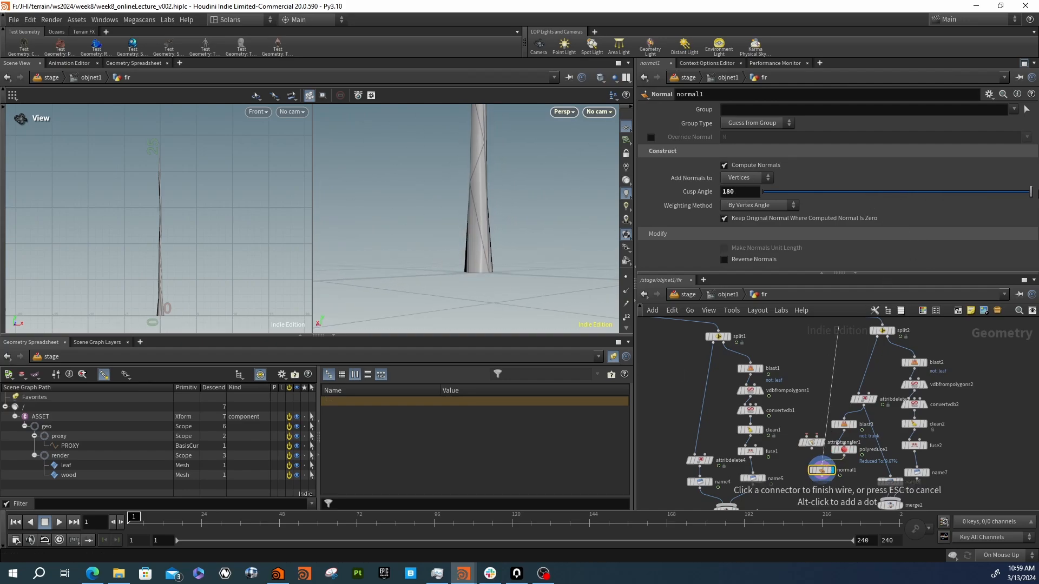
drag(471, 274, 570, 284)
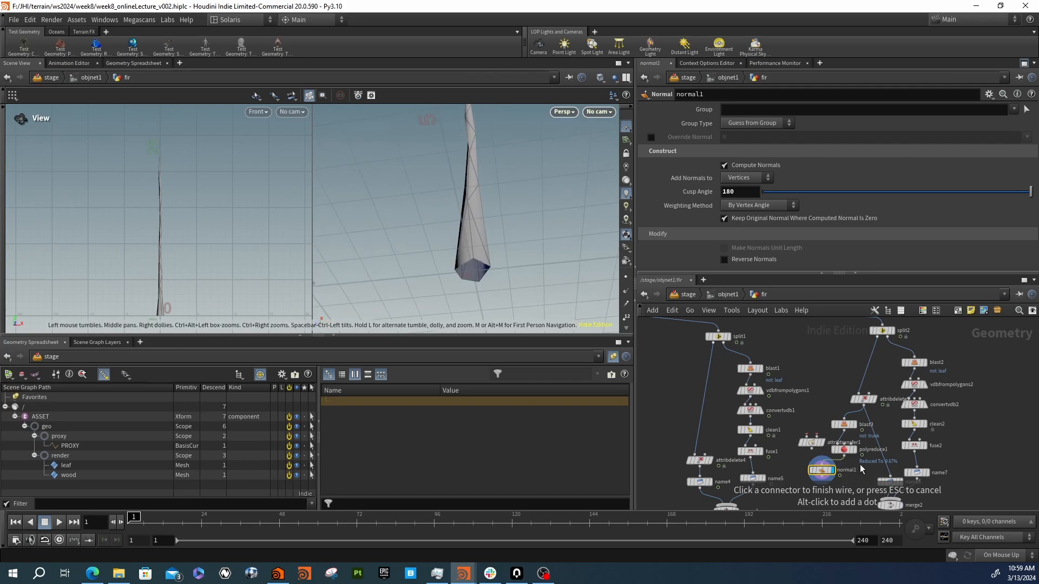
key(Escape)
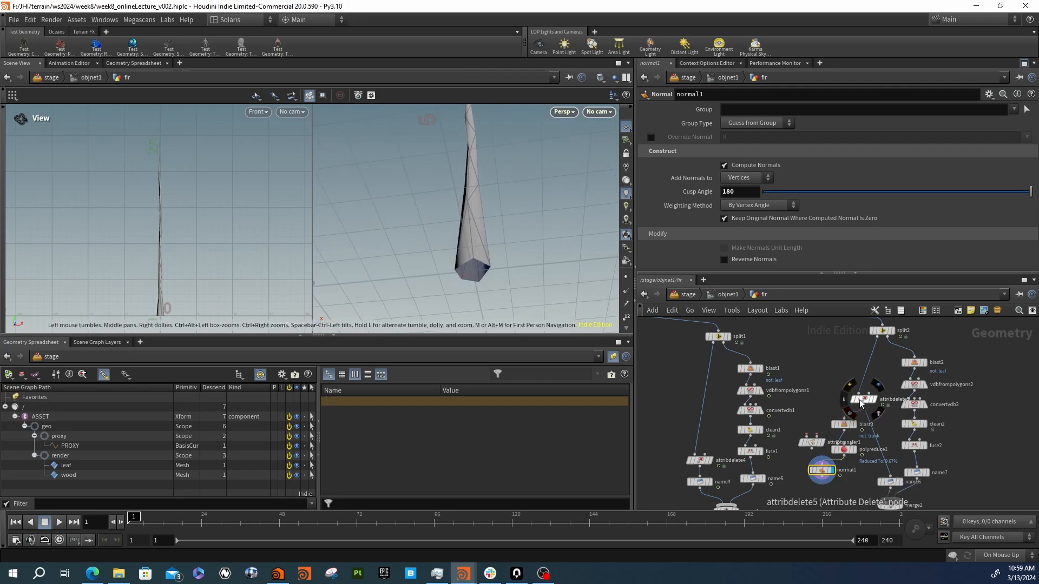
Delete the unused Attribute Transfer node and place the Normal node directly beneath polyreduce1
drag(811, 443, 811, 424)
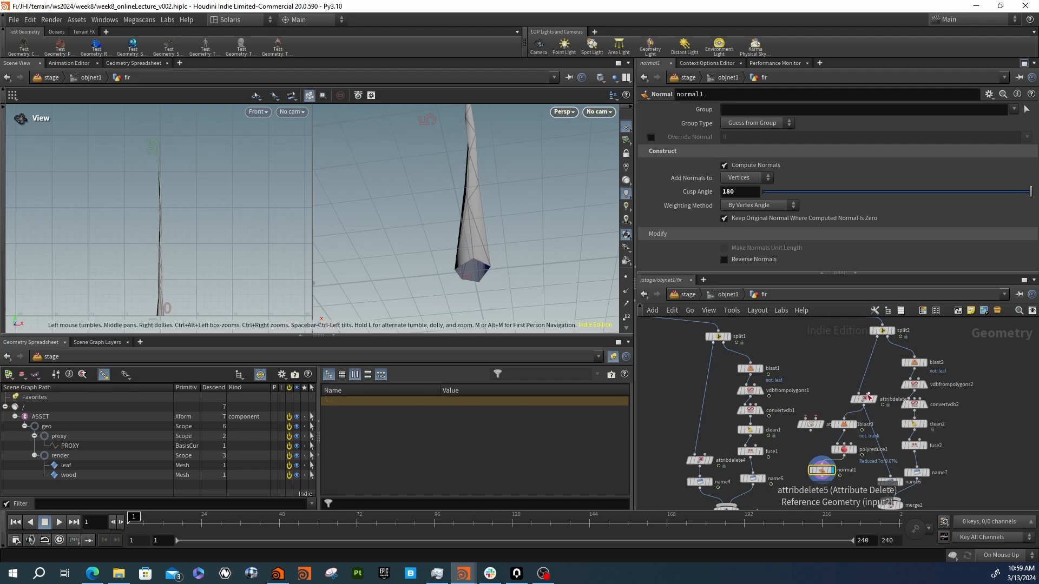
mouse_move(812, 427)
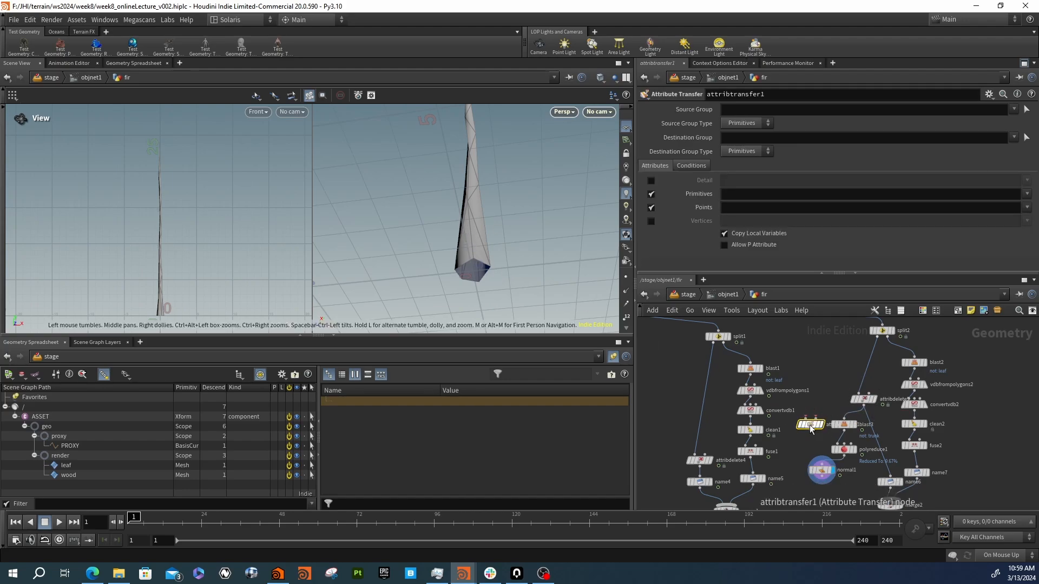
drag(811, 427, 838, 469)
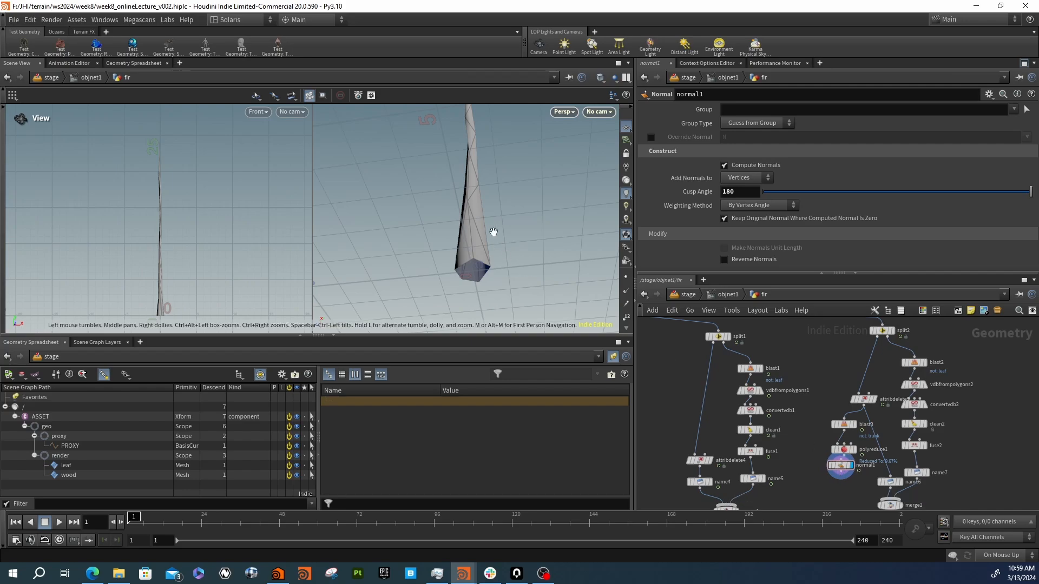
drag(493, 232, 559, 266)
Examine the geometry information of split2, which feeds the LO branch
middle_drag(685, 403, 694, 379)
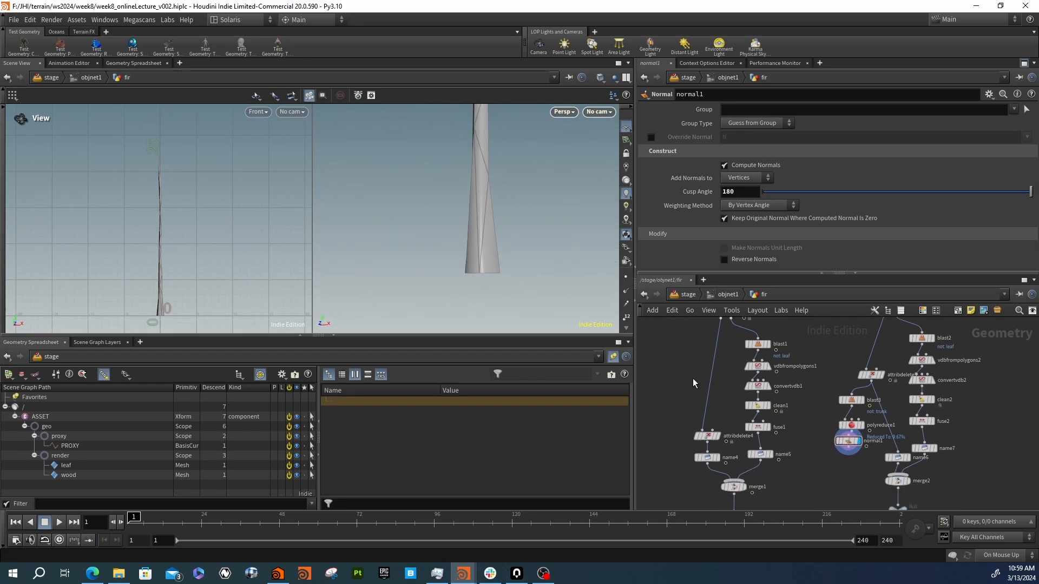
middle_drag(793, 448, 786, 455)
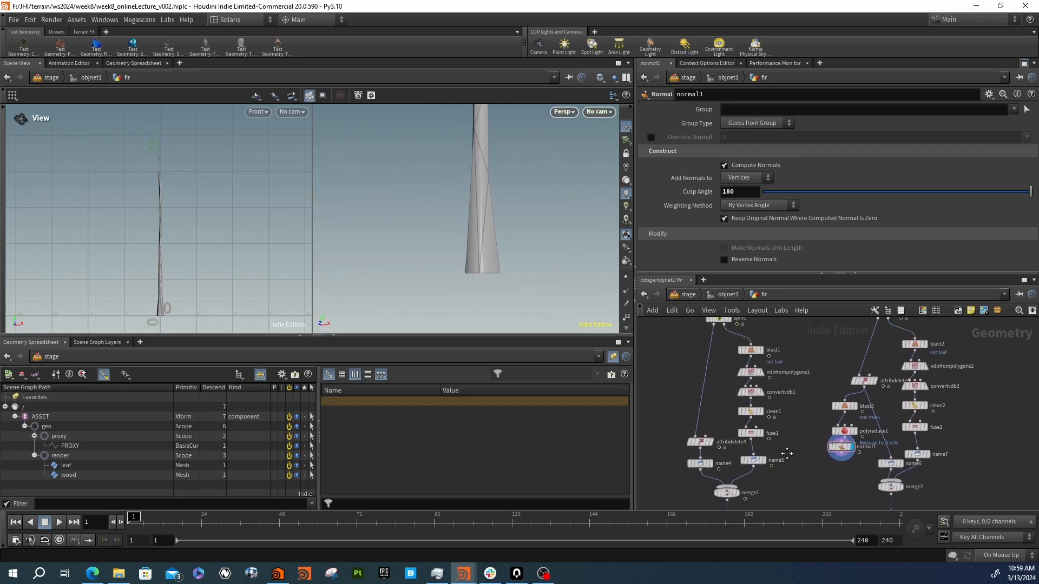
scroll(756, 404, down, 3)
middle_drag(756, 404, 817, 443)
middle_drag(715, 385, 750, 397)
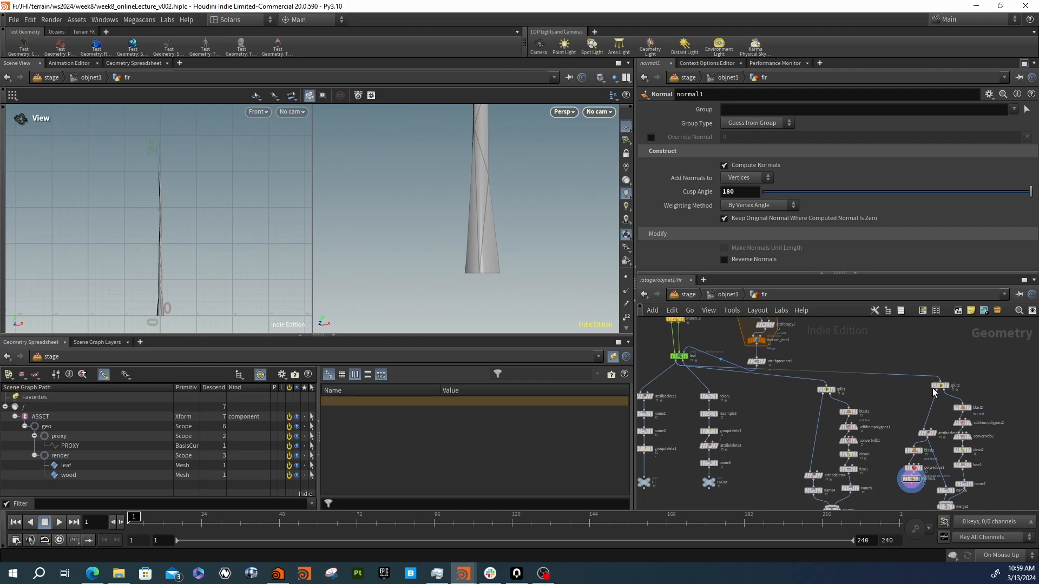
middle_click(941, 386)
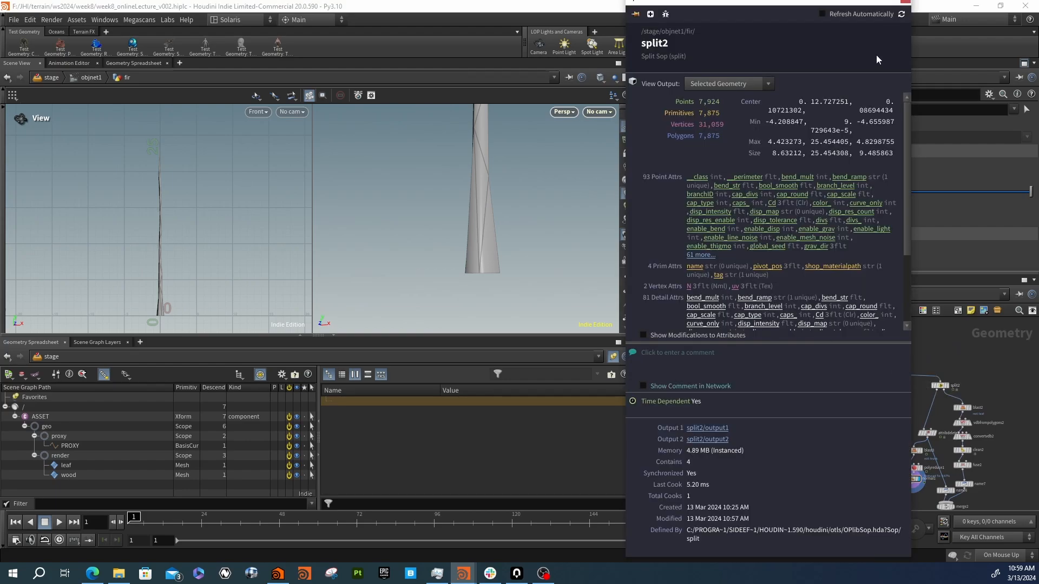
click(907, 3)
Connect the Normal node's output to name6 and place name6 directly beneath it
scroll(899, 424, up, 4)
middle_drag(933, 466, 914, 422)
drag(915, 409, 875, 439)
middle_drag(921, 420, 866, 419)
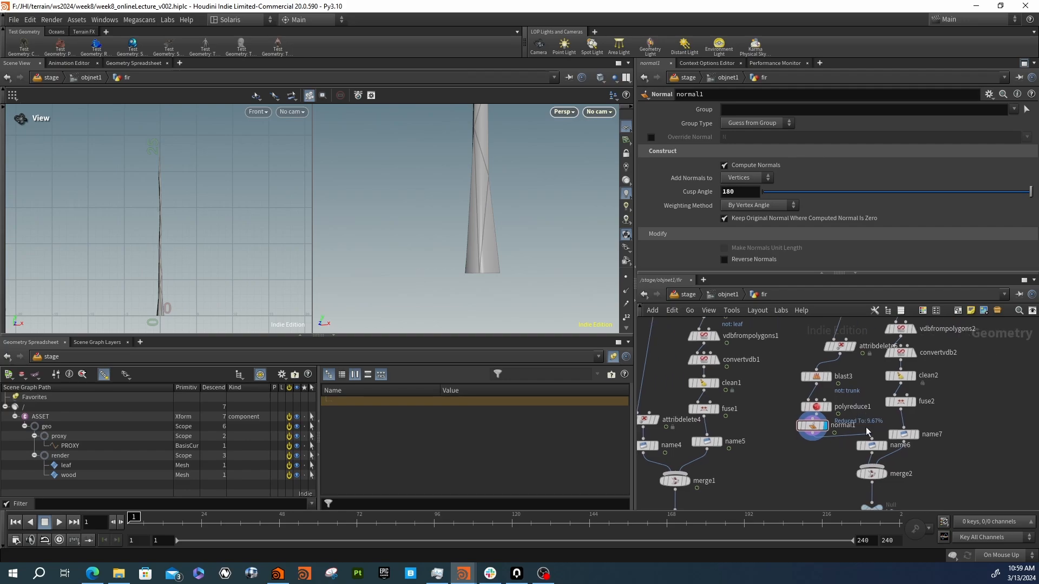
drag(865, 448, 820, 450)
scroll(822, 450, down, 2)
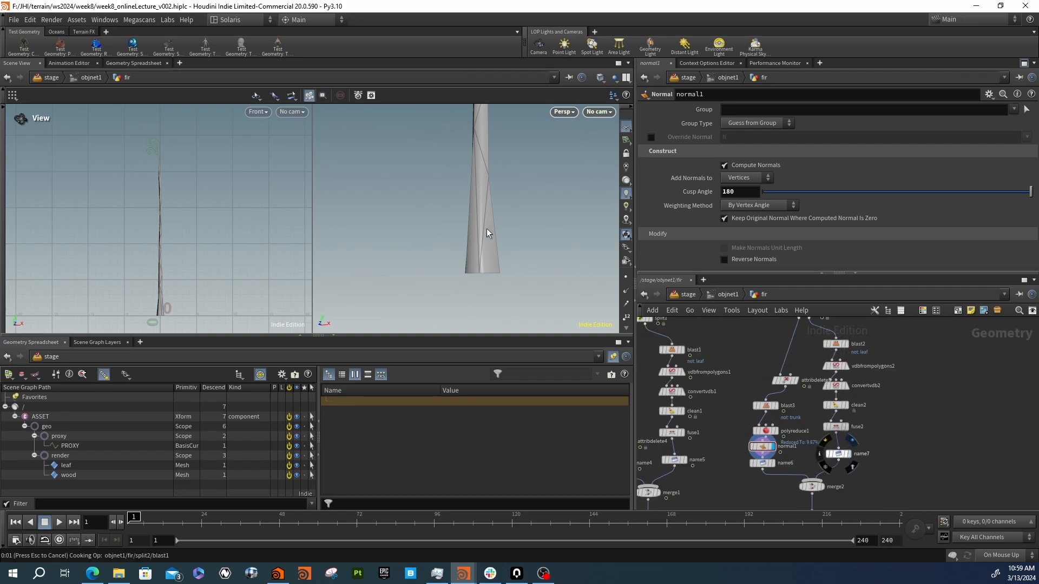
Display name7 in the LO leaf branch and set vdbfrompolygons2's Voxel Size to 0.5
mouse_move(511, 203)
right_down()
mouse_move(466, 211)
mouse_move(513, 195)
right_up()
middle_drag(513, 195, 490, 246)
scroll(832, 392, up, 3)
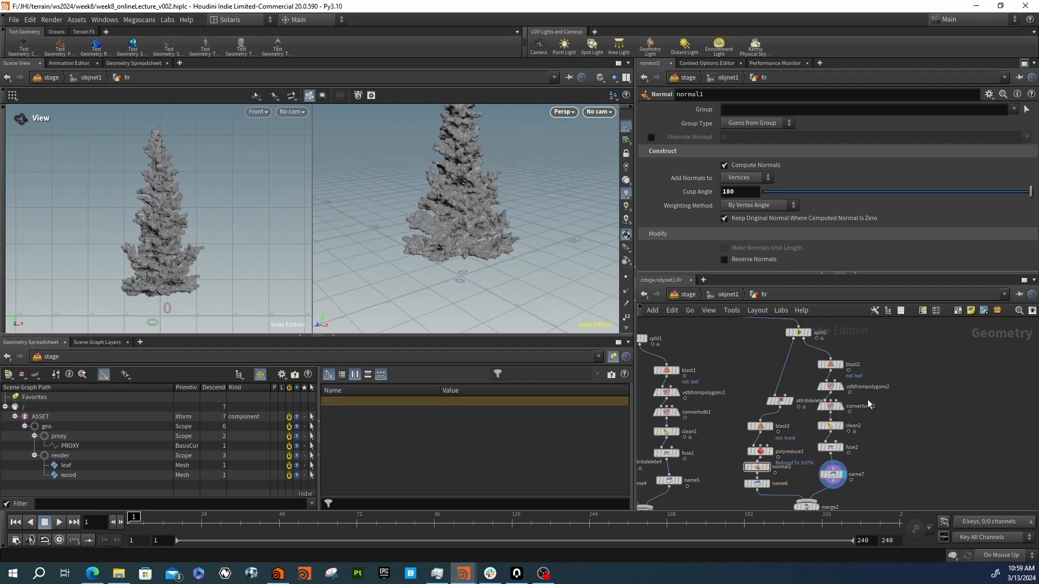
click(829, 388)
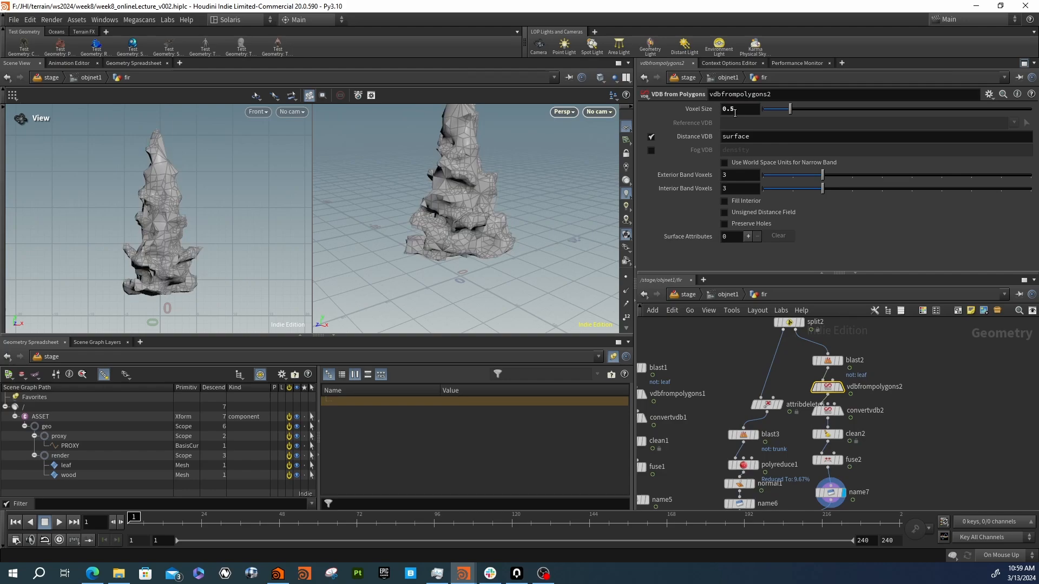
Inspect the coarser LO leaf mesh from several angles and open name7's geometry information
middle_drag(482, 168, 493, 210)
right_drag(494, 210, 452, 209)
drag(452, 208, 492, 199)
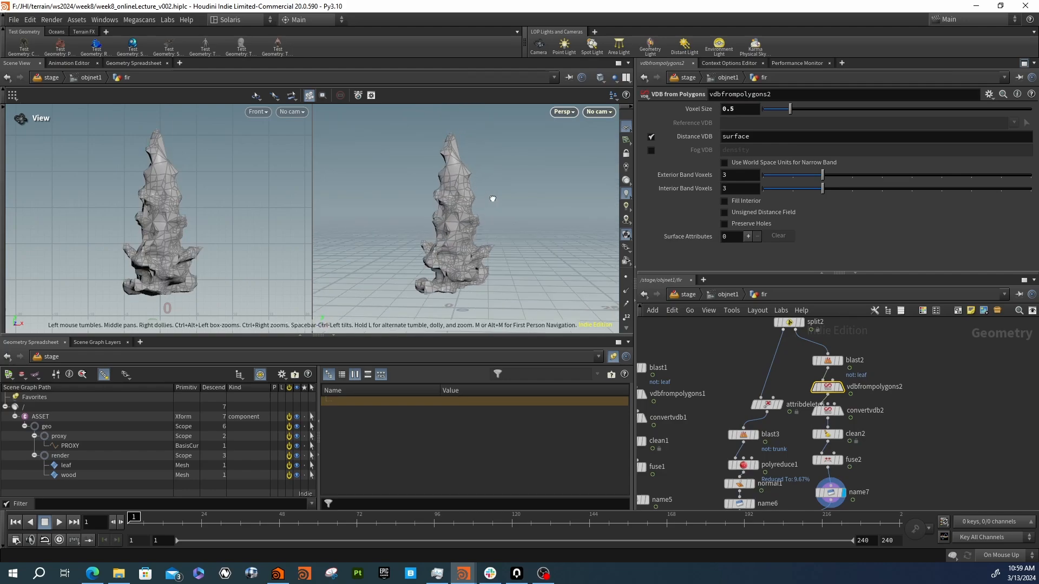
drag(462, 234, 560, 250)
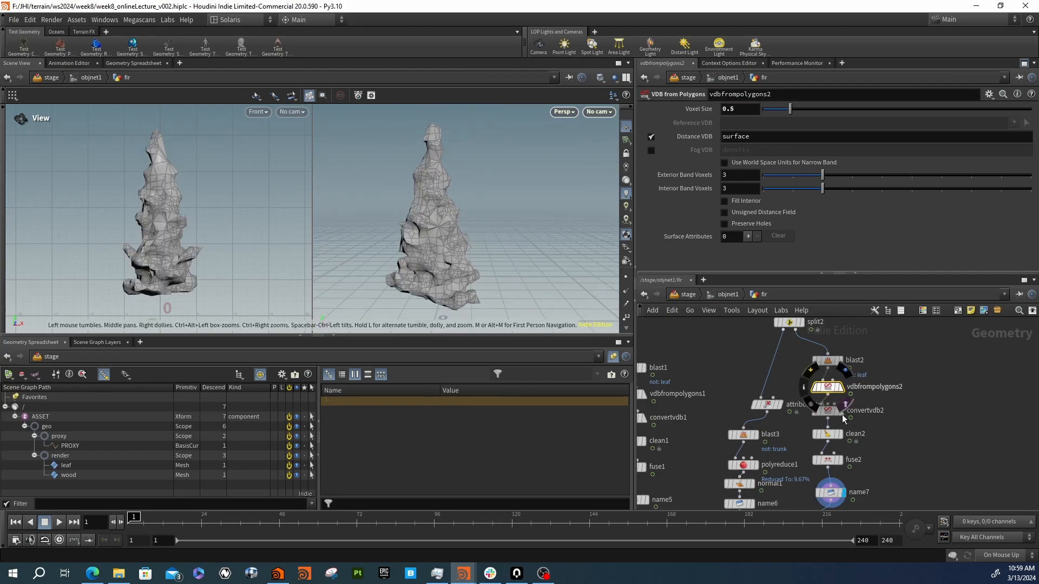
middle_drag(842, 500, 839, 445)
click(811, 439)
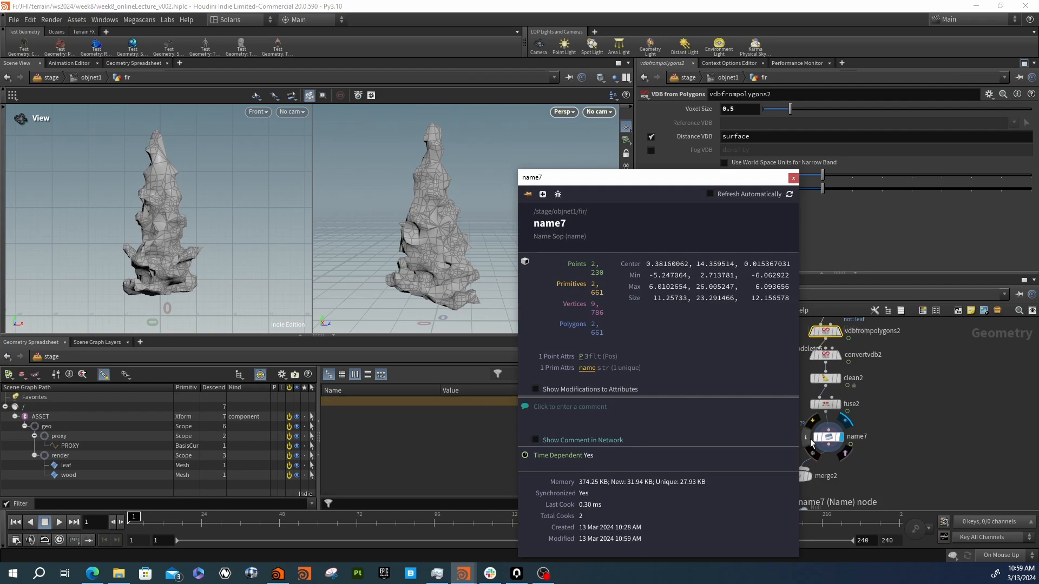
Examine the geometry information of name5 in the MED branch and review the LO leaf mesh for comparison
middle_drag(896, 437, 1010, 423)
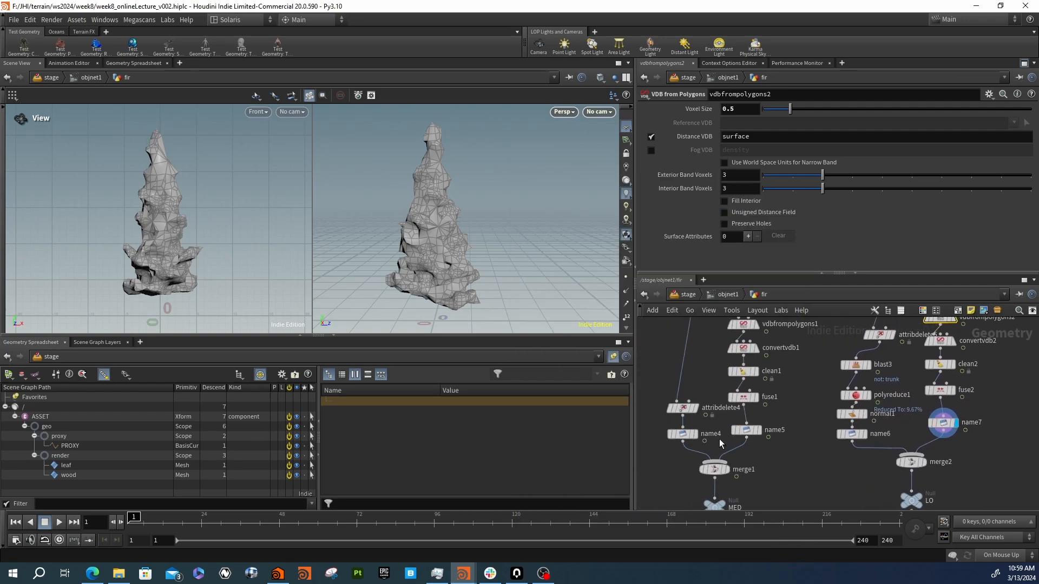
click(723, 430)
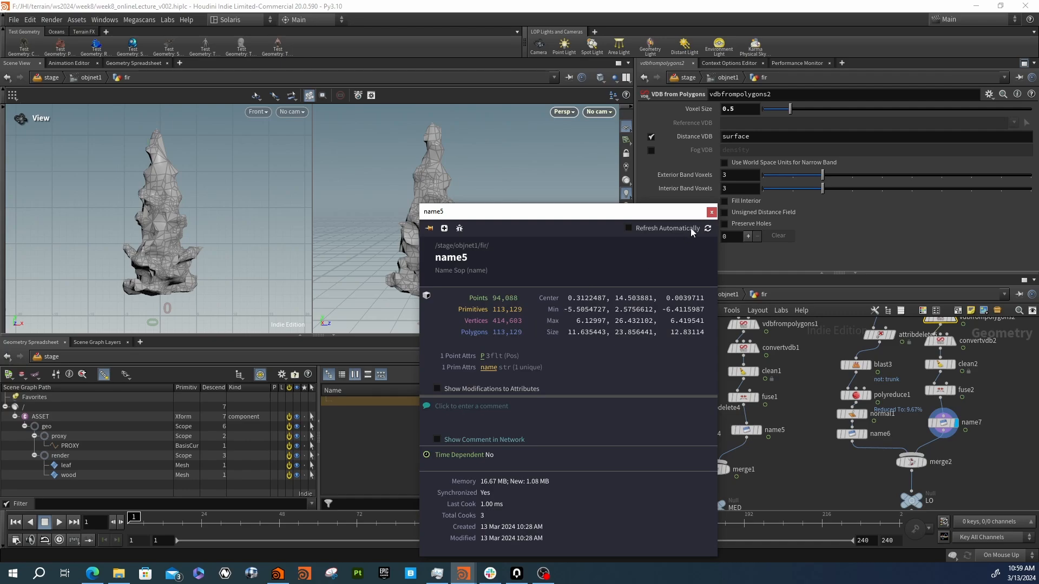
click(711, 213)
middle_drag(941, 424, 909, 398)
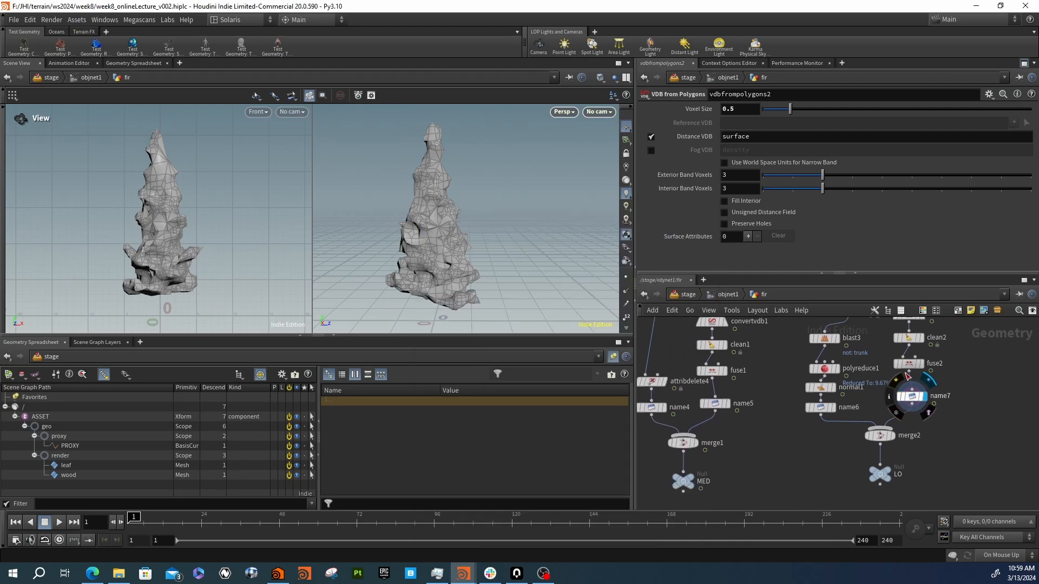
drag(475, 292, 466, 265)
right_drag(466, 265, 444, 244)
middle_drag(894, 456, 892, 436)
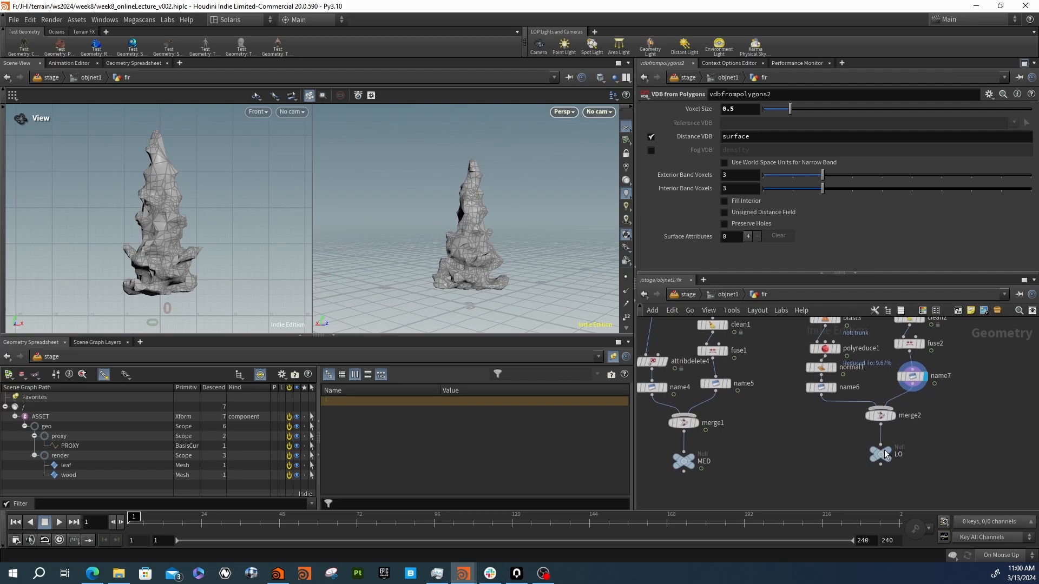
middle_drag(753, 432, 817, 420)
Return to the stage network, duplicate componentgeometry2 beside it and set the copy's Geo Variant Name to LO
click(723, 295)
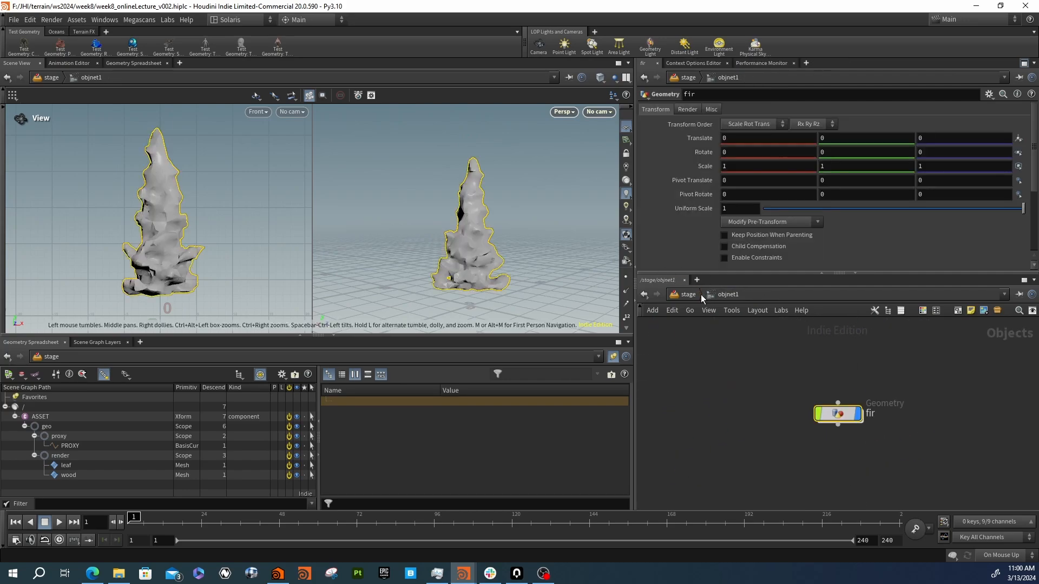
click(687, 294)
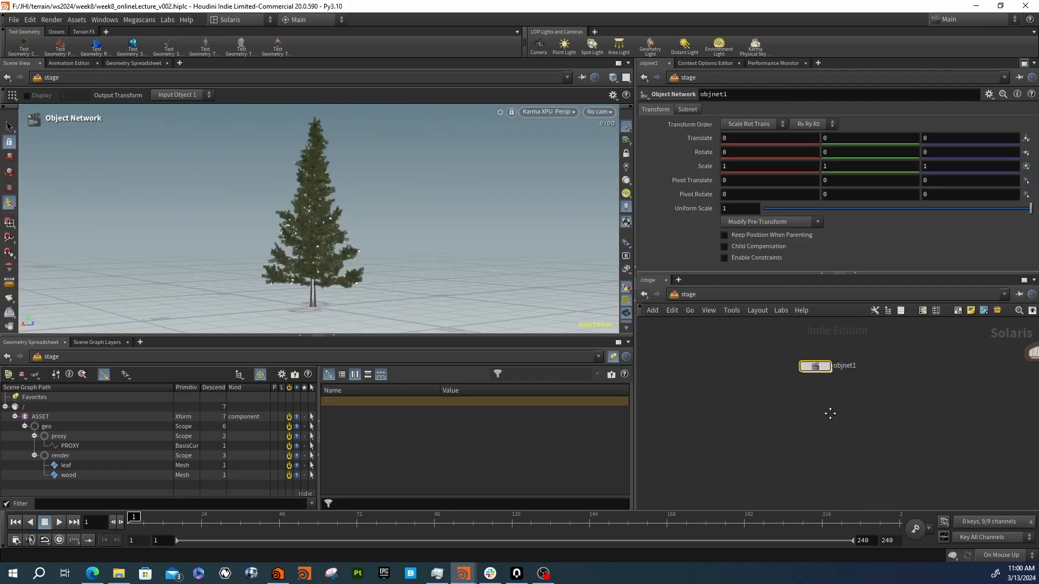
key(h)
click(832, 385)
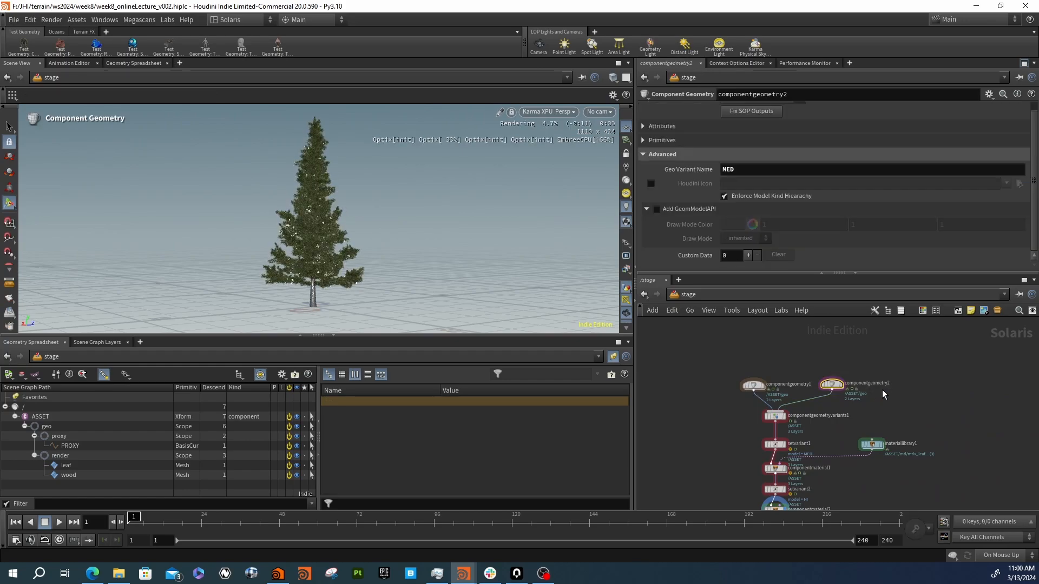
key(ctrl+c)
key(ctrl+v)
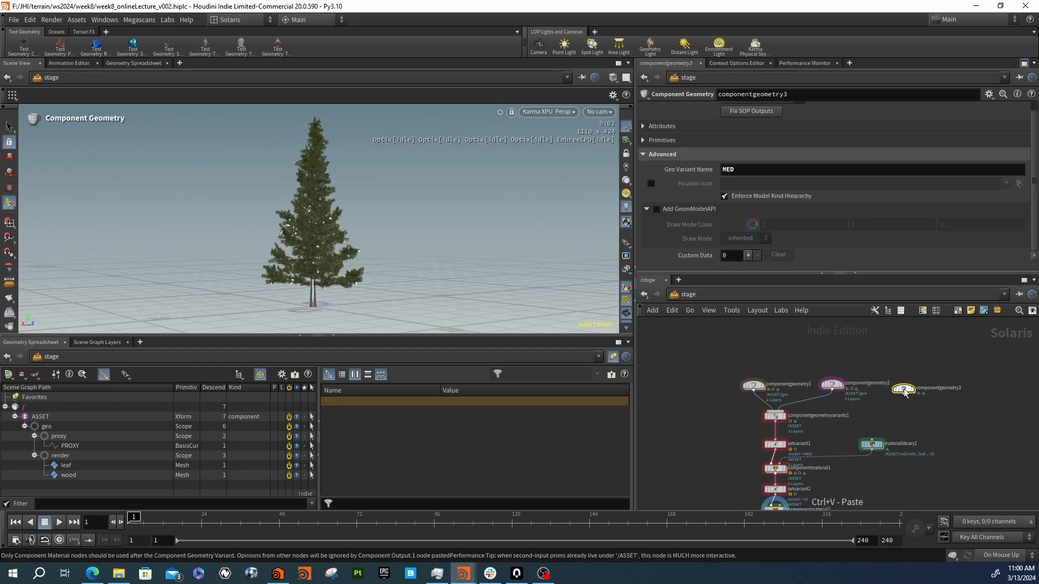
double_click(732, 169)
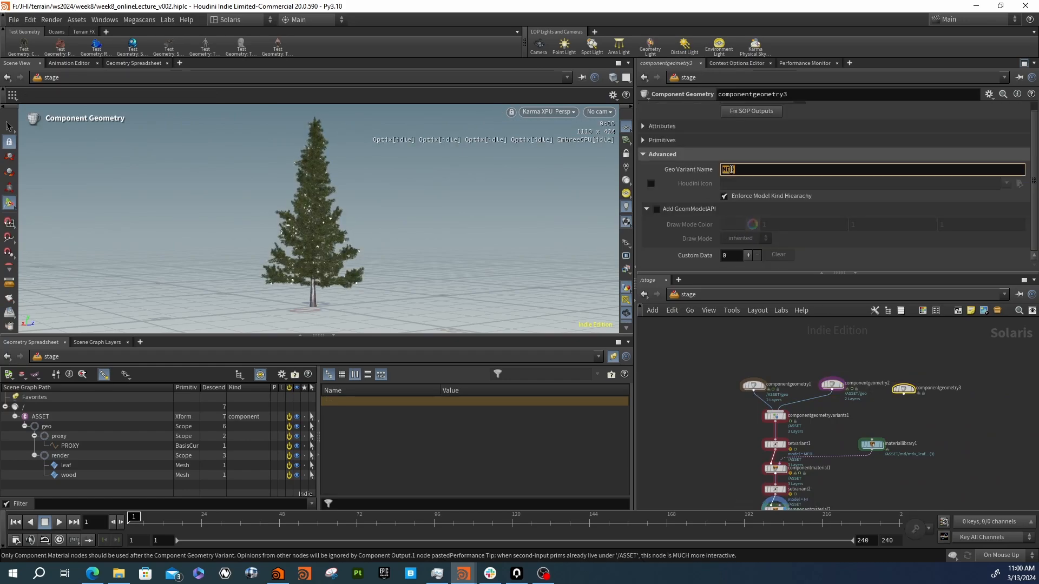
key(Return)
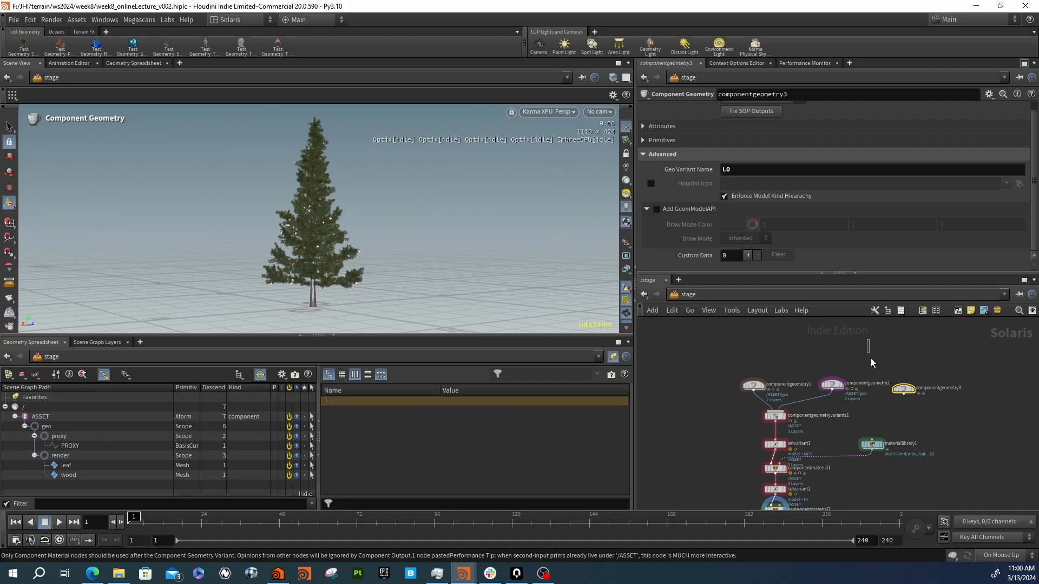
Set componentgeometry3's Source to External SOP Network, with fir's LO node as Default/Render and its PROXY node as Proxy
double_click(901, 390)
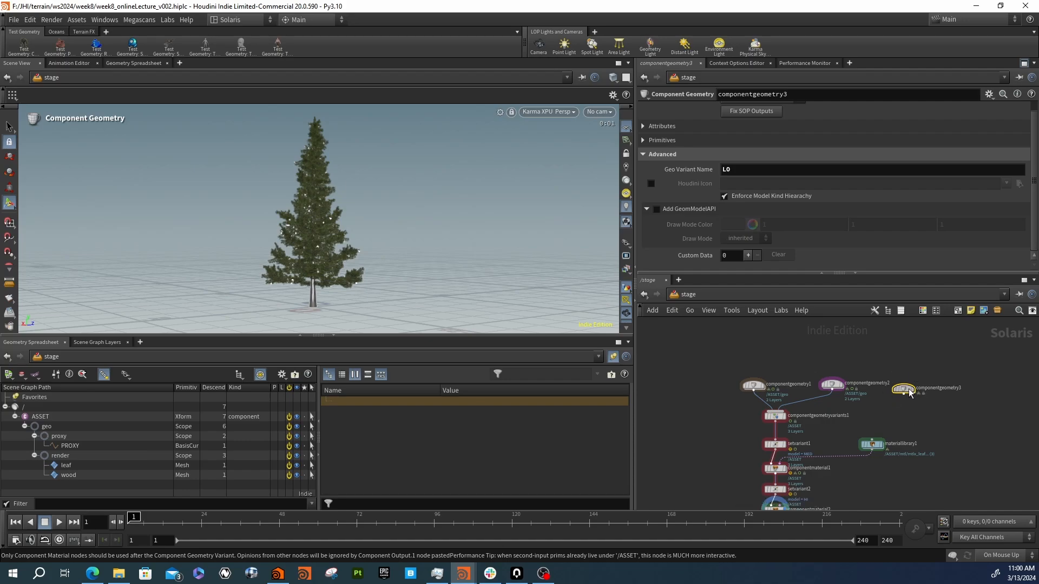
scroll(791, 156, up, 1)
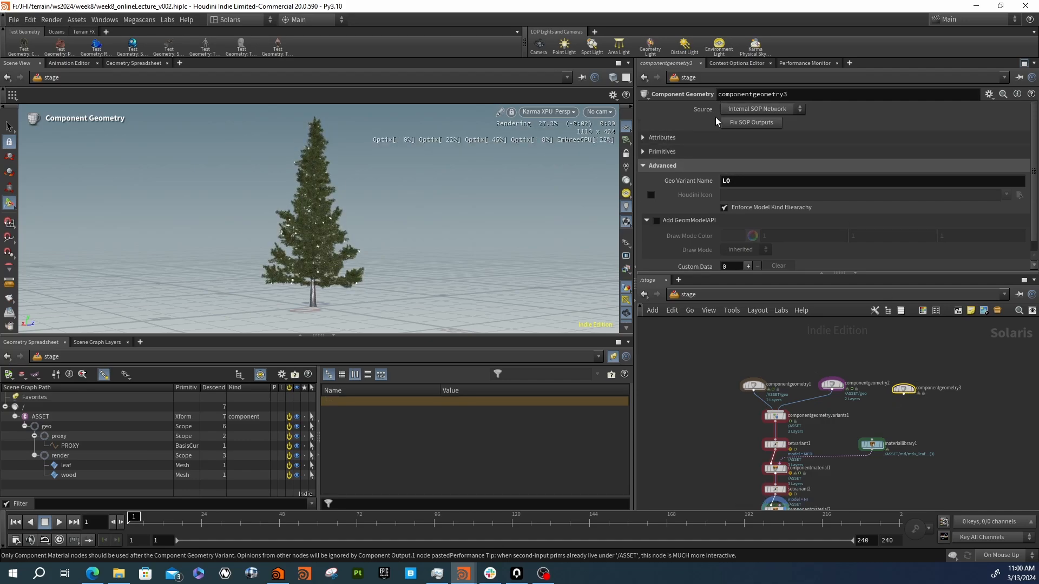
click(759, 109)
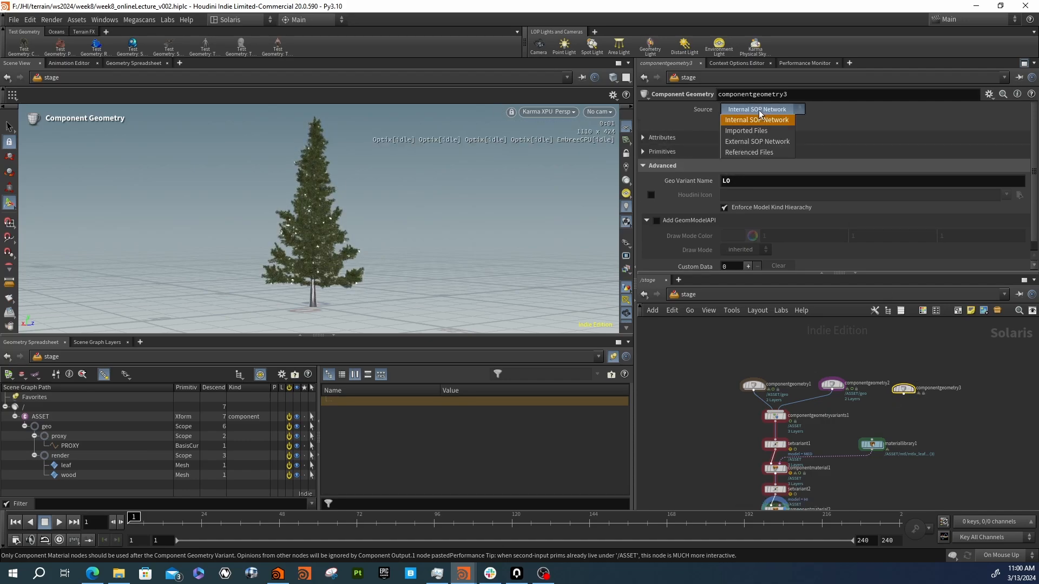
click(758, 141)
click(1021, 128)
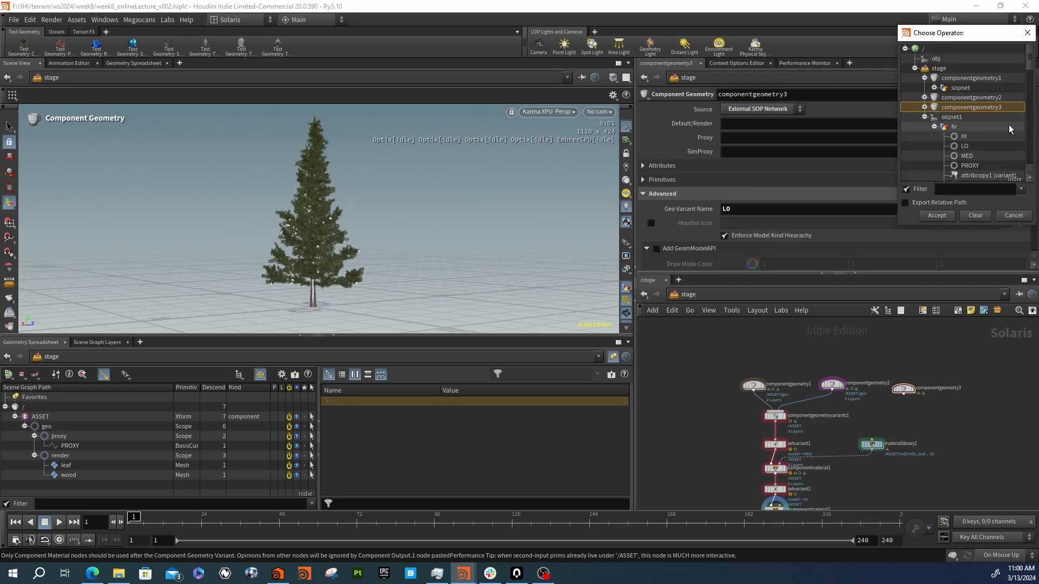
click(966, 146)
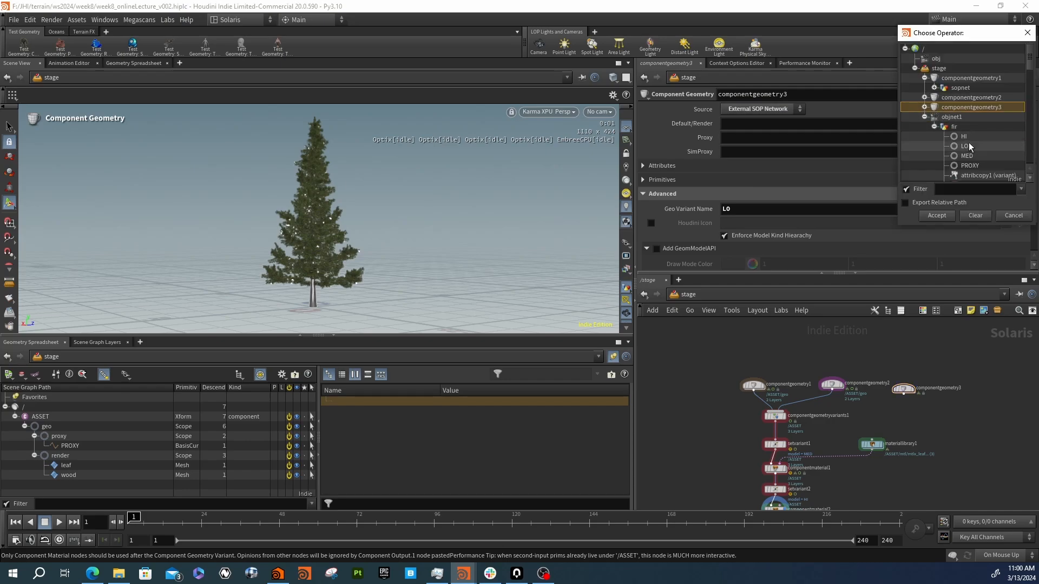
click(937, 215)
click(1019, 137)
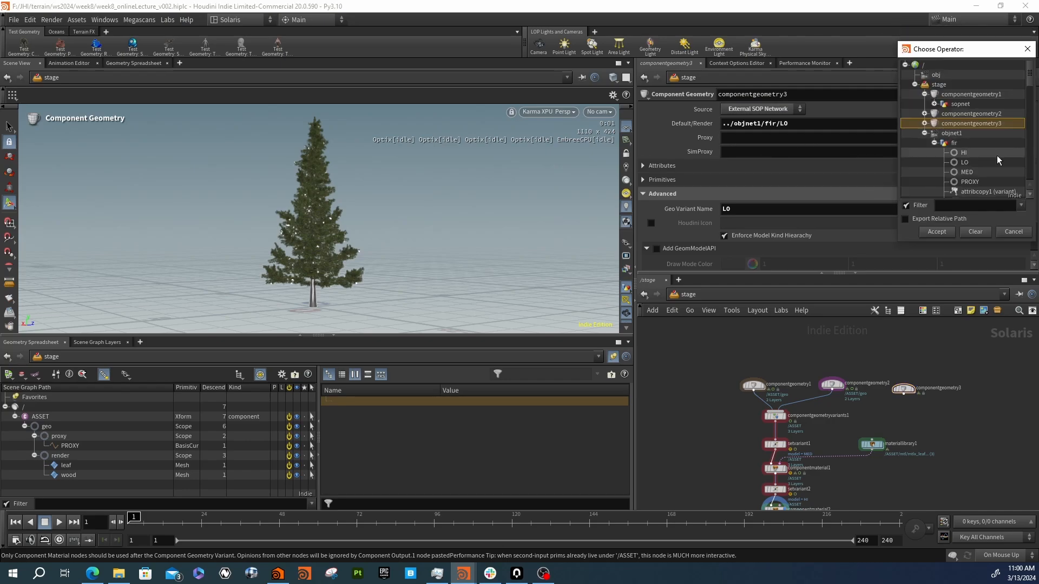
click(969, 182)
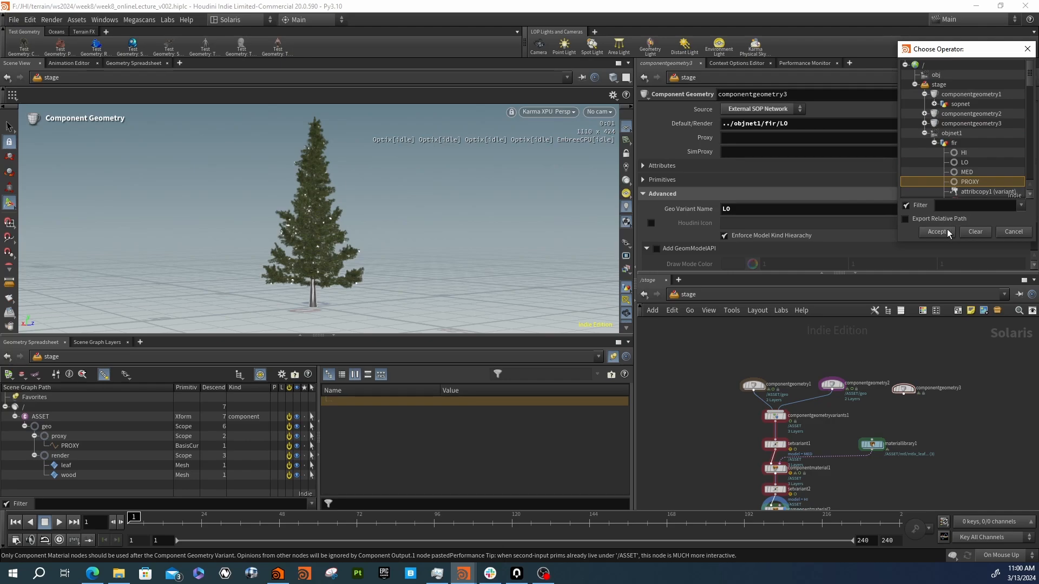
click(932, 231)
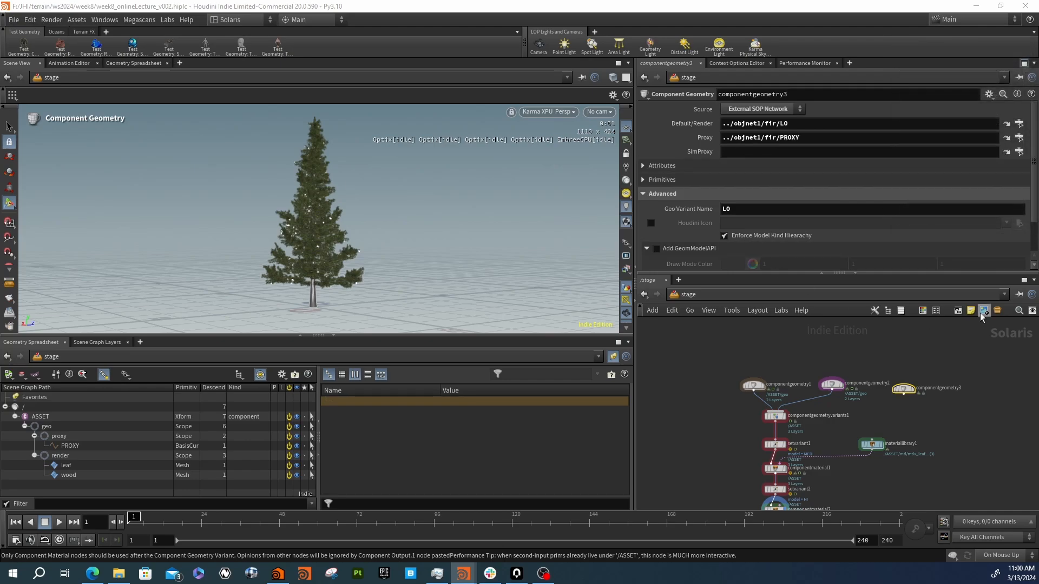
Connect componentgeometry3 into componentgeometryvariants1 as a third input and check the variant node's input list
middle_drag(983, 400, 953, 357)
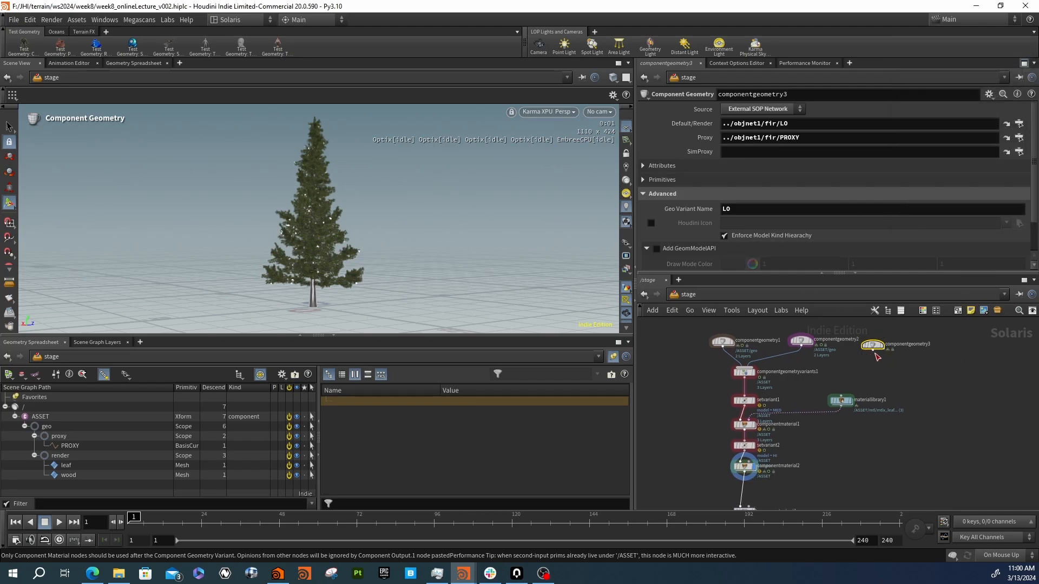
drag(872, 351, 747, 372)
drag(873, 346, 883, 345)
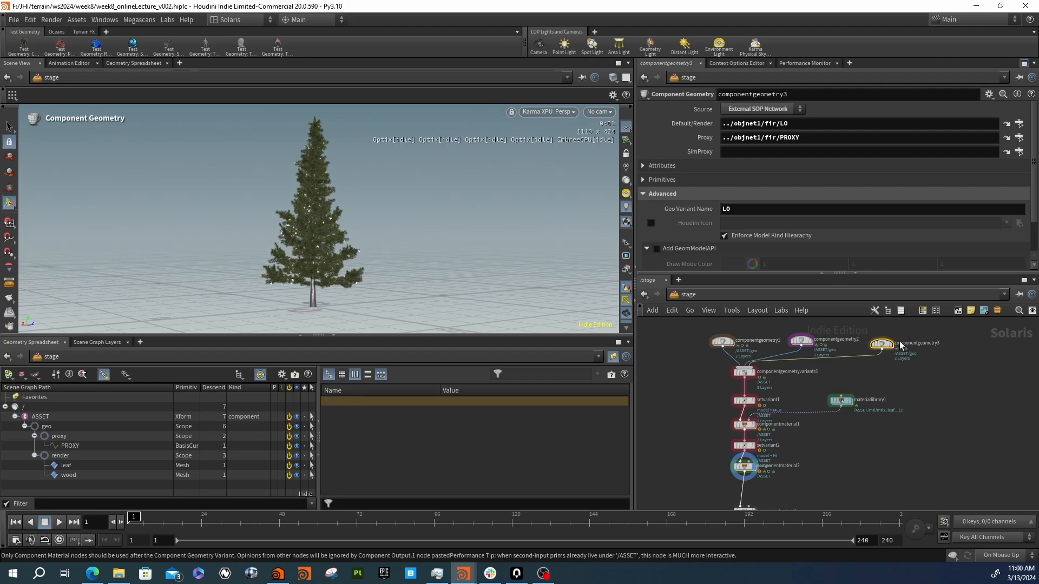
middle_drag(776, 407, 778, 375)
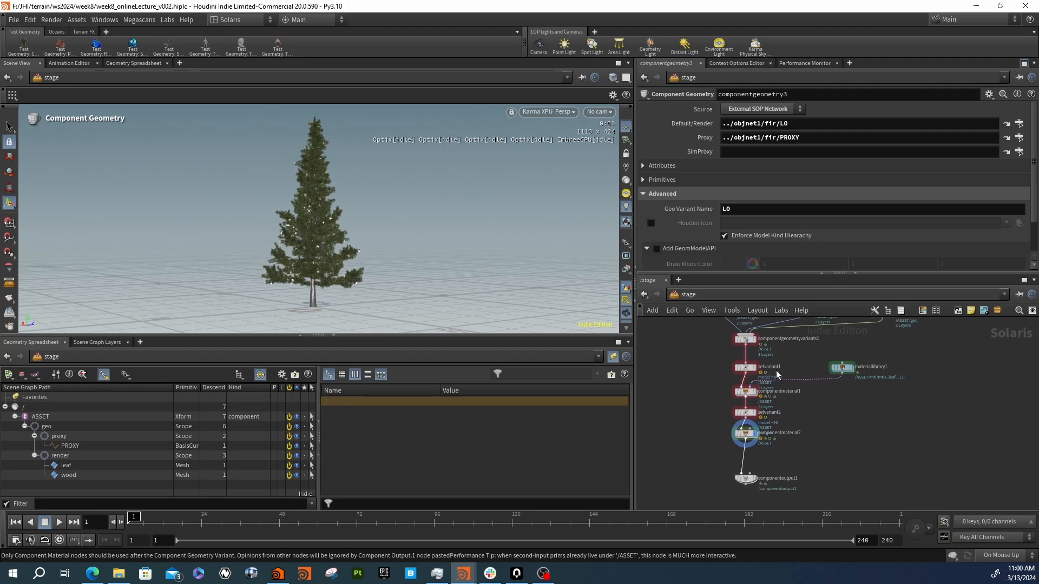
click(747, 340)
Set setvariant1's Variant Name to LO and bypass setvariant2 to preview the LO model
click(746, 368)
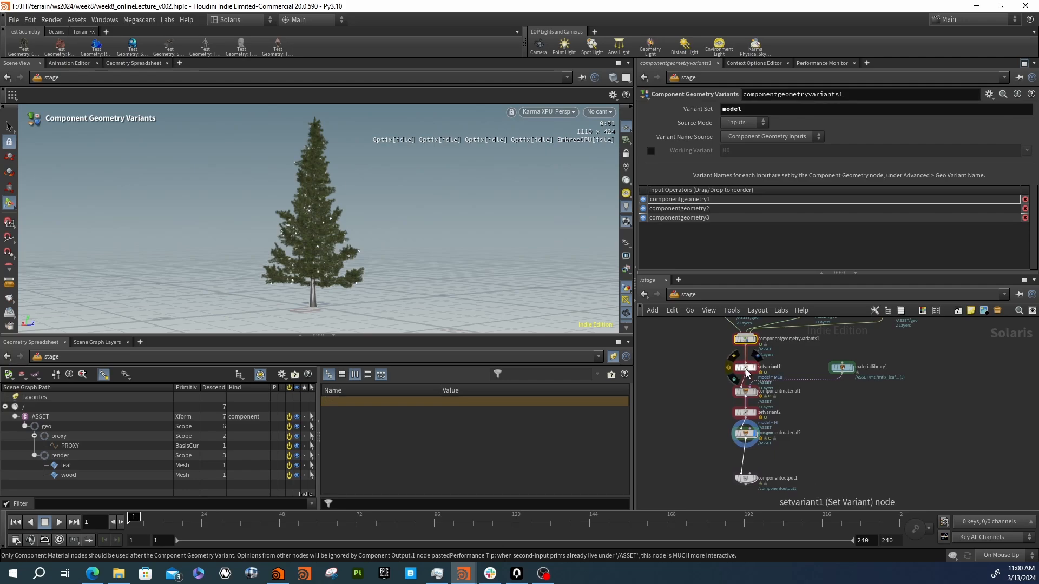
click(1020, 189)
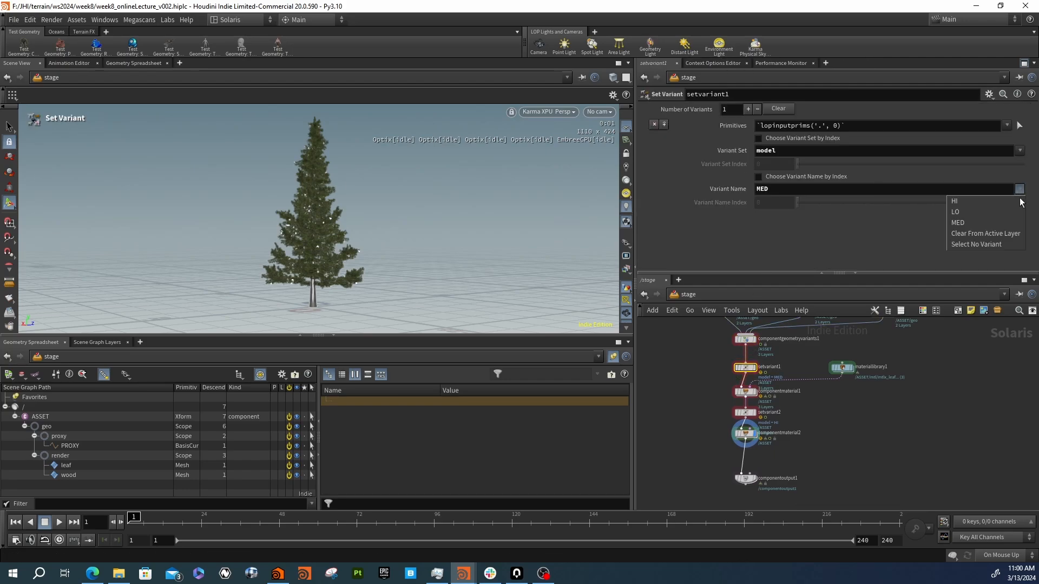
click(974, 211)
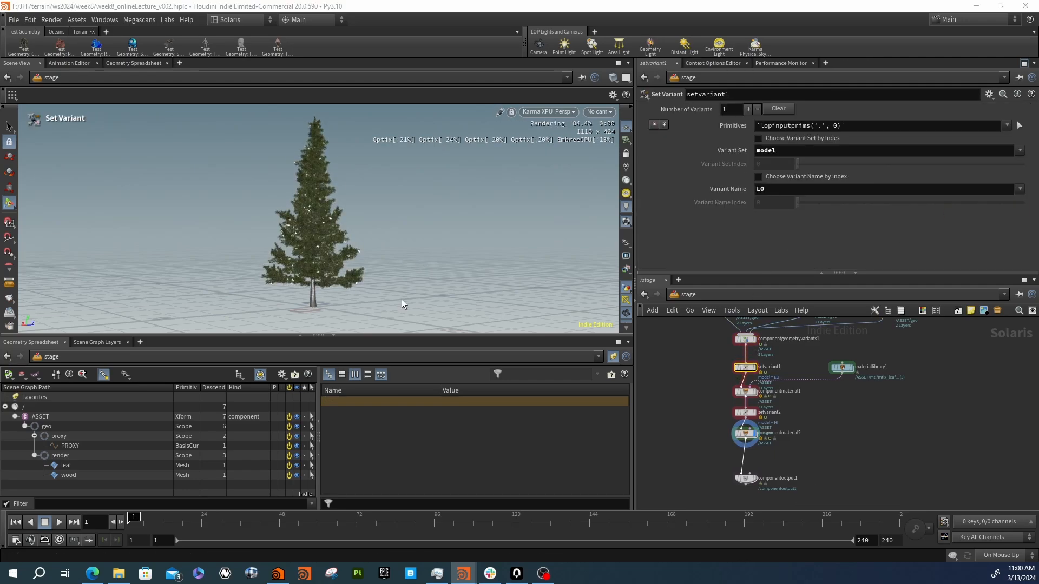
middle_drag(797, 440, 797, 434)
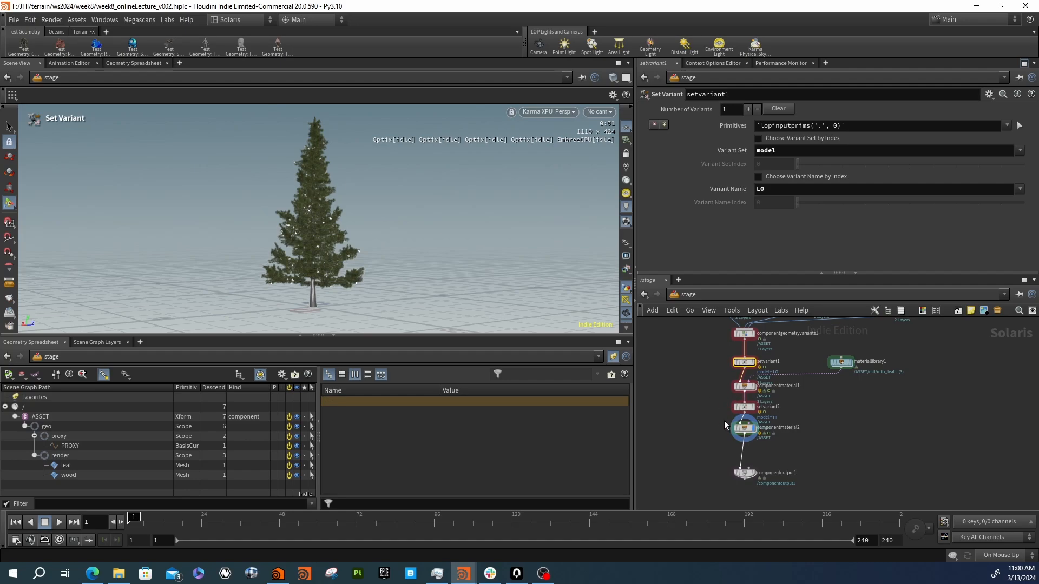
click(733, 405)
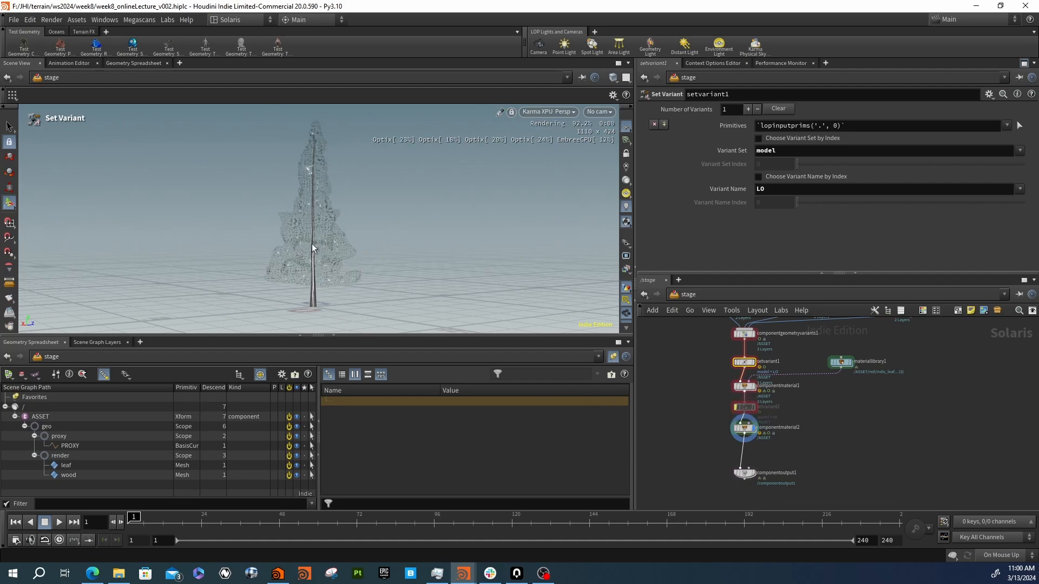
alt+drag(312, 244, 434, 291)
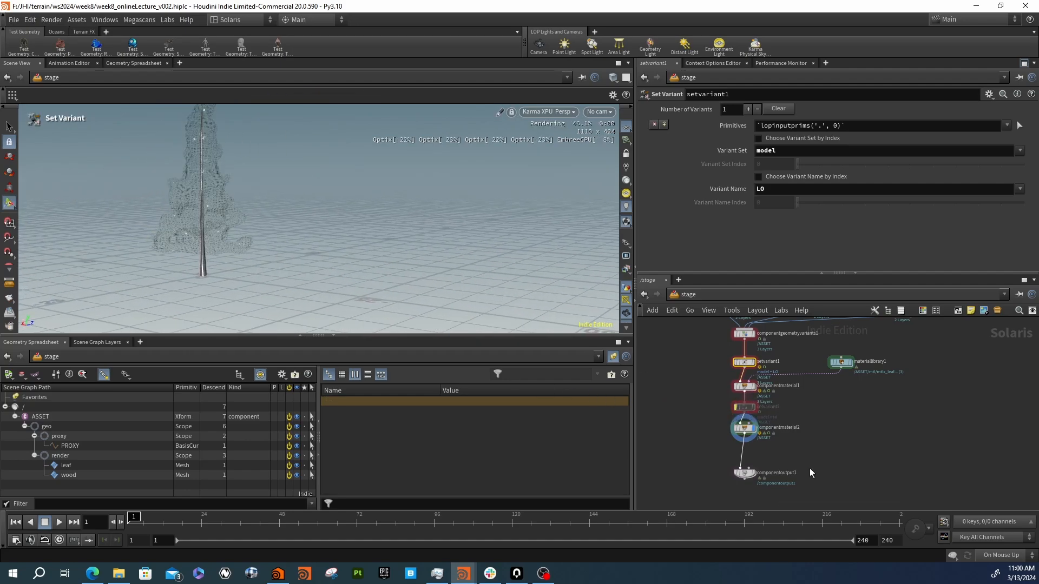
Insert a Set Variant node between componentmaterial2 and componentoutput1
click(744, 427)
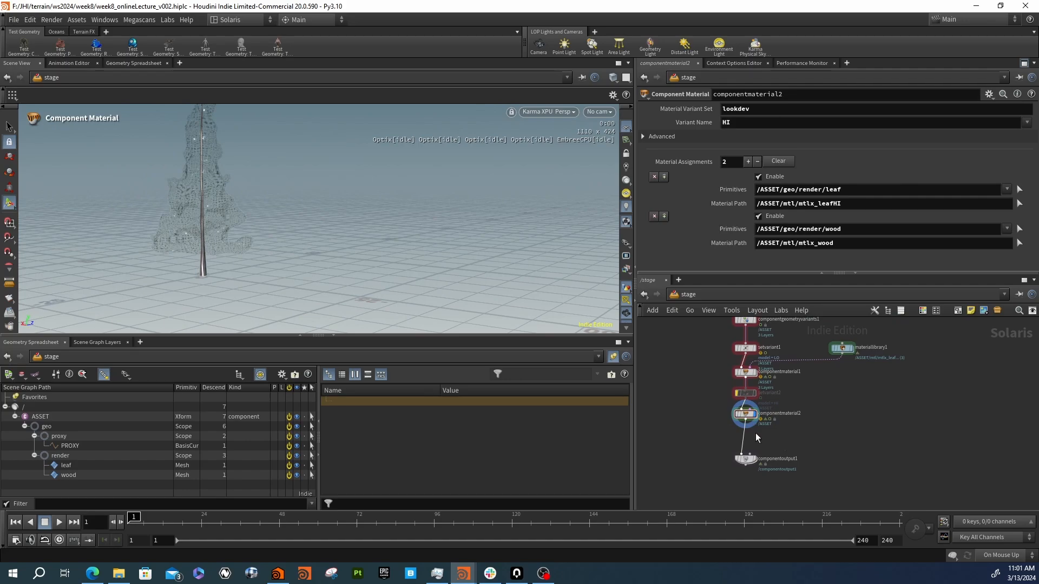
key(Tab)
text(set)
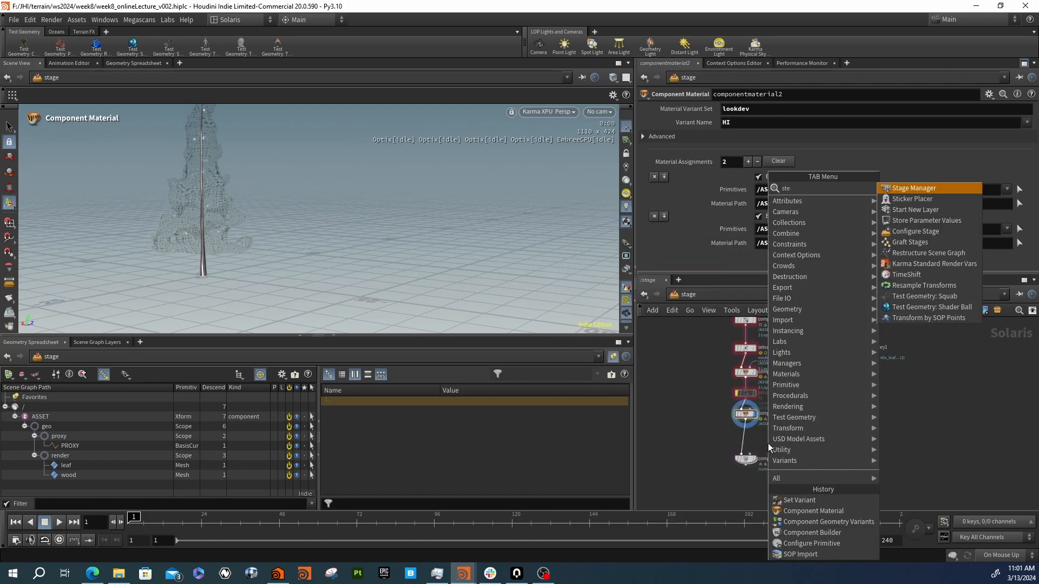
key(Down)
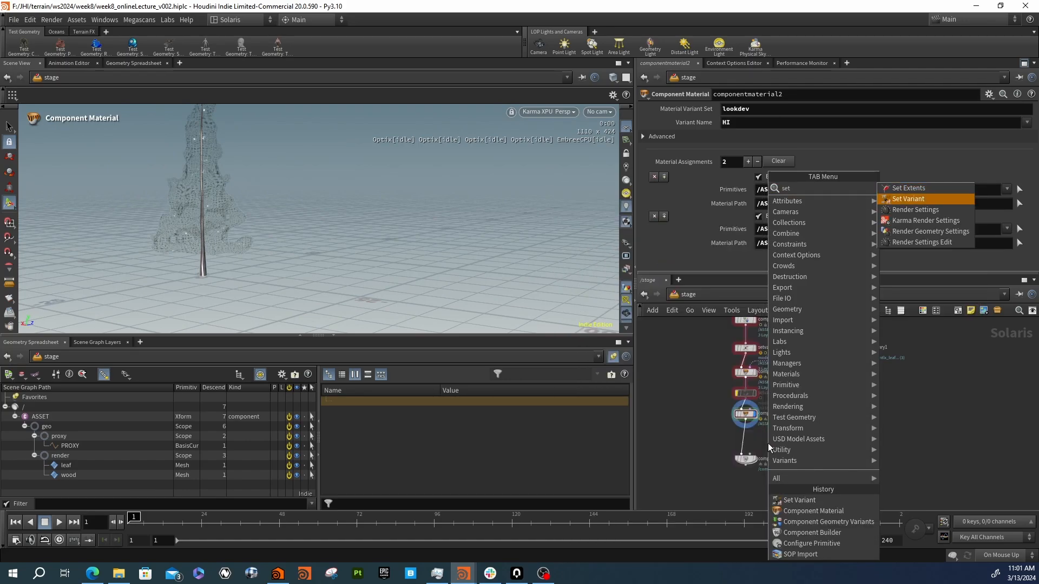
key(Return)
click(750, 438)
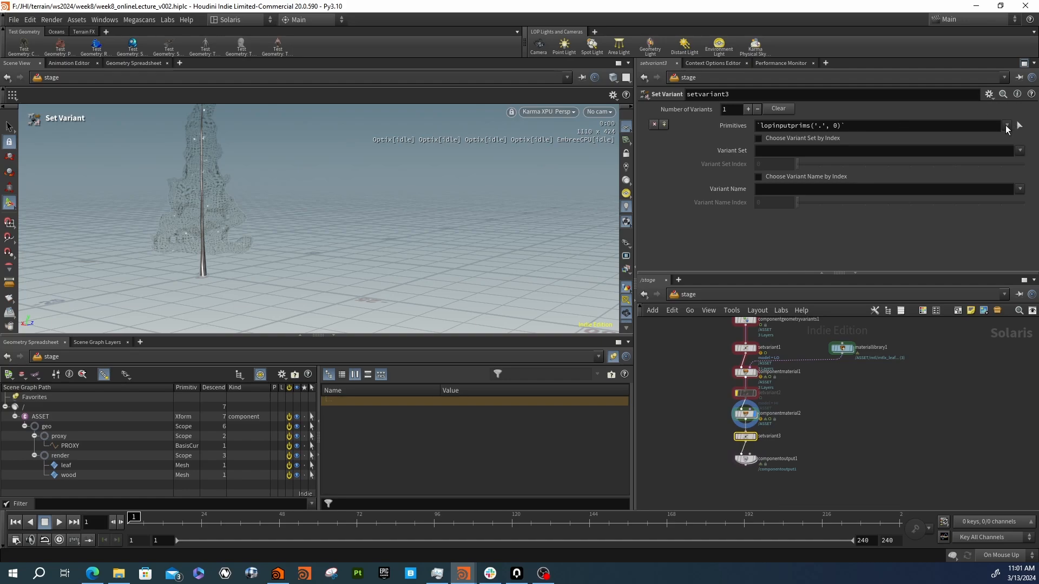
Set setvariant3's Variant Set to lookdev and its Variant Name to MEDLO
click(1007, 126)
click(1020, 127)
click(1021, 151)
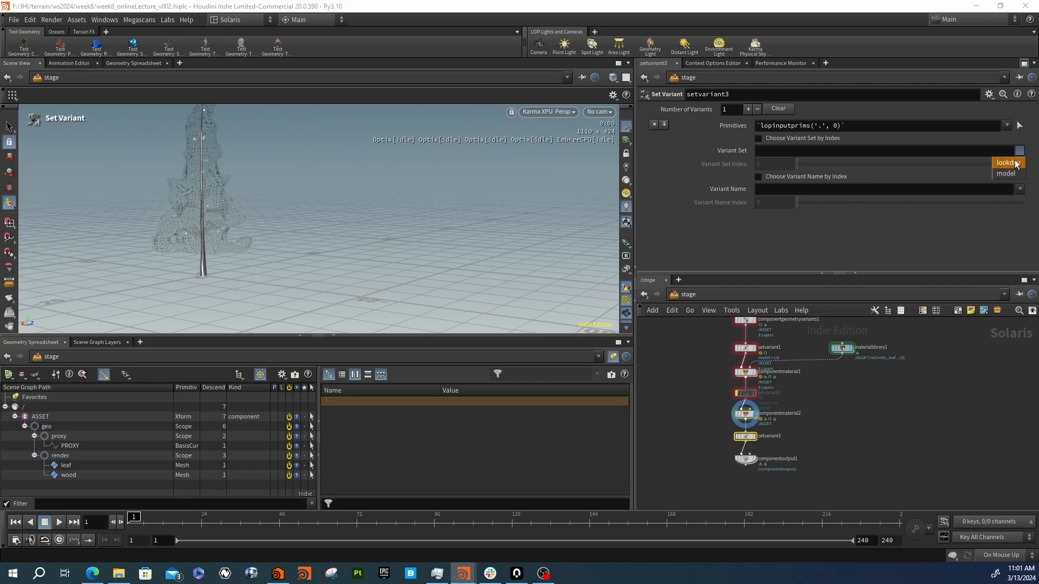
click(1002, 163)
click(1020, 189)
click(1004, 212)
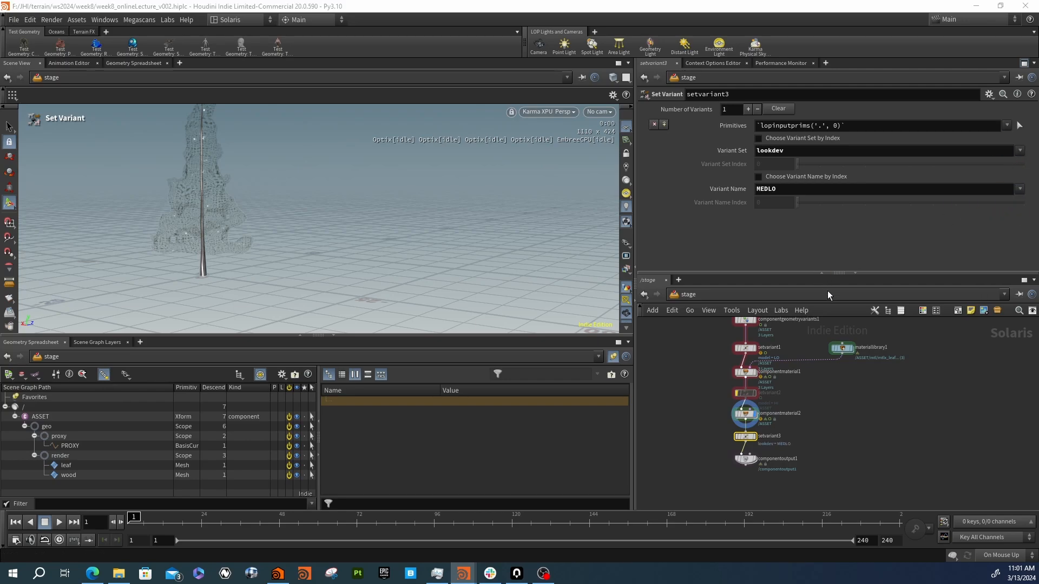
Display setvariant3 and inspect the LO tree with its MEDLO materials in the viewport
click(754, 439)
key(Escape)
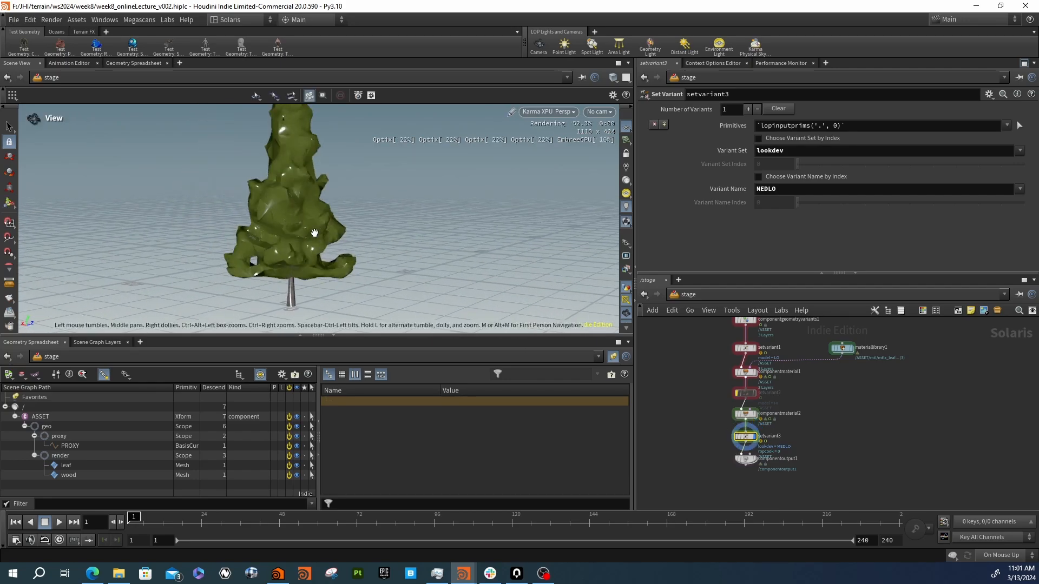
alt+right_drag(487, 254, 967, 403)
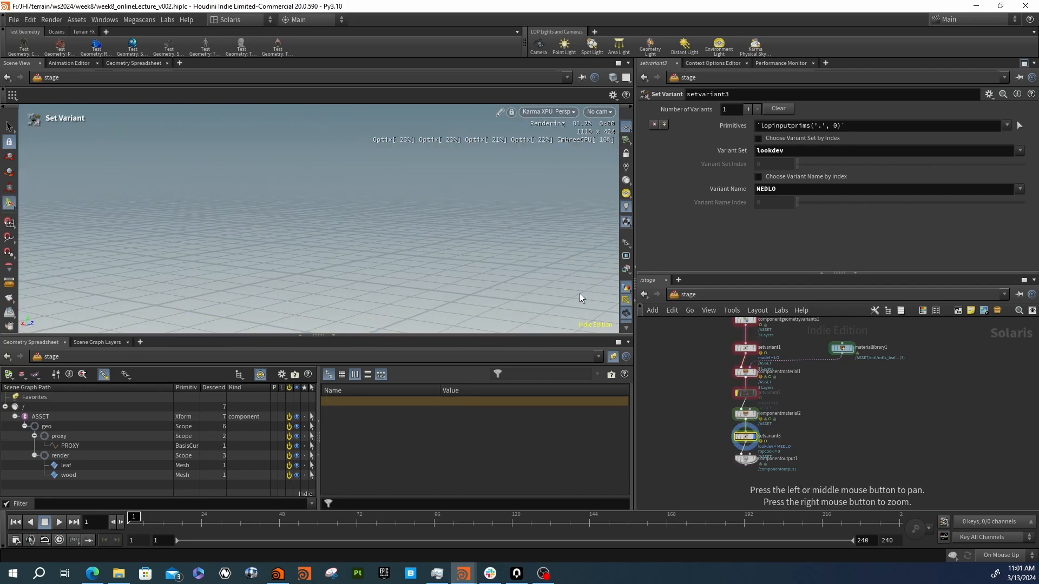
Examine the LO tree's leaf and trunk shading up close, from several angles, and as a whole
alt+middle_drag(465, 246, 255, 216)
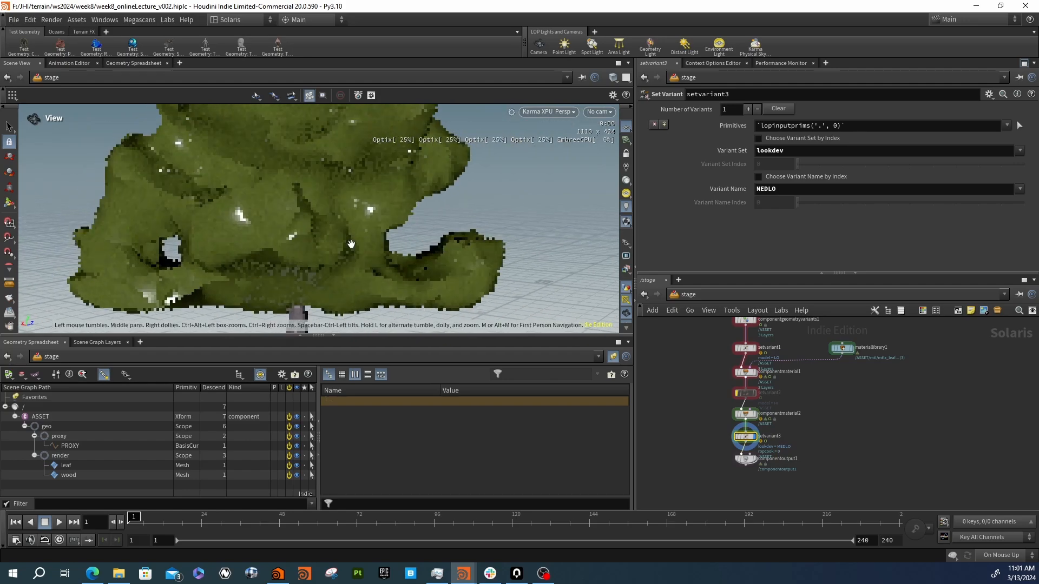
alt+right_drag(256, 215, 395, 245)
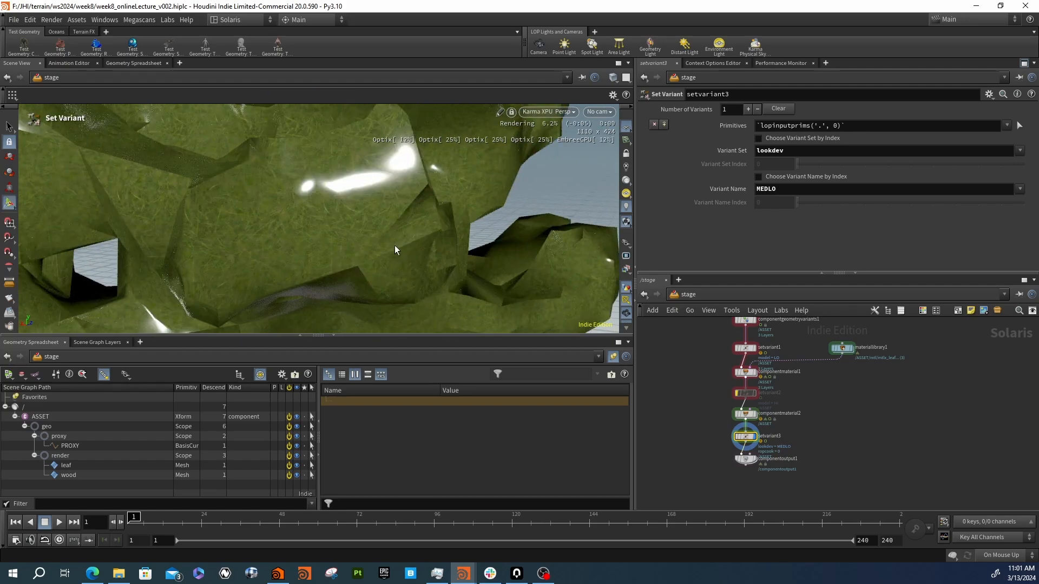
alt+drag(383, 244, 432, 223)
alt+right_drag(462, 223, 378, 197)
alt+middle_drag(398, 205, 320, 223)
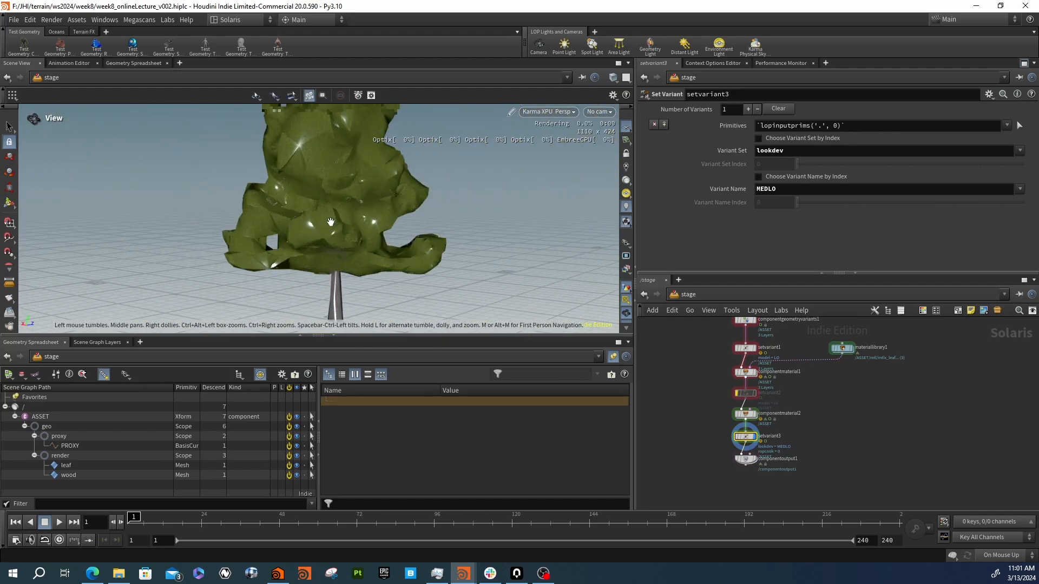
alt+drag(325, 223, 366, 224)
alt+right_drag(365, 224, 346, 220)
mouse_move(357, 222)
alt+mouse_down()
mouse_move(392, 220)
mouse_move(375, 212)
alt+mouse_up()
alt+right_drag(375, 212, 355, 202)
alt+middle_drag(385, 198, 371, 248)
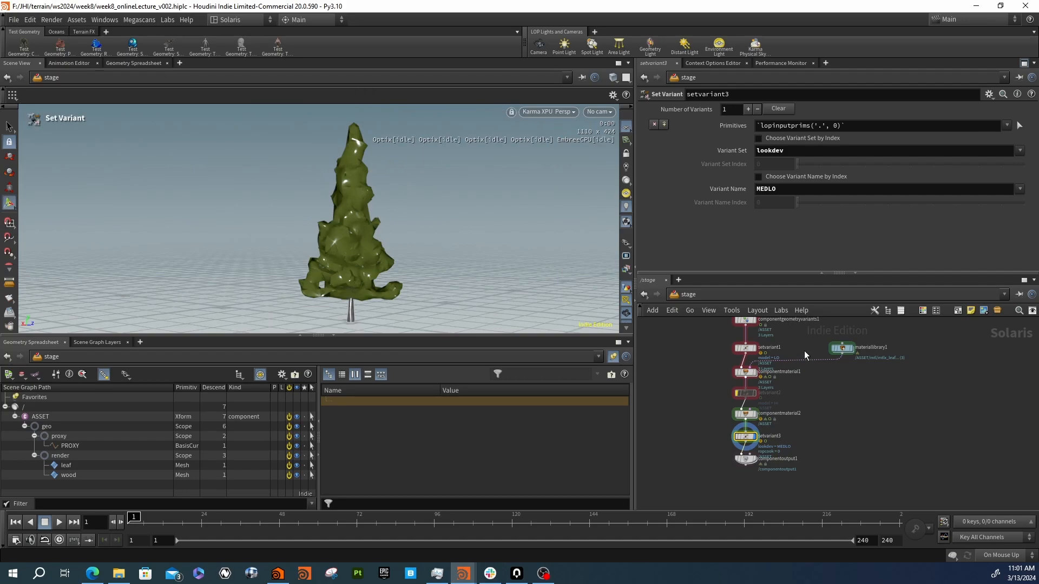
Pin the scene view to the stage and open the fir geometry network inside objnet1 at its LO branch
middle_drag(830, 366, 849, 418)
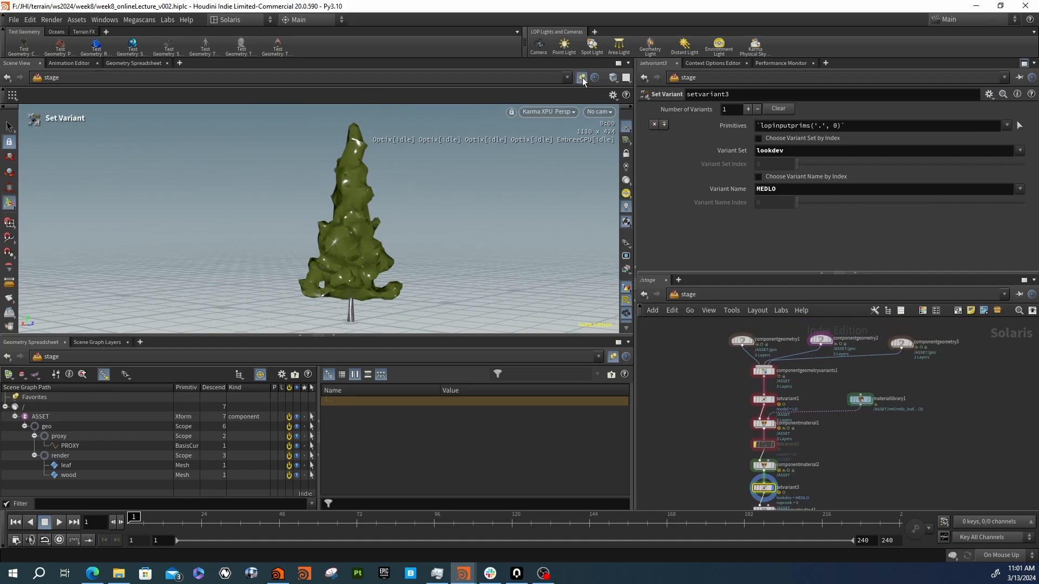
middle_drag(722, 363, 795, 371)
scroll(788, 370, down, 3)
scroll(715, 364, up, 3)
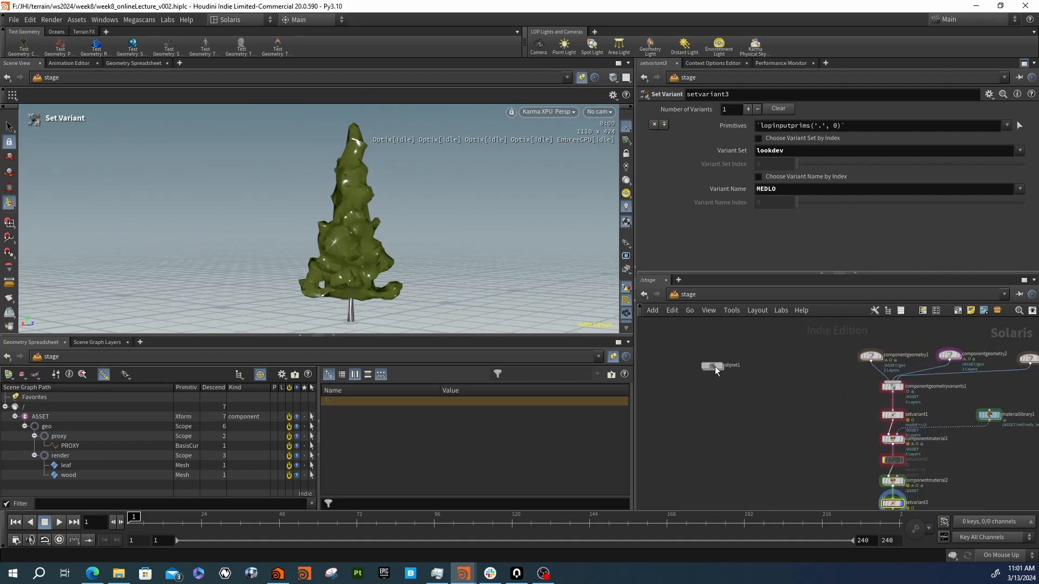
double_click(716, 366)
double_click(845, 411)
middle_drag(893, 414, 828, 457)
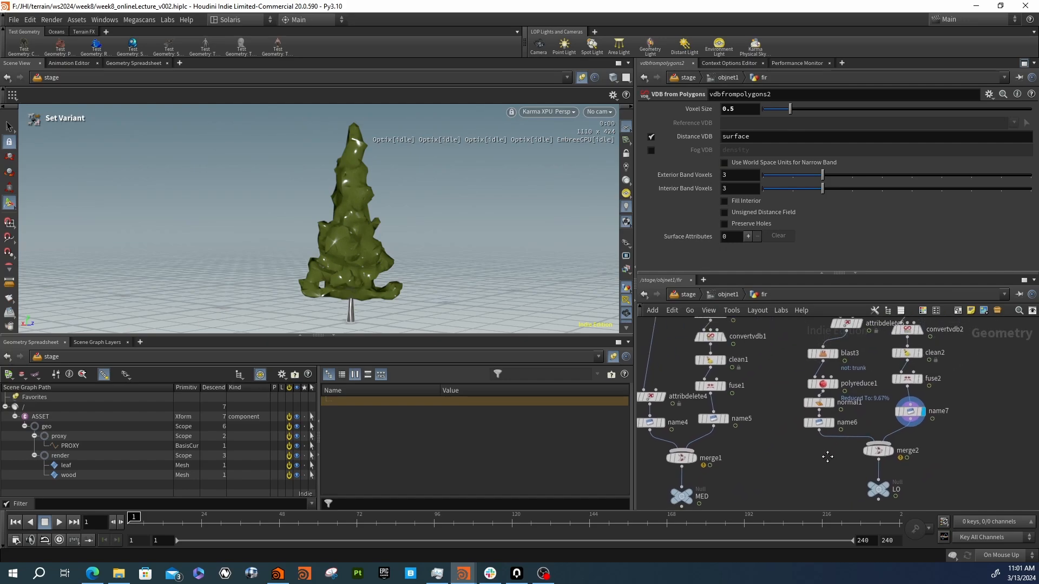
scroll(837, 457, down, 4)
scroll(828, 438, up, 5)
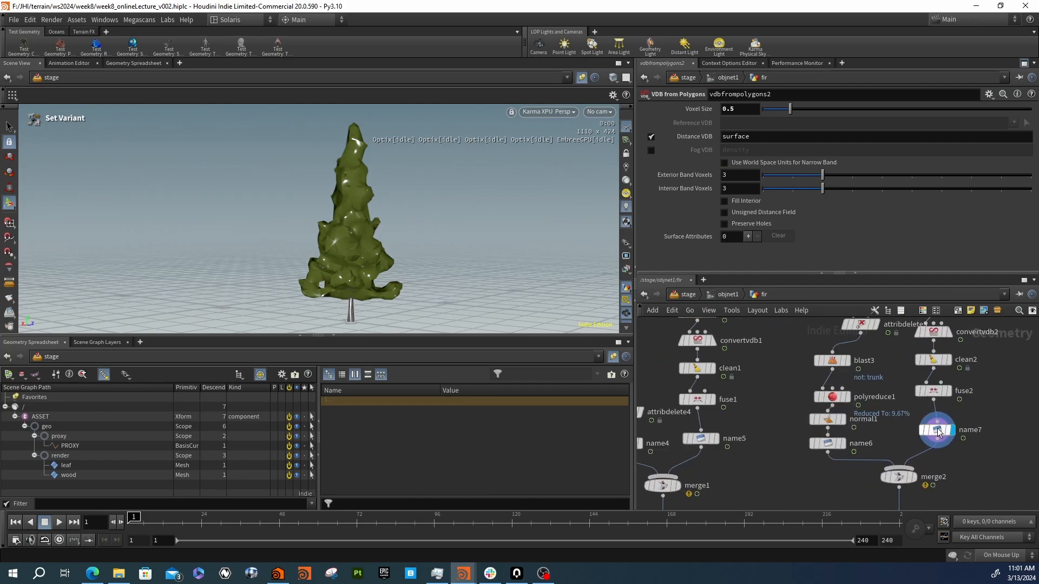
Duplicate the normal1 node from the LO trunk branch
click(828, 419)
key(ctrl+c)
key(ctrl+v)
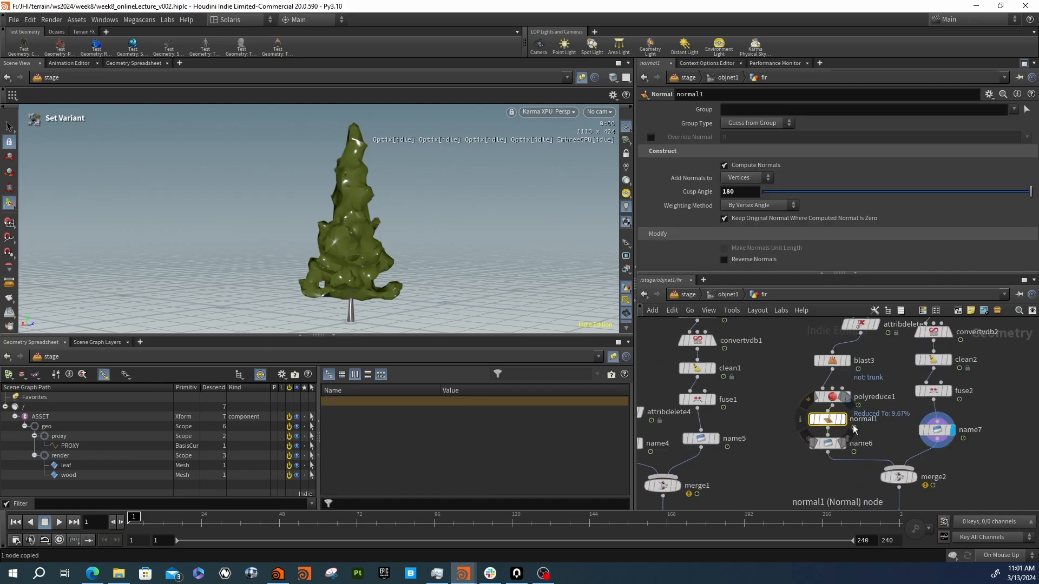
Insert the copied Normal node between fuse2 and name7 and check the foliage shading on the tree
mouse_move(874, 431)
mouse_down()
mouse_move(919, 437)
mouse_move(916, 453)
mouse_move(948, 415)
mouse_move(935, 429)
mouse_up()
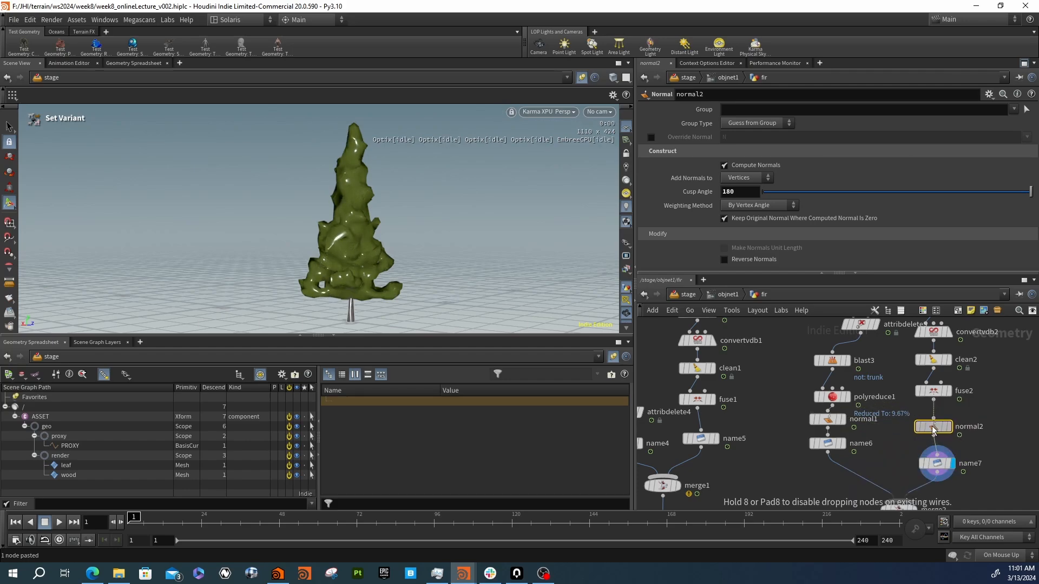
alt+drag(364, 237, 373, 211)
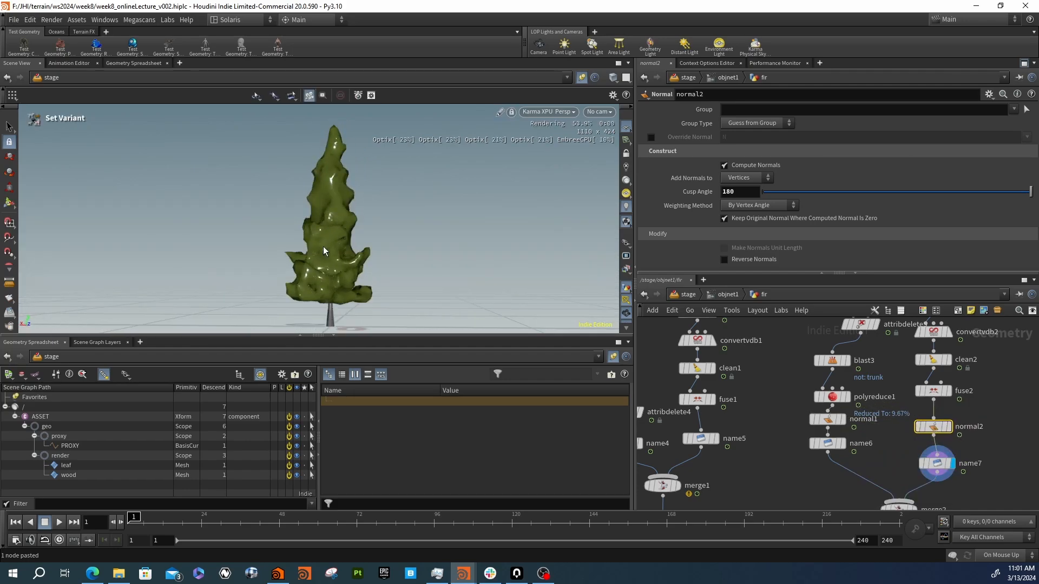
alt+right_drag(412, 230, 498, 264)
alt+drag(401, 253, 343, 242)
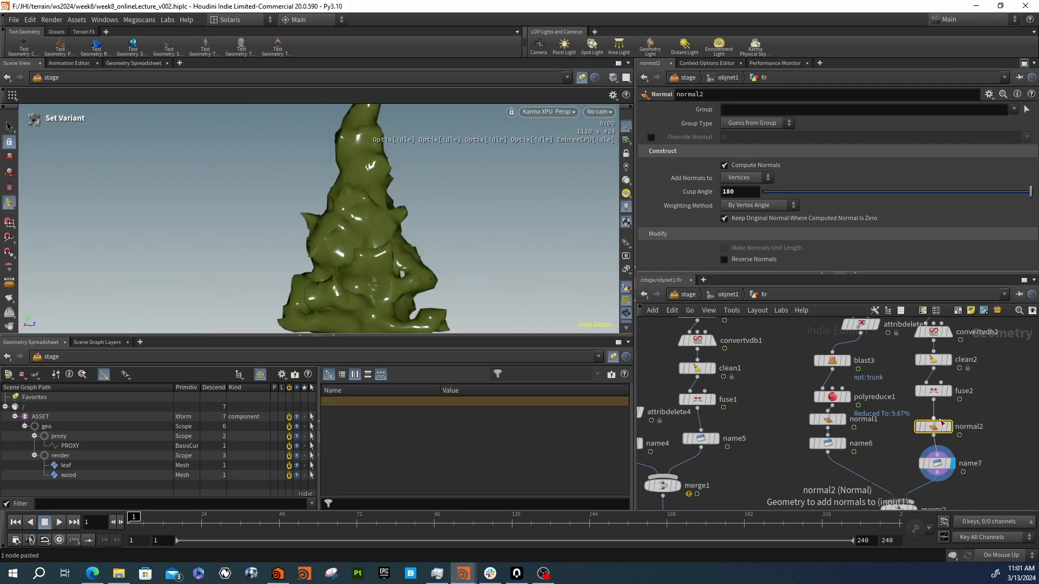
Compare the tree's shading with the new Normal node bypassed, up close and from a distance
click(915, 407)
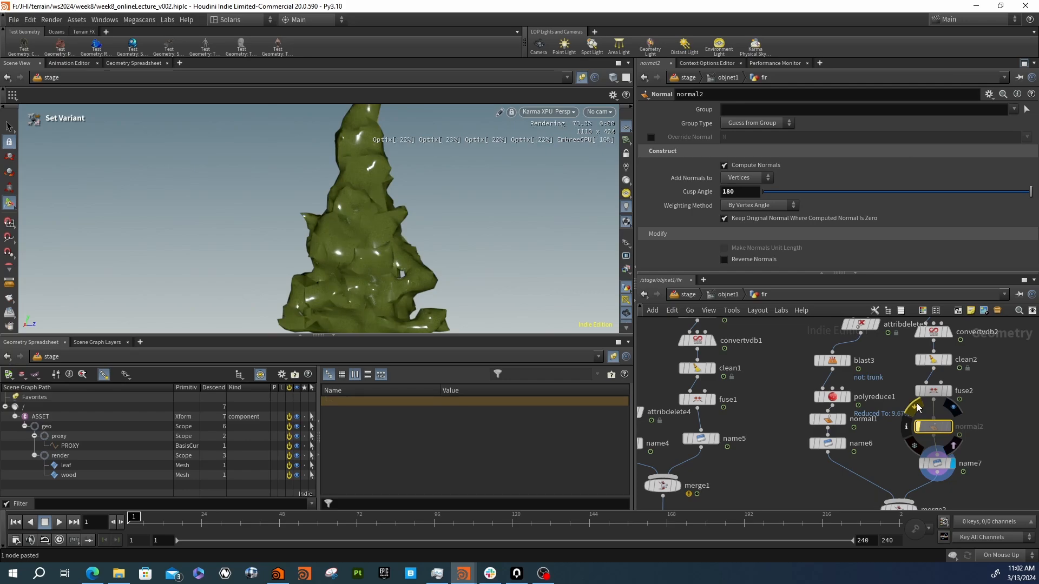
alt+drag(334, 200, 328, 207)
alt+right_drag(328, 207, 292, 193)
alt+drag(293, 192, 350, 201)
alt+middle_drag(351, 202, 318, 212)
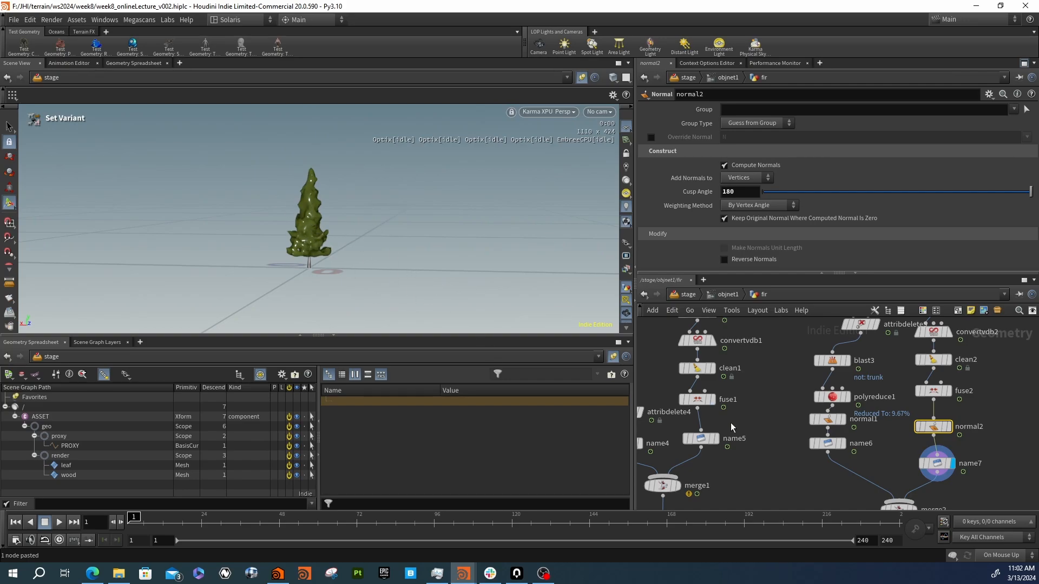
middle_drag(769, 463, 807, 454)
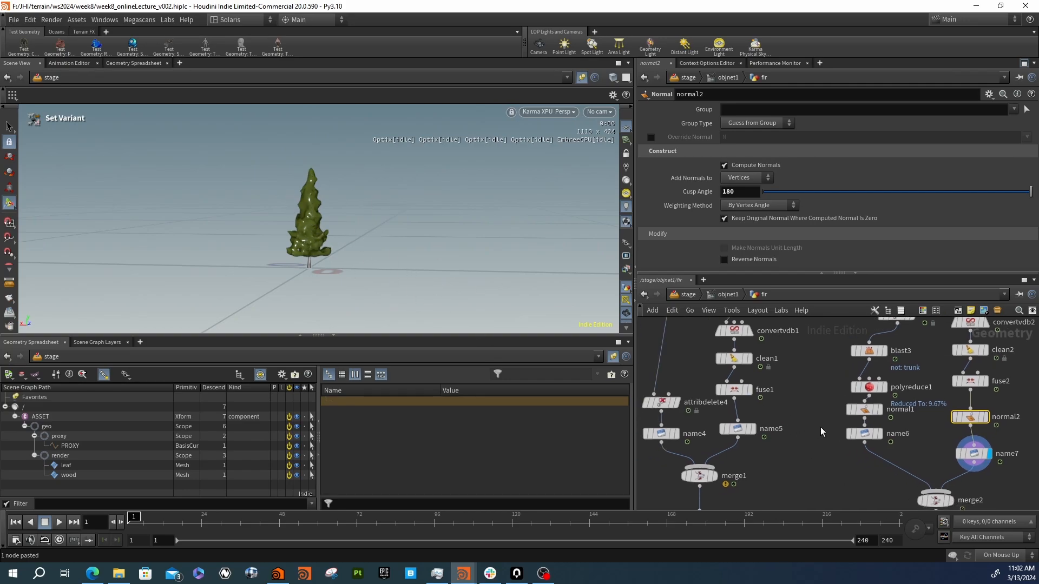
scroll(818, 436, down, 1)
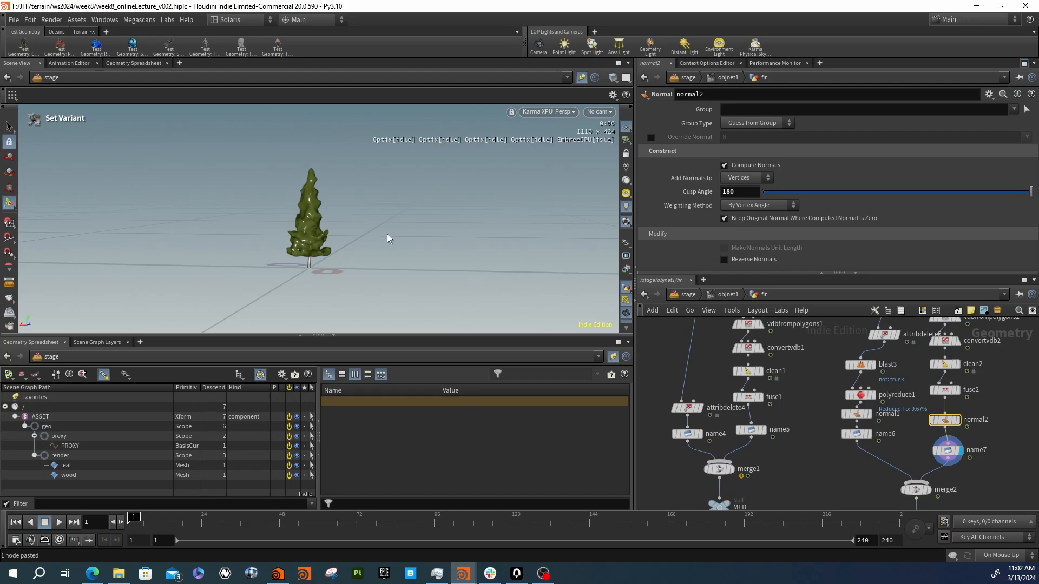
scroll(824, 436, down, 5)
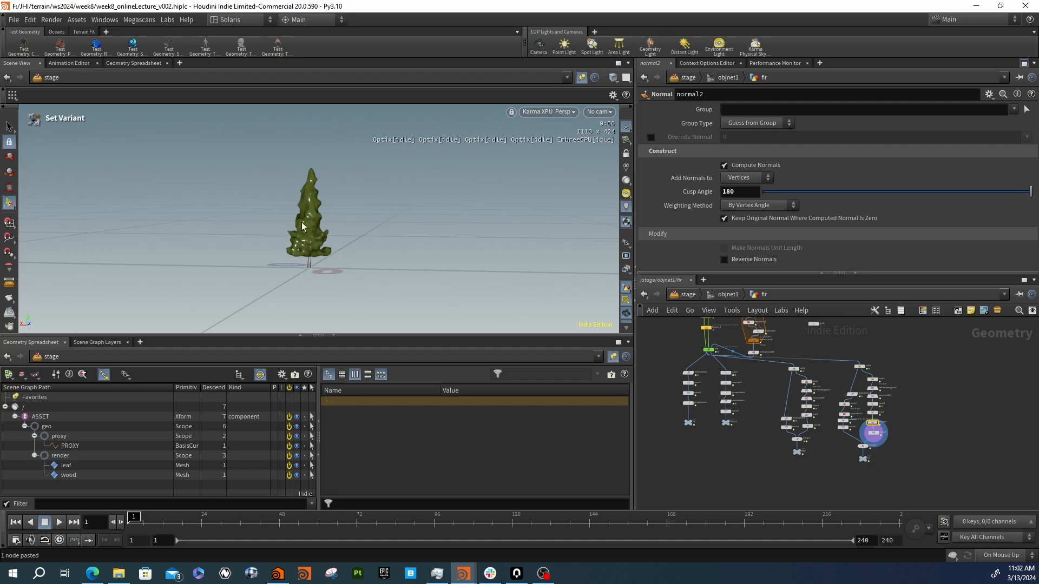
Review the component network at stage level and return to the fir geometry network inside objnet1
mouse_move(715, 351)
click(687, 295)
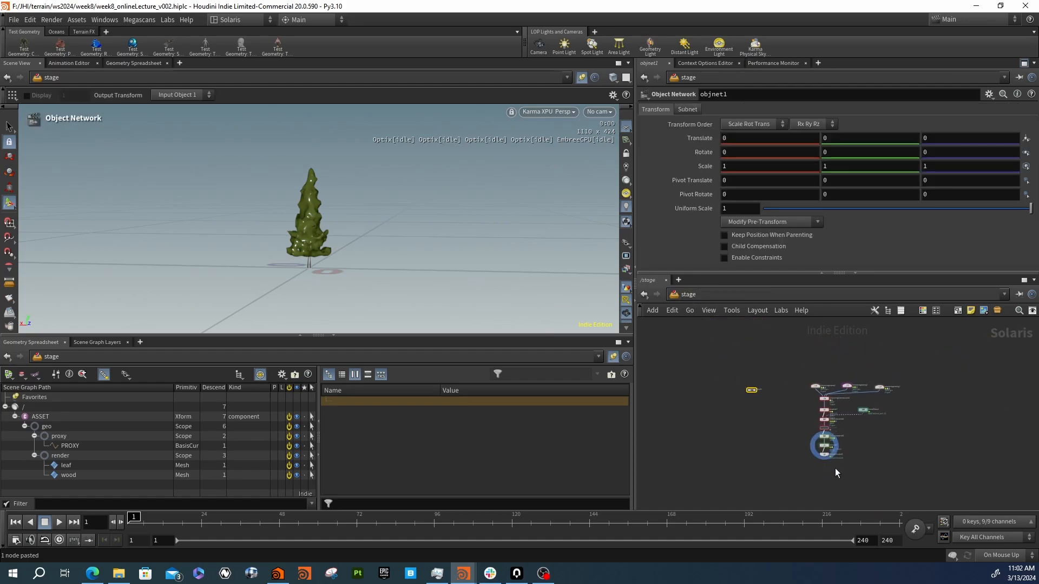
scroll(772, 418, up, 3)
middle_drag(798, 407, 761, 393)
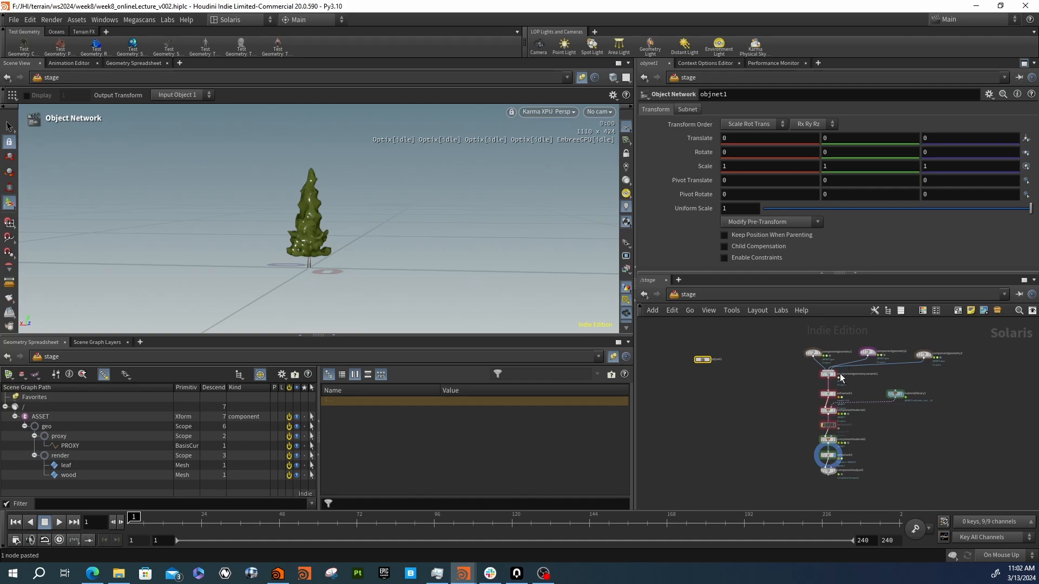
double_click(703, 360)
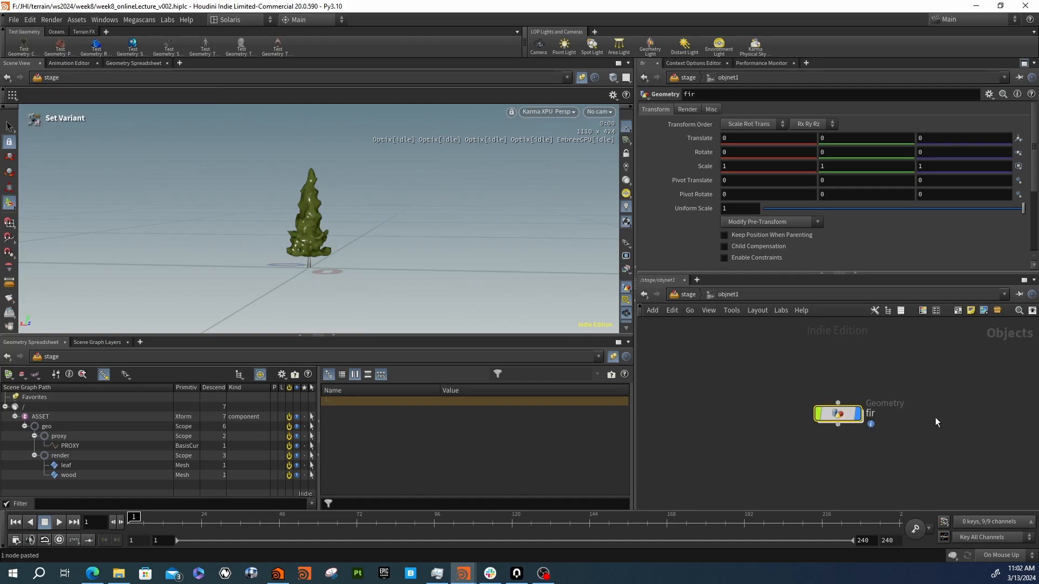
double_click(840, 415)
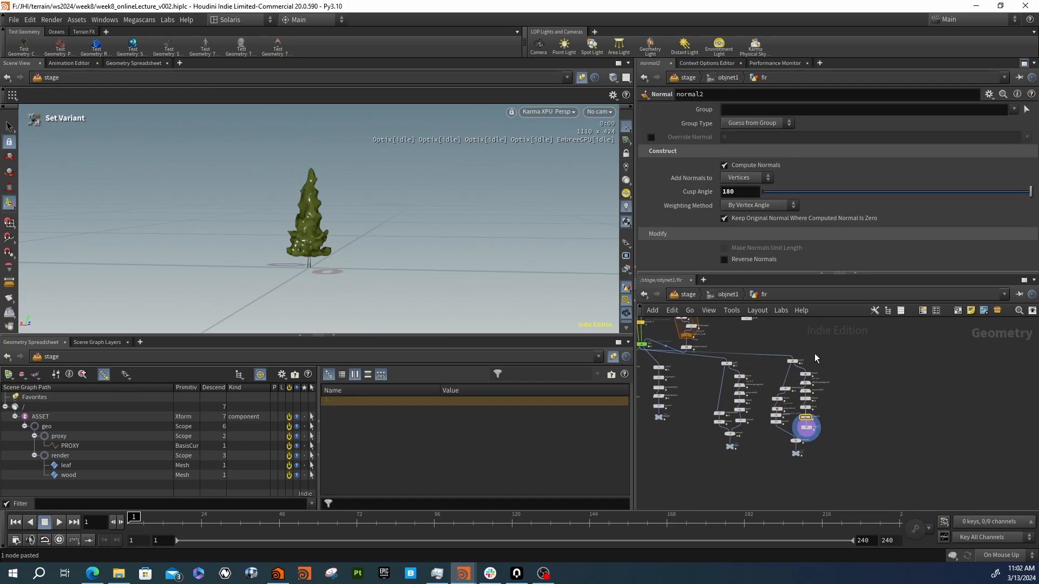
Display the name5 node in the MED branch and examine its foliage mesh up close in the perspective view
click(733, 448)
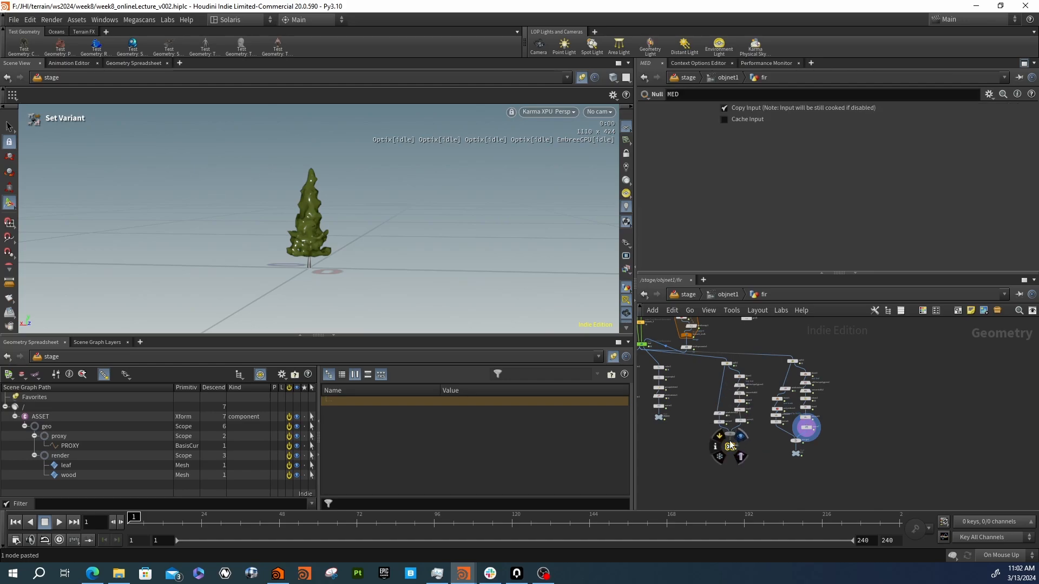
scroll(739, 445, up, 3)
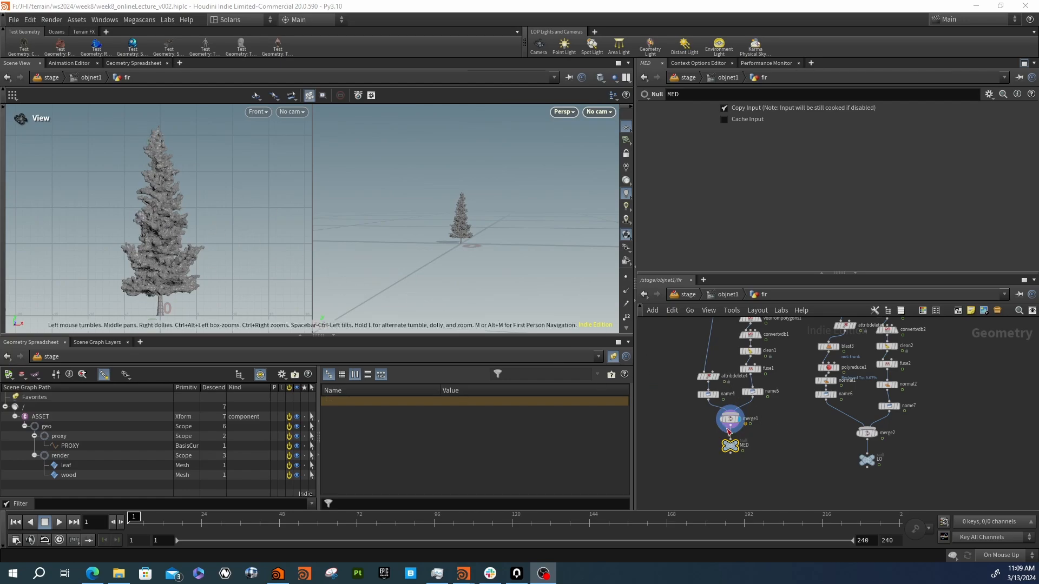
scroll(804, 417, up, 2)
middle_drag(773, 433, 745, 440)
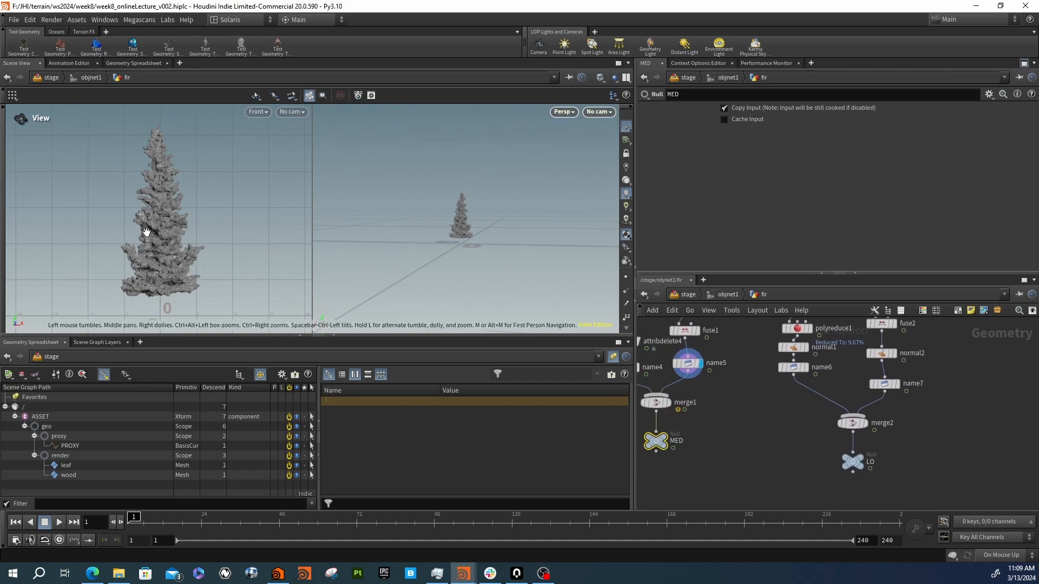
scroll(446, 224, up, 5)
middle_drag(573, 234, 466, 245)
drag(473, 245, 549, 250)
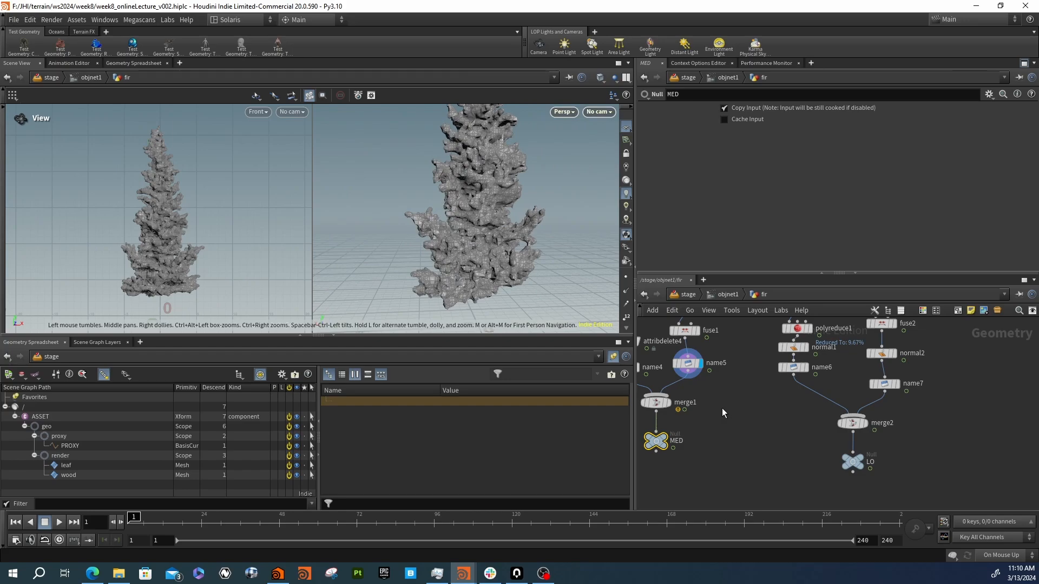
Add an Attribute VOP wired from name5 and open its network
key(Tab)
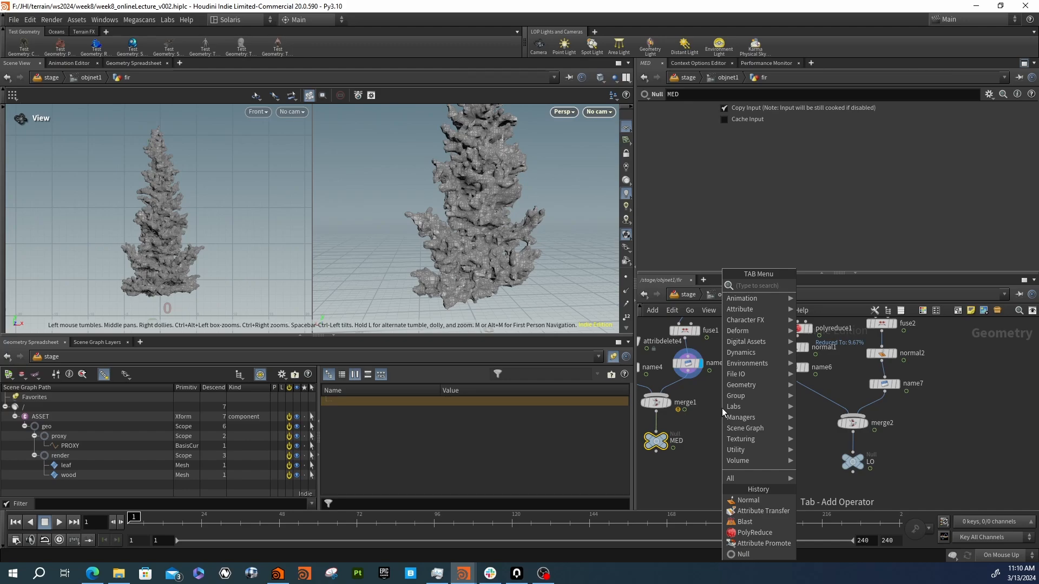
text(attvo)
key(Return)
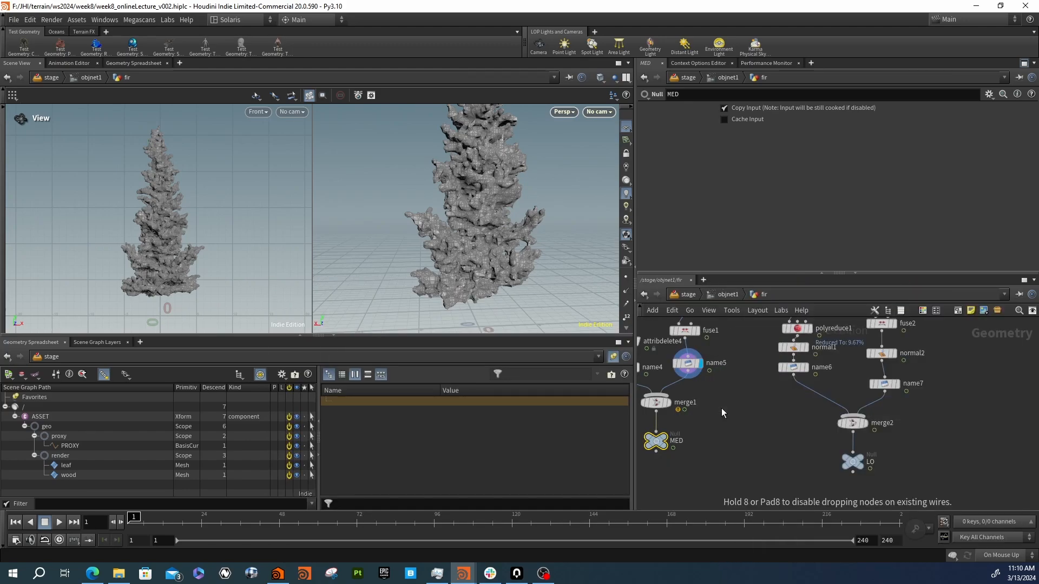
click(722, 408)
drag(688, 380, 745, 439)
click(735, 409)
double_click(744, 439)
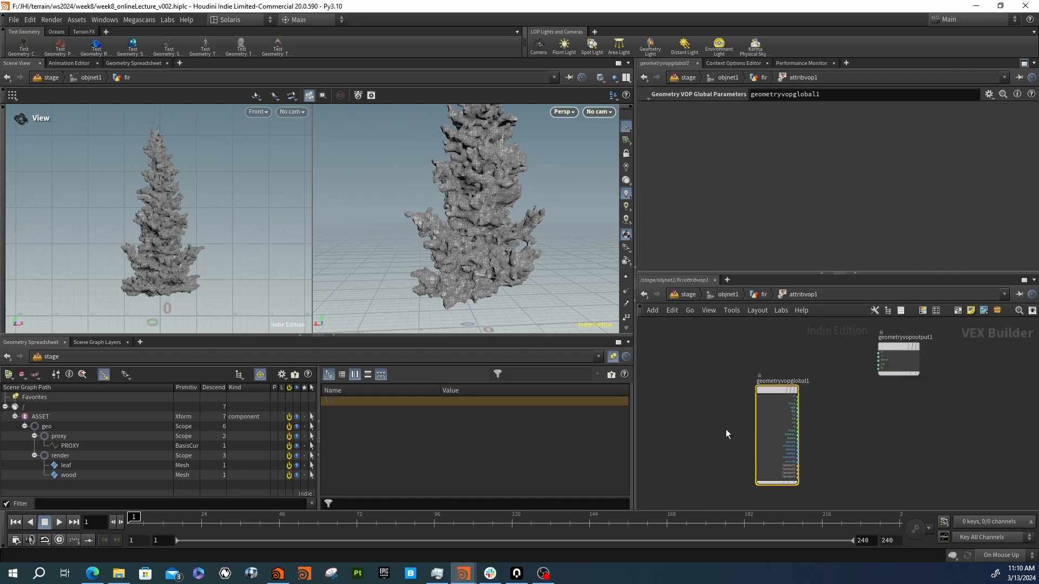
Add a Vector to Float node fed by the N output of the geometry globals
key(l)
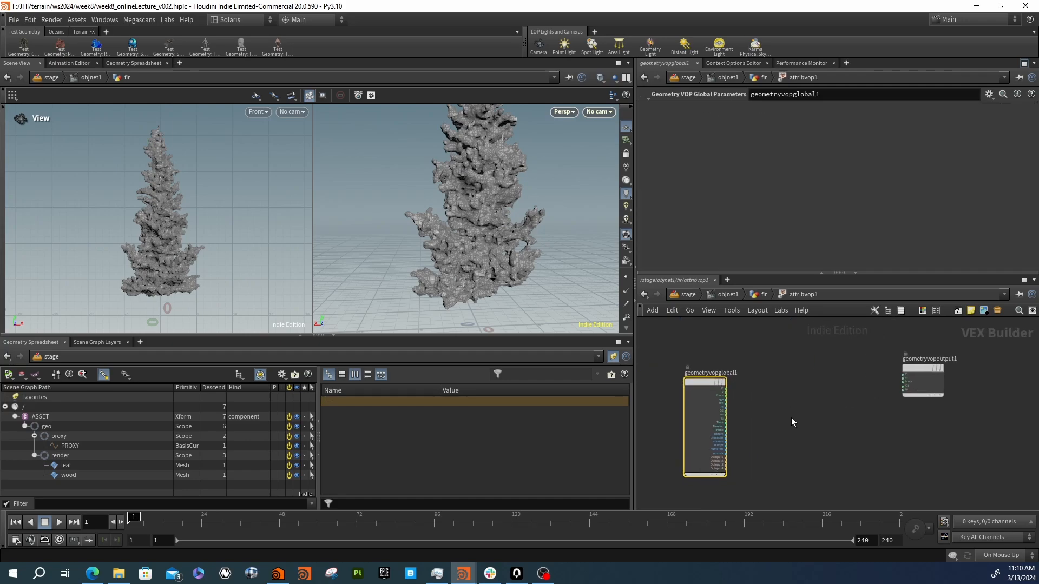
scroll(723, 414, up, 3)
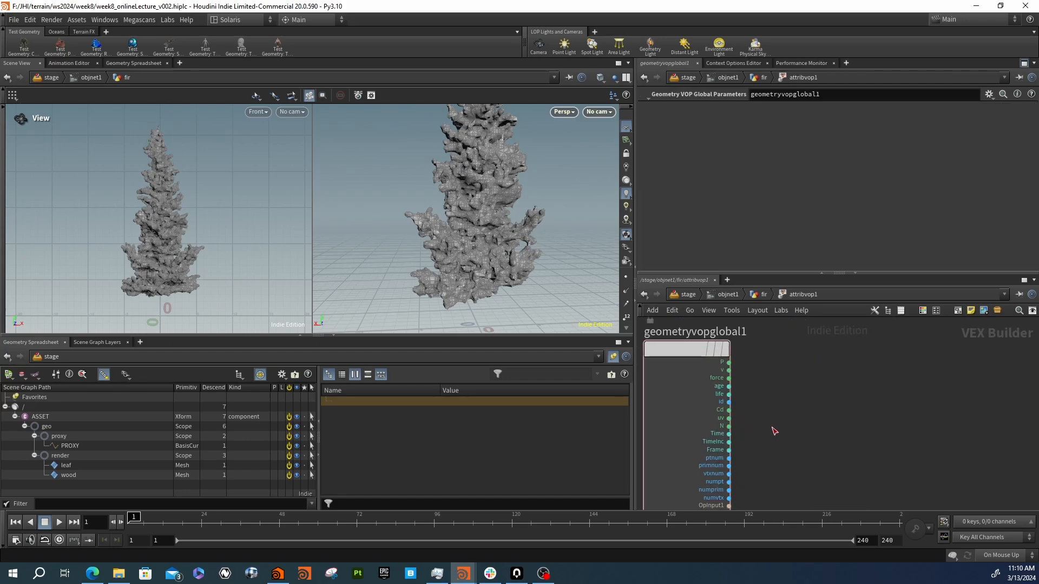
drag(730, 426, 795, 427)
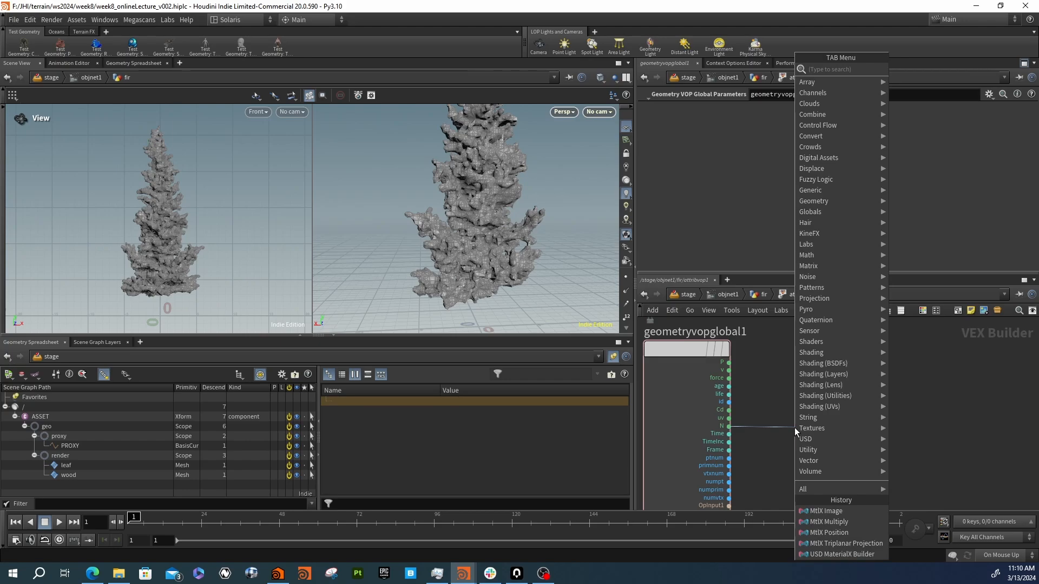
text(vef)
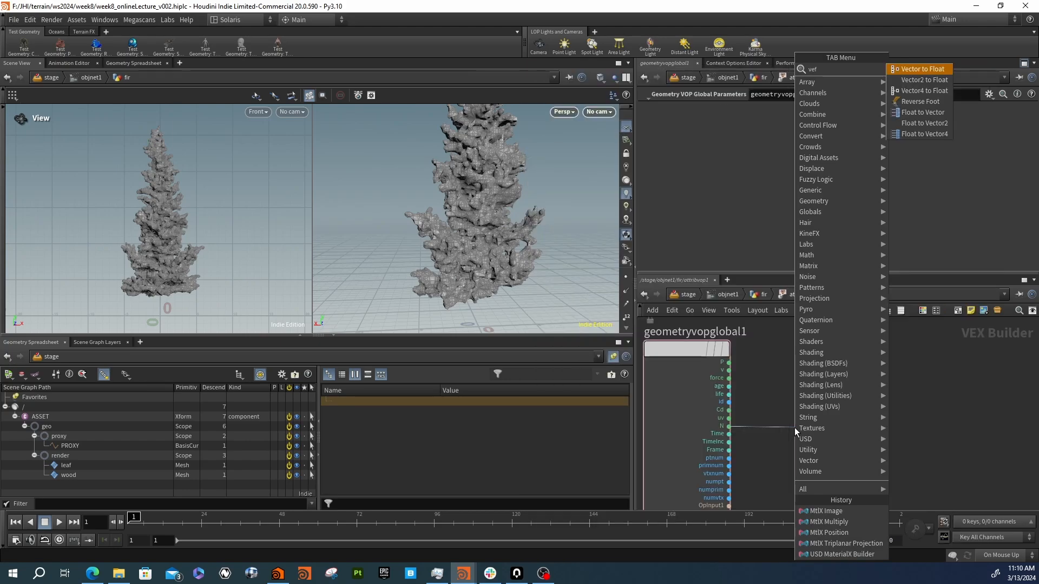
key(Escape)
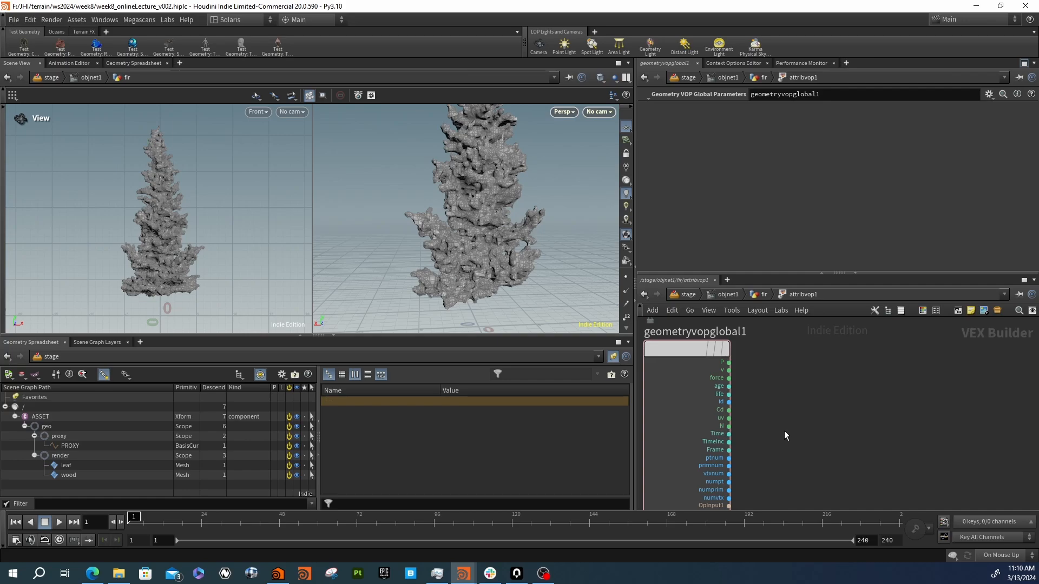
click(785, 432)
drag(829, 426, 793, 415)
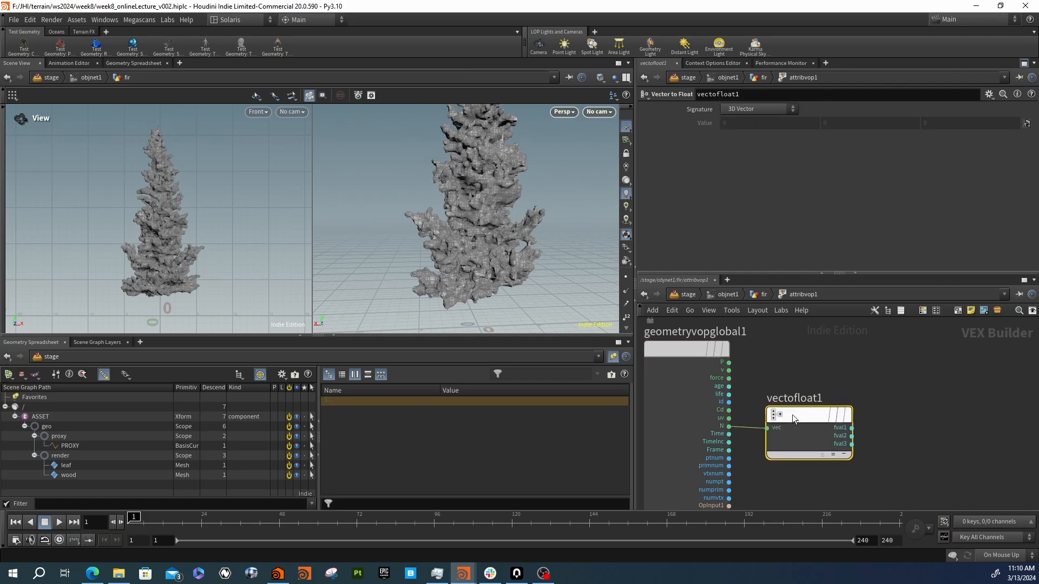
Add a Fit Range node beside the Vector to Float node
middle_drag(792, 414, 730, 417)
click(790, 437)
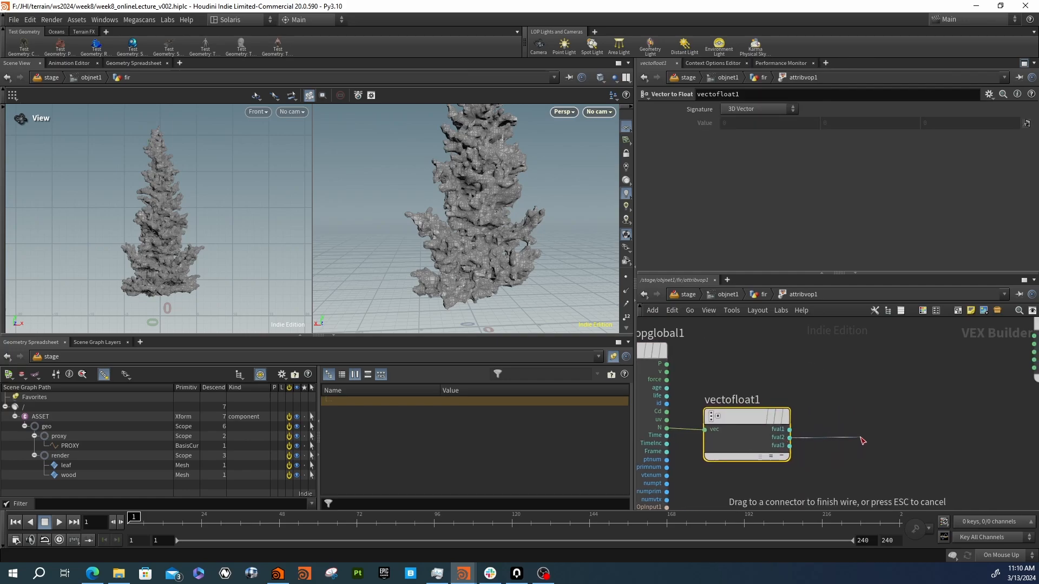
middle_drag(882, 440, 795, 443)
key(Tab)
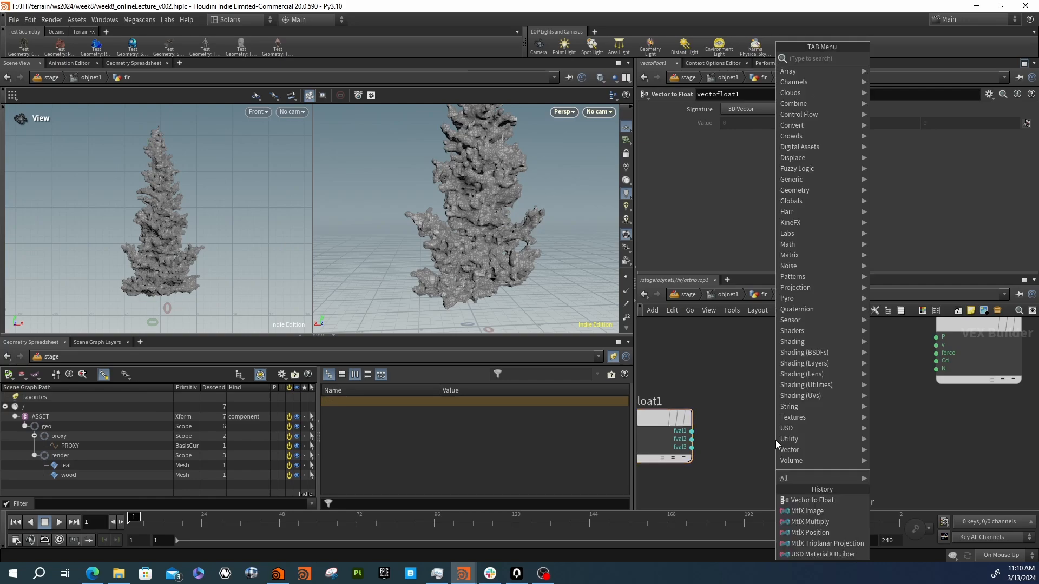
text(re)
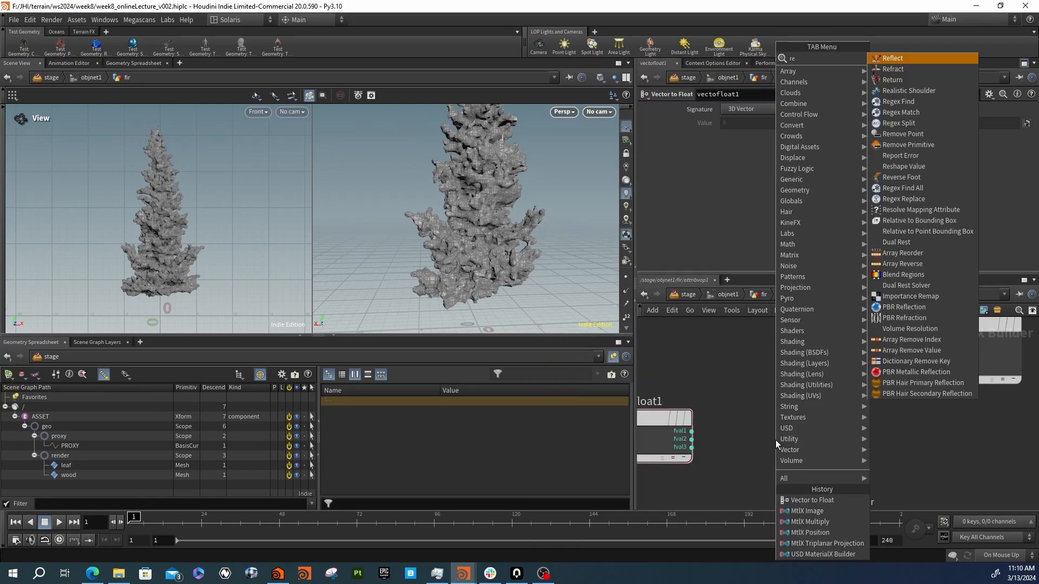
key(BackSpace)
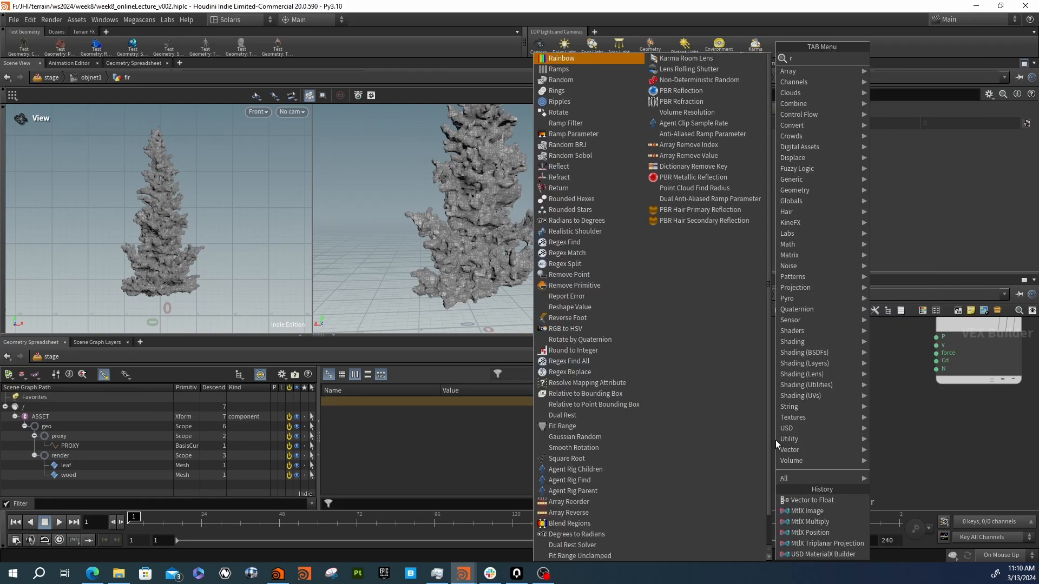
key(BackSpace)
text(fit)
key(Return)
click(776, 441)
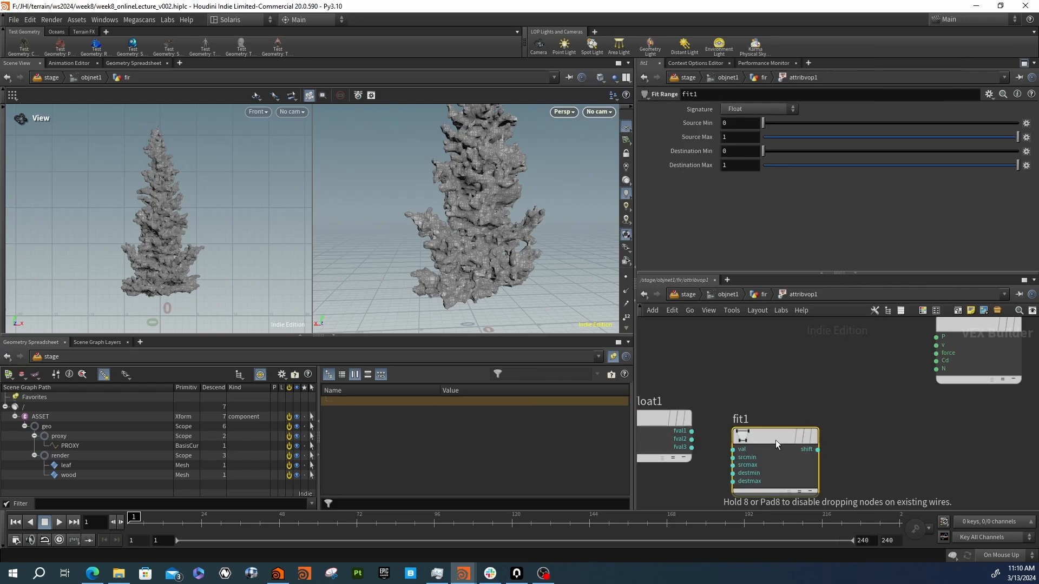
Wire fval2 into the Fit Range val input and its shift output into Cd of the geometry output
drag(775, 440, 780, 414)
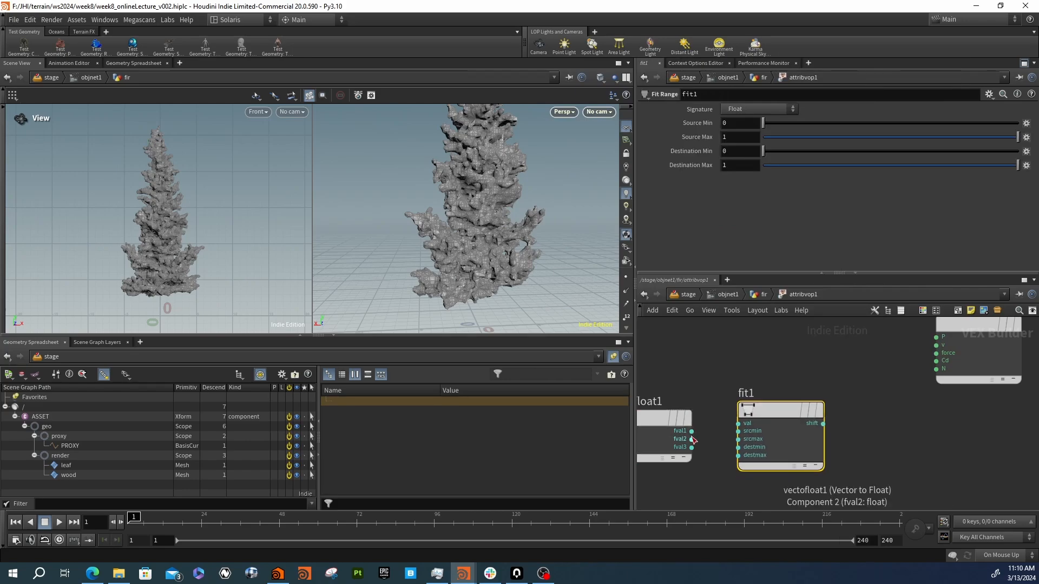
drag(693, 440, 746, 426)
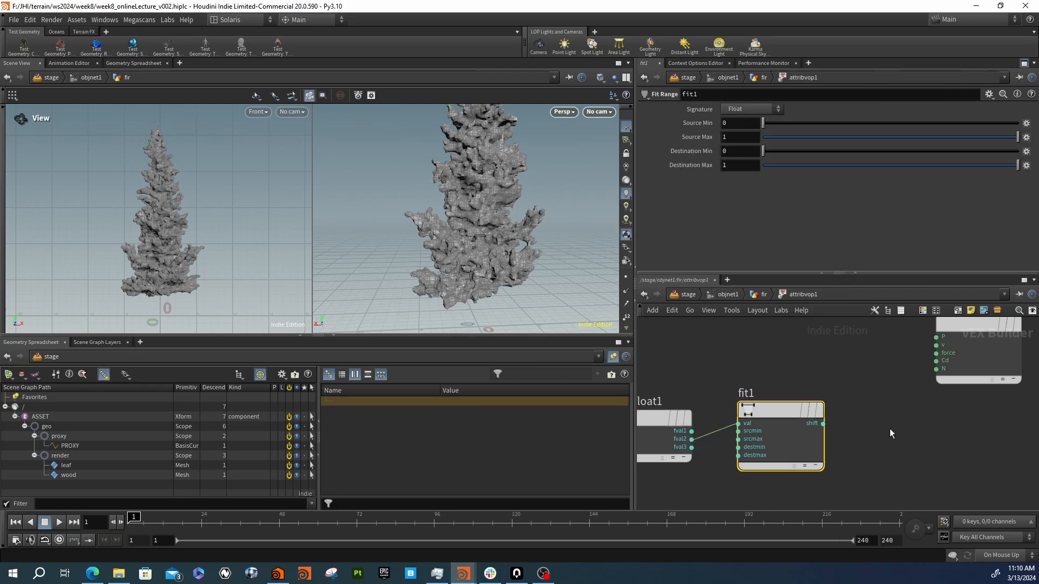
drag(936, 361, 825, 424)
drag(470, 229, 526, 238)
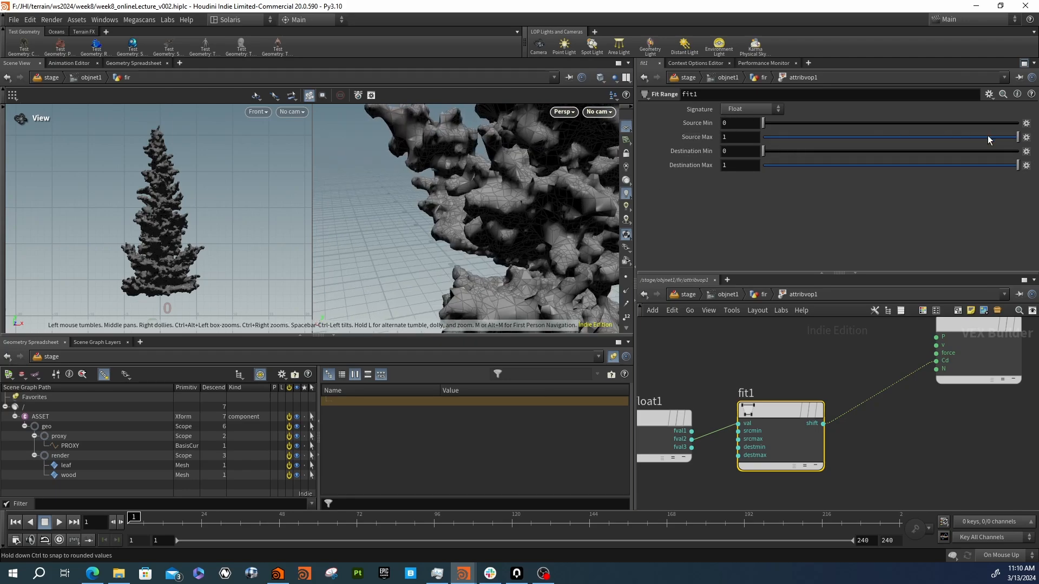
Set the Fit Range Source Max to about 0.766 and Source Min to about 0.501
drag(988, 137, 981, 137)
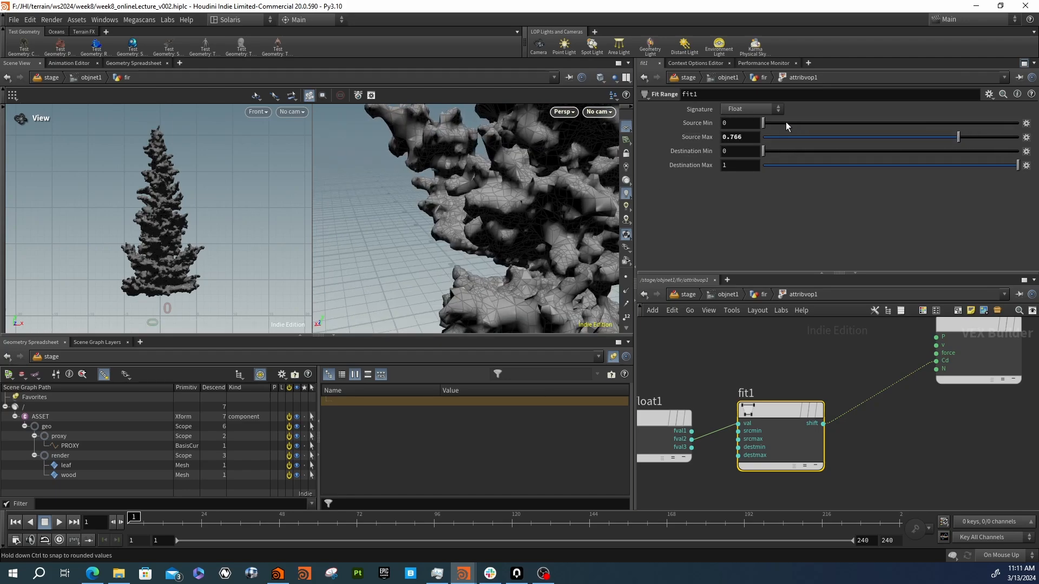
drag(787, 123, 881, 126)
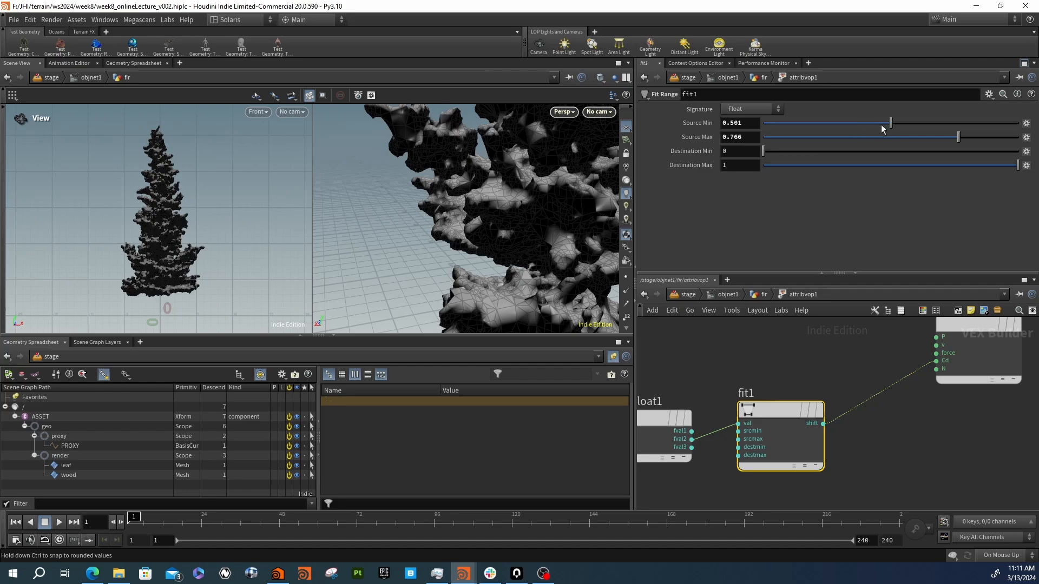
Disconnect the Fit Range shift output from Cd of the geometry output inside attribvop1
scroll(572, 237, down, 5)
drag(552, 233, 470, 259)
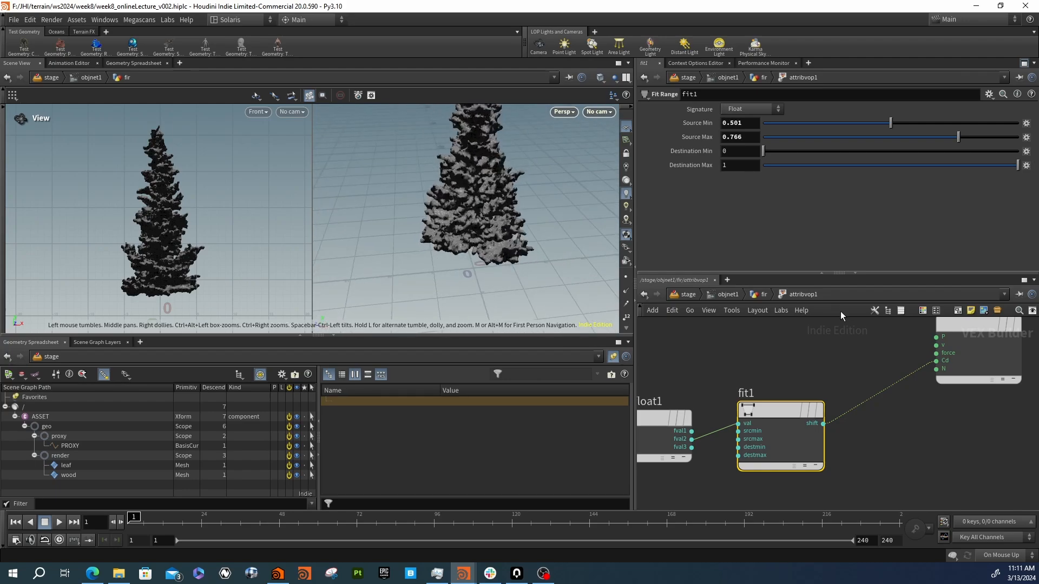
click(760, 295)
key(Tab)
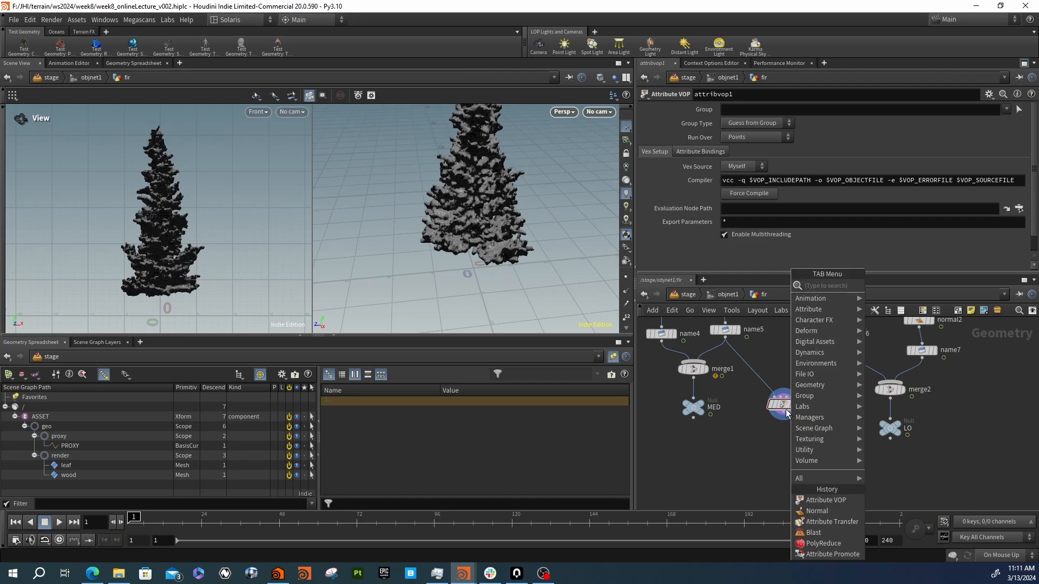
double_click(784, 406)
middle_drag(866, 450, 809, 442)
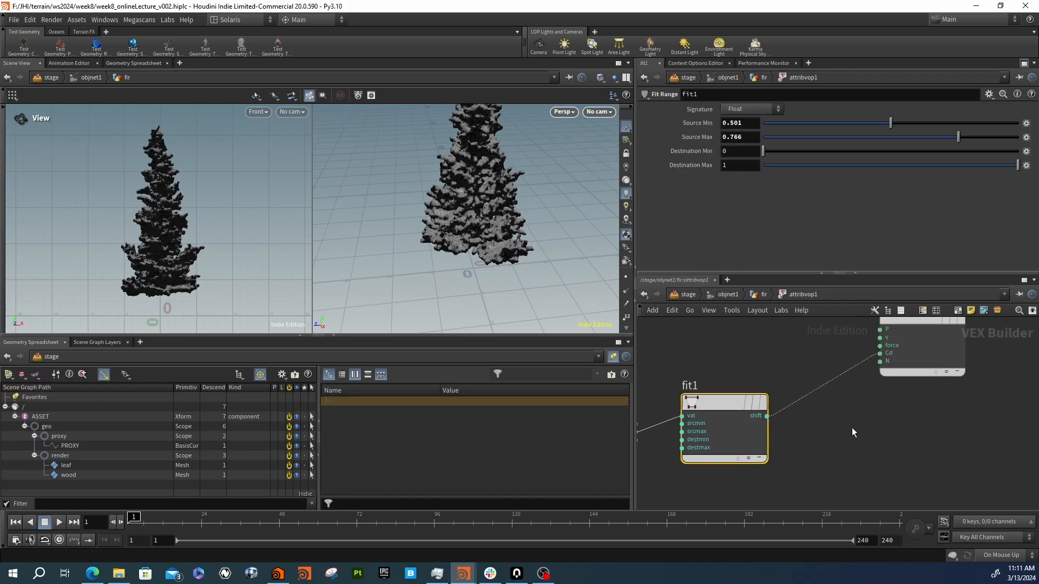
key(y)
drag(849, 436, 836, 357)
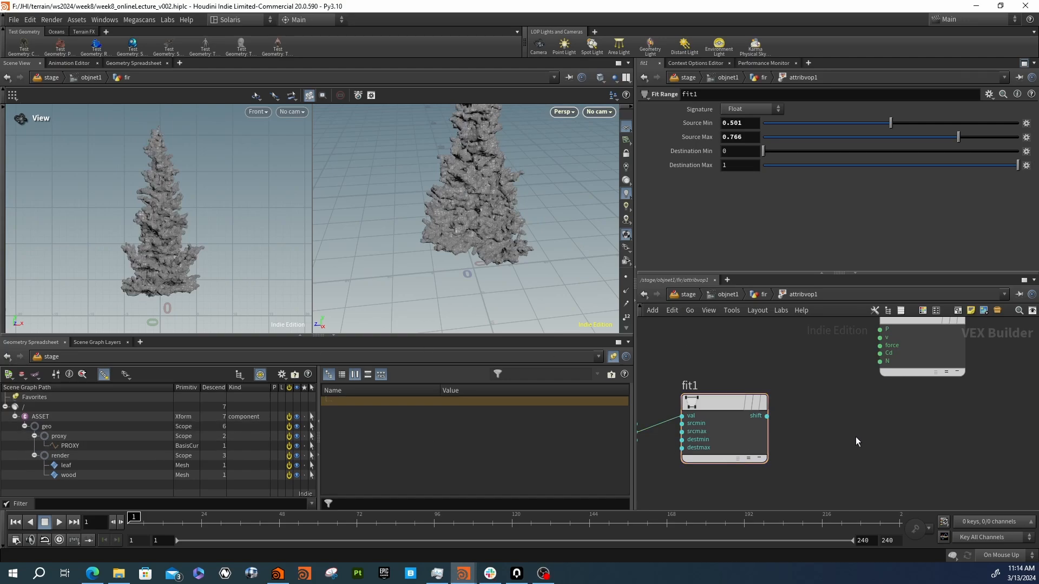
Add a Bind node beside the Fit Range node and wire the shift output into its input
key(Tab)
text(v)
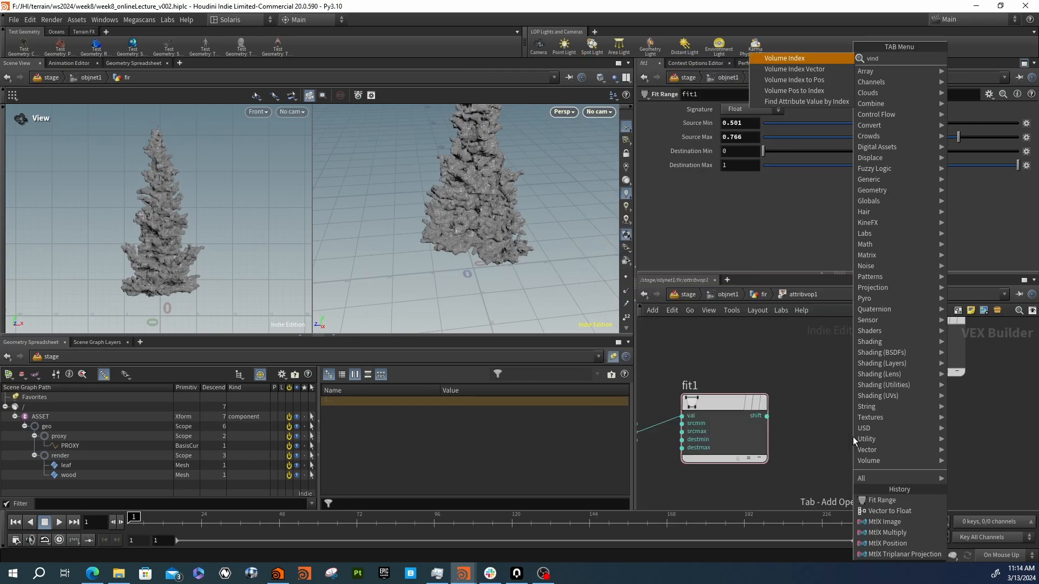
key(BackSpace)
text(binde)
key(Return)
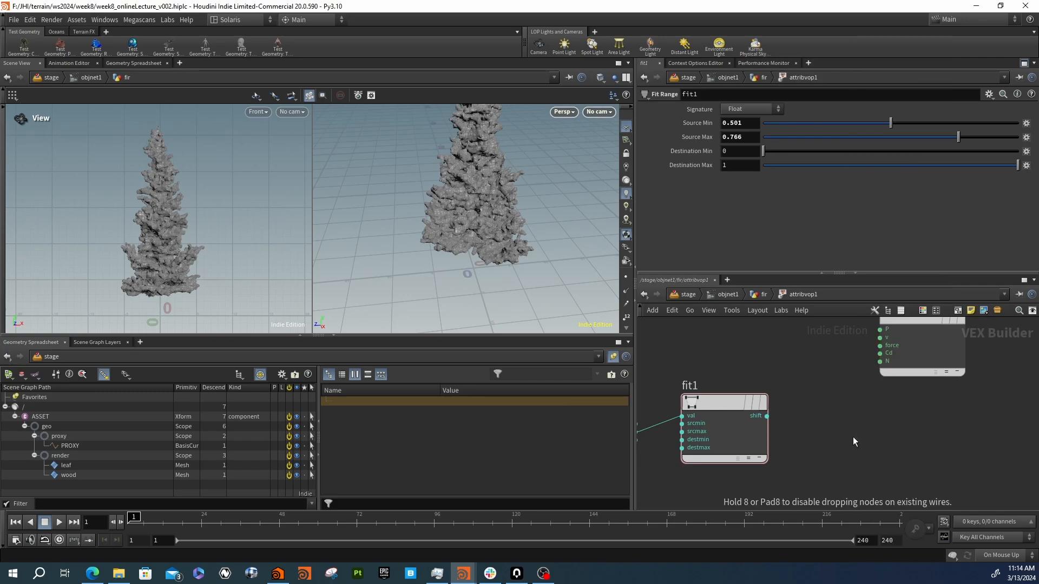
drag(853, 440, 901, 430)
mouse_move(767, 416)
mouse_down()
mouse_move(859, 439)
mouse_move(906, 412)
mouse_up()
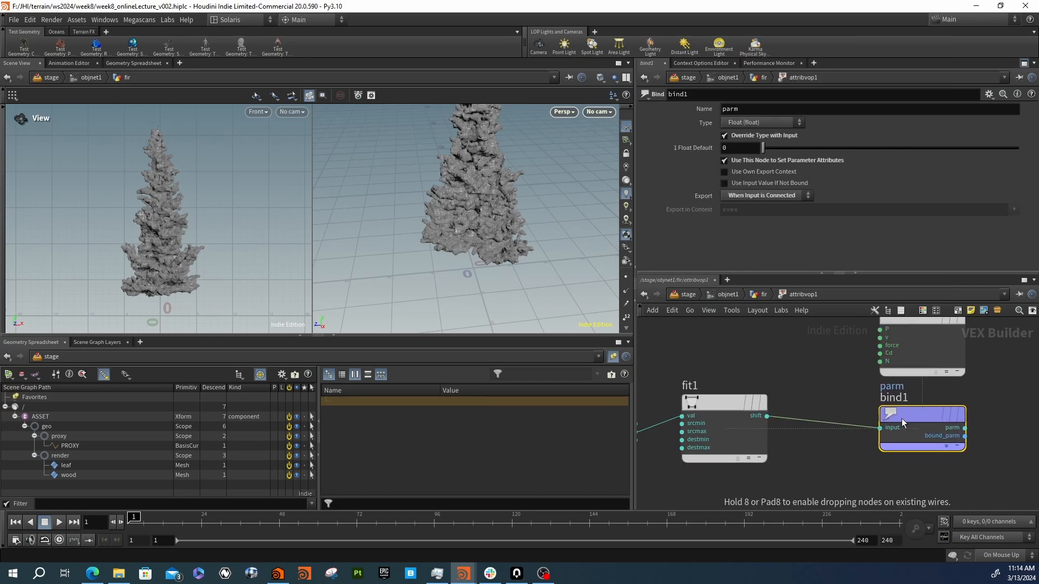
Name the Bind node's parameter density
double_click(752, 110)
text(density)
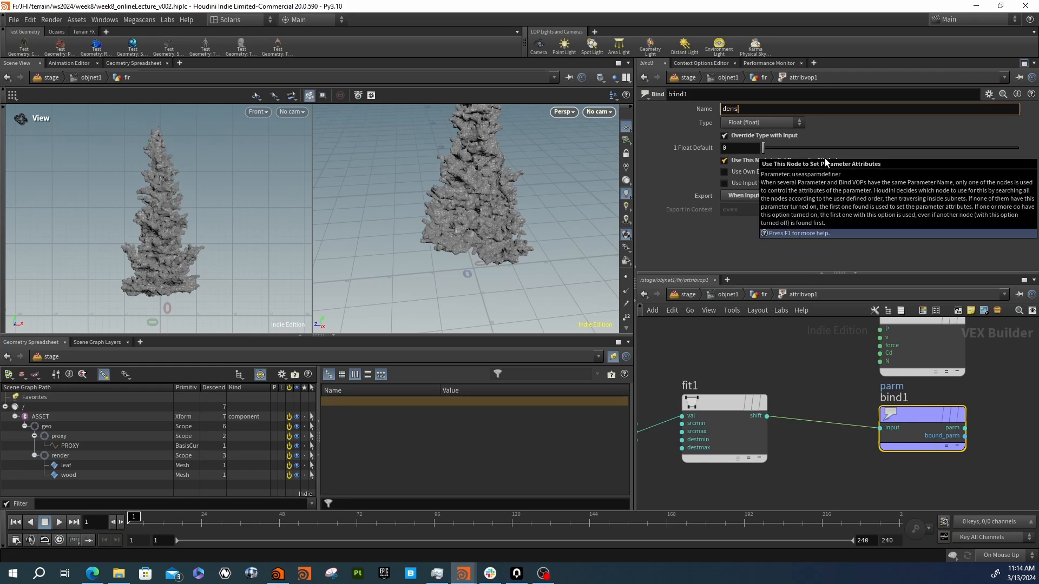
key(Return)
Add a Scatter node to the fir network, feed it from attribvop1 and display it
click(757, 297)
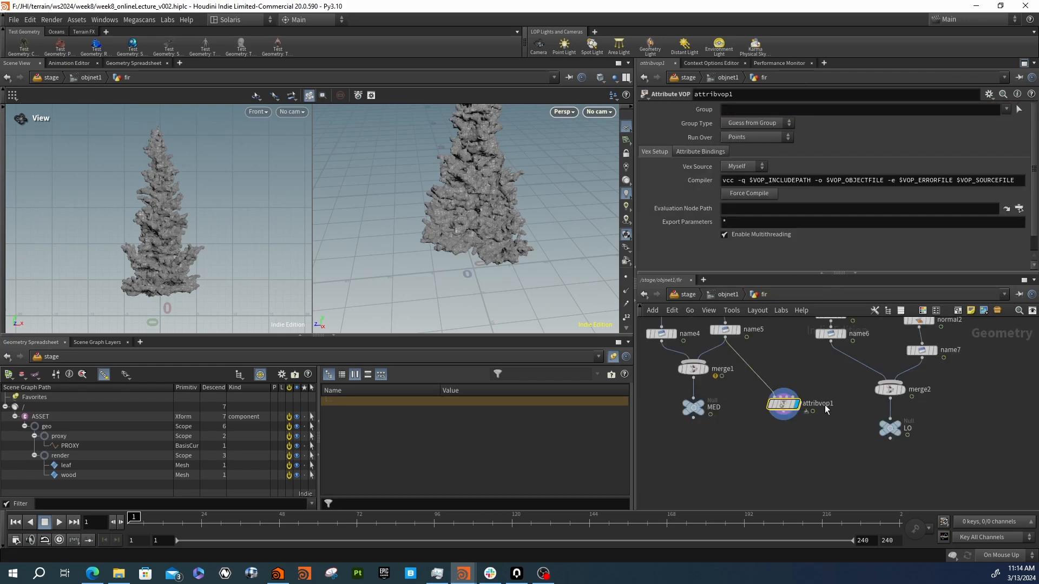
key(Tab)
text(sc)
key(Return)
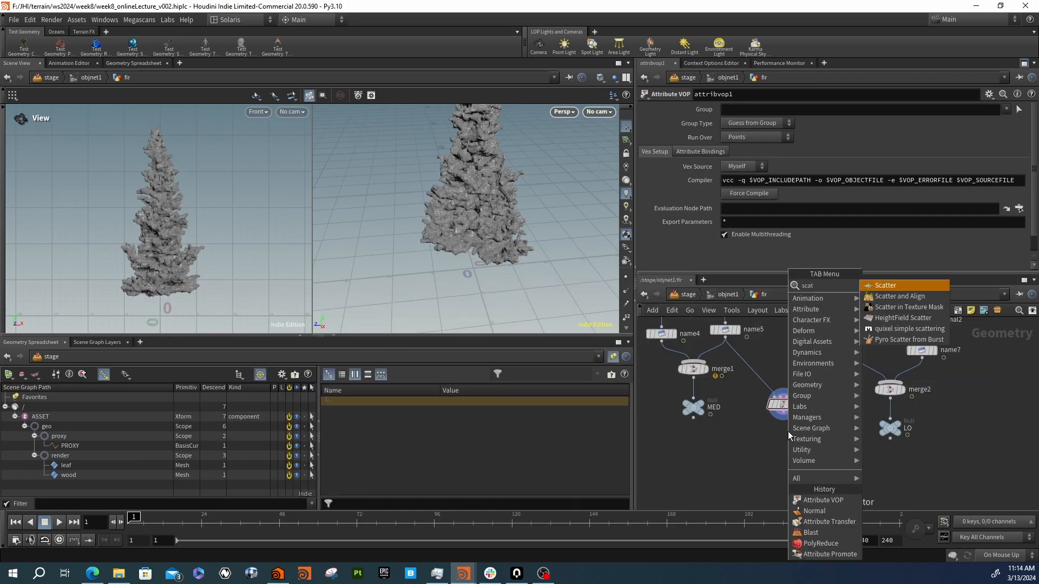
scroll(788, 433, up, 3)
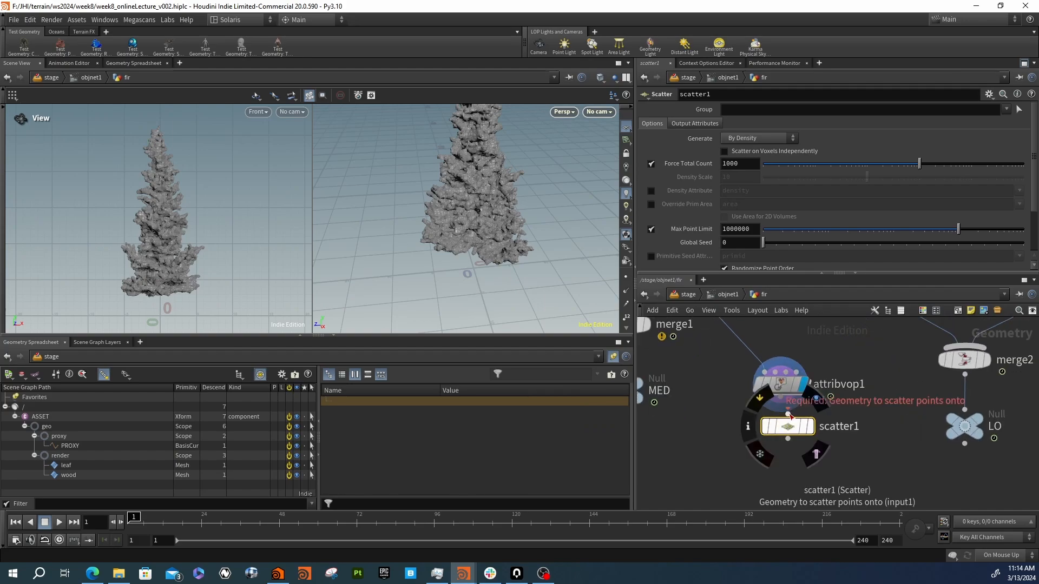
mouse_move(788, 414)
mouse_down()
mouse_move(781, 397)
mouse_move(782, 433)
mouse_up()
key(r)
click(791, 430)
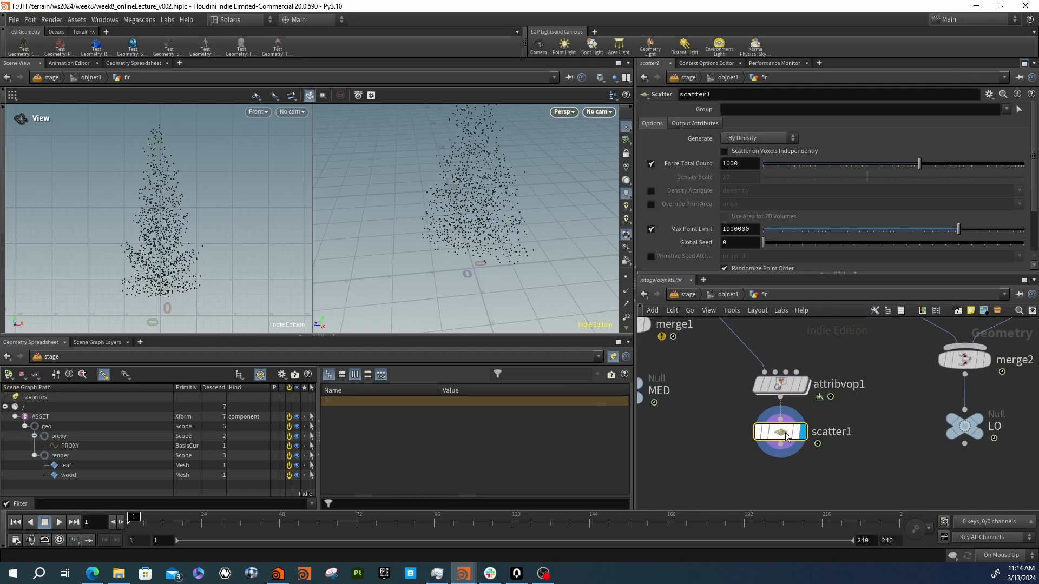
Enable the Scatter node's Density Attribute with the attribute density and inspect the point distribution
click(651, 192)
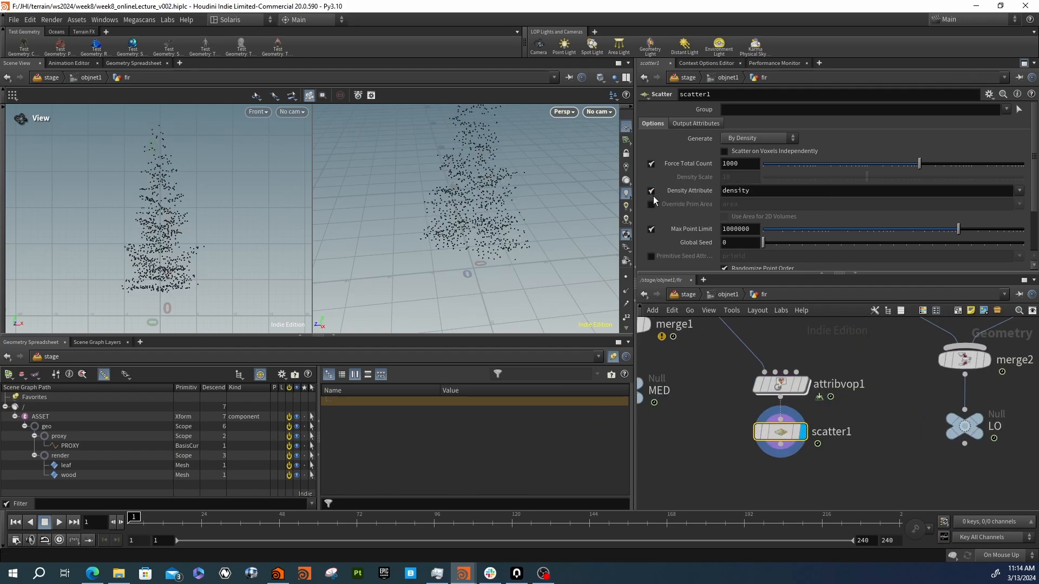
right_drag(478, 232, 541, 220)
drag(541, 220, 479, 237)
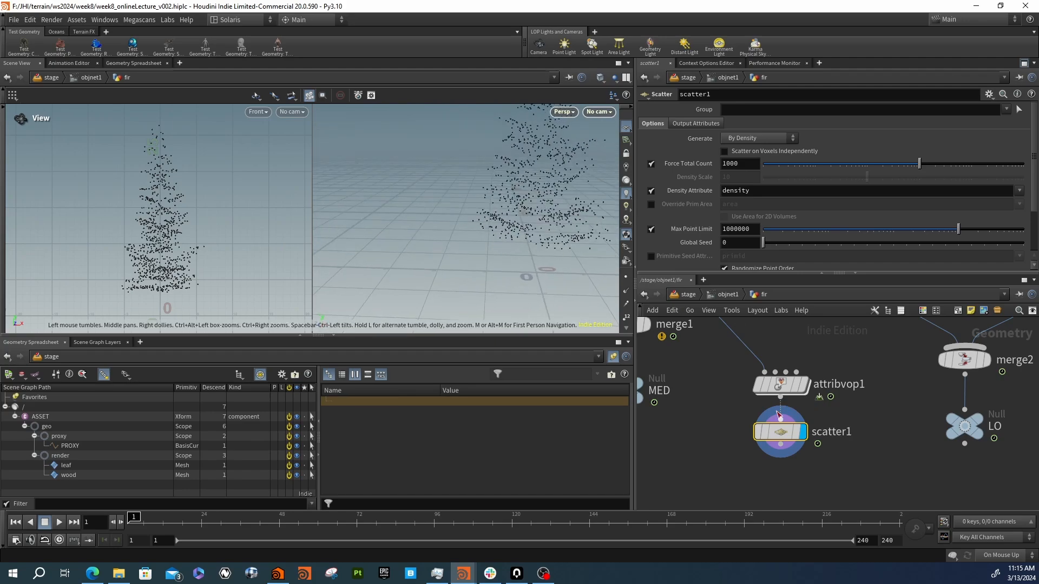
Add a Merge node below the medium foliage branch, wire name5 and scatter1 into it and display it
middle_drag(722, 414, 756, 427)
click(746, 444)
key(Tab)
text(merge)
key(Return)
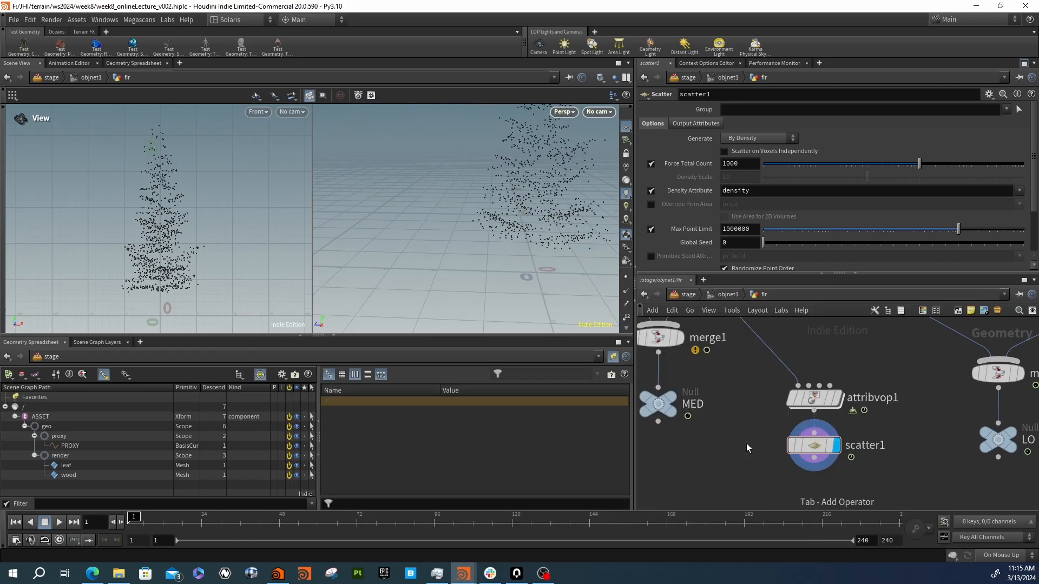
click(746, 444)
drag(746, 444, 734, 488)
middle_drag(740, 437, 745, 463)
scroll(746, 462, down, 4)
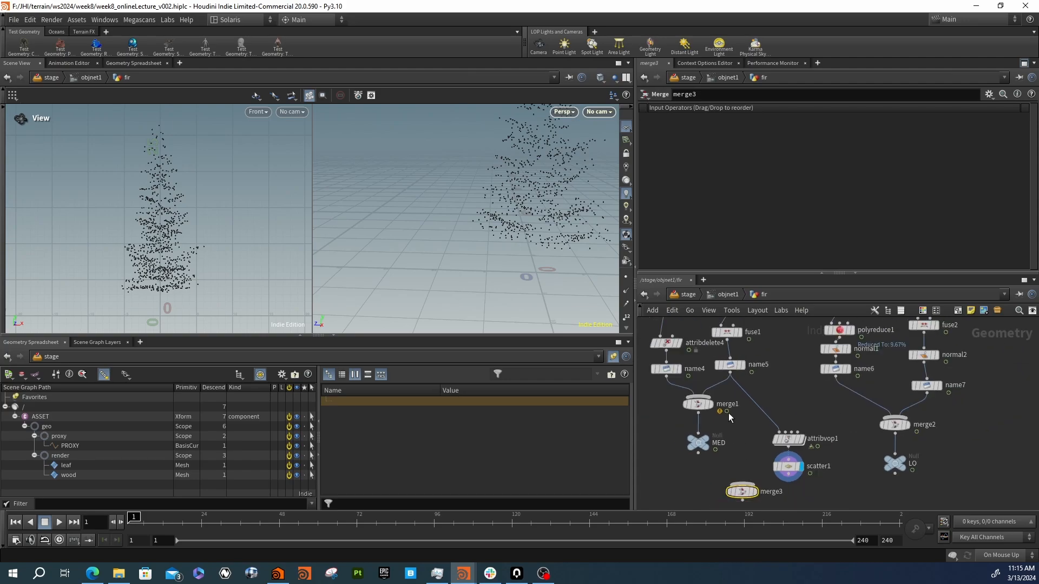
drag(730, 373, 780, 477)
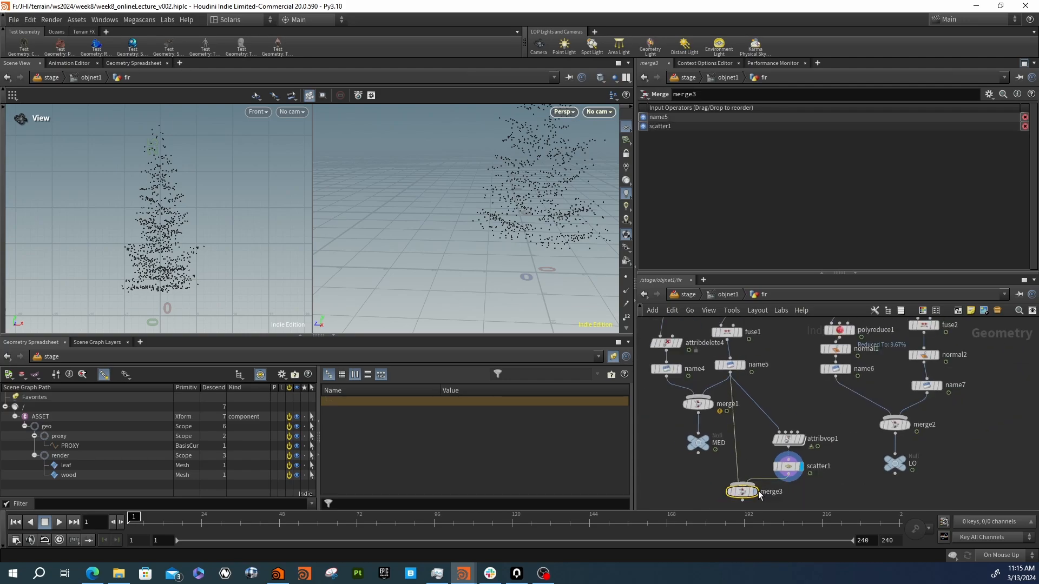
click(757, 491)
Set the Scatter node's Force Total Count to 10000 and inspect the points over the foliage mesh
drag(557, 217, 512, 246)
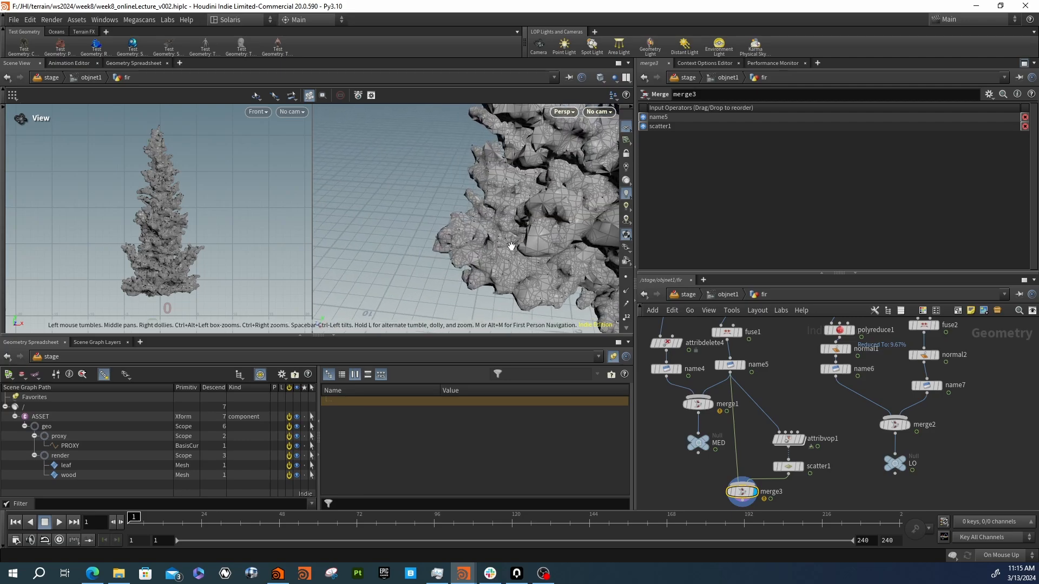
middle_drag(547, 263, 466, 270)
right_drag(466, 270, 458, 237)
drag(526, 232, 477, 216)
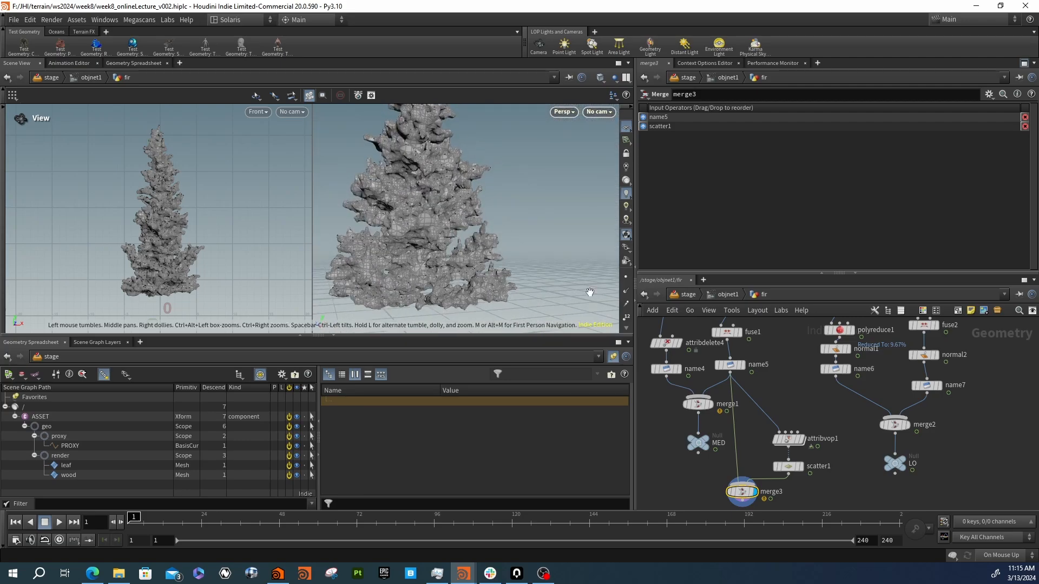
click(789, 439)
click(789, 467)
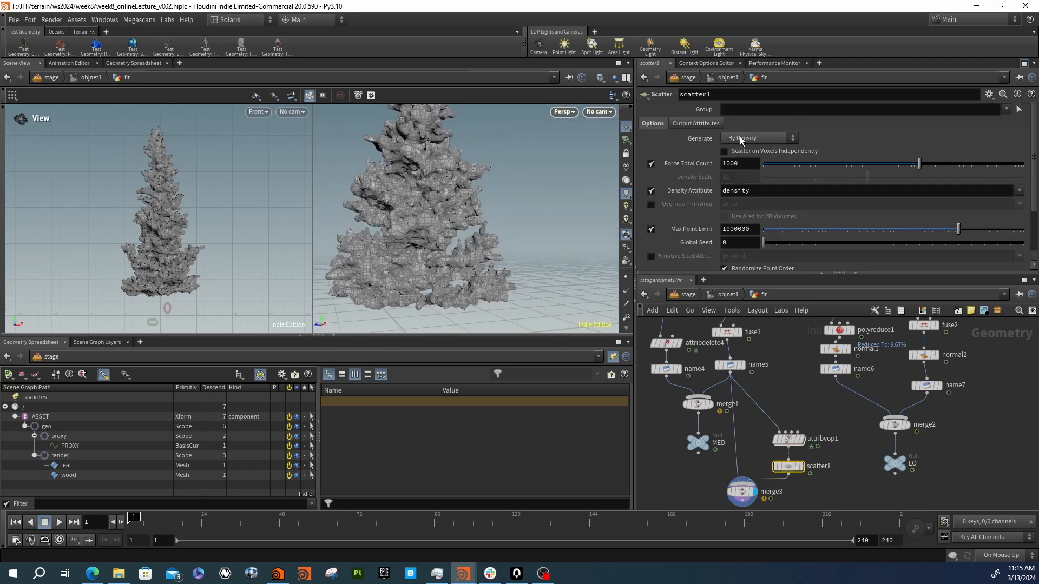
text(0)
key(Return)
drag(533, 172, 456, 220)
right_drag(457, 220, 523, 218)
drag(523, 218, 494, 200)
right_drag(495, 199, 523, 196)
Add a VDB from Particles node fed by scatter1 and display it
middle_drag(826, 408, 839, 337)
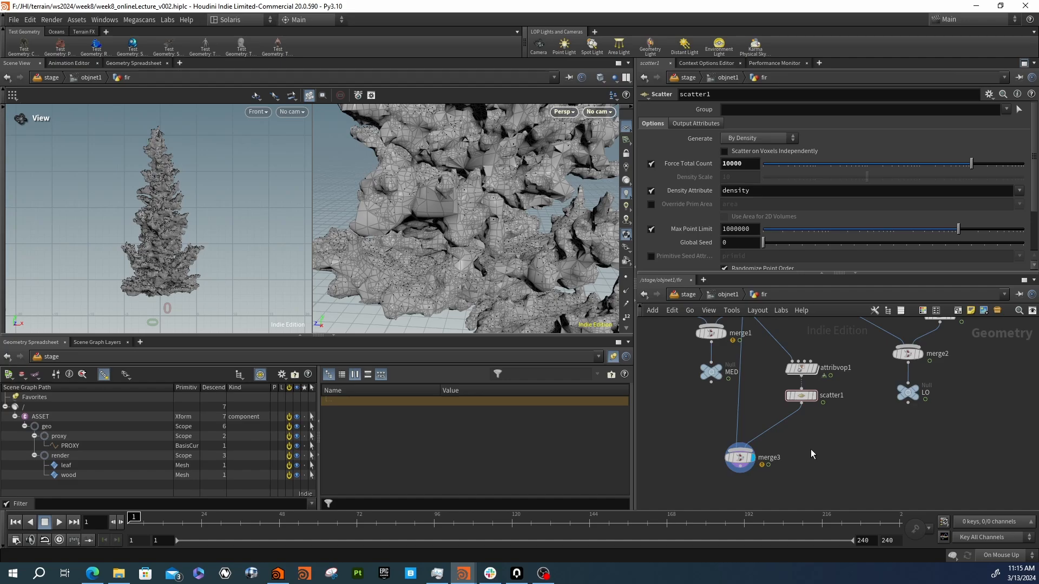
key(Tab)
text(vdbp)
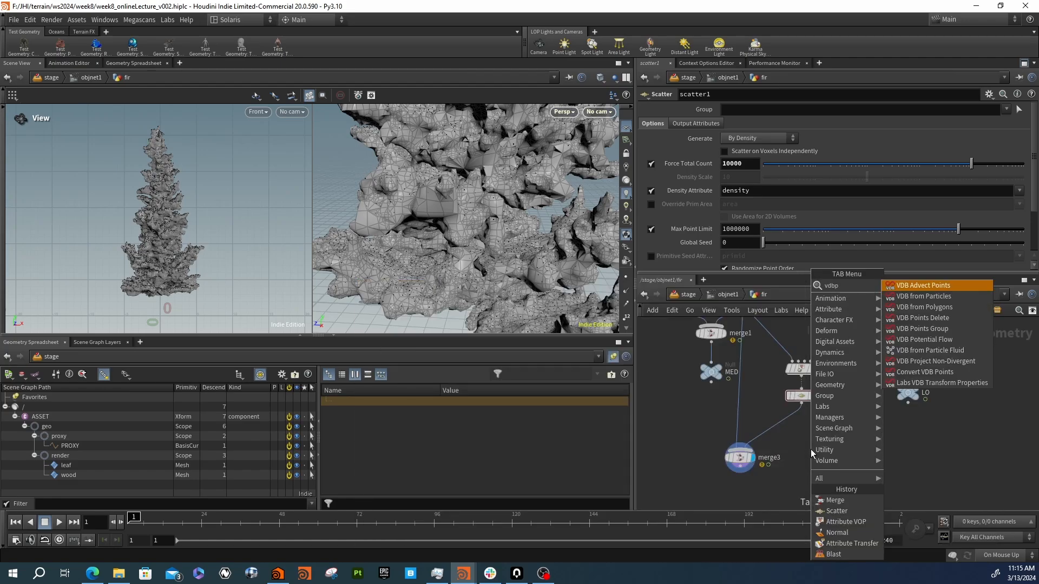
text(ar)
key(Return)
click(811, 449)
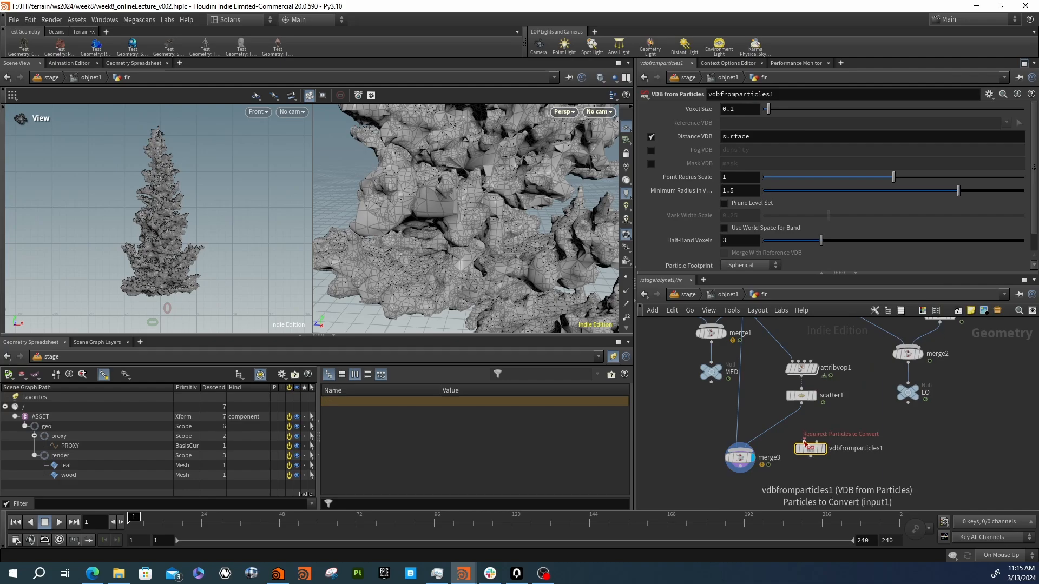
drag(805, 443, 801, 404)
click(826, 432)
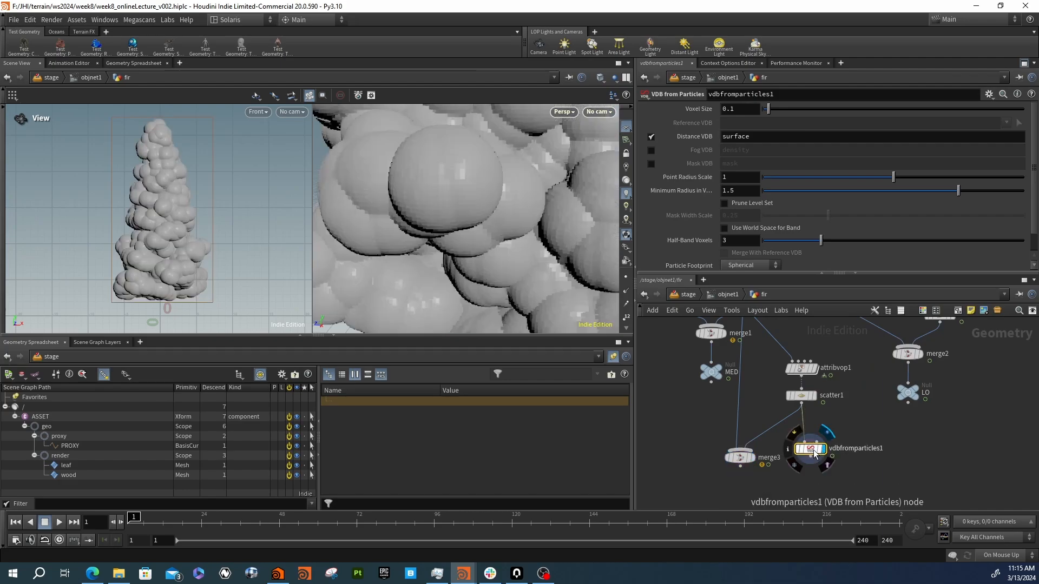
scroll(531, 179, down, 10)
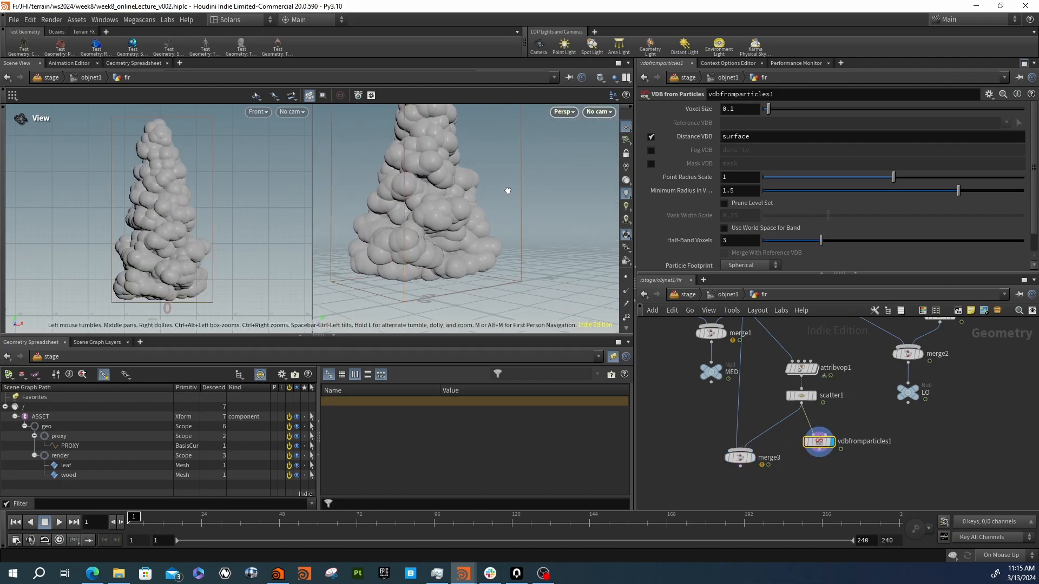
drag(508, 190, 472, 224)
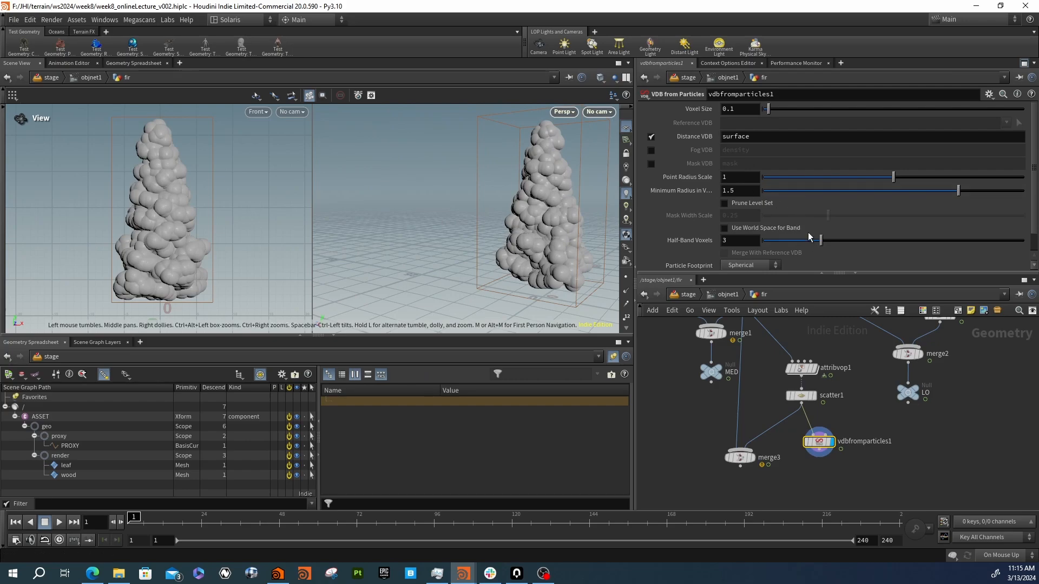
Try lower Half-Band Voxels and Point Radius Scale values on the VDB from Particles node, and restore them to 3 and 1
drag(820, 240, 816, 242)
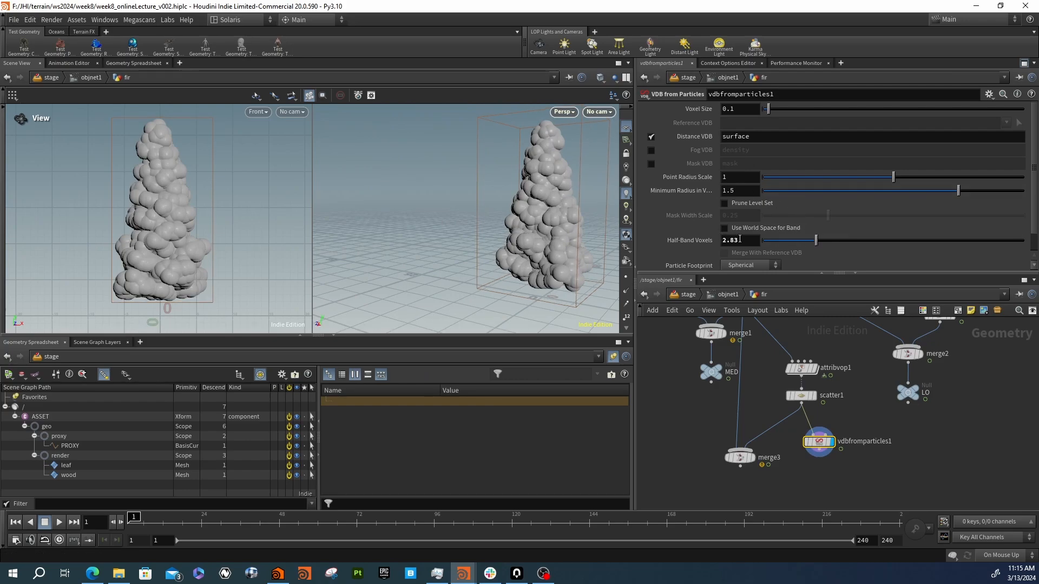
click(739, 239)
drag(880, 180, 787, 181)
click(737, 178)
text(1)
key(Return)
Insert an Attribute Create node between scatter1 and the VDB from Particles node
key(Tab)
text(atcr)
key(Return)
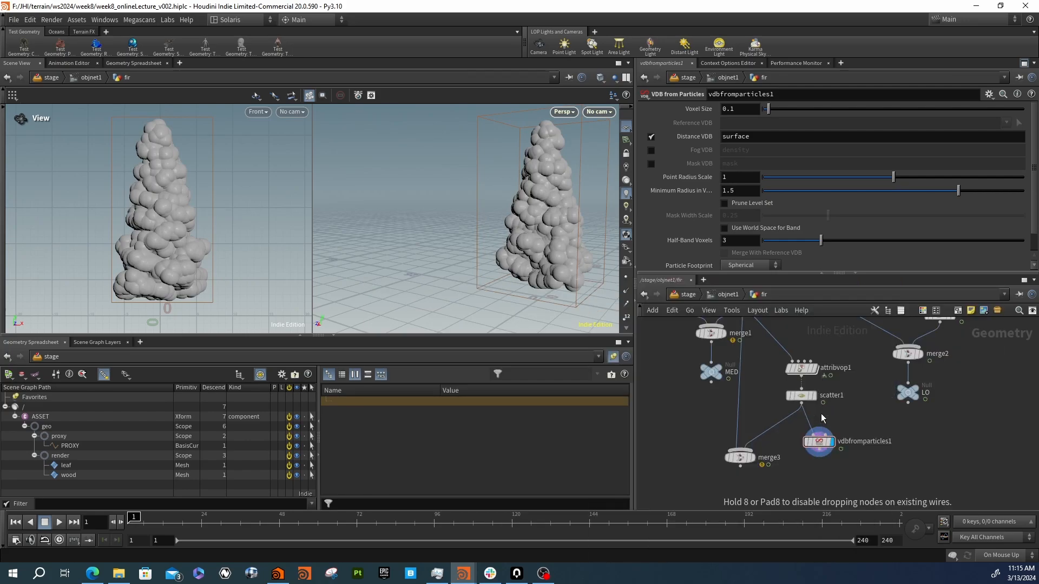
click(821, 415)
mouse_move(822, 416)
mouse_down()
mouse_move(805, 421)
mouse_move(823, 425)
mouse_up()
Name the created attribute pscale, set its value to 0.1 and display the Attribute Create node
double_click(781, 163)
text(P)
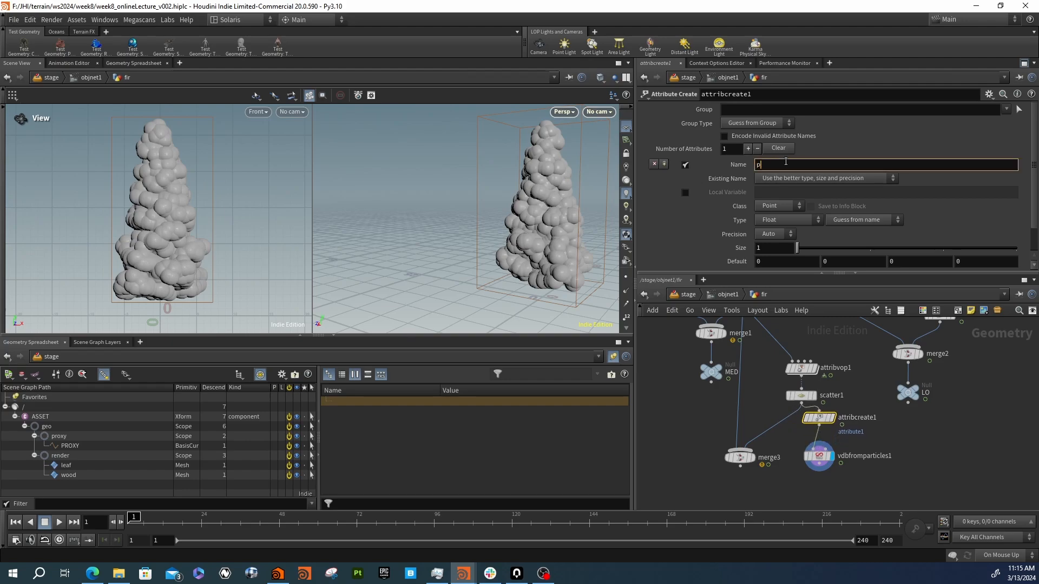
key(Return)
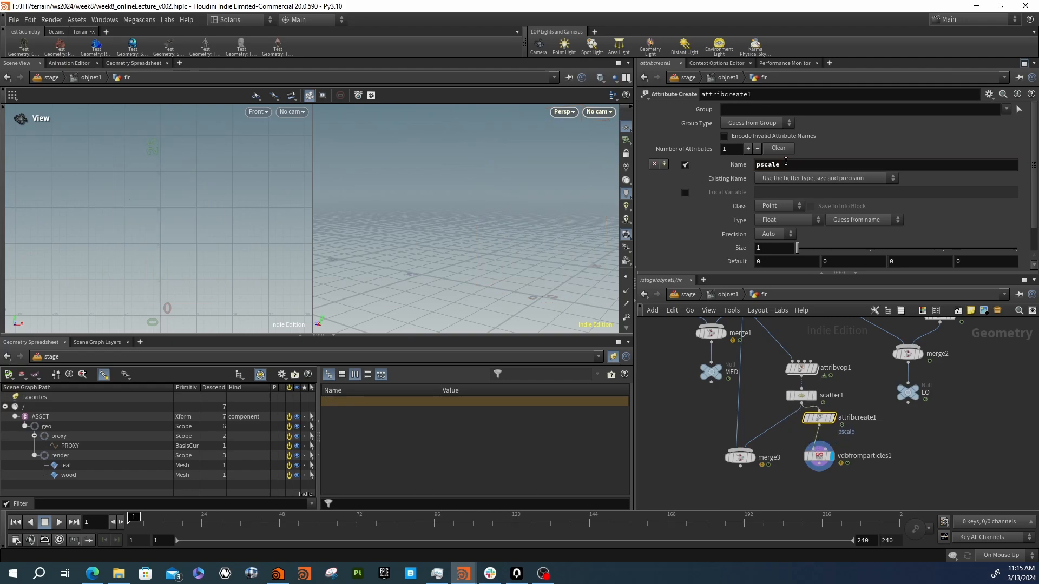
scroll(686, 230, down, 1)
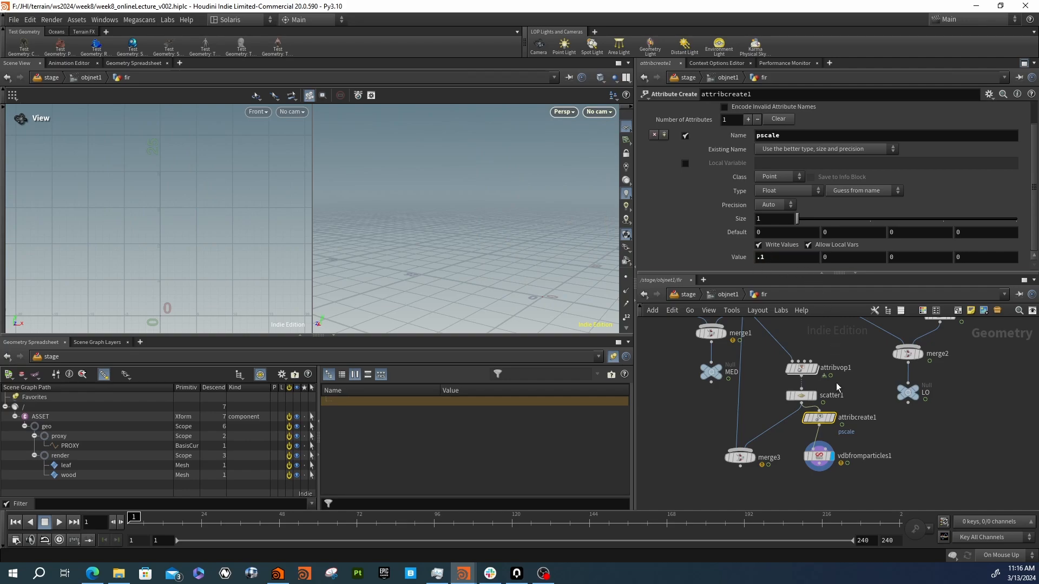
click(834, 418)
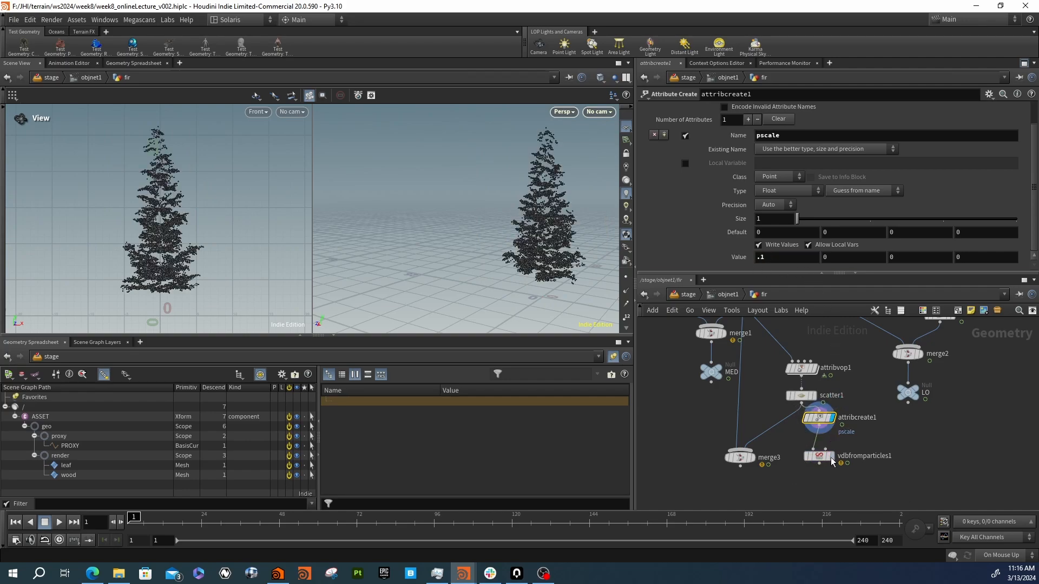
Display the VDB from Particles node and set its Minimum Radius in Voxels to about 0.819, with Point Radius Scale at 1
click(833, 456)
click(820, 461)
drag(893, 177, 852, 177)
key(Return)
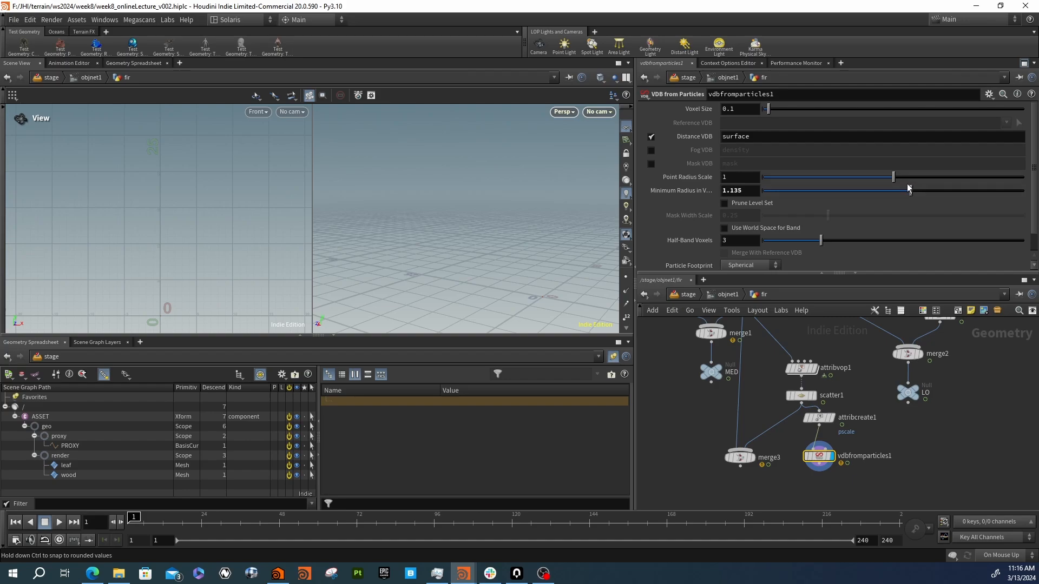
drag(893, 179, 870, 195)
double_click(745, 176)
text(1)
key(Return)
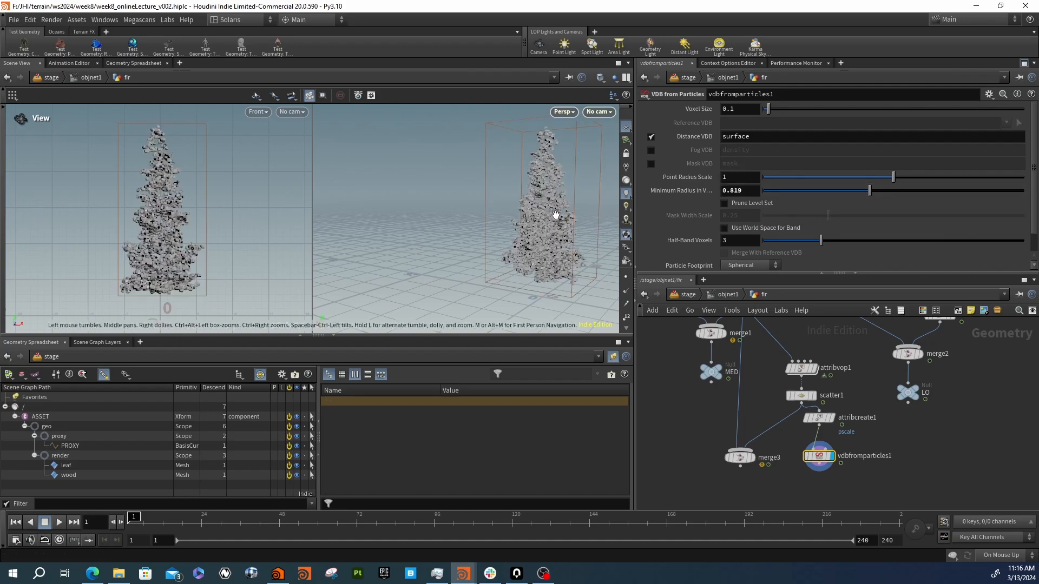
right_drag(556, 218, 599, 220)
middle_drag(598, 220, 482, 219)
right_drag(482, 219, 492, 195)
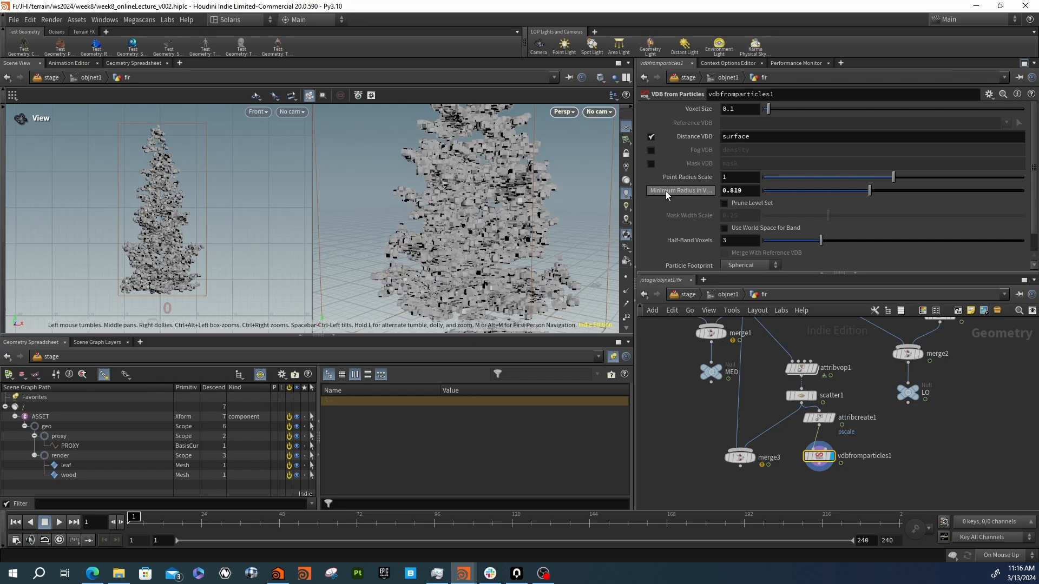
Add a Convert VDB node, connect it below vdbfromparticles1 and display it
drag(504, 218, 471, 209)
click(803, 397)
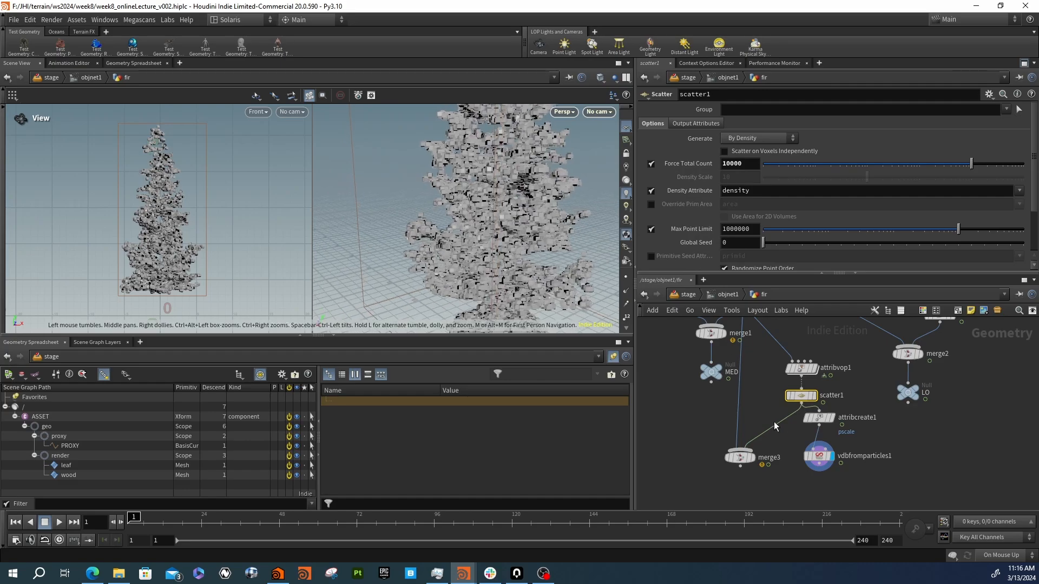
middle_drag(784, 485, 797, 469)
click(807, 481)
key(Tab)
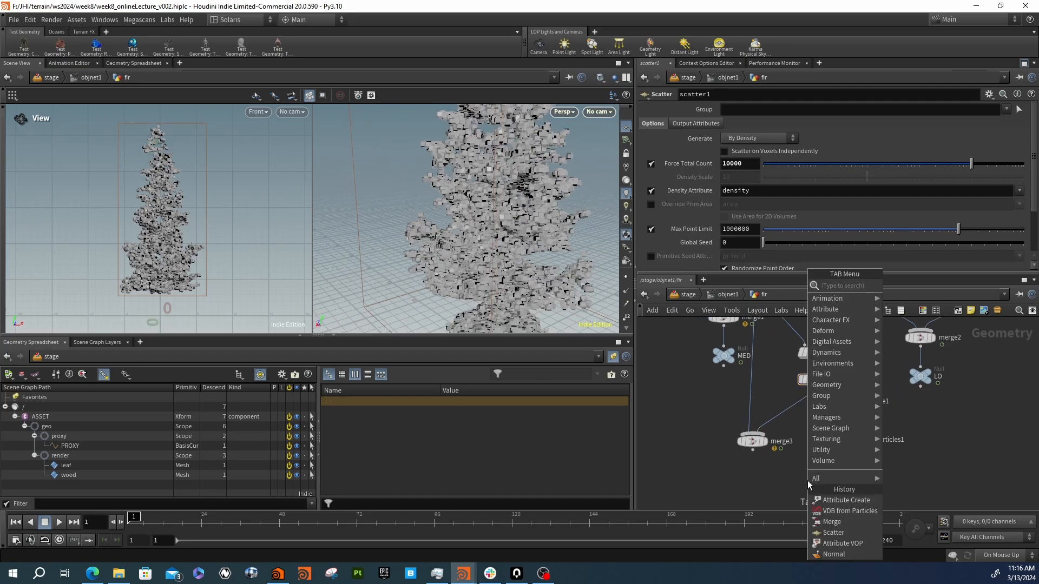
text(convert vdb)
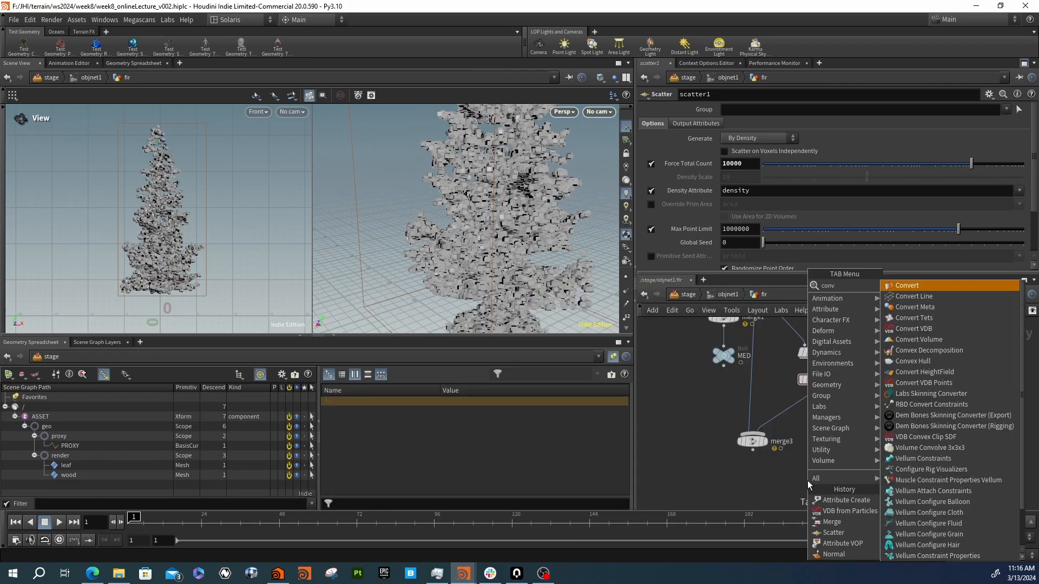
key(Return)
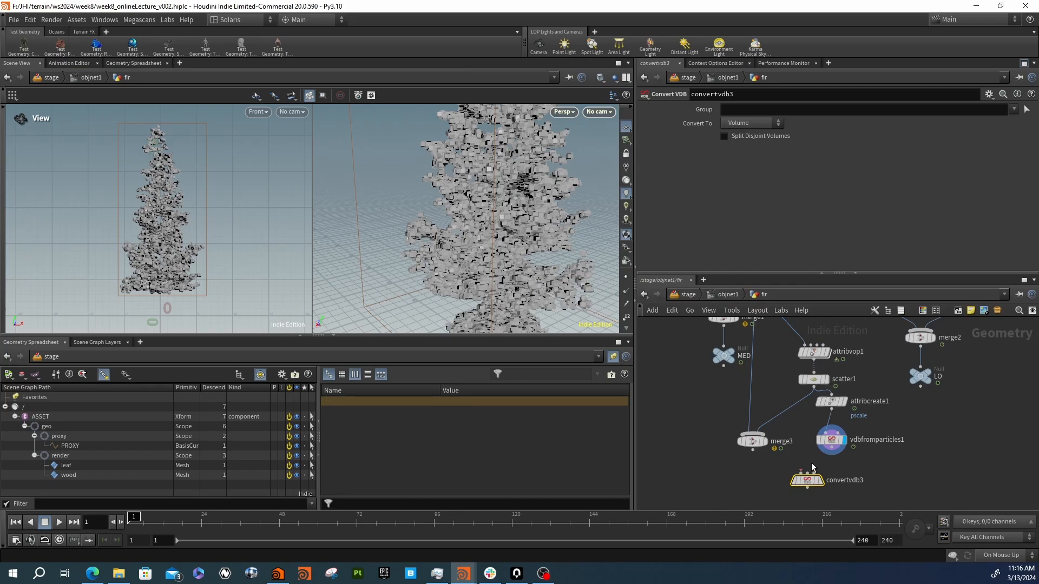
drag(800, 473, 832, 448)
click(821, 480)
drag(811, 486, 836, 475)
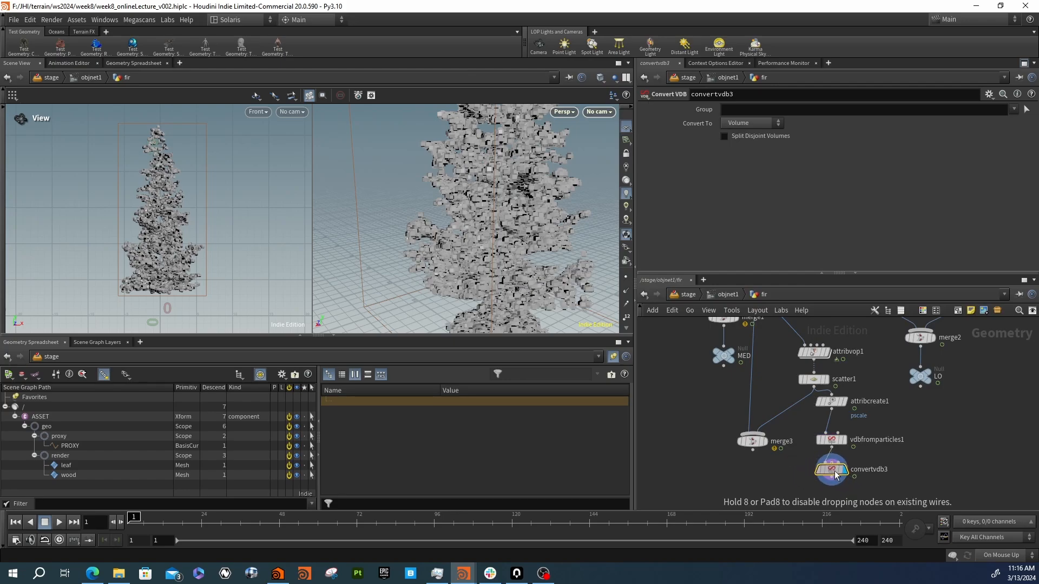
Set the Convert VDB node to convert to Polygons and inspect the resulting snow mesh
click(757, 156)
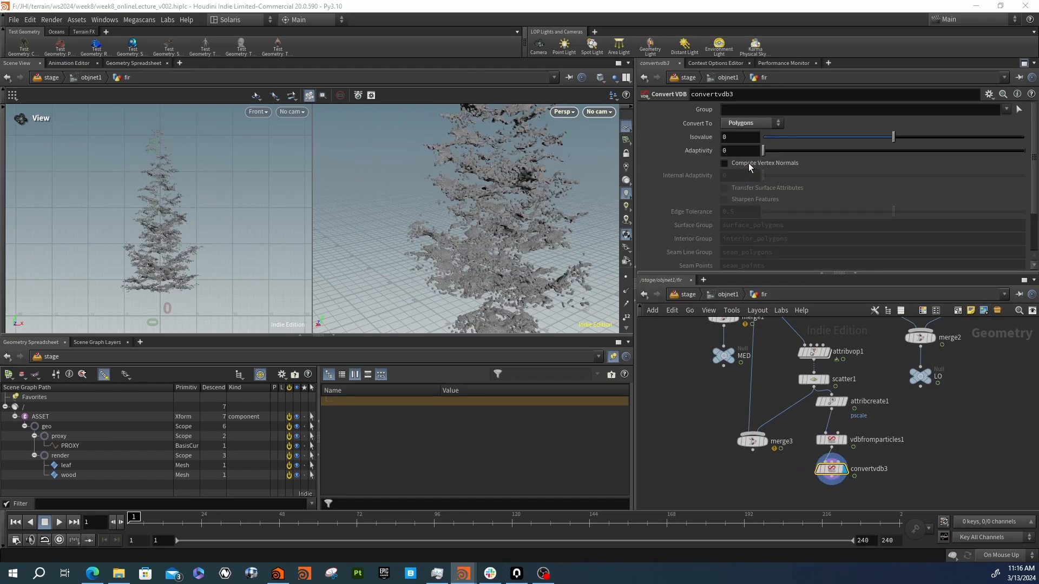
scroll(533, 230, up, 5)
drag(539, 222, 521, 235)
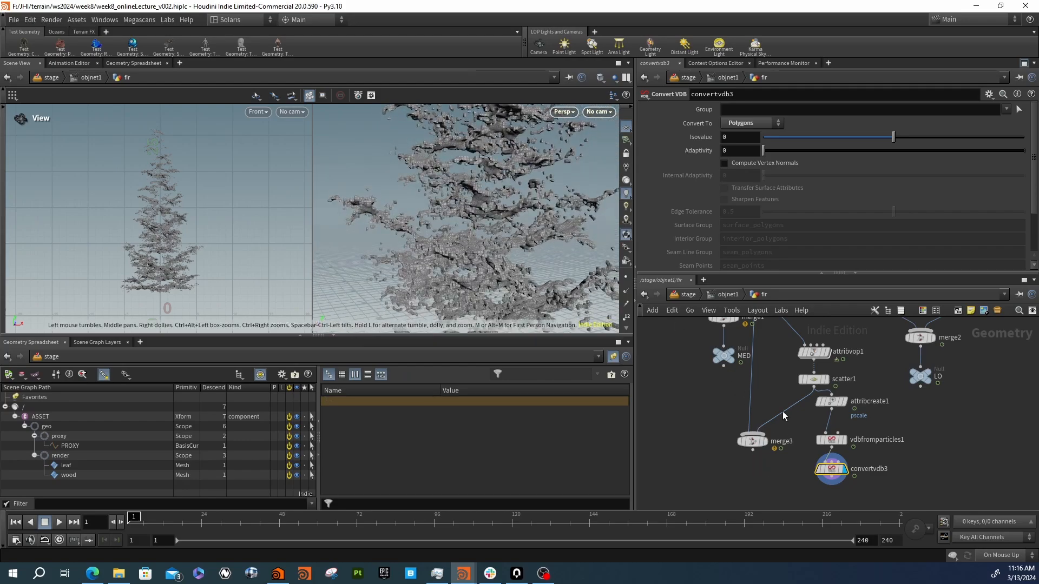
Feed merge3 from convertvdb3 instead of scatter1 and display the merge
drag(782, 413, 832, 477)
click(766, 442)
drag(752, 442, 758, 475)
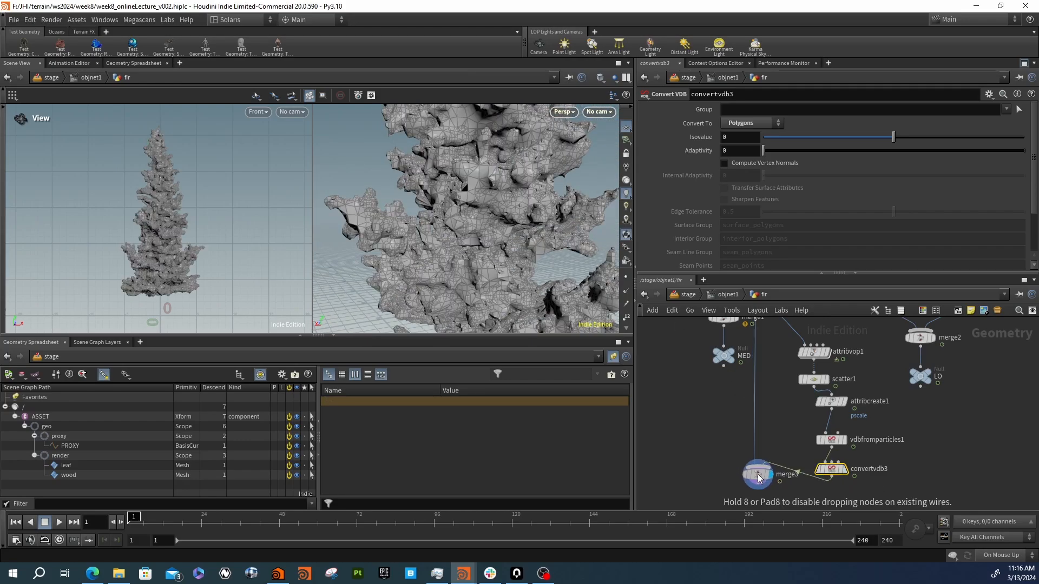
Insert a Color node on the foliage wire into merge3 and set its color to dark green (0.0575, 0.23, 0.0575)
key(Tab)
key(Escape)
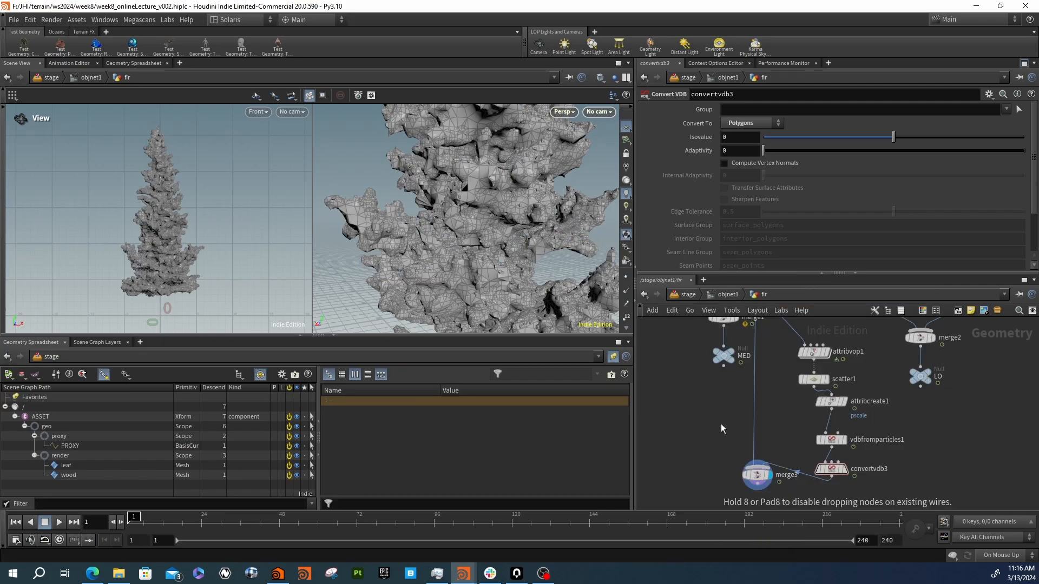
click(721, 425)
drag(722, 425, 749, 427)
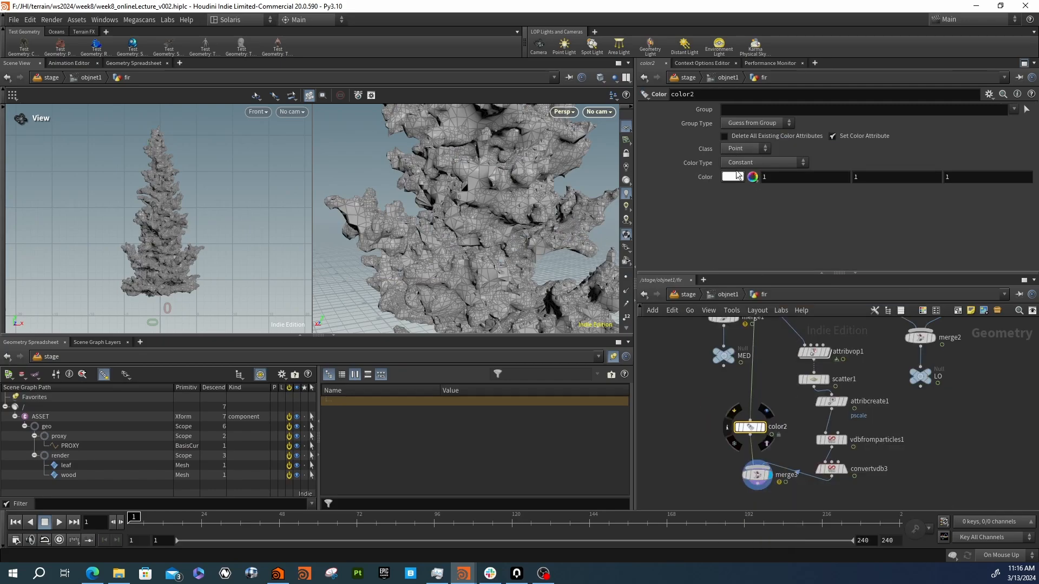
click(736, 173)
click(760, 127)
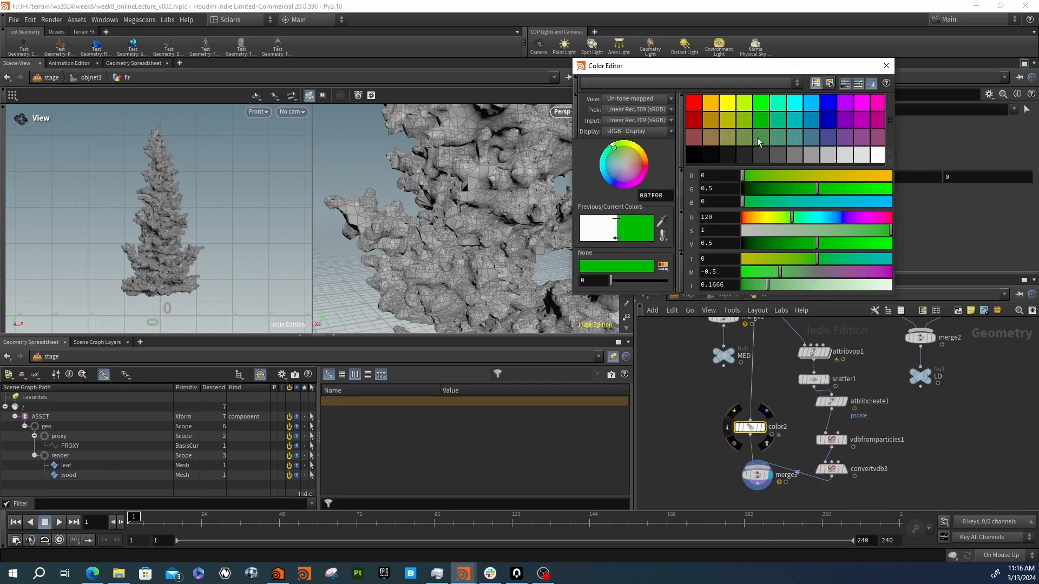
click(757, 137)
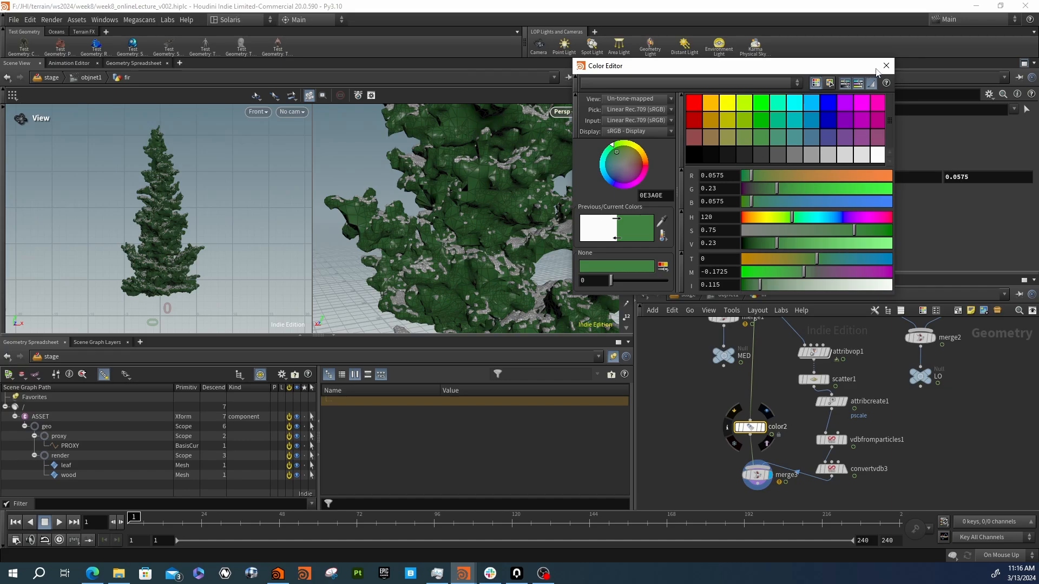
click(886, 66)
Move merge3 slightly lower and set the pscale value on the Attribute Create node to 0.2
drag(379, 233, 439, 217)
right_drag(438, 217, 512, 223)
drag(512, 223, 478, 256)
middle_drag(891, 469, 880, 447)
drag(441, 271, 498, 278)
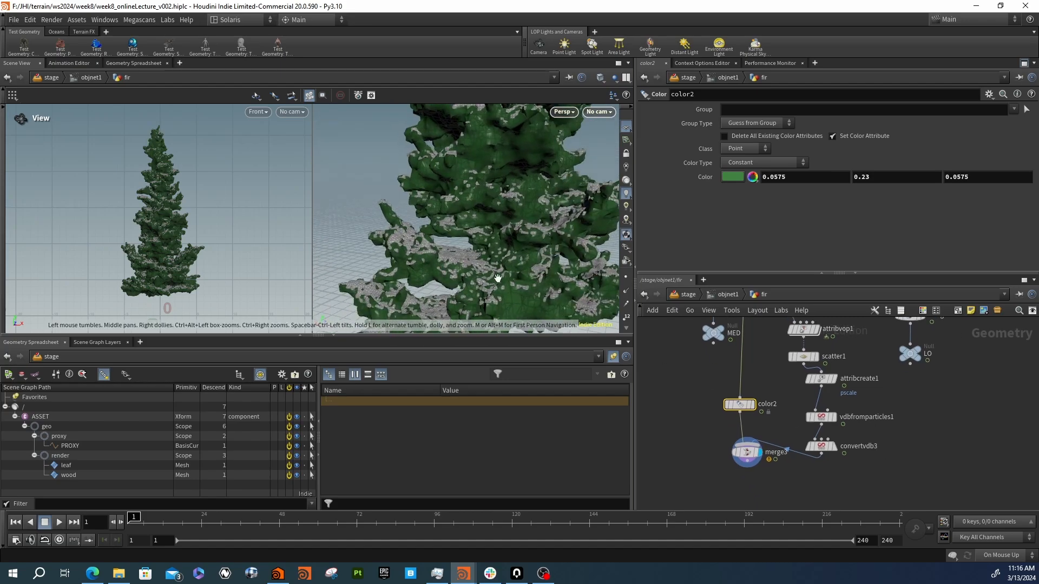
drag(753, 458, 752, 470)
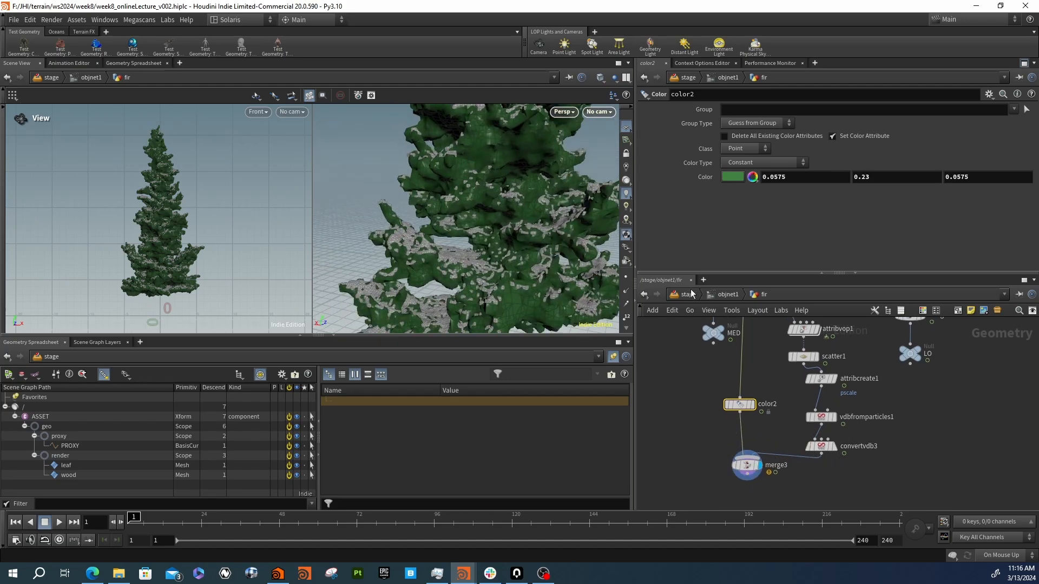
drag(482, 236, 507, 242)
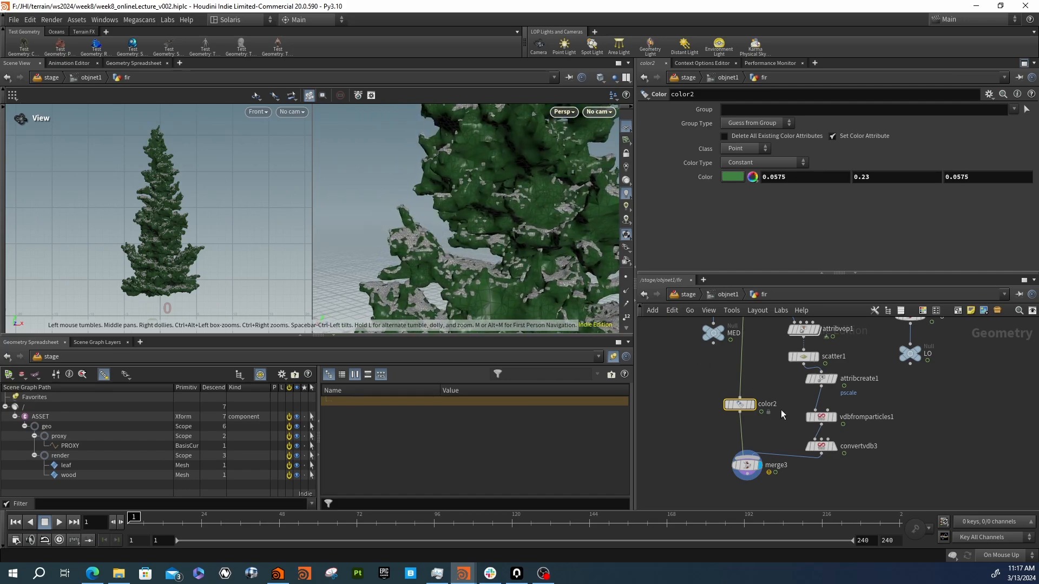
click(821, 379)
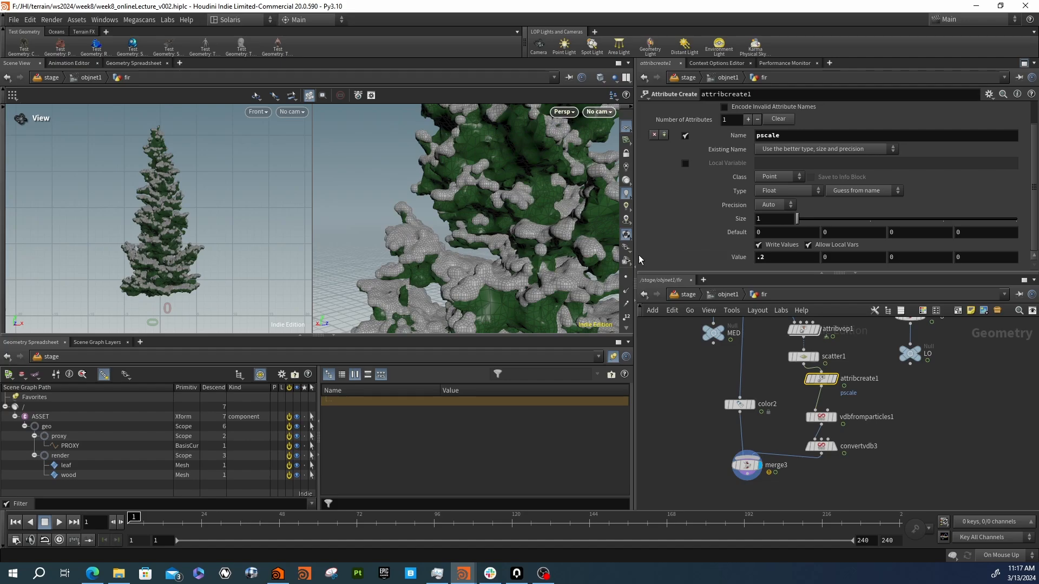
Examine the snow coverage on the whole fir tree from different distances and angles
scroll(515, 230, down, 6)
drag(511, 230, 585, 225)
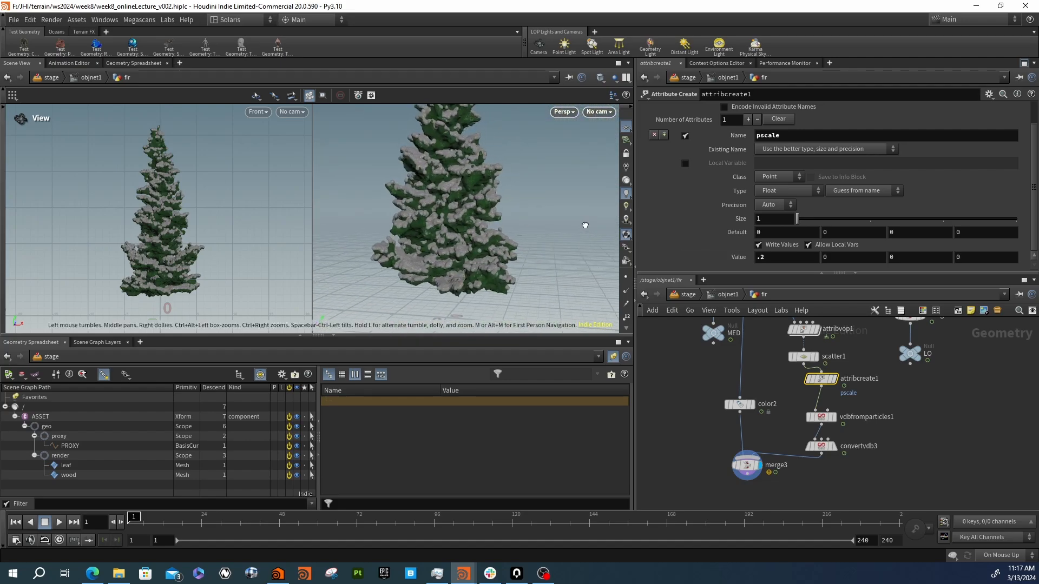
right_drag(536, 221, 396, 217)
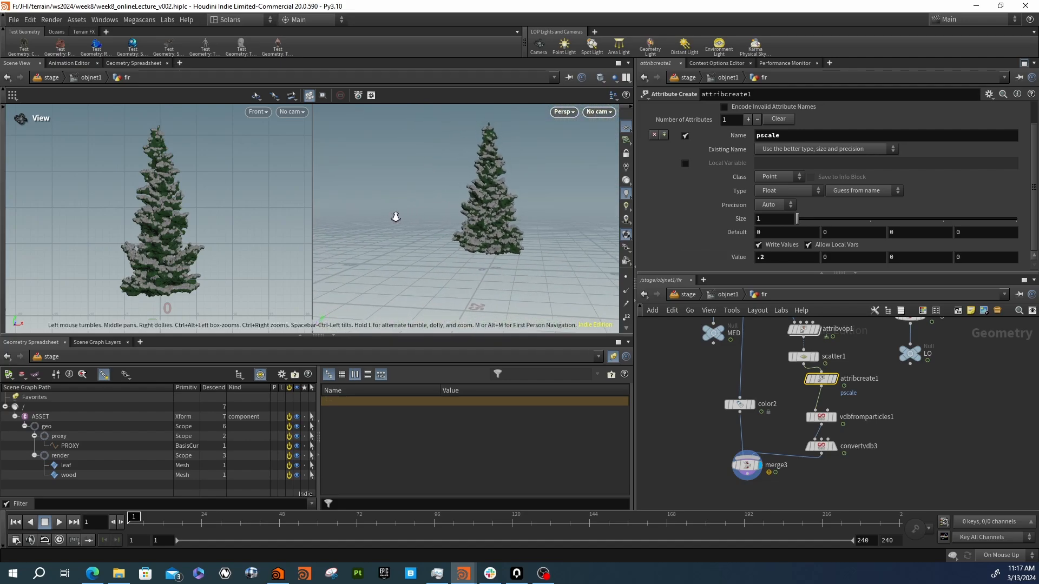
drag(395, 217, 431, 226)
scroll(507, 236, up, 3)
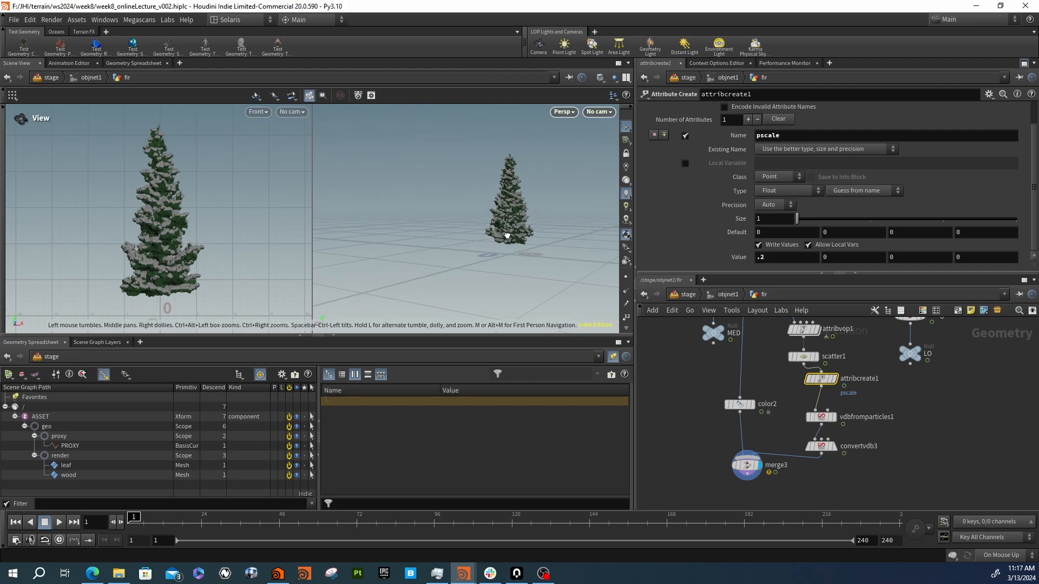
right_click(494, 228)
click(457, 211)
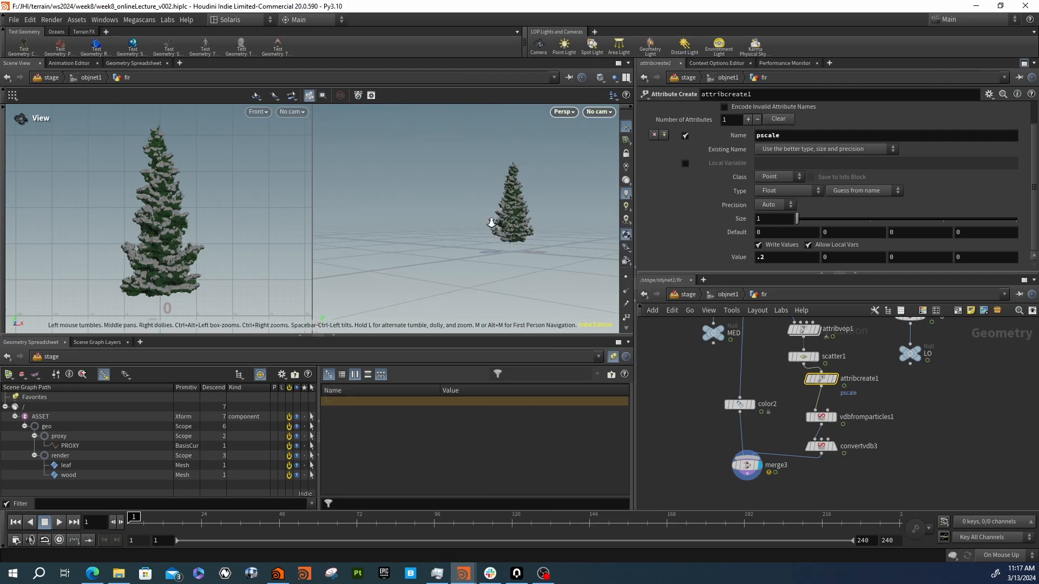
drag(457, 211, 436, 230)
right_drag(436, 229, 574, 240)
middle_drag(574, 239, 485, 228)
Insert a VDB Reshape SDF node between vdbfromparticles1 and convertvdb3, keeping its Operation at Dilate
drag(828, 445, 828, 464)
drag(823, 420, 821, 407)
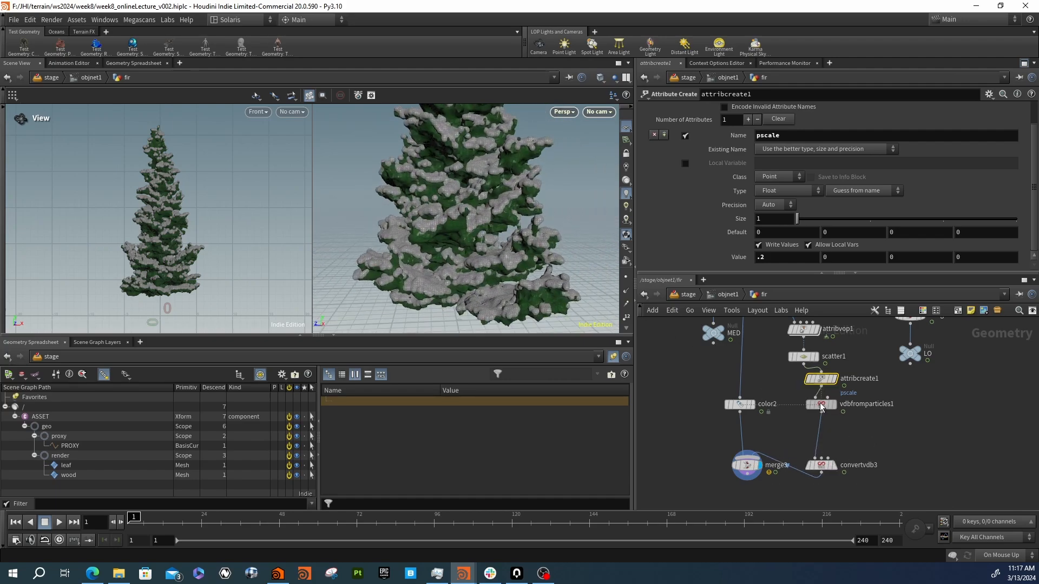
key(Tab)
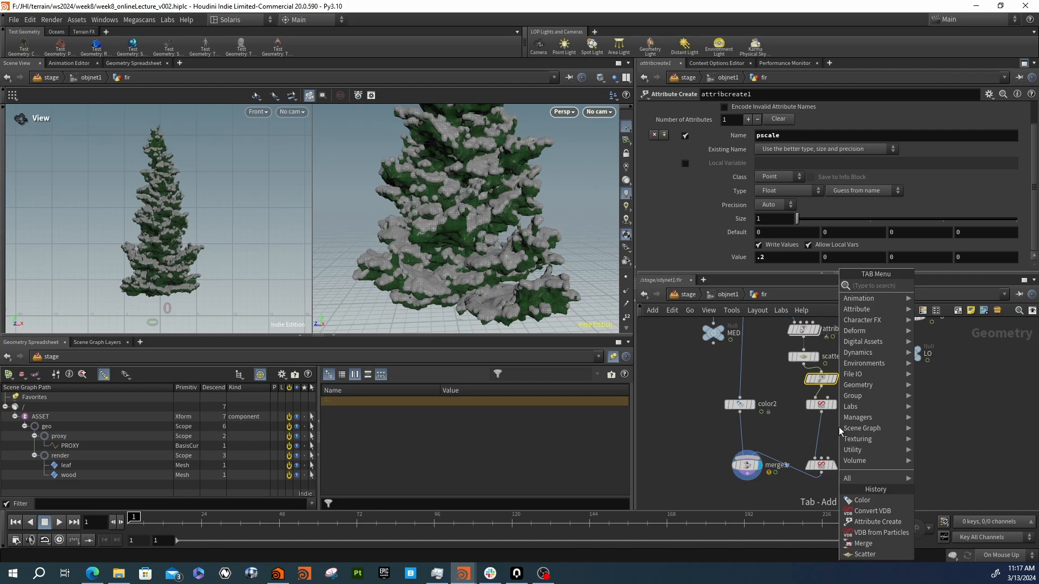
text(shar)
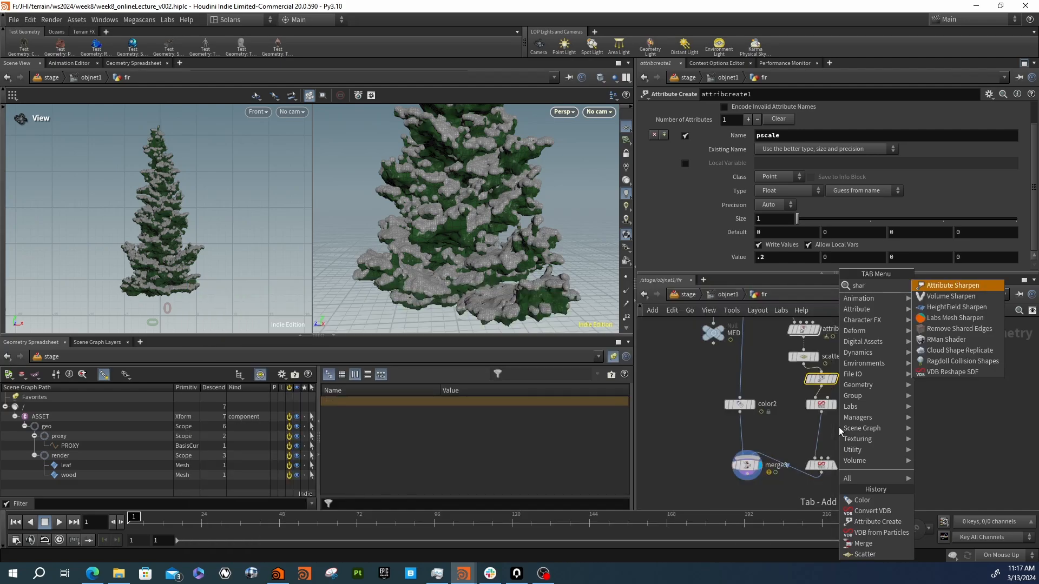
key(Down)
key(Down)
key(Down)
key(Down)
key(Down)
key(Down)
key(Down)
key(Down)
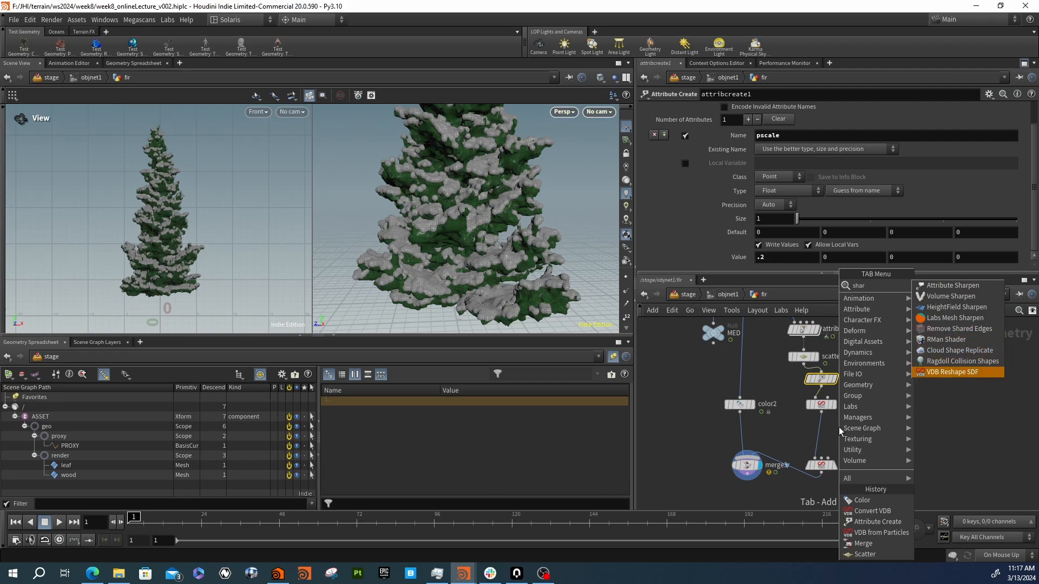
key(Return)
click(824, 433)
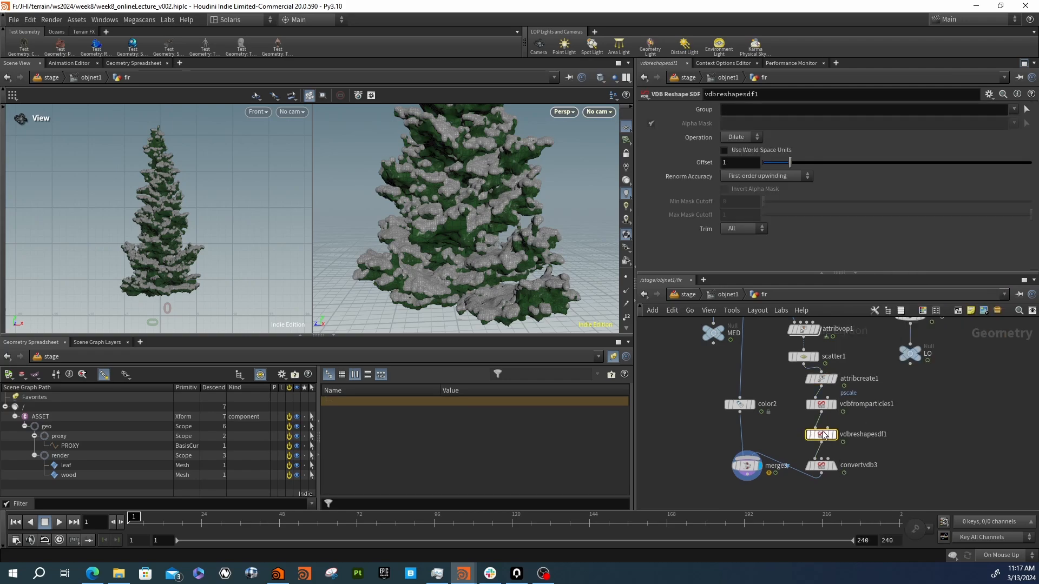
click(729, 140)
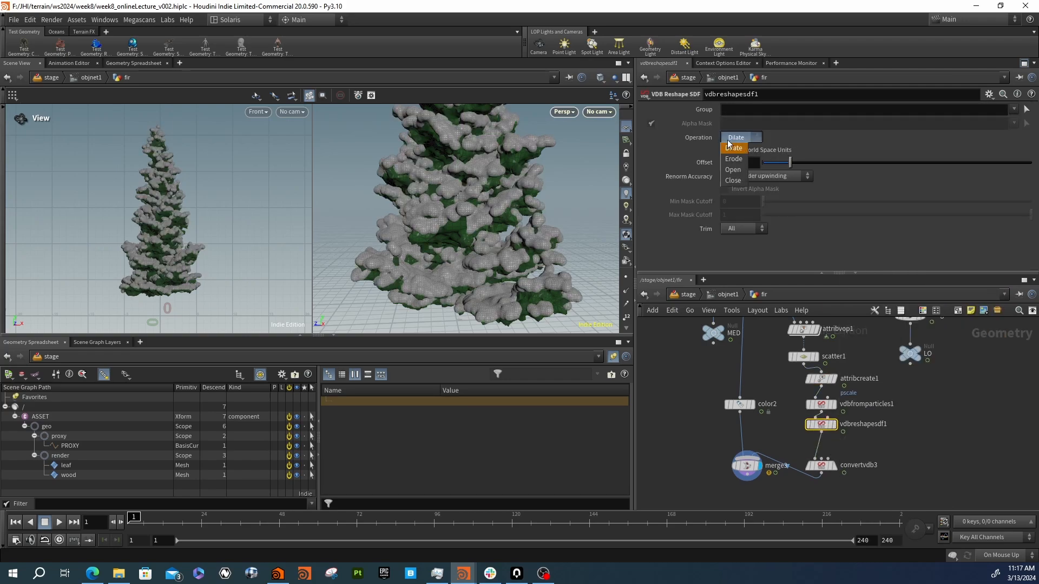
click(736, 141)
Duplicate the VDB Reshape SDF node, insert the copy before convertvdb3 and set its Operation to Erode
middle_drag(843, 412, 841, 379)
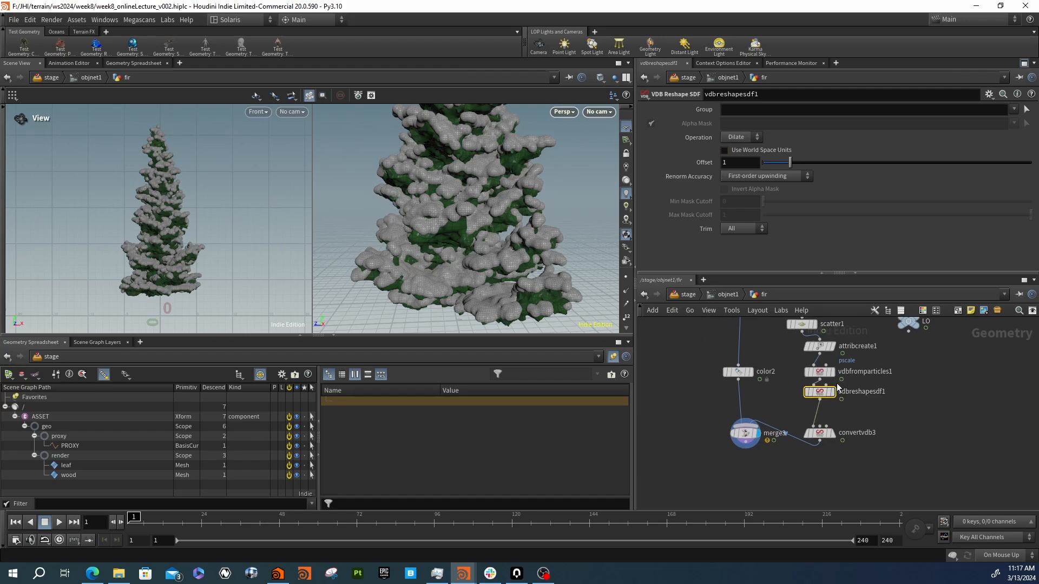
key(ctrl+c)
key(ctrl+v)
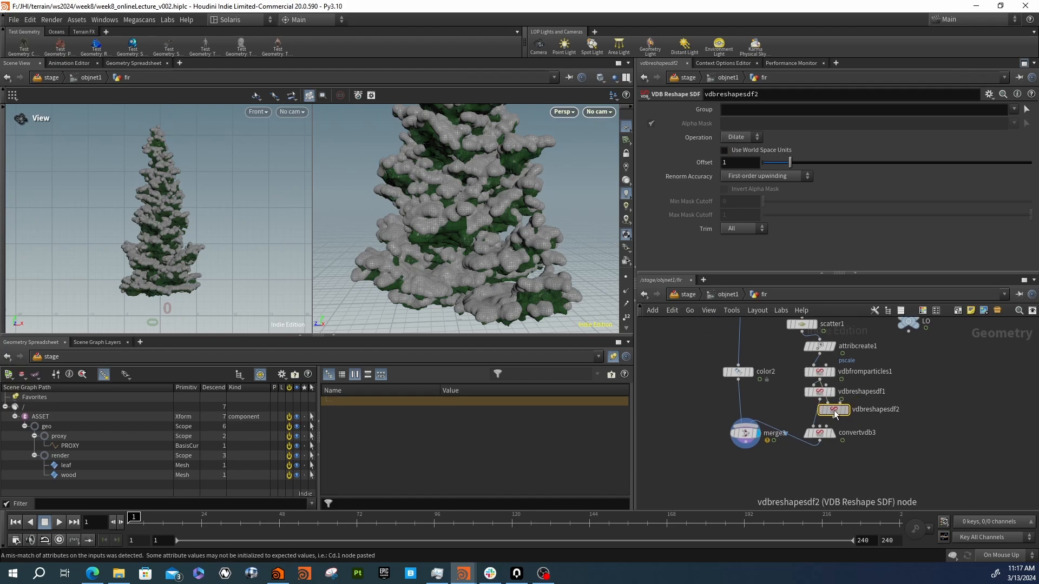
click(823, 414)
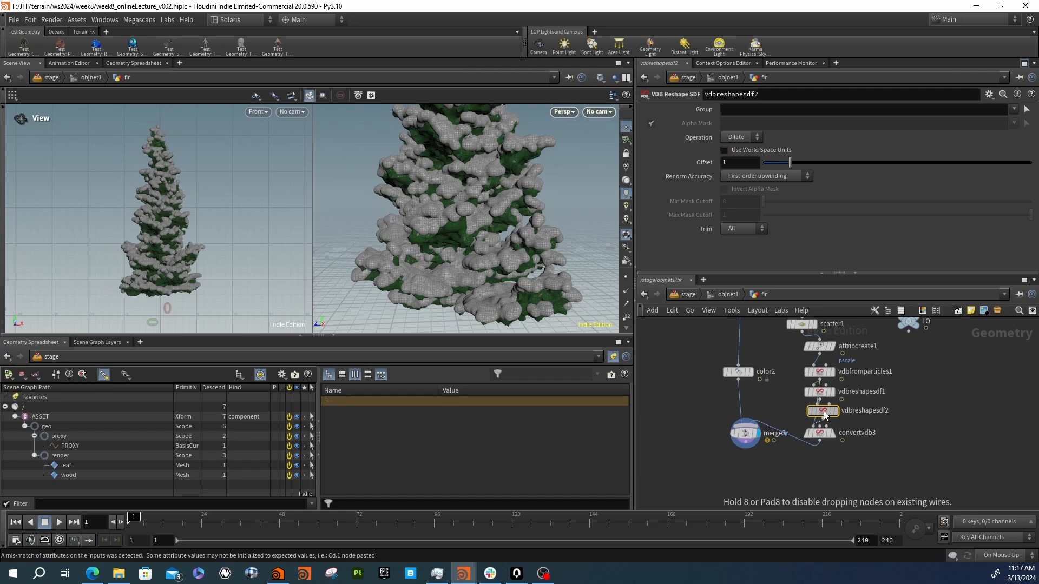
click(749, 138)
click(733, 158)
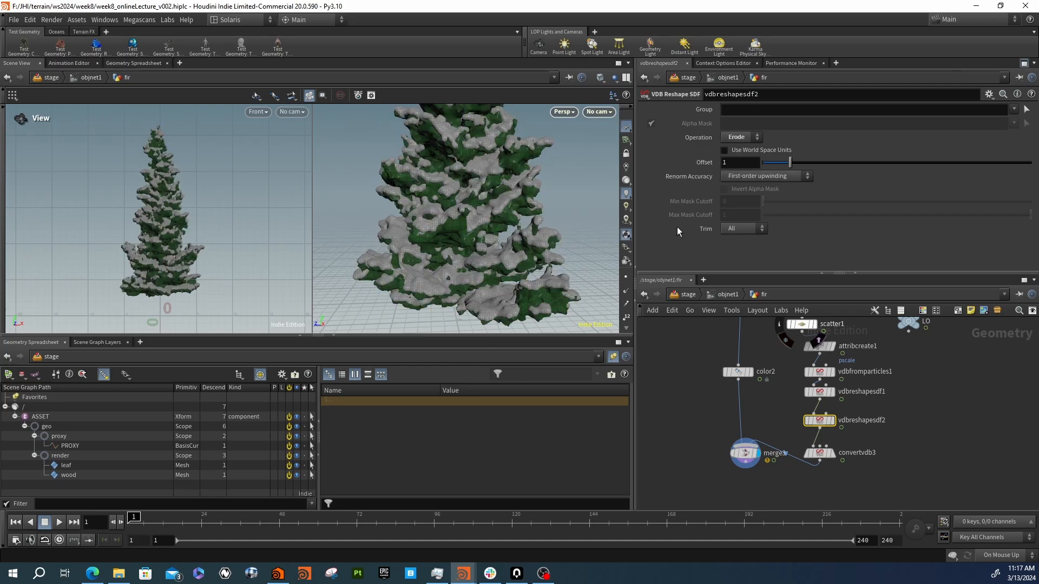
Compare the snow by displaying vdbfromparticles1, convertvdb3 and finally merge3
click(833, 375)
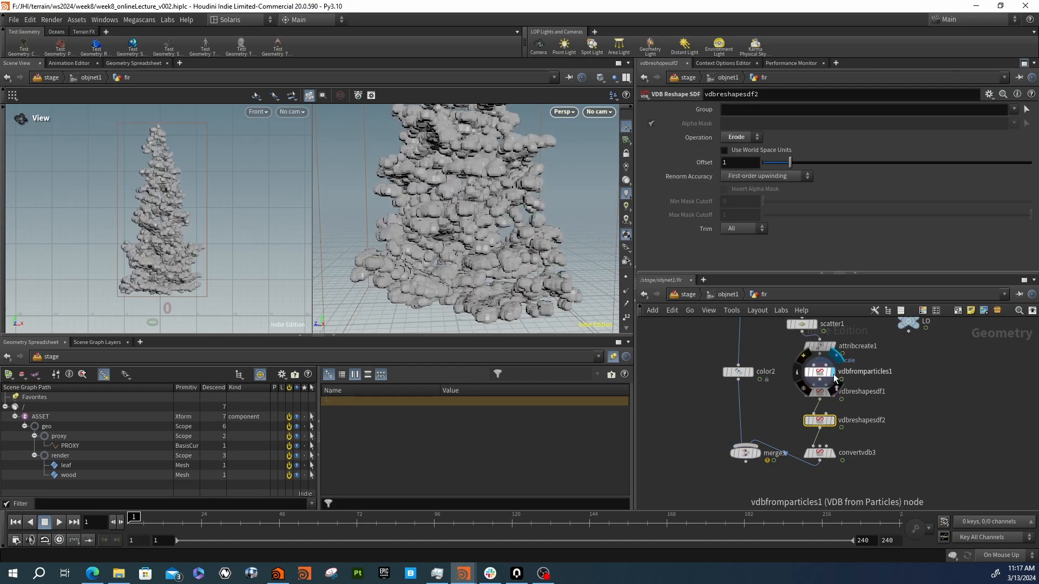
click(833, 454)
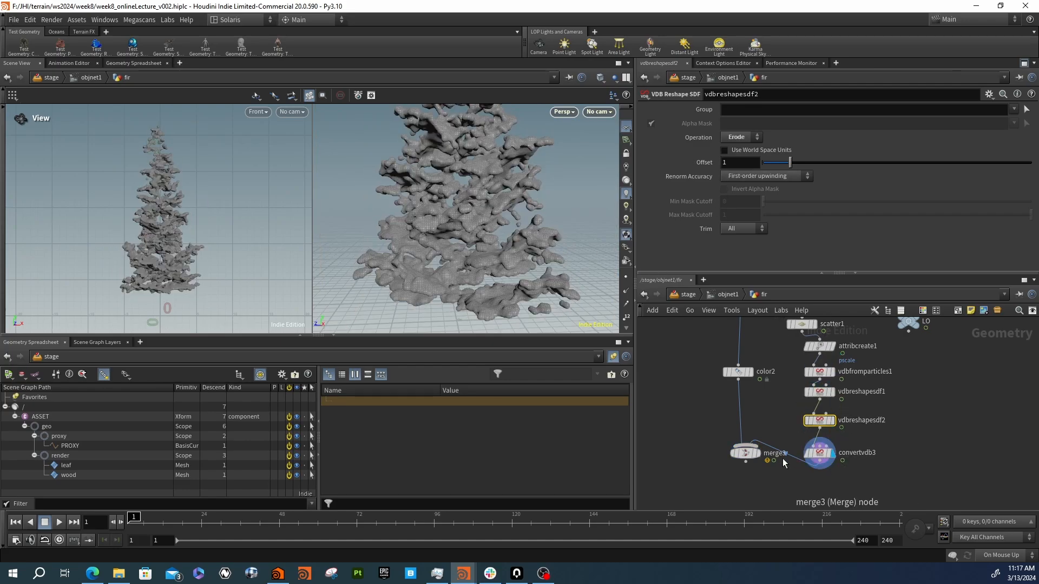
click(759, 454)
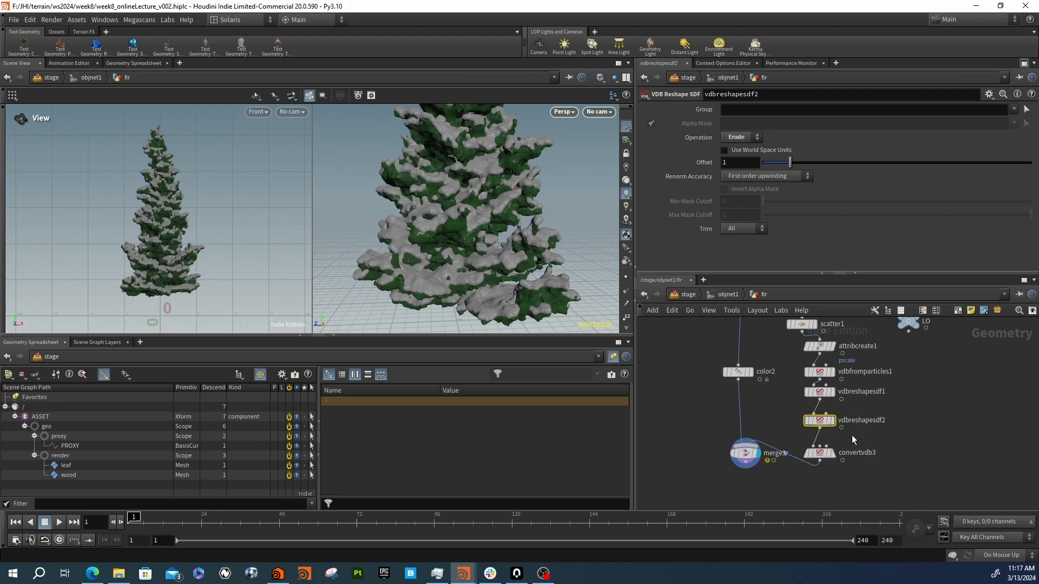
Set the Offset of vdbreshapesdf1 to 2 and the Offset of vdbreshapesdf2 to 3
shift+click(806, 391)
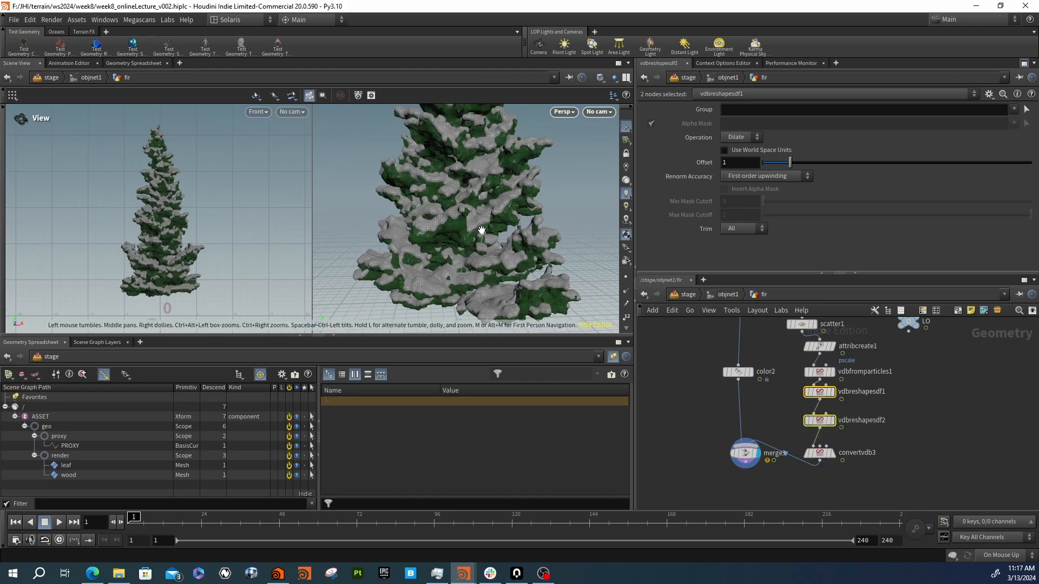
click(819, 392)
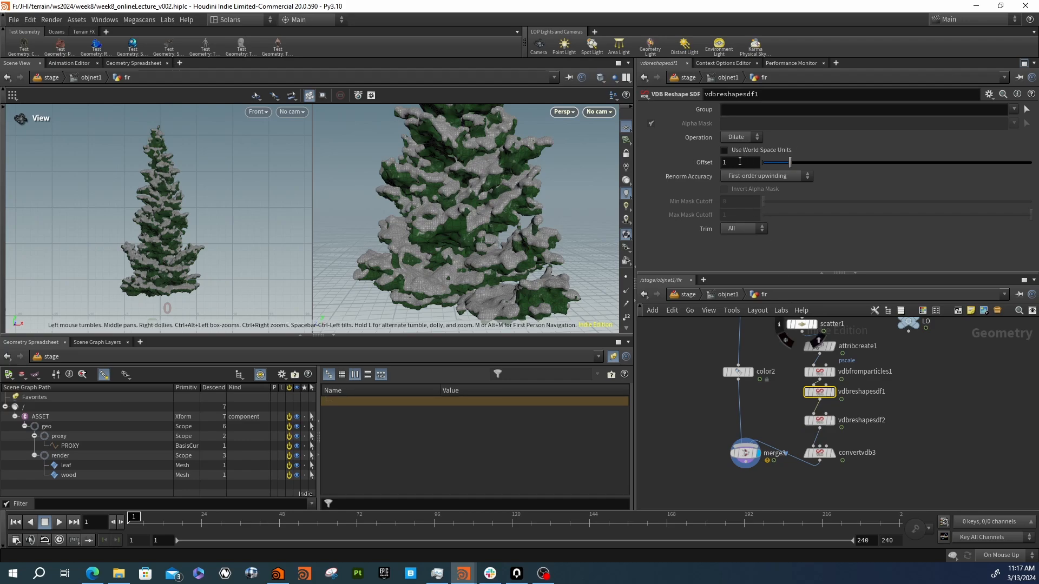
text(2)
key(Return)
click(820, 421)
click(735, 163)
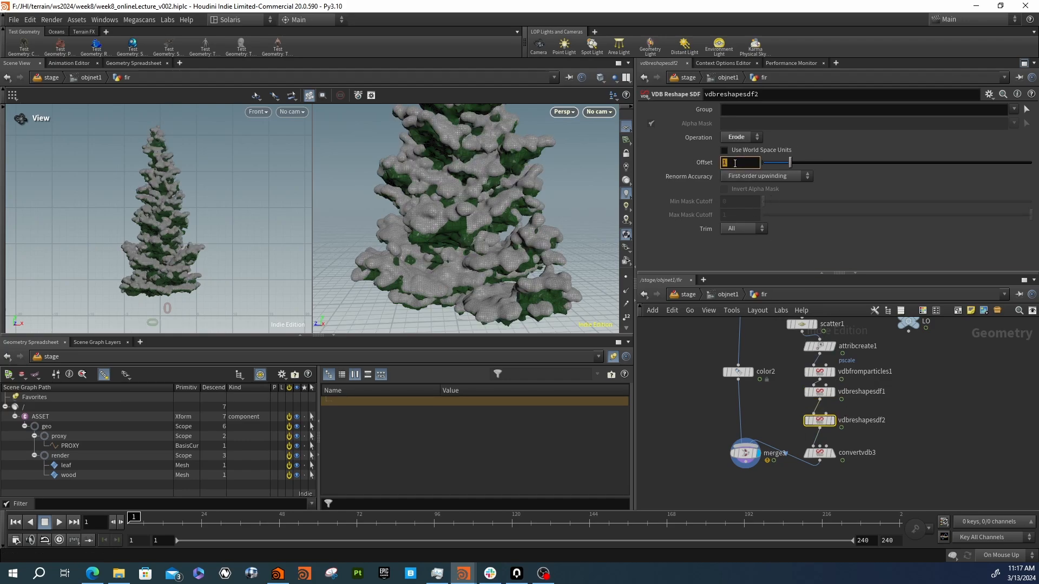
text(3)
key(Return)
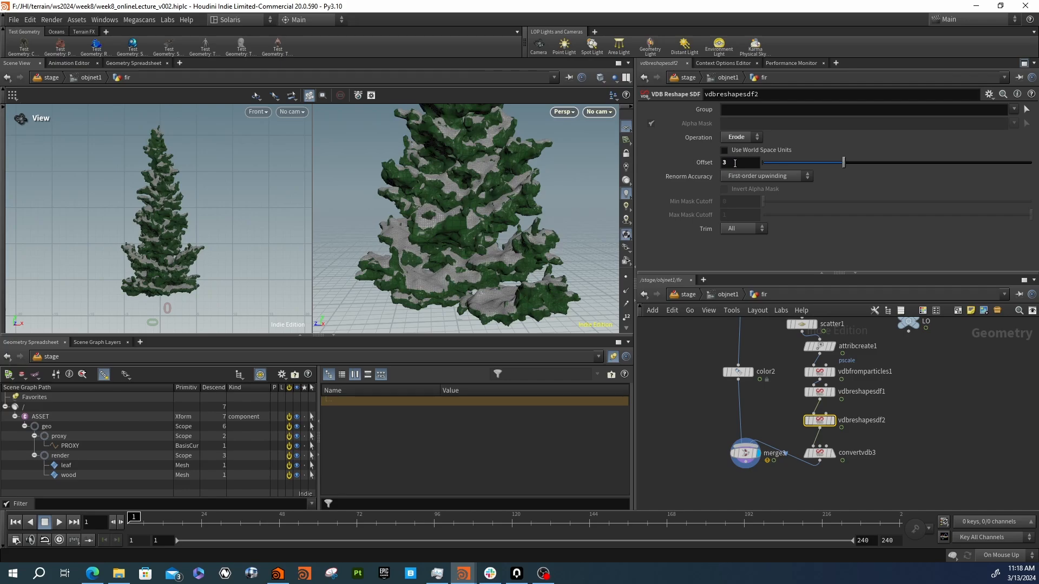
Inspect the snow on the branches up close, and set the pscale value in attribcreate1 to .25
drag(464, 215, 433, 213)
right_drag(434, 213, 578, 212)
middle_drag(577, 212, 509, 197)
drag(508, 197, 537, 193)
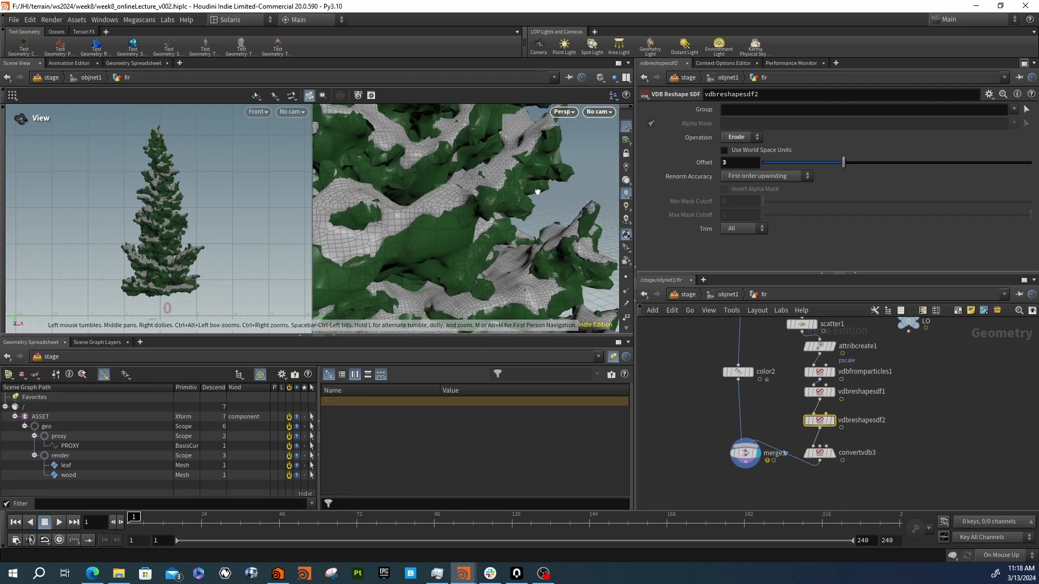
right_drag(538, 192, 457, 174)
middle_drag(457, 174, 478, 211)
mouse_move(478, 211)
mouse_down()
mouse_move(481, 202)
mouse_move(460, 219)
mouse_up()
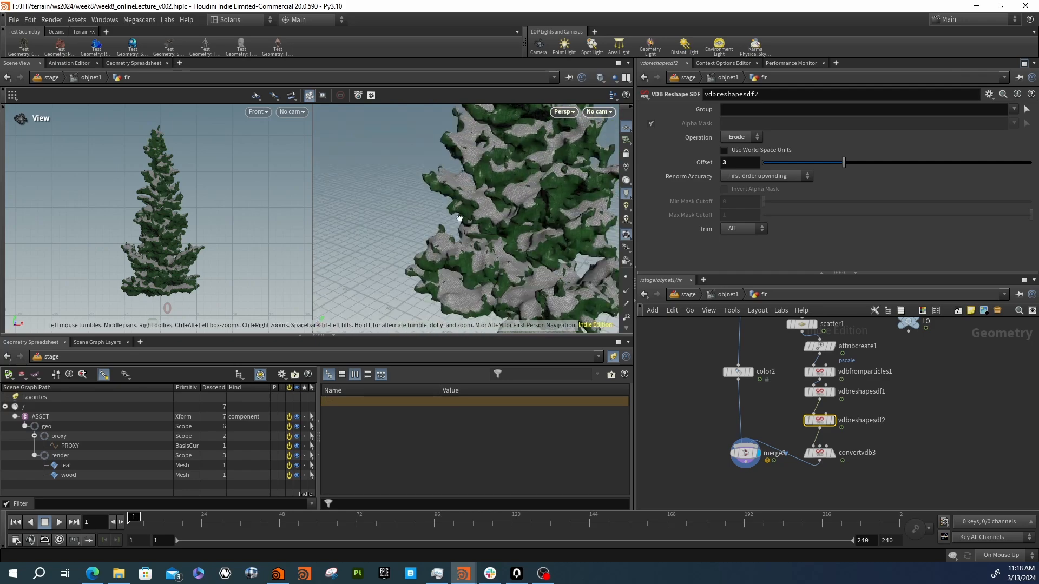
click(819, 372)
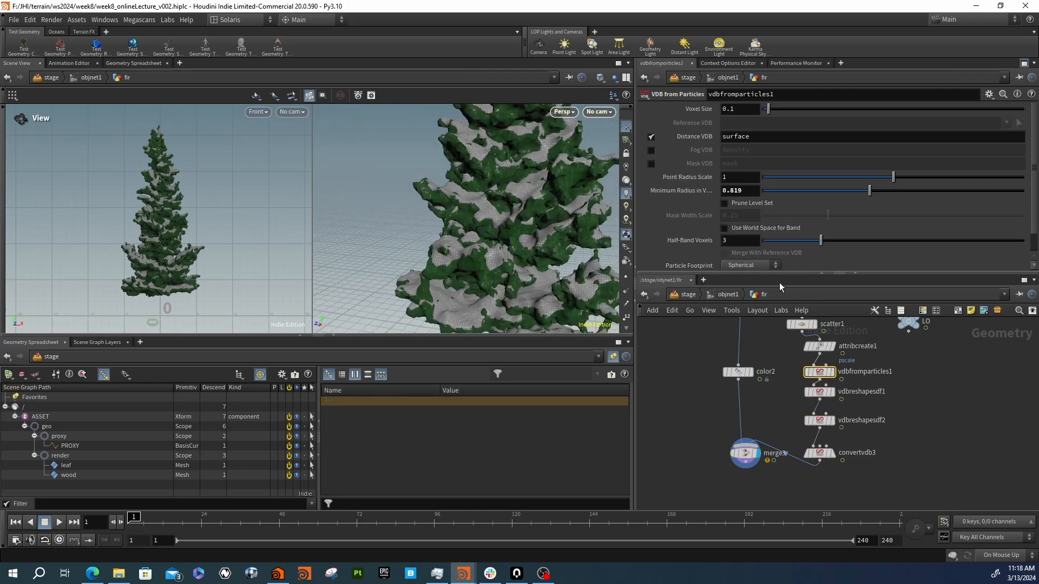
click(814, 353)
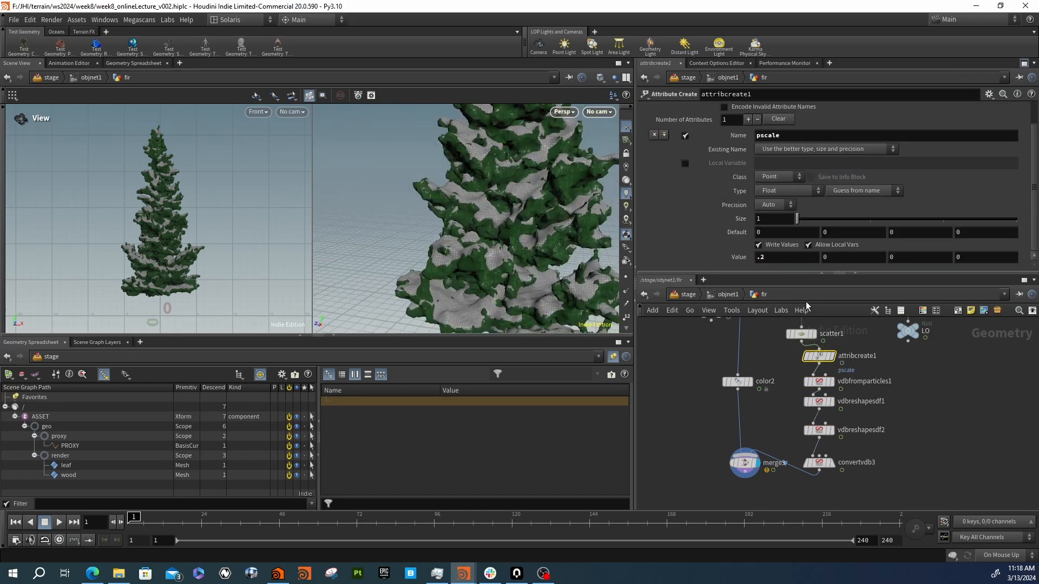
key(Return)
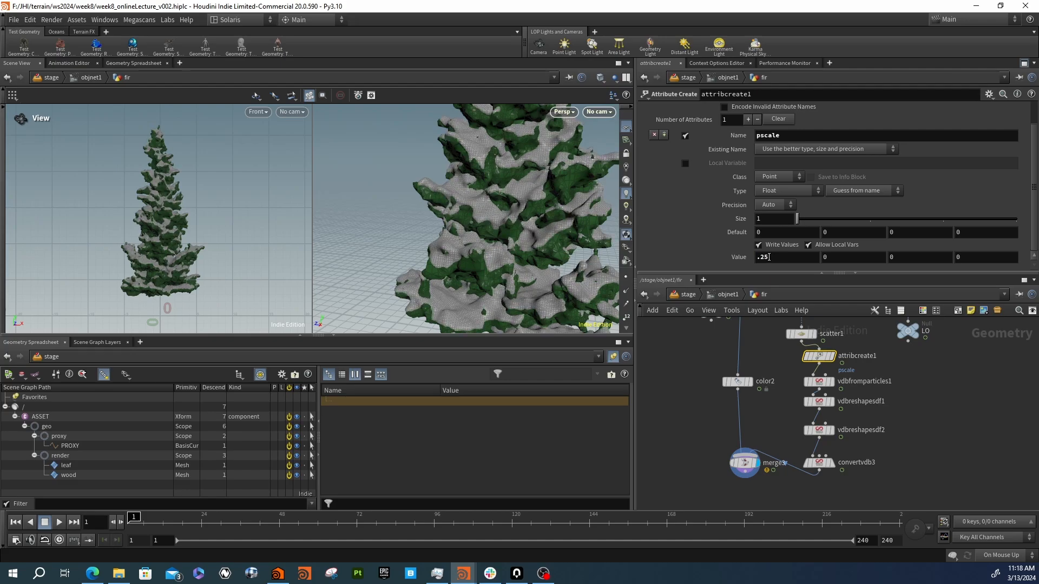
Check the snow from all around the tree, move scatter1 closer to attribvop1 and place a polygon Tube node beside it
scroll(536, 242, down, 5)
drag(543, 246, 474, 222)
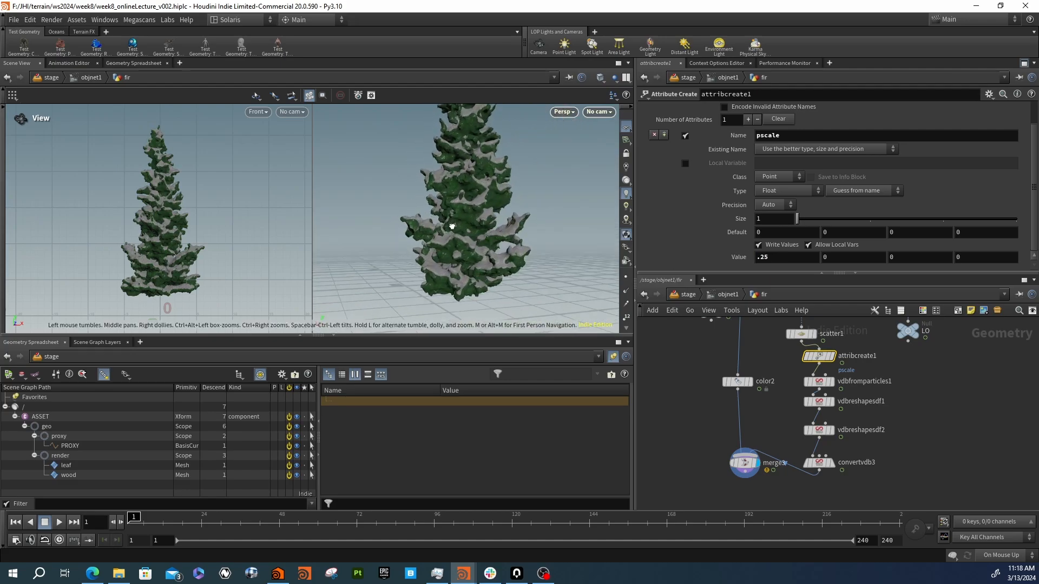
drag(411, 231, 380, 242)
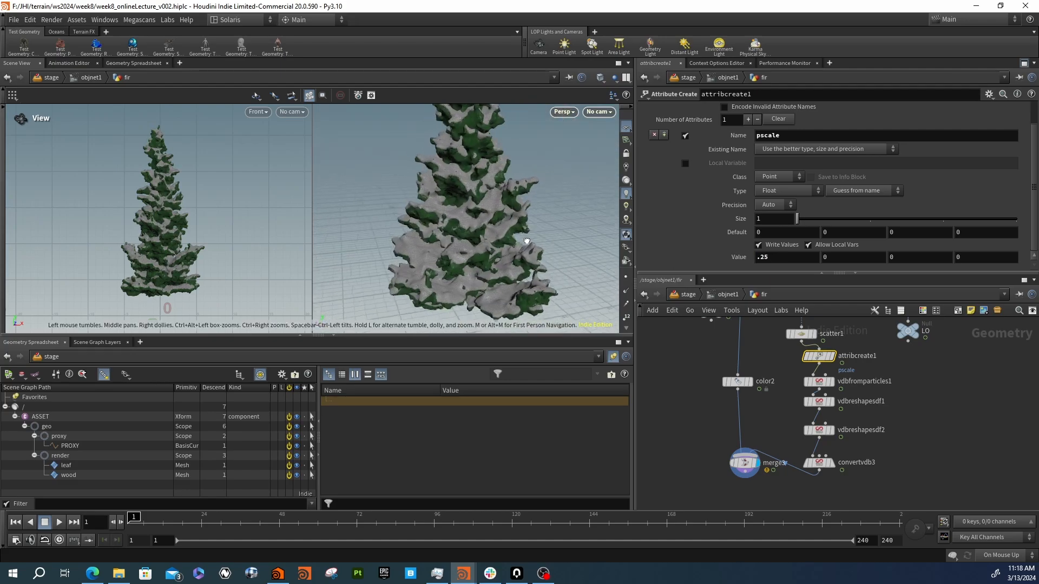
drag(527, 241, 575, 206)
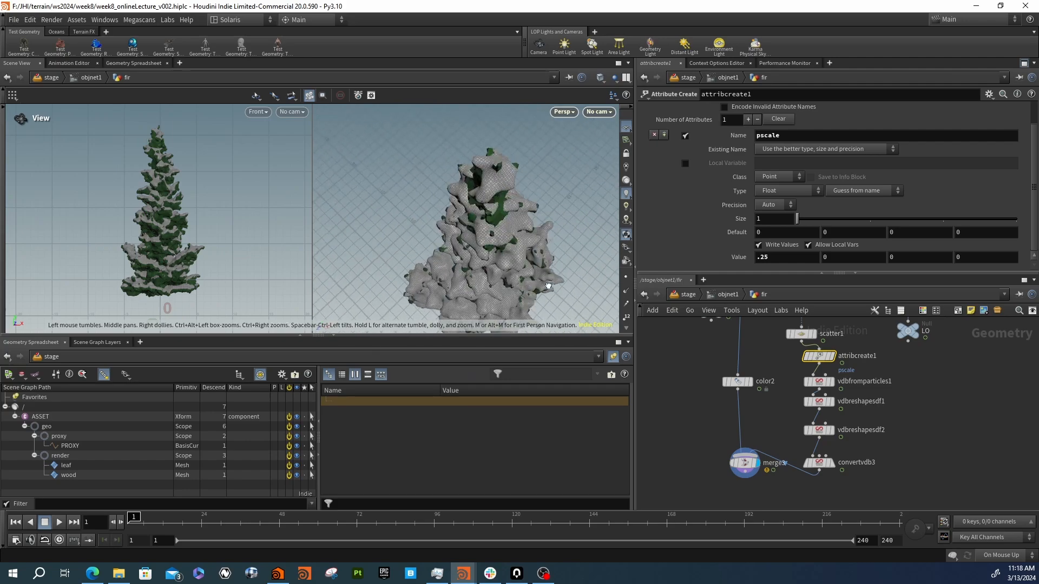
drag(548, 286, 485, 253)
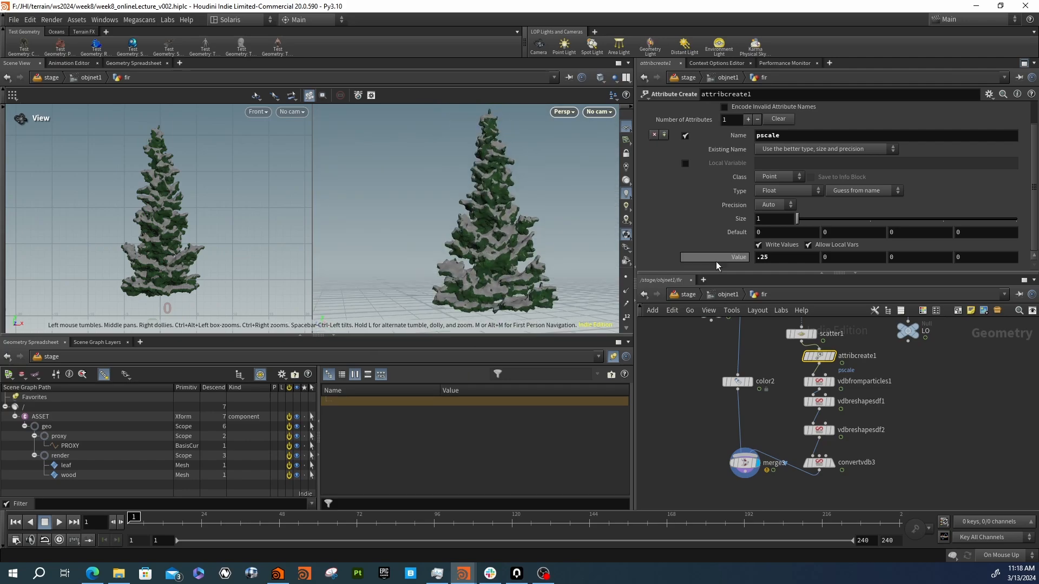
middle_drag(775, 359, 779, 400)
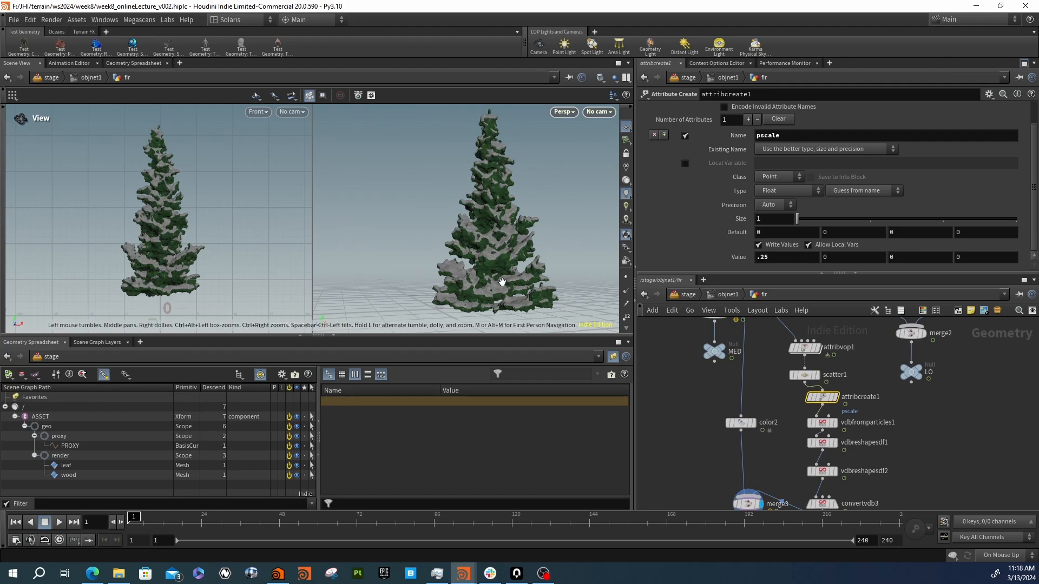
middle_drag(837, 373, 825, 415)
drag(795, 390, 795, 347)
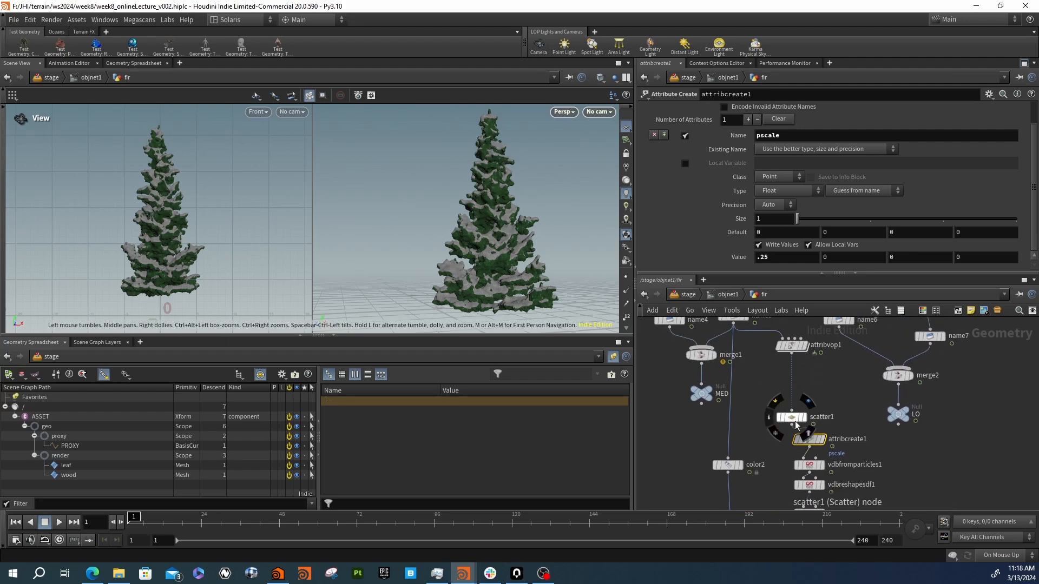
drag(794, 419, 794, 378)
key(Tab)
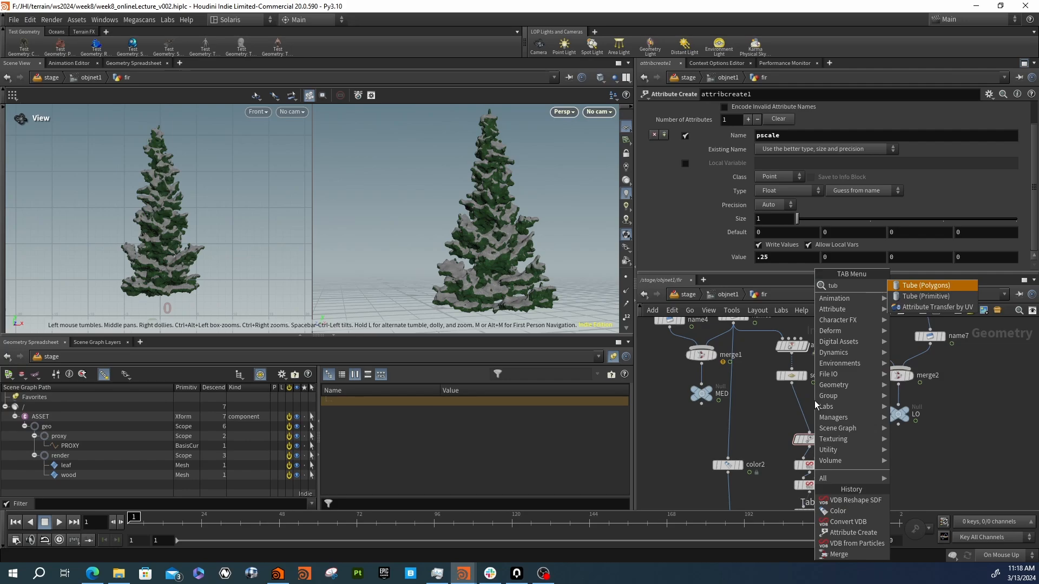
key(Escape)
click(814, 400)
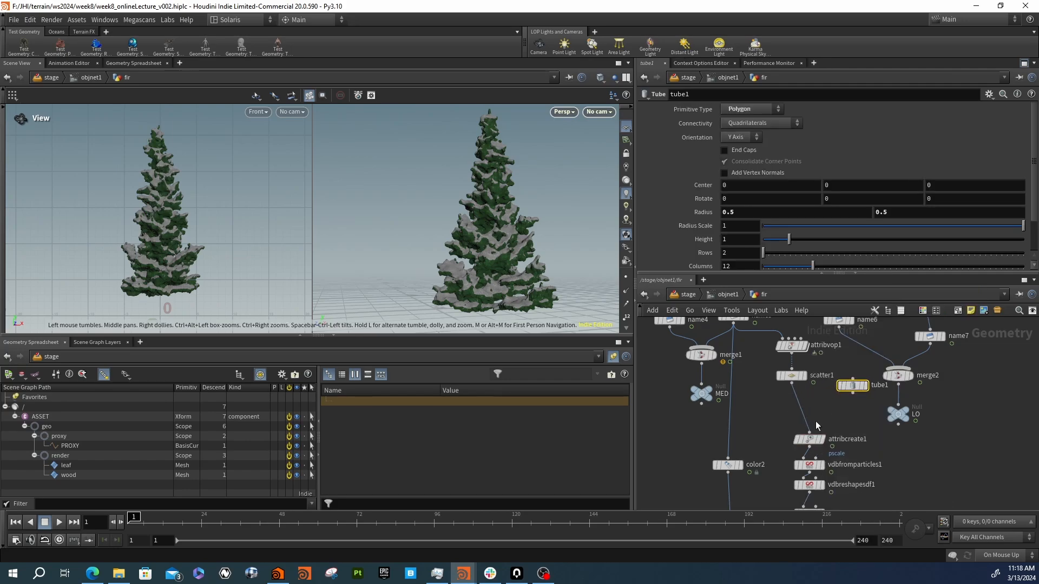
Insert a Group Create node between scatter1 and attribcreate1
key(Tab)
text(group)
key(Return)
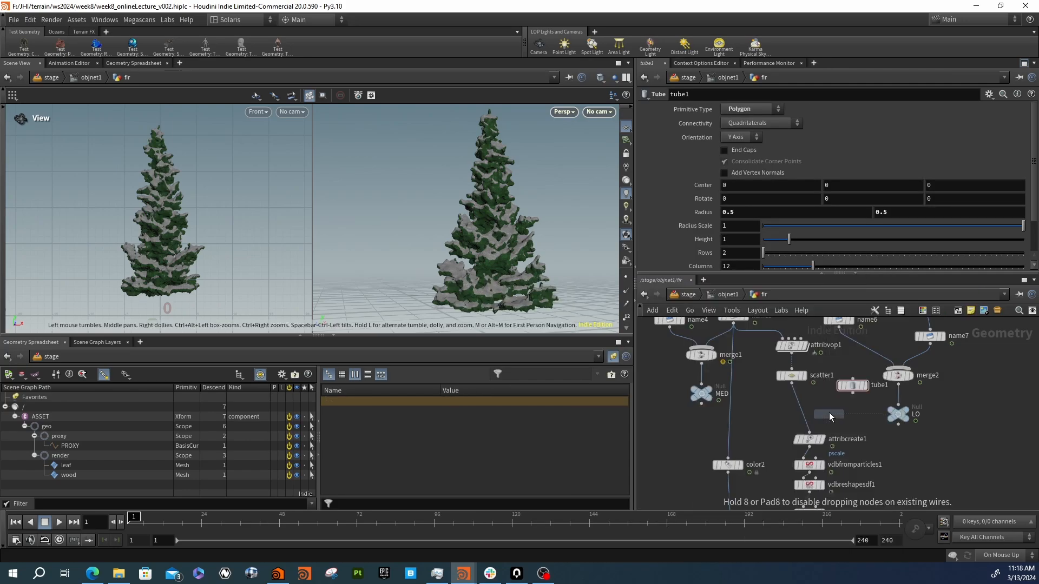
click(829, 412)
drag(831, 416, 799, 408)
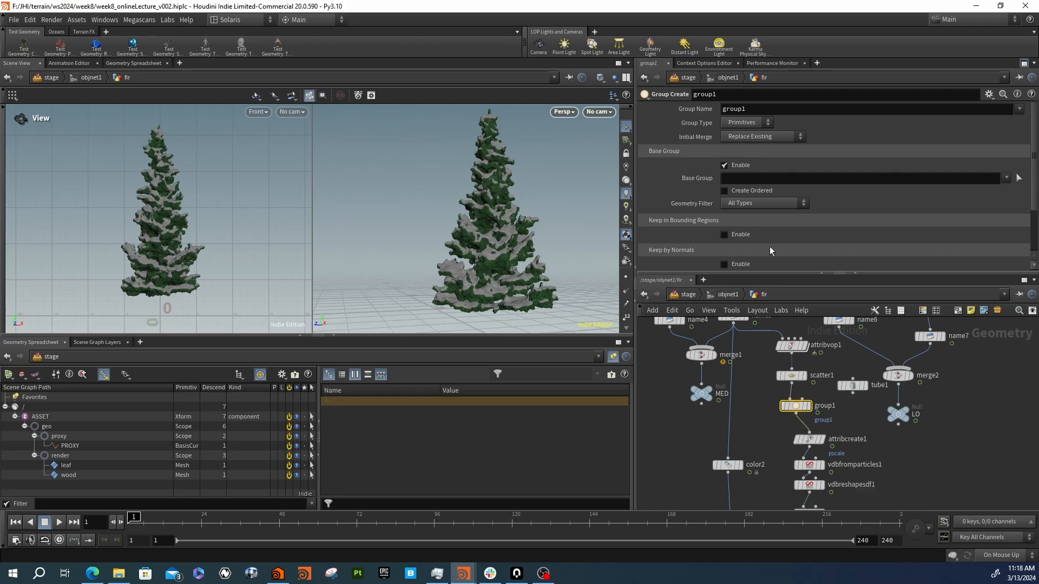
Make group1 a Points group named remove and connect tube1 to its second input
click(735, 144)
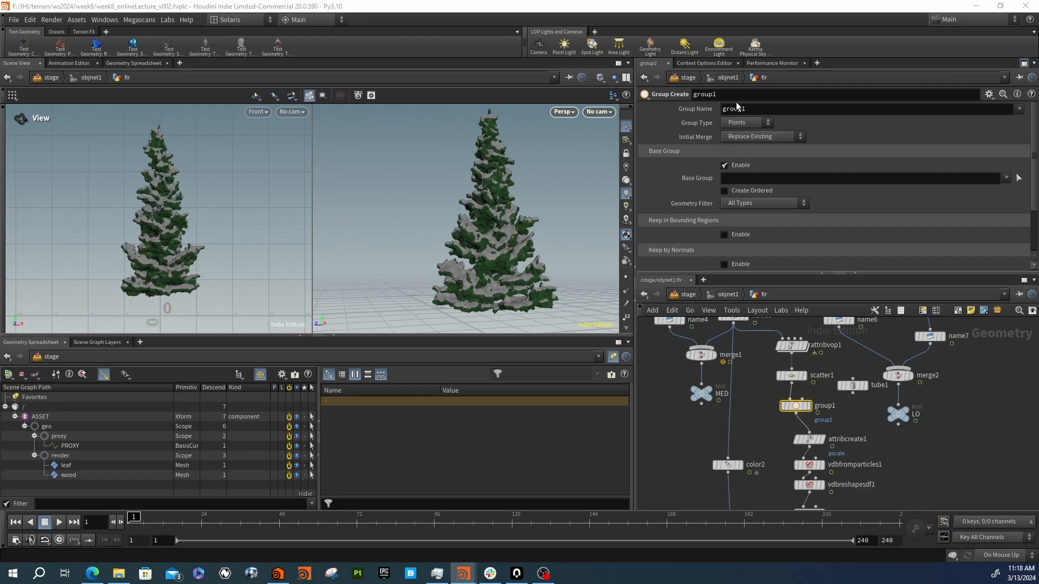
click(732, 109)
text(remo)
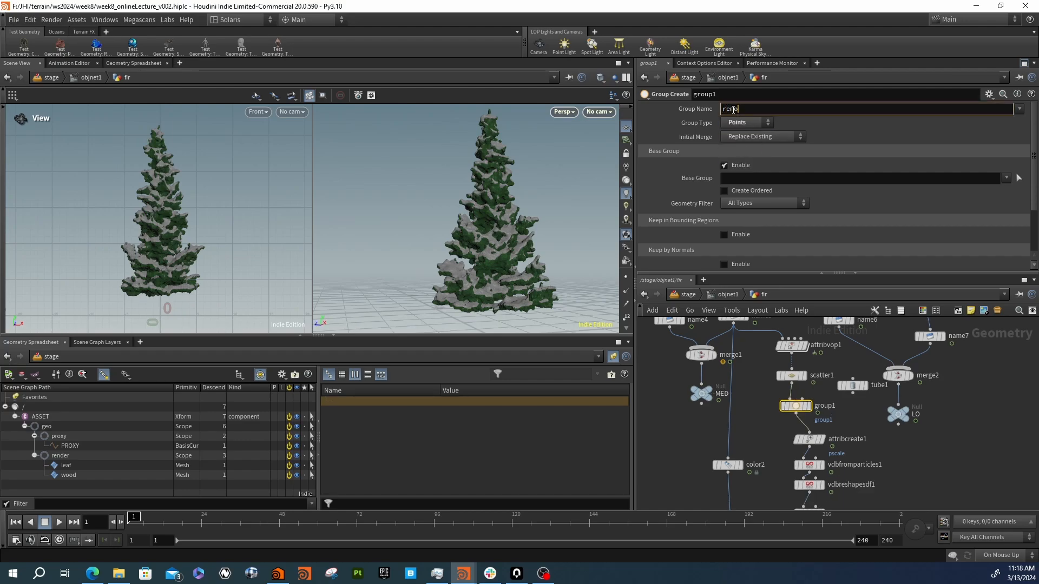
text(ve)
drag(853, 390, 803, 402)
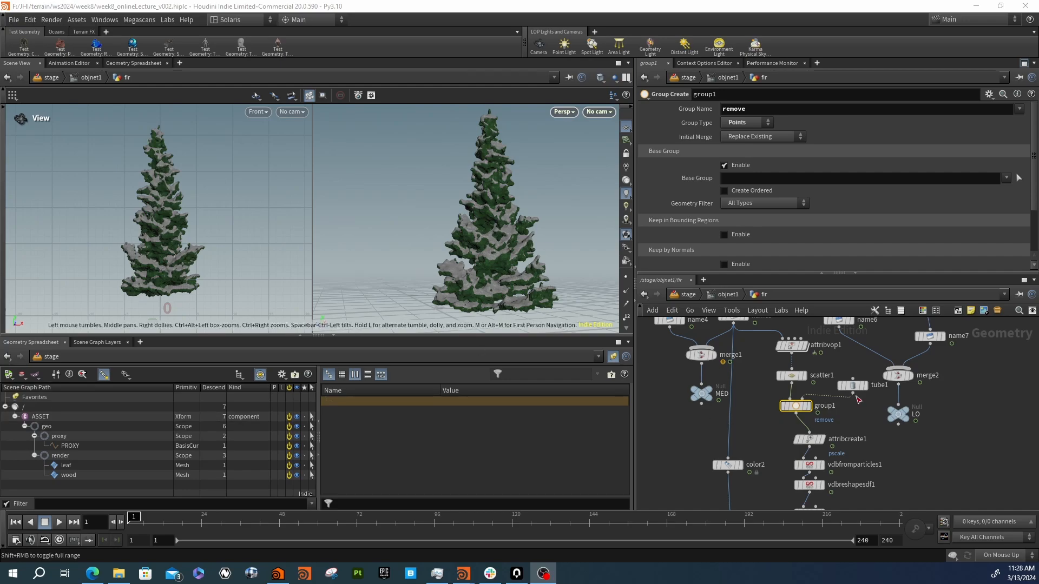
Stretch tube1 along the trunk from the ground to the treetop, with a height of about 26.3 and its center at about 12.7
scroll(858, 399, up, 2)
click(854, 385)
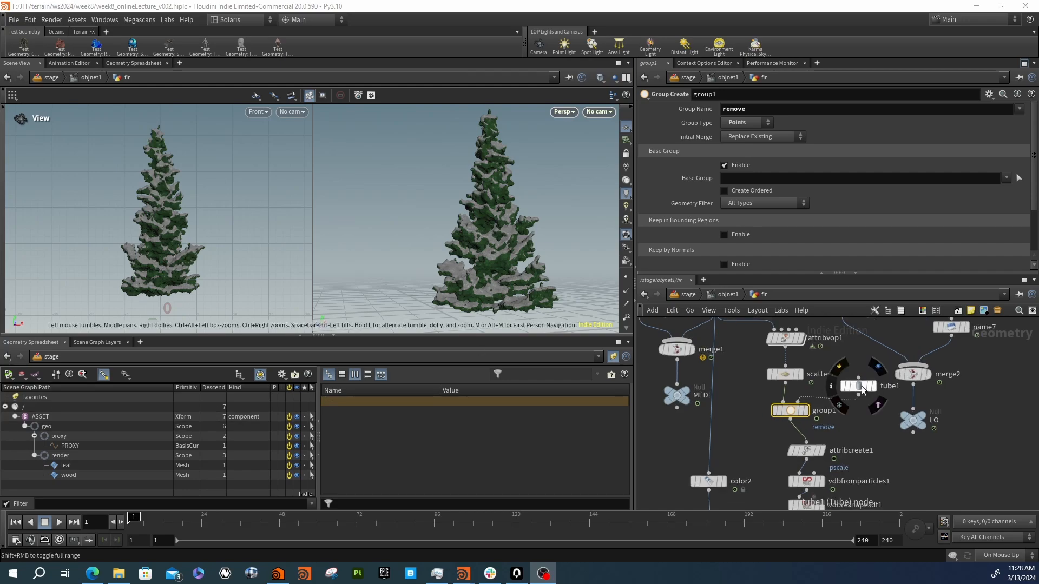
click(5, 286)
click(10, 267)
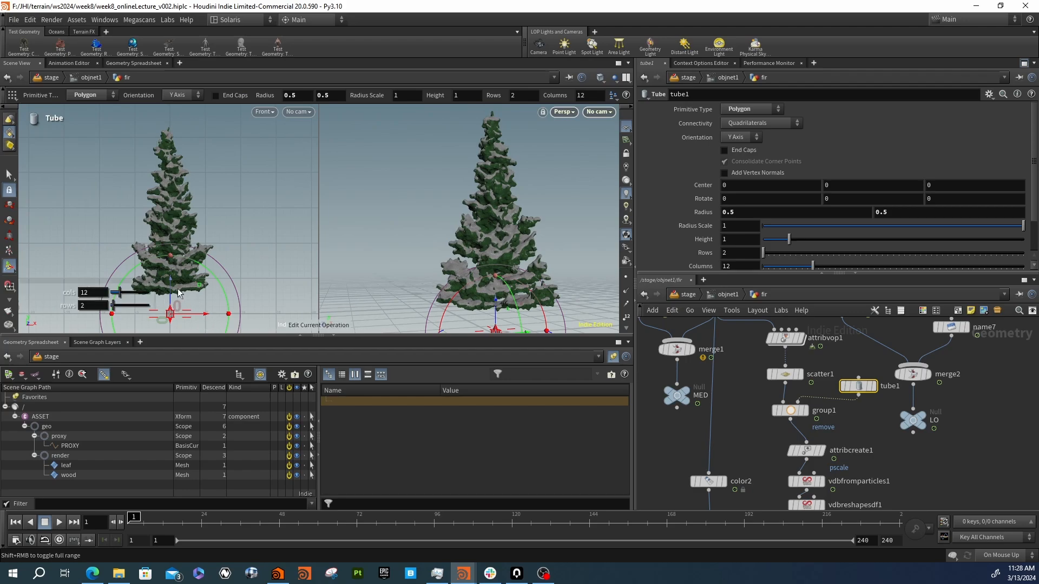
drag(172, 269, 170, 135)
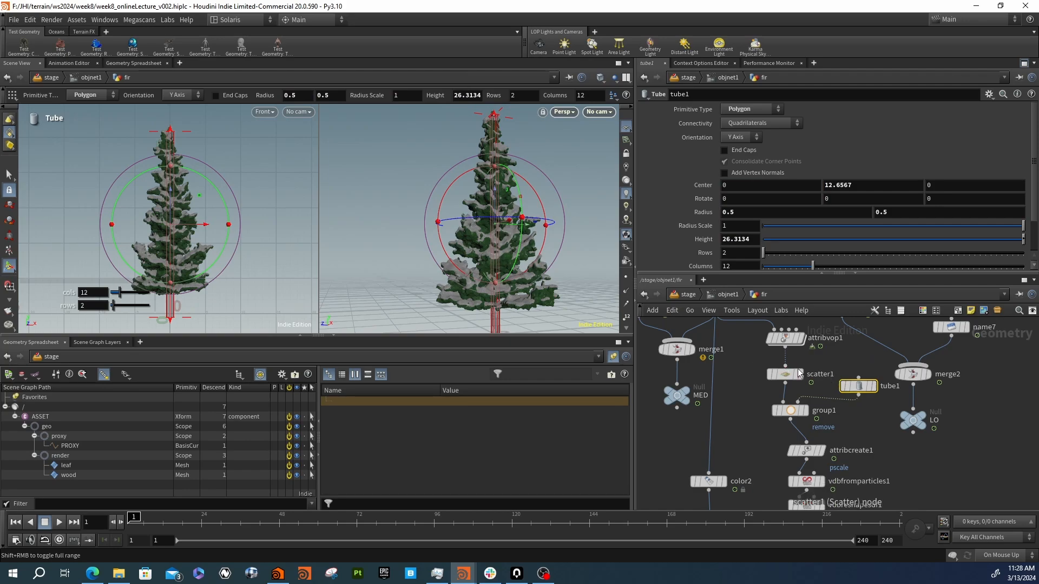
click(786, 384)
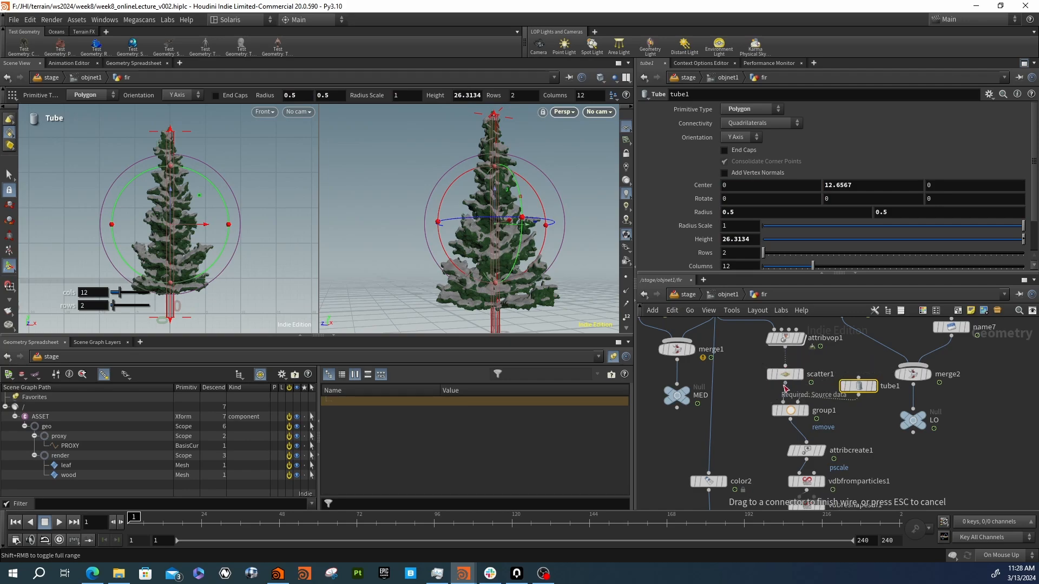
click(783, 385)
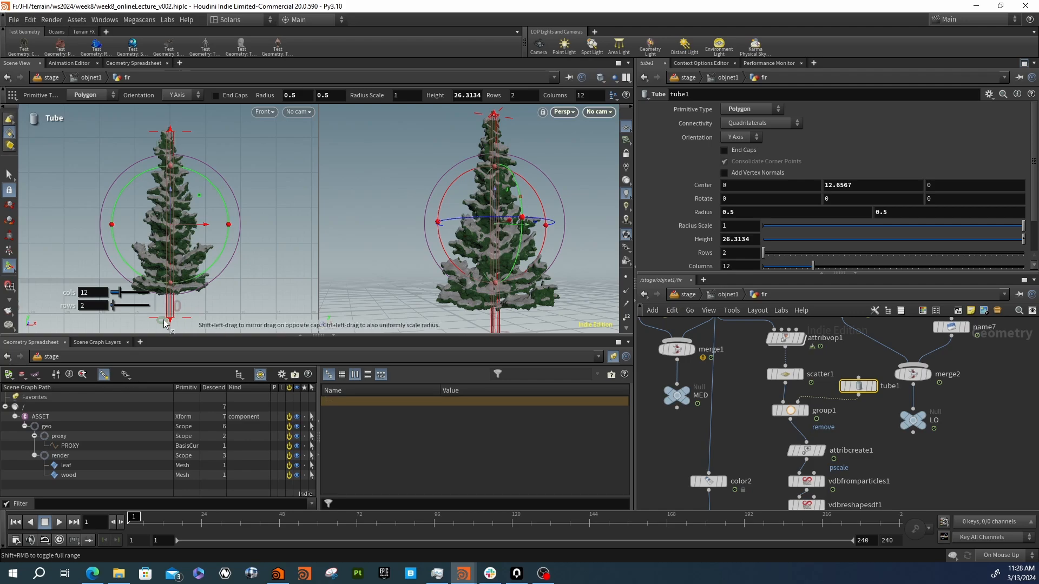
Try 15.5 for tube1's first Radius value, and set it to 0 so the tube tapers at the treetop
middle_drag(805, 212, 811, 190)
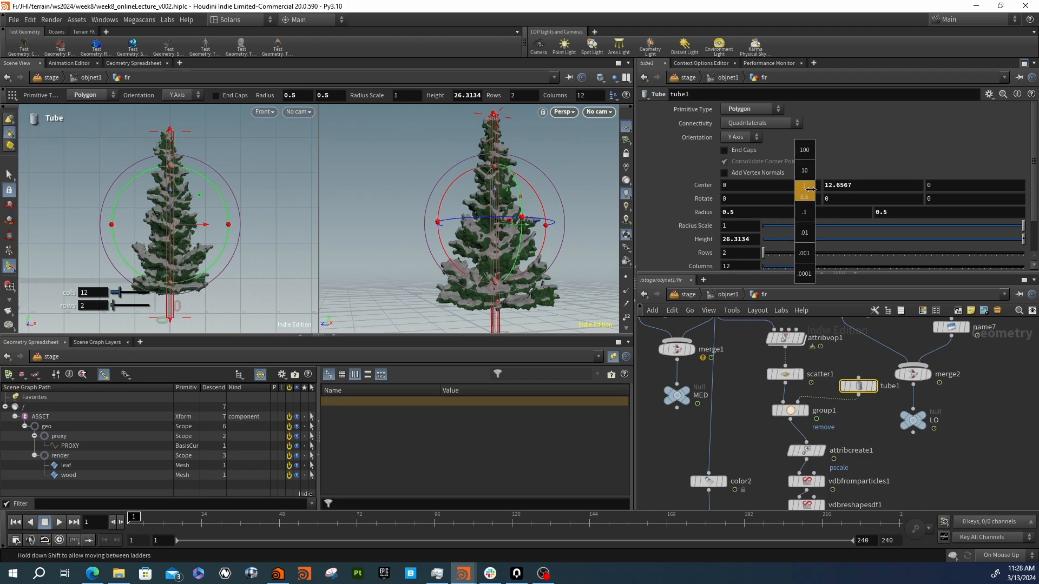
middle_drag(884, 188, 884, 188)
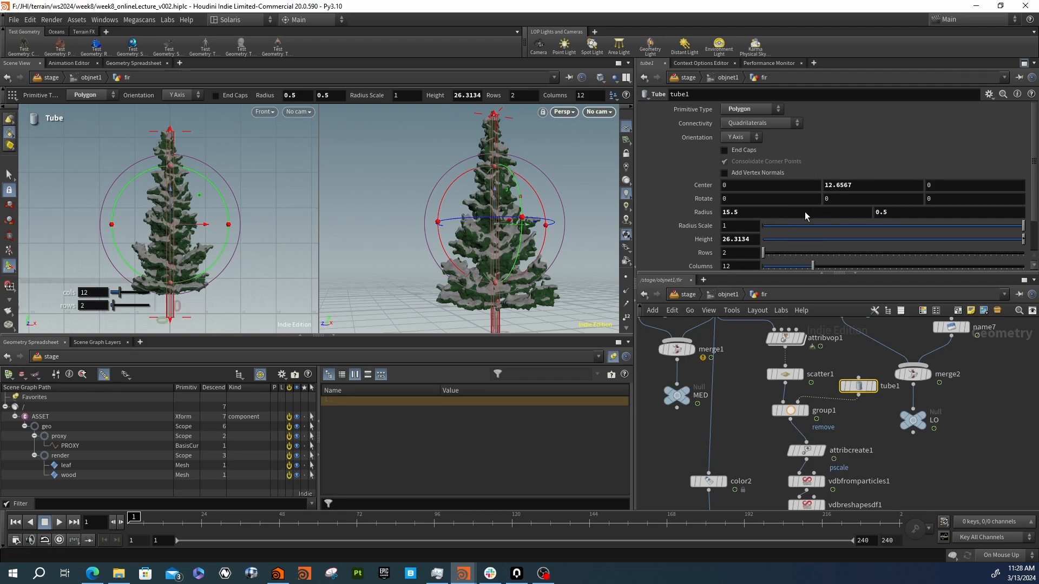
click(756, 212)
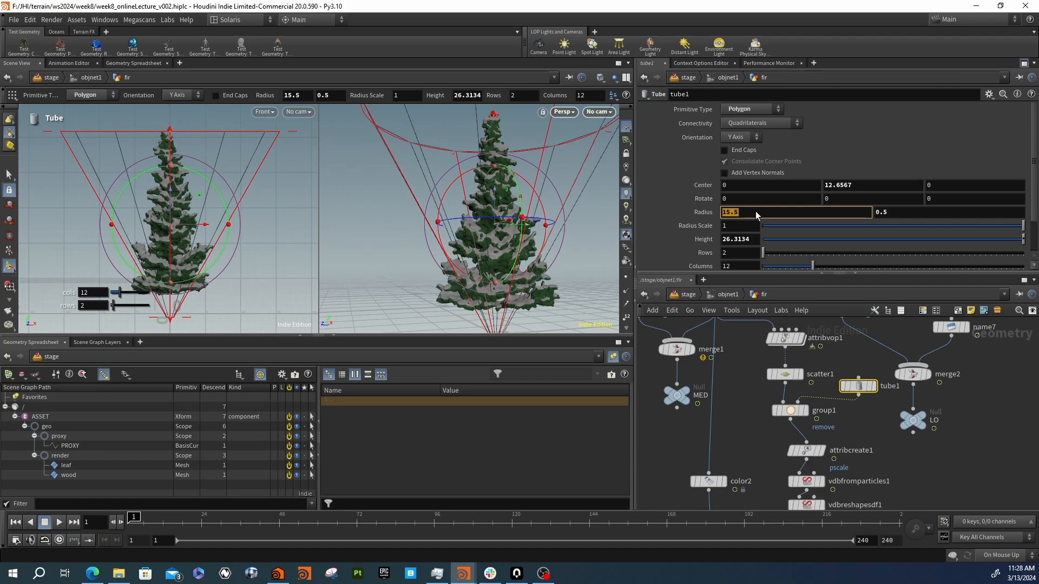
text(0)
key(Return)
Widen the base of tube1 by trying second Radius values of 2 and 3 and settling on 4
click(905, 212)
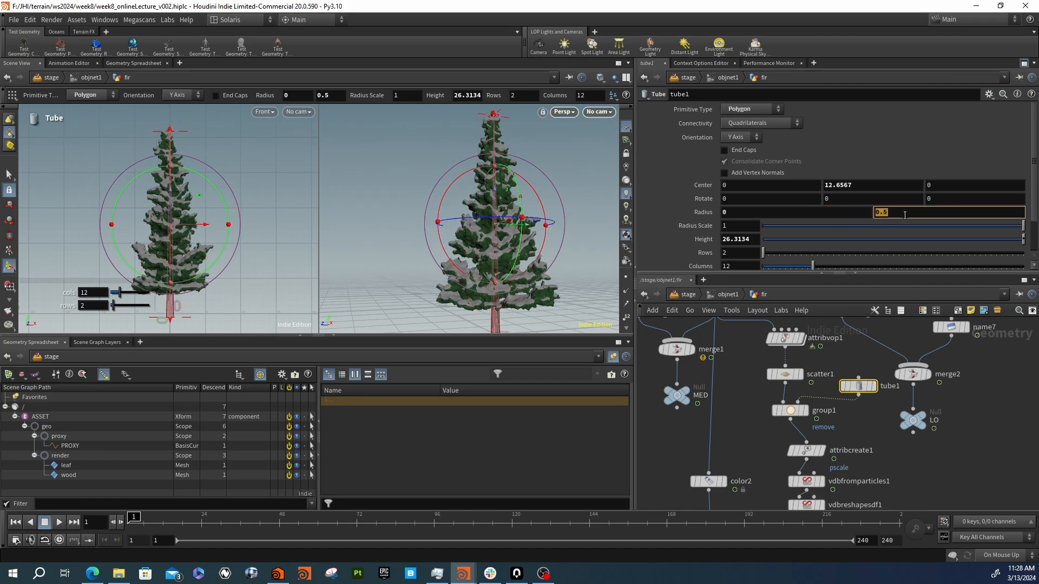
text(2)
key(Return)
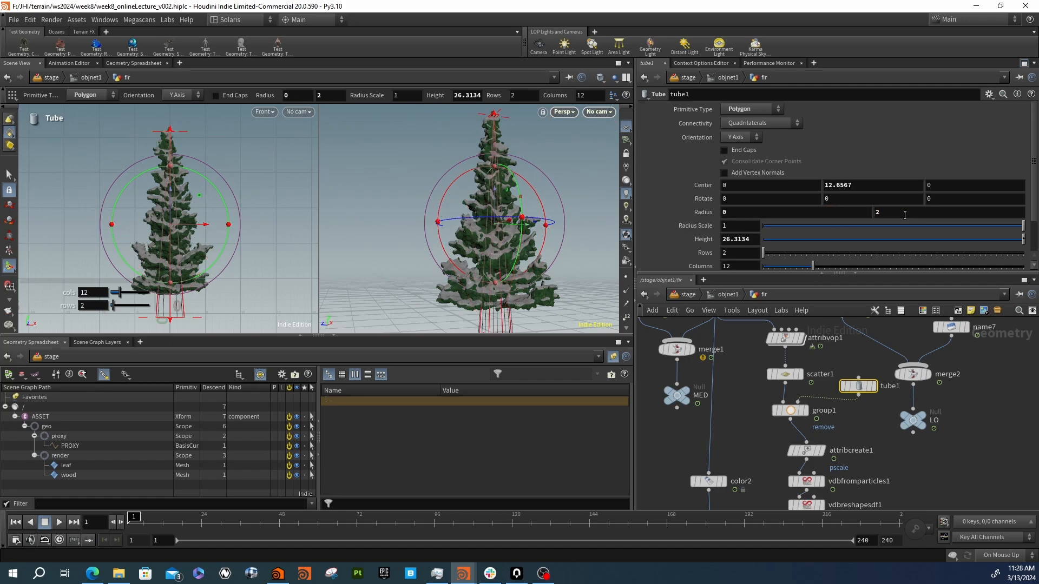
click(891, 215)
key(Return)
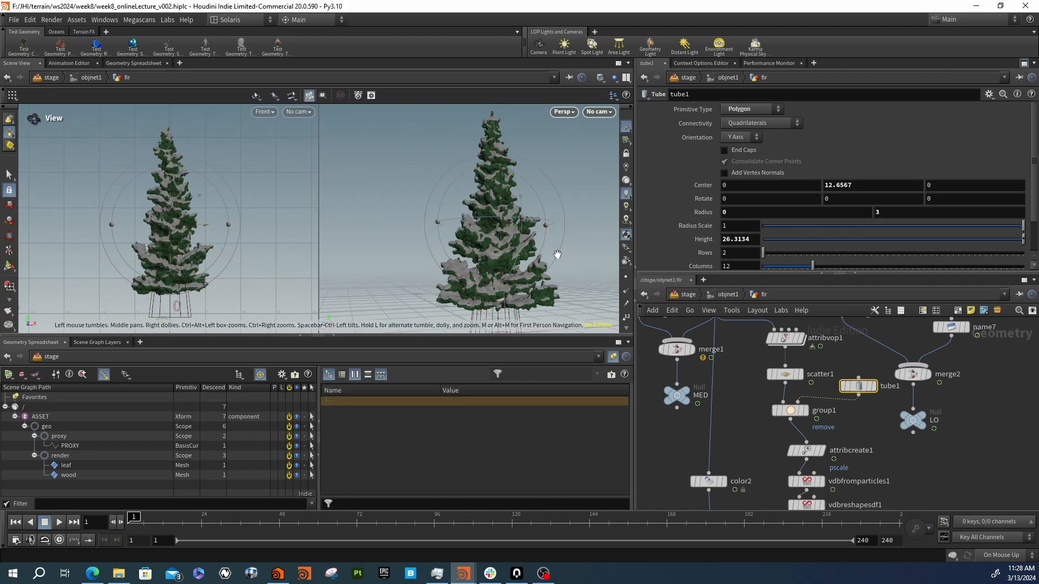
click(889, 215)
text(4)
key(Return)
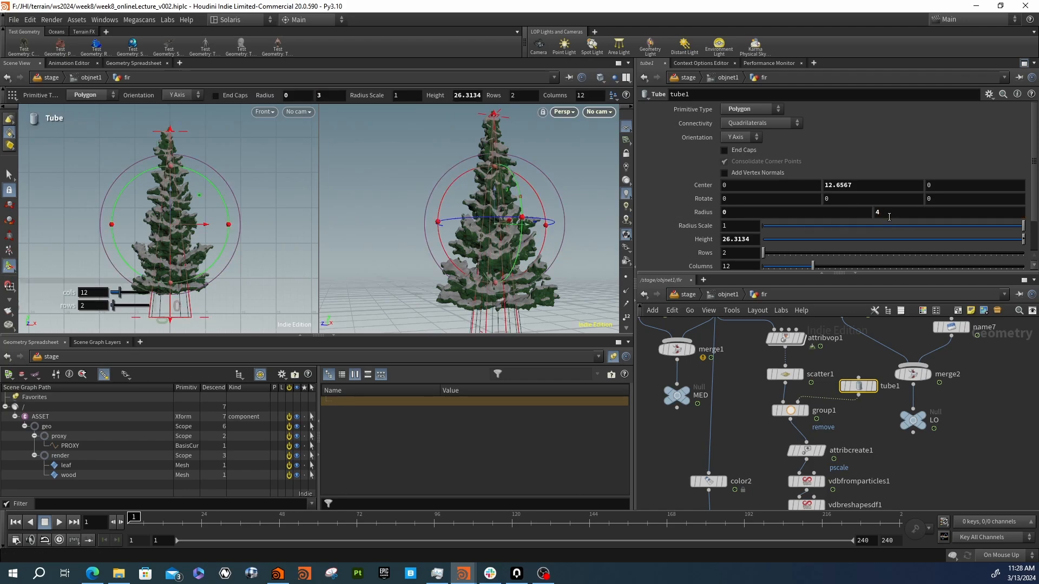
Display group1, turn off its Base Group, and keep points in bounding regions using the Bounding Object type
key(r)
click(787, 411)
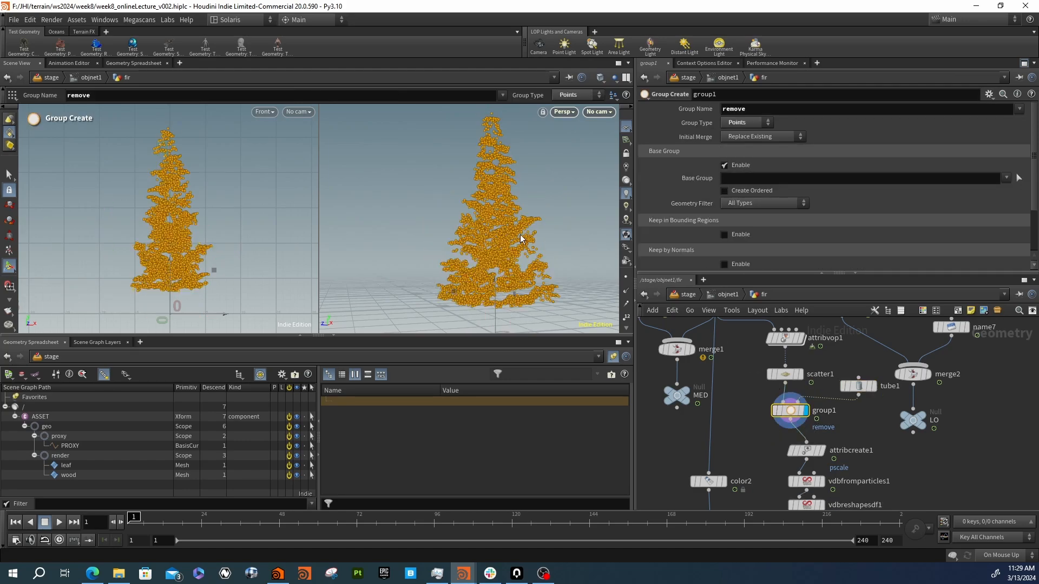
click(725, 166)
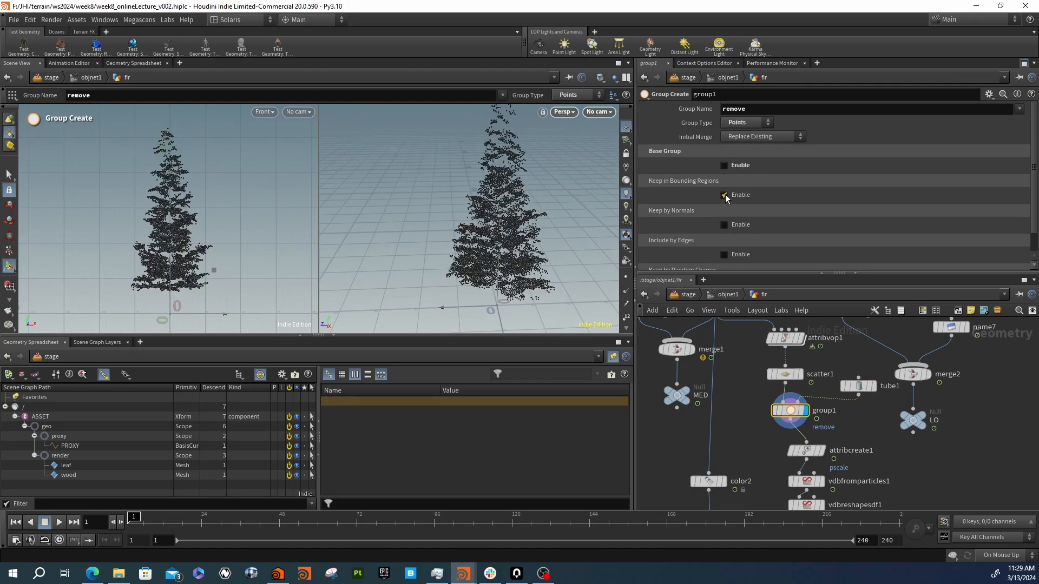
click(743, 208)
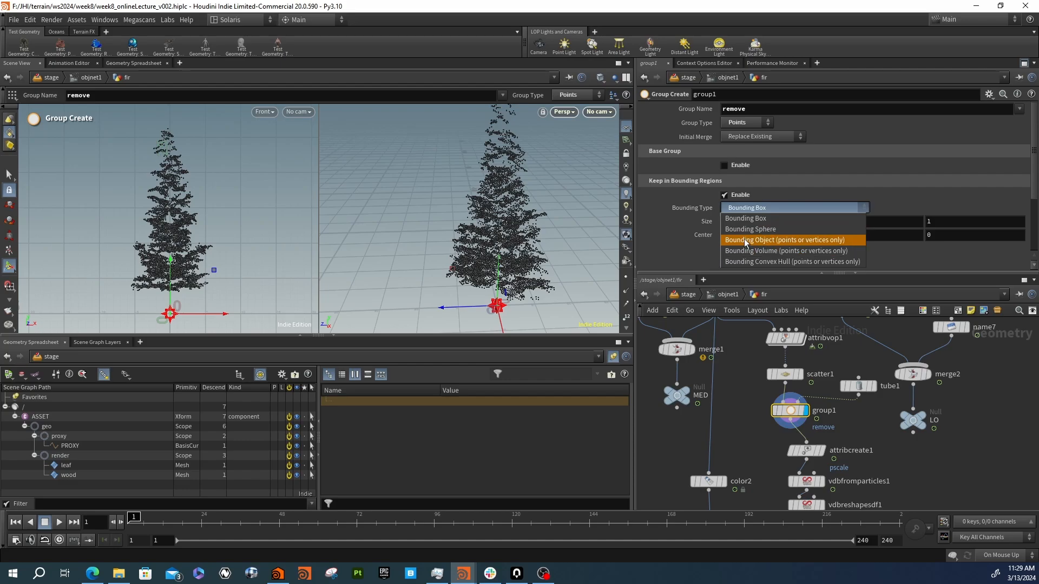
click(746, 240)
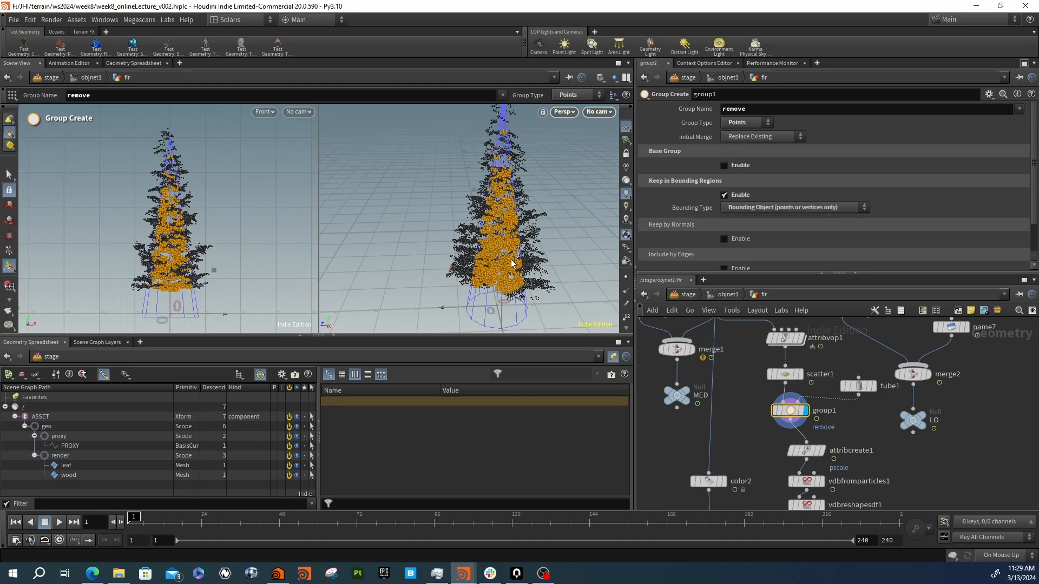
alt+drag(511, 264, 503, 244)
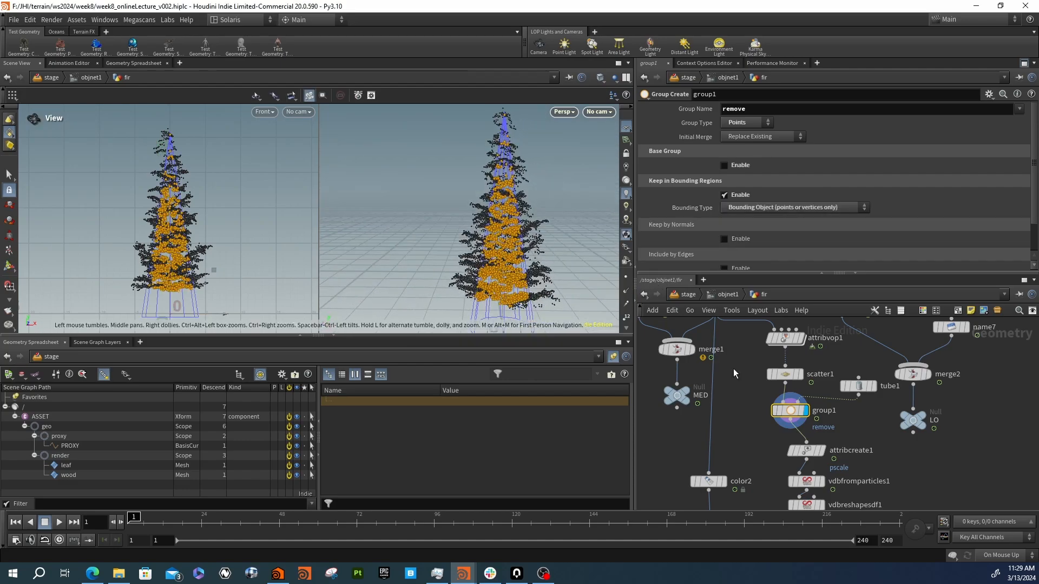
Insert a Blast node between group1 and attribcreate1, set its group to remove, and display it
middle_drag(869, 431, 878, 397)
key(Tab)
text(bl)
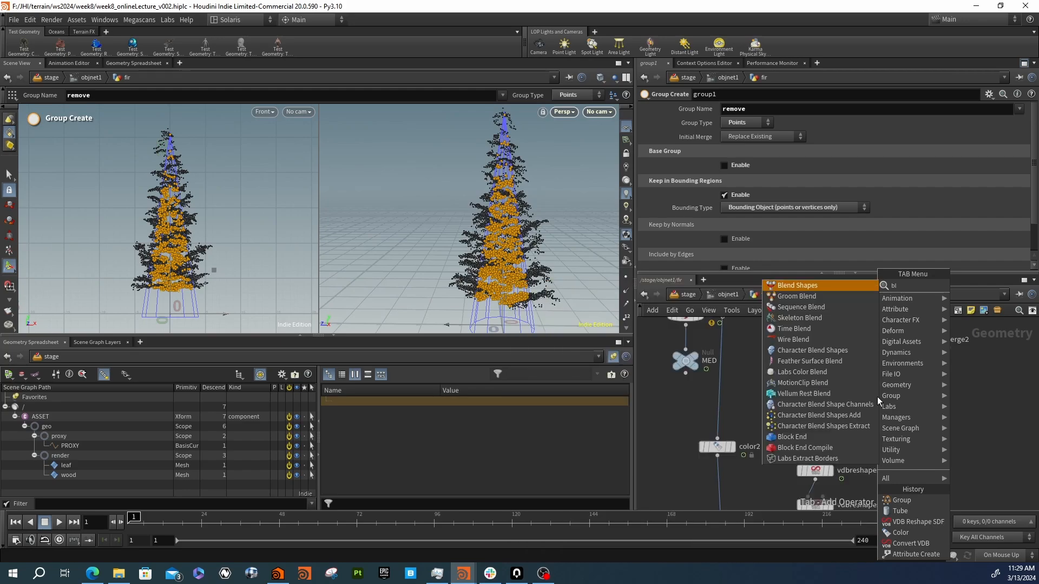
text(ast)
key(Return)
click(816, 400)
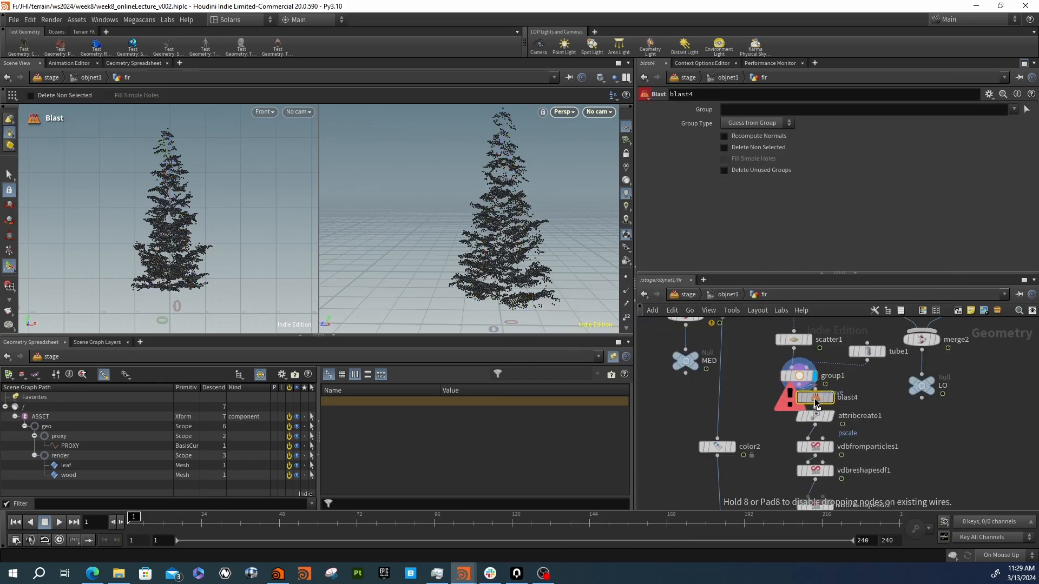
click(815, 399)
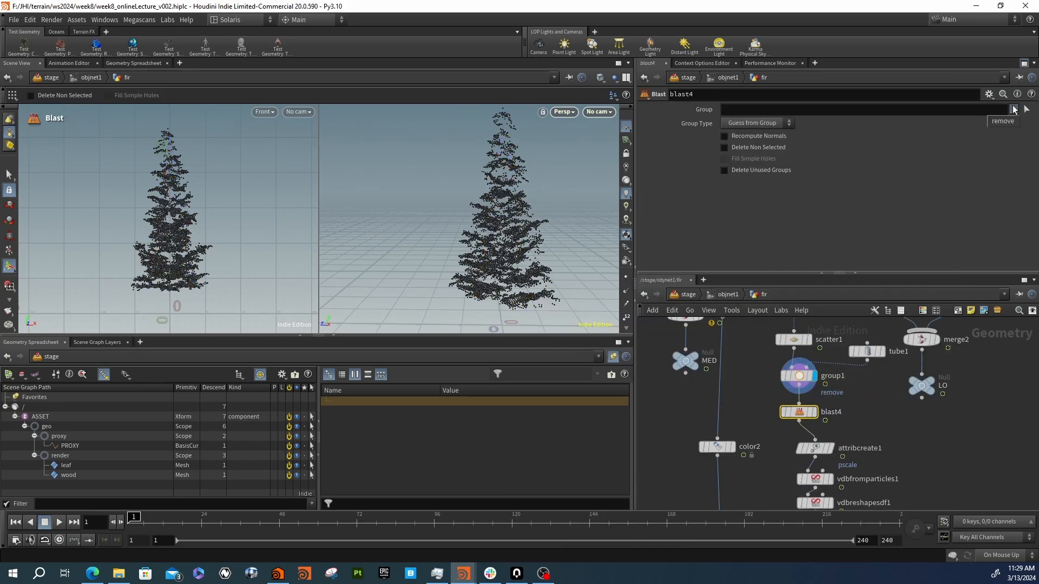
click(1003, 121)
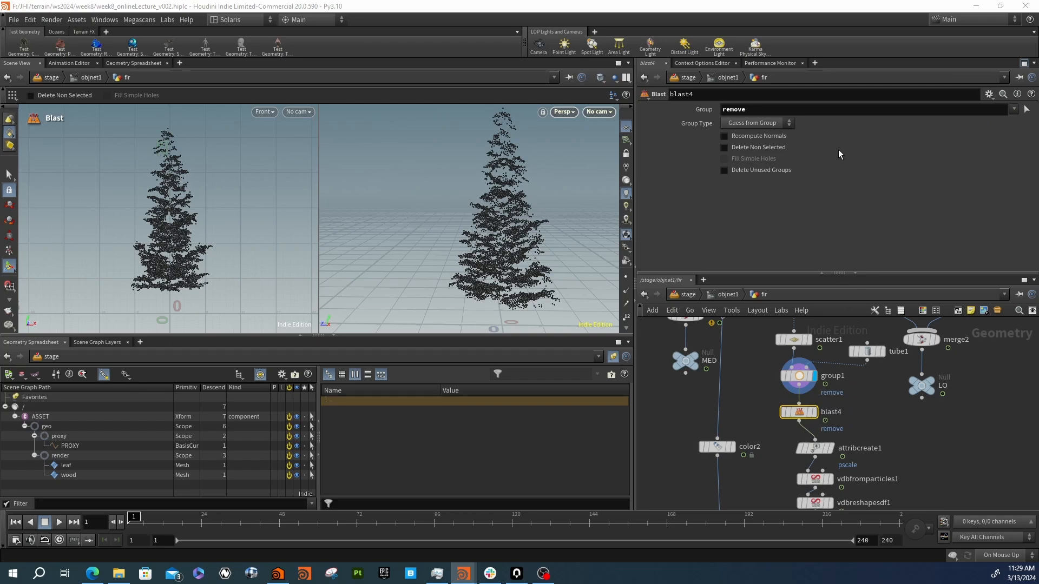
click(814, 413)
Display merge3 and examine the snow coverage on the tree from several angles
middle_drag(860, 427, 858, 361)
mouse_move(820, 479)
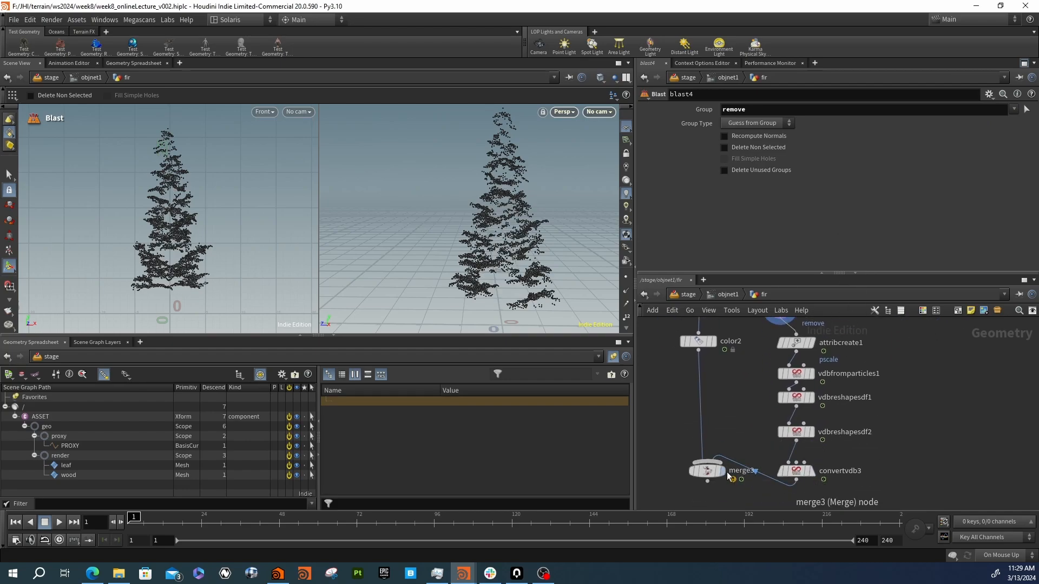
click(728, 451)
key(Escape)
drag(570, 294, 497, 248)
right_drag(496, 249, 528, 242)
drag(529, 242, 524, 267)
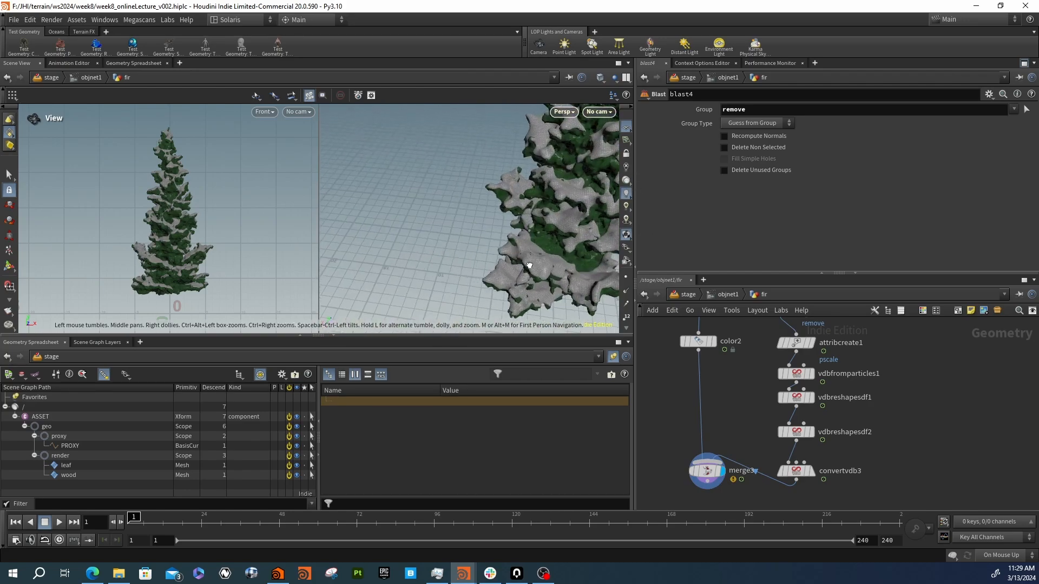
right_drag(524, 267, 487, 239)
drag(487, 238, 590, 254)
Set the second Radius value of tube1 to 5 to widen the tube's base
middle_drag(882, 370, 861, 437)
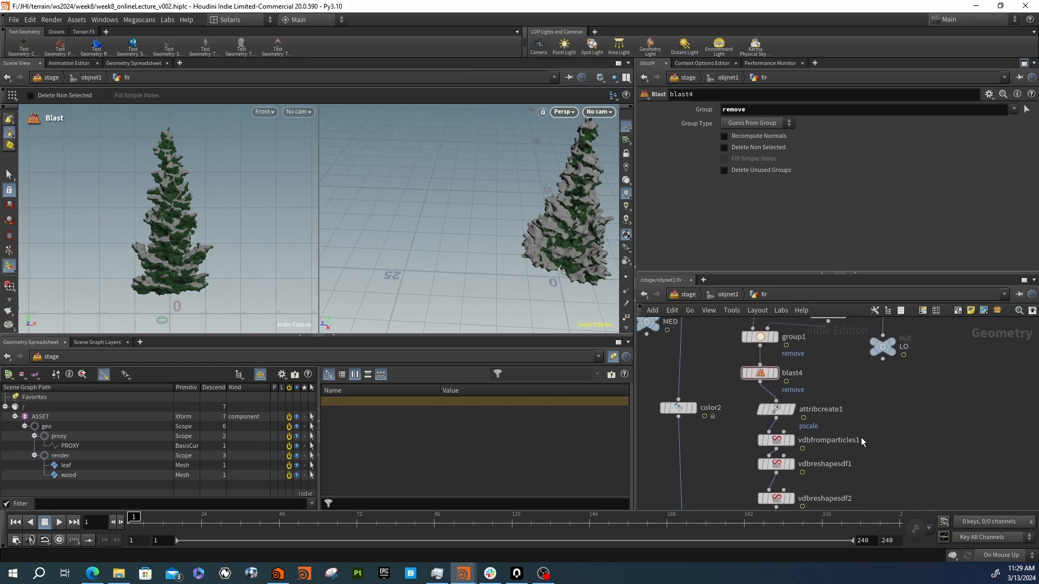
scroll(862, 437, down, 1)
middle_drag(813, 374, 810, 402)
scroll(821, 390, up, 2)
click(830, 347)
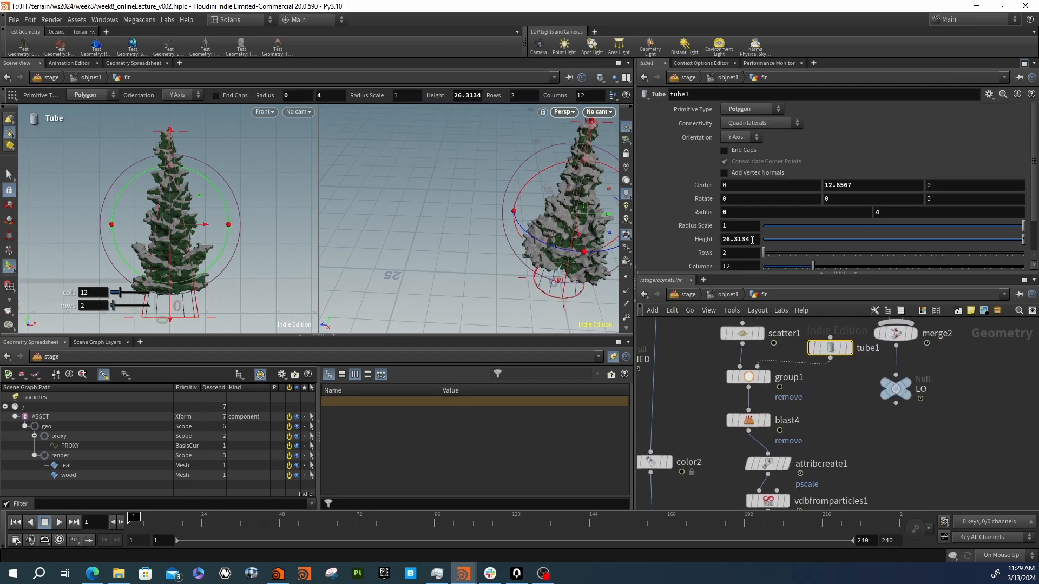
double_click(892, 212)
text(5)
key(Return)
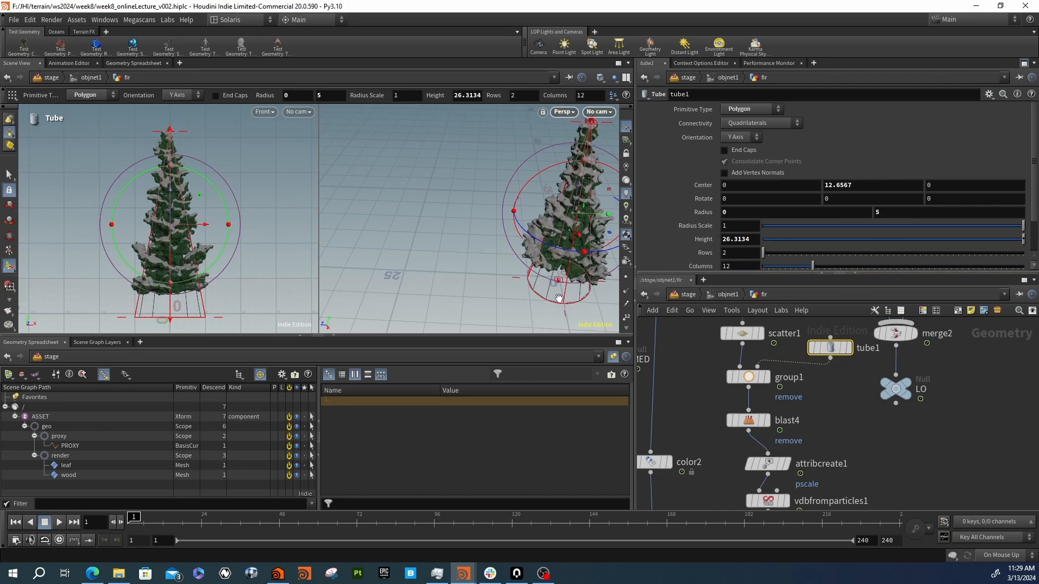
Examine the snow on the branches and near the trunk up close from several angles
key(Escape)
drag(559, 298, 452, 233)
alt+right_drag(448, 167, 567, 214)
alt+right_drag(453, 216, 594, 218)
alt+middle_drag(594, 218, 524, 220)
alt+drag(524, 220, 465, 220)
alt+right_drag(381, 222, 436, 225)
alt+drag(436, 225, 470, 215)
middle_drag(849, 388, 869, 385)
scroll(828, 415, down, 3)
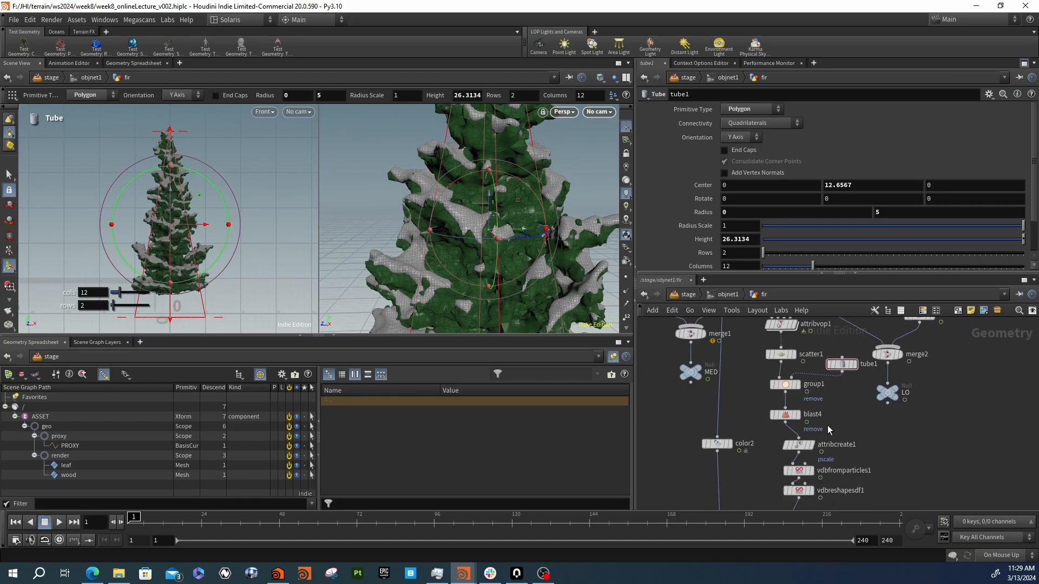
Try a pscale value of 0.3 in attribcreate1 and check the snow thickness on the branches
middle_drag(828, 426, 823, 380)
scroll(792, 413, up, 3)
middle_drag(747, 434, 769, 388)
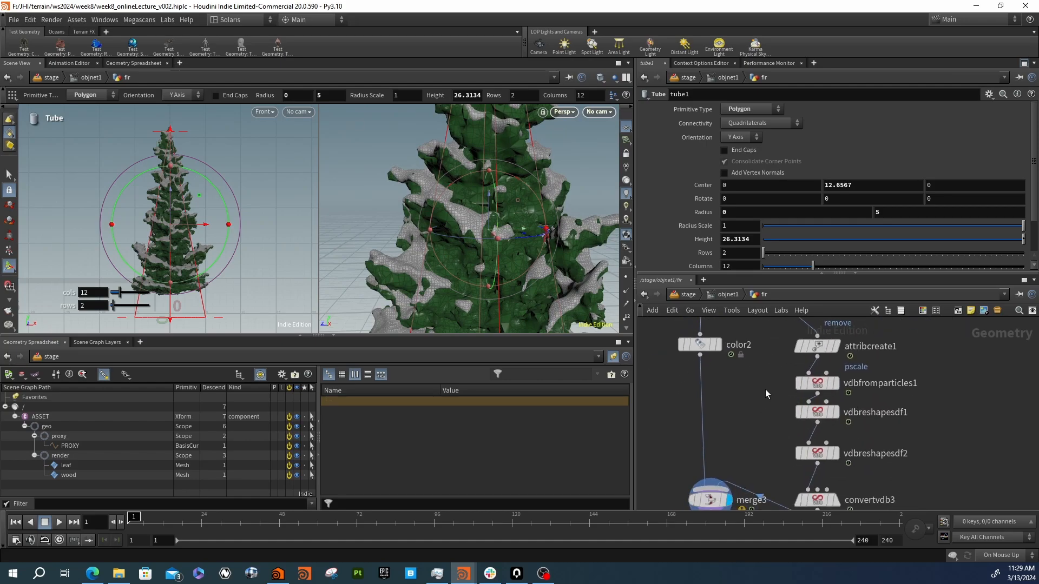
click(816, 346)
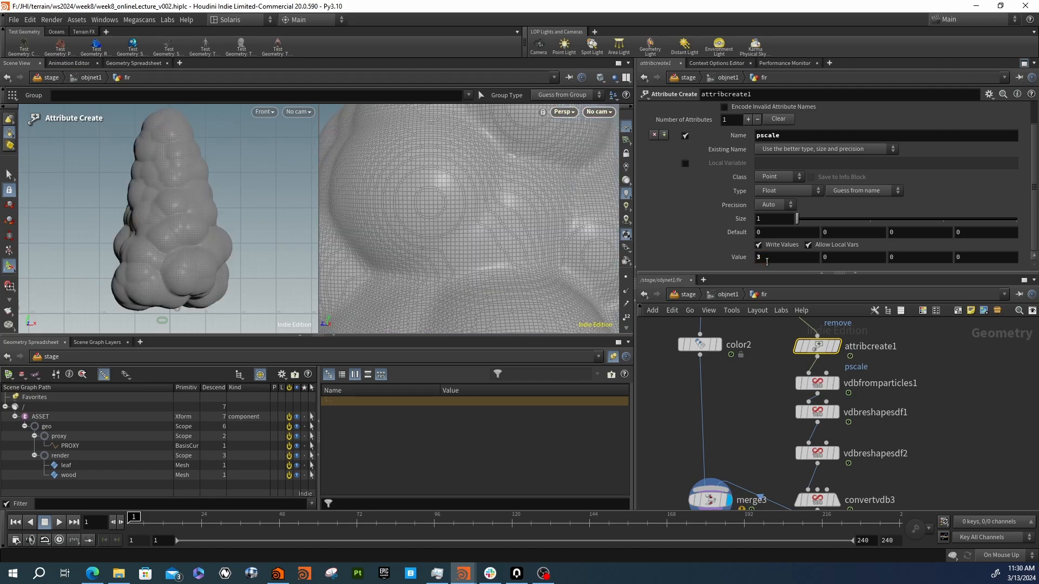
key(Return)
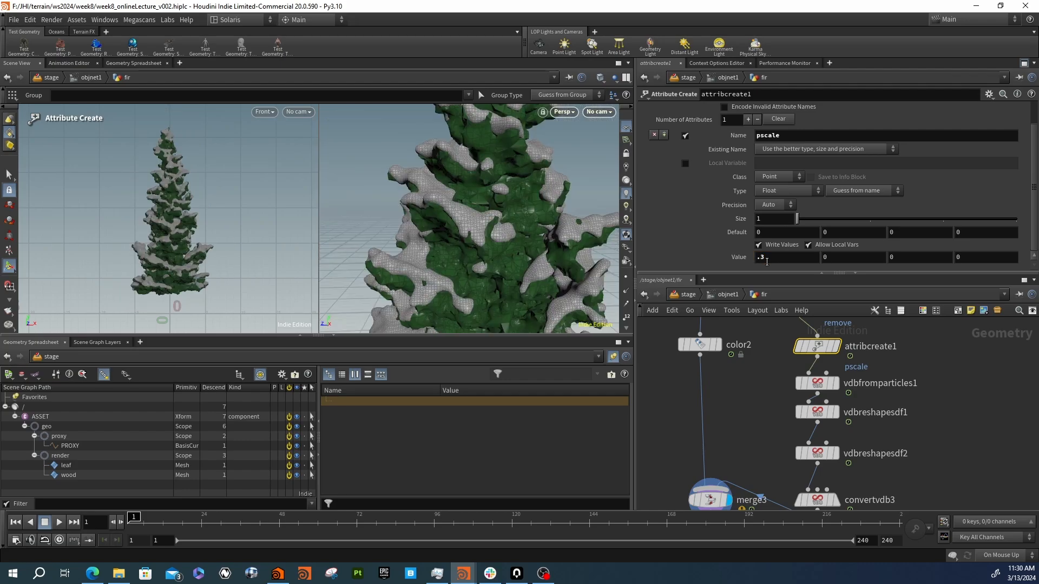
alt+drag(531, 228, 492, 209)
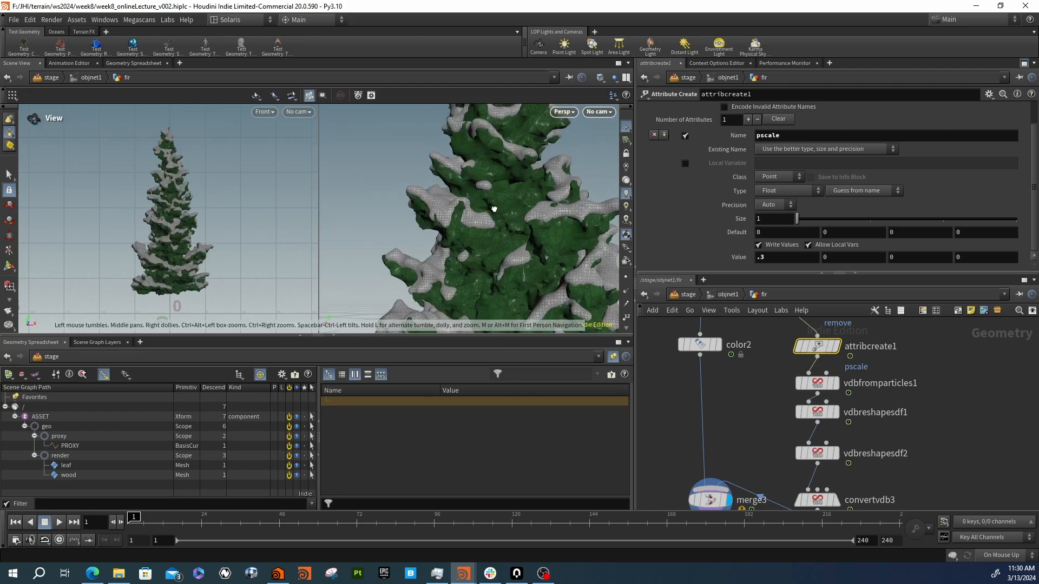
alt+right_drag(492, 209, 482, 237)
alt+drag(481, 236, 498, 235)
alt+right_drag(499, 235, 605, 240)
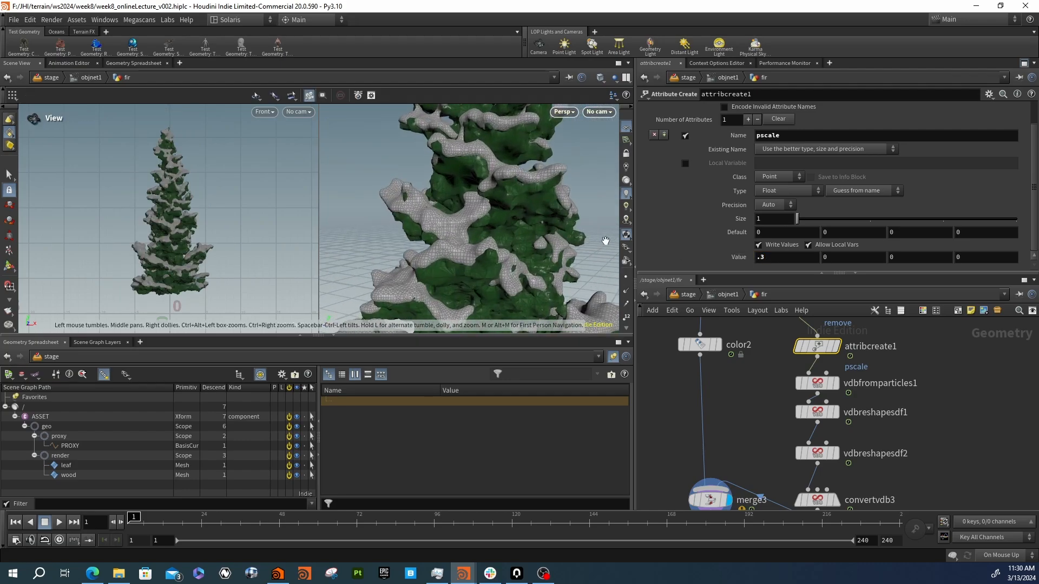
Compare the settings of vdbreshapesdf1 and vdbreshapesdf2, and raise vdbreshapesdf2's Erode offset to about 3.98
drag(771, 431, 846, 469)
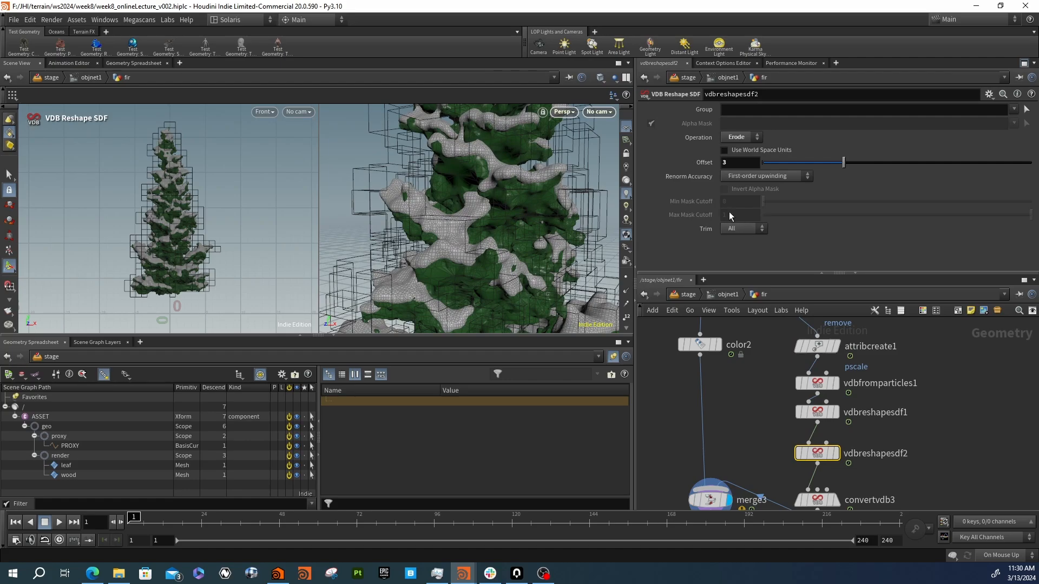
drag(777, 421, 860, 414)
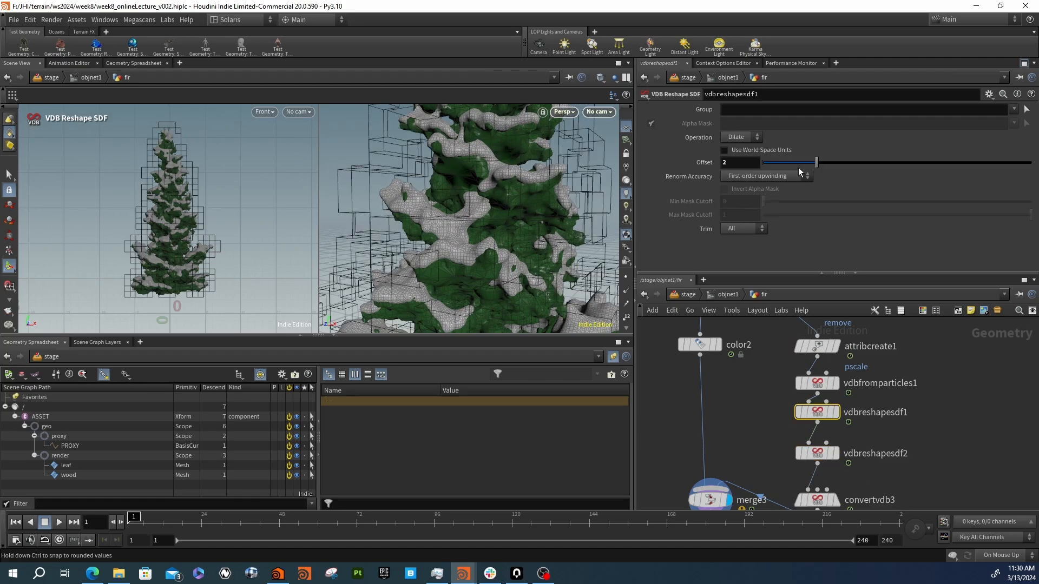
drag(783, 443, 847, 460)
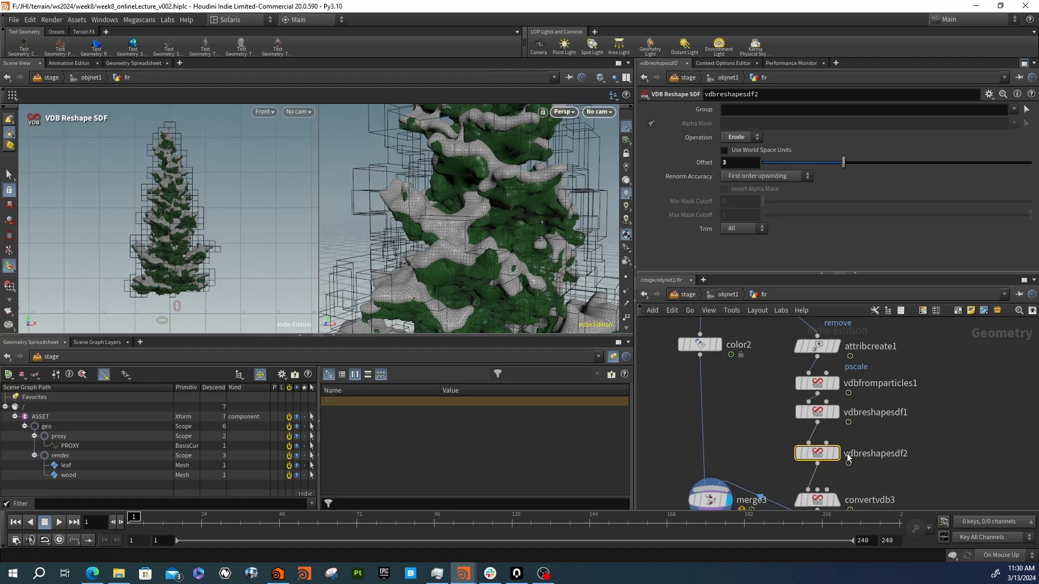
middle_drag(909, 466, 897, 433)
drag(847, 169, 869, 165)
key(Escape)
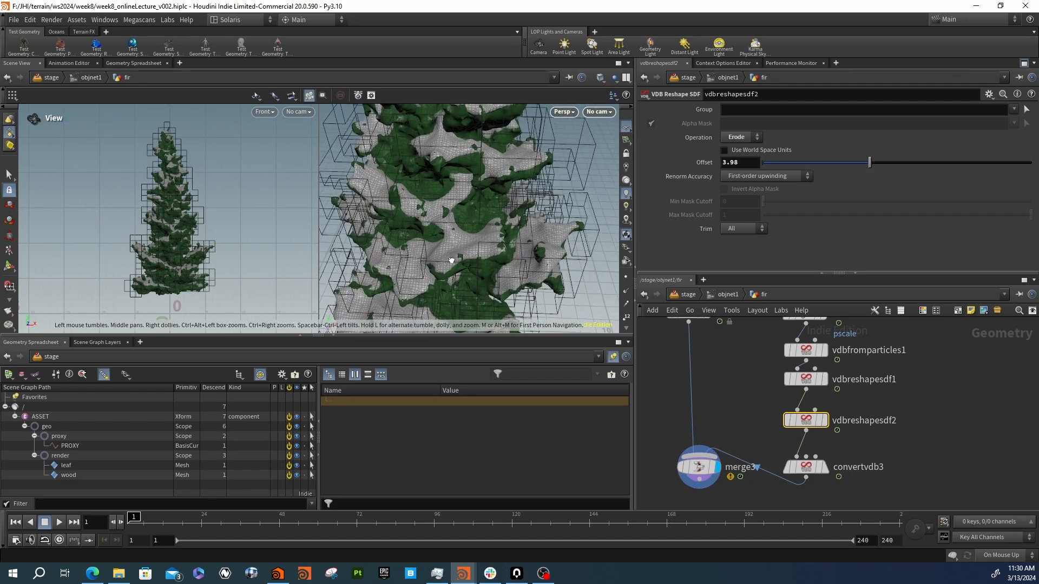
drag(451, 261, 489, 246)
Set the pscale value in attribcreate1 to 0.35 and check the snow on the whole tree
middle_drag(755, 373, 763, 413)
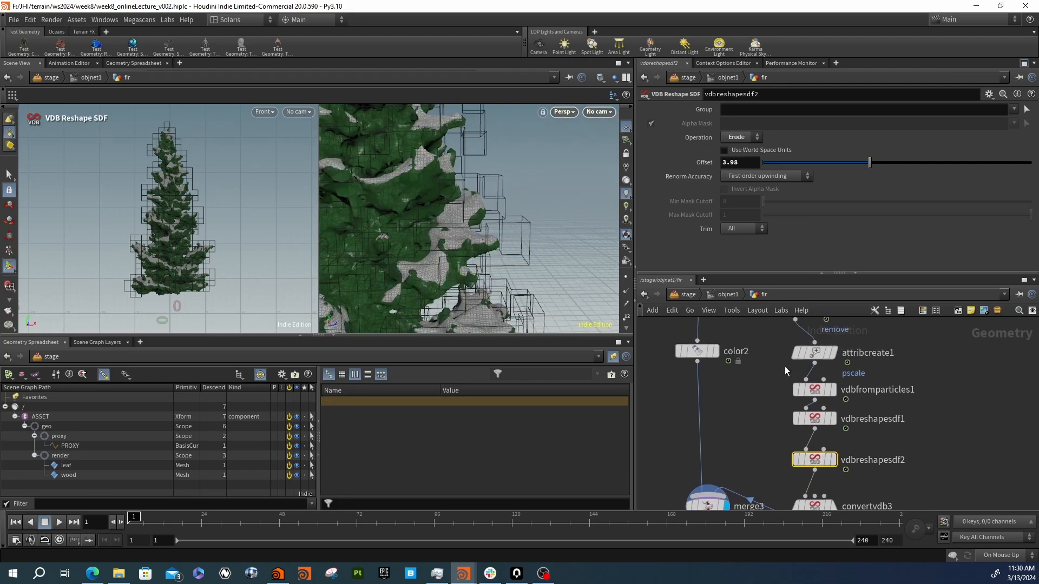
click(819, 351)
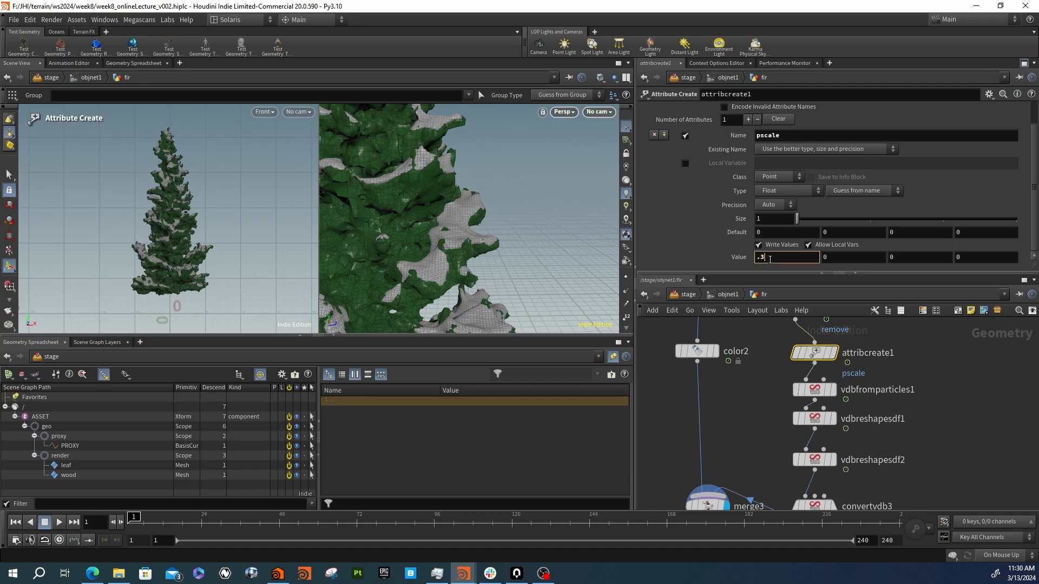
key(Escape)
drag(521, 278, 414, 263)
scroll(415, 263, down, 10)
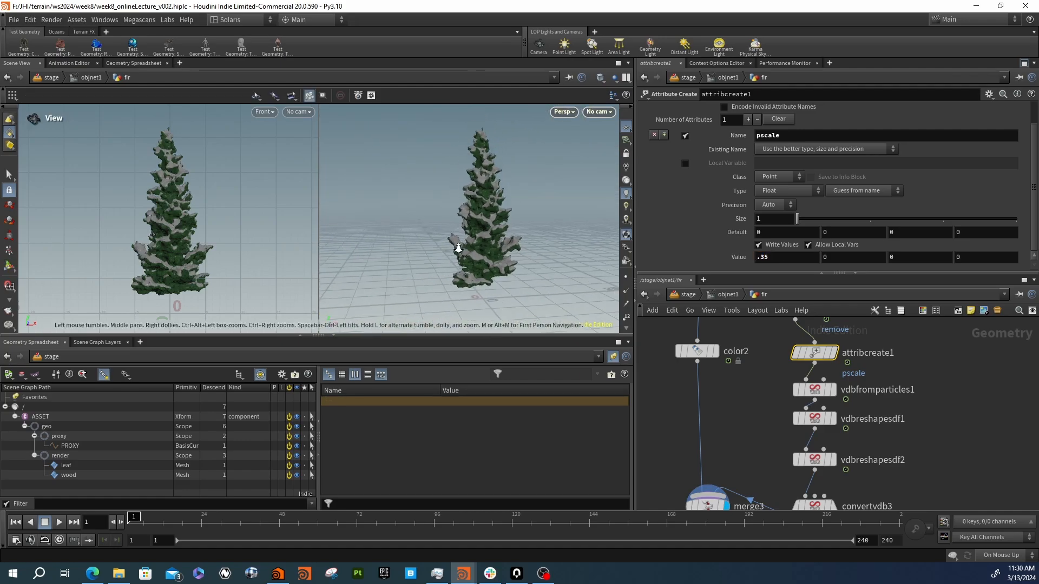
middle_drag(765, 466, 828, 399)
scroll(828, 399, down, 3)
middle_drag(760, 398, 750, 433)
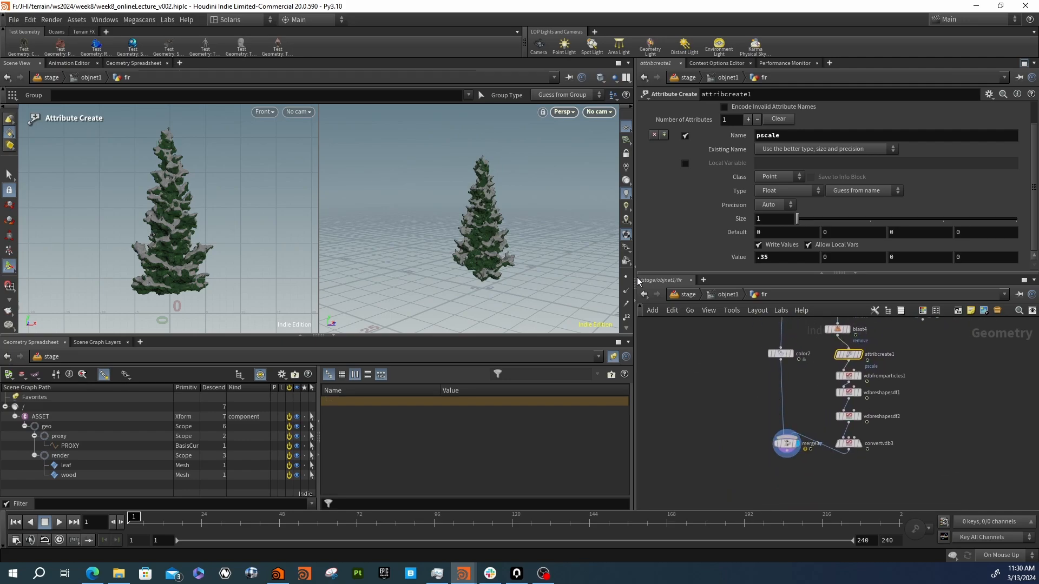
alt+drag(476, 241, 484, 199)
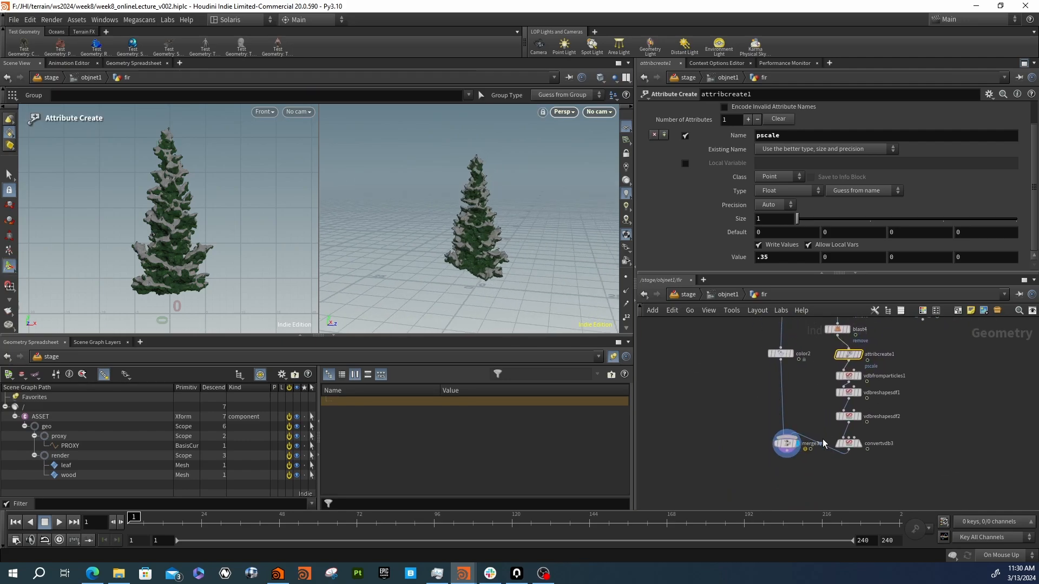
Add a Null node below convertvdb3 and connect it to convertvdb3's output
key(Tab)
text(ou)
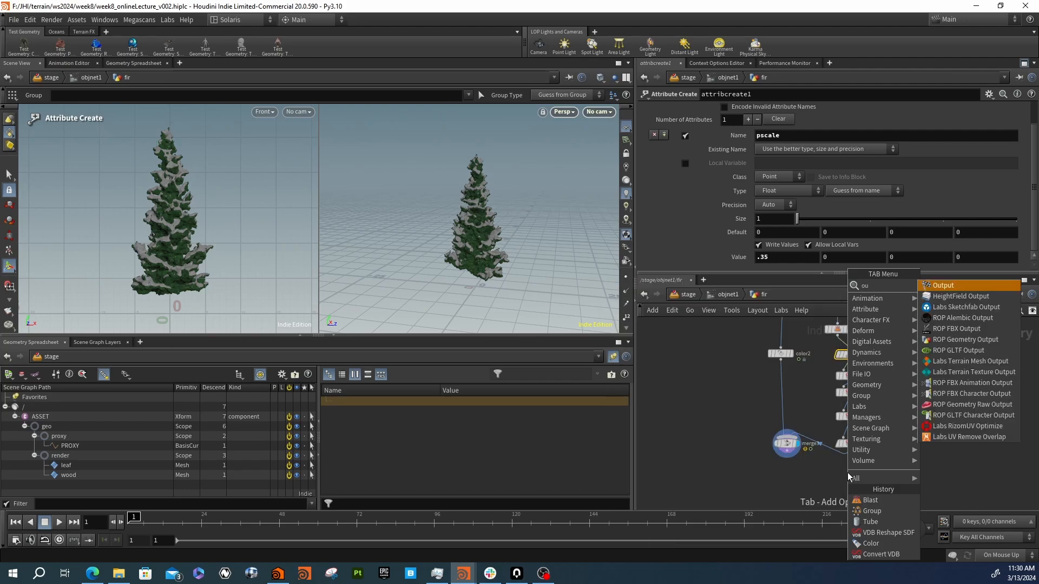
key(BackSpace)
key(BackSpace)
text(nu)
key(Return)
click(849, 473)
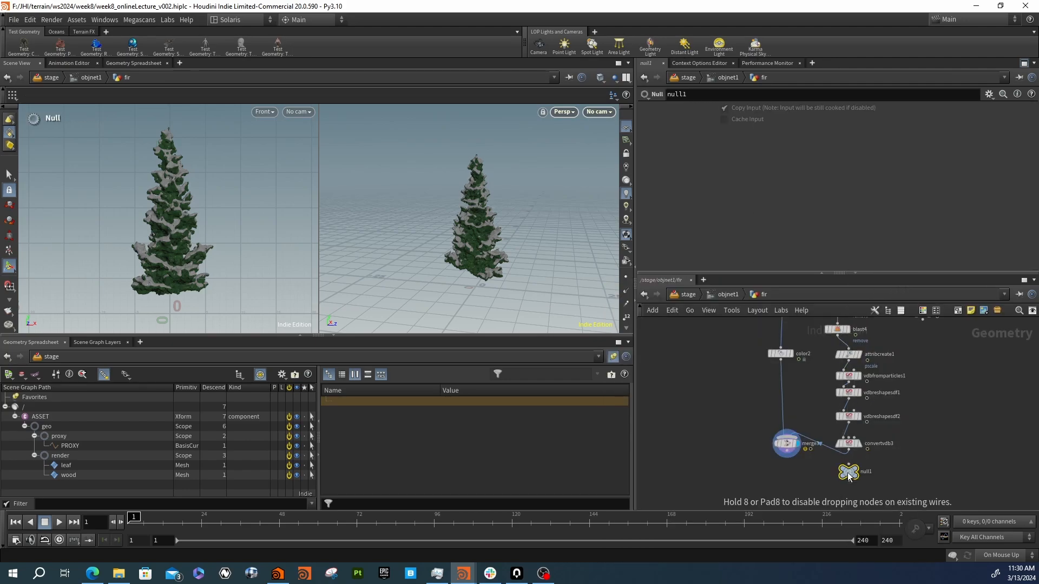
scroll(844, 462, up, 3)
drag(851, 444, 851, 465)
Rename the null below convertvdb3 as SNOW and adjust its placement in the network
click(883, 478)
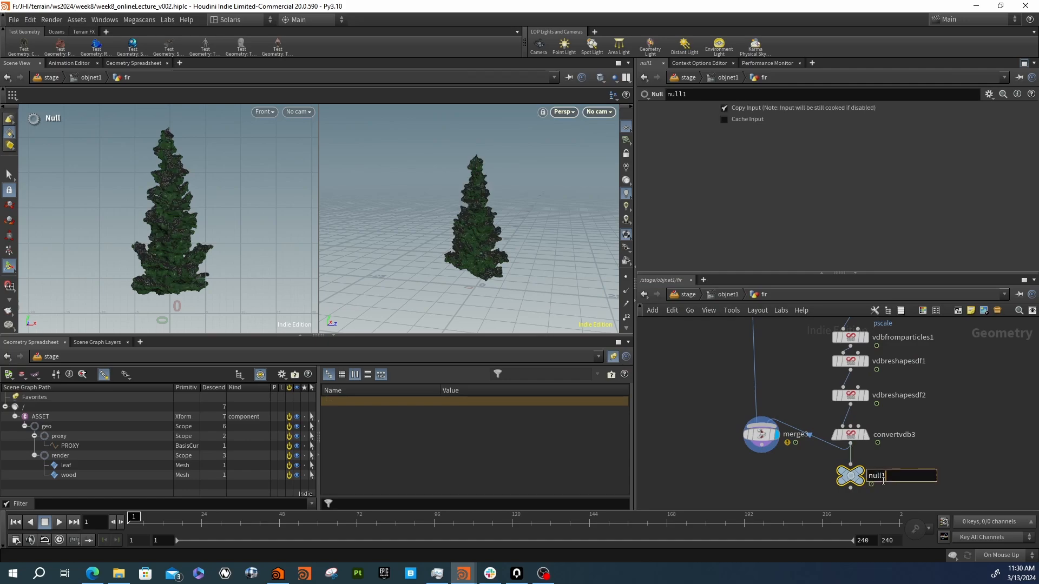
key(Return)
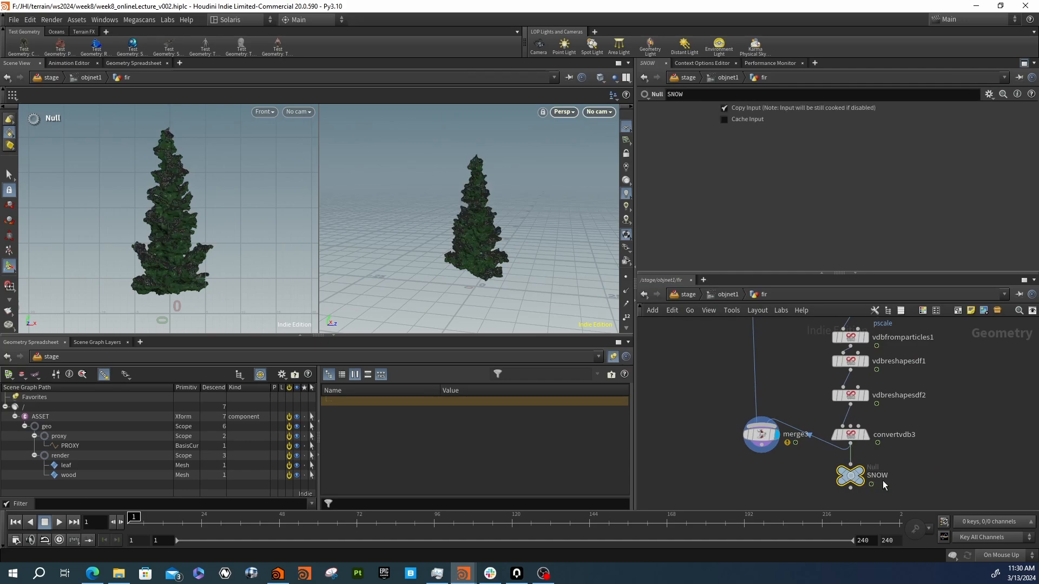
drag(851, 478, 860, 481)
scroll(860, 476, down, 3)
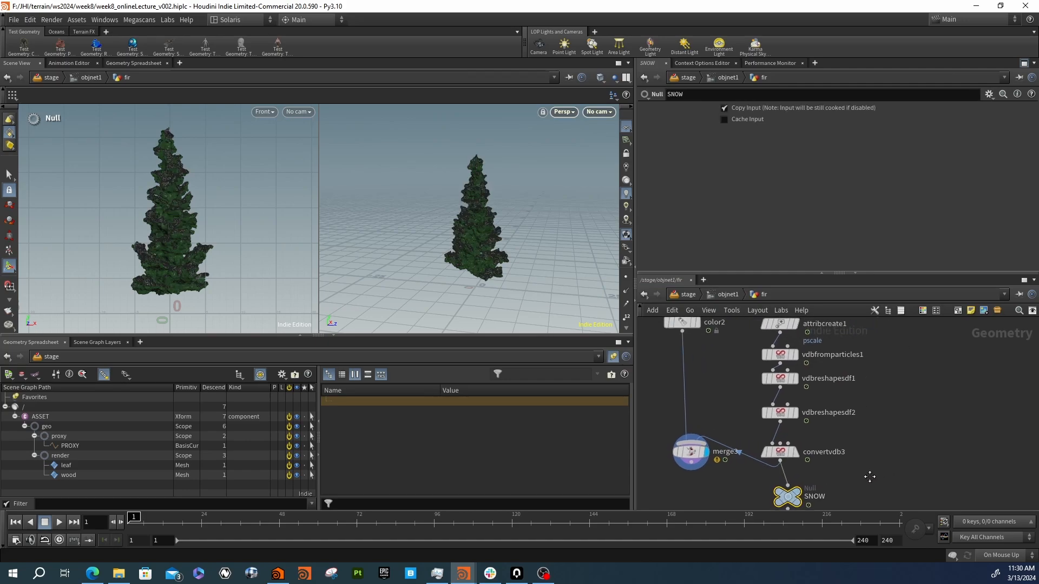
scroll(860, 466, down, 3)
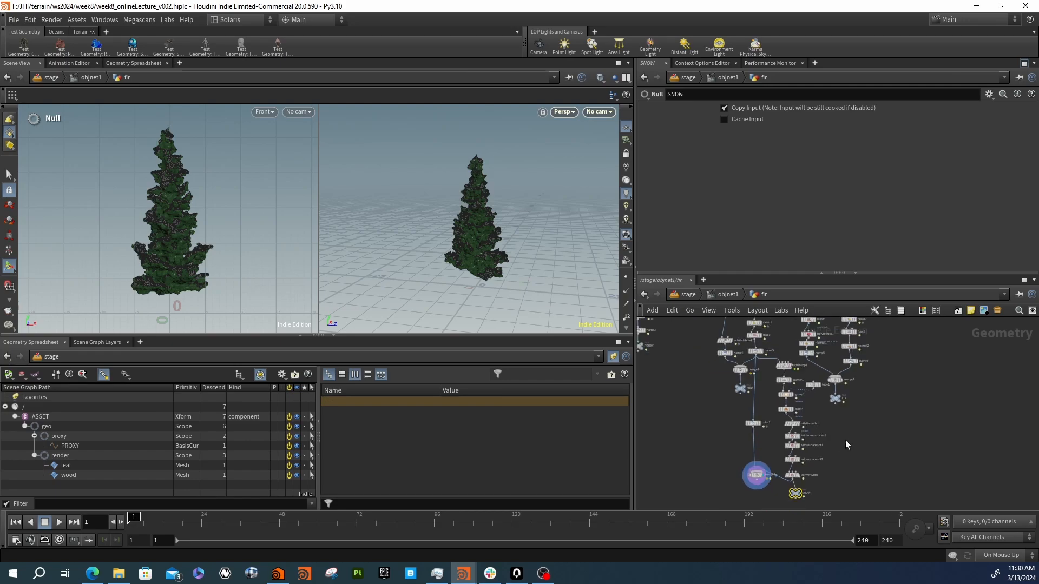
Duplicate color2 and merge3 beside the network and rewire color3's input to name7, the low-detail leaf branch
drag(782, 359, 777, 440)
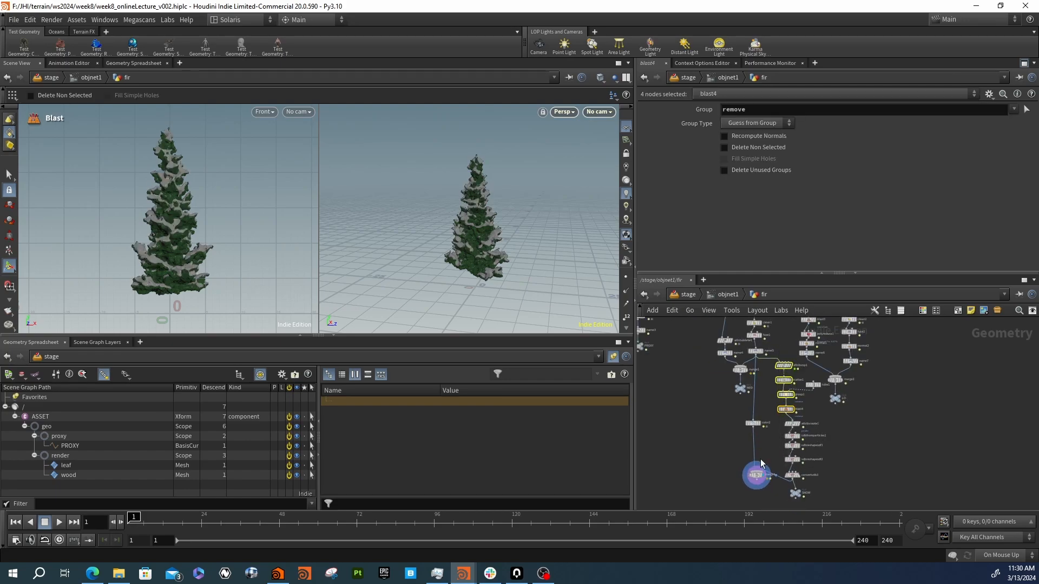
click(760, 485)
drag(760, 484, 761, 413)
key(ctrl+c)
key(ctrl+v)
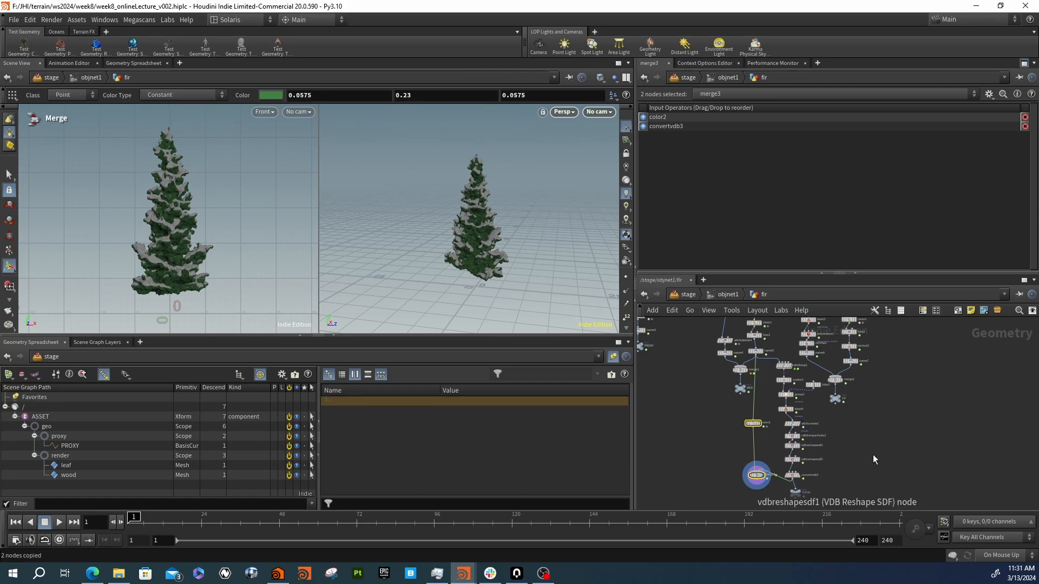
scroll(843, 410, up, 2)
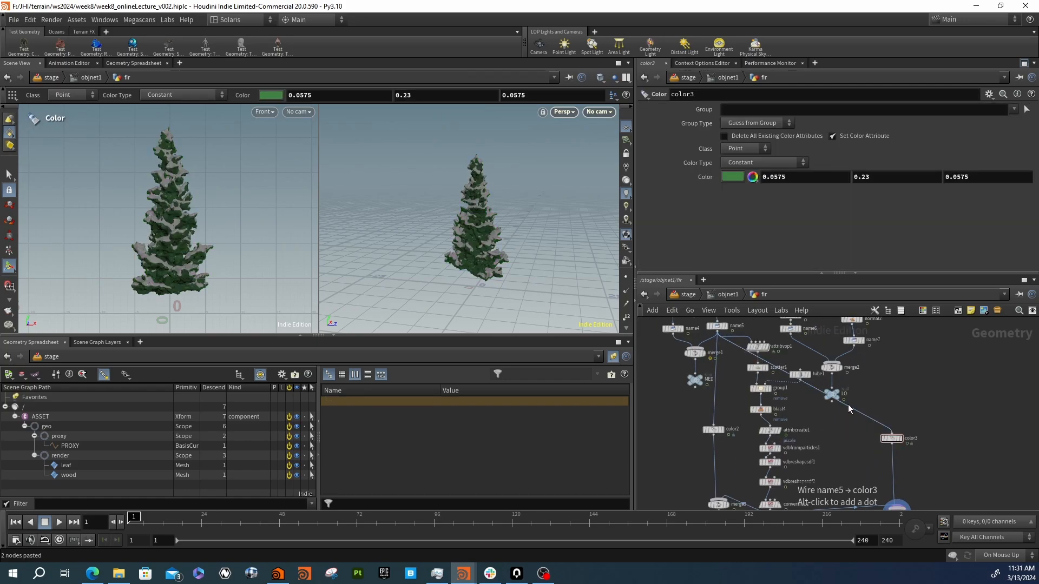
drag(848, 406, 858, 361)
Examine from several angles how the existing snow sits on the low-detail fir
middle_drag(866, 433, 818, 382)
alt+right_drag(532, 301, 575, 211)
alt+drag(575, 211, 465, 232)
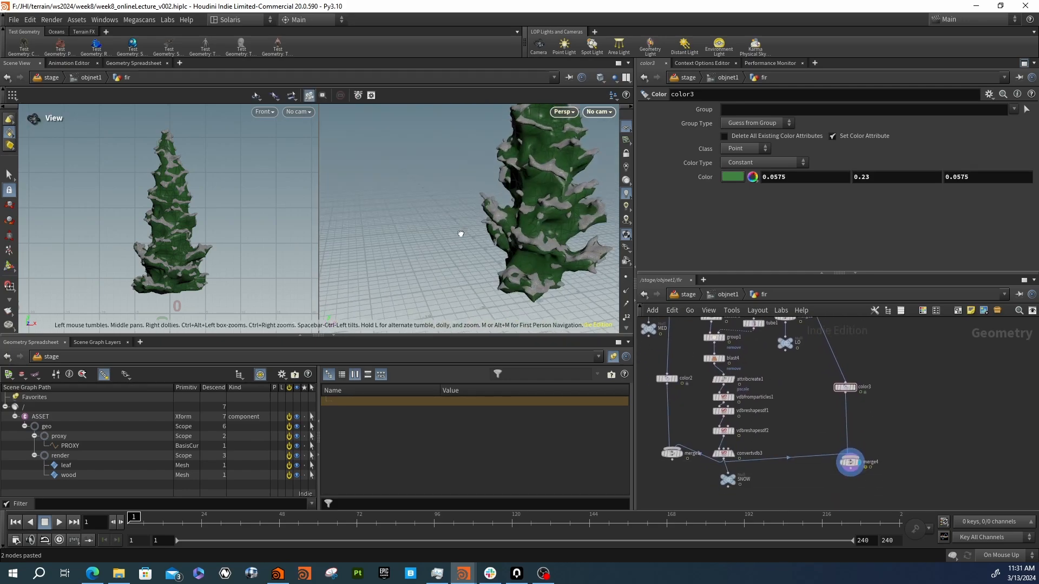
key(Return)
scroll(785, 426, down, 3)
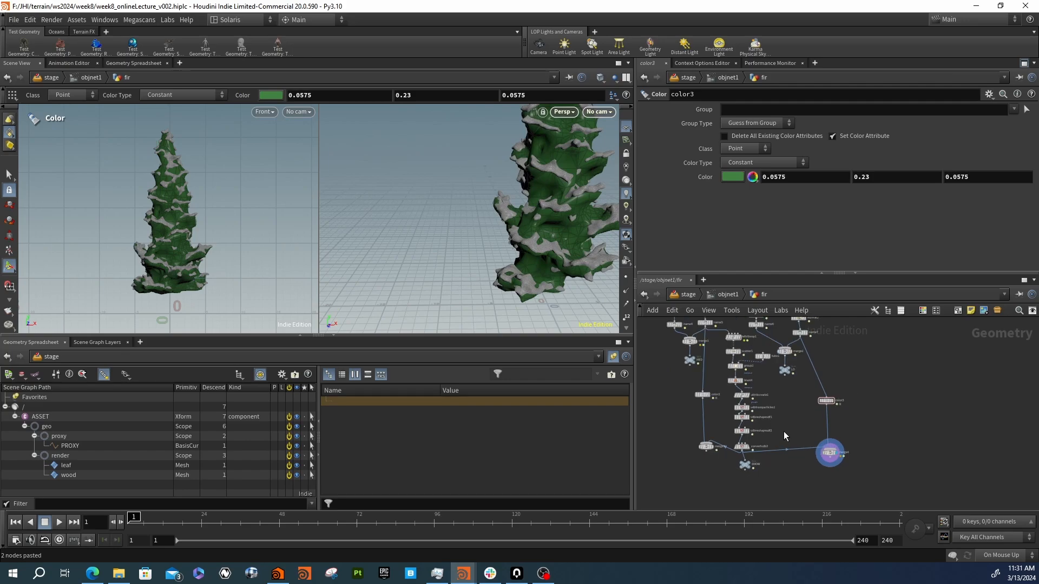
key(Escape)
drag(567, 276, 602, 245)
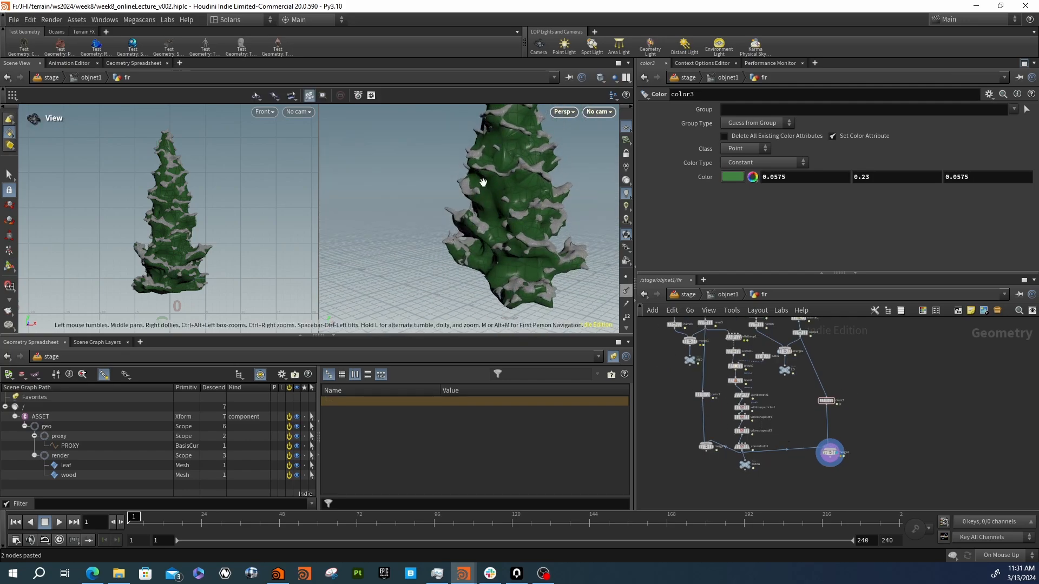
alt+drag(480, 182, 587, 260)
scroll(755, 358, up, 2)
click(765, 343)
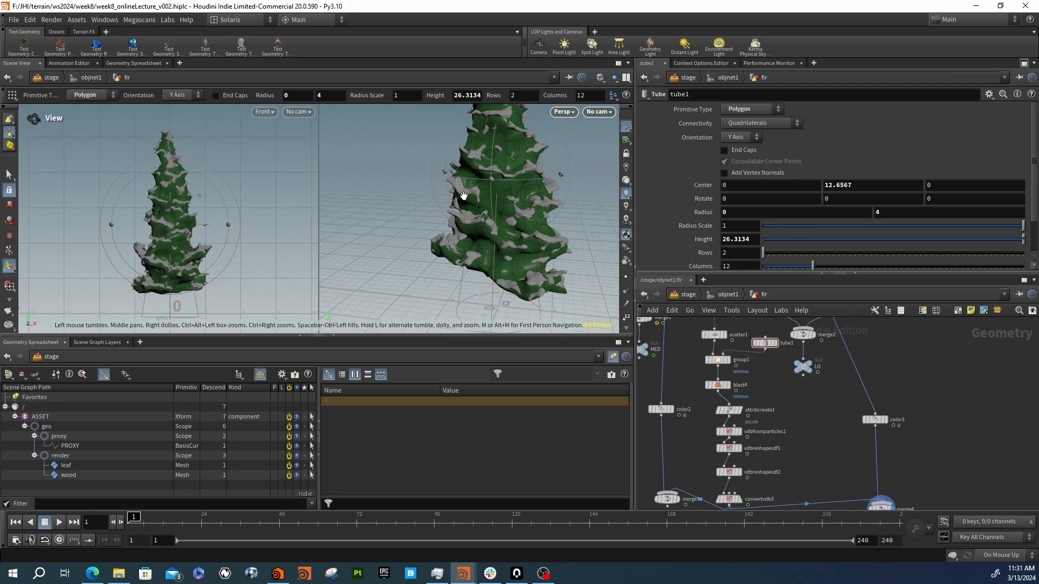
alt+drag(464, 197, 610, 293)
middle_drag(808, 441, 761, 422)
mouse_move(547, 258)
mouse_down()
mouse_move(559, 262)
mouse_move(538, 266)
mouse_up()
key(ctrl+z)
key(ctrl+z)
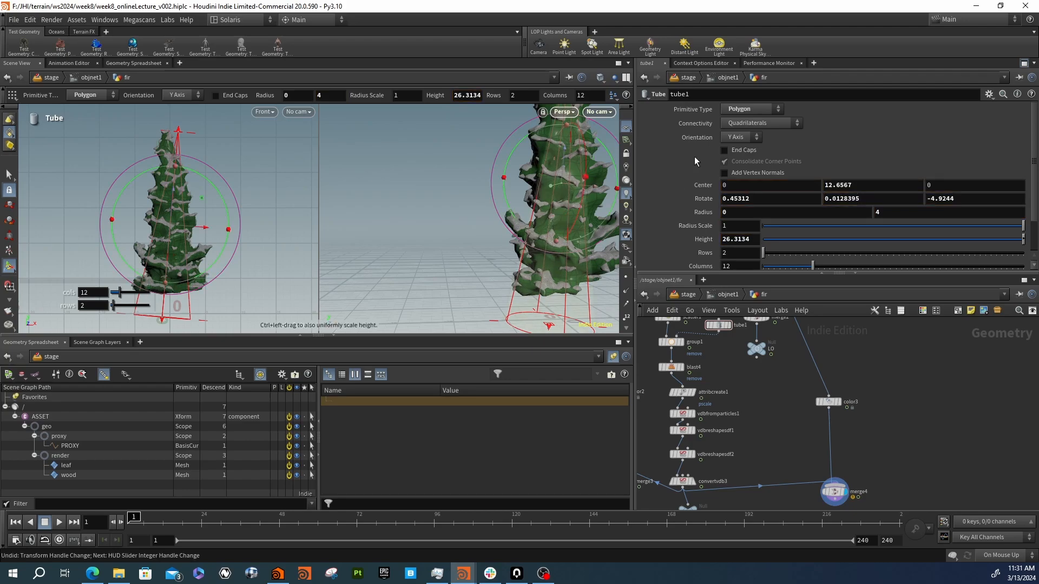
Duplicate the snow chain from attribvop1 down to SNOW, including tube1, into the free space beside color3 and merge4
middle_drag(775, 411, 795, 396)
scroll(795, 396, down, 3)
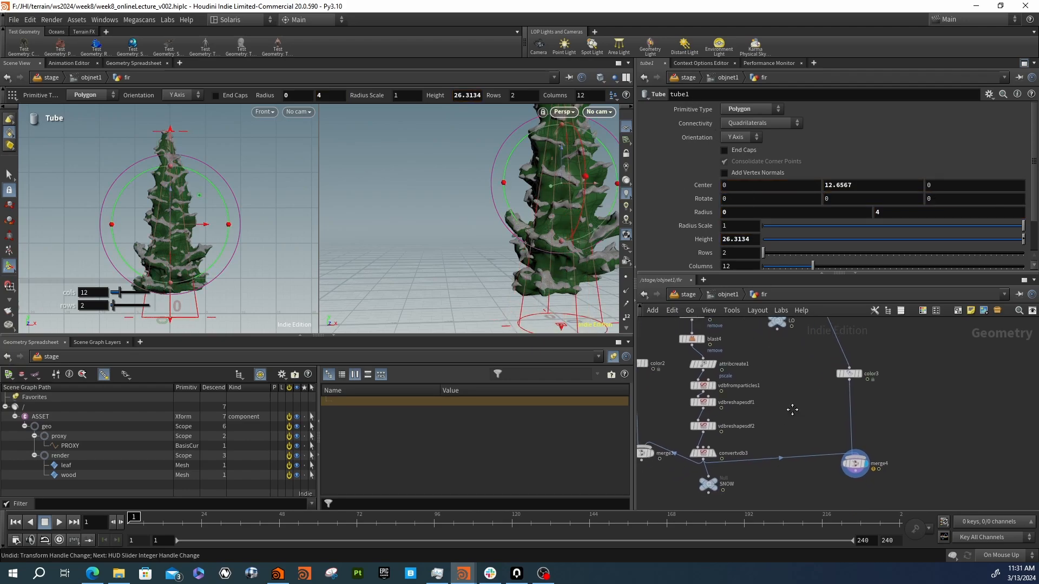
scroll(755, 364, up, 2)
middle_drag(762, 361, 774, 401)
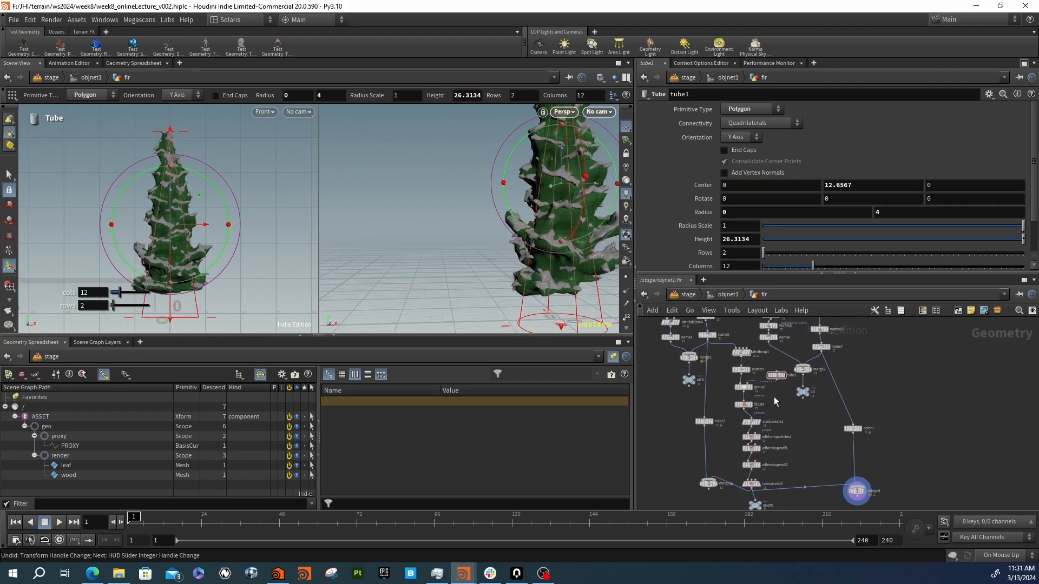
drag(741, 328, 766, 460)
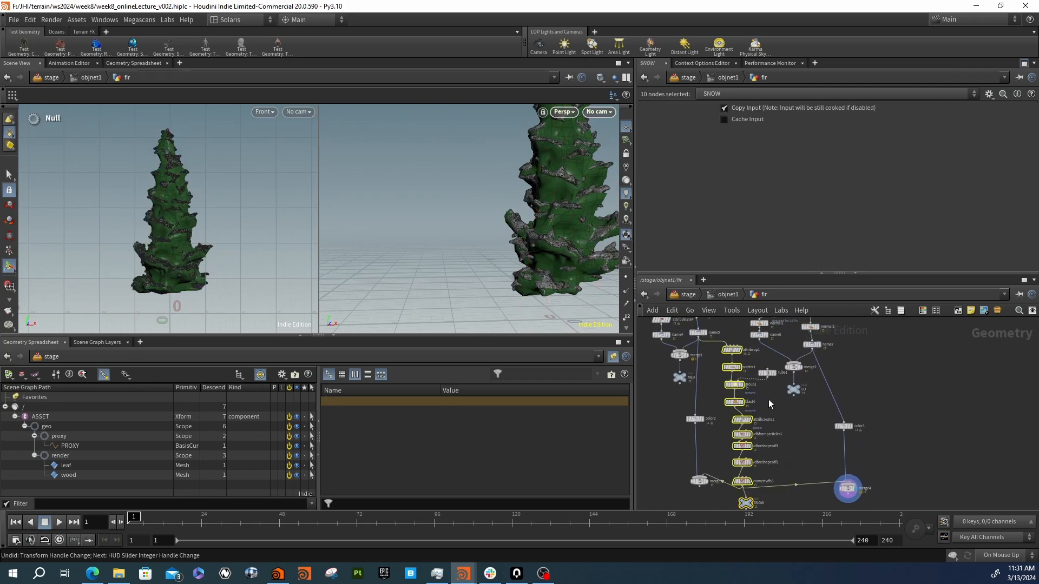
shift+click(768, 373)
key(ctrl+c)
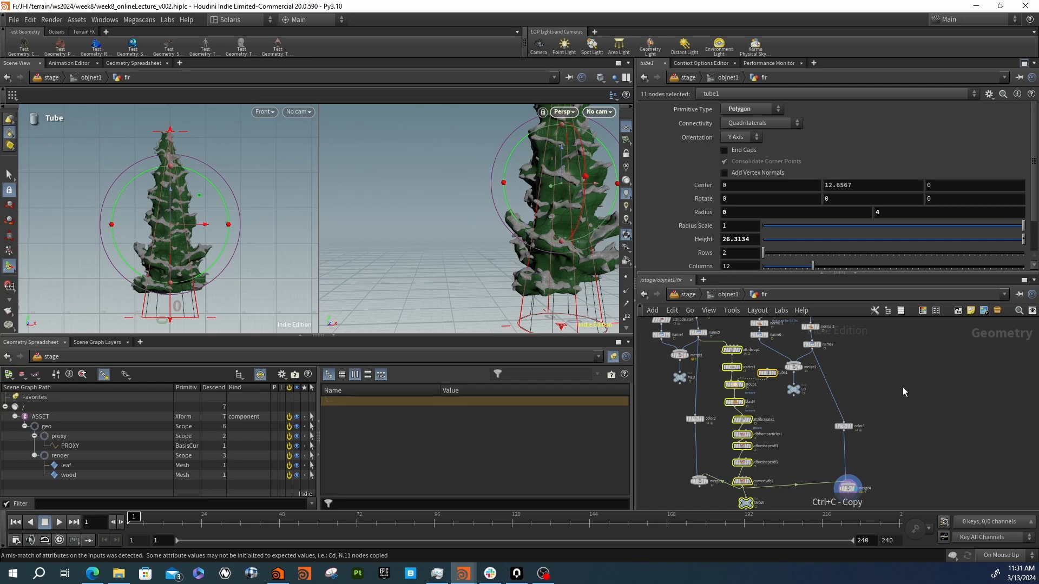
key(ctrl+v)
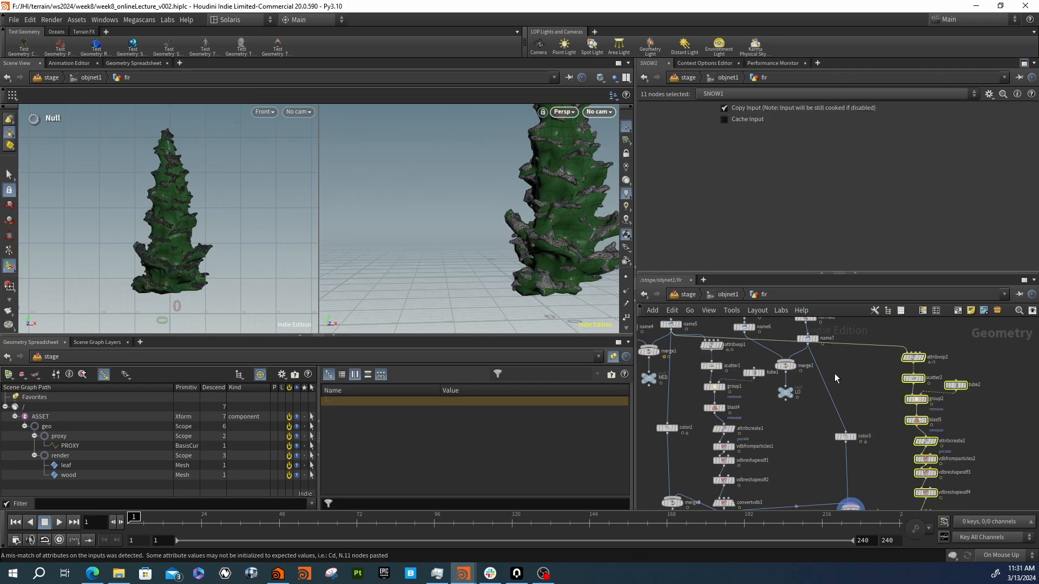
Rewire attribvop2's input from name5 to name7 so the copied snow chain uses the low-detail leaves
scroll(834, 373, up, 2)
click(855, 375)
drag(836, 336, 804, 340)
Connect convertvdb4 to merge4 and remove convertvdb3's connection from that merge
middle_drag(866, 377, 810, 330)
middle_drag(842, 409, 836, 381)
scroll(791, 446, up, 1)
middle_drag(830, 439, 830, 398)
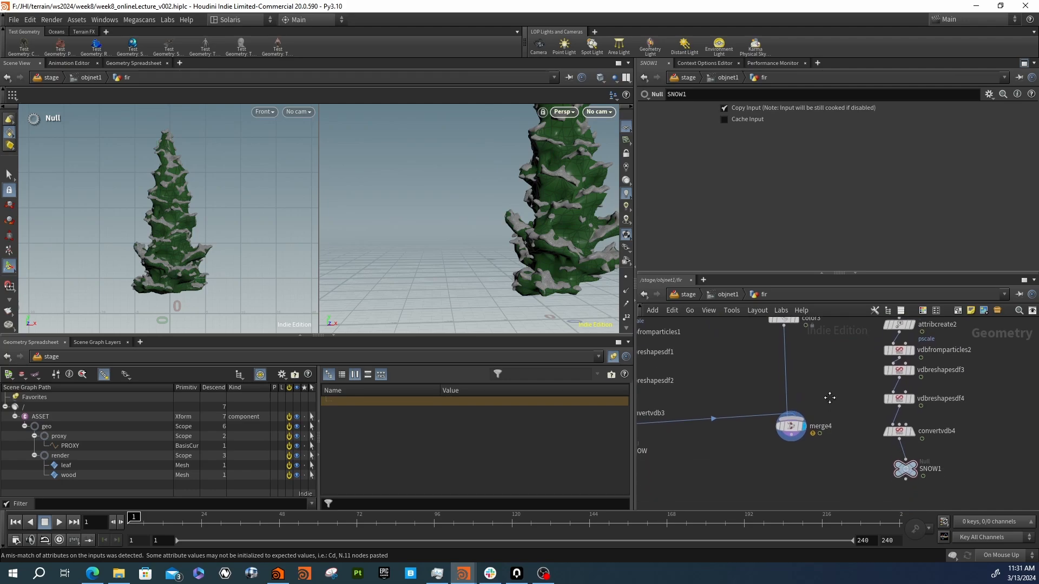
scroll(830, 397, down, 2)
drag(803, 429, 876, 424)
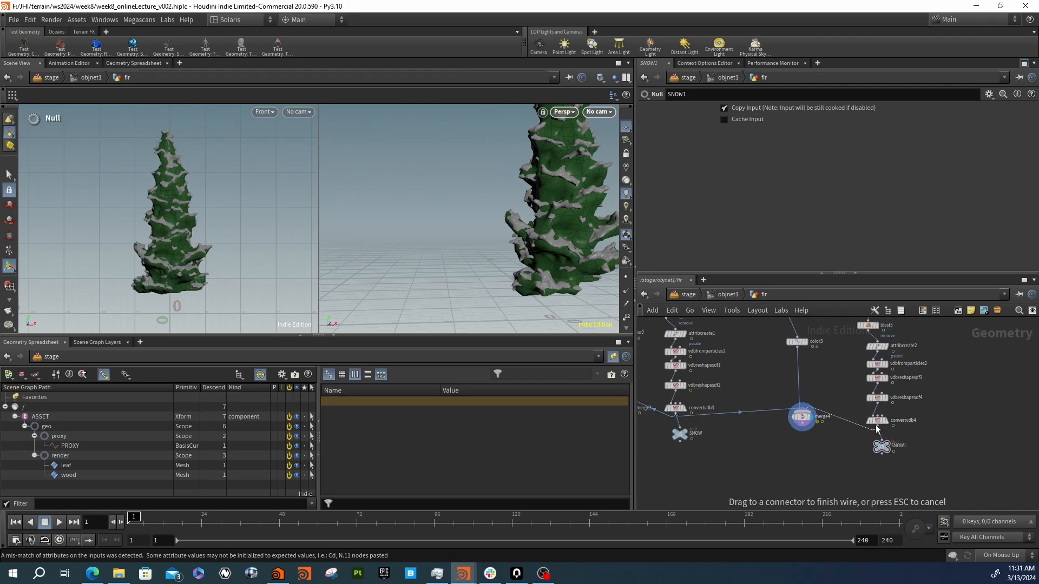
click(877, 421)
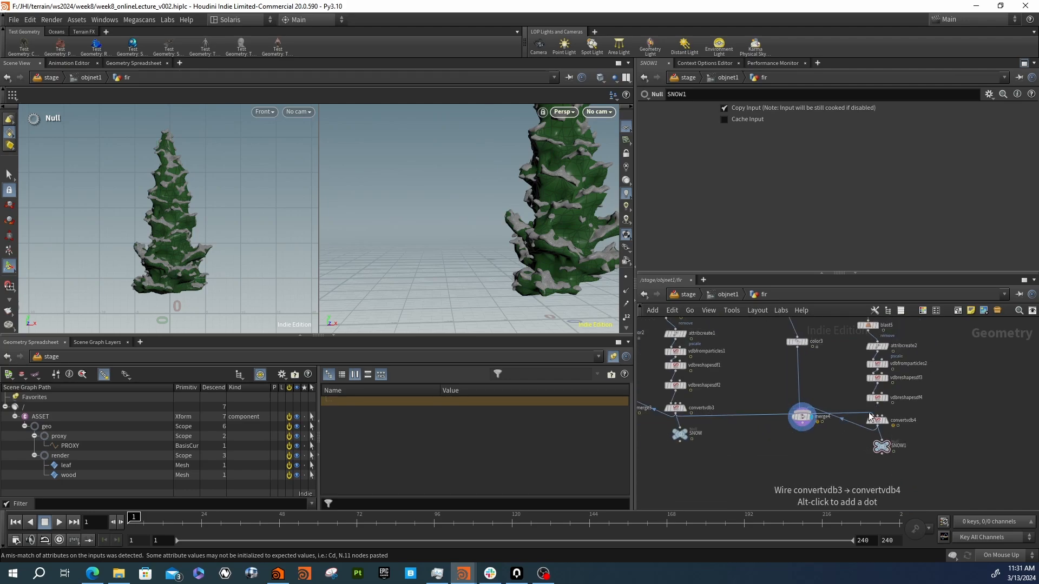
drag(873, 416, 878, 405)
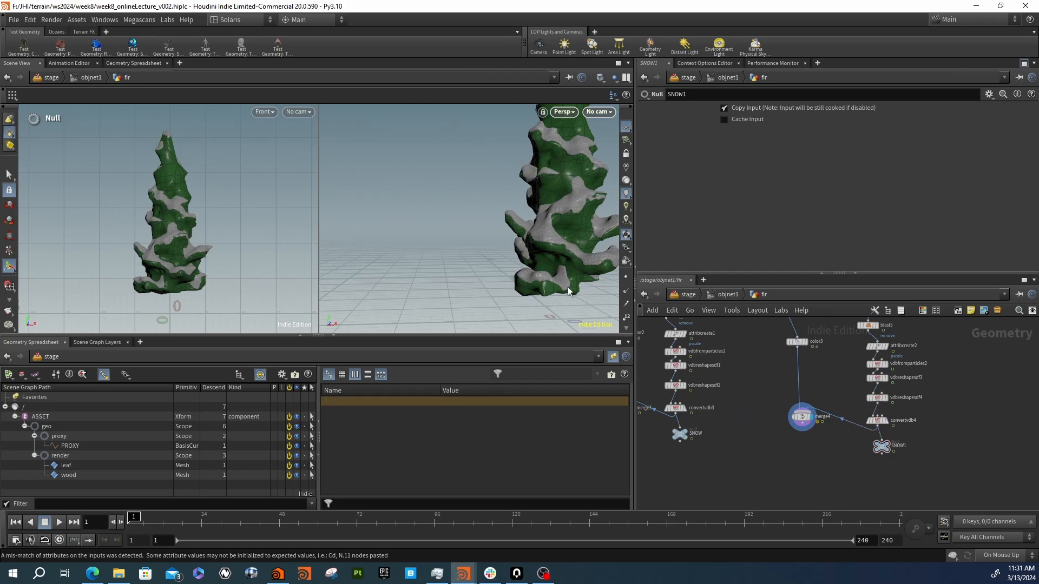
Extend the low-detail snow coverage by setting fit1 inside attribvop2 to Source Min 0.314 and Source Max 0.656
alt+drag(568, 292, 436, 282)
alt+right_drag(436, 282, 431, 236)
alt+drag(432, 236, 459, 225)
right_drag(459, 225, 520, 199)
drag(520, 200, 536, 201)
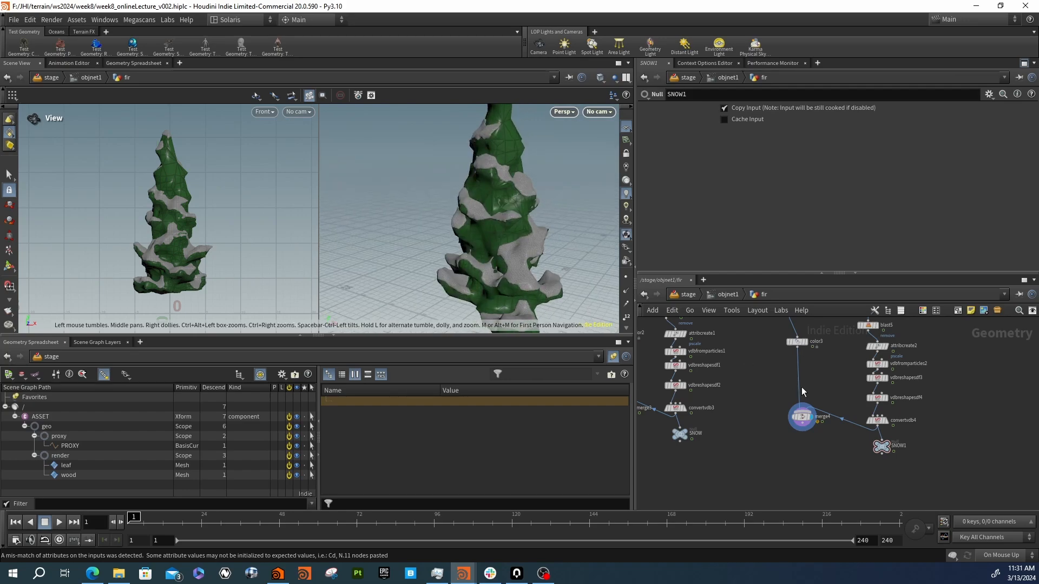
middle_drag(801, 388, 764, 486)
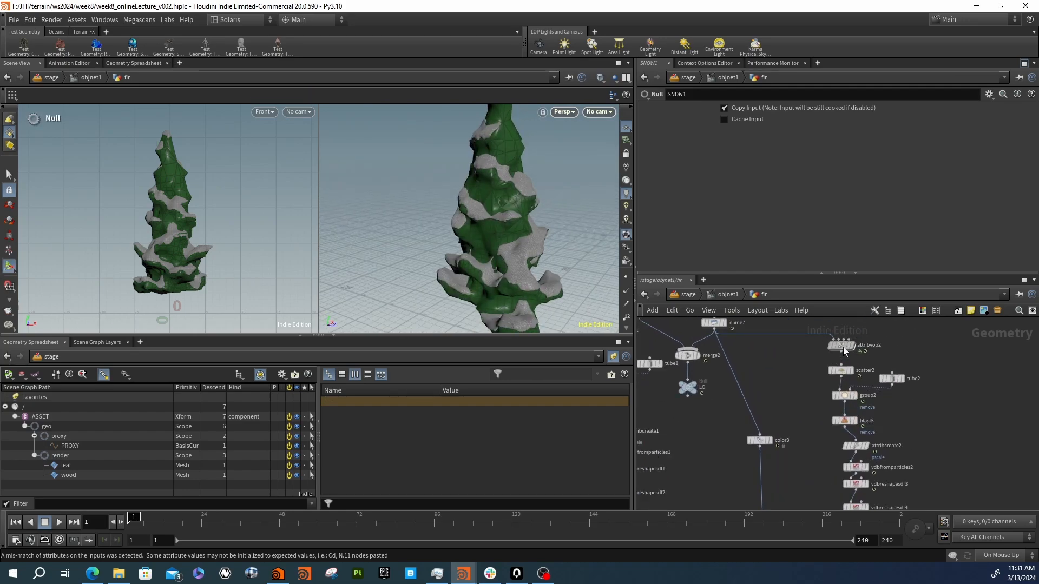
double_click(844, 348)
click(843, 410)
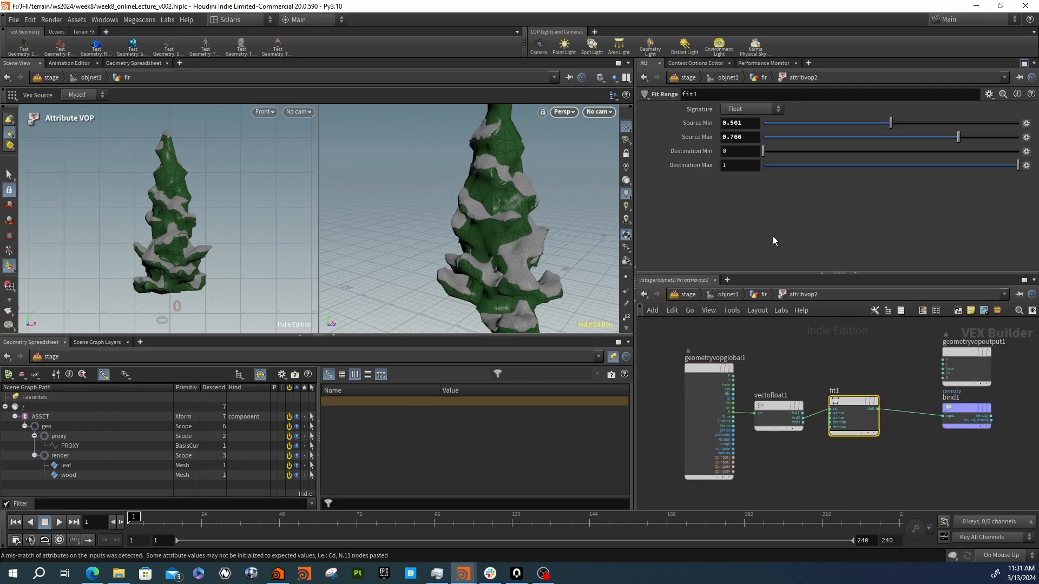
drag(878, 123, 865, 122)
mouse_move(942, 138)
mouse_down()
mouse_move(951, 140)
mouse_move(932, 140)
mouse_up()
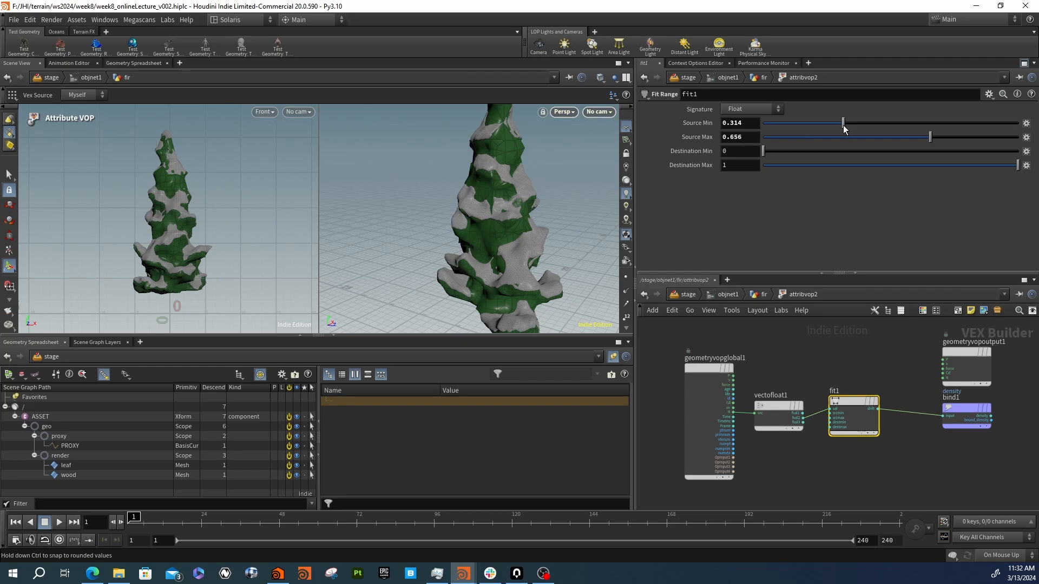
Inspect the low-detail snow mesh up close and compare the geometry info of convertvdb4 and merge2
alt+scroll(457, 190, down, 4)
alt+drag(457, 190, 487, 186)
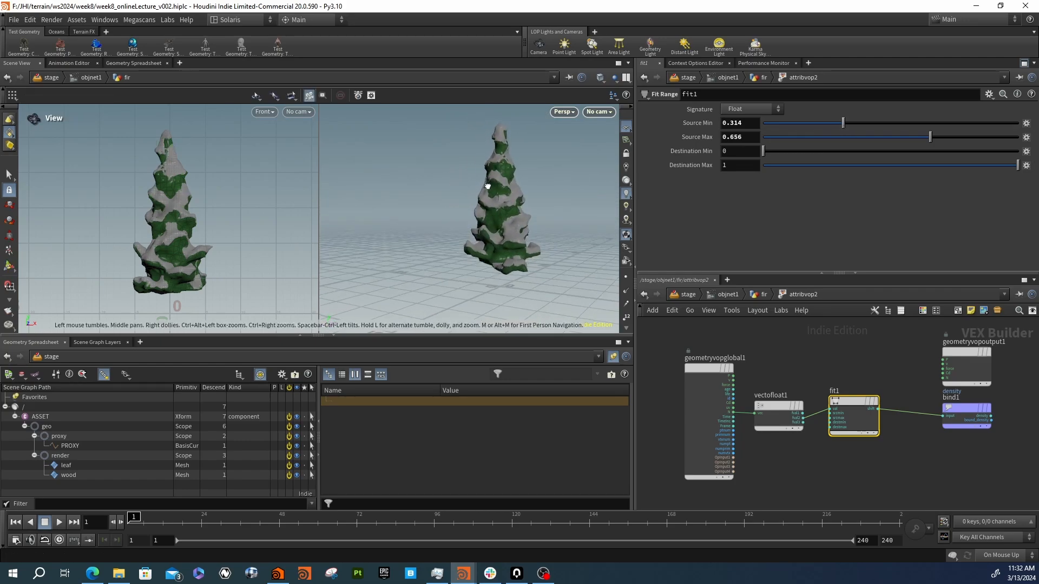
scroll(488, 186, up, 8)
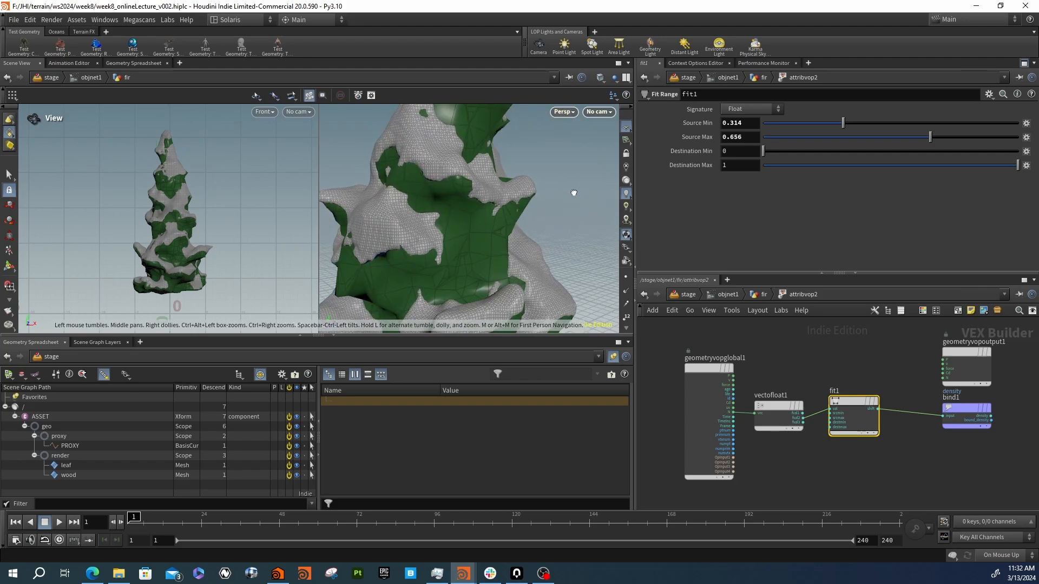
key(u)
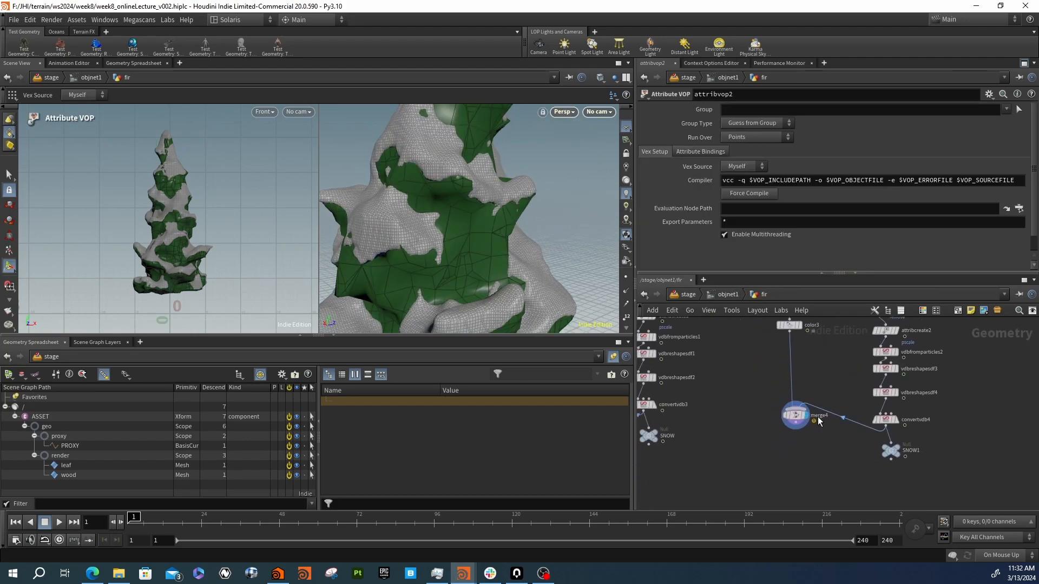
drag(888, 420, 882, 422)
middle_click(878, 423)
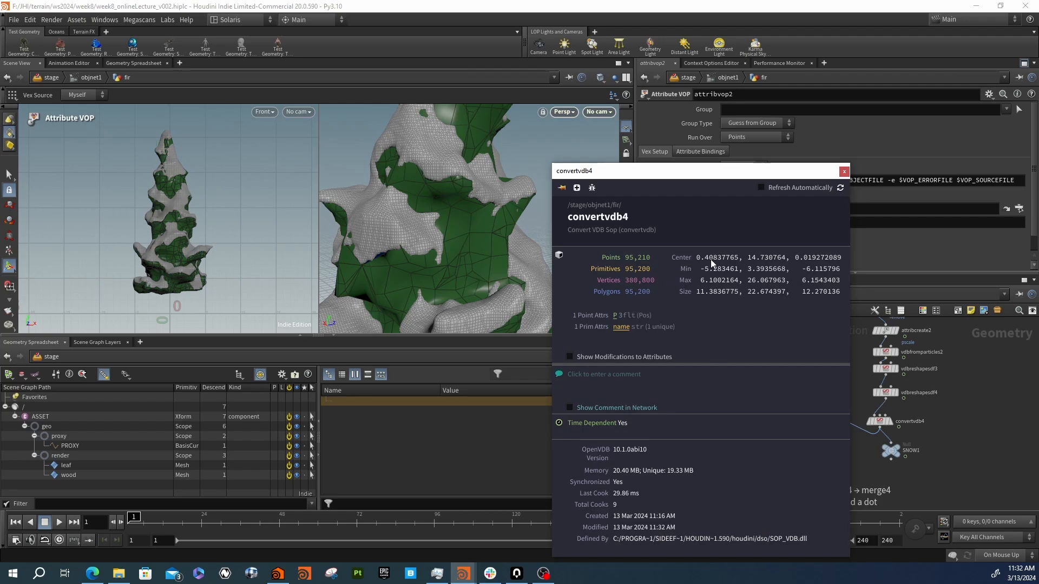
click(843, 171)
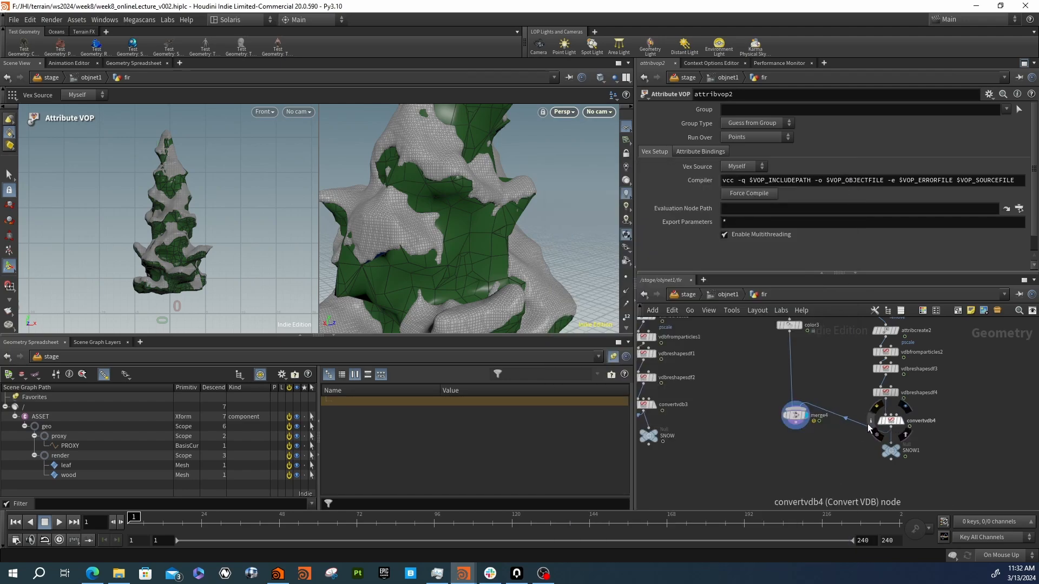
scroll(855, 430, down, 5)
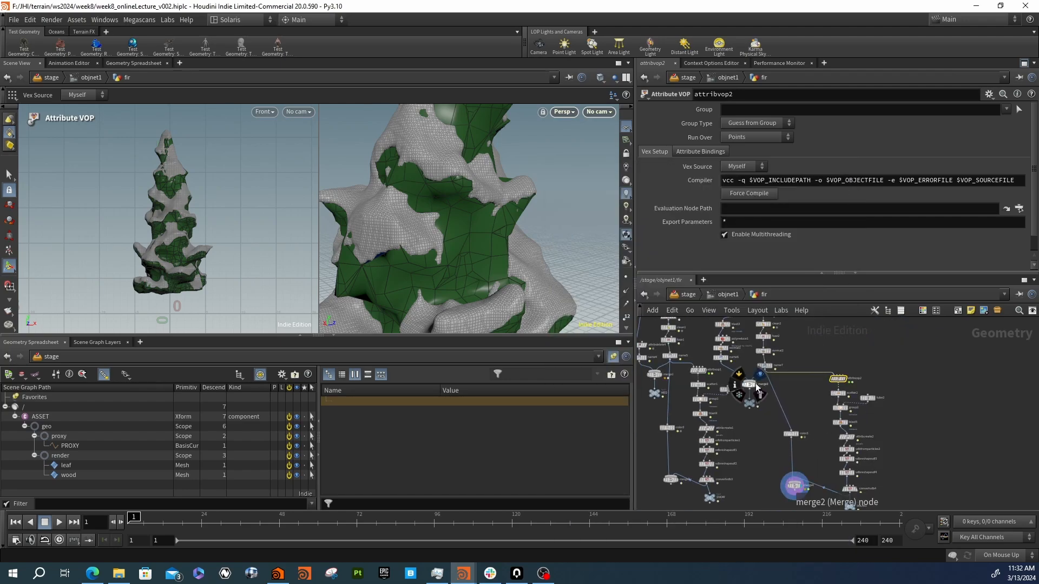
click(737, 386)
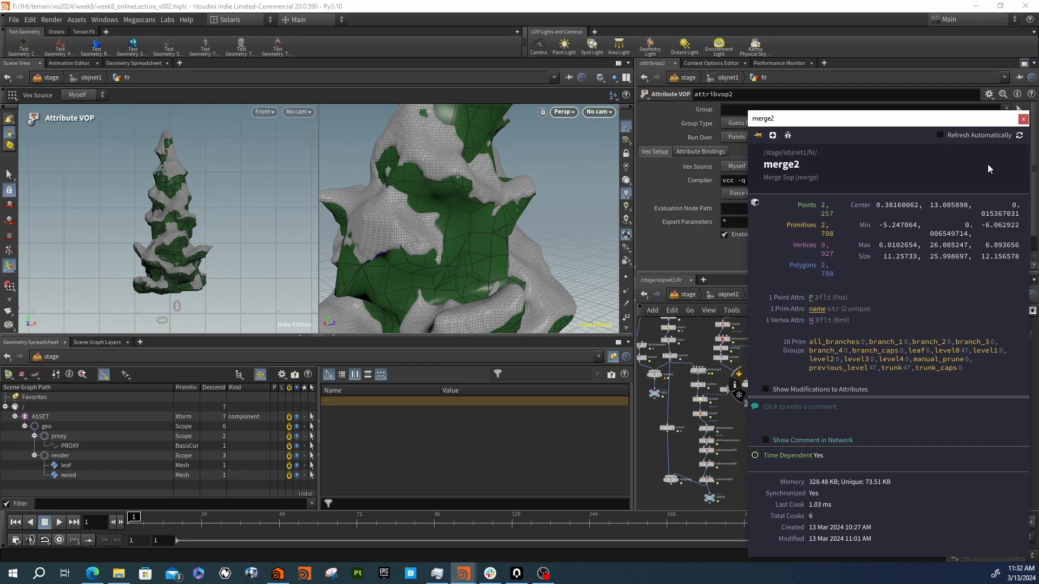
click(1023, 119)
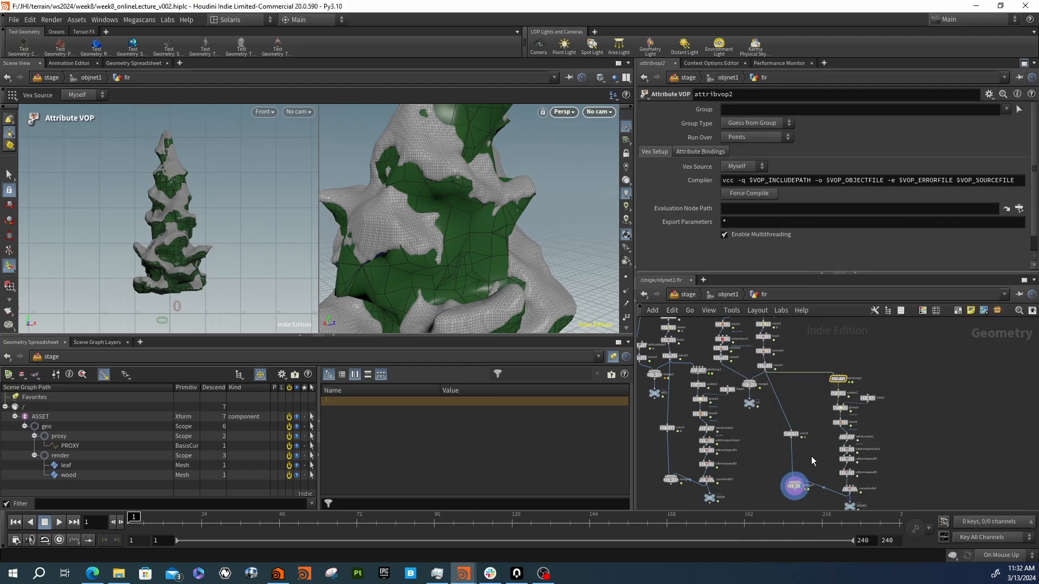
Try an Adaptivity of about 1.405 on convertvdb4, check the mesh, and reset it to 0
scroll(811, 456, up, 5)
click(783, 372)
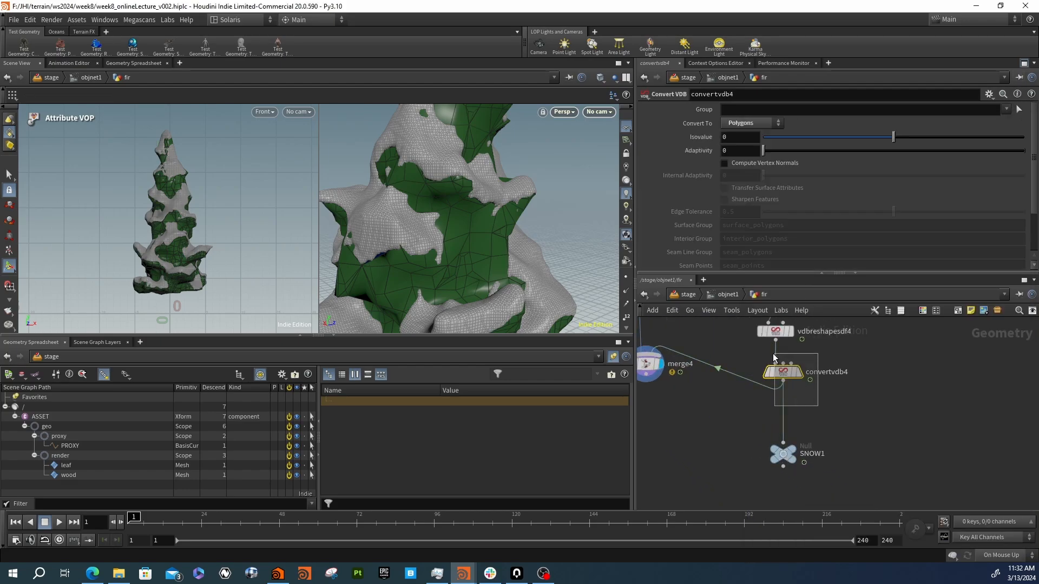
drag(947, 165, 947, 164)
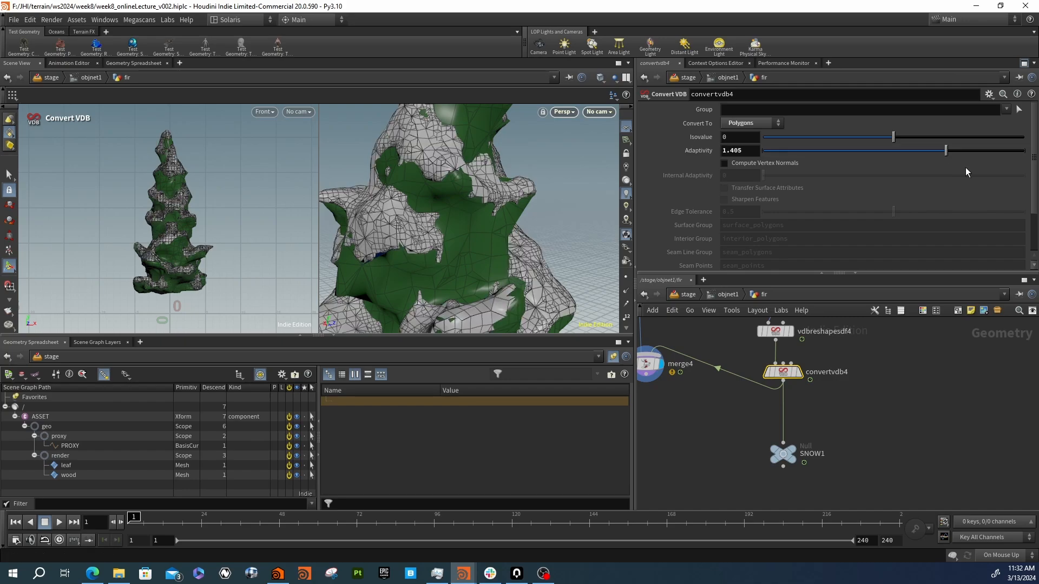
alt+right_drag(400, 269, 333, 249)
mouse_move(419, 240)
alt+mouse_down()
mouse_move(526, 234)
mouse_move(427, 231)
alt+mouse_up()
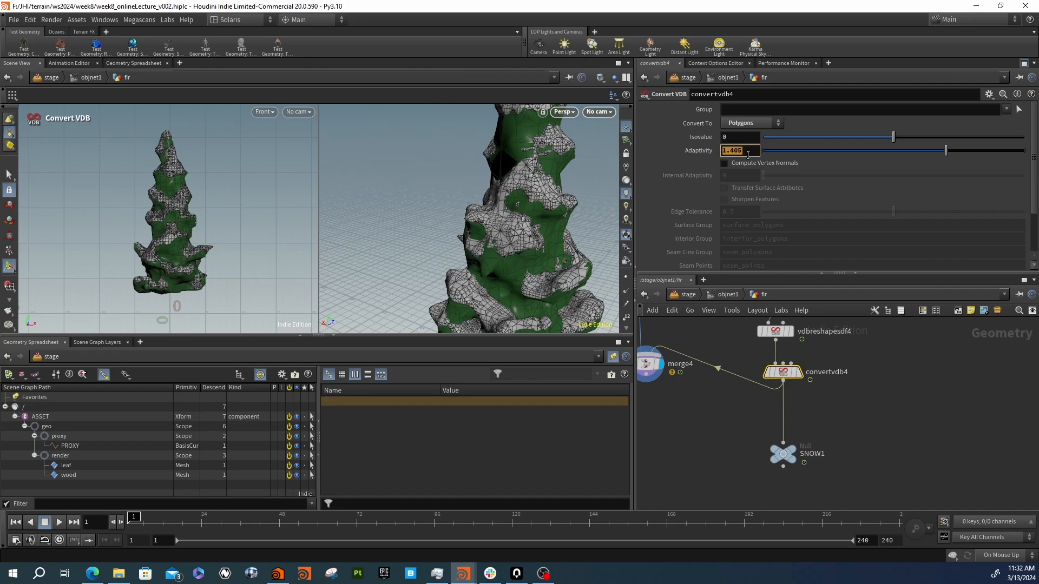
text(0)
key(Return)
Add a PolyReduce node fed by convertvdb4 and display its result
scroll(800, 410, up, 2)
key(Tab)
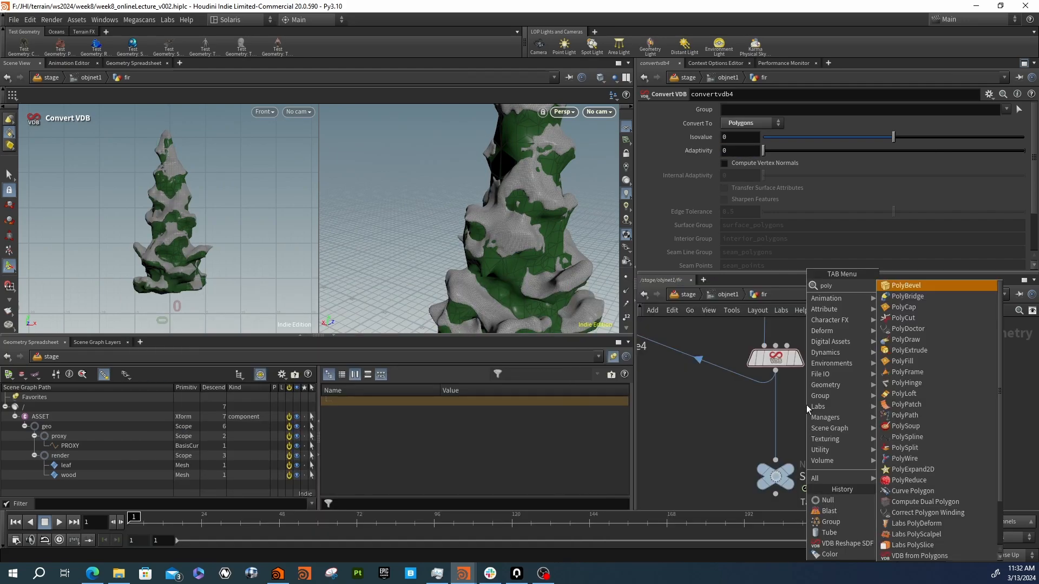
key(Escape)
click(807, 405)
drag(776, 371, 792, 392)
click(828, 405)
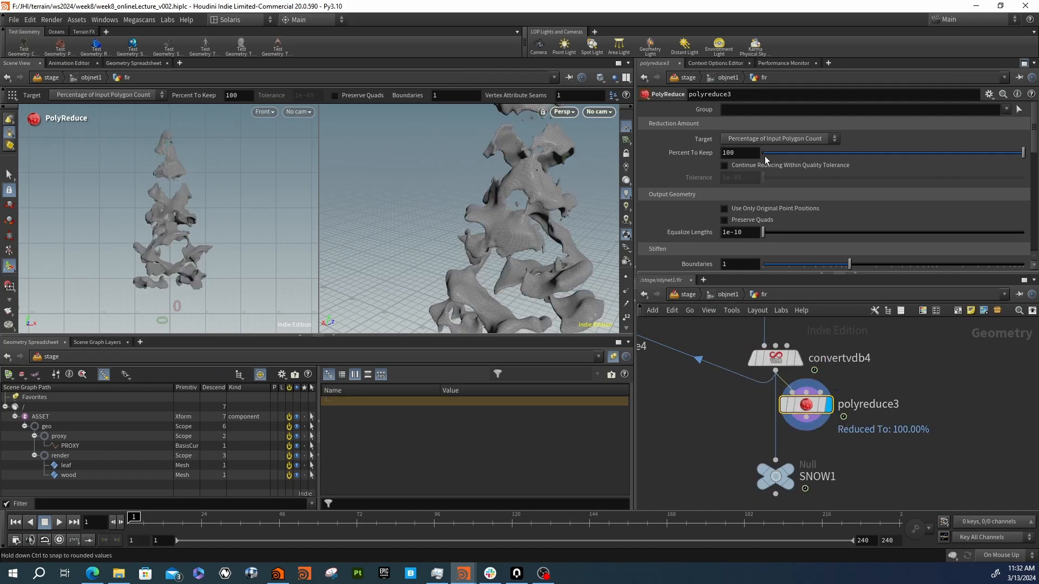
Reduce the low-detail snow by setting polyreduce3's Percent To Keep to 2
click(785, 153)
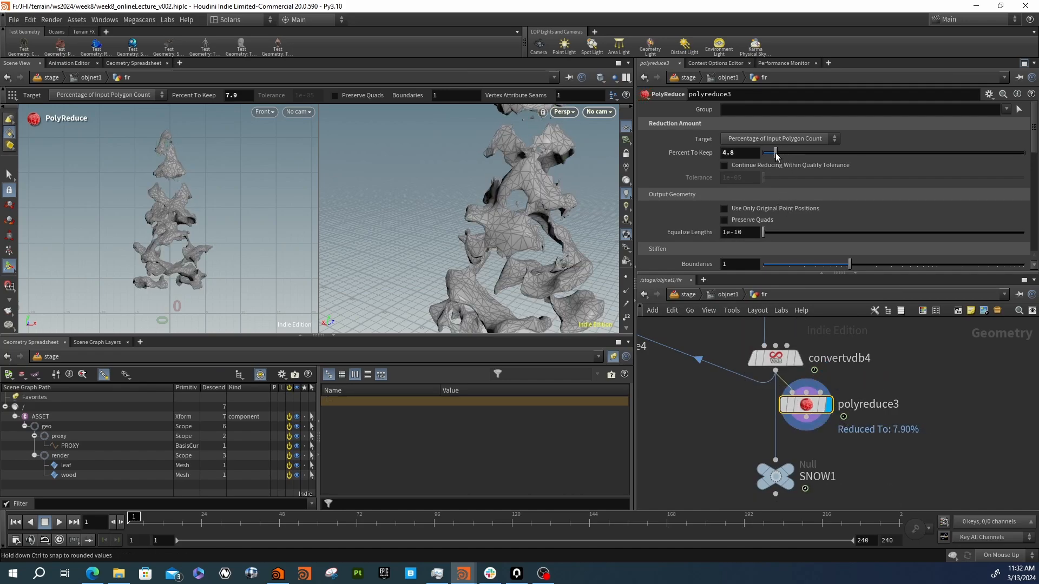
drag(777, 156, 771, 159)
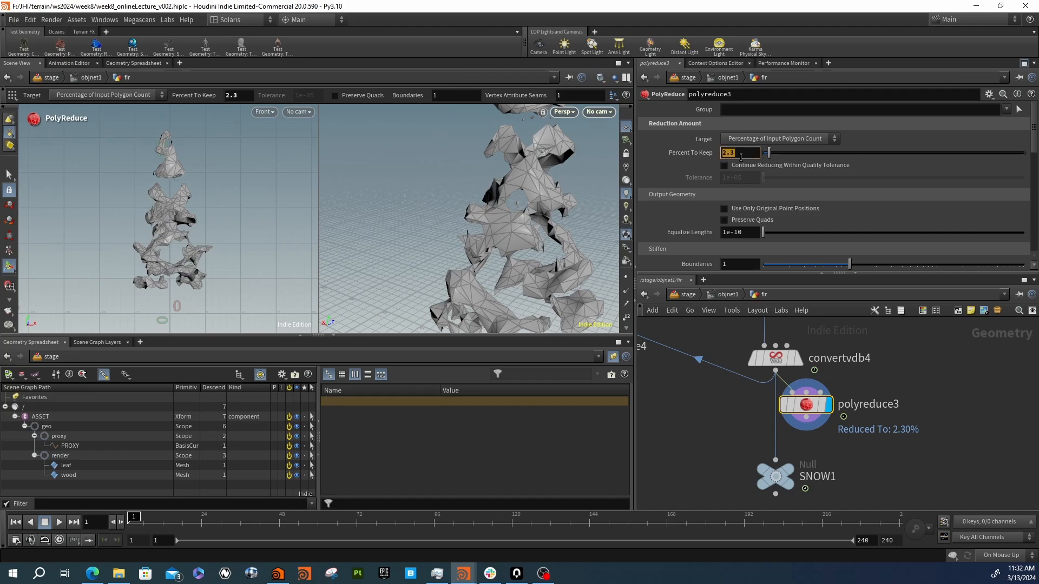
text(2)
key(Return)
scroll(468, 216, down, 3)
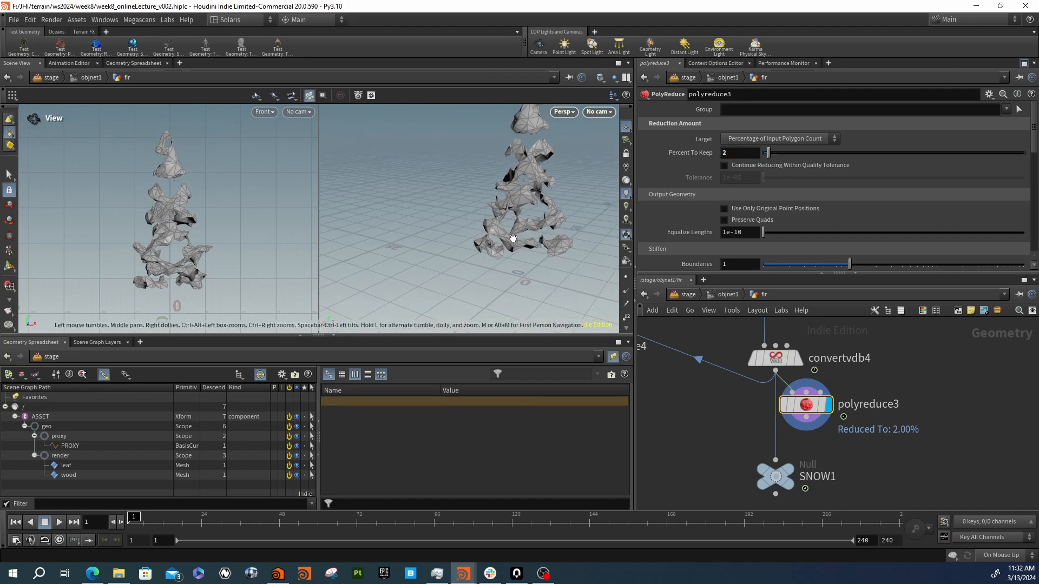
Feed polyreduce3 into merge4 in place of convertvdb4 and display merge4 to check the reduced snow on the tree
middle_drag(722, 398, 800, 409)
drag(829, 392, 884, 426)
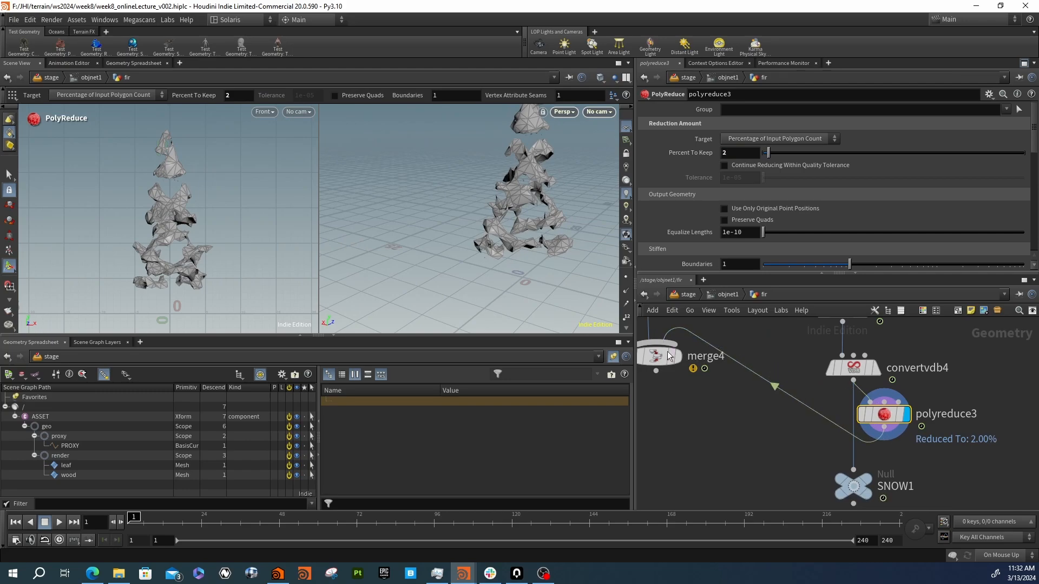
click(680, 357)
drag(661, 361, 670, 403)
alt+drag(496, 160, 471, 161)
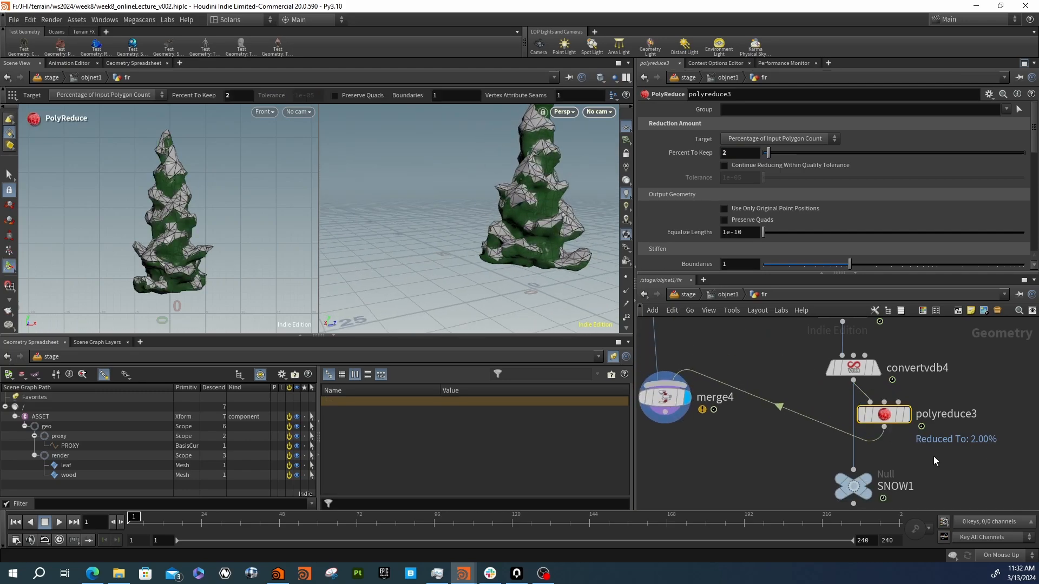
Insert a Normal node with Cusp Angle 180 between polyreduce3 and merge4
click(906, 444)
key(Tab)
text(nor)
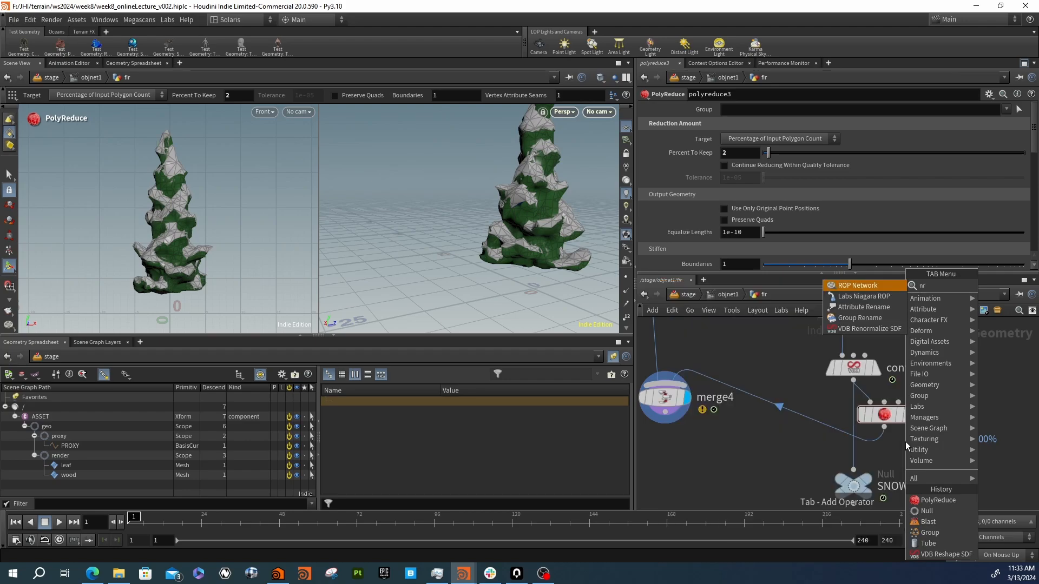
key(Return)
click(904, 441)
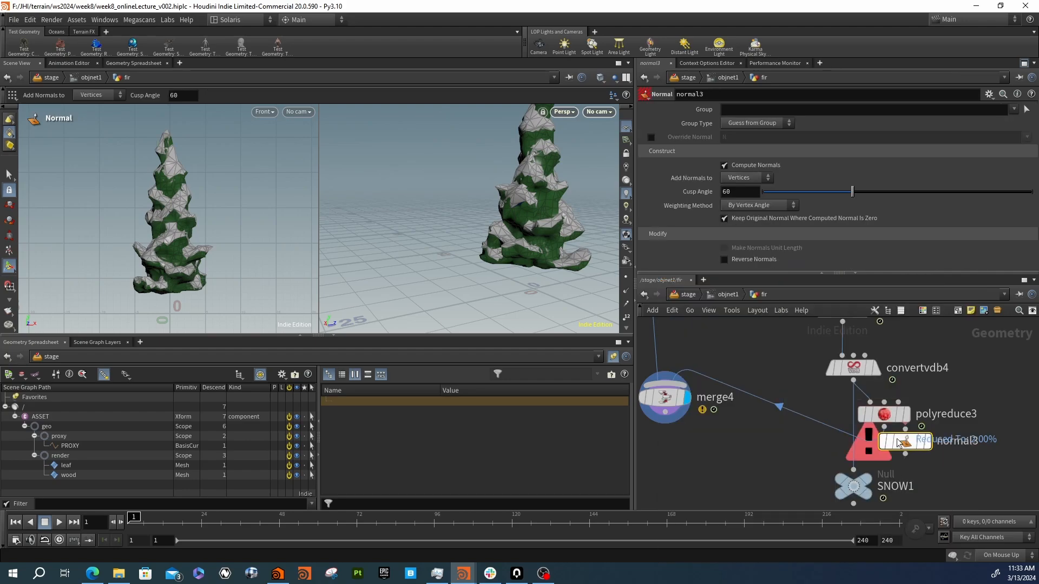
drag(896, 445, 903, 493)
middle_drag(946, 498, 930, 471)
Connect normal3 to the SNOW1 null, rename that null as SNOWLO and align it under the chain
click(938, 475)
drag(938, 474, 946, 476)
text(LO)
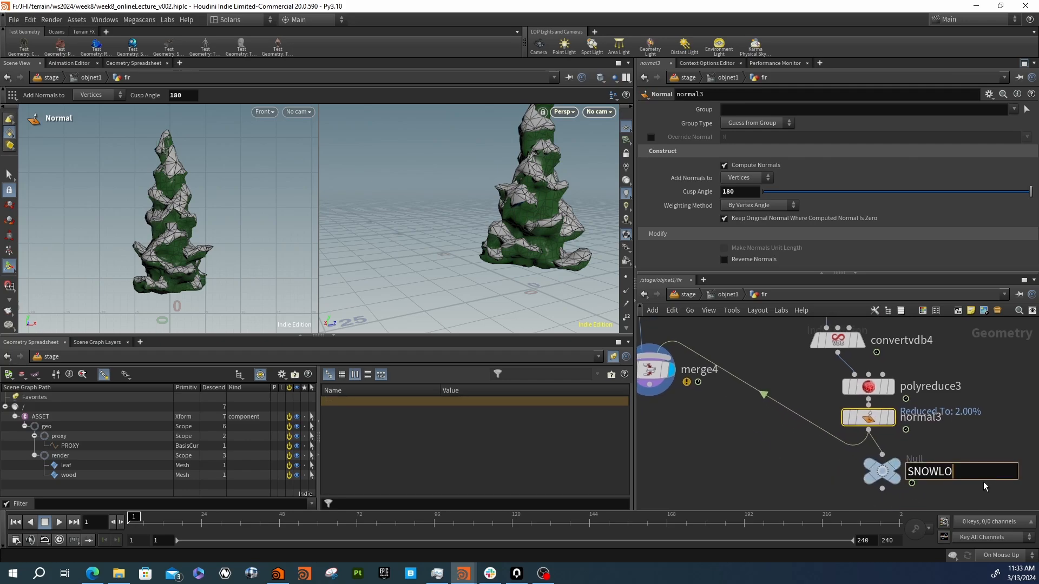
key(Return)
drag(885, 471, 870, 477)
Rename the SNOW null below convertvdb3 as SNOWMED and align it under its chain
middle_drag(746, 431, 859, 453)
scroll(859, 453, down, 5)
scroll(724, 430, up, 3)
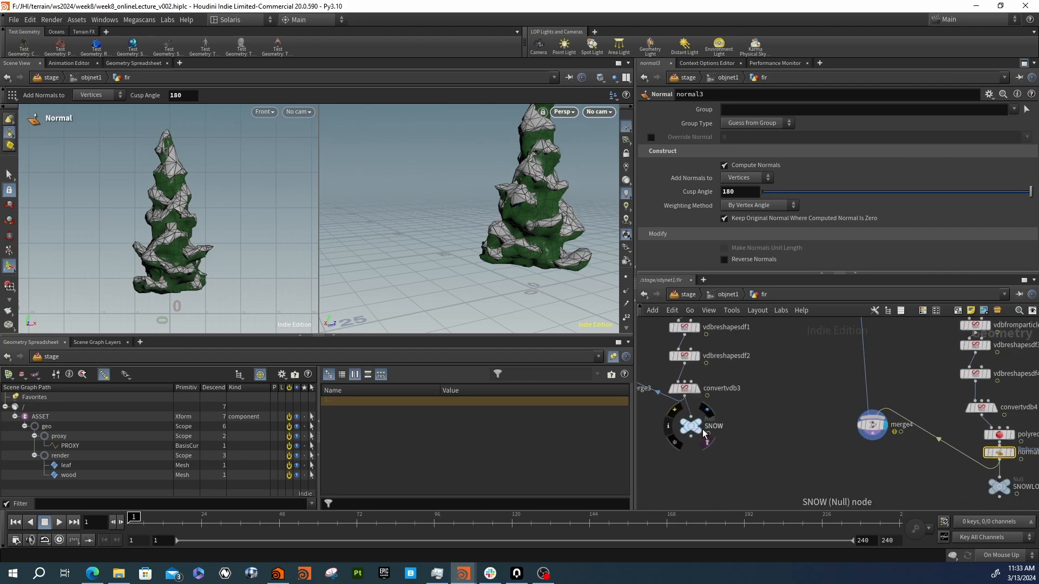
double_click(726, 428)
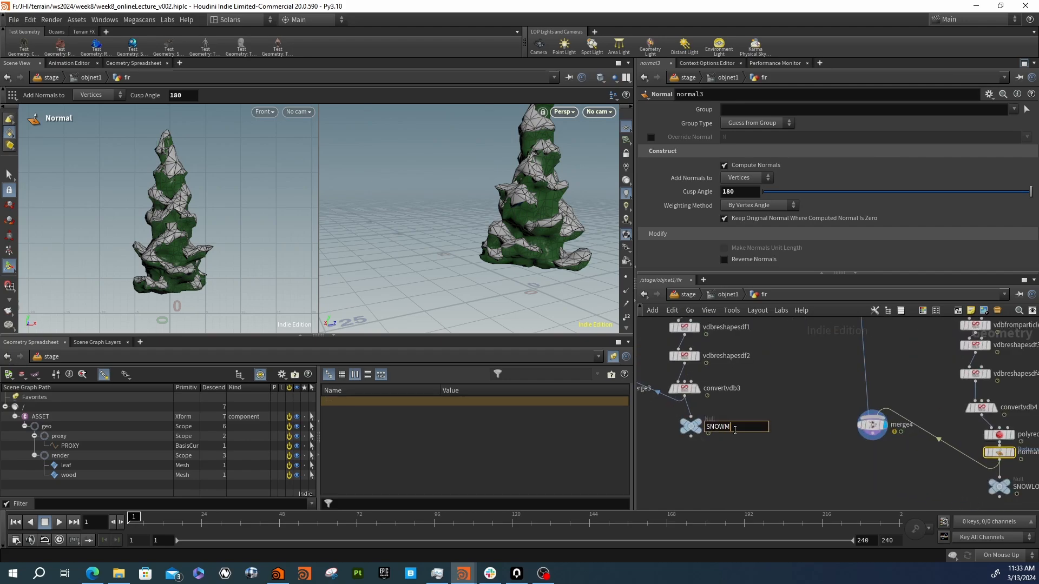
key(Return)
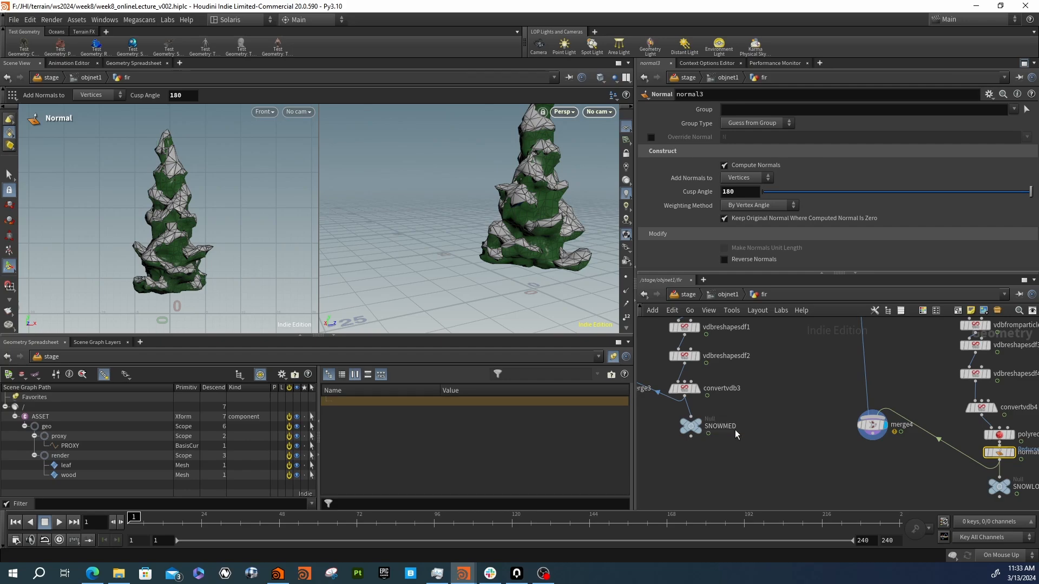
drag(691, 427, 685, 441)
middle_drag(716, 433, 837, 455)
scroll(838, 455, down, 5)
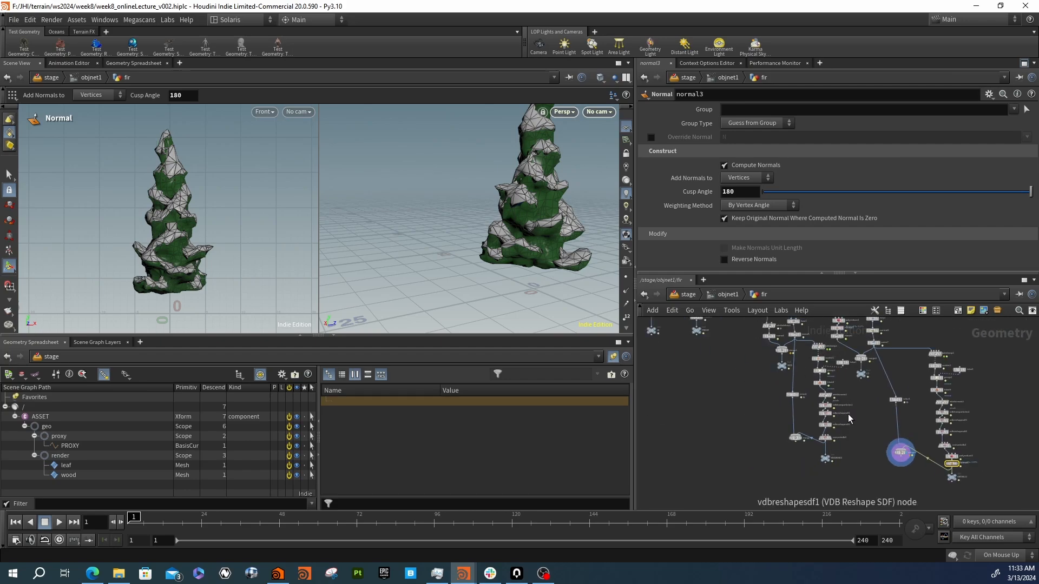
scroll(855, 405, up, 2)
scroll(818, 414, down, 3)
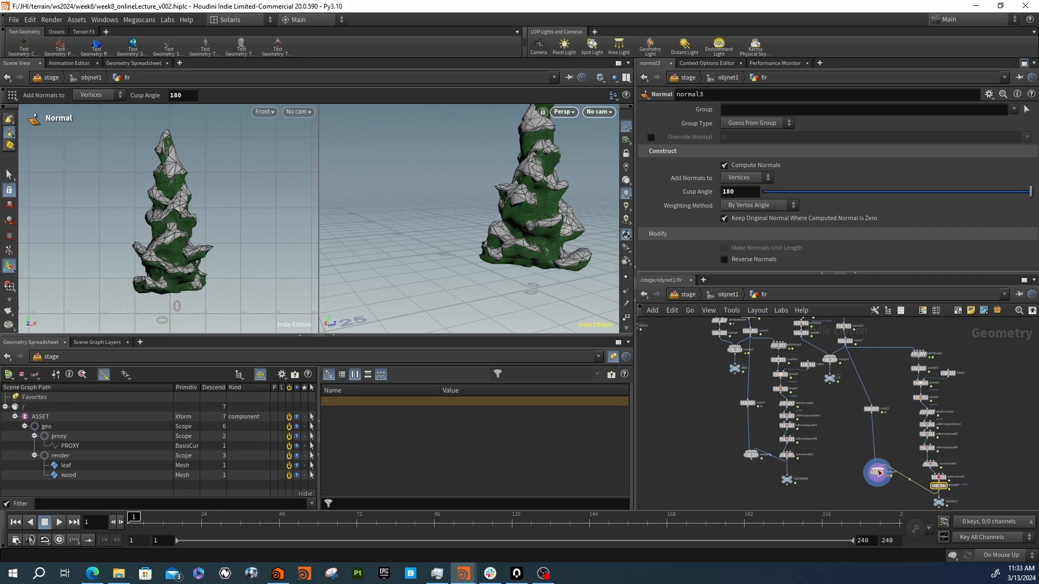
Copy polyreduce3 and normal3, paste them below convertvdb3 and space the nodes out above SNOWMED
scroll(878, 472, up, 3)
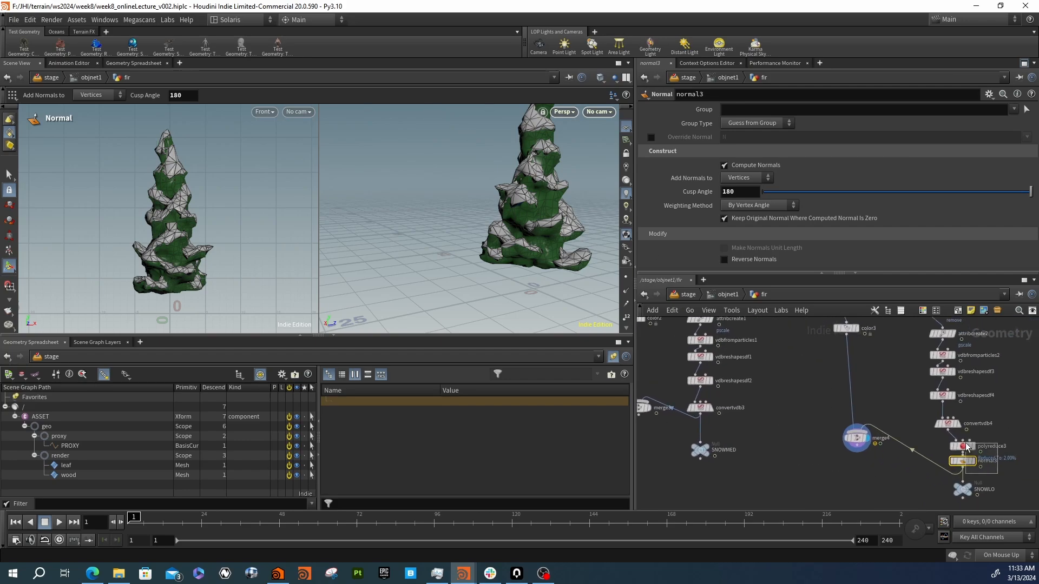
shift+click(967, 447)
key(ctrl+c)
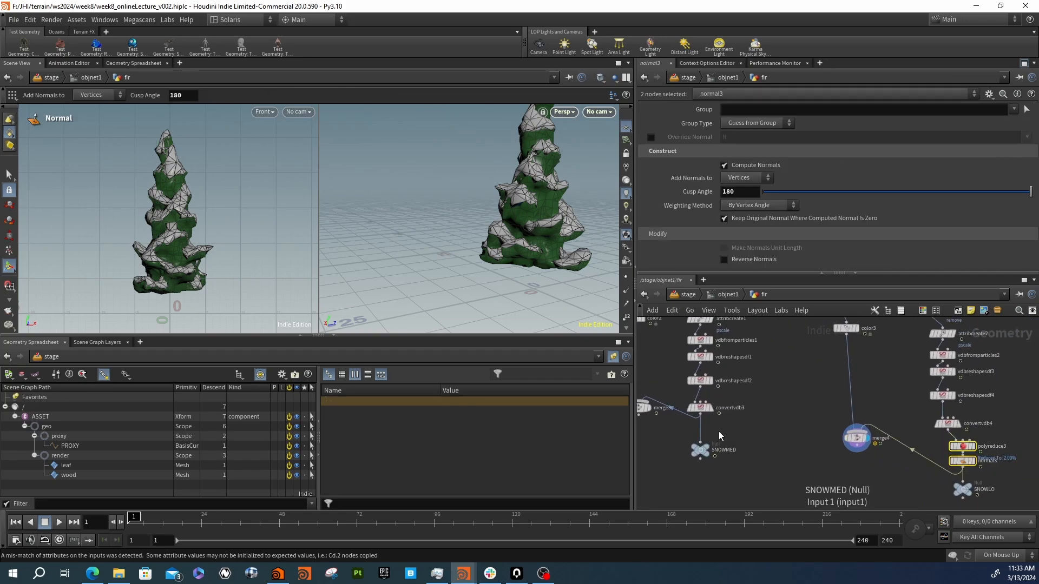
key(ctrl+v)
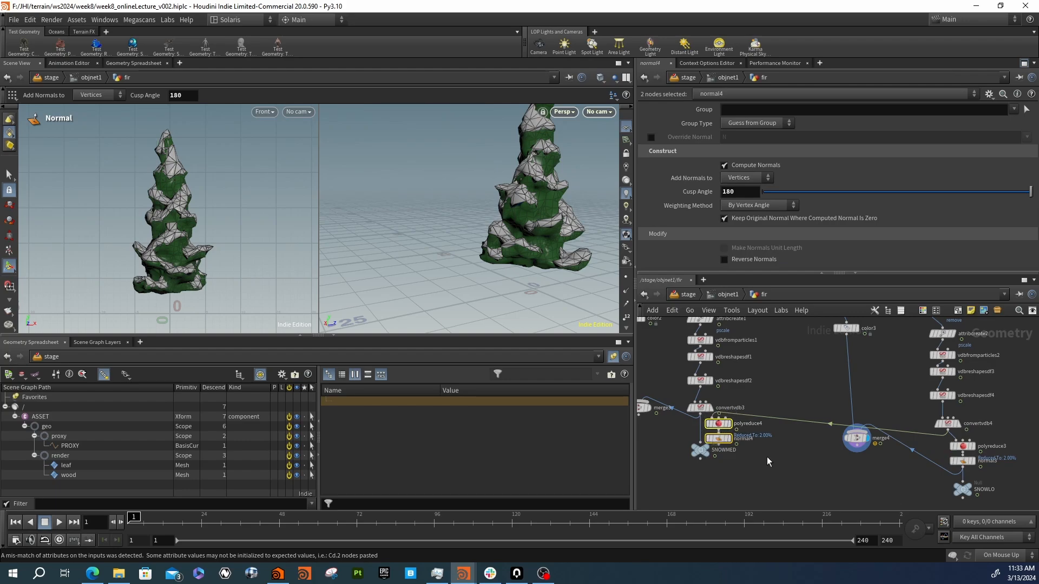
drag(701, 450, 701, 479)
click(748, 462)
scroll(737, 449, up, 4)
drag(707, 435, 706, 460)
click(706, 411)
Try a Remesh node fed by convertvdb3 with a Target Size of 3
click(784, 425)
key(Tab)
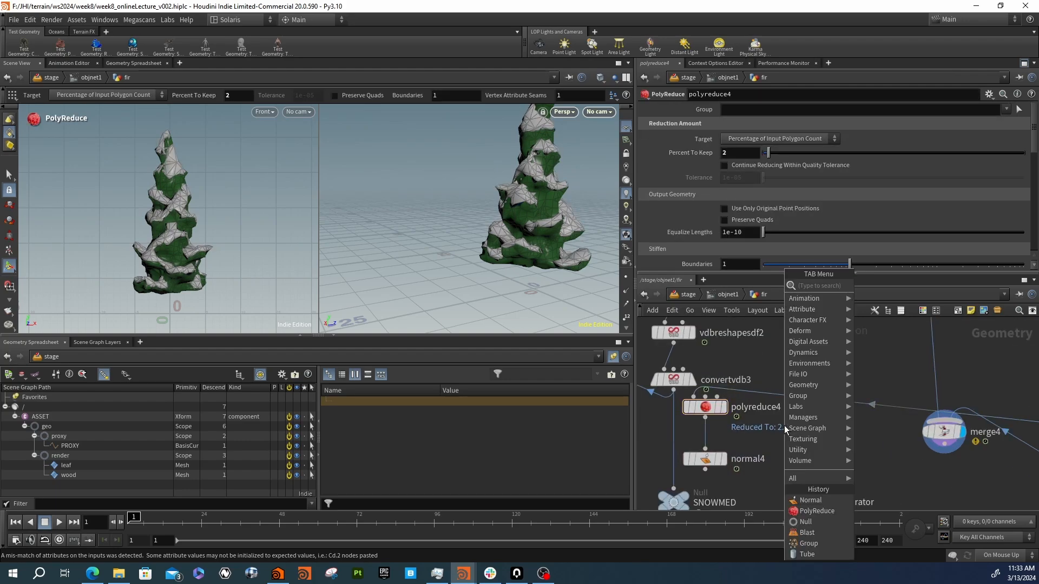
key(Escape)
click(784, 425)
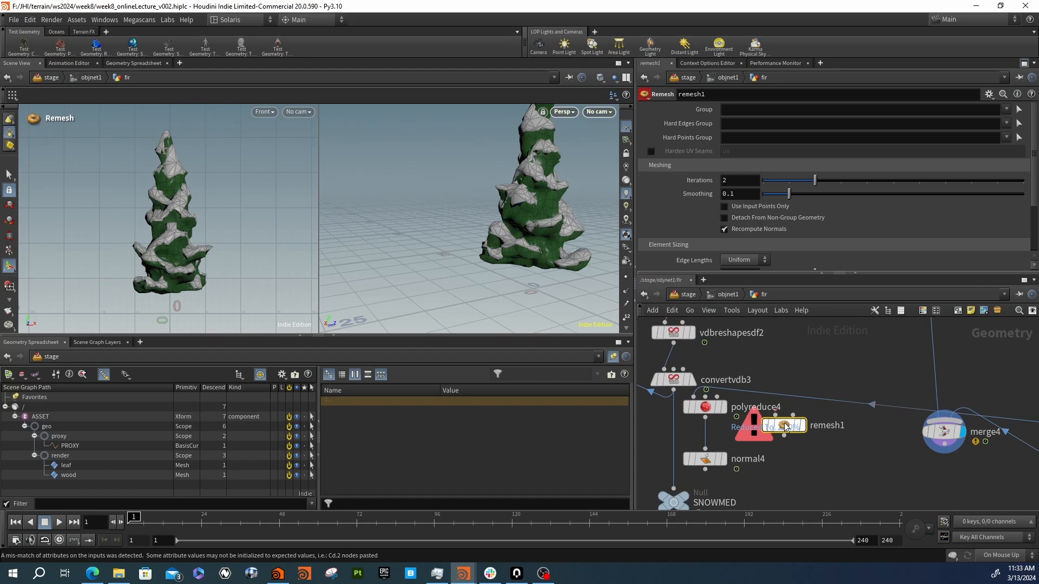
click(776, 415)
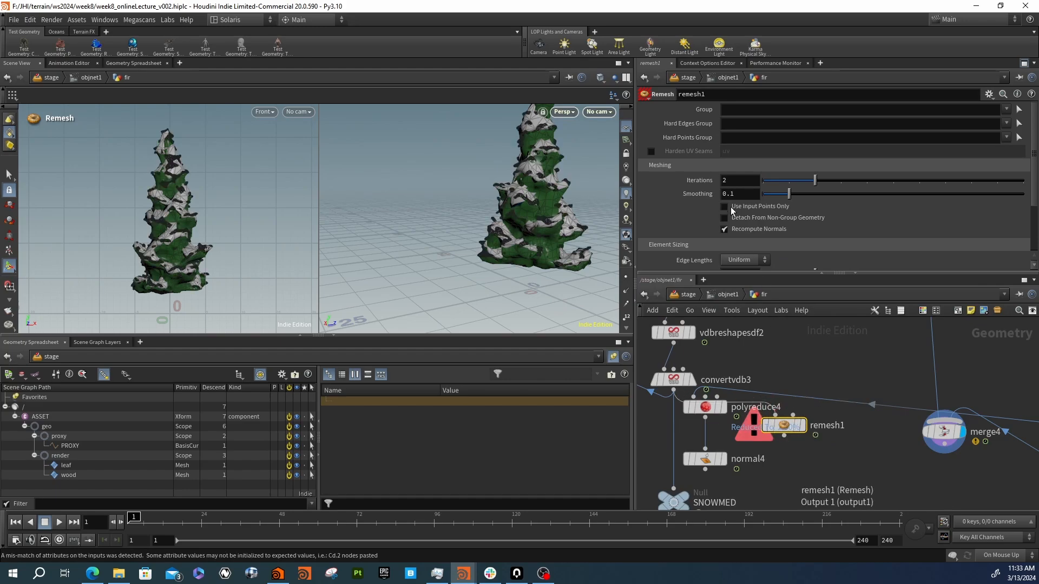
scroll(676, 175, down, 3)
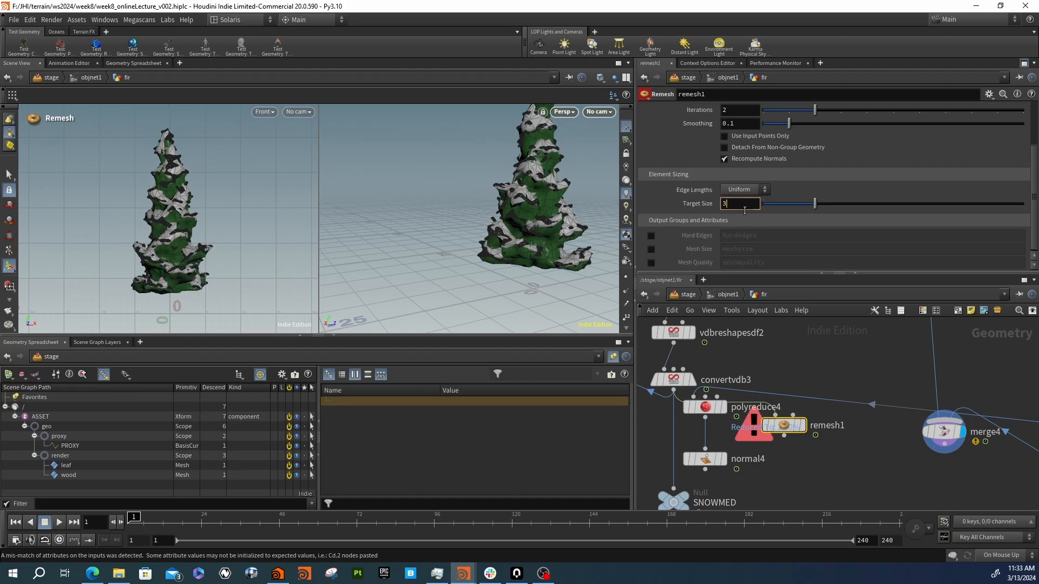
key(Return)
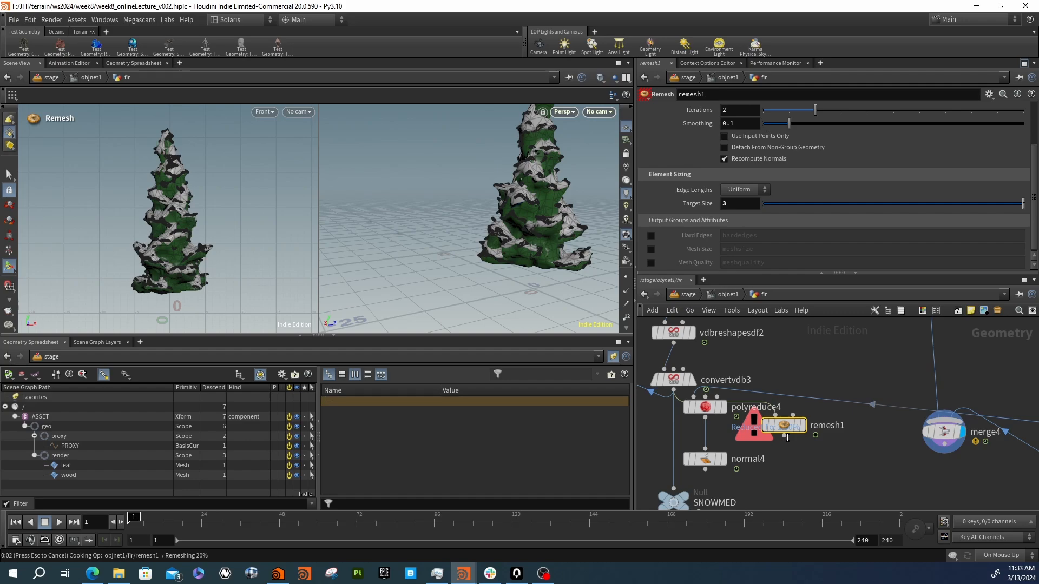
Route remesh1 through normal4 into merge3 and delete the pasted polyreduce4 node
drag(788, 436, 728, 440)
middle_drag(690, 479, 732, 468)
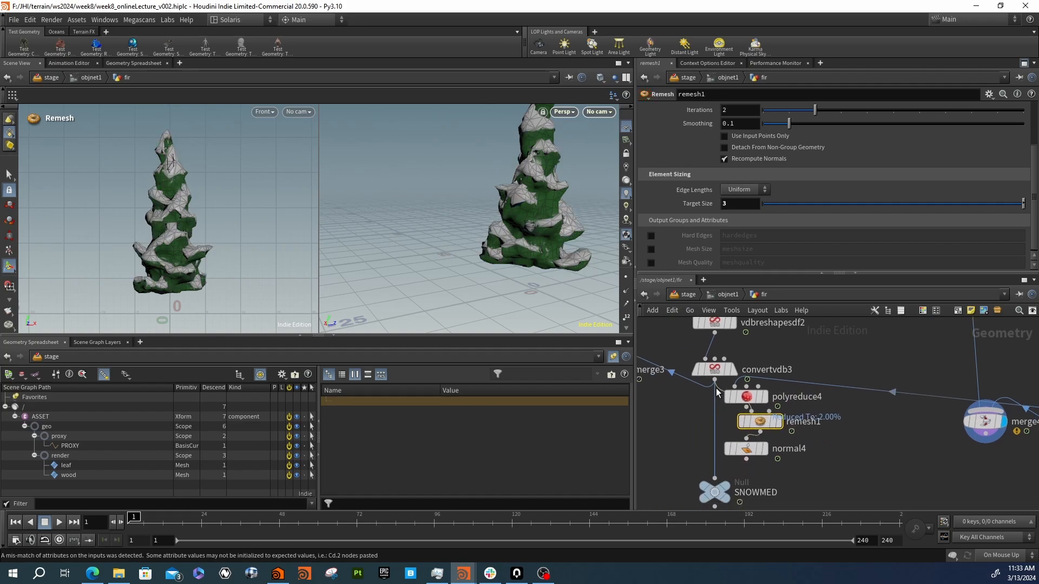
drag(745, 460, 736, 466)
drag(747, 397, 852, 414)
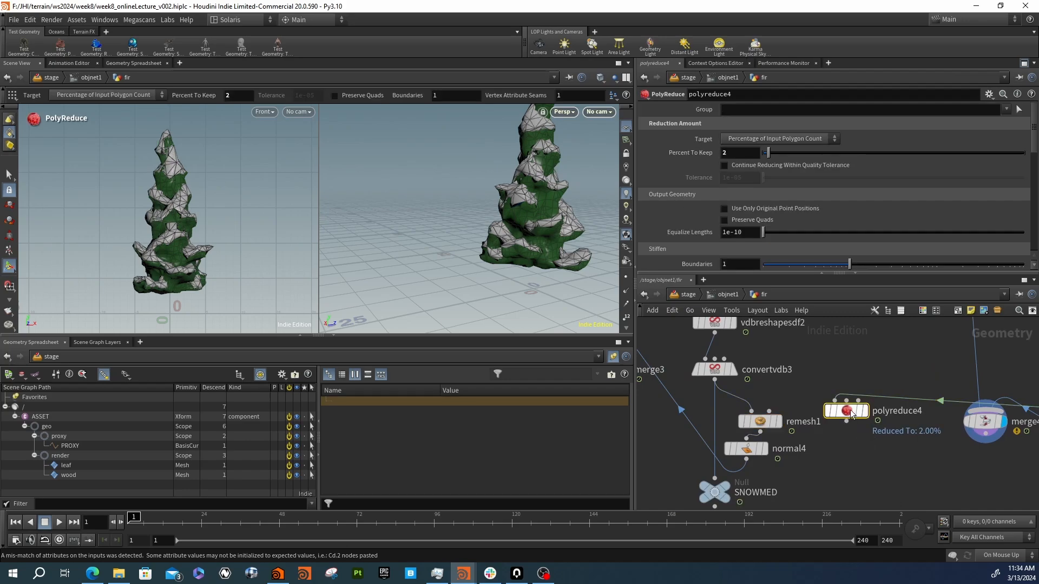
key(Delete)
drag(766, 425, 749, 408)
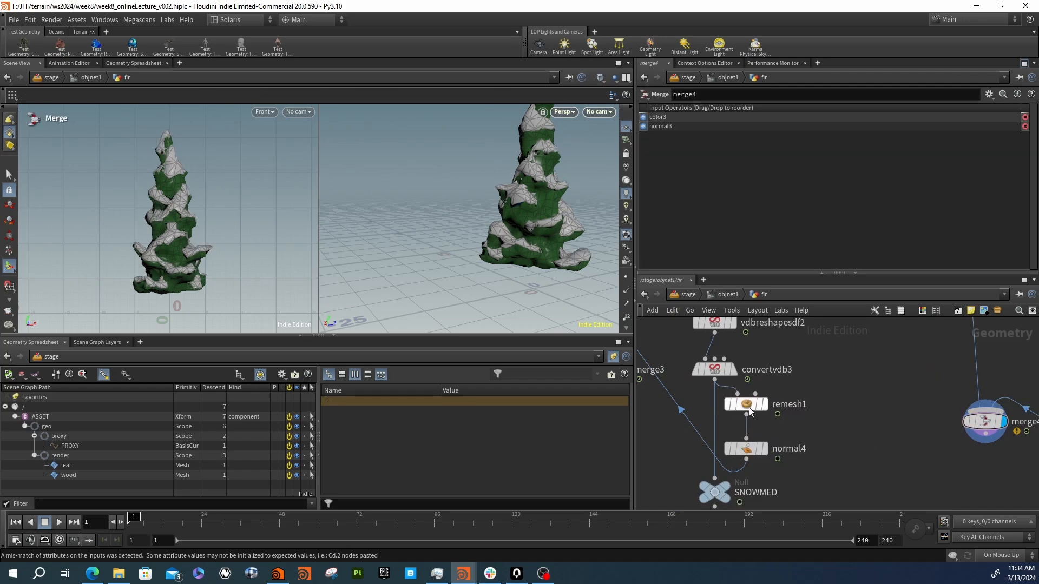
Display merge3 and inspect the remeshed medium-detail snow on the tree up close
middle_drag(624, 375, 749, 415)
click(749, 417)
alt+right_drag(479, 165, 627, 200)
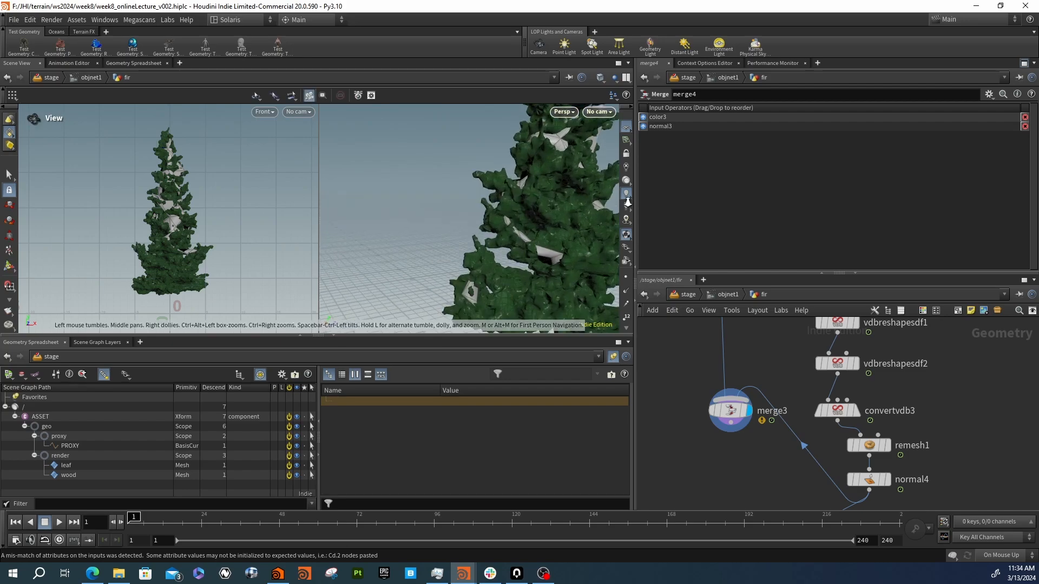
alt+middle_drag(574, 186, 460, 186)
alt+drag(461, 186, 503, 225)
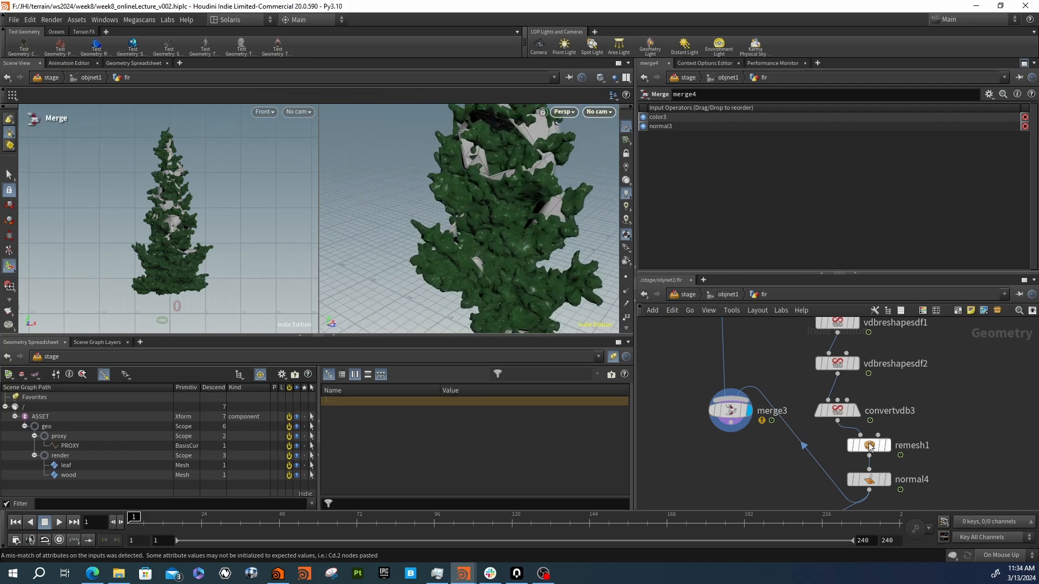
Add a PolyReduce node fed by convertvdb3 beside remesh1 and set its Percent To Keep to 10
middle_drag(911, 450, 861, 423)
click(820, 419)
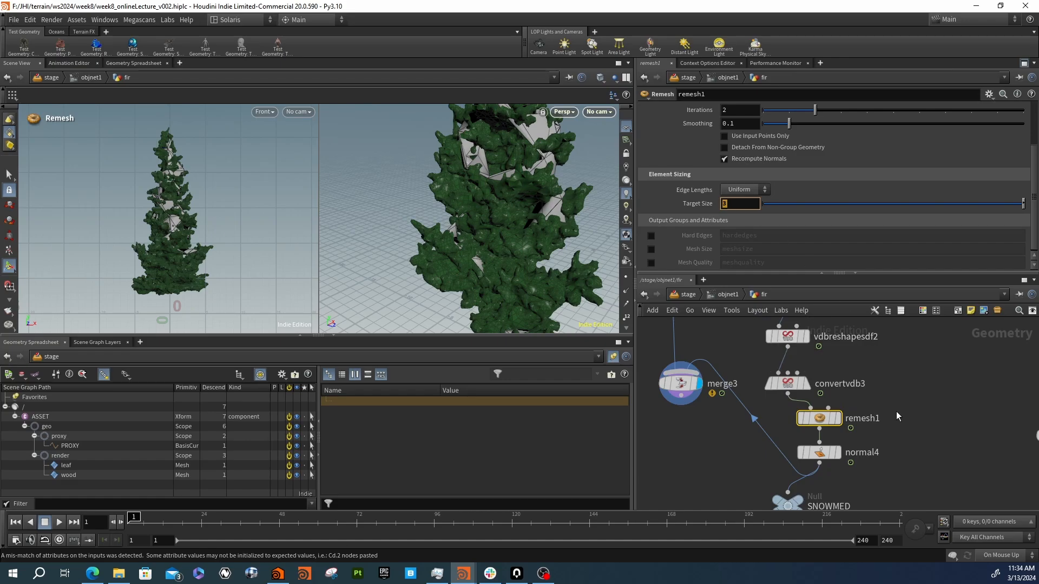
key(Return)
key(Tab)
text(o)
key(BackSpace)
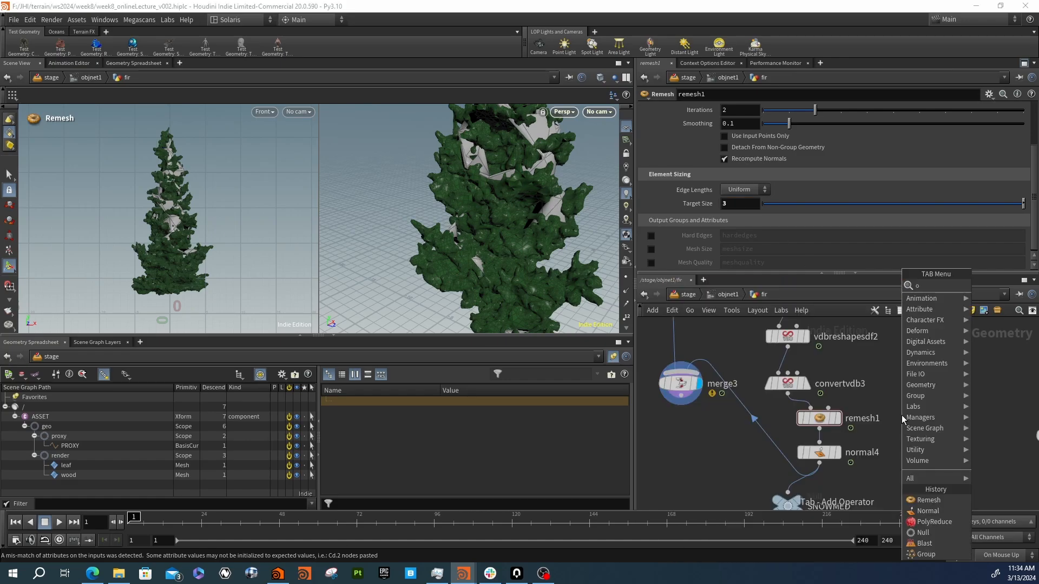
text(polyr)
key(Return)
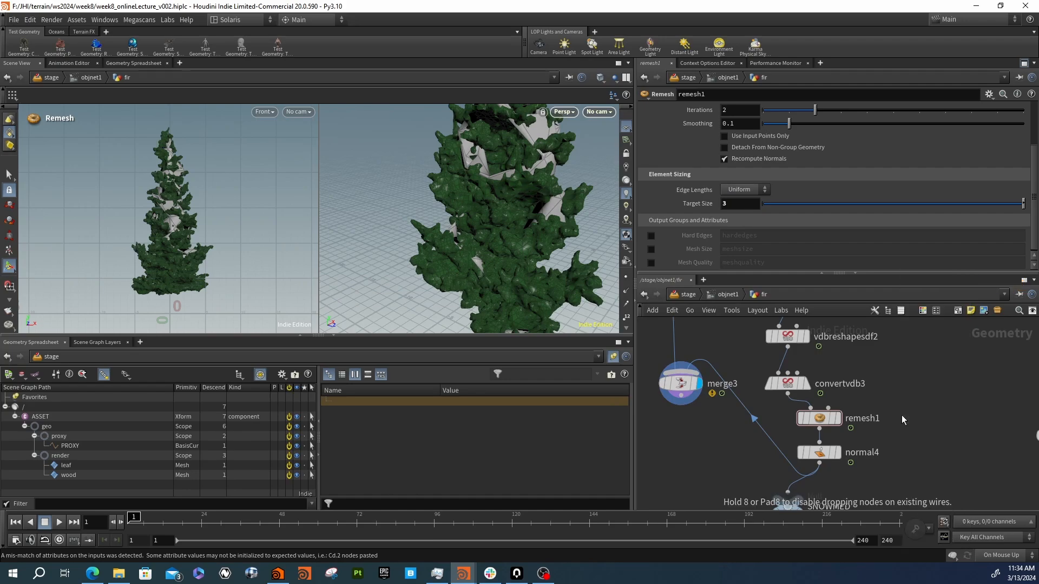
click(902, 417)
middle_drag(946, 411, 921, 409)
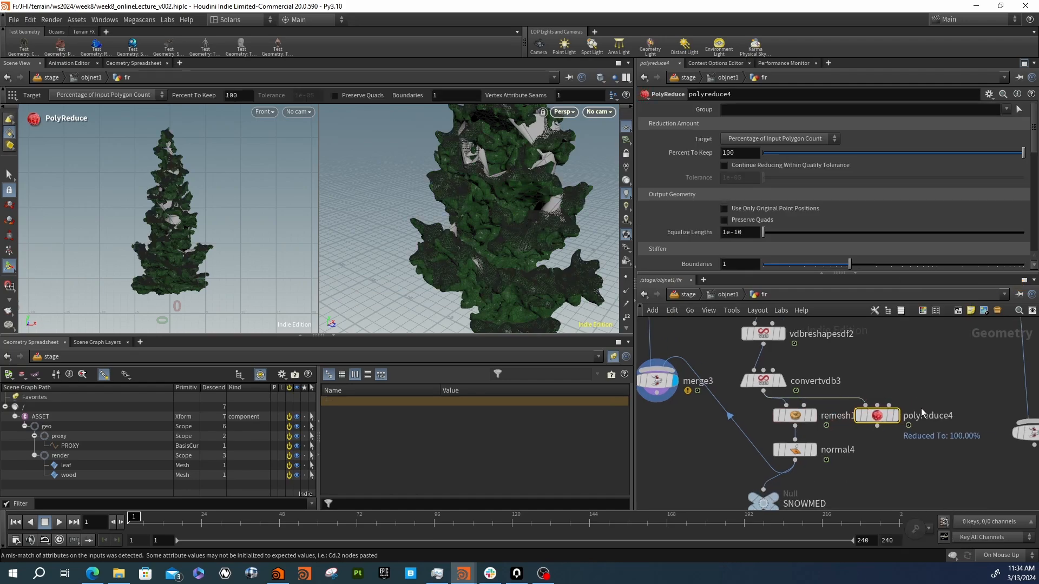
key(Return)
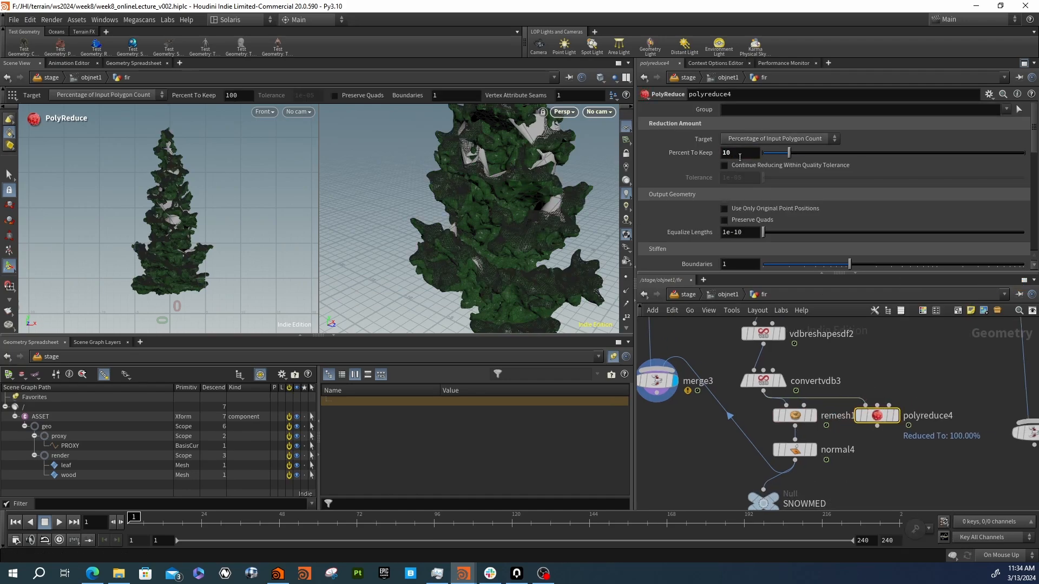
Connect polyreduce4 to normal4 in place of remesh1, check the medium snow, and select the bypassed remesh1
click(796, 439)
click(880, 431)
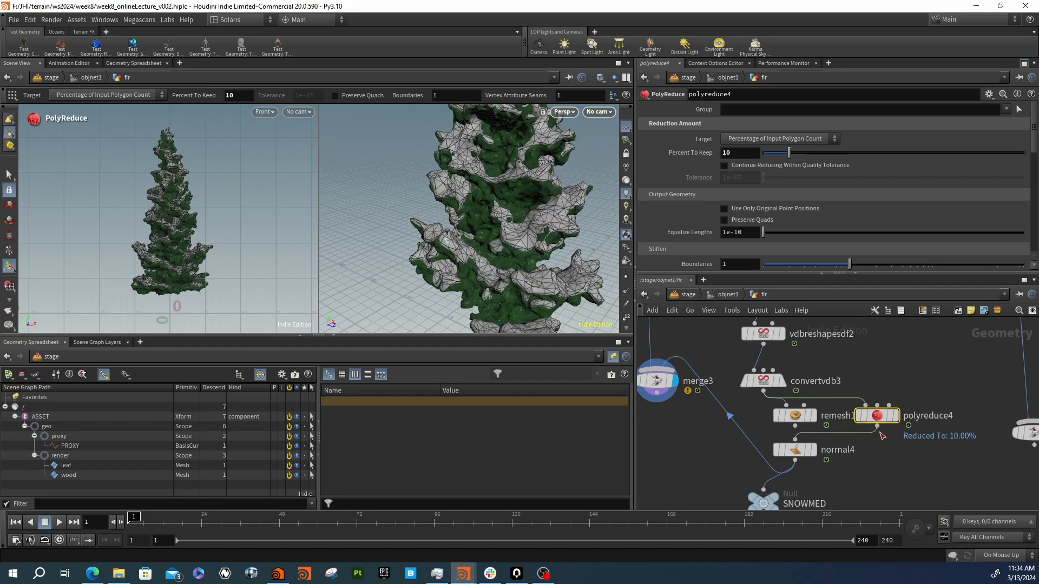
alt+drag(595, 284, 470, 210)
click(796, 415)
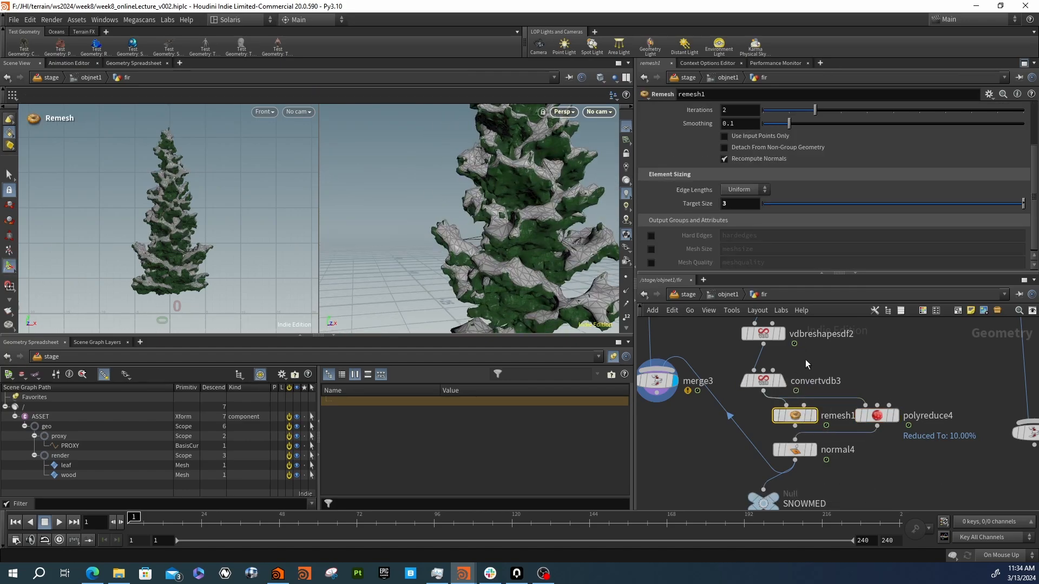
Reconnect remesh1 to normal4 in place of polyreduce4 and set its Target Size to 0.5 after trying 1
click(795, 426)
click(800, 443)
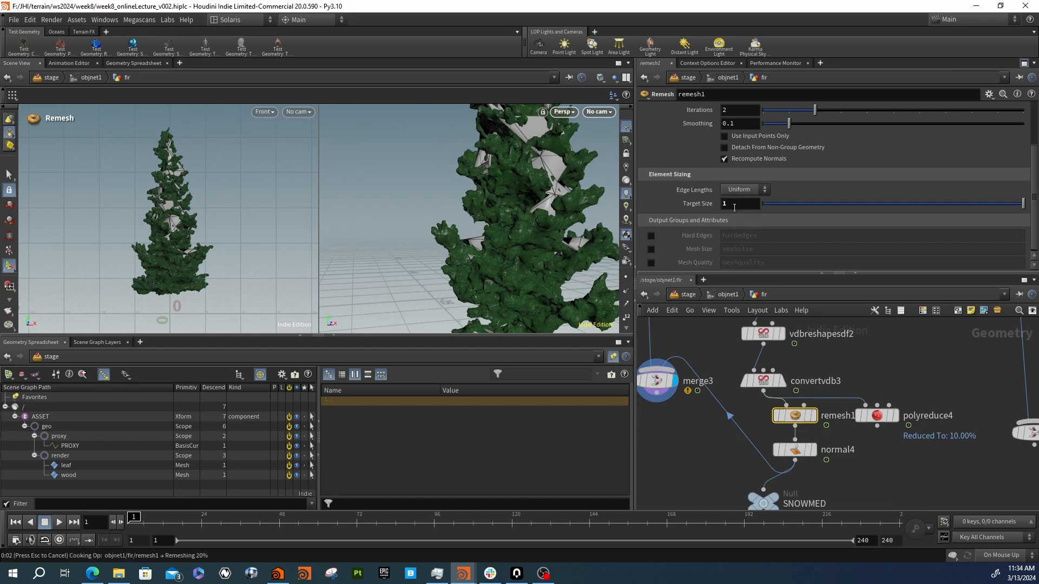
alt+drag(504, 194, 625, 233)
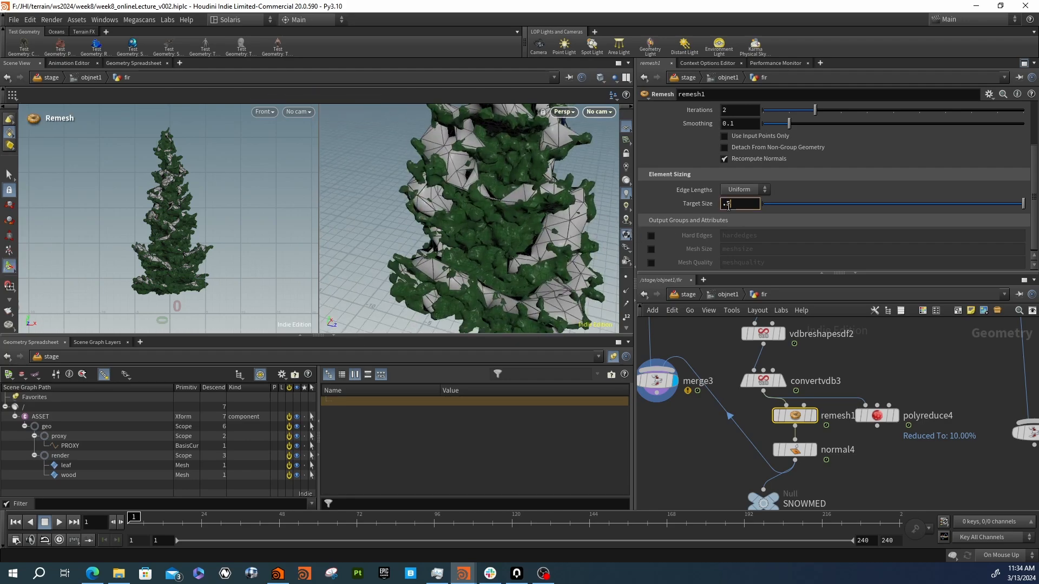
key(Return)
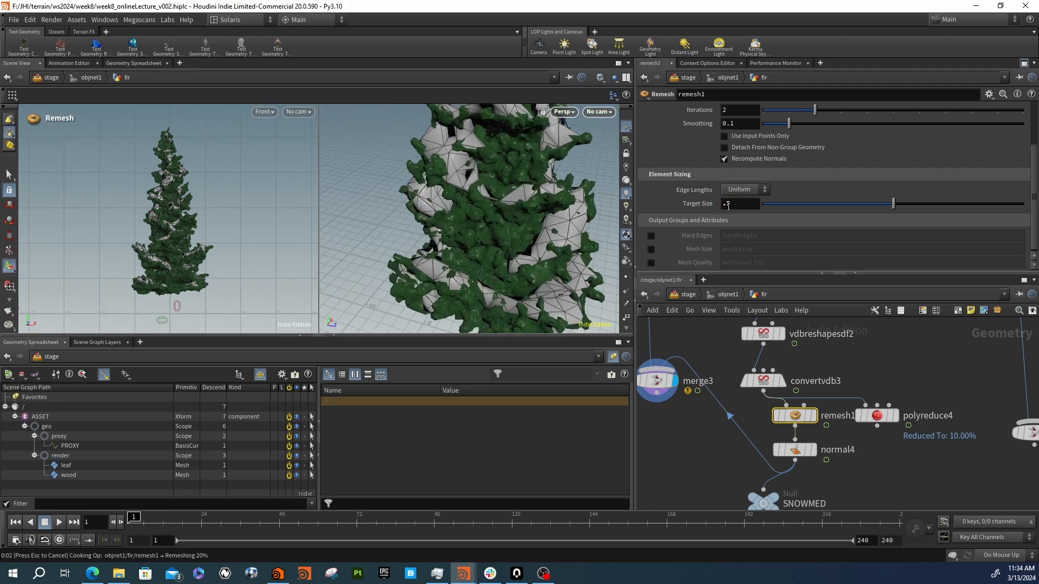
alt+drag(557, 230, 612, 259)
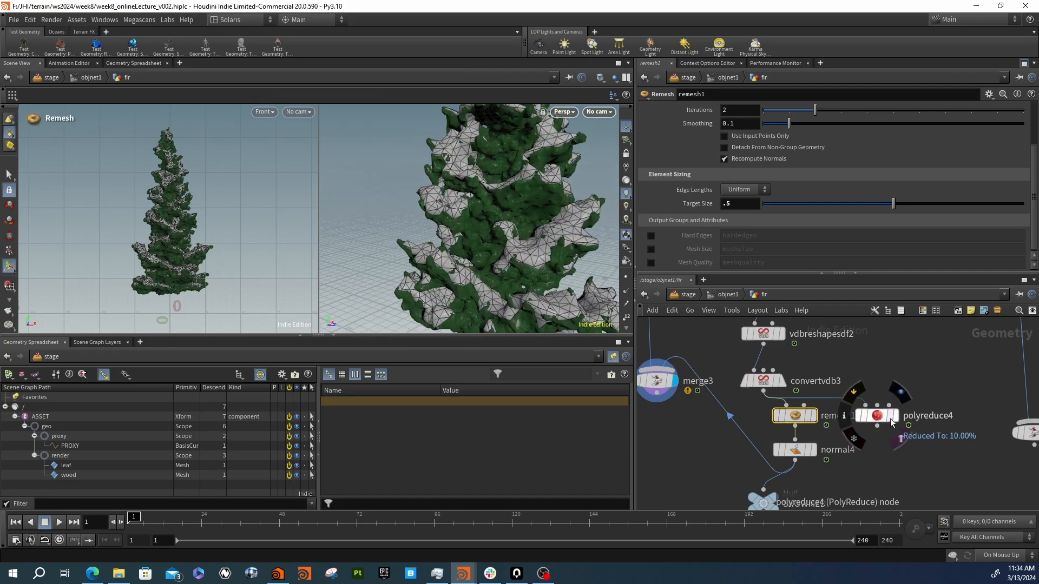
Display polyreduce4 and remesh1 in turn to compare their reduced snow meshes from different distances
click(895, 416)
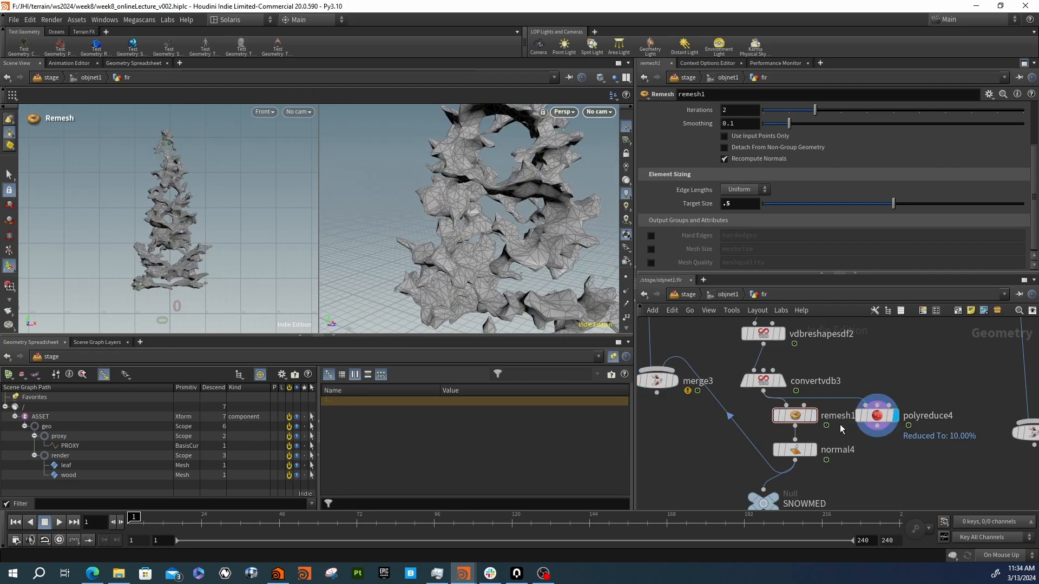
double_click(822, 422)
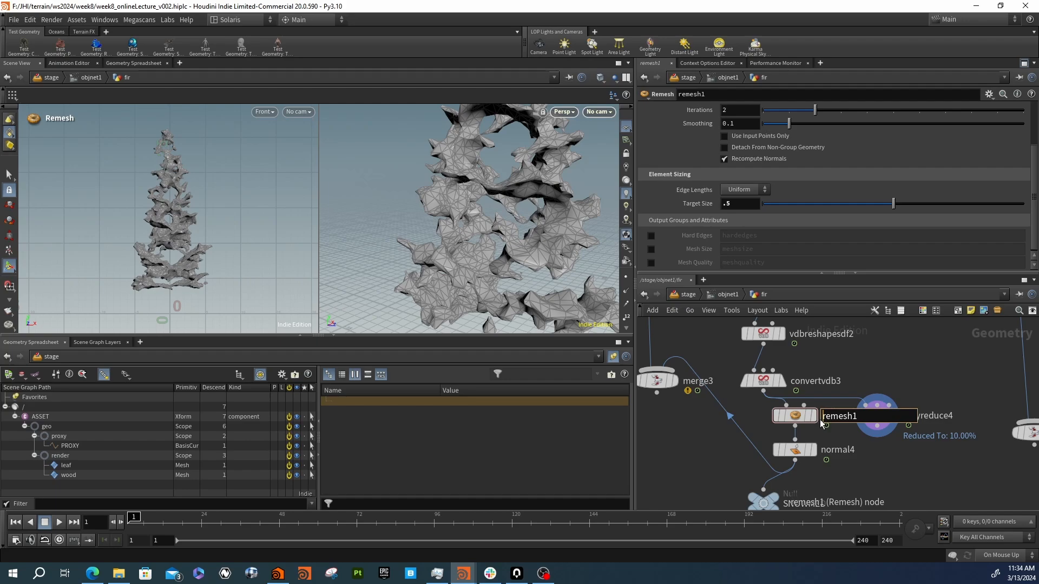
click(814, 417)
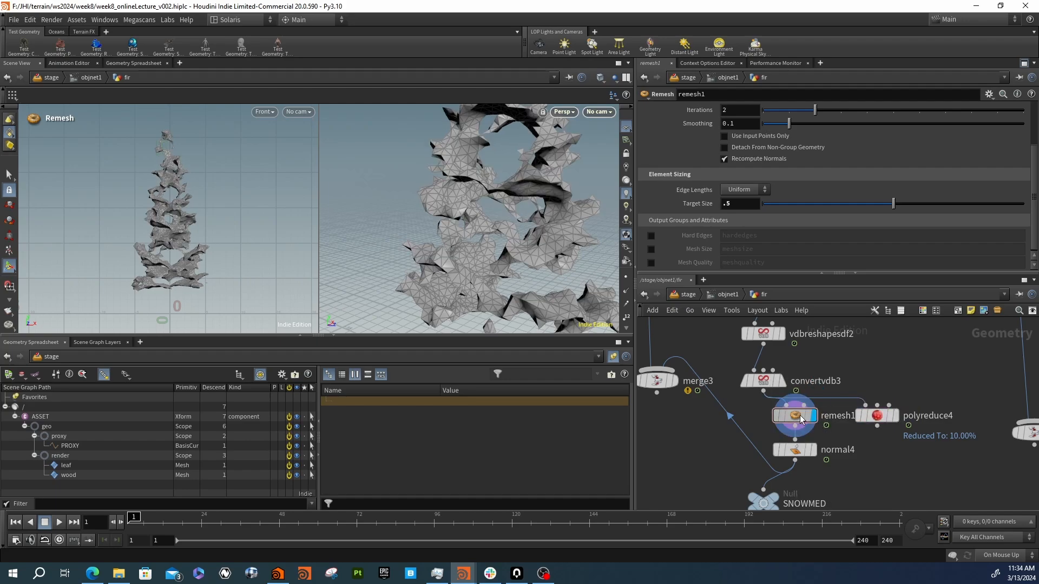
click(801, 420)
alt+right_drag(563, 248, 541, 230)
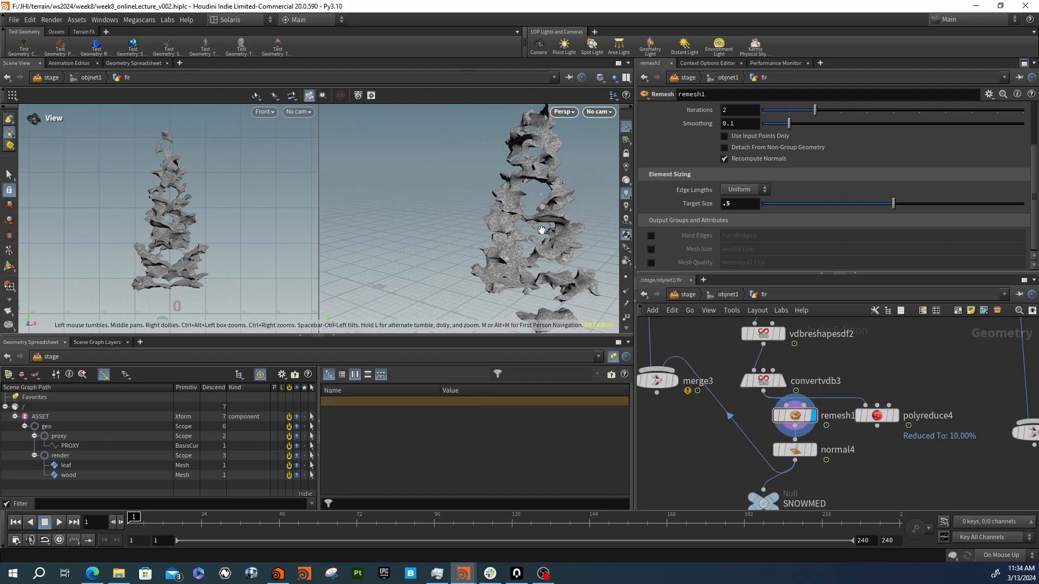
alt+drag(542, 230, 547, 262)
Display merge3, line up the SNOWMED null beneath normal4, and check the medium-detail tree from a distance
middle_drag(856, 466, 883, 431)
click(703, 346)
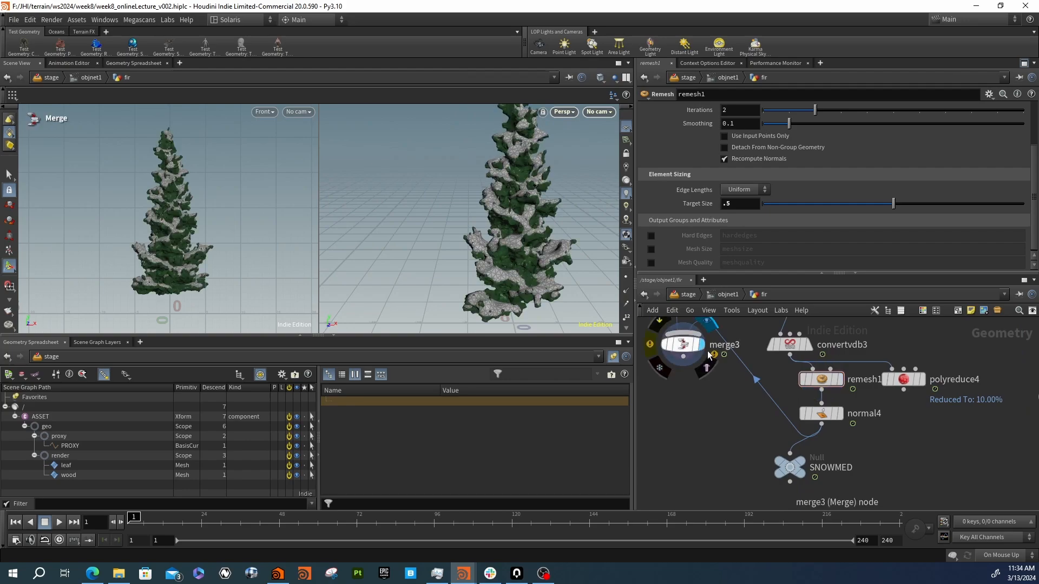
drag(798, 467, 830, 470)
right_drag(574, 251, 518, 220)
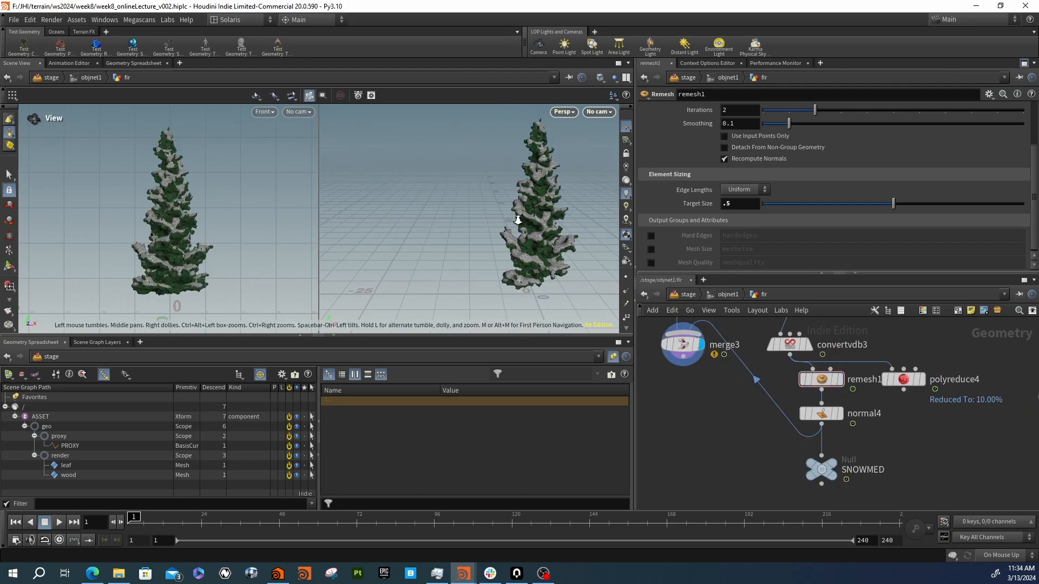
alt+drag(518, 221, 600, 208)
middle_drag(976, 464, 858, 441)
scroll(856, 434, down, 3)
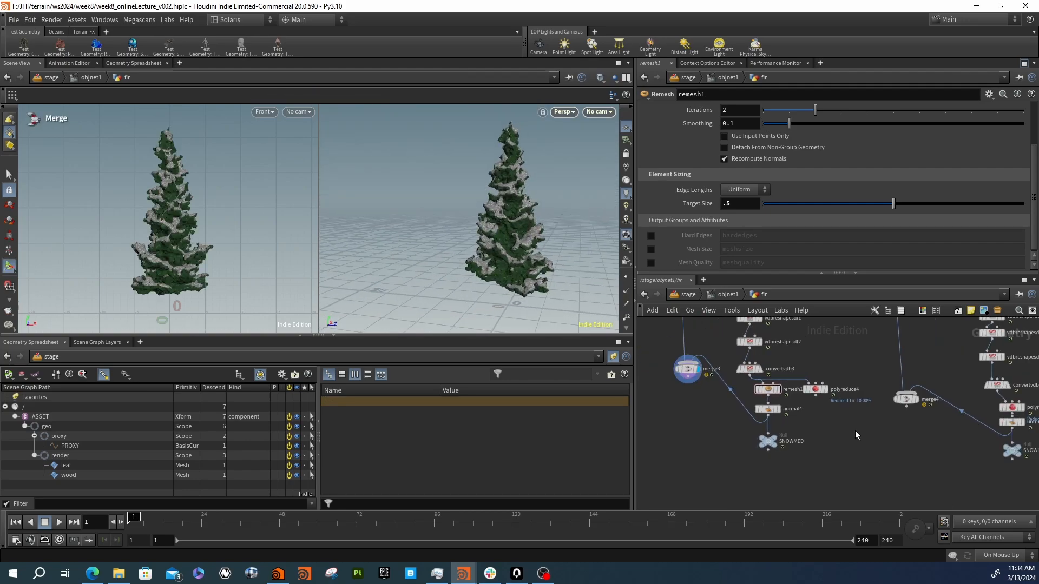
click(777, 393)
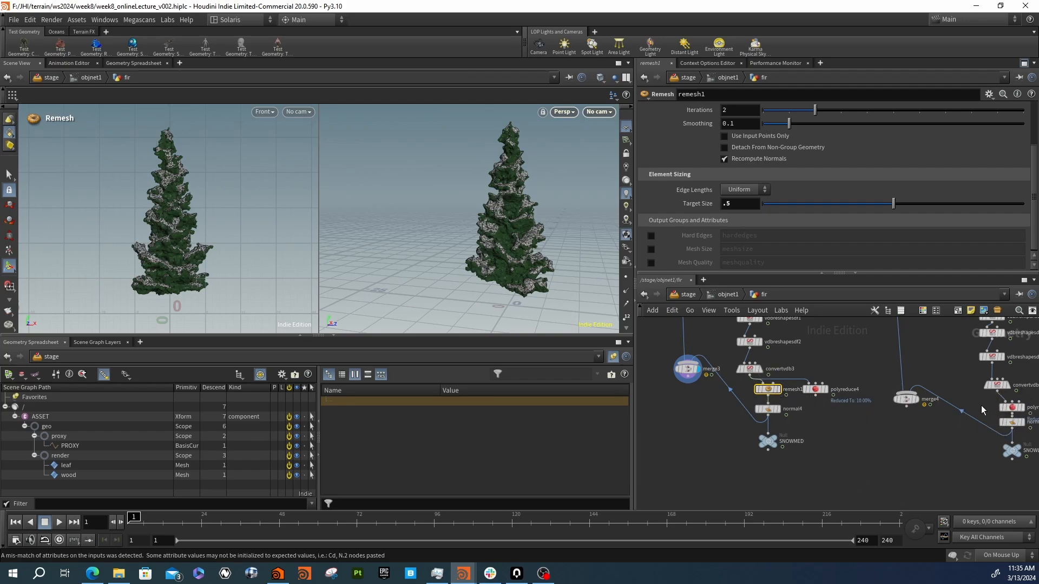
key(ctrl+v)
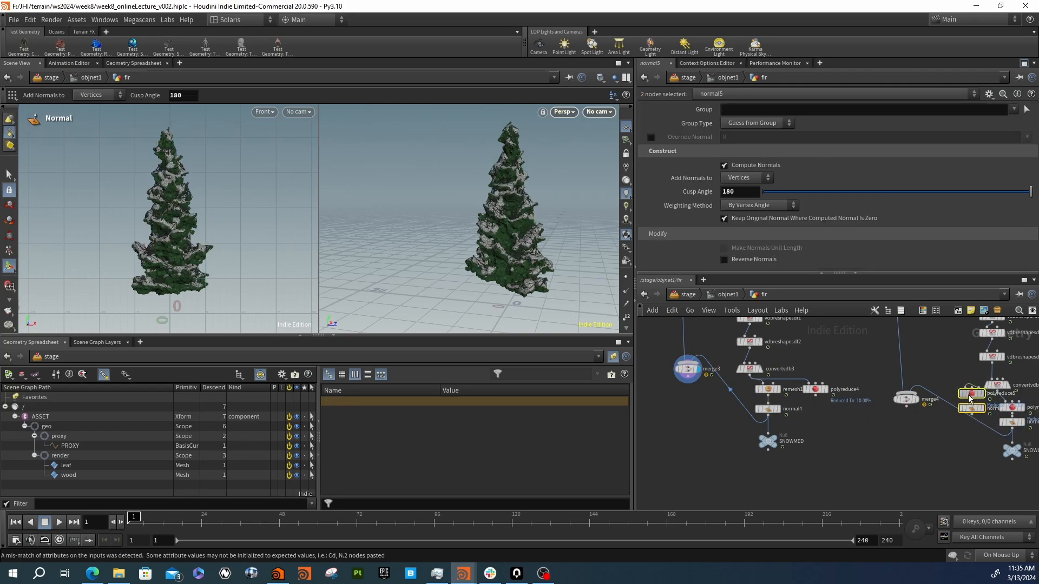
click(969, 397)
key(Delete)
click(971, 409)
key(Delete)
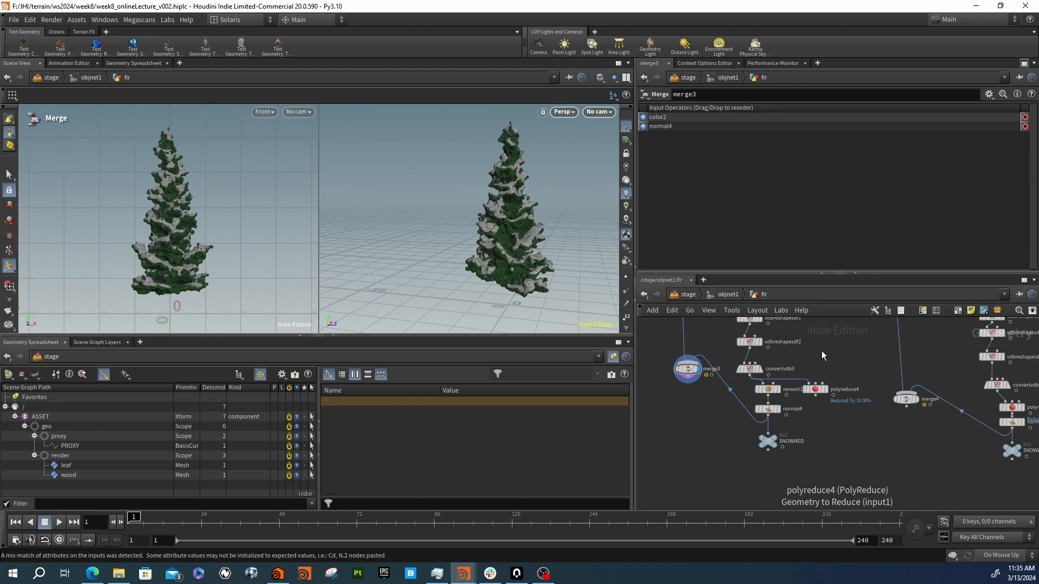
Delete the unused polyreduce4 node from the medium-detail snow branch and copy the remesh1 node
click(816, 389)
key(Delete)
click(768, 390)
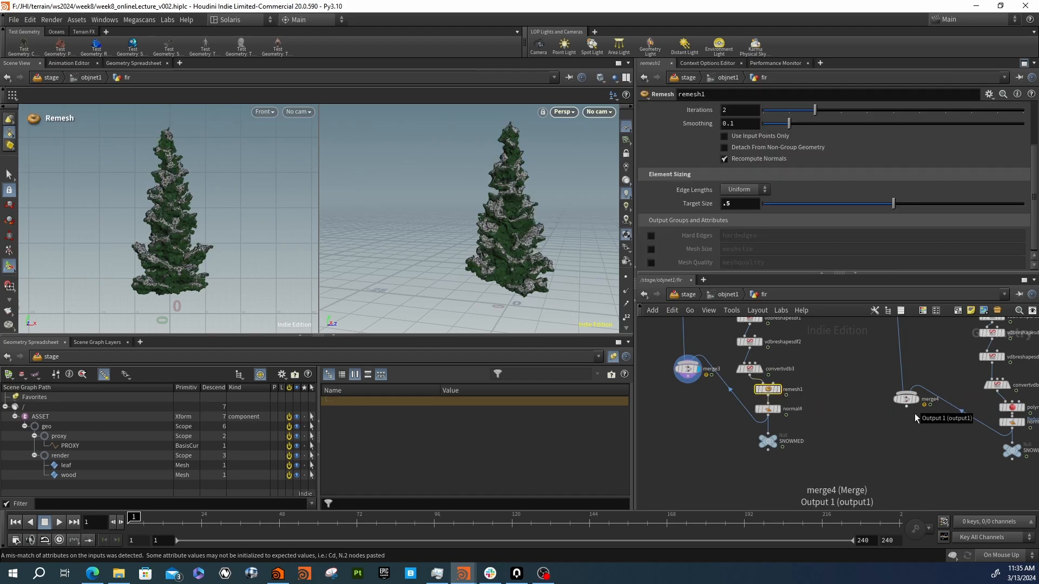
key(ctrl+c)
Paste the remesh copy between convertvdb4 and normal3 in the low-detail branch, bypassing polyreduce3, and display merge4
middle_drag(990, 442, 861, 427)
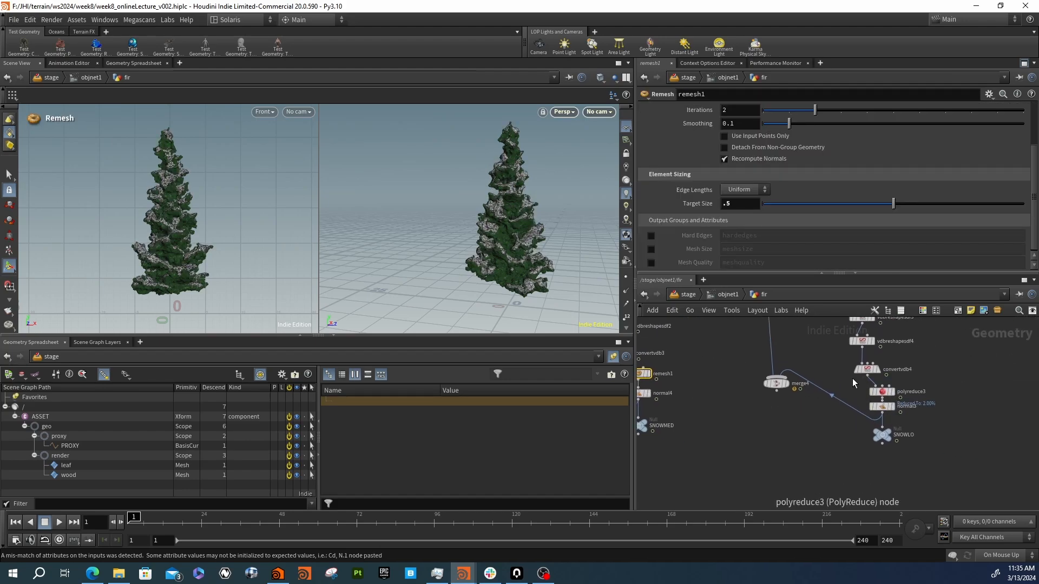
key(ctrl+v)
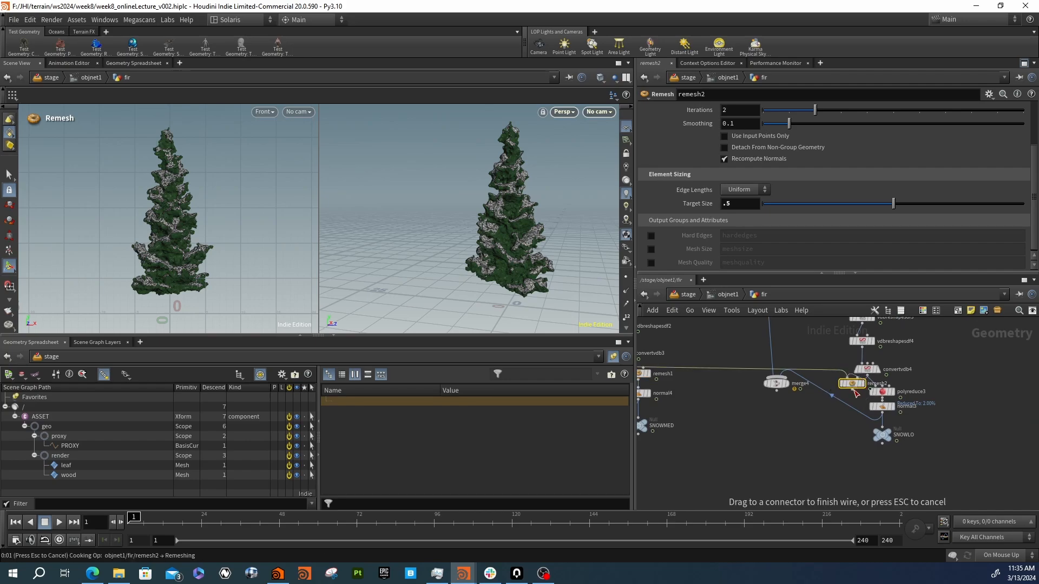
click(788, 384)
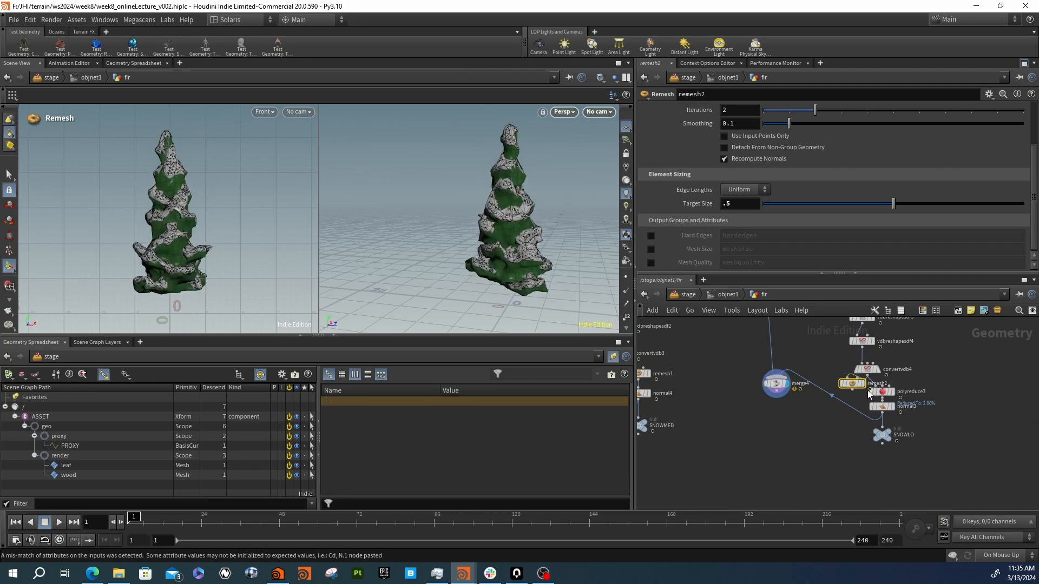
drag(852, 391, 881, 402)
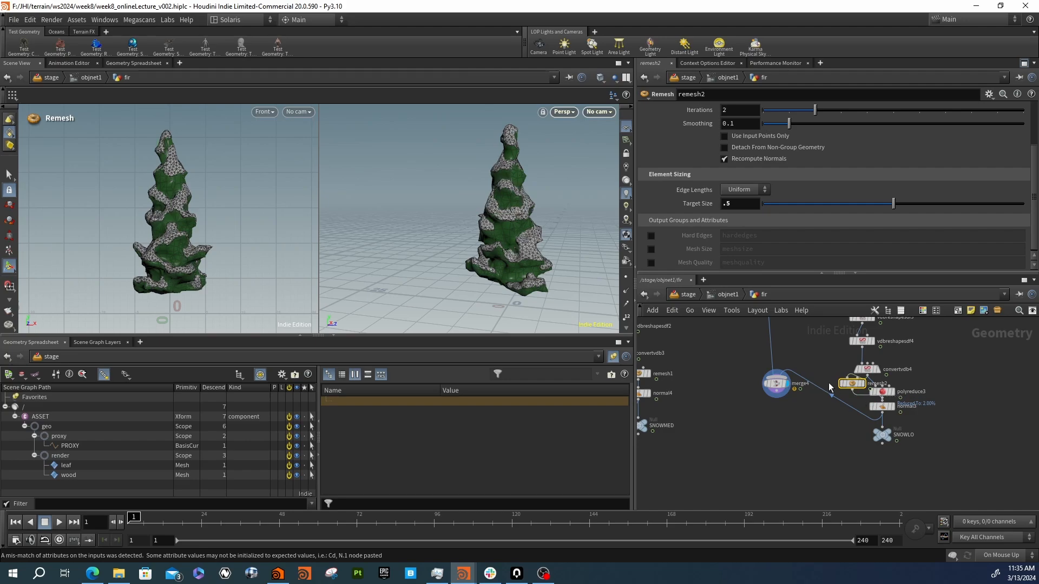
Set remesh2's Target Size to 1 after trying 0.75 and inspect the low-detail snow up close
scroll(822, 406, up, 4)
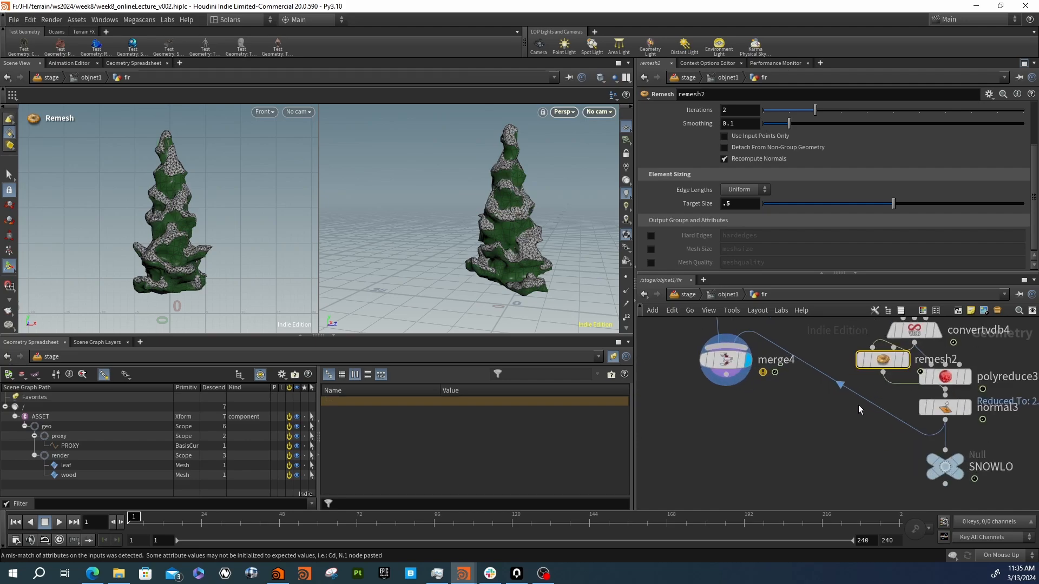
click(729, 203)
text(75)
key(Return)
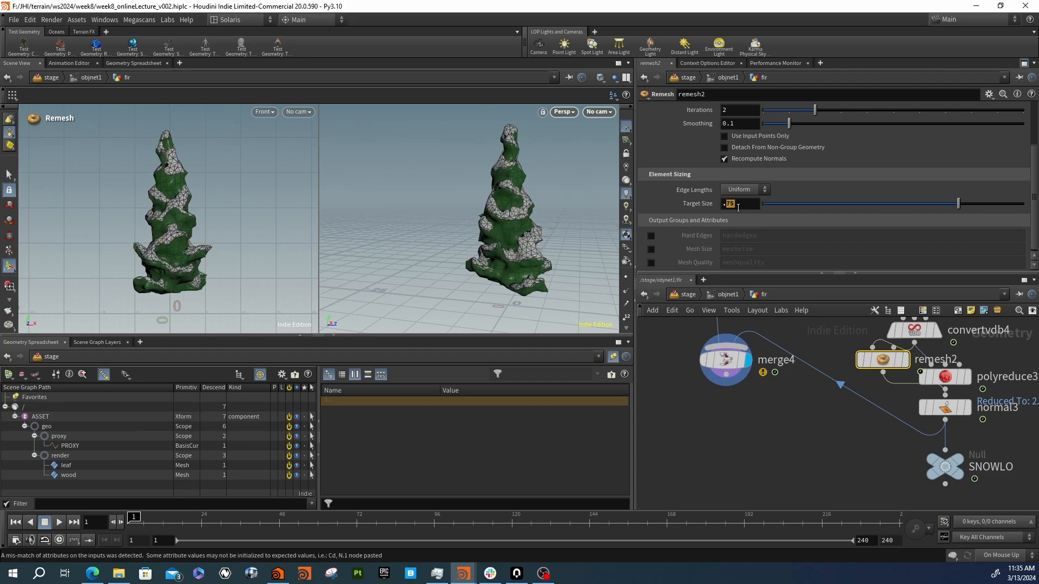
click(738, 208)
text(1)
key(Return)
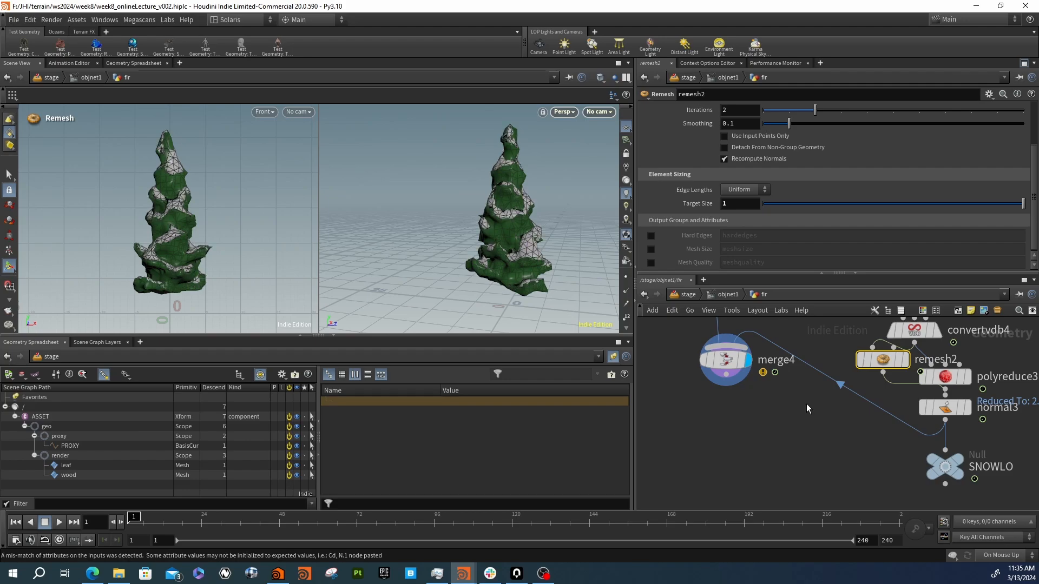
alt+drag(566, 227, 528, 258)
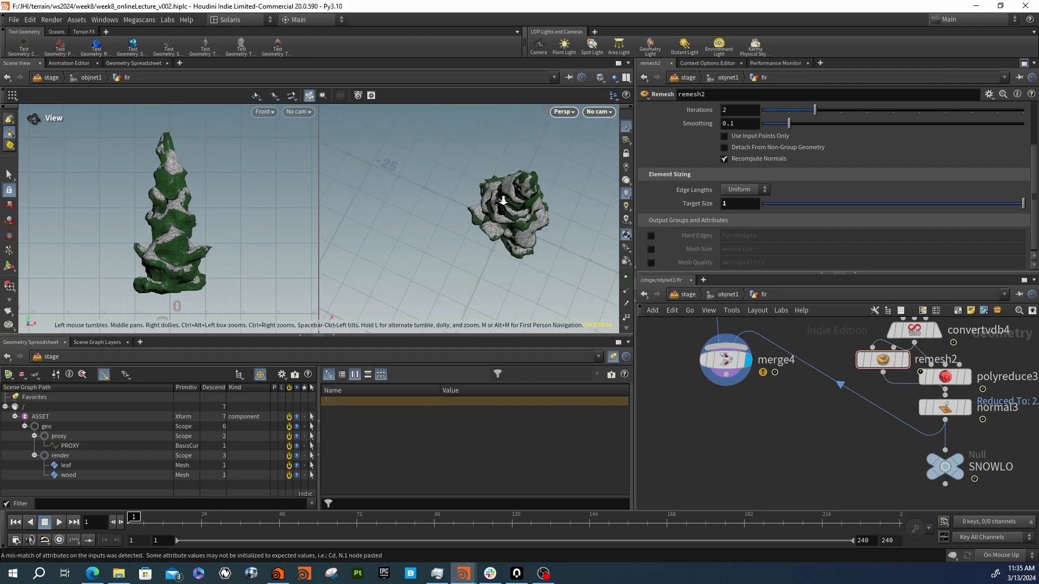
alt+right_drag(528, 259, 575, 204)
alt+drag(576, 204, 655, 238)
Move normal3 beneath remesh2, toggle its bypass to compare the shading, and inspect the low-detail snow from several angles
drag(963, 415, 898, 413)
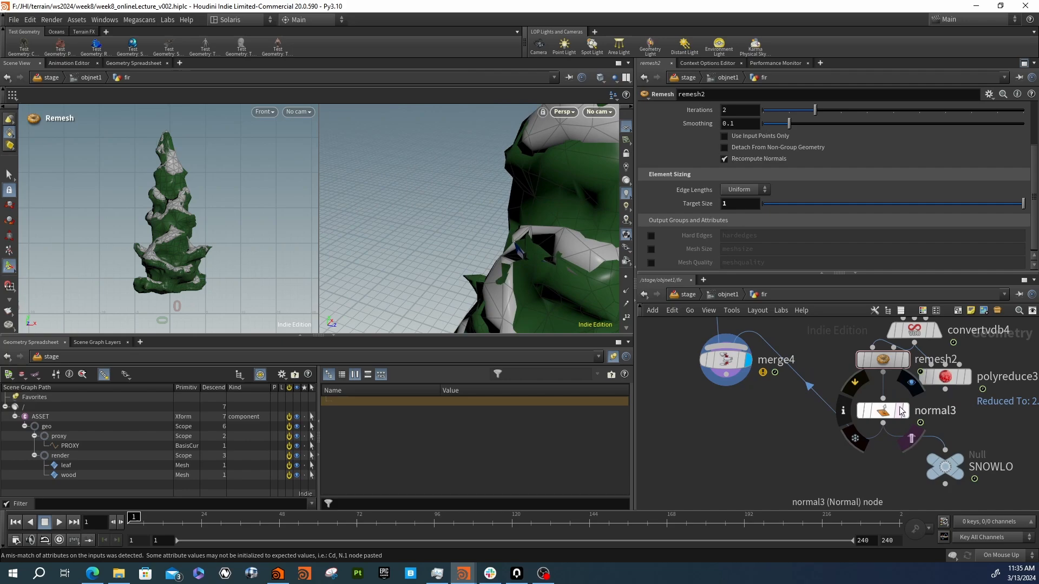
click(856, 382)
click(856, 382)
click(856, 382)
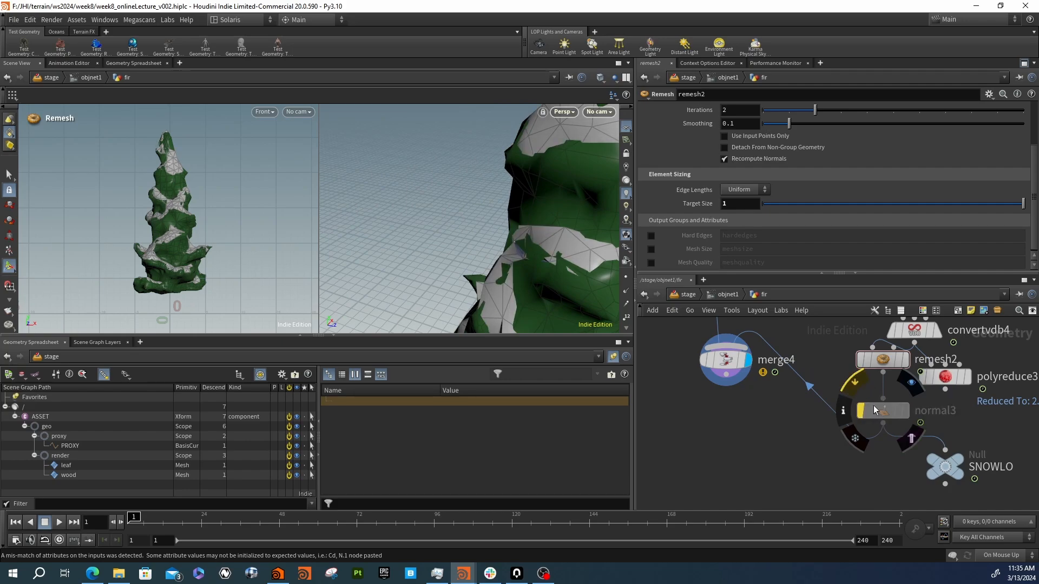
click(856, 382)
click(878, 410)
right_drag(590, 192, 569, 225)
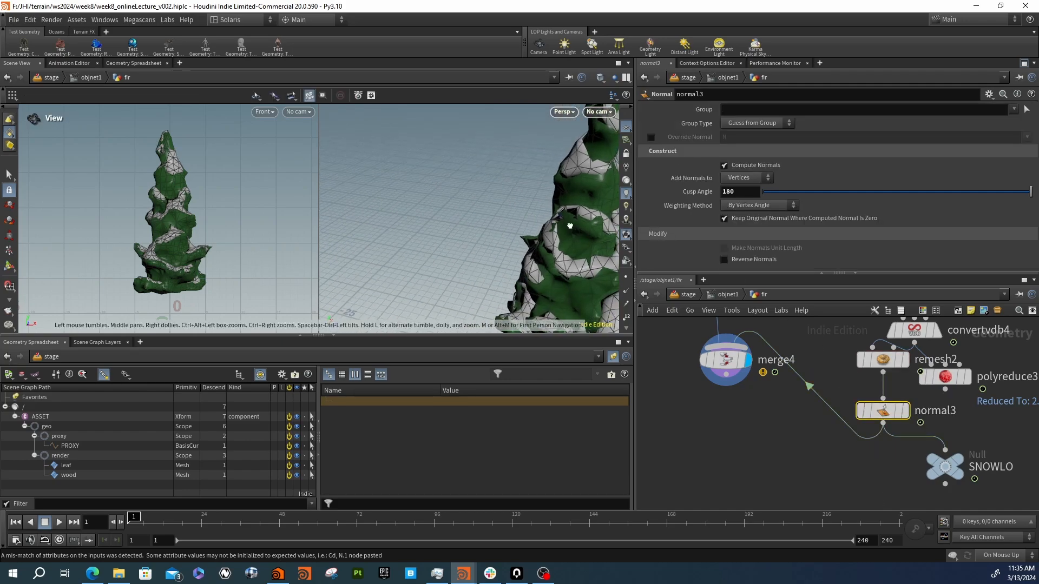
middle_drag(568, 225, 487, 226)
drag(487, 226, 548, 228)
key(Return)
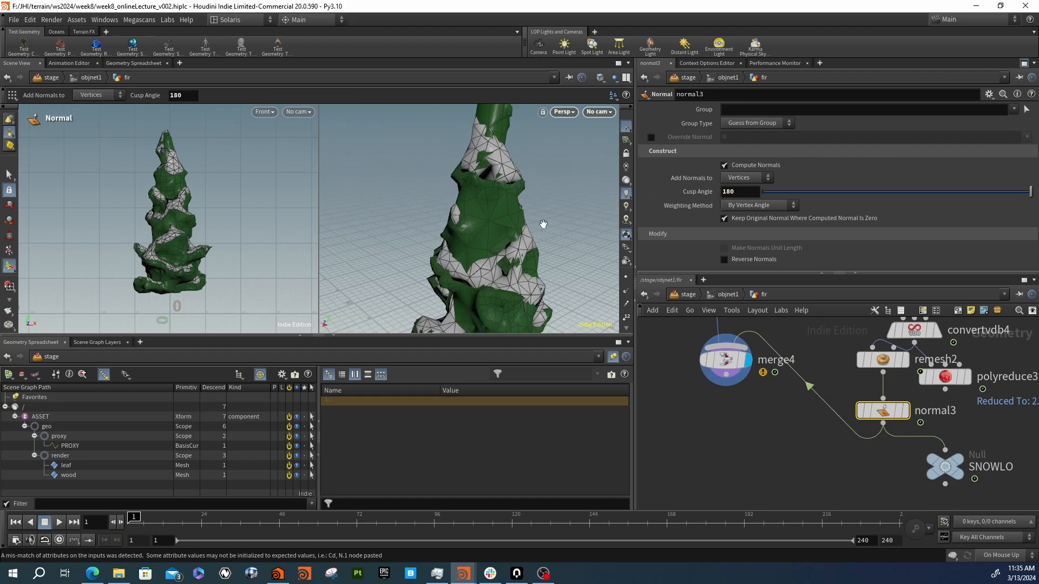
alt+right_drag(543, 226, 583, 241)
alt+drag(583, 242, 425, 228)
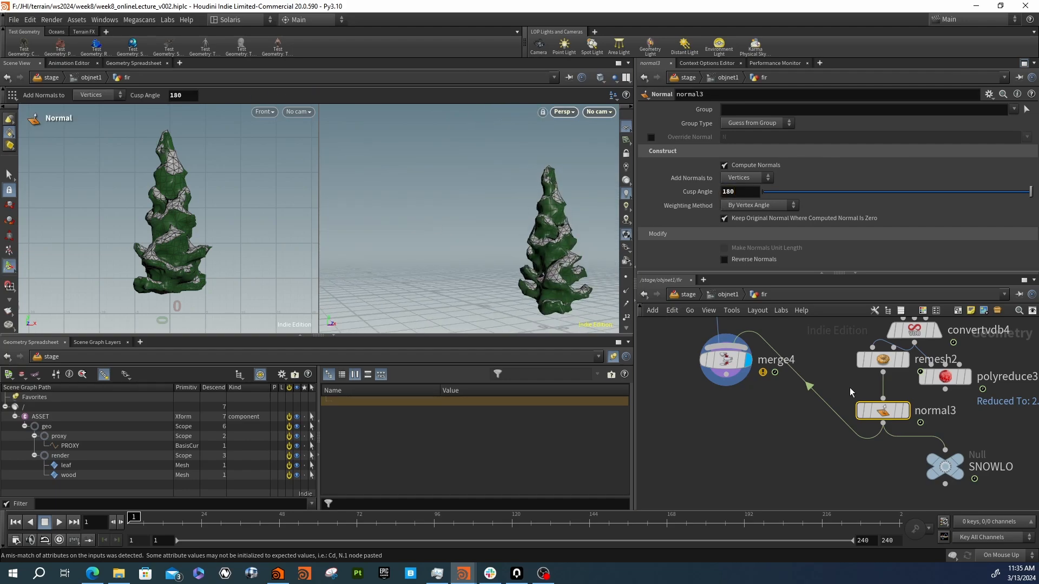
Set the pscale value in attribcreate2 to 0.45 and check the thicker low-detail snow on the tree
middle_drag(884, 361, 871, 406)
middle_drag(825, 339, 814, 427)
middle_drag(809, 373, 814, 404)
click(880, 381)
click(783, 257)
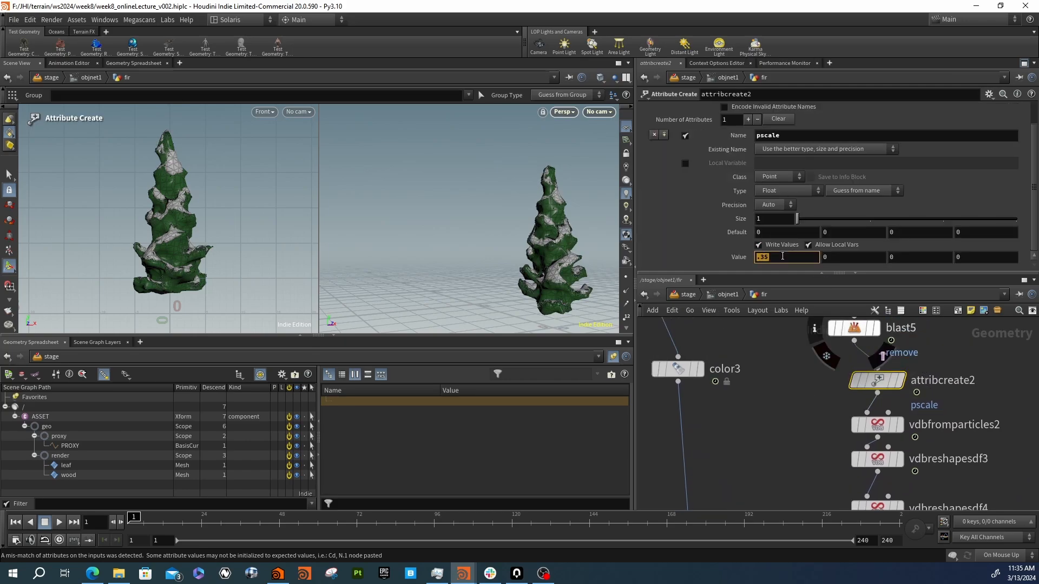
text(.45)
key(Return)
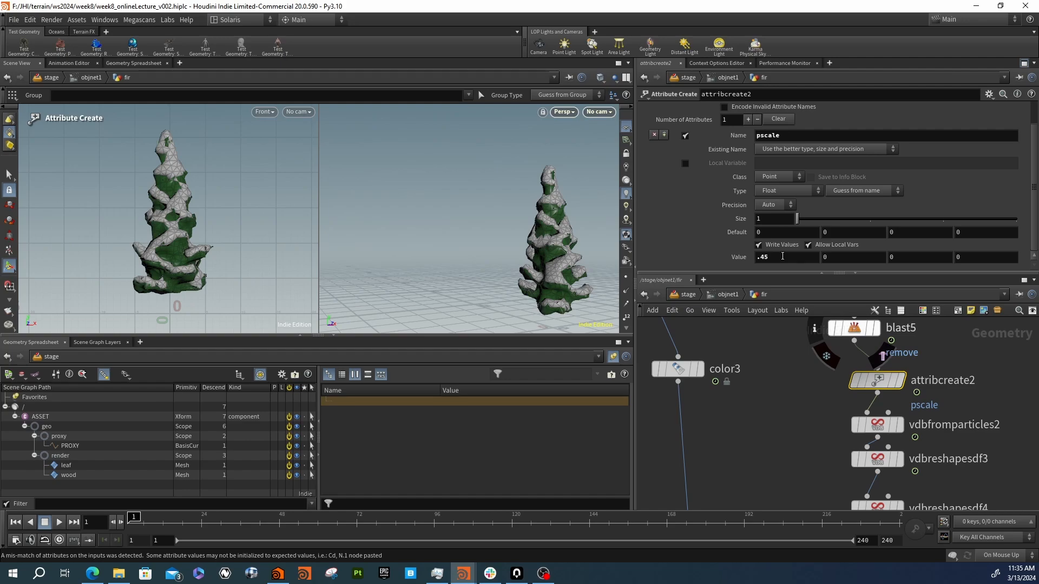
alt+drag(549, 223, 676, 239)
alt+drag(559, 281, 533, 237)
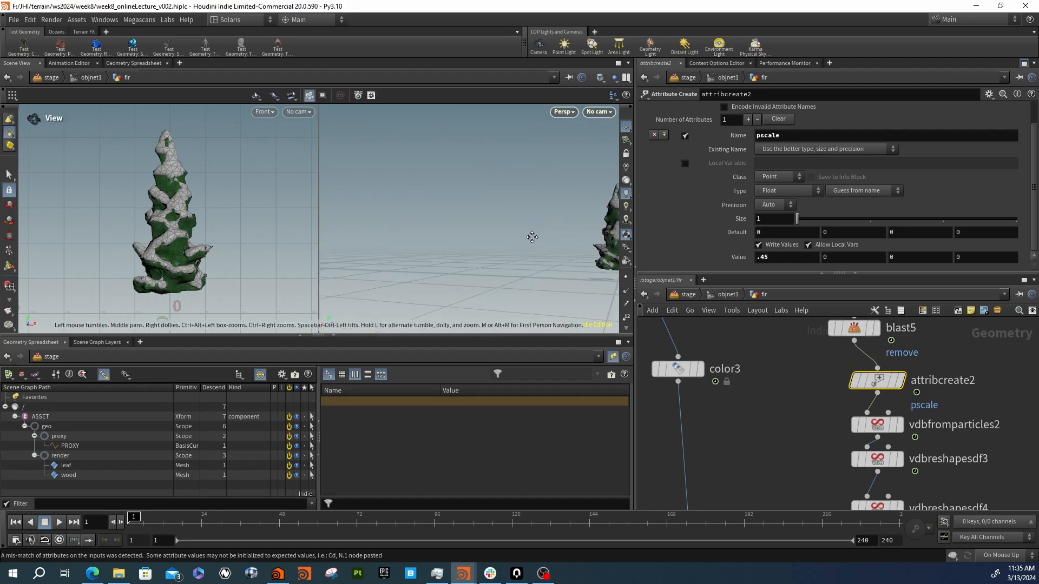
Return to the stage network and reposition the materiallibrary1 node beside the component material chain
middle_drag(756, 381, 839, 371)
scroll(833, 377, down, 6)
middle_drag(779, 437, 852, 420)
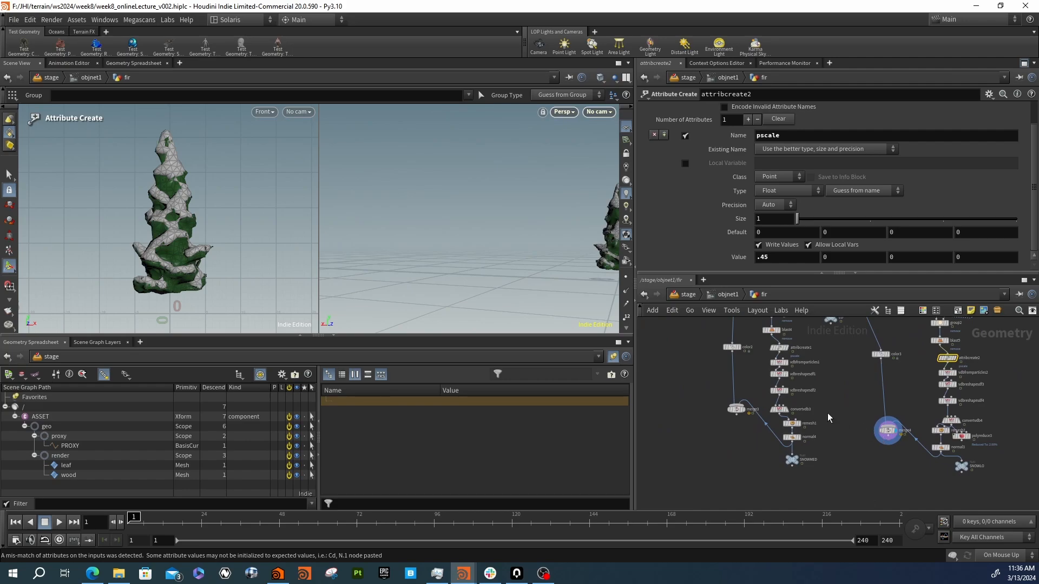
click(690, 296)
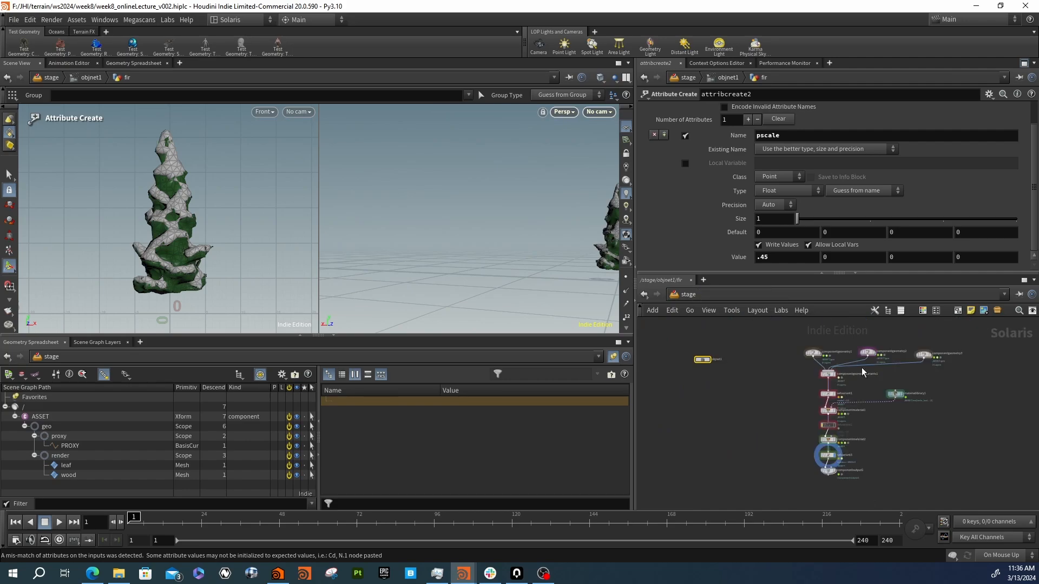
mouse_move(872, 451)
middle_down()
mouse_move(872, 434)
mouse_move(858, 449)
middle_up()
scroll(882, 403, up, 5)
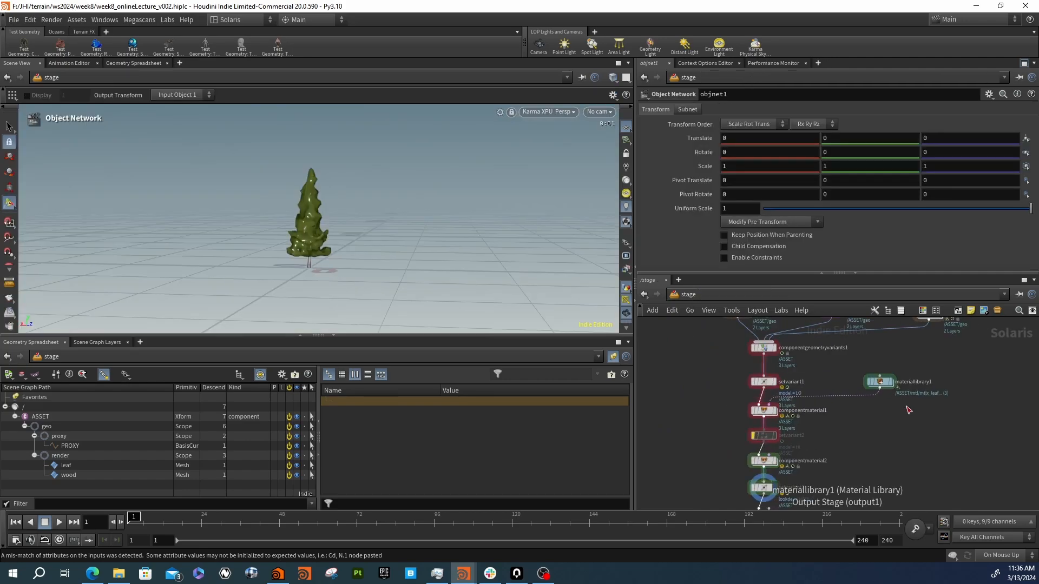
middle_drag(897, 401, 848, 426)
drag(833, 407, 851, 416)
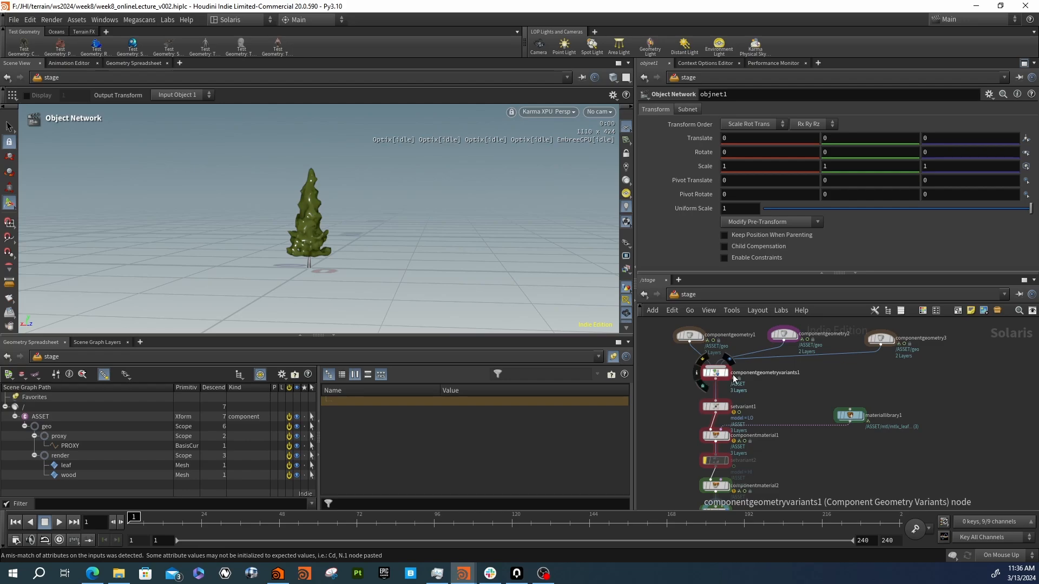
Examine the variant set and input settings of componentgeometryvariants1 and the geometry source settings of componentgeometry3
scroll(757, 391, up, 2)
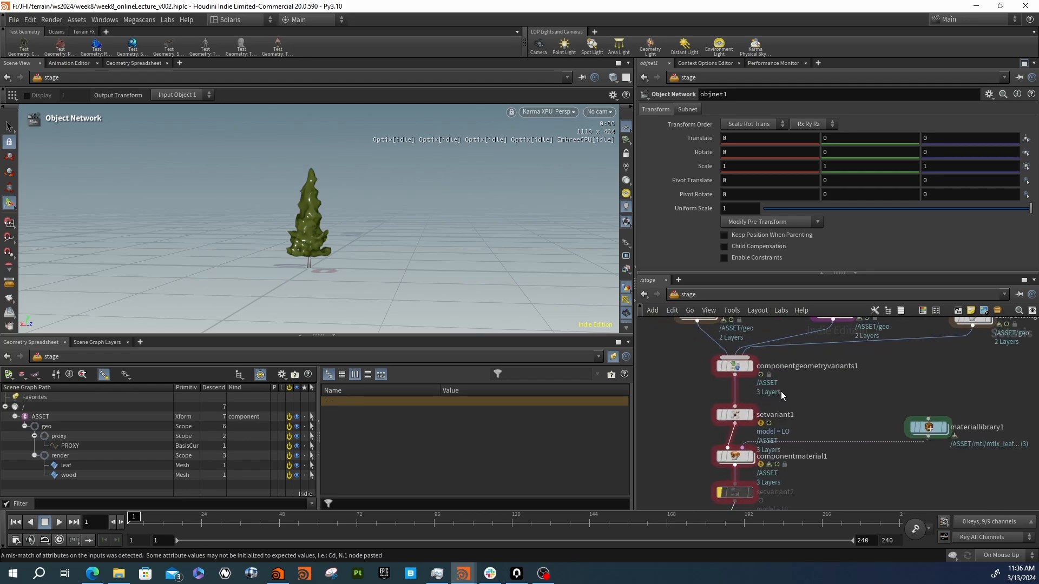
middle_drag(777, 387, 781, 382)
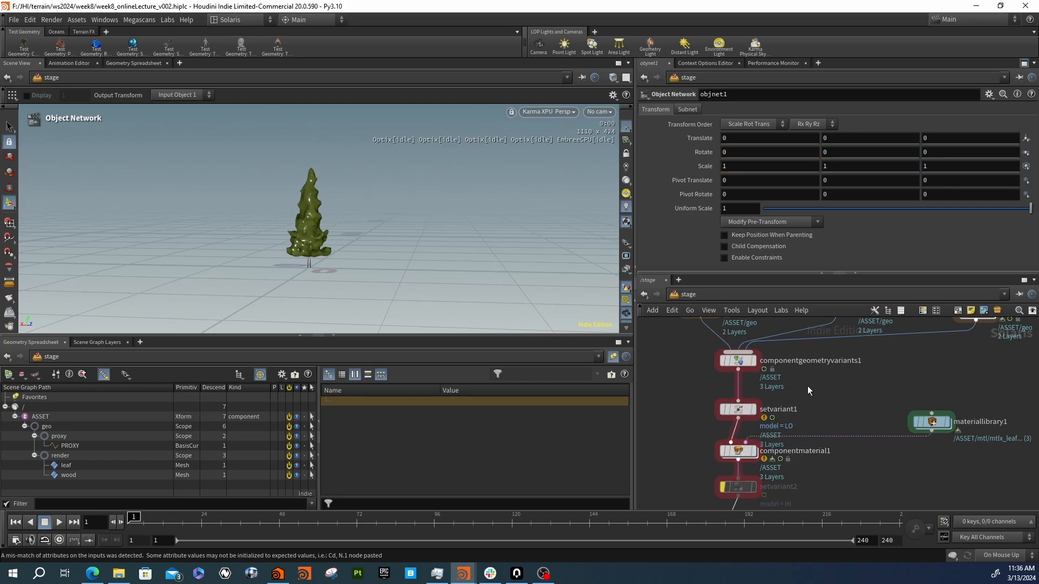
click(745, 358)
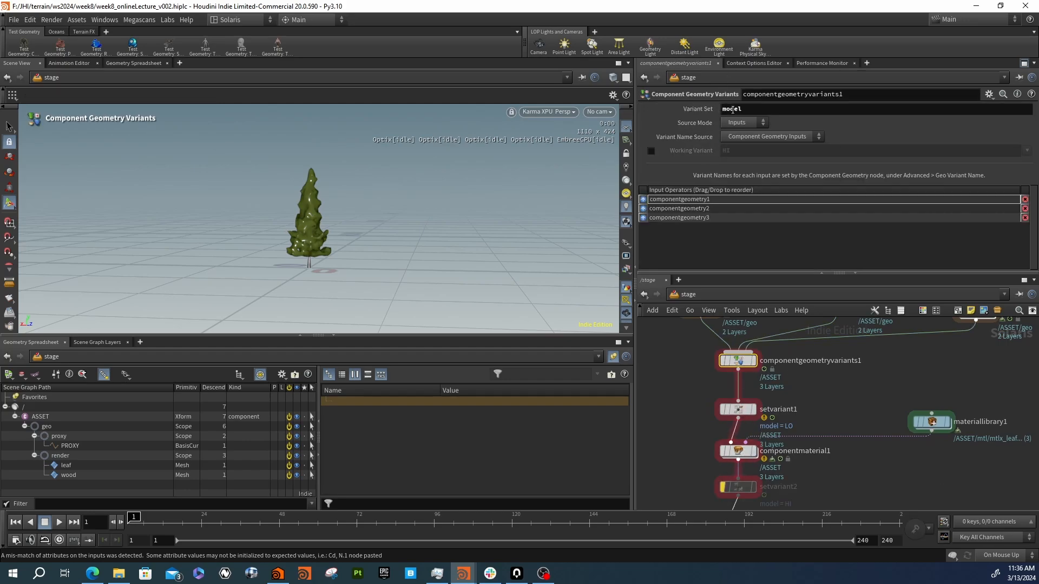
scroll(831, 362, down, 1)
middle_drag(854, 361, 805, 367)
scroll(772, 368, down, 2)
drag(806, 353, 806, 357)
key(Tab)
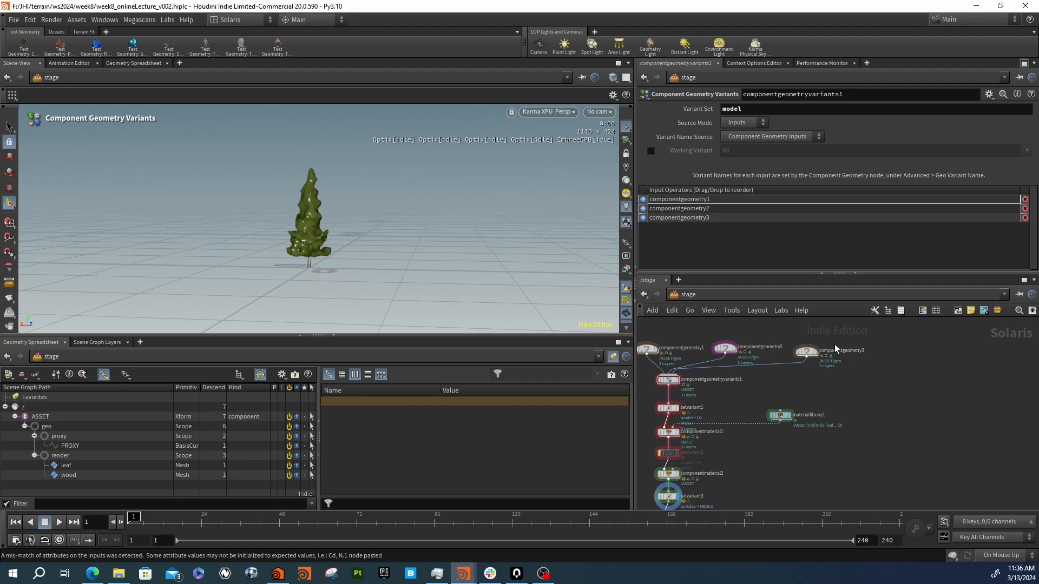
click(811, 355)
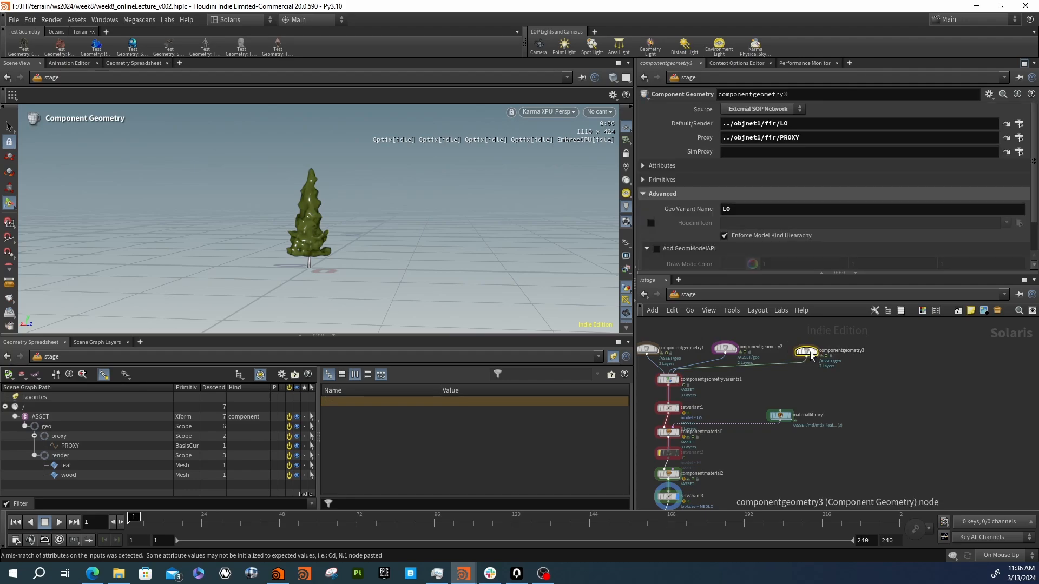
scroll(810, 353, up, 3)
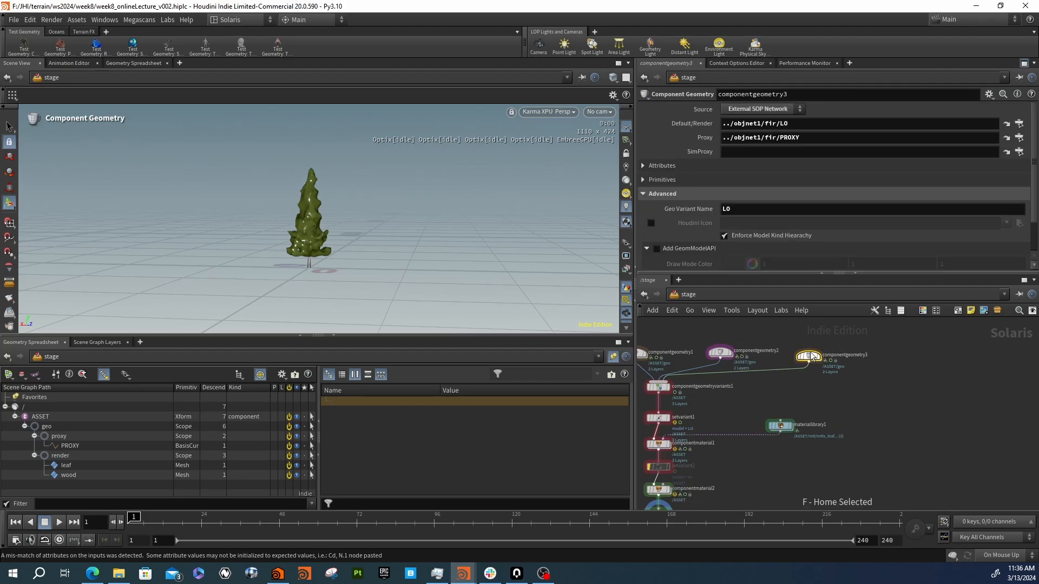
scroll(798, 350, down, 3)
drag(743, 375, 749, 375)
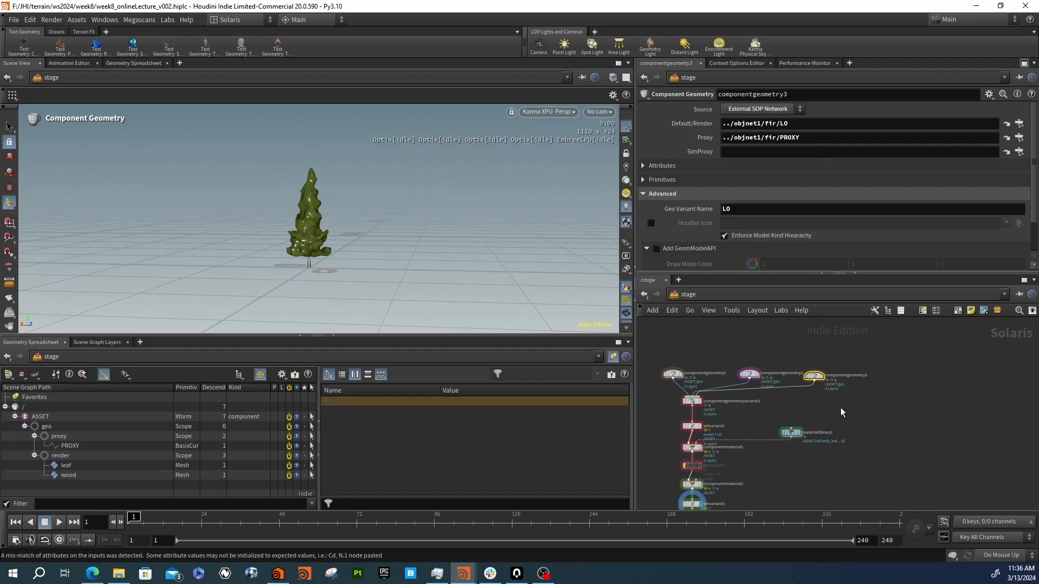
Add a SOP Import node to the stage network beside componentgeometry3
key(Tab)
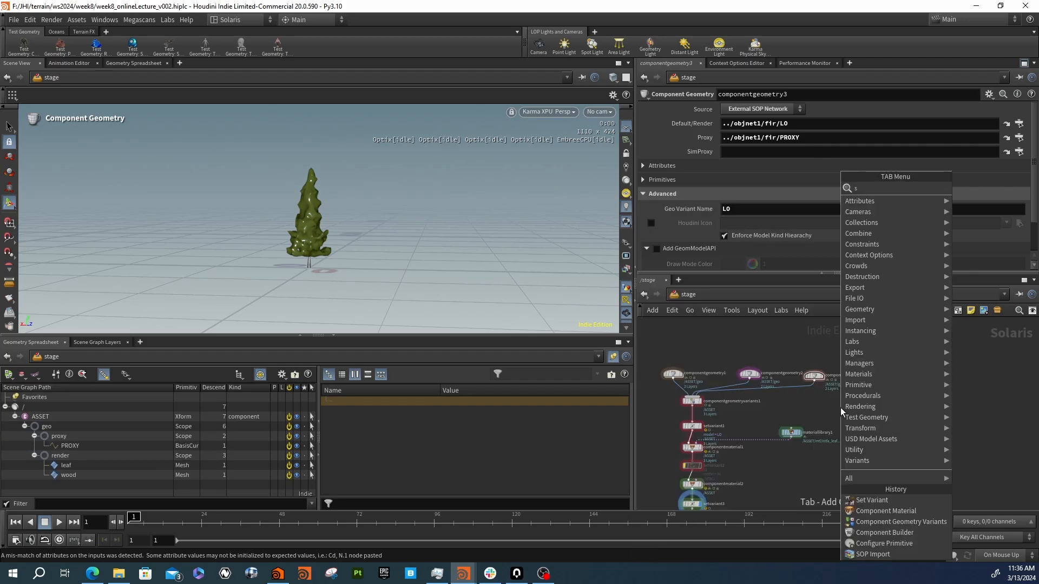
text(so)
key(Down)
key(Return)
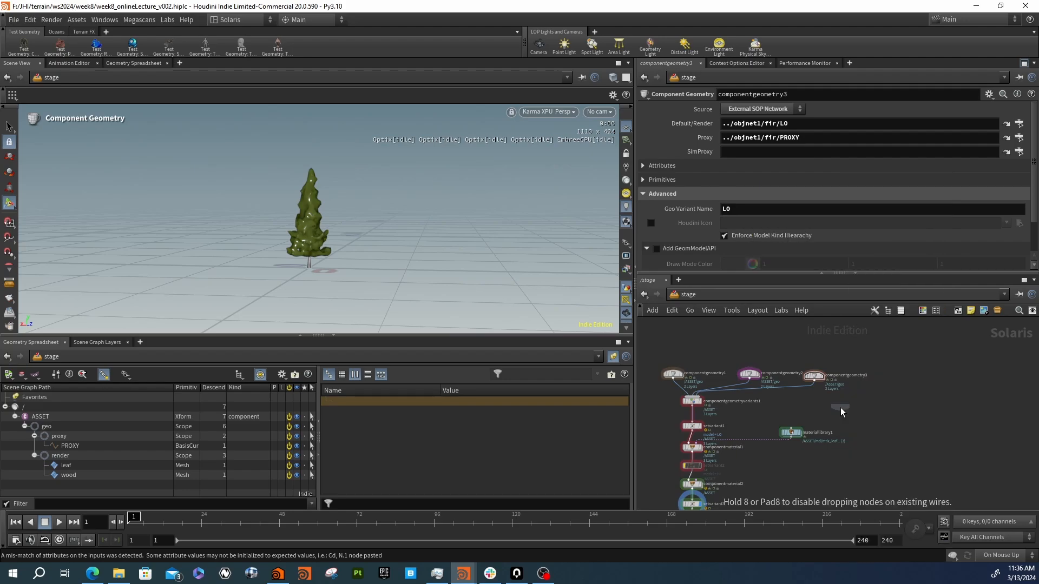
click(890, 381)
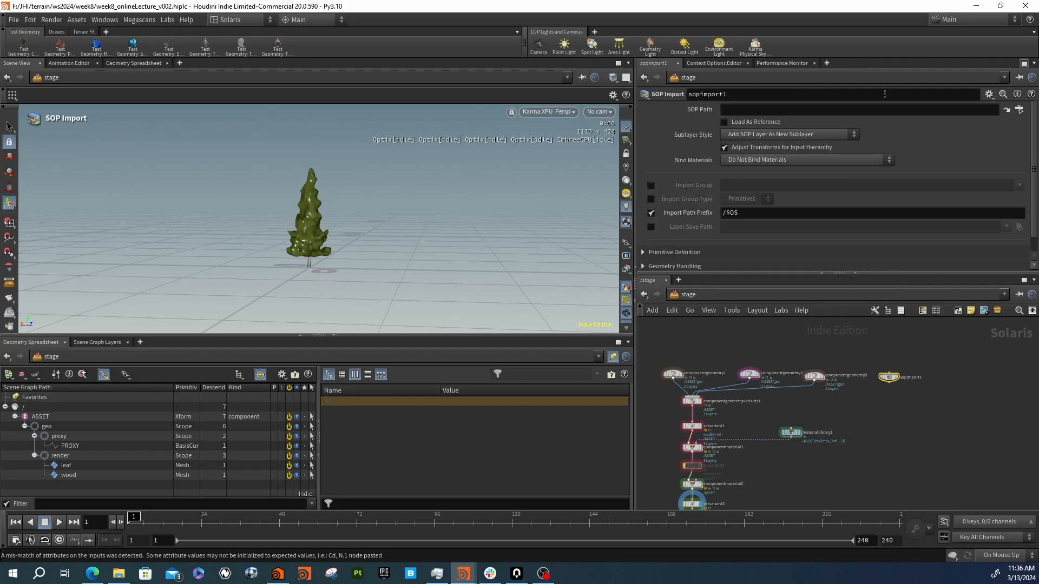
Set the SOP Import's SOP Path to ../objnet1/fir/SNOWLO as a relative path and display the imported low-detail snow
click(1020, 109)
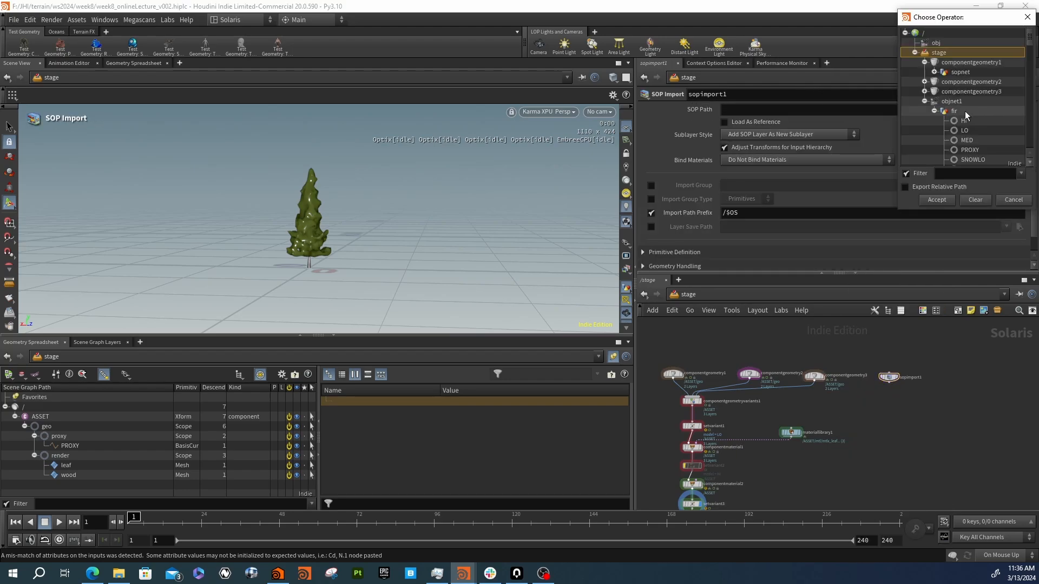
click(986, 159)
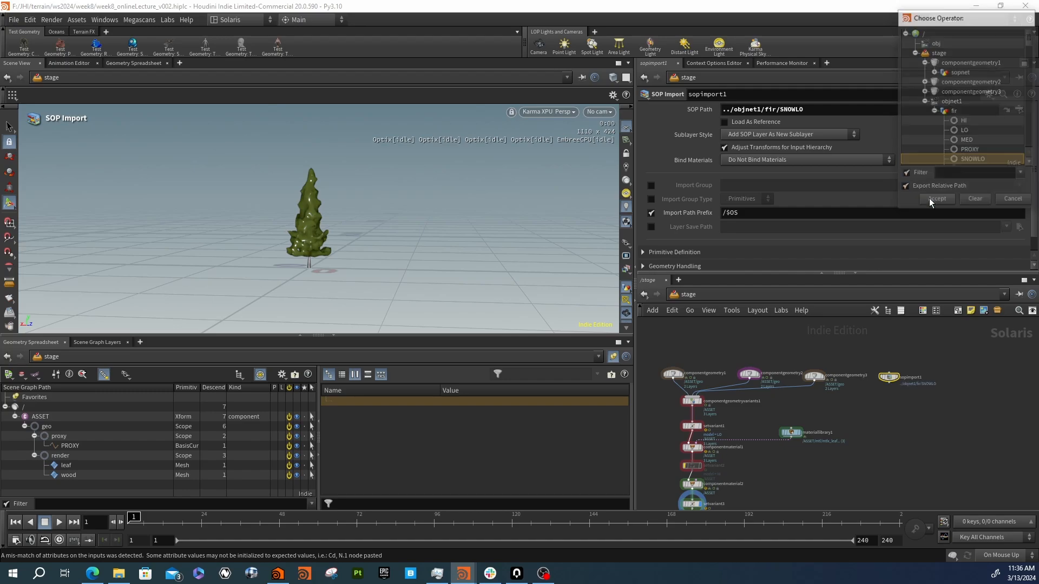
click(929, 198)
scroll(883, 392, up, 4)
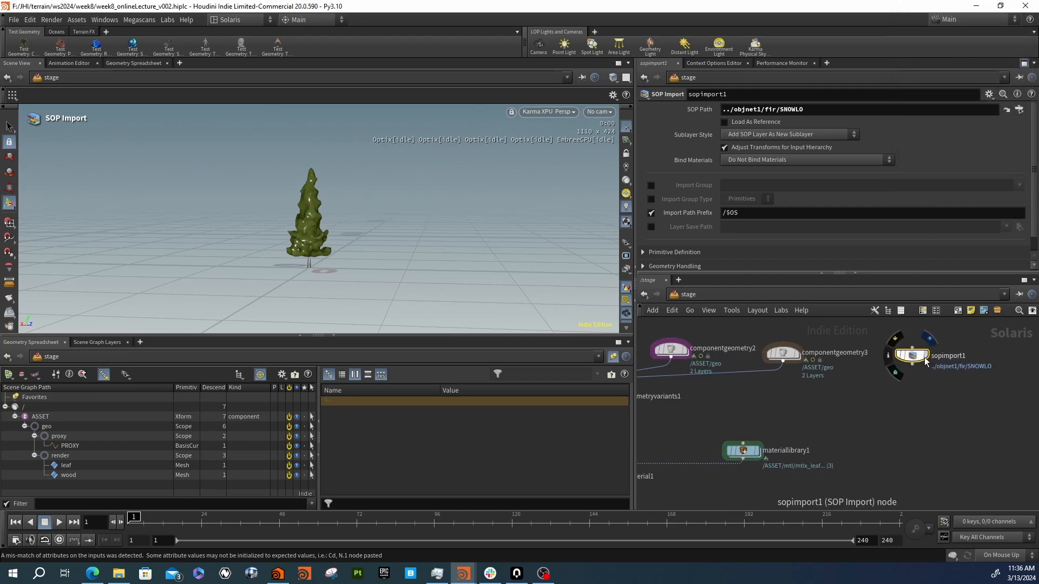
click(926, 356)
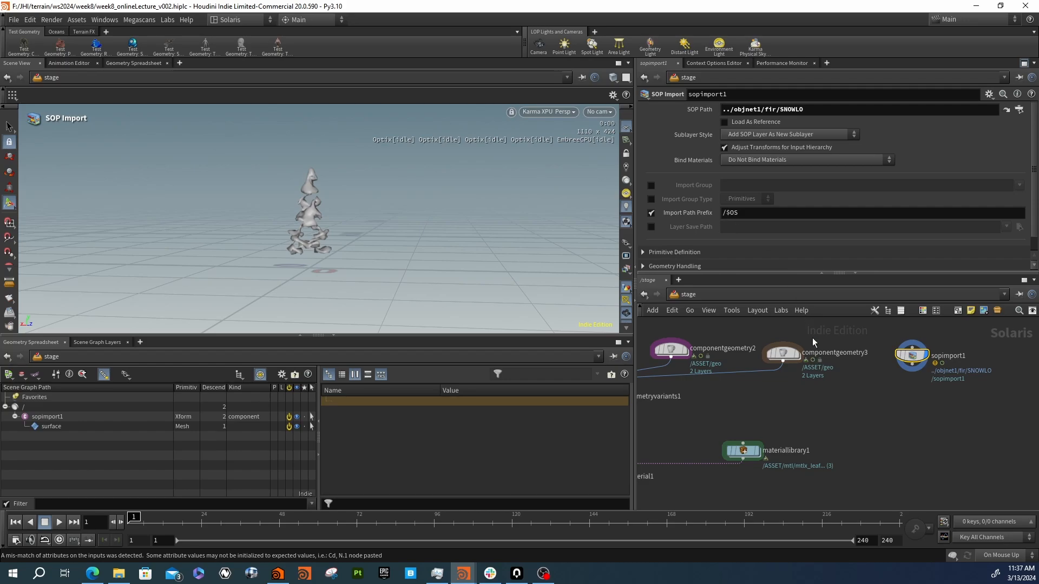
click(783, 353)
drag(882, 392, 915, 347)
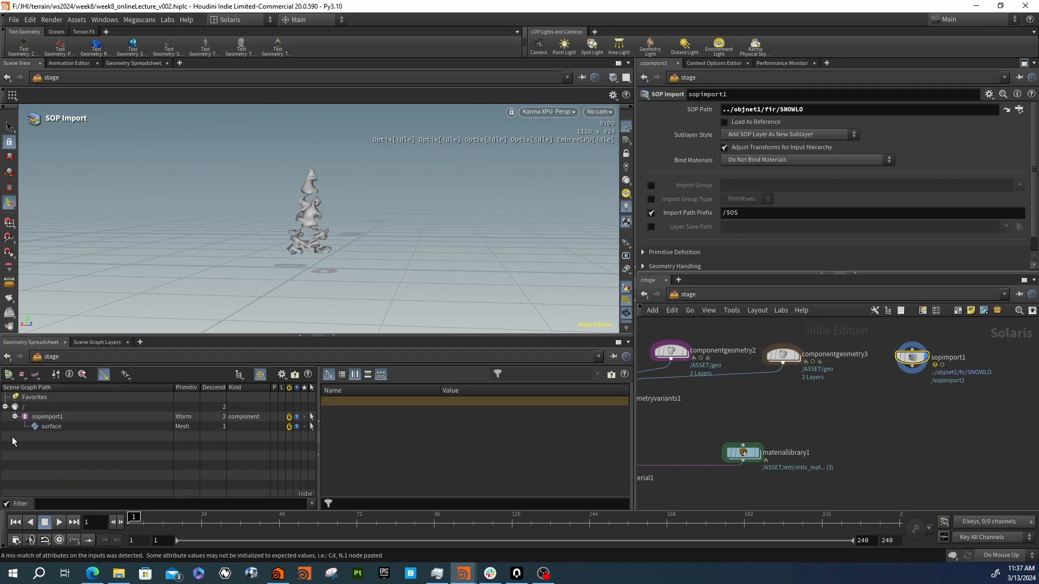
key(h)
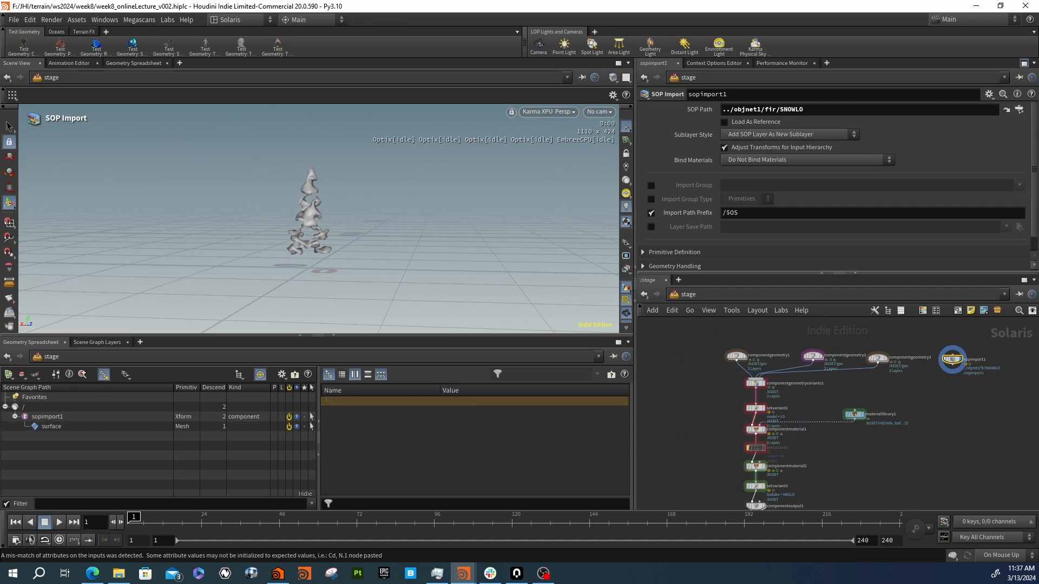
Enter the fir geometry network inside objnet1 and add a Name node fed by normal3 in the low-detail snow chain
click(686, 293)
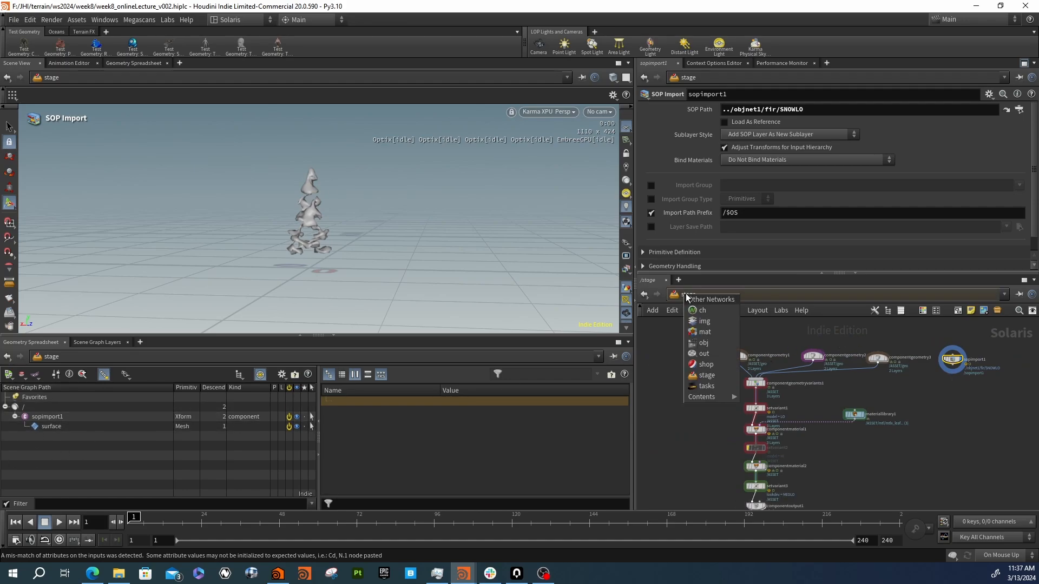
click(845, 400)
middle_drag(846, 381, 930, 381)
drag(686, 365, 866, 359)
double_click(864, 360)
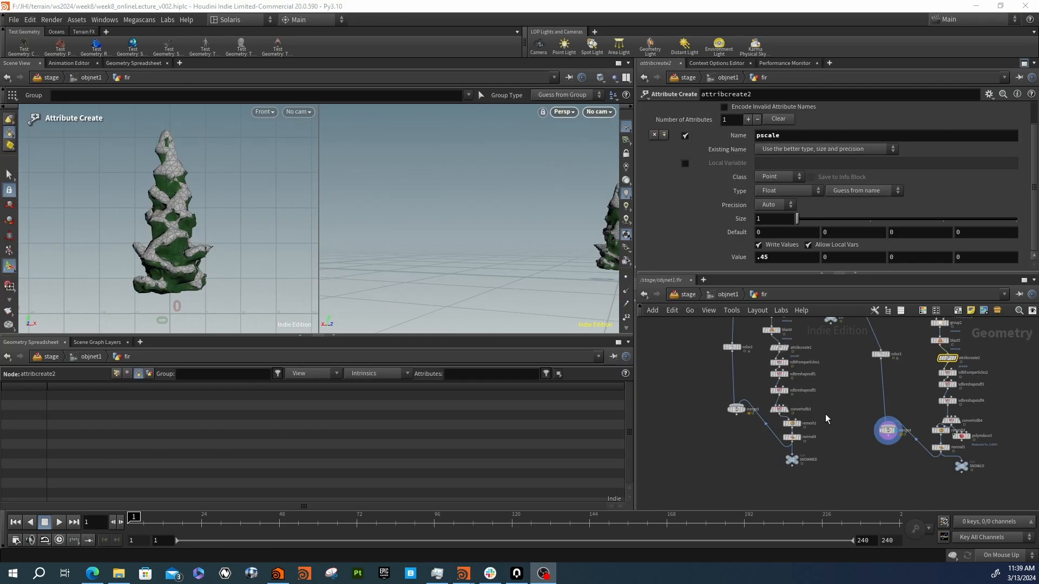
middle_drag(888, 456, 818, 442)
scroll(818, 443, up, 3)
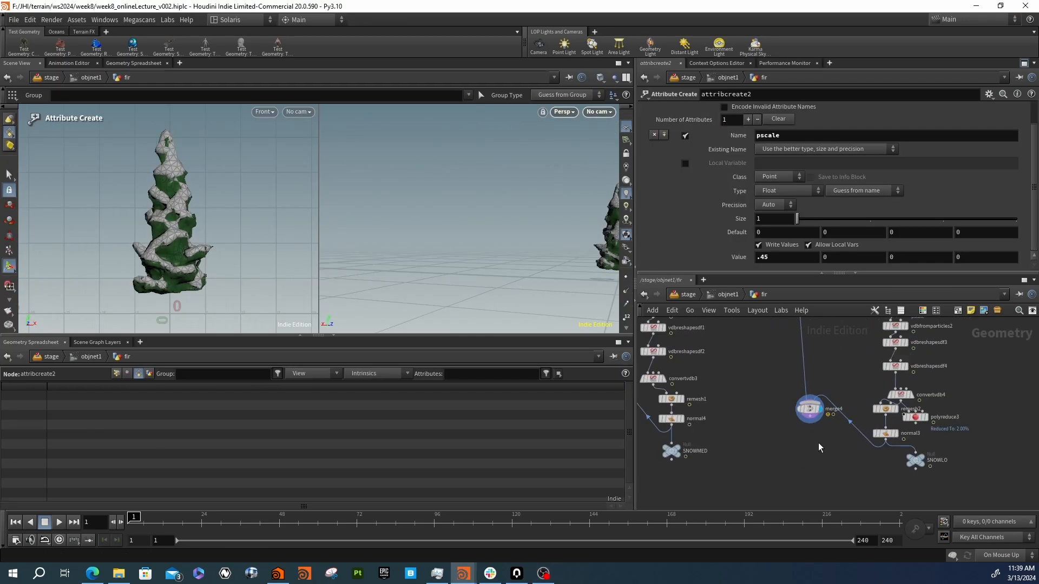
key(Tab)
text(name)
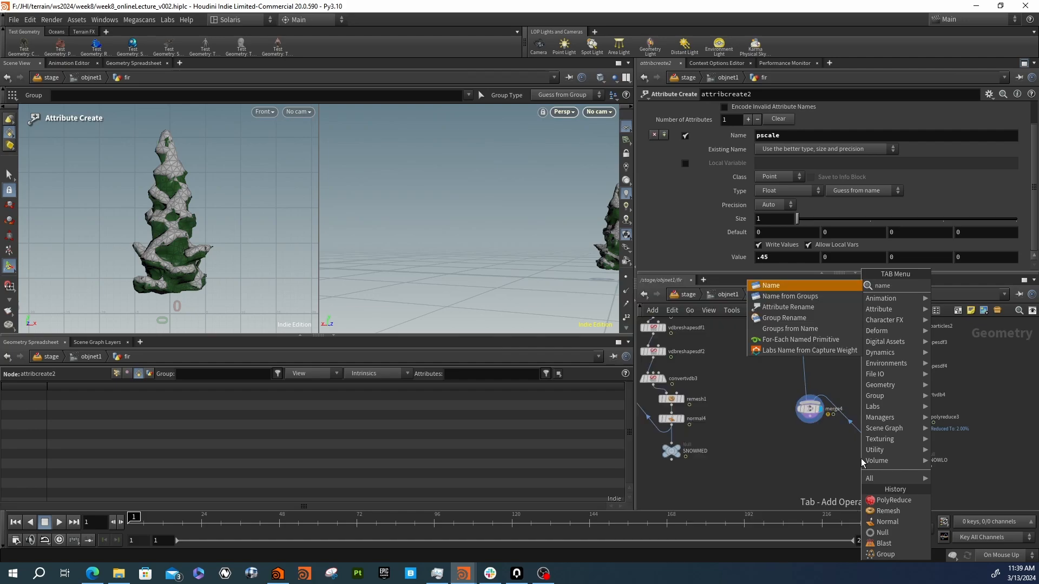
key(Return)
click(862, 461)
drag(886, 441, 861, 454)
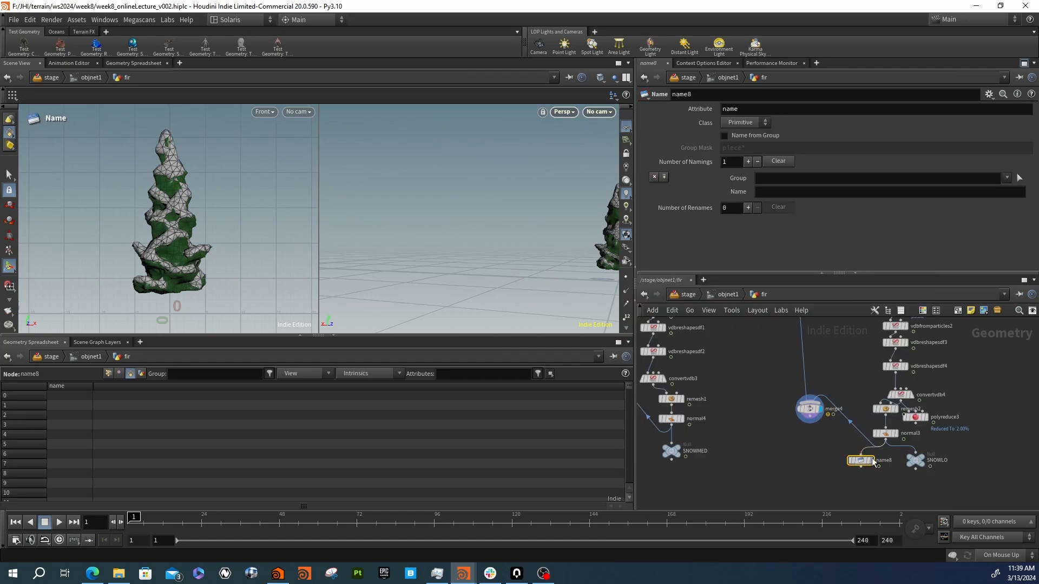
Set the new Name node's name value to Render/snow and wire its output into the SNOWLO null placed beneath it
click(844, 460)
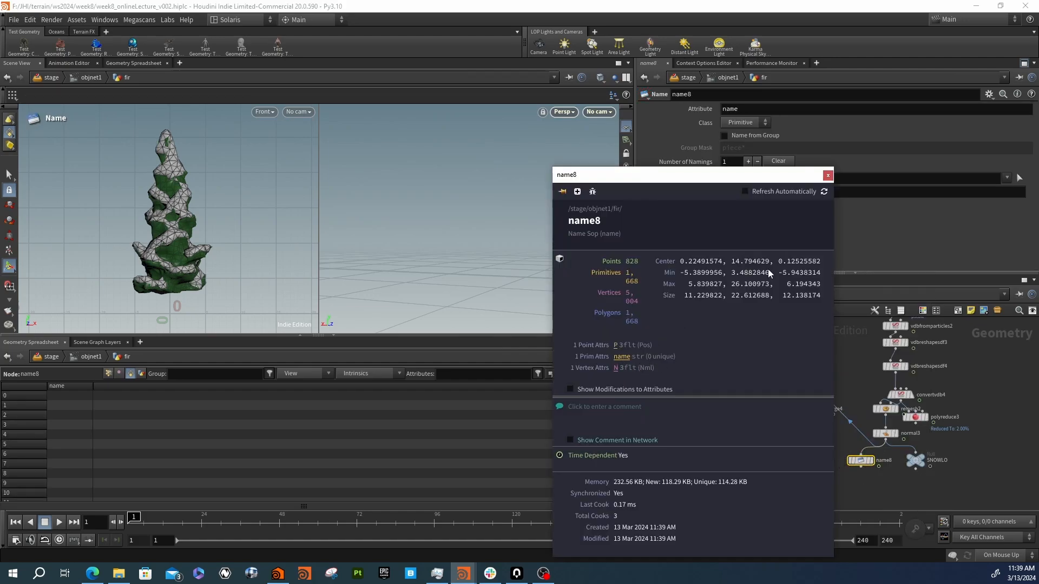
click(827, 175)
click(782, 193)
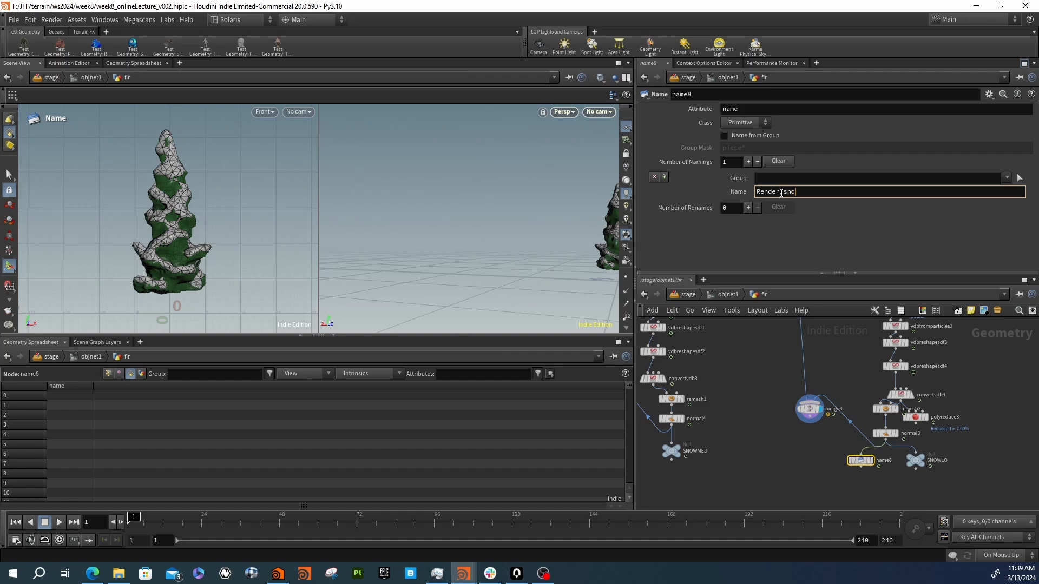
text(w)
key(Return)
drag(862, 467, 915, 453)
drag(917, 464, 870, 489)
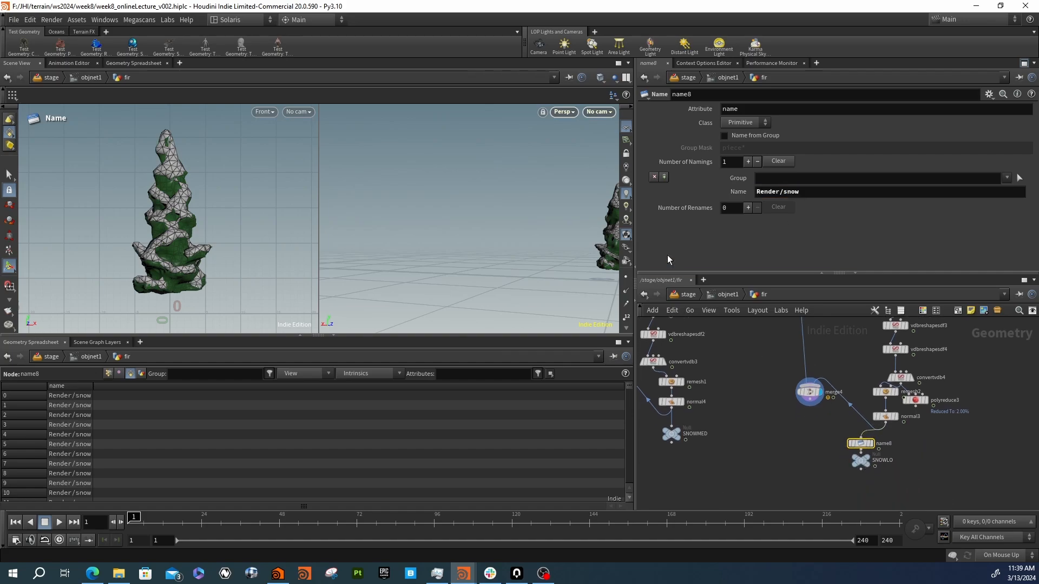
Return to the stage network and compare the scene graph hierarchy of sopimport1 with that of componentgeometry3
click(689, 295)
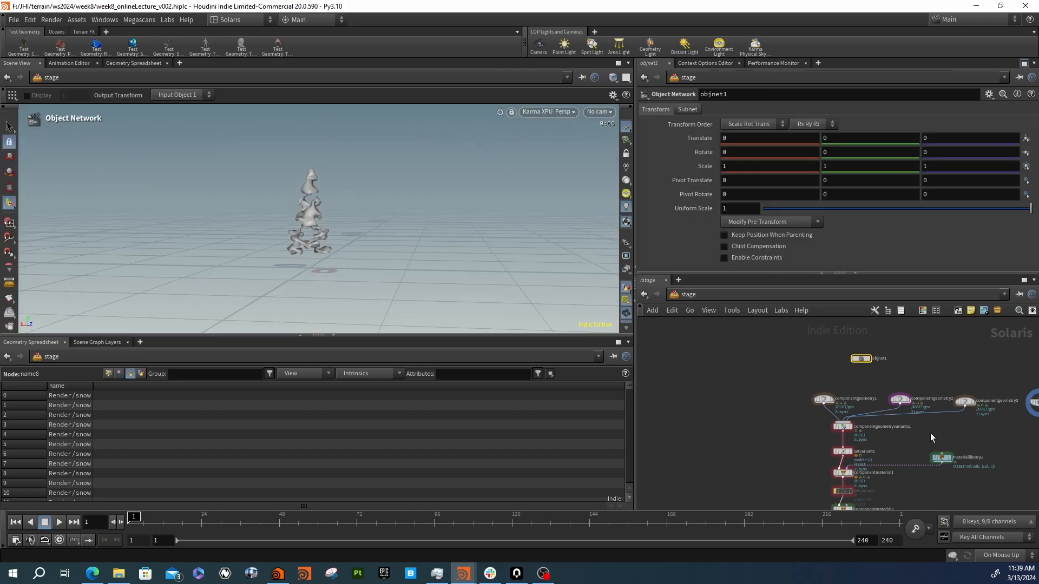
click(938, 391)
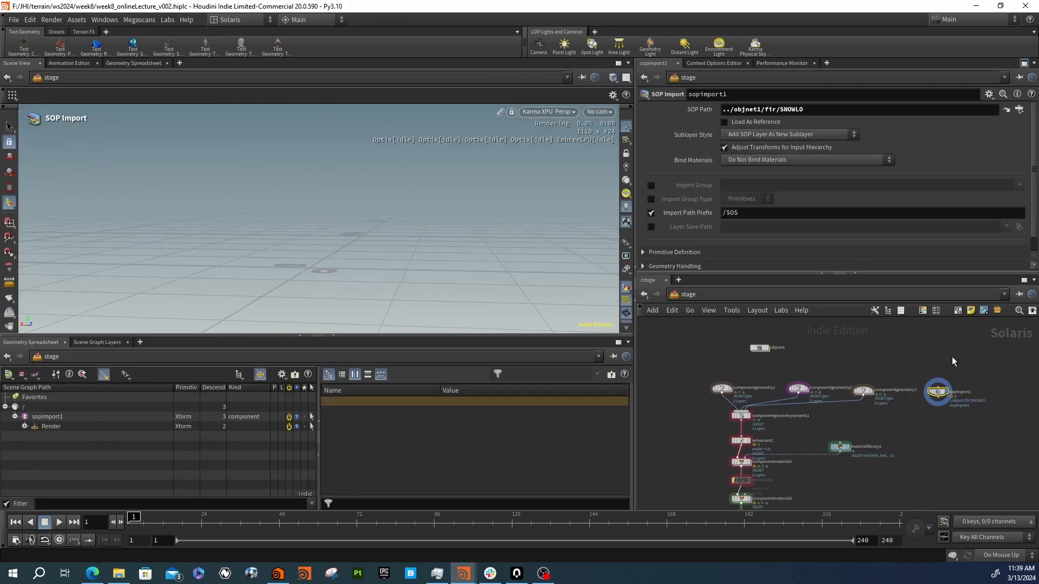
click(24, 426)
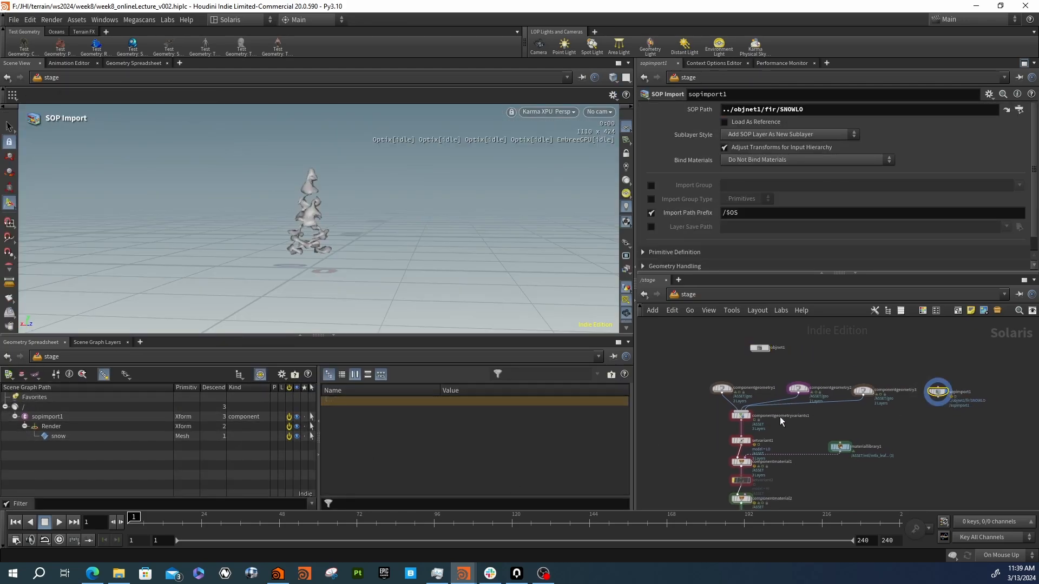
drag(865, 366, 878, 364)
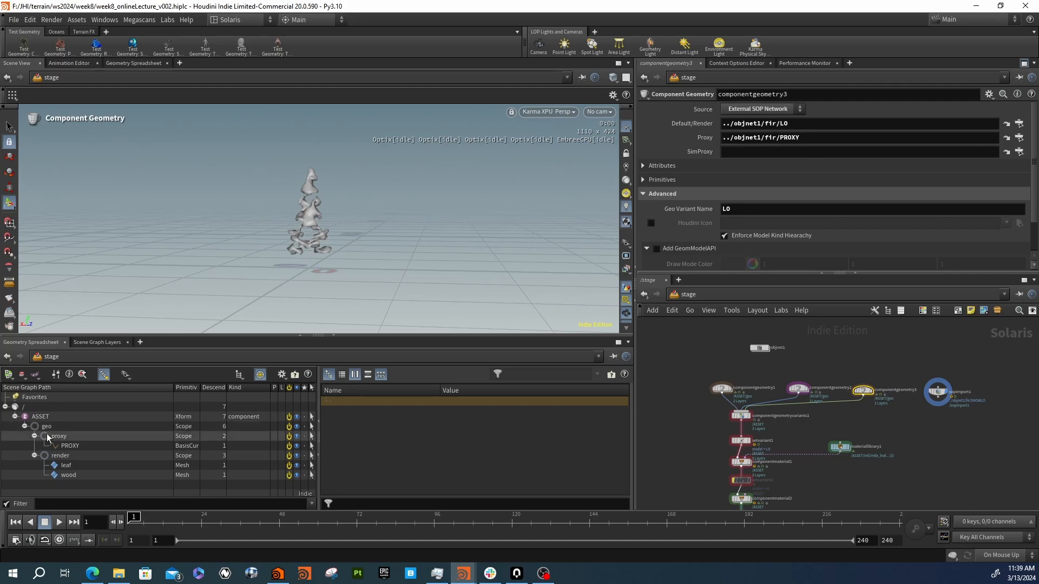
Set the Import Path Prefix of sopimport1 to /geo
click(939, 393)
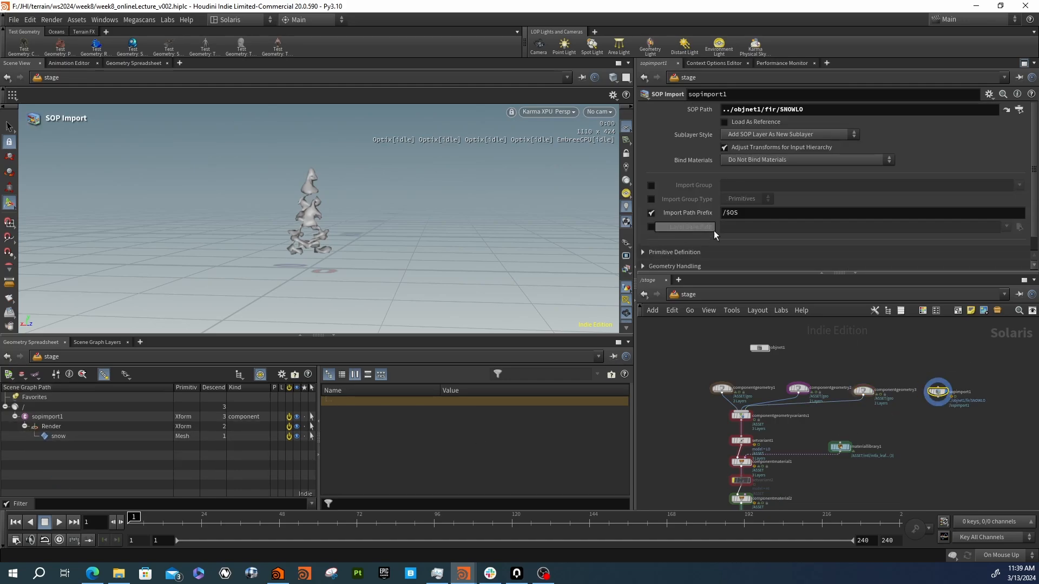
drag(727, 212, 788, 223)
text(geo)
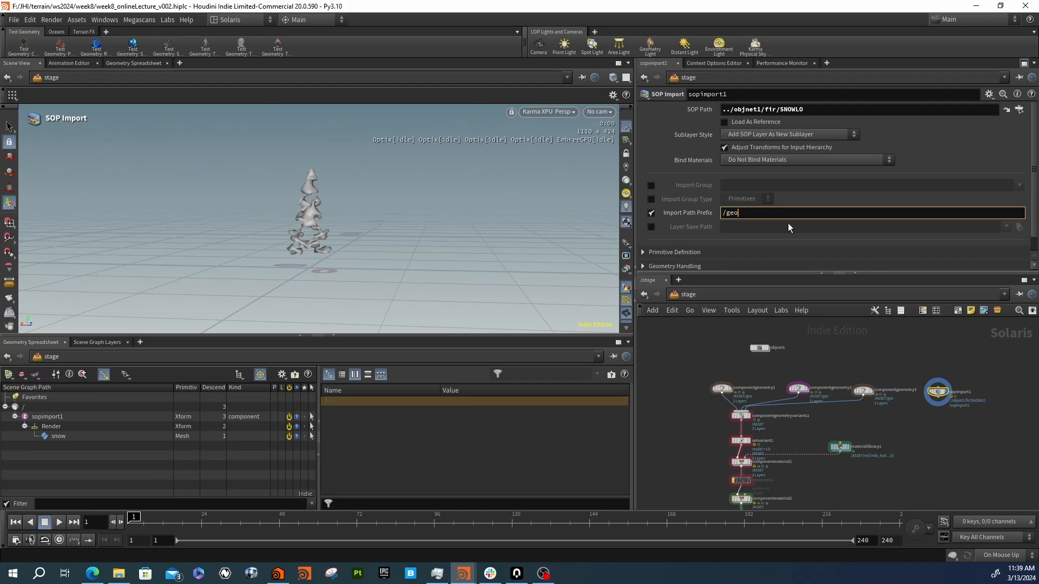
key(Return)
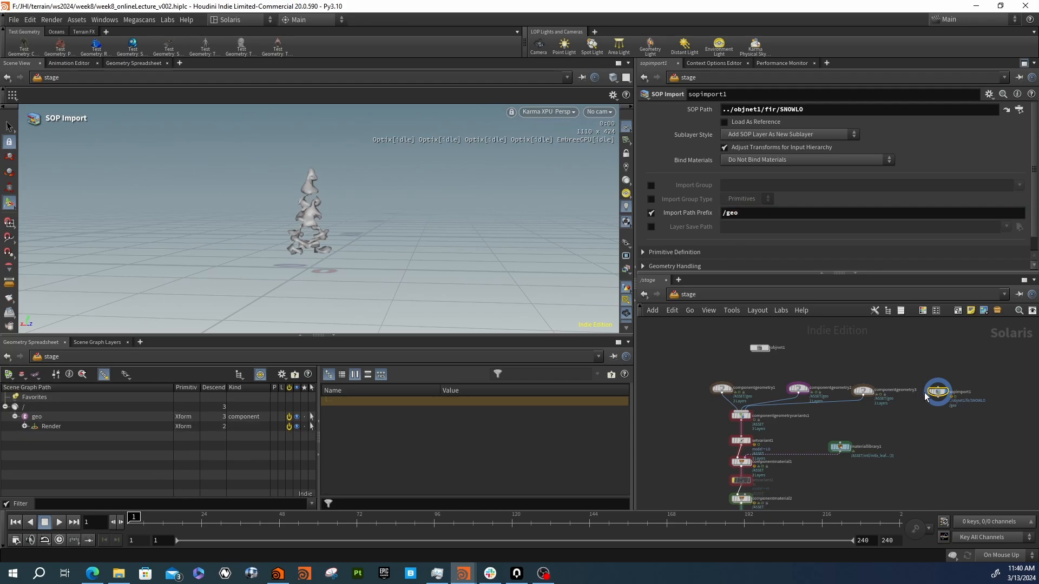
Change the name value of the Name node above SNOWLO to render/snow, and check sopimport1's scene graph back in the stage network
double_click(758, 348)
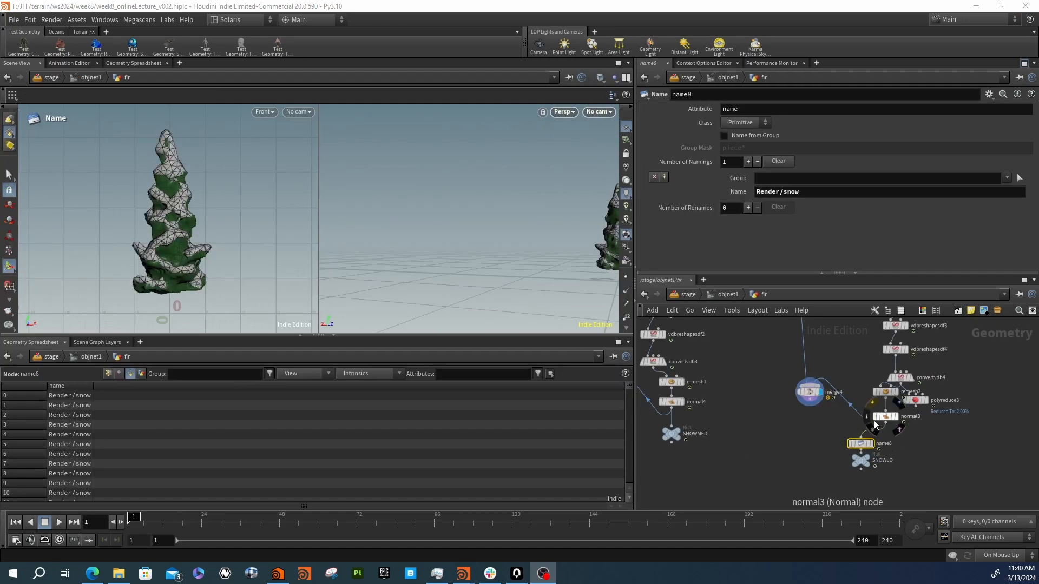
drag(860, 444, 862, 443)
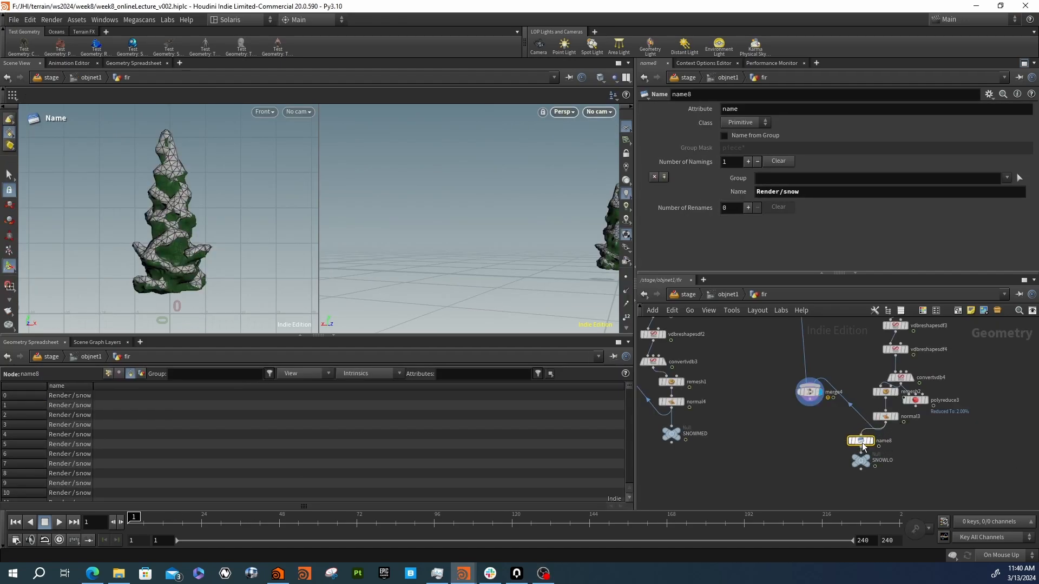
drag(761, 191, 754, 192)
text(r)
key(Return)
click(726, 297)
click(695, 298)
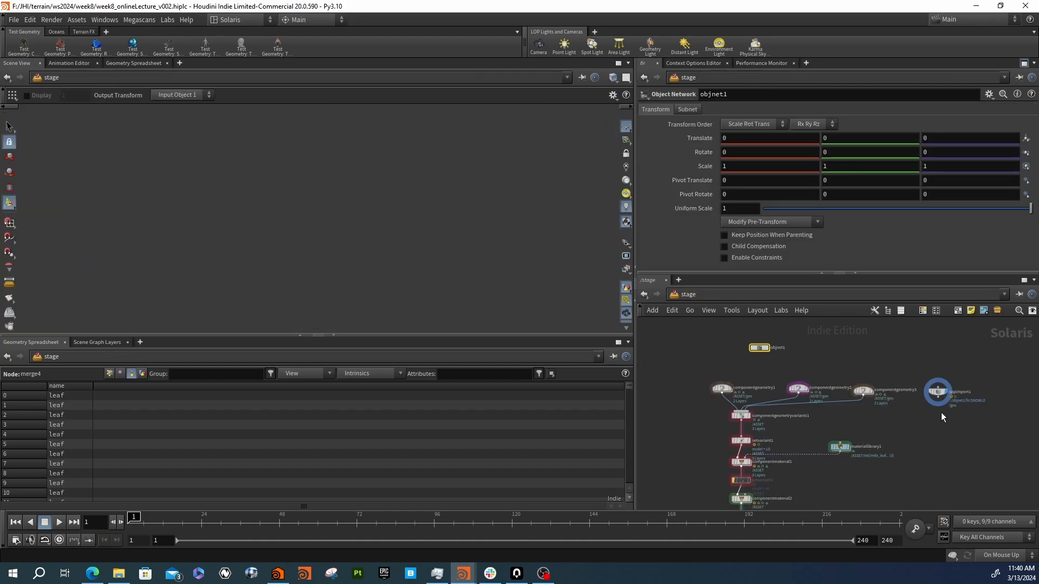
drag(942, 428, 932, 358)
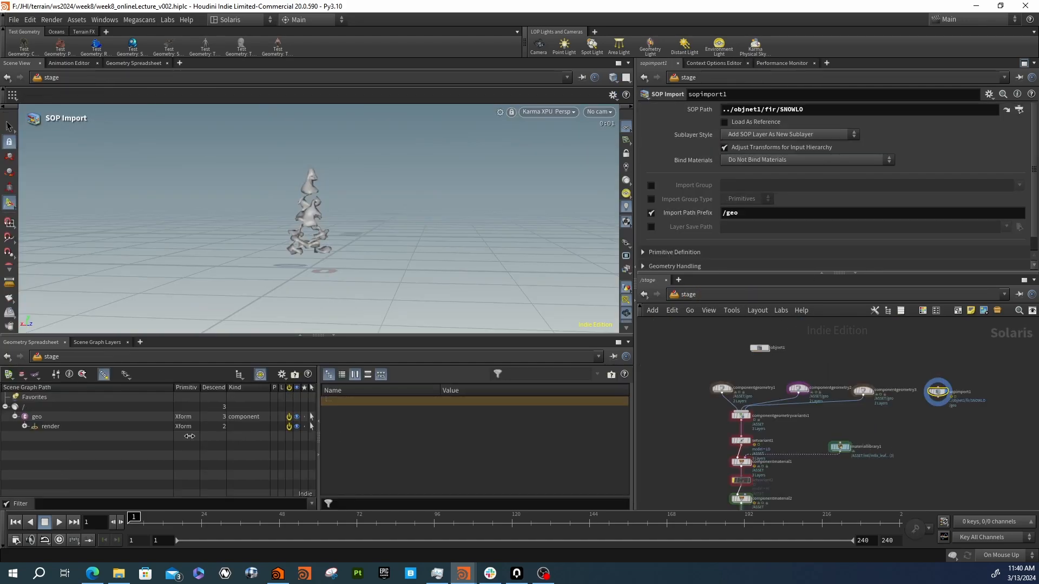
Add a Graft Stages node, wiring componentgeometry3 into its first input and sopimport1 into its second
click(25, 427)
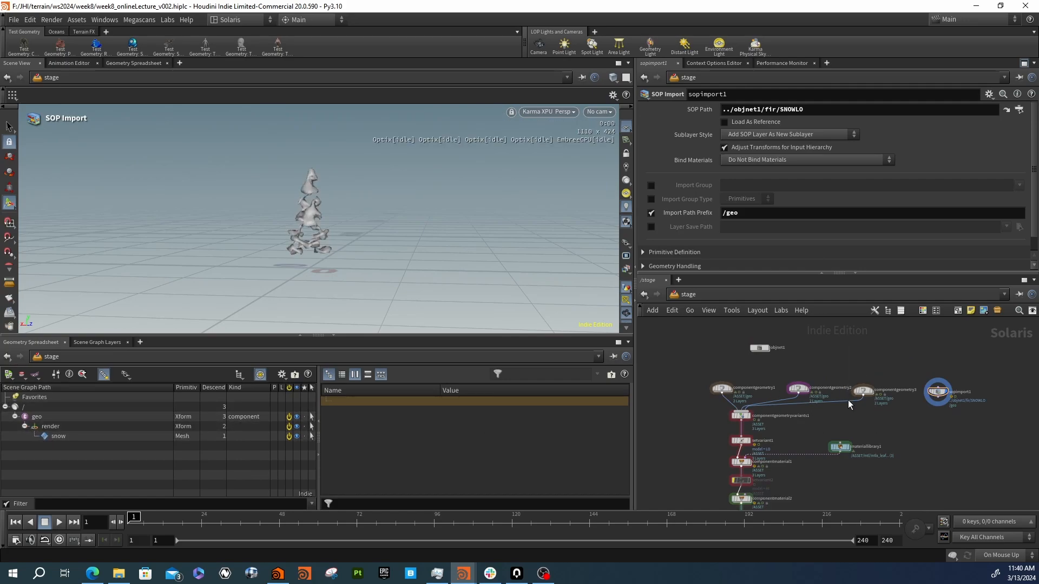
drag(891, 404, 891, 406)
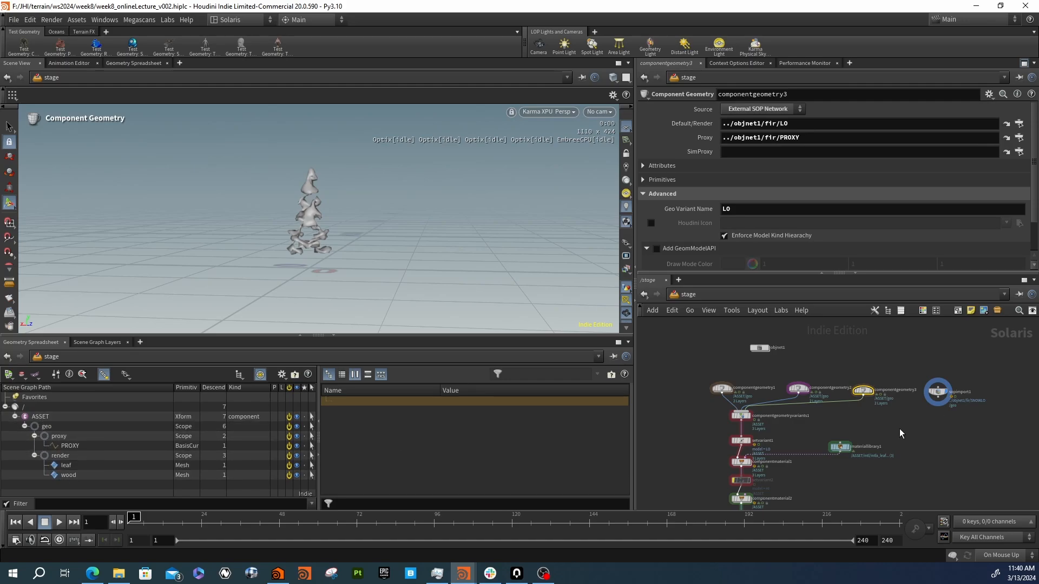
key(Tab)
text(gr)
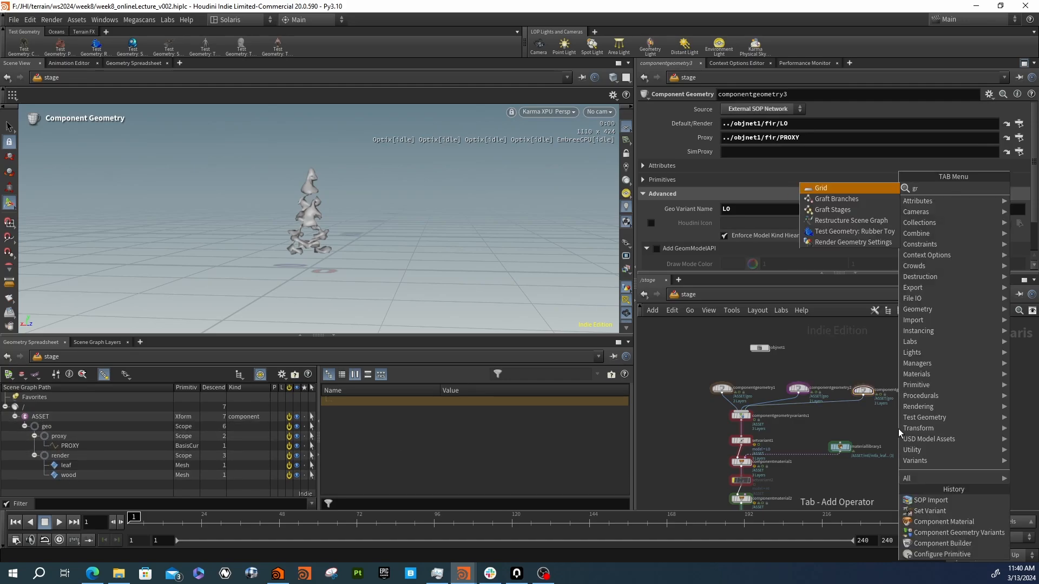
key(Down)
key(Down)
key(Return)
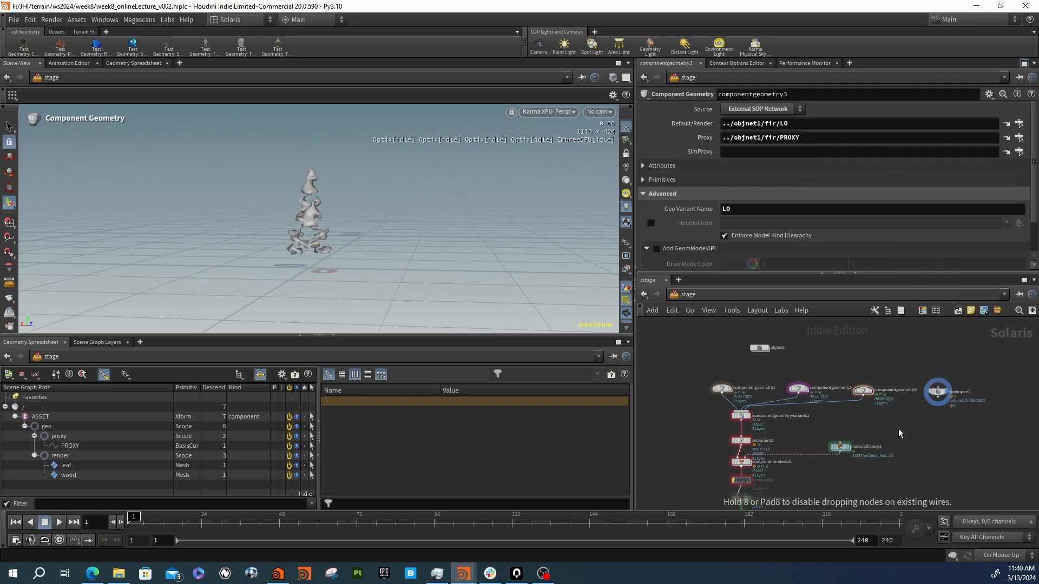
drag(894, 424, 863, 399)
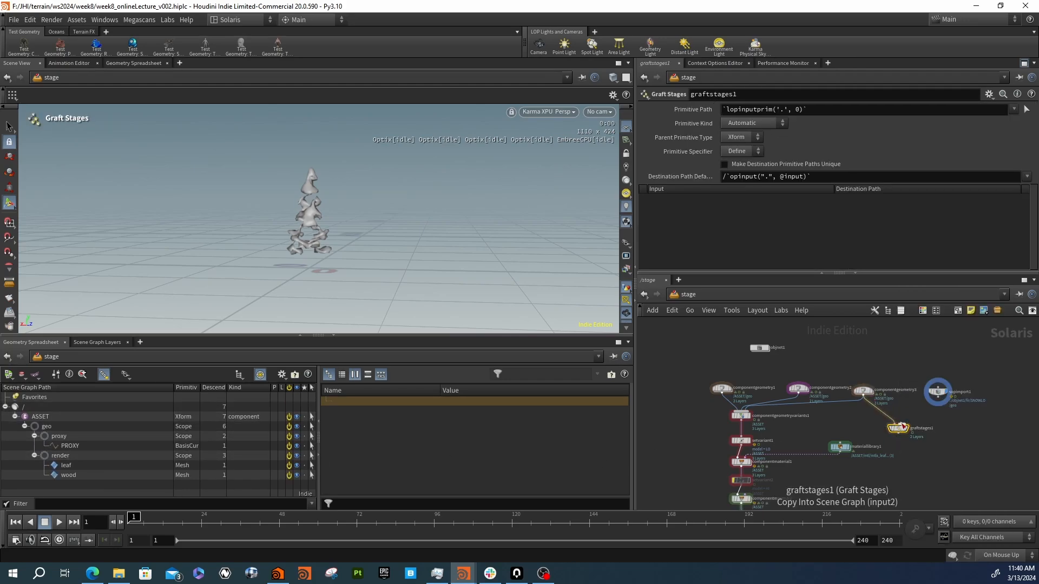
drag(909, 423, 937, 404)
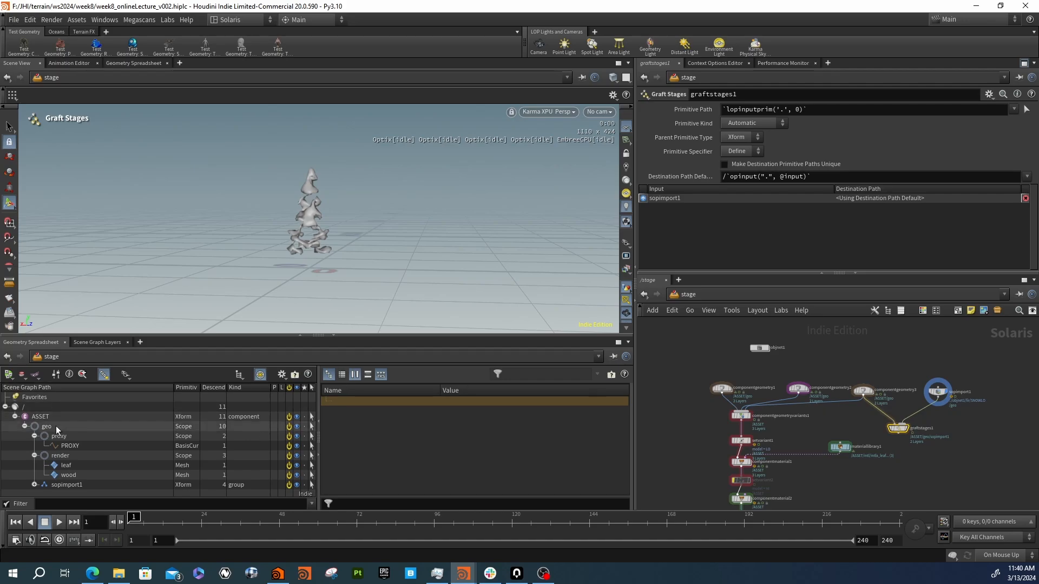
Inspect the grafted sopimport1 branch in the scene graph and set the Graft Stages node's default destination path to /
double_click(40, 484)
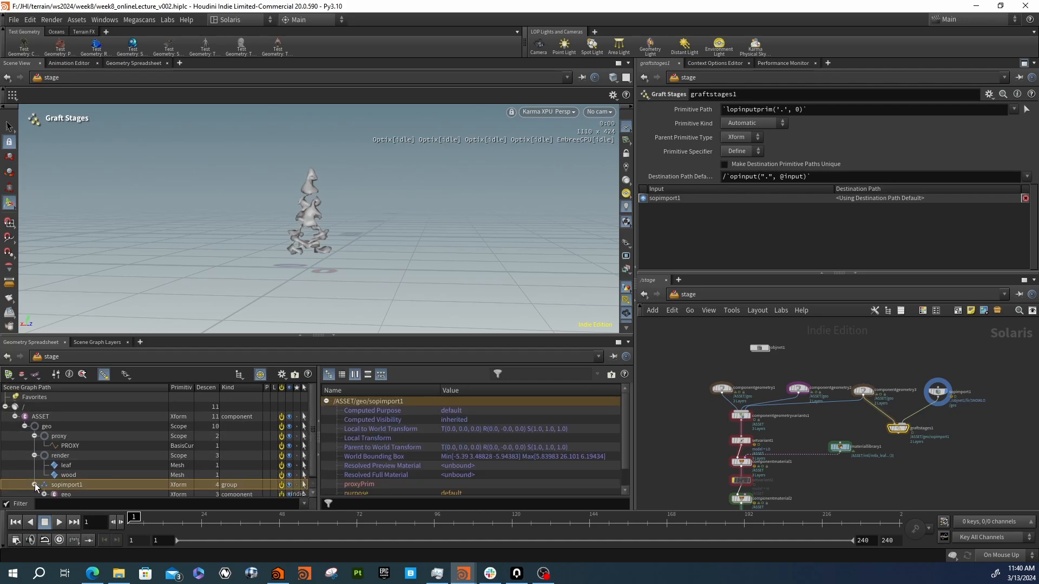
scroll(49, 483, down, 1)
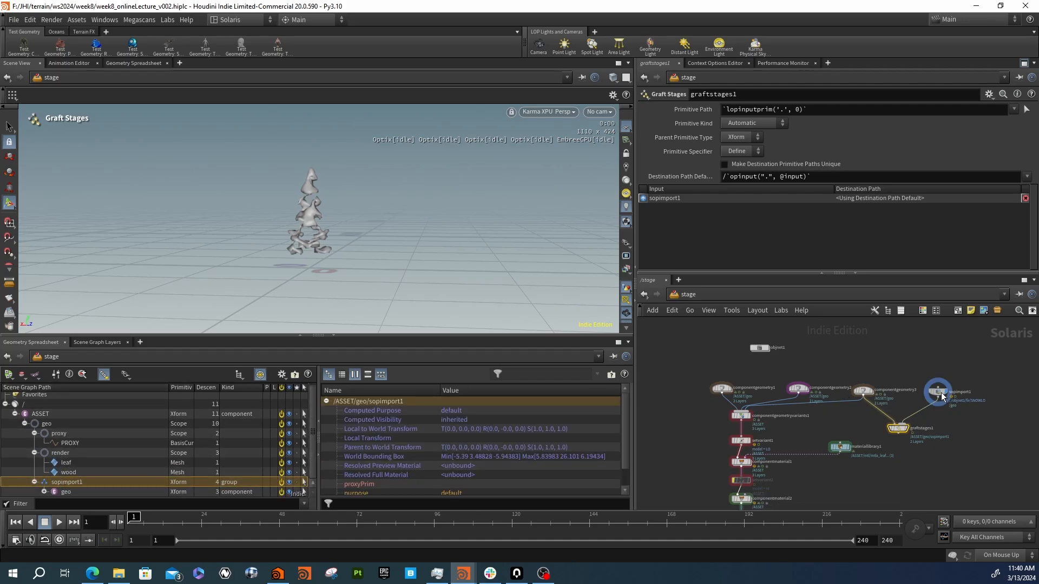
click(939, 392)
click(897, 428)
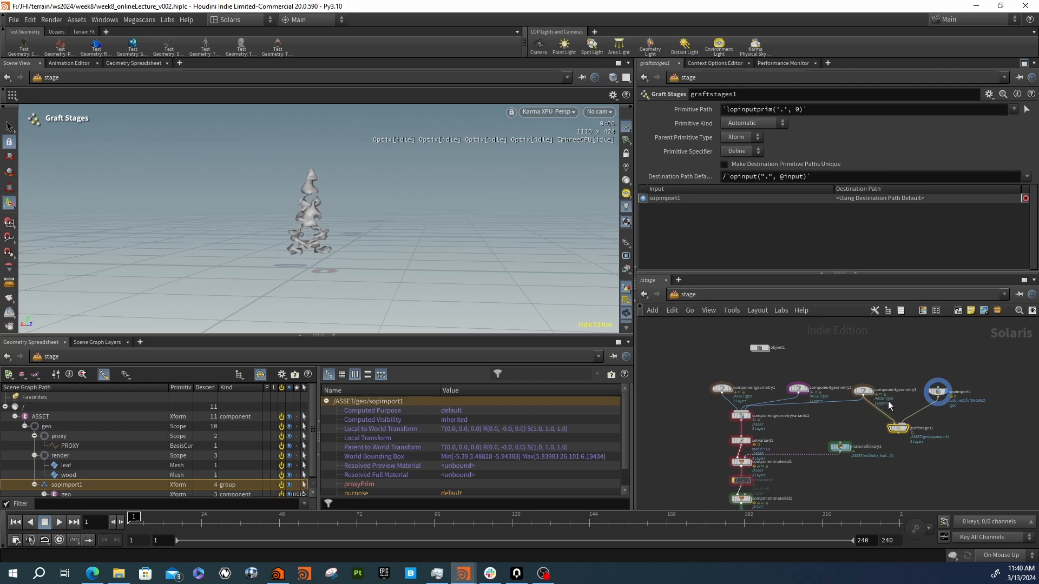
triple_click(725, 176)
text(/)
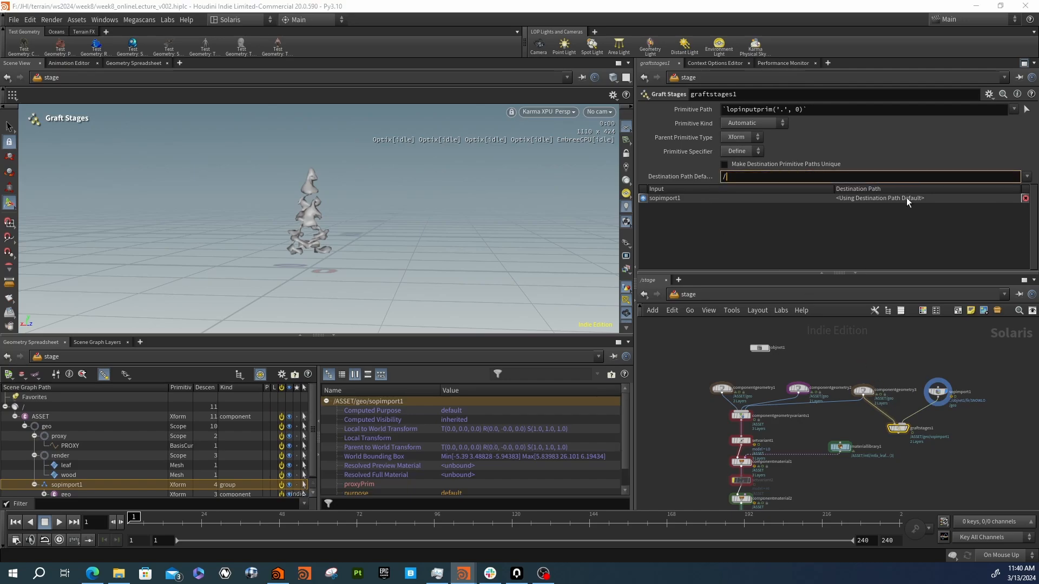
key(Return)
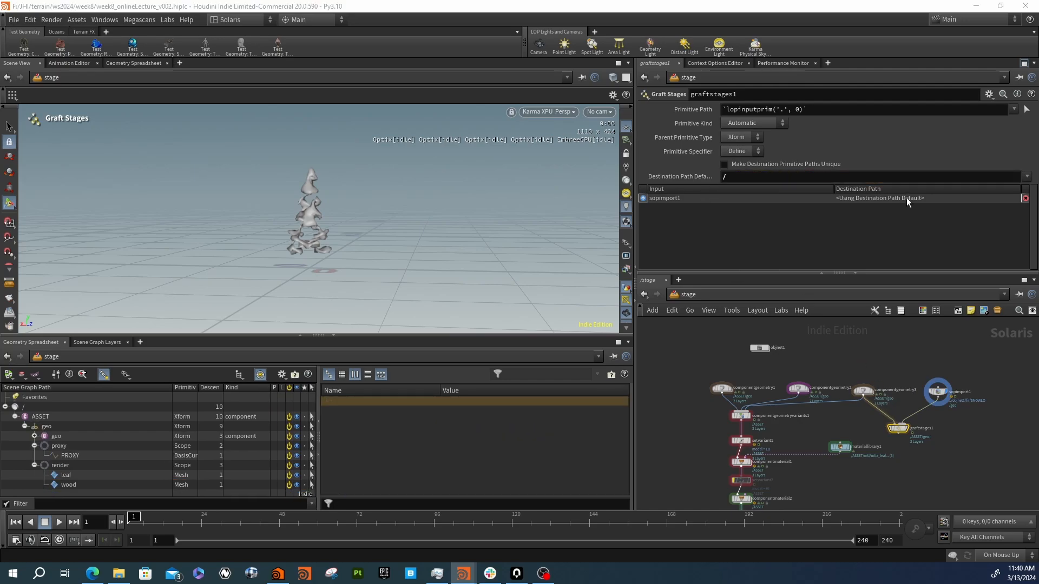
Set the Import Path Prefix of sopimport1 to /render
click(942, 395)
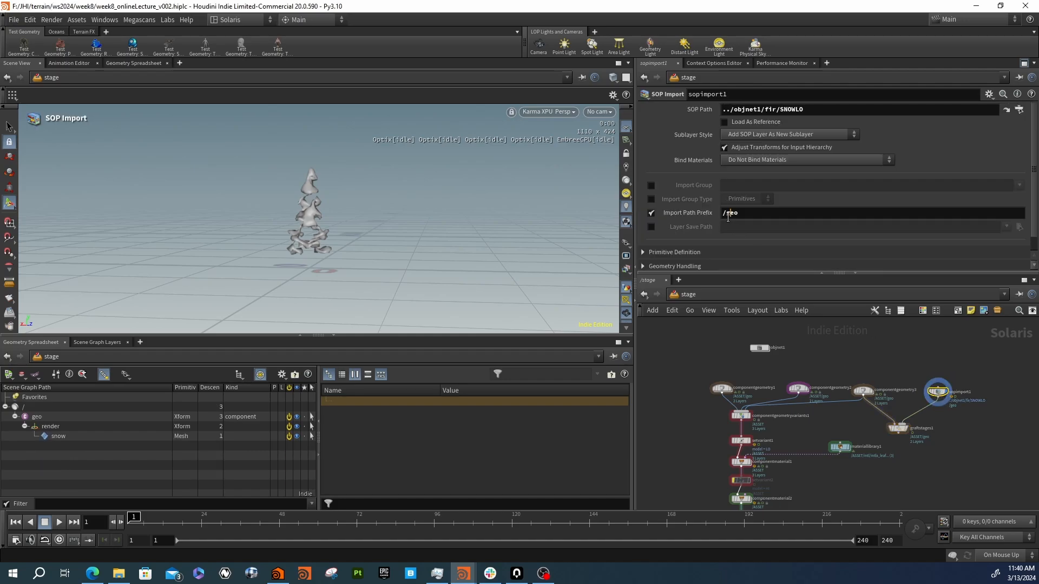
triple_click(761, 214)
text(/render)
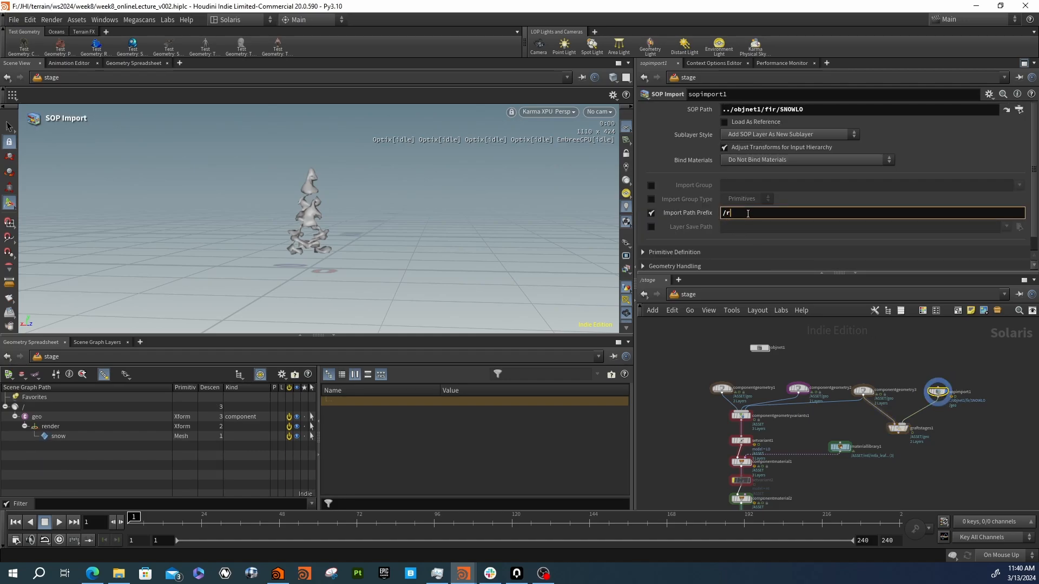
key(Return)
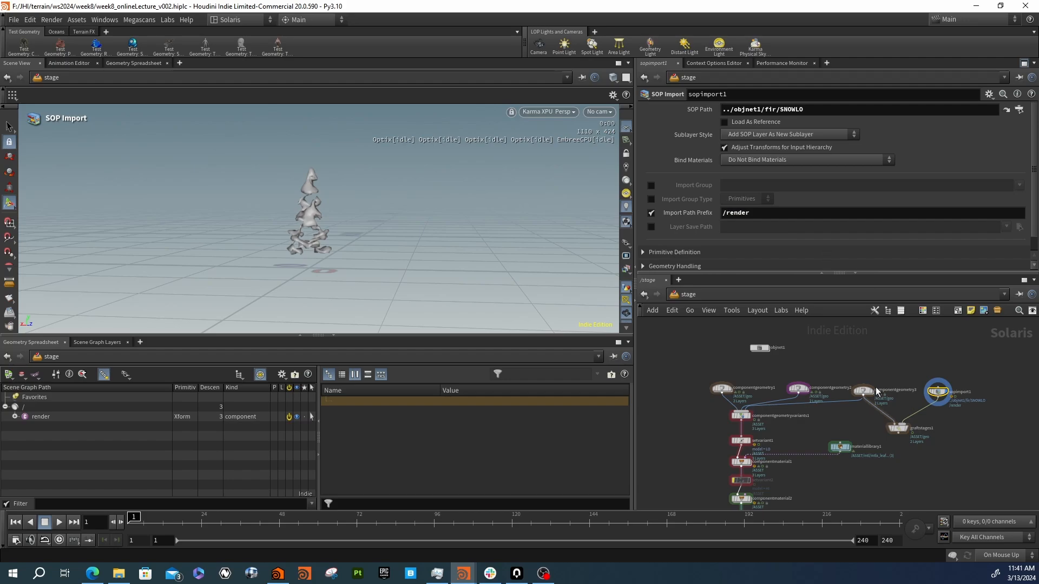
Shorten the name value of the Name node above SNOWLO to snow and return to the stage network
double_click(758, 348)
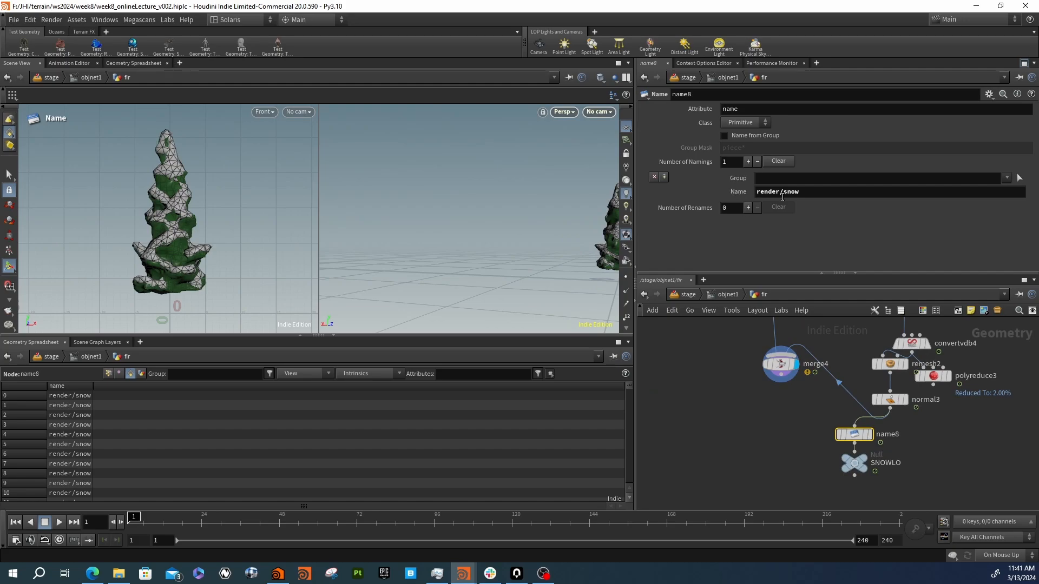
drag(783, 198, 703, 189)
key(BackSpace)
key(Return)
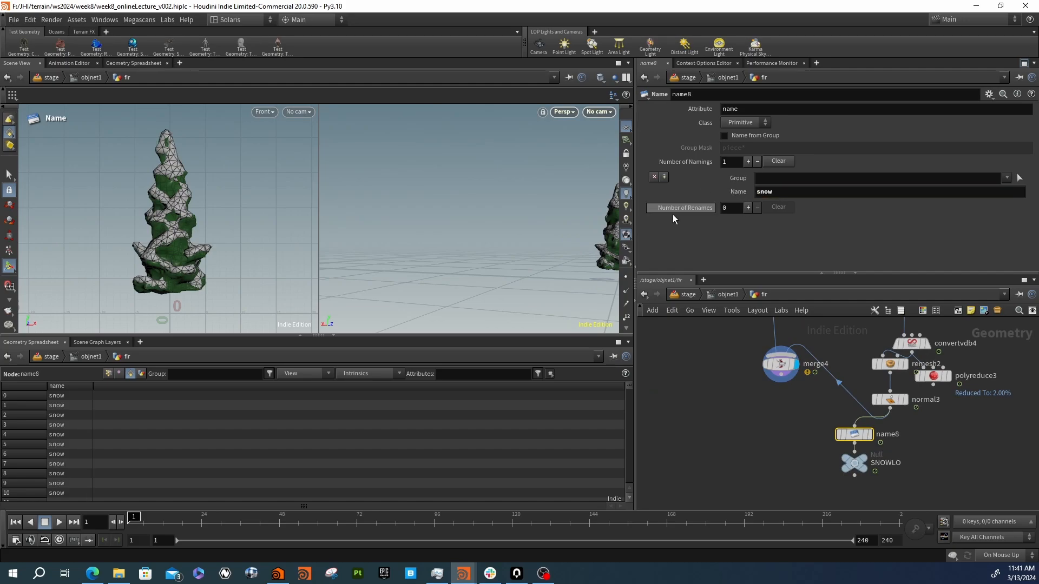
click(723, 294)
click(686, 294)
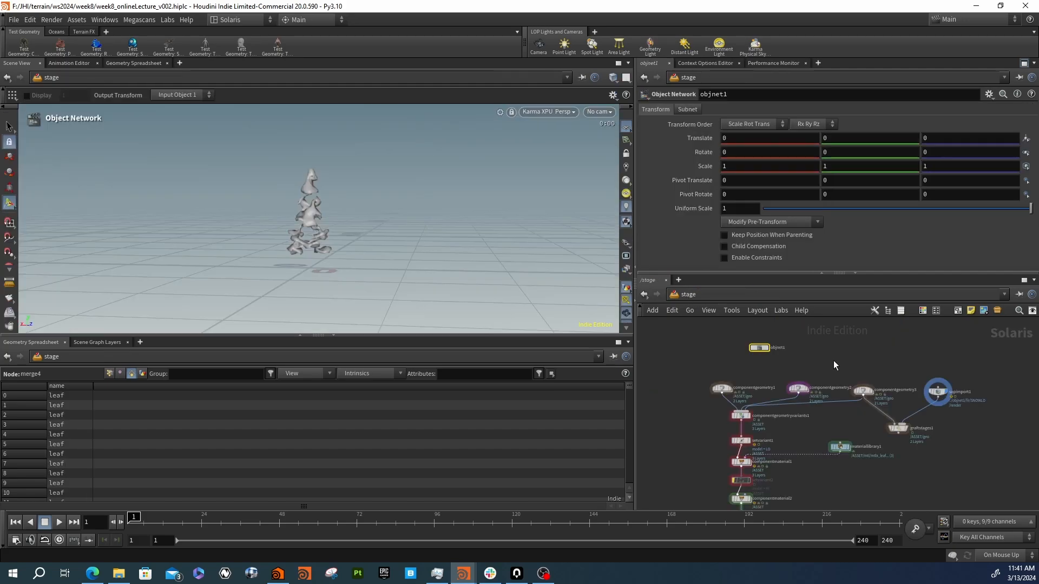
Compare the scene graph hierarchies of sopimport1, graftstages1 and componentgeometry3
click(938, 392)
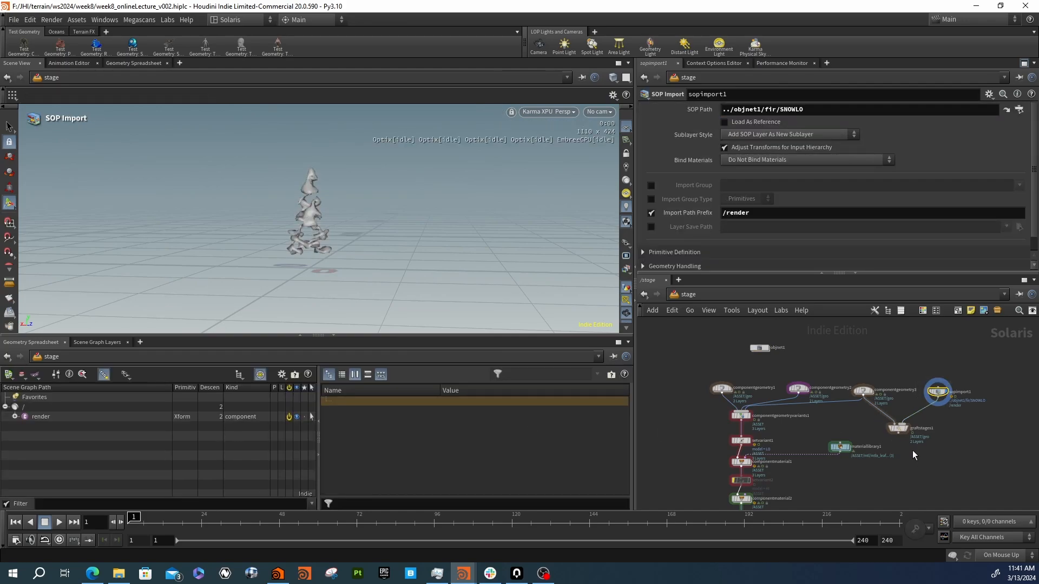
click(899, 428)
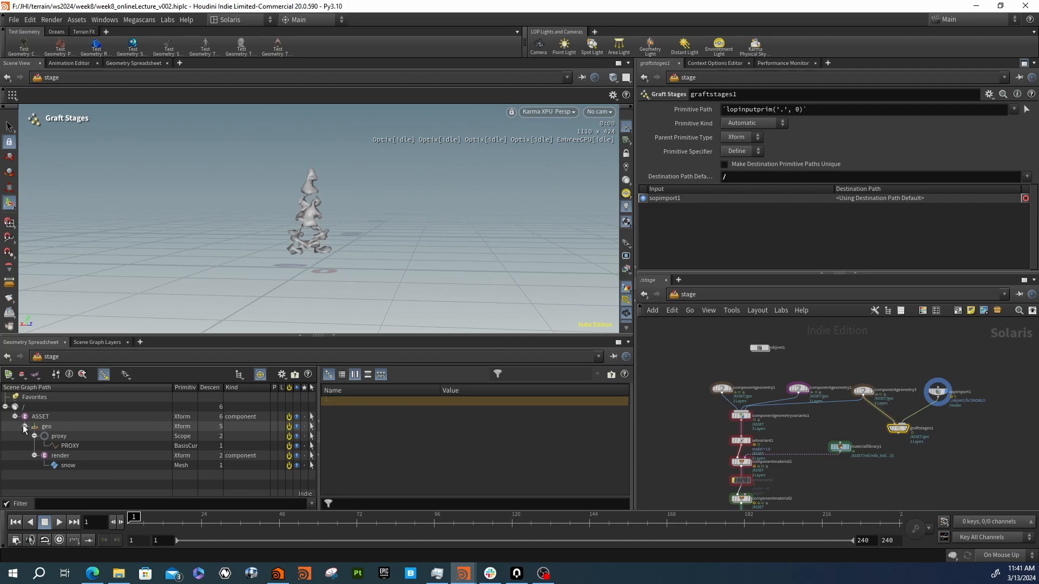
scroll(901, 430, up, 3)
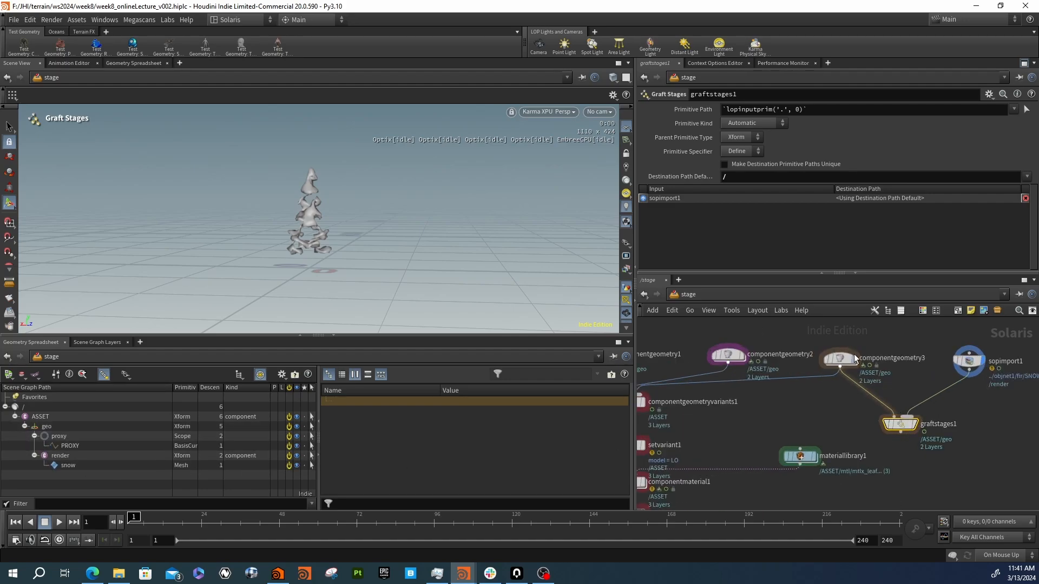
mouse_move(846, 360)
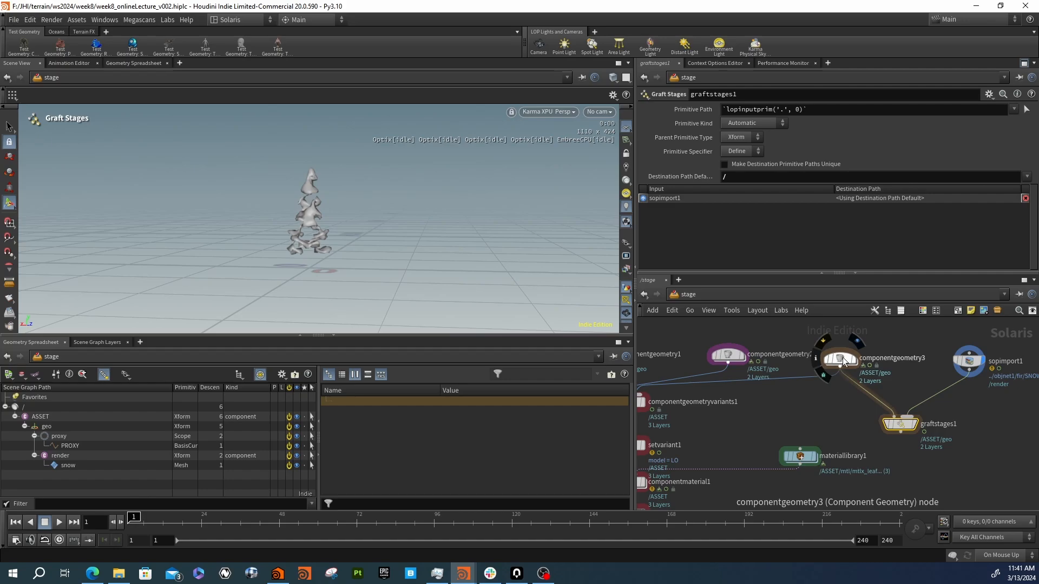
click(844, 361)
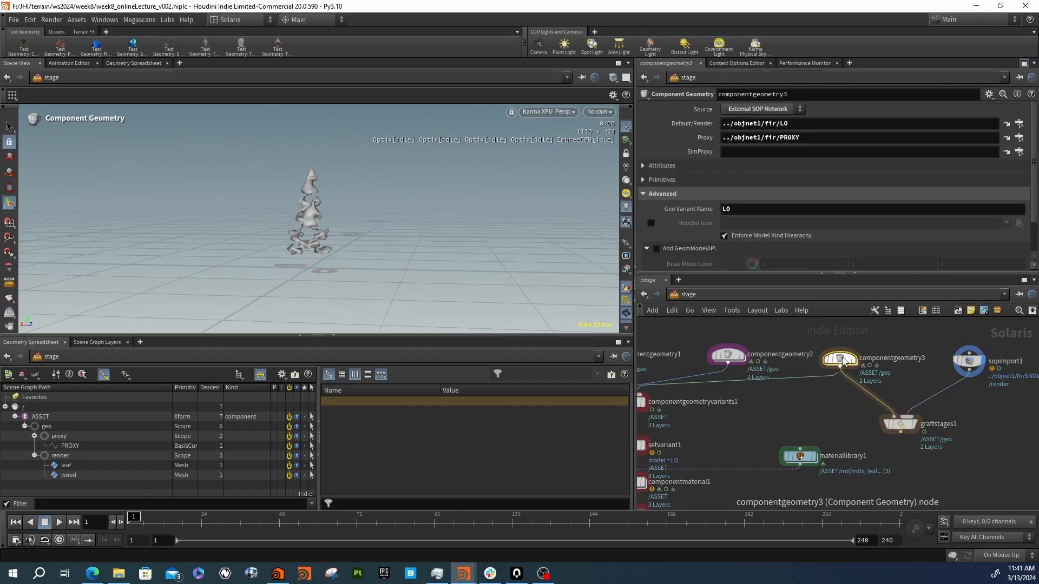
click(907, 427)
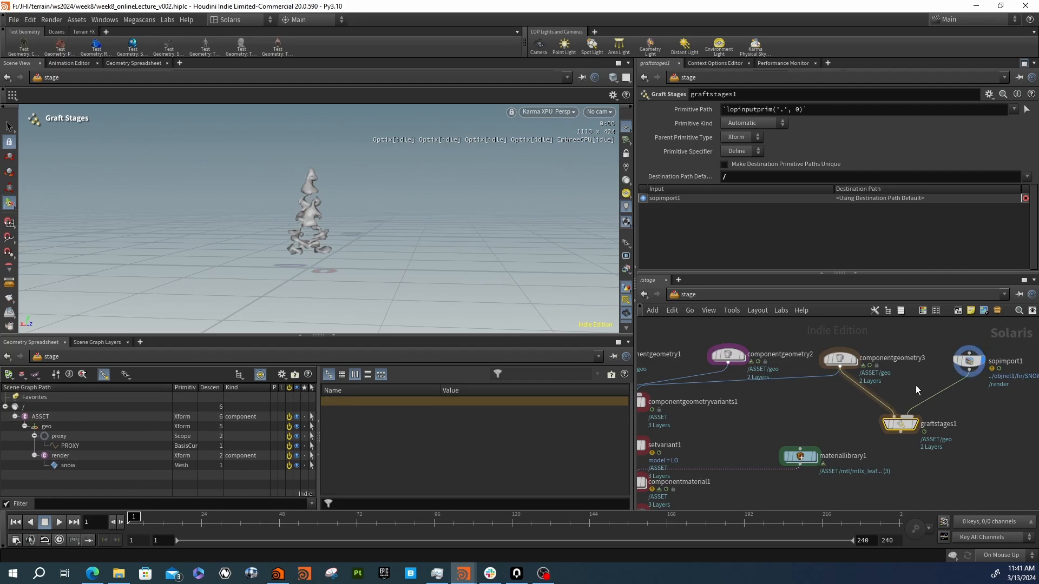
Wire the output of componentgeometry3 into sopimport1 and check the scene graph of graftstages1
drag(842, 369, 969, 353)
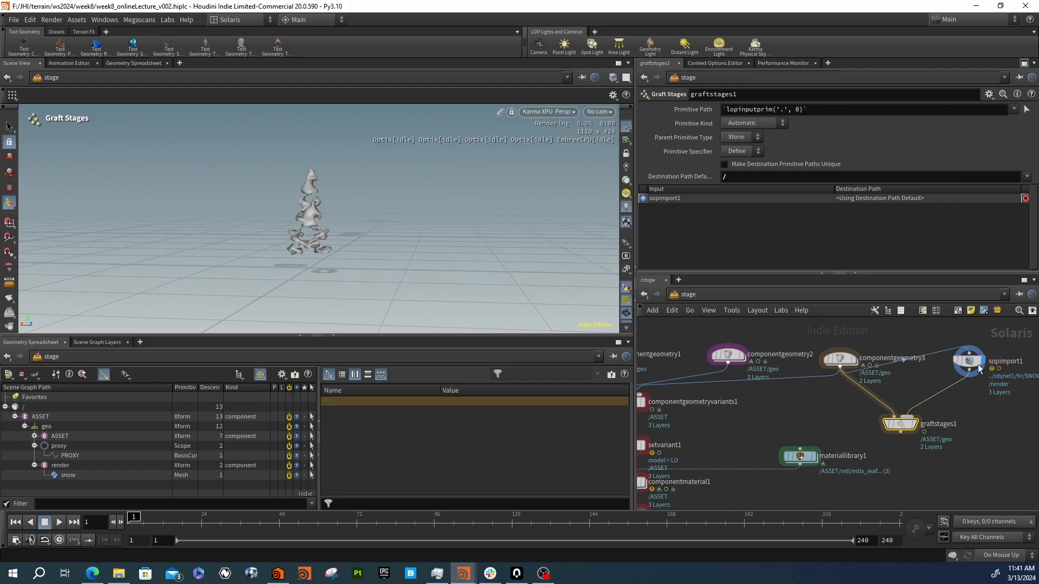
click(972, 362)
click(900, 424)
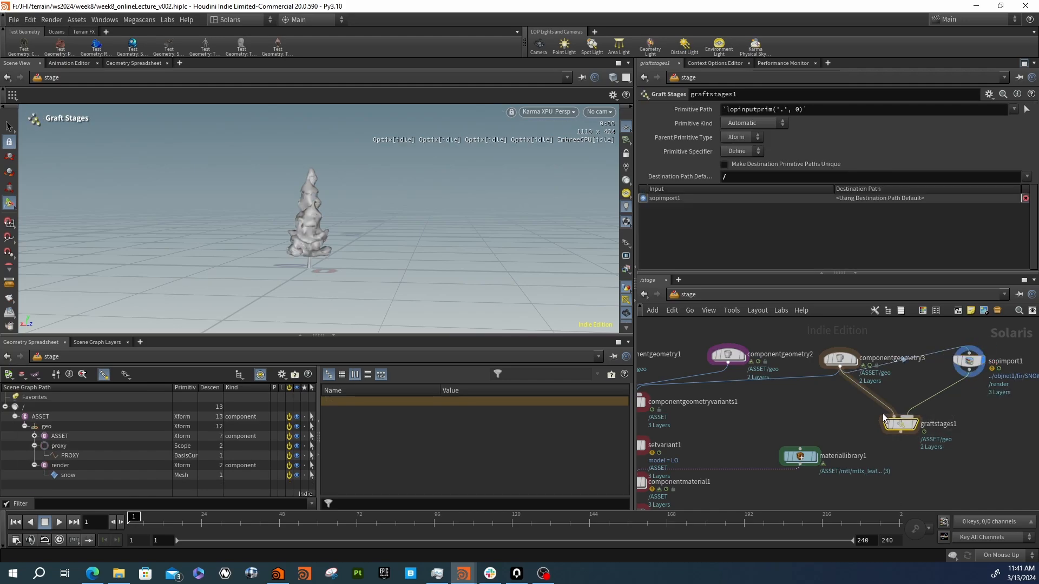
Delete the Graft Stages node, move sopimport1 below componentgeometry3, and expand the render branch in its scene graph
key(Delete)
drag(972, 366, 848, 406)
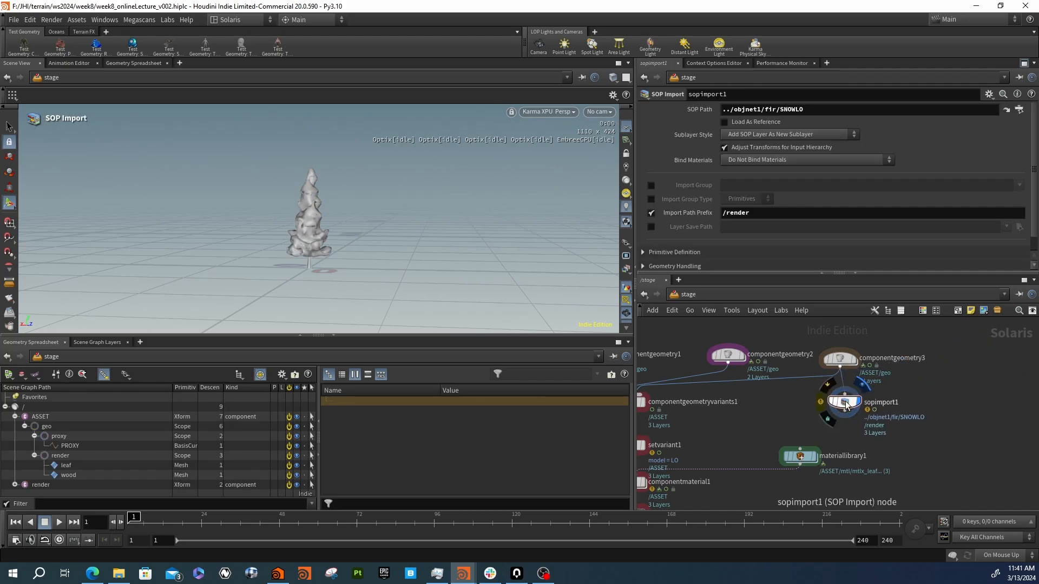
click(14, 485)
scroll(24, 479, down, 1)
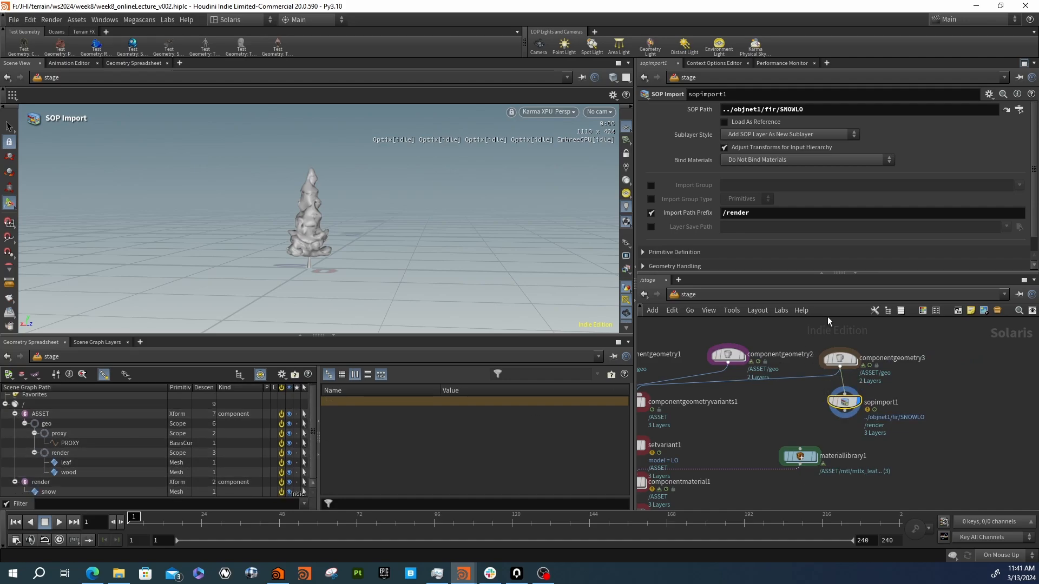
Set the Import Path Prefix of sopimport1 to ASSET/geo/render and compare its hierarchy with that of componentgeometry3
click(723, 213)
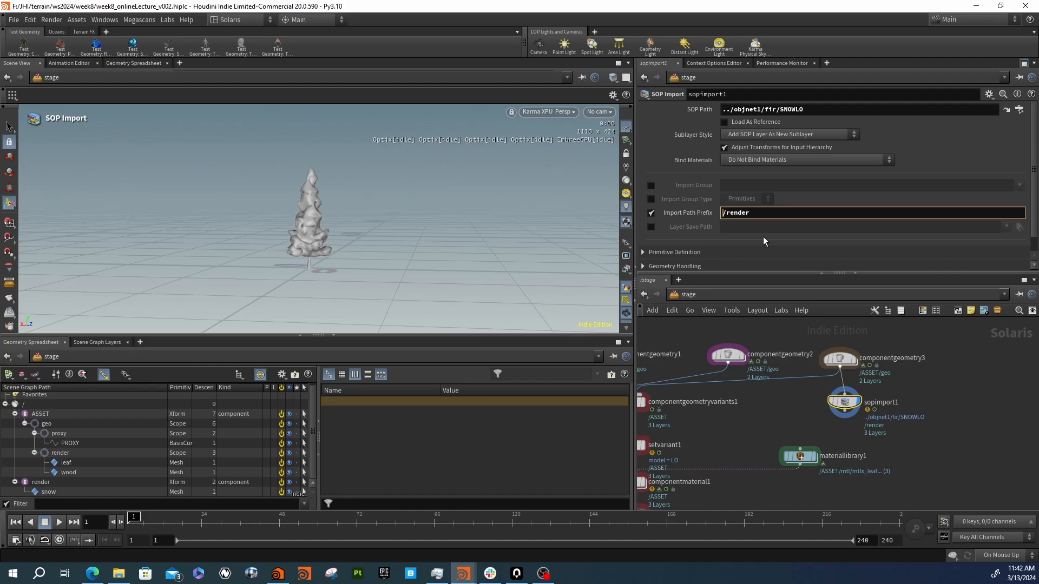
text(ASSET/geo)
key(Return)
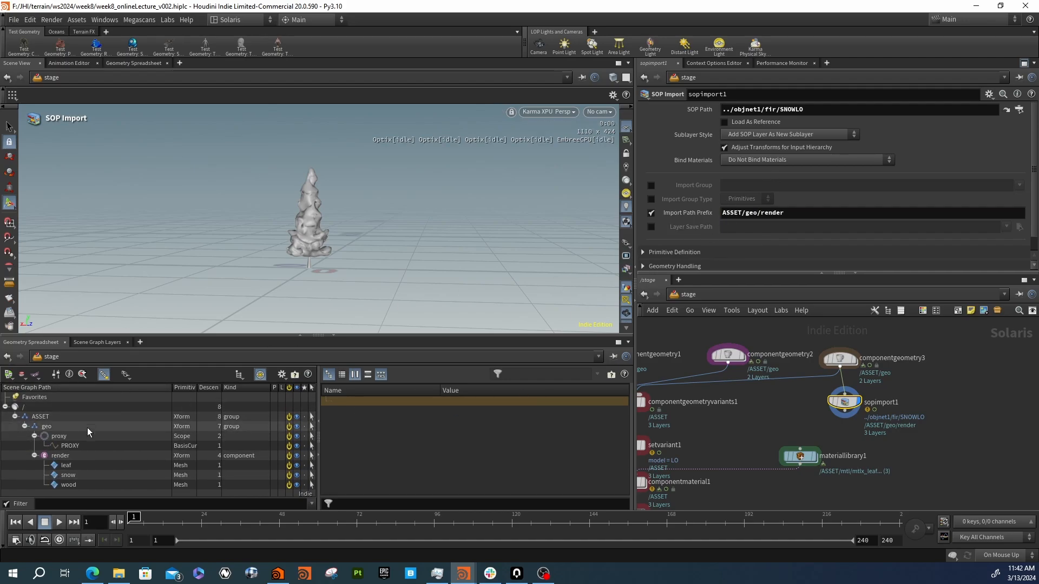
click(843, 361)
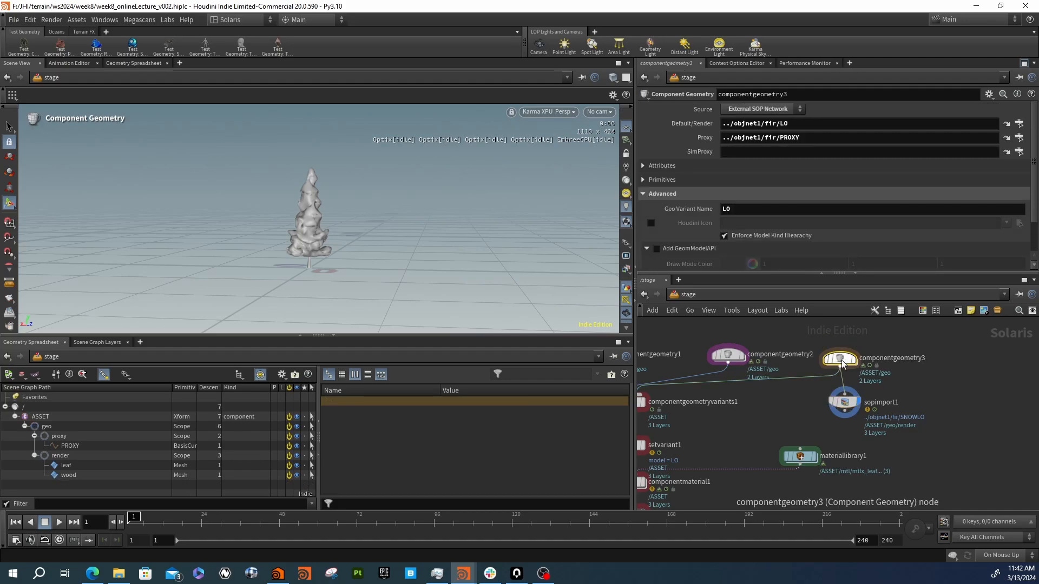
Try turning off Adjust Transforms for Input Hierarchy on sopimport1, review the Bind Materials options, and turn the setting back on
click(844, 403)
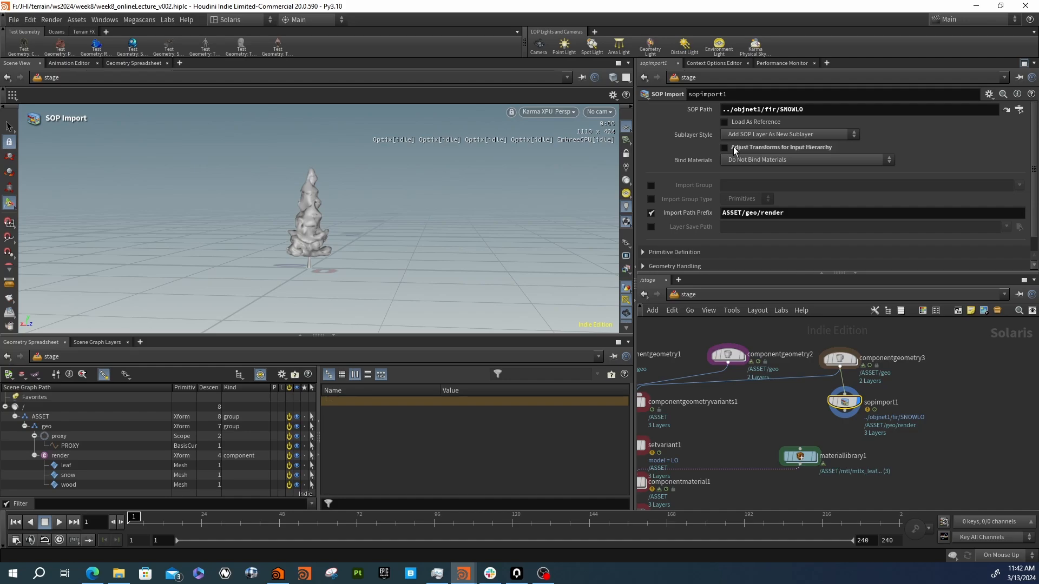
click(742, 160)
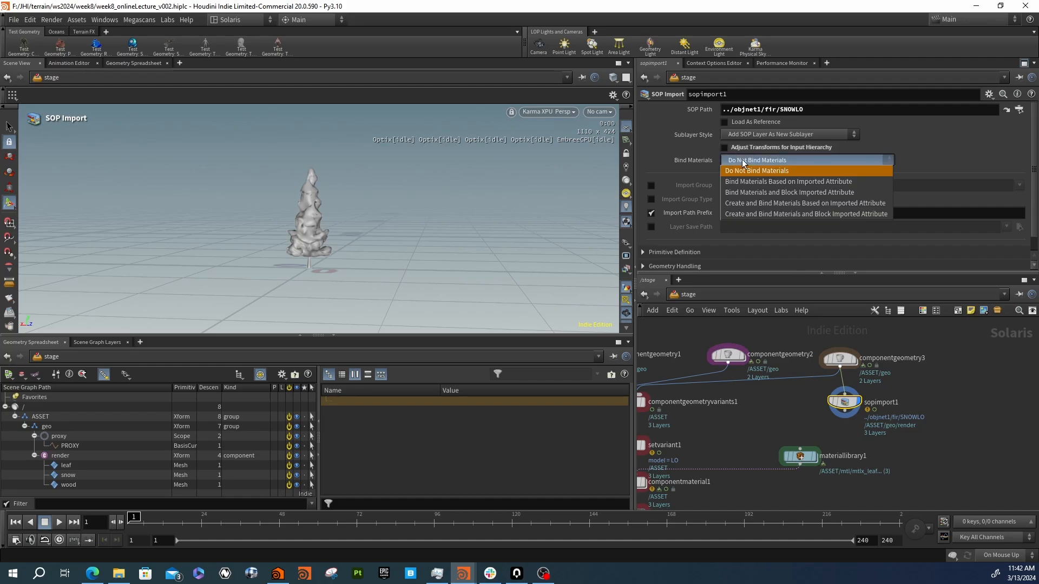
click(742, 159)
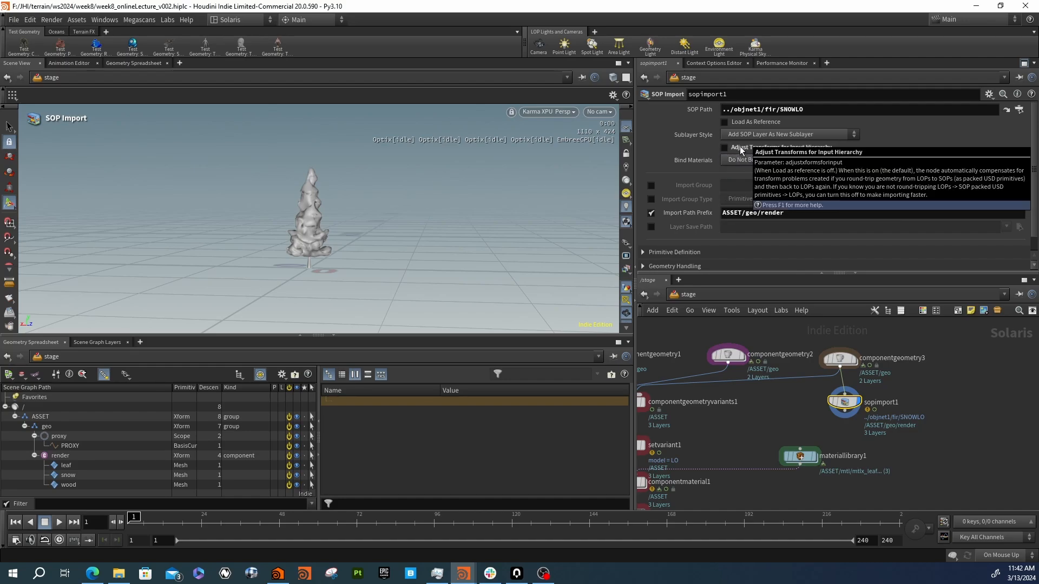
click(739, 147)
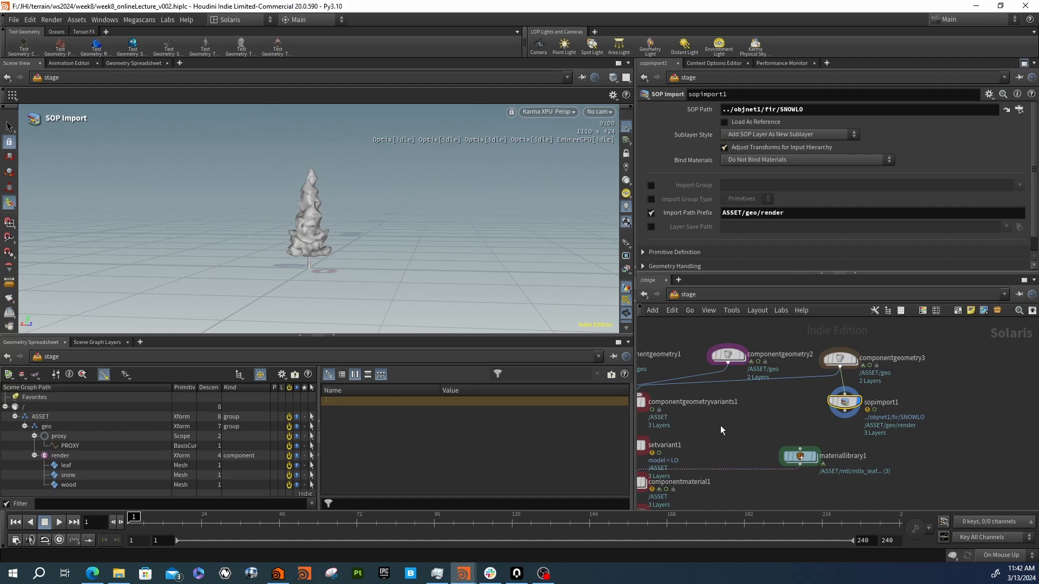
Line up sopimport1 directly under componentgeometry3 in the stage network
middle_drag(833, 420, 831, 392)
drag(845, 376, 840, 369)
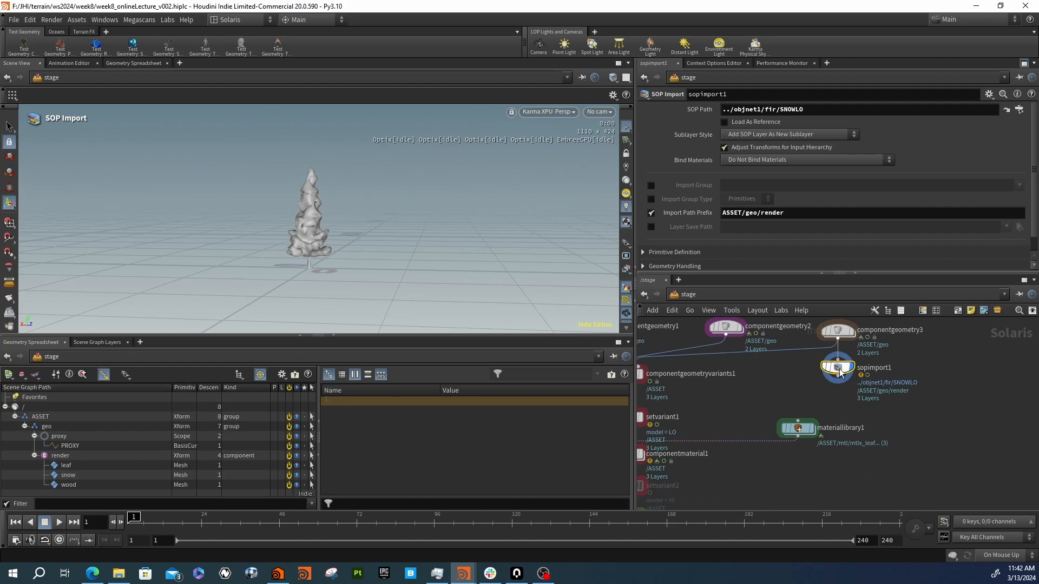
Inspect sopimport1's node information and look through its Import Data, Geometry Handling and Primitive Definition parameters
middle_click(838, 370)
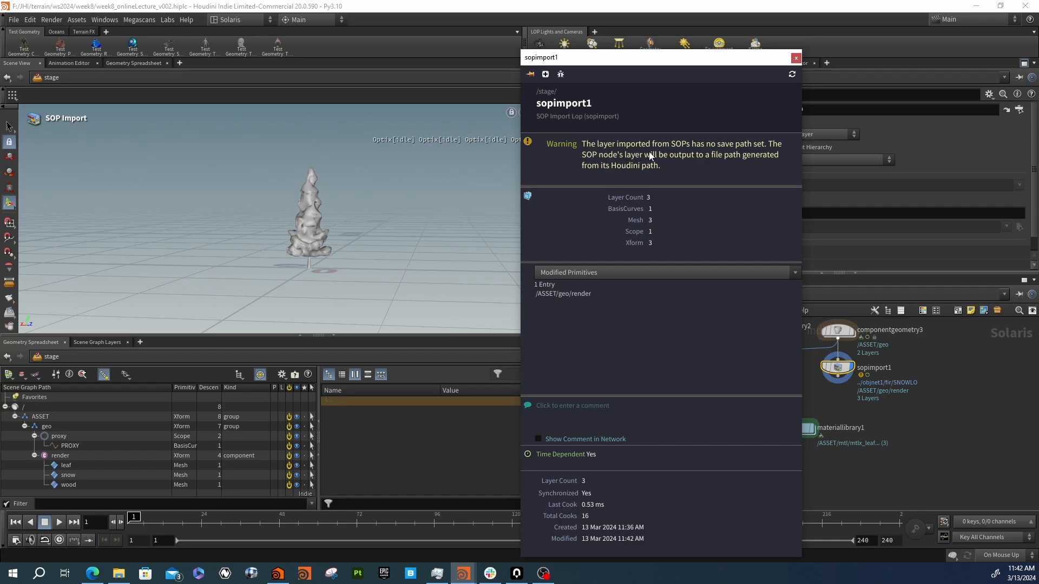
click(796, 58)
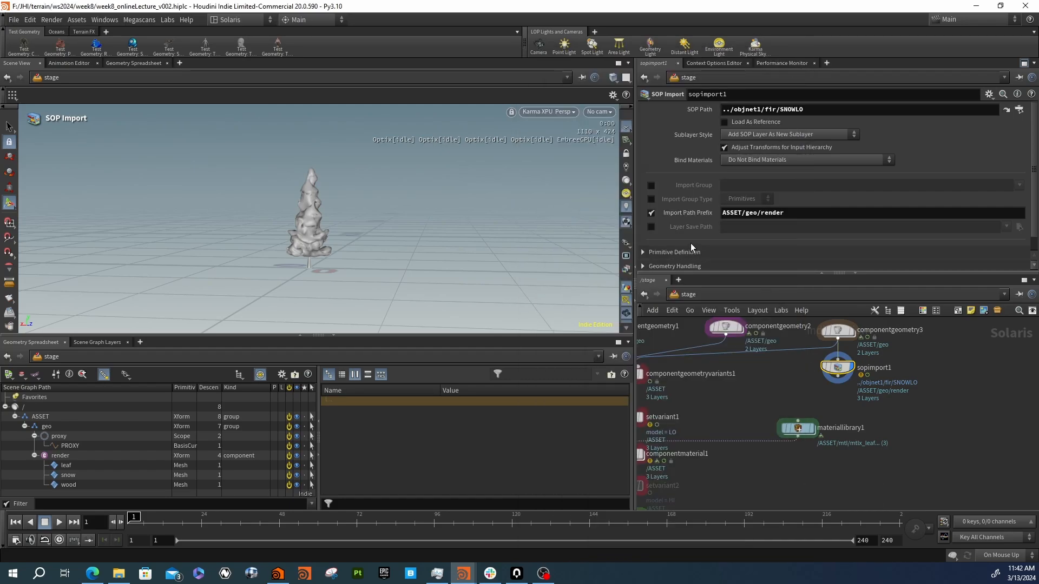
scroll(688, 242, down, 1)
click(658, 264)
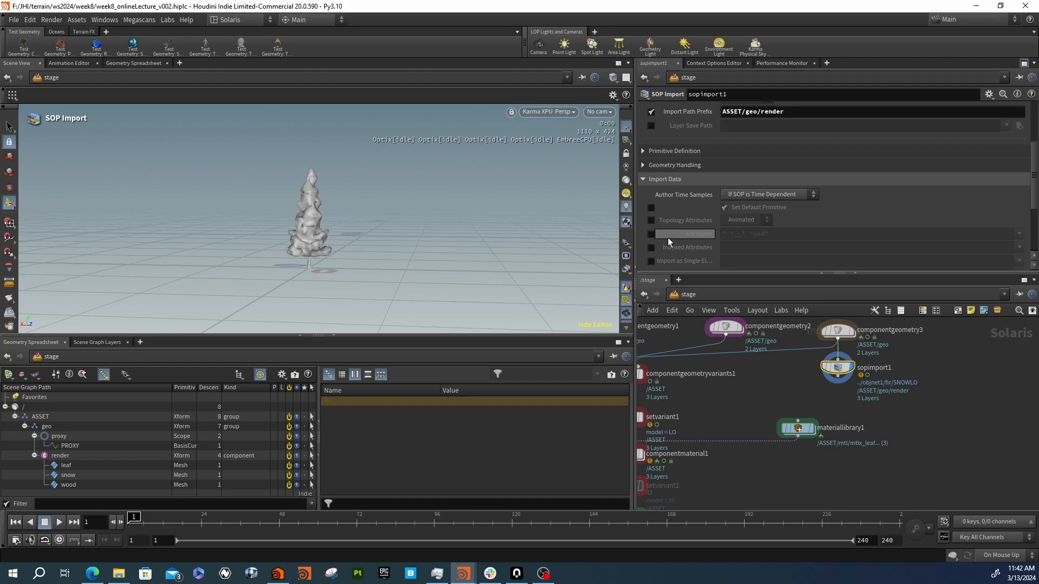
click(668, 174)
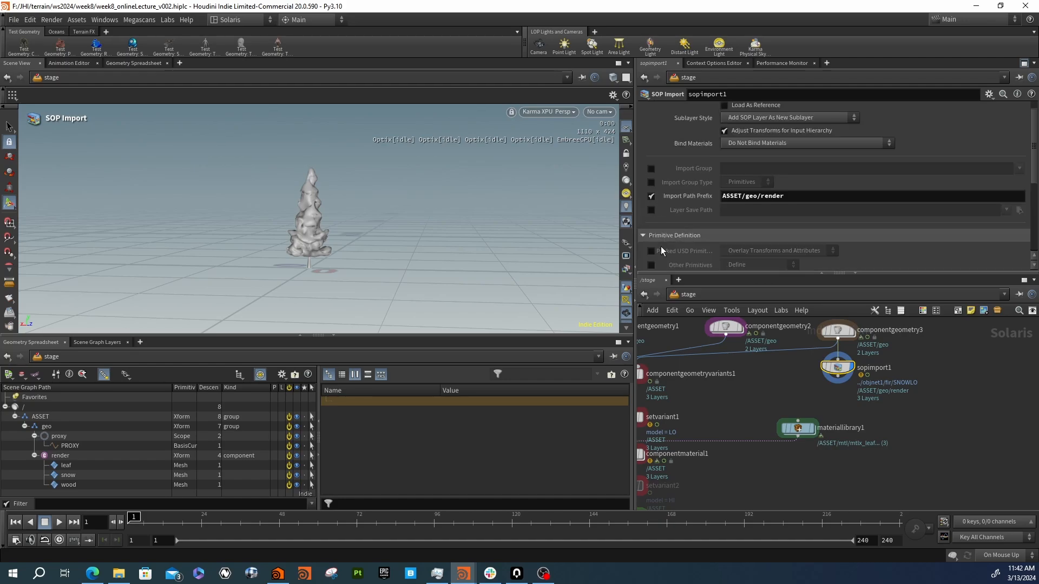
click(661, 245)
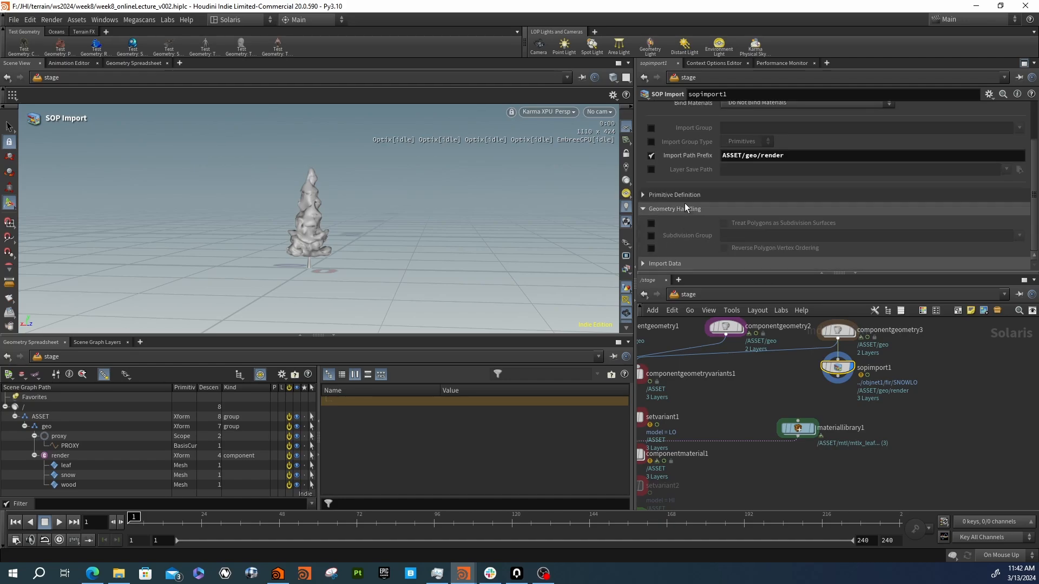
click(673, 194)
scroll(683, 239, down, 2)
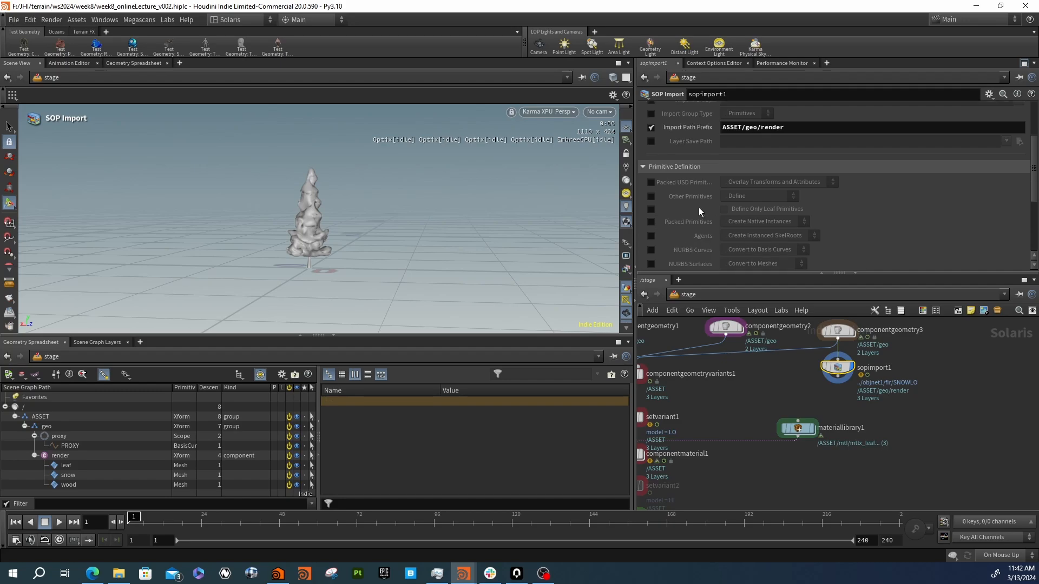
scroll(698, 254, down, 3)
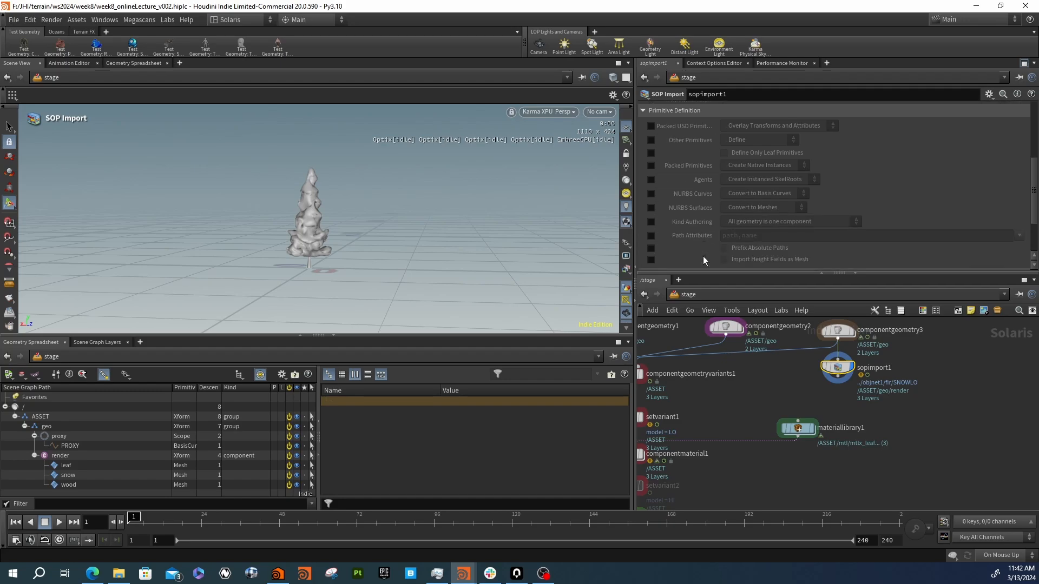
scroll(703, 255, up, 5)
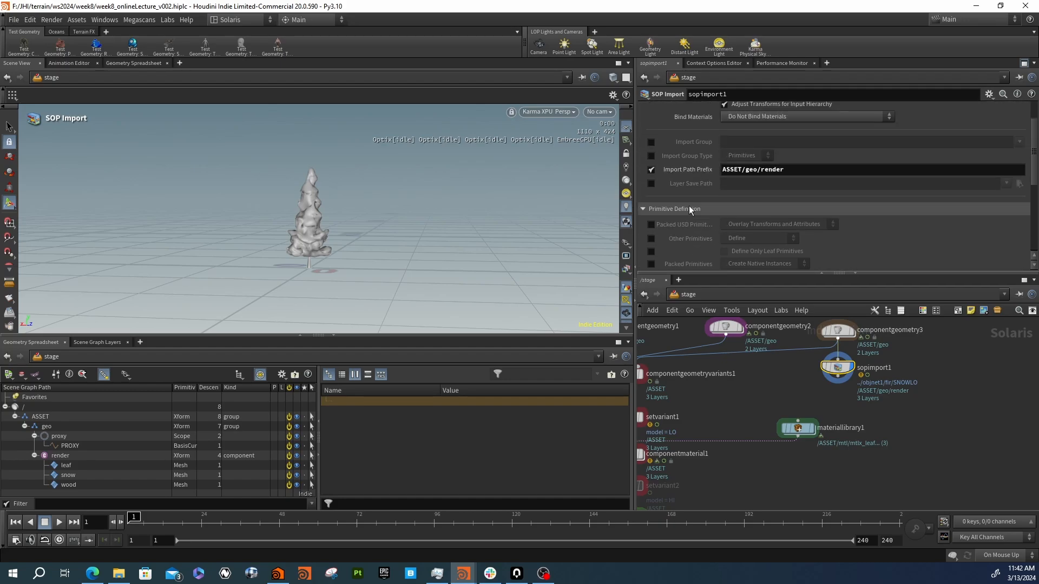
scroll(689, 208, up, 2)
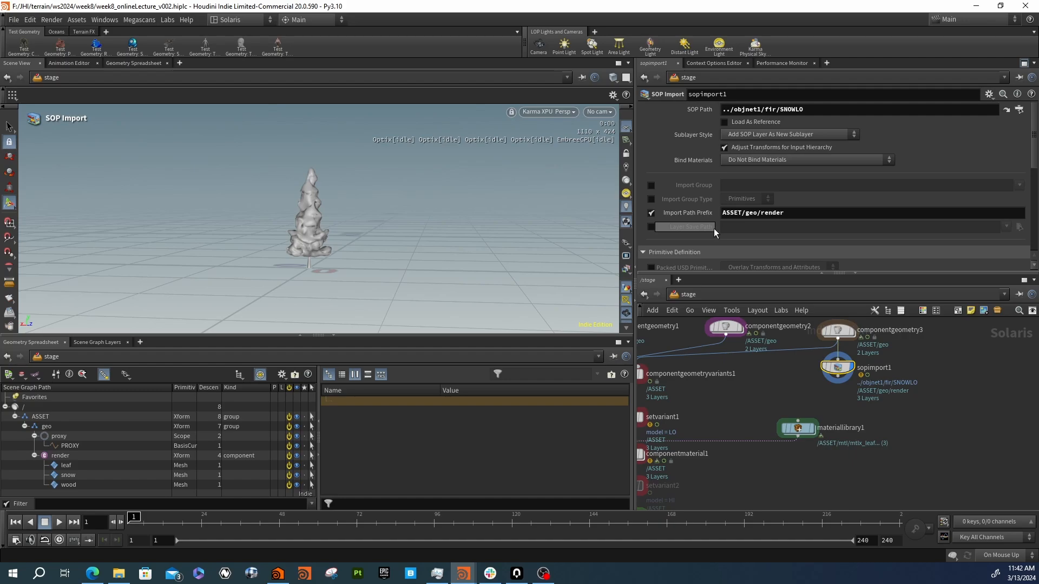
Feed sopimport1 into componentgeometryvariants1 in place of componentgeometry3 and check the variant node's input list
middle_drag(804, 392, 814, 382)
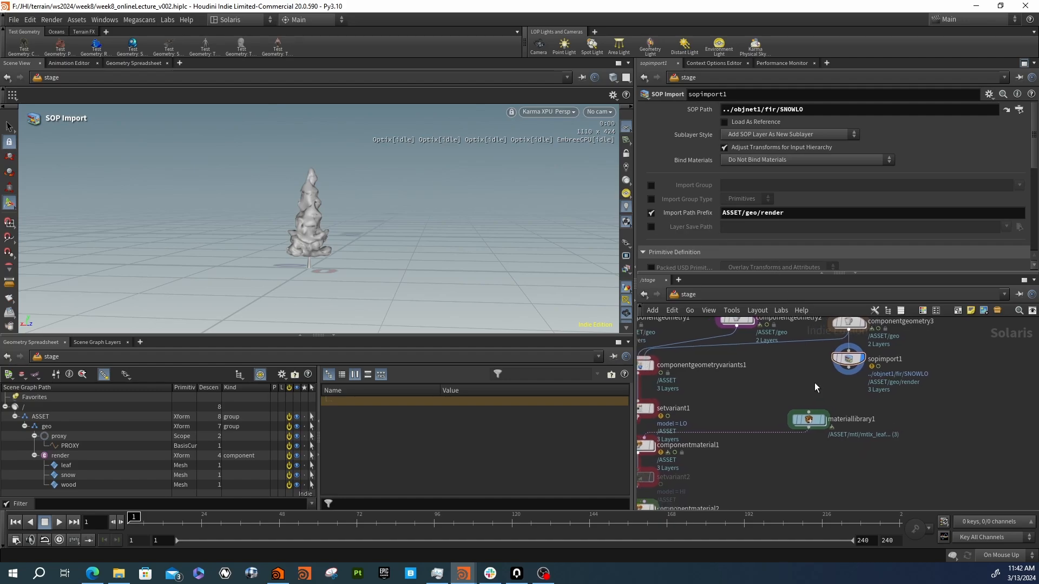
click(849, 372)
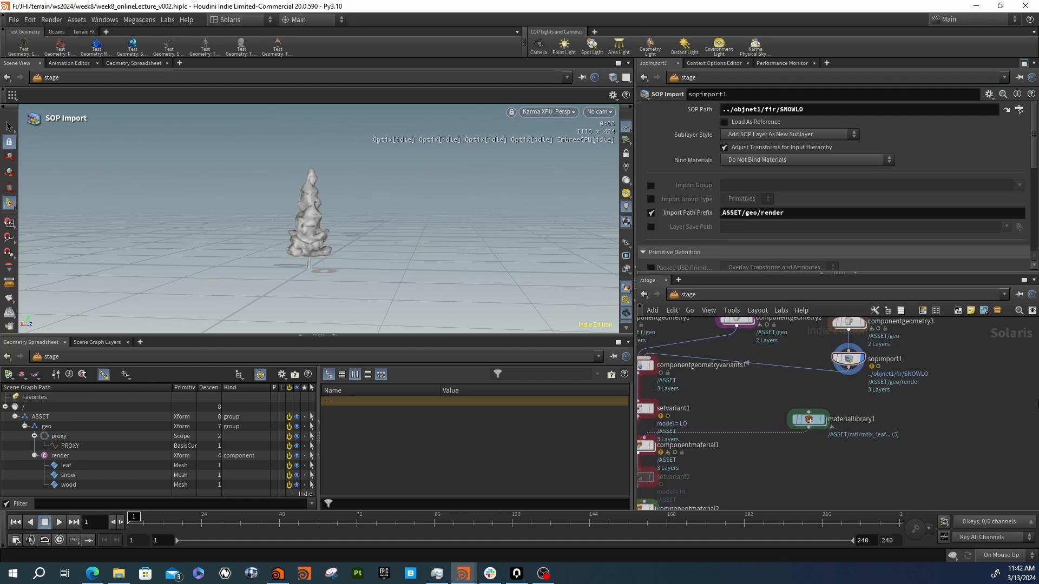
middle_drag(759, 388, 804, 414)
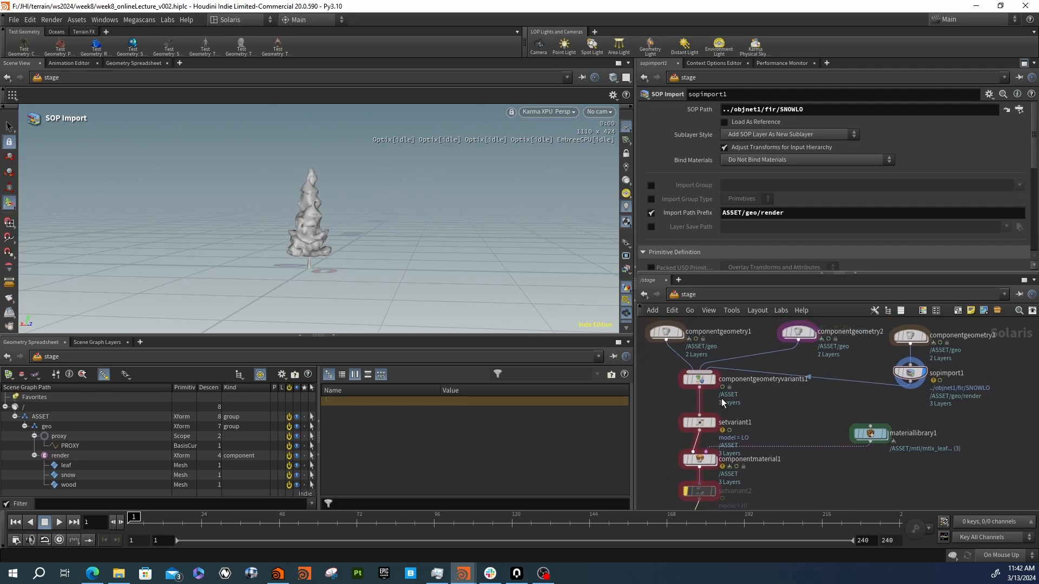
click(701, 381)
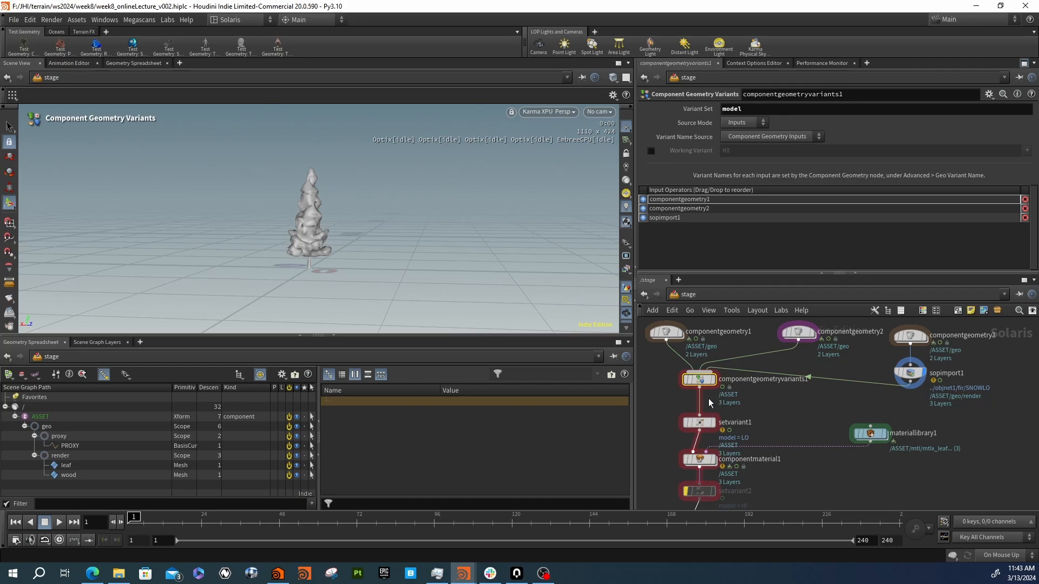
drag(913, 377, 913, 367)
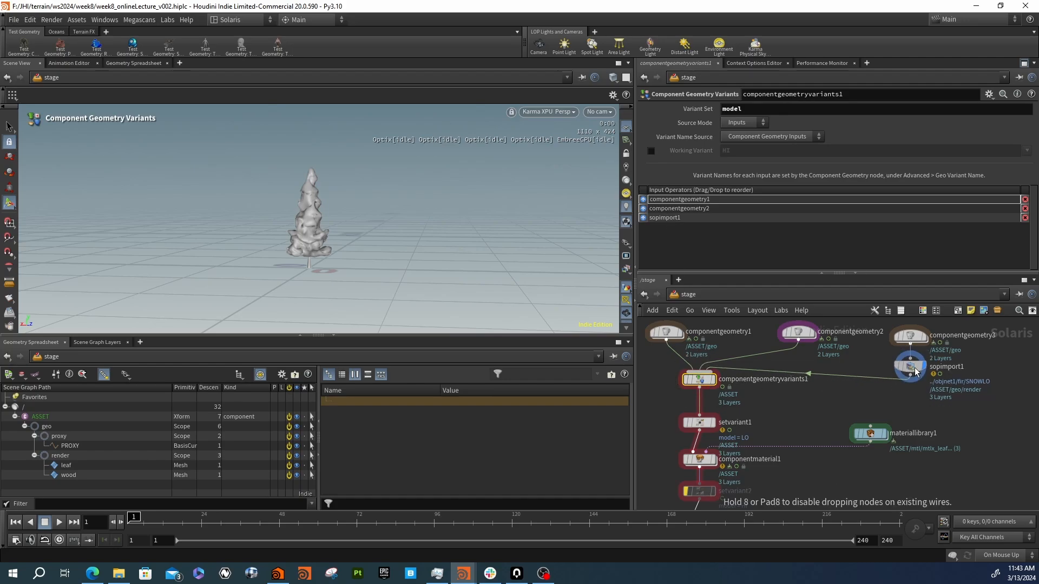
Detach sopimport1 from the LO chain and rewire it as a separate branch from componentgeometry3 into componentgeometryvariants1
click(911, 335)
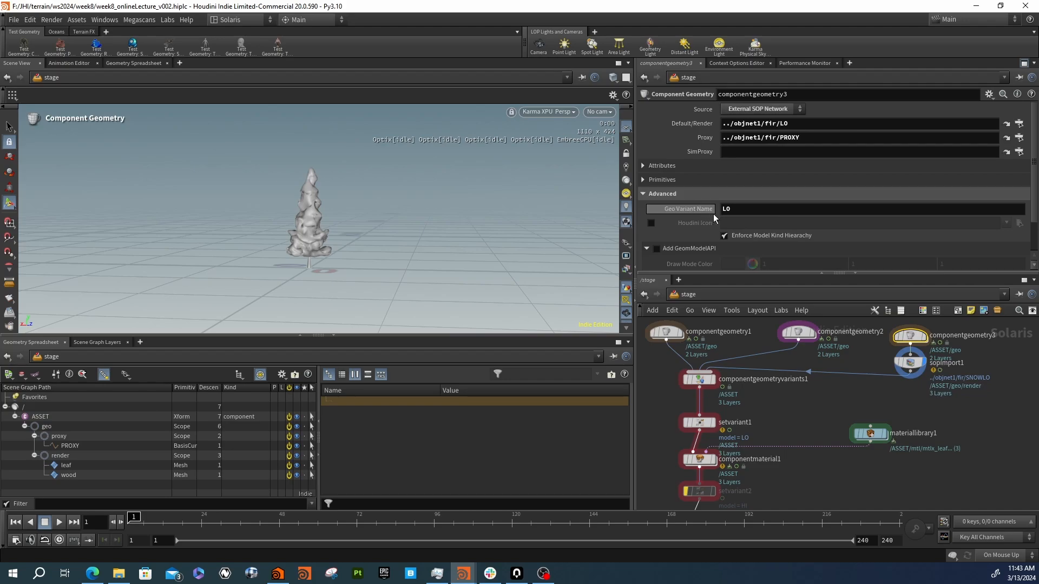
middle_drag(865, 355, 787, 349)
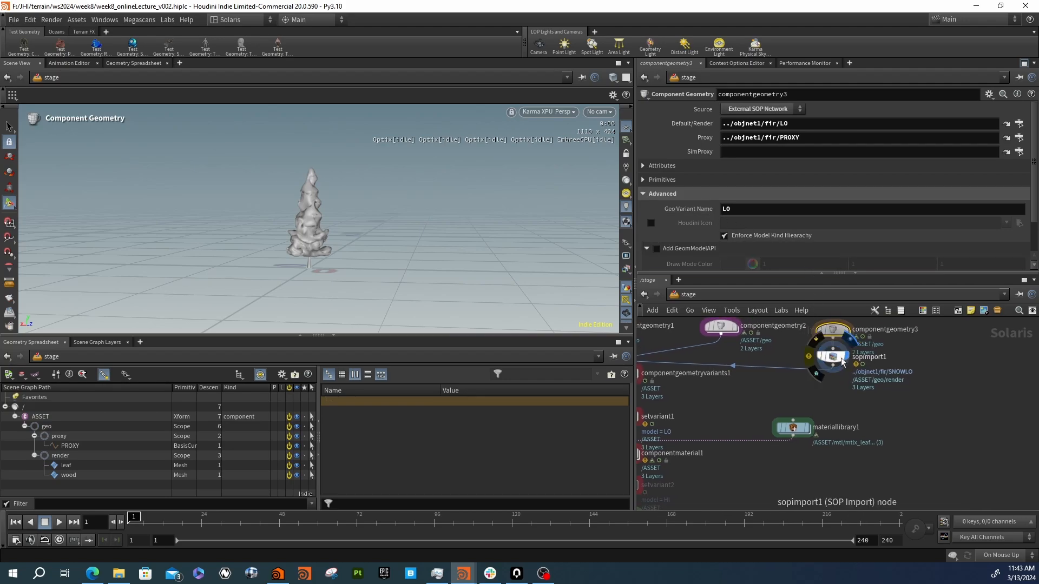
drag(842, 361, 945, 338)
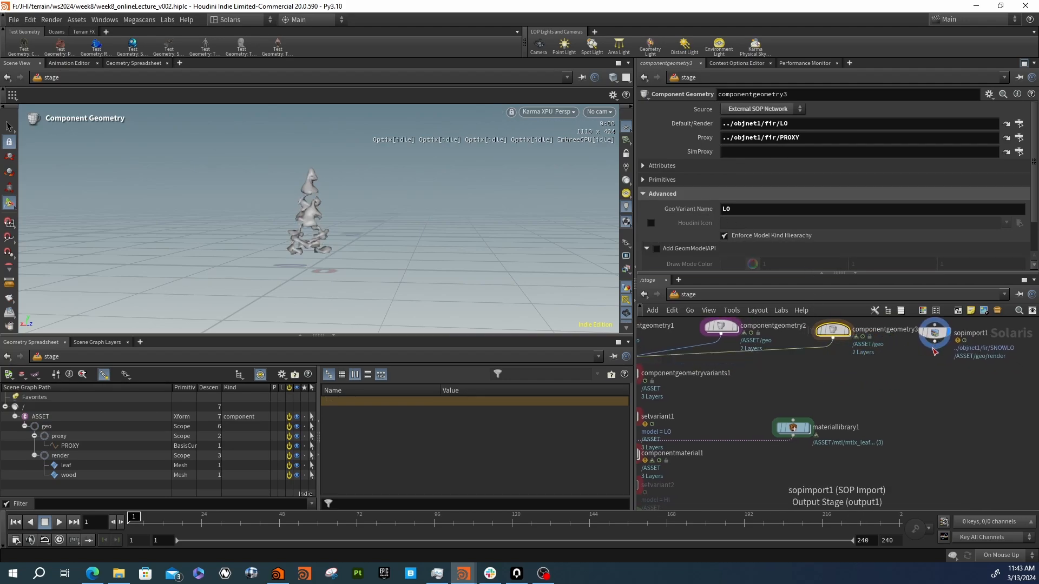
middle_drag(892, 366, 933, 362)
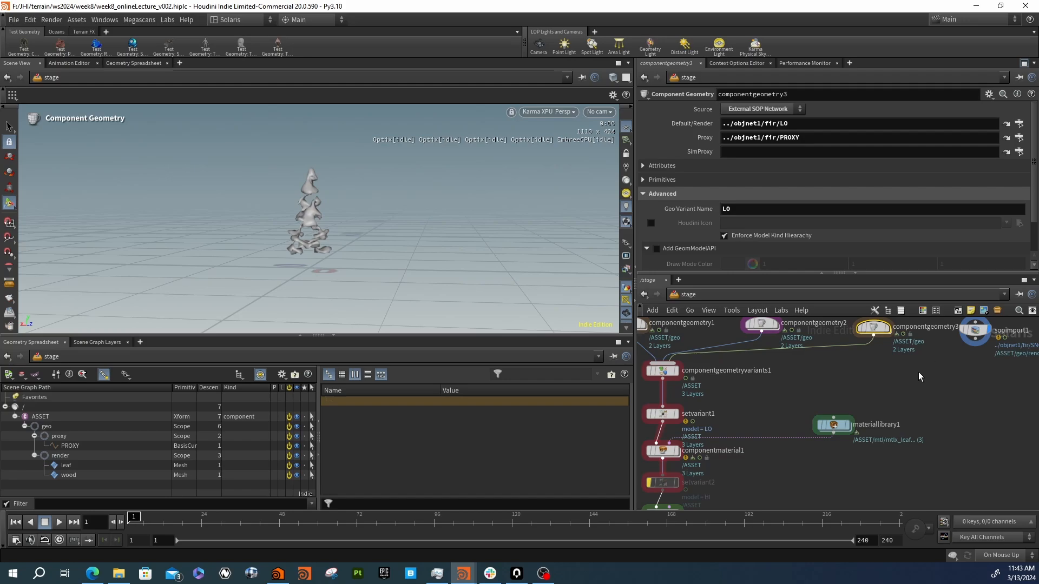
drag(873, 335, 975, 322)
drag(975, 331, 666, 371)
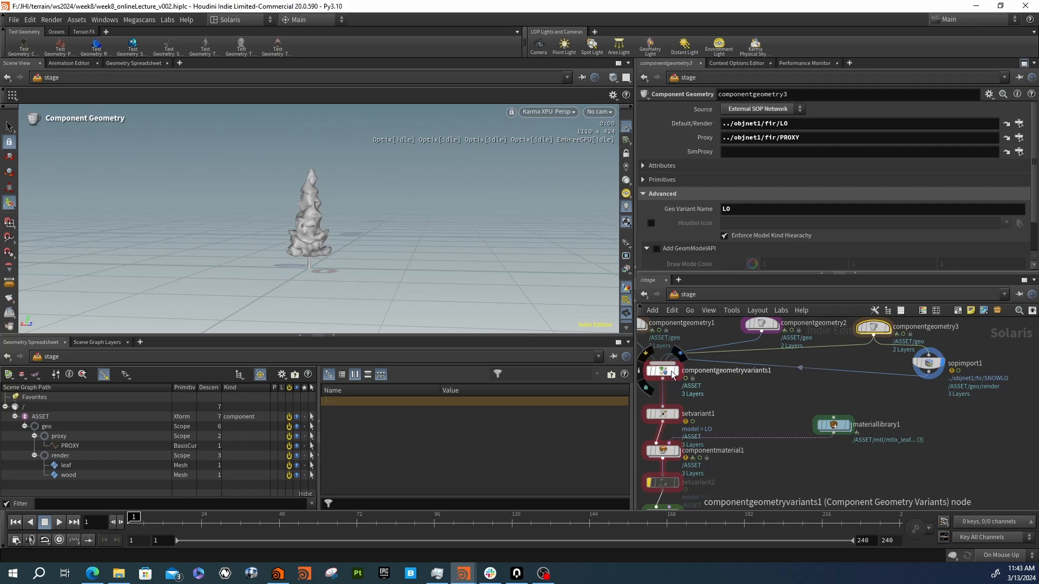
Duplicate componentgeometry3 as the input of sopimport1 and set the copy's Geo Variant Name to LOSNOW
middle_drag(887, 360, 839, 373)
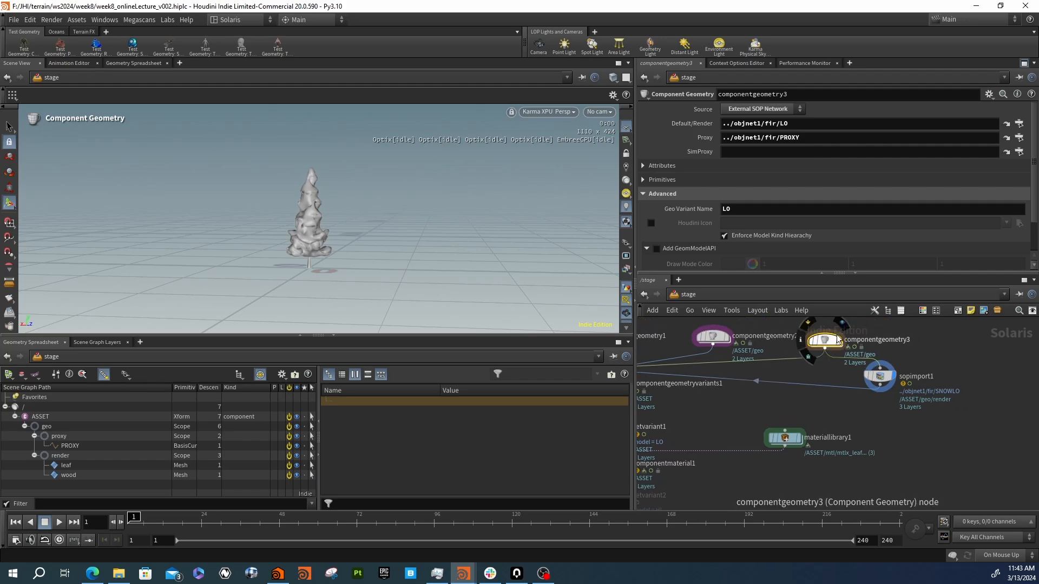
key(ctrl+c)
key(ctrl+v)
drag(906, 351, 912, 382)
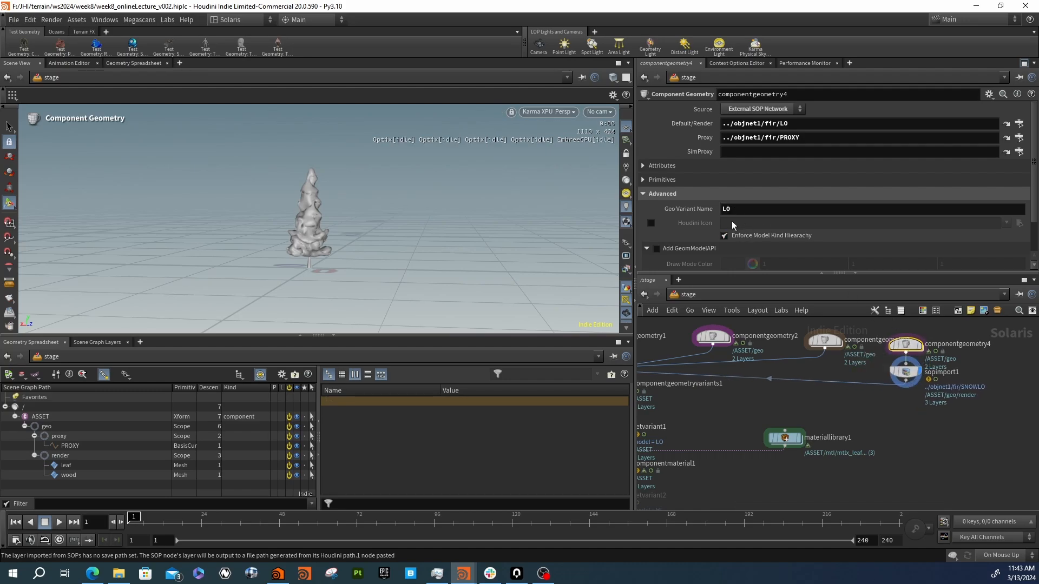
click(750, 212)
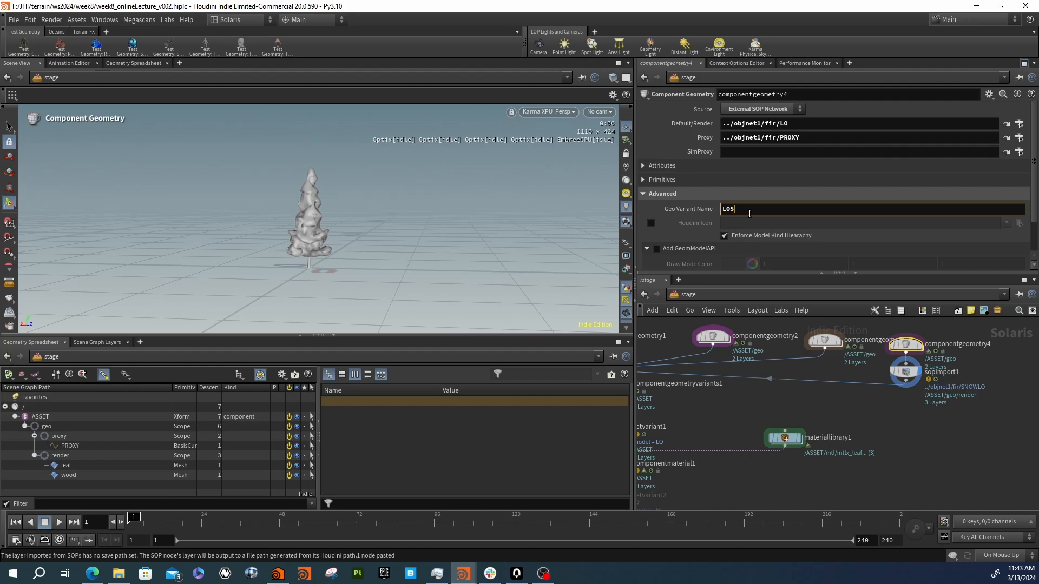
text(SNOW)
key(Return)
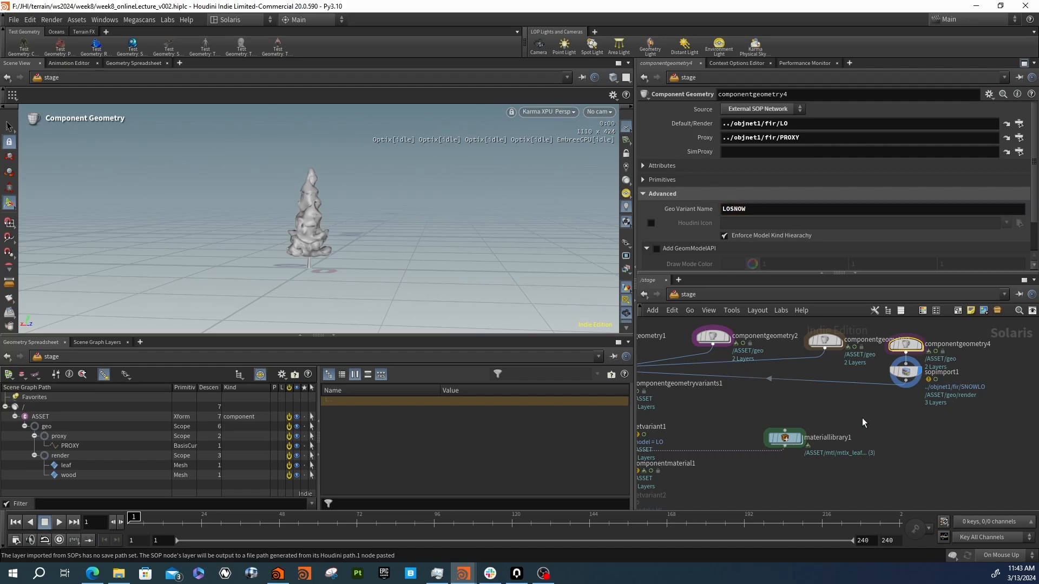
Display setvariant1 and set its Variant Name for the model variant set to LOSNOW
middle_drag(814, 411, 928, 384)
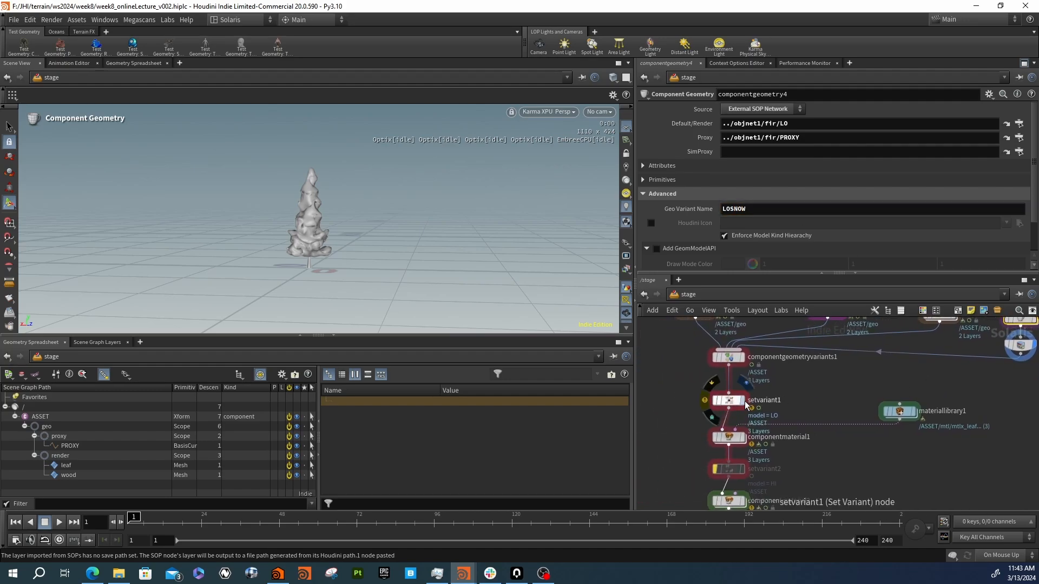
middle_drag(746, 405, 742, 373)
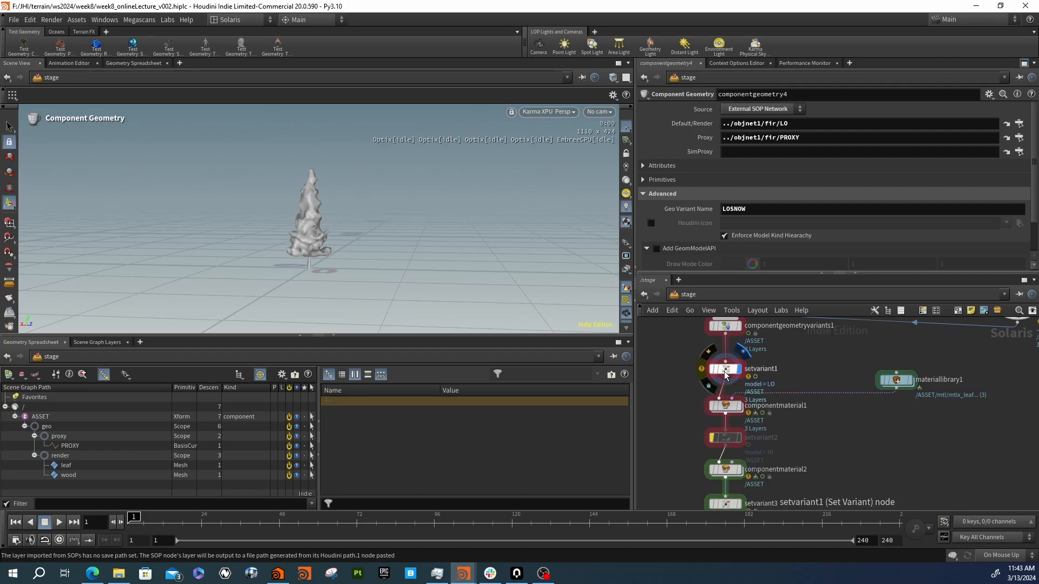
click(726, 372)
drag(657, 358, 775, 379)
click(1020, 189)
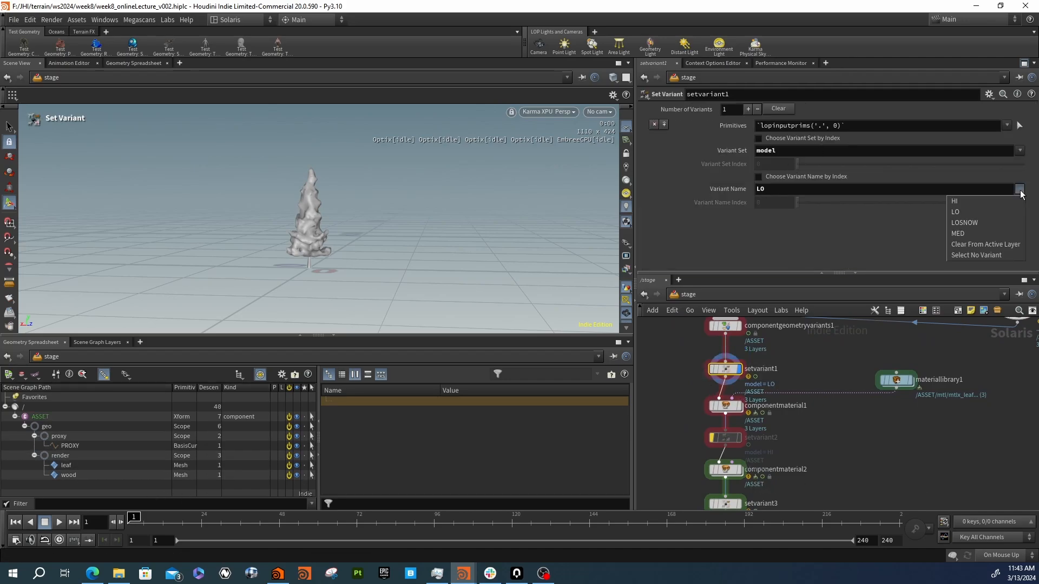
click(1013, 223)
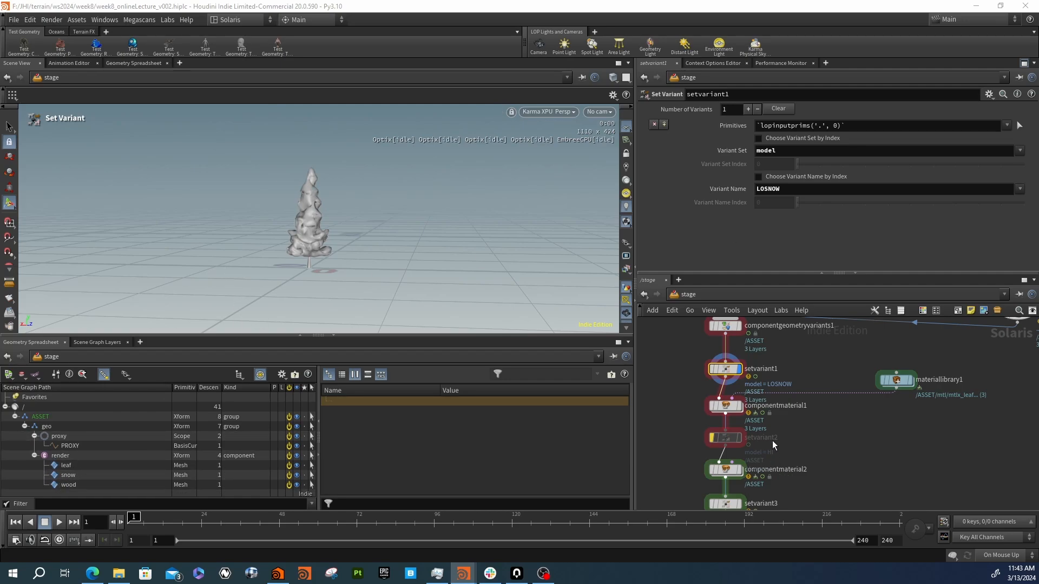
Add a USD MaterialX Builder inside materiallibrary1 below mtlx_leafHI
click(727, 407)
double_click(897, 381)
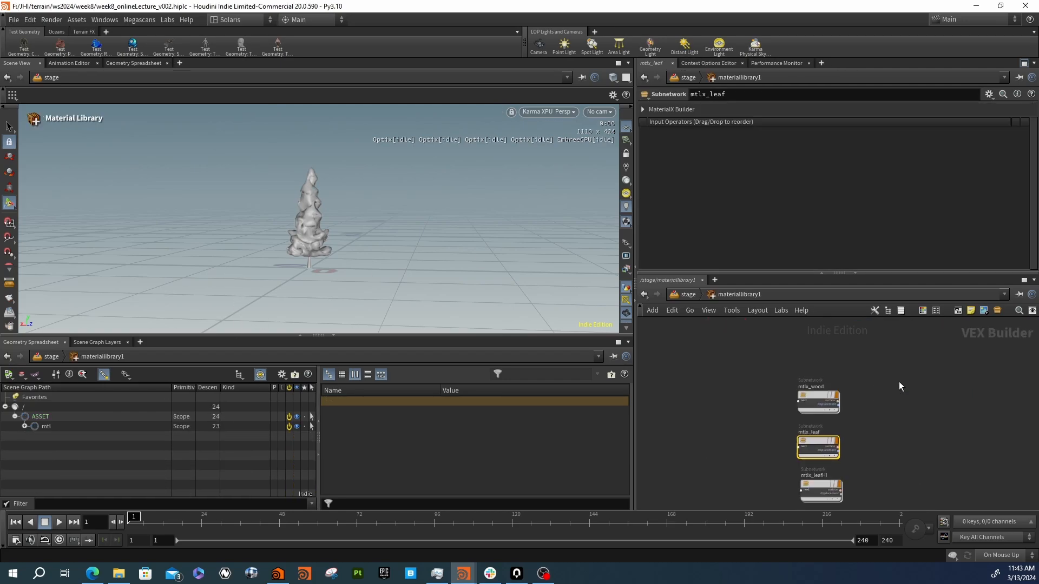
key(Tab)
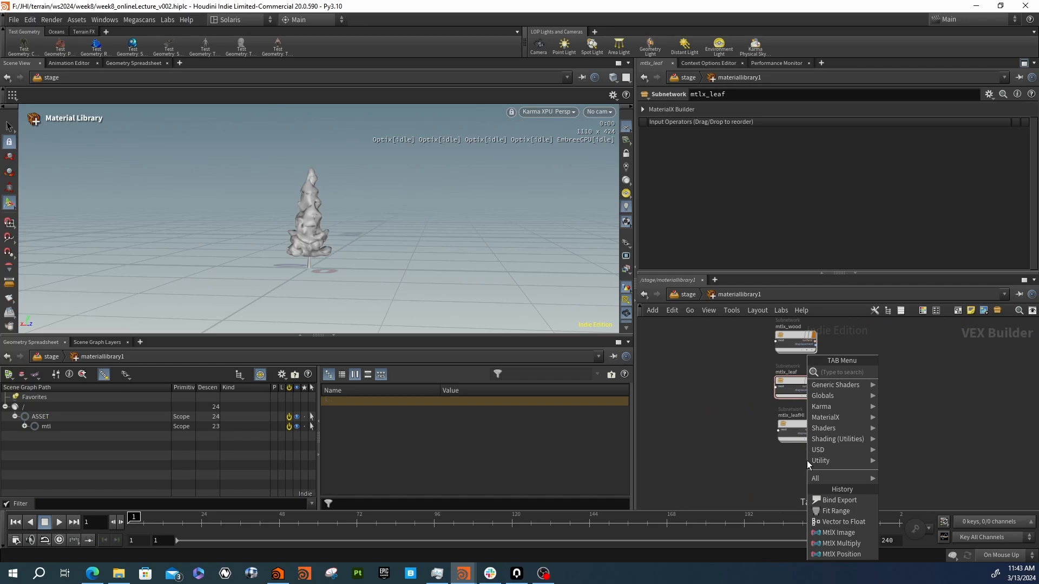
text(mtl)
key(BackSpace)
key(BackSpace)
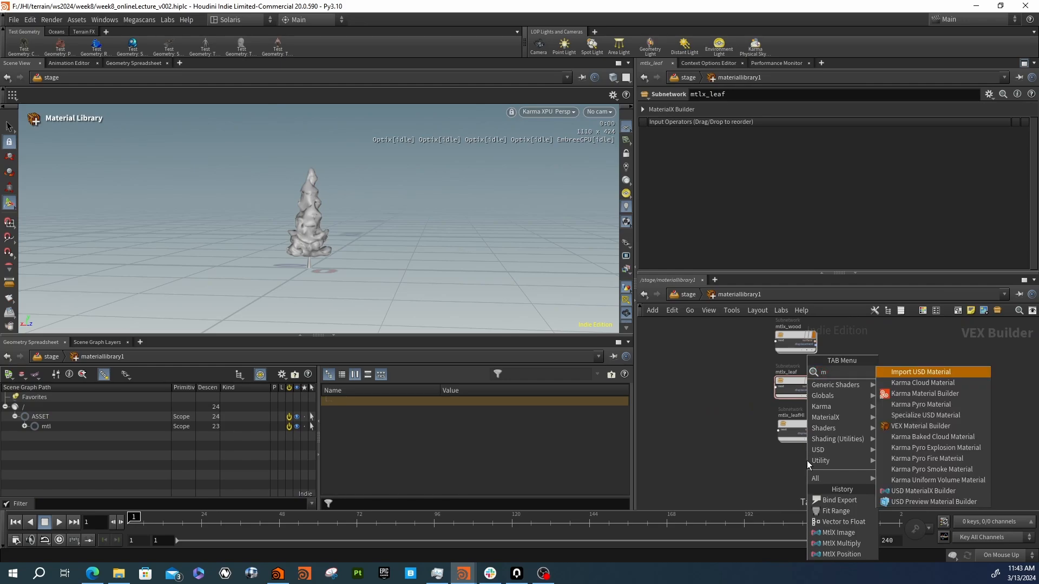
click(928, 492)
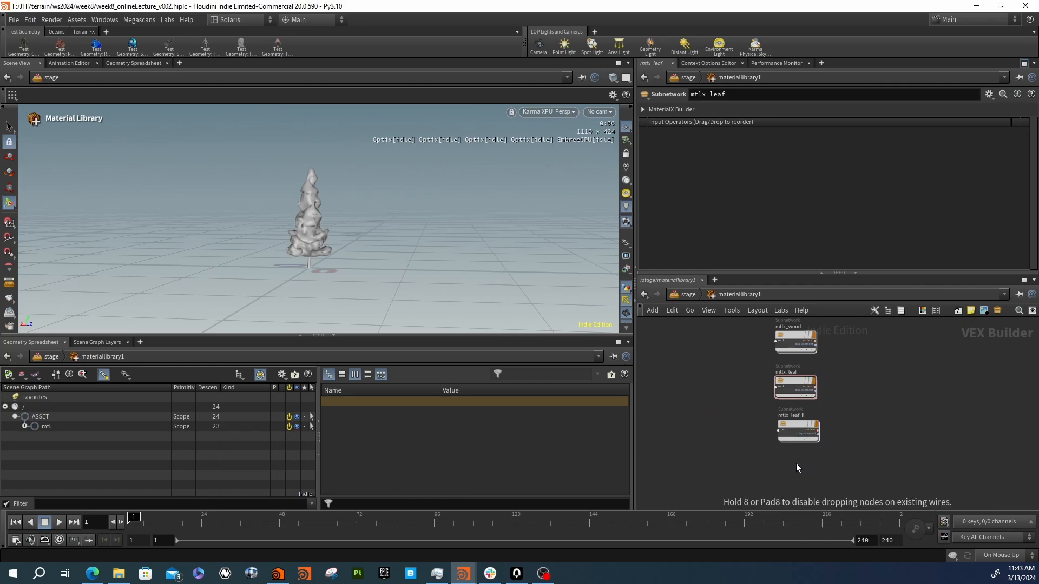
click(797, 474)
Rename the new MaterialX subnetwork to mtlx_snow
scroll(796, 460, up, 1)
click(790, 464)
drag(789, 465, 855, 465)
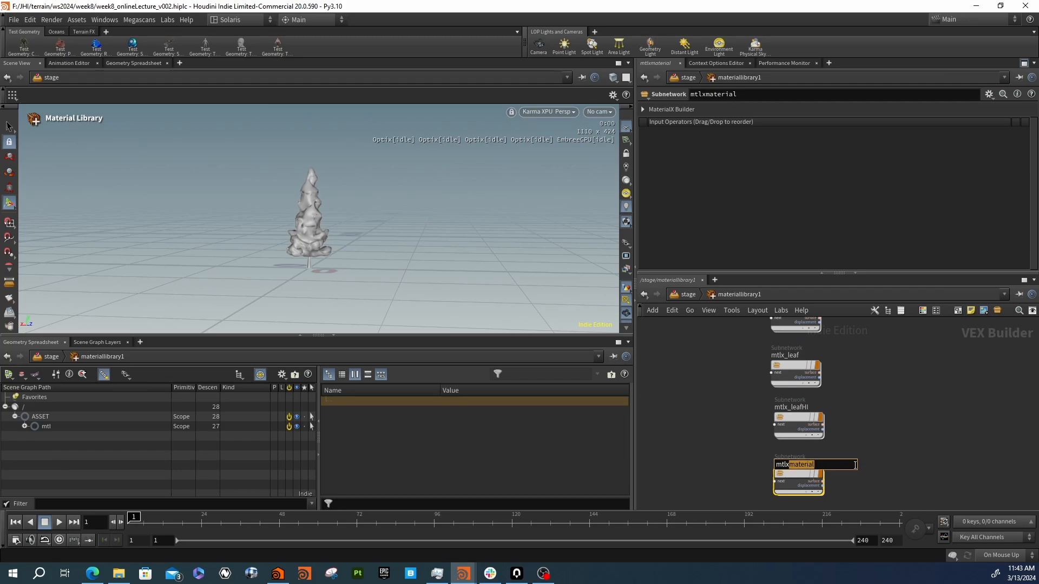
text(snow)
key(Return)
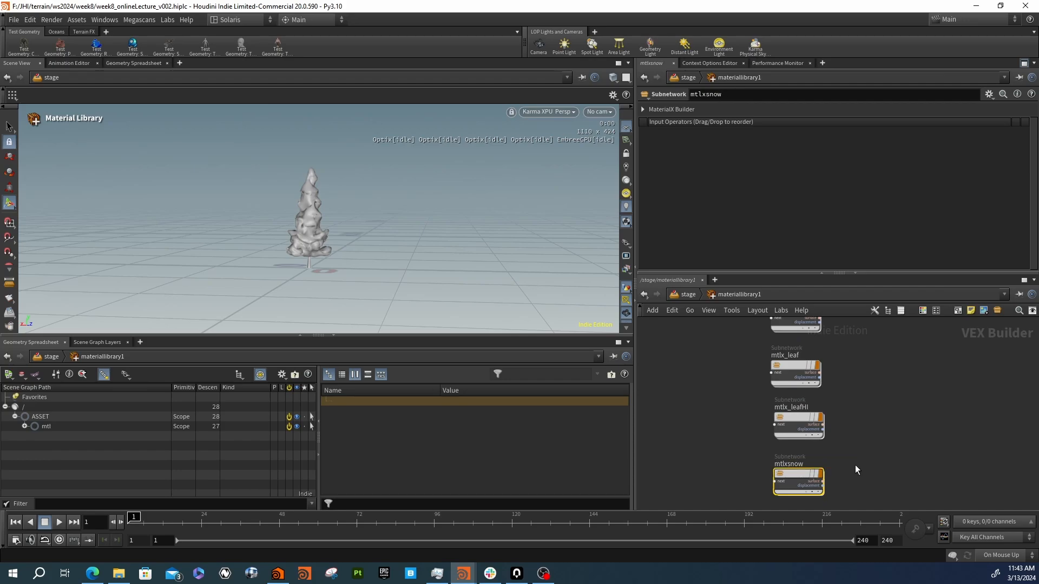
click(790, 465)
text(_)
key(Return)
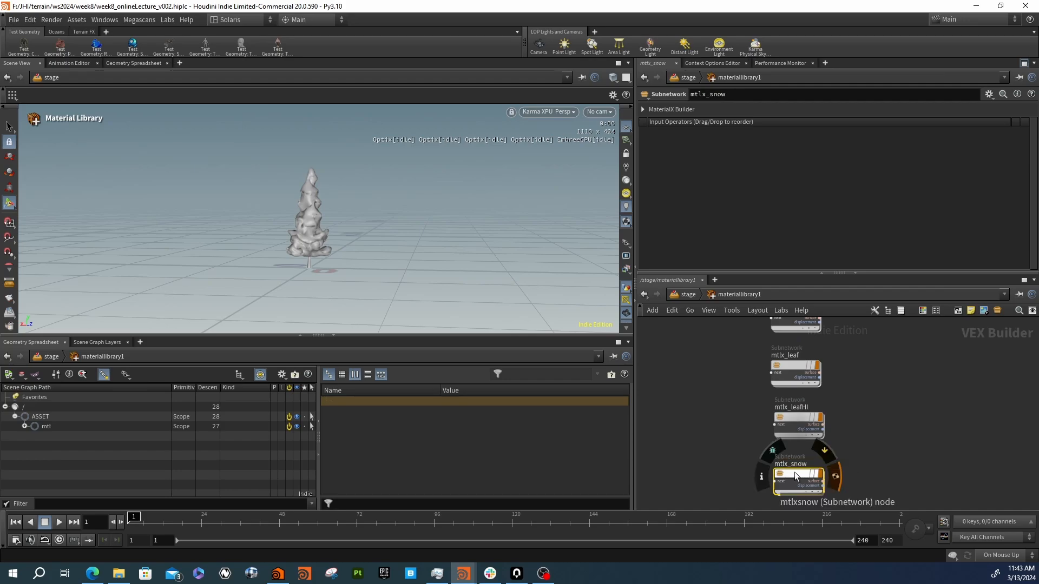
Check the standard surface settings inside mtlx_snow and return to the stage network
double_click(794, 479)
click(839, 393)
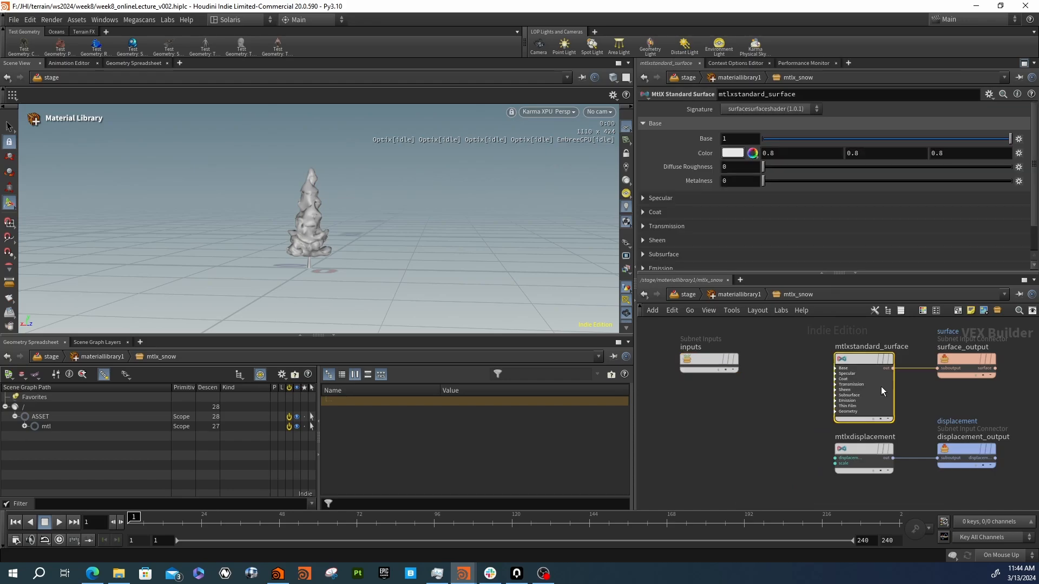
click(744, 298)
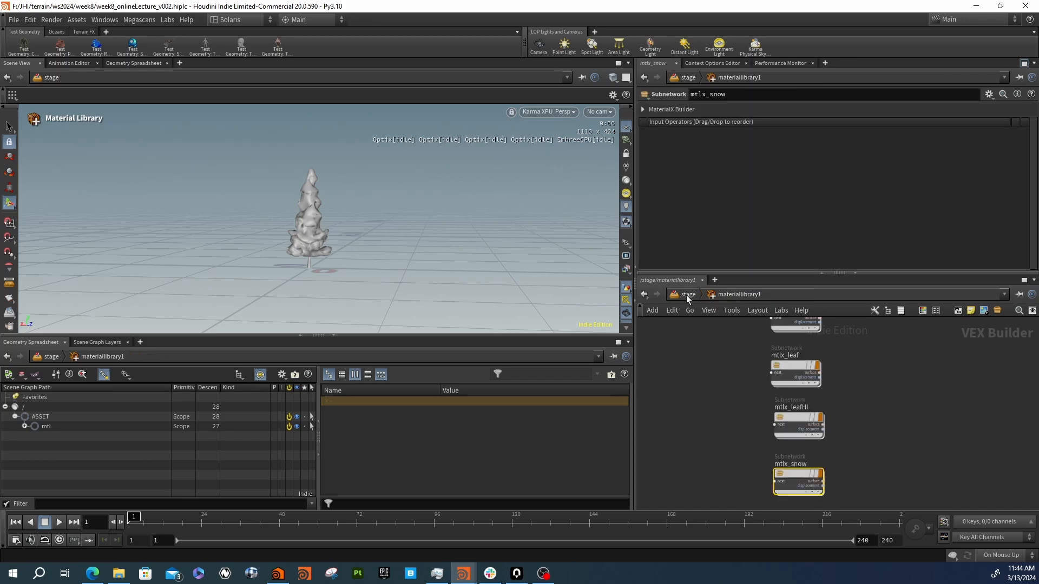
click(687, 294)
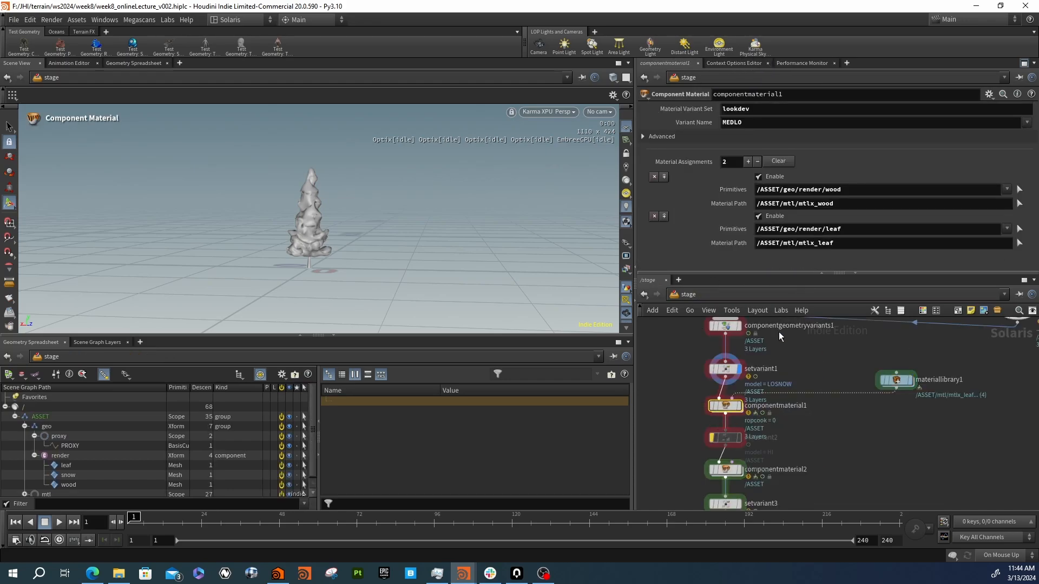
Add a third material assignment to componentmaterial1, assigning /ASSET/mtl/mtlx_snow to the /ASSET/geo/render/snow primitive
click(748, 161)
scroll(728, 237, down, 1)
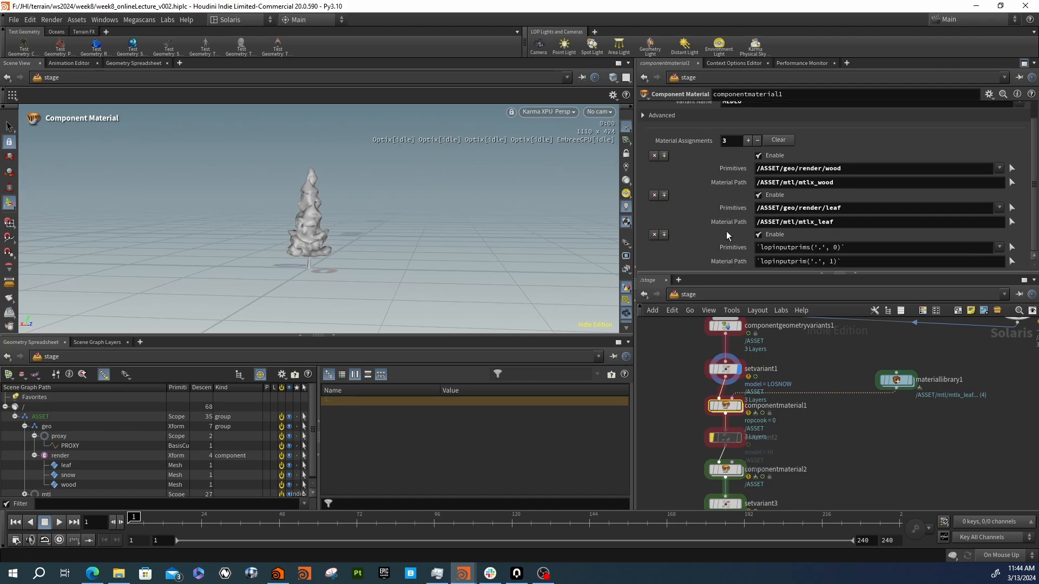
click(68, 476)
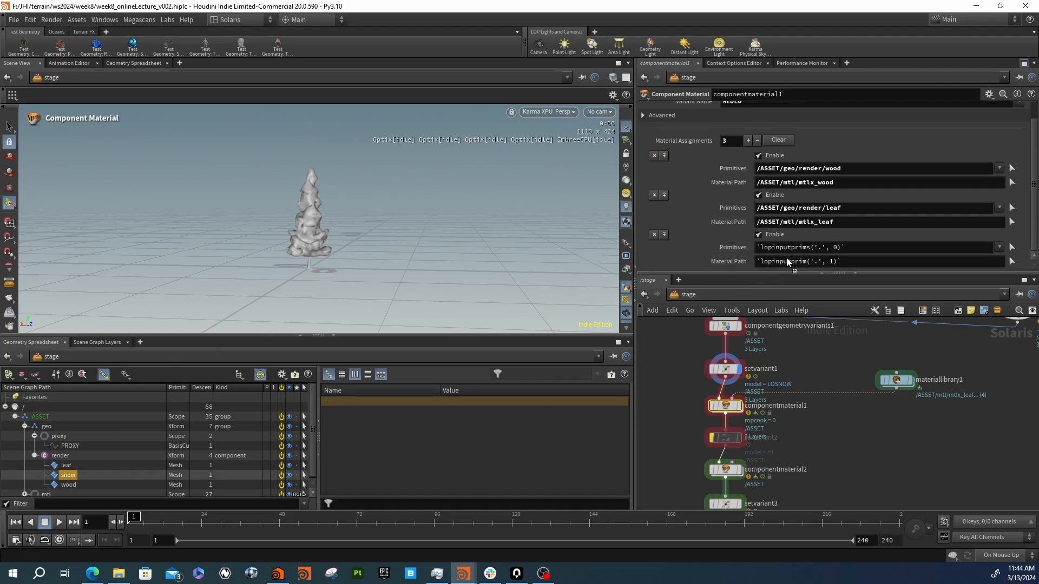
drag(787, 249, 791, 250)
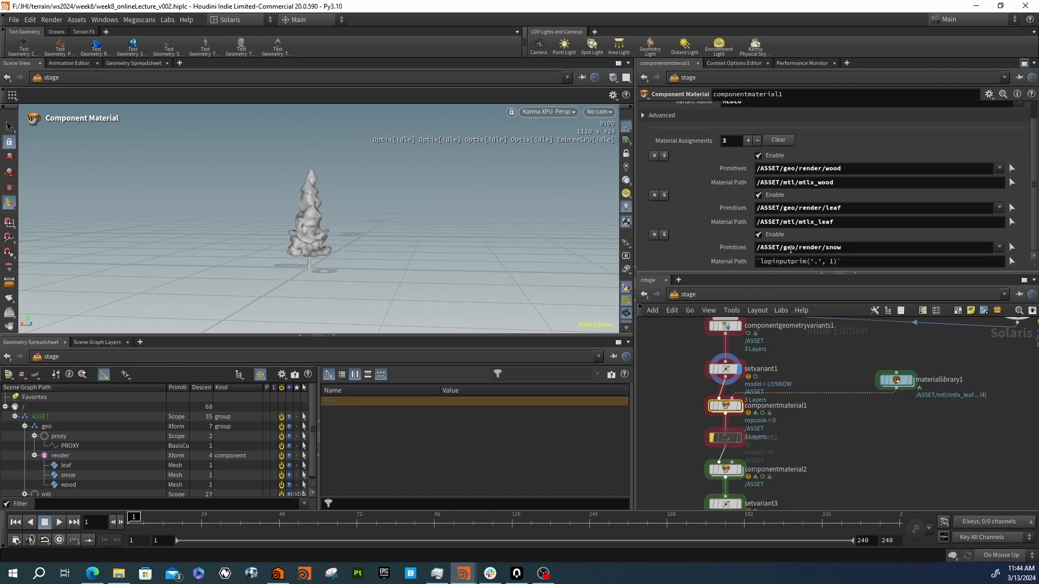
click(1011, 261)
click(836, 228)
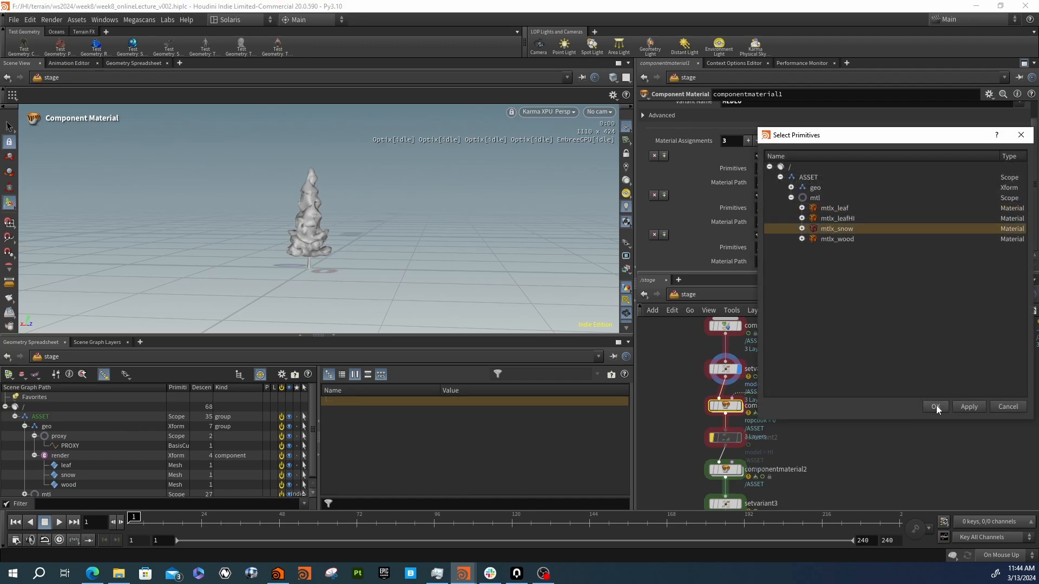
click(936, 406)
scroll(677, 260, up, 1)
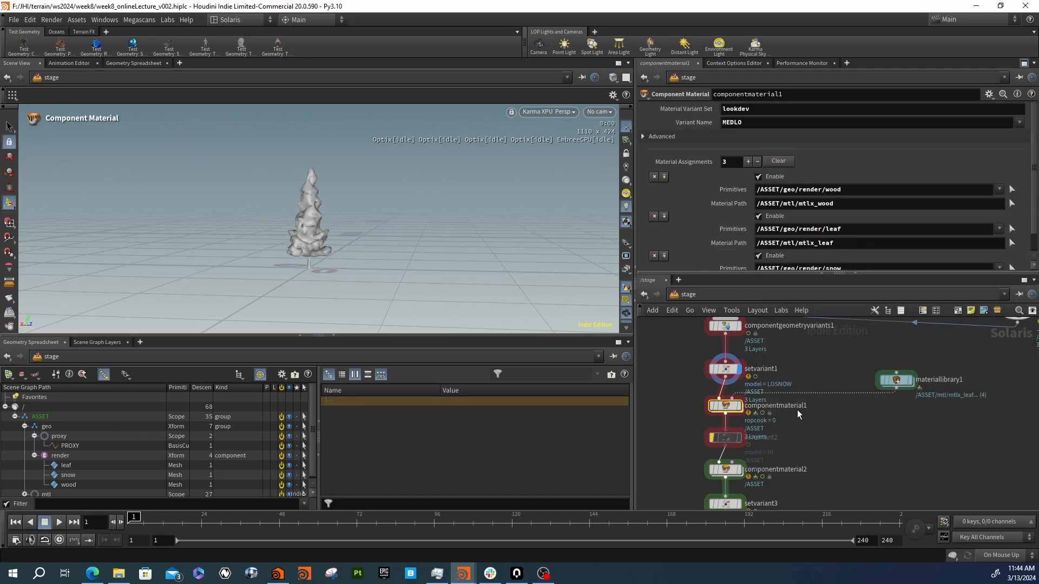
scroll(798, 415, up, 1)
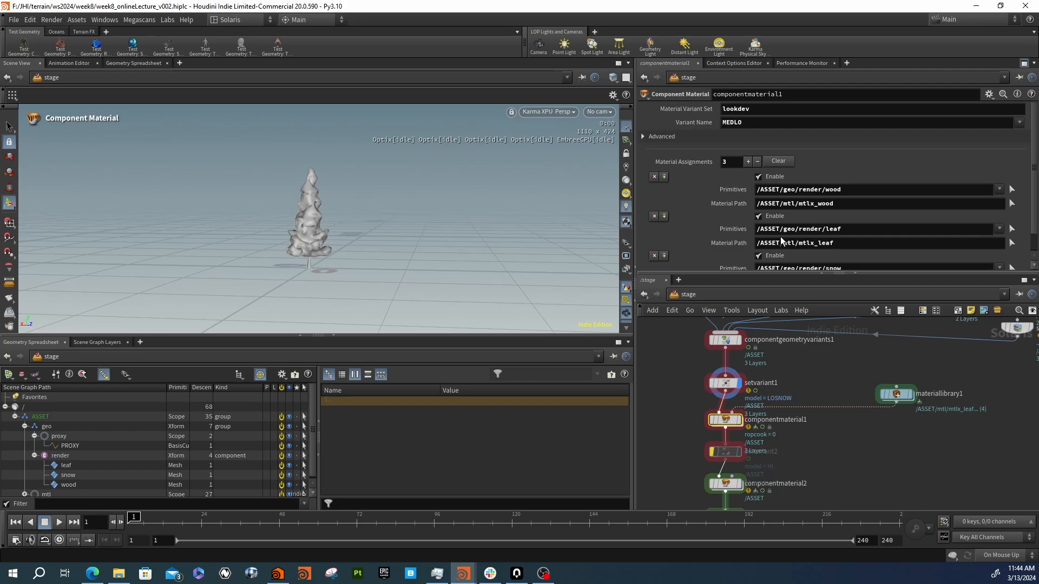
middle_drag(768, 453, 798, 416)
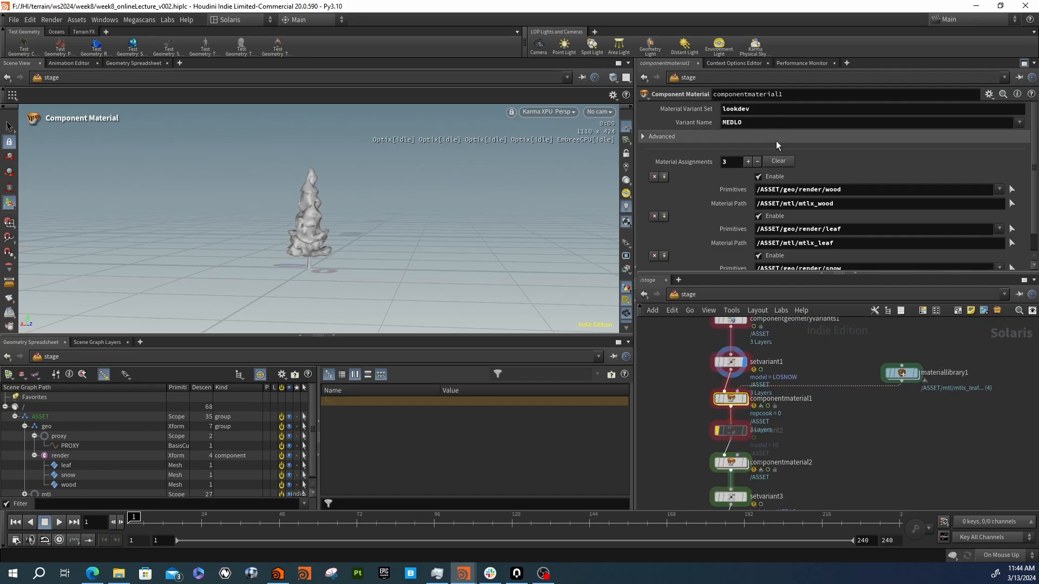
Clear the variant name of componentmaterial1 and check the node's info
double_click(752, 122)
key(BackSpace)
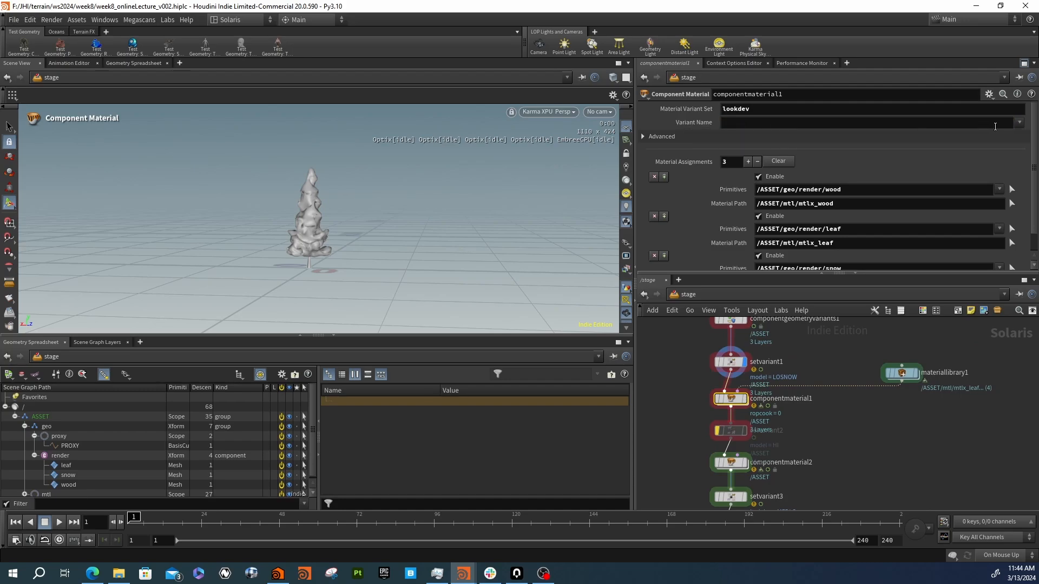
click(1020, 124)
click(1020, 125)
middle_click(708, 401)
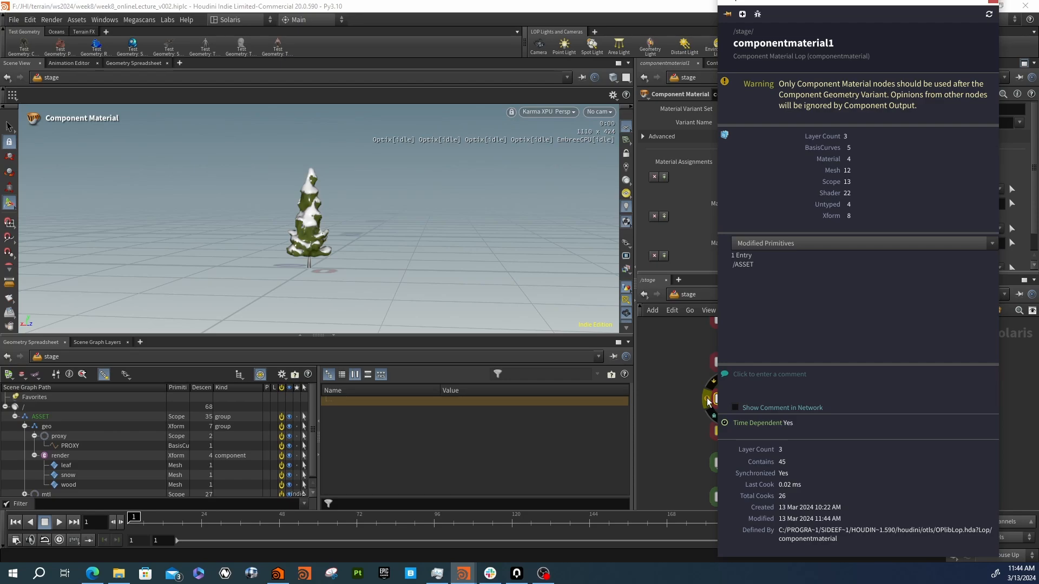
click(680, 395)
Display componentmaterial2 and setvariant3 in the viewport to compare their materials, and show setvariant3's parameters
middle_drag(684, 430, 683, 392)
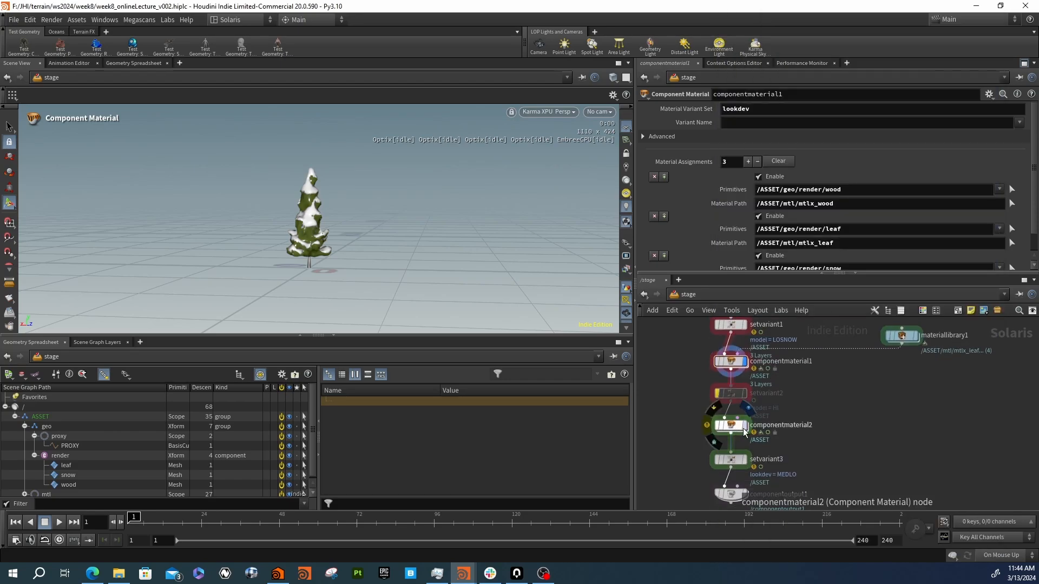
click(731, 427)
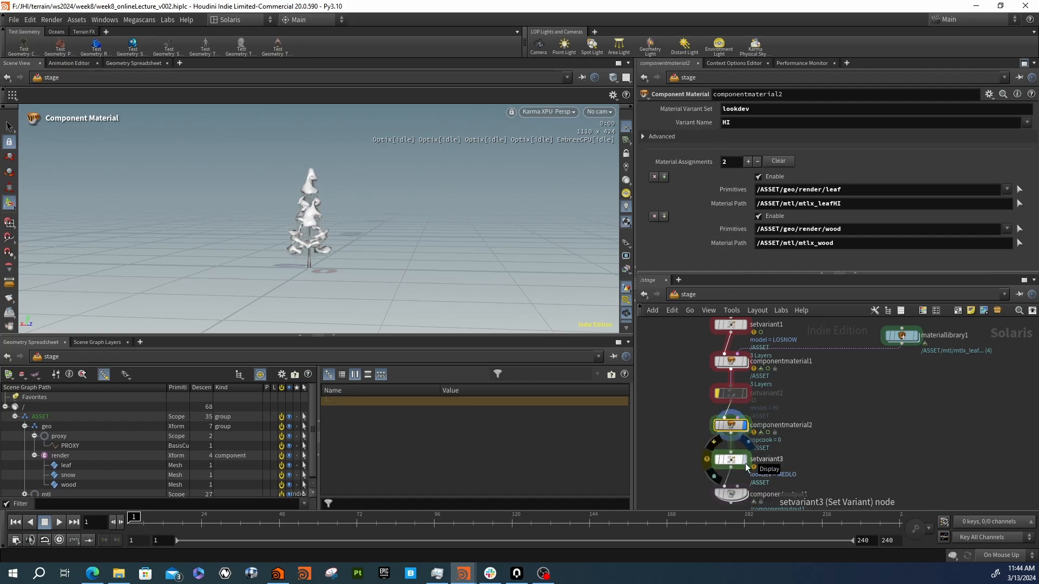
click(746, 461)
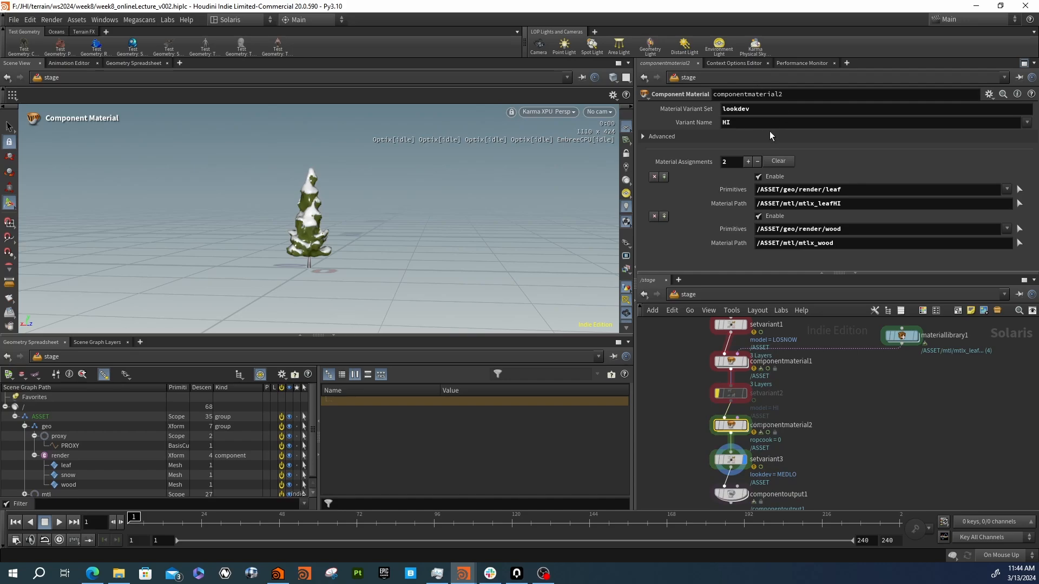
click(777, 466)
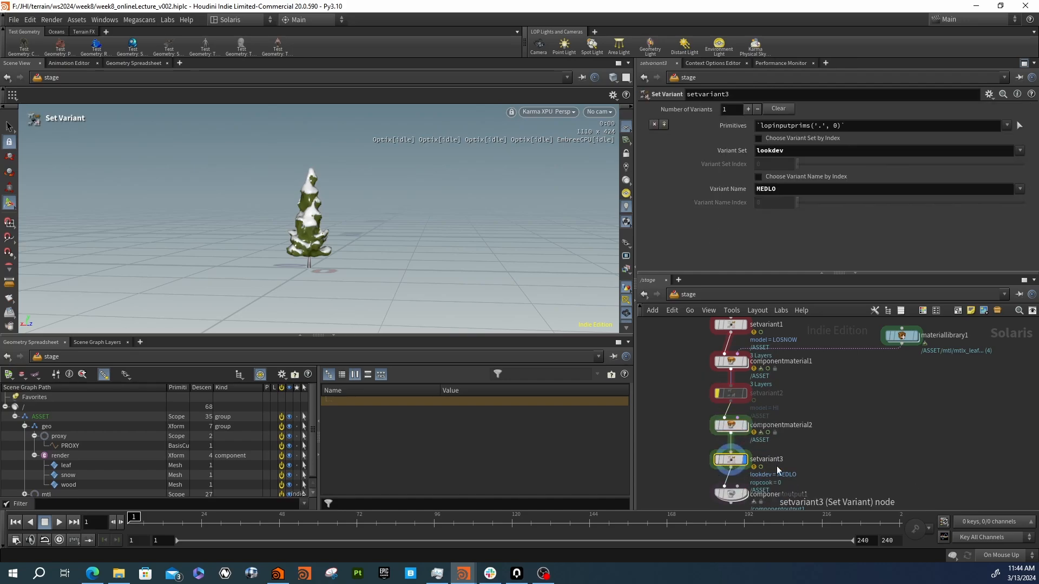
middle_drag(777, 468, 794, 448)
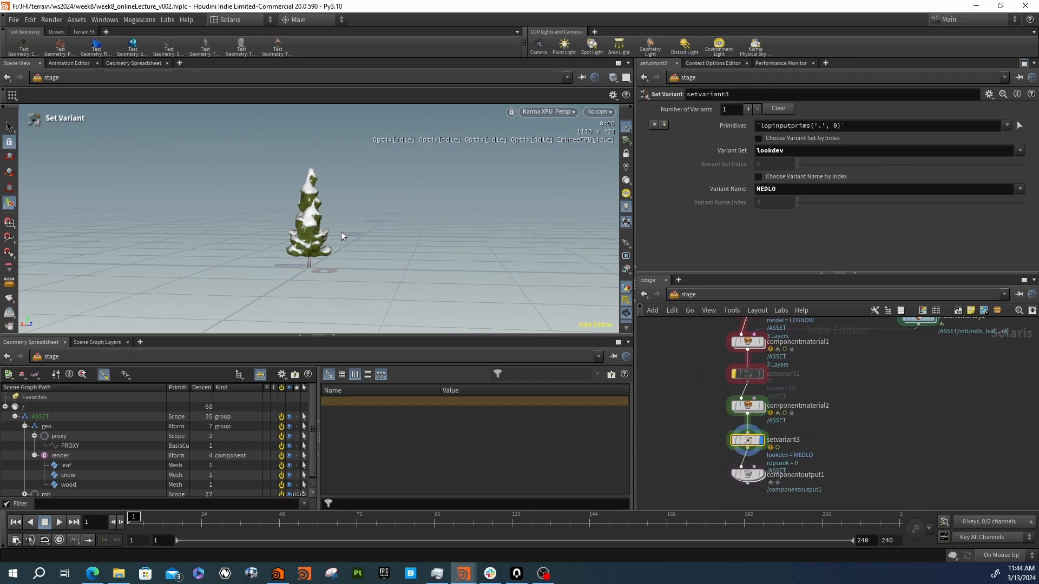
middle_drag(769, 423, 758, 447)
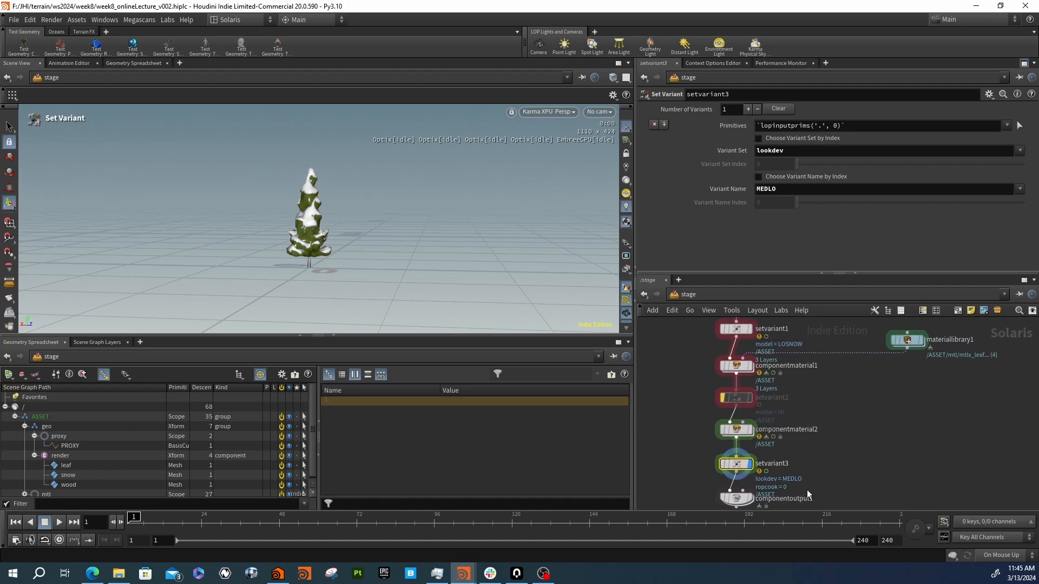
Duplicate the setvariant3 node and insert the copy between componentmaterial2 and setvariant3
middle_drag(807, 489, 812, 429)
drag(743, 438, 743, 468)
key(ctrl+c)
key(ctrl+v)
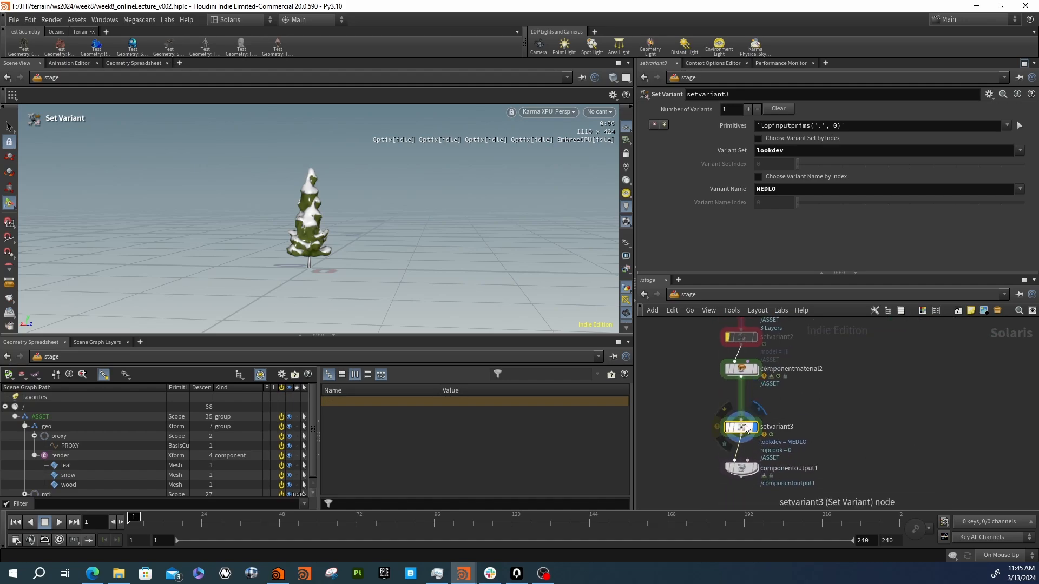
click(744, 403)
Set the duplicated Set Variant node's variant set to model and its variant name to LO
double_click(785, 150)
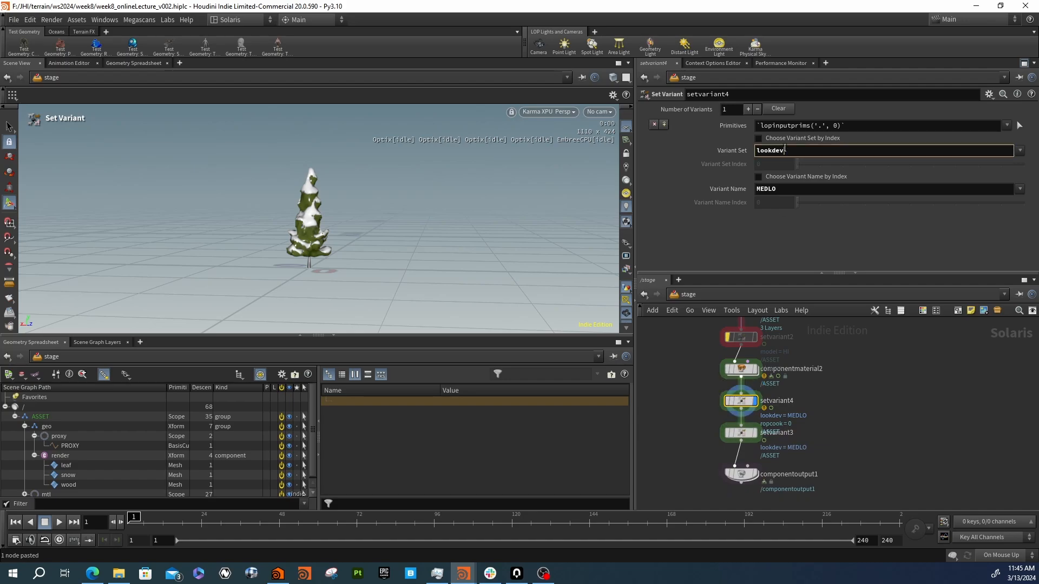
text(model)
key(Return)
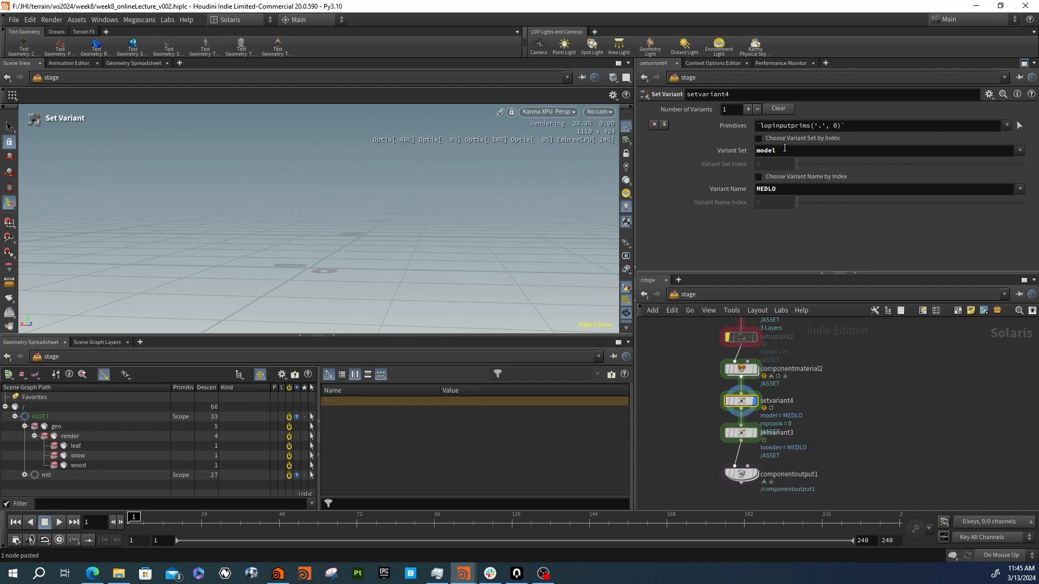
click(1020, 189)
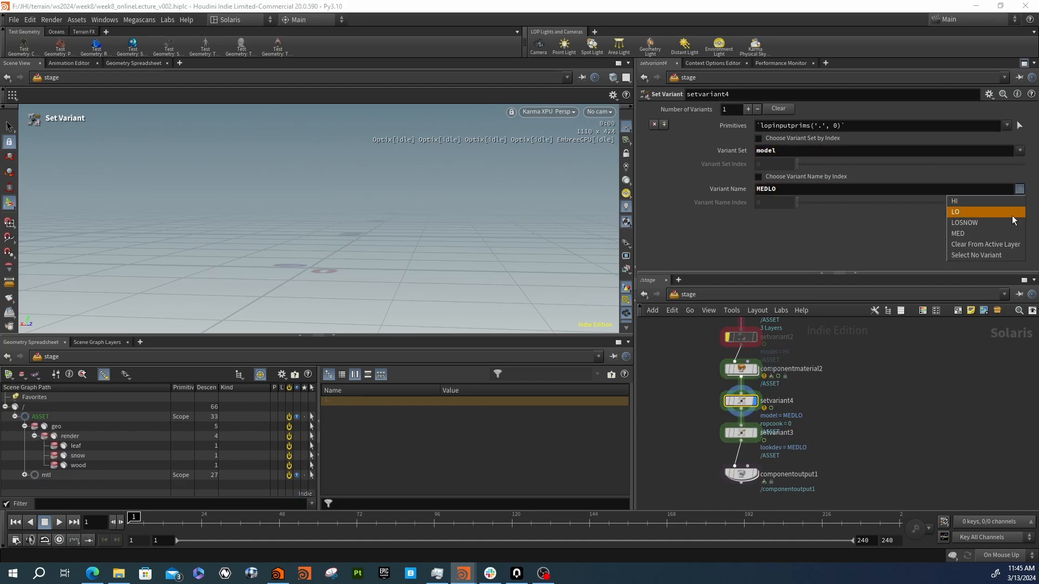
click(1008, 212)
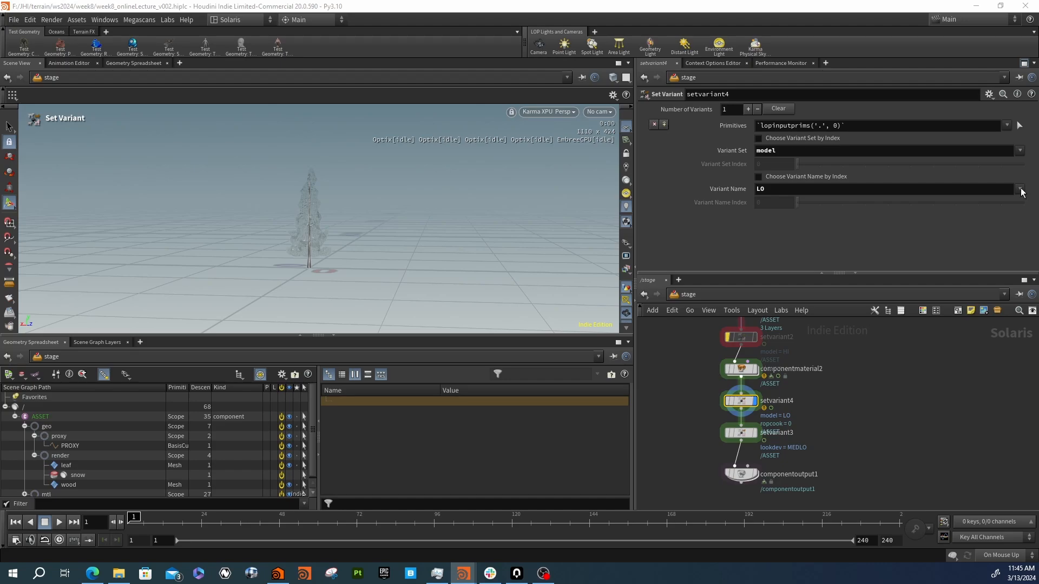
Display setvariant3 in the viewport and delete the duplicated Set Variant node above it
click(756, 433)
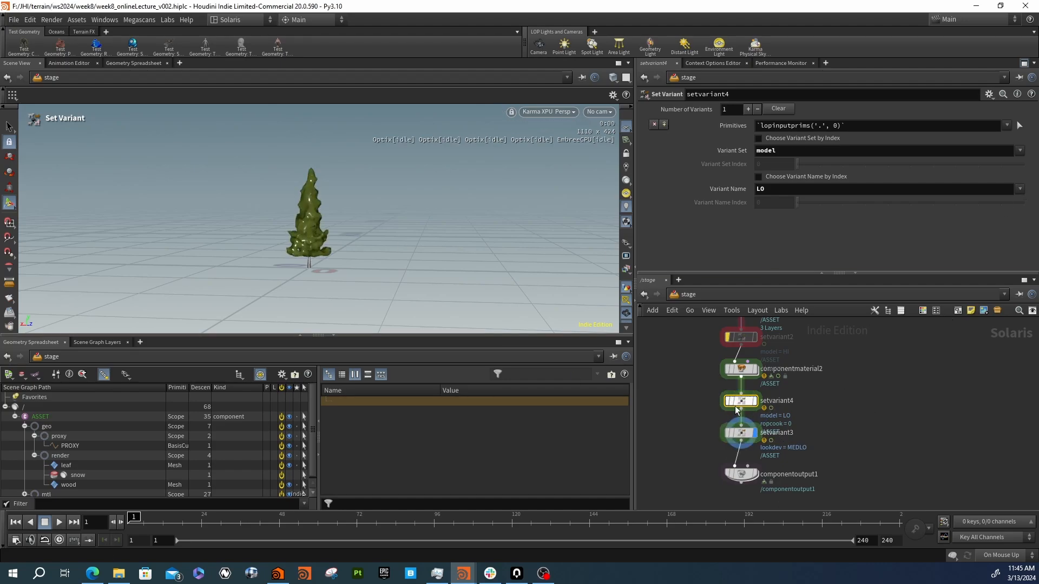
drag(774, 407, 777, 405)
key(Delete)
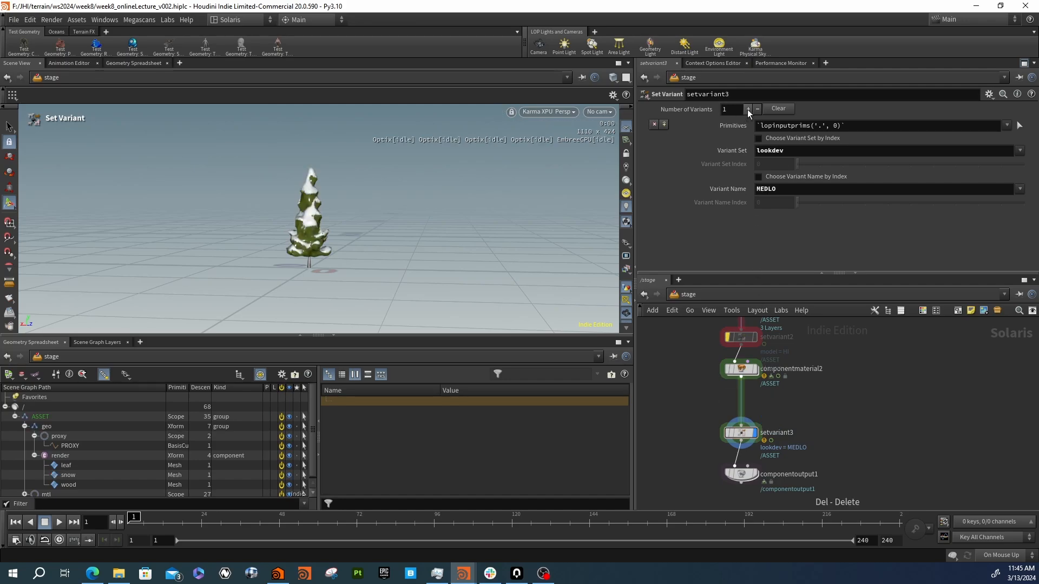
Insert a variant entry before the lookdev entry in setvariant3 and set its variant set to model
click(666, 124)
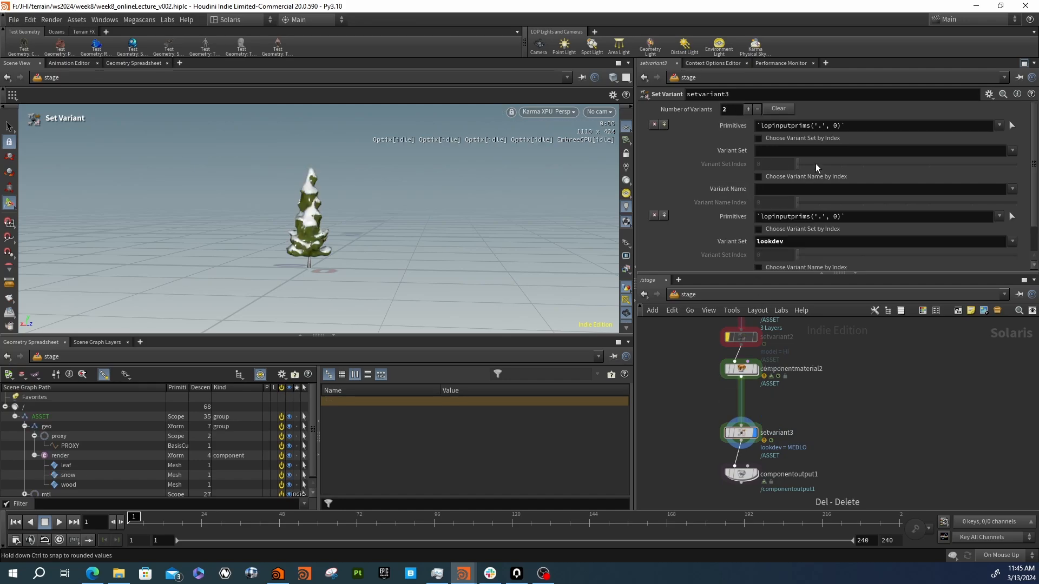
click(1011, 152)
click(999, 173)
Preview the LOSNOW and LO model variants in setvariant3's new entry, and set its variant name to MED
scroll(845, 171, down, 2)
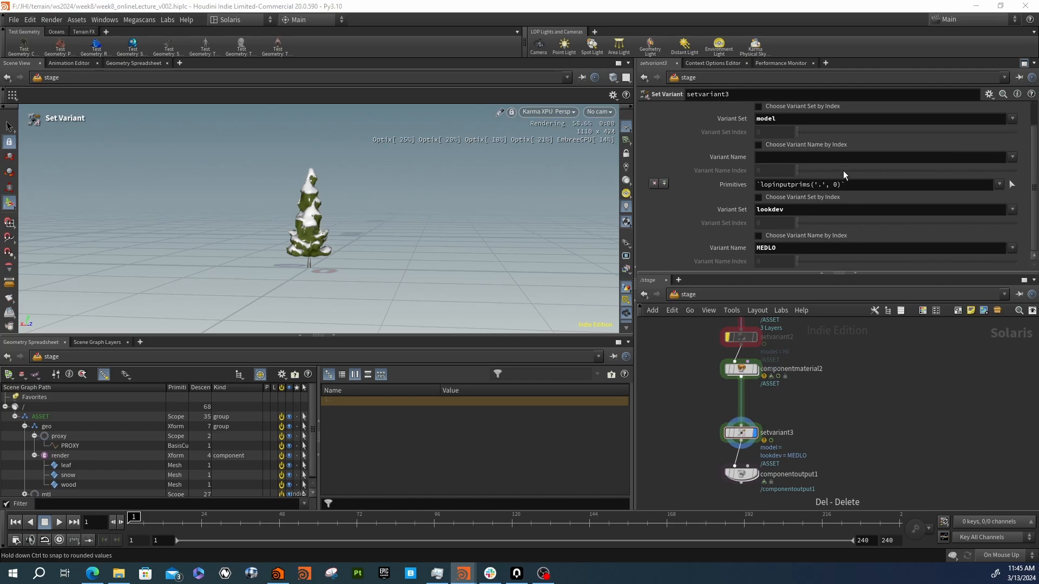
click(1013, 157)
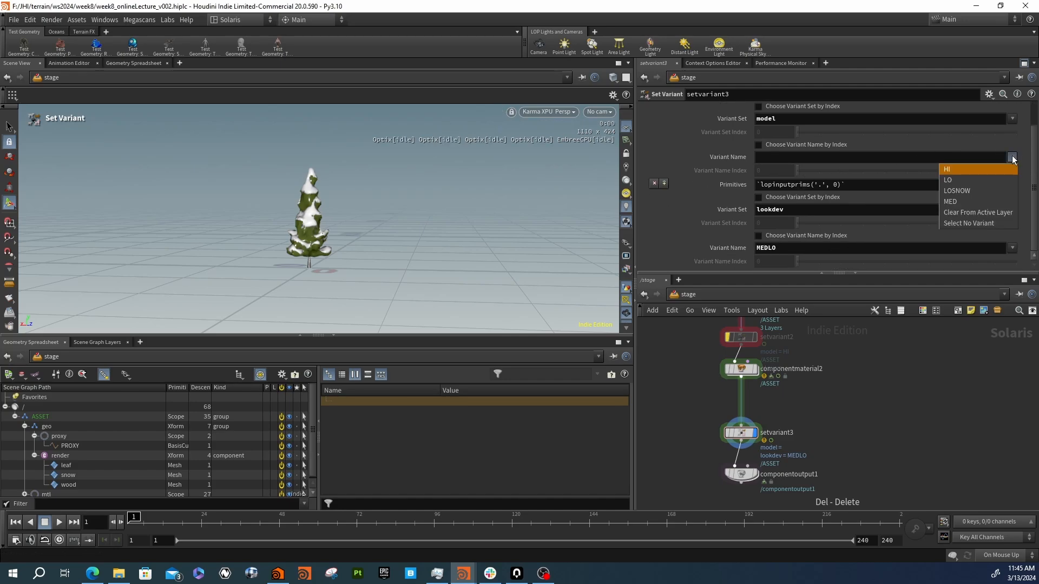
click(1004, 190)
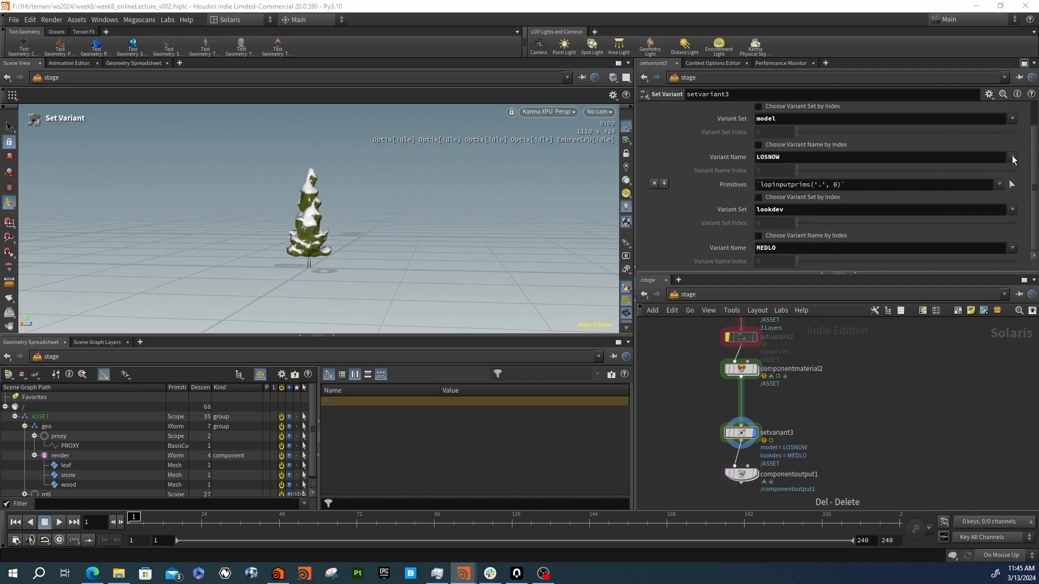
click(1013, 157)
click(1002, 175)
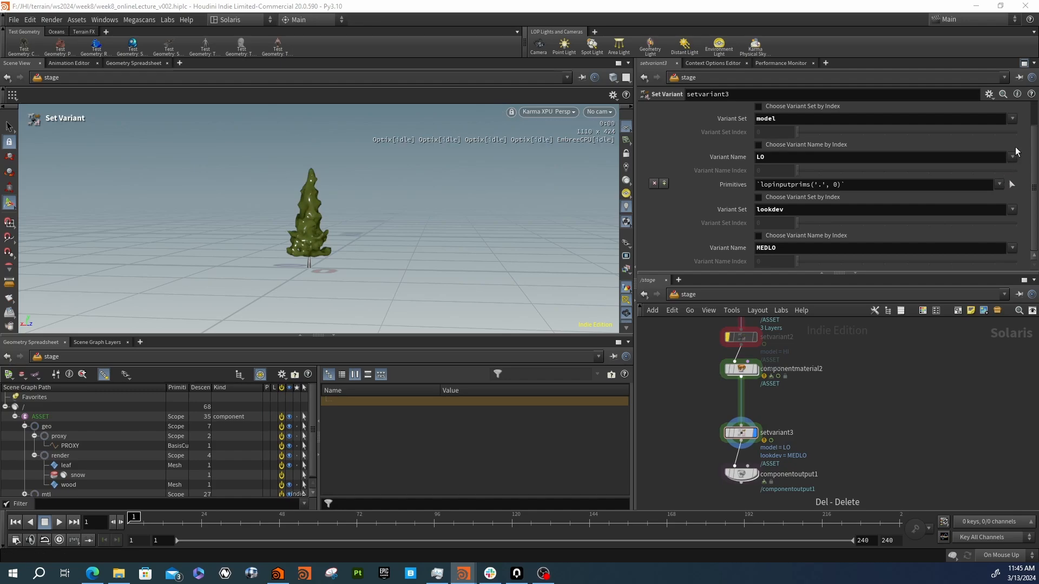
click(1013, 157)
click(998, 202)
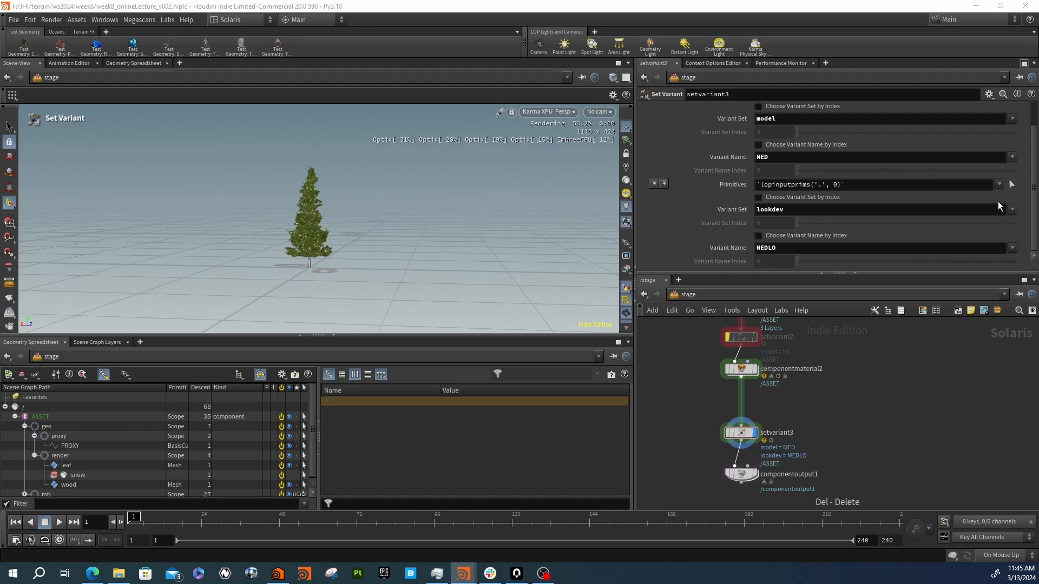
Duplicate the componentgeometry4 and sopimport1 pair and place the copies beside the originals
scroll(868, 389, down, 5)
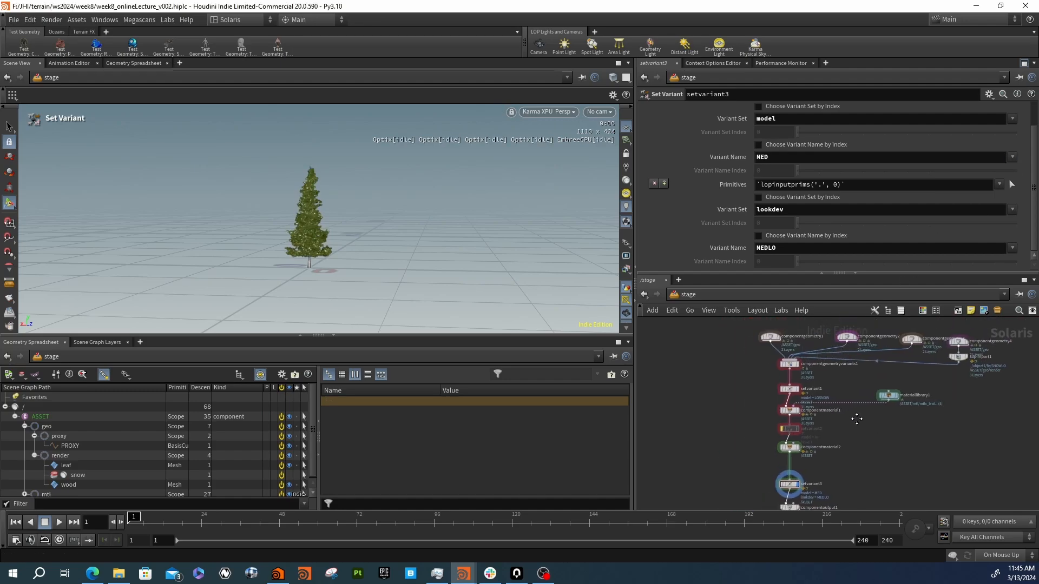
scroll(962, 378, up, 3)
middle_drag(965, 384, 890, 395)
drag(886, 373, 908, 349)
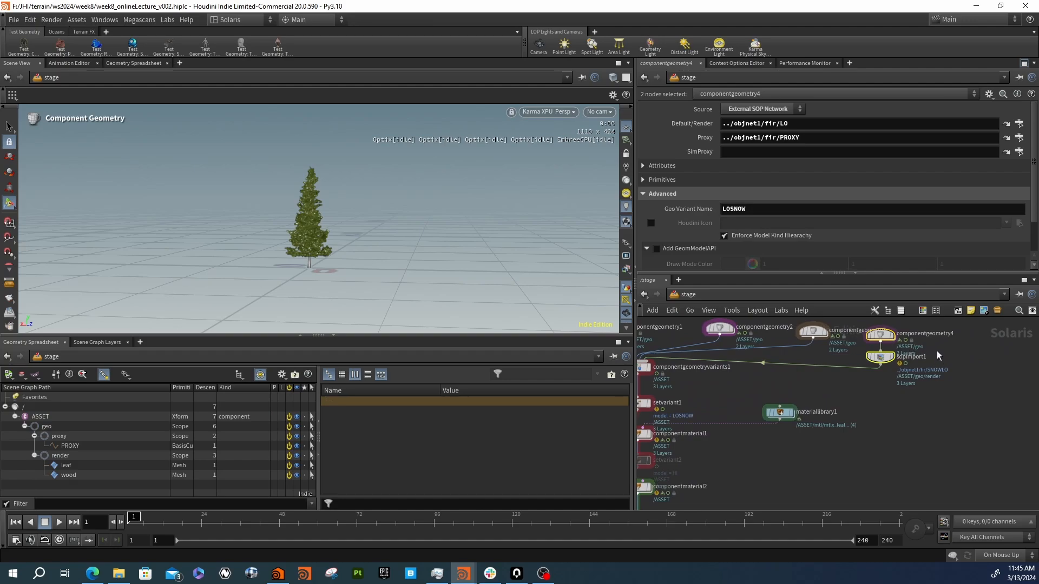
key(ctrl+c)
key(ctrl+v)
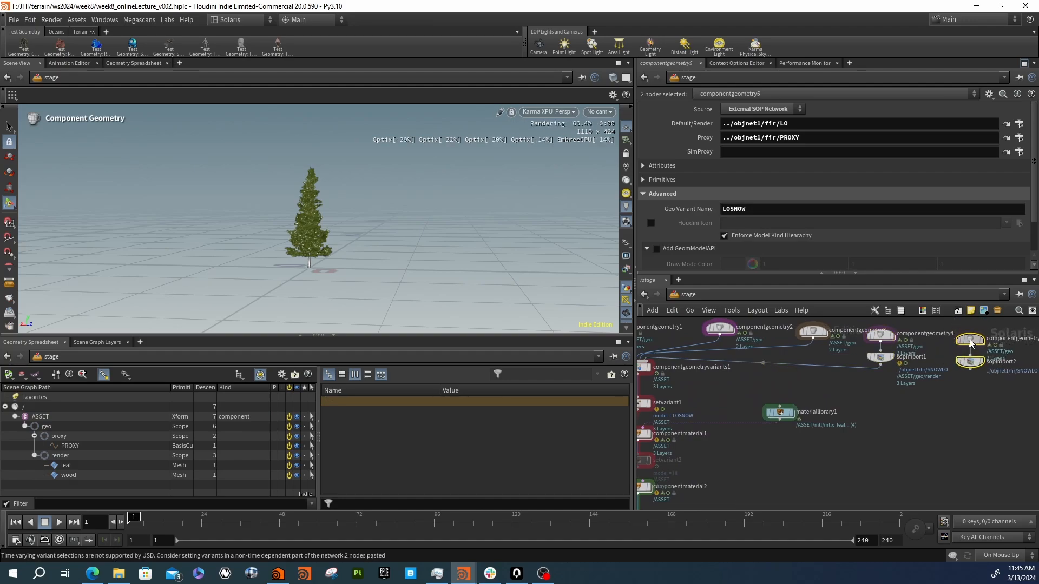
click(971, 339)
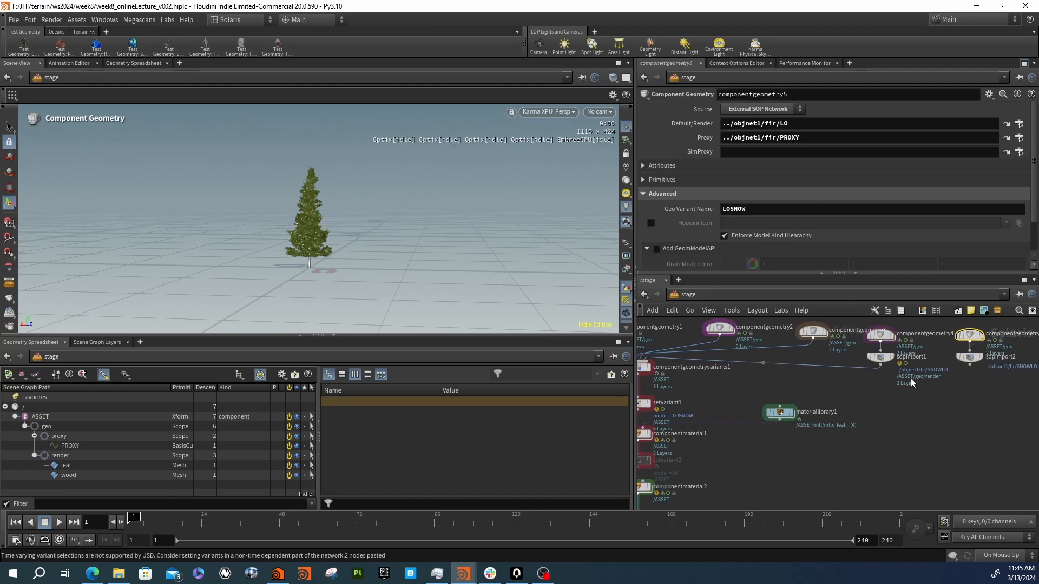
Duplicate the MED node componentgeometry2 above the copied pair and wire the duplicate to sopimport2
middle_drag(911, 378, 883, 411)
click(734, 361)
key(ctrl+c)
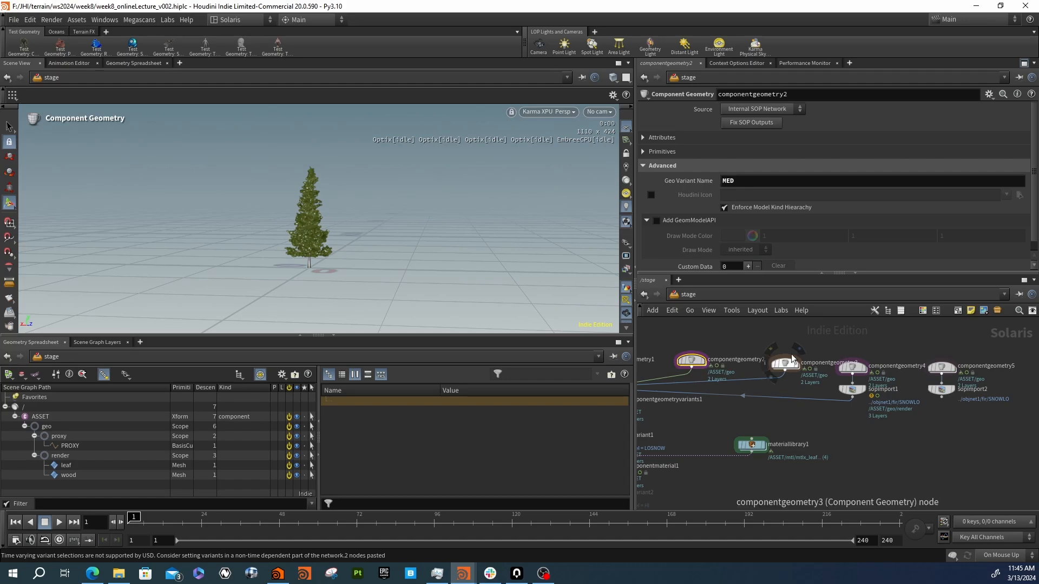
key(ctrl+v)
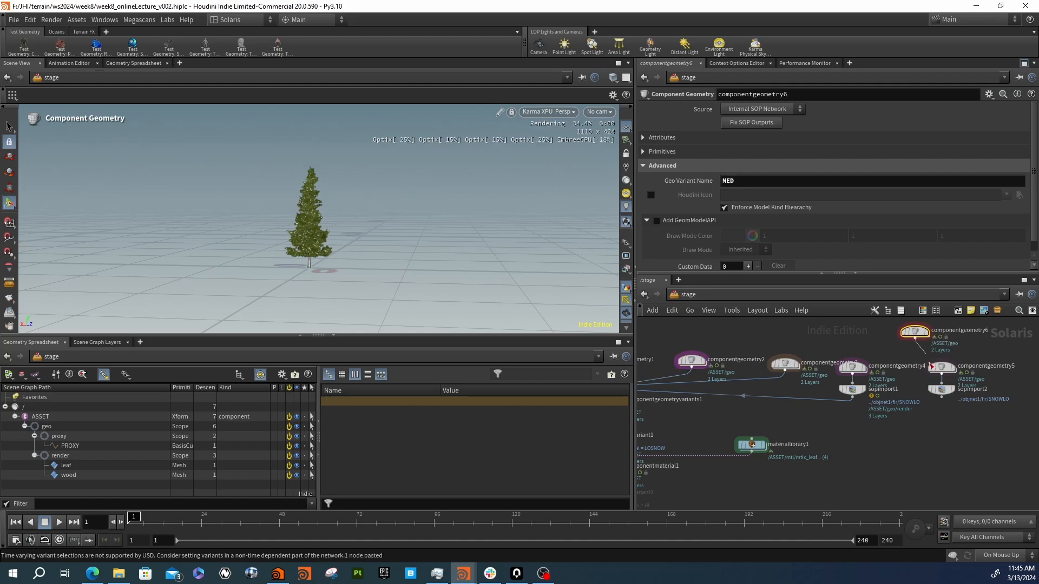
drag(916, 339, 942, 384)
click(934, 369)
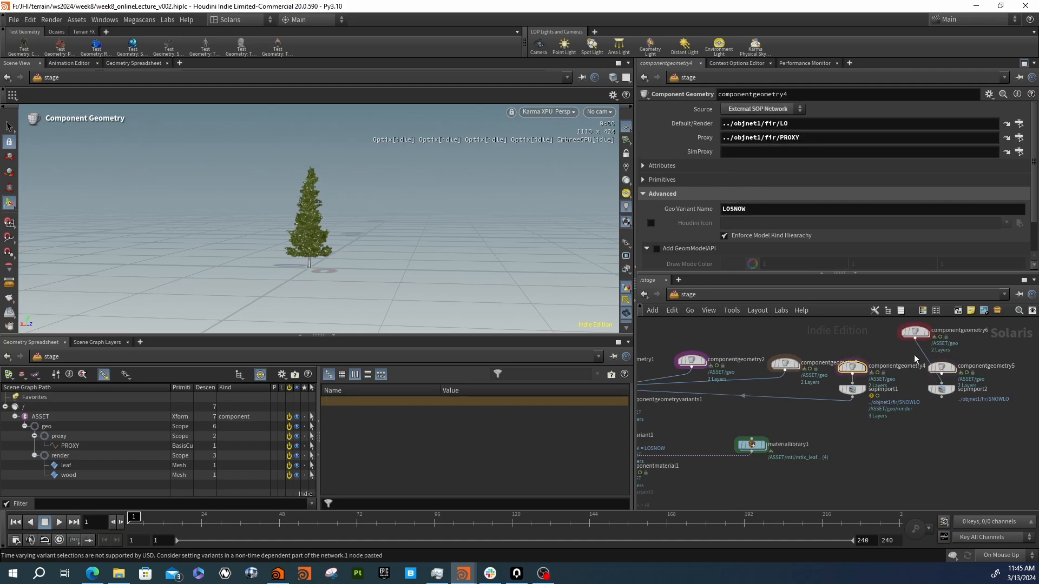
Set the geo variant name of the duplicated MED node componentgeometry6 to MEDSNOW
click(915, 332)
click(739, 182)
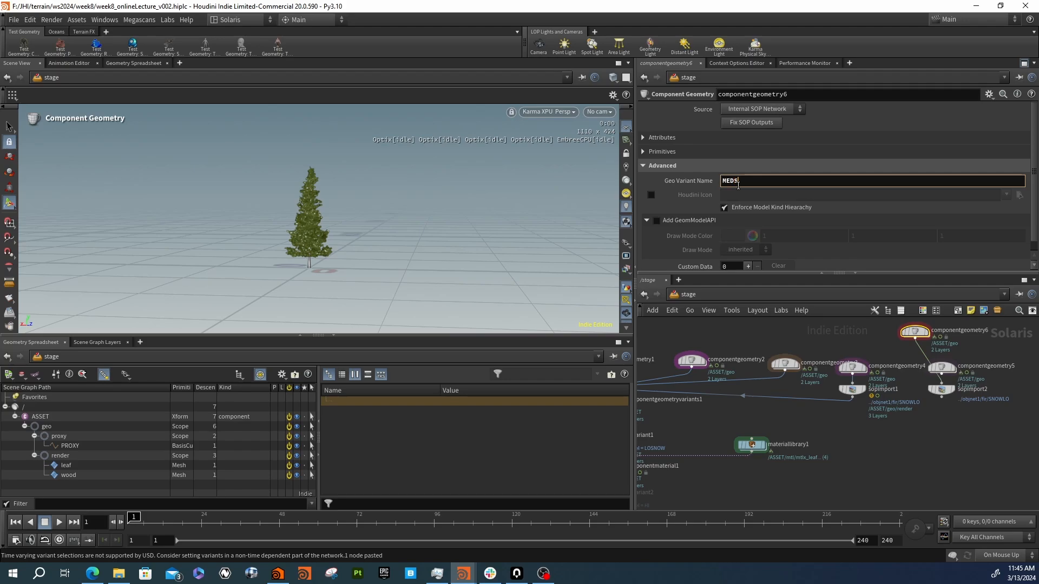
text(SNOW)
key(Return)
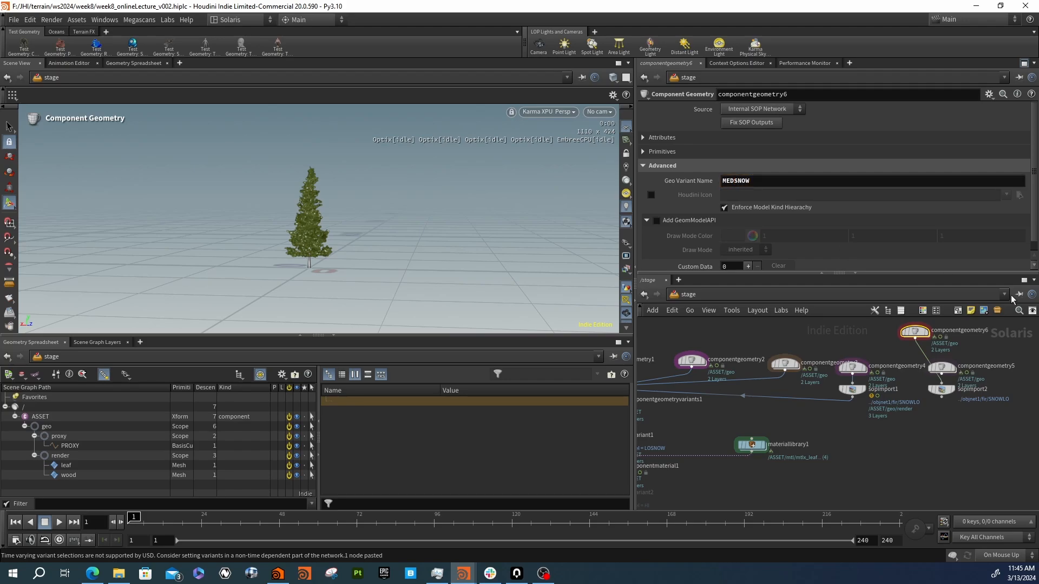
Delete componentgeometry5 and move componentgeometry6 into its place beside componentgeometry4
click(943, 368)
key(Delete)
drag(917, 336, 950, 391)
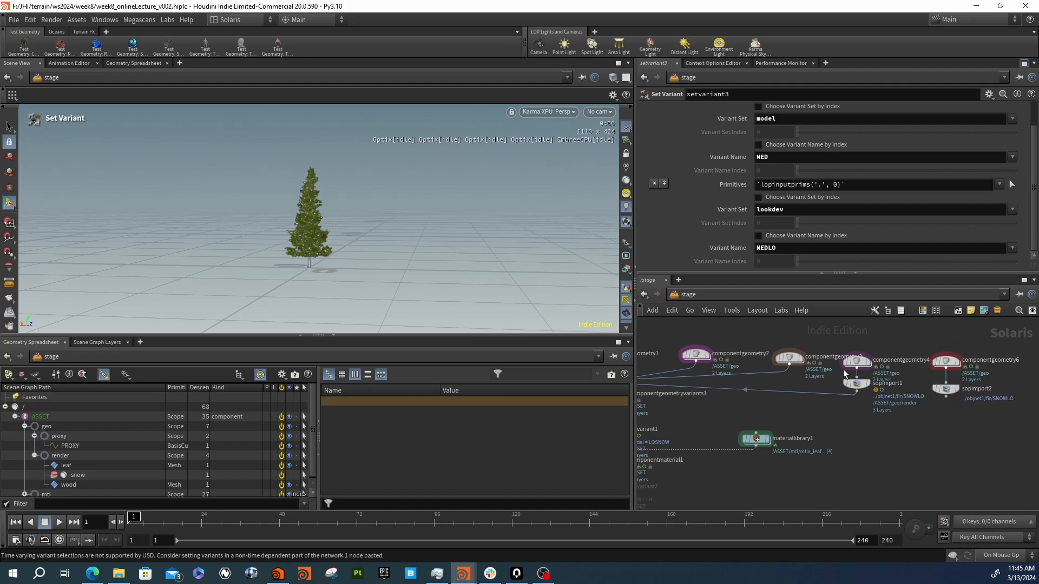
Delete the two SOP import nodes below componentgeometry4 and componentgeometry6
click(856, 382)
drag(820, 416, 960, 384)
key(Delete)
Switch componentgeometry4's source to Internal SOP Network
click(856, 361)
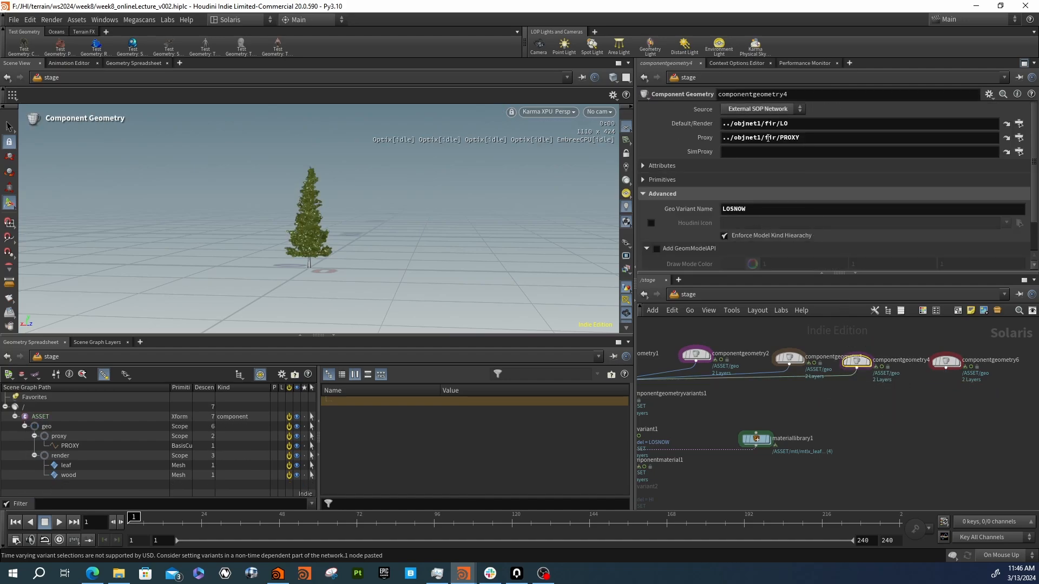
click(761, 110)
click(763, 121)
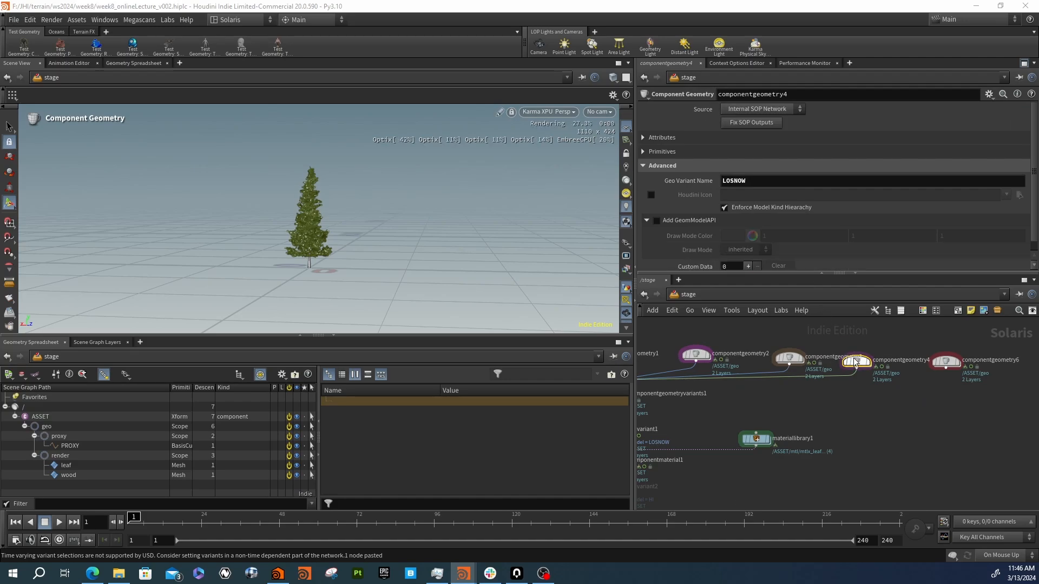
Set the model variant name in setvariant3 to LOSNOW
middle_drag(864, 398, 908, 368)
scroll(908, 368, down, 3)
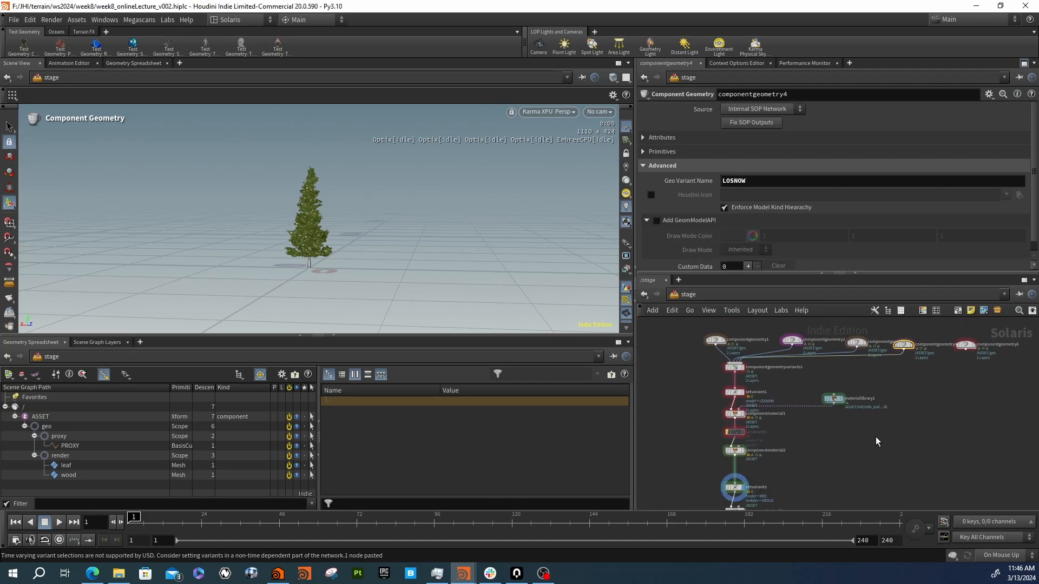
click(735, 487)
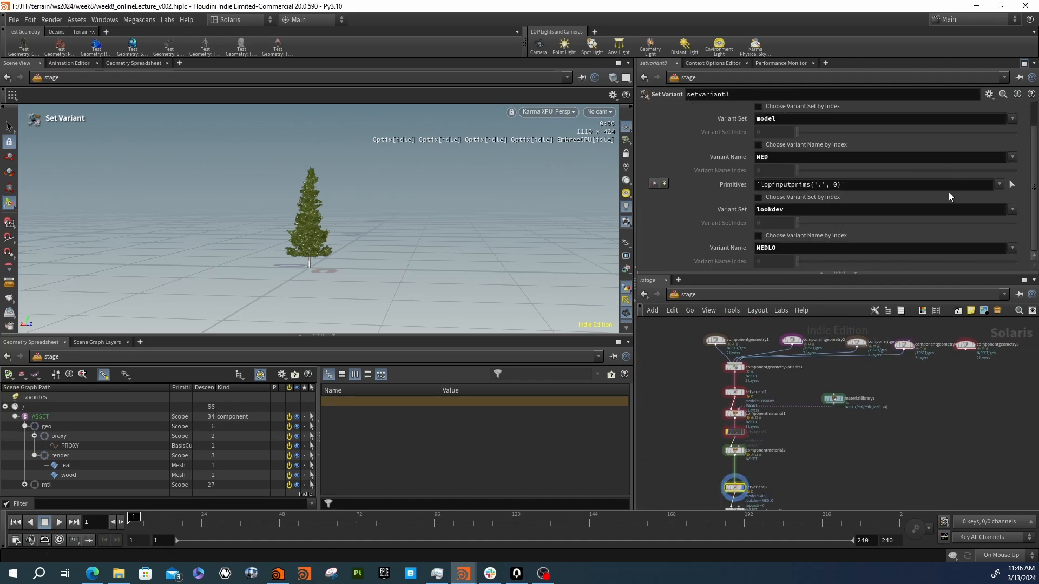
click(1011, 157)
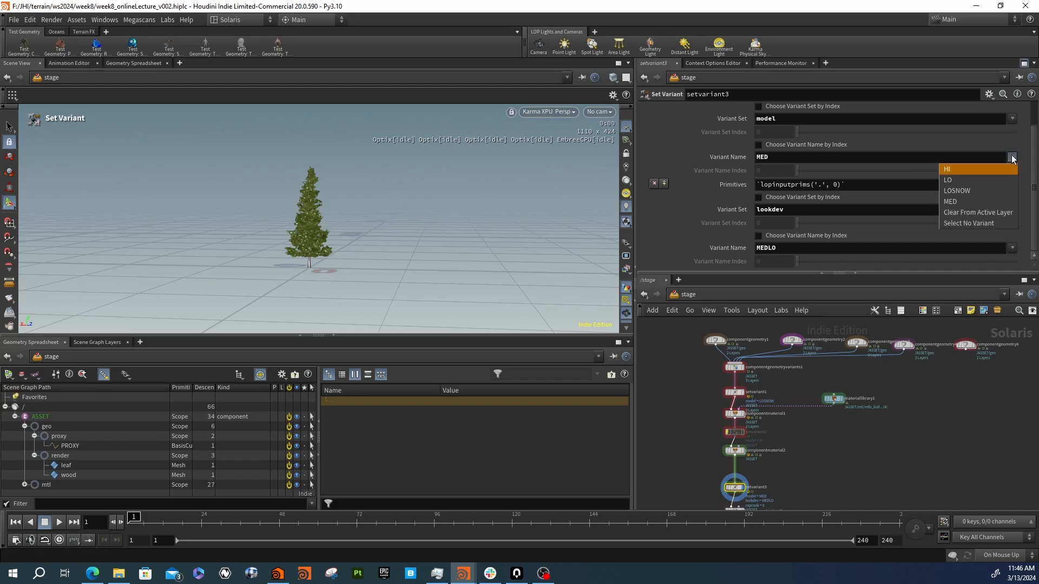
click(1012, 189)
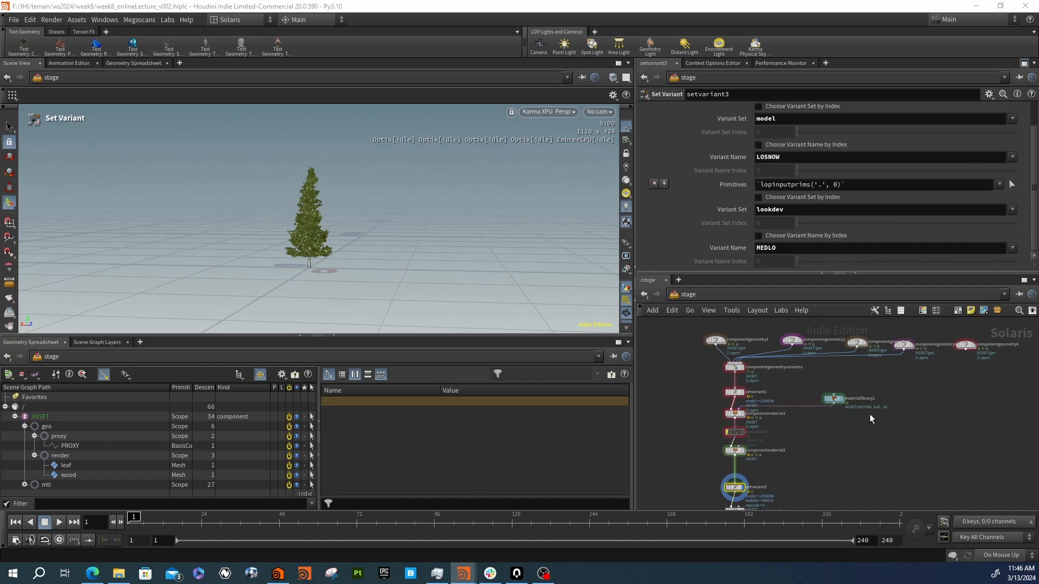
Inside componentgeometry4, point the first object of object_merge1 to ../../../../objnet1/fir/LO
middle_drag(871, 419, 827, 444)
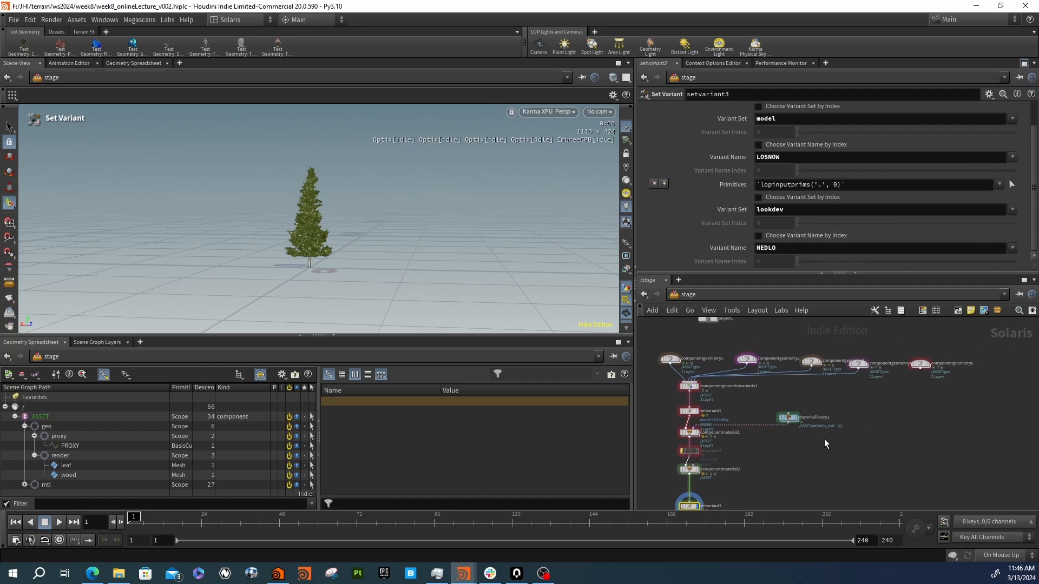
double_click(866, 364)
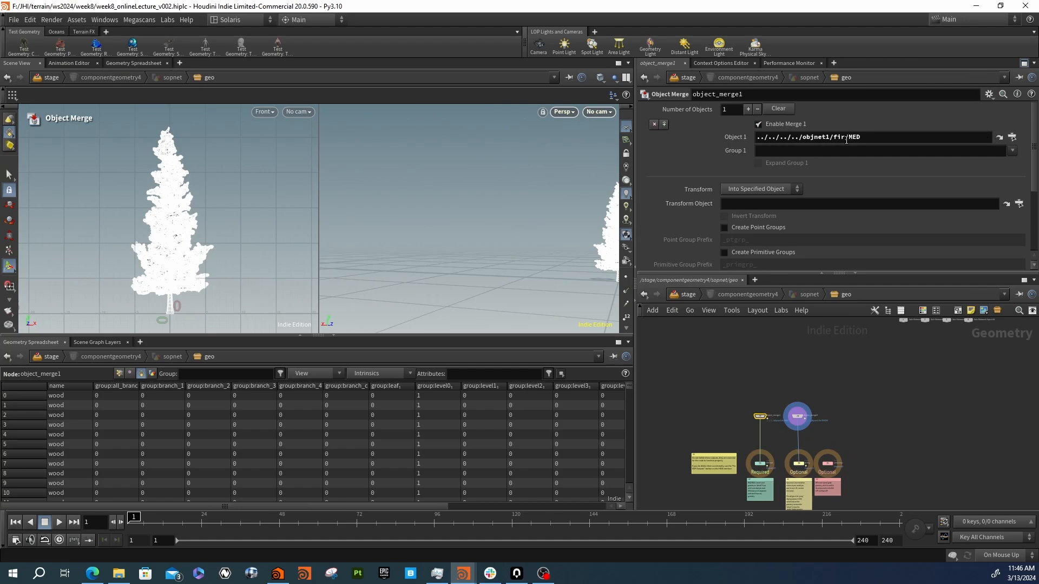
double_click(883, 142)
text(LO)
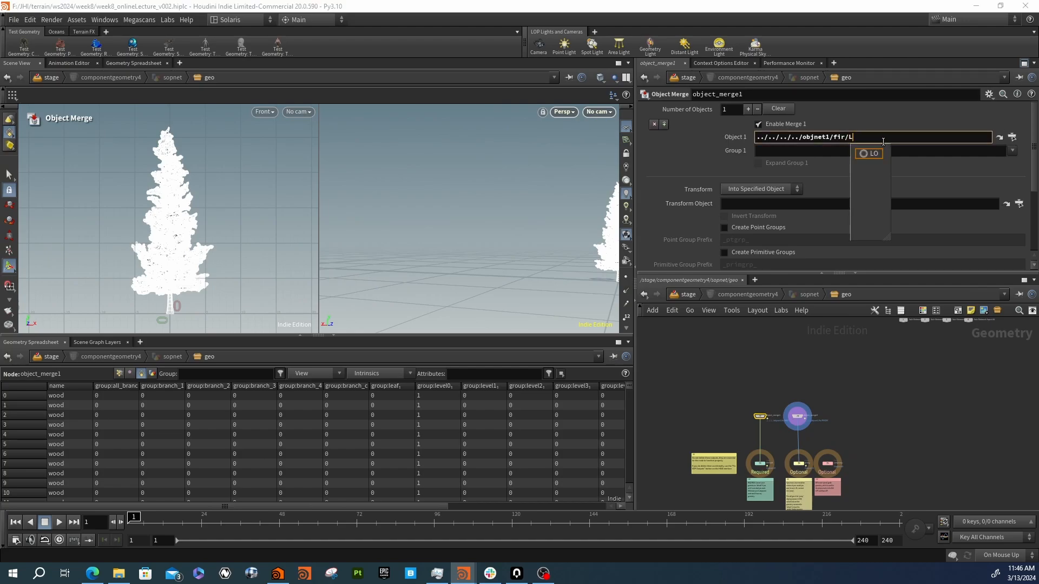
key(Return)
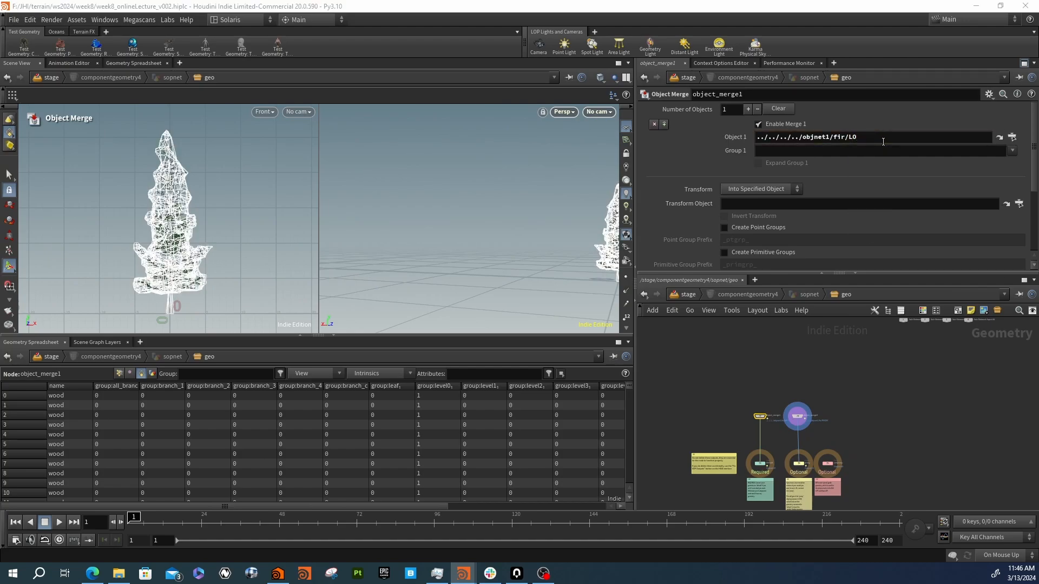
Add a second object to componentgeometry4's object_merge1 and set it to the fir network's SNOWLO output
click(748, 109)
click(1012, 187)
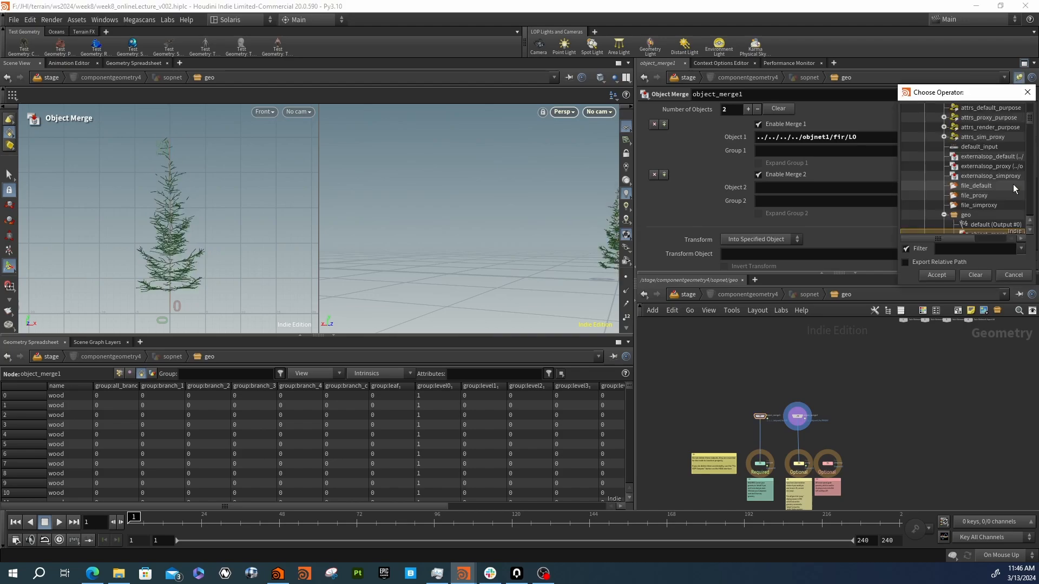
scroll(994, 191, down, 3)
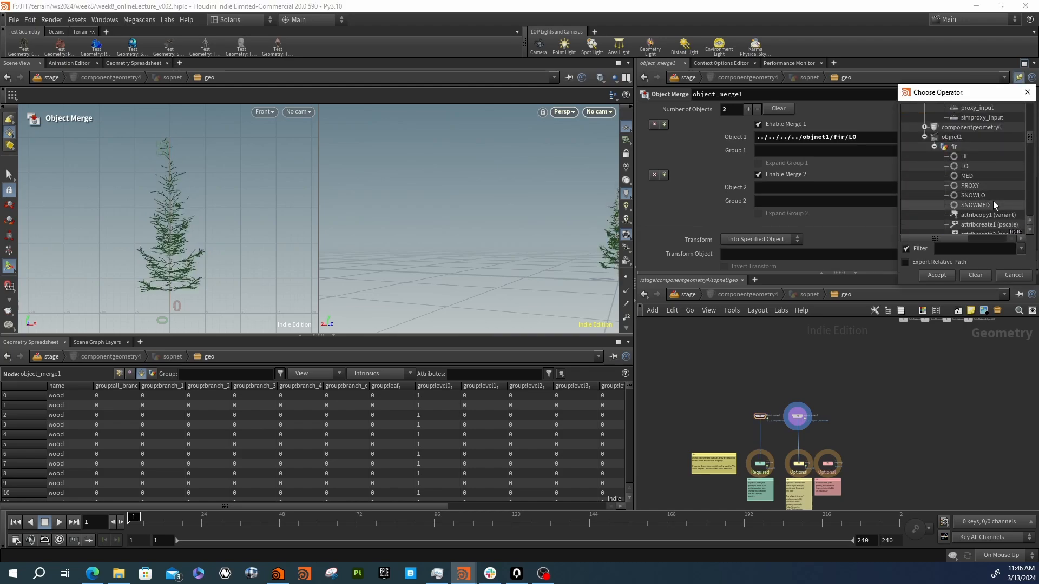
click(993, 196)
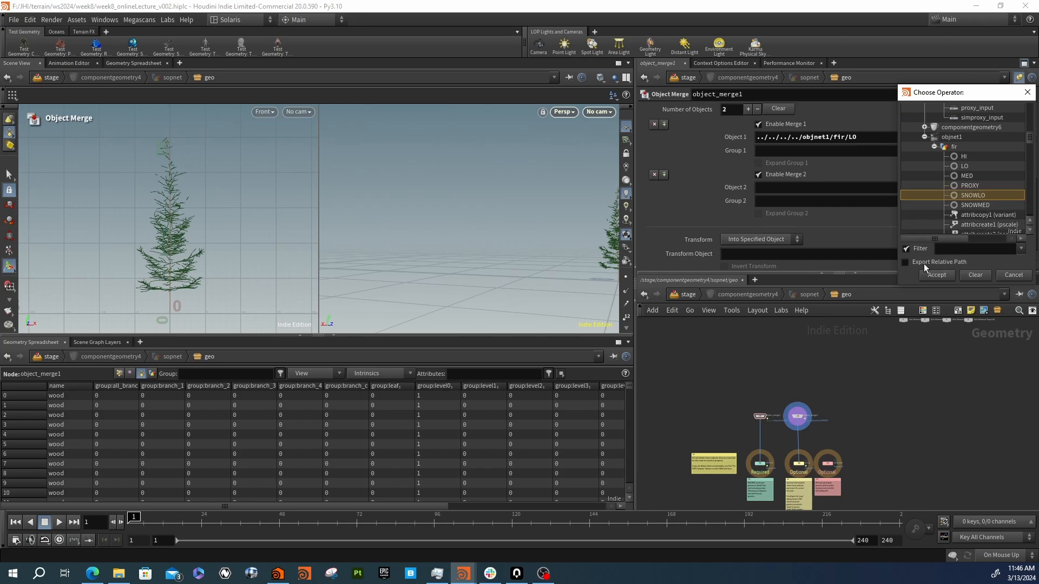
click(934, 275)
middle_drag(861, 422, 866, 389)
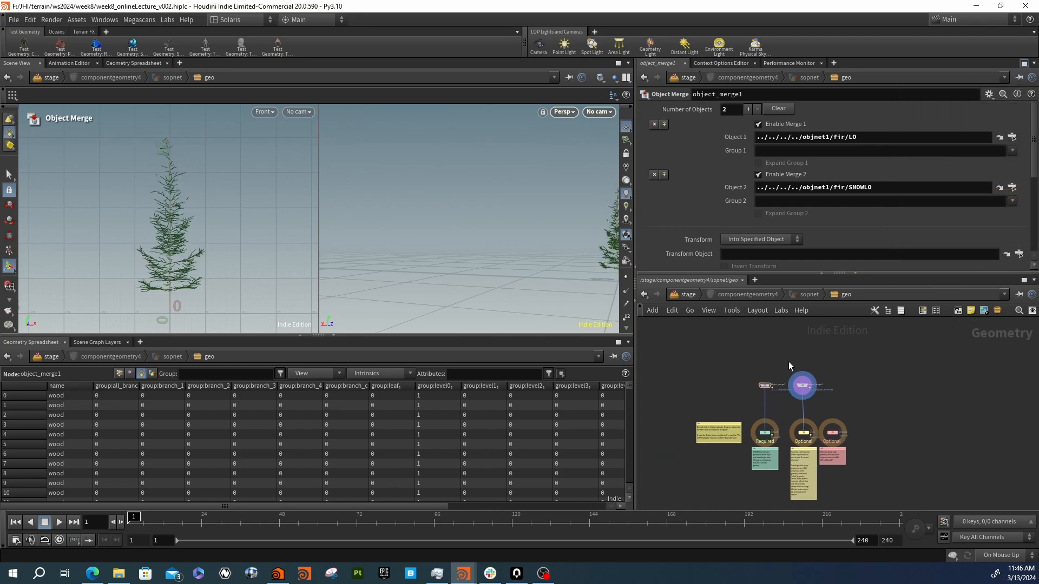
Return to the stage network and review componentgeometry4's leaf, snow and wood geometry alongside the downstream nodes
click(683, 297)
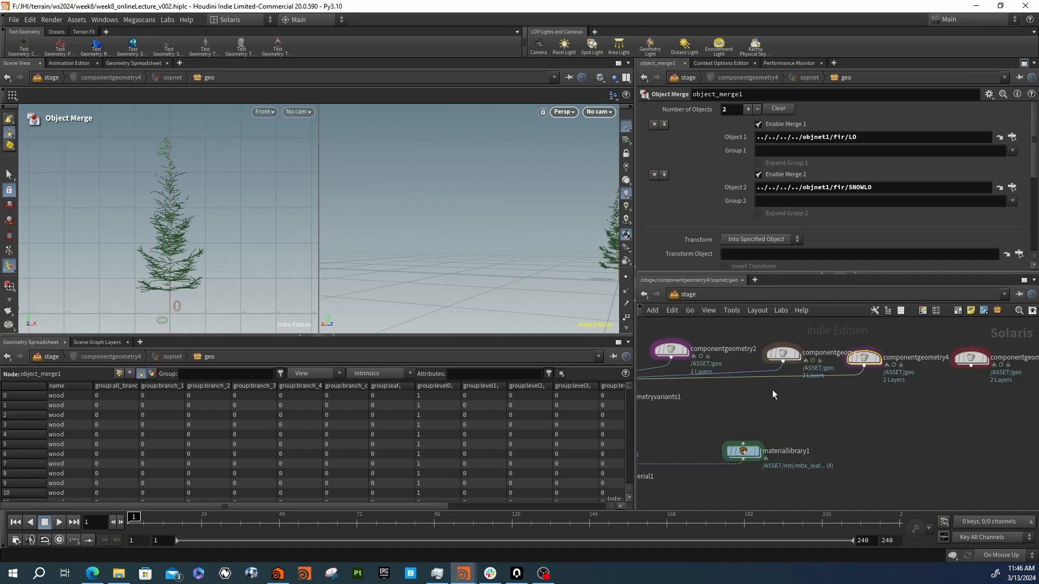
middle_drag(784, 396, 820, 368)
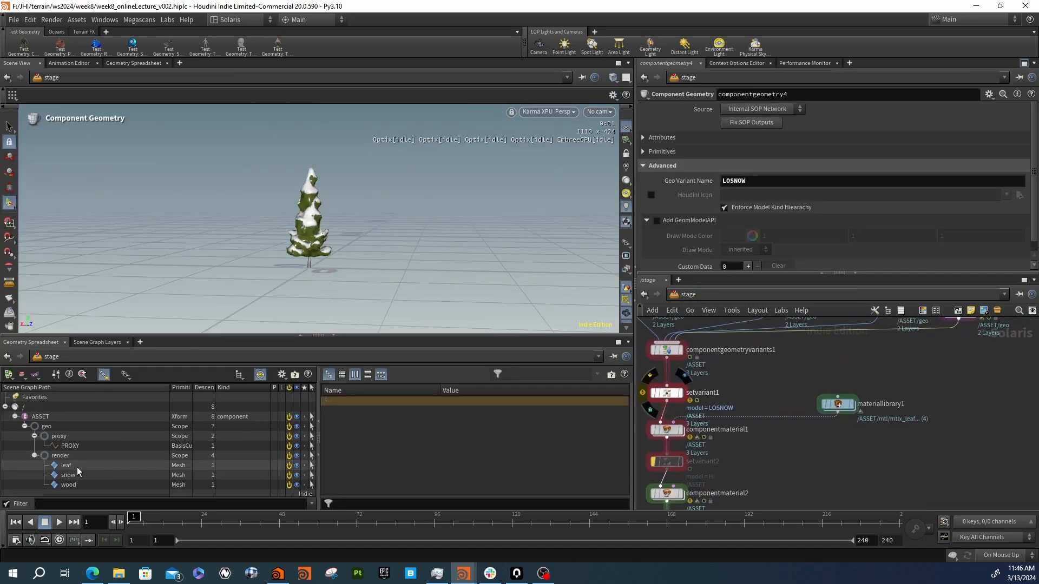
middle_drag(874, 396, 824, 417)
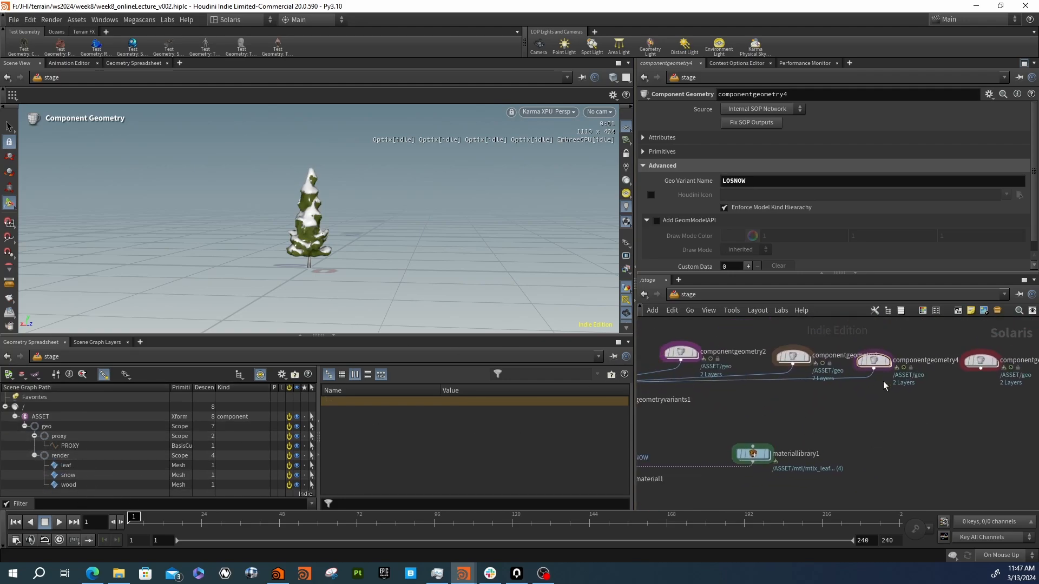
middle_drag(857, 378, 901, 375)
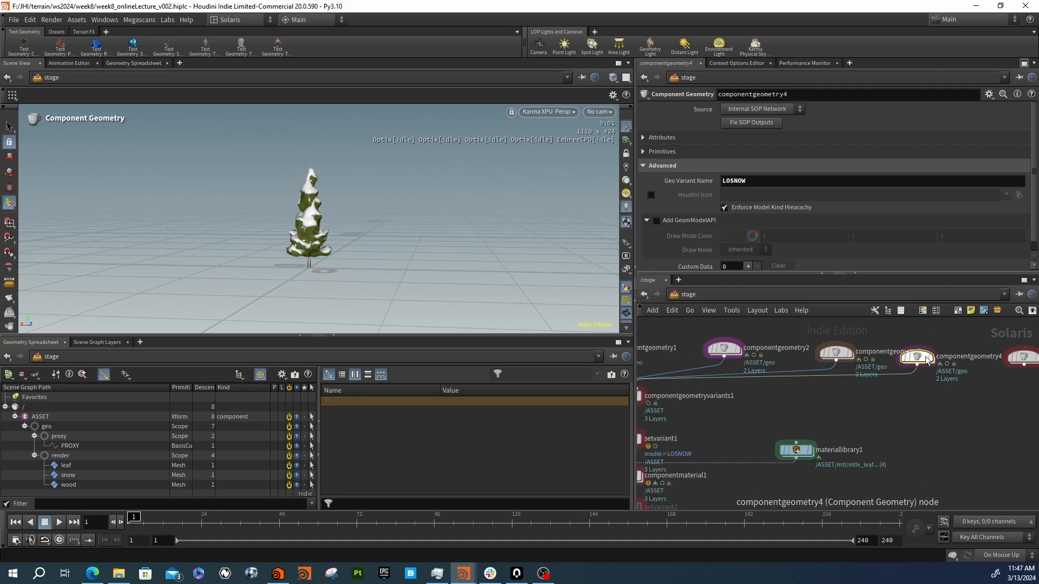
drag(929, 414, 906, 347)
middle_drag(987, 401, 950, 406)
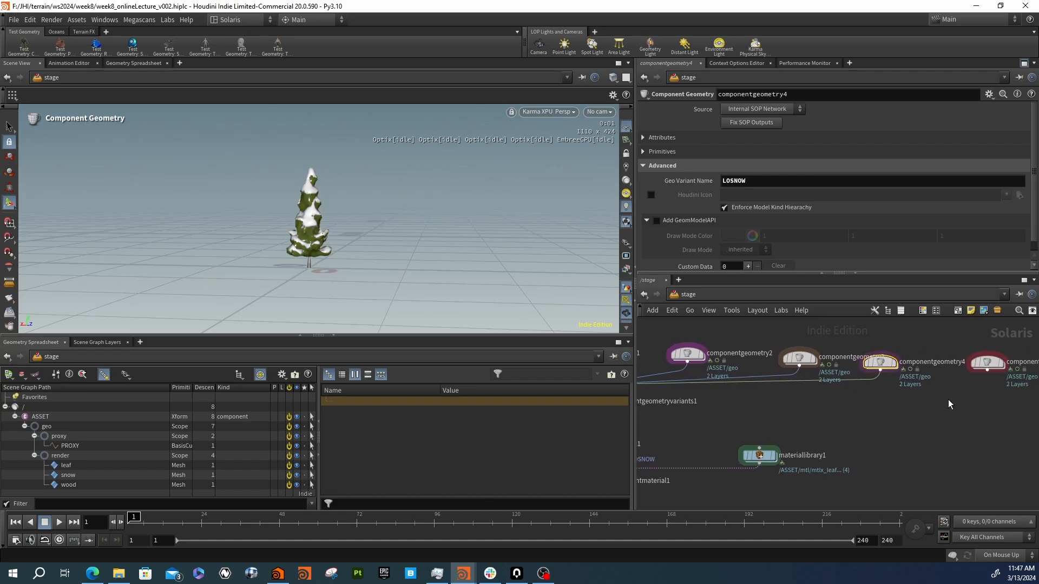
Inside componentgeometry6, add a second object to object_merge1 that references the fir network's SNOWMED output with a relative path
click(987, 365)
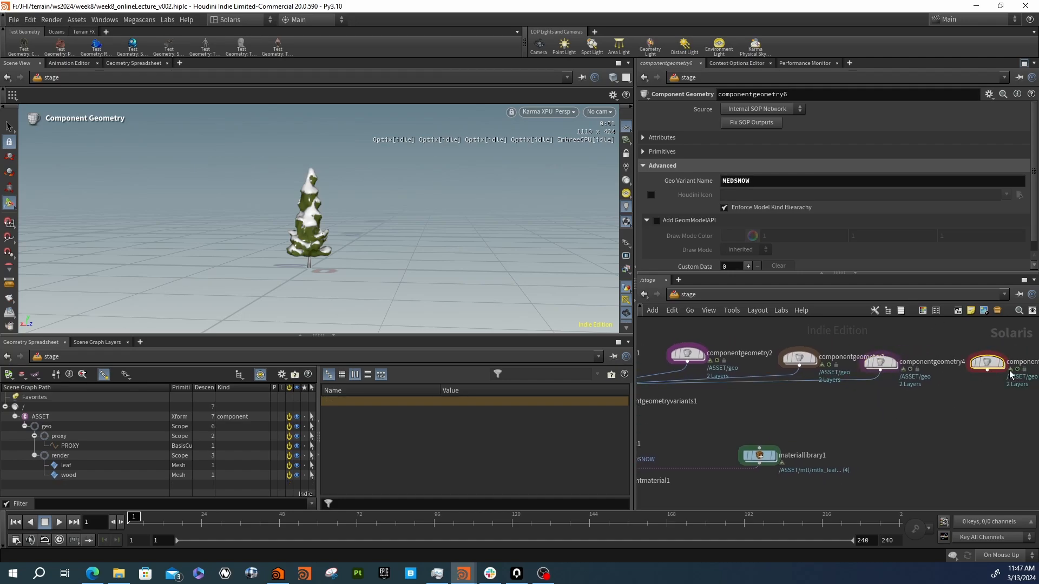
double_click(988, 364)
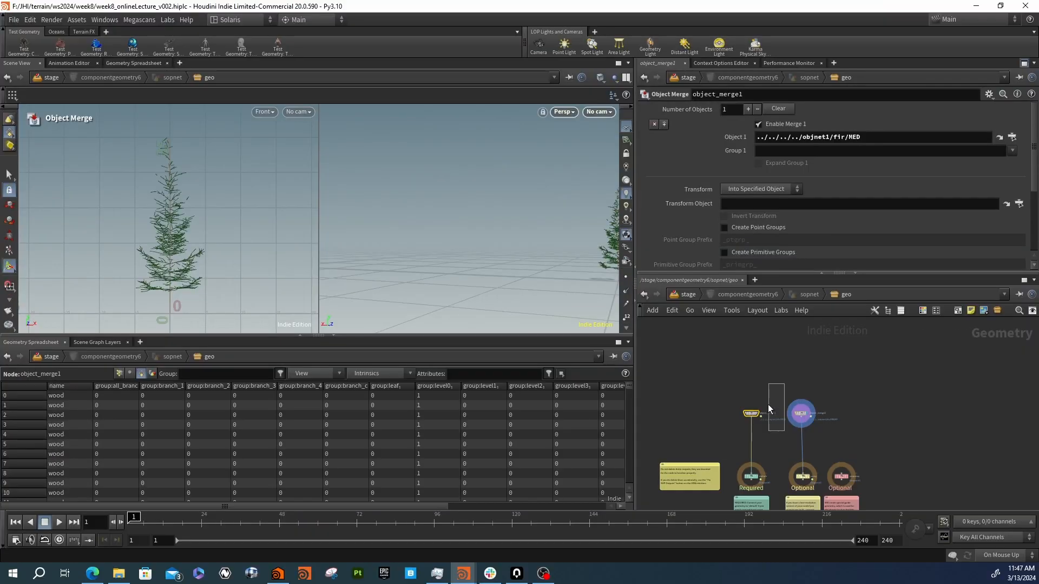
click(748, 109)
click(1013, 187)
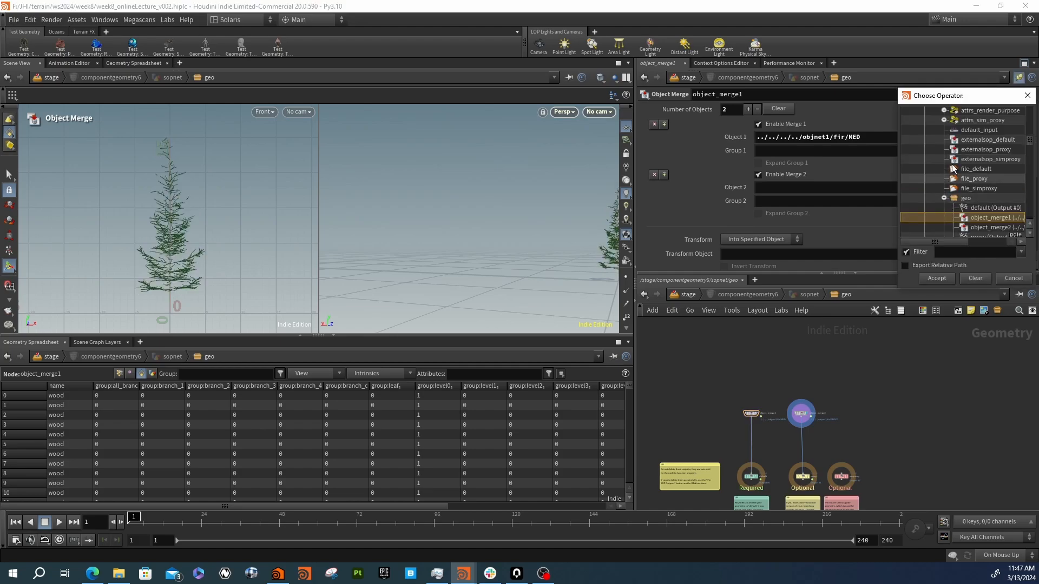
click(920, 263)
scroll(976, 193, up, 3)
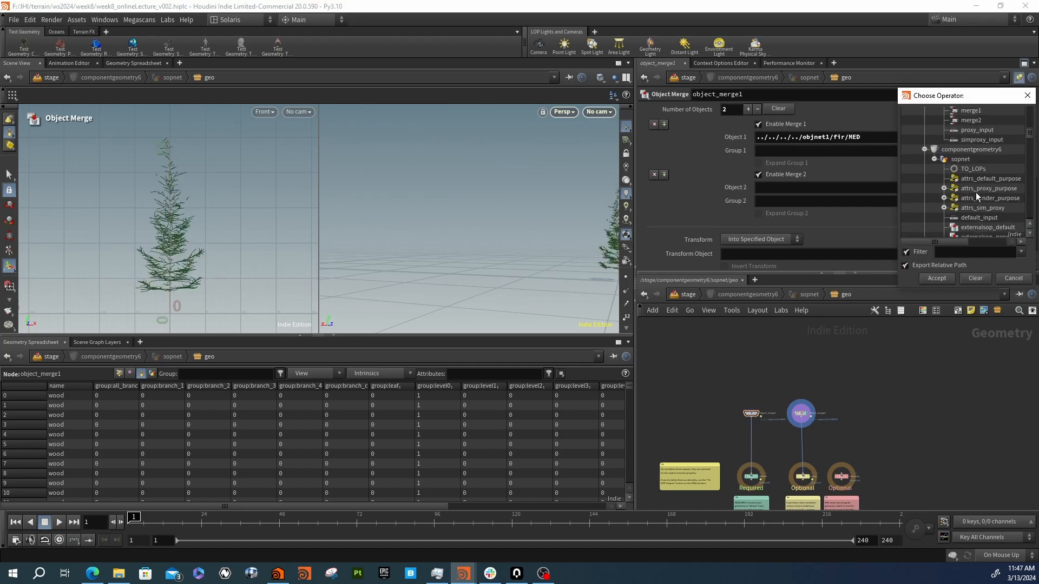
scroll(976, 193, up, 5)
scroll(976, 193, down, 10)
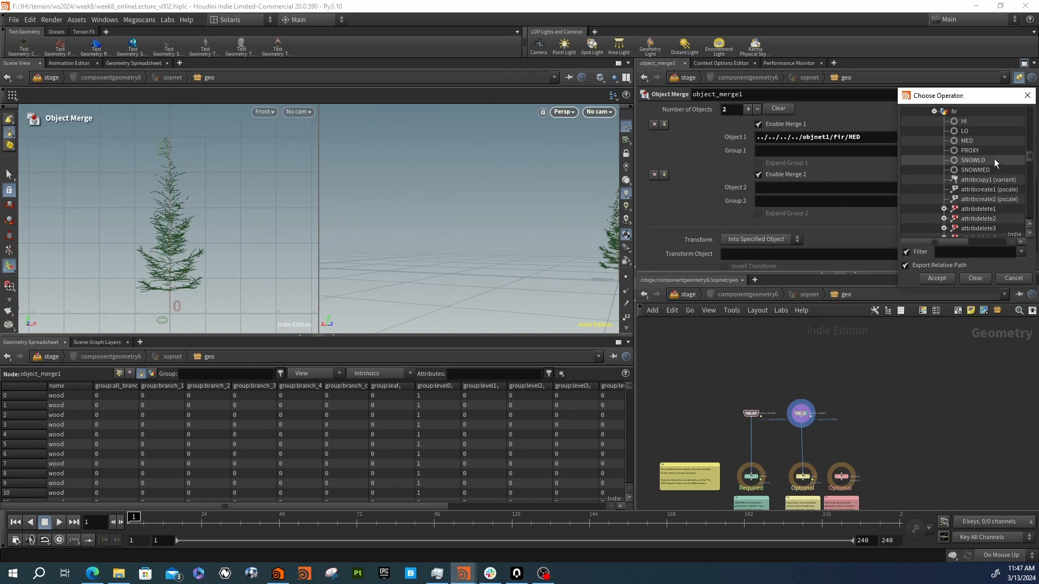
click(995, 170)
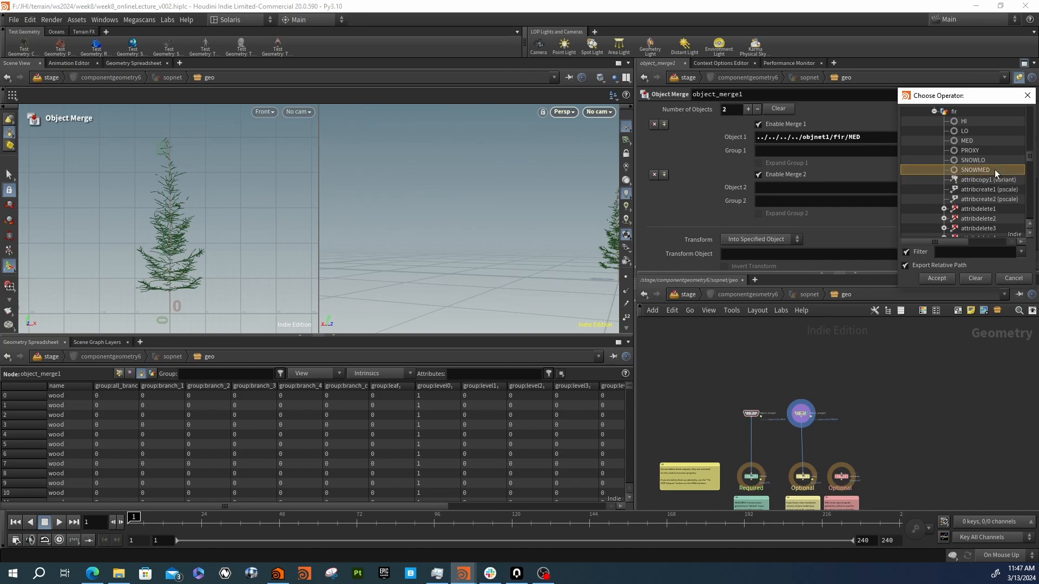
click(937, 279)
Return to the stage network and wire componentgeometry6 into componentgeometryvariants1
click(690, 295)
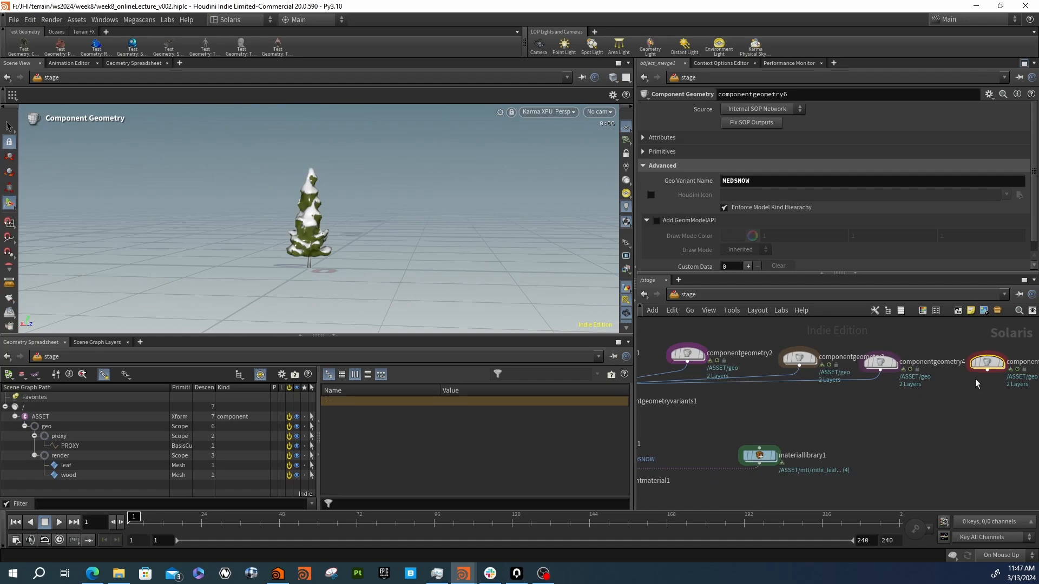
scroll(982, 372, down, 5)
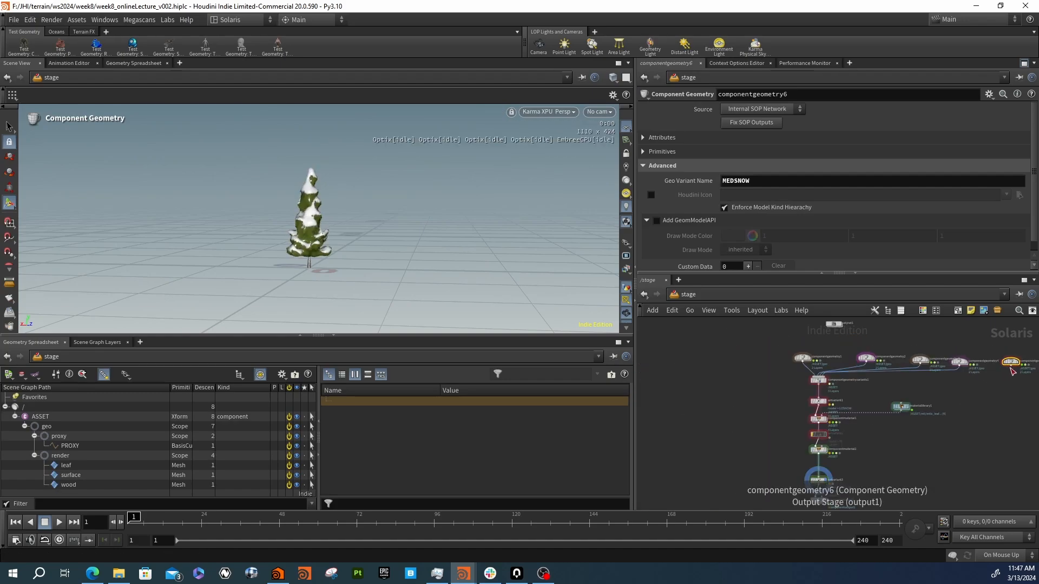
drag(1011, 368, 835, 379)
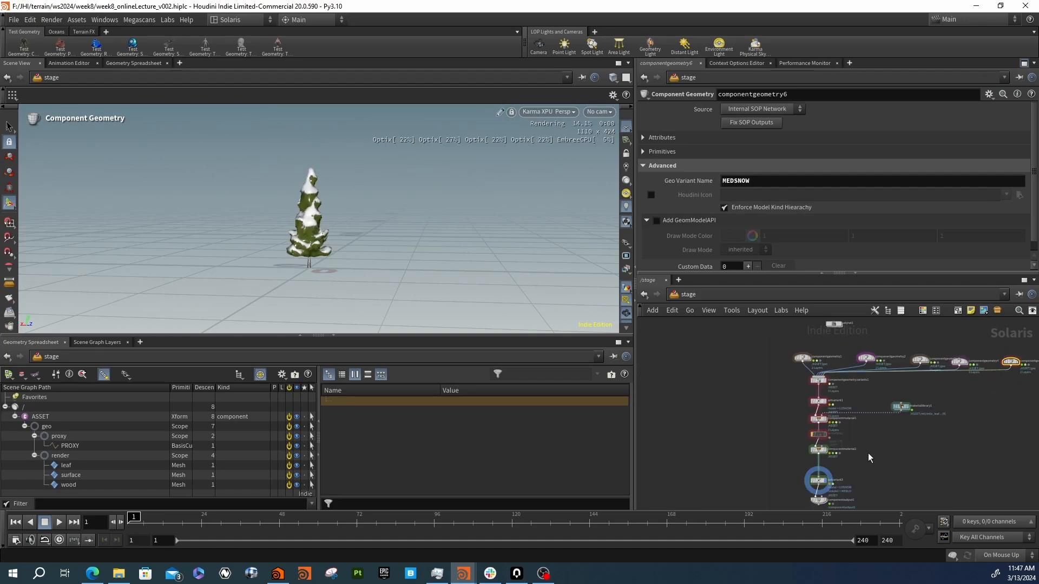
Set the model variant name in setvariant3 to MEDSNOW and check the render primitives in the scene graph
scroll(831, 434, up, 4)
click(850, 452)
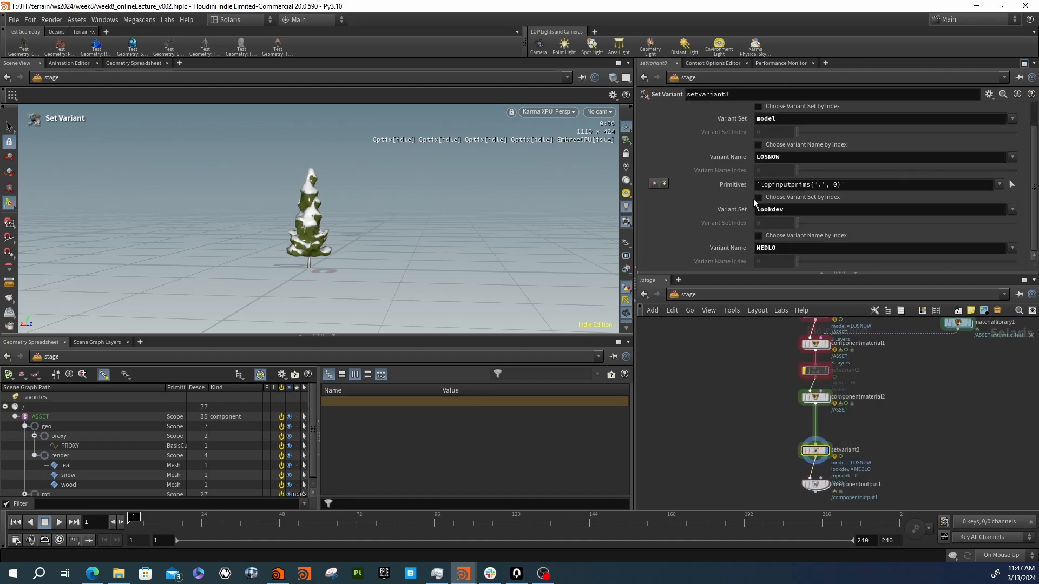
click(1012, 157)
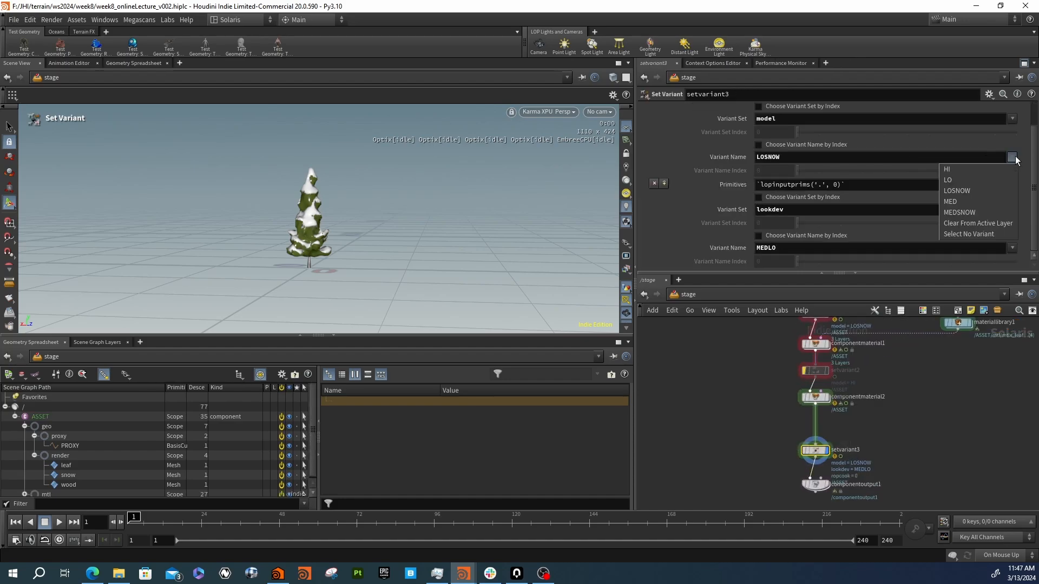
click(988, 214)
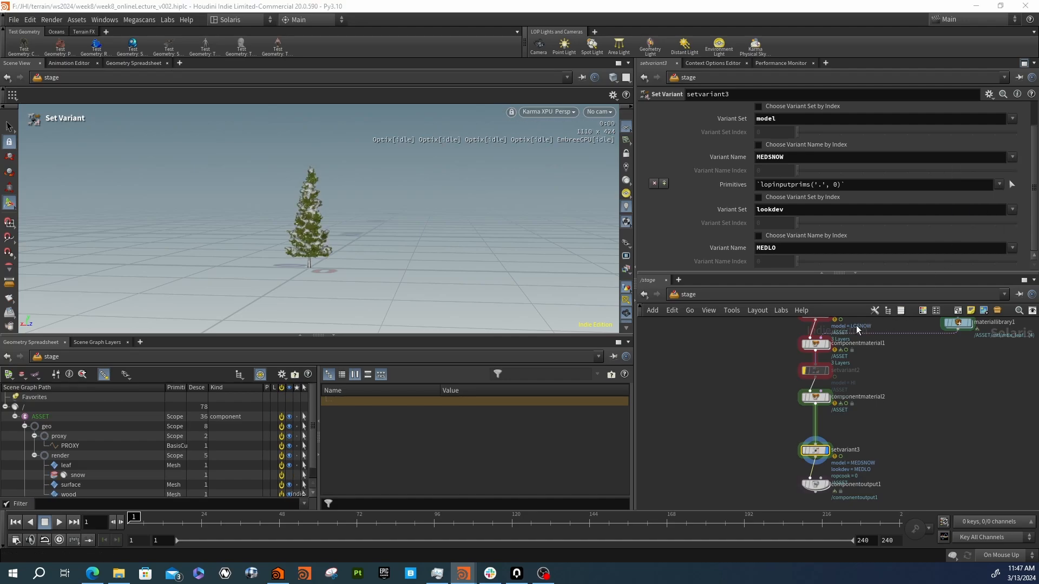
scroll(82, 477, down, 1)
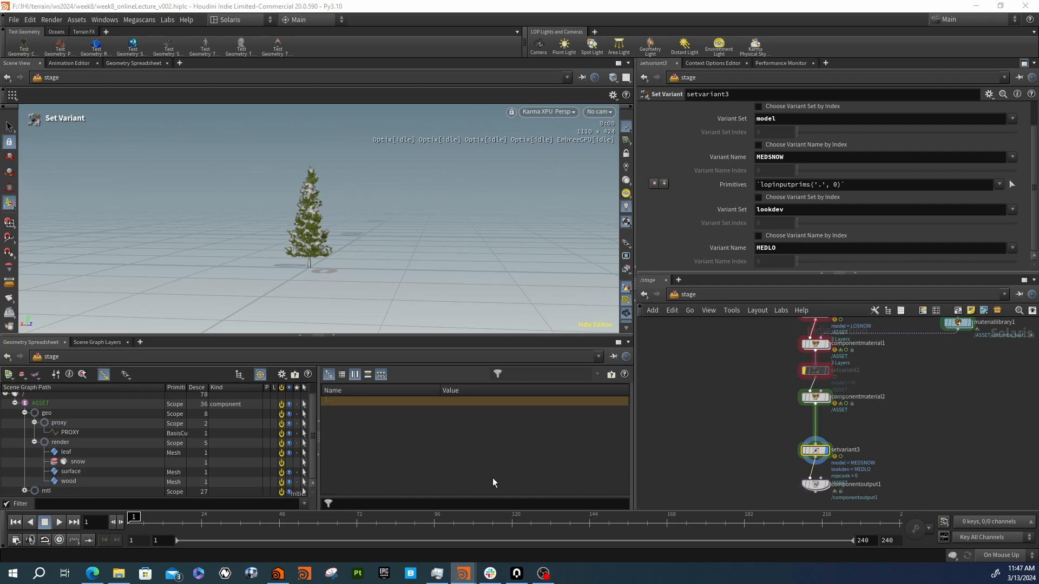
In the fir network inside objnet1, copy the snow name node above SNOWLO and insert the copy between normal4 and SNOWMED
key(h)
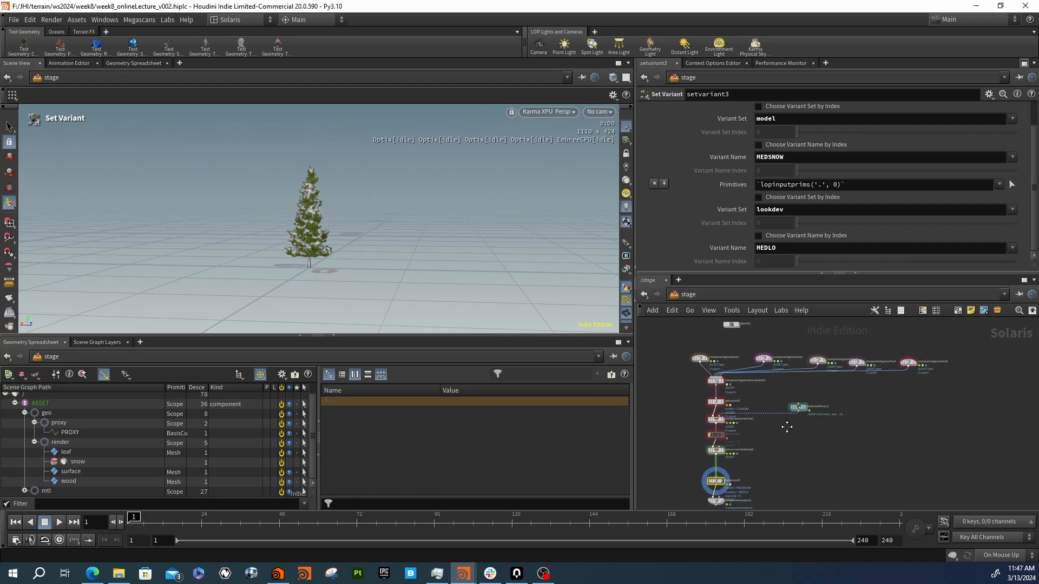
double_click(731, 332)
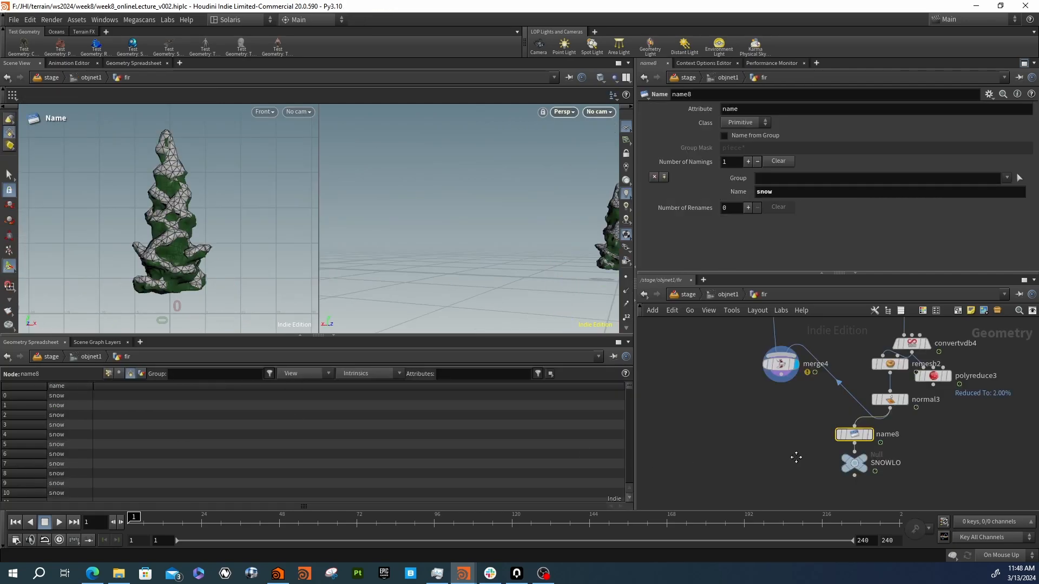
middle_drag(796, 458, 783, 478)
middle_drag(920, 447, 914, 448)
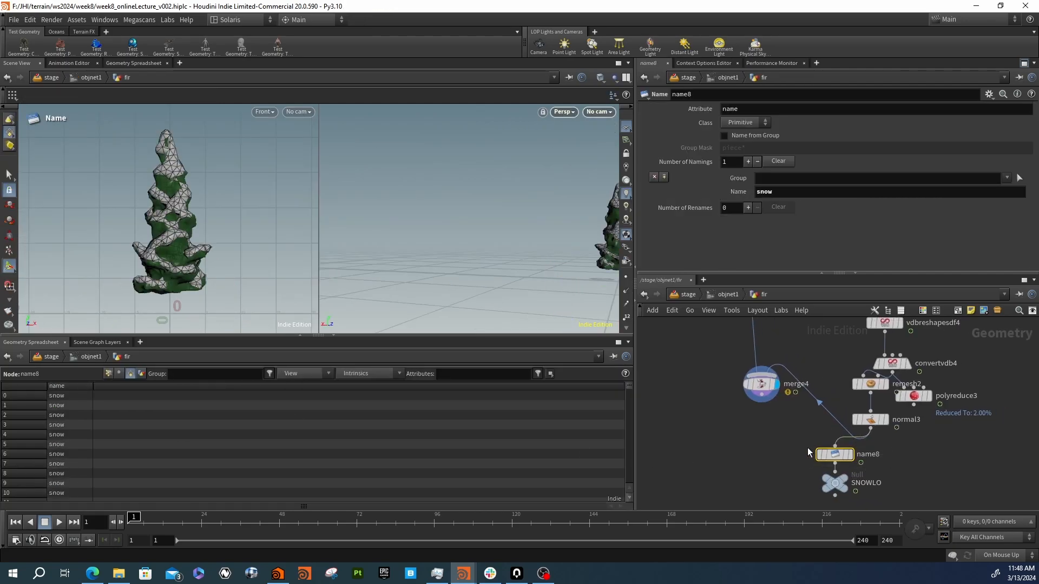
key(ctrl+c)
middle_drag(750, 437, 924, 468)
scroll(924, 469, down, 4)
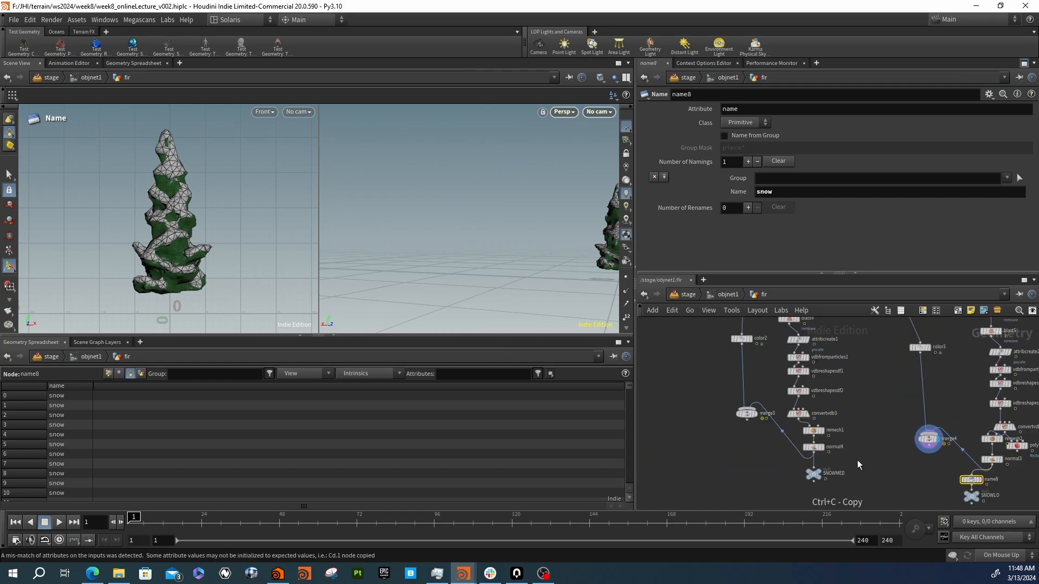
scroll(857, 460, up, 5)
middle_drag(824, 464, 869, 448)
middle_drag(814, 475, 851, 430)
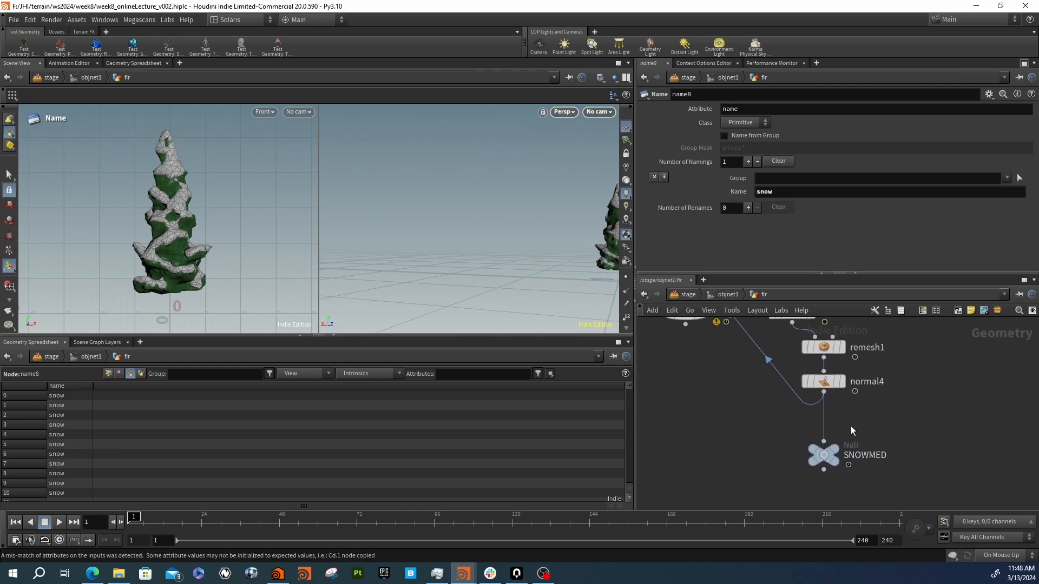
key(ctrl+v)
drag(852, 427, 824, 427)
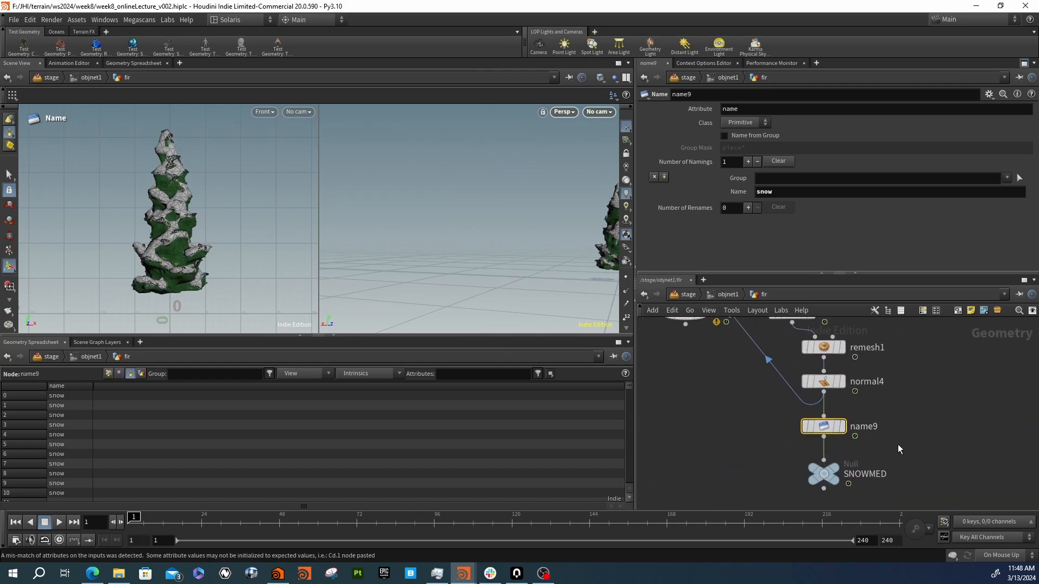
Return to the stage network and check setvariant3's leaf, snow and wood render primitives in the scene graph
click(683, 295)
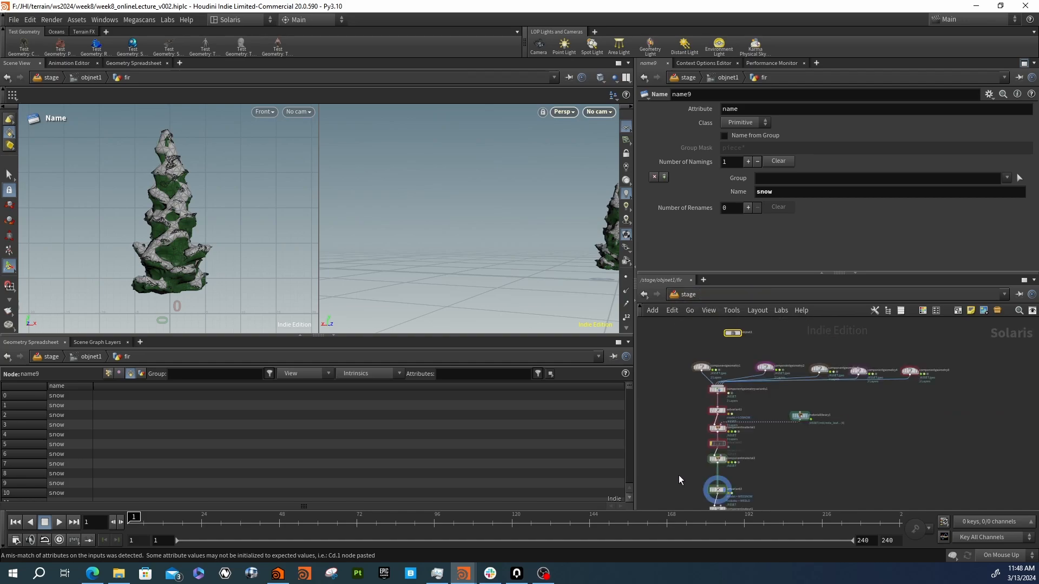
middle_drag(678, 475, 688, 455)
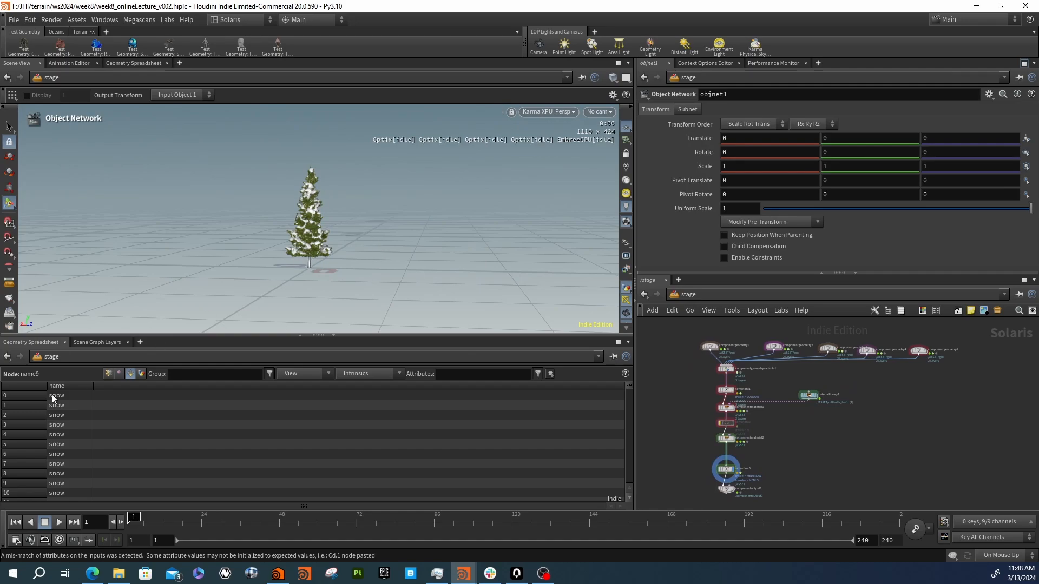
drag(756, 451, 705, 485)
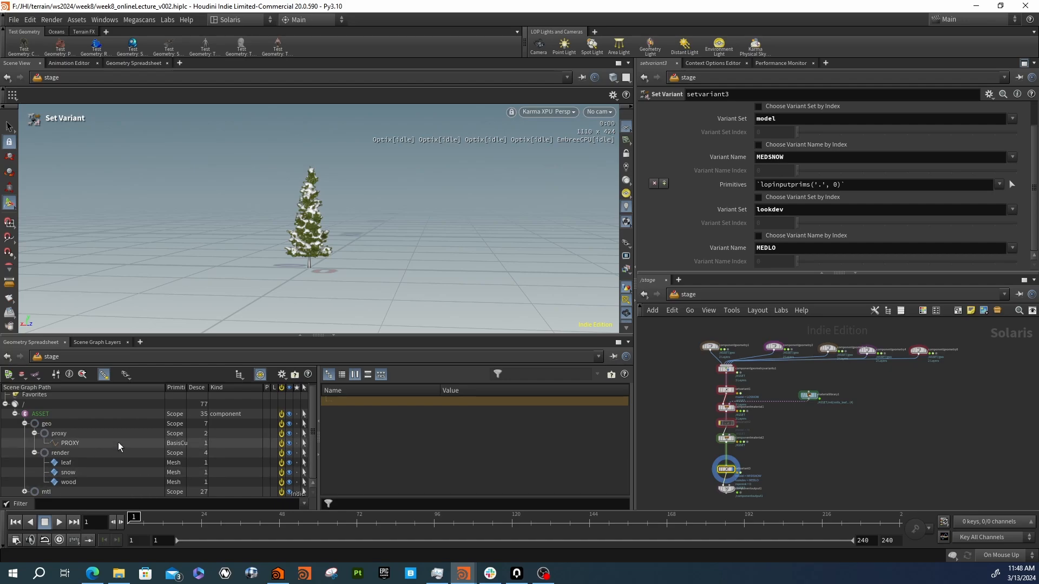
Select componentoutput1 and review its caching name, file name and save location
middle_drag(825, 453, 814, 417)
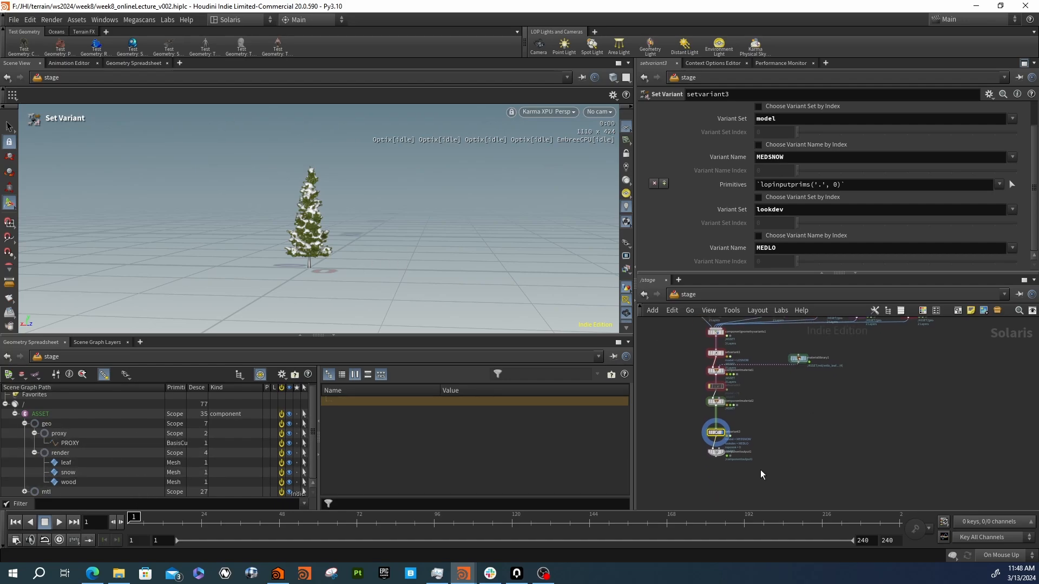
scroll(754, 473, up, 2)
middle_drag(729, 478, 819, 454)
scroll(790, 449, down, 6)
drag(767, 444, 801, 448)
scroll(796, 450, up, 4)
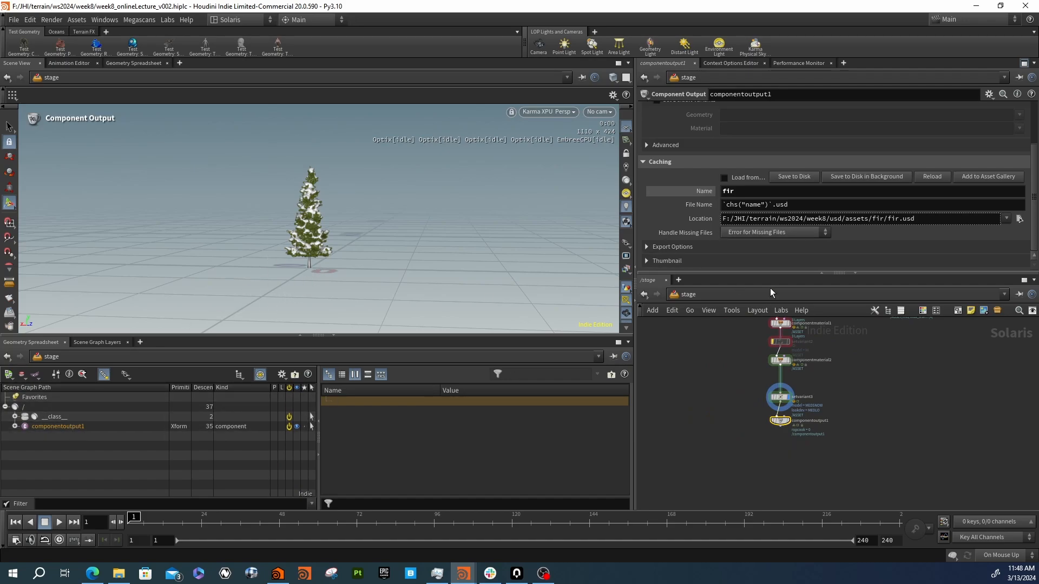
scroll(712, 247, up, 4)
scroll(720, 244, down, 3)
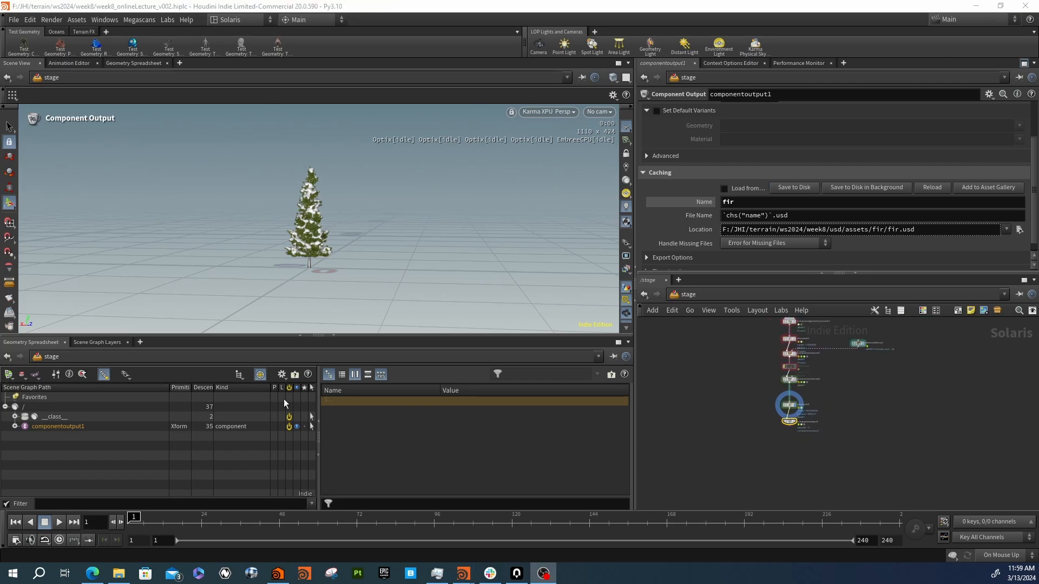
Add an Asset Reference node in the empty area below componentoutput1
scroll(810, 402, up, 4)
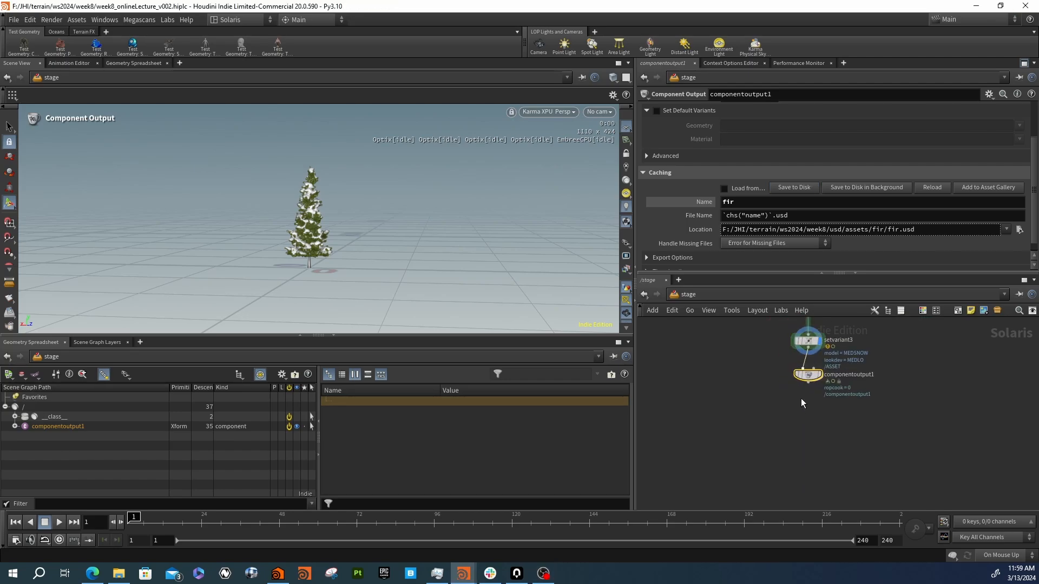
middle_drag(759, 452, 699, 381)
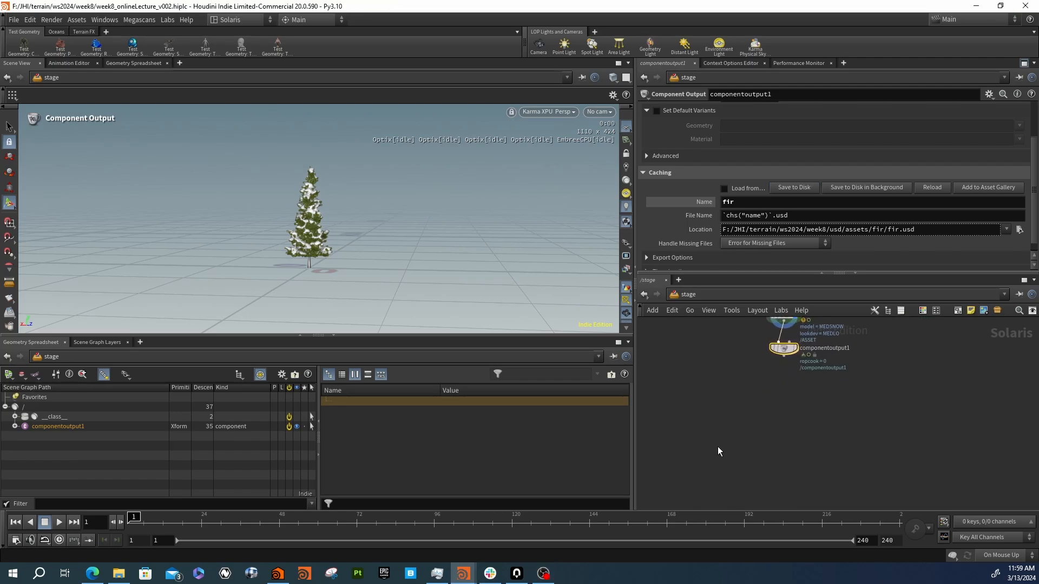
key(Tab)
text(ass)
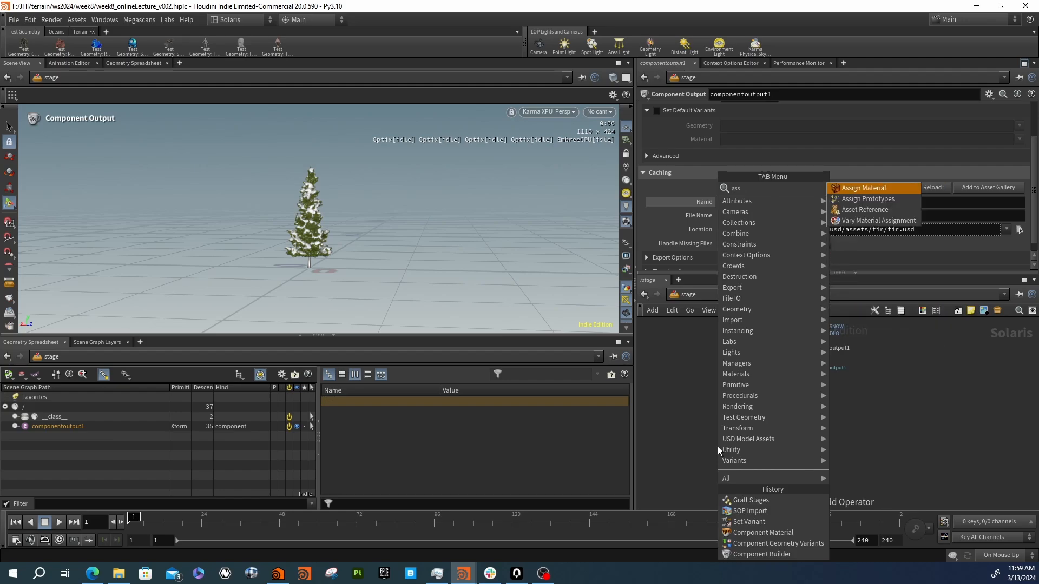
key(Down)
key(Down)
key(Return)
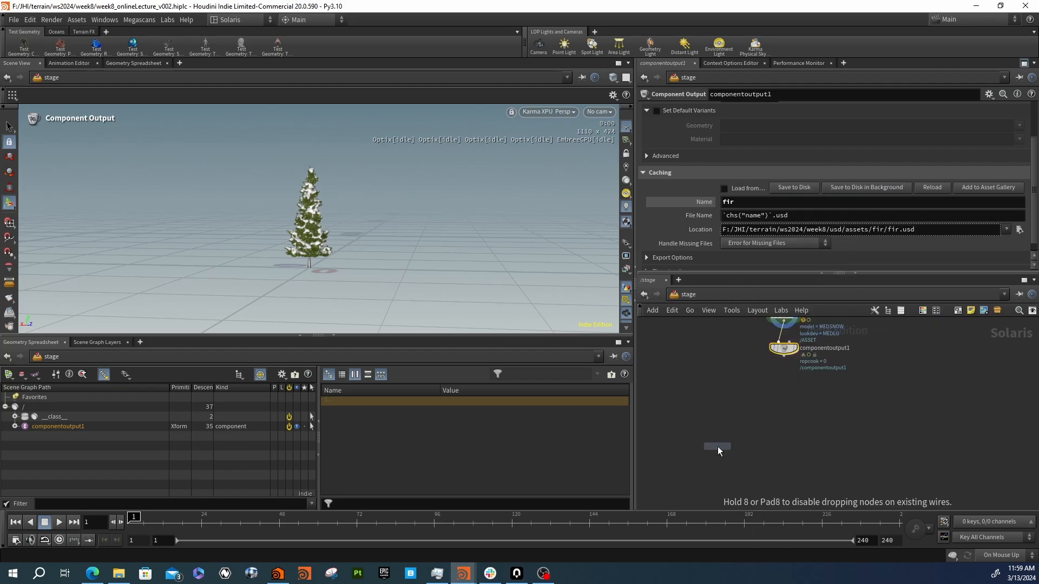
click(718, 447)
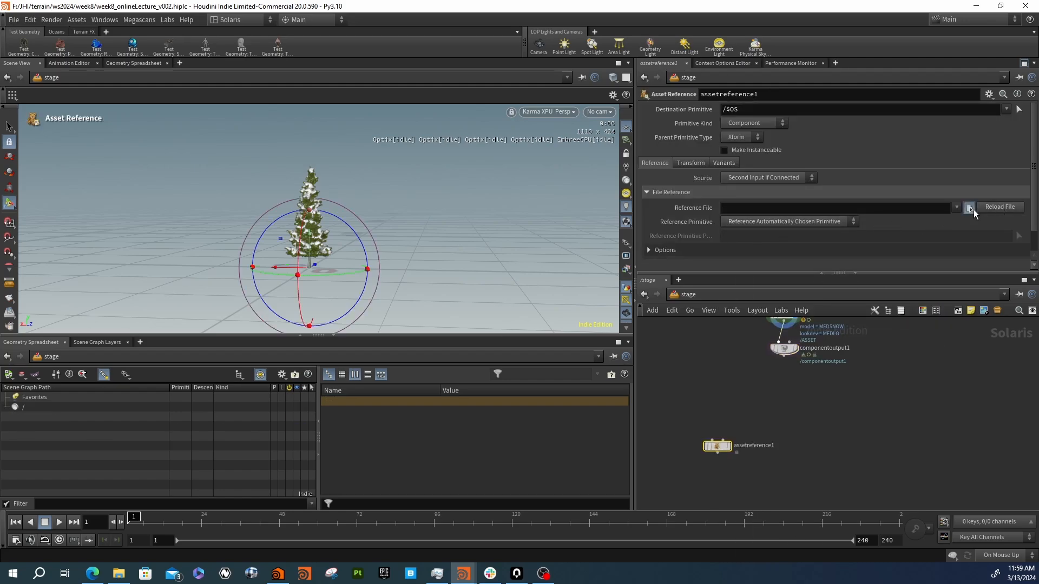
Set assetreference1's reference file to $HIP/usd/assets/fir/fir.usd and display the node
click(970, 208)
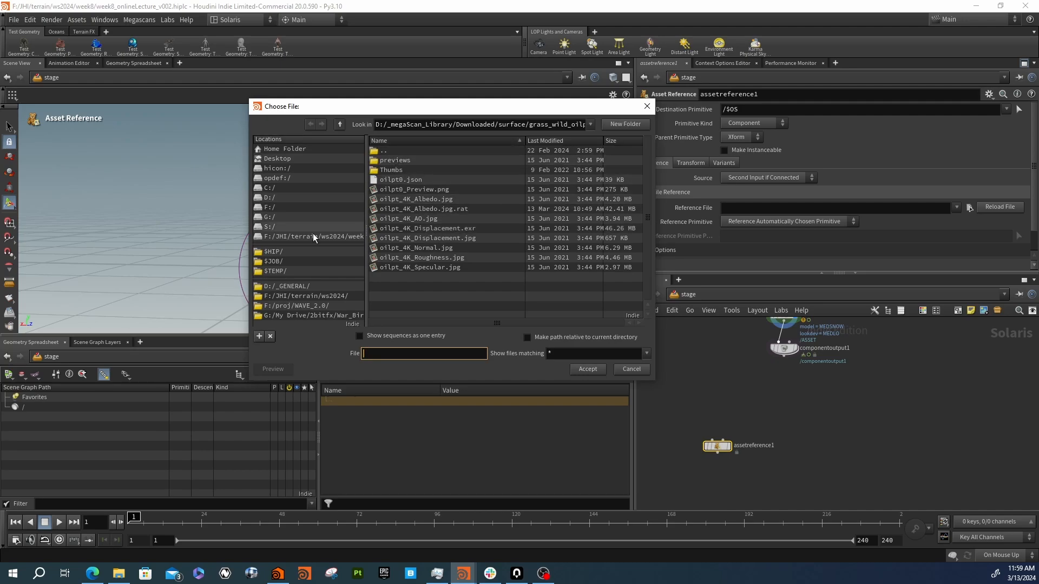
click(276, 252)
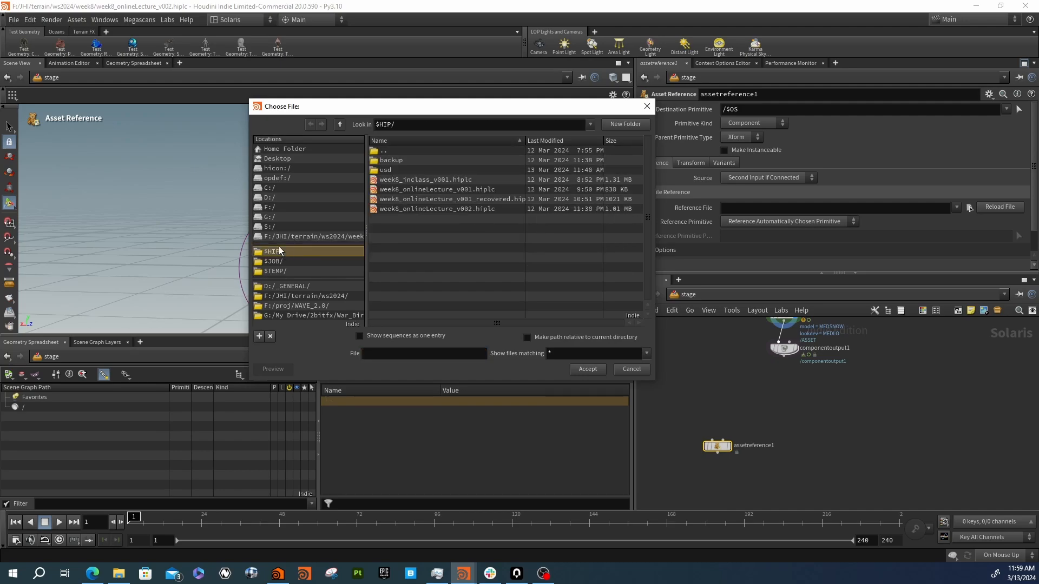
double_click(384, 169)
double_click(395, 161)
double_click(379, 161)
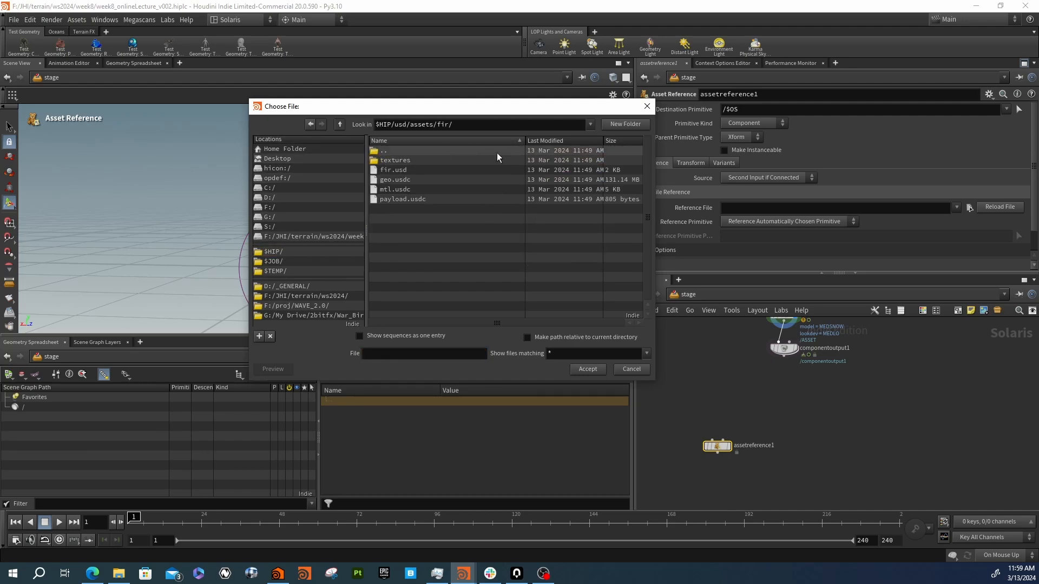
click(404, 169)
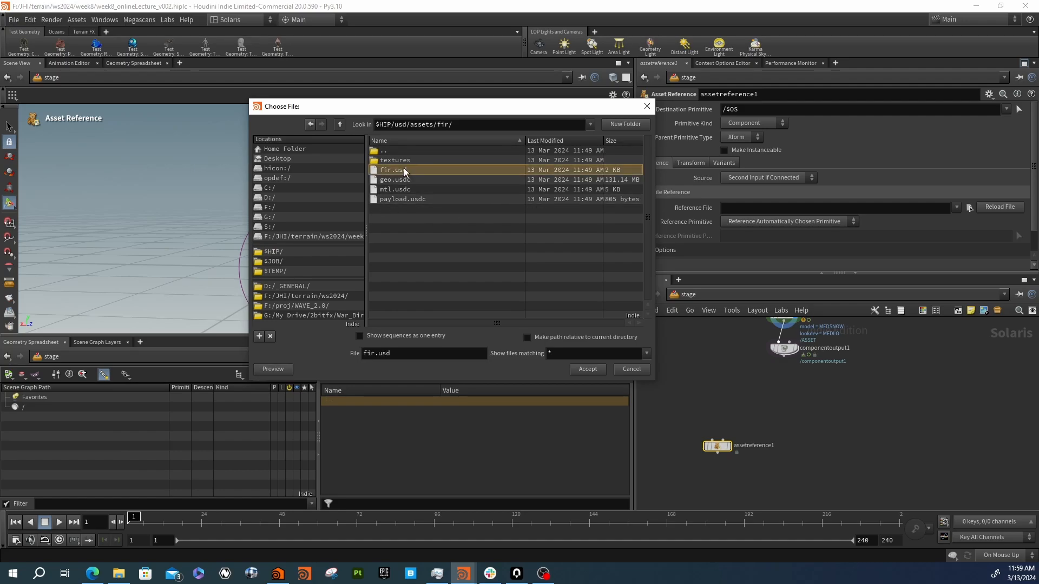
double_click(404, 169)
scroll(704, 449, up, 4)
mouse_move(693, 429)
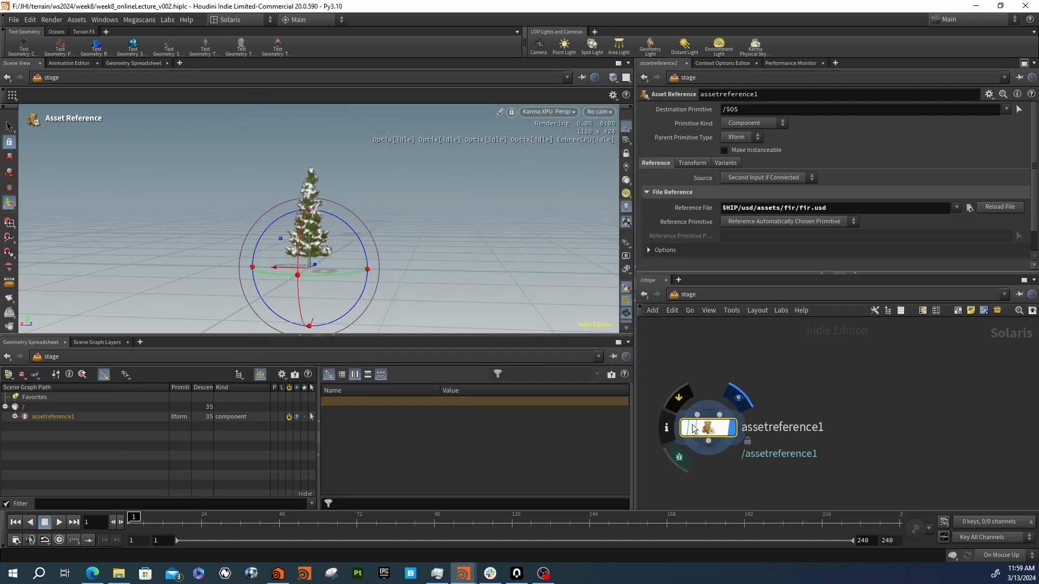
Expand assetreference1 in the scene graph to inspect its proxy and render geometry and its materials
click(311, 236)
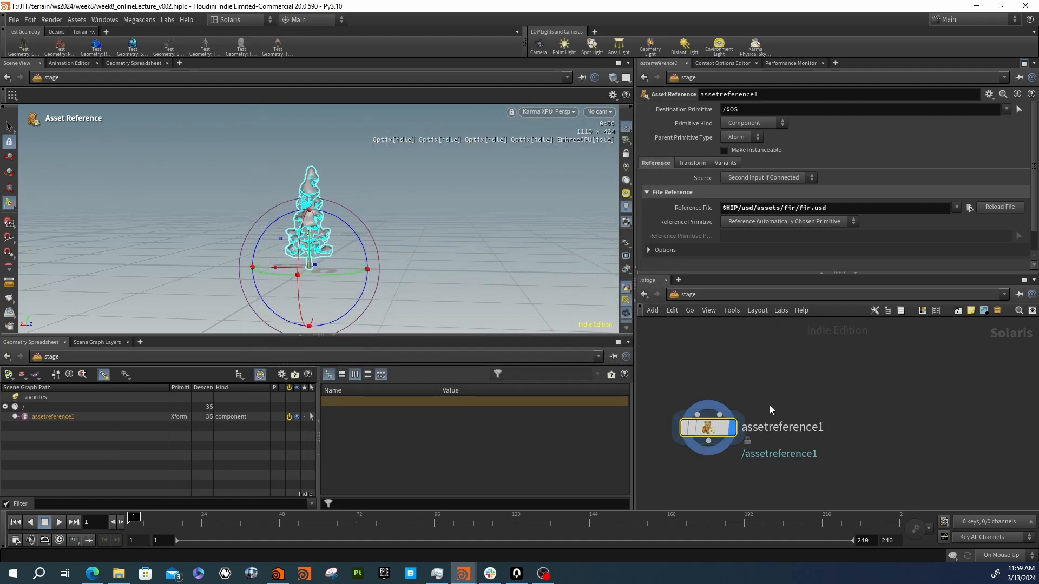
click(16, 417)
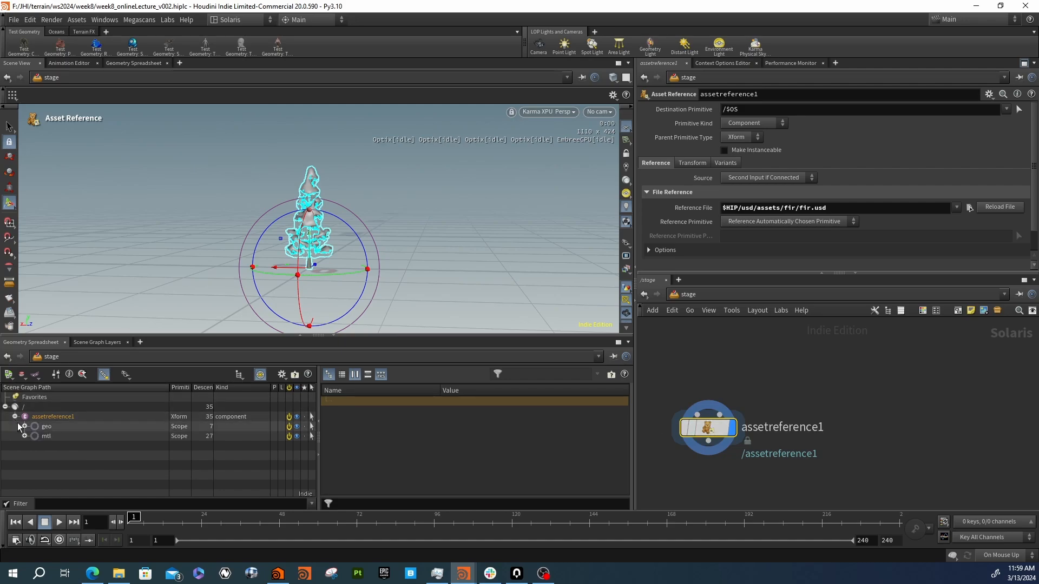
click(24, 426)
click(24, 455)
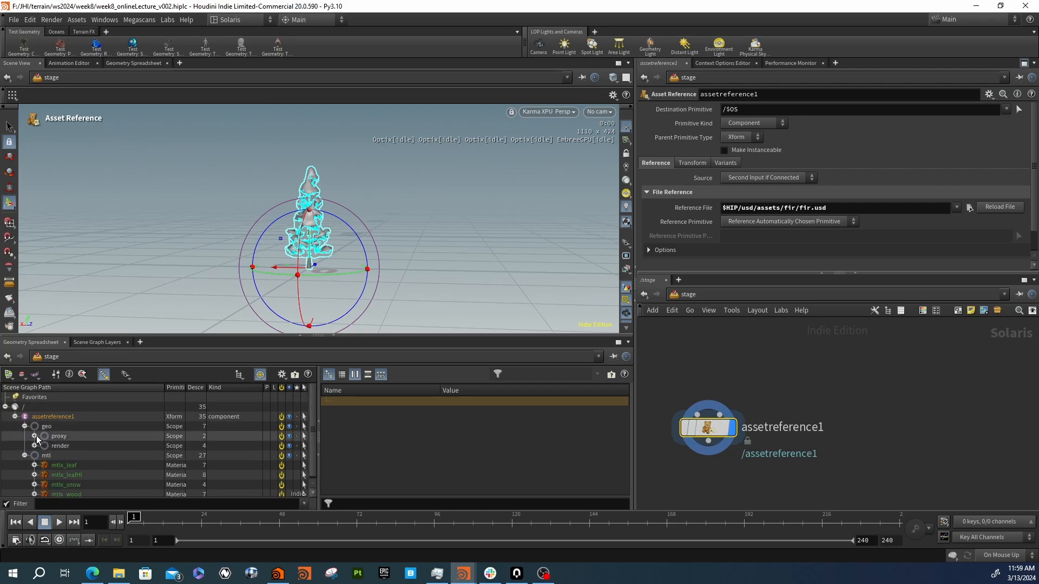
click(34, 436)
click(34, 456)
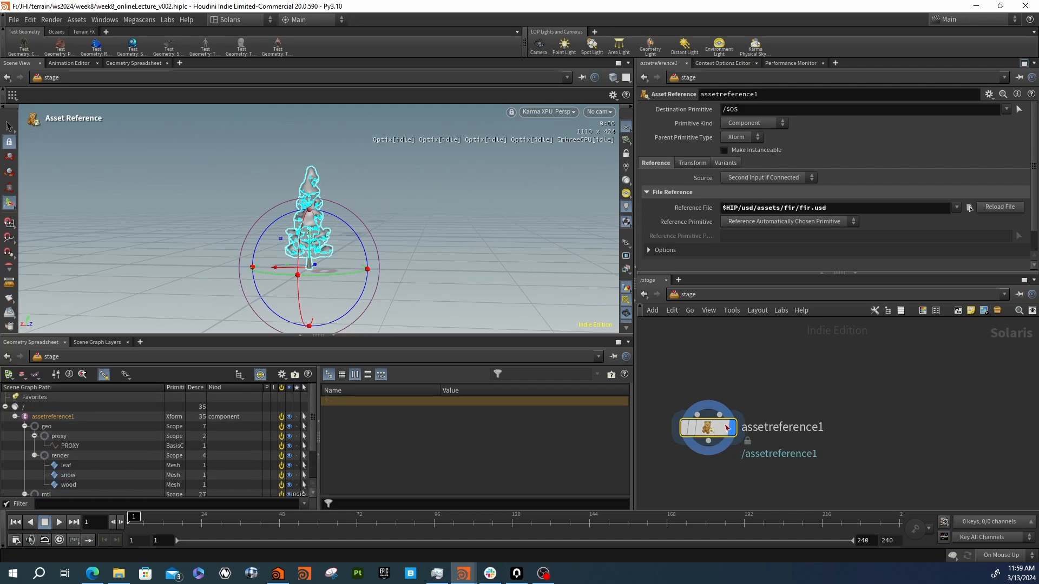
Compare the referenced tree in Houdini GL and Karma XPU, and examine its shading up close
click(713, 377)
click(571, 113)
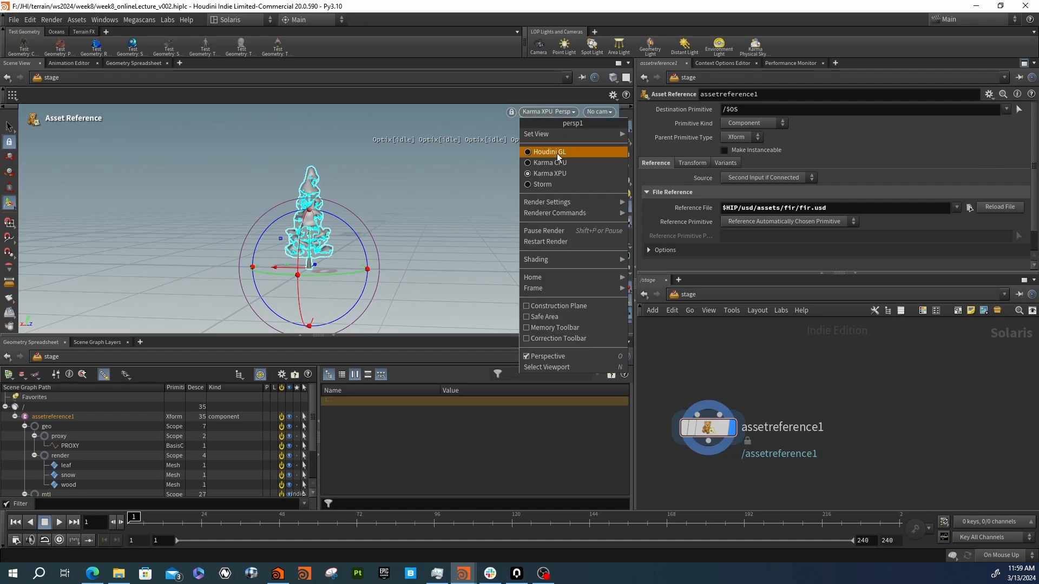
click(557, 152)
click(562, 112)
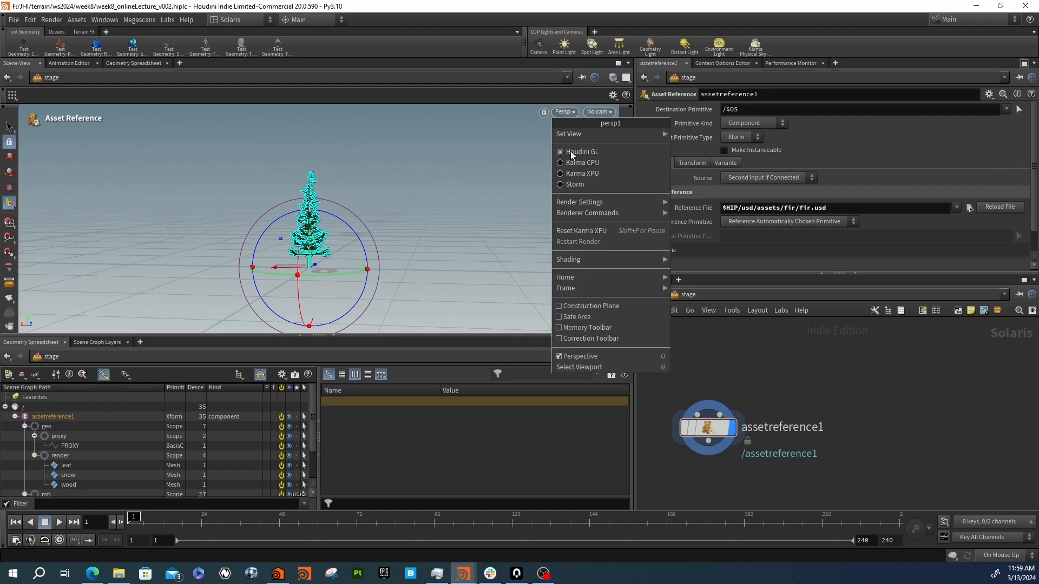
click(571, 176)
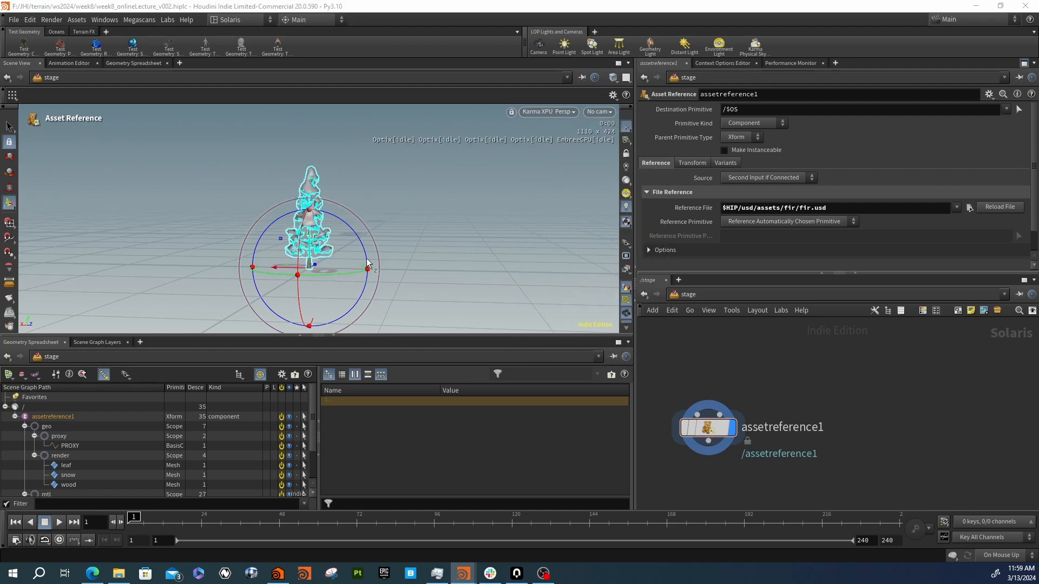
alt+drag(289, 269, 424, 280)
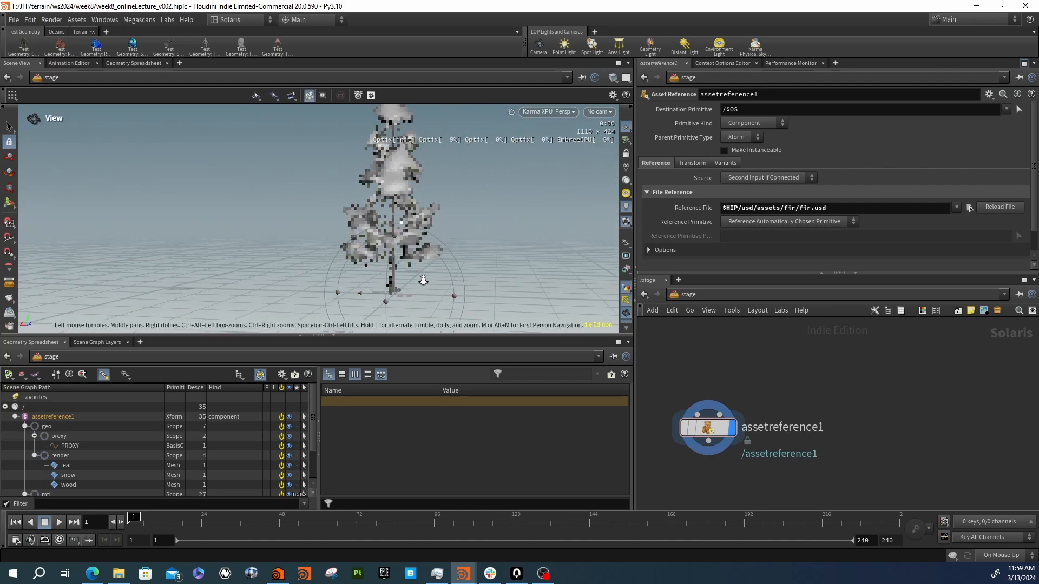
alt+right_drag(423, 280, 436, 286)
Add a Set Variant node wired below assetreference1 and set its variant set to model
middle_drag(737, 480, 741, 444)
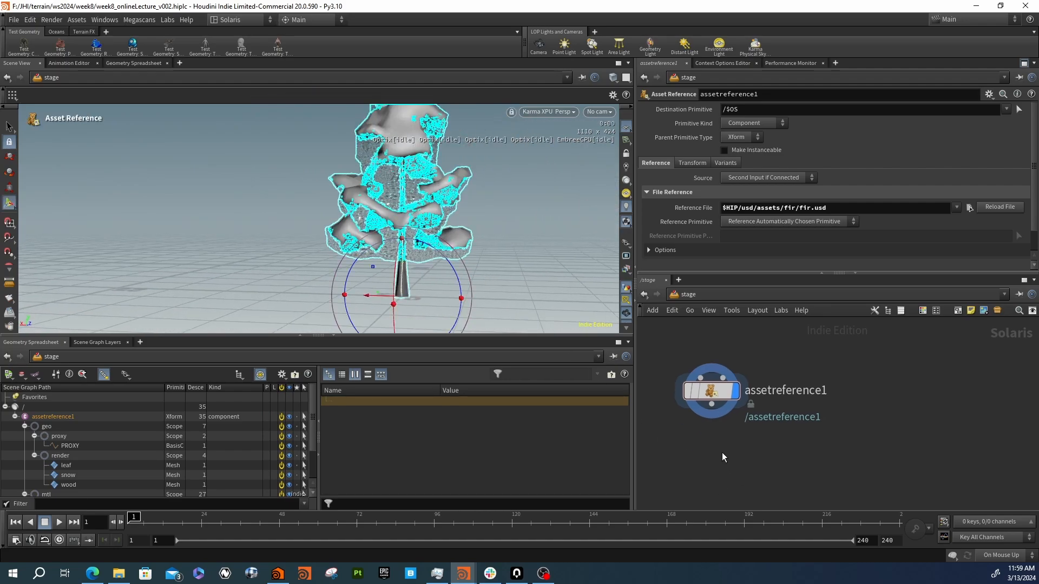
key(Tab)
text(setv)
key(Return)
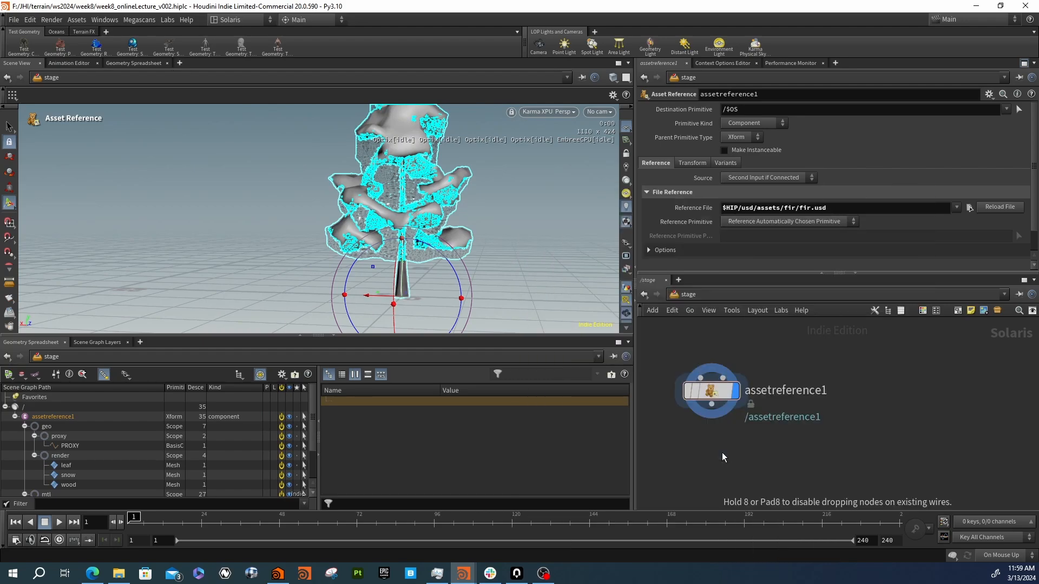
click(722, 453)
drag(722, 439, 712, 405)
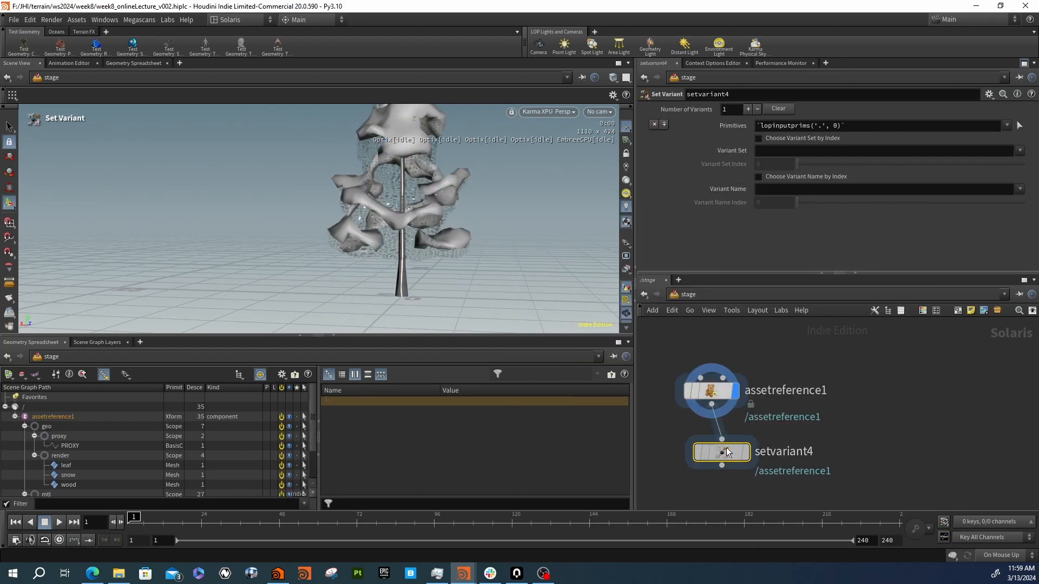
drag(728, 453, 717, 453)
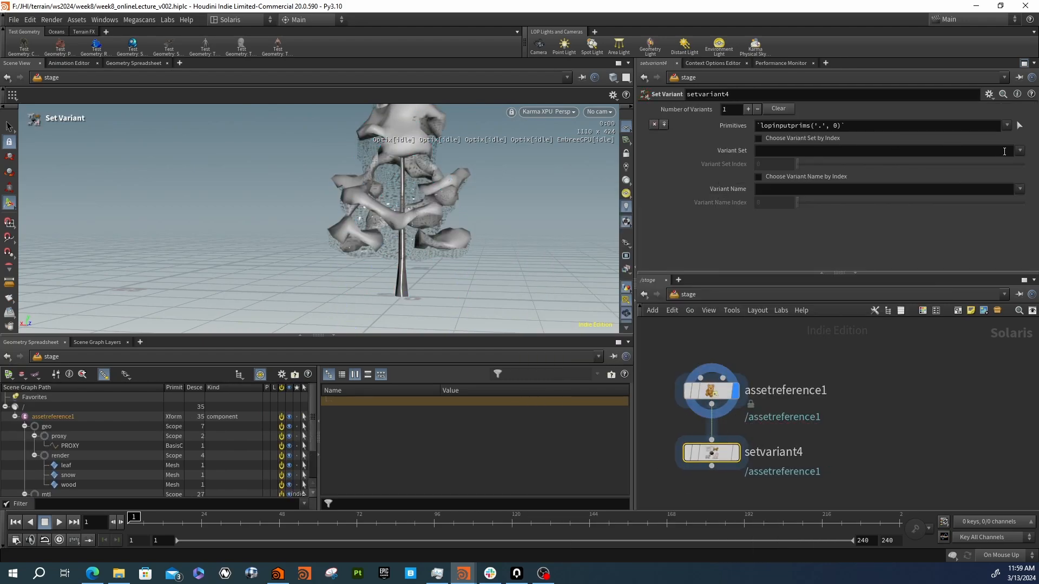
click(1020, 151)
click(1008, 174)
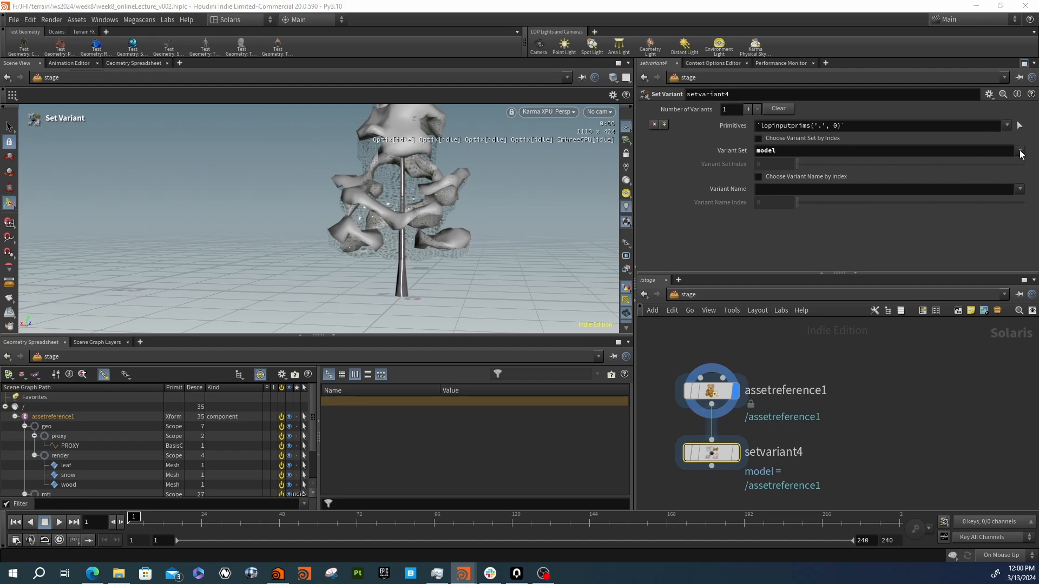
Set setvariant4's model variant name to HI and display the node to check the referenced tree
click(1020, 189)
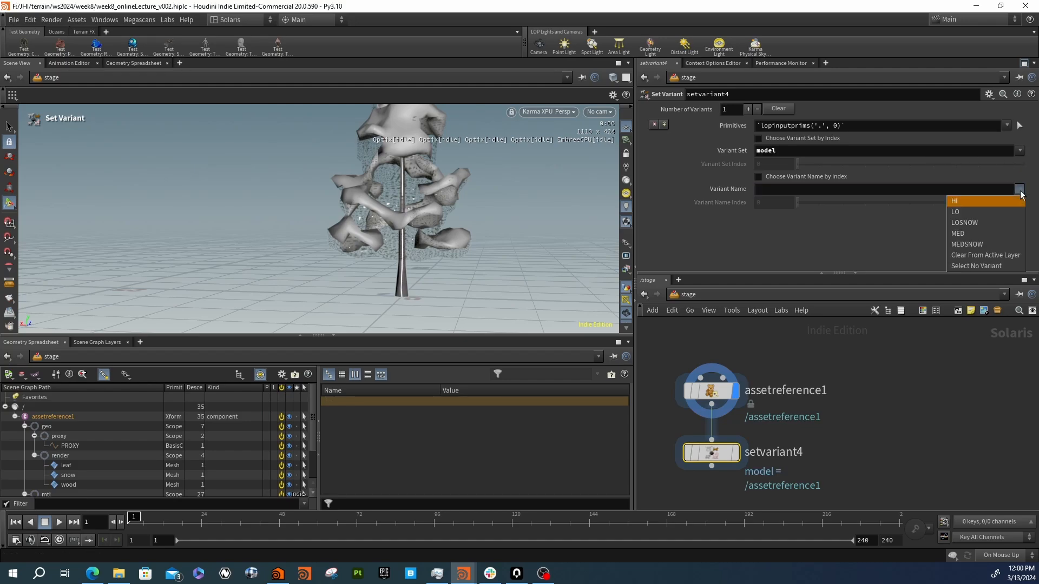
click(981, 202)
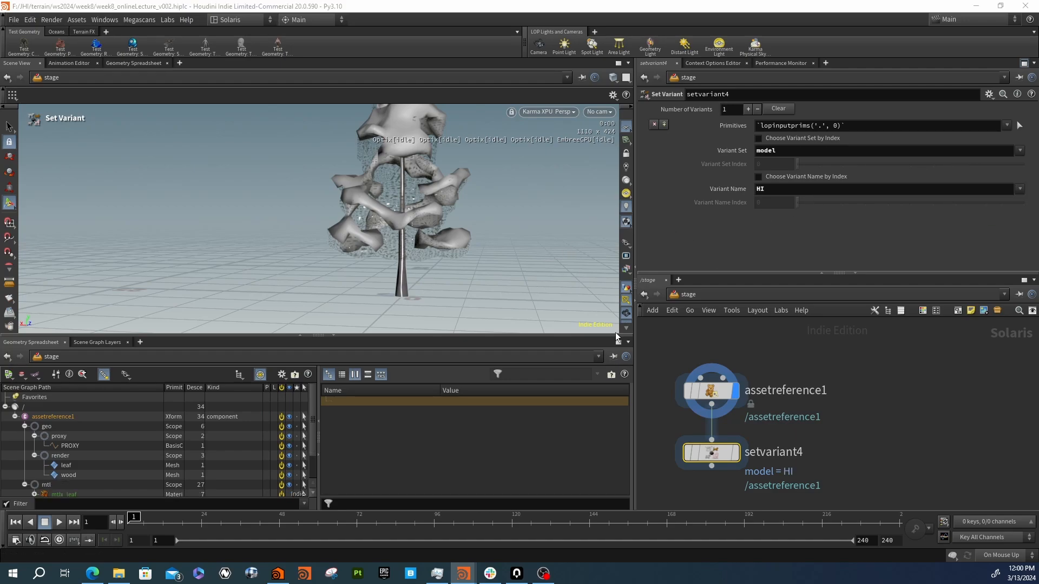
click(735, 453)
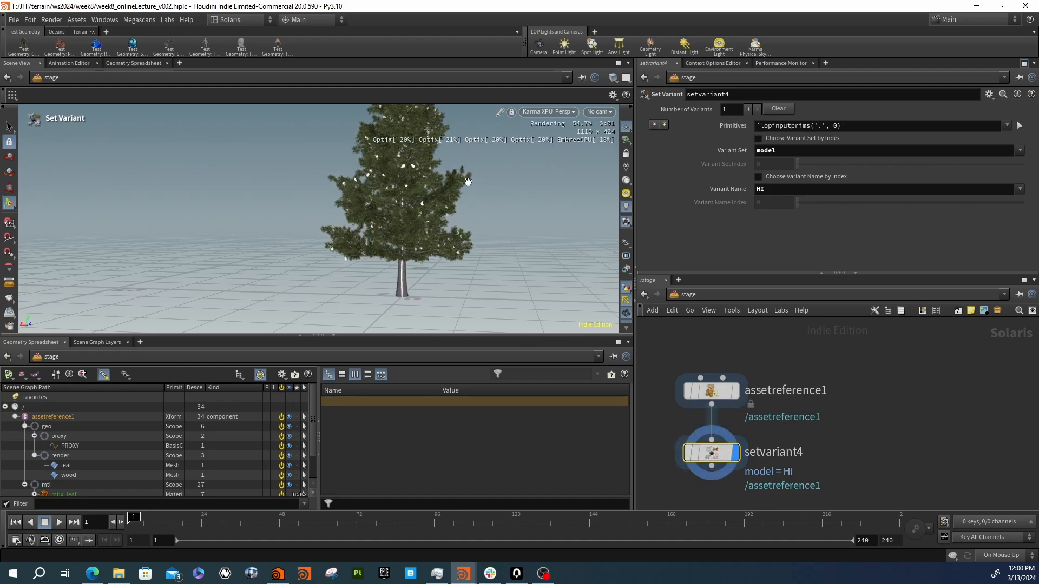
alt+drag(468, 182, 392, 245)
Add a Null wired below setvariant4 and name it HI
middle_drag(703, 507, 704, 445)
key(Tab)
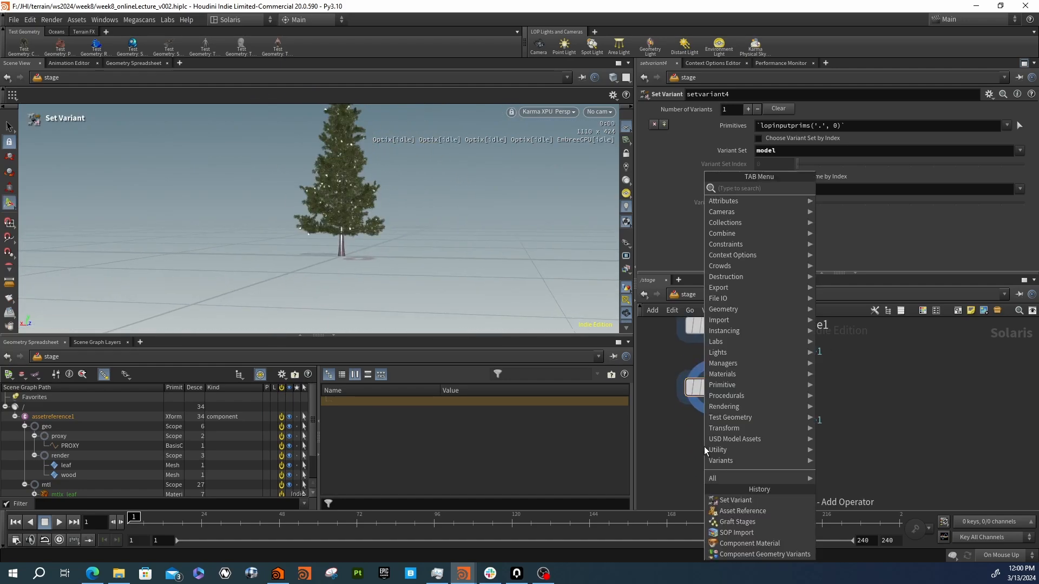
text(null)
key(Return)
click(703, 447)
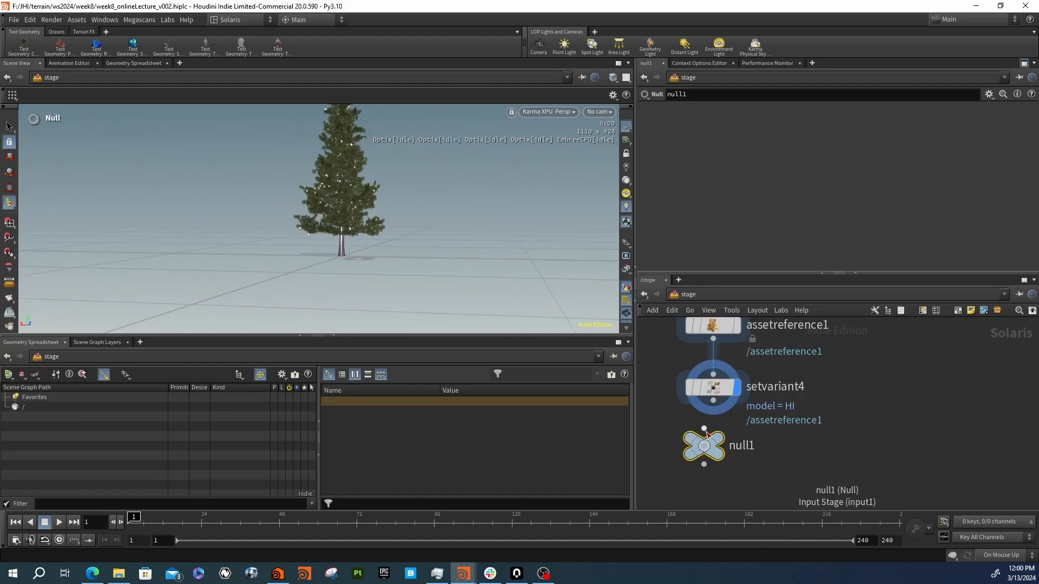
drag(704, 429, 713, 401)
double_click(757, 447)
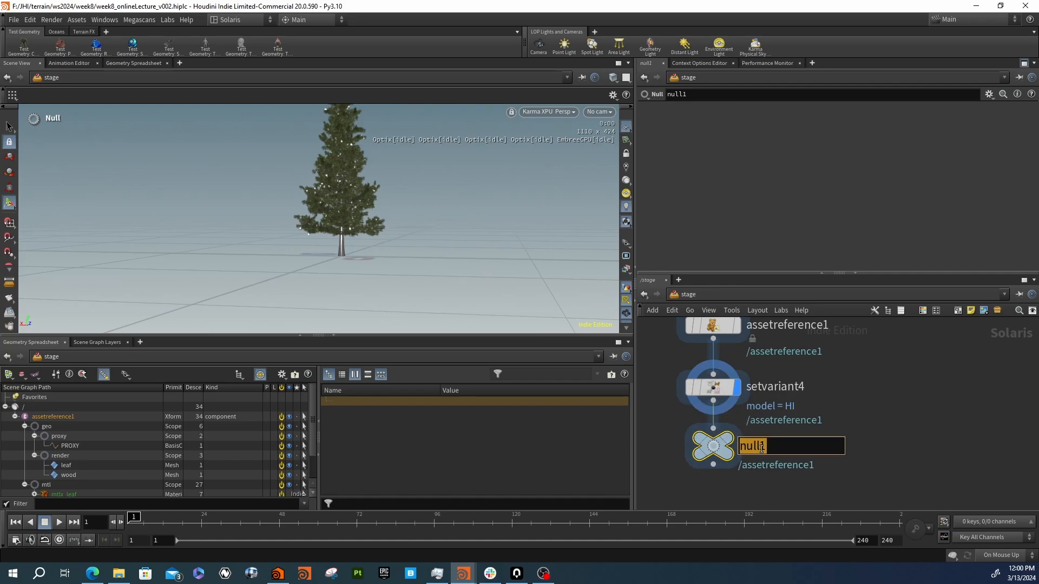
text(HI)
key(Return)
Copy setvariant4 together with its HI null and paste four duplicates branching from assetreference1
scroll(761, 449, down, 5)
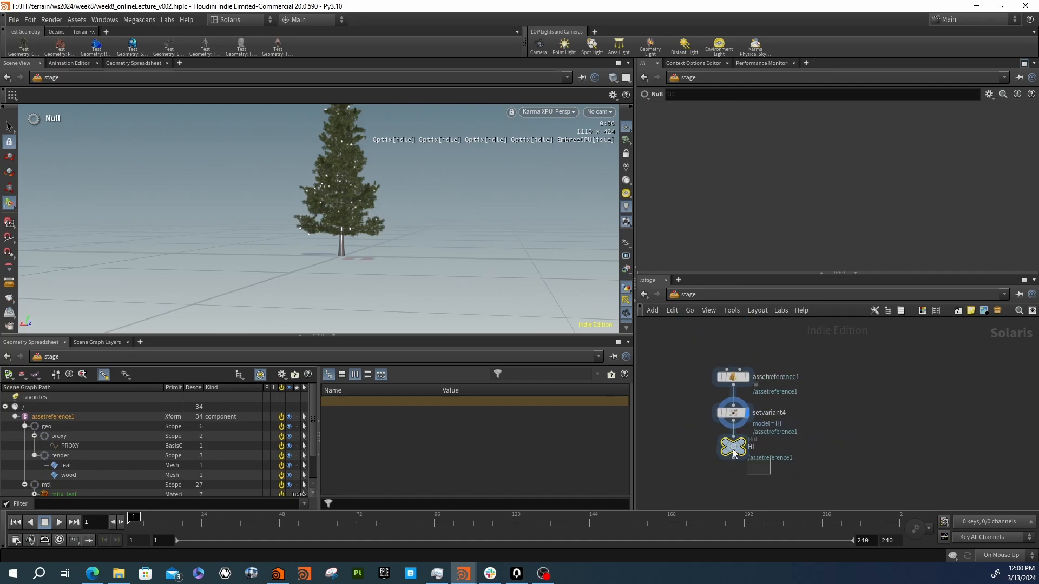
drag(734, 450, 710, 404)
key(ctrl+c)
key(ctrl+v)
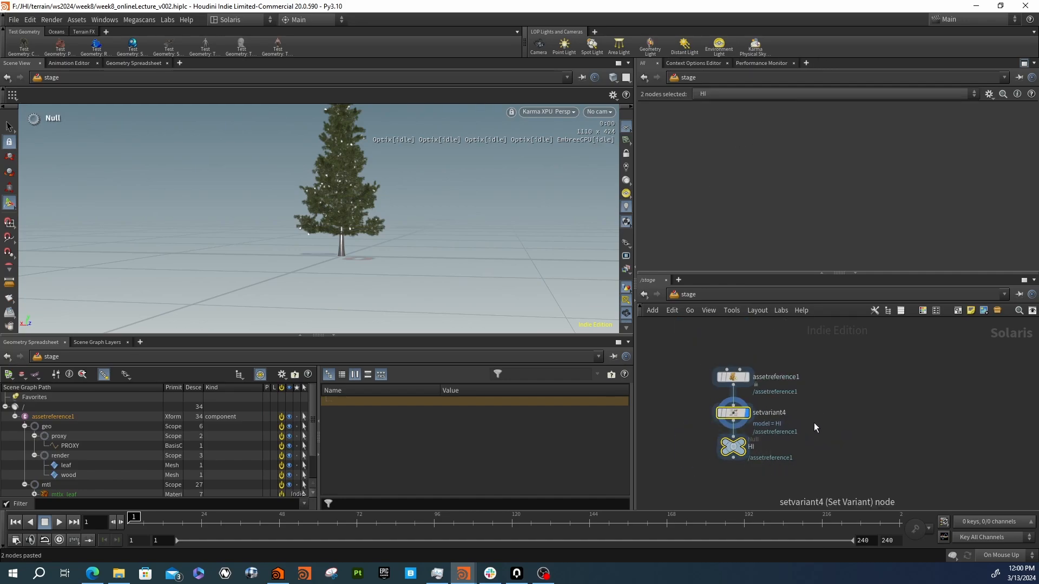
key(ctrl+v)
key(ctrl+v)
key(ctrl+v)
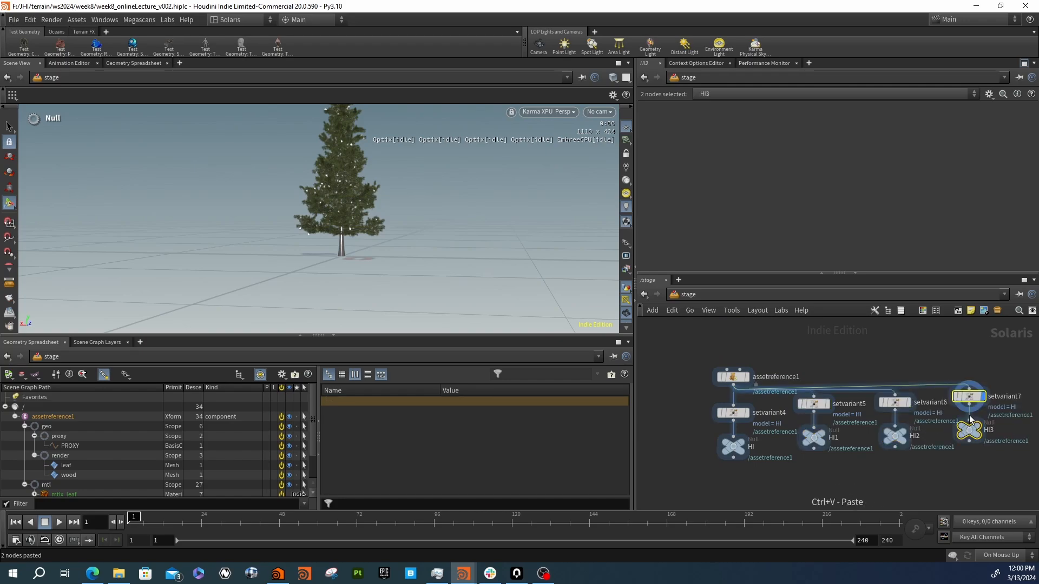
key(ctrl+v)
Rename the four duplicated nulls, in order, to MED, LO, MEDSNOW and LOSNOW
middle_drag(995, 454, 960, 432)
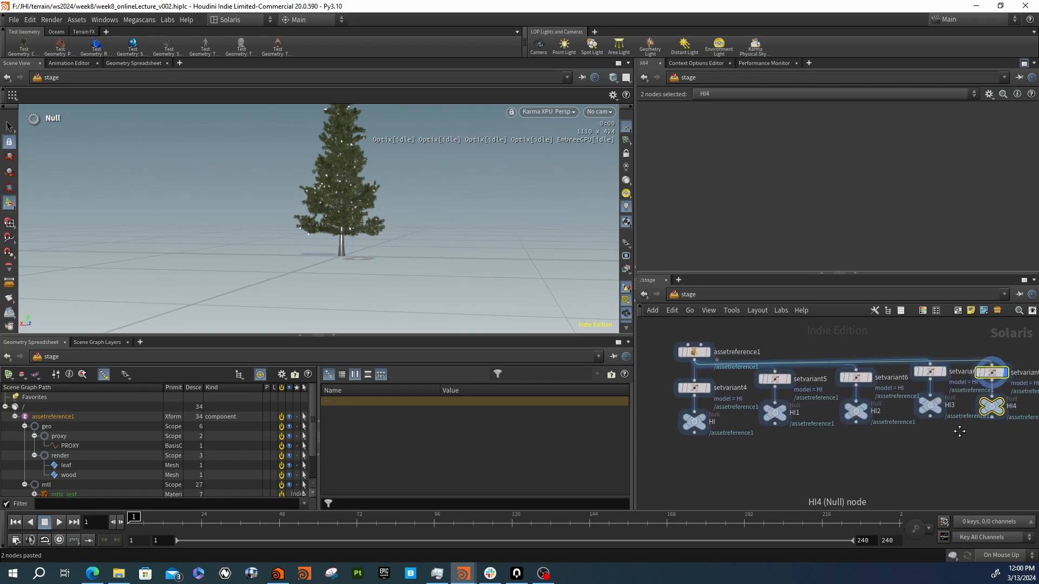
double_click(795, 412)
text(MED)
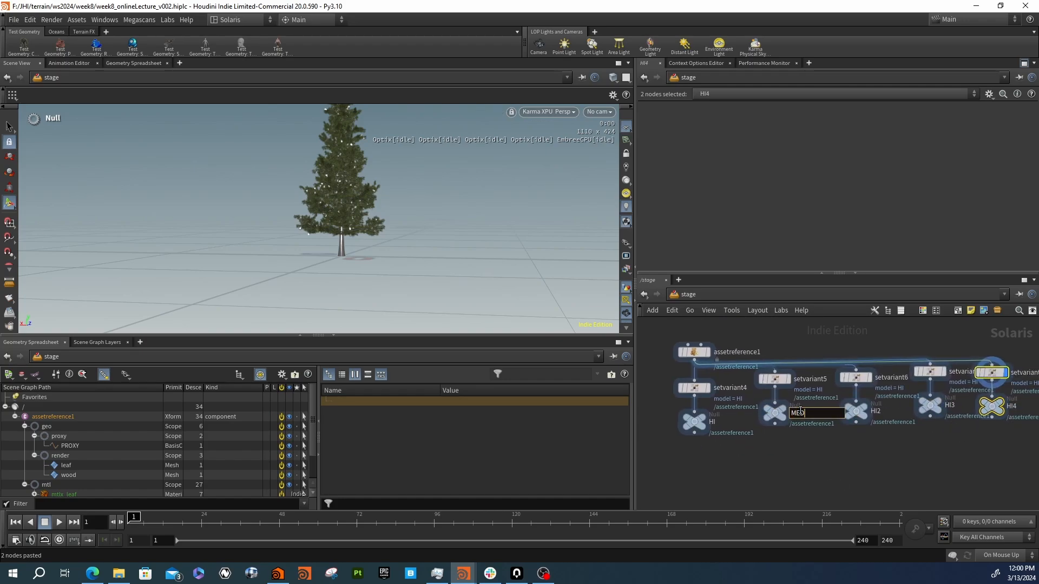
key(Return)
double_click(875, 411)
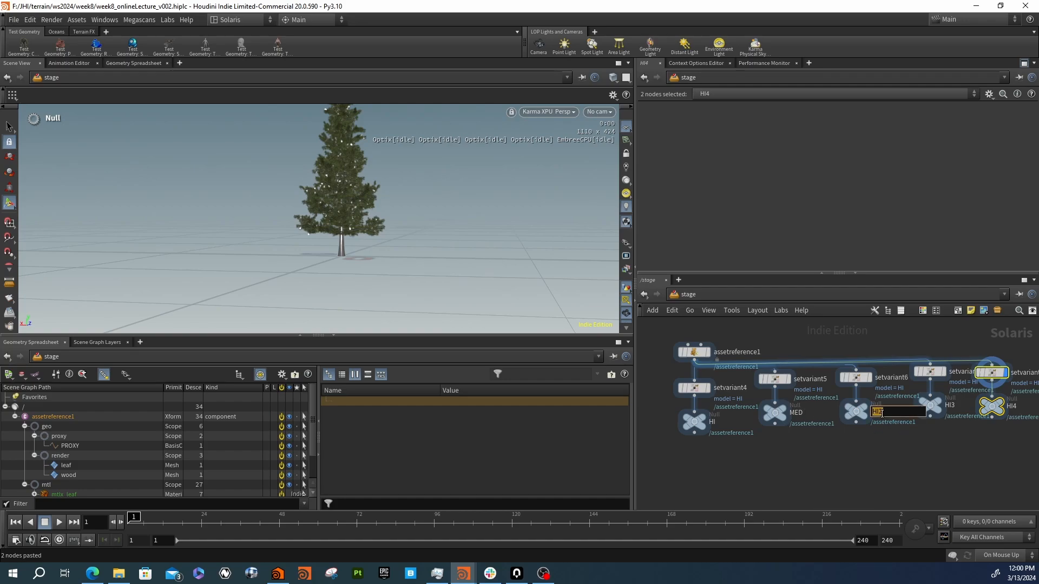
text(LO)
key(Return)
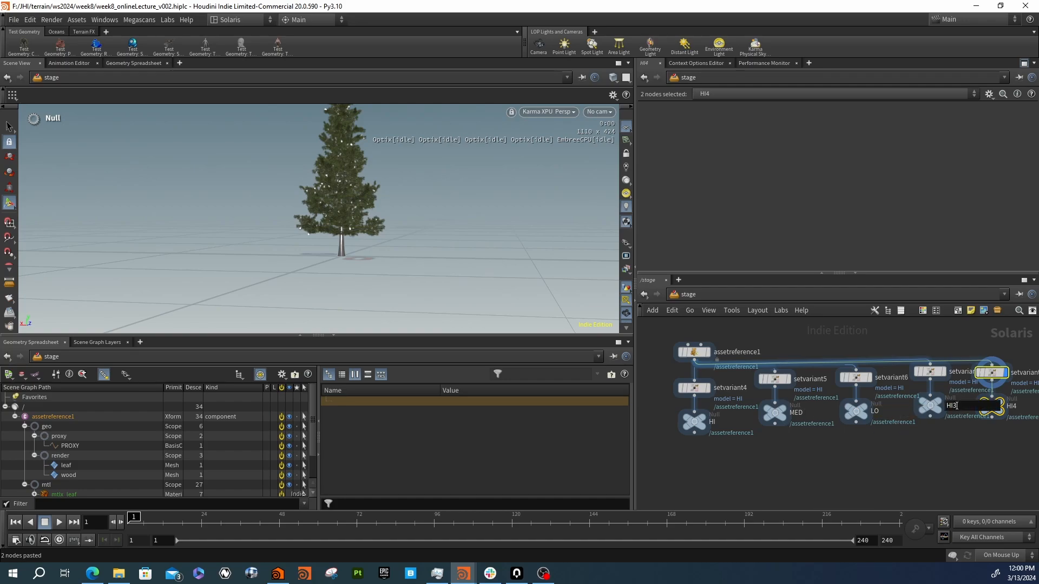
double_click(951, 405)
key(Return)
double_click(1011, 406)
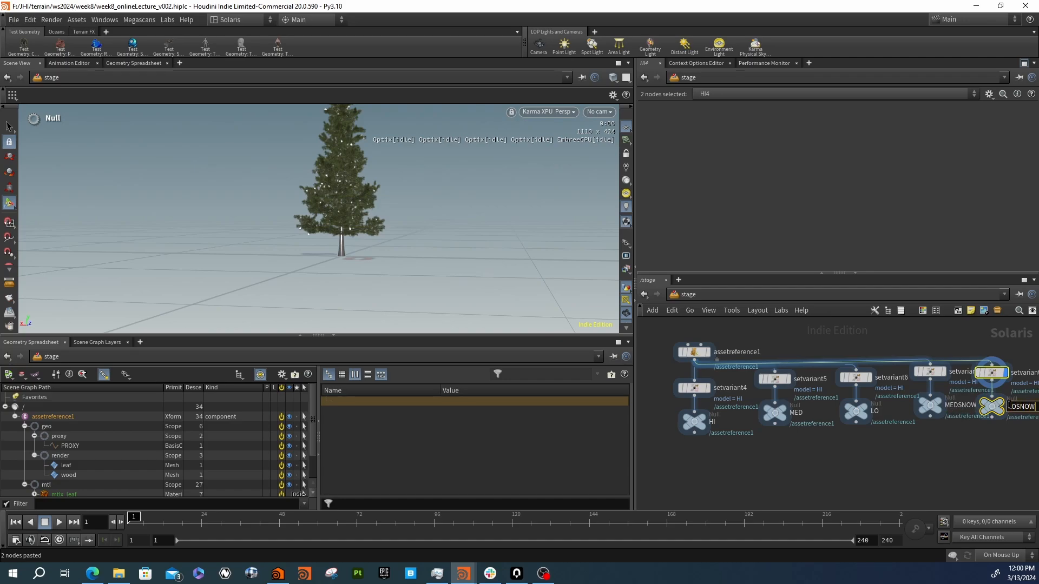
key(Return)
Align the duplicated Set Variant and null pairs in an evenly spaced row beside the HI branch
middle_drag(999, 444, 946, 445)
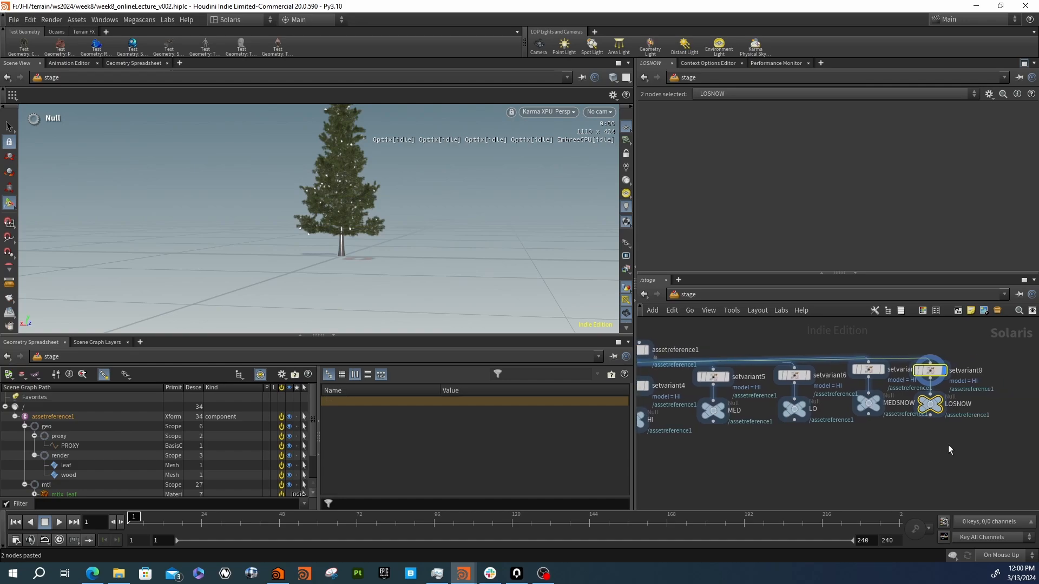
click(930, 371)
drag(932, 404, 849, 338)
drag(867, 402, 877, 408)
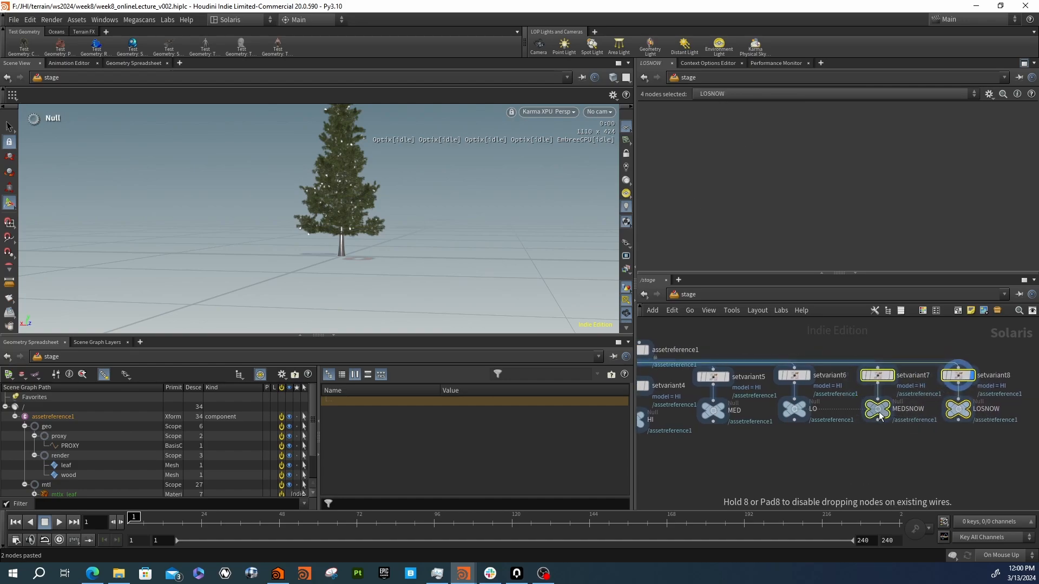
drag(989, 453, 785, 355)
drag(795, 409, 801, 411)
middle_drag(756, 442, 791, 432)
drag(1014, 451, 742, 339)
drag(751, 398, 751, 407)
click(731, 445)
middle_drag(761, 446, 731, 445)
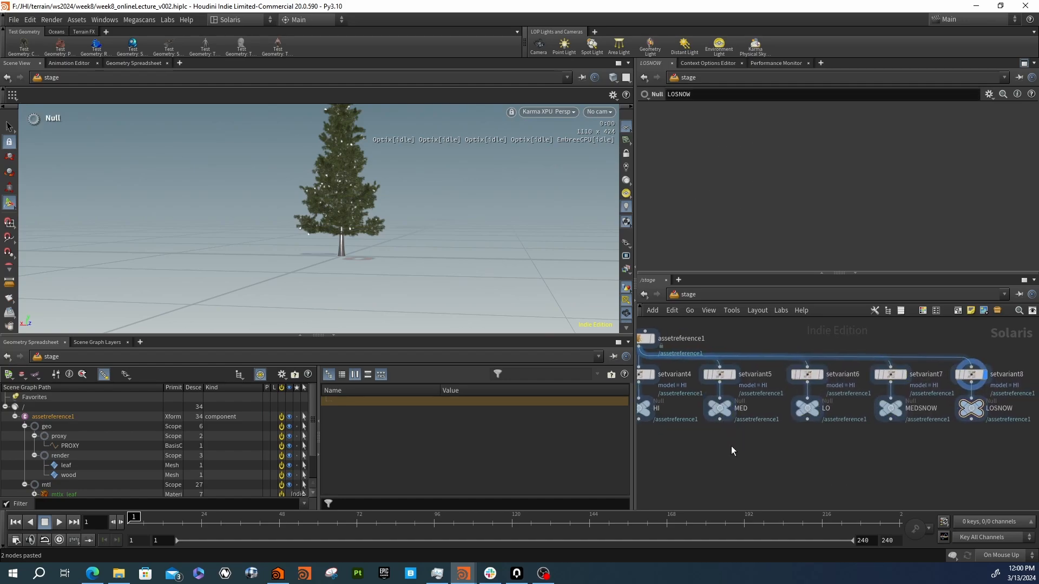
Set the model variant name to MED on setvariant5 and to LO on setvariant6
click(722, 374)
click(1020, 189)
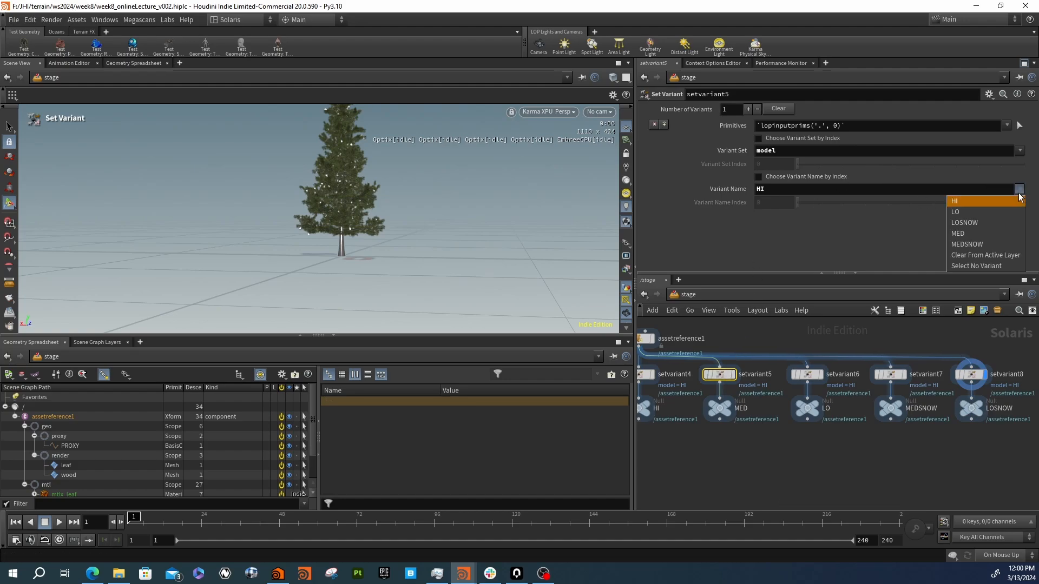
click(1003, 234)
click(809, 372)
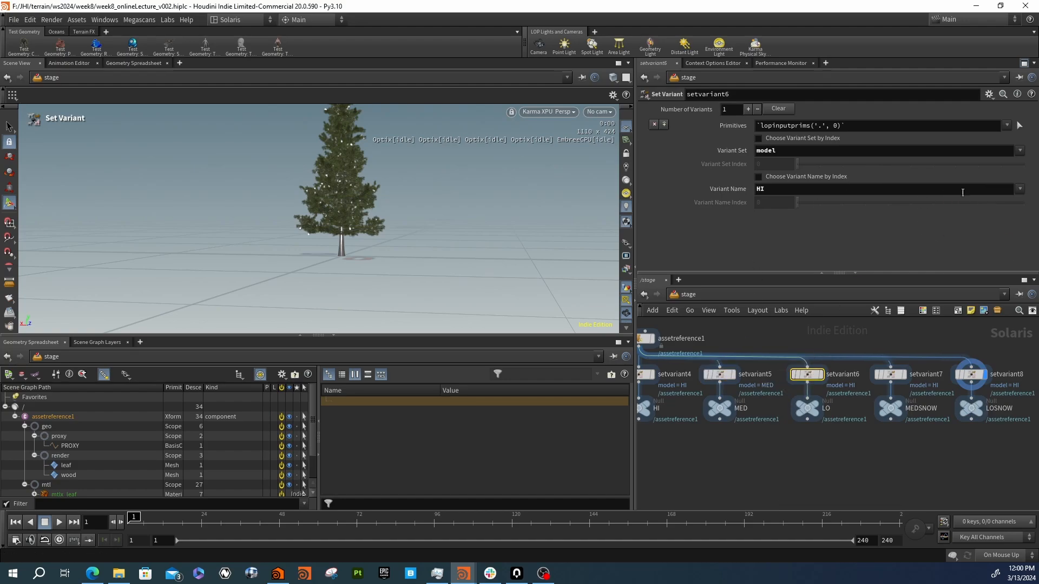
click(1020, 191)
click(999, 211)
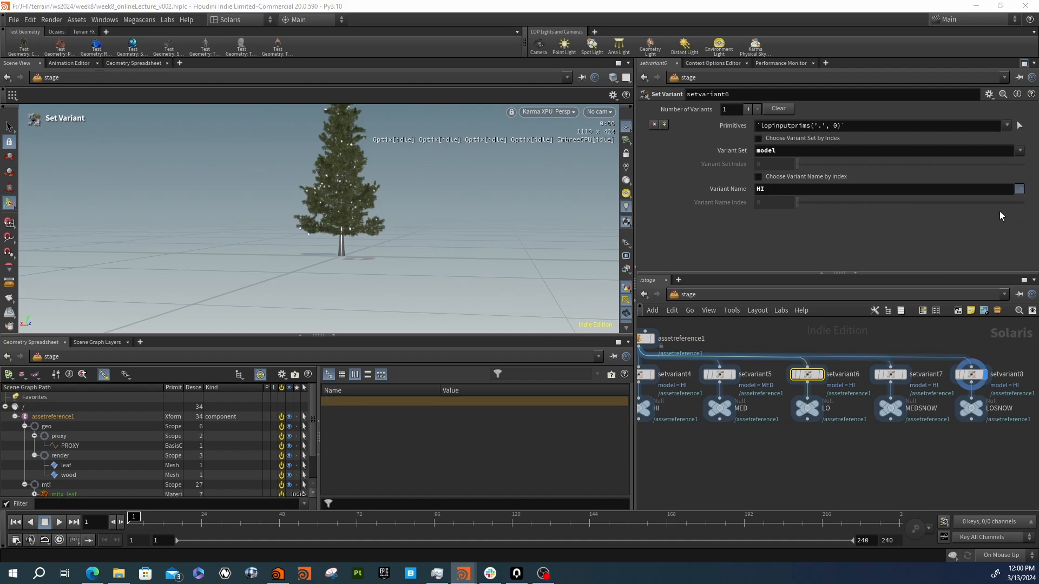
Set the model variant name to MEDSNOW on setvariant7 and to LOSNOW on setvariant8
click(891, 376)
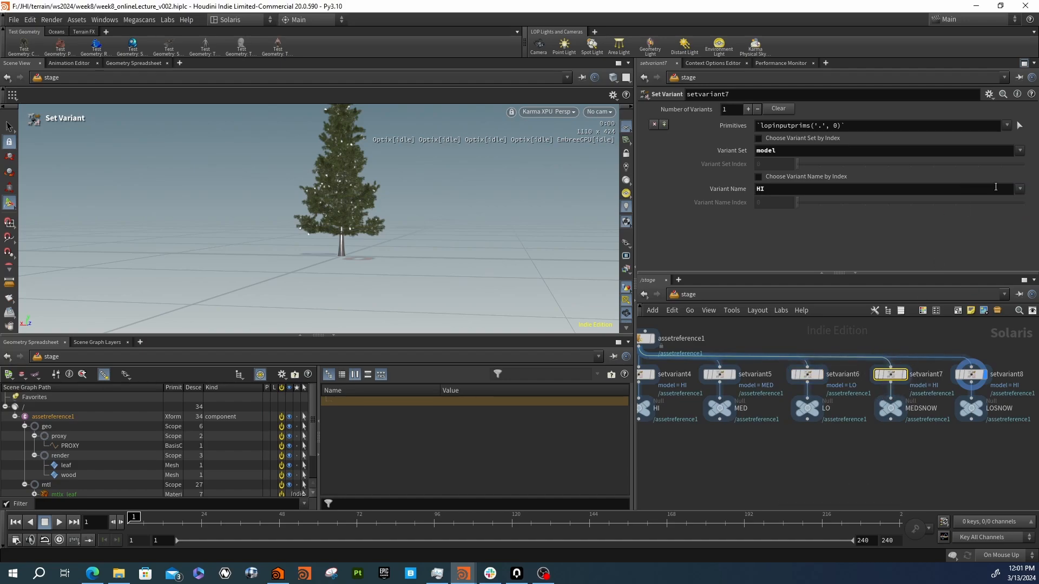
click(1020, 189)
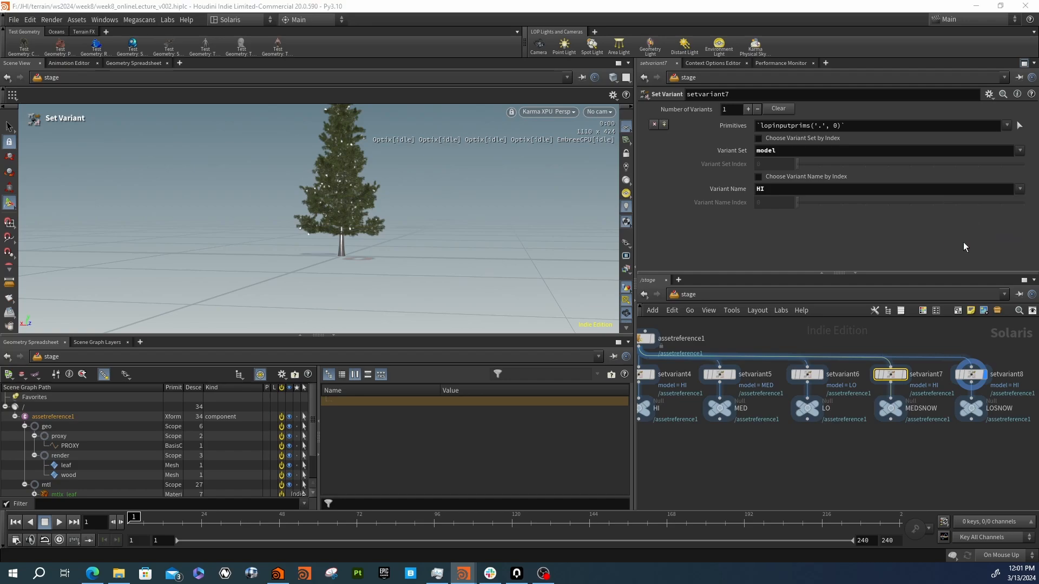
click(965, 244)
click(971, 378)
click(1020, 189)
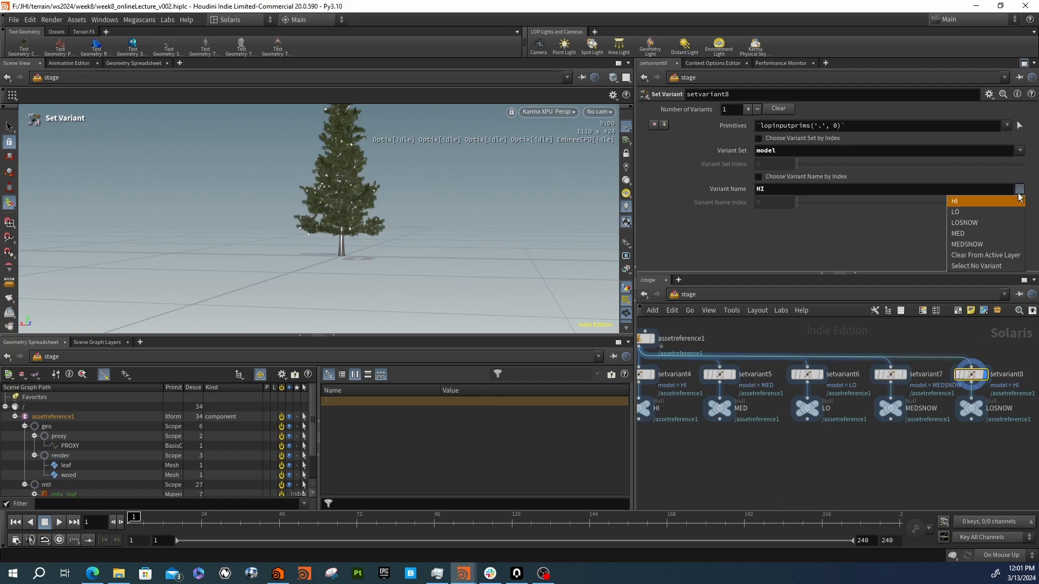
click(1002, 222)
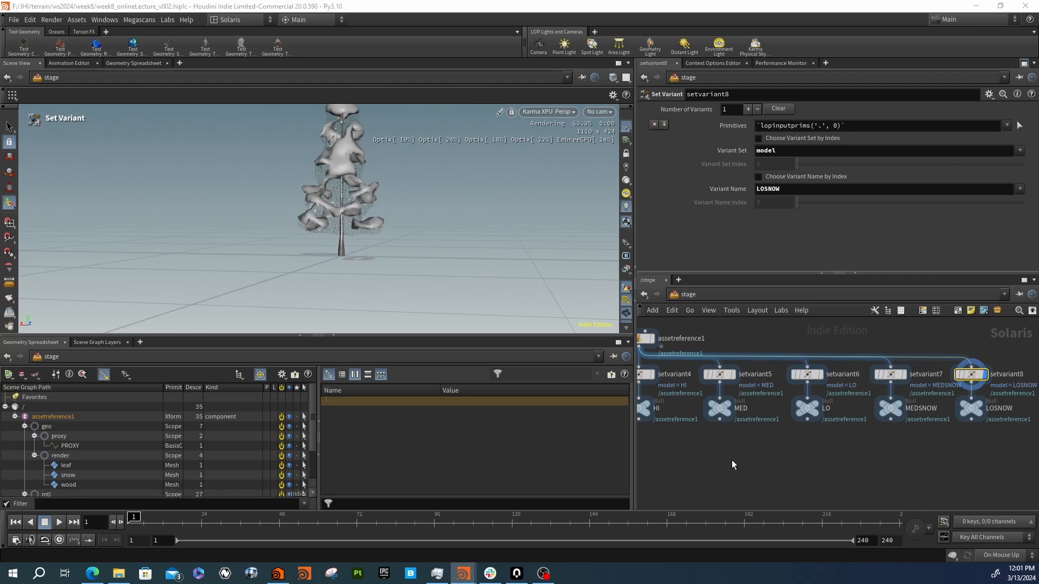
Add a second variant entry to setvariant5 through setvariant8 together and set its variant set to lookdev
scroll(777, 450, down, 3)
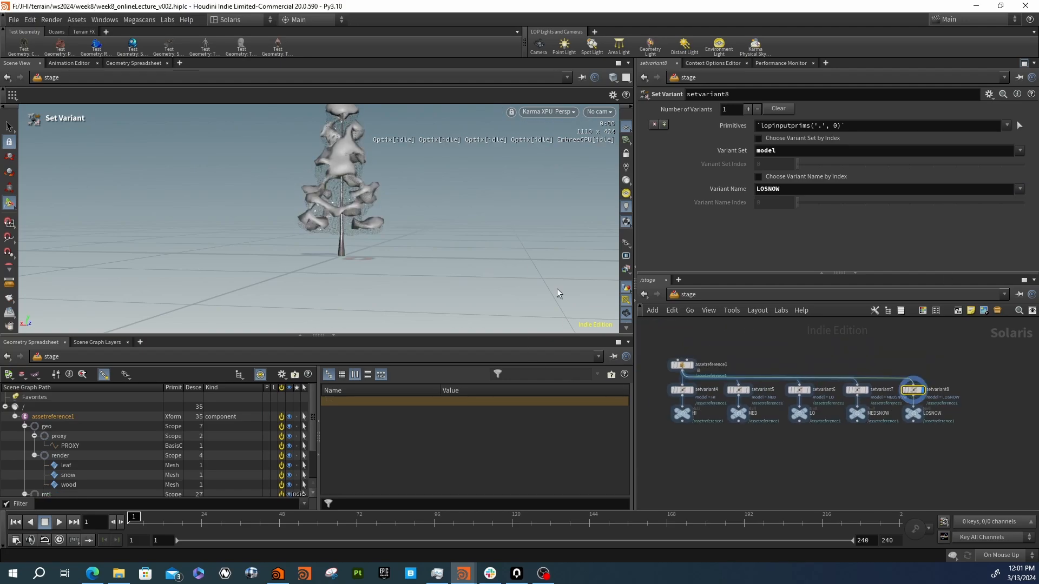
scroll(782, 420, up, 2)
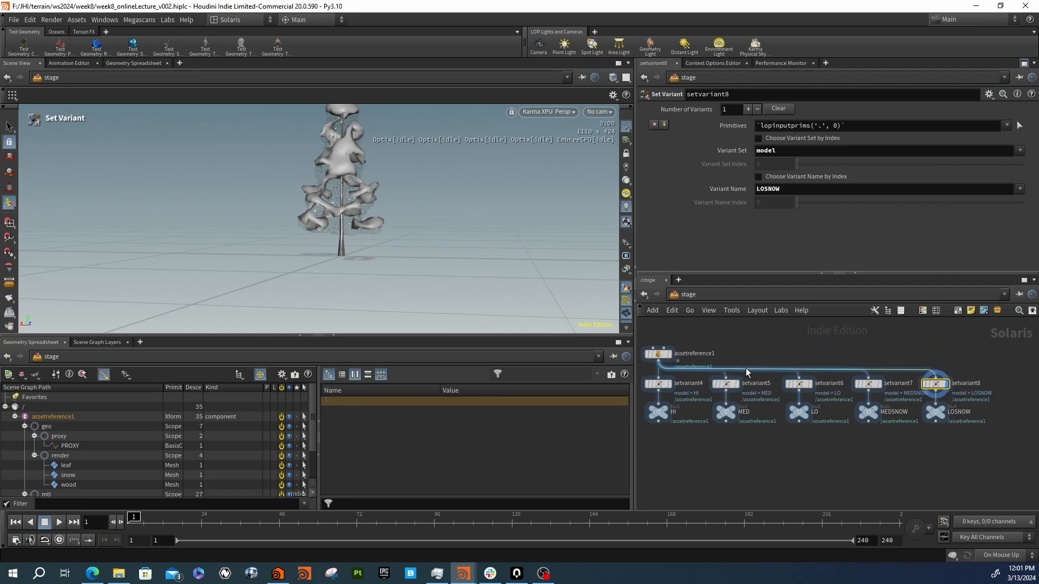
drag(723, 351, 956, 400)
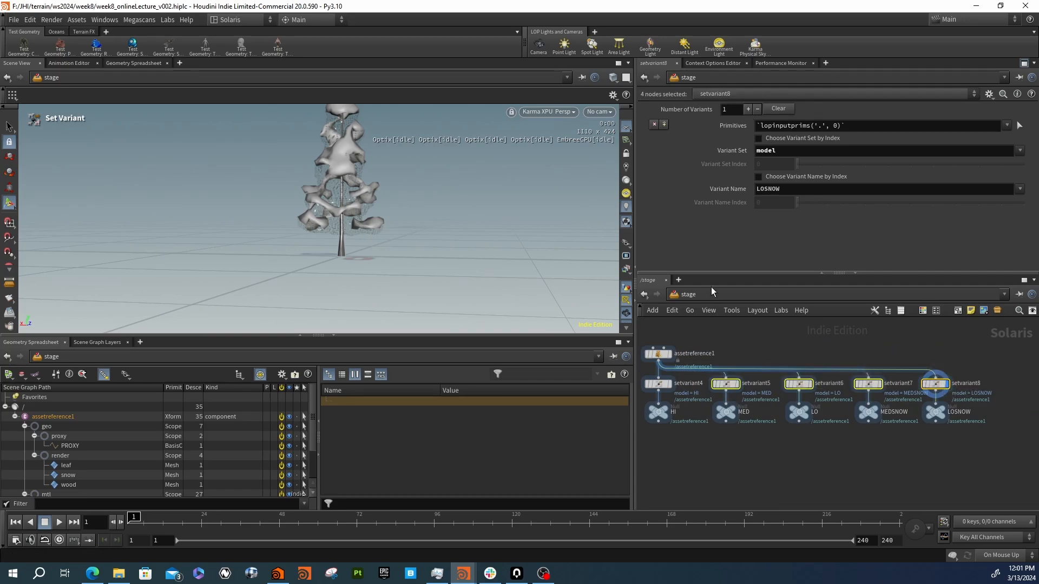
click(749, 111)
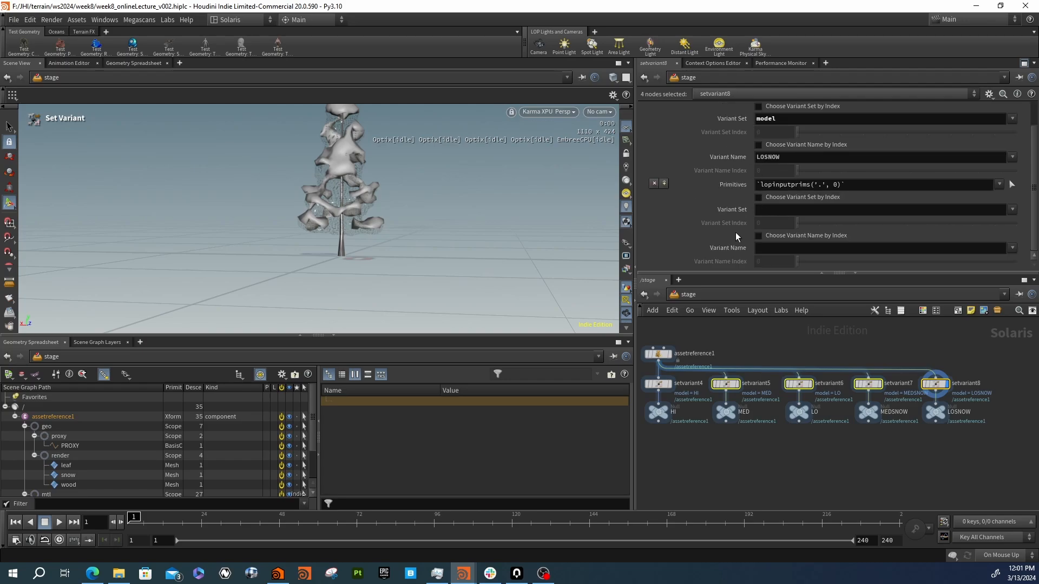
scroll(737, 234, up, 2)
scroll(737, 235, down, 2)
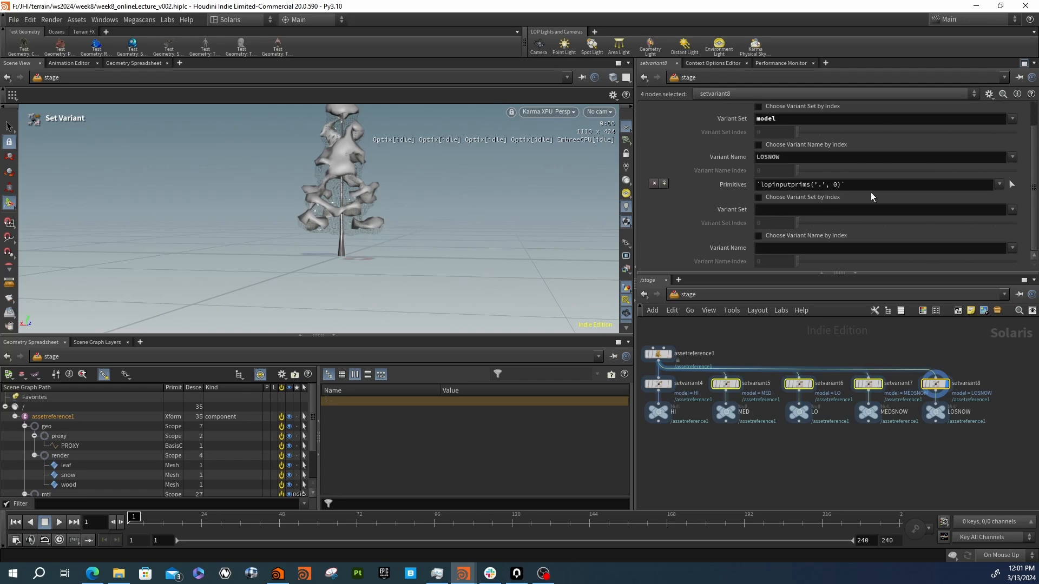
click(1013, 209)
click(1004, 221)
Check which lookdev variant names are offered on setvariant8 and setvariant5
click(1013, 247)
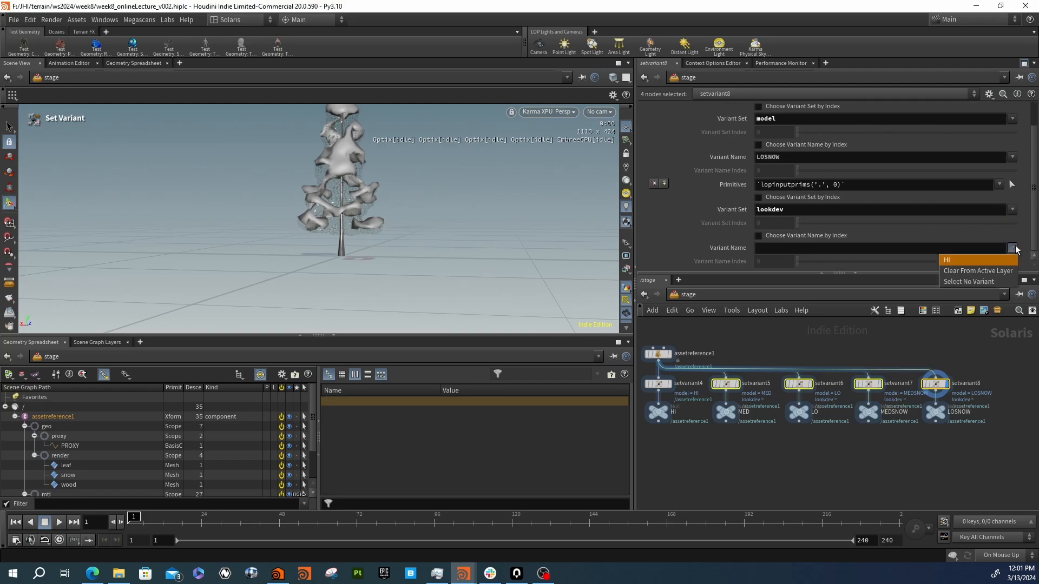
click(1022, 230)
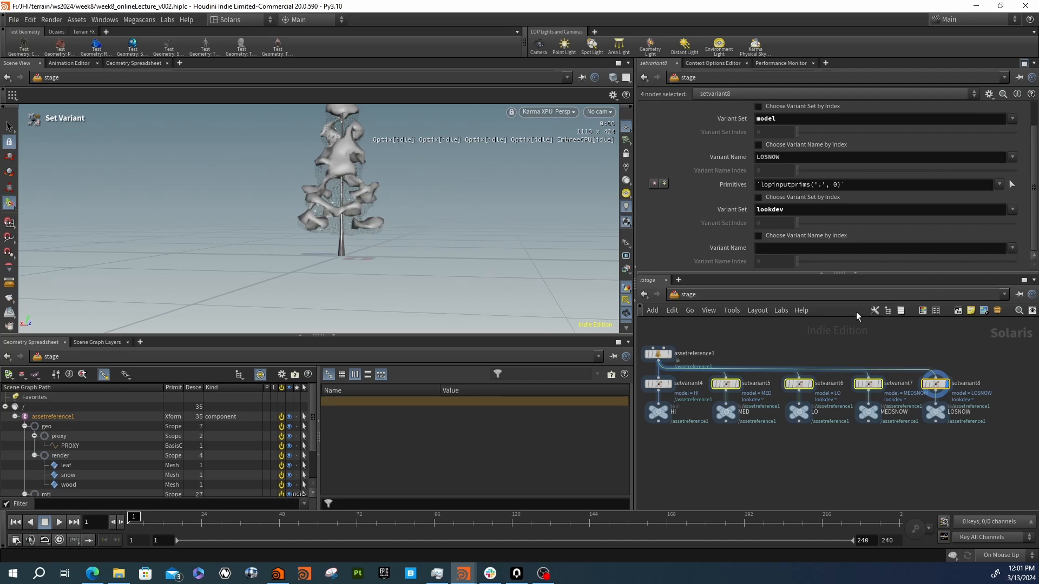
click(743, 386)
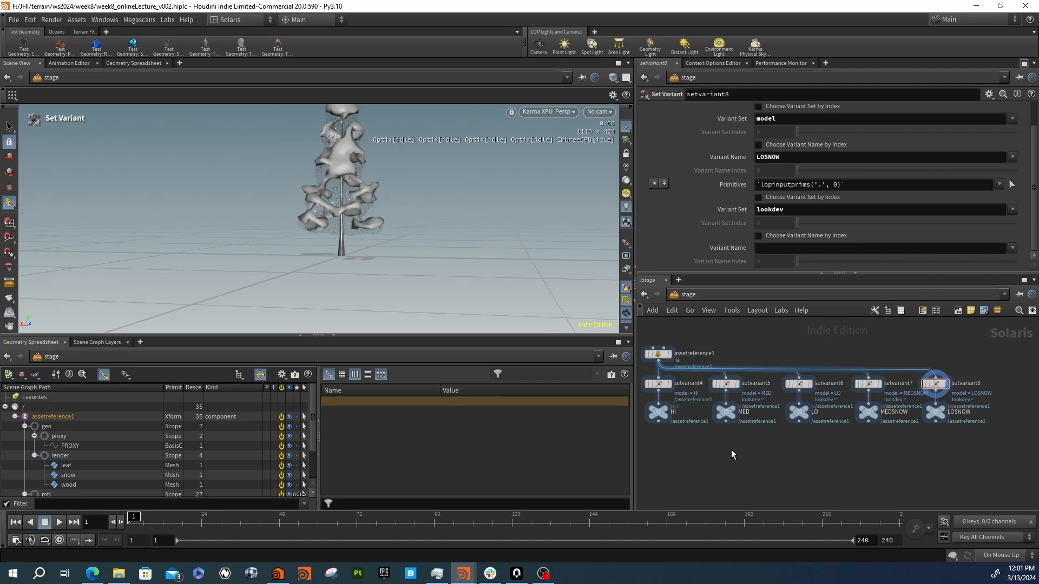
click(726, 384)
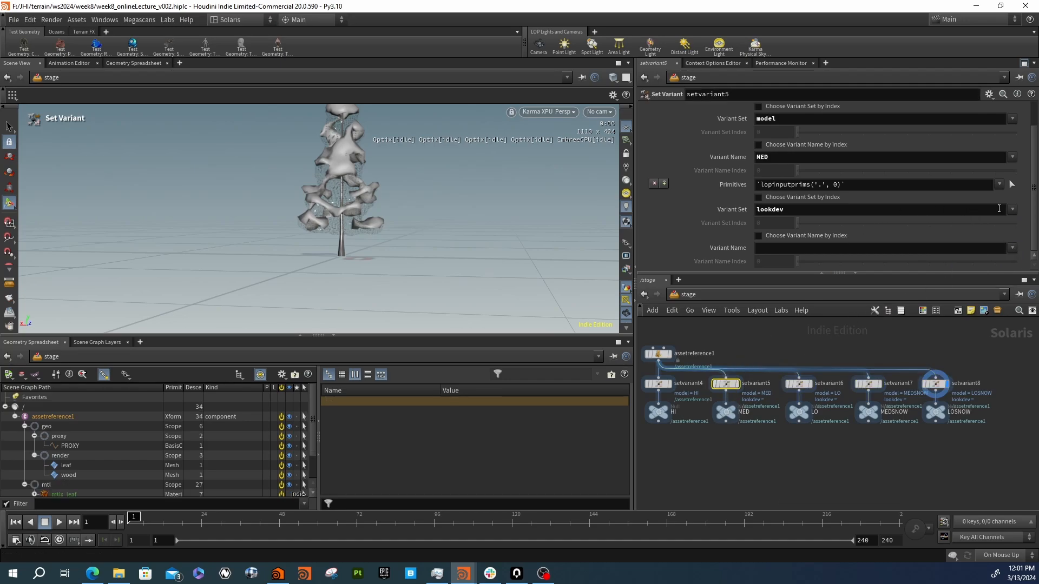
click(1012, 248)
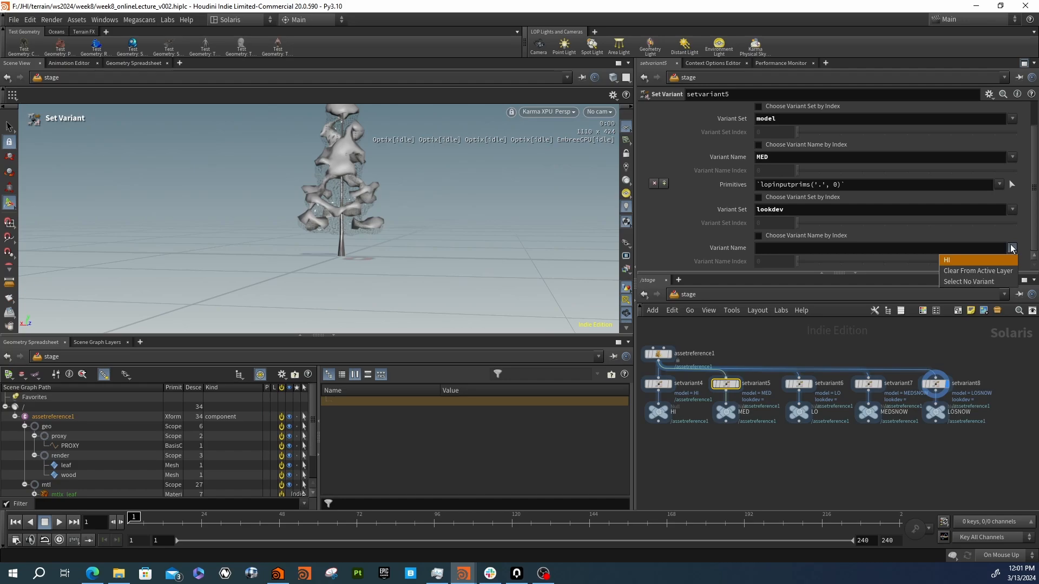
click(1012, 248)
middle_drag(696, 423, 796, 420)
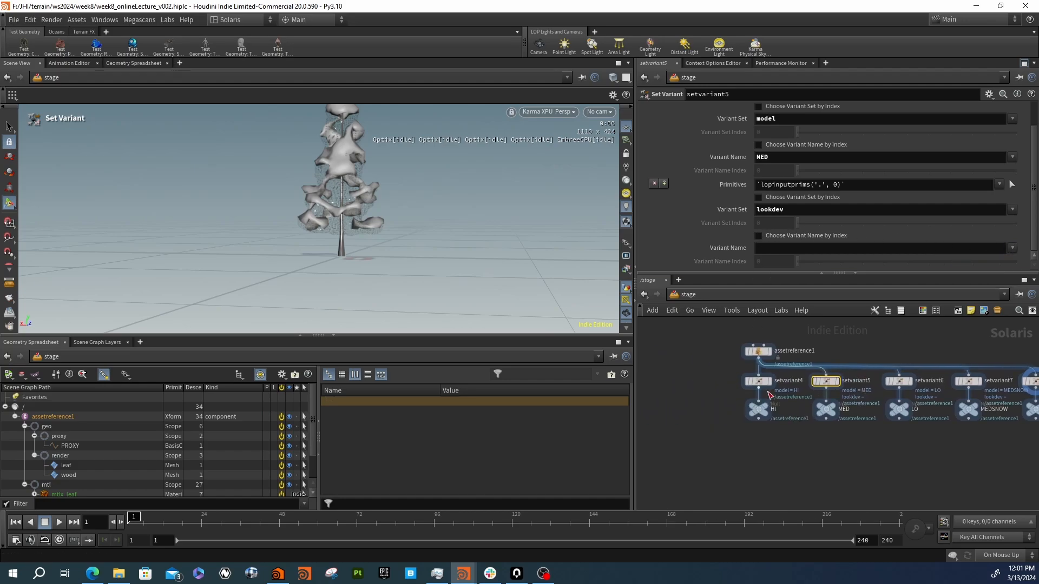
Check the variant entries on setvariant4 and setvariant5 against the model and lookdev variant names offered on setvariant3
click(759, 382)
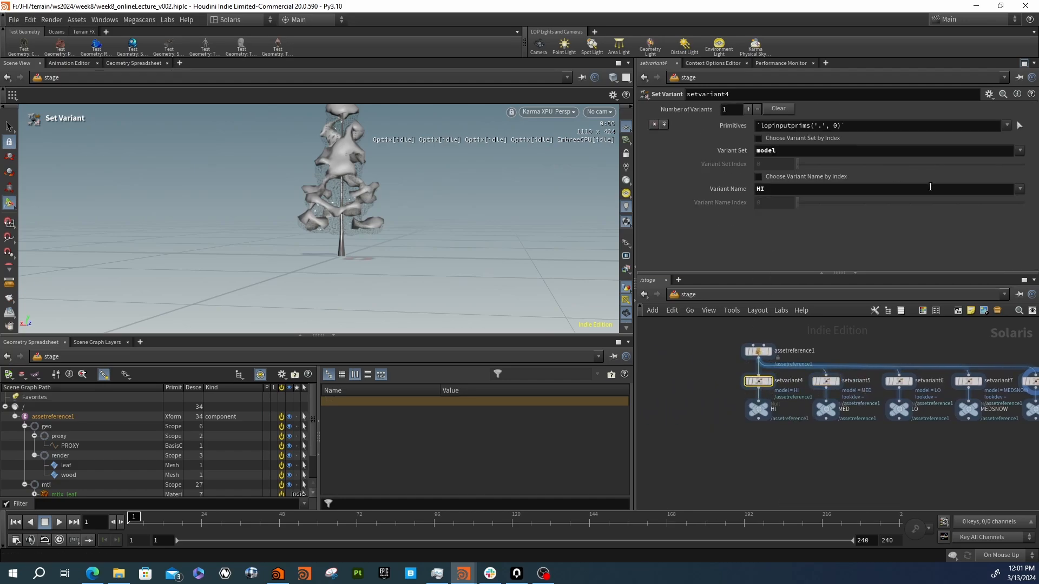
click(826, 382)
middle_drag(866, 436, 761, 443)
scroll(761, 442, down, 5)
scroll(761, 362, up, 7)
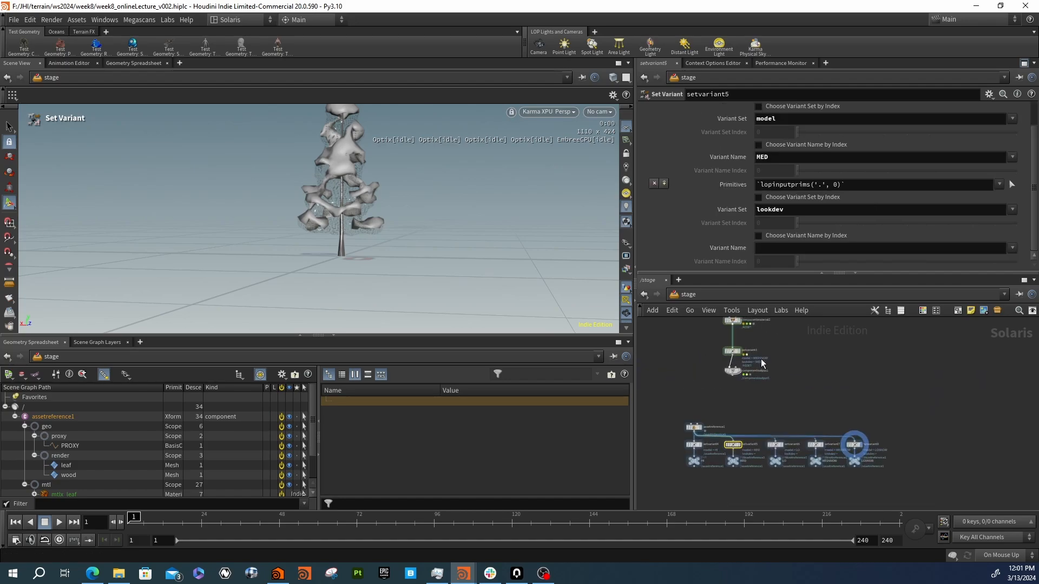
click(717, 355)
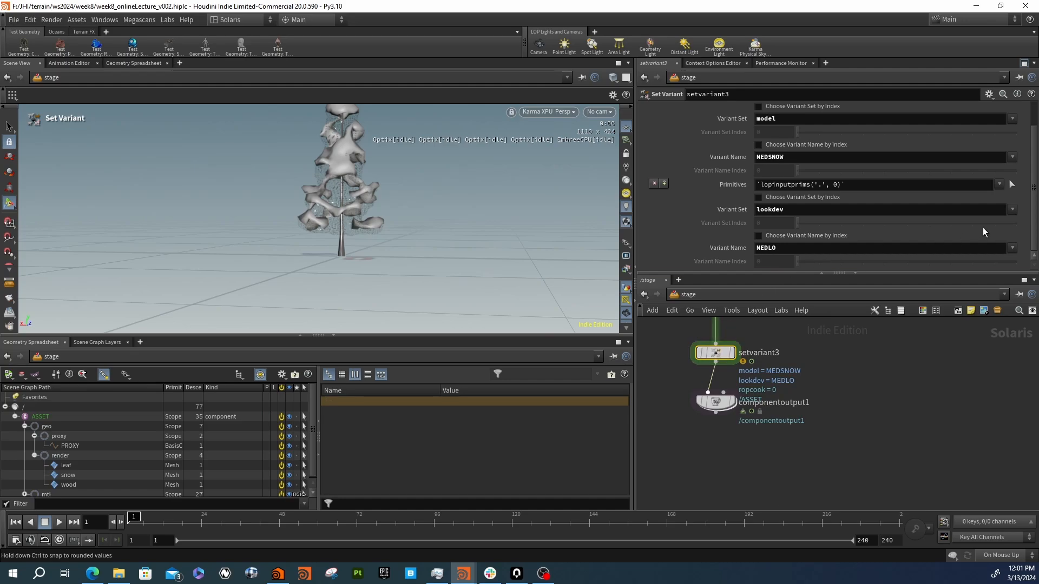
click(1012, 249)
click(1012, 249)
middle_drag(892, 434, 868, 402)
scroll(868, 402, down, 5)
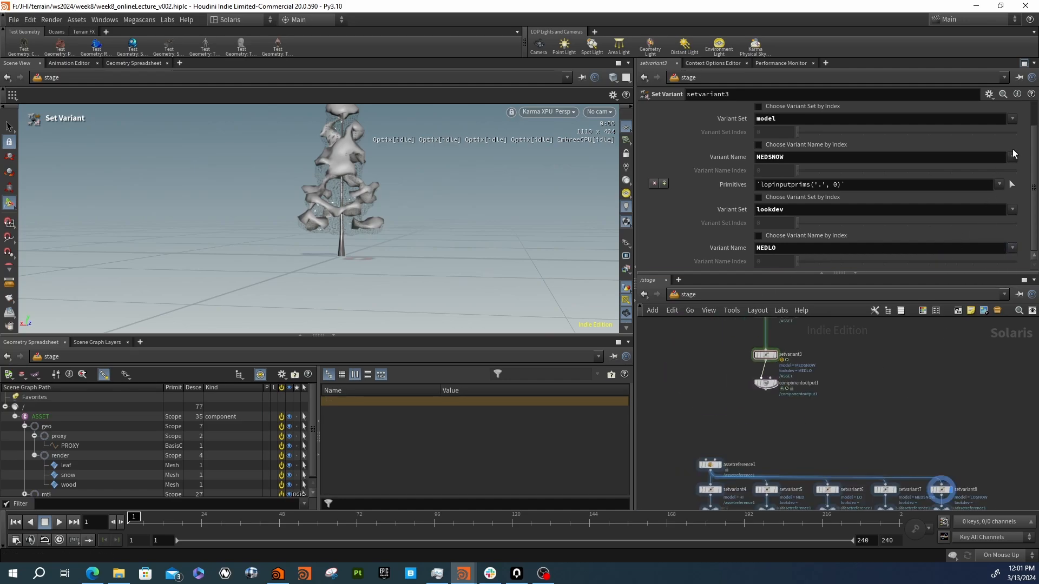
click(1012, 157)
click(1014, 160)
middle_drag(914, 381, 869, 350)
scroll(868, 350, down, 3)
scroll(838, 444, up, 3)
scroll(767, 437, up, 3)
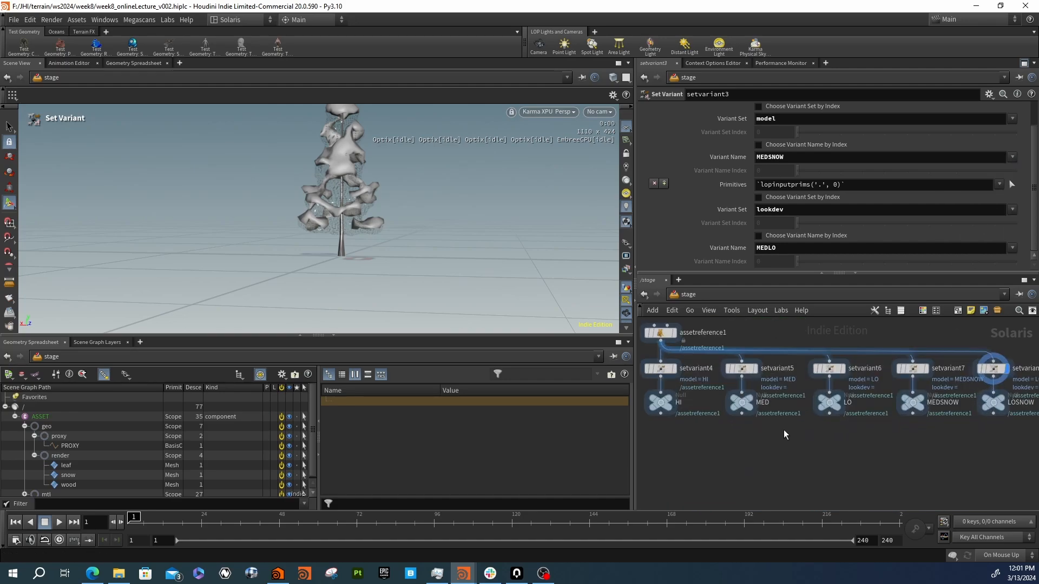
Set the lookdev variant name to MEDLO on setvariant5
click(742, 369)
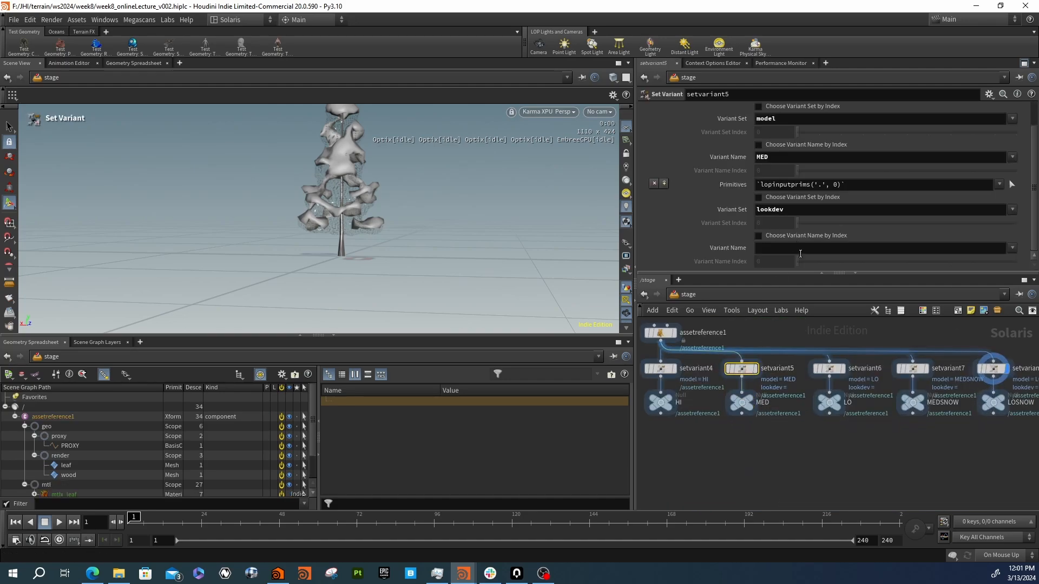
click(810, 248)
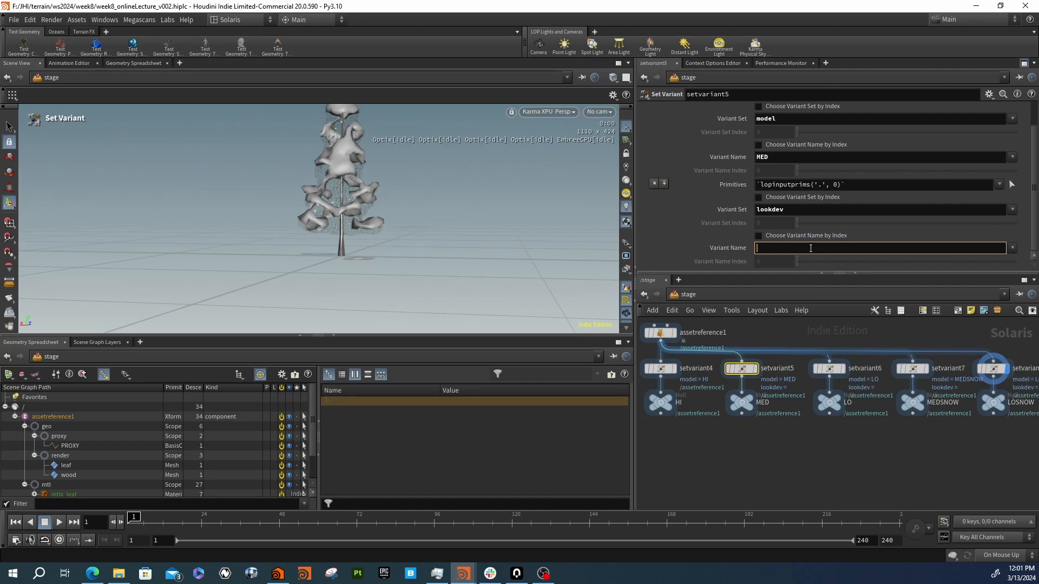
text(MEDLO)
key(Return)
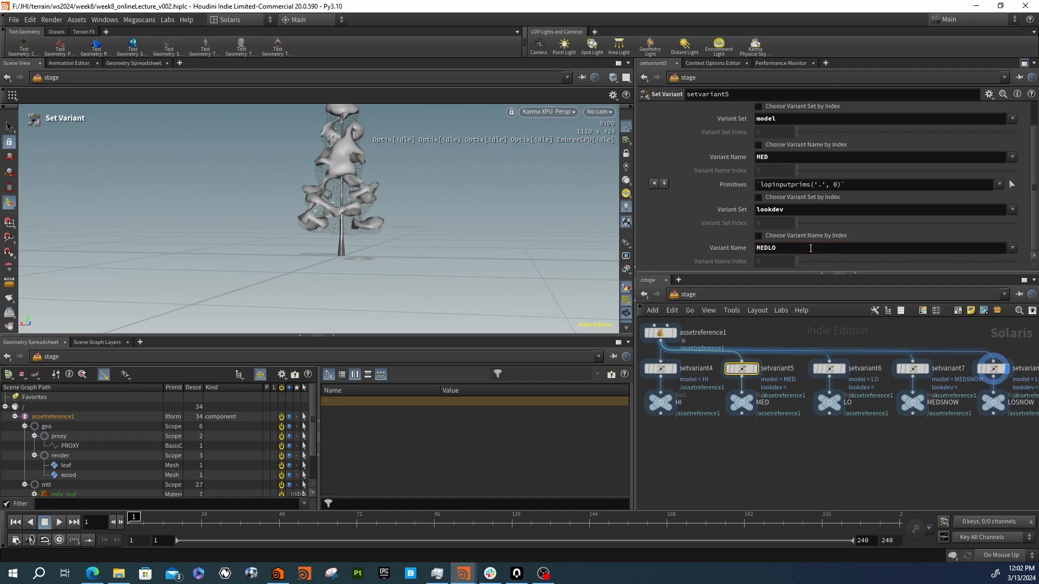
Set the lookdev variant name to MEDLO on setvariant5 through setvariant8 together
click(716, 334)
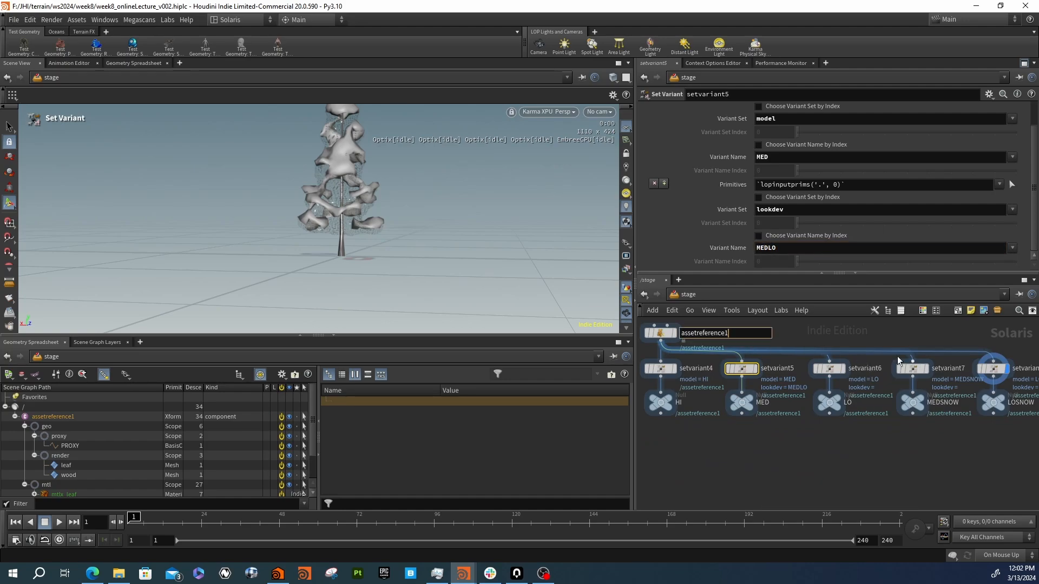
click(907, 332)
drag(1031, 352, 725, 388)
click(798, 248)
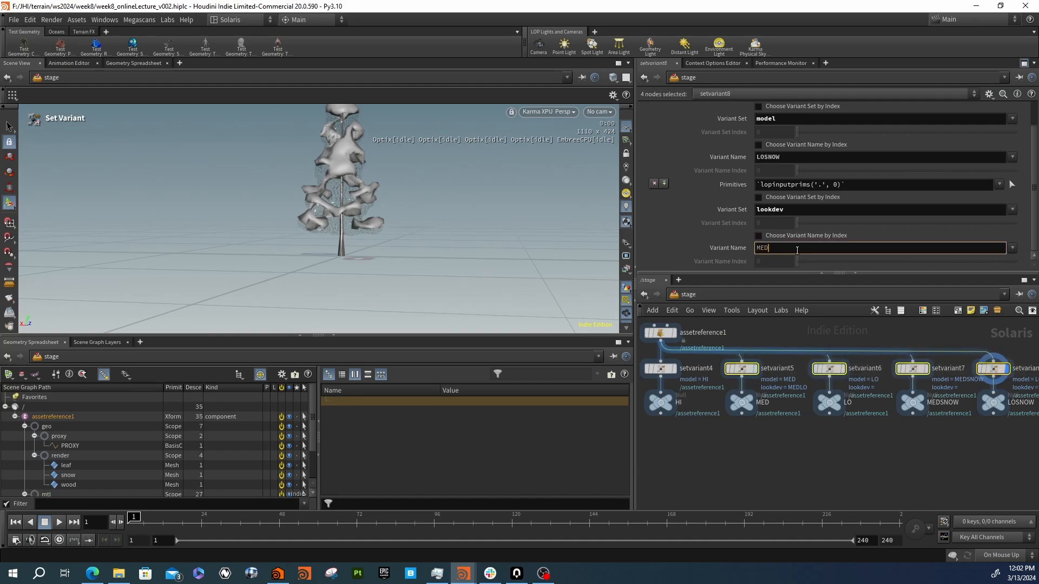
text(MEDLO)
key(Return)
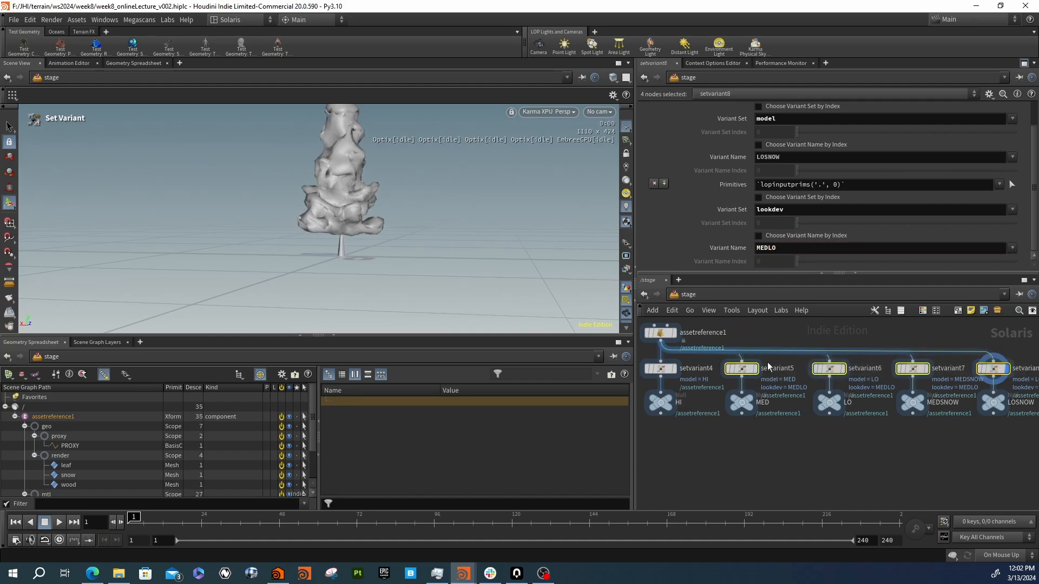
Name the lookdev material variant DEFAULT on componentmaterial1
click(821, 453)
middle_drag(864, 447, 810, 453)
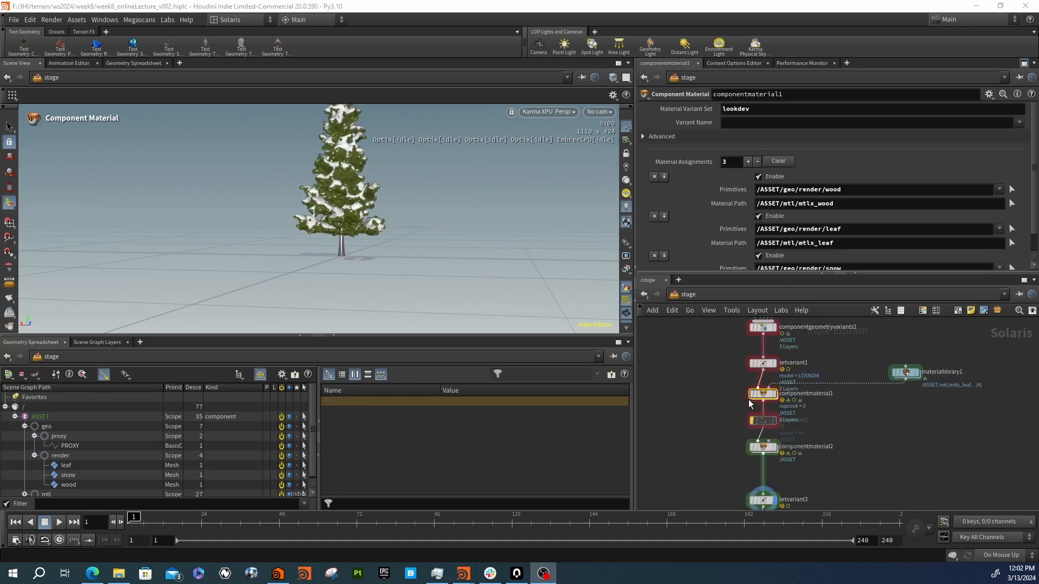
click(797, 401)
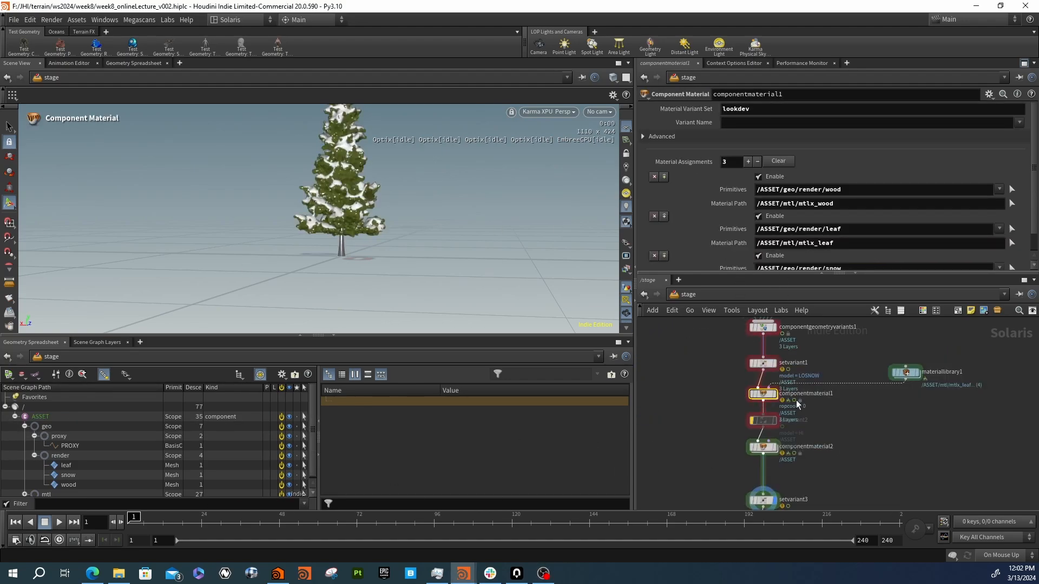
click(730, 123)
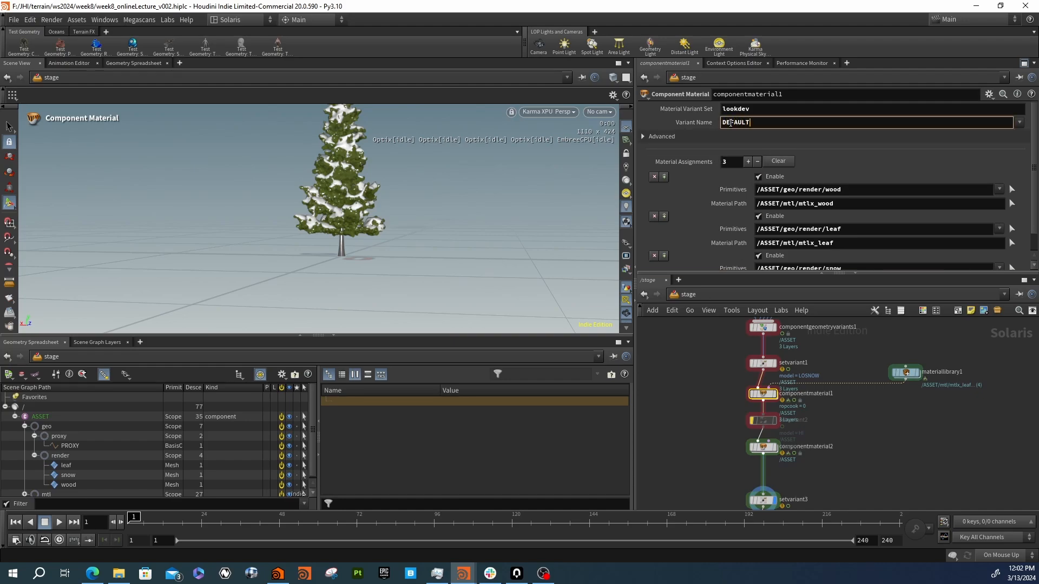
key(Return)
scroll(800, 470, up, 3)
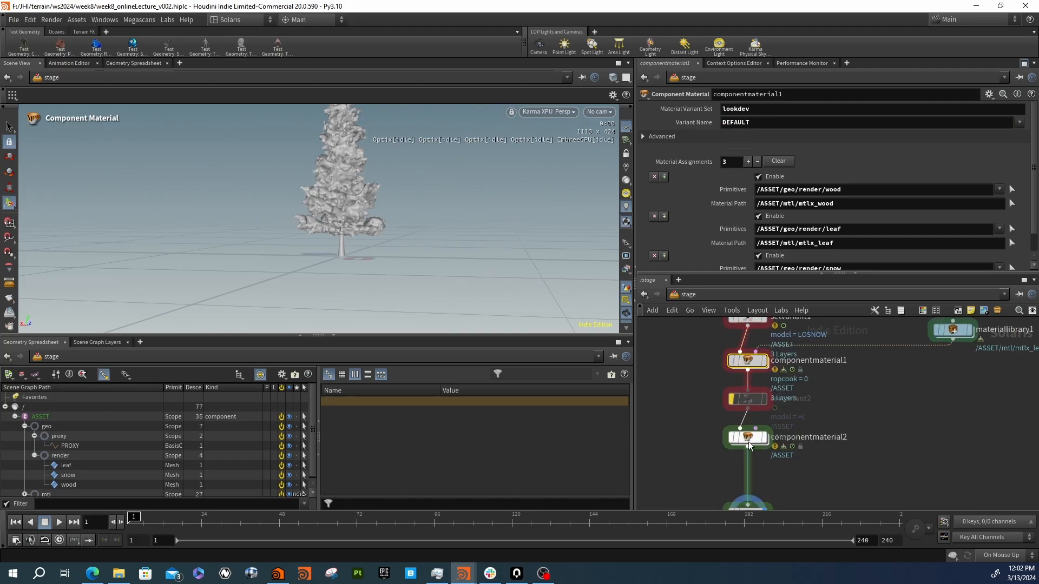
Compare the DEFAULT and HI lookdev variants on setvariant3 and leave its lookdev variant name at DEFAULT
click(749, 445)
middle_drag(799, 423, 794, 340)
click(750, 435)
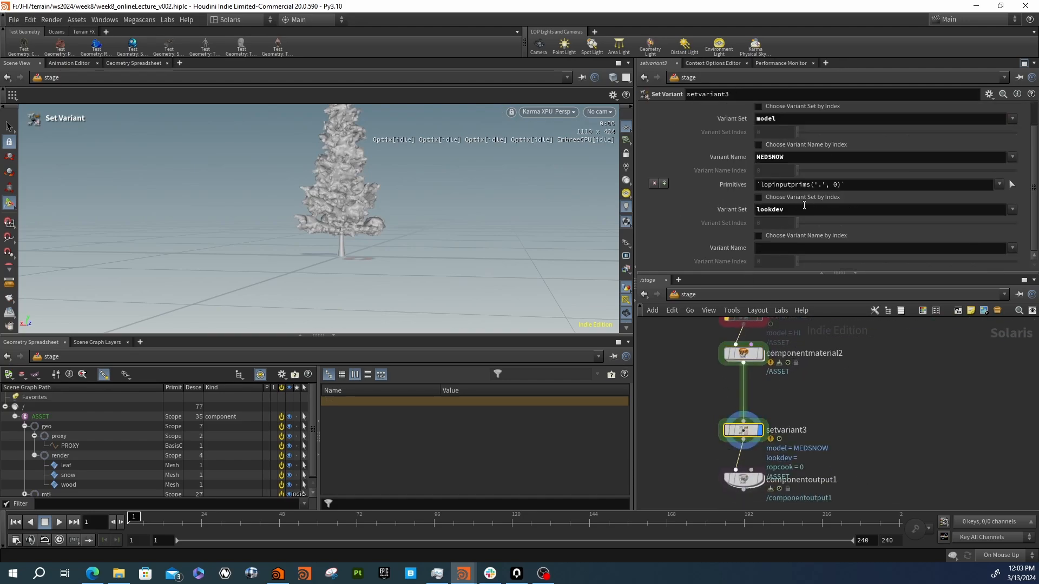
click(1012, 248)
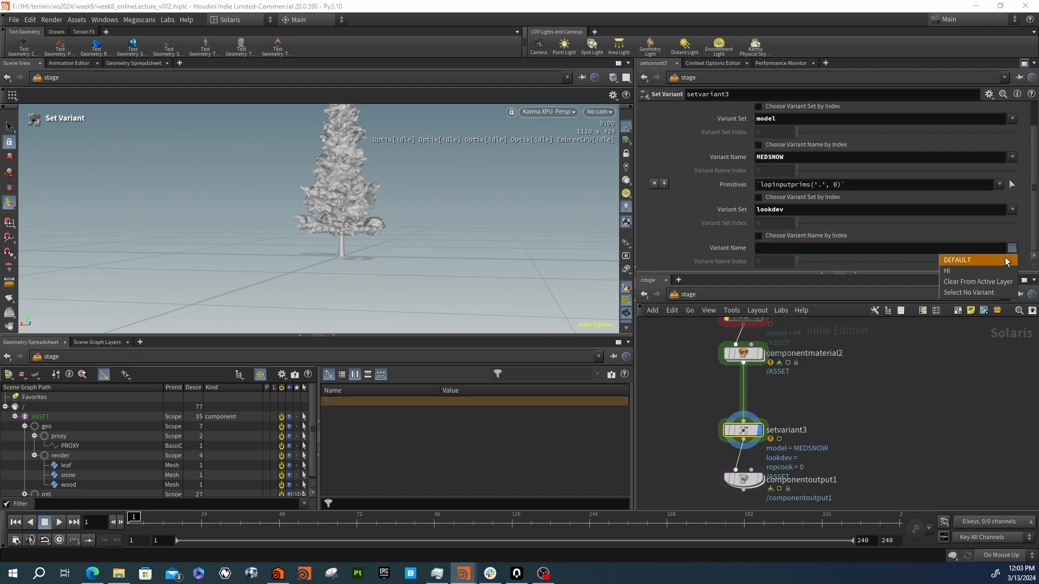
click(1005, 258)
click(1012, 248)
click(995, 268)
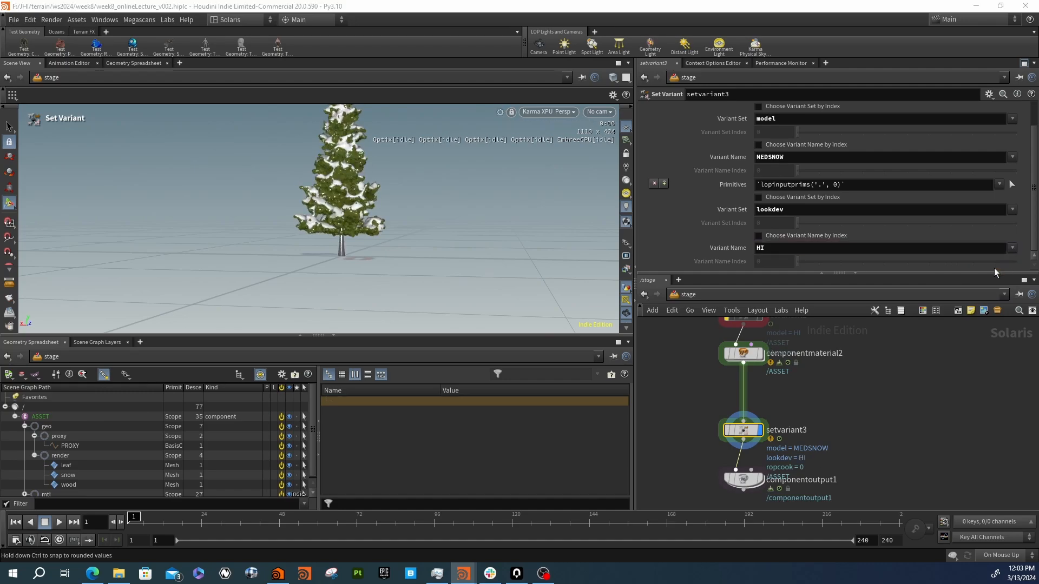
click(1013, 248)
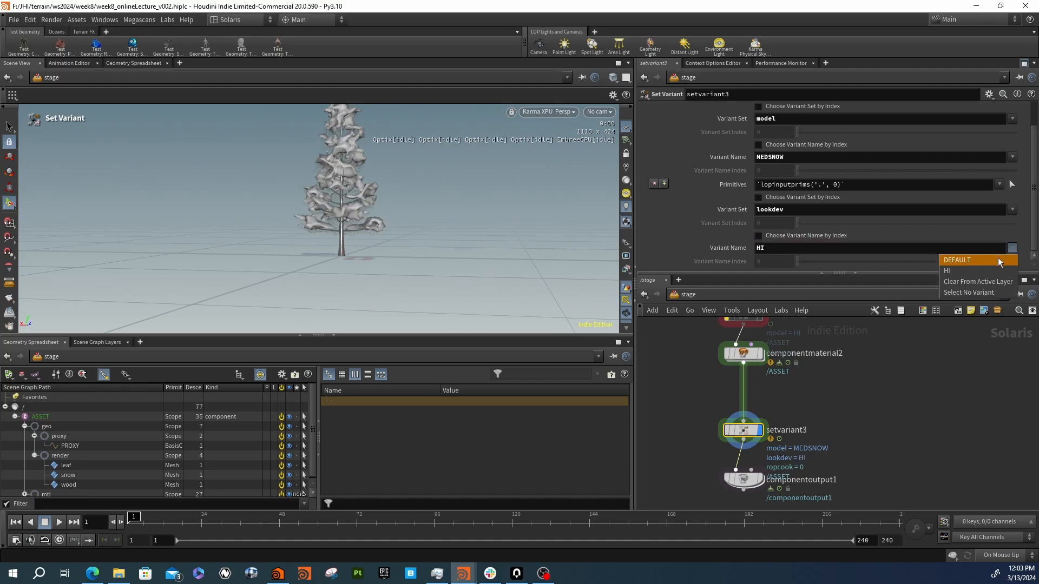
click(1001, 258)
Save the fir component from componentoutput1 to disk as fir.usd
middle_drag(796, 459, 778, 401)
click(727, 422)
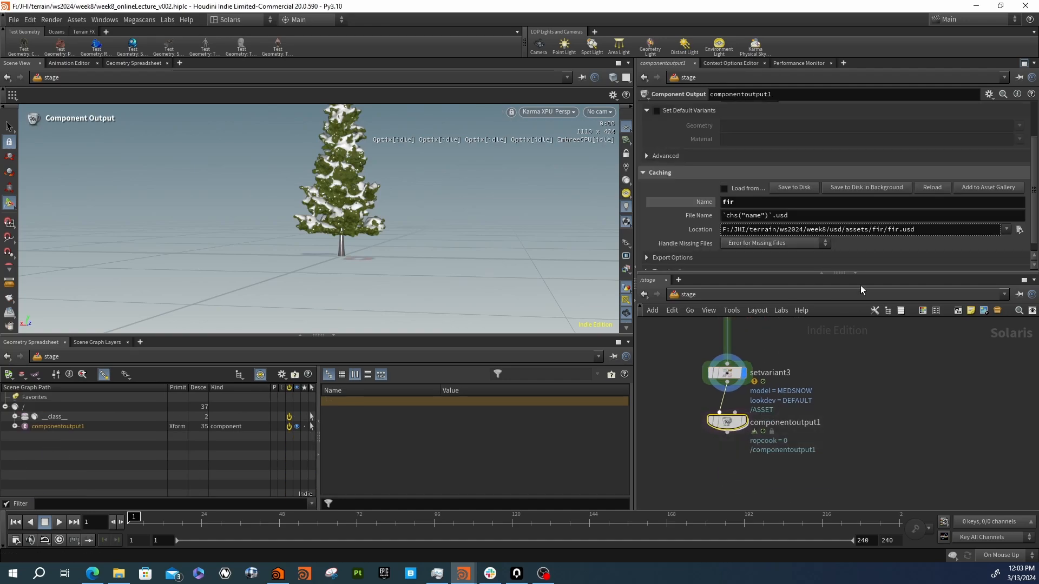
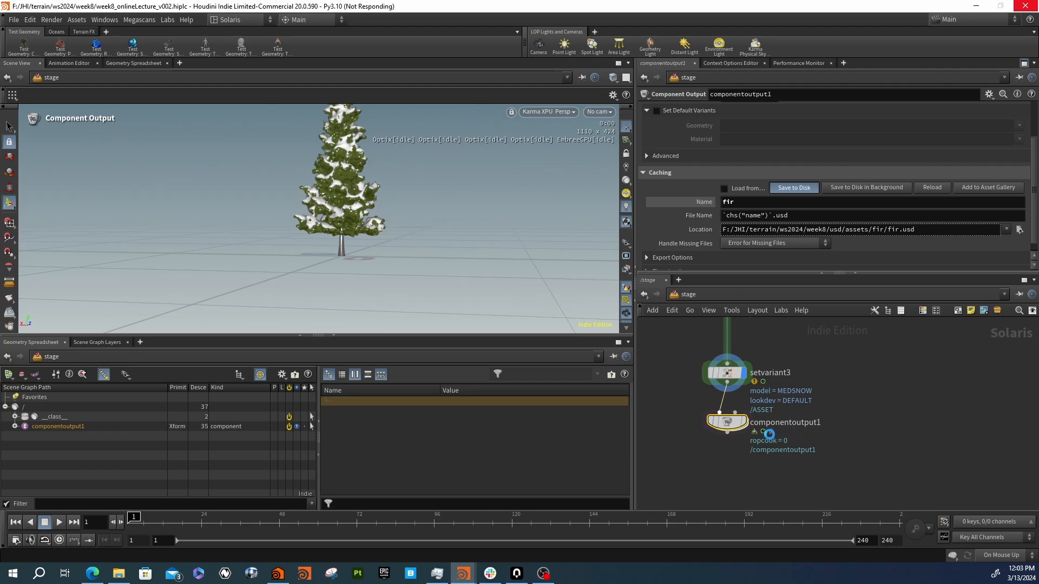
scroll(763, 434, down, 3)
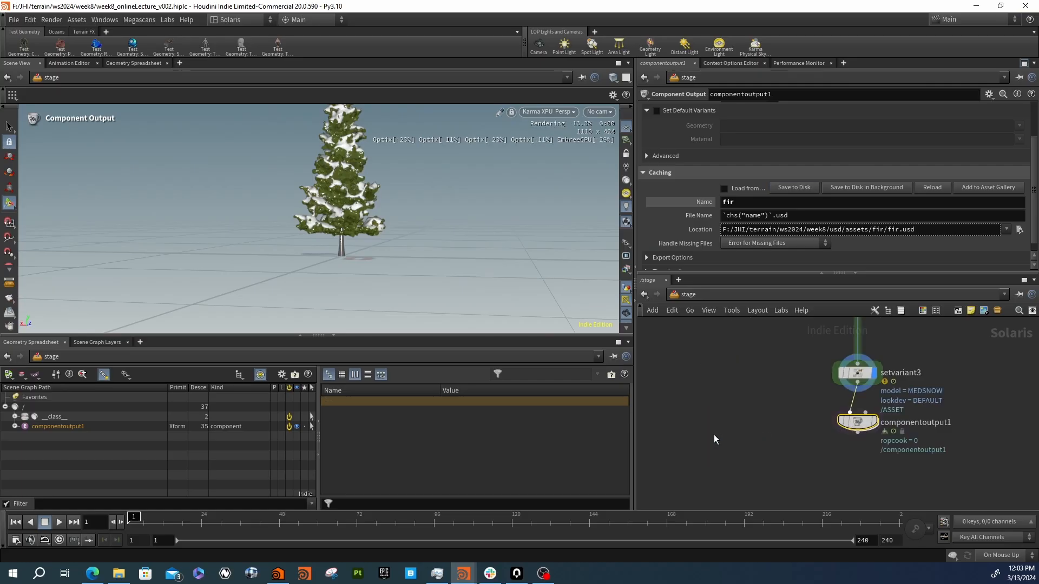
middle_drag(762, 421, 720, 412)
Set the lookdev variant name to DEFAULT on setvariant5 through setvariant8 of the referenced fir asset together
click(746, 391)
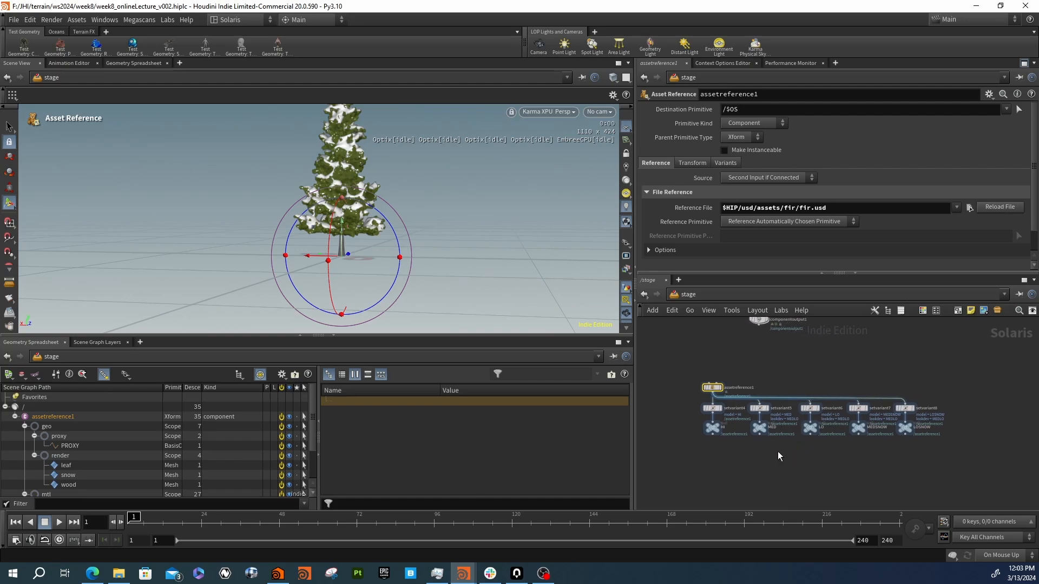
scroll(790, 449, up, 3)
middle_drag(744, 448, 690, 439)
drag(965, 343, 669, 378)
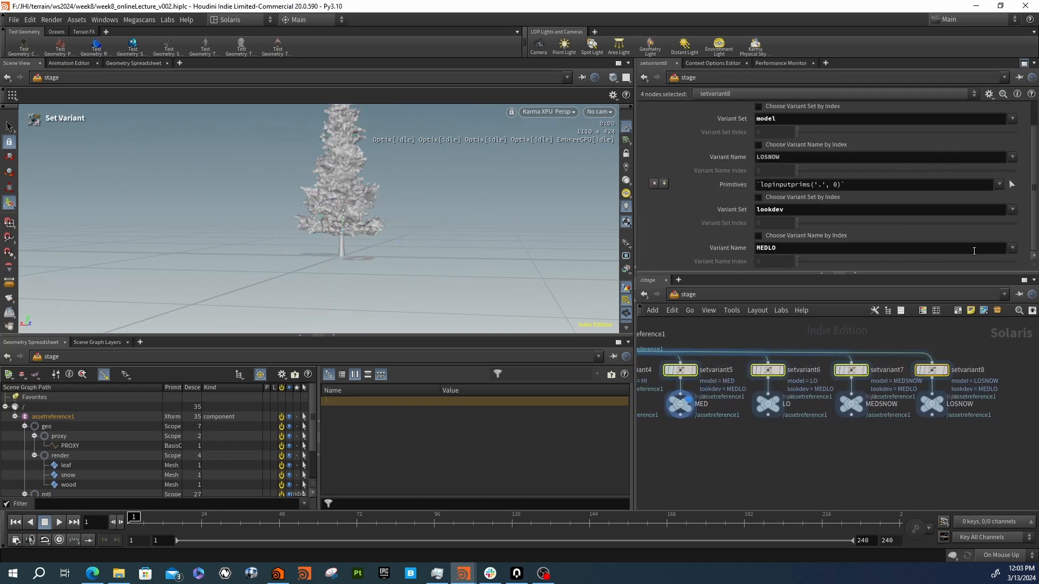
click(1012, 248)
click(995, 259)
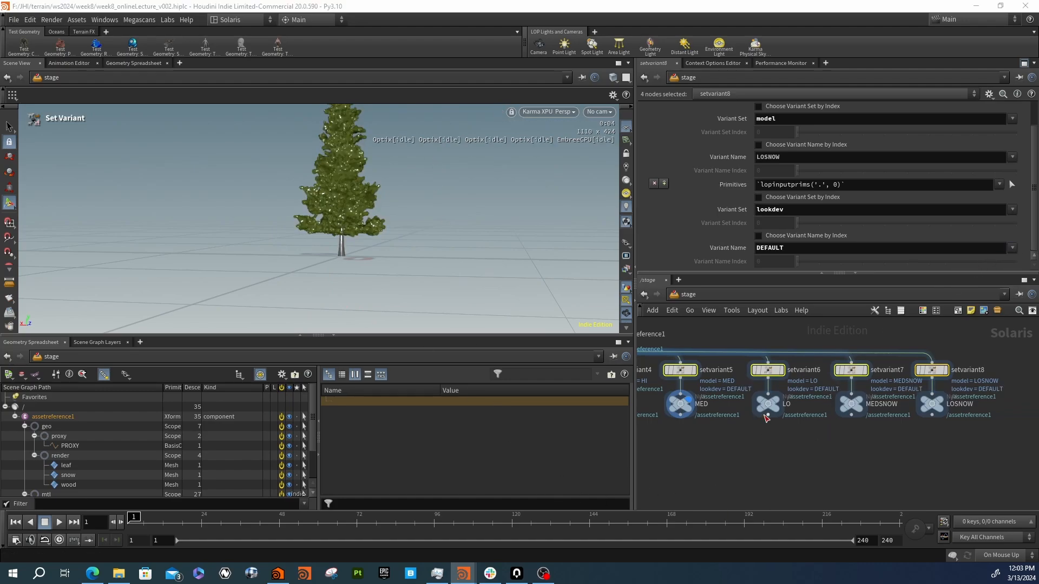
Display the MEDSNOW and LOSNOW outputs in turn to check their geometry and materials
click(869, 387)
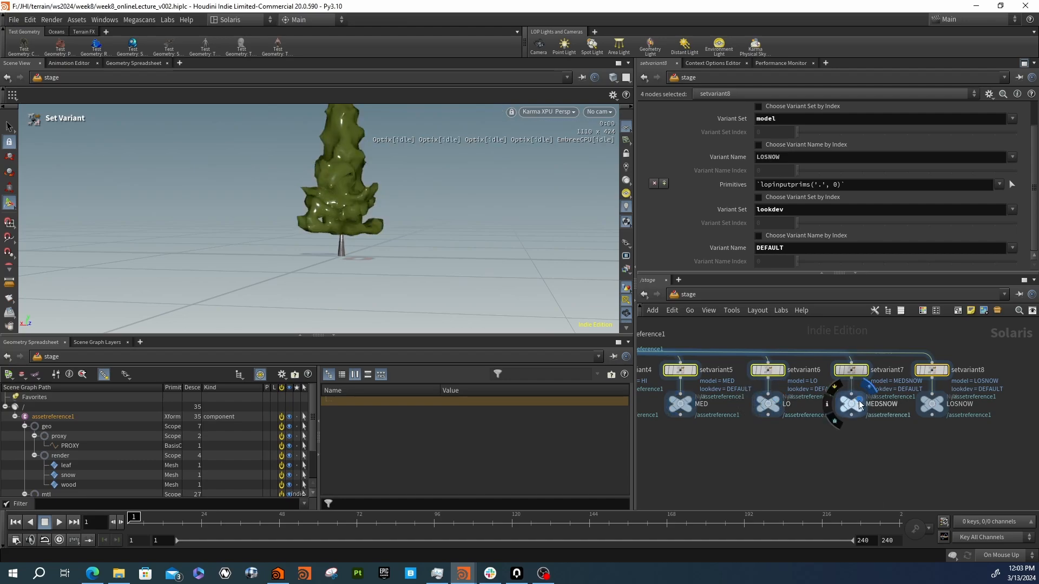
click(946, 401)
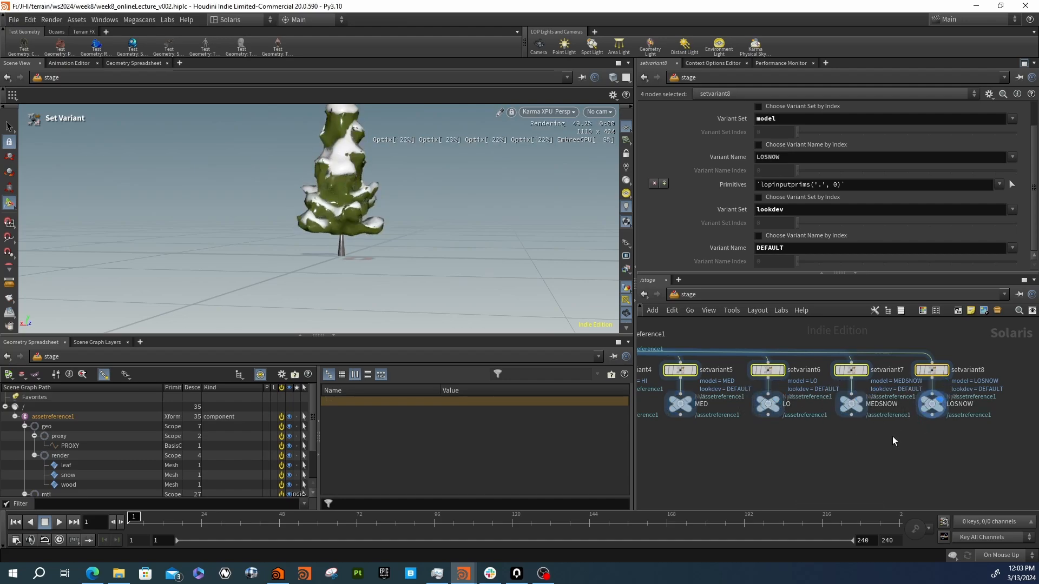
click(892, 442)
middle_drag(770, 464, 823, 454)
scroll(459, 253, down, 5)
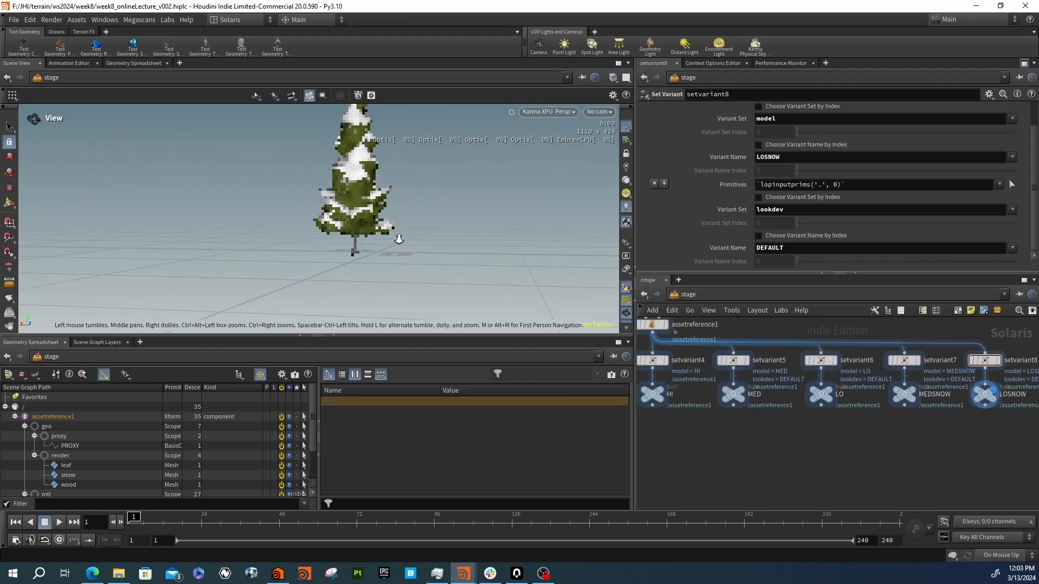
scroll(783, 436, down, 3)
scroll(918, 414, up, 2)
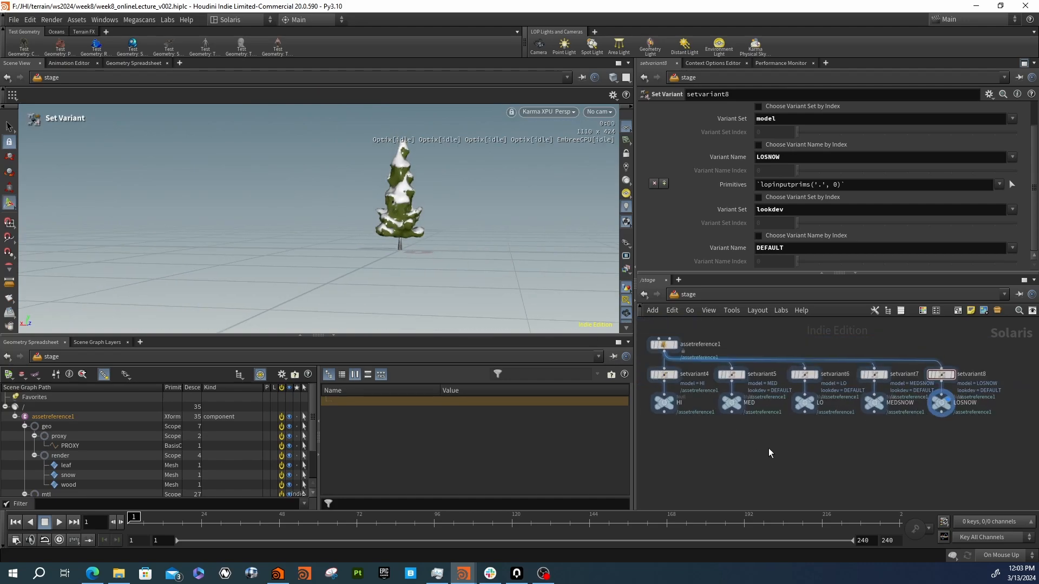
Add a Camera node to the stage and move it closer to the asset reference branches
scroll(769, 448, down, 5)
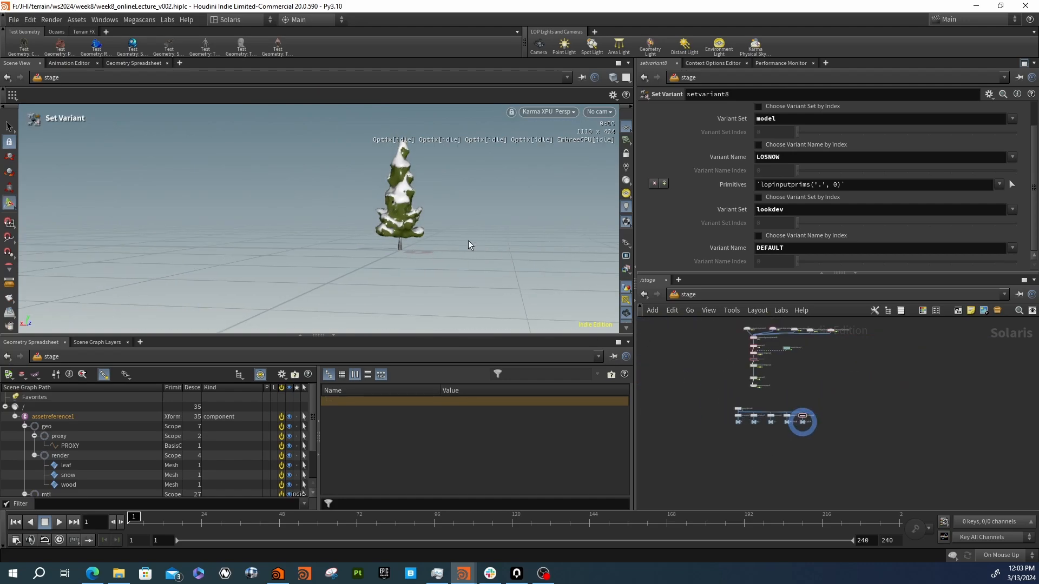
key(Tab)
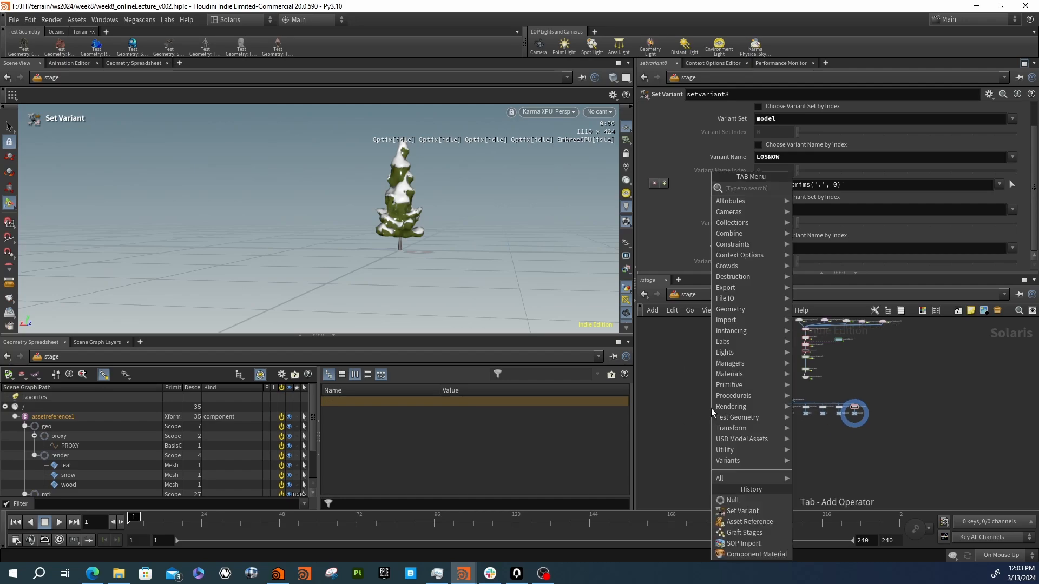
text(cam)
key(Return)
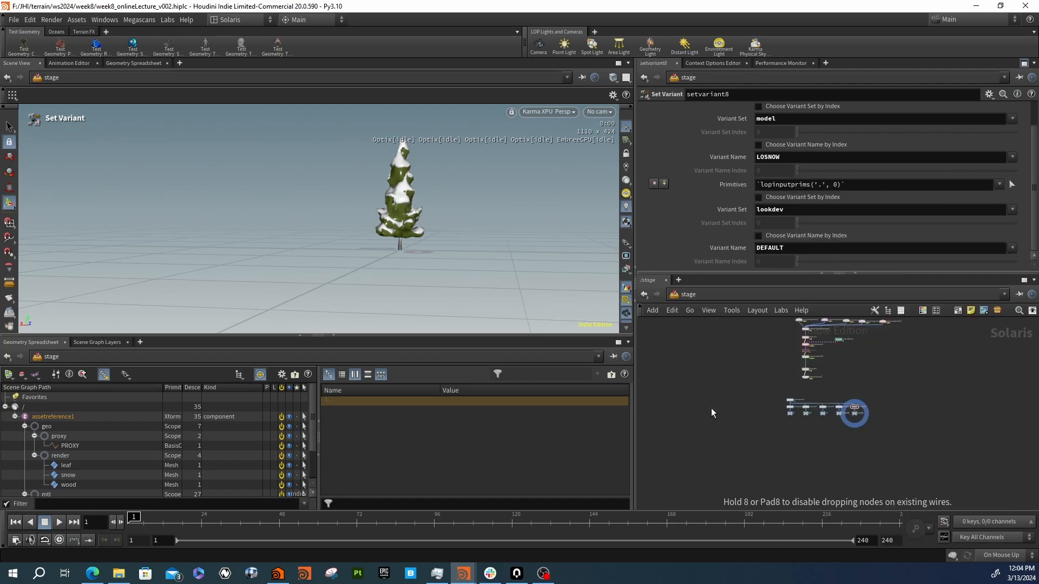
click(599, 112)
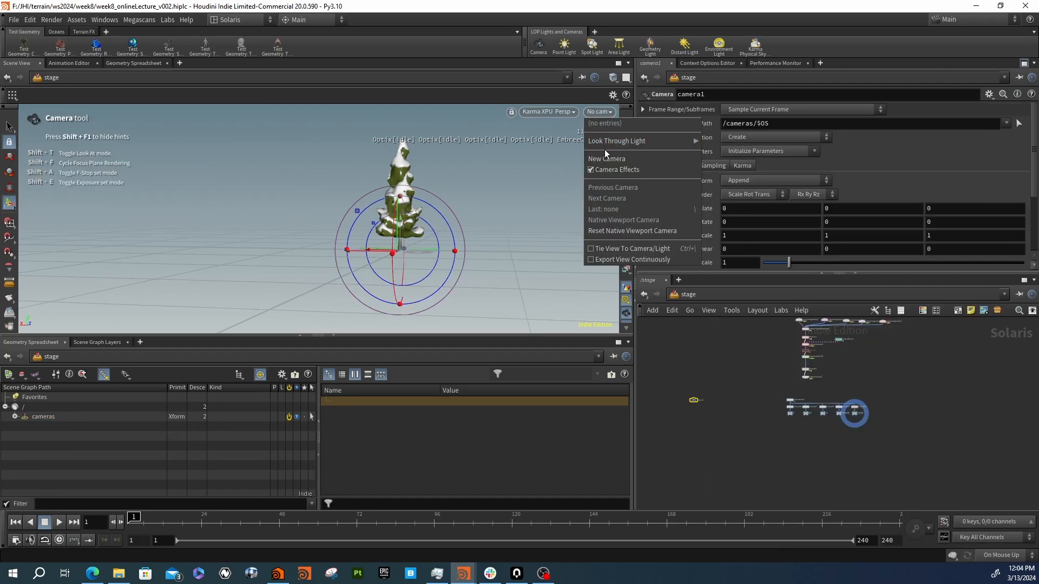
mouse_move(604, 142)
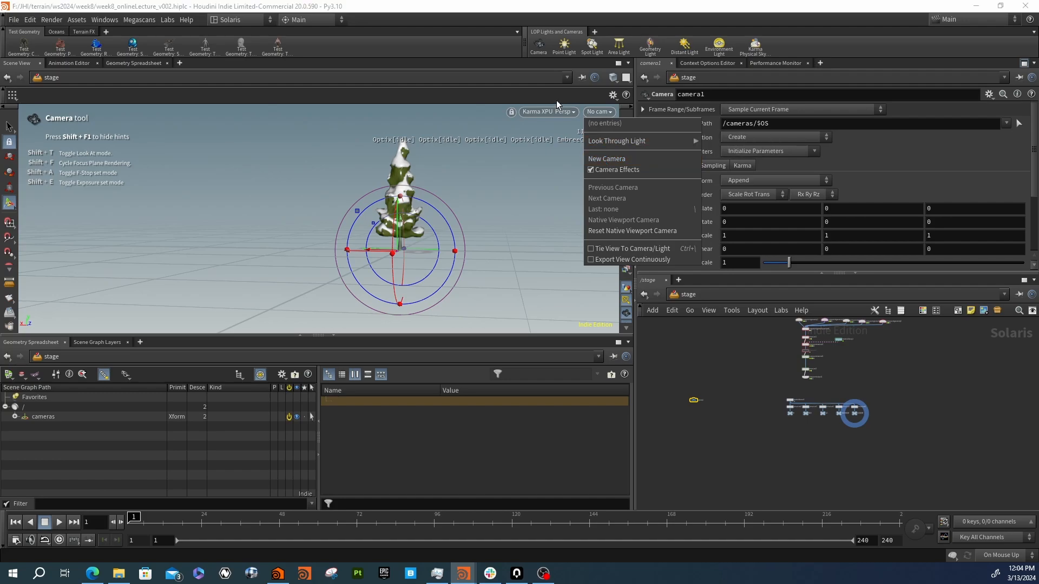
scroll(704, 419, up, 3)
drag(685, 399, 795, 432)
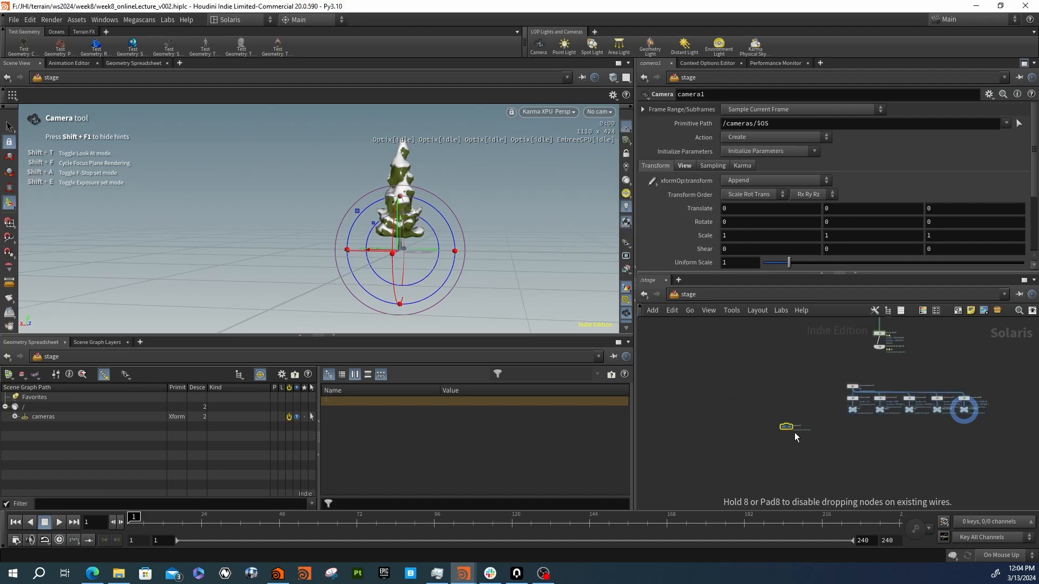
Move the camera node well clear of the asset reference branches and make it the displayed node
drag(869, 444, 796, 361)
scroll(849, 382, up, 3)
middle_drag(858, 373, 804, 370)
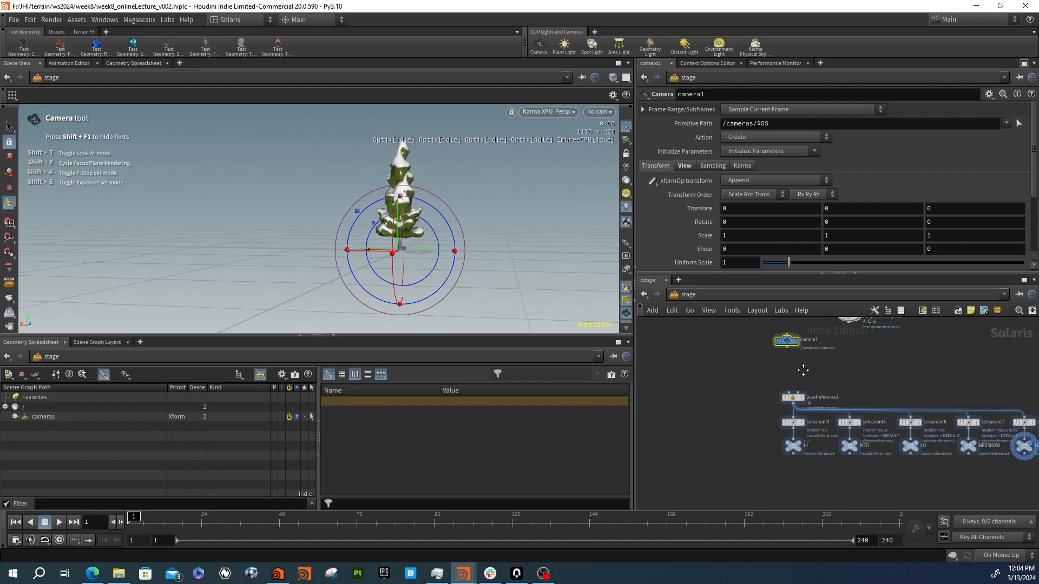
scroll(803, 370, down, 3)
drag(783, 350, 687, 409)
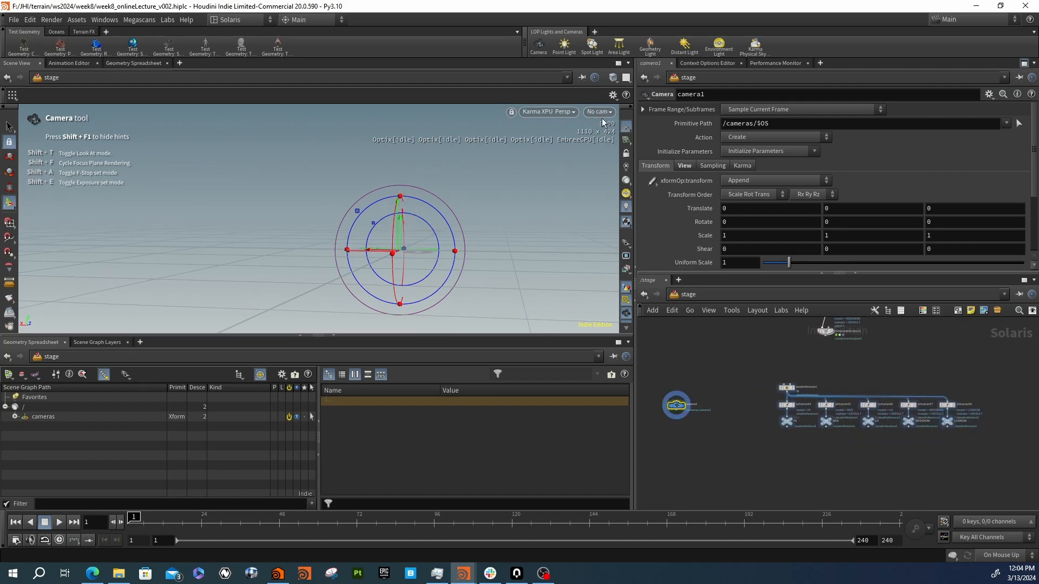
Add an Object Network near the camera node on the stage and go inside it
middle_drag(678, 425, 688, 420)
key(Tab)
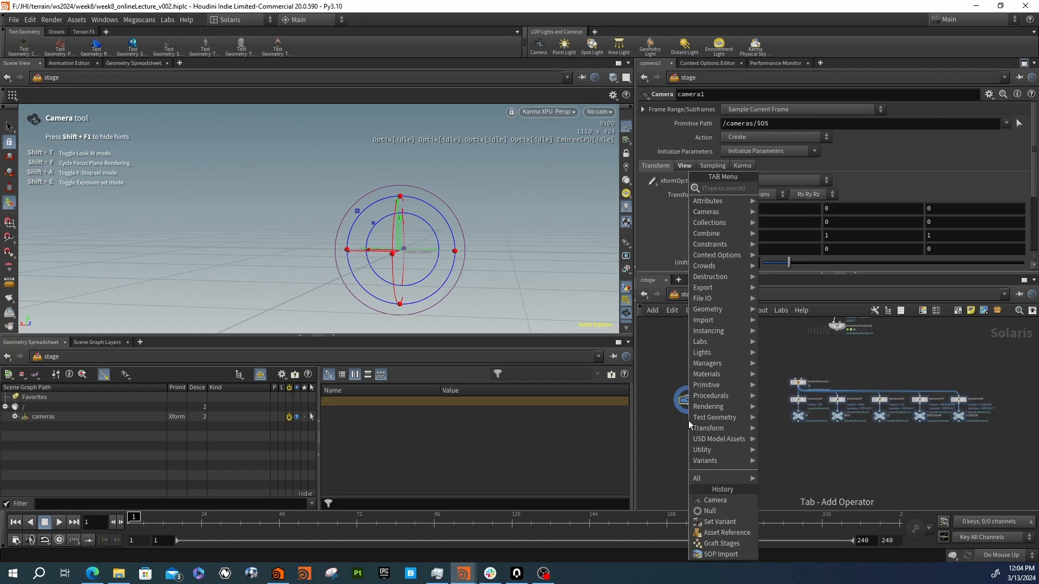
click(784, 349)
middle_drag(786, 349, 793, 385)
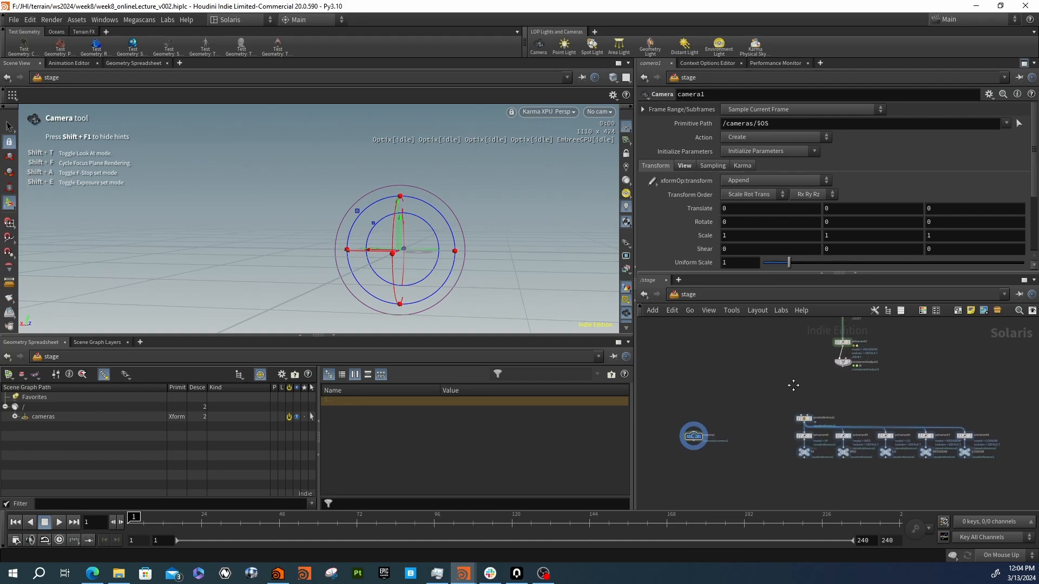
scroll(781, 384, down, 3)
scroll(706, 405, up, 3)
key(Tab)
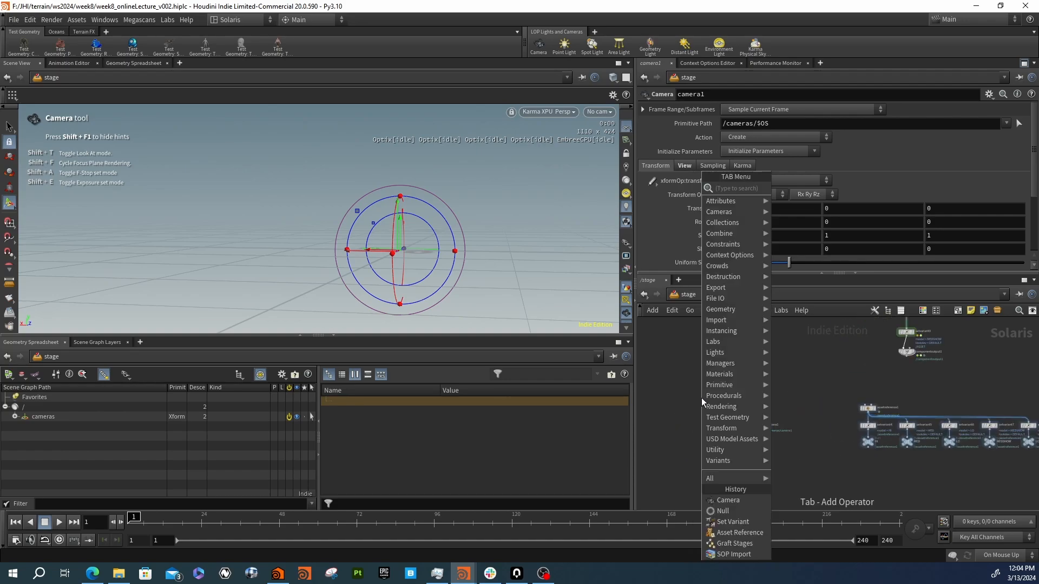
text(ob)
key(Return)
click(702, 399)
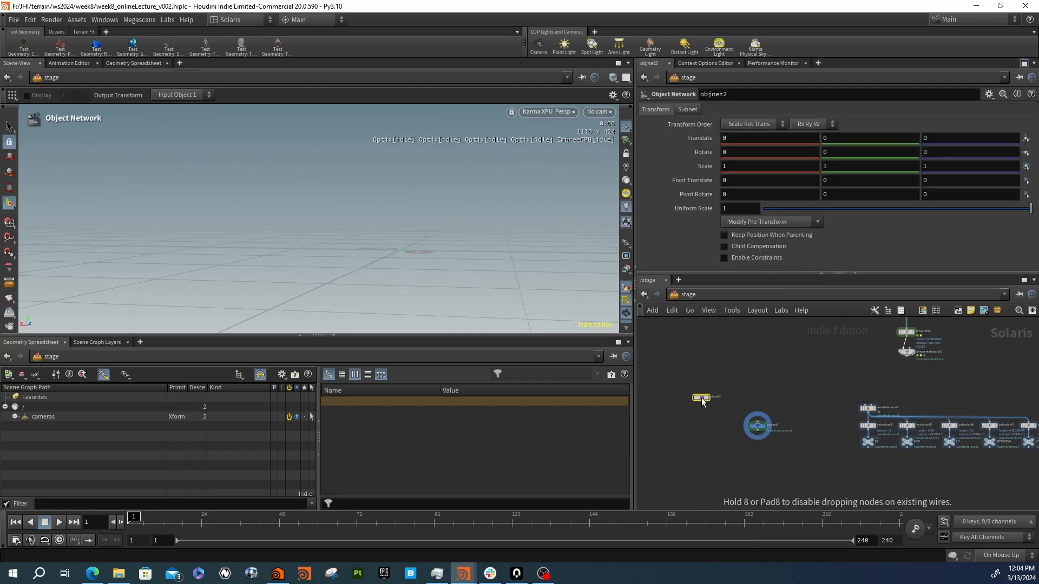
double_click(700, 398)
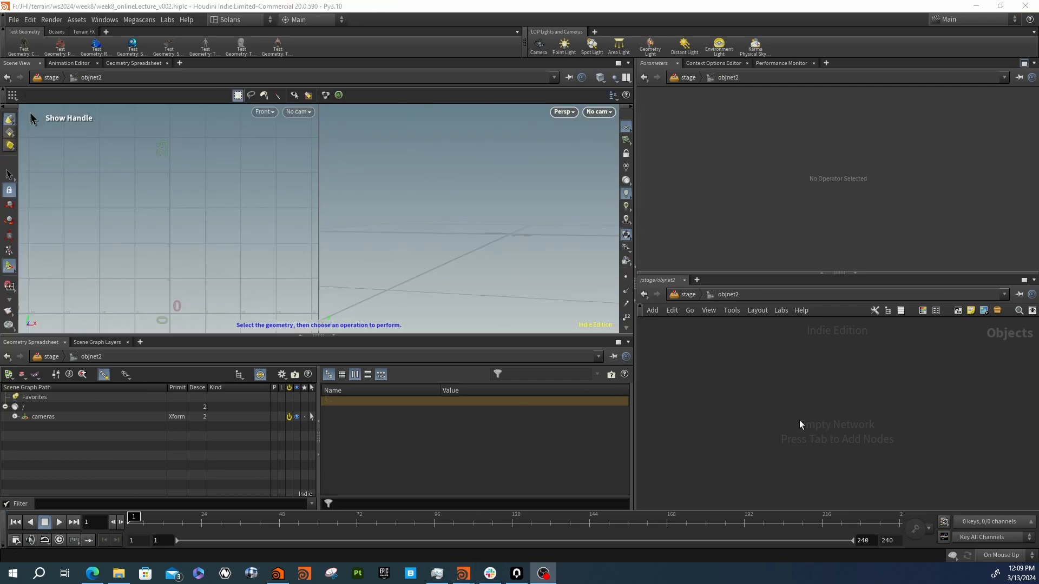
Add a HeightField object inside the object network and enter its geometry network
key(Tab)
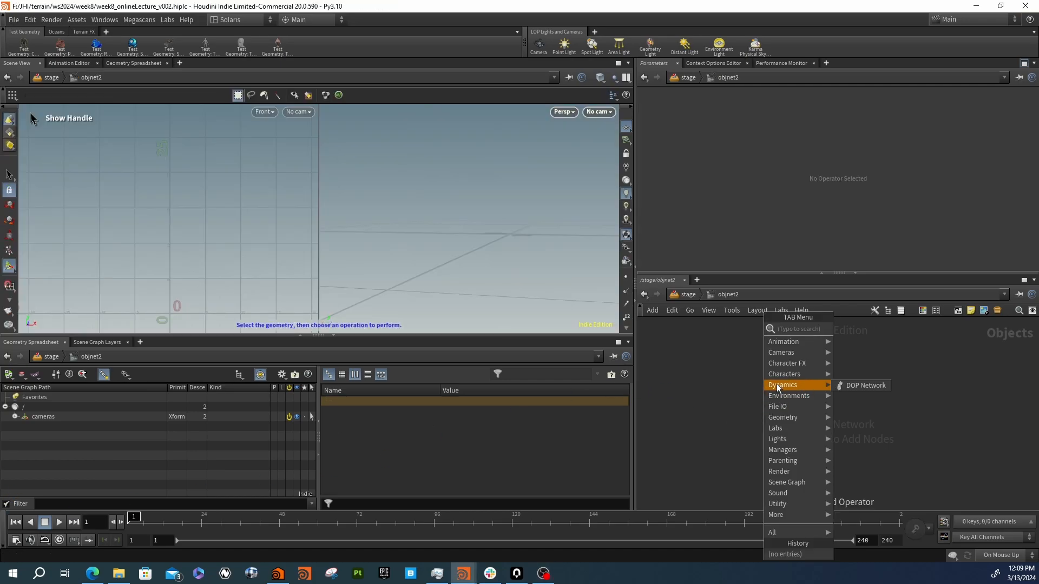
text(hei)
key(Return)
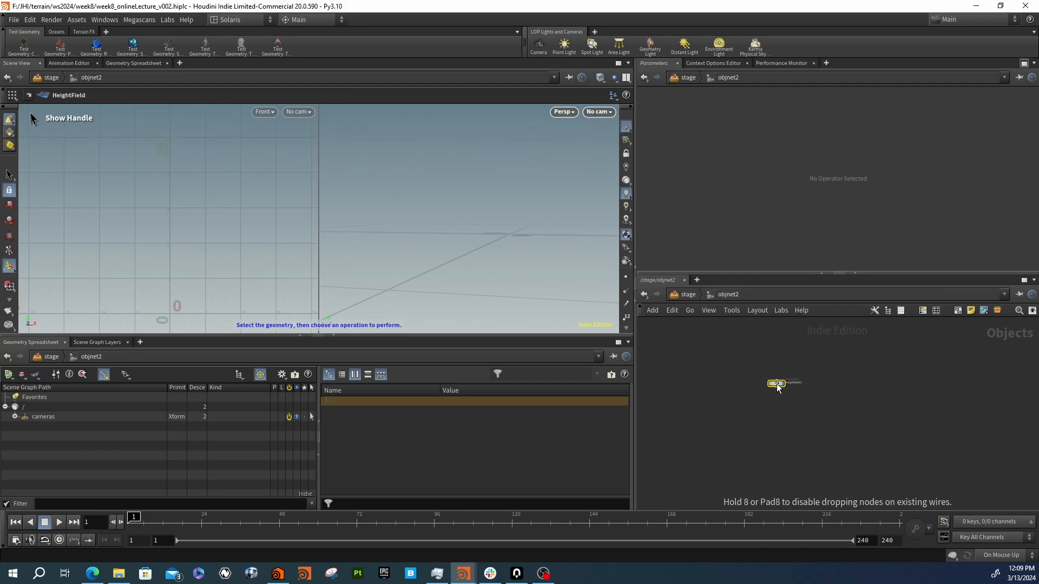
click(778, 386)
key(Tab)
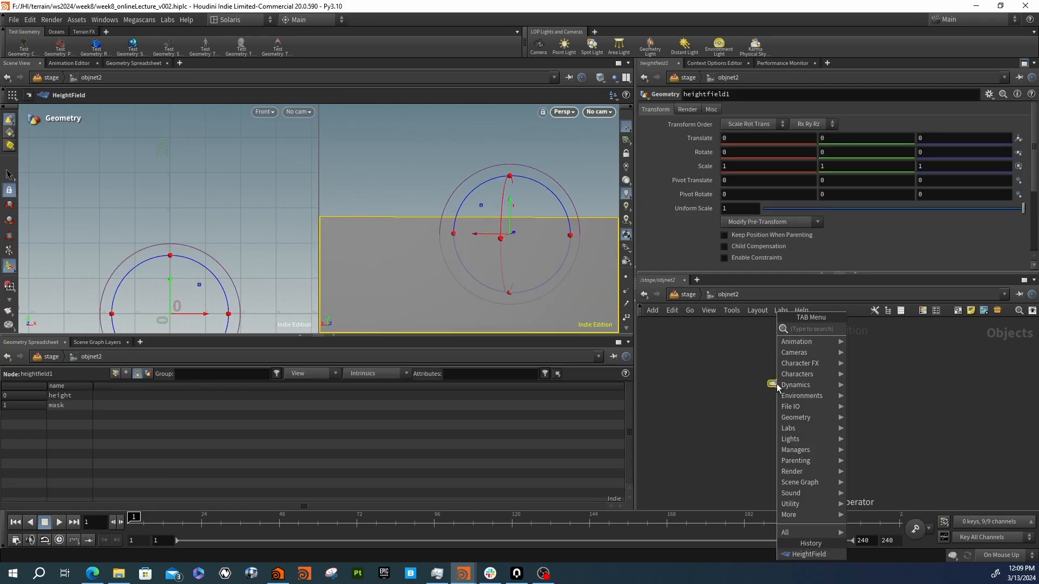
click(753, 443)
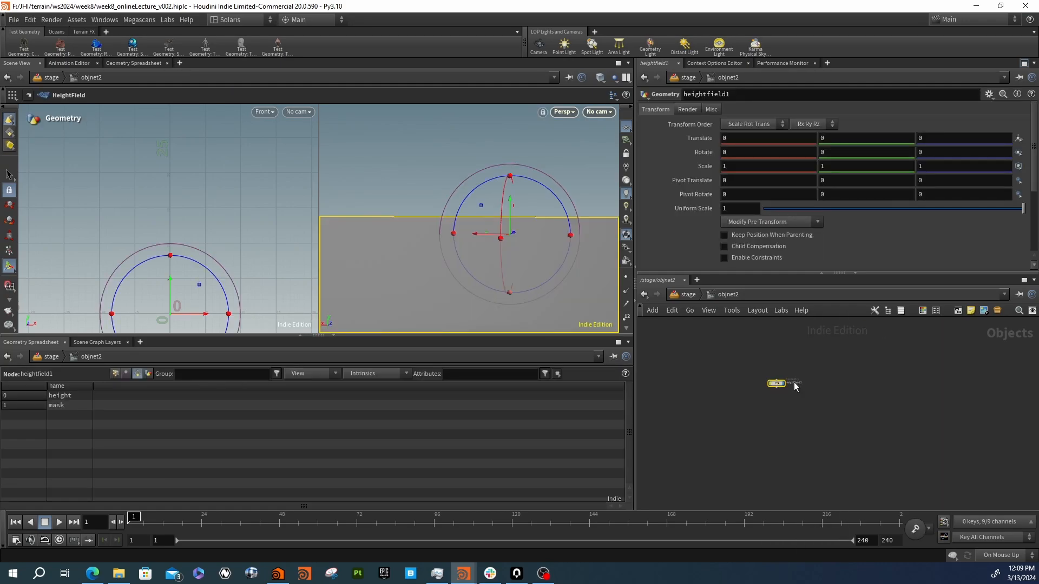
double_click(774, 383)
Add a HeightField Noise node, connect it below the heightfield and display it
key(Tab)
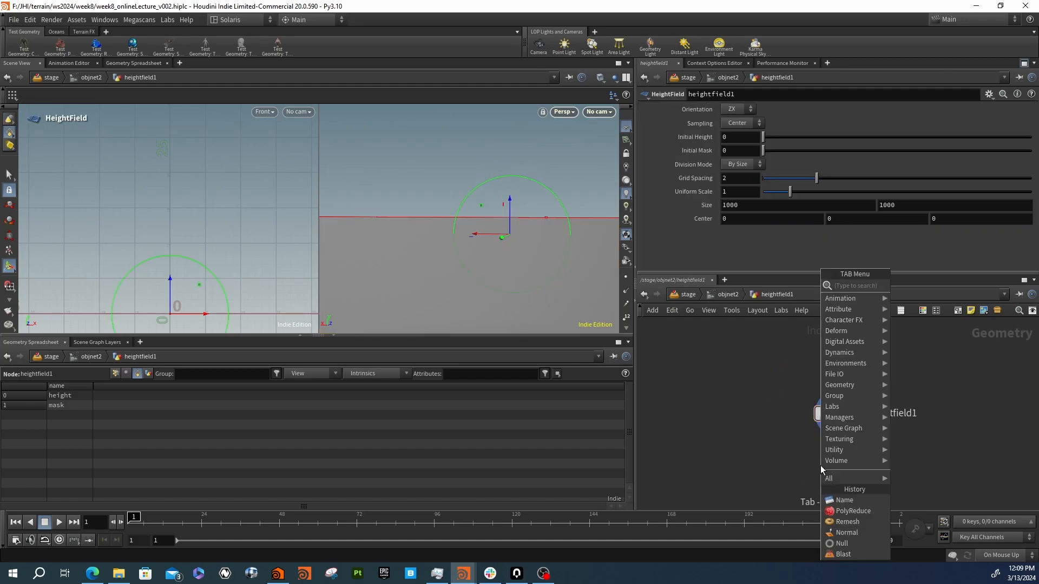
text(hfno)
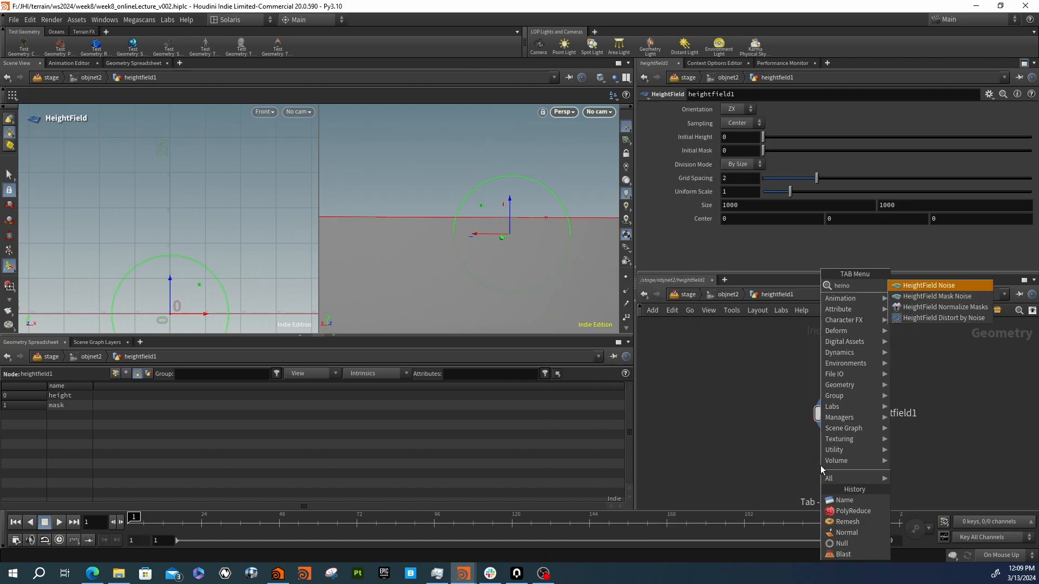
key(Return)
click(821, 465)
drag(811, 450, 859, 429)
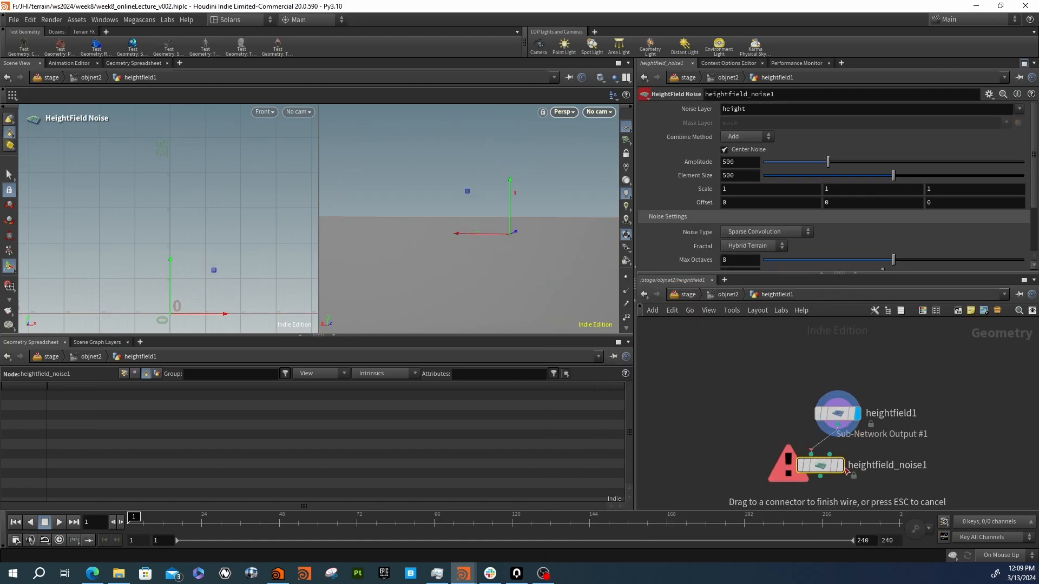
drag(846, 471, 847, 475)
click(840, 466)
middle_drag(778, 480, 753, 427)
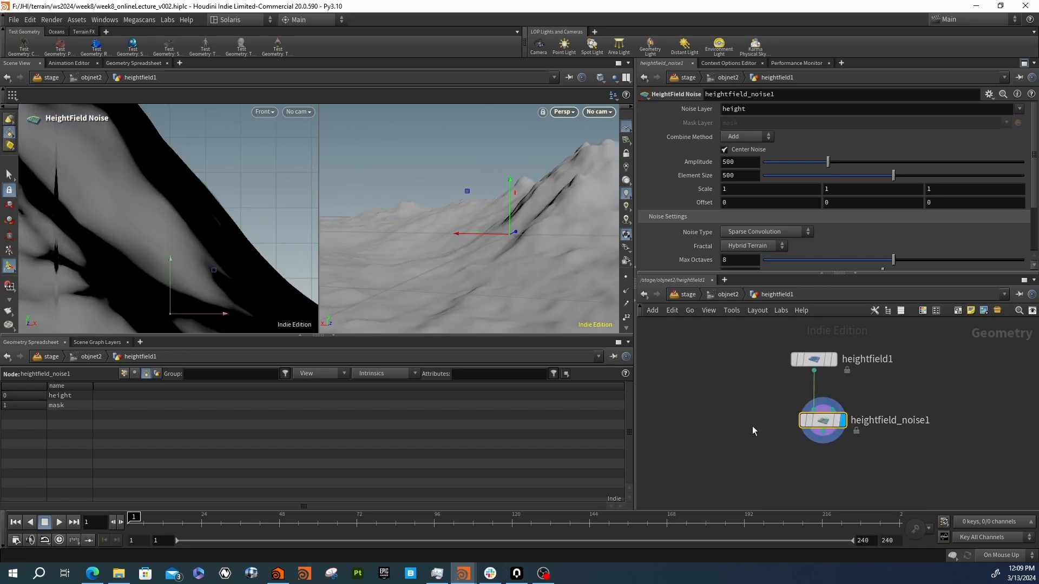
Add a HeightField Mask by Feature node, connect it below the noise node and display it
key(Tab)
text(hei)
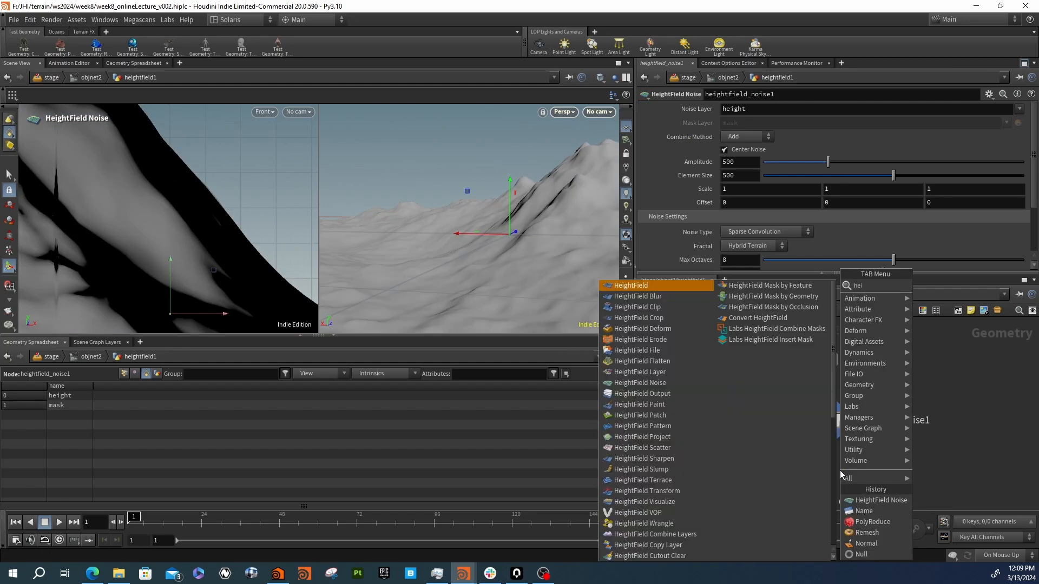
text(f)
key(BackSpace)
key(BackSpace)
text(mas)
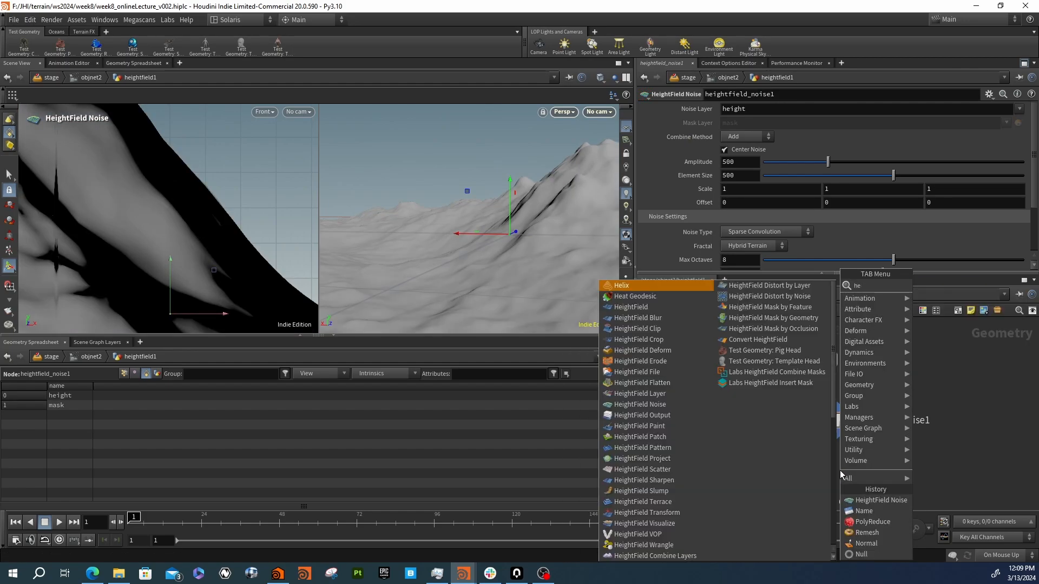
text(k)
key(Return)
click(840, 471)
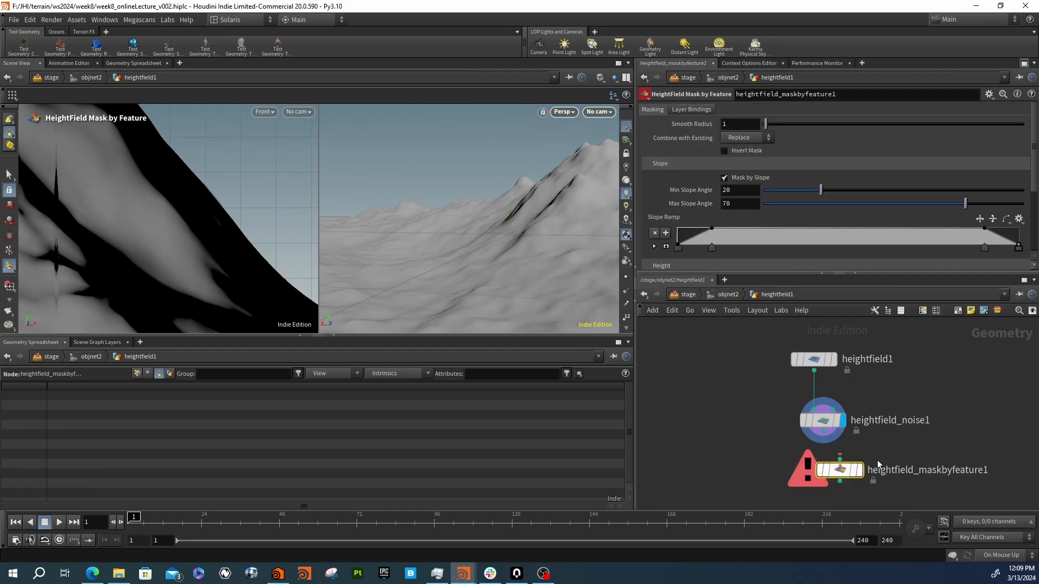
drag(840, 460, 823, 432)
drag(840, 471, 823, 469)
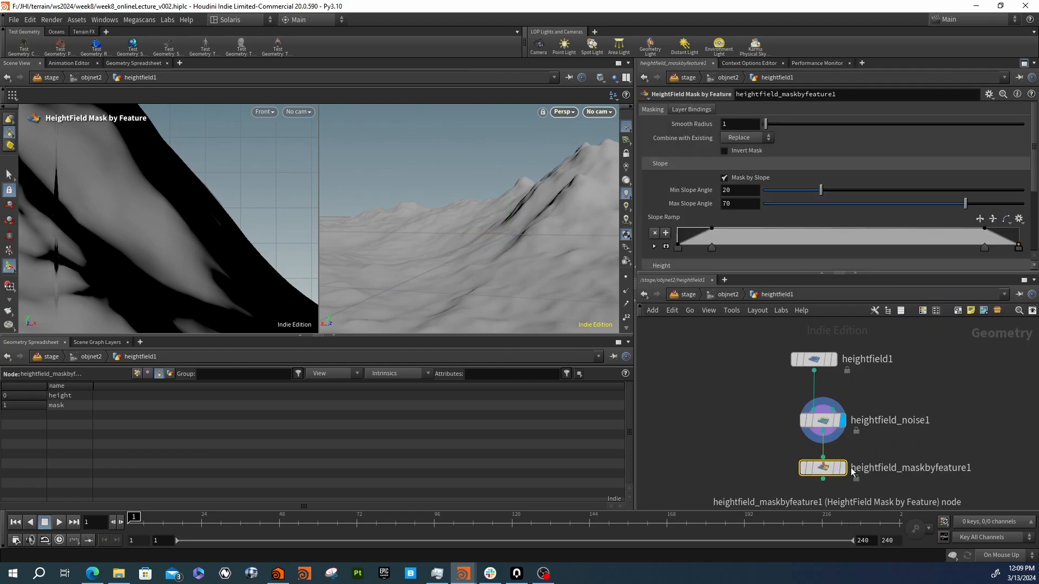
click(843, 468)
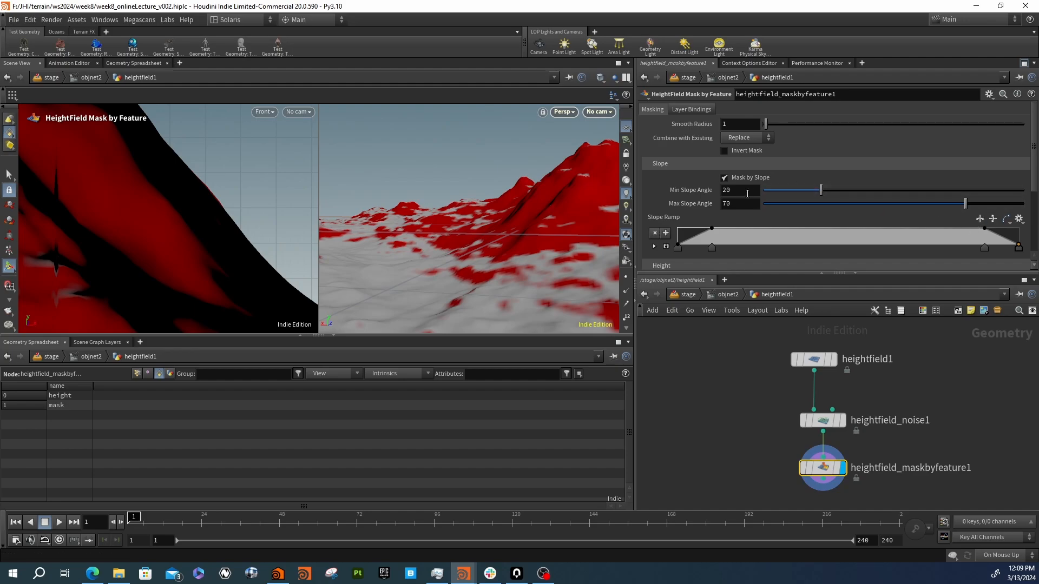
Set the slope ramp to the Linear preset, reverse it and pull its end point in to about a tenth of the range
scroll(717, 197, down, 2)
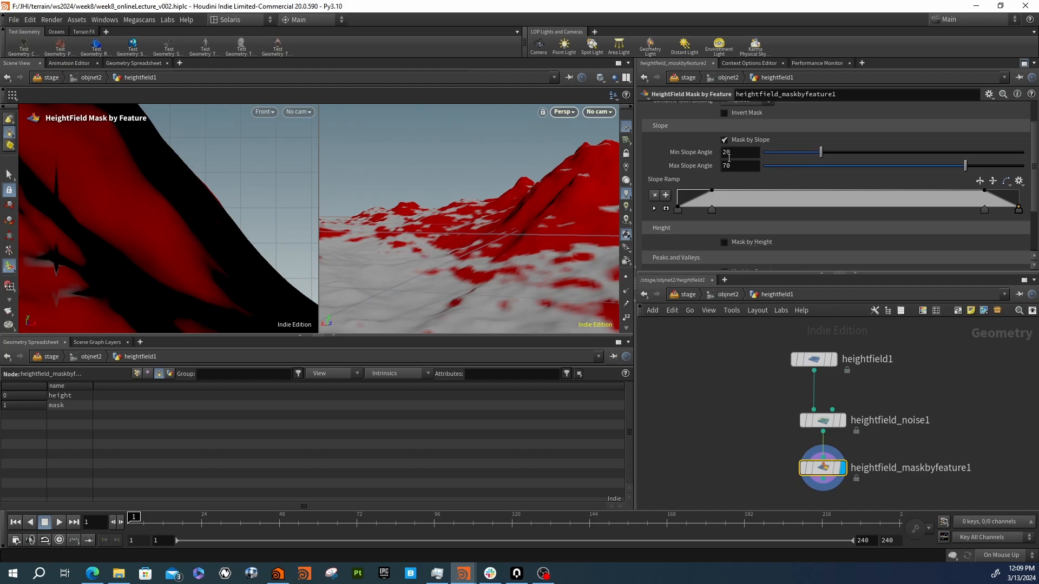
click(1017, 182)
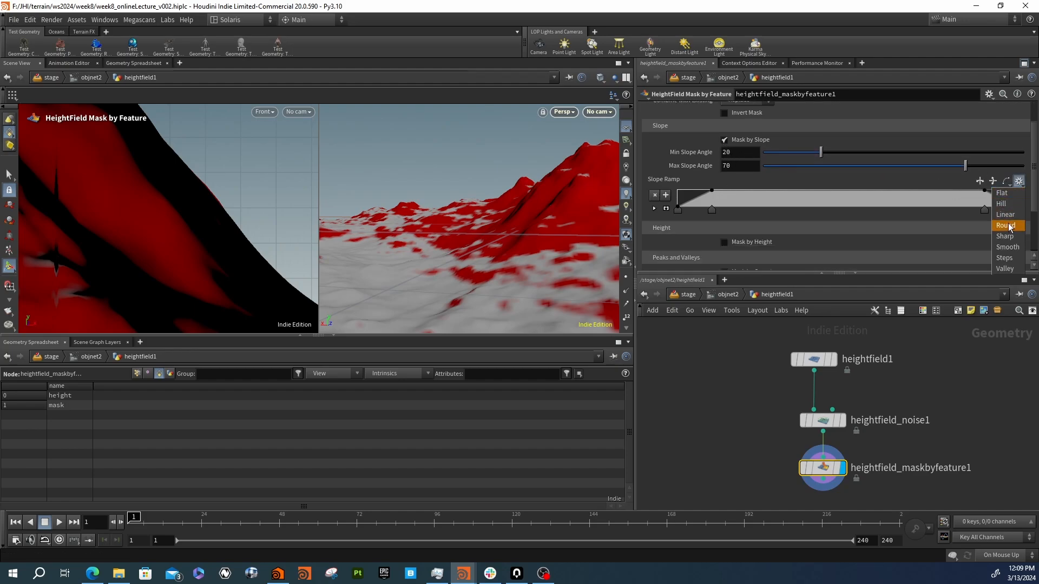
click(1012, 219)
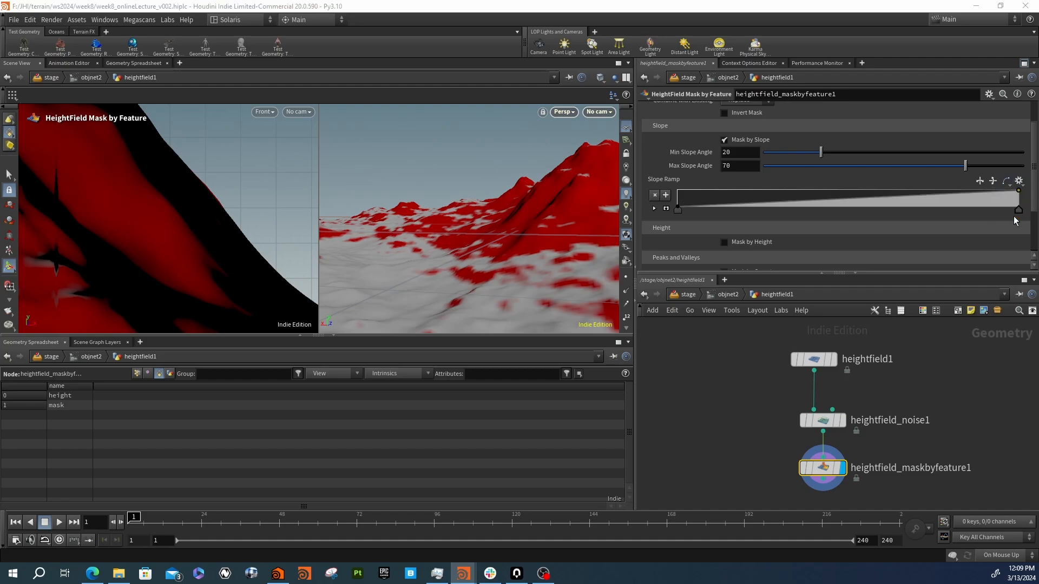
click(981, 183)
drag(1018, 209, 709, 210)
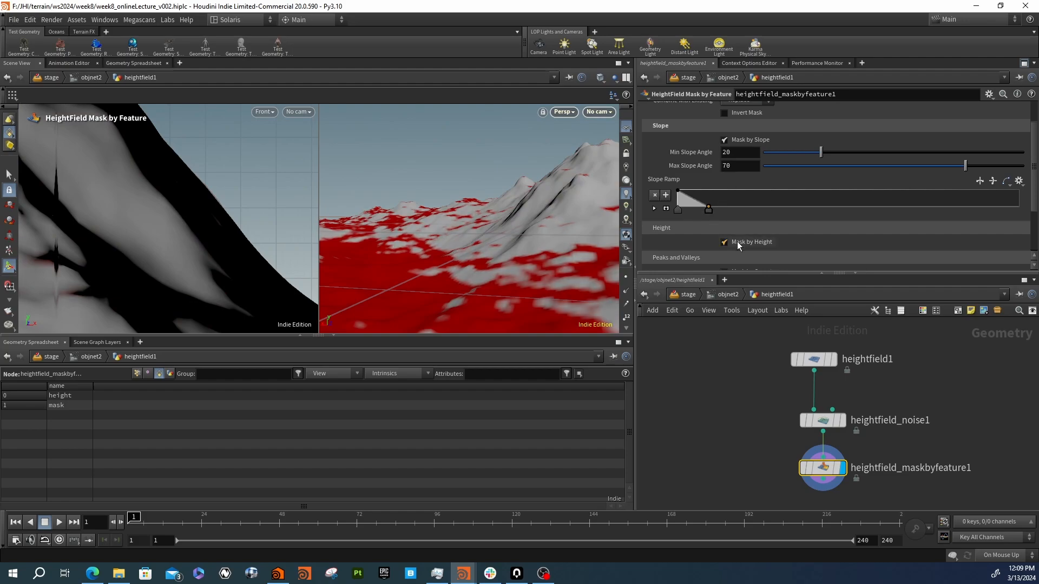
Enable Mask by Height with a computed range and shape a reversed Linear height ramp falling off between about 27% and 46% of its width
scroll(707, 243, down, 4)
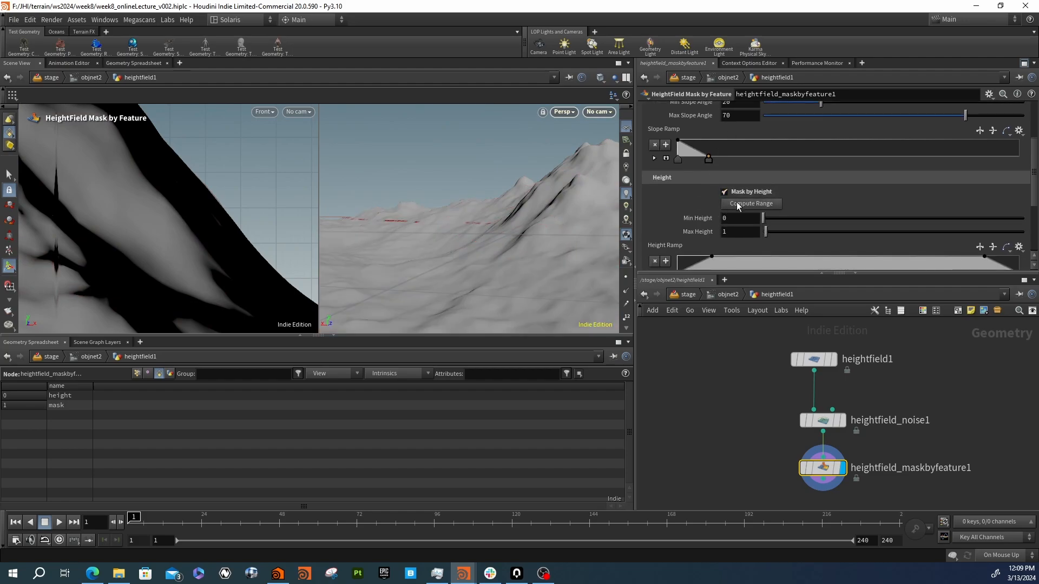
click(738, 205)
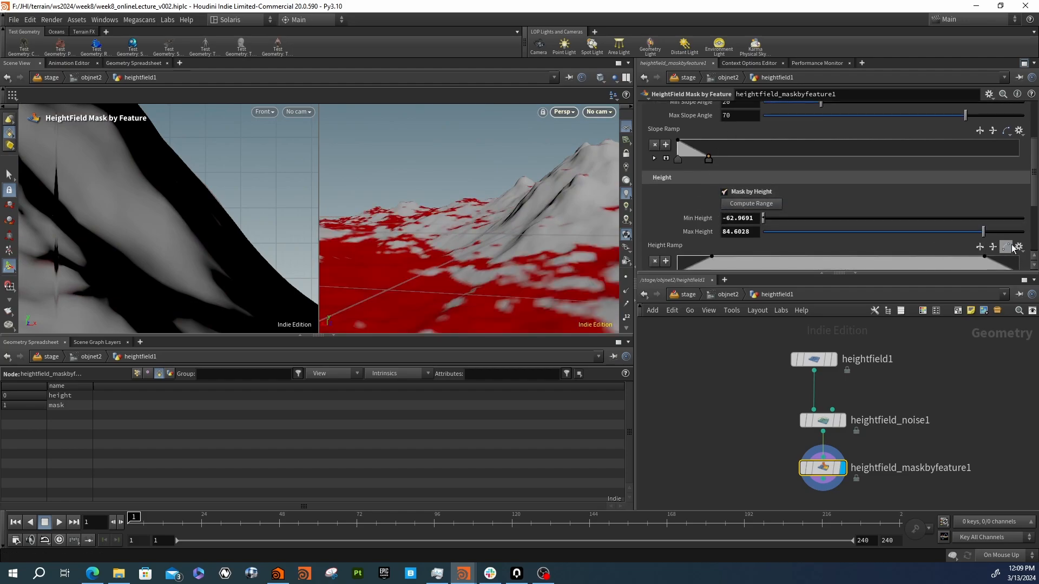
click(1018, 247)
click(1007, 267)
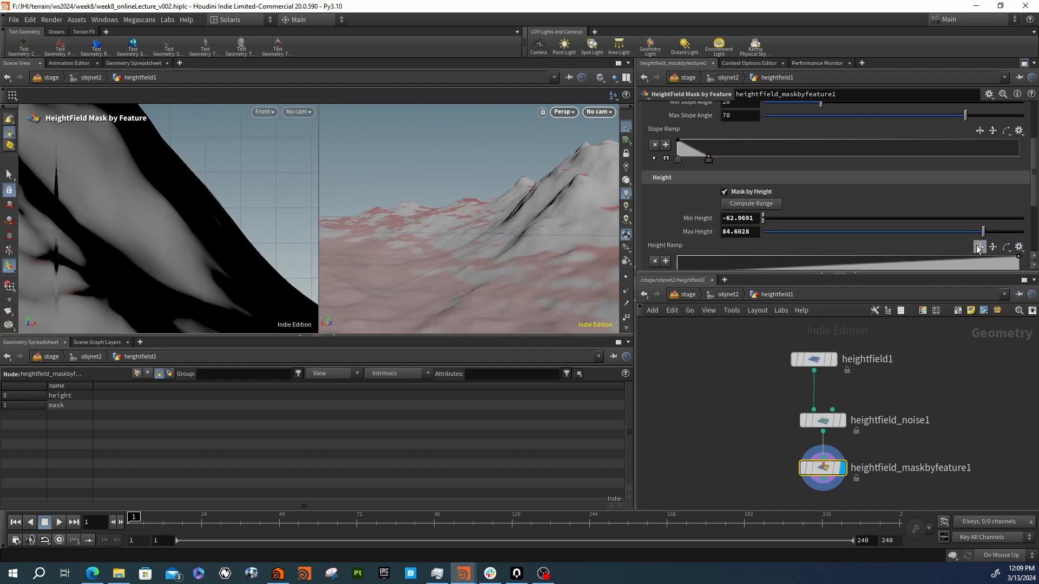
click(977, 246)
scroll(888, 233, down, 3)
drag(1018, 239, 802, 237)
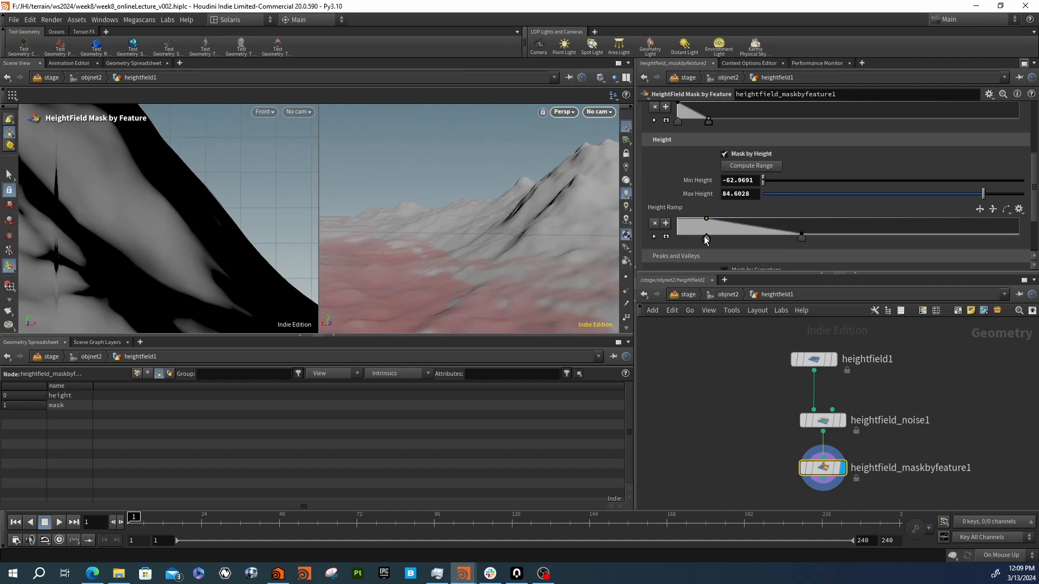
drag(706, 239, 834, 238)
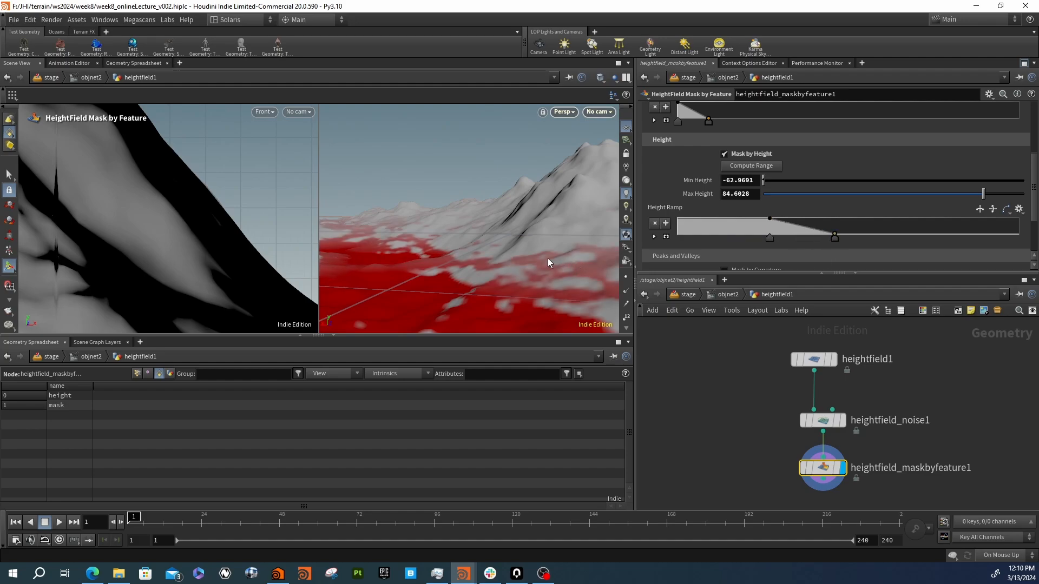
Add a HeightField Flatten node, connect it below the mask by feature node and display it
key(Escape)
right_drag(554, 246, 466, 278)
drag(465, 278, 506, 295)
scroll(829, 452, up, 2)
key(Tab)
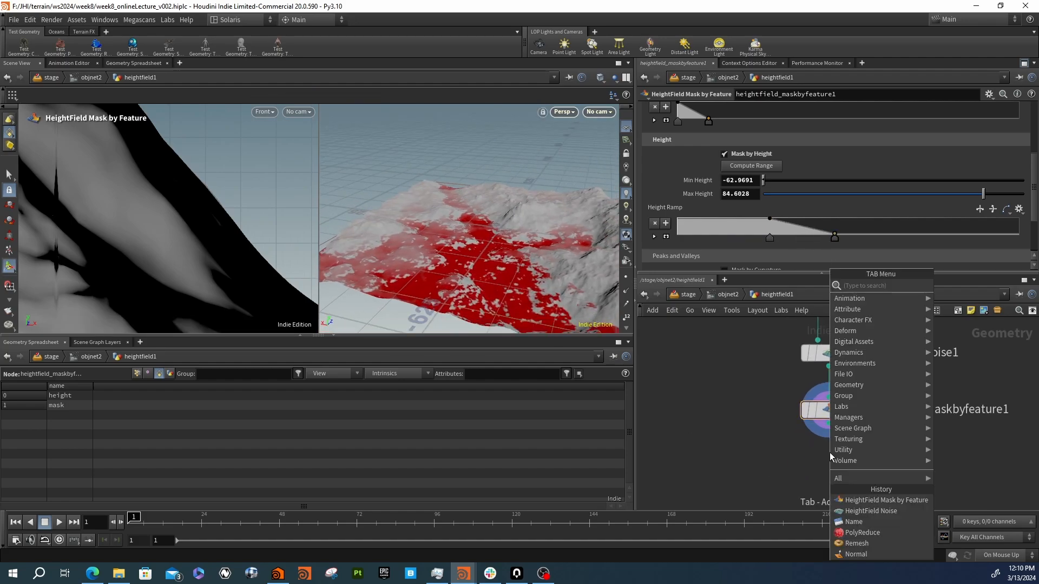
text(heifl)
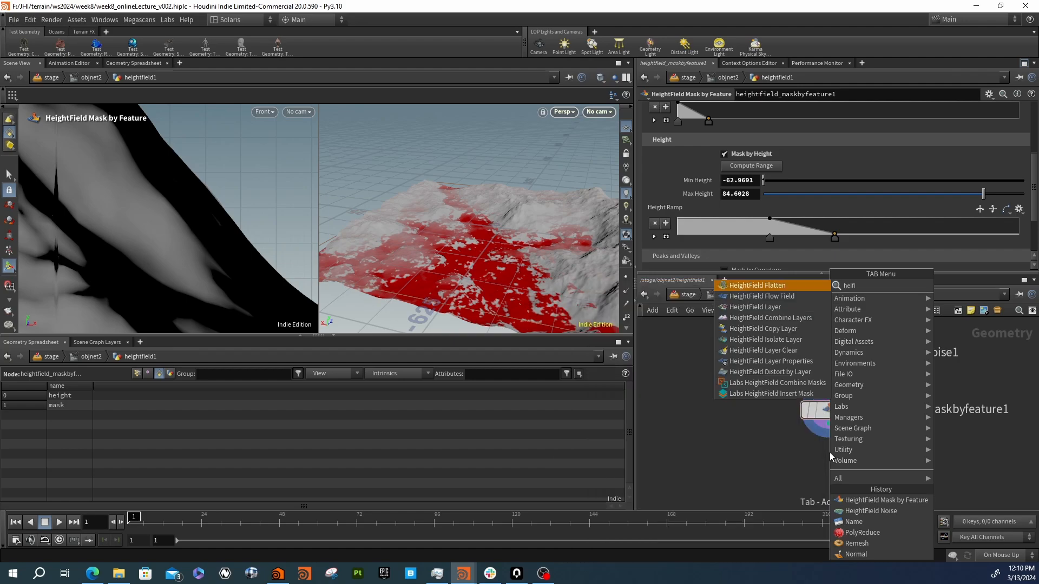
key(Return)
click(830, 453)
drag(829, 424, 829, 439)
click(855, 454)
Try a mask blur radius of about 22.8 on the HeightField Flatten node with the Flatten Slopes method
alt+right_drag(562, 309, 610, 266)
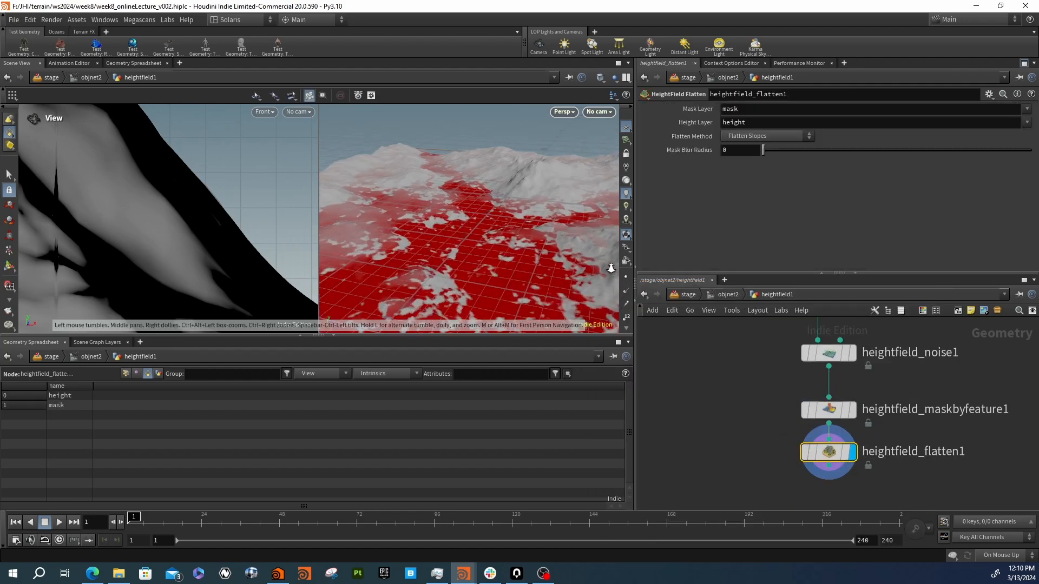
alt+drag(610, 267, 497, 261)
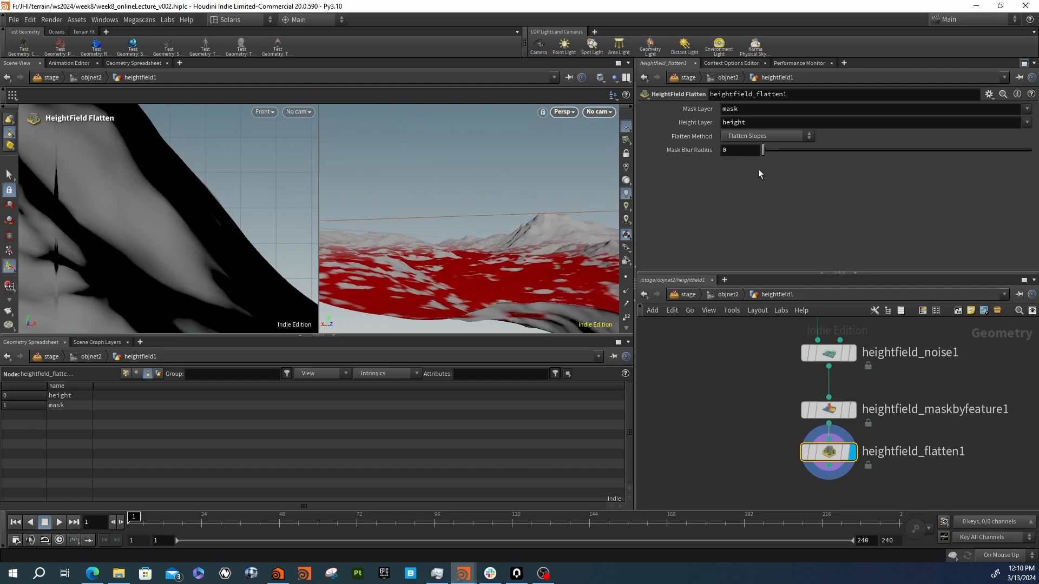
drag(764, 151, 795, 154)
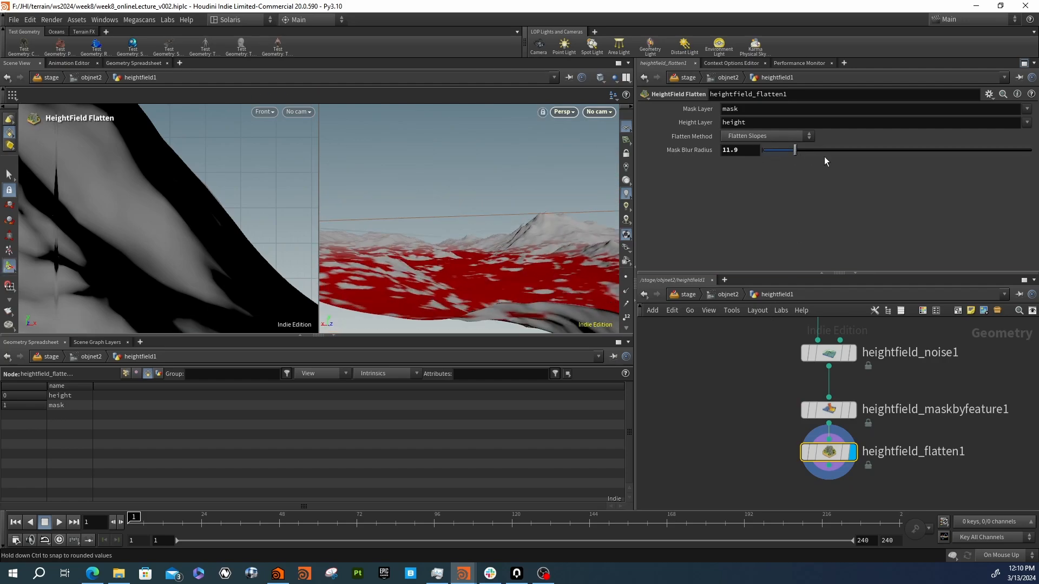
click(755, 136)
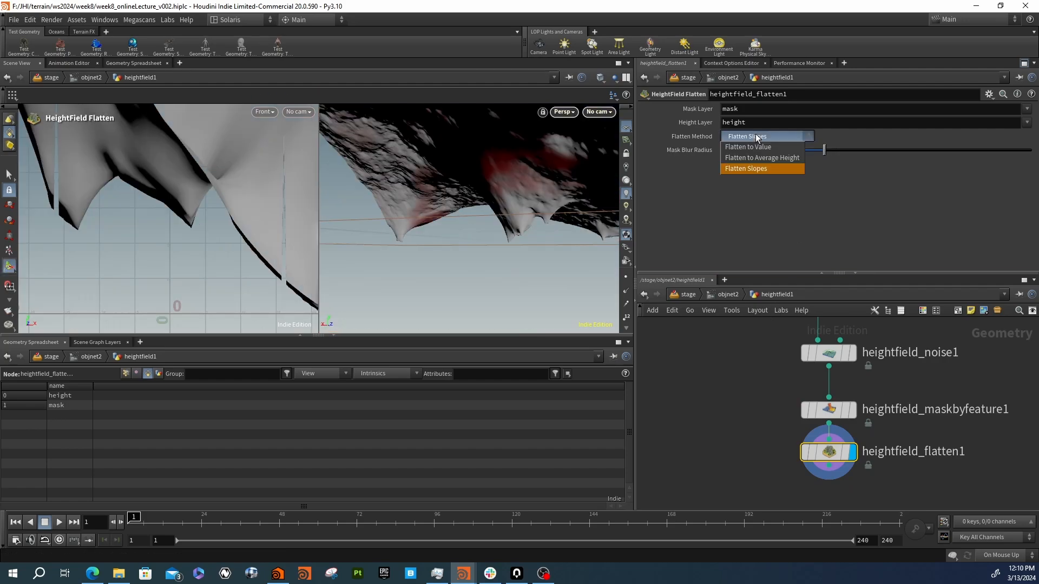
click(755, 170)
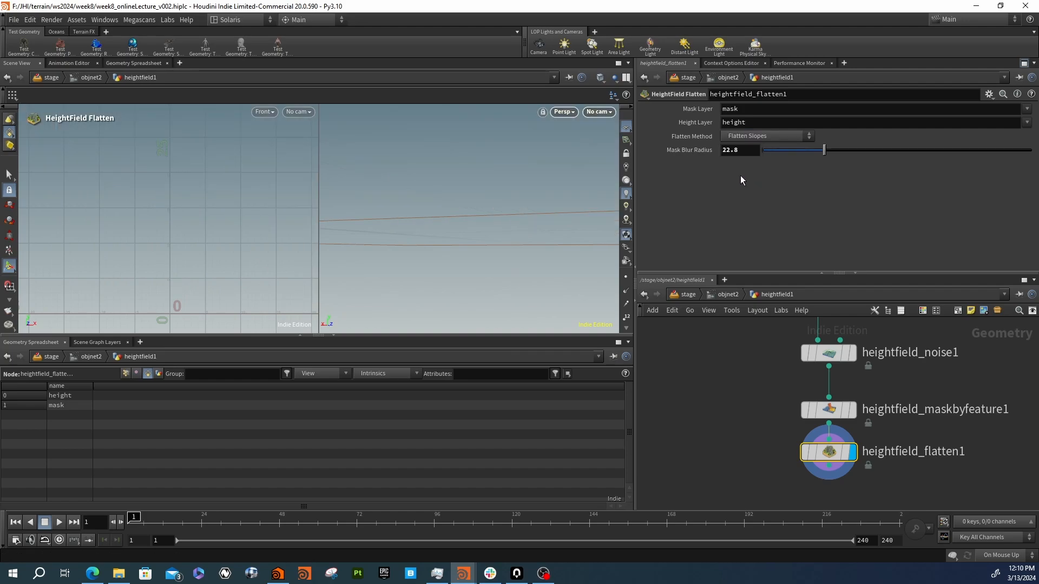
Set the flatten node's method to Flatten to Value and inspect the terrain from above its edge
click(749, 138)
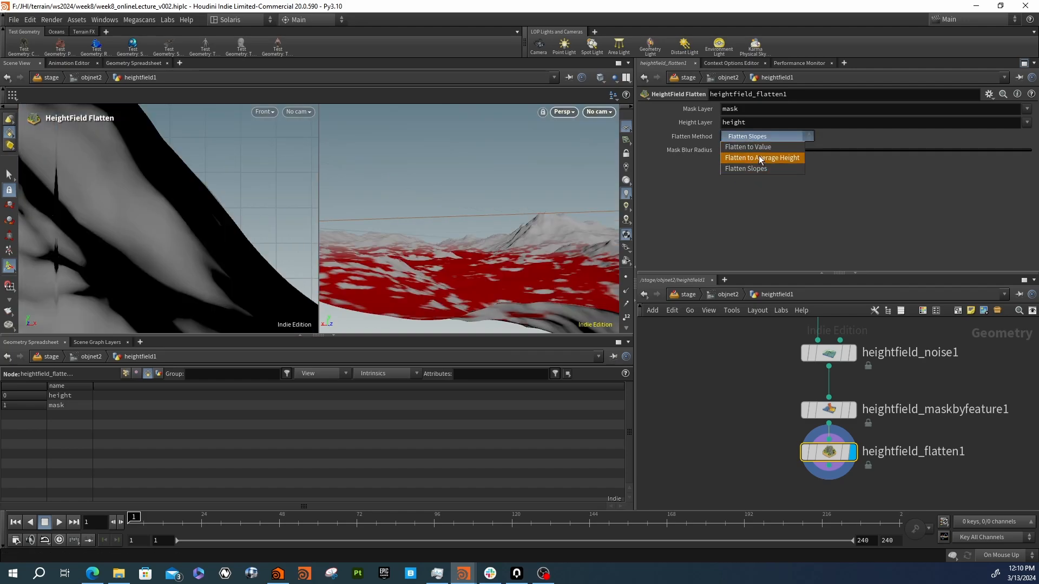
click(768, 150)
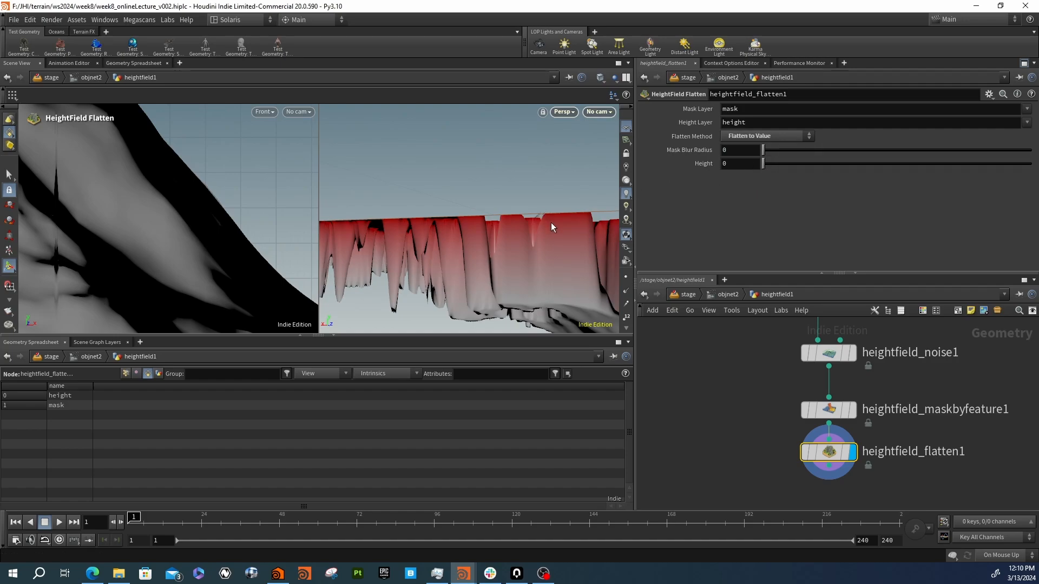
key(Escape)
drag(551, 222, 538, 250)
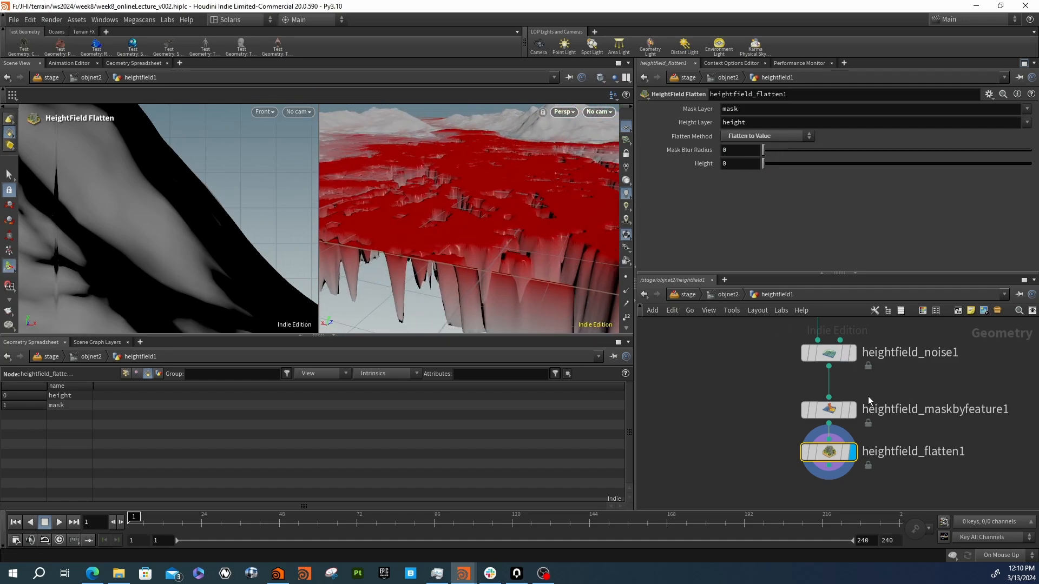
Add a HeightField Remap node and insert it between the mask by feature and flatten nodes
middle_drag(832, 462, 862, 422)
drag(863, 425, 866, 476)
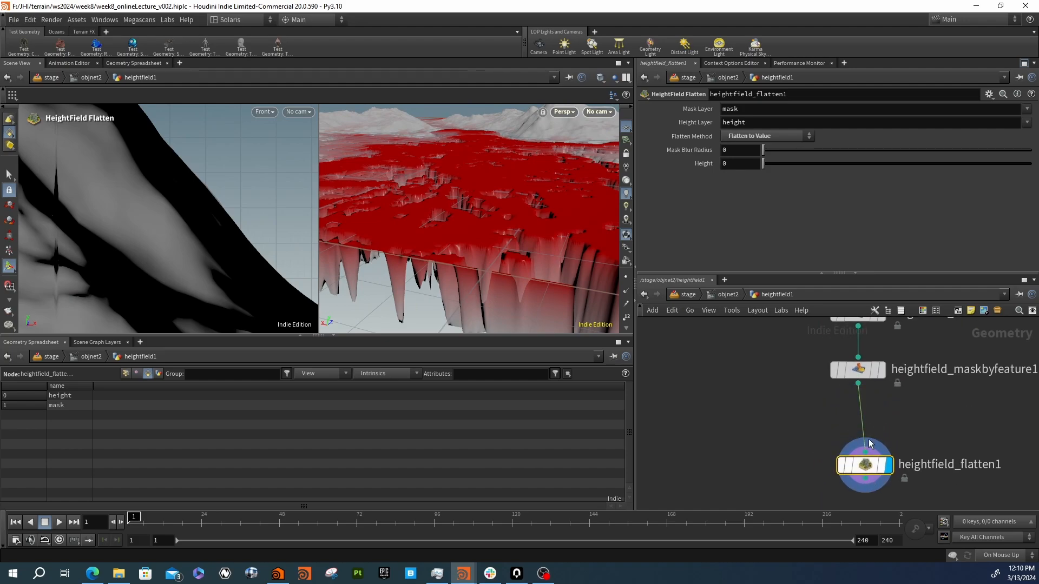
key(Tab)
text(hei)
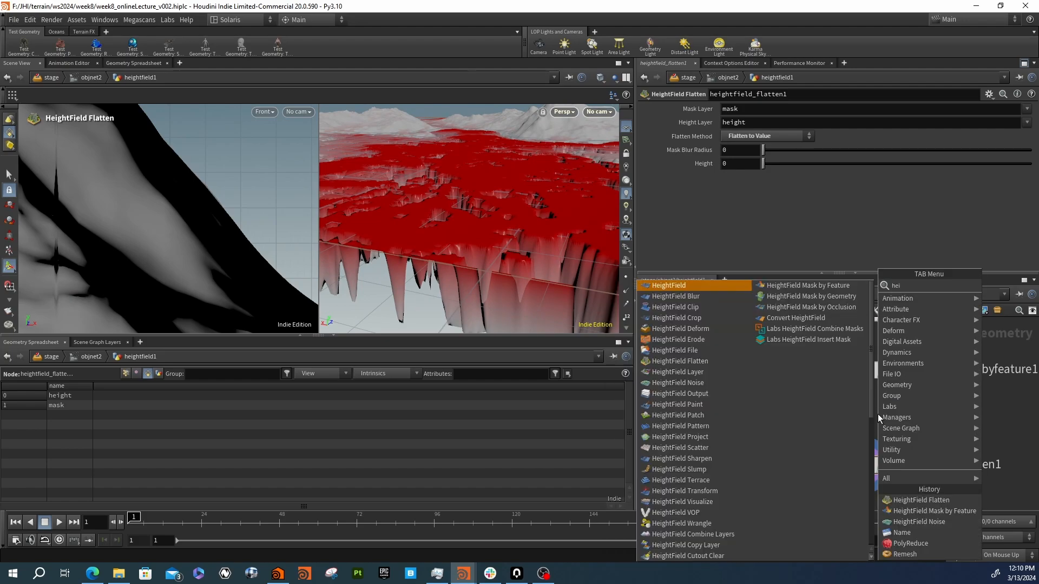
text( rem)
key(Return)
click(878, 414)
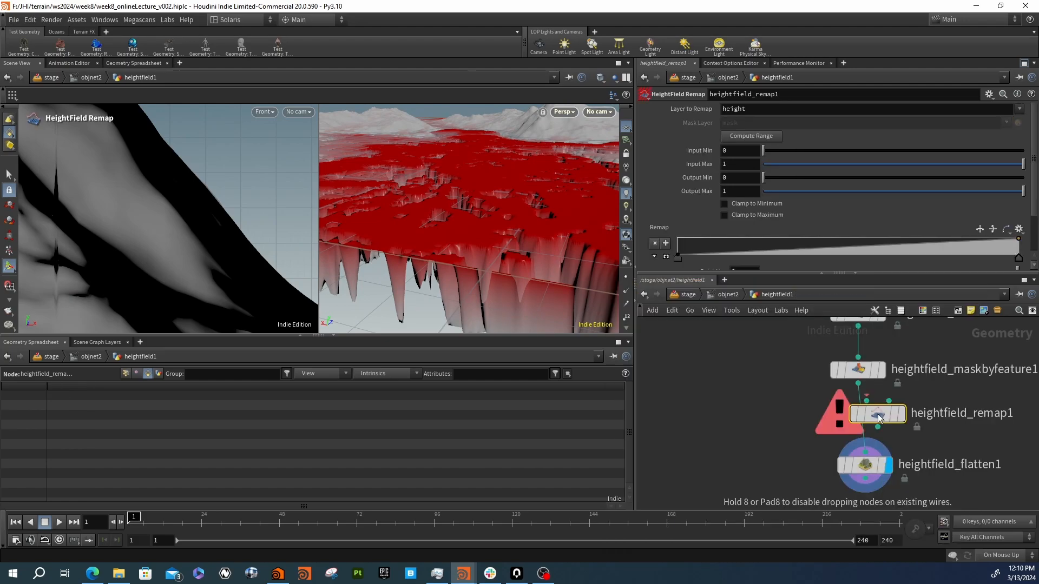
drag(877, 414, 859, 429)
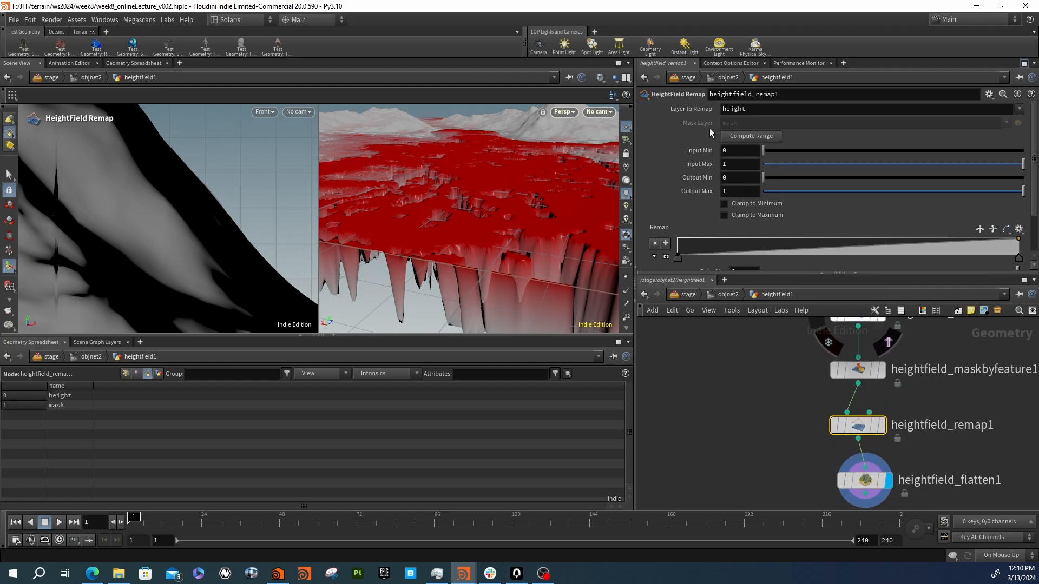
Set the remap node's Input Min to the expression bbox(0,D_YMIN) and check its evaluated value
click(728, 150)
text(bbox)
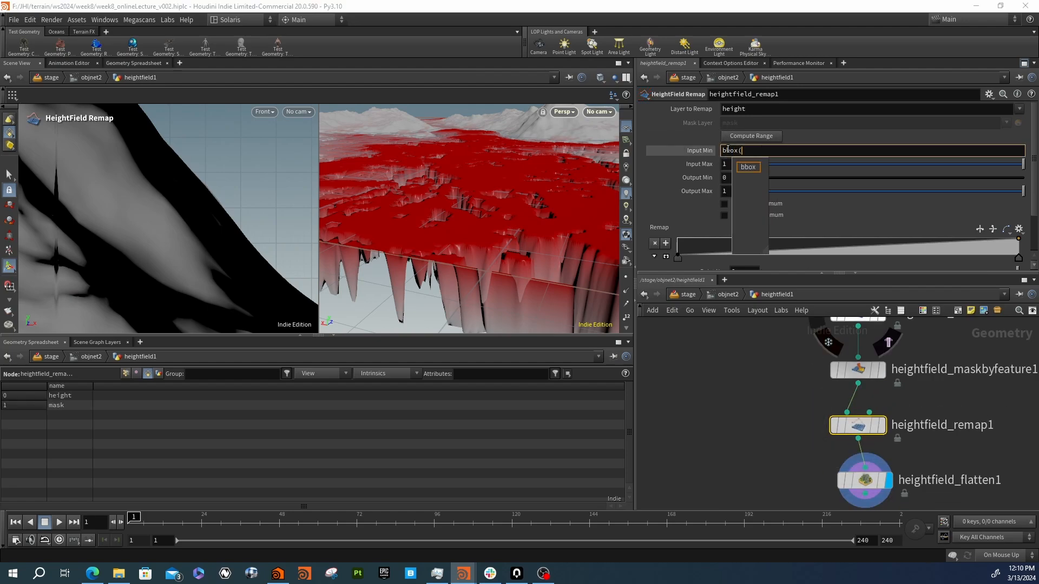
text(()
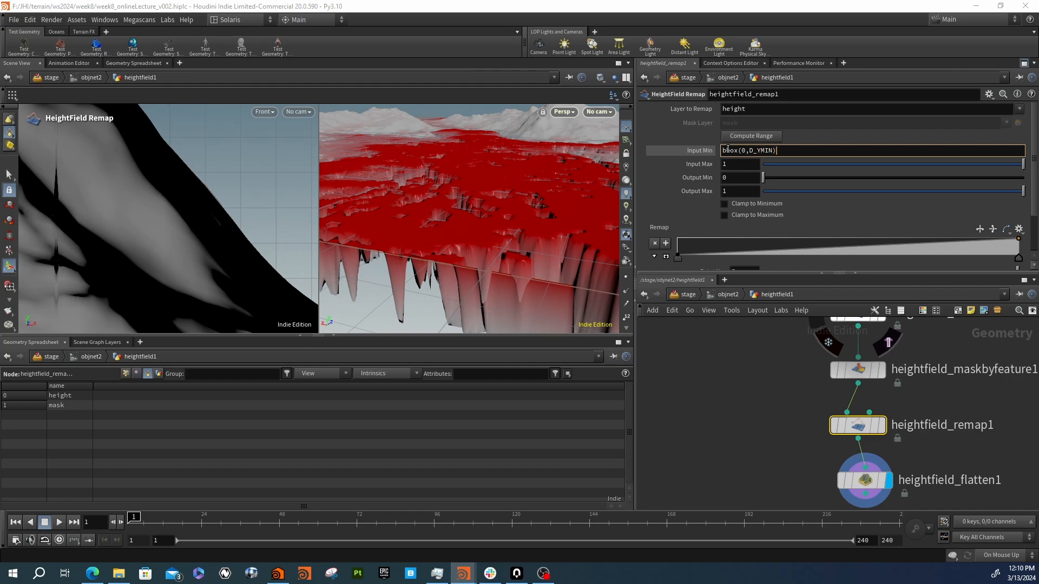
key(Return)
click(687, 149)
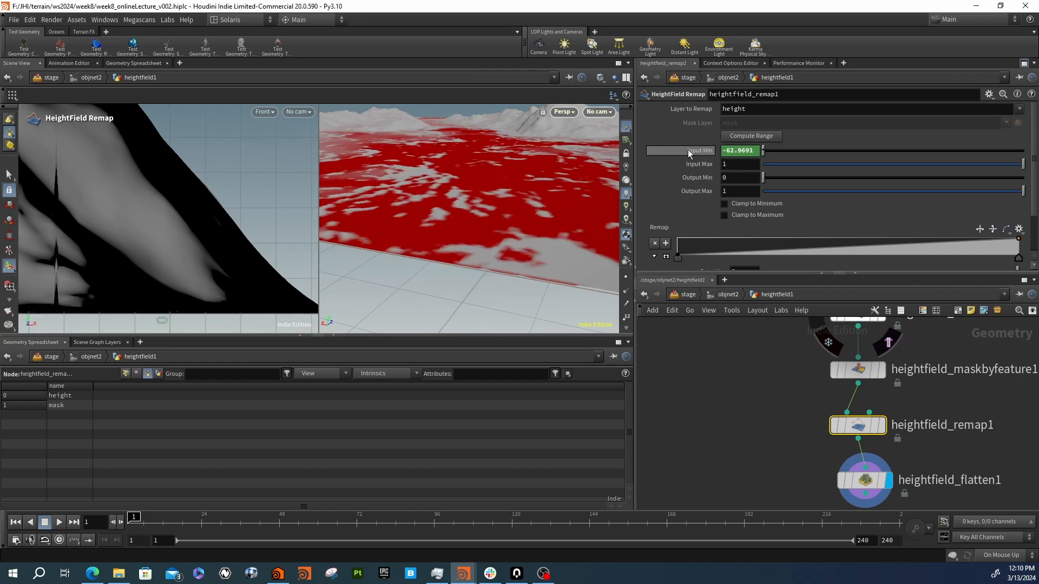
click(687, 150)
click(685, 149)
click(683, 150)
Copy the Input Min expression into Input Max and change it to bbox(0,D_YMAX)
click(732, 151)
key(ctrl+c)
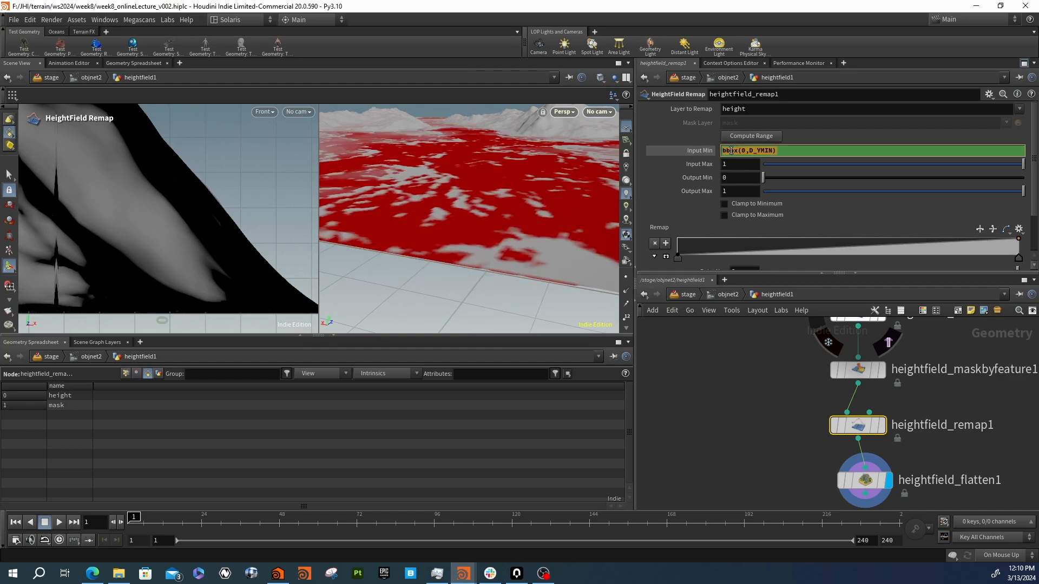
click(733, 162)
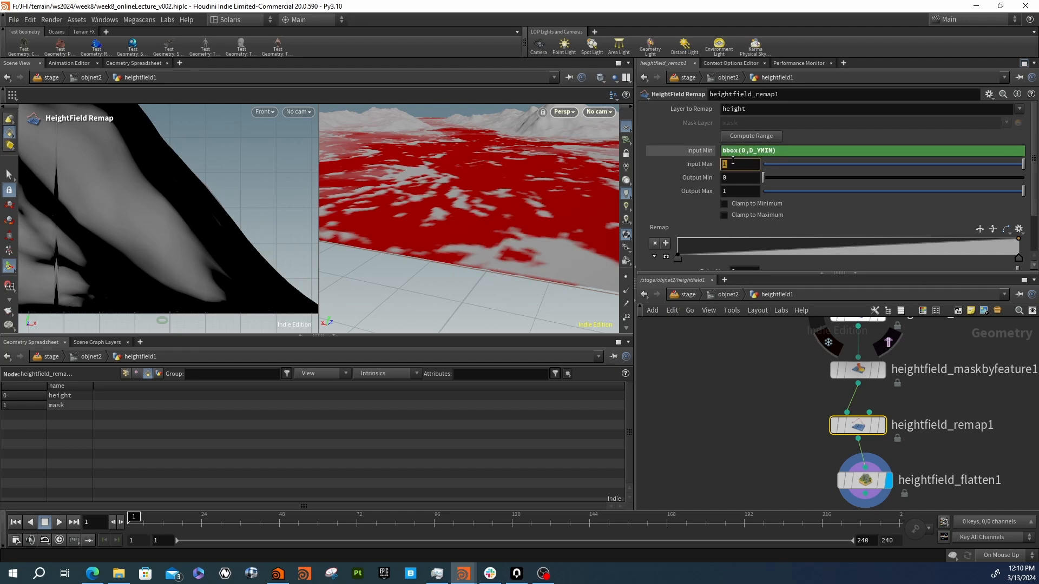
key(ctrl+v)
key(ctrl+a)
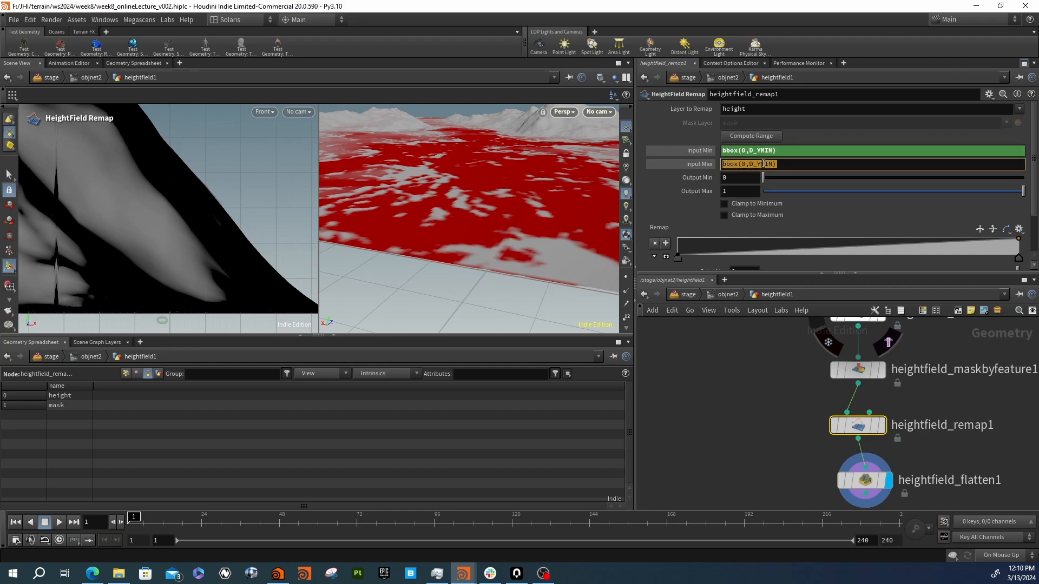
double_click(763, 164)
drag(763, 164, 770, 169)
click(766, 168)
key(Return)
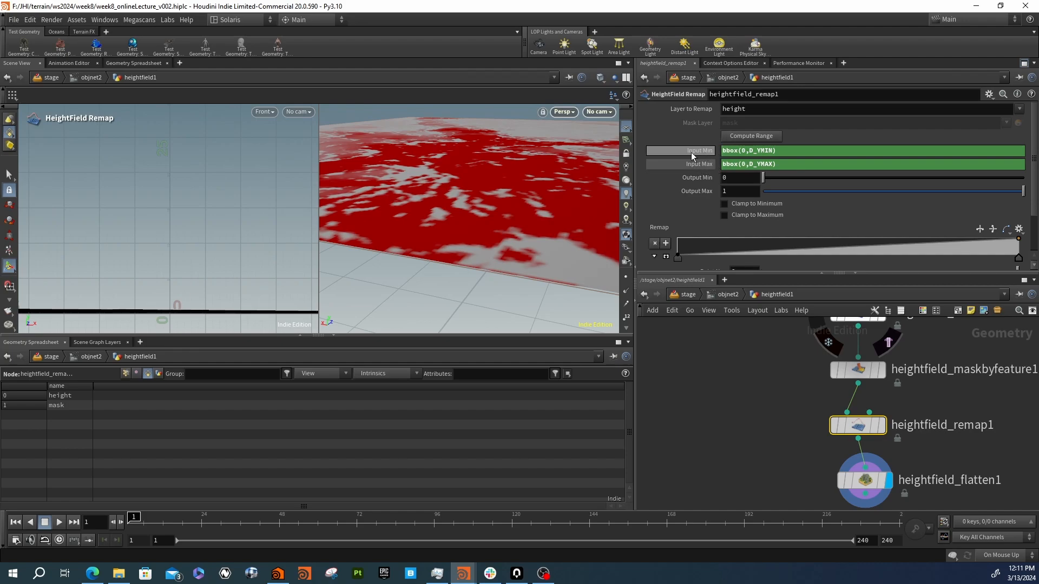
click(702, 164)
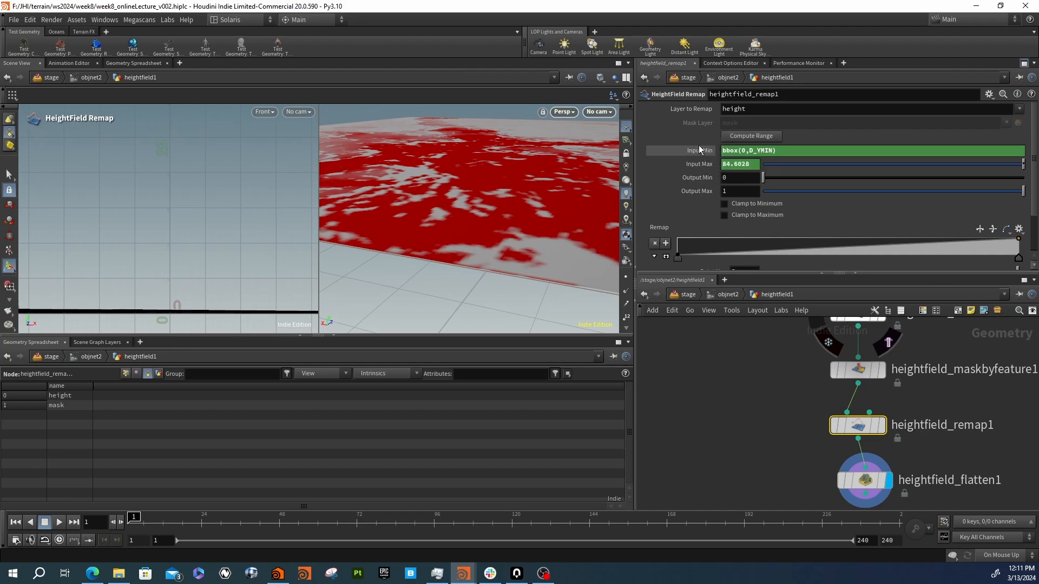
Link the remap node's Output Min and Output Max to Input Min and Input Max with relative references
click(700, 145)
right_click(699, 152)
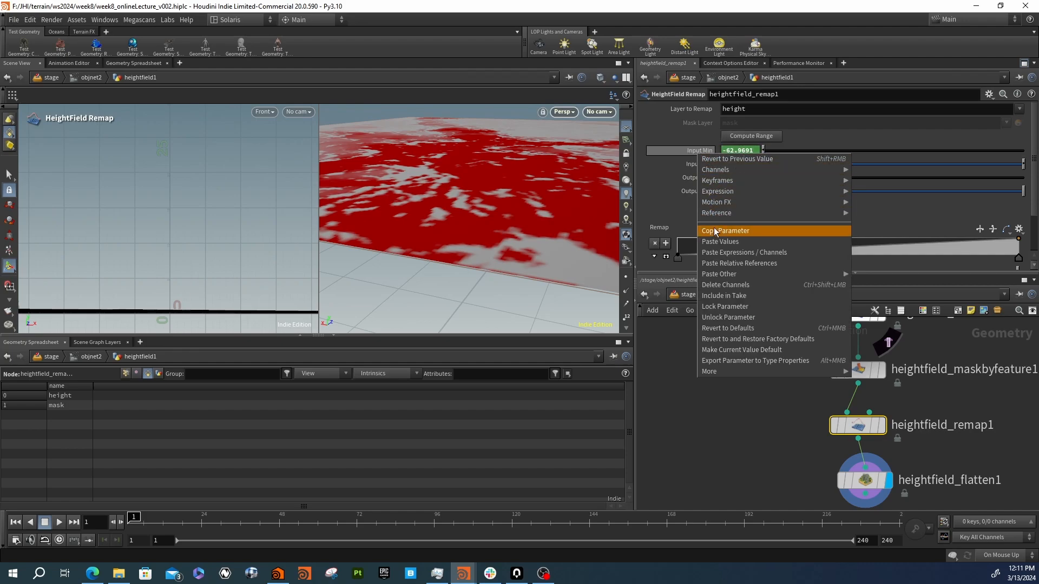
click(715, 232)
right_click(701, 179)
click(726, 287)
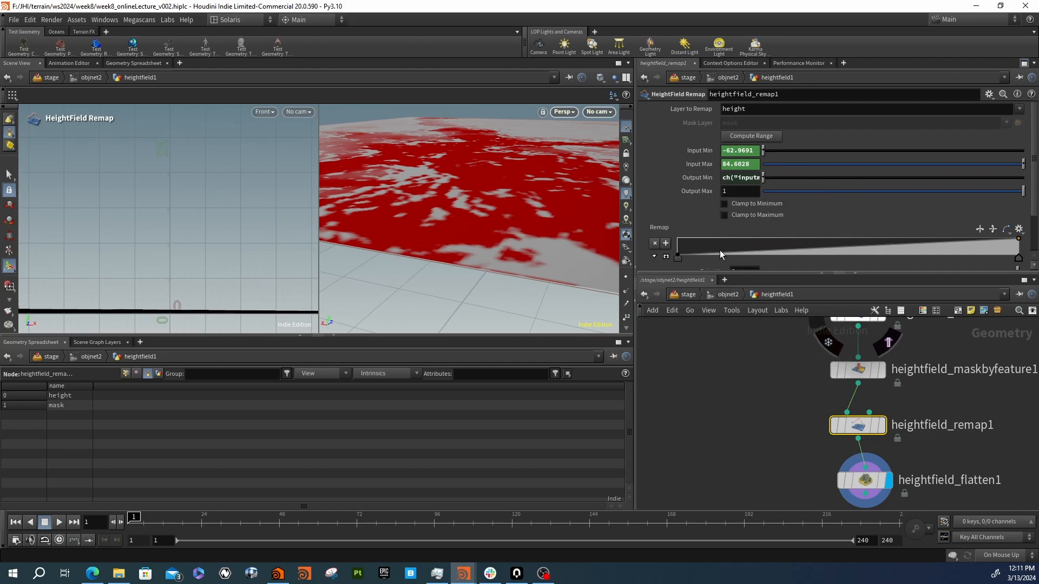
right_click(704, 164)
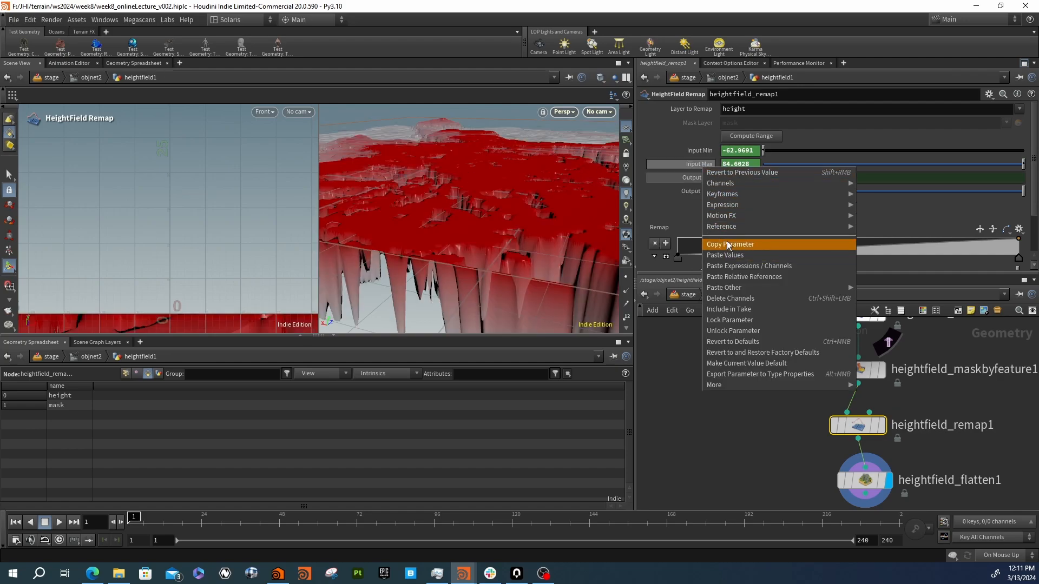
click(726, 244)
right_click(701, 191)
click(733, 296)
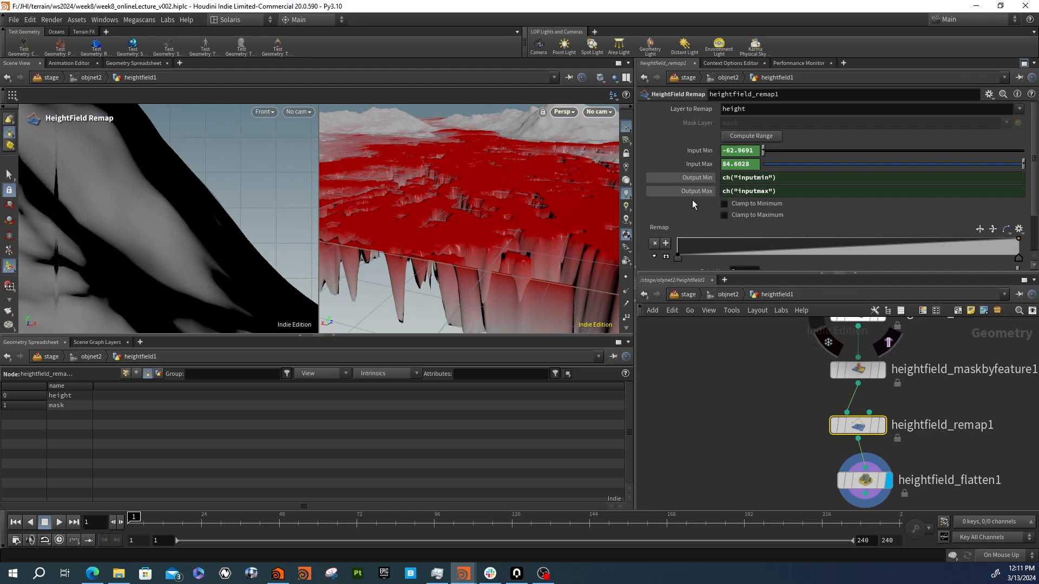
Subtract ch("inputmin") from both the Output Min and Output Max expressions of the remap node
right_click(703, 148)
click(739, 226)
click(788, 178)
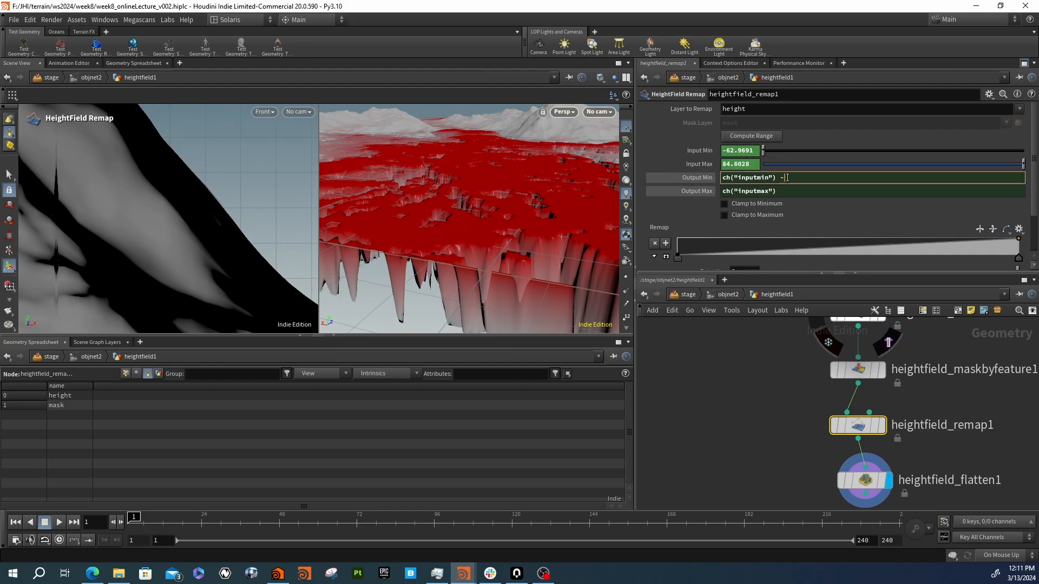
right_click(793, 178)
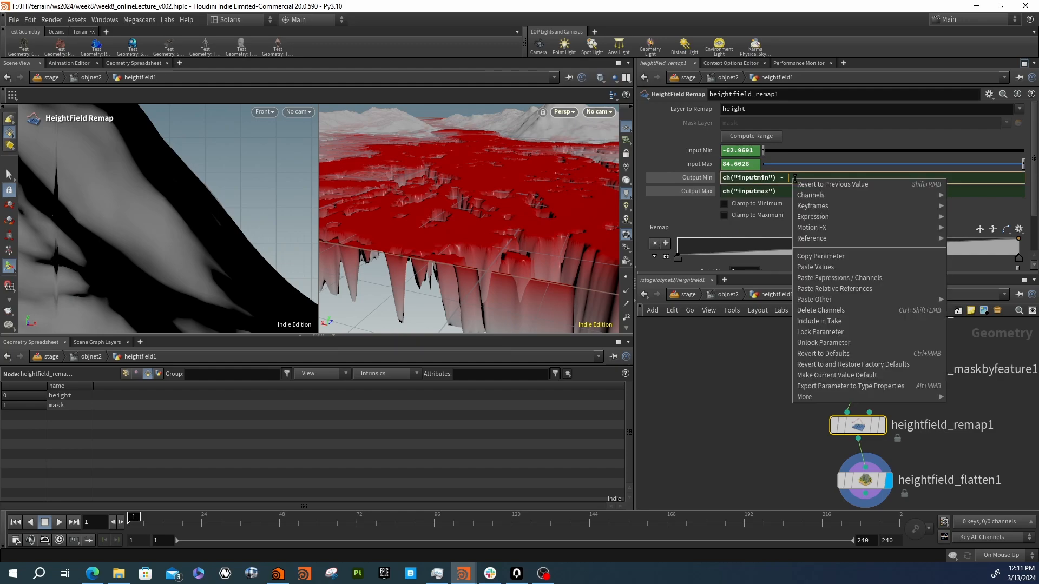
click(821, 289)
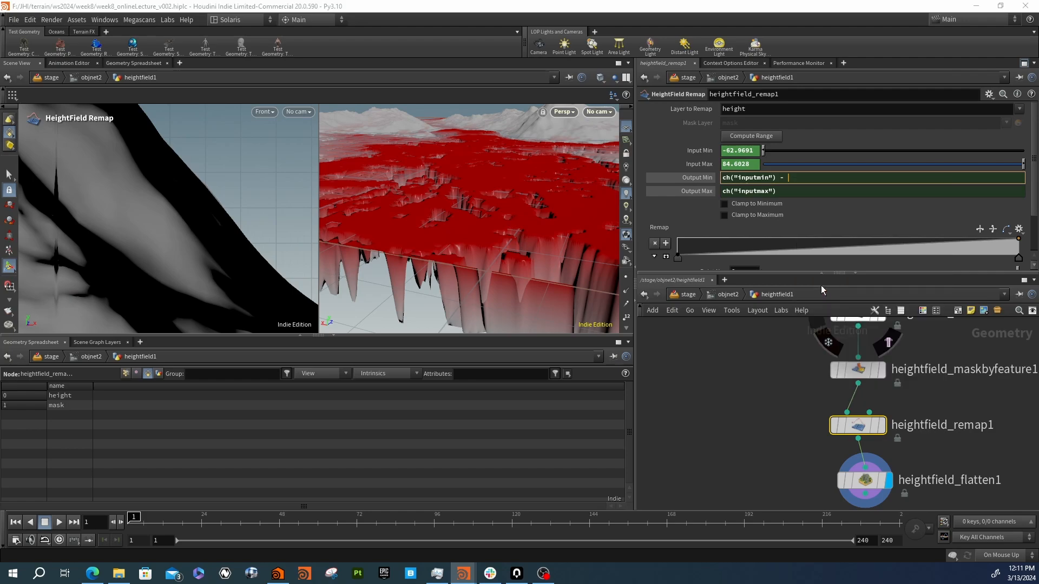
text(-)
right_click(799, 194)
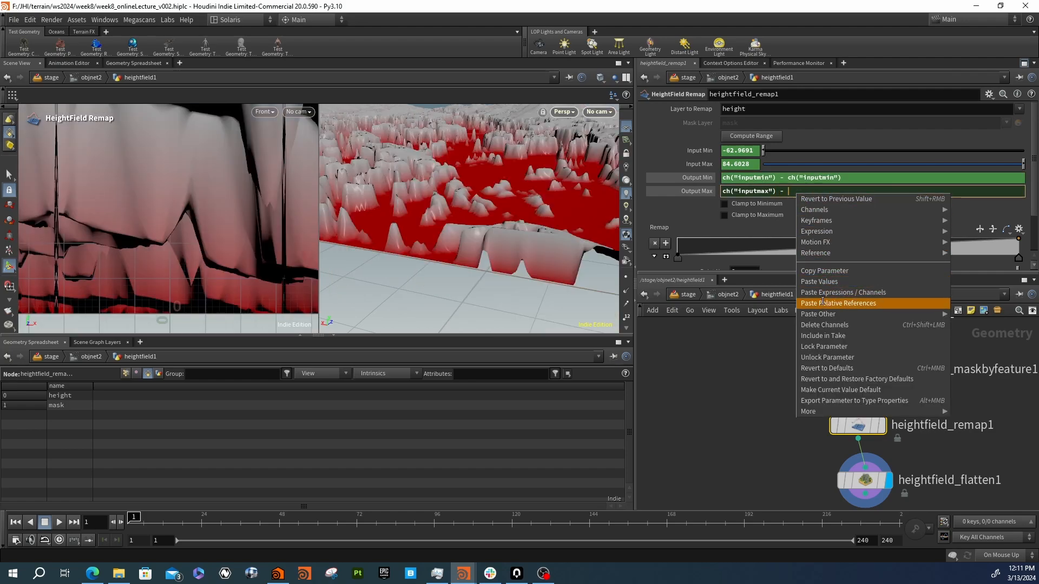
click(809, 303)
key(Return)
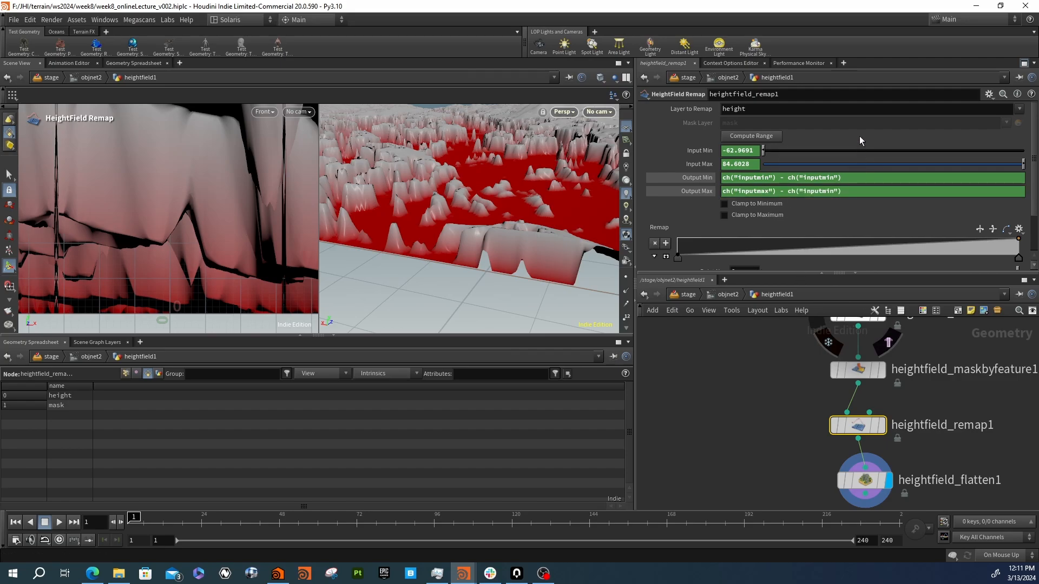
Display the remap node and examine from the side where the terrain sits relative to the ground grid
alt+right_drag(492, 166, 535, 192)
alt+drag(535, 192, 540, 212)
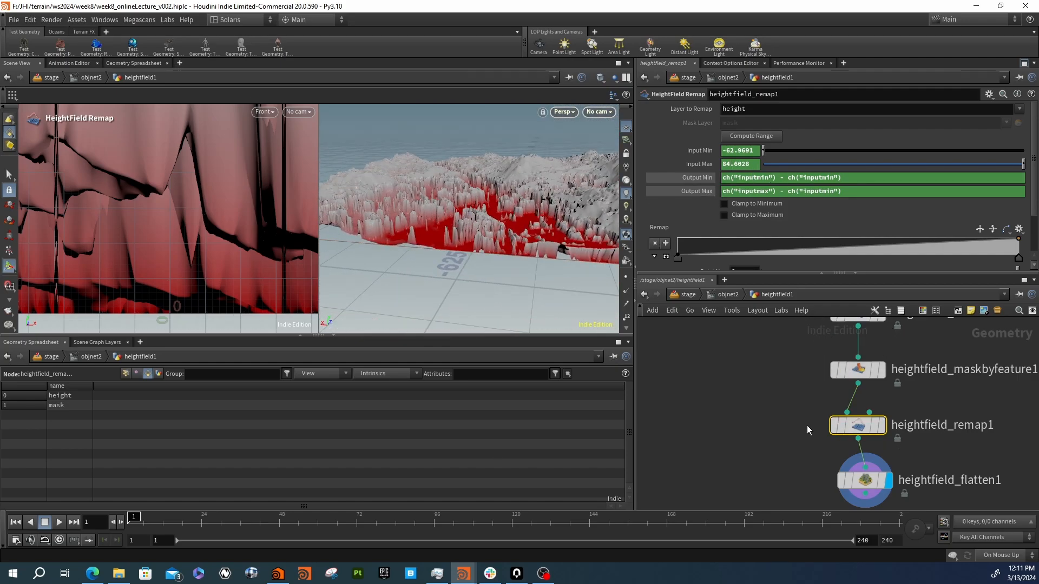
click(882, 426)
drag(570, 275, 484, 230)
Display the flatten node again, setting its mask blur radius to about a third and its height to just under half of their slider ranges
click(865, 480)
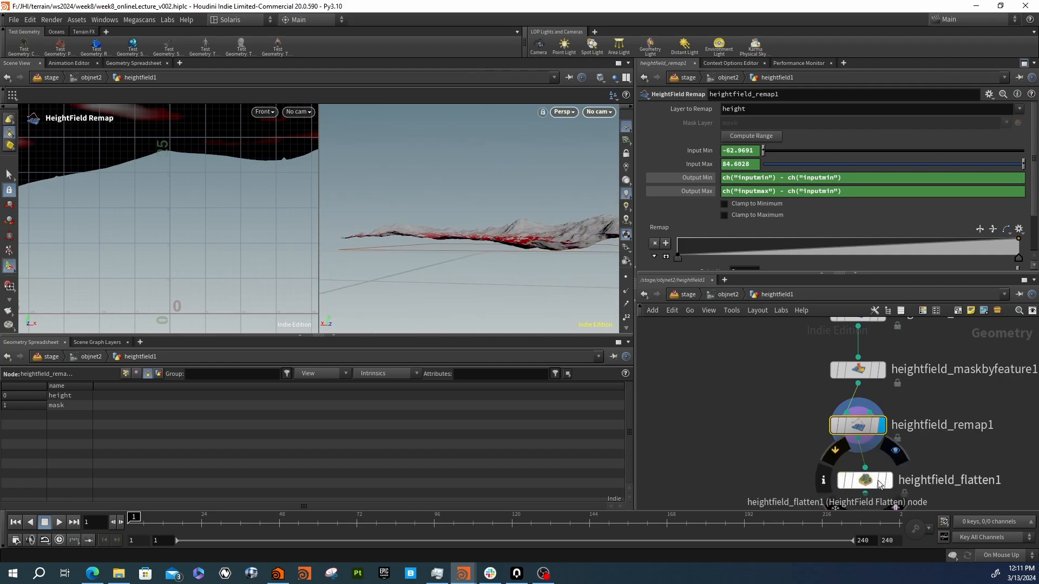
click(888, 480)
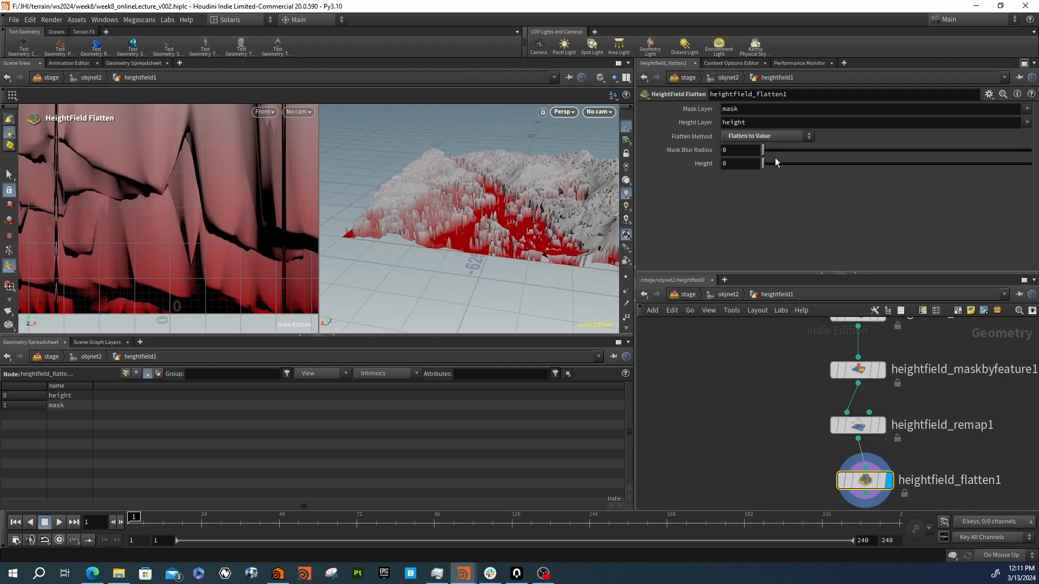
drag(773, 162, 864, 166)
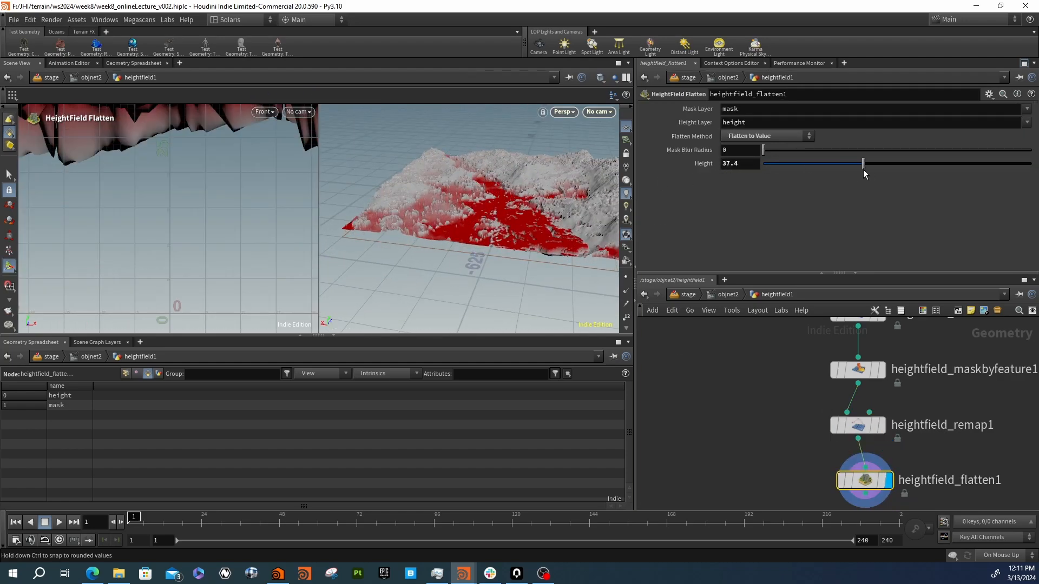
drag(764, 154, 851, 153)
alt+drag(514, 233, 528, 267)
drag(863, 164, 892, 166)
Try the average-height option, then set the flatten node's method to Flatten Slopes with a mask blur radius of 0
click(735, 137)
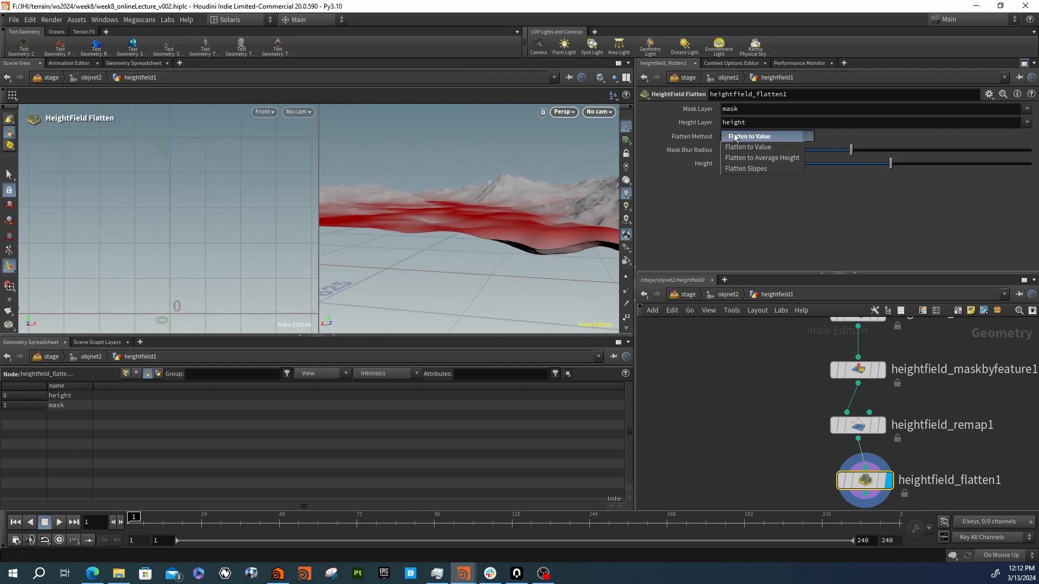
click(757, 158)
click(736, 138)
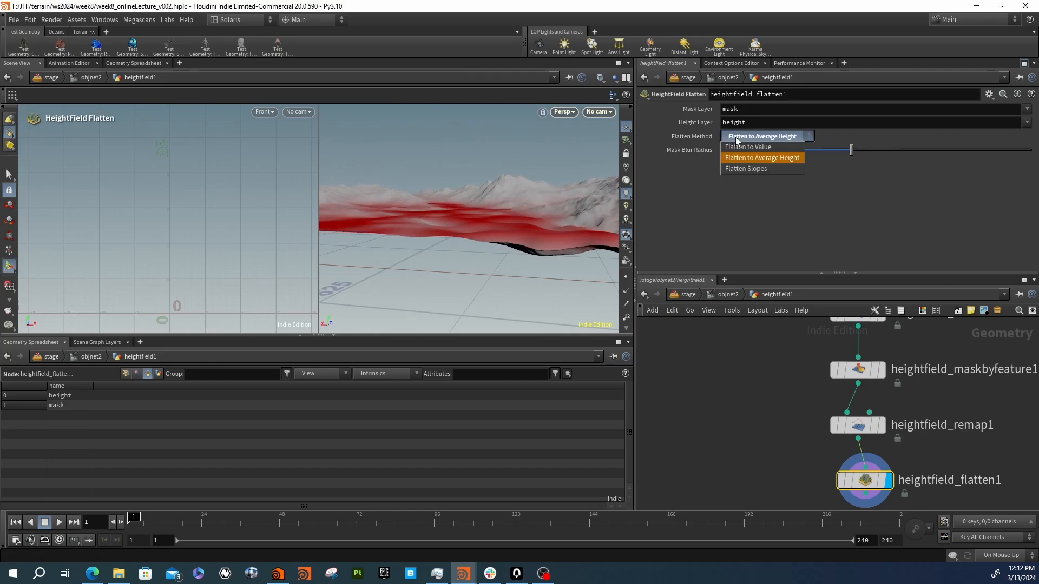
click(748, 147)
click(739, 137)
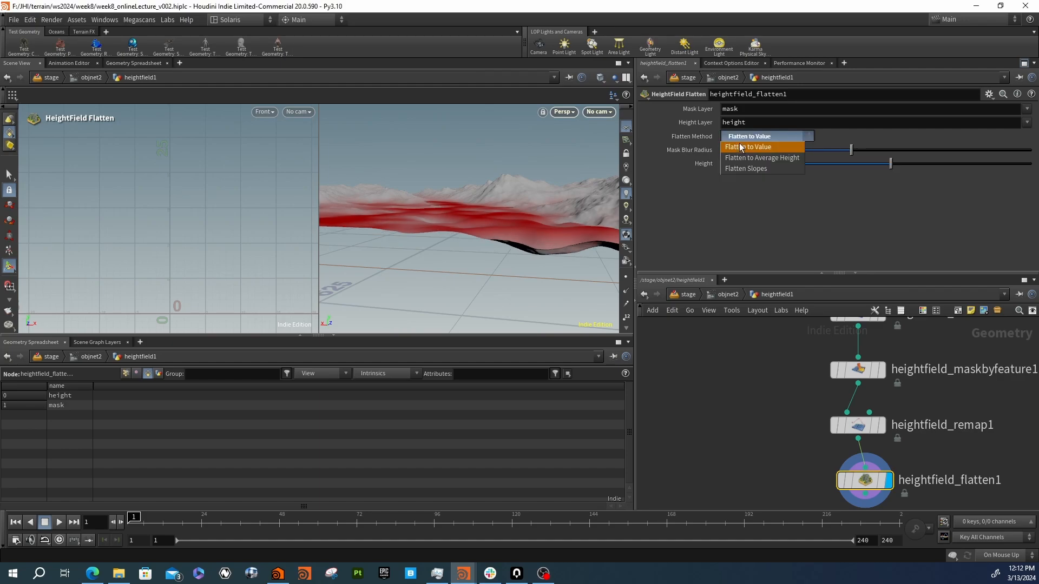
click(738, 170)
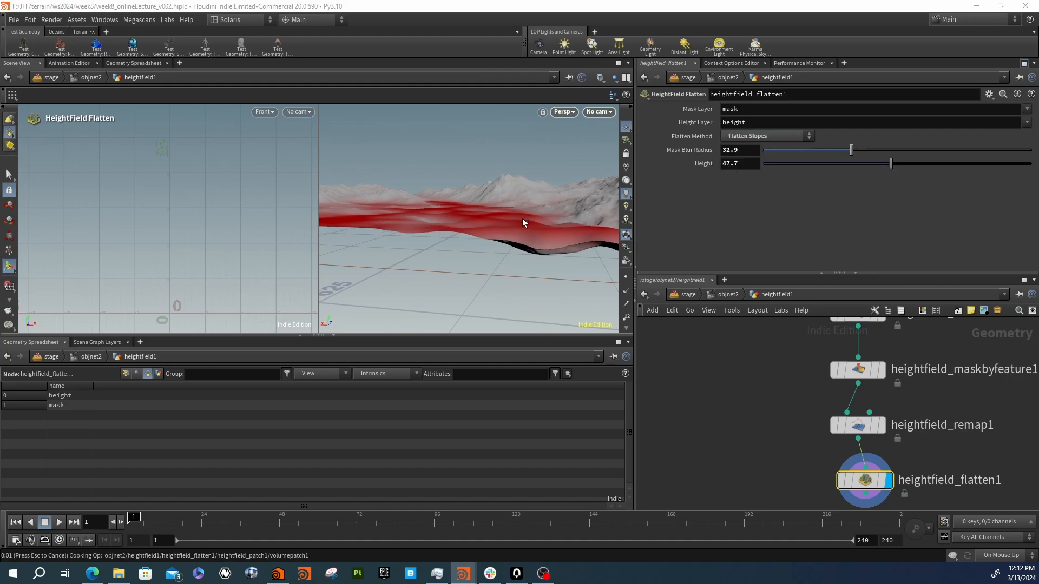
drag(851, 150, 761, 155)
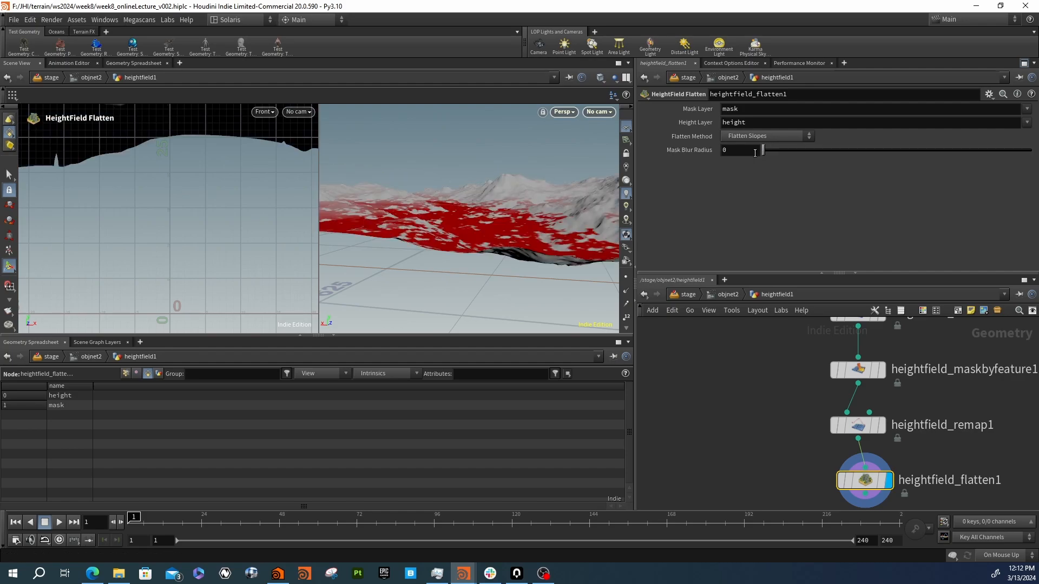
alt+drag(477, 186, 523, 262)
Widen the height mask in the mask by feature node by moving its Height Ramp points to about 0.32 and 0.6 along the ramp
middle_drag(805, 413, 812, 429)
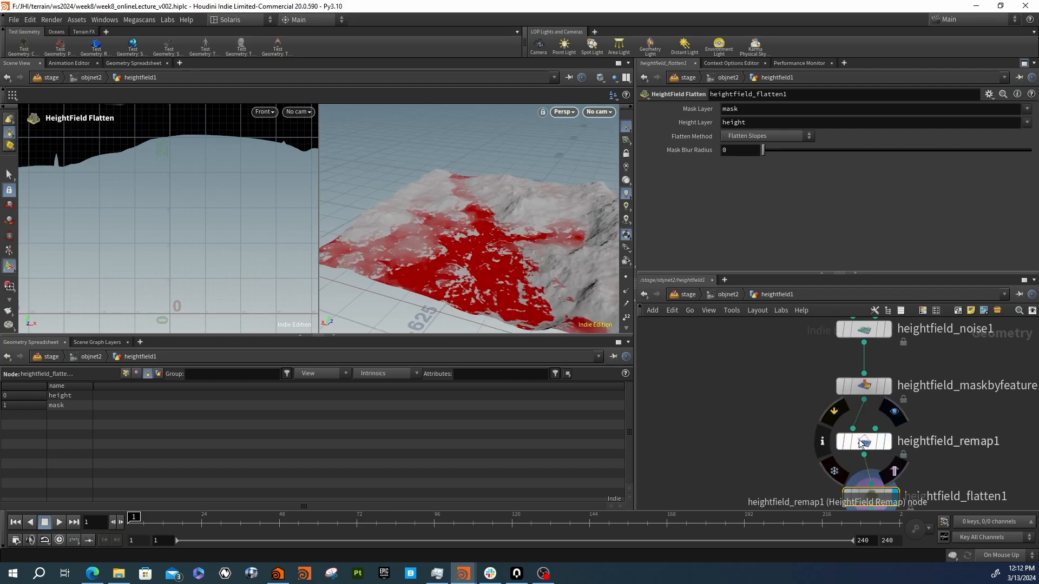
click(869, 441)
click(864, 386)
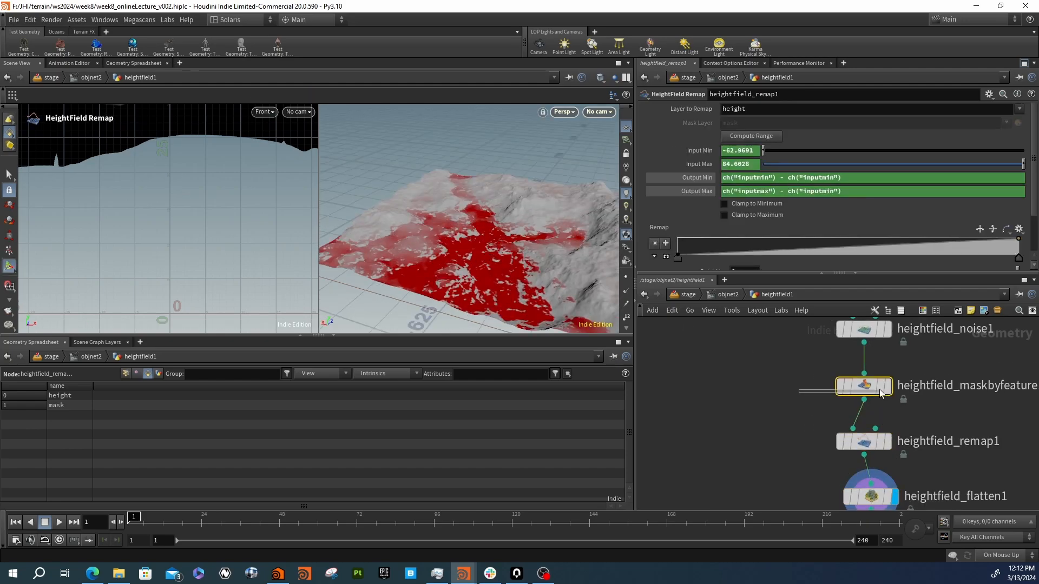
drag(770, 241, 786, 242)
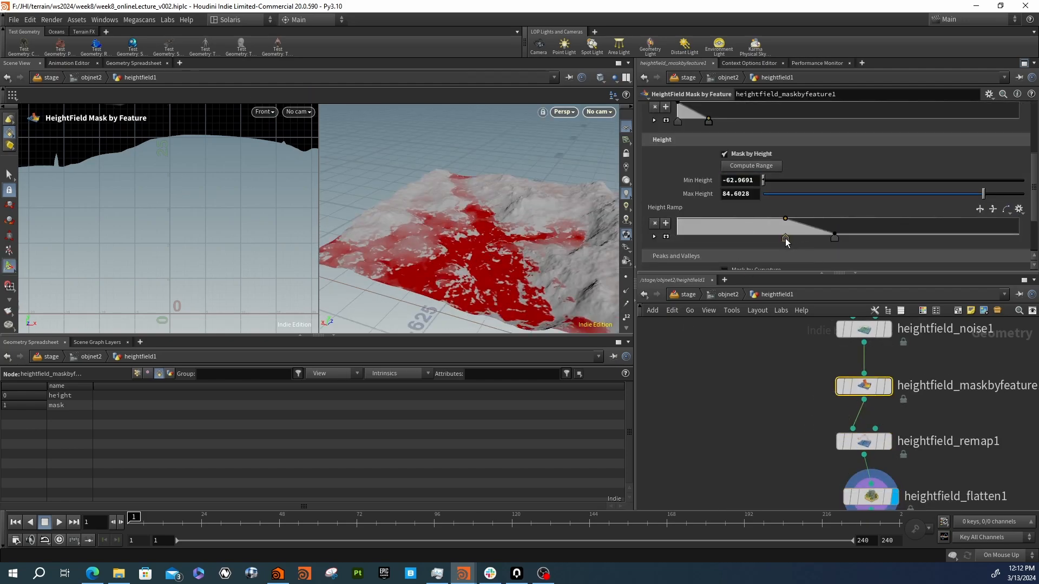
drag(856, 236, 884, 237)
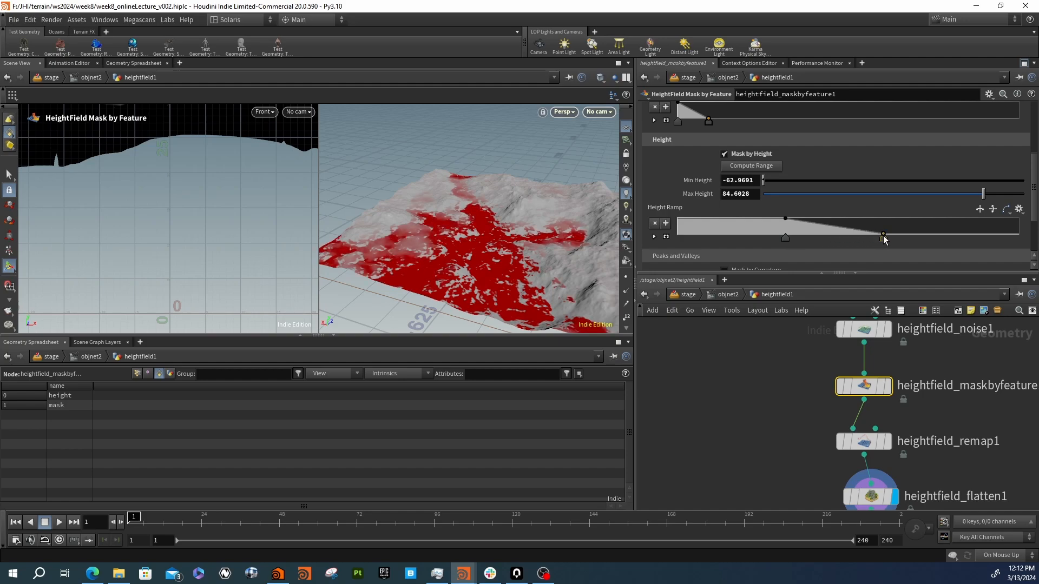
mouse_move(550, 255)
alt+mouse_down()
mouse_move(571, 236)
mouse_move(550, 249)
alt+mouse_up()
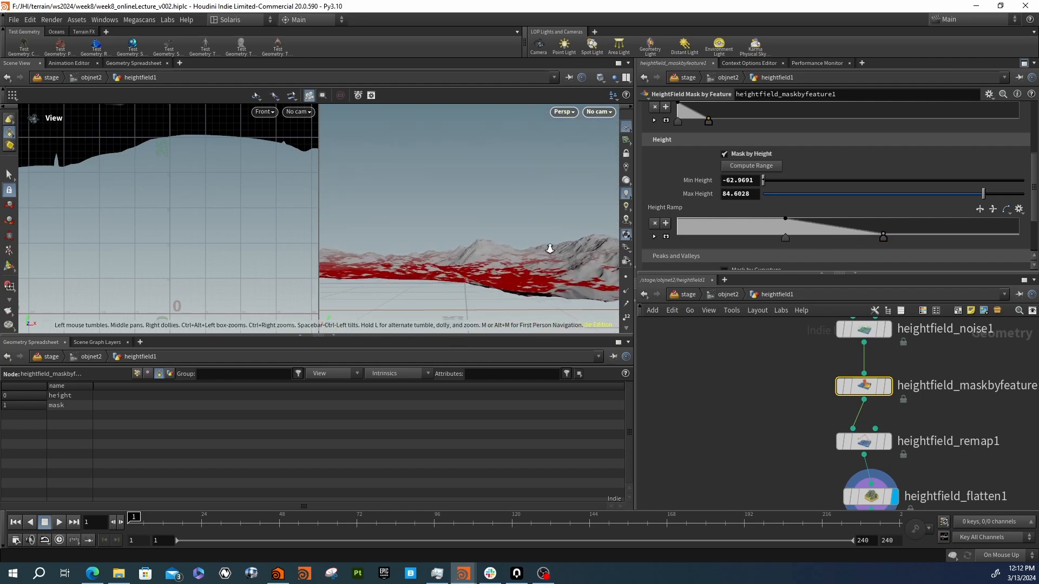
alt+right_drag(550, 248, 524, 296)
alt+middle_drag(525, 296, 599, 255)
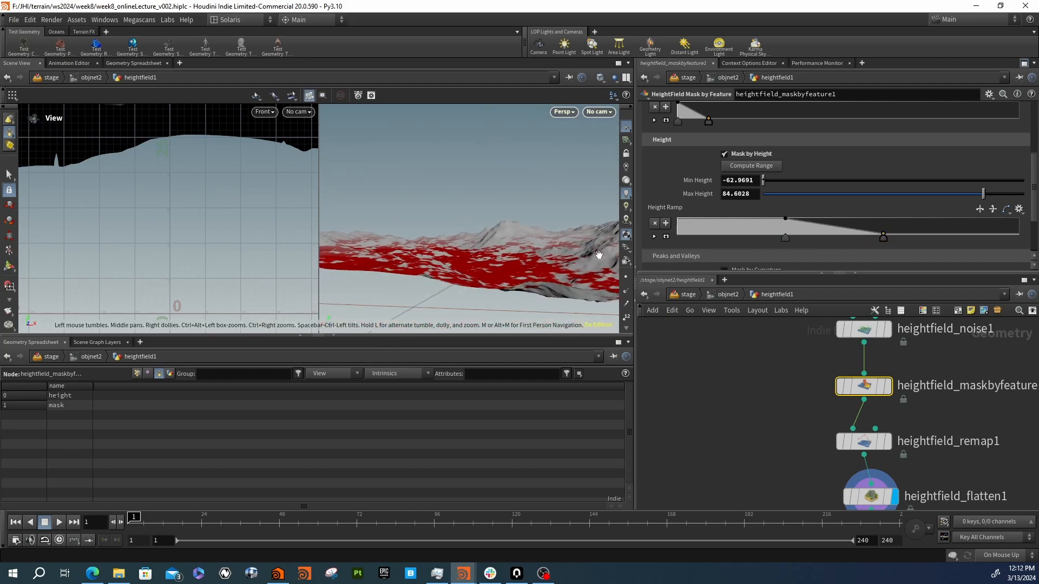
alt+drag(506, 243, 536, 243)
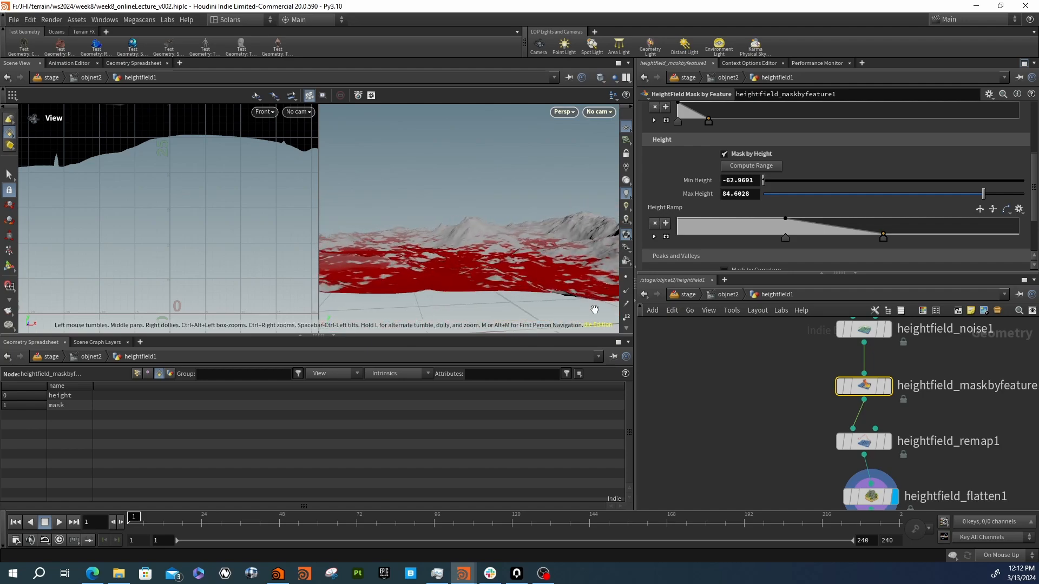
Add a HeightField Erode node fed by the flatten node, and display the eroded terrain
middle_drag(793, 480, 775, 365)
key(Tab)
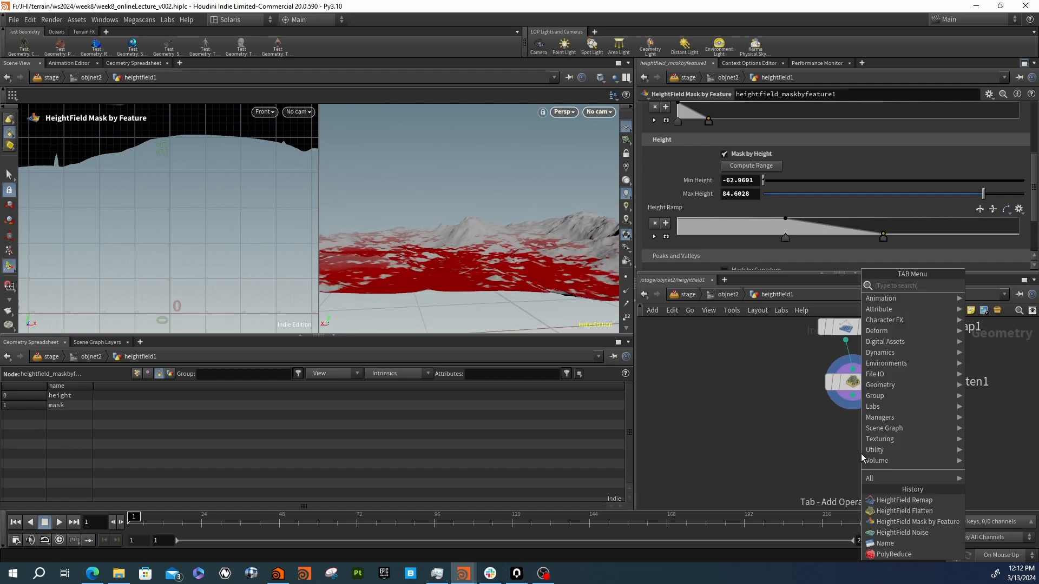
text(hfe)
key(Return)
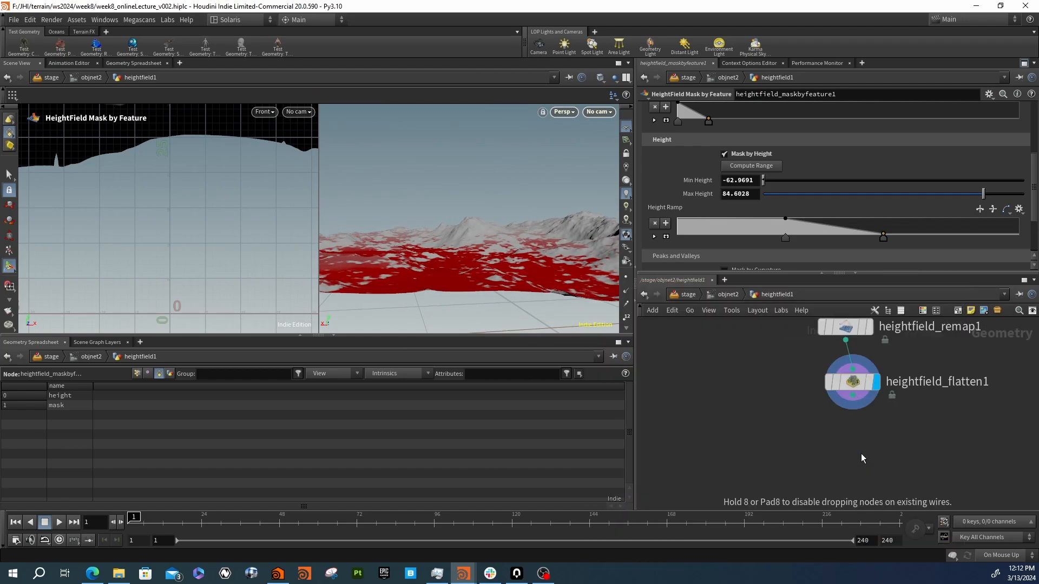
click(862, 458)
click(872, 437)
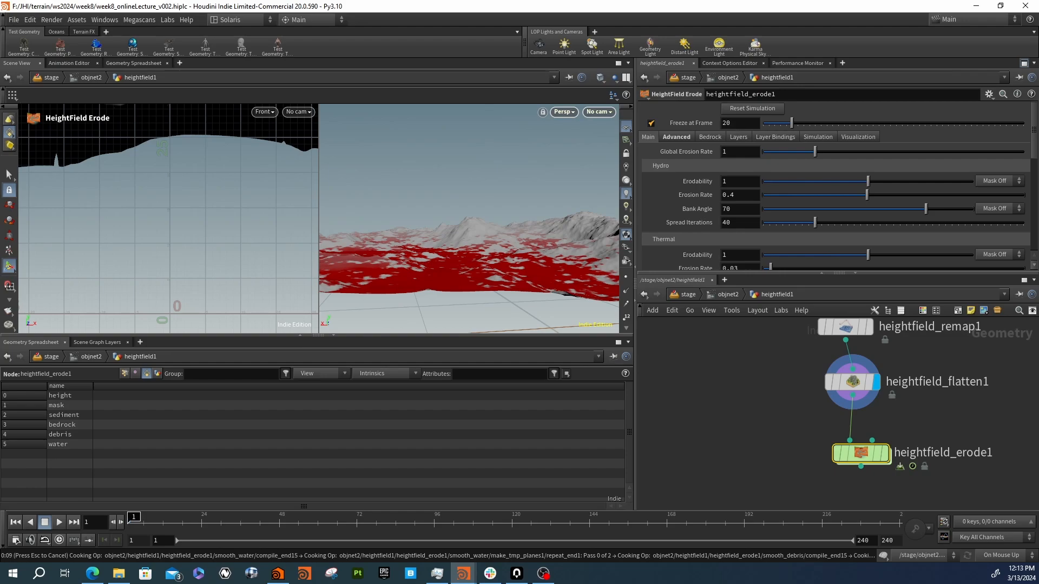
click(885, 454)
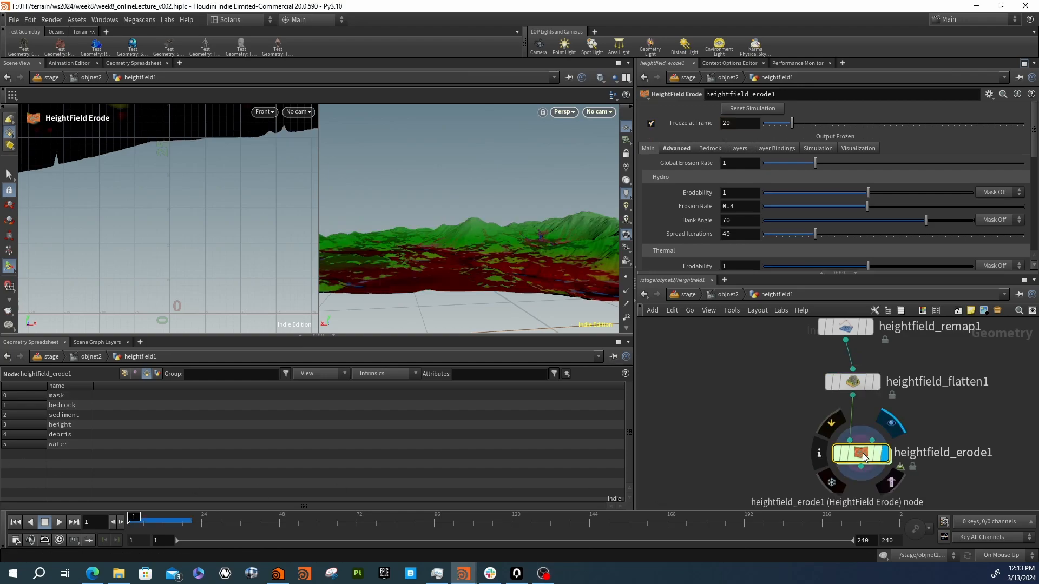
drag(866, 454, 851, 431)
drag(491, 248, 396, 234)
scroll(478, 256, down, 5)
drag(477, 256, 431, 239)
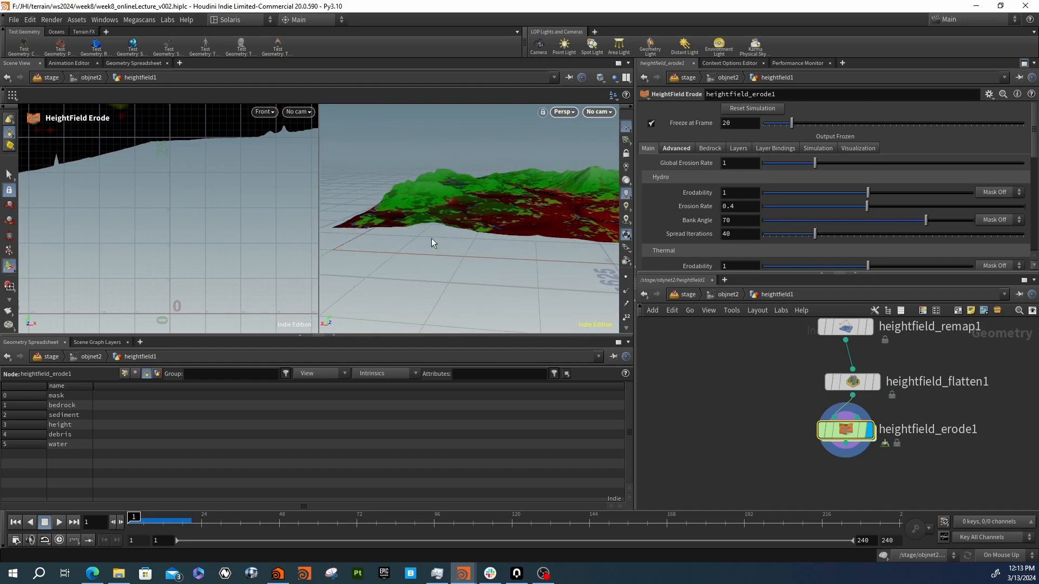
middle_drag(523, 245, 452, 245)
mouse_move(453, 246)
mouse_down()
mouse_move(411, 252)
mouse_move(523, 277)
mouse_move(447, 281)
mouse_move(531, 278)
mouse_move(385, 236)
mouse_move(463, 227)
mouse_move(438, 219)
mouse_move(442, 231)
mouse_up()
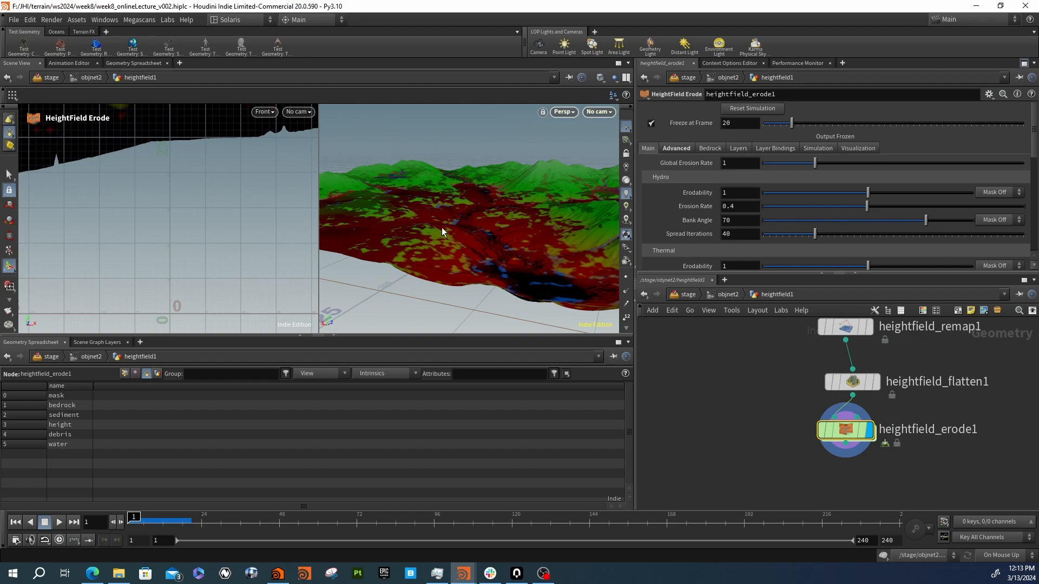
Add a HeightField Scatter node fed by the erode node, and place it off to the side as a separate branch
key(Tab)
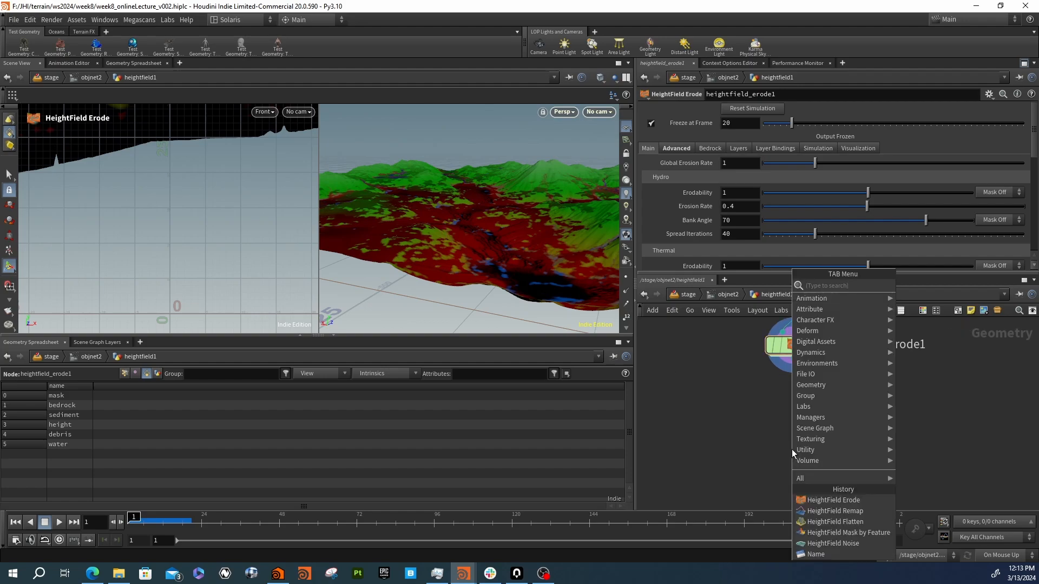
text(heis)
key(Return)
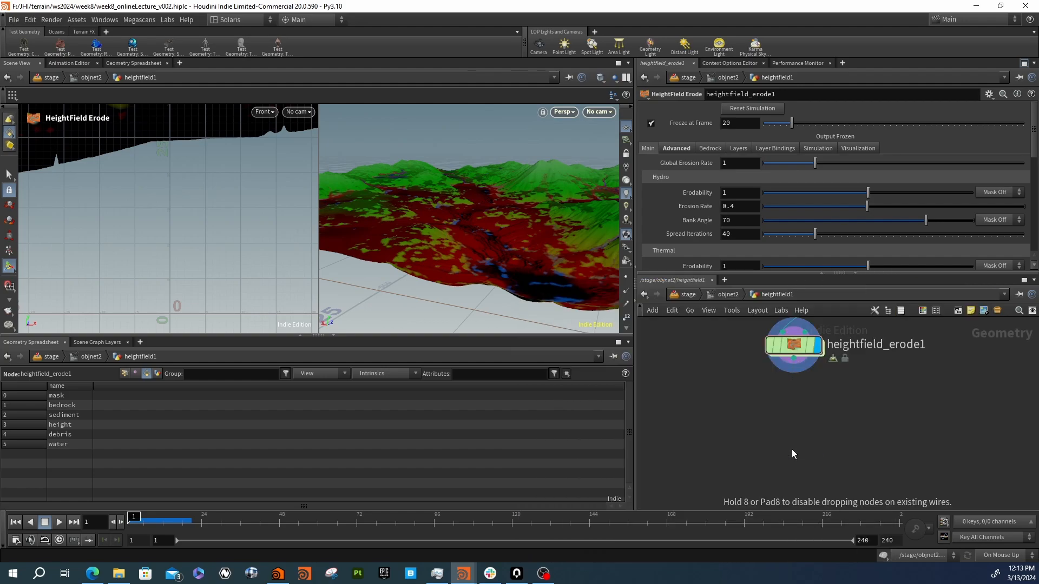
click(792, 451)
drag(779, 434, 800, 385)
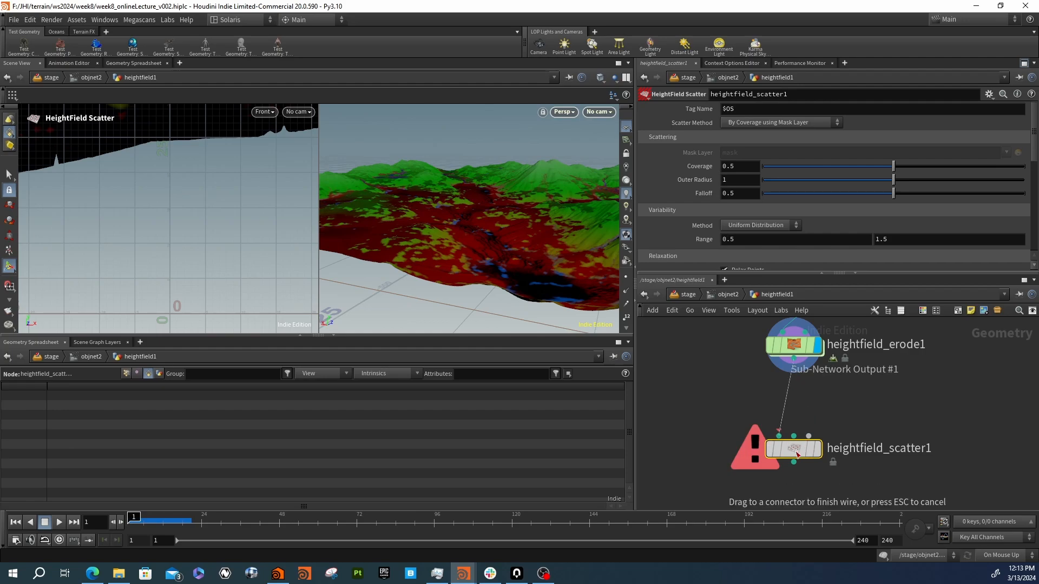
drag(796, 452, 1023, 447)
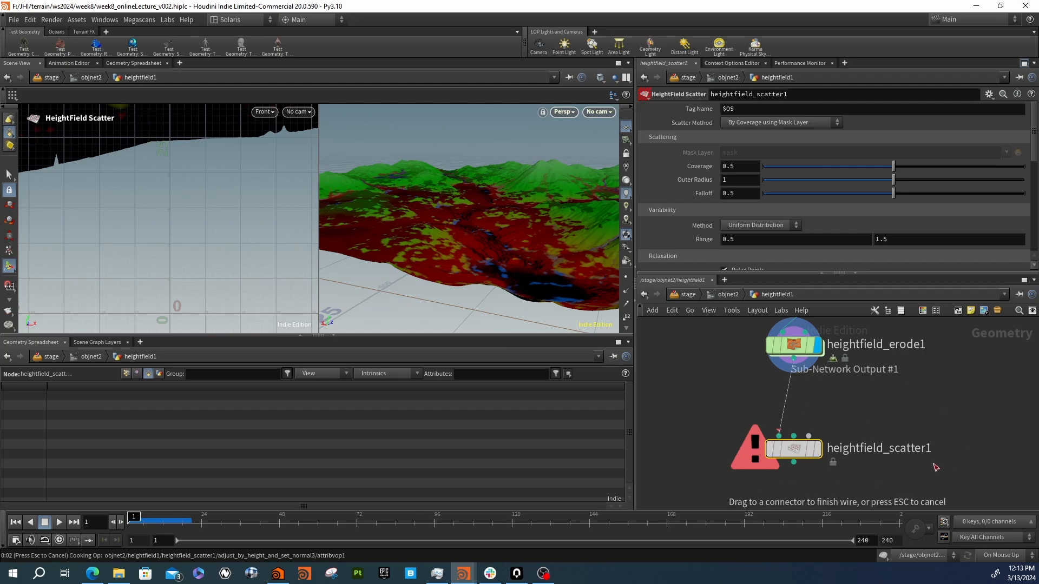
Add a Convert HeightField node on a second branch and connect it to the erode node's output
click(834, 443)
key(Tab)
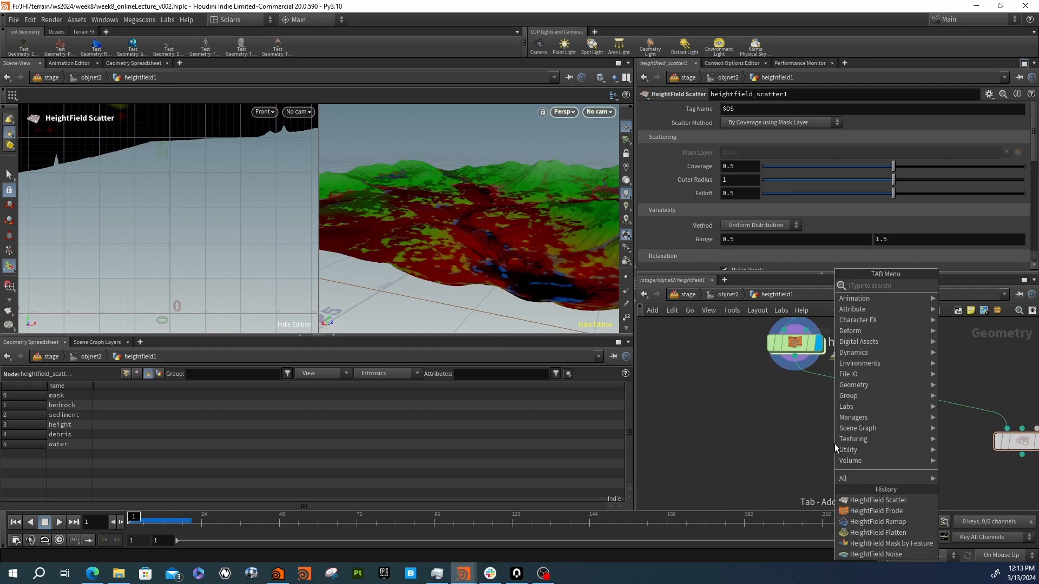
text(hei con)
key(Return)
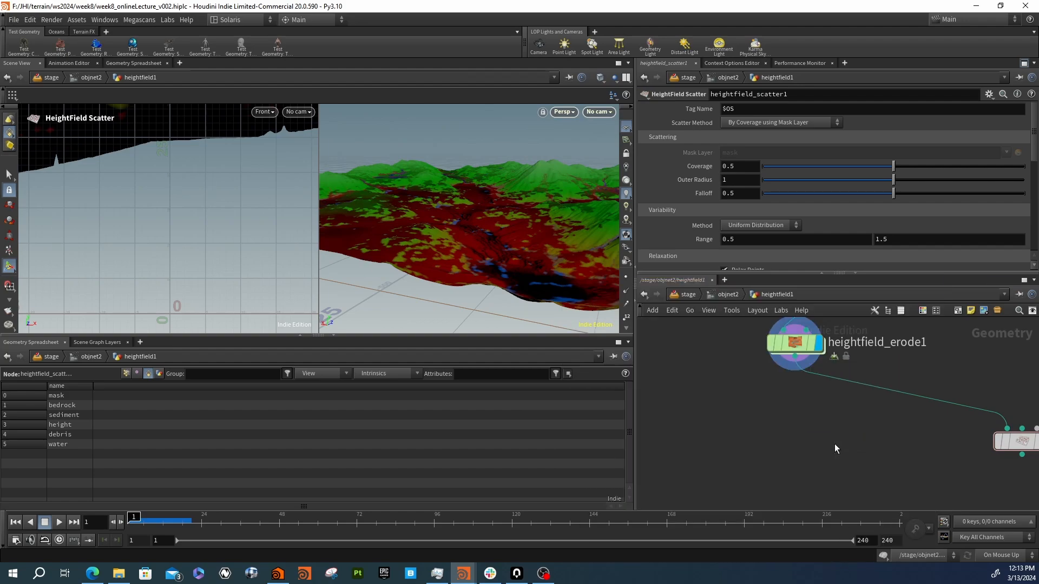
click(835, 444)
drag(834, 444, 795, 356)
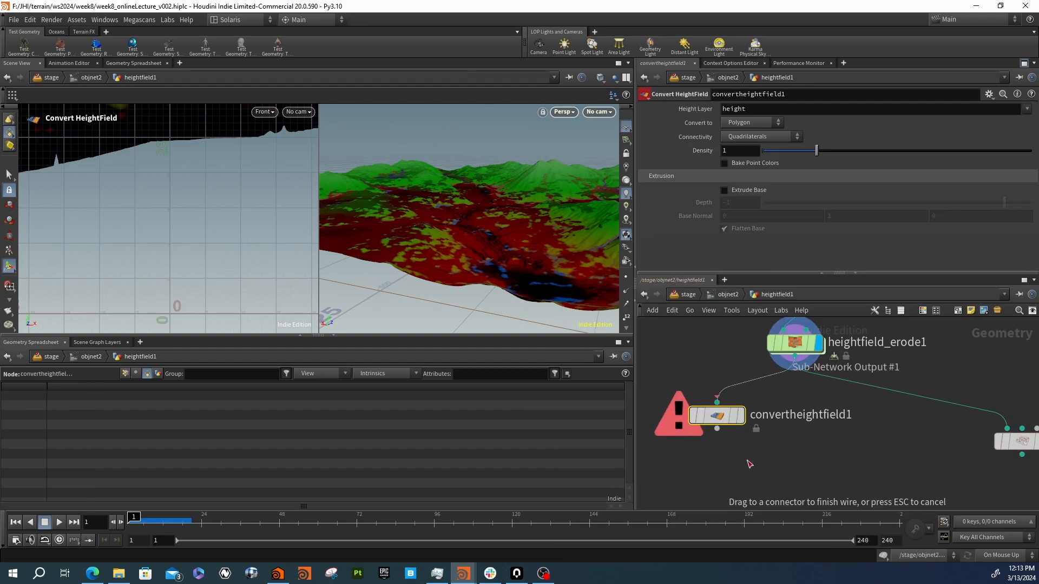
Add a Name node after the Convert HeightField node and set its name value to terrain
middle_drag(721, 493, 732, 458)
click(727, 460)
key(Tab)
text(name)
key(Return)
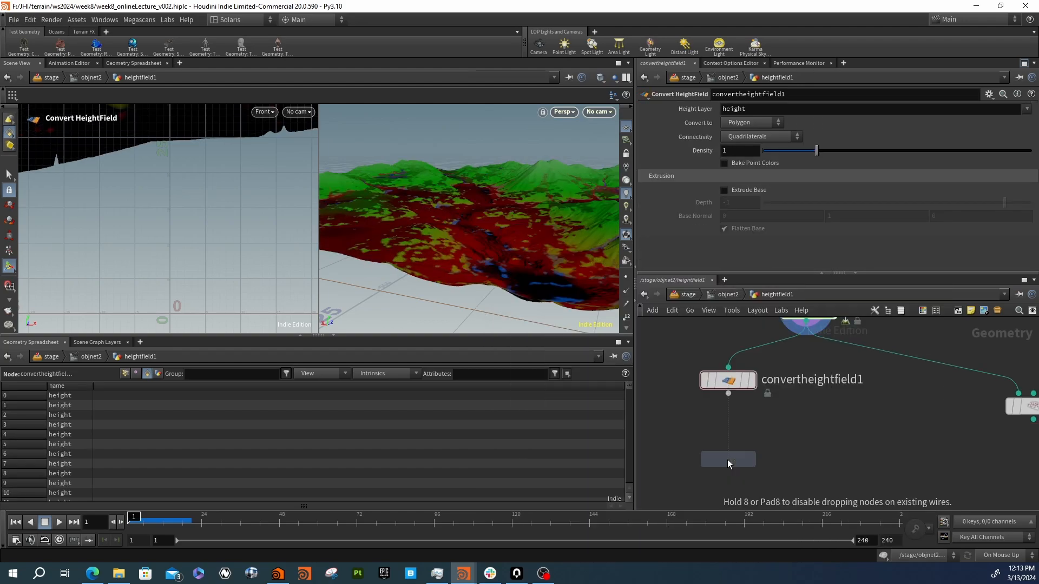
click(727, 460)
drag(730, 445, 729, 394)
click(782, 191)
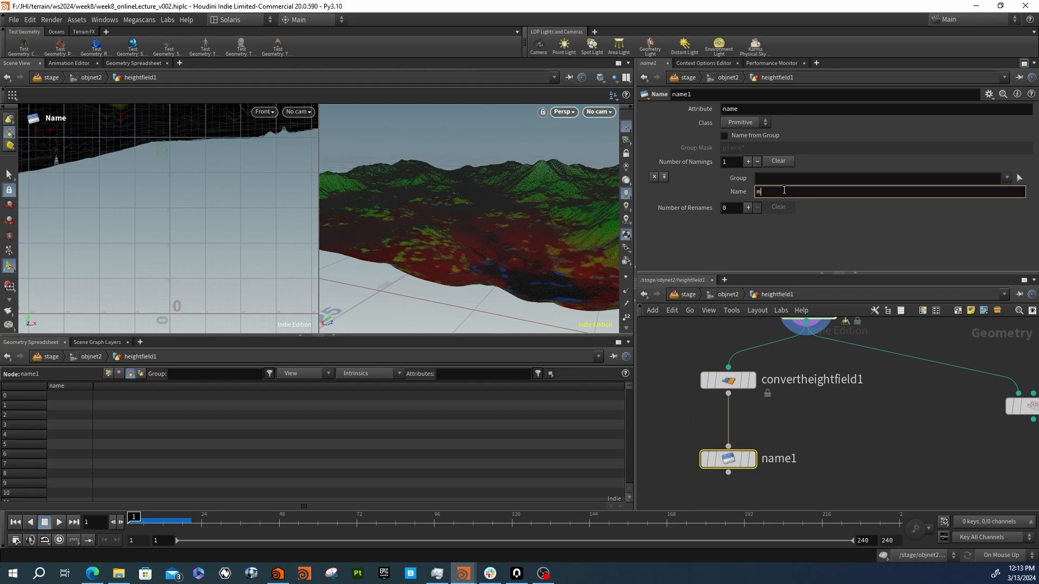
text(terrain)
key(Return)
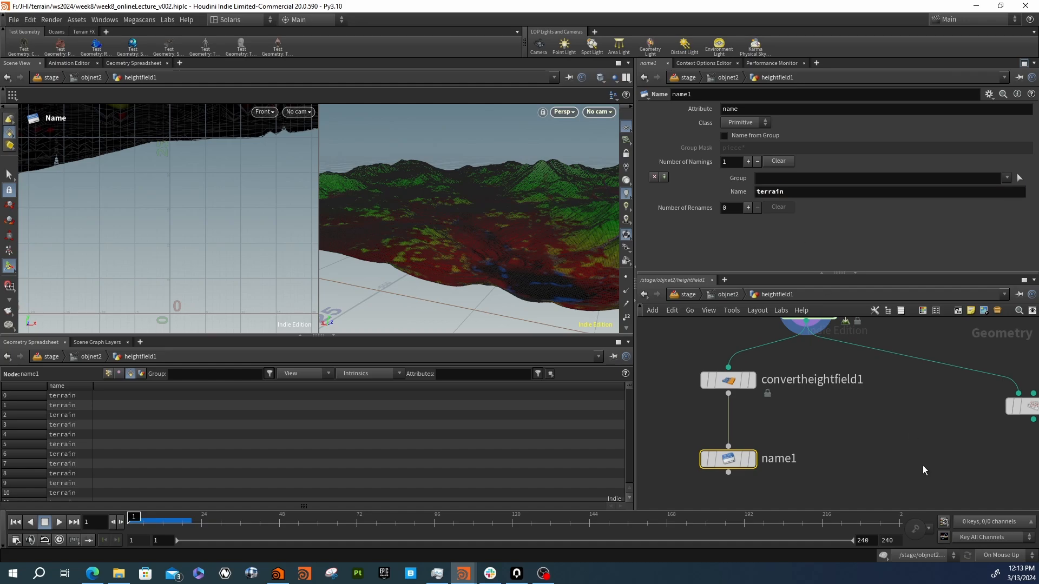
Add a Null after the Name node and rename it OUT_Terrain_geo
middle_drag(754, 507, 756, 449)
click(722, 468)
key(Tab)
text(null)
key(Return)
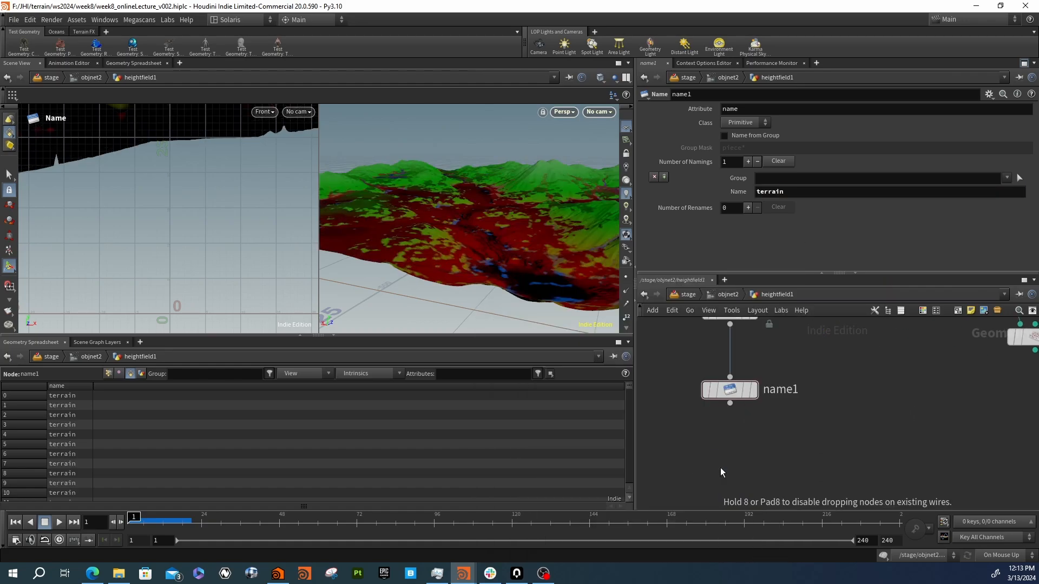
click(721, 472)
double_click(763, 467)
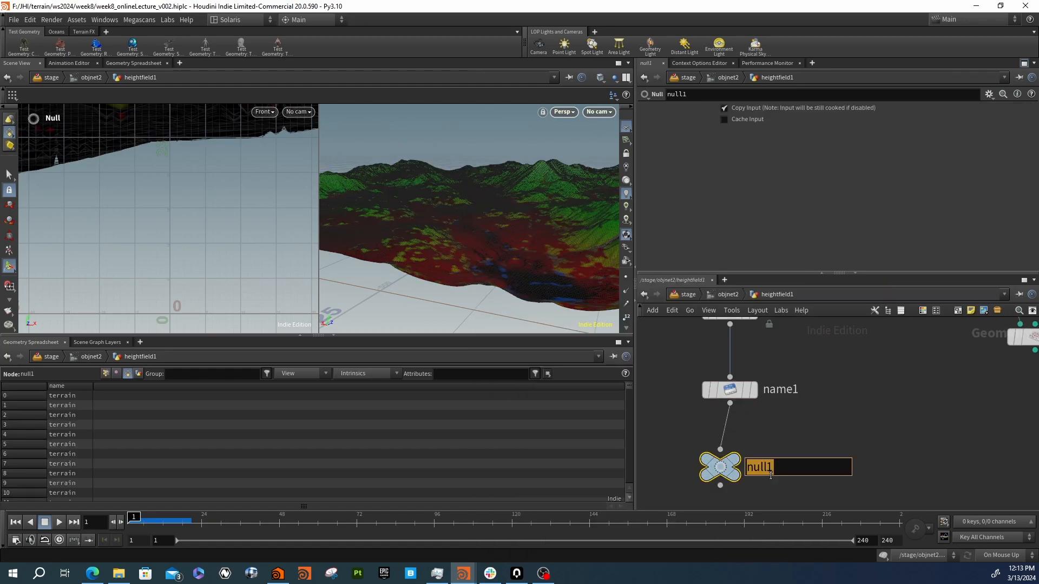
text(OUT_Terrain_geo)
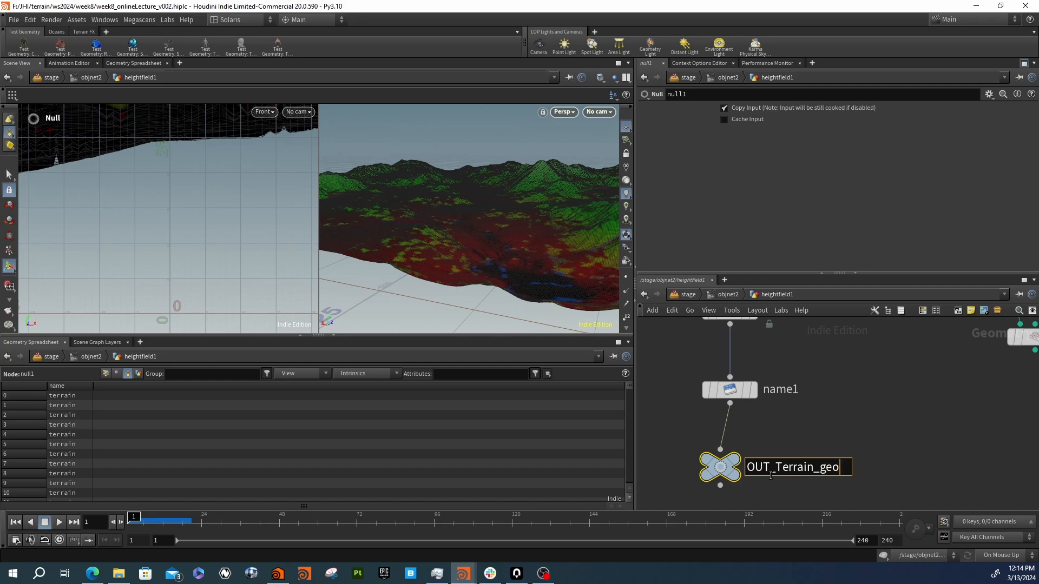
key(Return)
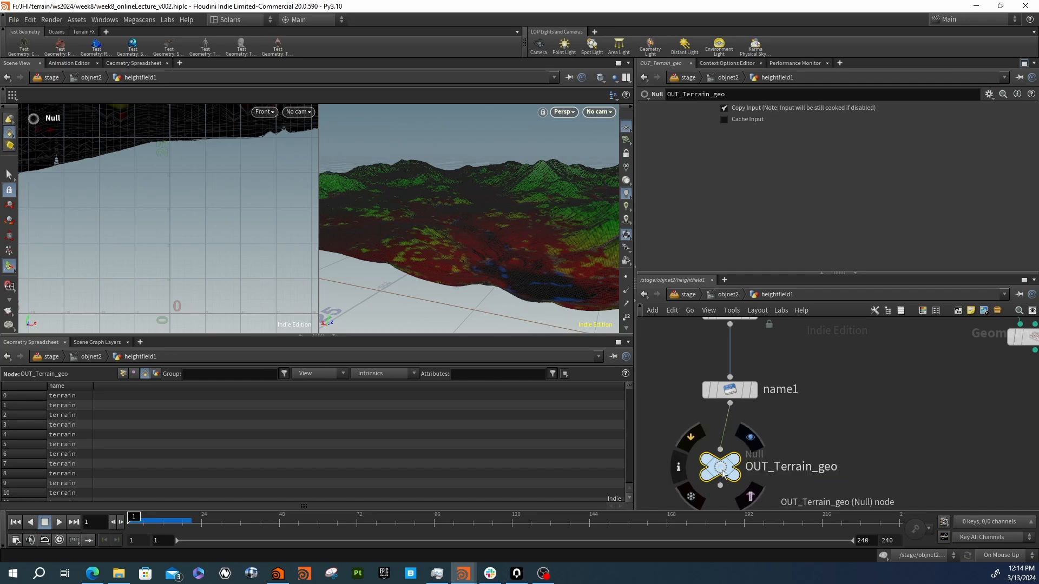
drag(722, 470, 731, 472)
Return to the stage network and add a SOP Import node below camera1
middle_drag(783, 464, 681, 439)
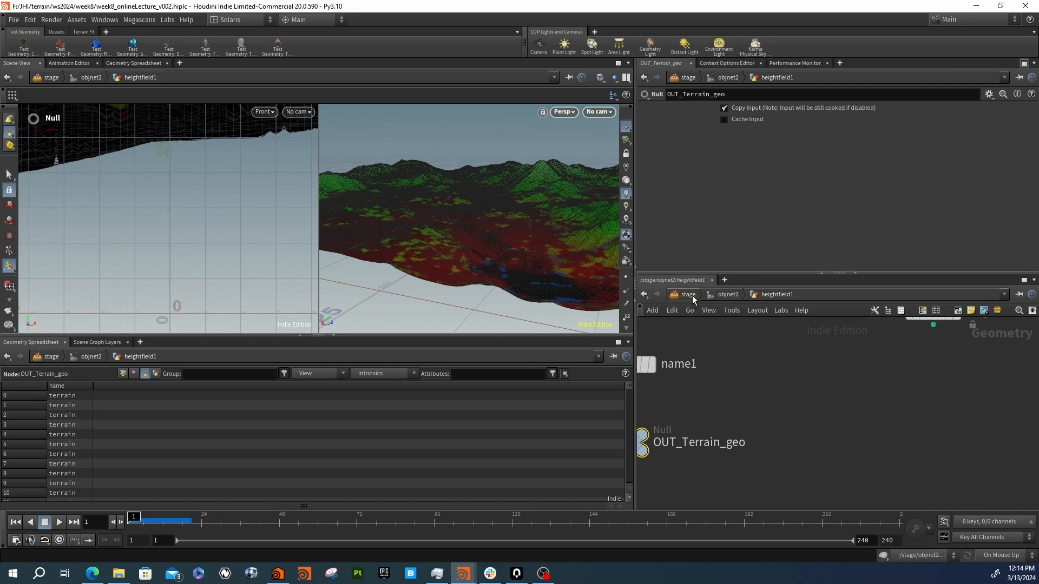
click(693, 295)
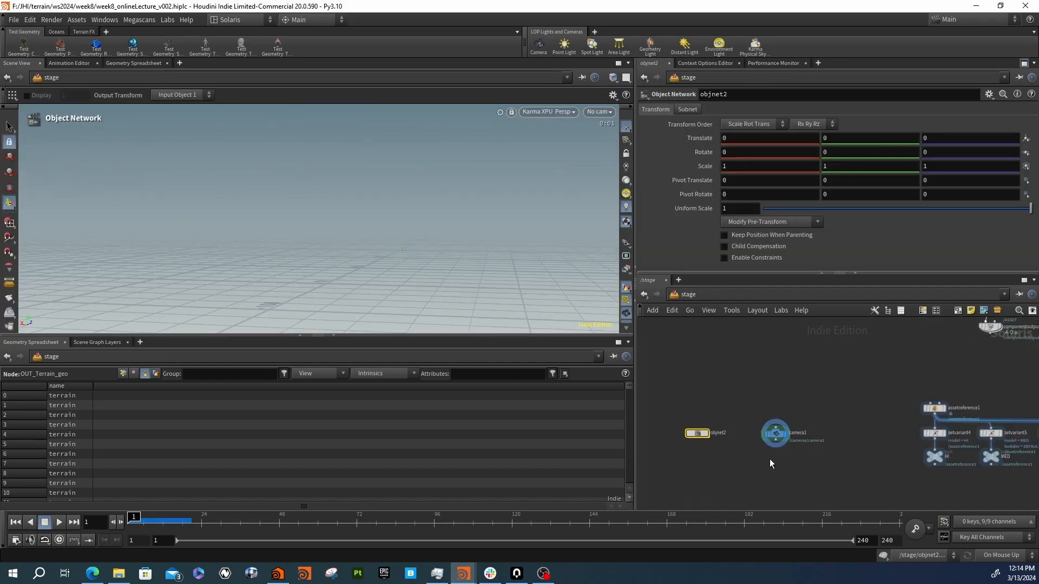
key(Tab)
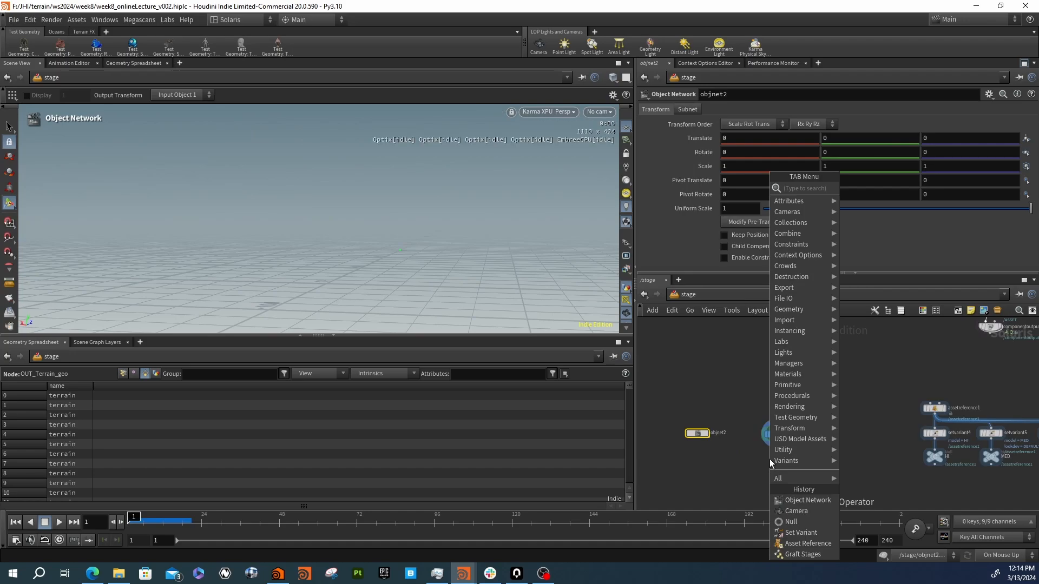
text(lopi)
key(BackSpace)
key(BackSpace)
key(BackSpace)
key(BackSpace)
text(sopi)
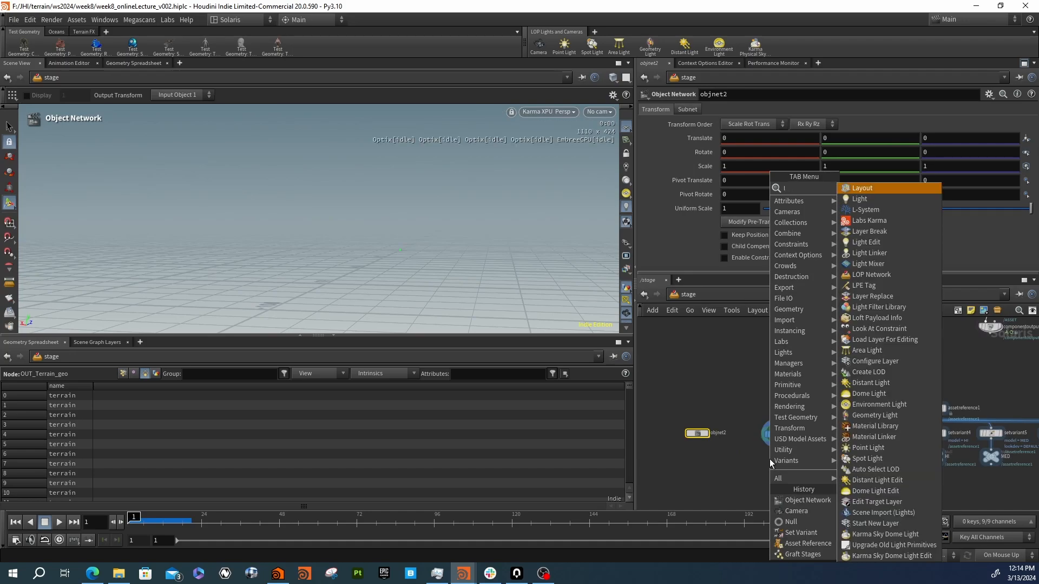
key(Return)
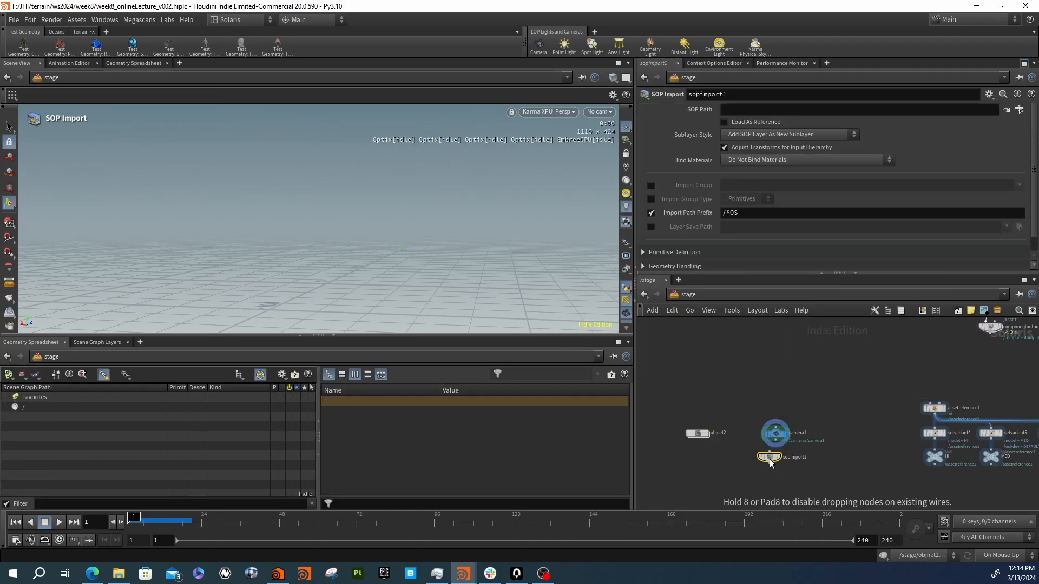
scroll(771, 459, up, 3)
Set the SOP Import node's SOP path to OUT_Terrain_geo inside objnet2/heightfield1
click(781, 213)
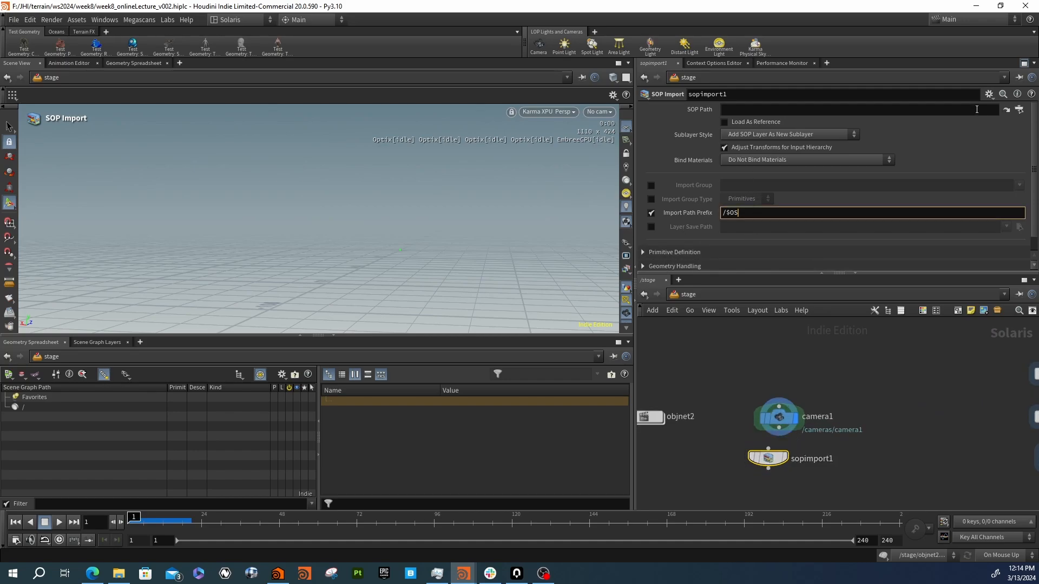
click(1019, 110)
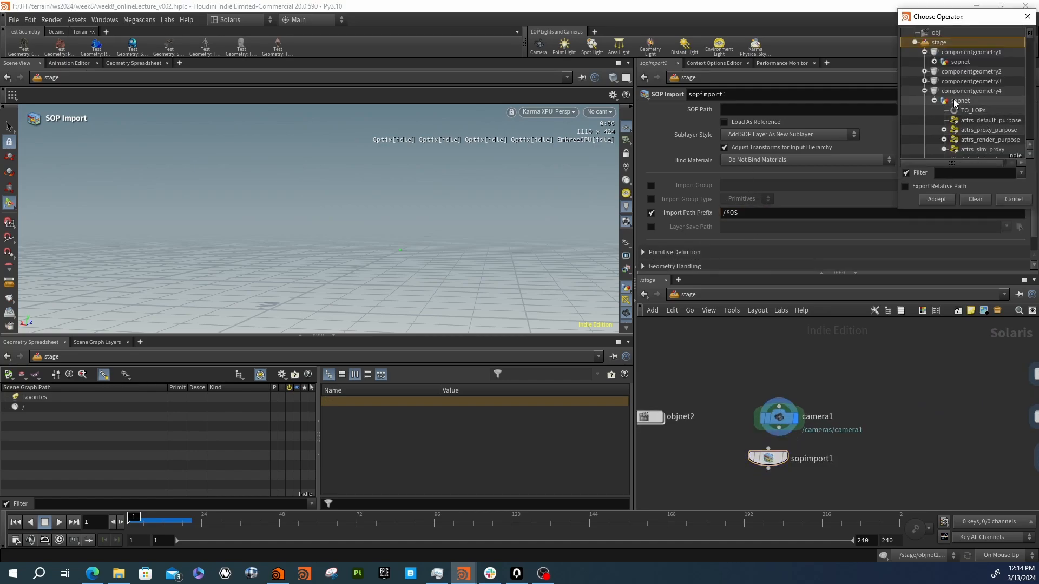
click(924, 91)
click(925, 51)
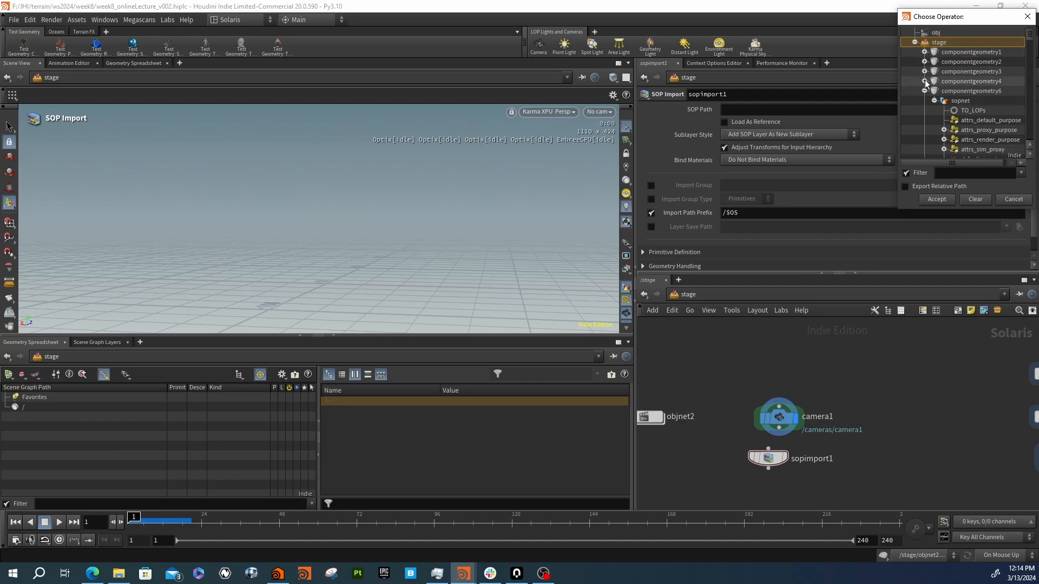
click(924, 91)
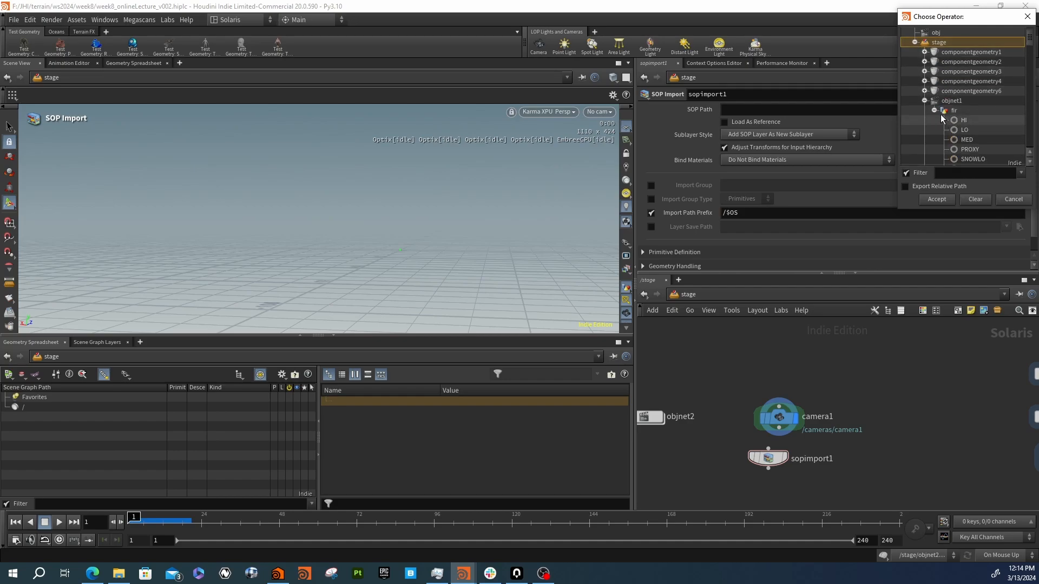
click(934, 109)
click(924, 130)
click(934, 140)
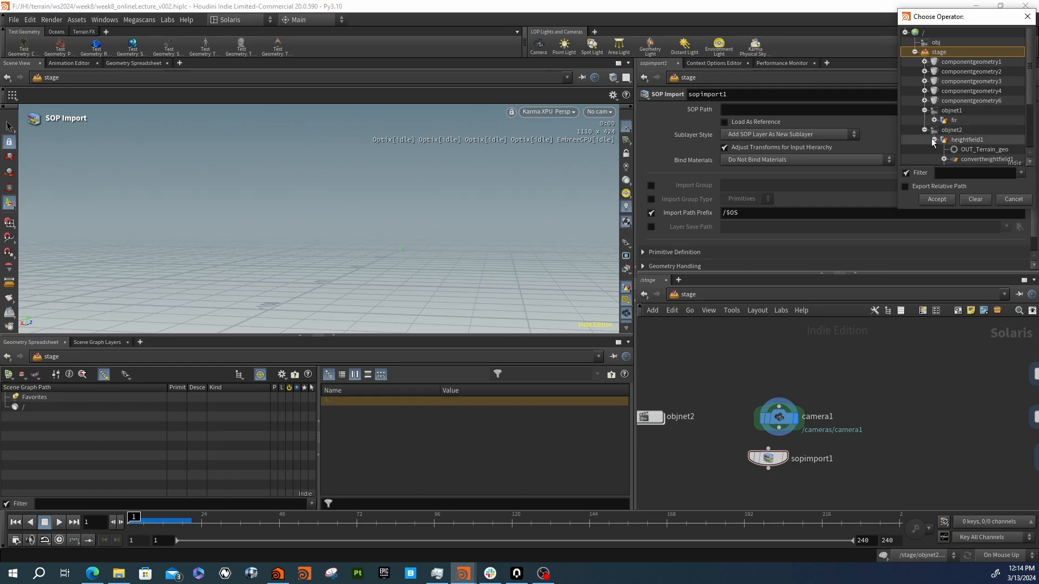
click(974, 149)
click(937, 199)
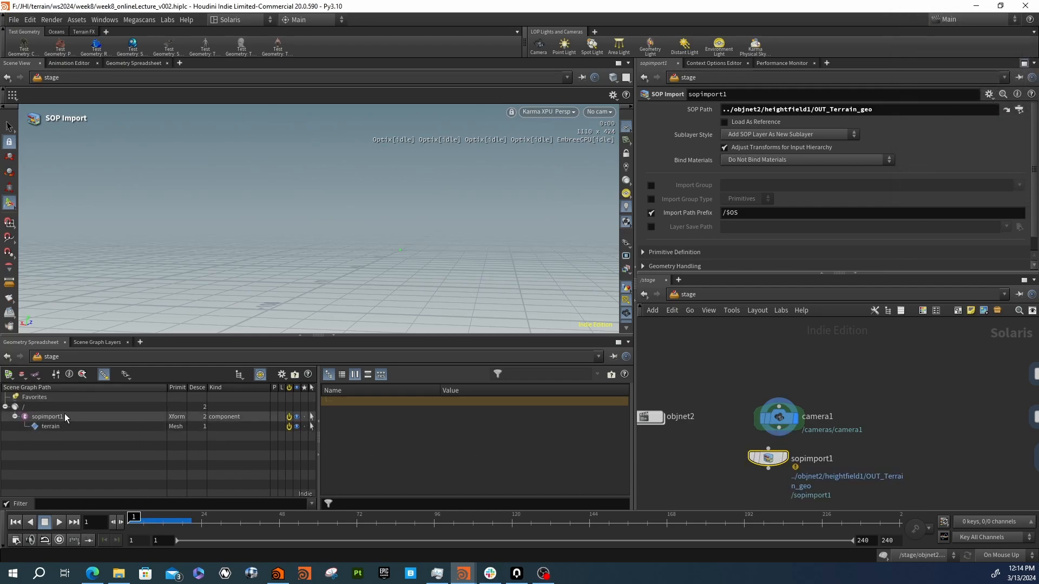
Set the SOP Import node's import path prefix to /terrain/geo and expand the terrain hierarchy in the scene graph
drag(723, 214, 806, 215)
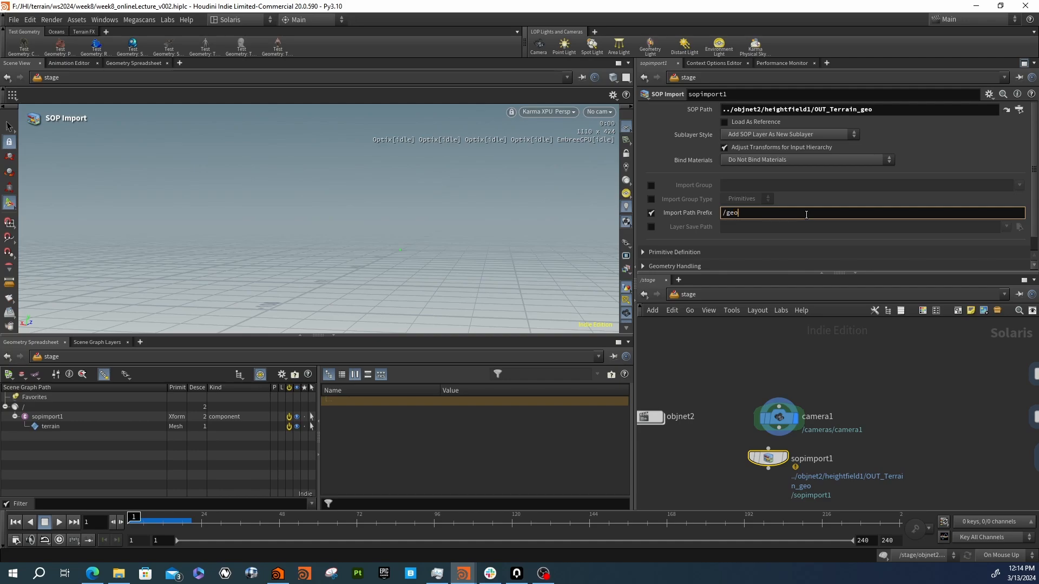
key(Return)
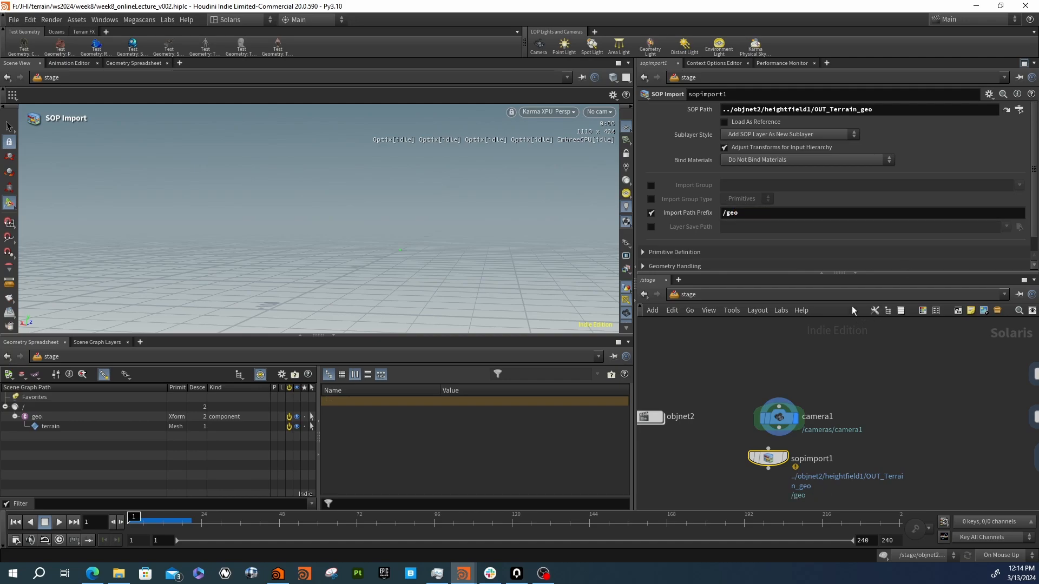
click(727, 212)
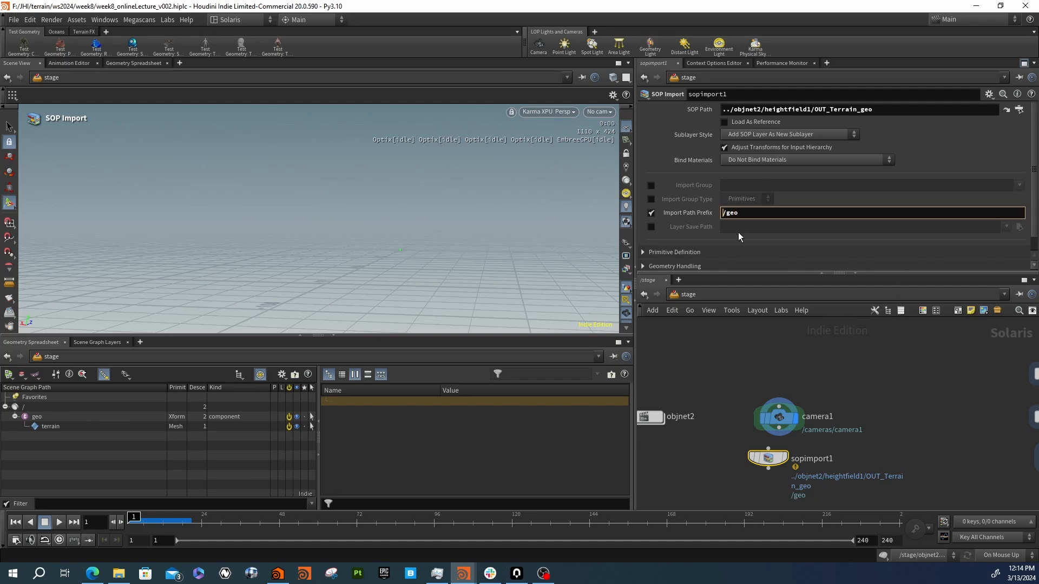
text(/terra)
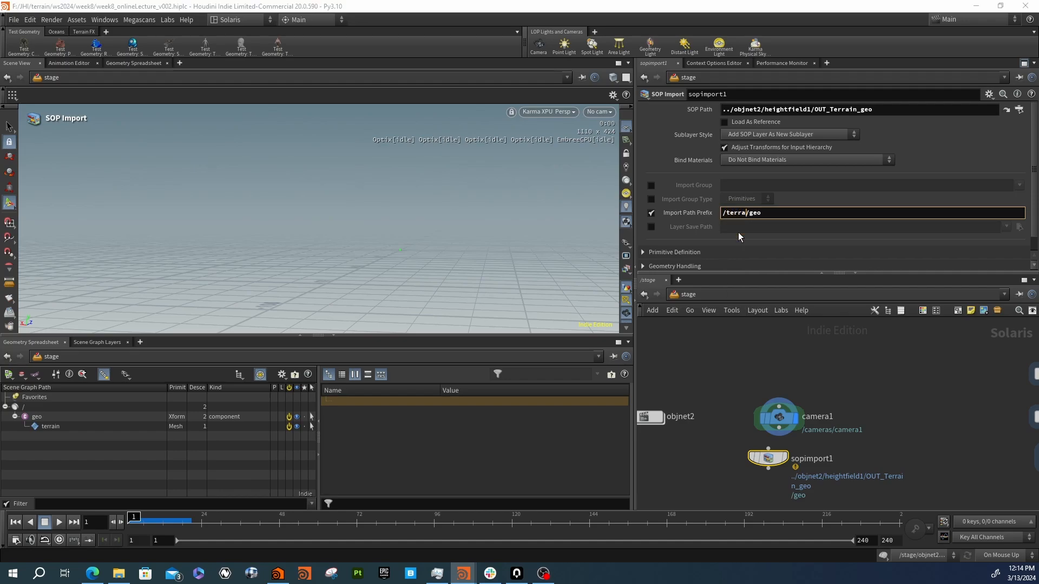
text(in)
key(Return)
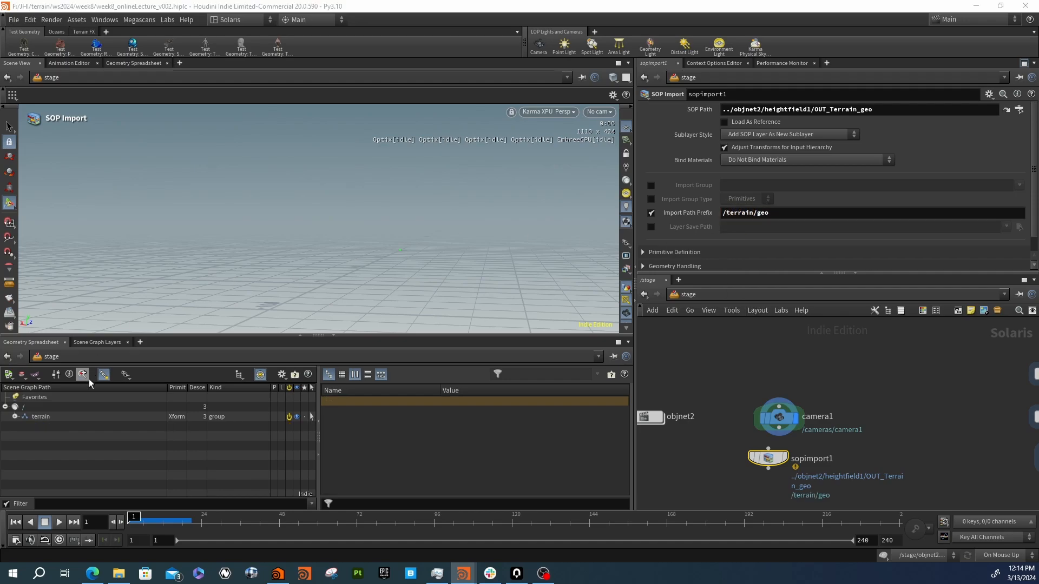
click(14, 417)
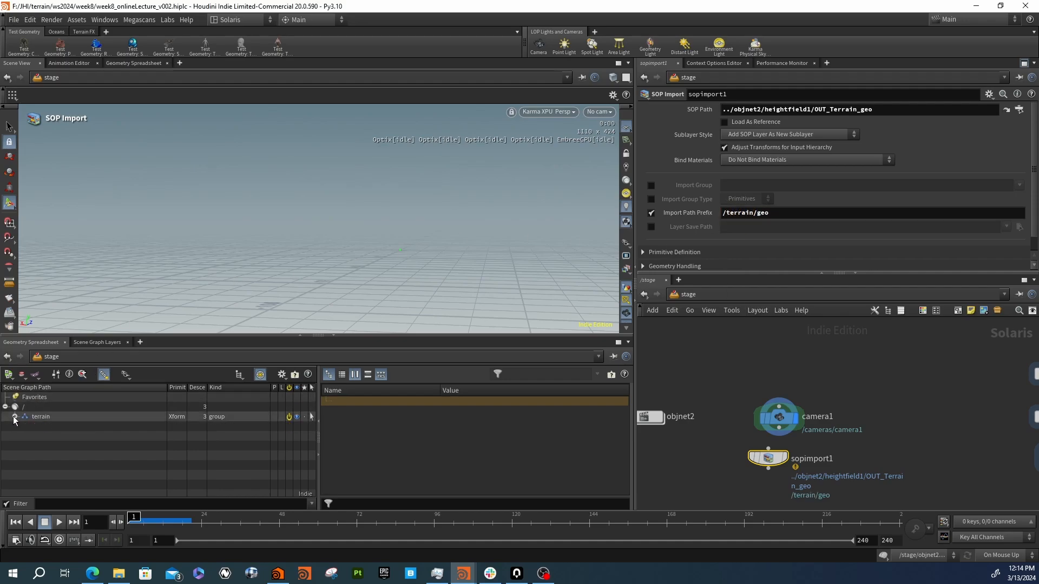
click(24, 426)
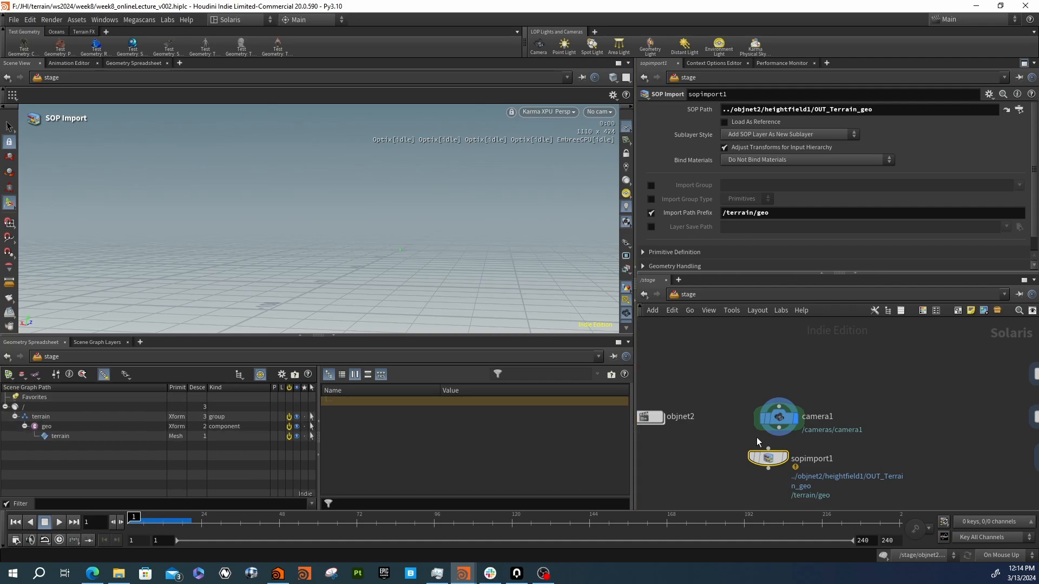
Connect camera1's output to the SOP Import node and display the SOP Import node
middle_drag(812, 459, 800, 409)
mouse_move(764, 401)
mouse_down()
mouse_move(774, 408)
mouse_move(767, 392)
mouse_move(767, 406)
mouse_up()
click(783, 415)
Look through /cameras/camera1, lock it to the view, and reposition it low over the terrain facing the mountains
click(610, 112)
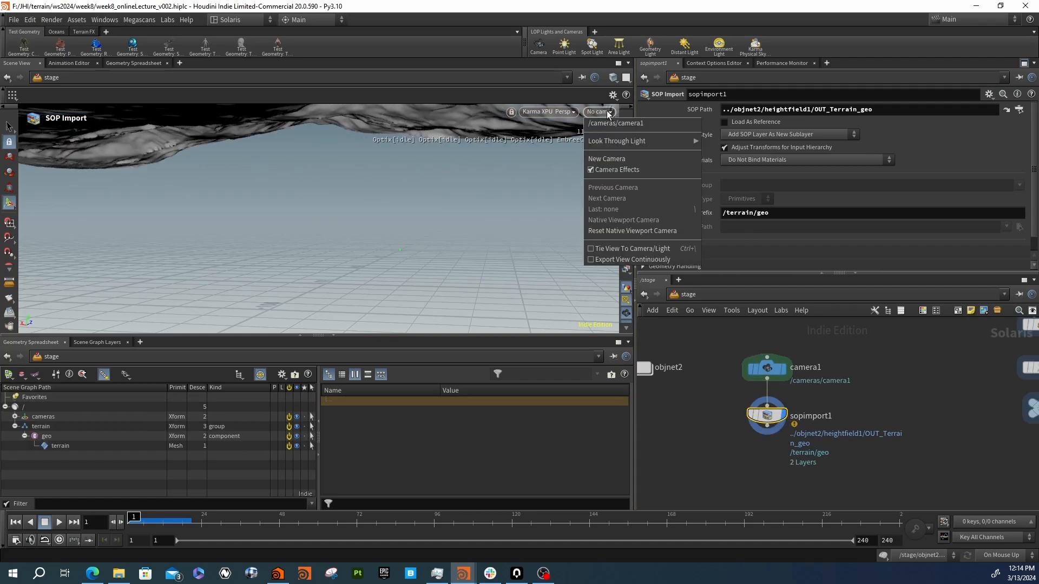
click(612, 123)
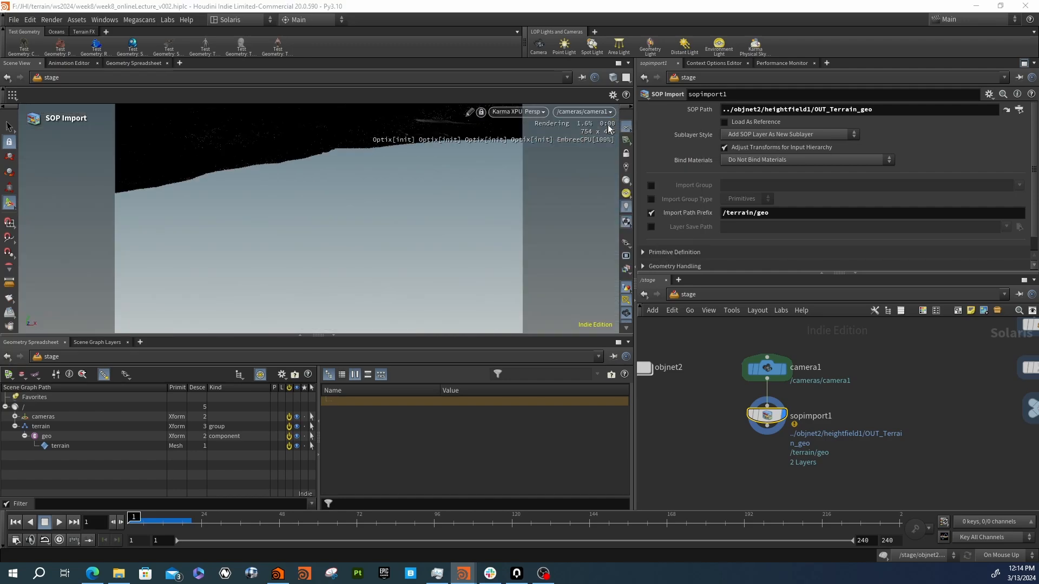
click(626, 156)
alt+middle_drag(402, 166, 361, 204)
alt+drag(361, 204, 476, 270)
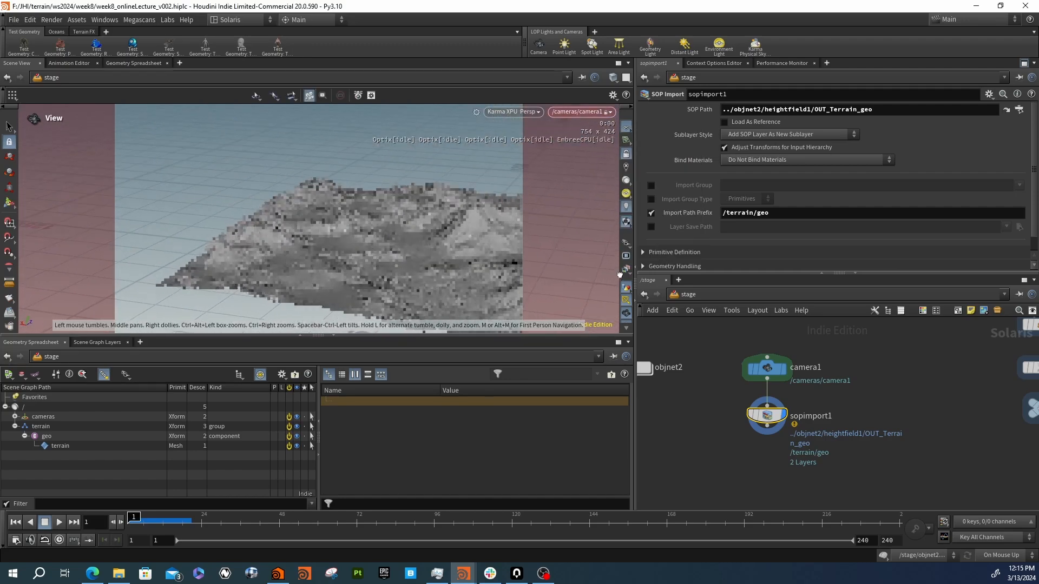
mouse_move(476, 271)
alt+right_down()
mouse_move(490, 262)
mouse_move(471, 273)
alt+right_up()
alt+drag(471, 273, 362, 246)
alt+right_drag(388, 259, 429, 283)
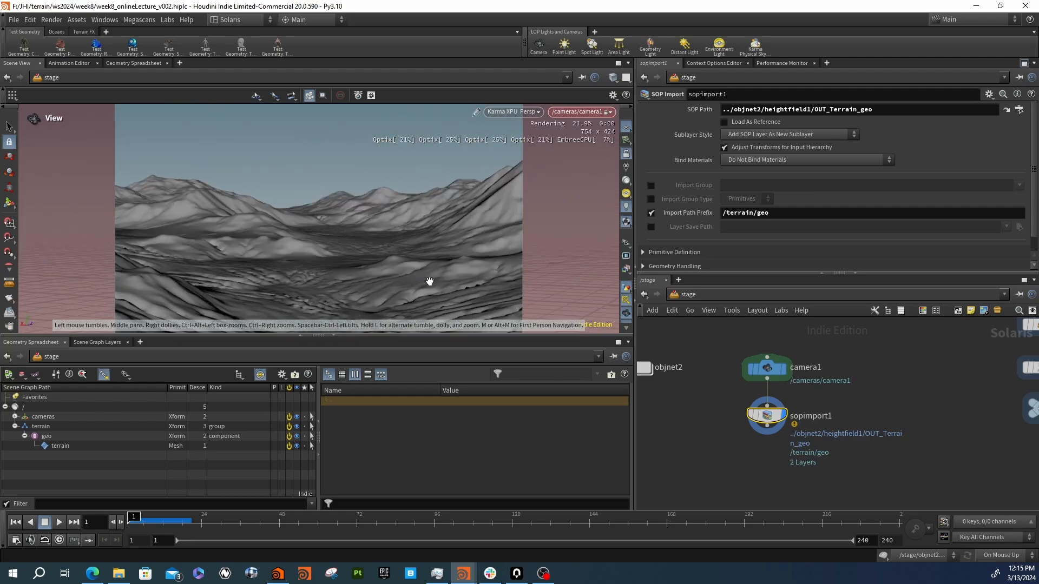
alt+middle_drag(429, 283, 348, 225)
alt+drag(349, 225, 376, 260)
alt+right_drag(374, 265, 417, 282)
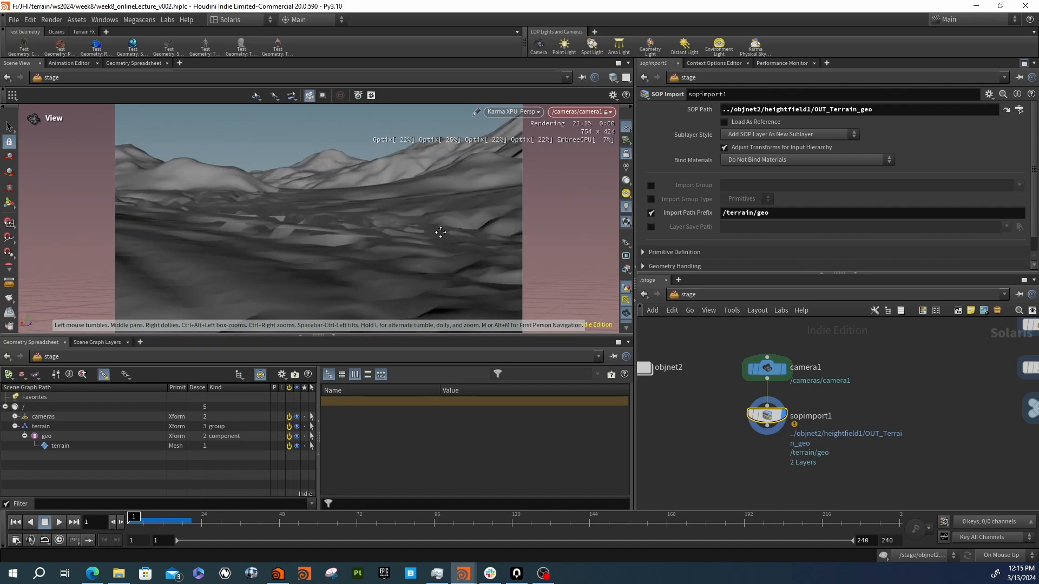
alt+middle_drag(417, 281, 409, 222)
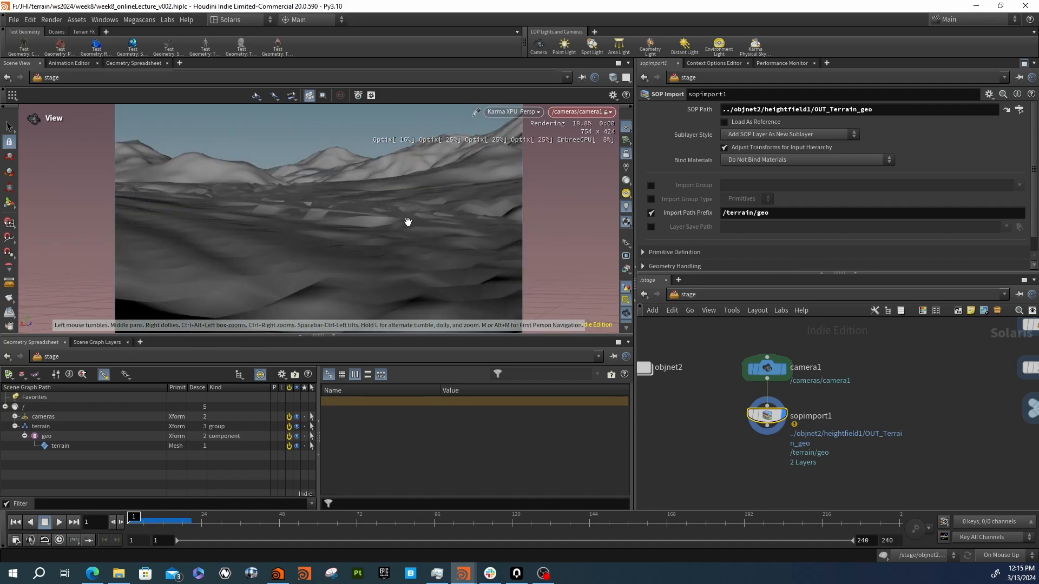
alt+right_drag(408, 222, 338, 241)
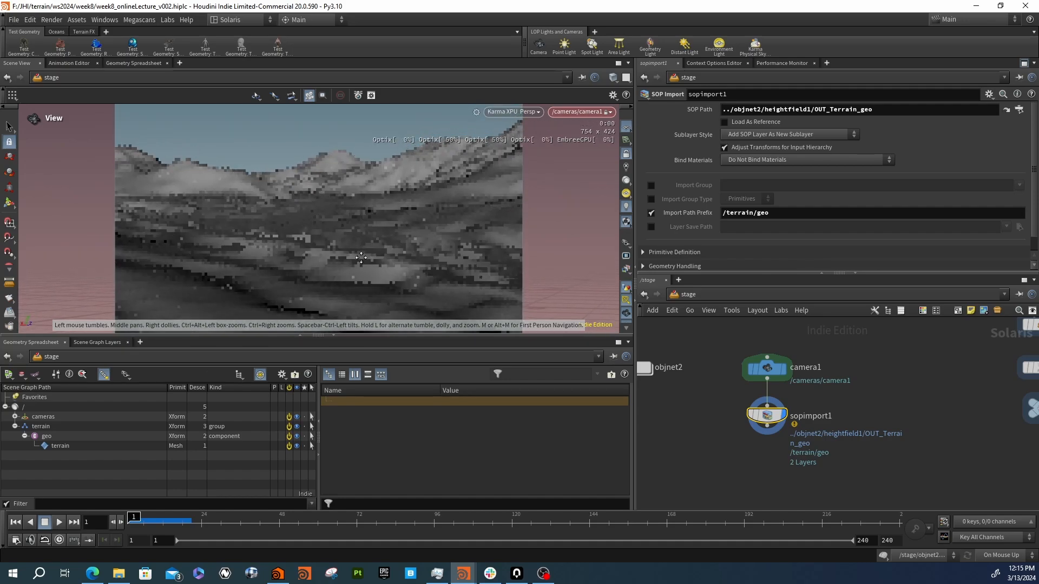
key(Return)
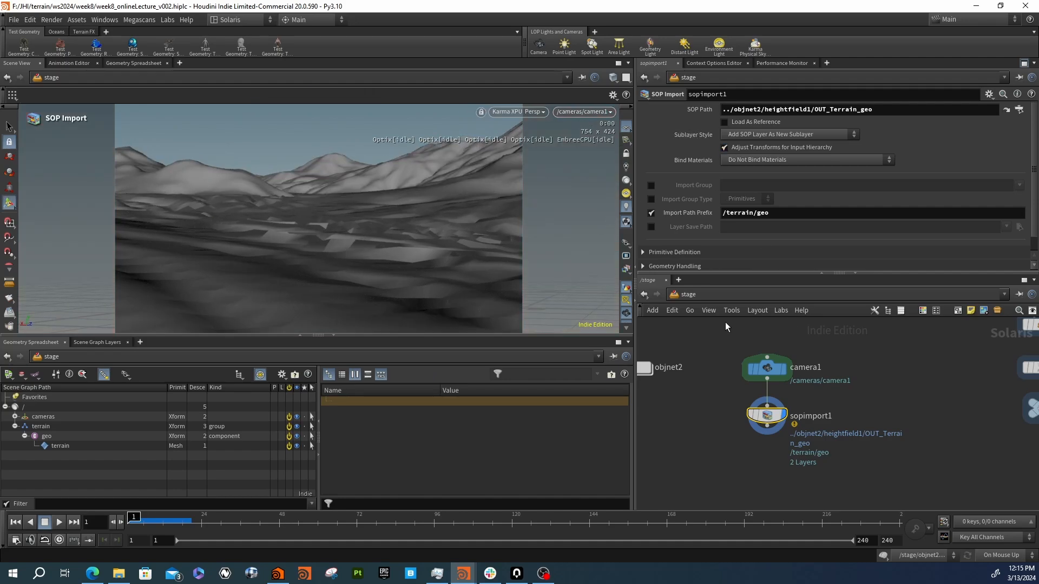
Go into heightfield1 inside objnet2 and move the HeightField Scatter node closer to the erode branch
middle_drag(706, 396, 758, 391)
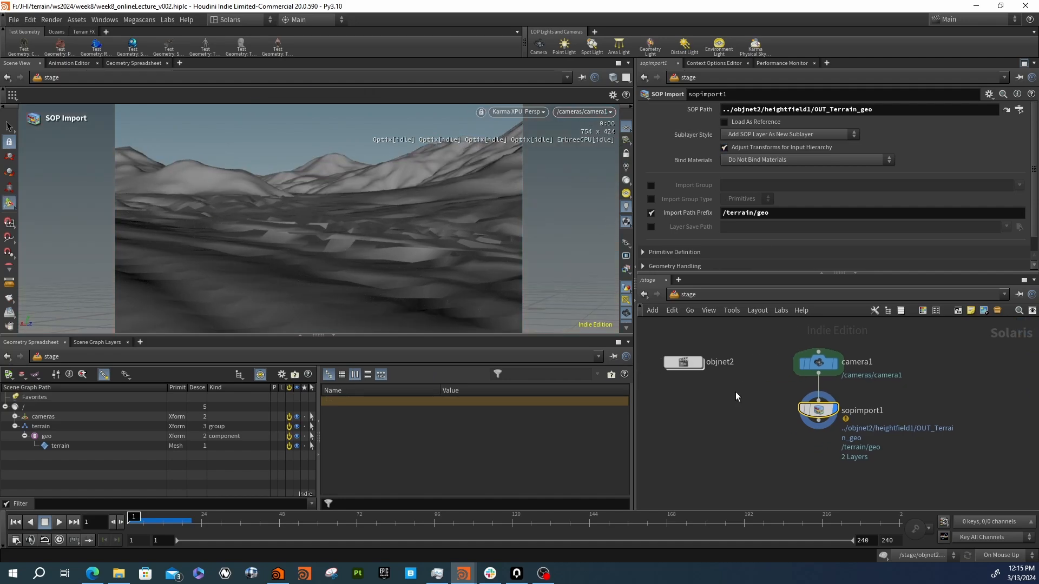
double_click(686, 364)
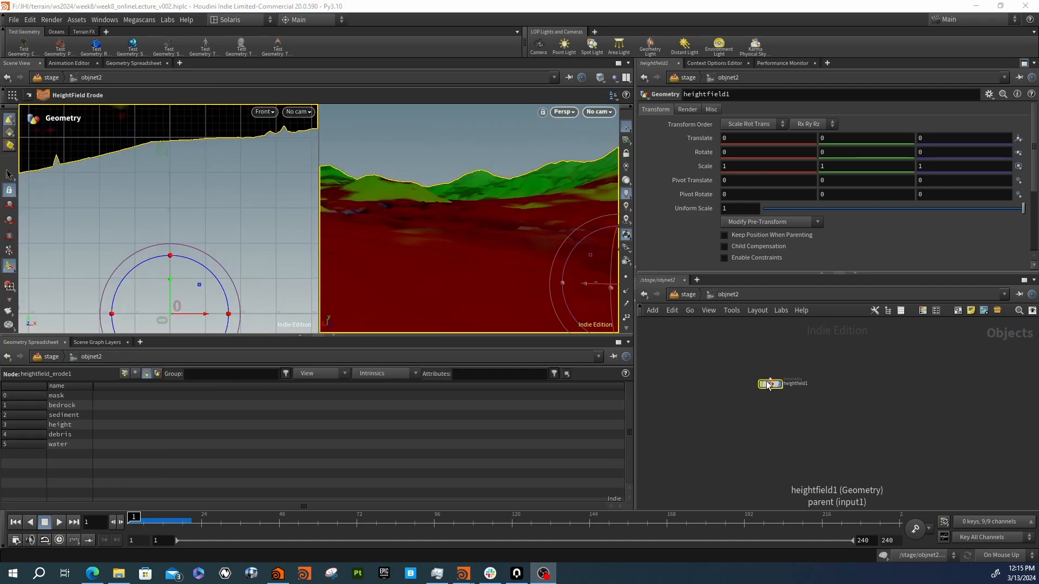
double_click(776, 384)
middle_drag(748, 420, 873, 428)
scroll(873, 428, down, 3)
middle_drag(997, 384, 885, 395)
scroll(886, 395, up, 3)
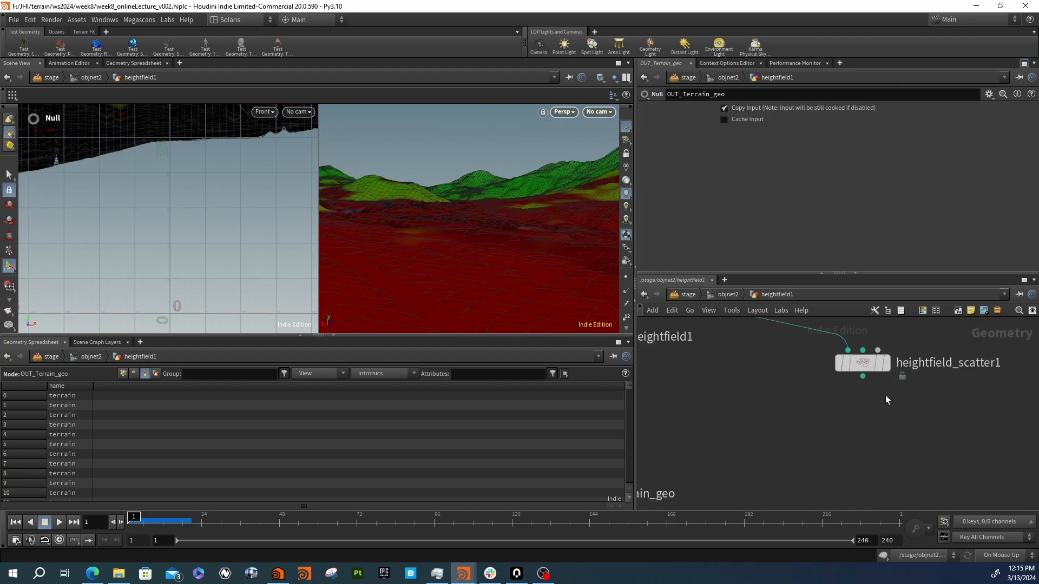
drag(871, 366, 873, 350)
middle_drag(861, 371, 857, 433)
drag(856, 410, 828, 392)
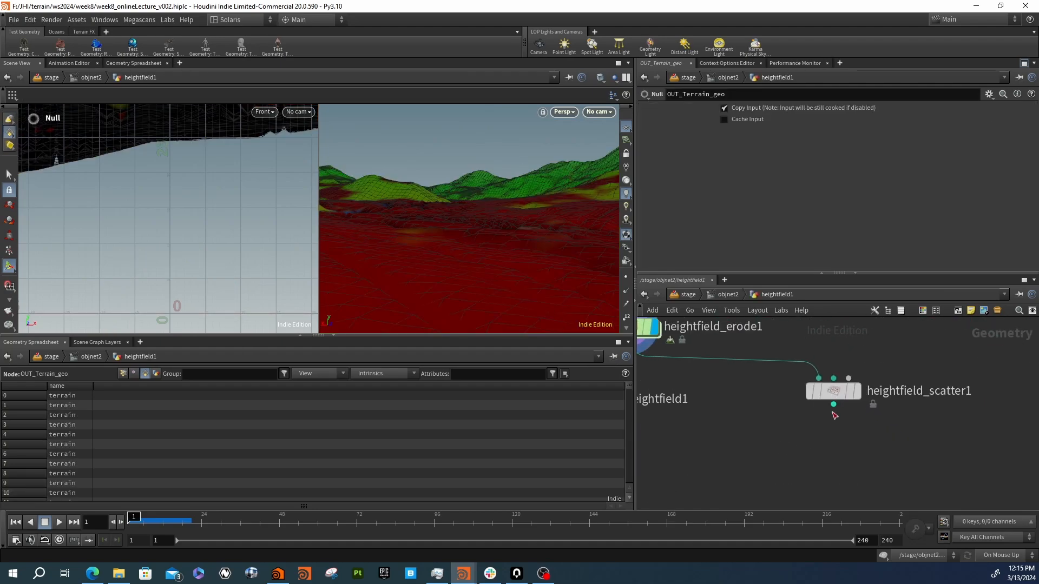
Display the HeightField Scatter node's output and inspect the scattered points on the terrain
middle_drag(855, 436, 891, 433)
scroll(882, 411, down, 3)
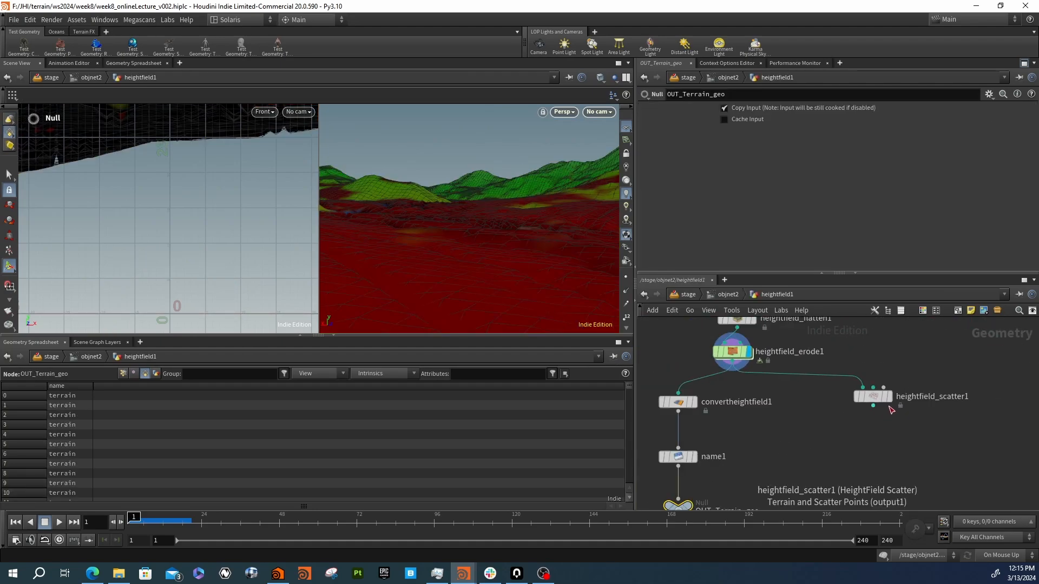
scroll(836, 368, up, 3)
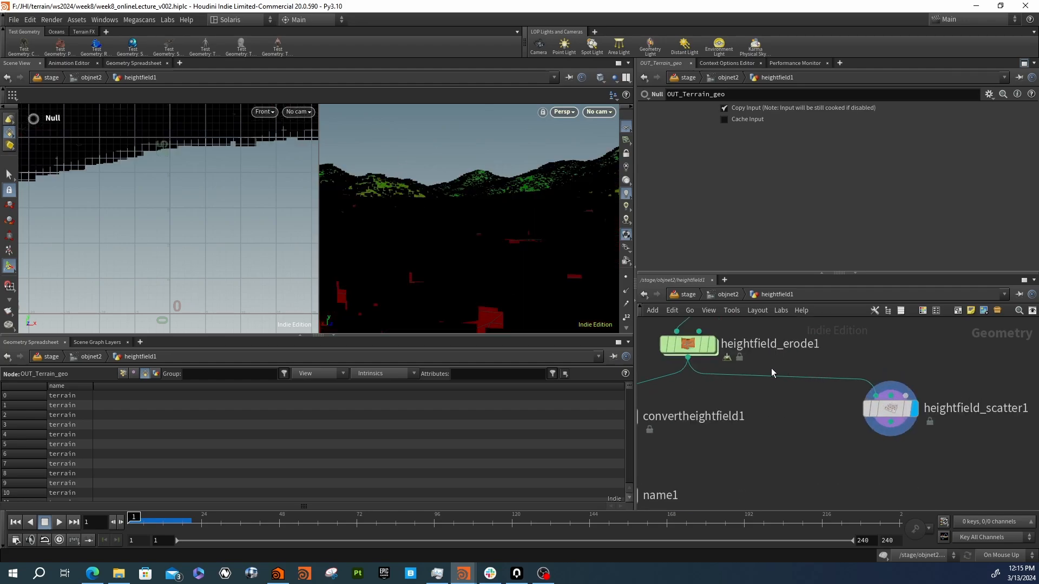
click(893, 399)
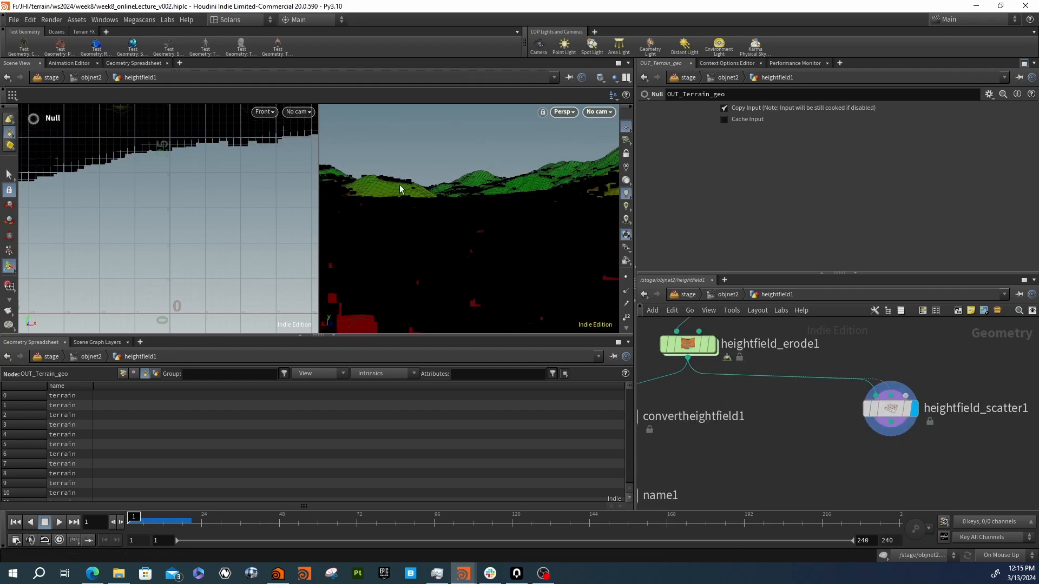
alt+right_drag(210, 181, 51, 177)
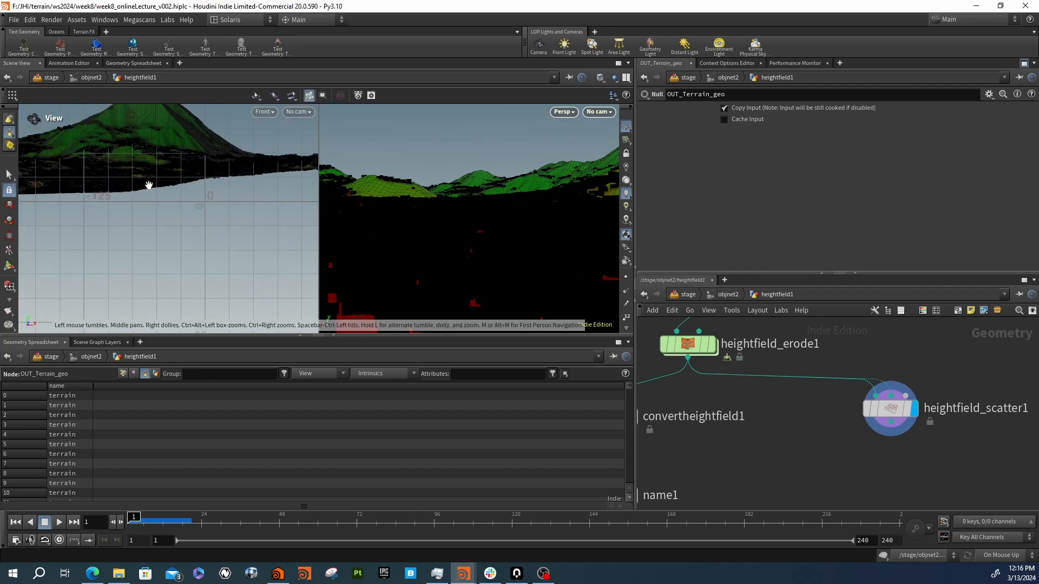
middle_drag(140, 182, 224, 246)
Add a HeightField Mask Noise node fed by heightfield_erode1, place it above the scatter node and display it
key(Tab)
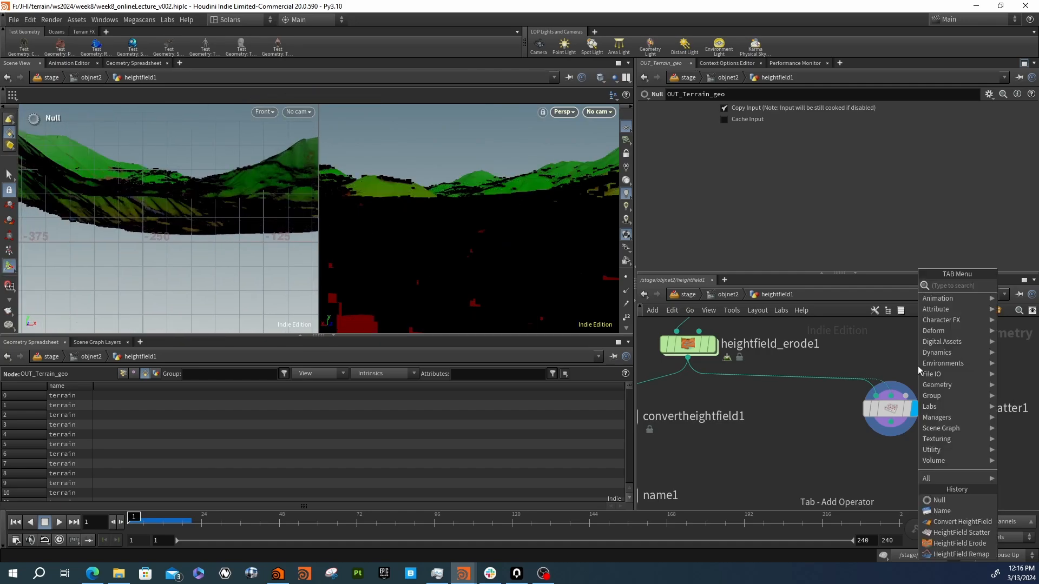
text(heimano)
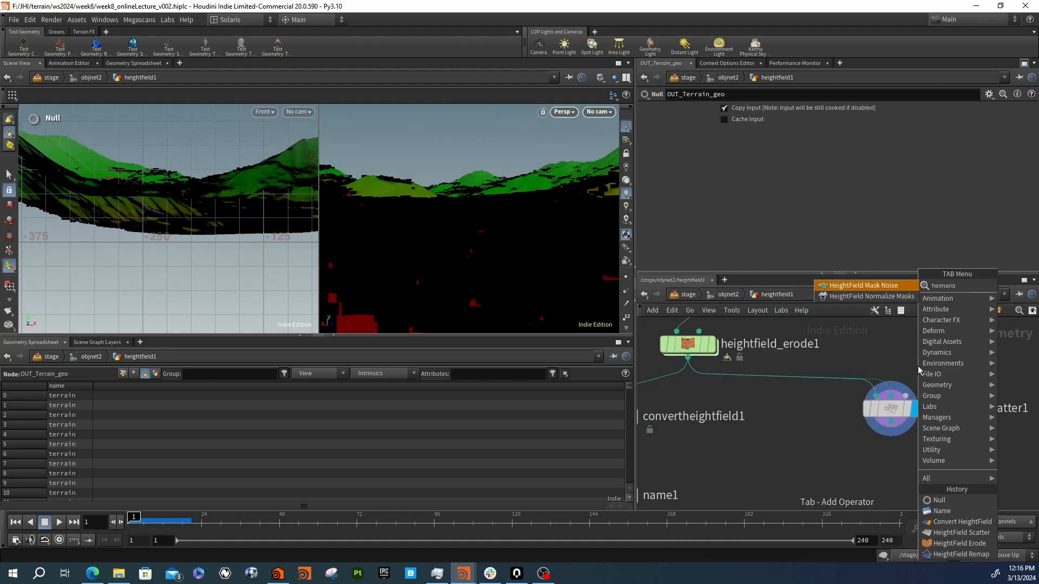
key(Return)
click(918, 366)
drag(918, 366, 692, 359)
click(916, 369)
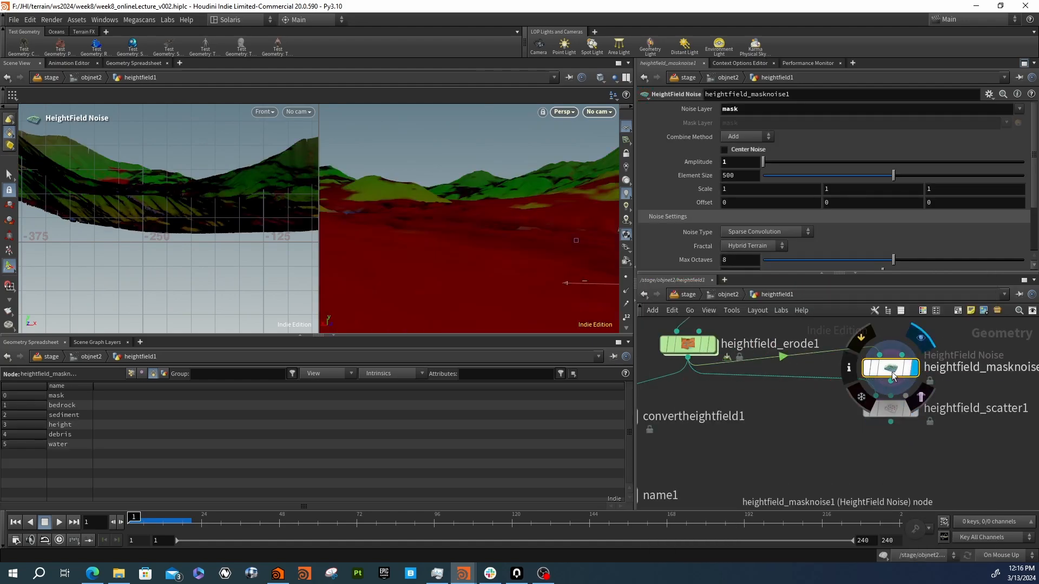
drag(909, 368, 938, 368)
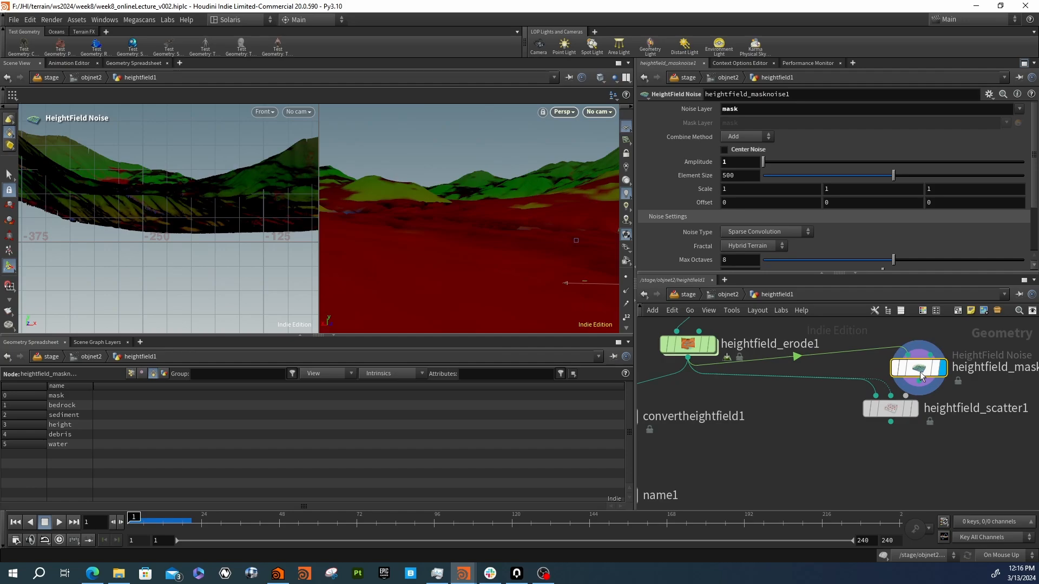
Set the mask noise's combine method to Multiply and its element size to 77
click(740, 138)
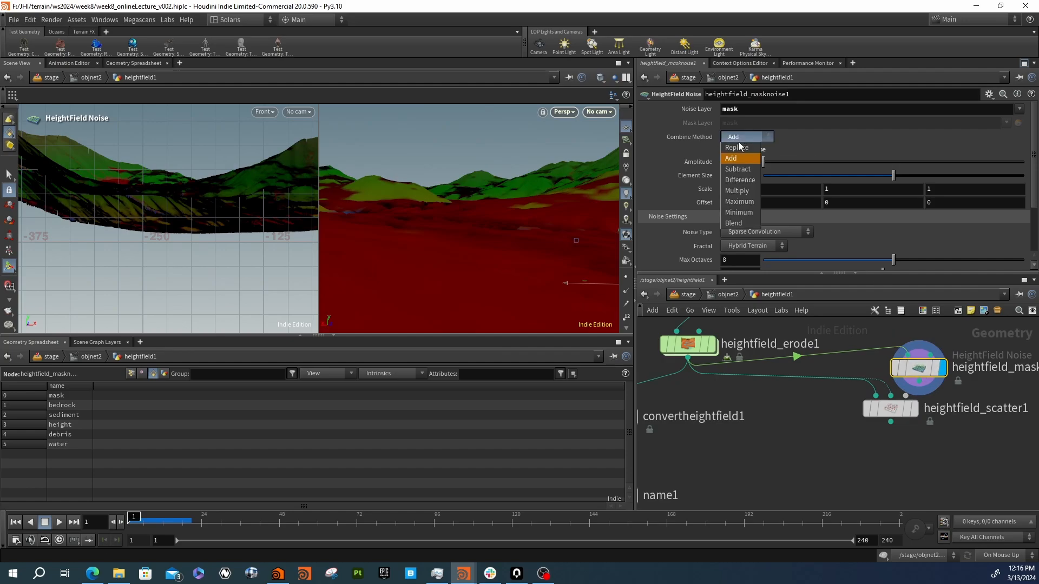
click(741, 193)
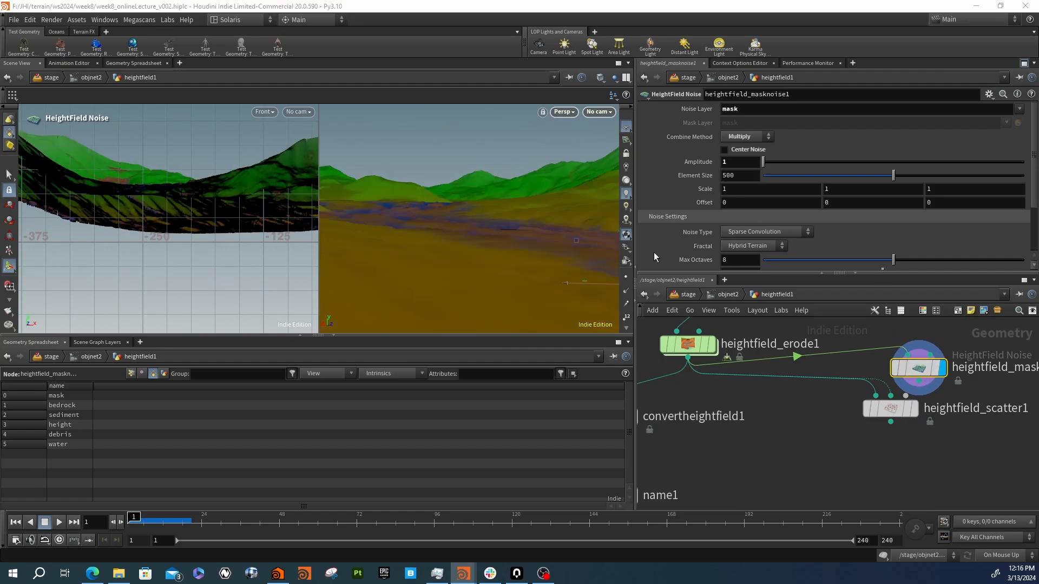
drag(805, 176, 783, 179)
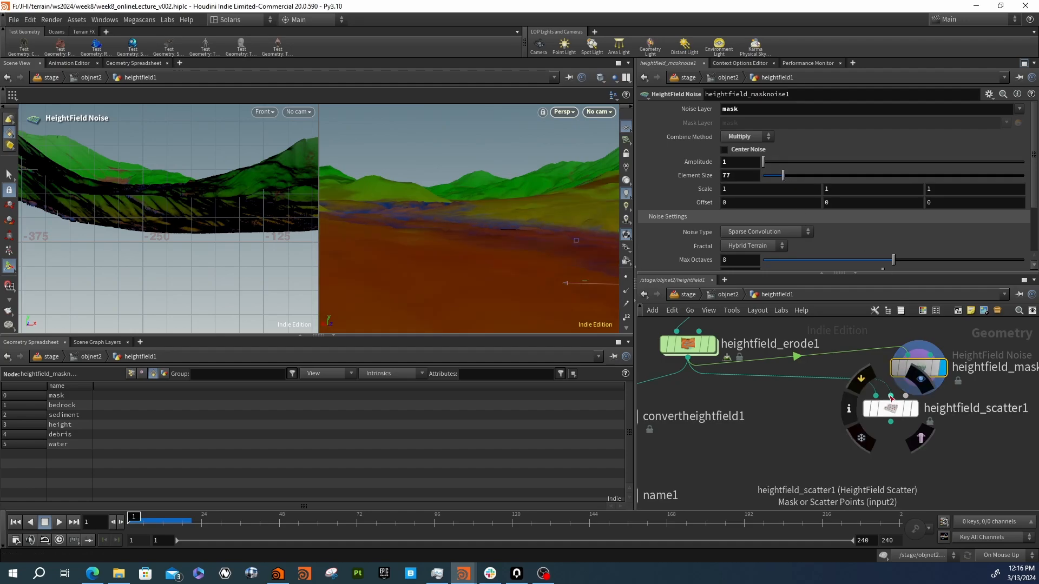
Feed the mask noise into the displayed HeightField Scatter node and scatter By Density using Mask Layer with a density of about 0.069
click(914, 411)
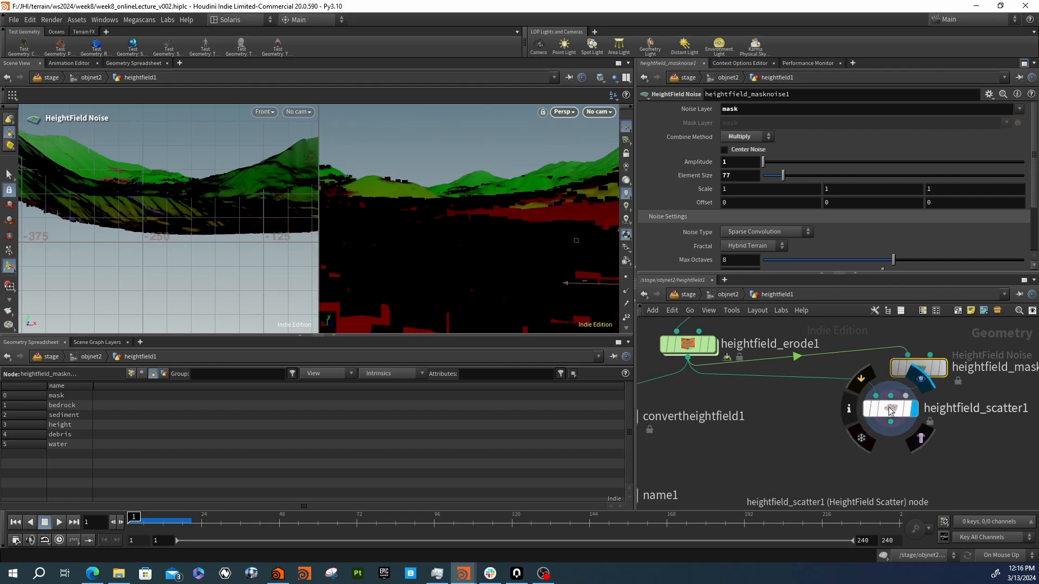
click(890, 410)
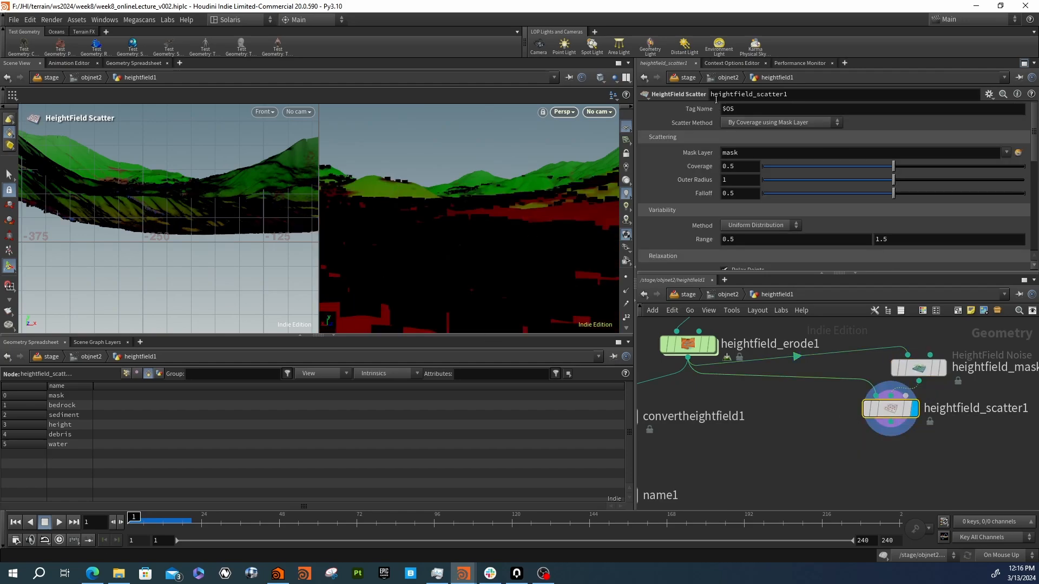
click(775, 124)
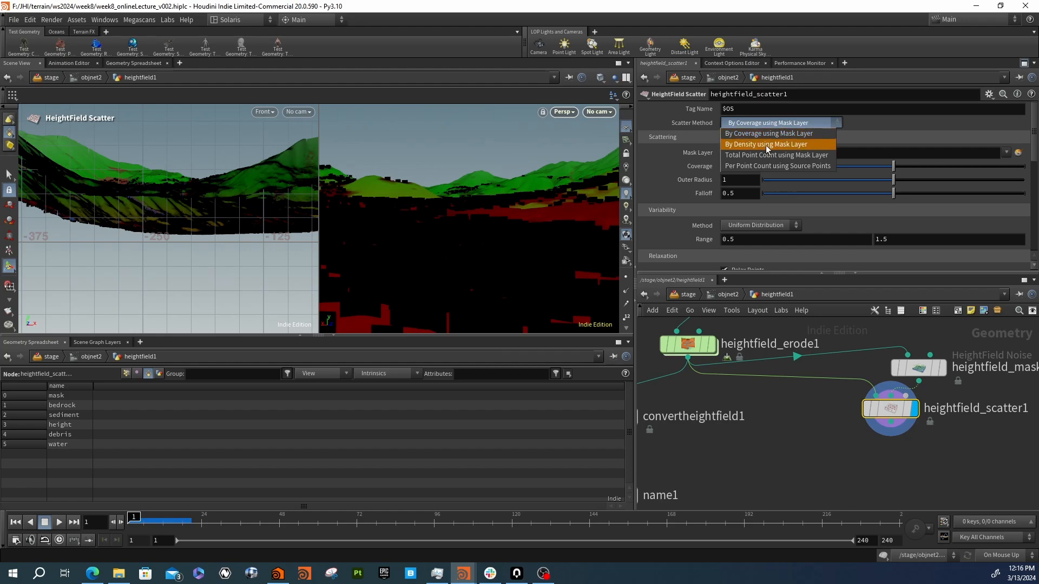
click(770, 144)
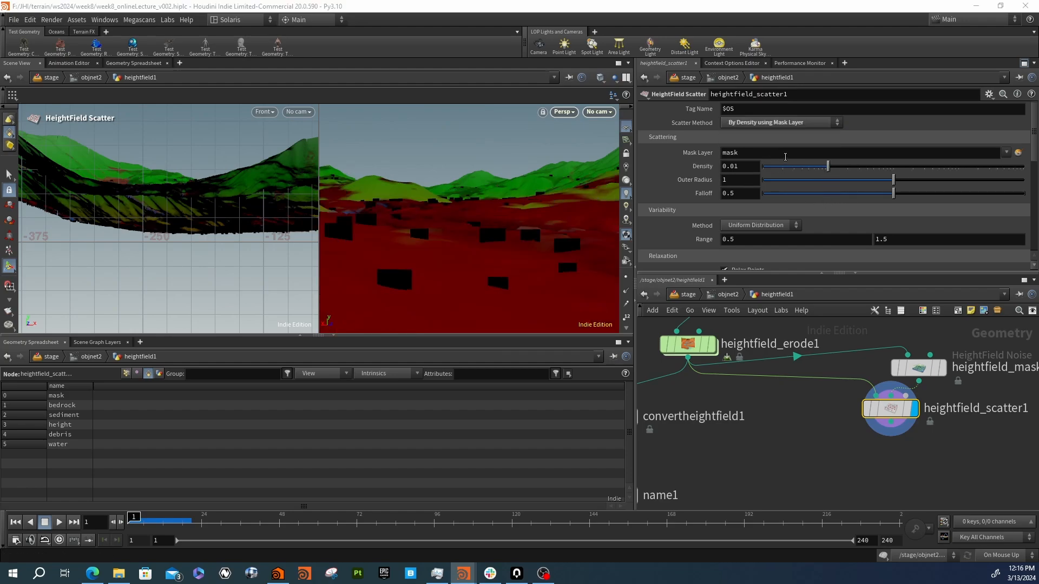
drag(827, 171, 884, 173)
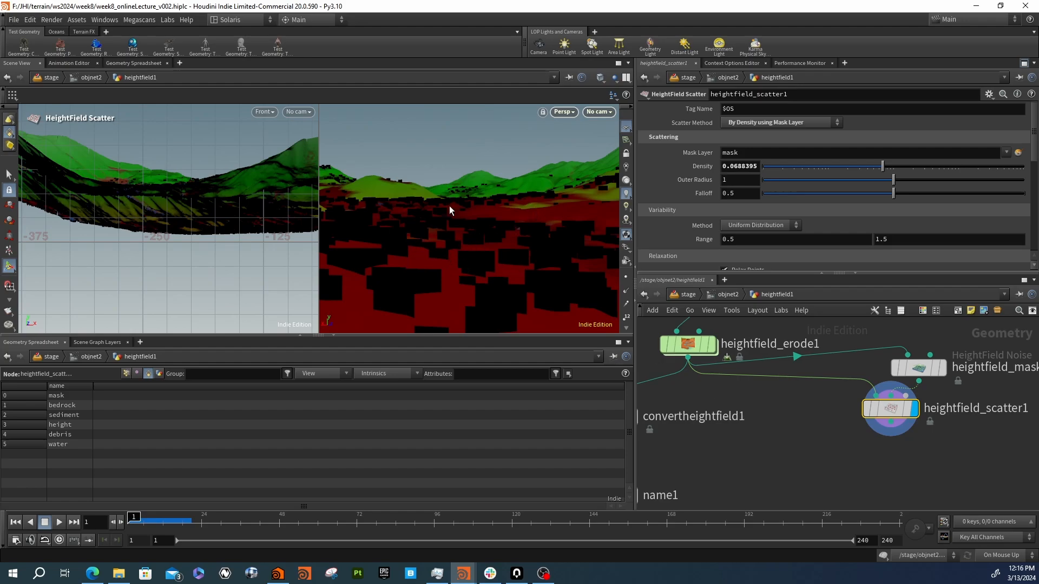
middle_drag(905, 464, 869, 438)
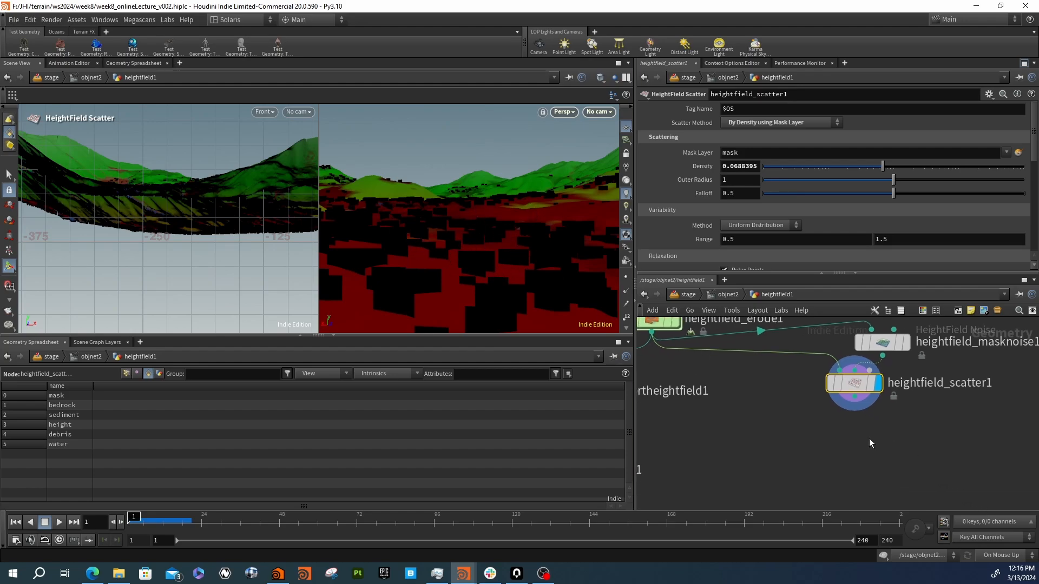
key(Tab)
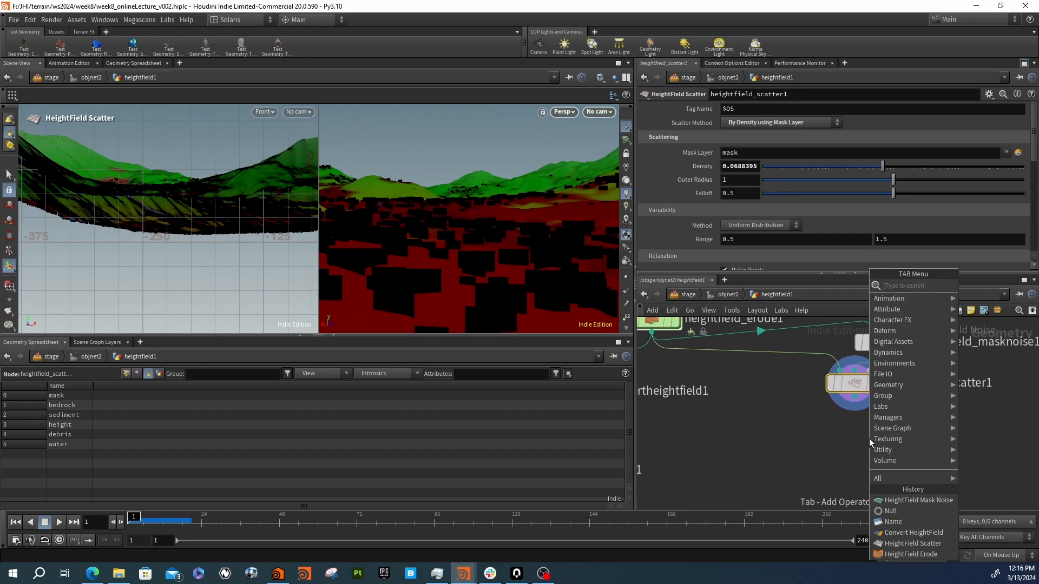
text(blast)
key(Return)
click(854, 434)
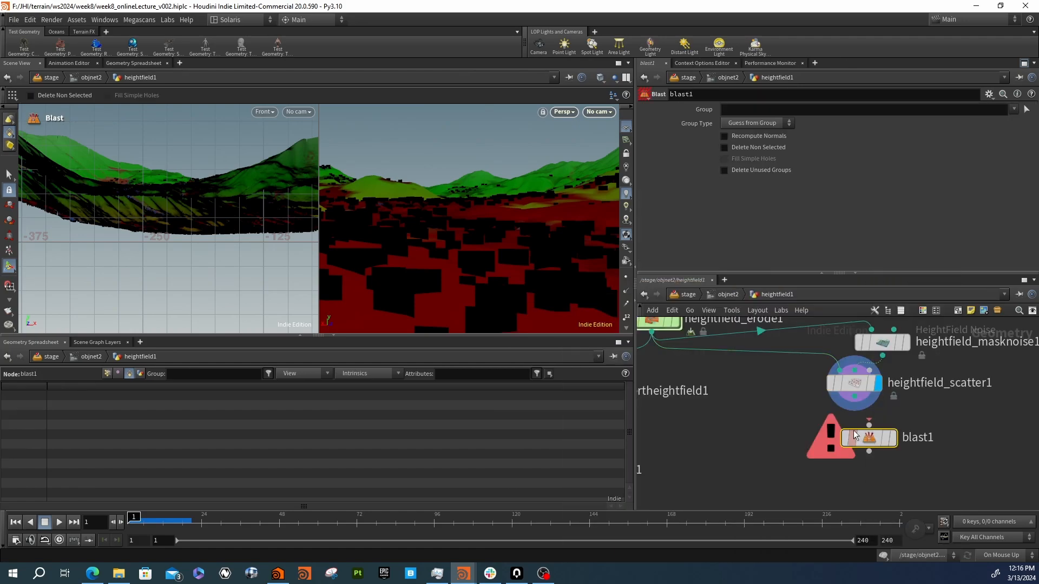
drag(855, 397, 869, 424)
drag(869, 439, 862, 458)
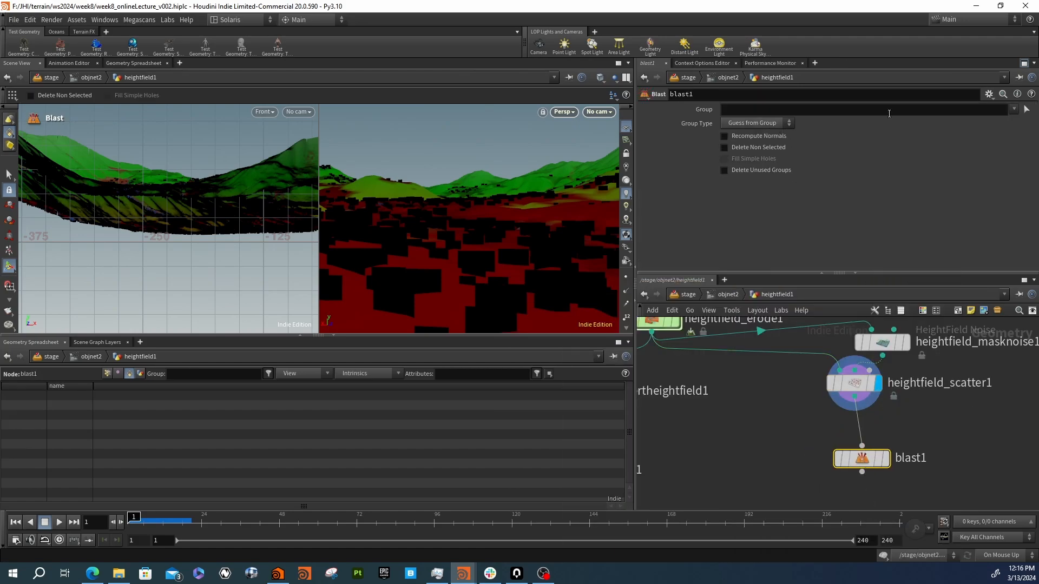
click(1014, 109)
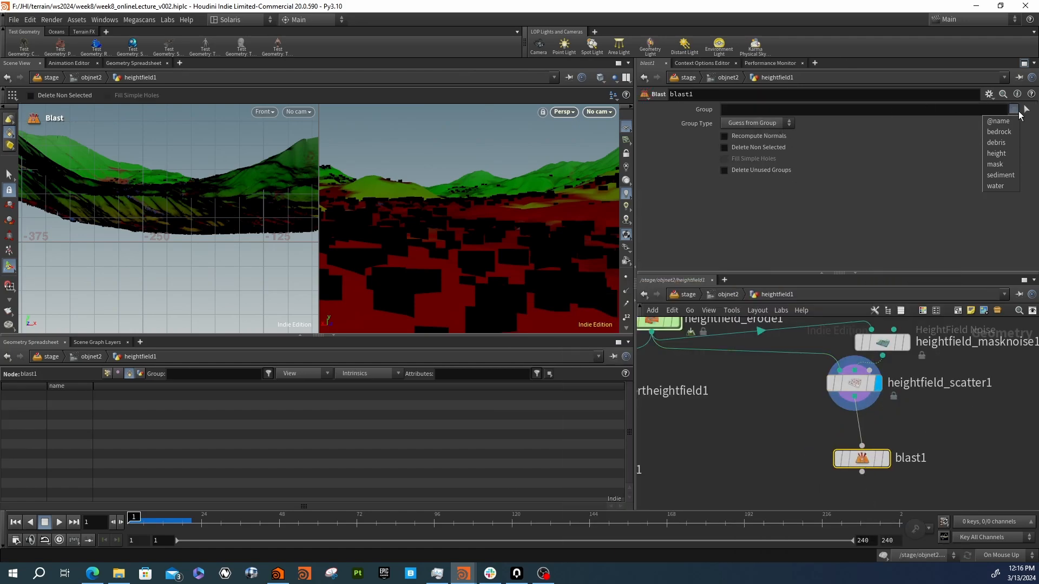
click(1020, 115)
drag(864, 460, 857, 490)
middle_drag(914, 450, 921, 406)
key(Delete)
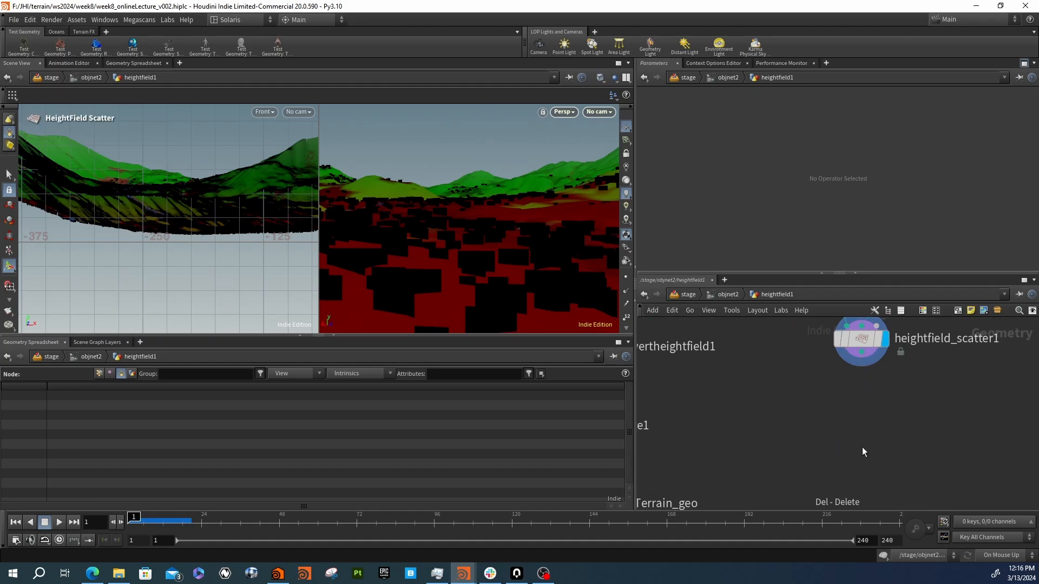
Add a Delete node below heightfield_scatter1 and connect it to the scatter output
key(Tab)
text(del)
key(Return)
click(863, 447)
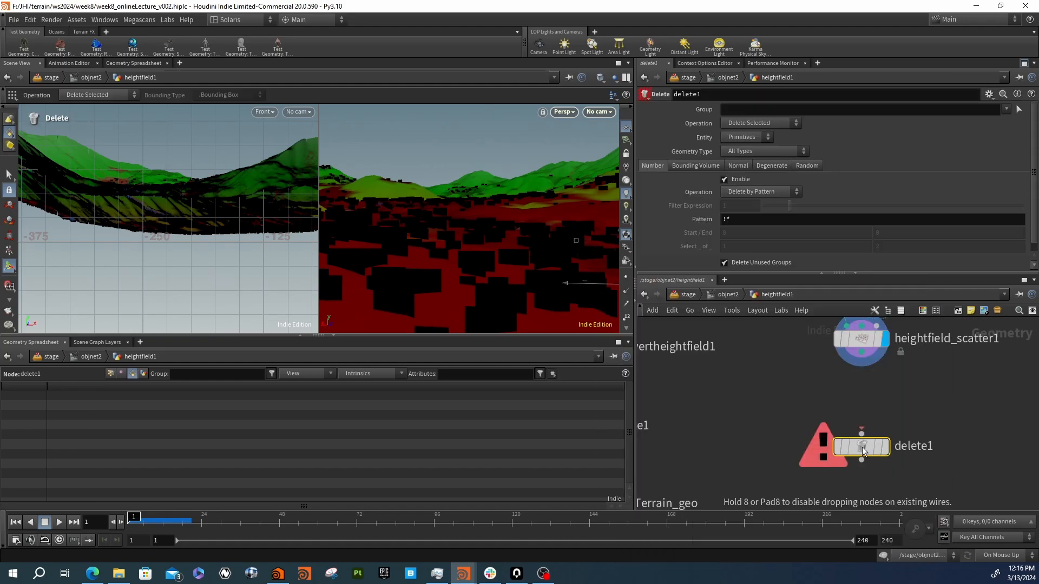
drag(861, 433, 816, 390)
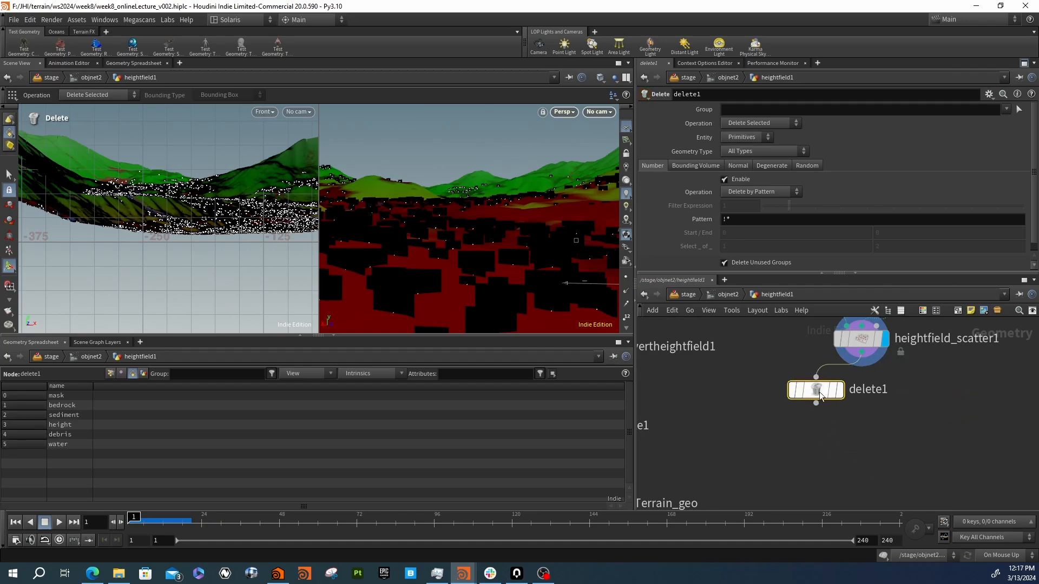
Enable Keep Points on the Delete node and display its output
scroll(715, 255, down, 1)
click(724, 265)
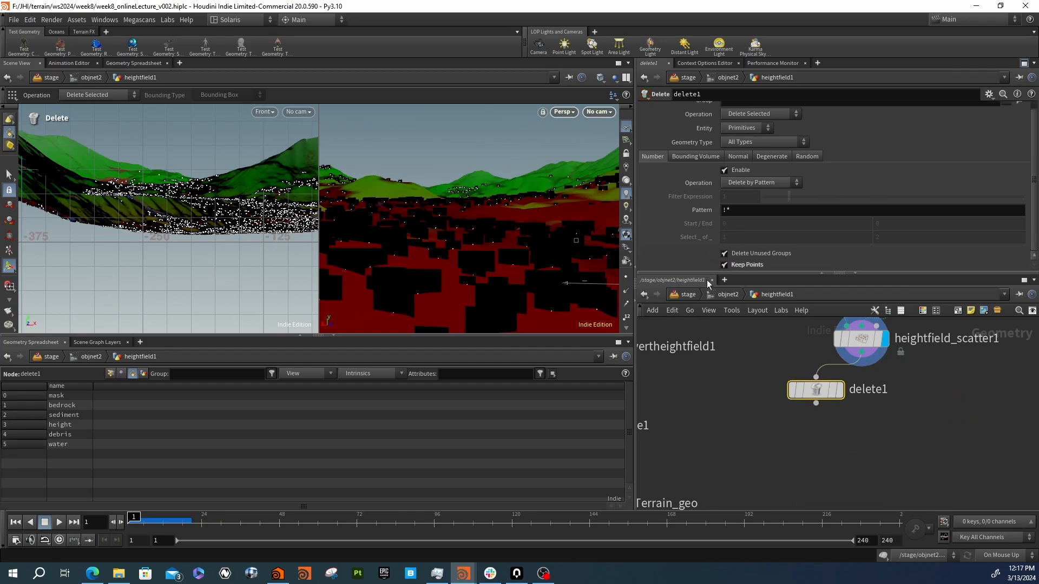
mouse_move(822, 393)
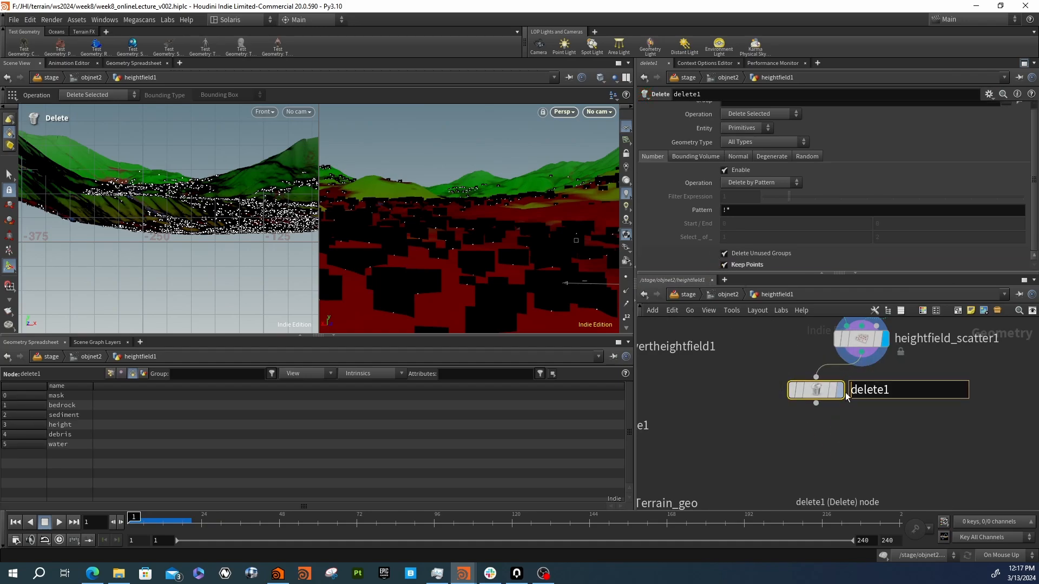
drag(822, 393, 803, 398)
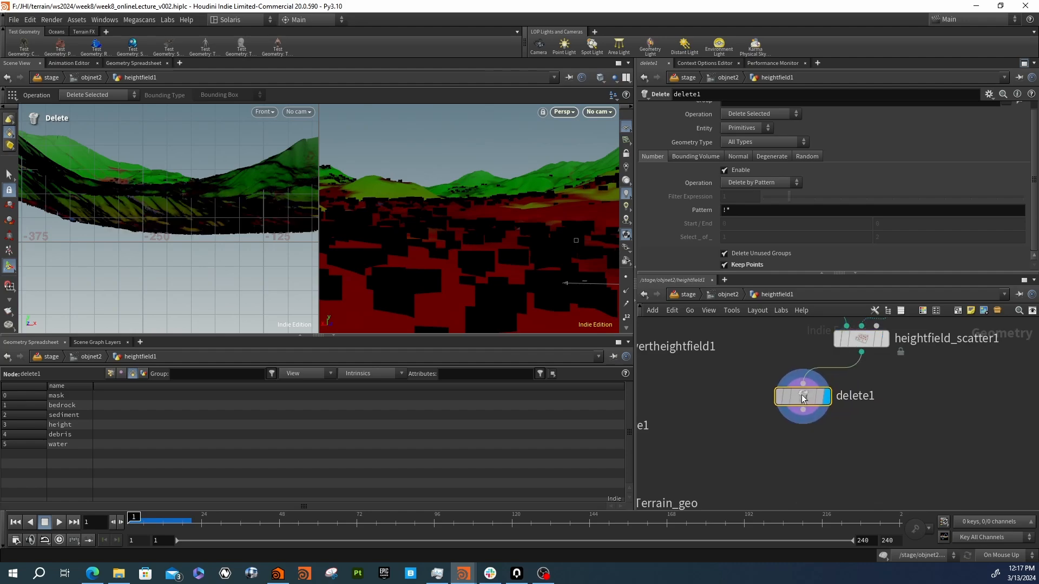
Set the Delete node to Delete Non-Selected with entity Primitives, and show its point attributes in the geometry spreadsheet
click(736, 150)
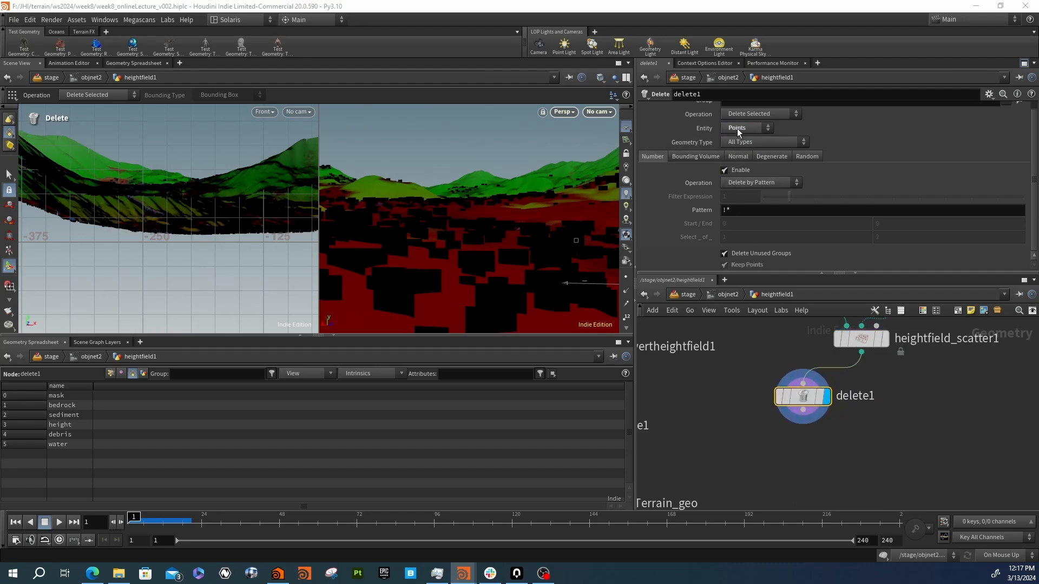
click(737, 130)
click(735, 142)
click(746, 113)
click(743, 138)
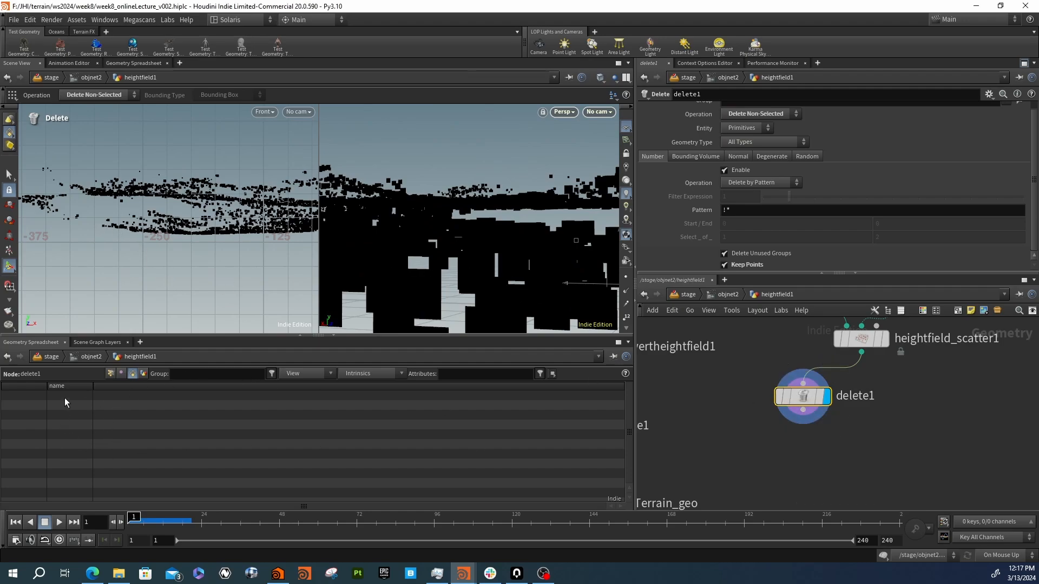
click(114, 374)
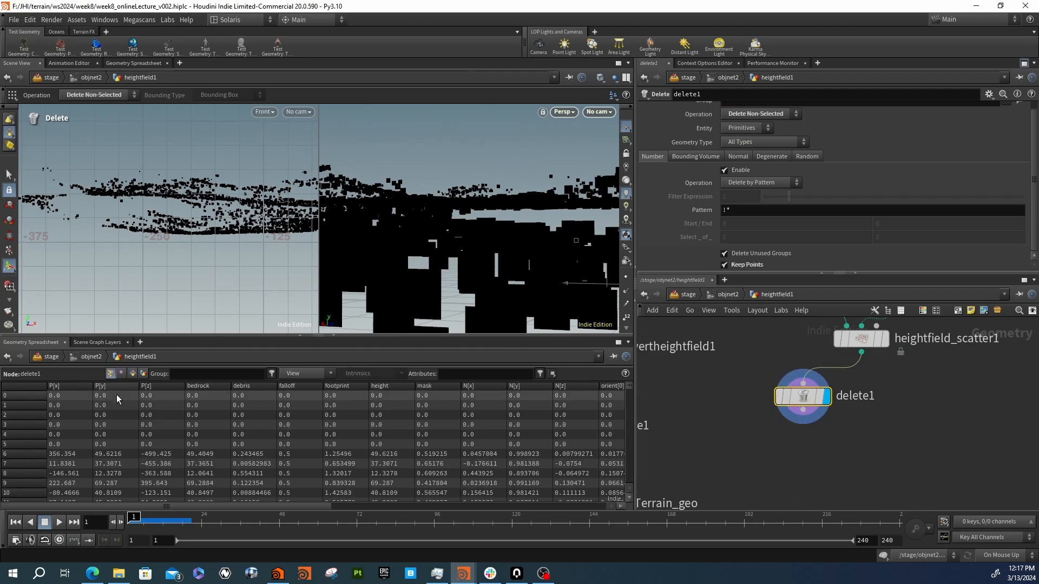
Add a second Delete node connected below the first one and display its output
click(801, 447)
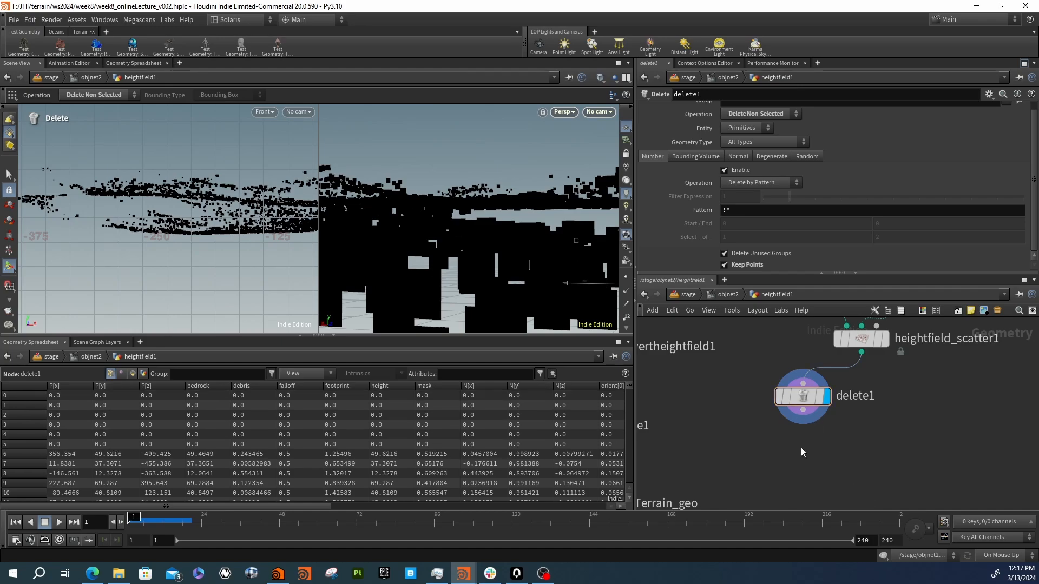
key(Tab)
text(del)
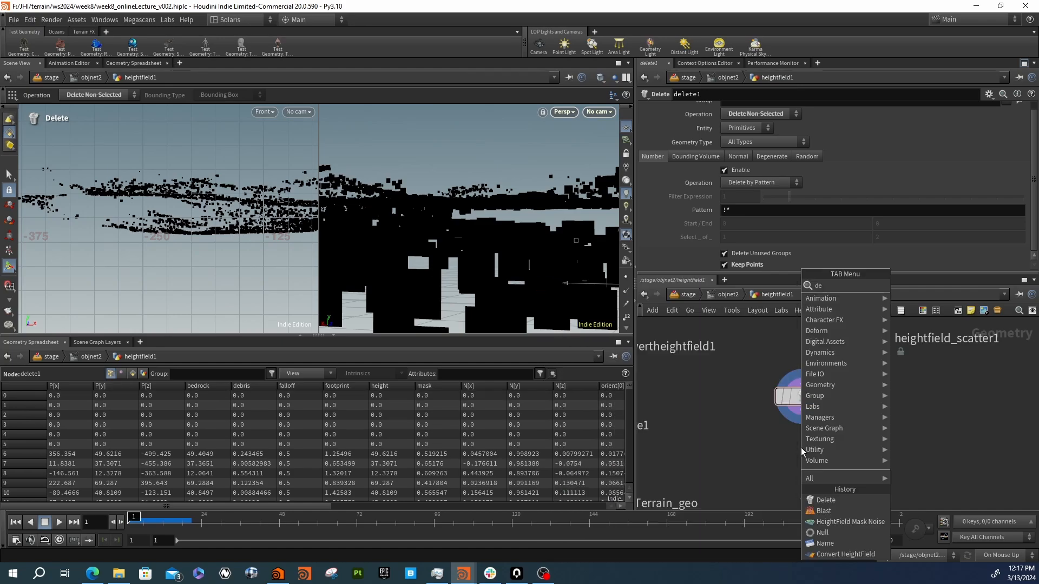
key(Return)
click(801, 447)
drag(806, 429, 804, 410)
click(827, 447)
scroll(833, 133, up, 1)
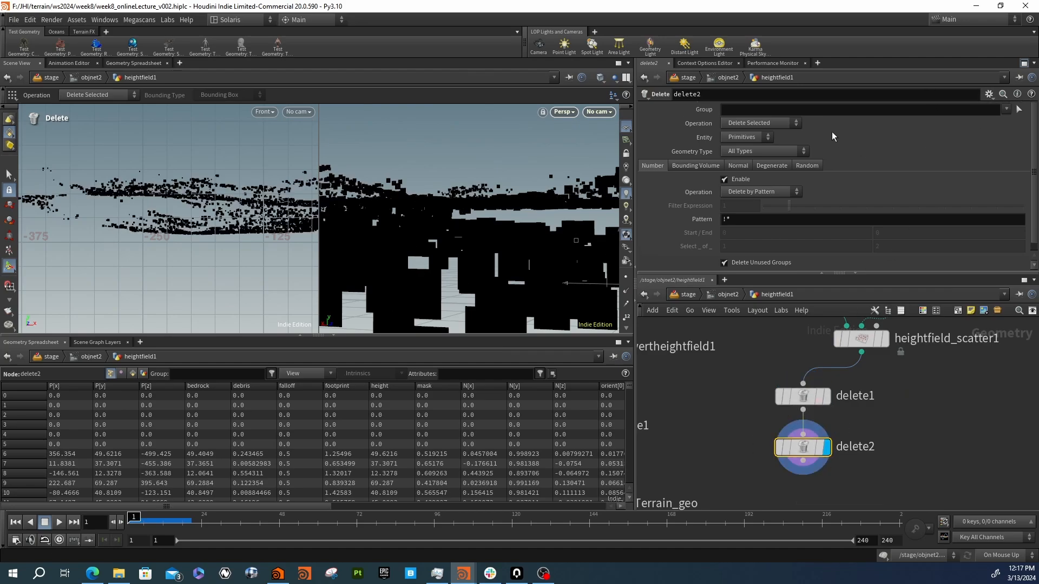
click(758, 137)
click(738, 162)
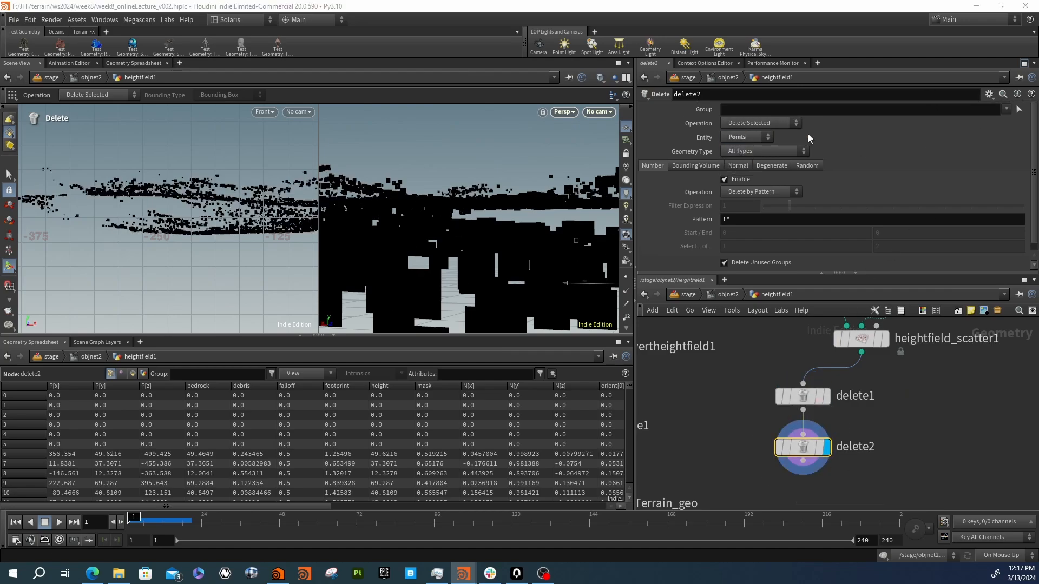
click(1006, 110)
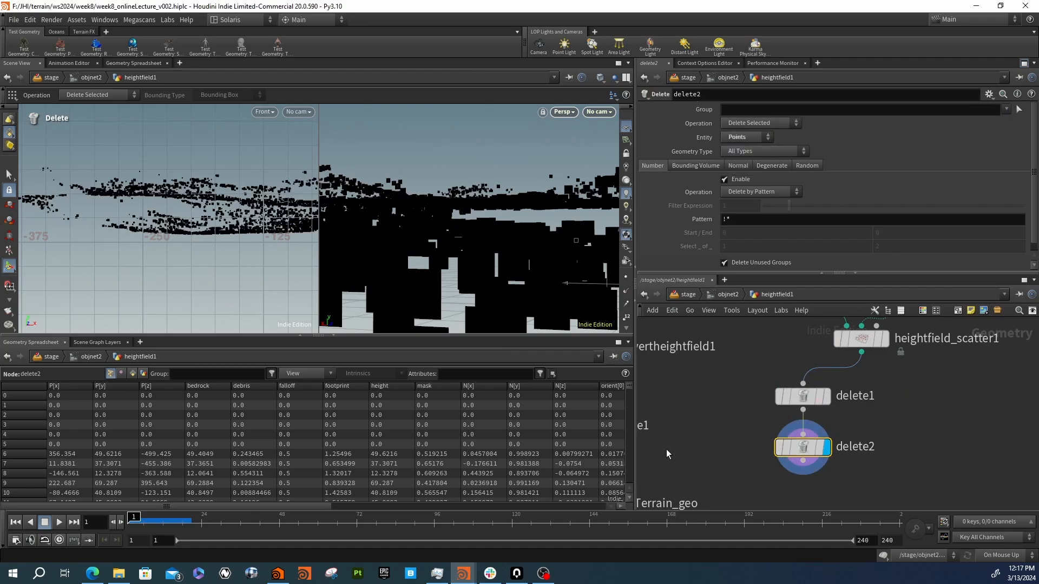
drag(182, 506, 459, 520)
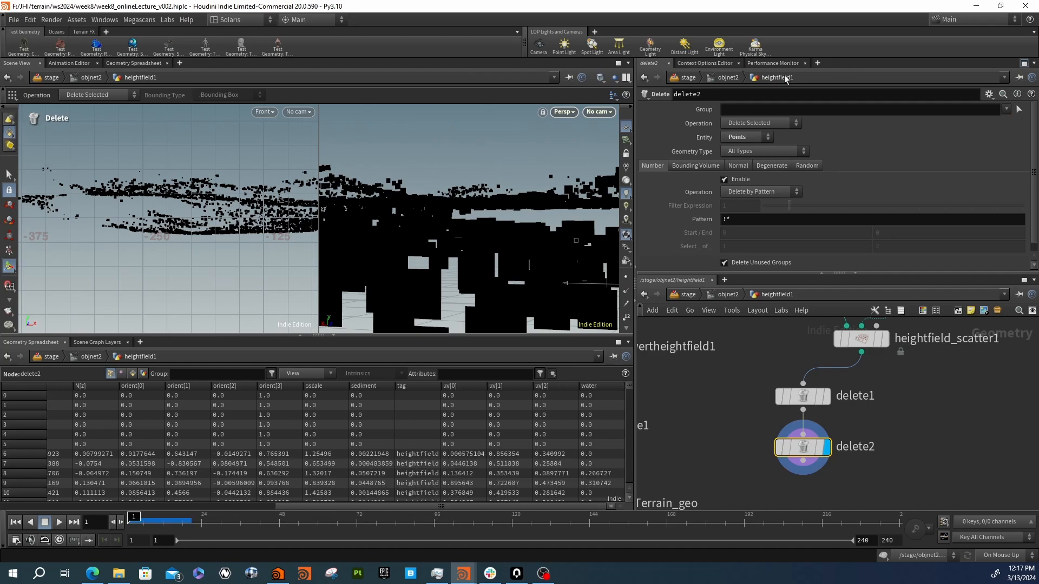
click(776, 109)
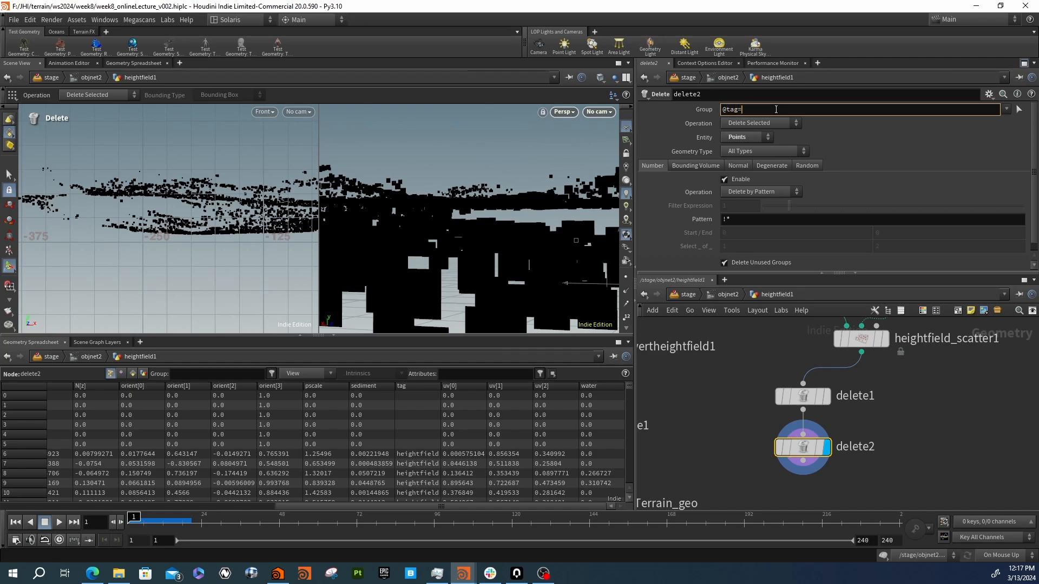
text(@tag="")
key(Return)
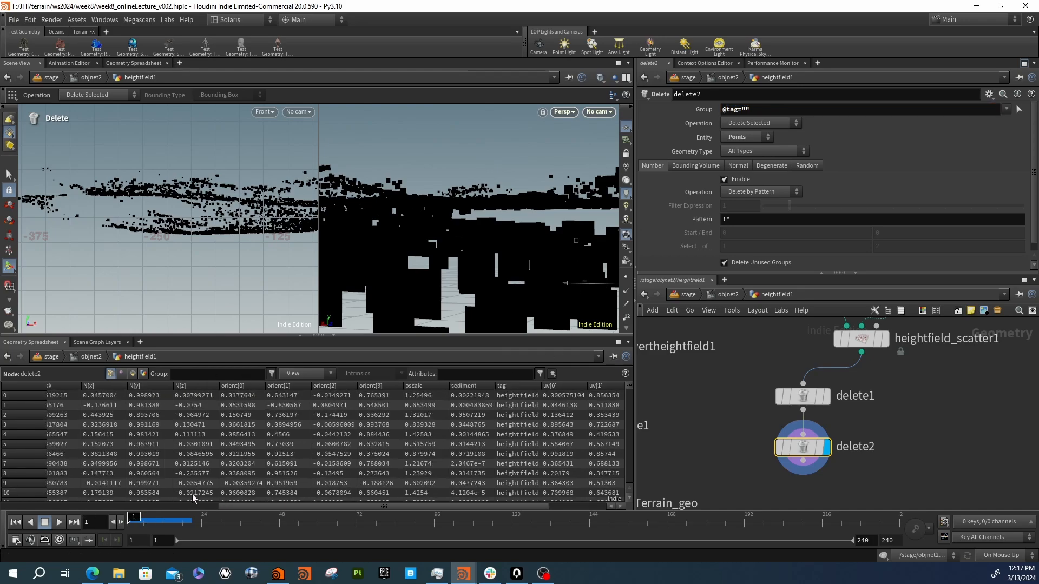
click(83, 508)
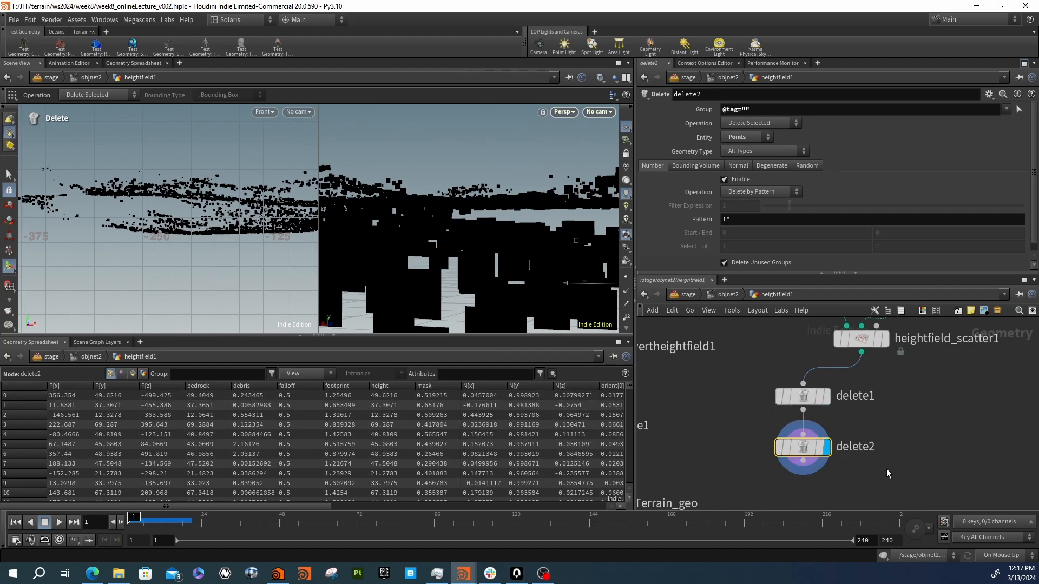
Return from the heightfield network to the stage level, then display and select the HI null of the tree variants
scroll(883, 438, down, 3)
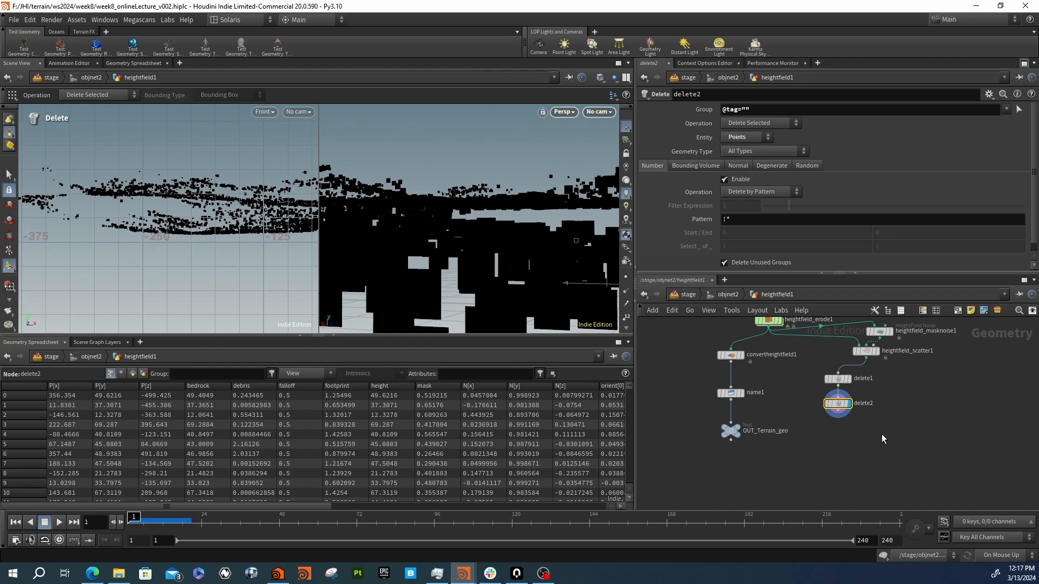
click(728, 294)
click(689, 295)
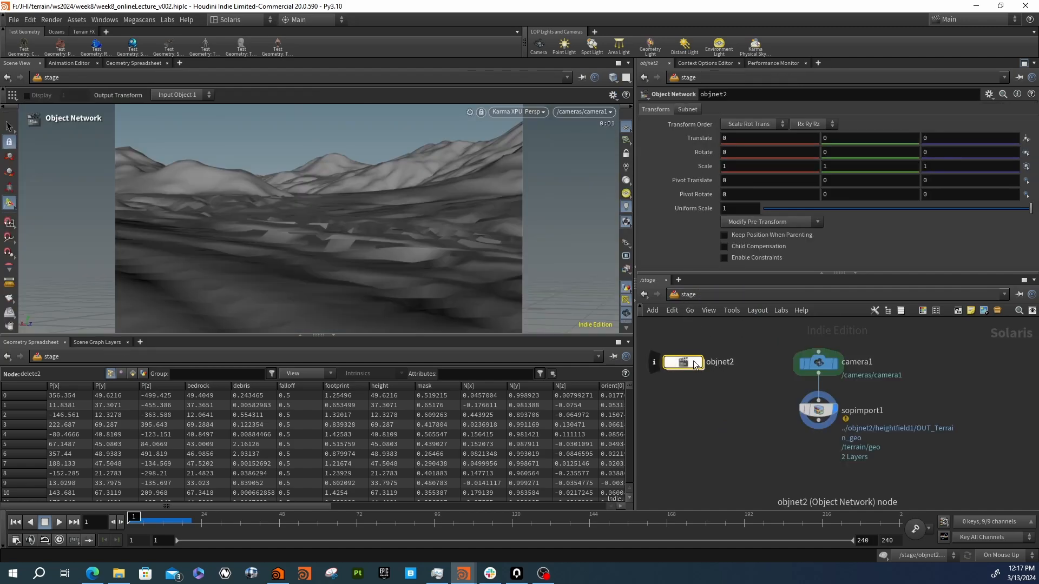
key(h)
scroll(856, 408, up, 5)
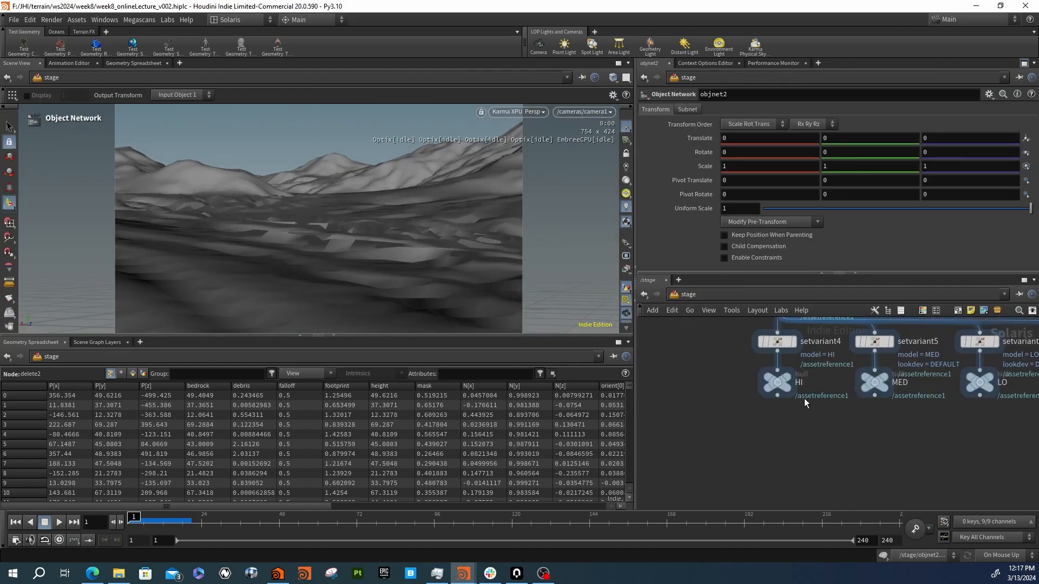
click(789, 377)
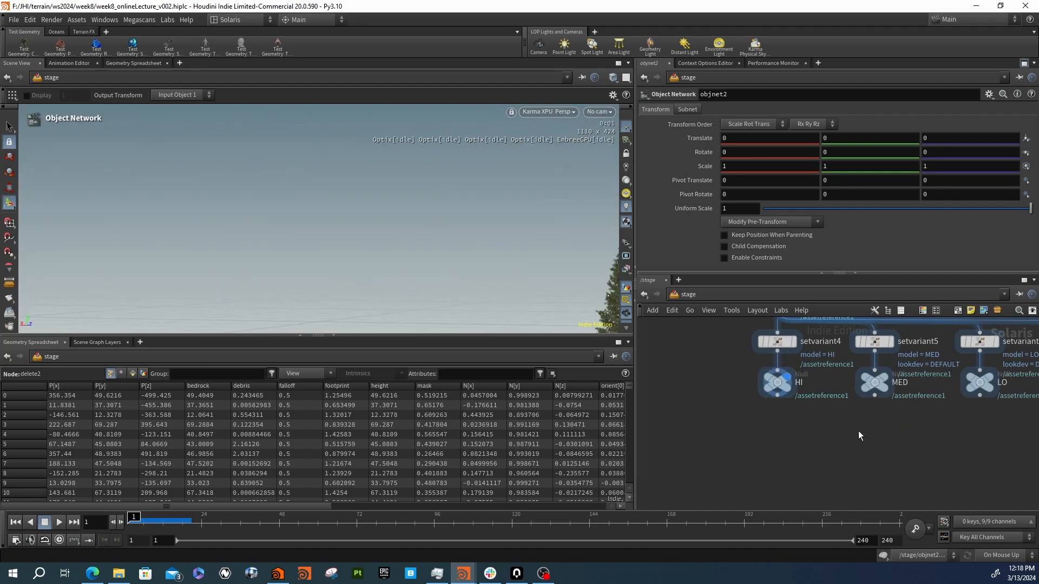
middle_drag(858, 431, 831, 425)
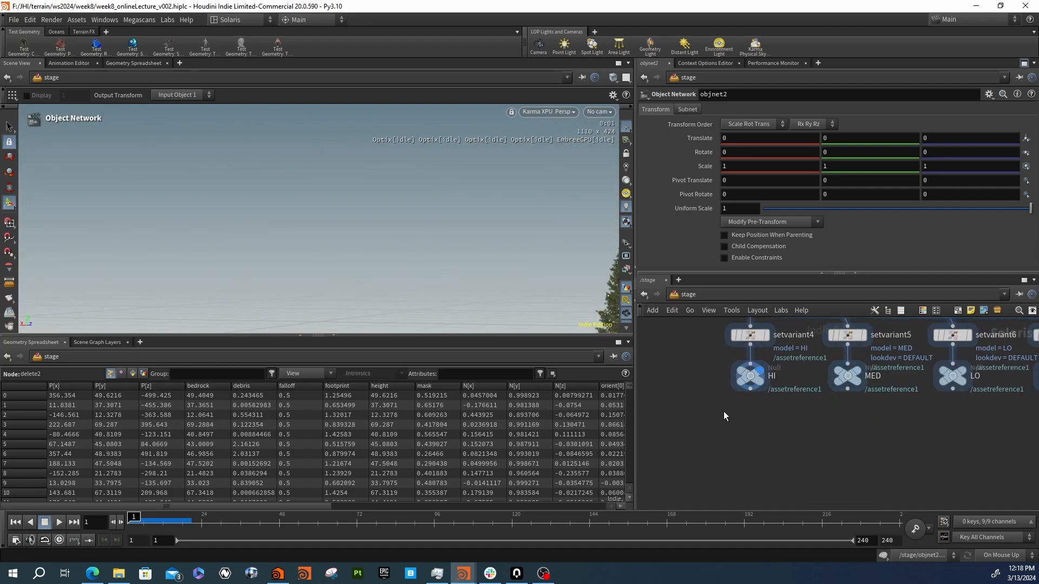
click(749, 377)
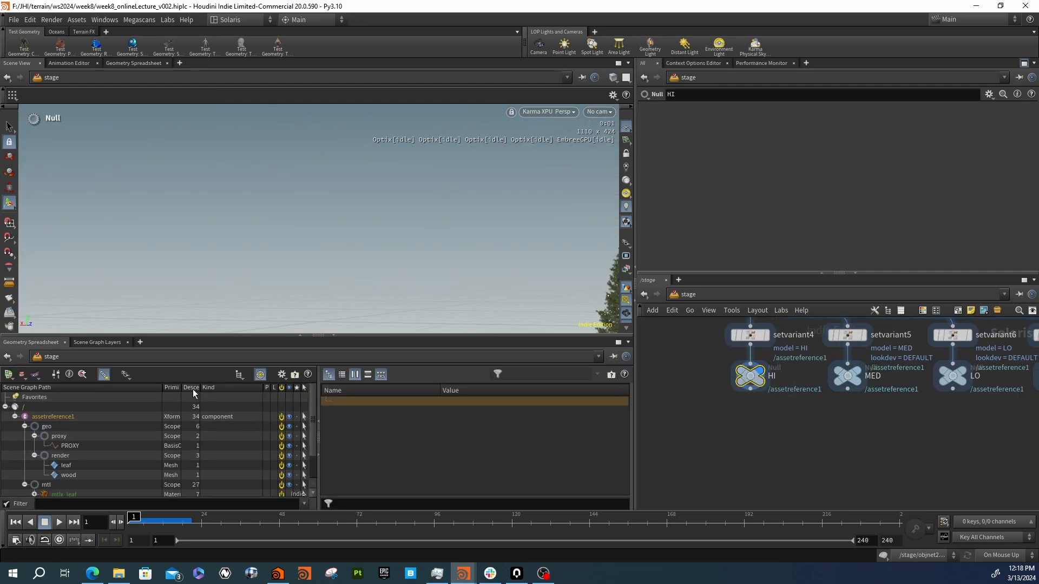
Widen the scene graph's path column and collapse the mtl branch to examine the HI variant's hierarchy
drag(163, 389, 216, 390)
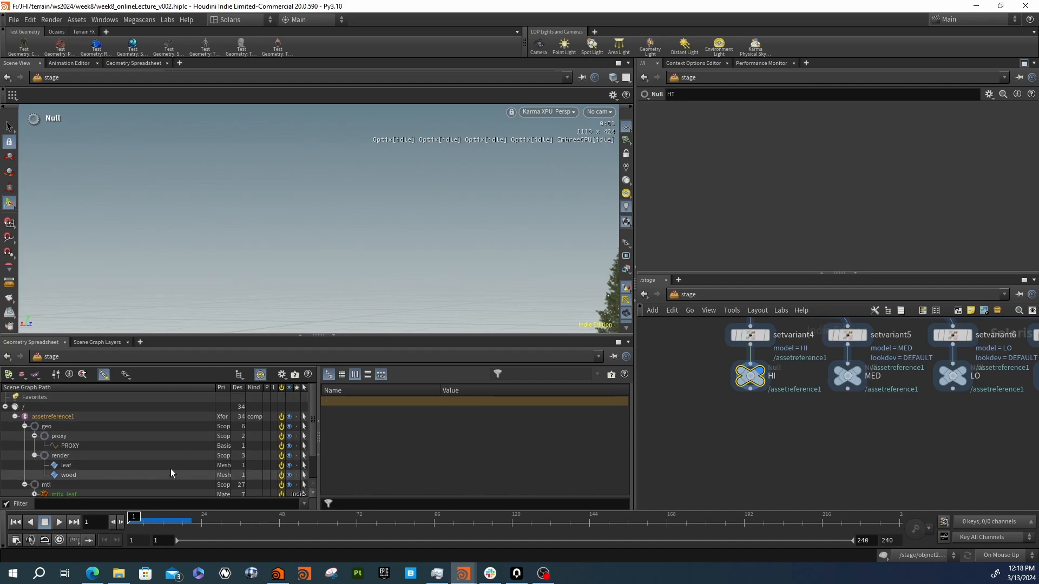
scroll(179, 460, down, 2)
click(24, 452)
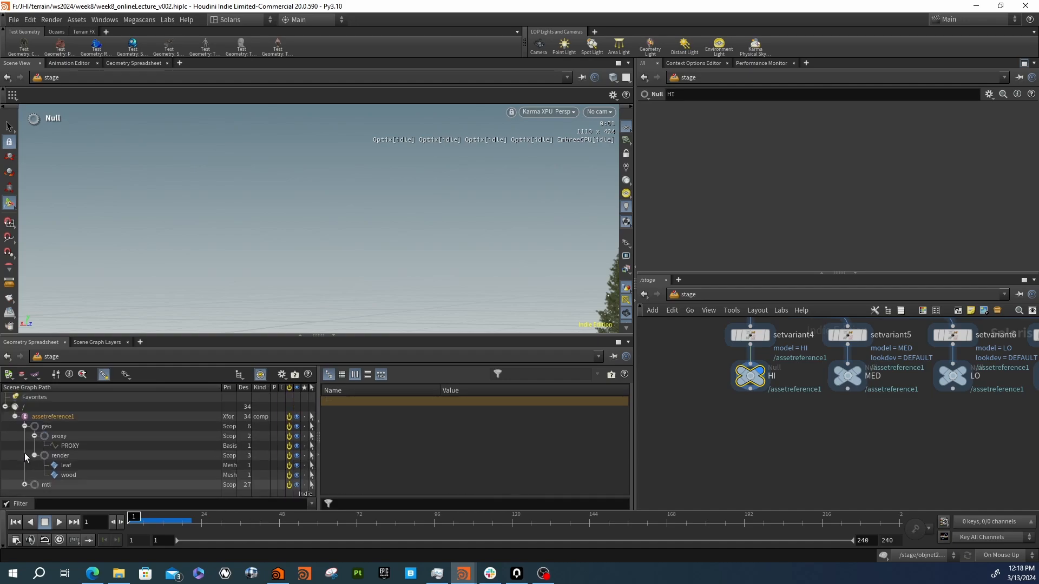
Add two variant entries to the assetreference1 node feeding the set-variant nodes
middle_drag(755, 421, 740, 479)
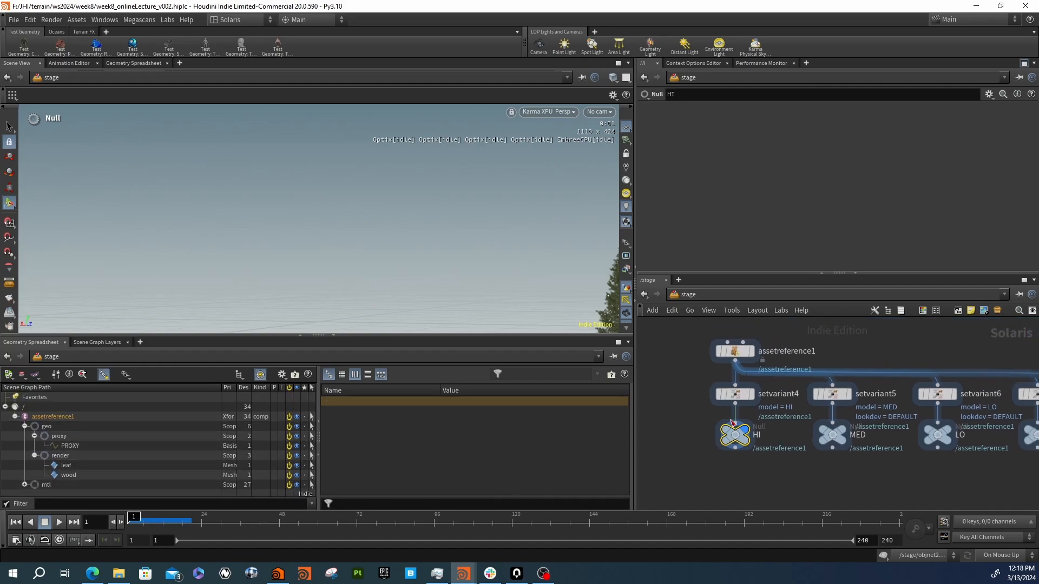
middle_drag(811, 473, 753, 473)
scroll(761, 473, down, 4)
scroll(735, 470, up, 3)
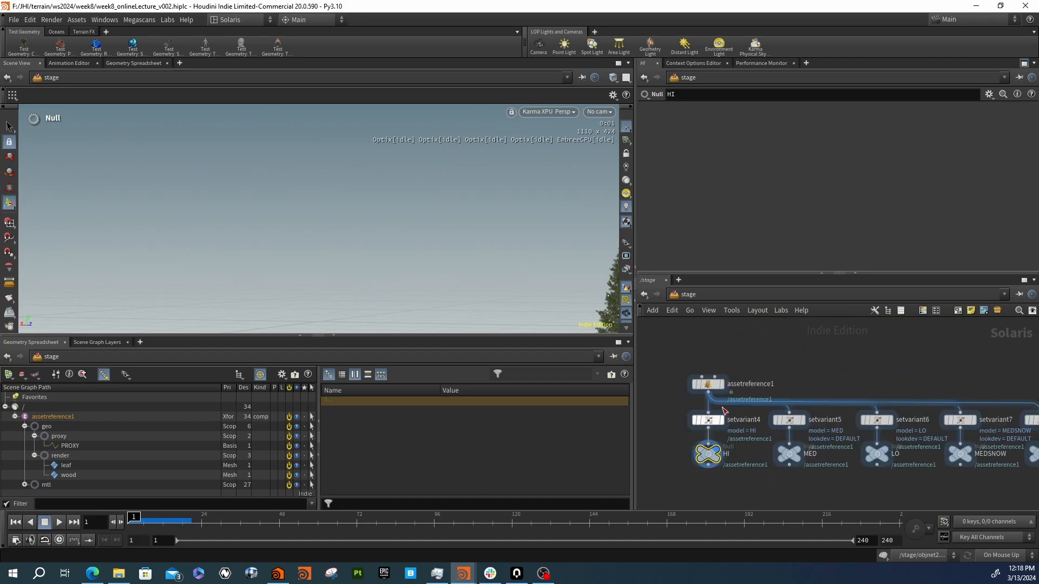
mouse_move(710, 390)
click(708, 384)
click(723, 163)
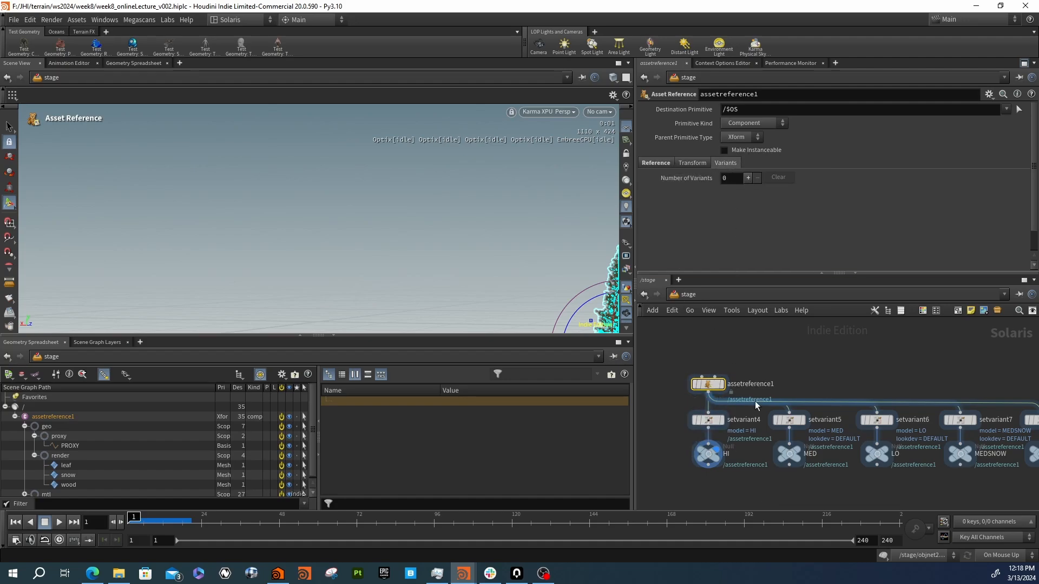
scroll(690, 420, down, 2)
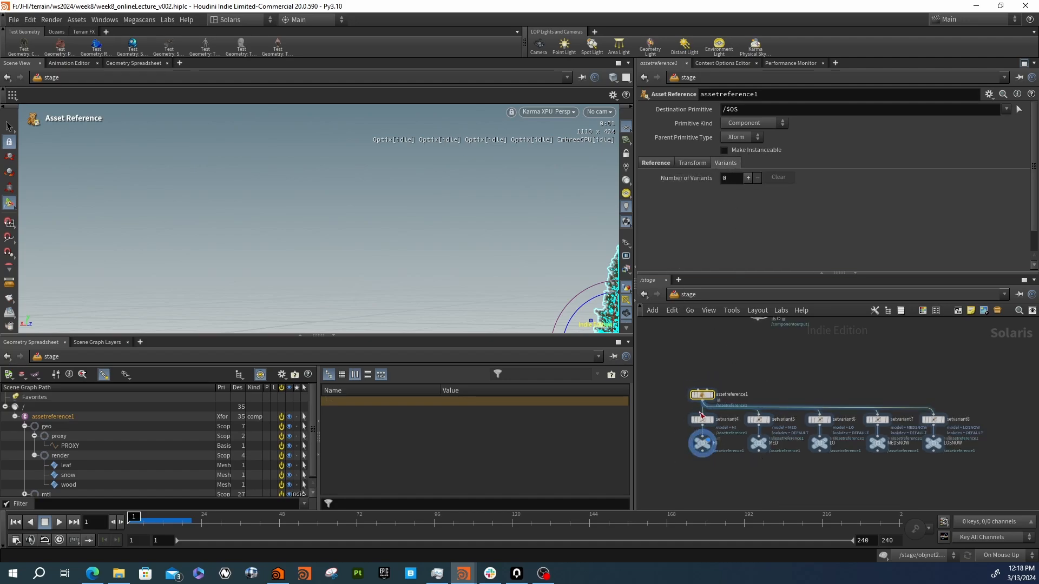
click(749, 178)
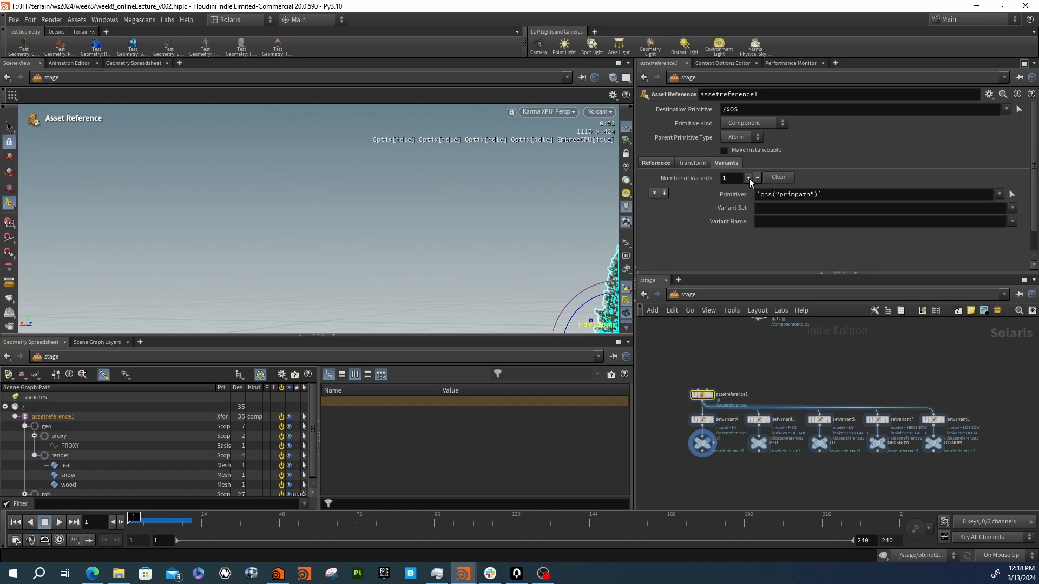
click(749, 178)
Display the asset reference's output and set its first variant entry to variant set model with variant name HI
scroll(705, 403, up, 2)
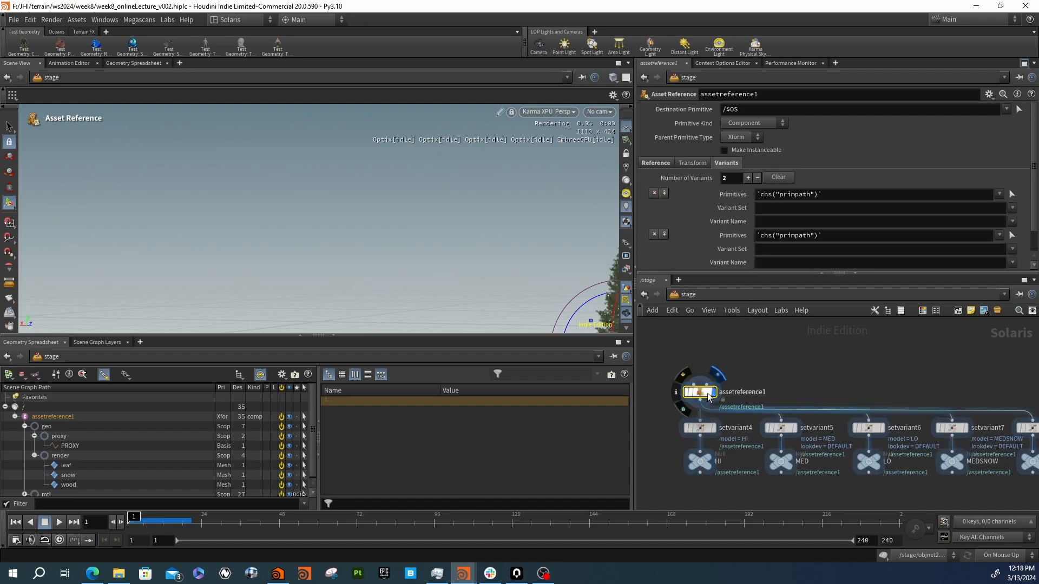
key(Escape)
alt+middle_drag(540, 252, 324, 193)
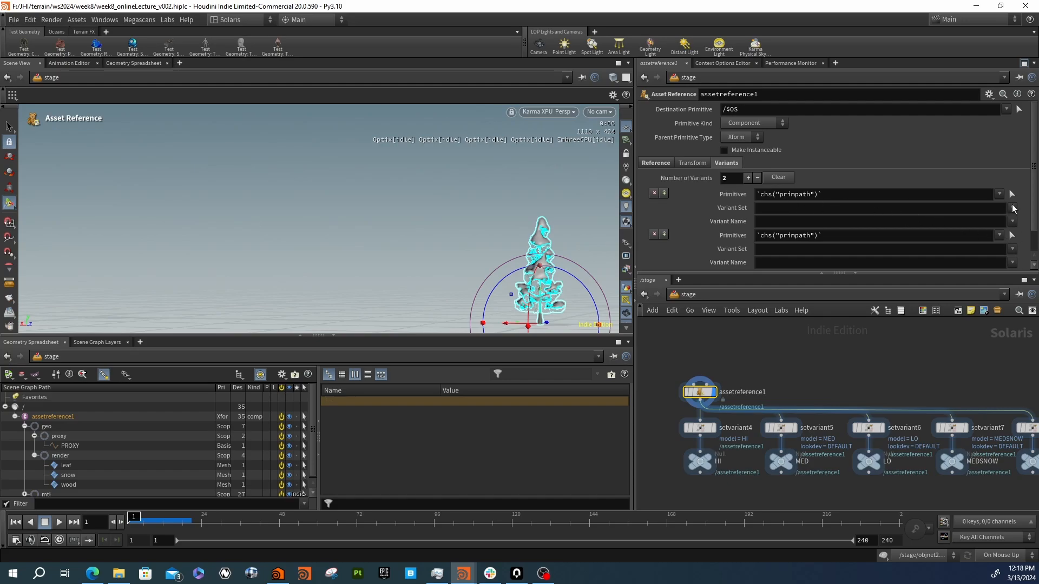
click(1012, 209)
click(1000, 231)
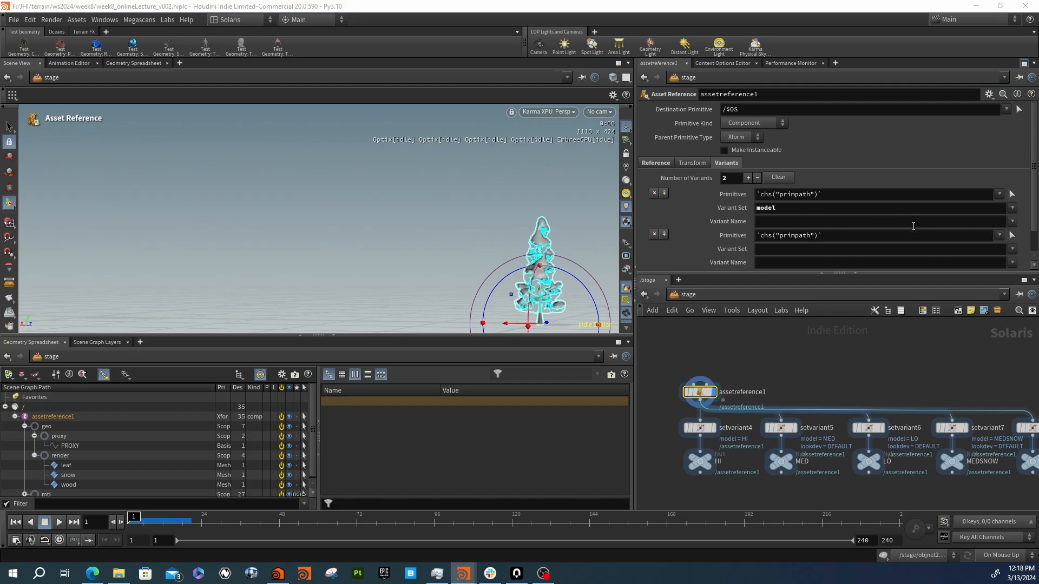
click(1012, 222)
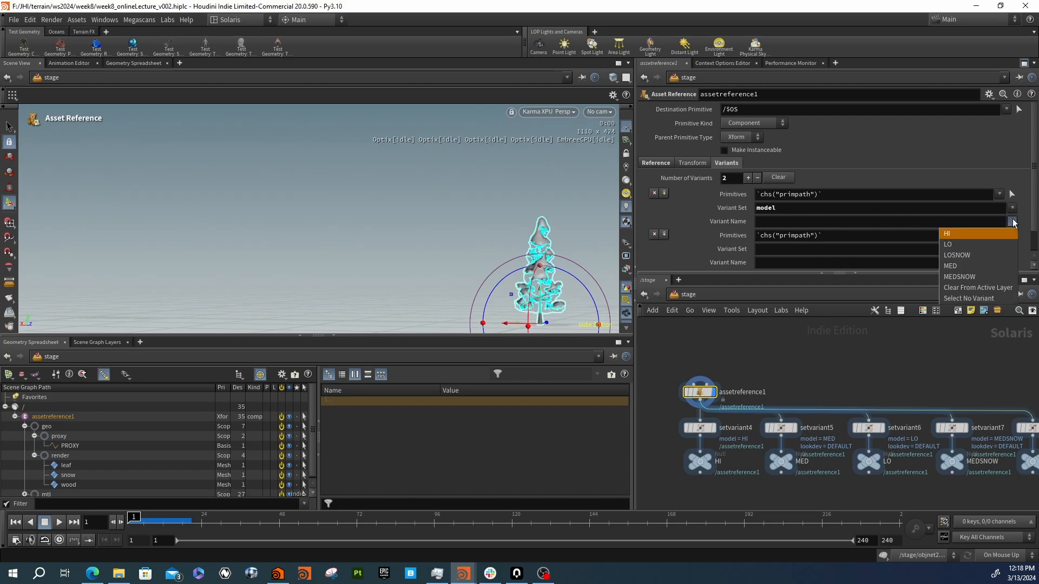
click(1007, 234)
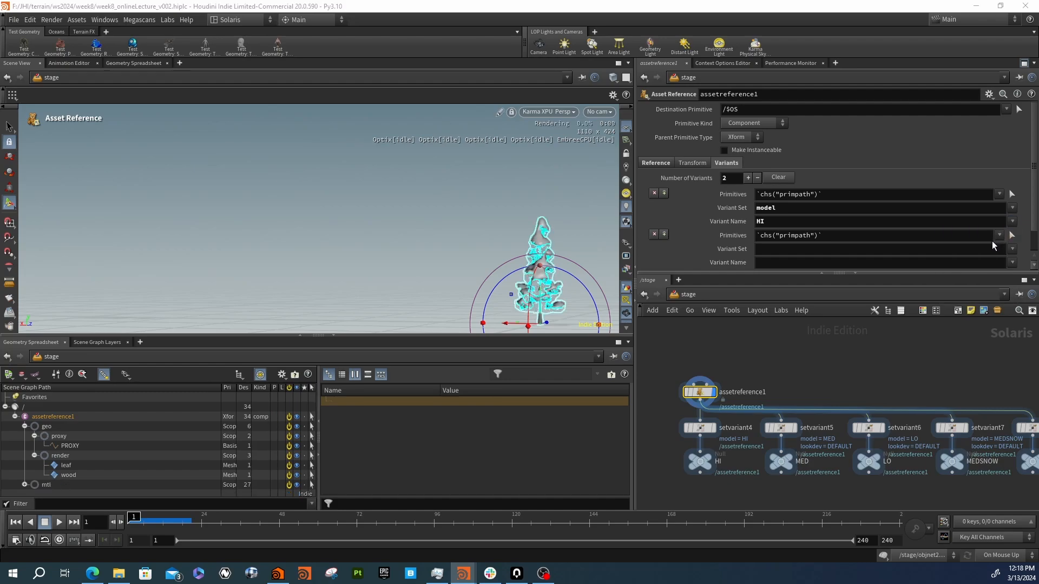
Delete the setvariant4 node above the HI null and rename the asset reference node FIR_HI
click(714, 429)
key(Delete)
double_click(749, 393)
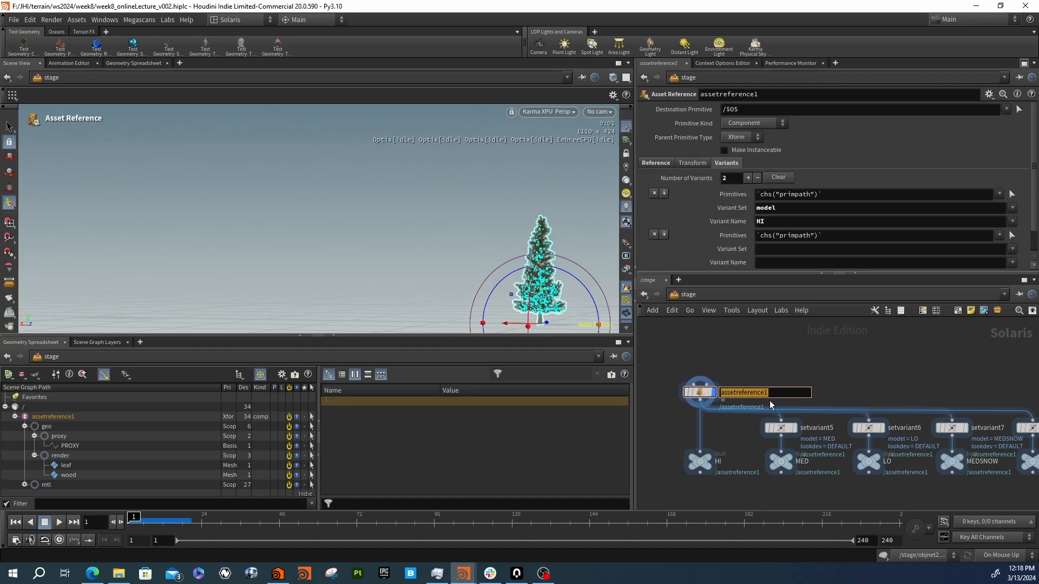
text(FIR_HI)
key(Return)
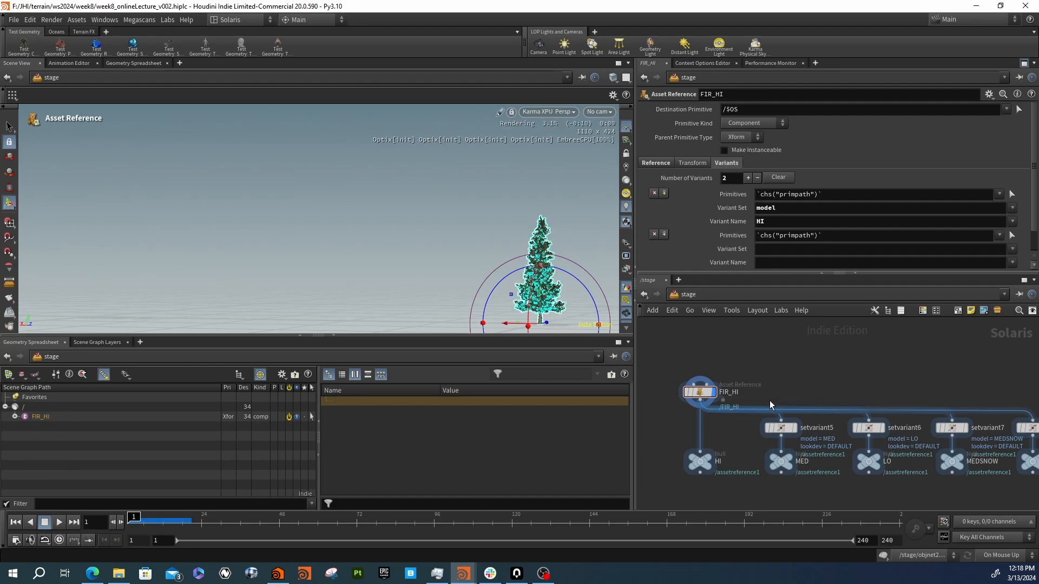
Duplicate the FIR_HI node and set the copy's second variant entry to variant set lookdev with variant name HI
key(ctrl+c)
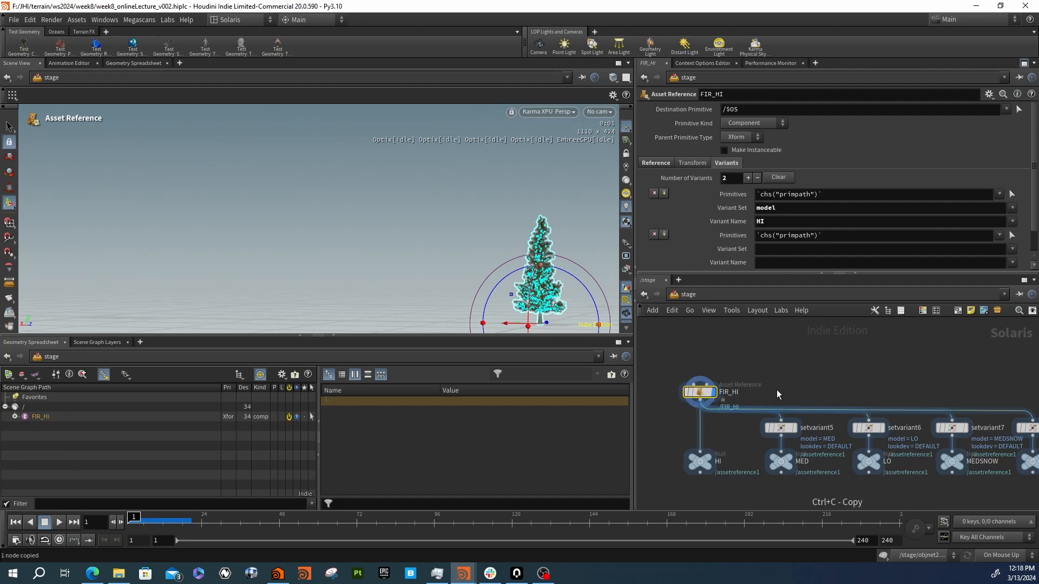
key(ctrl+v)
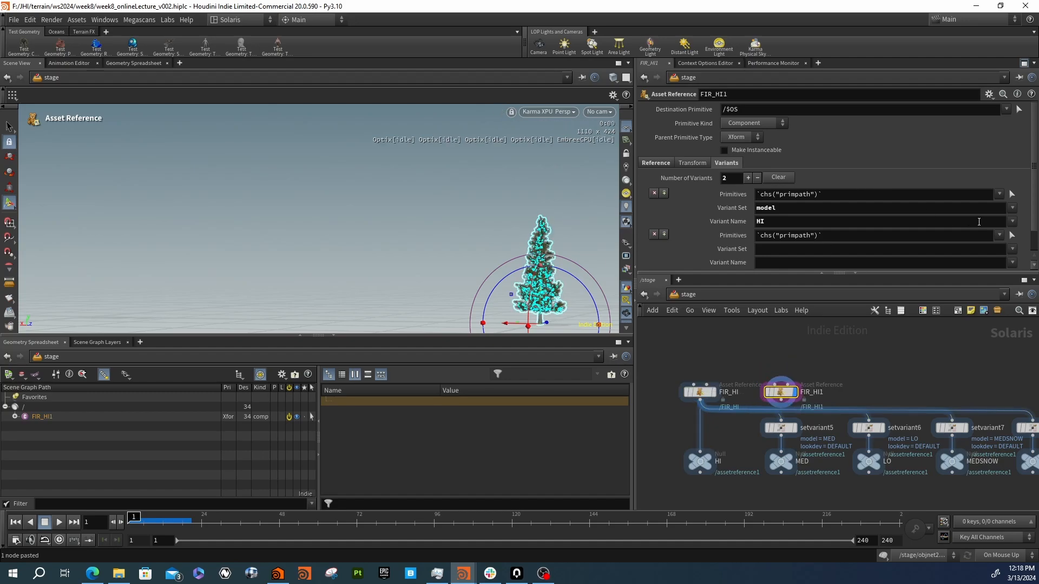
click(1012, 249)
click(1013, 264)
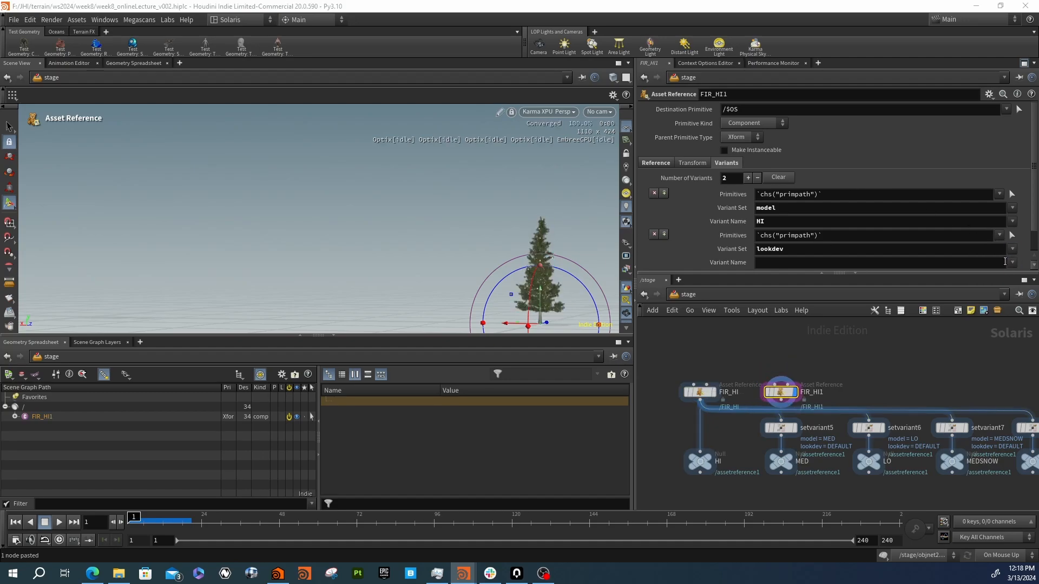
click(1013, 263)
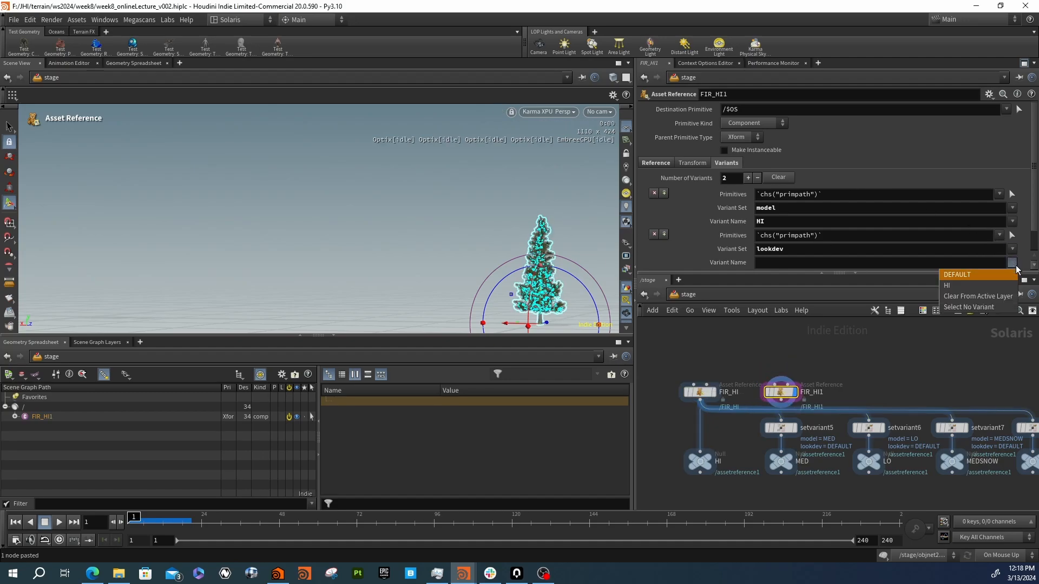
click(998, 287)
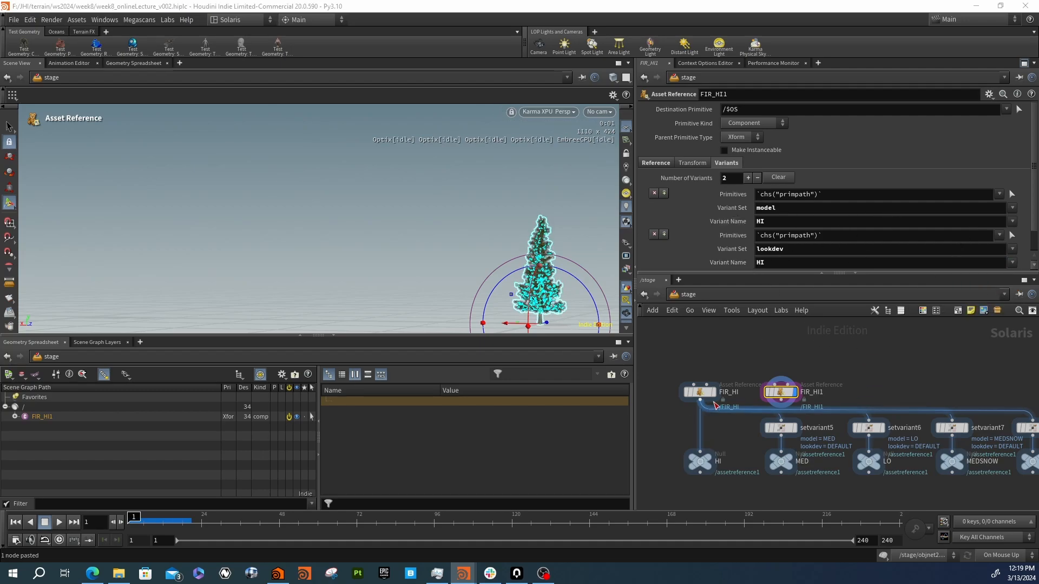
Display the FIR_HI node's output and examine the fir tree up close in the viewport
click(712, 394)
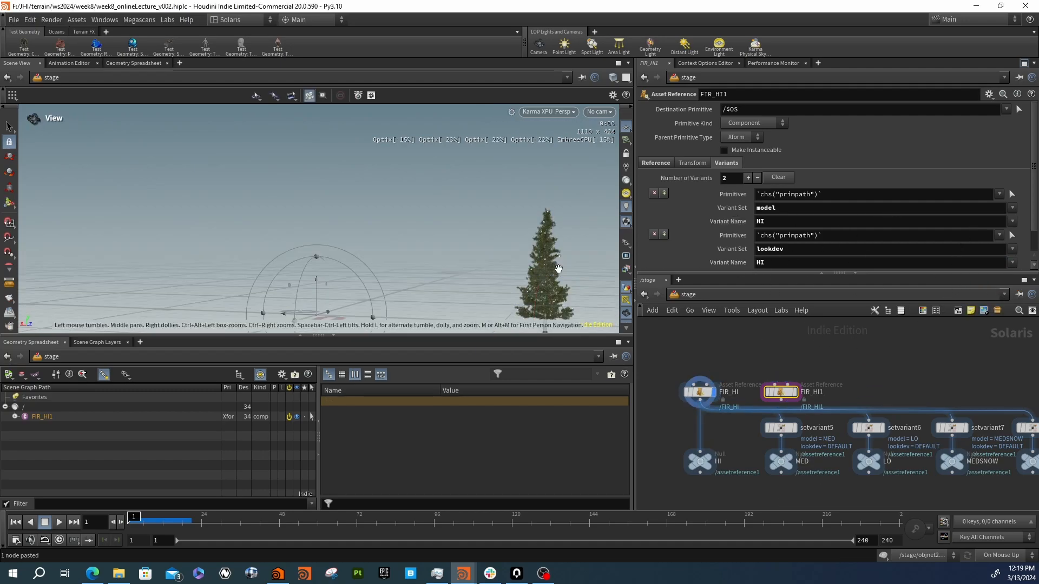
right_drag(265, 225, 615, 246)
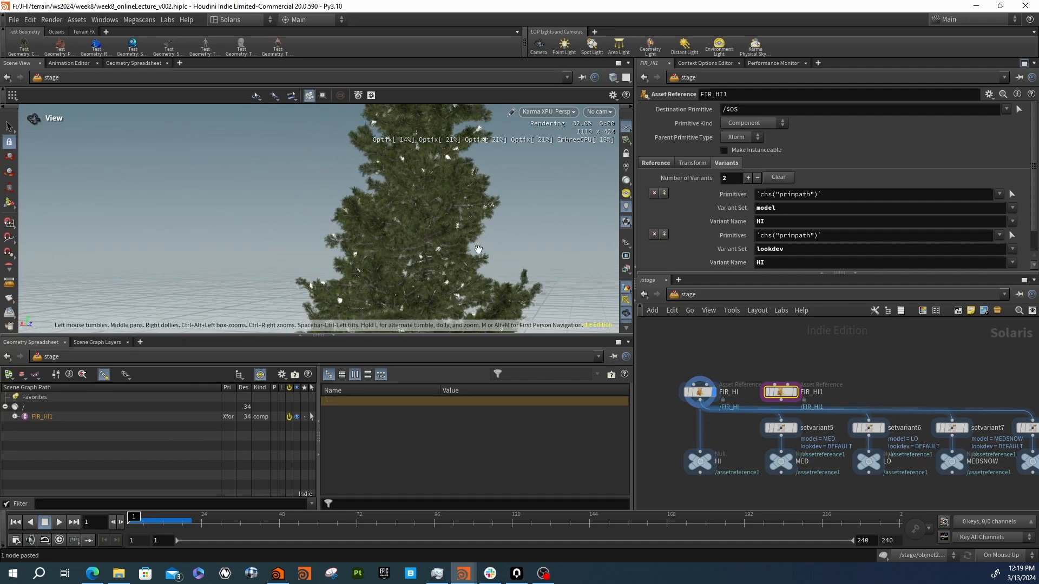
drag(479, 249, 348, 244)
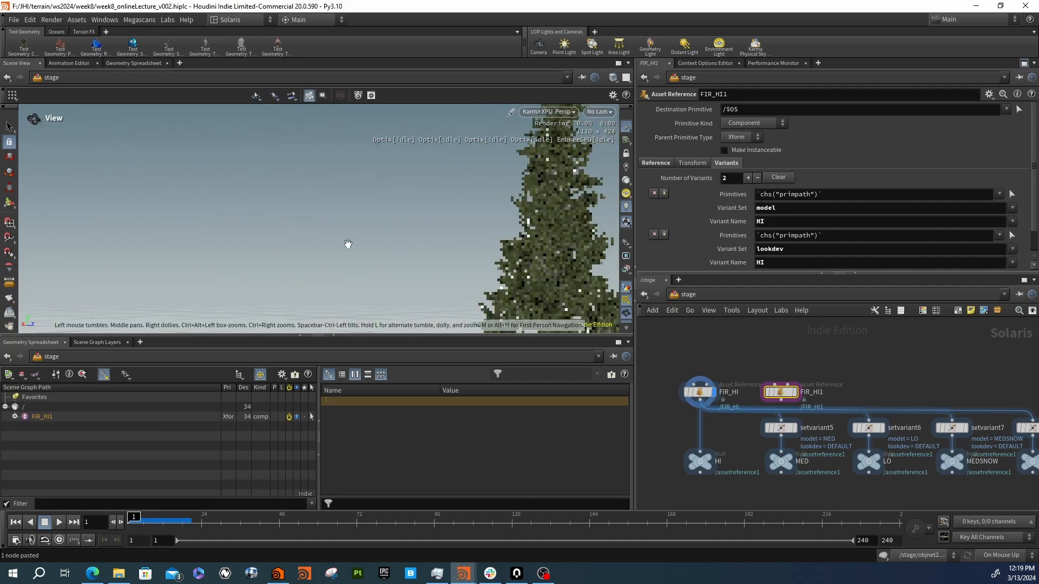
alt+middle_drag(348, 244, 327, 229)
alt+drag(327, 230, 406, 238)
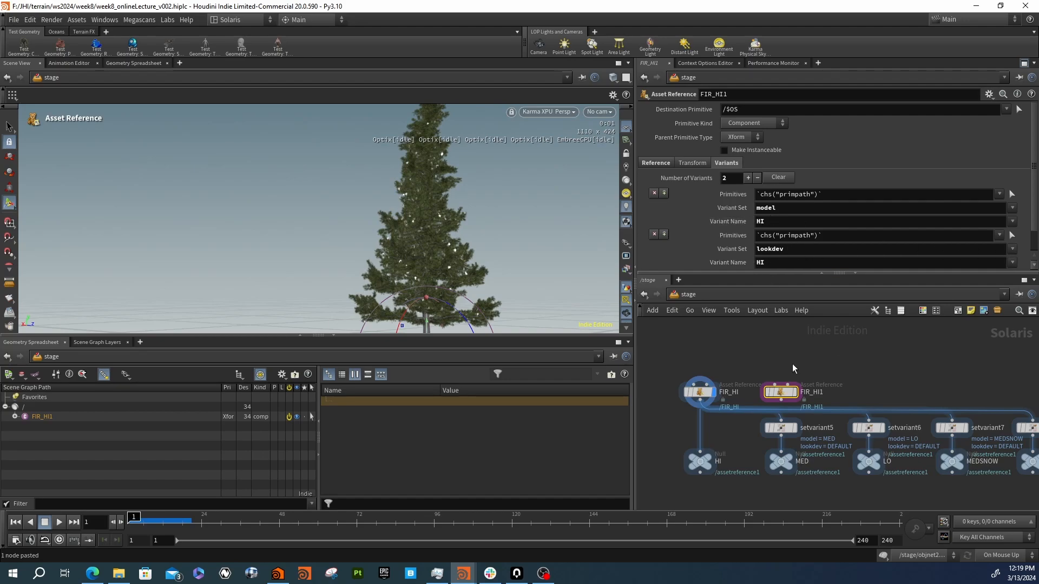
Set the copied asset reference's lookdev variant to DEFAULT and its model variant to MED
click(1012, 264)
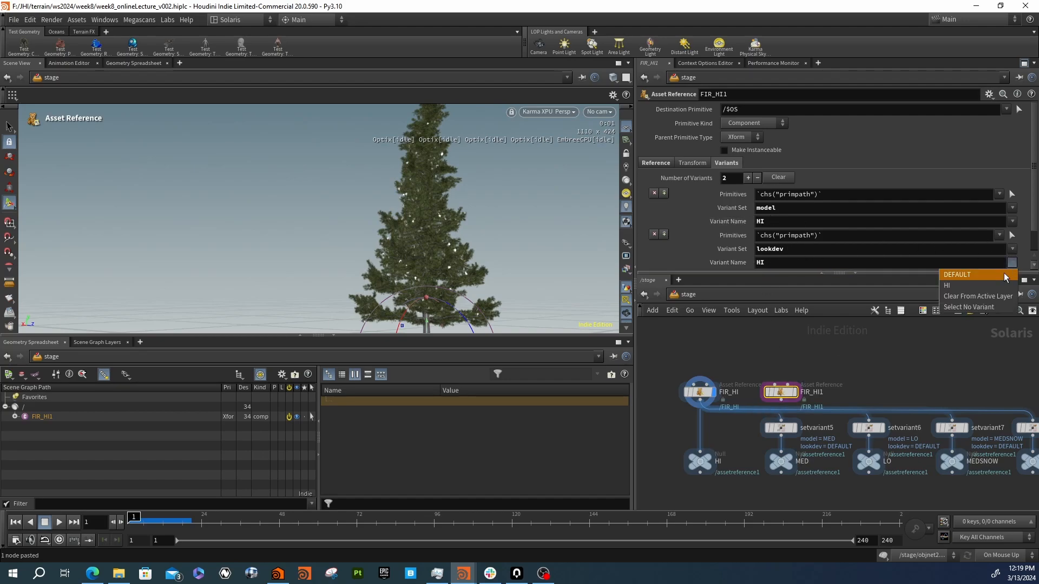
click(990, 278)
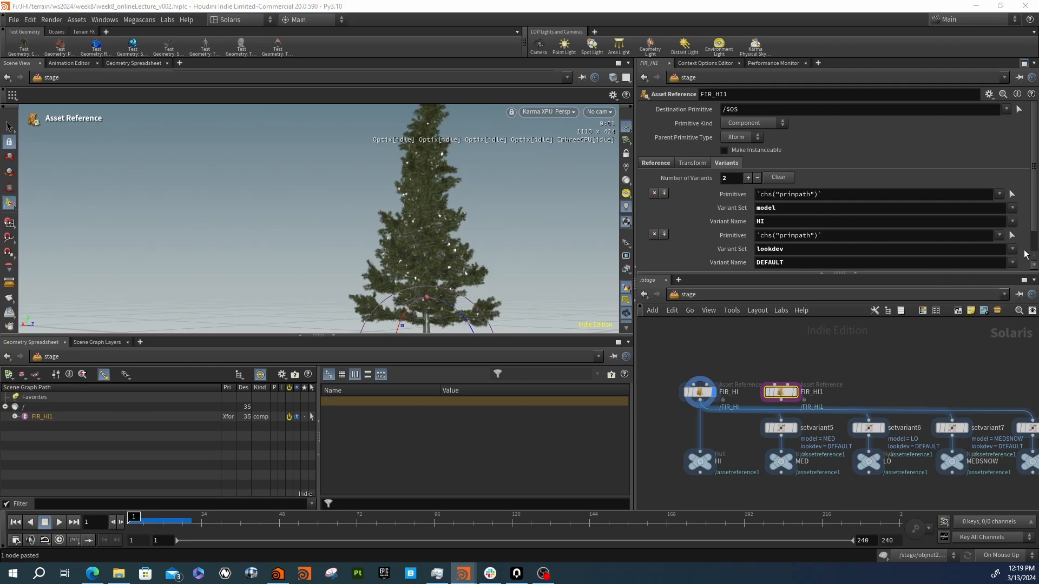
click(1012, 221)
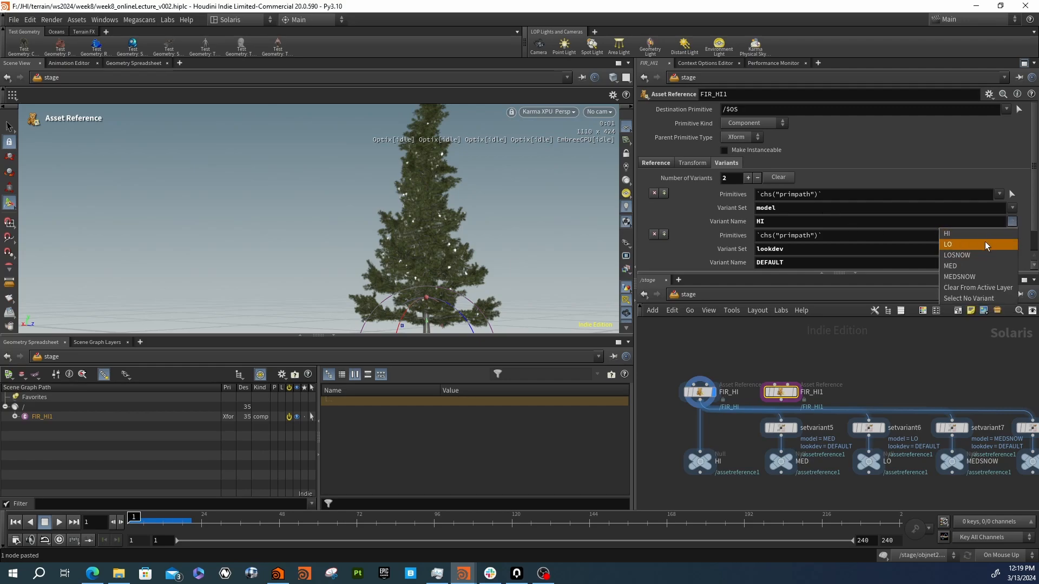
click(977, 245)
click(1012, 221)
click(993, 265)
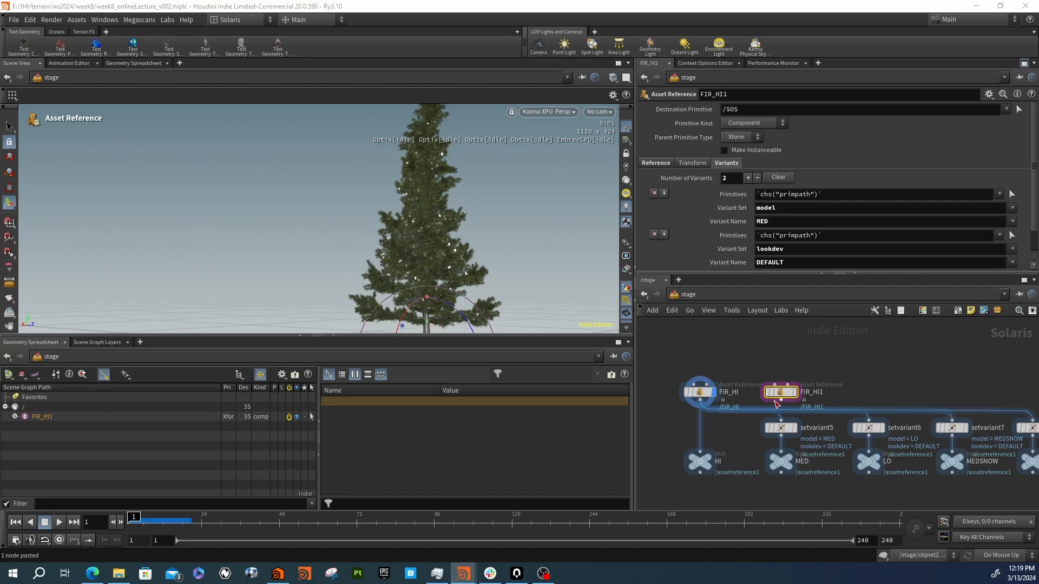
Delete the setvariant5 node above the MED null and display the copied asset reference's output
click(781, 428)
key(Delete)
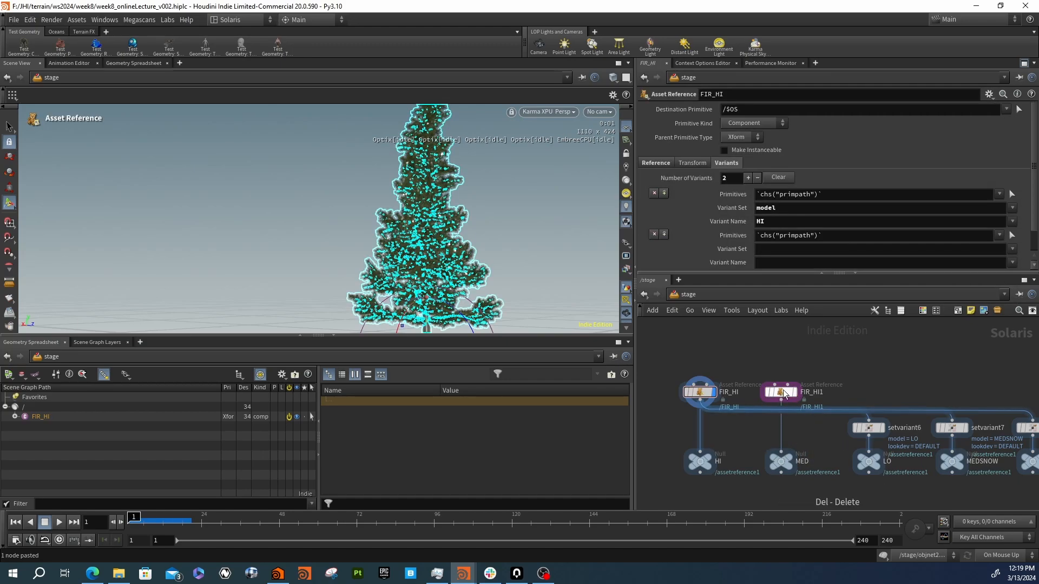
click(781, 395)
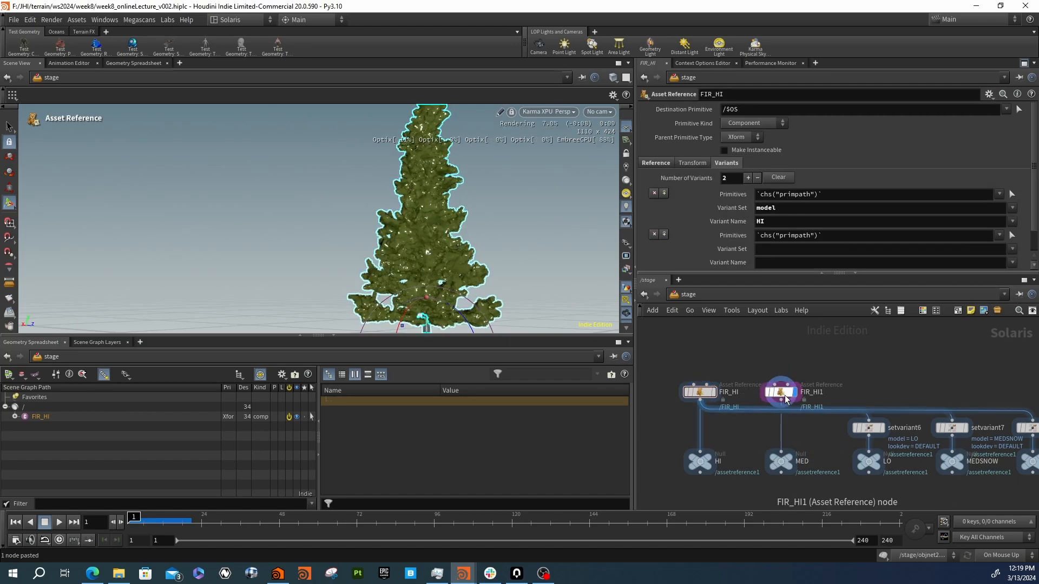
Rename the copied asset reference above the MED null as FIR_MED
key(ctrl+c)
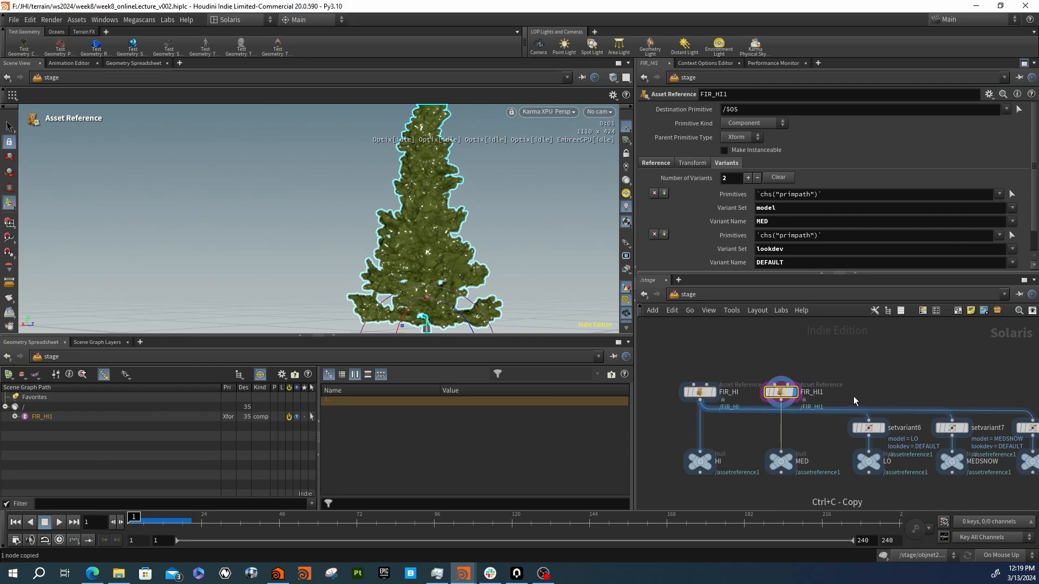
double_click(813, 392)
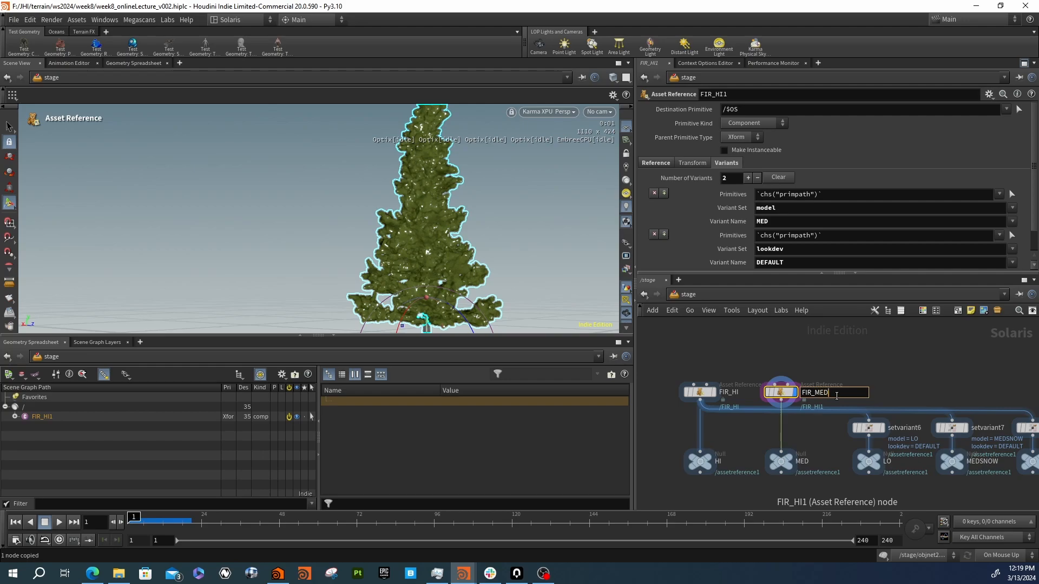
text(FIR_MED)
key(Return)
Duplicate the FIR_MED asset reference, placing the copy above setvariant6, and rename it FIR_LO
middle_drag(877, 385, 837, 386)
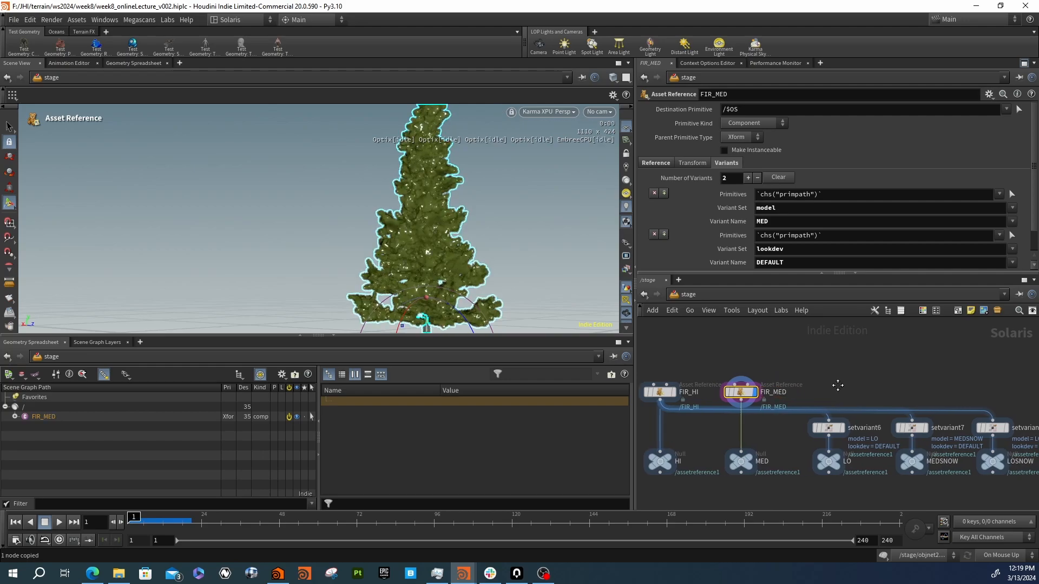
key(ctrl+c)
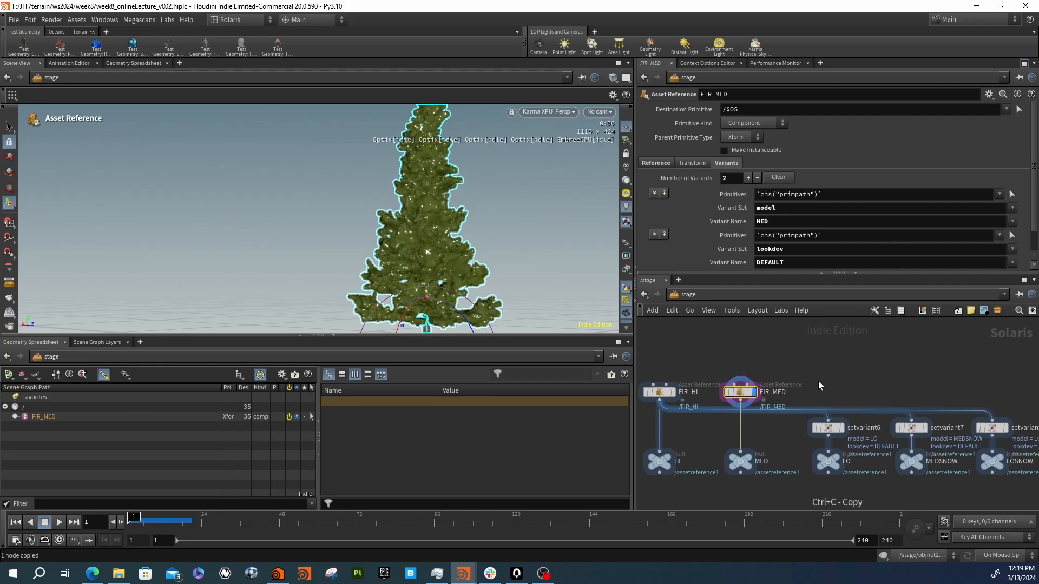
key(ctrl+v)
double_click(854, 393)
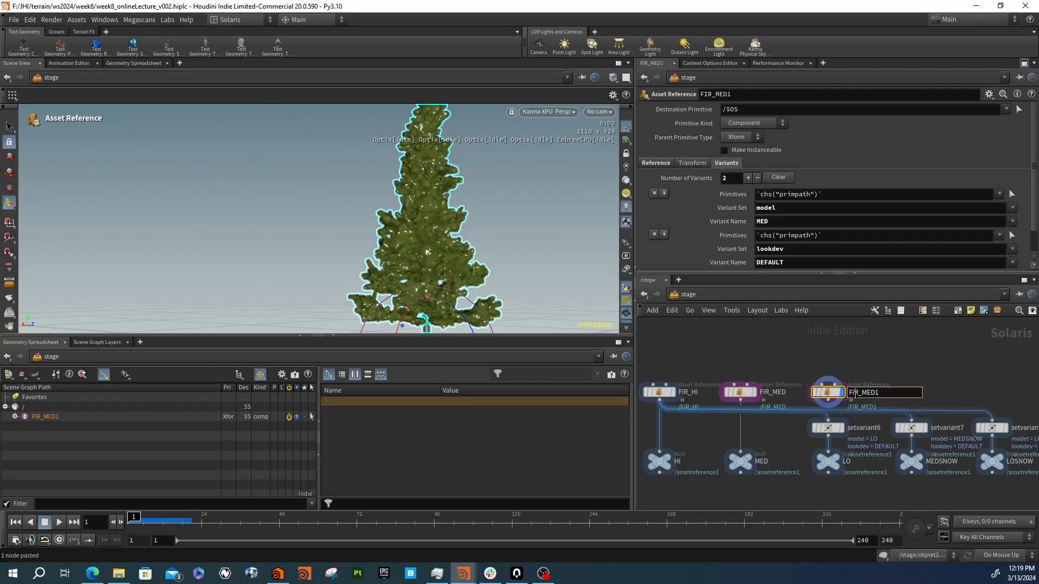
drag(862, 402, 860, 400)
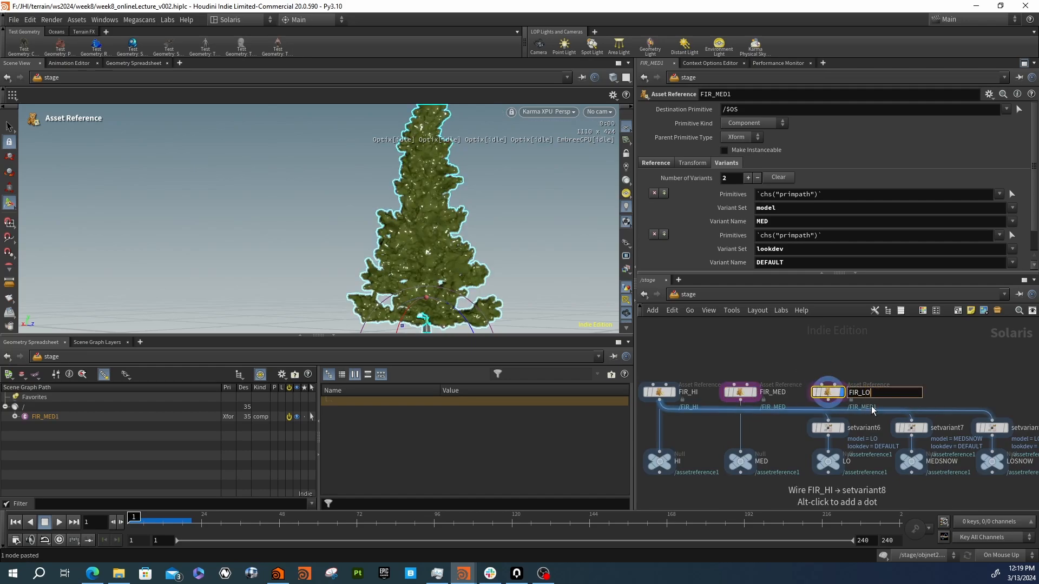
key(Return)
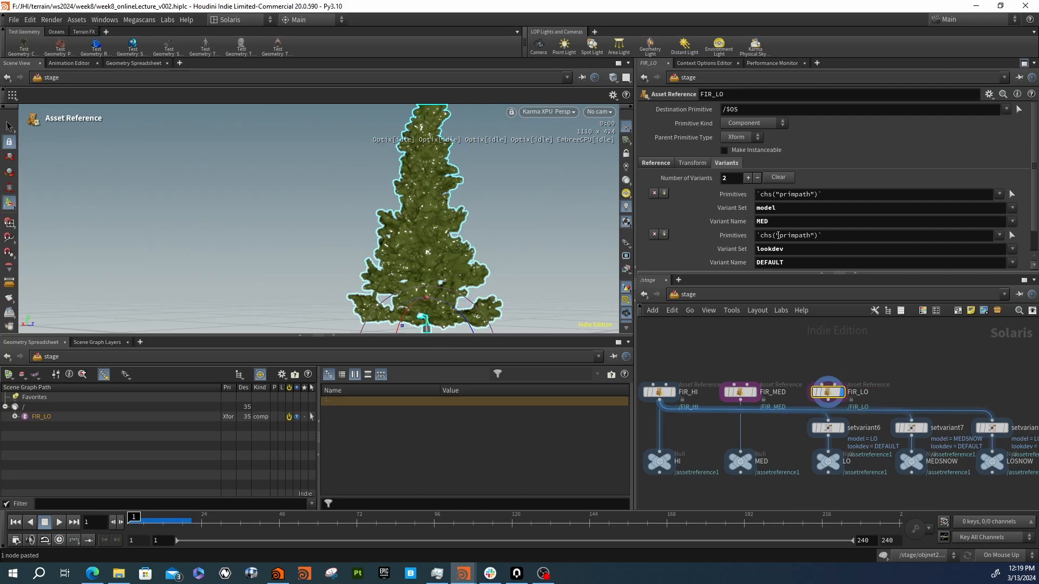
Set the model variant name of the FIR_LO asset reference to LO
double_click(776, 227)
key(Return)
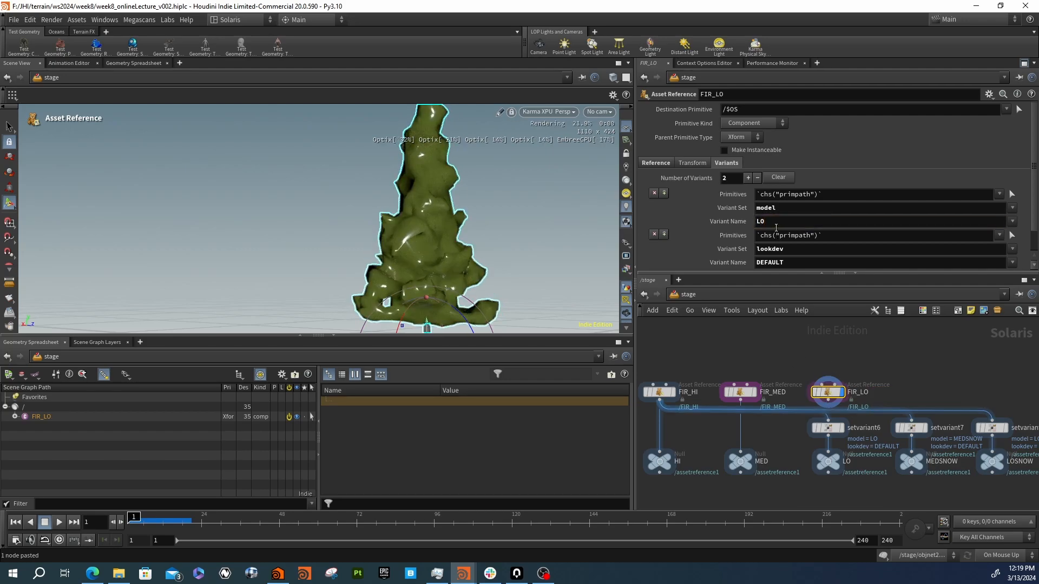
drag(829, 401, 833, 424)
key(Escape)
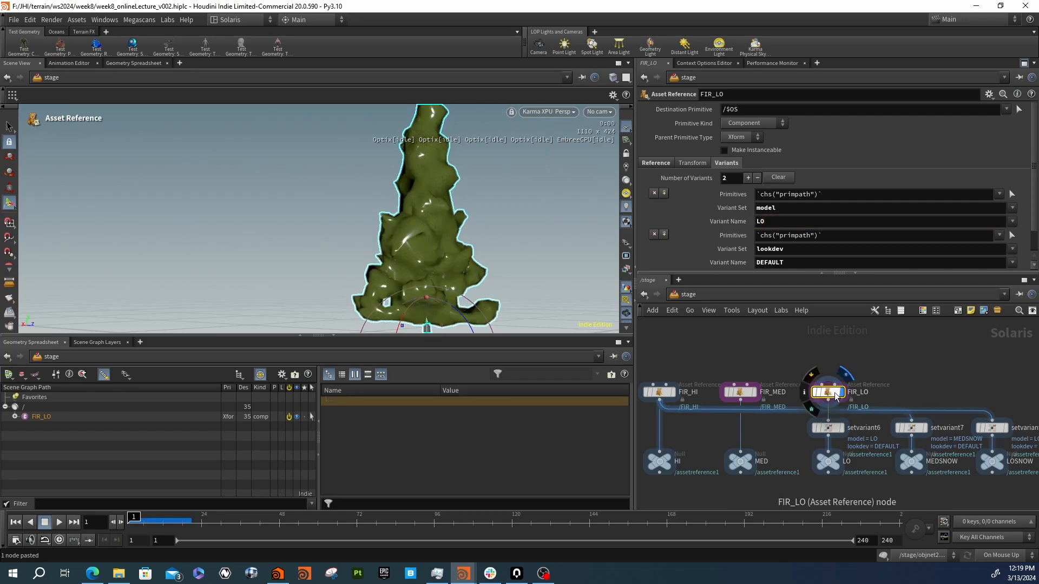
Duplicate the FIR_LO asset reference as FIR_MEDSNOW and set its model variant to MEDSNOW
key(ctrl+c)
key(ctrl+v)
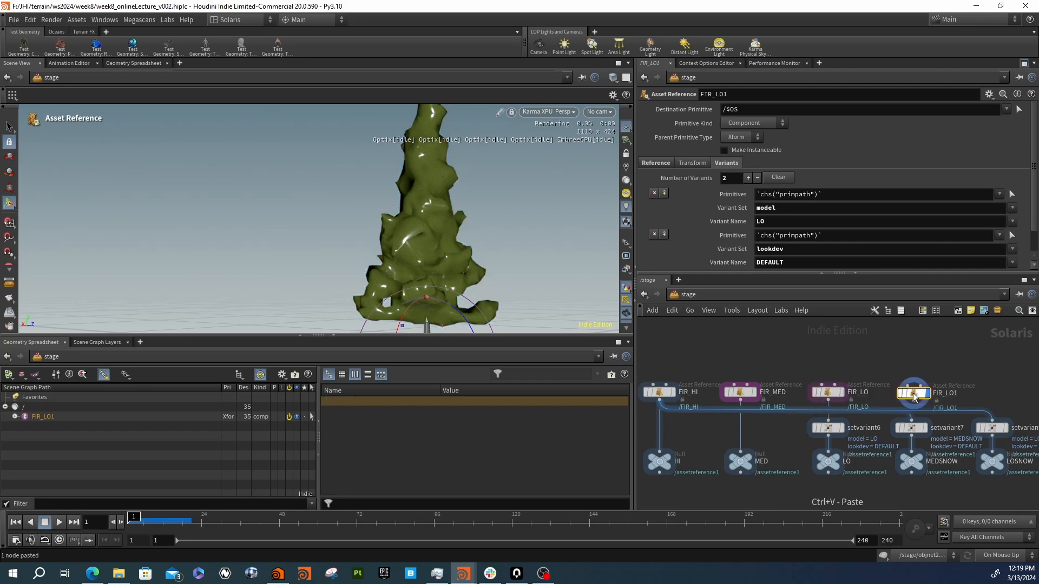
double_click(945, 393)
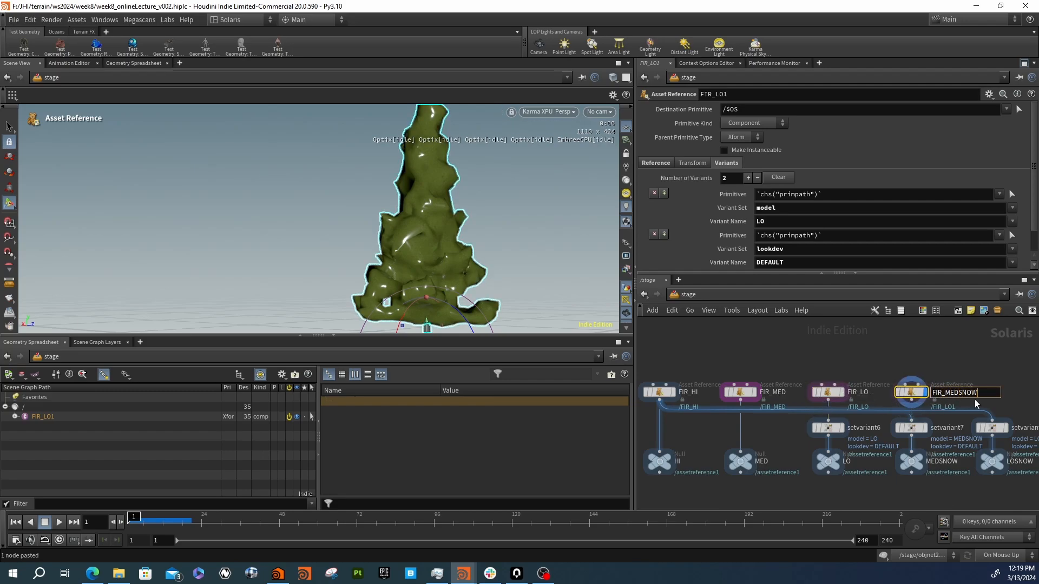
key(Return)
click(1012, 221)
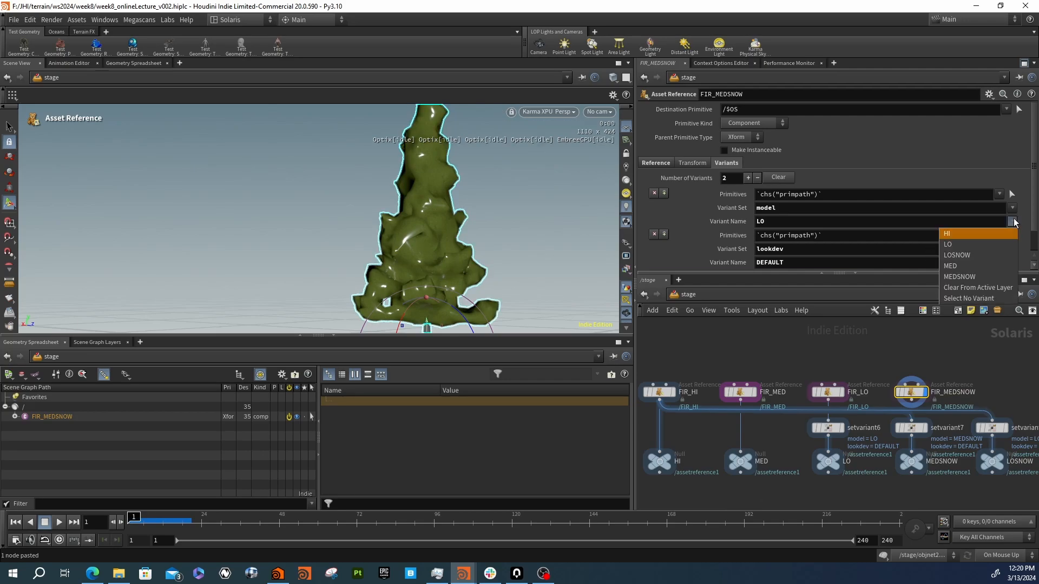
click(989, 275)
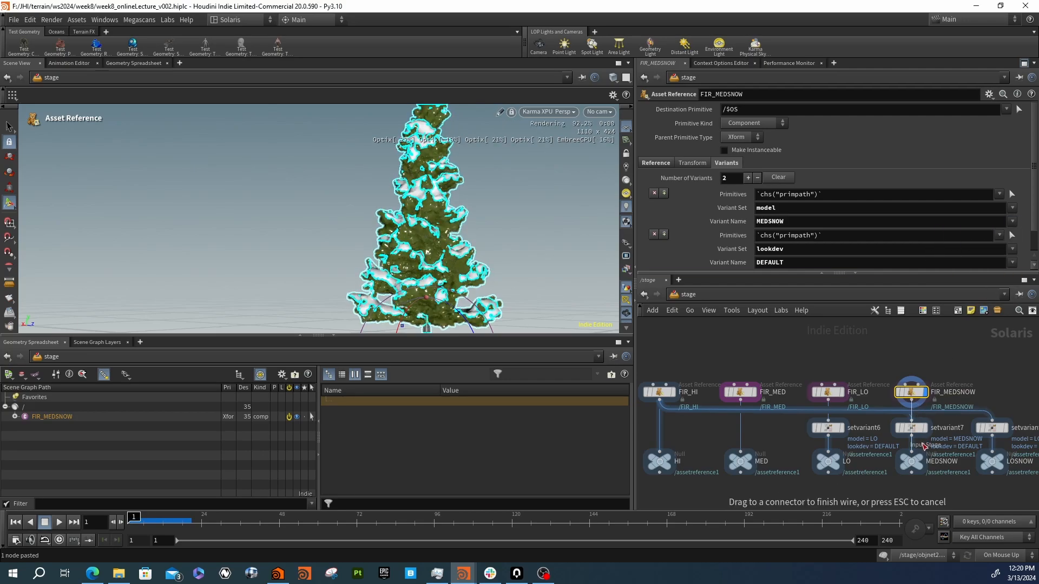
Wire FIR_MEDSNOW and FIR_LO directly to the MEDSNOW and LO nulls, deleting the setvariant6 and setvariant7 nodes
drag(923, 443, 921, 444)
drag(828, 401, 834, 447)
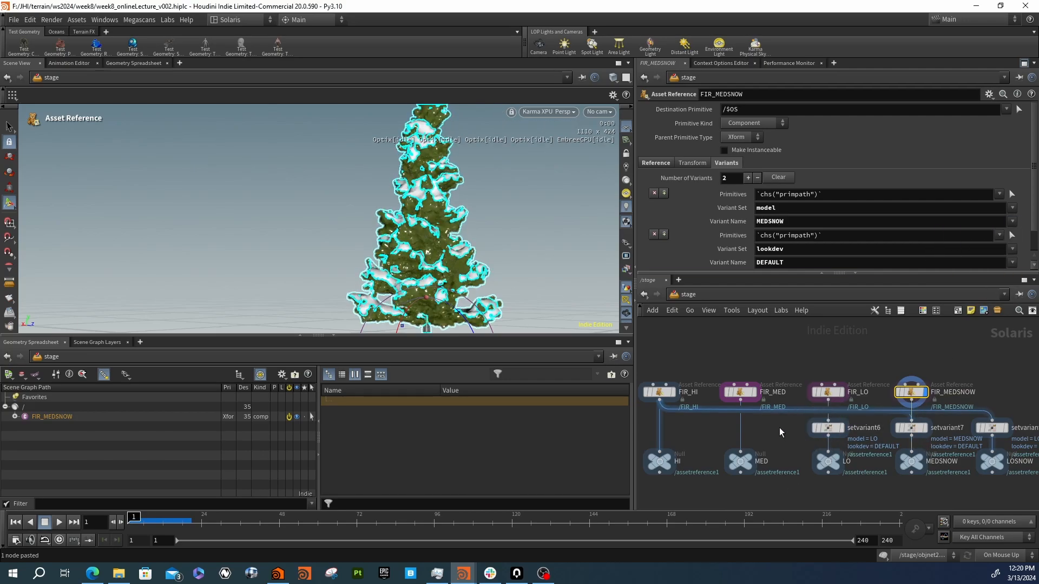
drag(779, 427, 940, 438)
key(Delete)
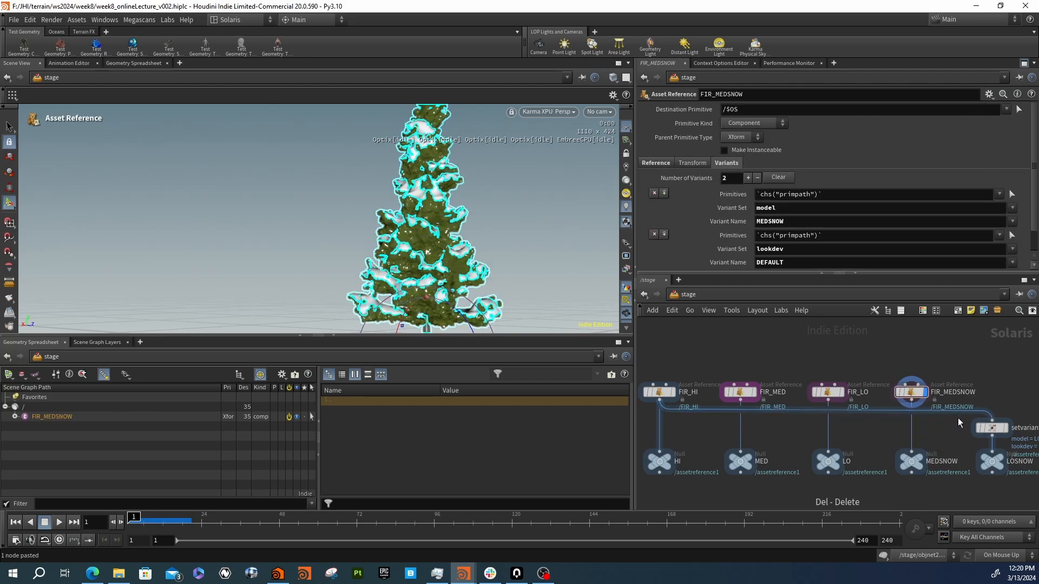
Duplicate the FIR_MEDSNOW asset reference beside the original and name the copy FIR_LOSNOW
middle_drag(958, 423, 790, 403)
alt+drag(769, 358, 856, 367)
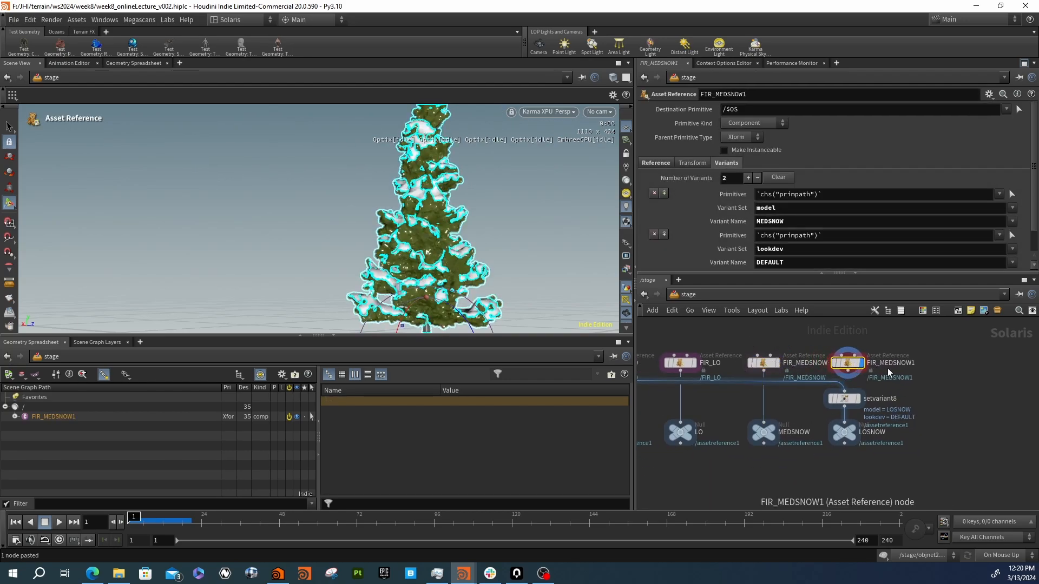
double_click(887, 364)
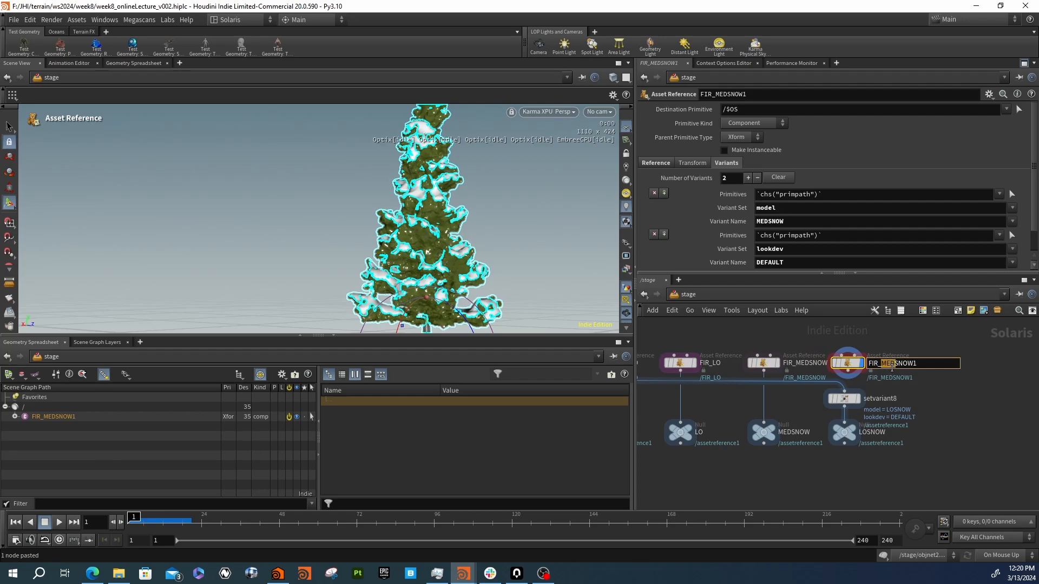
text(LO)
key(Return)
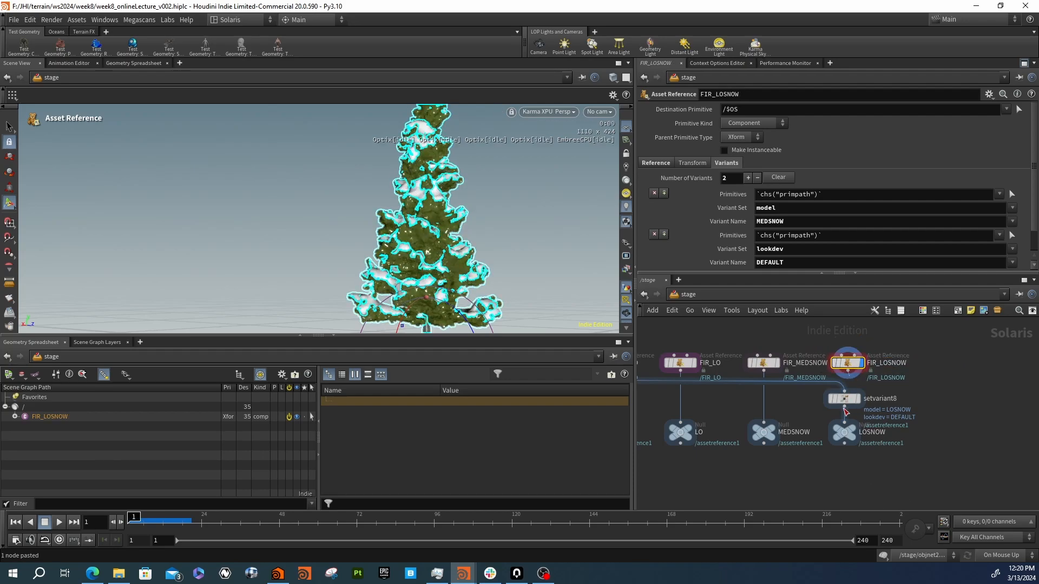
Delete the setvariant8 node and feed the LOSNOW null directly from FIR_LOSNOW
click(857, 403)
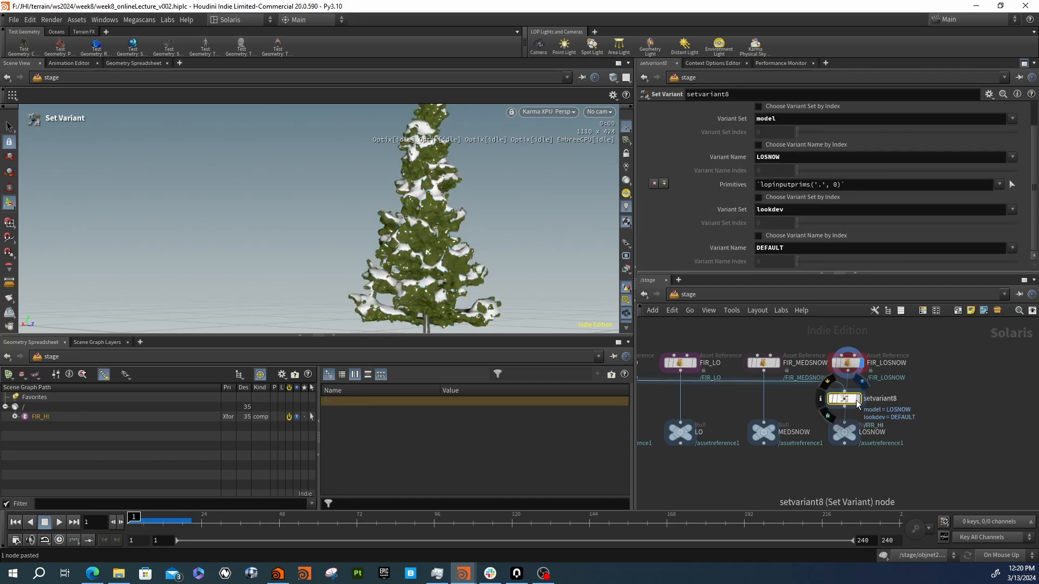
key(Delete)
drag(846, 361, 850, 366)
key(h)
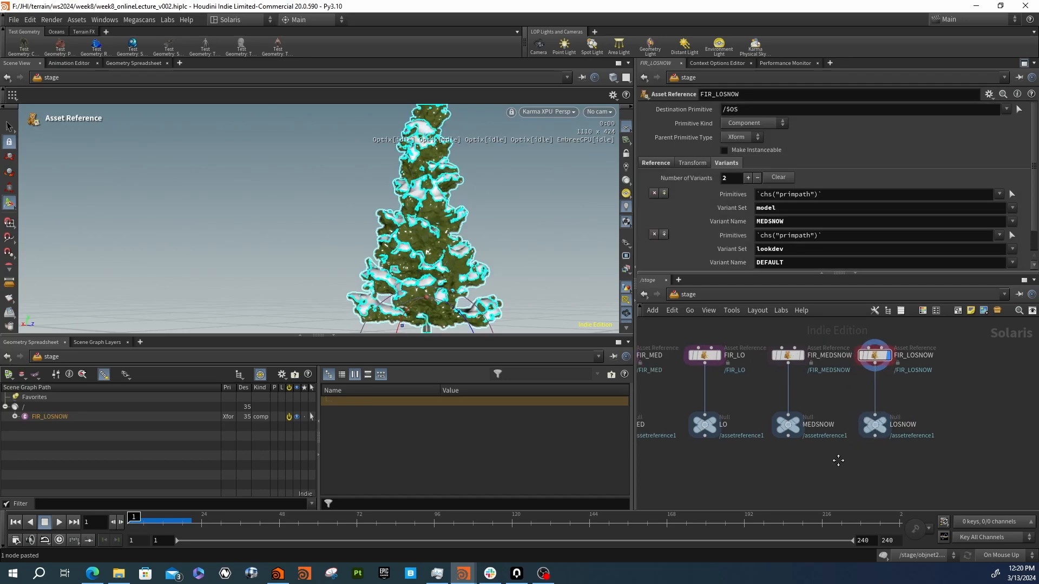
middle_drag(770, 459, 831, 417)
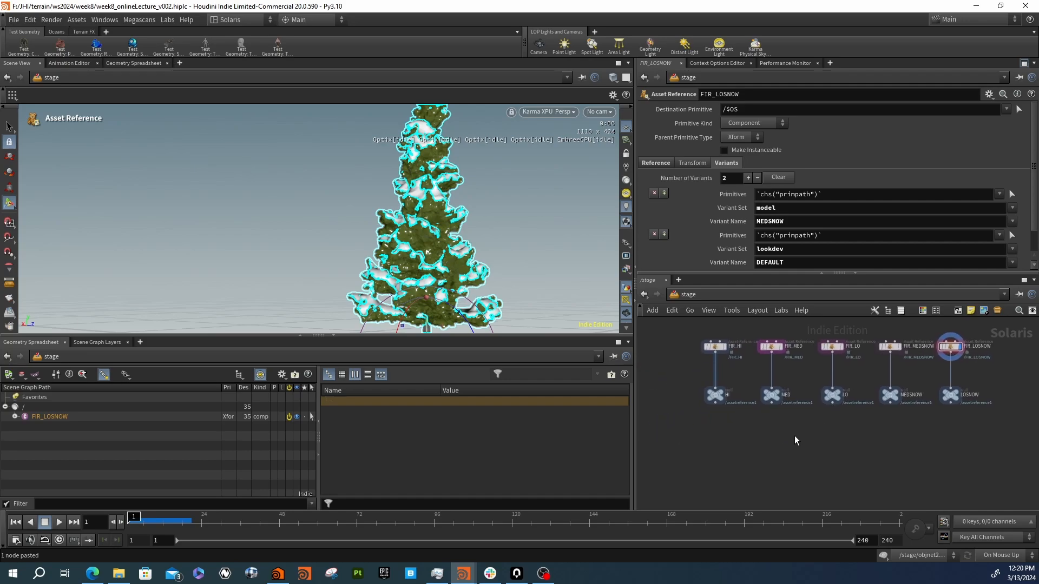
Add a Merge node below the nulls and connect HI, MED, LO, MEDSNOW and LOSNOW into it
key(Tab)
text(merge)
key(Return)
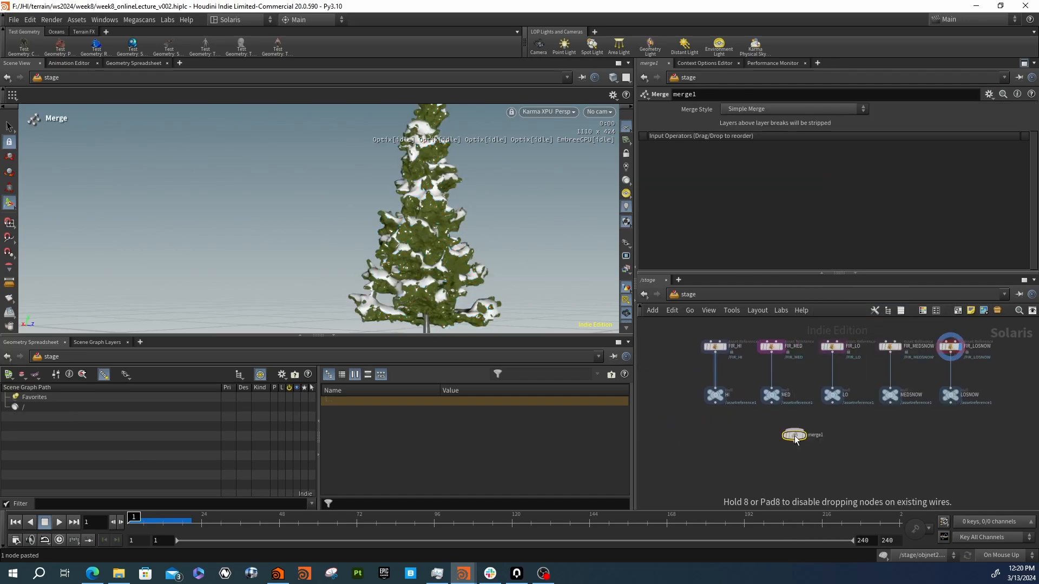
drag(650, 371, 990, 418)
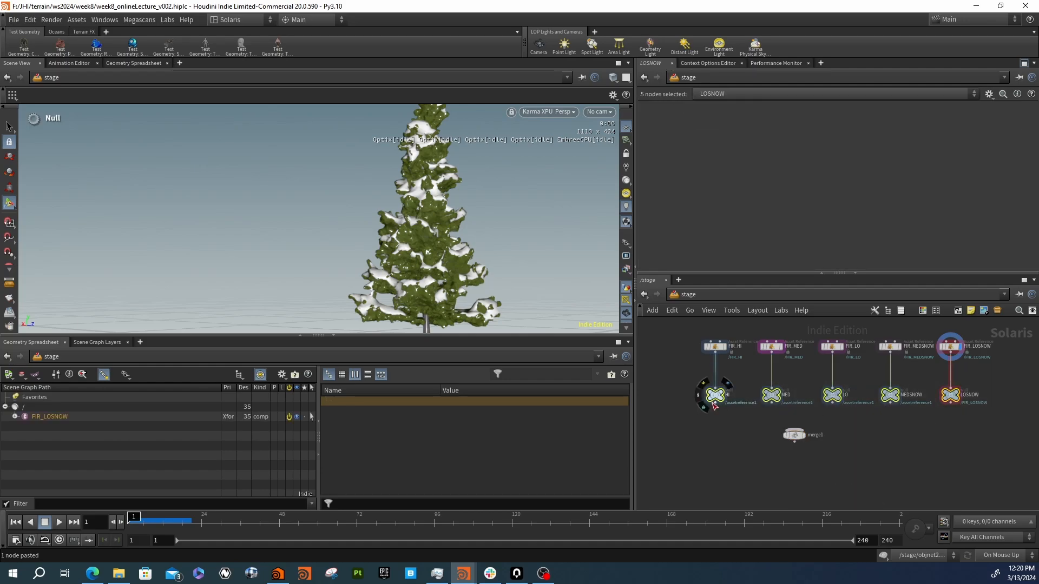
drag(714, 405, 783, 438)
click(802, 436)
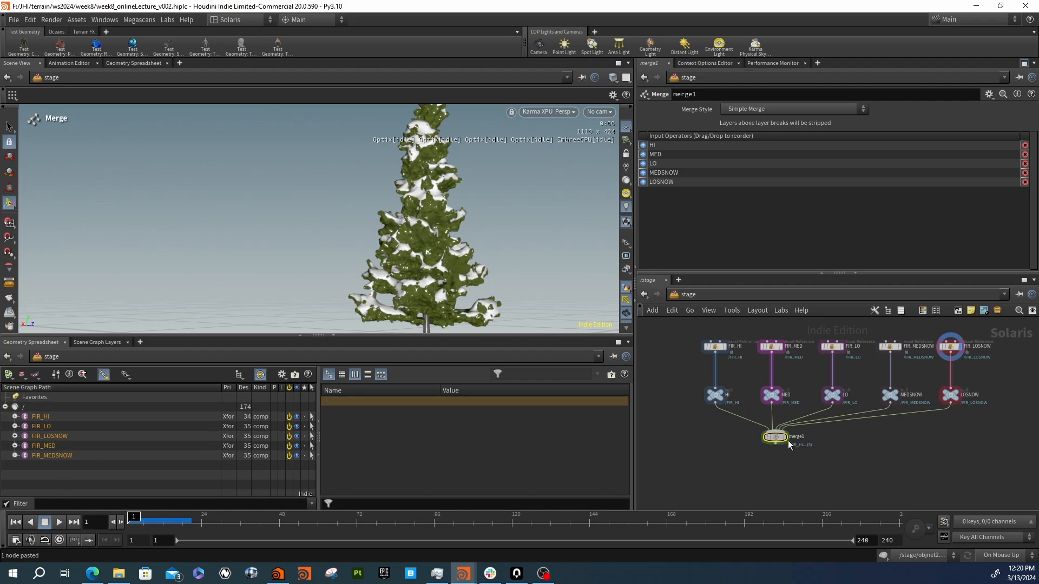
drag(785, 440, 805, 448)
Display the terrain from sopimport1 and look at it through /cameras/camera1
middle_drag(741, 442, 817, 438)
scroll(816, 437, down, 3)
scroll(701, 414, up, 3)
scroll(742, 407, down, 5)
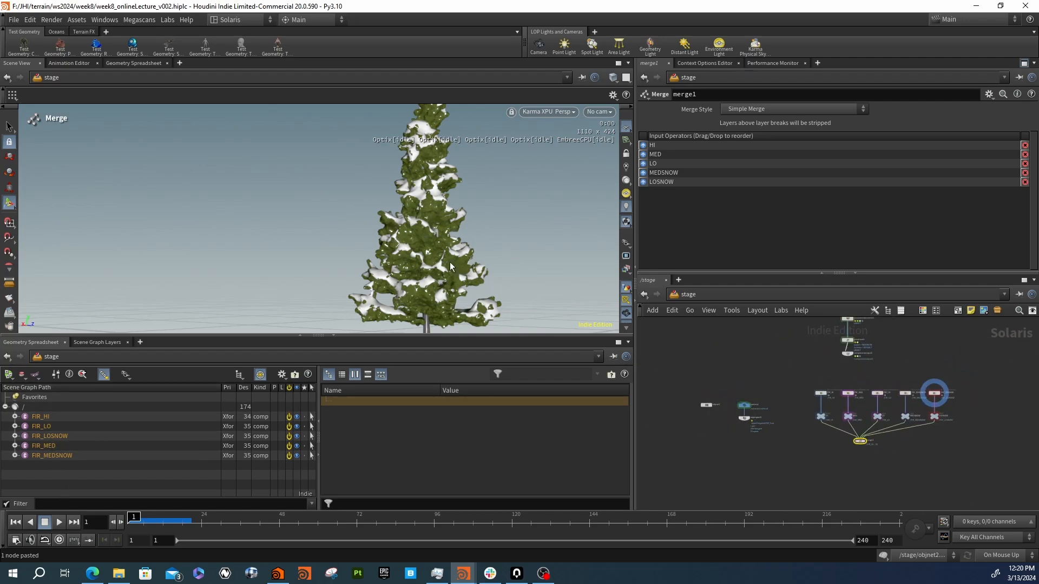
scroll(741, 421, up, 4)
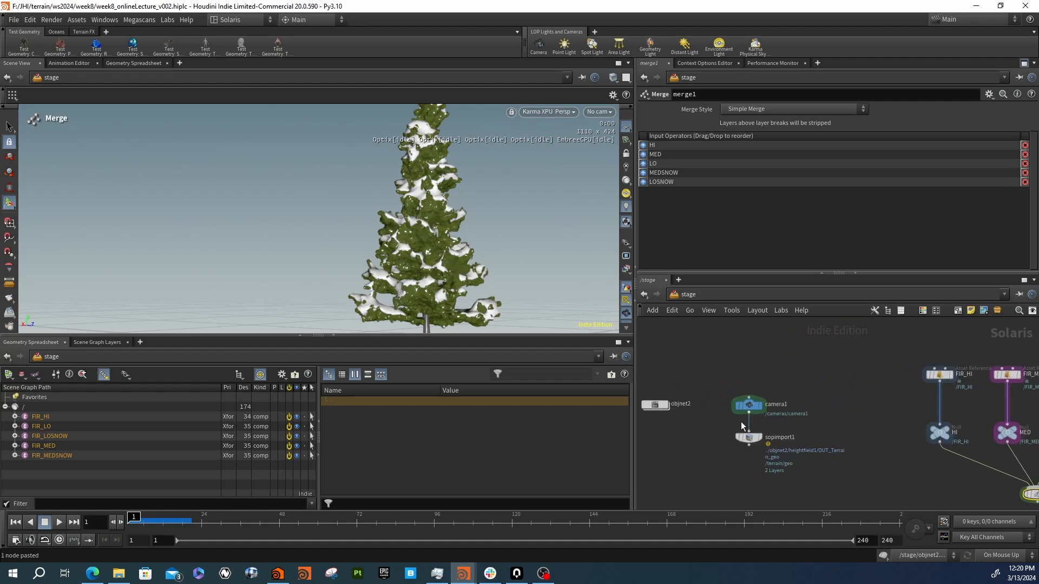
click(762, 442)
click(598, 111)
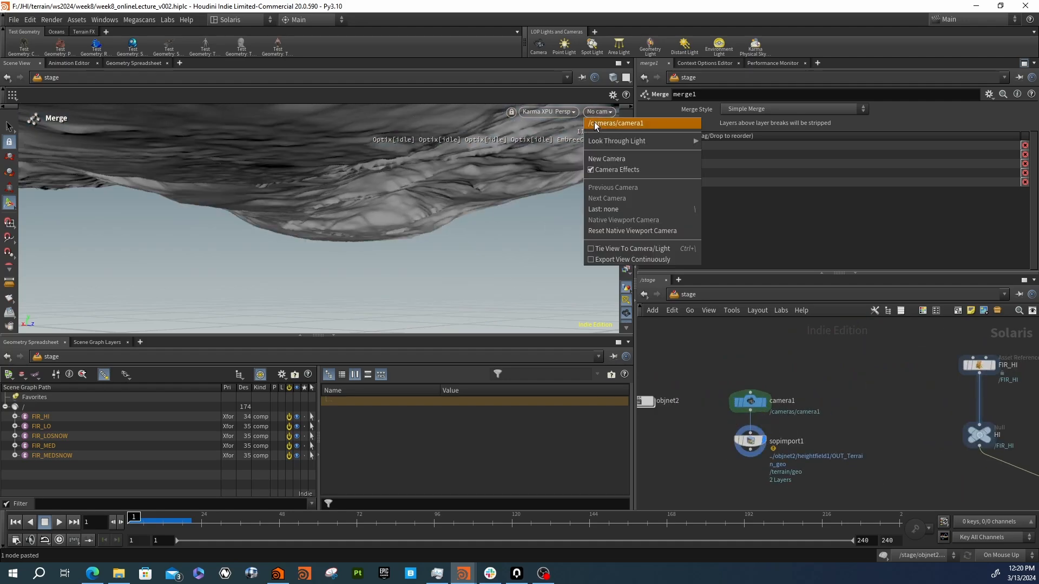
click(603, 122)
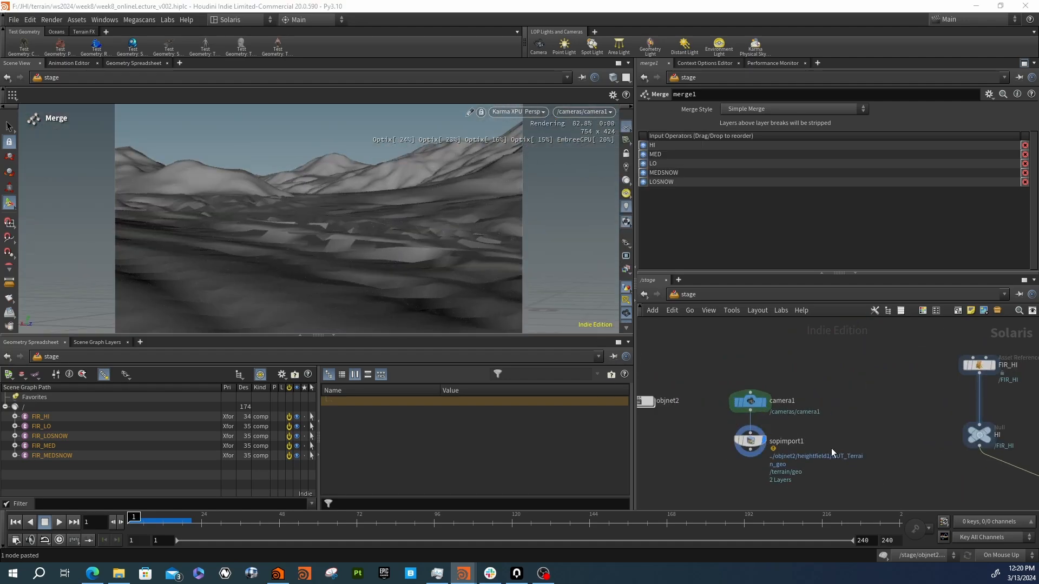
Add an Instancer node, connect the merged fir variants to its second input, and place it below the merge node
scroll(832, 449, down, 2)
key(Tab)
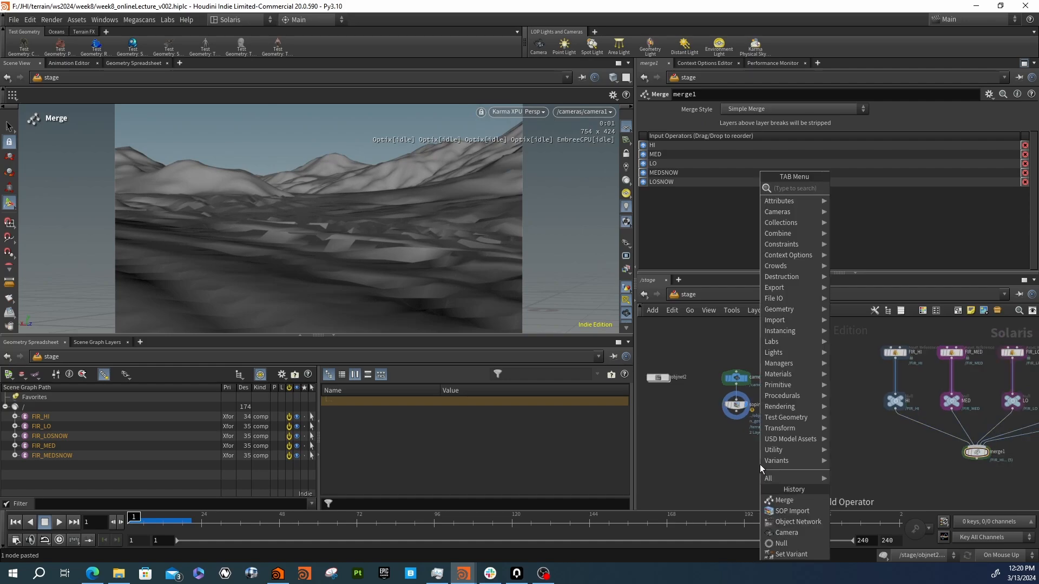
text(in)
key(Return)
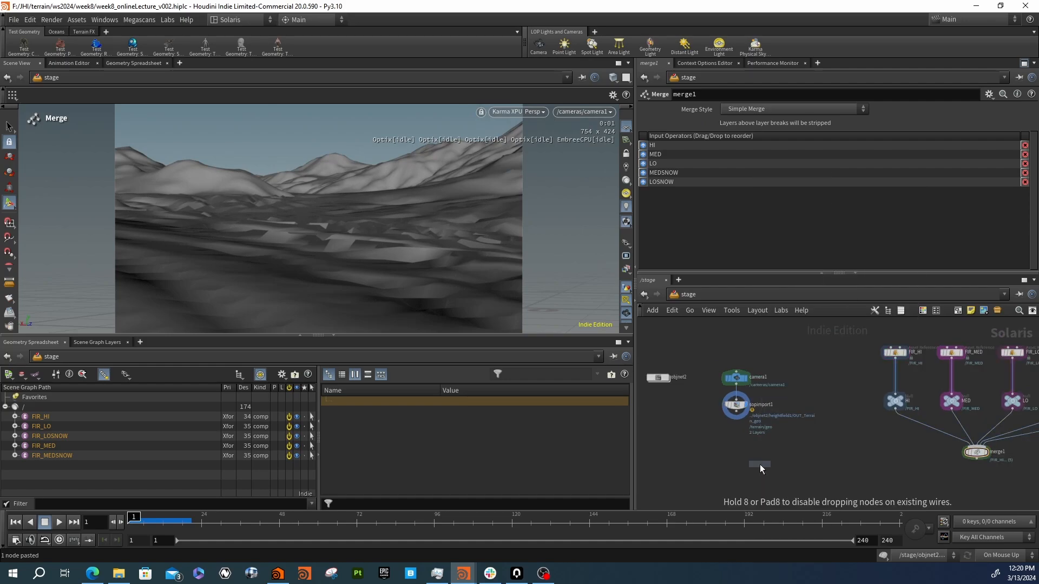
click(760, 465)
drag(766, 461, 1013, 461)
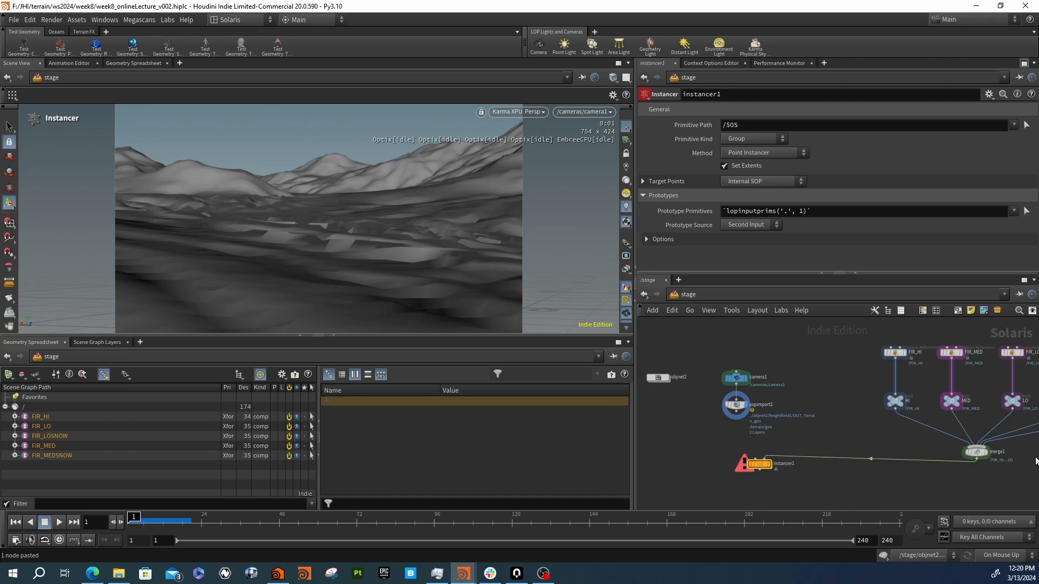
middle_drag(860, 473, 805, 446)
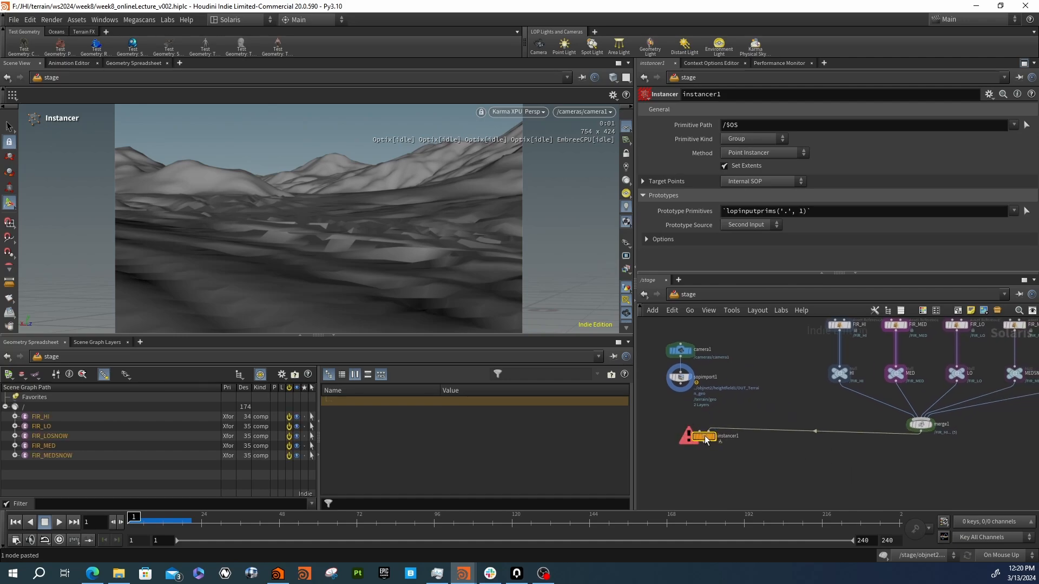
drag(704, 436, 839, 458)
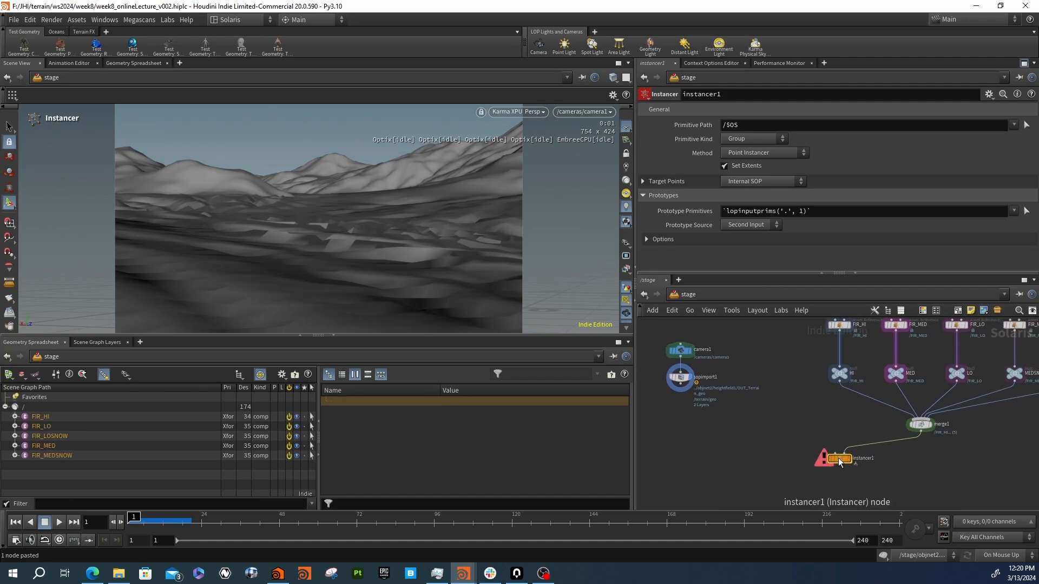
Set the instancer's location source to External SOP and choose OUT_Terrain_geo in heightfield1 as its SOP path
click(746, 180)
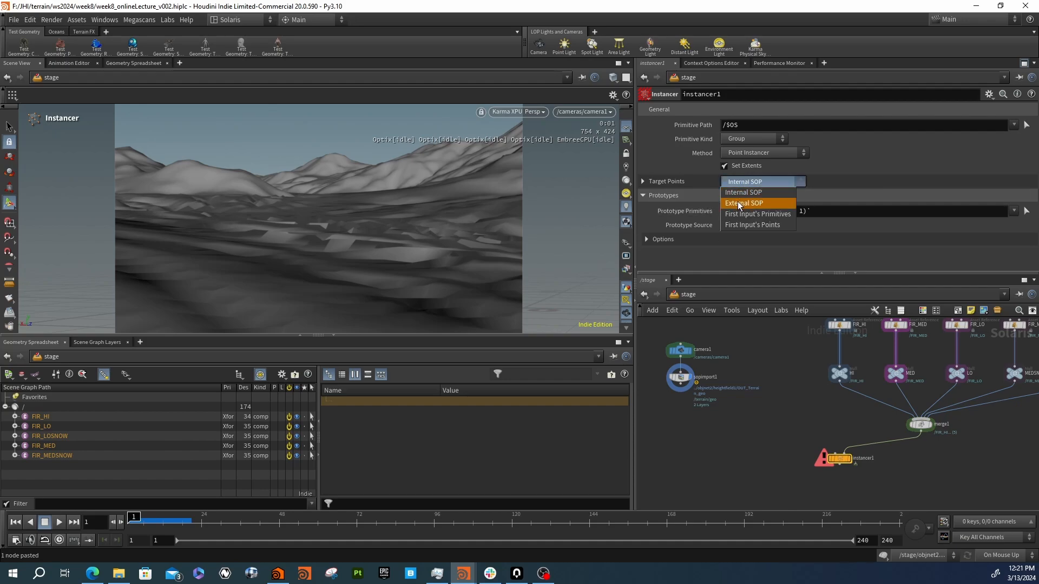
click(746, 198)
click(652, 182)
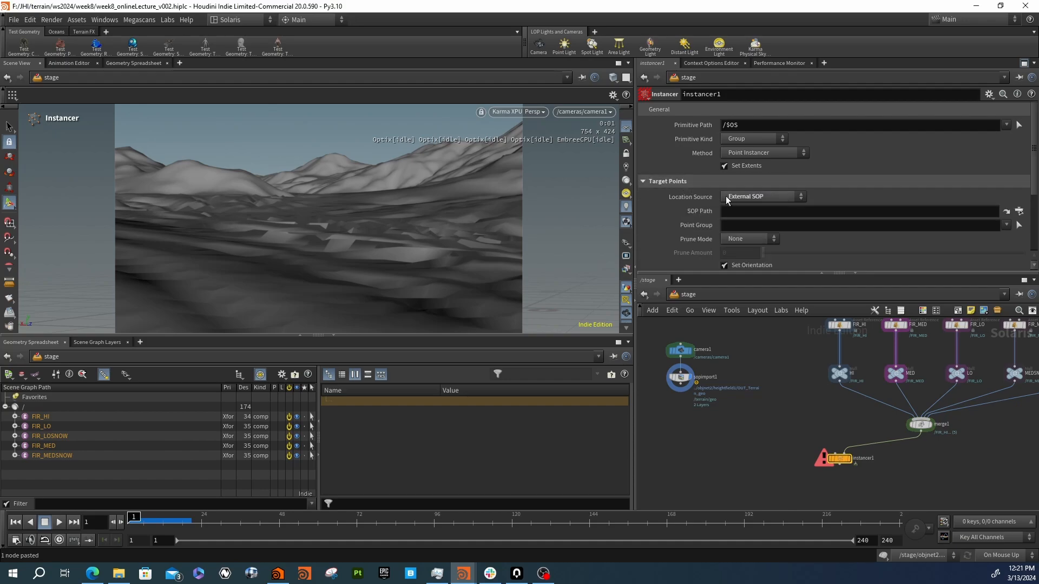
click(1020, 212)
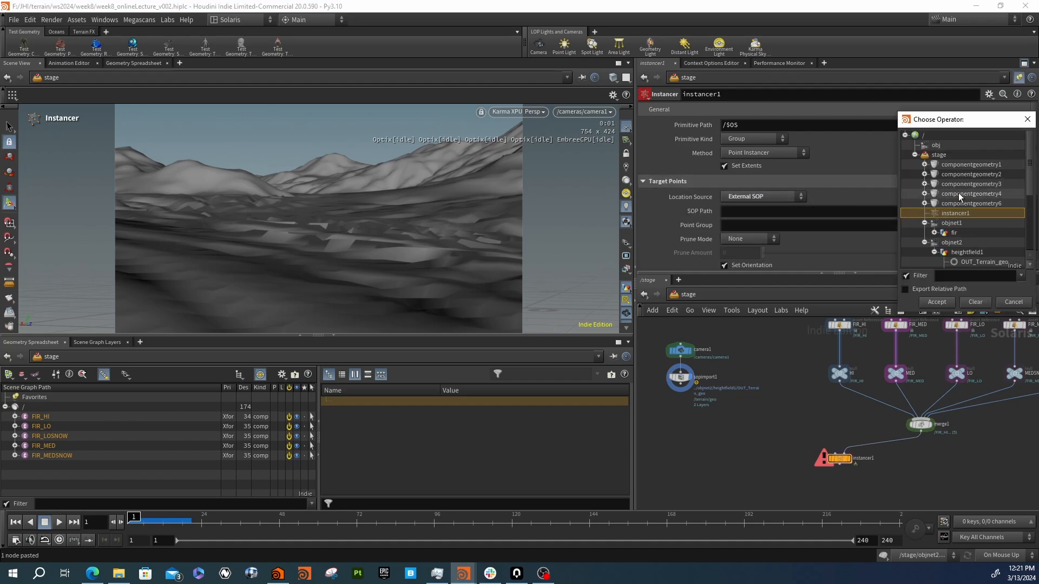
scroll(961, 253, down, 2)
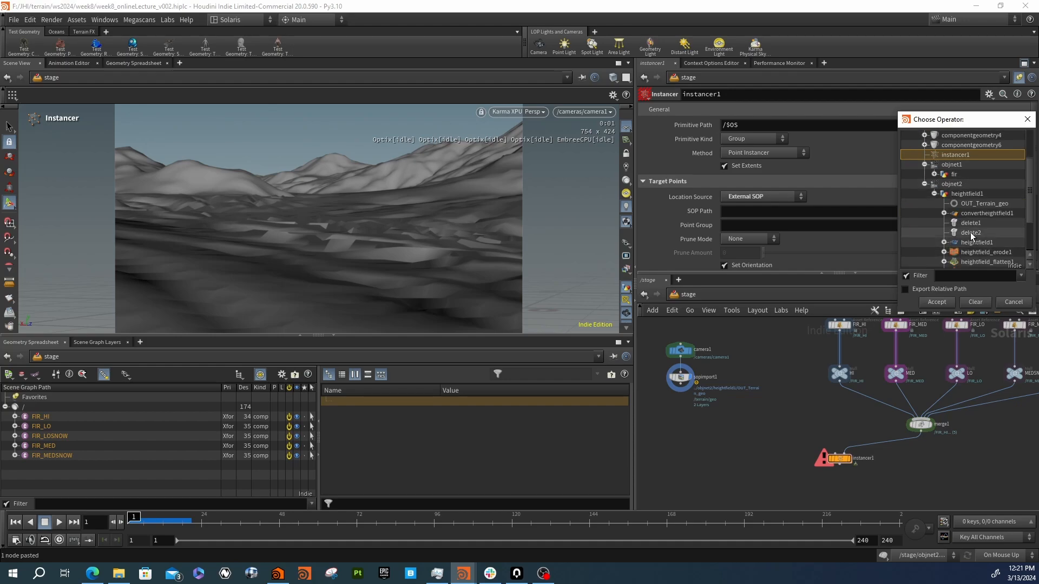
click(977, 203)
click(937, 302)
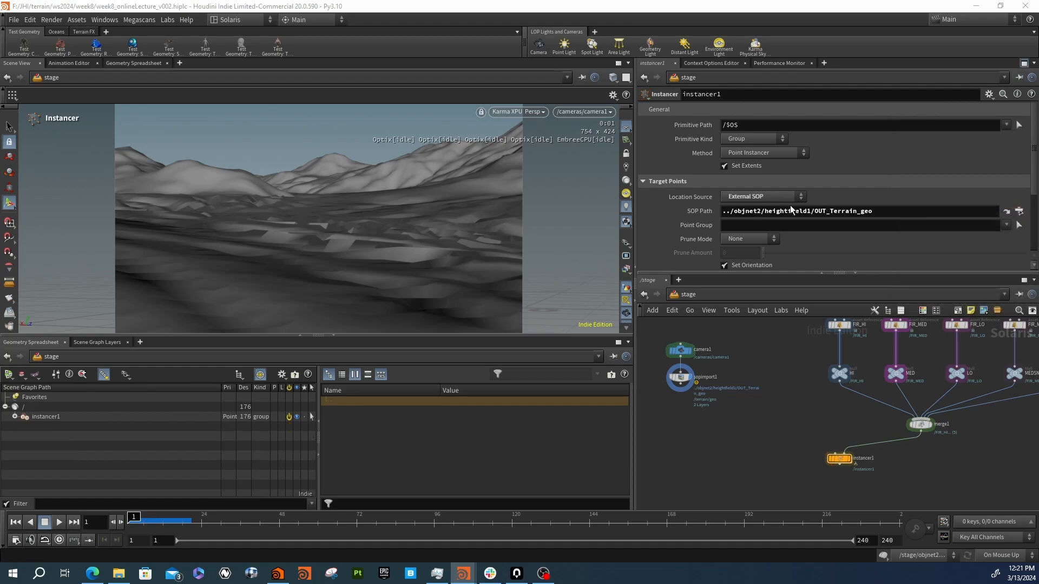
Change the instancer's SOP path to ../objnet2/heightfield1/OUT_SCATTERPTS
drag(829, 211, 874, 211)
text(S)
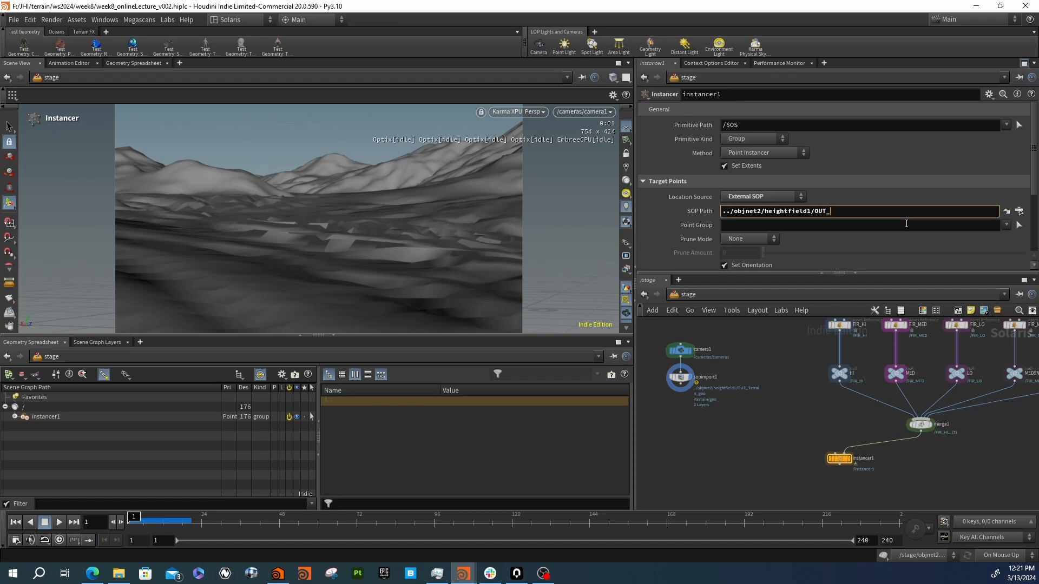
text(CATTERPTS)
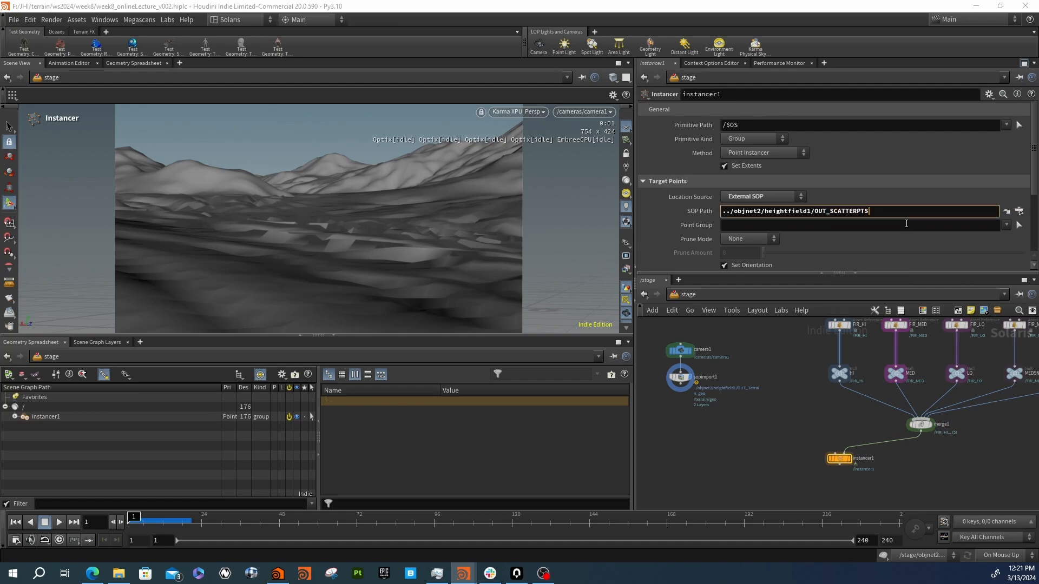
key(Return)
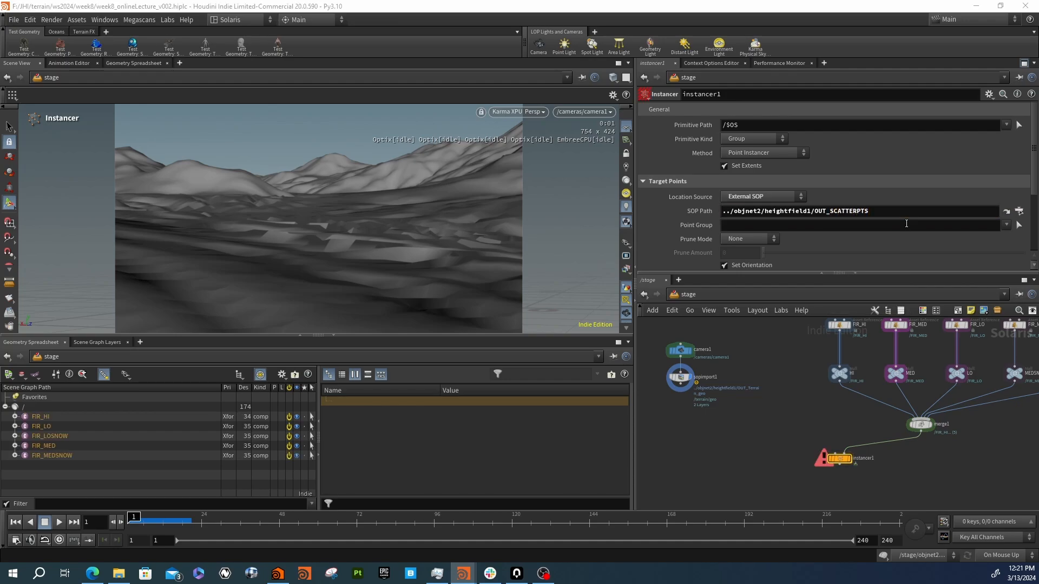
middle_drag(726, 372, 798, 371)
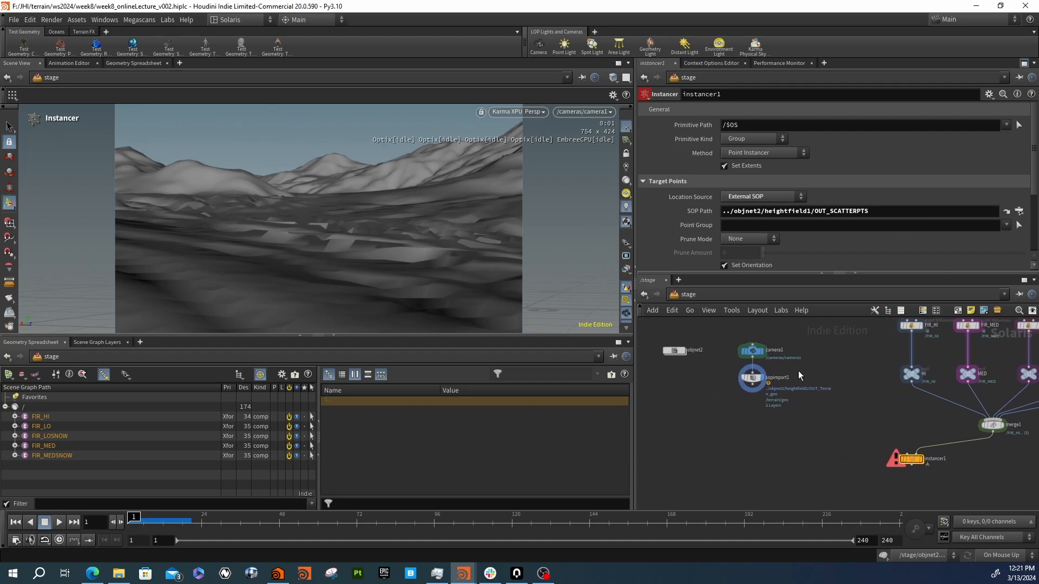
Inside objnet2's heightfield1 network, add a Null node and connect it below delete2
double_click(679, 351)
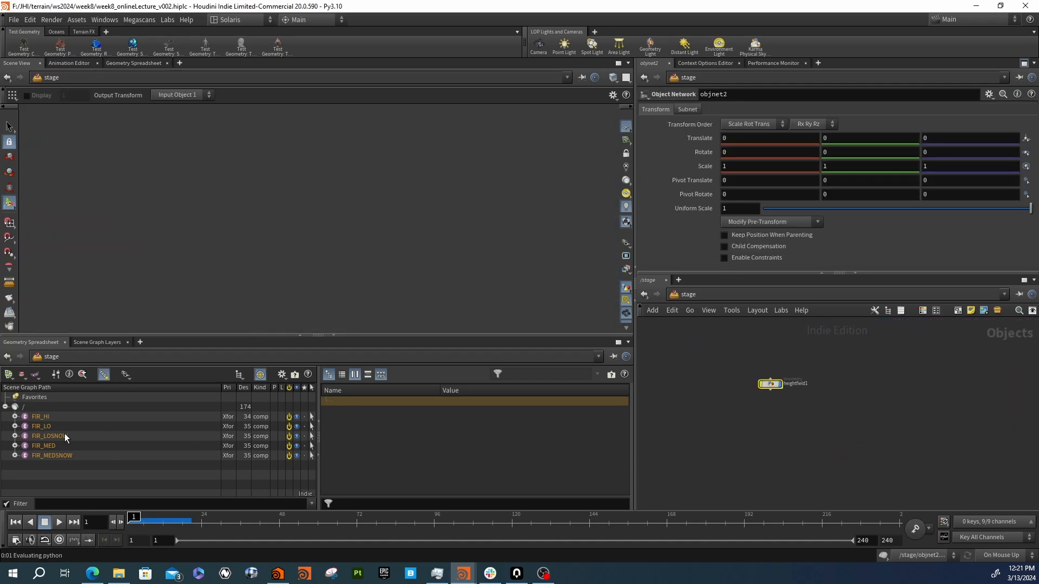
double_click(770, 384)
click(879, 436)
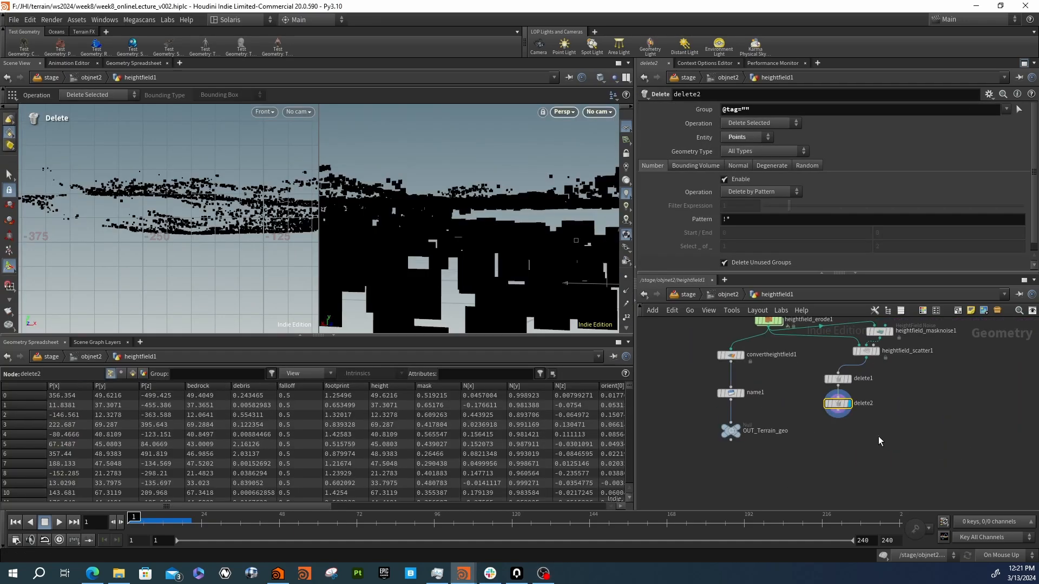
key(Tab)
text(null)
key(Return)
click(878, 436)
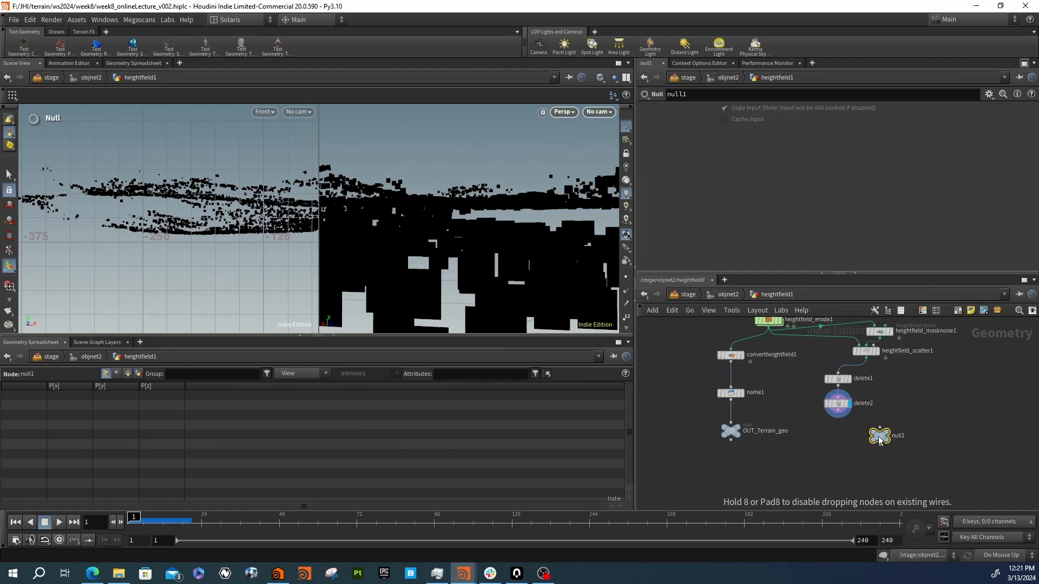
drag(878, 436, 846, 418)
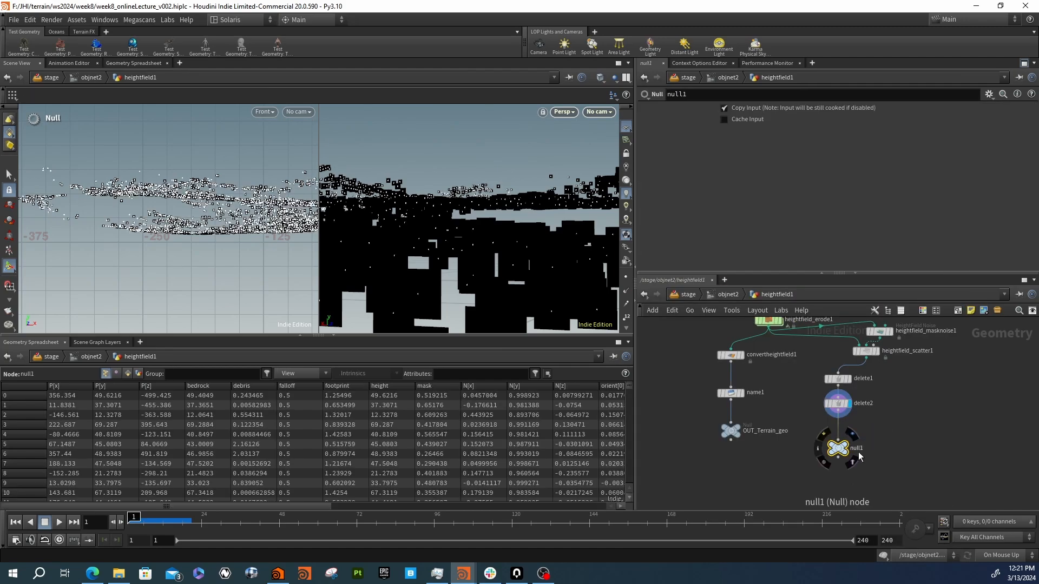
Rename the new null to OUT_SCATTERPTS and return to the stage network
double_click(857, 449)
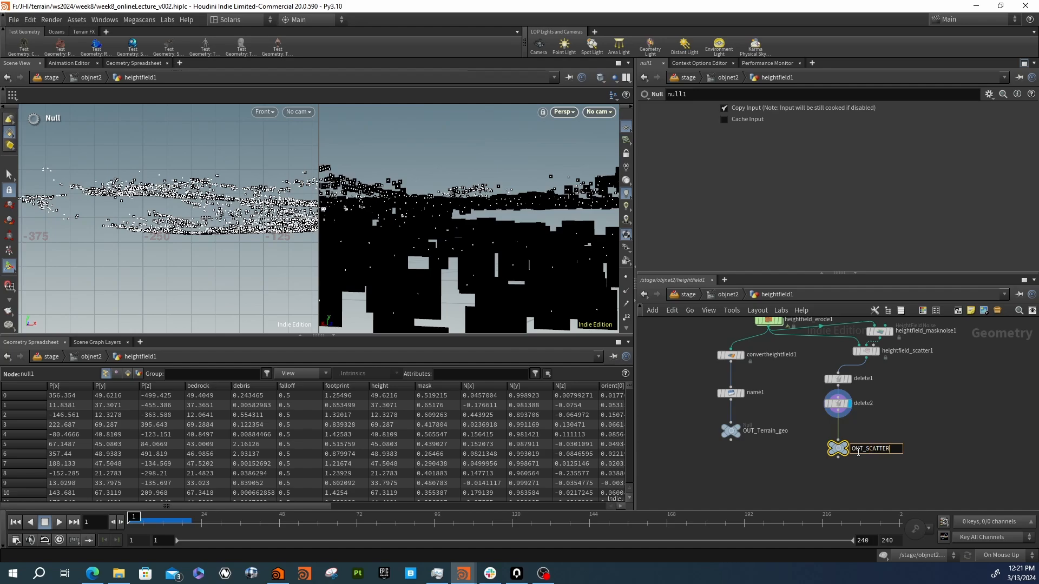
text(OUT_SCATTERPTS)
key(Return)
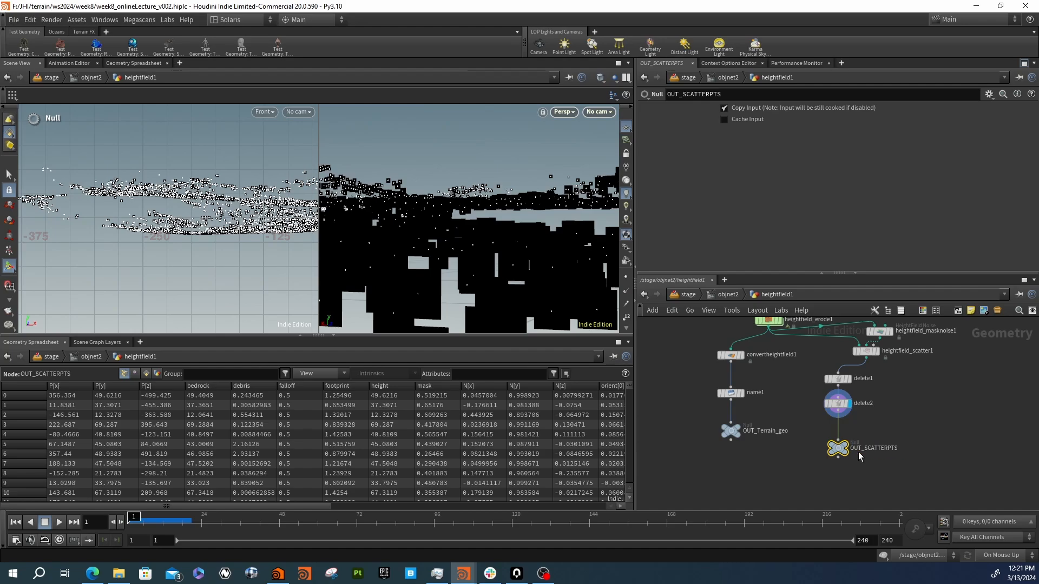
click(688, 295)
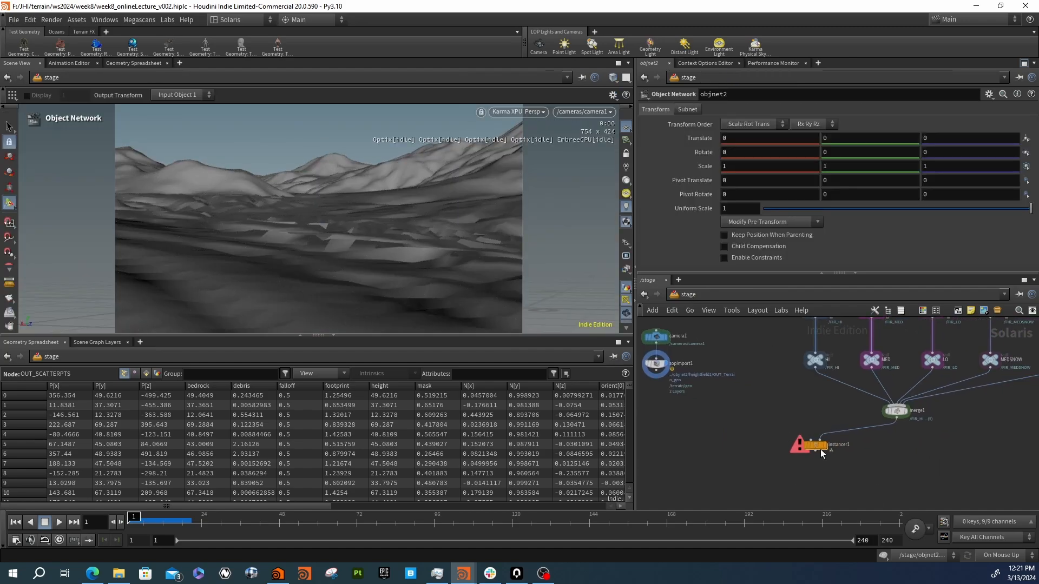
Display instancer1, frame its output in the viewport, and inspect the scattered fir trees up close
click(820, 448)
click(825, 446)
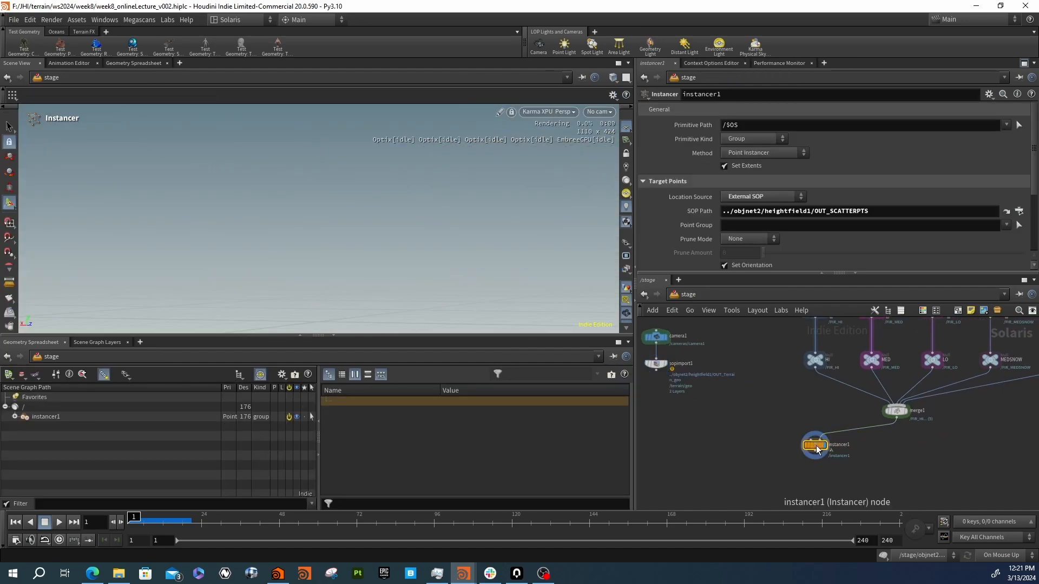
key(space+g)
drag(402, 244, 383, 276)
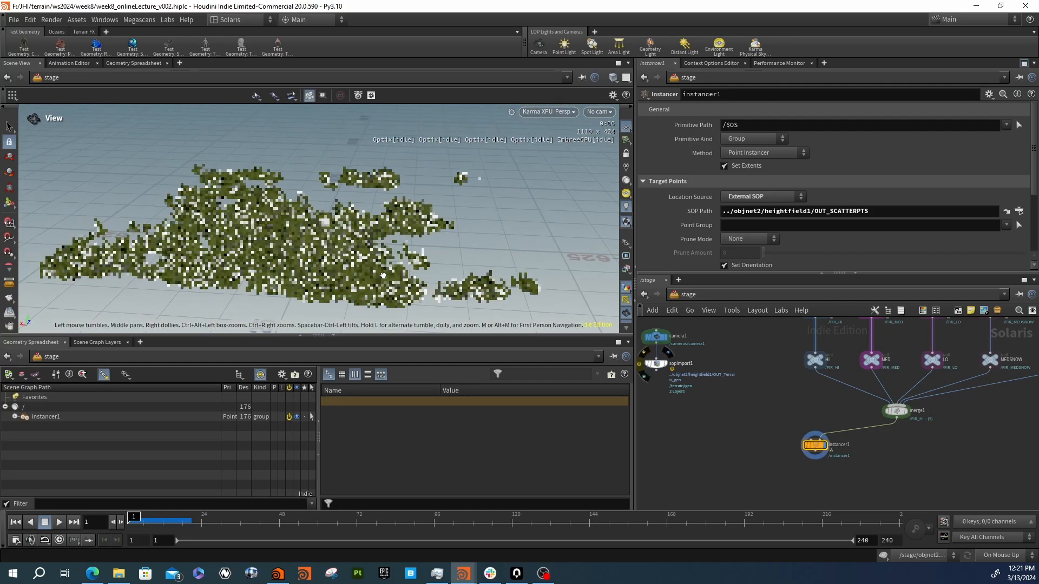
right_drag(383, 276, 420, 254)
drag(419, 253, 433, 248)
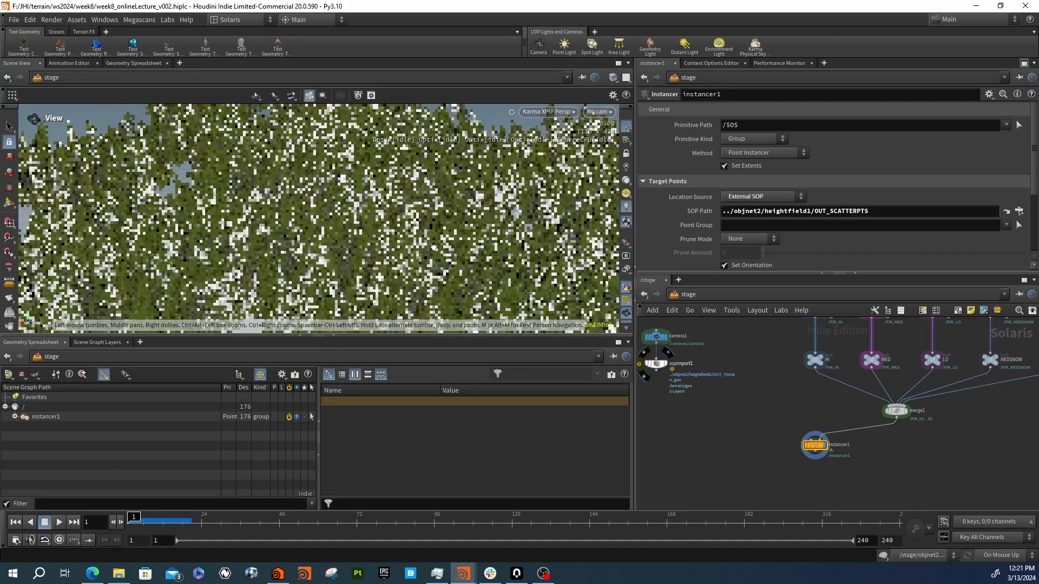
right_drag(434, 248, 475, 253)
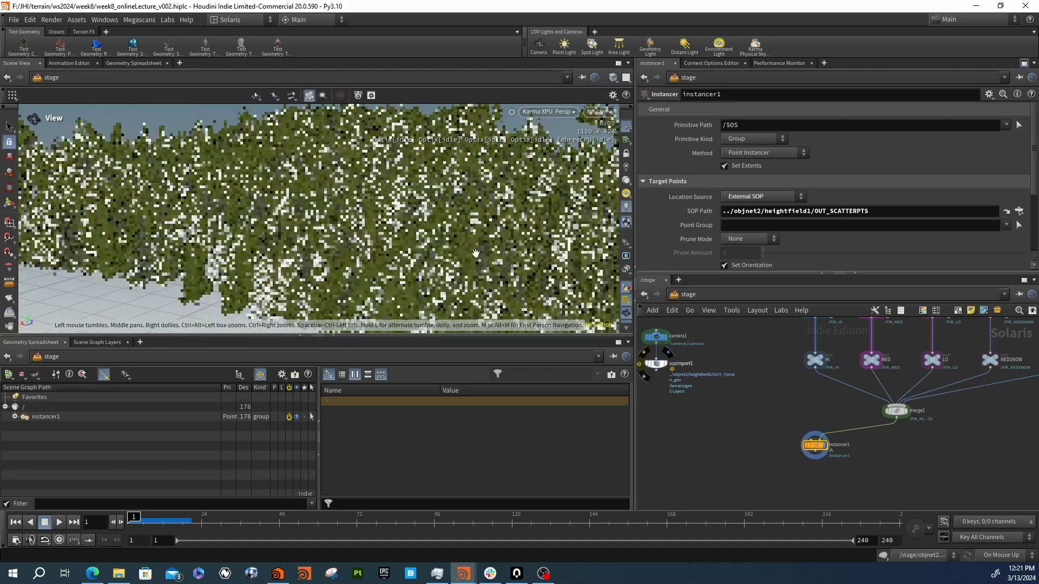
Expand the instancer's prototype options and examine the Prototype Index setting against the scattered trees
scroll(697, 220, down, 3)
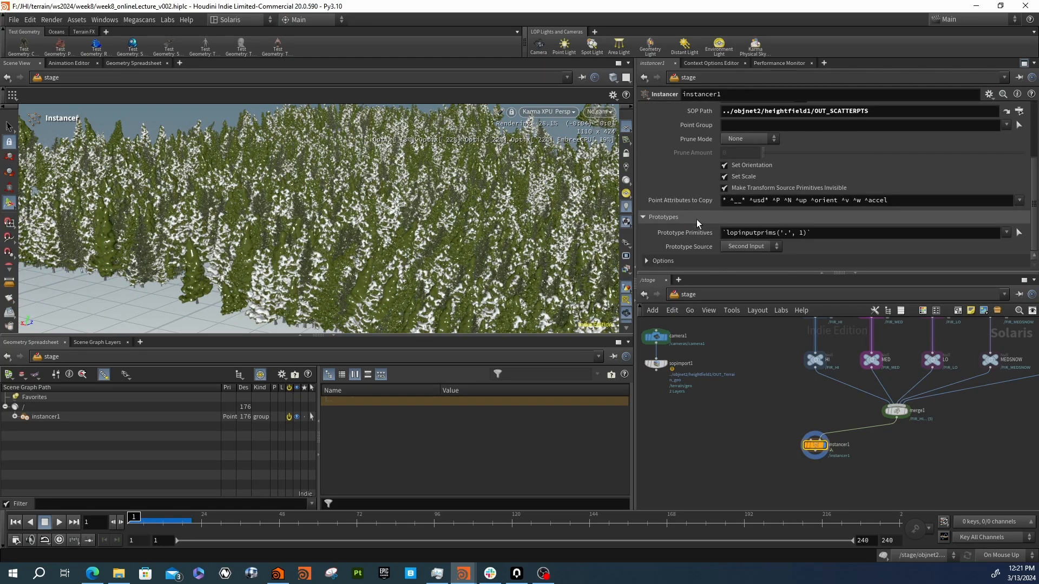
click(665, 260)
scroll(667, 244, down, 4)
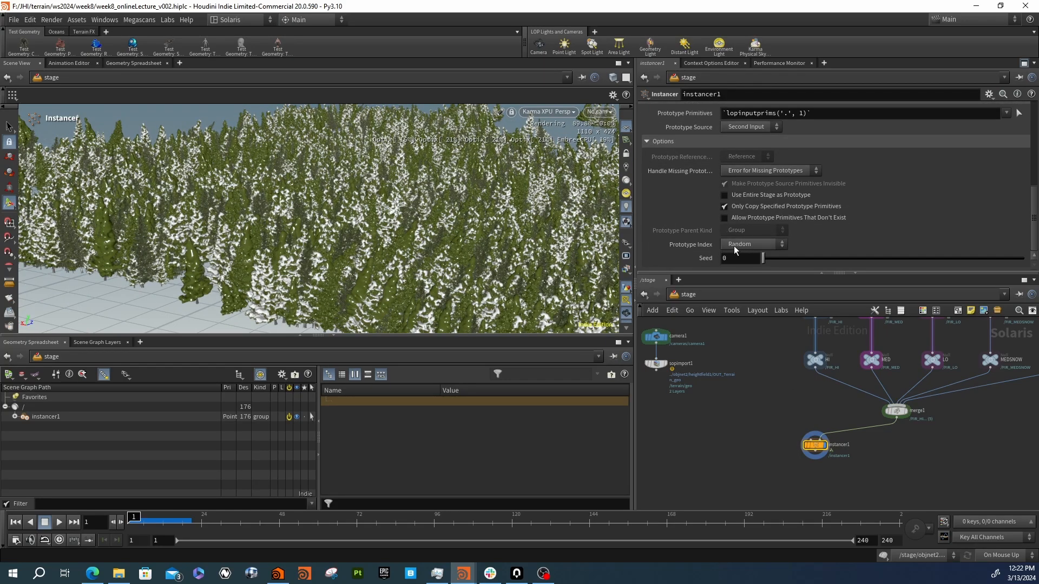
alt+drag(374, 248, 557, 133)
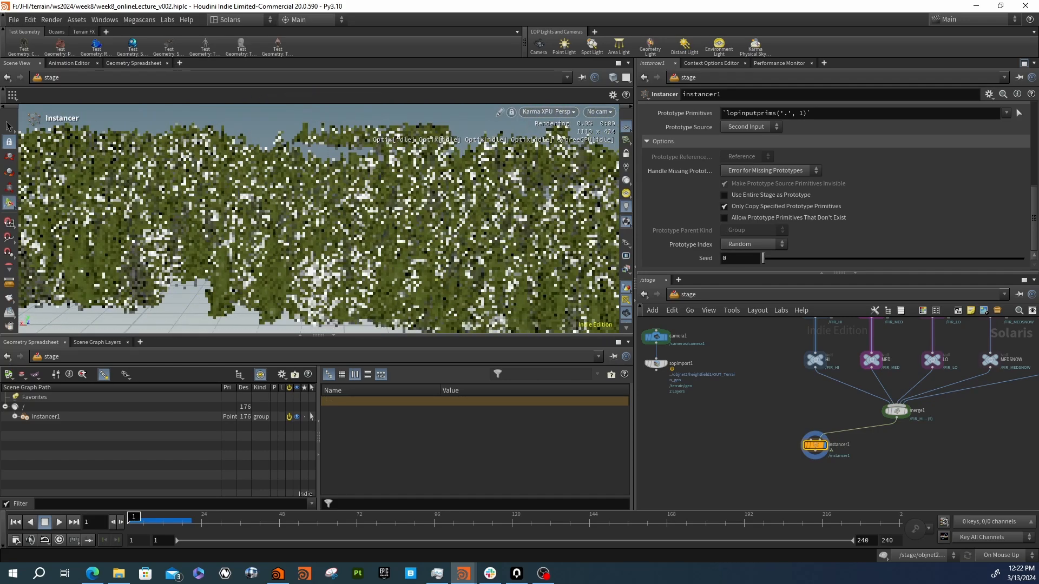
Connect sopimport1 to instancer1's first input and look through /cameras/camera1
click(600, 111)
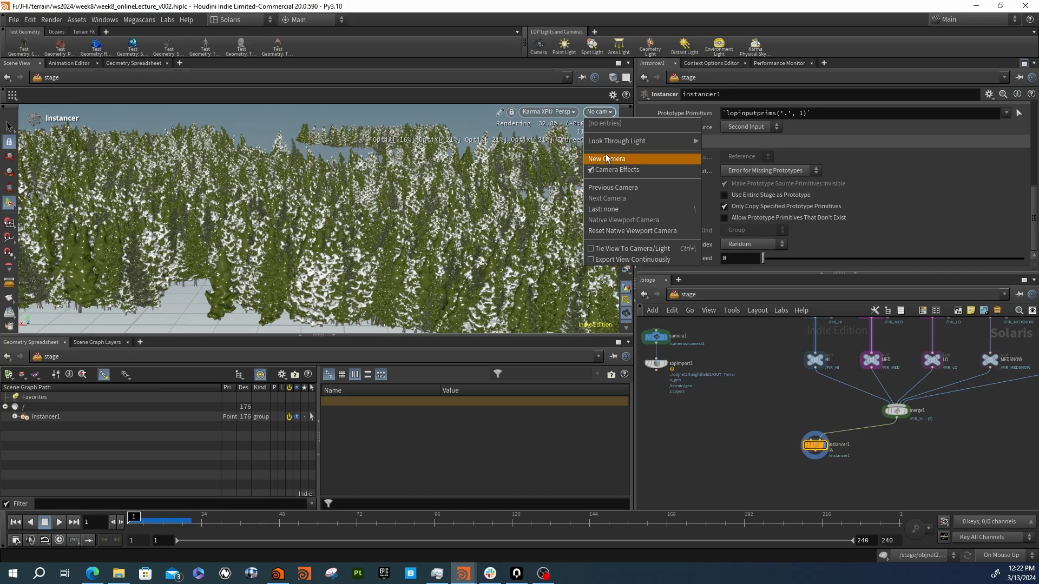
click(609, 113)
middle_drag(731, 391, 766, 389)
drag(691, 370, 726, 433)
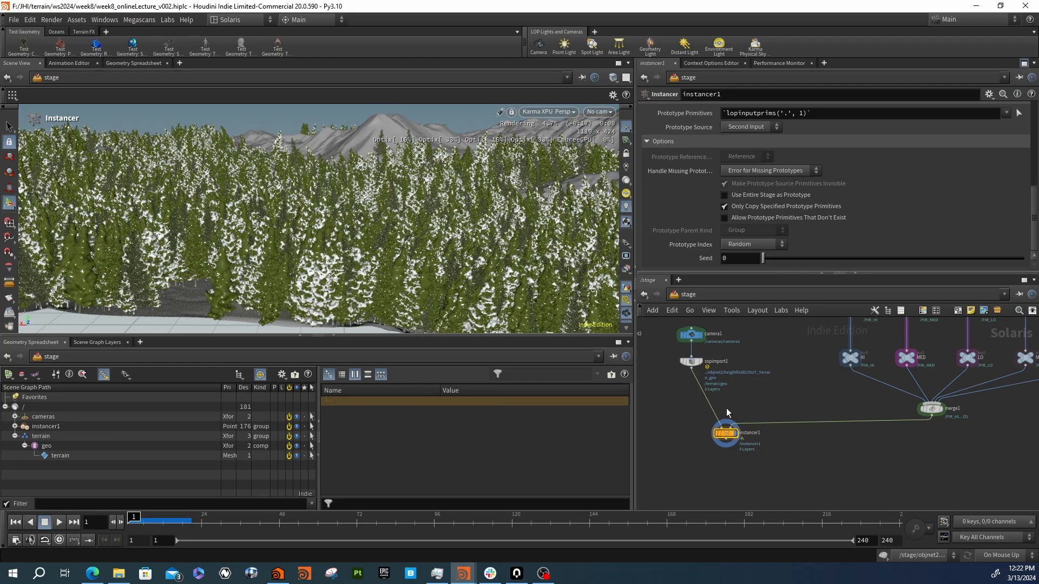
click(605, 112)
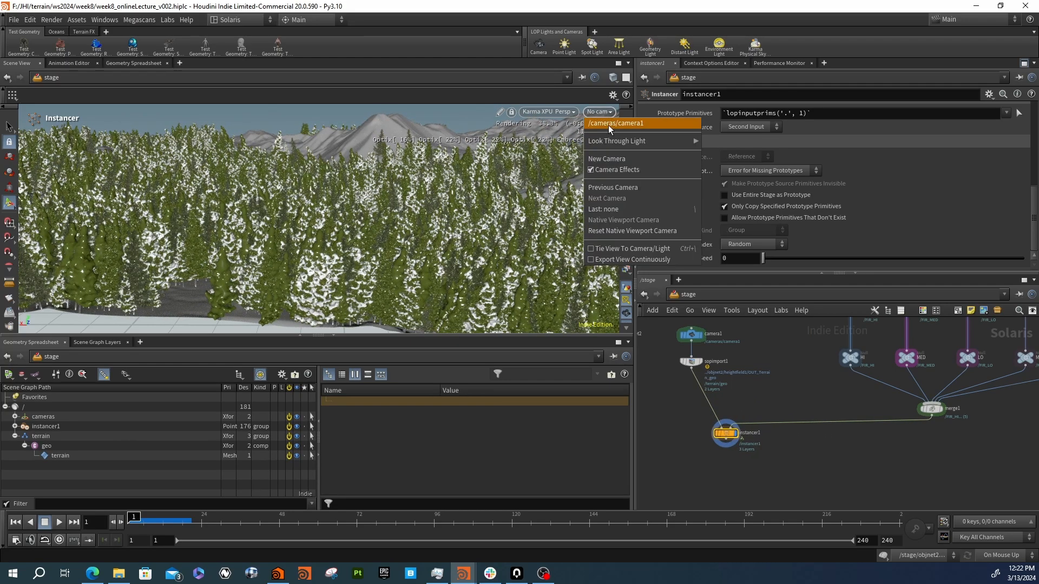
click(609, 124)
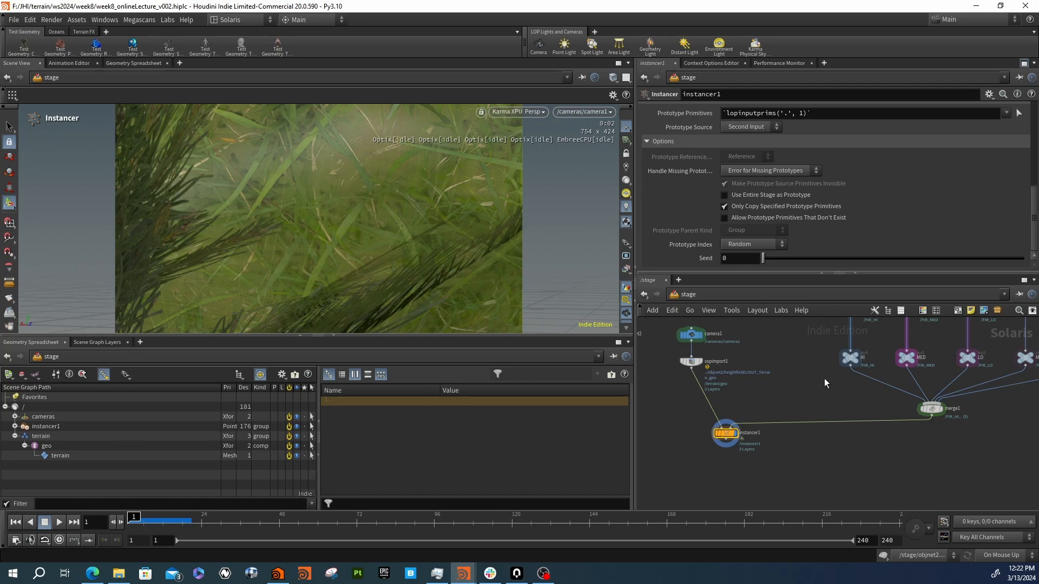
Lock the camera to the view and reframe camera1 on the fir forest with the mountain behind it
click(627, 154)
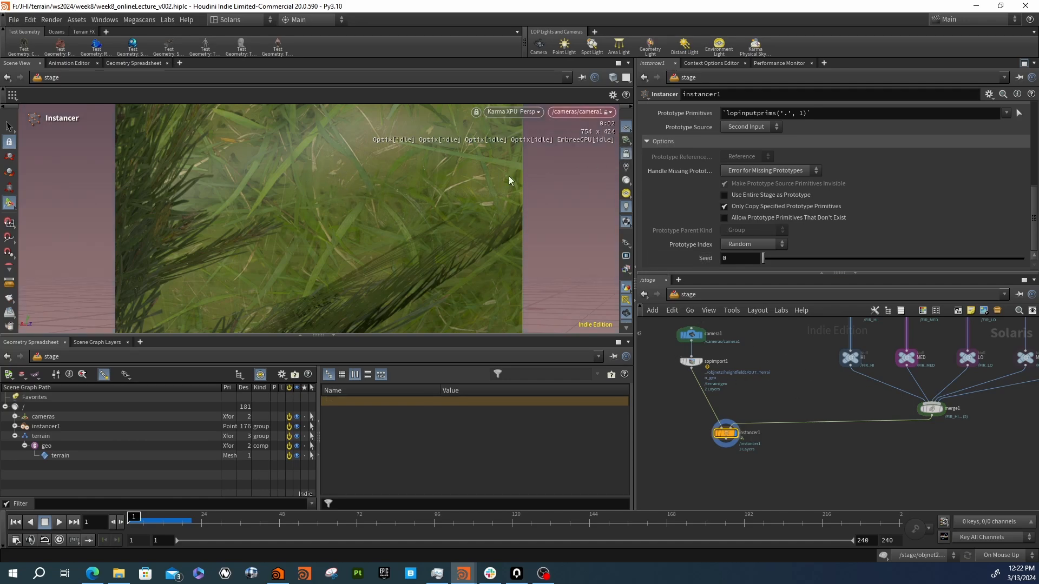
key(Escape)
drag(445, 232, 344, 249)
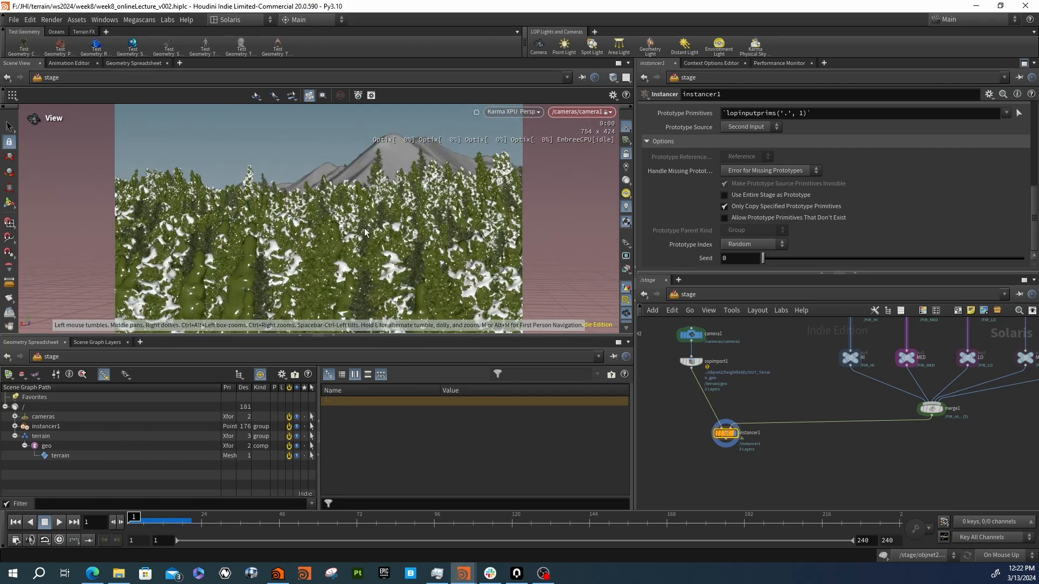
key(Return)
Set camera1's focal length to 28
click(691, 334)
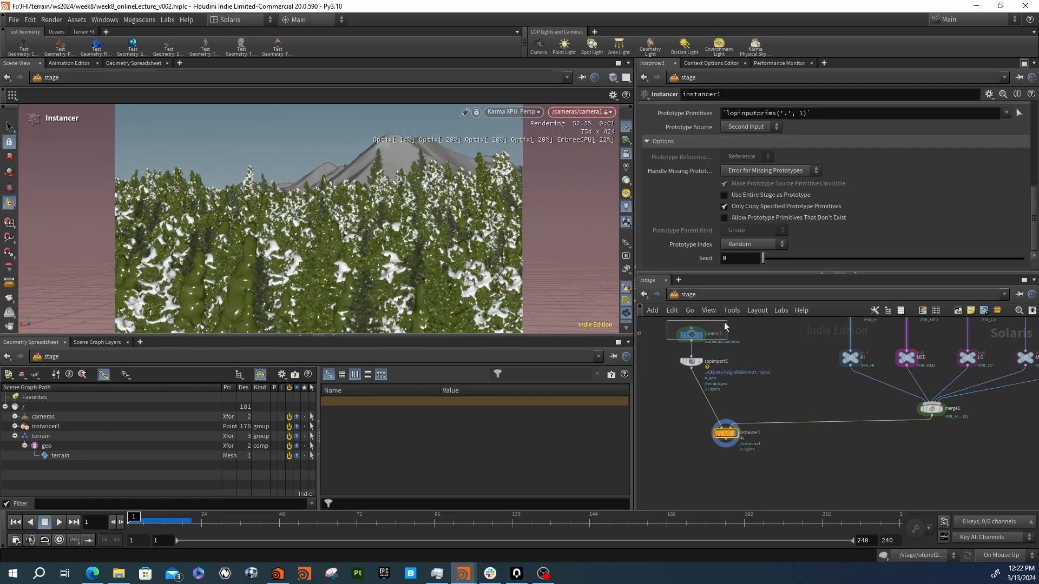
click(696, 166)
click(736, 209)
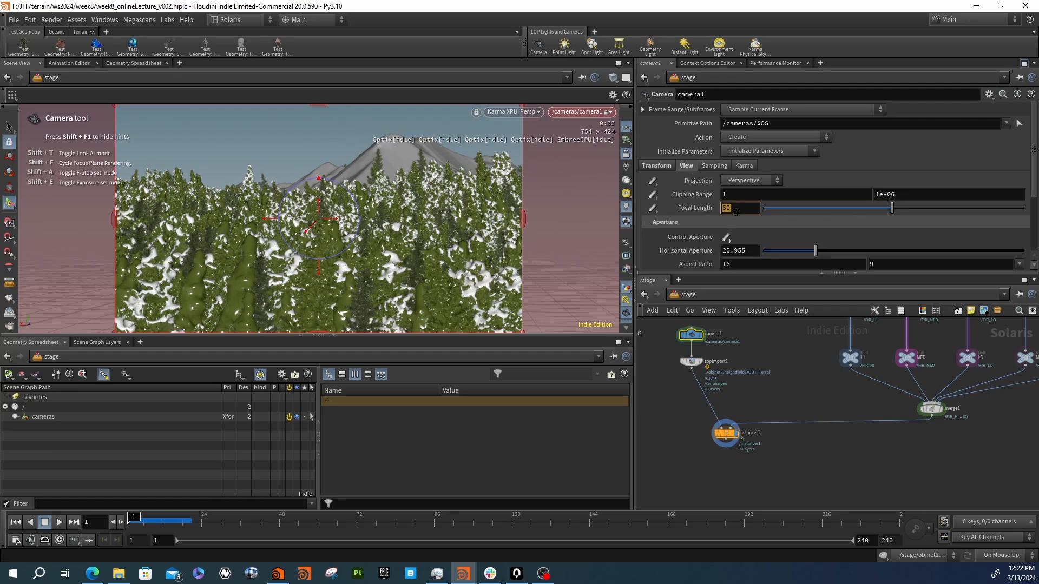
text(28)
key(Return)
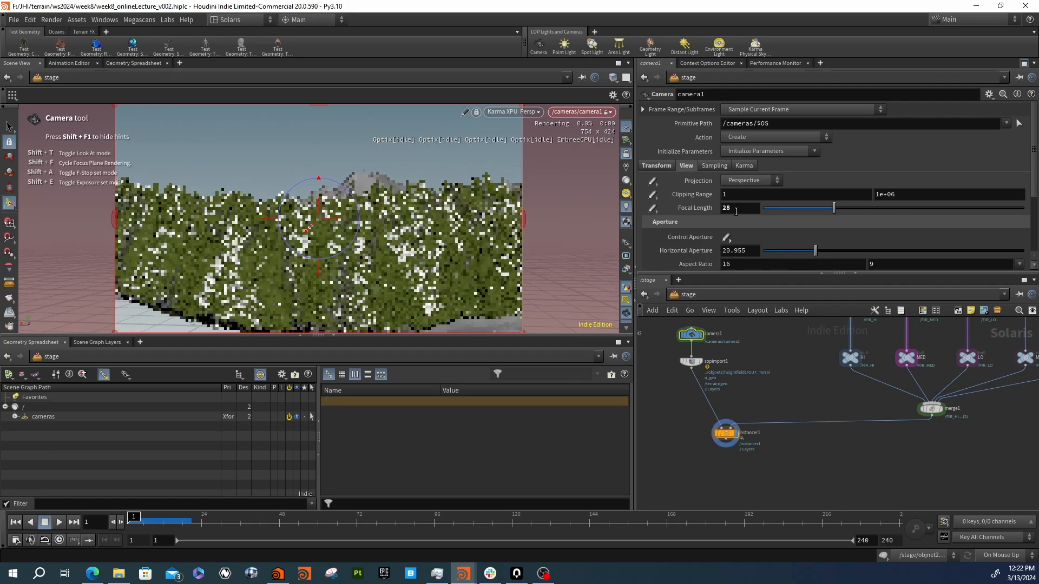
Move camera1 in close to the fir trees, then unlock the camera from the view
key(Escape)
right_drag(378, 234, 373, 239)
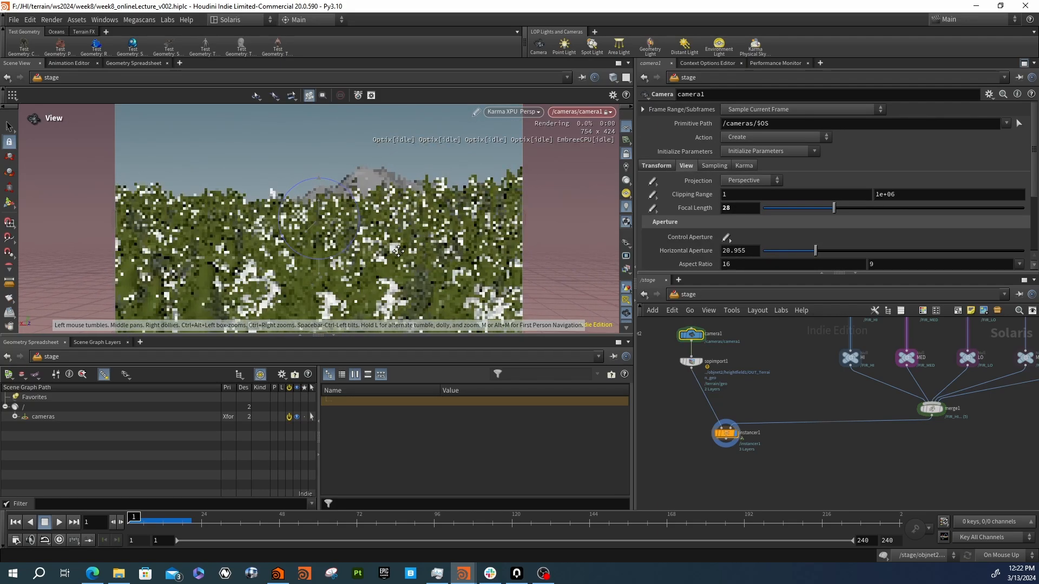
drag(372, 239, 383, 258)
middle_drag(383, 258, 337, 273)
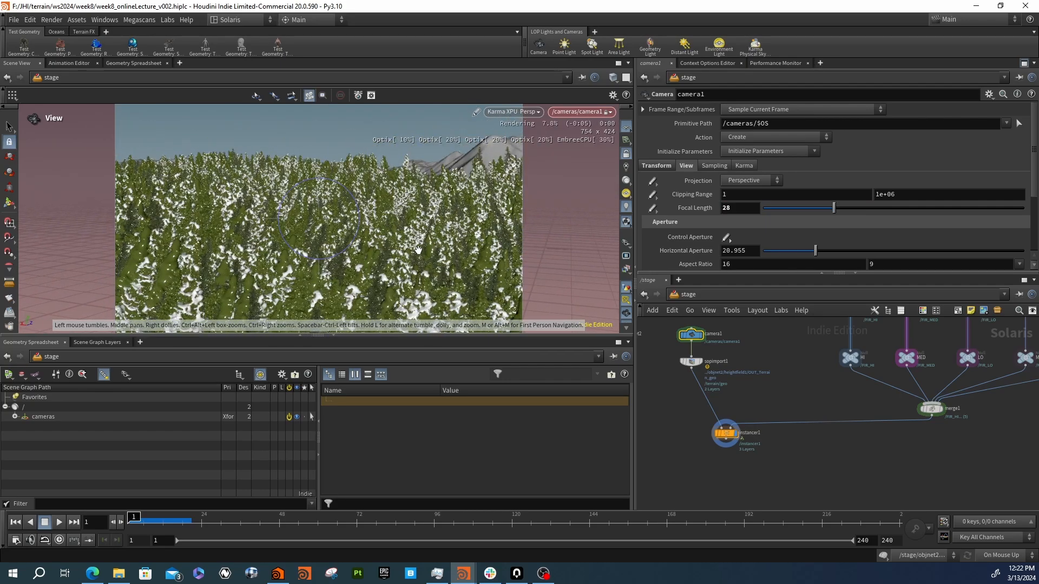
mouse_move(392, 251)
mouse_down()
mouse_move(405, 248)
mouse_move(376, 255)
mouse_move(384, 251)
mouse_up()
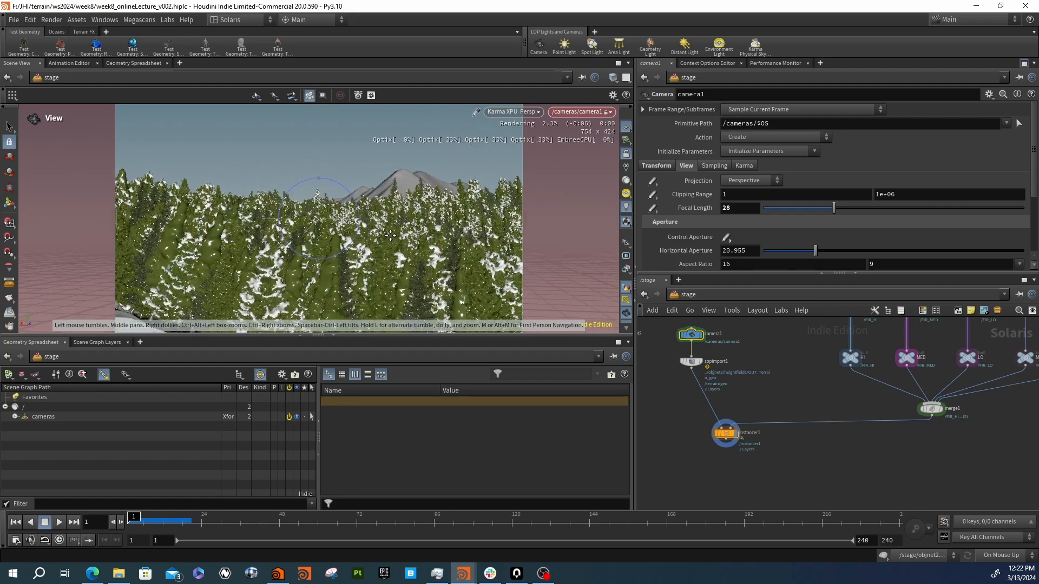
right_drag(384, 250, 528, 253)
middle_drag(487, 247, 404, 238)
click(627, 153)
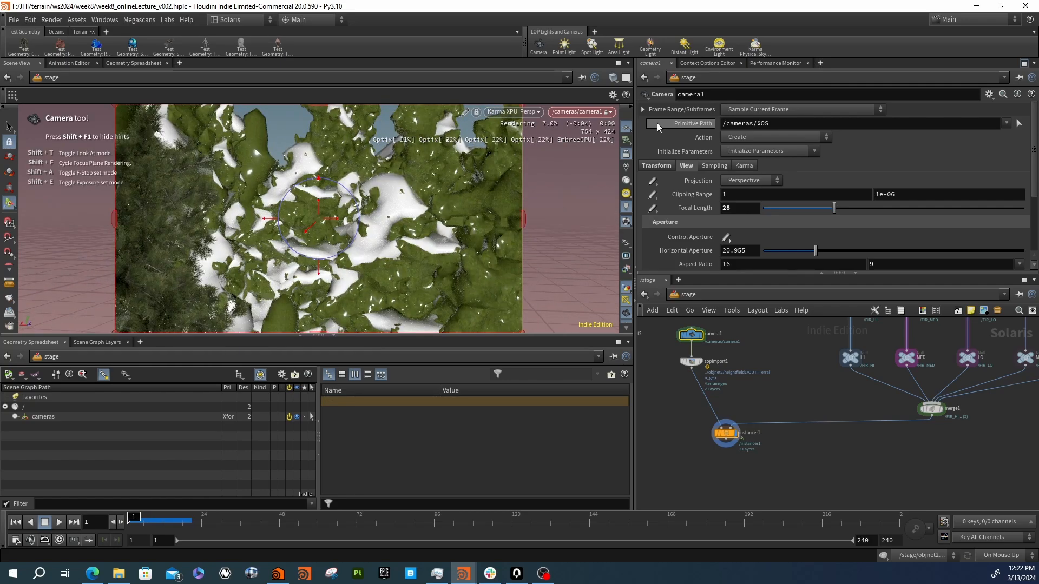
click(626, 154)
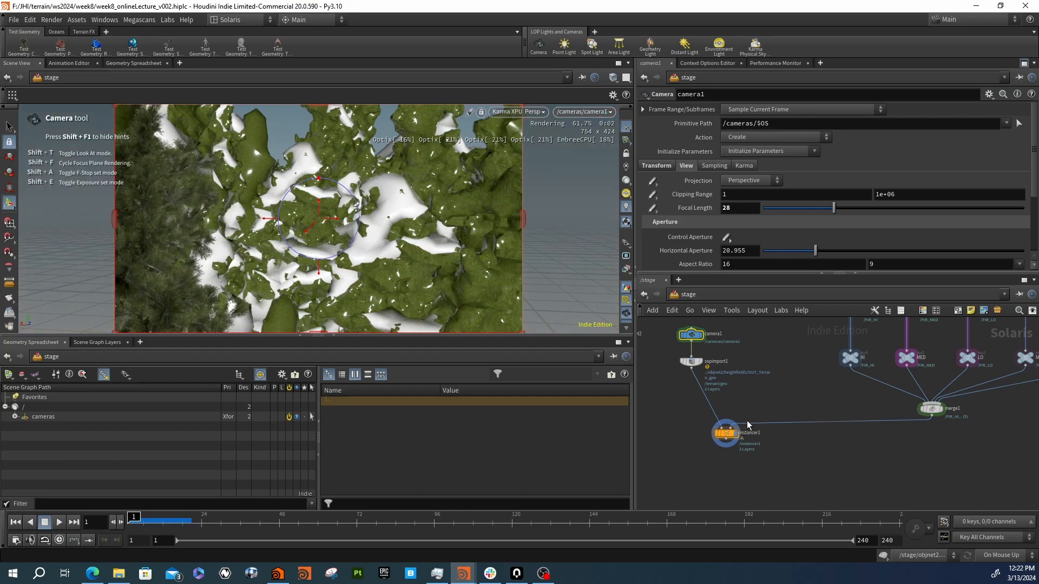
Set instancer1's Prototype Index to Name Attribute and view the resulting forest from farther away
middle_drag(807, 403, 801, 426)
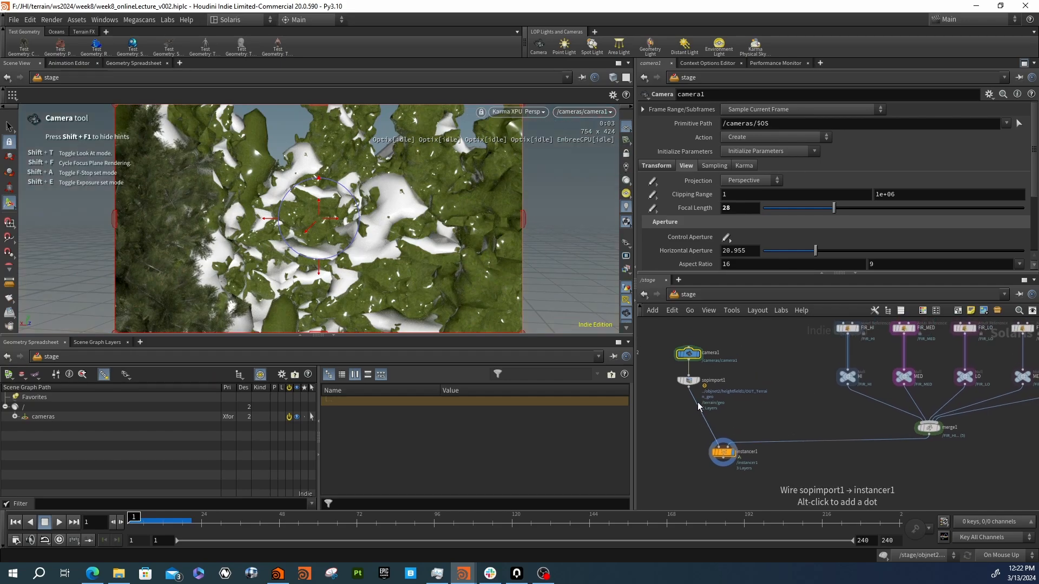
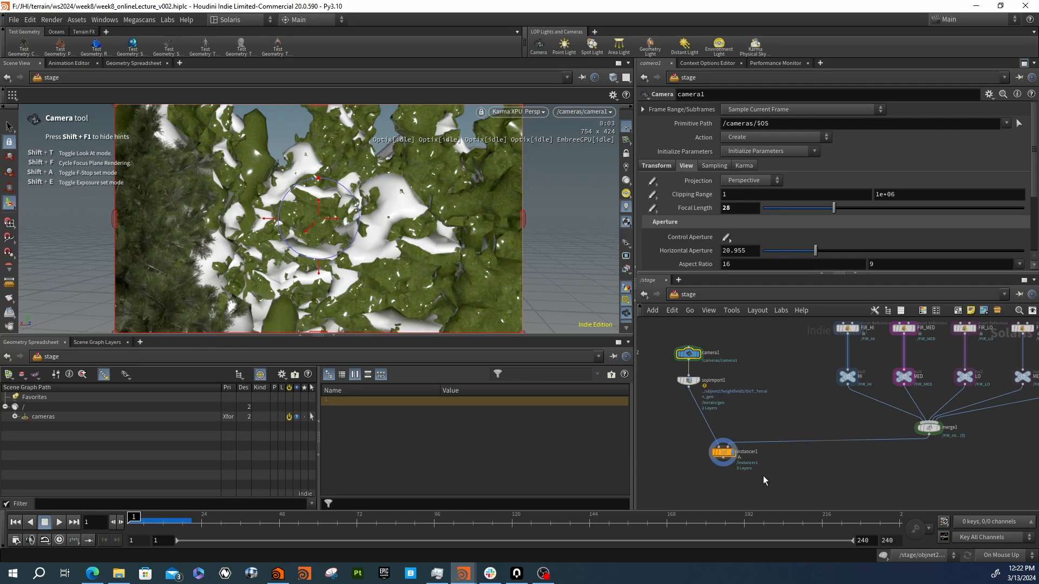
click(715, 449)
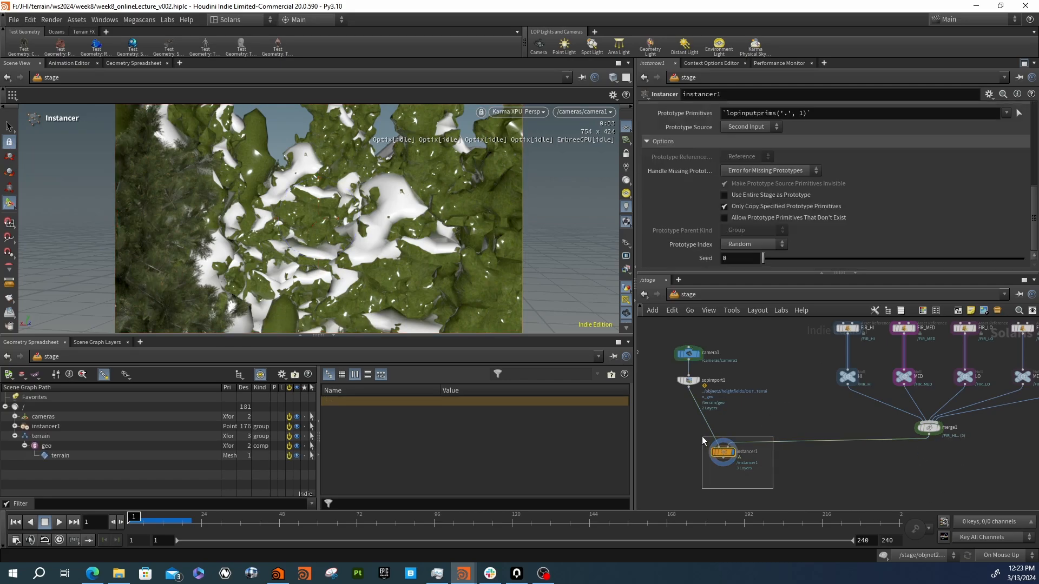
click(734, 247)
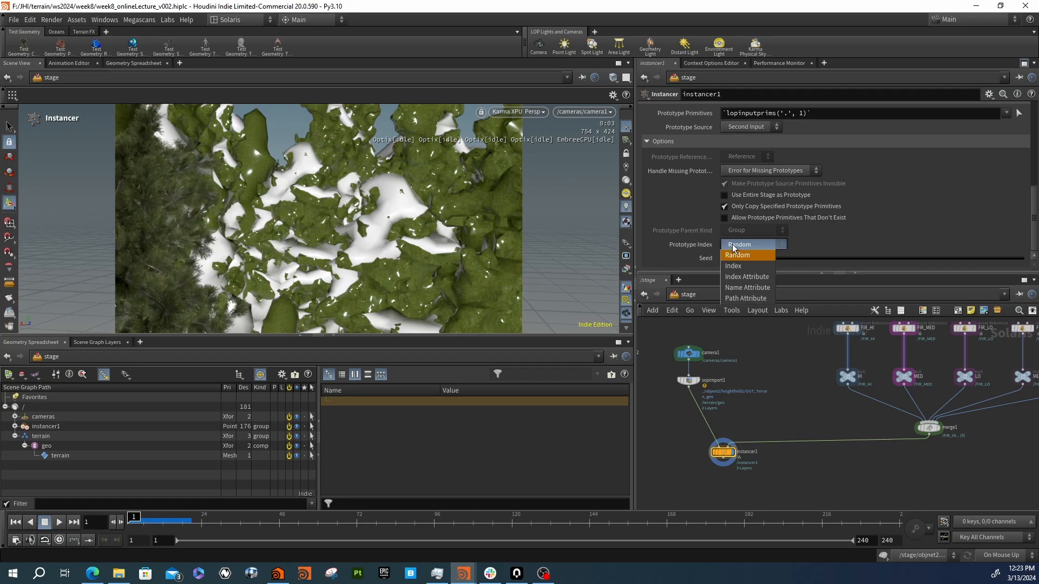
click(739, 288)
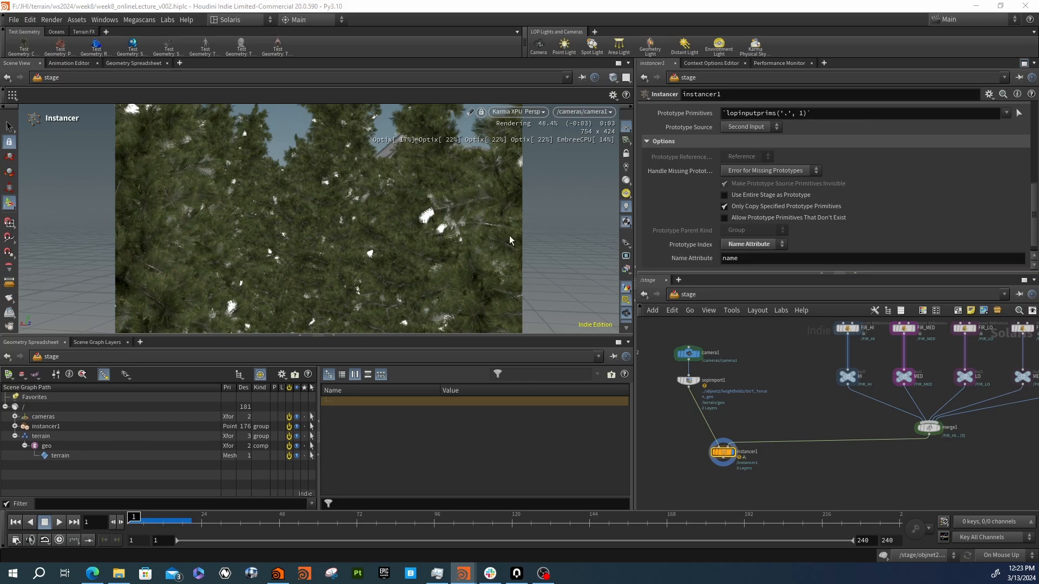
alt+drag(461, 201, 378, 221)
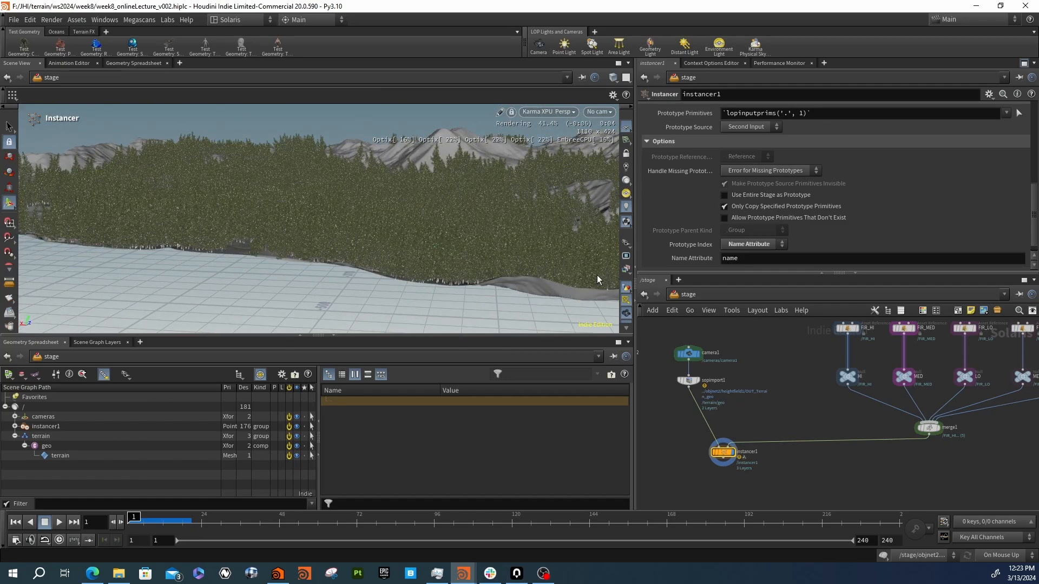
middle_drag(734, 391, 739, 381)
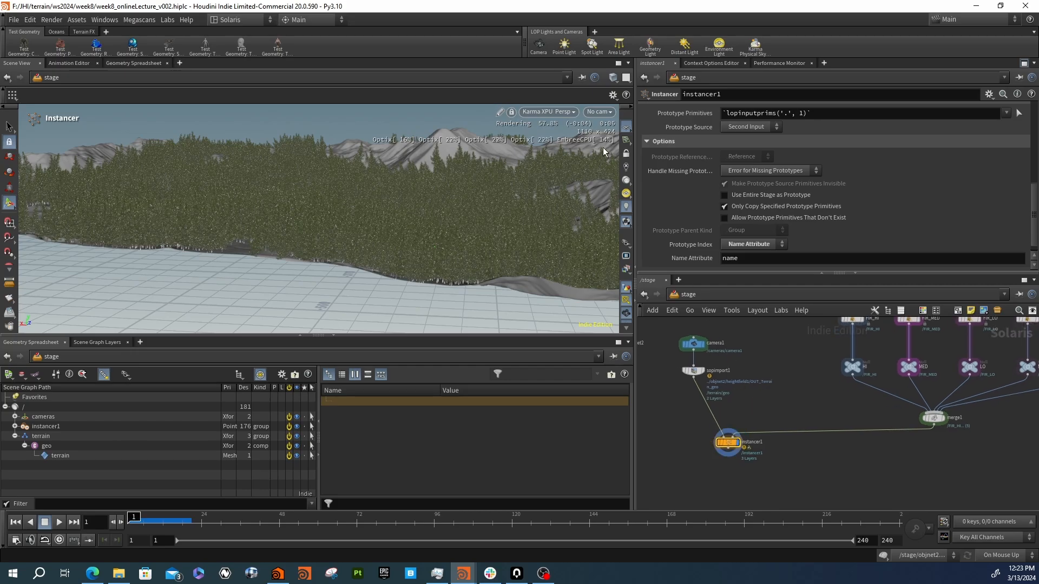
View the forest through camera1 and line up the instancer1 node directly beneath the sopimport1 node
click(601, 112)
click(611, 124)
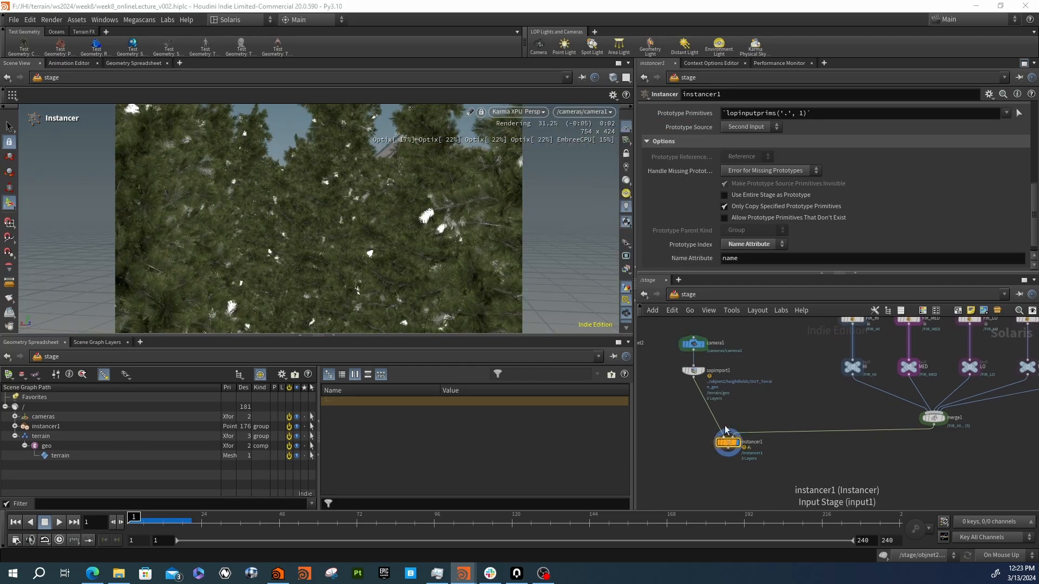
drag(728, 443, 693, 443)
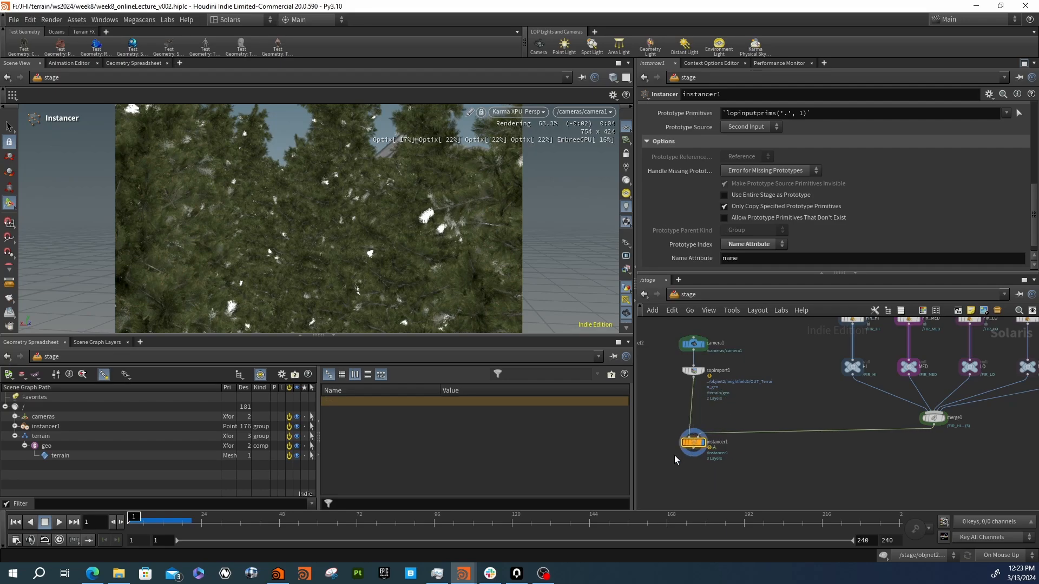
Go into objnet2's heightfield1 network and open the scattering settings of heightfield_scatter1
middle_drag(657, 419, 775, 426)
double_click(734, 351)
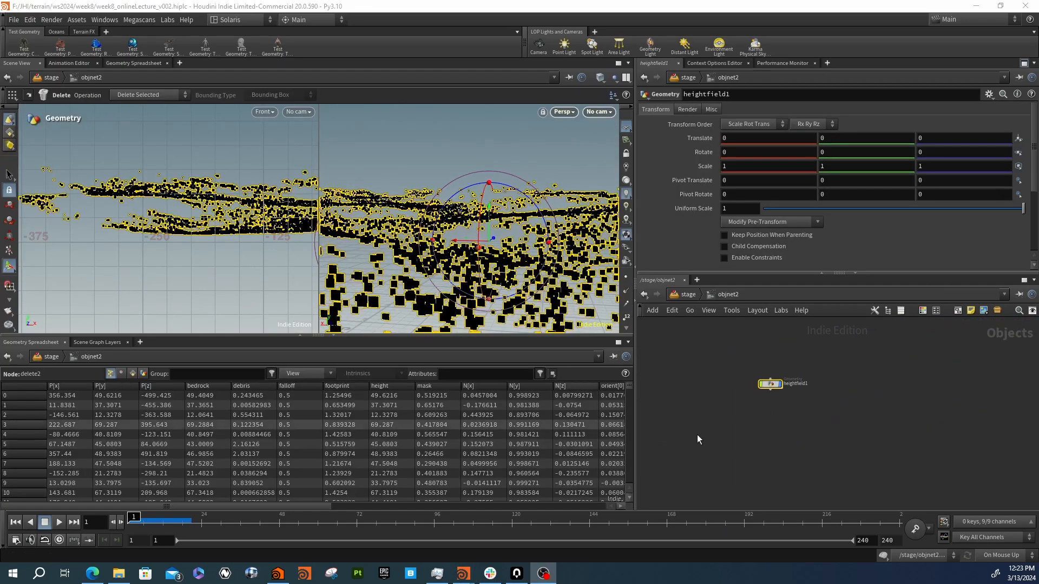
click(779, 379)
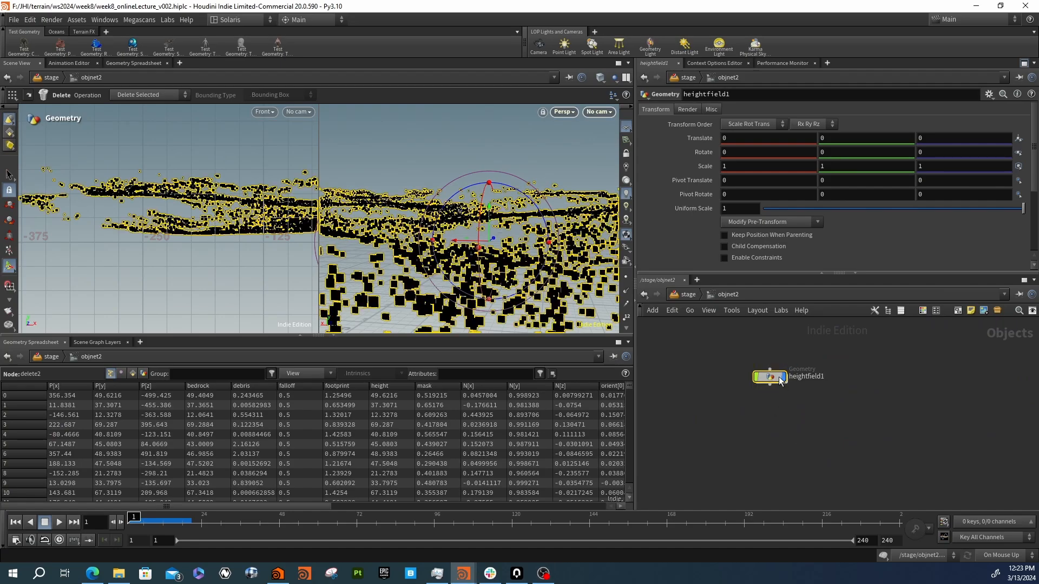
double_click(780, 379)
middle_drag(896, 413, 843, 378)
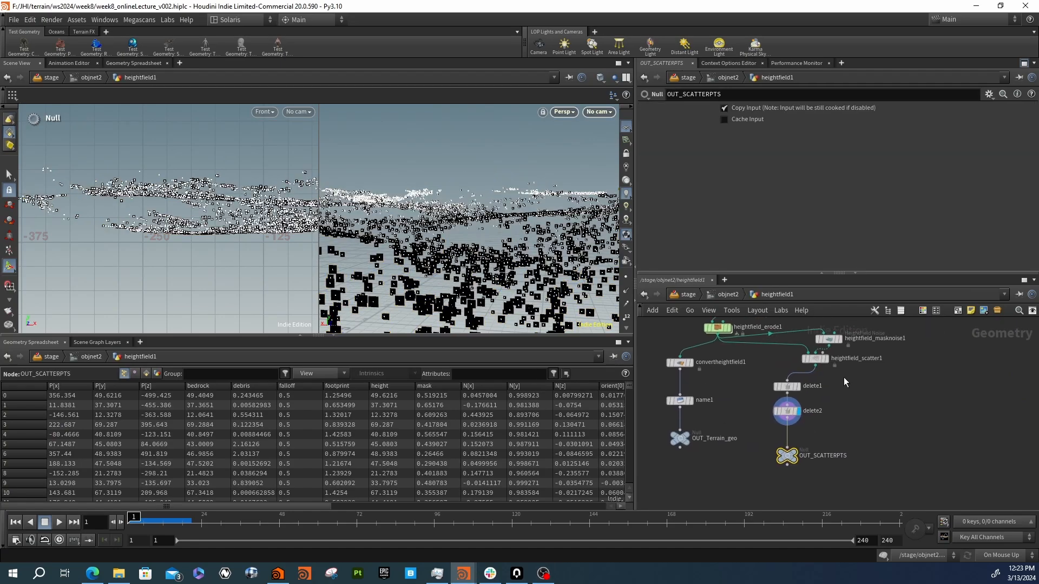
click(823, 358)
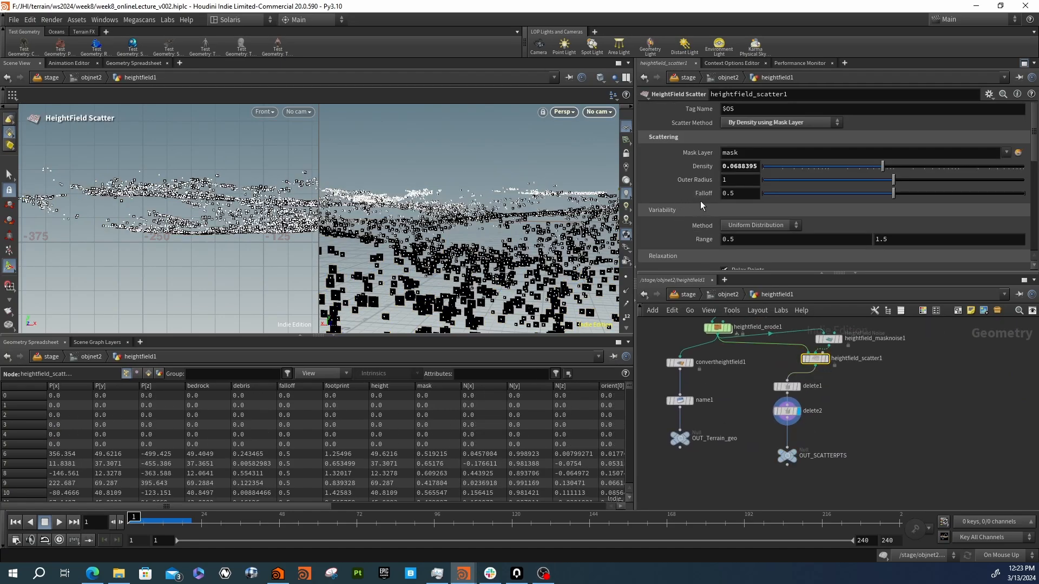
scroll(701, 204, down, 2)
click(600, 112)
click(600, 113)
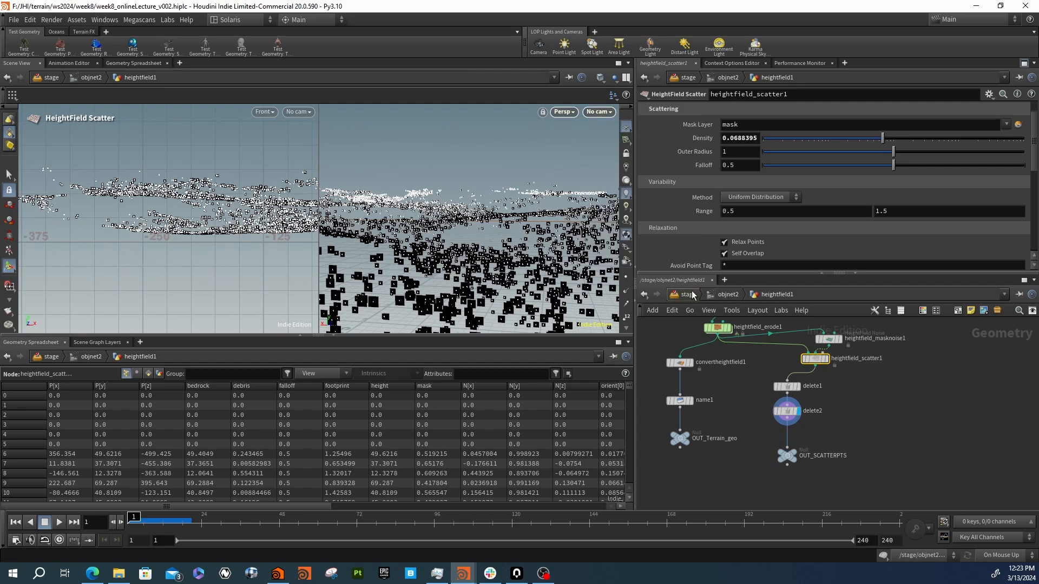
Go to the obj network and add a LOP Import Camera node
click(693, 295)
click(690, 295)
click(688, 295)
click(706, 346)
key(Tab)
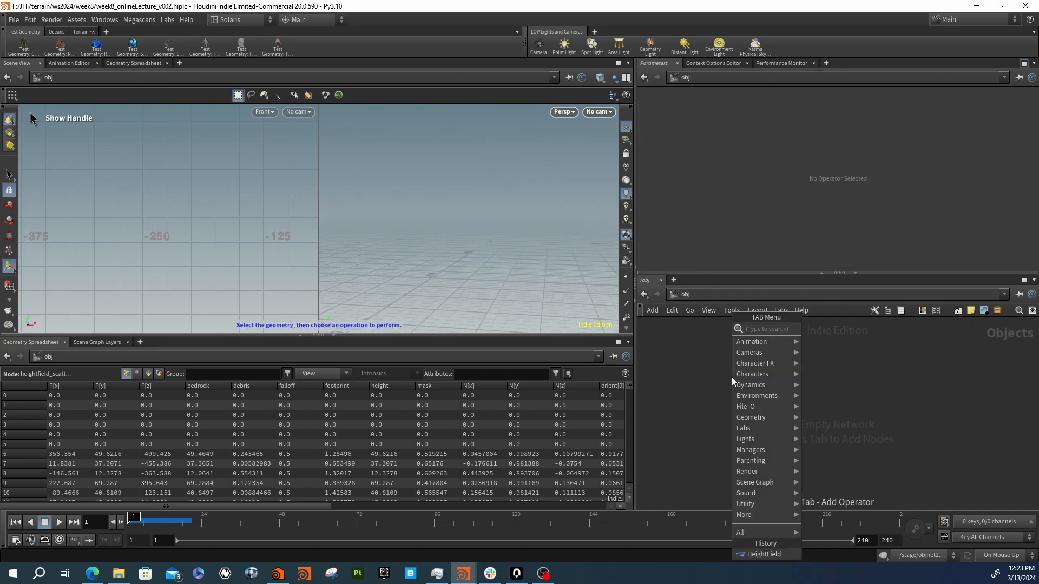
text(loim)
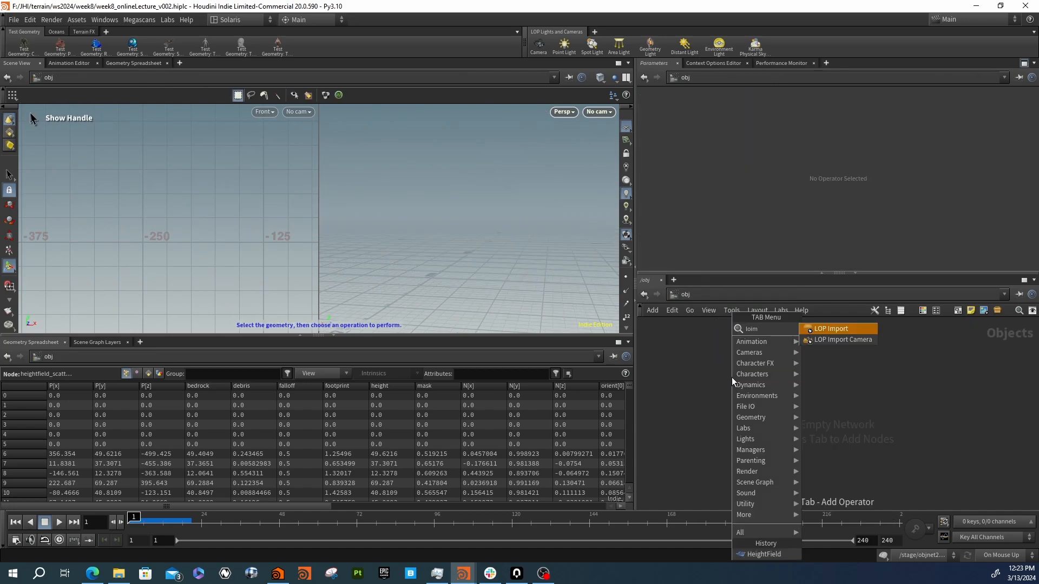
key(Down)
key(Return)
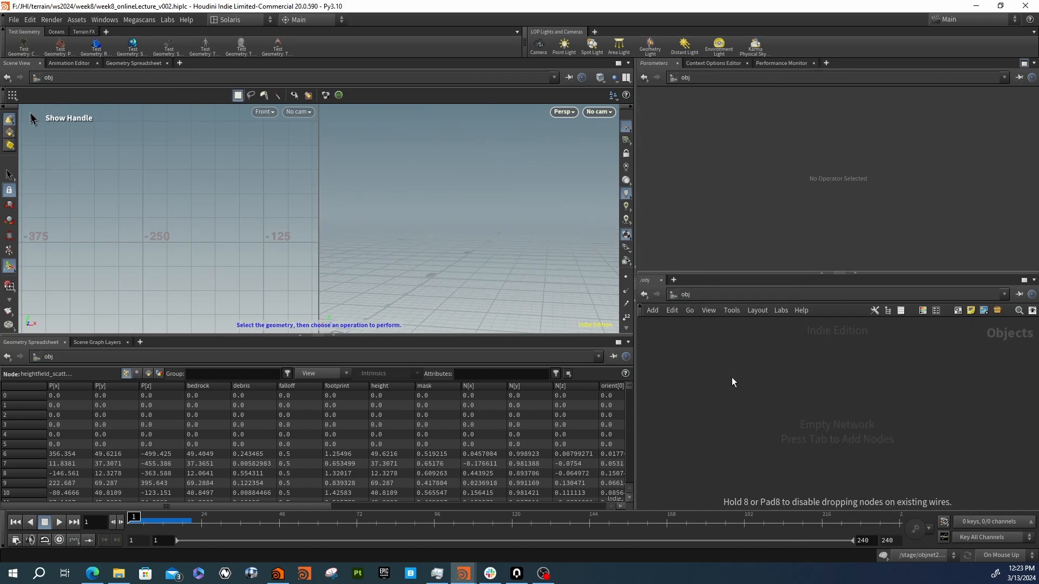
click(732, 377)
Set the LOP Import Camera's LOP Path to /stage/camera1
click(1020, 124)
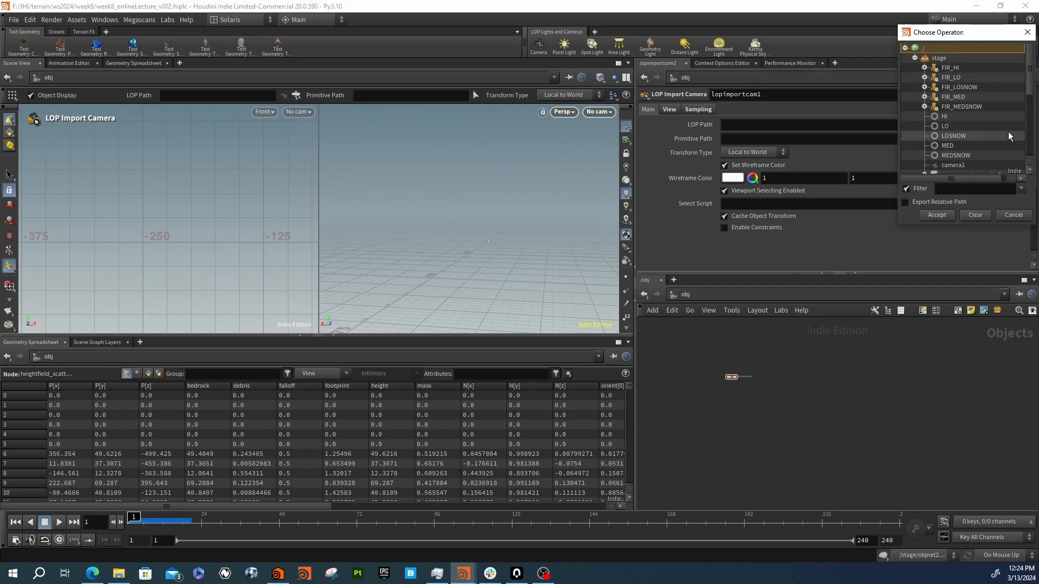
scroll(960, 119, up, 2)
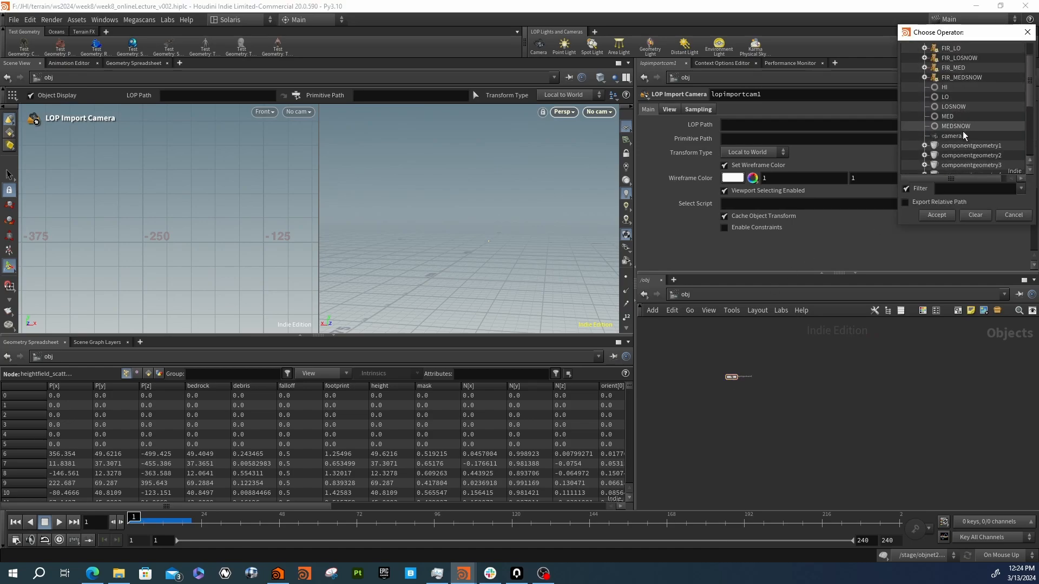
click(953, 136)
click(935, 215)
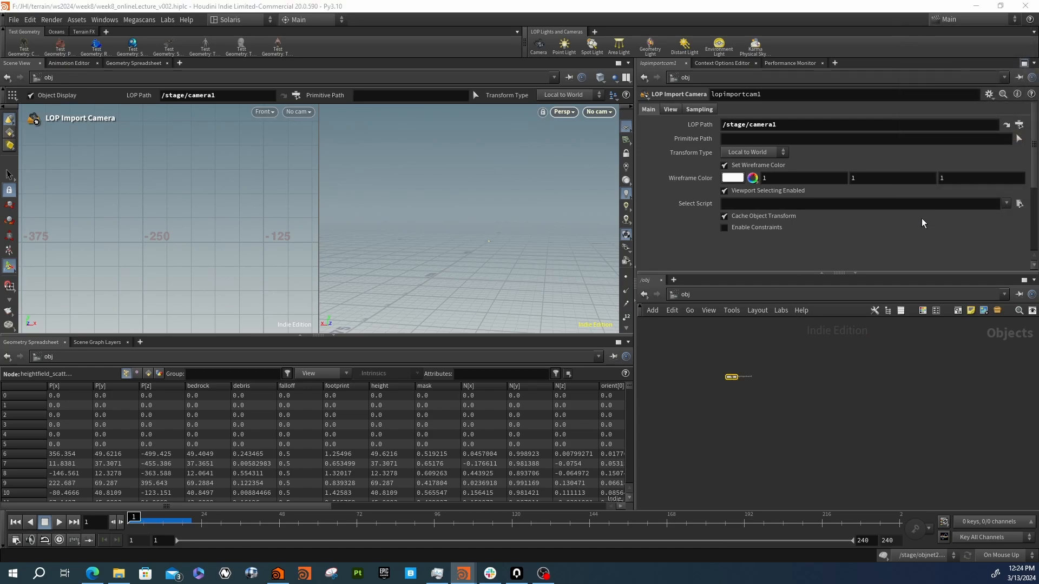
Look through lopimportcam1 at the scatter points in /stage/objnet2/heightfield1, then return to a free perspective view of them
click(599, 112)
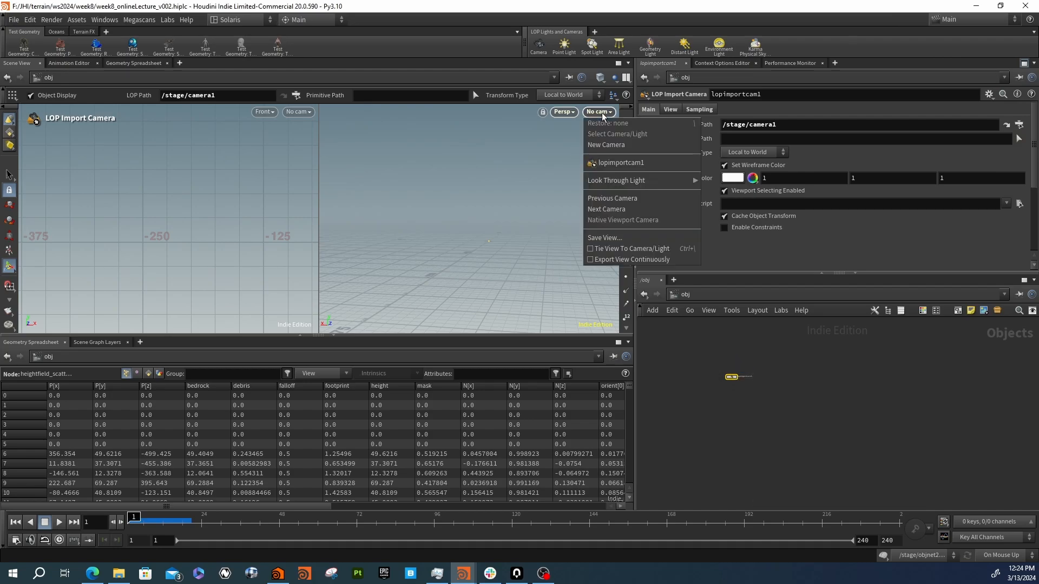
click(607, 163)
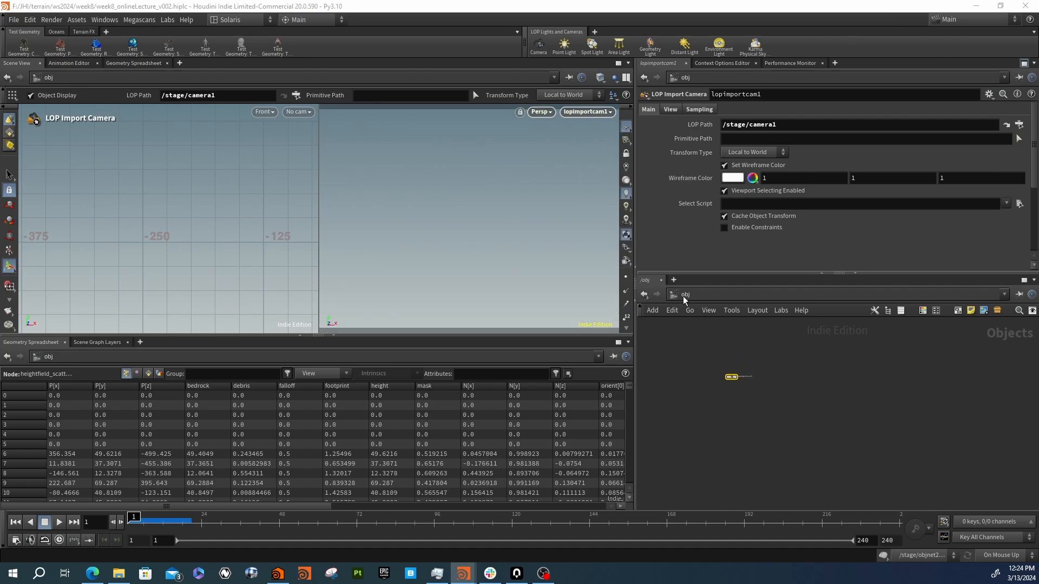
click(645, 296)
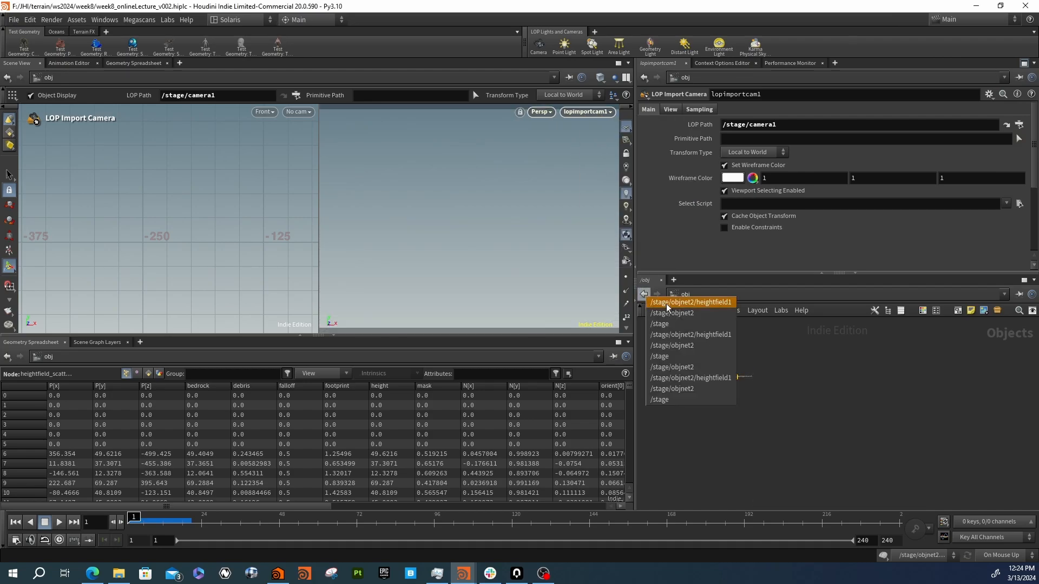
click(690, 302)
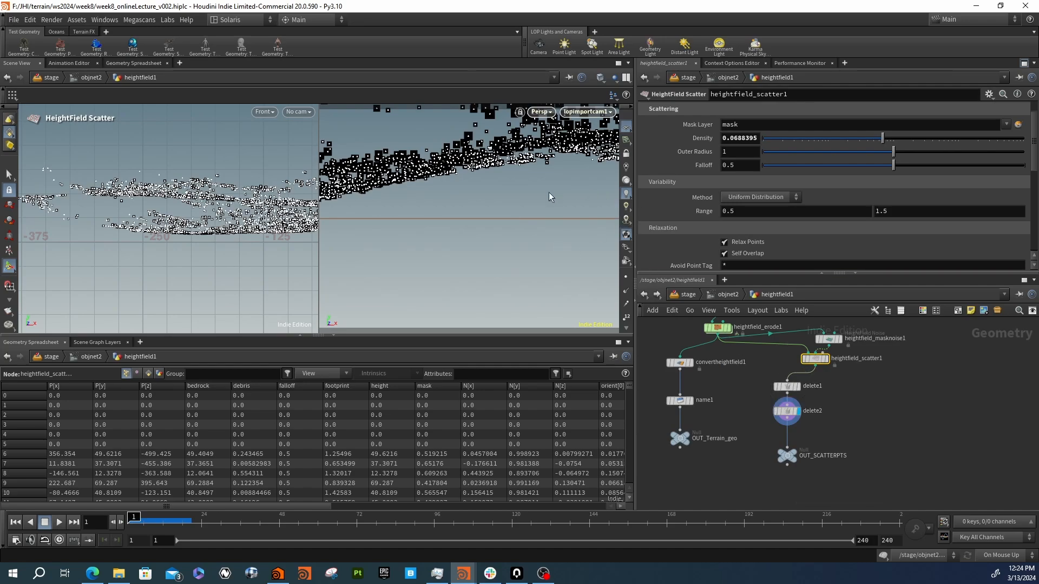
middle_drag(732, 393, 742, 418)
click(743, 418)
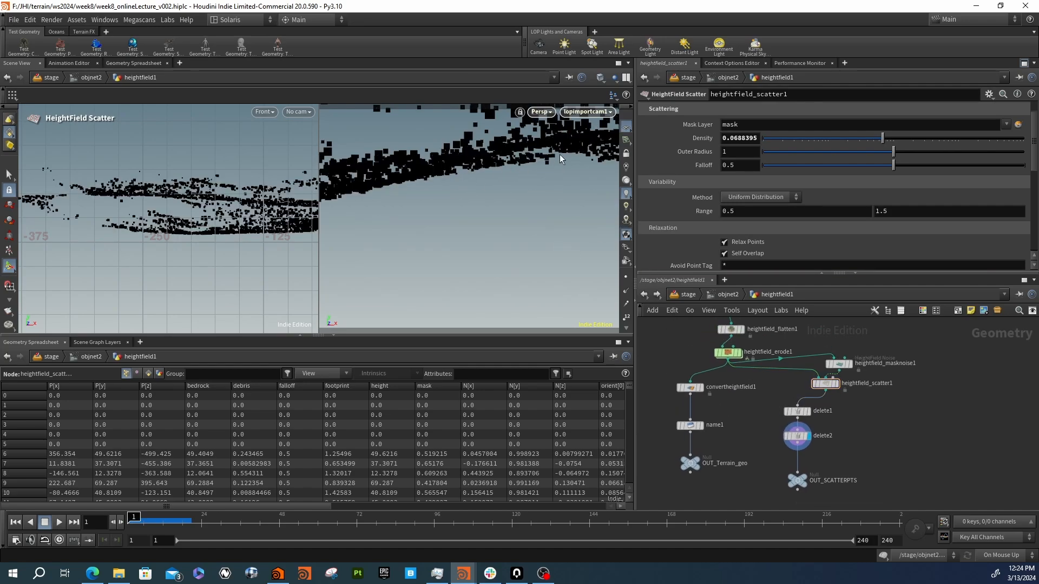
key(Escape)
drag(575, 161, 651, 172)
In heightfield_scatter1, turn off Match Normals with Terrain and set Randomize Up to 3.7 and Randomize Yaw to 180
click(826, 385)
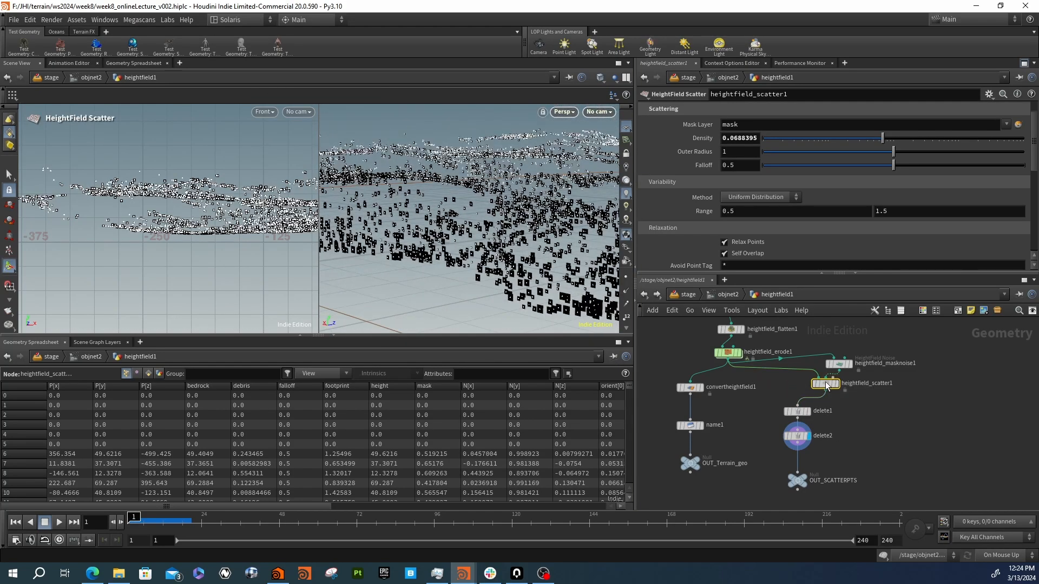
scroll(687, 213, down, 8)
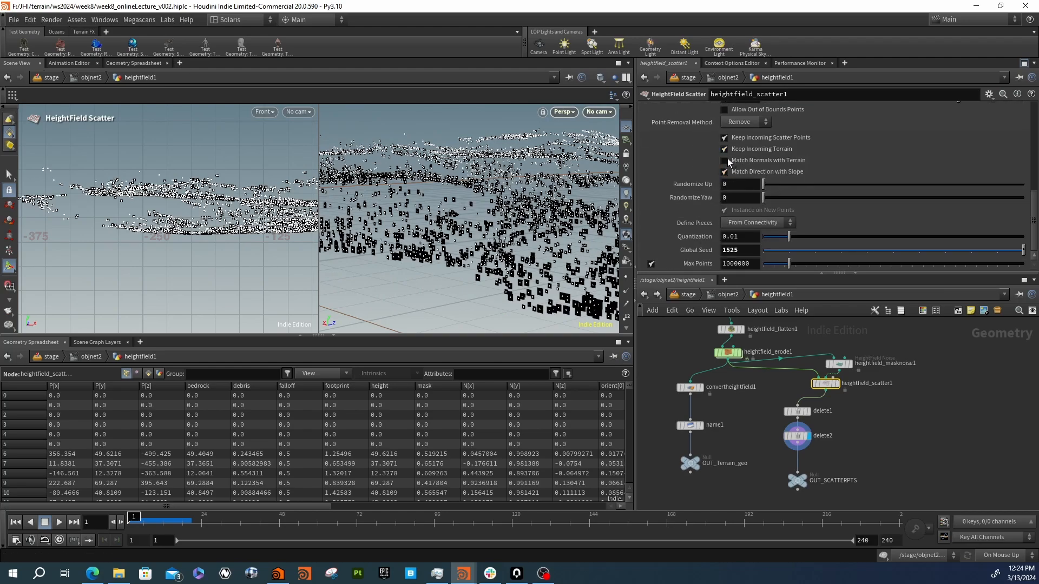
click(728, 161)
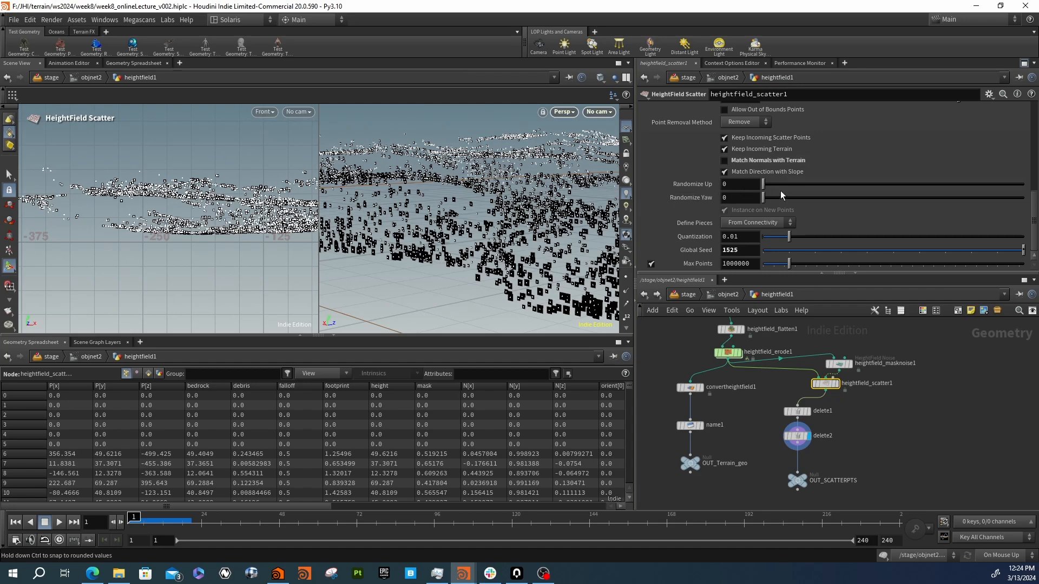
drag(764, 184, 1023, 198)
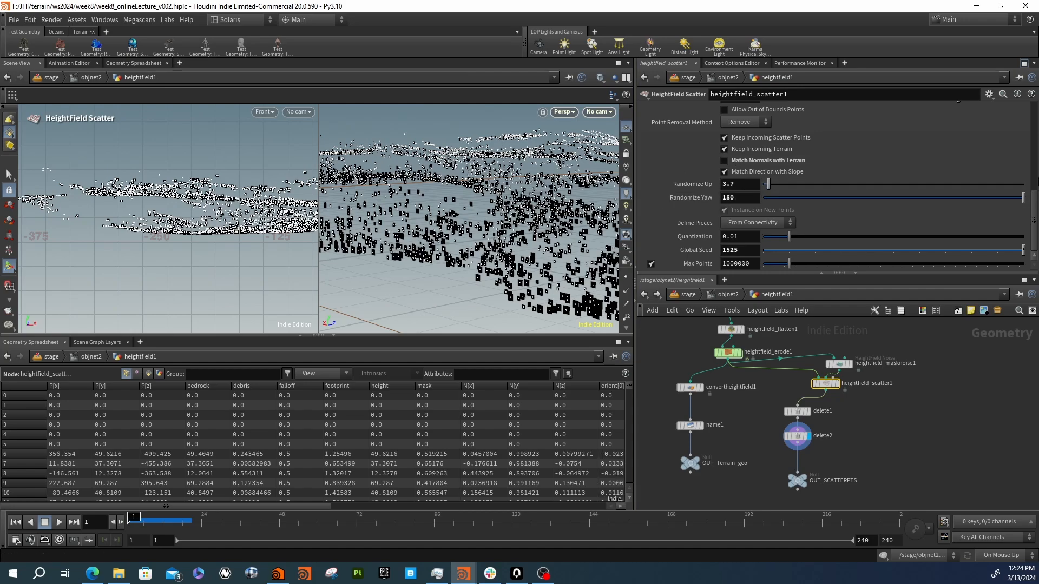
Insert an Attribute Delete node between delete2 and OUT_SCATTERPTS, making room for it in the chain
middle_drag(850, 404, 801, 367)
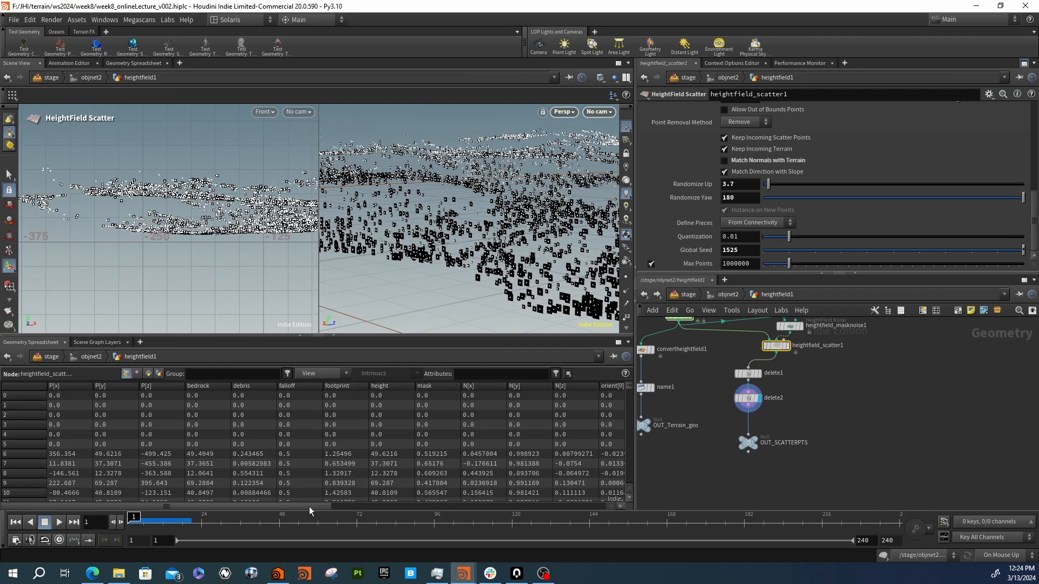
drag(748, 443, 754, 480)
mouse_move(309, 504)
mouse_down()
mouse_move(619, 511)
mouse_move(313, 485)
mouse_up()
key(Tab)
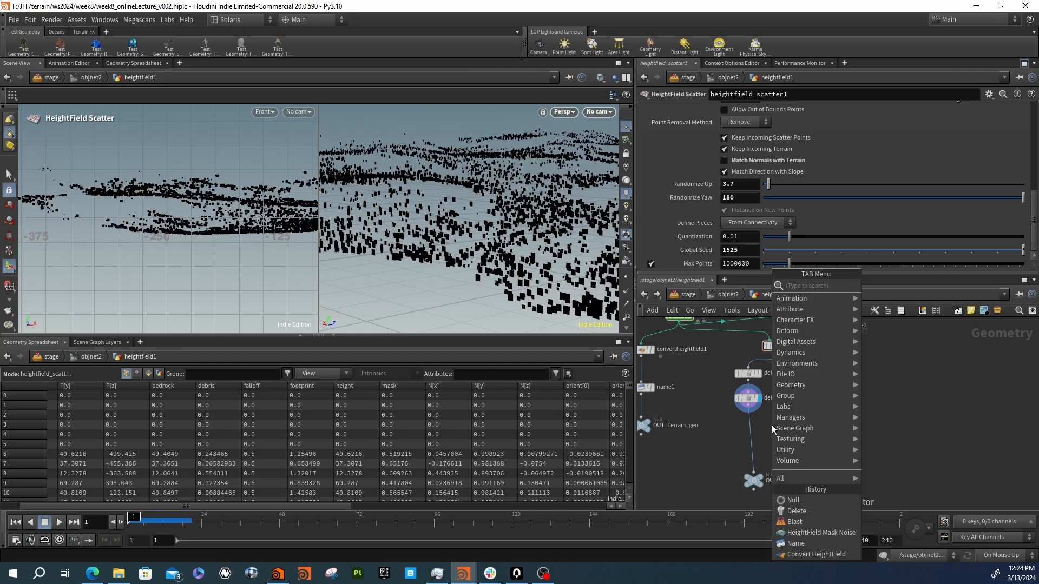
text(at)
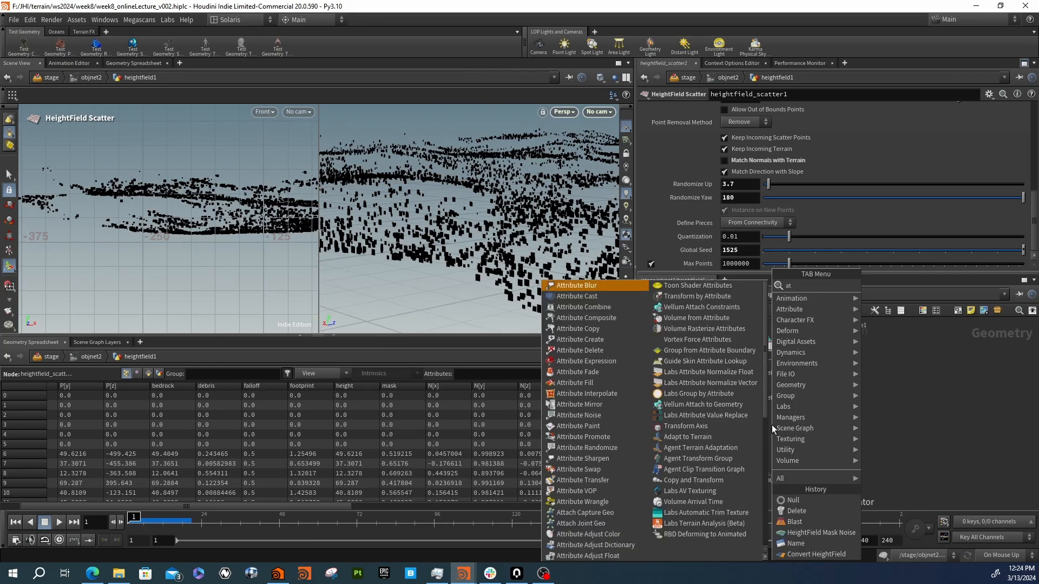
text(td)
key(Return)
click(772, 425)
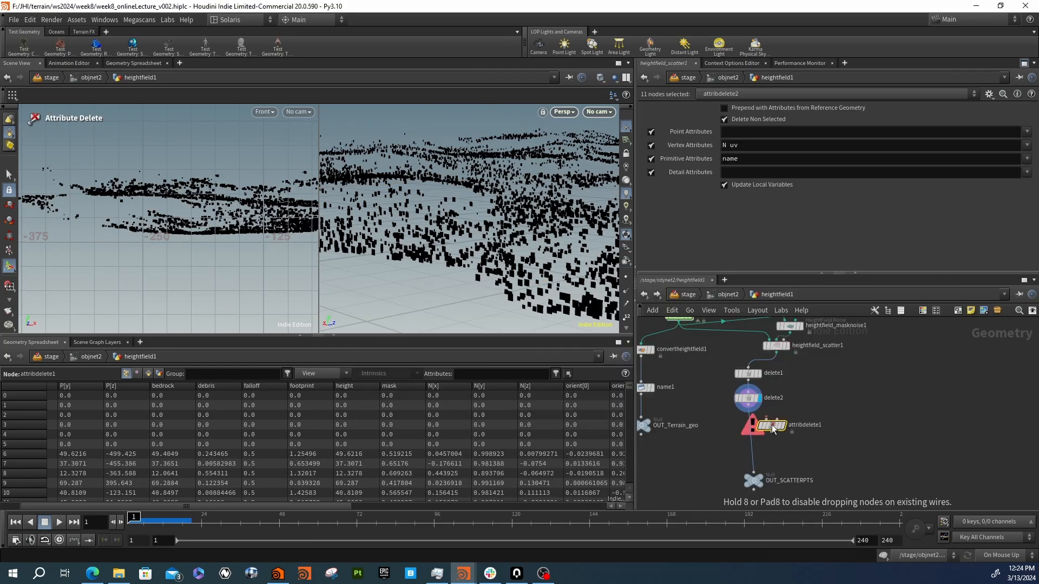
drag(772, 425, 748, 439)
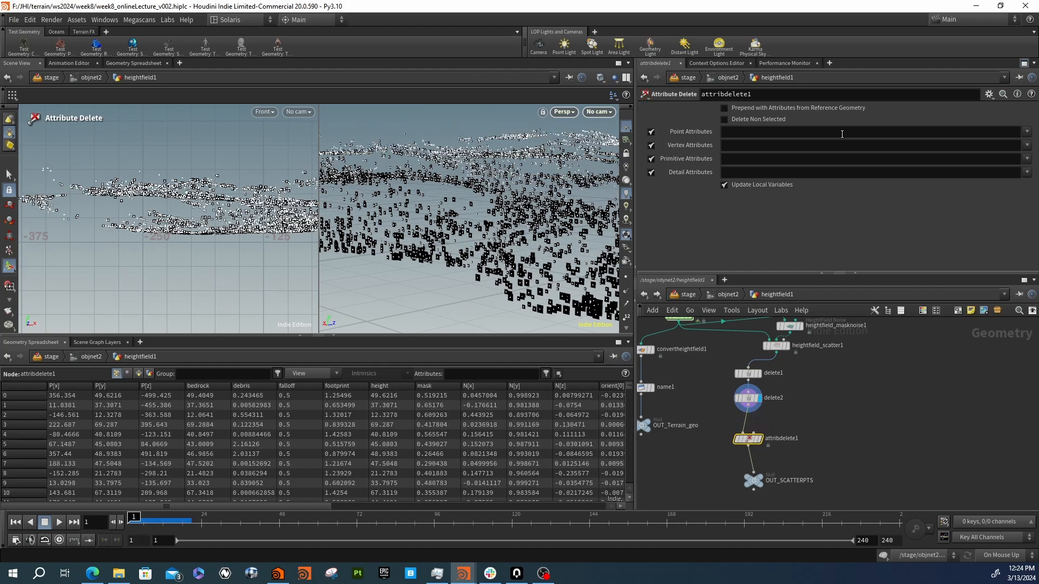
Set attribdelete1's Point Attributes to N and uv, and align OUT_SCATTERPTS beneath it
click(1026, 132)
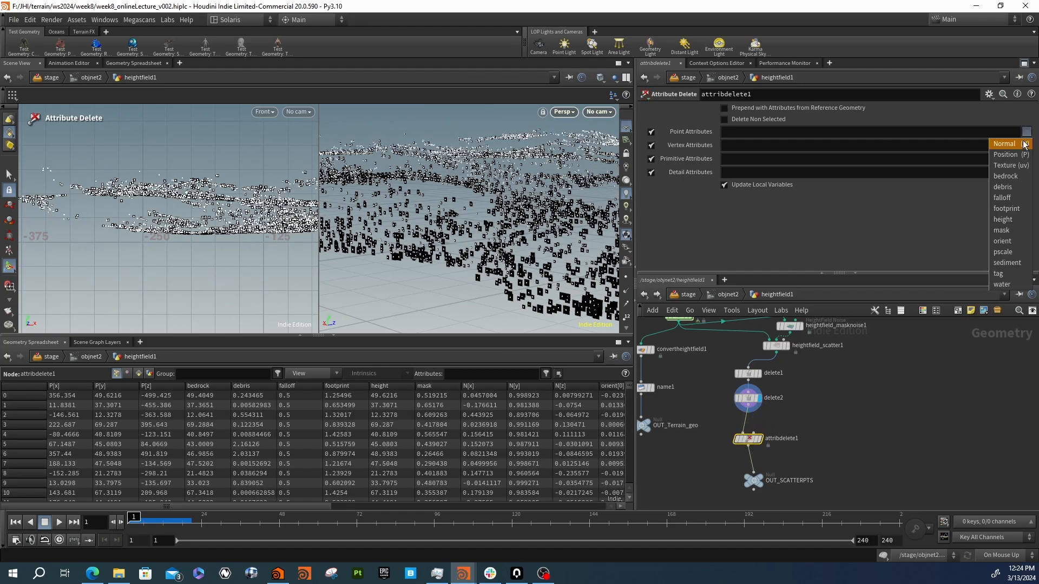
click(1023, 144)
click(1026, 131)
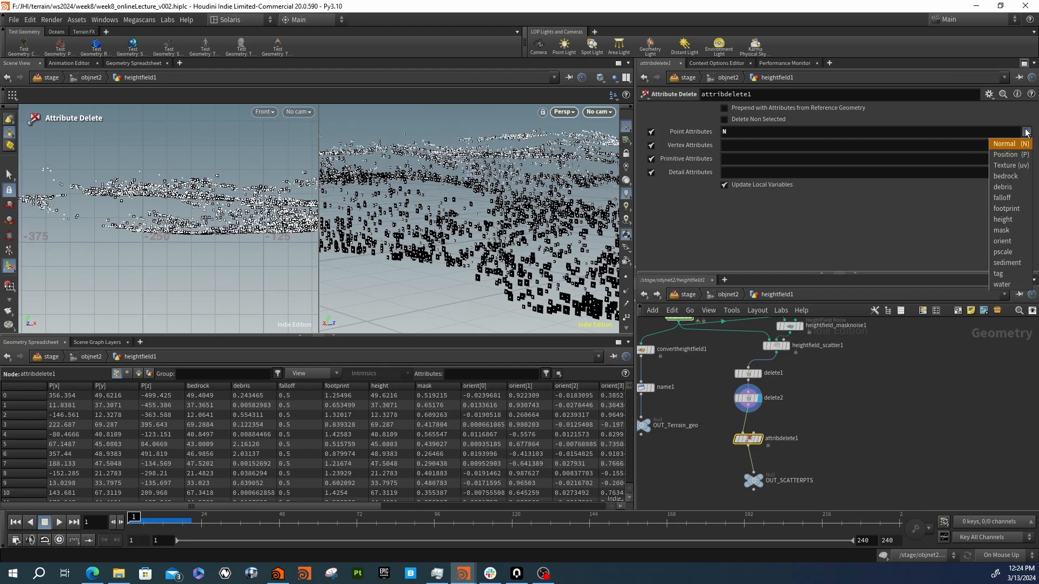
click(1016, 165)
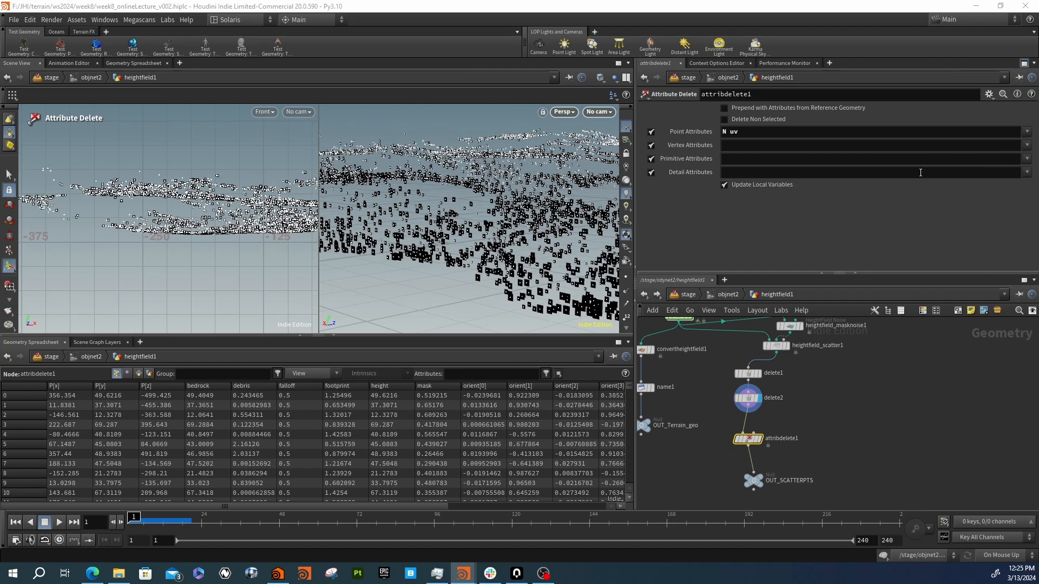
drag(759, 481, 753, 482)
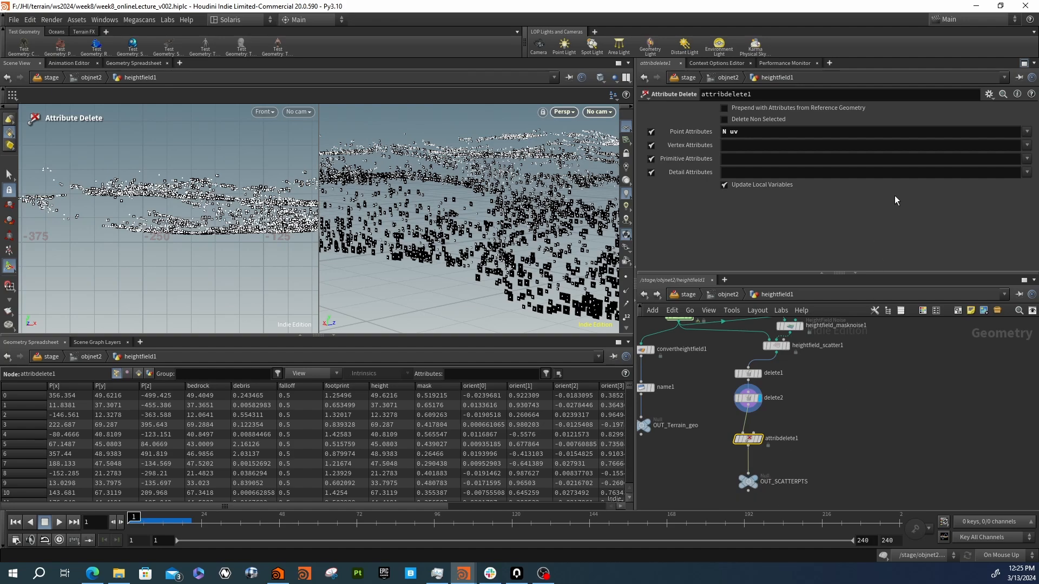
Set attribdelete1's Detail Attributes to * so that all detail attributes are deleted from the scatter points
click(1027, 132)
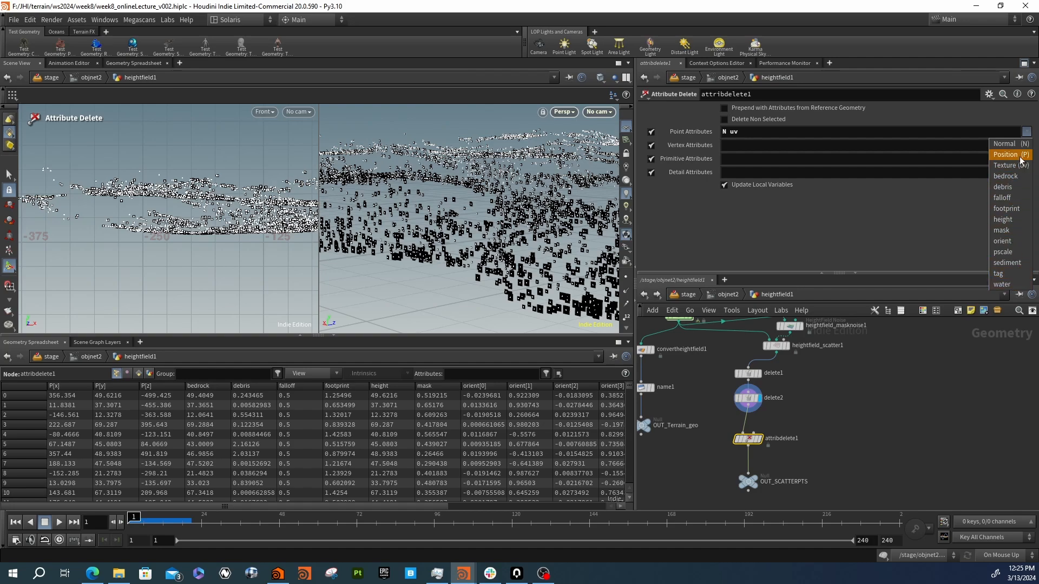
click(842, 213)
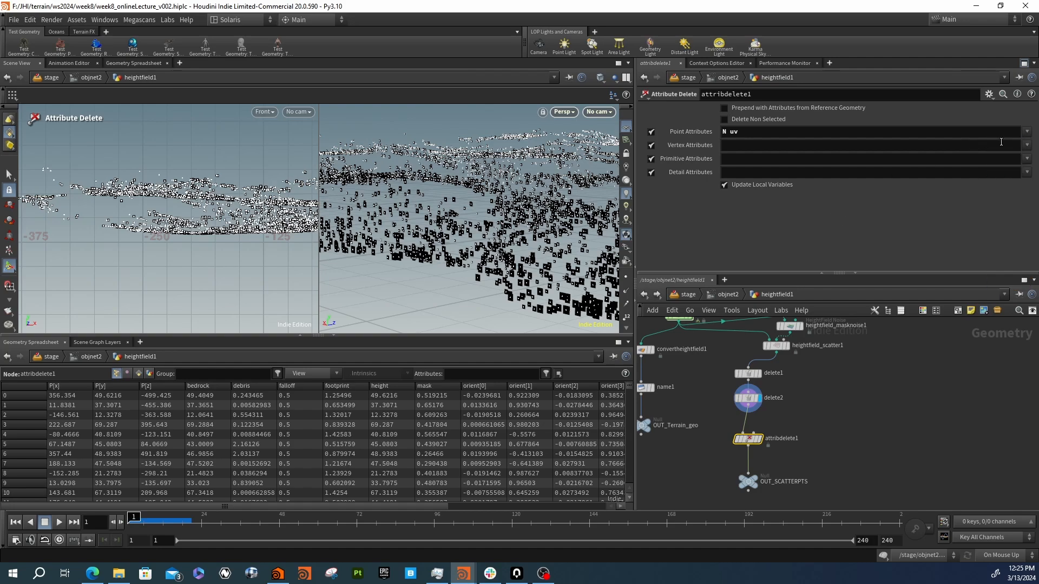
click(1028, 172)
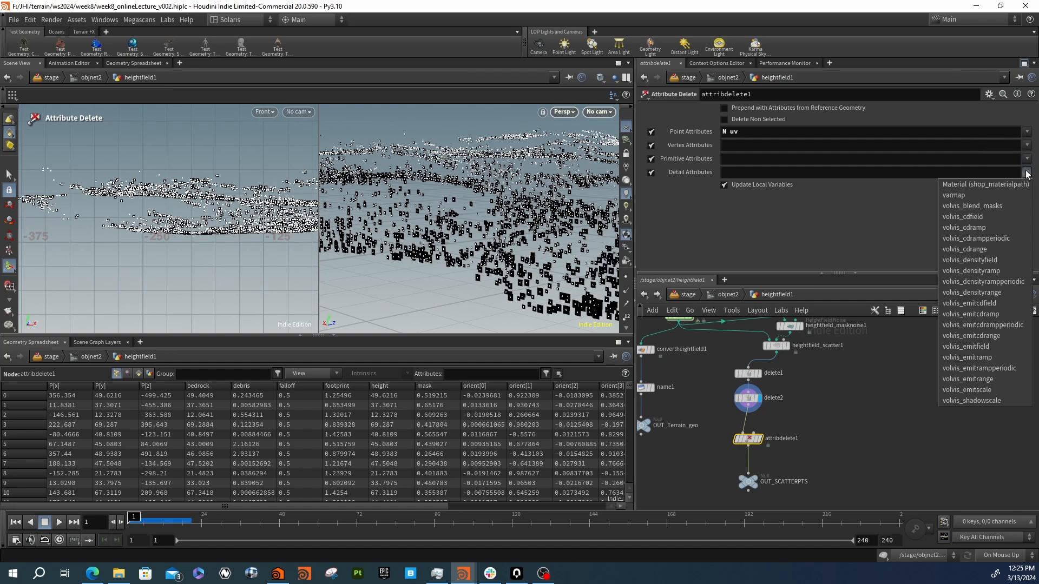
click(1027, 172)
click(1005, 172)
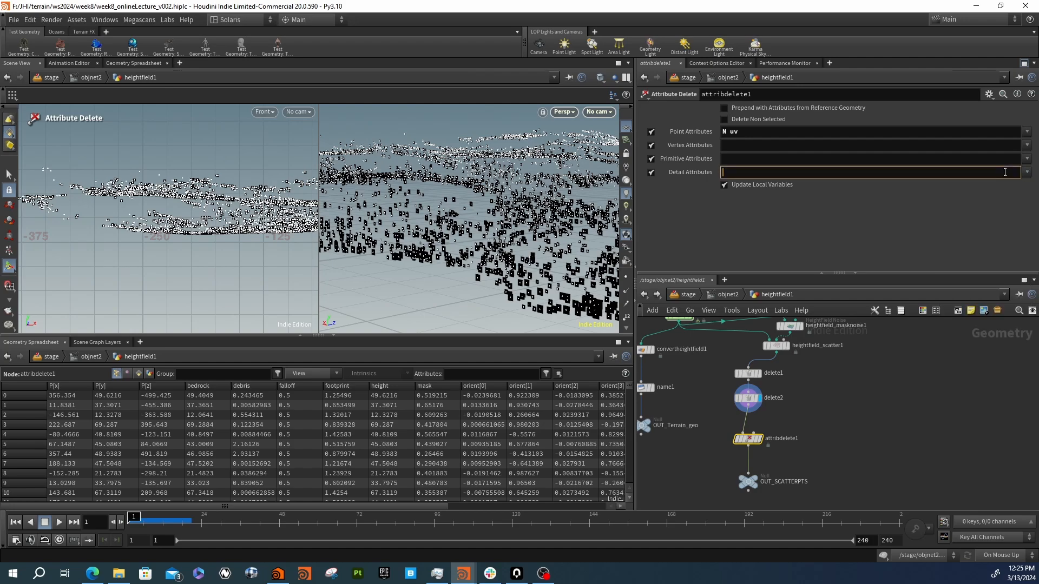
key(Return)
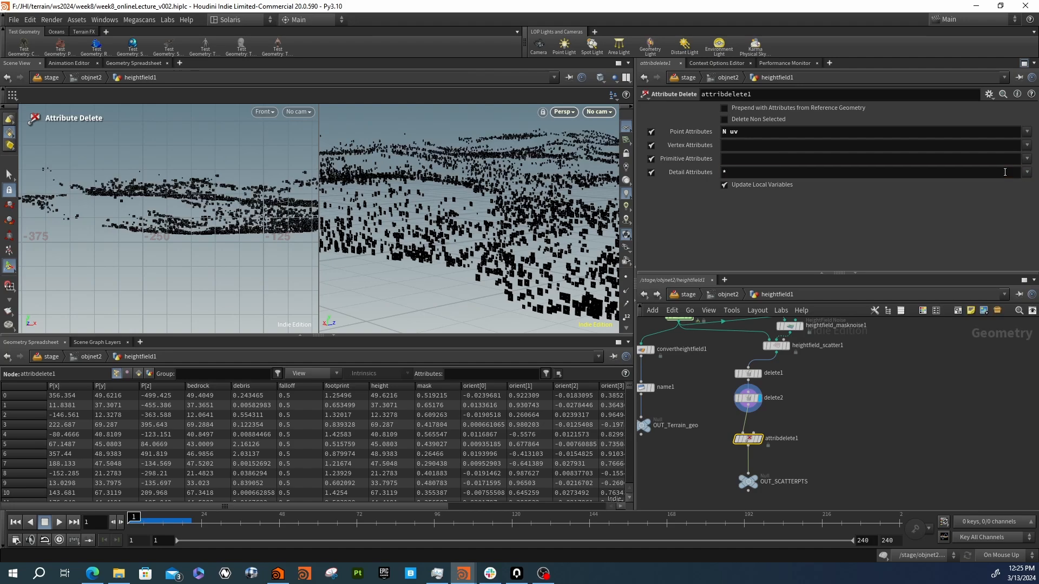
Add an Attribute VOP node beside OUT_SCATTERPTS, feed it from attribdelete1, and open its VOP network
click(867, 417)
middle_drag(856, 423, 871, 365)
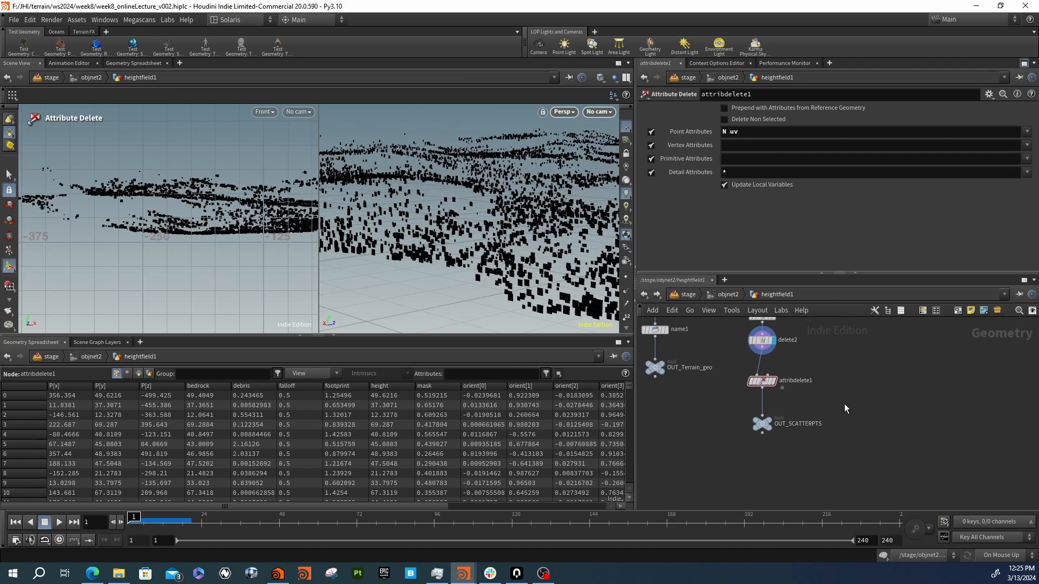
drag(762, 425, 763, 444)
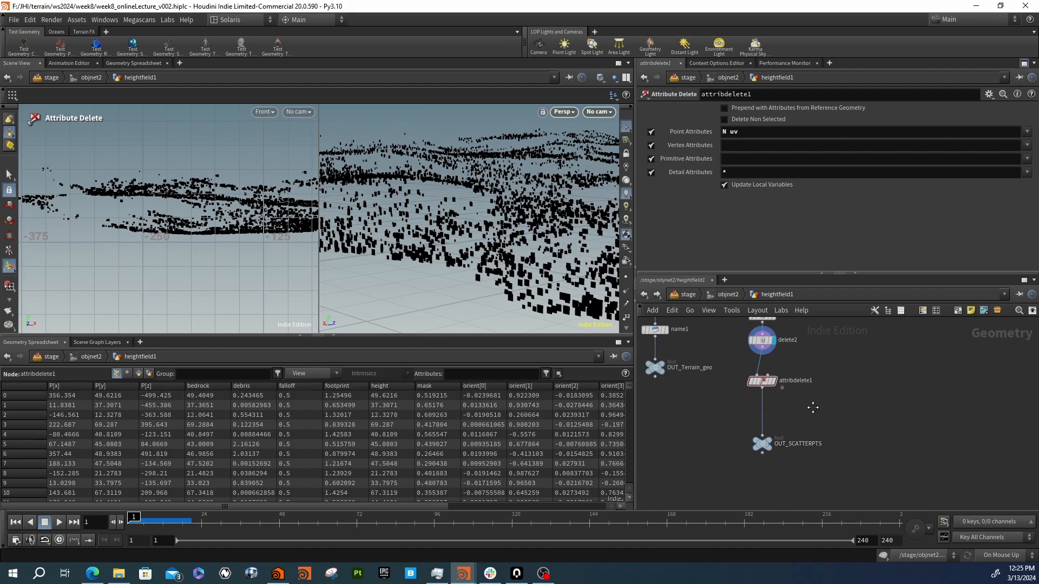
key(Tab)
text(att)
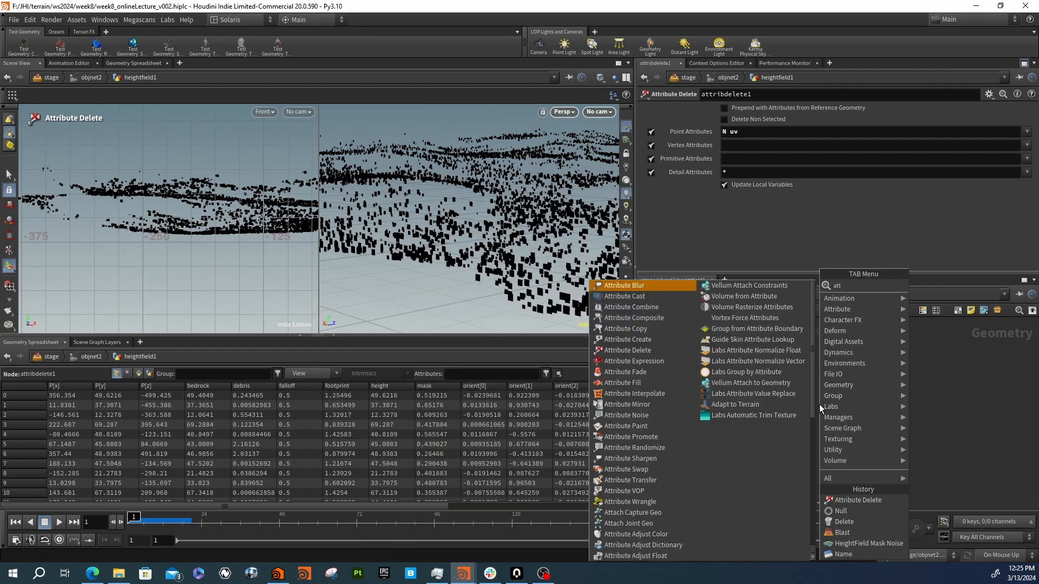
text( vo)
key(Return)
click(819, 404)
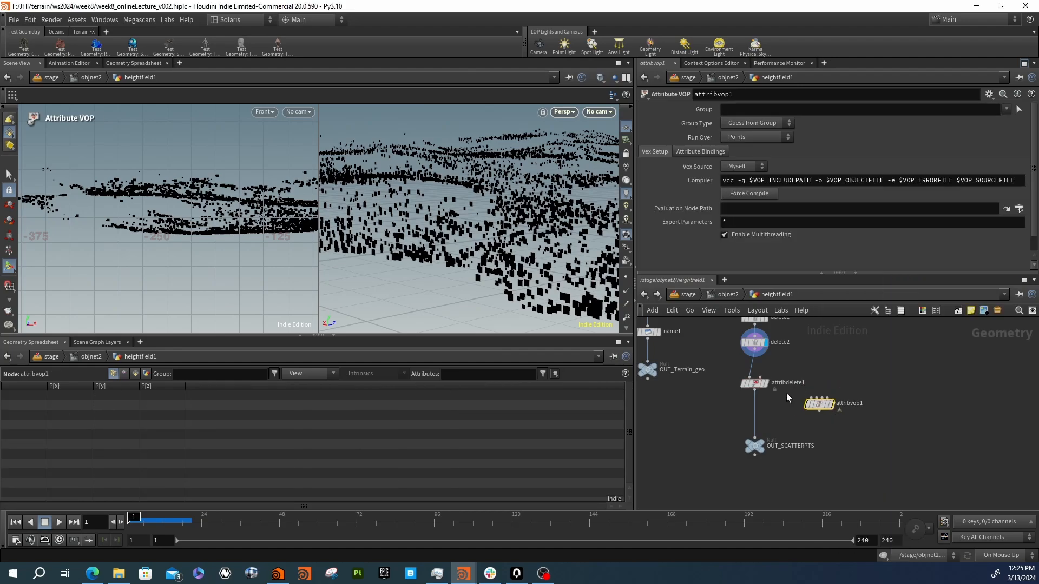
click(755, 390)
click(817, 407)
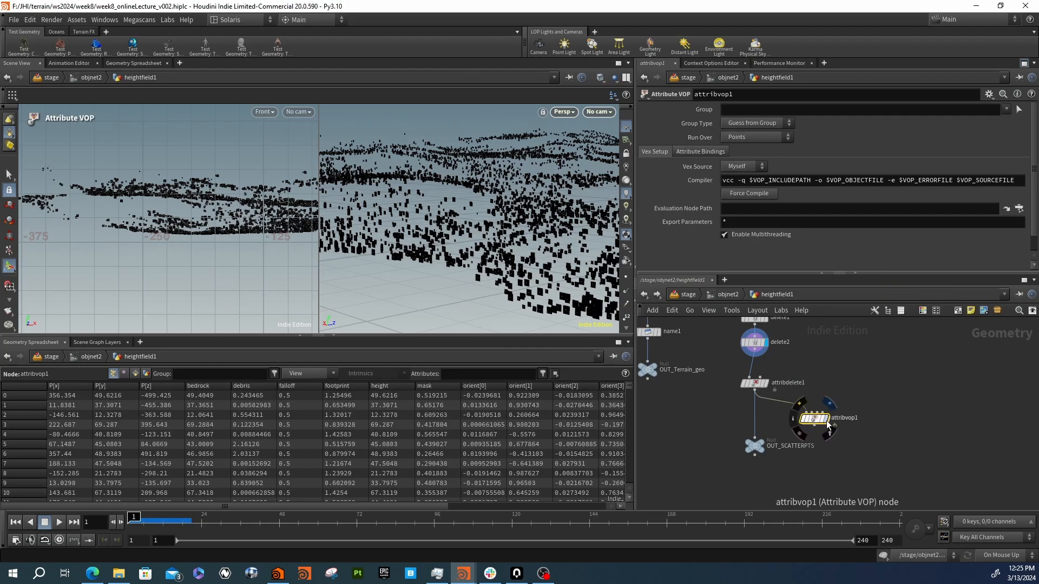
double_click(814, 418)
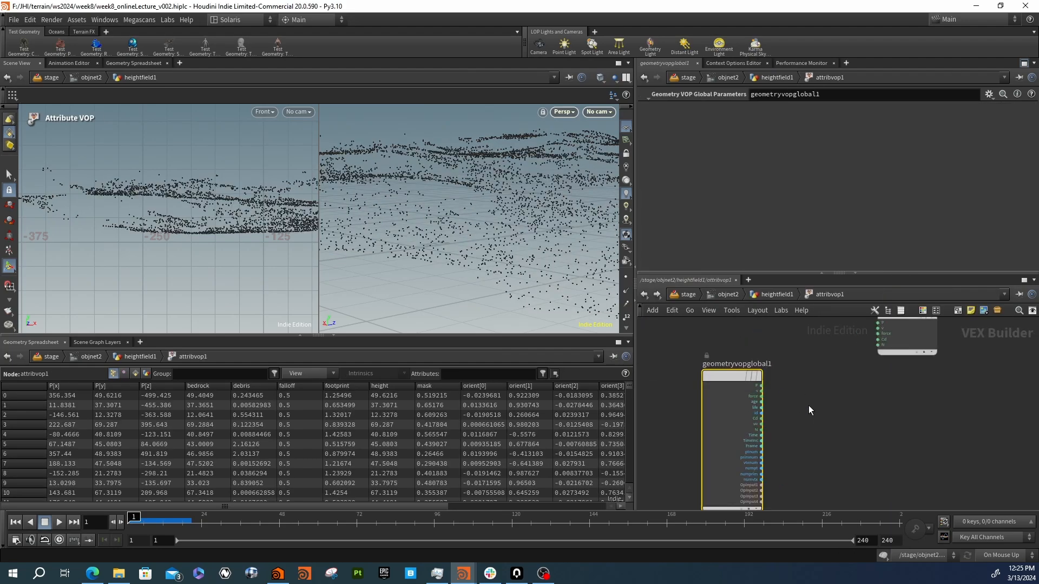
key(Tab)
text(leng)
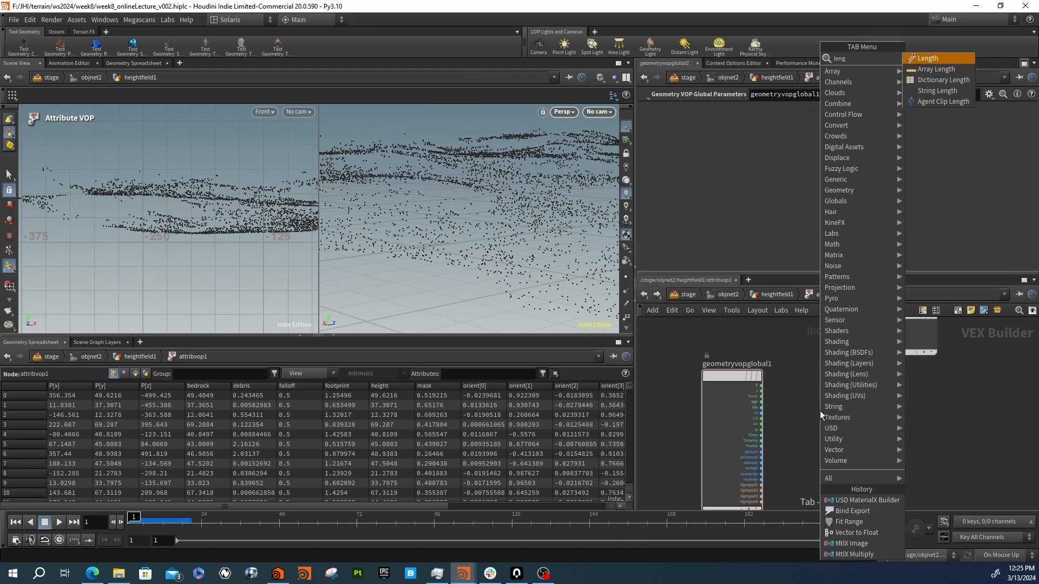
key(Return)
click(863, 414)
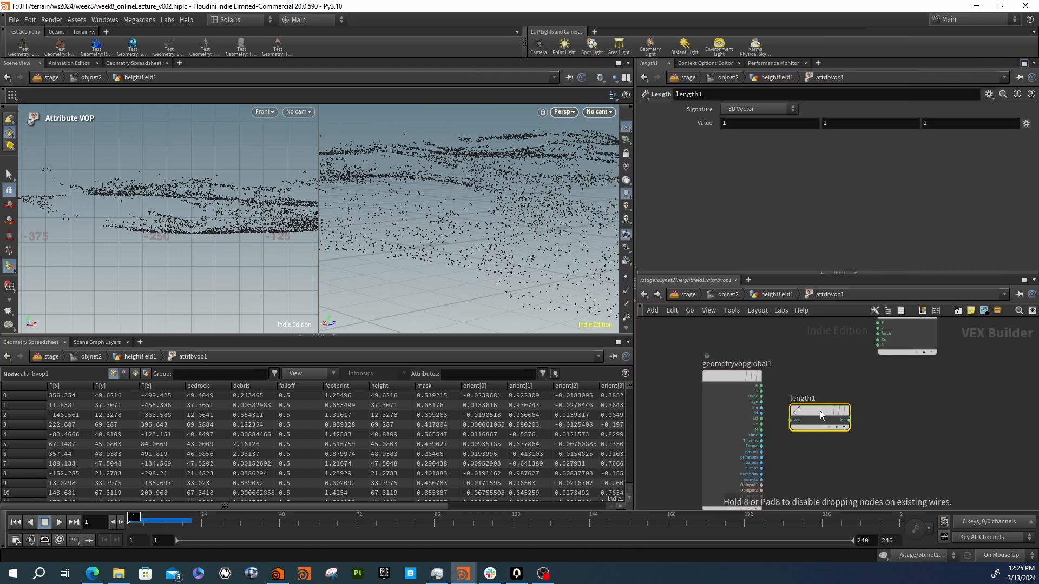
mouse_move(862, 413)
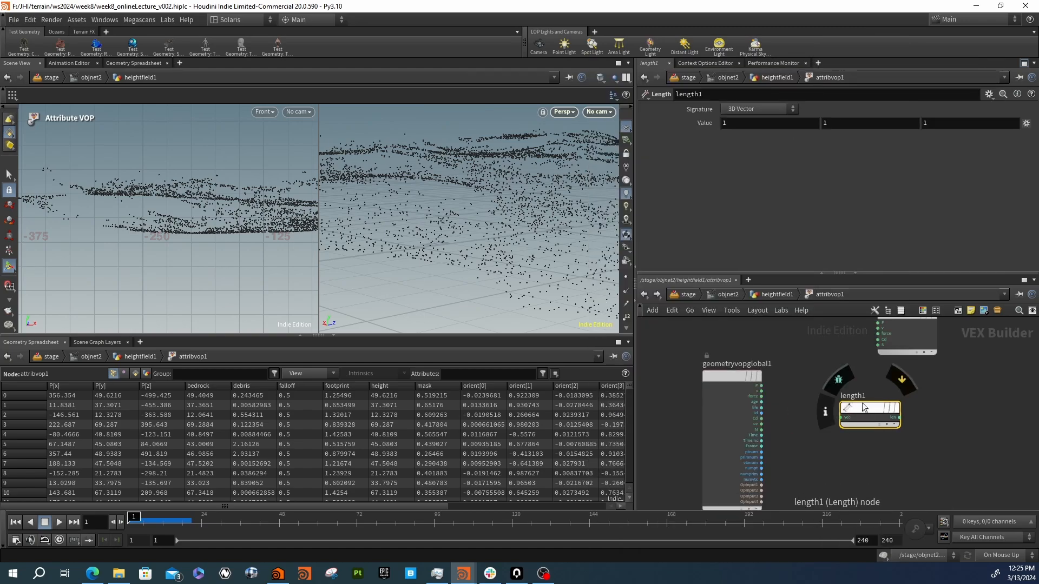
key(Delete)
Add a Distance node in attribvop1 and connect geometryvopglobal1's P to its p1 input
key(Tab)
text(dist)
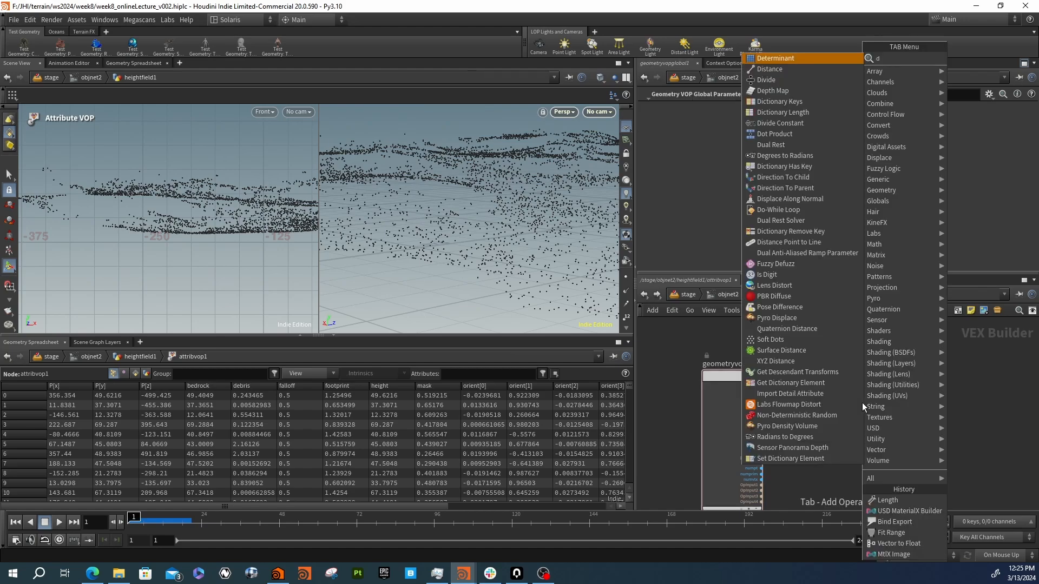
key(Return)
click(862, 403)
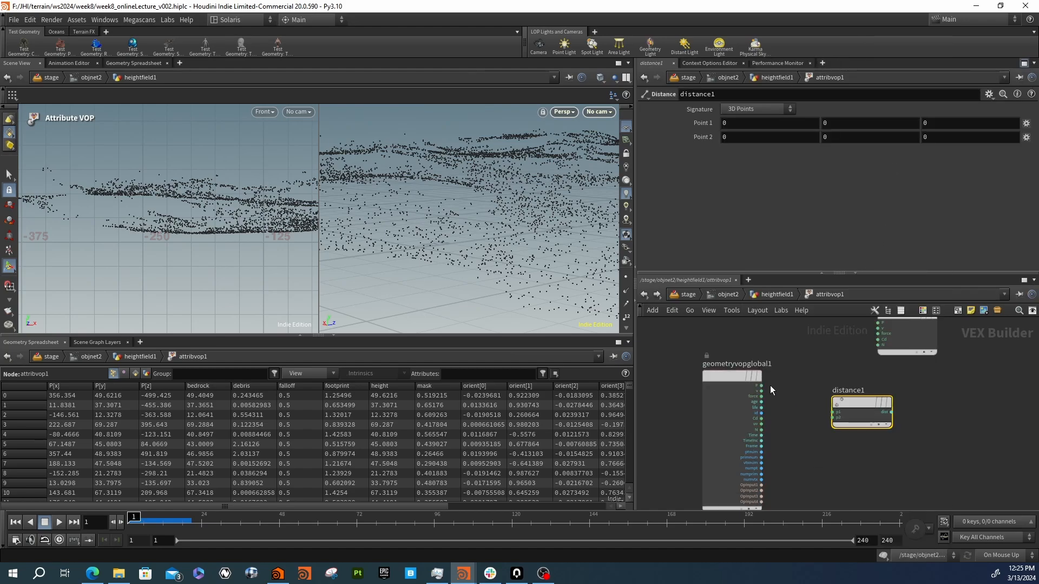
drag(761, 386, 822, 405)
drag(856, 409, 886, 401)
Add a Constant node below distance1's input wire and set its Constant Type to 3 Floats (vector)
key(Tab)
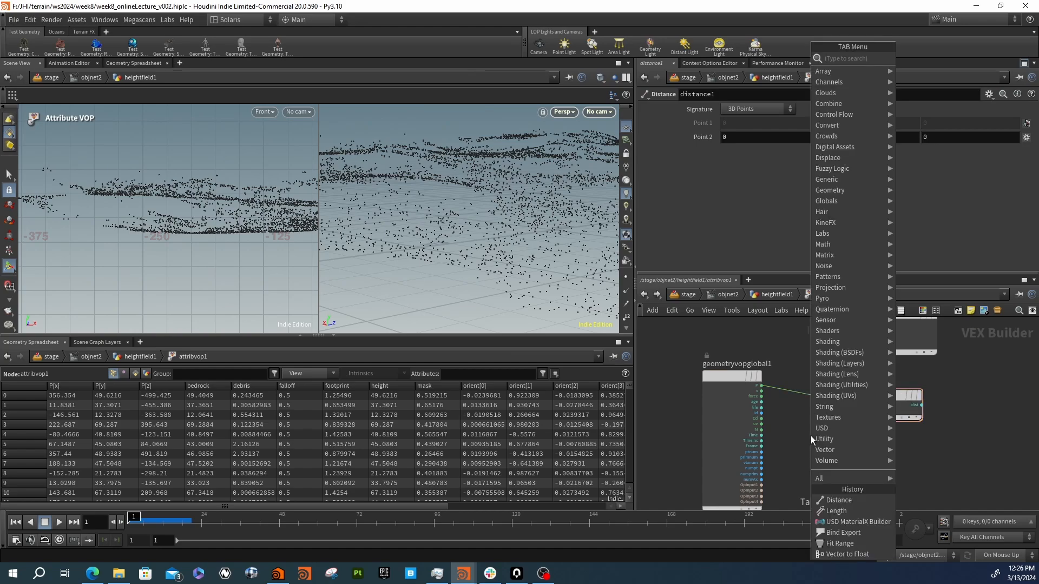
text(const)
key(Return)
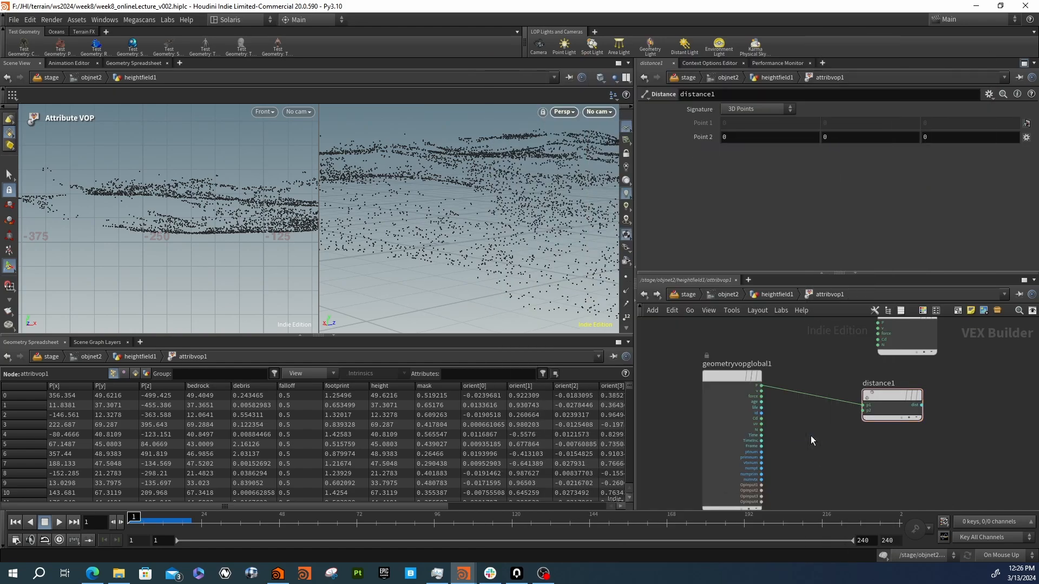
click(811, 436)
click(768, 109)
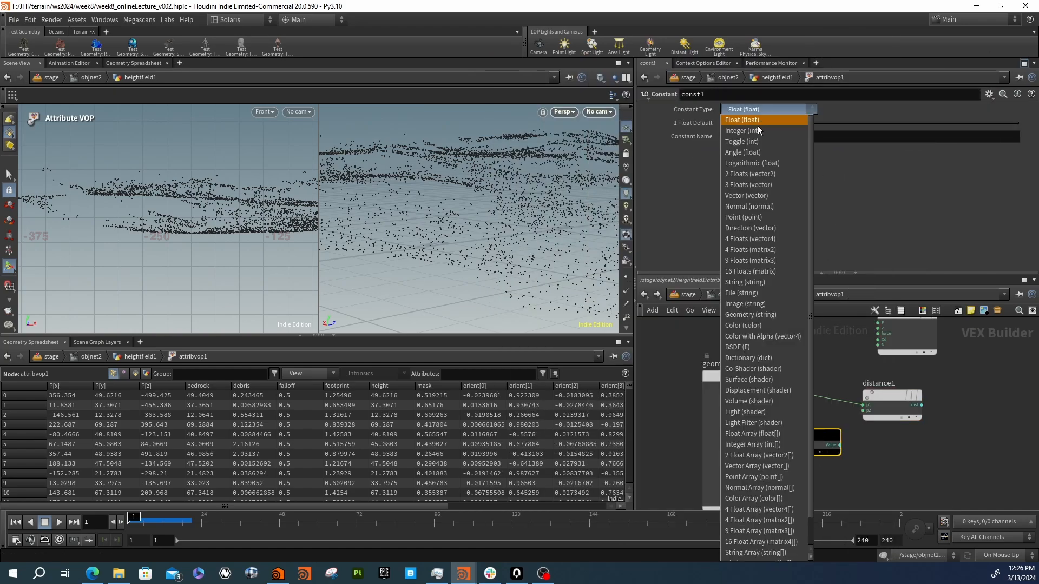
click(755, 182)
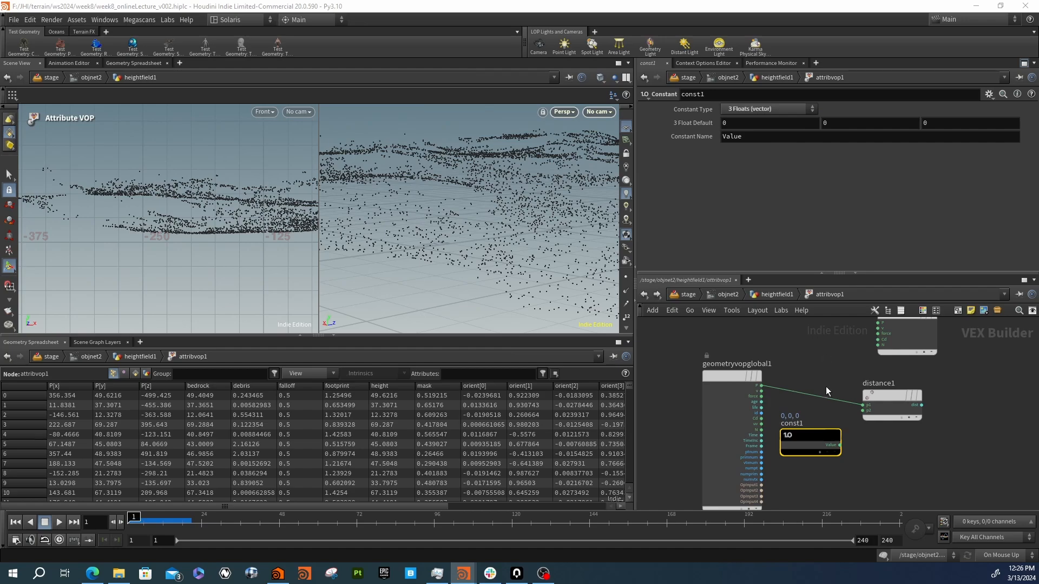
Copy camera1's Translate parameter from the stage and paste it as relative references into const1's 3 Float Default
click(685, 295)
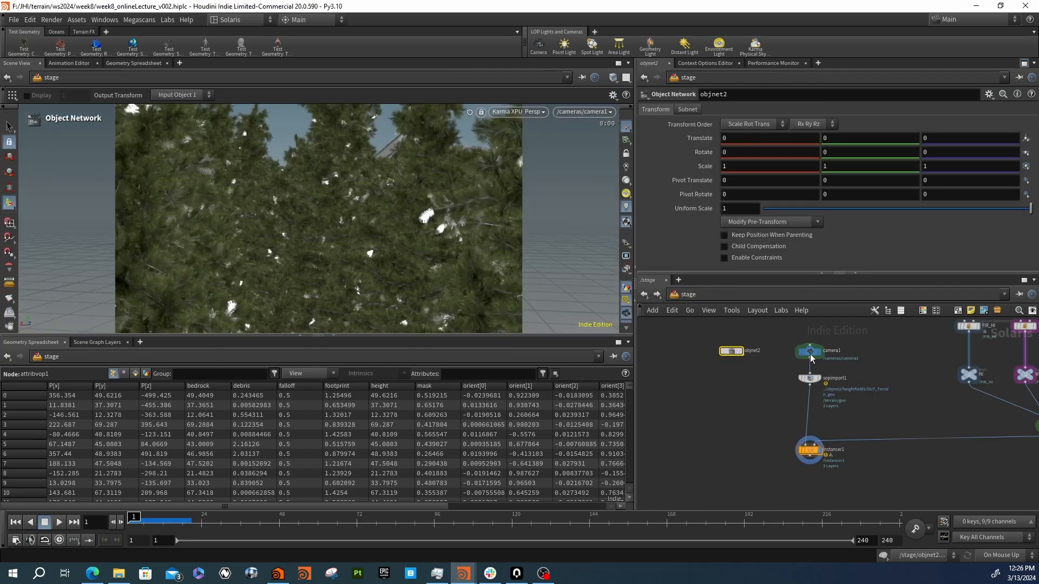
click(810, 354)
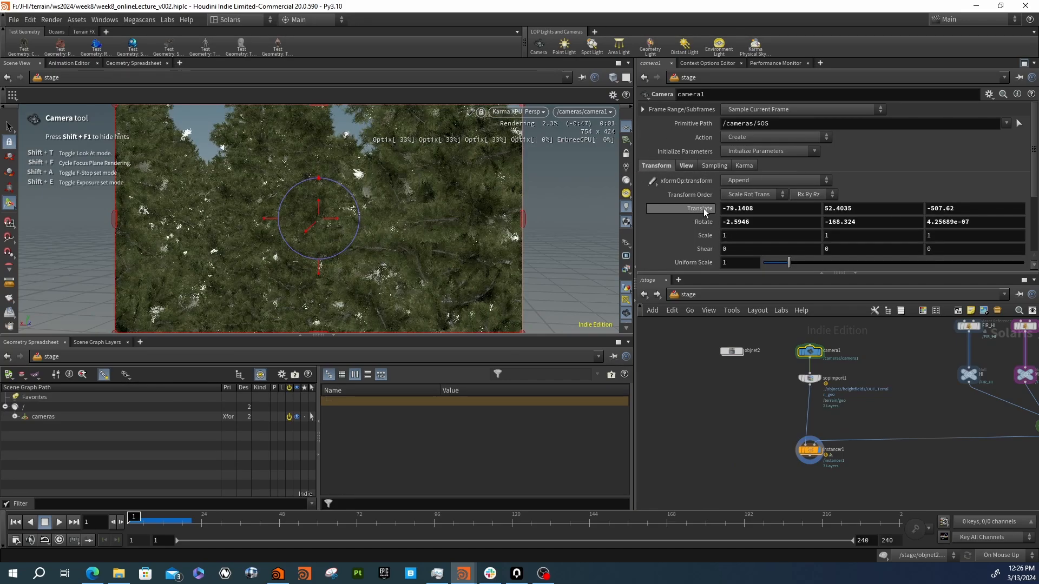
right_click(703, 209)
click(744, 289)
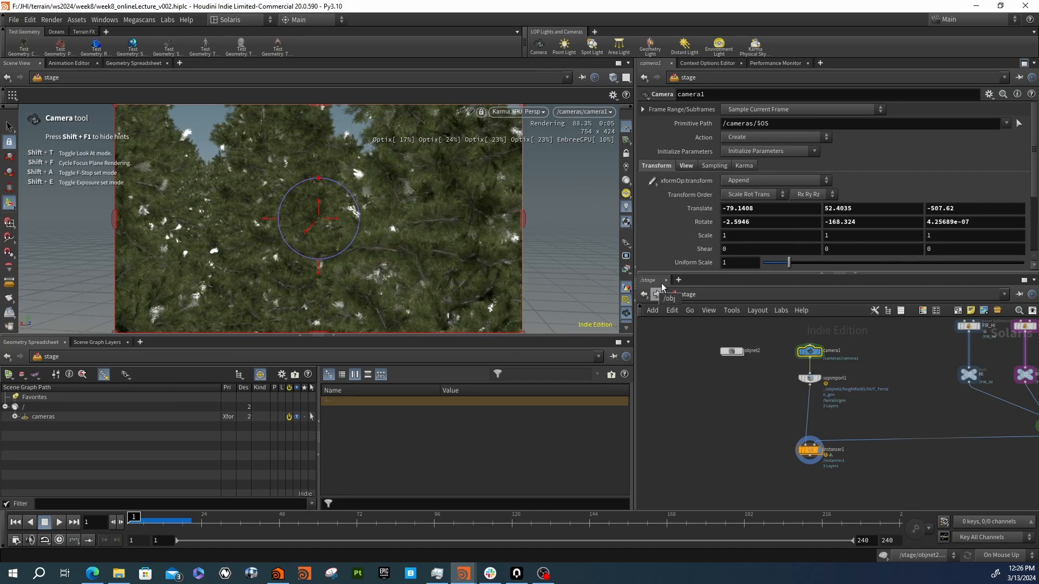
click(641, 294)
click(693, 300)
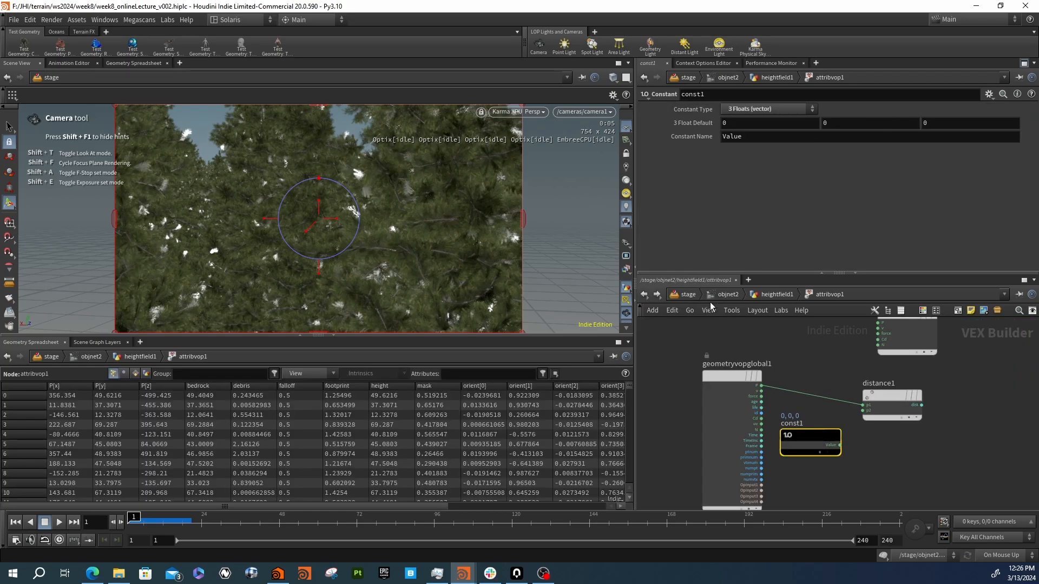
right_click(728, 124)
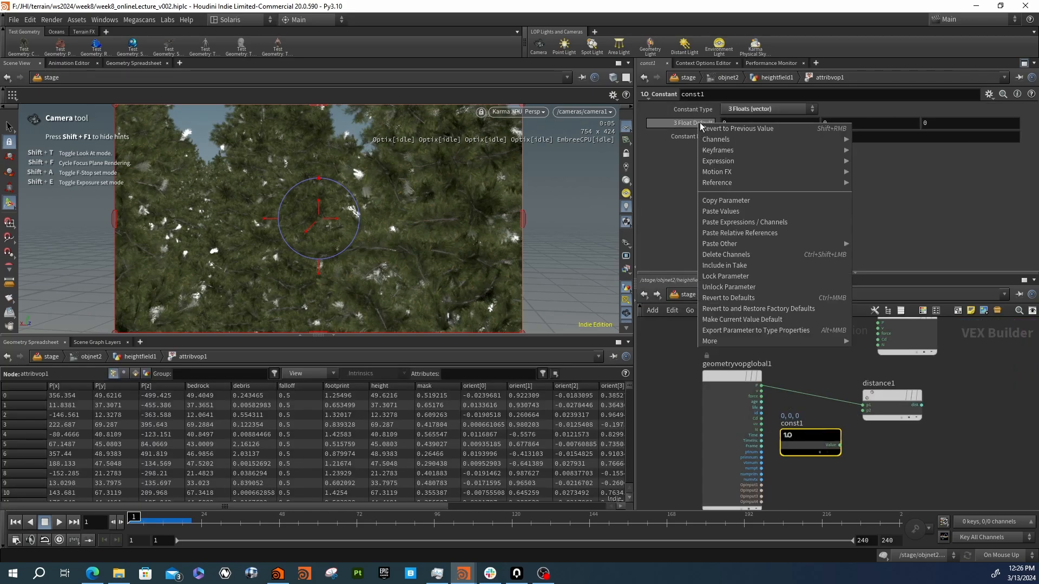
click(749, 230)
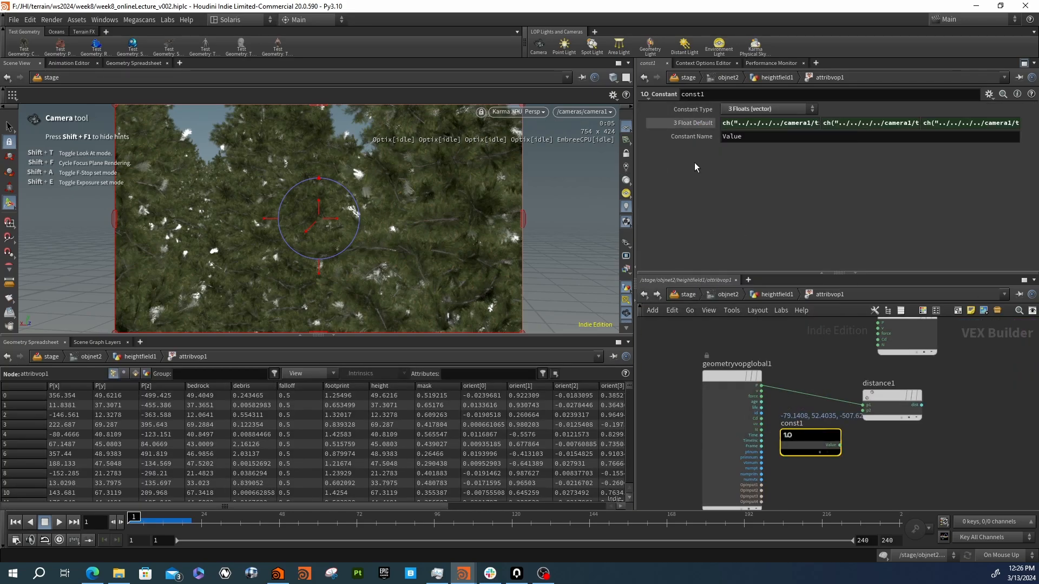
click(694, 122)
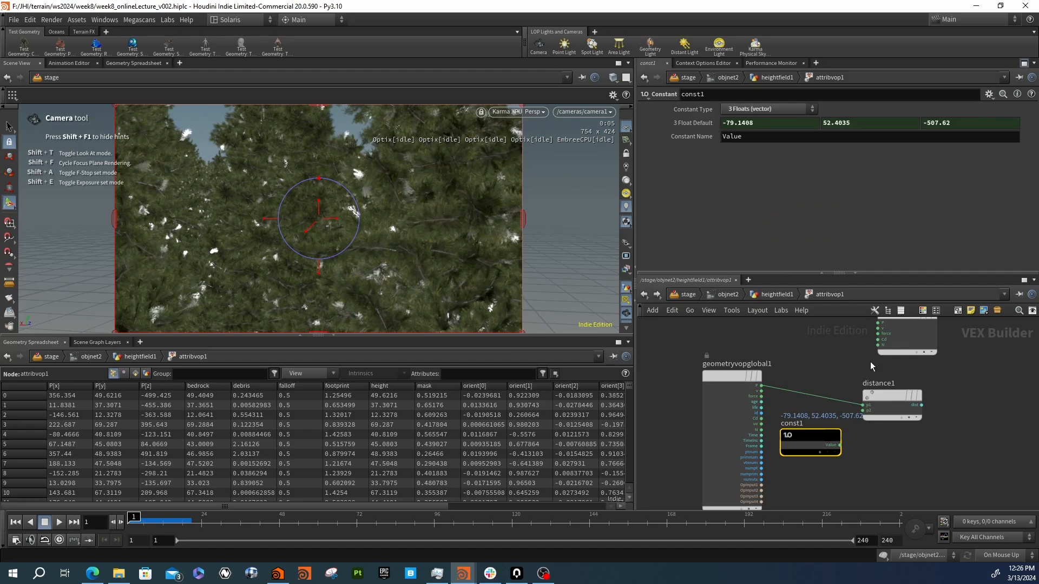
Connect const1 to distance1's p2 and distance1's dist to geometryvopoutput1's Cd, returning to the heightfield1 network
drag(839, 445, 863, 411)
middle_drag(953, 405, 912, 425)
drag(877, 359, 959, 394)
scroll(908, 413, up, 2)
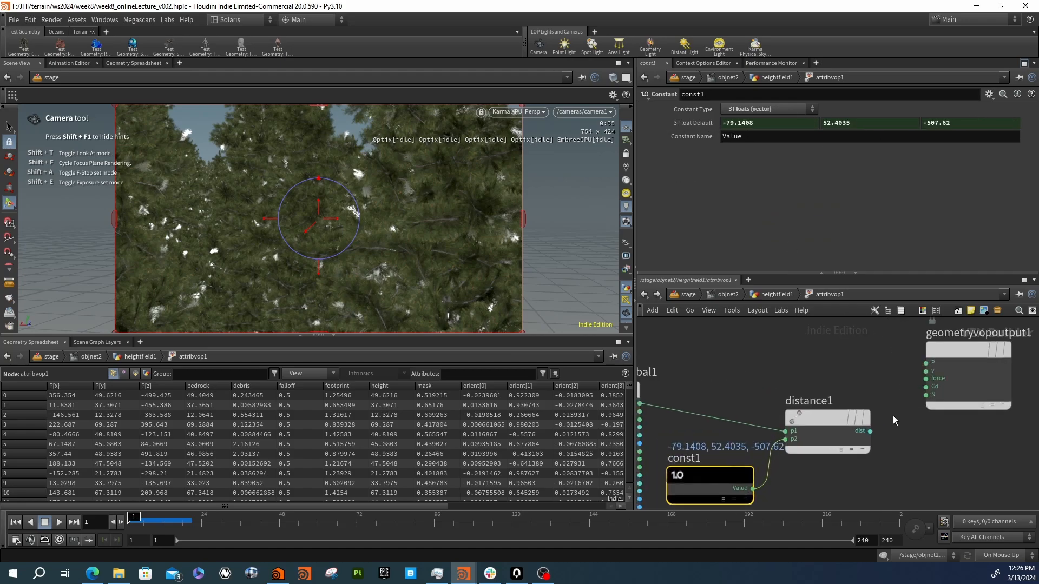
drag(871, 431, 934, 387)
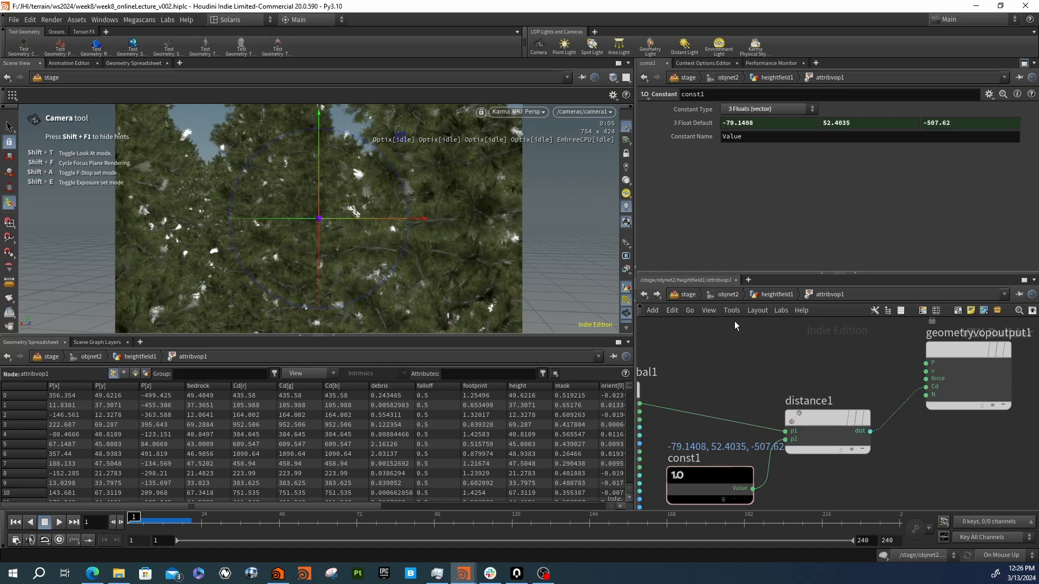
key(u)
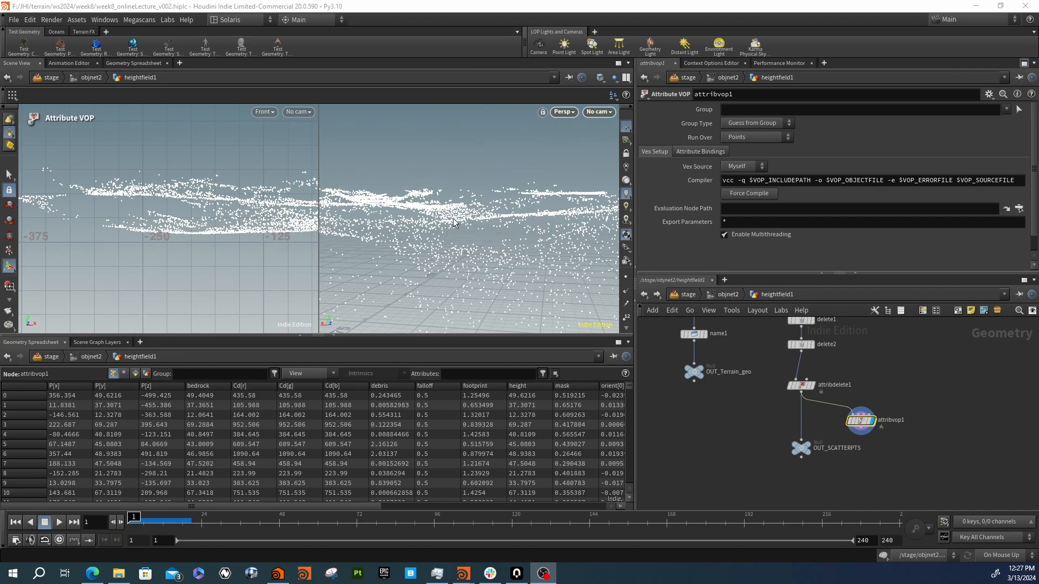
Inside attribvop1, lay out the nodes and insert a Fit Range node between distance1 and geometryvopoutput1's Cd input
double_click(859, 424)
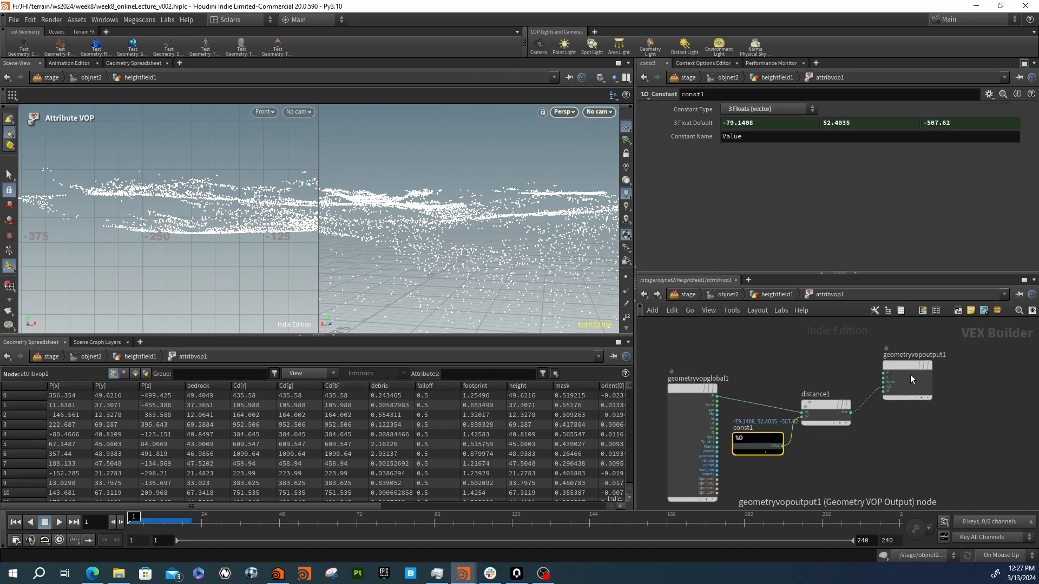
key(l)
key(Tab)
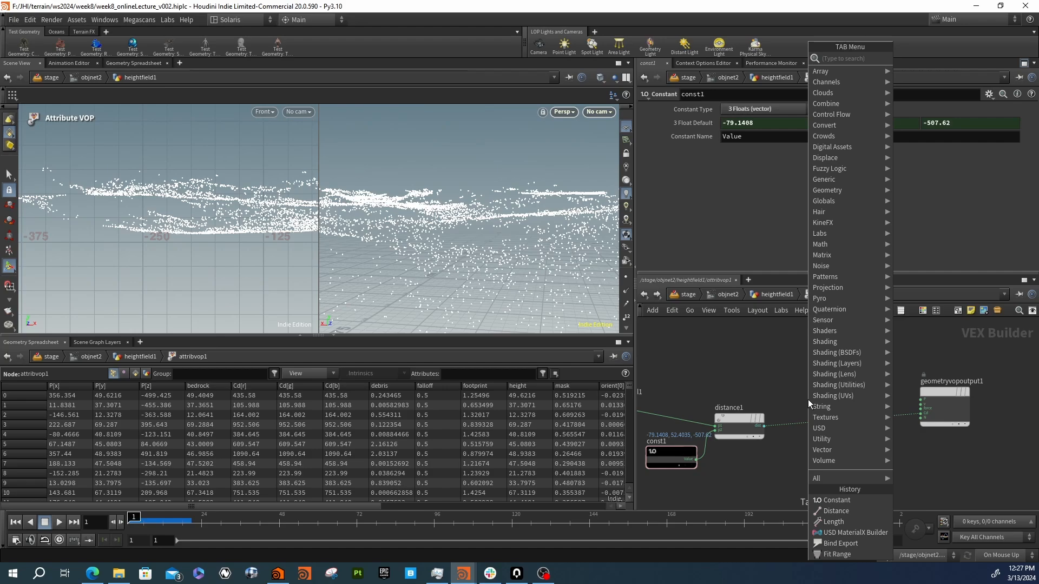
text(fit)
key(Return)
click(808, 400)
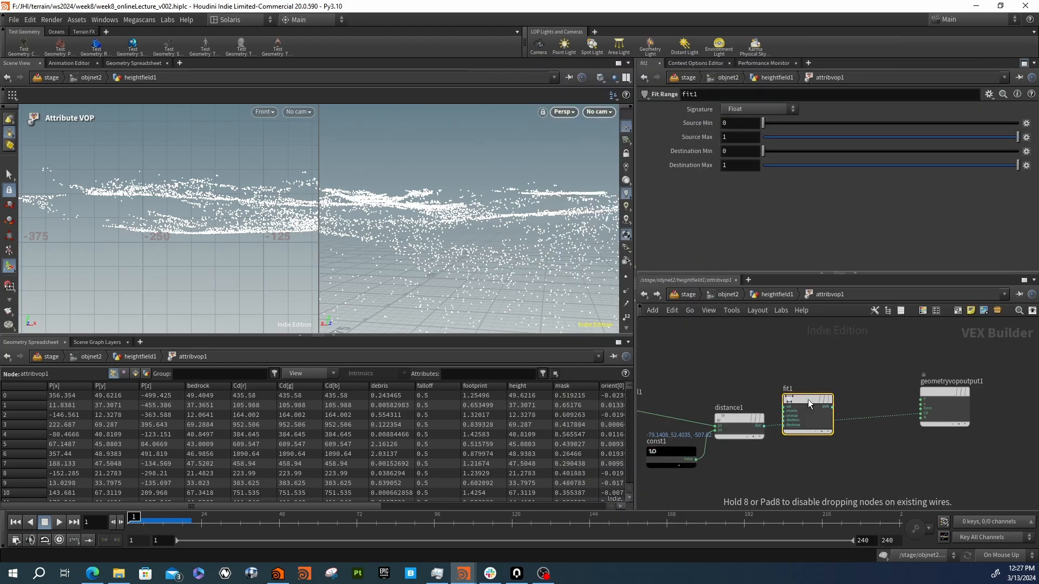
drag(763, 426, 924, 414)
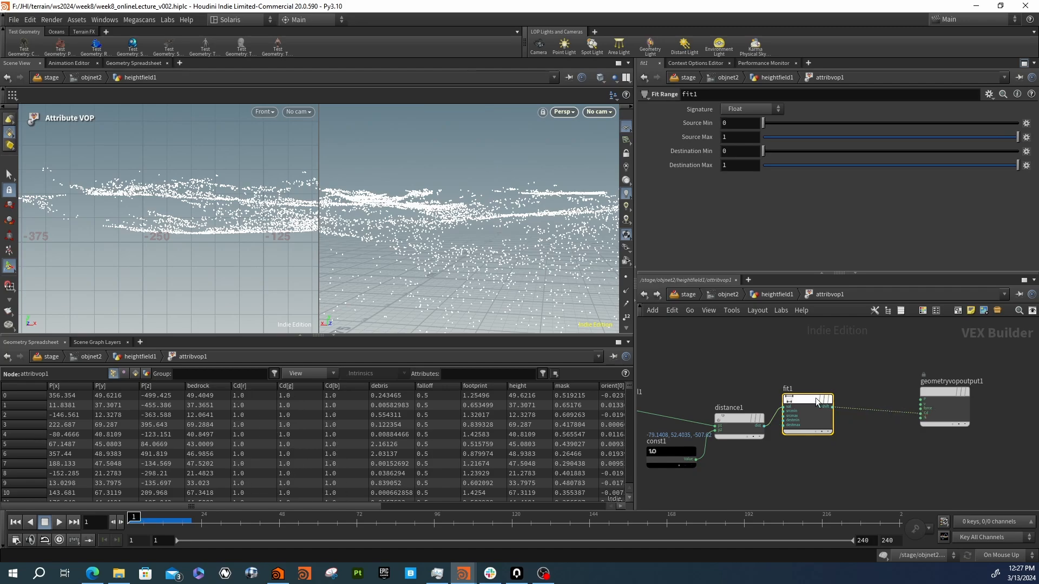
drag(817, 400, 822, 413)
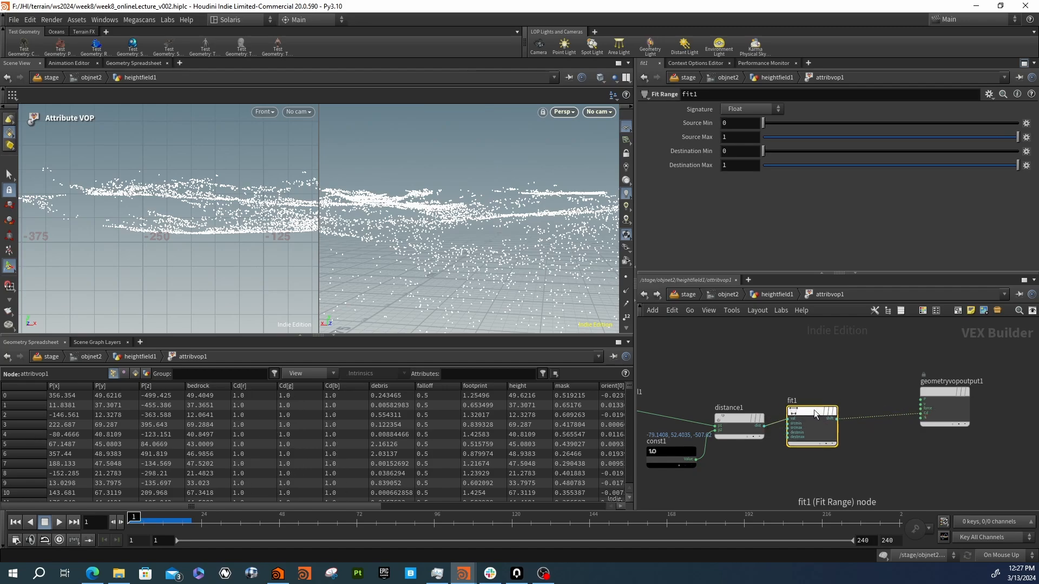
Set fit1's Source Max to 500 and check the point shading in both views
click(729, 136)
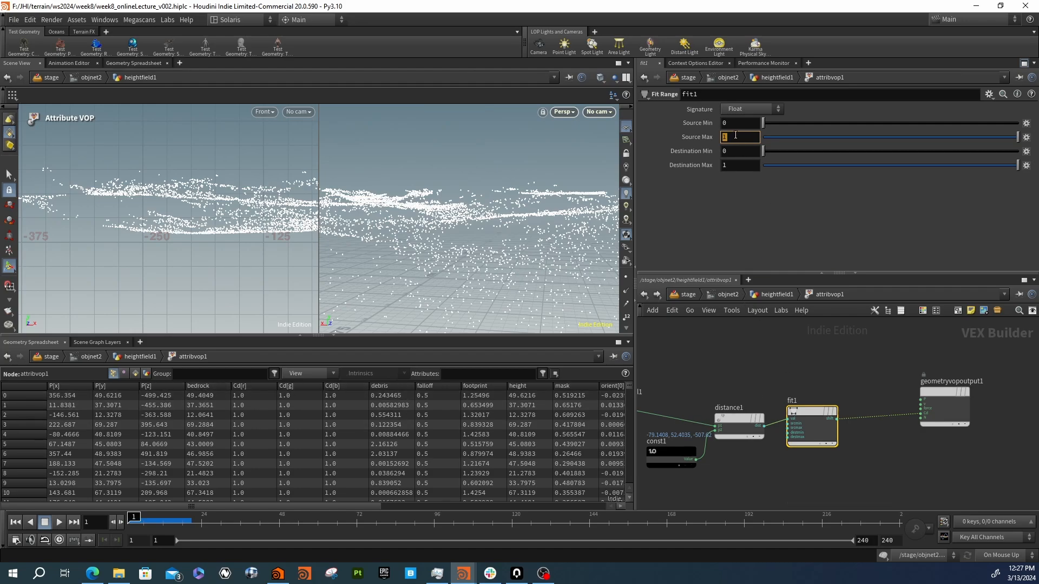
key(Return)
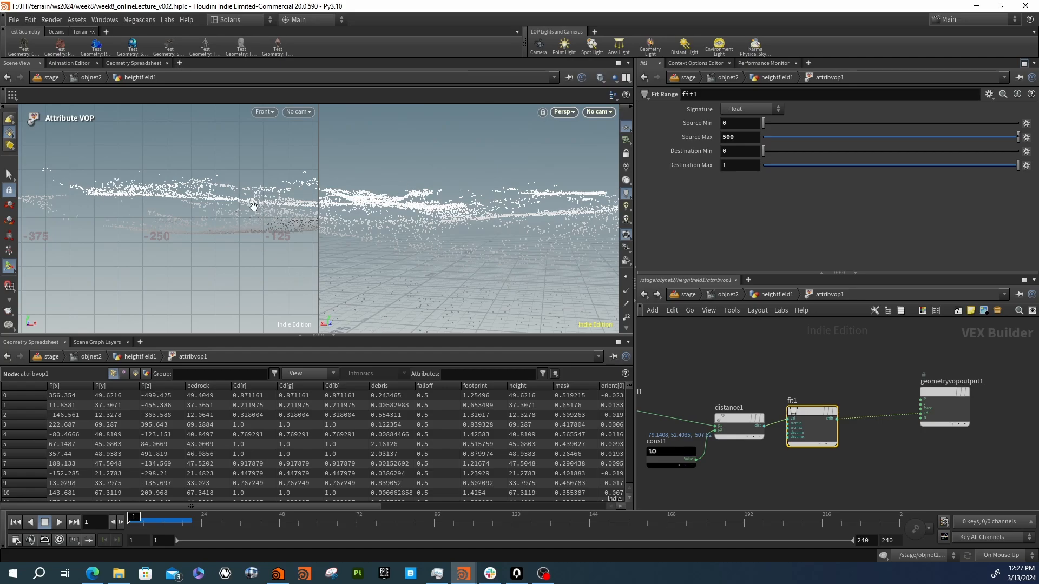
alt+right_drag(276, 222, 233, 219)
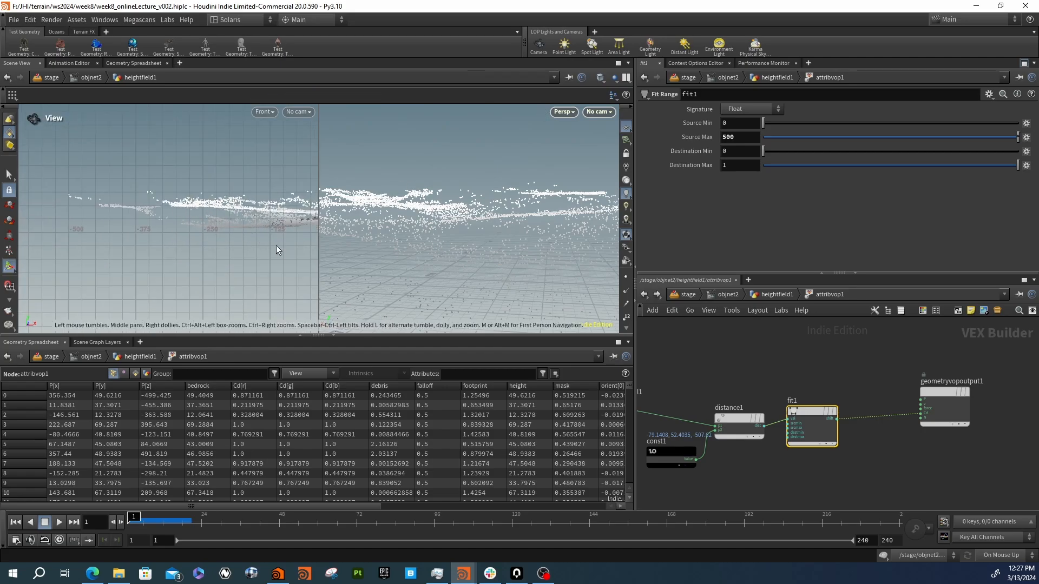
drag(418, 231, 452, 265)
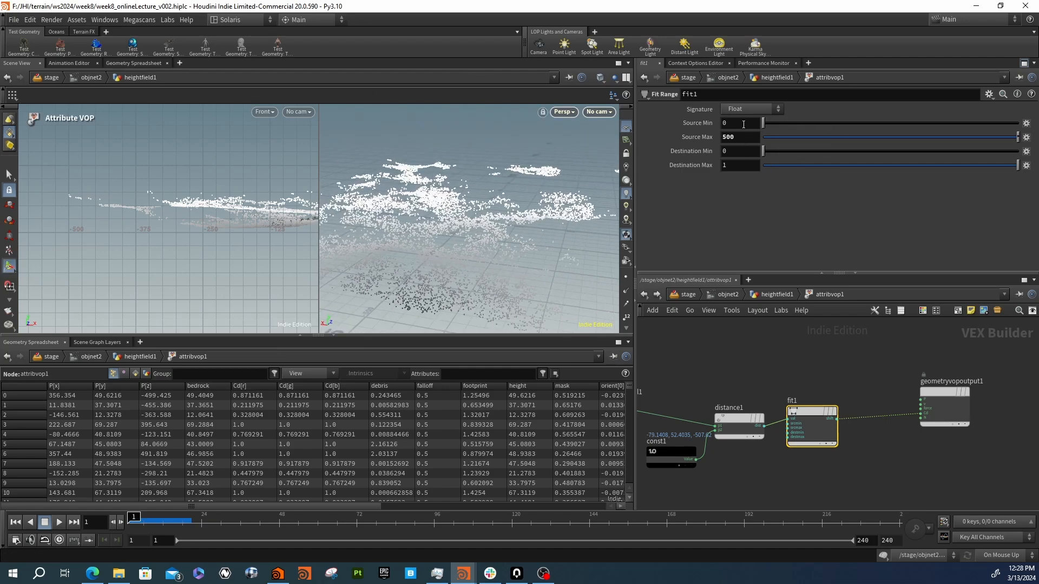
Set fit1's Source Min to 100 and Source Max to 600
click(744, 123)
text(100)
key(Return)
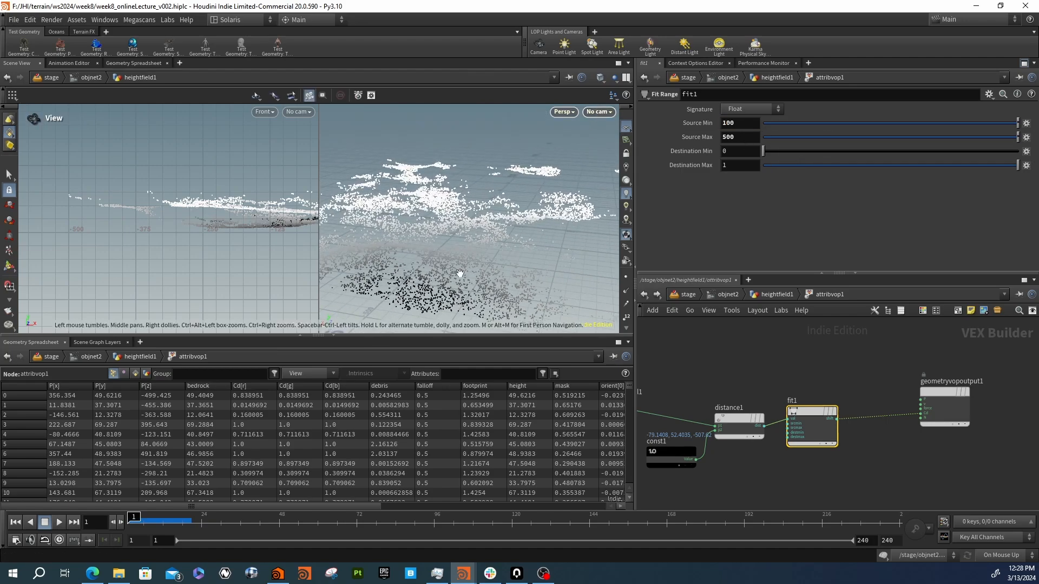
alt+drag(460, 275, 483, 230)
click(731, 137)
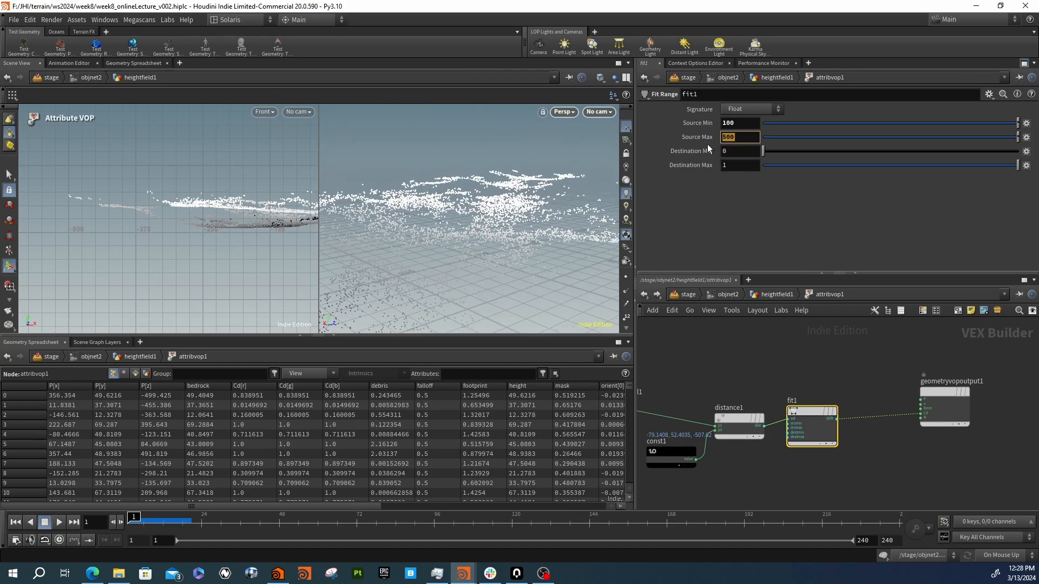
text(600)
key(Return)
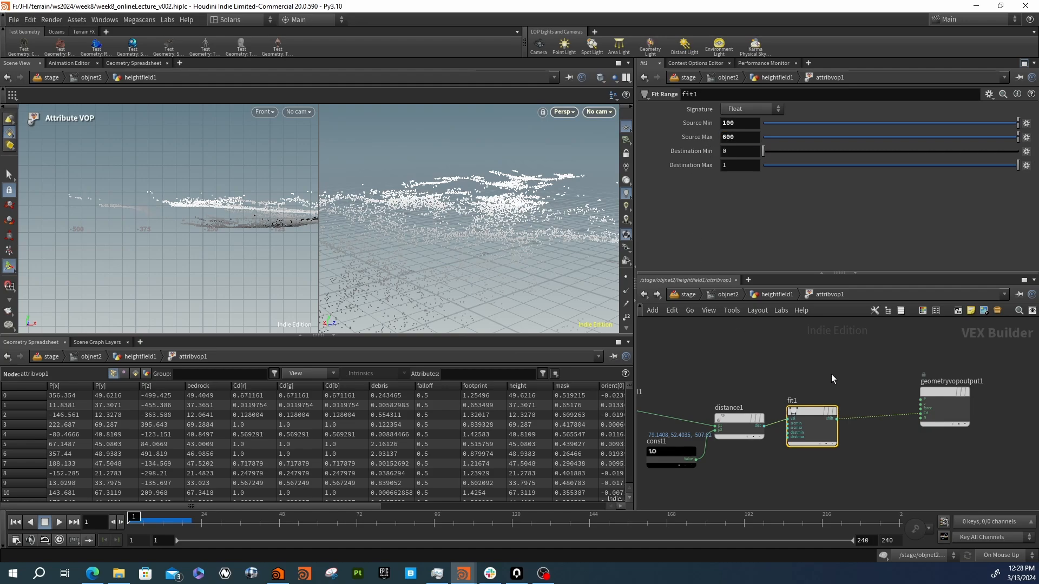
Add a Bind node below geometryvopoutput1 and connect fit1's shift output to its input
scroll(834, 372, down, 2)
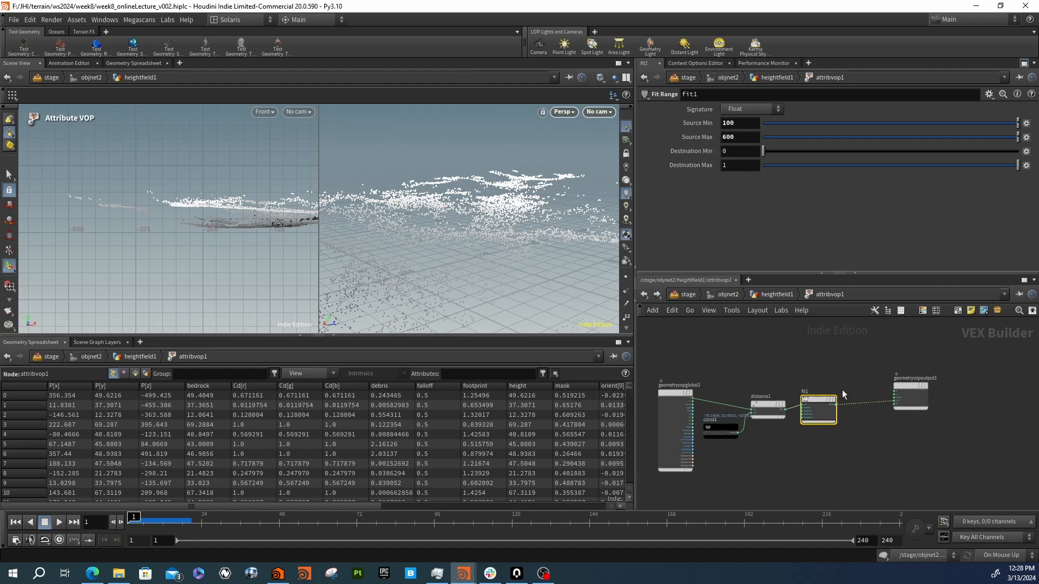
scroll(853, 408, up, 2)
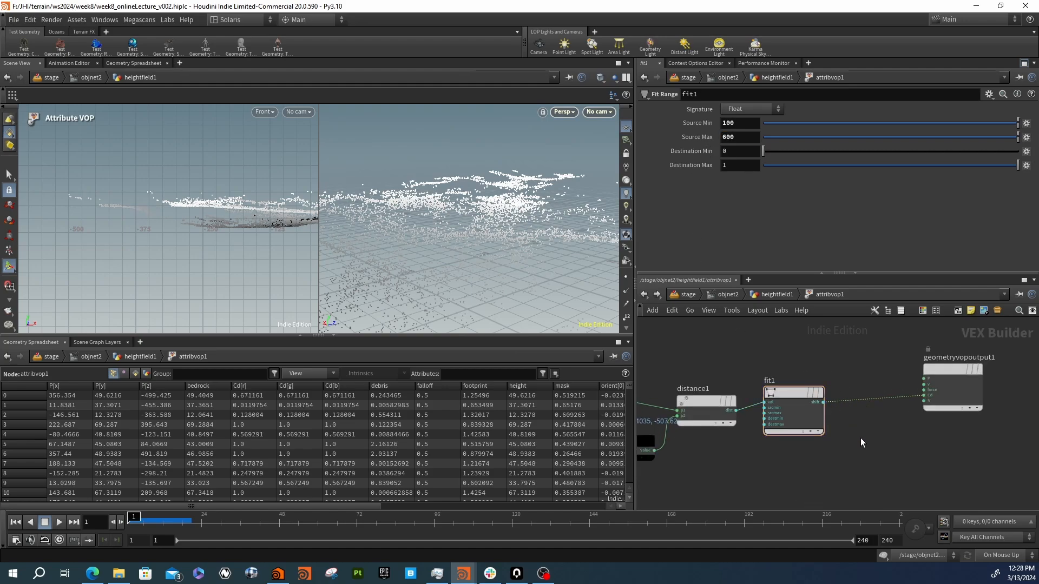
key(Tab)
text(binde)
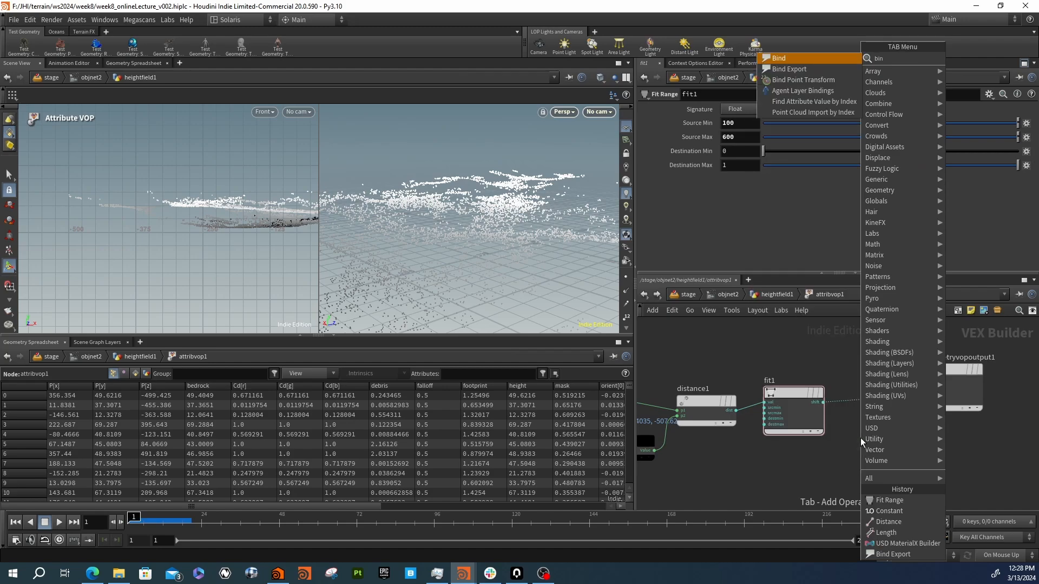
key(Return)
click(861, 438)
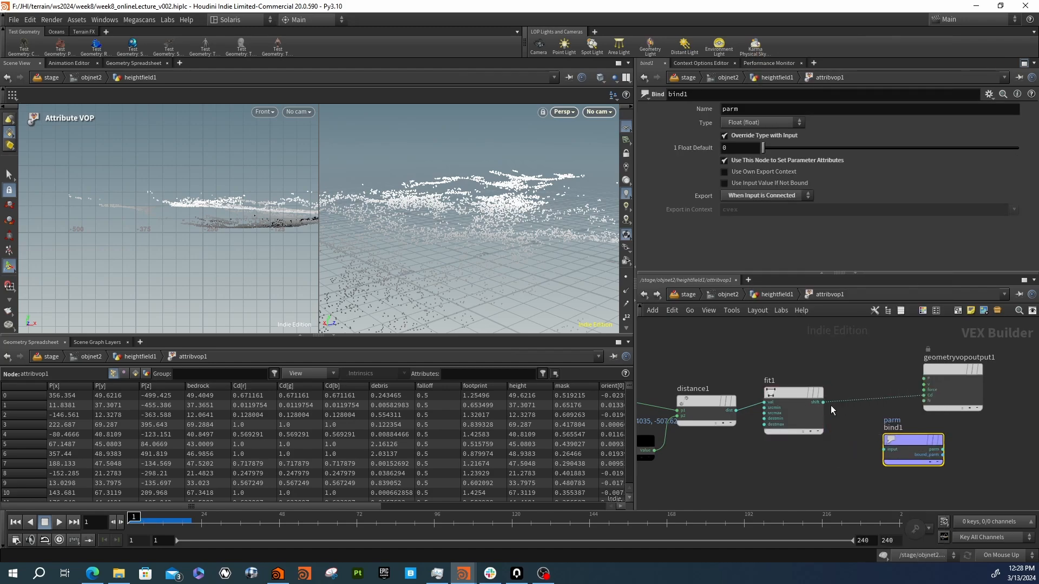
drag(823, 402, 884, 449)
Set bind1's Name parameter to camDist and move the node clear of fit1's wires
double_click(754, 111)
text(camDist)
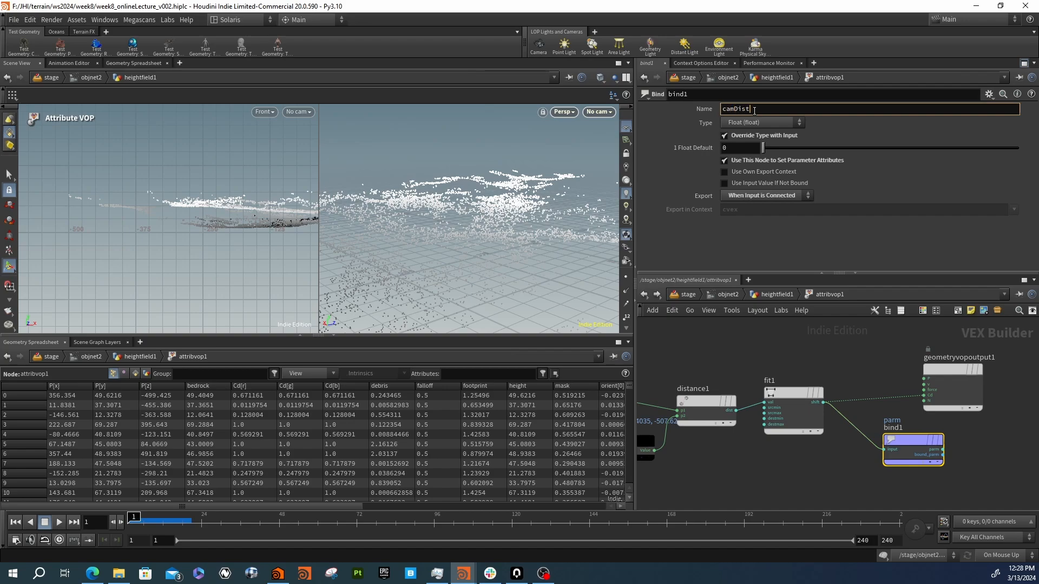
key(Return)
drag(911, 428, 943, 442)
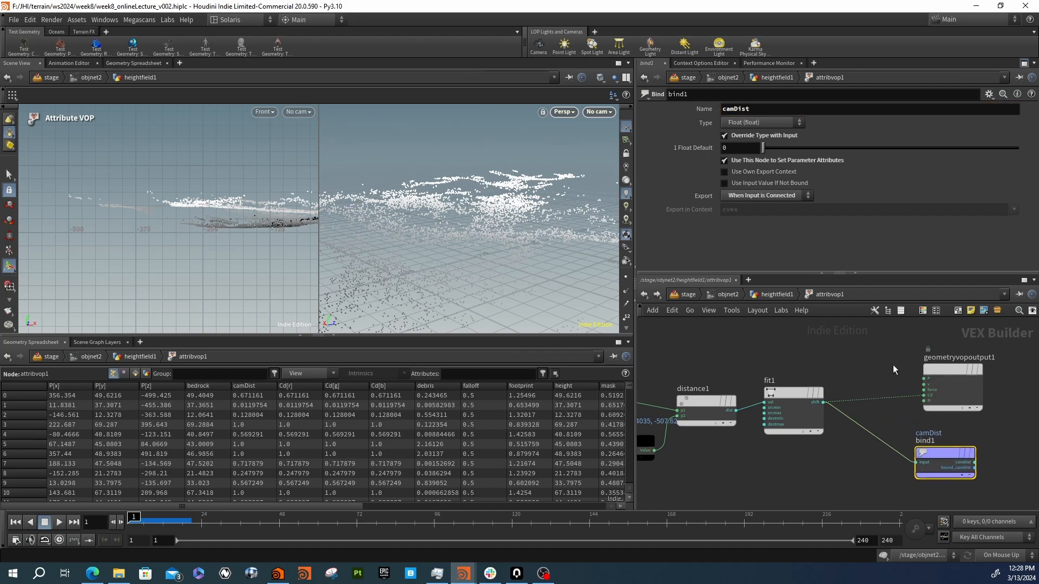
Return to the heightfield1 network and insert attribvop1 into the wire between attribdelete1 and OUT_SCATTERPTS
click(777, 295)
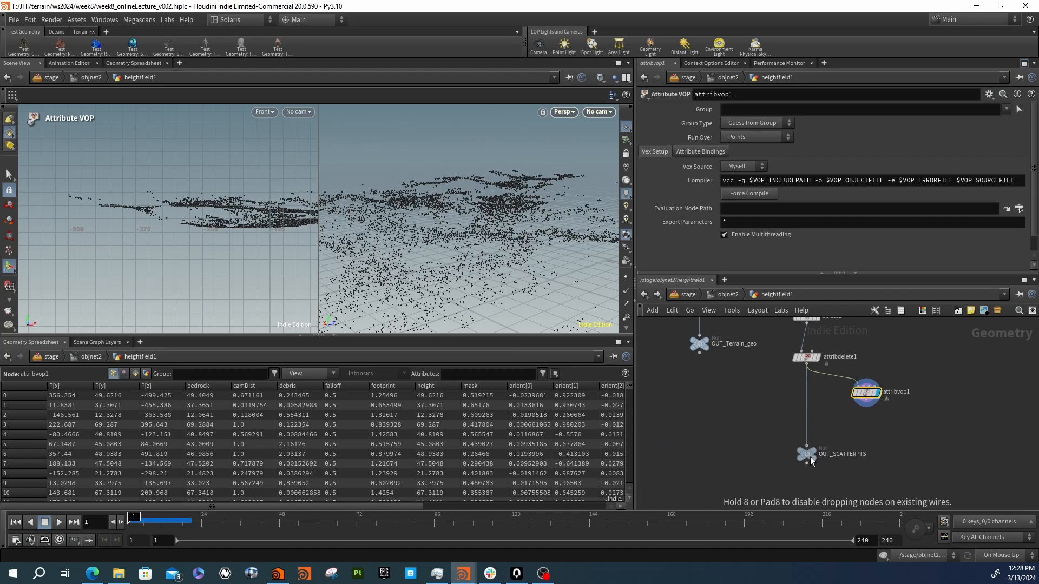
drag(807, 443, 812, 393)
Insert a Name node between attribvop1 and OUT_SCATTERPTS and set its Name to FIR_LO
key(Tab)
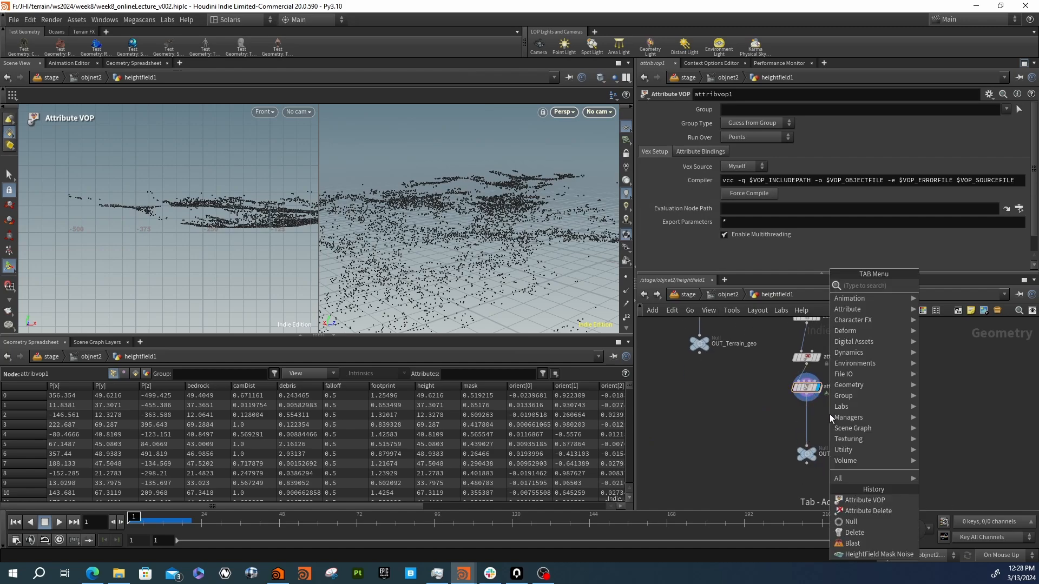
text(name)
key(Return)
click(830, 414)
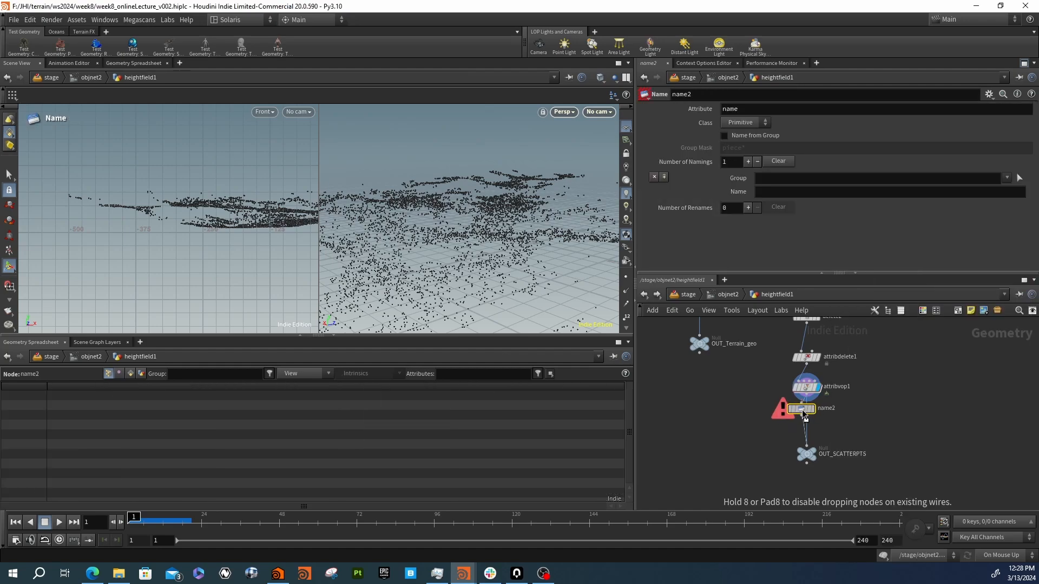
drag(830, 414, 810, 414)
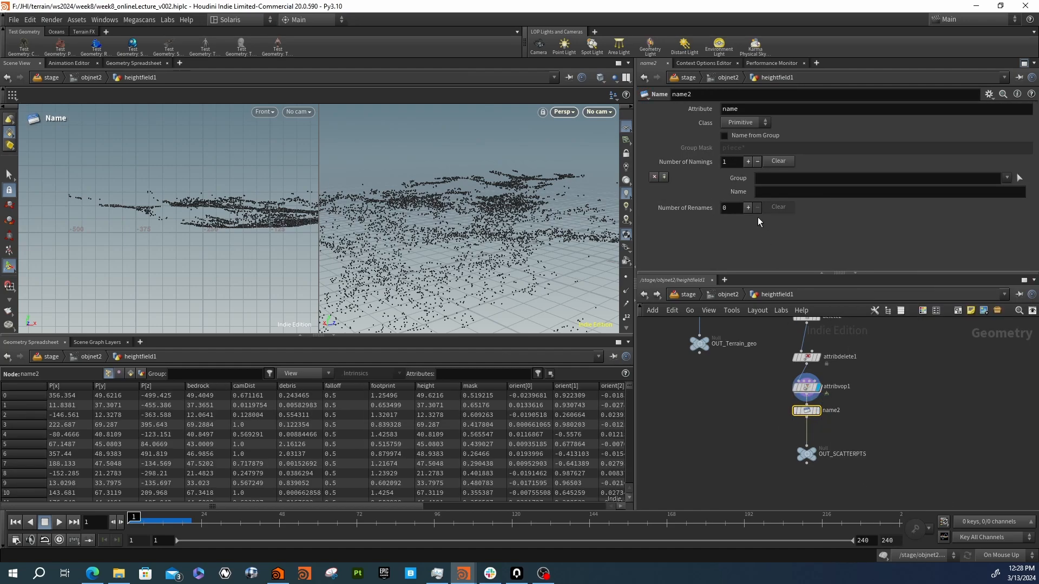
click(767, 193)
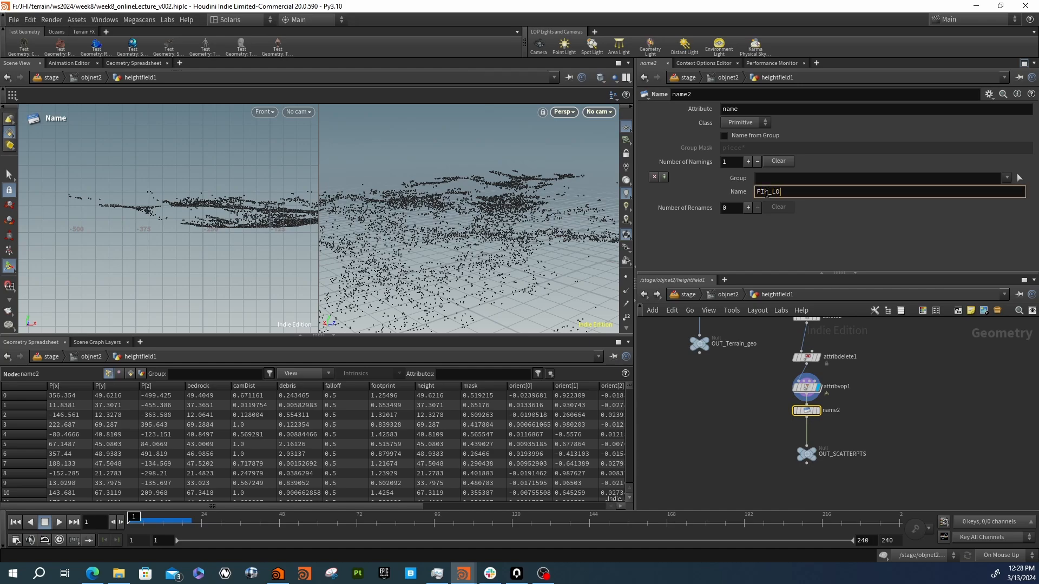
key(Return)
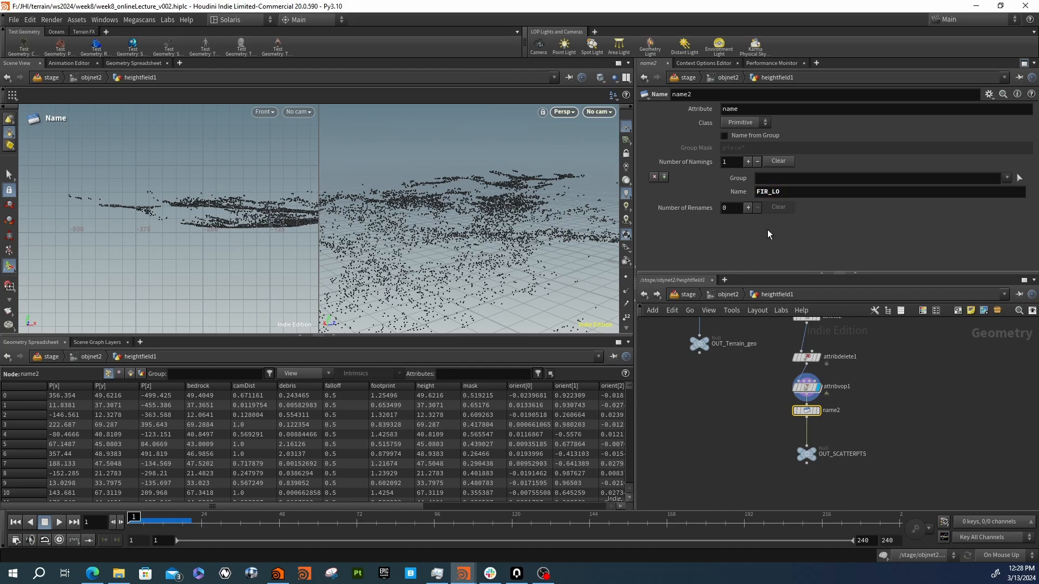
Go back to the stage network and switch the viewport renderer to Houdini GL
click(687, 294)
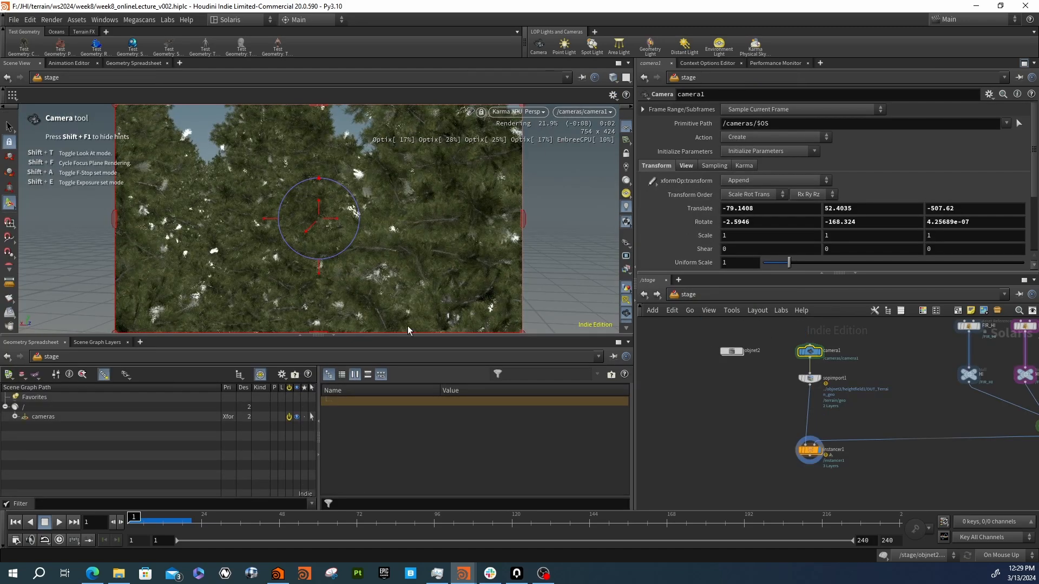
click(522, 112)
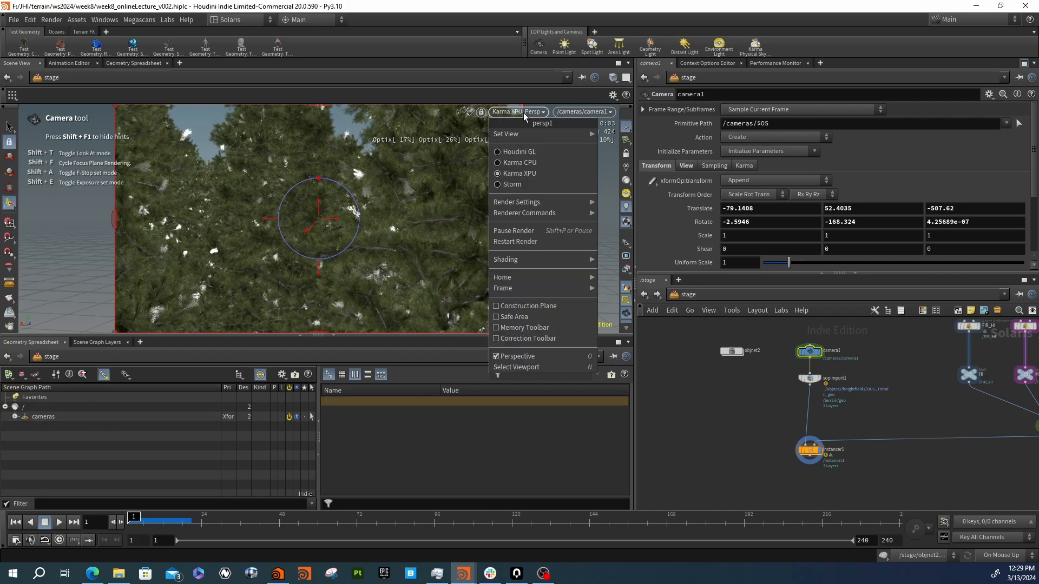
click(518, 152)
Check the LO null's primitive name, instancer1's Name Attribute setting and sopimport1's SOP Path on the stage
middle_drag(903, 439, 719, 401)
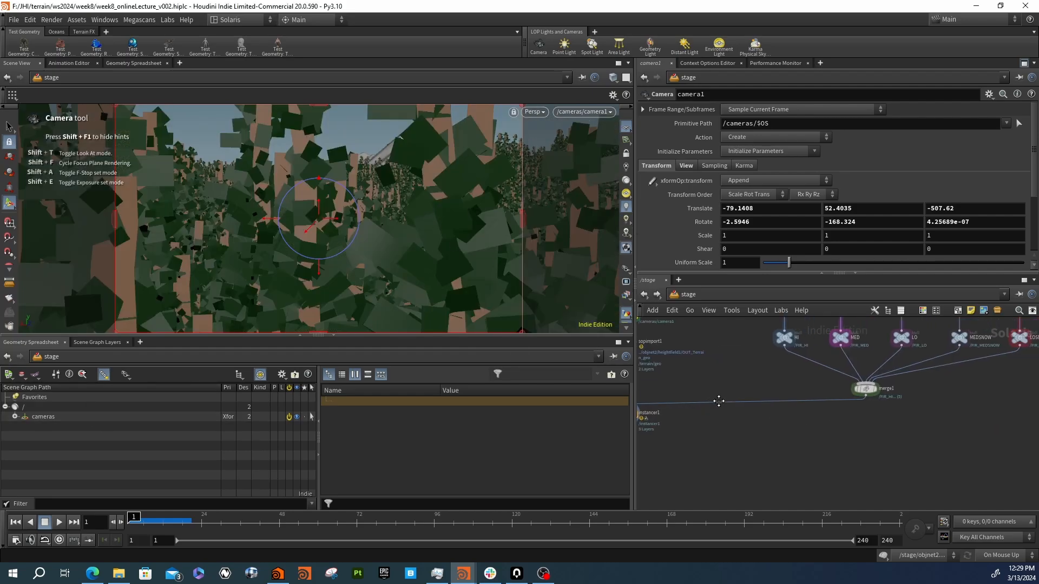
middle_drag(807, 401, 731, 453)
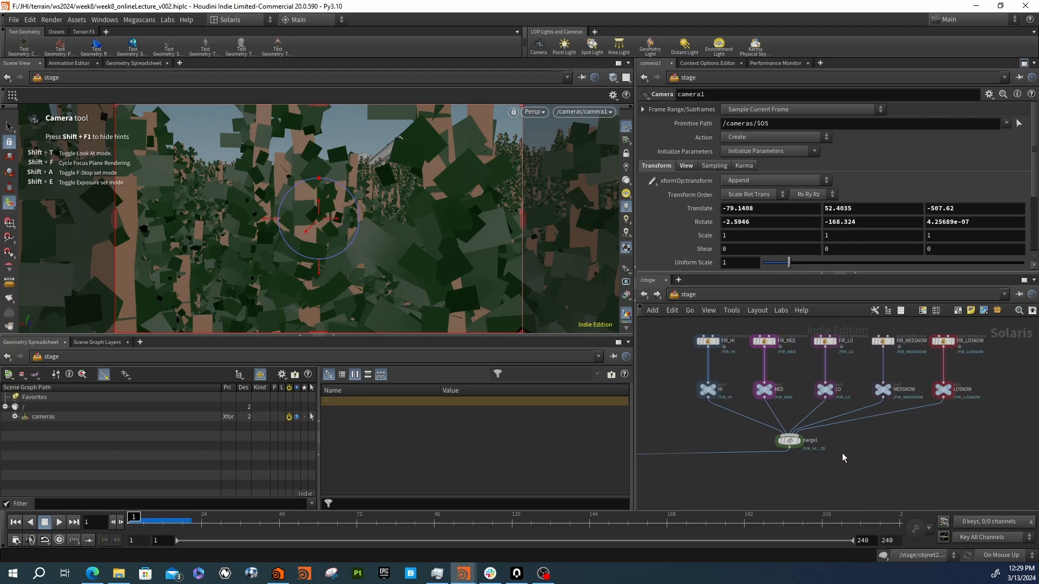
click(826, 389)
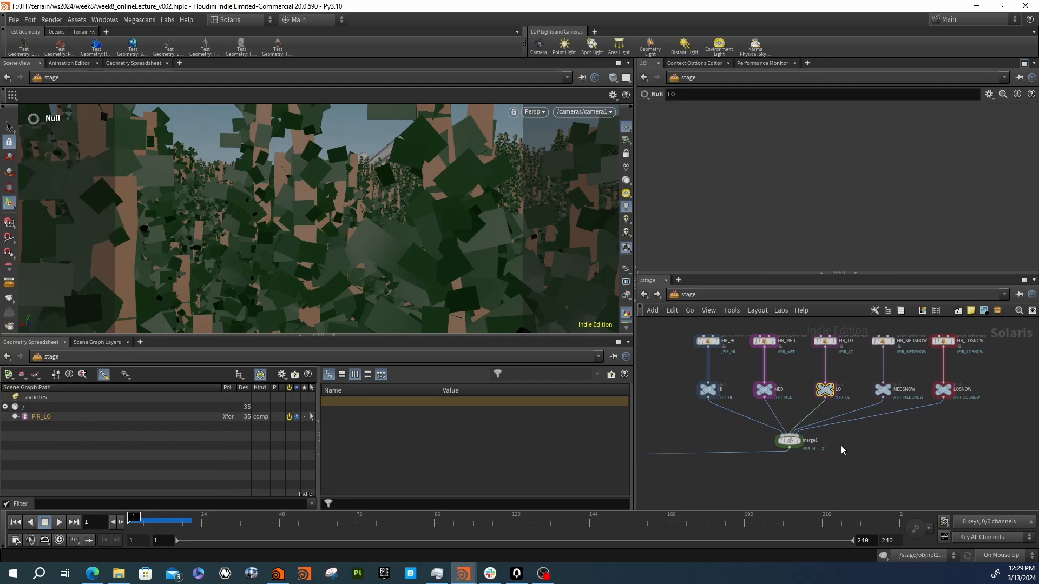
middle_drag(840, 448, 1009, 415)
click(719, 433)
scroll(743, 217, down, 1)
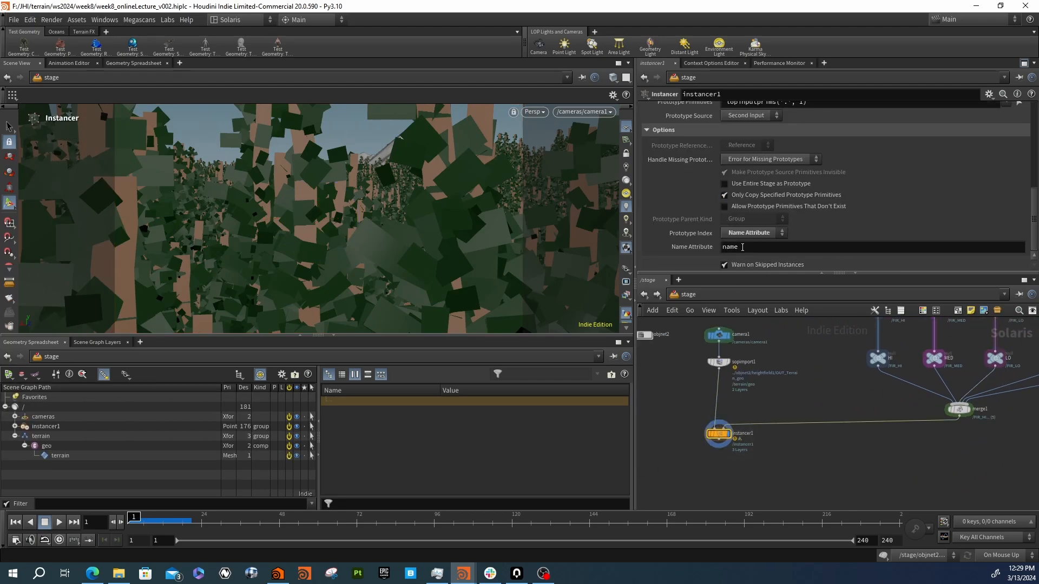
middle_drag(975, 461, 945, 457)
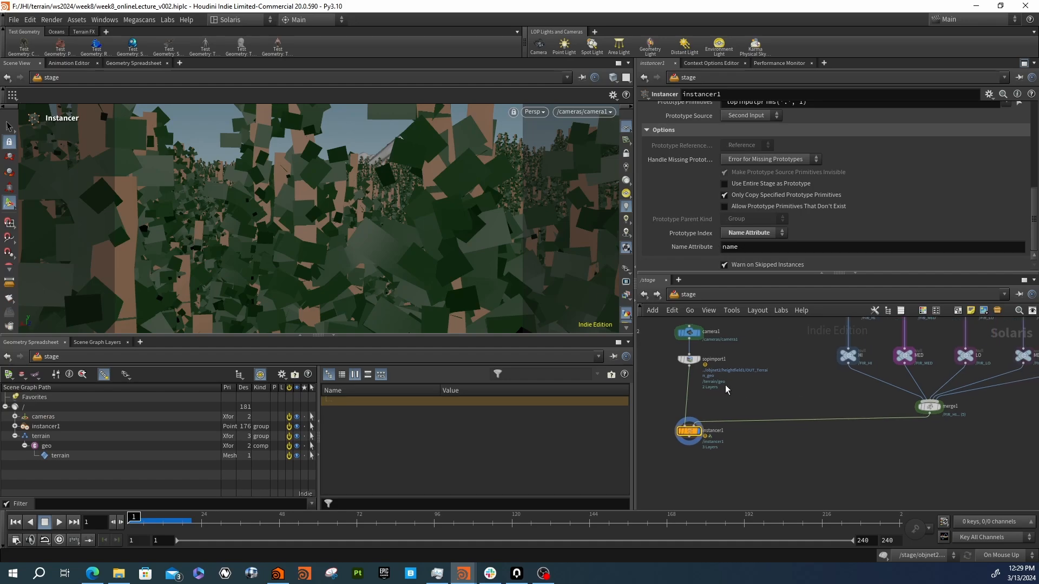
click(688, 359)
middle_click(683, 360)
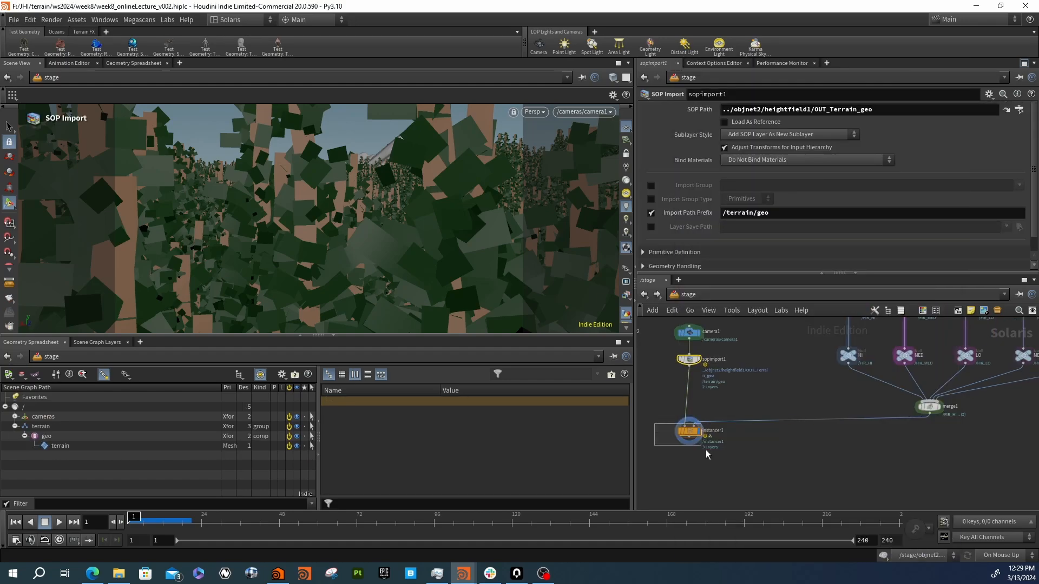
click(687, 432)
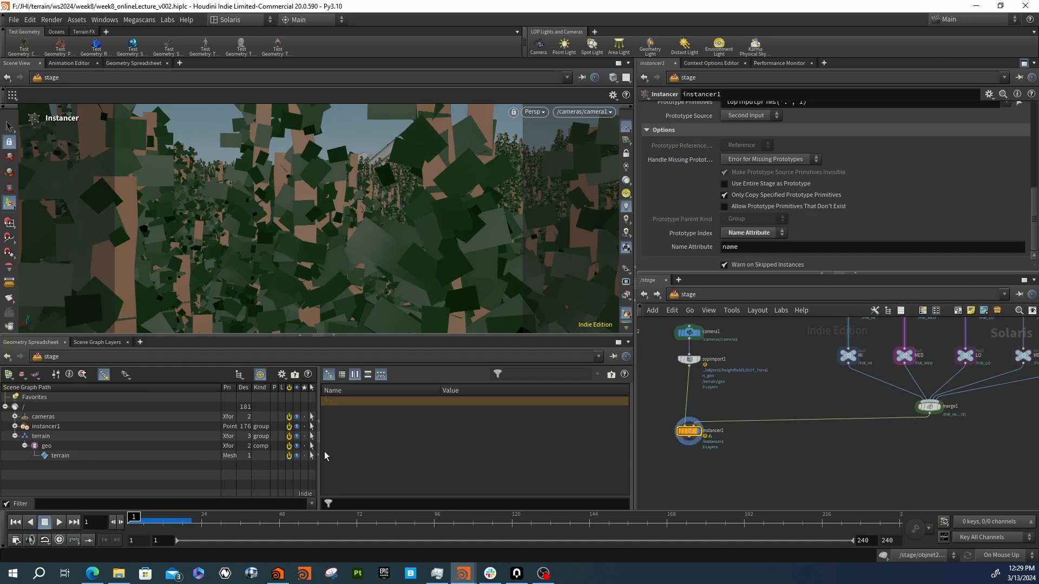
Switch the viewport renderer to Karma XPU and restart the render
click(533, 112)
click(556, 175)
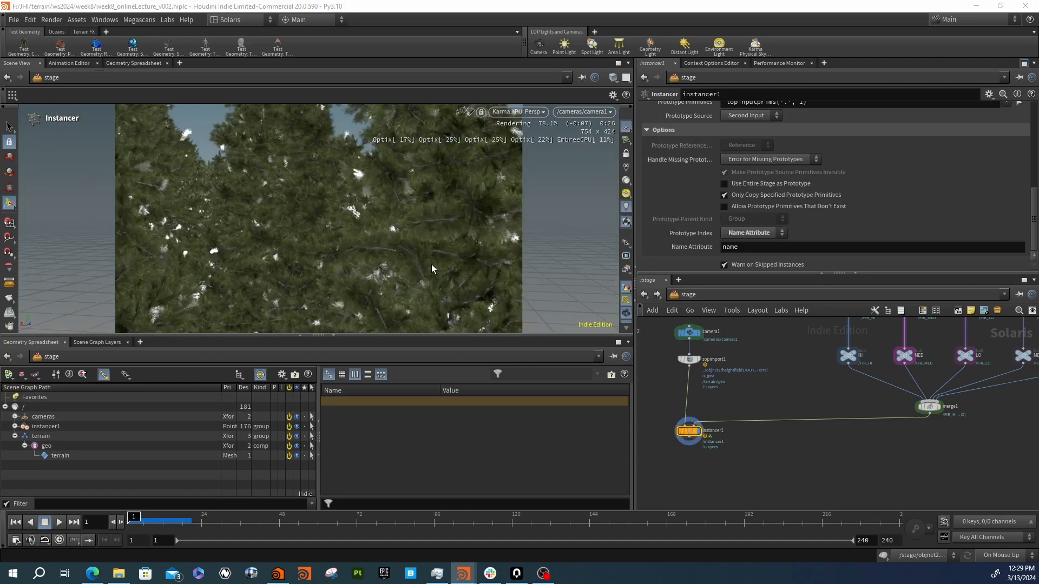
click(525, 114)
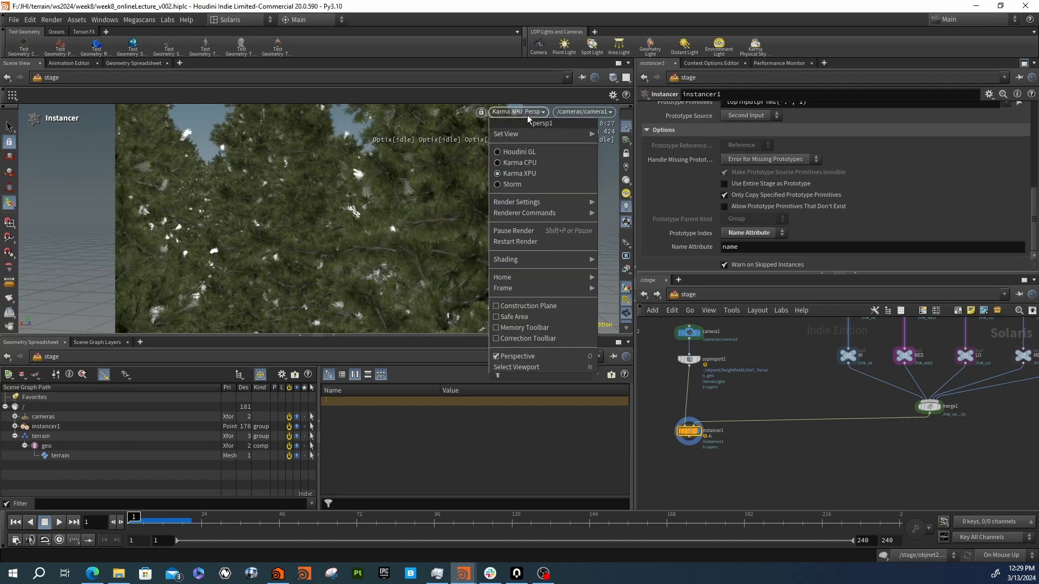
click(528, 239)
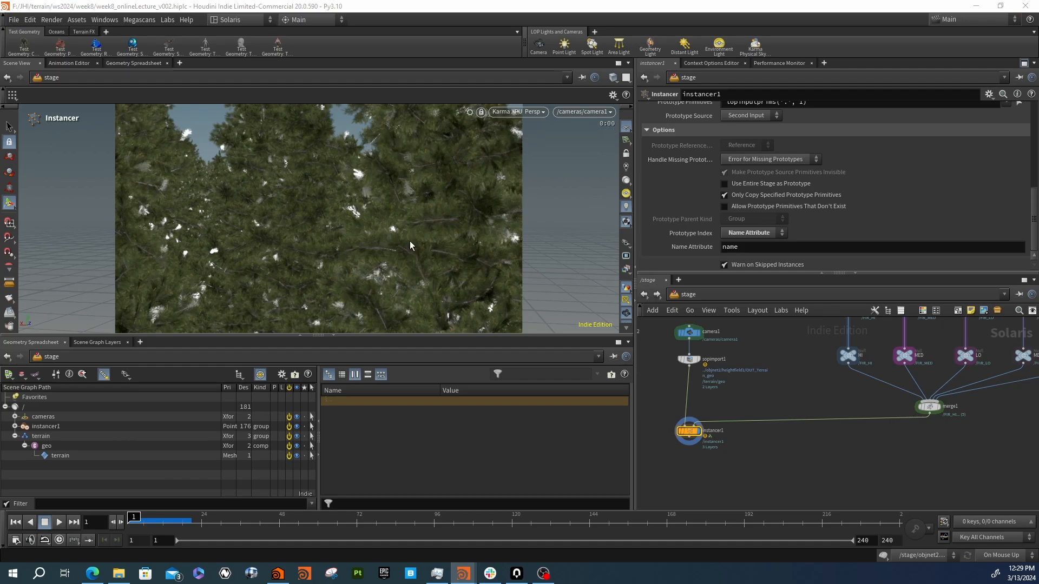
Expand instancer1's Prototypes in the scene graph and compare them with merge1's inputs and instancer1's Prototype Primitives setting
click(15, 426)
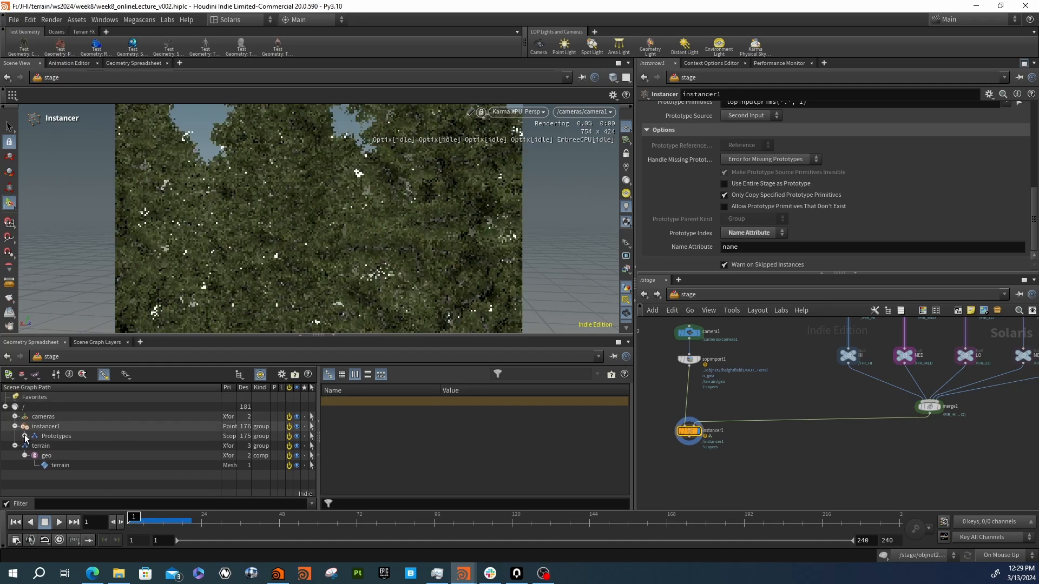
click(25, 436)
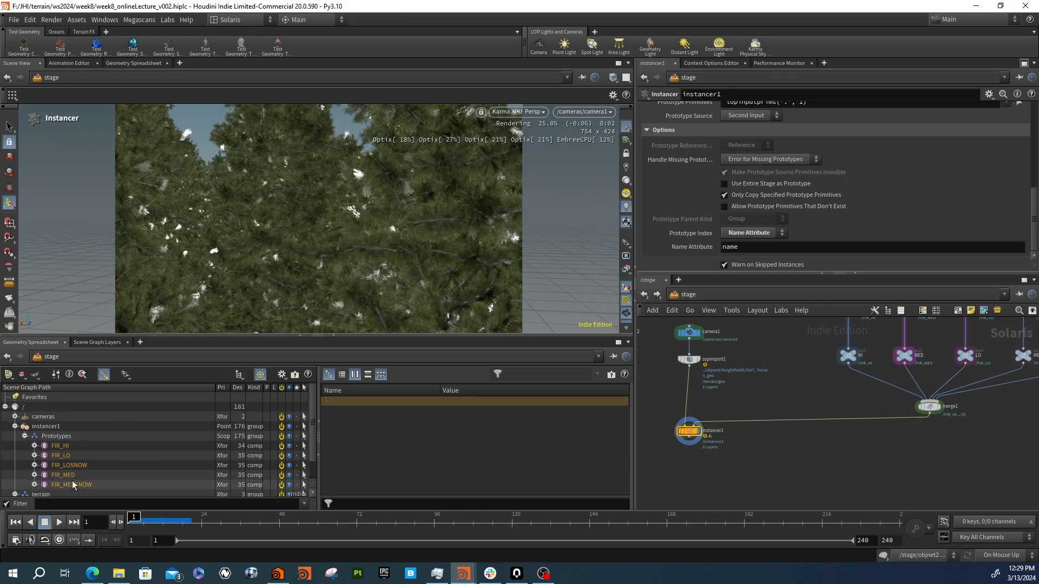
drag(946, 431, 916, 404)
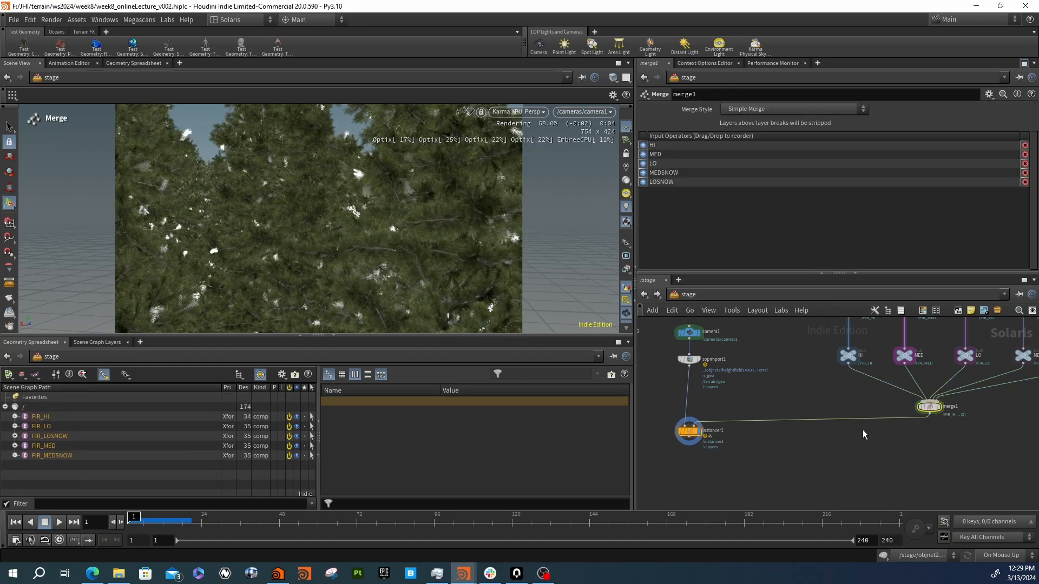
drag(763, 491, 683, 420)
scroll(669, 233, up, 3)
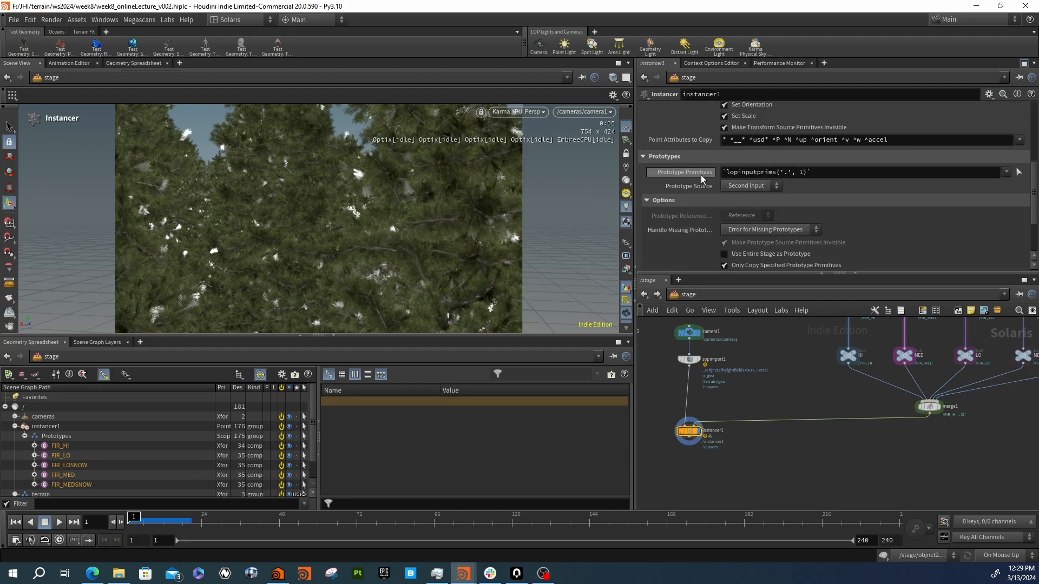
Limit instancer1's Prototype Primitives to FIR_LO and restart the viewport render
scroll(707, 175, up, 3)
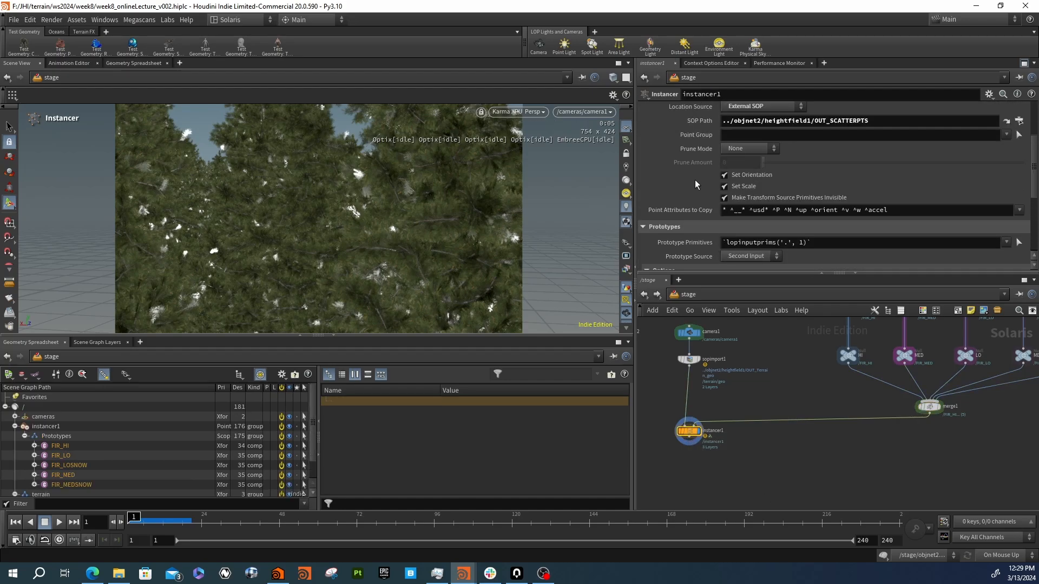
scroll(695, 179, down, 3)
click(1006, 200)
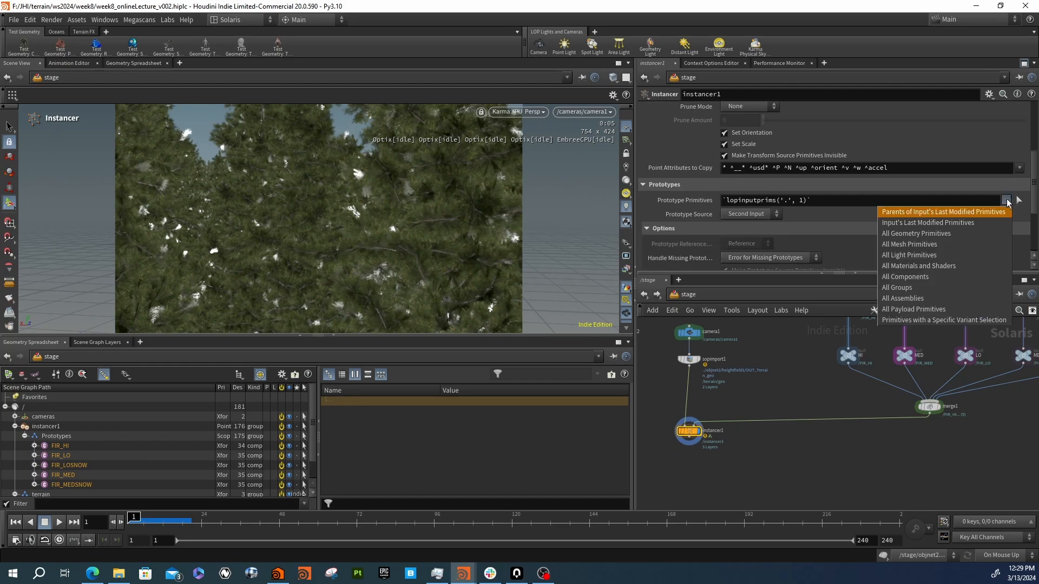
click(1007, 203)
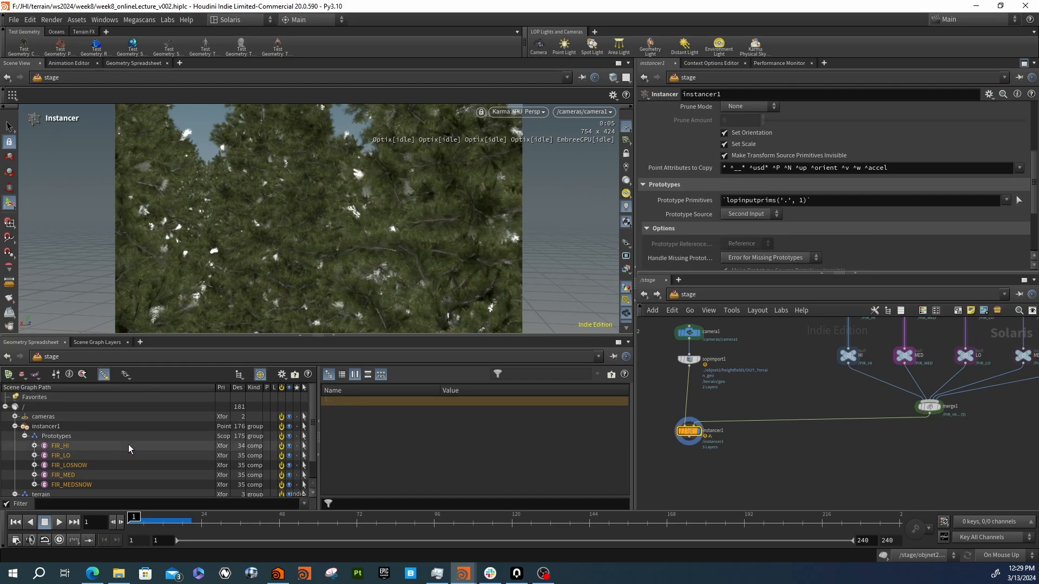
drag(817, 198, 719, 201)
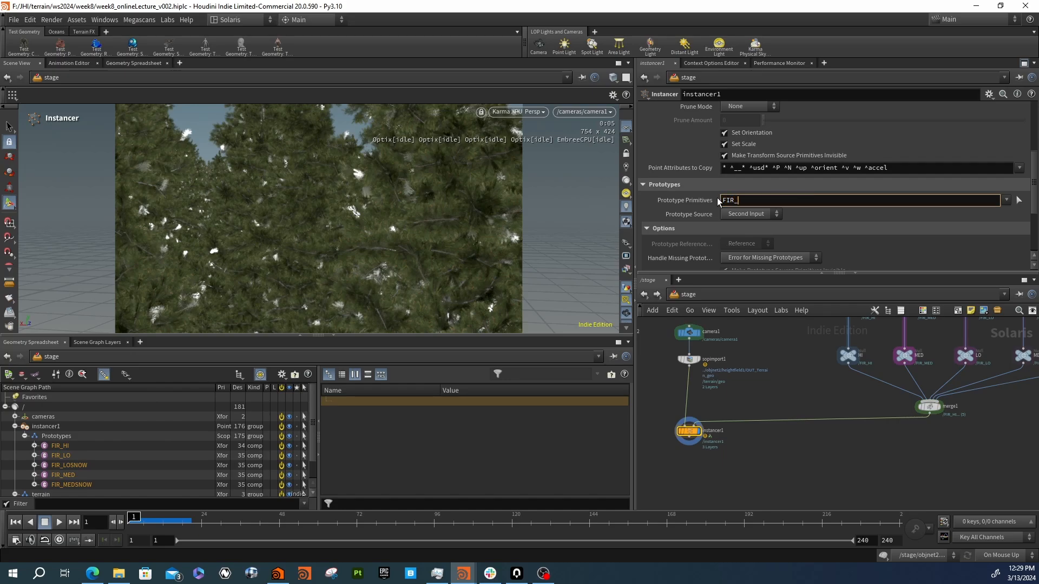
key(Return)
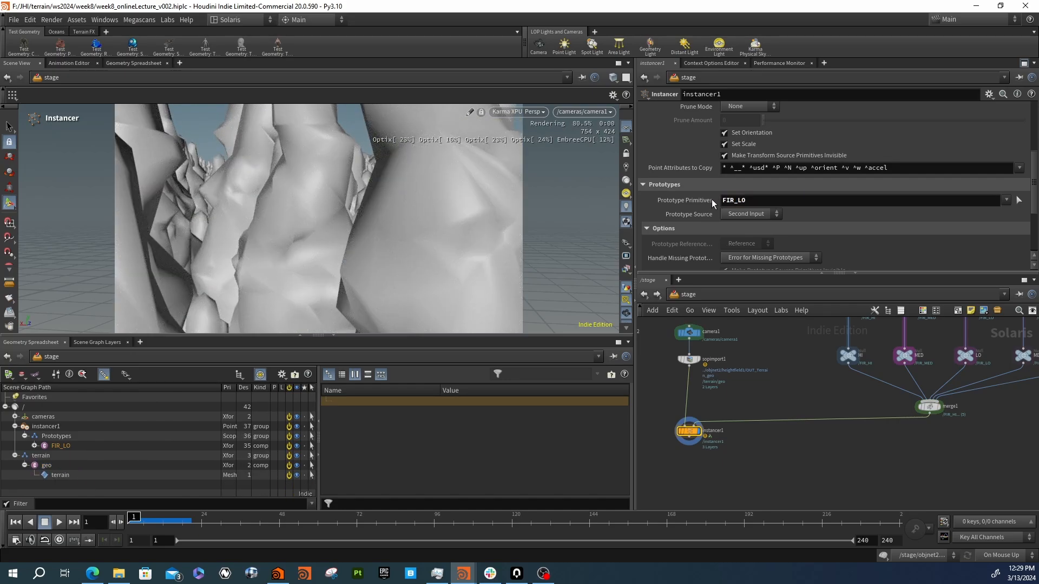
middle_drag(733, 399, 745, 369)
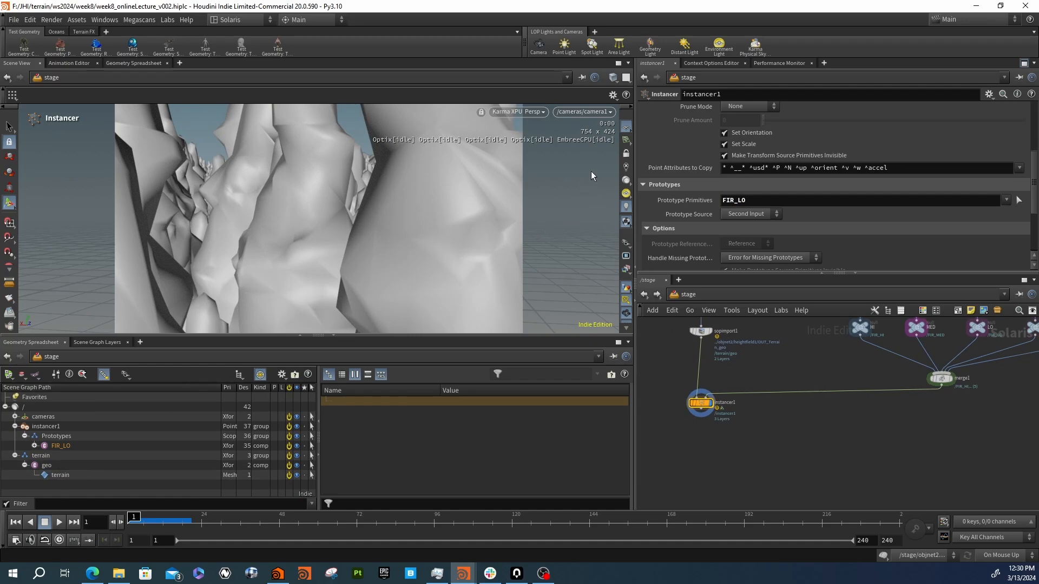
click(528, 113)
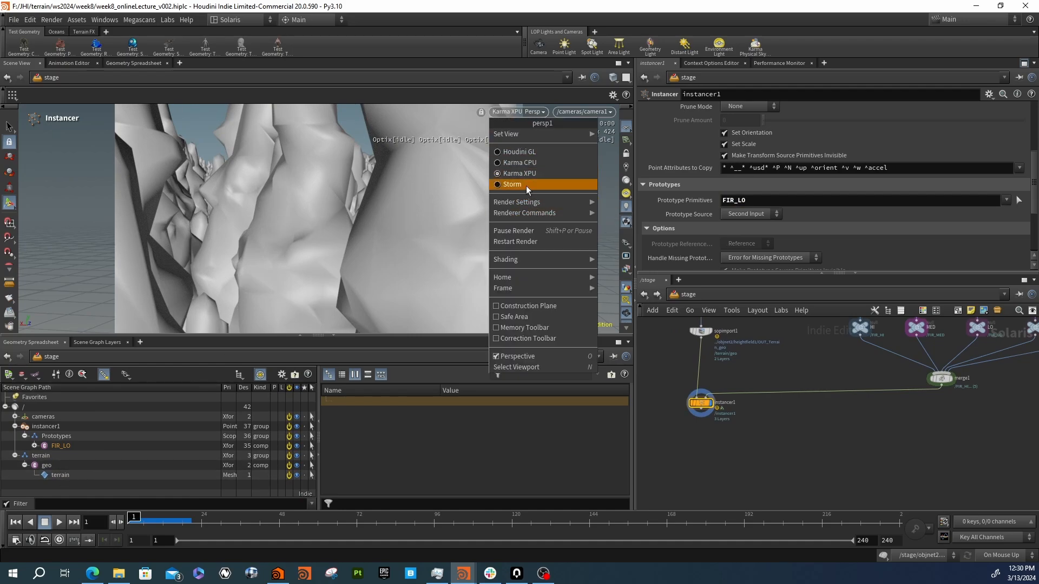
click(523, 247)
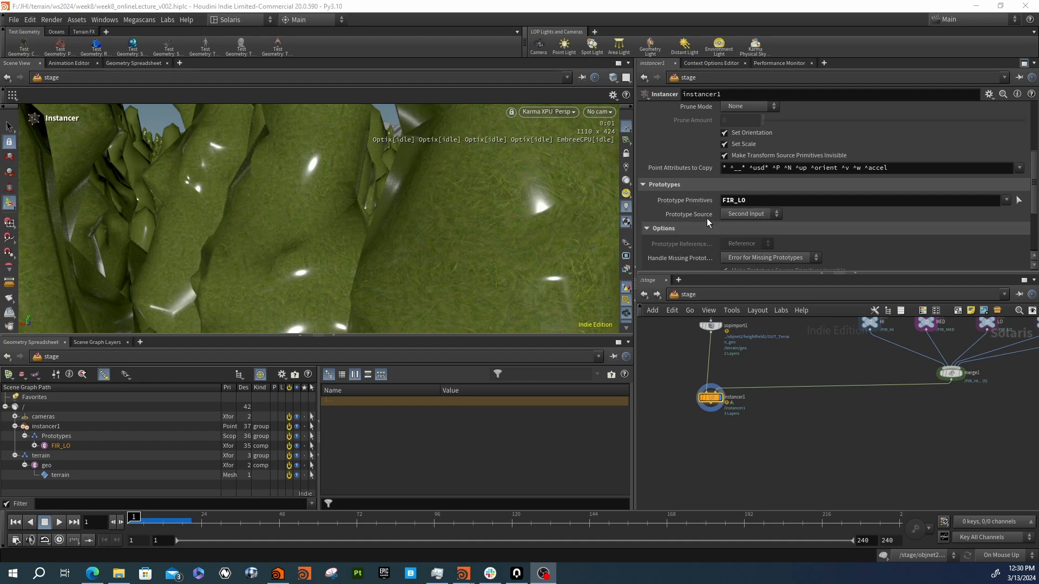
Add FIR_MED after FIR_LO in instancer1's Prototype Primitives and restart the viewport render
scroll(725, 211, down, 2)
click(1007, 173)
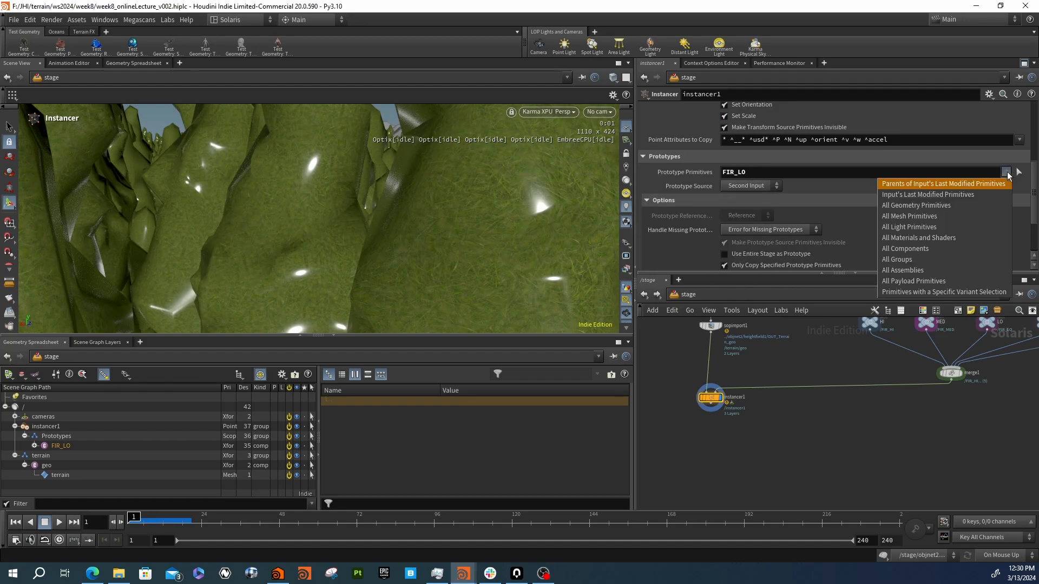
click(1008, 173)
middle_drag(873, 359, 824, 420)
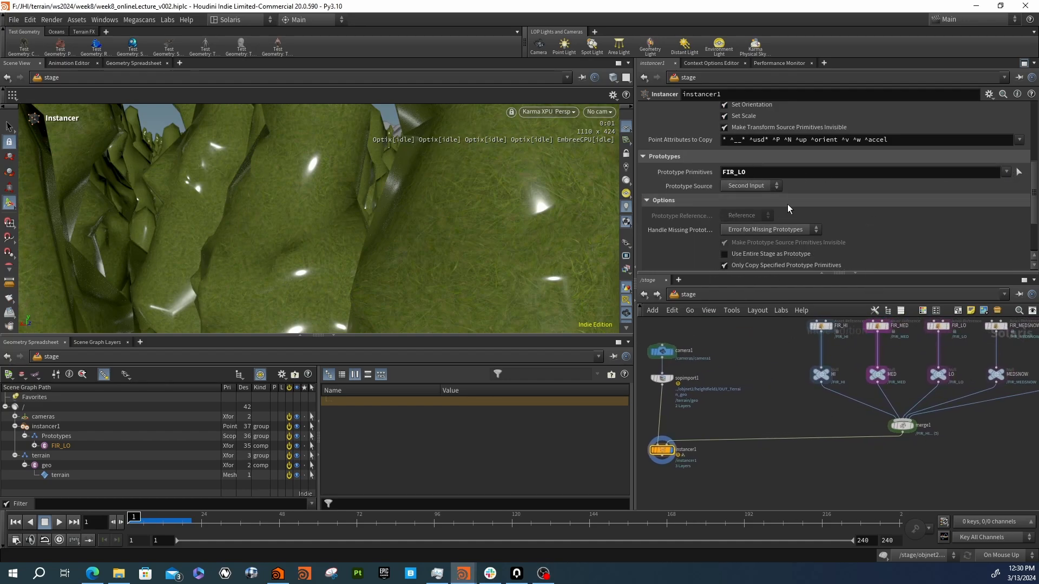
click(785, 173)
text(F)
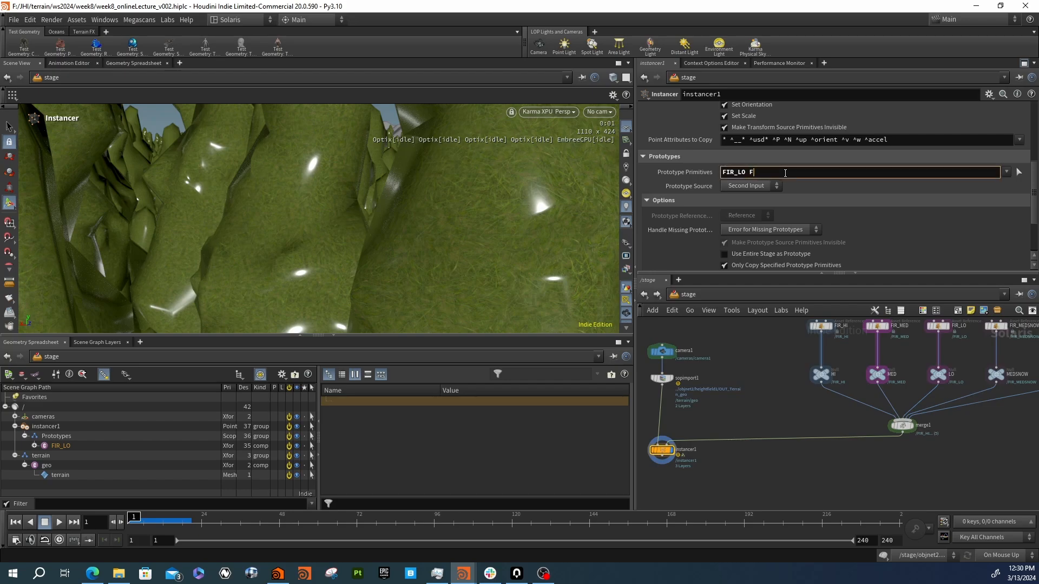
text(IR_MED)
key(Return)
click(533, 112)
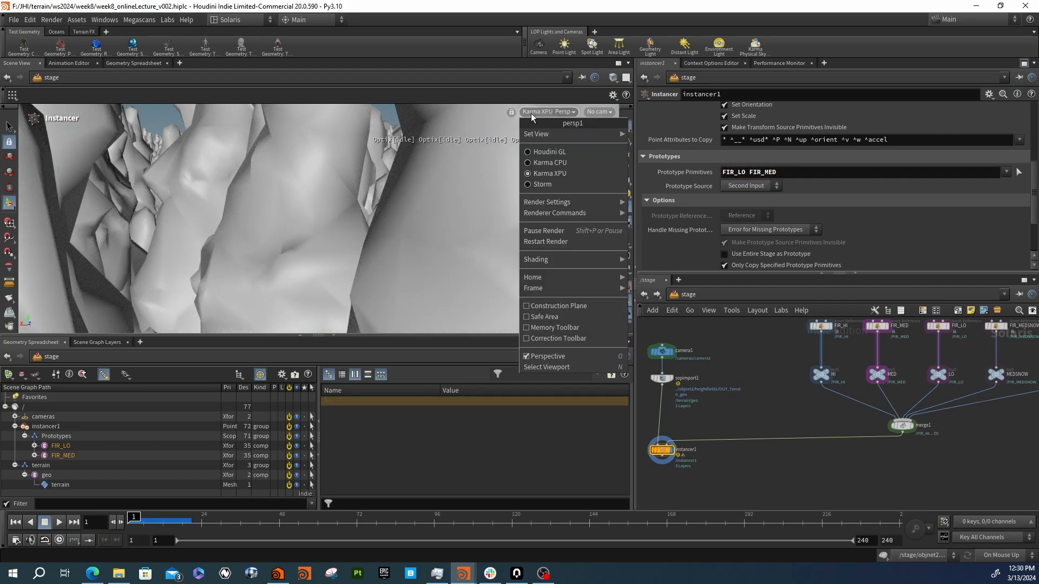
click(557, 241)
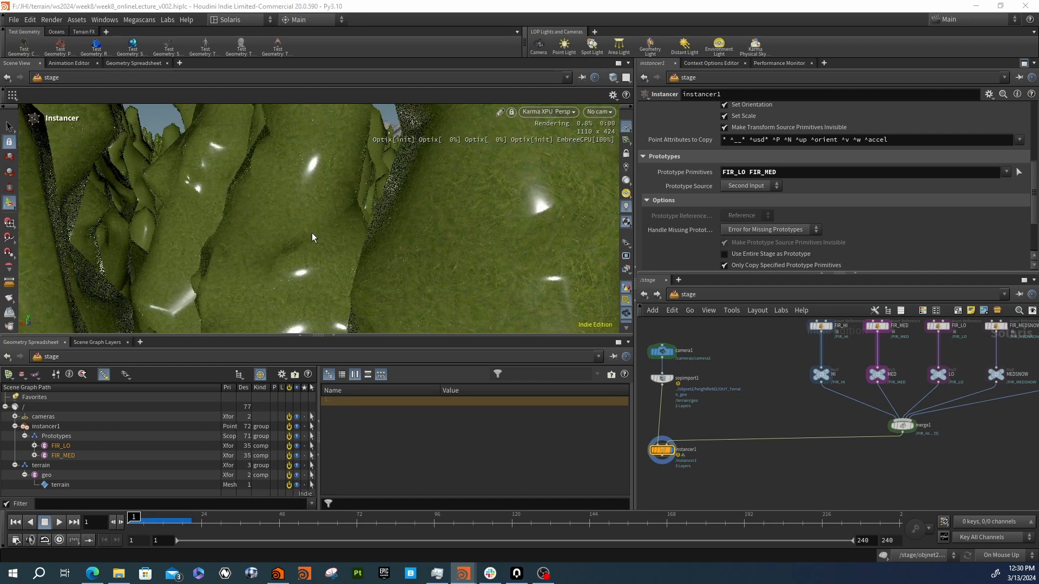
Revert instancer1's Prototype Primitives to its default expression and check the evaluated primitive paths
right_click(684, 170)
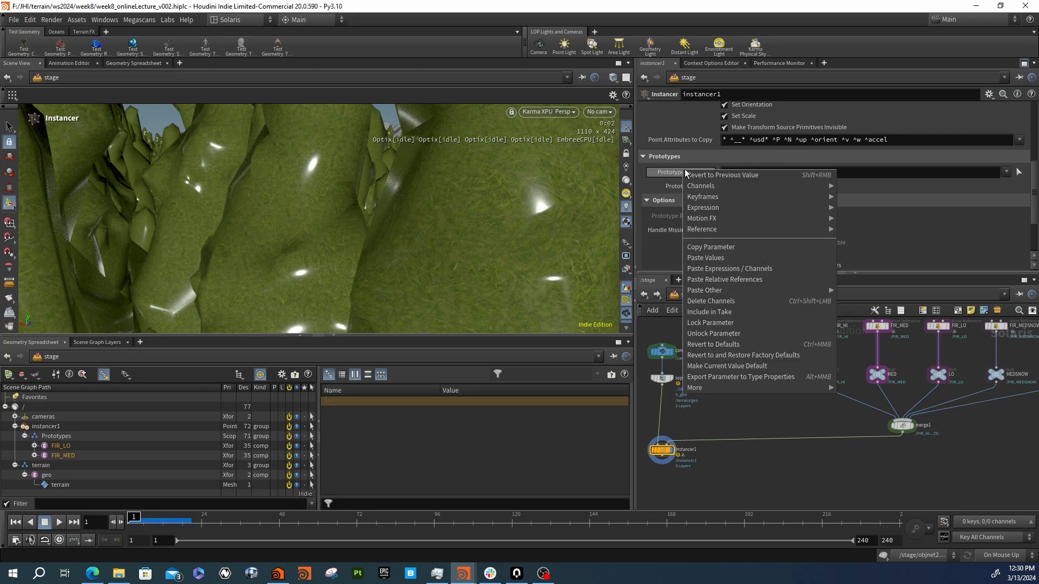
click(724, 344)
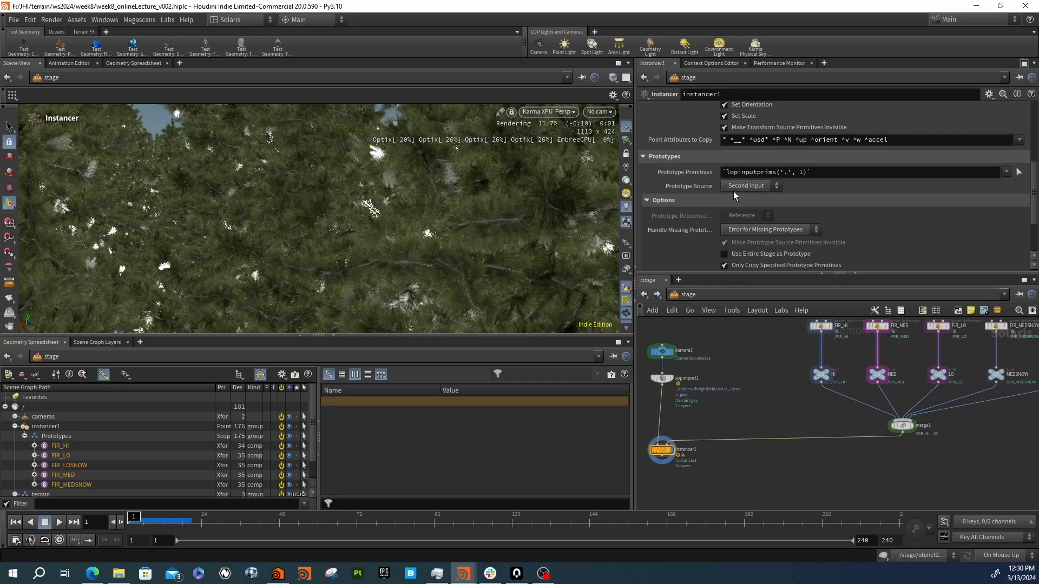
click(709, 176)
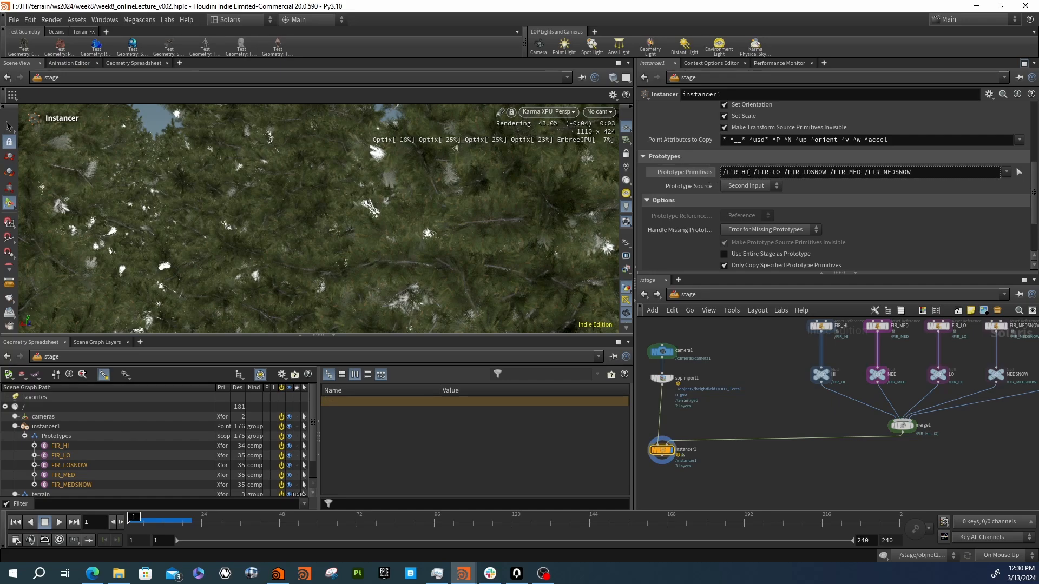
click(678, 174)
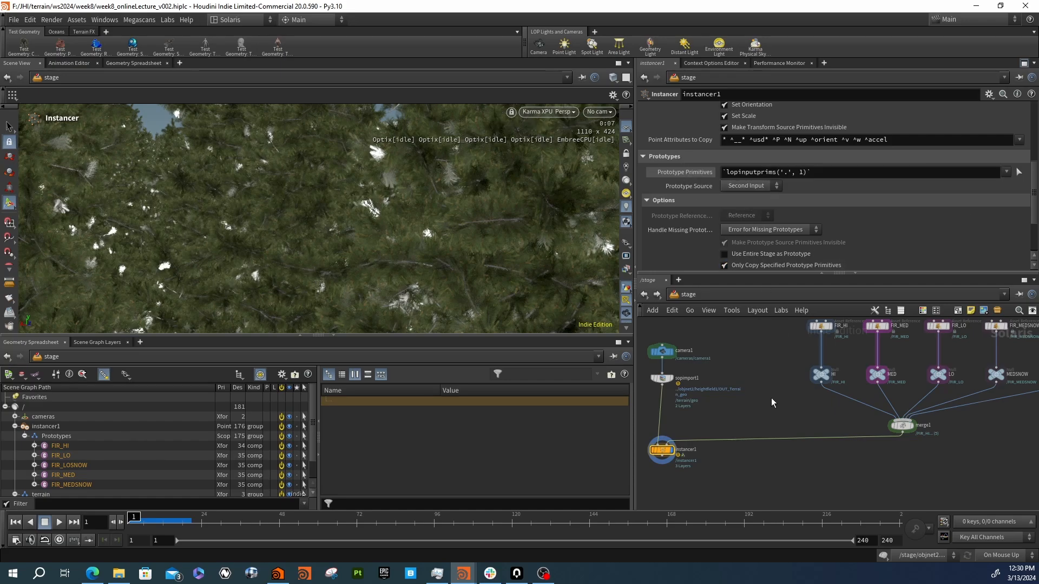
Display merge1 and its input nulls one after another to compare the fir tree variants in the viewport
middle_drag(793, 399, 729, 399)
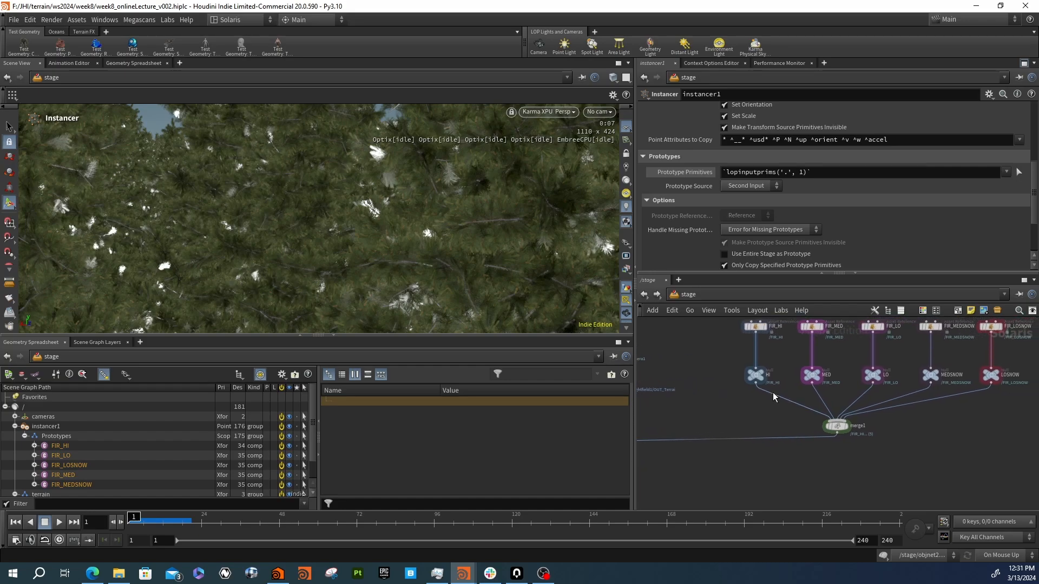
click(842, 429)
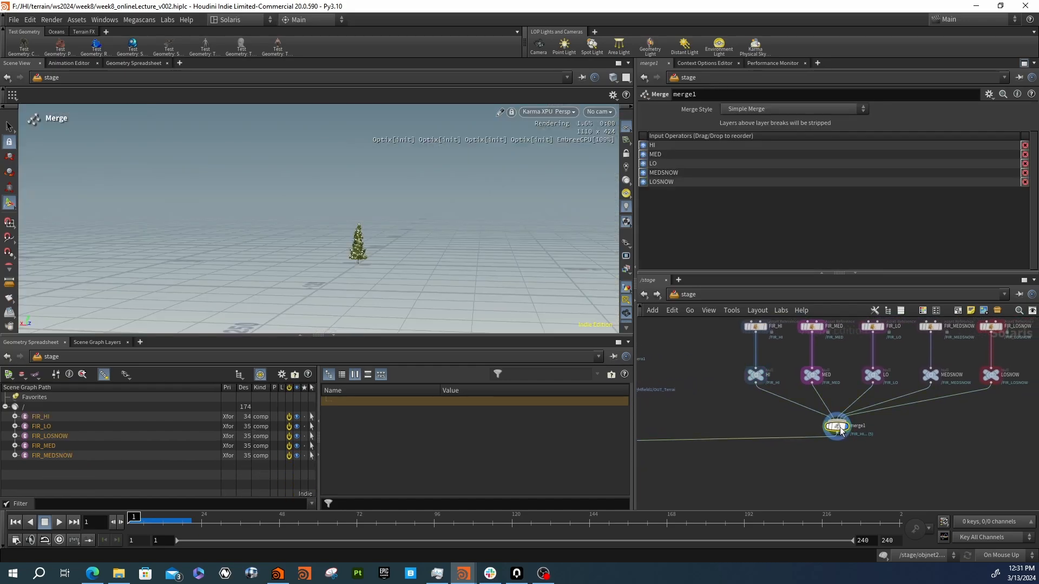
scroll(775, 374, up, 1)
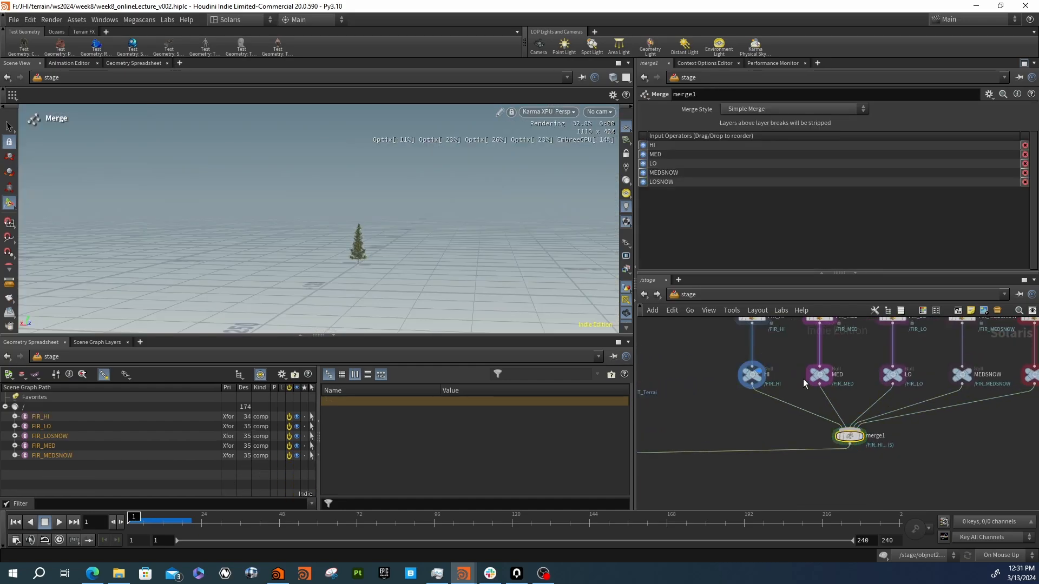
middle_drag(919, 398, 825, 392)
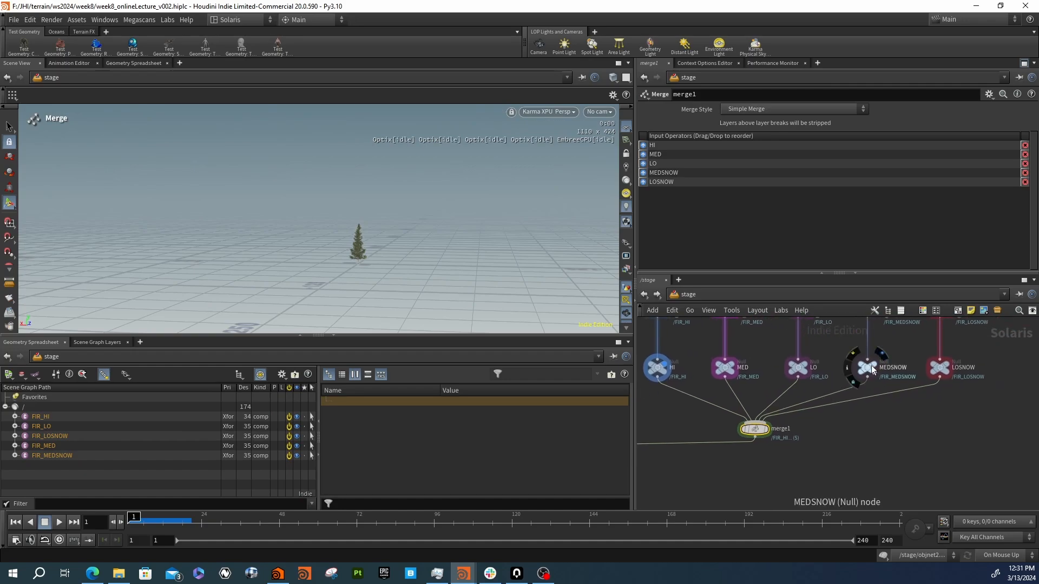
click(805, 363)
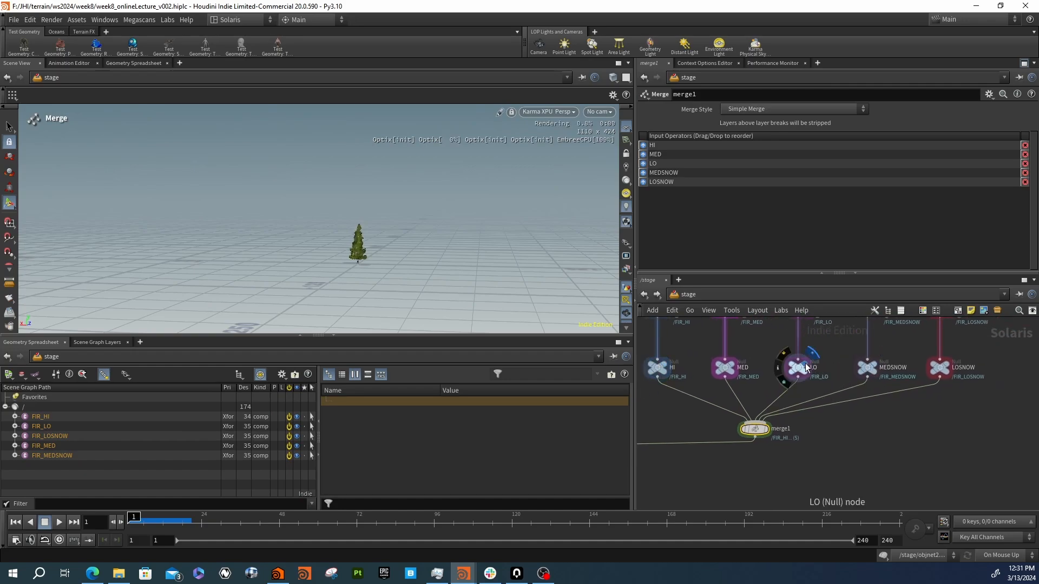
click(877, 364)
click(946, 366)
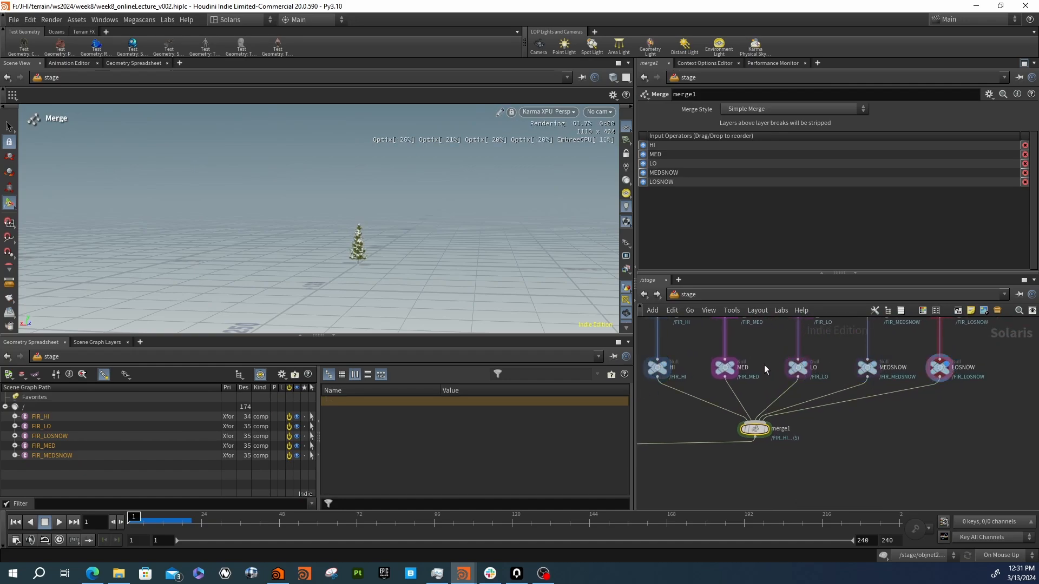
click(730, 368)
middle_drag(767, 431, 834, 417)
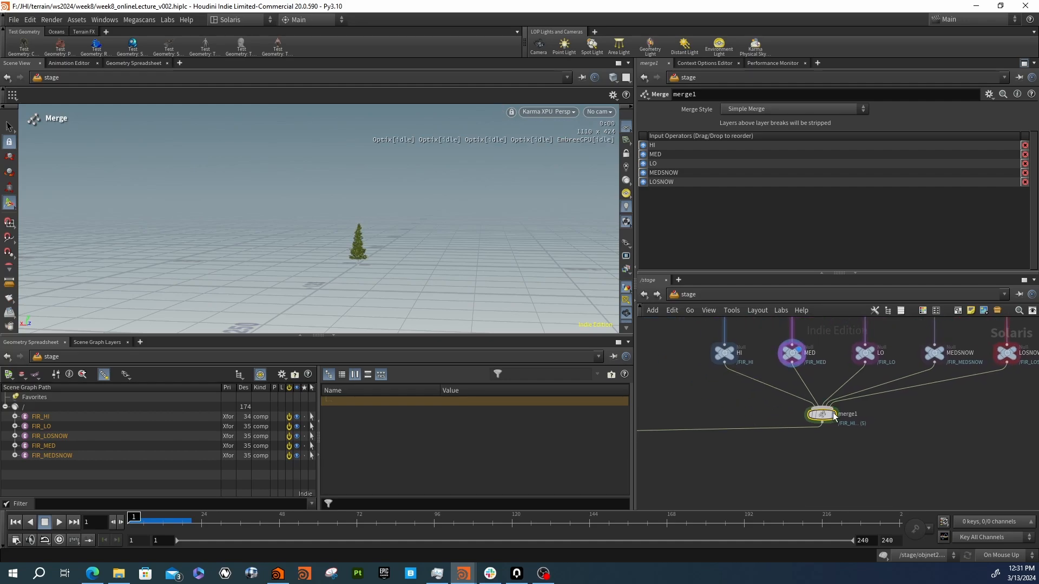
click(834, 415)
middle_drag(664, 431, 788, 413)
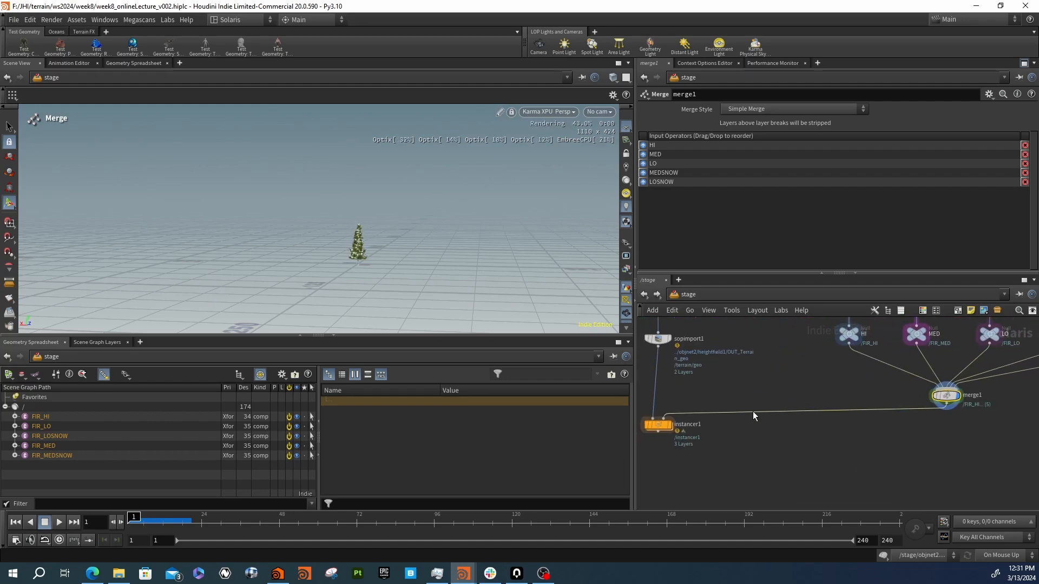
Display instancer1 again, check its Prototype Index choices and try tag as its Name Attribute
click(673, 426)
scroll(686, 228, down, 5)
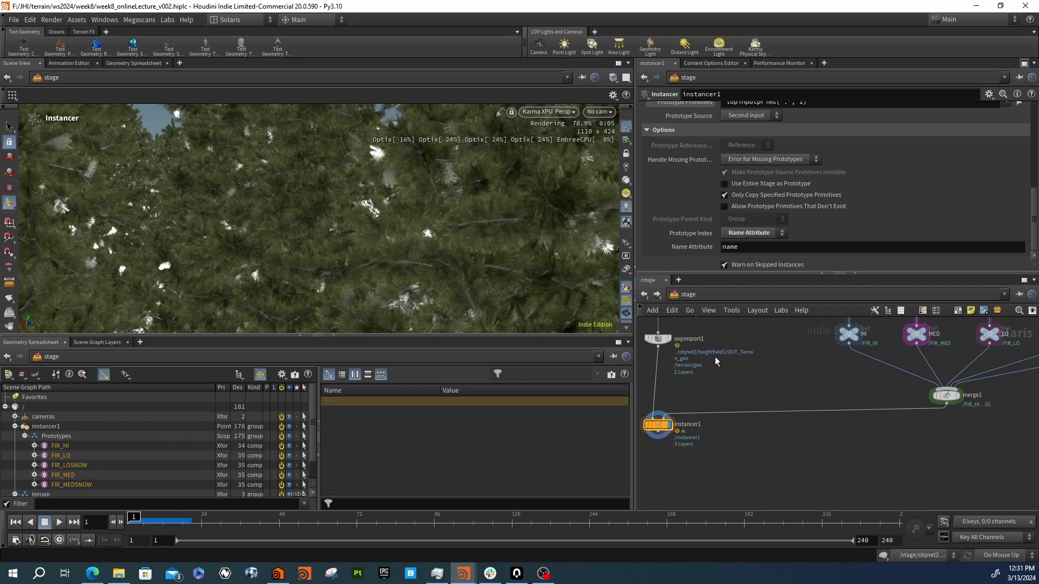
middle_drag(716, 359, 782, 359)
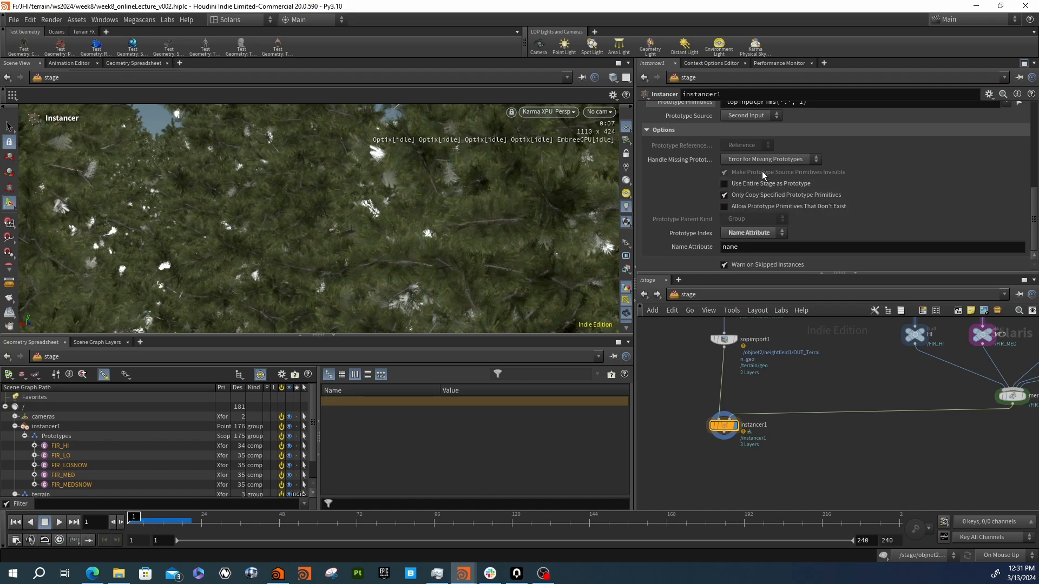
click(741, 233)
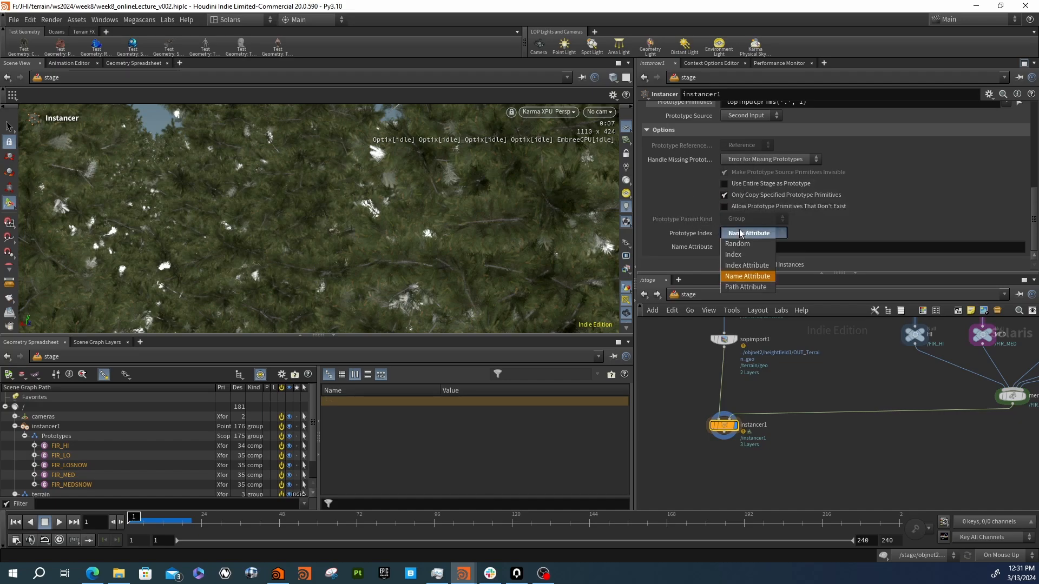
click(740, 229)
click(743, 251)
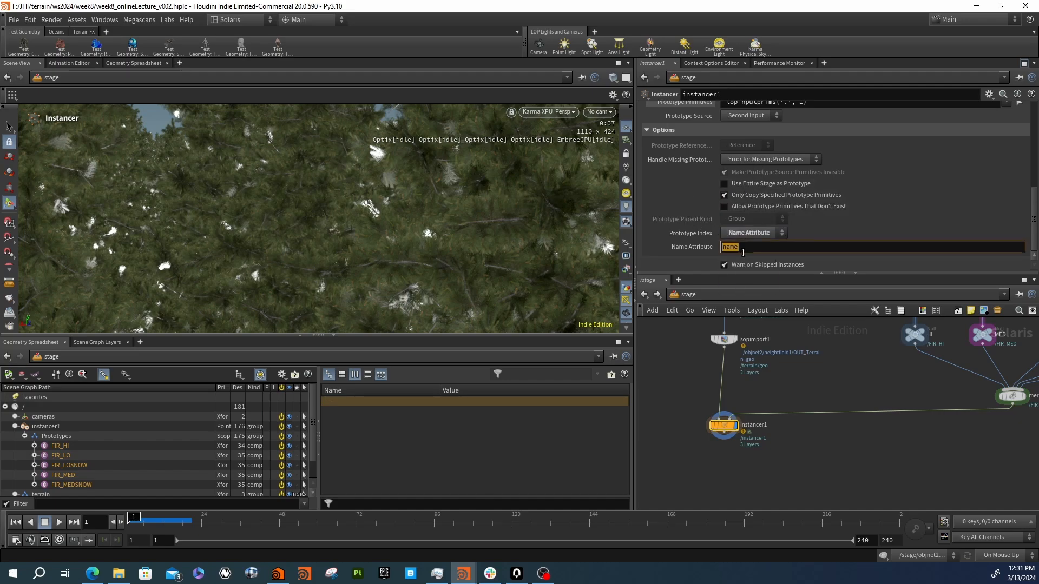
double_click(744, 251)
text(tag)
key(Return)
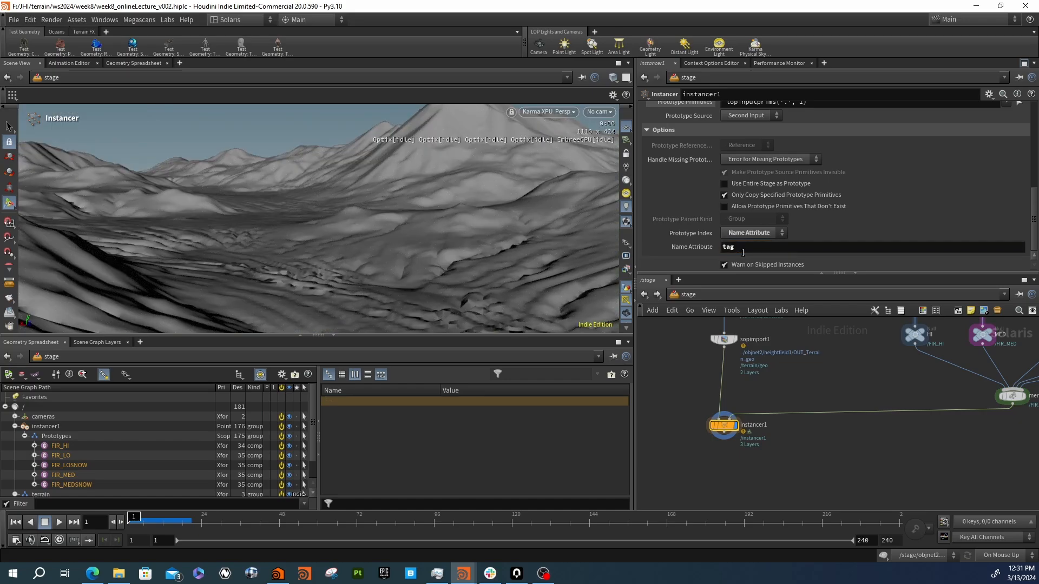
Restore instancer1's Name Attribute to name
double_click(743, 251)
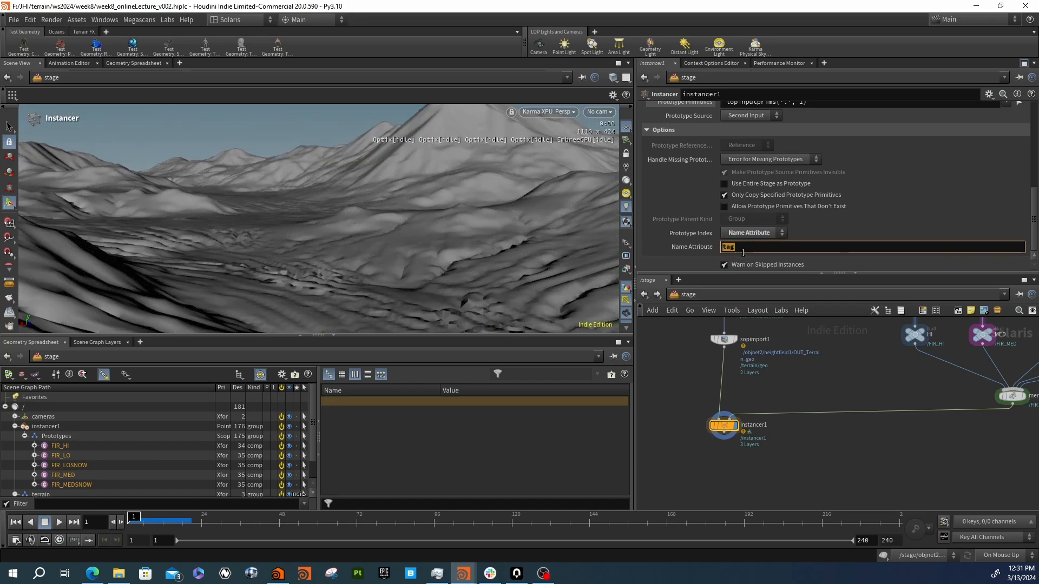
text(name)
key(Return)
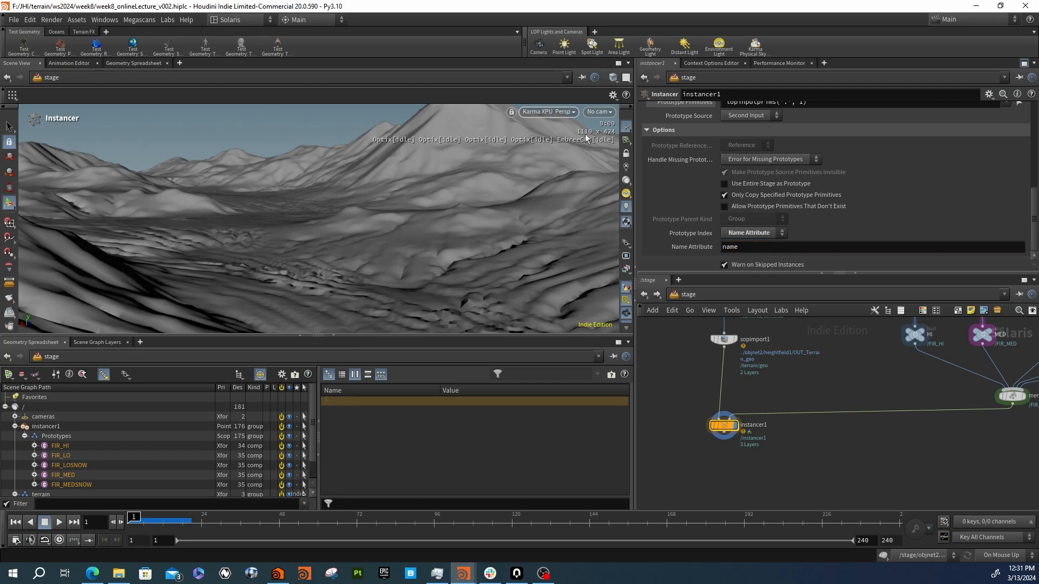
click(757, 247)
drag(756, 248, 698, 249)
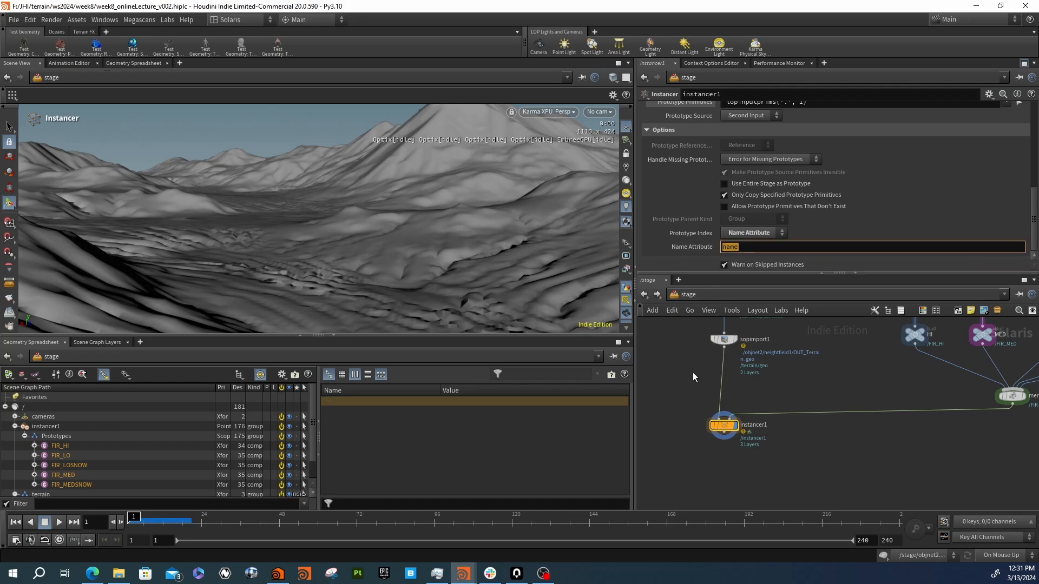
Open the heightfield1 geometry network inside objnet2 to inspect the scatter points' attributes
middle_drag(693, 374, 726, 400)
double_click(670, 335)
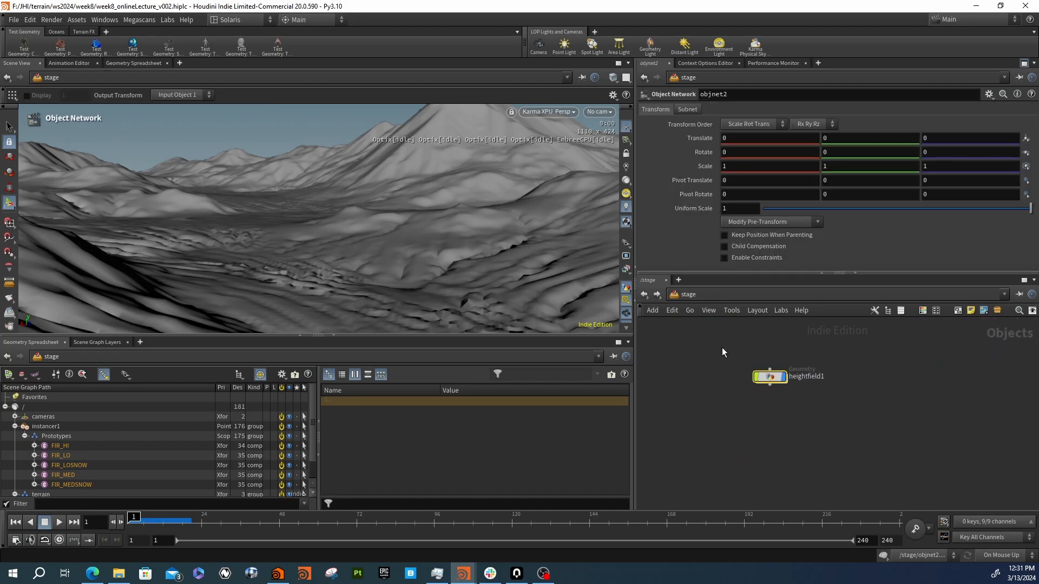
double_click(769, 376)
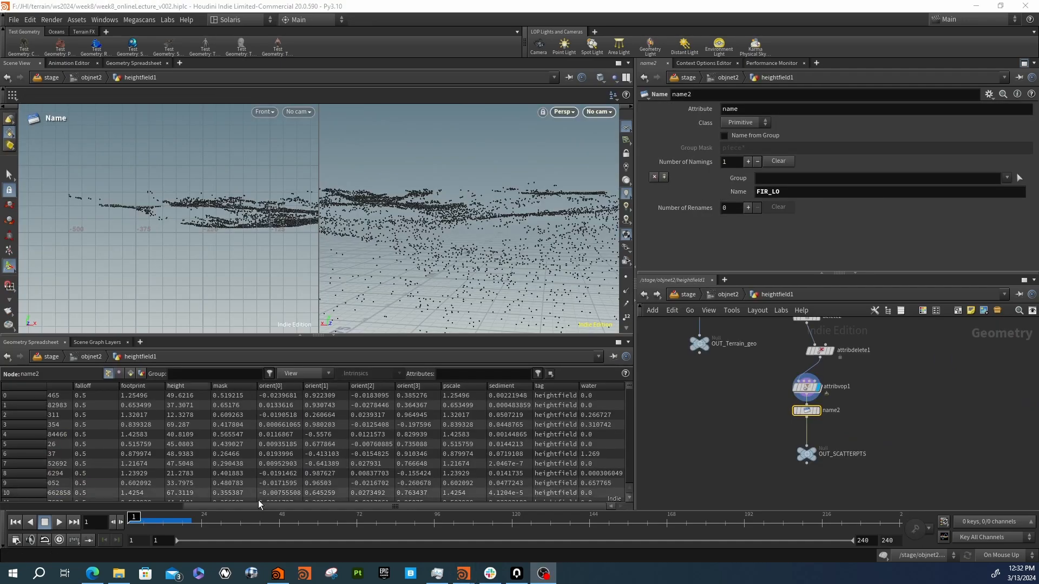
Insert attribdelete1 between name2 and OUT_SCATTERPTS and enable its Delete Non Selected option
drag(822, 351, 806, 451)
click(806, 437)
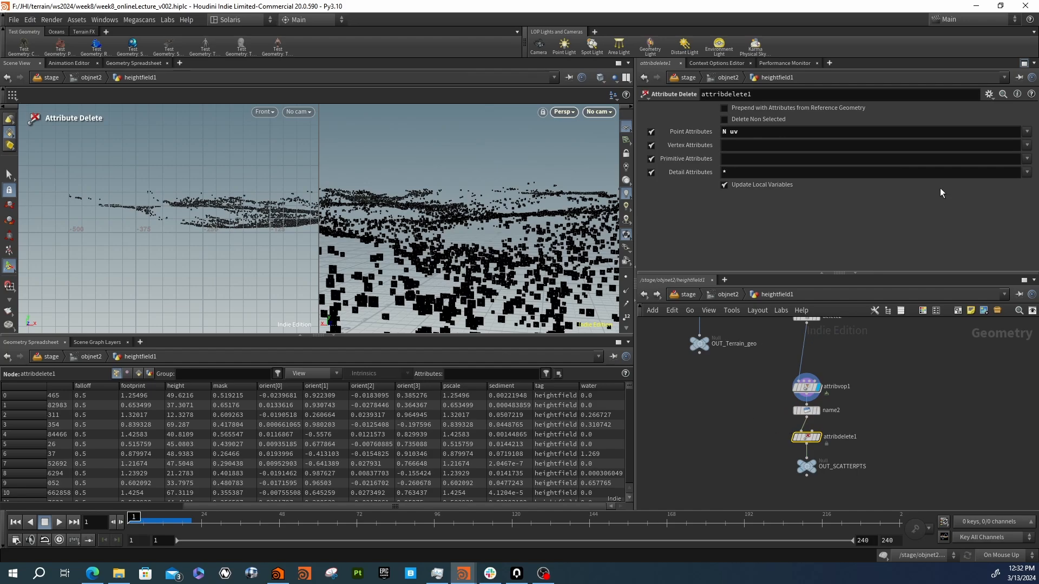
click(743, 124)
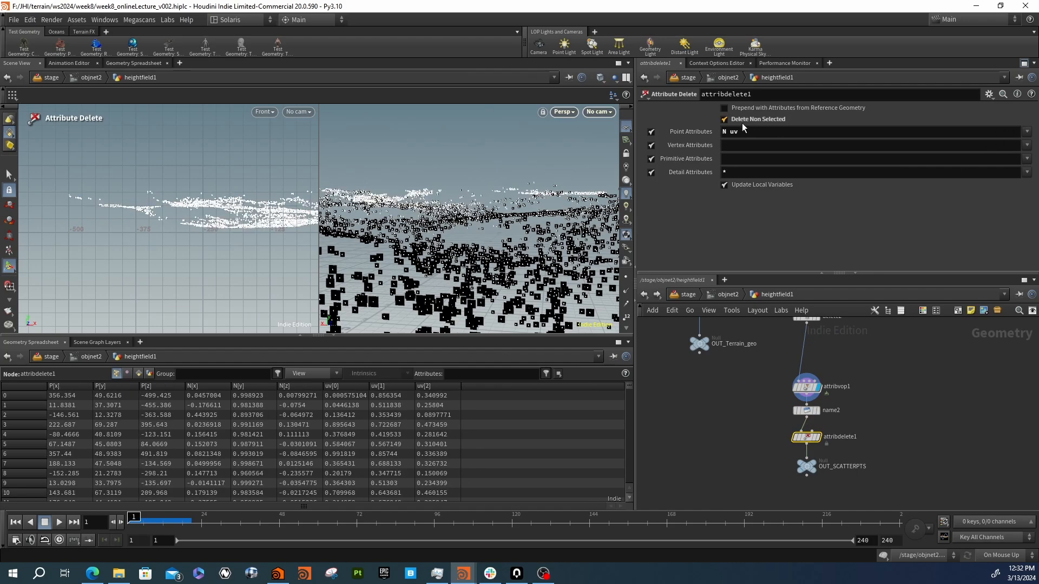
Replace attribdelete1's Point Attributes entry with pscale and orient
triple_click(750, 131)
key(BackSpace)
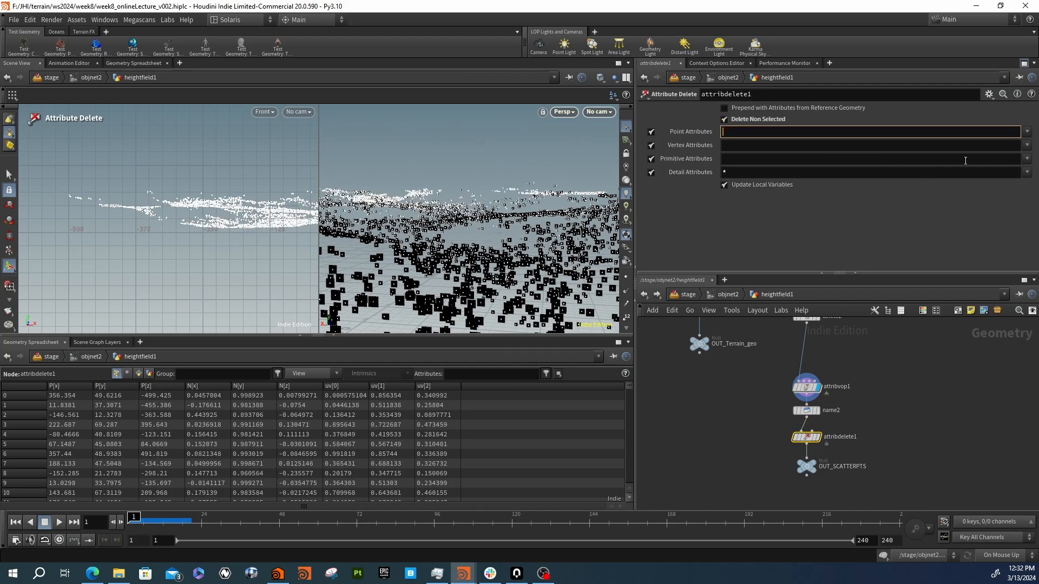
click(1027, 133)
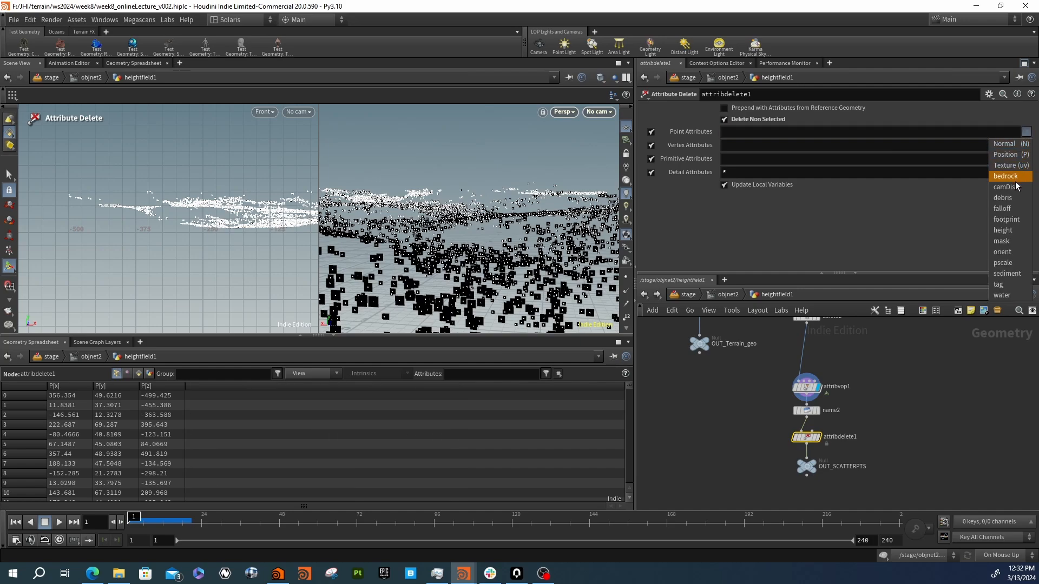
click(1018, 264)
click(1027, 132)
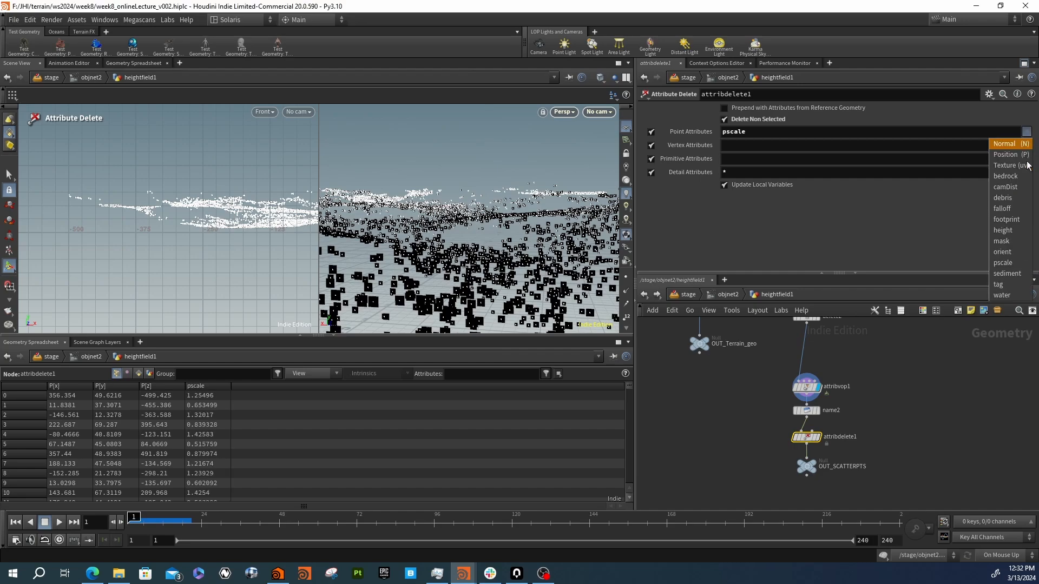
click(1019, 253)
click(1027, 133)
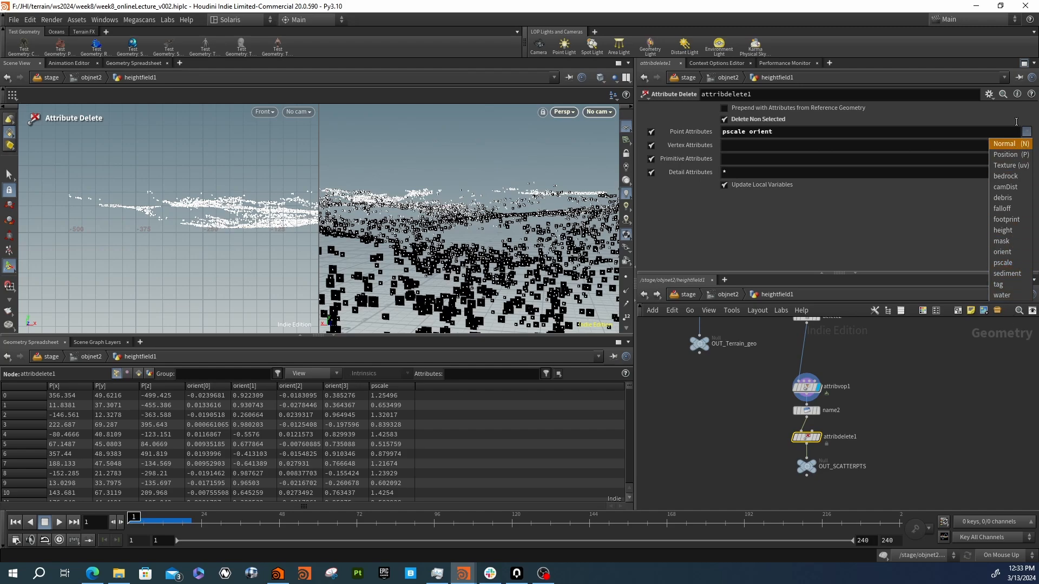
click(942, 443)
Set the Class of name2's name attribute to Point
click(807, 410)
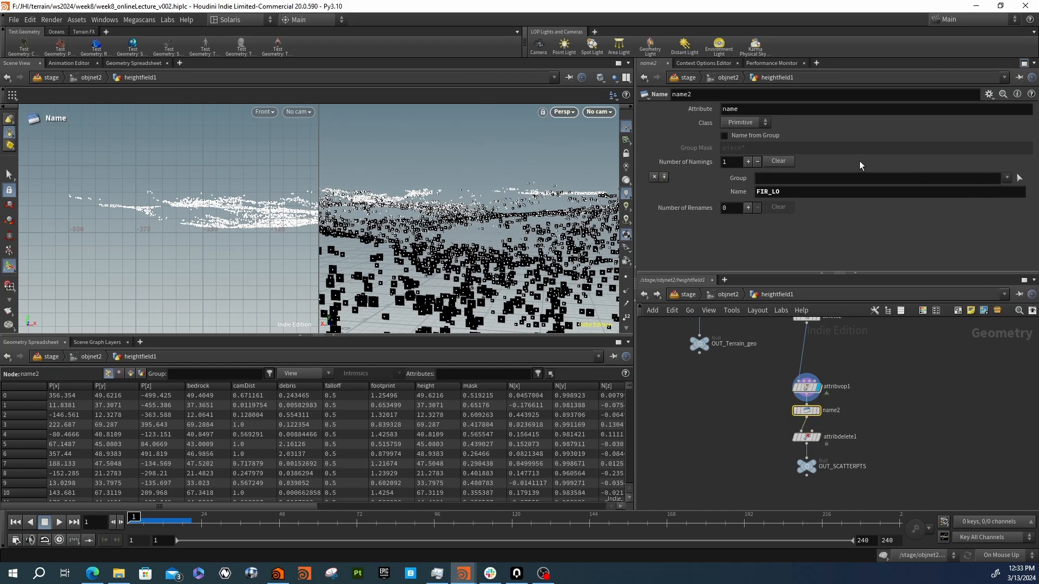
click(744, 123)
click(744, 140)
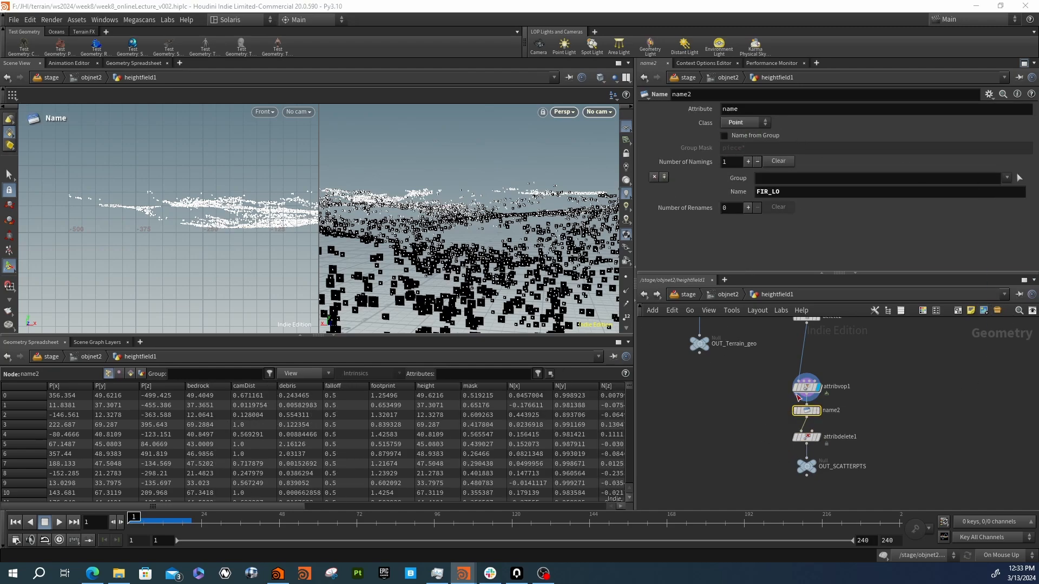
Add the name attribute to the Point Attributes kept by attribdelete1
click(806, 437)
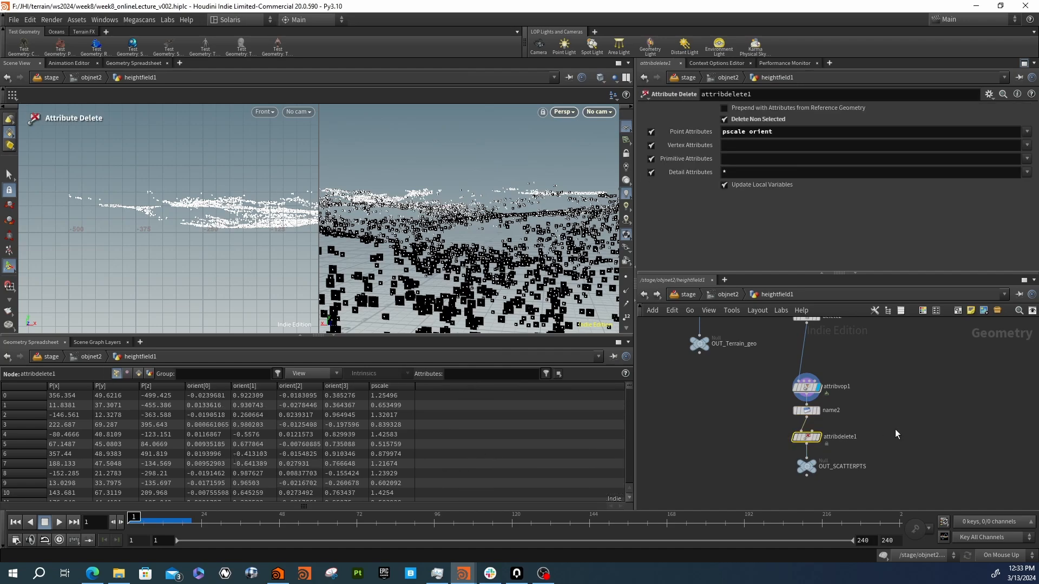
click(1028, 132)
click(1007, 250)
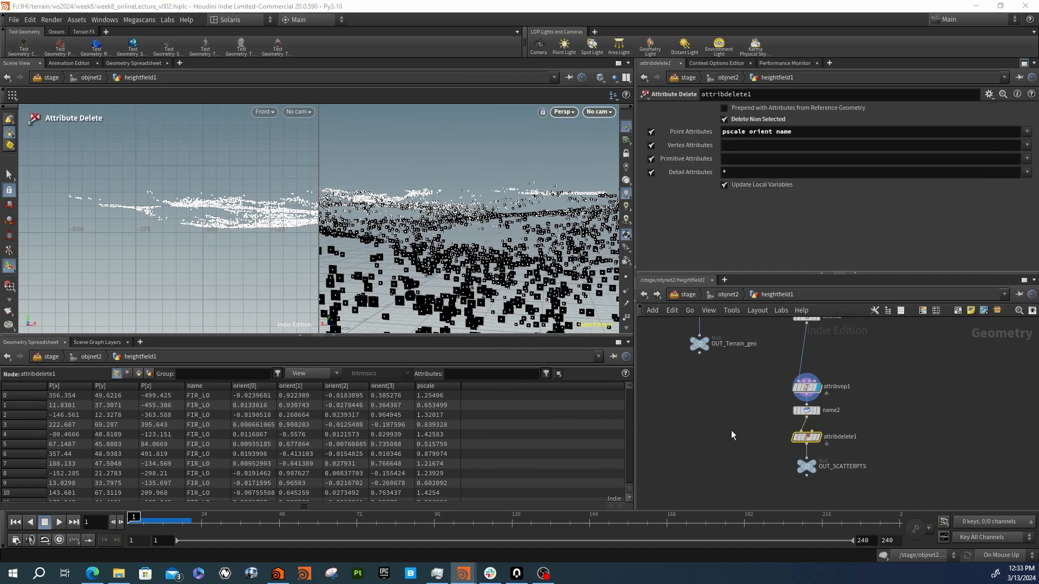
Rearrange the scatter branch, placing attribvop1 and name2 directly beneath delete2 and leaving a gap above attribdelete1 and OUT_SCATTERPTS
click(855, 388)
middle_drag(848, 407, 854, 441)
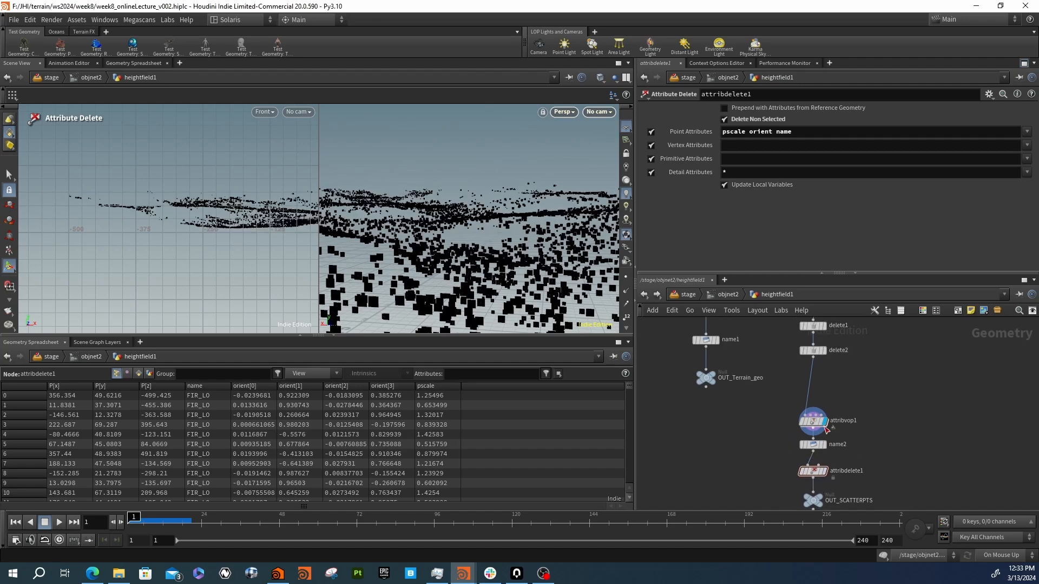
drag(816, 422, 817, 380)
drag(816, 444, 816, 401)
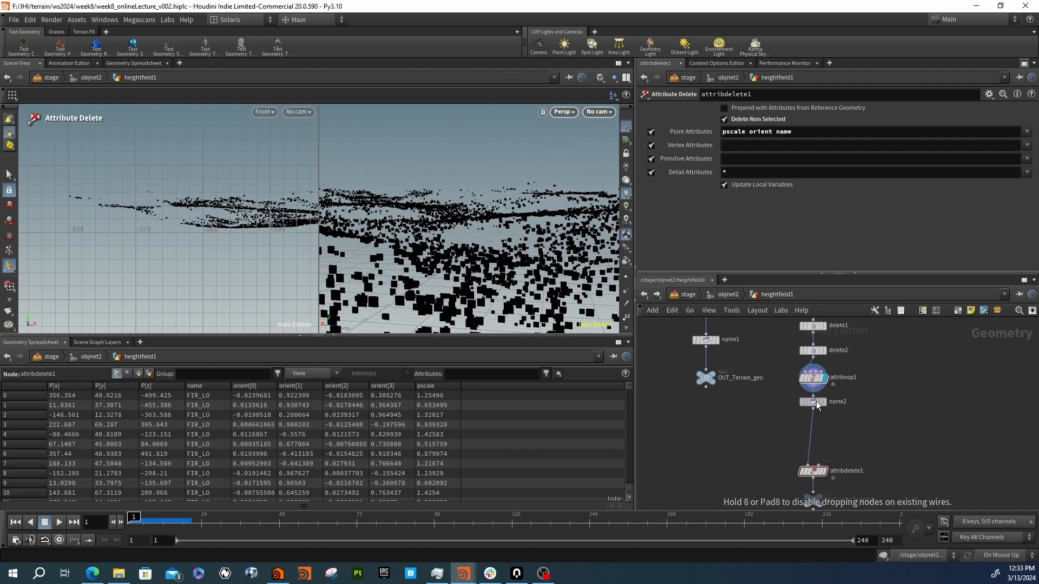
middle_drag(786, 468, 788, 437)
drag(764, 473, 815, 478)
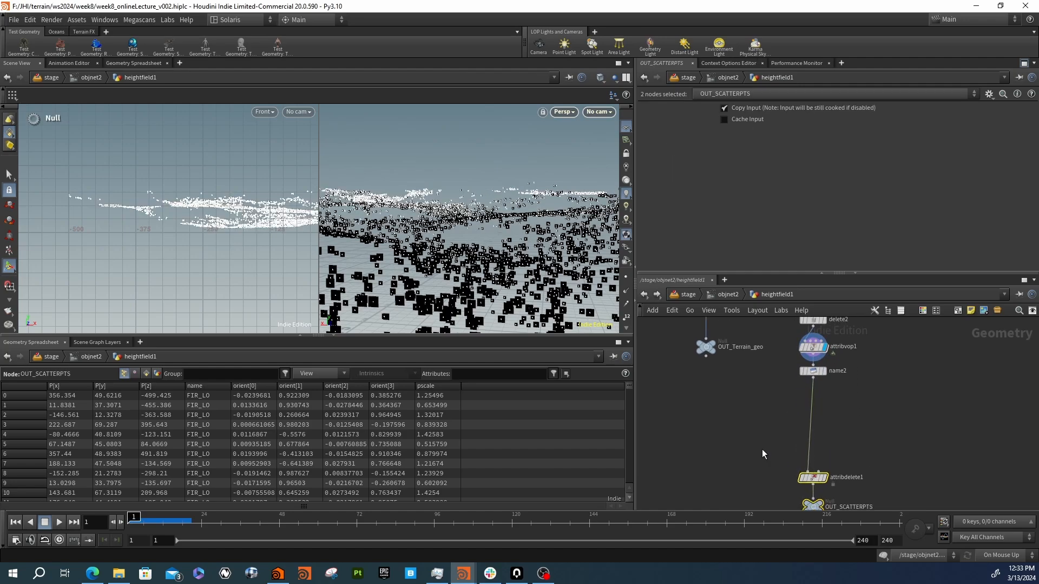
click(762, 449)
middle_drag(762, 449, 739, 430)
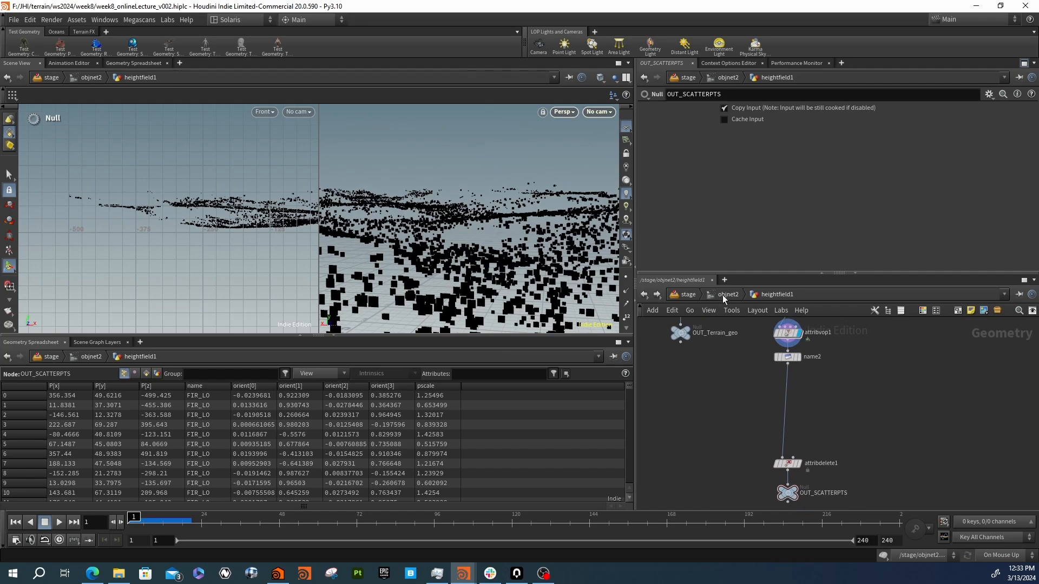
Go up to the stage network to check instancer1's render, and return to the heightfield1 network
click(685, 294)
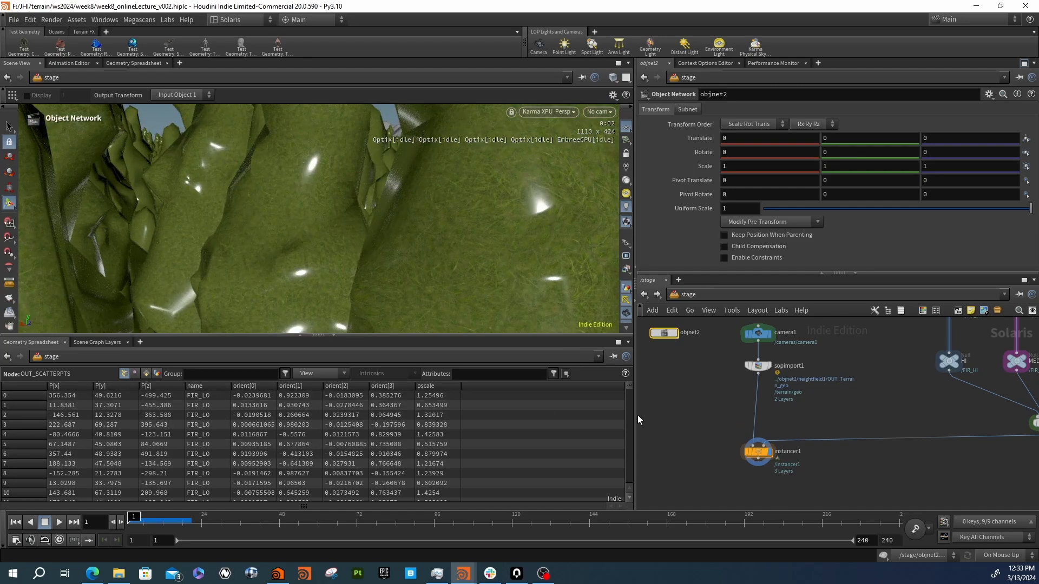
right_click(644, 294)
click(671, 299)
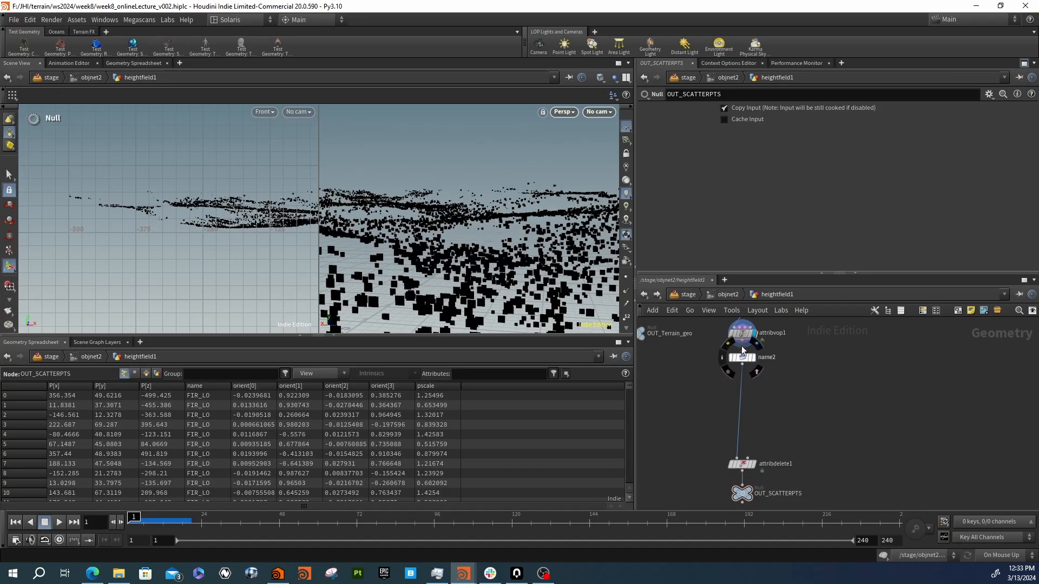
Move name2 down to just above attribdelete1 and open attribvop1's VOP network
drag(742, 356, 741, 424)
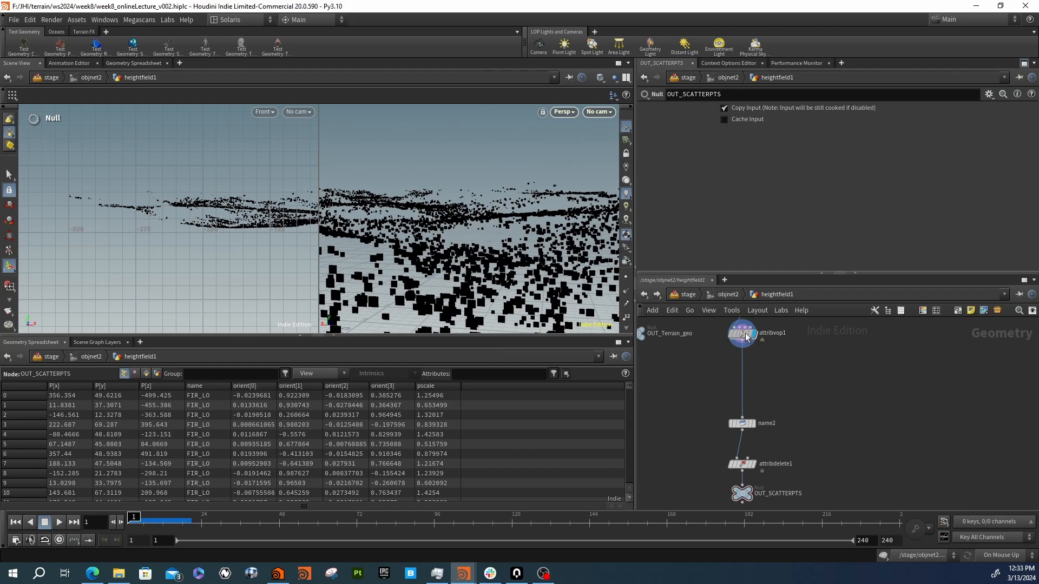
double_click(746, 334)
middle_drag(837, 473, 848, 453)
scroll(880, 430, down, 3)
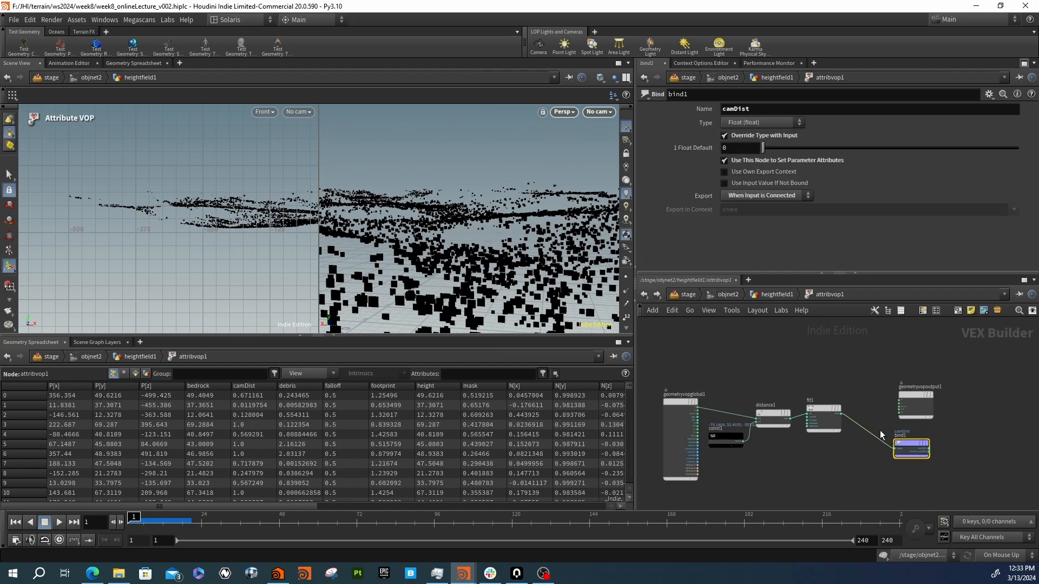
Add a Vector to Float node below distance1 and feed it the P output of geometryvopglobal1
key(Tab)
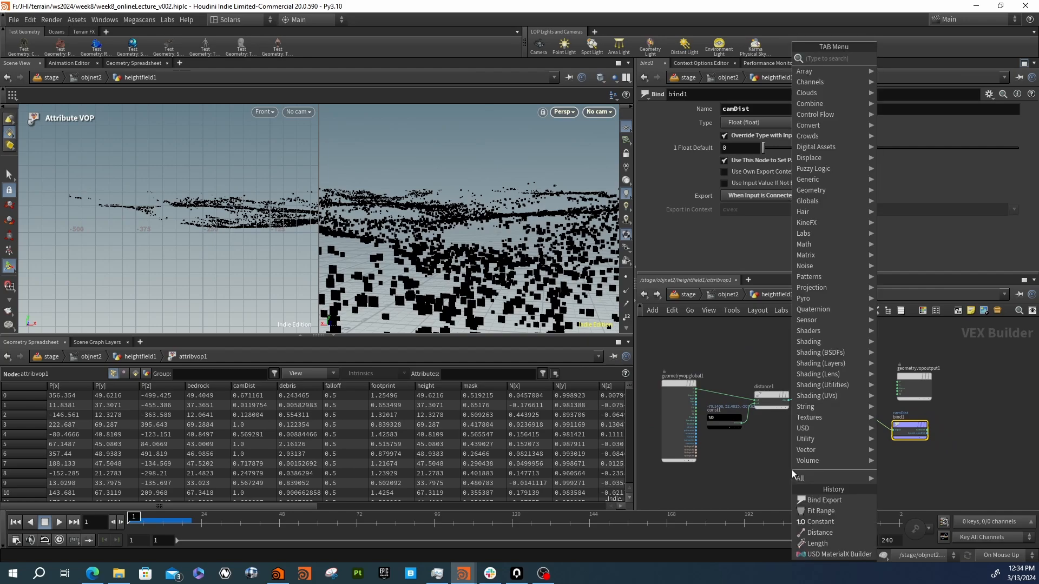
text(vecfl)
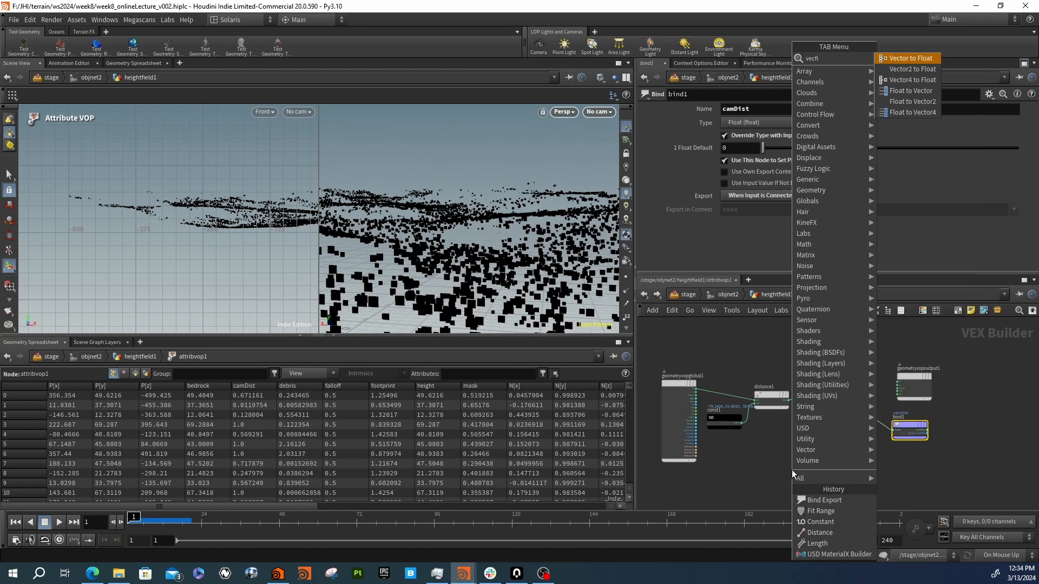
key(Return)
click(791, 470)
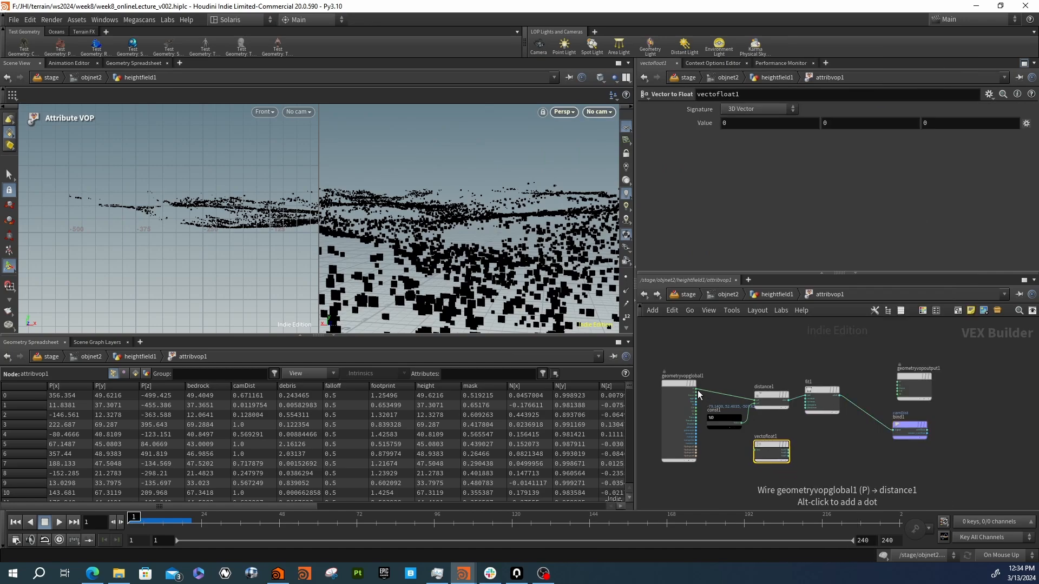
scroll(698, 395, up, 3)
drag(695, 385, 795, 490)
middle_drag(761, 485, 752, 468)
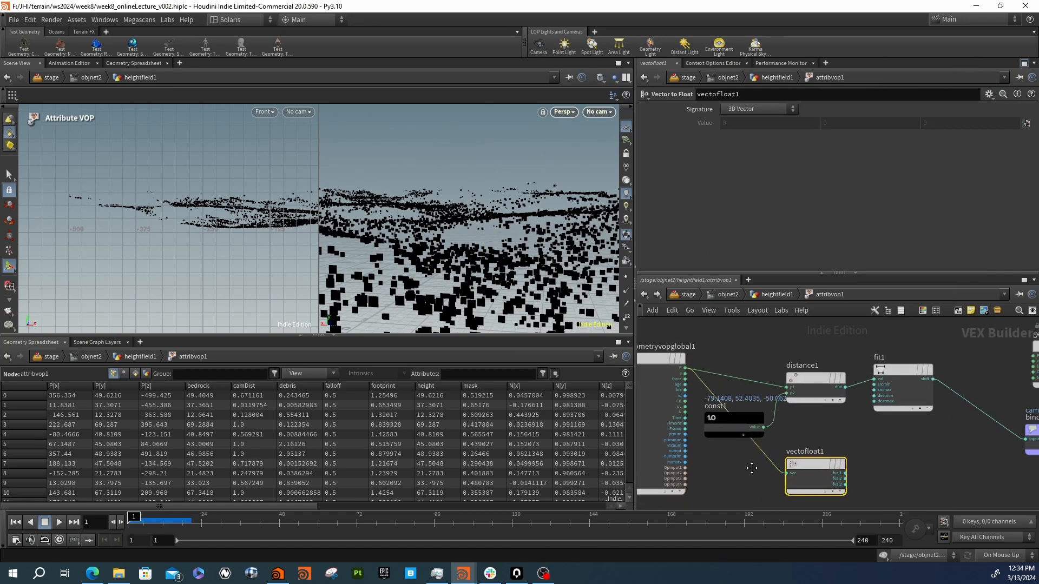
scroll(752, 468, down, 2)
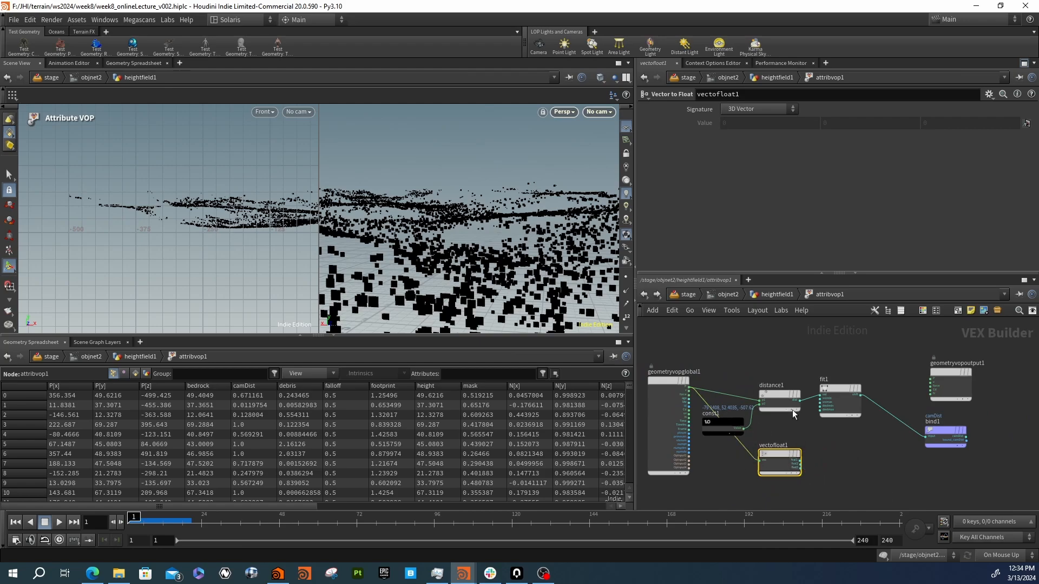
Add a Fit Range node on vectofloat1's second output and connect its result to geometryvopoutput1's Cd input
scroll(801, 467, up, 3)
drag(799, 464, 861, 468)
key(Tab)
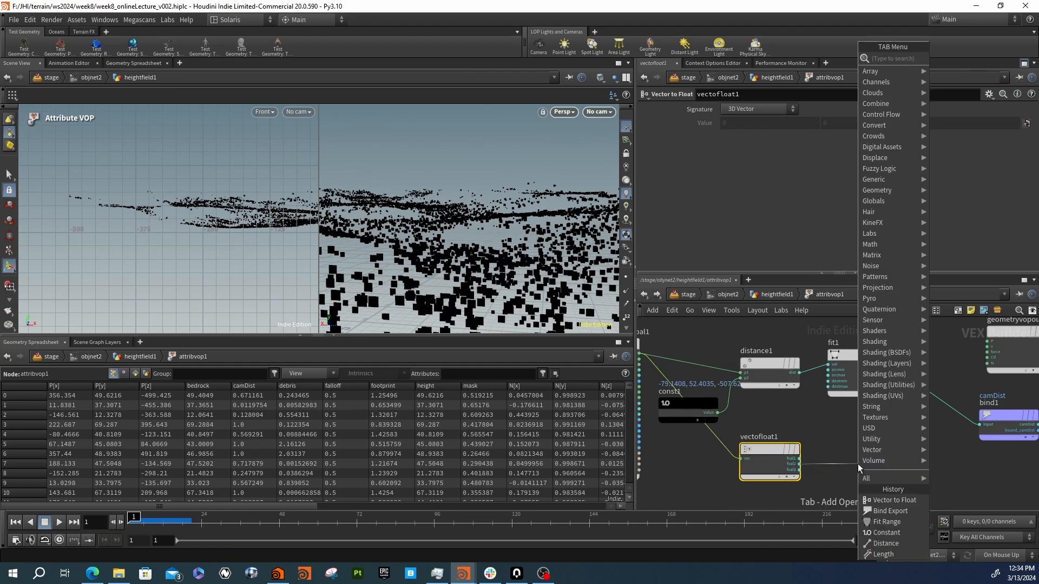
text(fit)
key(Return)
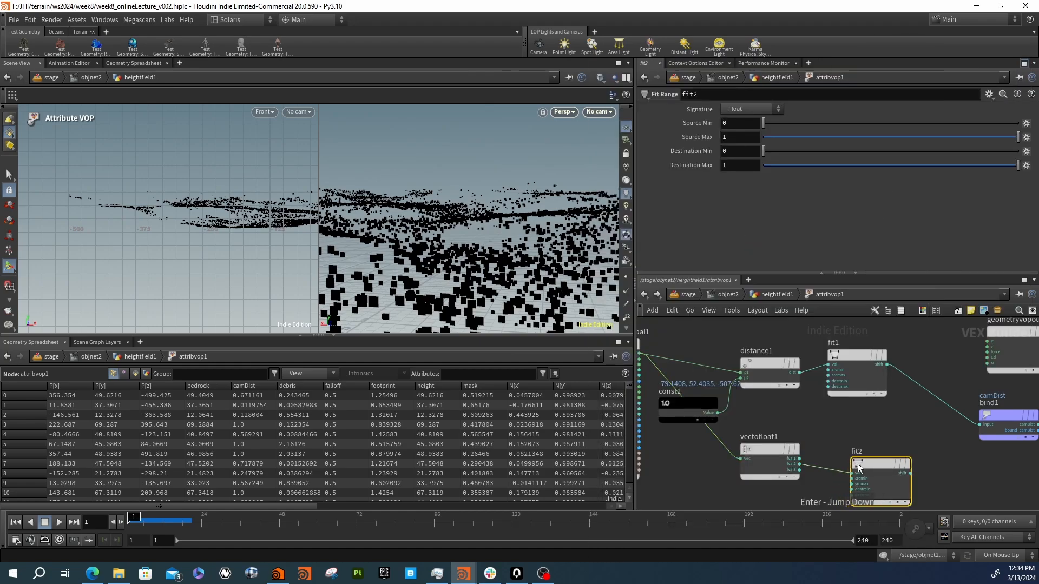
drag(910, 473, 986, 358)
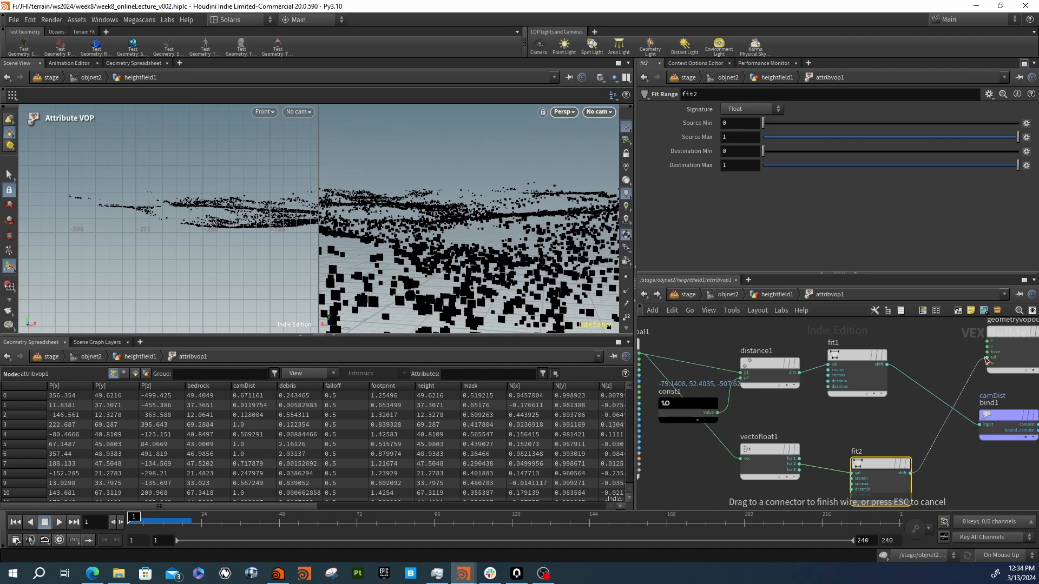
click(987, 358)
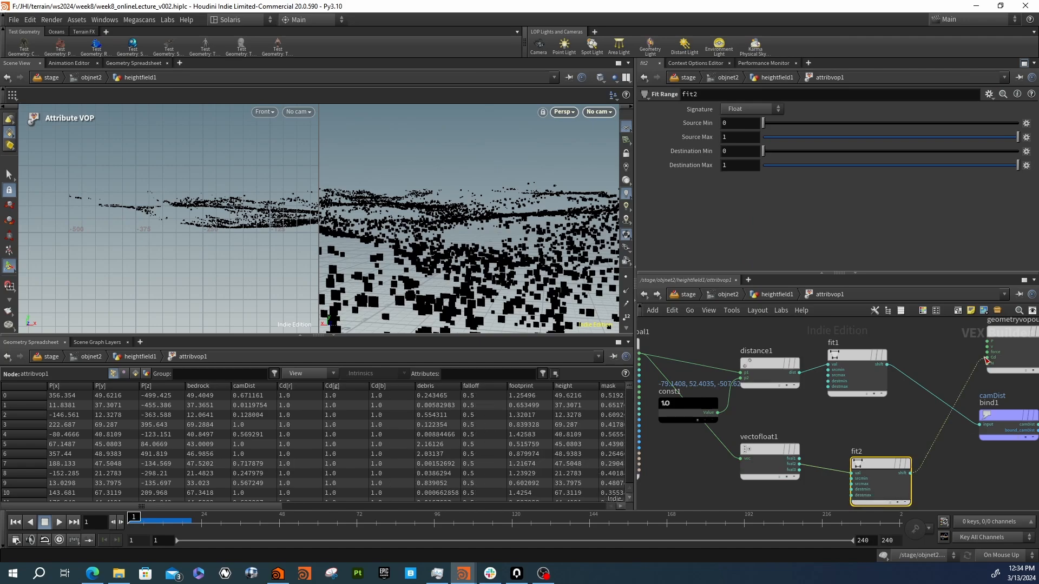
Sort the scatter points by P[y] in ascending and descending order to examine their height range
click(777, 294)
double_click(747, 339)
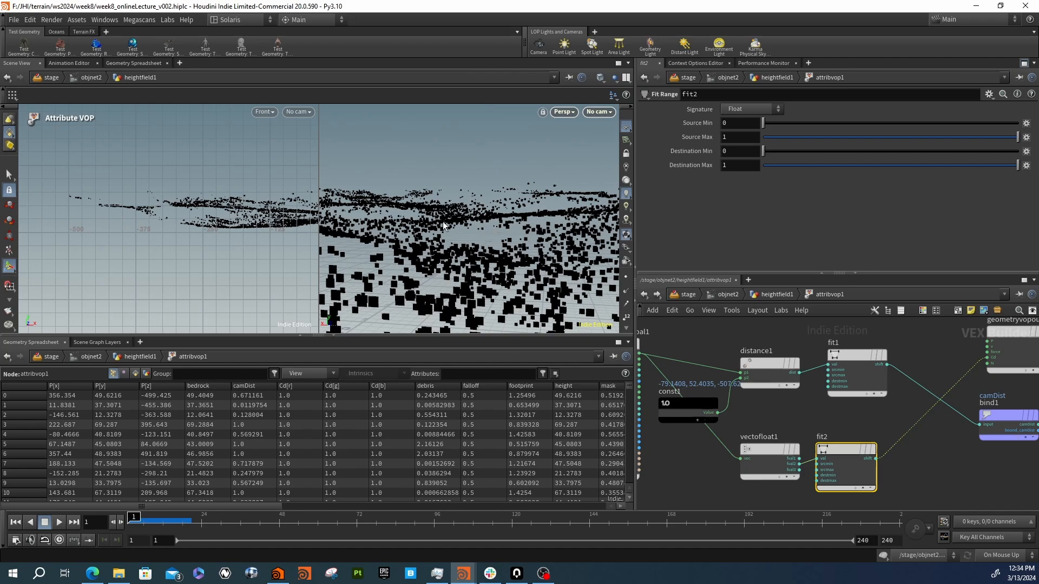
middle_drag(764, 432, 713, 399)
scroll(713, 399, down, 3)
scroll(820, 370, up, 1)
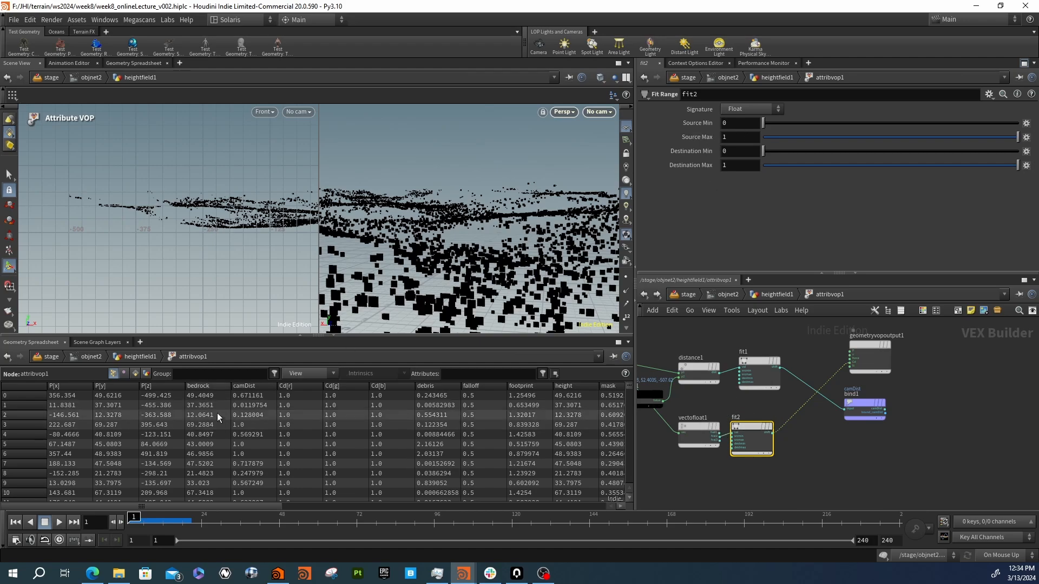
click(110, 386)
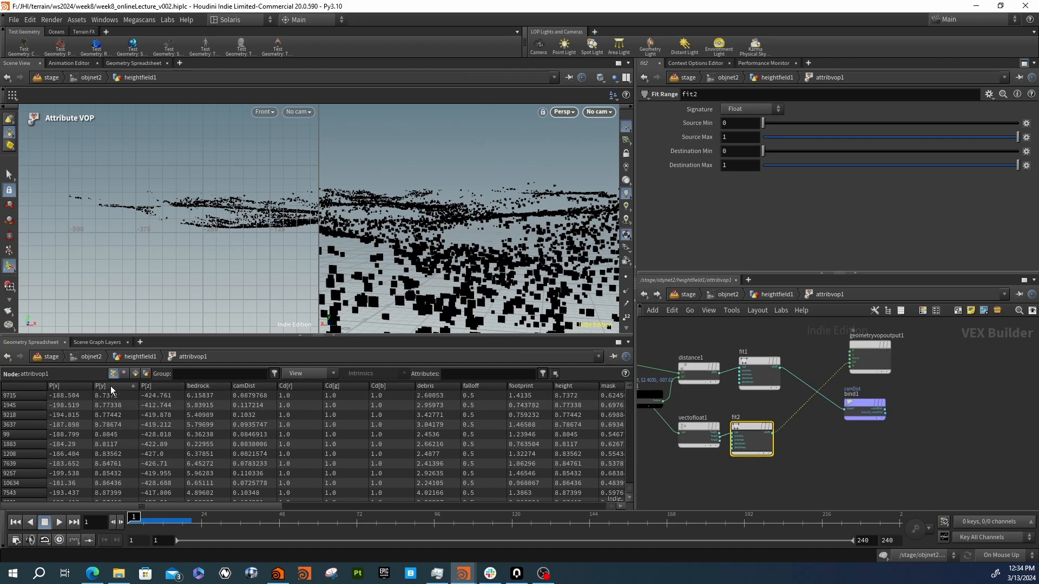
click(125, 386)
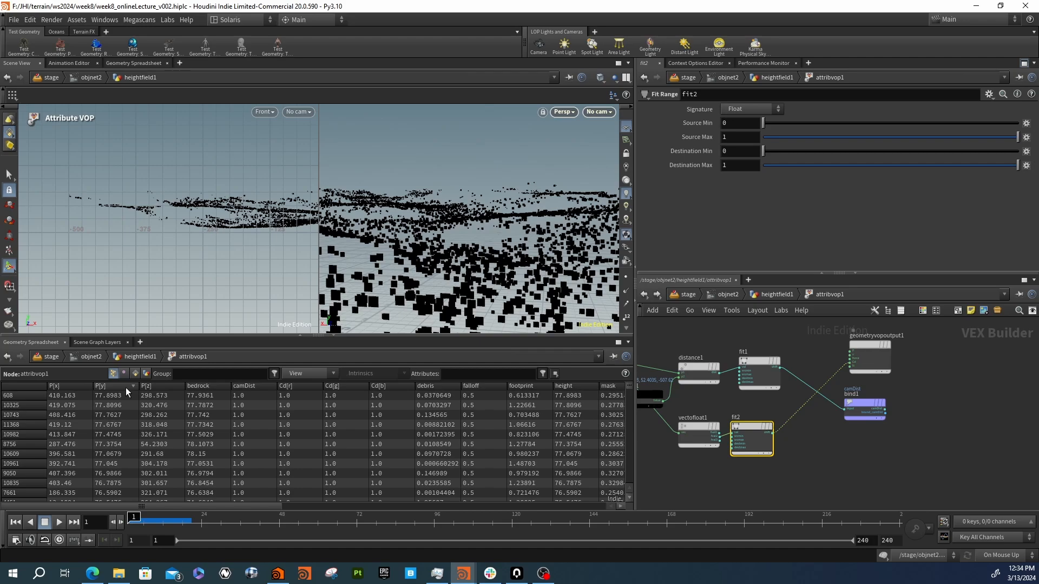
click(126, 386)
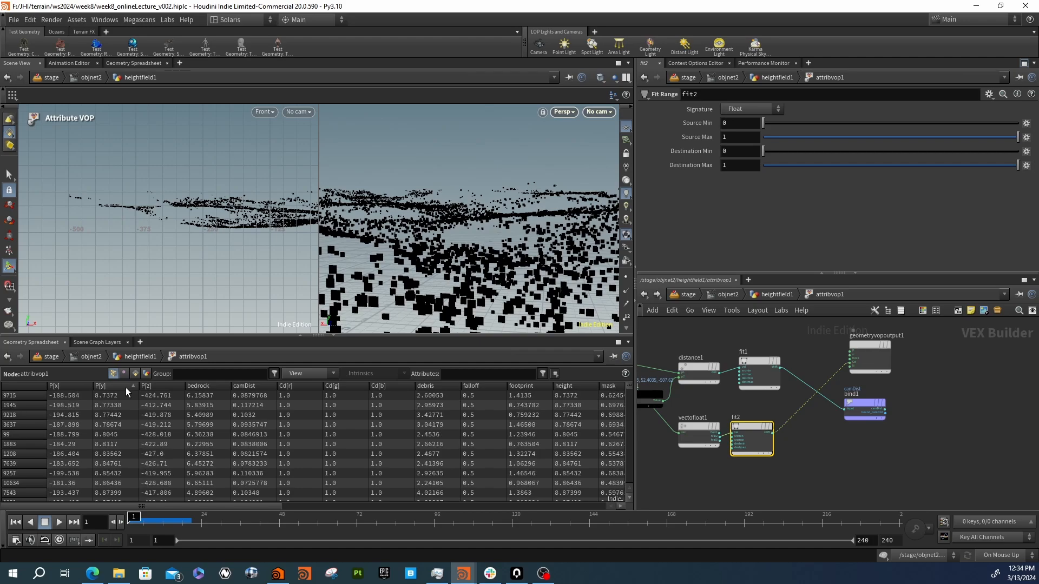
click(124, 386)
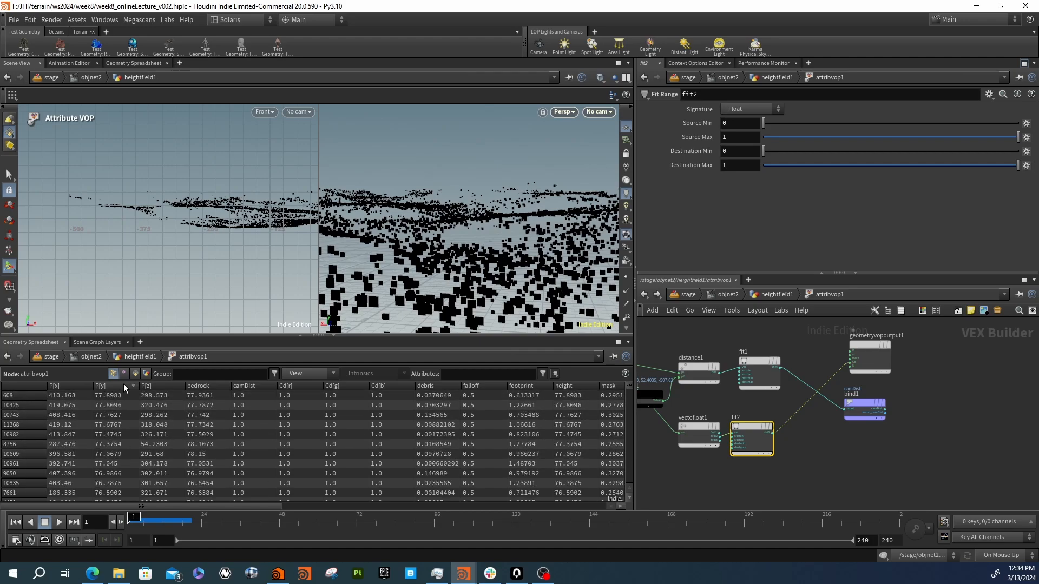
Set fit2's Source Max to 35 and Source Min to 30
click(747, 136)
text(35)
key(Return)
click(741, 123)
text(30)
key(Return)
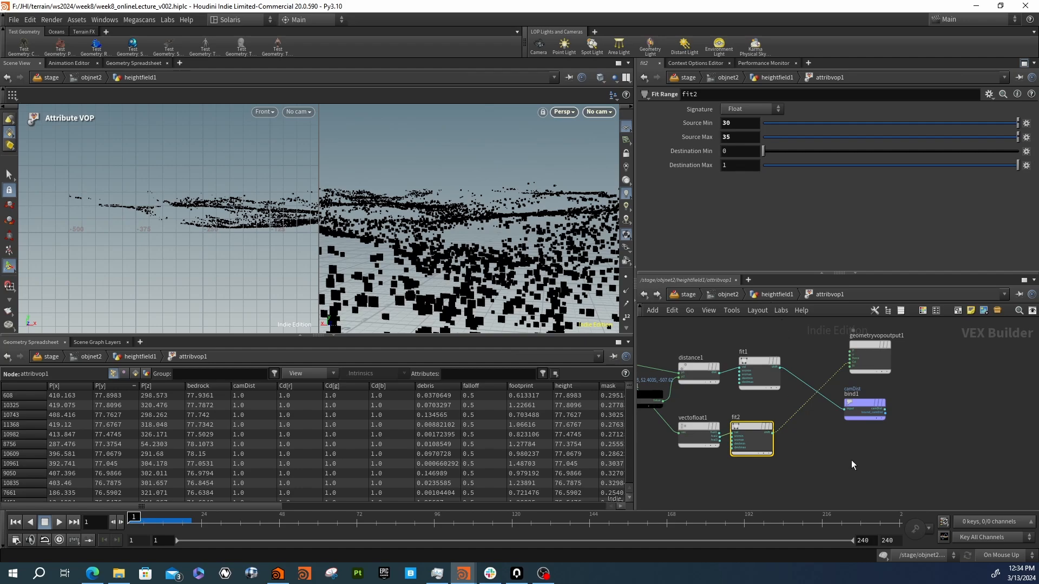
click(848, 444)
key(Tab)
text(bind)
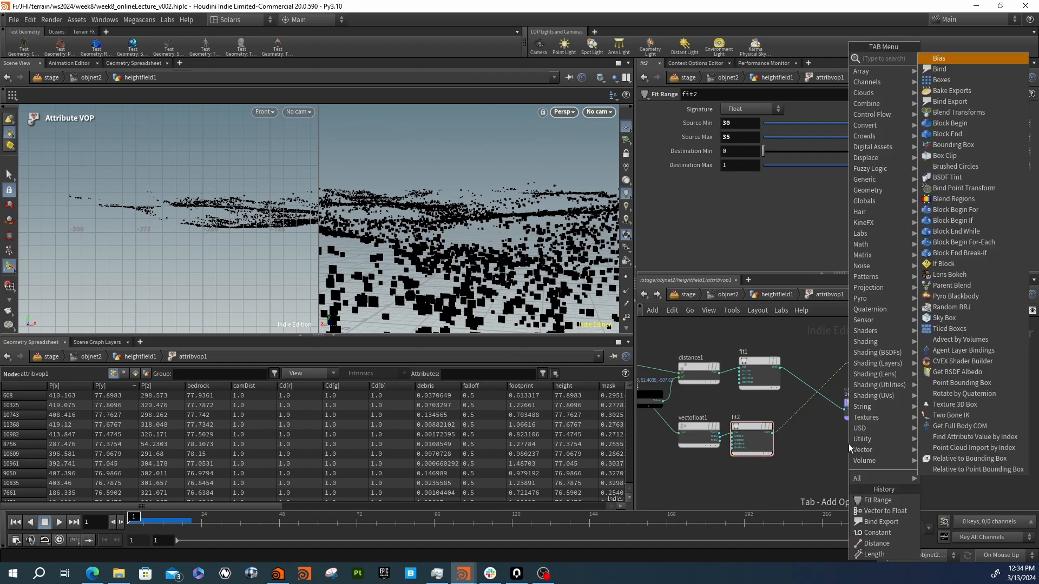
key(Return)
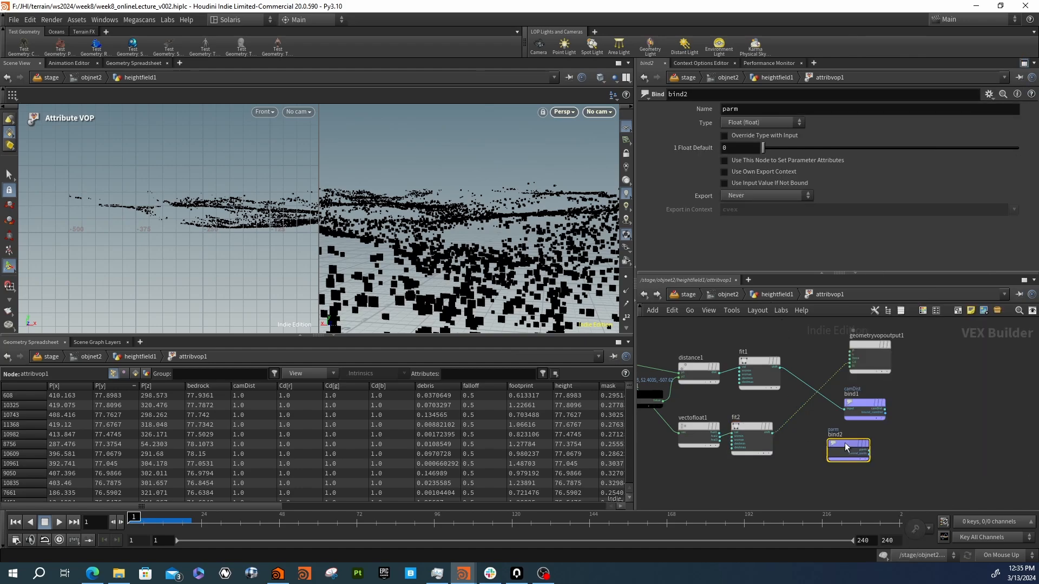
Add a Bind Export node below bind1 and feed it the output of fit2
key(Tab)
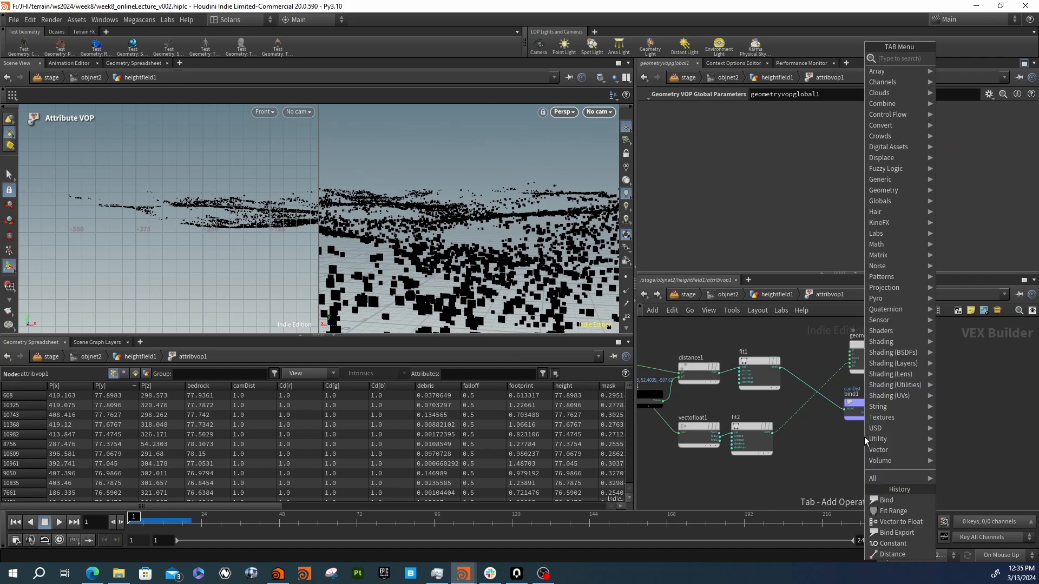
text(binde)
key(Return)
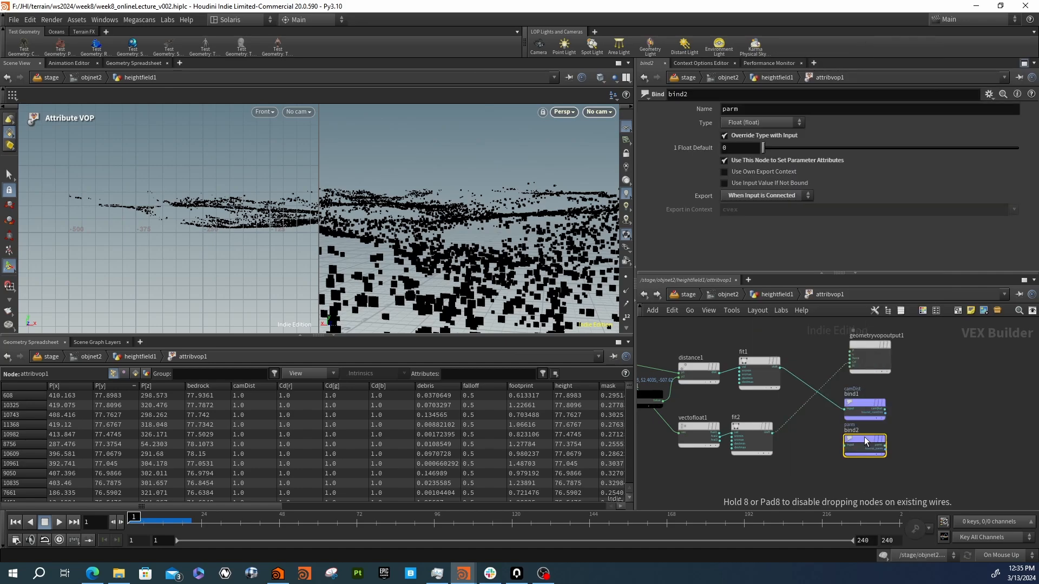
scroll(865, 437, up, 3)
drag(760, 435, 886, 456)
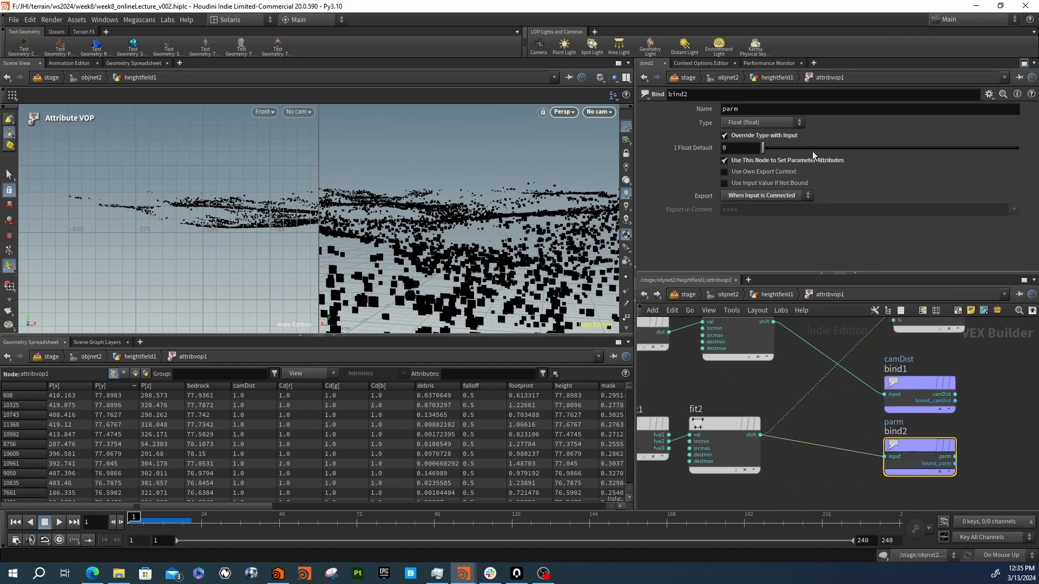
Name the exported attribute of bind2 elevation
double_click(767, 109)
text(E)
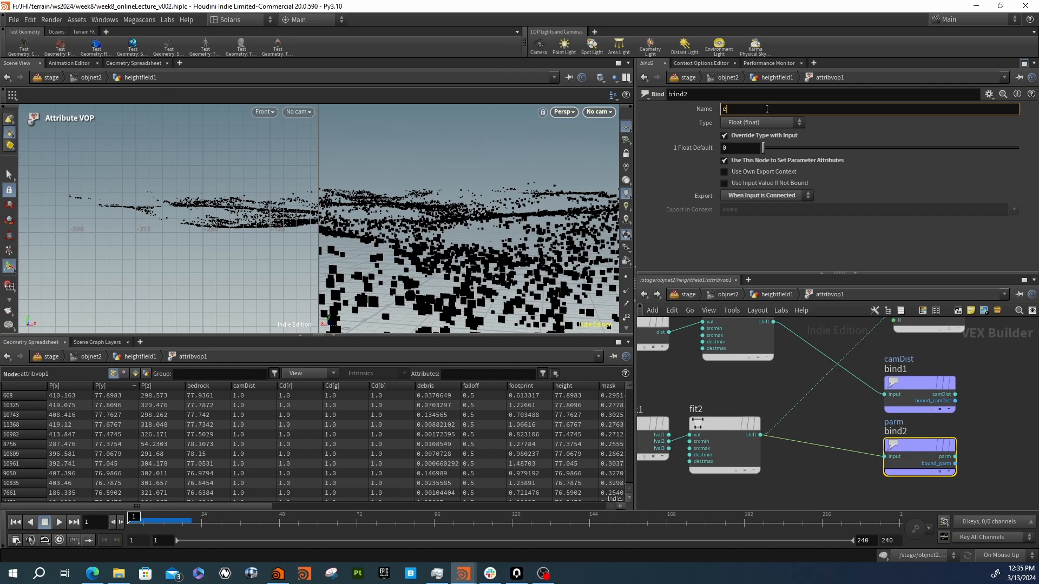
text(levation)
key(Return)
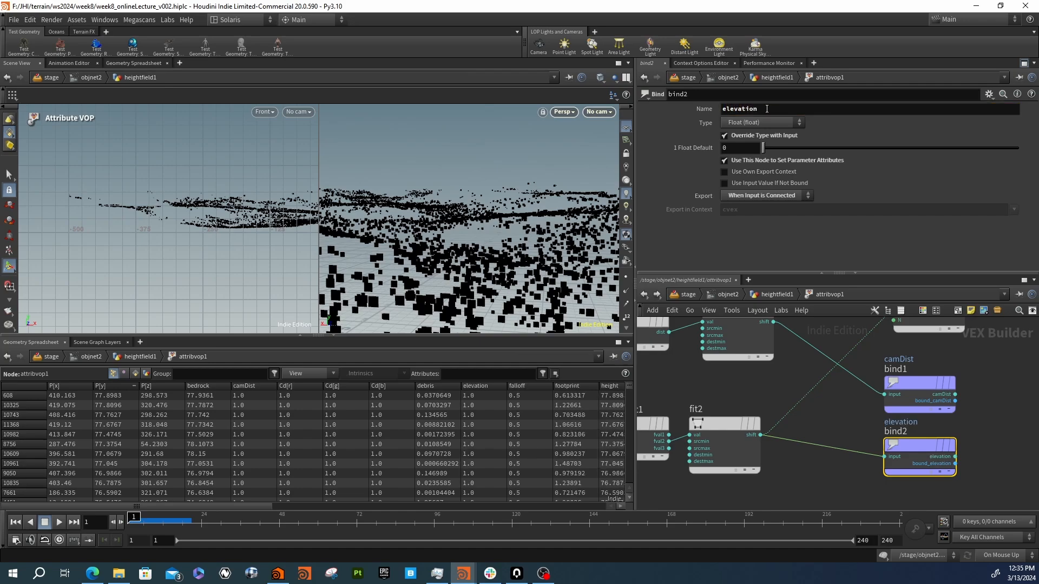
Return to the heightfield1 network and inspect the point attributes in attribvop1's node info
click(770, 293)
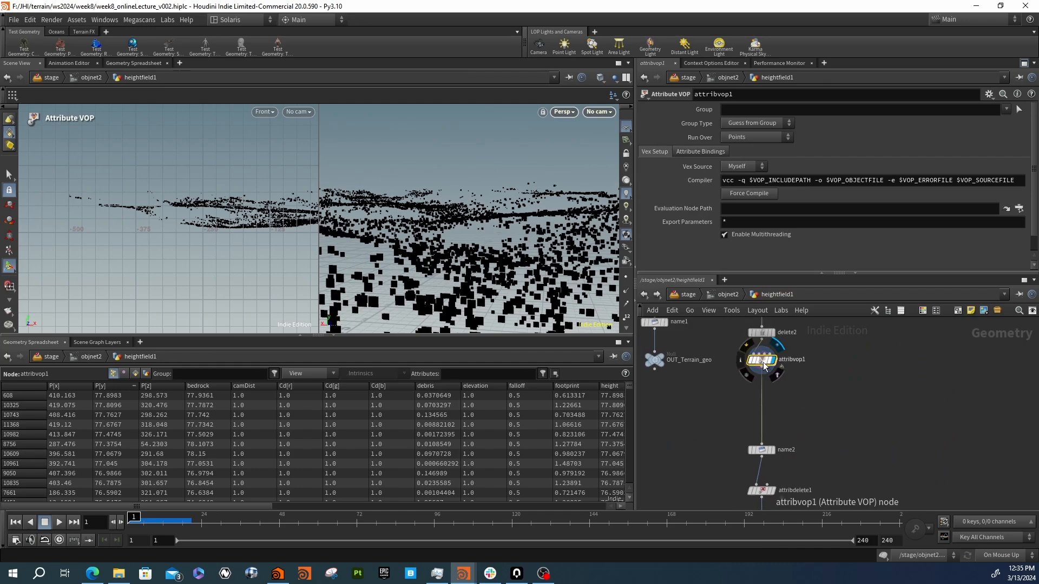
click(741, 361)
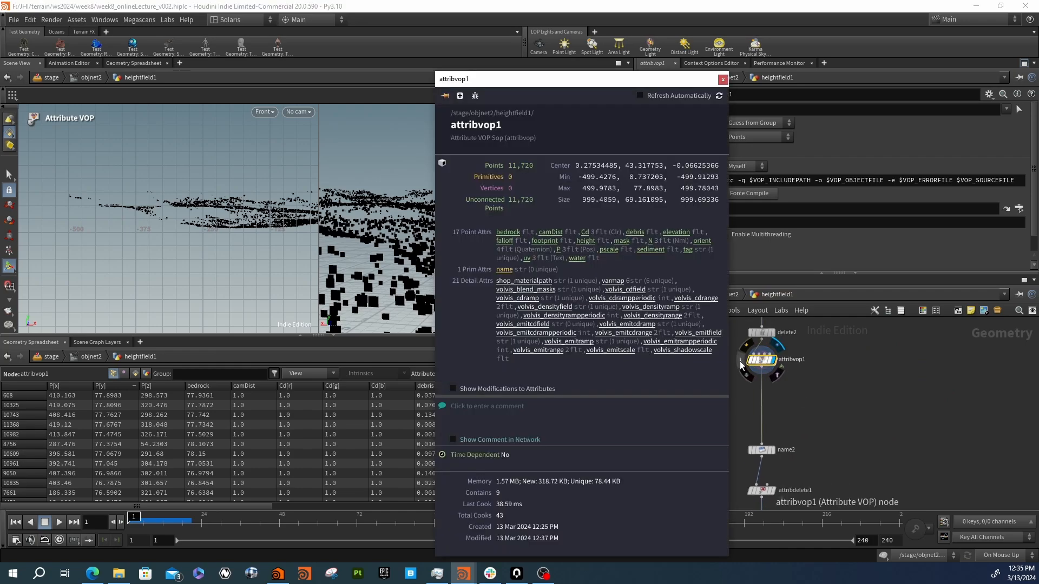
click(723, 79)
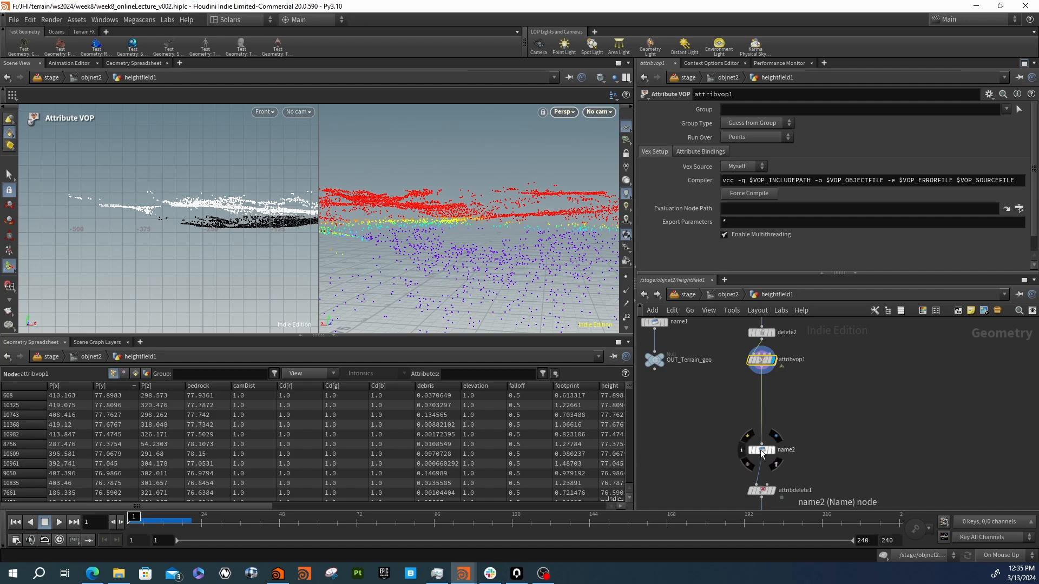
Move name2 up under attribvop1 and insert an Attribute Wrangle between name2 and attribdelete1, displaying the wrangle's result
drag(762, 450, 763, 390)
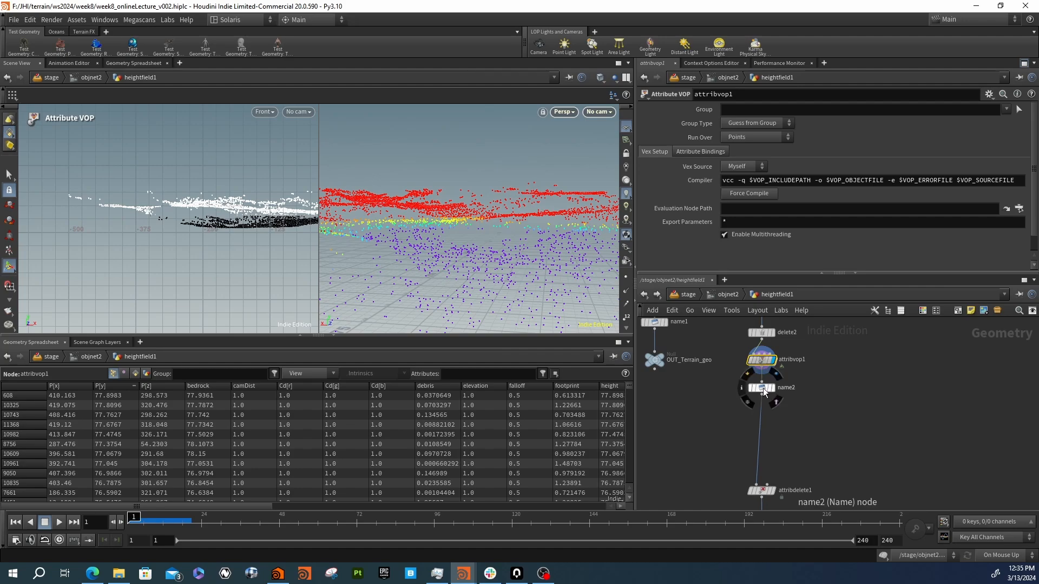
click(762, 388)
click(771, 407)
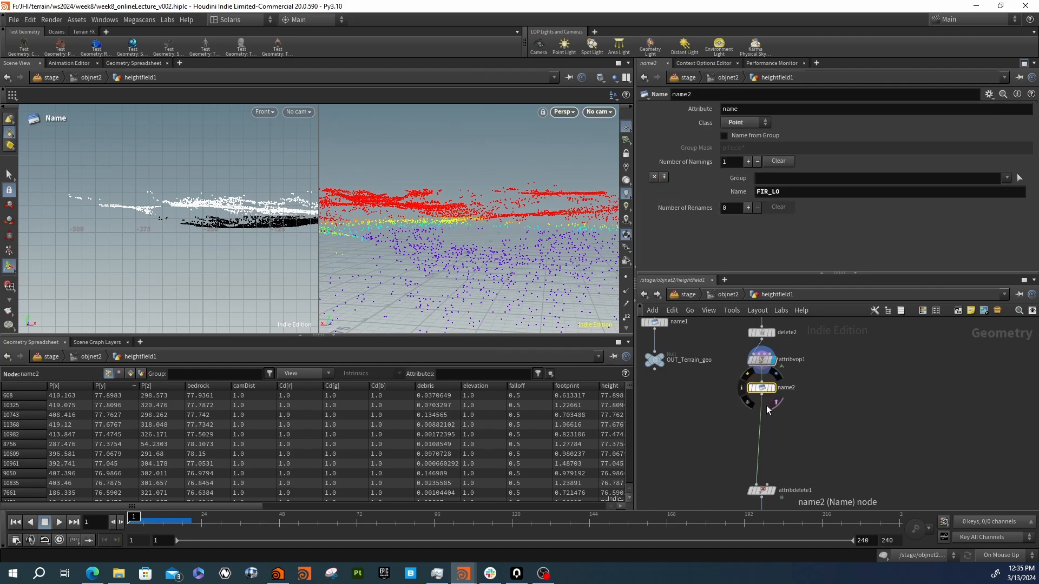
key(Tab)
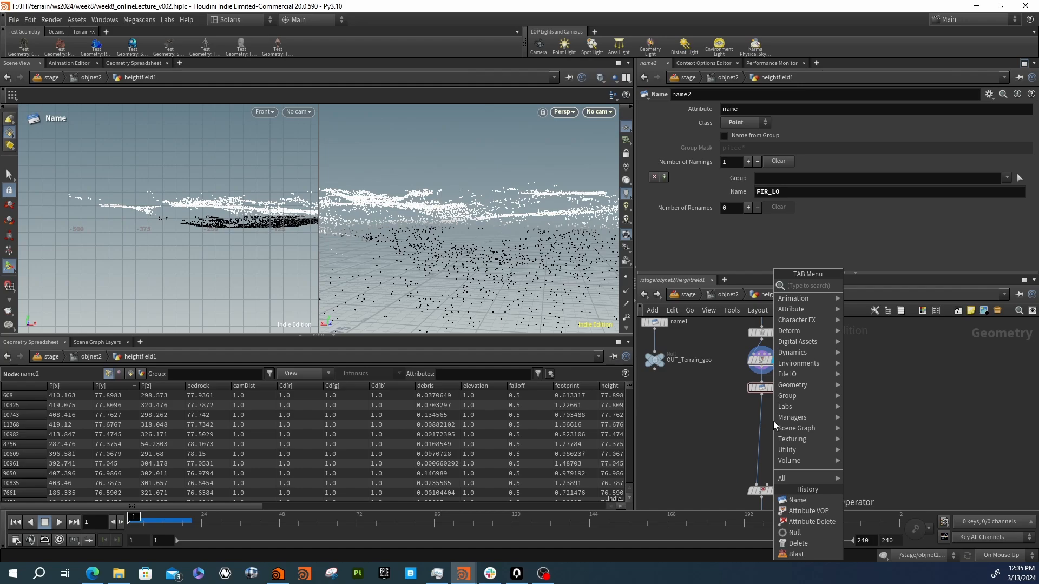
text(atw)
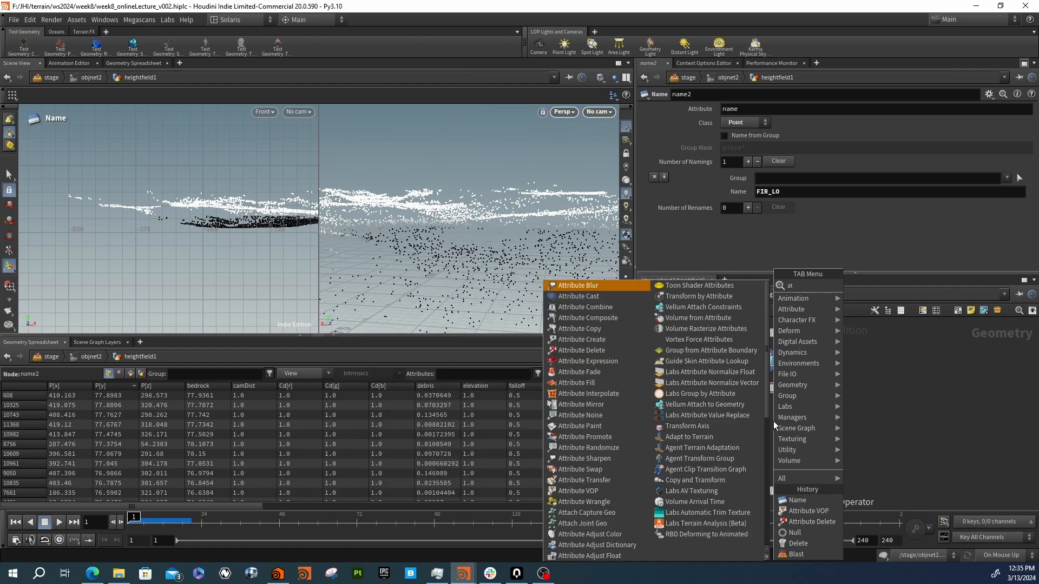
key(Return)
key(Return)
mouse_move(774, 421)
mouse_down()
mouse_move(754, 416)
mouse_move(768, 411)
mouse_up()
click(771, 412)
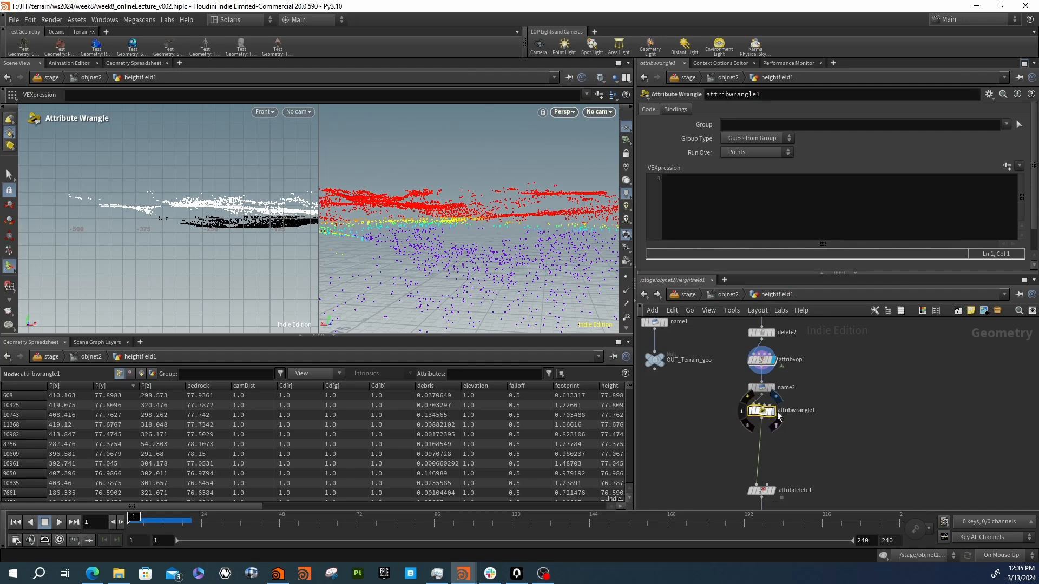
click(724, 218)
text(i)
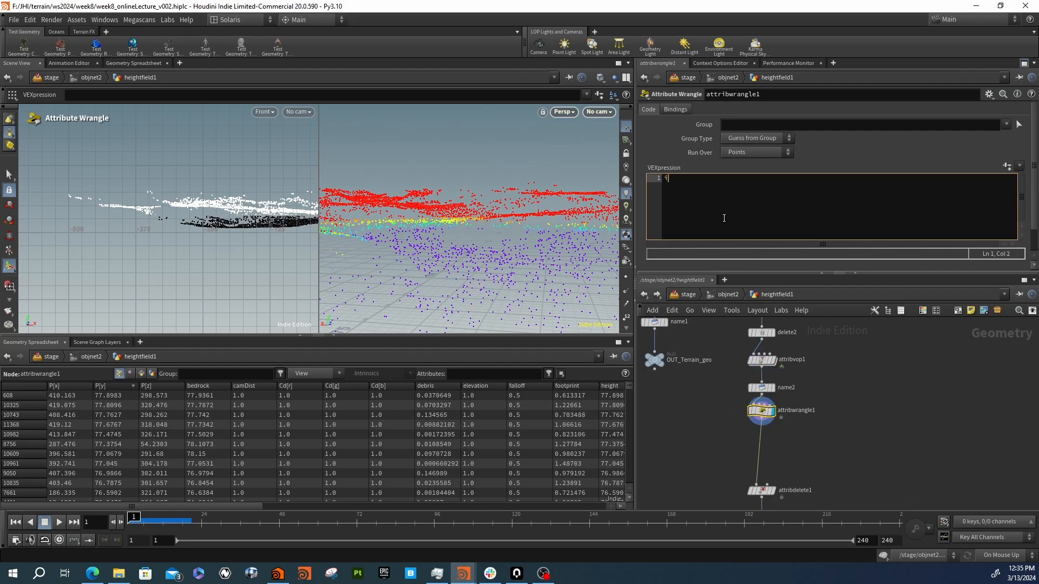
text(f()
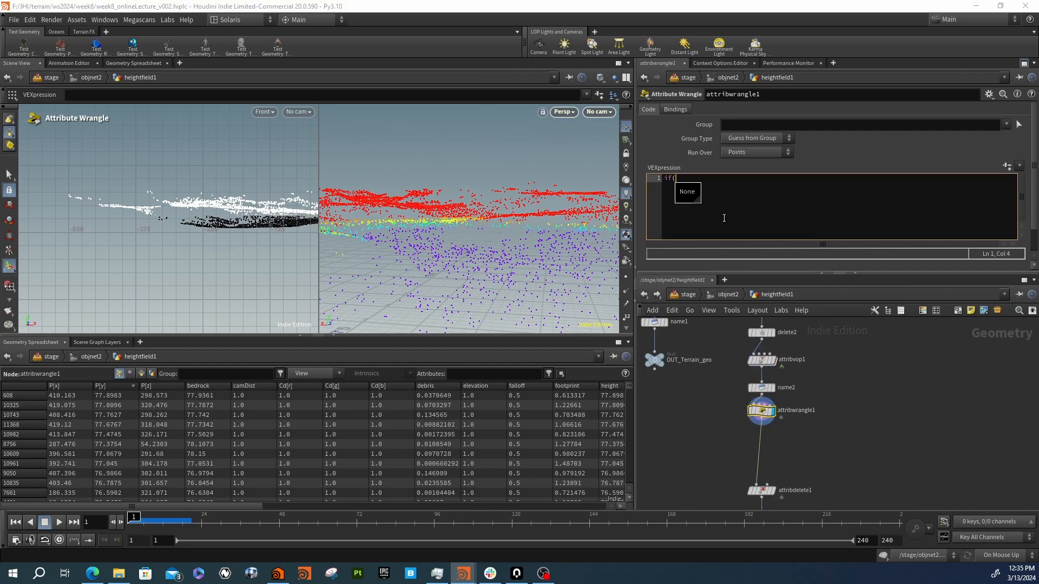
text(@elevation)
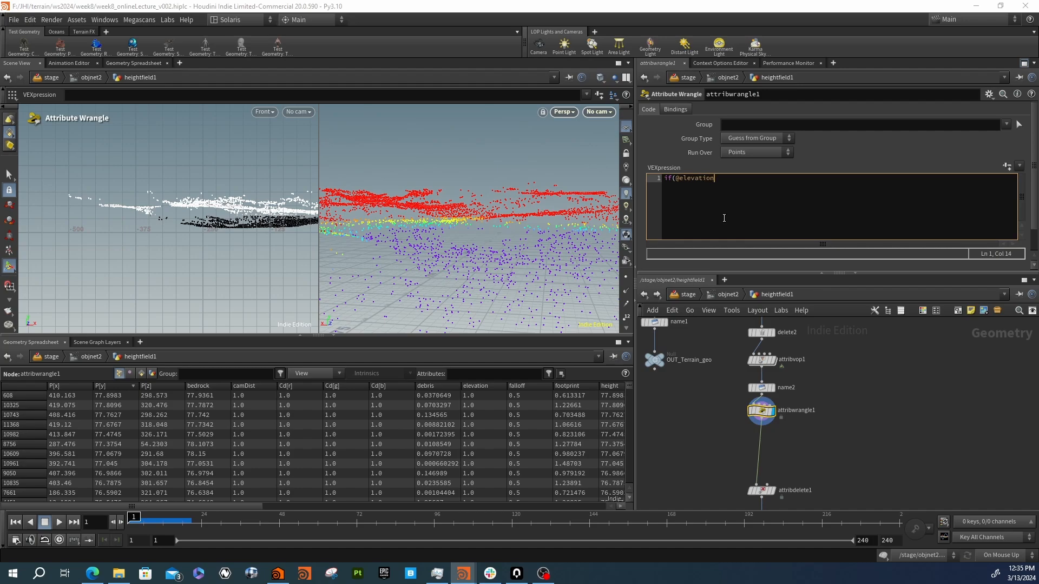
text(>1){)
key(Return)
key(Return)
text(})
Inside the if block, append SNOW to the point name with the line s@name += "SNOW";
key(Up)
text(s@anm)
key(BackSpace)
key(BackSpace)
text(ame)
text( = s@n)
key(BackSpace)
key(BackSpace)
key(BackSpace)
key(BackSpace)
key(BackSpace)
text(+= "SNOW";)
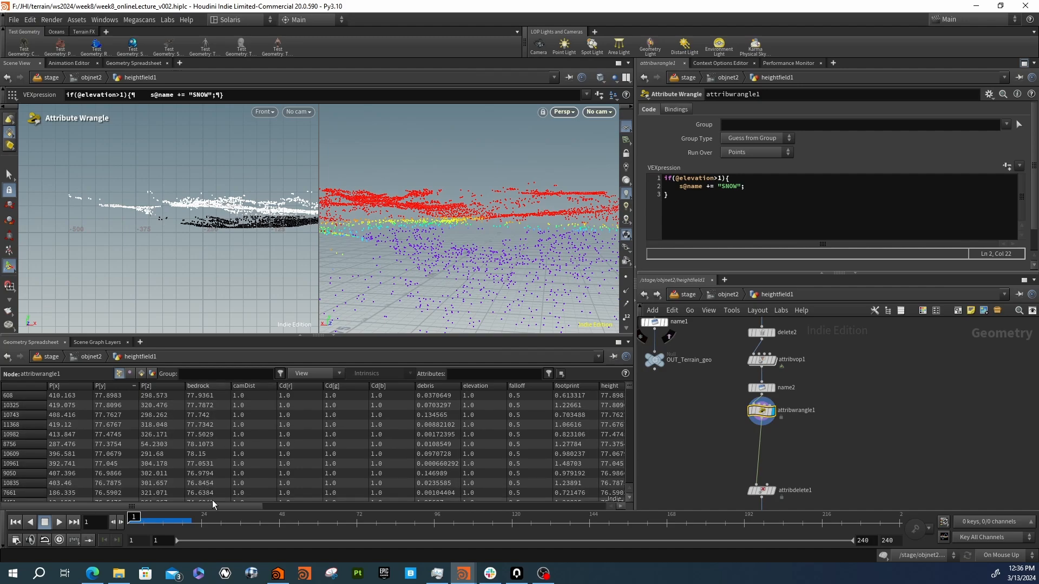
drag(210, 506, 417, 517)
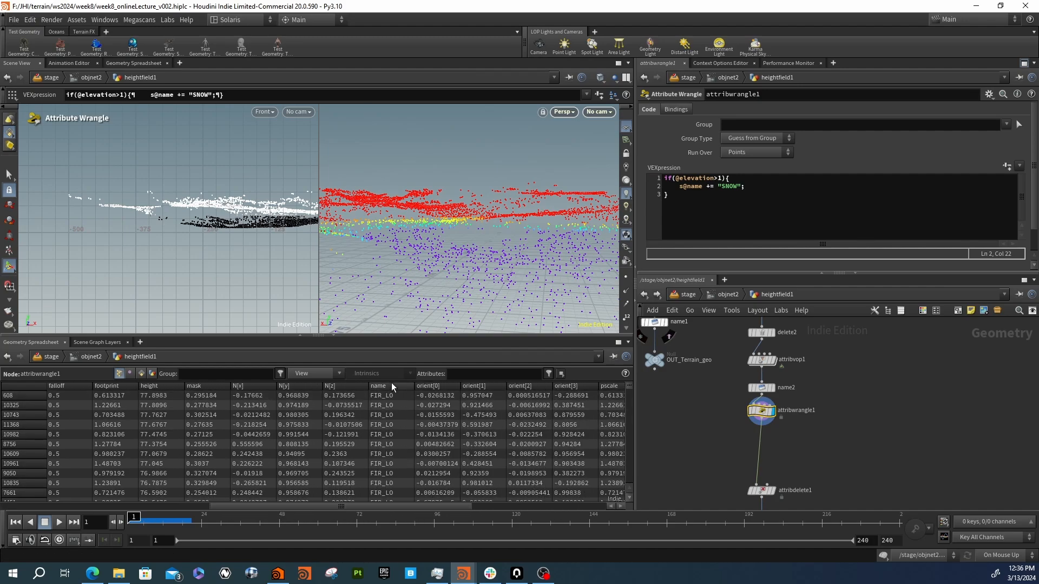
click(391, 385)
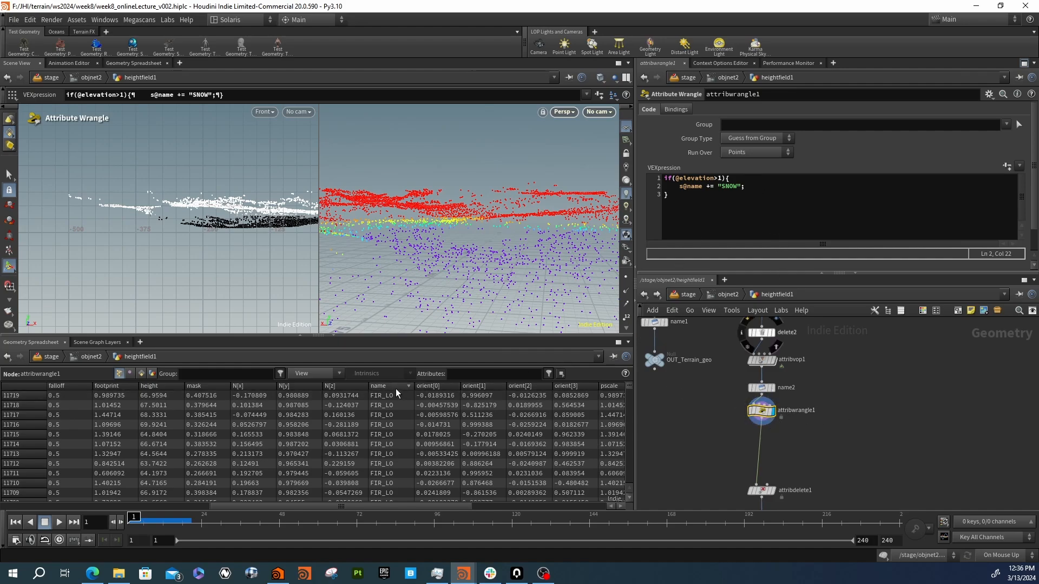
click(719, 178)
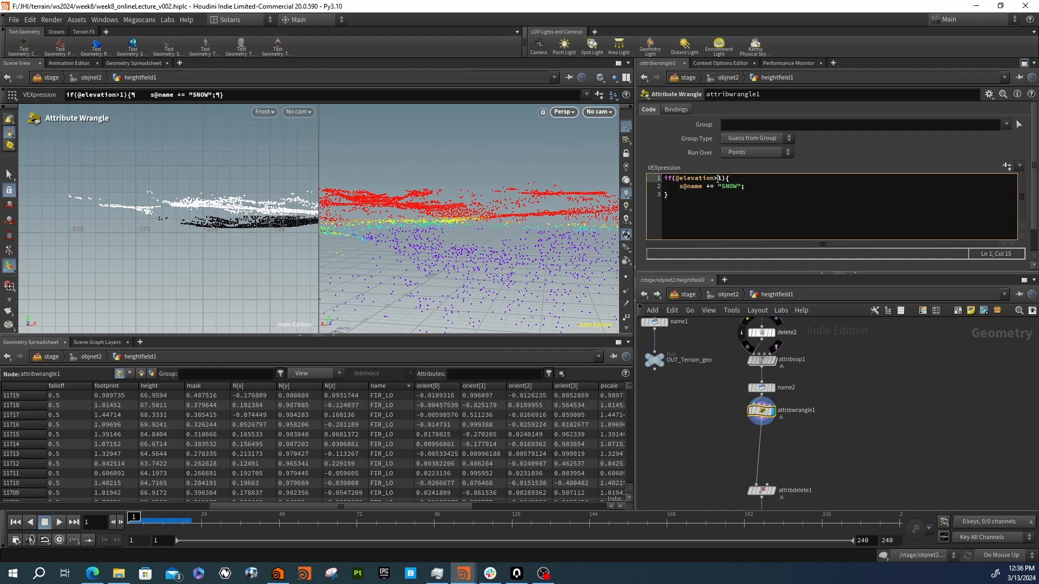
key(BackSpace)
text(0)
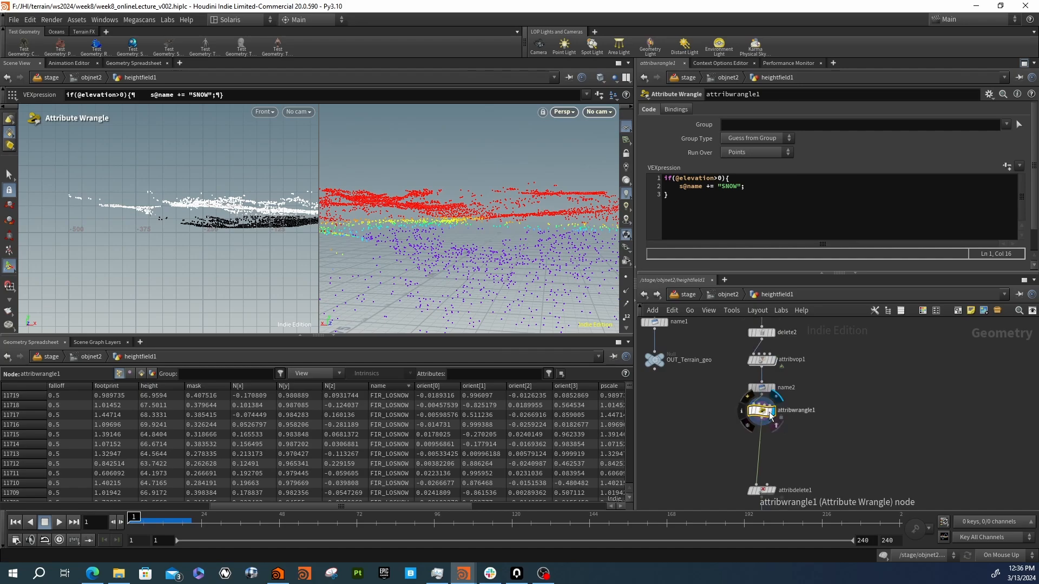
Space attribwrangle1 and name2 further down the chain and open the VOP network inside attribvop1
drag(770, 416, 771, 473)
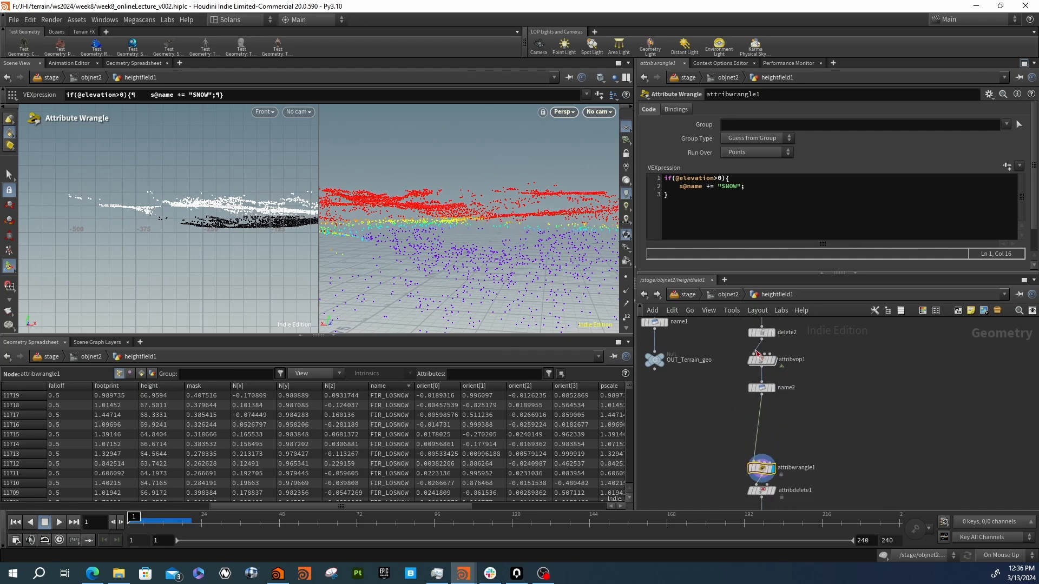
drag(767, 385, 766, 403)
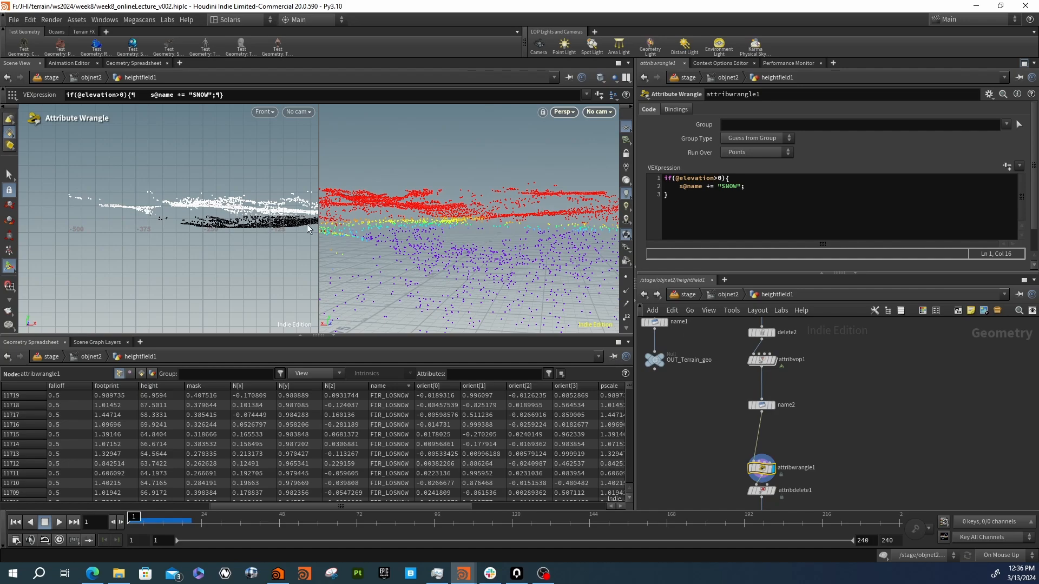
double_click(760, 359)
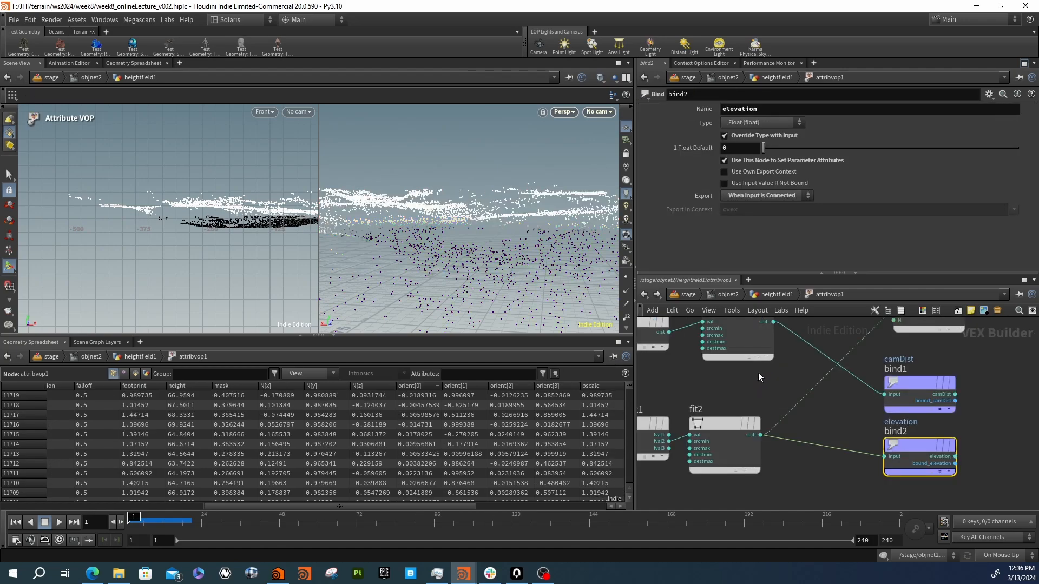
middle_drag(716, 396, 854, 392)
scroll(853, 394, down, 3)
click(758, 463)
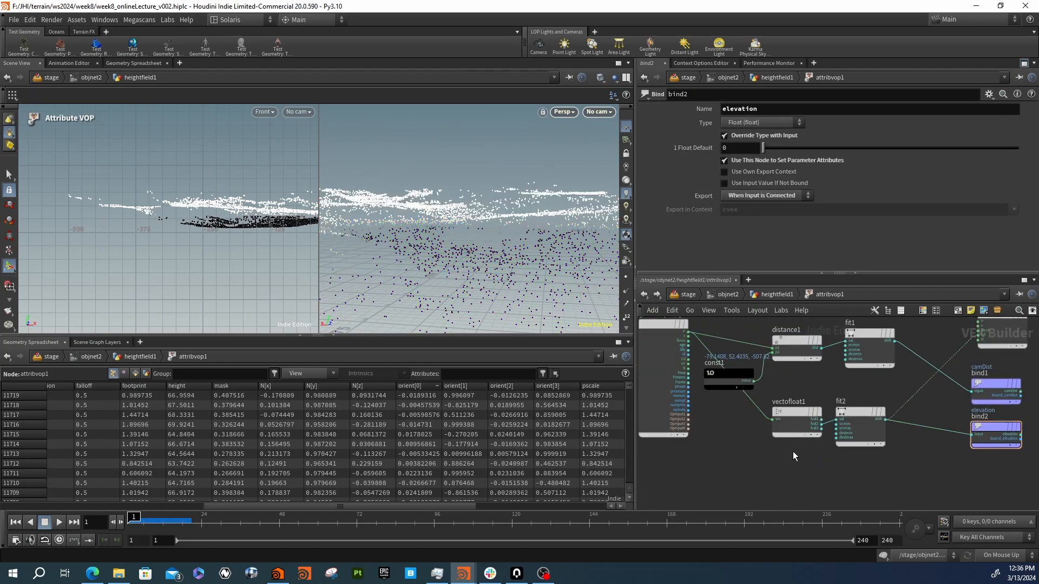
key(Tab)
text(tur)
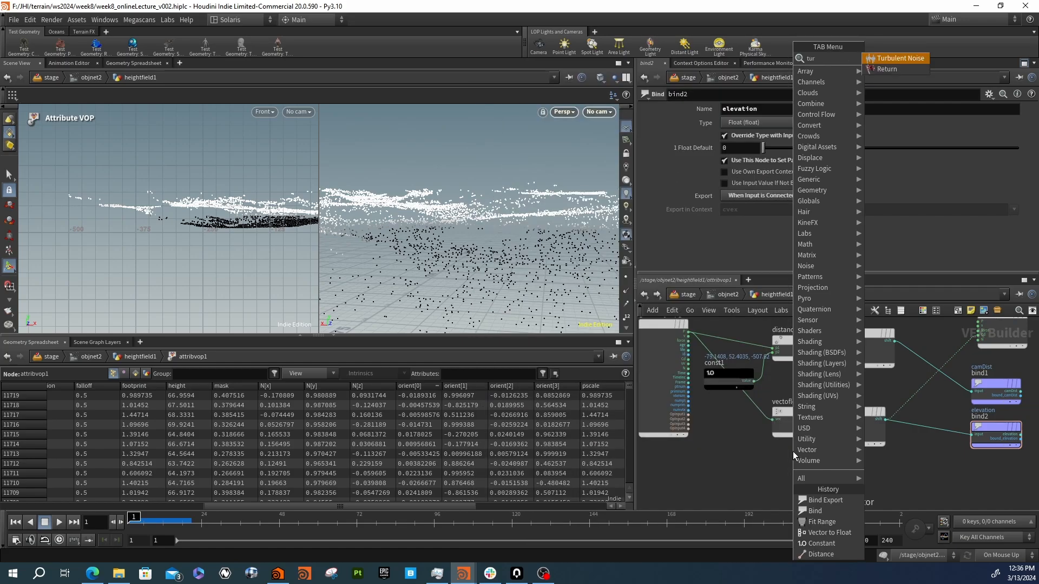
key(Return)
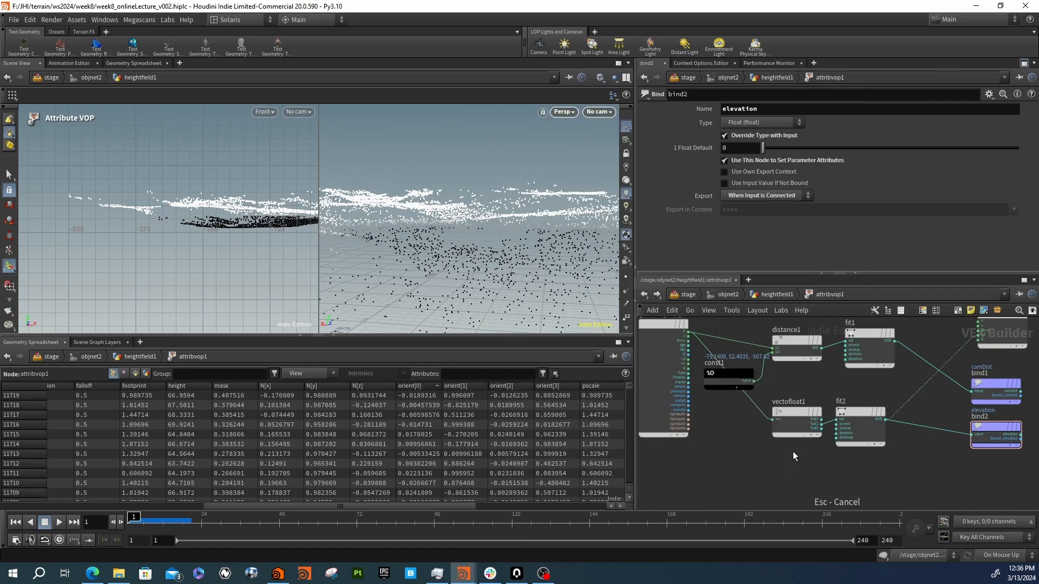
Add a Turbulent Noise node below vectofloat1
key(Tab)
text(ru)
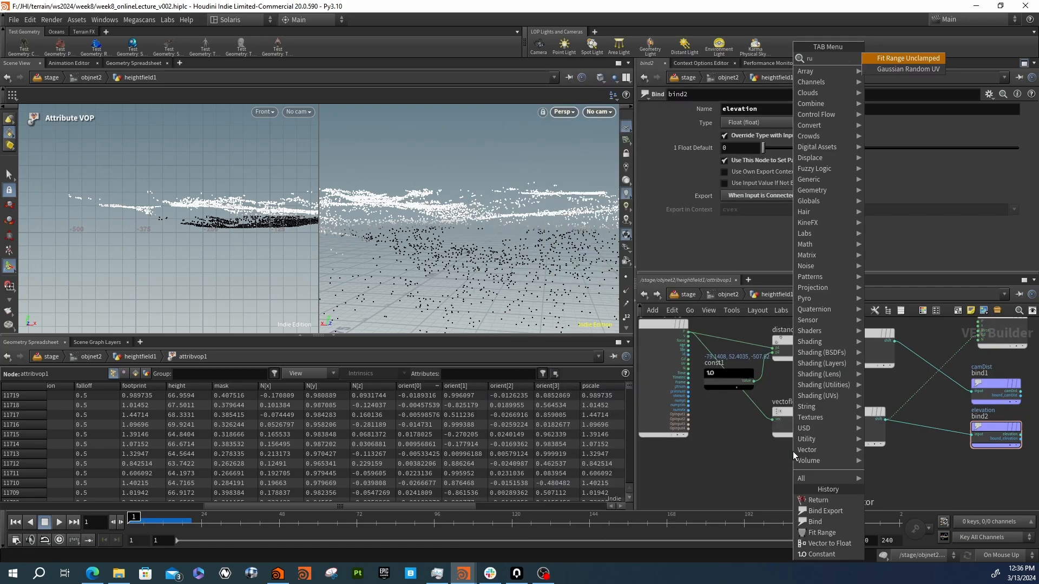
key(BackSpace)
key(BackSpace)
text(tur)
key(Return)
click(794, 451)
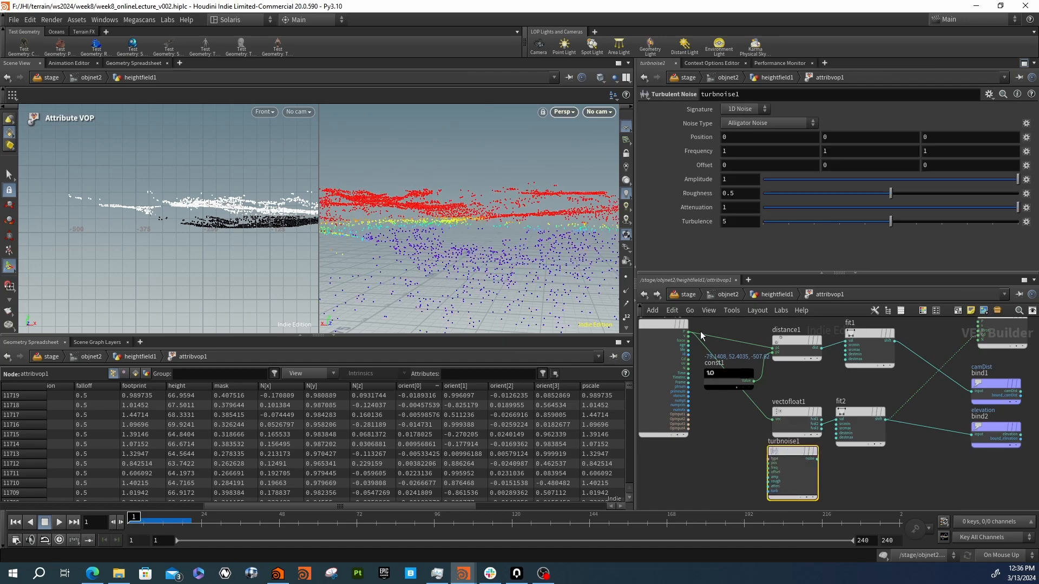
Connect the P output of geometryvopglobal1 to turbnoise1's position input and shift fit2 and turbnoise1 slightly aside
click(688, 332)
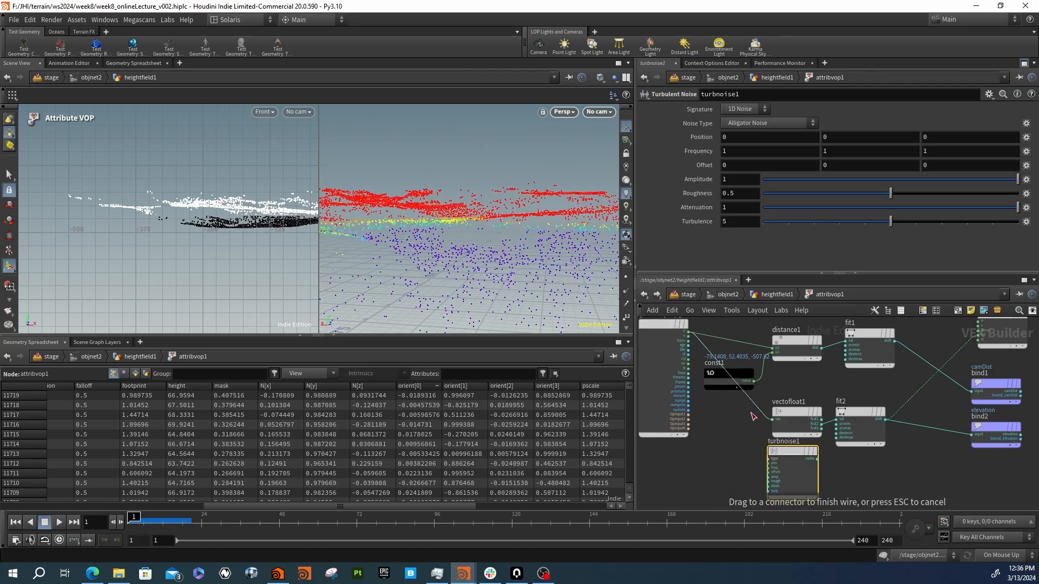
click(769, 464)
middle_drag(874, 462, 804, 447)
drag(784, 401, 807, 402)
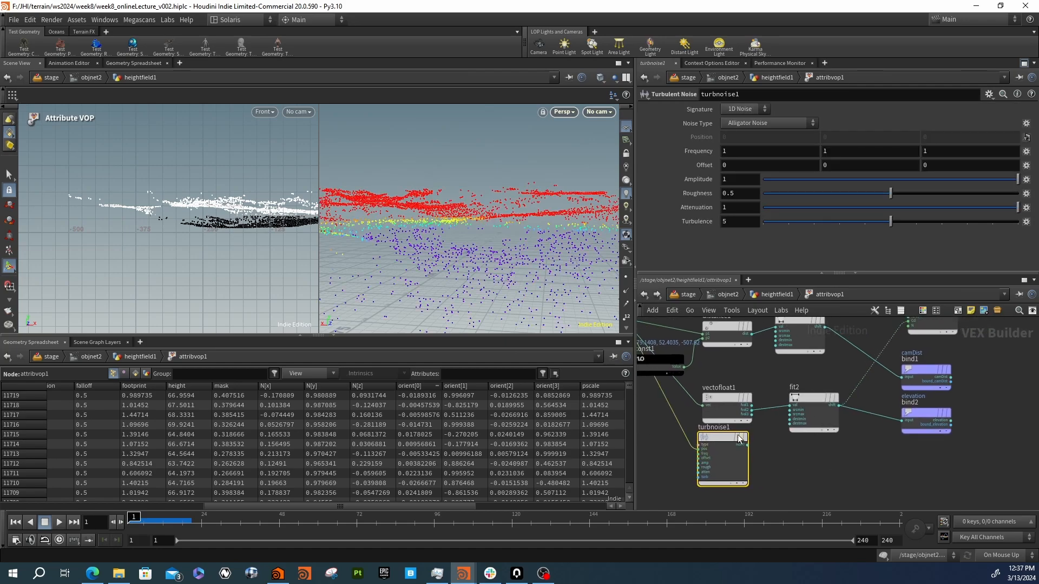
drag(728, 439, 736, 441)
Insert an Add node on the wire between vectofloat1's second output and fit2
click(800, 456)
key(Tab)
text(add)
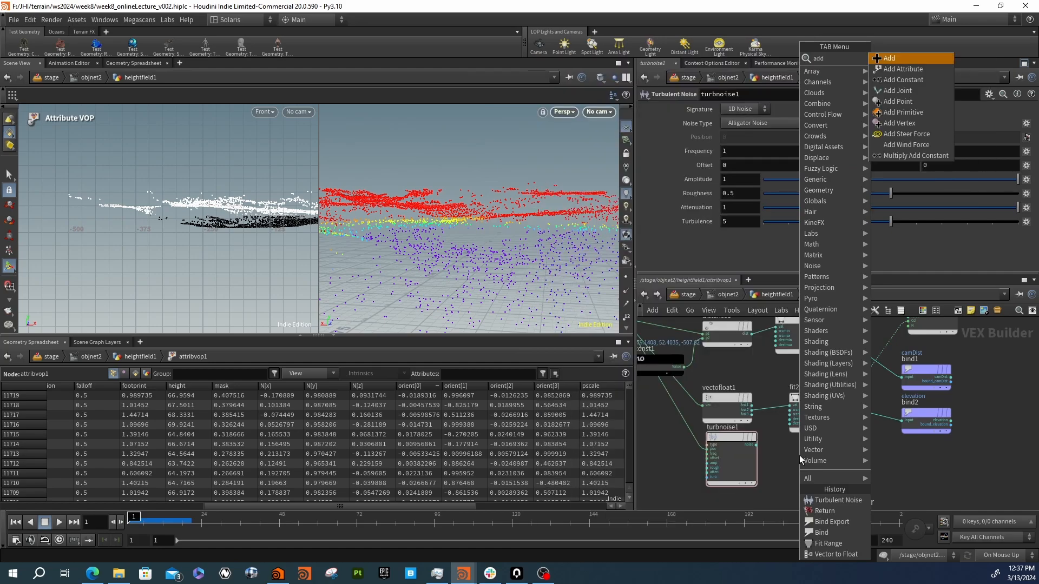
key(Return)
click(768, 410)
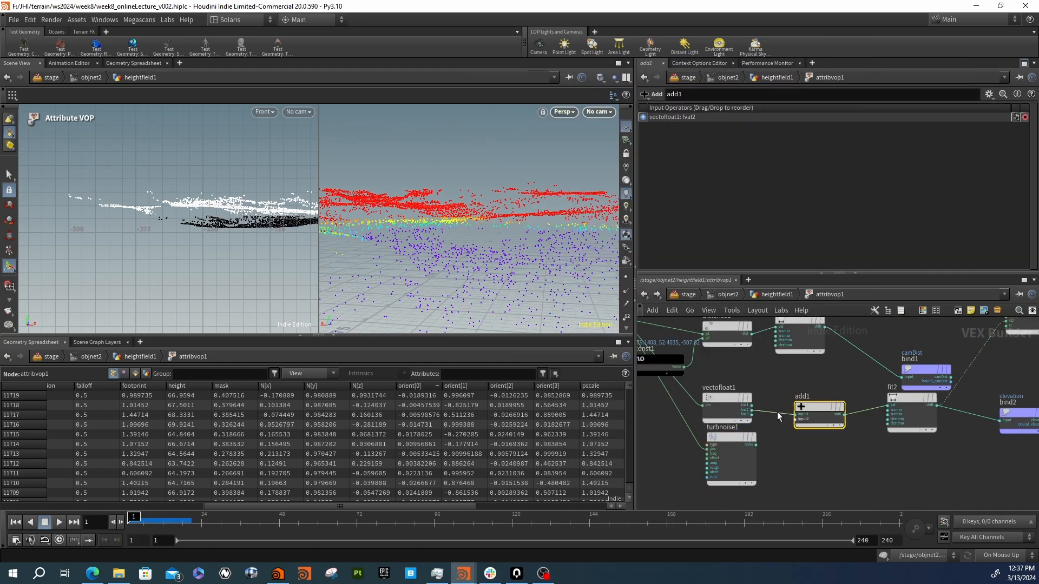
Line up add1 and fit2 beside vectofloat1 and connect turbnoise1's noise output to add1's next free input
drag(892, 405, 878, 399)
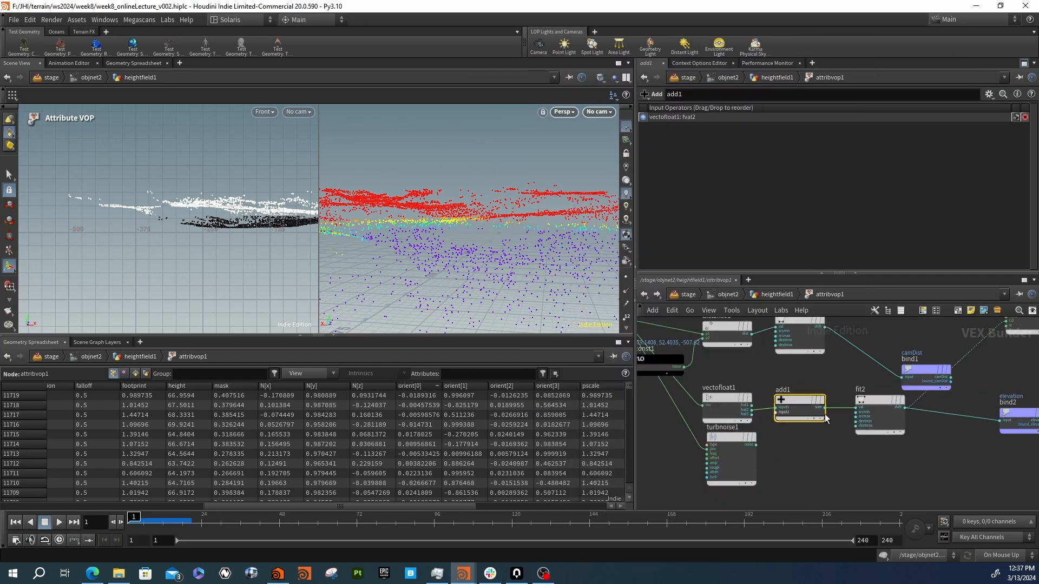
drag(778, 412, 733, 437)
click(733, 438)
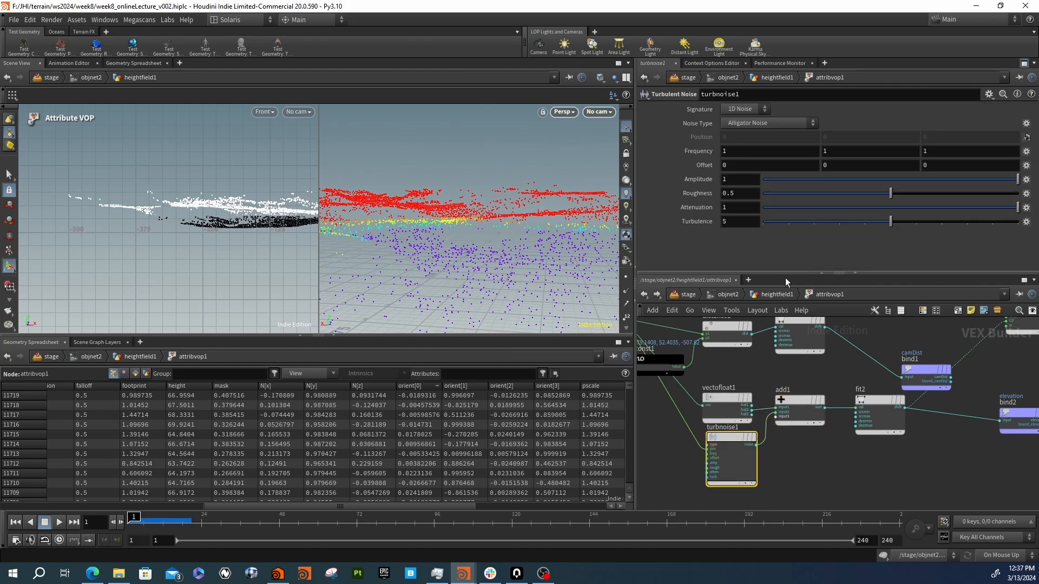
Try a frequency of .001 on all three axes of turbnoise1
click(746, 156)
text(.01)
key(BackSpace)
key(BackSpace)
text(01)
key(Tab)
text(.001)
key(Tab)
text(.0014)
key(Return)
click(953, 152)
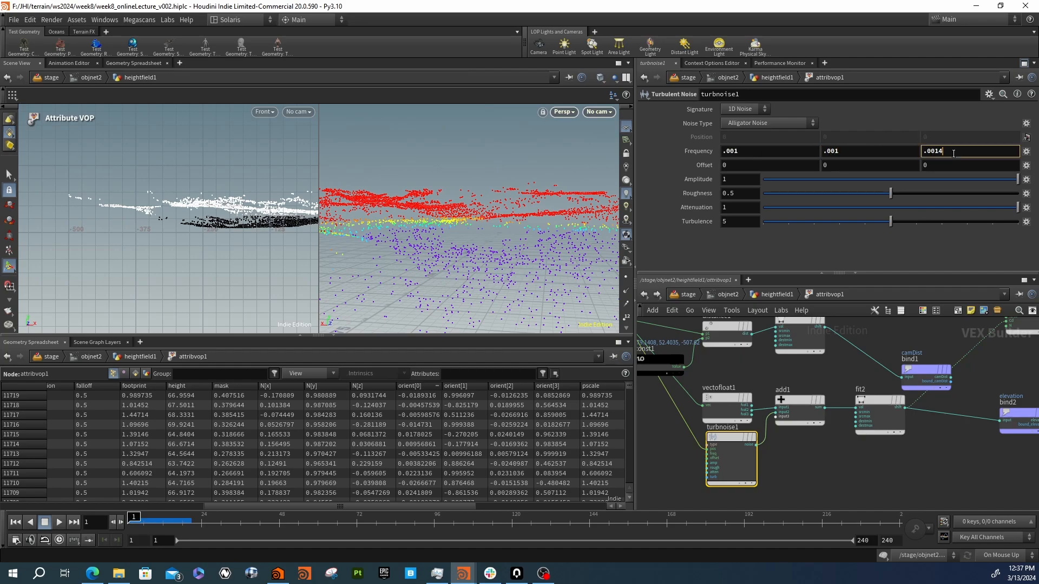
key(BackSpace)
key(Return)
Raise turbnoise1's amplitude through 10 and 20 to 30
click(738, 177)
text(10)
key(Return)
click(739, 177)
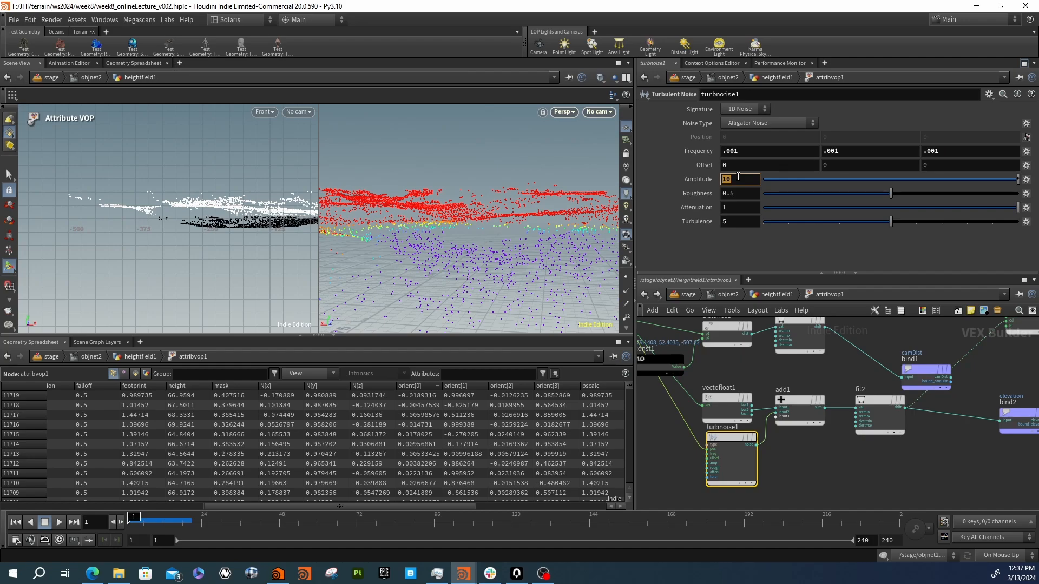
text(20)
key(Return)
click(738, 177)
text(30)
key(Return)
Set turbnoise1's frequency to .1 on all three axes
click(750, 151)
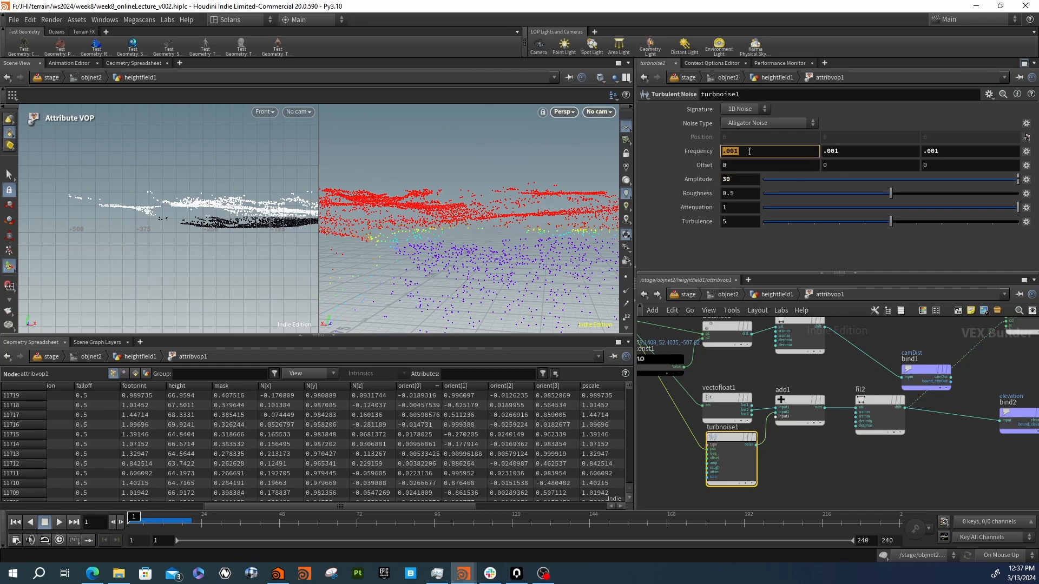
text(.1)
key(Tab)
text(.1)
key(Tab)
text(.1)
key(Tab)
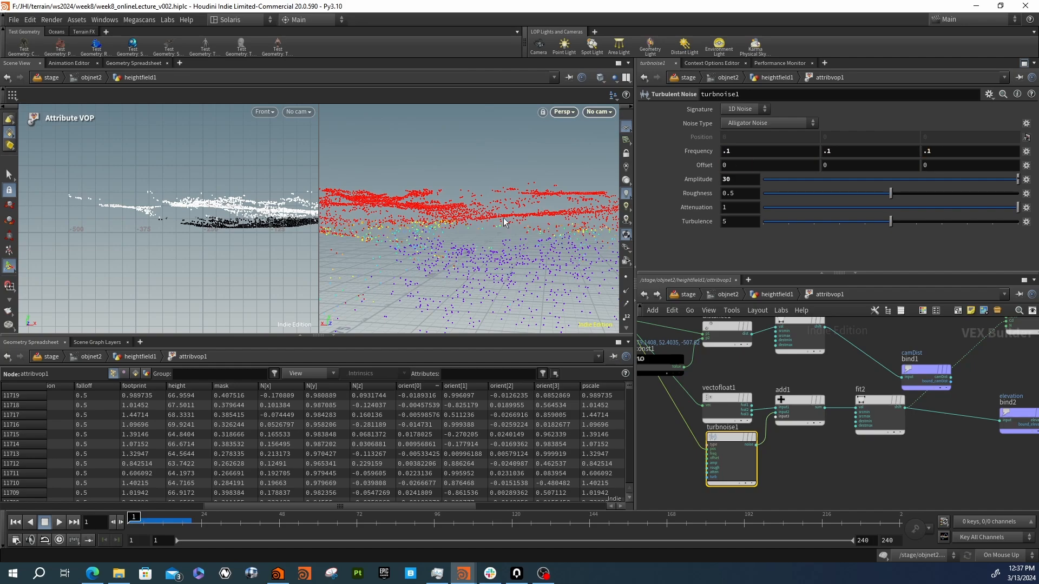
Set the Source Max of fit2 to 40
middle_drag(840, 364, 796, 367)
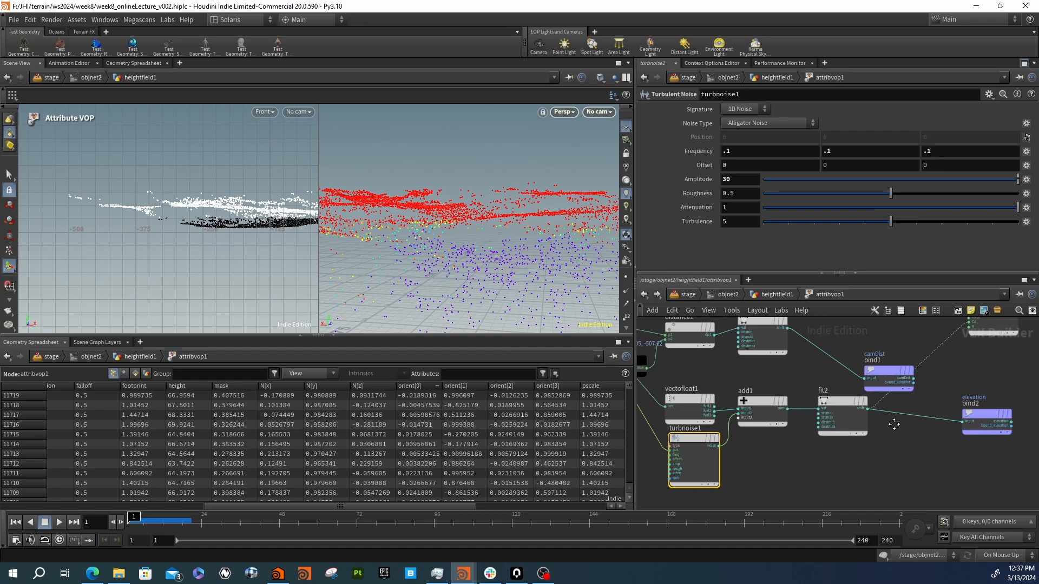
click(836, 415)
double_click(738, 137)
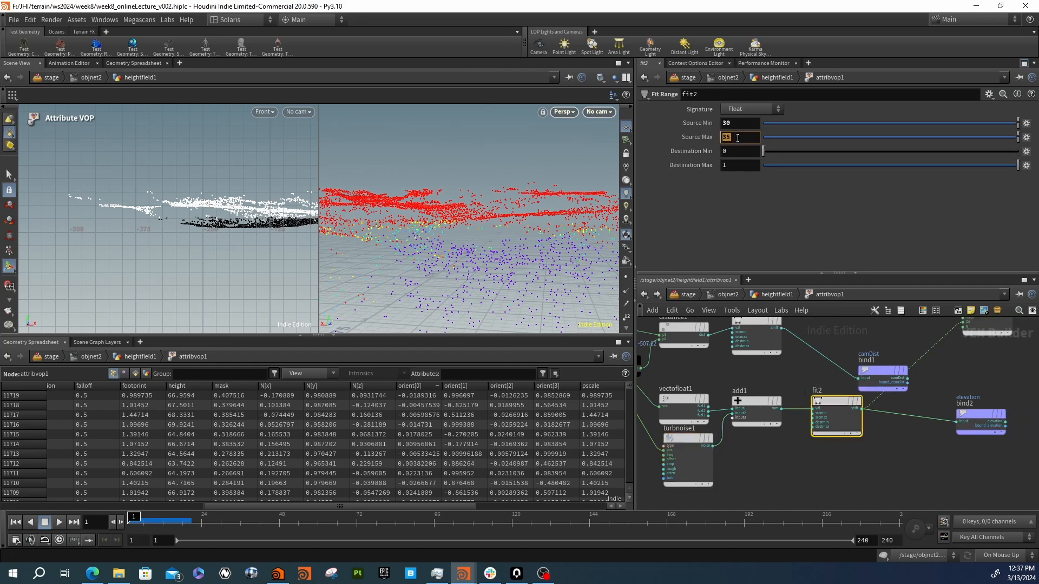
text(40)
key(Return)
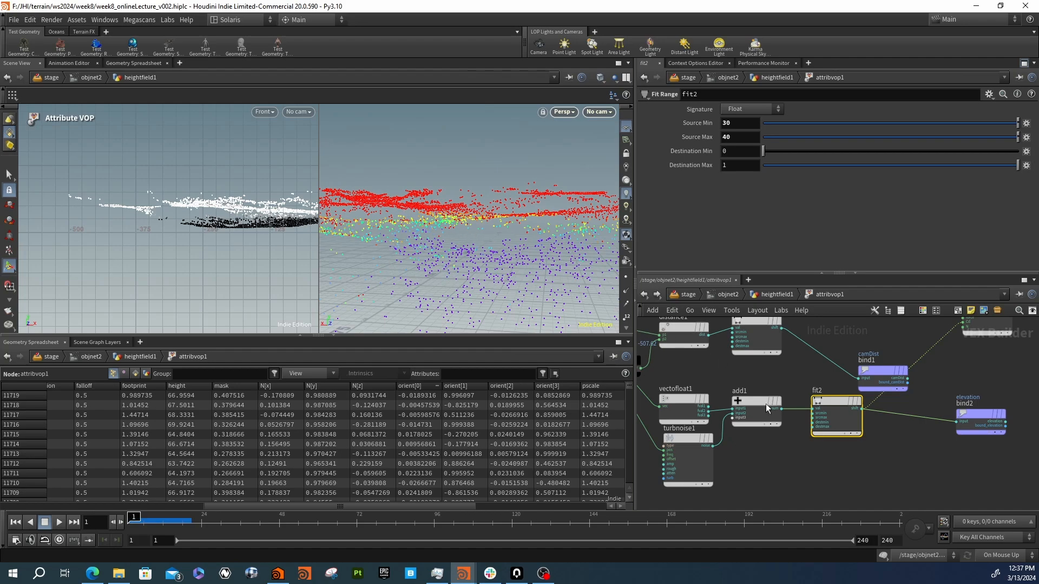
Return to the heightfield1 network and display the output of the name2 node
middle_drag(819, 465, 815, 453)
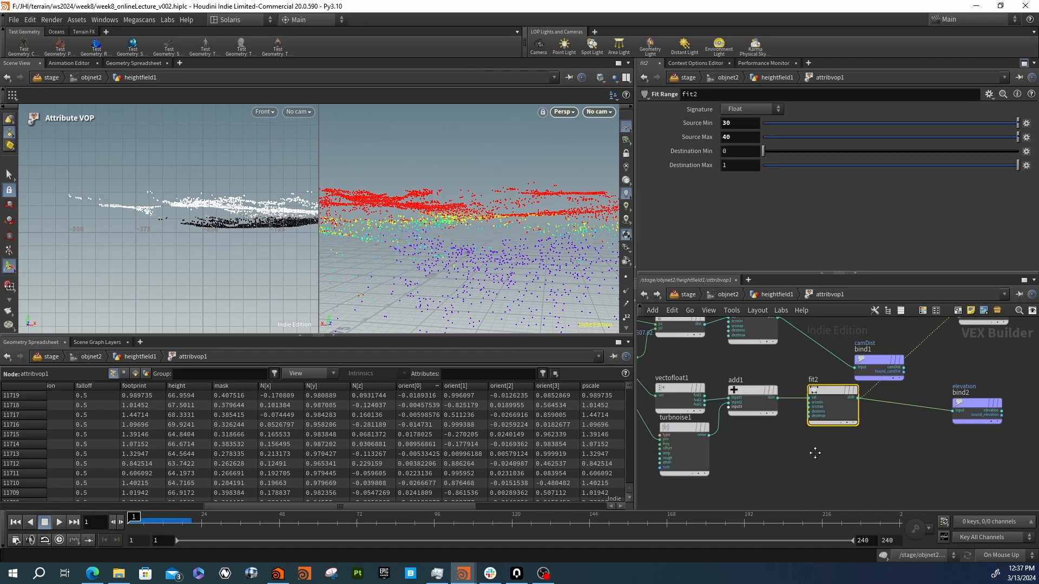
scroll(815, 453, down, 2)
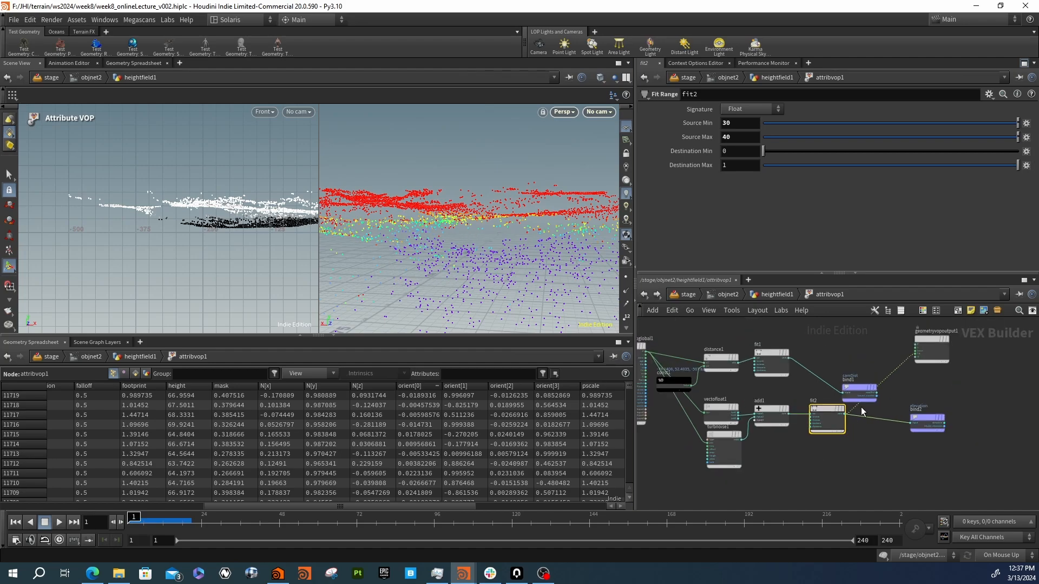
click(767, 295)
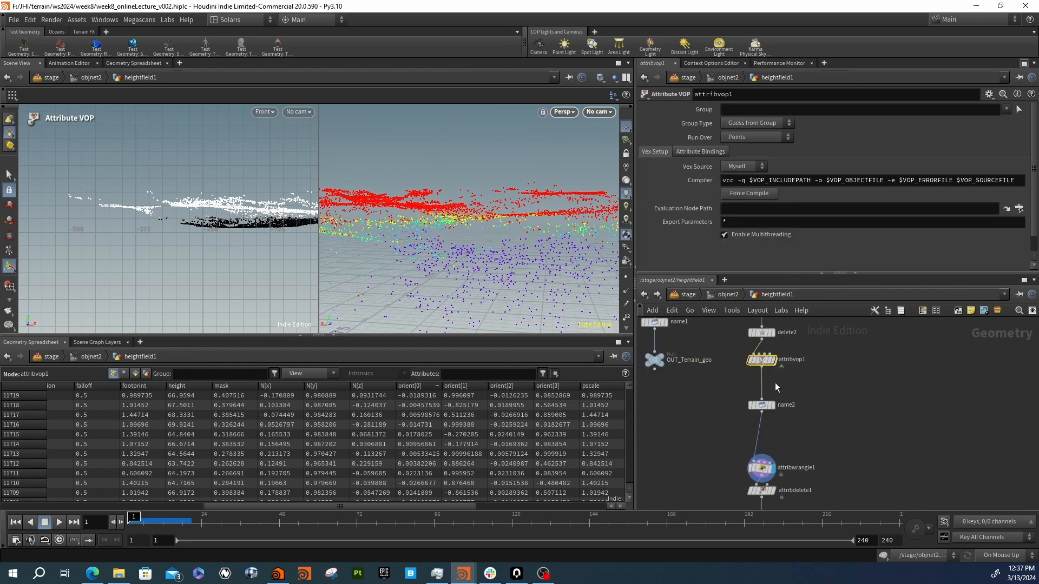
scroll(775, 382, down, 2)
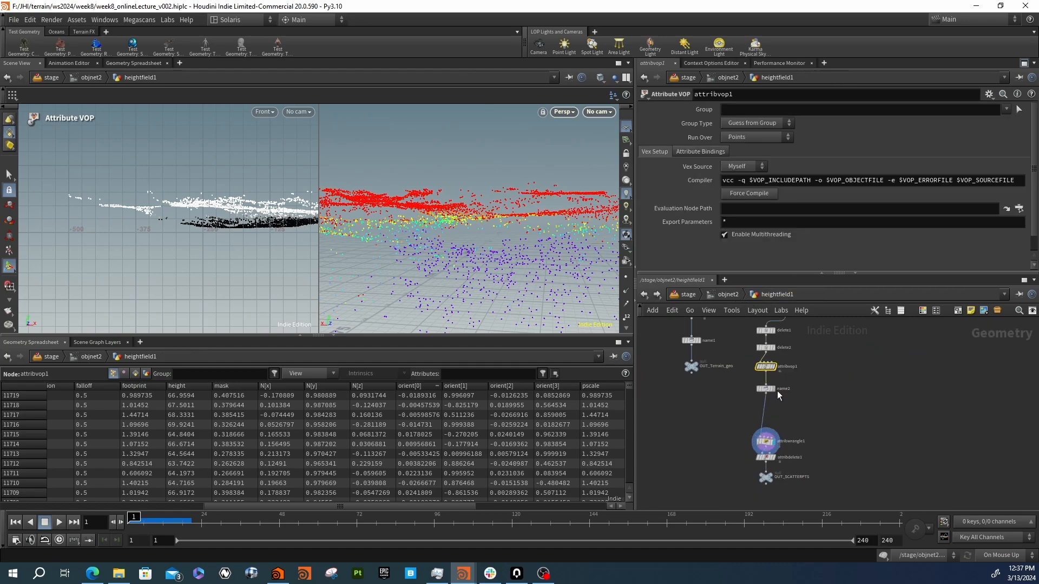
click(777, 393)
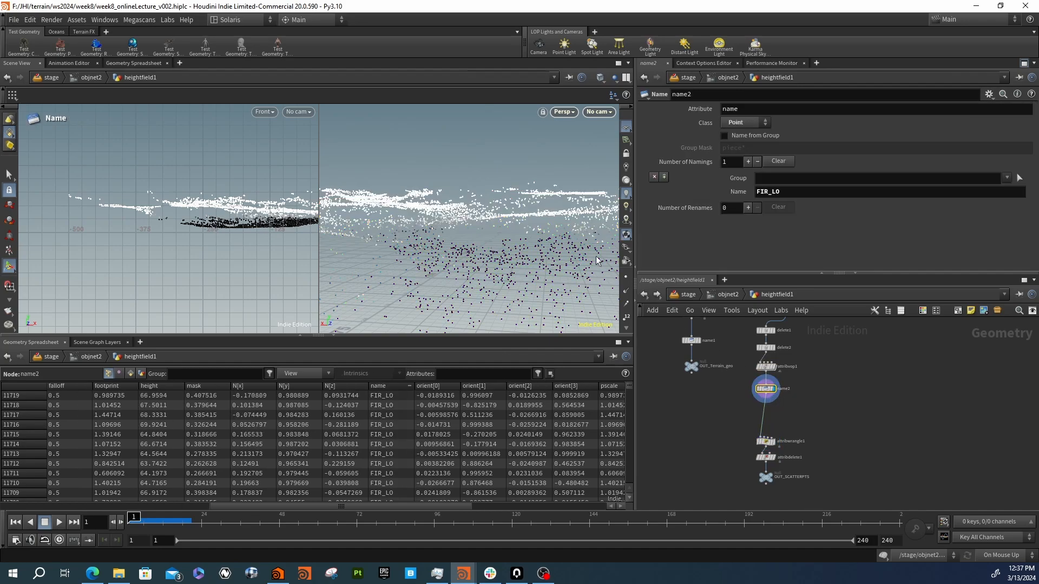
double_click(768, 366)
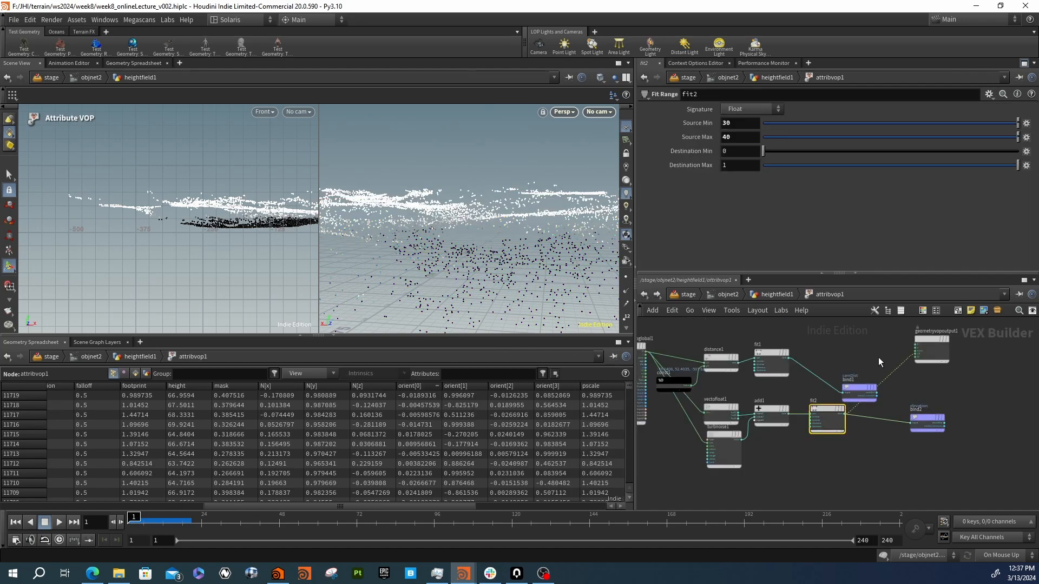
click(772, 293)
scroll(773, 398, up, 3)
click(769, 389)
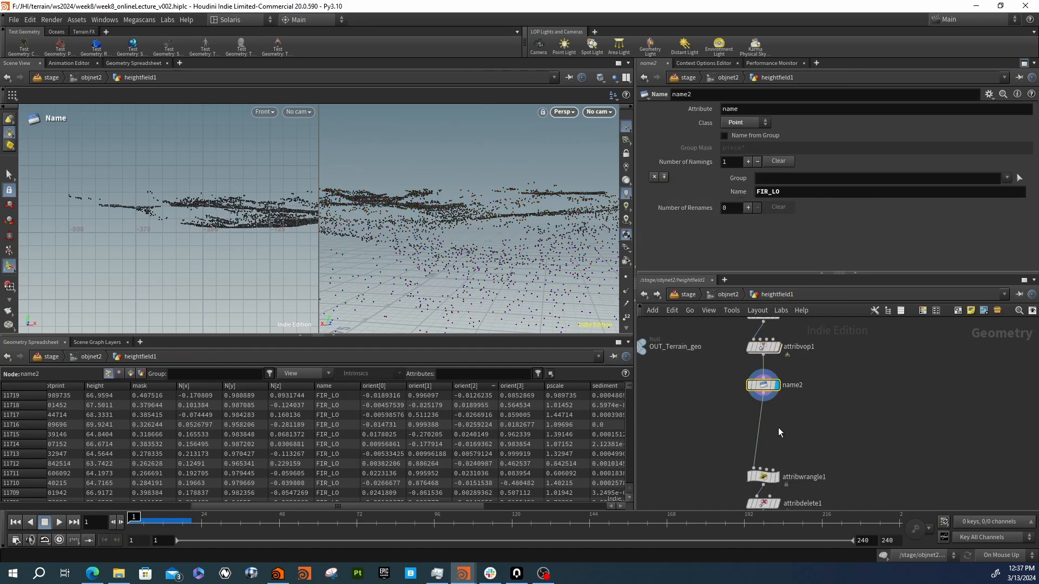
Duplicate name2 and insert the copy on the wire between name2 and attribwrangle1
drag(782, 436, 756, 385)
key(ctrl+c)
key(ctrl+v)
drag(791, 414, 763, 417)
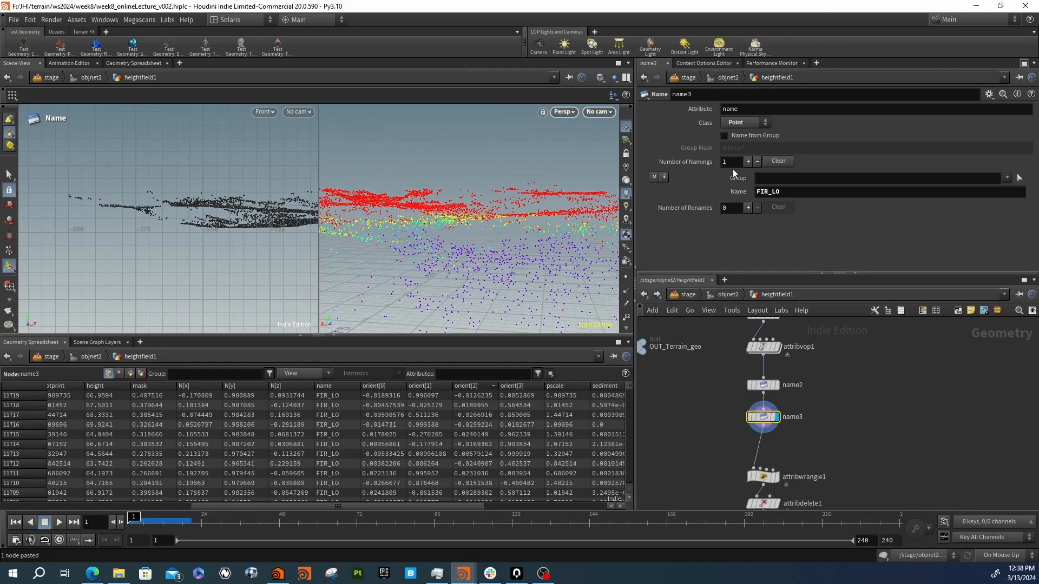
click(783, 181)
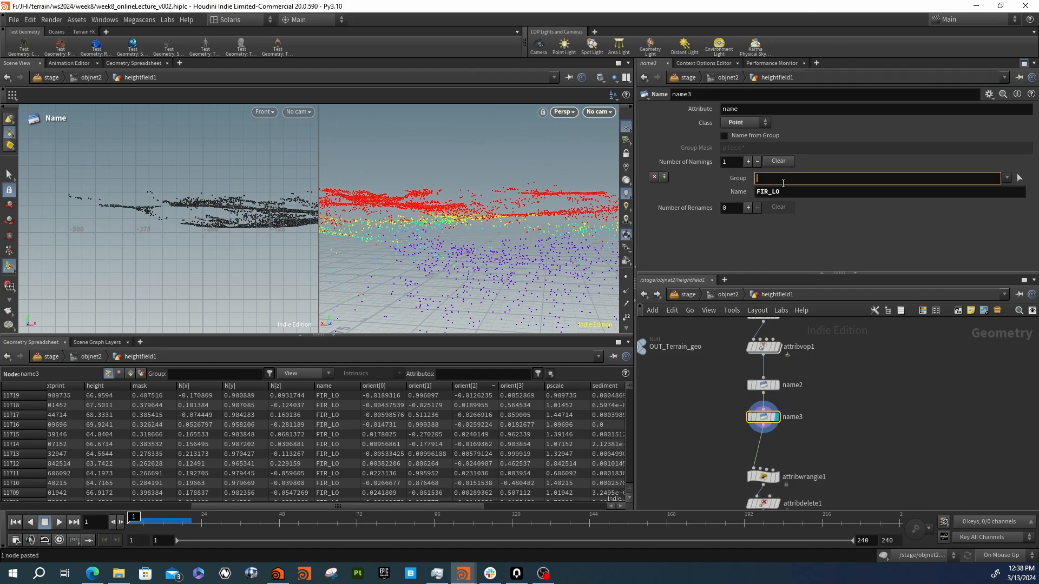
text(@camDist)
key(Return)
drag(243, 502, 28, 492)
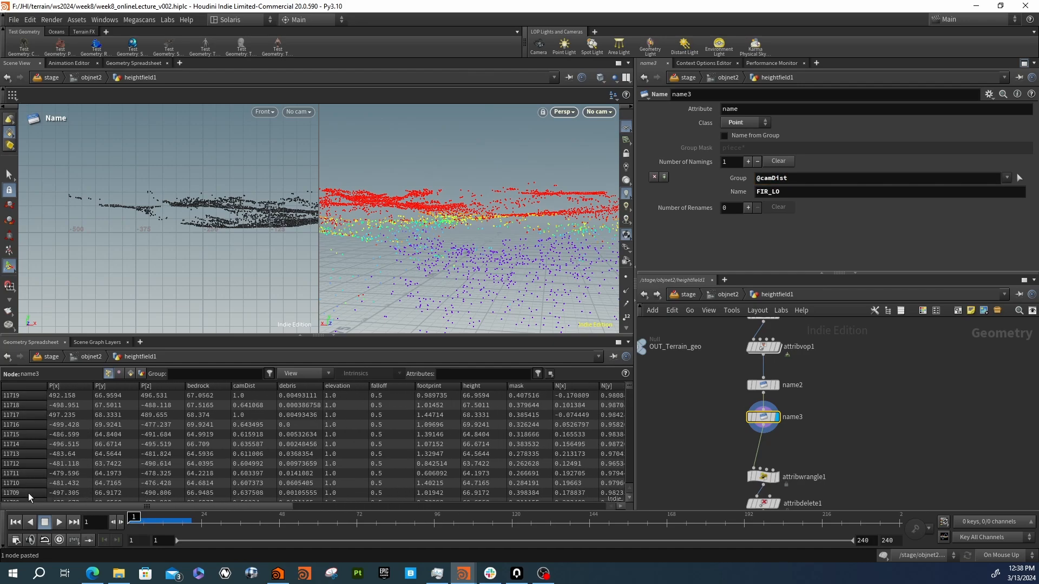
click(800, 182)
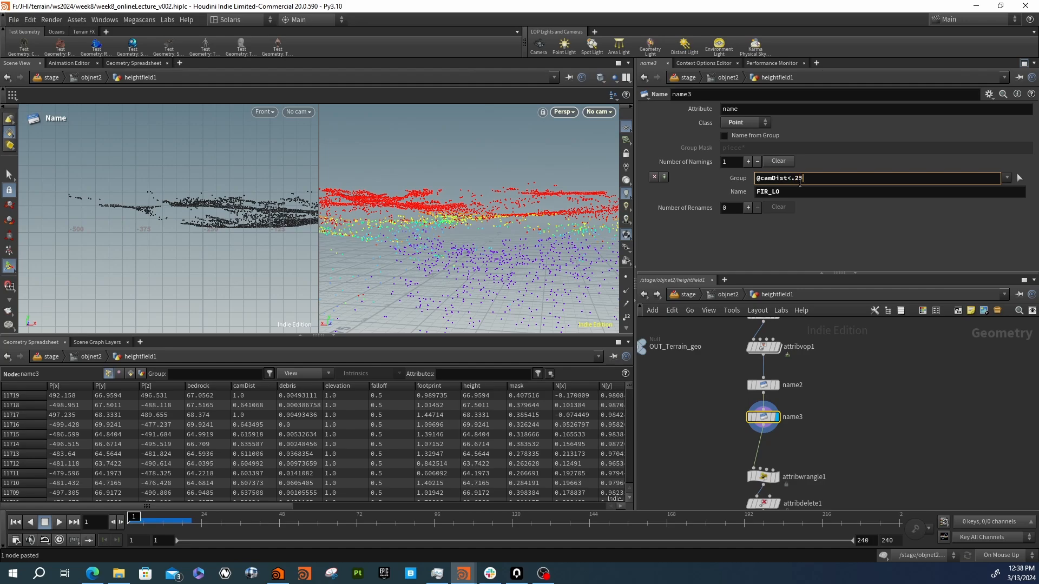
click(799, 191)
key(BackSpace)
key(BackSpace)
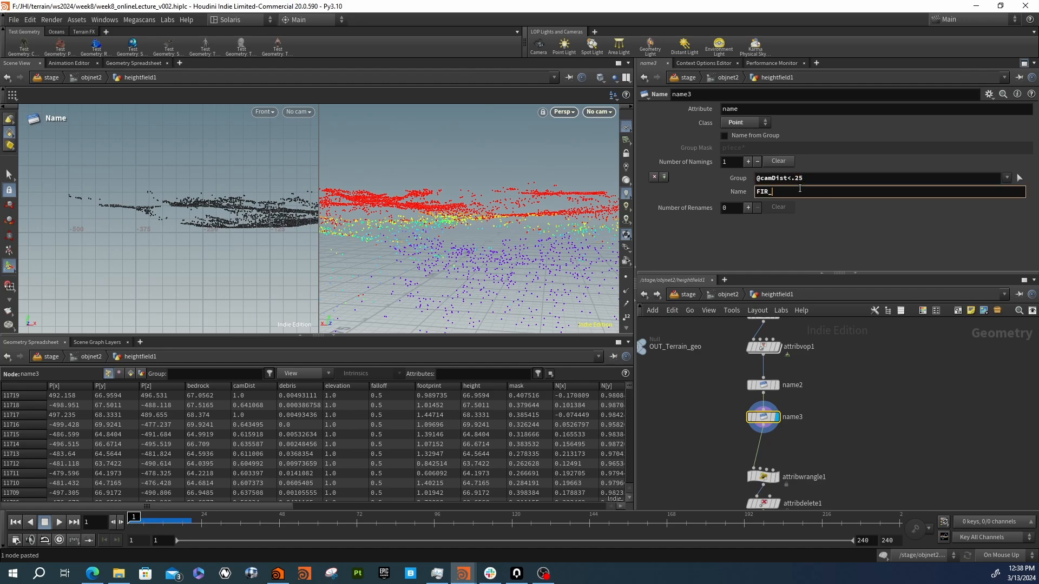
text(MED)
key(Return)
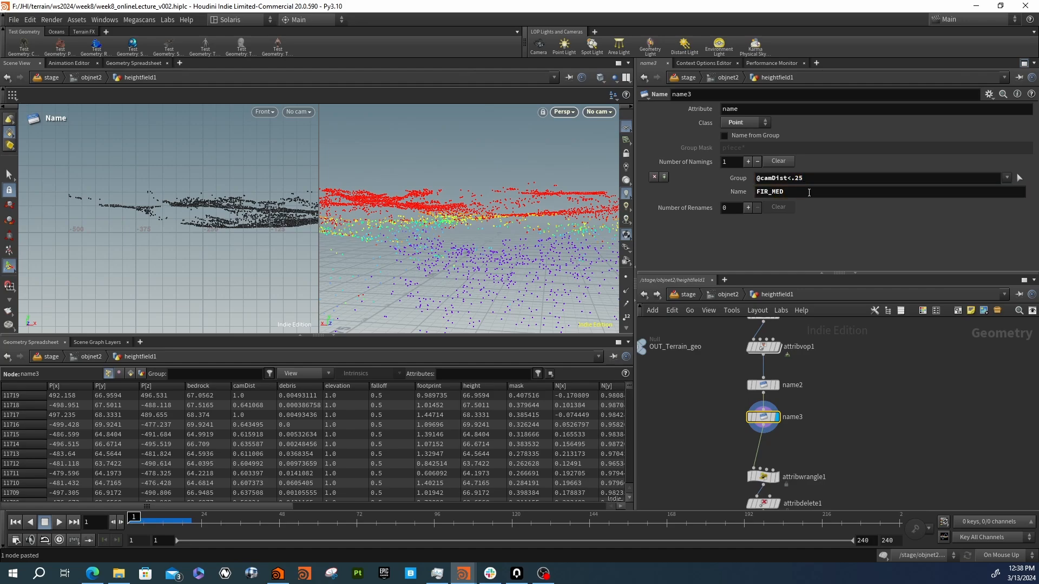
Sort the geometry spreadsheet by the name attribute to check the names assigned by name3
scroll(818, 443, up, 1)
middle_drag(818, 443, 816, 419)
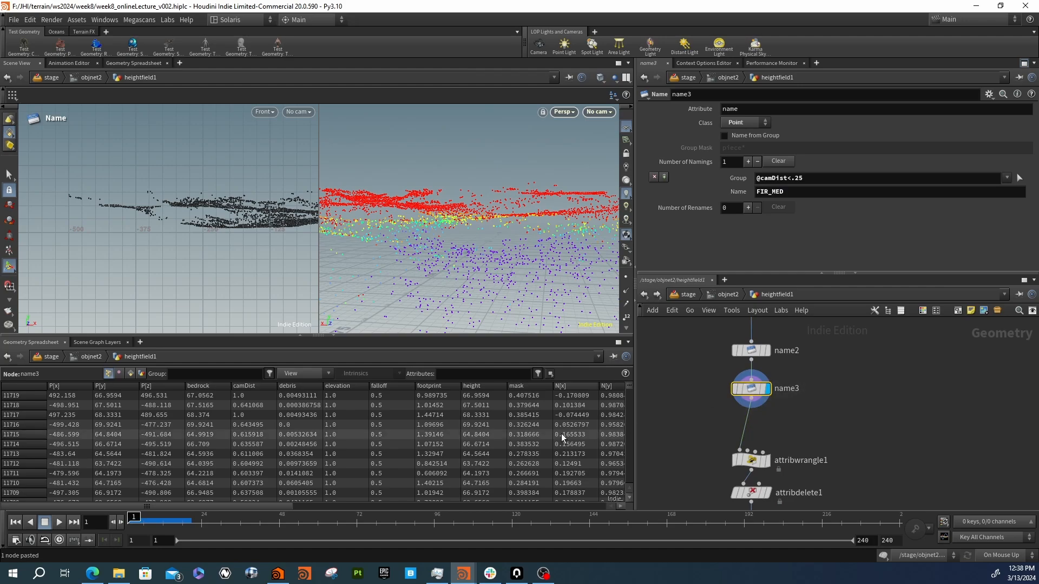
click(418, 508)
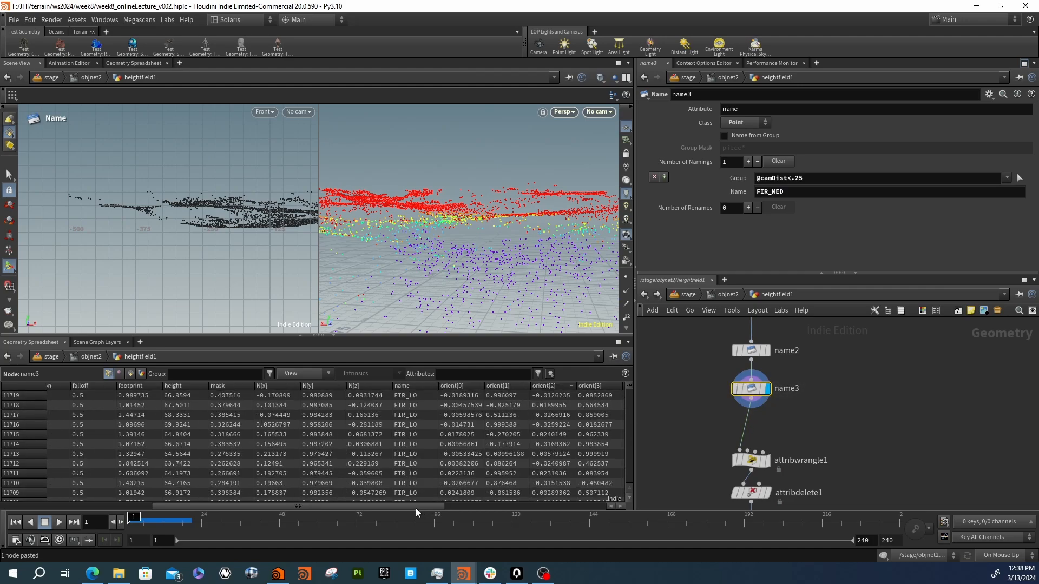
click(418, 387)
click(417, 388)
click(417, 387)
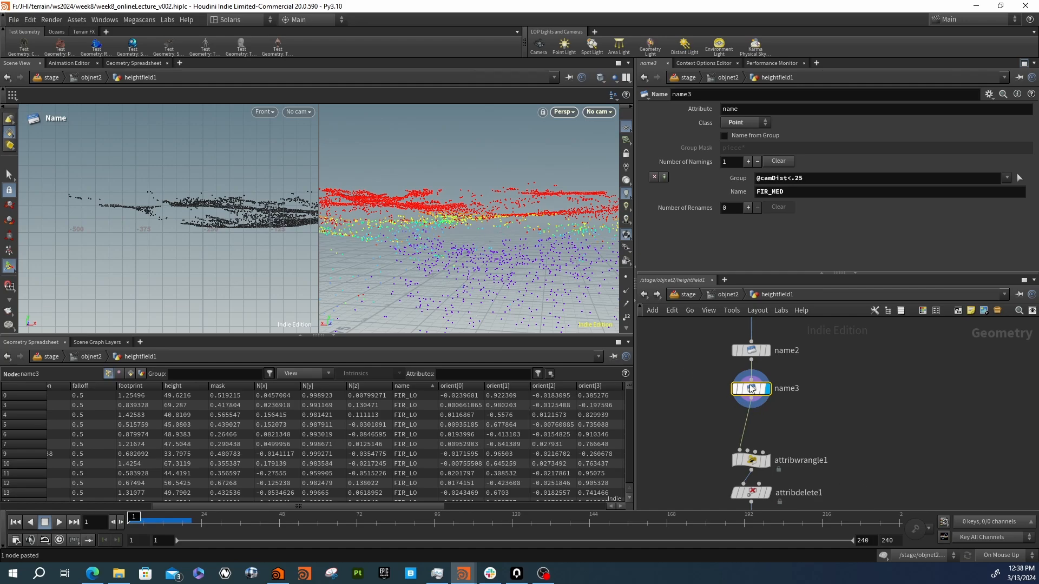
Turn on viewport visualization of the camDist attribute from name3's node info and close the info window
click(724, 387)
click(852, 233)
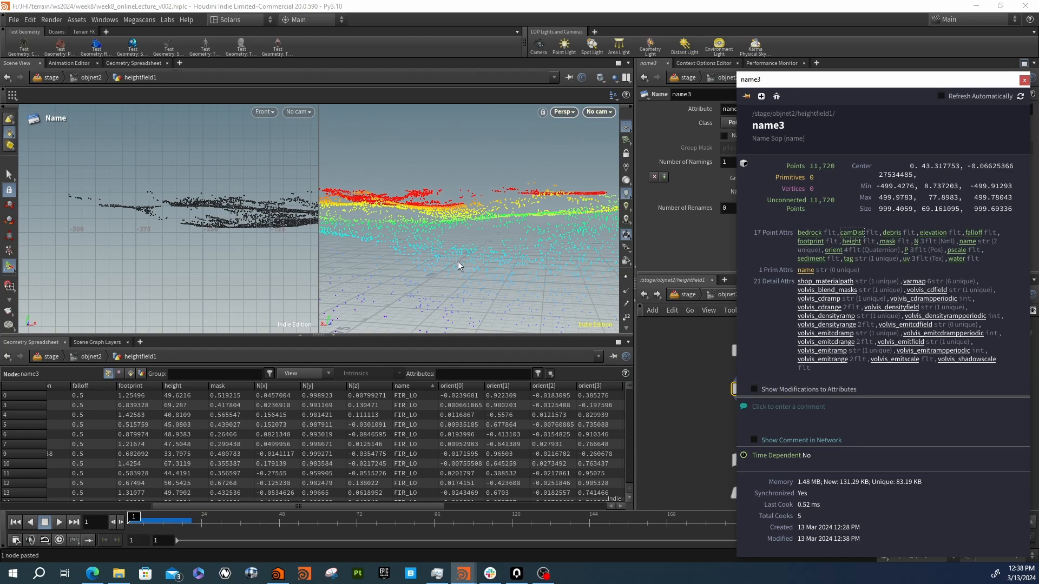
click(1023, 81)
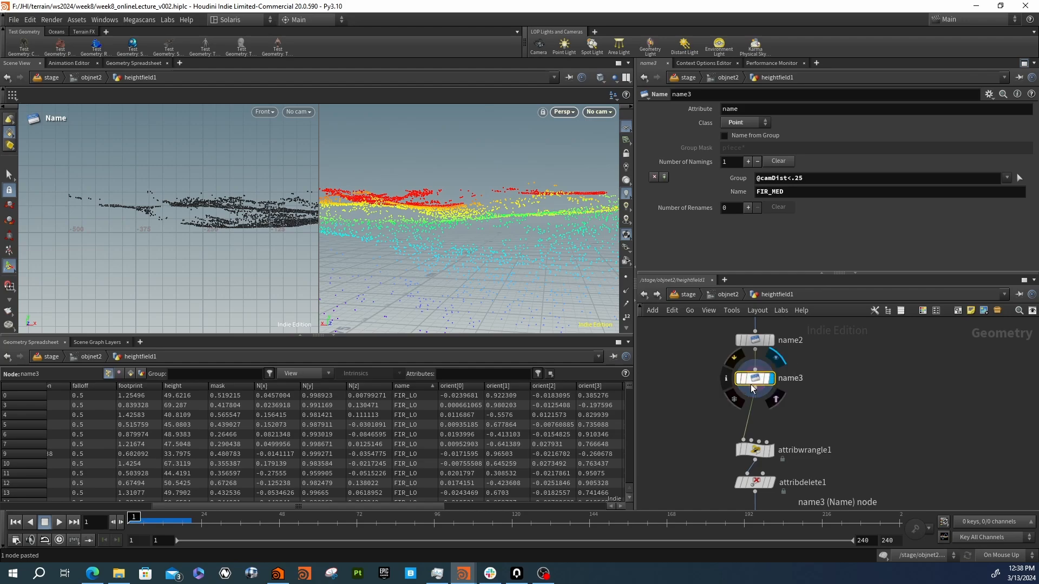
Duplicate name3 and insert the copy between name3 and attribwrangle1
key(ctrl+c)
key(ctrl+v)
drag(775, 402, 762, 424)
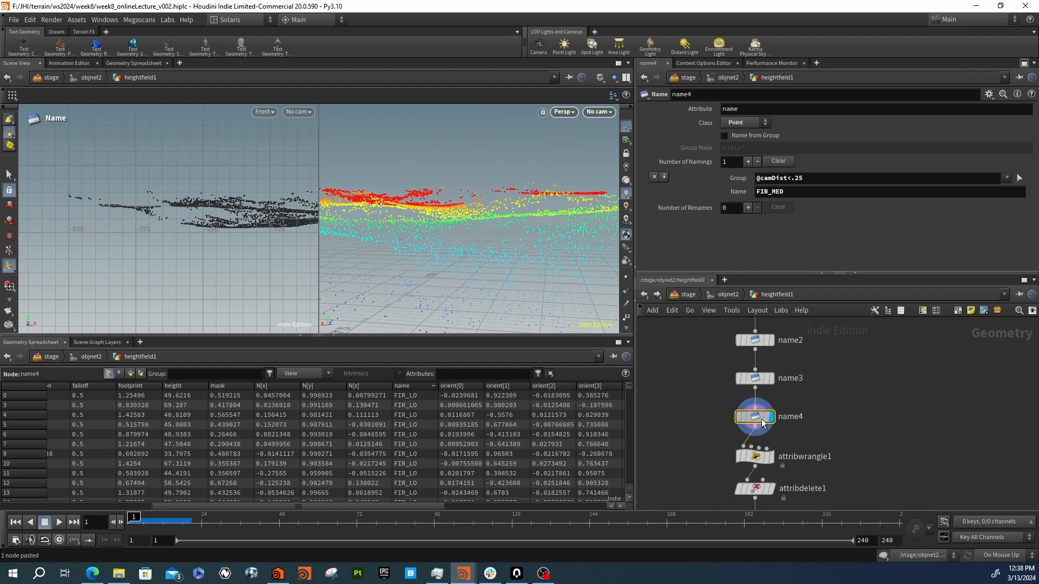
click(799, 180)
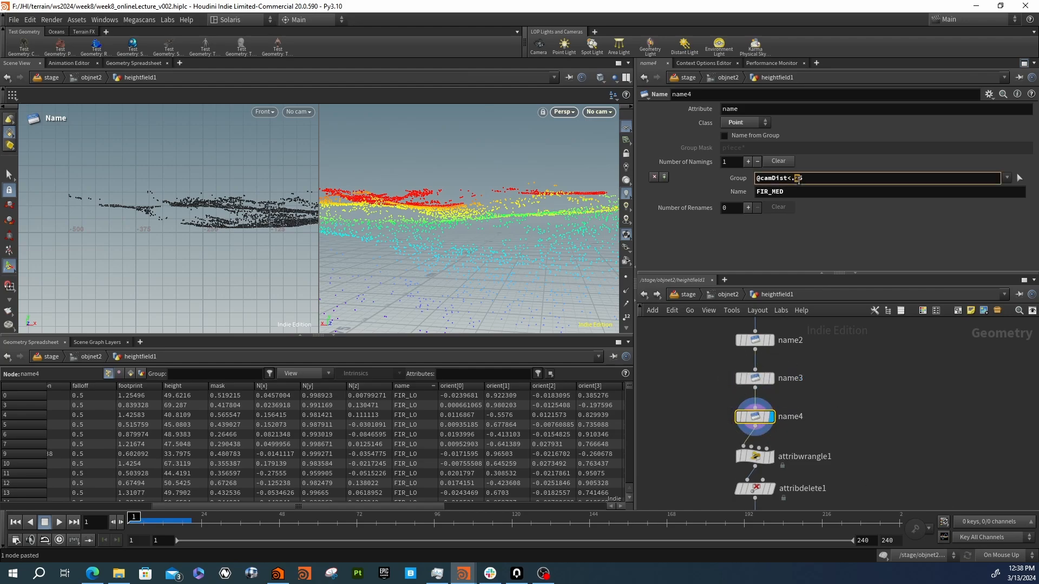
double_click(795, 178)
drag(806, 178, 794, 187)
text(1)
drag(772, 193, 786, 193)
text(H)
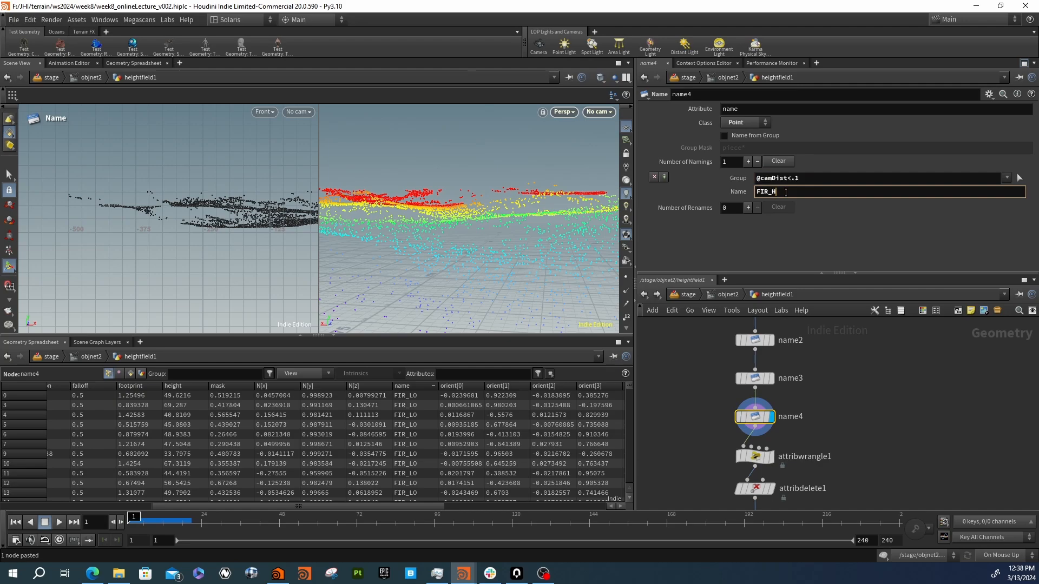
text(I)
key(Return)
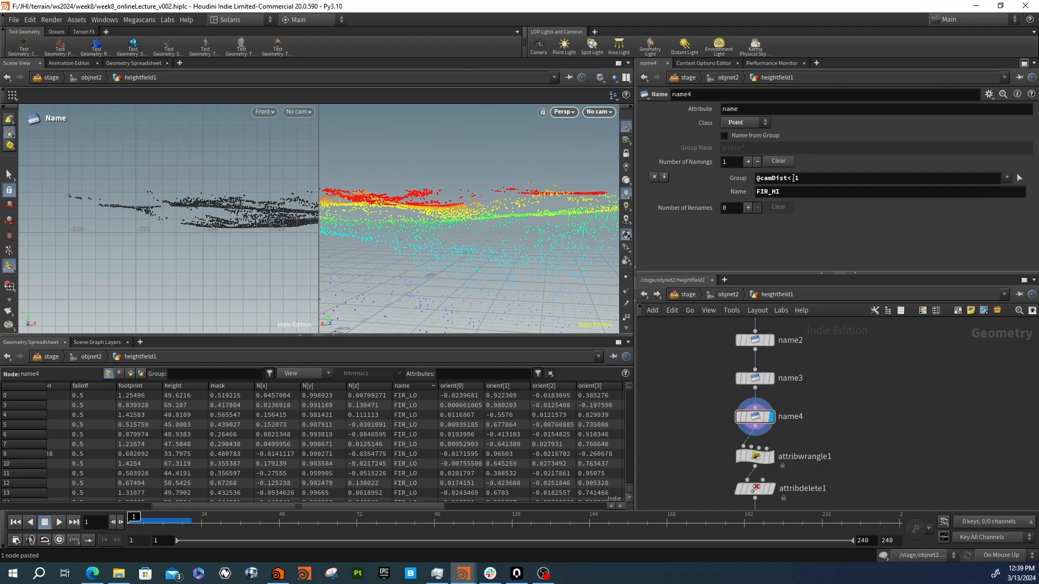
click(752, 378)
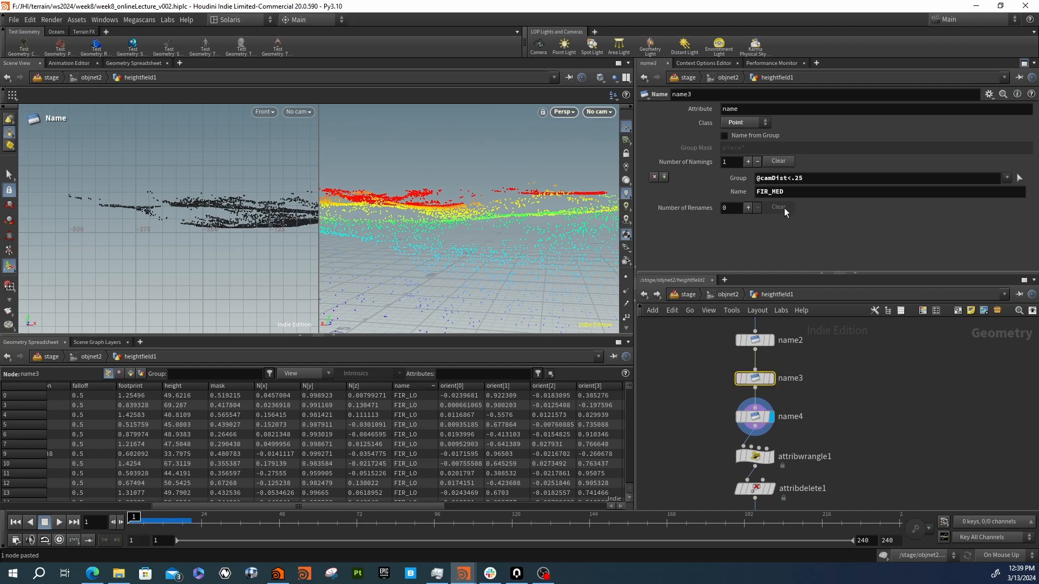
drag(794, 183, 804, 179)
text(3)
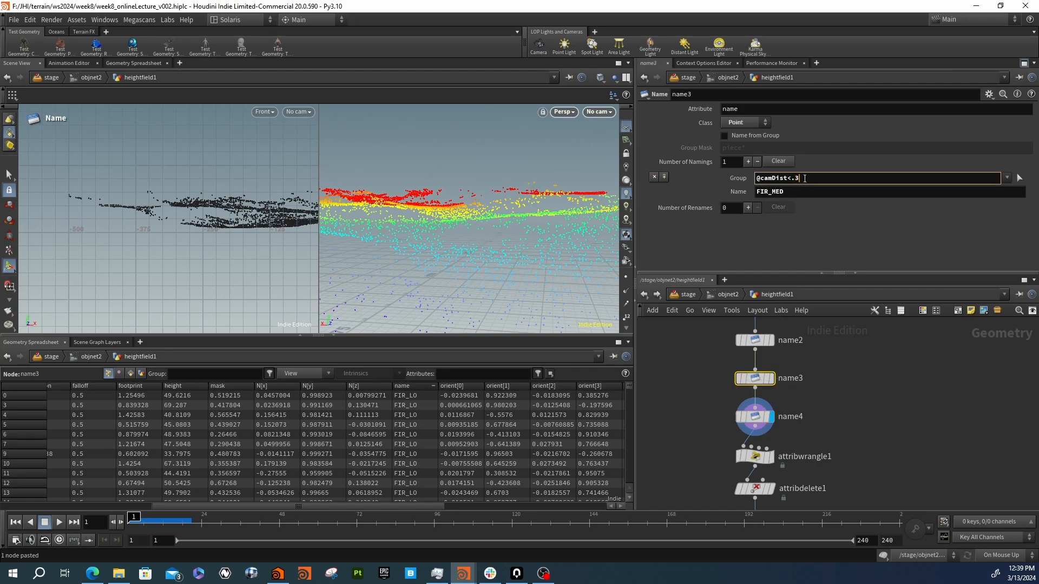
key(Return)
scroll(828, 433, down, 3)
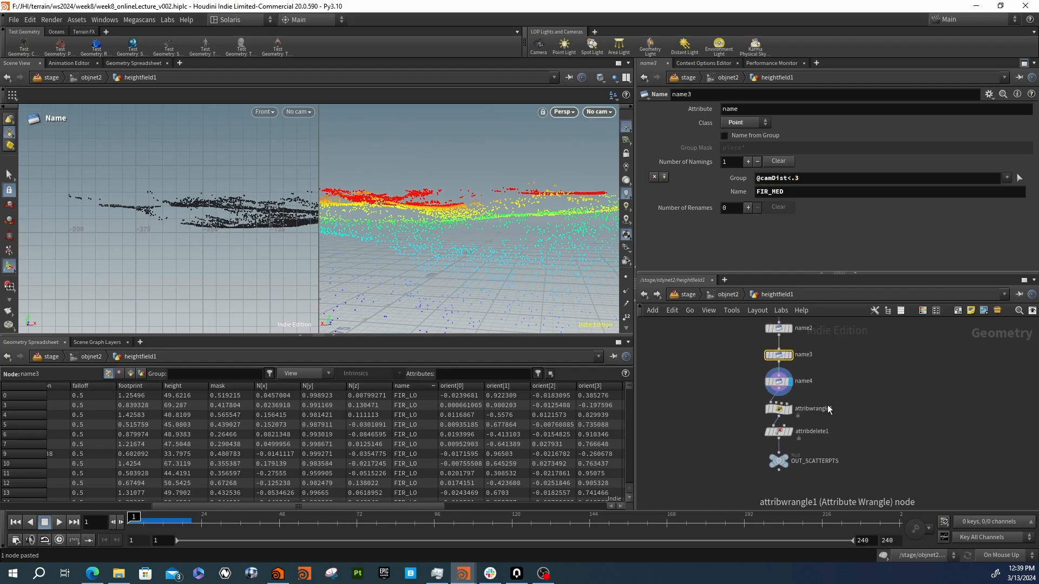
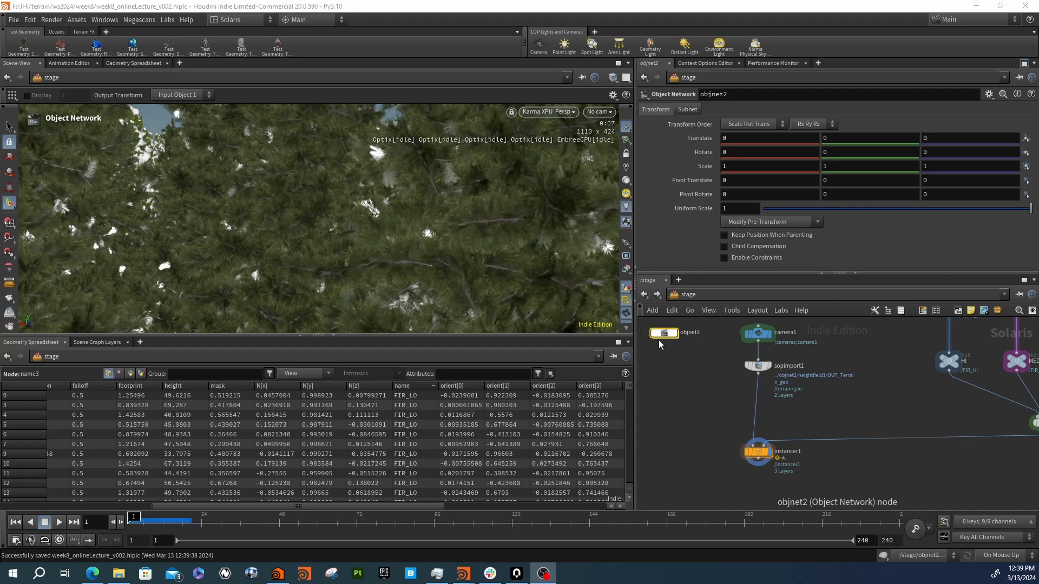
Go back into the heightfield1 network and review the scattering settings of heightfield_scatter1
right_click(644, 294)
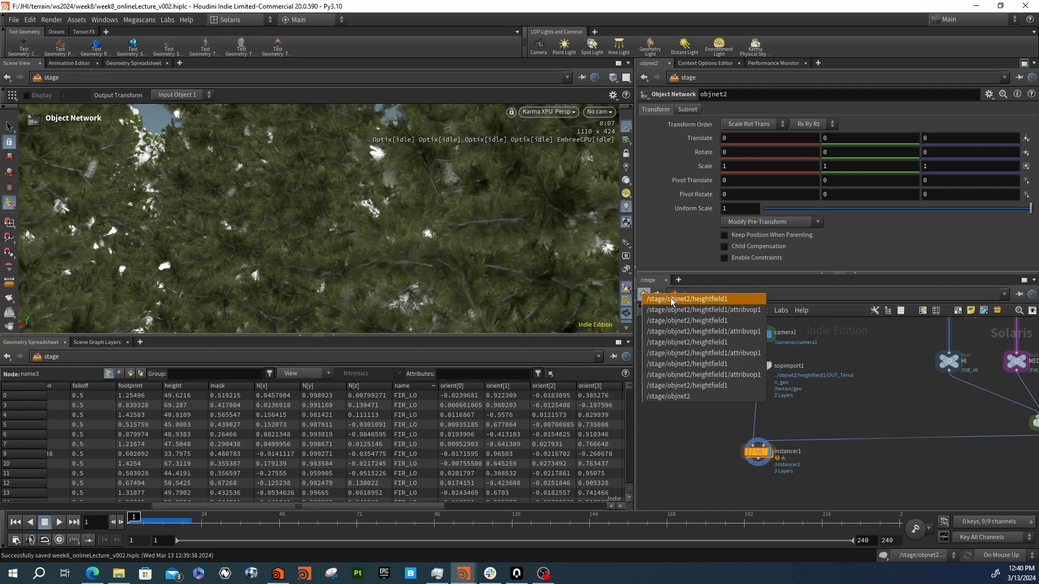
click(712, 300)
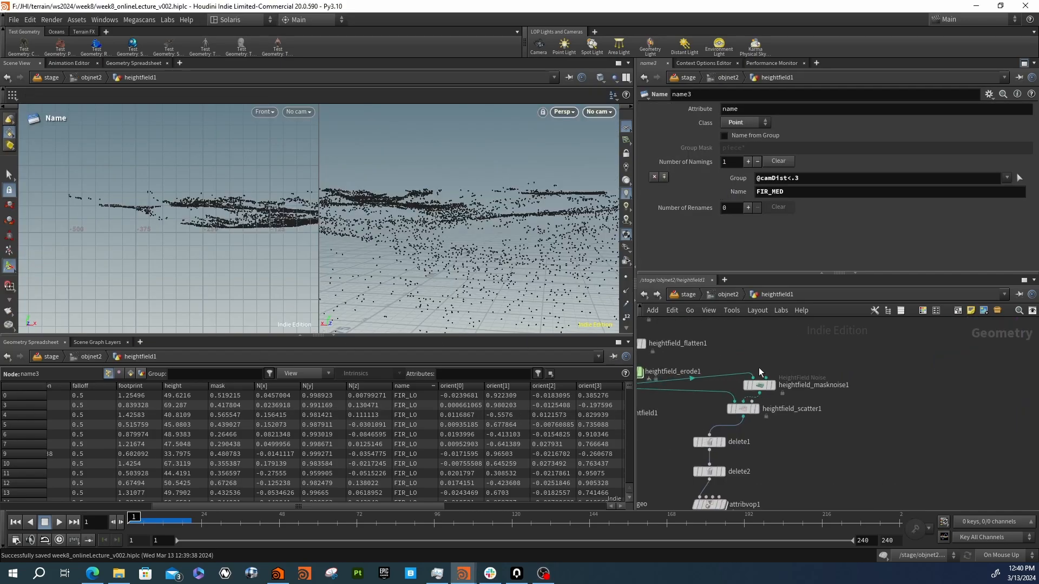
click(743, 409)
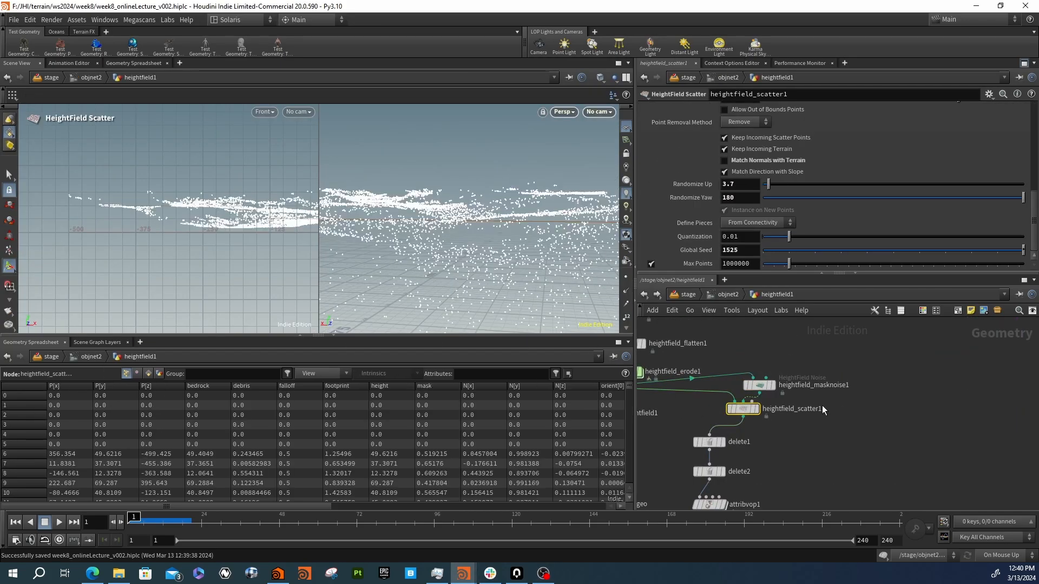
scroll(696, 237, up, 10)
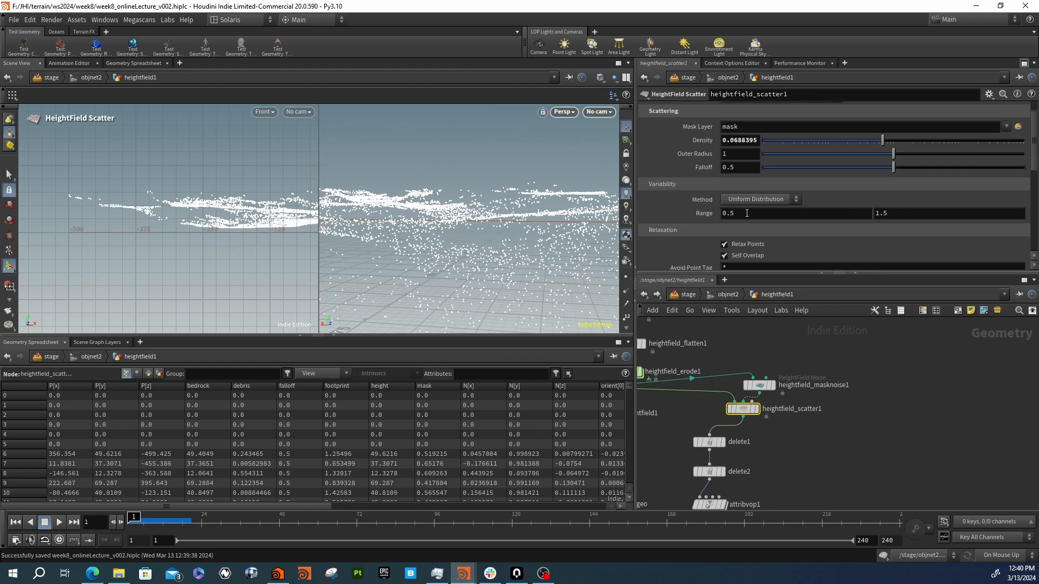
middle_drag(786, 429, 798, 326)
middle_drag(787, 482, 810, 322)
click(746, 377)
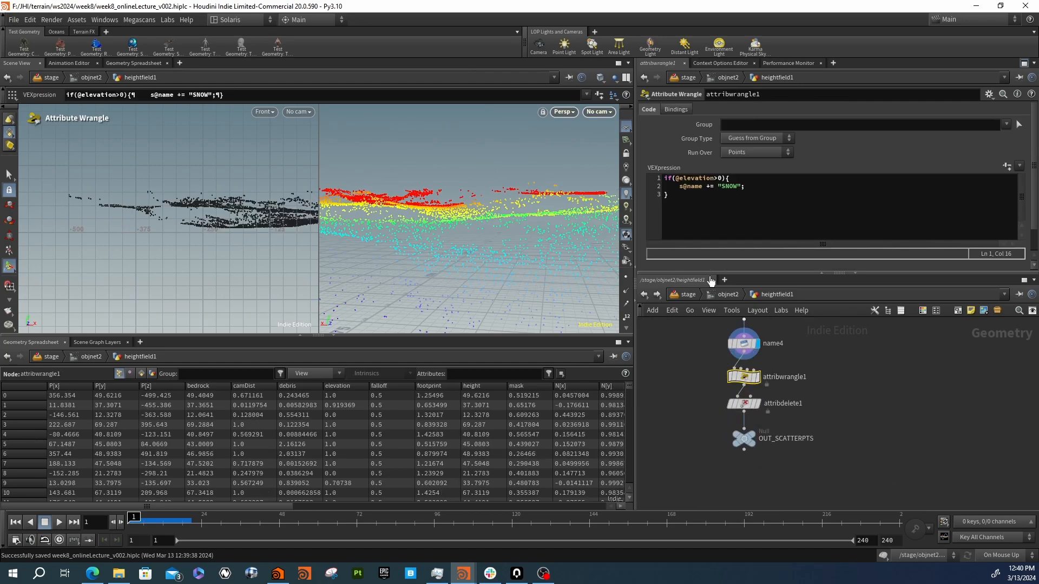
click(674, 224)
key(Return)
key(Return)
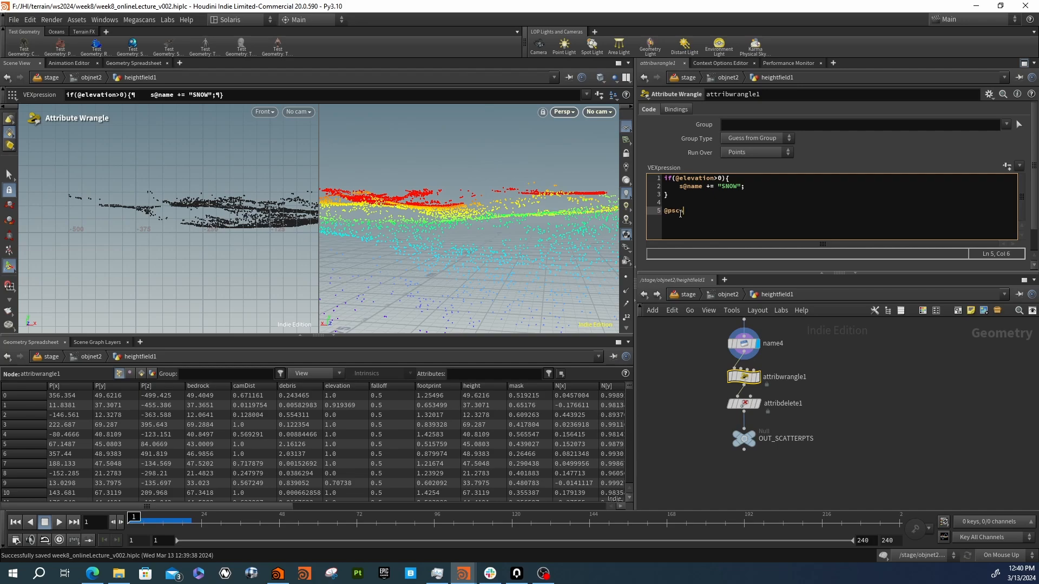
text(@pscale*=.1;)
Pin the scene view at the stage level and reopen the heightfield1 network inside objnet2
click(683, 293)
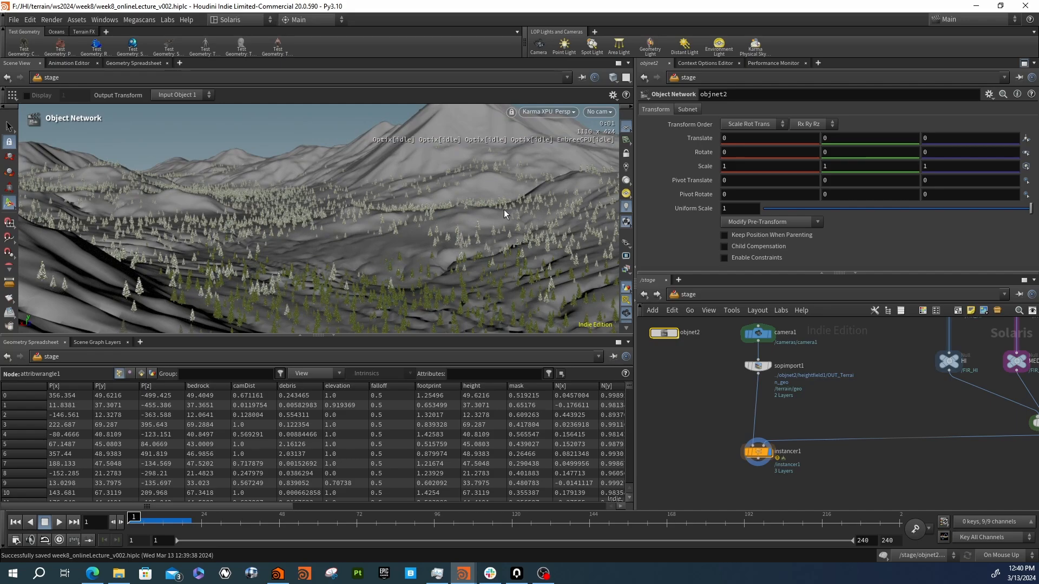
click(581, 77)
double_click(665, 333)
double_click(771, 373)
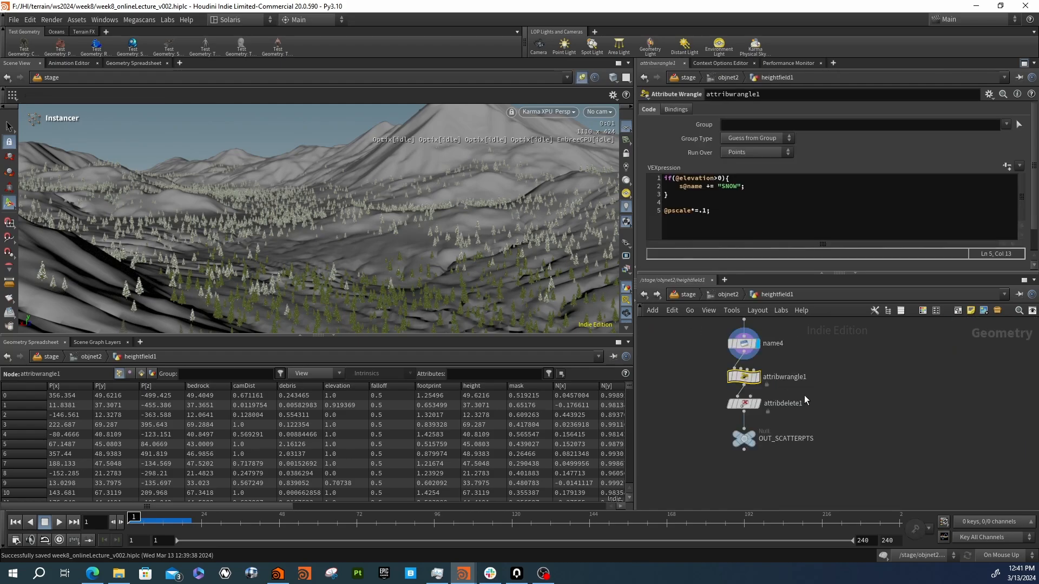
Change the pscale multiplier in attribwrangle1's expression to .25
drag(705, 214, 702, 215)
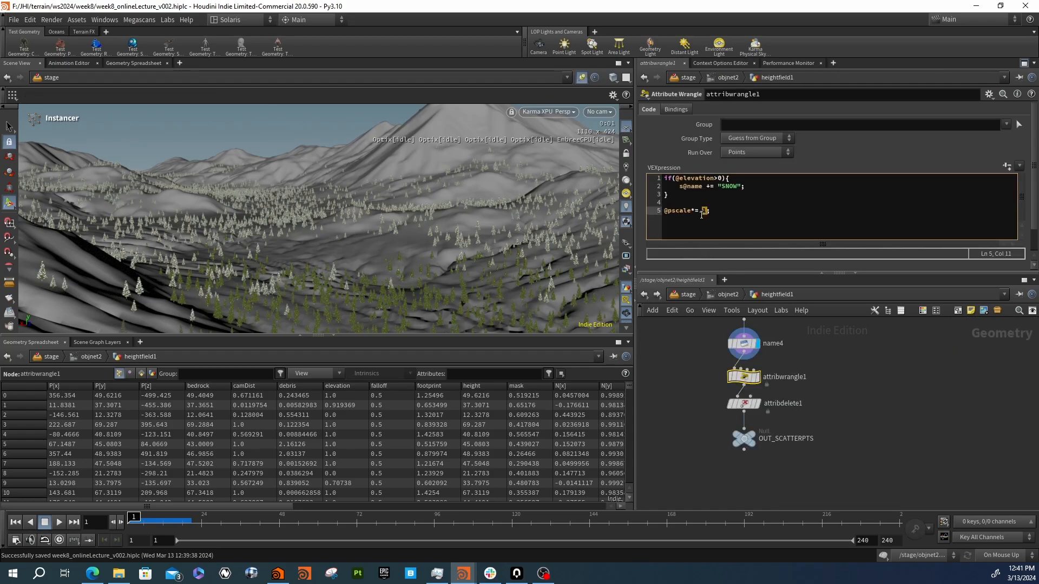
text(25)
click(675, 397)
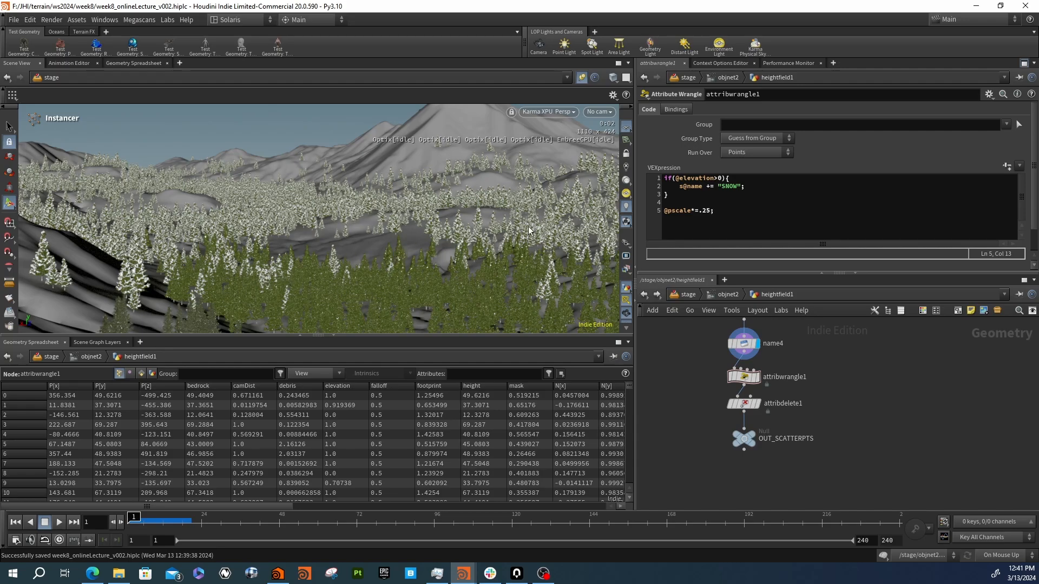
Set the elevation threshold of the SNOW condition in attribwrangle1 to .5 and raise it further to .95
middle_drag(684, 359, 690, 463)
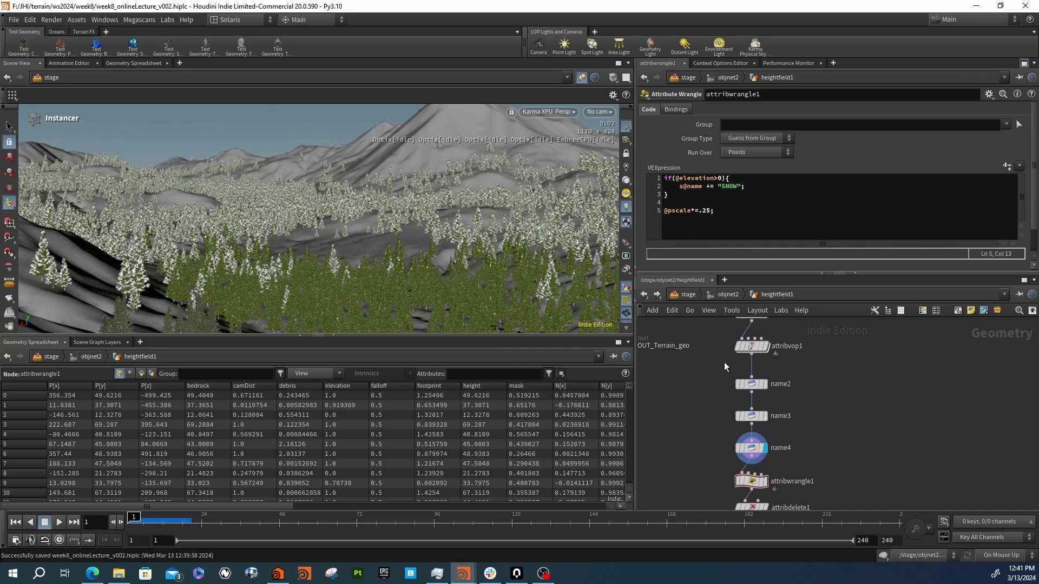
middle_drag(725, 362, 715, 334)
drag(700, 444, 774, 458)
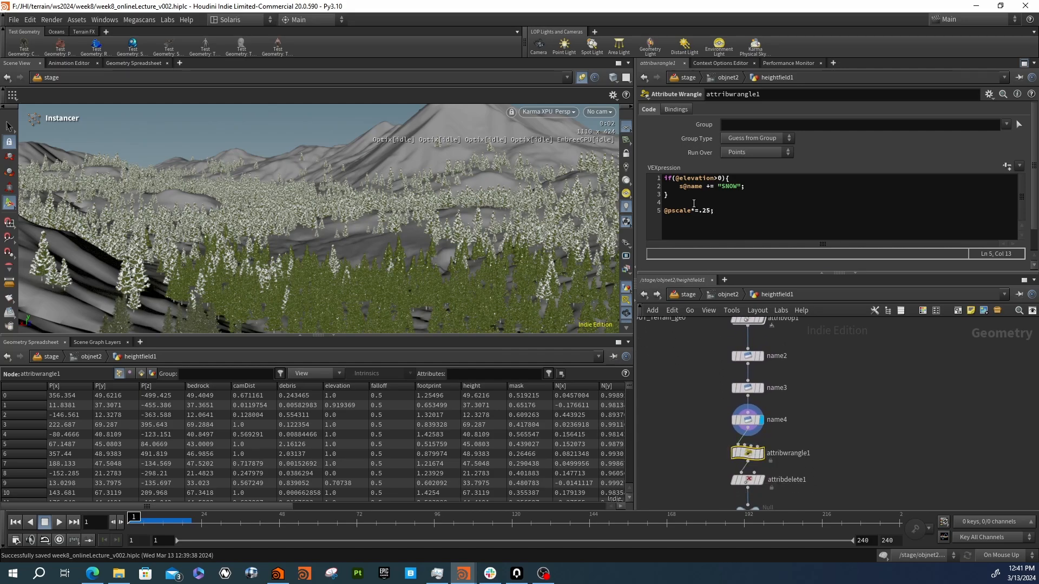
double_click(720, 179)
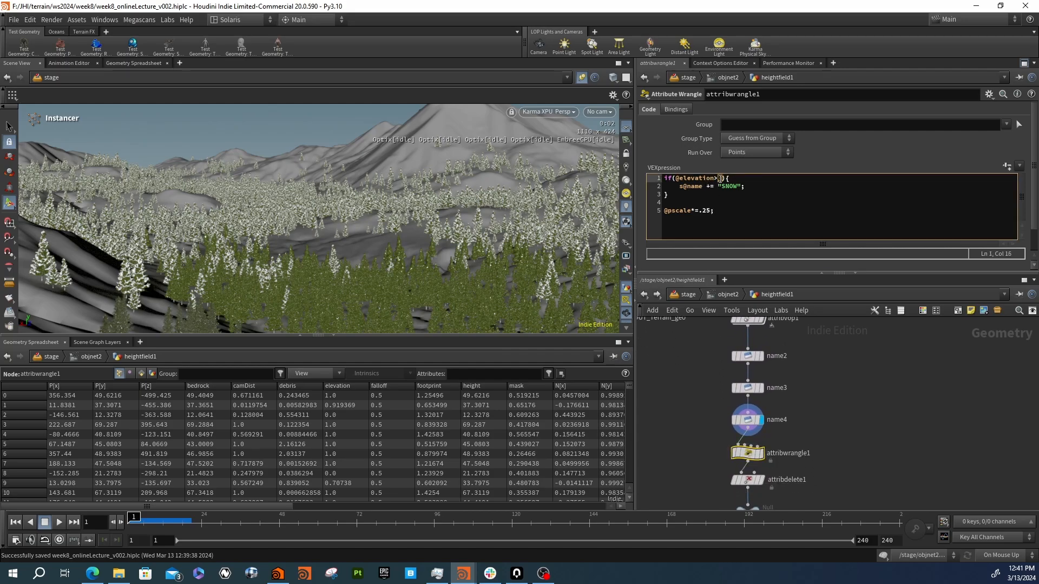
text(.5)
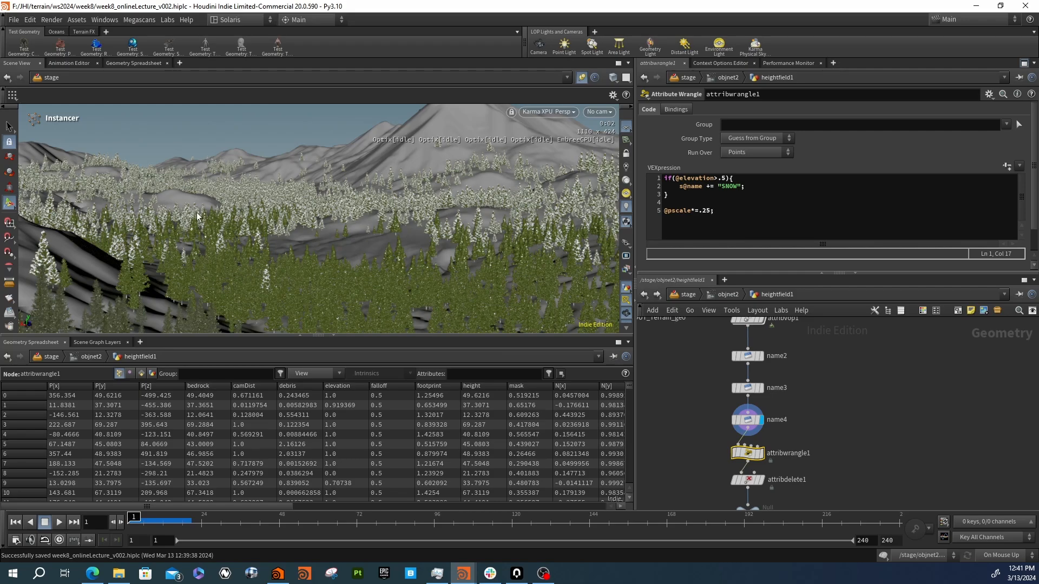
click(722, 179)
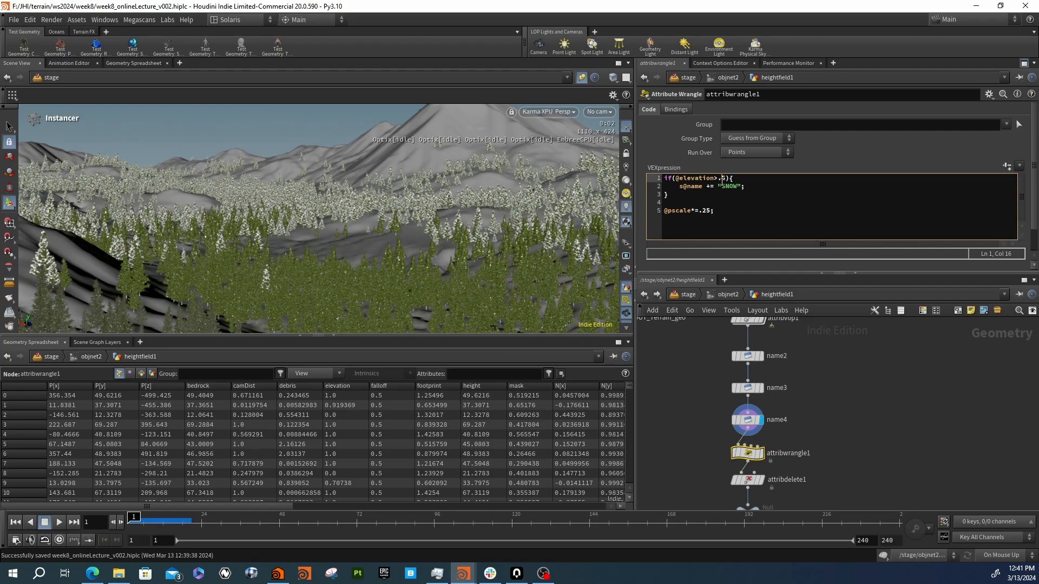
text(9)
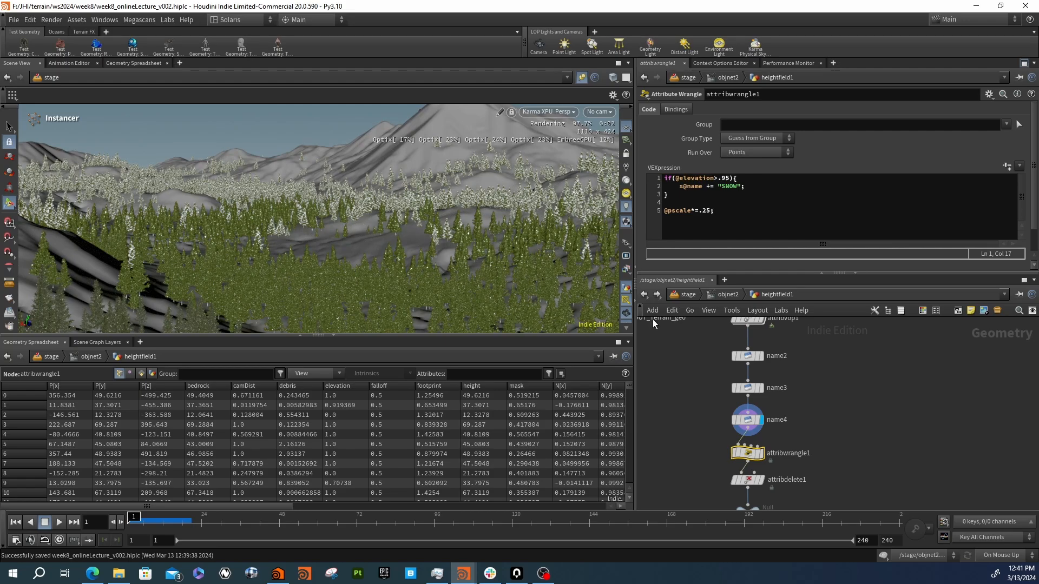
Set the Source Max of the elevation fit node fit2 inside attribvop1 to 60
middle_drag(739, 328, 740, 371)
double_click(739, 362)
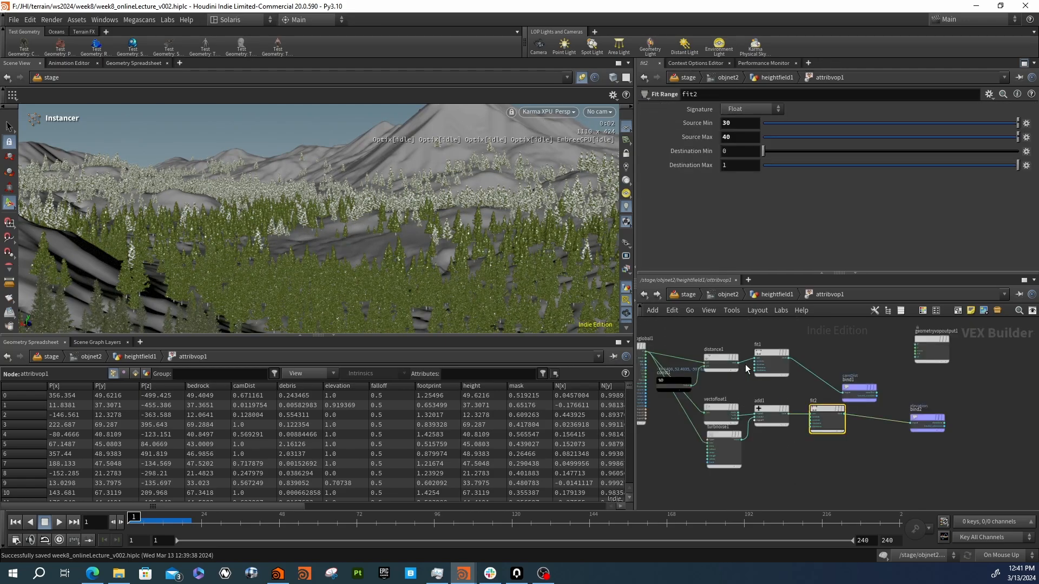
middle_drag(739, 459, 757, 443)
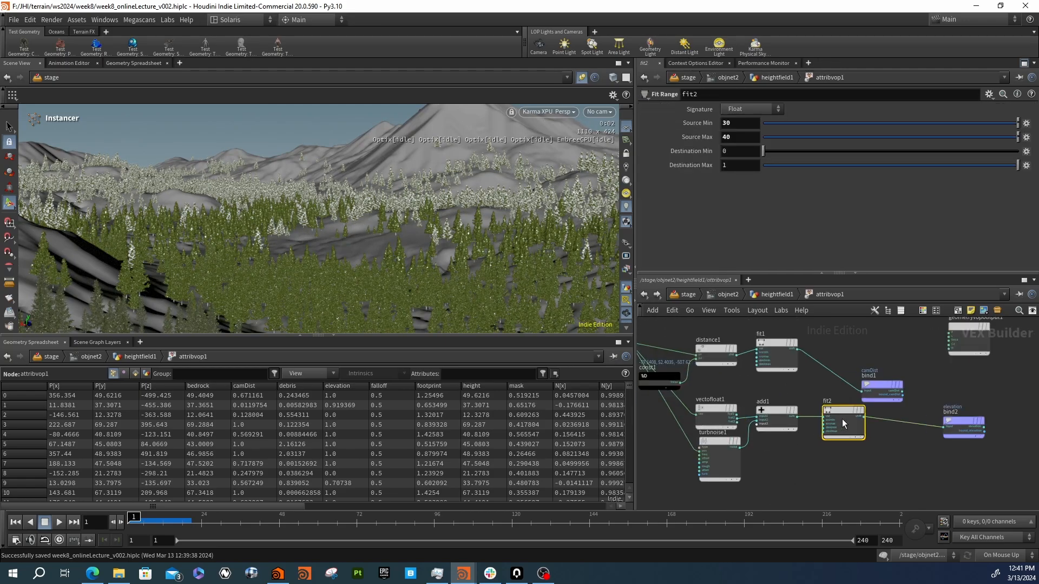
double_click(736, 137)
text(60)
key(Return)
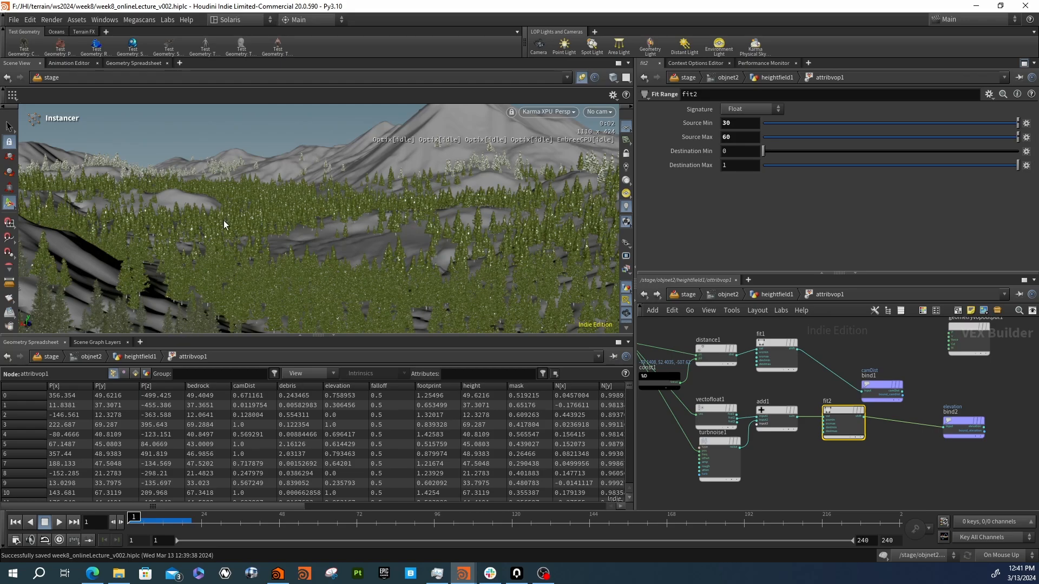
Add a Dome Light below instancer1 at the stage level and set its texture format to Lat-Long
click(693, 295)
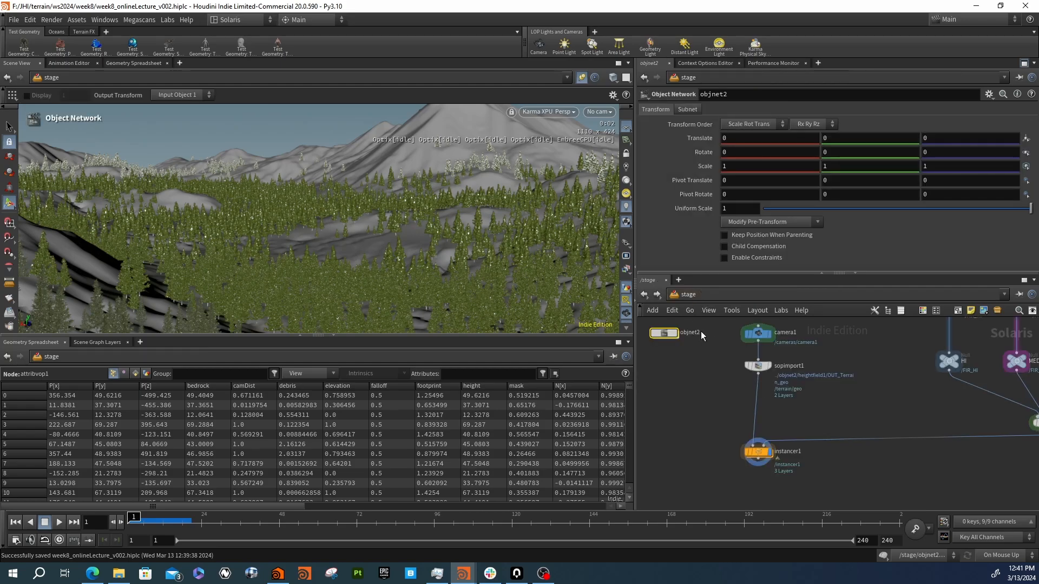
key(Tab)
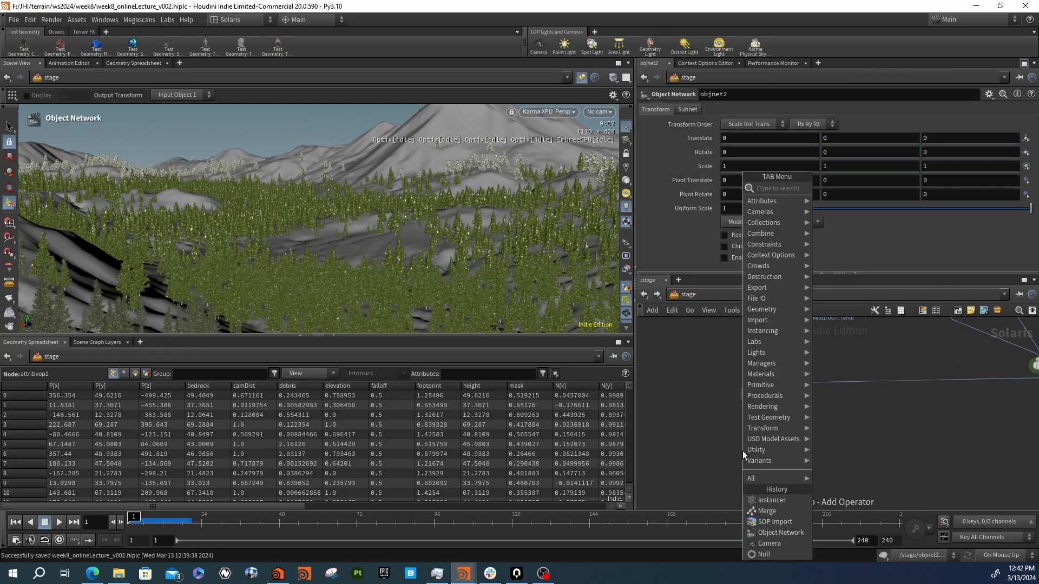
text(do)
key(Return)
click(742, 450)
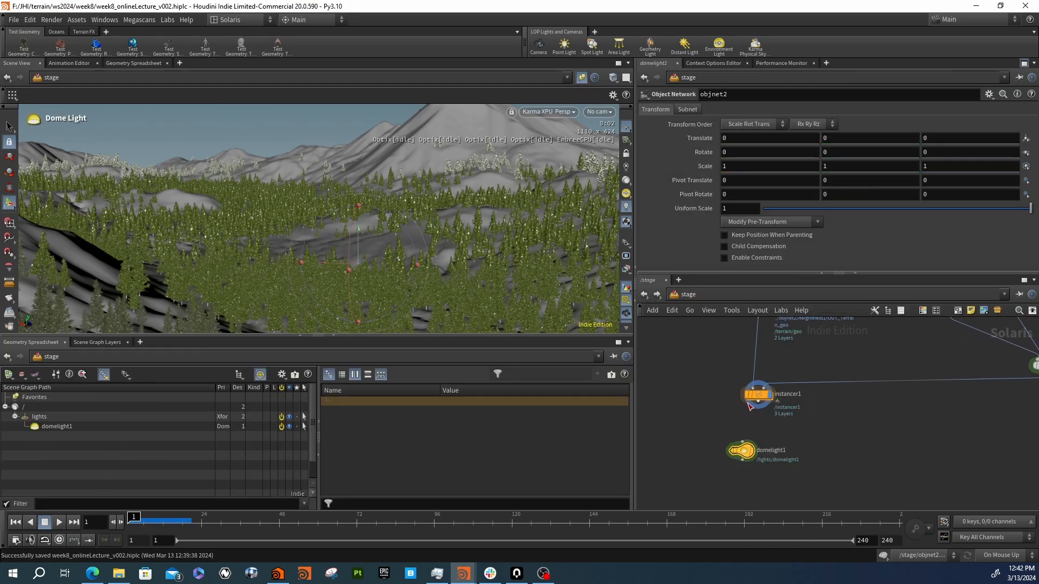
scroll(714, 236, down, 1)
click(766, 239)
click(747, 247)
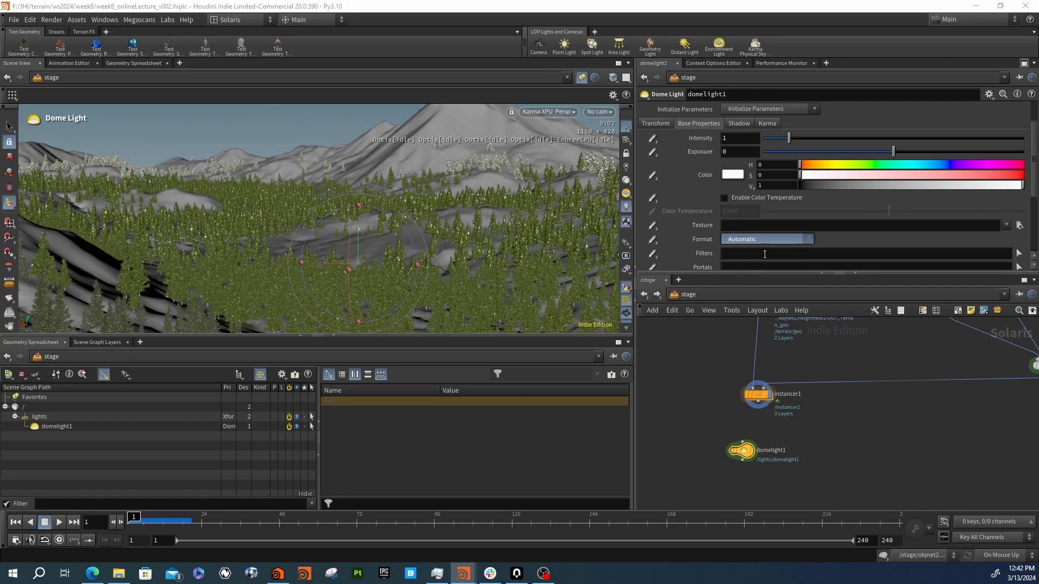
Load kloppenheim_01_4k.hdr.rat from D:/_GENERAL/HDRI/Panoramic HDRI/kloppenheim_01 as the dome light's texture
click(1006, 225)
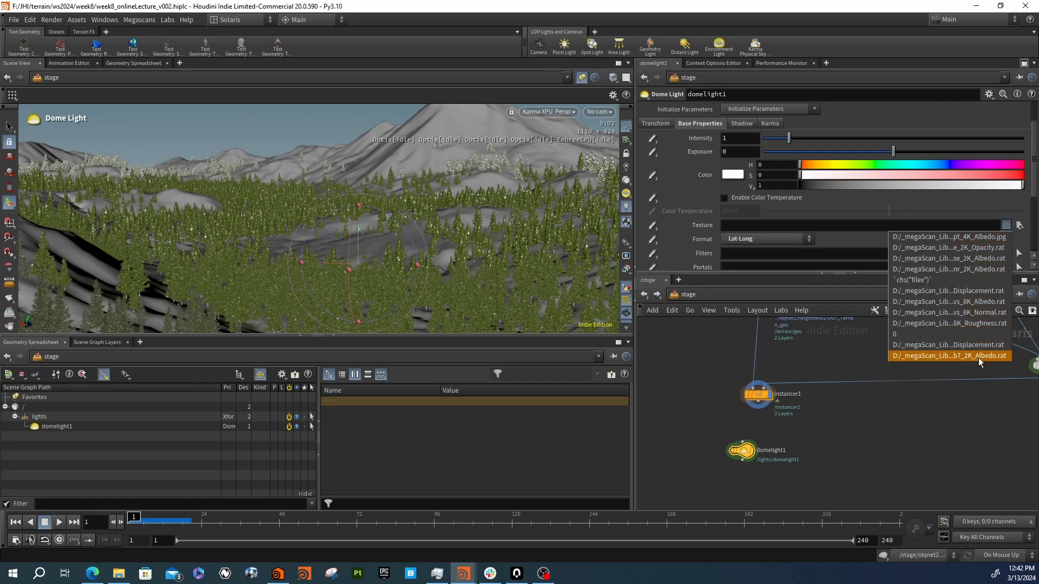
click(1020, 225)
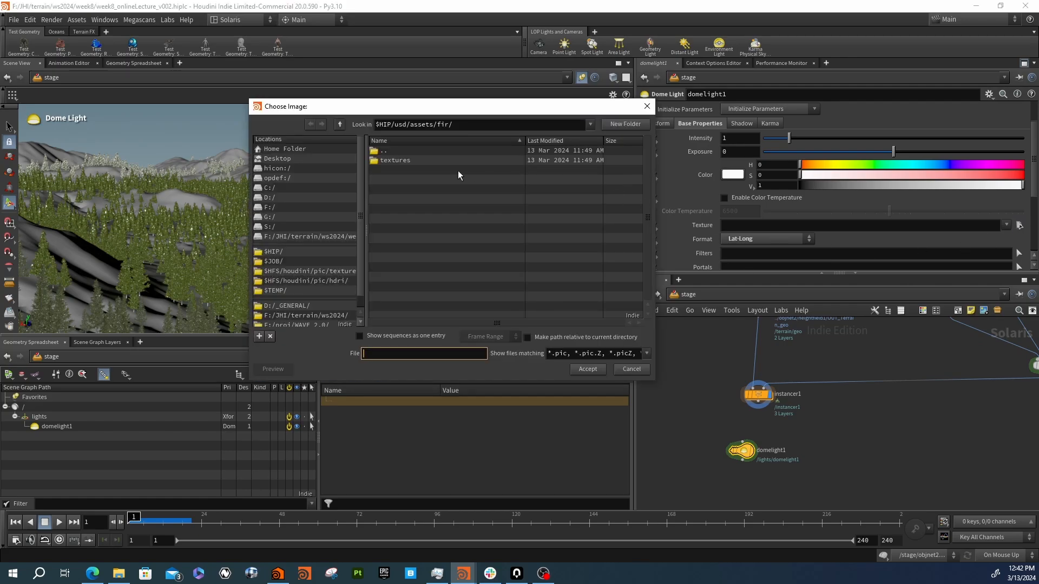
click(279, 196)
double_click(382, 158)
click(400, 169)
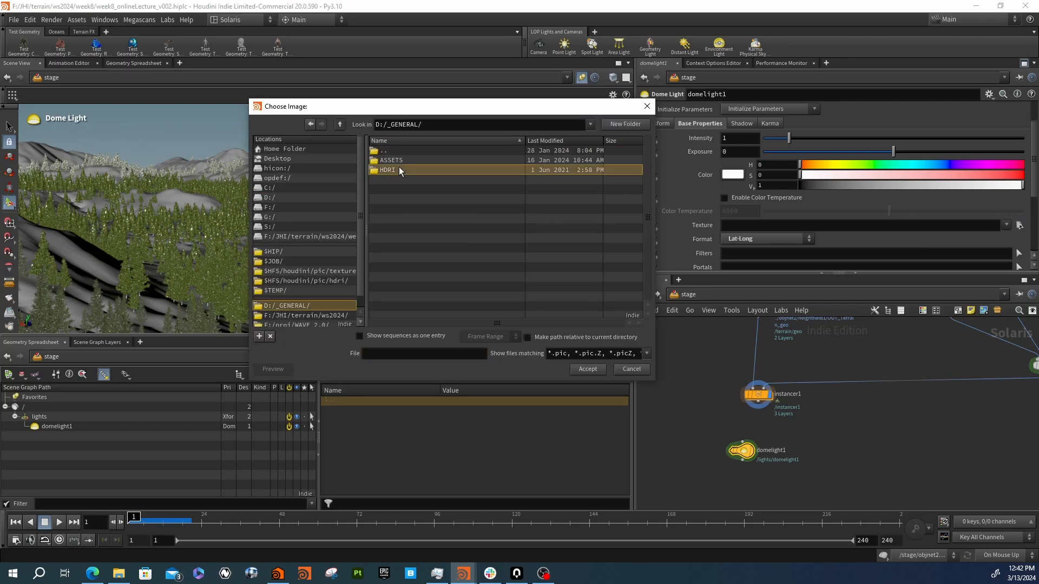
double_click(399, 169)
double_click(399, 181)
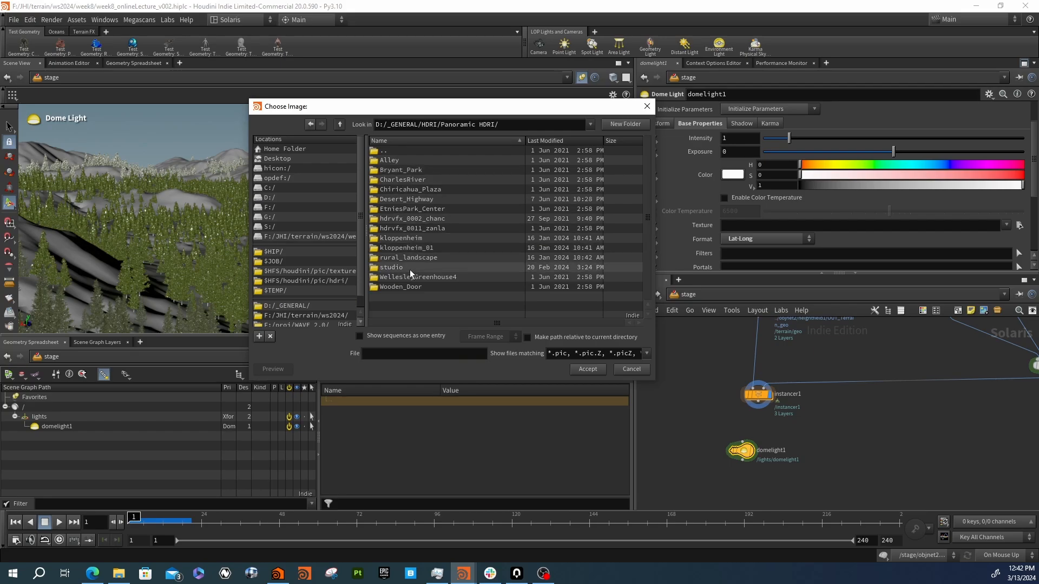
double_click(401, 240)
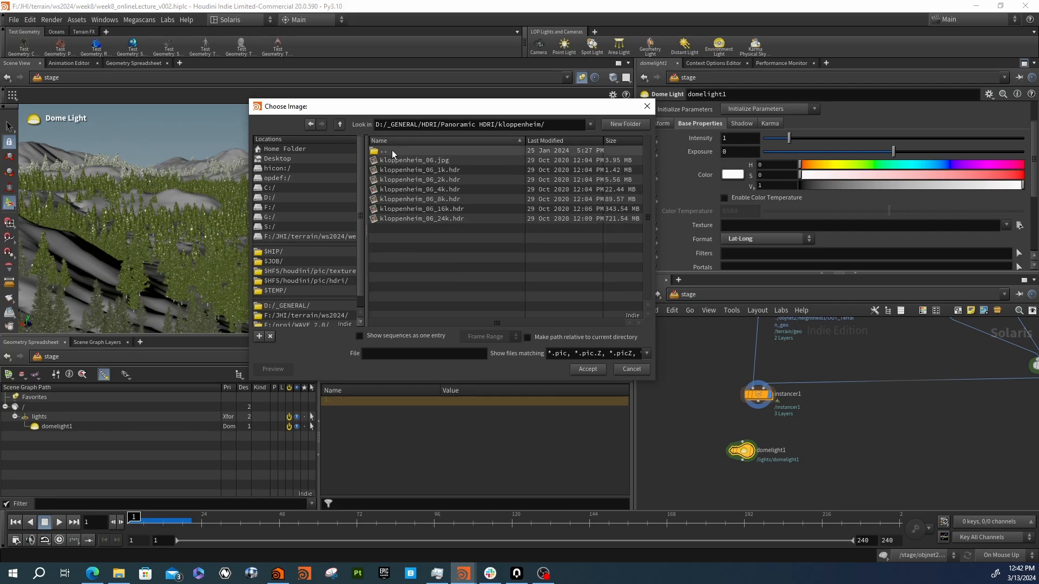
double_click(392, 151)
double_click(410, 257)
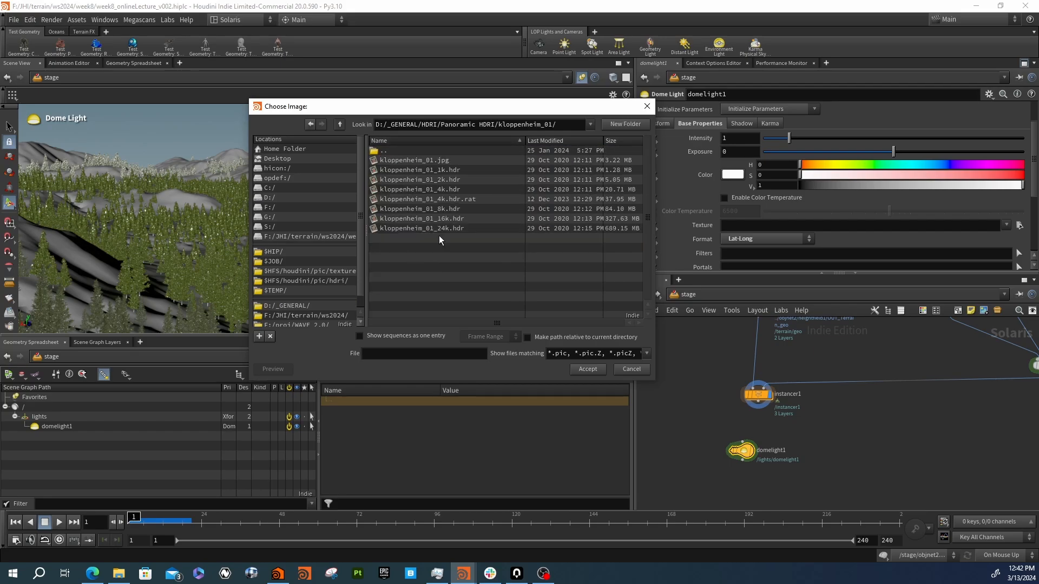
double_click(450, 199)
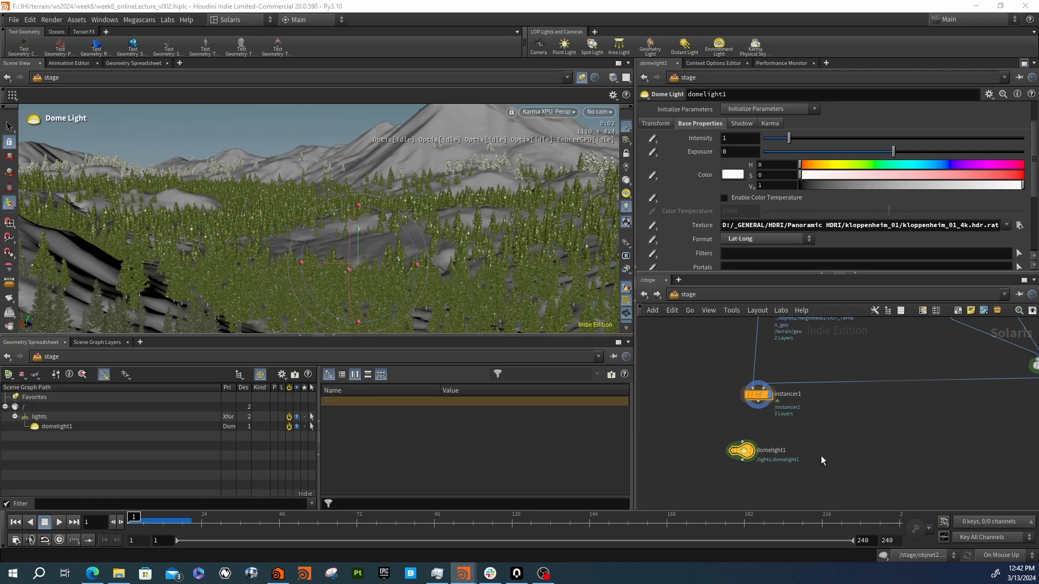
Add a Light node near domelight1 and set its type to Distant
key(Tab)
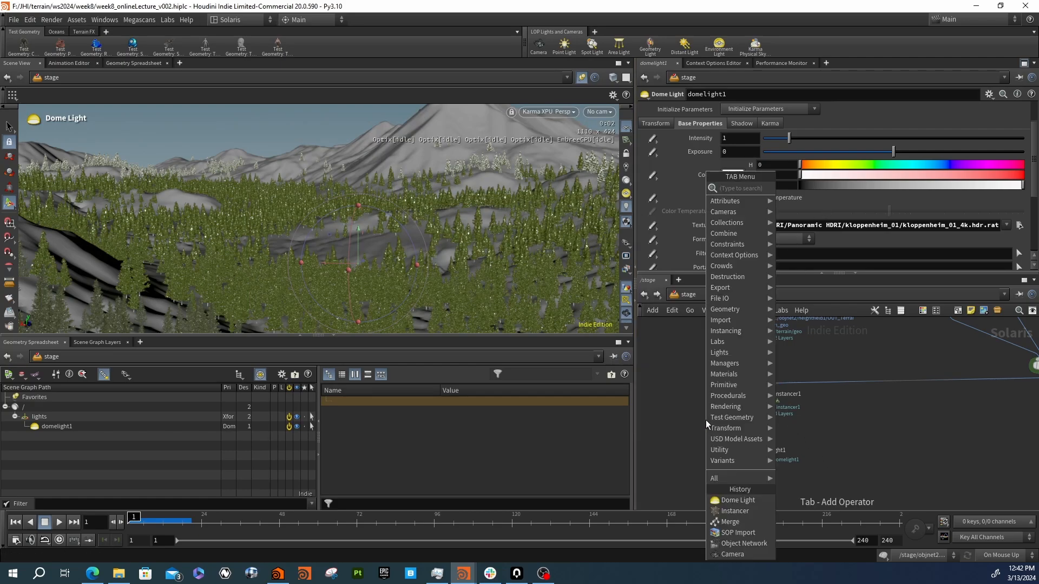
text(lig)
key(Return)
key(Return)
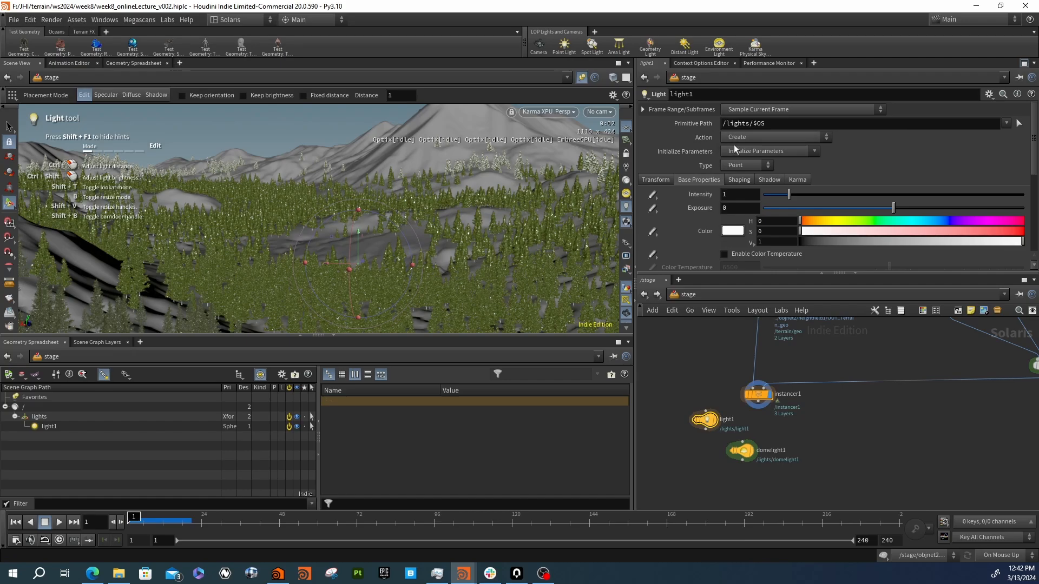
click(737, 165)
click(738, 189)
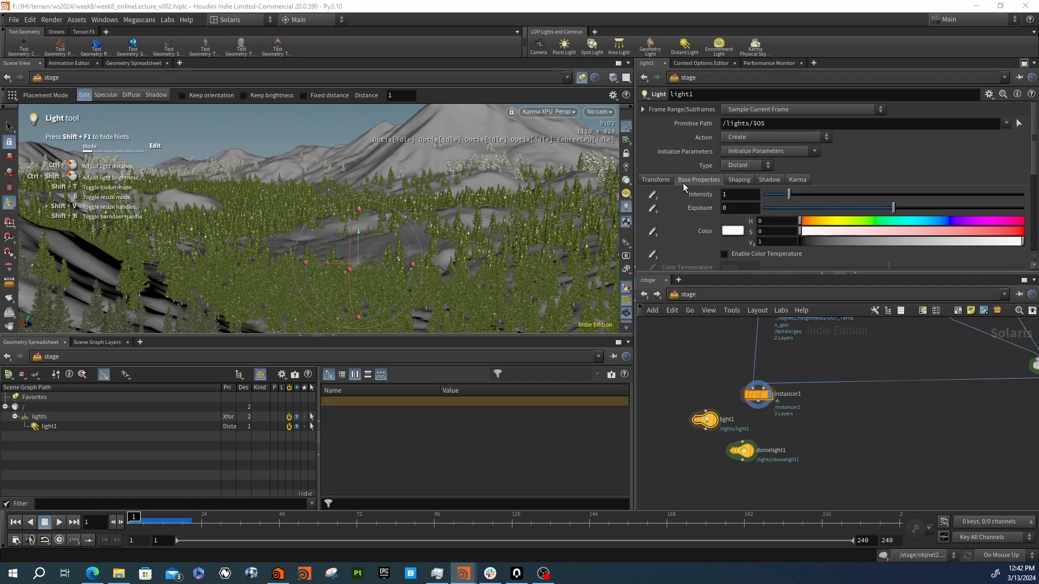
Set the distant light's X rotation to -15
click(655, 179)
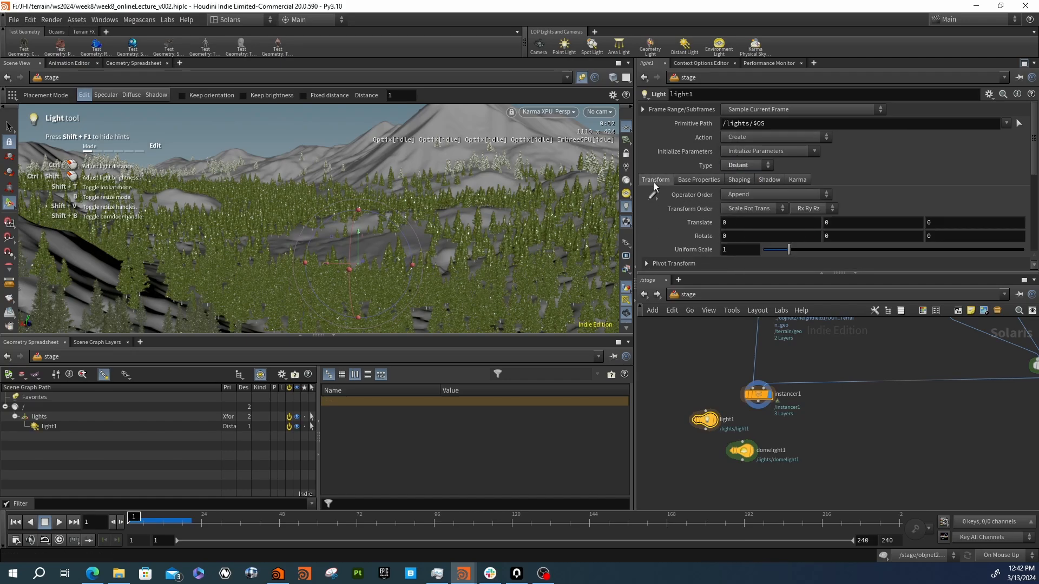
click(735, 236)
text(-15)
key(Return)
Place light1 beneath domelight1 and chain both lights after instancer1
drag(706, 409, 741, 464)
drag(709, 423, 750, 478)
drag(742, 441, 758, 403)
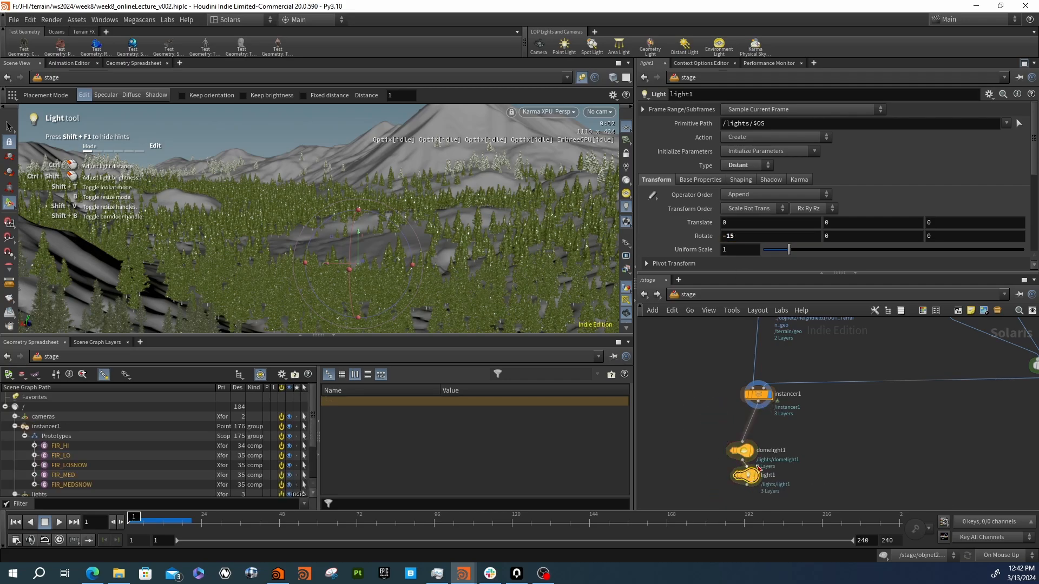
Set light1 as the displayed node so the viewport renders the scene with both lights
click(755, 476)
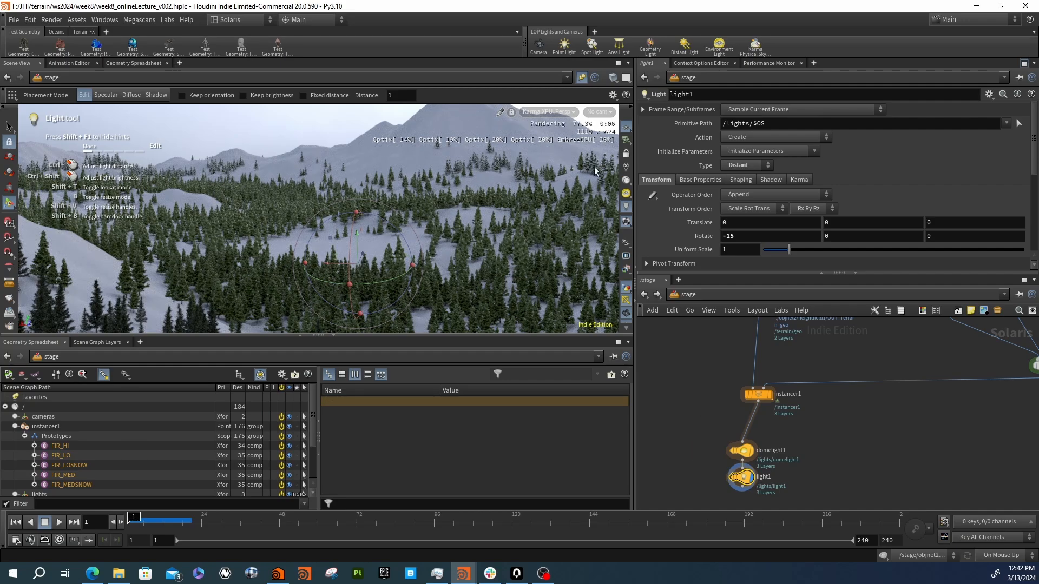
middle_drag(729, 447, 719, 403)
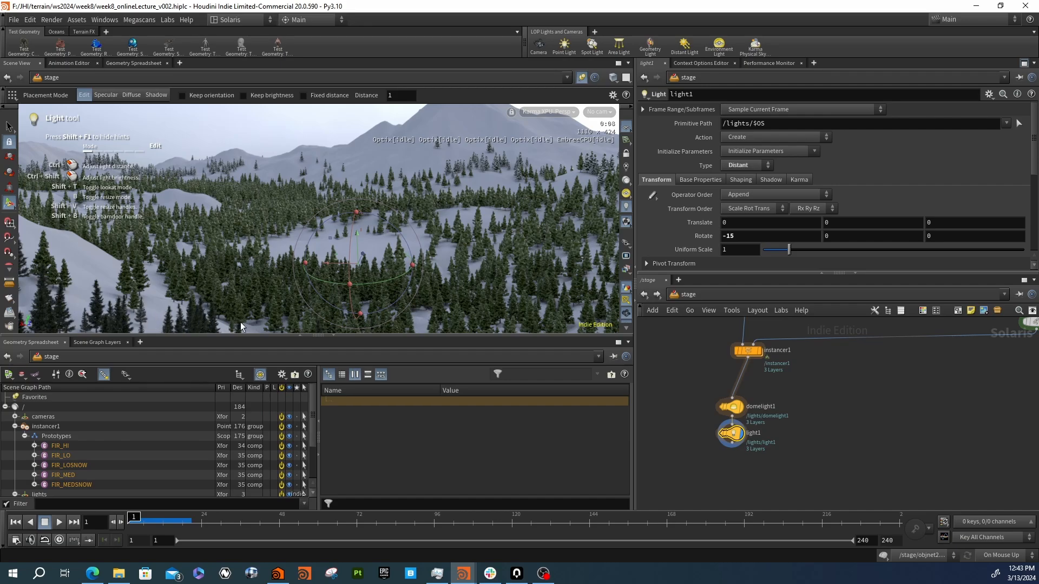
middle_drag(860, 393, 795, 433)
scroll(795, 433, down, 4)
scroll(856, 378, up, 4)
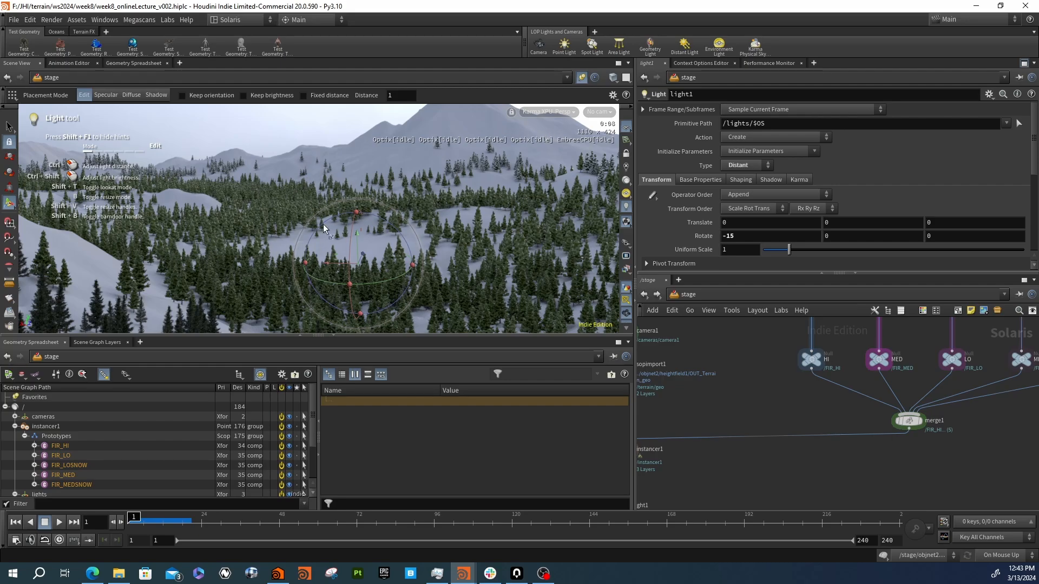
middle_drag(675, 351, 680, 340)
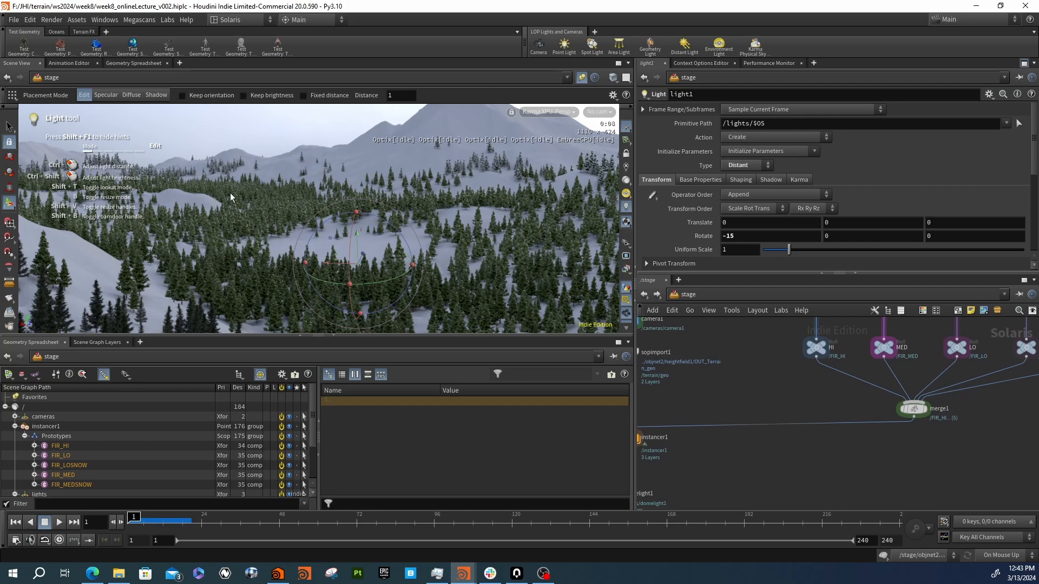
Enter the heightfield1 geometry network inside objnet2 and open the parameters of the name3 node
middle_drag(747, 352, 817, 375)
scroll(823, 375, down, 2)
middle_drag(703, 370, 732, 362)
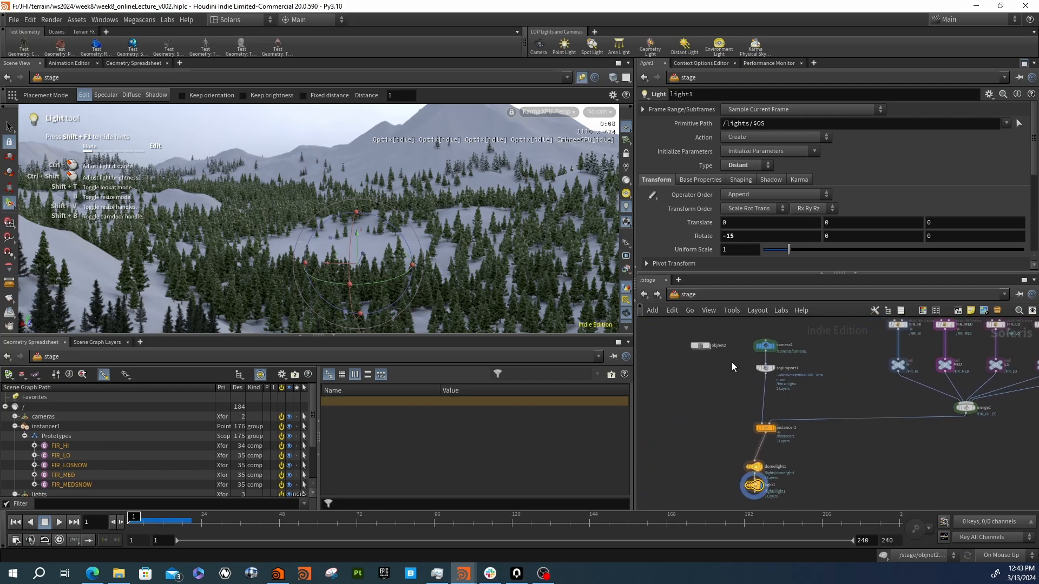
double_click(700, 346)
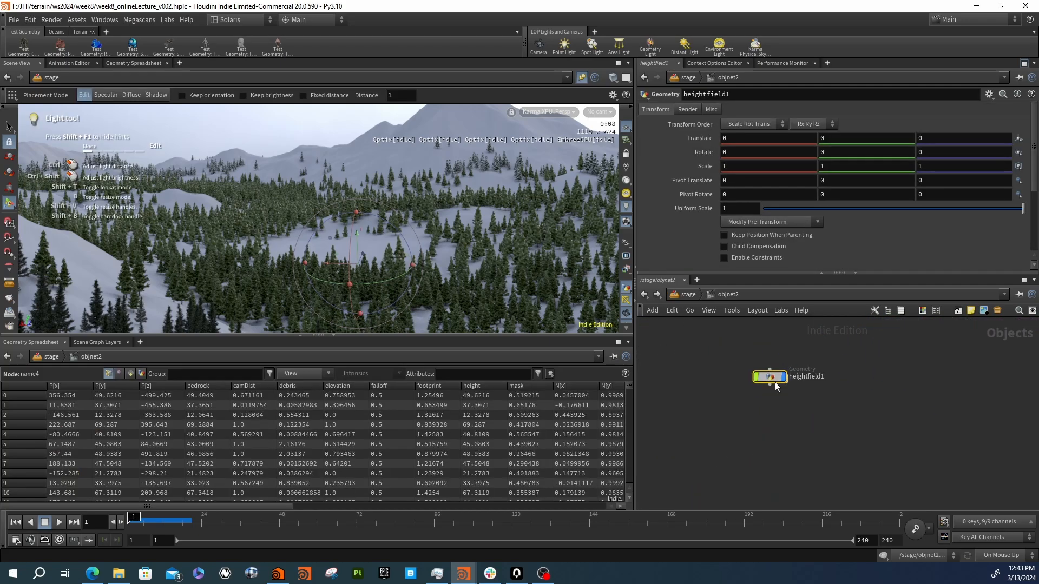
double_click(775, 382)
middle_drag(746, 374, 749, 330)
click(751, 455)
mouse_move(708, 415)
middle_down()
mouse_move(702, 480)
mouse_move(720, 431)
mouse_move(706, 402)
mouse_move(712, 410)
middle_up()
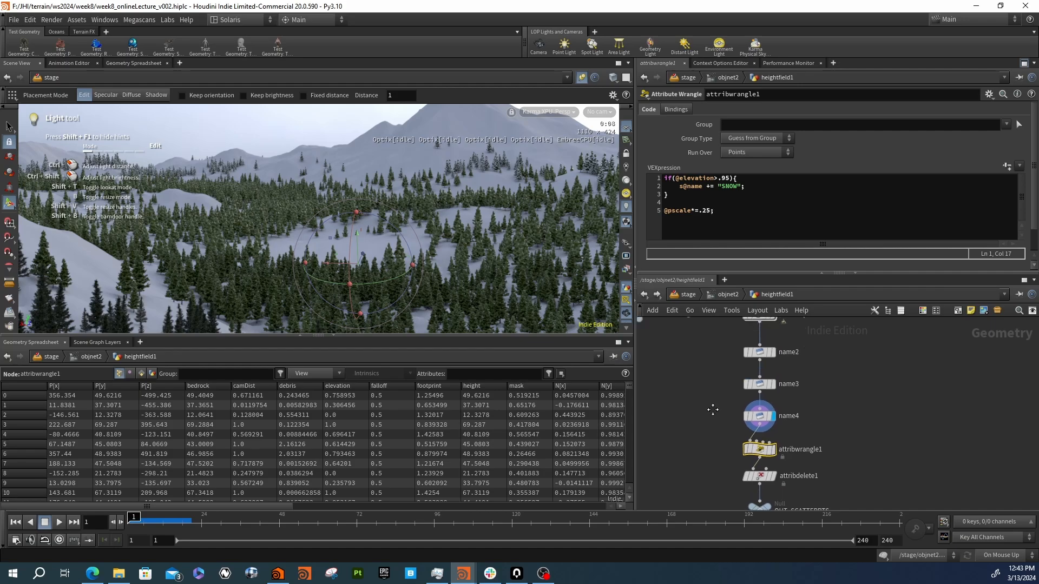
click(759, 384)
drag(710, 360, 789, 363)
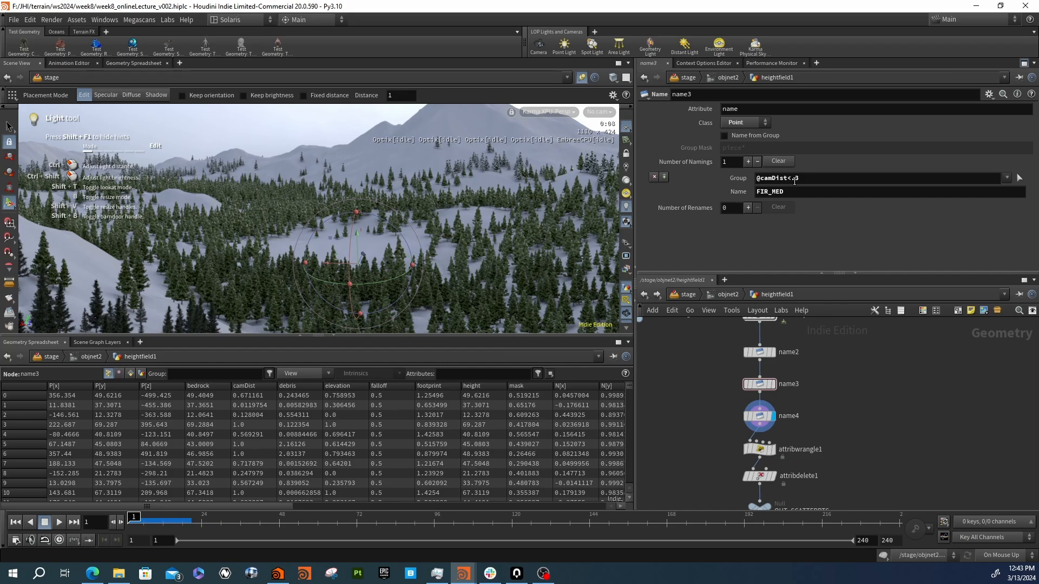
Try camDist thresholds of .5 and .65 for the FIR_MED group in name3
double_click(796, 178)
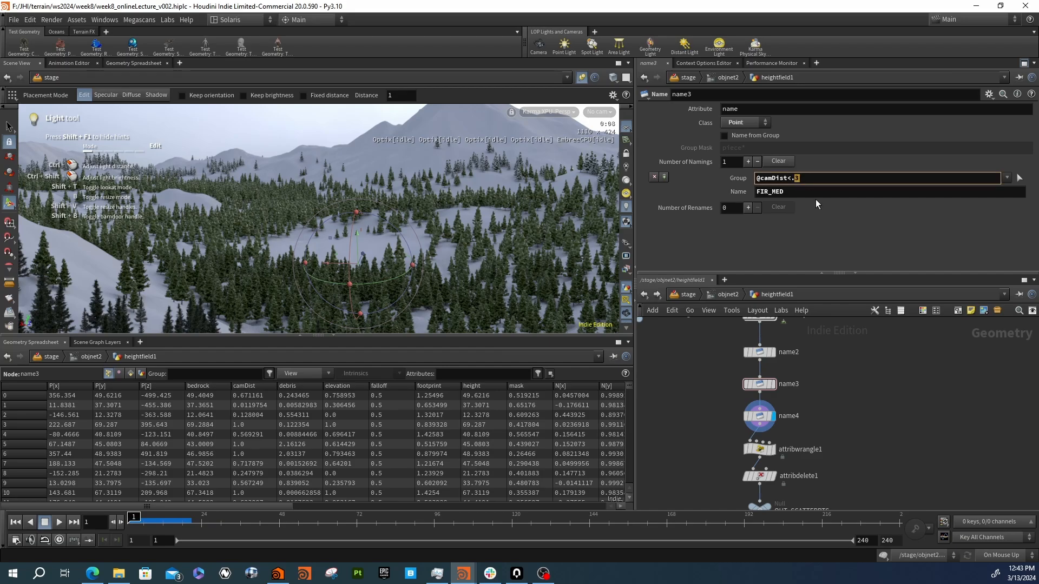
text(5)
key(Return)
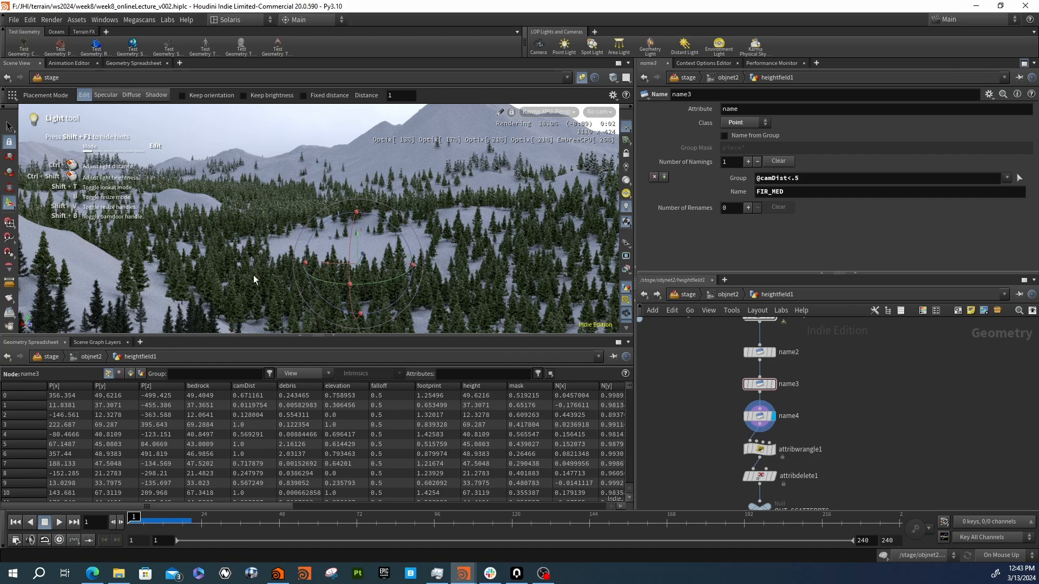
double_click(796, 178)
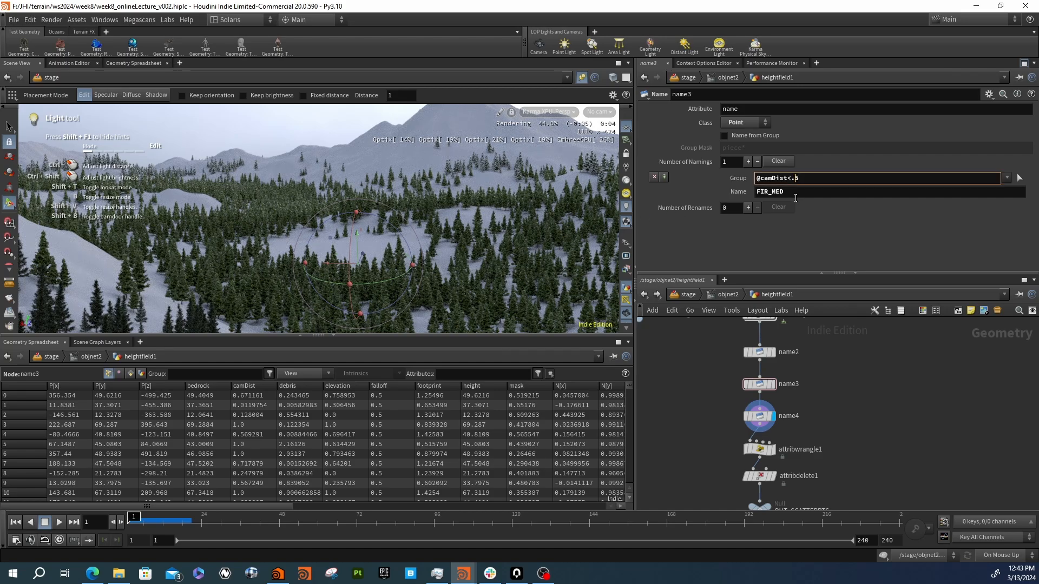
text(65)
key(Return)
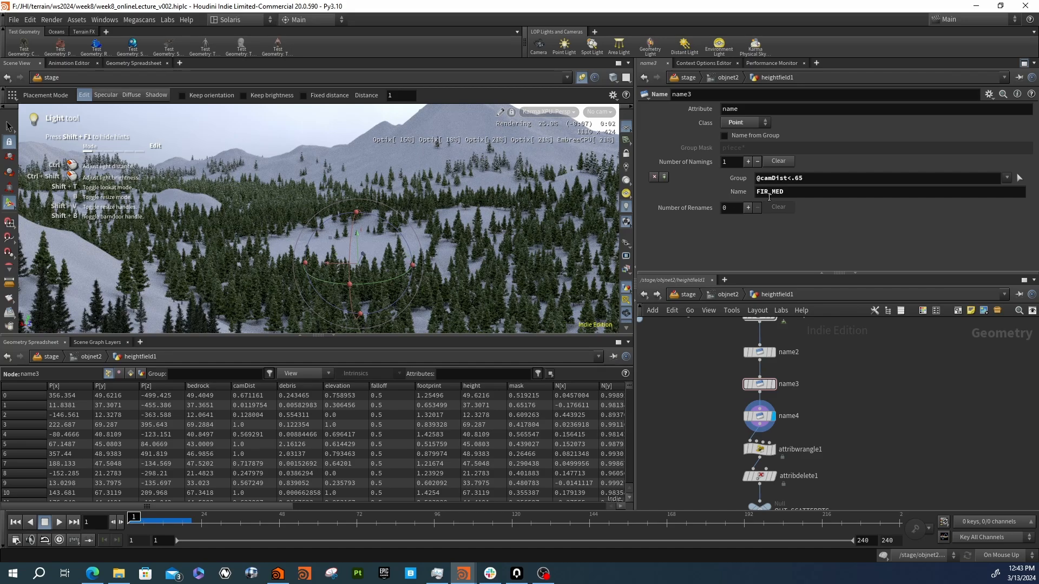
double_click(794, 180)
text(85)
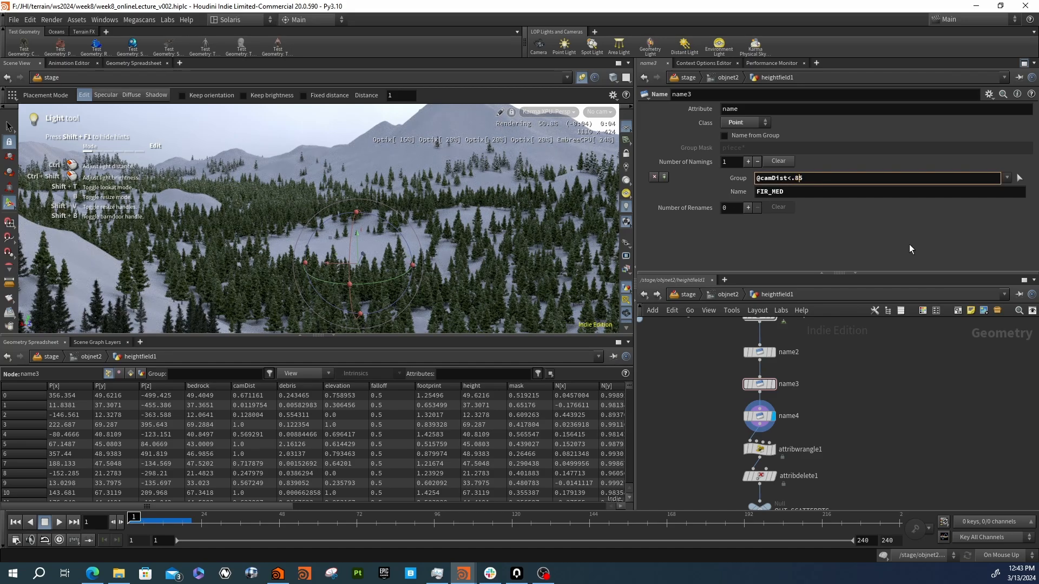
key(Return)
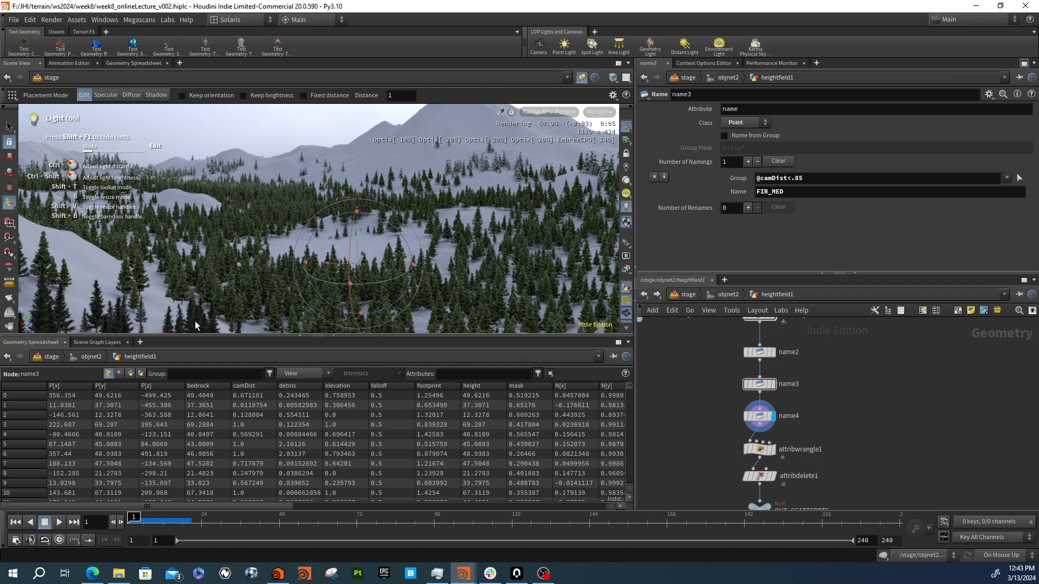
click(760, 415)
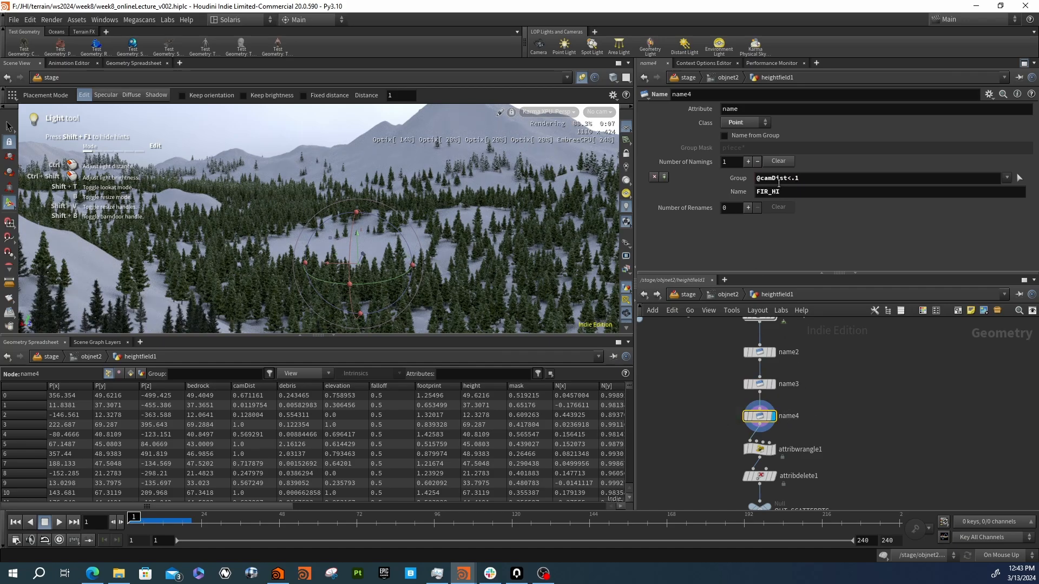
double_click(797, 179)
text(25)
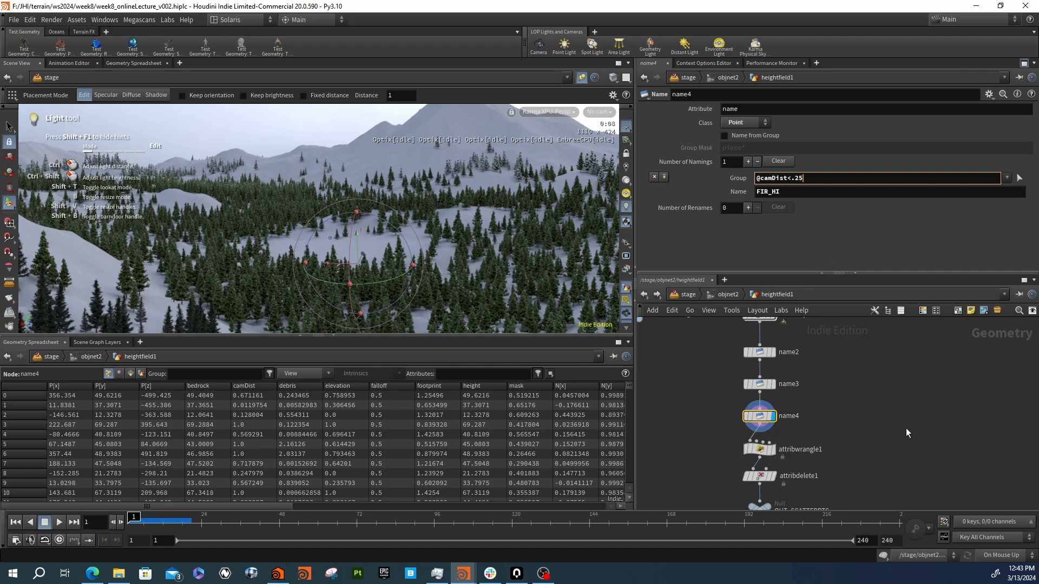
key(Return)
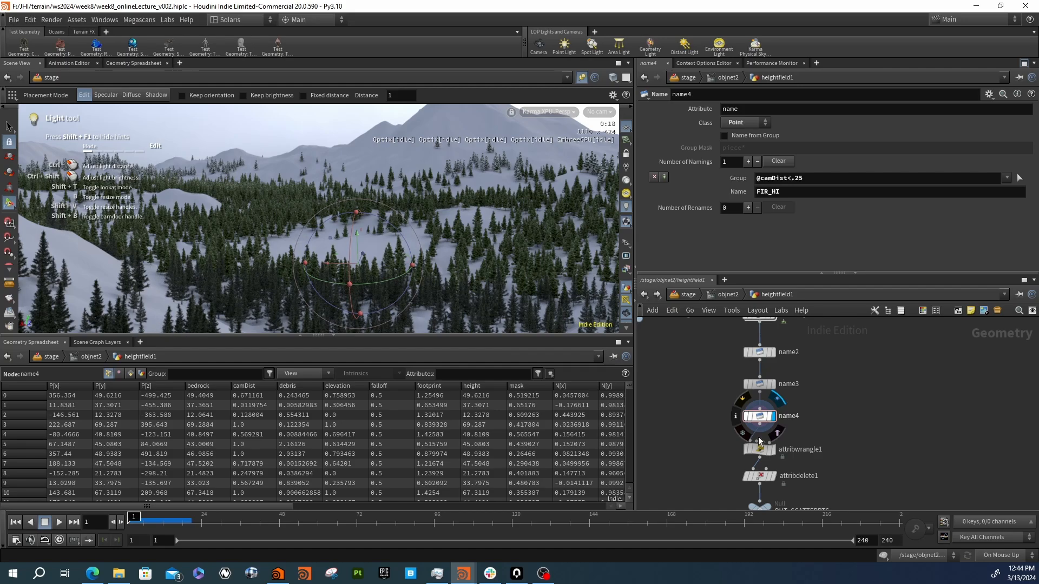
Return to the stage network and set the exposure of the distant light light1 to 10
middle_drag(813, 441, 788, 345)
click(685, 295)
middle_drag(774, 474, 782, 441)
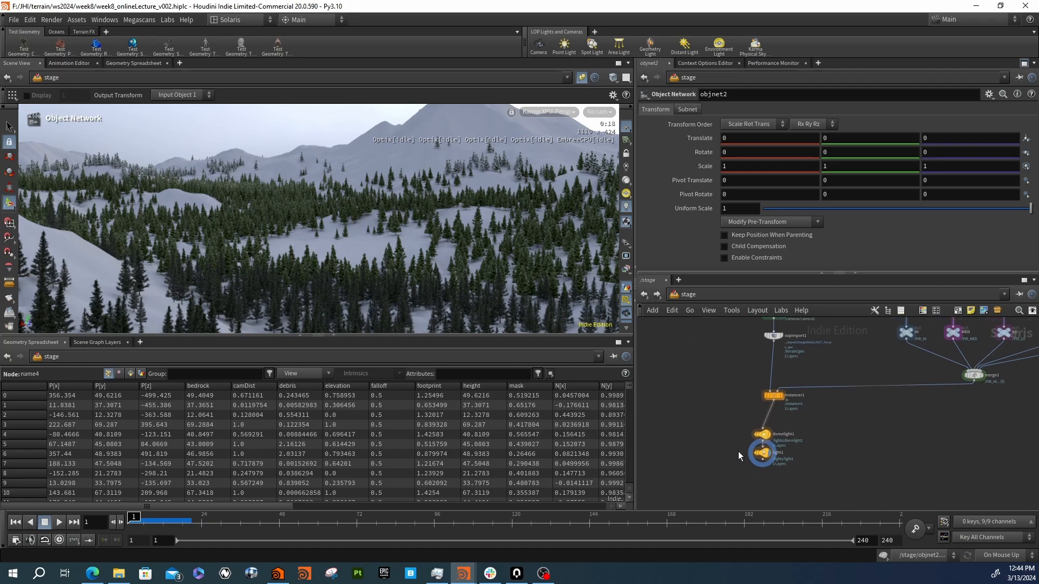
click(756, 453)
click(701, 180)
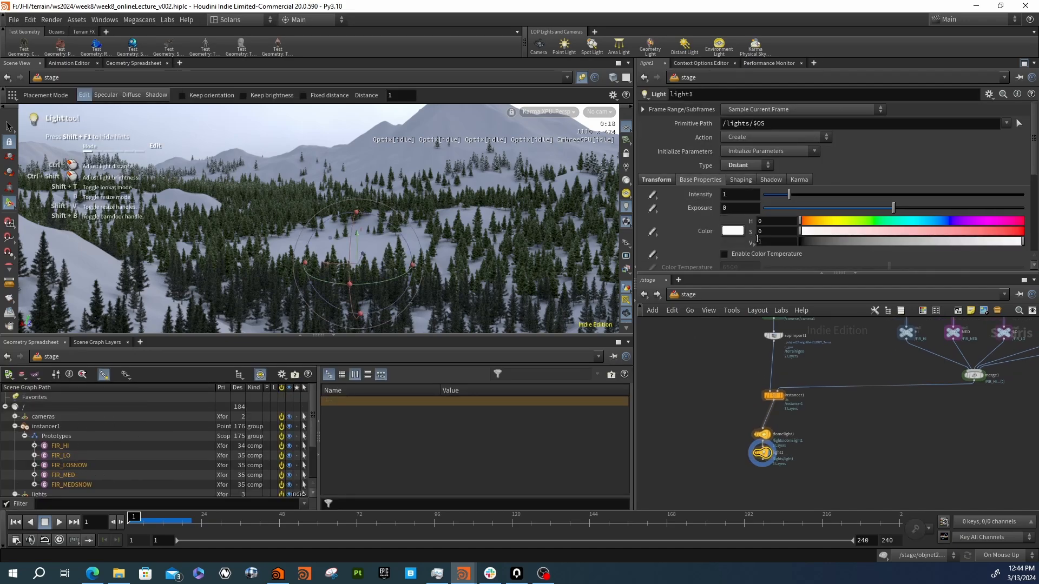
click(729, 207)
text(10)
key(Return)
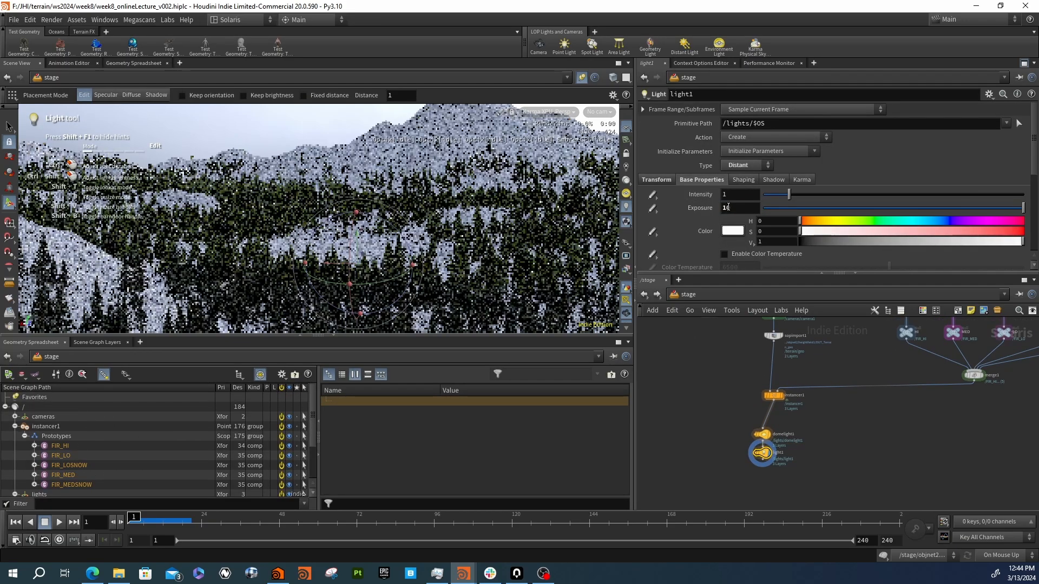
Set the Y rotation of light1 to 90
scroll(693, 213, down, 1)
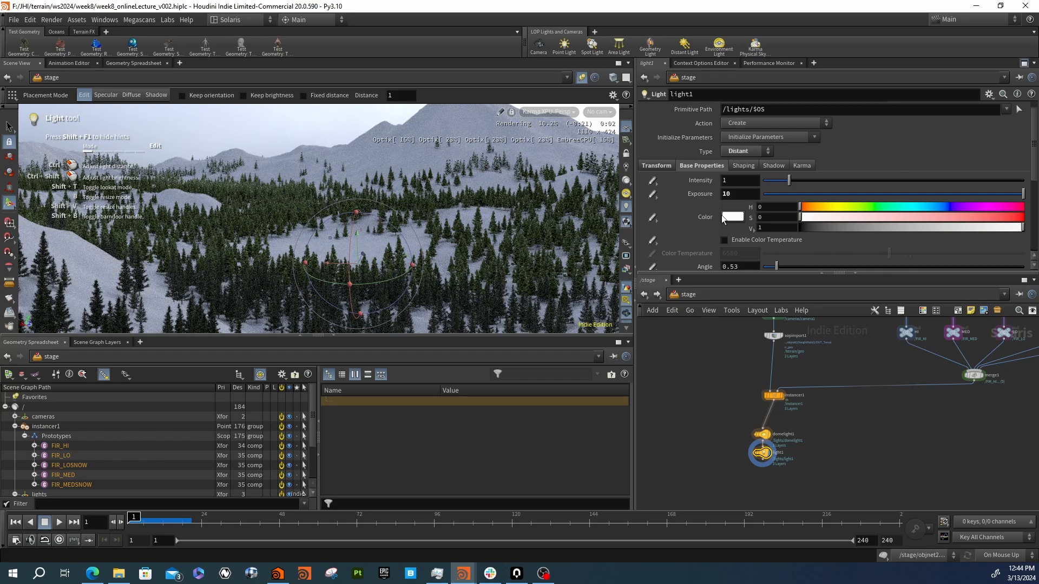
click(657, 166)
click(843, 223)
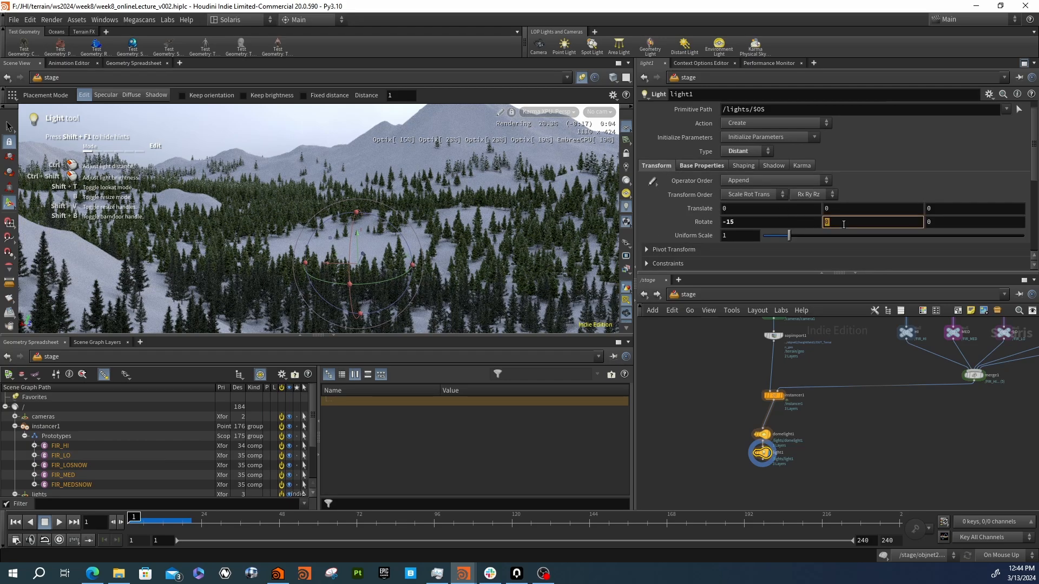
text(90)
key(Return)
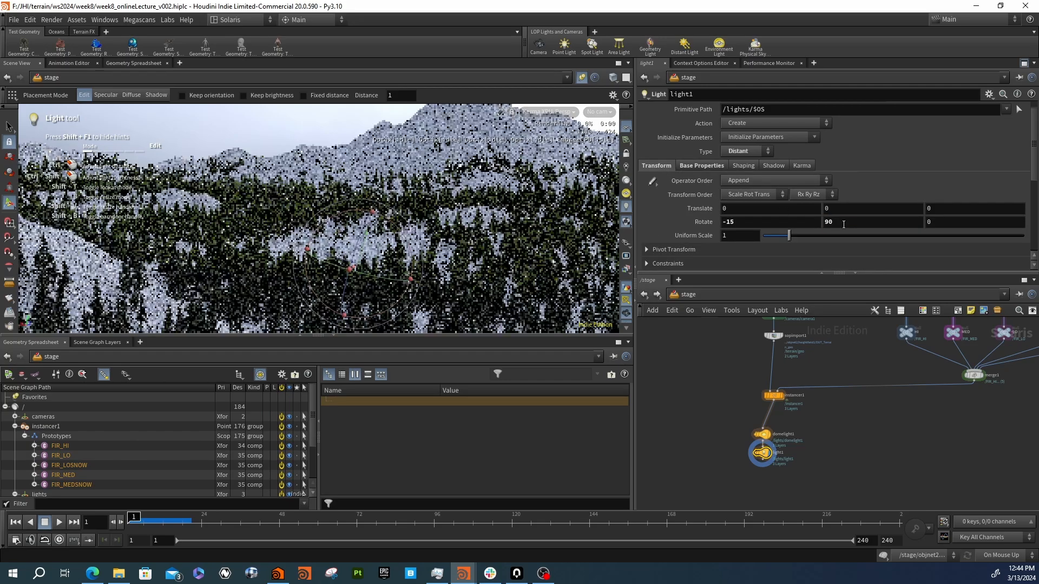
click(844, 223)
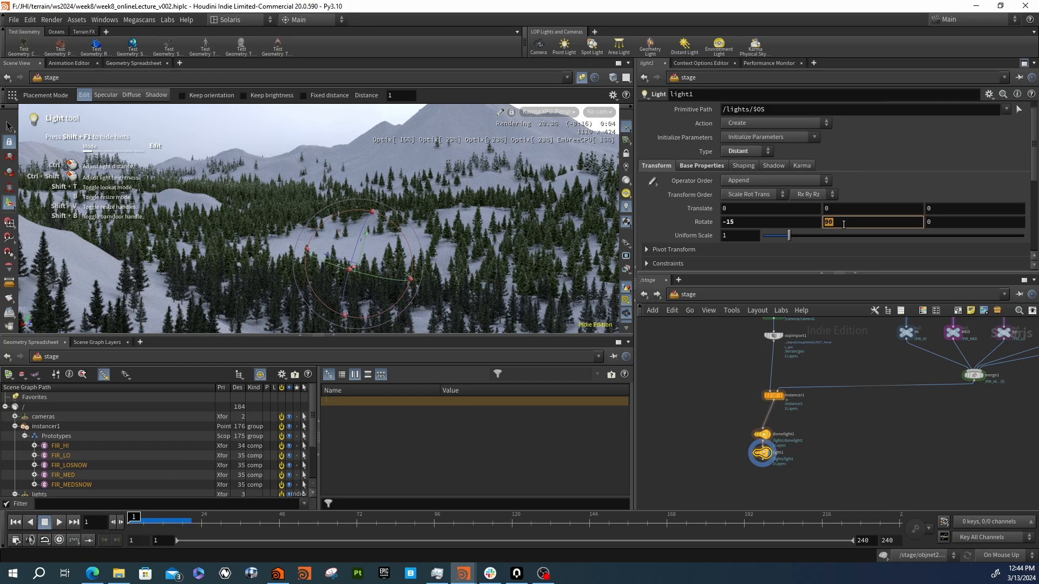
Set the Angle of light1 to 10 in its base properties
click(702, 166)
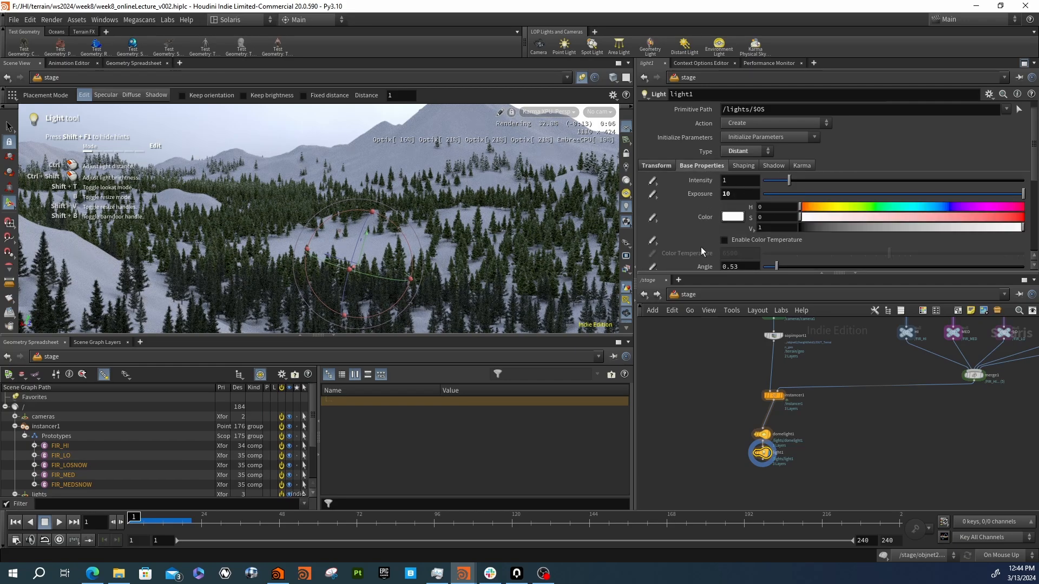
scroll(701, 246, down, 2)
click(740, 224)
text(10)
key(Return)
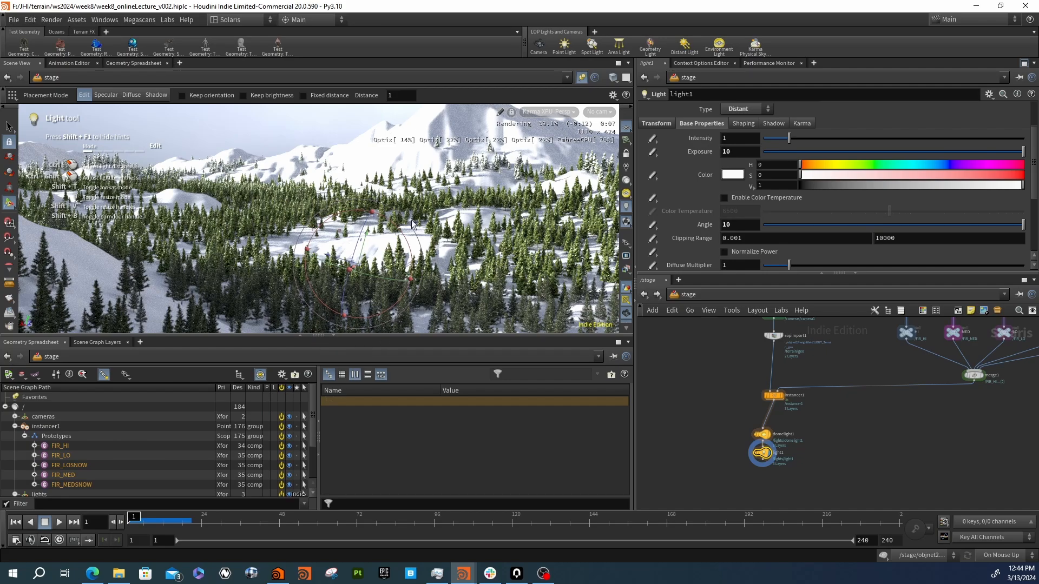
middle_drag(746, 395, 809, 421)
scroll(806, 424, down, 3)
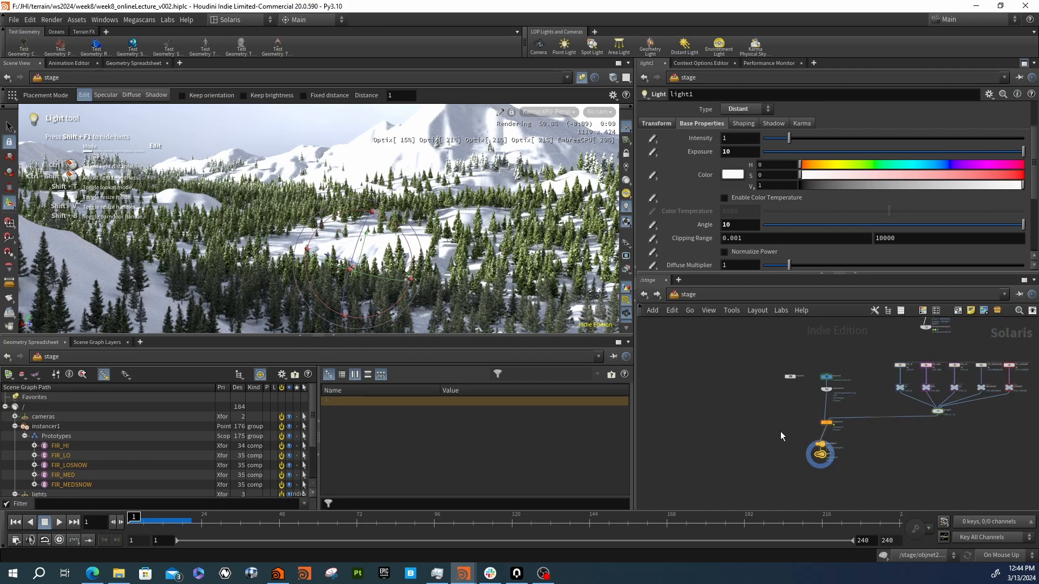
scroll(818, 385, up, 5)
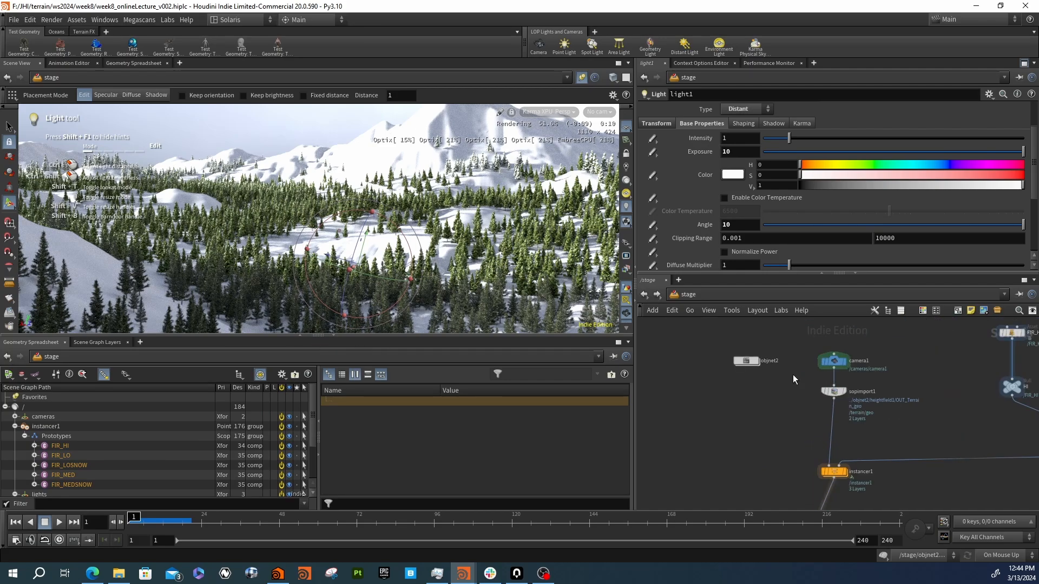
click(749, 361)
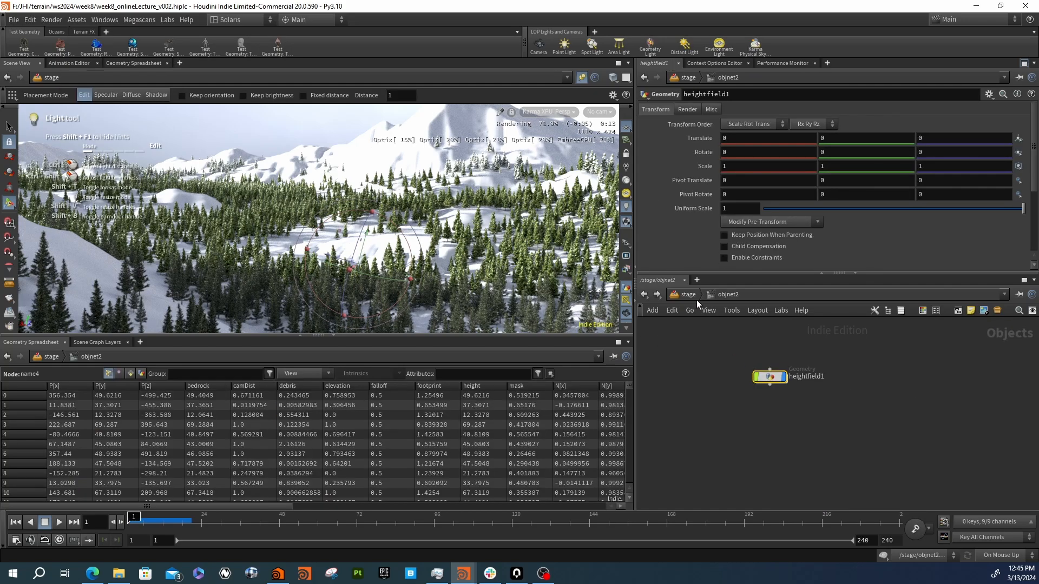
double_click(742, 357)
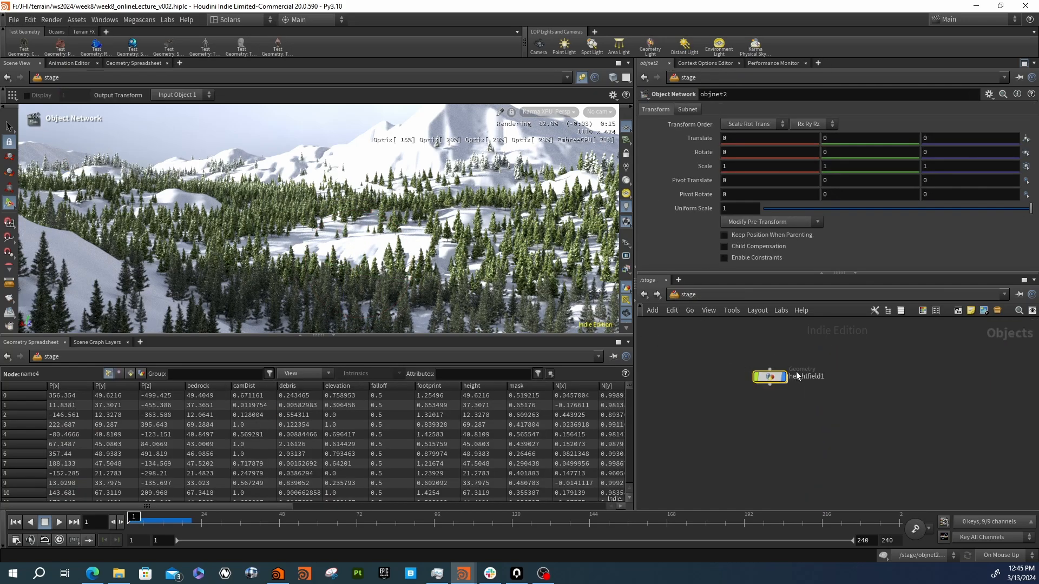
double_click(775, 378)
middle_drag(785, 383, 791, 452)
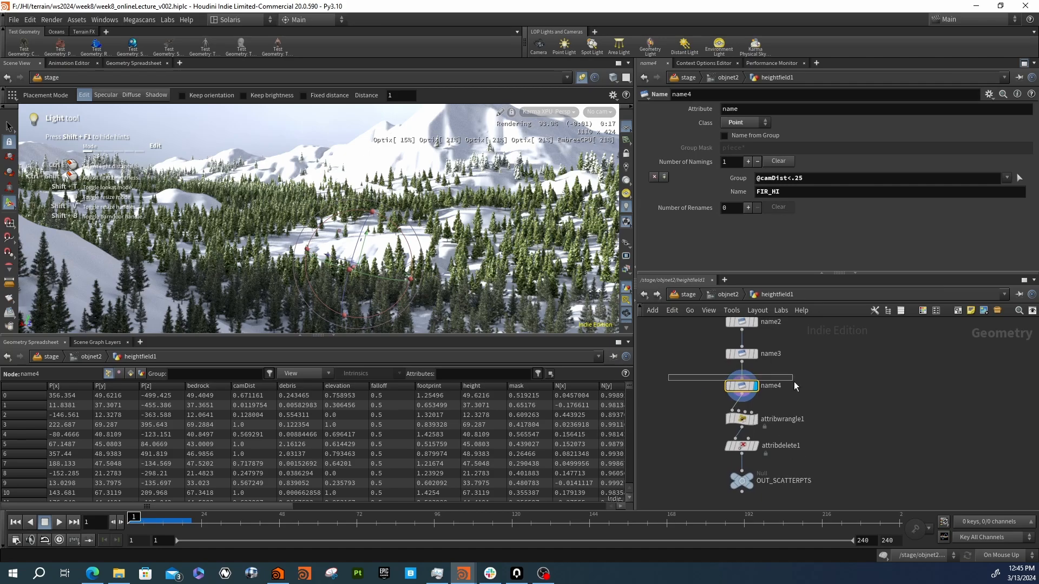
click(793, 179)
text(.)
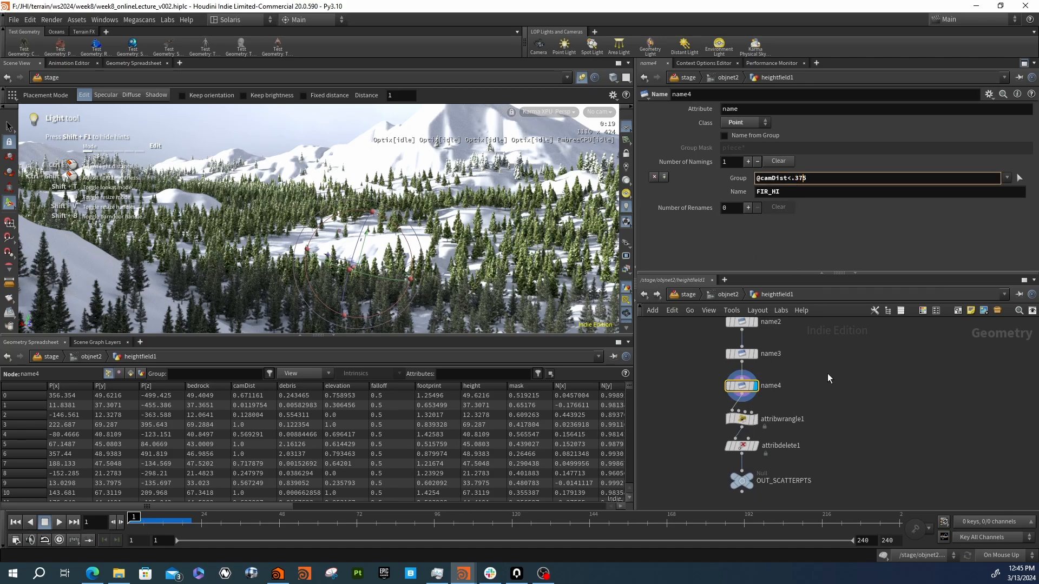
key(Return)
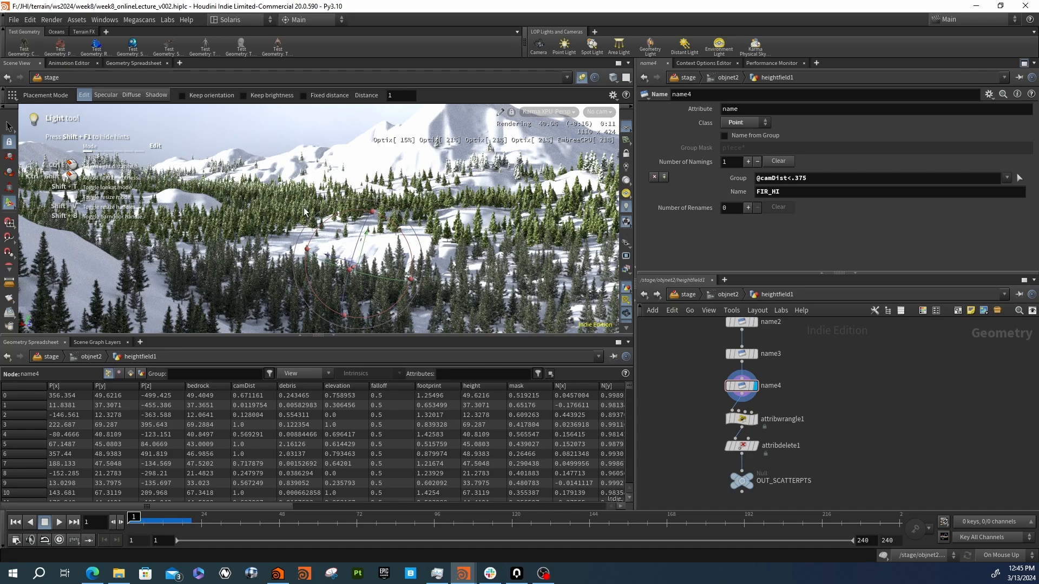
Return to the stage network and look at the fir prototype nodes feeding merge1
scroll(809, 388, down, 8)
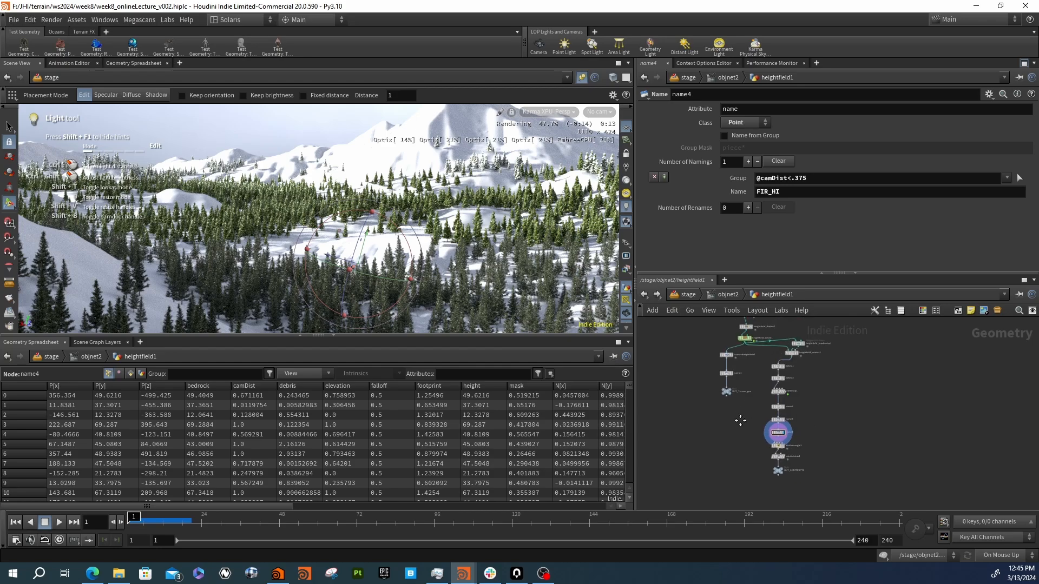
click(689, 295)
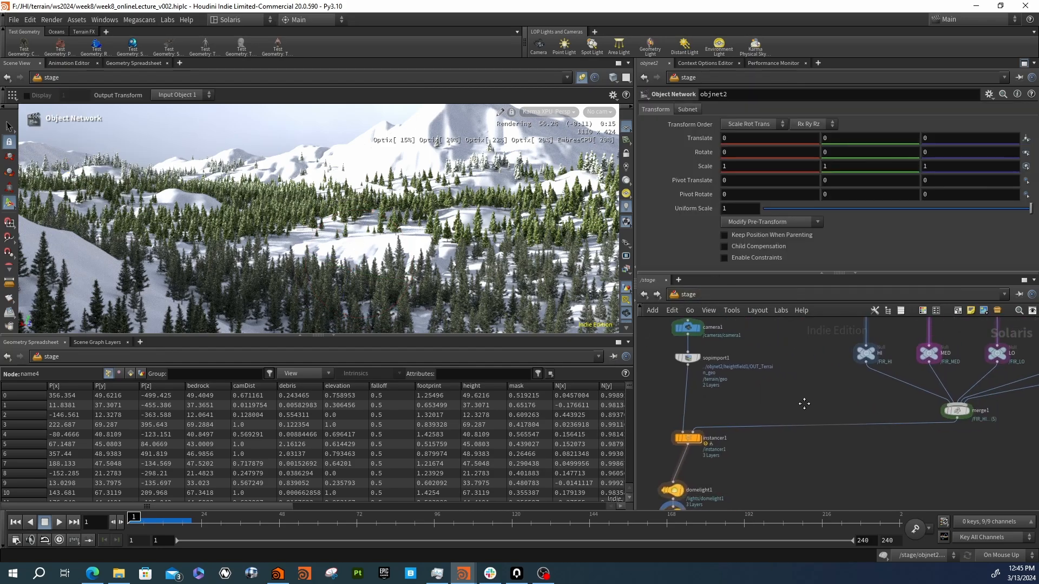
scroll(982, 414, up, 3)
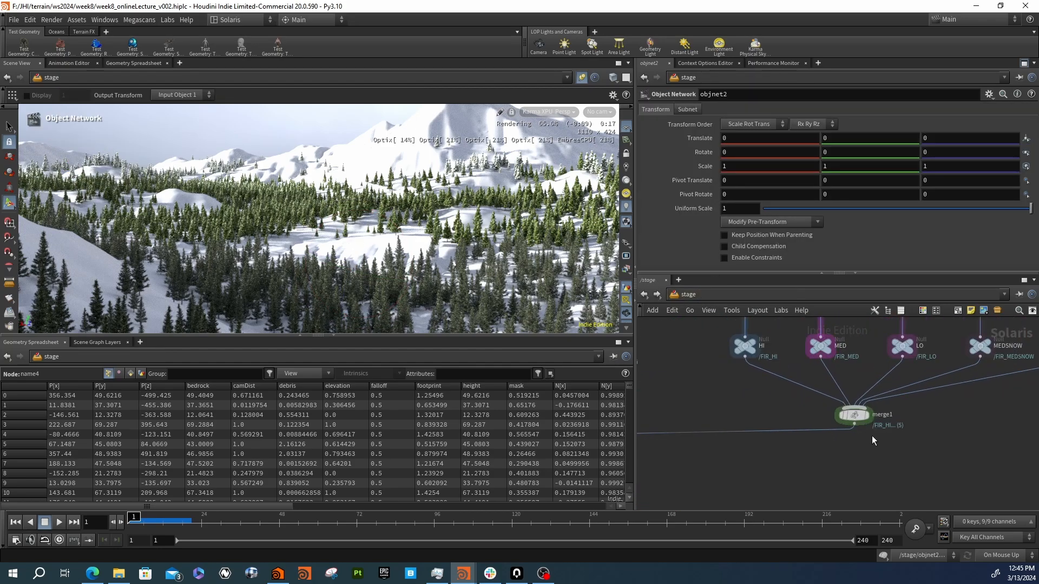
middle_drag(835, 456, 882, 451)
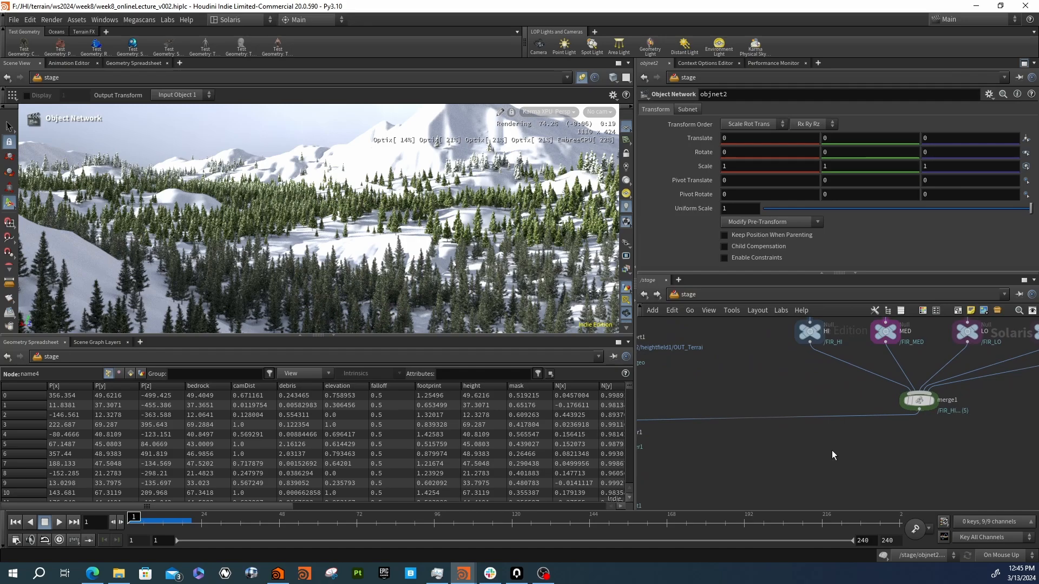